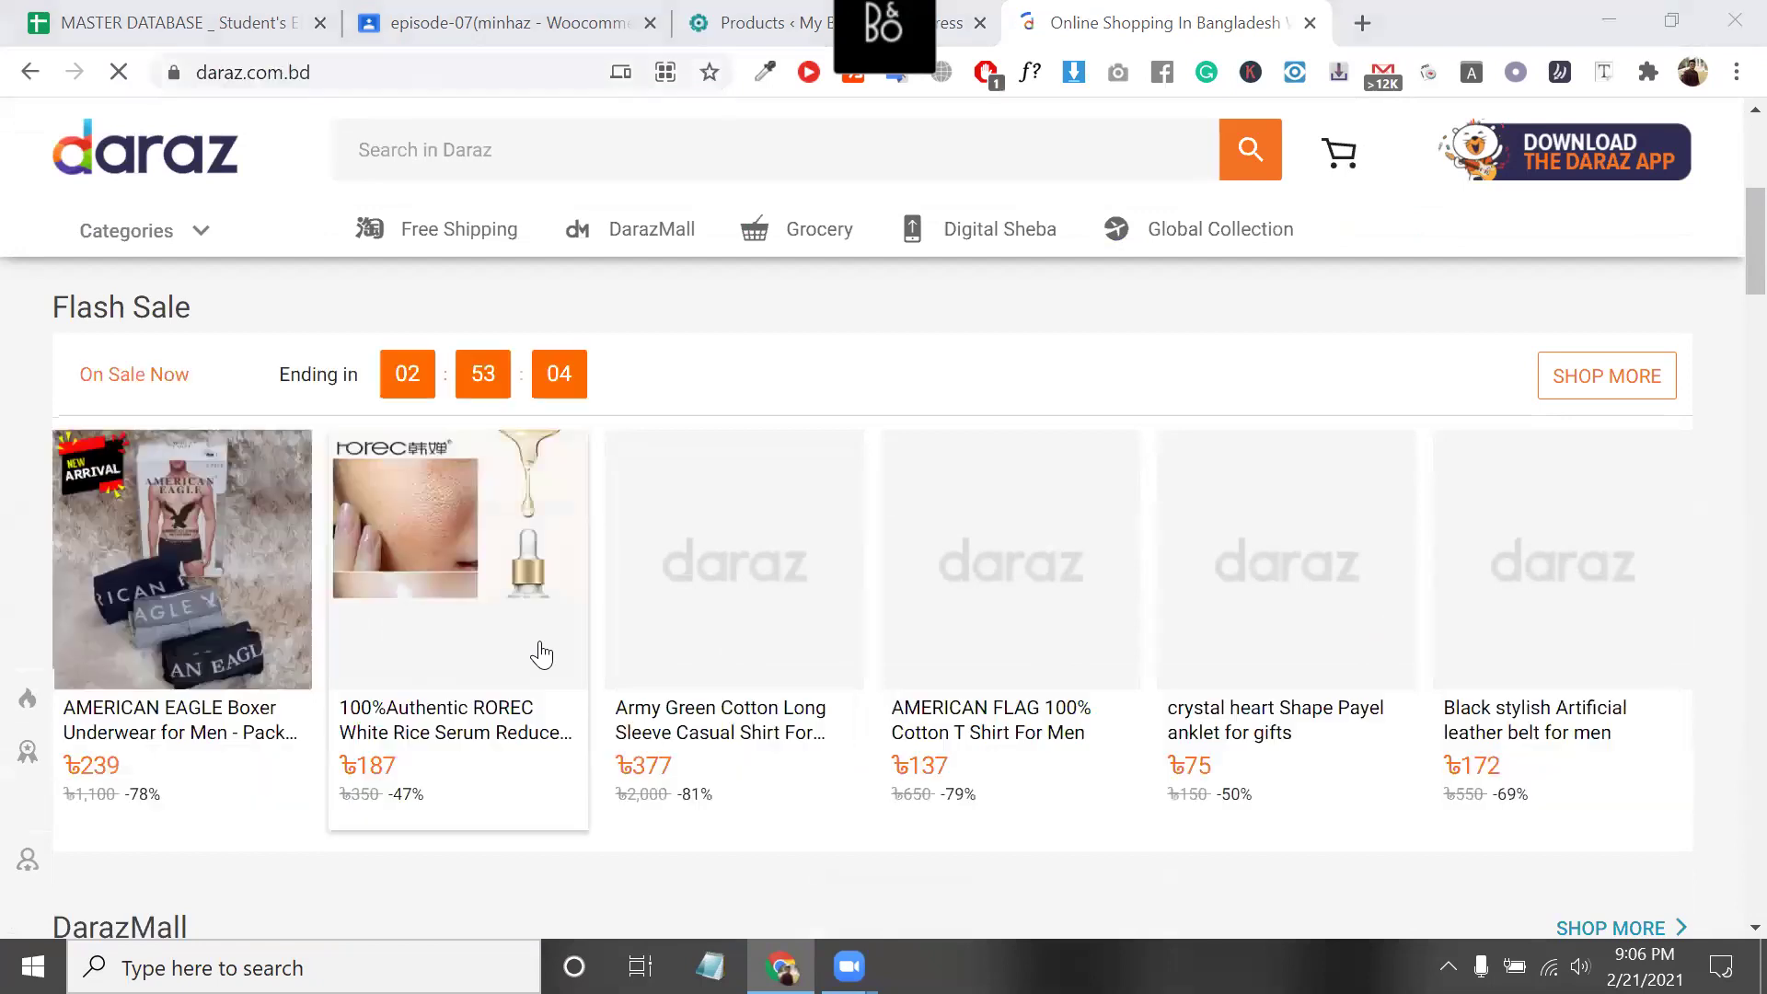
# Dismiss the Daz popup, search Daraz for 'tshirt' and open the Trendy Cotton Casual Half Sleeve result
pyautogui.scroll(-7, 541, 654)
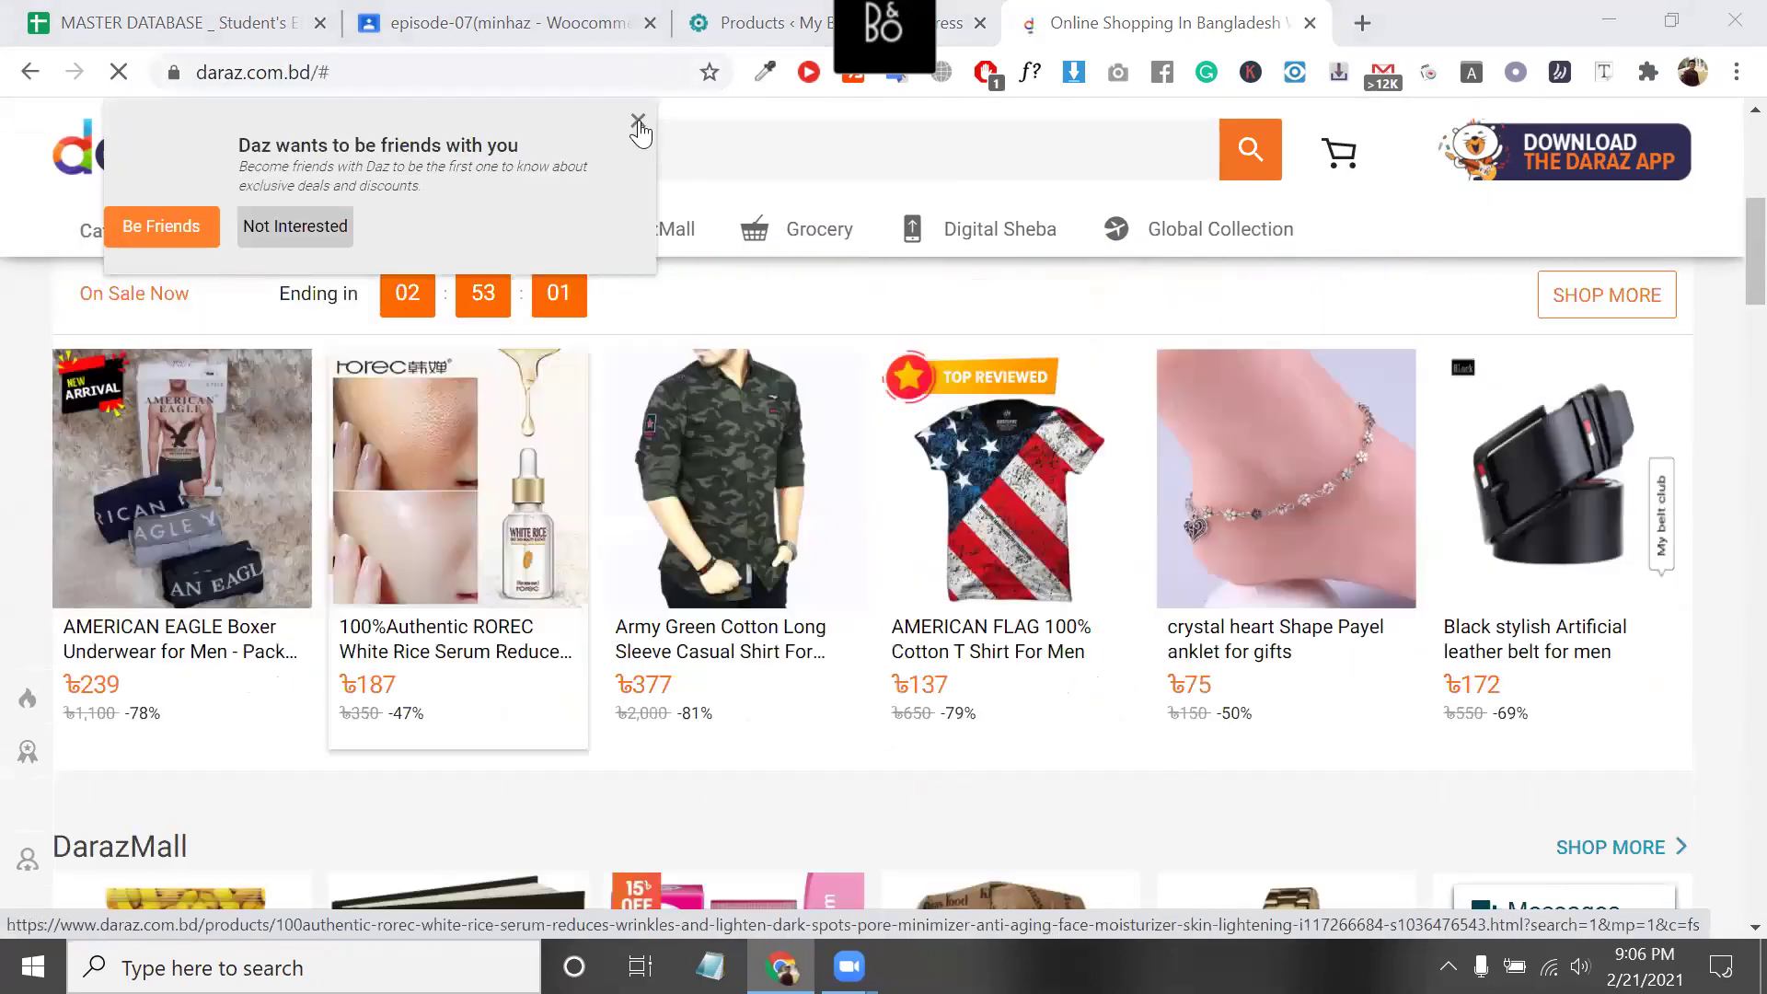
pyautogui.click(638, 120)
pyautogui.click(692, 188)
pyautogui.write('tshirt')
pyautogui.press('Return')
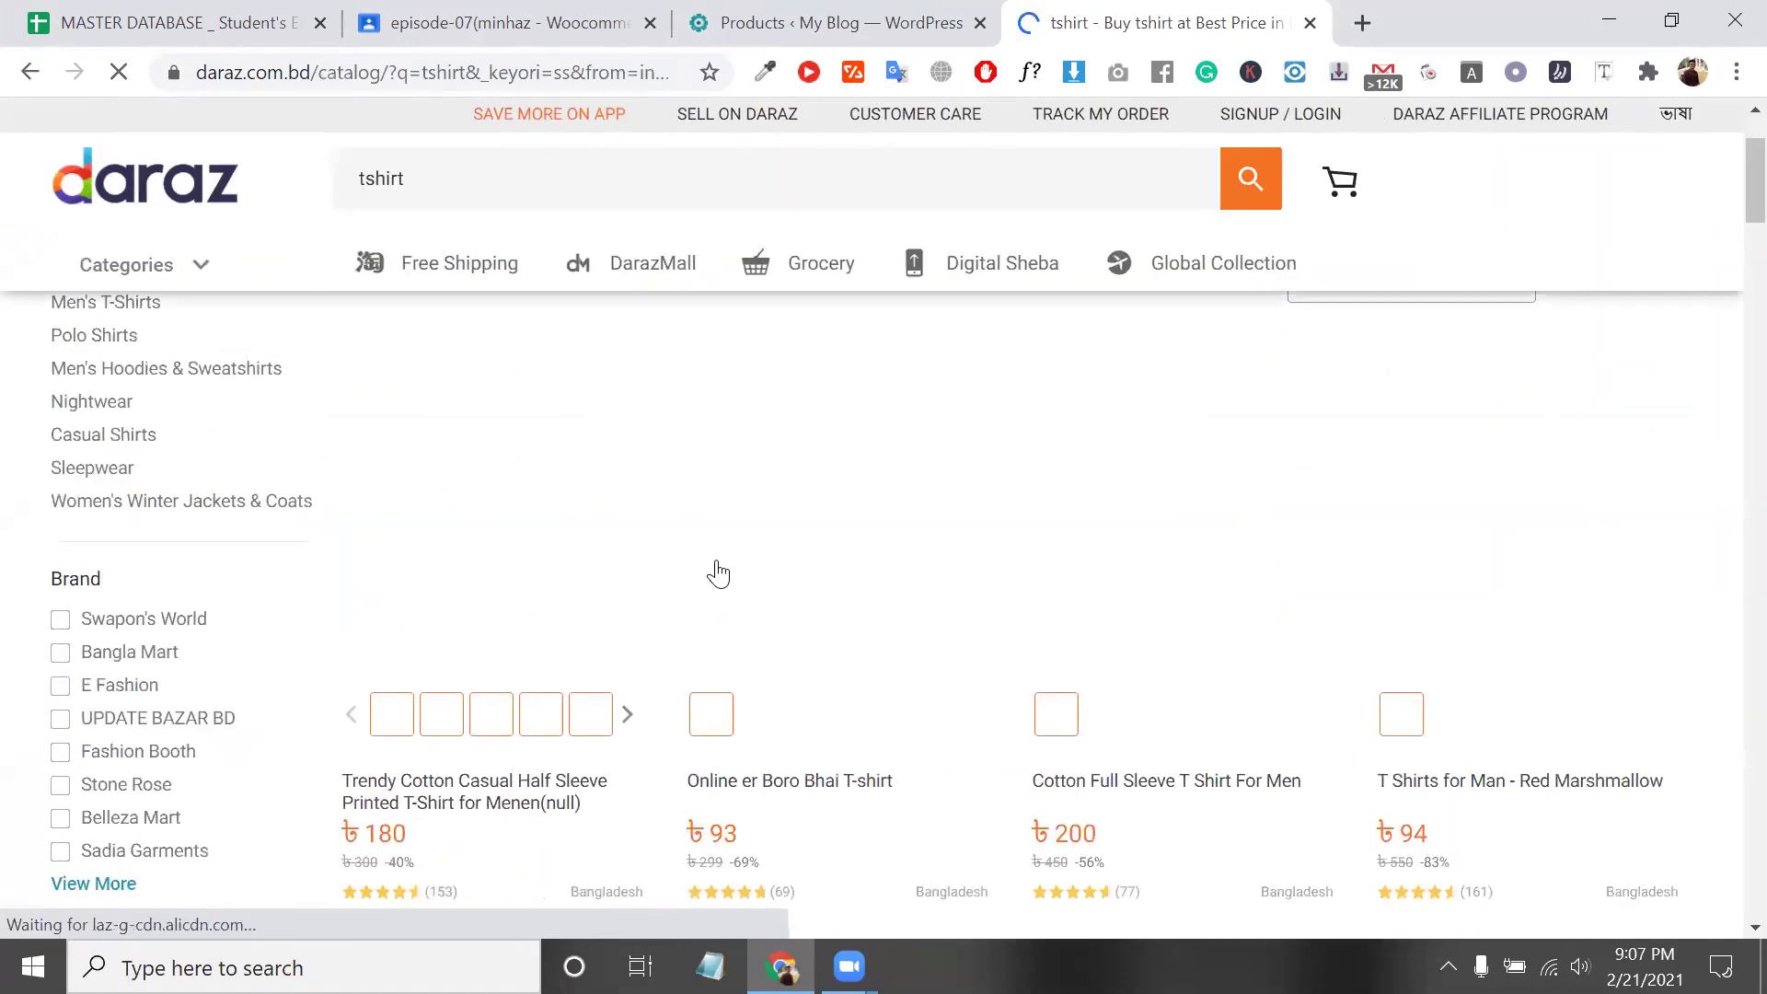
pyautogui.scroll(-5, 573, 512)
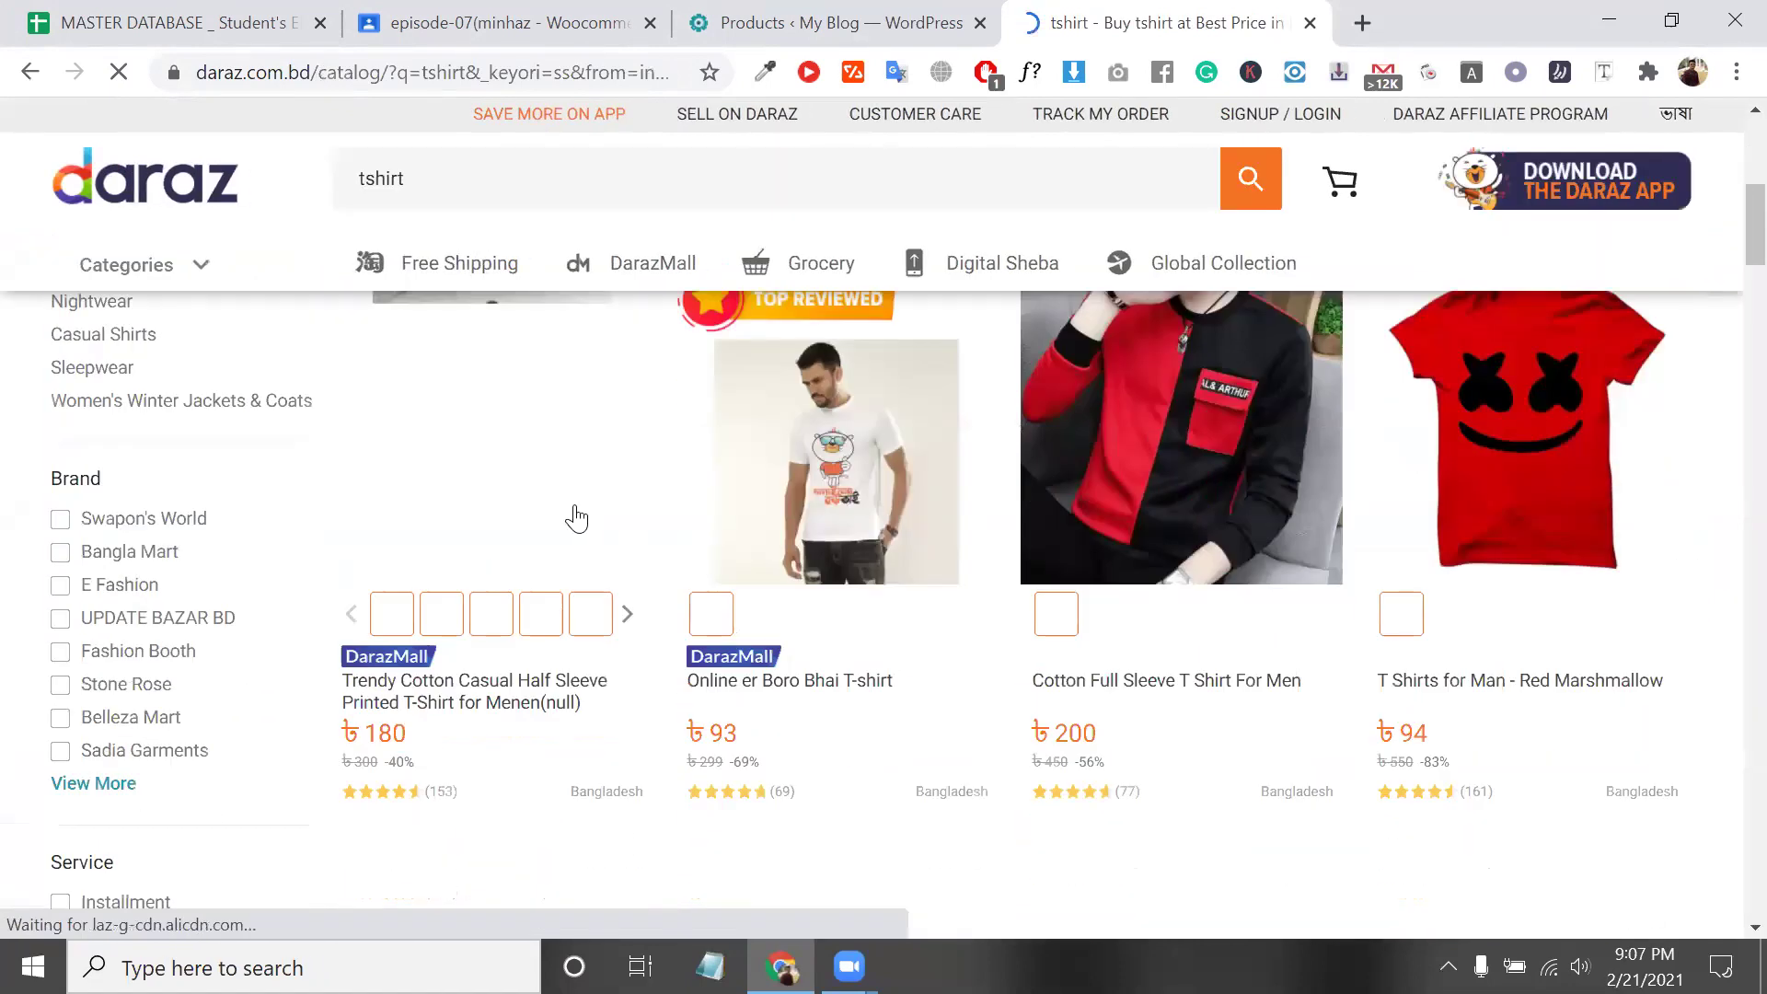
pyautogui.click(495, 515)
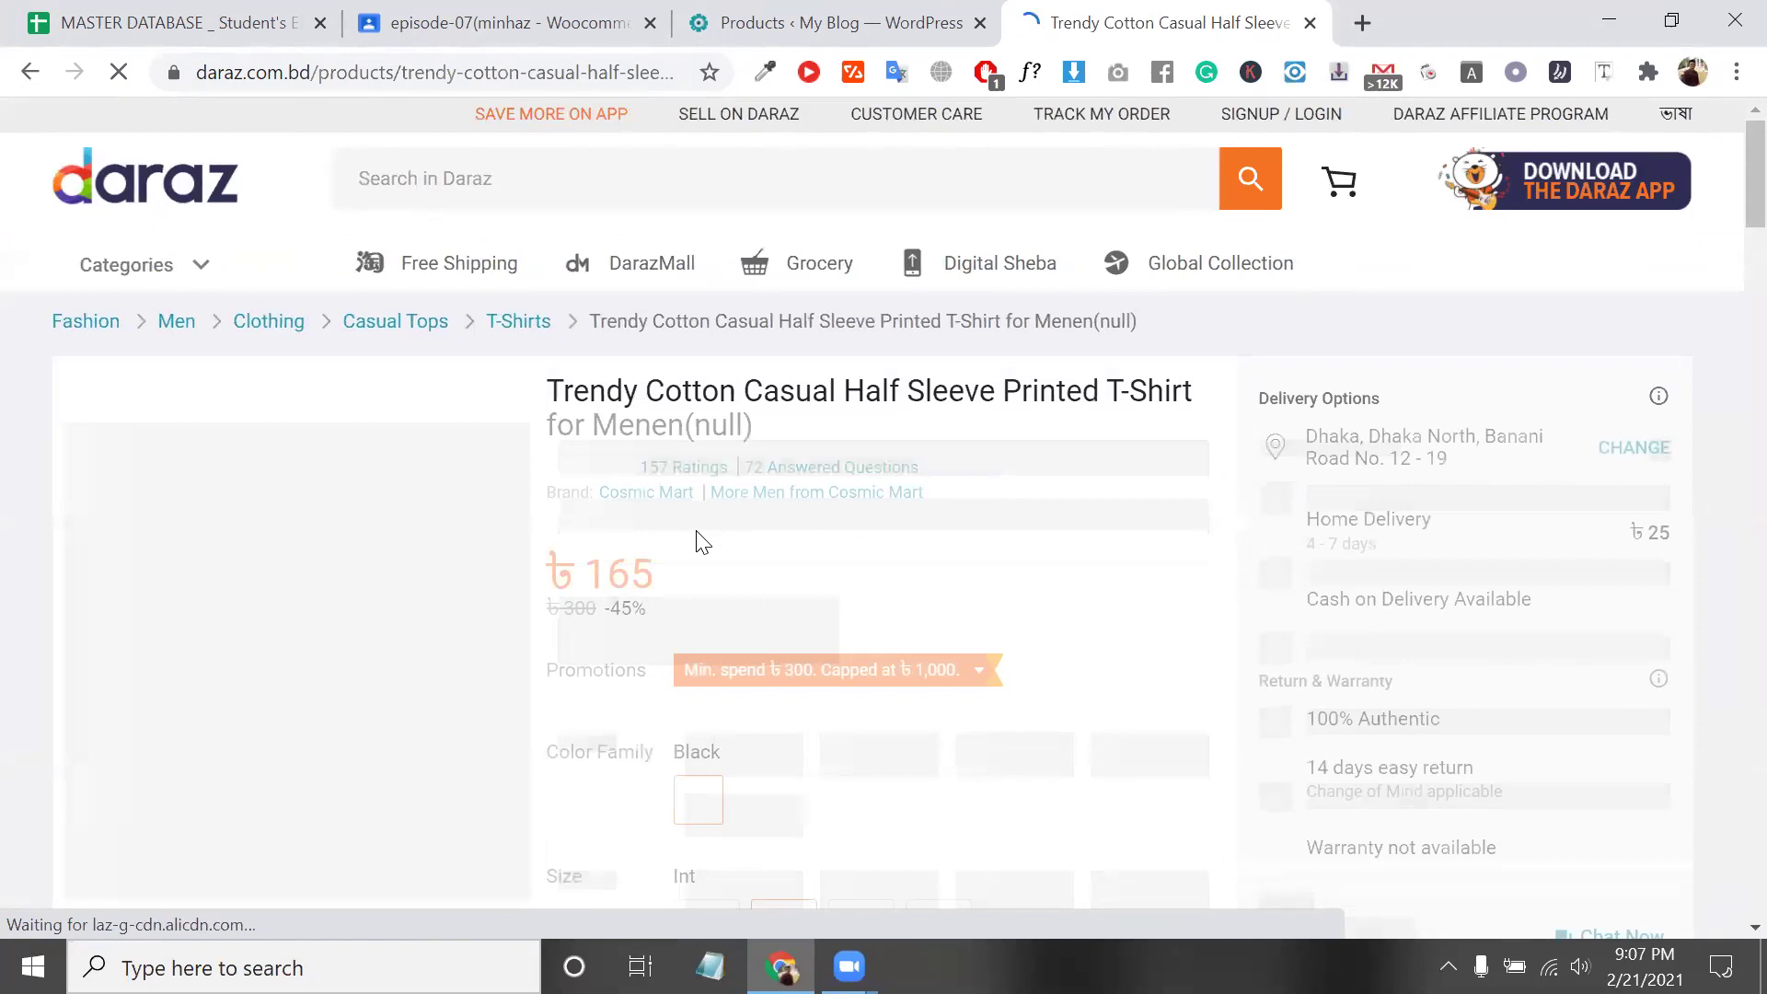
# Switch the Trendy Cotton shirt's Color Family from Black to Green, then go to the Classroom page
pyautogui.scroll(3, 698, 540)
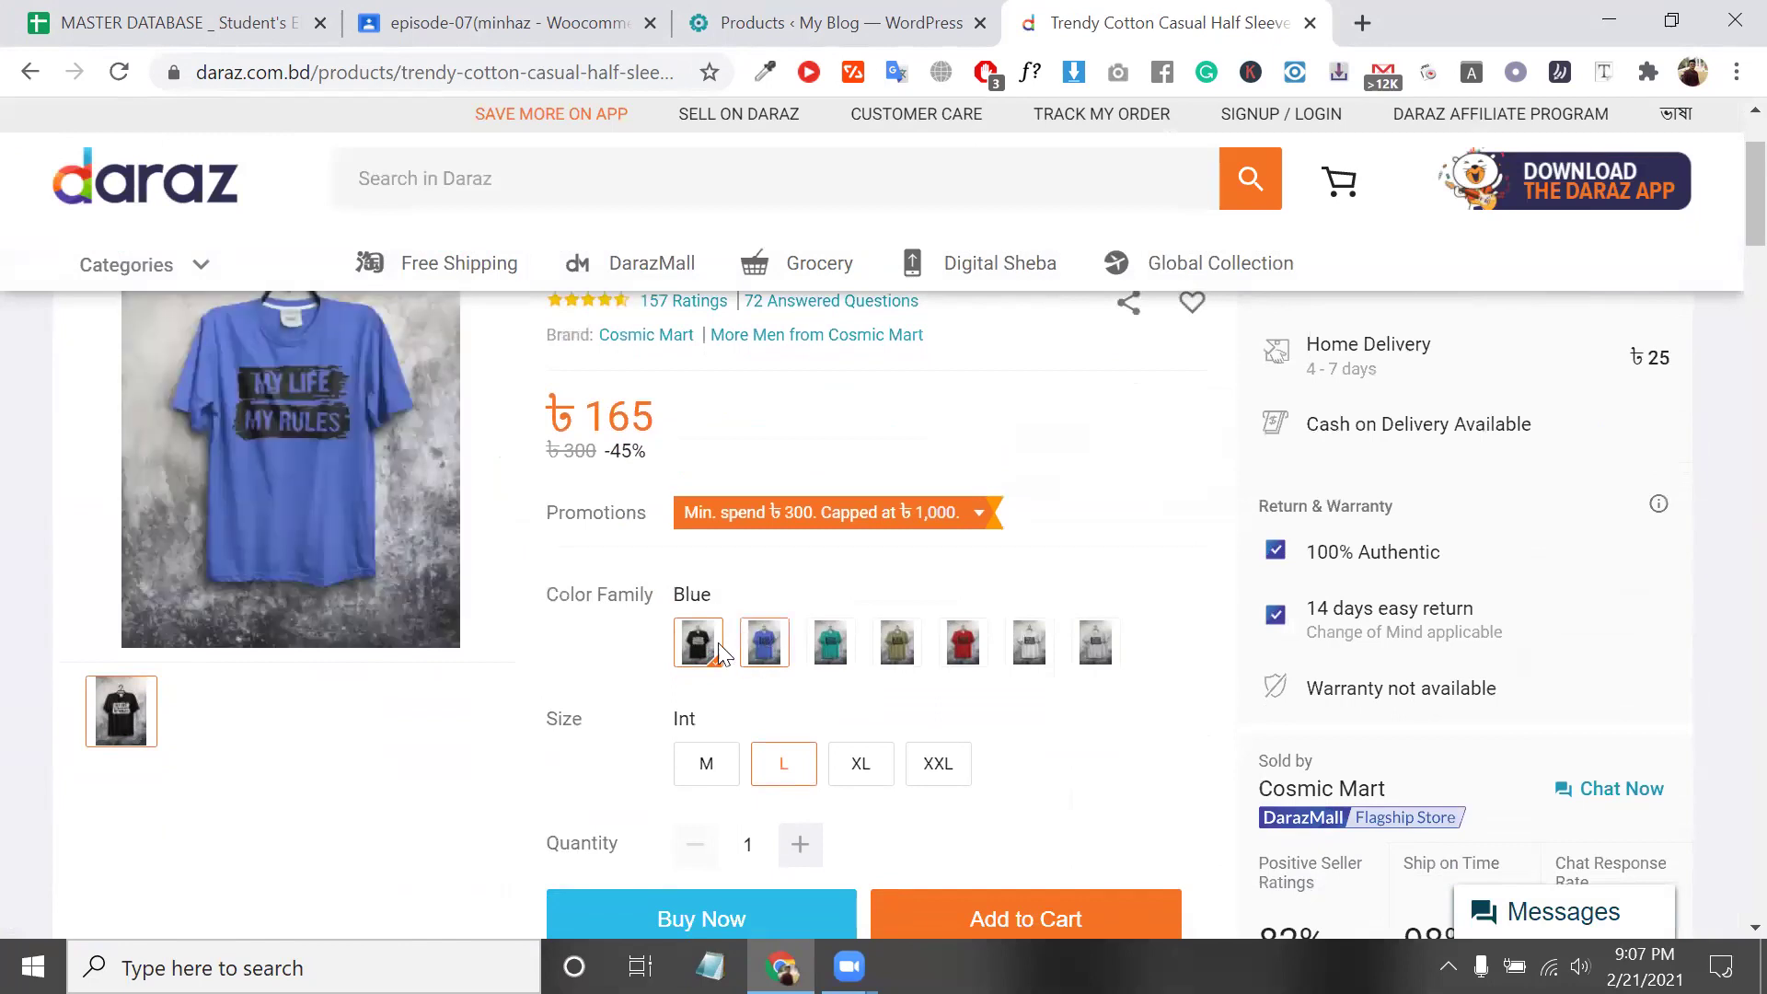
pyautogui.doubleClick(704, 598)
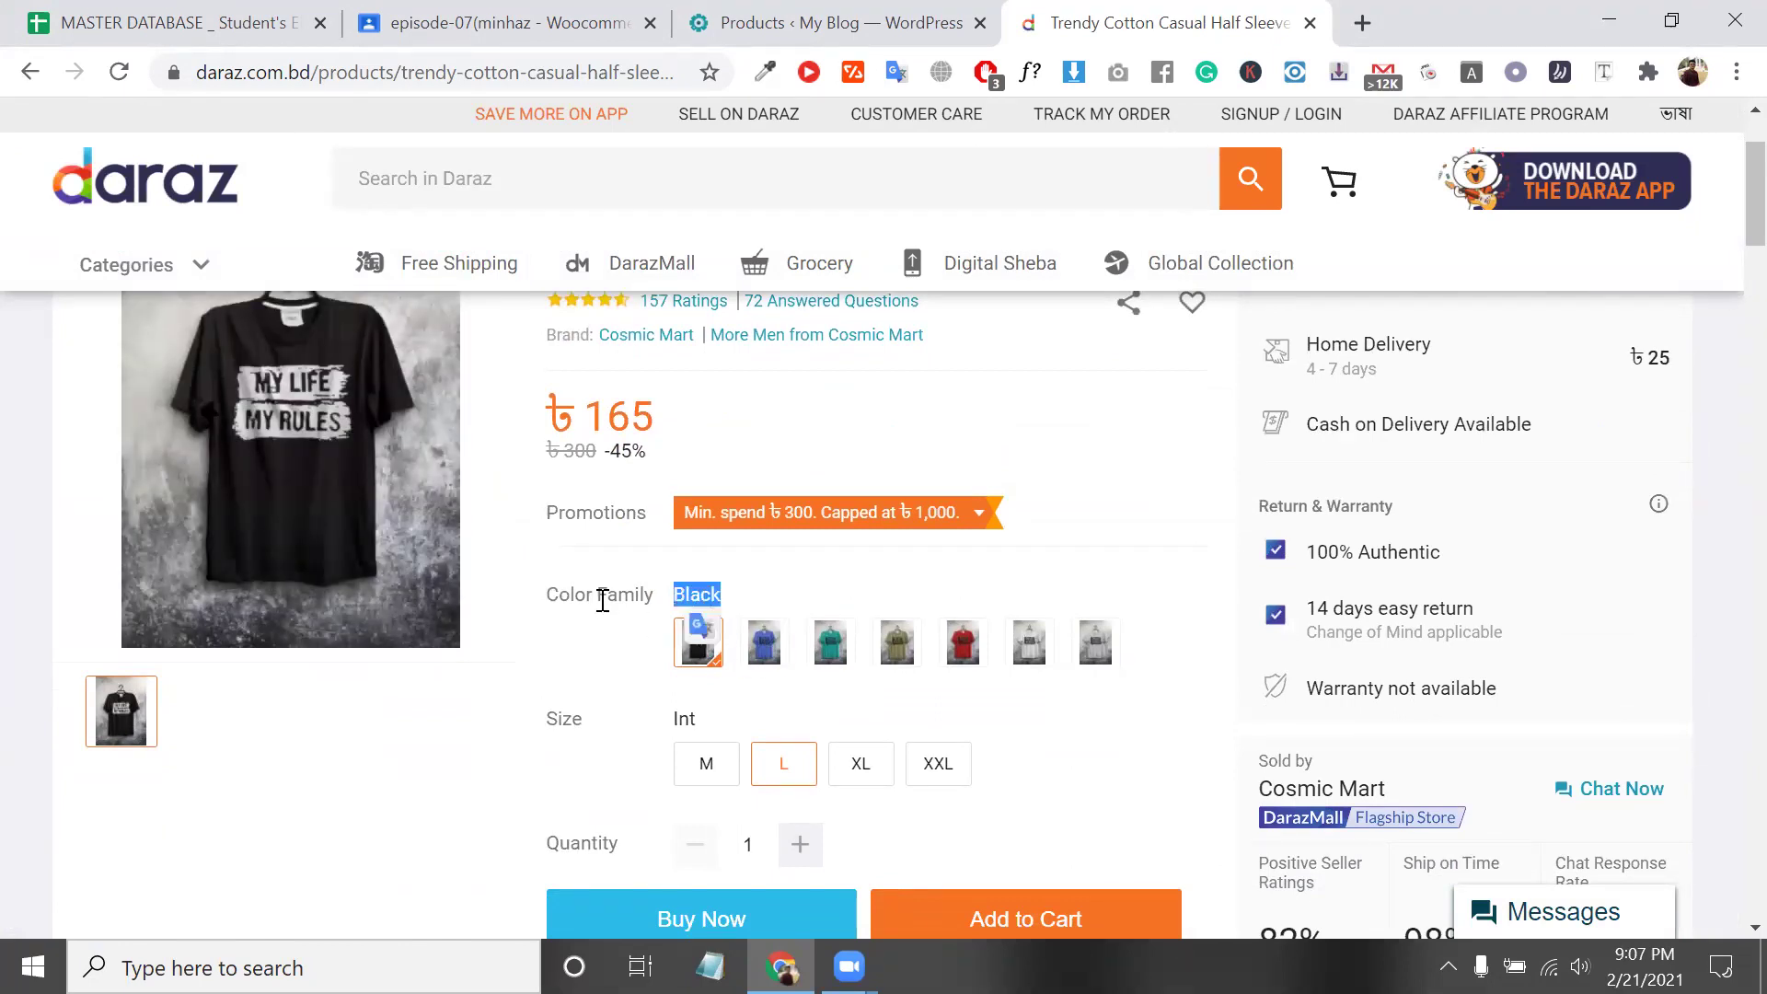
pyautogui.tripleClick(599, 596)
pyautogui.doubleClick(564, 720)
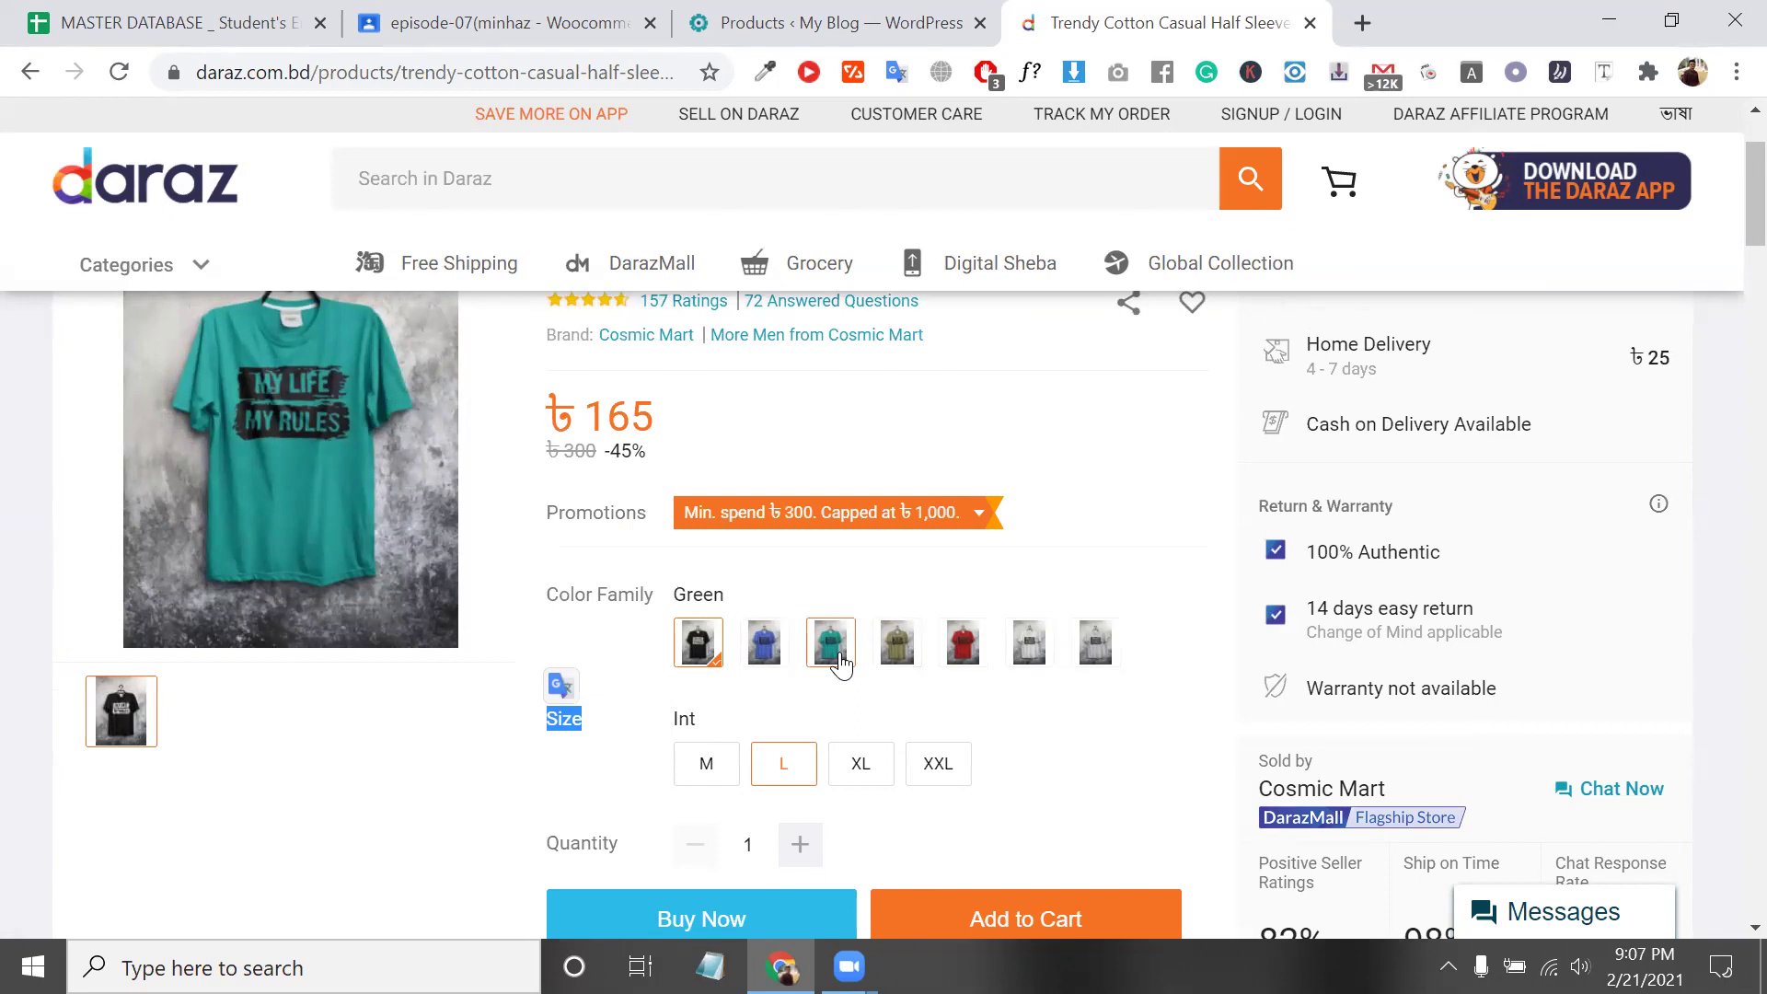
pyautogui.click(831, 643)
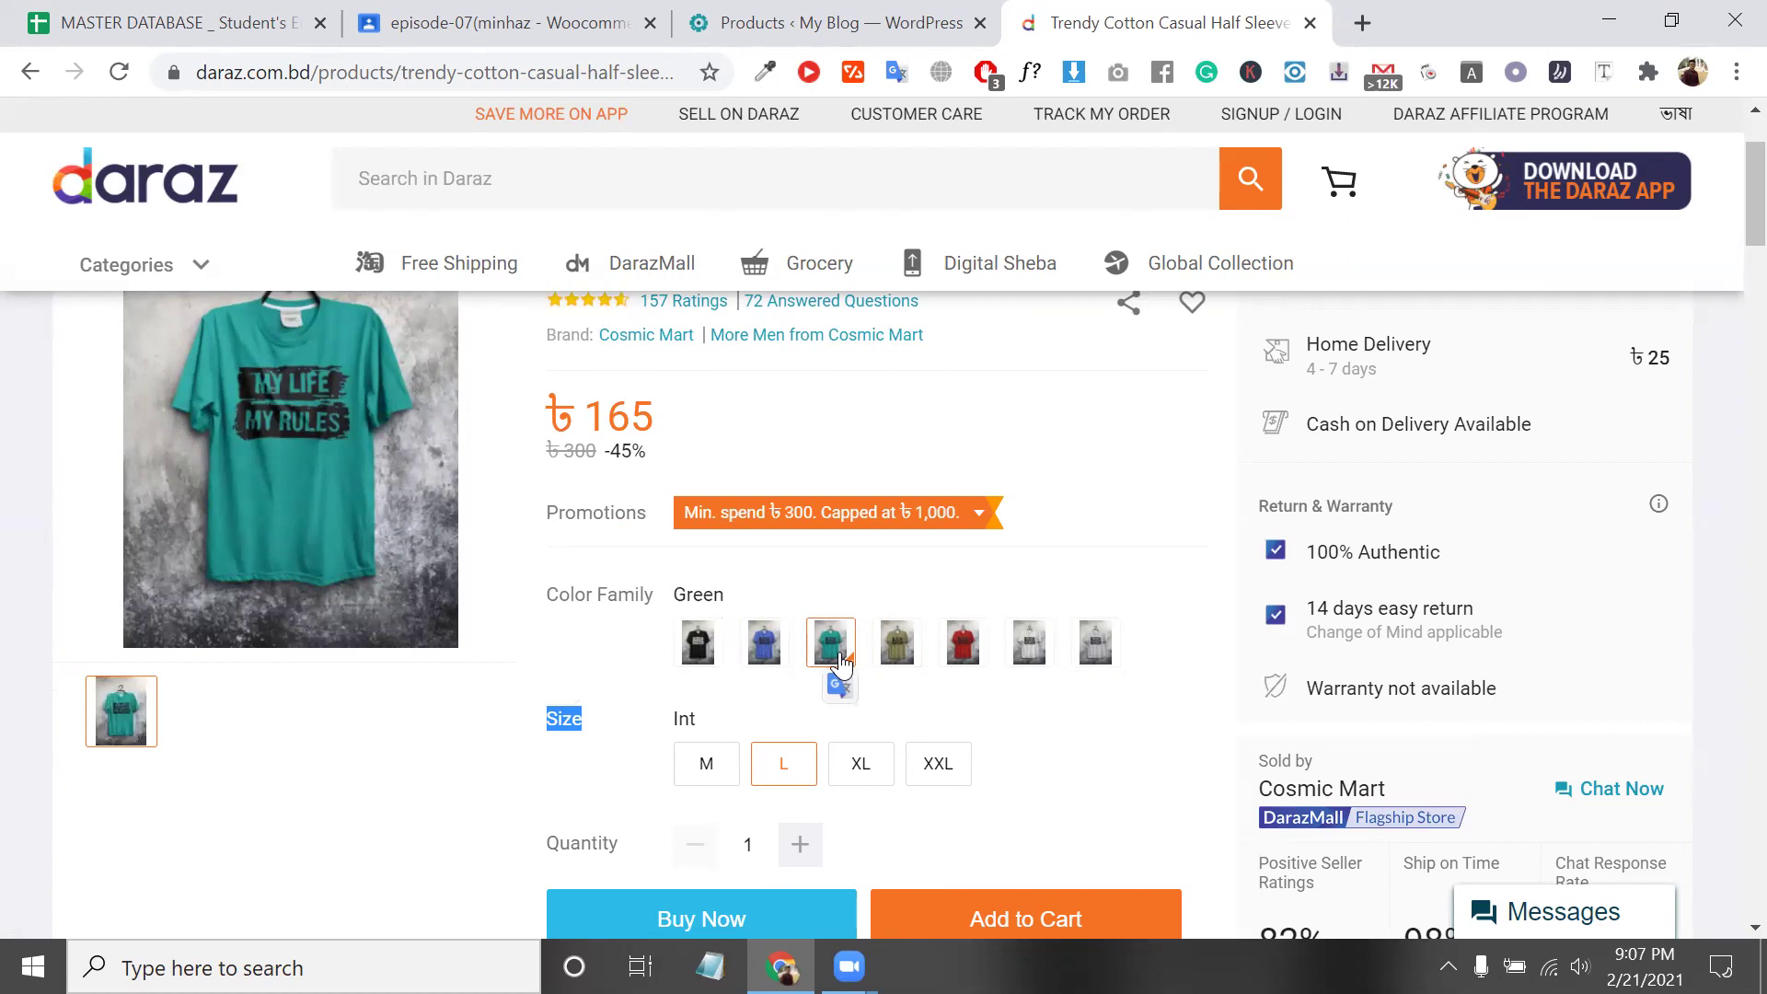
pyautogui.click(457, 13)
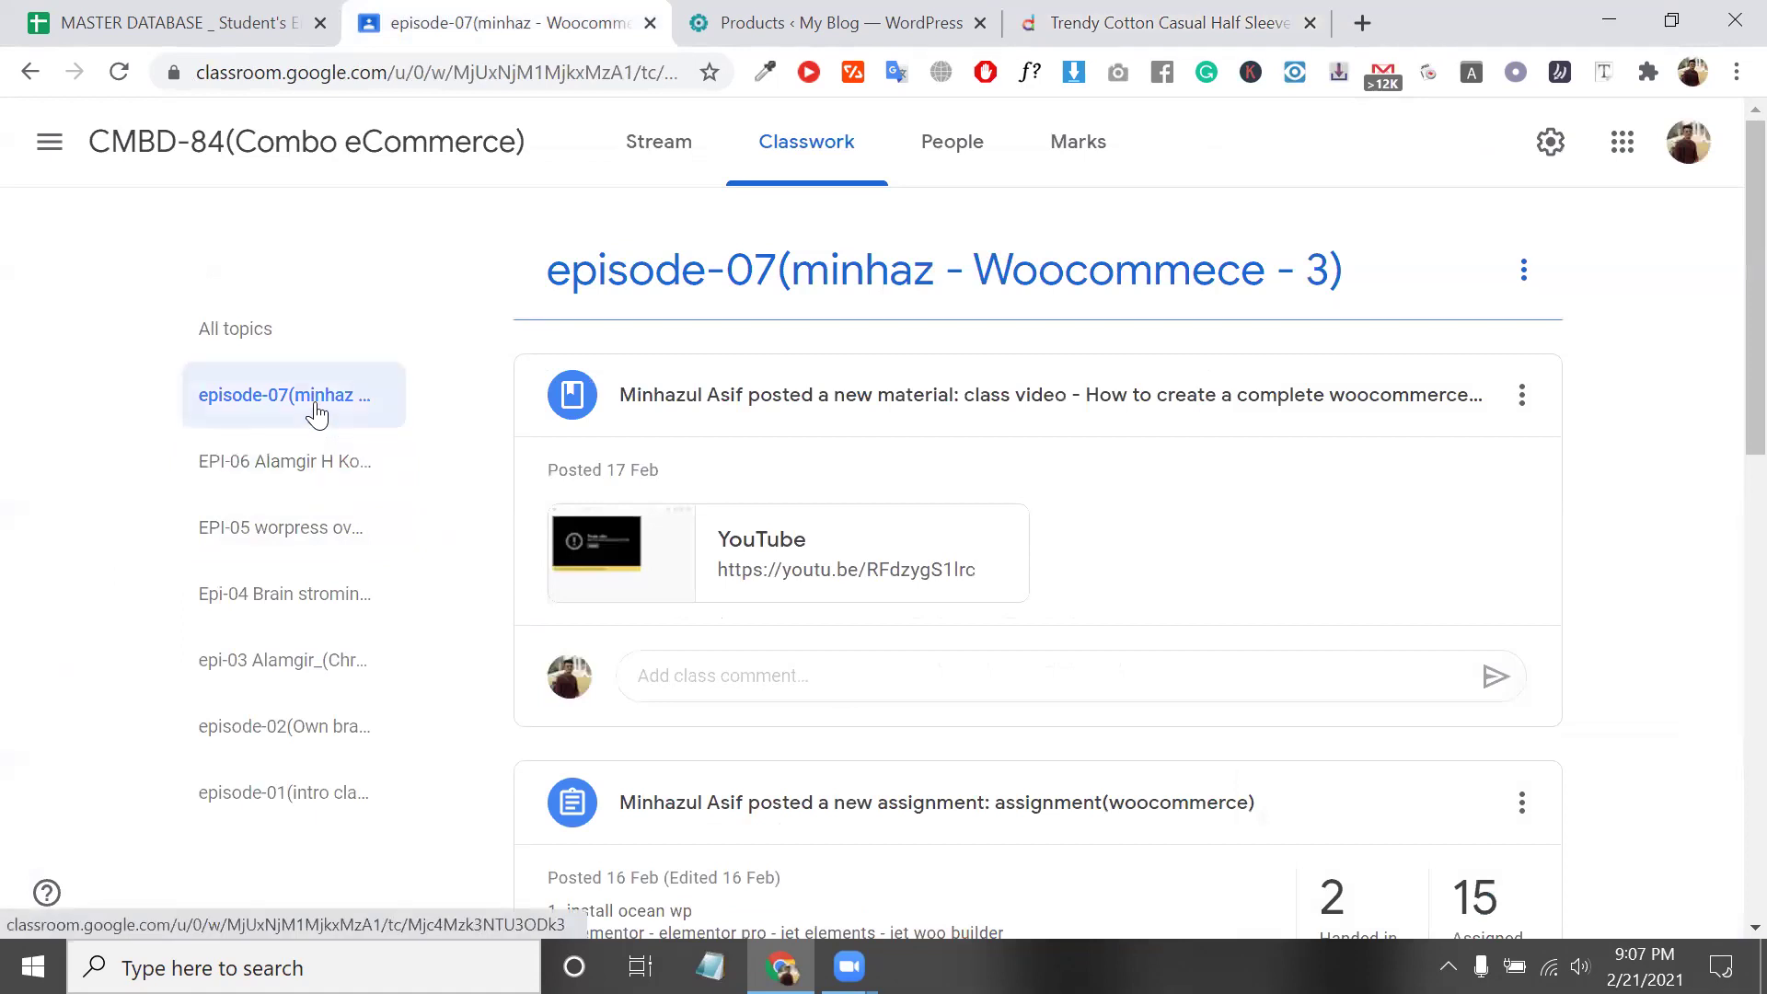
# Open the WooCommerce assignment's handed-in student work list
pyautogui.scroll(-2, 939, 659)
pyautogui.scroll(-2, 939, 660)
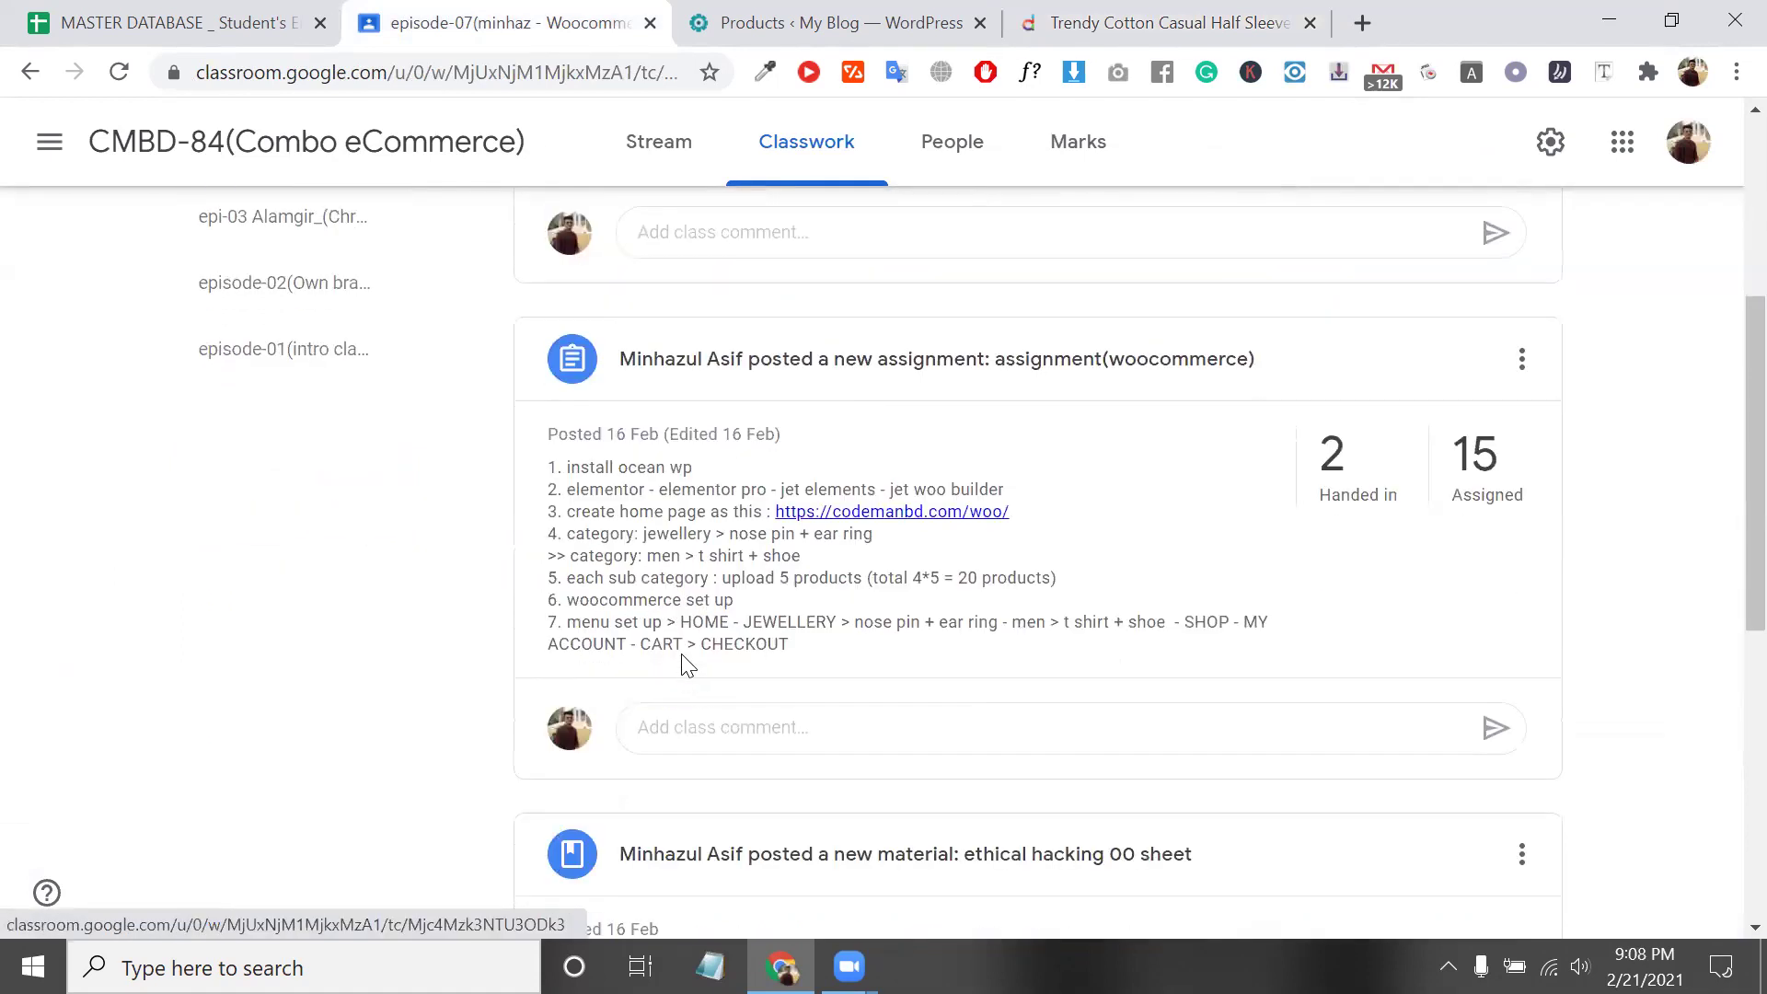
pyautogui.tripleClick(731, 554)
pyautogui.scroll(-2, 733, 558)
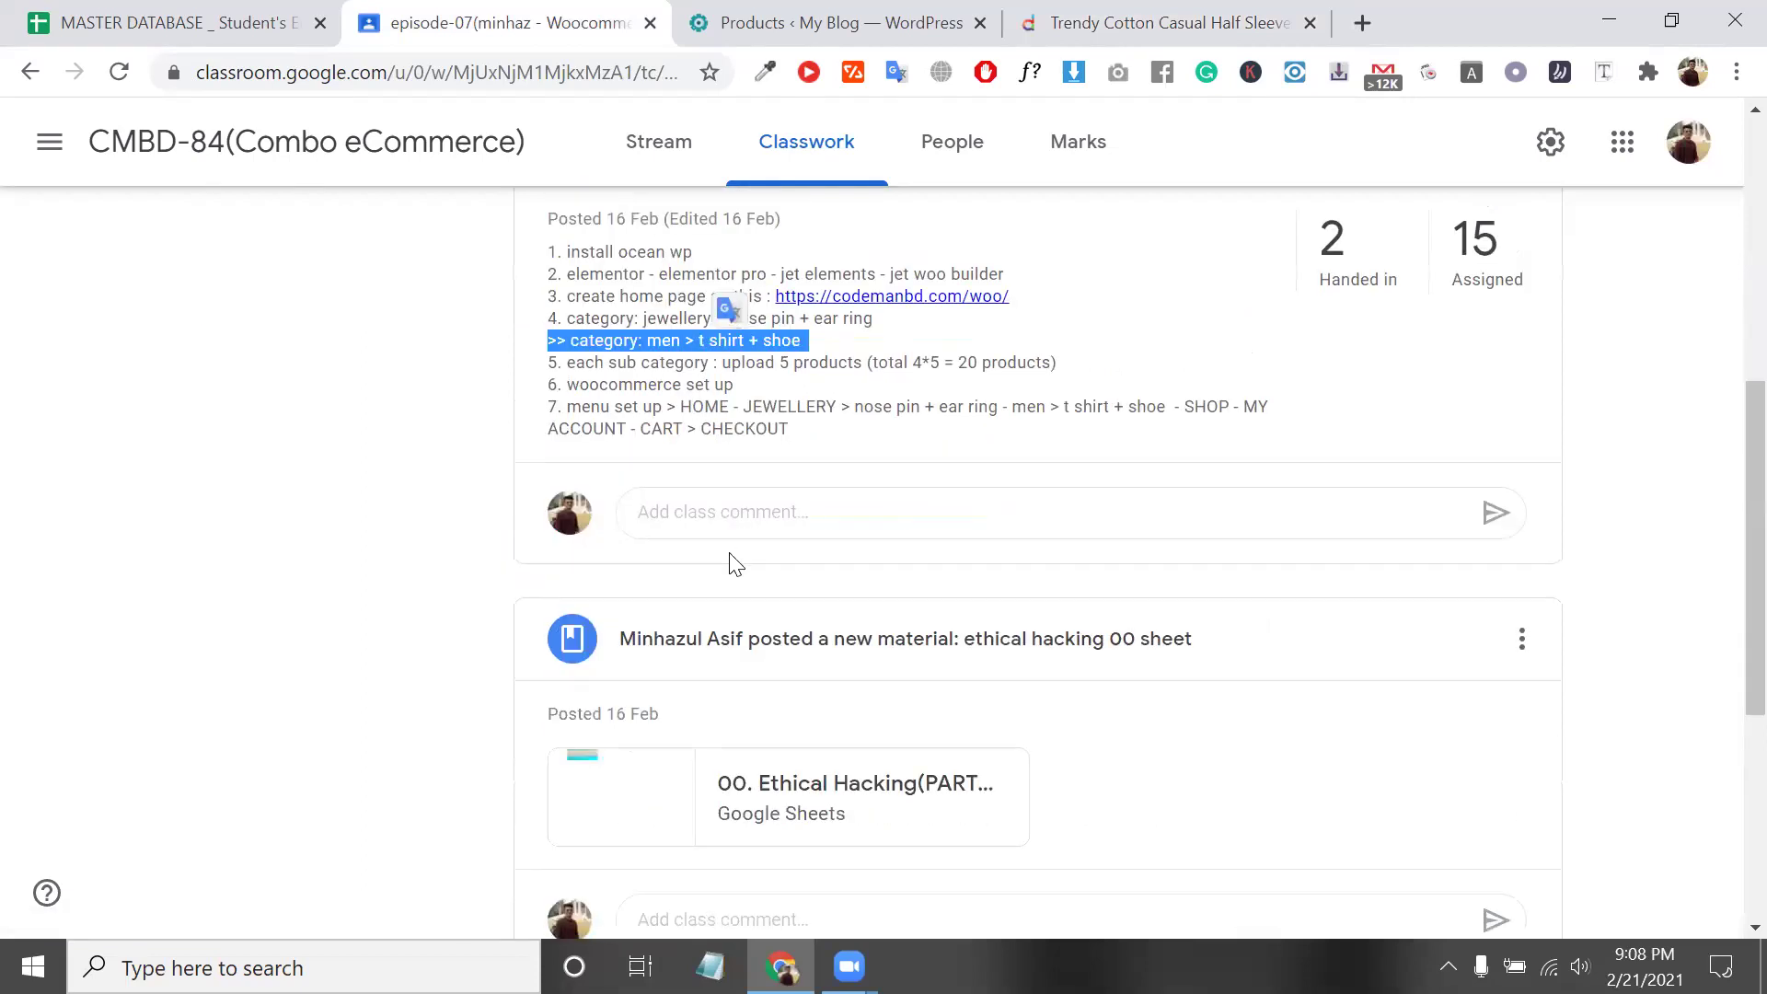
pyautogui.scroll(1, 733, 559)
pyautogui.click(1331, 307)
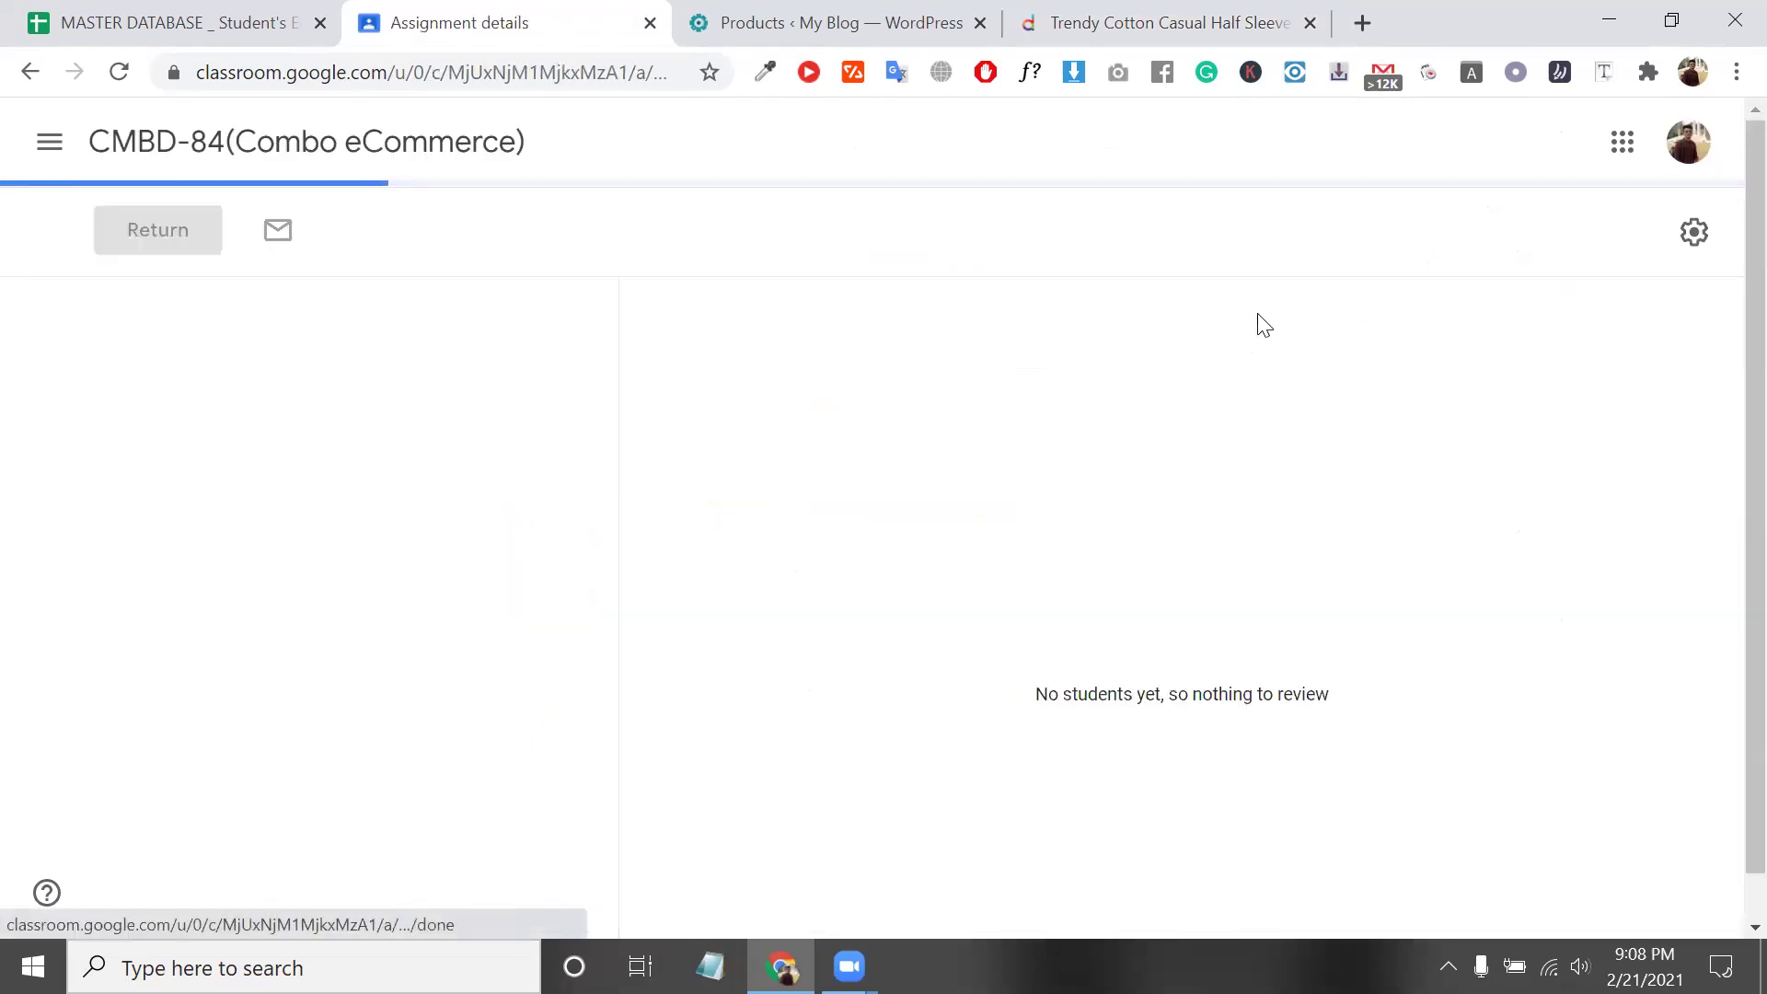
# Open both students' submitted store links in new tabs
pyautogui.scroll(-1, 737, 419)
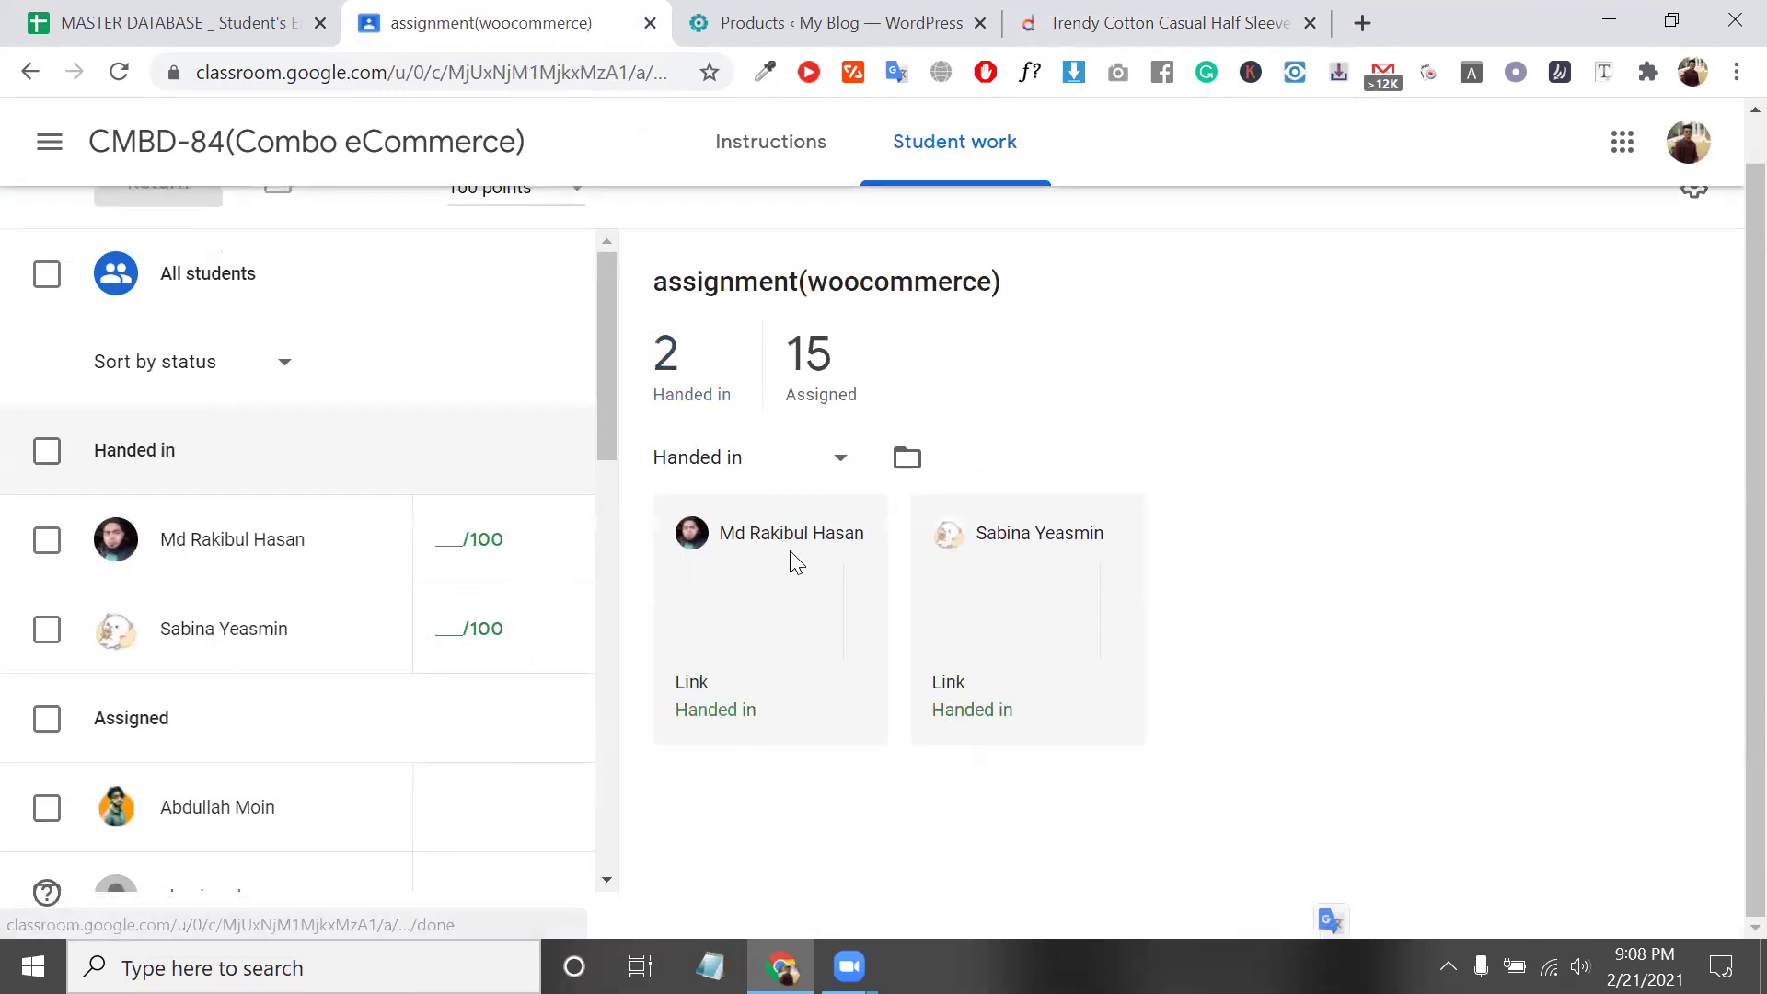
pyautogui.click(779, 612)
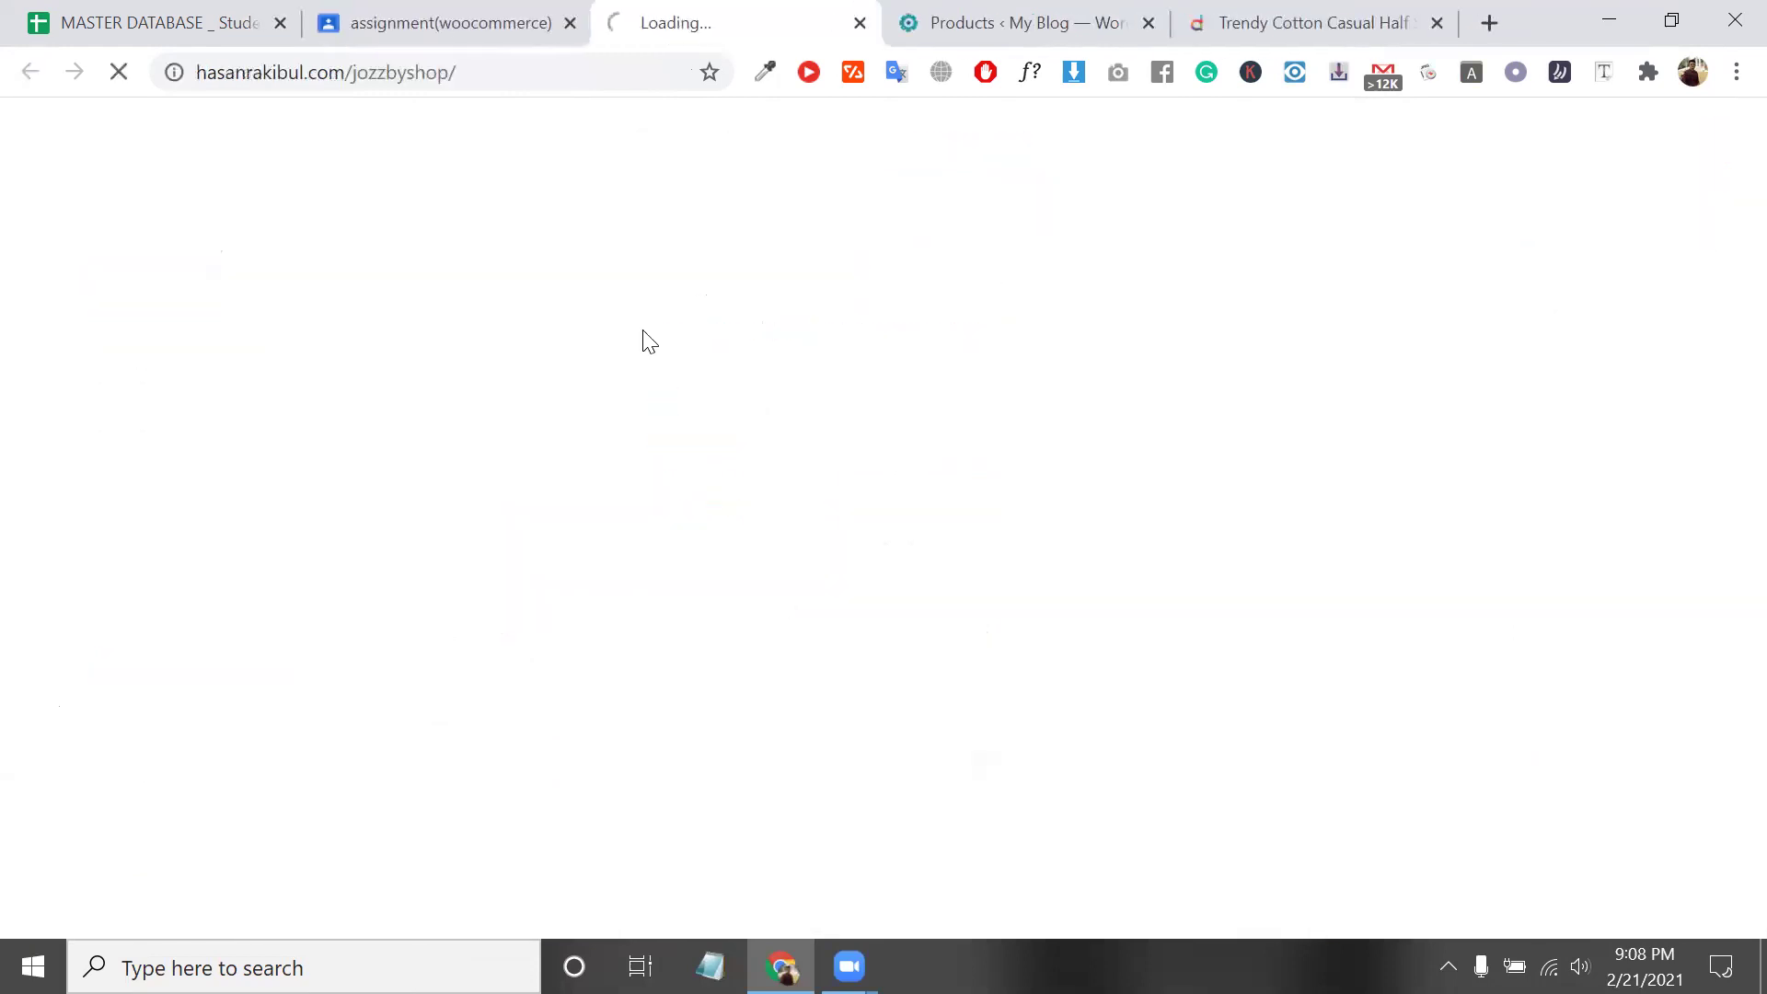
pyautogui.click(445, 18)
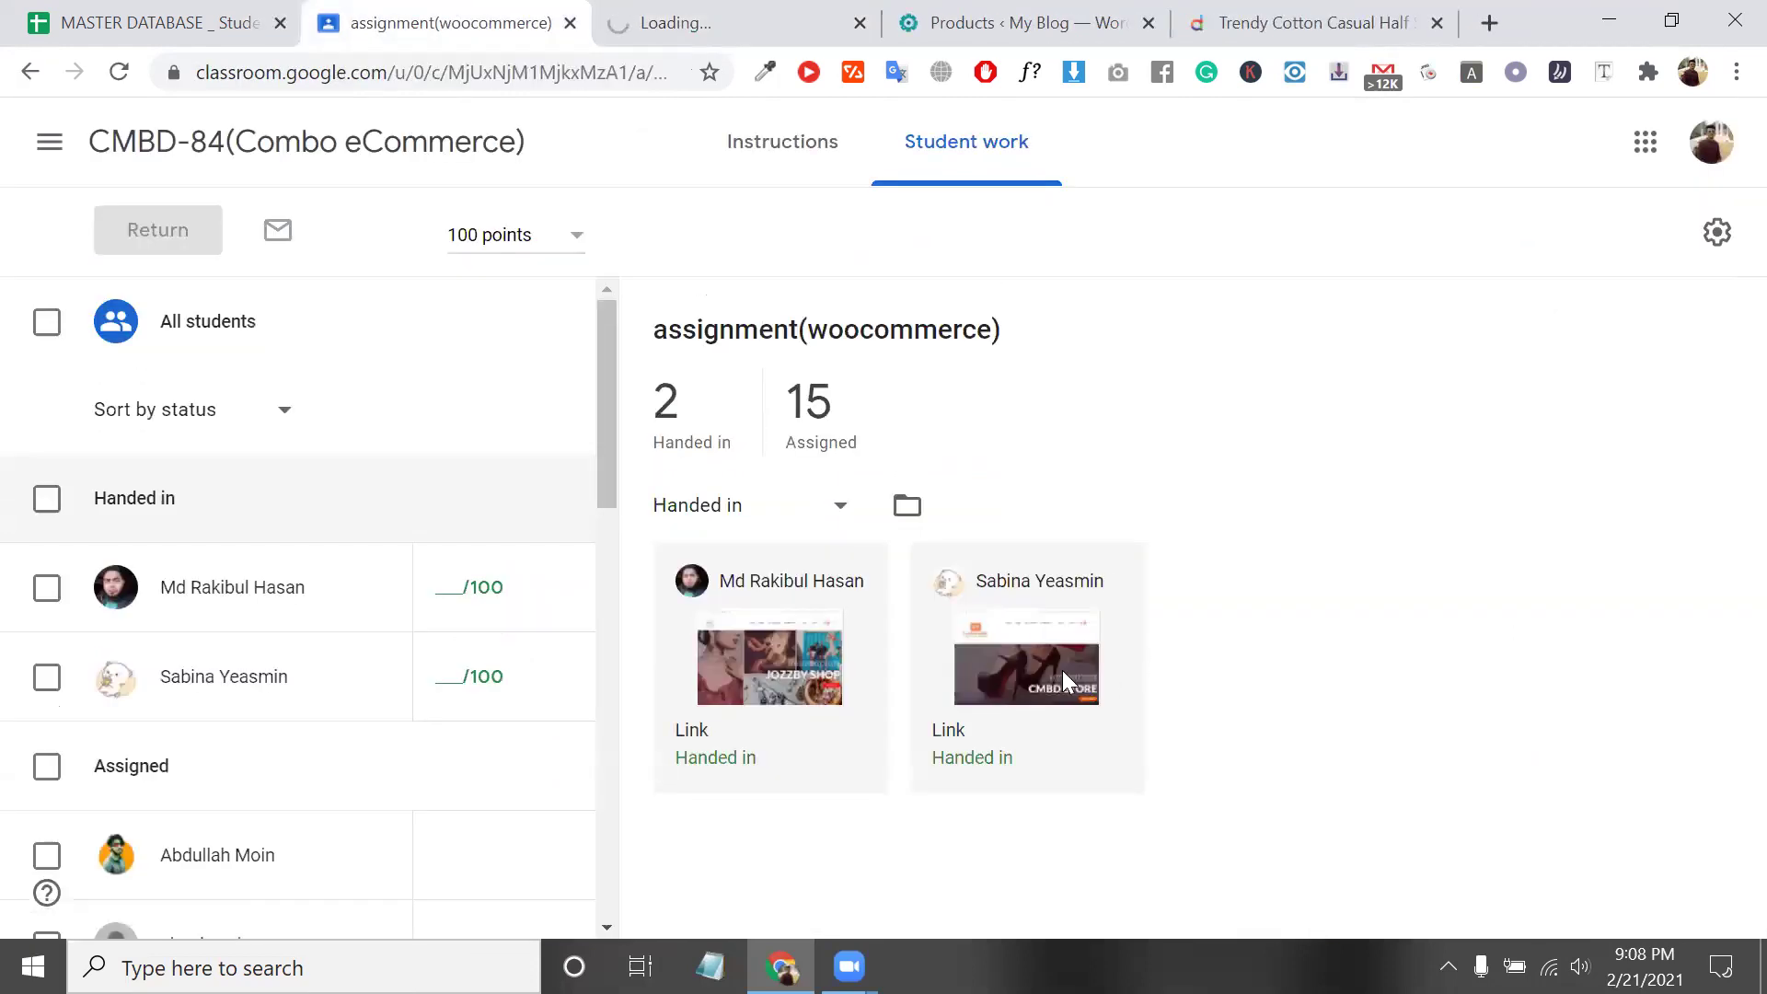
pyautogui.click(1062, 670)
pyautogui.click(395, 17)
pyautogui.scroll(-3, 333, 803)
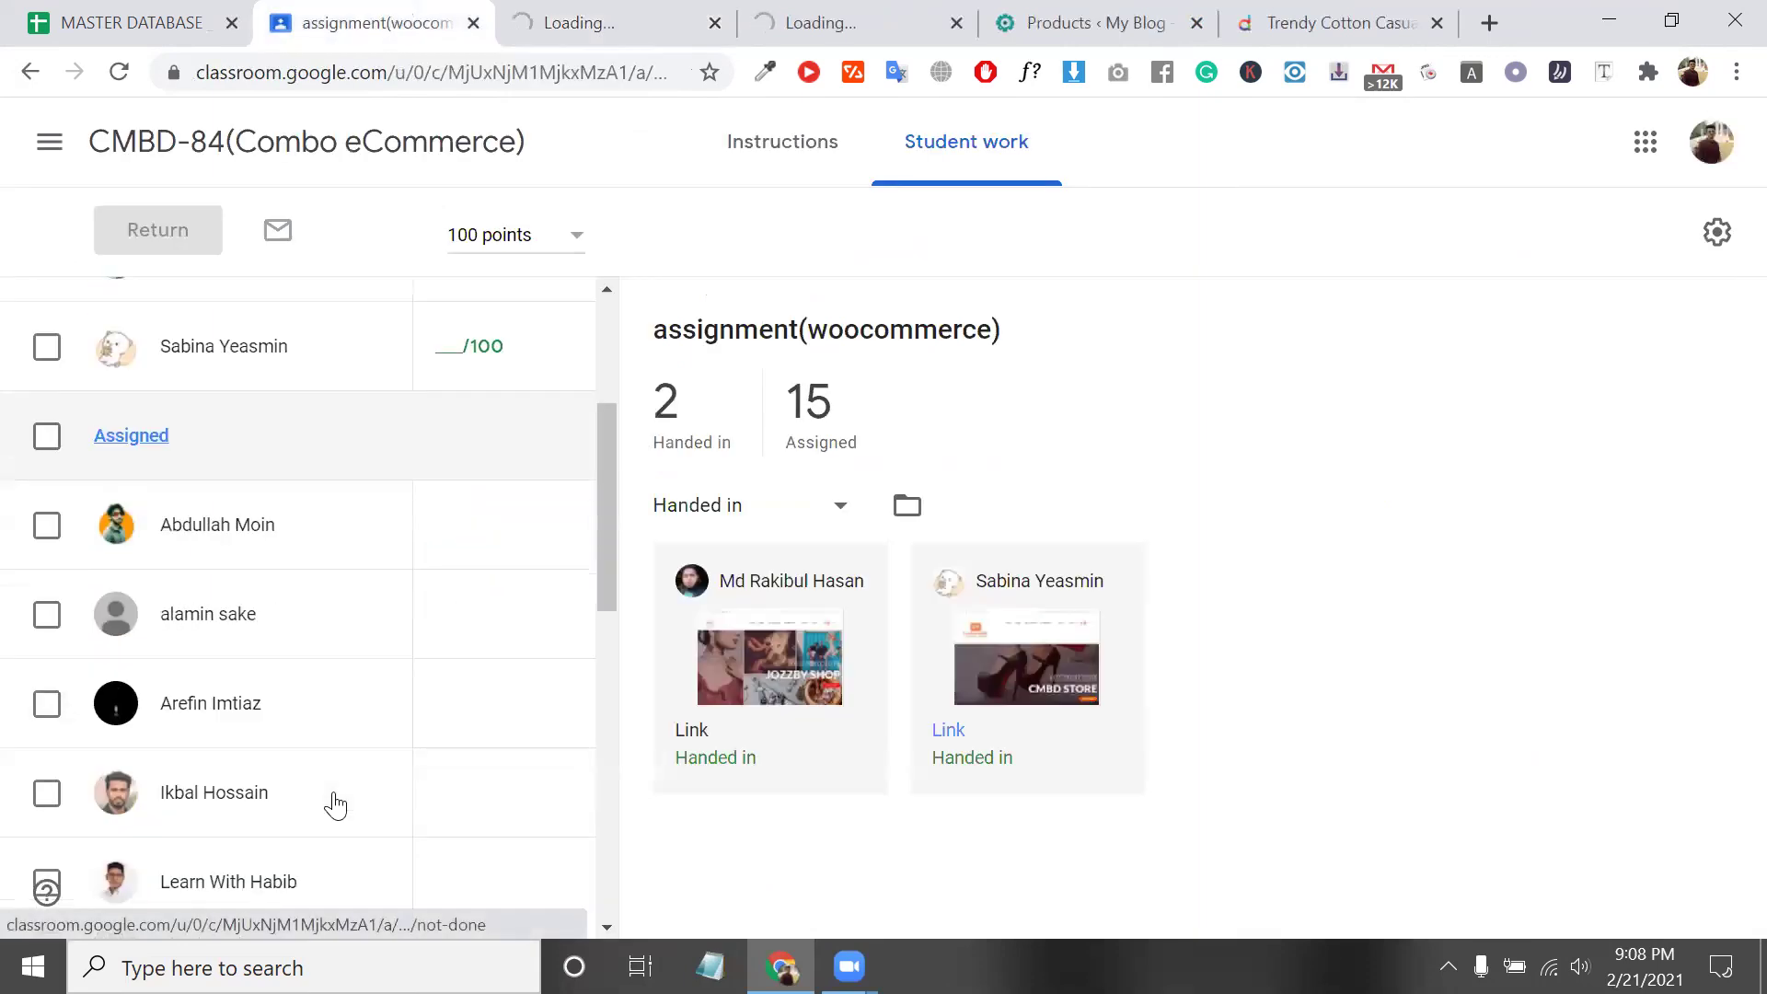
pyautogui.scroll(-9, 335, 804)
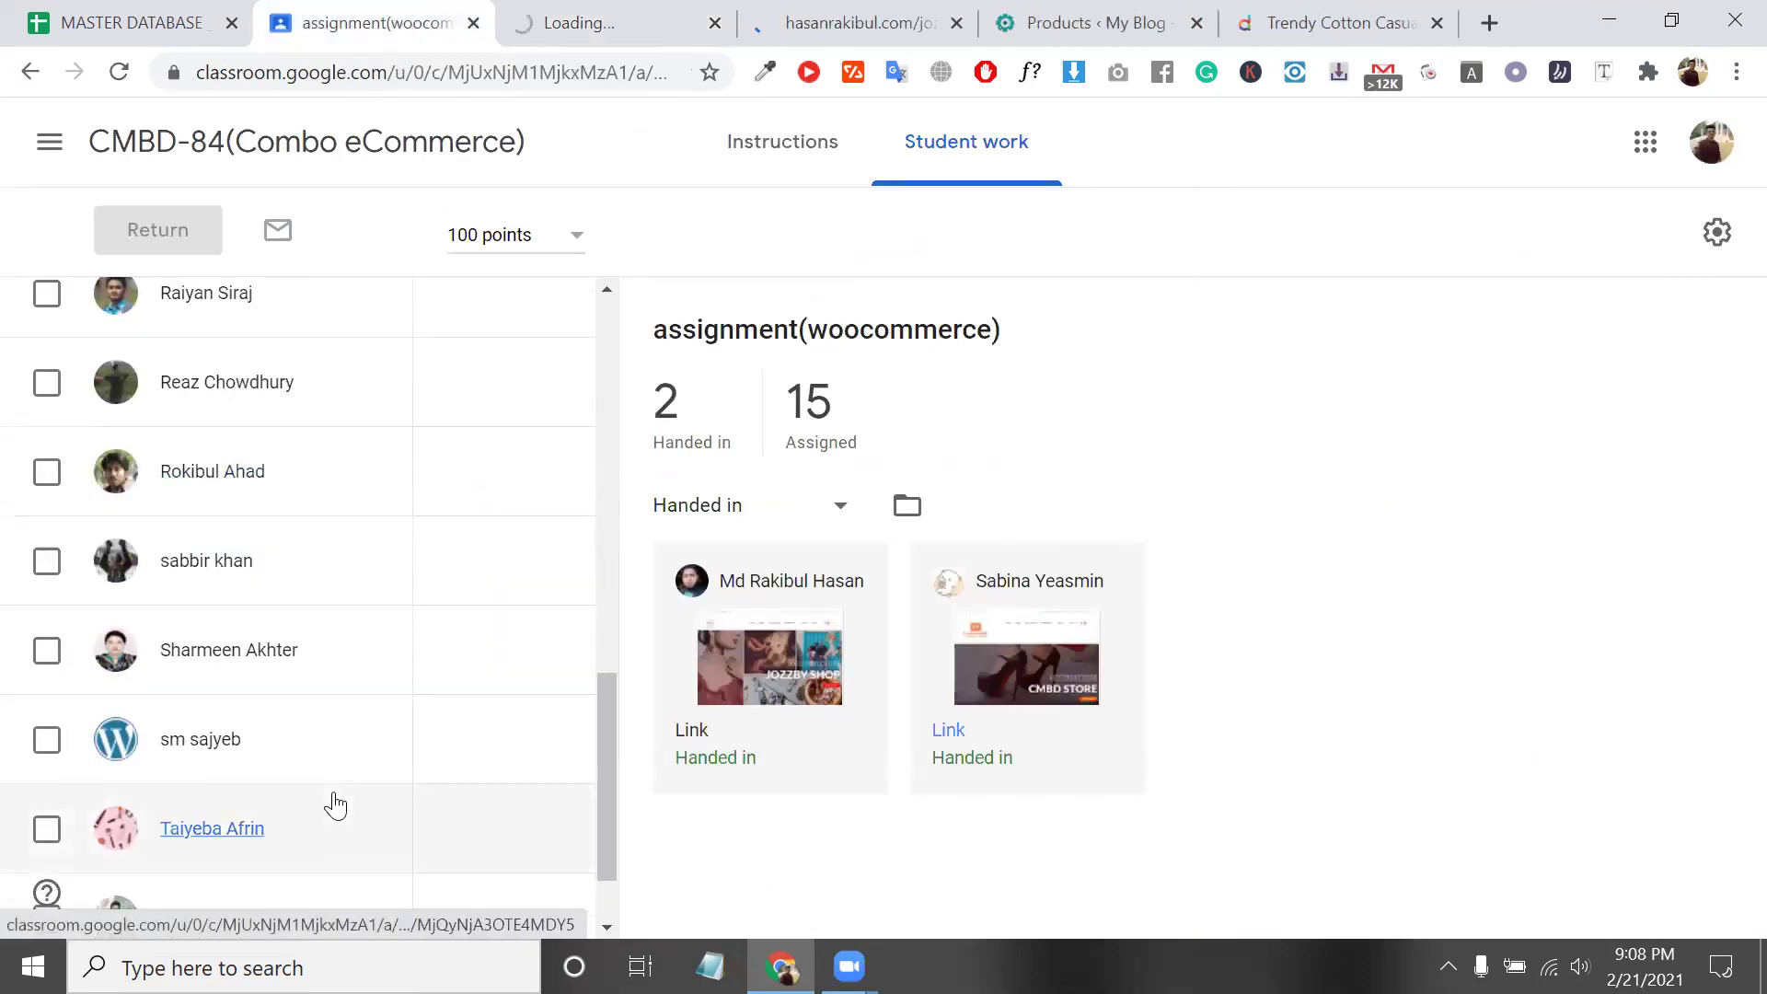
pyautogui.scroll(7, 335, 804)
pyautogui.scroll(-9, 335, 805)
pyautogui.scroll(5, 335, 805)
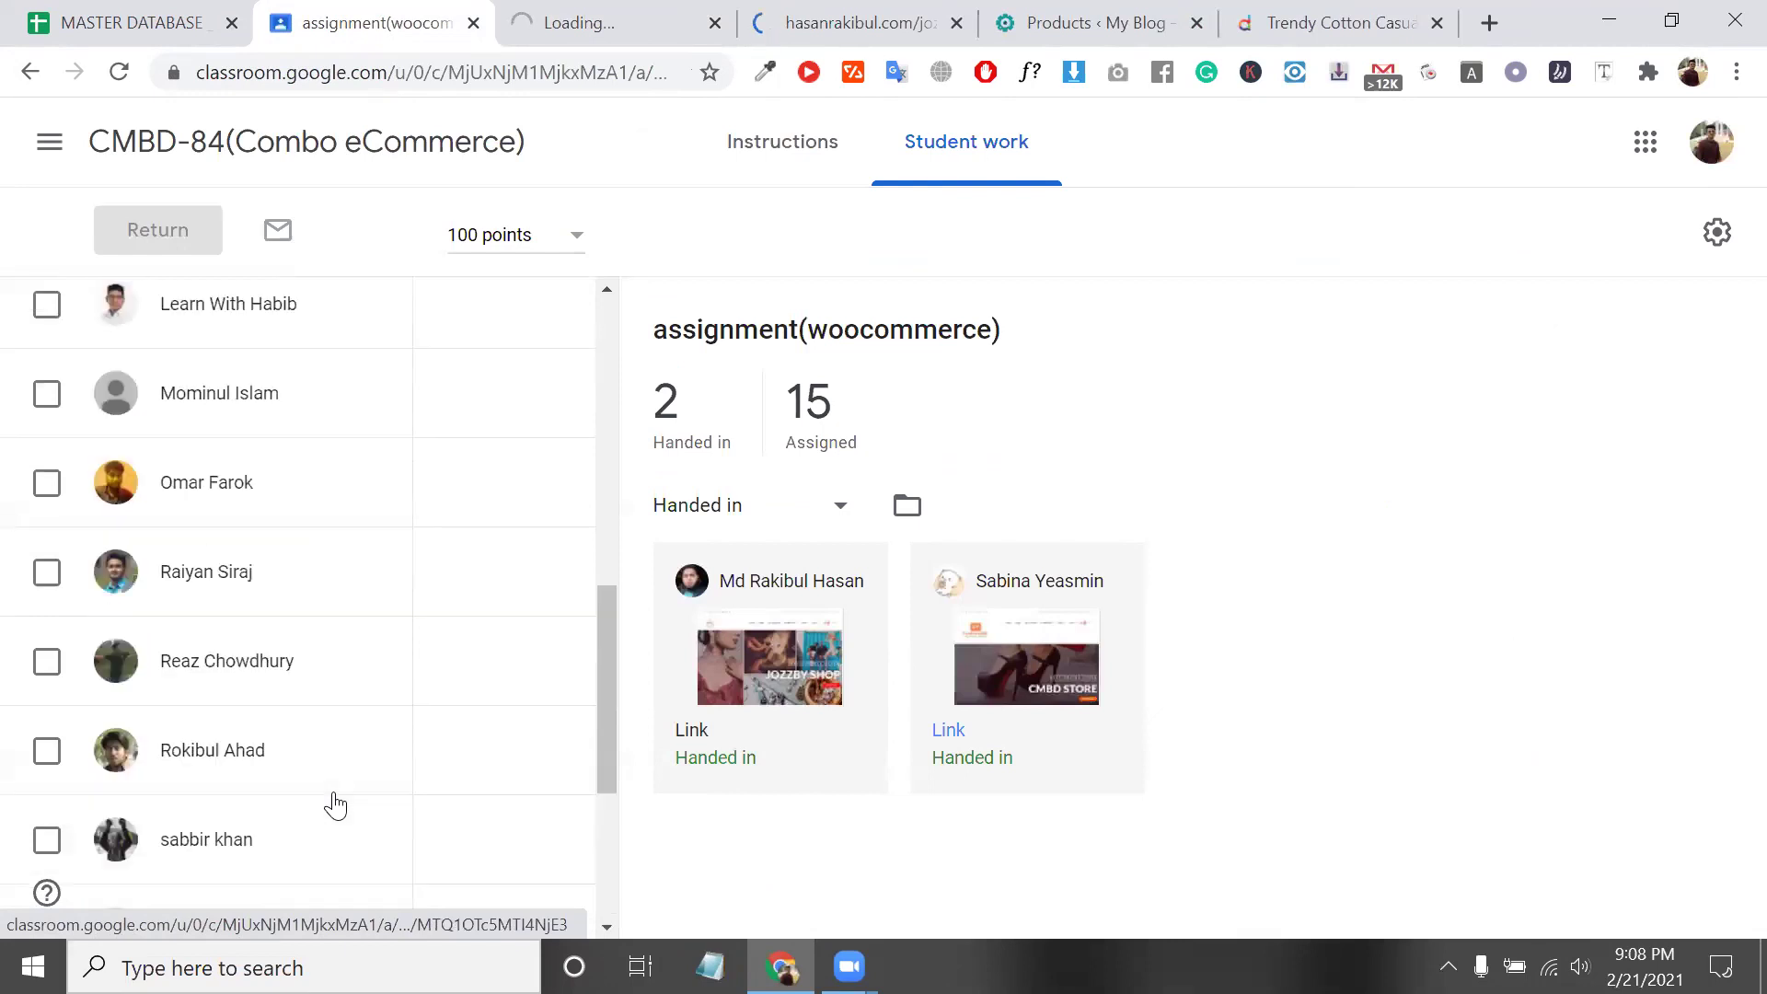
pyautogui.scroll(10, 335, 804)
pyautogui.click(43, 511)
pyautogui.click(625, 23)
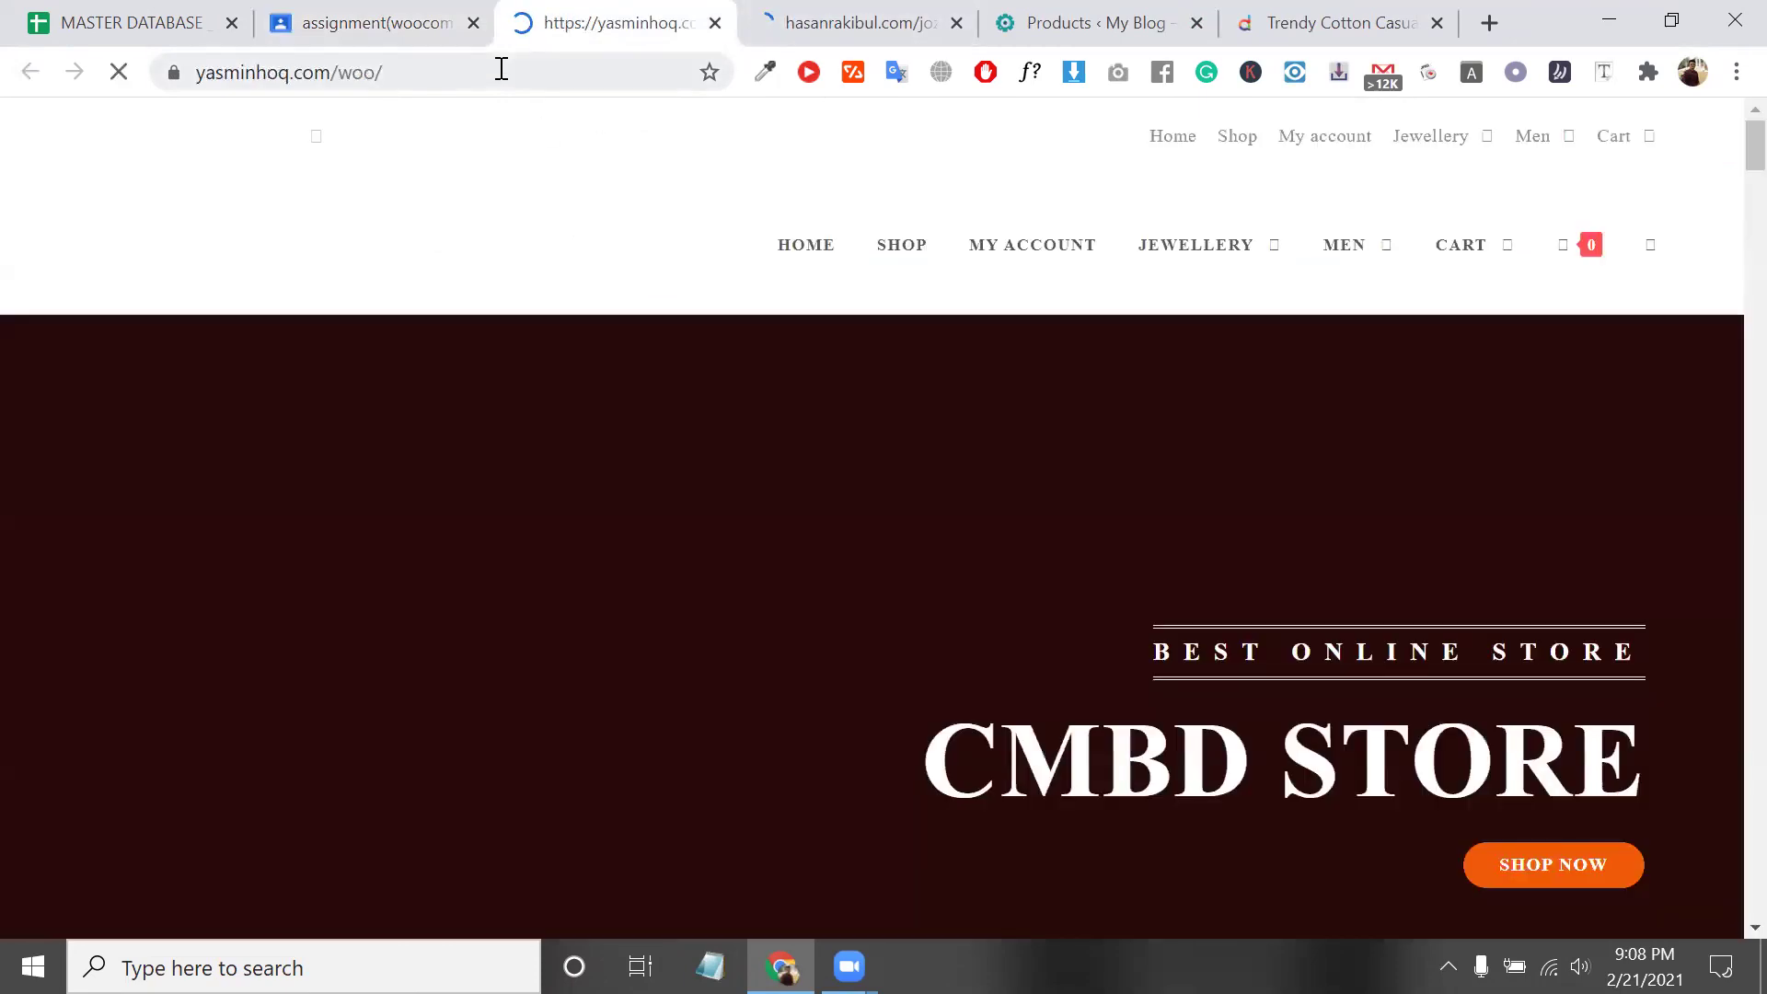
# Check the 2021 Summer Men Polo Shirt's stock (214 in stock) and return to the listing
pyautogui.click(501, 72)
pyautogui.scroll(-8, 1021, 599)
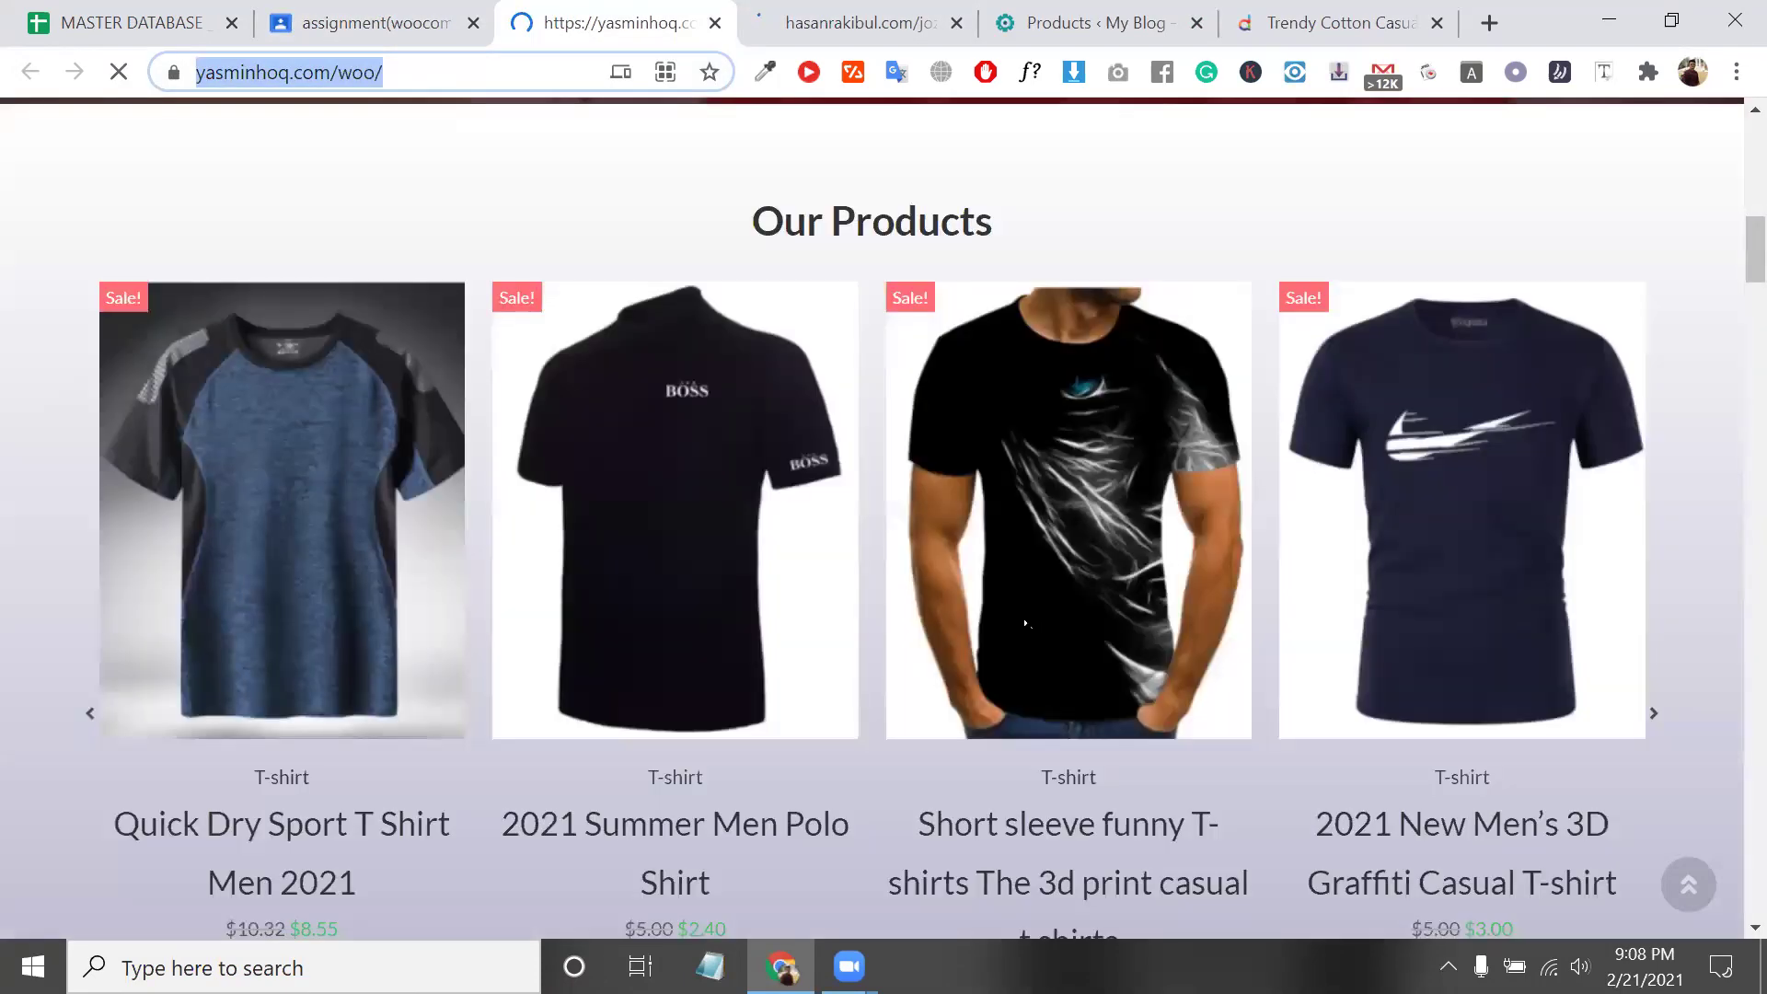
pyautogui.scroll(-2, 699, 487)
pyautogui.click(699, 483)
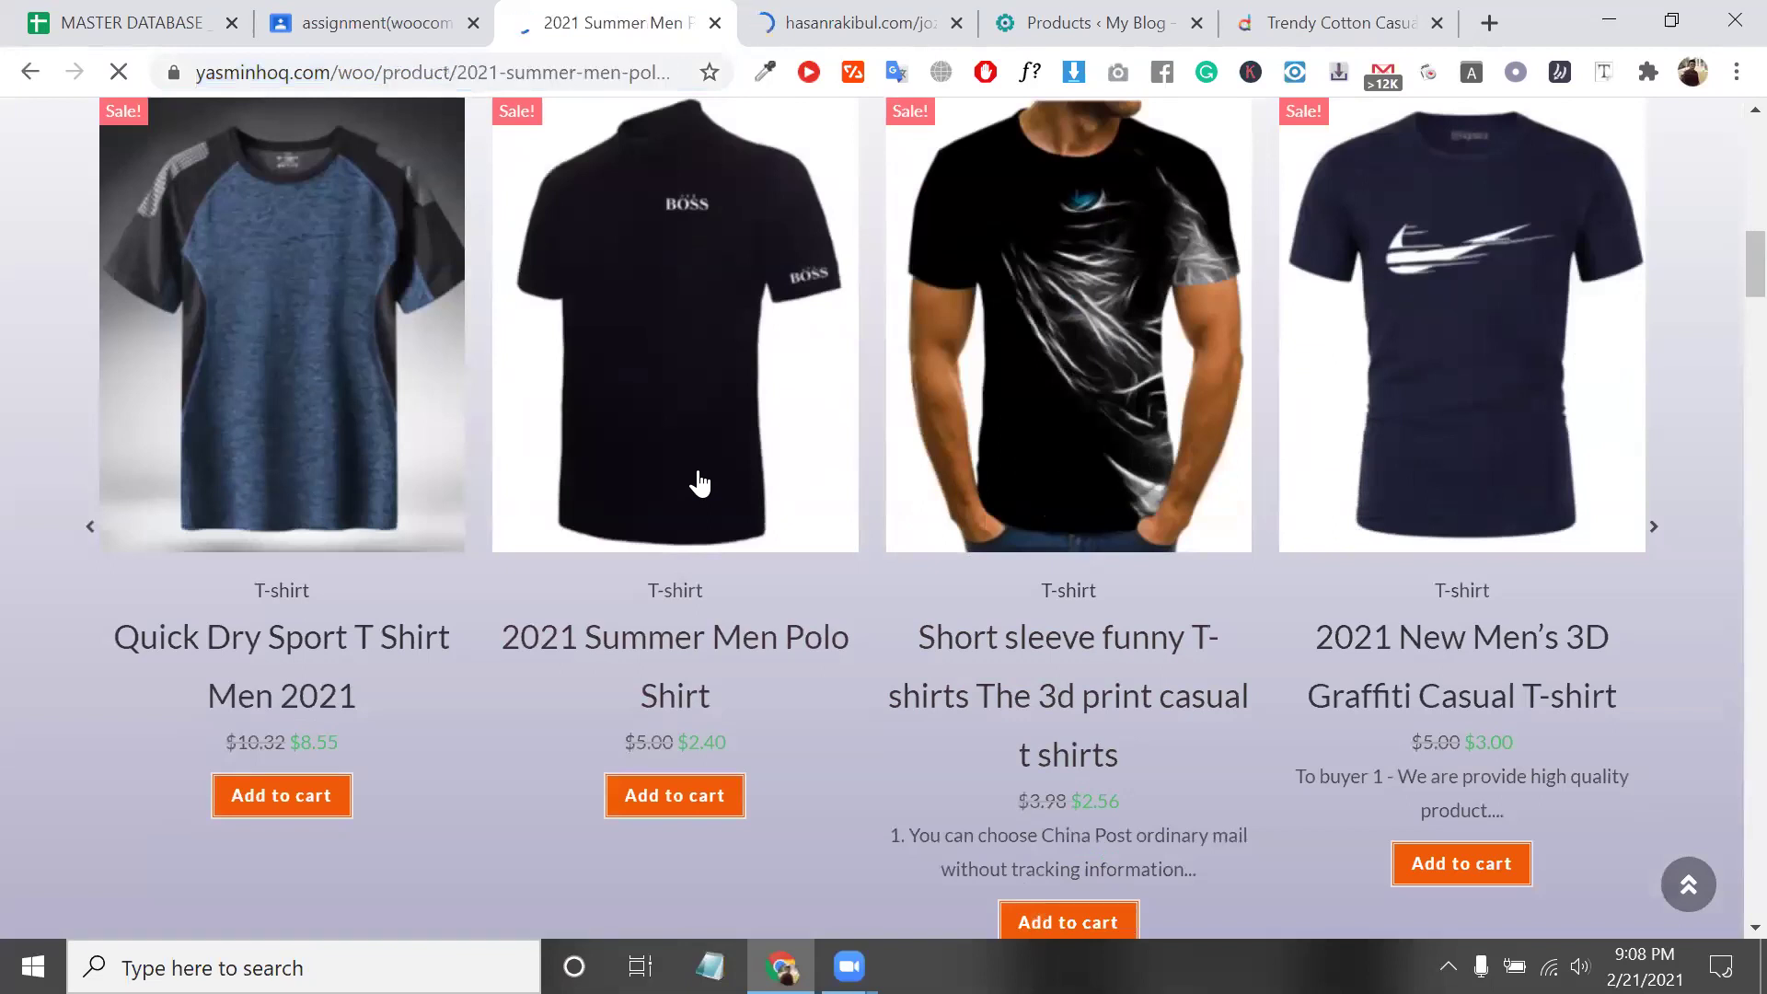
pyautogui.scroll(-6, 994, 651)
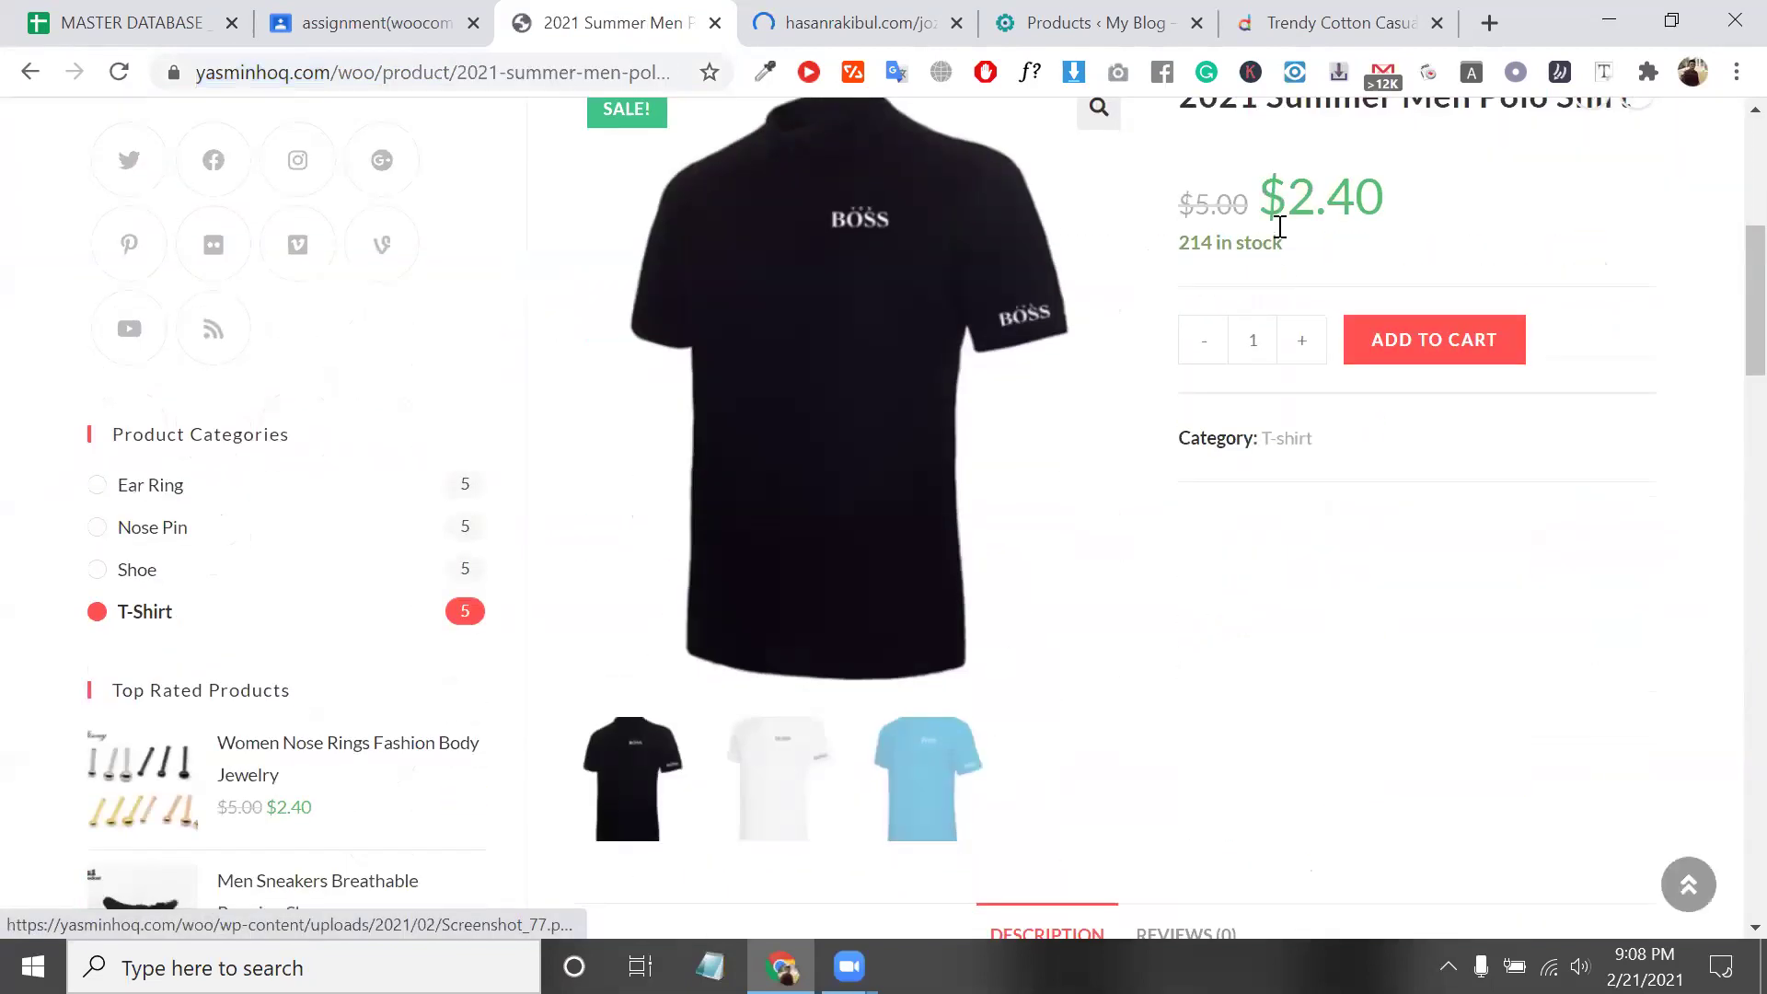
pyautogui.tripleClick(1271, 242)
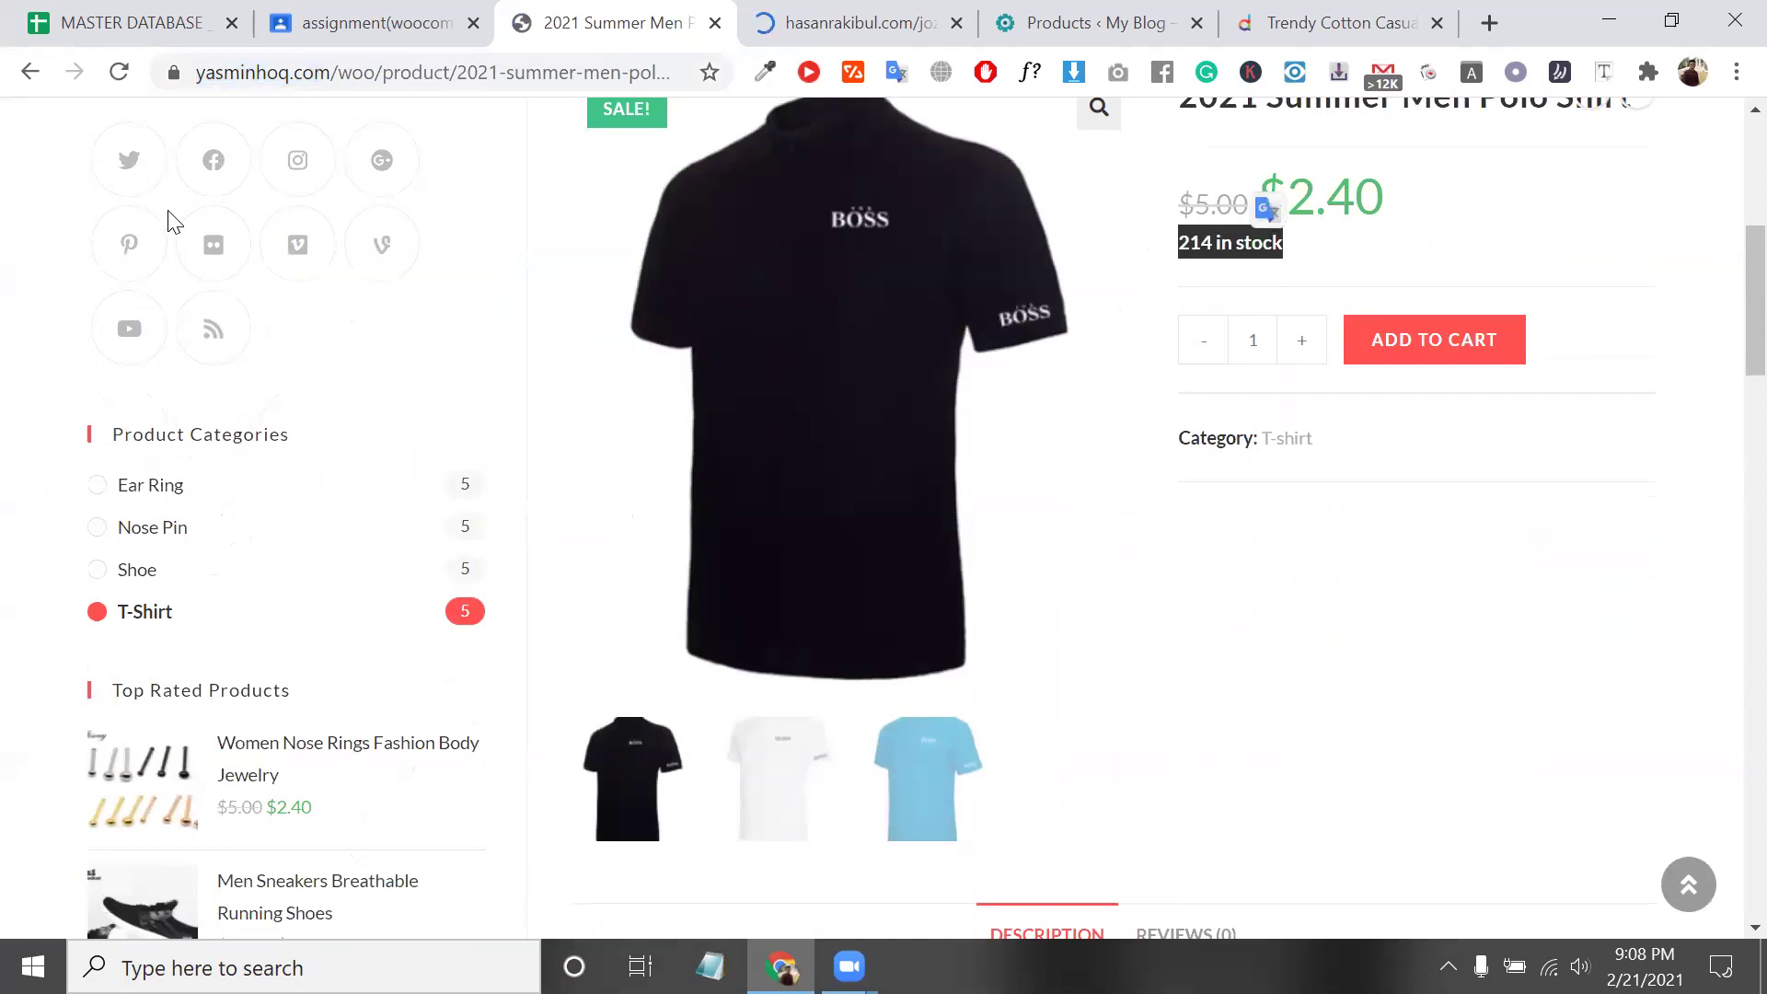
pyautogui.click(13, 74)
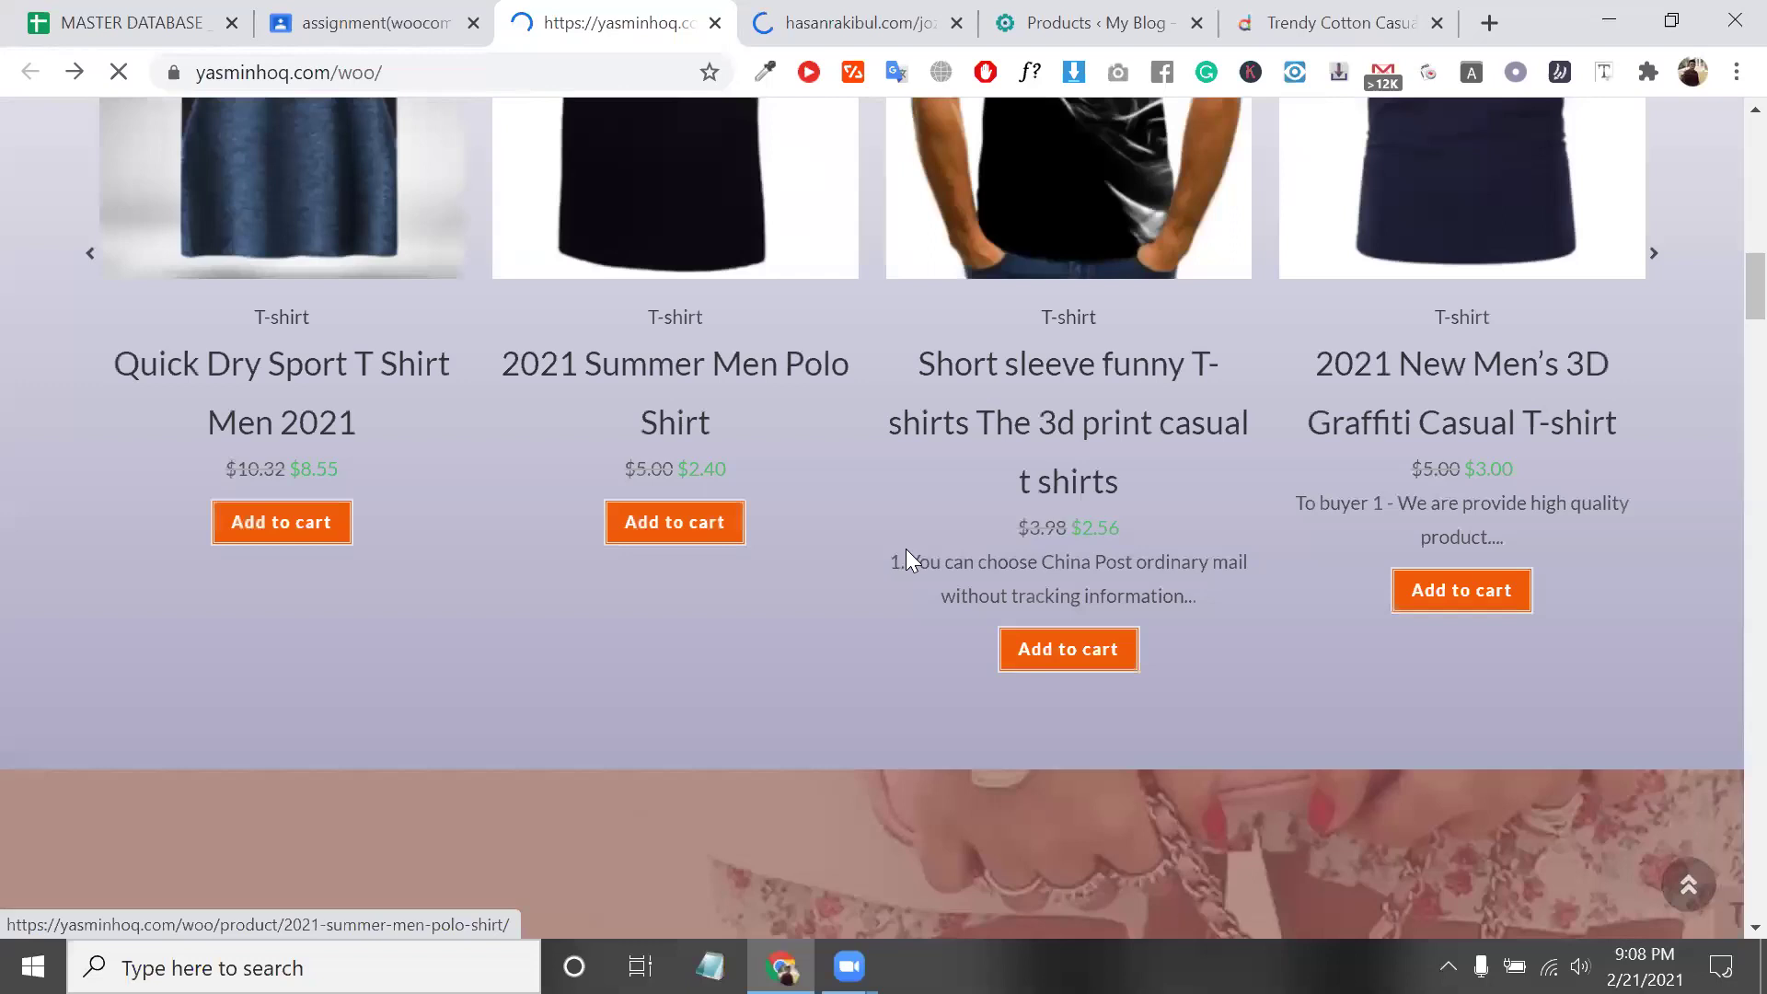
pyautogui.scroll(1, 906, 559)
pyautogui.click(1012, 311)
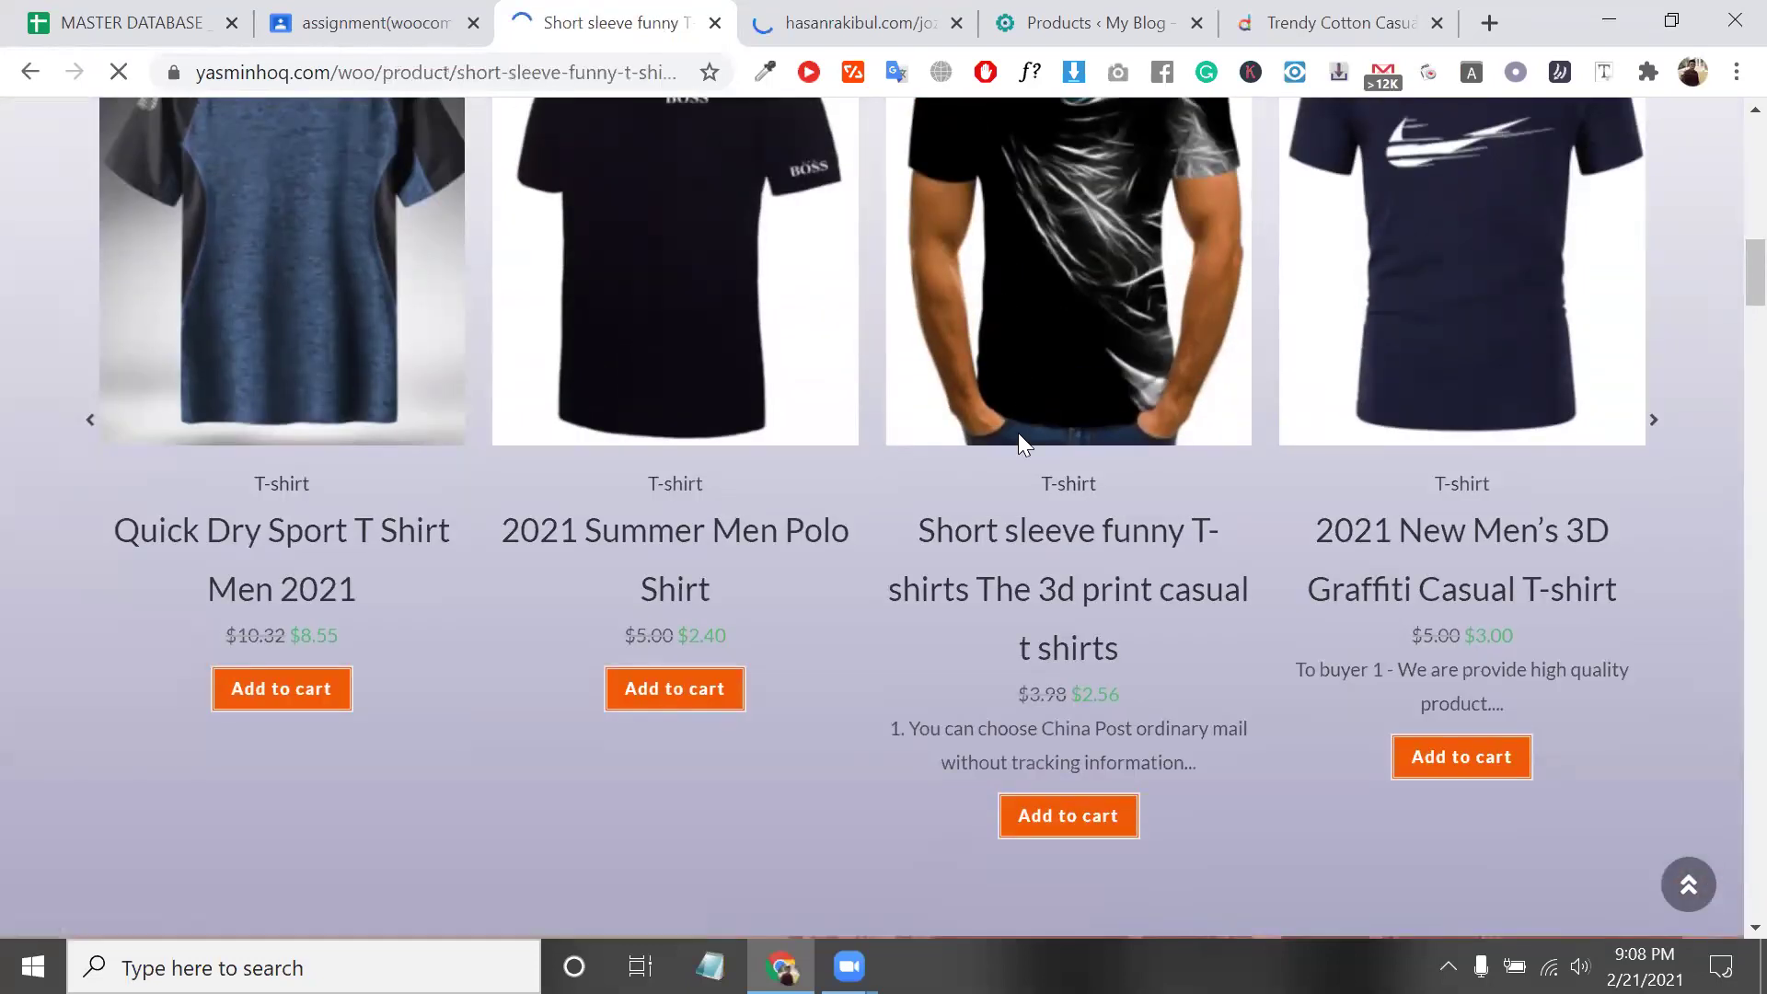
pyautogui.scroll(-10, 997, 505)
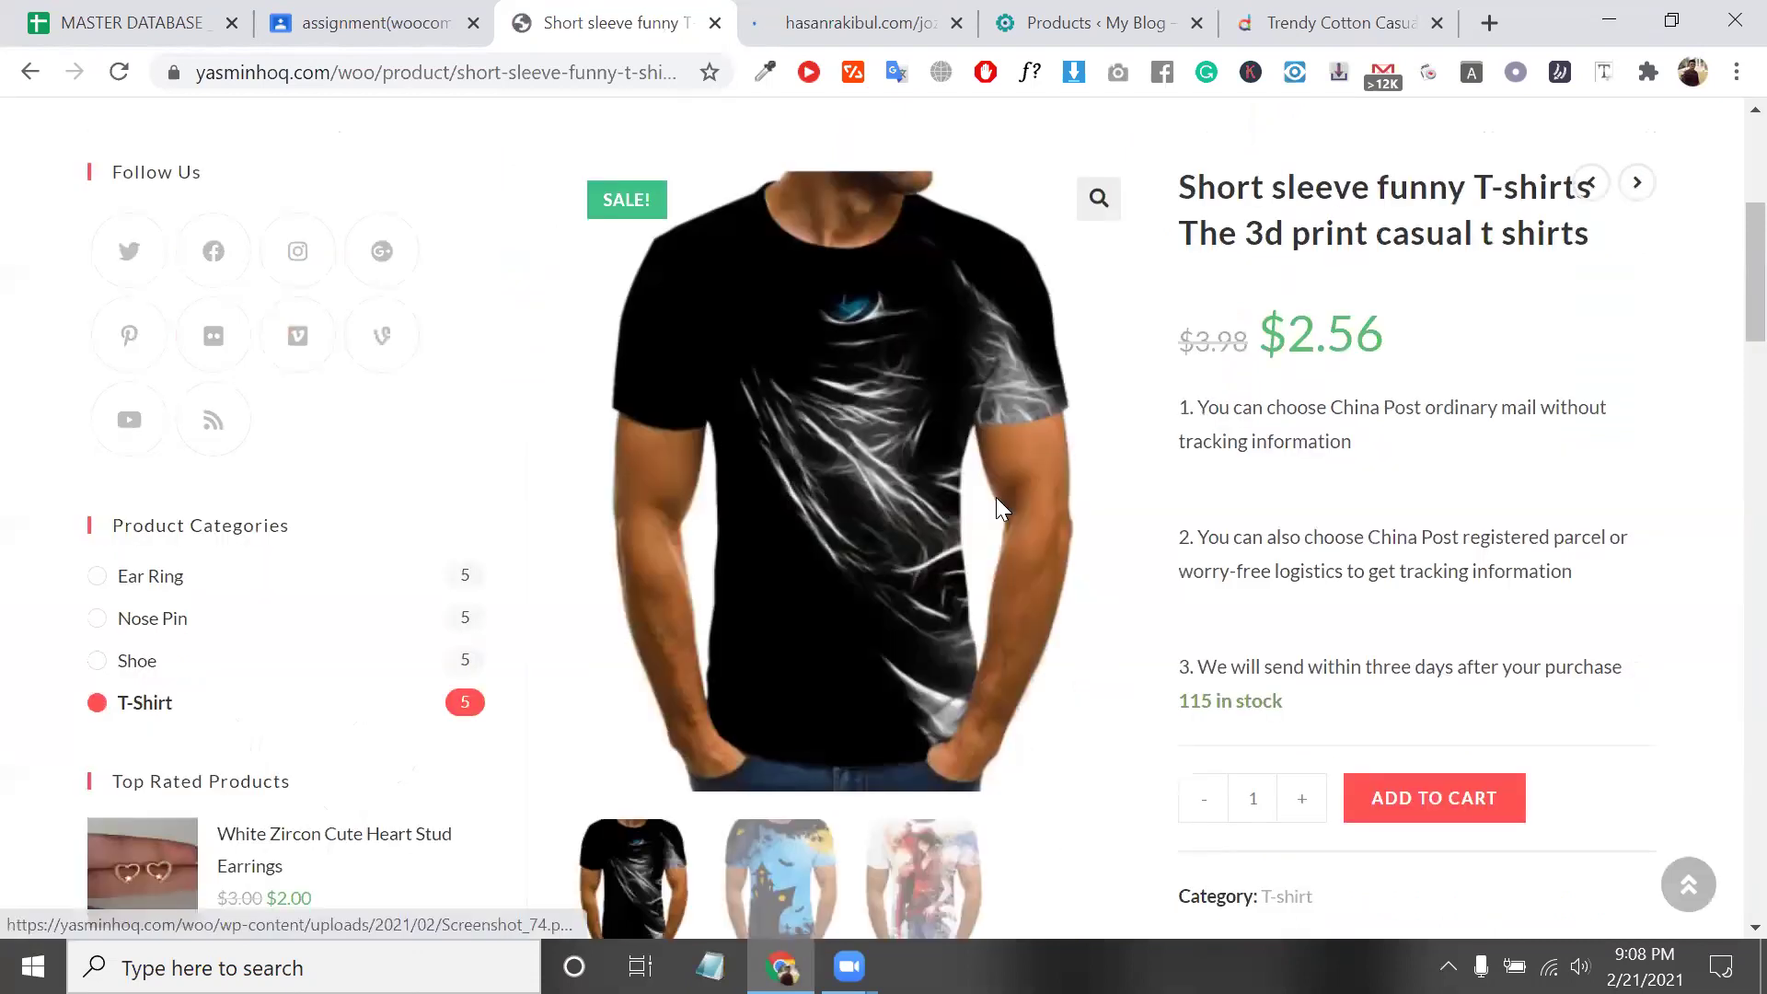
pyautogui.scroll(5, 1282, 433)
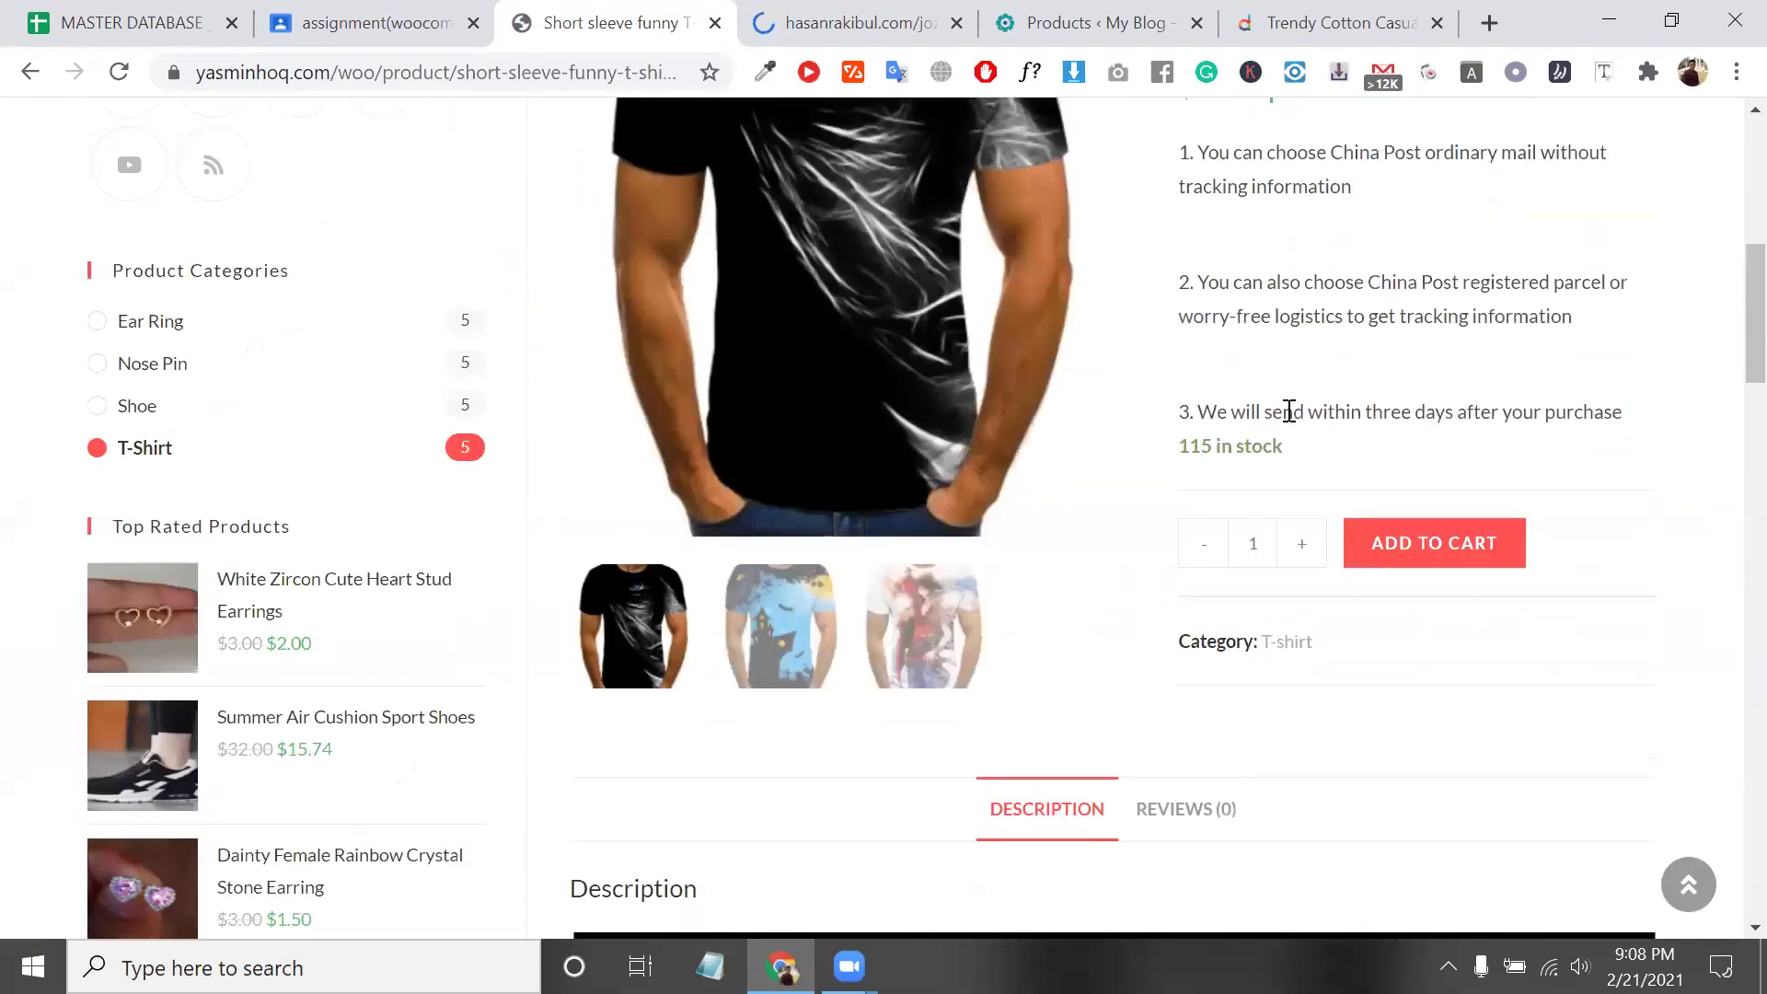
pyautogui.tripleClick(1296, 444)
pyautogui.scroll(1, 1104, 240)
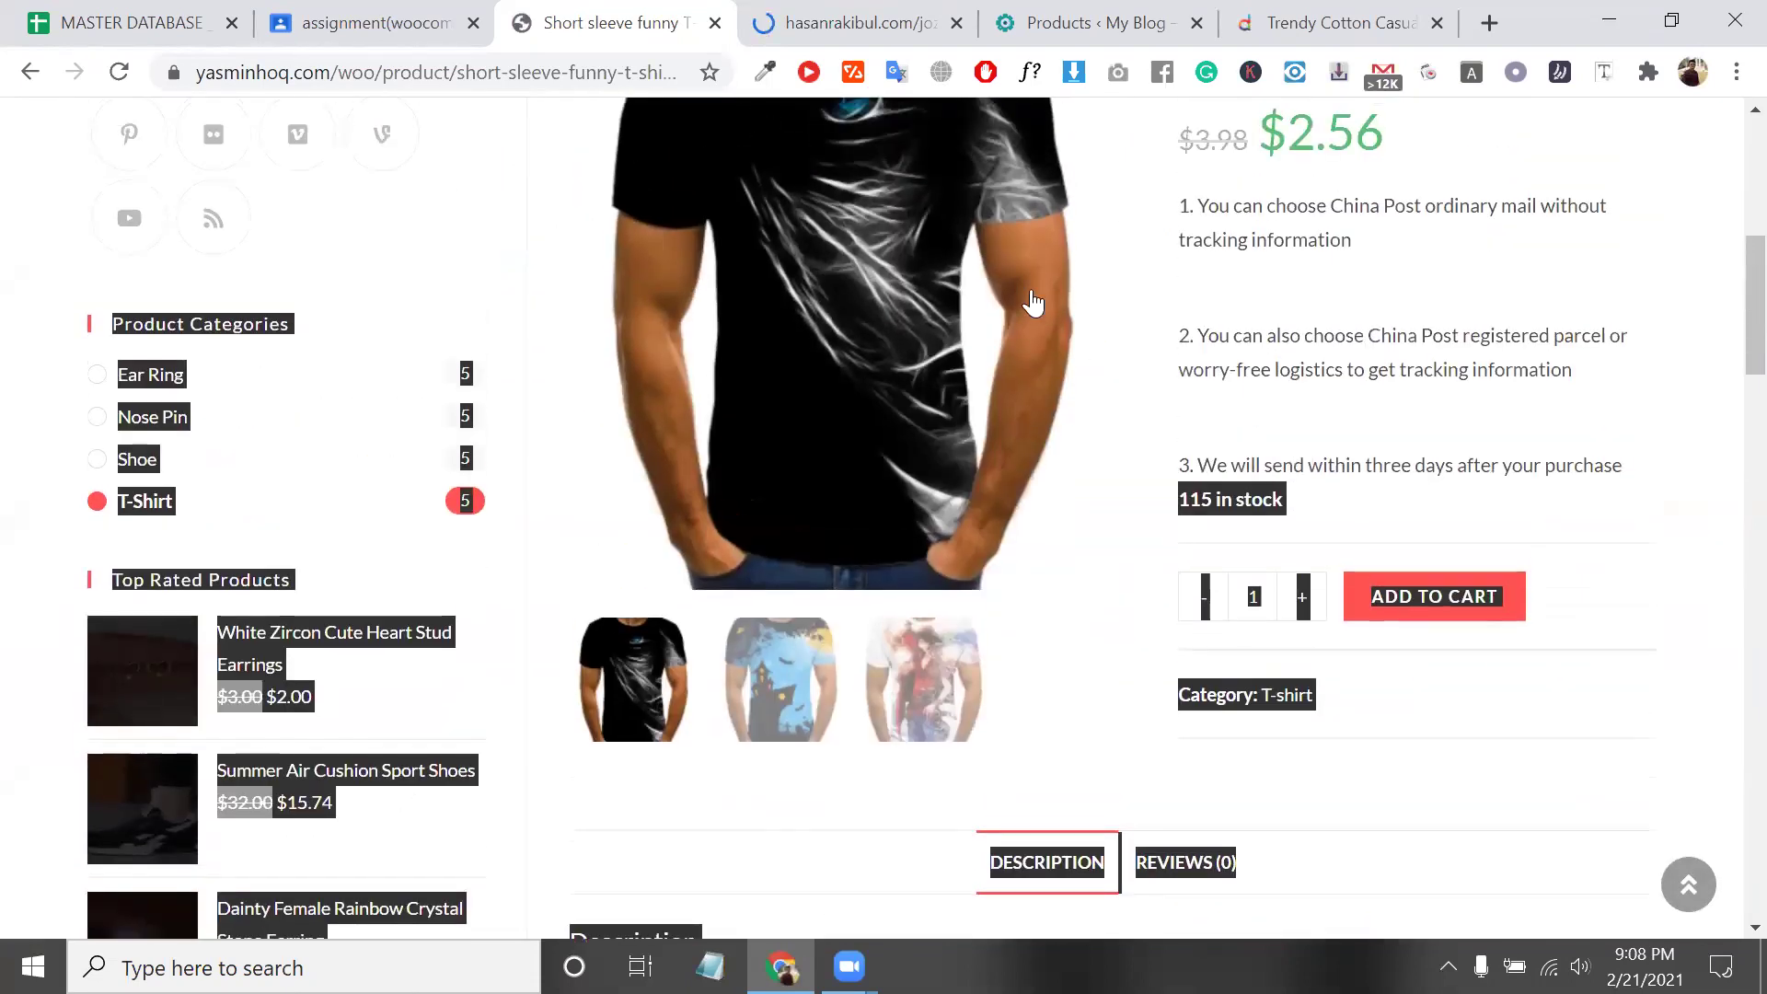
pyautogui.click(911, 20)
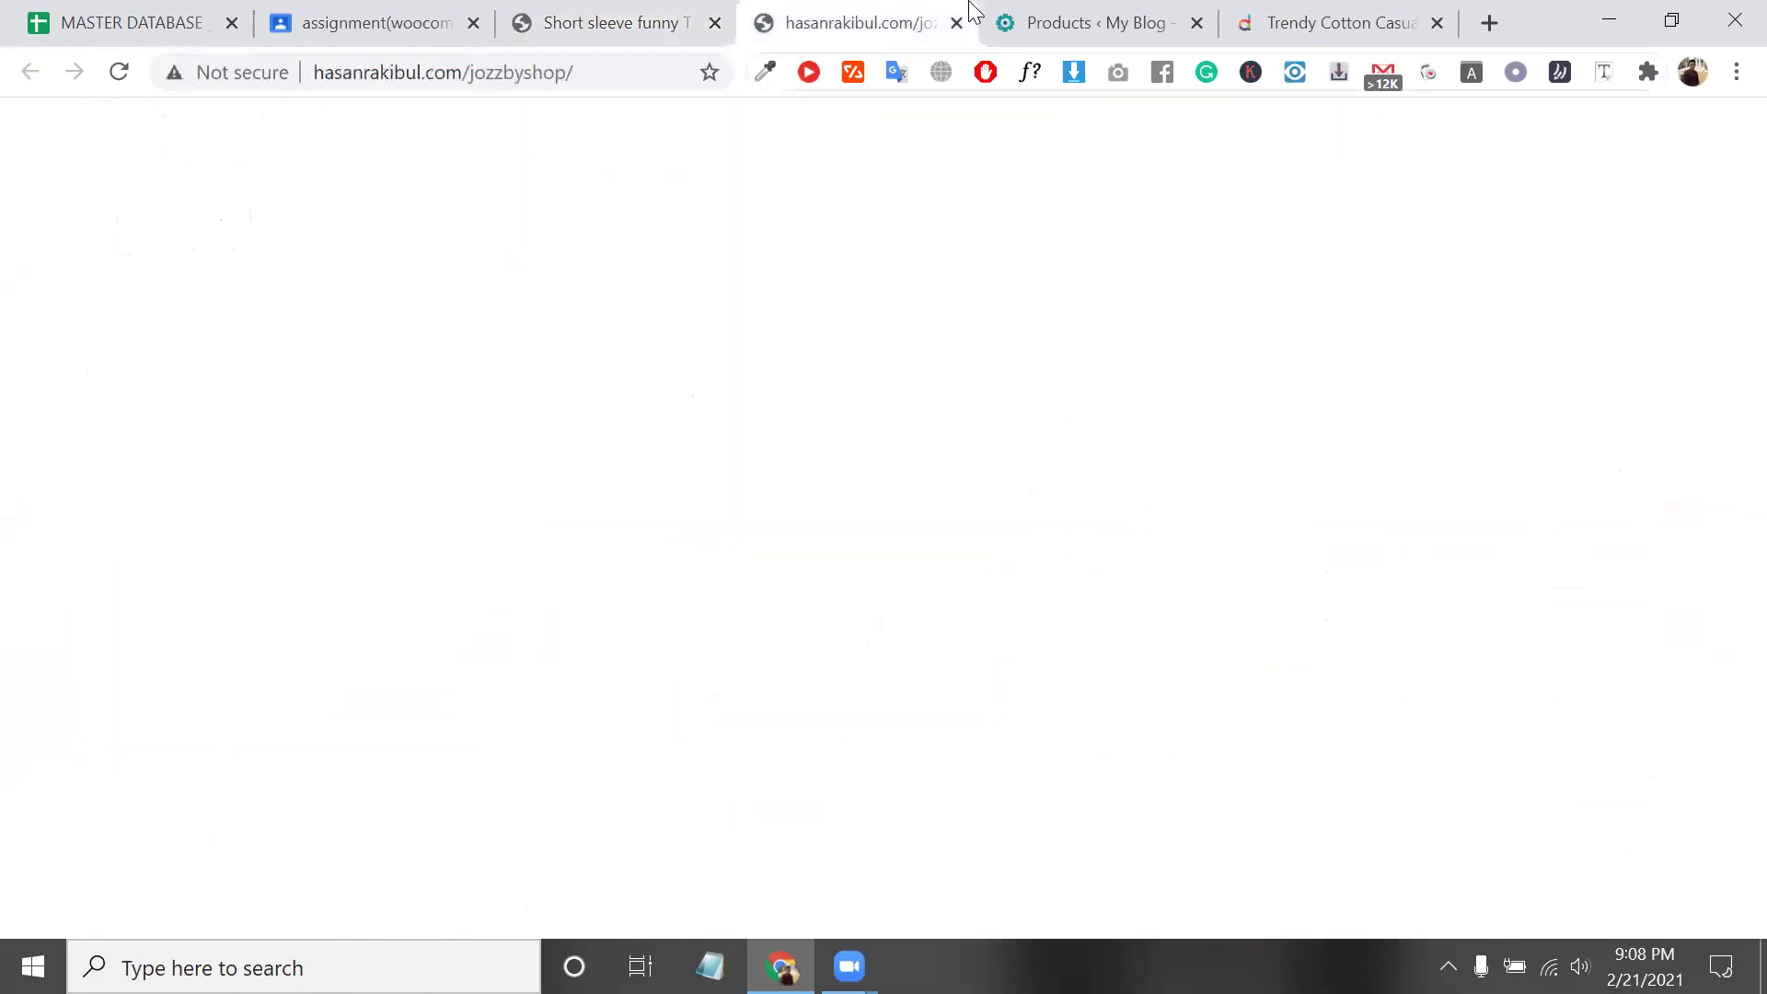
# Open the Jozzby Shop's 2021 Spring Autumn shoe product and select its Model Number 8091 line
pyautogui.hotkey('ctrl', 'Tab')
pyautogui.hotkey('ctrl', 'shift', 'Tab')
pyautogui.scroll(-15, 887, 703)
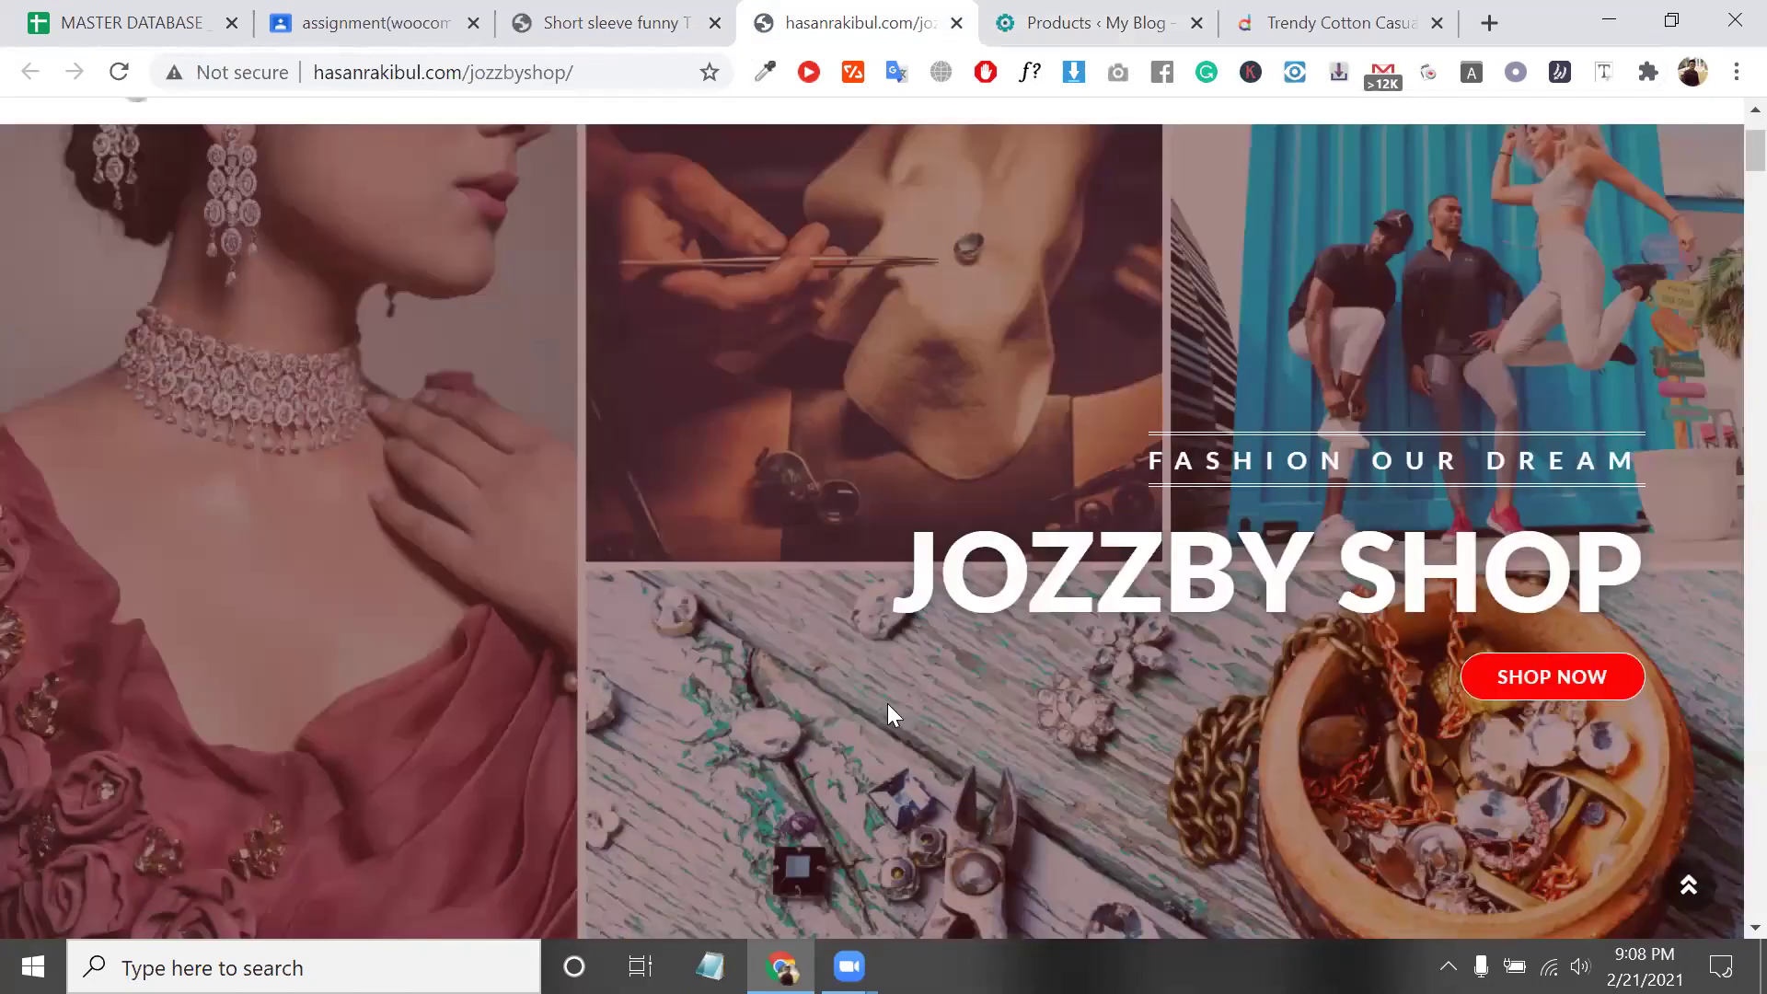
pyautogui.scroll(-2, 1235, 303)
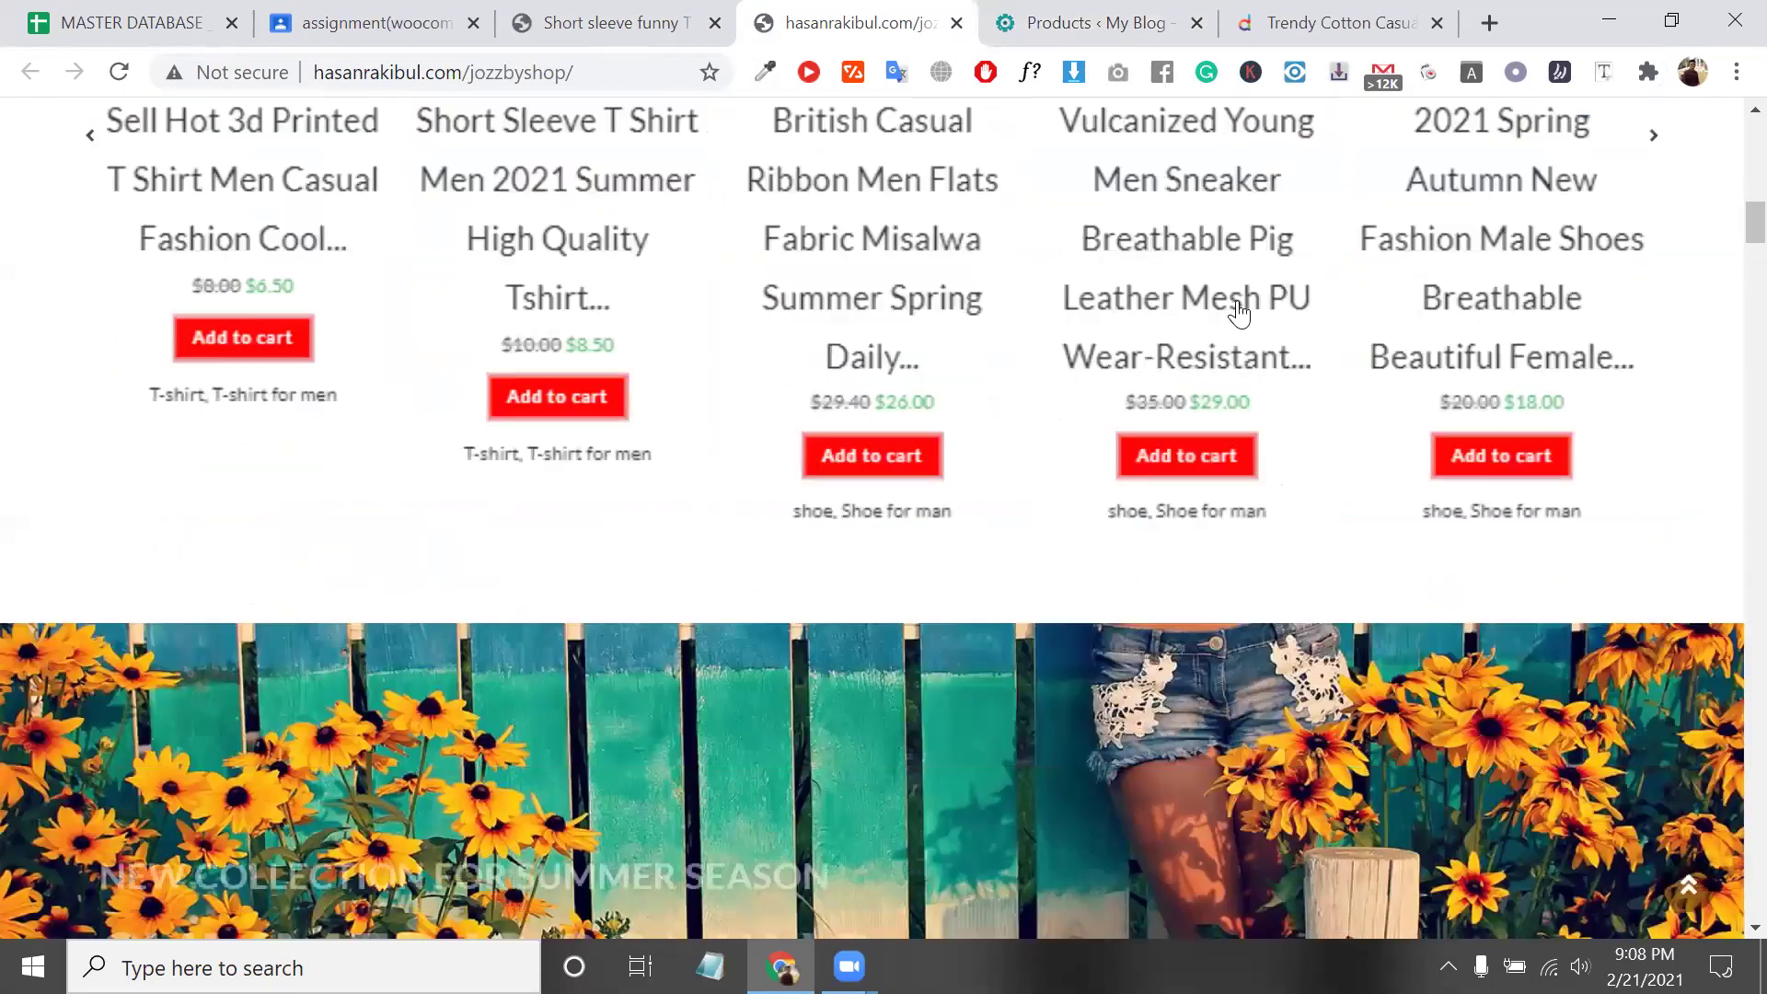
pyautogui.click(1222, 315)
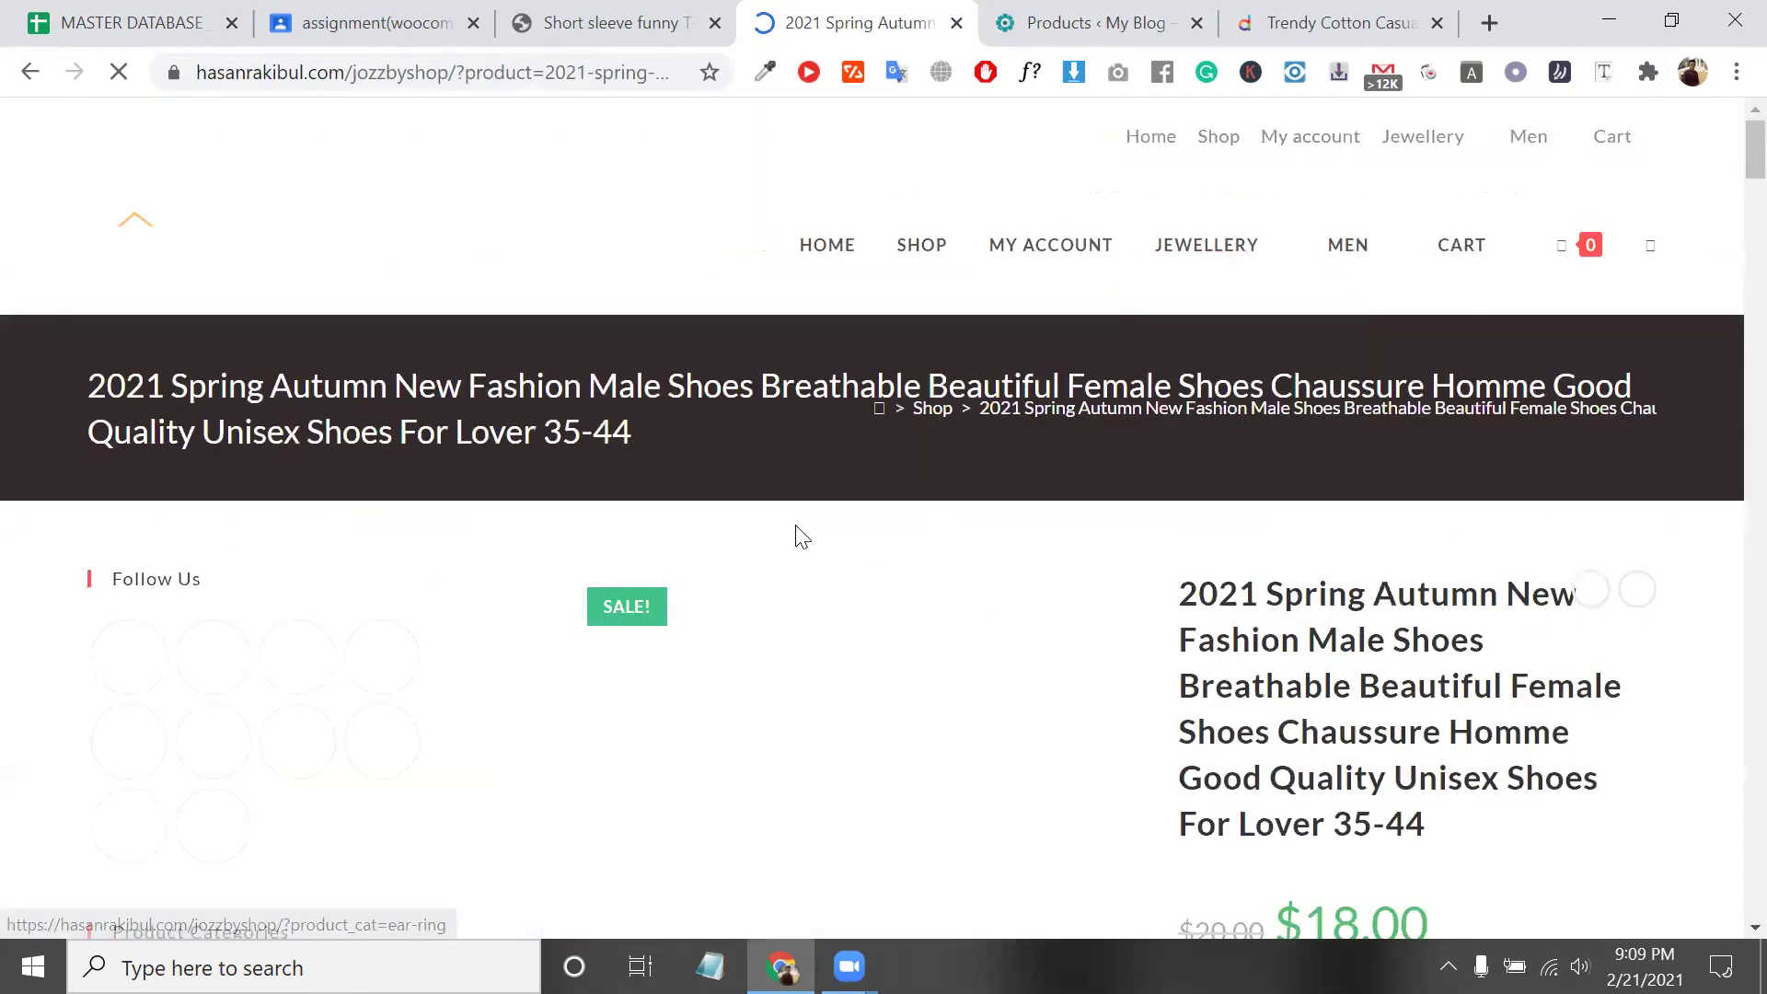
pyautogui.scroll(-6, 868, 506)
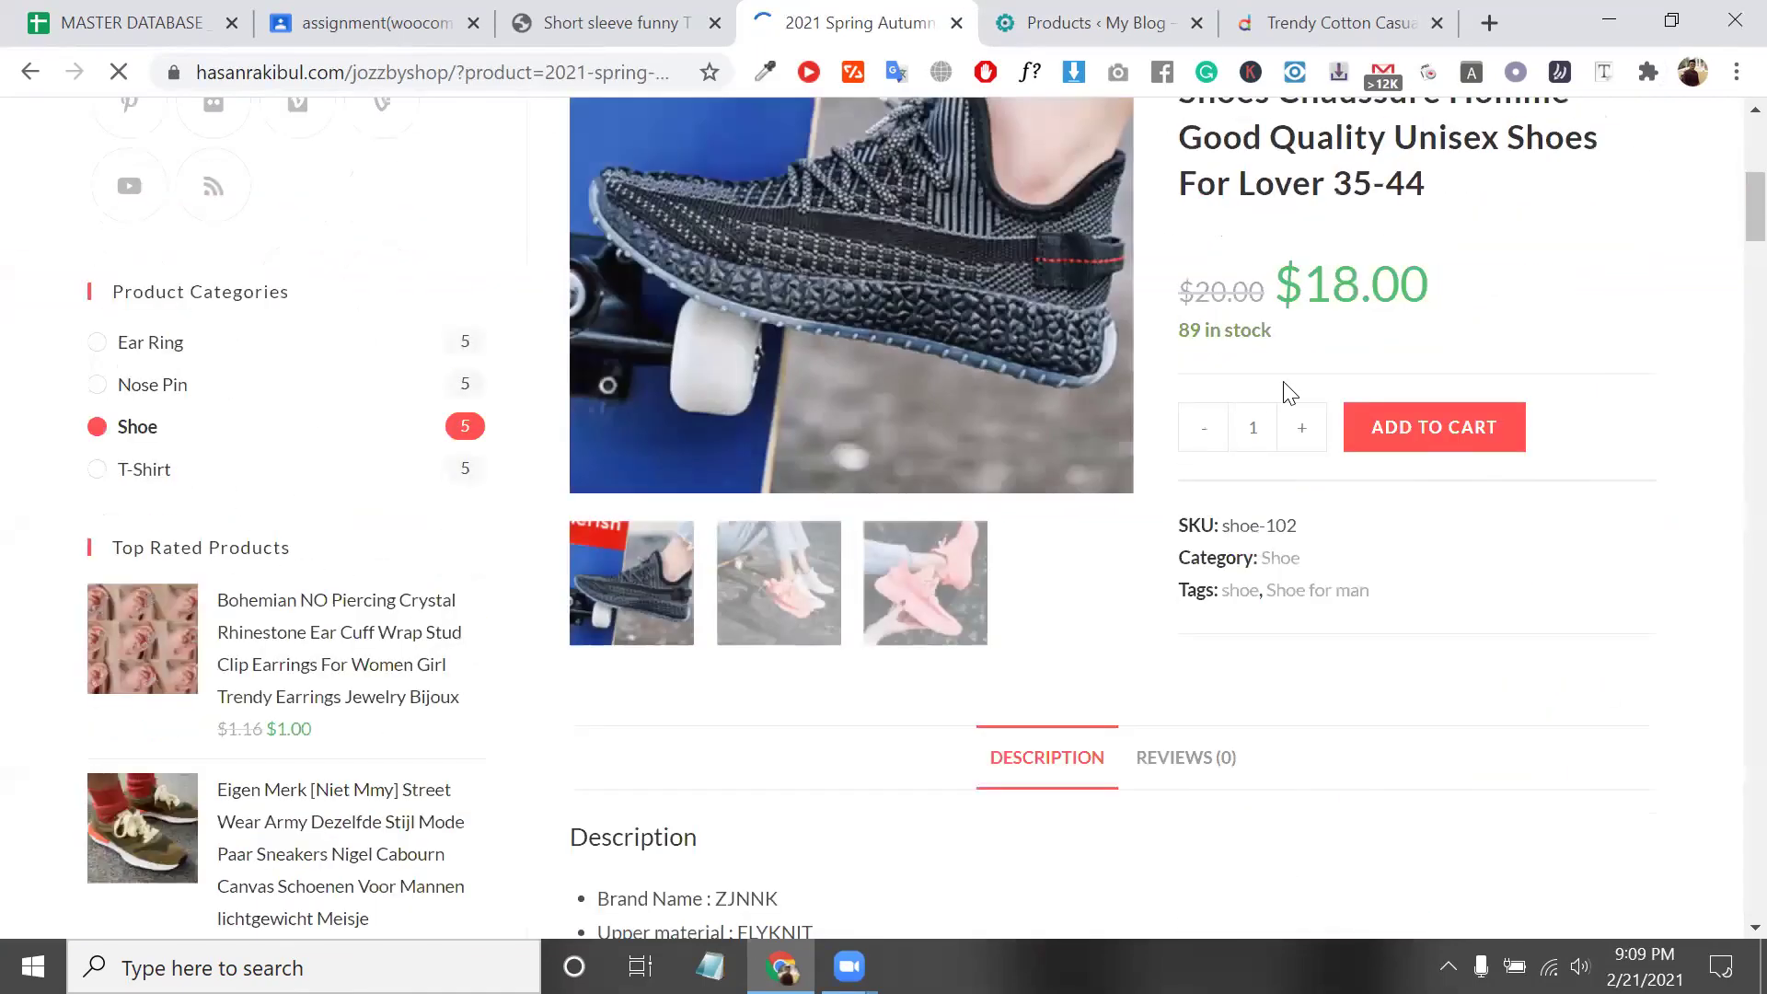
pyautogui.scroll(-7, 1288, 433)
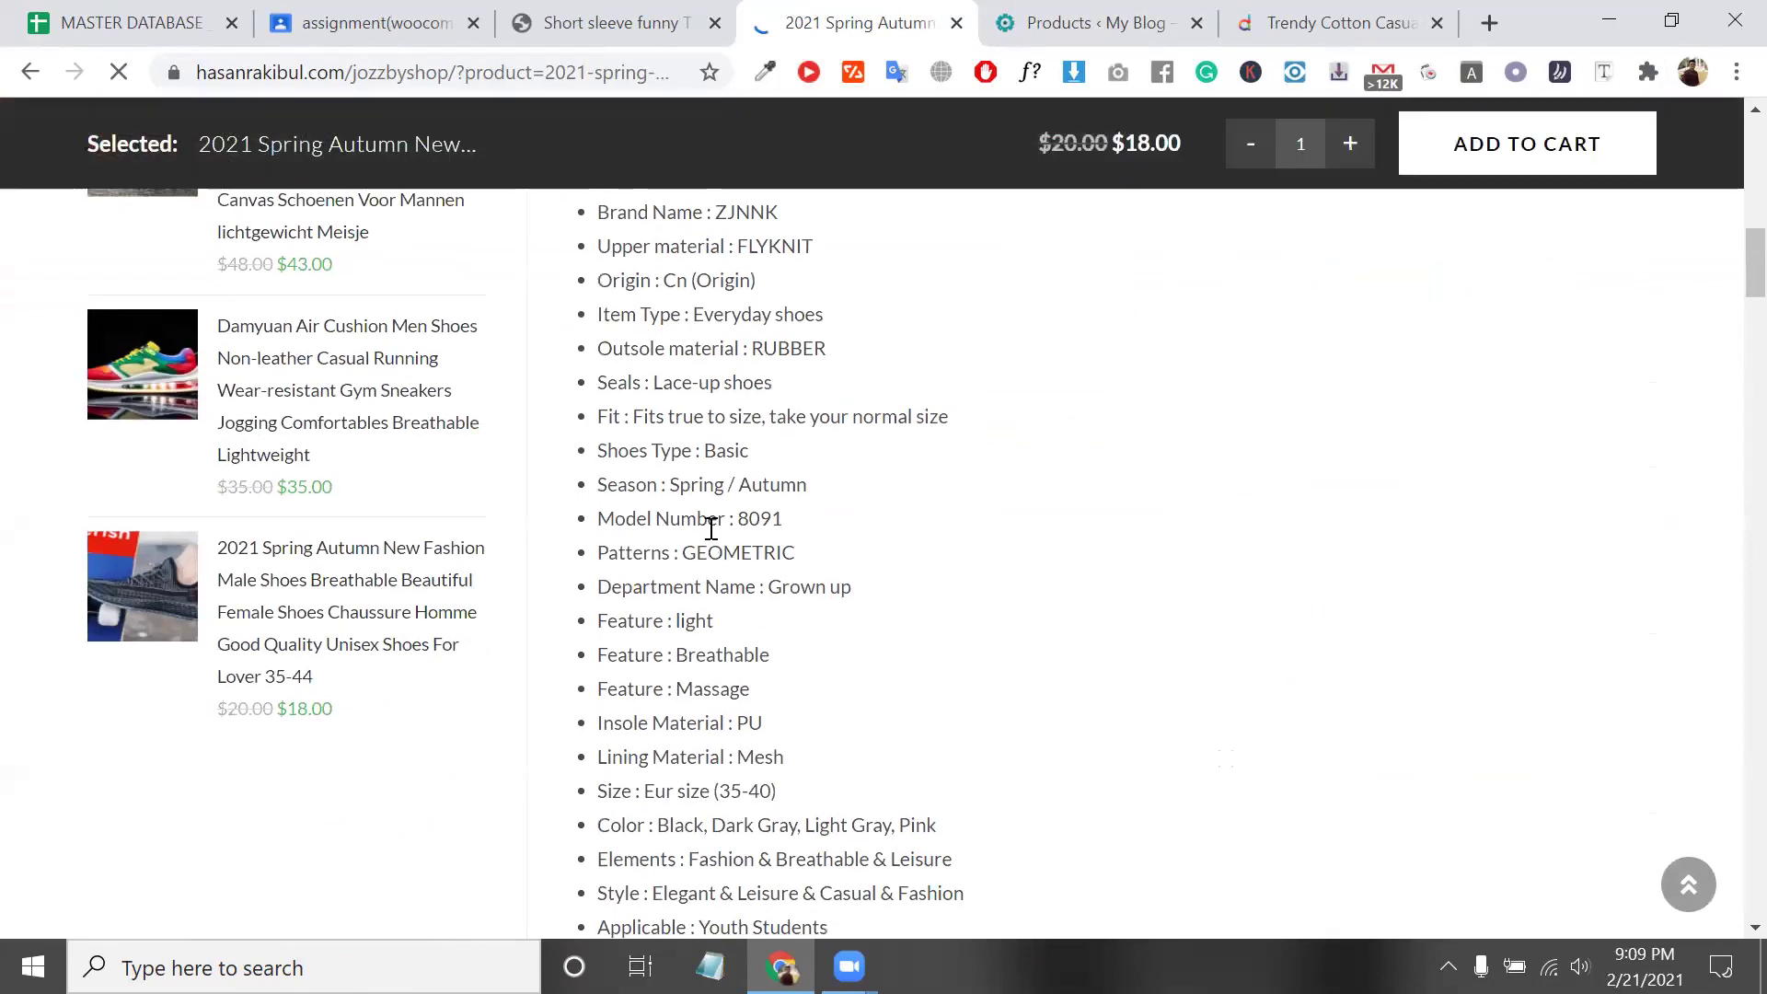
pyautogui.tripleClick(711, 520)
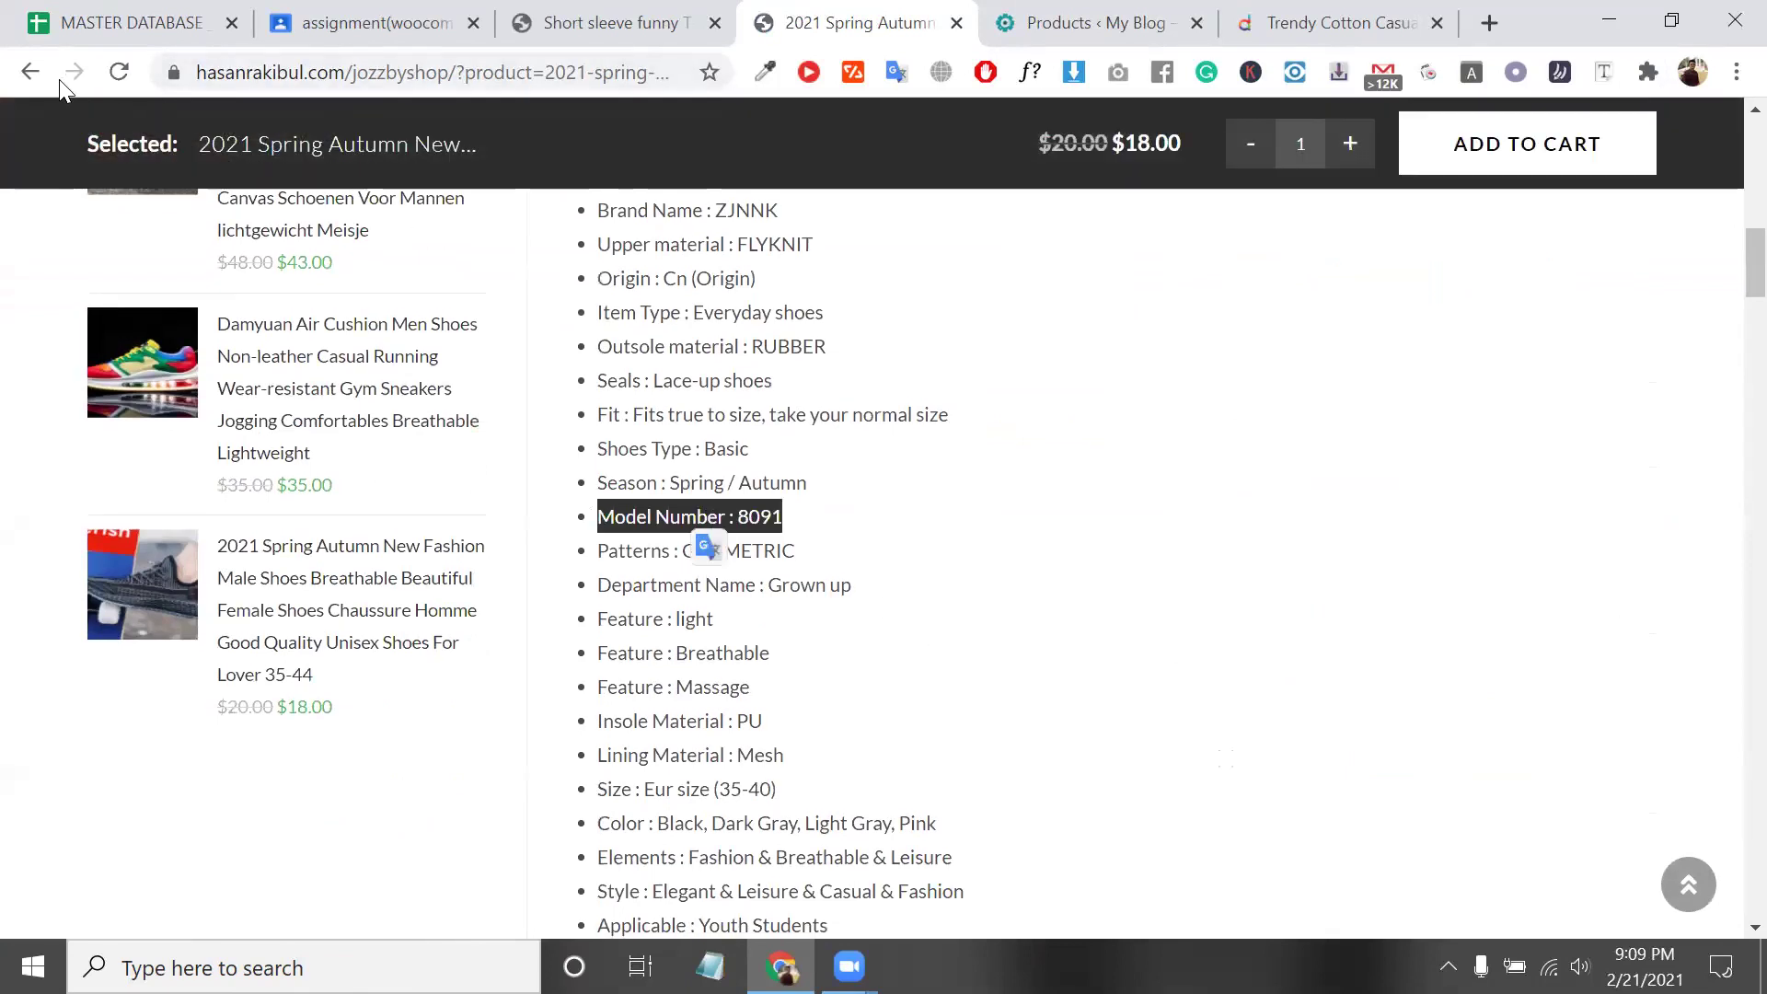
# Review the short-sleeve T-shirt's two shipping notes and its 2.56 sale price
pyautogui.click(546, 11)
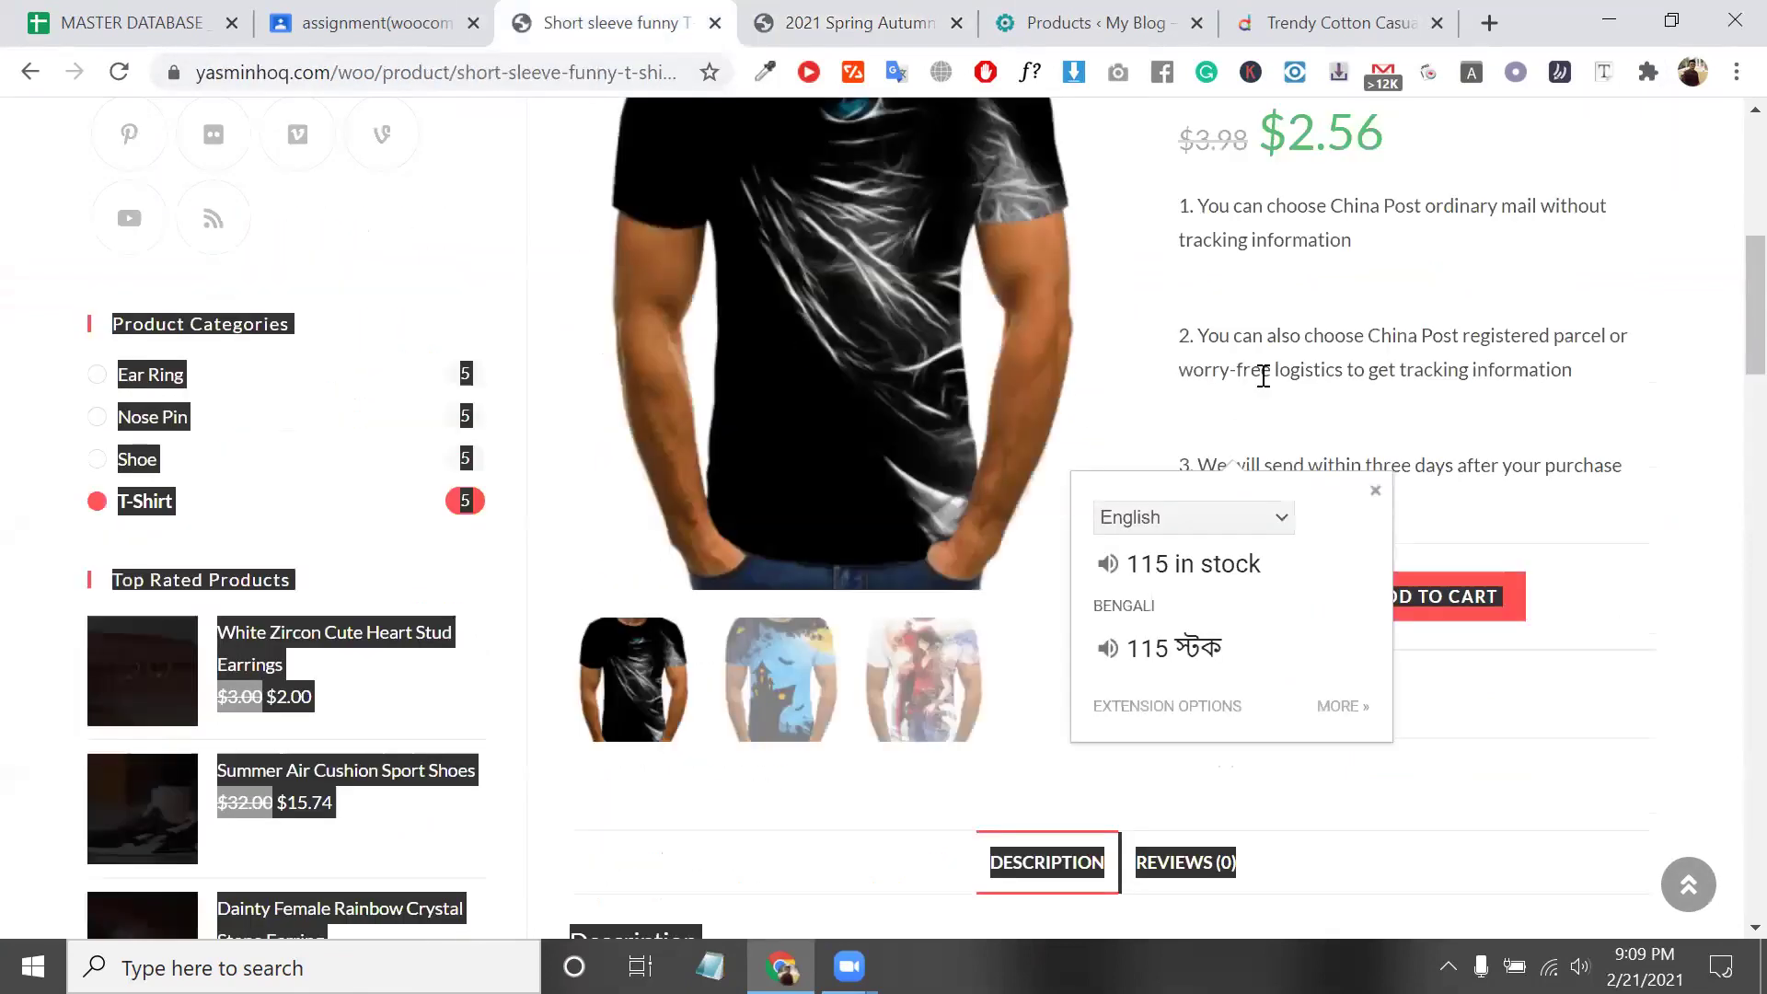
pyautogui.tripleClick(1263, 376)
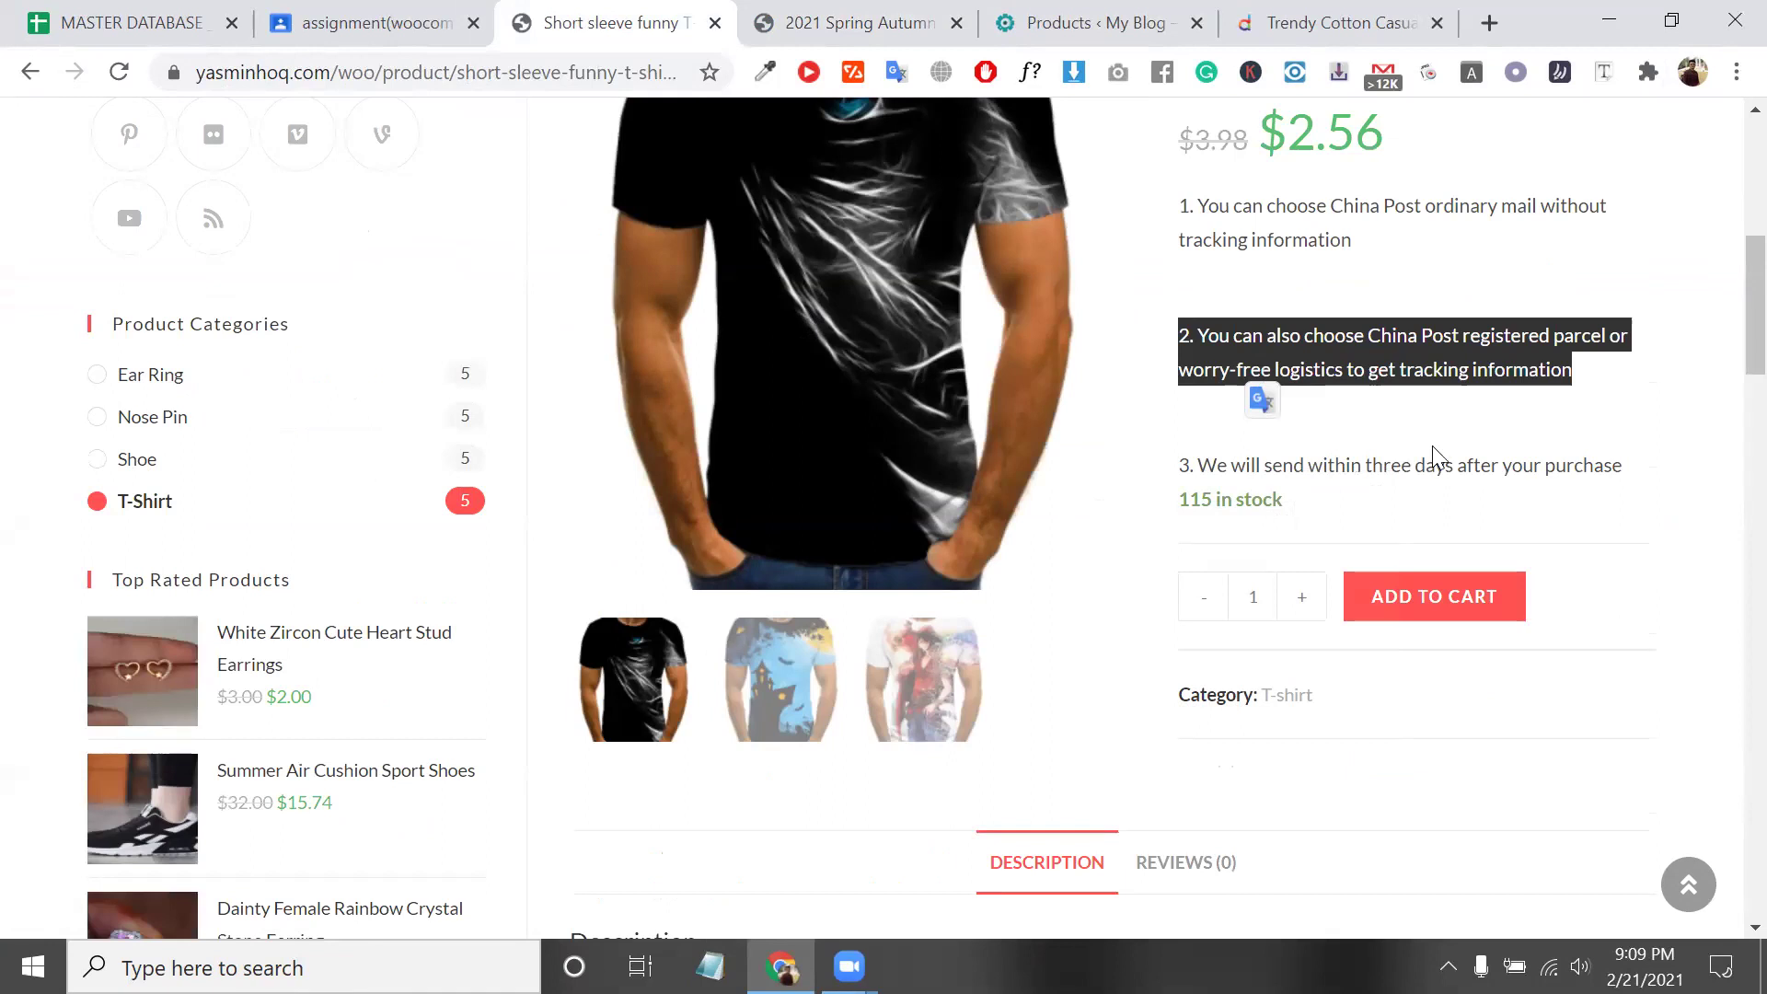
pyautogui.tripleClick(1380, 254)
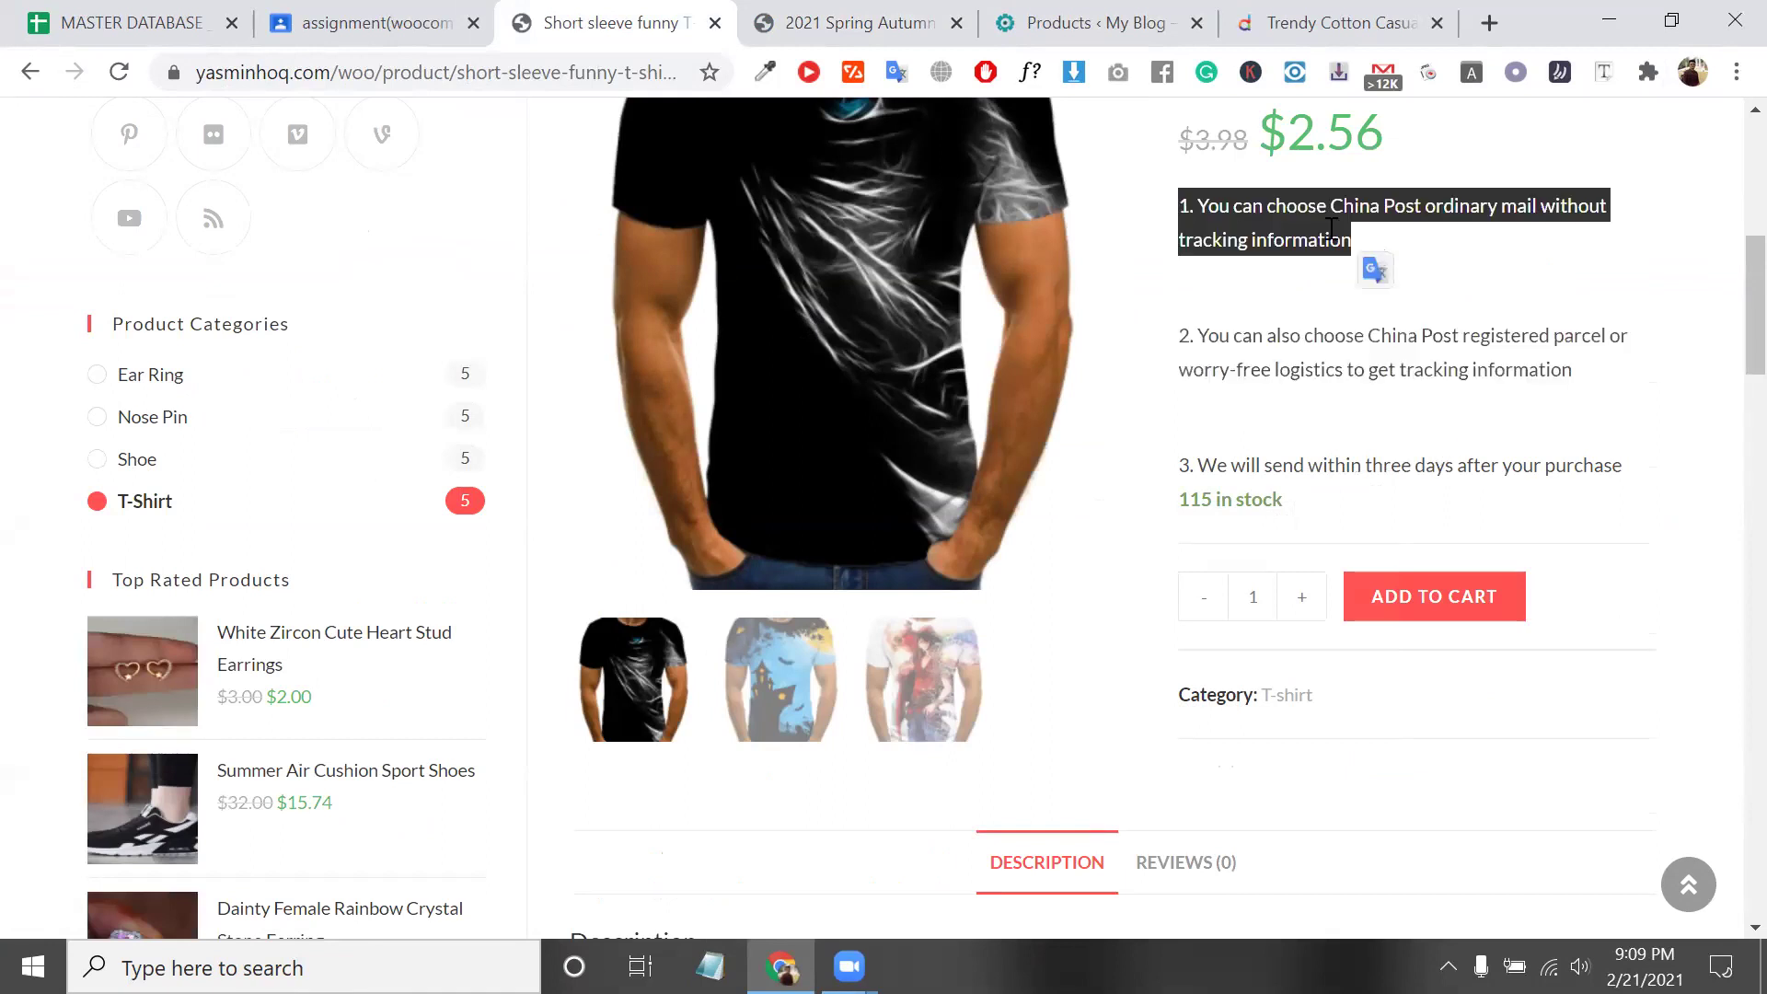
pyautogui.doubleClick(1337, 144)
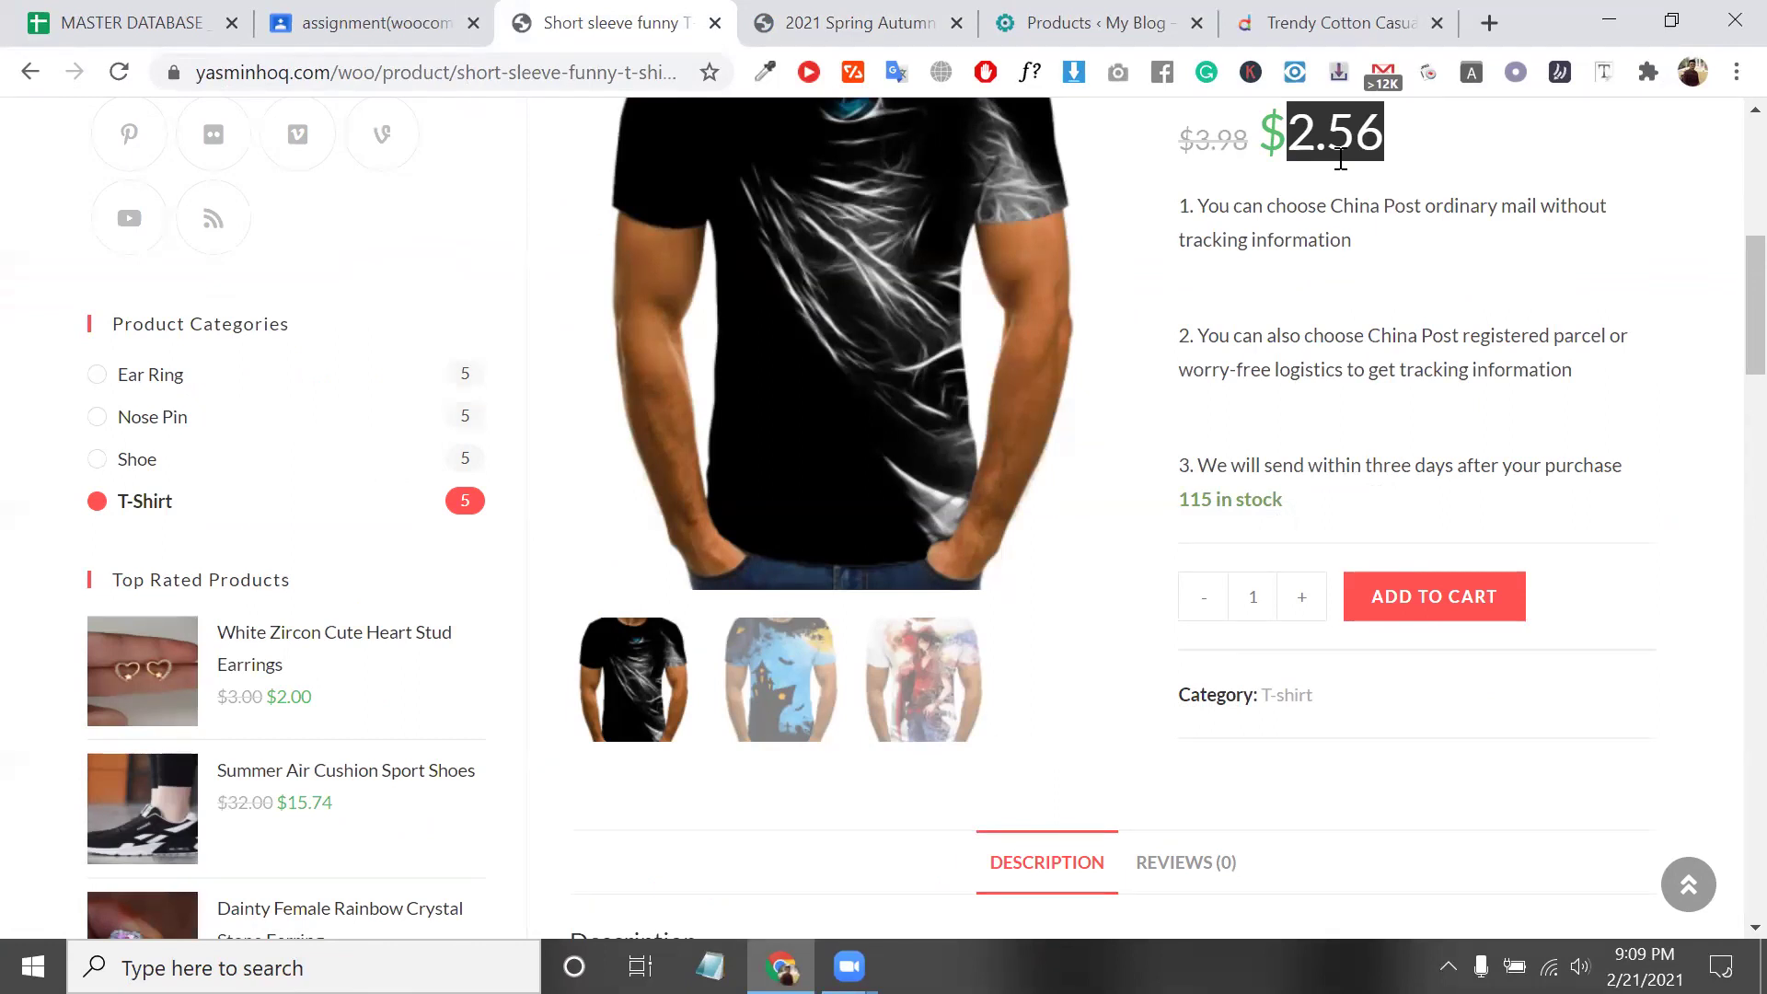
pyautogui.click(879, 14)
# Try the Daraz T-shirt's Black, Blue and Green colour swatches, ending on Green
pyautogui.click(1355, 11)
pyautogui.scroll(5, 592, 339)
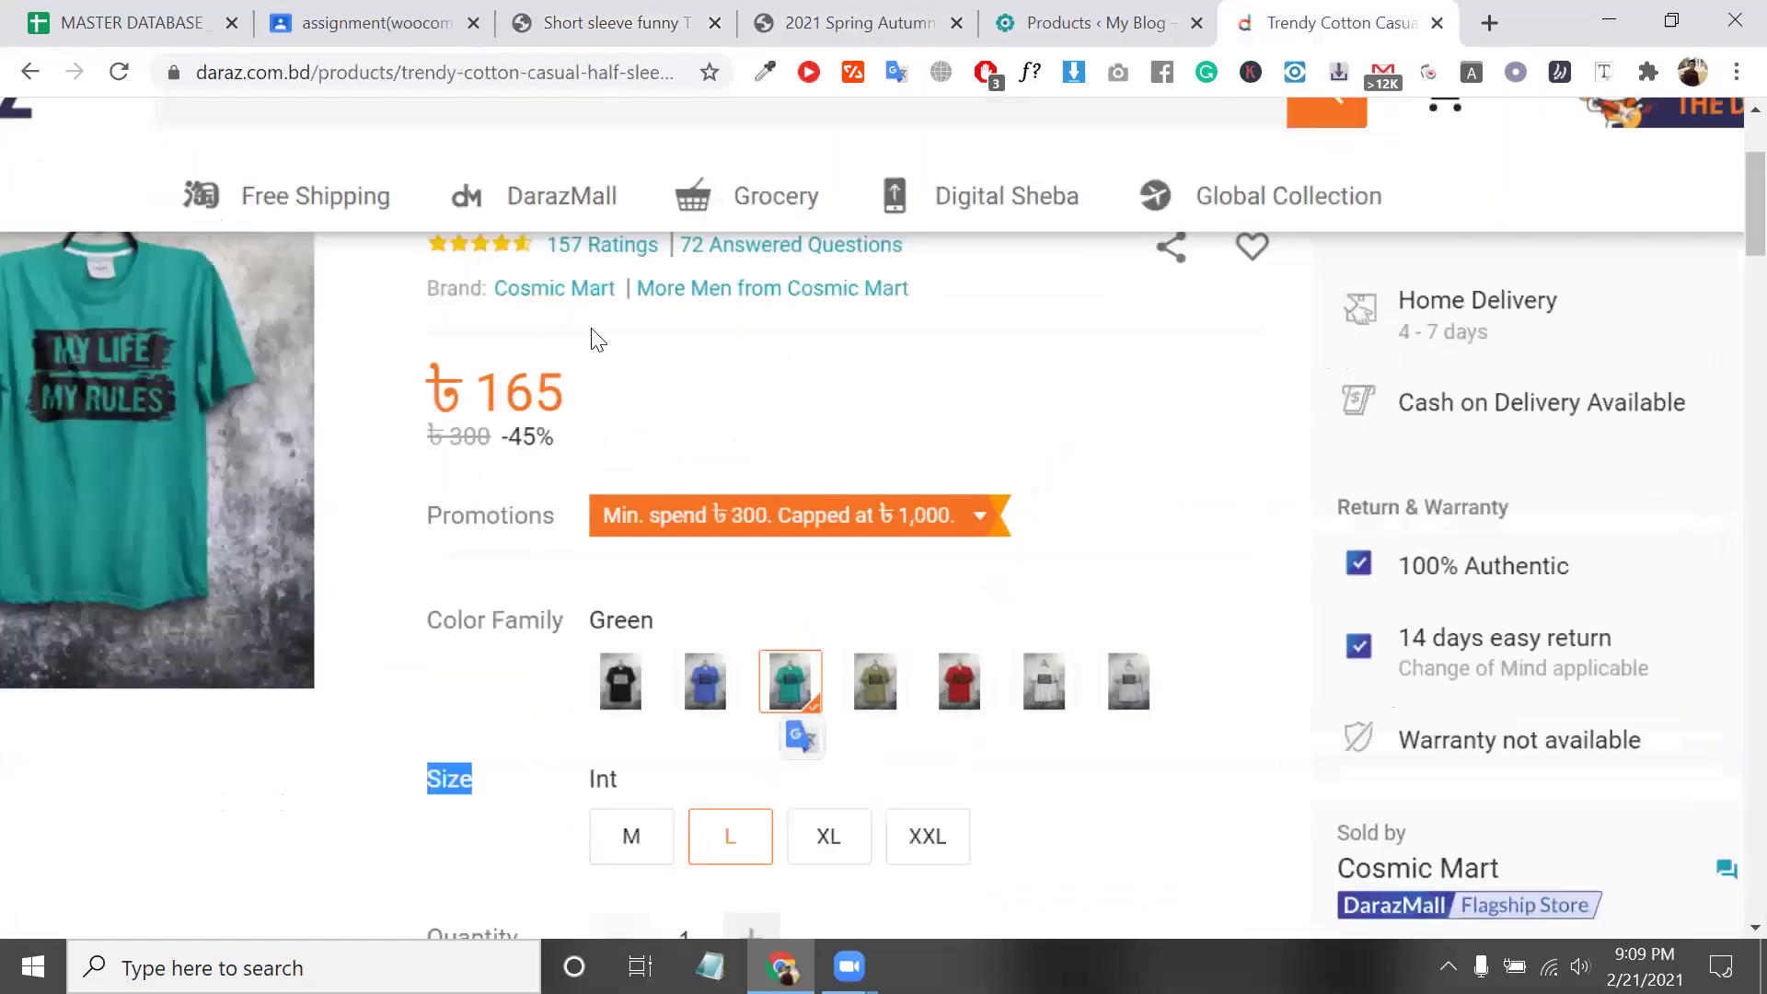
pyautogui.scroll(1, 515, 395)
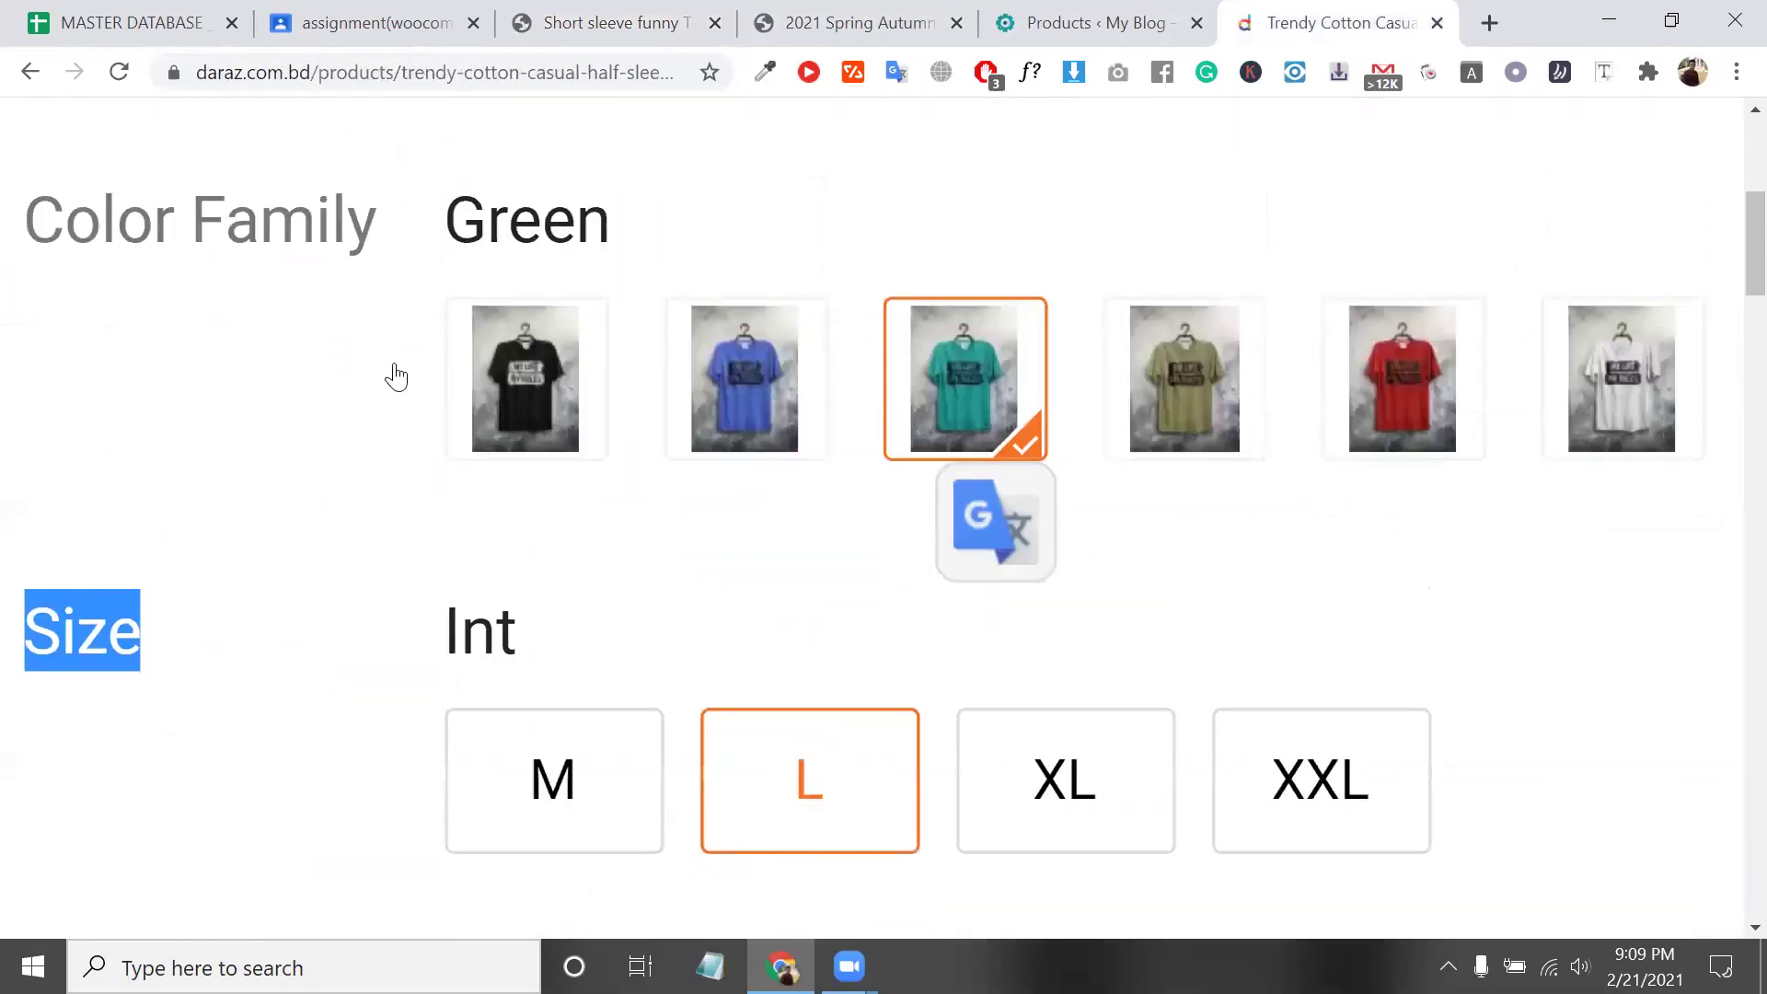
pyautogui.tripleClick(145, 221)
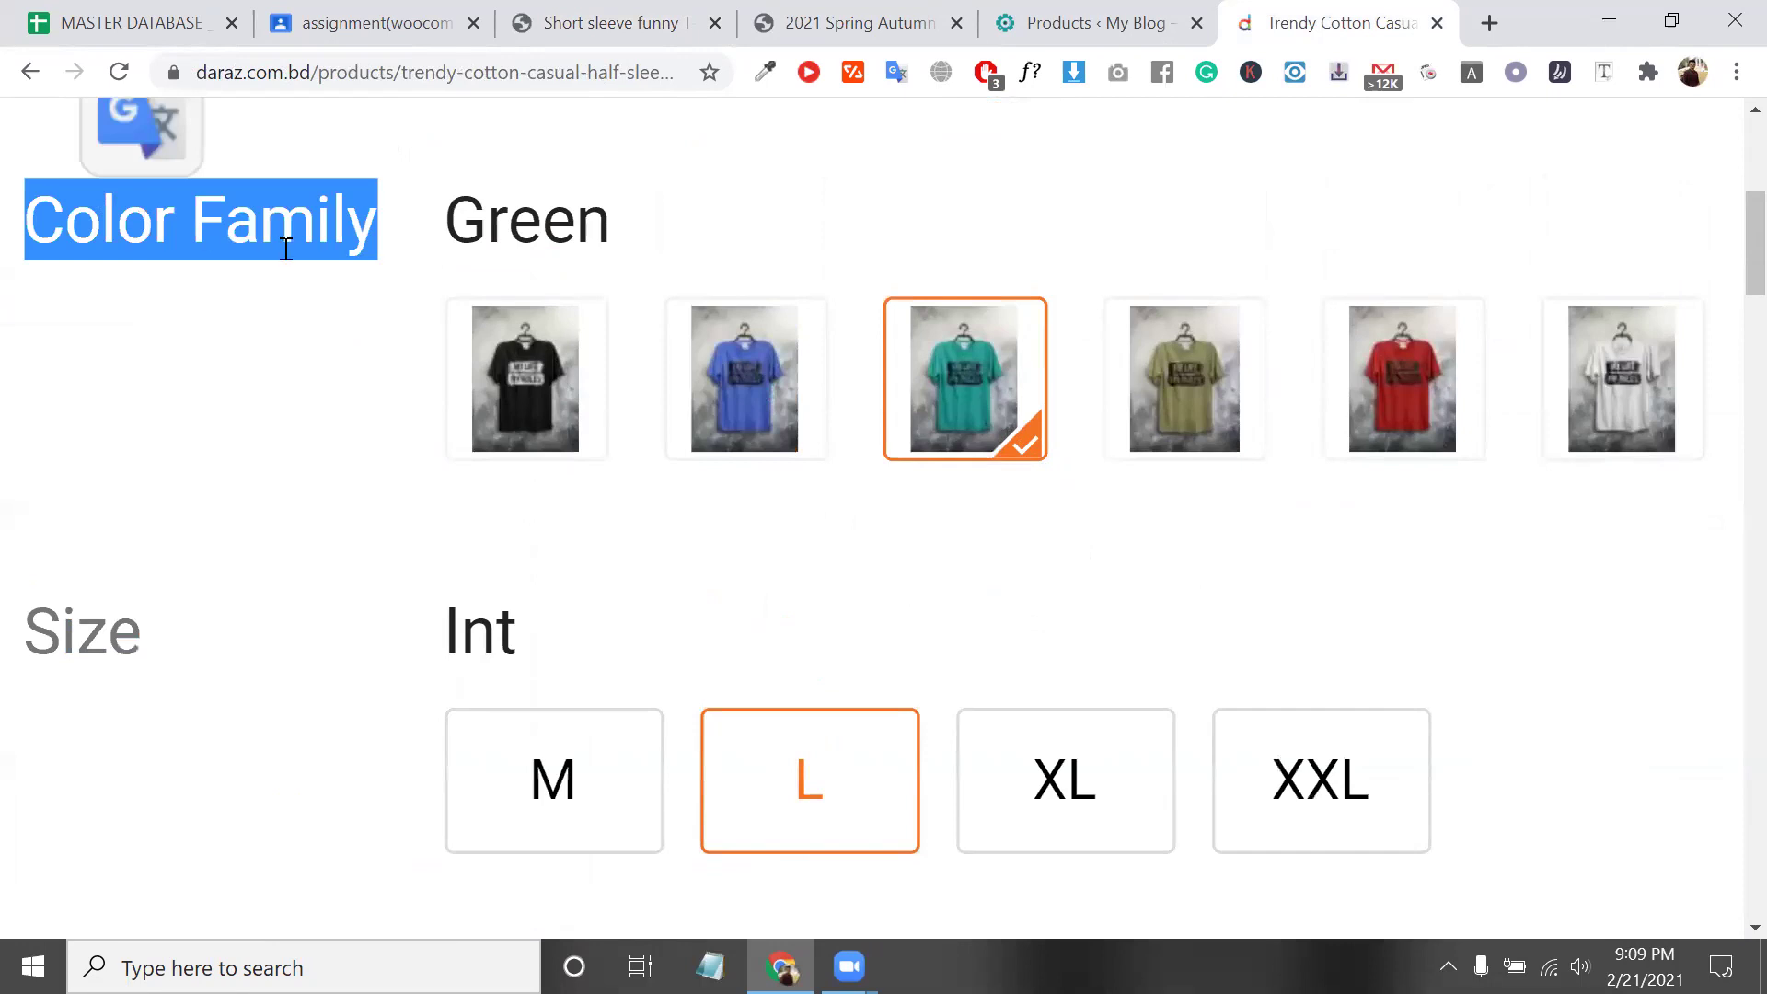
pyautogui.click(512, 394)
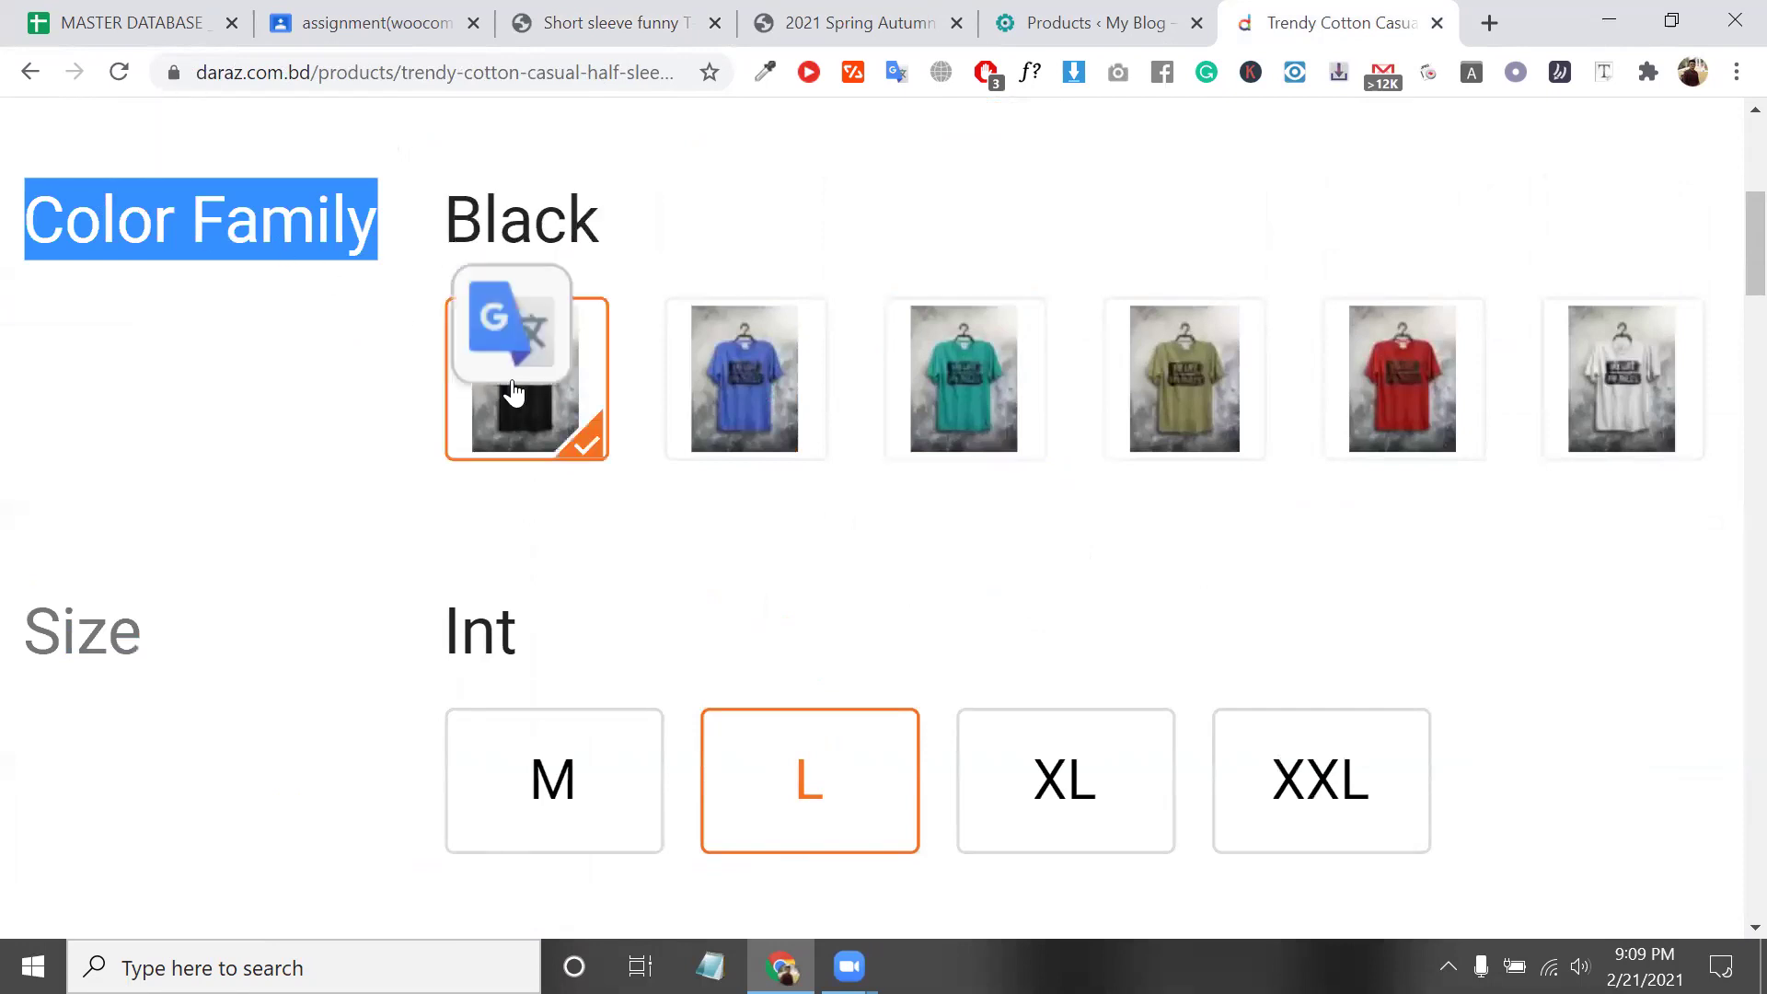
pyautogui.scroll(2, 518, 391)
pyautogui.scroll(-5, 513, 394)
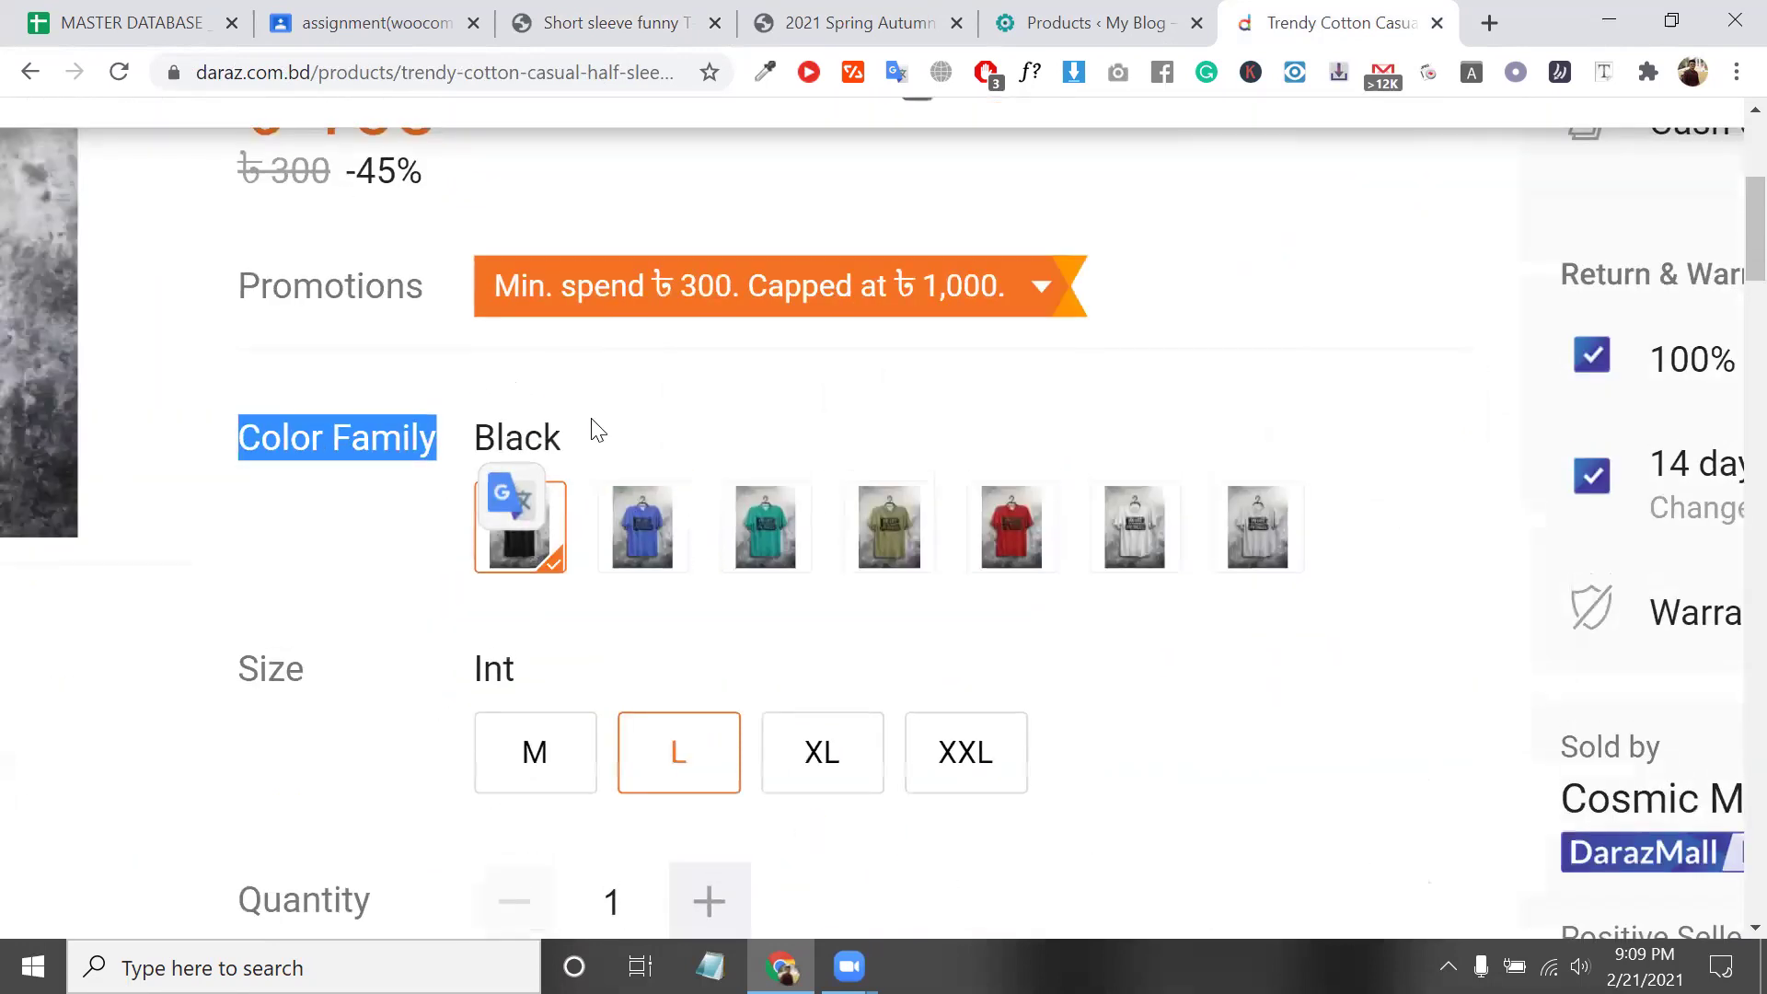
pyautogui.scroll(2, 445, 465)
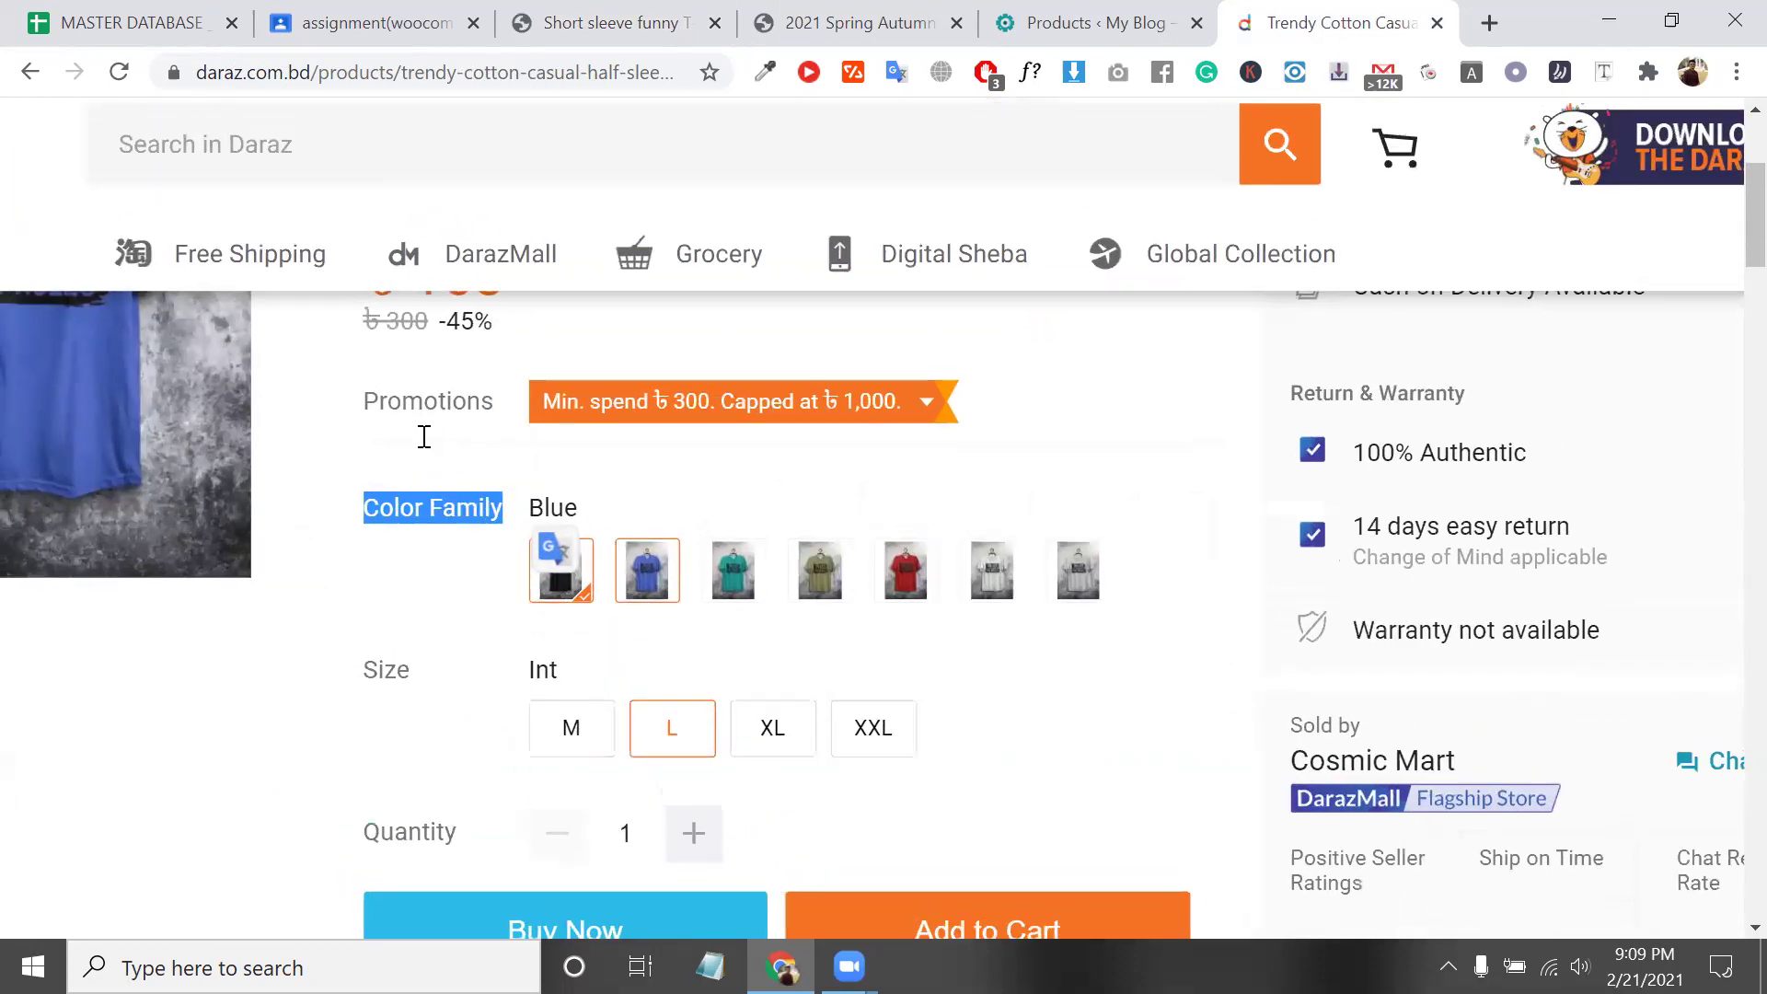
pyautogui.scroll(1, 406, 443)
pyautogui.click(694, 727)
pyautogui.click(763, 701)
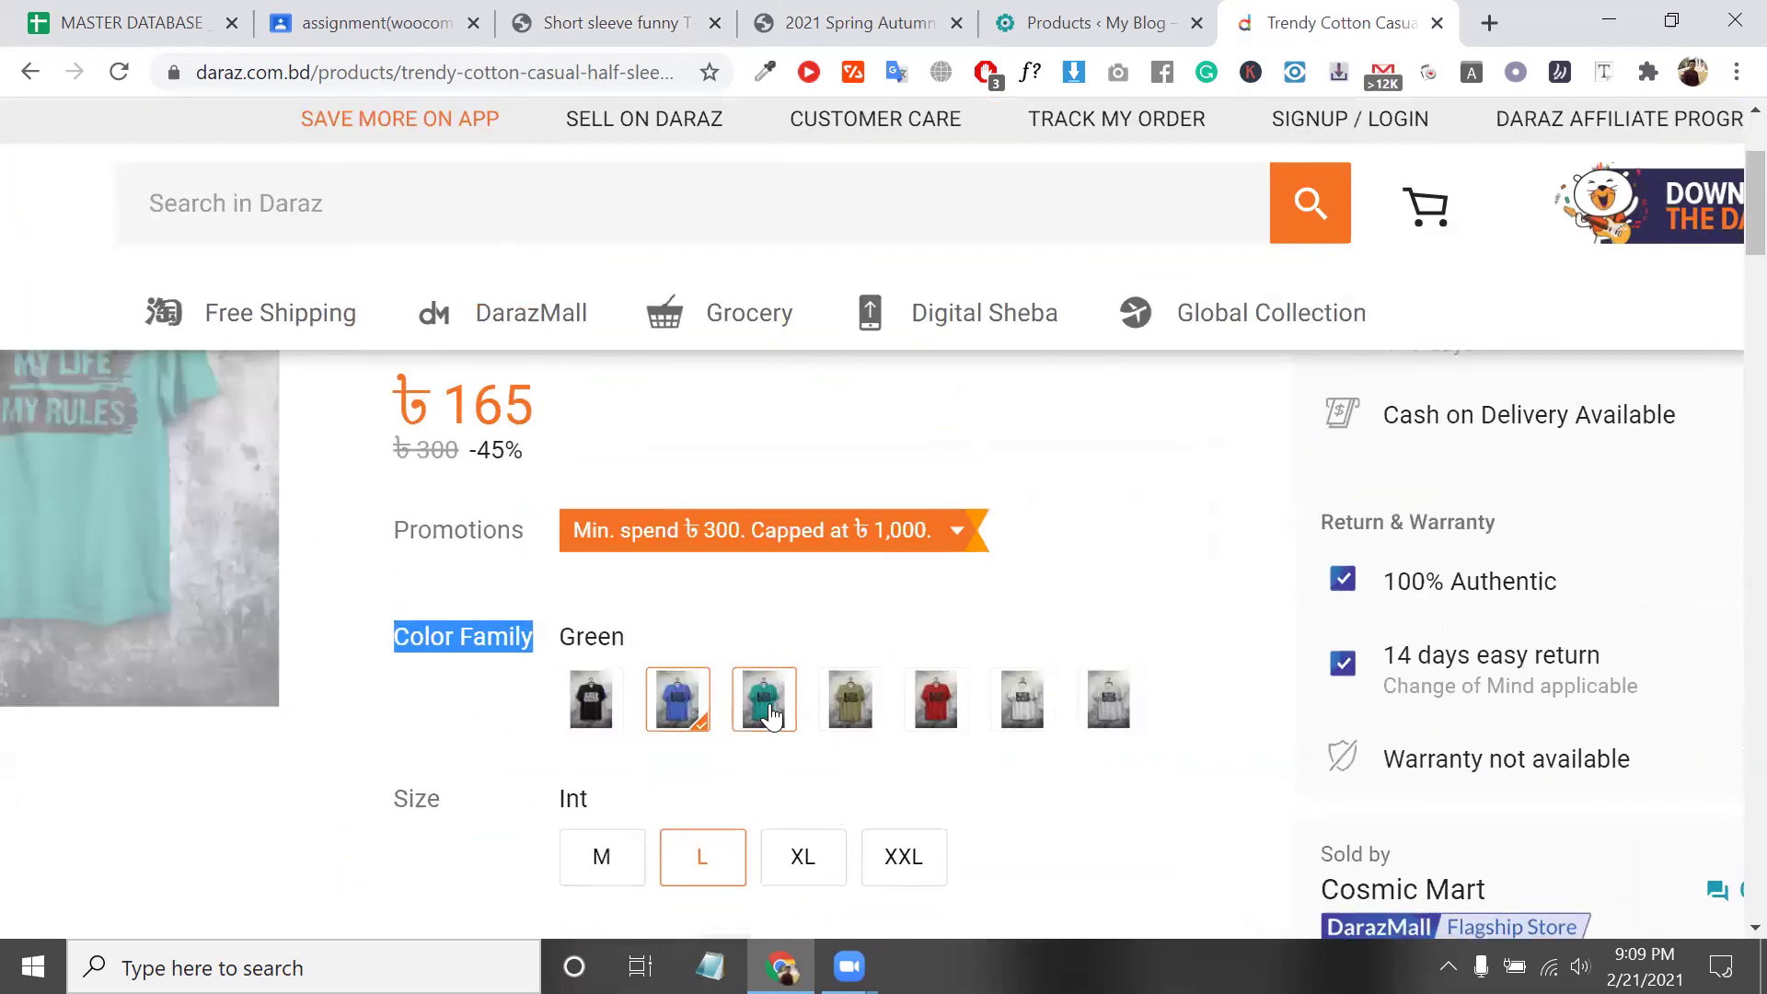
# Try sizes XL and XXL, settle on XL, then switch to the WordPress Products admin page
pyautogui.click(800, 856)
pyautogui.click(901, 858)
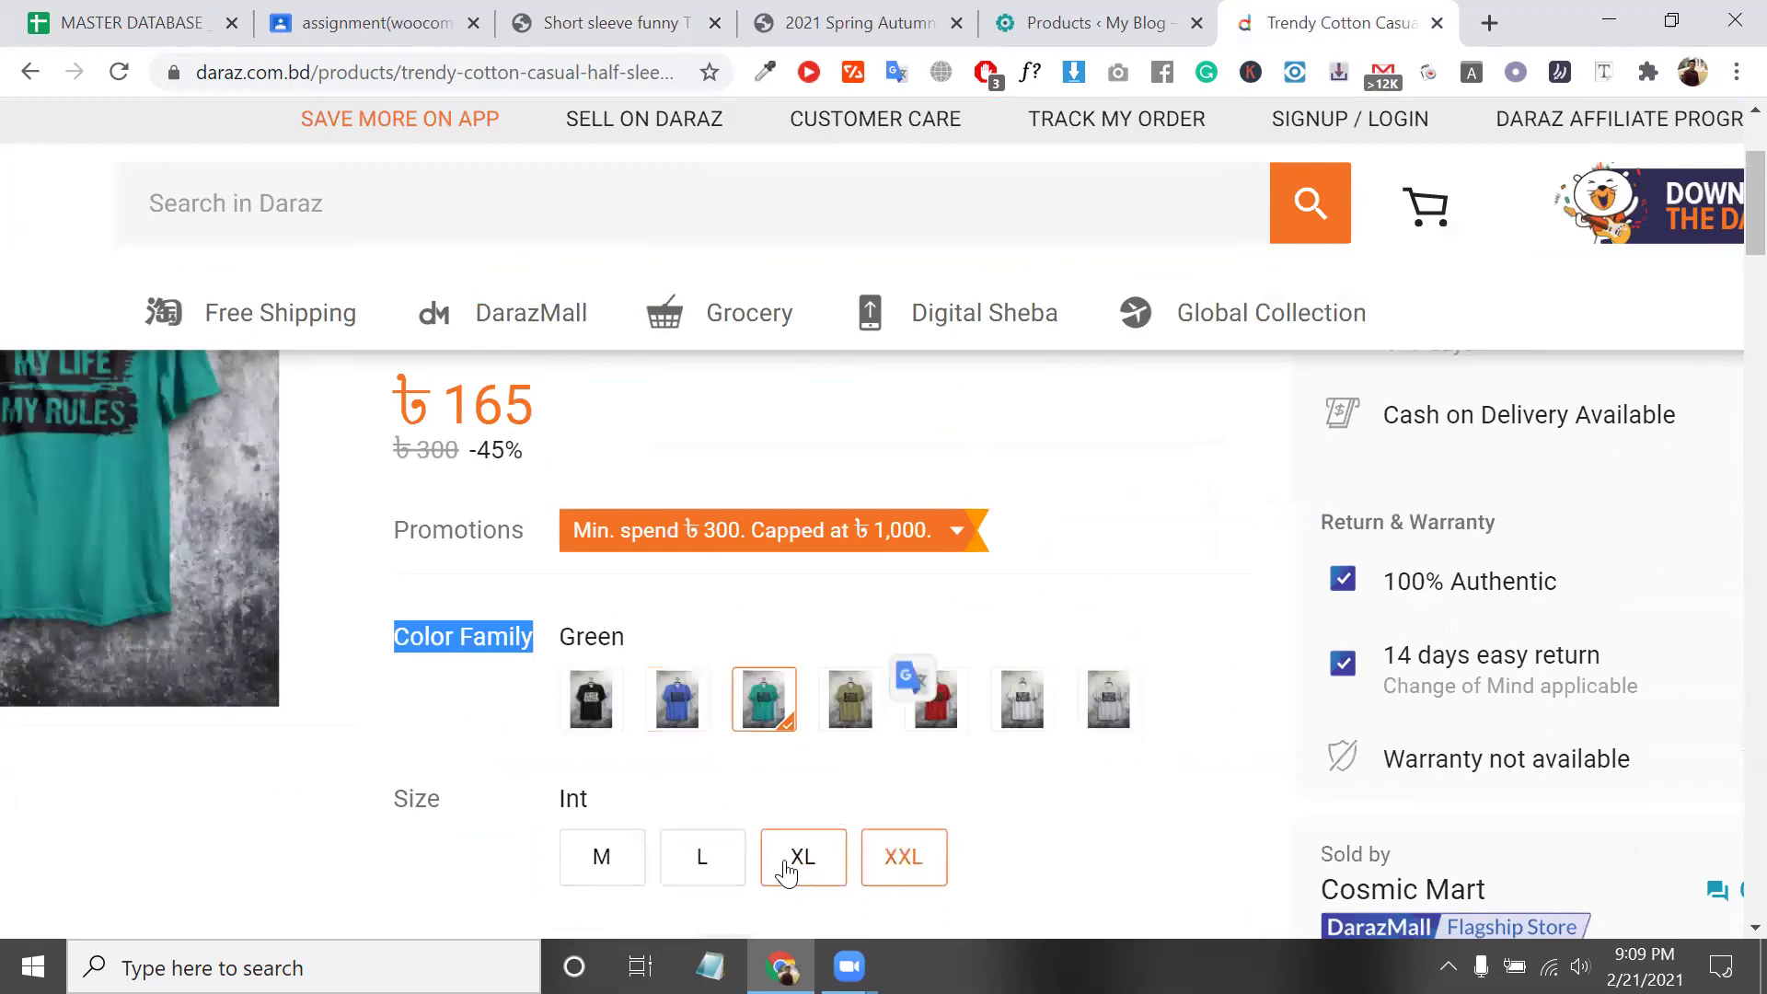
pyautogui.click(782, 861)
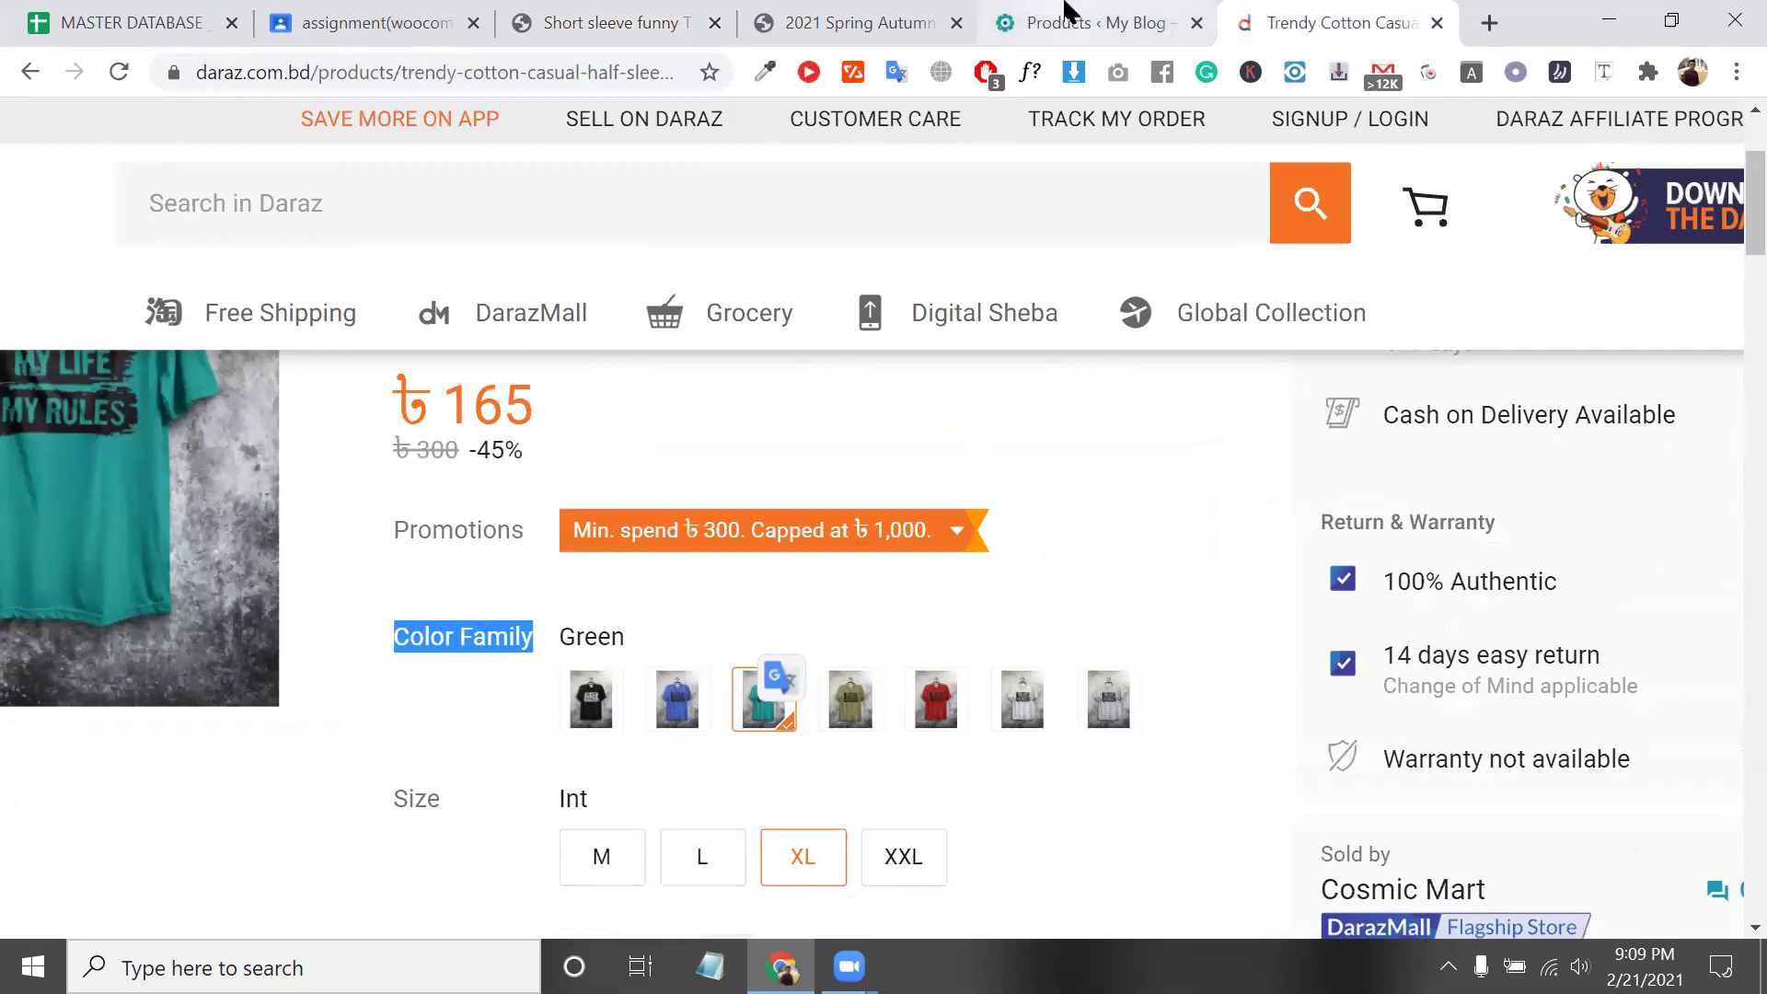
pyautogui.hotkey('ctrl', 'shift', 'Tab')
pyautogui.scroll(-5, 950, 414)
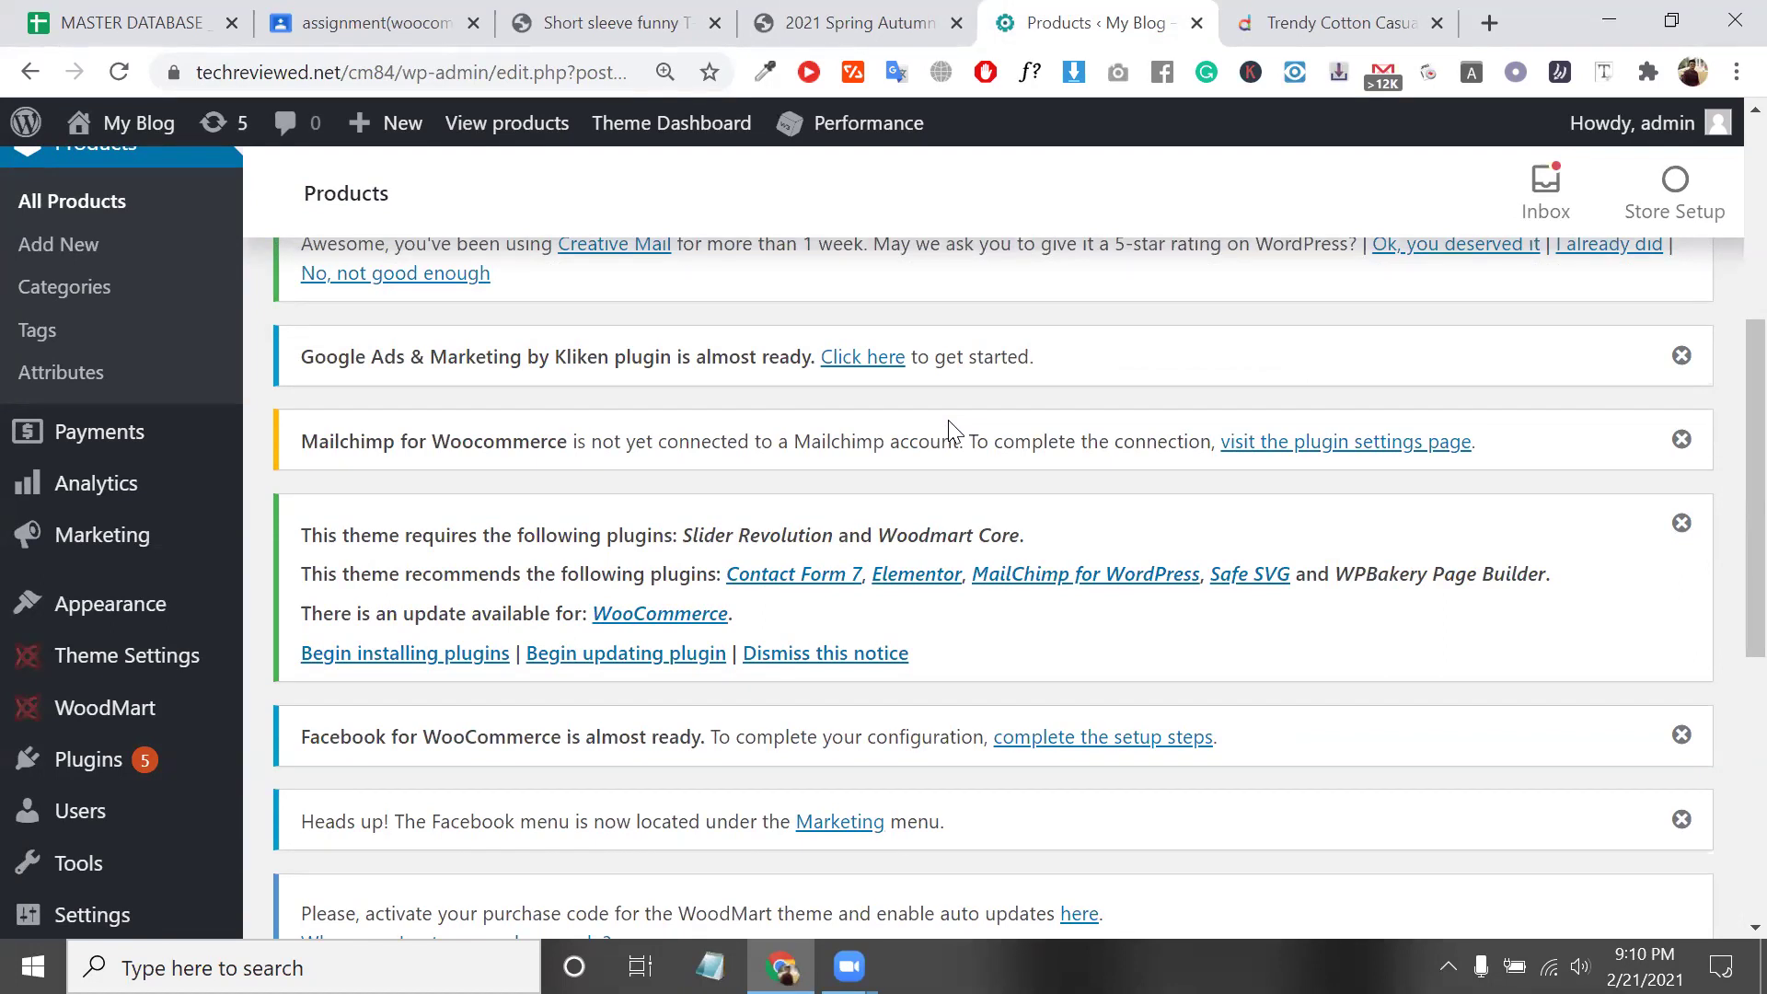
# Close the Daraz tab, open the My Blog storefront in a new tab, and return to the T-shirt page
pyautogui.click(1312, 16)
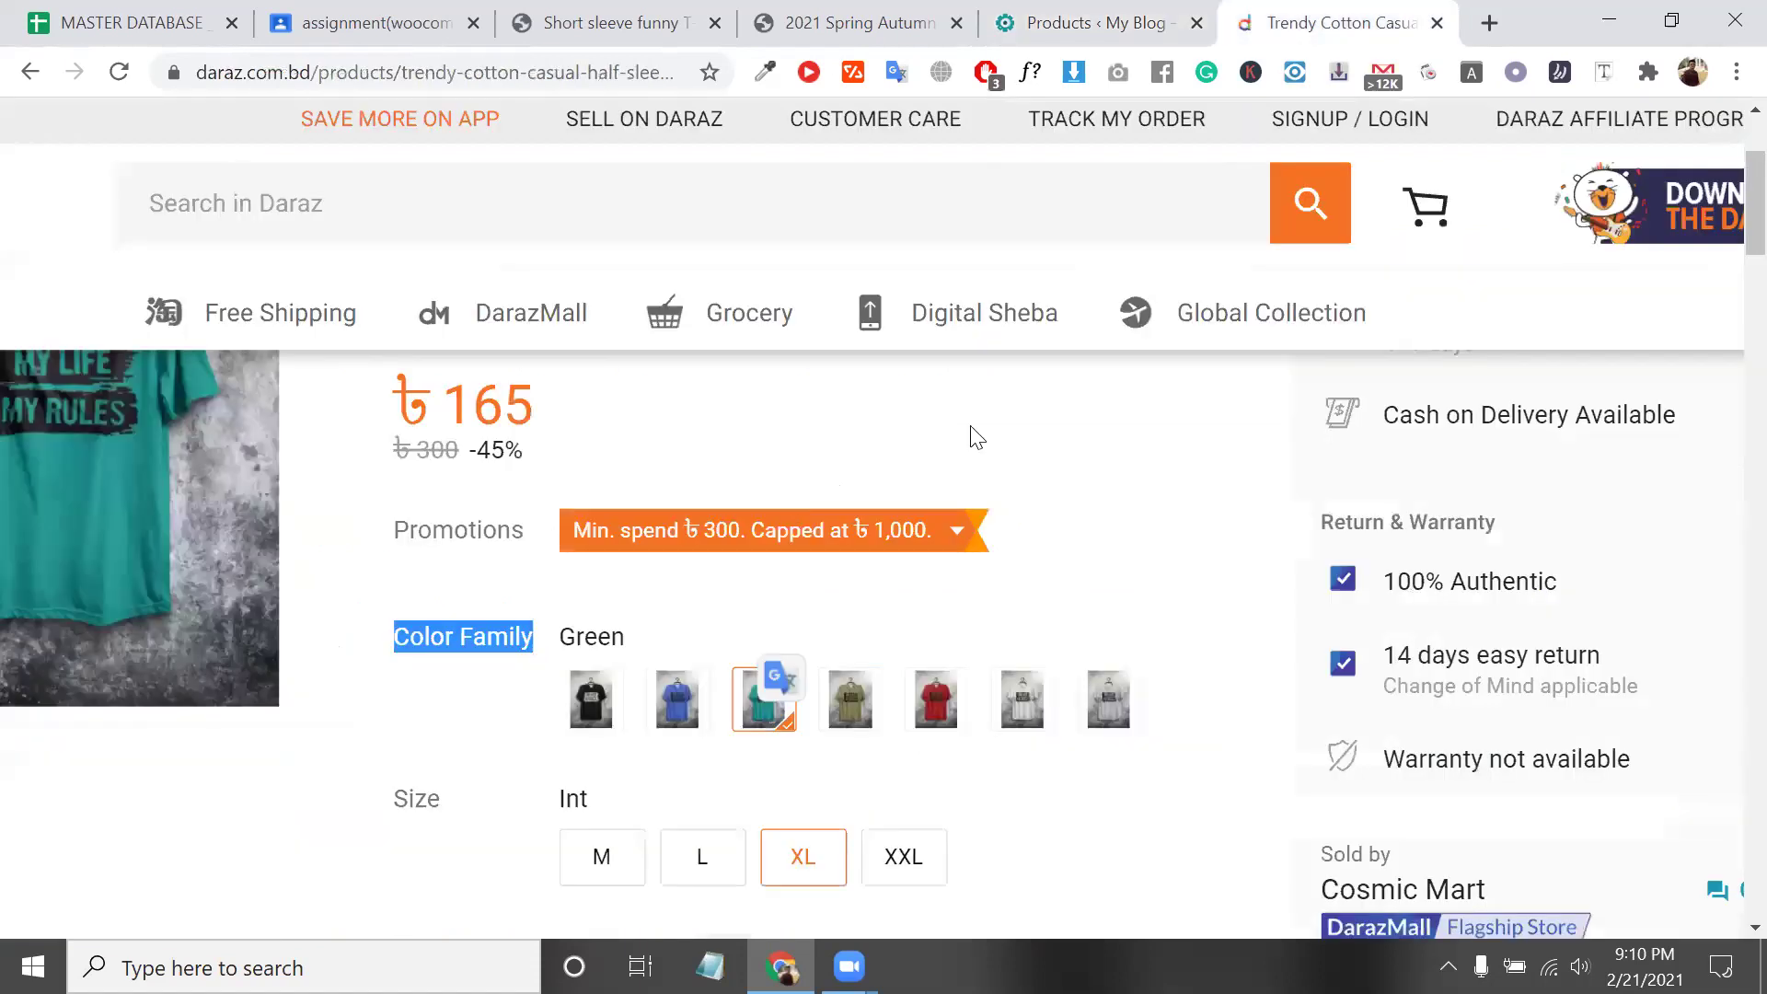
pyautogui.click(1438, 22)
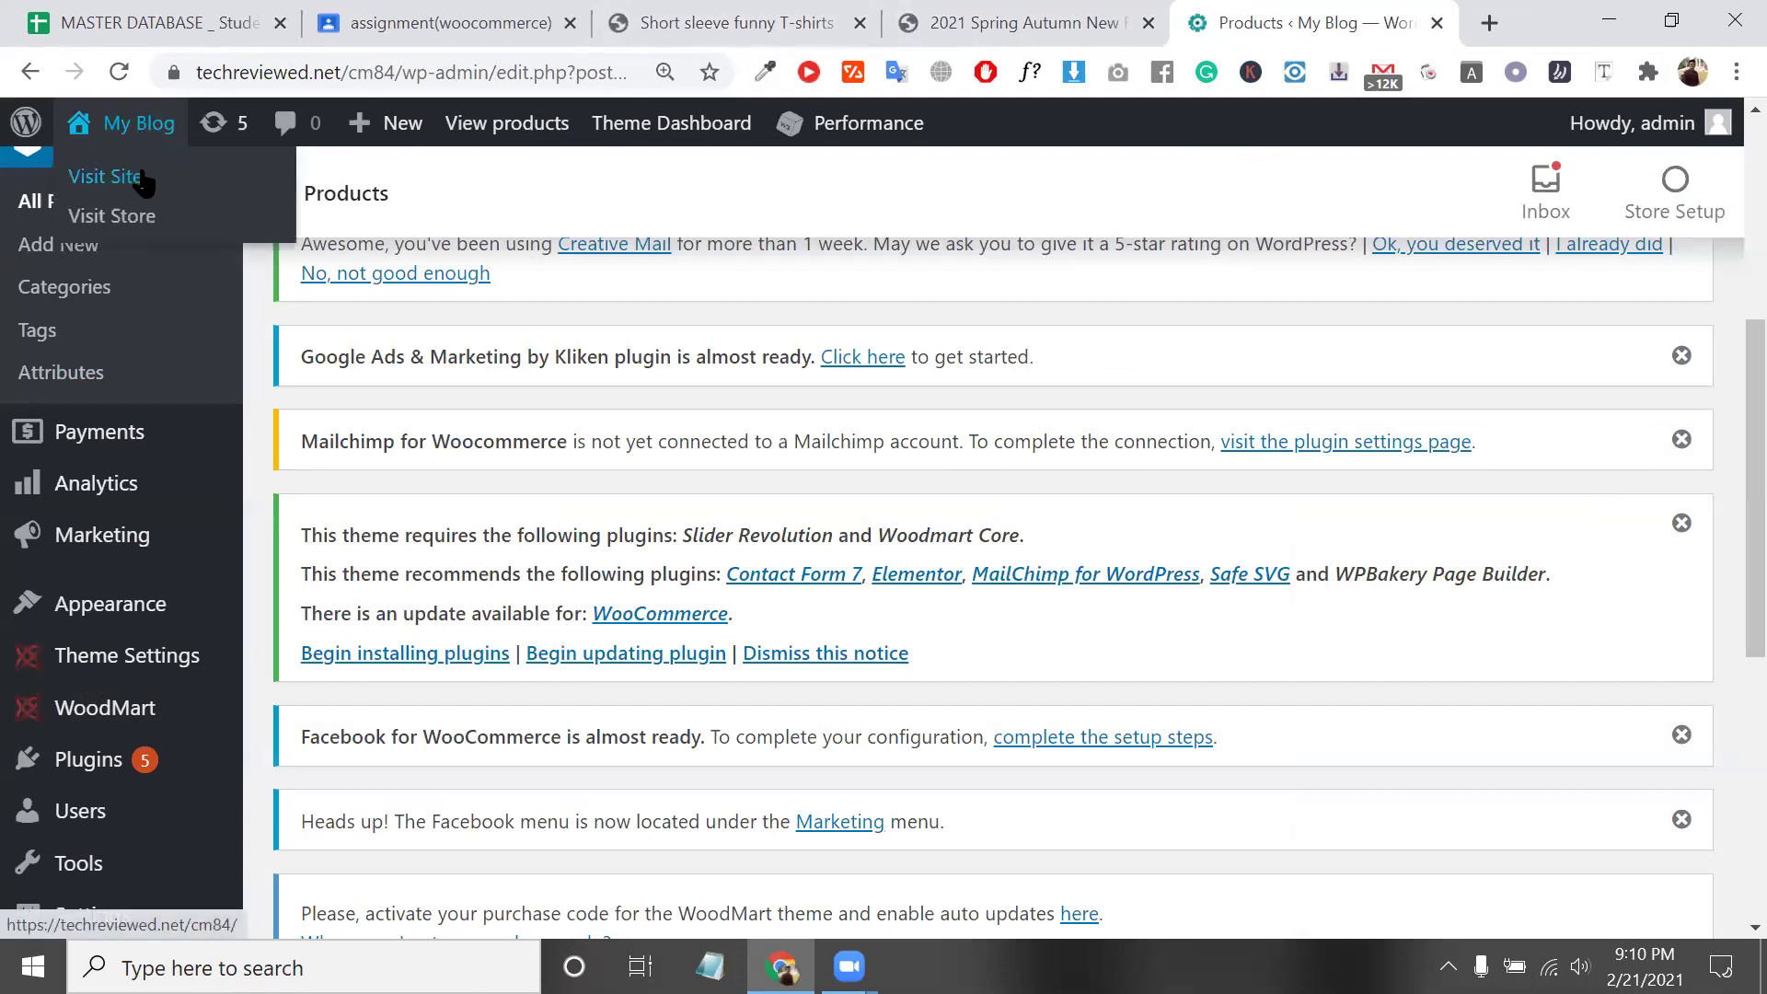
pyautogui.rightClick(133, 175)
pyautogui.press('Escape')
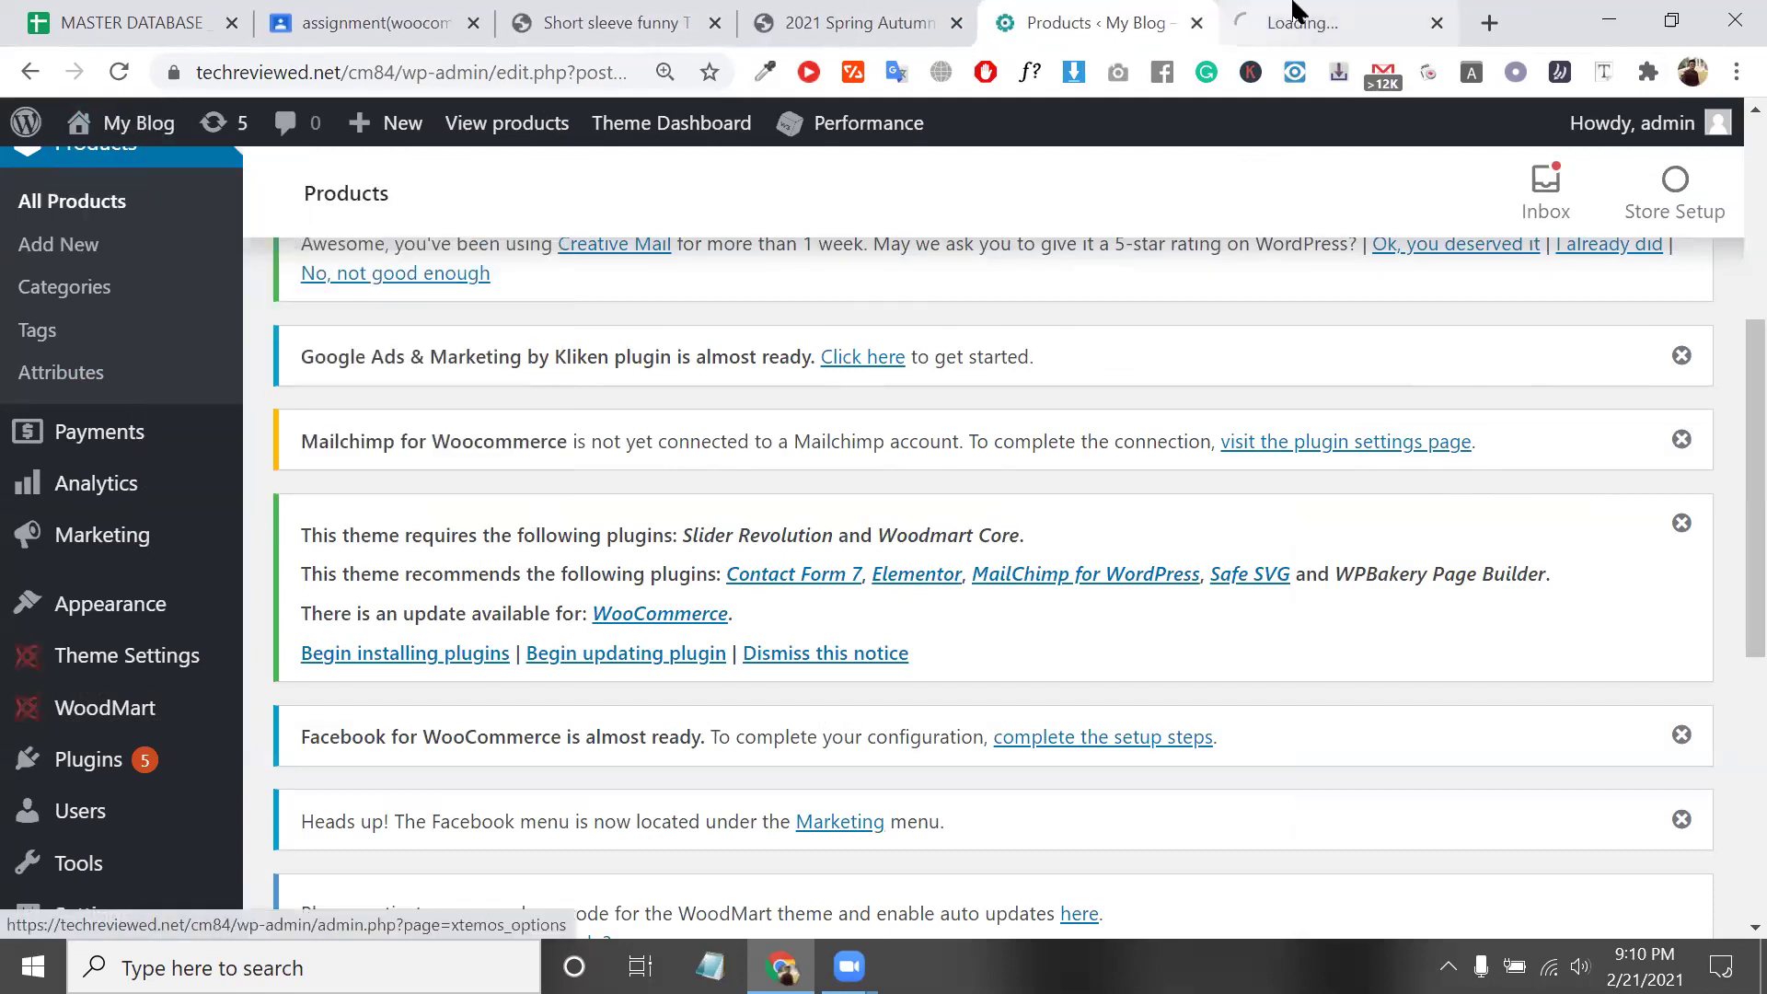
pyautogui.click(1297, 13)
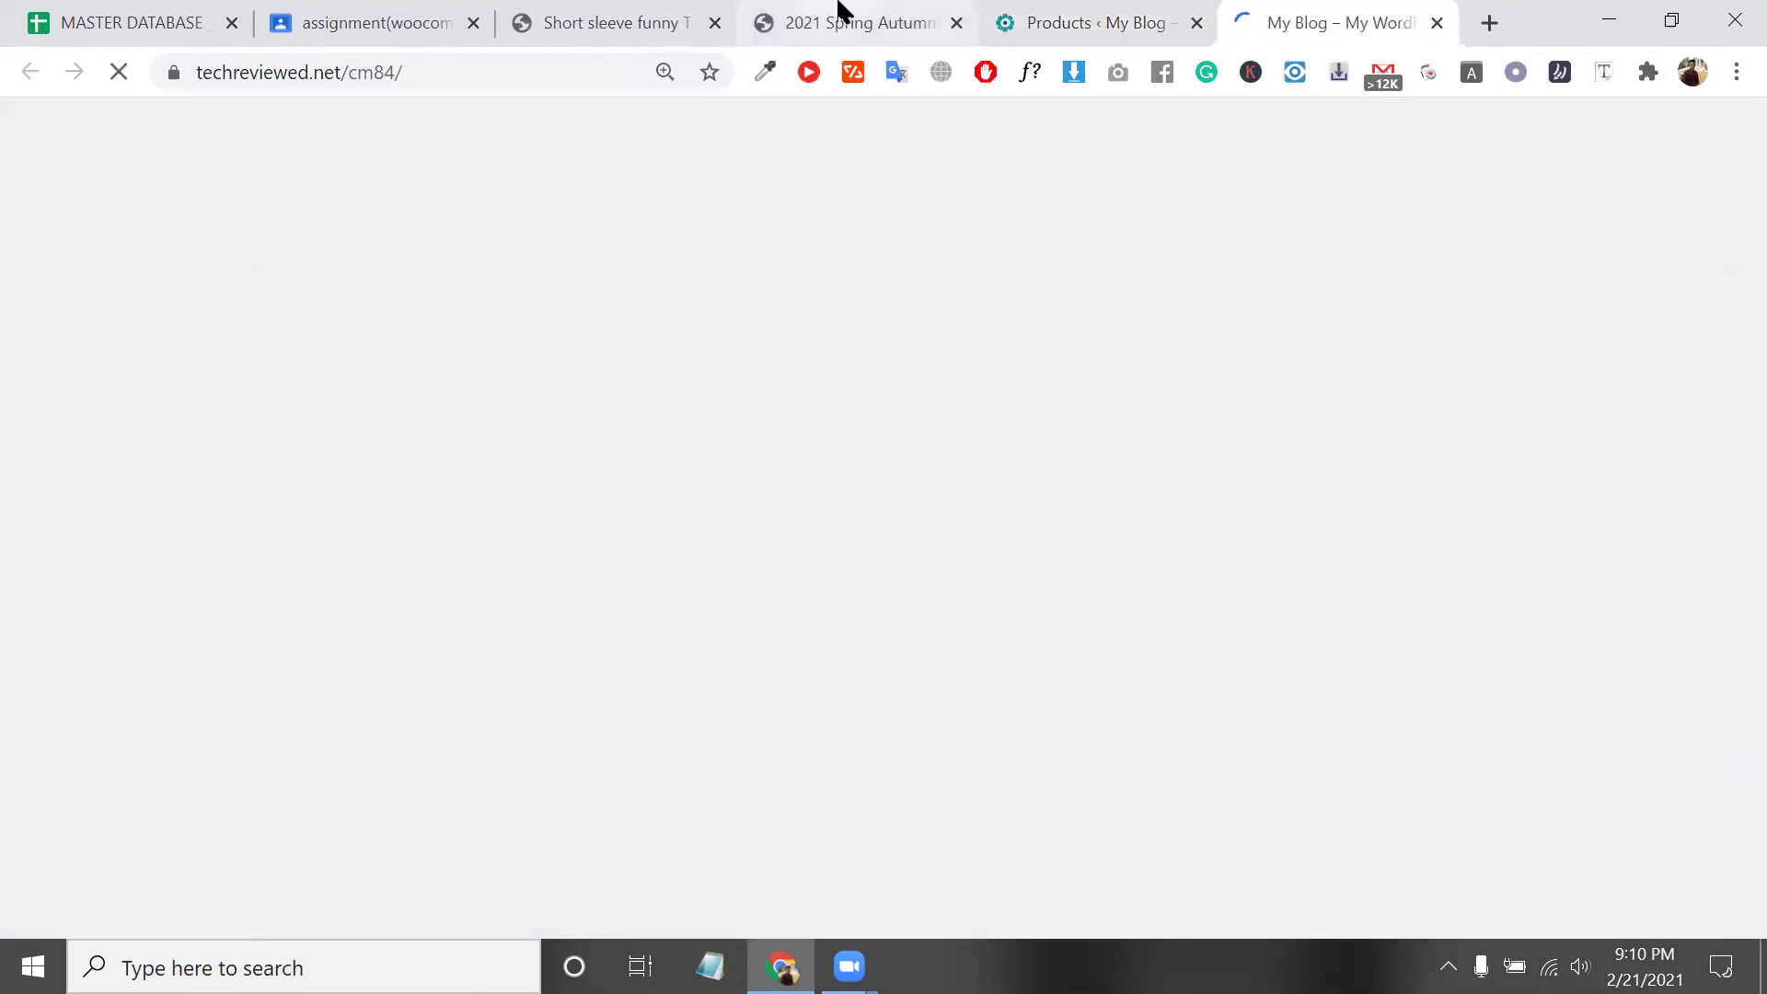
pyautogui.click(837, 11)
pyautogui.click(570, 11)
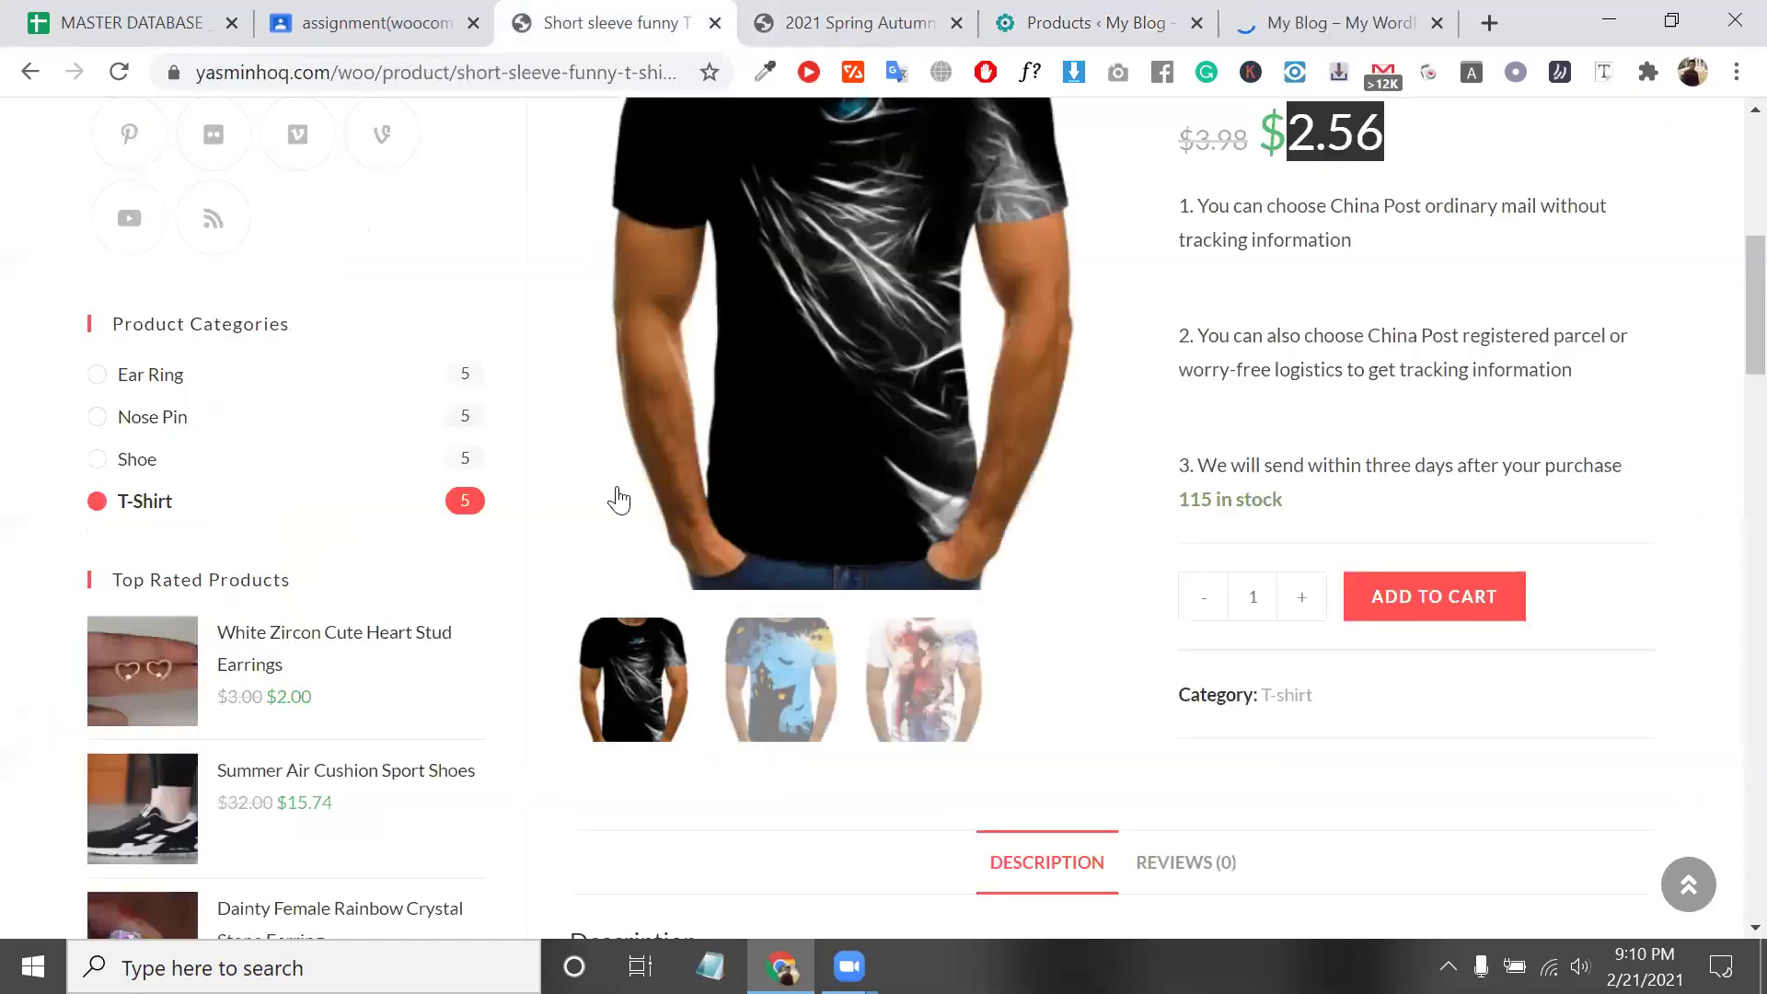
# Look over the T-shirt page's footer text, then show the 2021 Spring Autumn shoe page
pyautogui.scroll(-15, 616, 497)
pyautogui.scroll(-10, 669, 637)
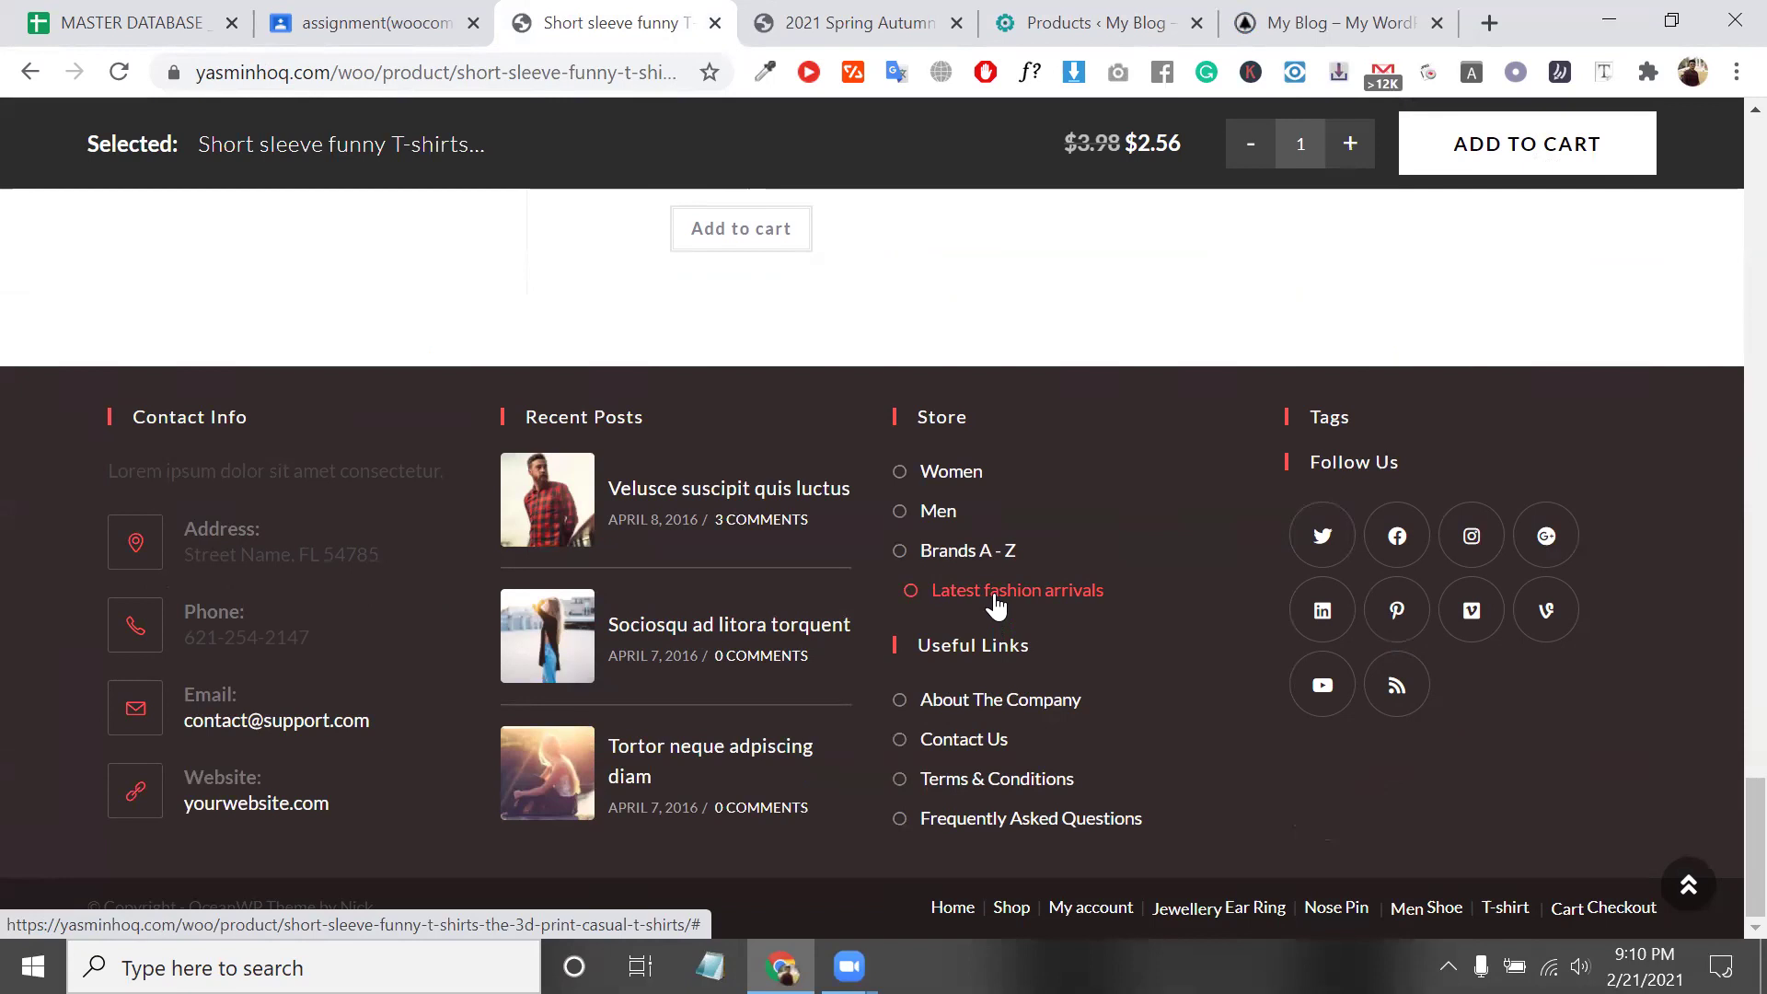
pyautogui.click(172, 412)
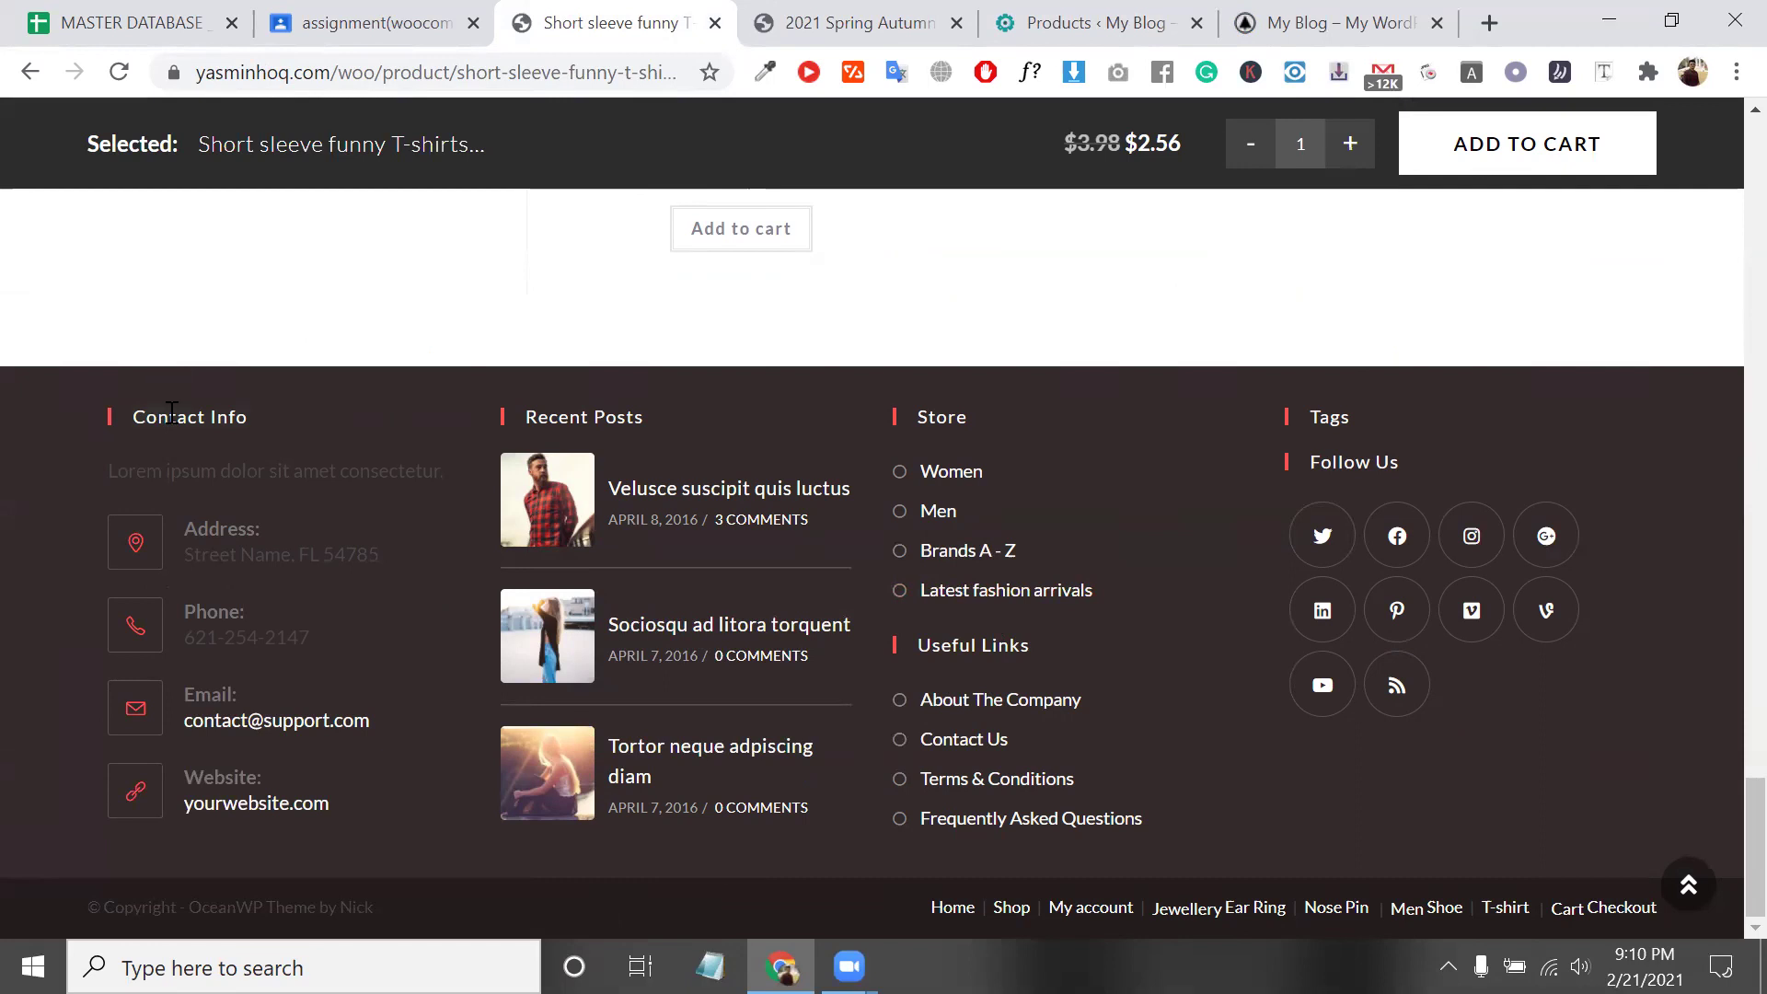
pyautogui.click(570, 416)
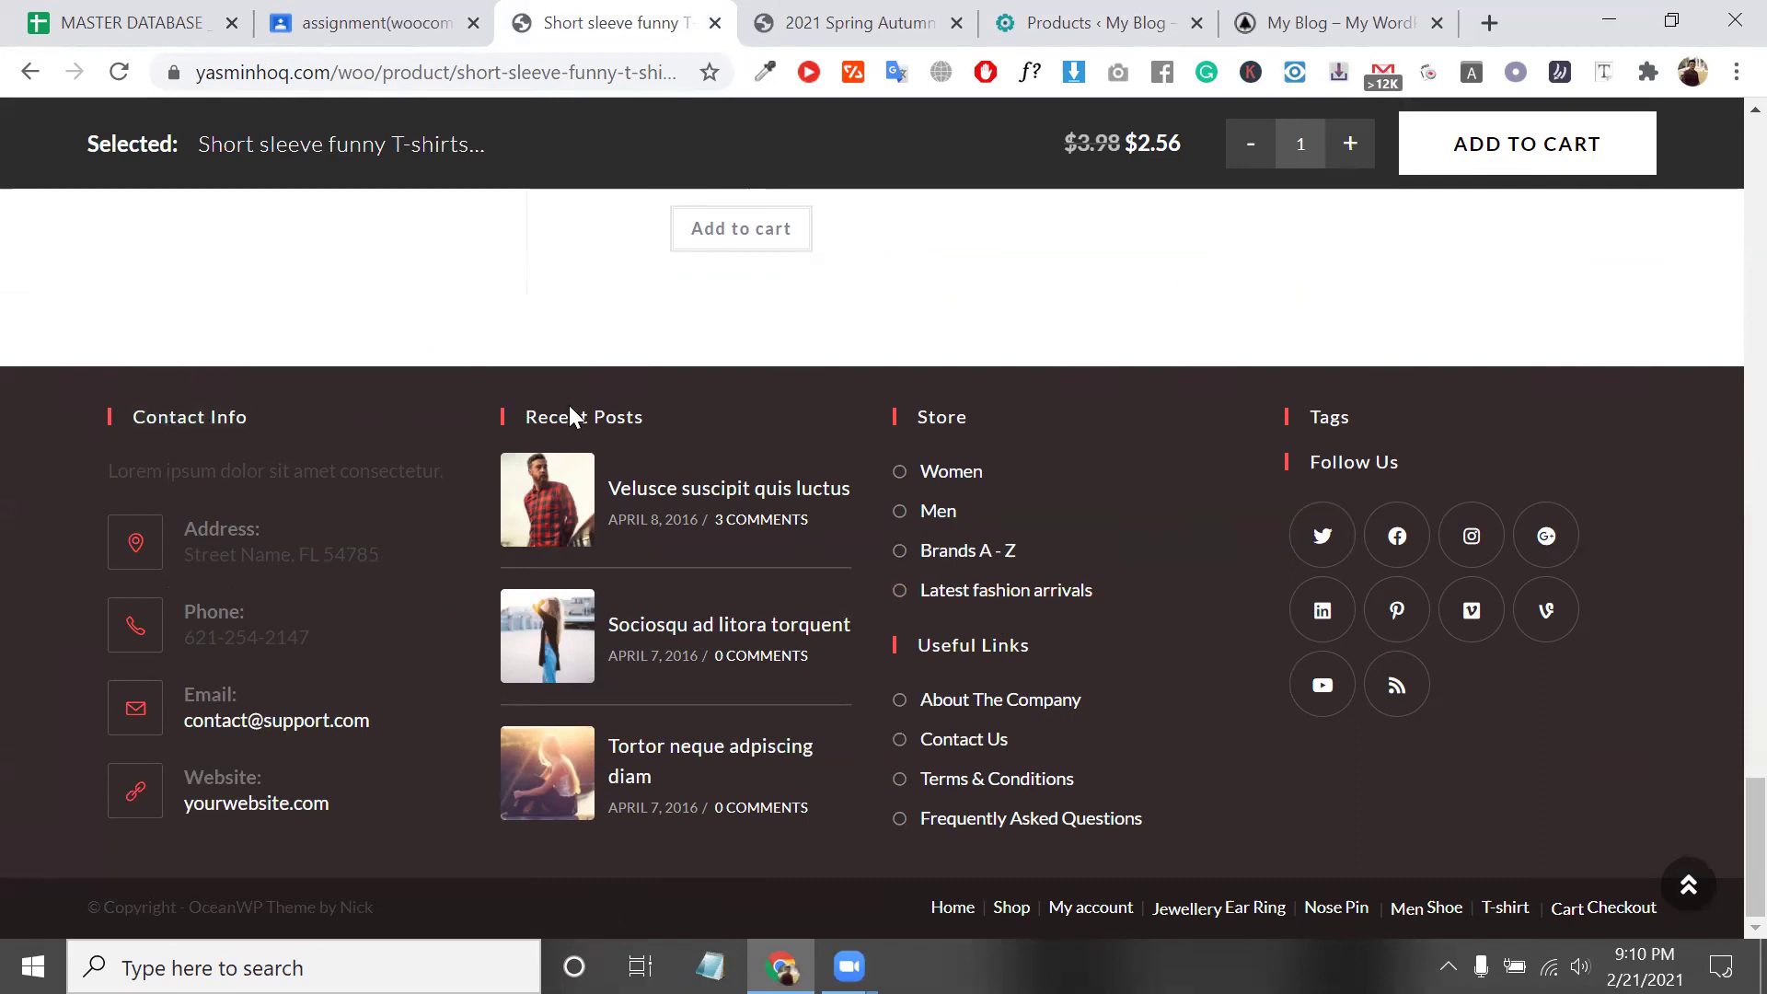
pyautogui.click(930, 416)
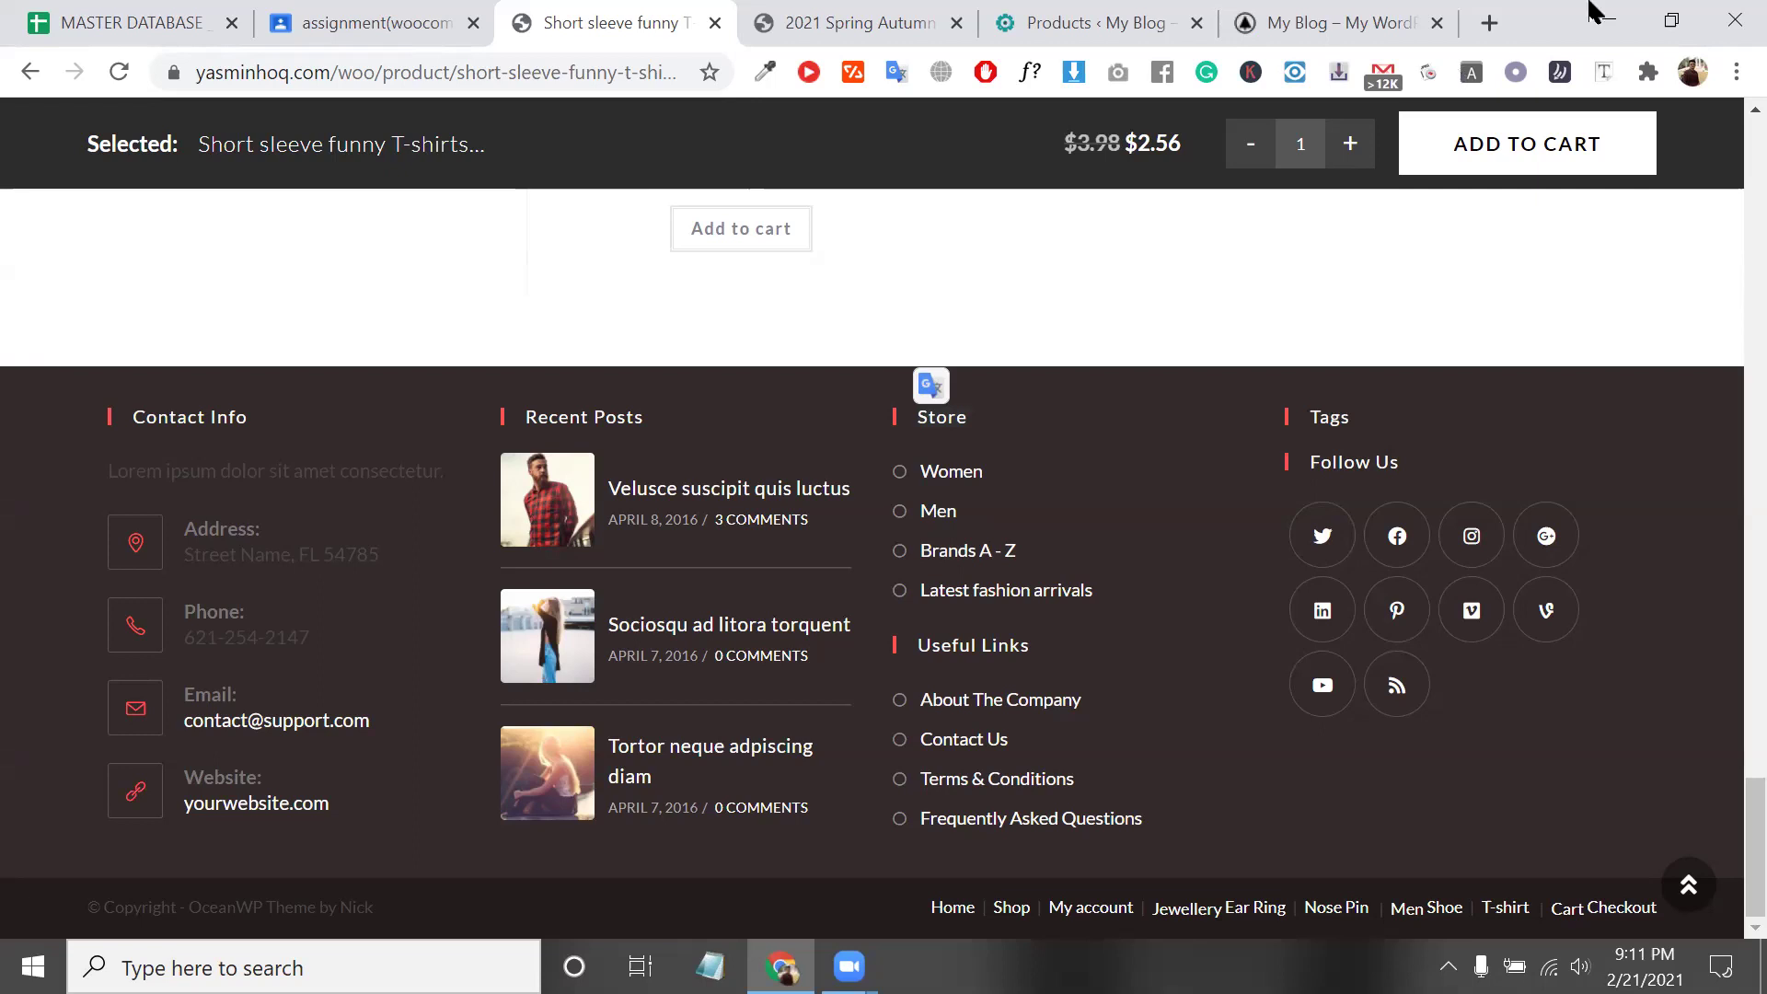
pyautogui.click(814, 13)
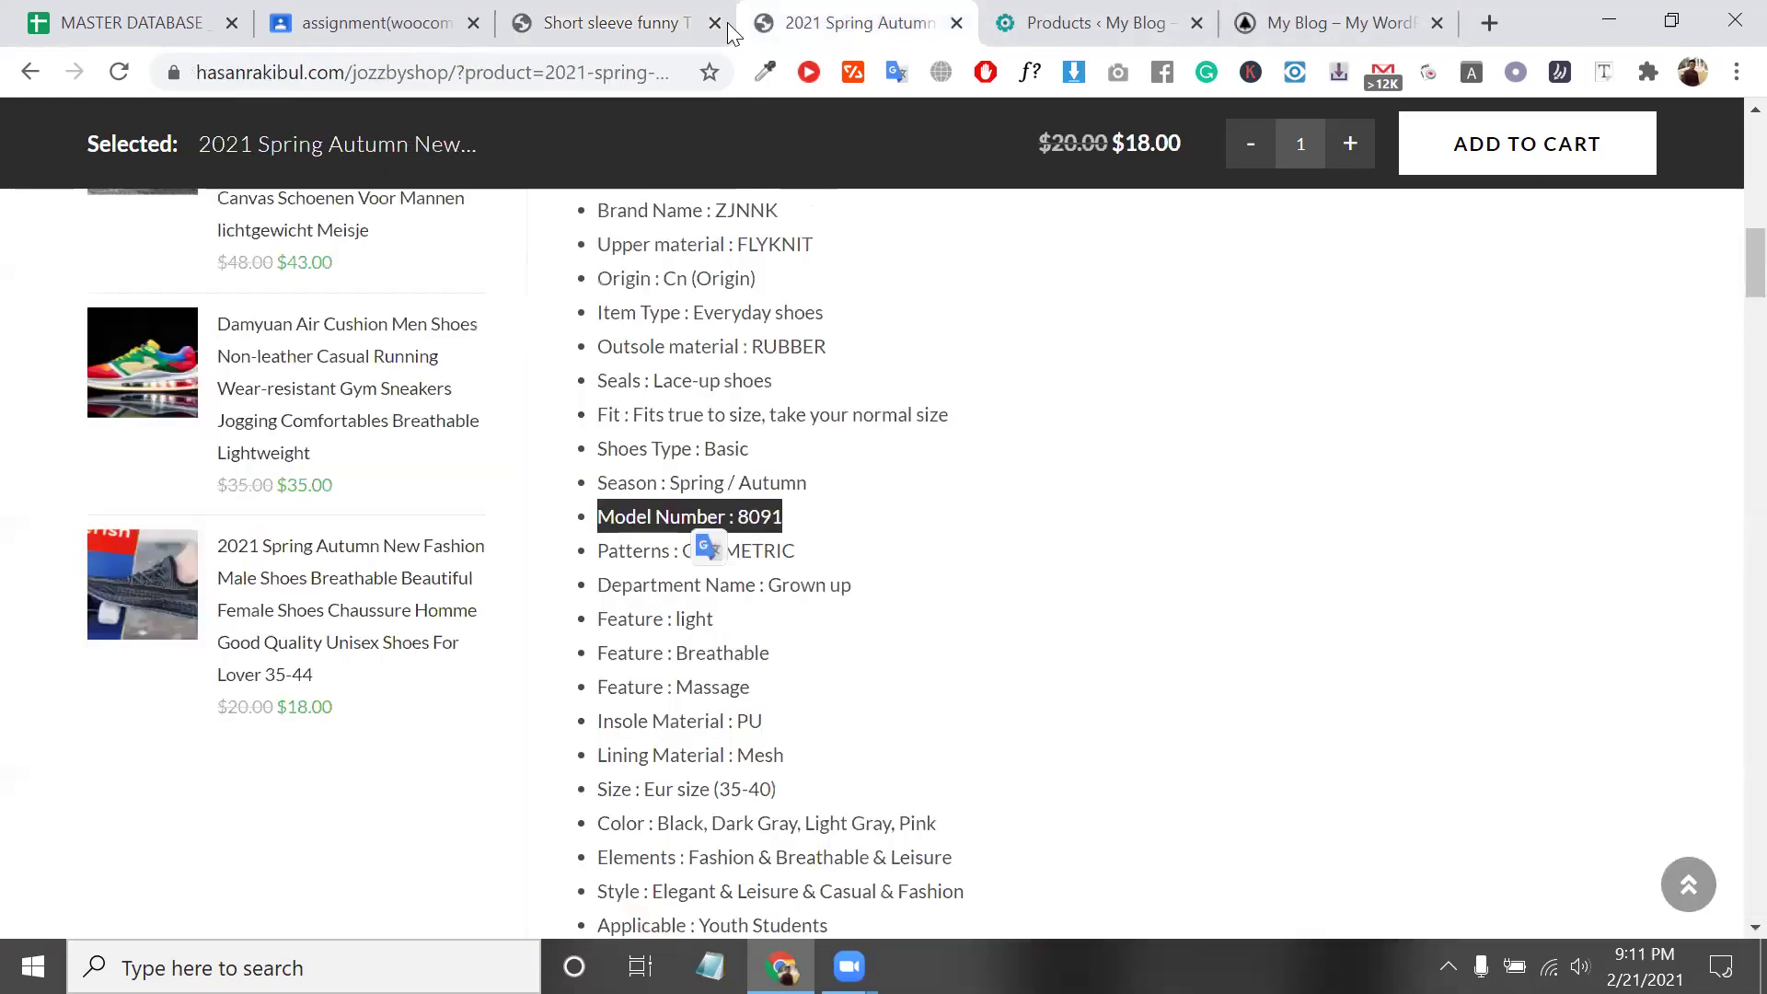
# Close the T-shirt and shoe product tabs and read the Products admin's Creative Mail notice
pyautogui.click(724, 22)
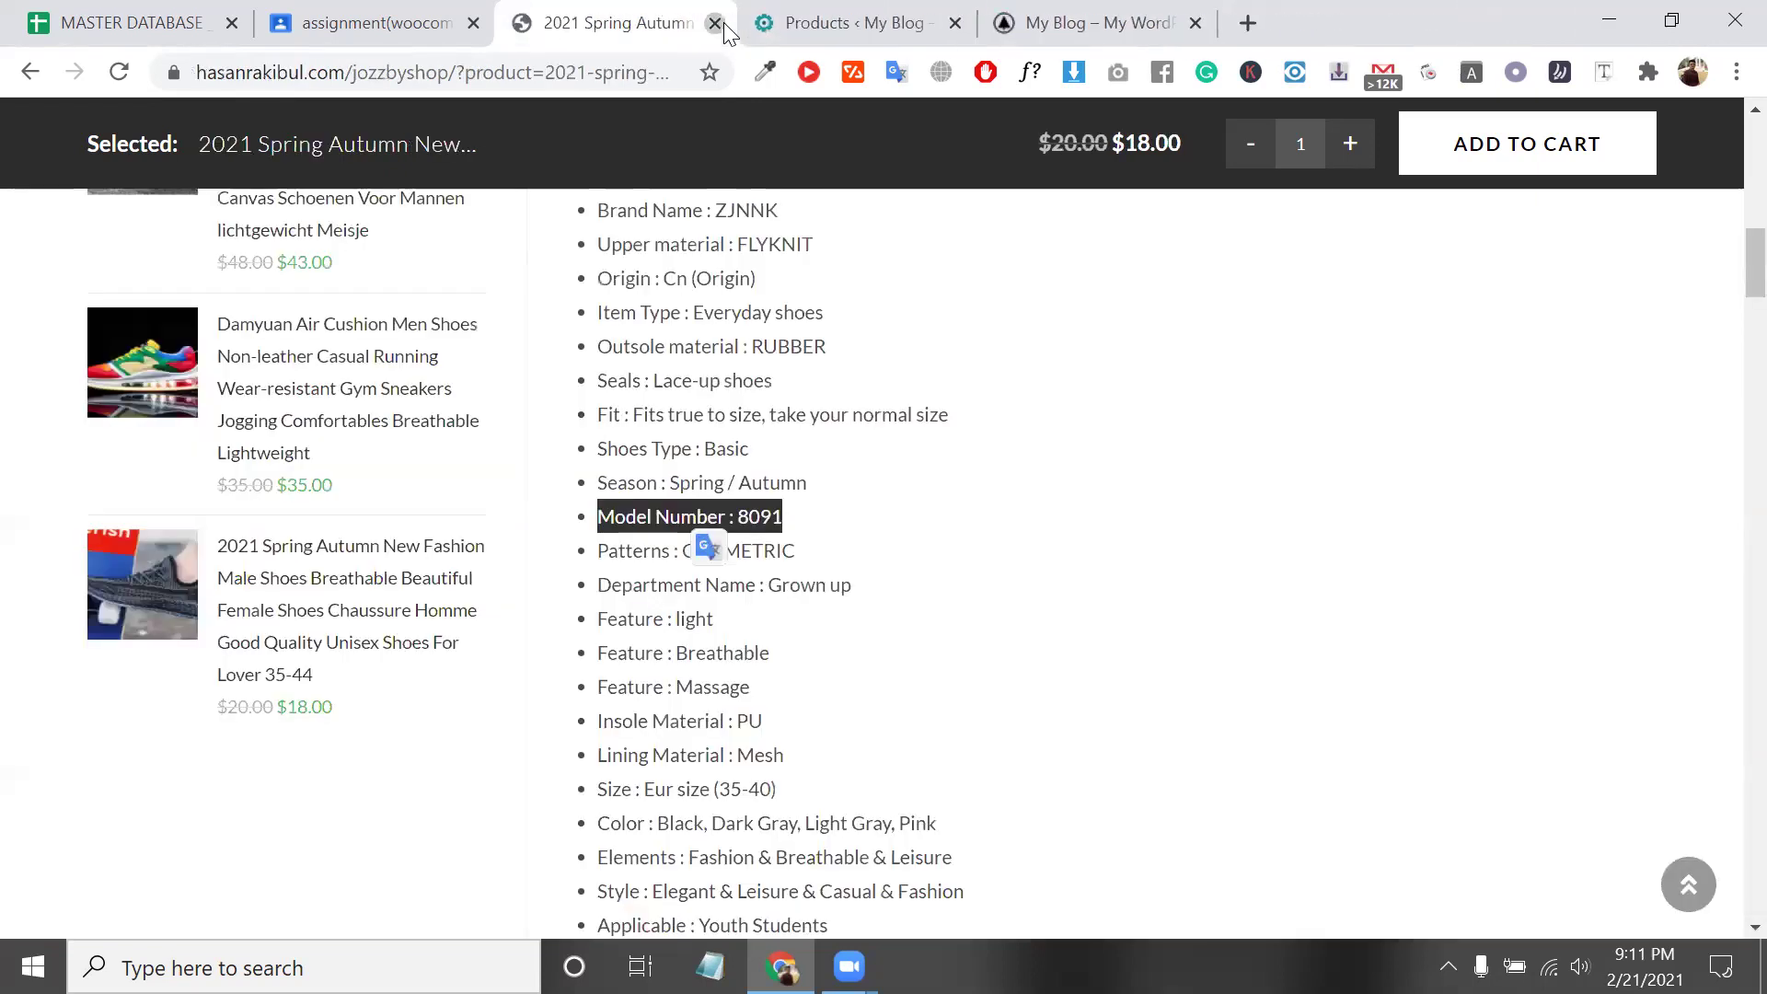
pyautogui.click(724, 22)
pyautogui.click(779, 20)
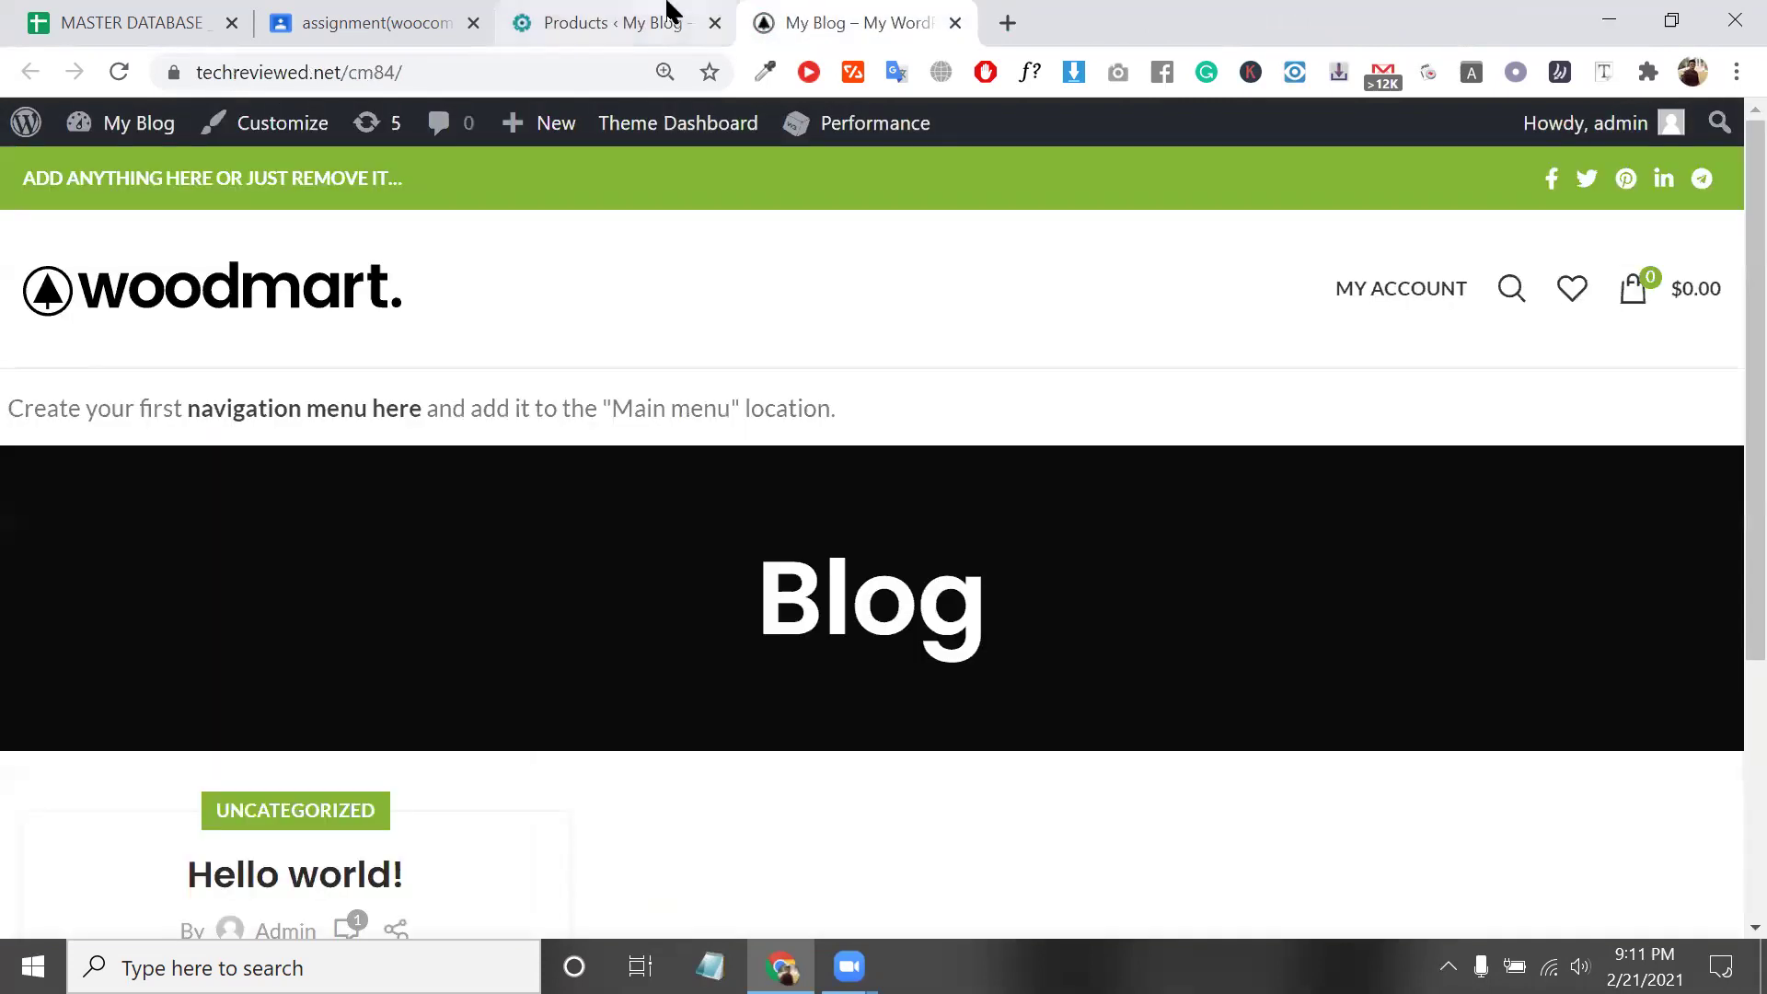
pyautogui.click(670, 12)
pyautogui.tripleClick(733, 252)
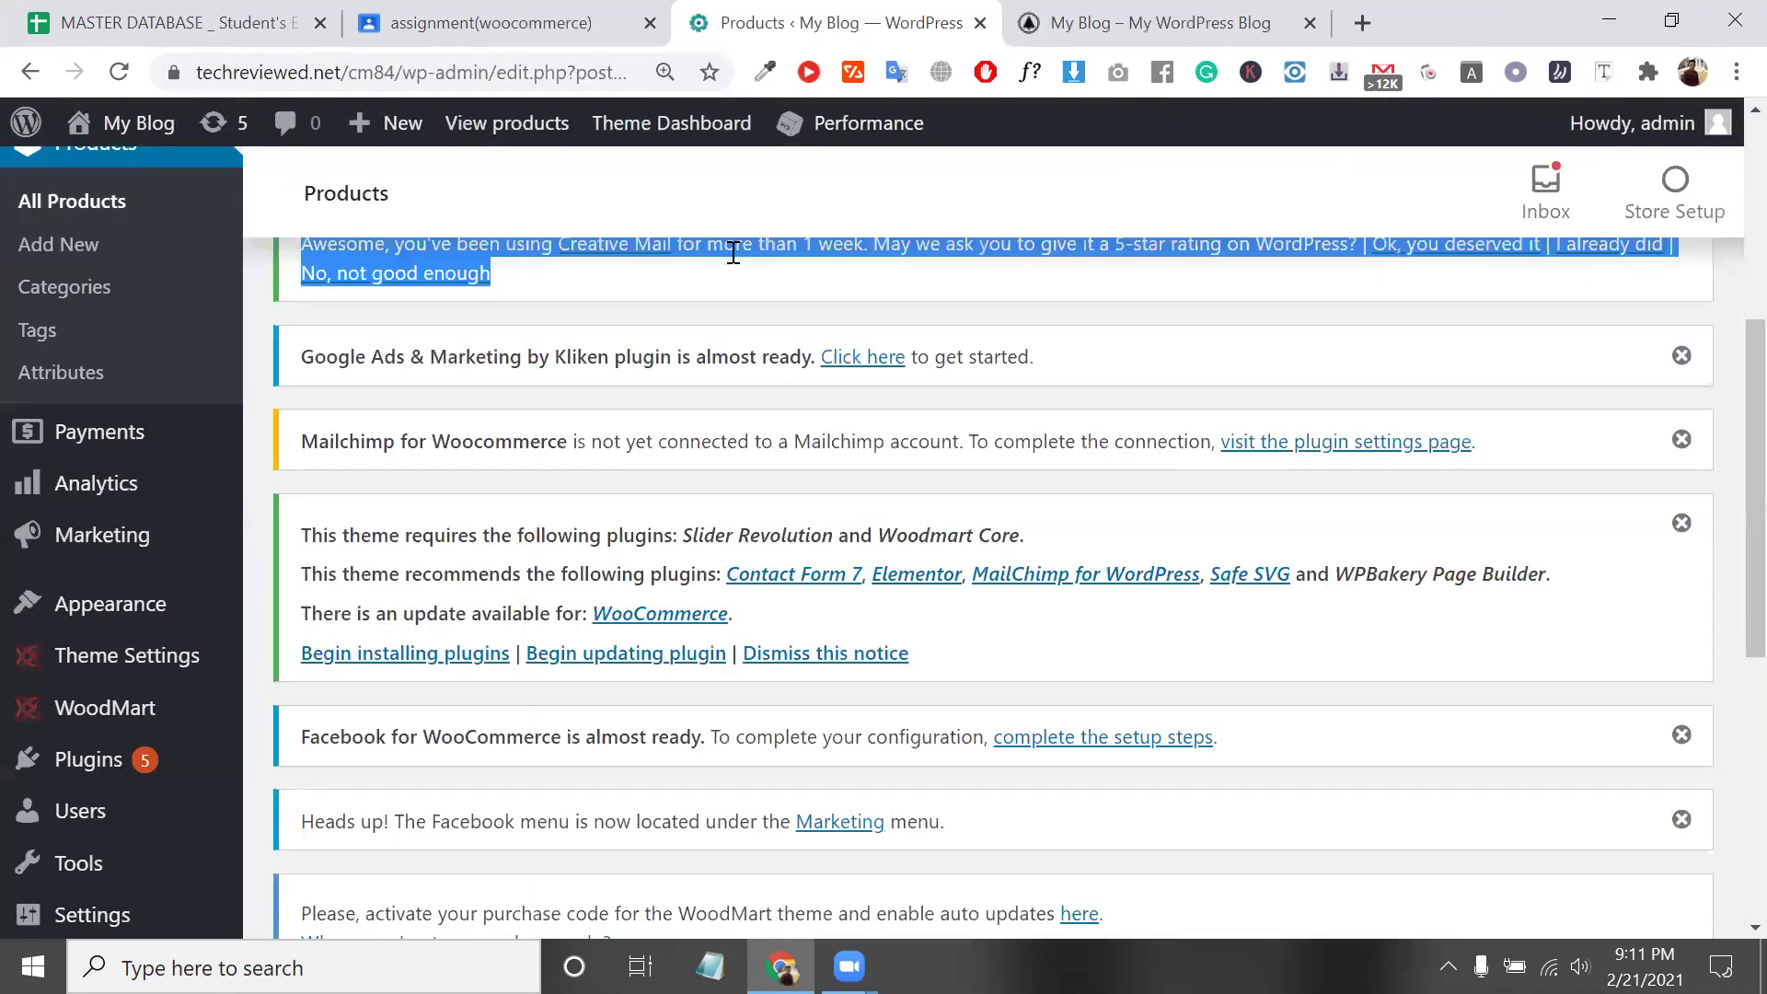
pyautogui.scroll(1, 733, 252)
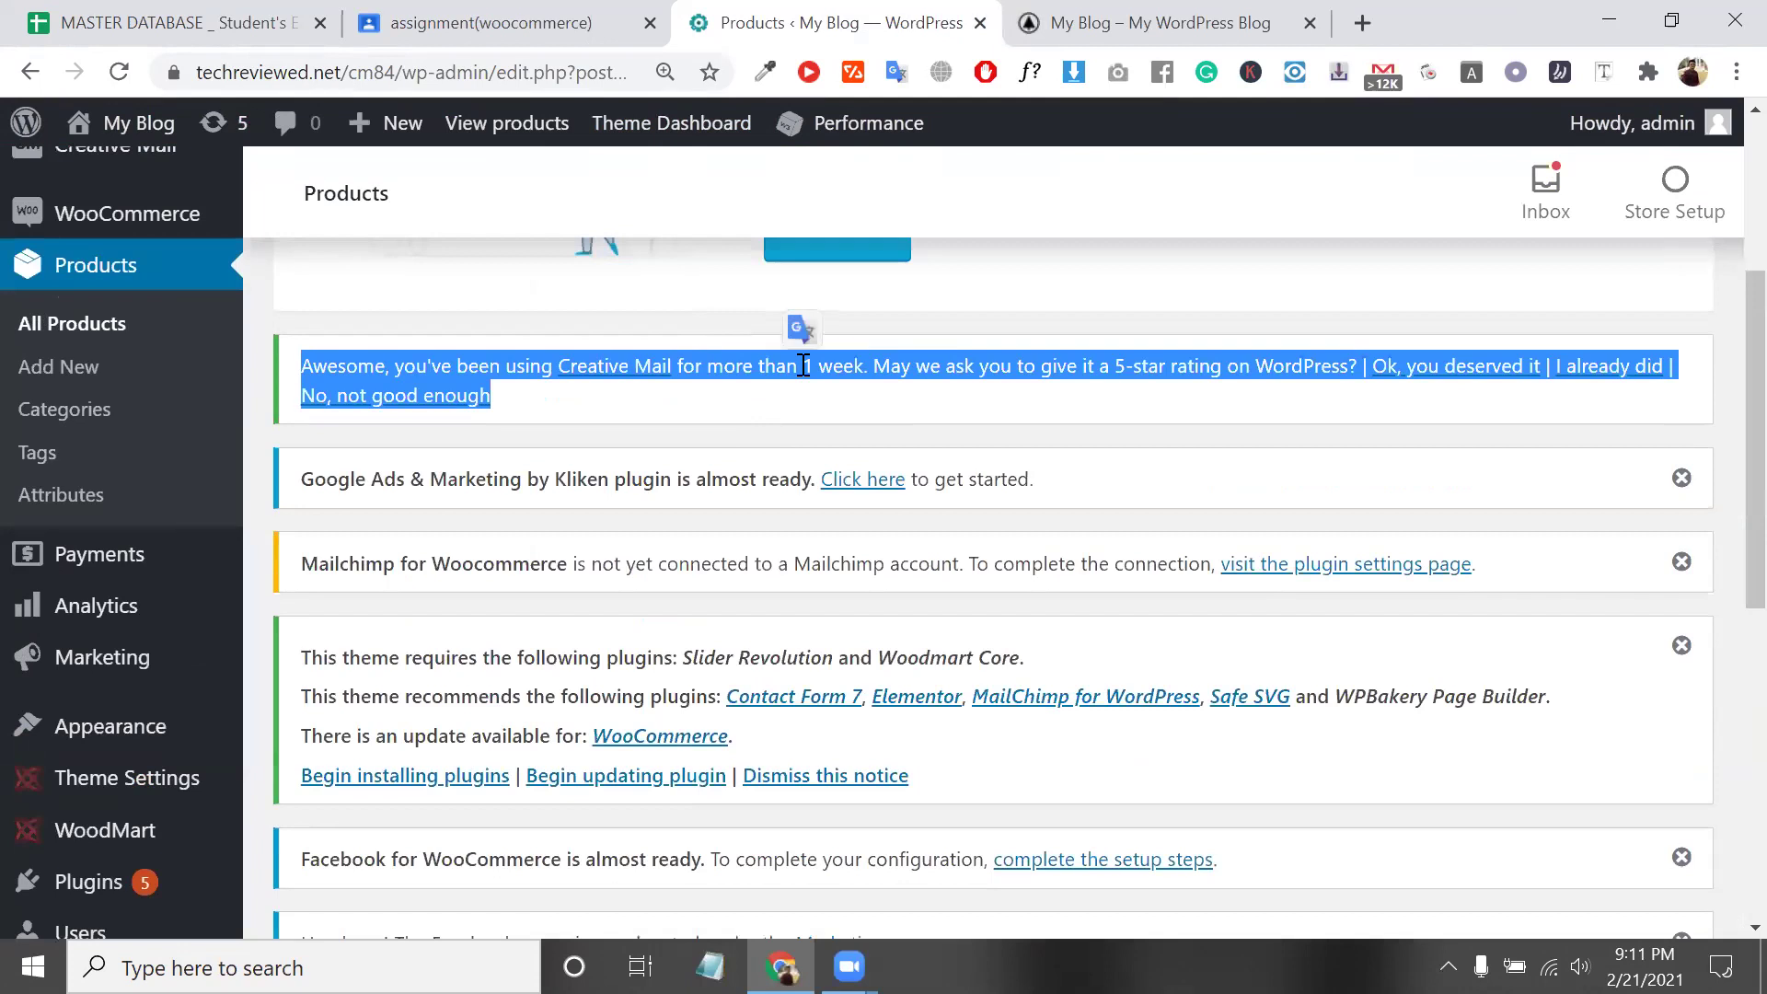
# Read the woodmart storefront's Main menu notice, then go to the assignment(woocommerce) student work page
pyautogui.click(1201, 9)
pyautogui.tripleClick(803, 406)
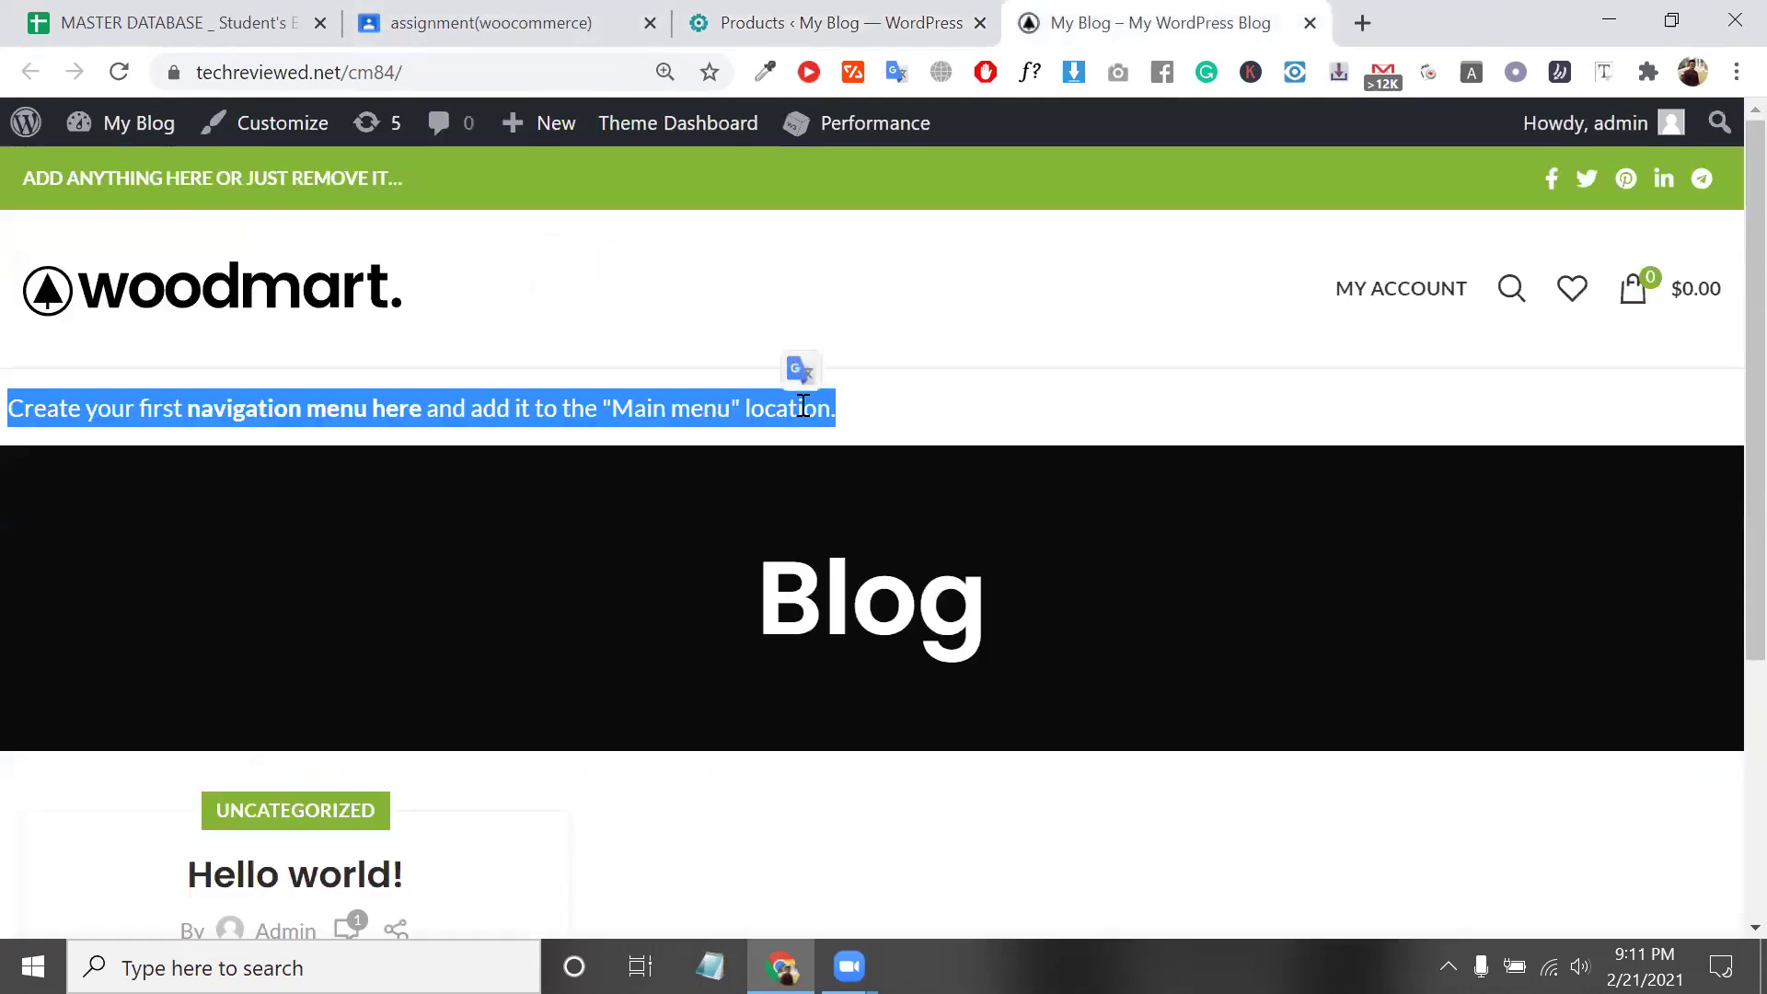
pyautogui.doubleClick(690, 411)
pyautogui.doubleClick(645, 412)
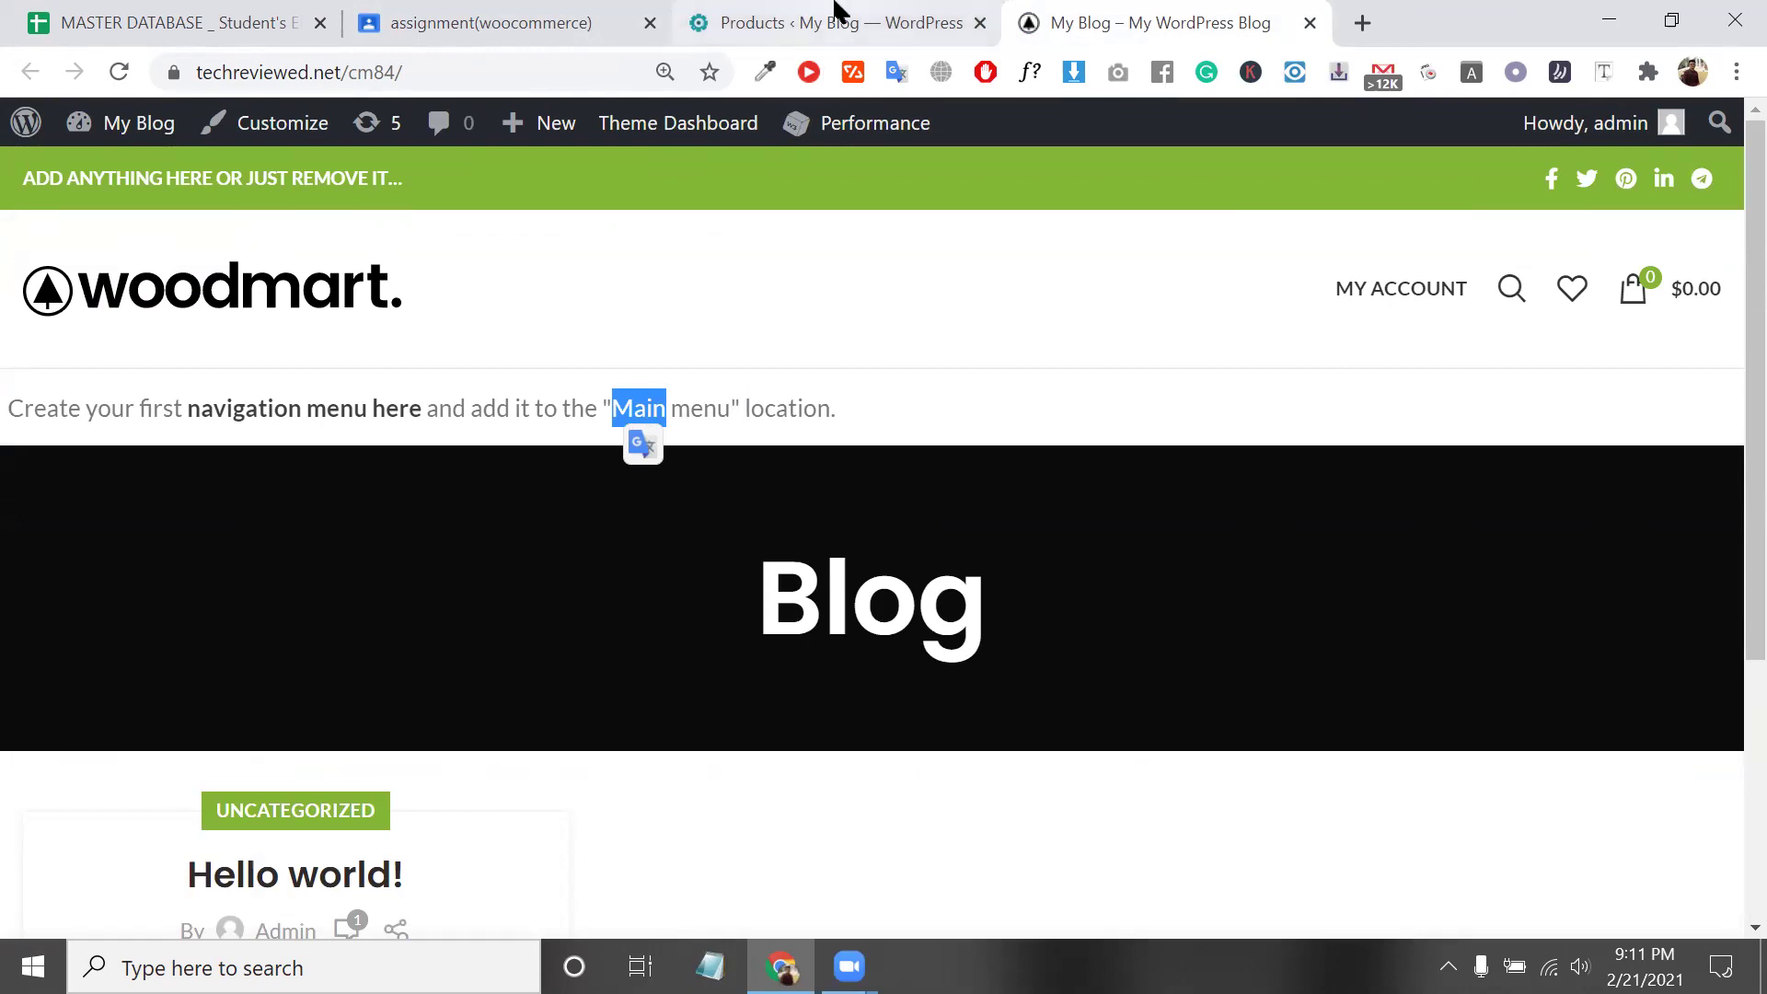
pyautogui.click(540, 13)
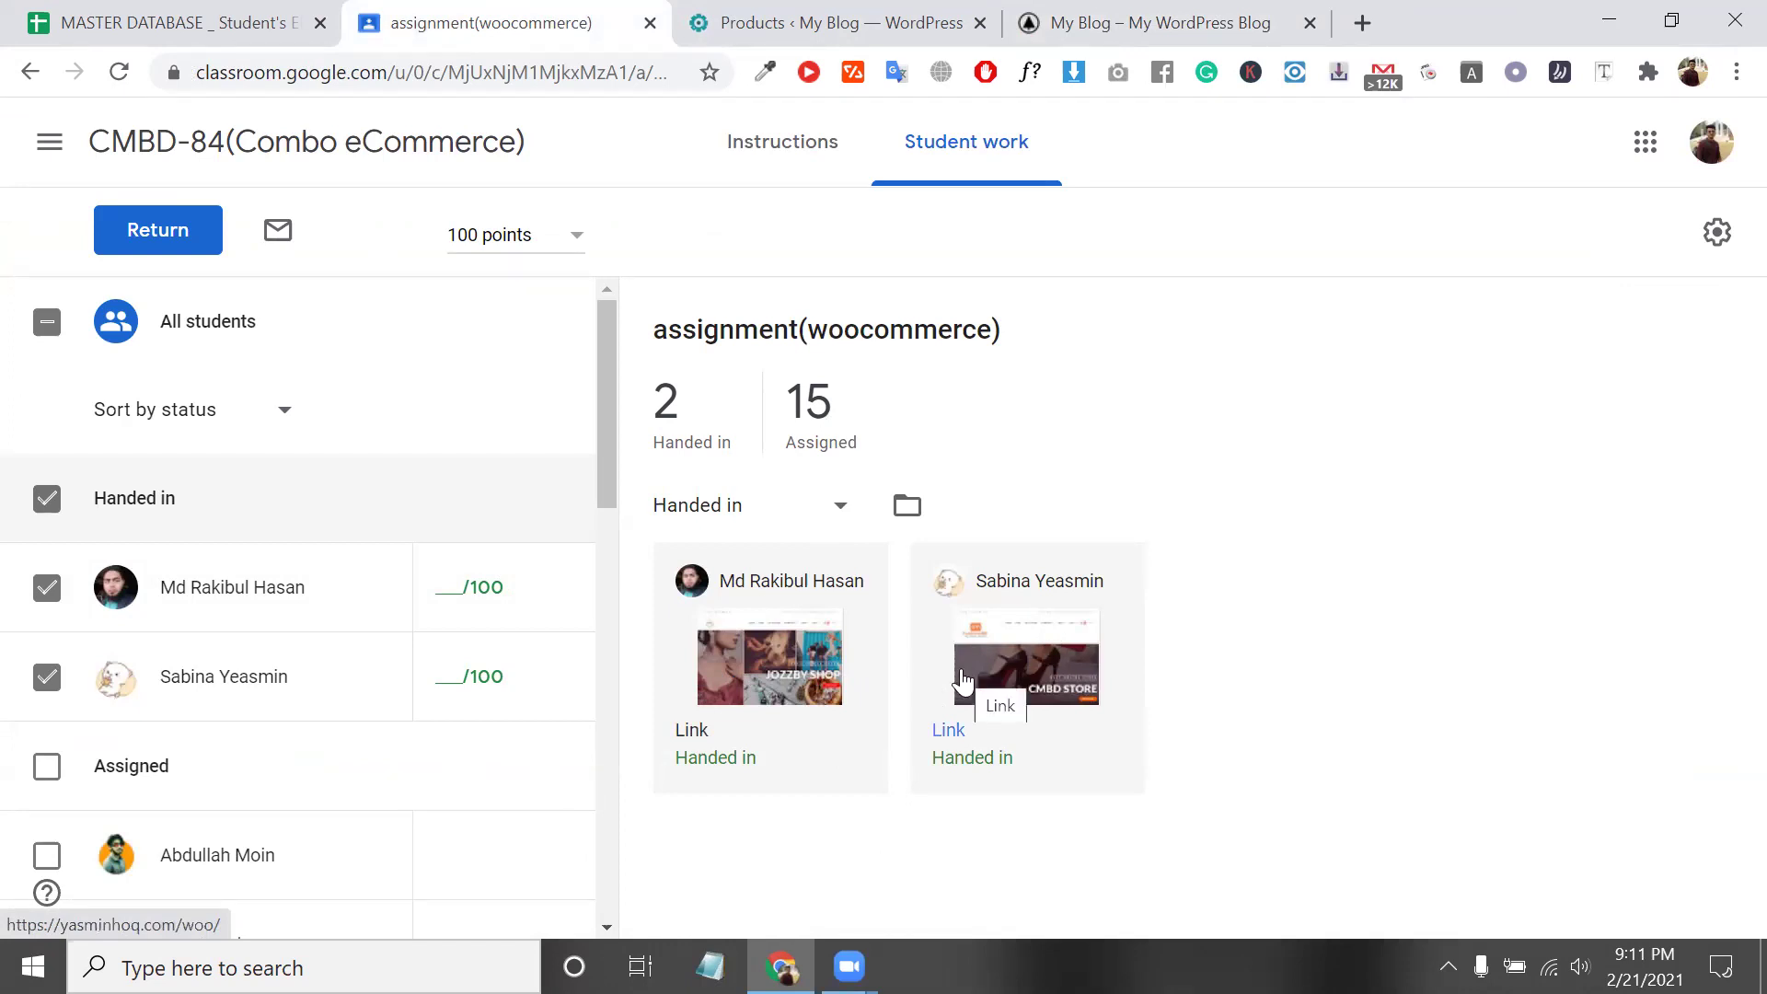
# Scroll through the two handed-in submissions in the Classroom Student work list
pyautogui.scroll(5, 913, 640)
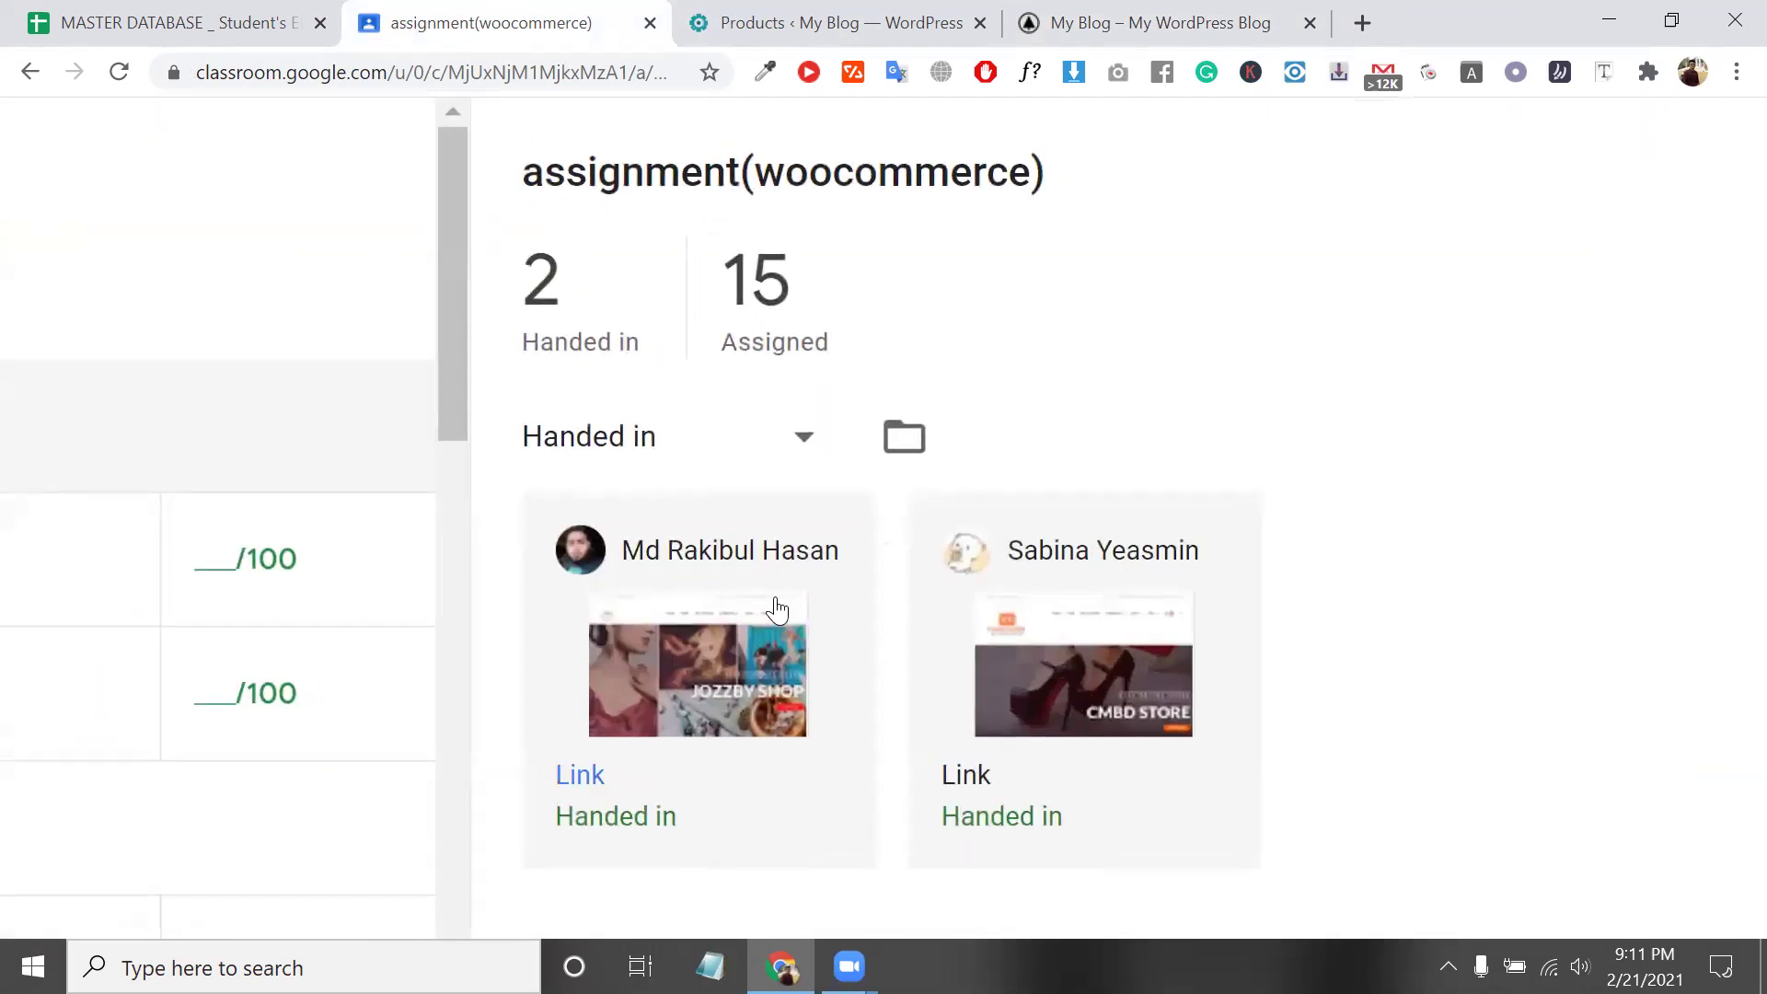
pyautogui.scroll(-5, 776, 605)
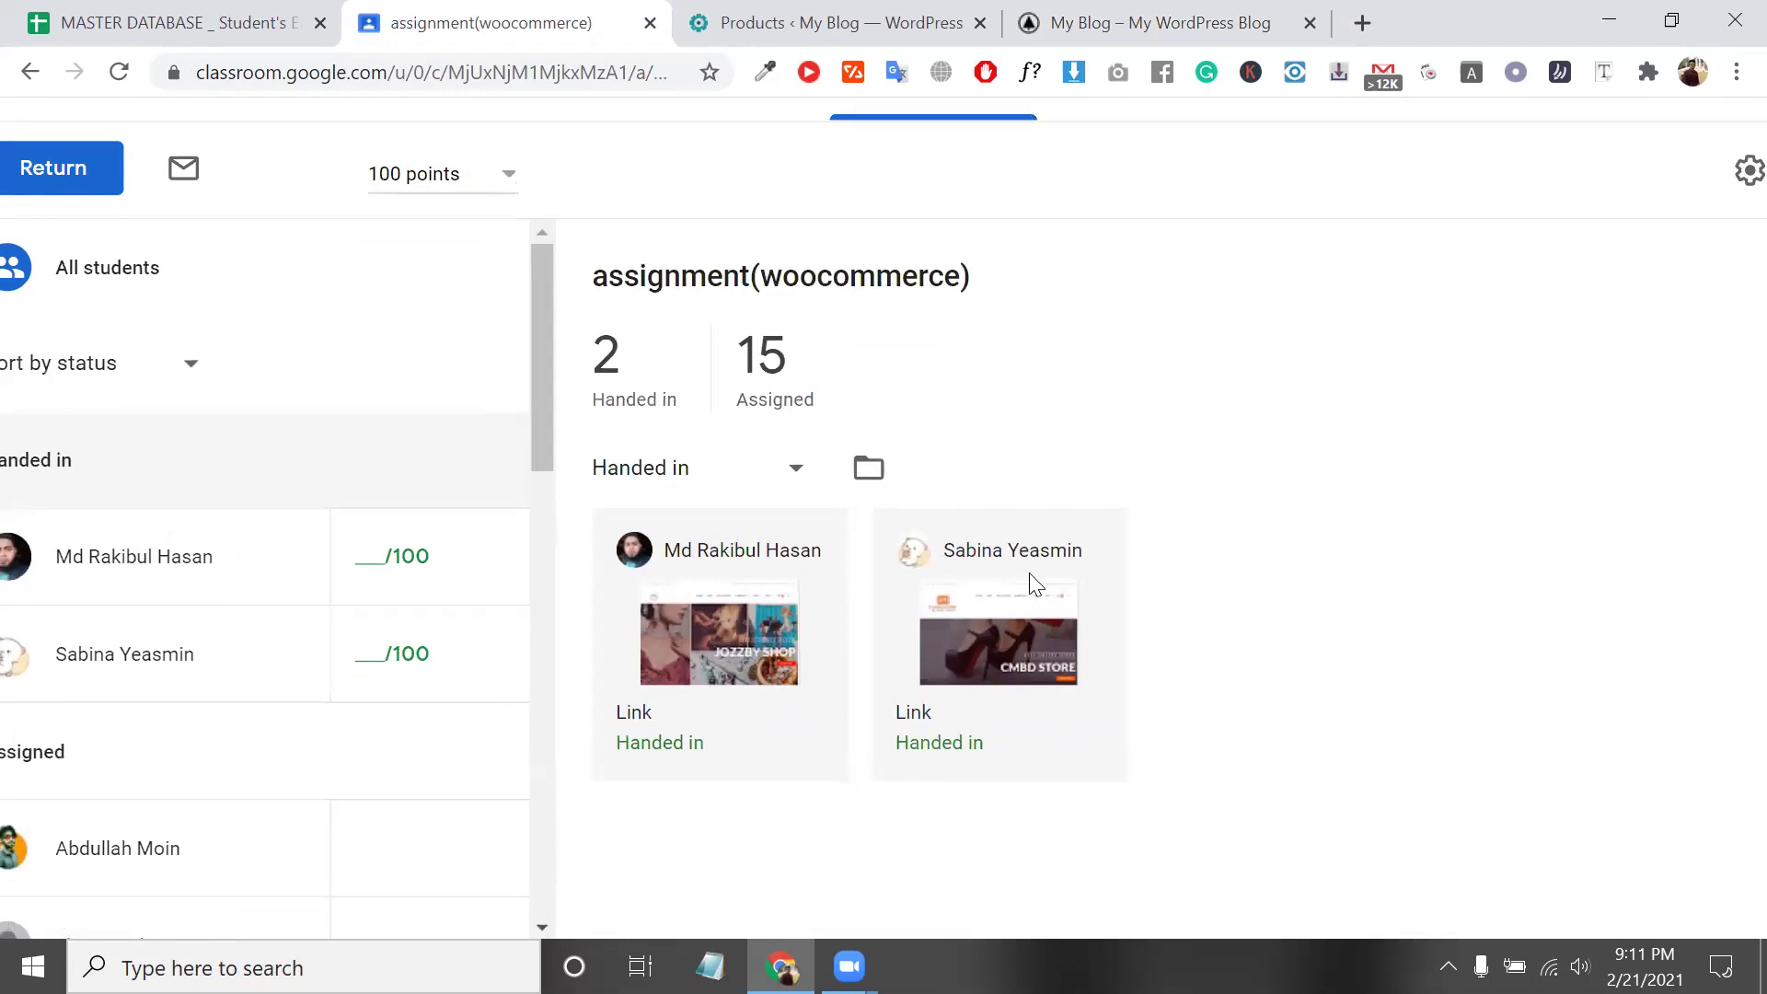
pyautogui.scroll(-1, 1035, 585)
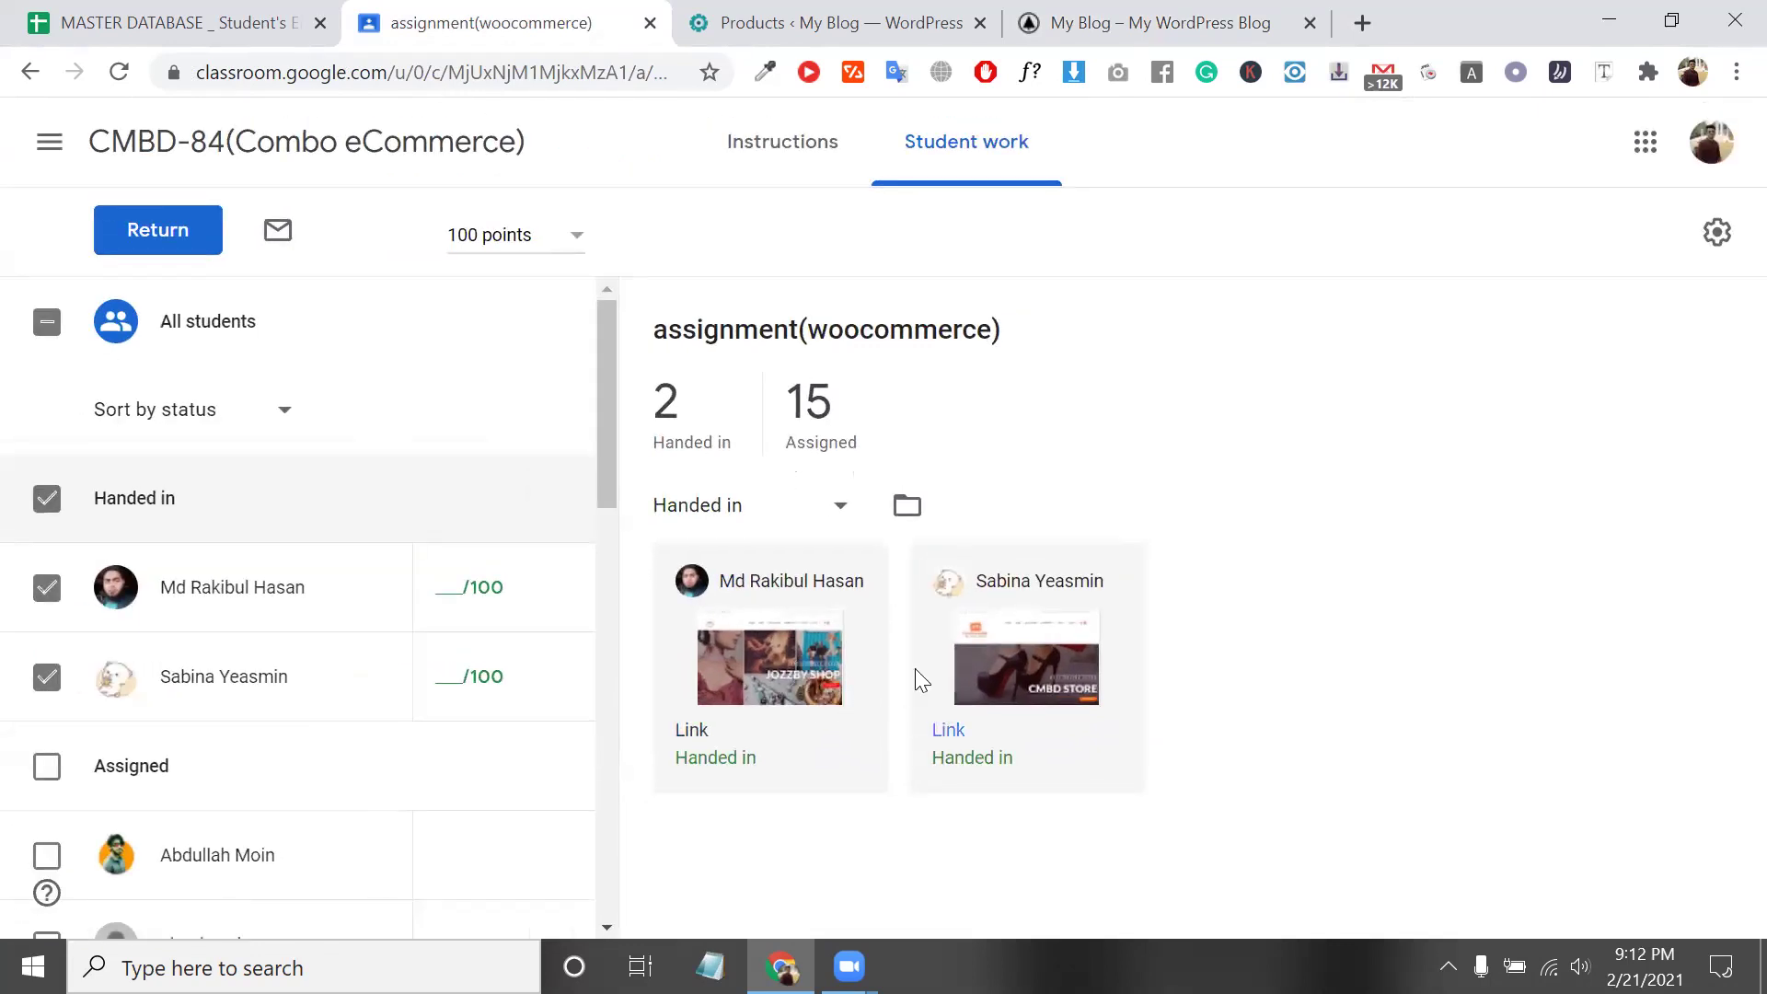
pyautogui.click(849, 11)
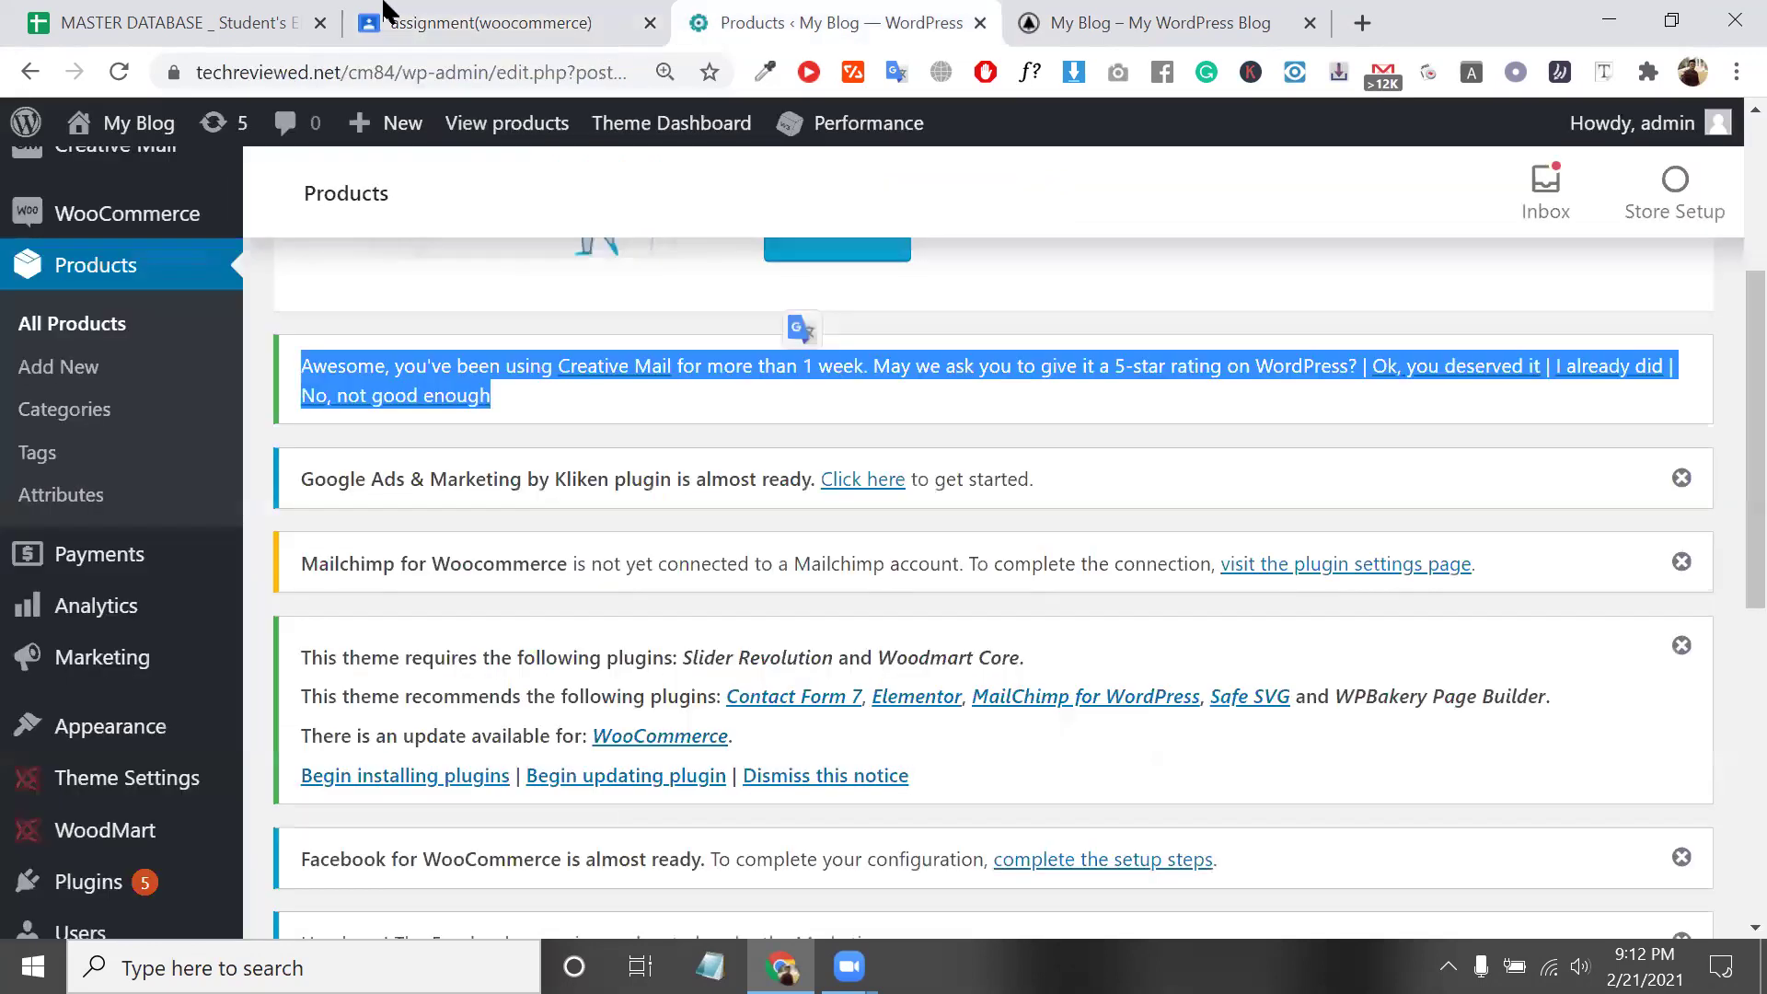
pyautogui.click(506, 12)
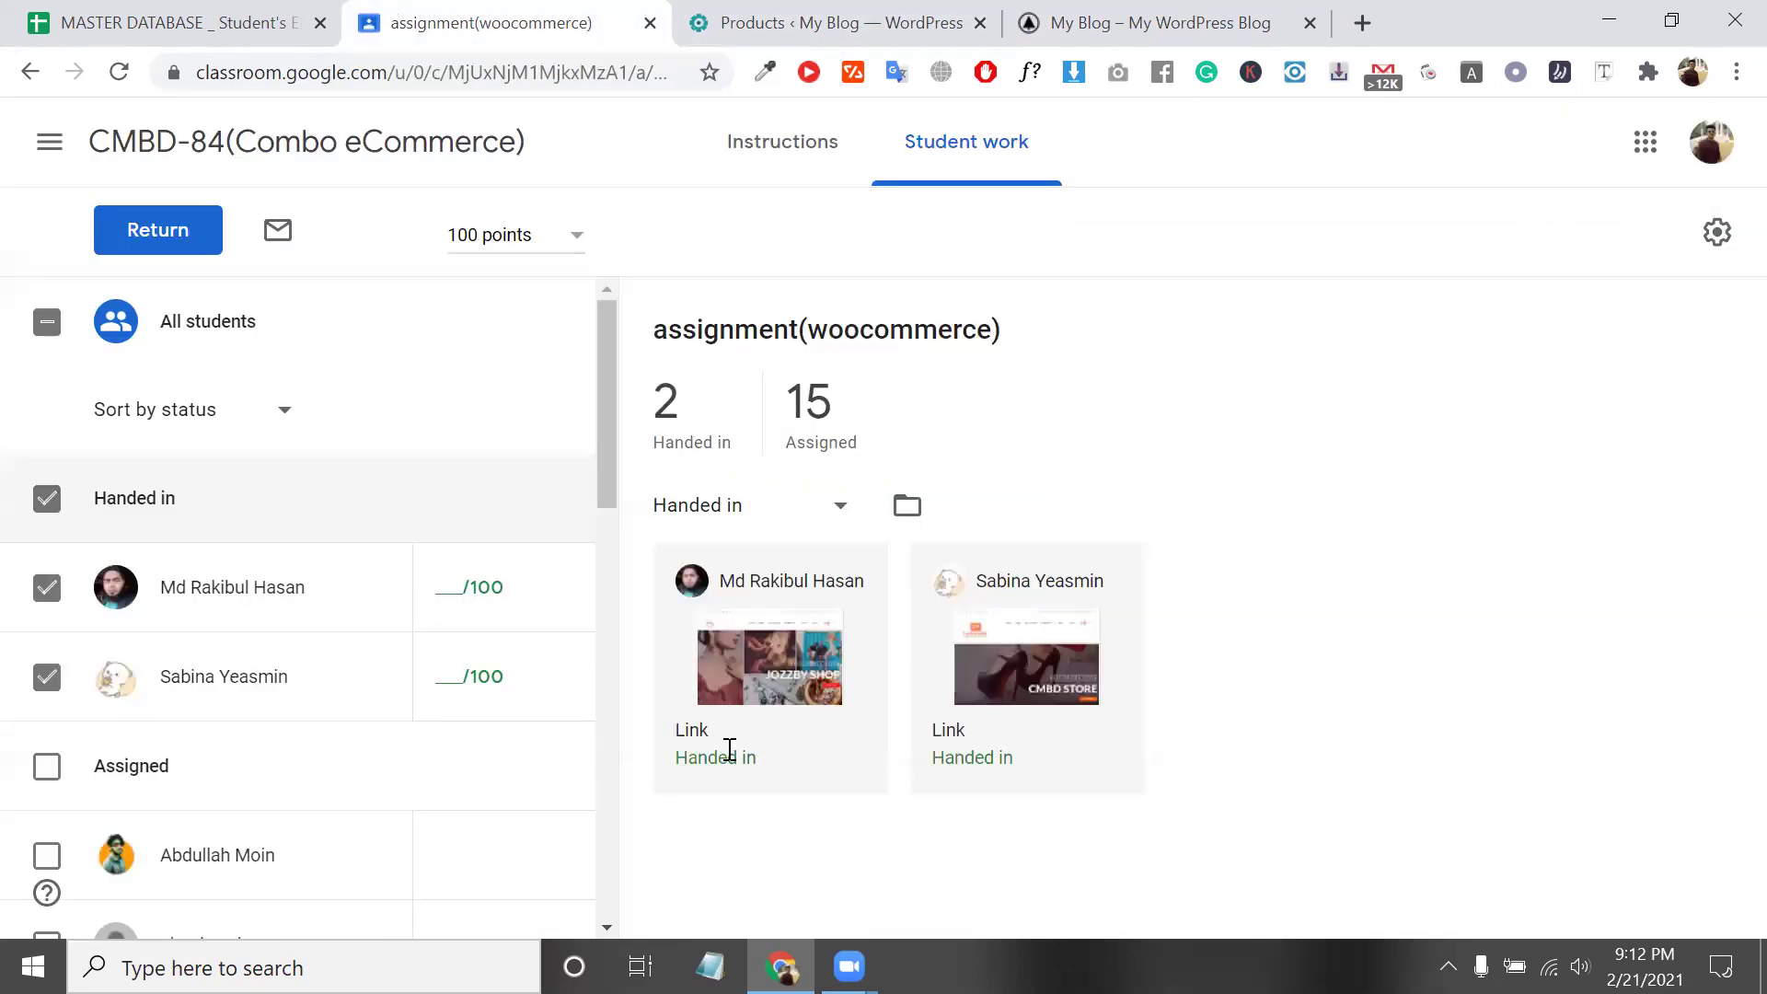
# Select the WooCommerce assignment heading, review the student list, then return to WordPress Products
pyautogui.tripleClick(809, 329)
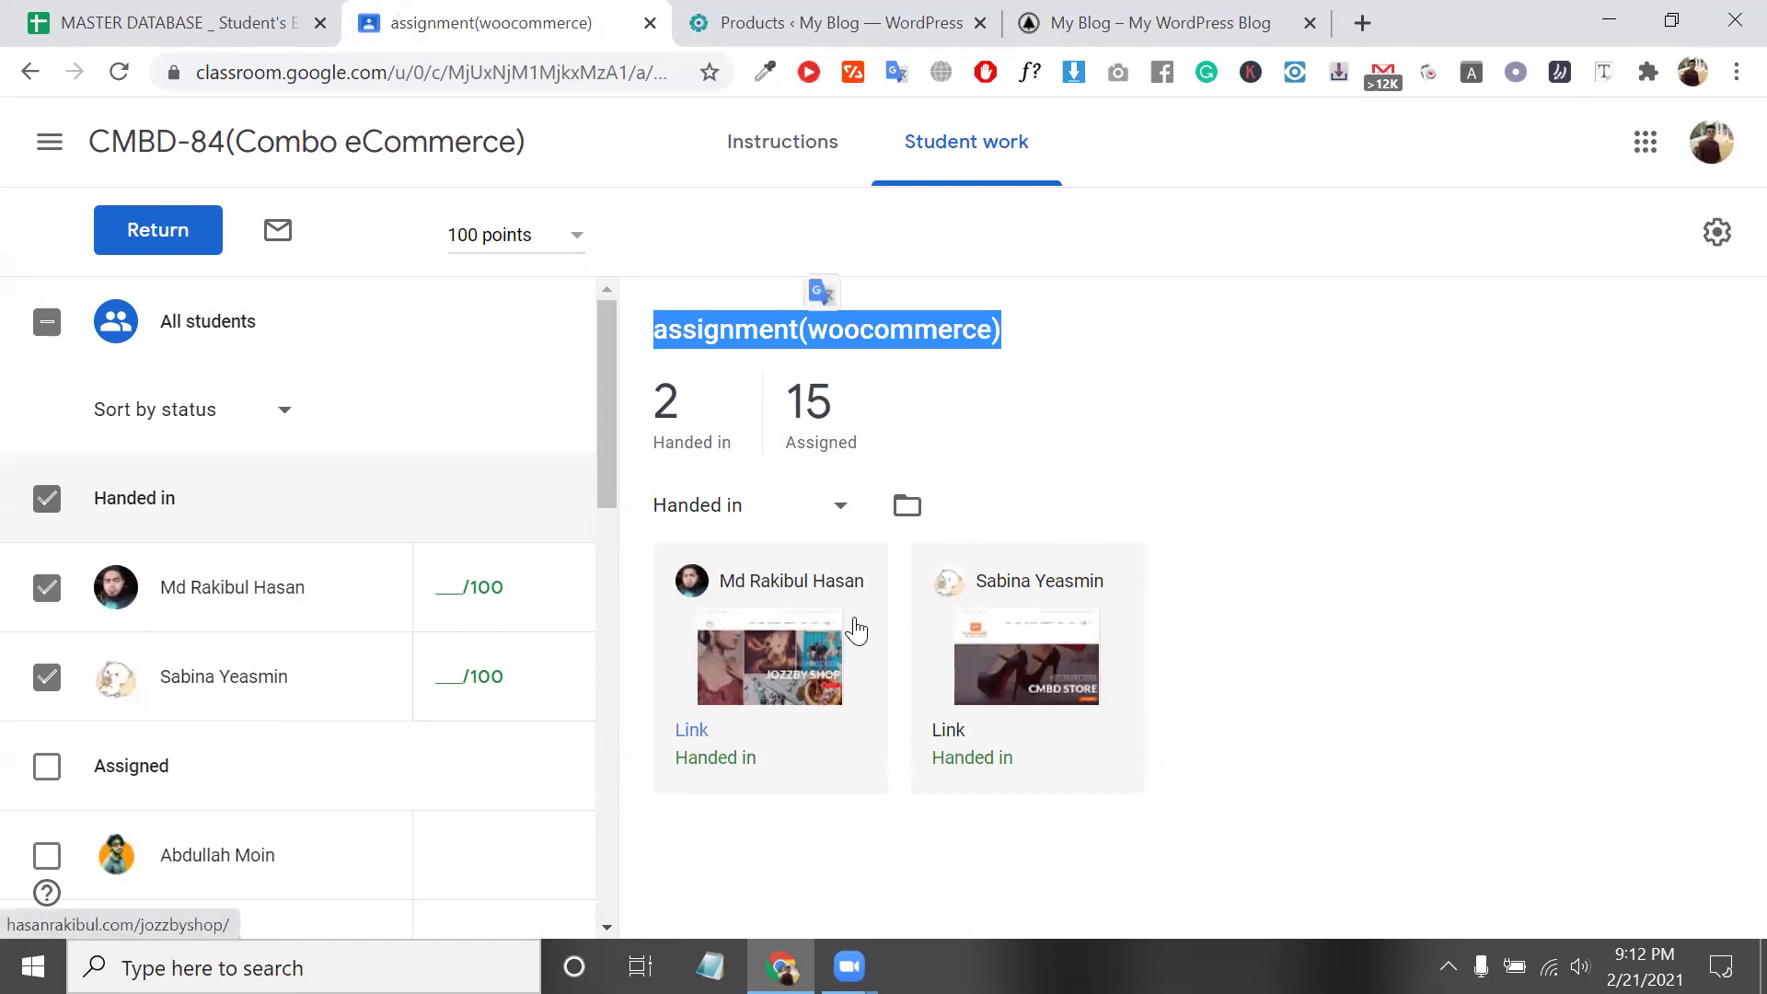
pyautogui.scroll(-4, 345, 722)
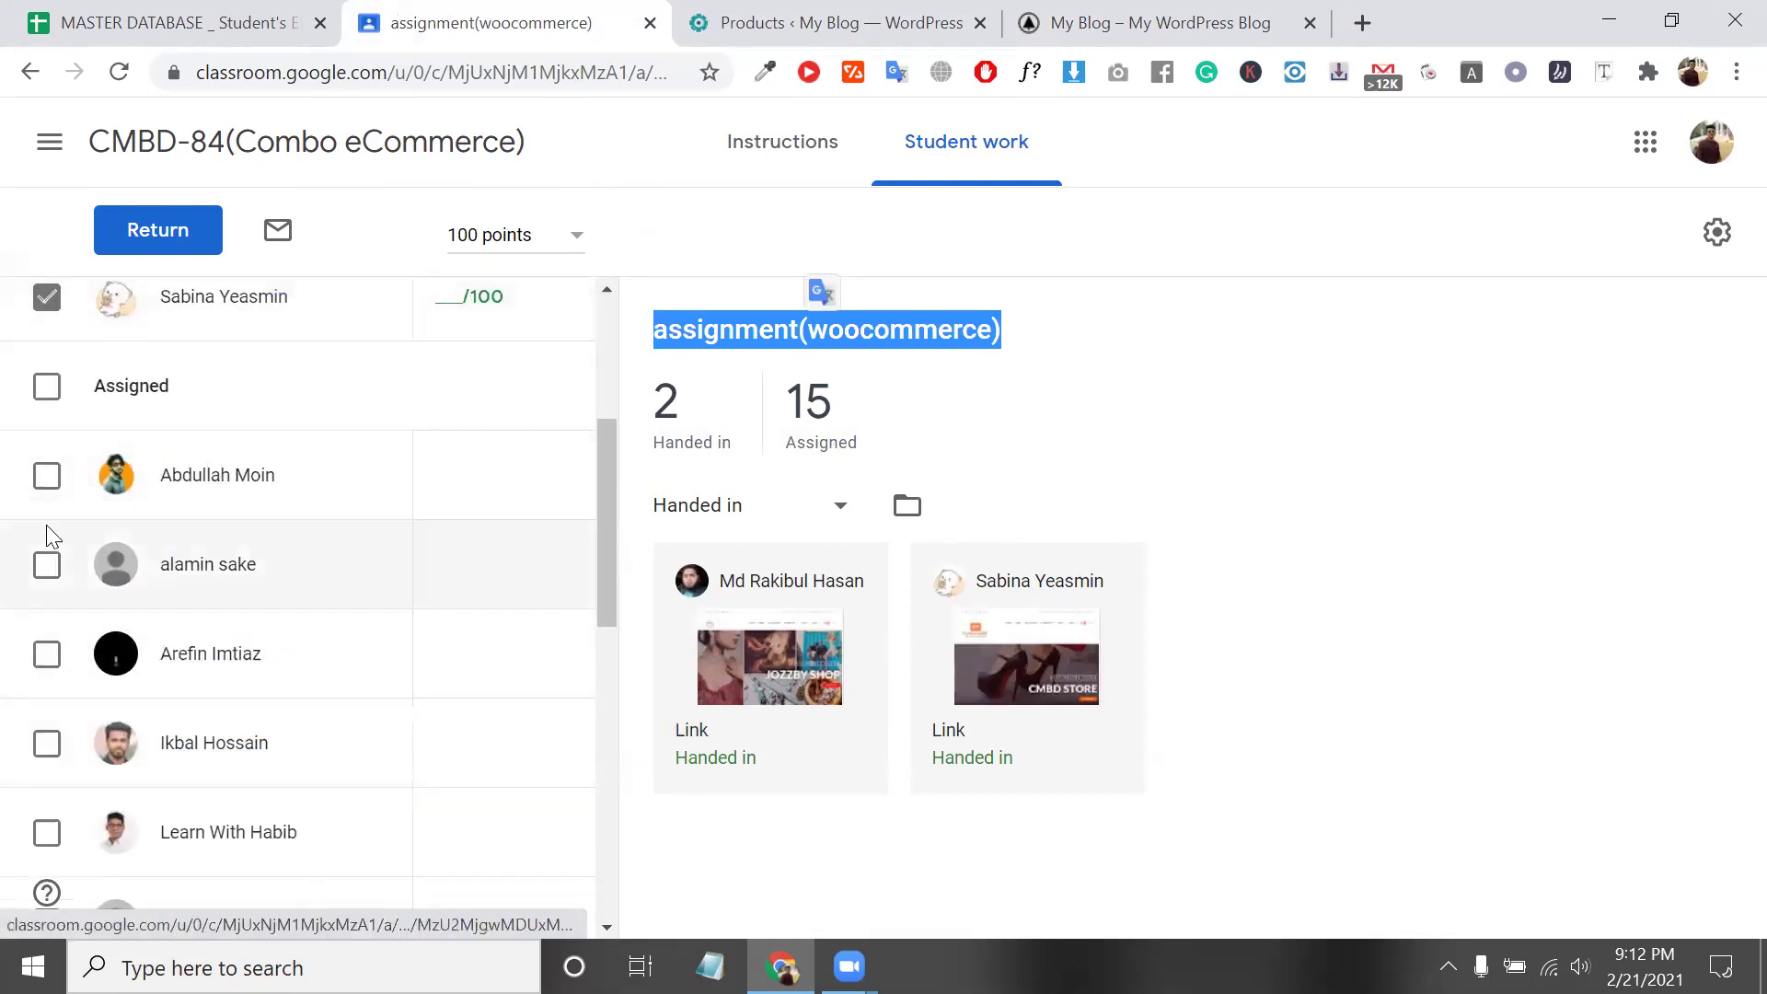
pyautogui.scroll(-1, 322, 773)
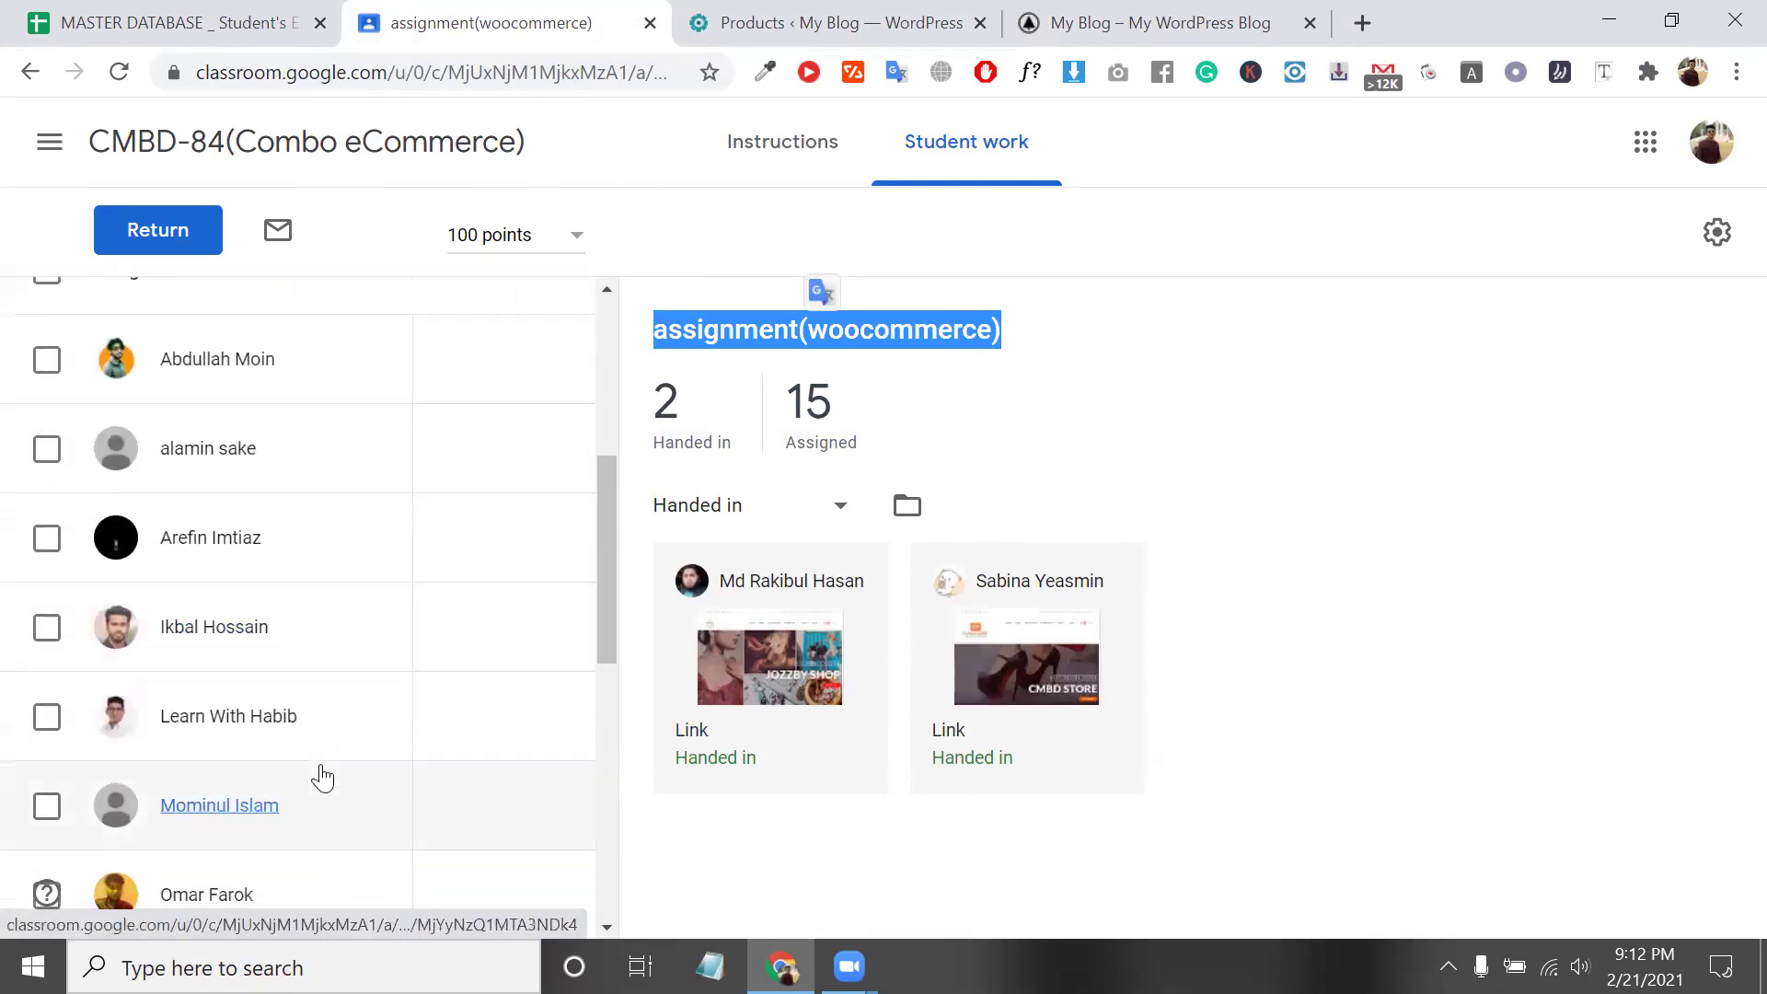
pyautogui.scroll(-8, 385, 741)
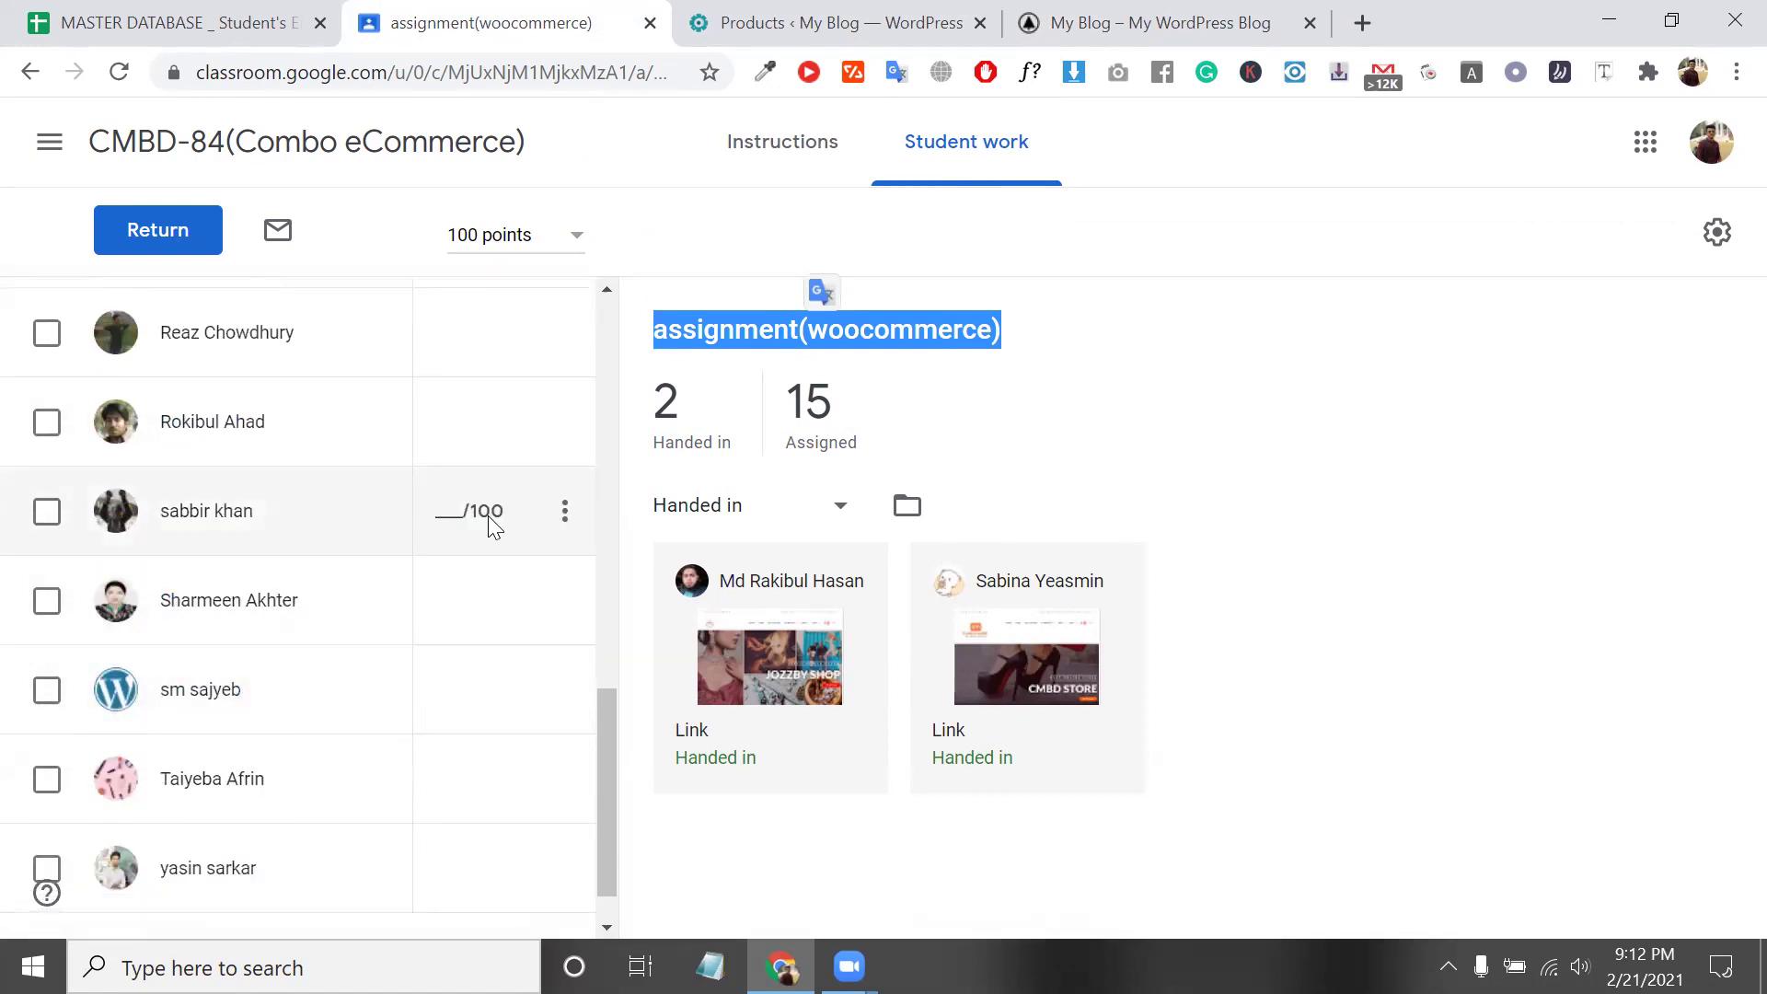
pyautogui.scroll(3, 489, 520)
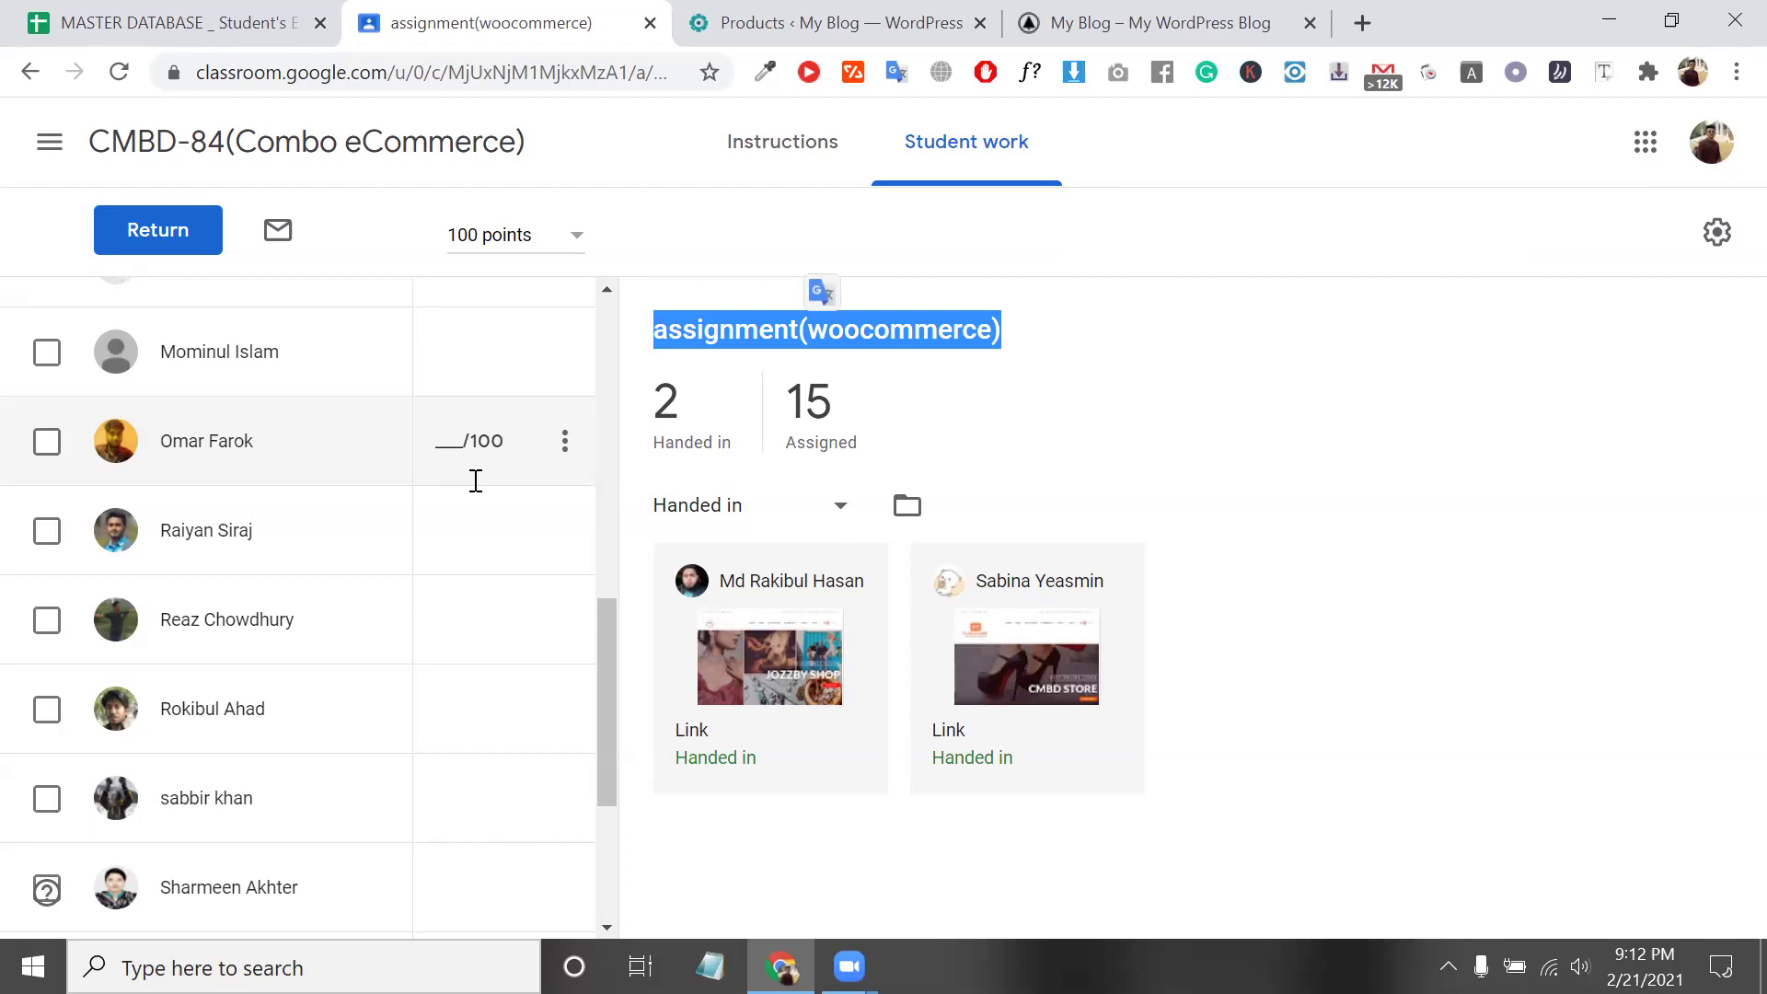
pyautogui.click(788, 12)
pyautogui.hotkey('ctrl', 'shift', 'Tab')
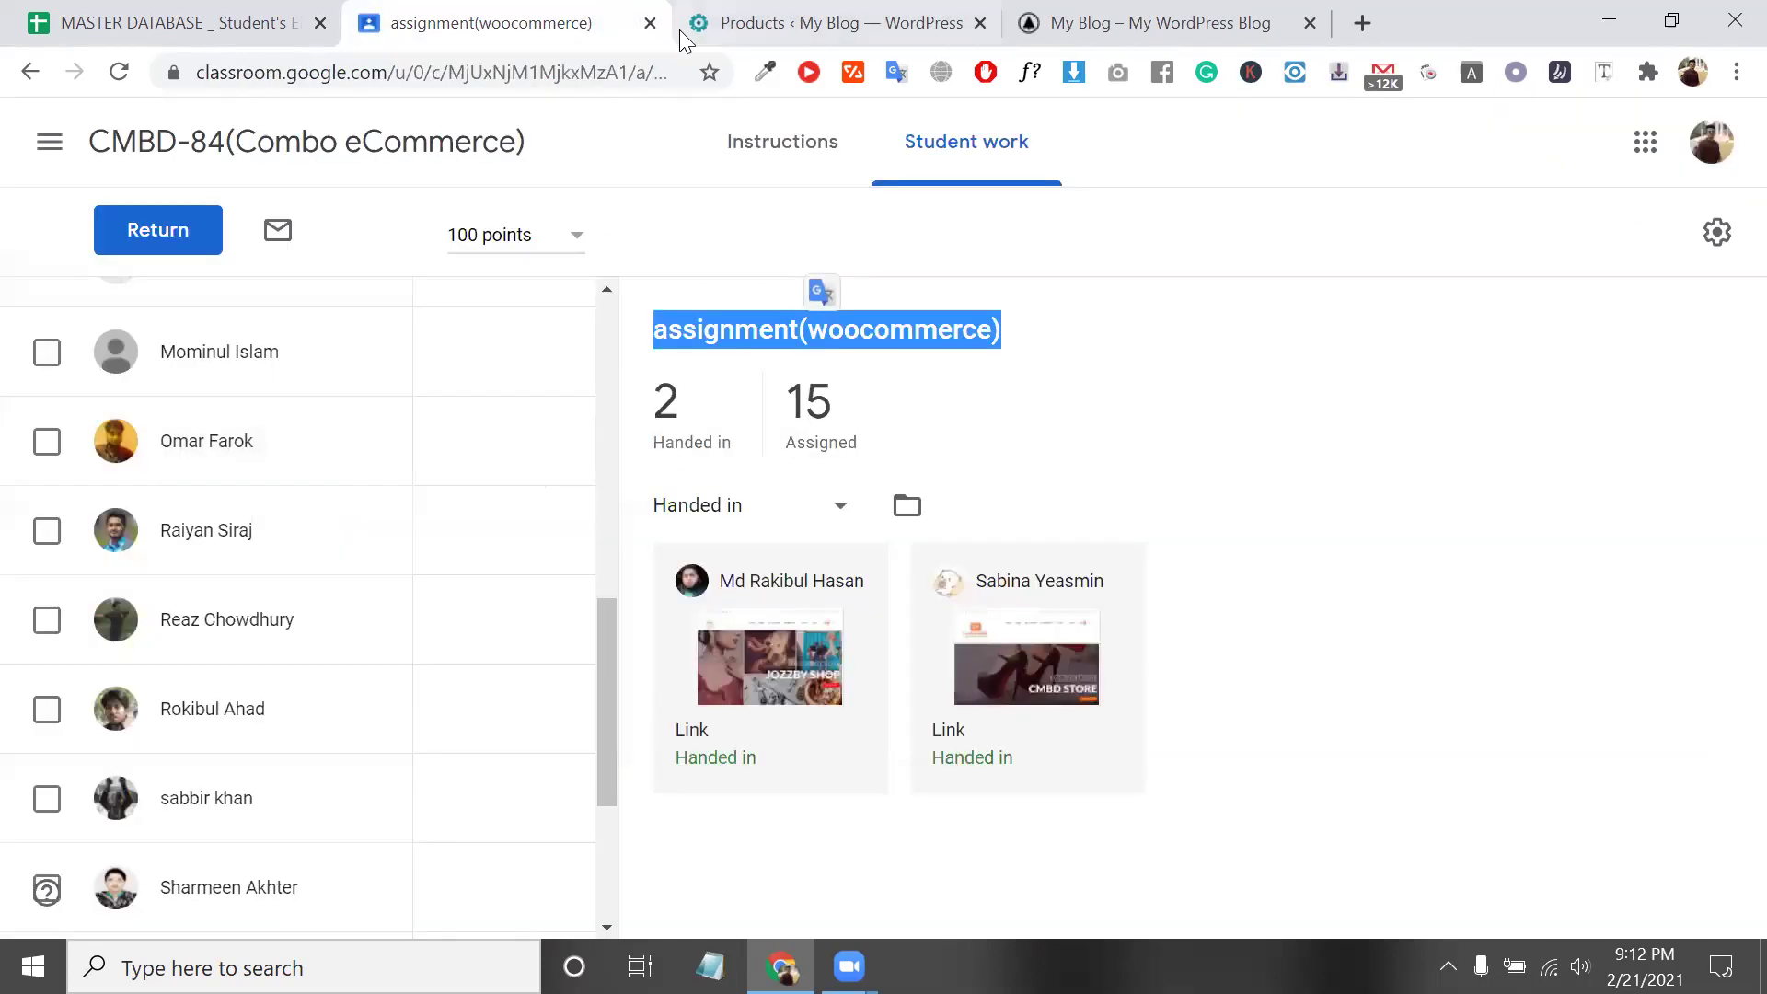
pyautogui.click(783, 23)
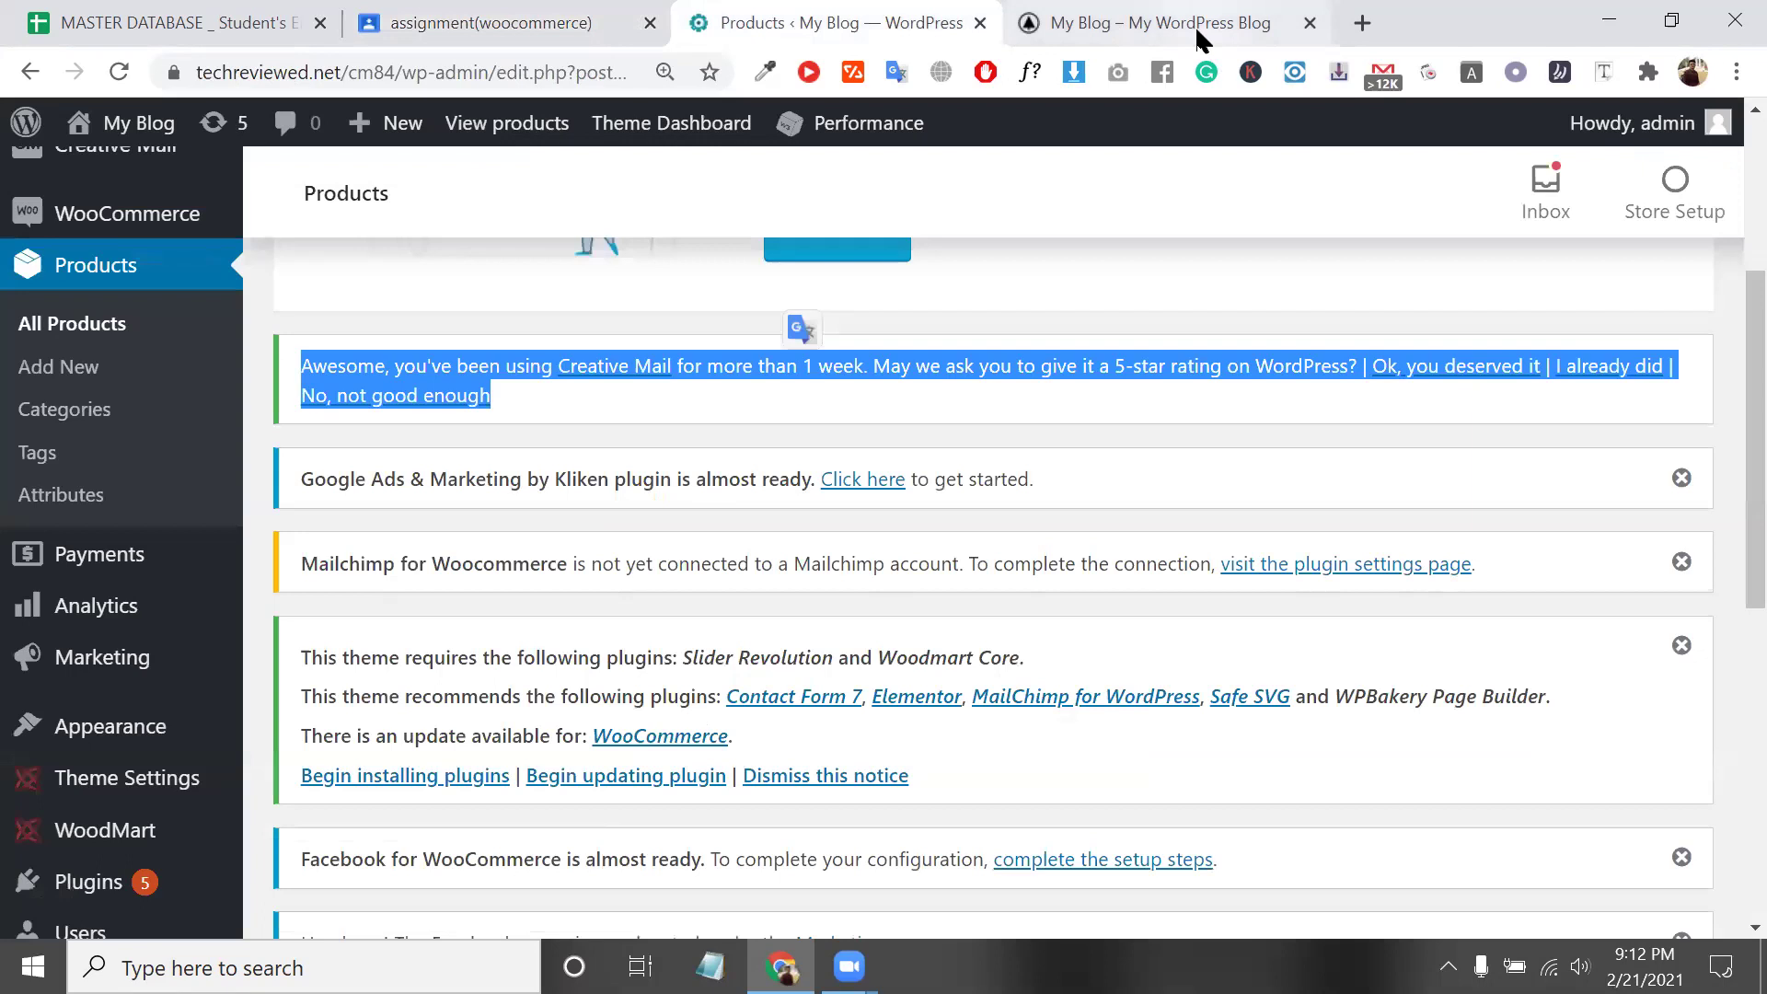
# Close the WoodMart My Blog storefront tab
pyautogui.click(1194, 25)
pyautogui.doubleClick(707, 408)
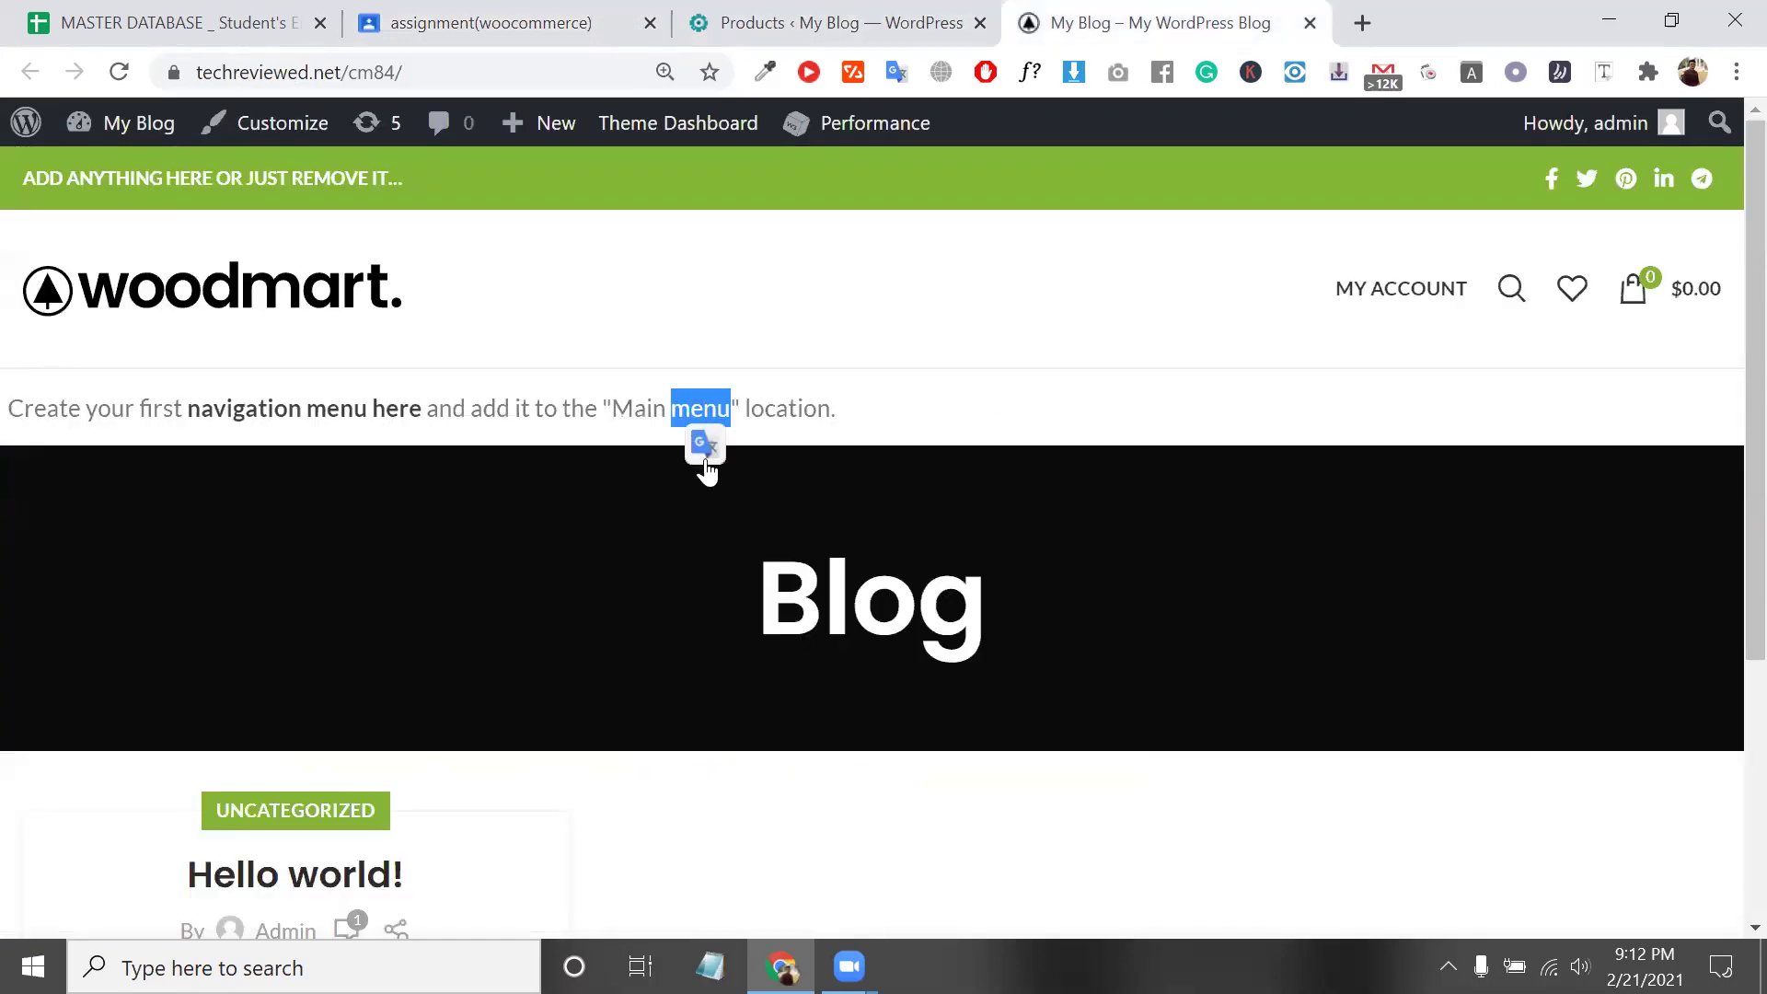
pyautogui.click(1310, 23)
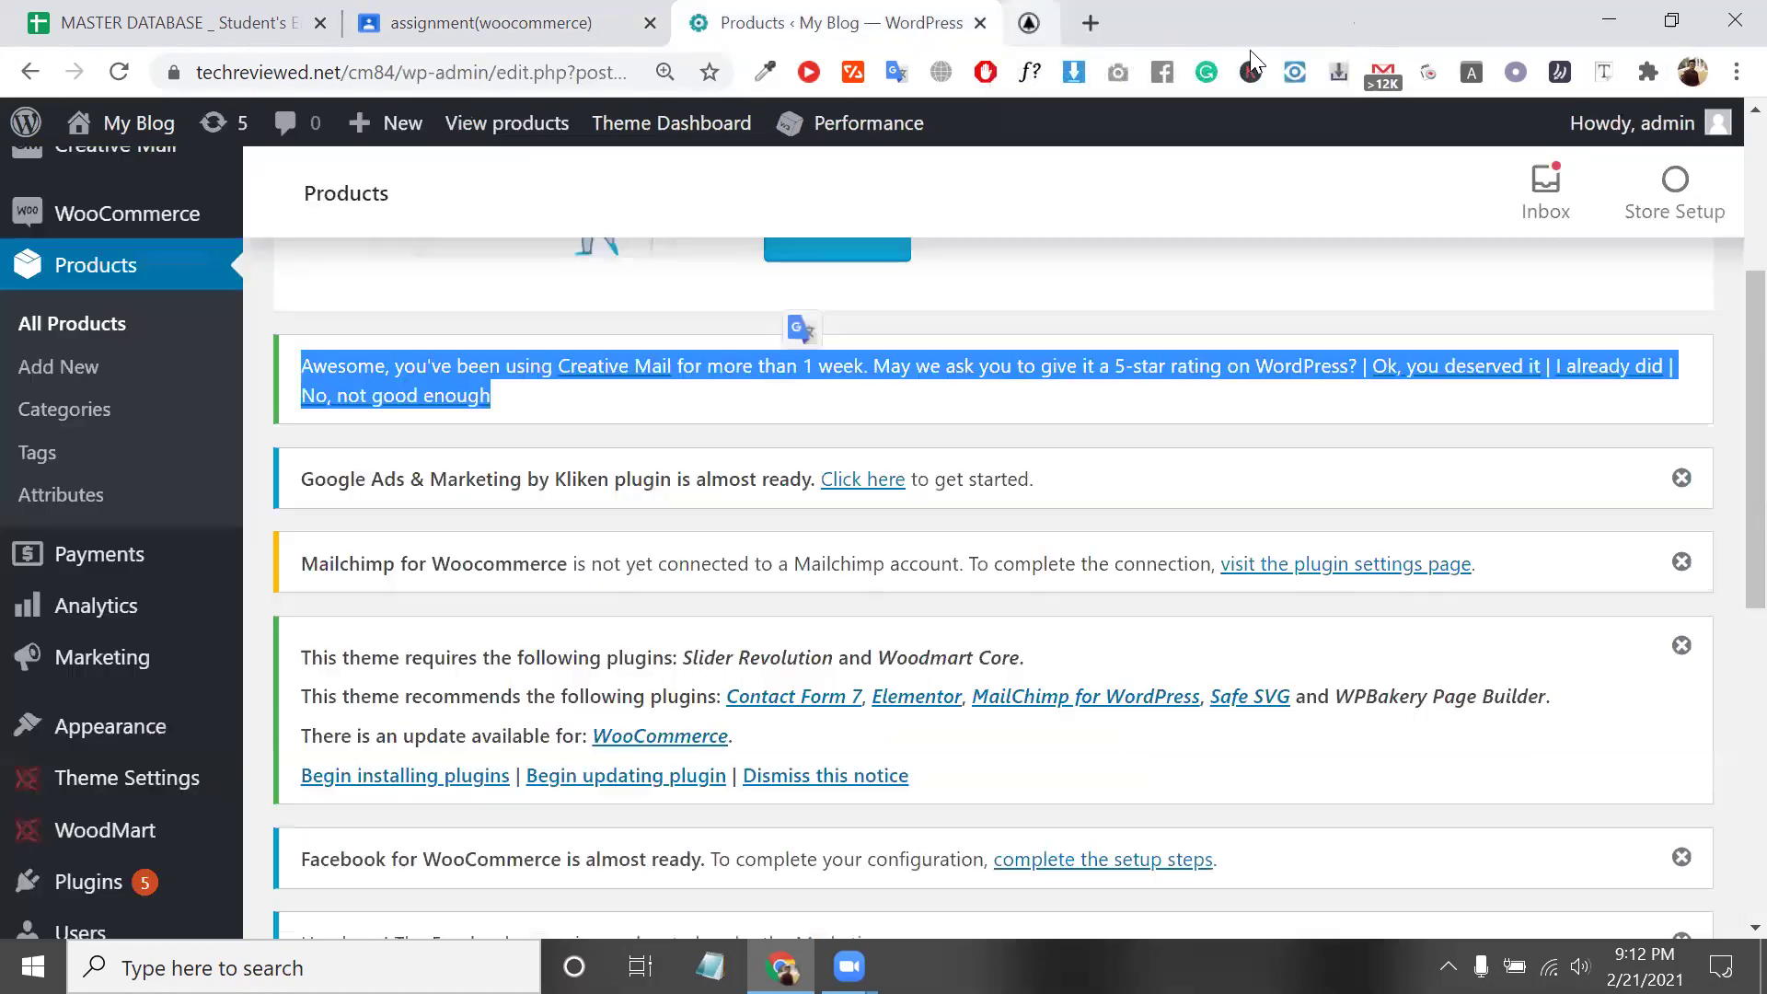
# Check the Products list showing the Bachelor Point T-shirt, then open a new blank tab
pyautogui.click(568, 9)
pyautogui.click(846, 9)
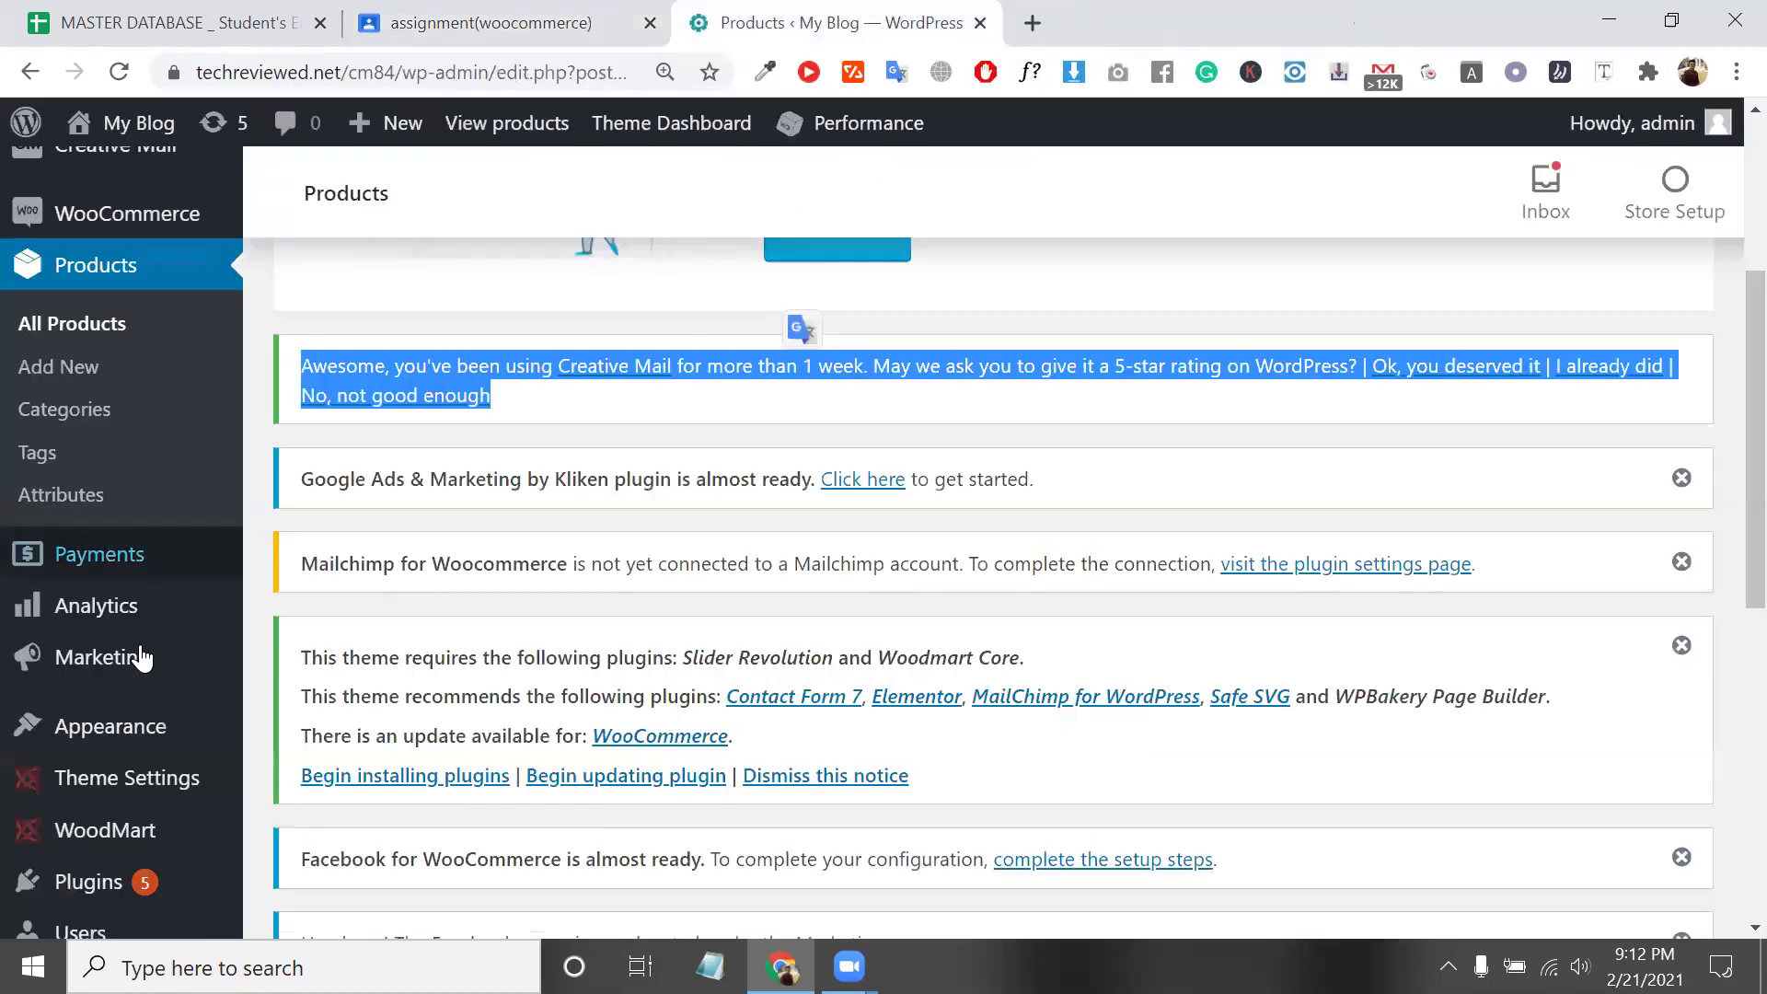
pyautogui.moveTo(138, 658)
pyautogui.scroll(-5, 138, 659)
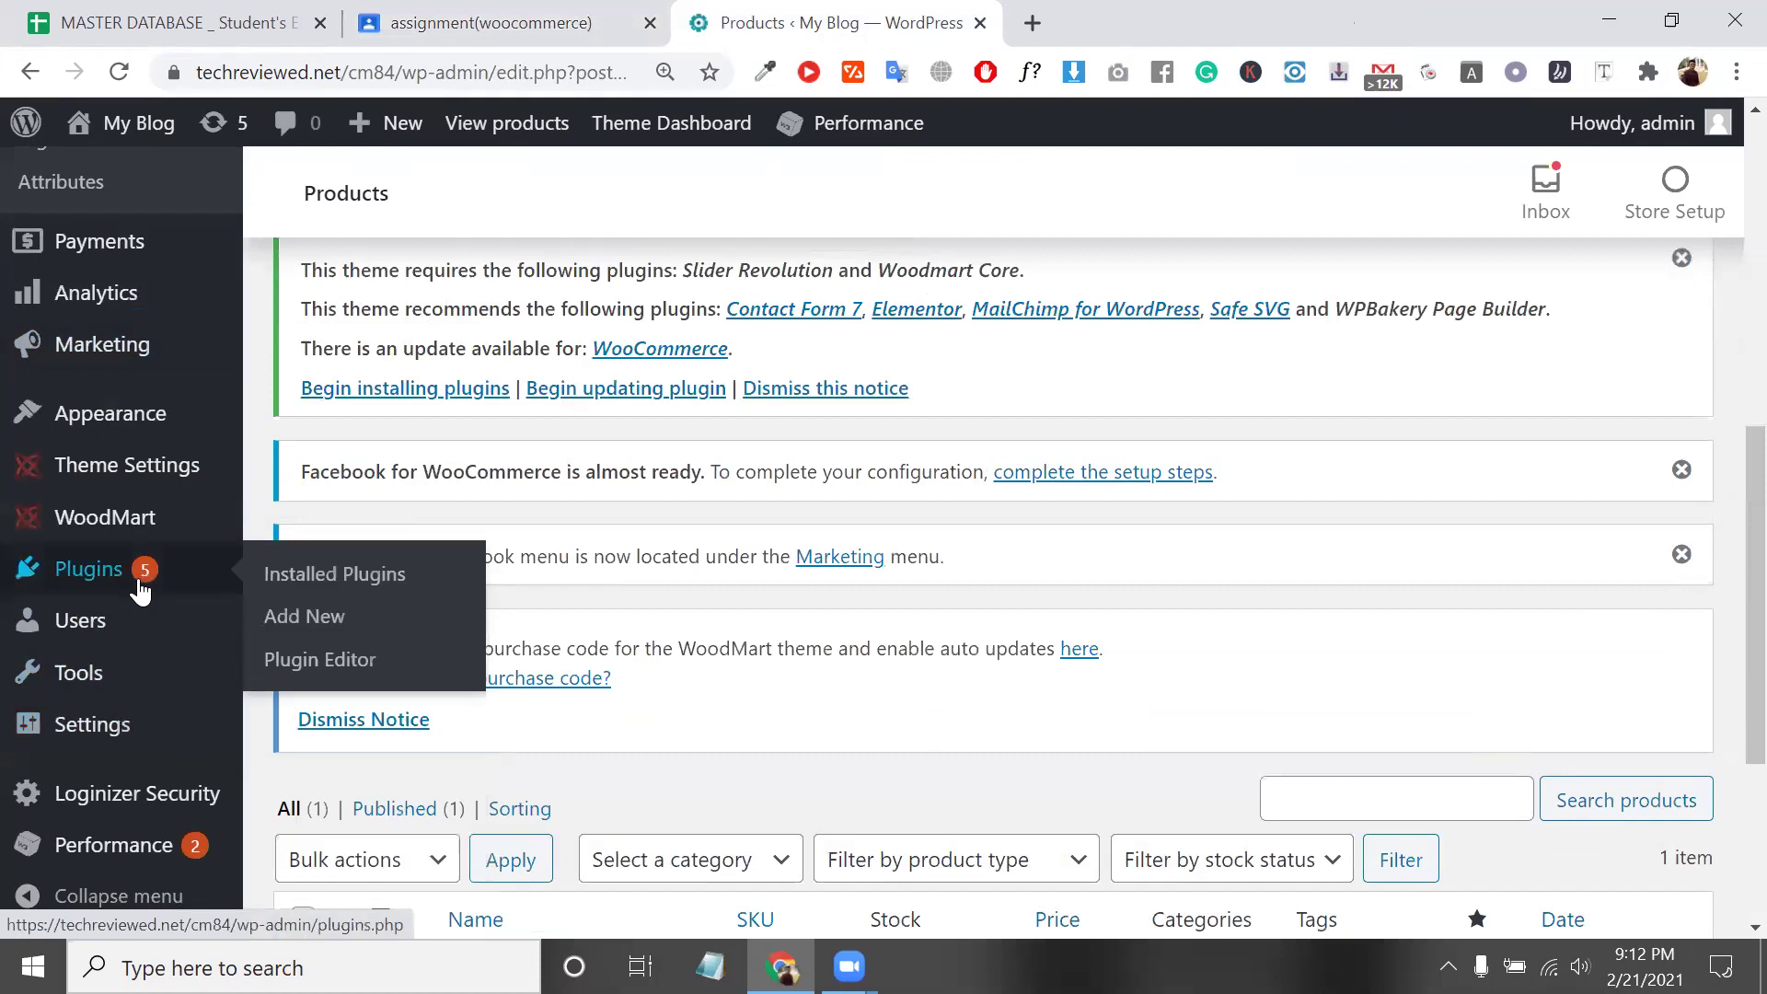
pyautogui.scroll(-4, 475, 463)
pyautogui.moveTo(454, 631)
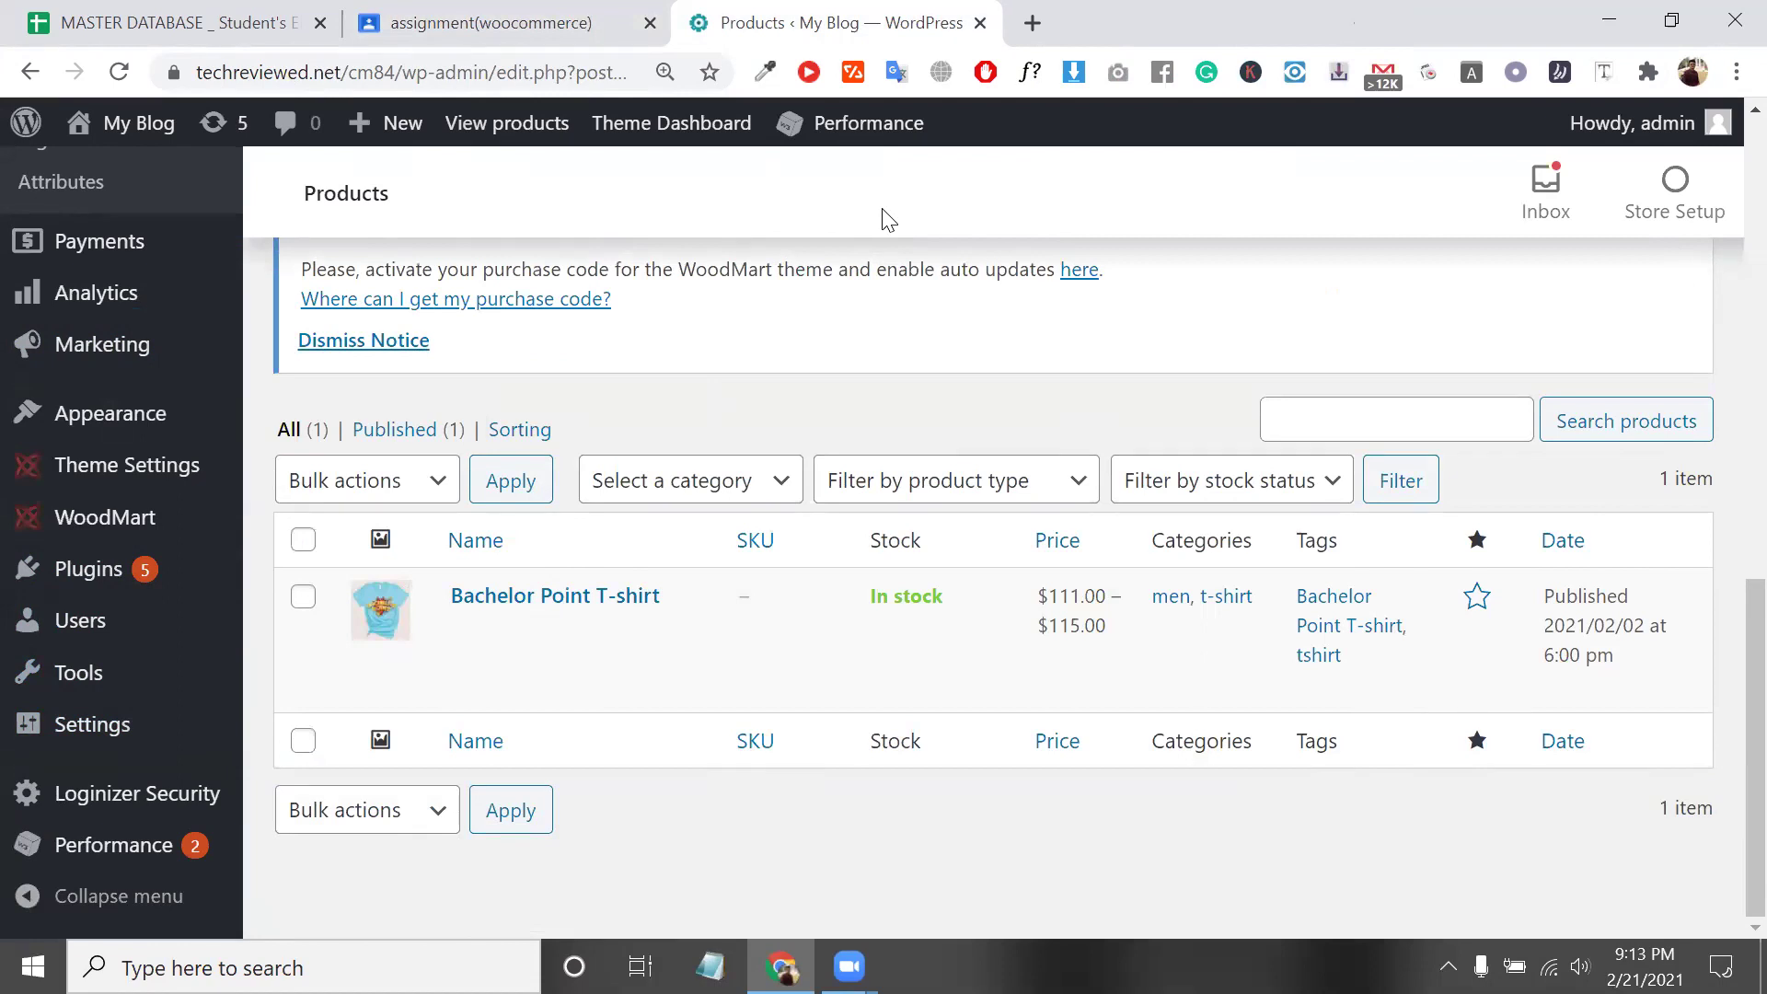
pyautogui.click(1033, 22)
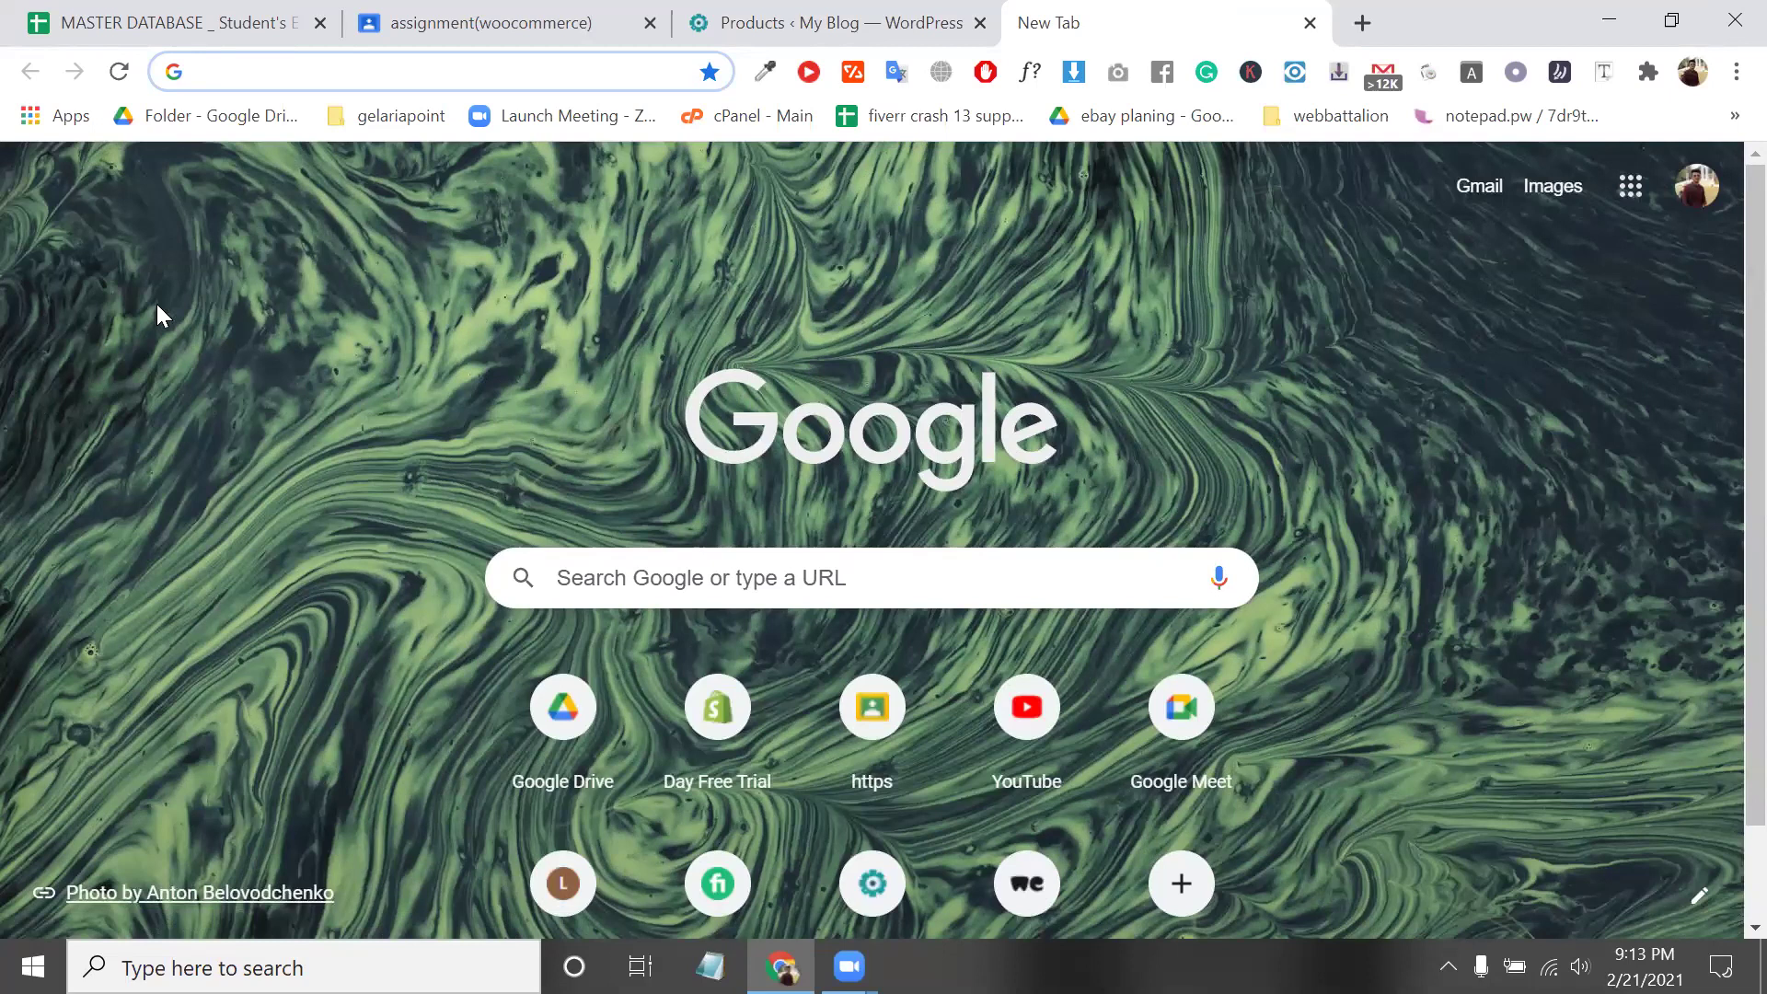
# In the new tab's address bar, try typing 'le' and 'let', deleting each attempt
pyautogui.click(472, 71)
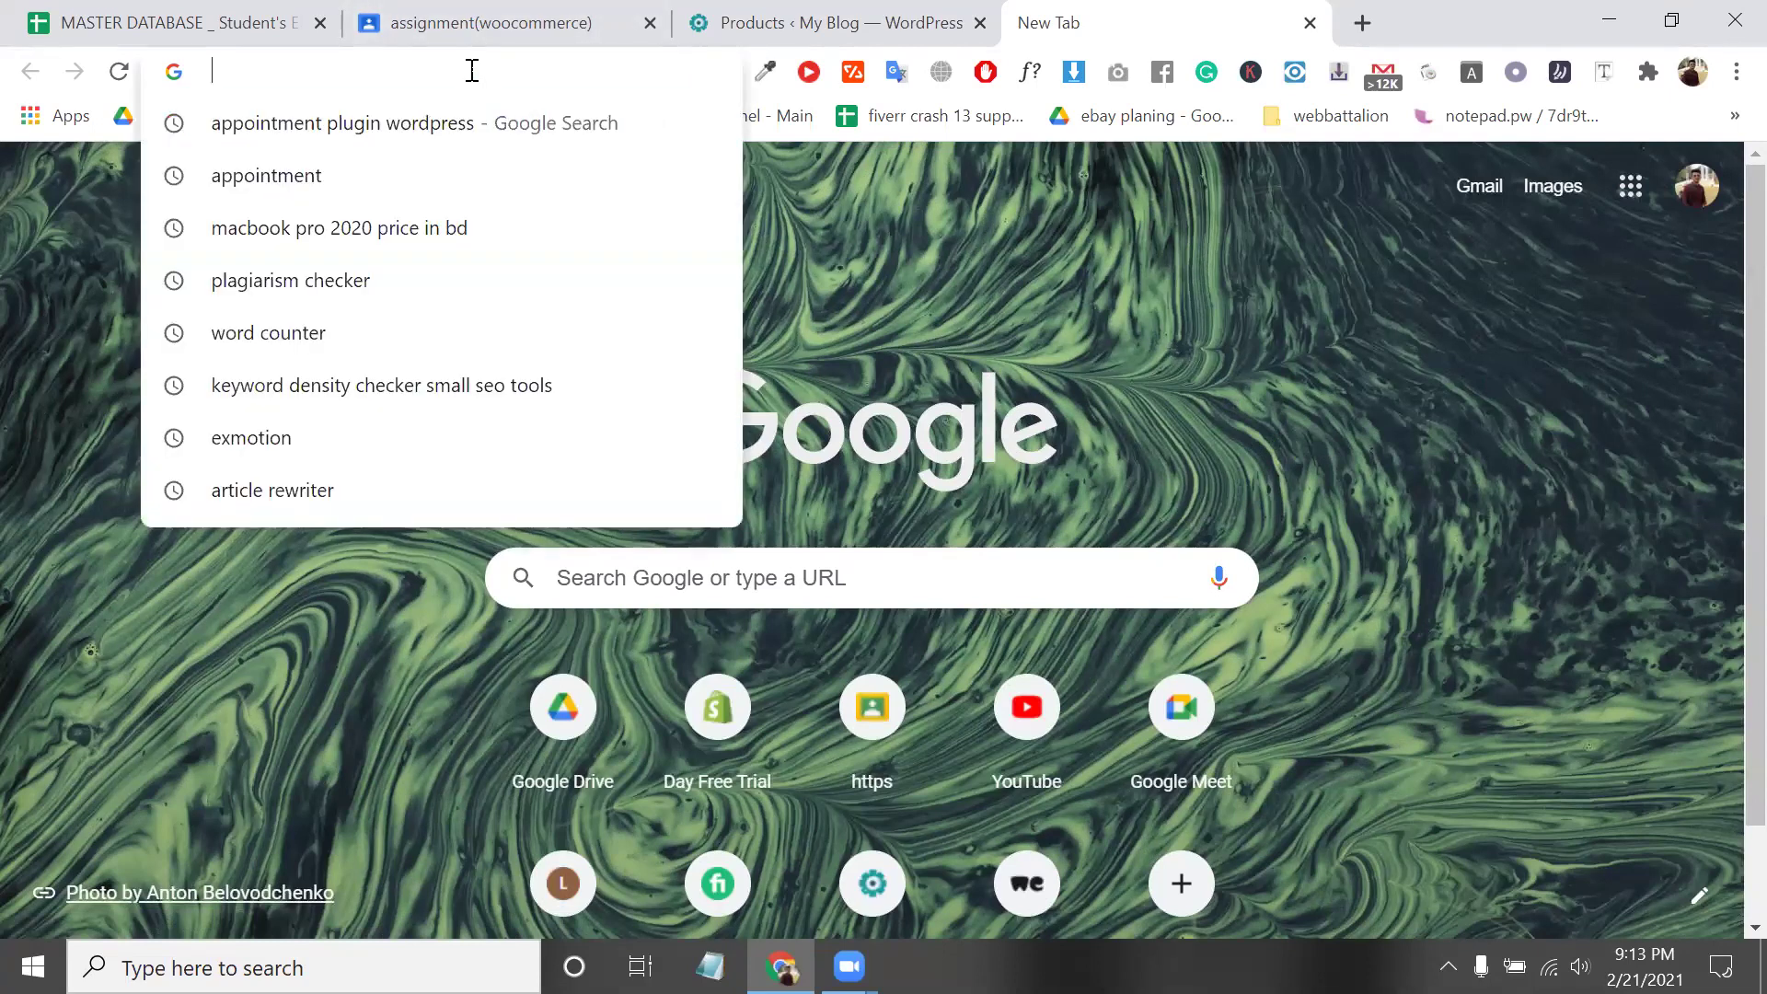
pyautogui.write('le')
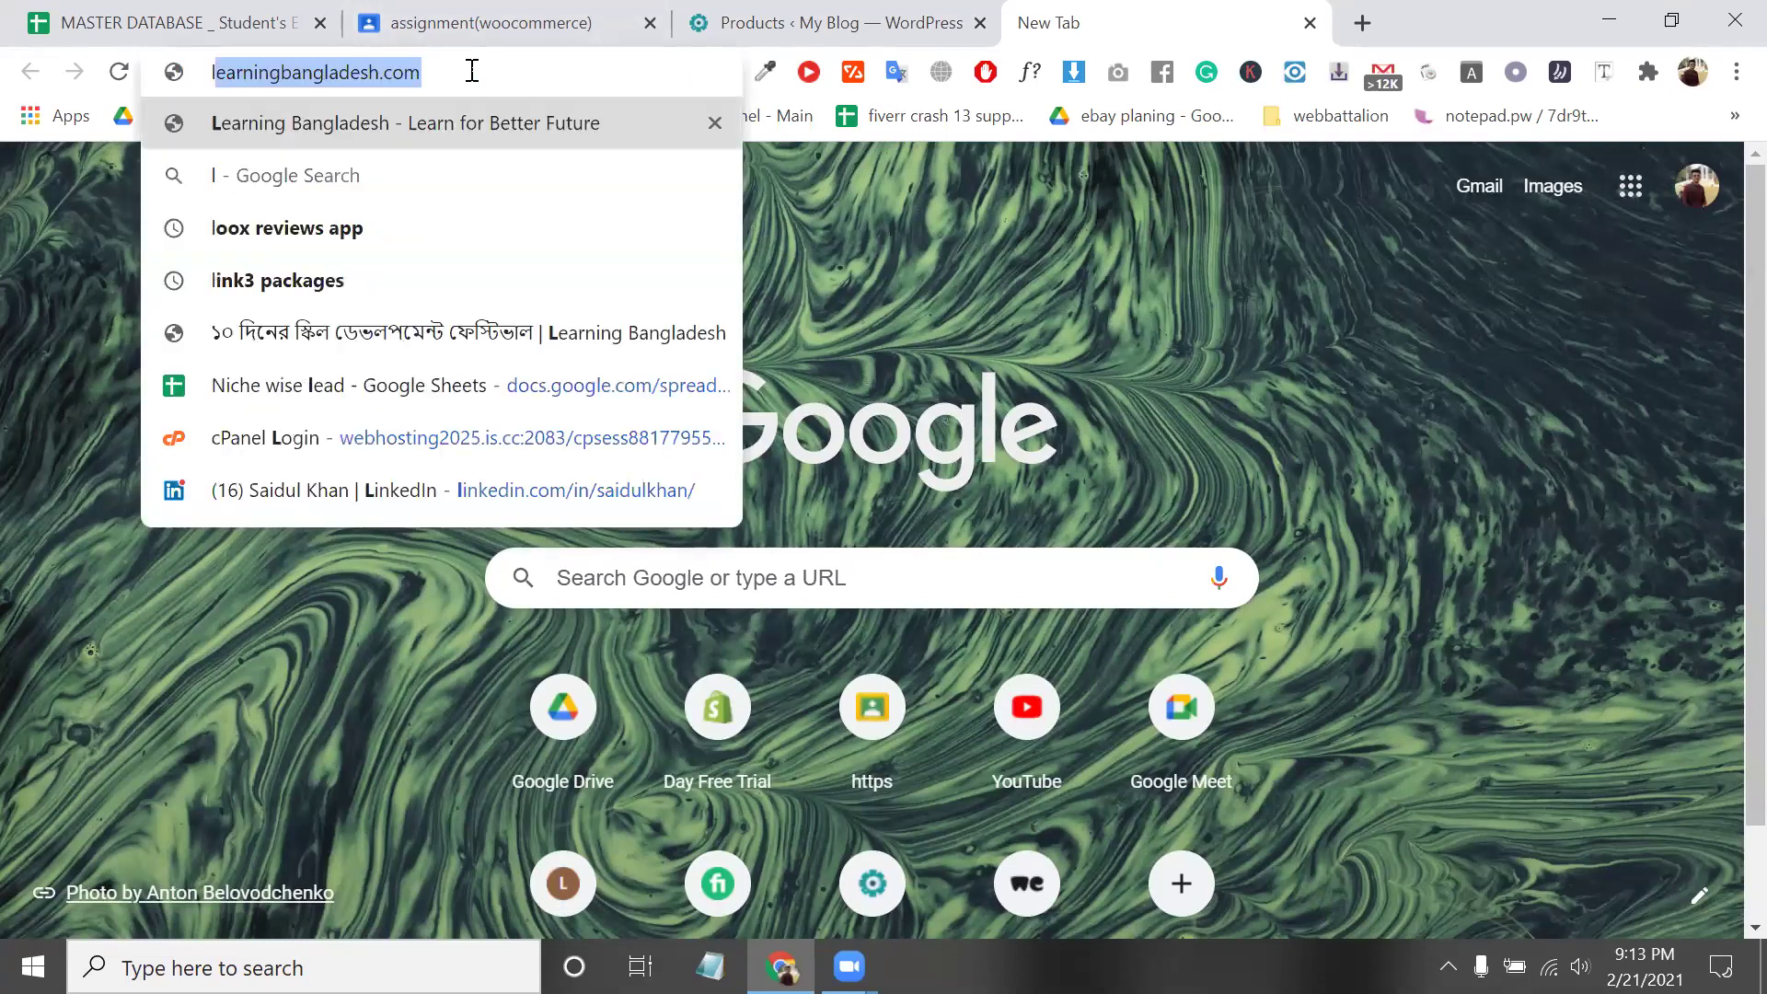
pyautogui.press('BackSpace')
pyautogui.press('BackSpace')
pyautogui.press('BackSpace')
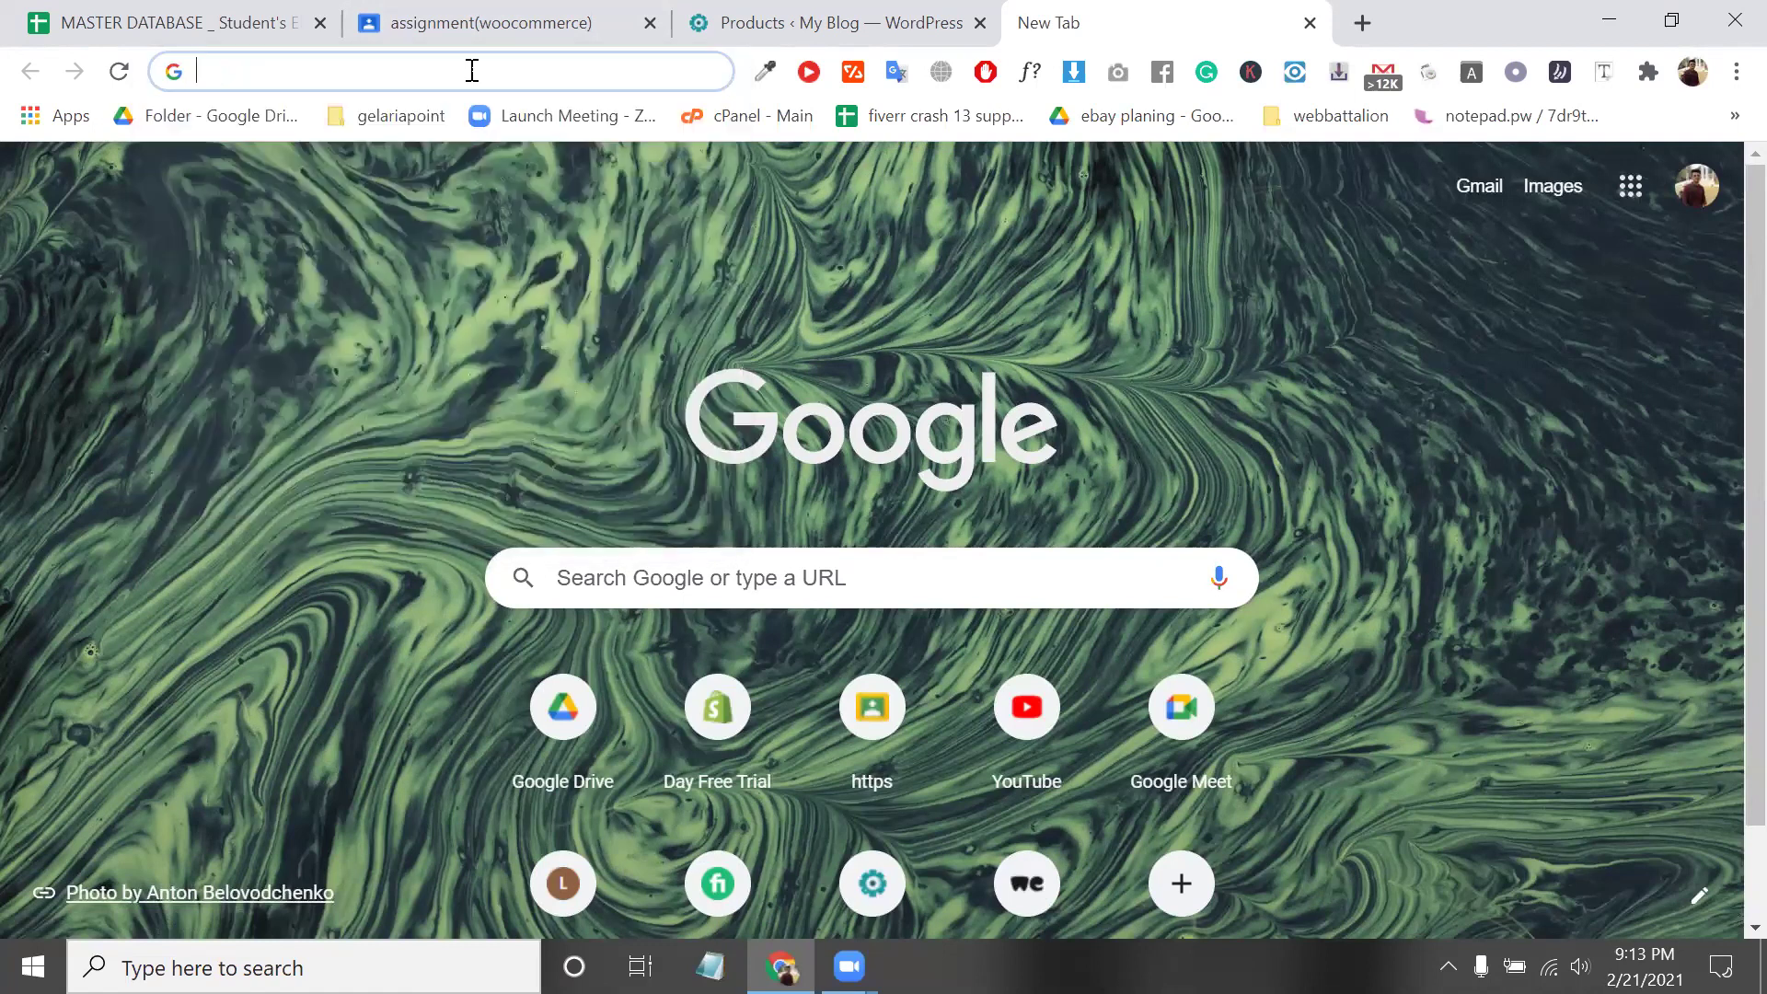
pyautogui.write('le')
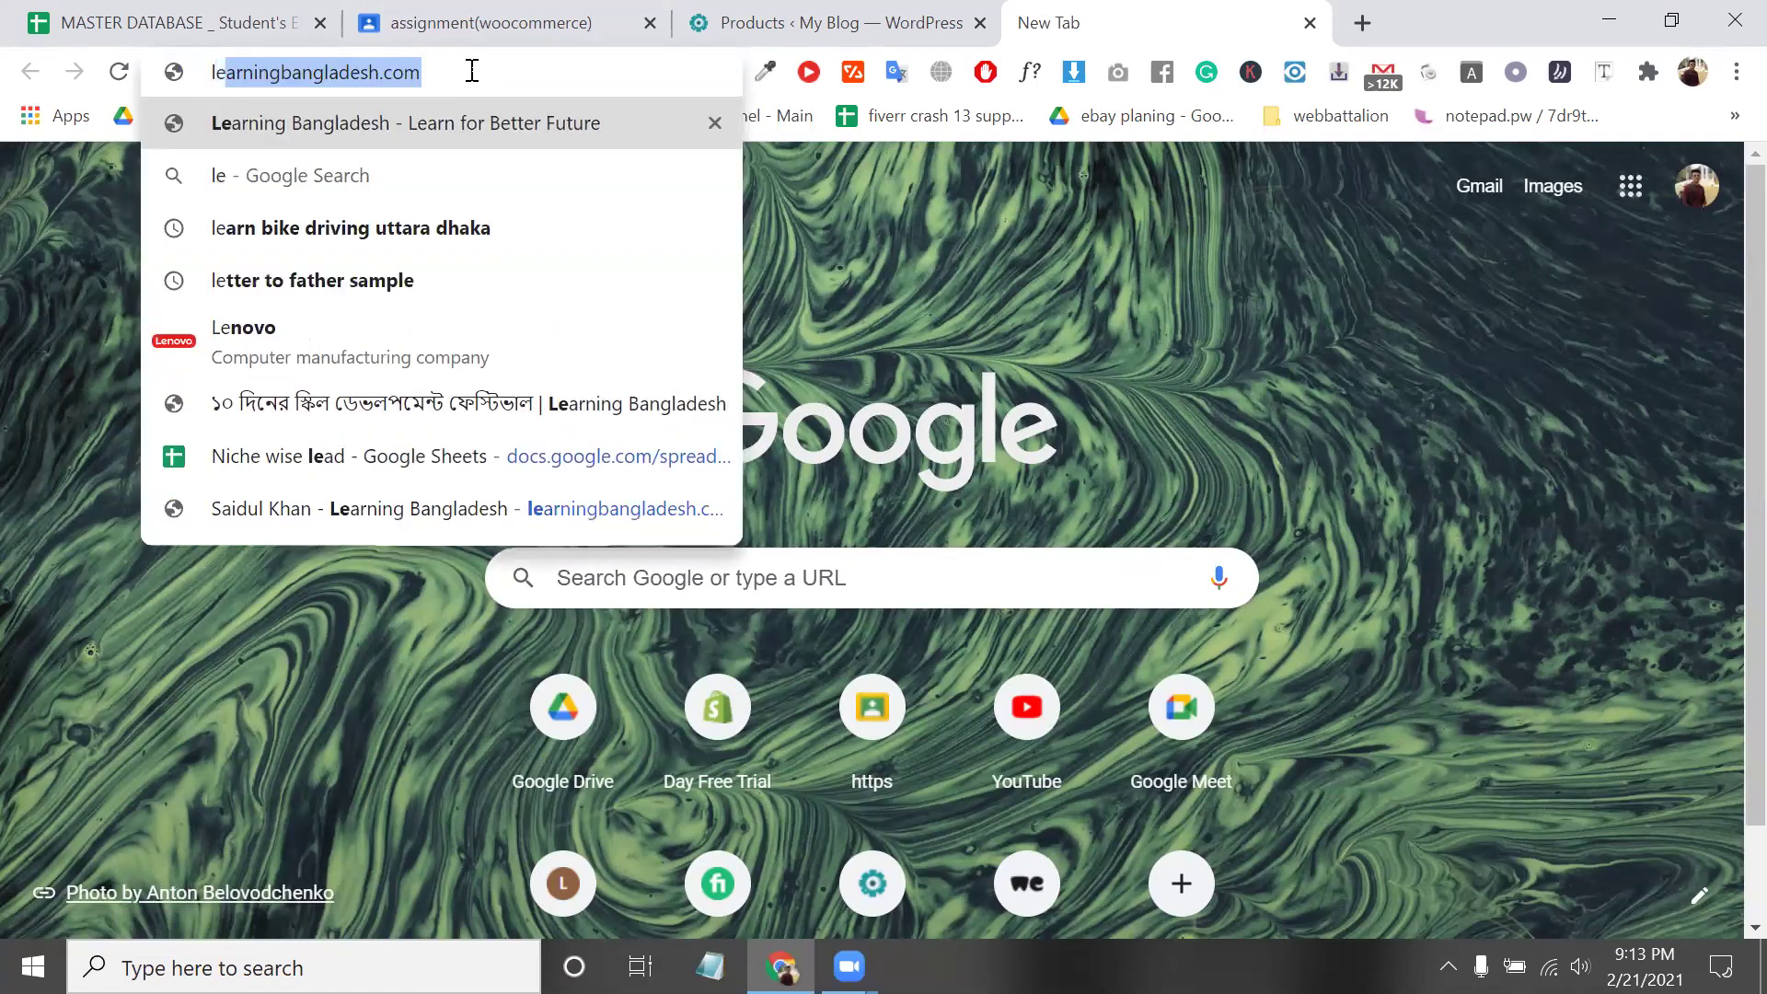
pyautogui.write('t')
pyautogui.press('BackSpace')
pyautogui.press('BackSpace')
pyautogui.press('BackSpace')
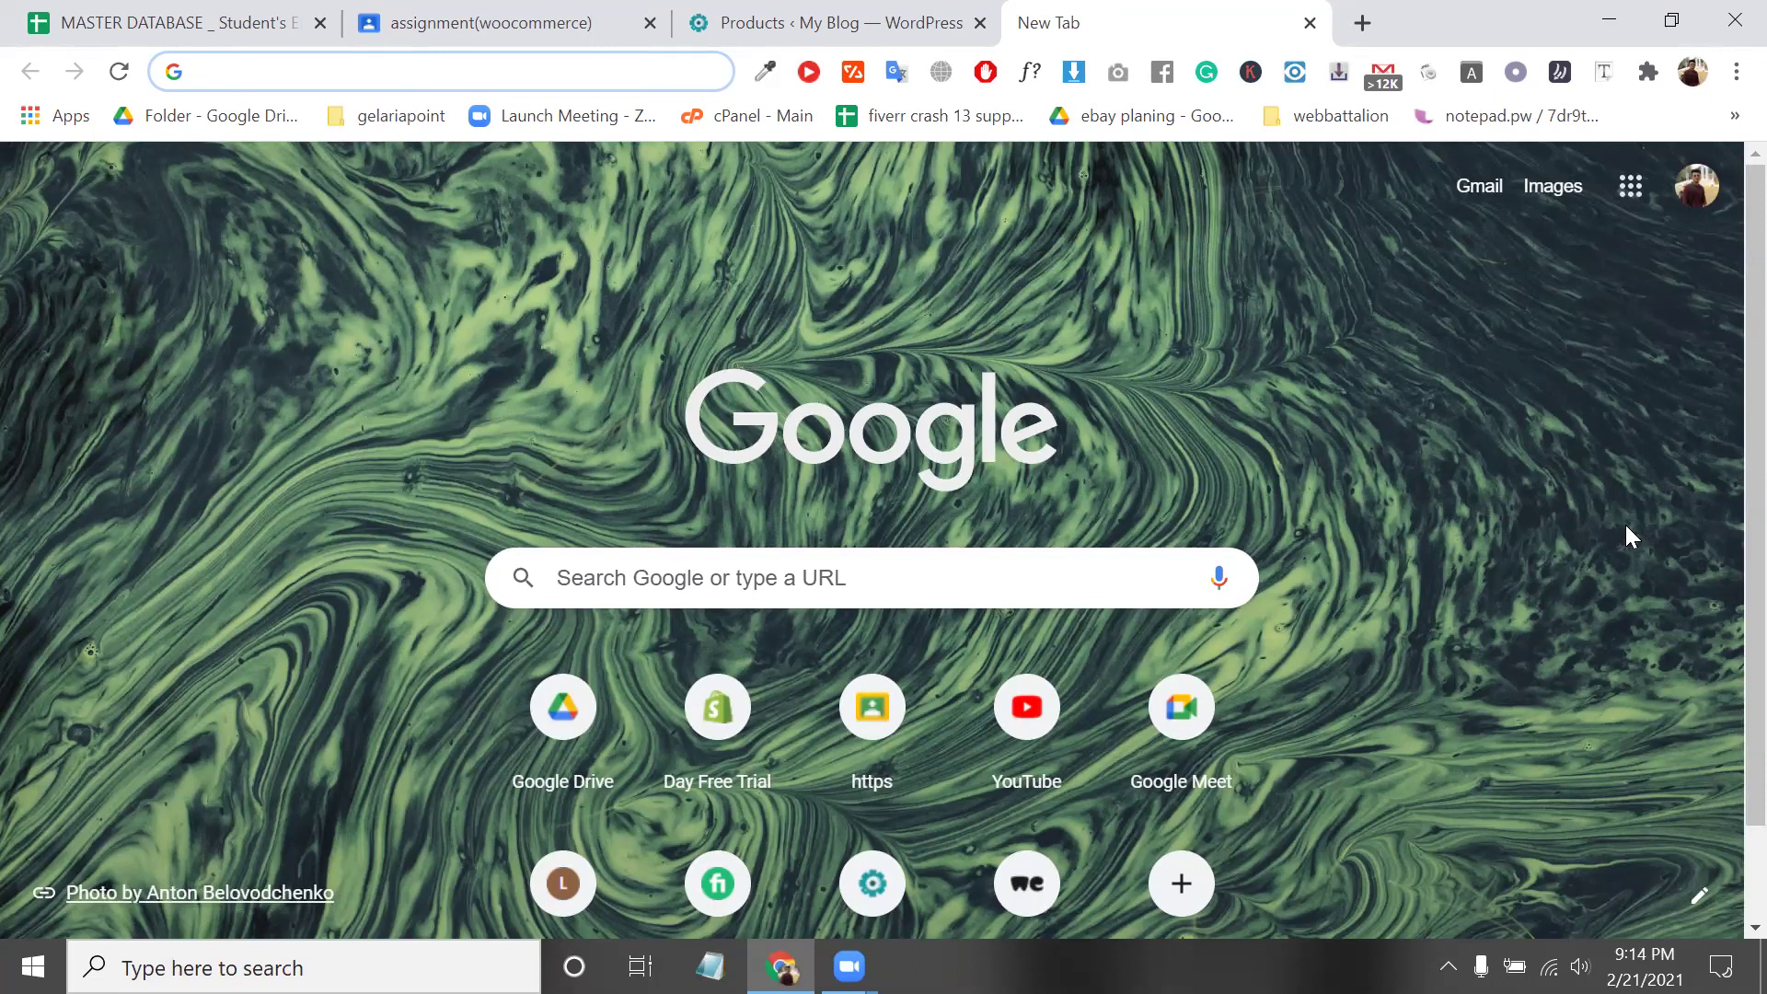
# Load daraz.com.bd and open the Army Green shirt from the Flash Sale
pyautogui.write('da')
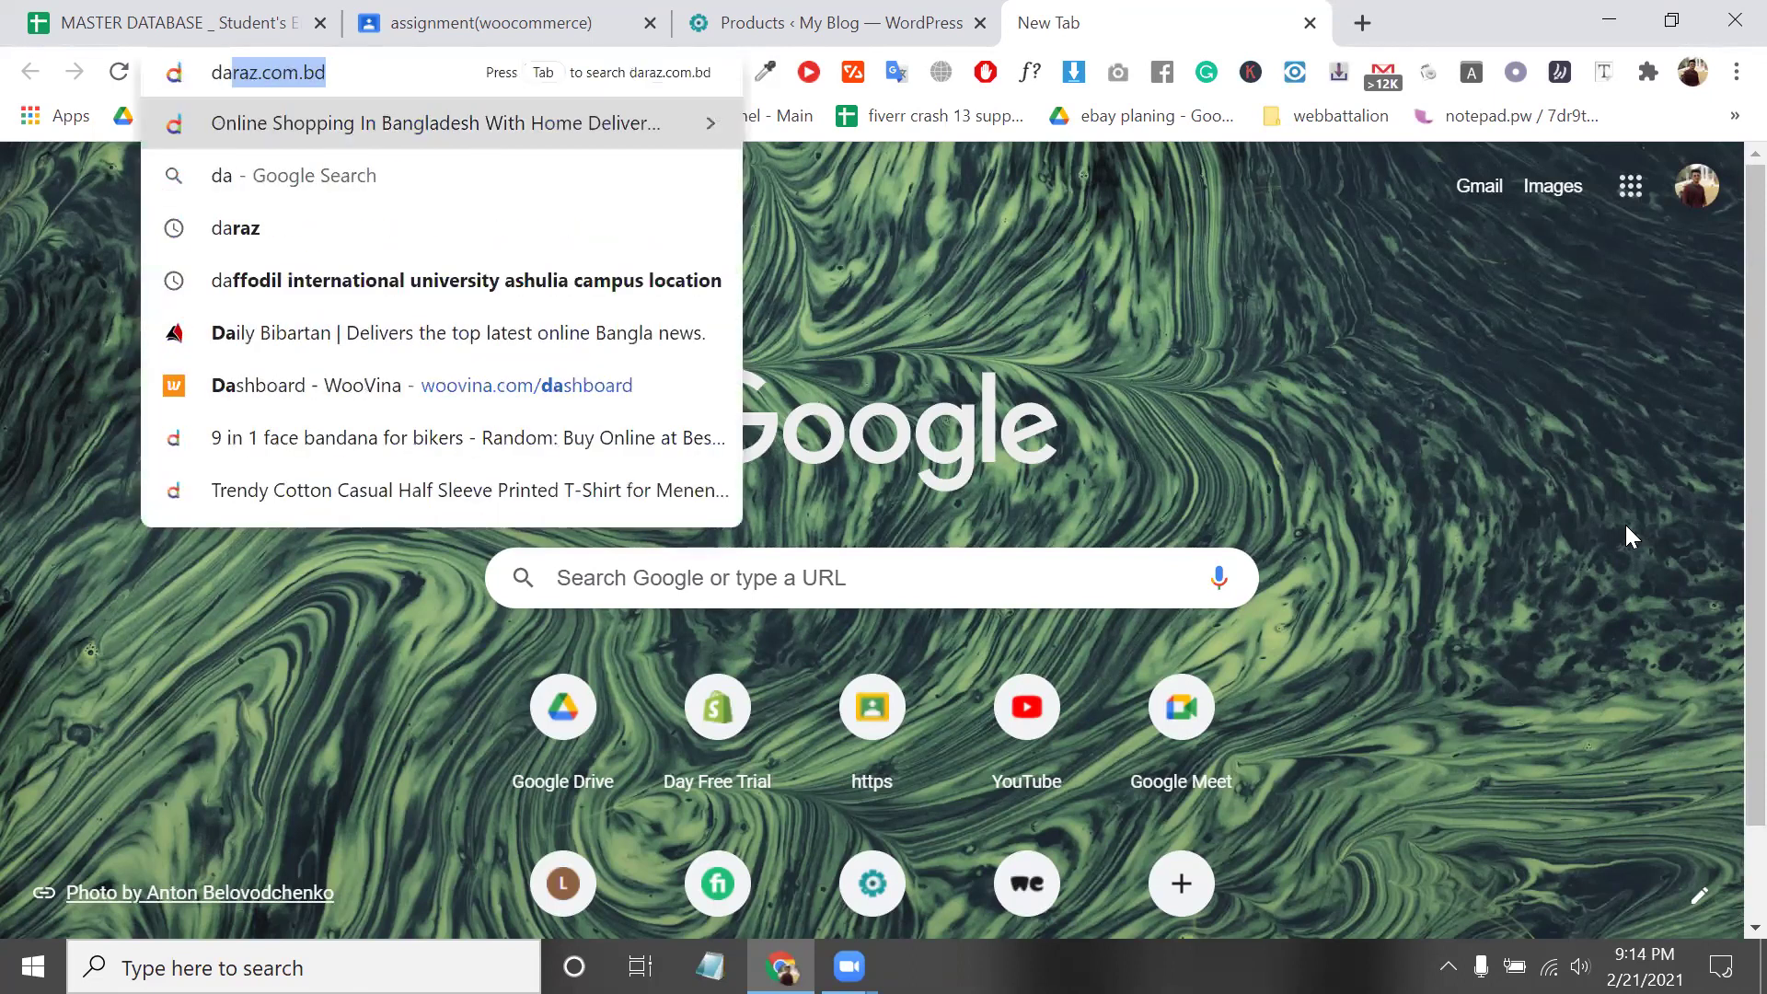
pyautogui.press('Return')
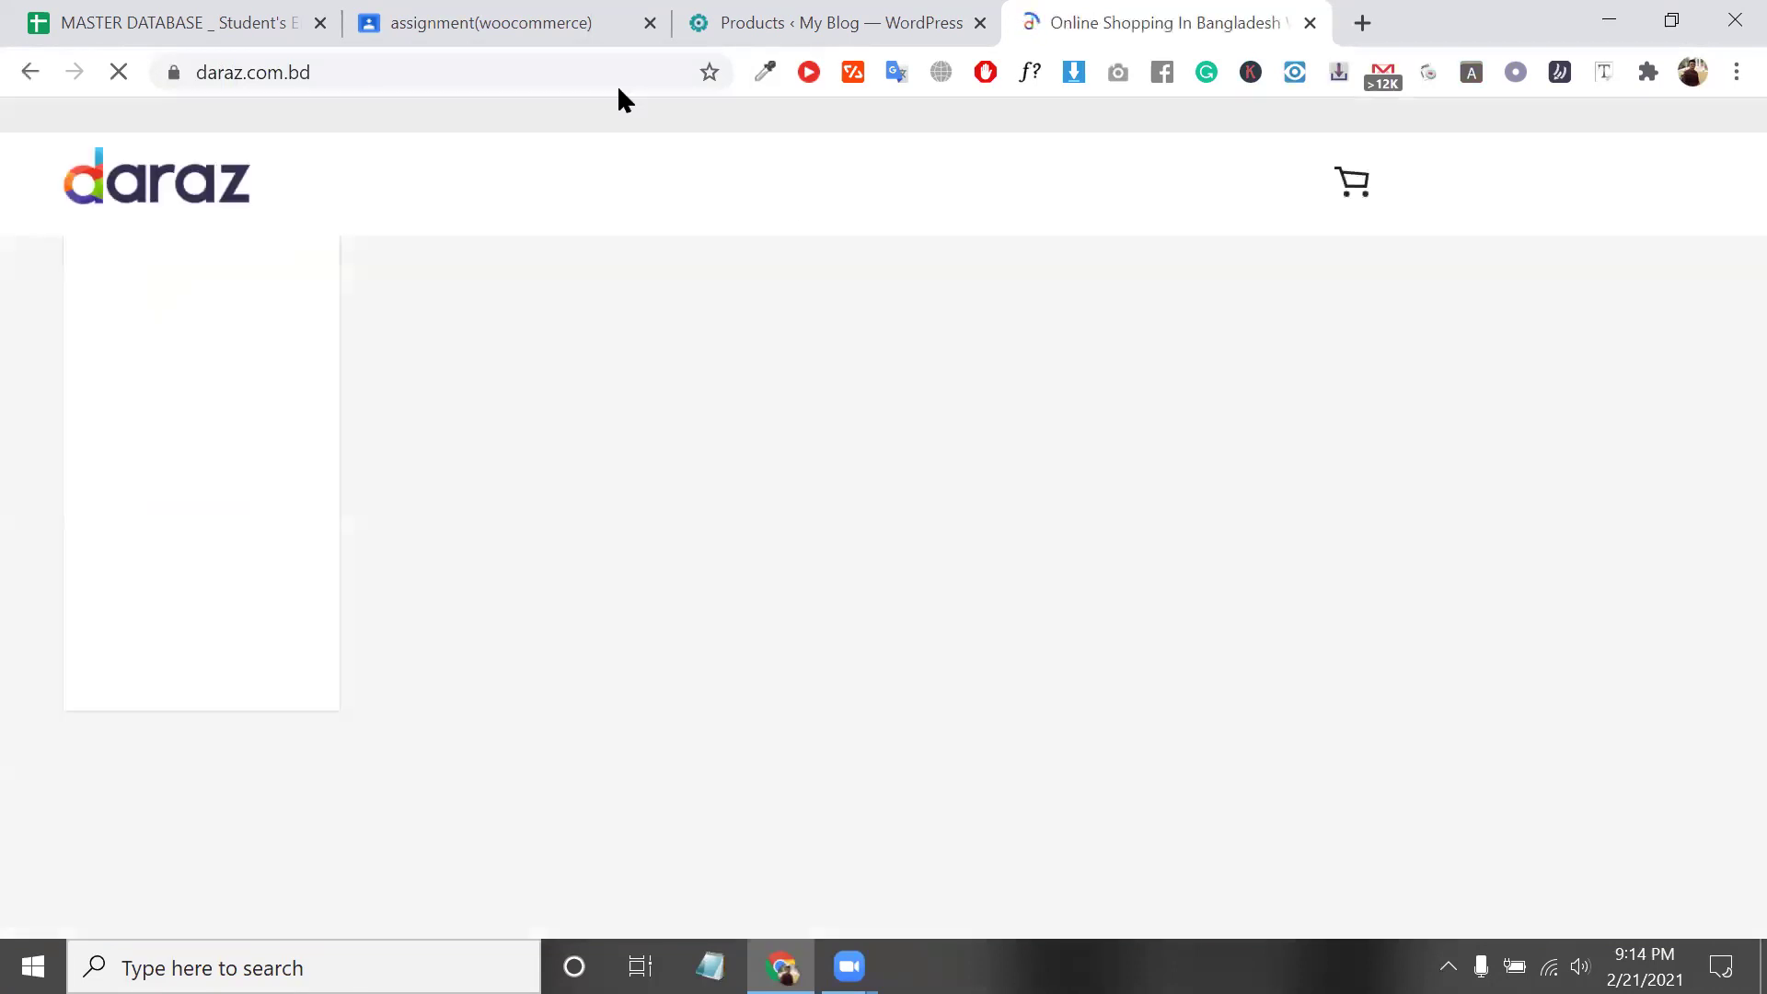
pyautogui.click(602, 83)
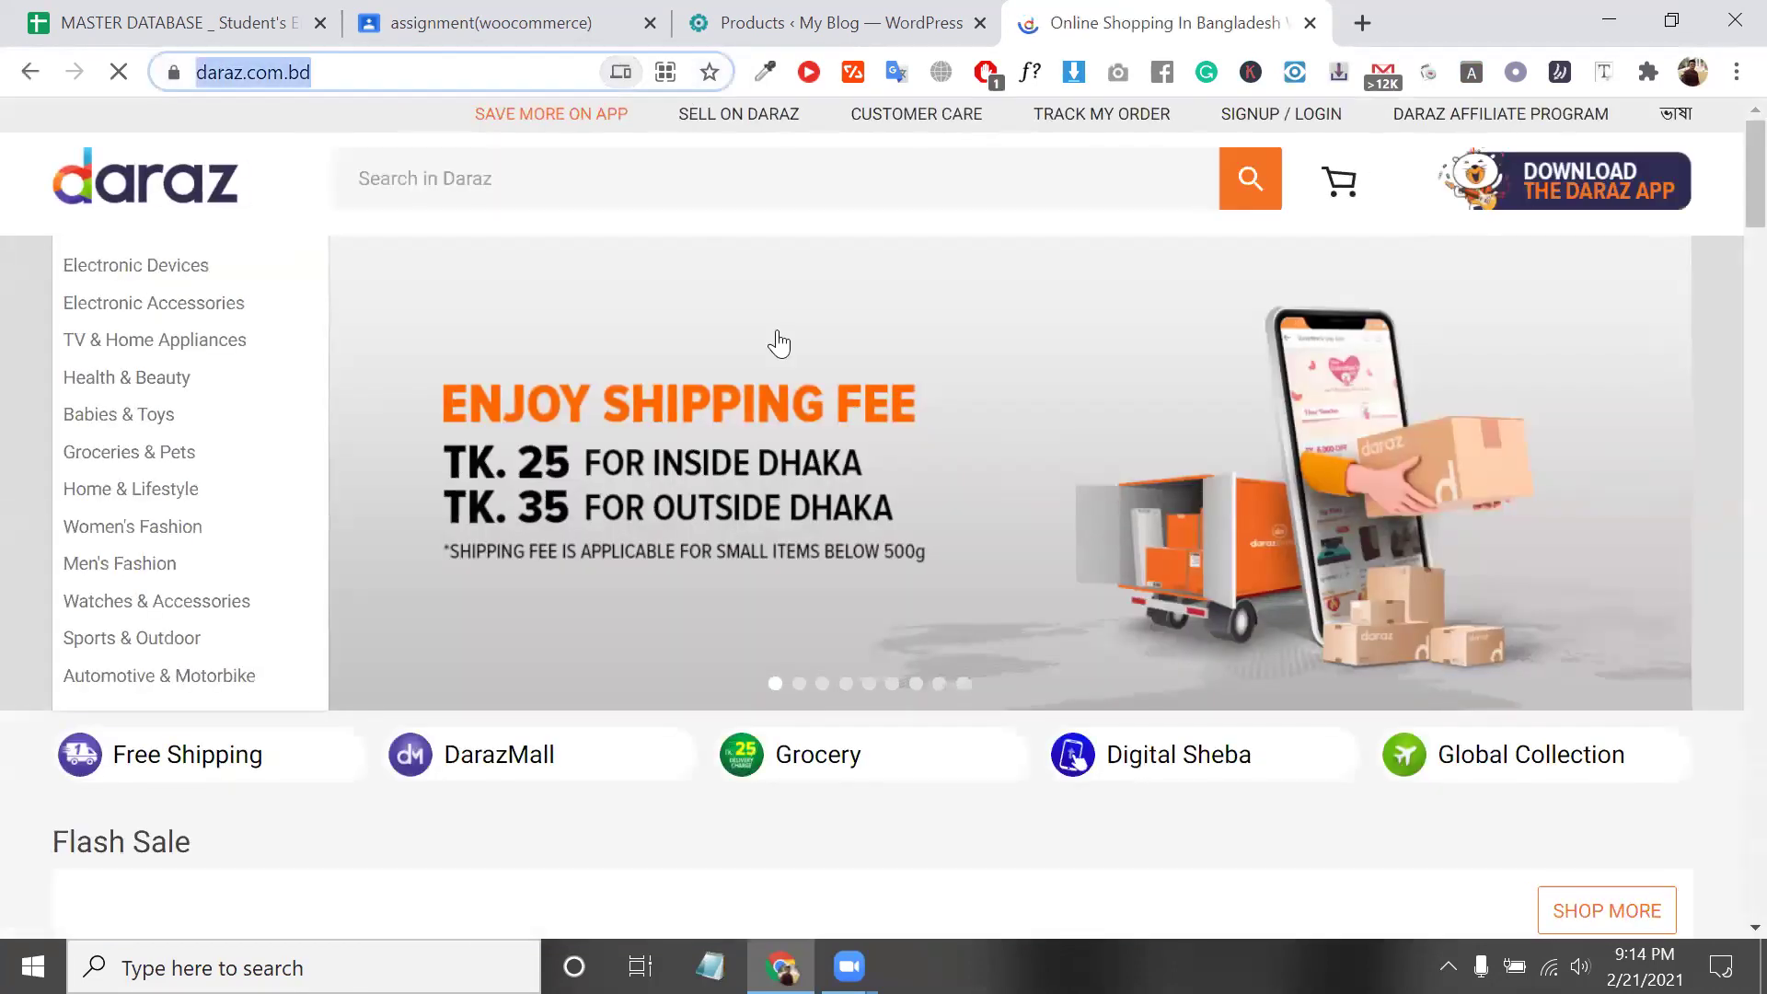
pyautogui.scroll(-5, 833, 433)
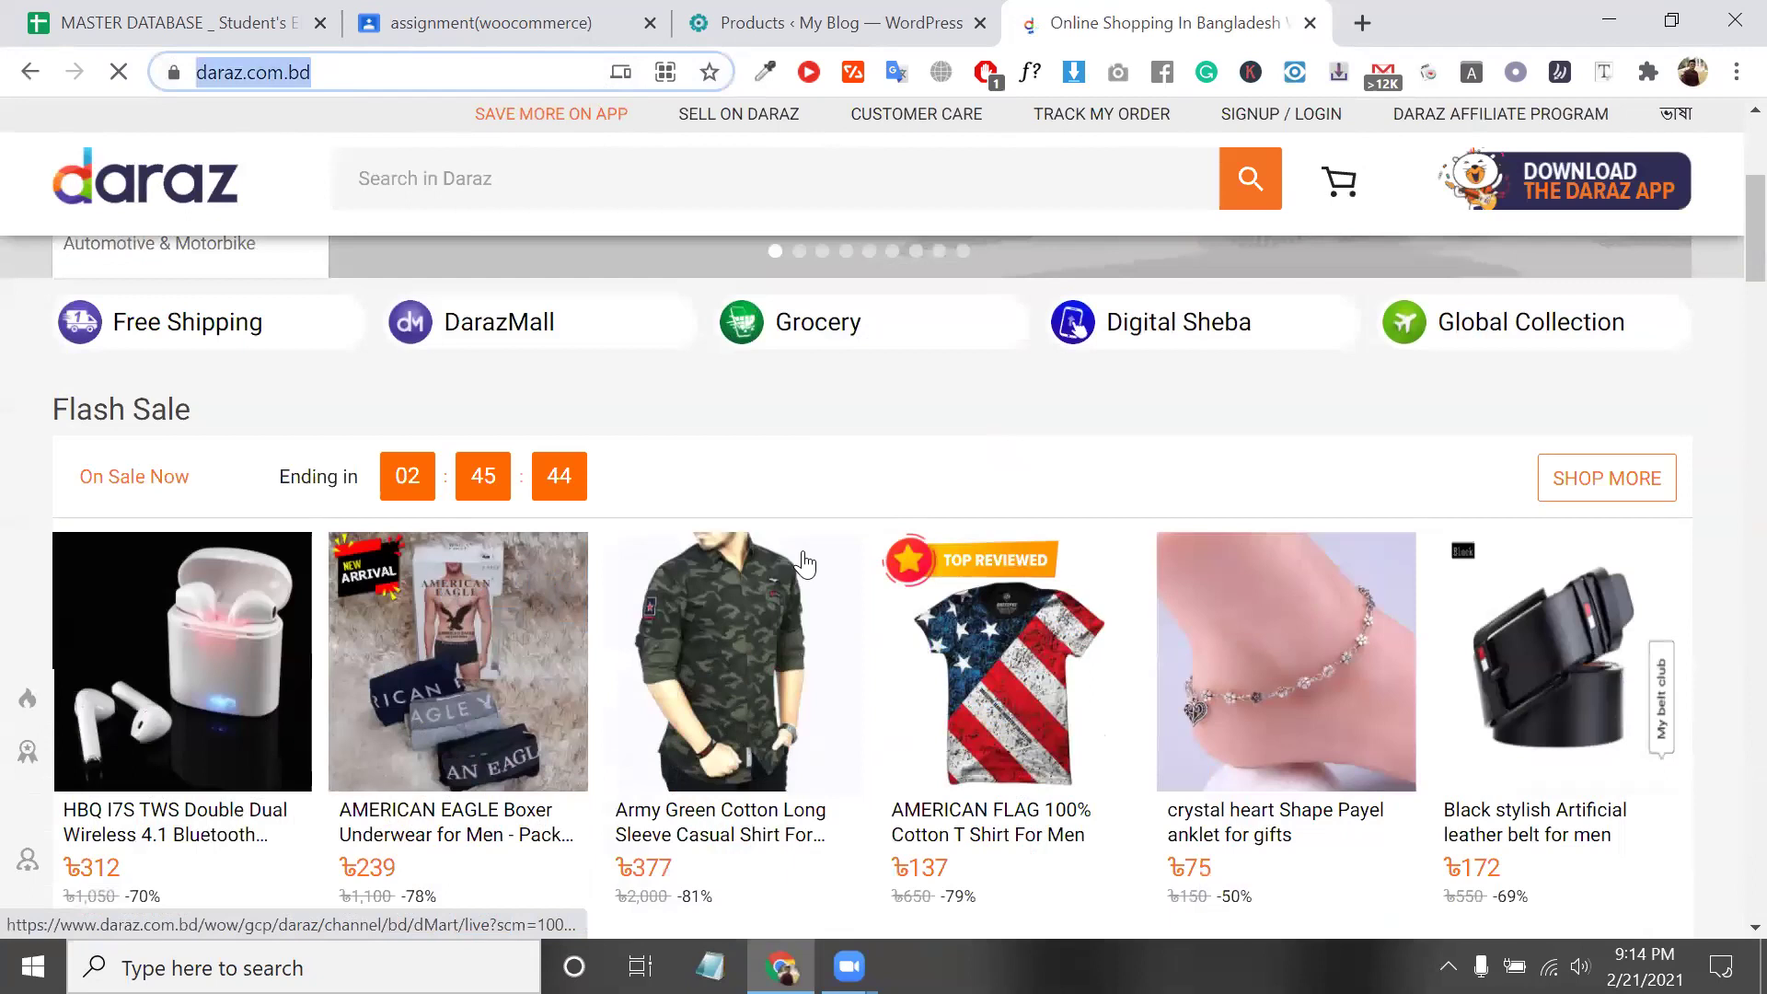
pyautogui.scroll(-1, 803, 563)
pyautogui.click(739, 635)
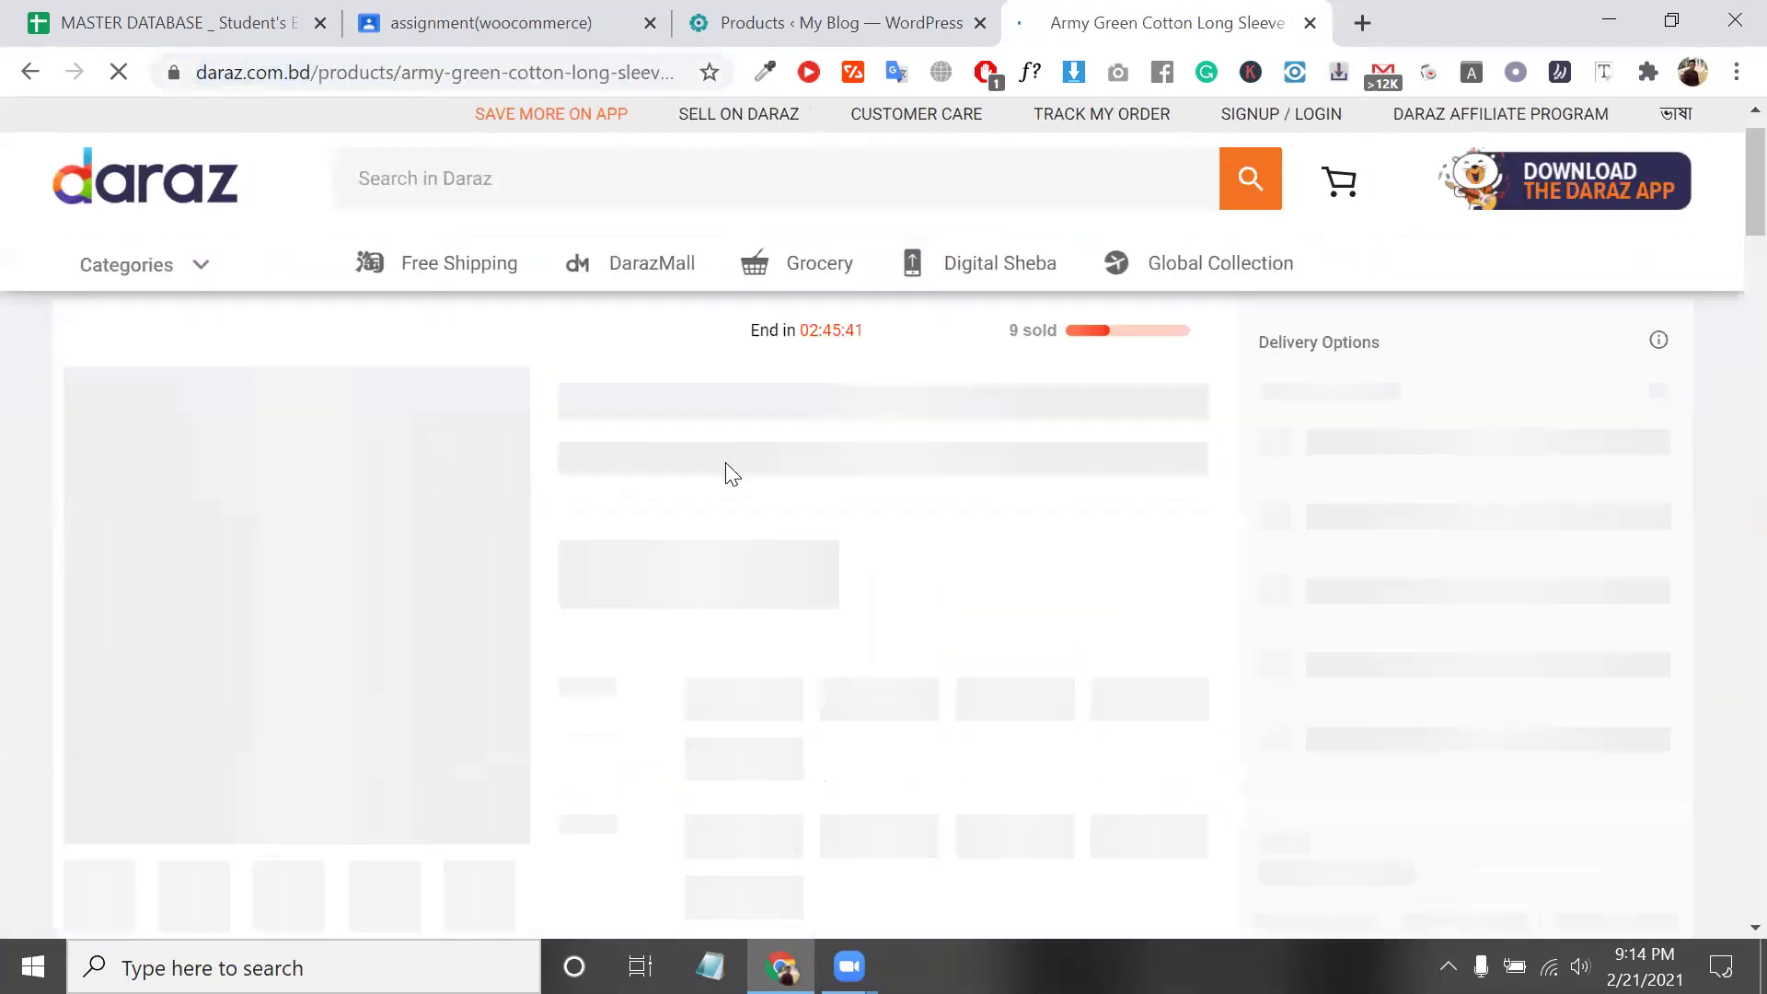
# Check the shirt's Army Green colour, sizes L and XL, and 377 price, then return to WordPress
pyautogui.scroll(-1, 764, 591)
pyautogui.tripleClick(705, 666)
pyautogui.scroll(-1, 531, 643)
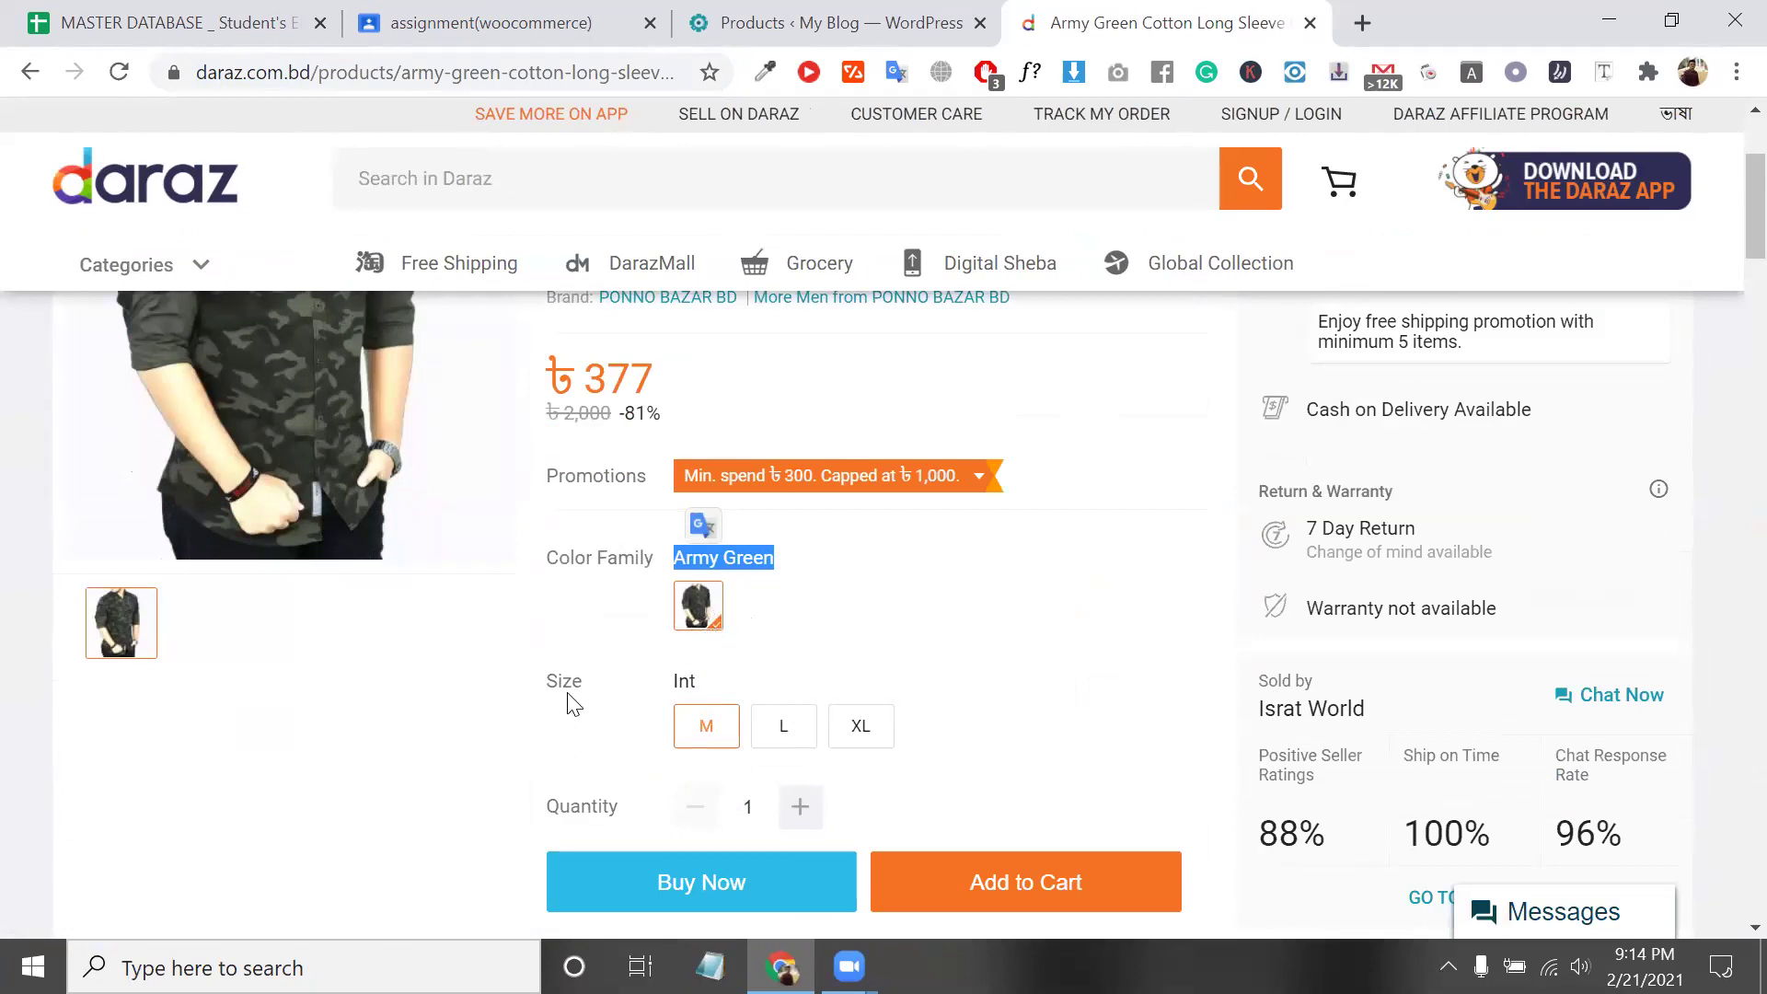
pyautogui.click(782, 736)
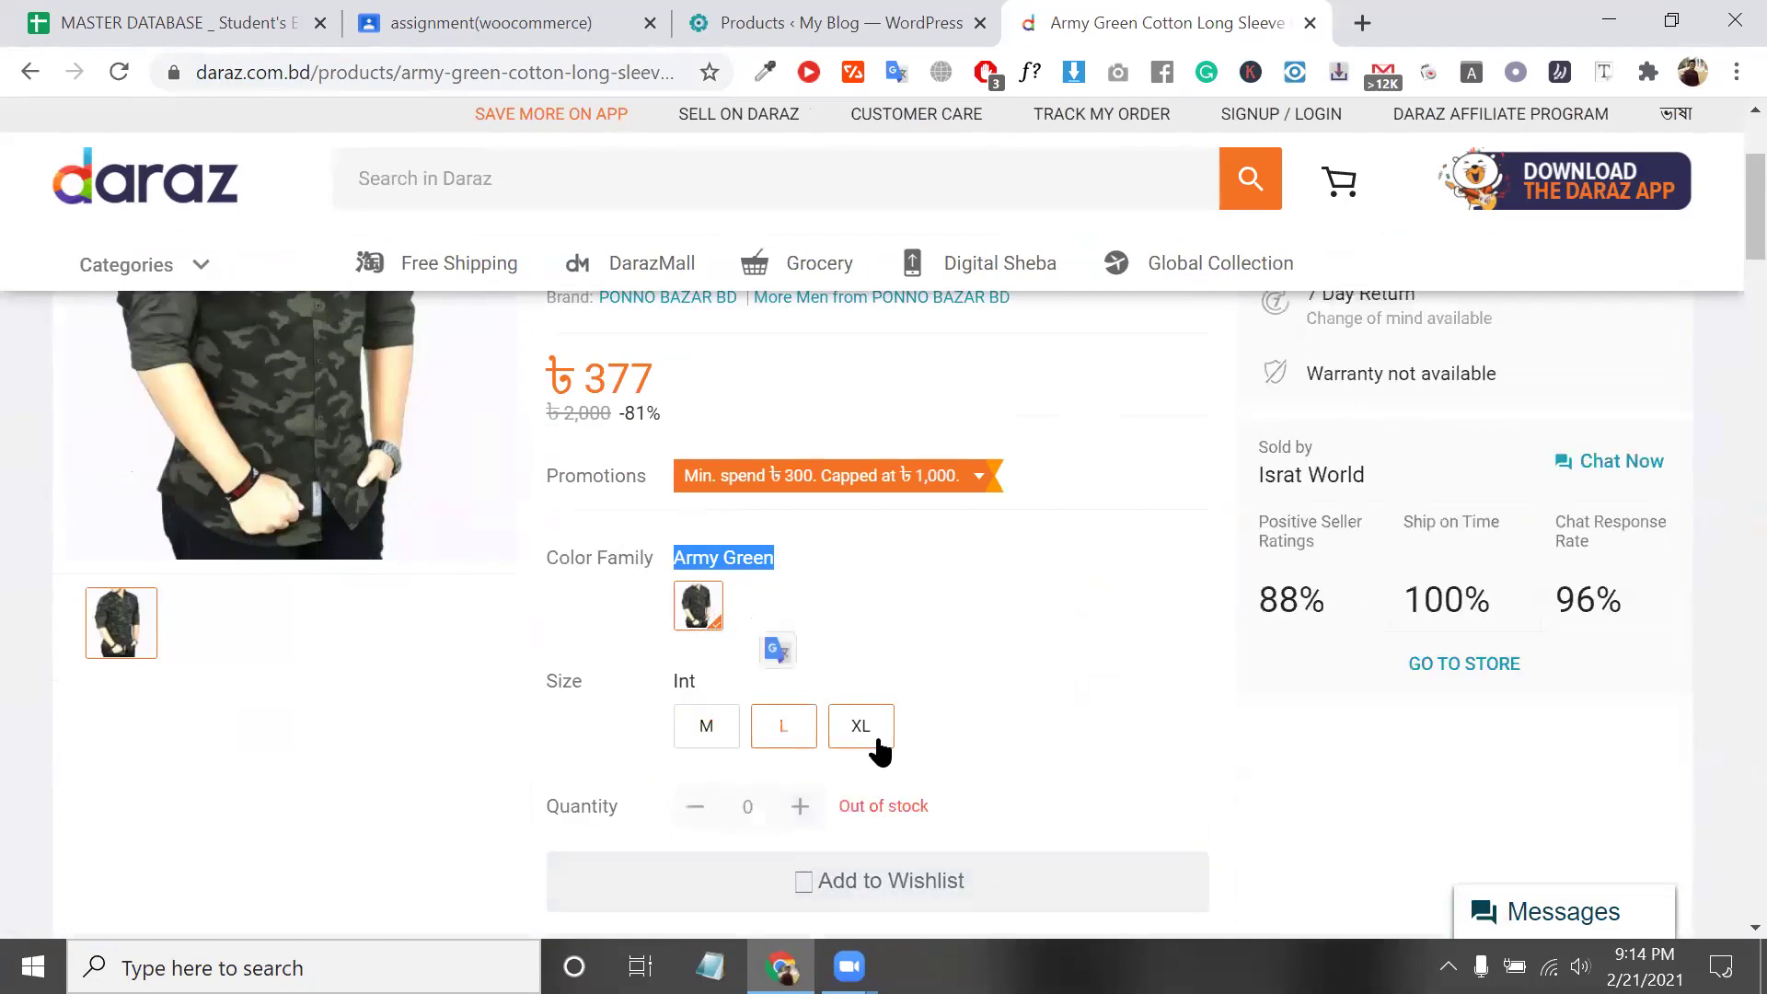
pyautogui.click(861, 727)
pyautogui.scroll(1, 777, 722)
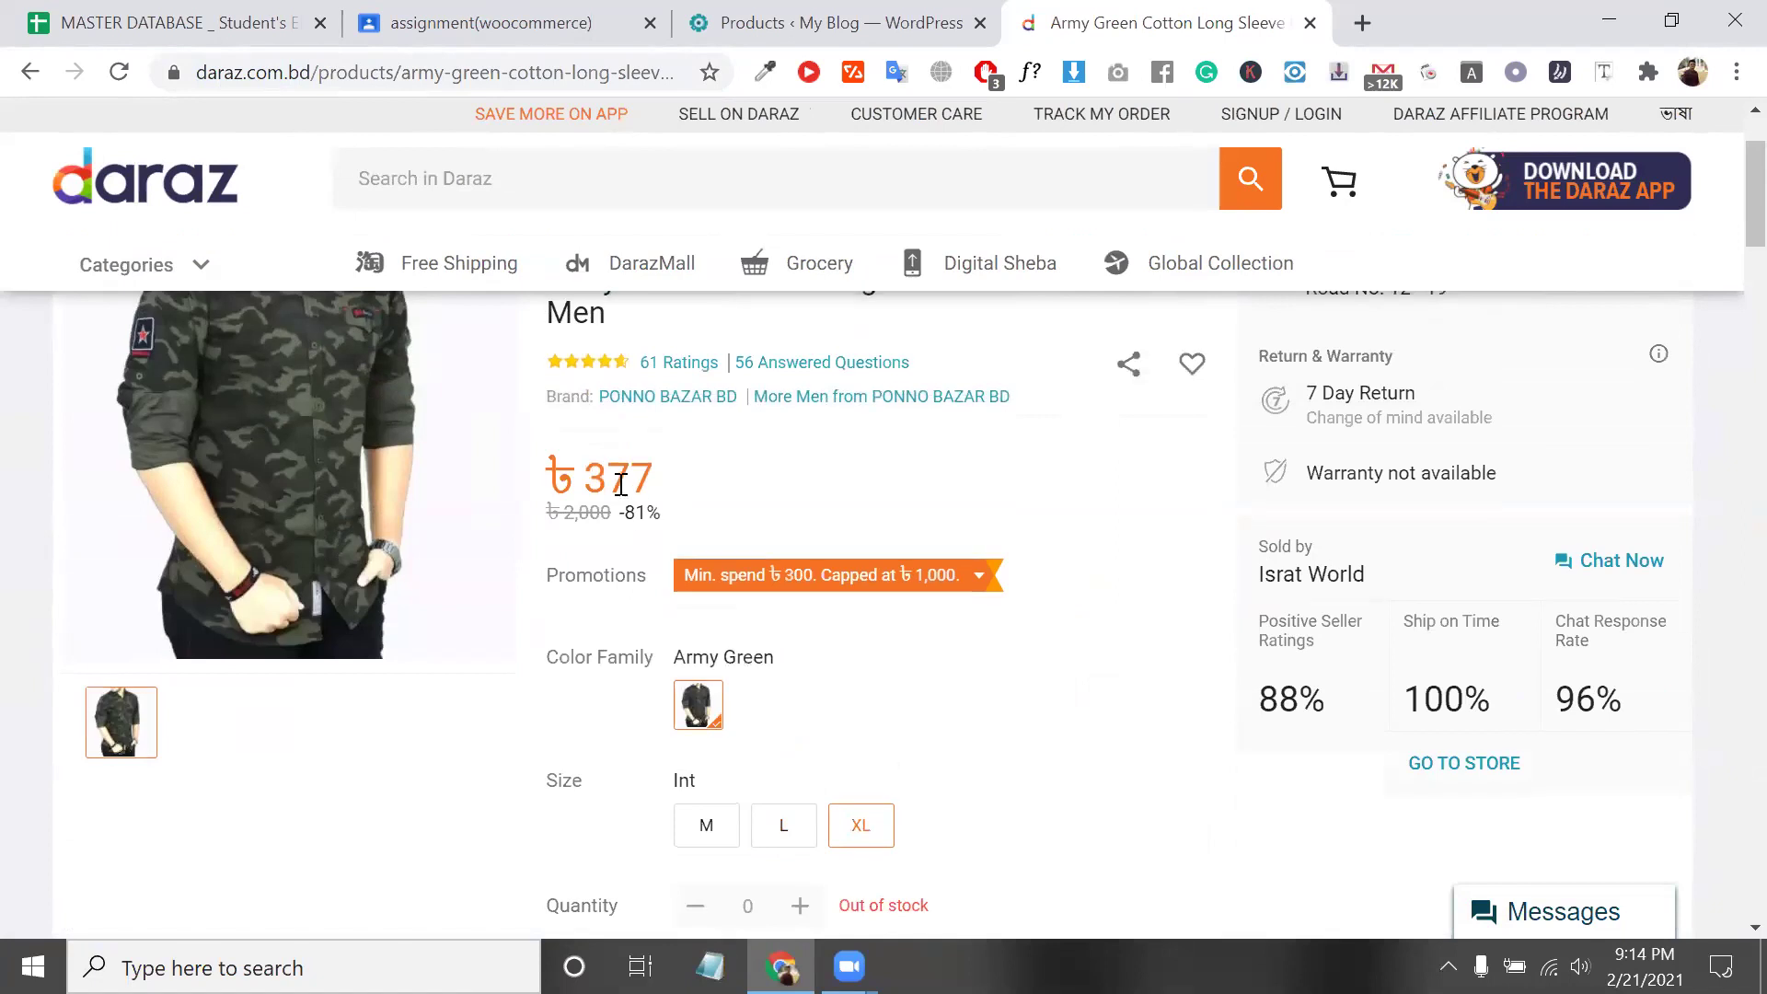
pyautogui.doubleClick(620, 485)
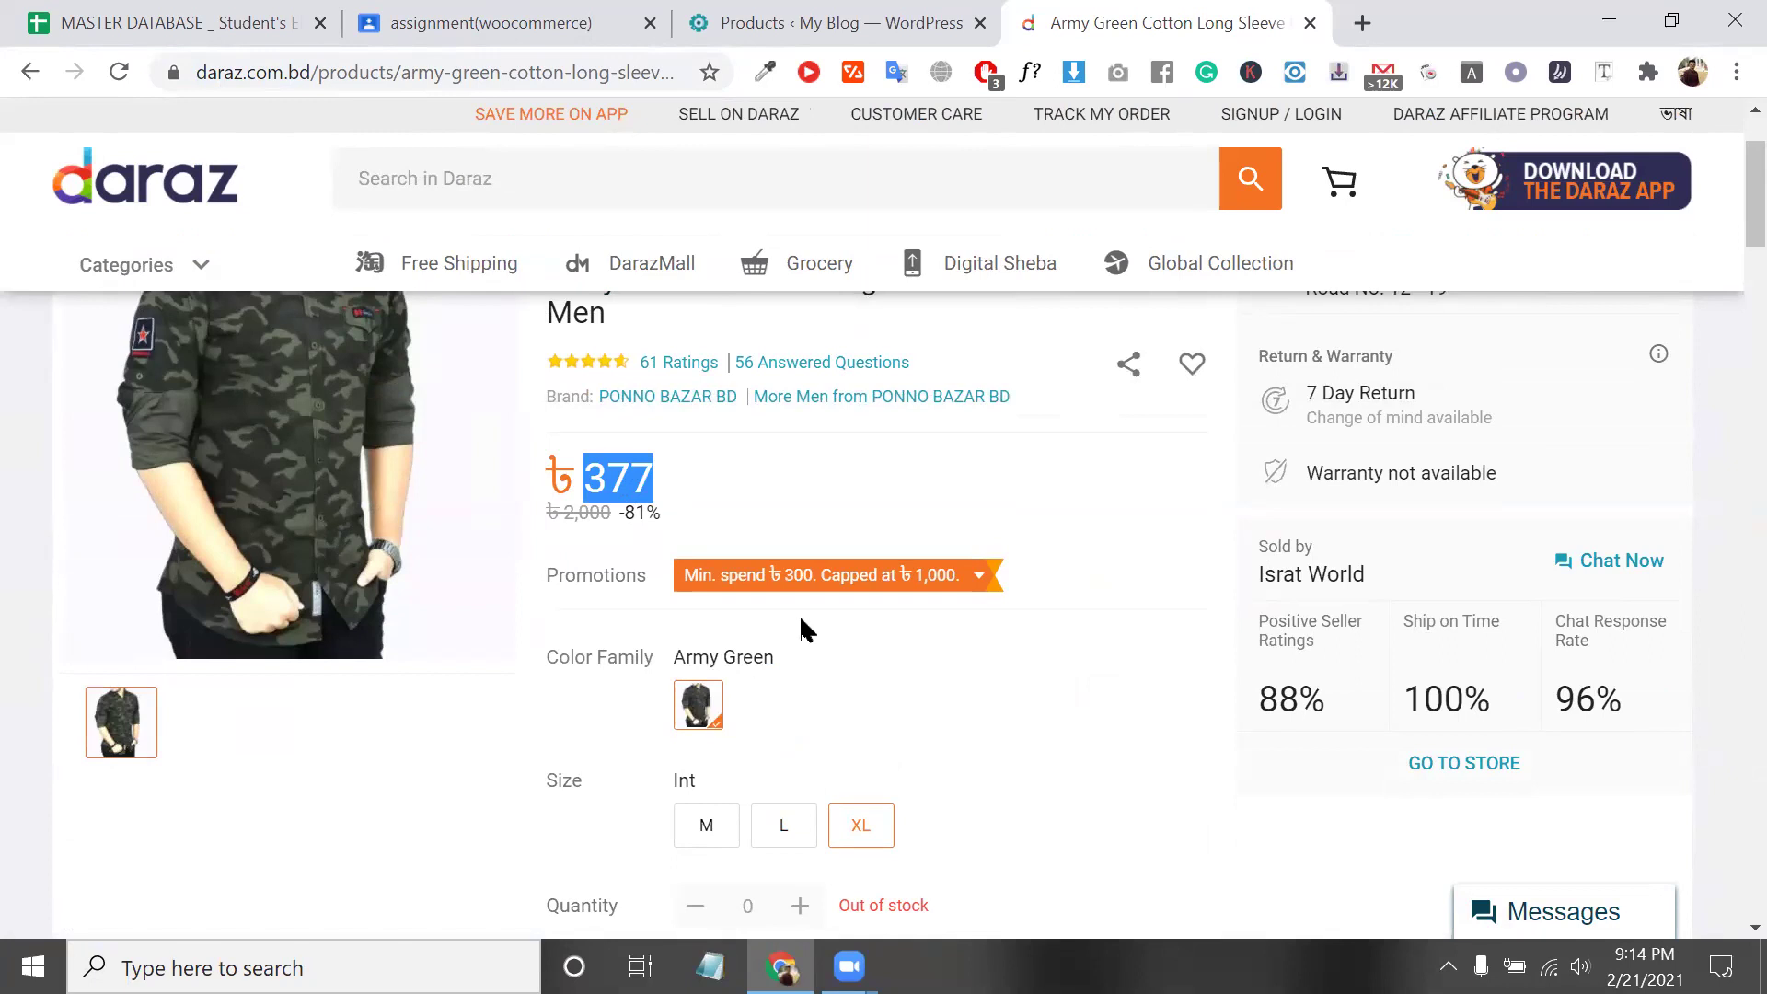
pyautogui.scroll(1, 608, 649)
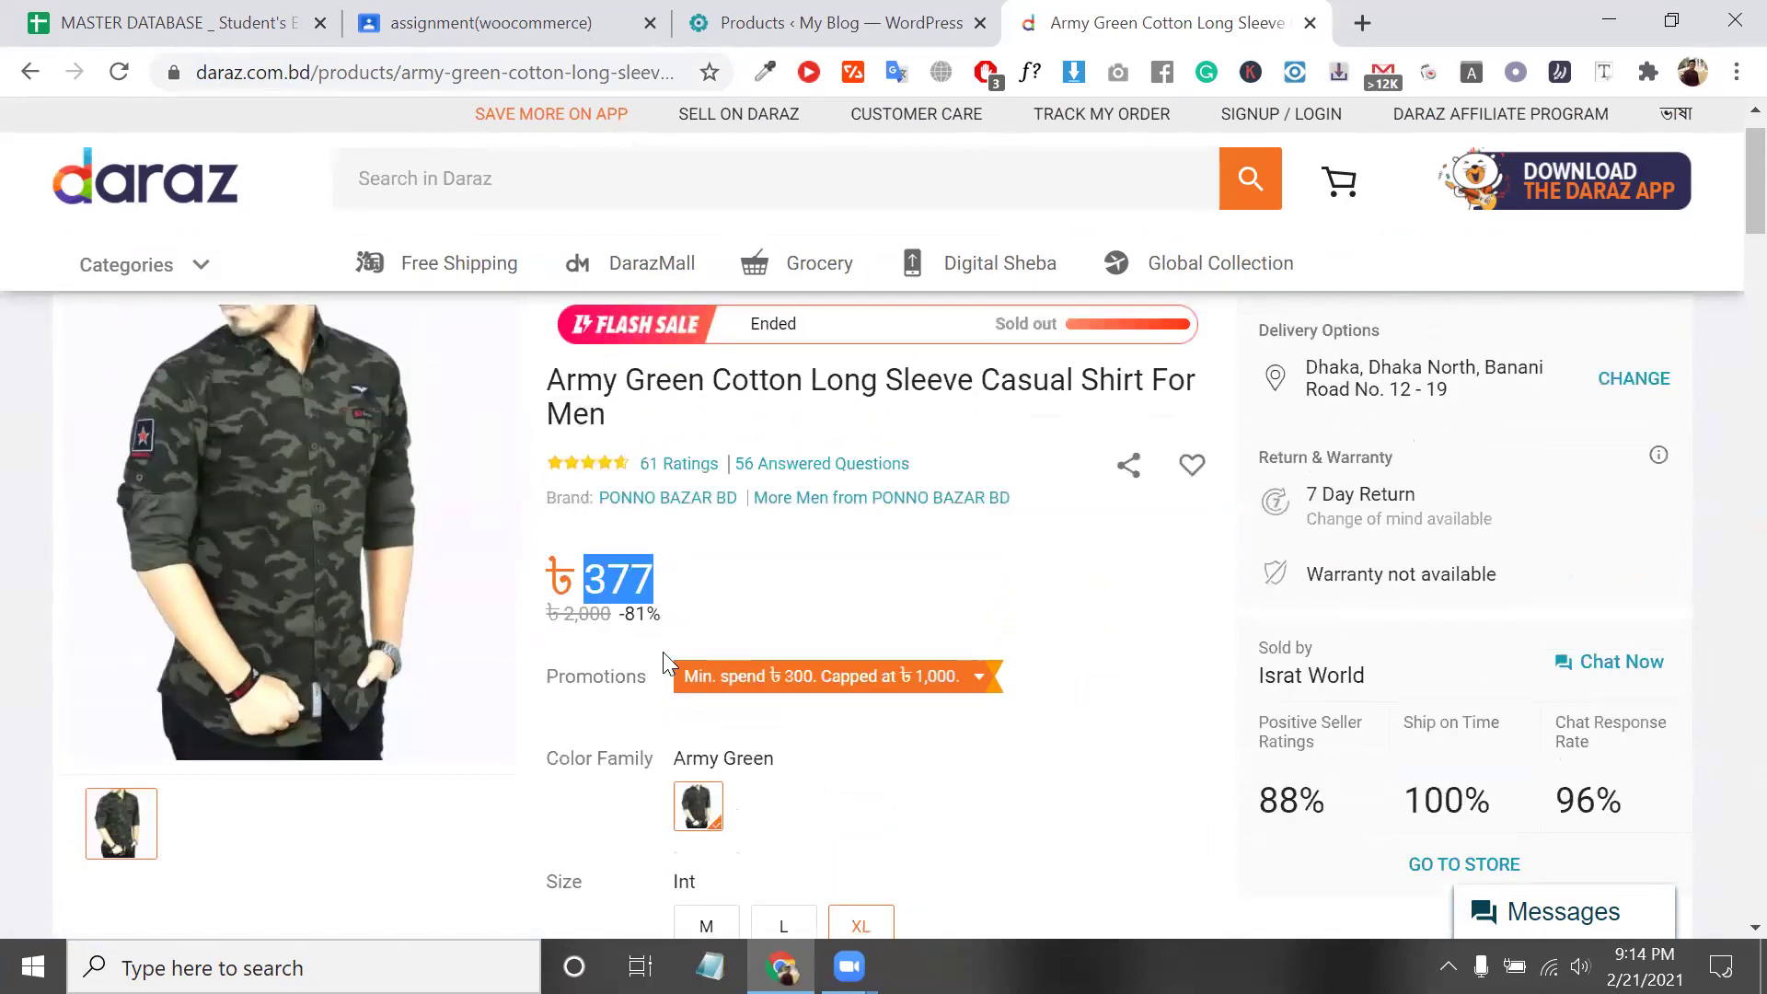
pyautogui.moveTo(201, 524)
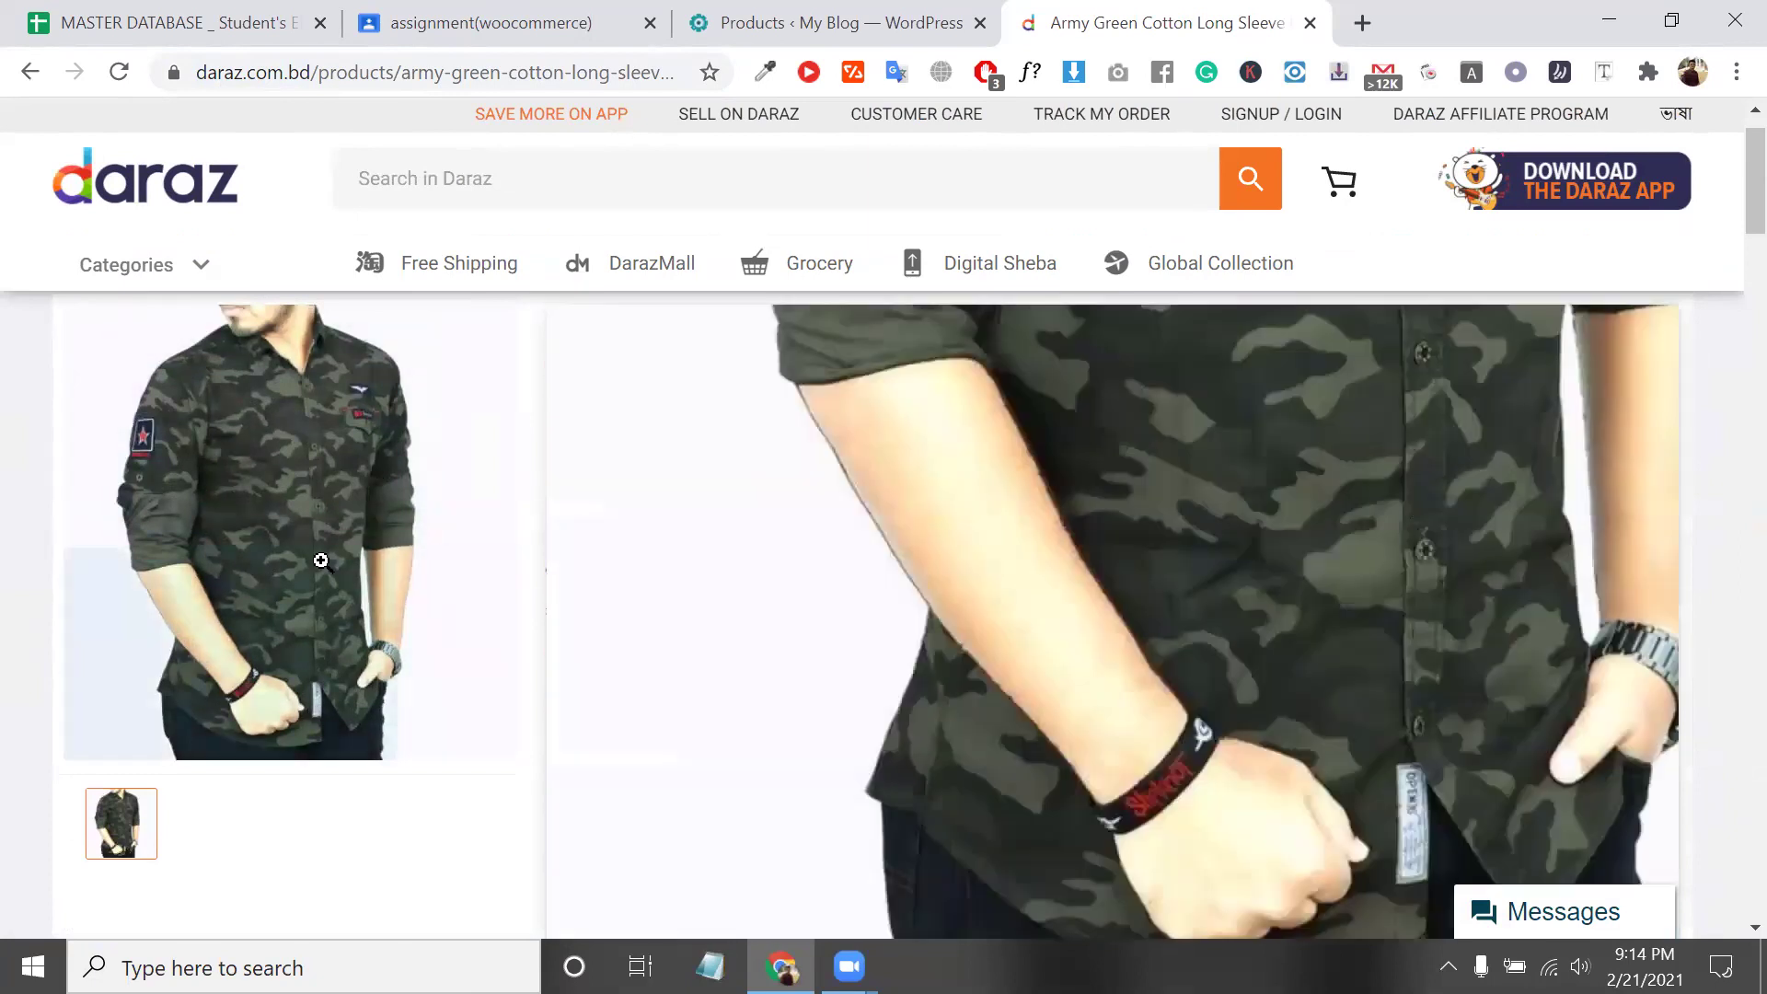
pyautogui.scroll(1, 322, 559)
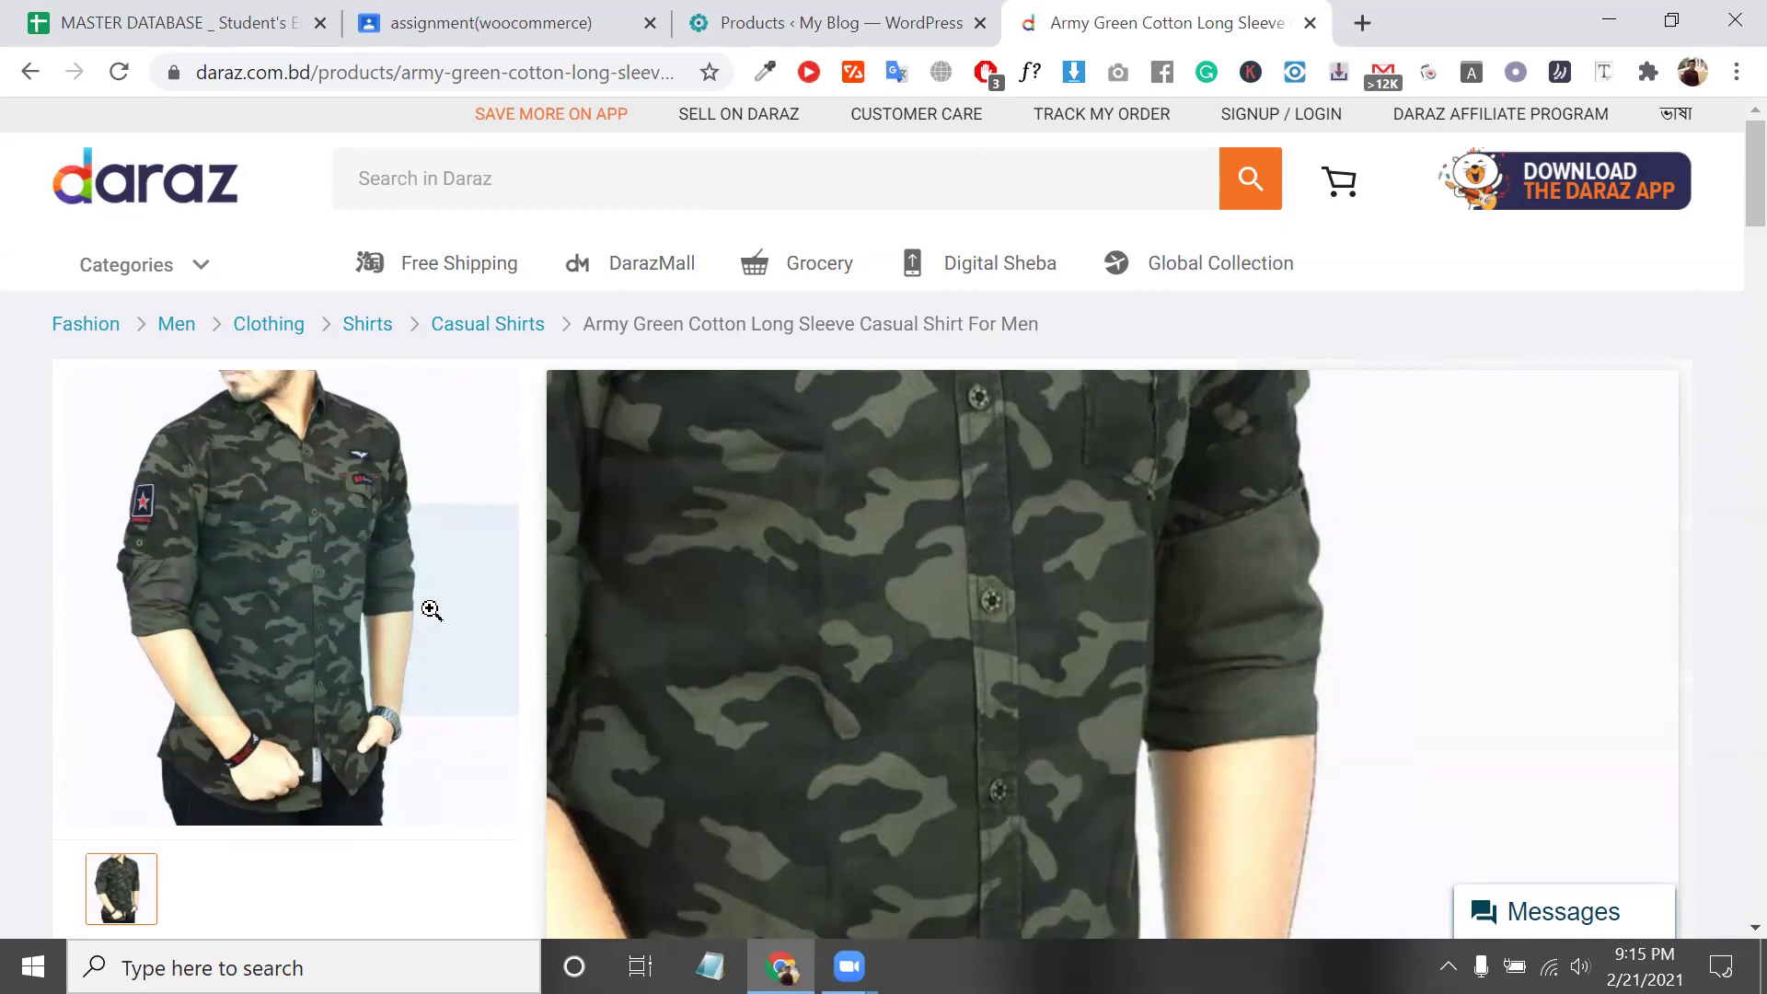
pyautogui.click(888, 17)
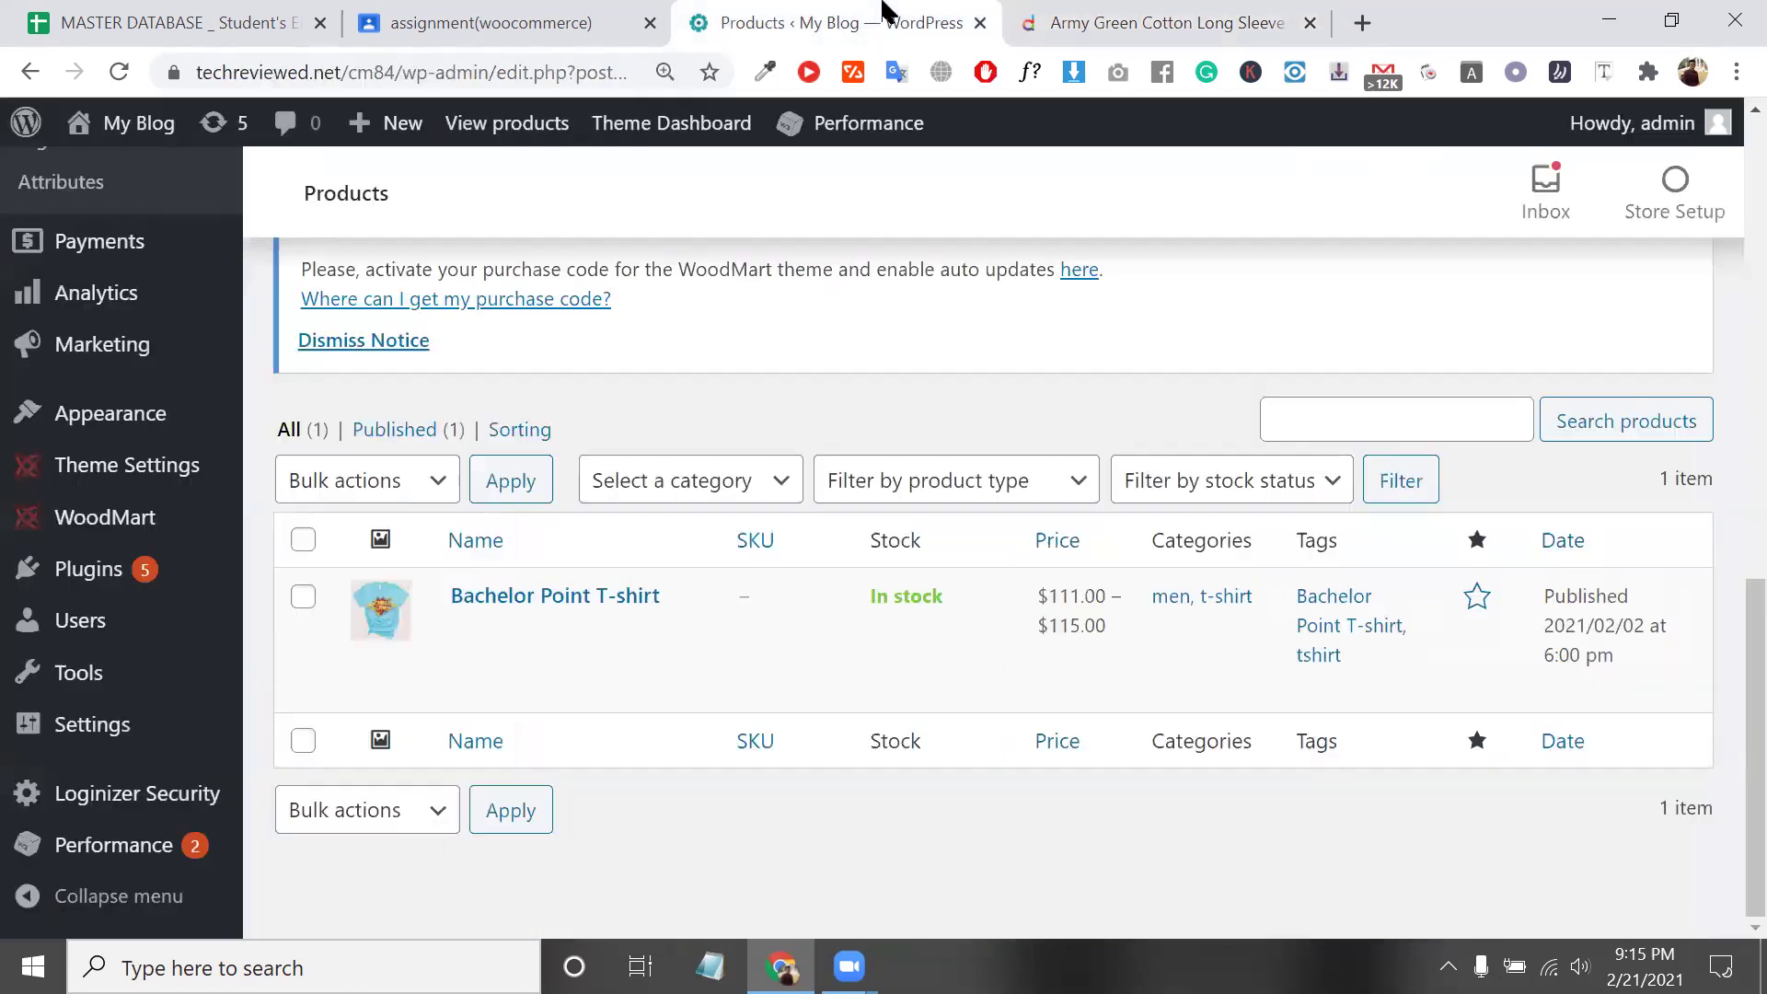
# Go to Plugins > Add New
pyautogui.moveTo(138, 571)
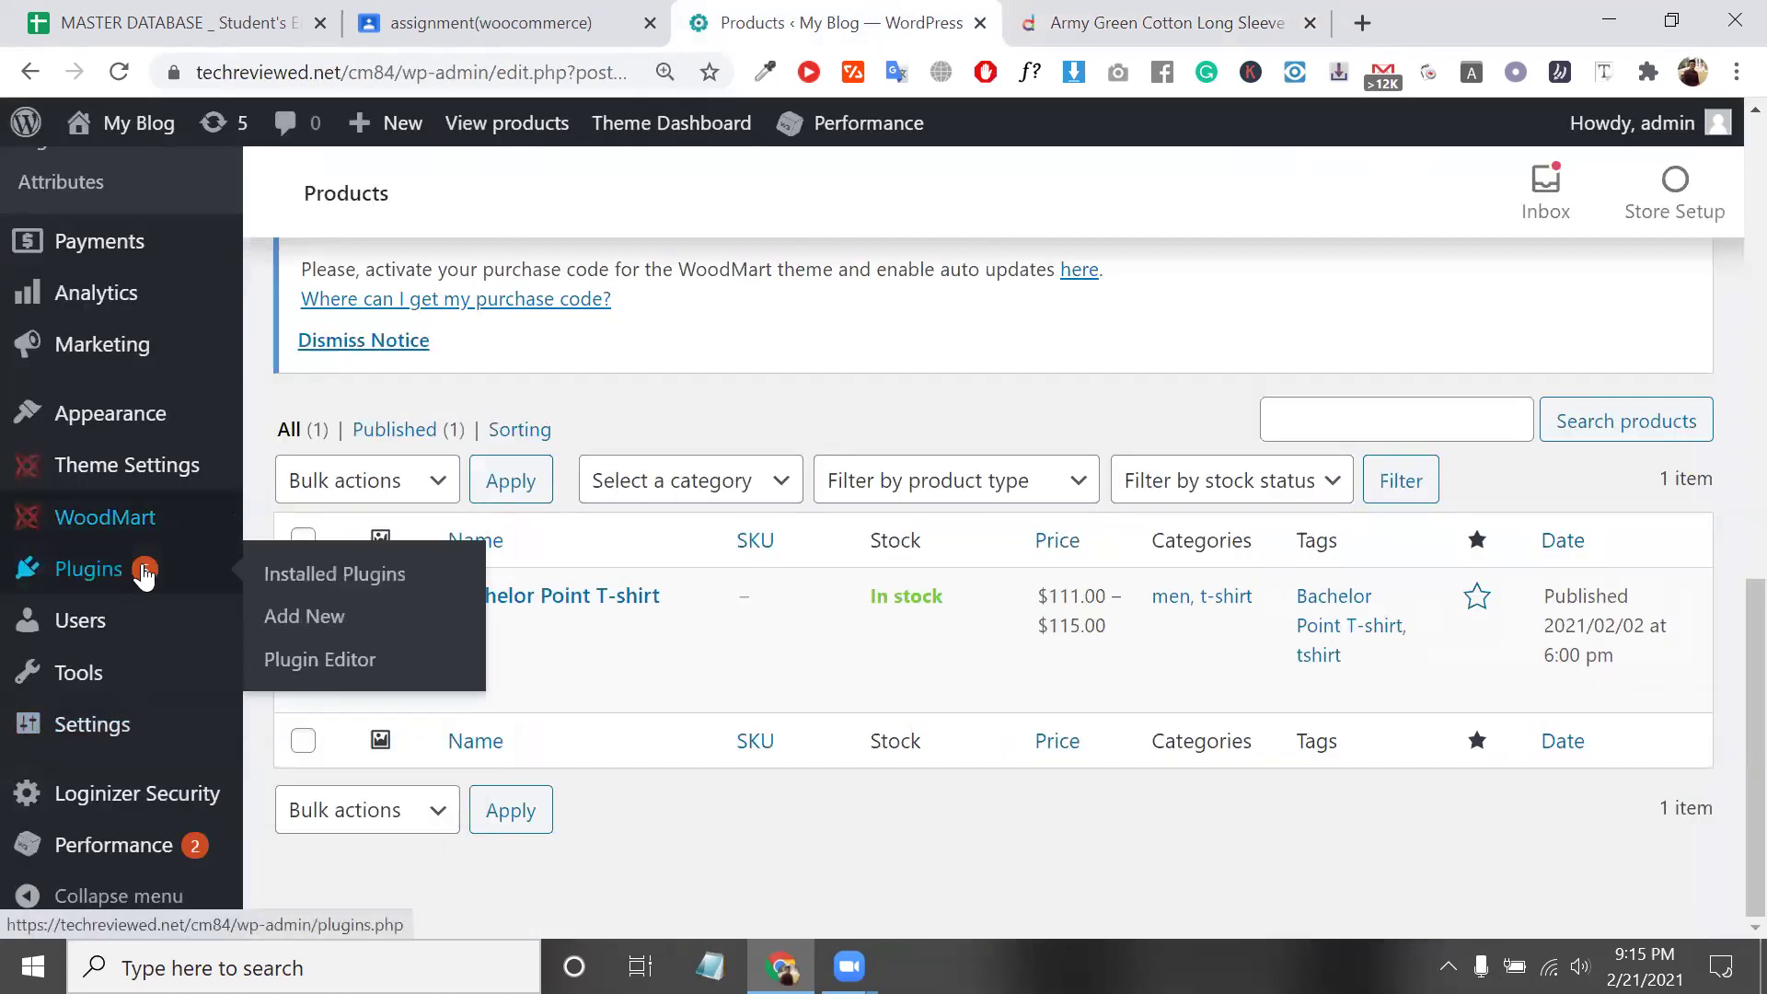
pyautogui.click(325, 618)
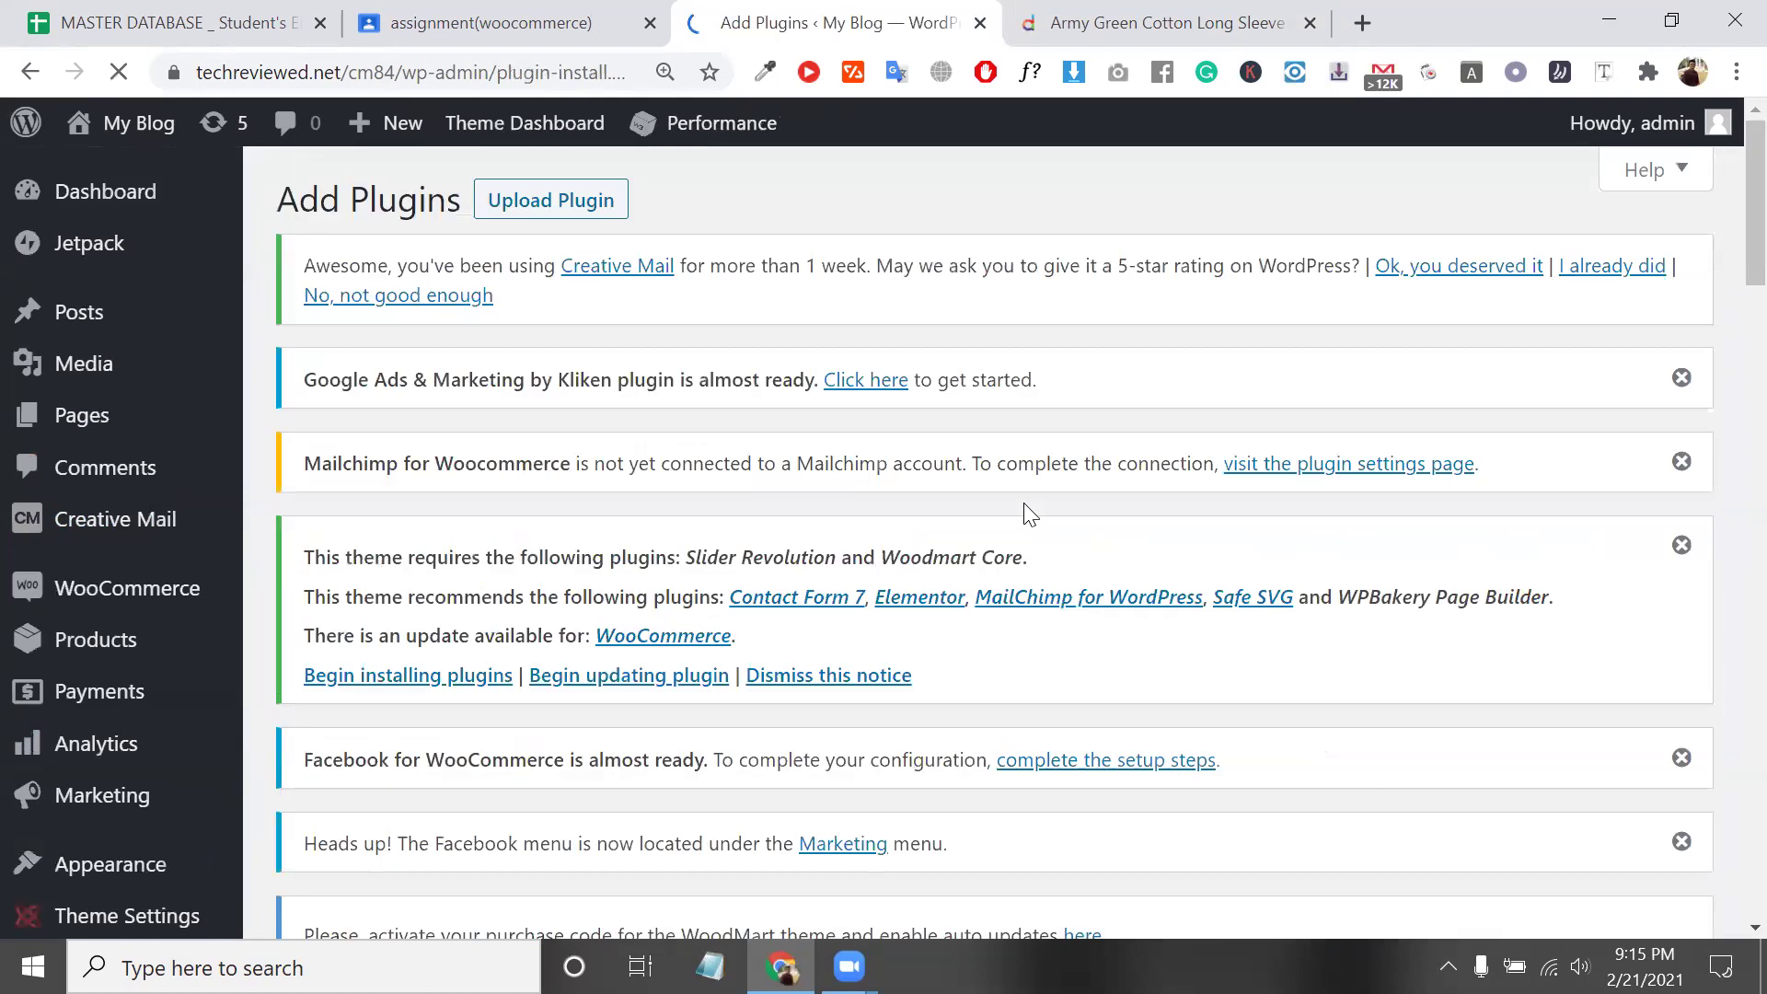
pyautogui.scroll(-5, 813, 726)
pyautogui.scroll(5, 1231, 671)
# Show the Upload Plugin area and start choosing a plugin .zip file
pyautogui.click(583, 209)
pyautogui.scroll(-5, 712, 243)
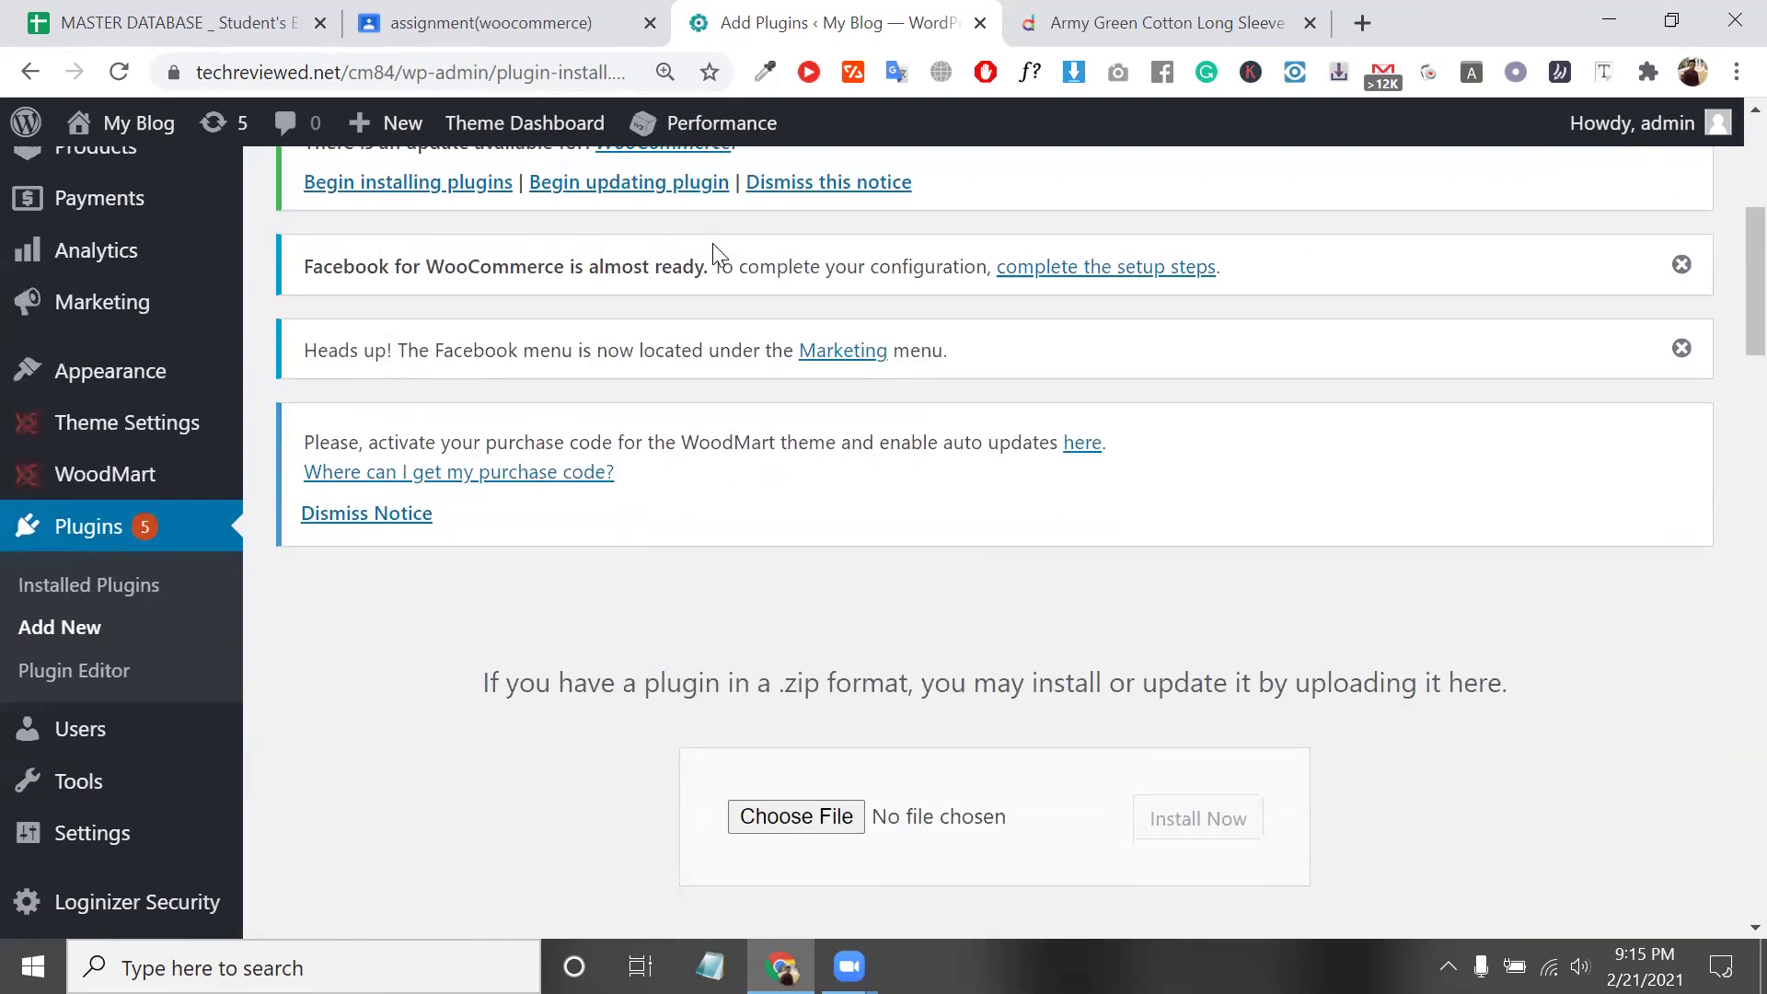
pyautogui.tripleClick(739, 341)
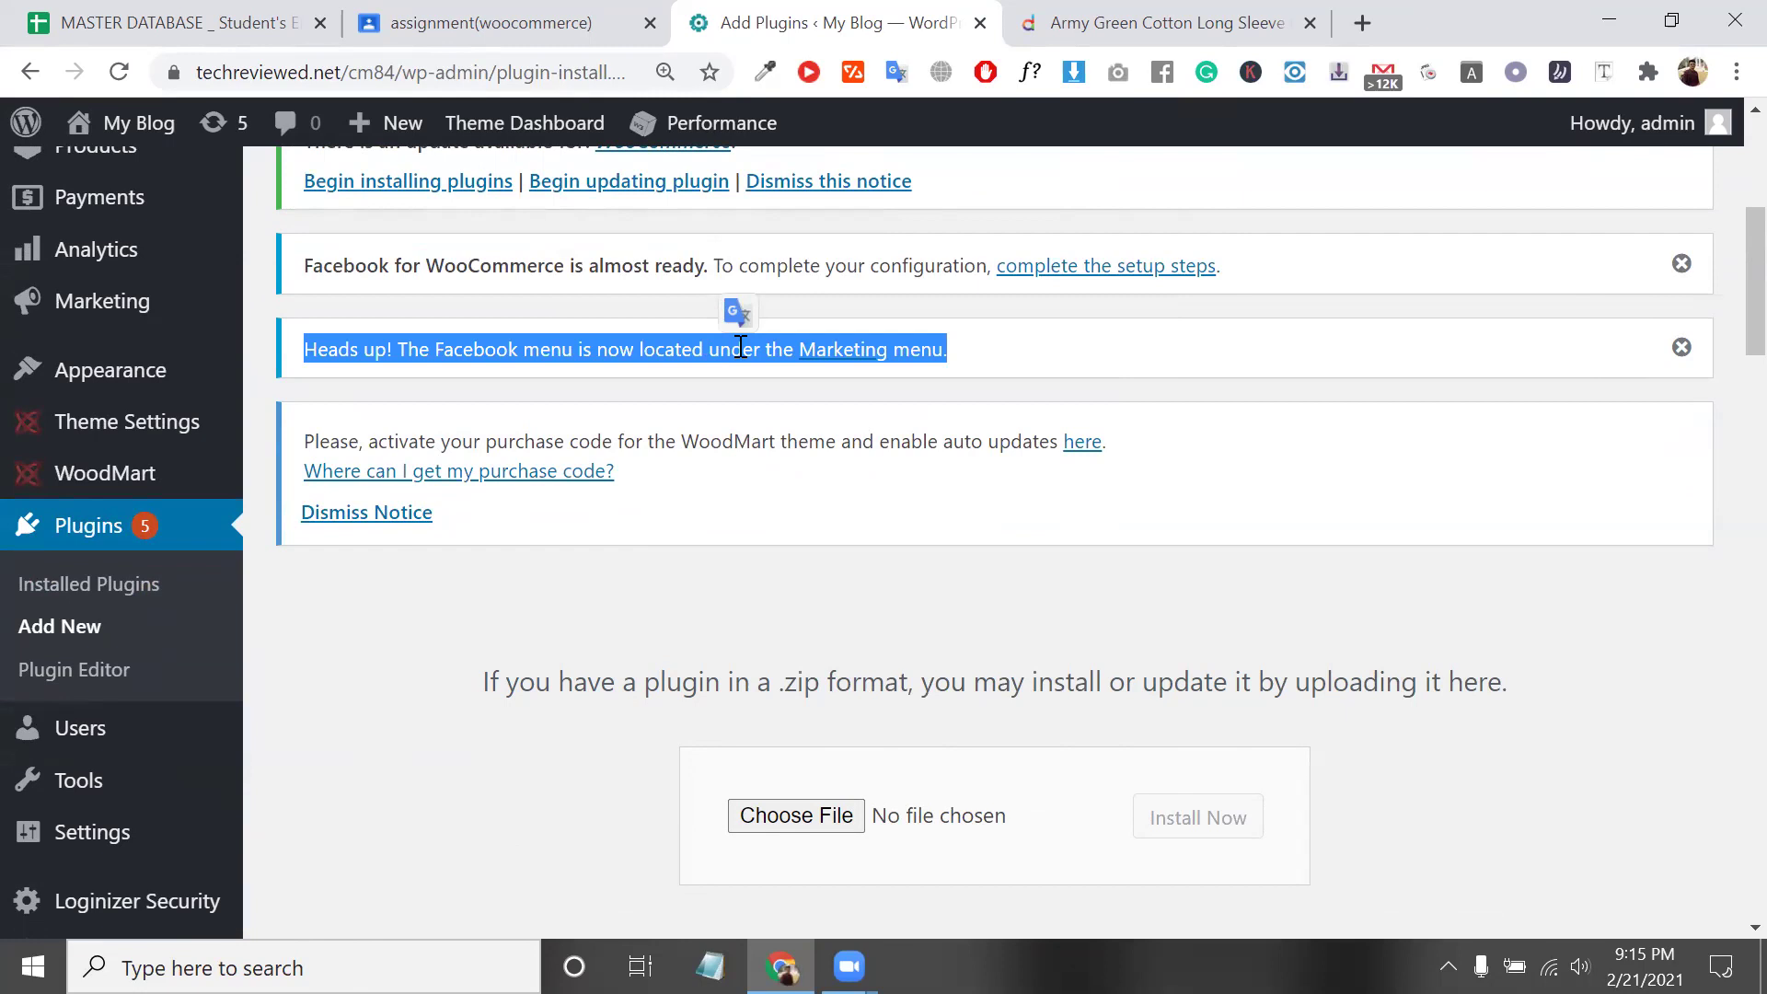
pyautogui.click(827, 830)
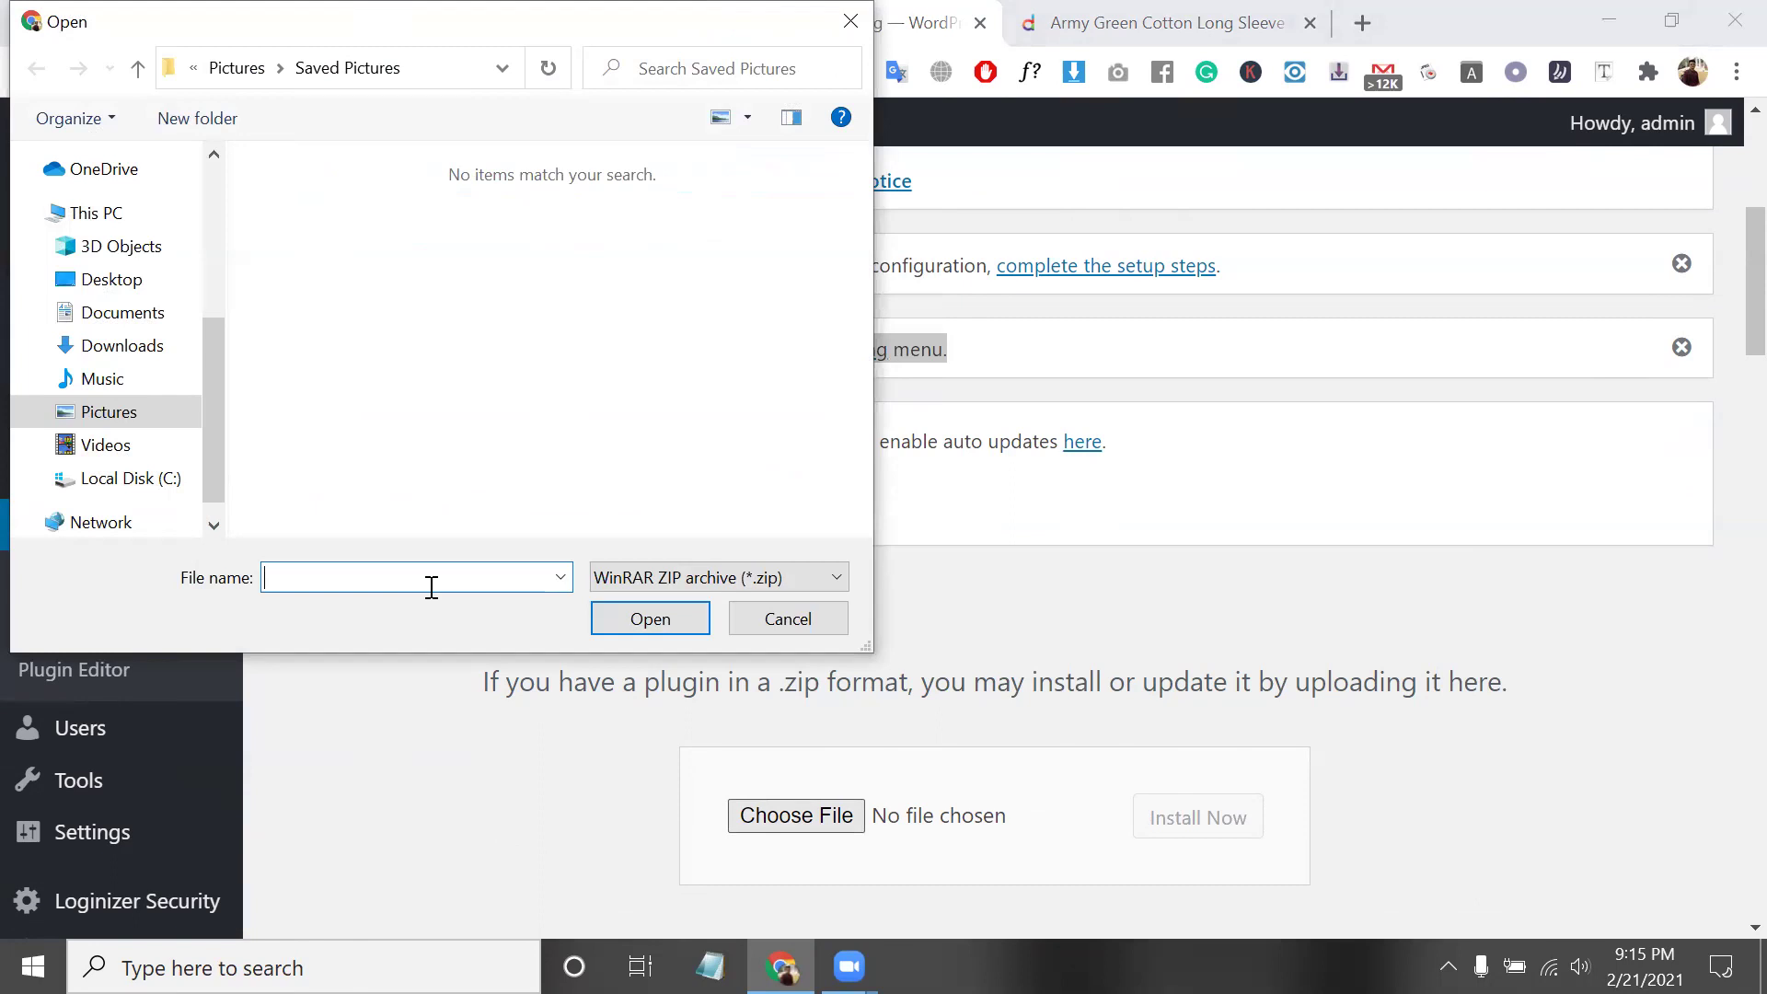
# Attach uni-woo-custom-product-options-premium-4.7.3 (1).zip from Downloads, found by typing 'uni'
pyautogui.click(156, 336)
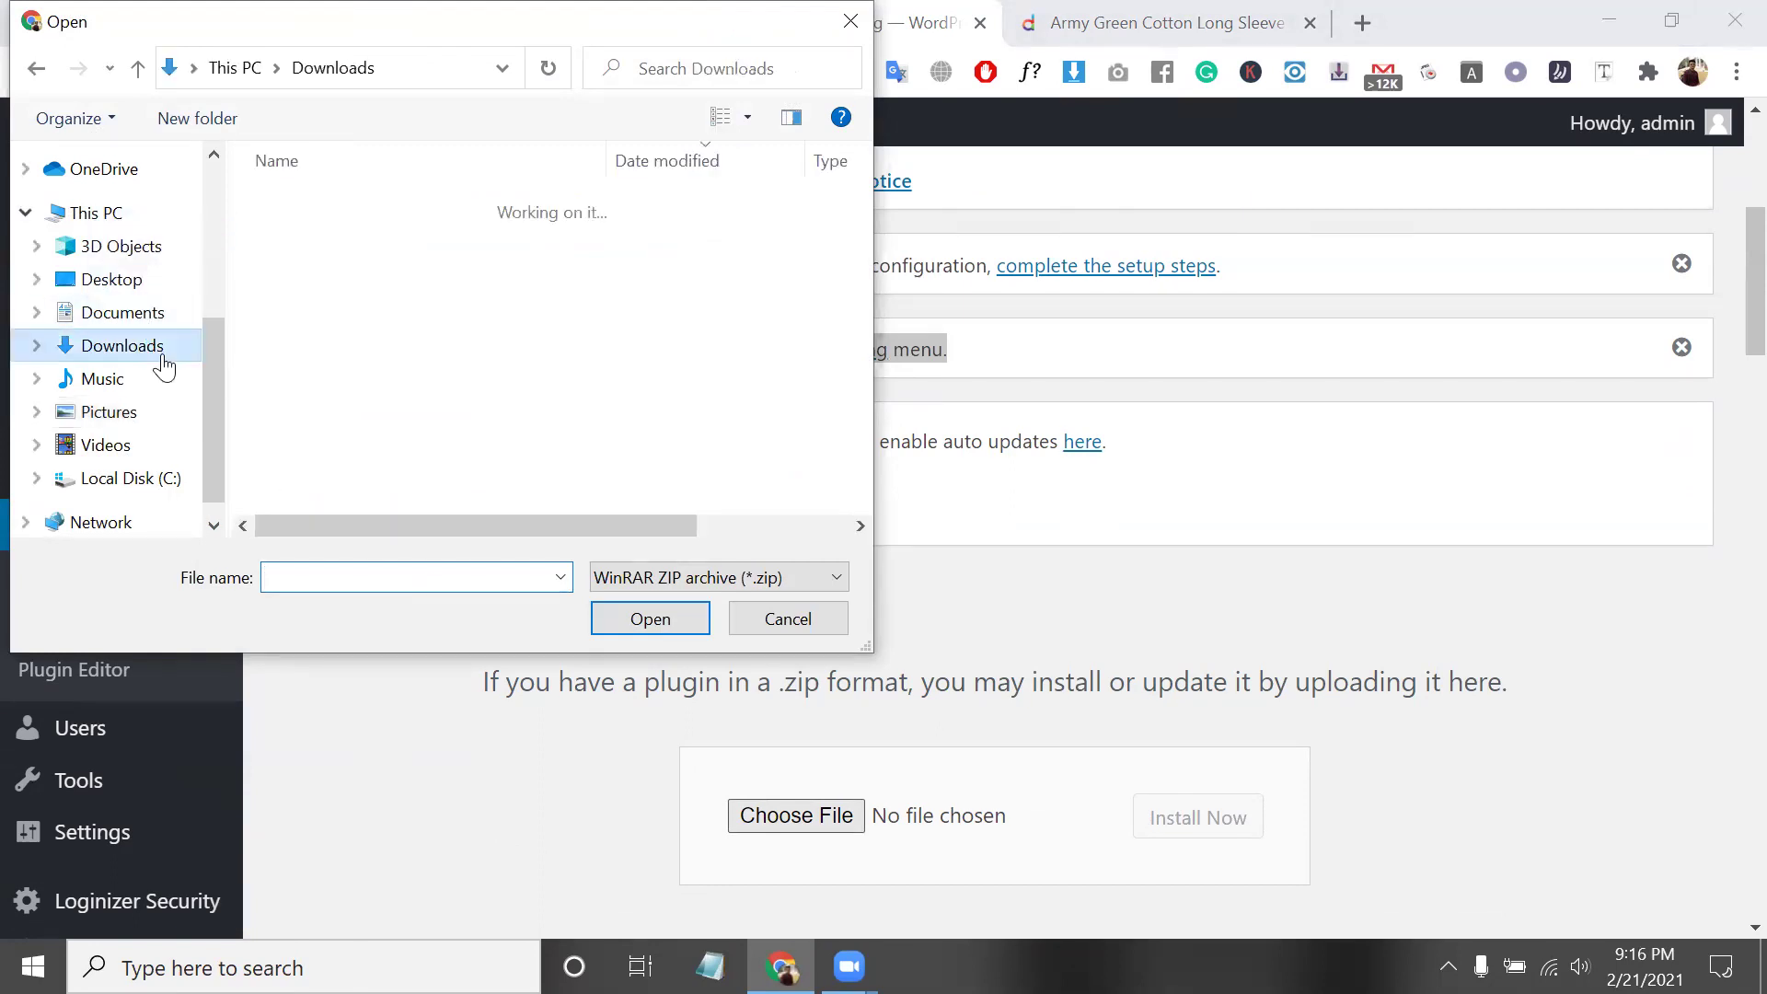
pyautogui.click(336, 577)
pyautogui.write('uni')
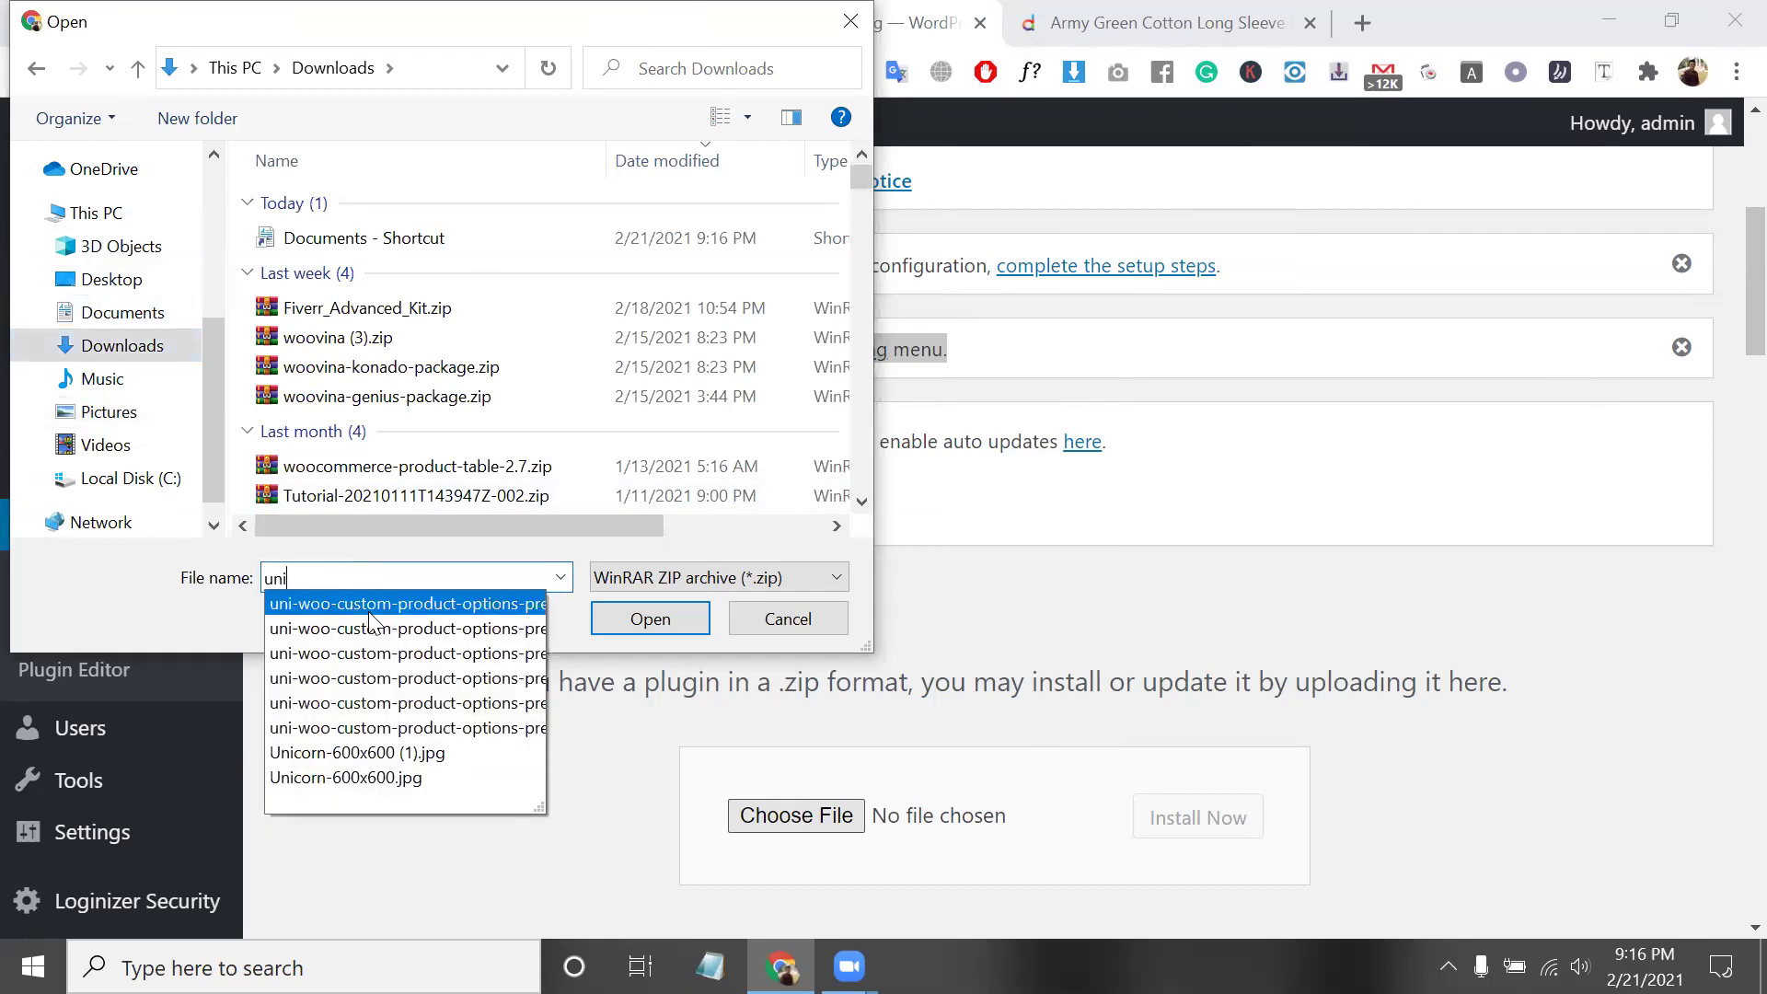
pyautogui.click(370, 611)
pyautogui.click(617, 622)
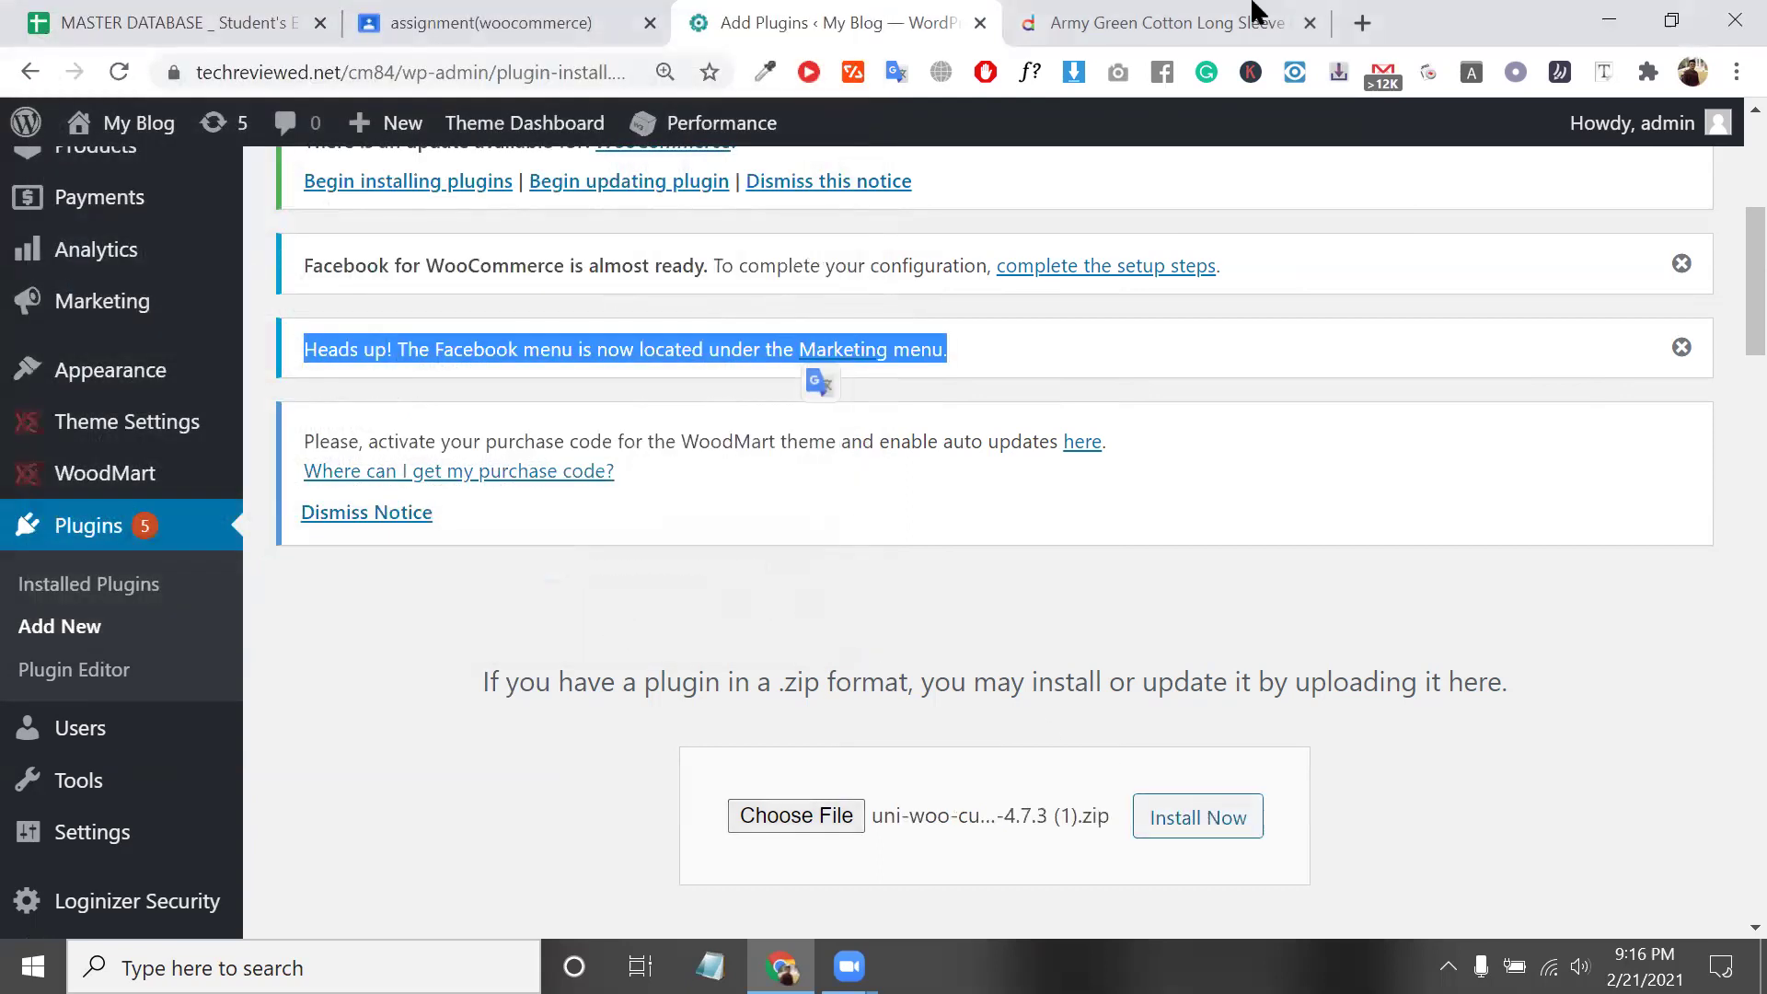
# Search Google for 'uni cpo builder' in a new tab and open its CodeCanyon listing
pyautogui.click(1376, 14)
pyautogui.write('uni')
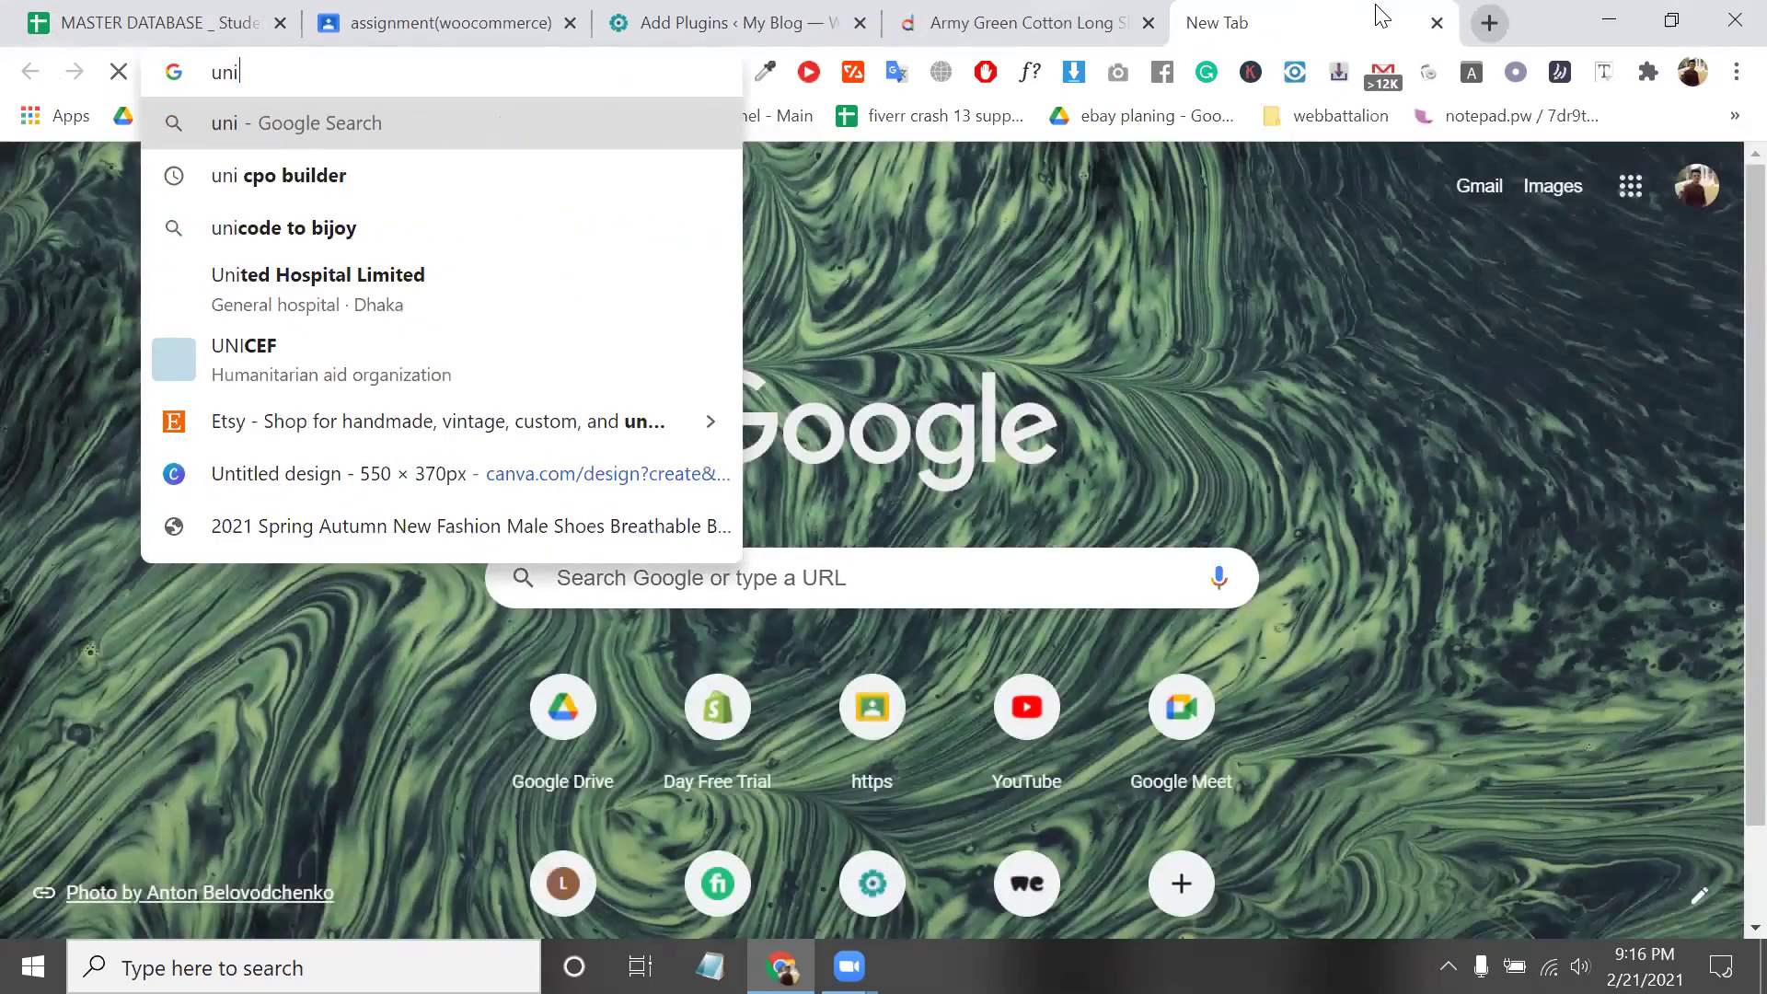
pyautogui.press('Down')
pyautogui.press('Return')
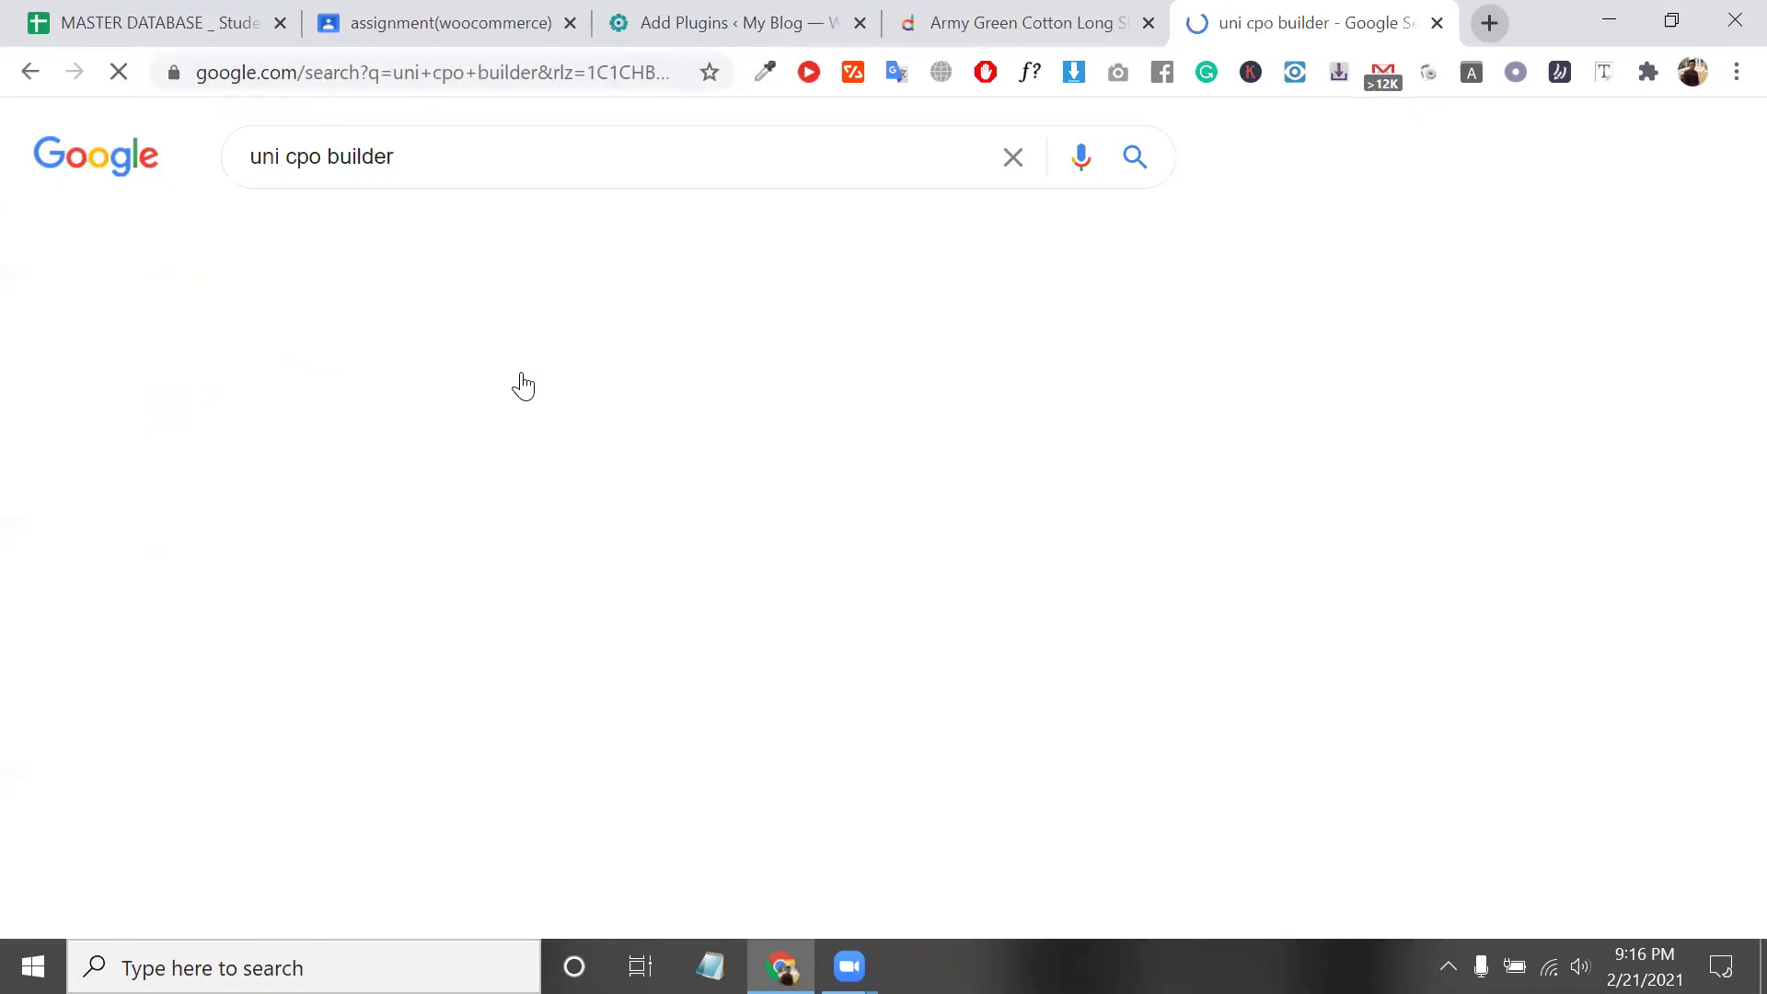
pyautogui.click(521, 385)
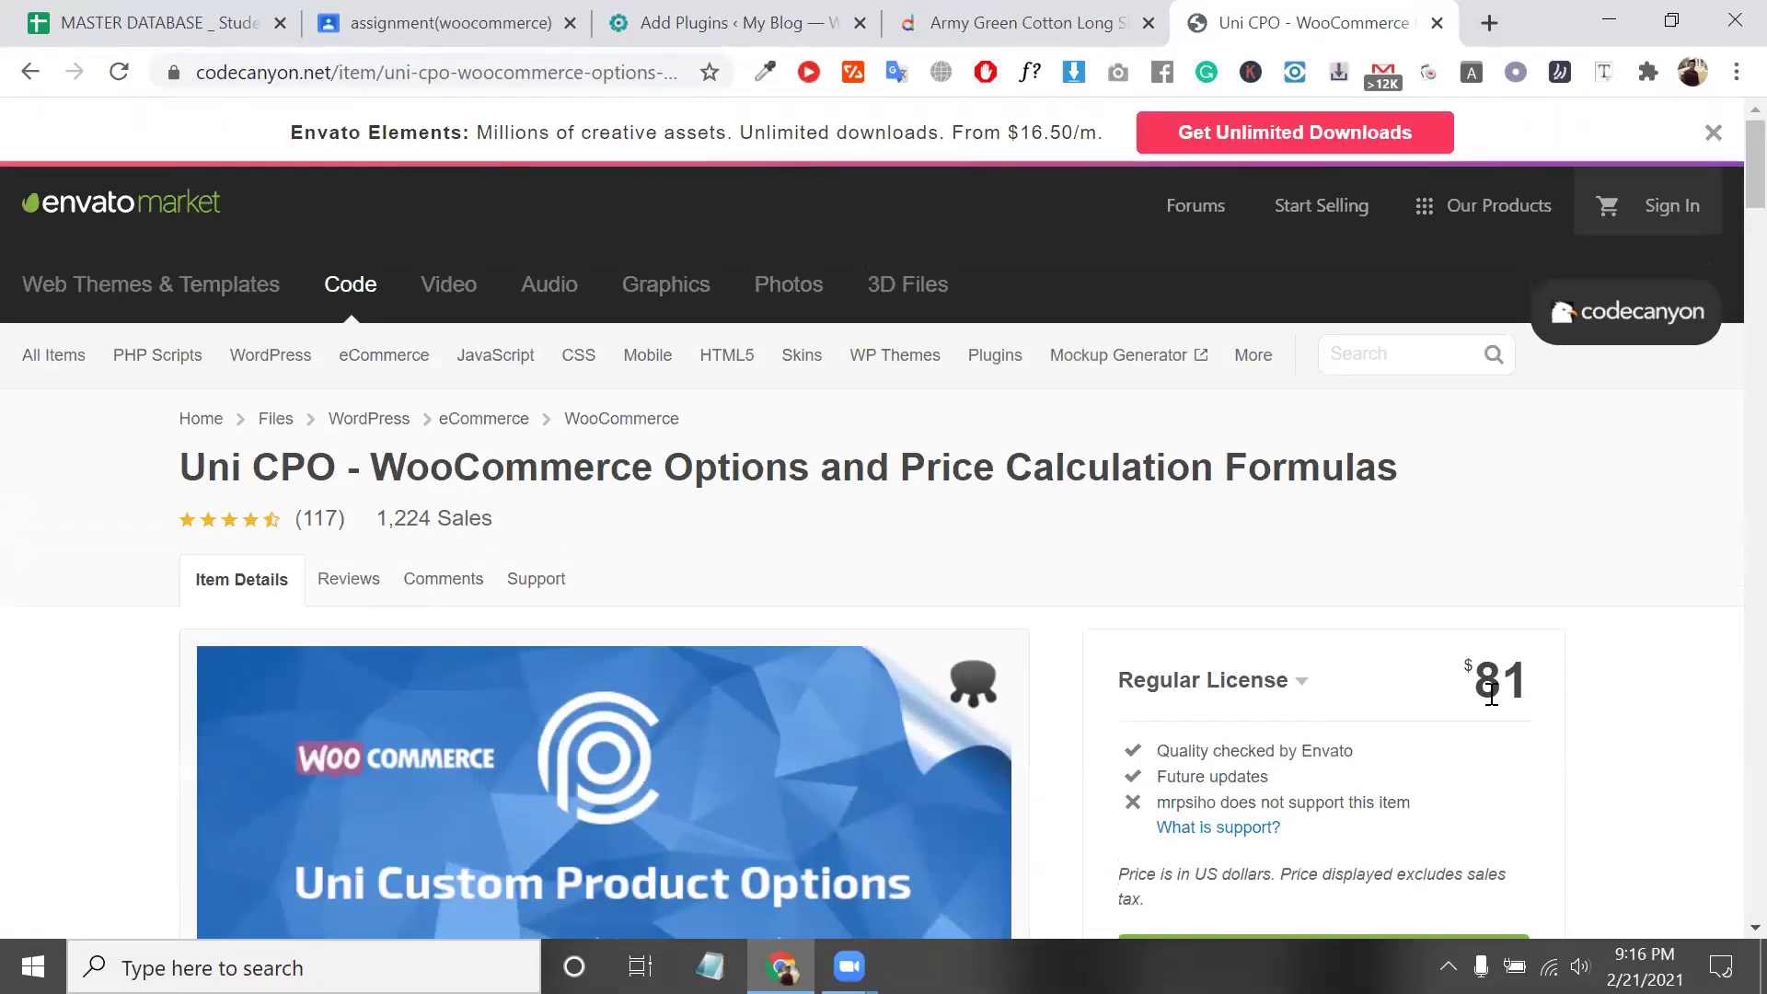
# Review the plugin's $81 price and feature list, then return to the Daraz shirt page
pyautogui.doubleClick(1490, 695)
pyautogui.scroll(-3, 1495, 700)
pyautogui.doubleClick(1502, 430)
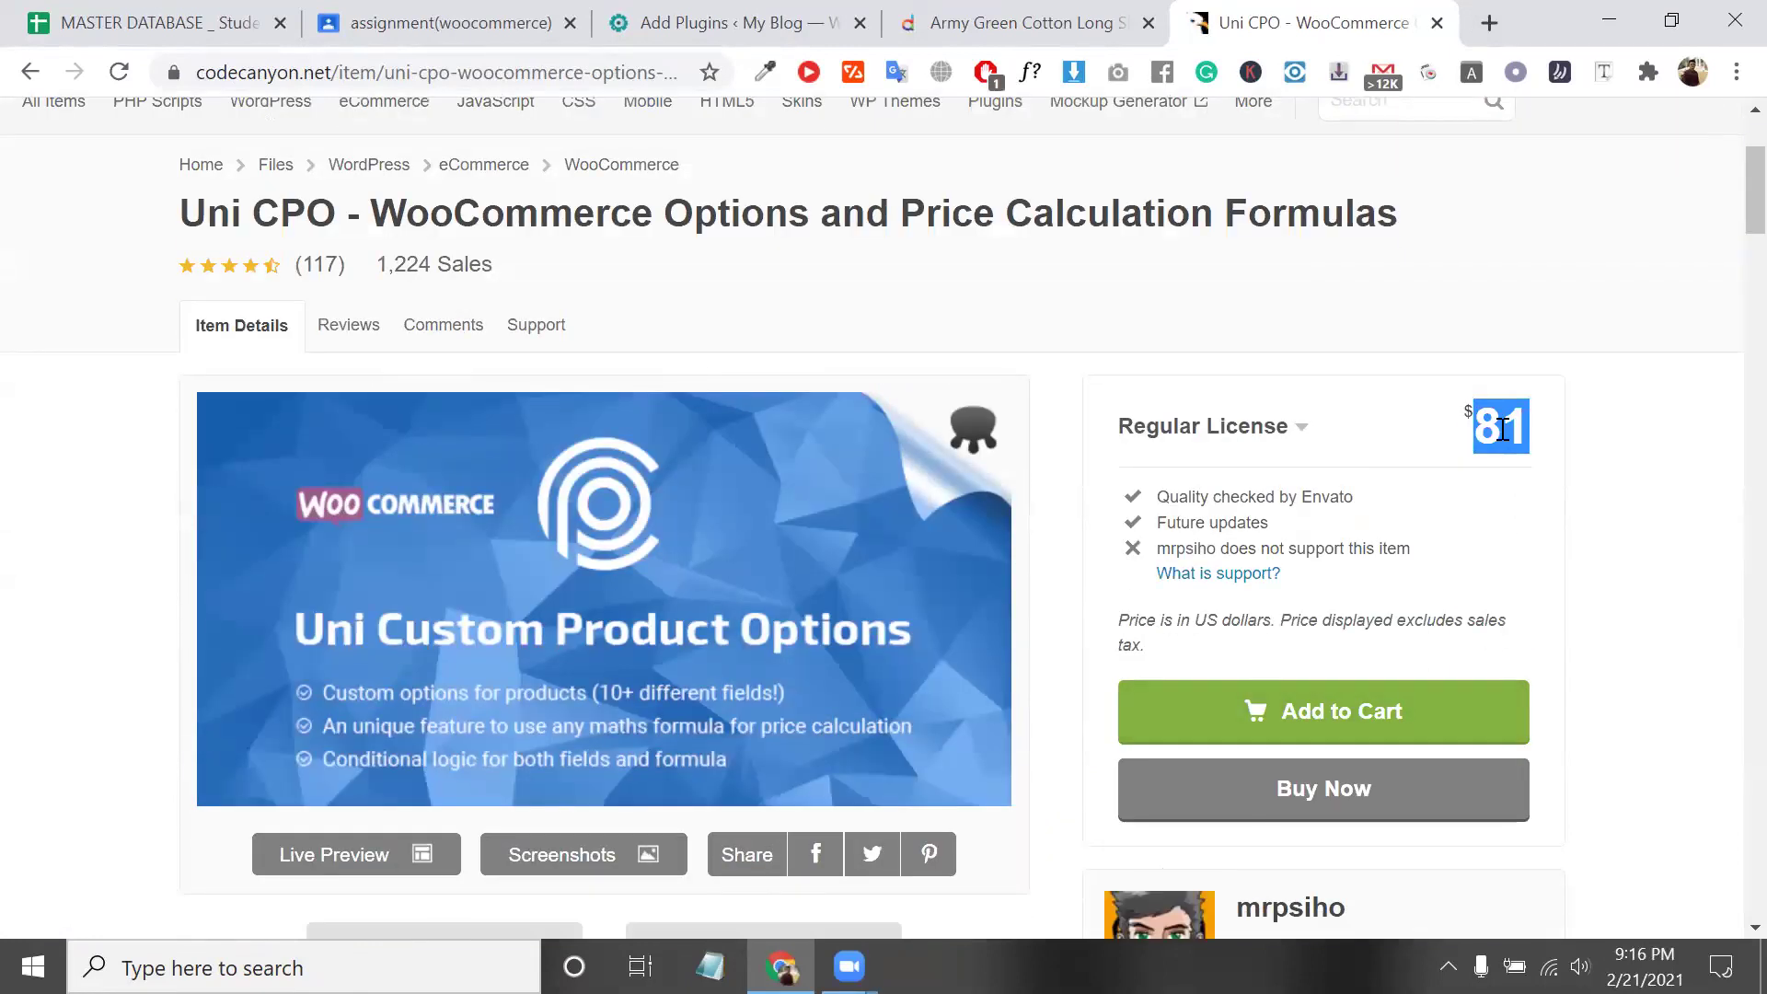
pyautogui.scroll(-1, 1502, 430)
pyautogui.tripleClick(1293, 419)
pyautogui.scroll(-2, 1293, 419)
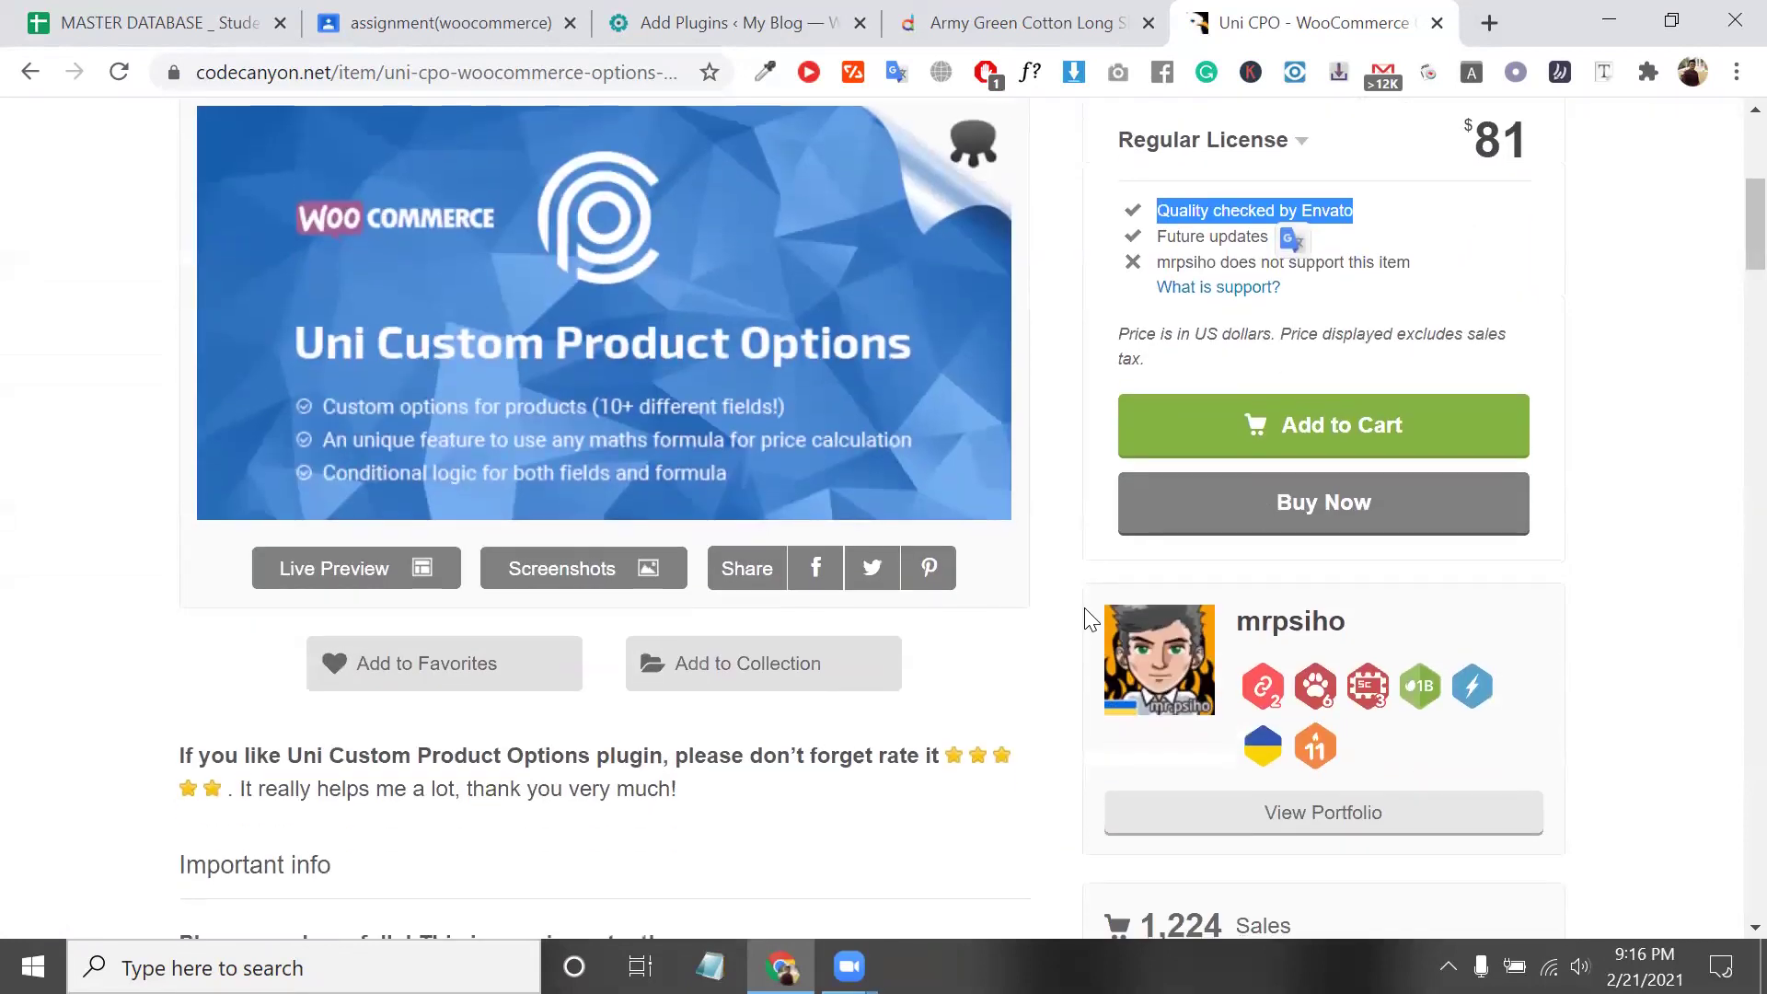
pyautogui.scroll(-3, 892, 562)
pyautogui.scroll(1, 891, 562)
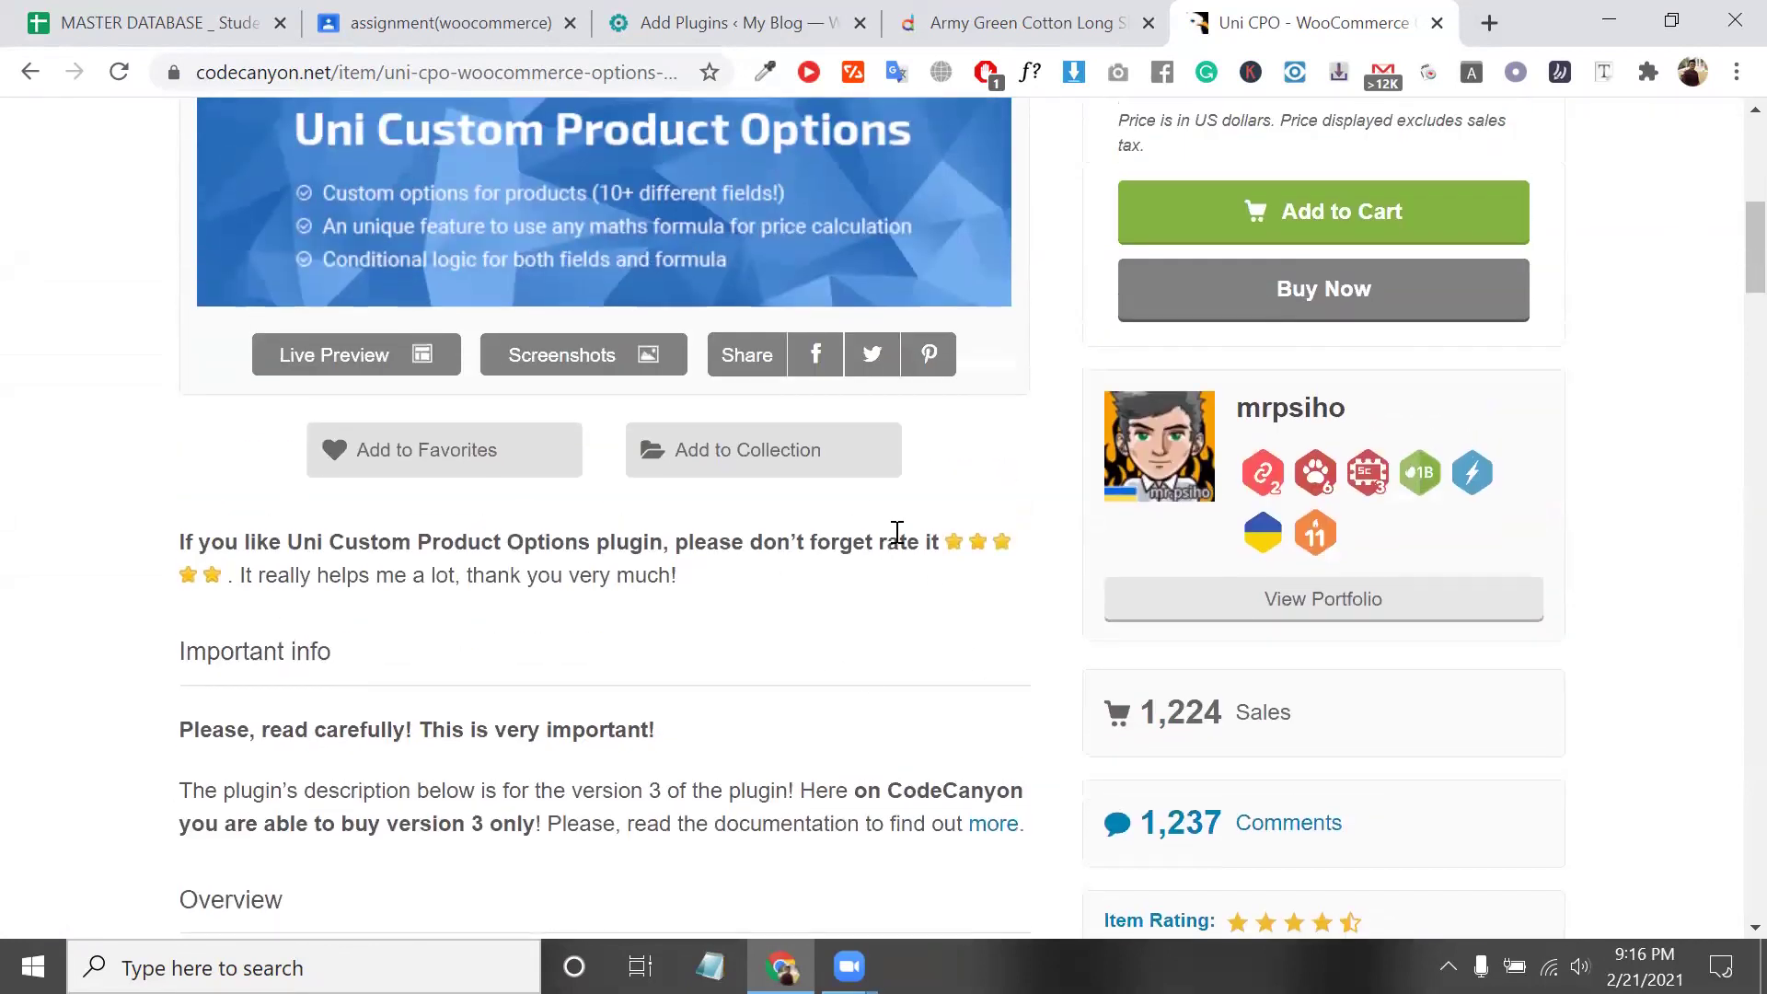
pyautogui.scroll(-14, 896, 532)
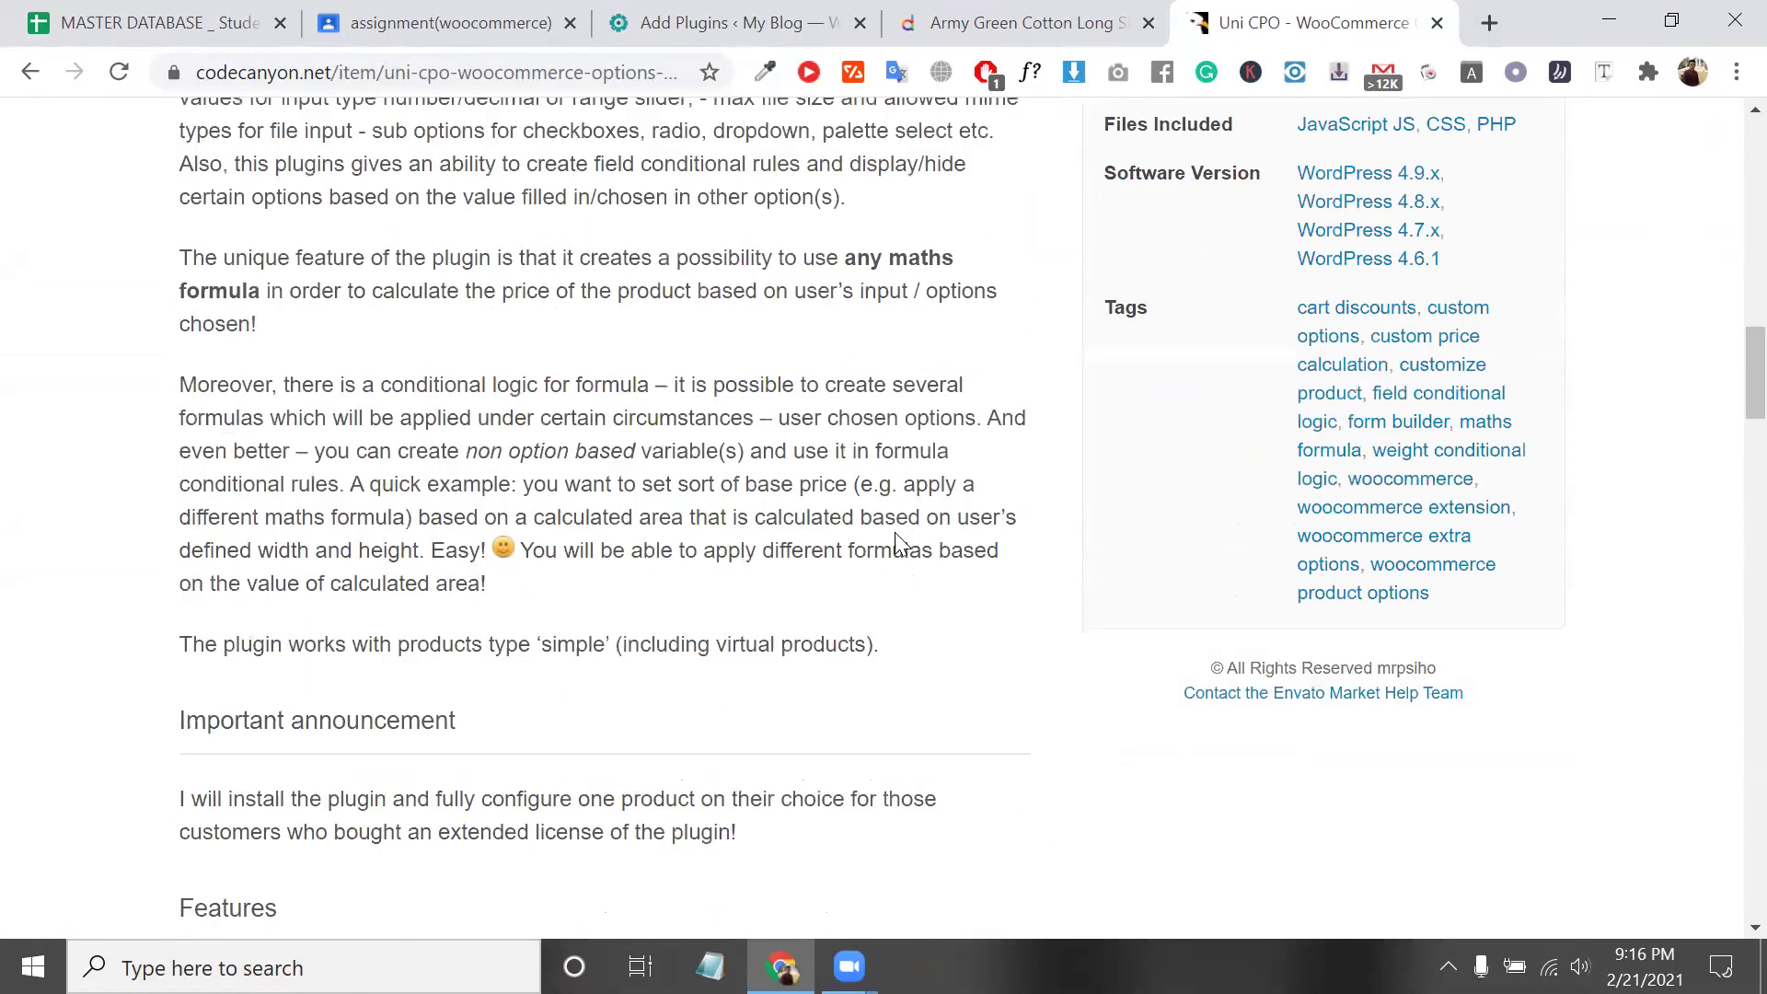
pyautogui.scroll(-2, 901, 543)
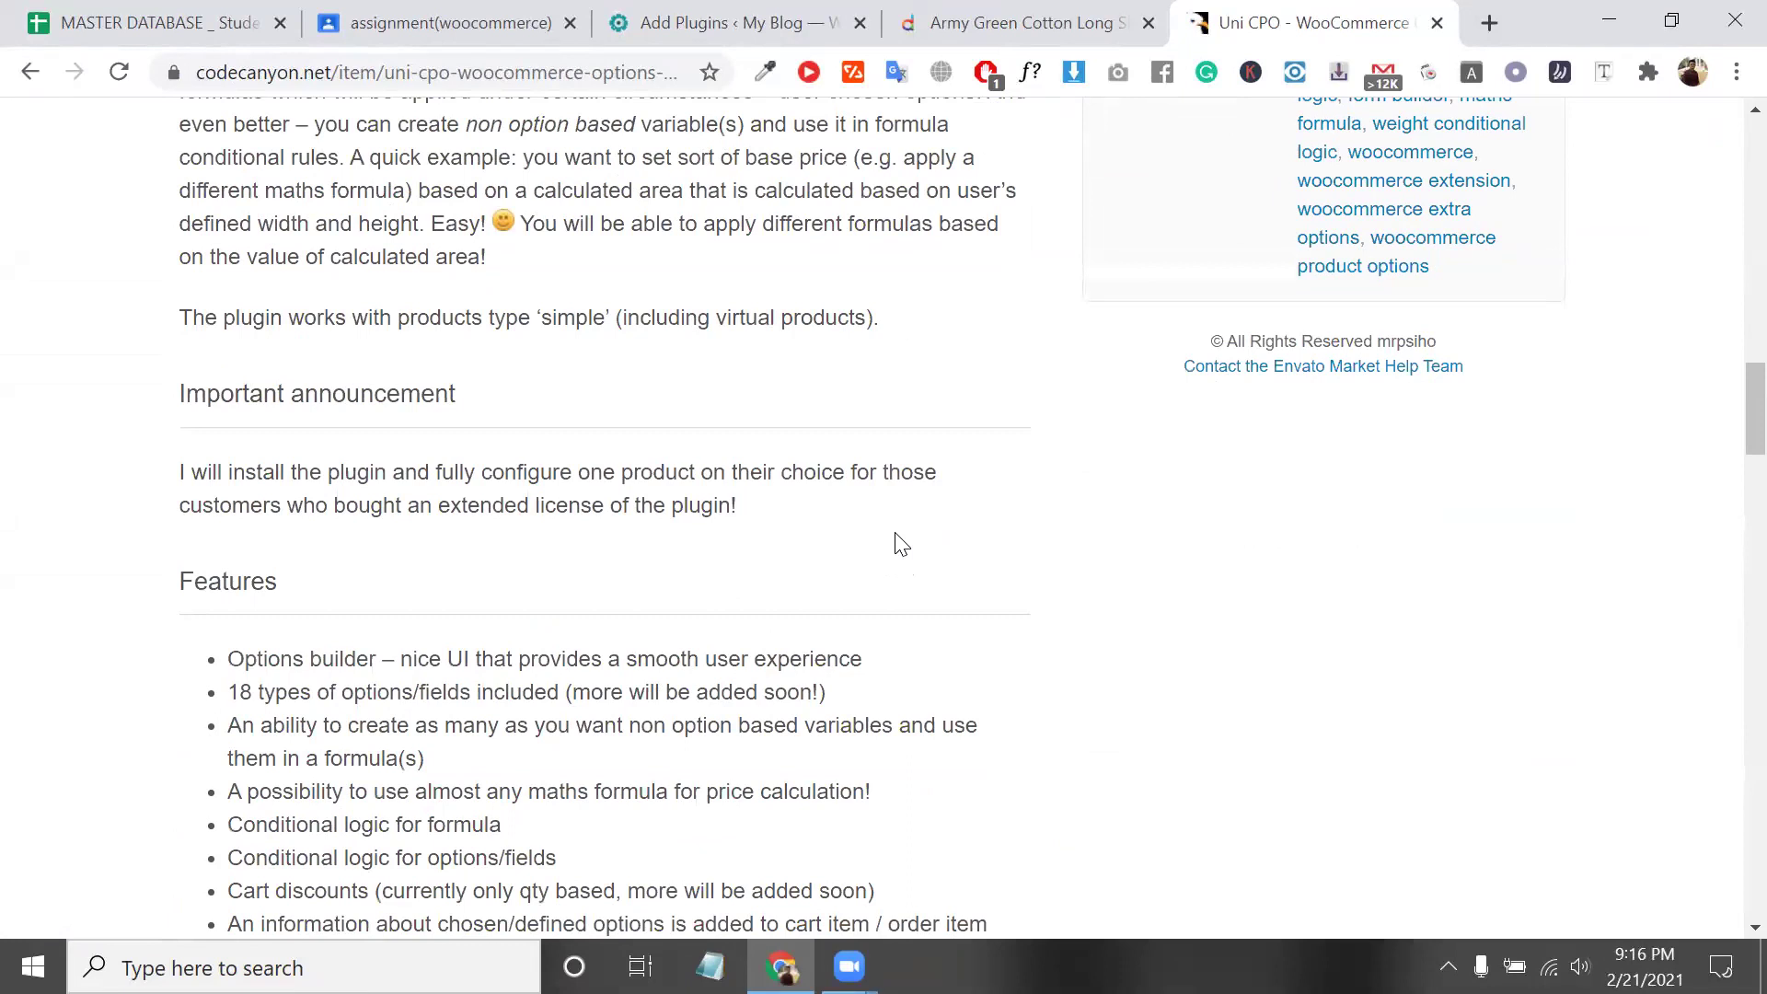
pyautogui.click(1041, 20)
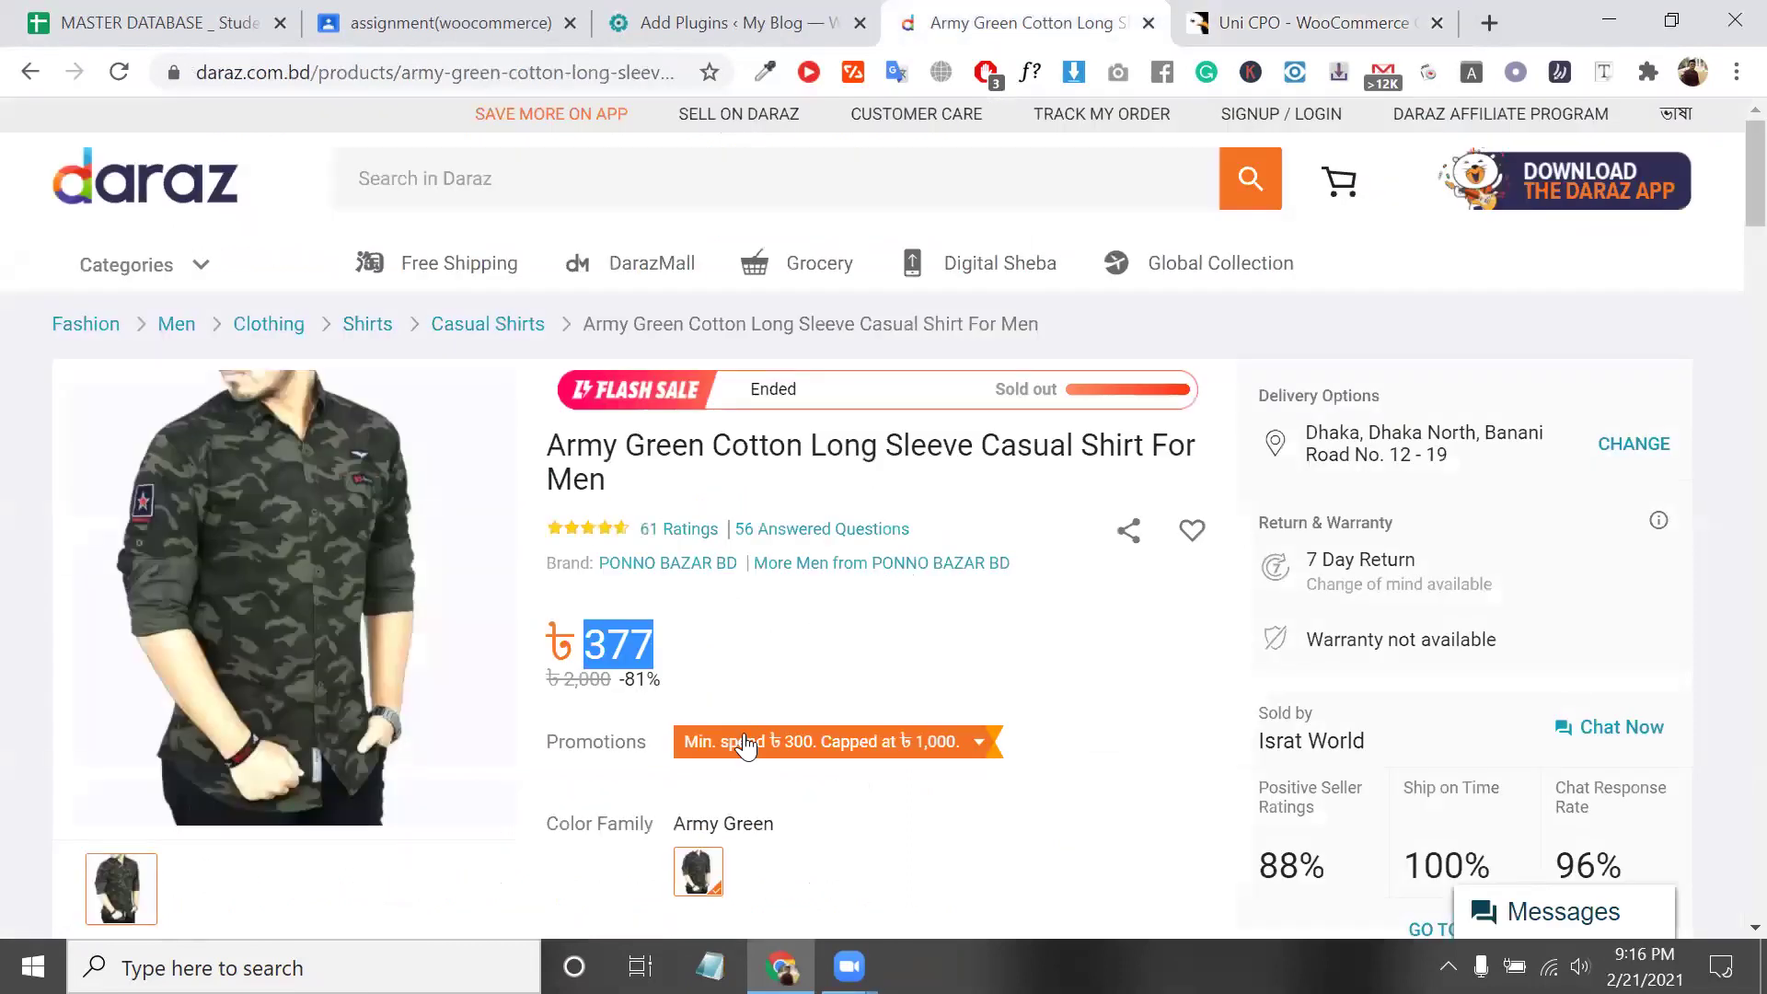
# Select size M for the Army Green shirt, then return to the Uni CPO CodeCanyon page
pyautogui.scroll(-1, 745, 760)
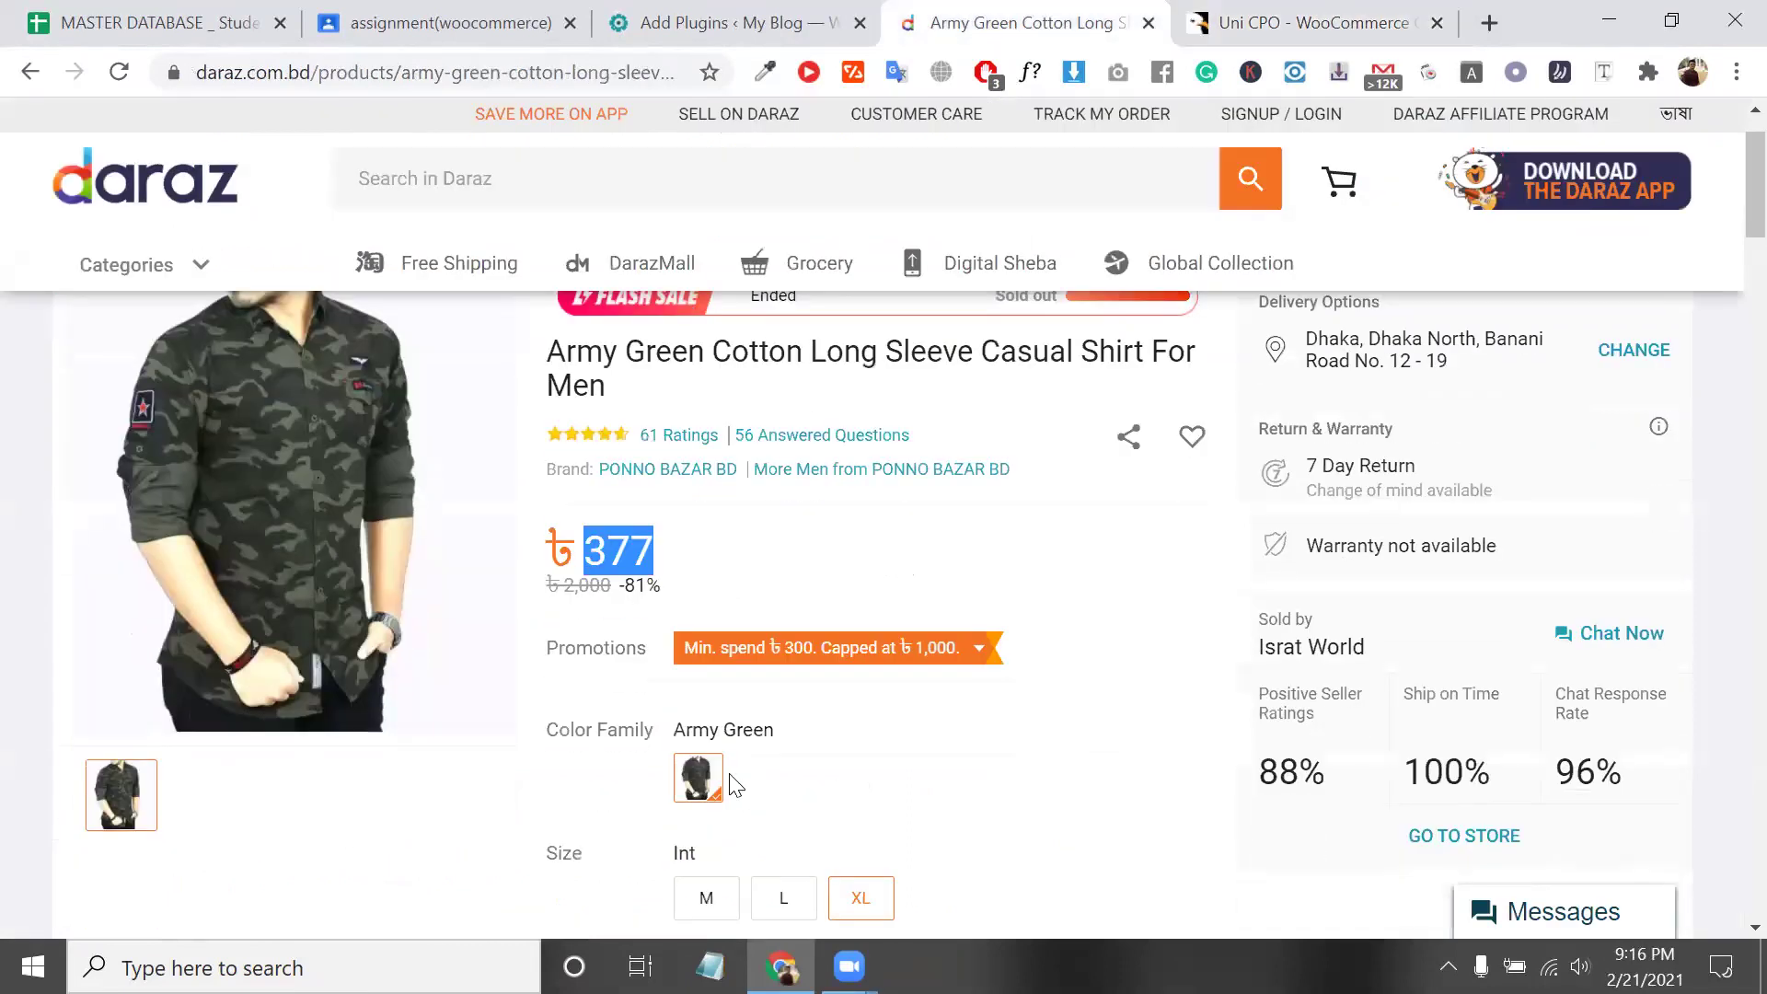
pyautogui.click(731, 902)
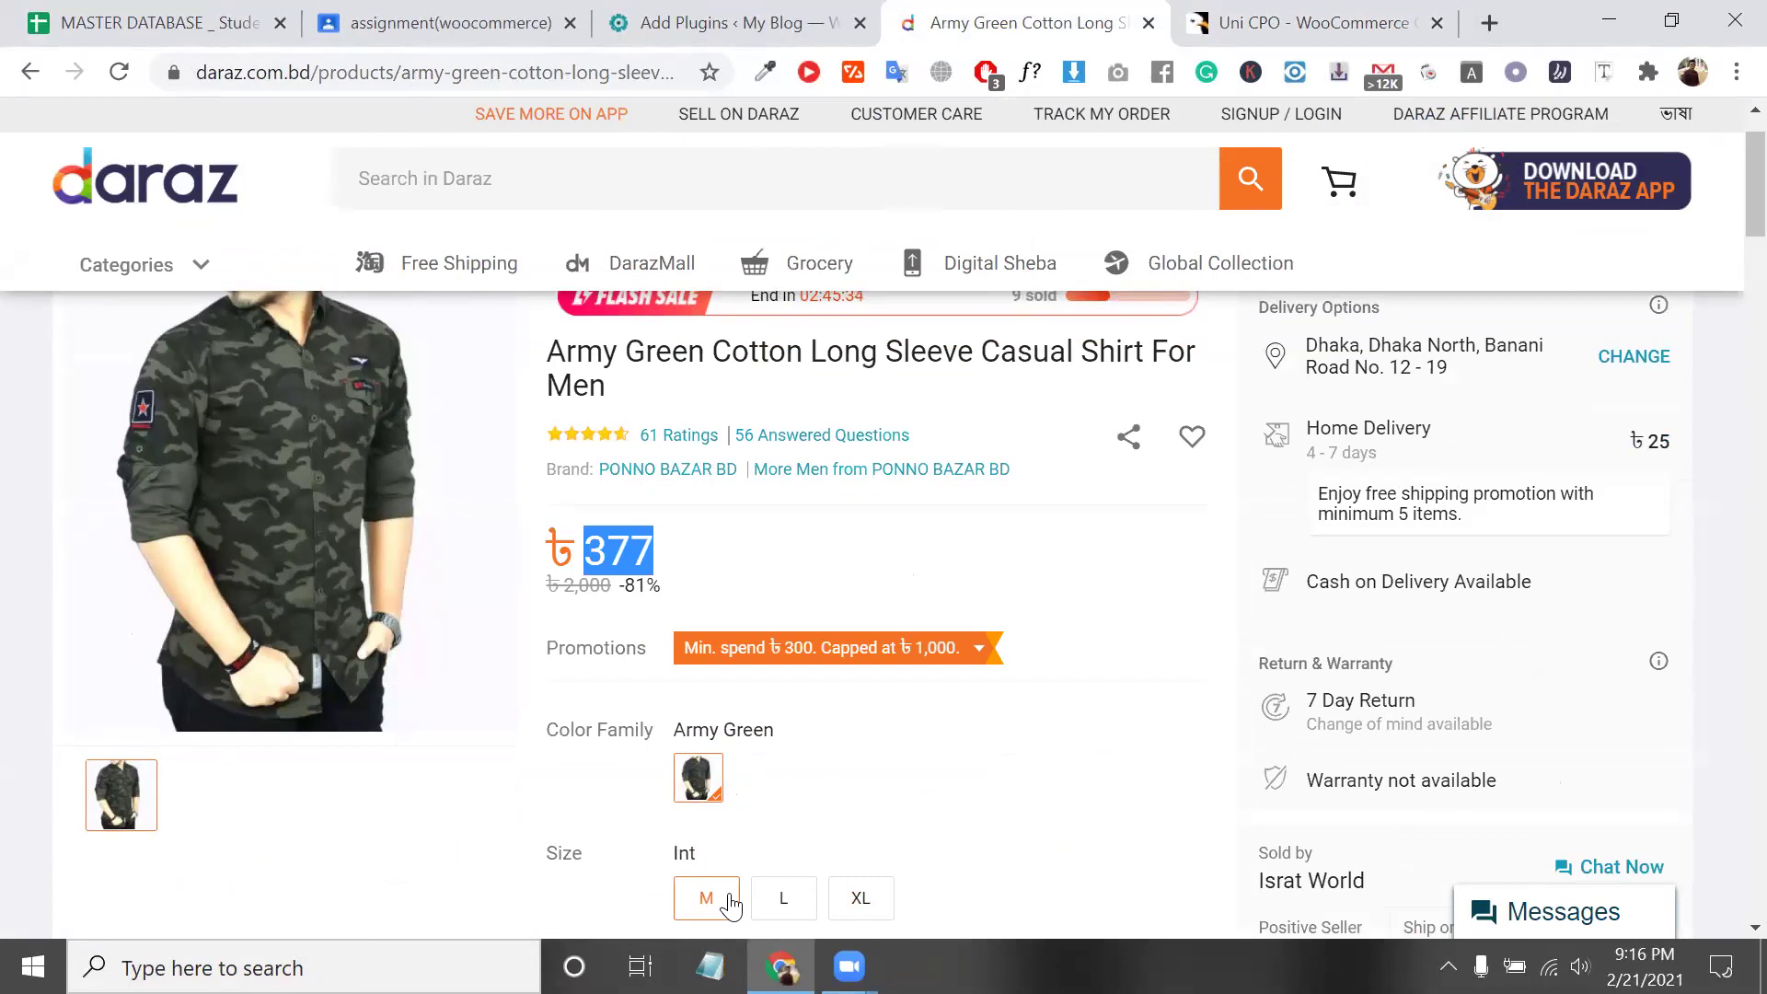
pyautogui.click(1237, 14)
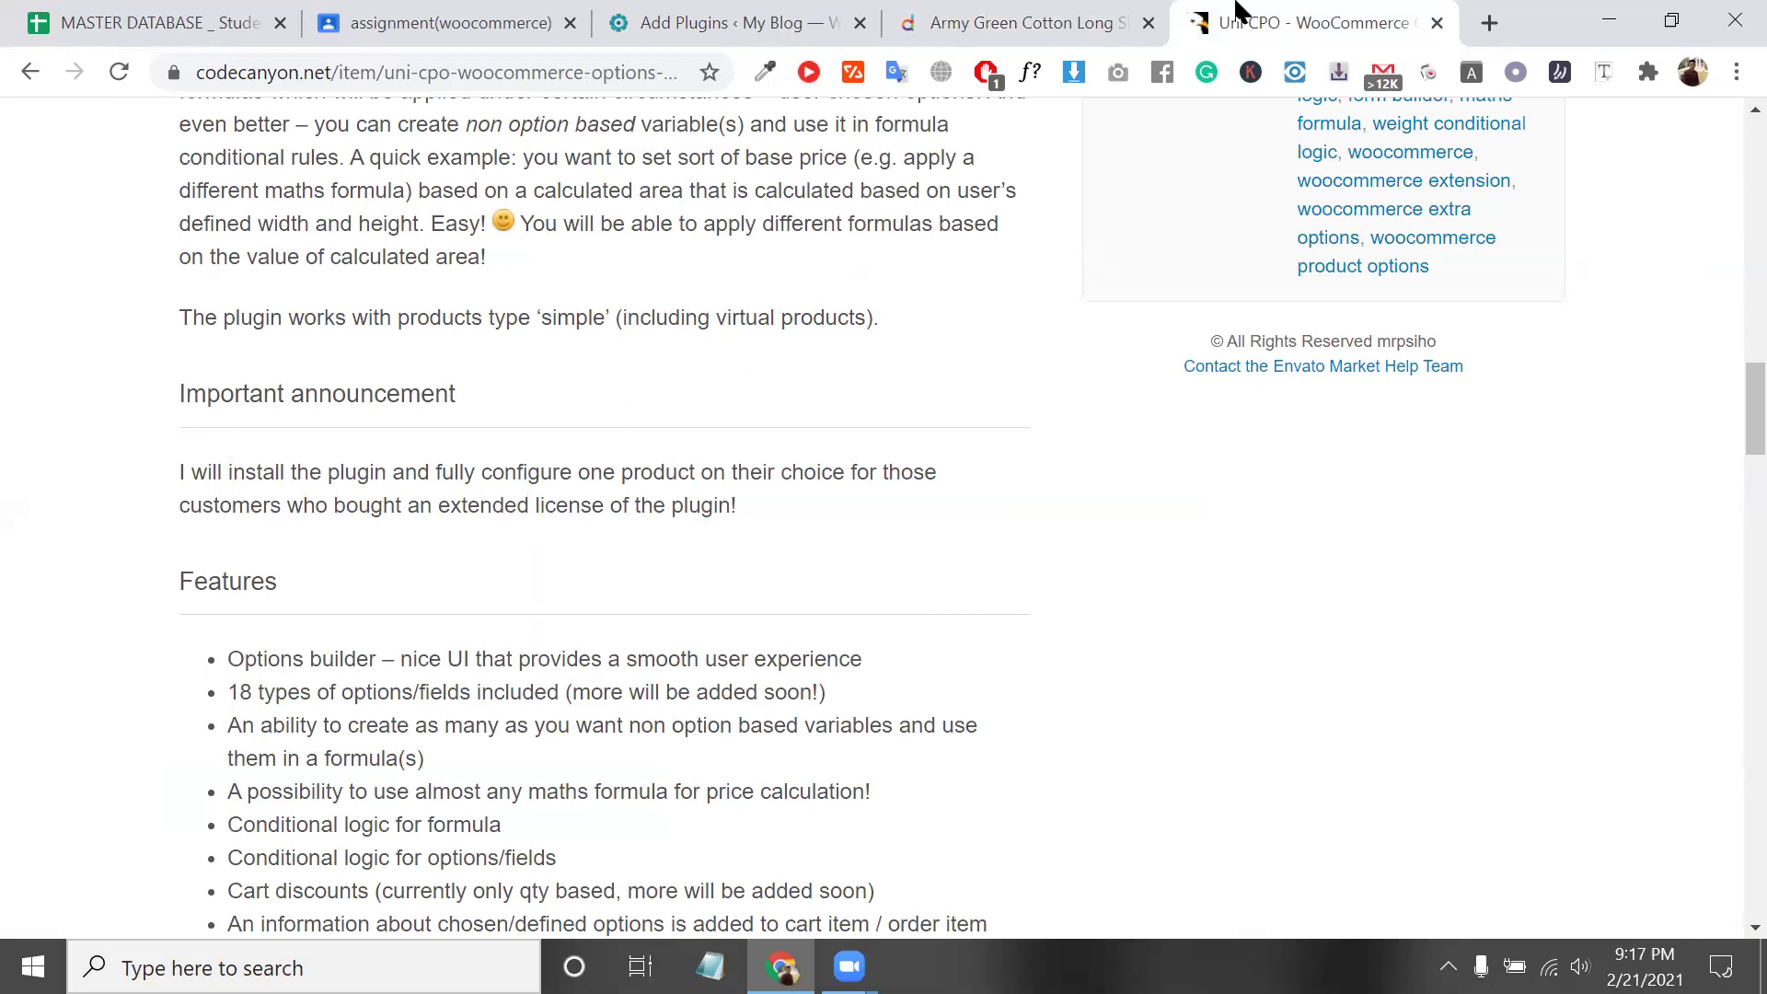
# Install the uploaded uni-woo-custom-product-options-premium-4.7.3 (1).zip from the Add Plugins page
pyautogui.click(752, 12)
pyautogui.click(1200, 819)
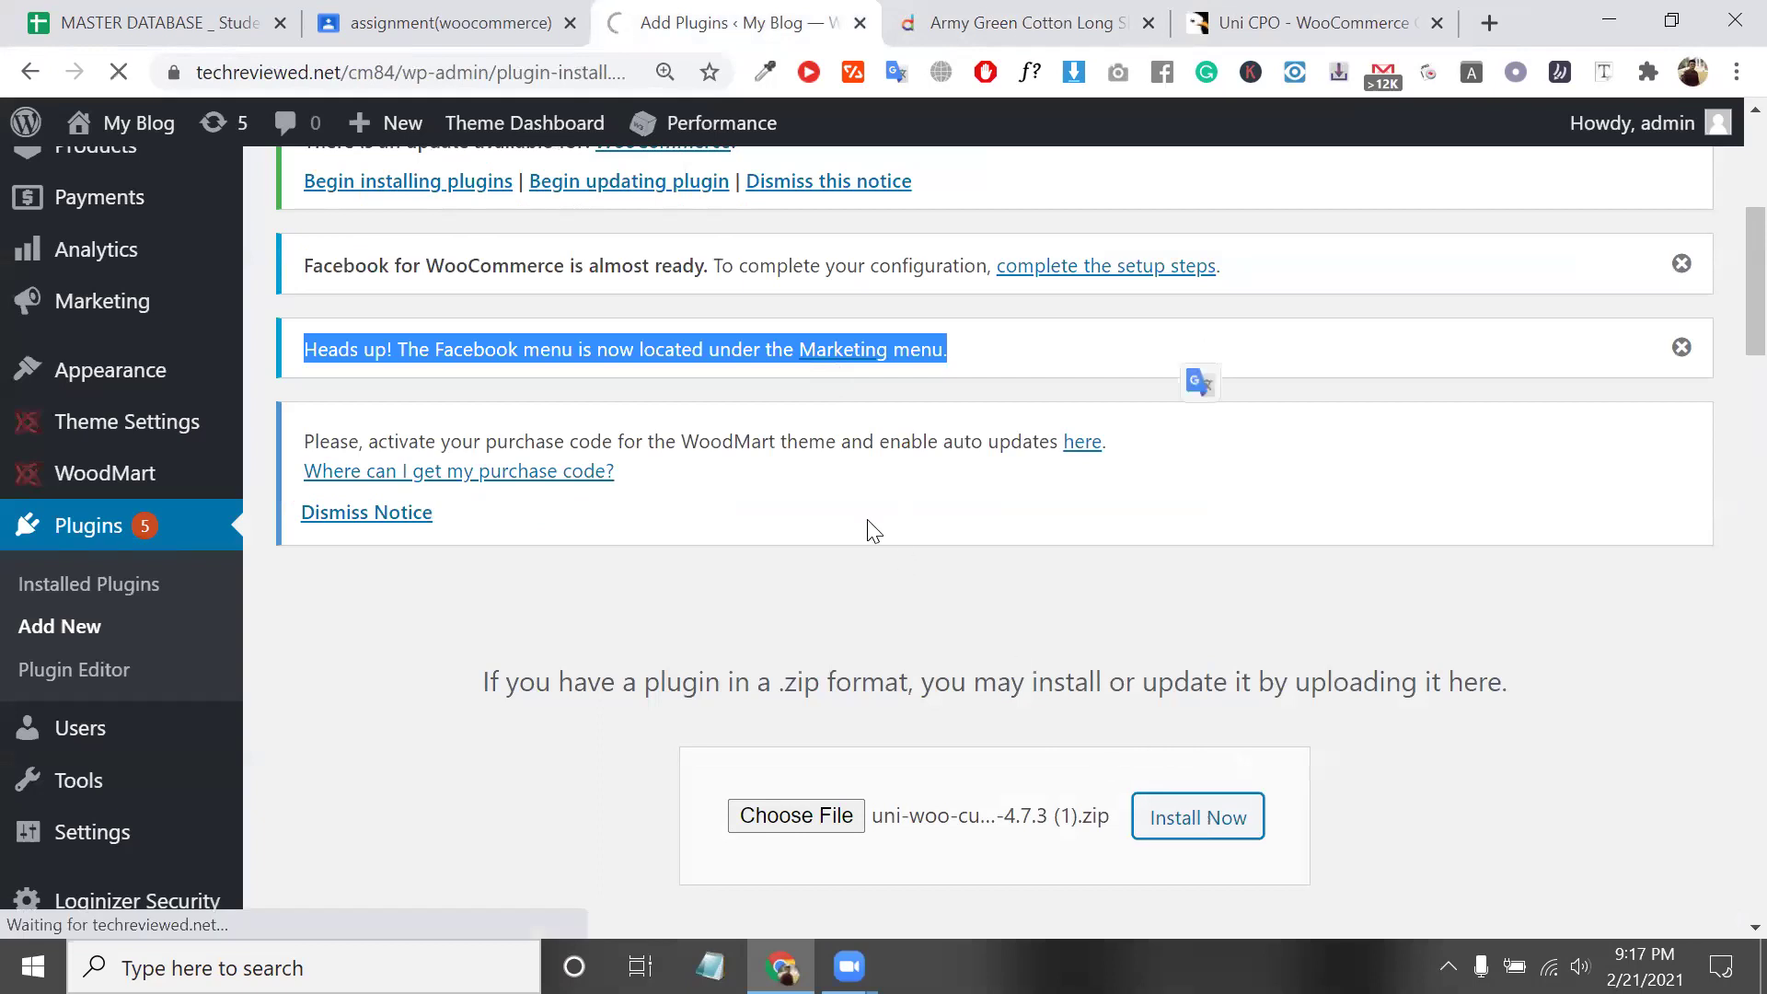
pyautogui.tripleClick(832, 444)
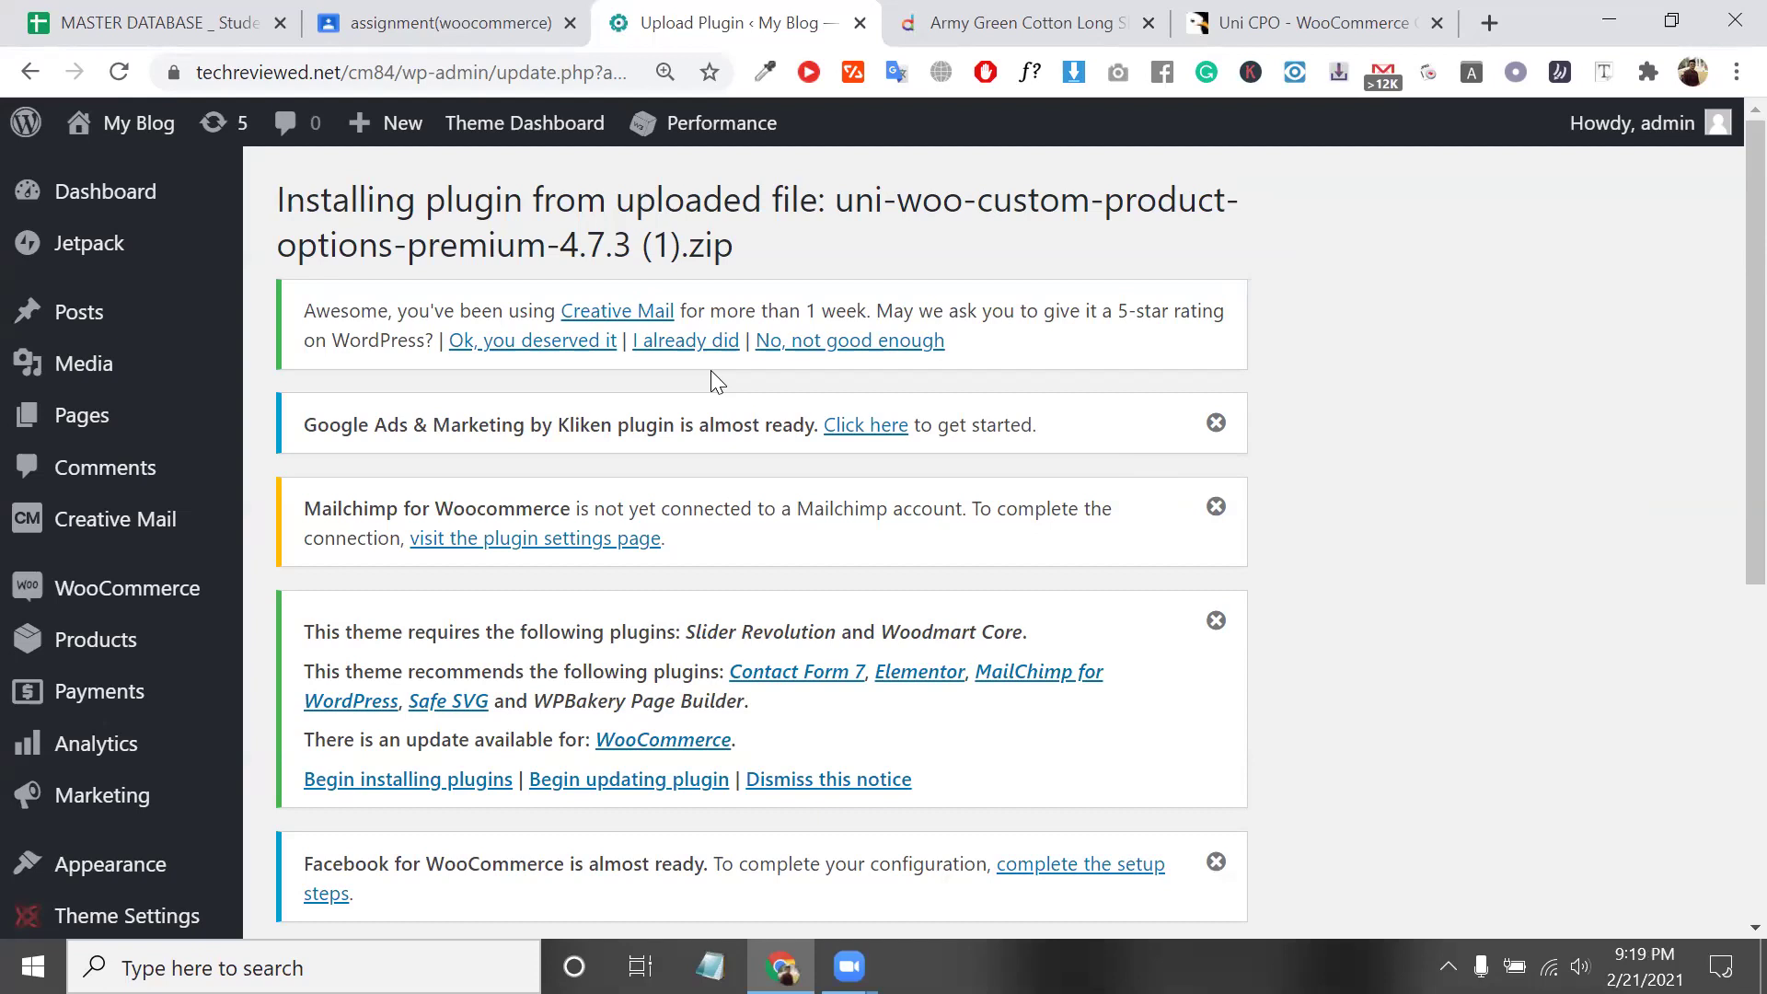
pyautogui.scroll(-5, 711, 377)
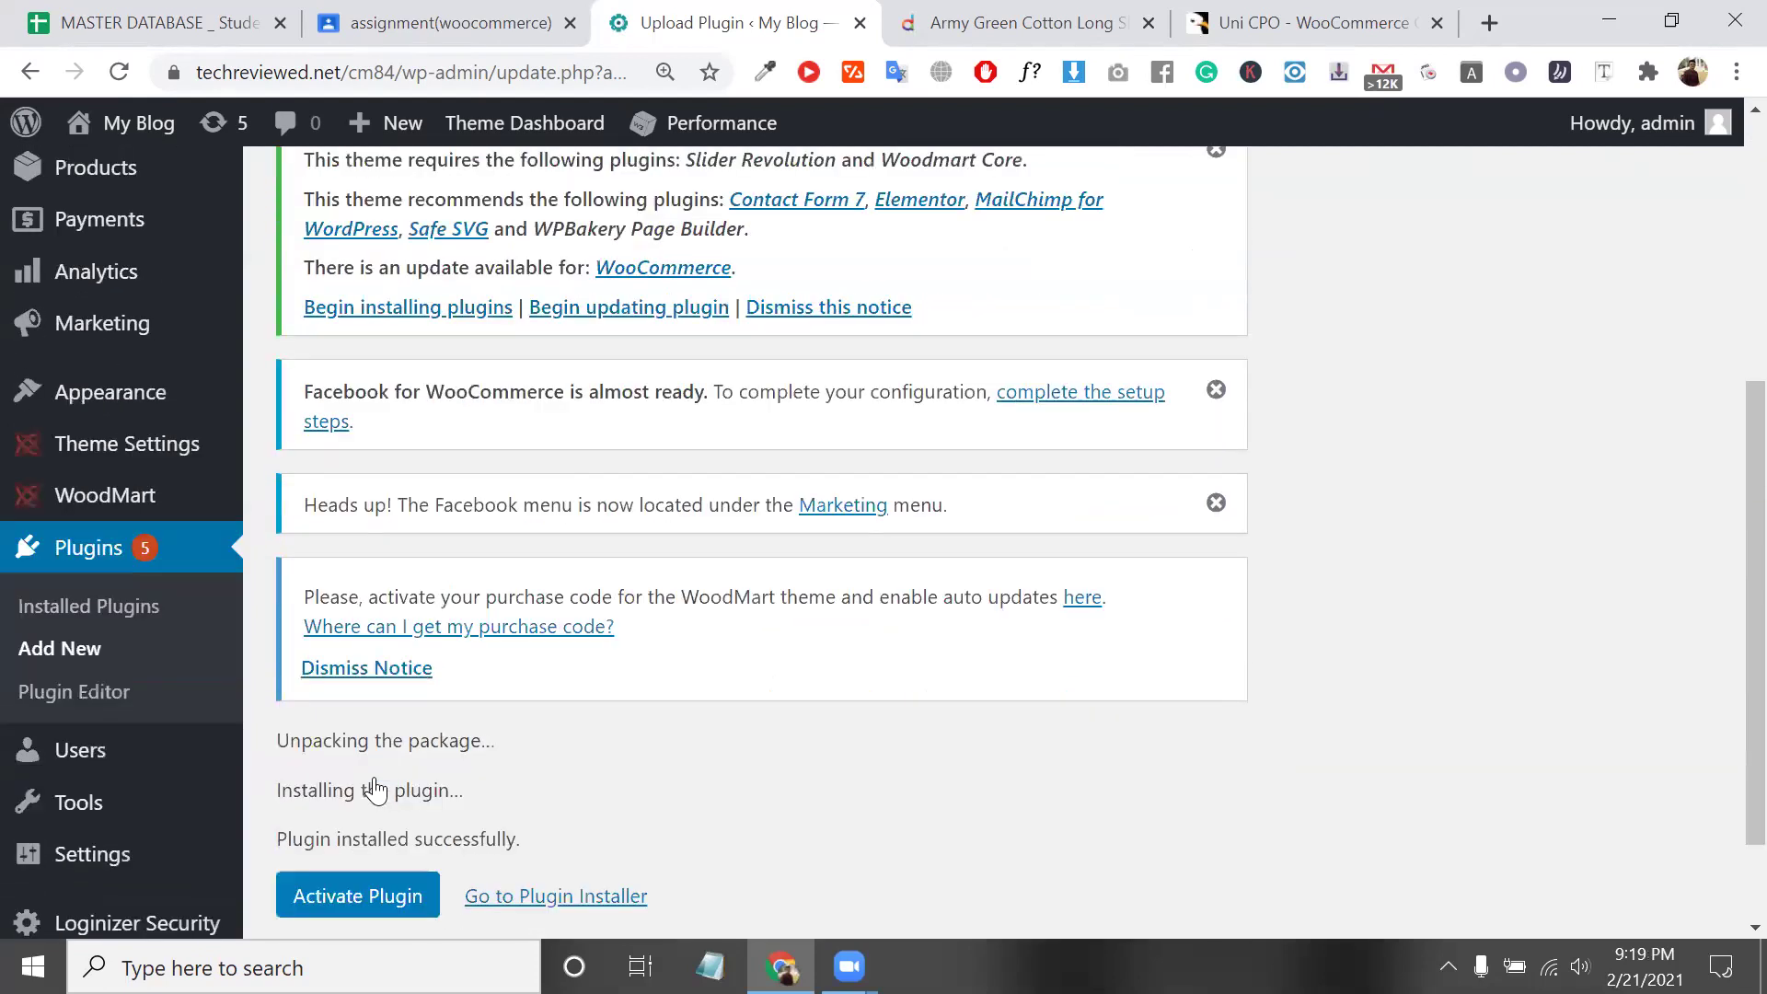
# Activate the plugin and confirm Uni CPO (Premium) 4.7.3 is listed in Installed Plugins
pyautogui.scroll(-1, 374, 789)
pyautogui.click(375, 790)
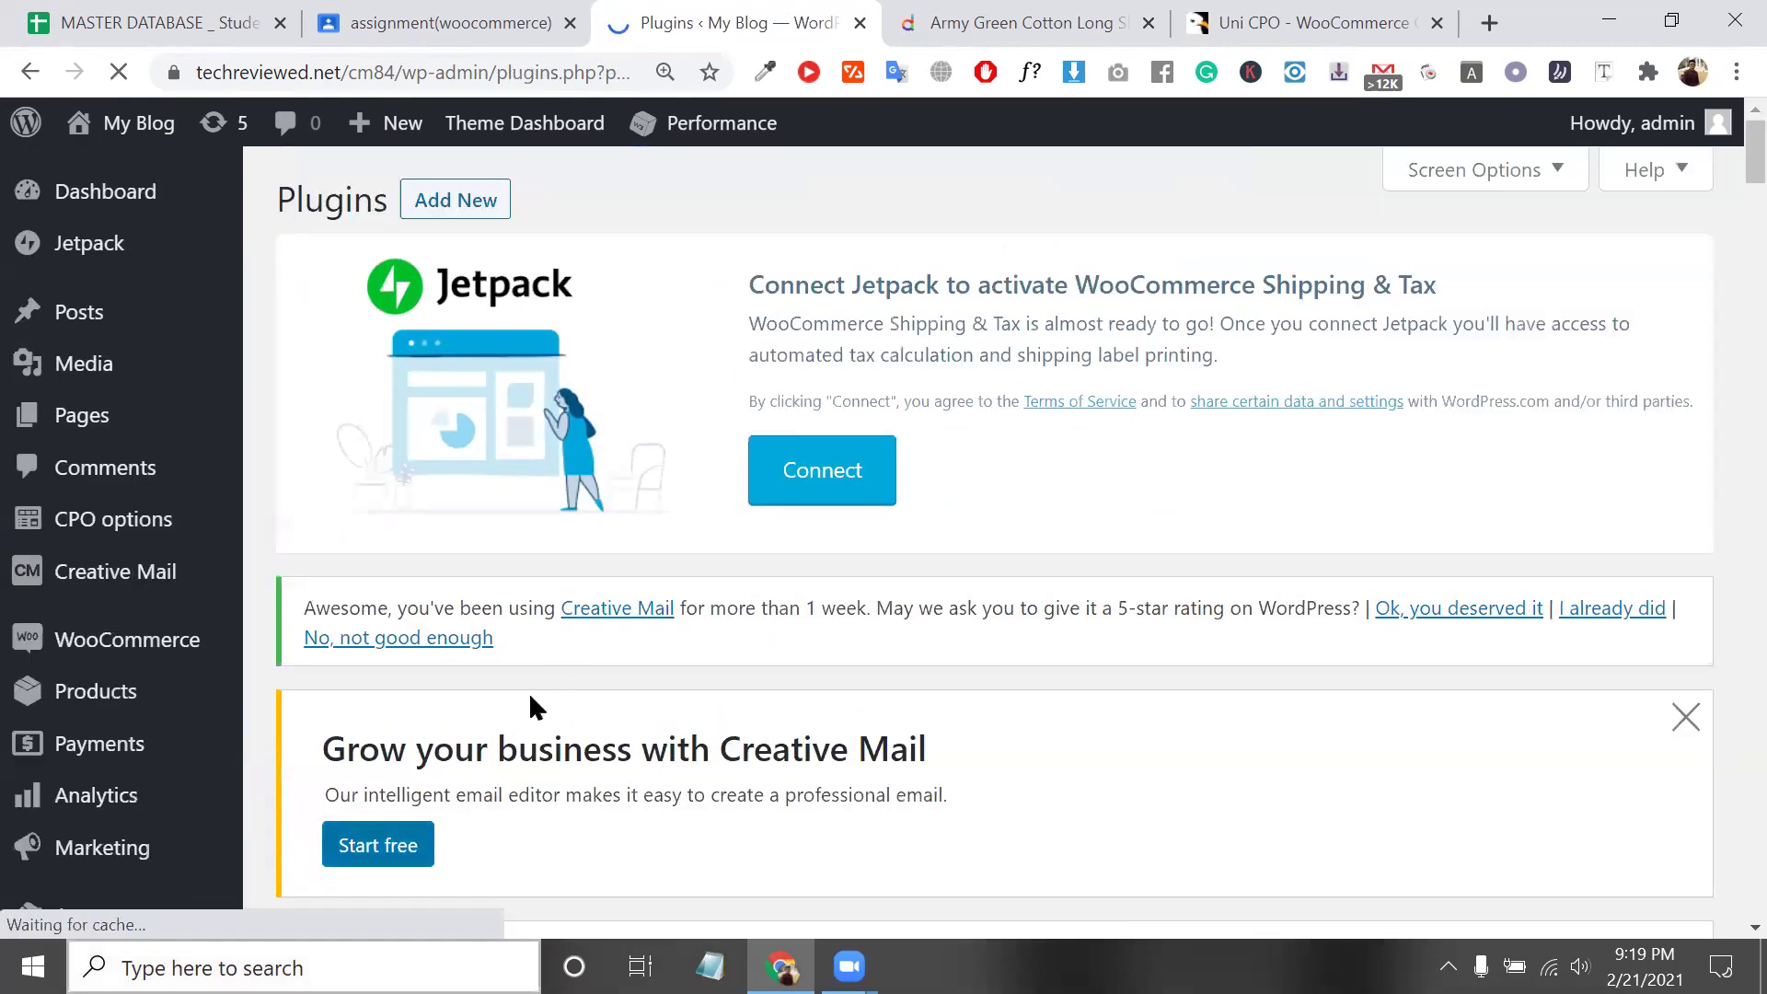
pyautogui.scroll(-10, 558, 653)
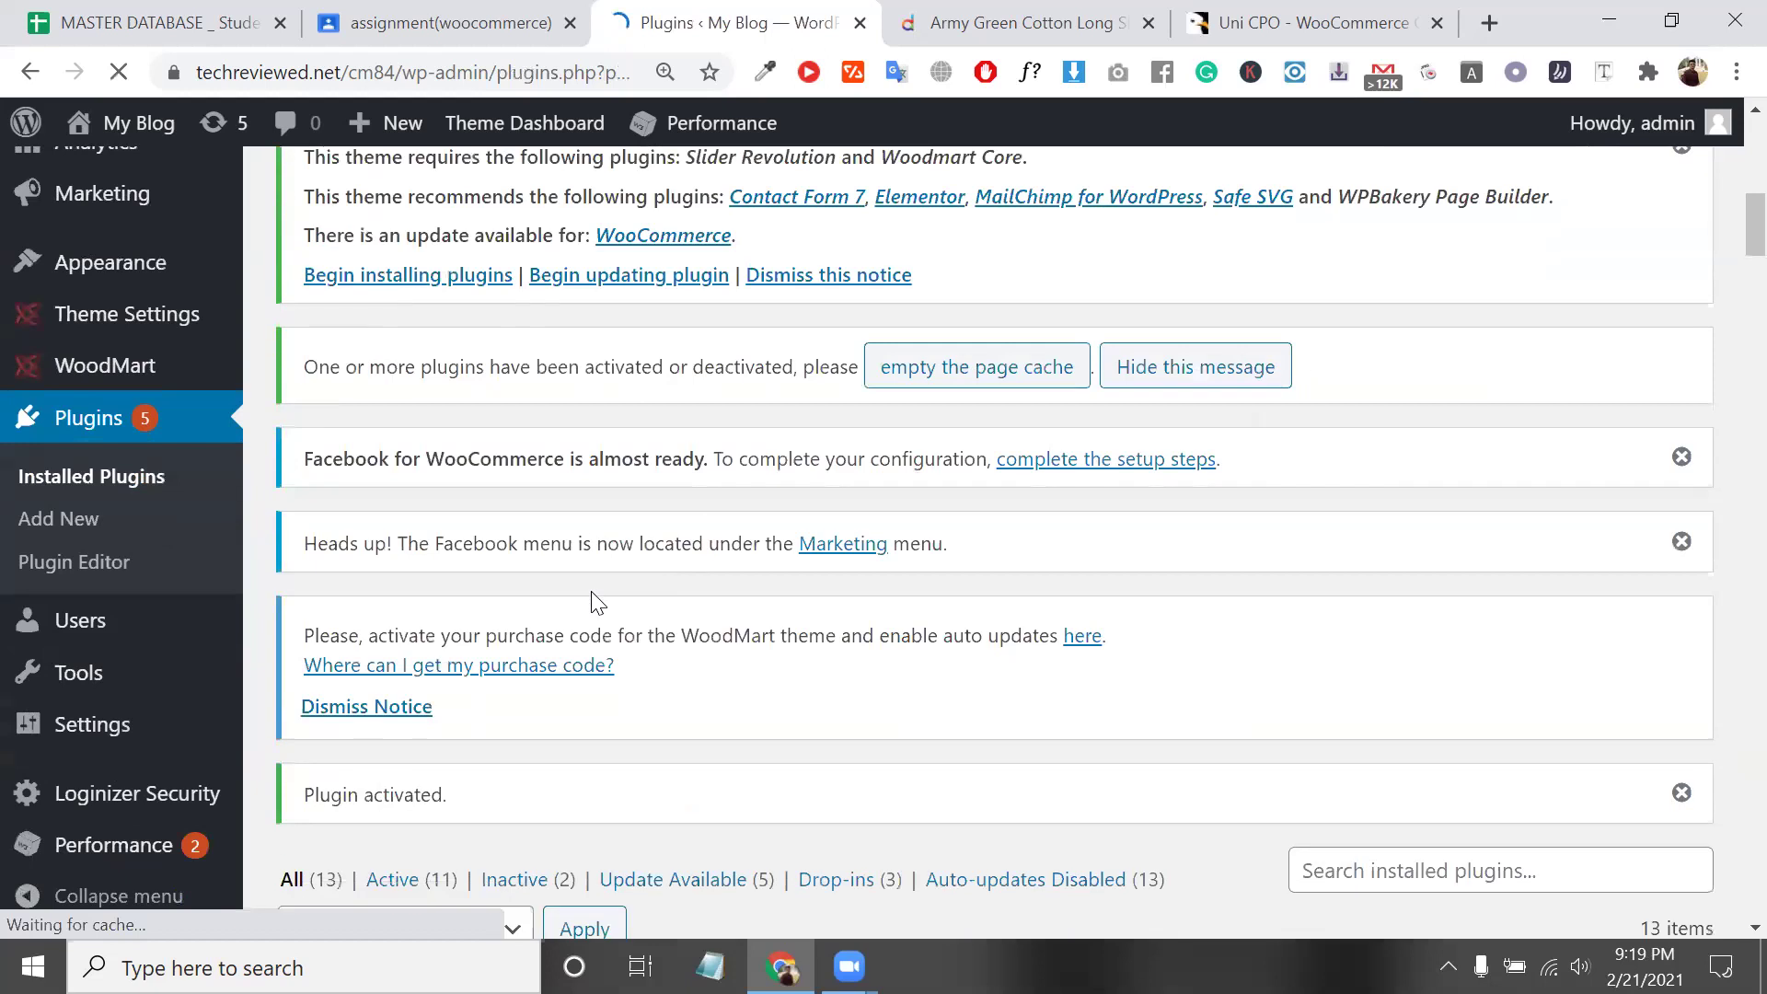
pyautogui.scroll(-15, 438, 576)
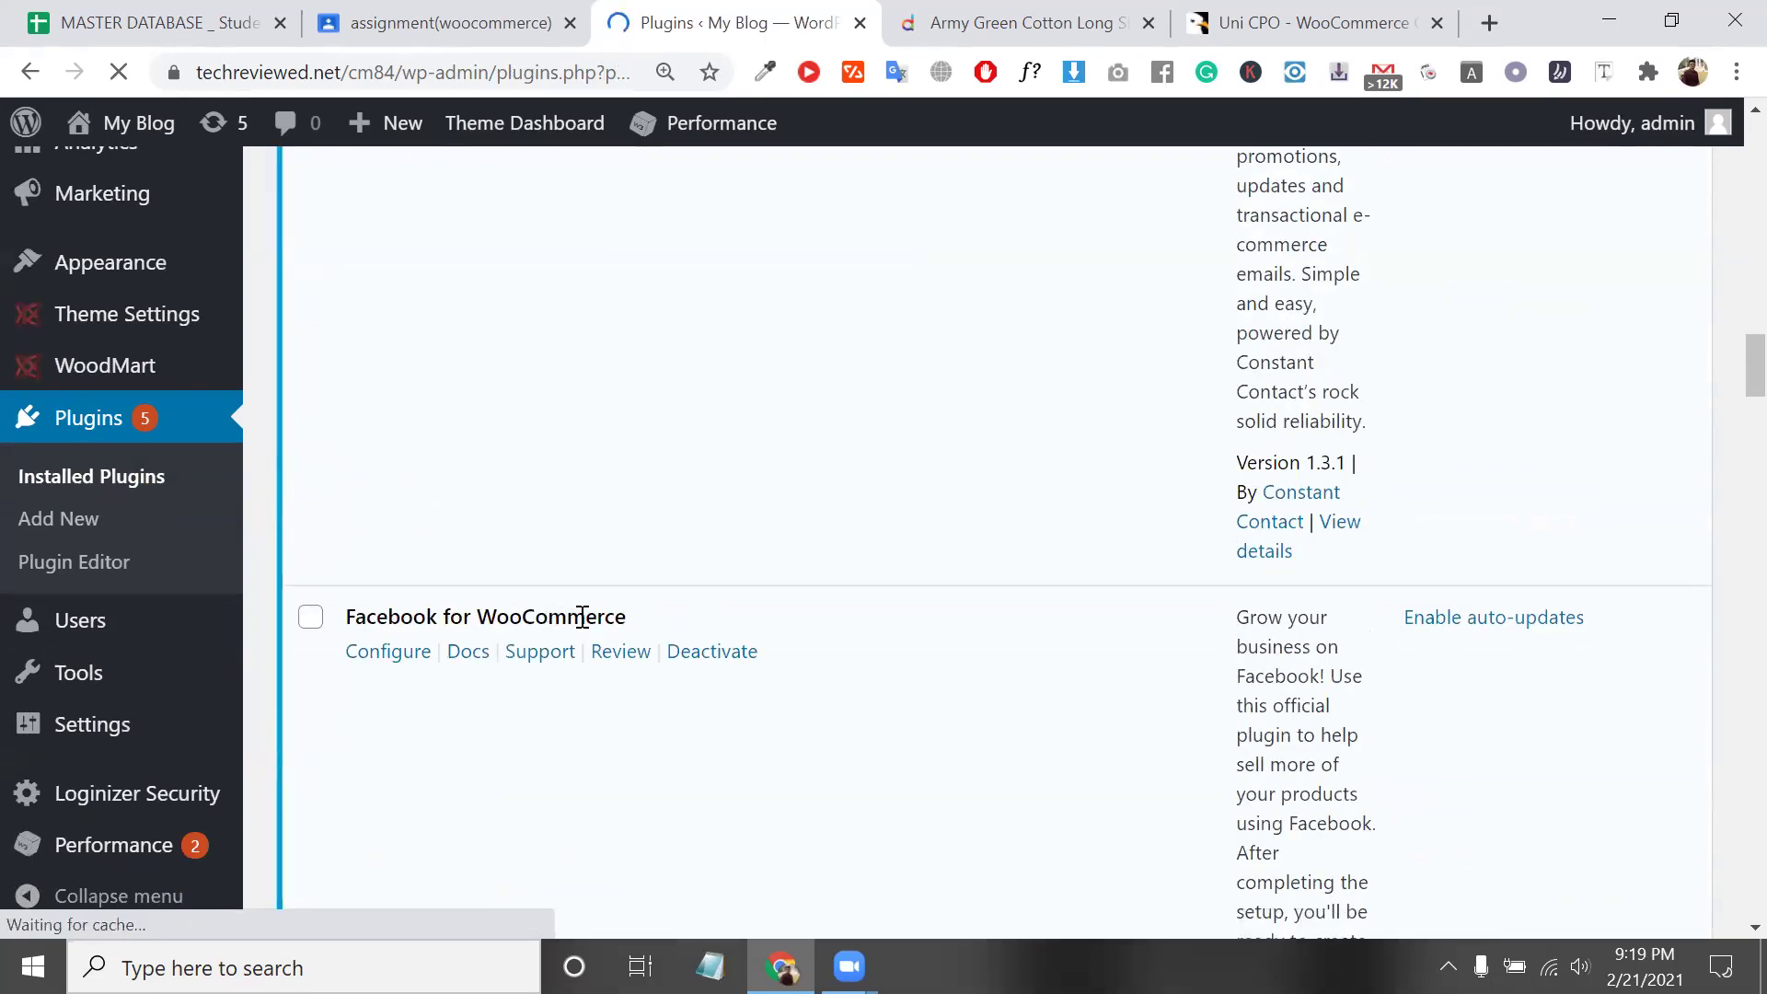
pyautogui.scroll(-15, 580, 625)
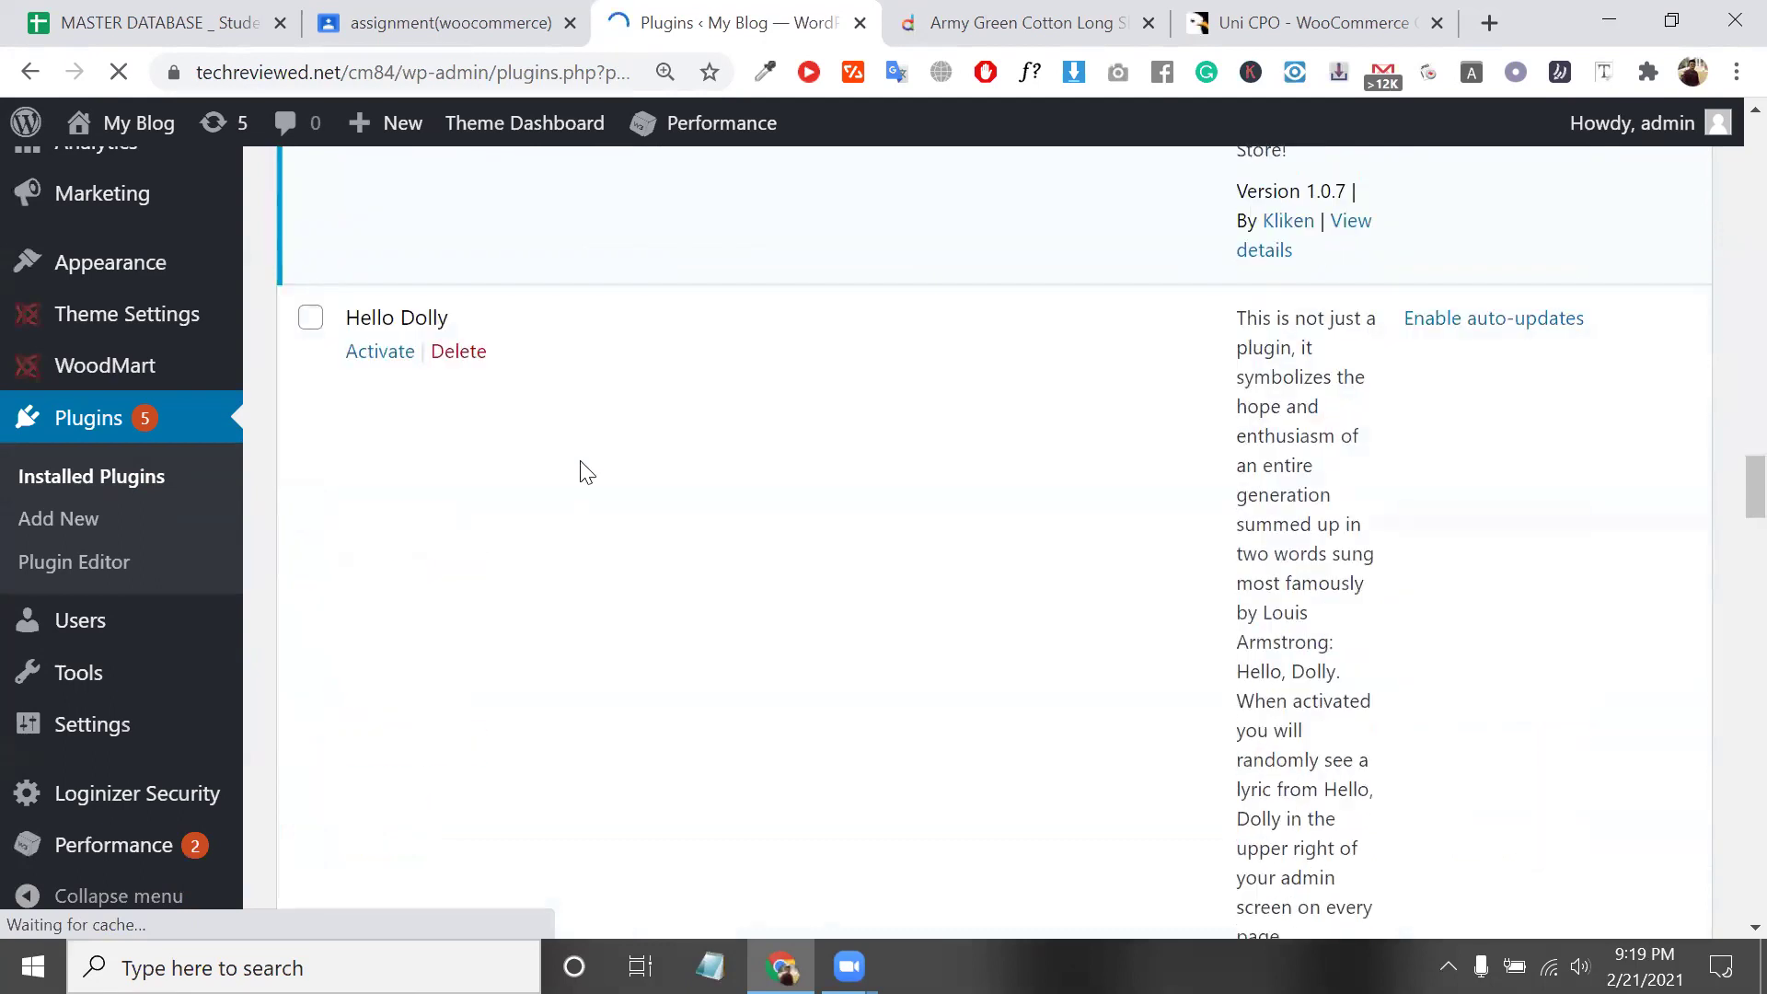
pyautogui.scroll(-20, 579, 472)
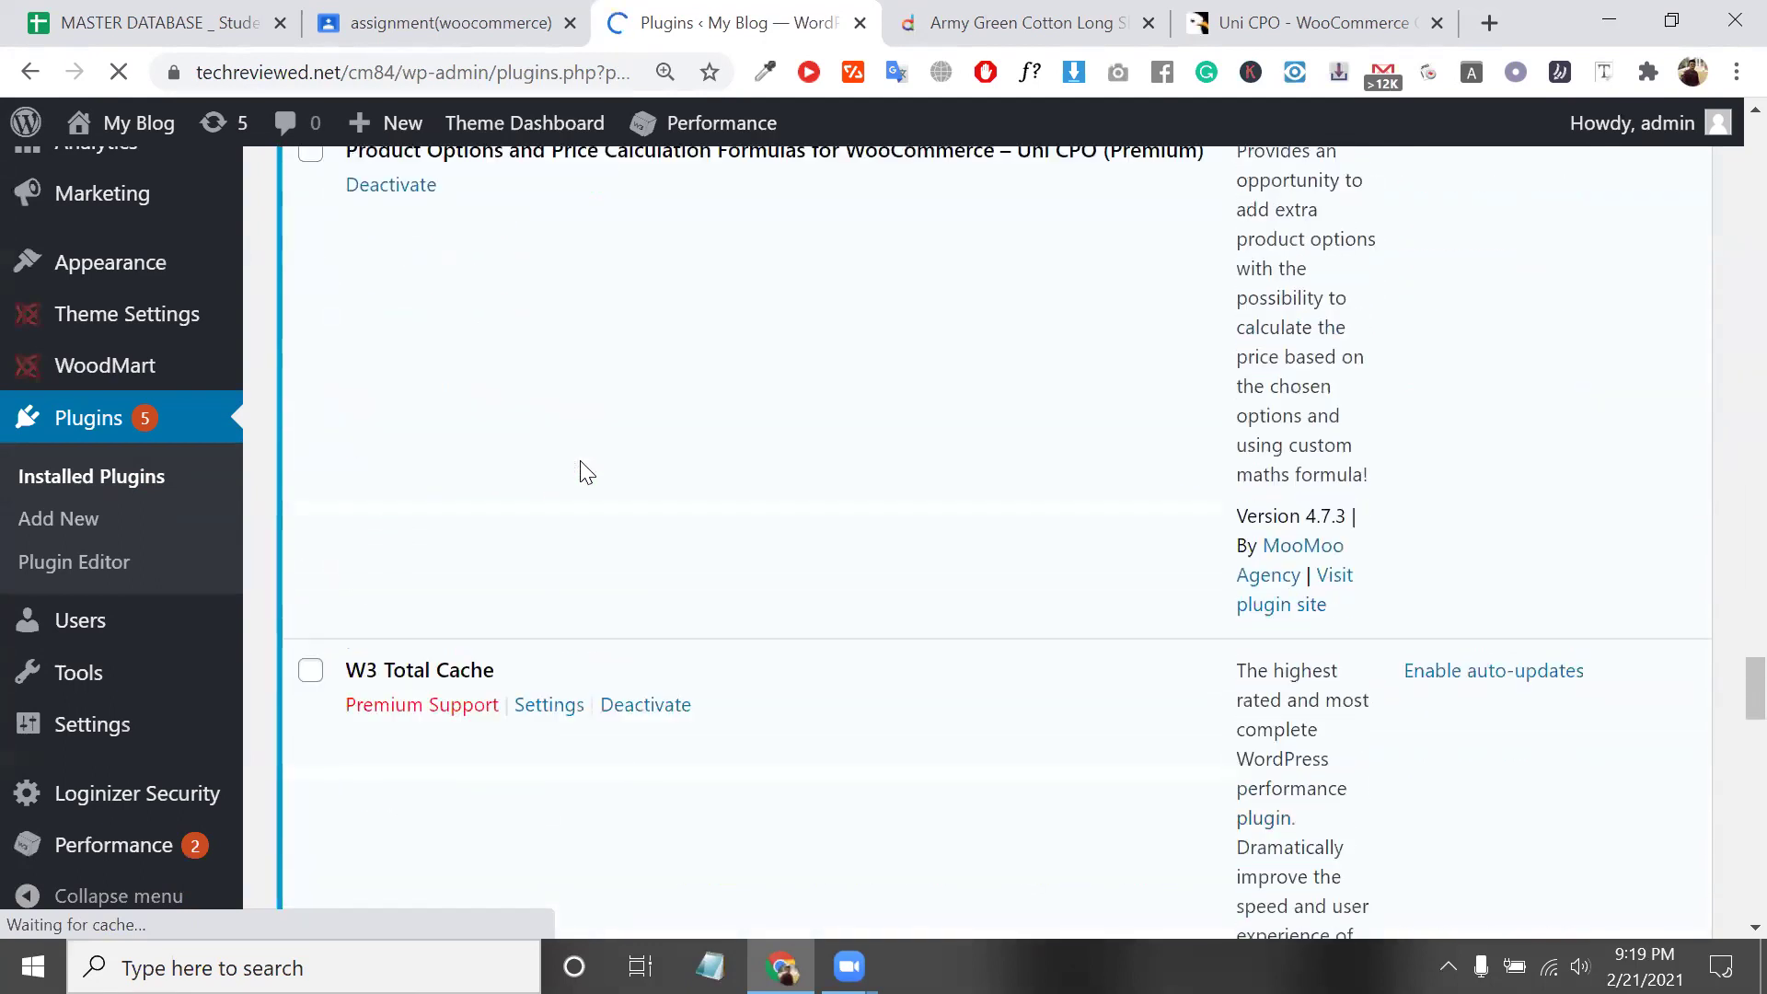
pyautogui.scroll(2, 581, 470)
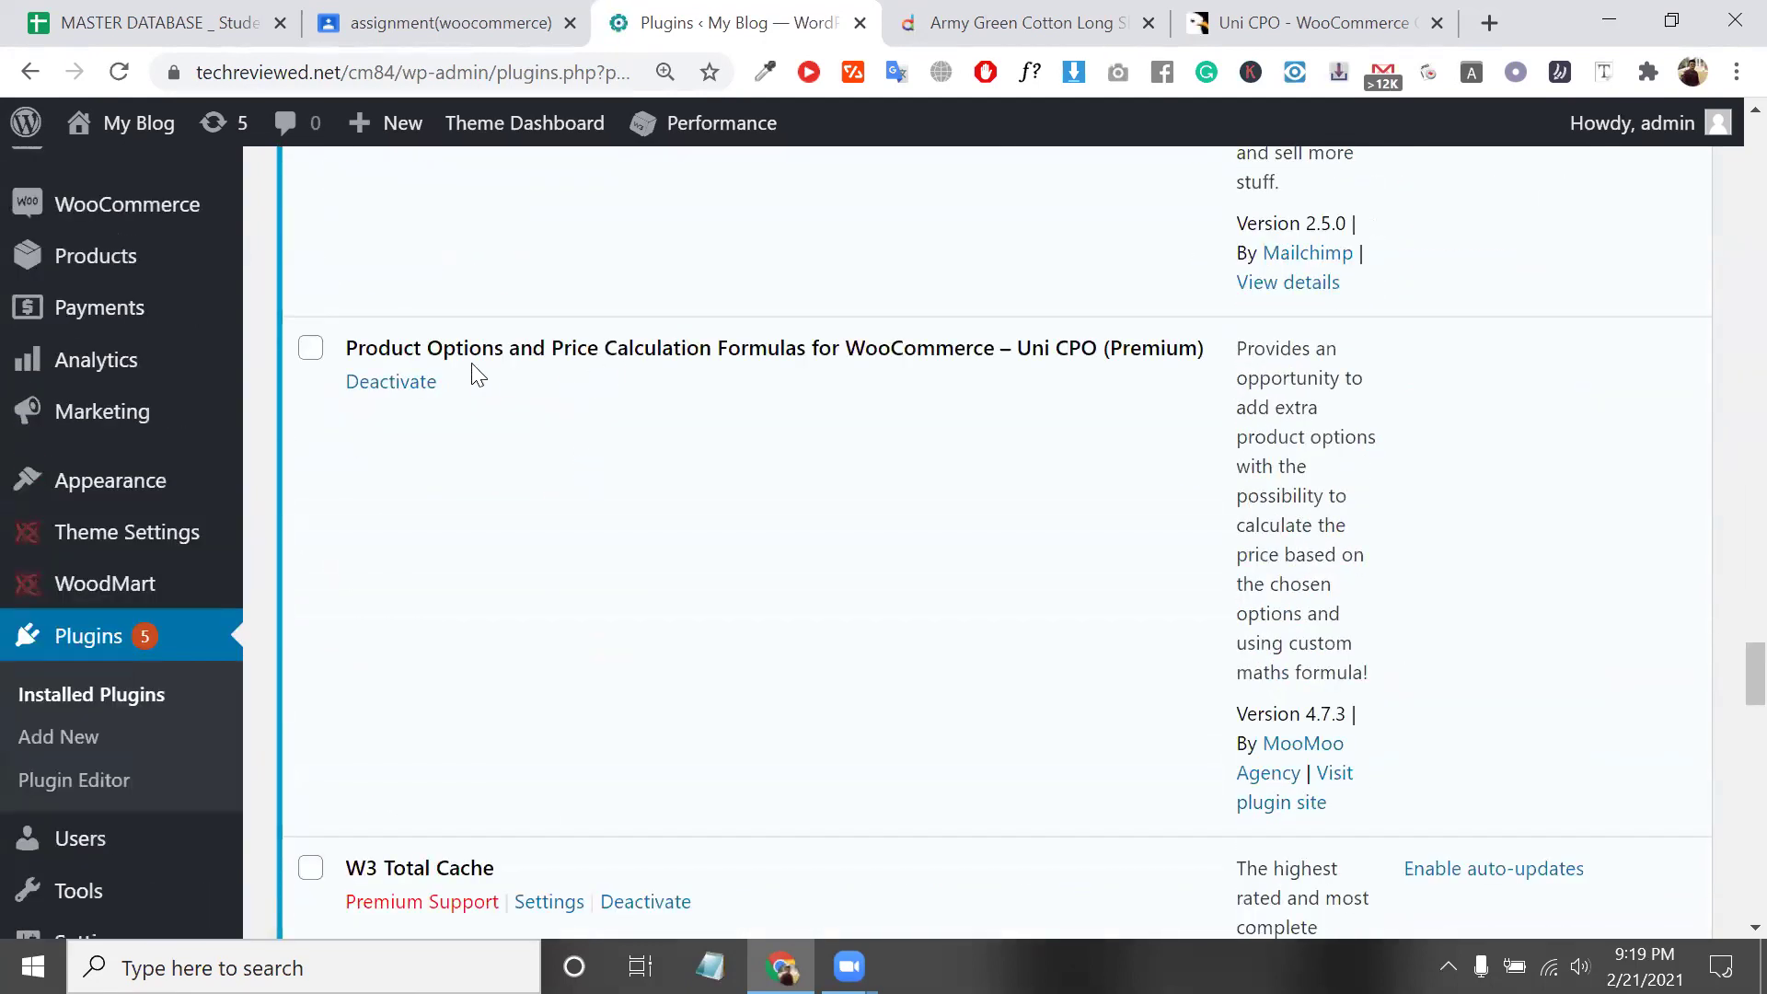
pyautogui.tripleClick(380, 355)
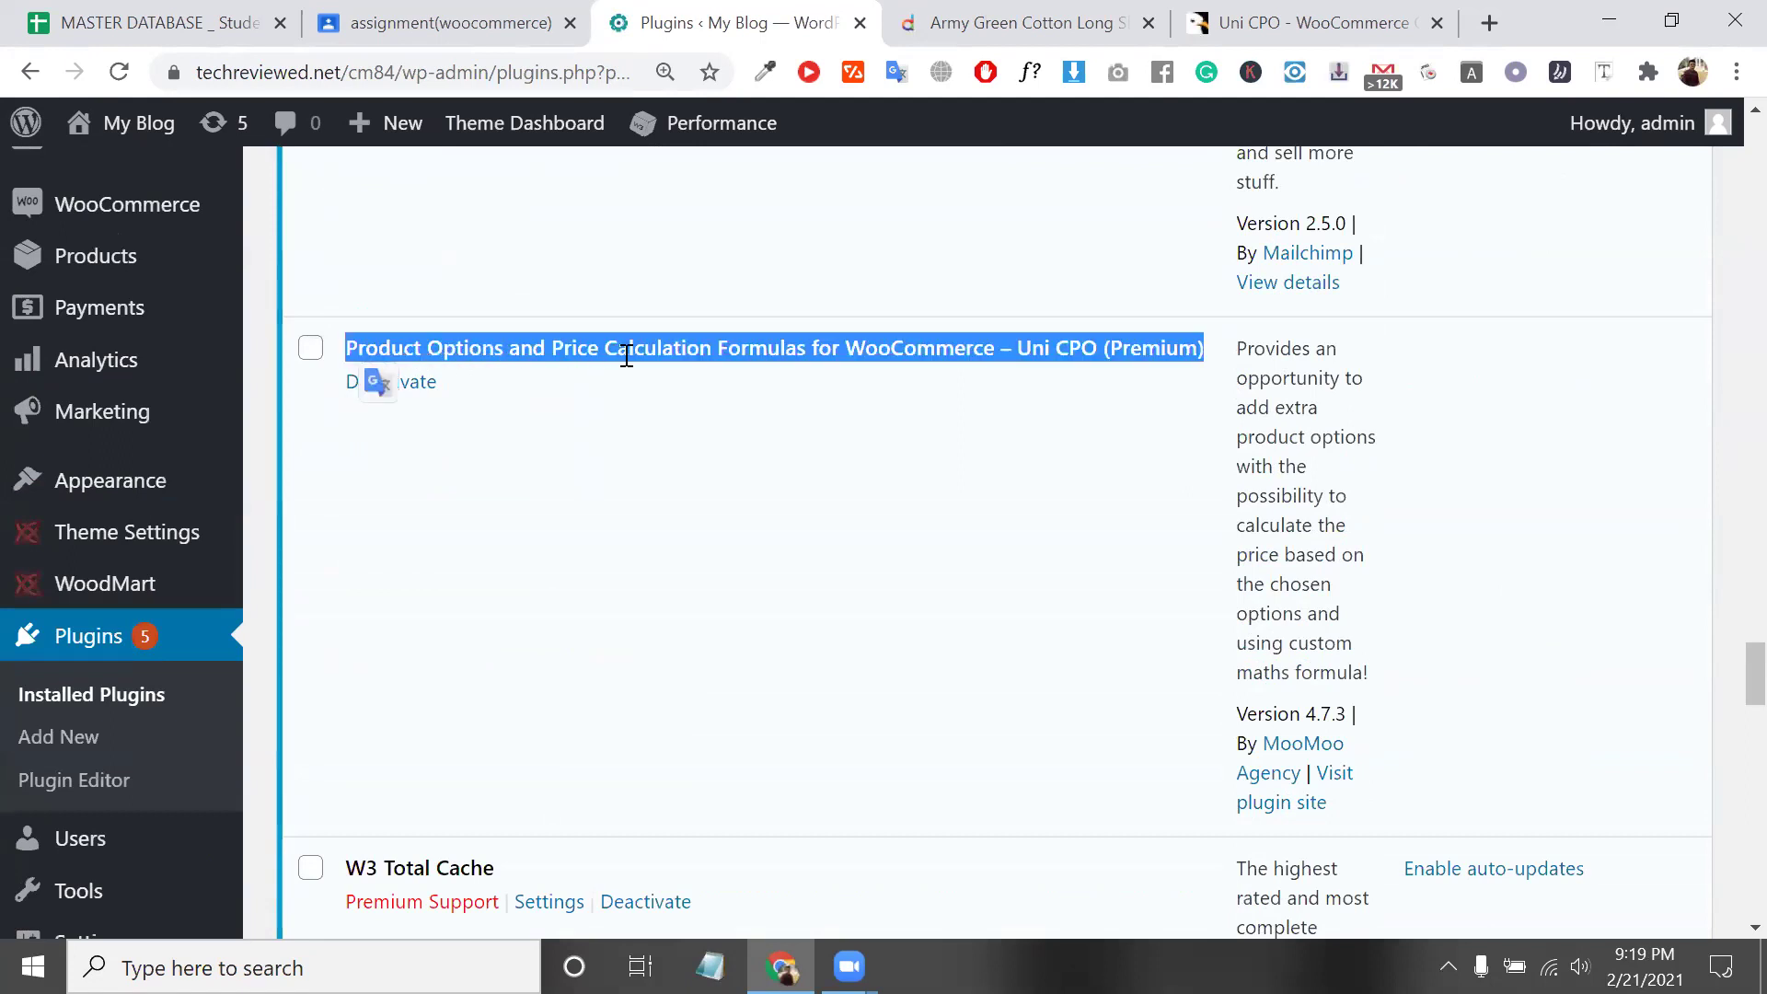
pyautogui.tripleClick(693, 352)
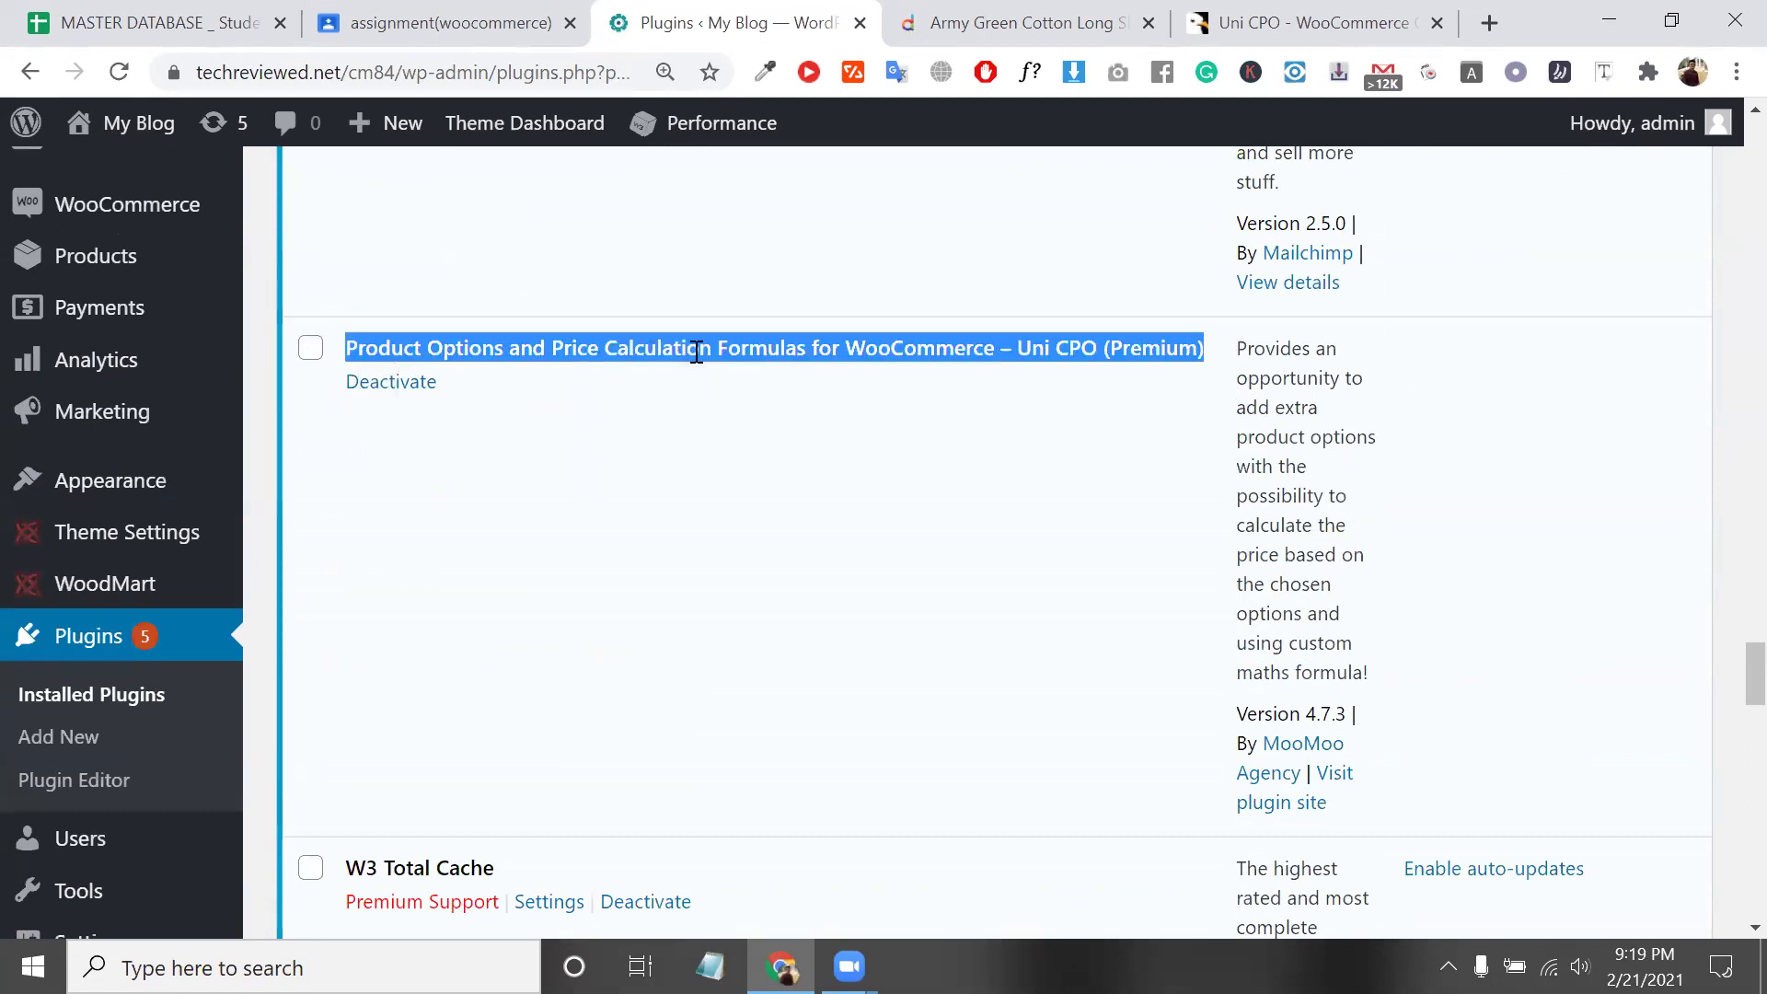
pyautogui.doubleClick(924, 348)
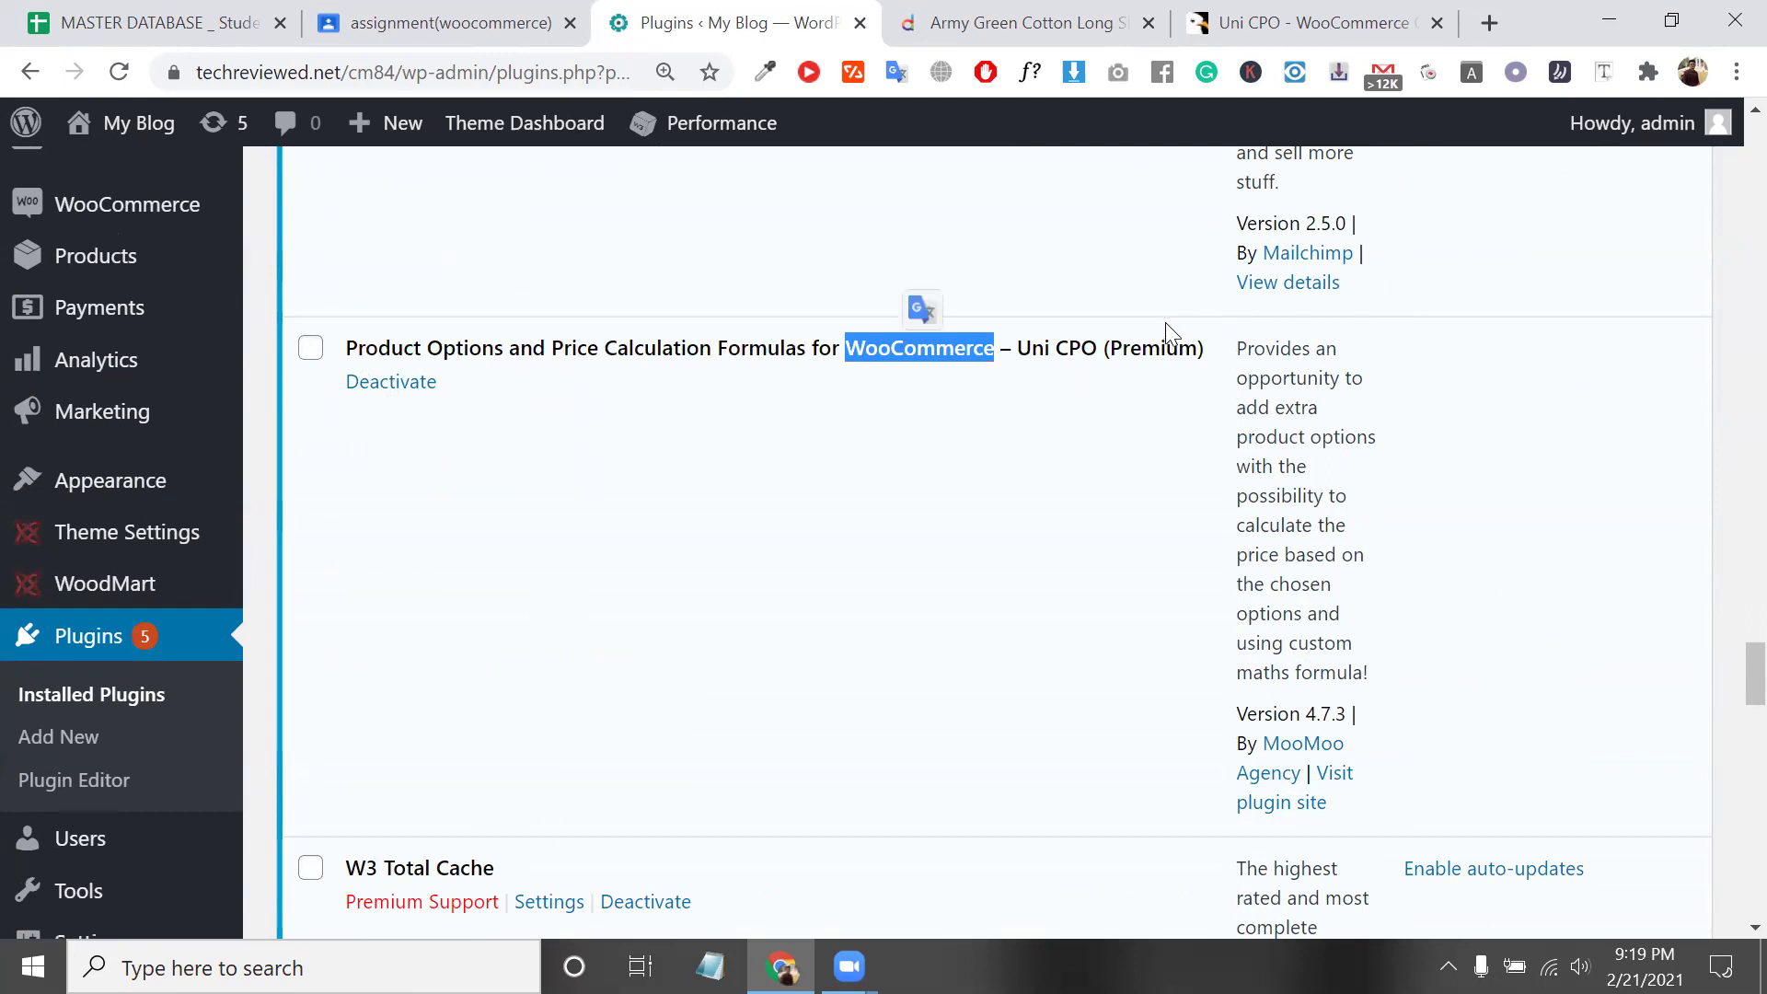
pyautogui.doubleClick(1167, 348)
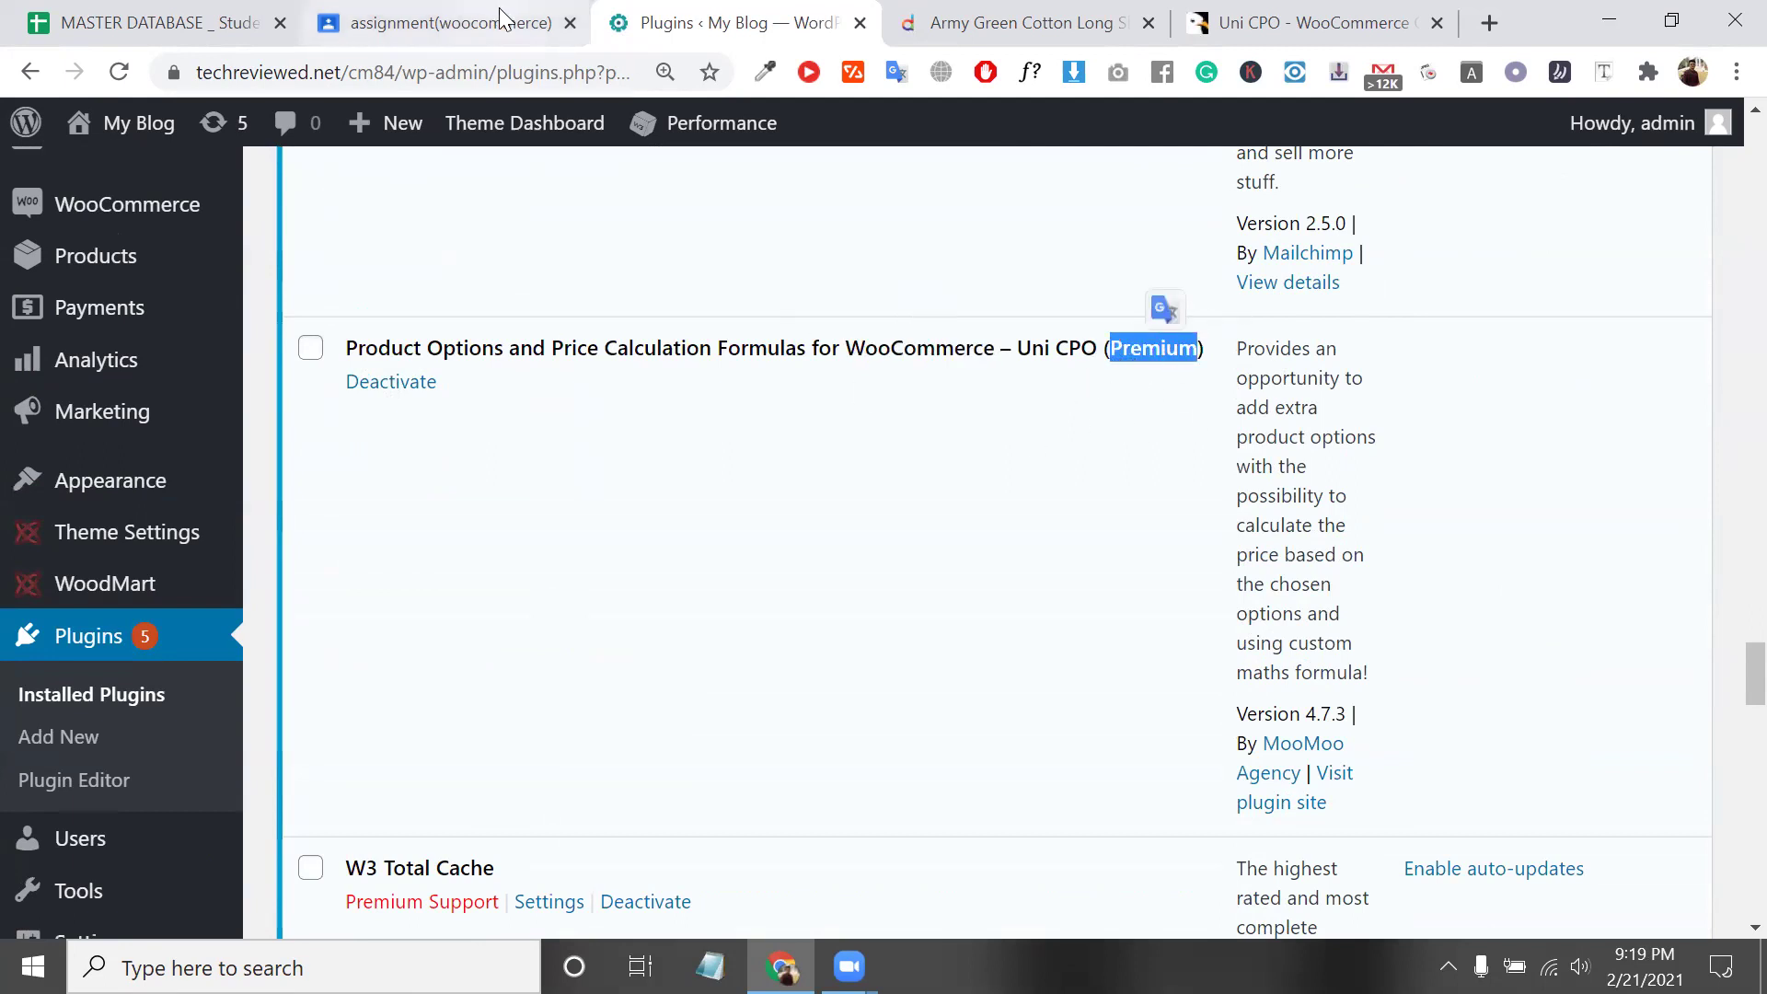
# Start a new product via Products > Add New
pyautogui.scroll(5, 234, 583)
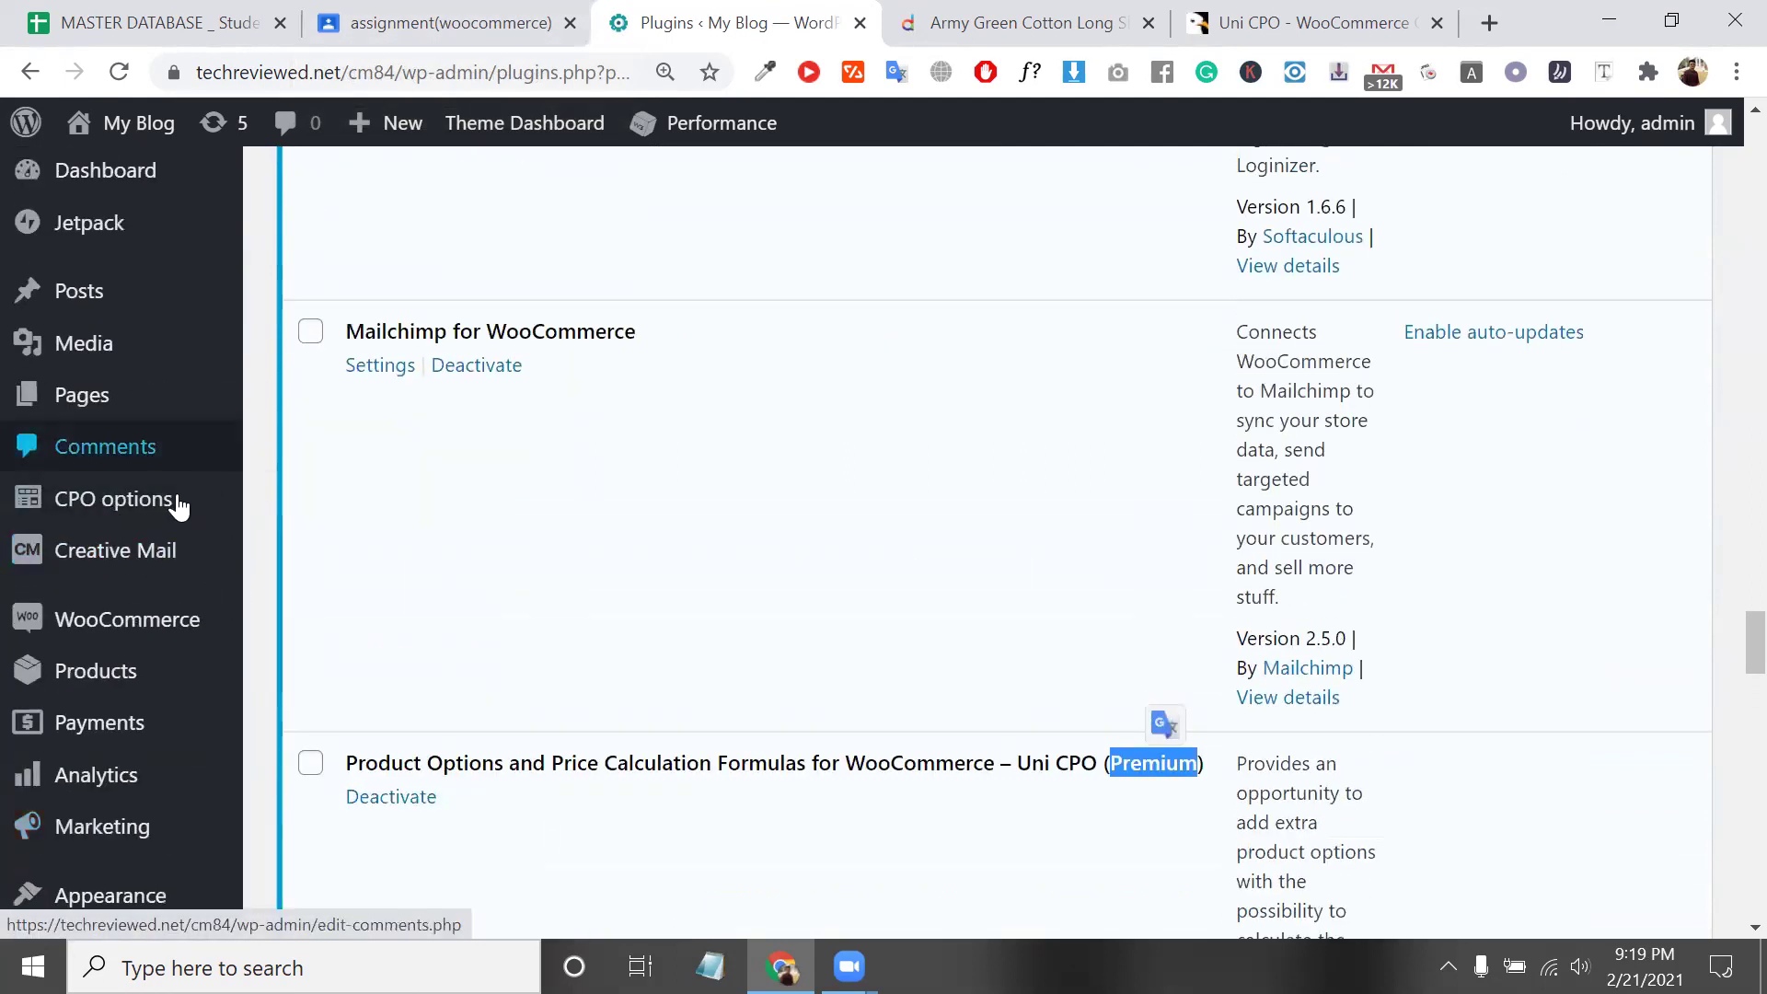
pyautogui.scroll(-5, 101, 516)
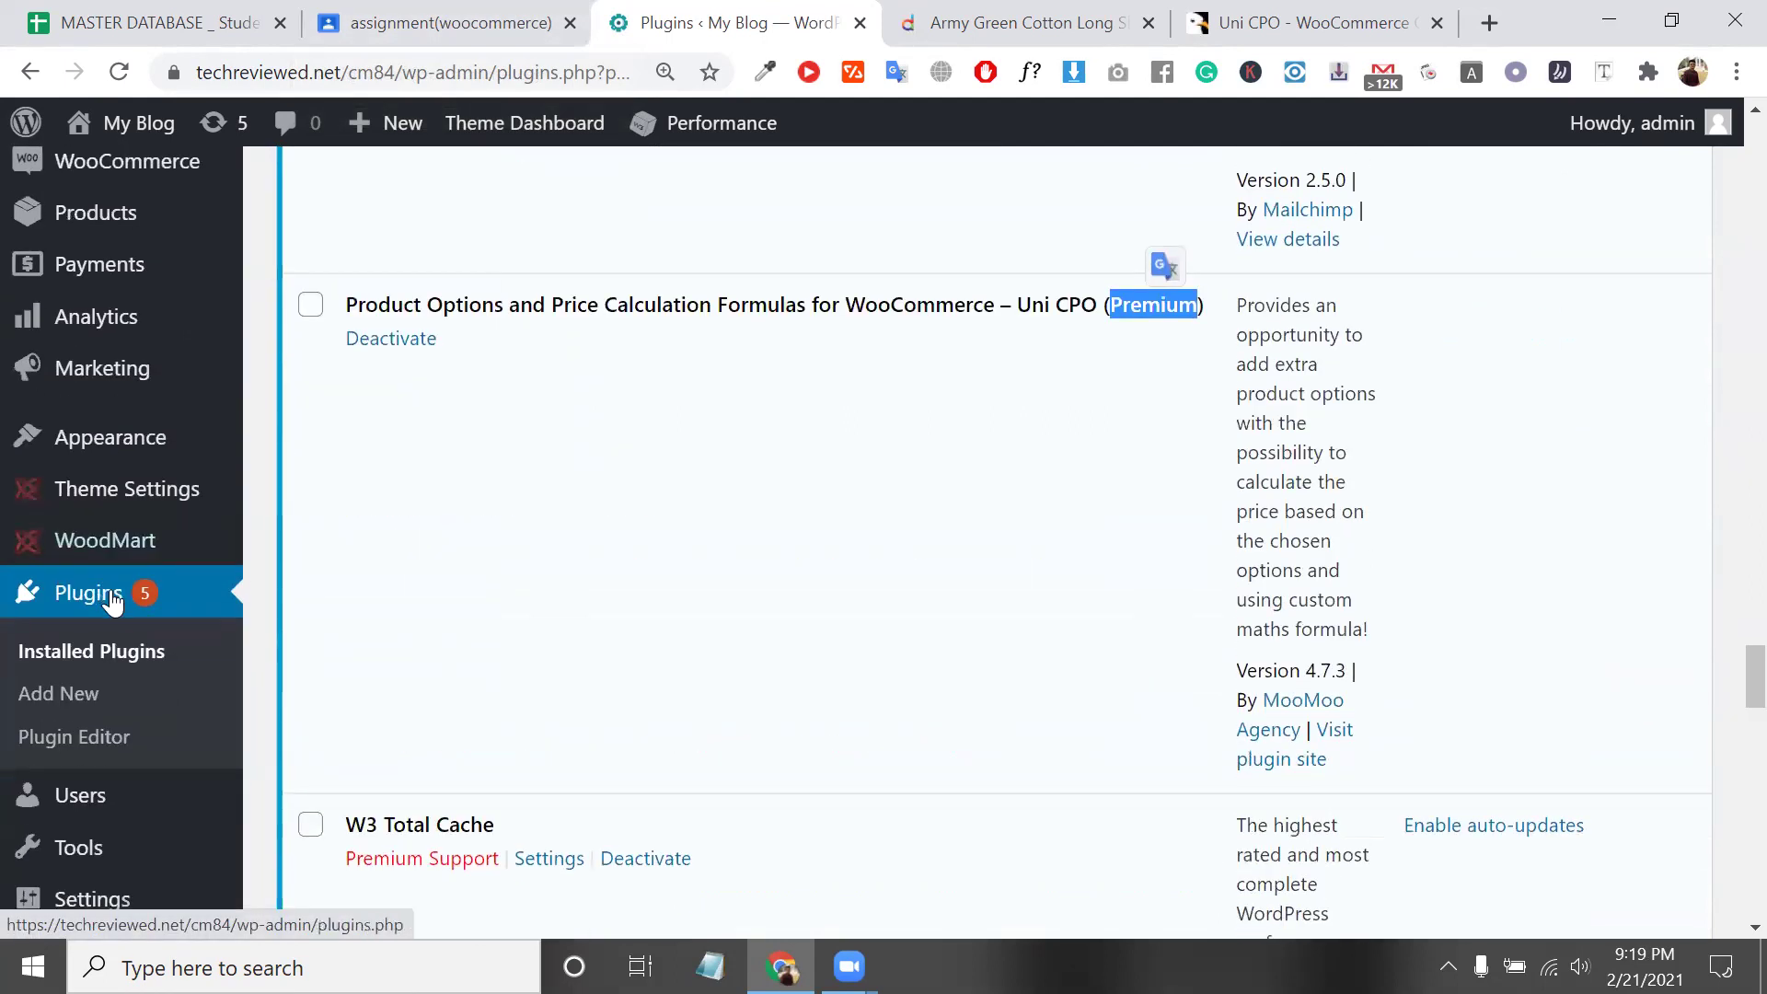
pyautogui.scroll(-2, 129, 460)
pyautogui.scroll(3, 133, 457)
pyautogui.moveTo(234, 345)
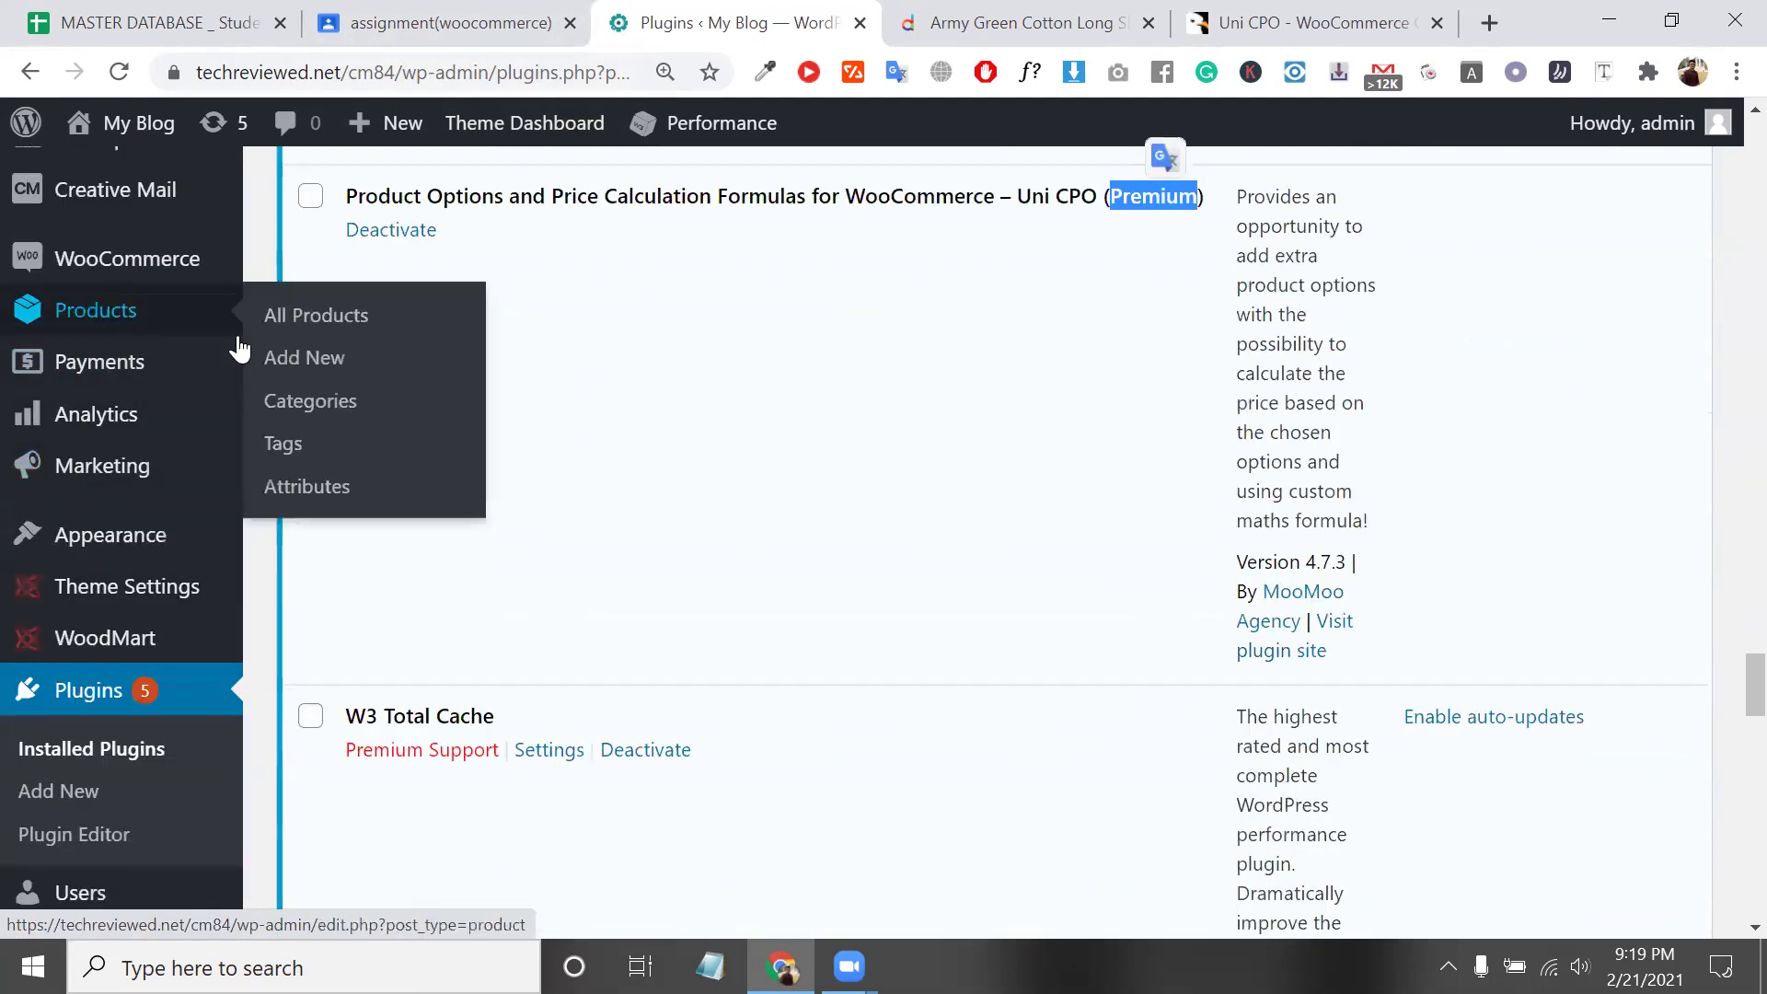
pyautogui.click(305, 359)
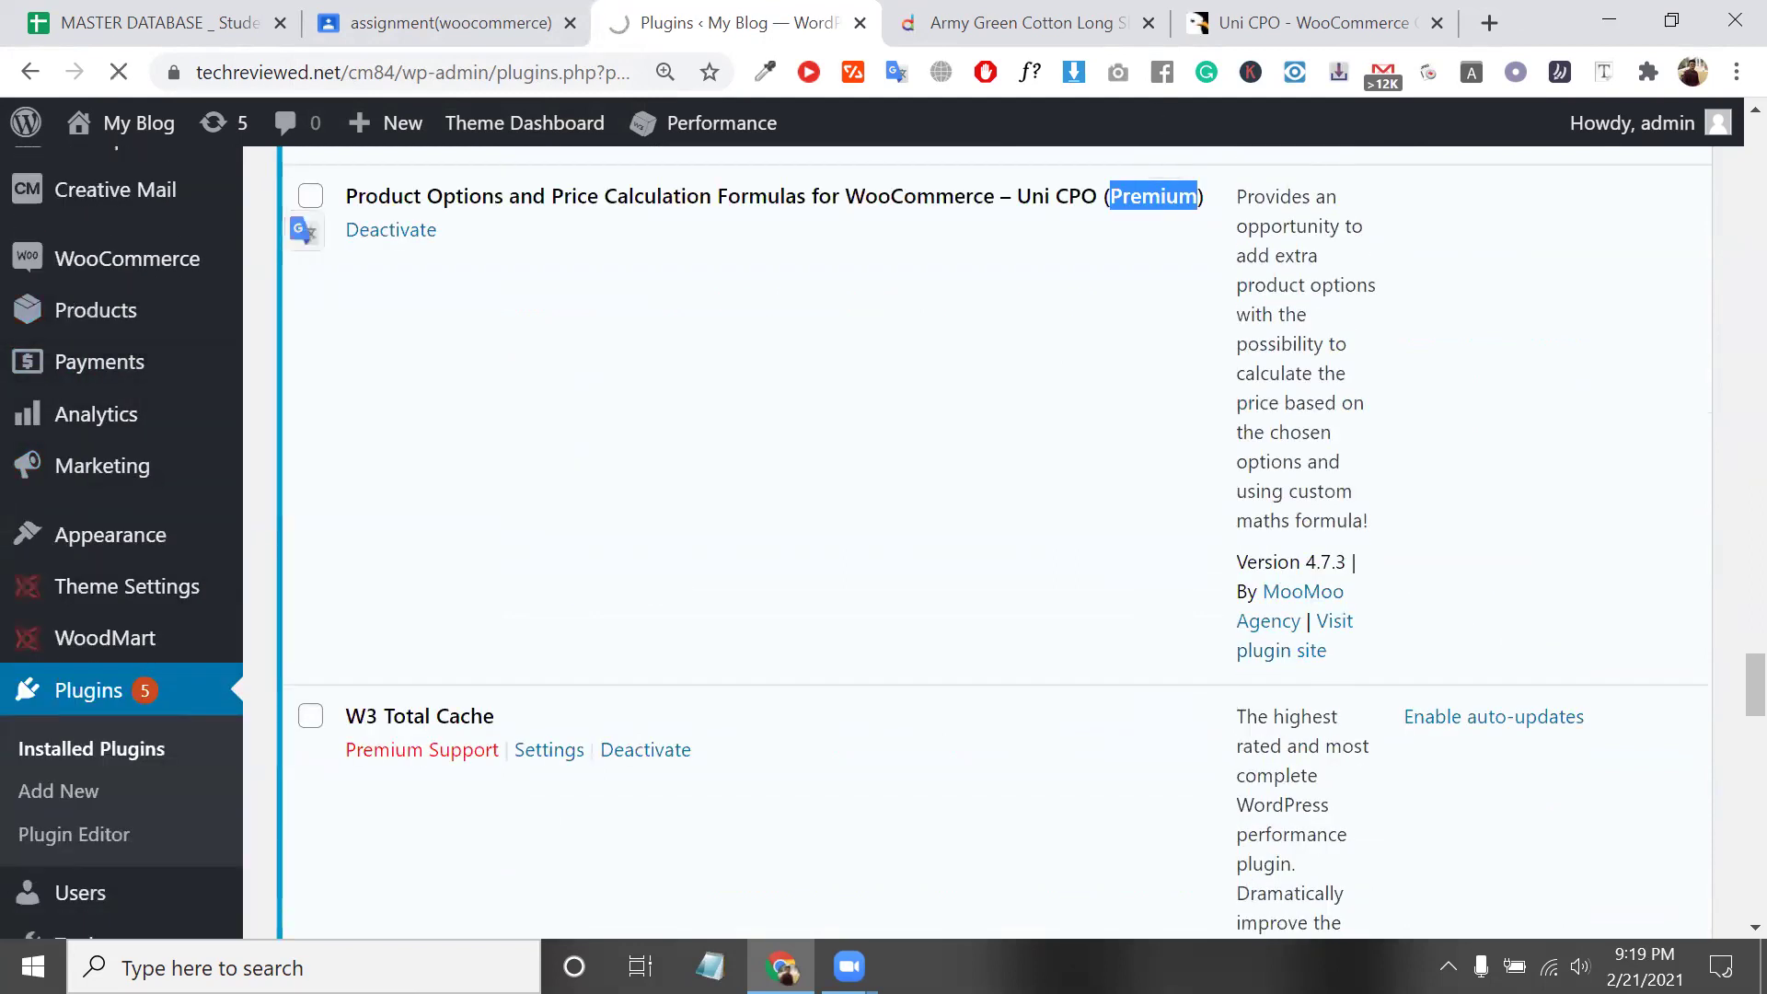
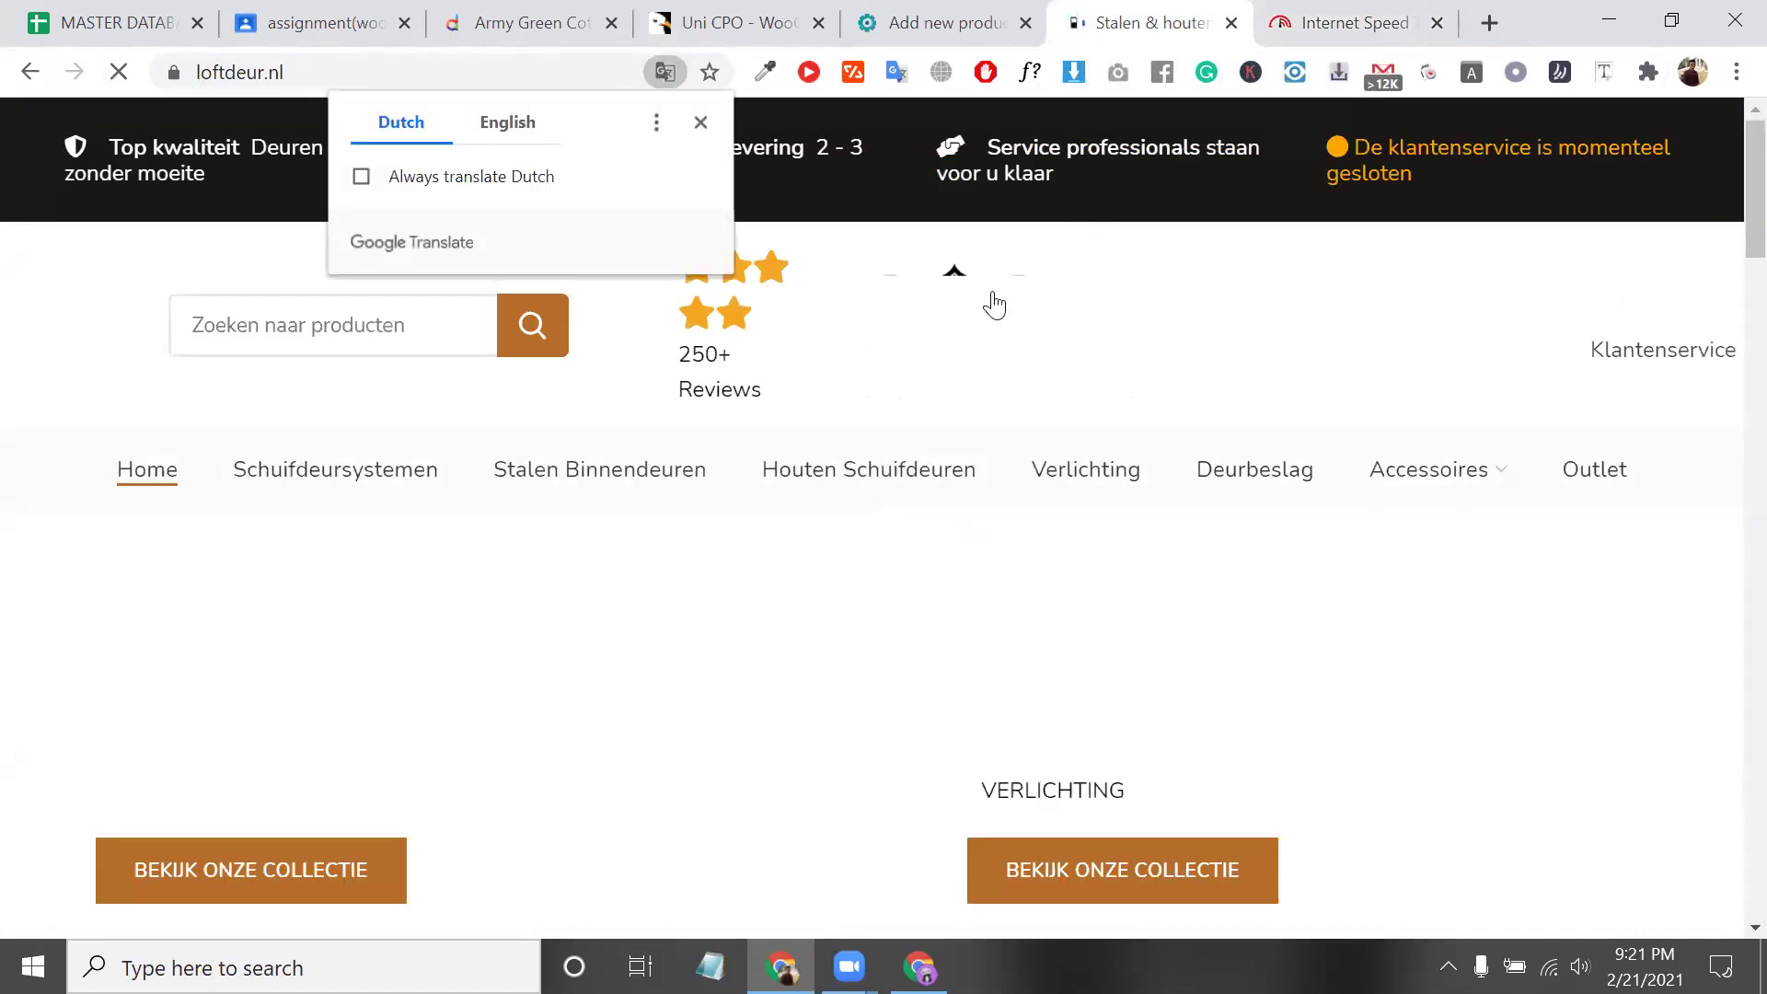
# Dismiss the Google Translate offer on the loftdeur.nl homepage
pyautogui.click(701, 124)
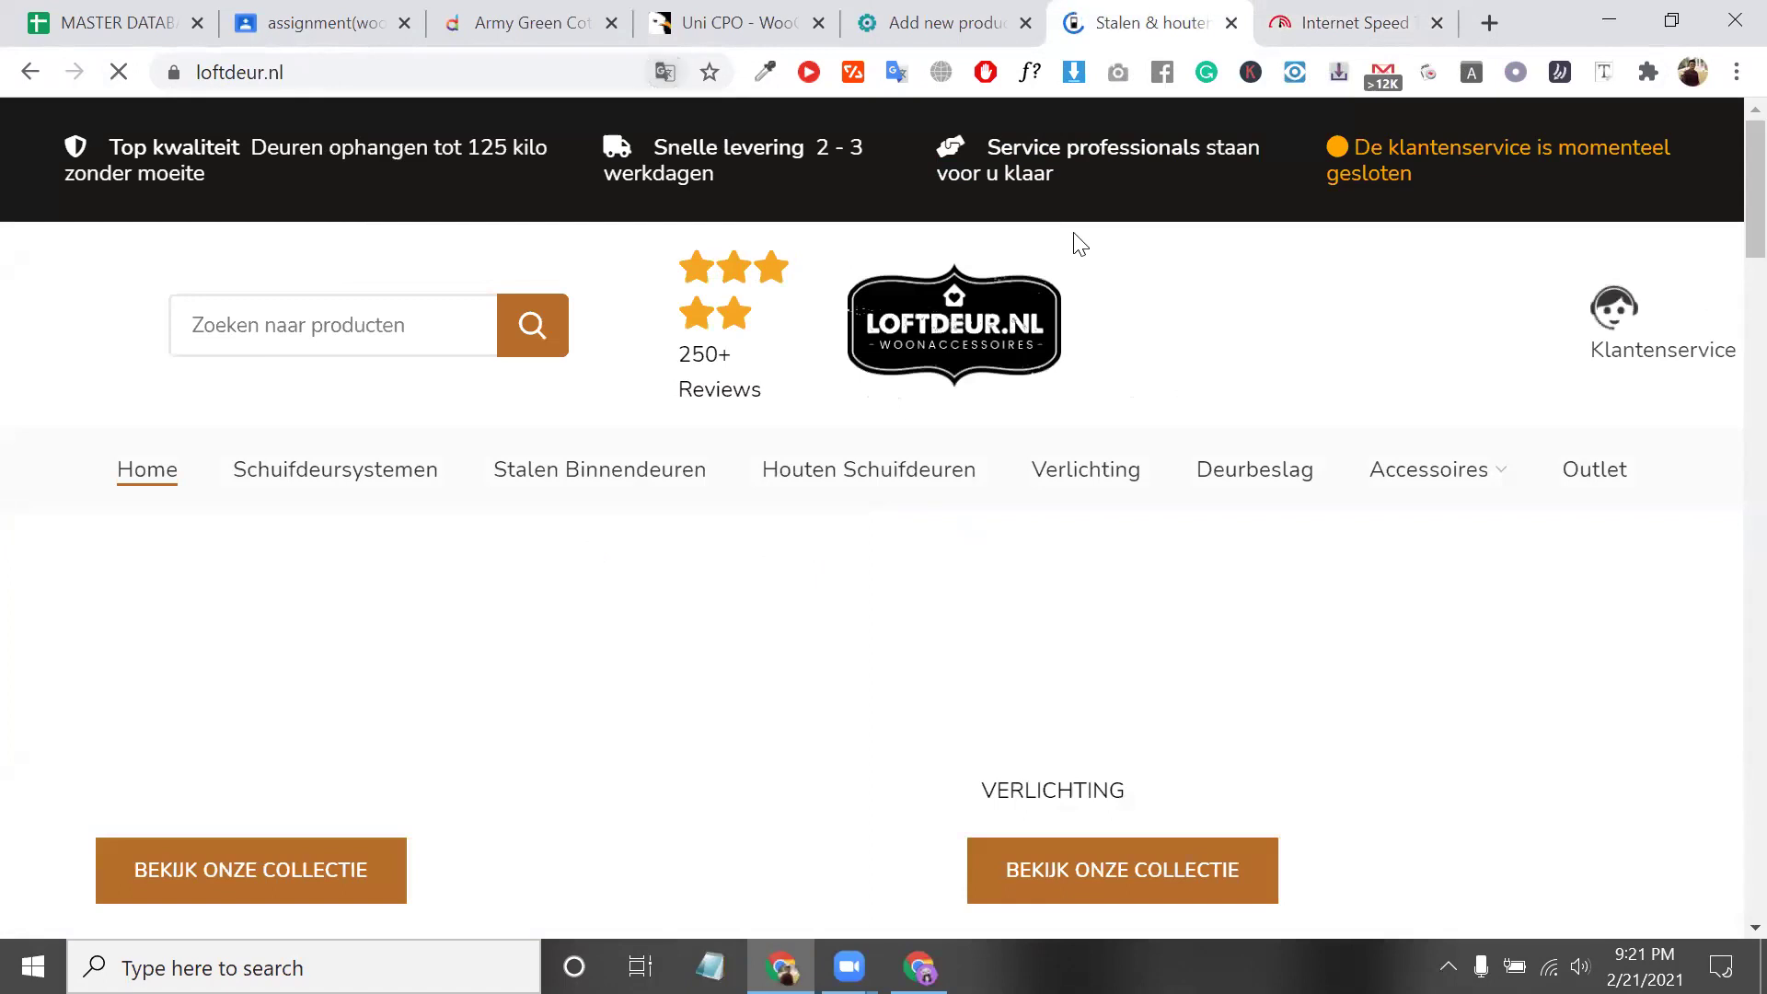
pyautogui.tripleClick(1026, 164)
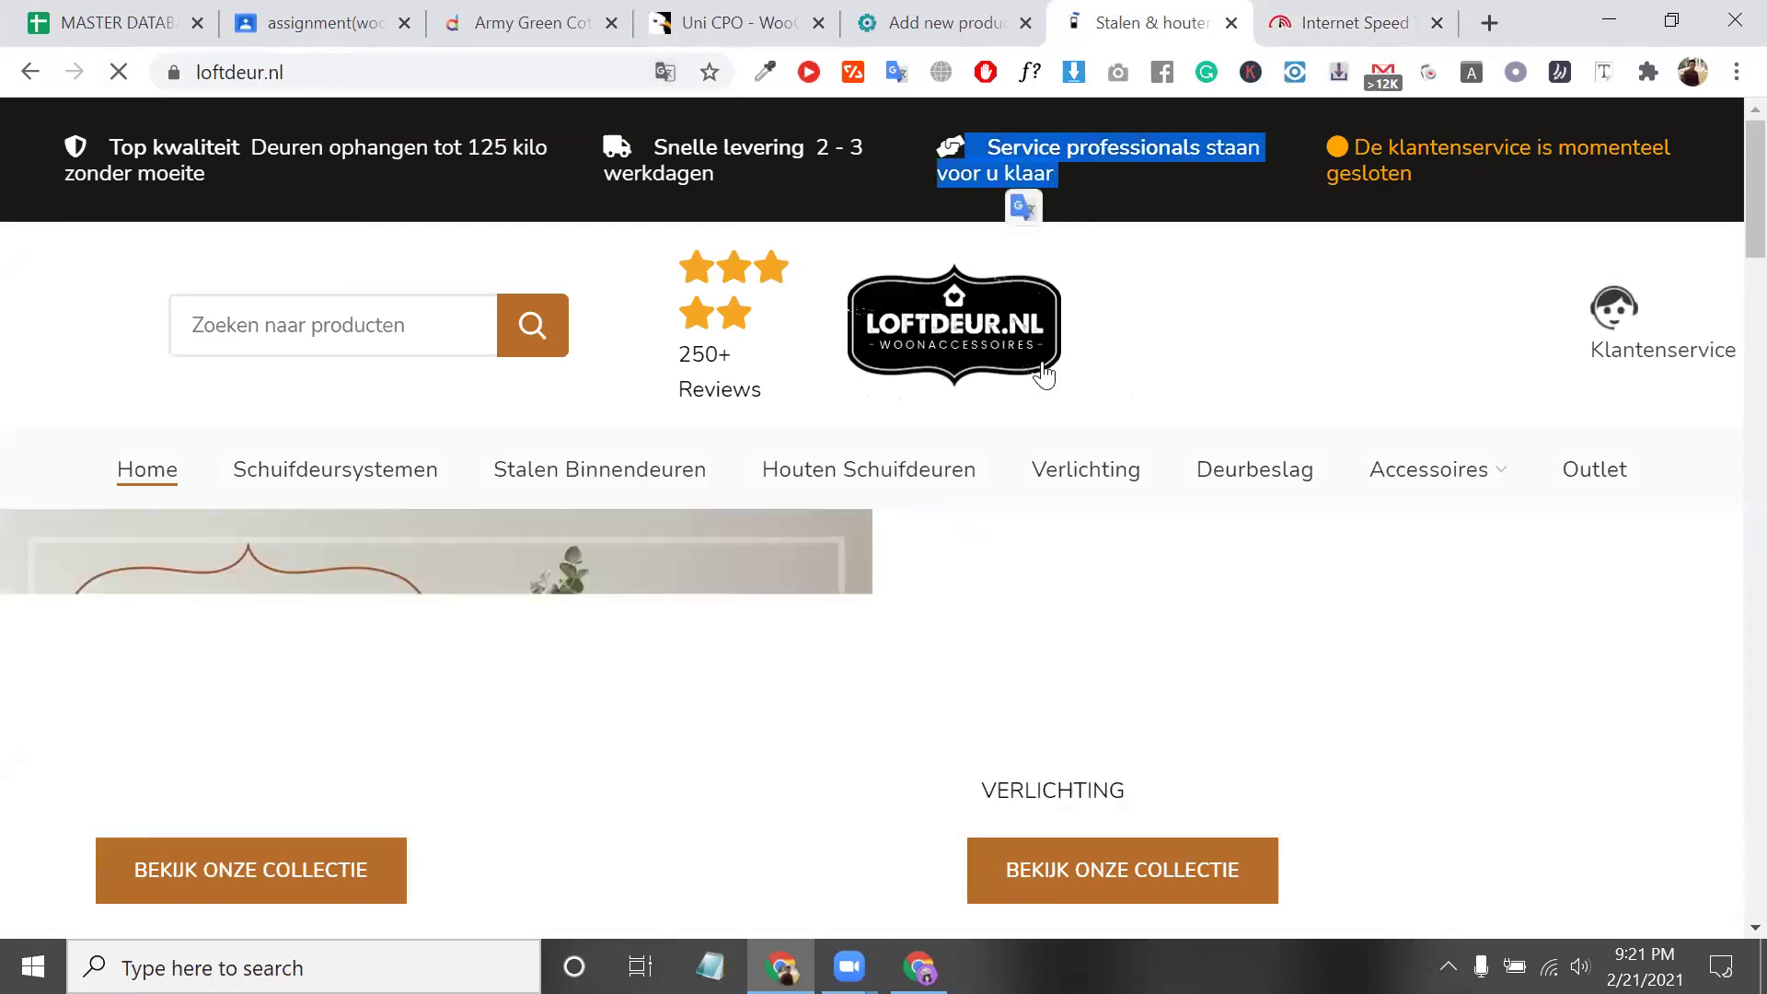
pyautogui.scroll(-1, 999, 462)
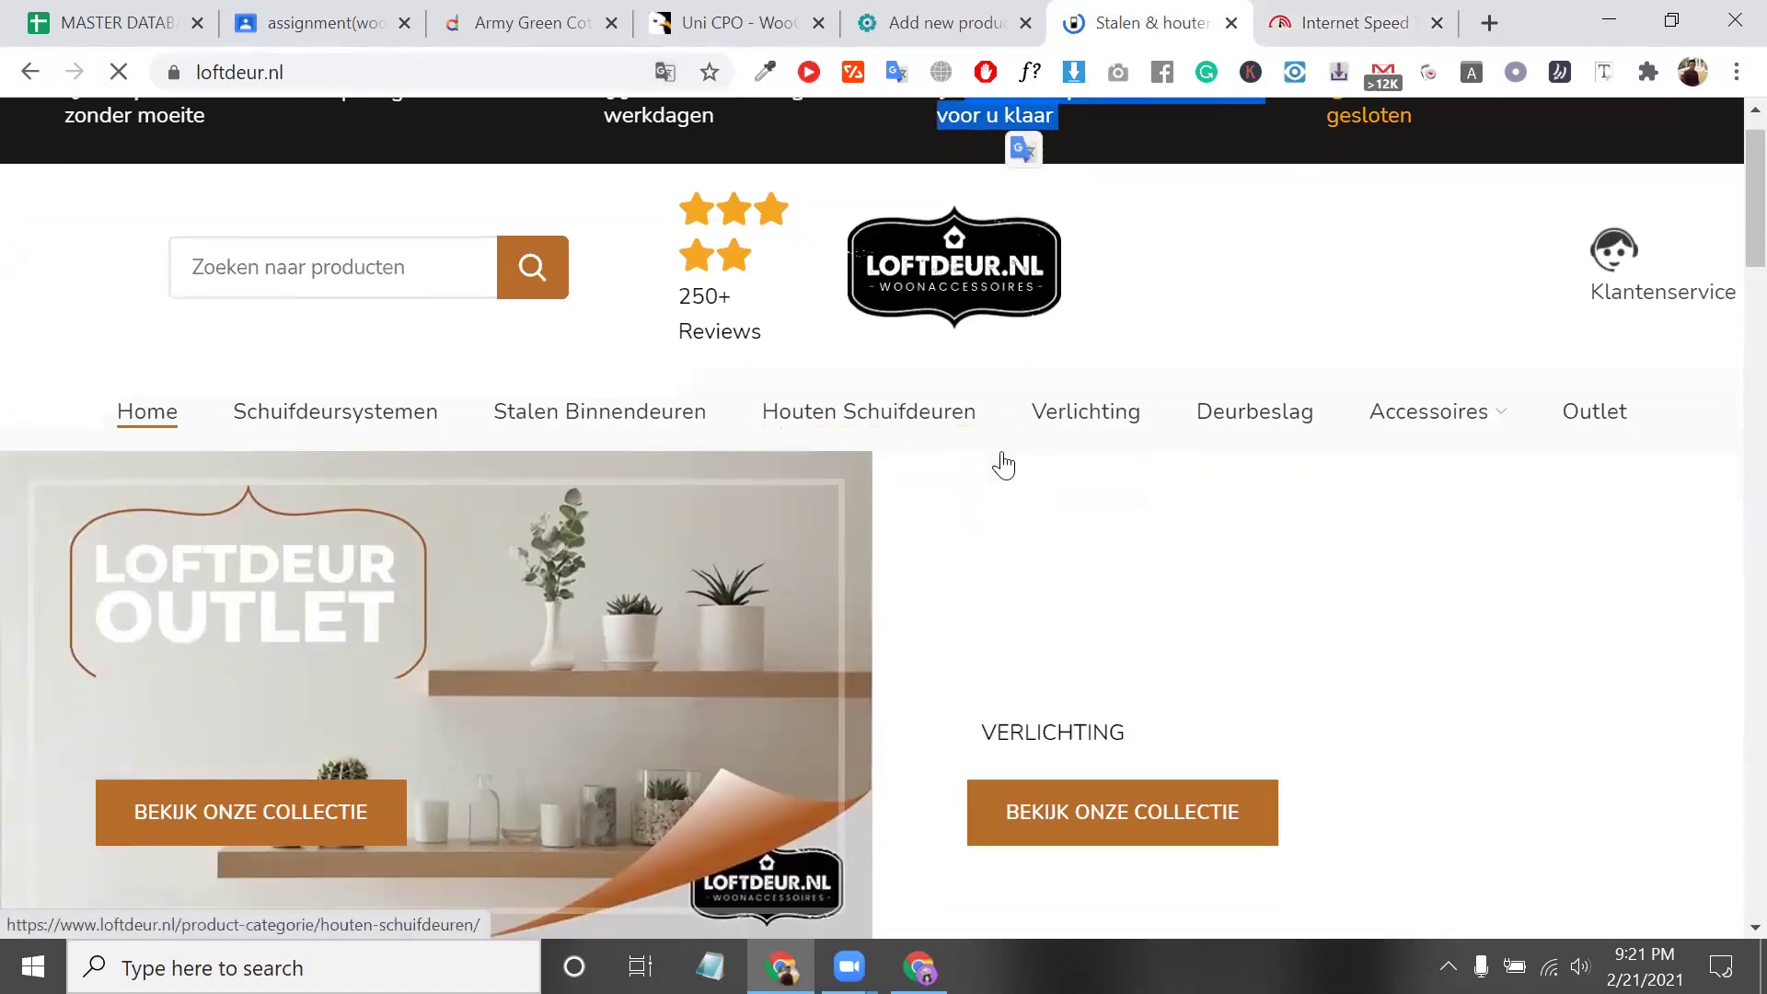
pyautogui.scroll(1, 1052, 501)
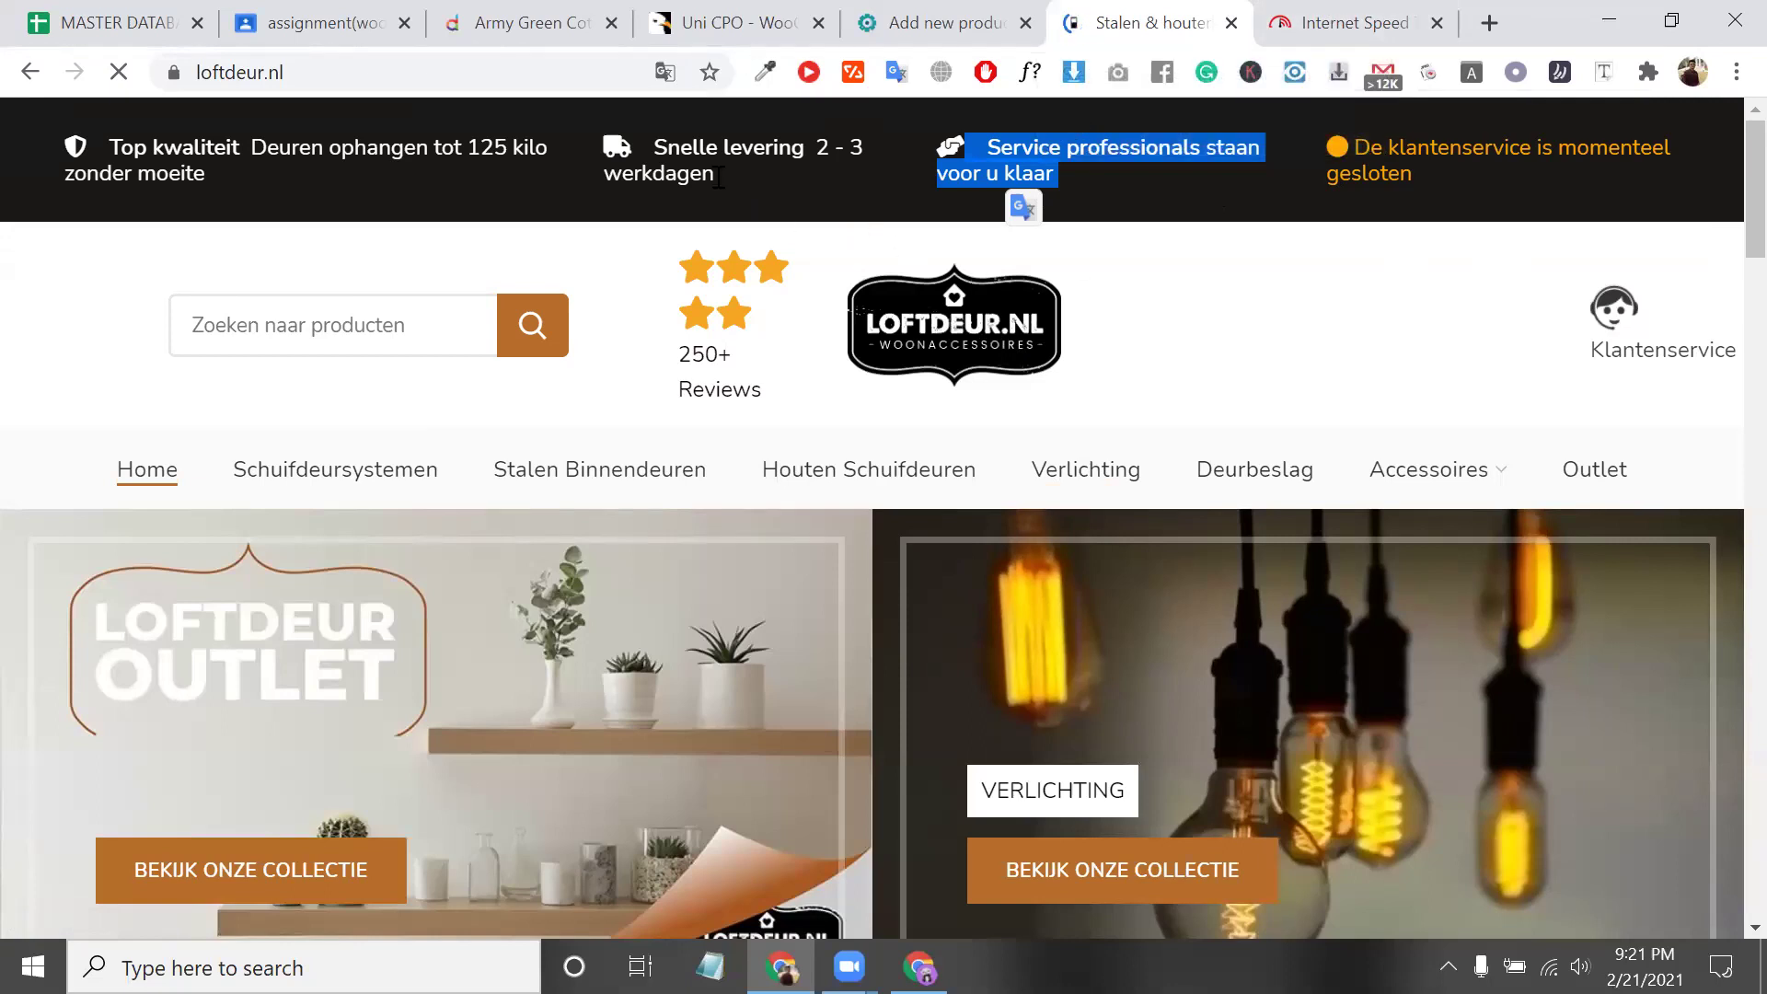
pyautogui.click(682, 153)
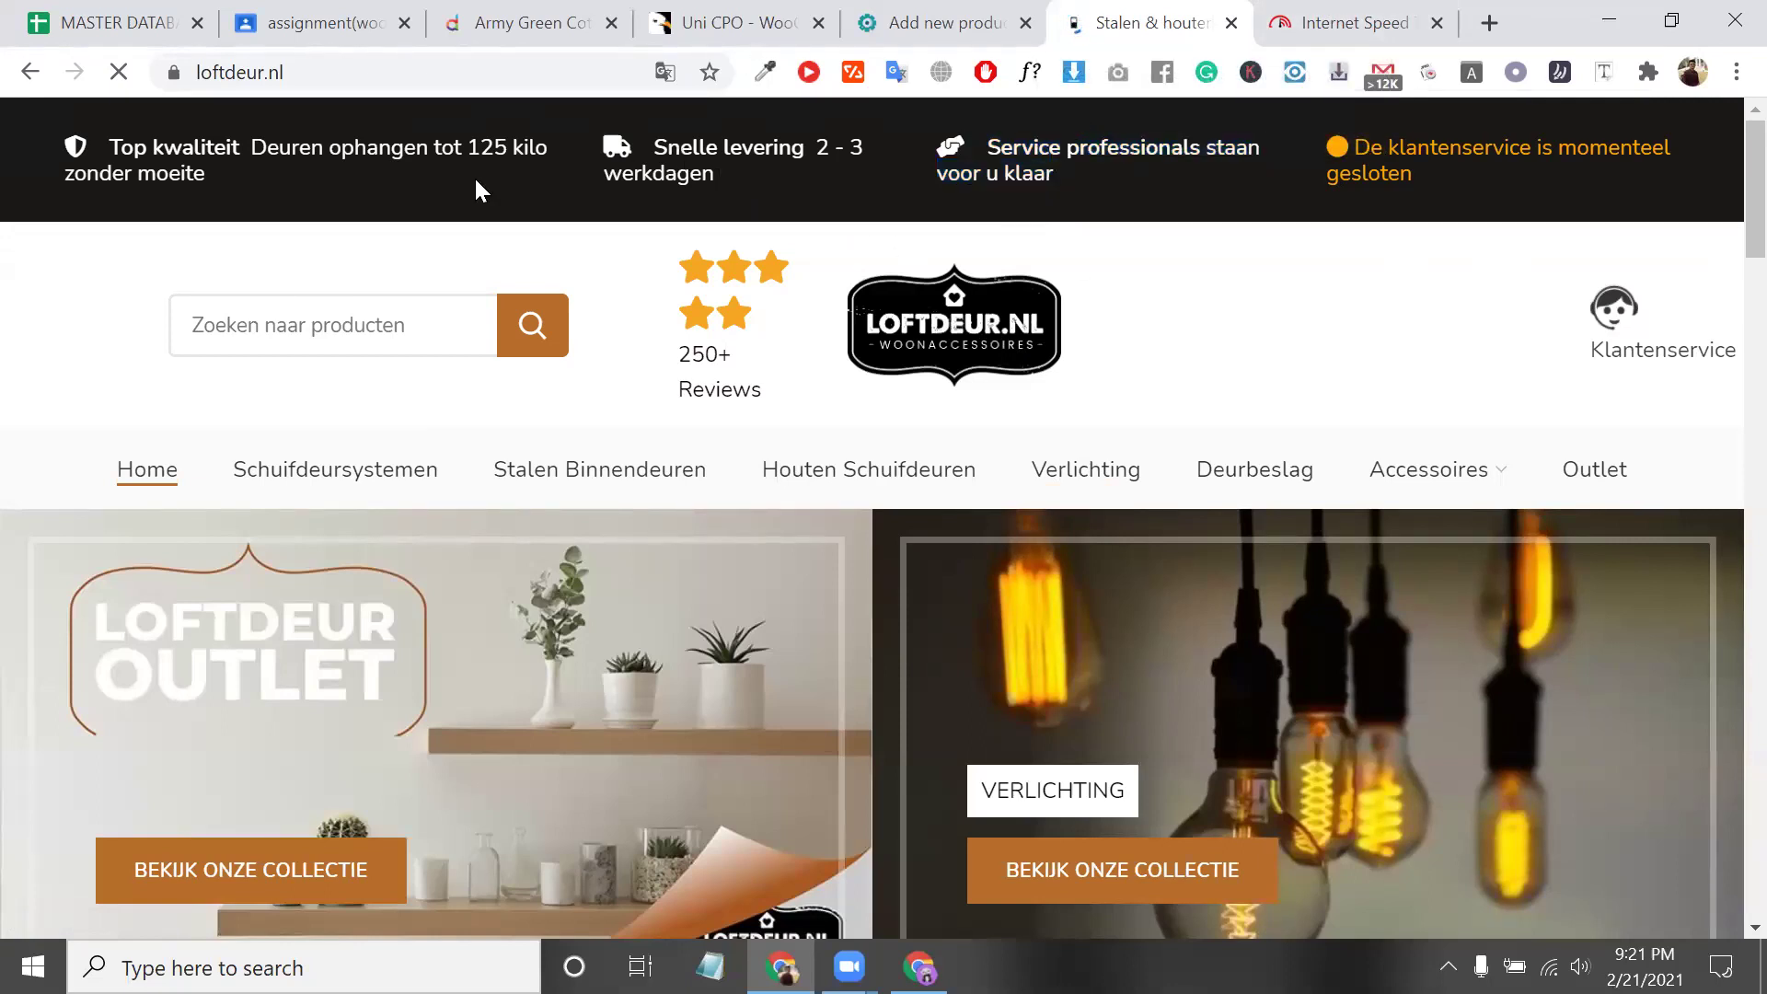
# Select and read the Top kwaliteit tagline on the homepage
pyautogui.tripleClick(383, 153)
pyautogui.doubleClick(174, 180)
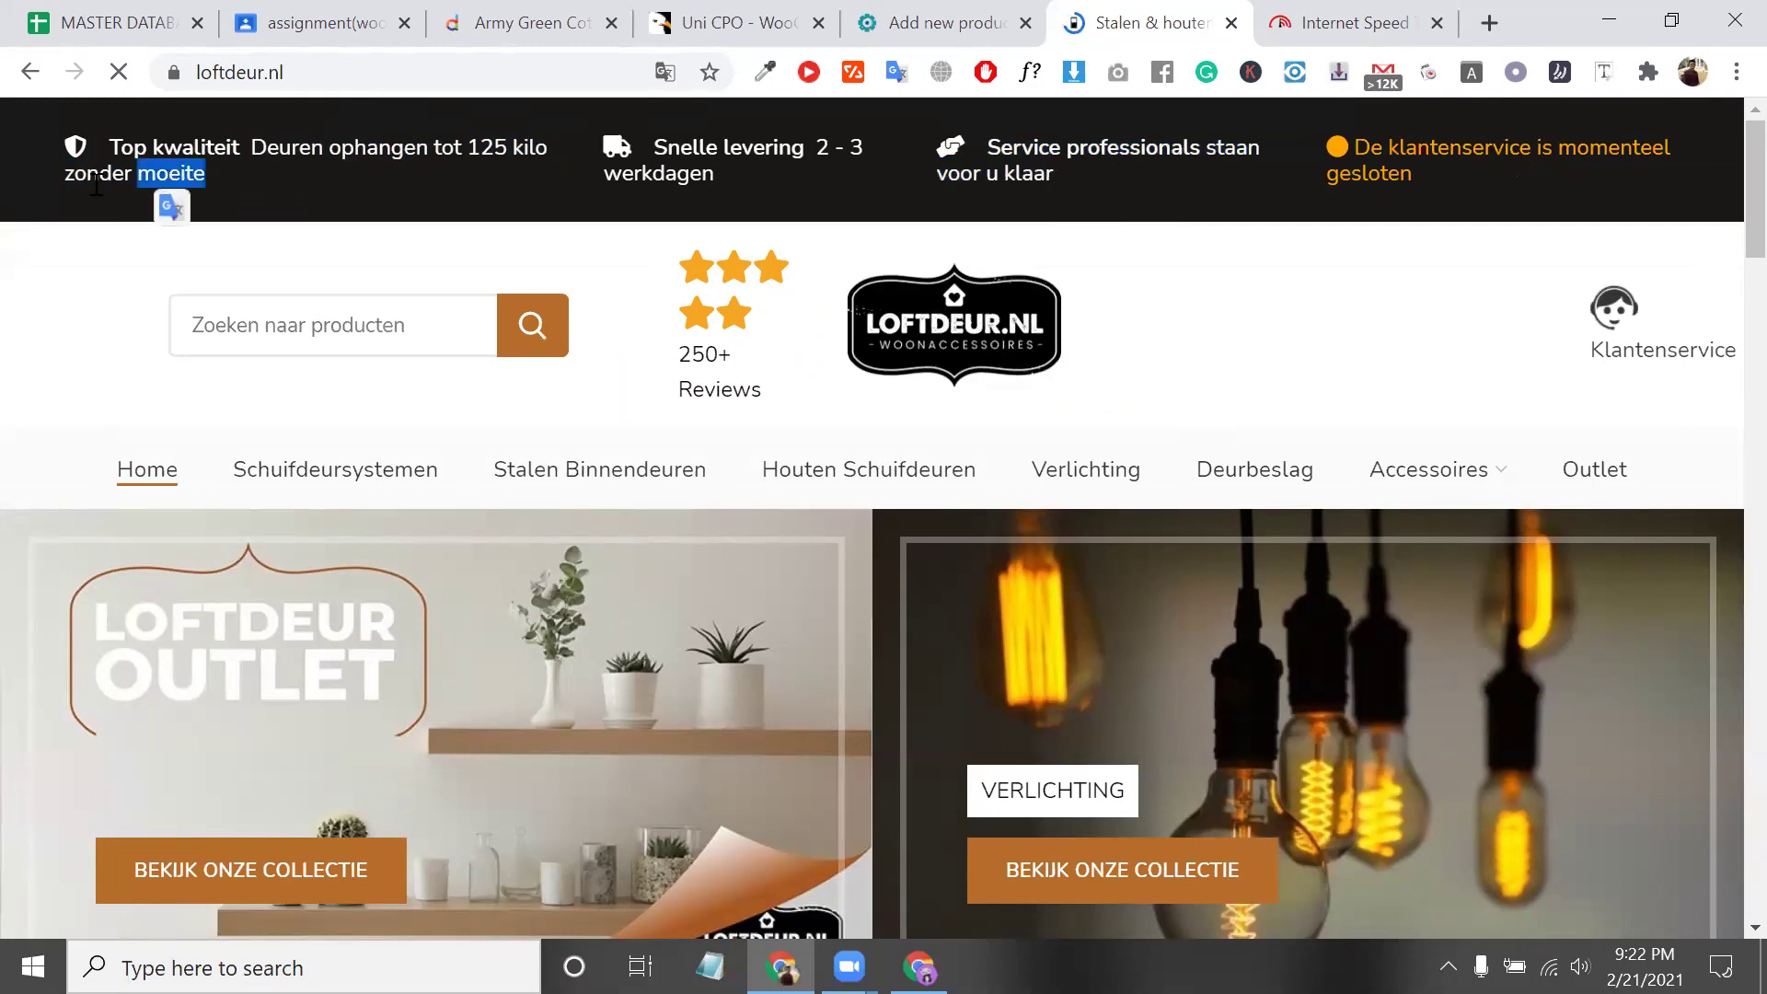
pyautogui.tripleClick(88, 182)
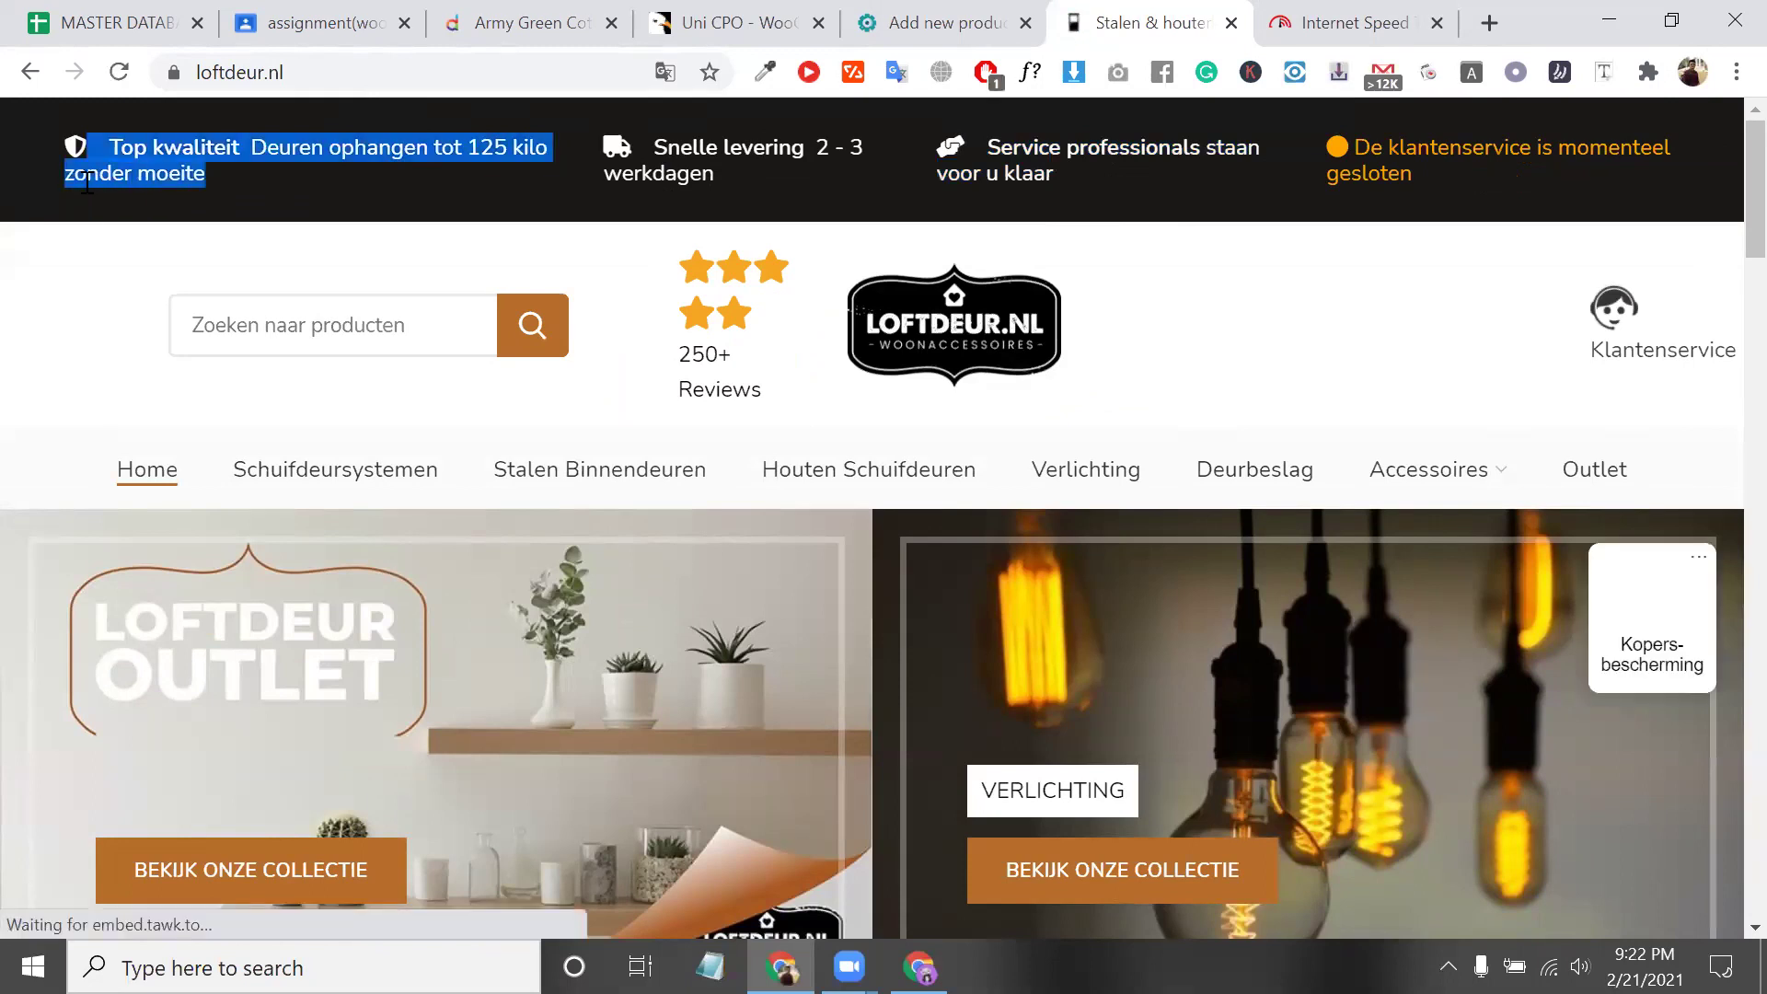
pyautogui.doubleClick(88, 182)
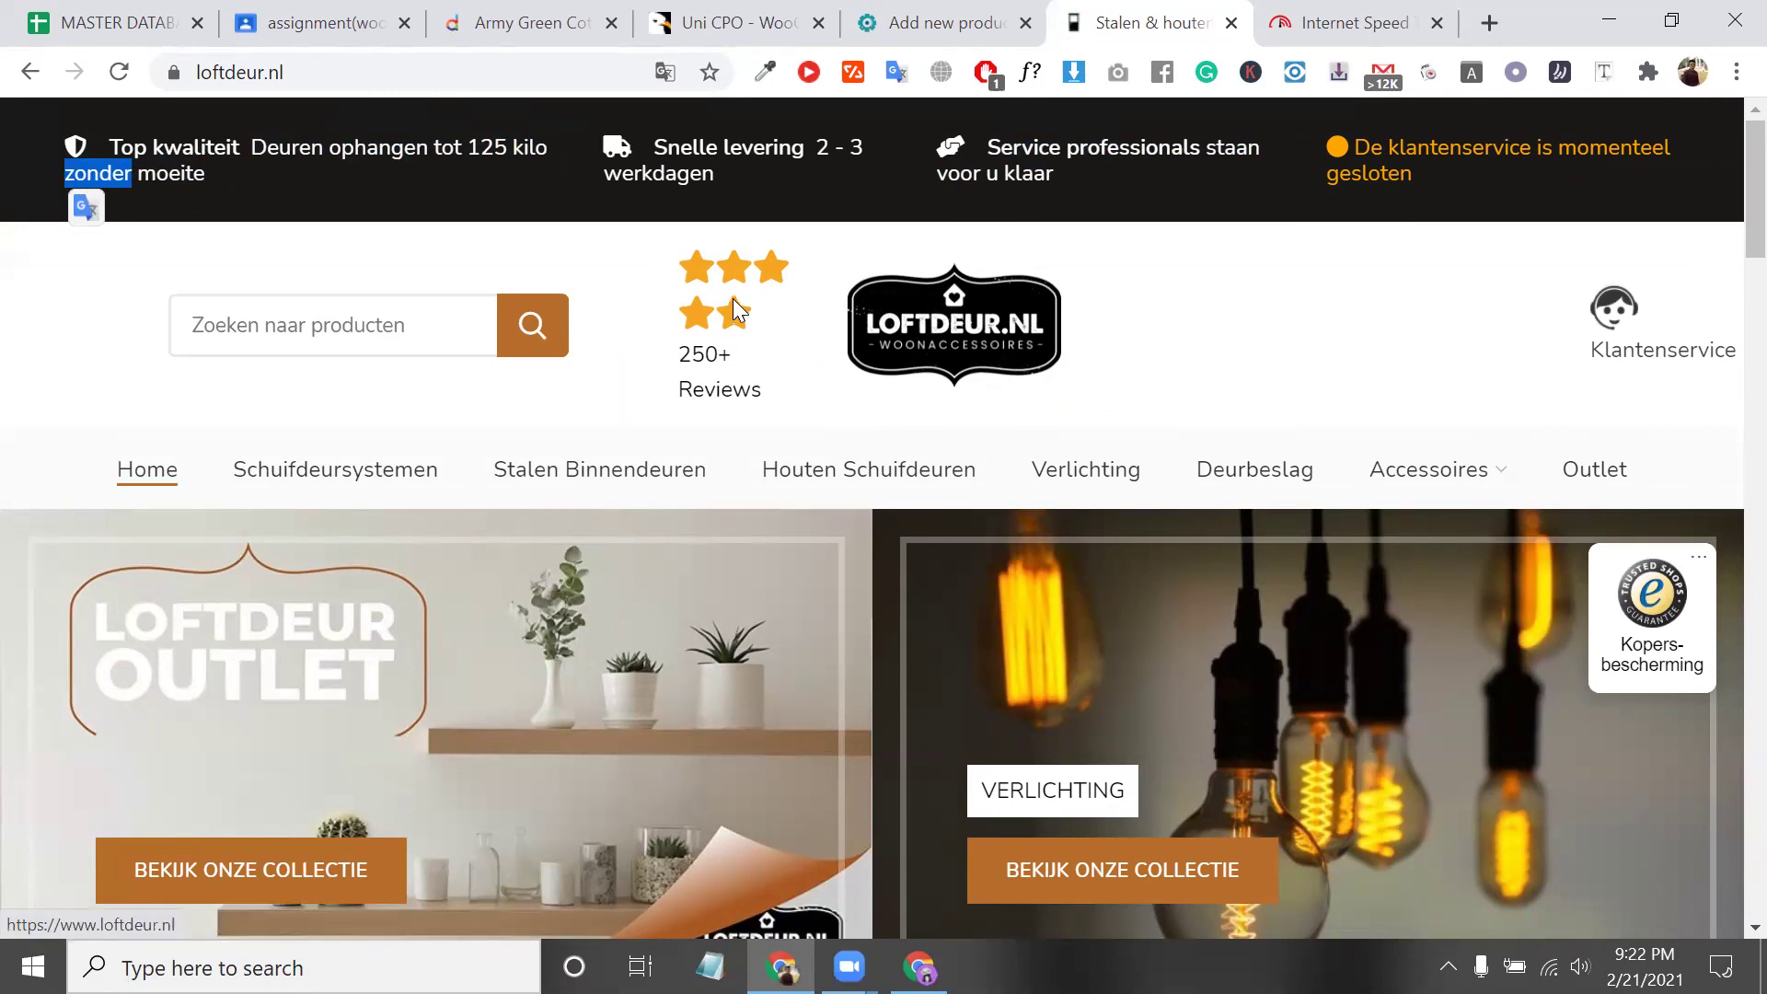
pyautogui.click(769, 310)
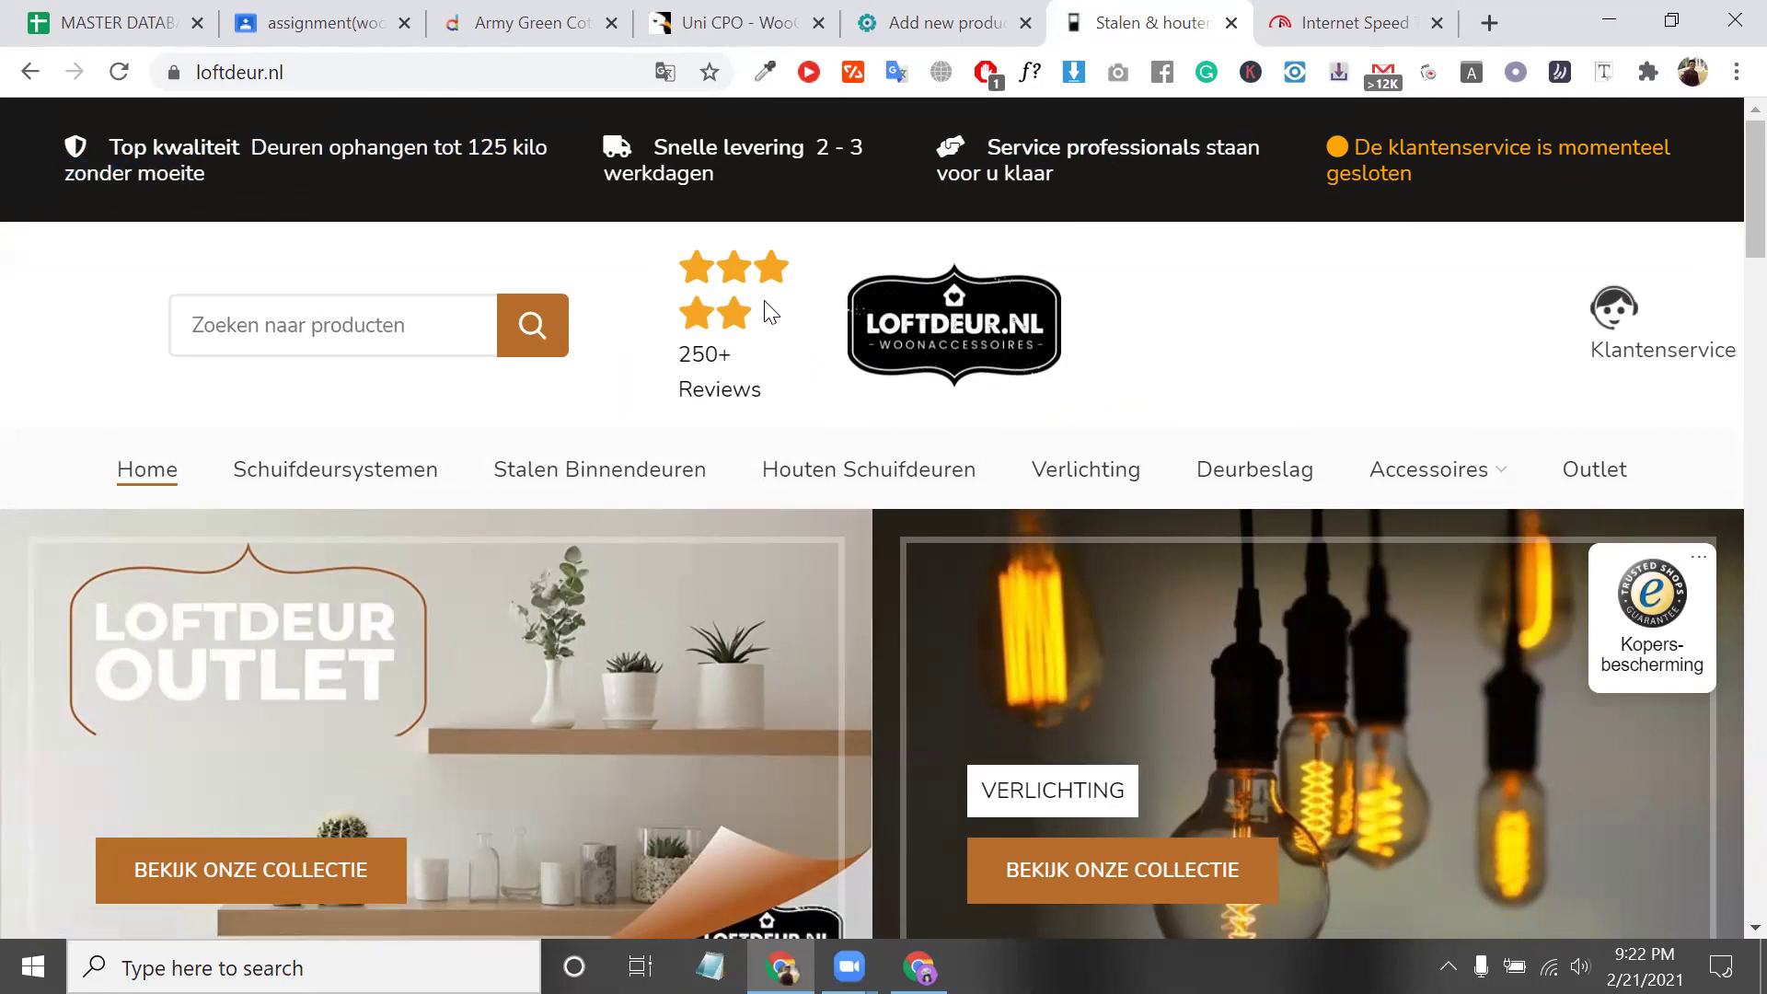
pyautogui.scroll(3, 771, 357)
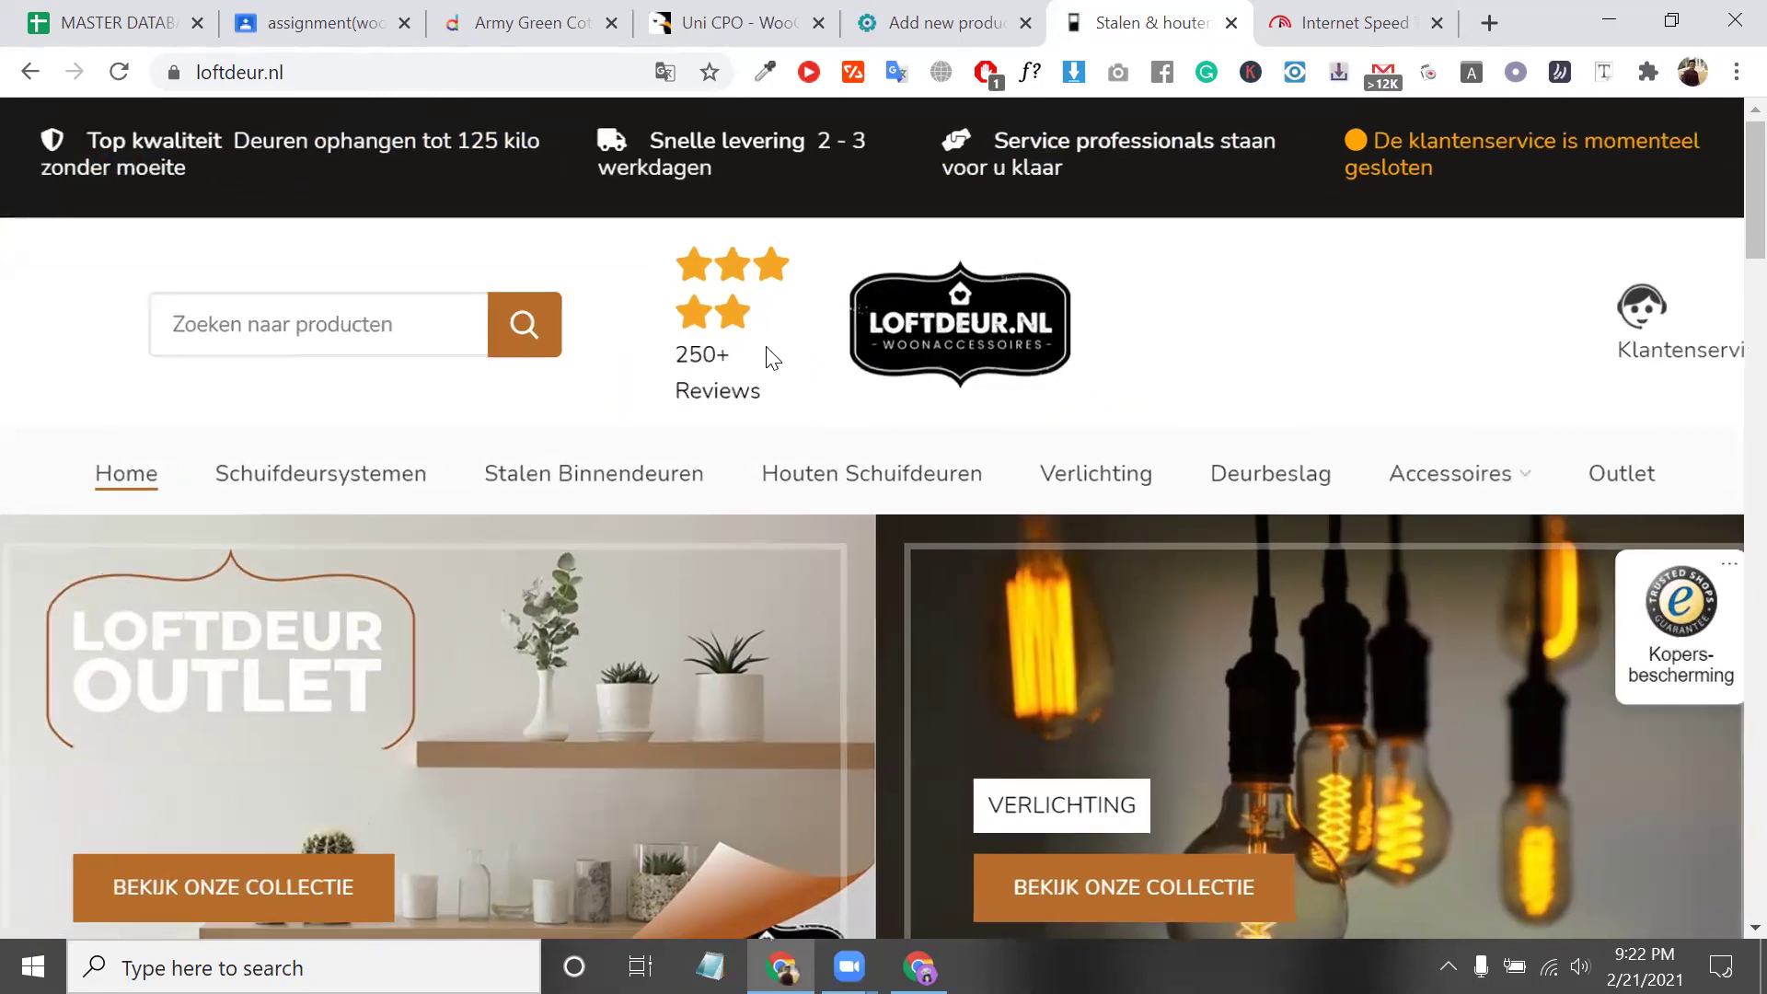
pyautogui.scroll(-3, 771, 357)
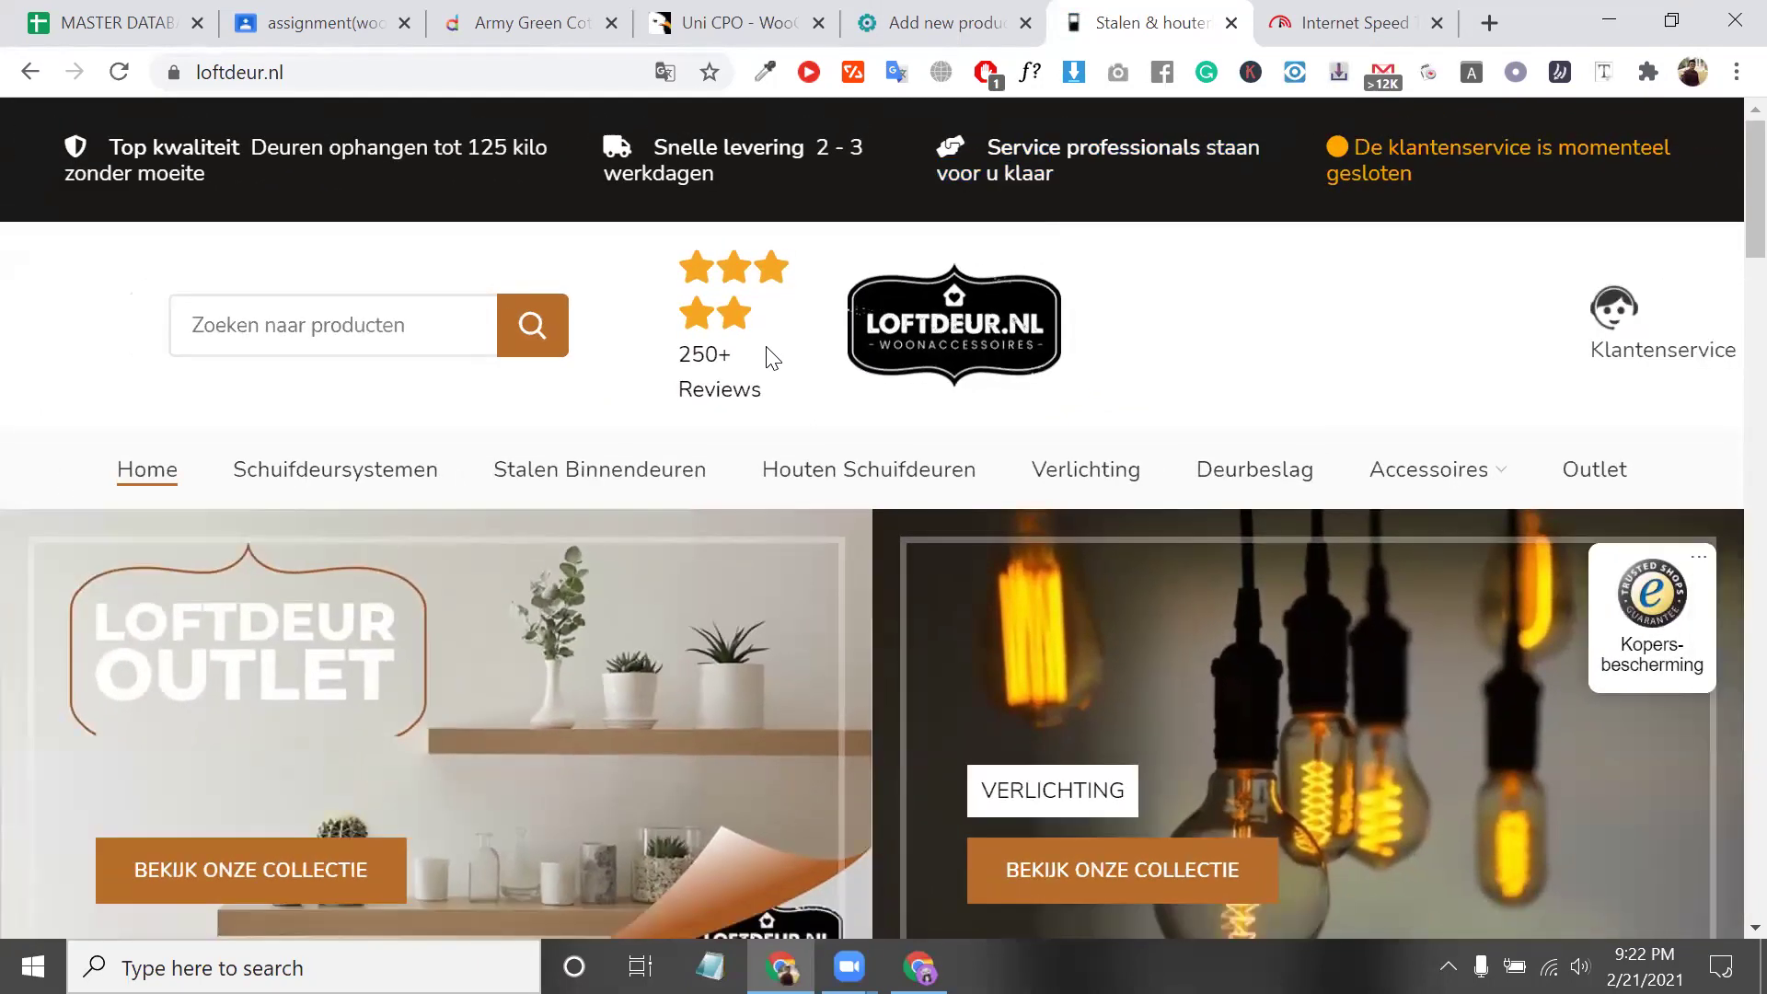
# Scroll past the Snelle levering and 250+ Reviews text down to the Meest Verkocht products
pyautogui.tripleClick(684, 171)
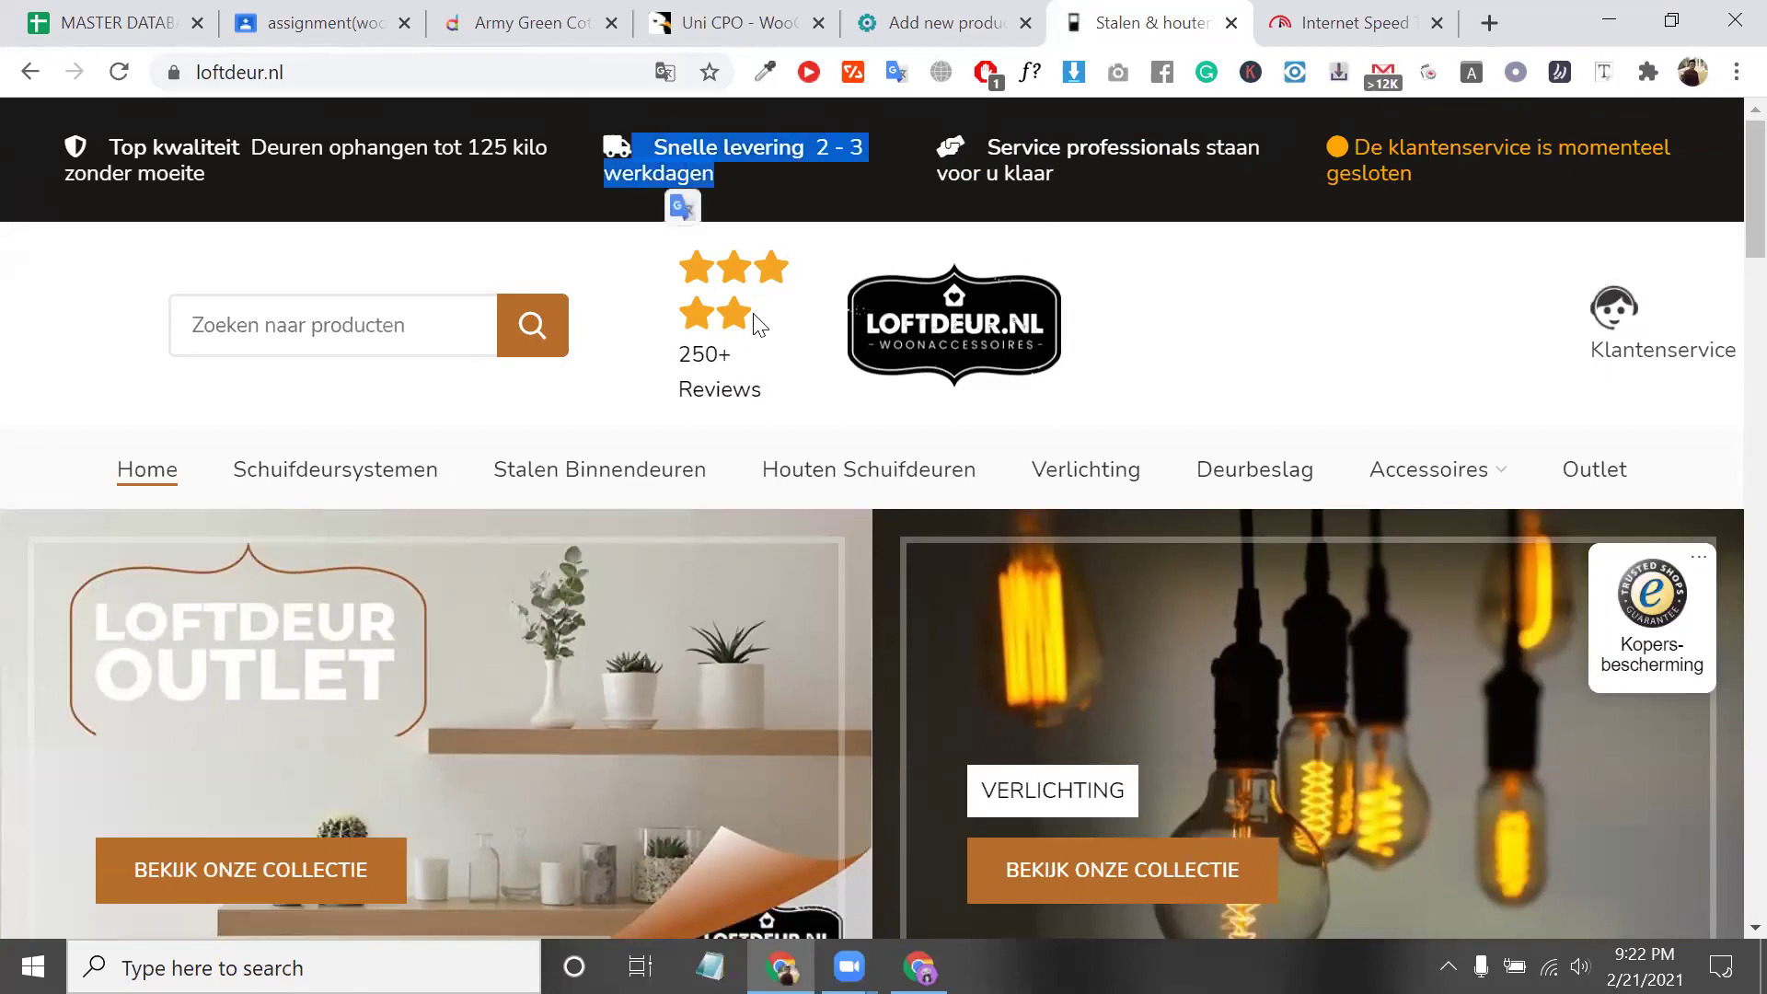
pyautogui.tripleClick(702, 367)
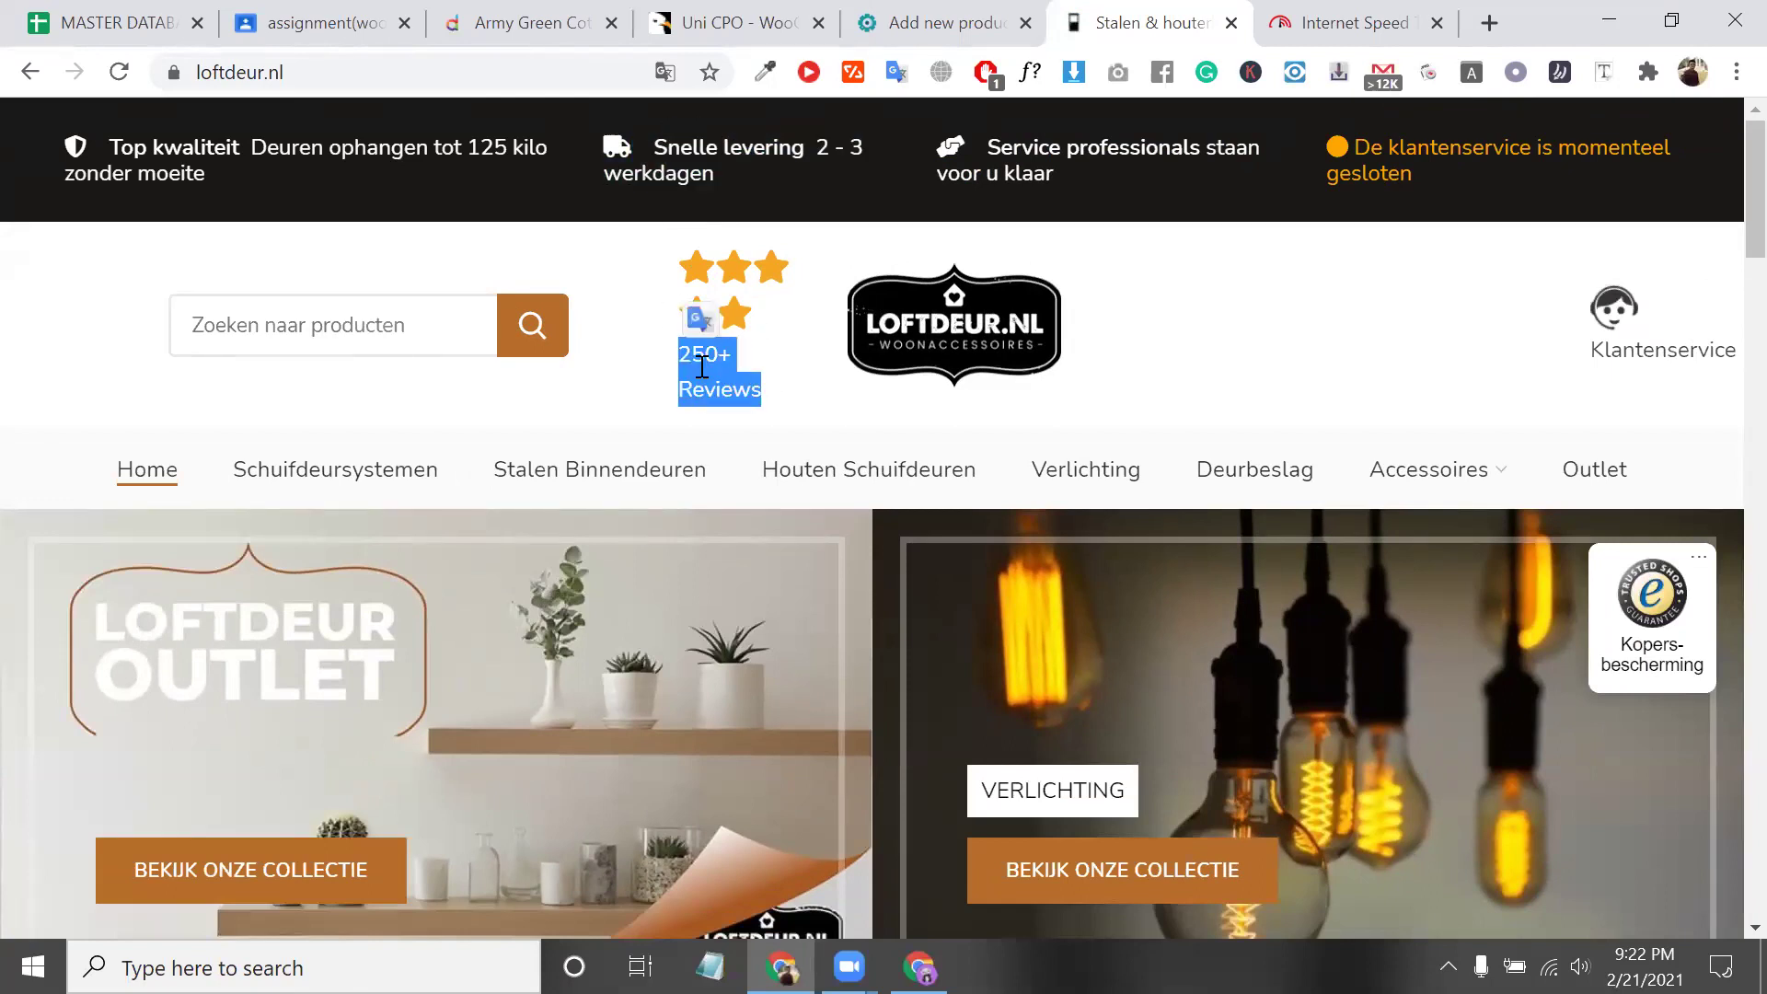
pyautogui.tripleClick(713, 150)
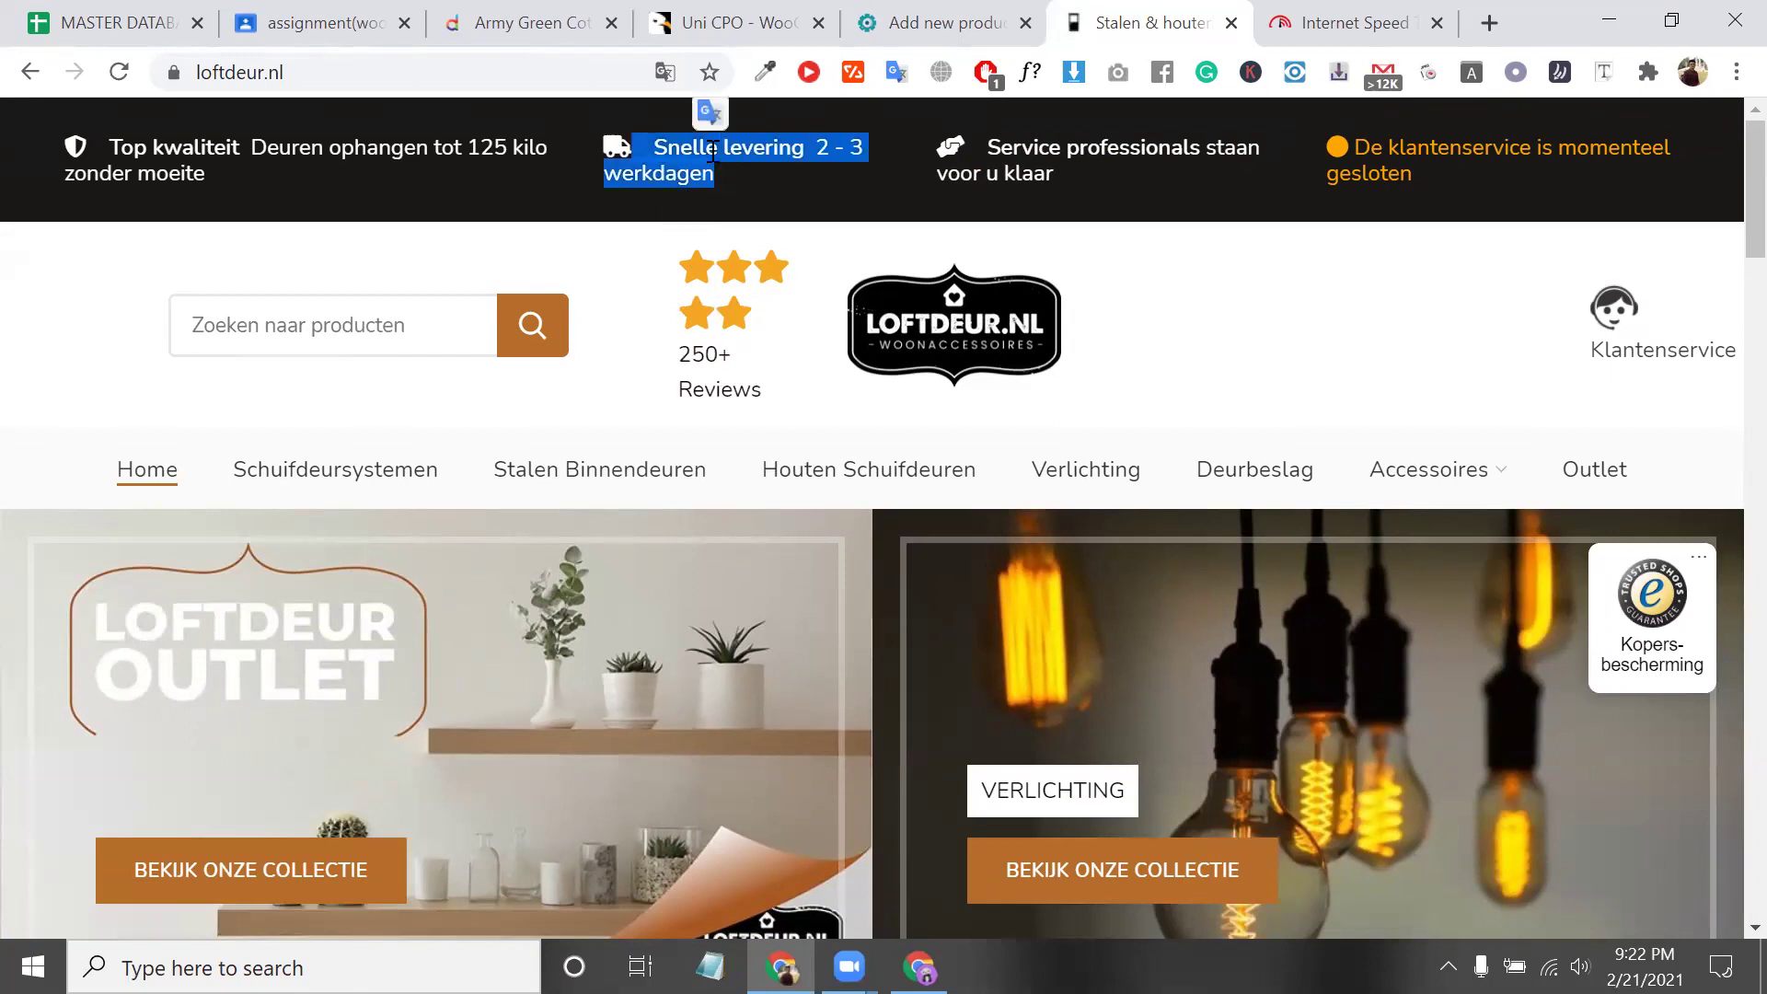
pyautogui.scroll(-3, 773, 508)
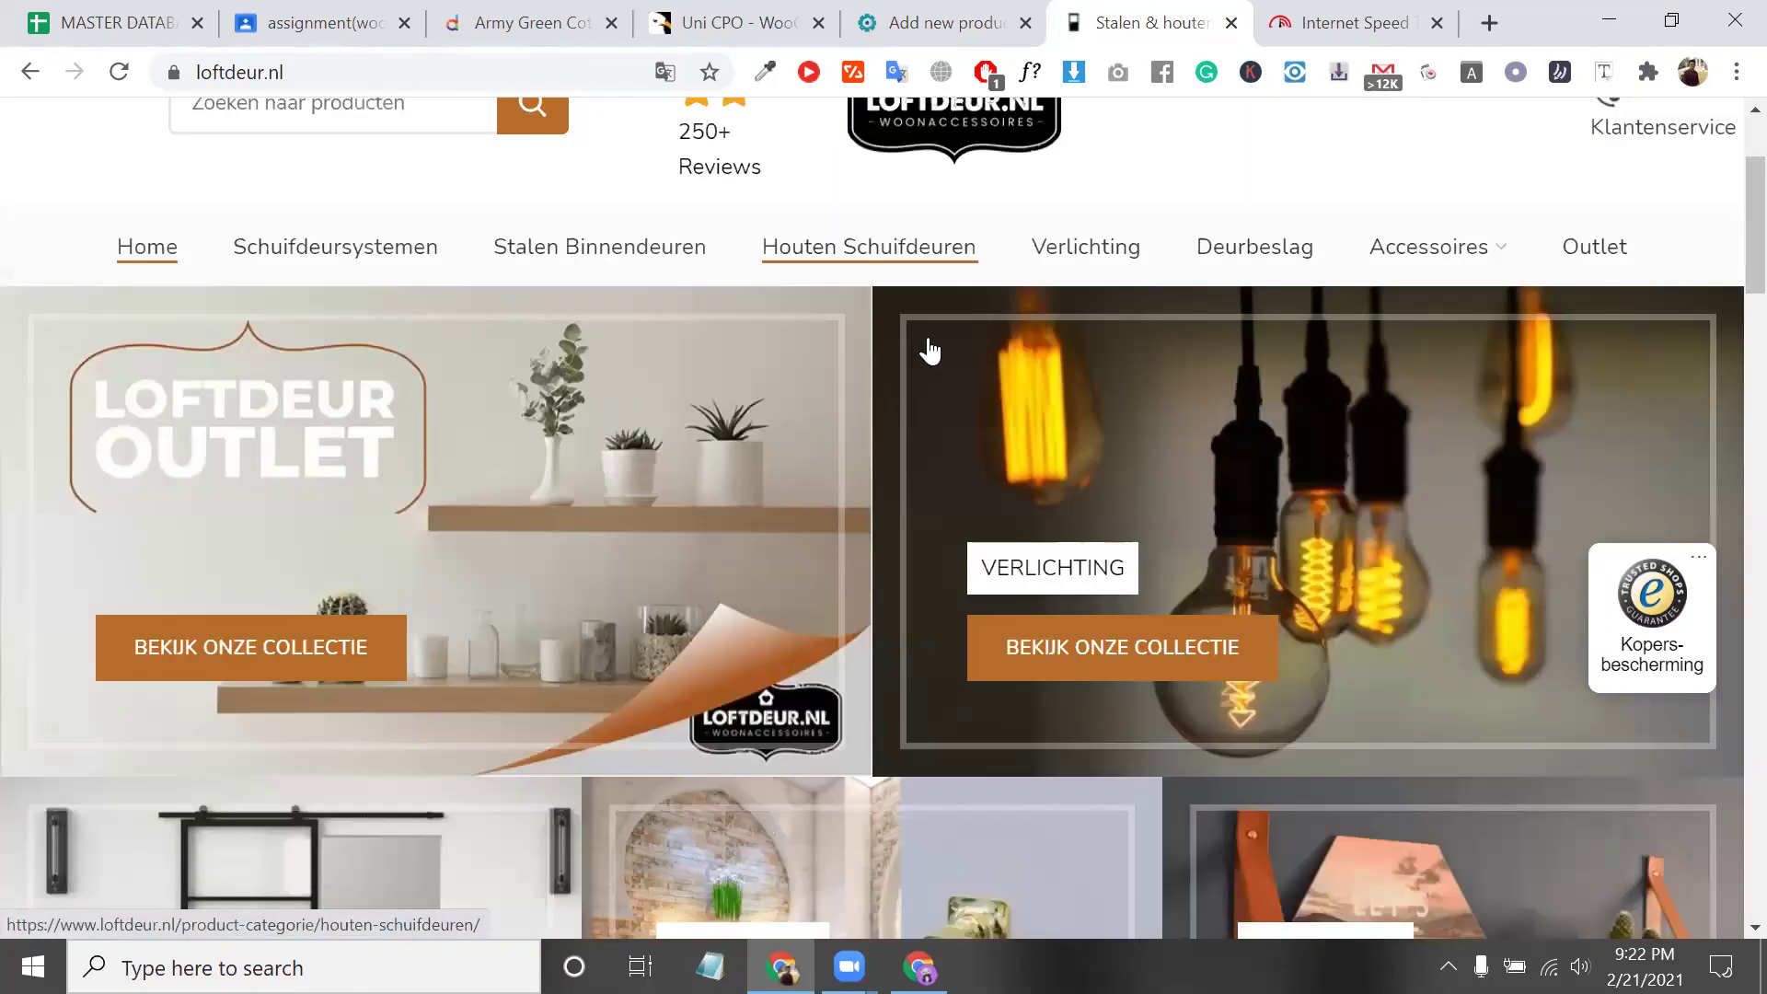
pyautogui.scroll(-3, 930, 347)
pyautogui.scroll(5, 756, 158)
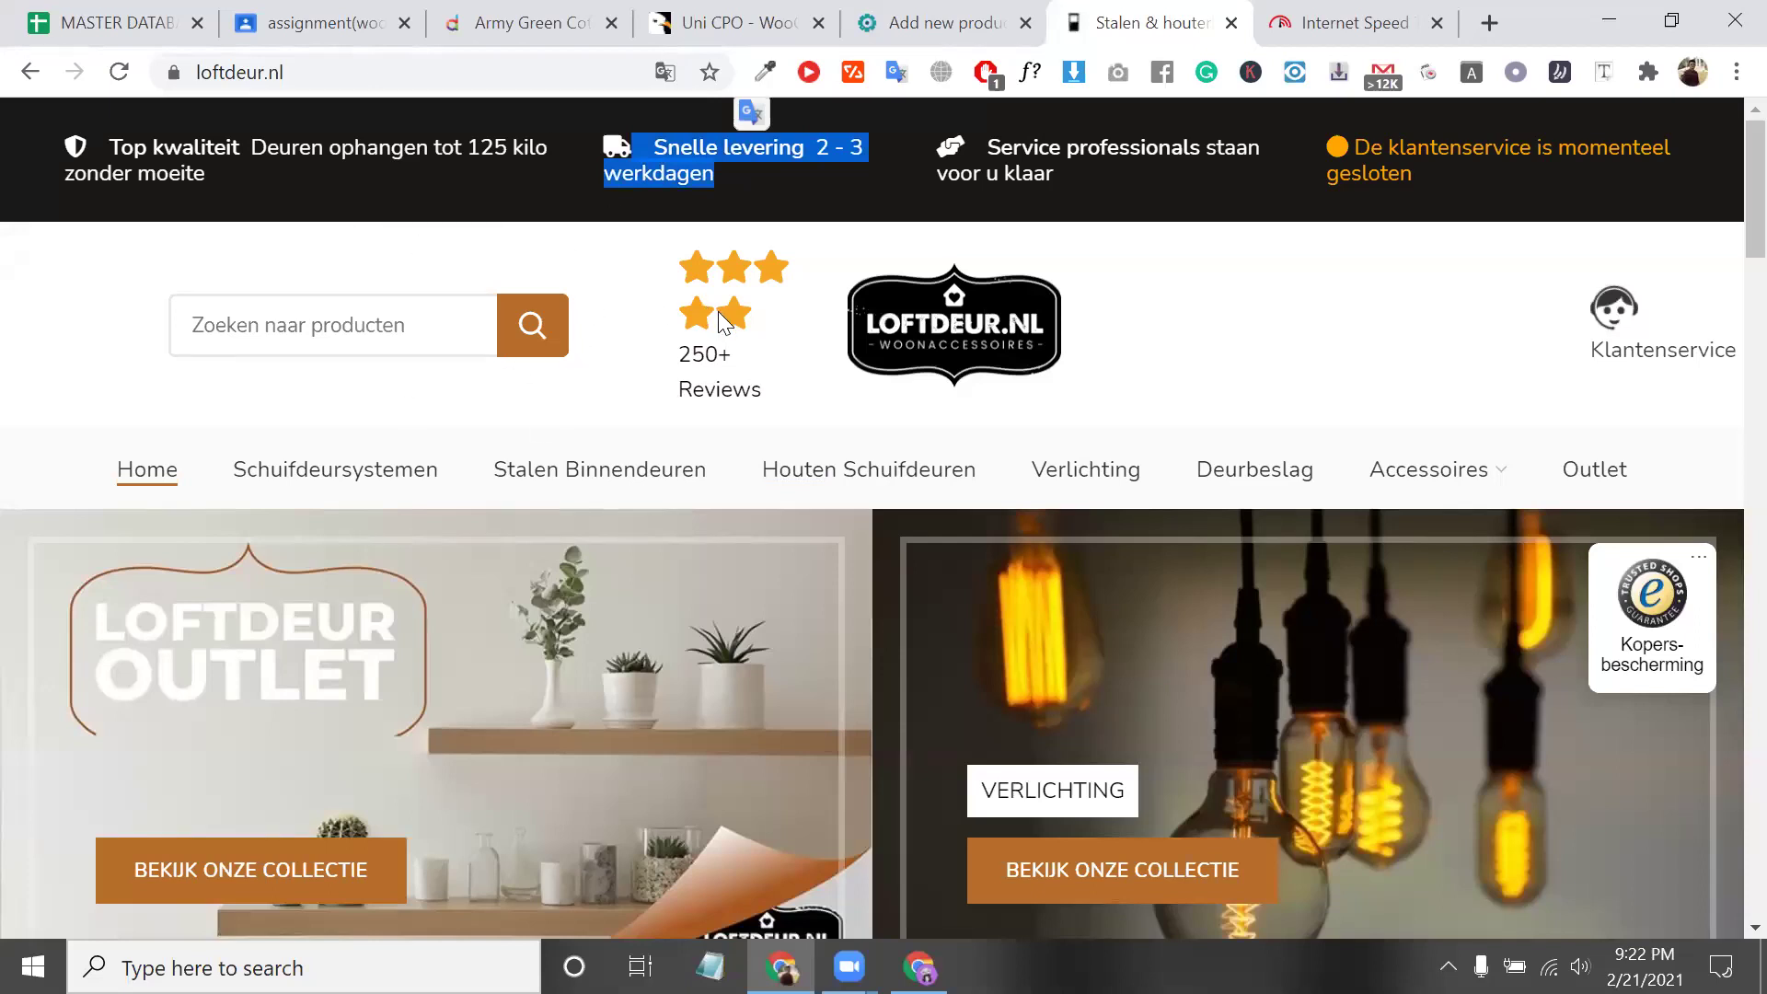
pyautogui.tripleClick(736, 372)
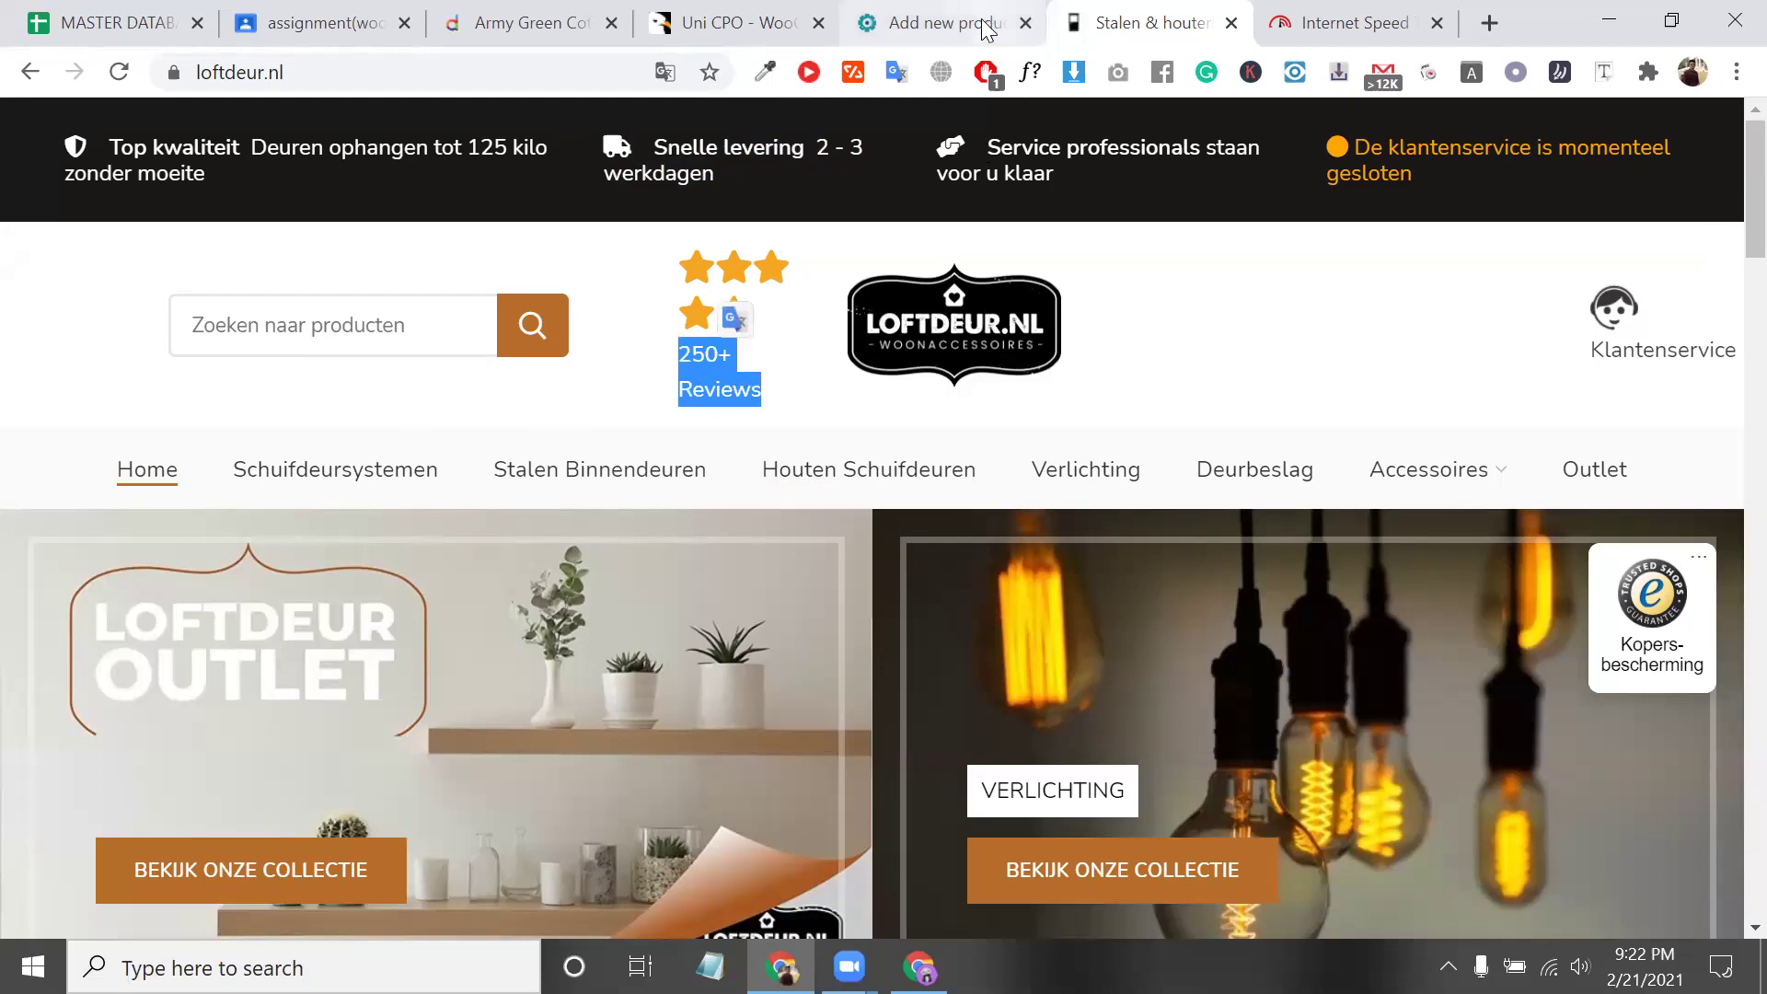
pyautogui.scroll(-5, 1058, 170)
pyautogui.scroll(-2, 923, 417)
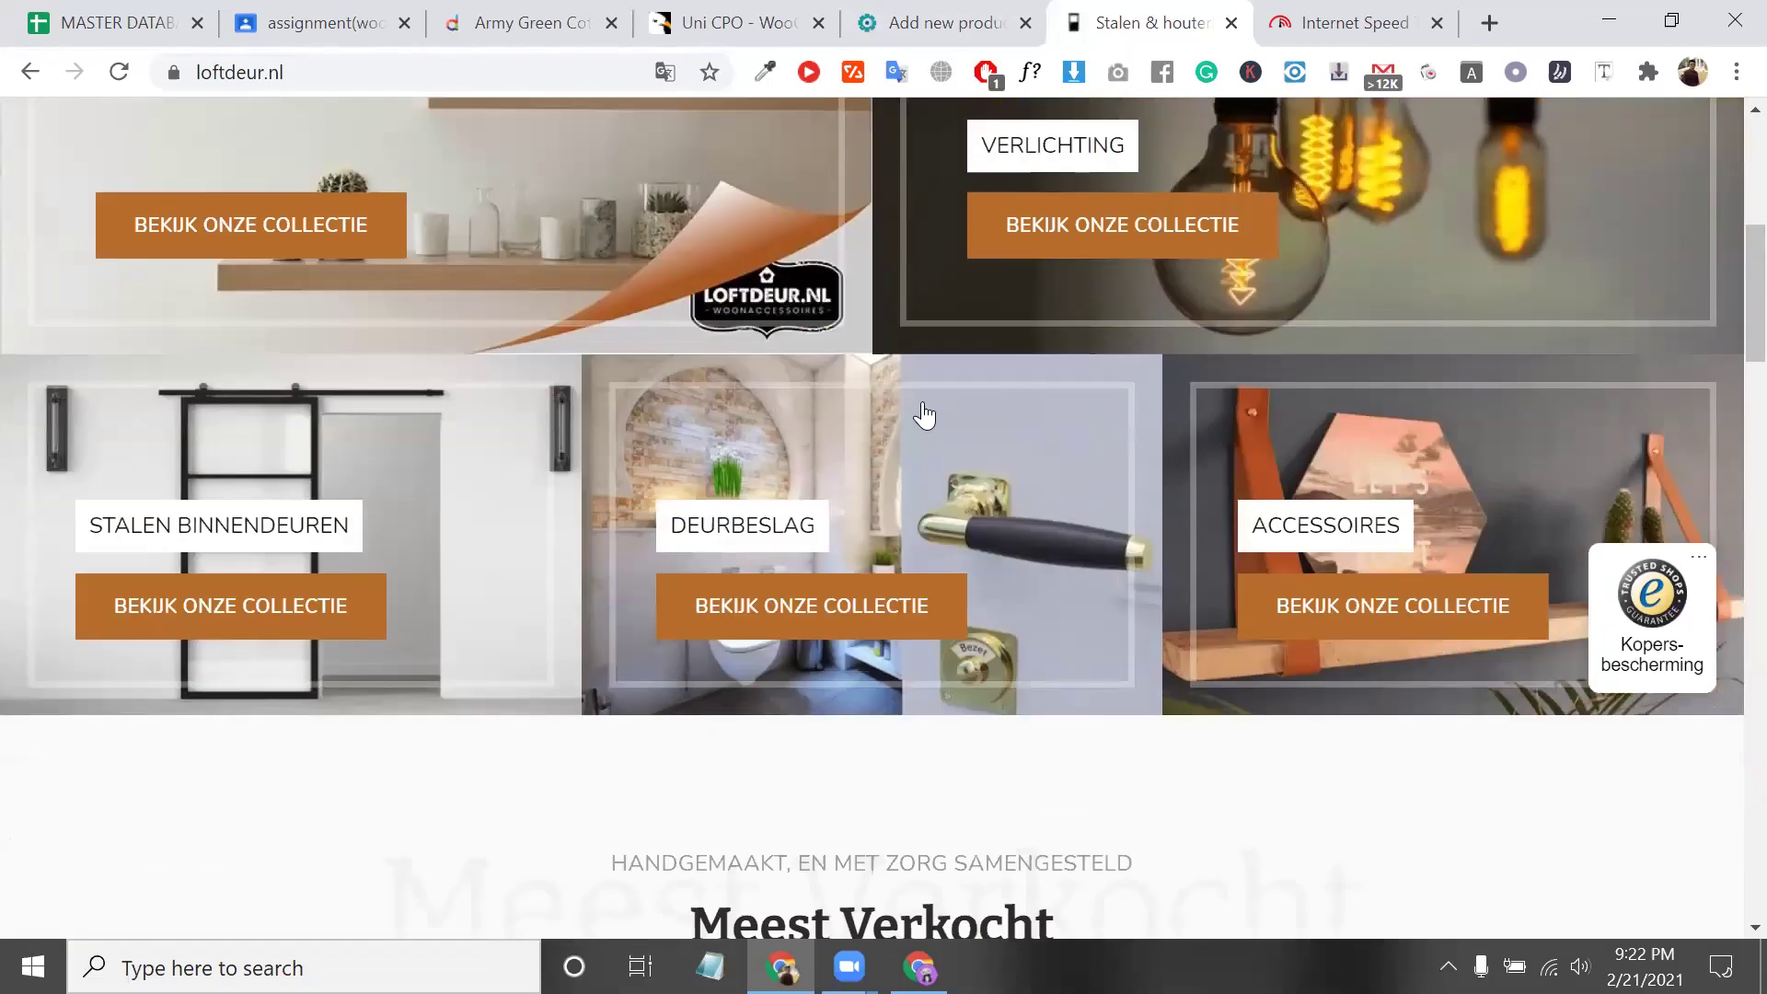
pyautogui.scroll(-5, 888, 288)
pyautogui.scroll(-1, 990, 232)
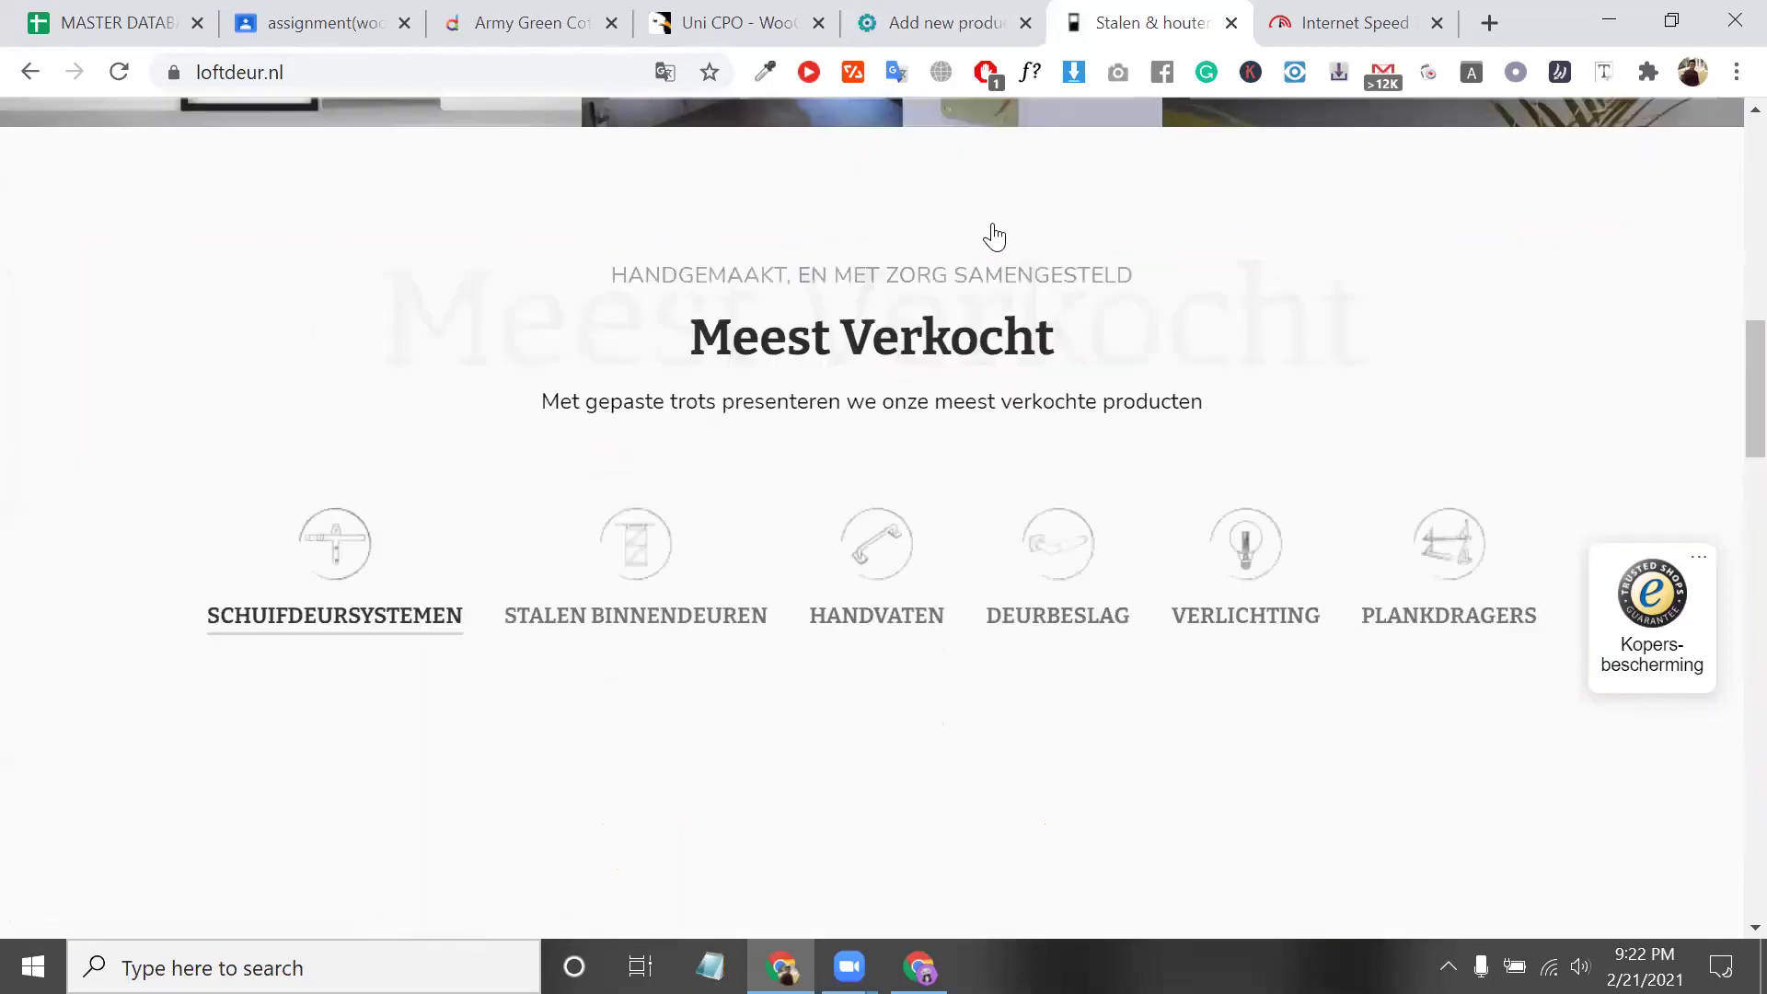
pyautogui.scroll(3, 659, 634)
pyautogui.scroll(-7, 631, 399)
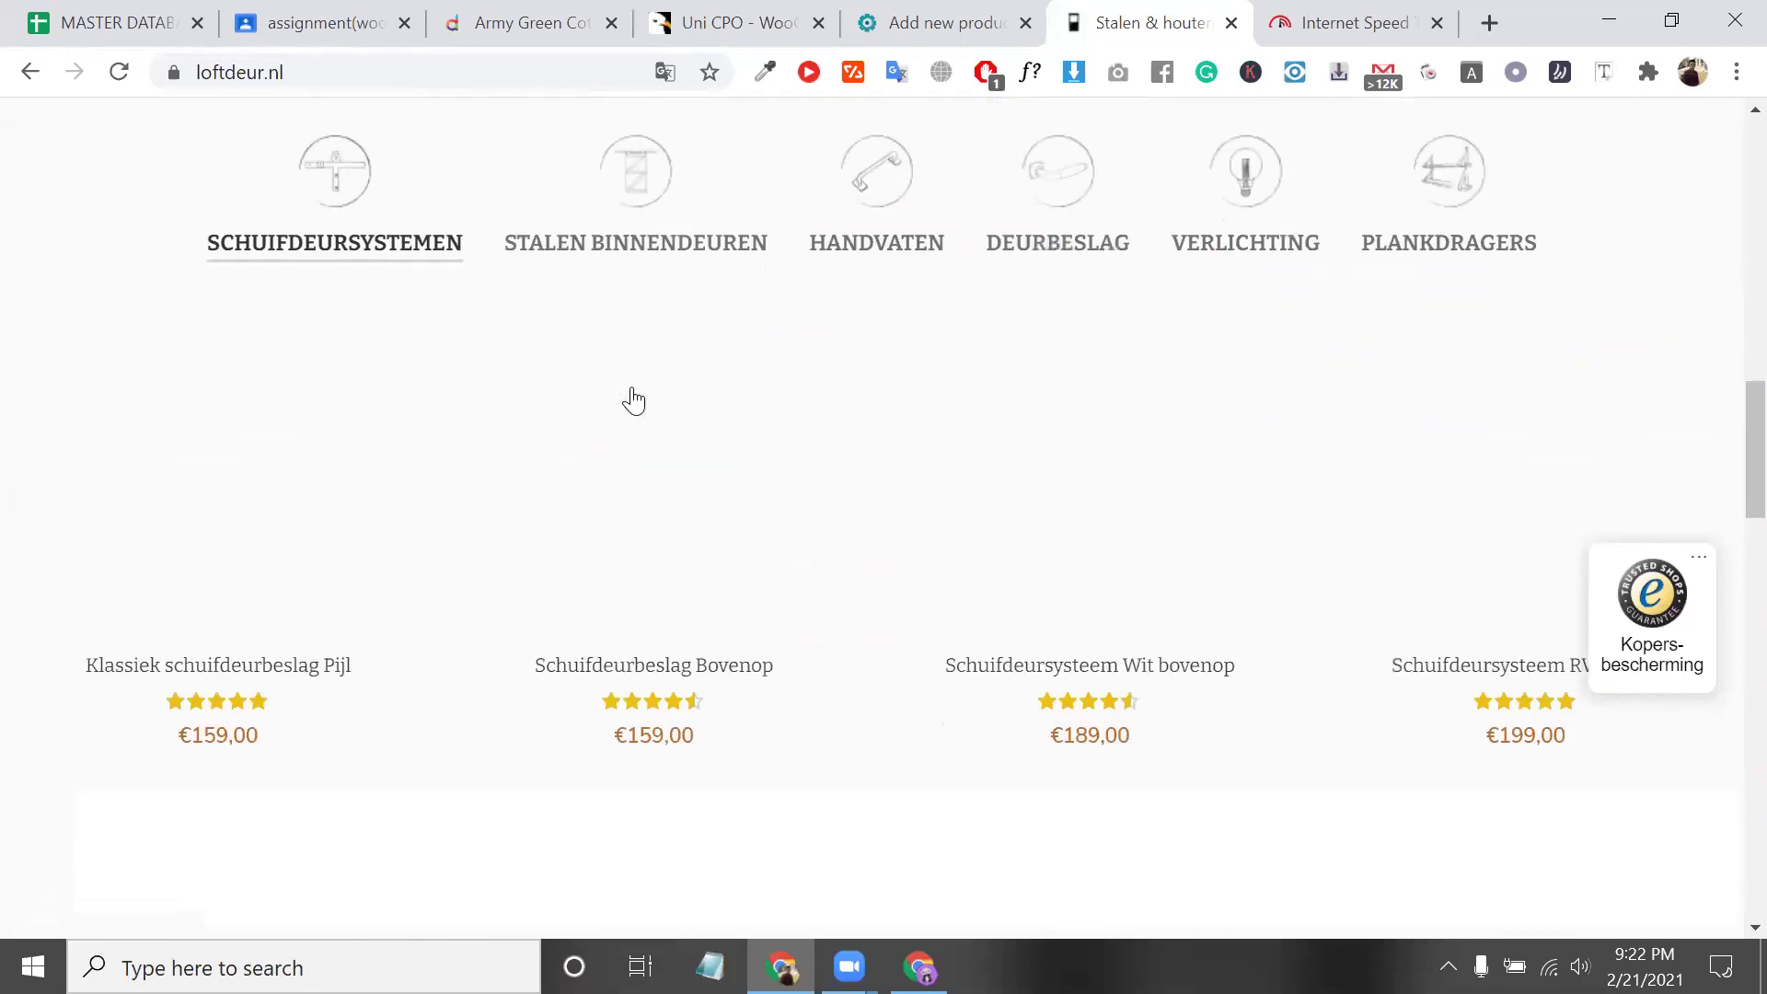
pyautogui.scroll(-1, 683, 378)
# Open the Schuifdeurbeslag Bovenop product page and select its title
pyautogui.click(699, 371)
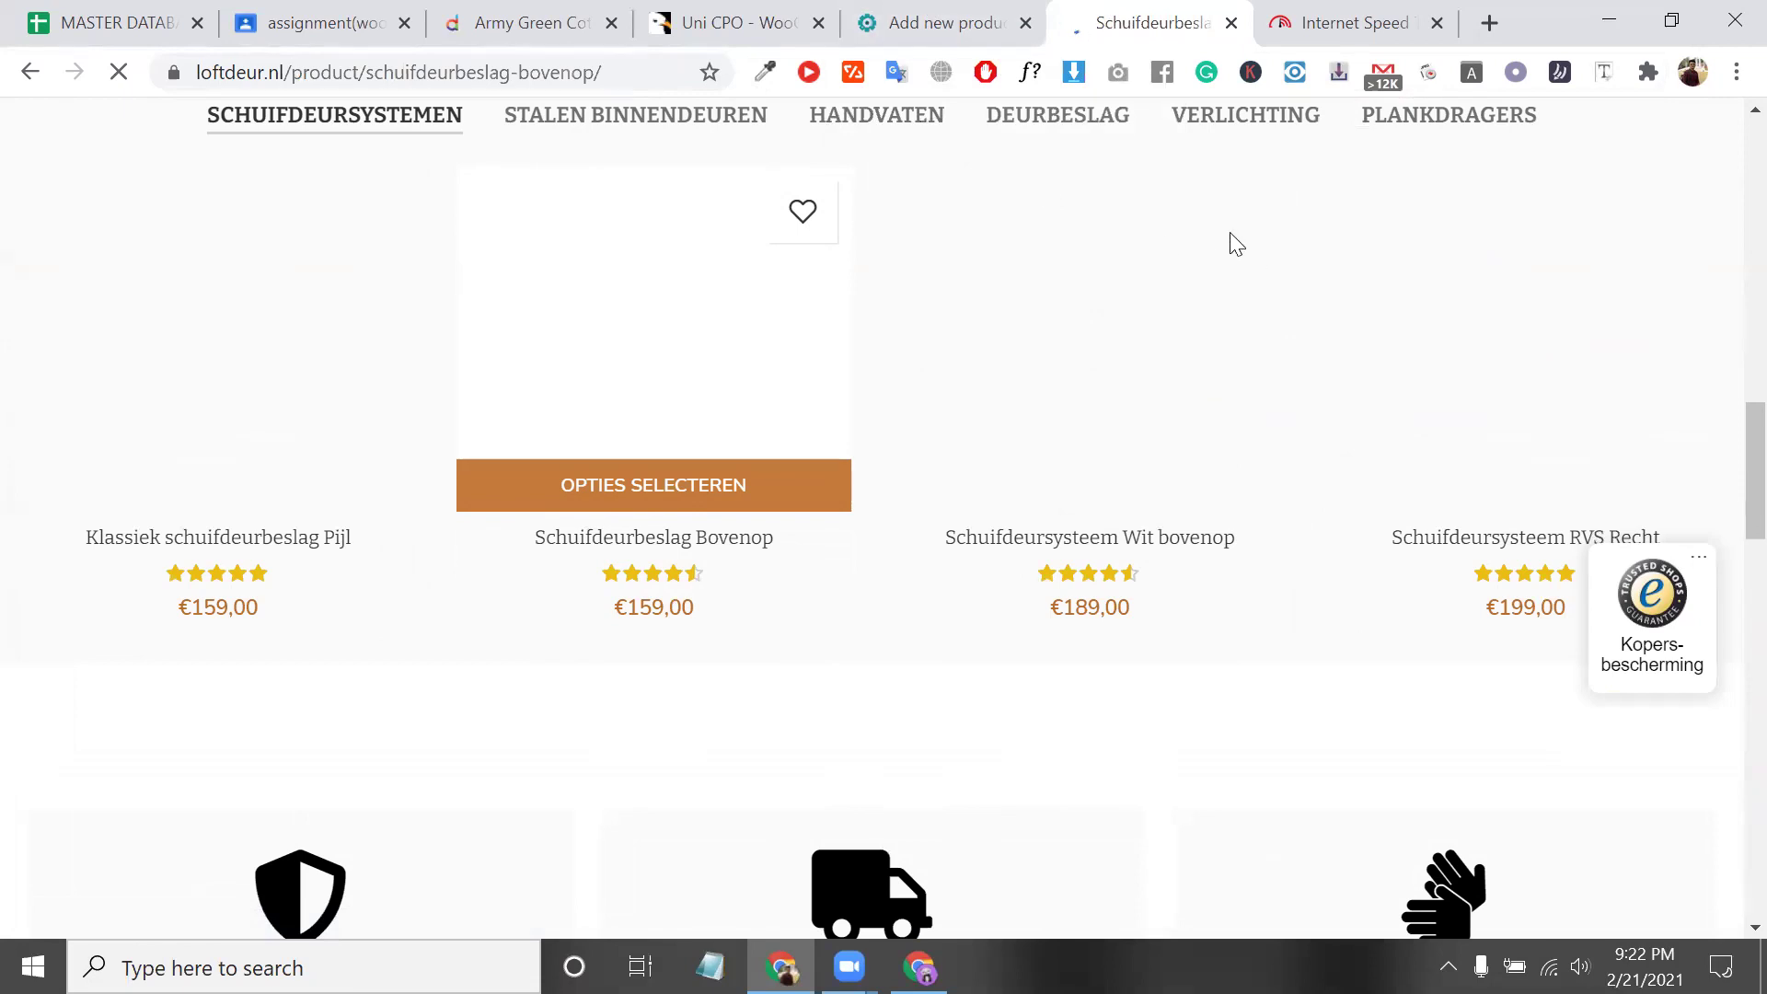
pyautogui.scroll(-1, 978, 295)
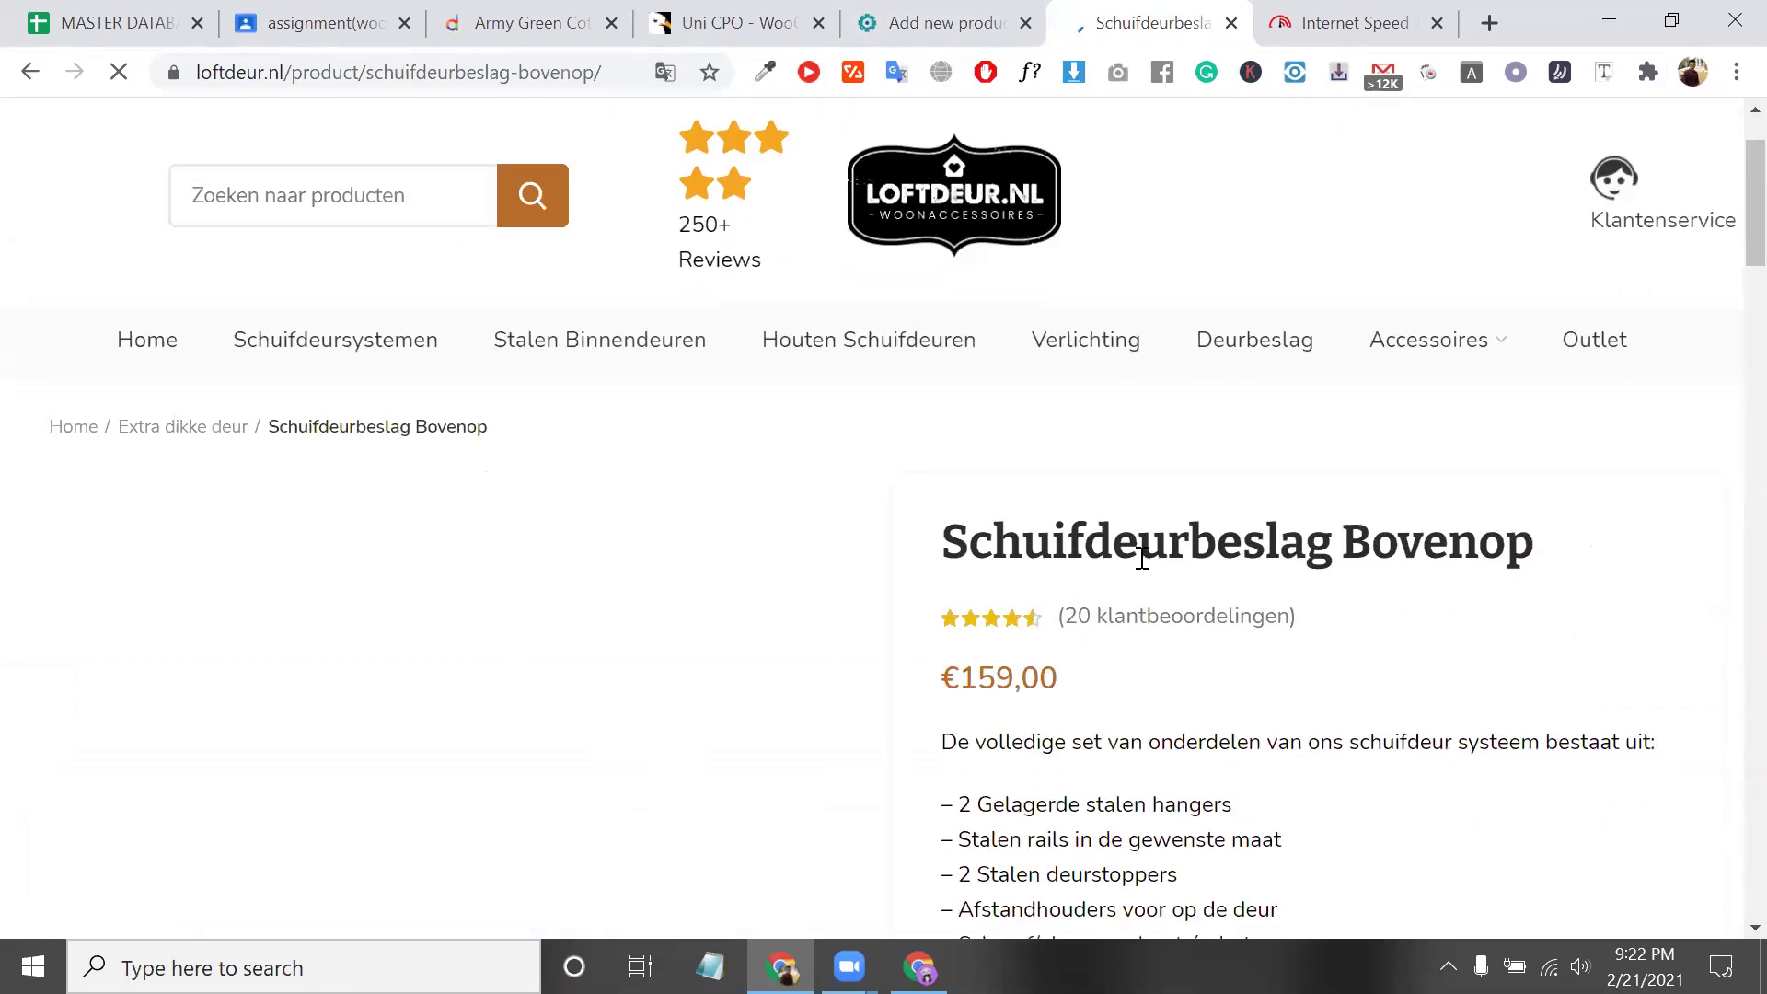
pyautogui.tripleClick(1137, 550)
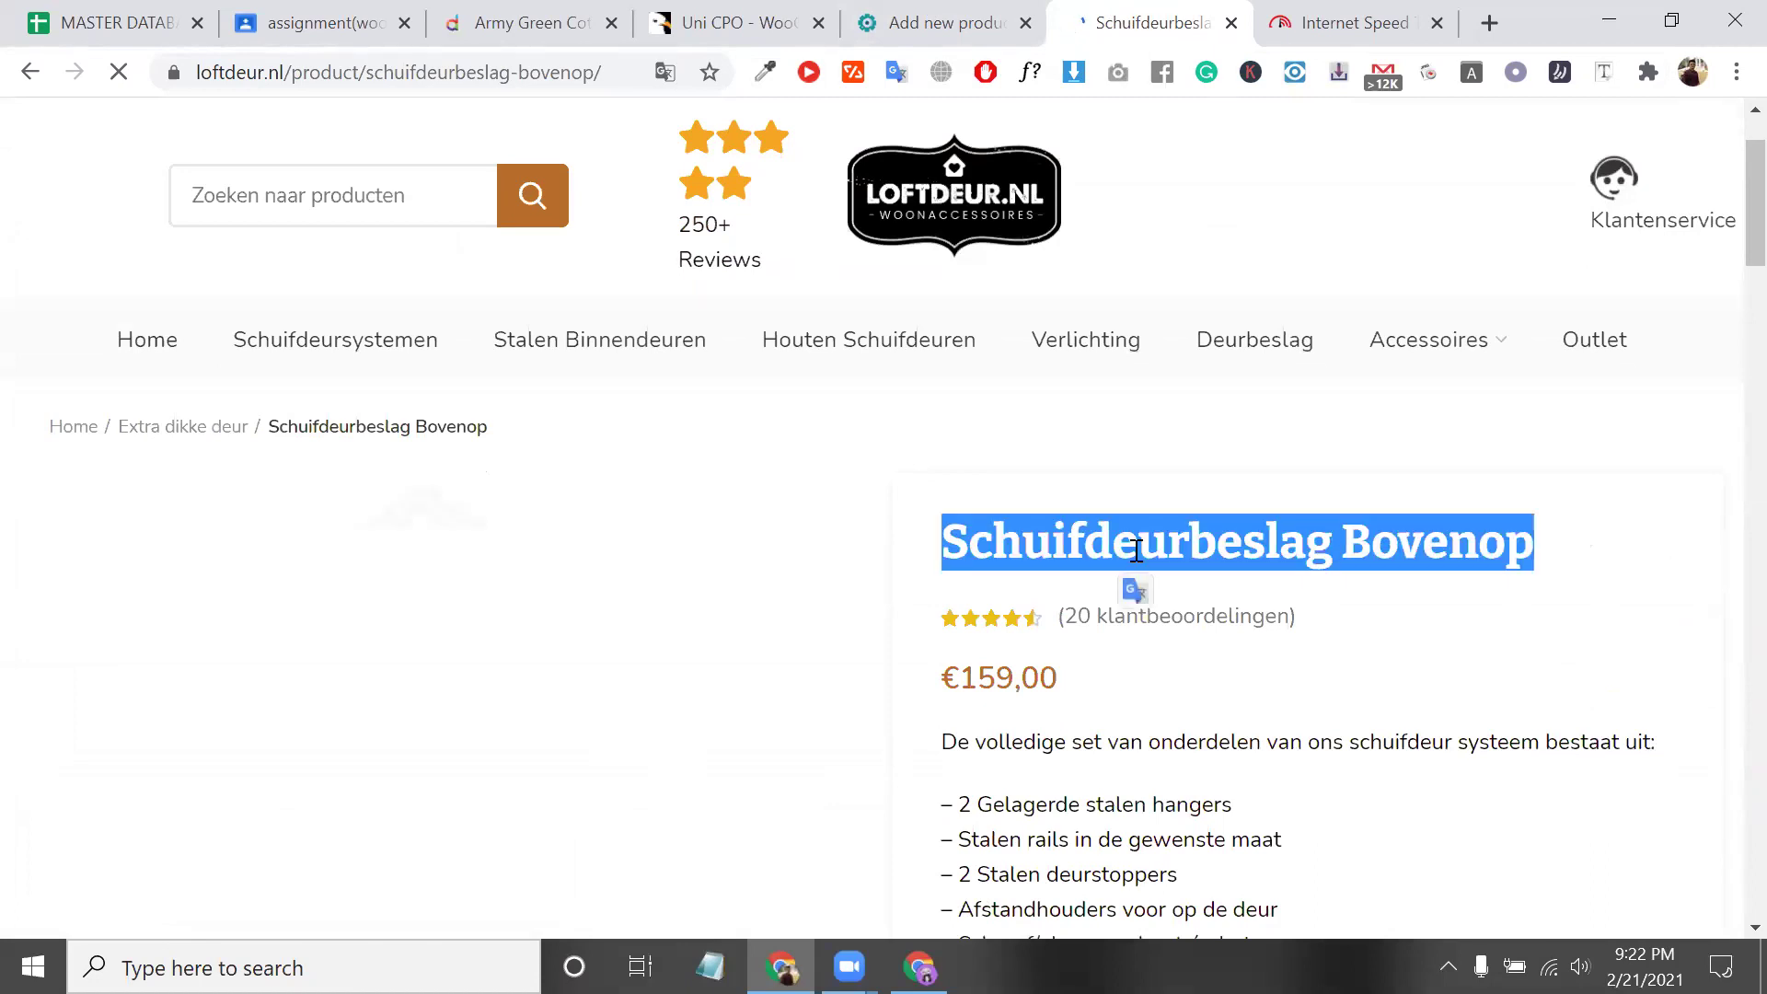
# Scroll through the product description, then go back to the previous page
pyautogui.scroll(-1, 766, 533)
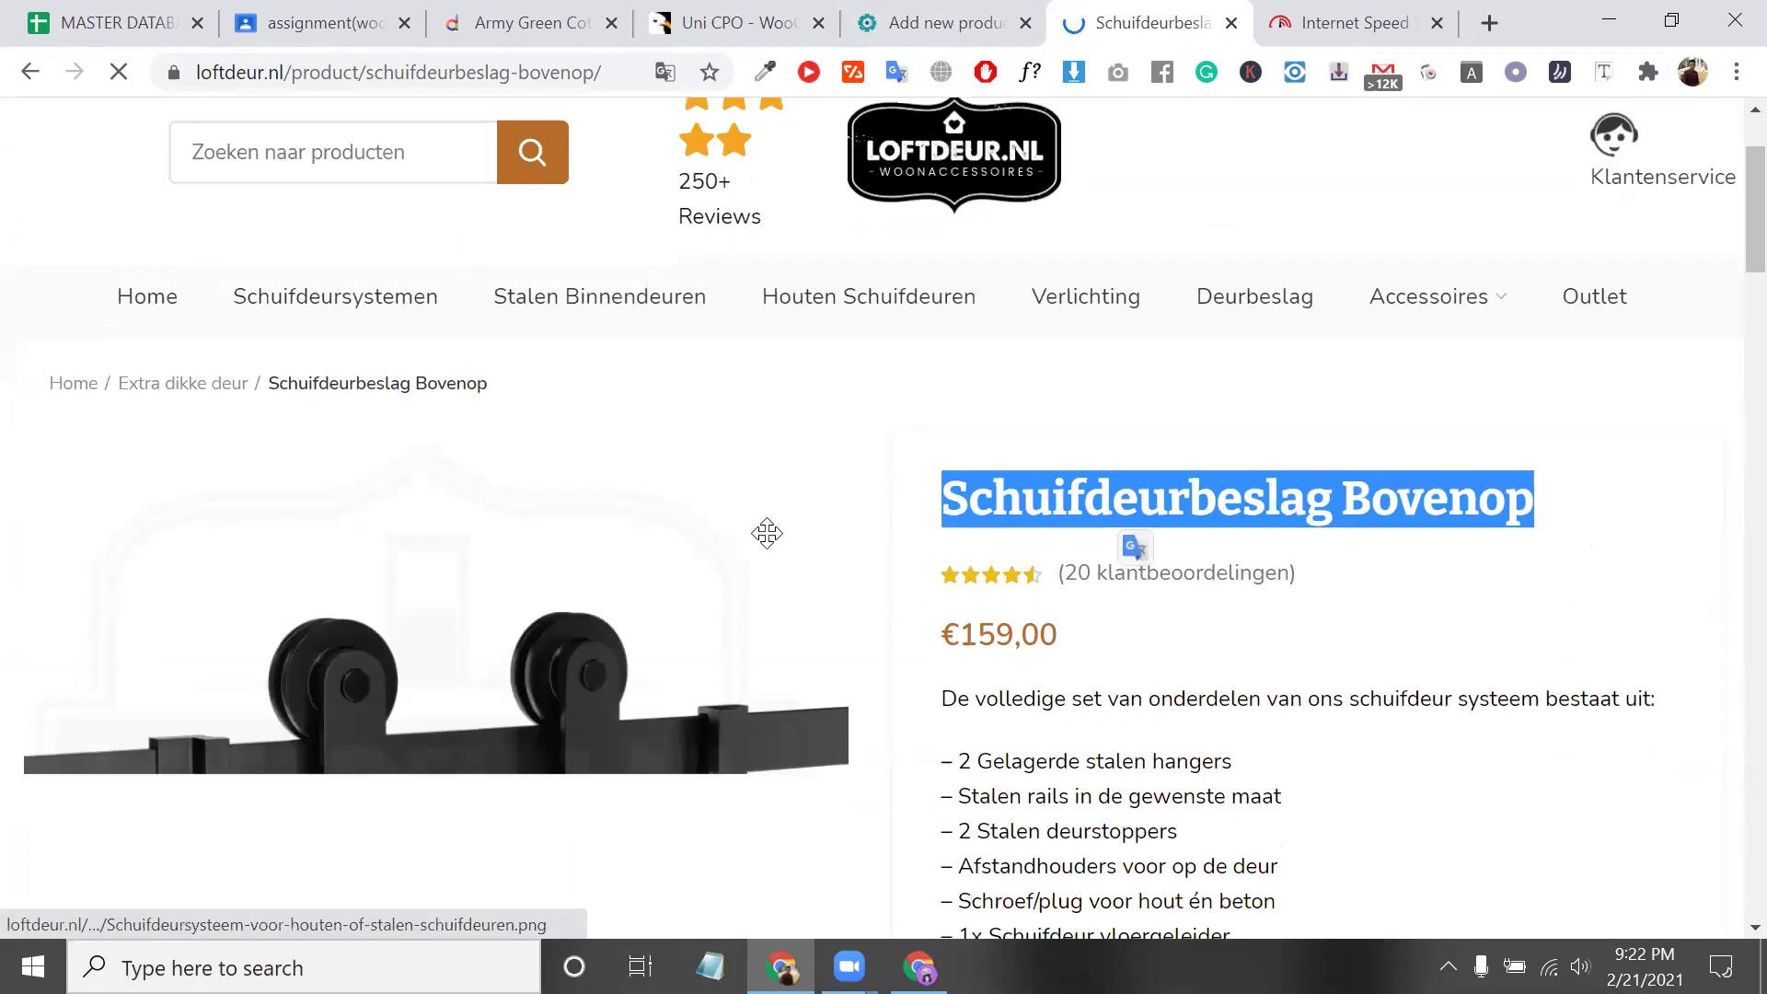
pyautogui.scroll(-3, 766, 533)
pyautogui.scroll(-2, 820, 525)
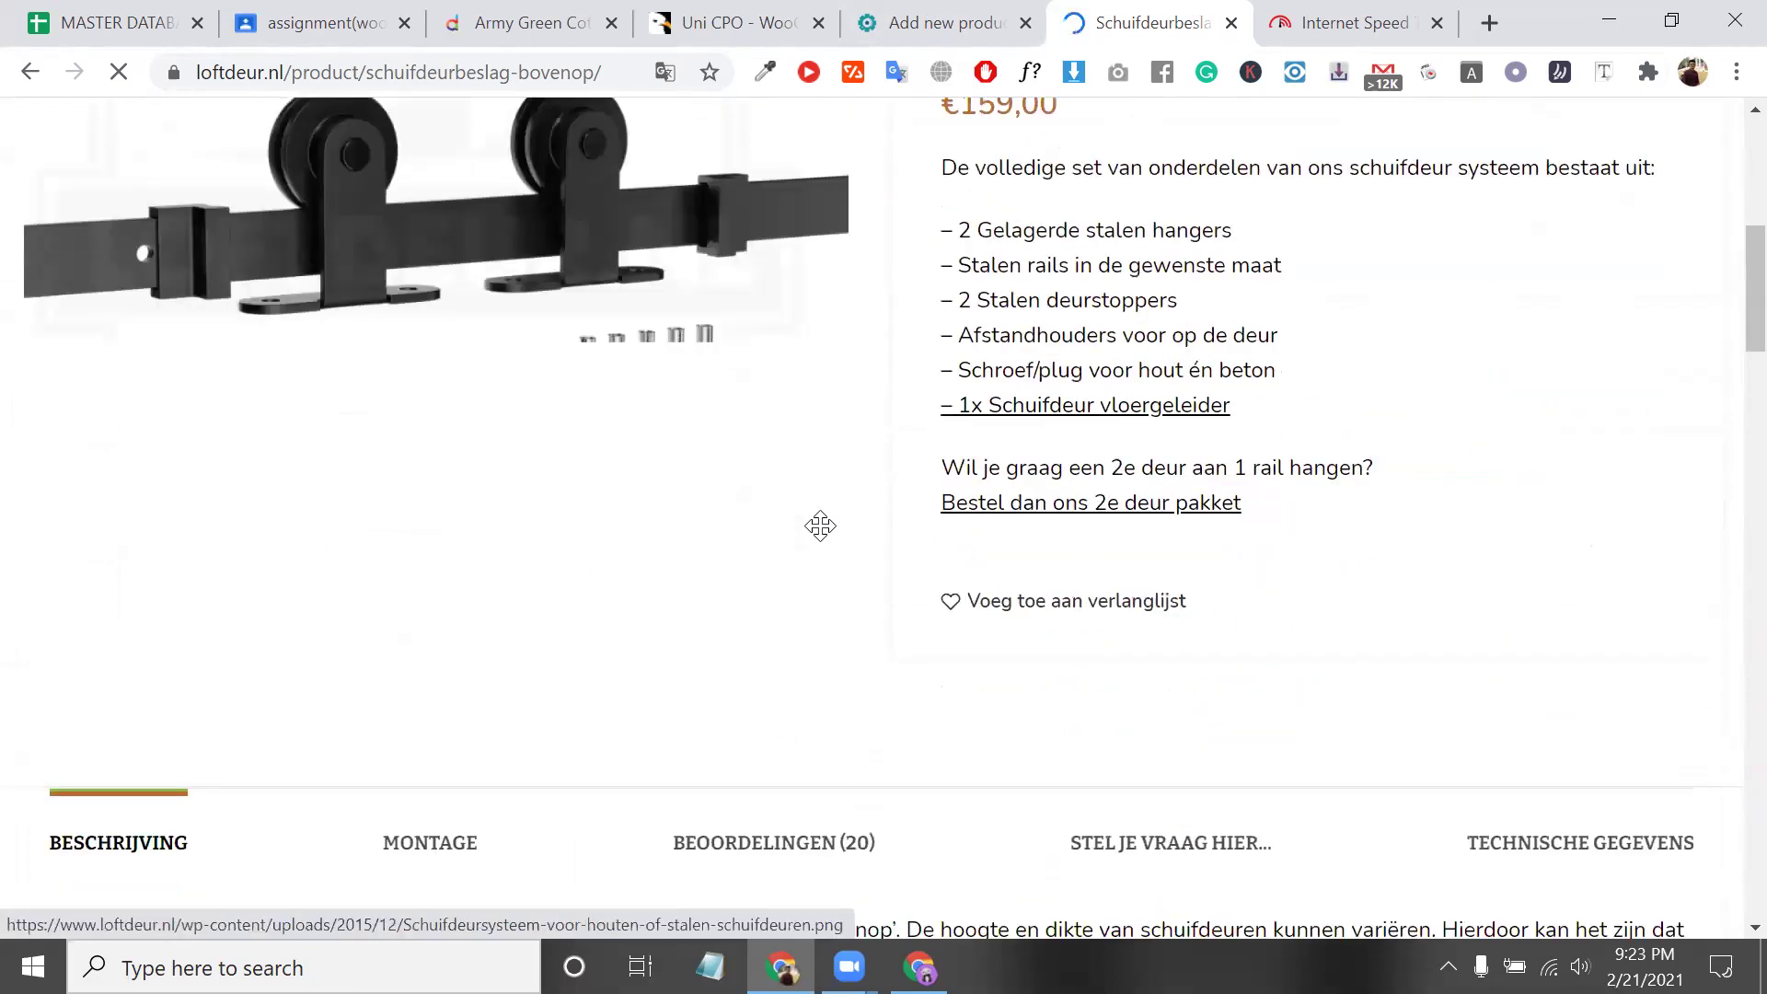
pyautogui.scroll(3, 300, 588)
pyautogui.scroll(2, 196, 612)
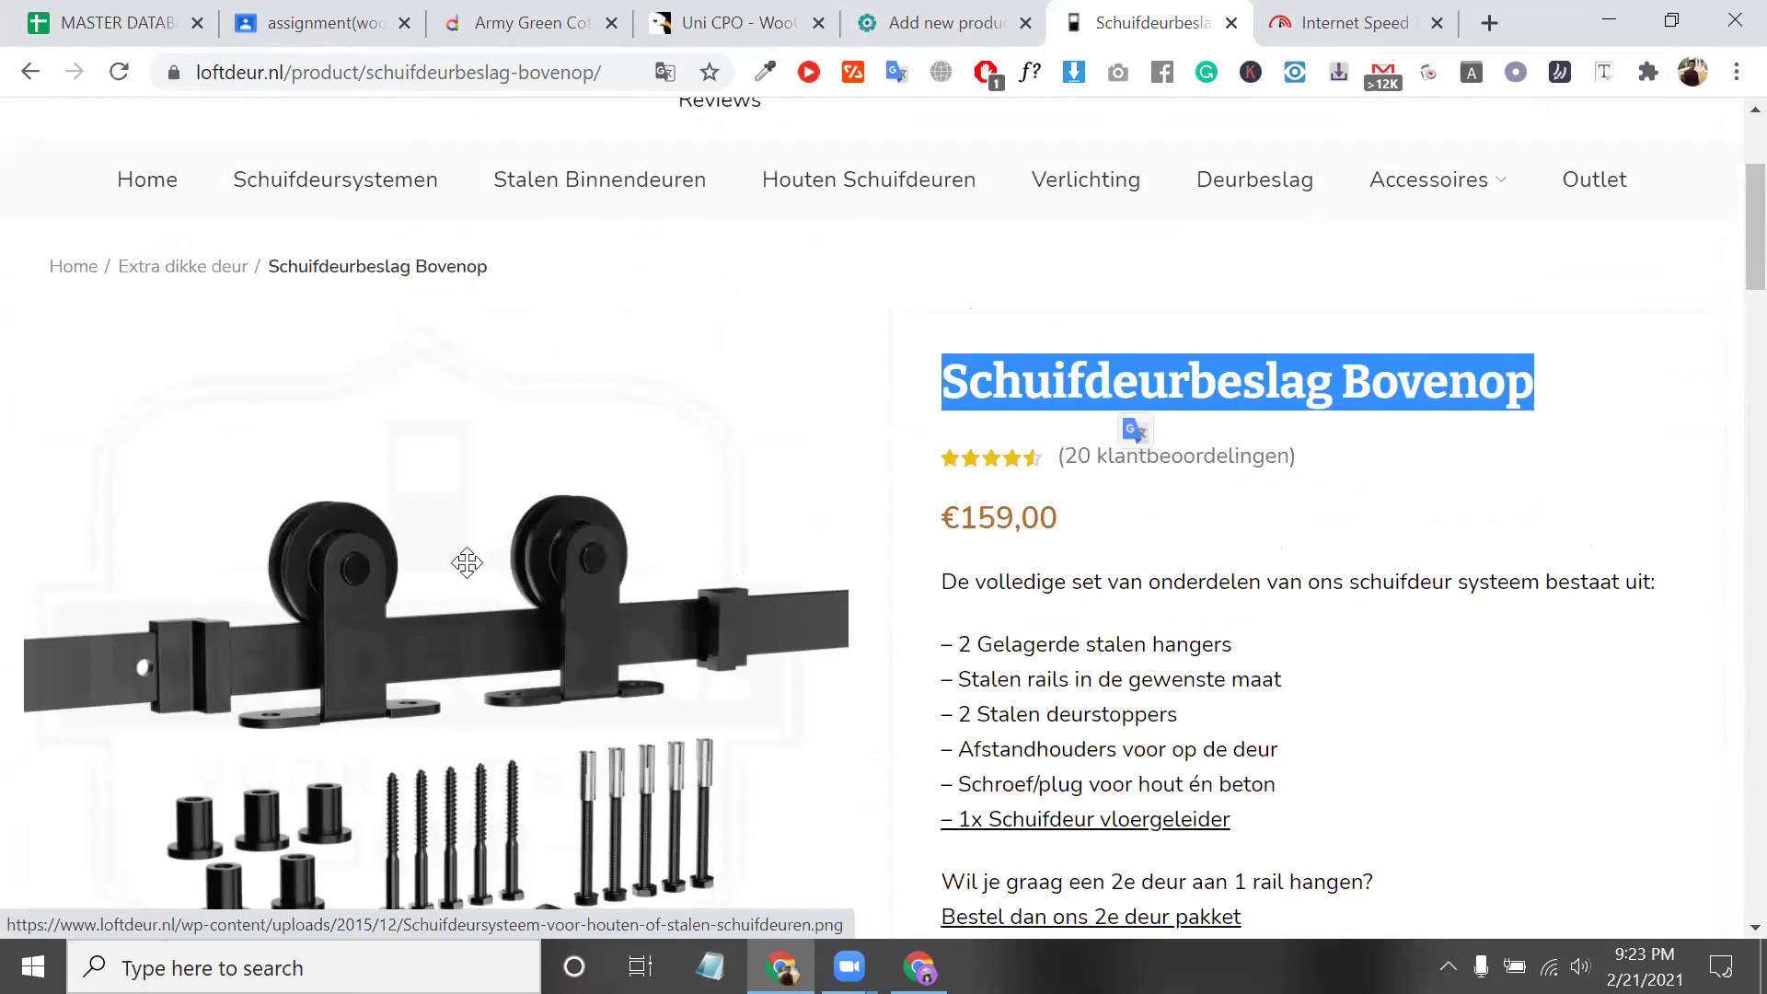
pyautogui.scroll(-4, 465, 561)
pyautogui.scroll(-3, 659, 543)
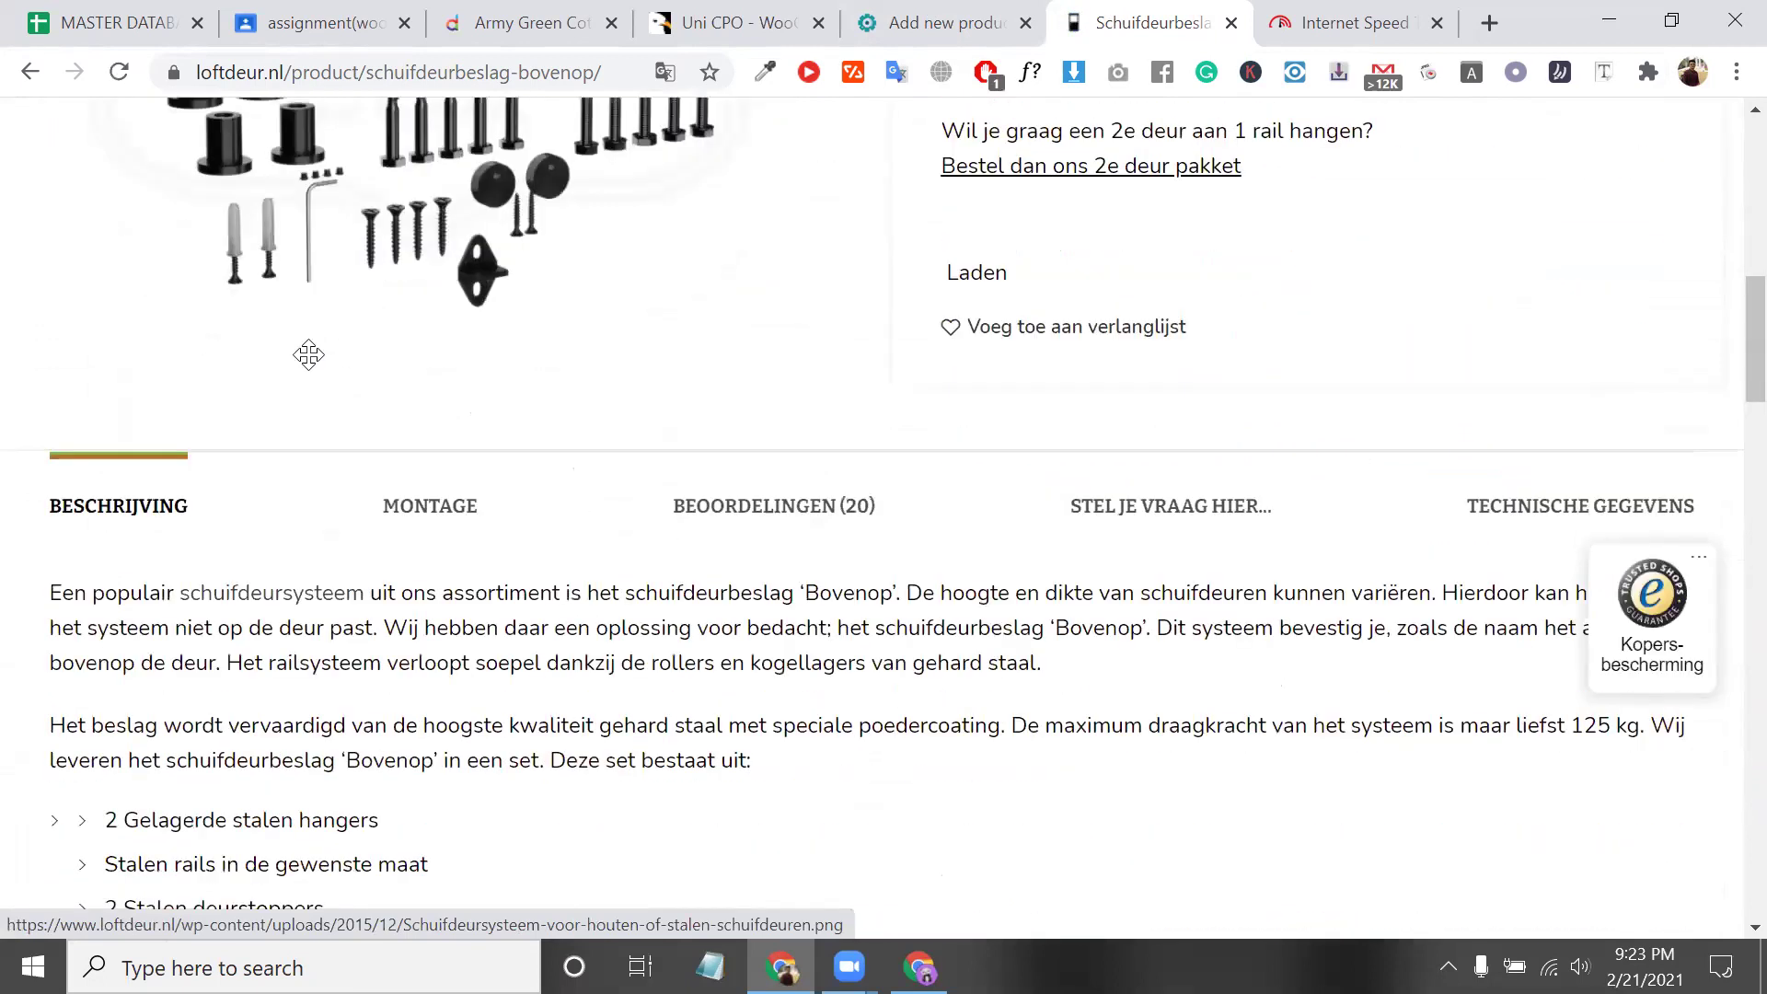
pyautogui.scroll(6, 883, 506)
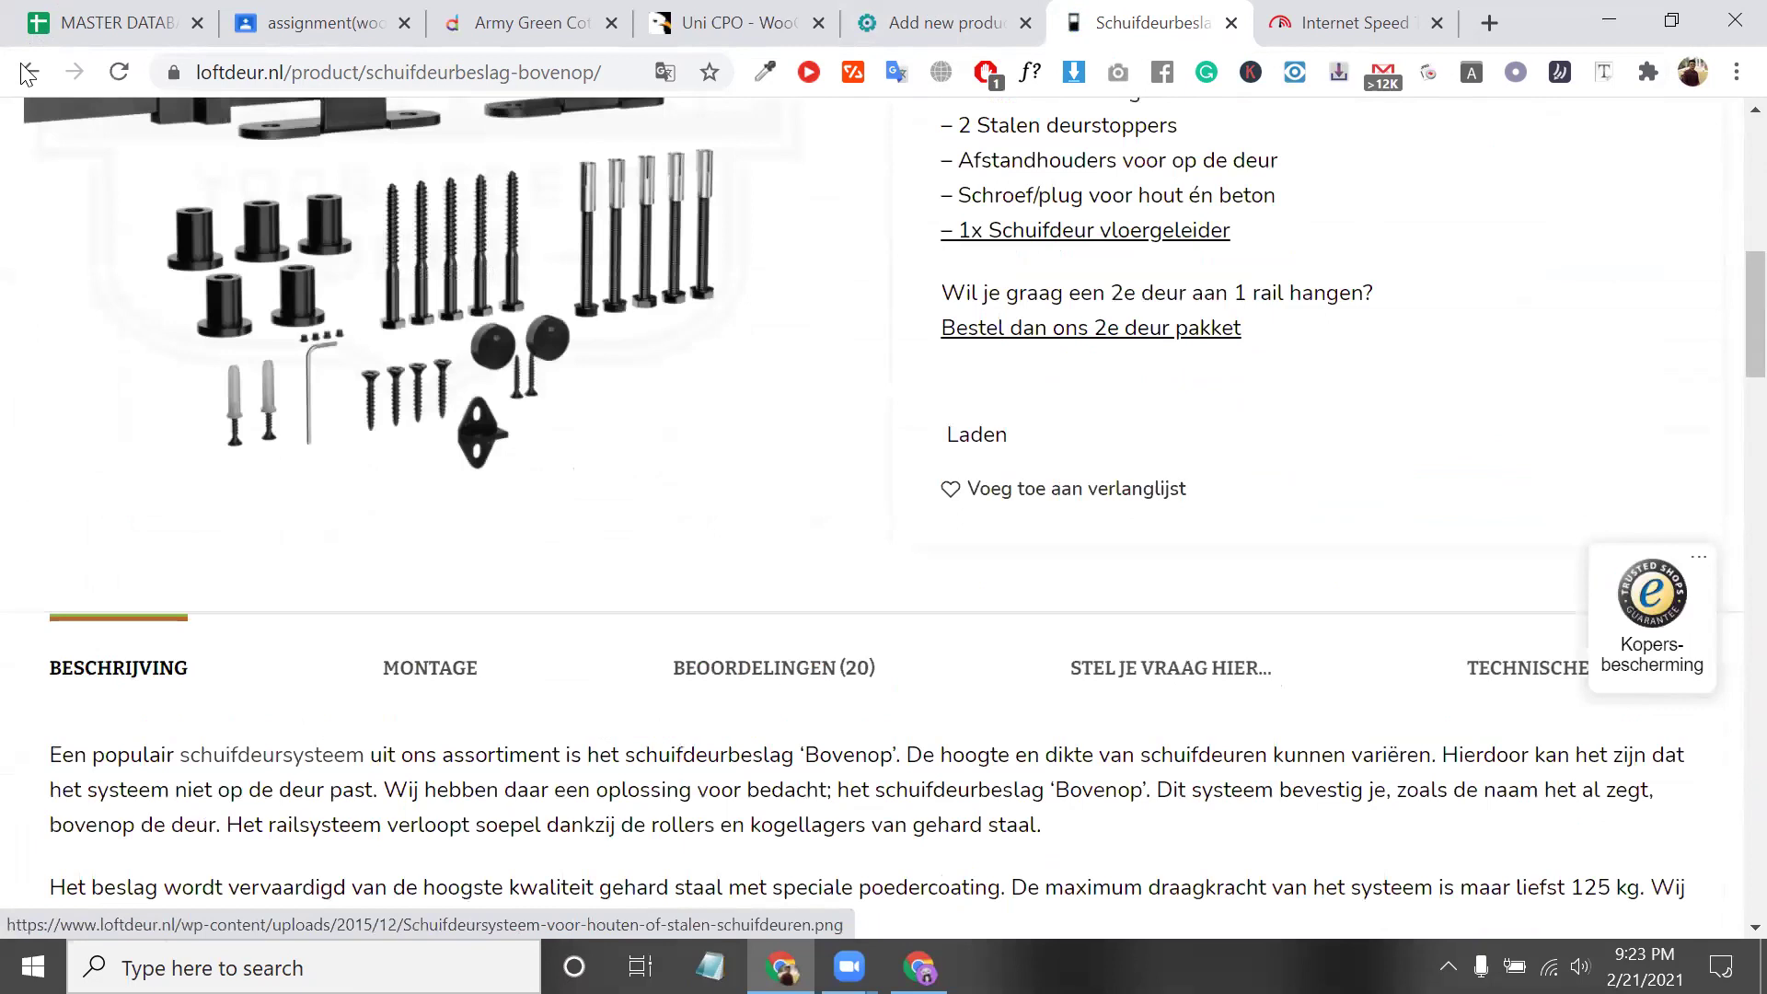
pyautogui.tripleClick(1233, 189)
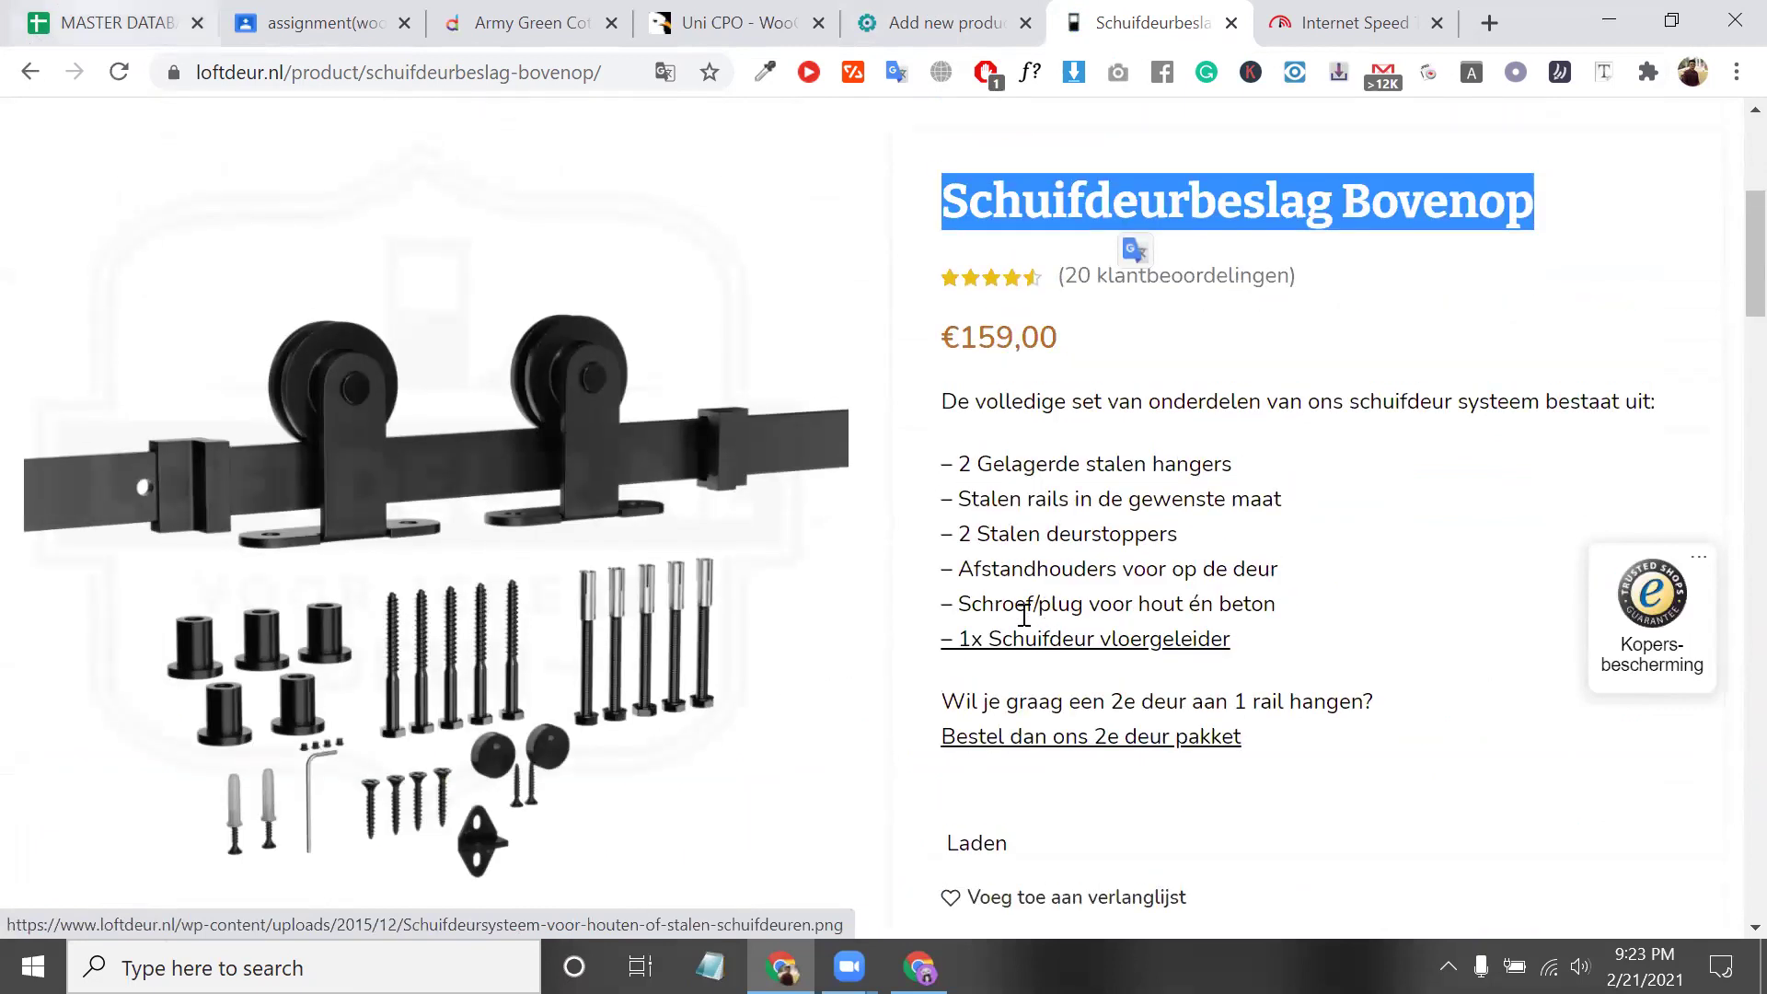
pyautogui.hotkey('alt', 'Left')
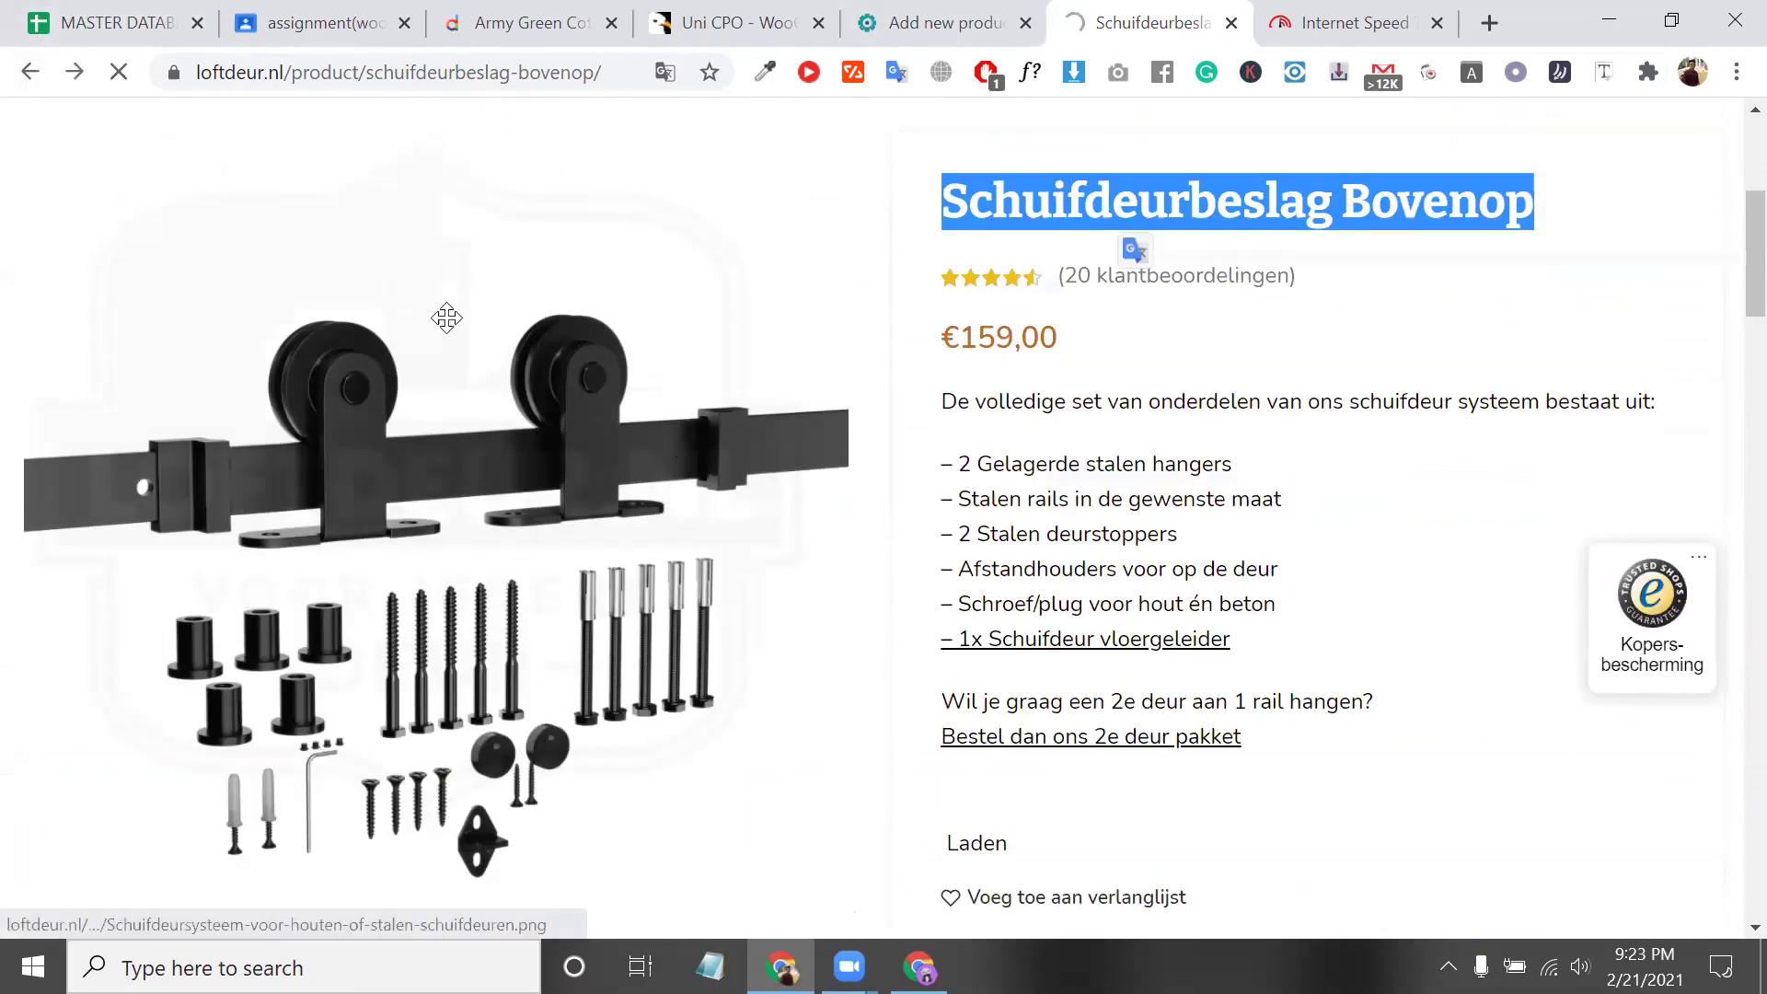
# Save the Schuifdeurbeslag Bovenop product photo as a PNG under its default name
pyautogui.rightClick(380, 352)
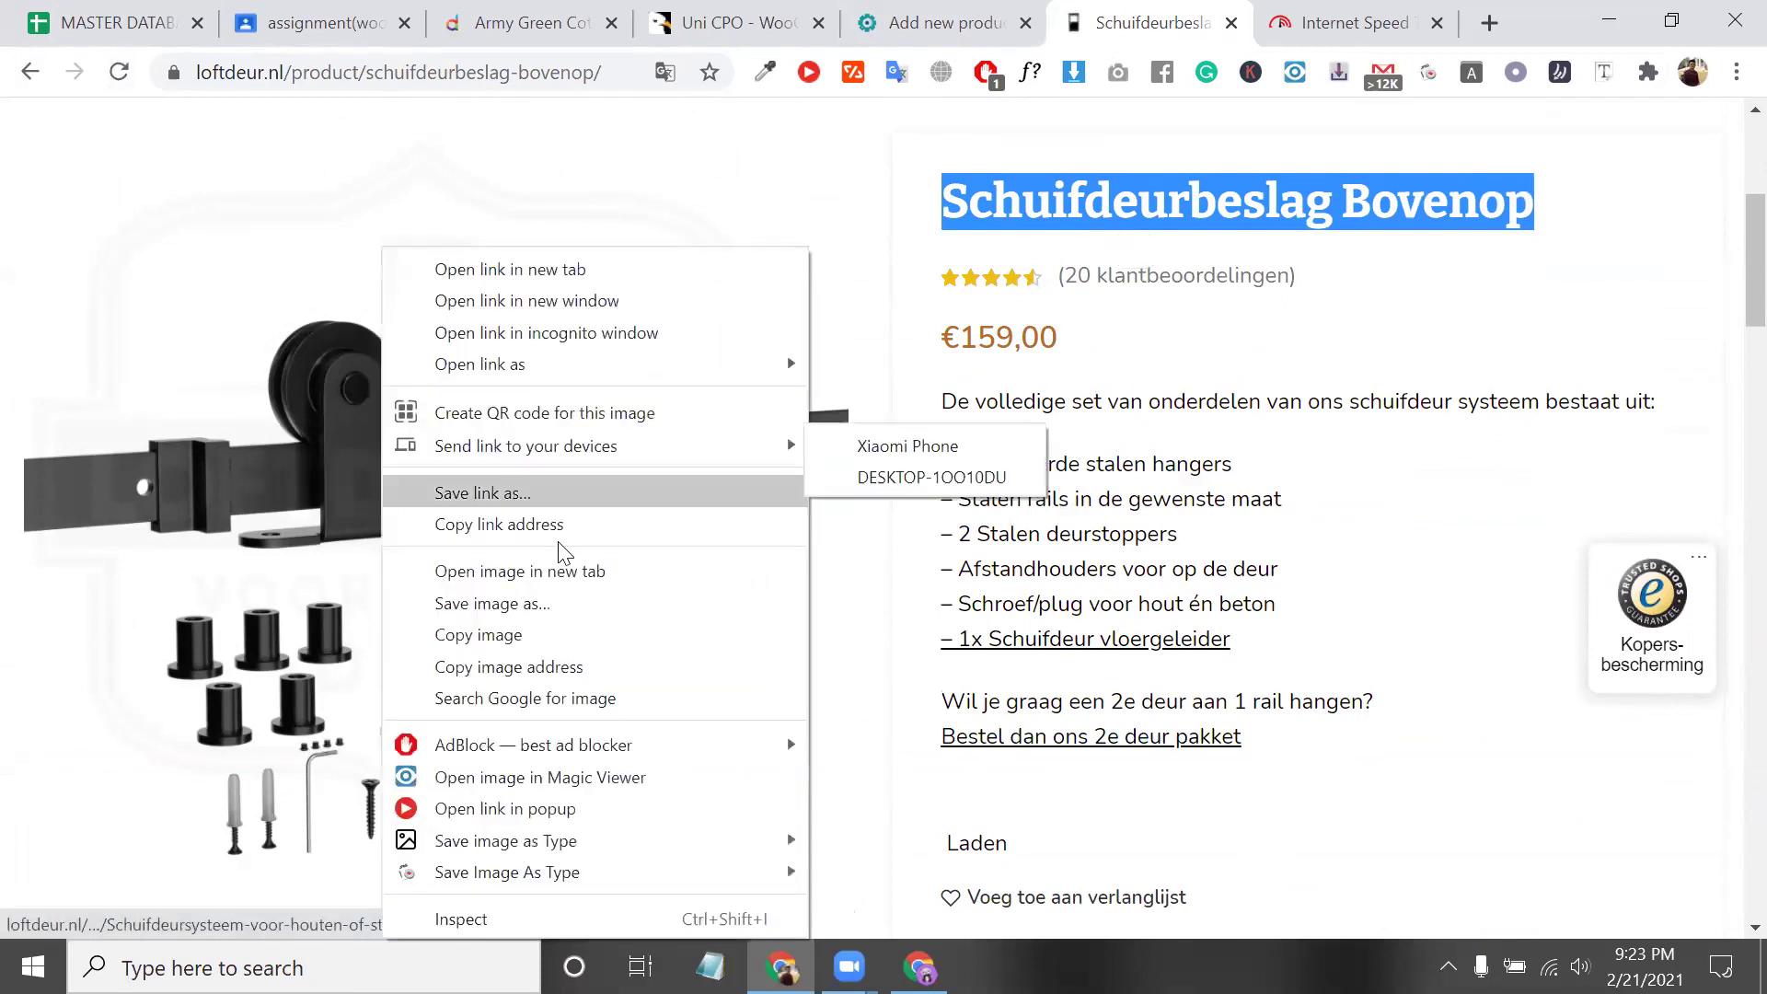
pyautogui.click(549, 607)
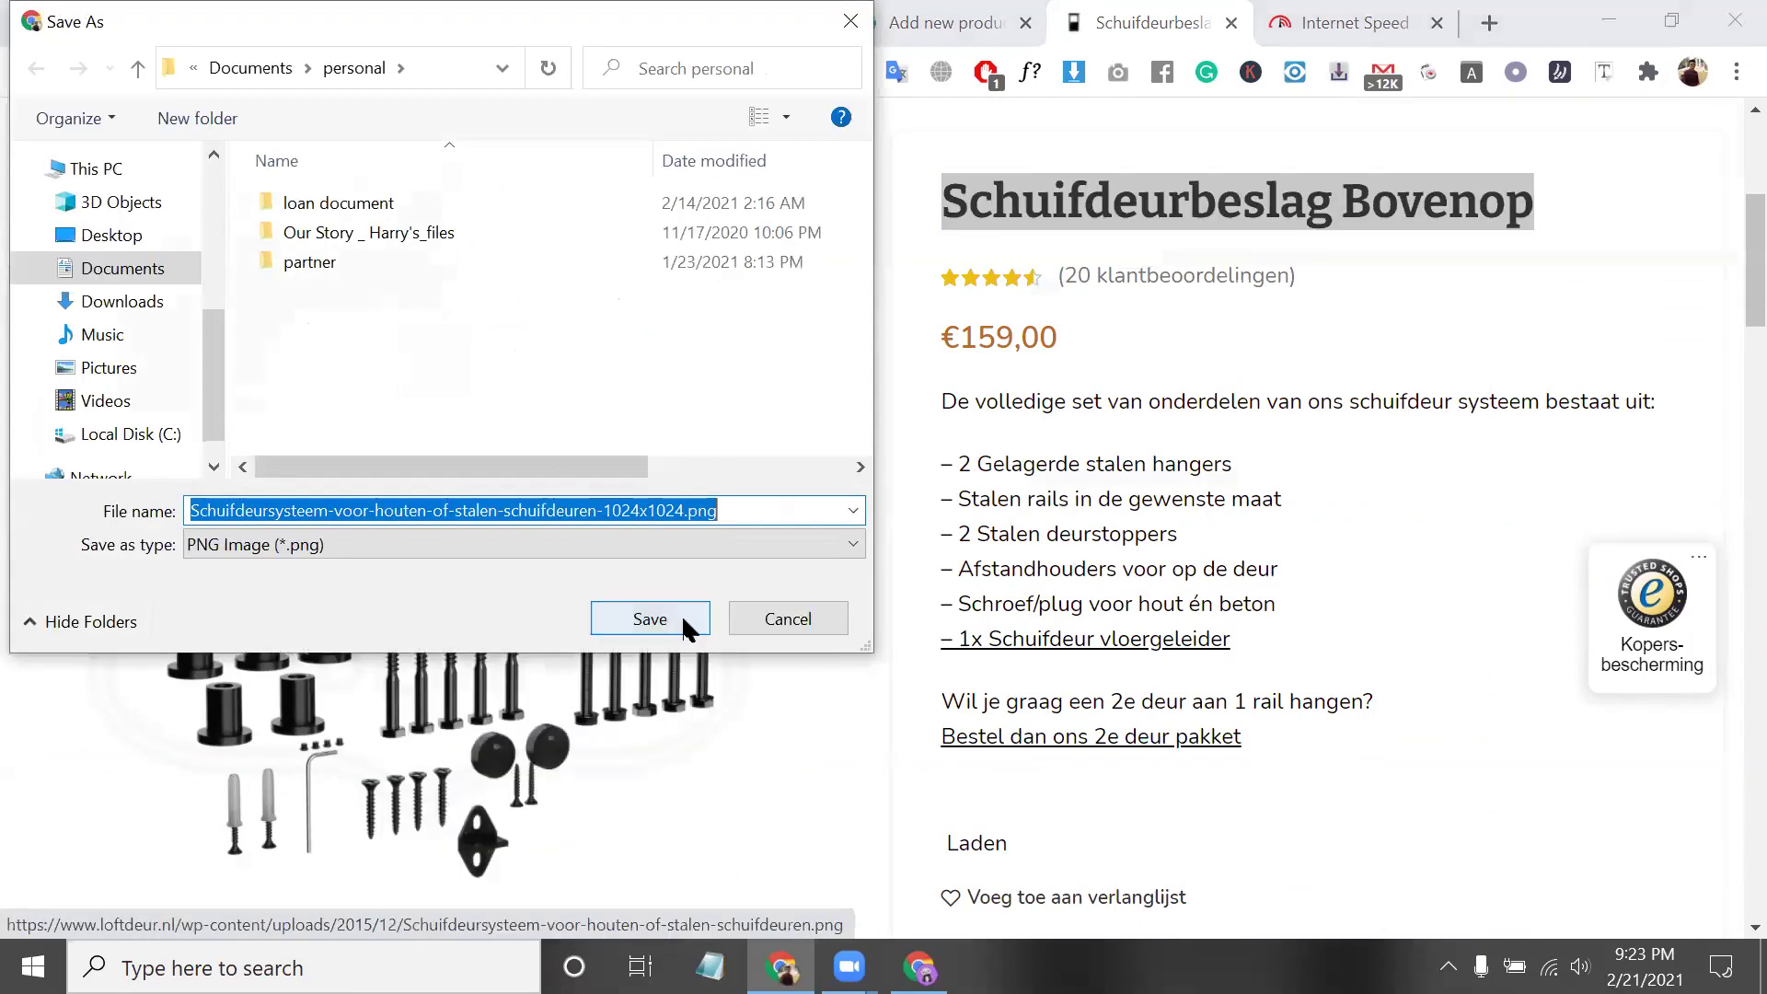
pyautogui.click(685, 623)
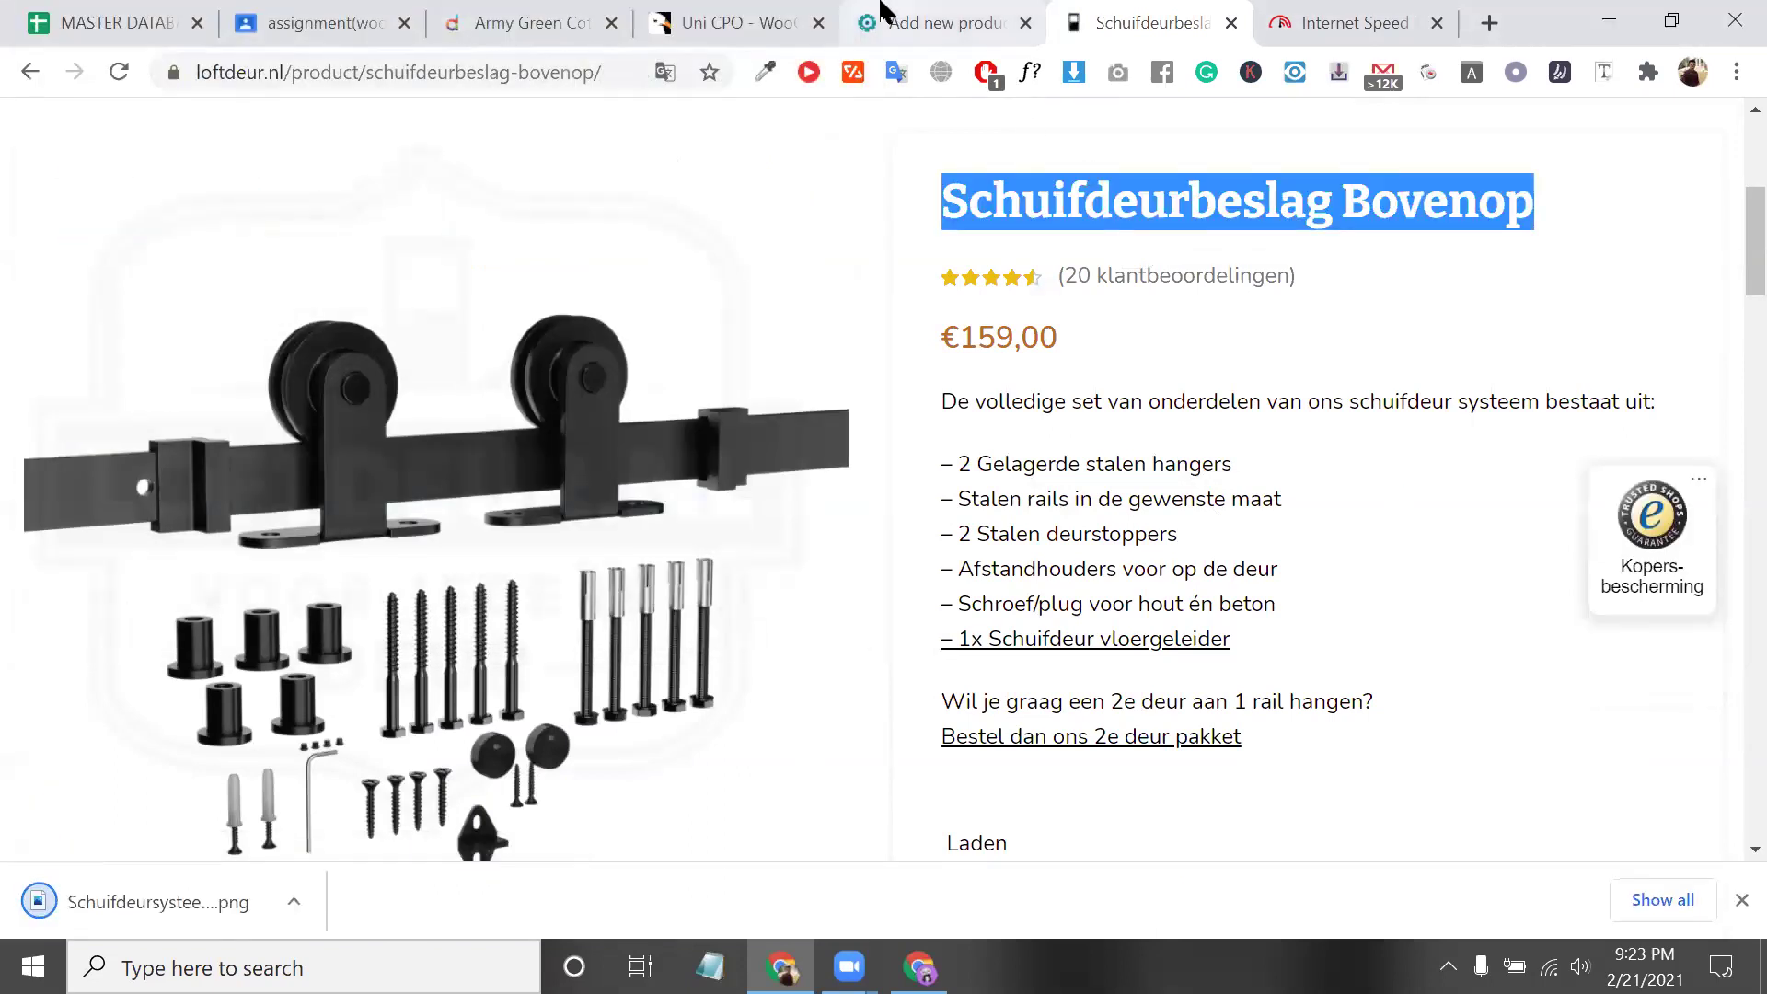
pyautogui.click(923, 11)
pyautogui.click(1152, 11)
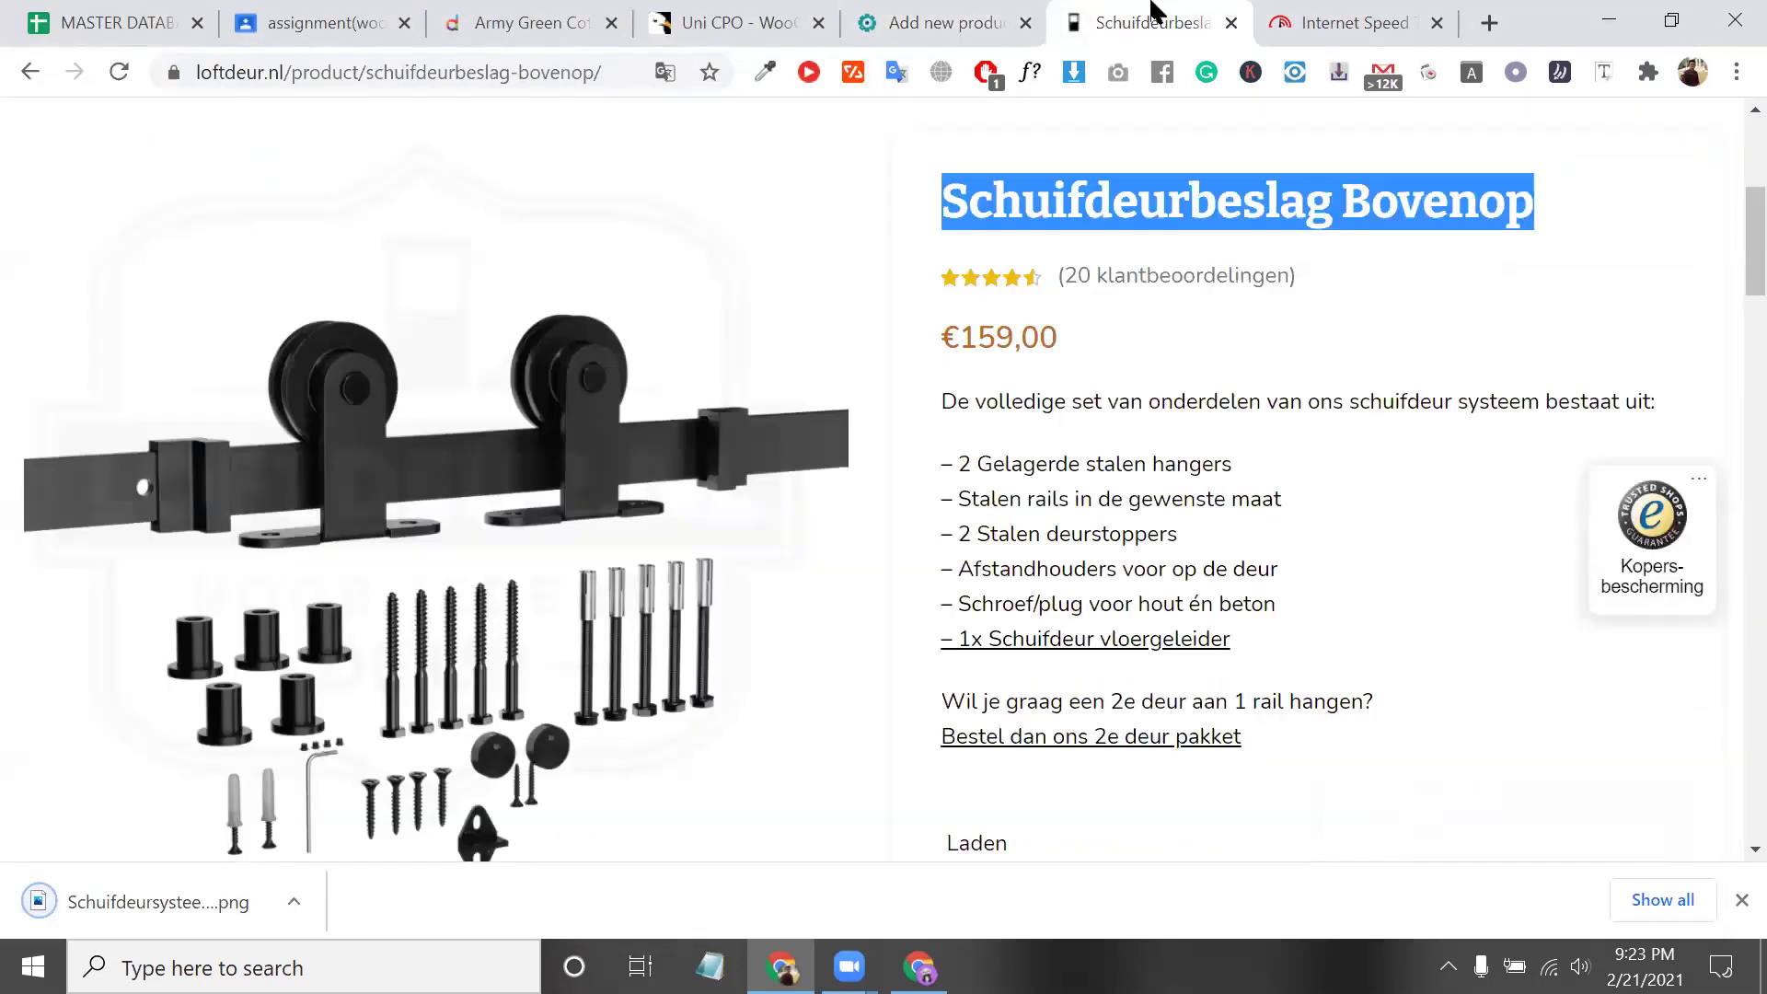
# Copy the product title Schuifdeurbeslag Bovenop and return to the new product admin page
pyautogui.tripleClick(1084, 215)
pyautogui.rightClick(1086, 213)
pyautogui.click(1113, 228)
pyautogui.click(923, 22)
pyautogui.scroll(6, 896, 298)
# Paste Schuifdeurbeslag Bovenop as the new product's name
pyautogui.click(557, 771)
pyautogui.hotkey('ctrl', 'v')
pyautogui.scroll(-3, 882, 799)
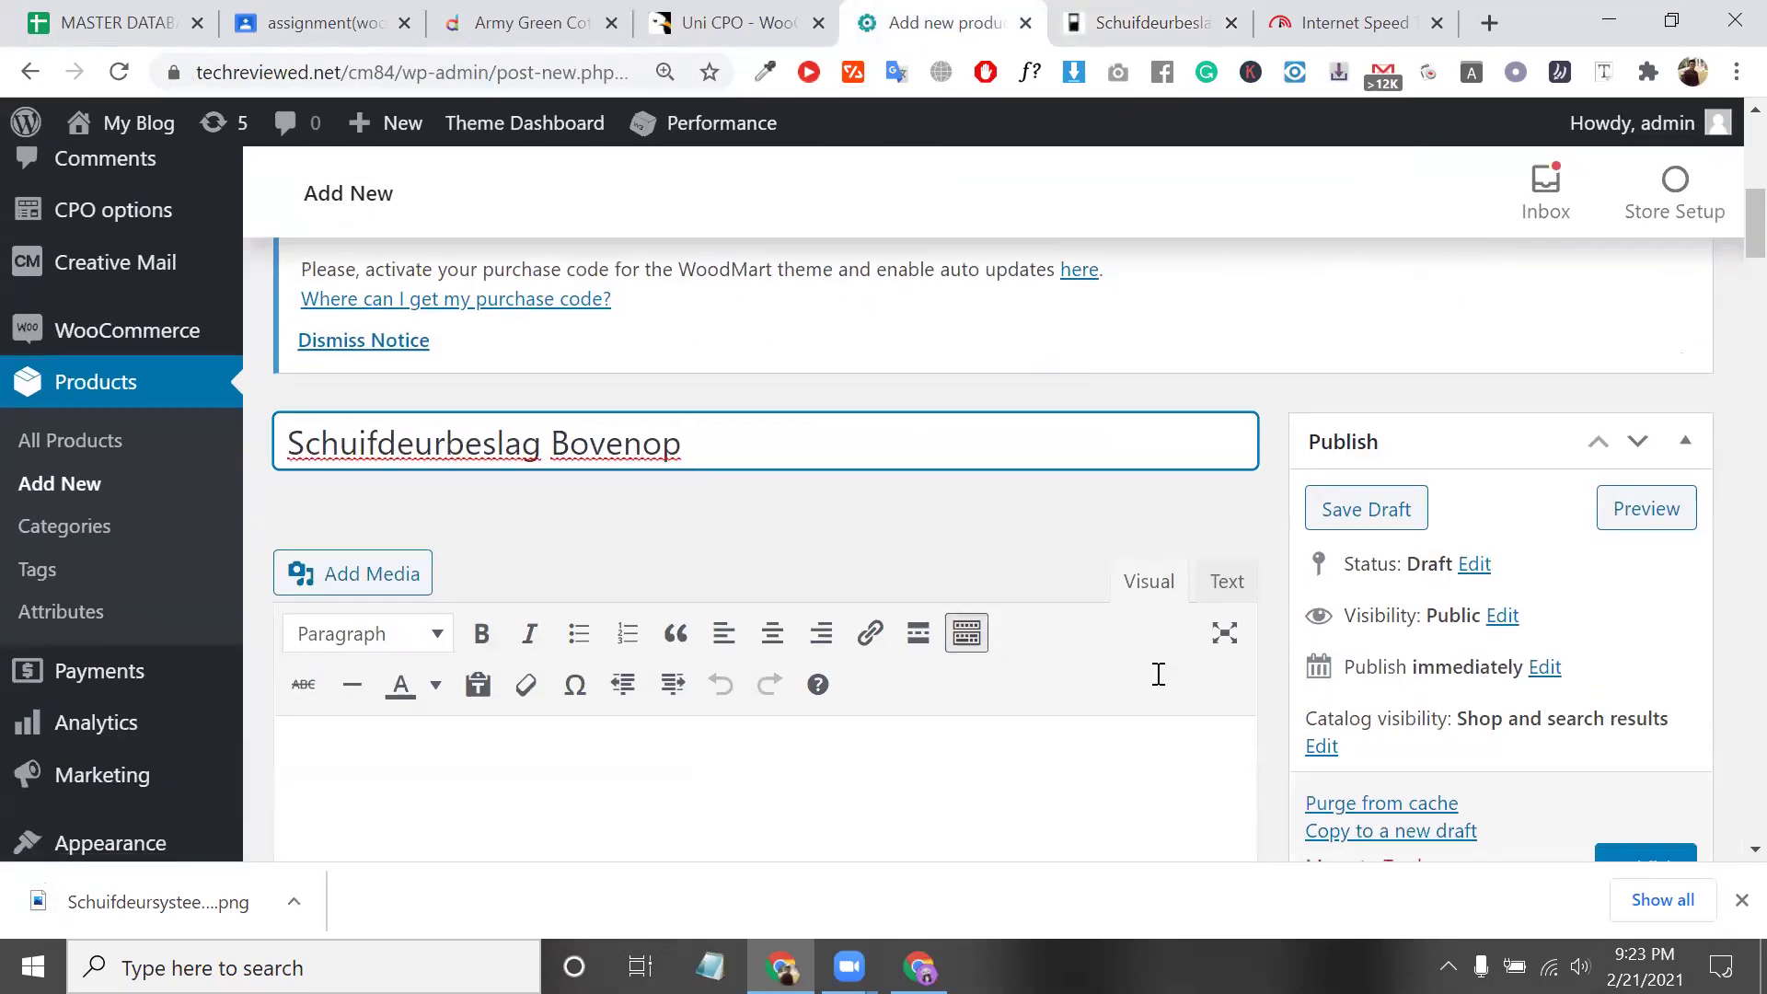
pyautogui.scroll(-3, 706, 489)
pyautogui.click(706, 489)
# Copy the loftdeur.nl summary (De volledige … pakket) into the product's short description
pyautogui.click(1141, 22)
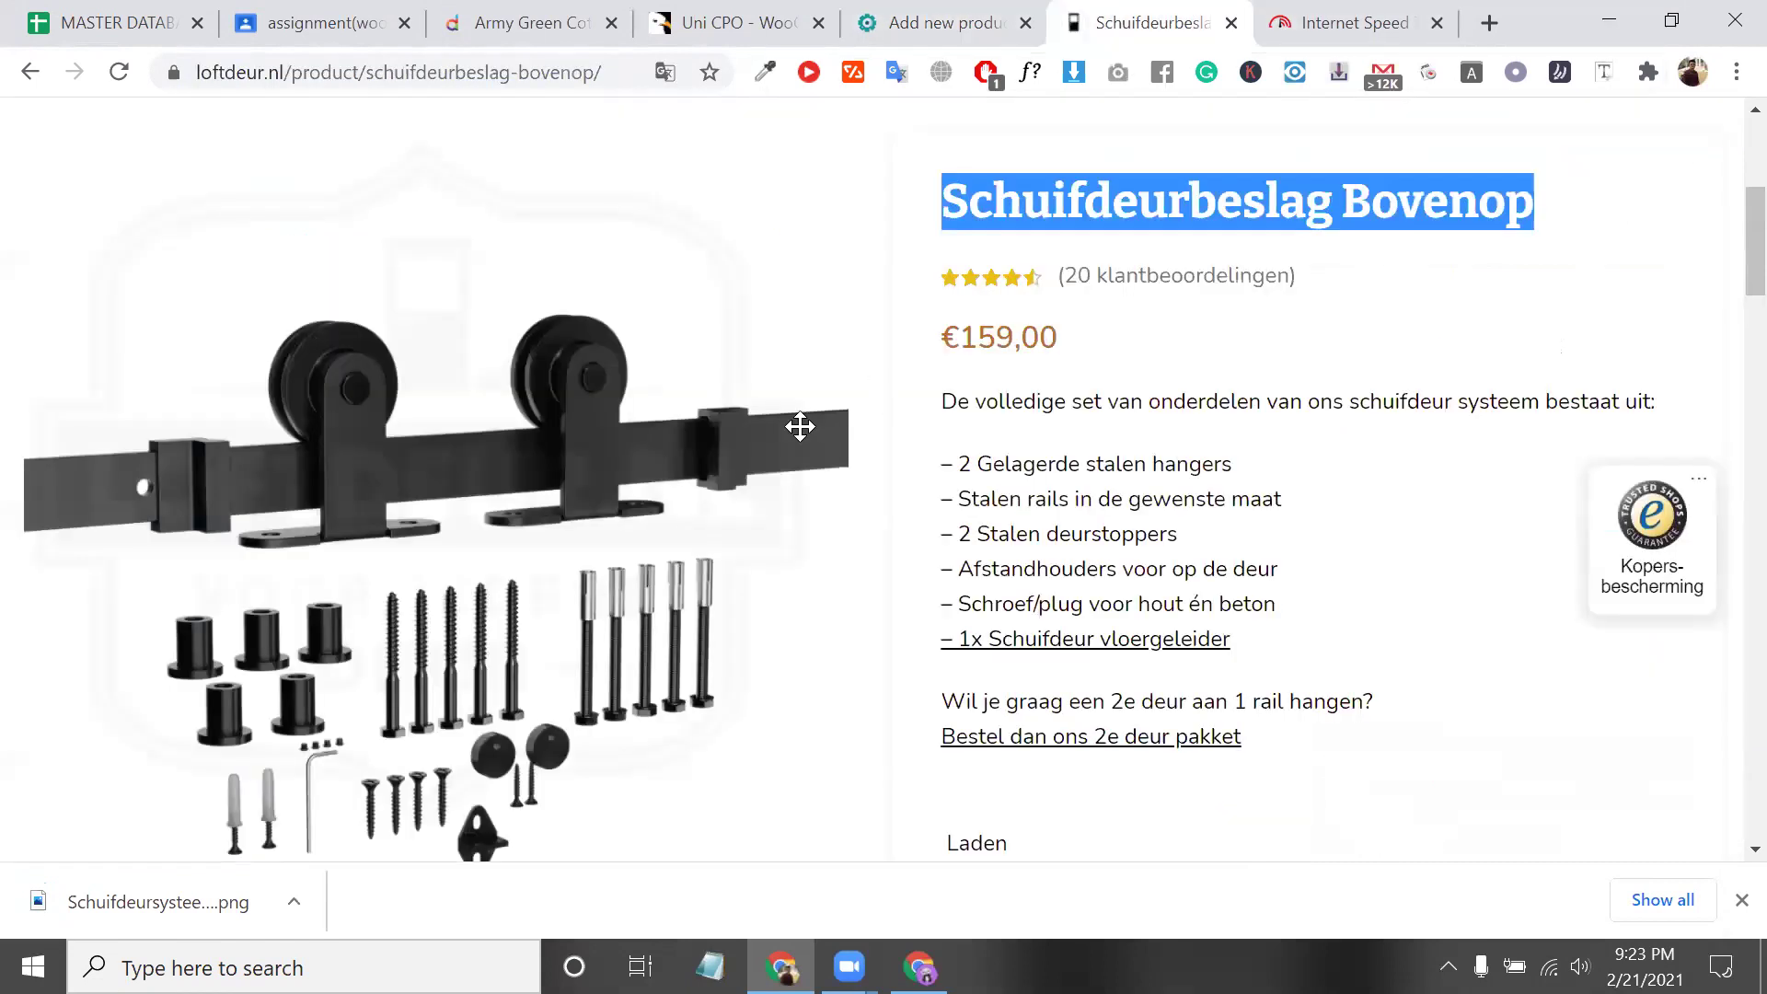
pyautogui.scroll(-1, 801, 421)
pyautogui.moveTo(941, 354); pyautogui.dragTo(1282, 707)
pyautogui.rightClick(1097, 429)
pyautogui.click(1104, 438)
pyautogui.scroll(-10, 1118, 499)
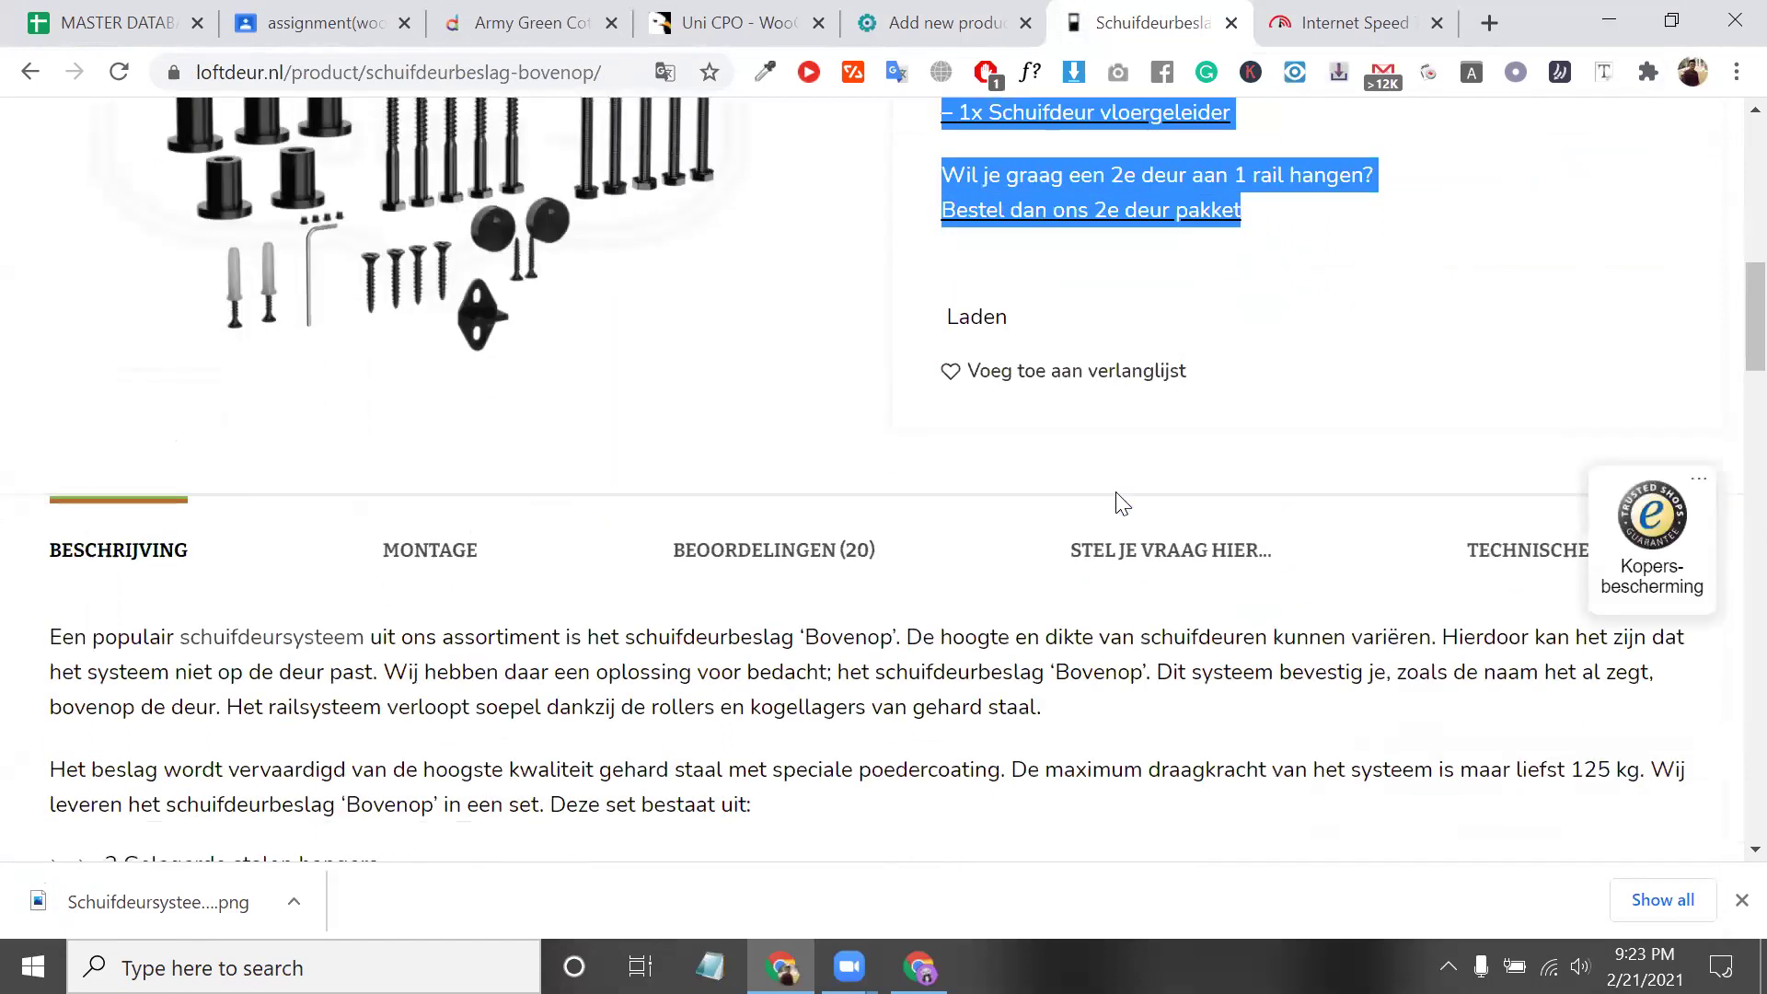
pyautogui.click(948, 22)
pyautogui.scroll(2, 750, 573)
pyautogui.scroll(-10, 750, 572)
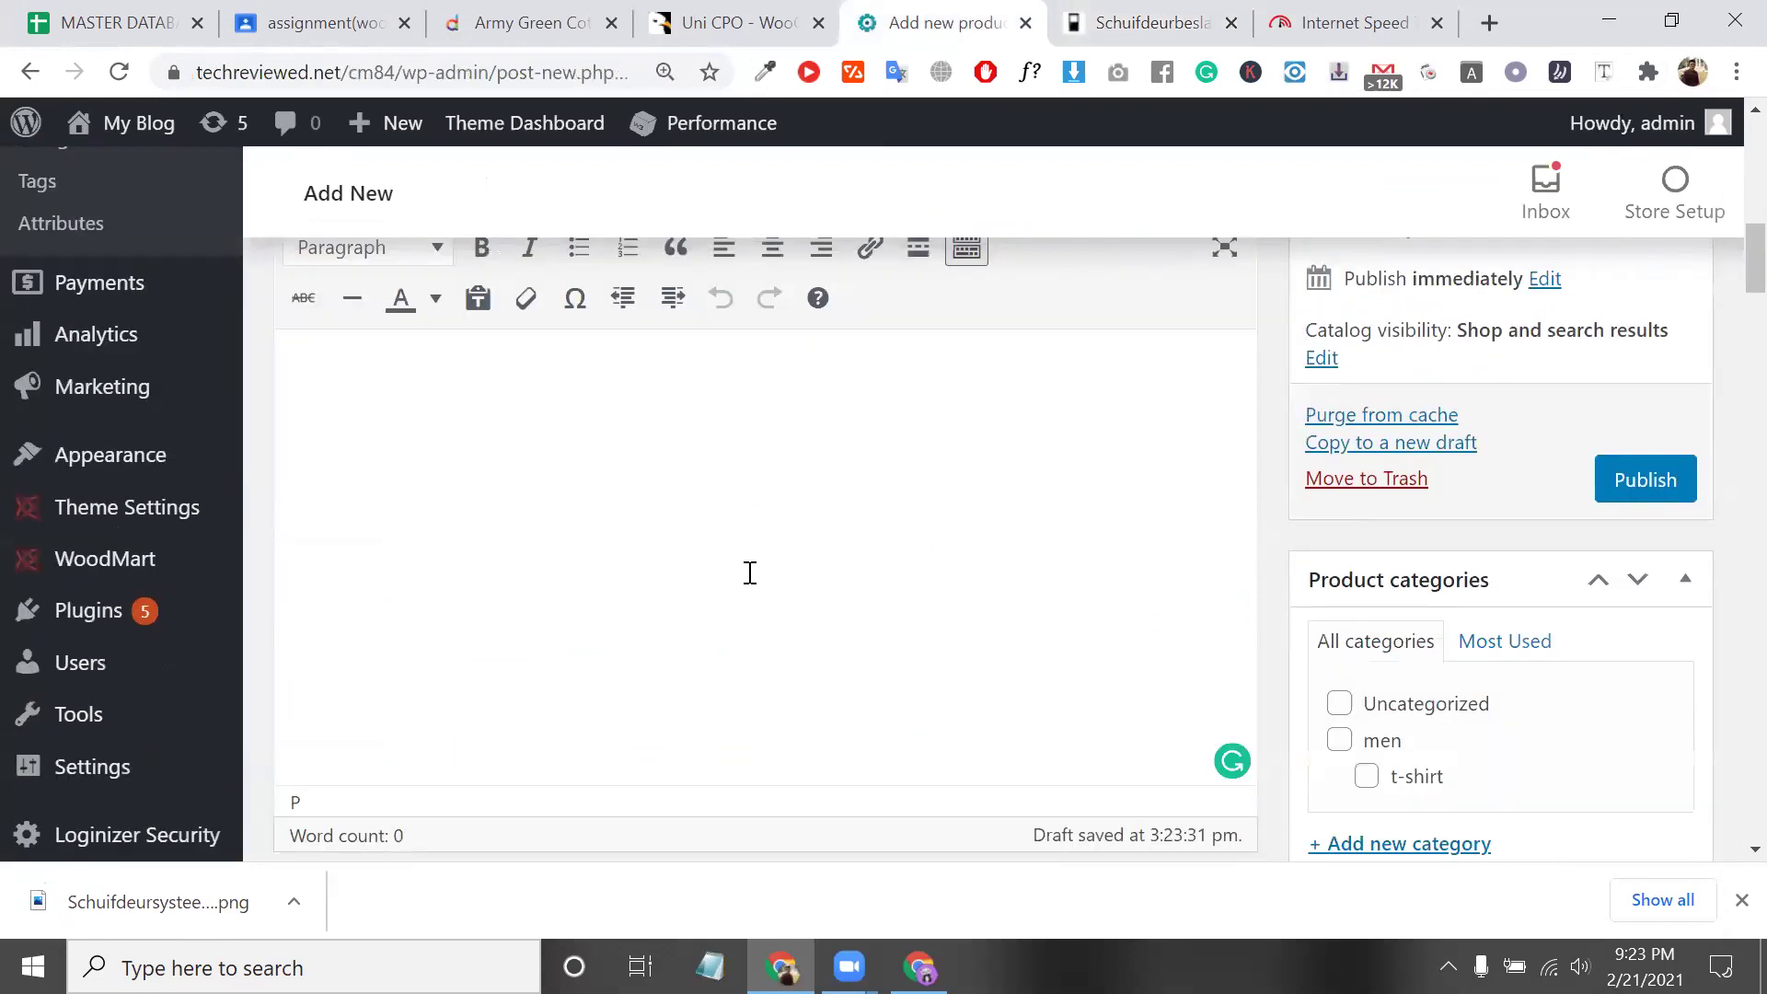
pyautogui.scroll(6, 750, 573)
pyautogui.click(450, 521)
pyautogui.hotkey('ctrl', 'v')
pyautogui.scroll(1, 460, 508)
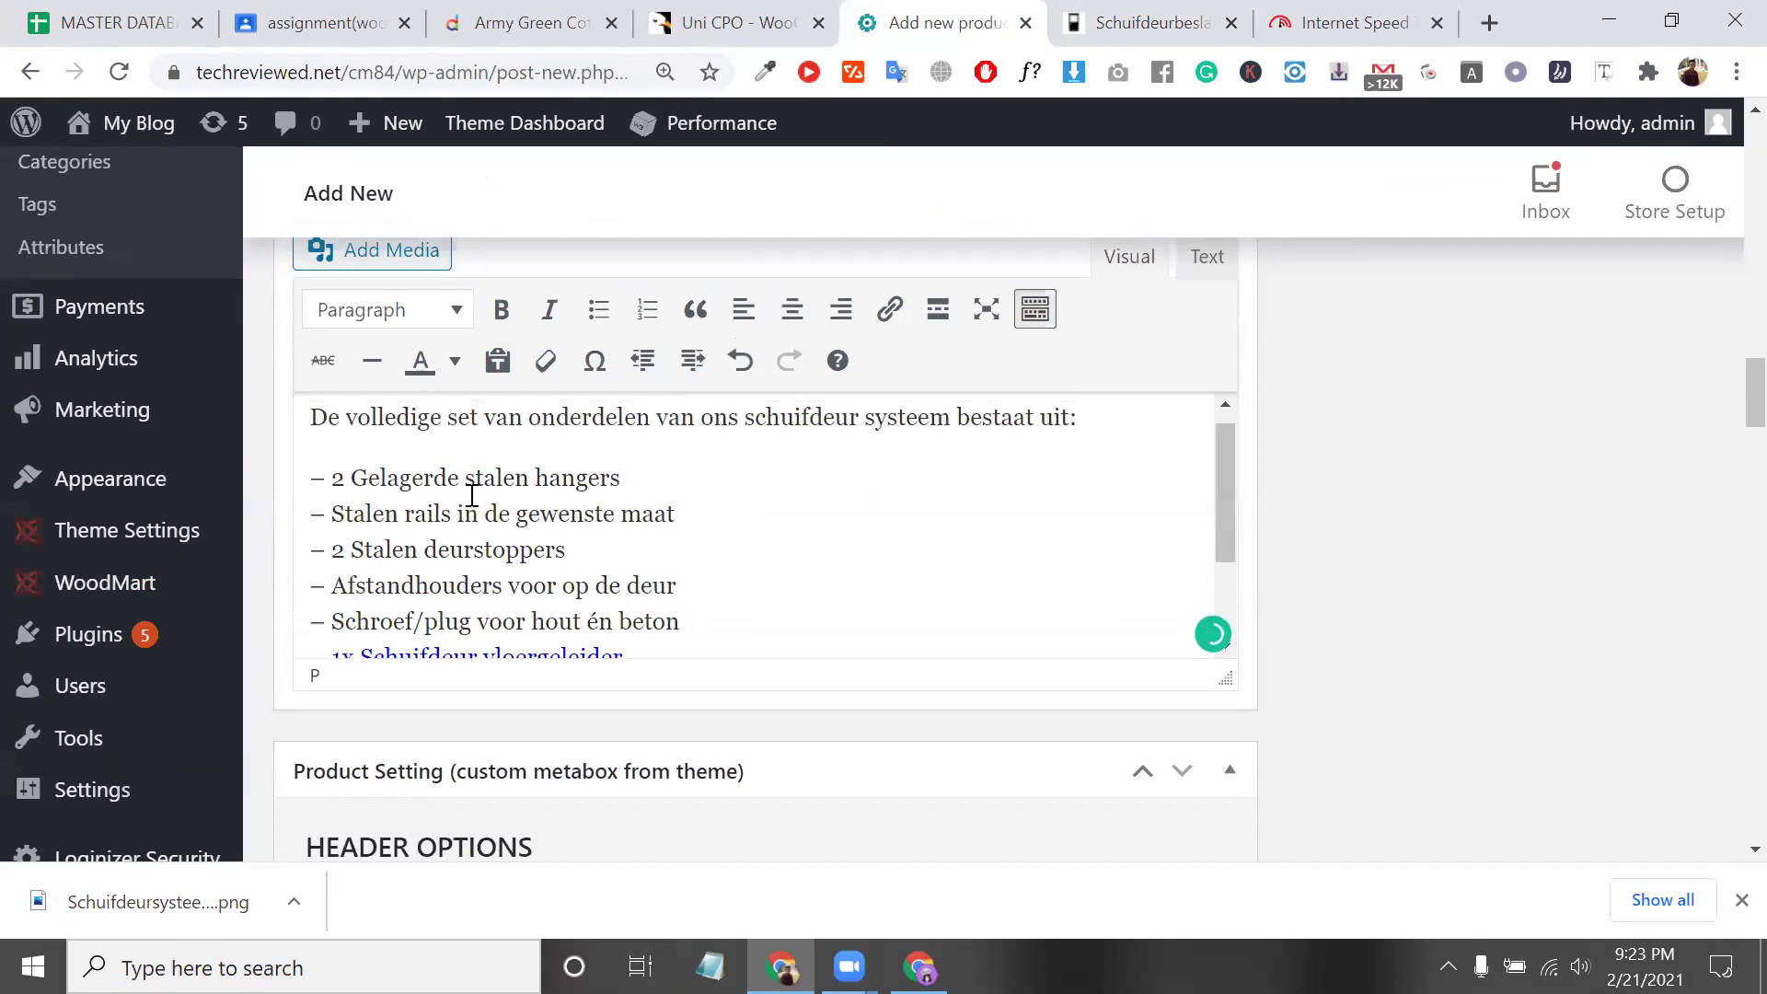
# Copy the full loftdeur.nl product description into the main product editor
pyautogui.click(1158, 23)
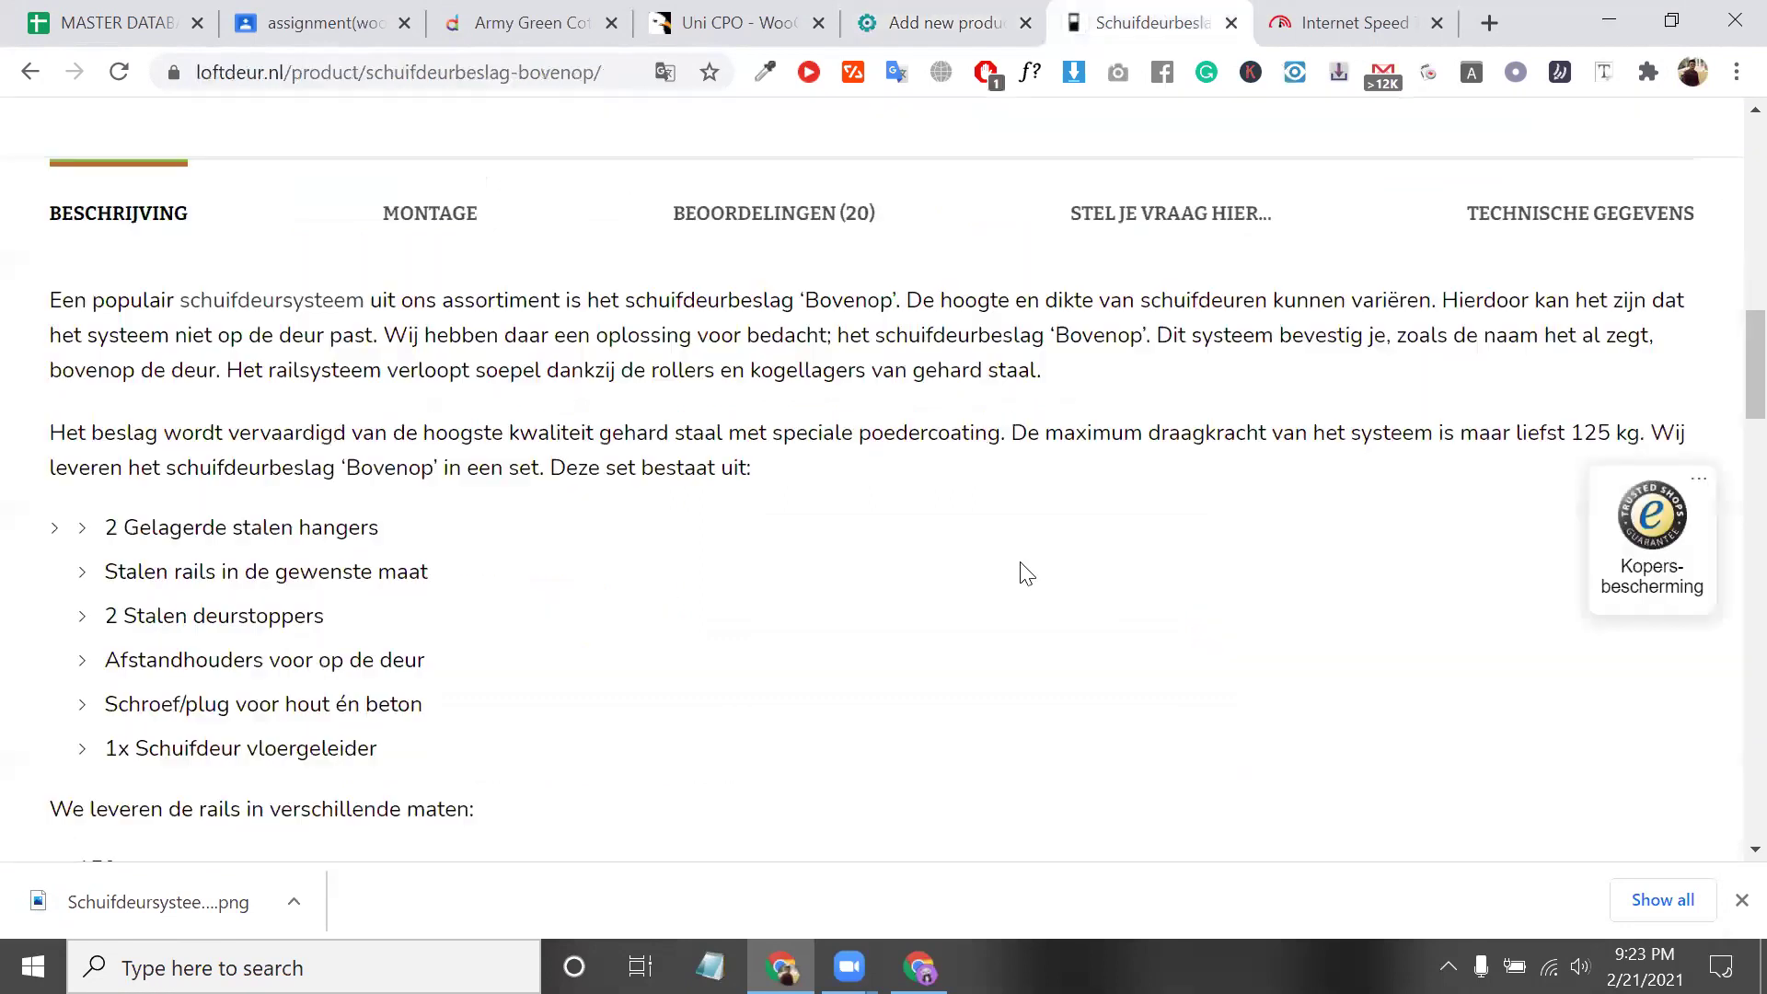
pyautogui.scroll(-1, 55, 322)
pyautogui.scroll(2, 47, 311)
pyautogui.moveTo(114, 348); pyautogui.dragTo(57, 311)
pyautogui.rightClick(79, 309)
pyautogui.click(102, 333)
pyautogui.click(998, 20)
pyautogui.scroll(-1, 714, 593)
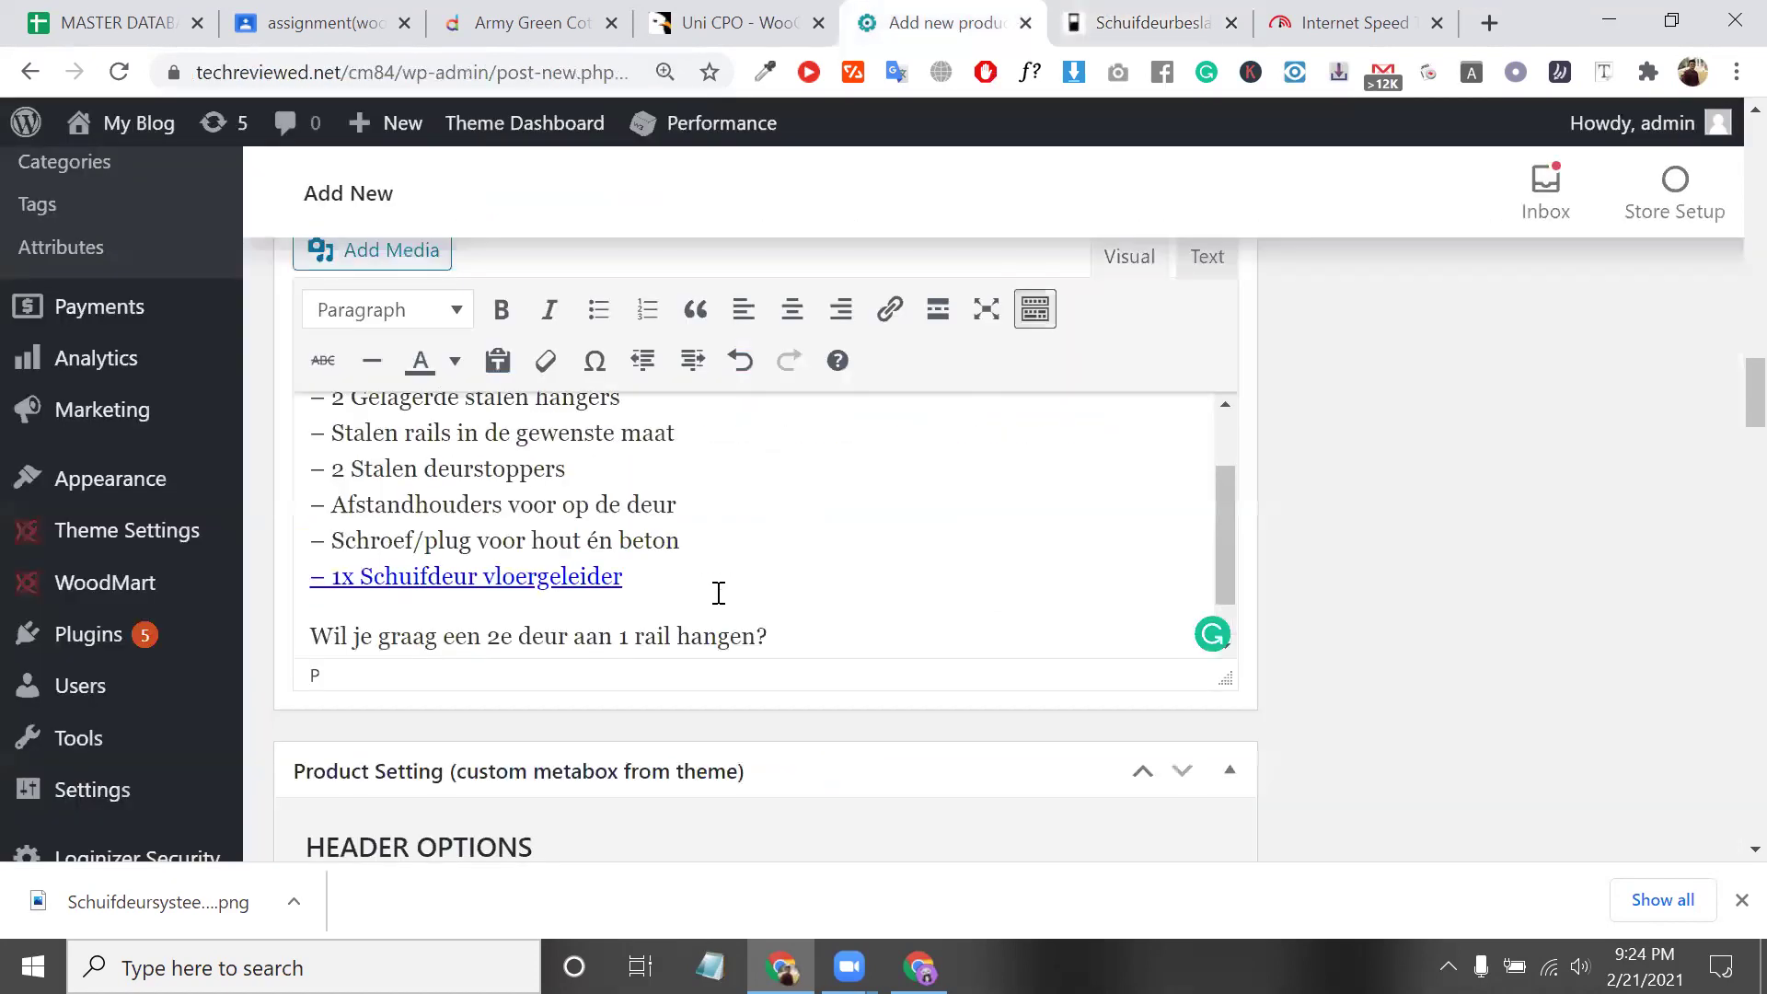
pyautogui.scroll(15, 714, 596)
pyautogui.hotkey('ctrl', 'v')
pyautogui.scroll(6, 1269, 598)
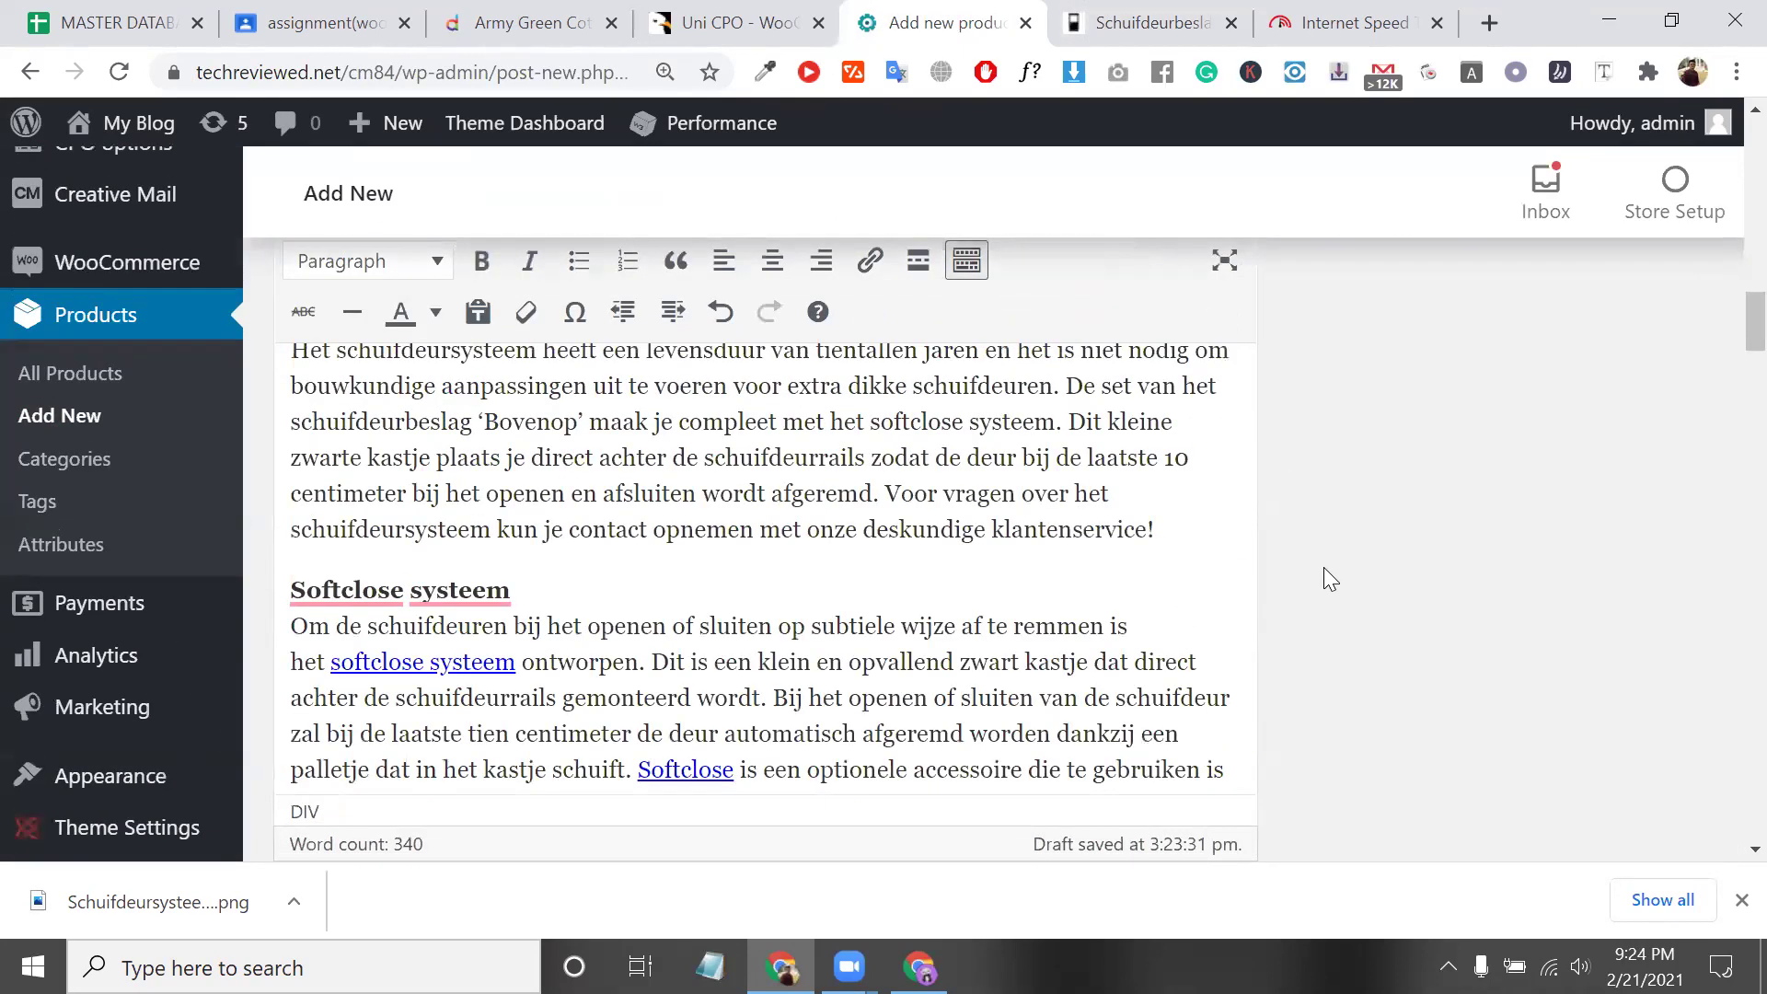
pyautogui.scroll(15, 1323, 567)
pyautogui.scroll(-2, 1324, 569)
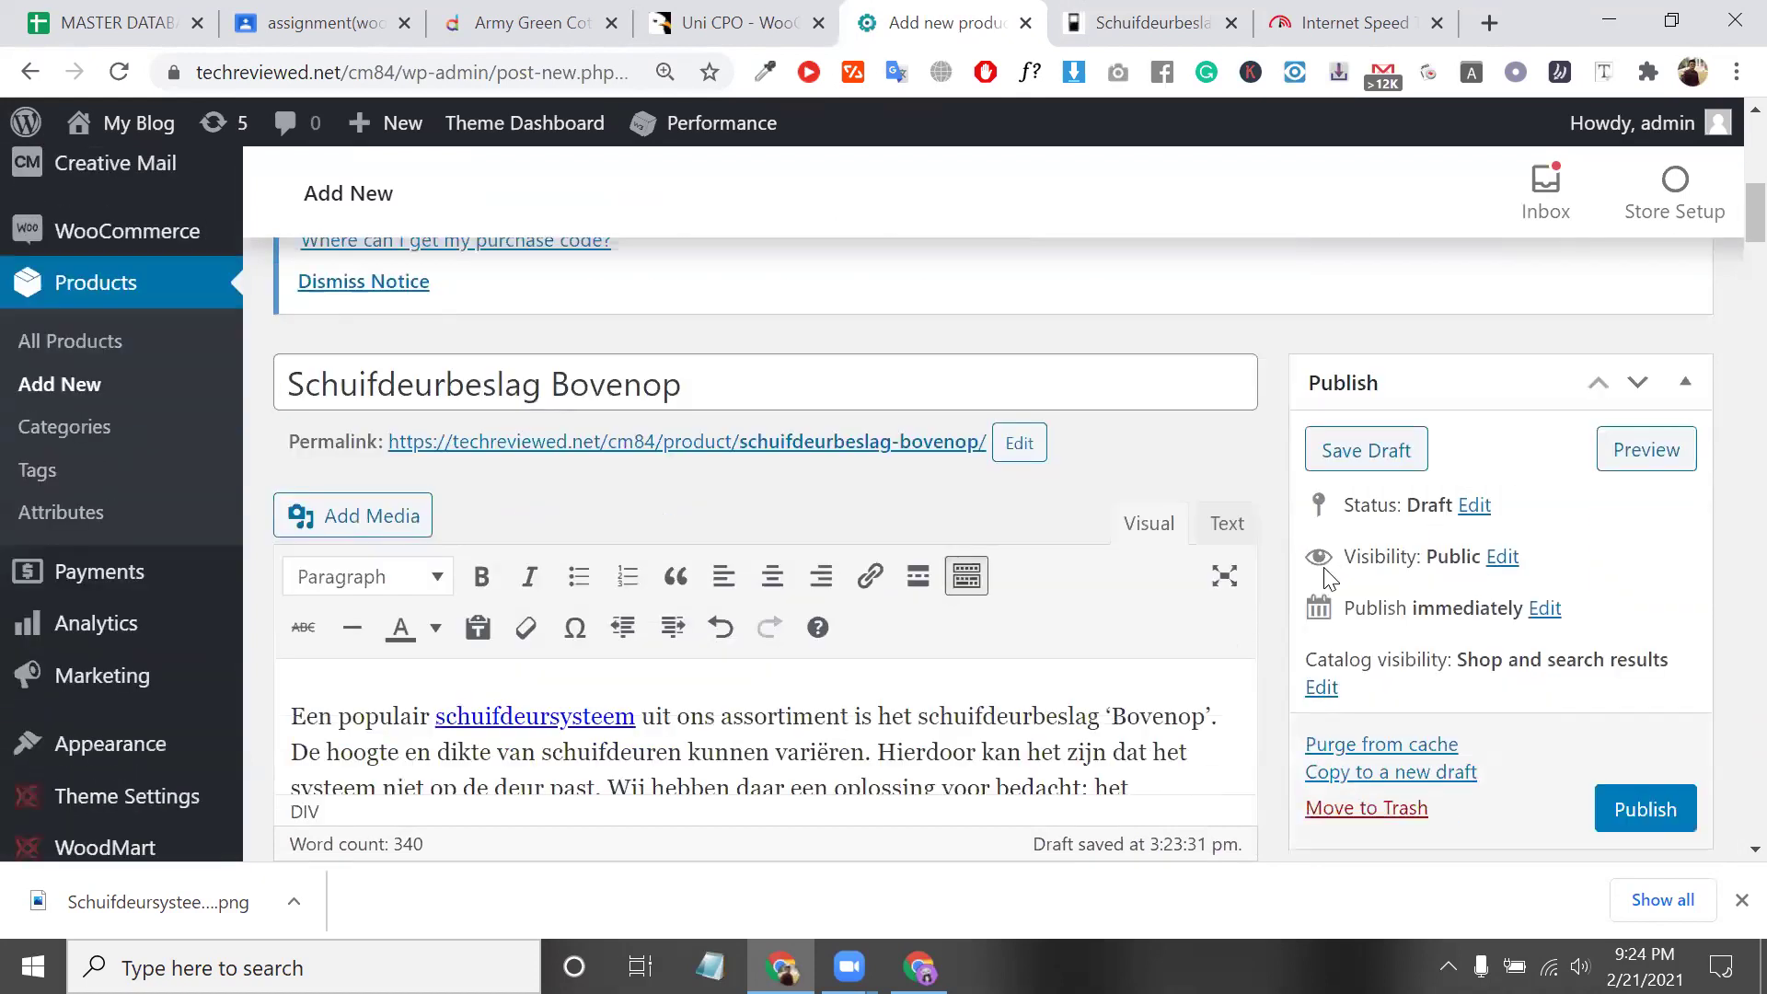
pyautogui.scroll(-5, 1325, 576)
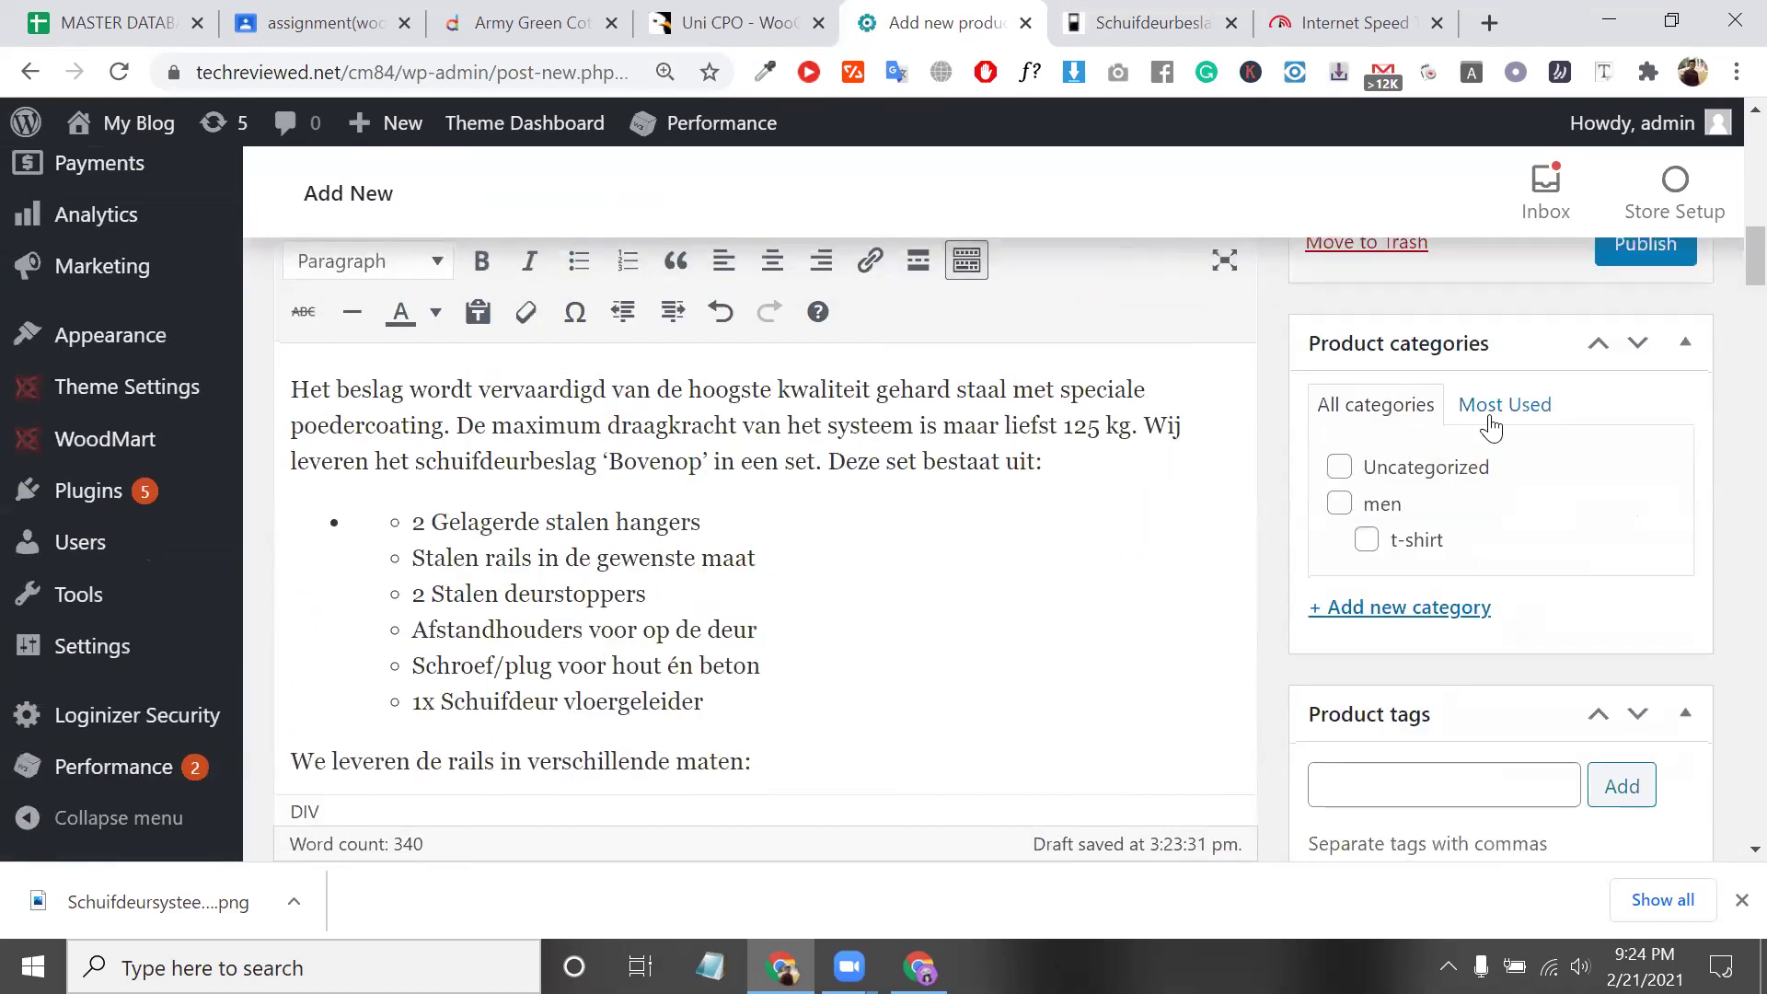
# Create a new product category named home appliance, fixing its spelling
pyautogui.click(1410, 609)
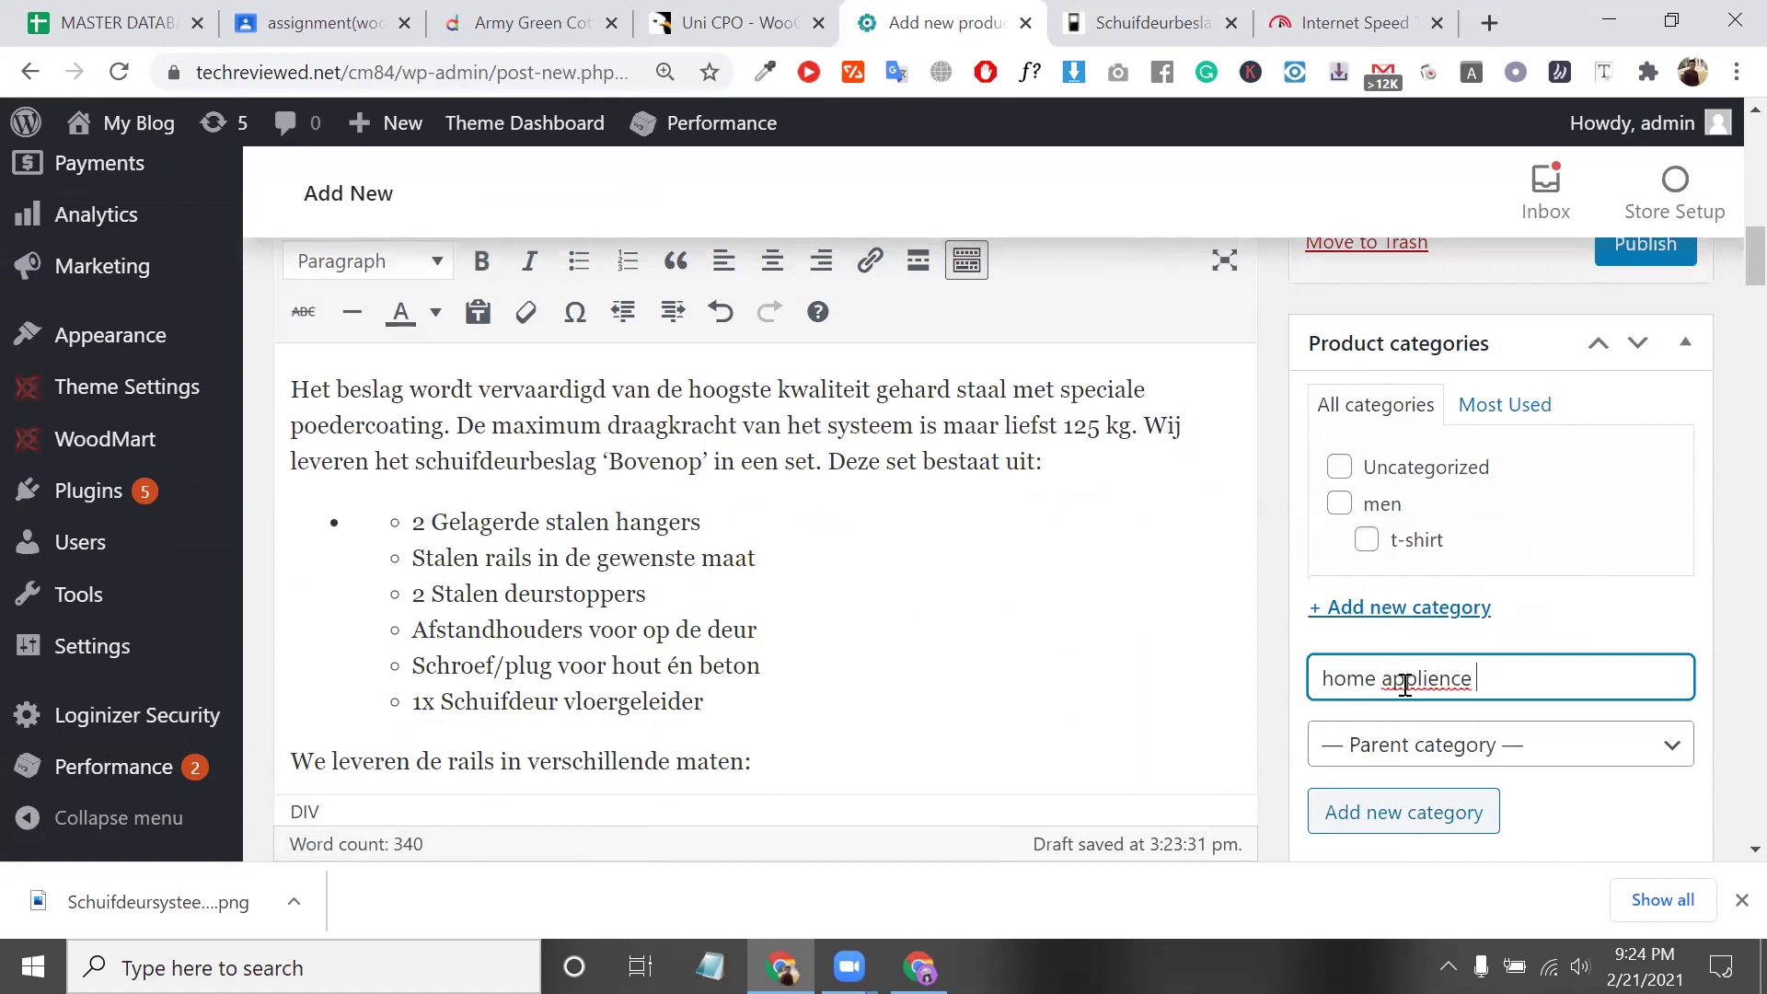
pyautogui.rightClick(1405, 686)
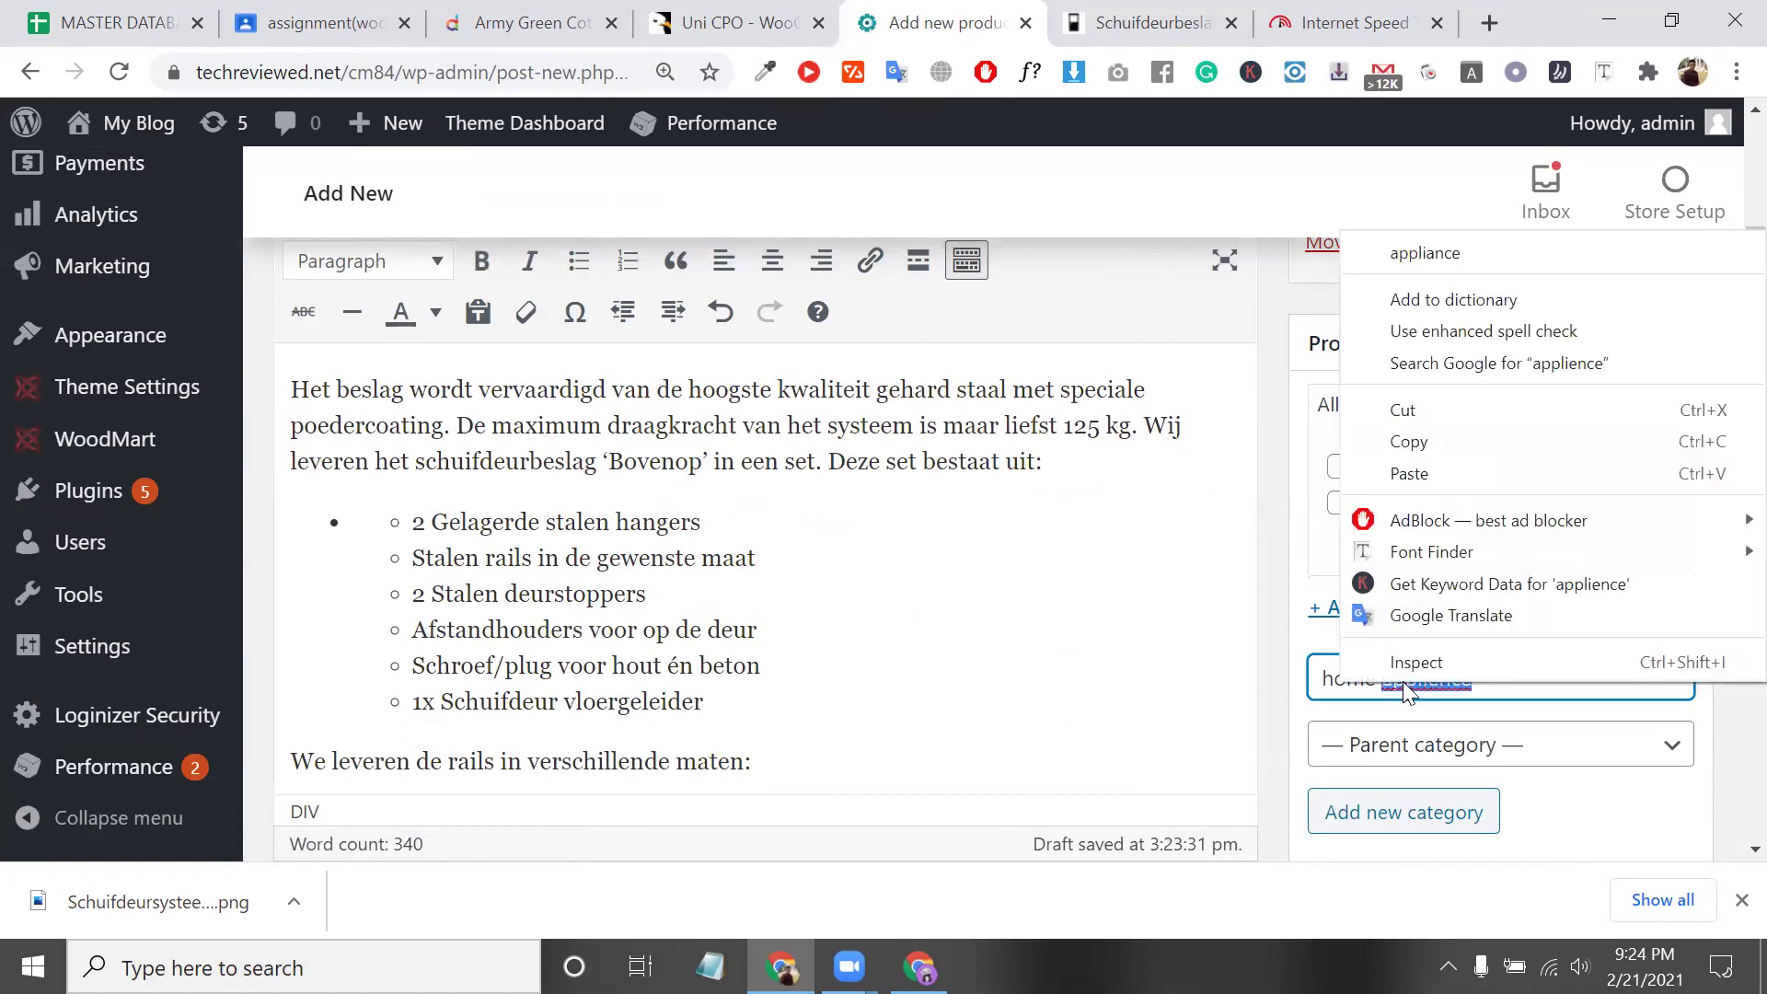
pyautogui.click(1463, 253)
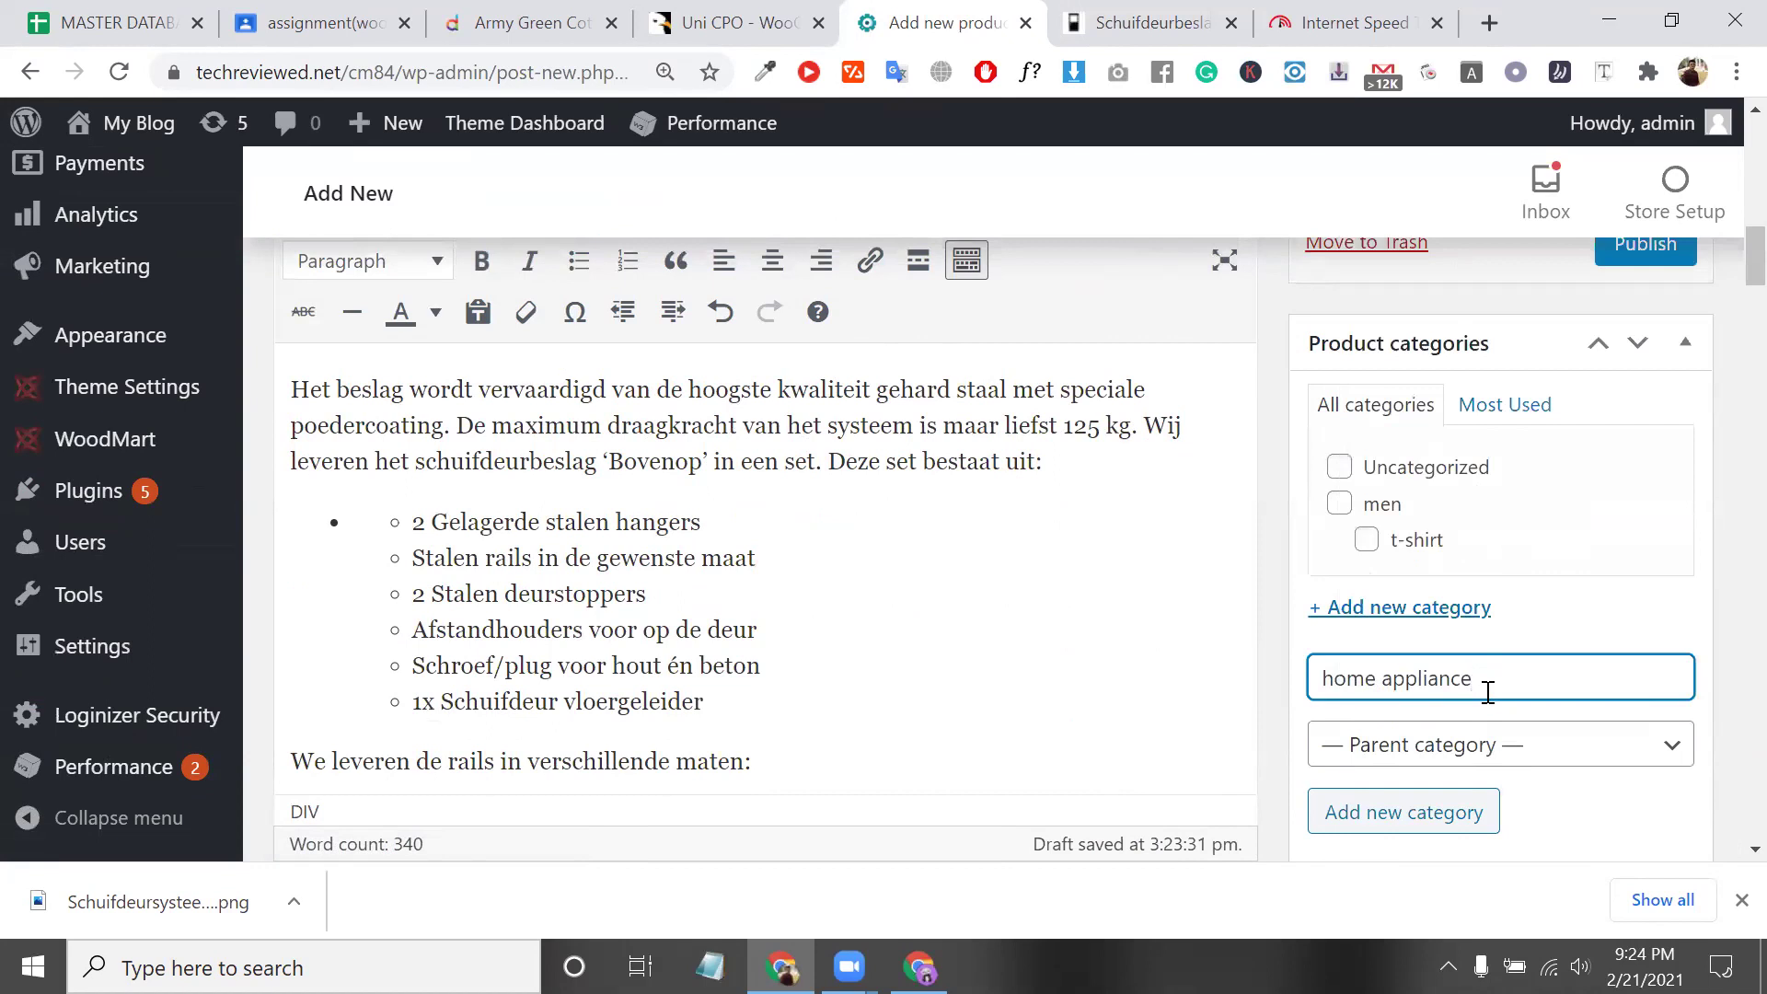
pyautogui.scroll(-2, 1481, 694)
pyautogui.click(1438, 675)
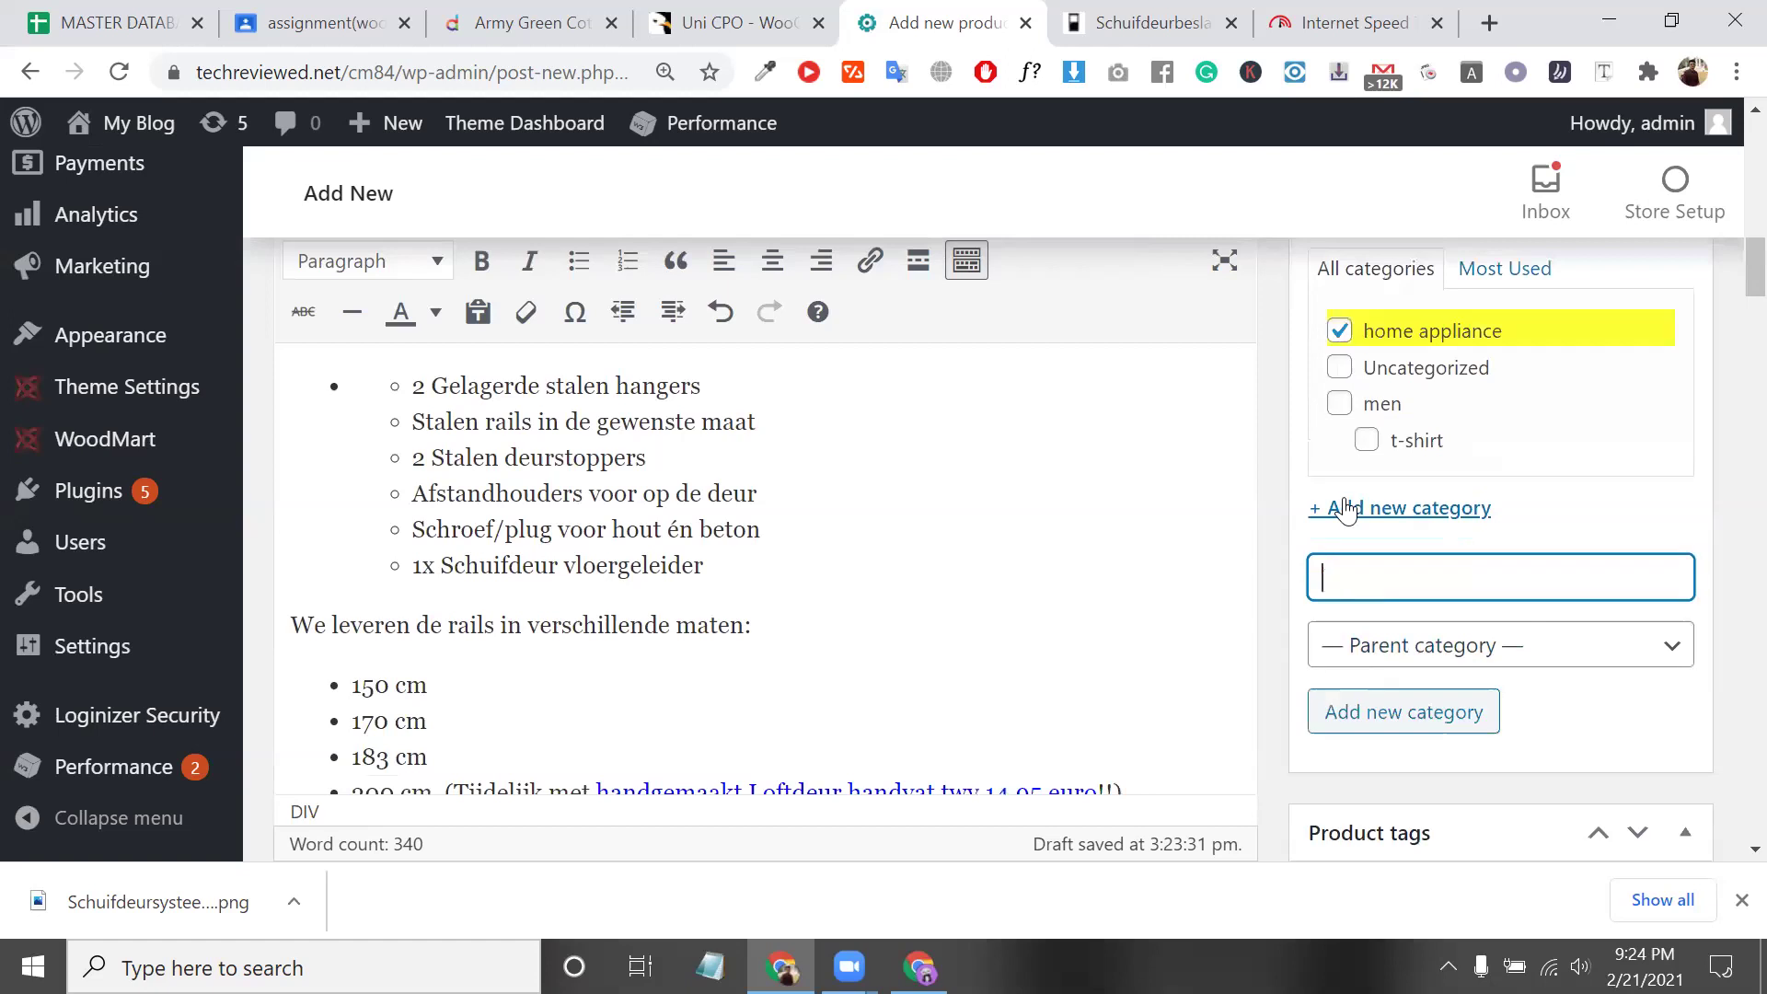
pyautogui.scroll(-5, 1343, 405)
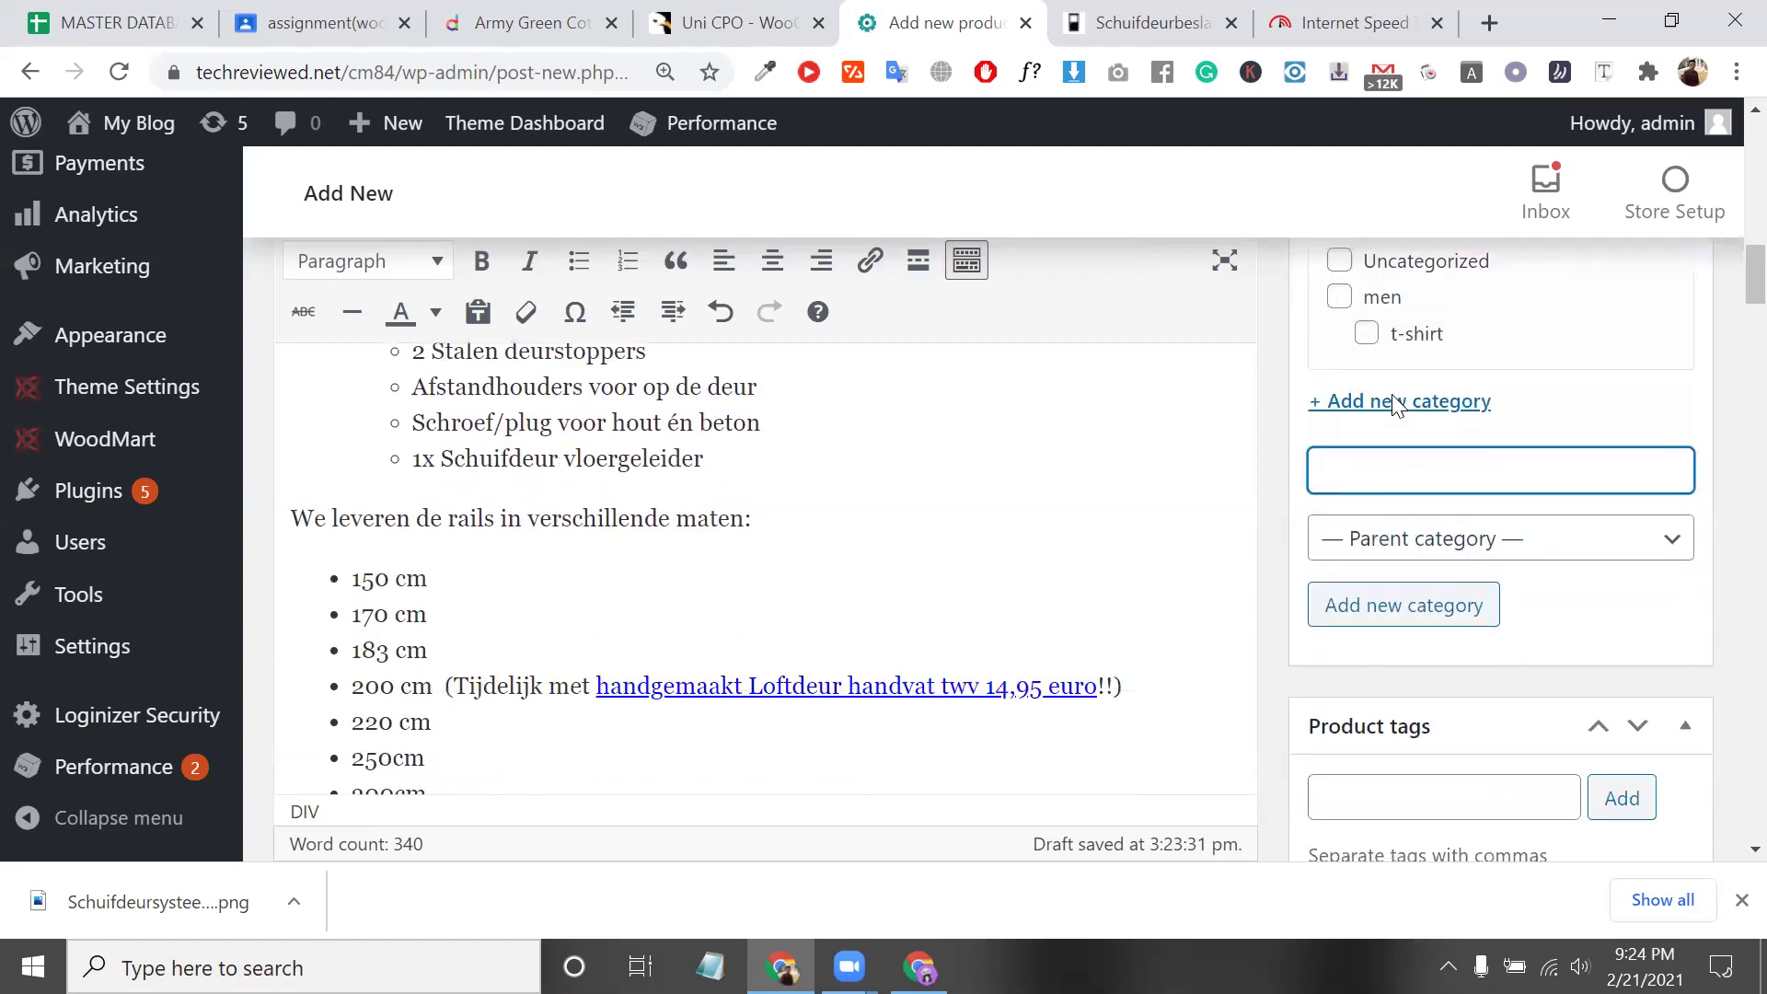
# Tag the product door and Schuifdeurbeslag Bovenop, then open the product image picker
pyautogui.click(1358, 556)
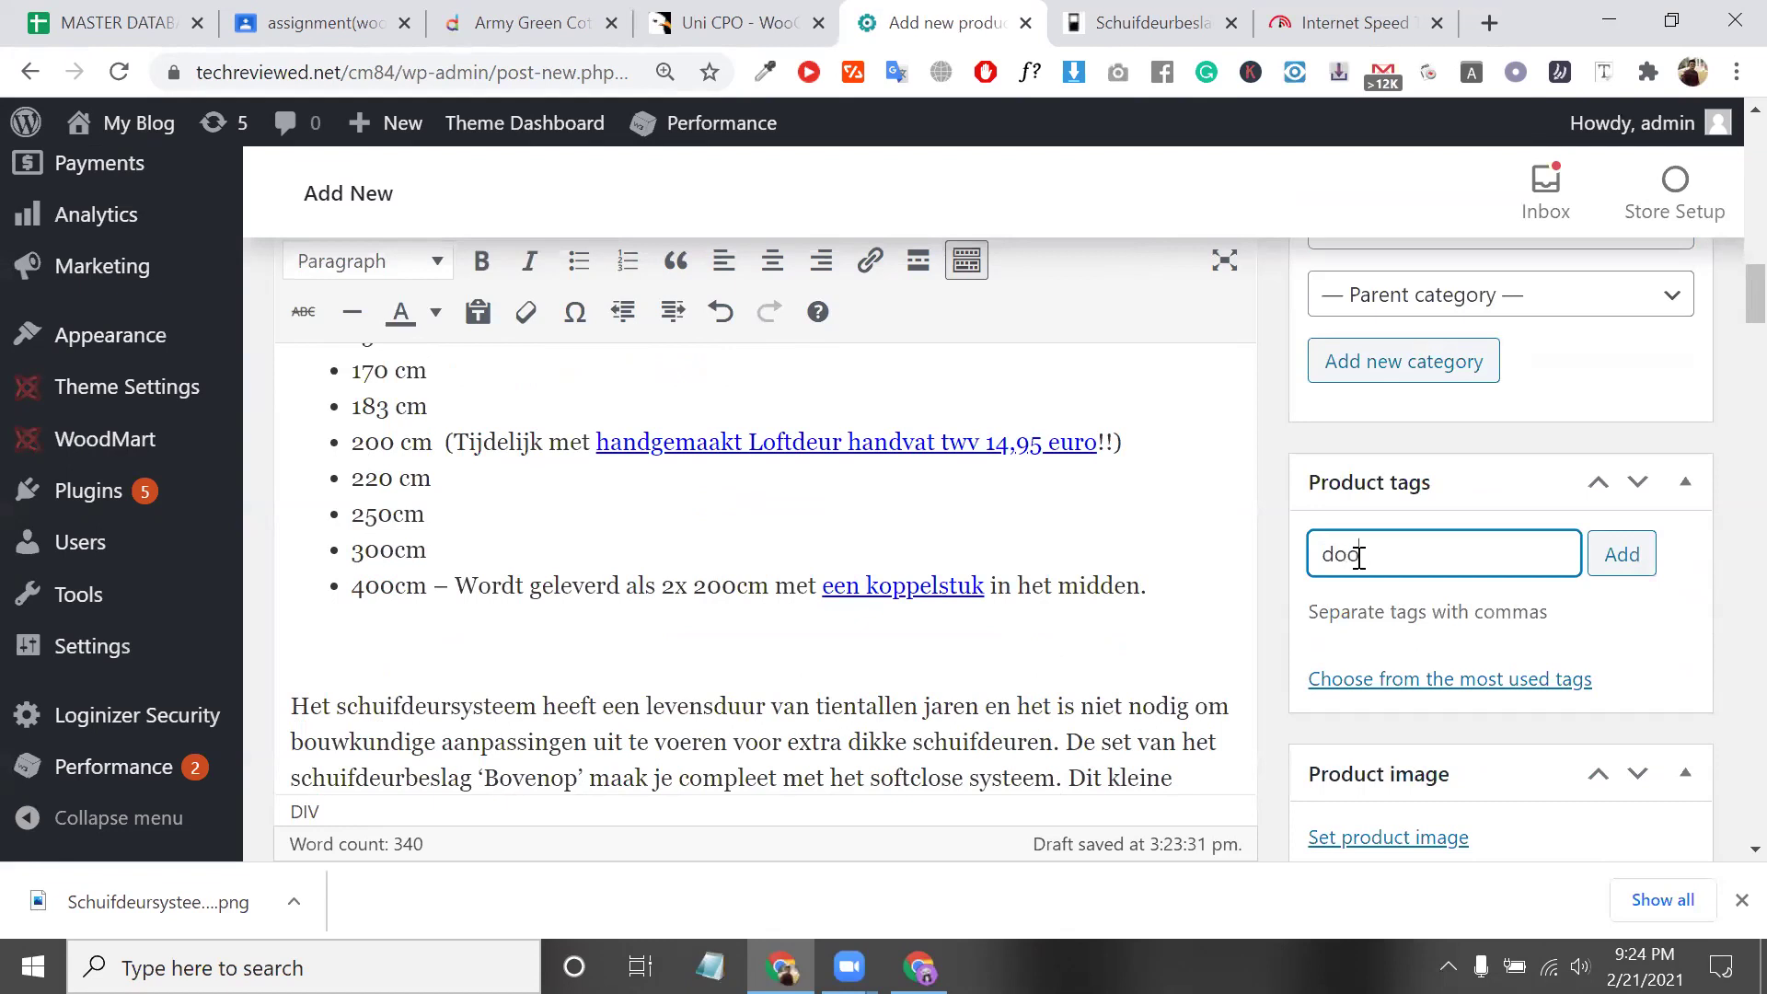
pyautogui.press('Return')
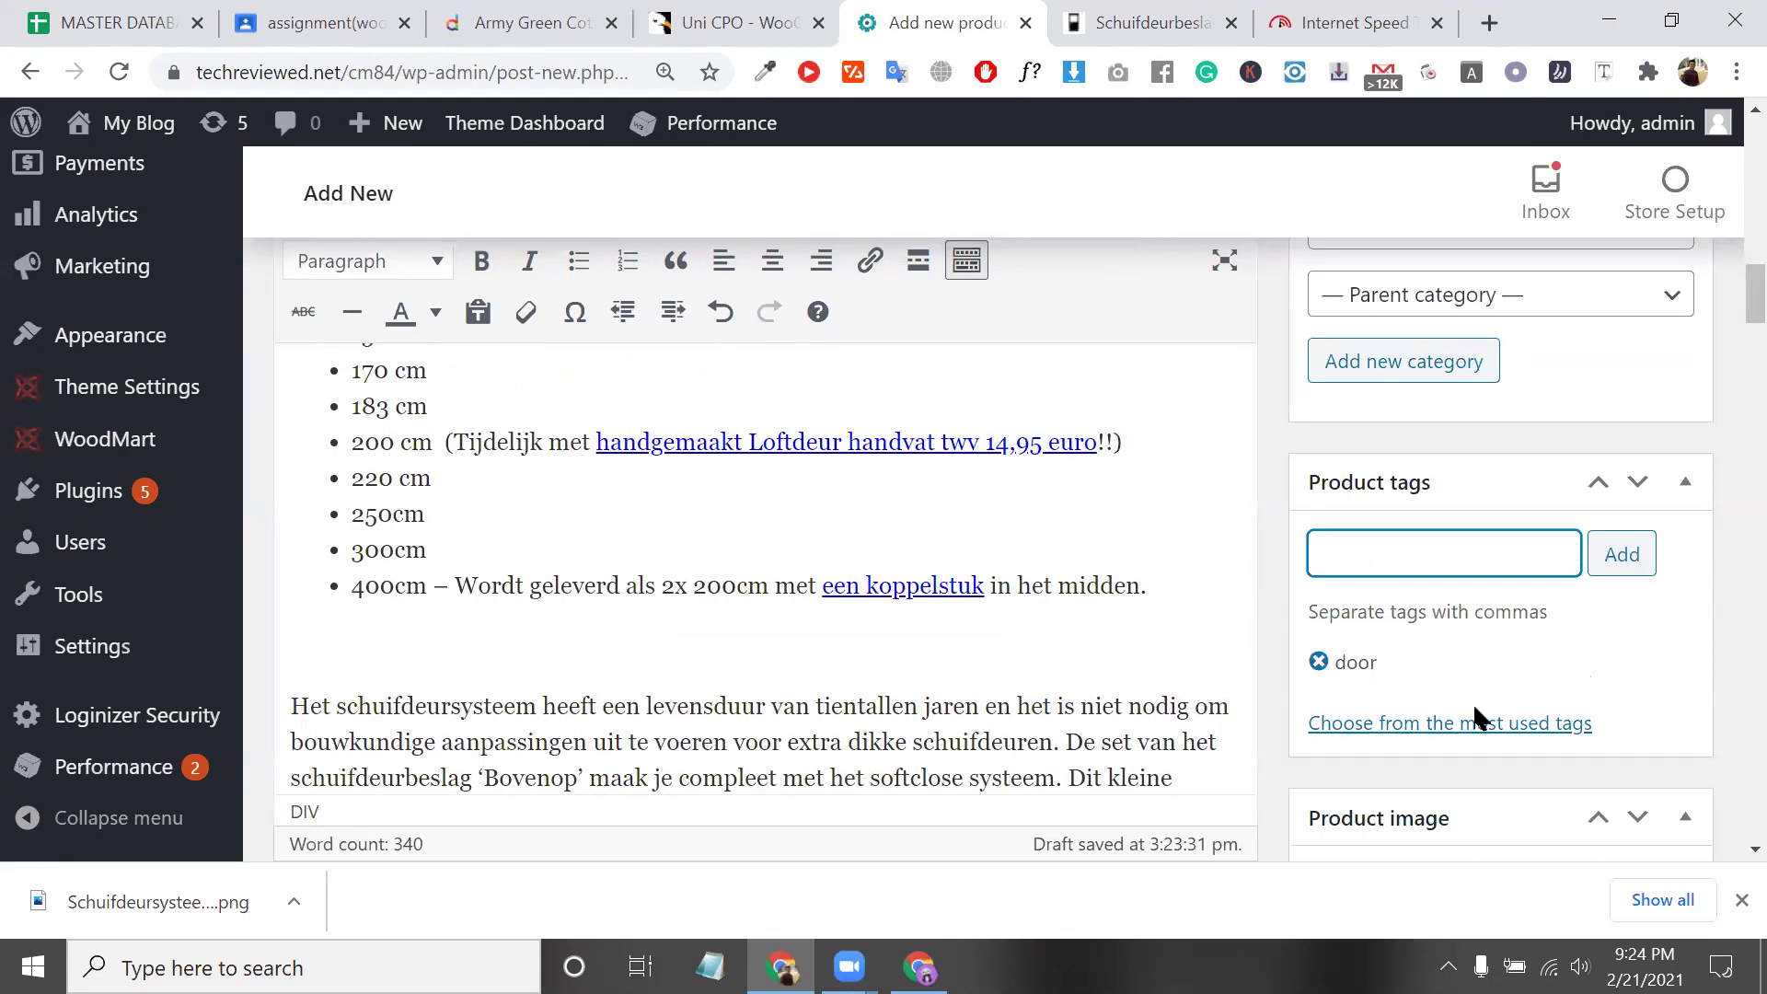
pyautogui.scroll(15, 702, 666)
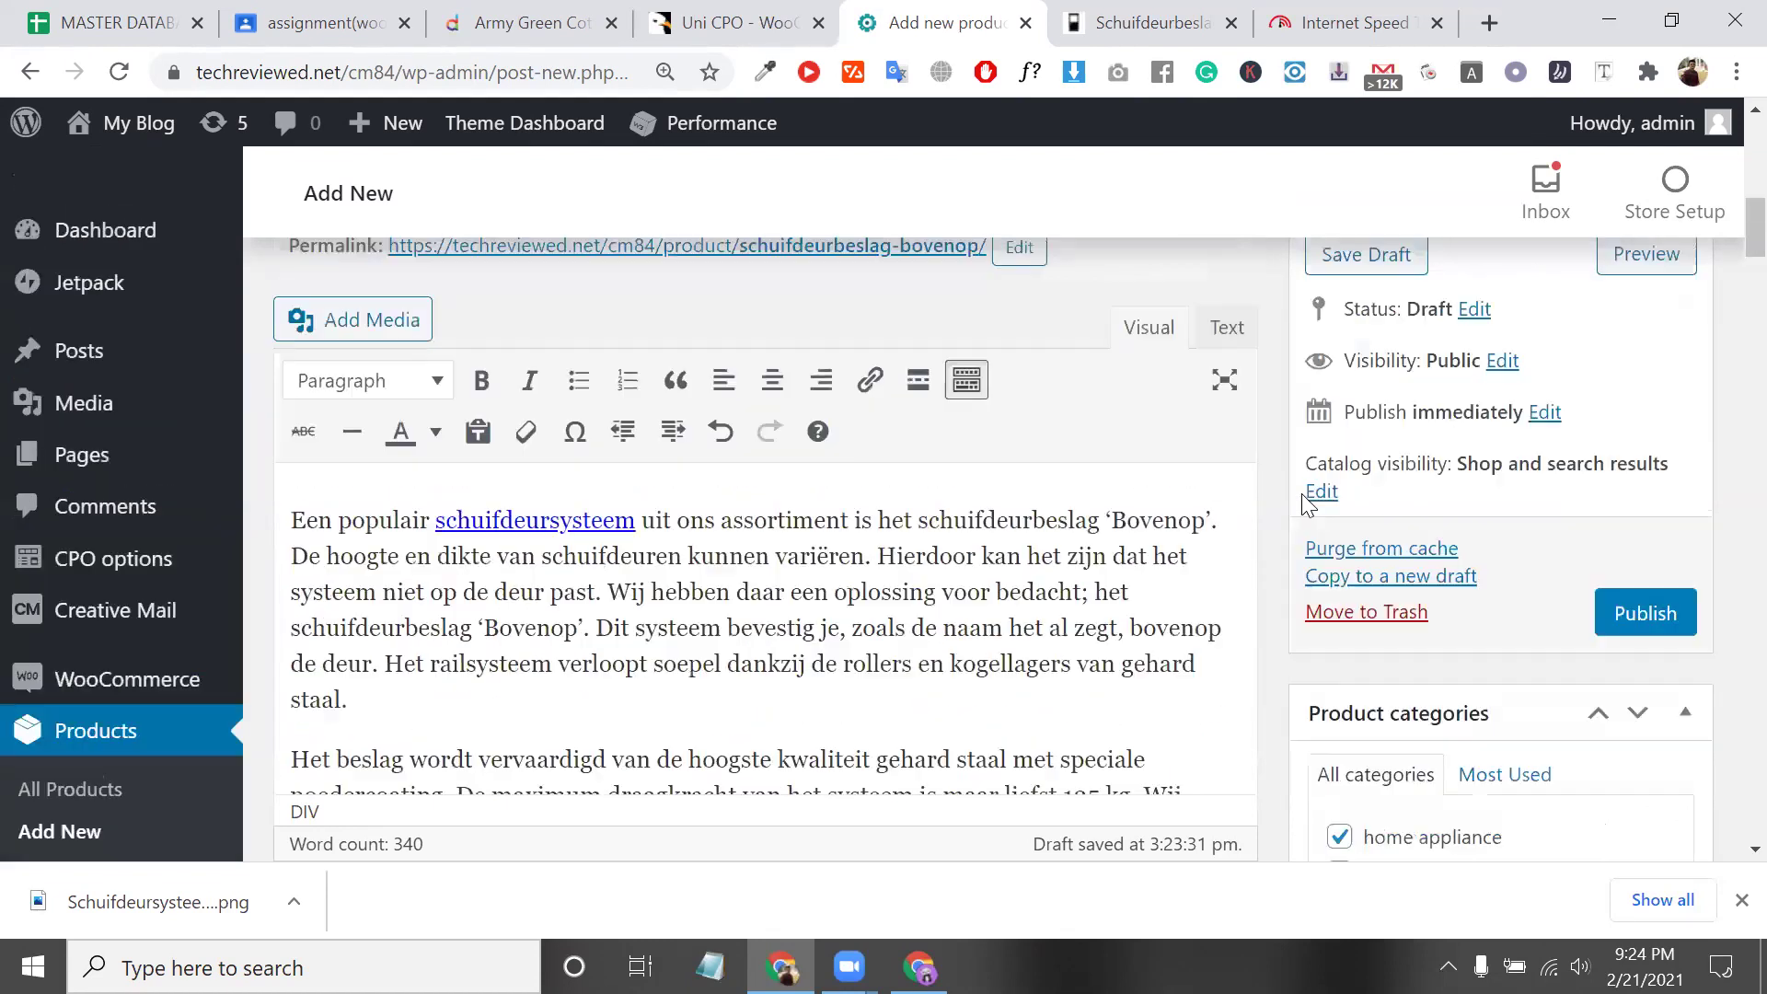
pyautogui.scroll(-3, 702, 666)
pyautogui.tripleClick(698, 655)
pyautogui.scroll(-10, 698, 655)
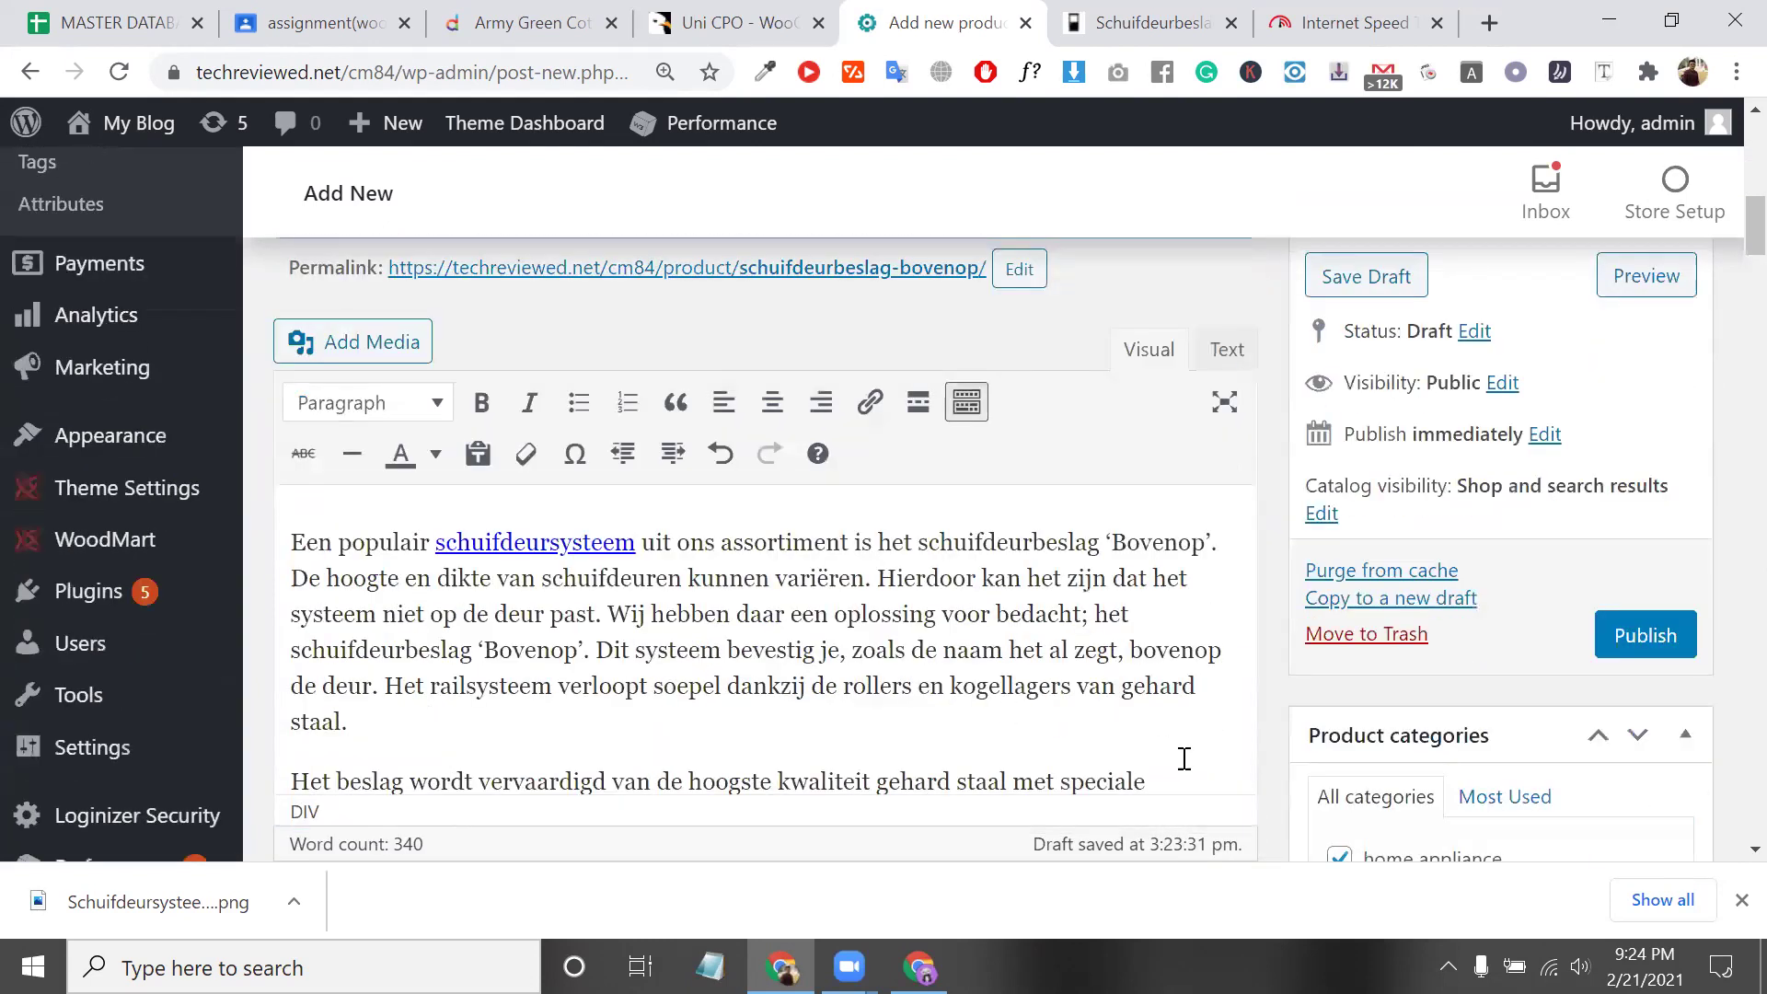
pyautogui.hotkey('ctrl', 'v')
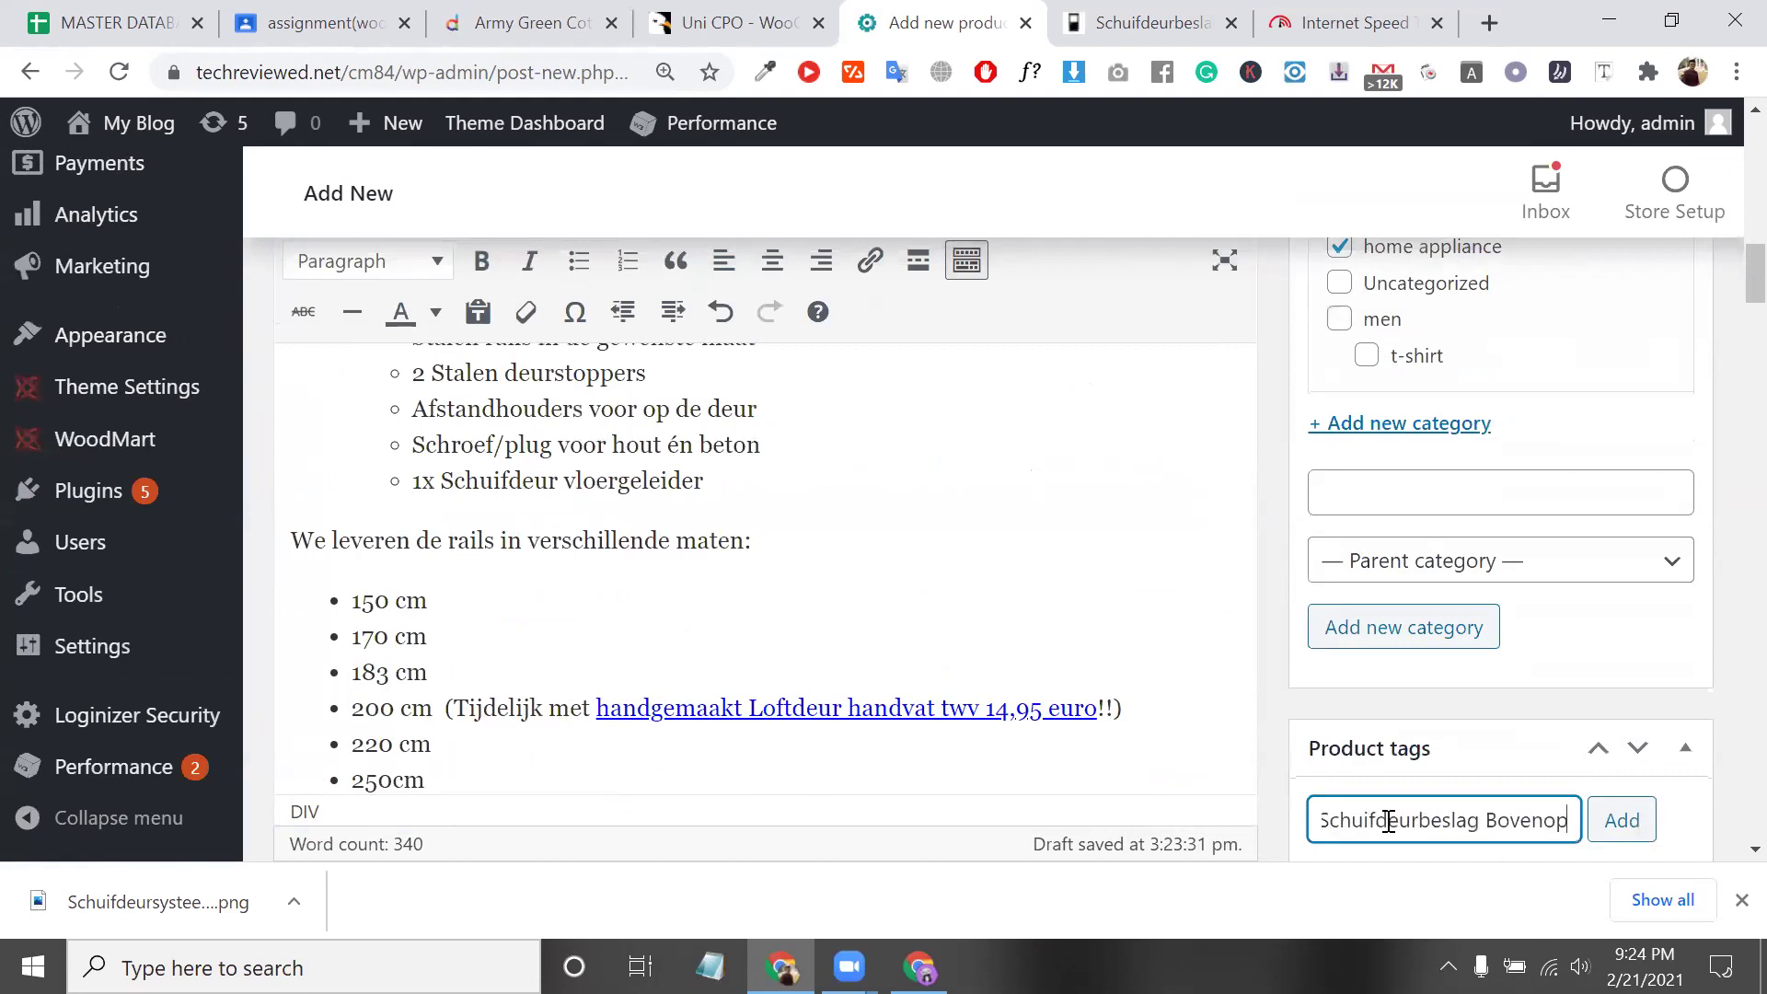
pyautogui.press('Return')
pyautogui.scroll(-5, 1389, 823)
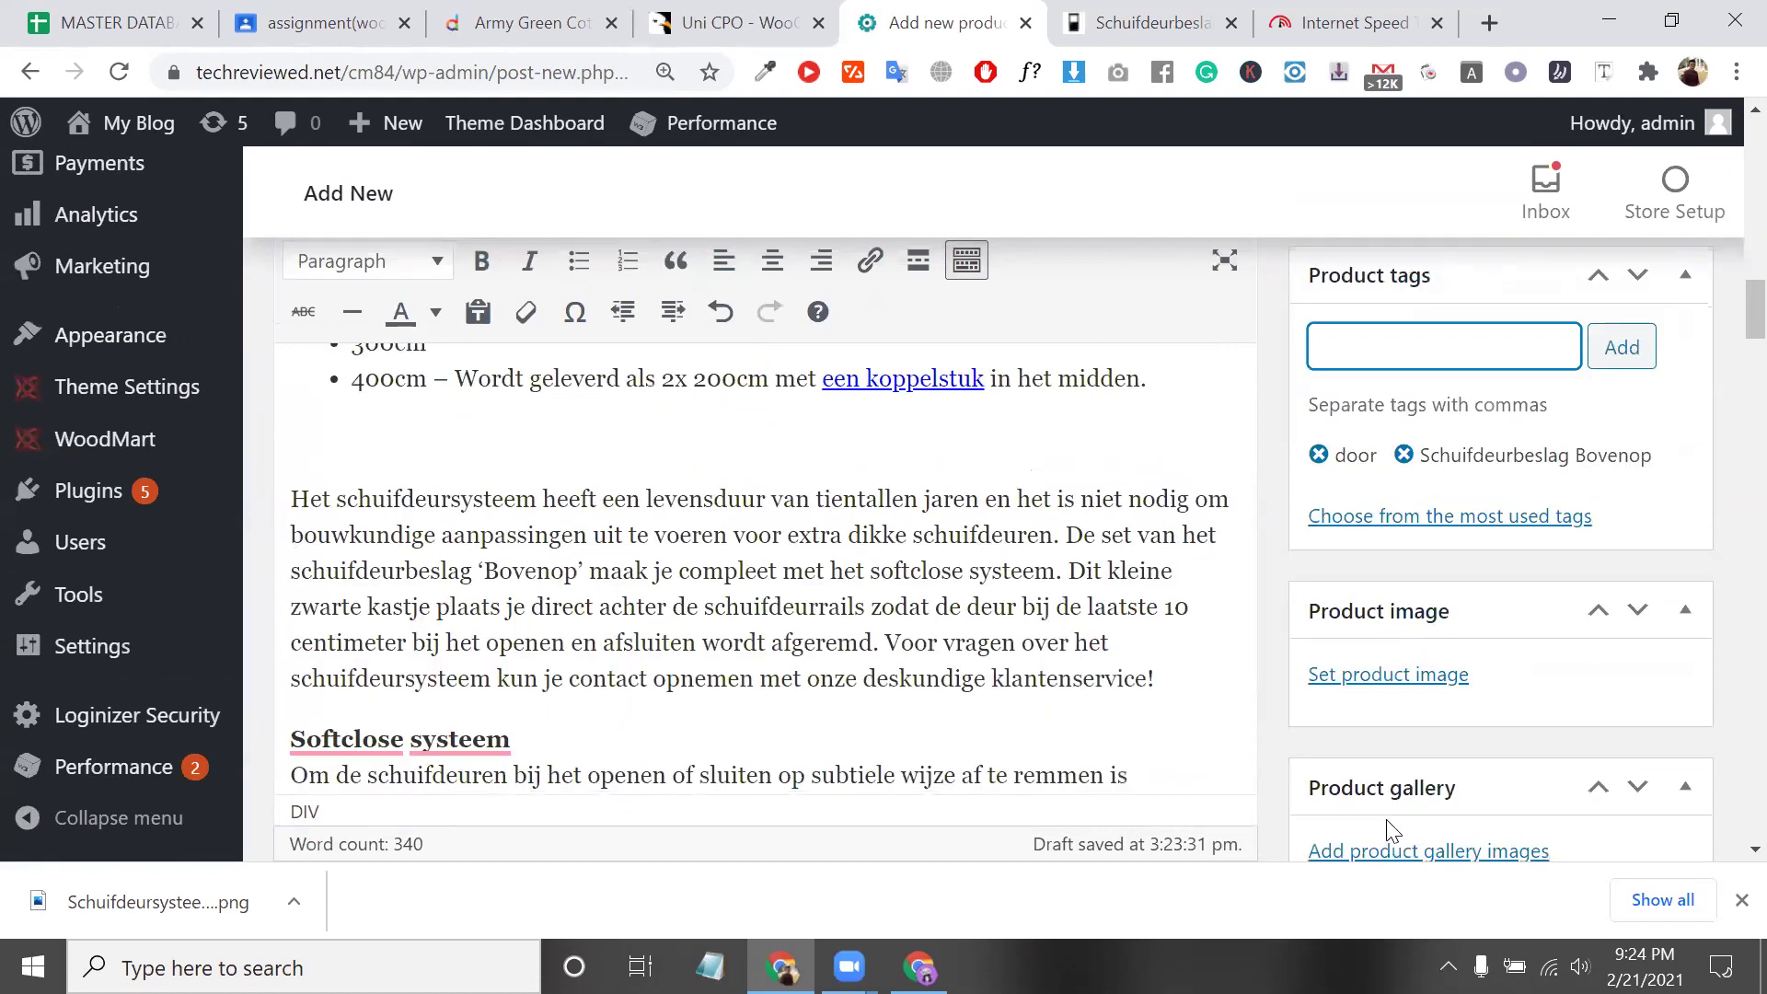
pyautogui.scroll(-4, 1391, 828)
pyautogui.click(1432, 589)
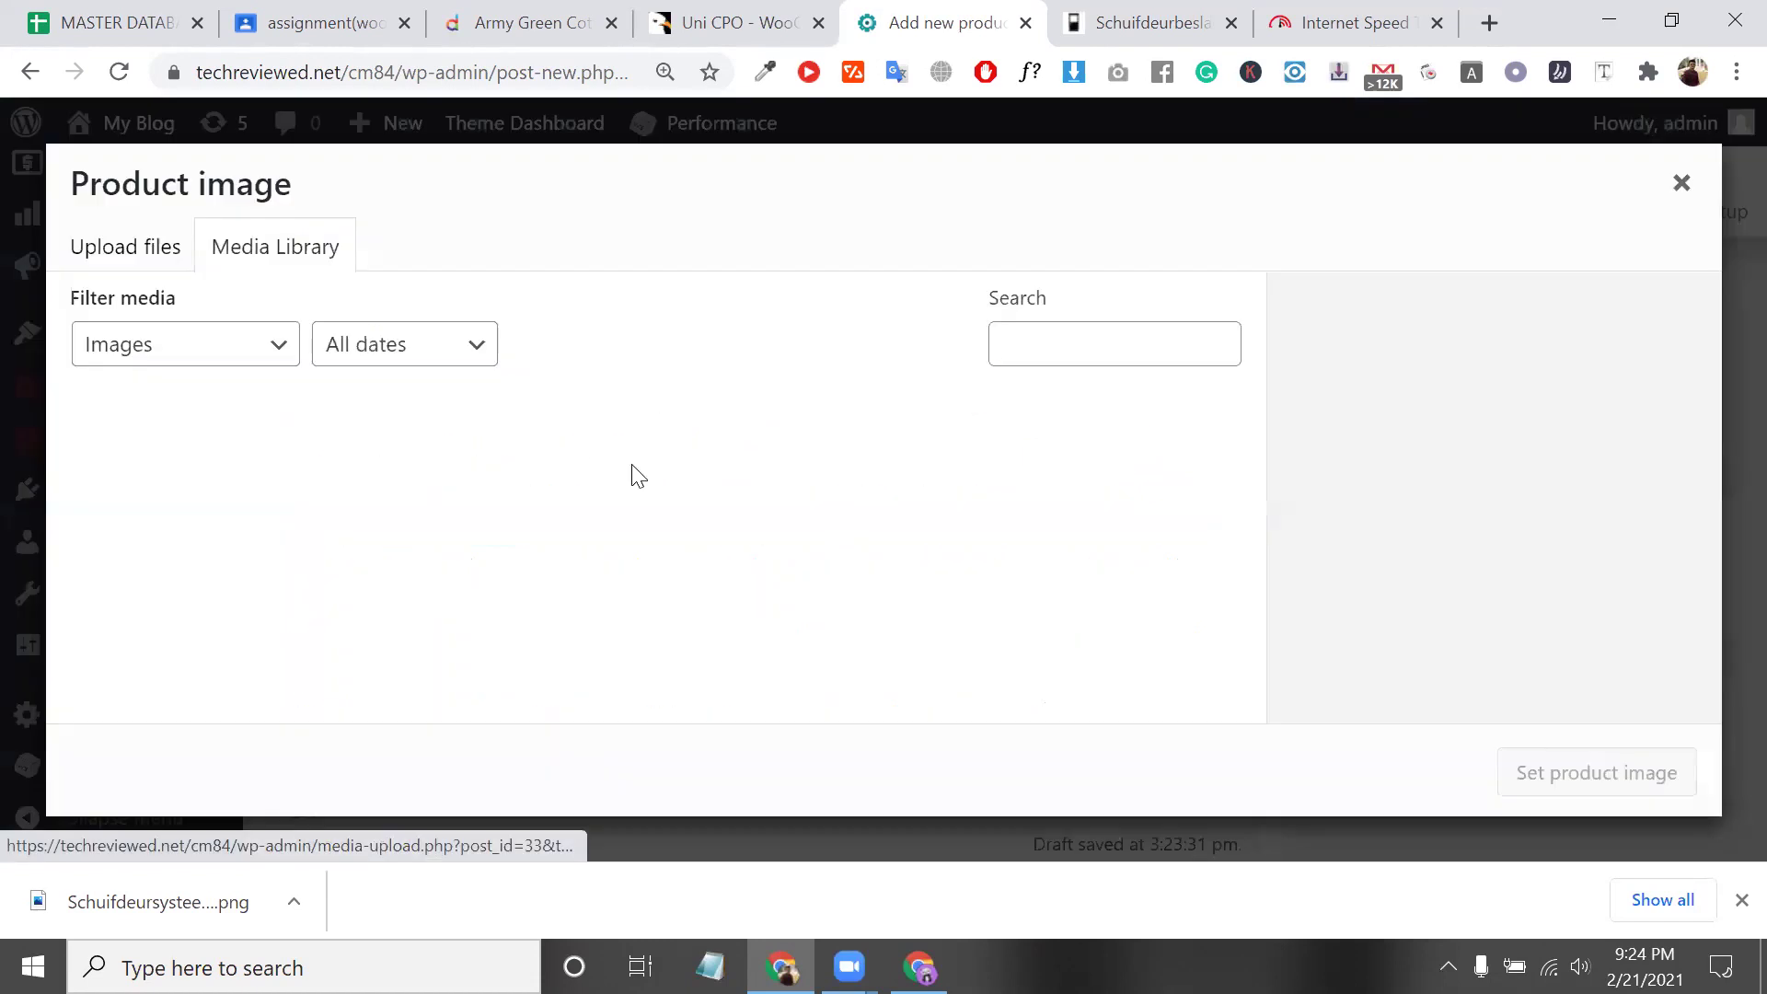
# Upload the saved Schuifdeursysteem-voor-houten-of-stalen-schuifdeuren-1024x1024 PNG and set it as product image
pyautogui.click(124, 249)
pyautogui.moveTo(159, 901); pyautogui.dragTo(1512, 731)
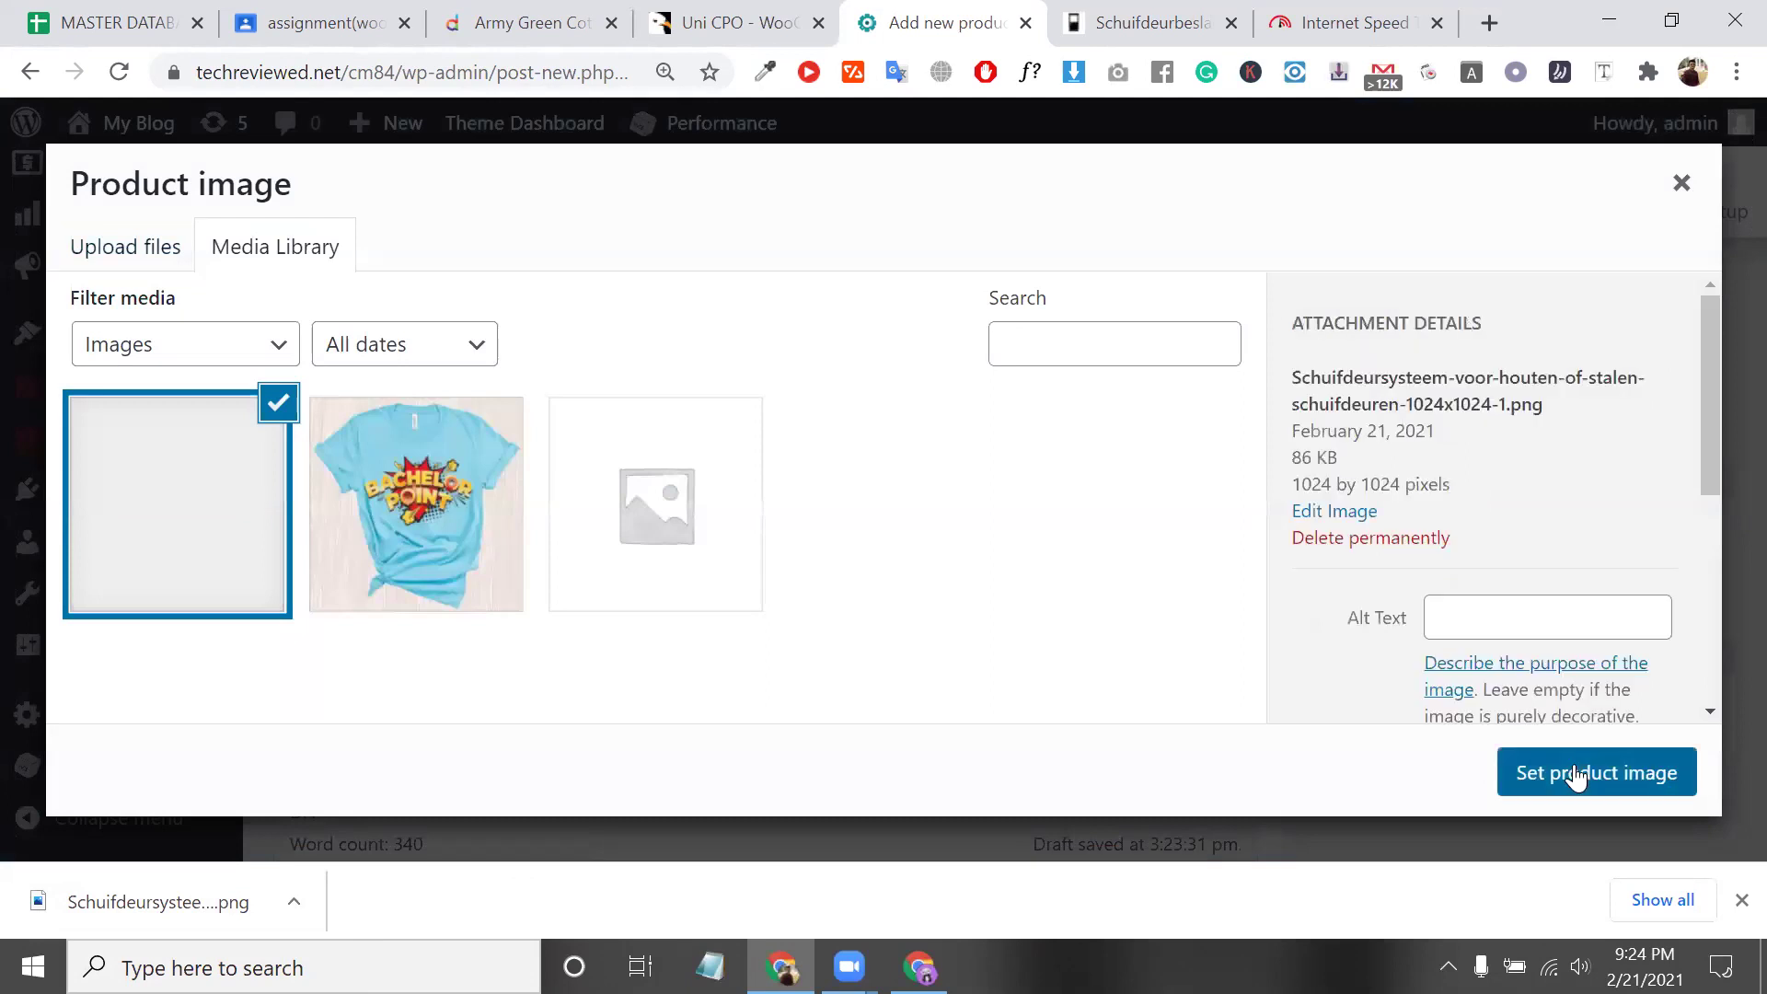
pyautogui.click(1574, 771)
pyautogui.scroll(-10, 984, 538)
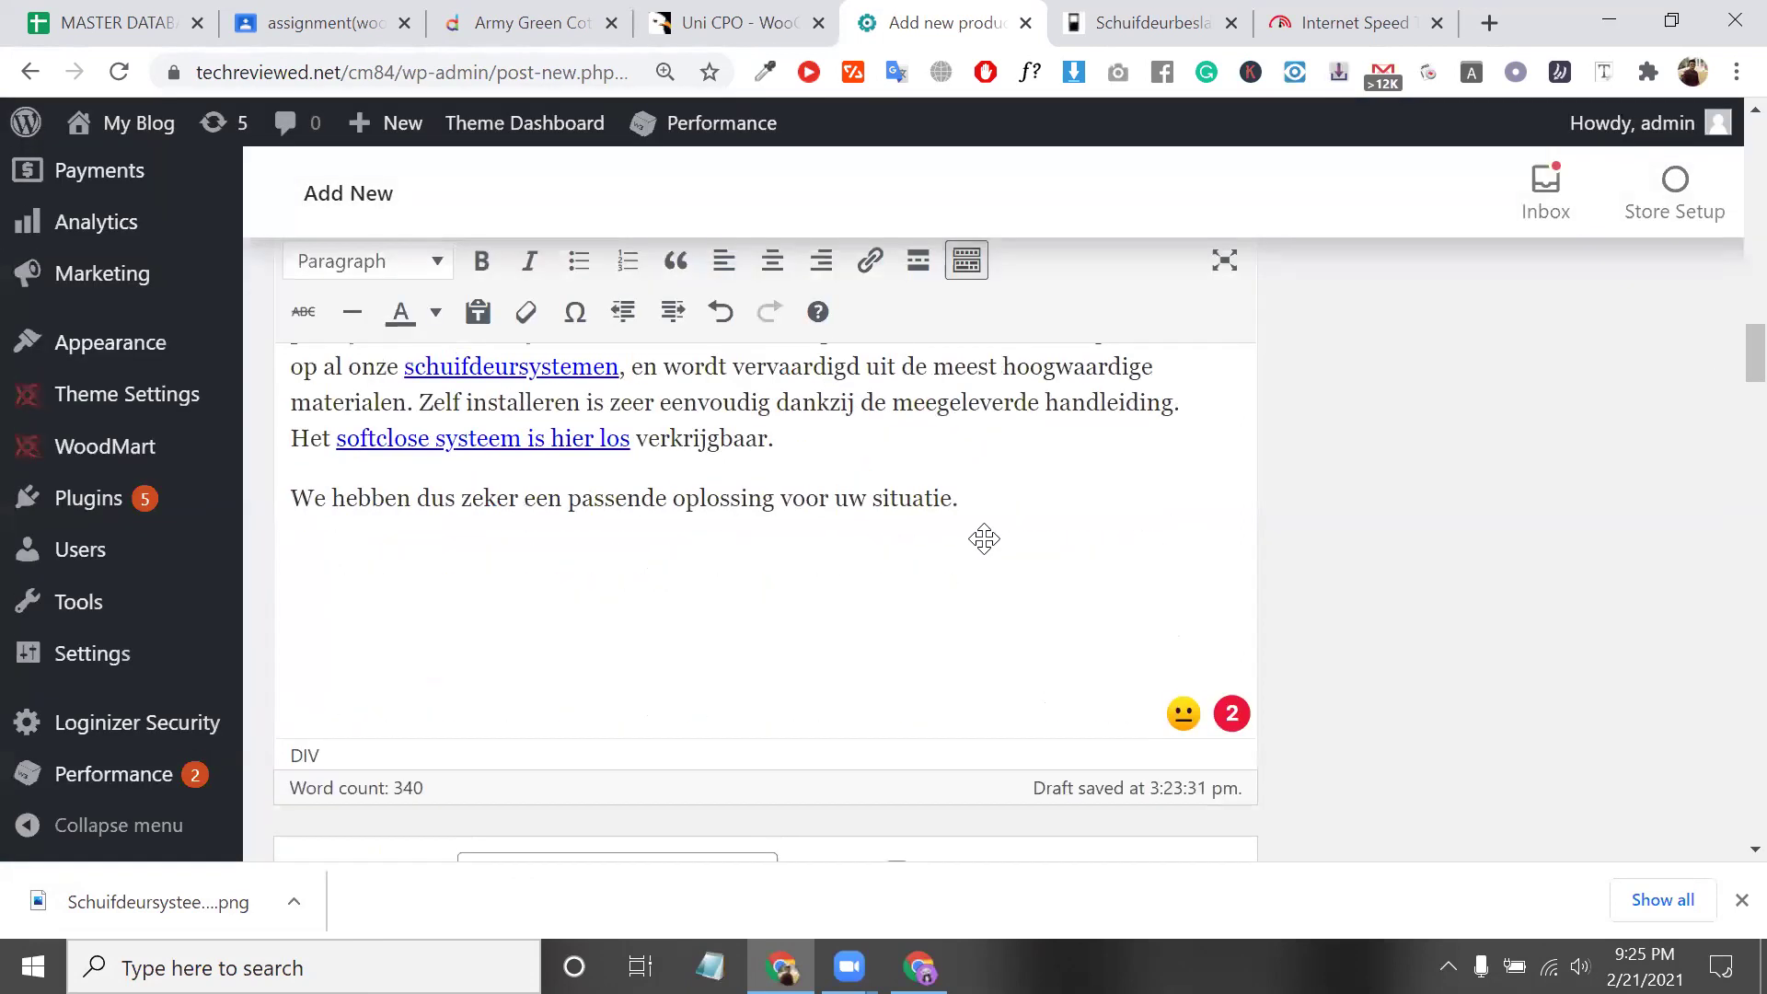
# Copy the 159,00 price from the loftdeur.nl product page
pyautogui.click(779, 348)
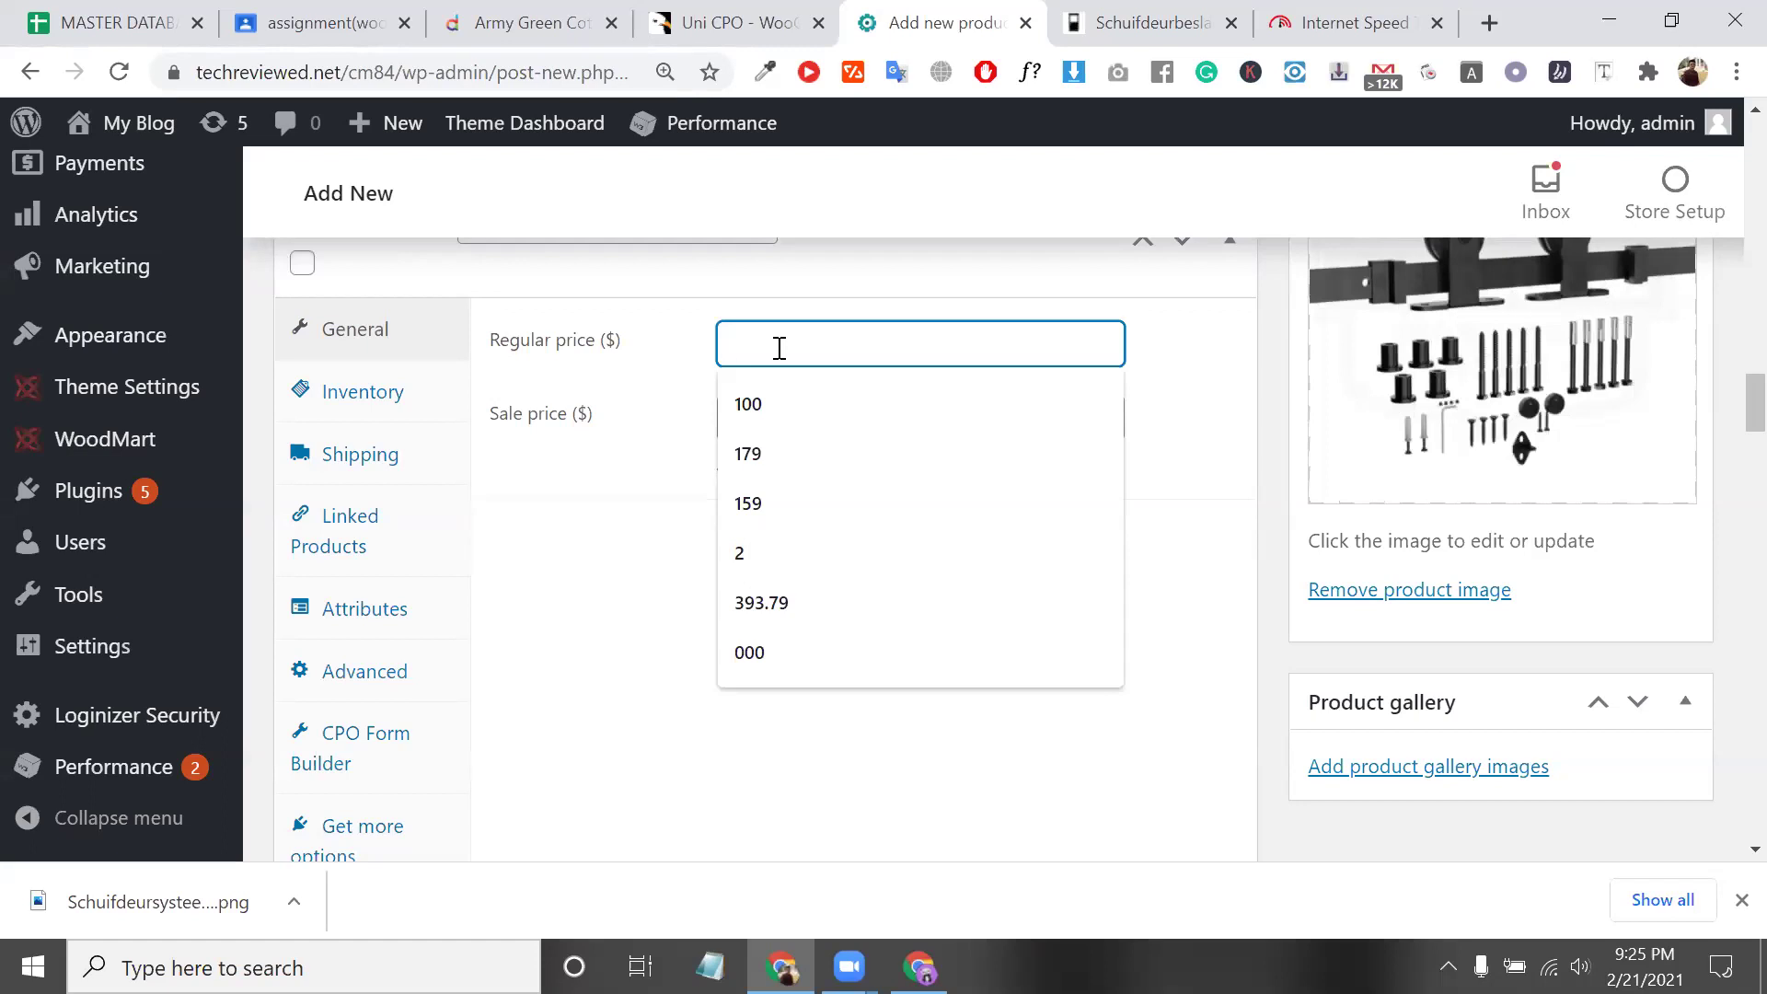
pyautogui.click(1137, 563)
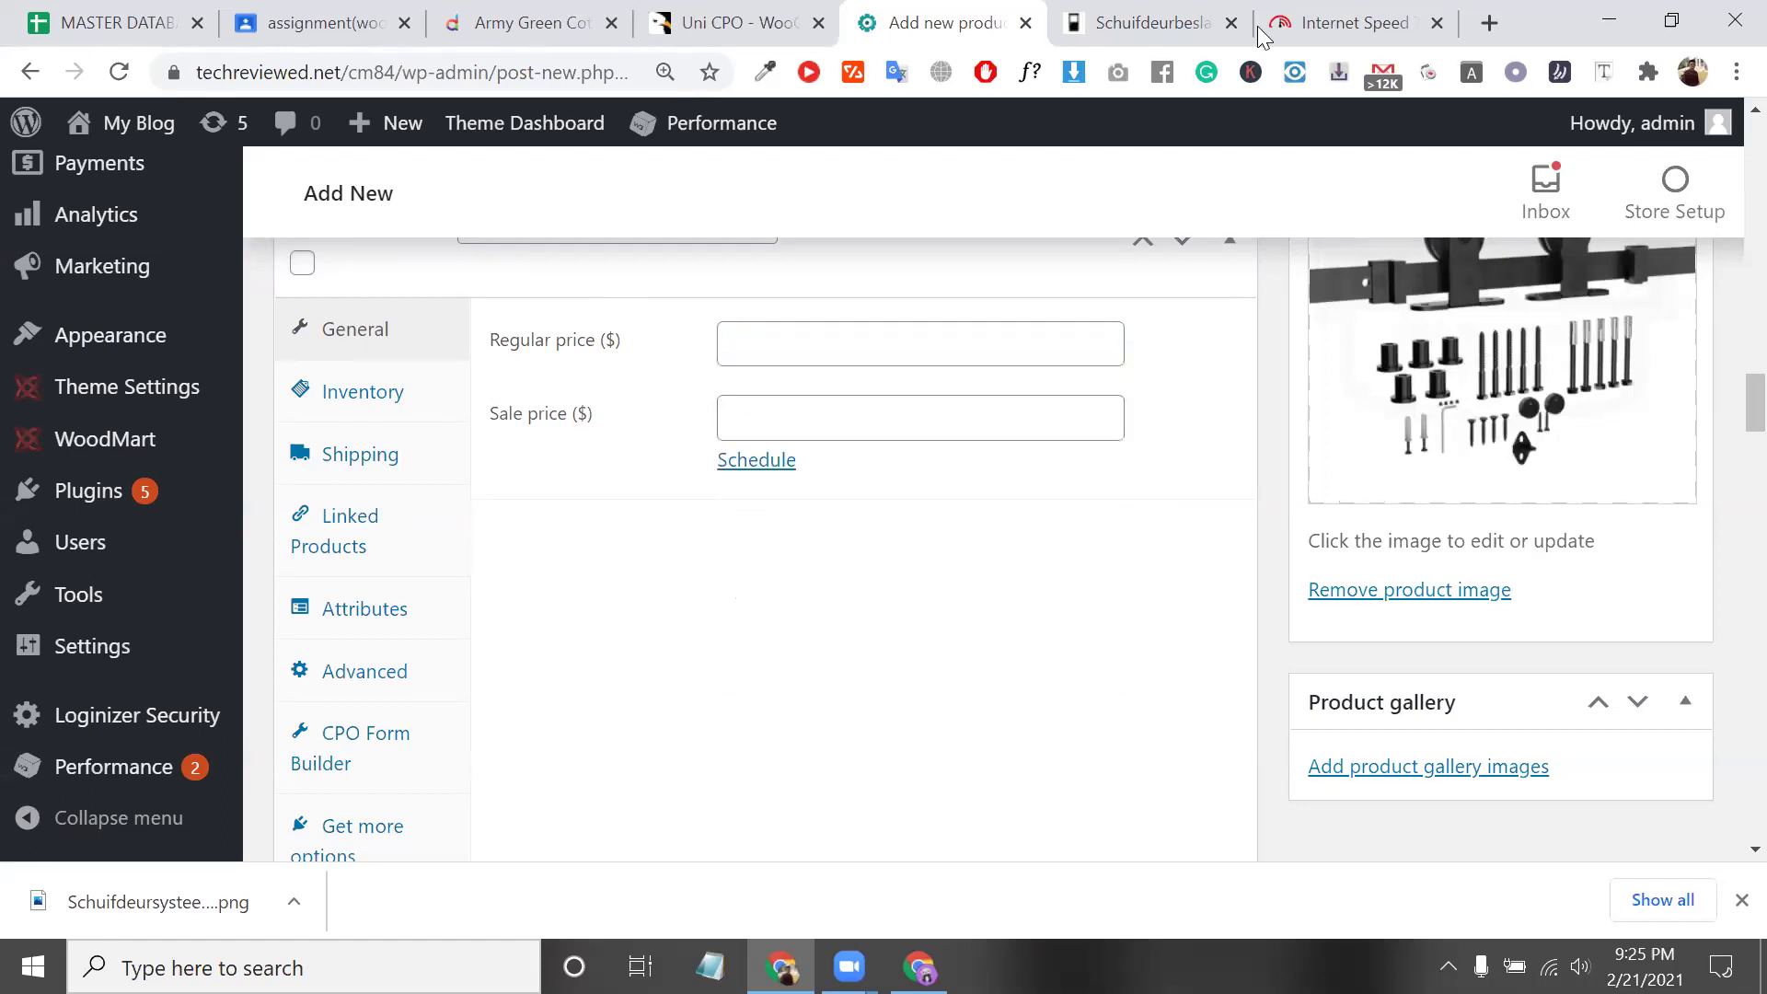
pyautogui.click(1182, 13)
pyautogui.scroll(10, 1104, 398)
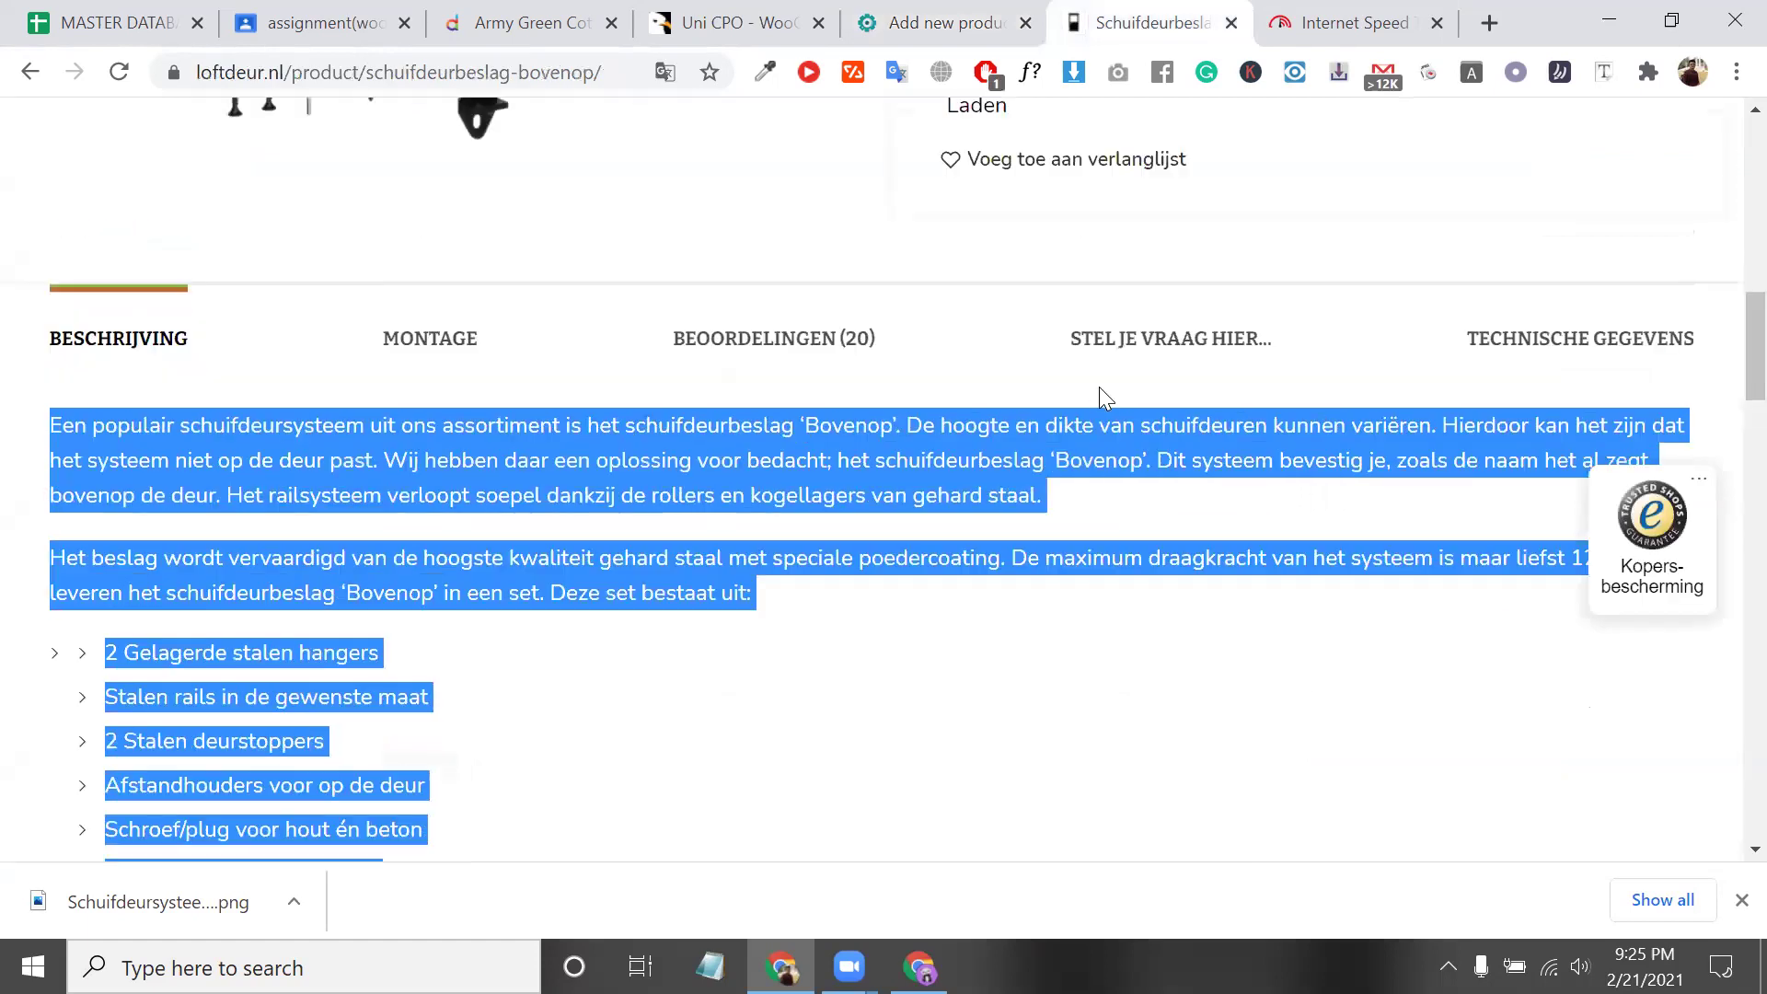
pyautogui.scroll(5, 1000, 462)
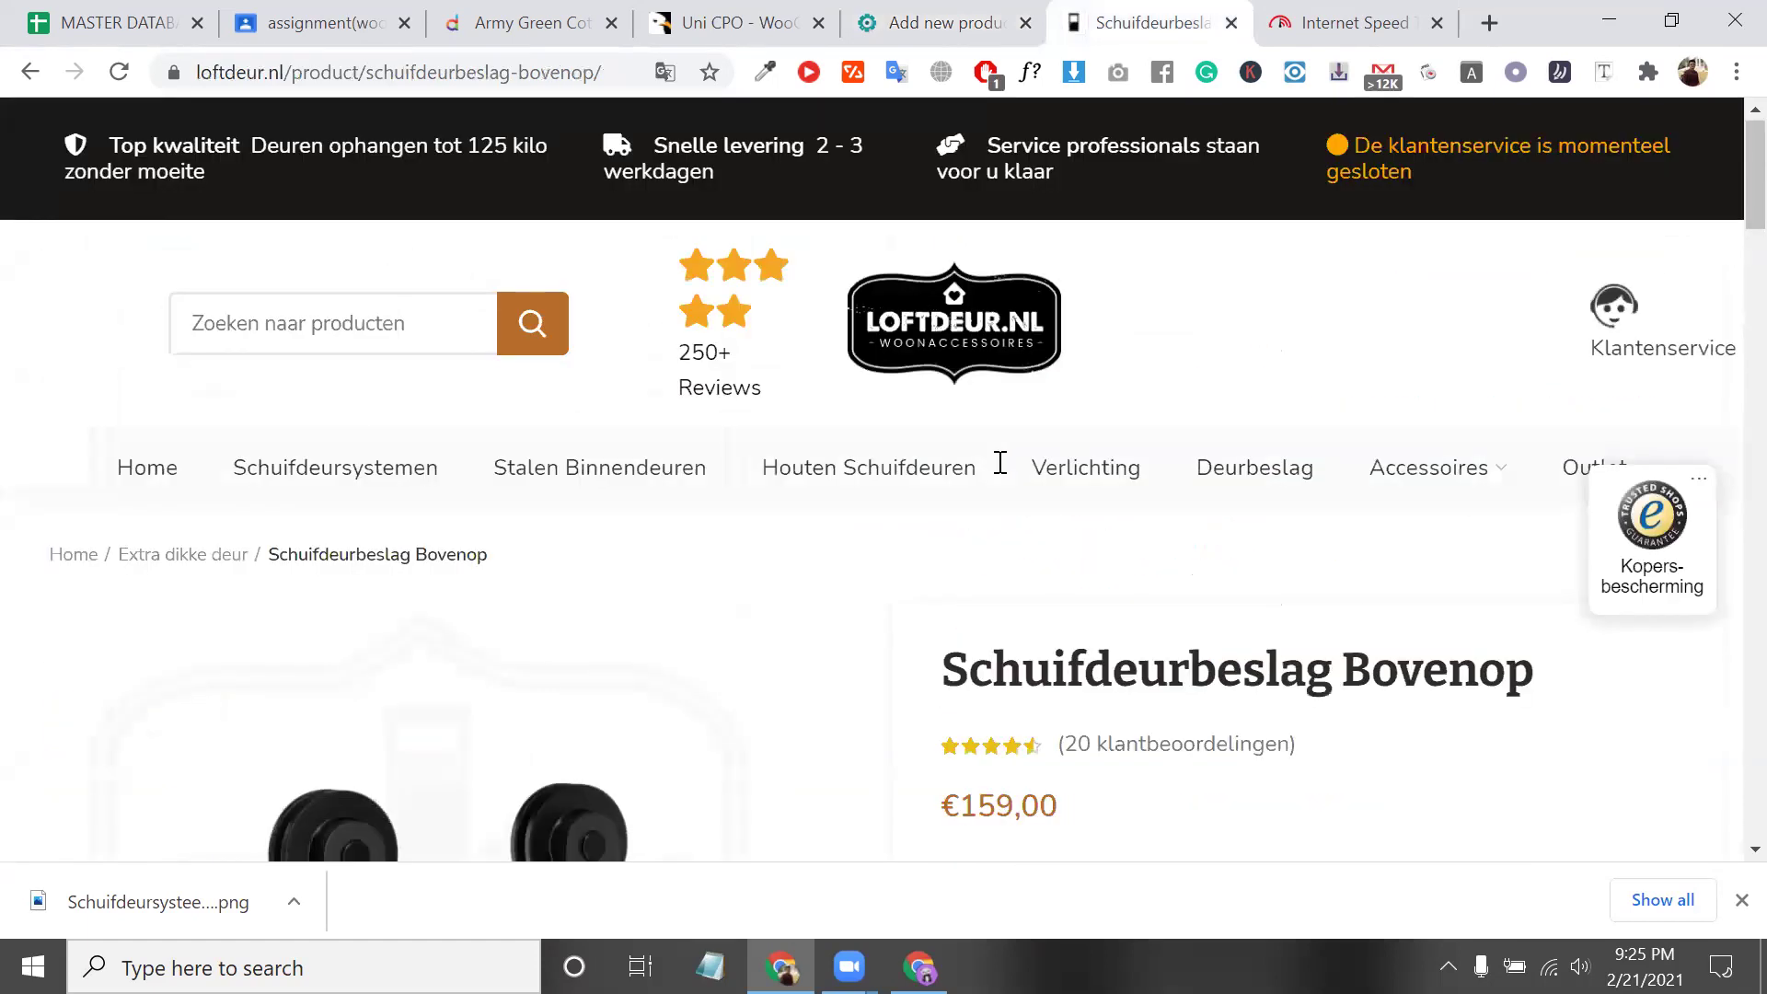
pyautogui.scroll(-3, 1000, 461)
pyautogui.rightClick(1000, 463)
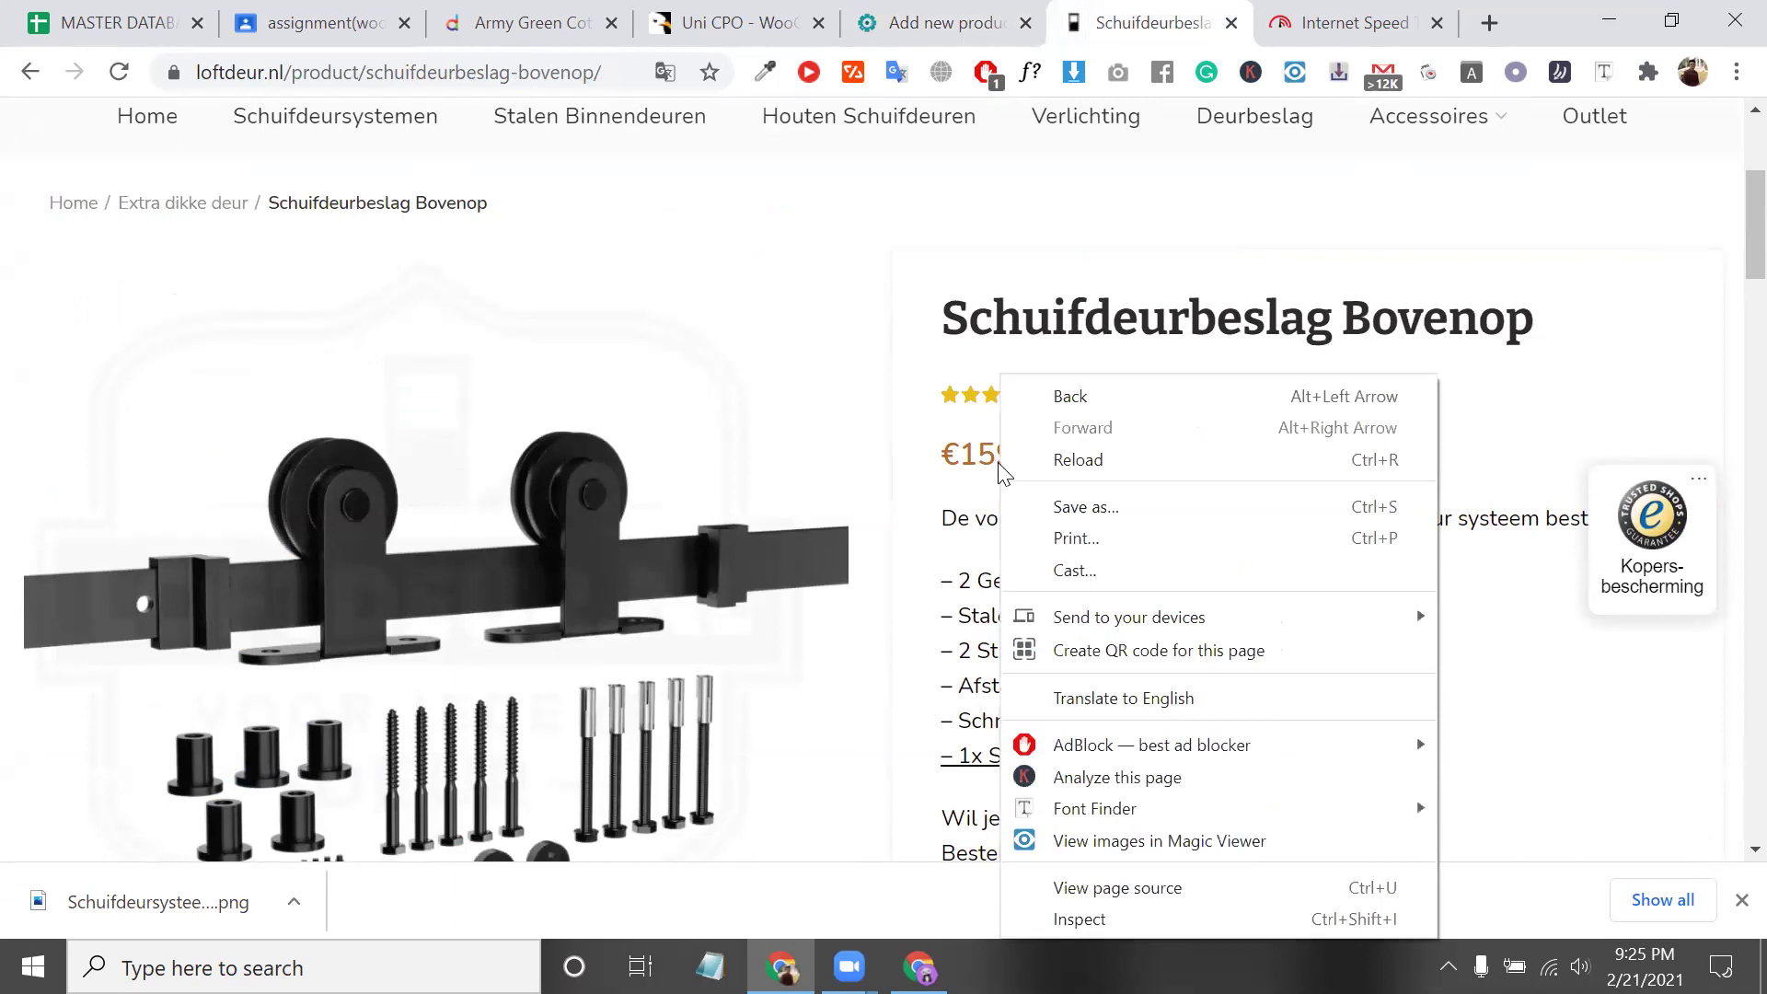
pyautogui.doubleClick(998, 462)
pyautogui.rightClick(998, 462)
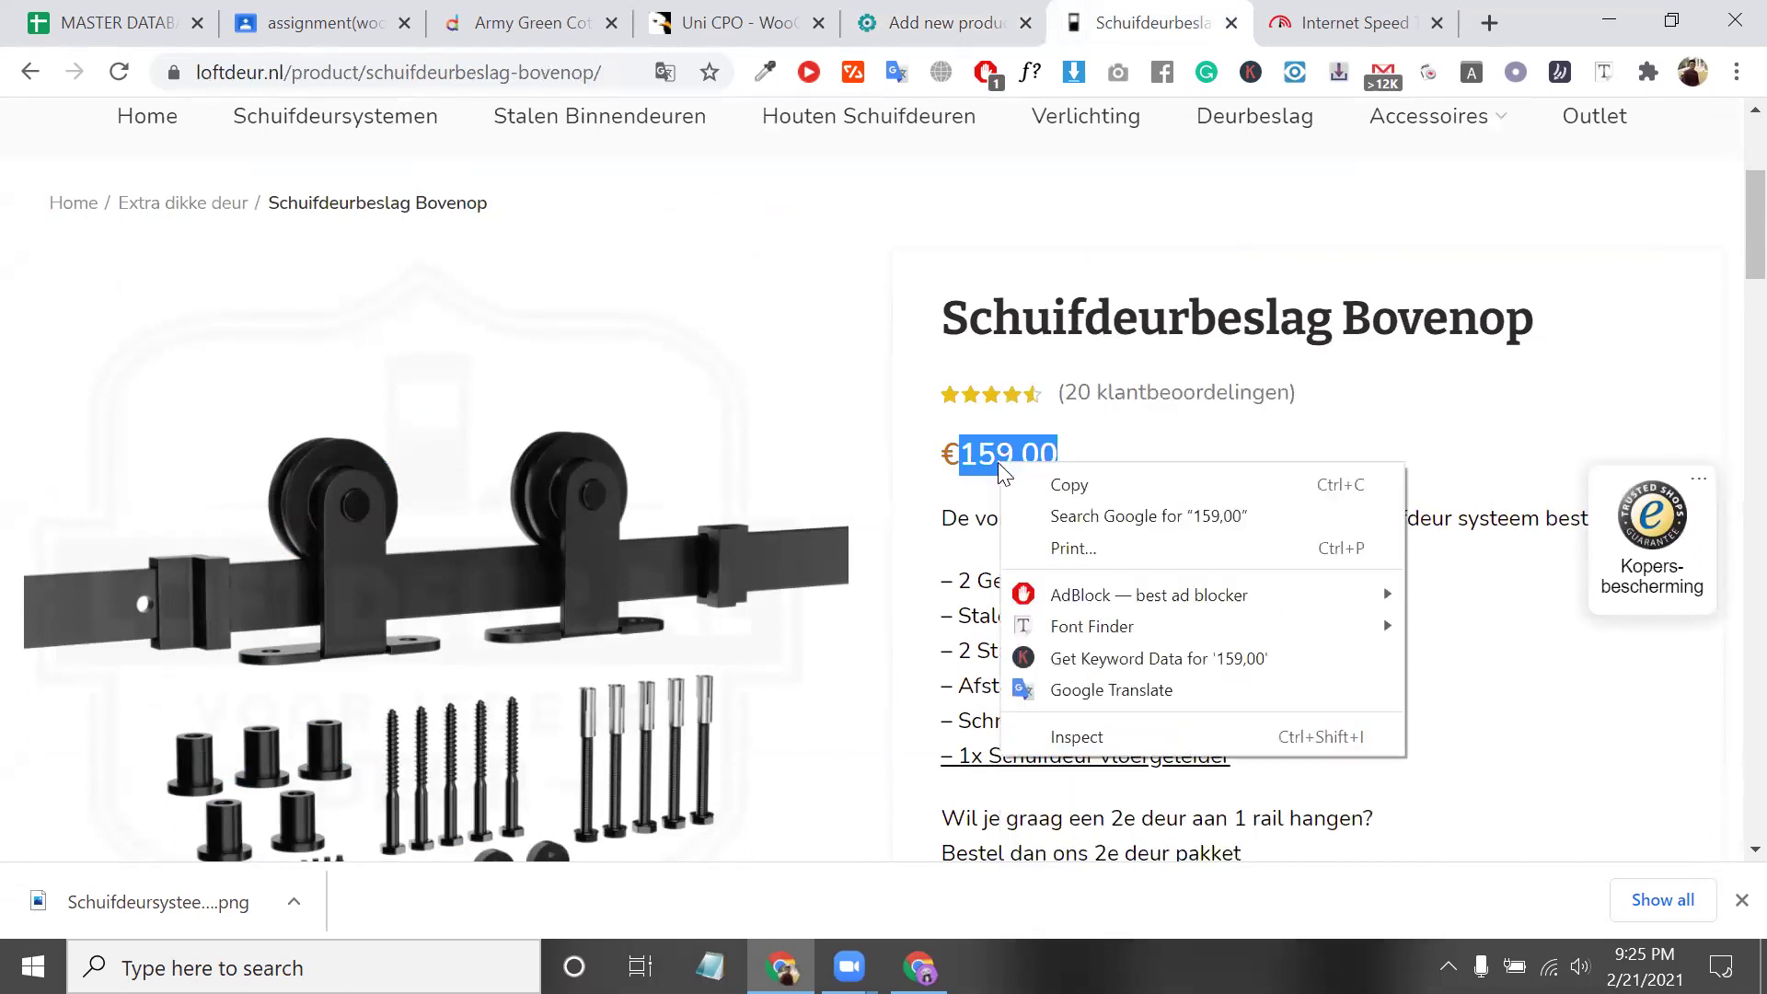
pyautogui.click(1007, 467)
# Enter 159 as the regular price, trimming the ,00, and view Inventory settings
pyautogui.click(939, 11)
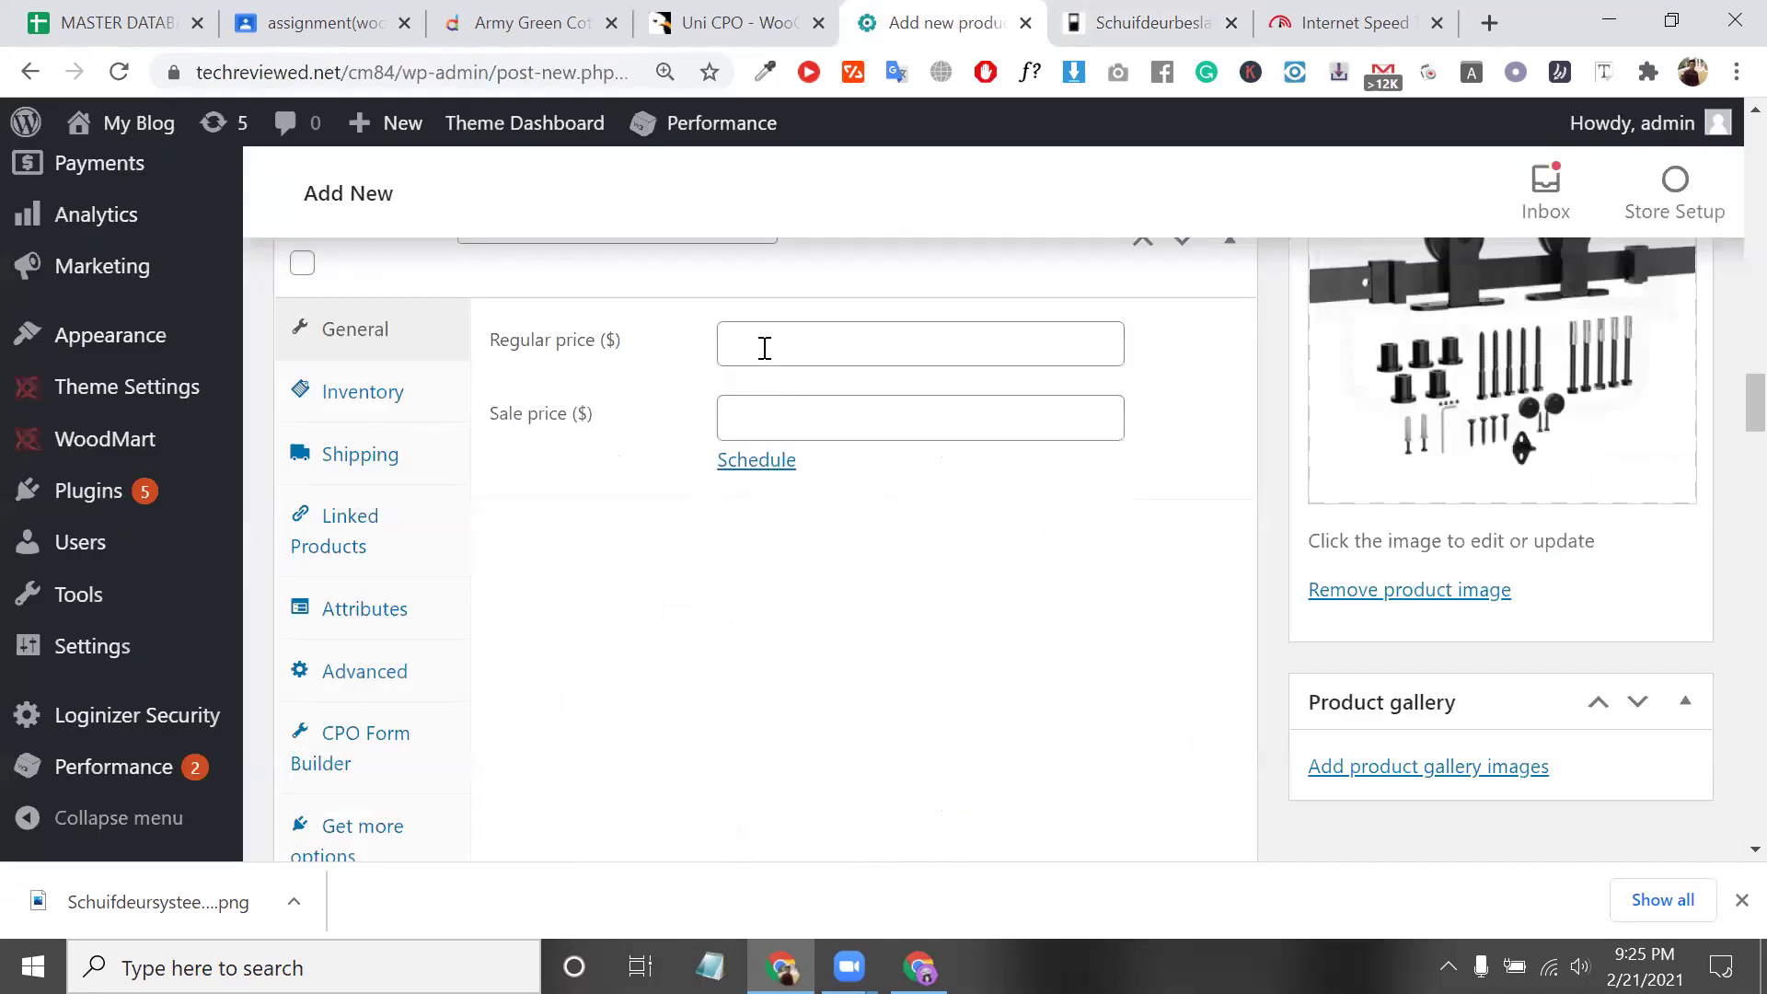
pyautogui.click(763, 348)
pyautogui.hotkey('ctrl', 'v')
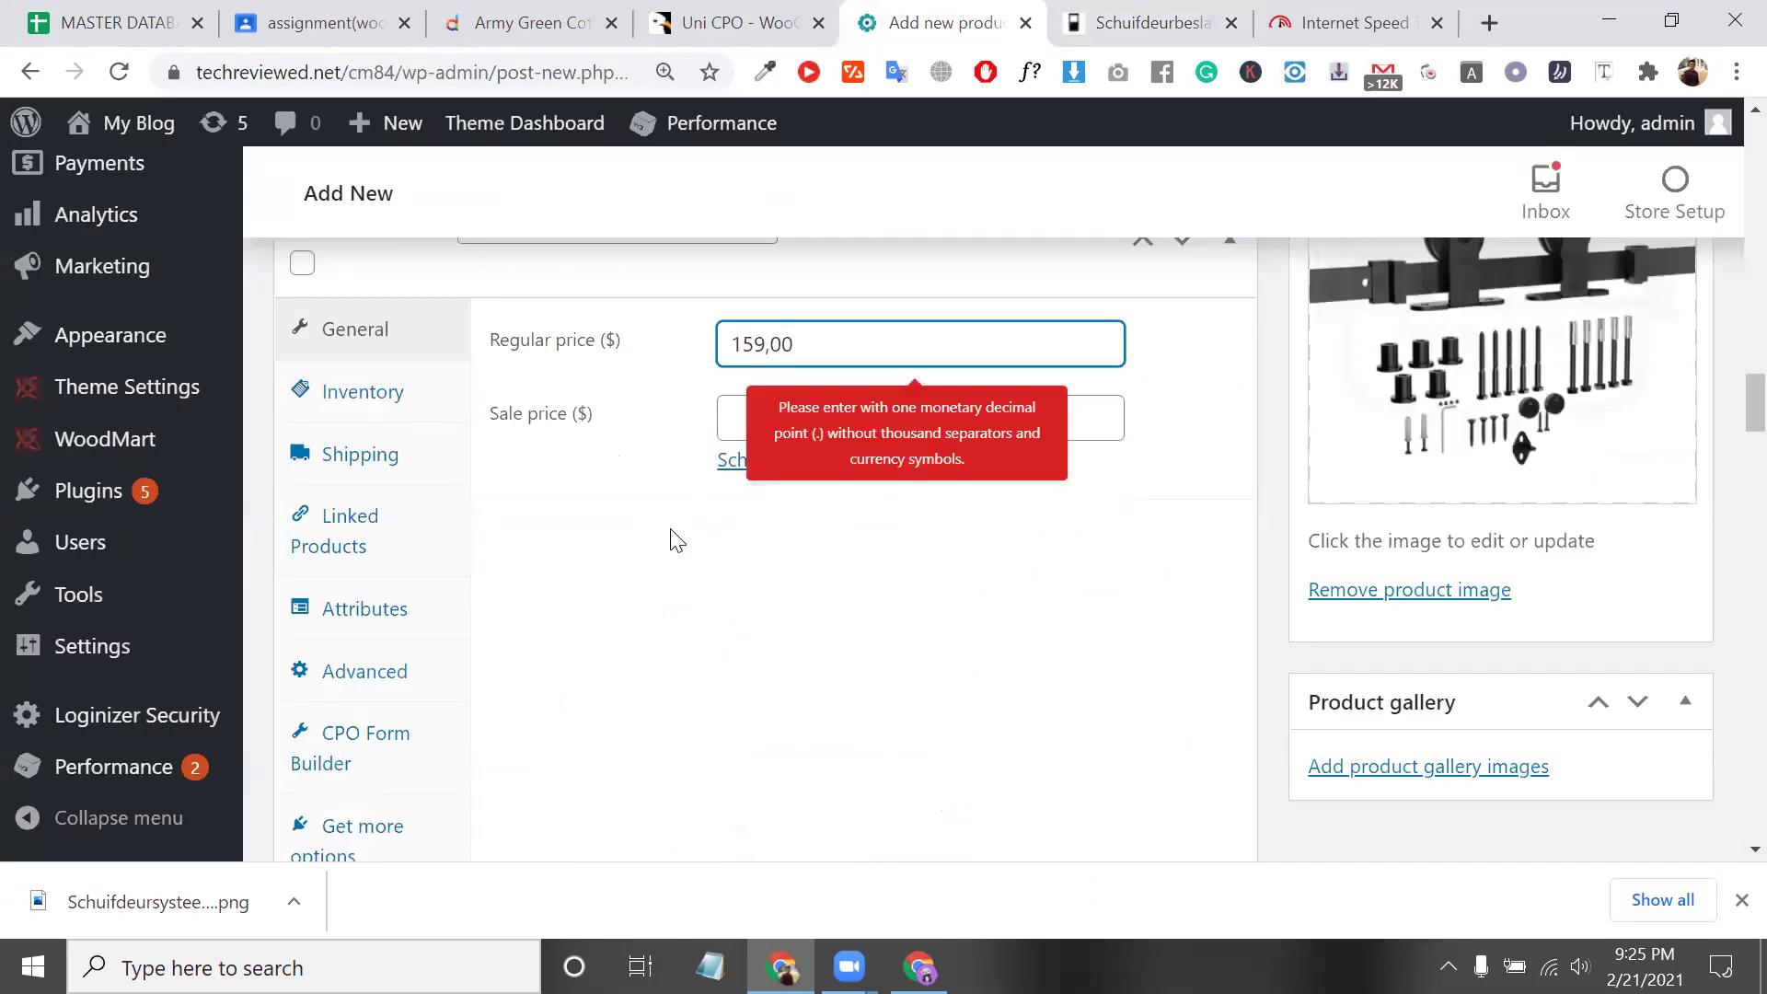
pyautogui.press('BackSpace')
pyautogui.press('BackSpace')
pyautogui.press('BackSpace')
pyautogui.click(762, 567)
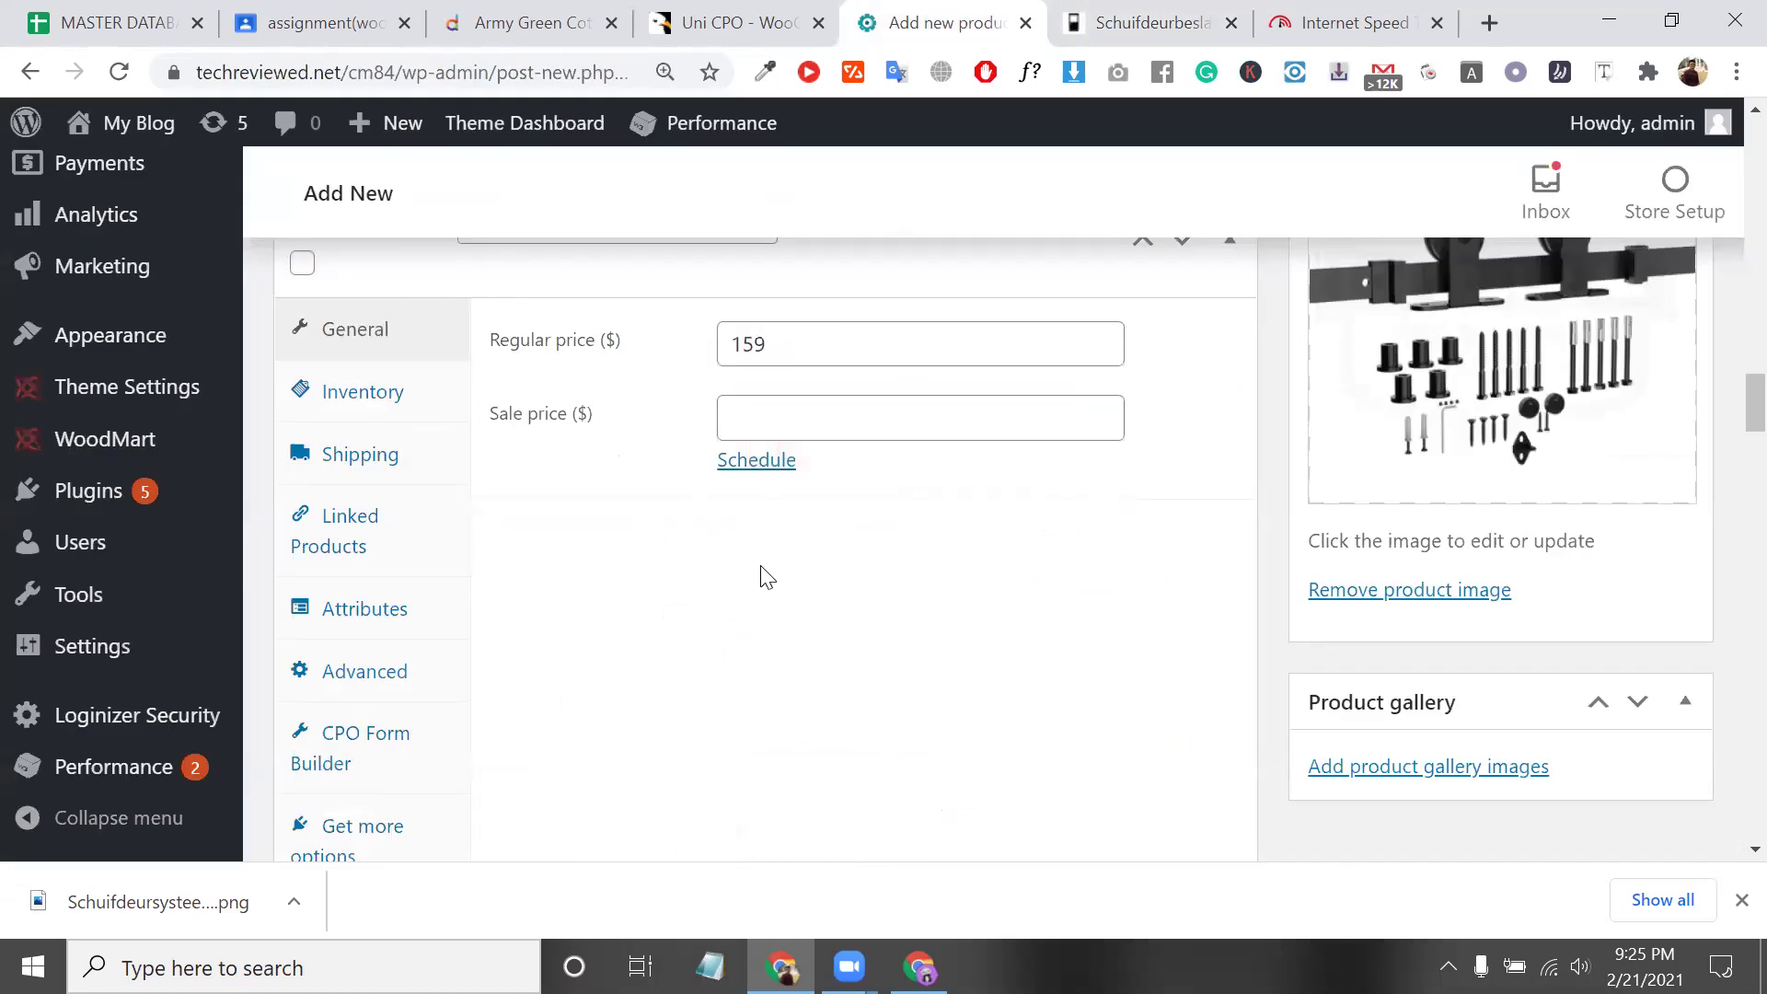
pyautogui.click(768, 422)
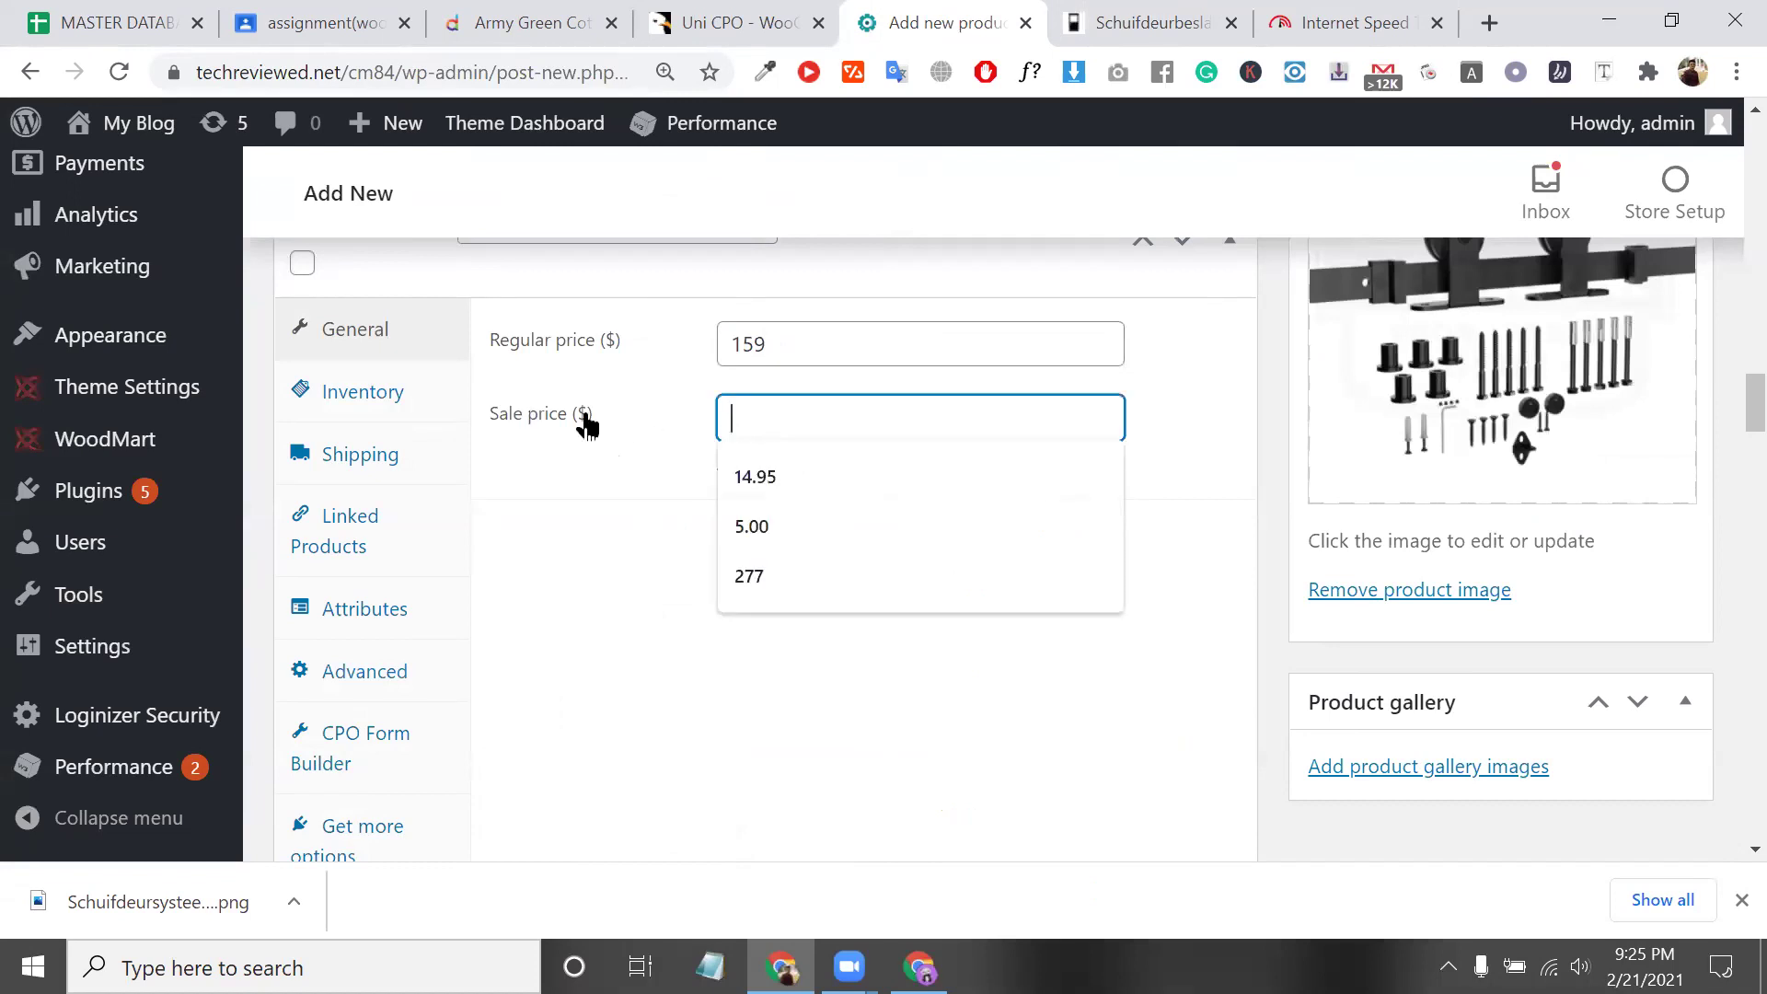
pyautogui.click(378, 405)
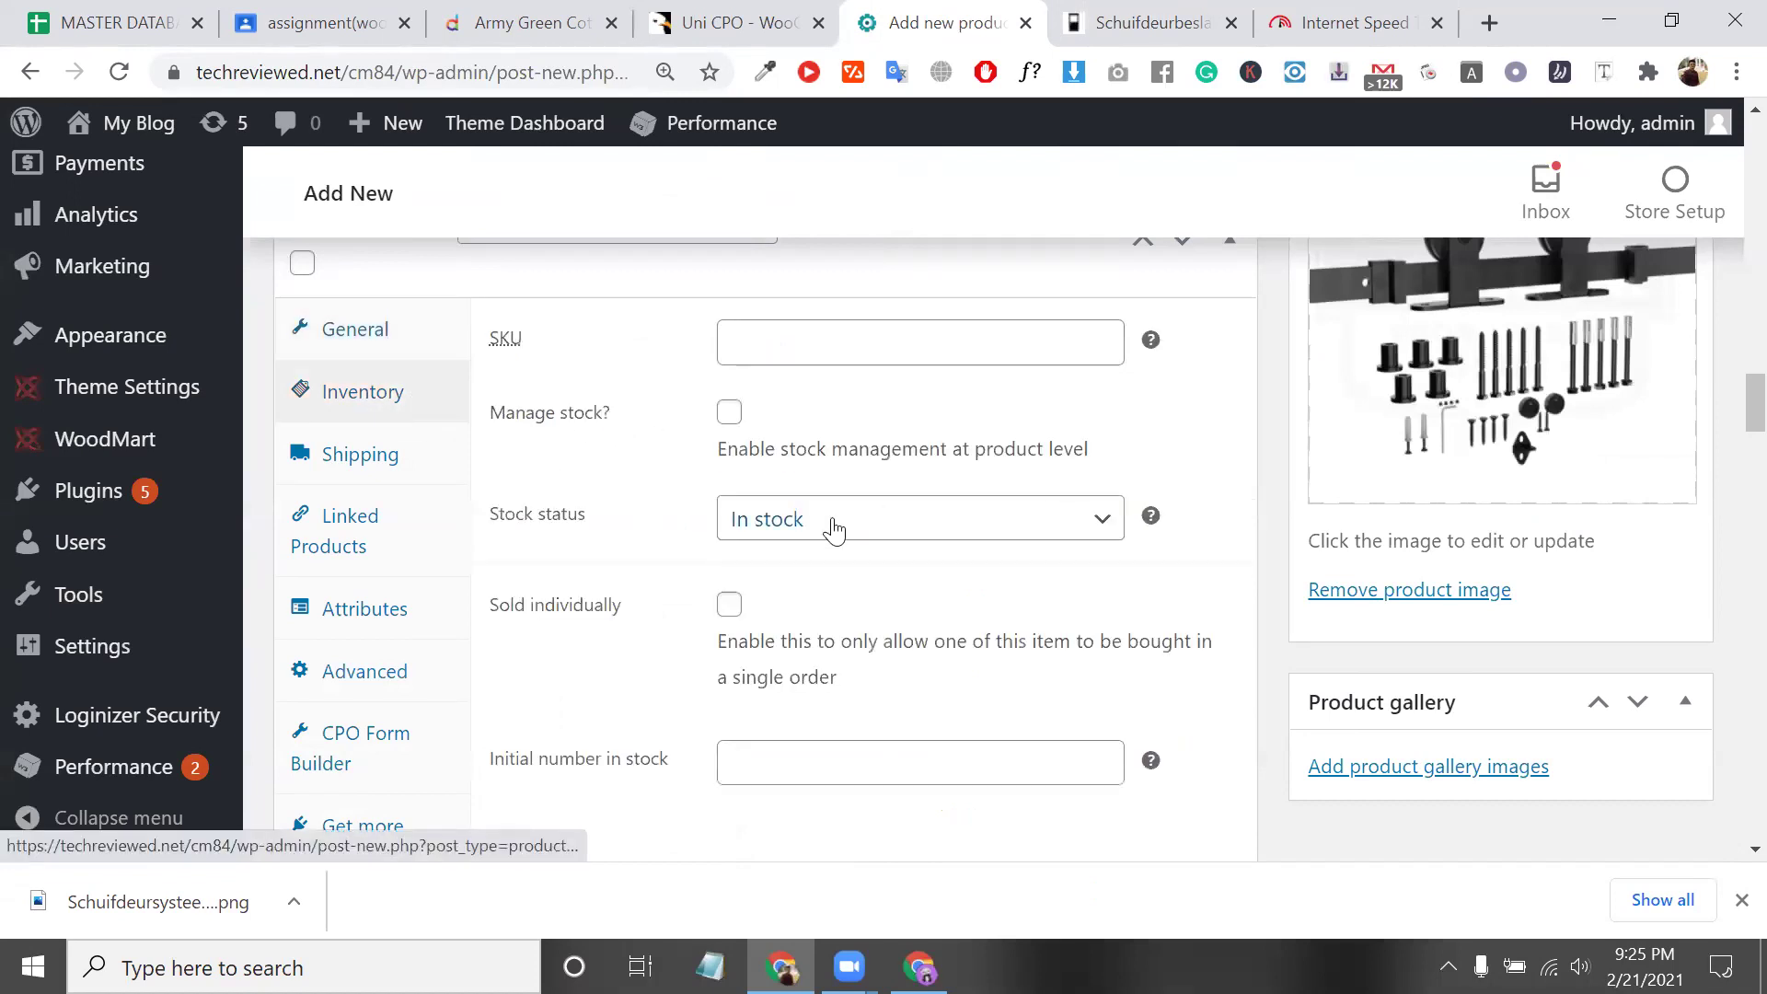
# Look through the Shipping and Linked Products (Upsells) settings, then show the Attributes section
pyautogui.click(398, 474)
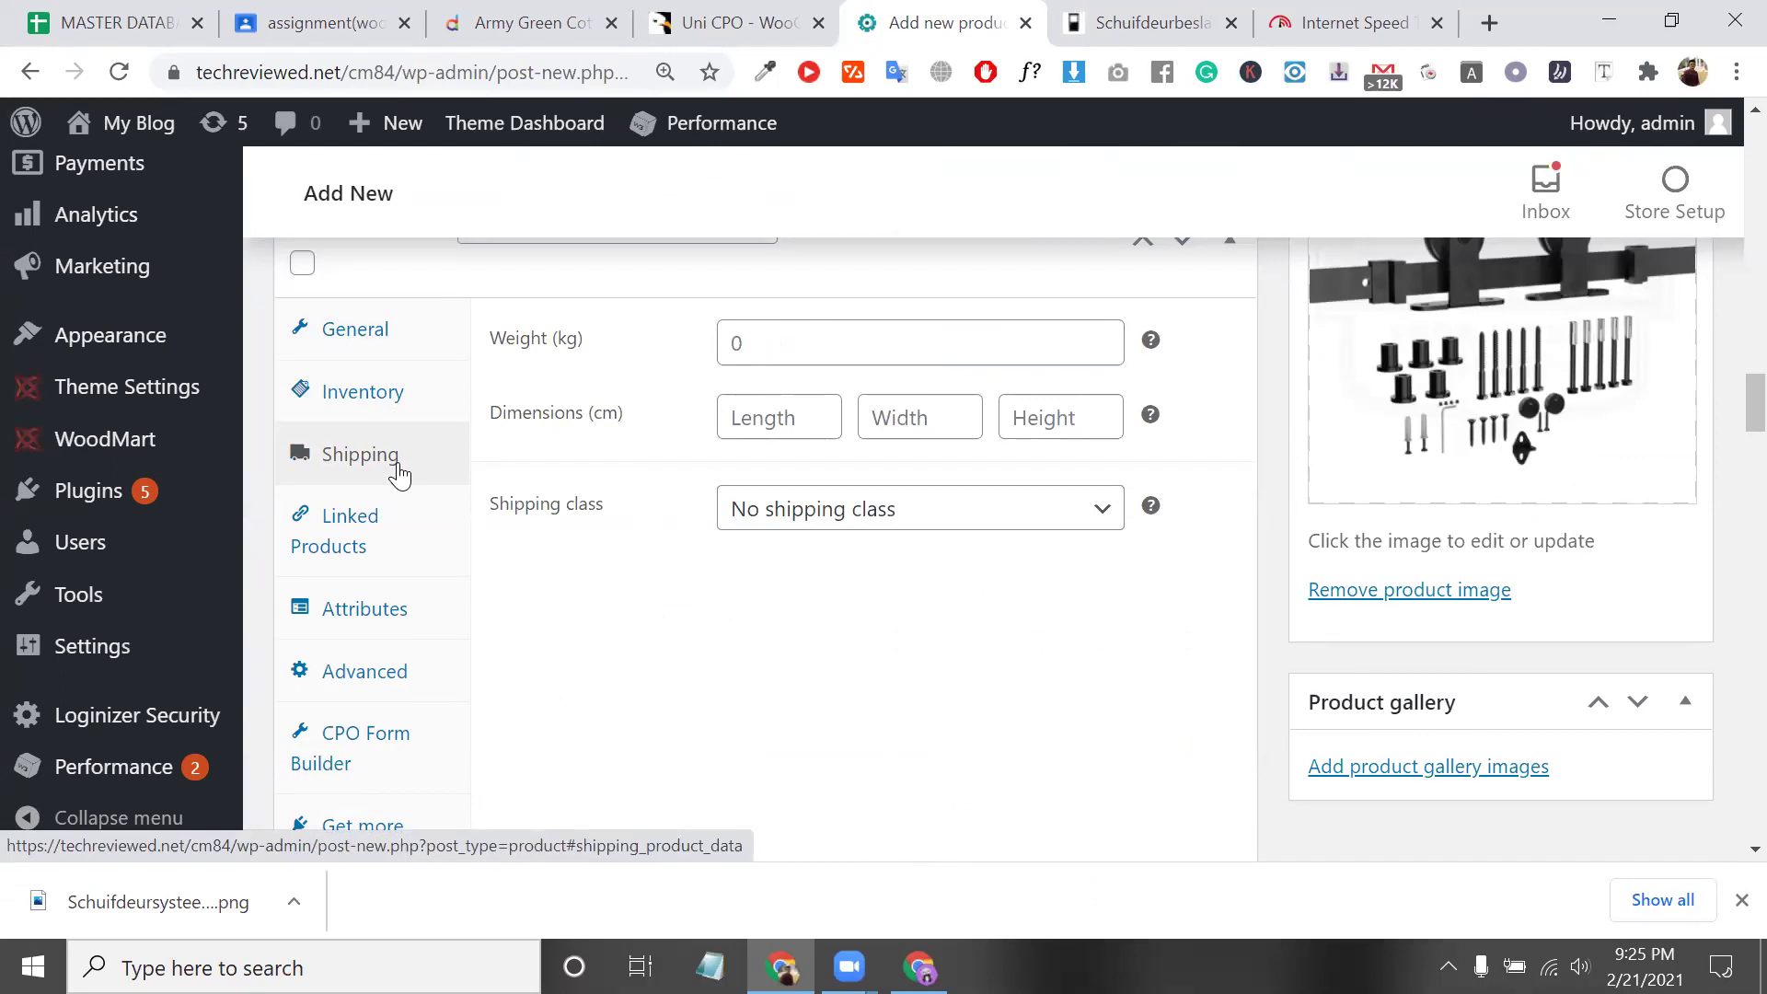
pyautogui.click(361, 569)
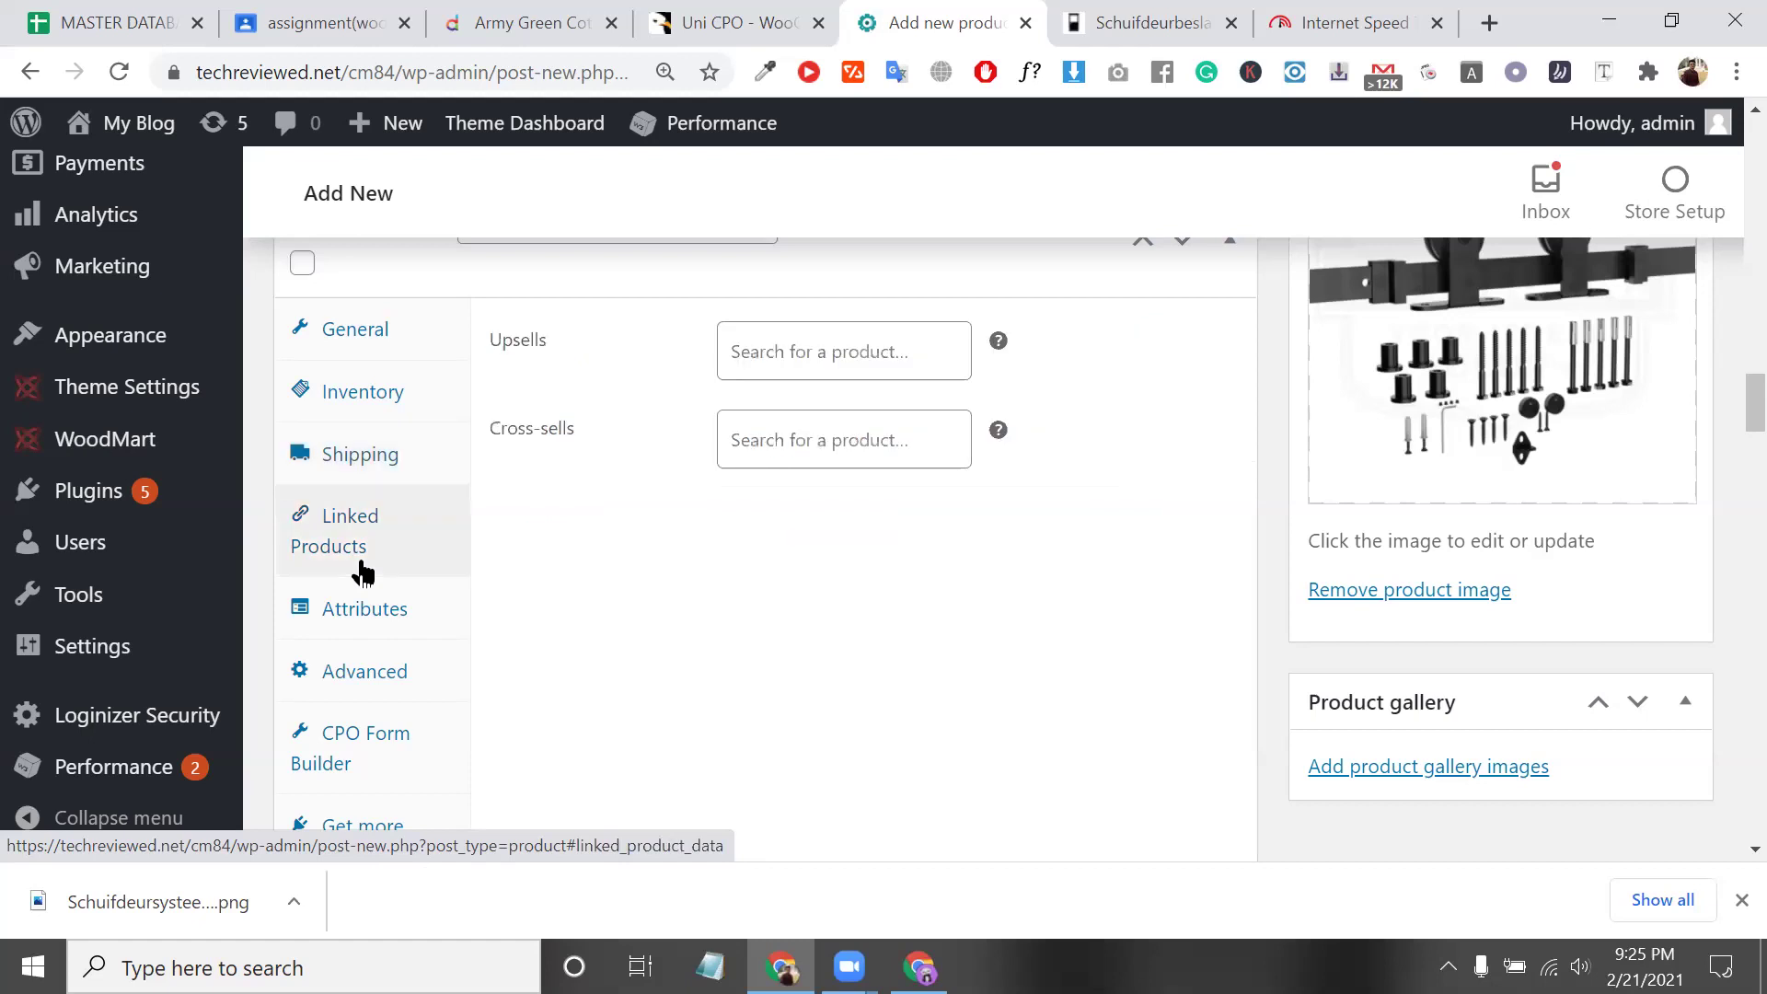
pyautogui.click(800, 357)
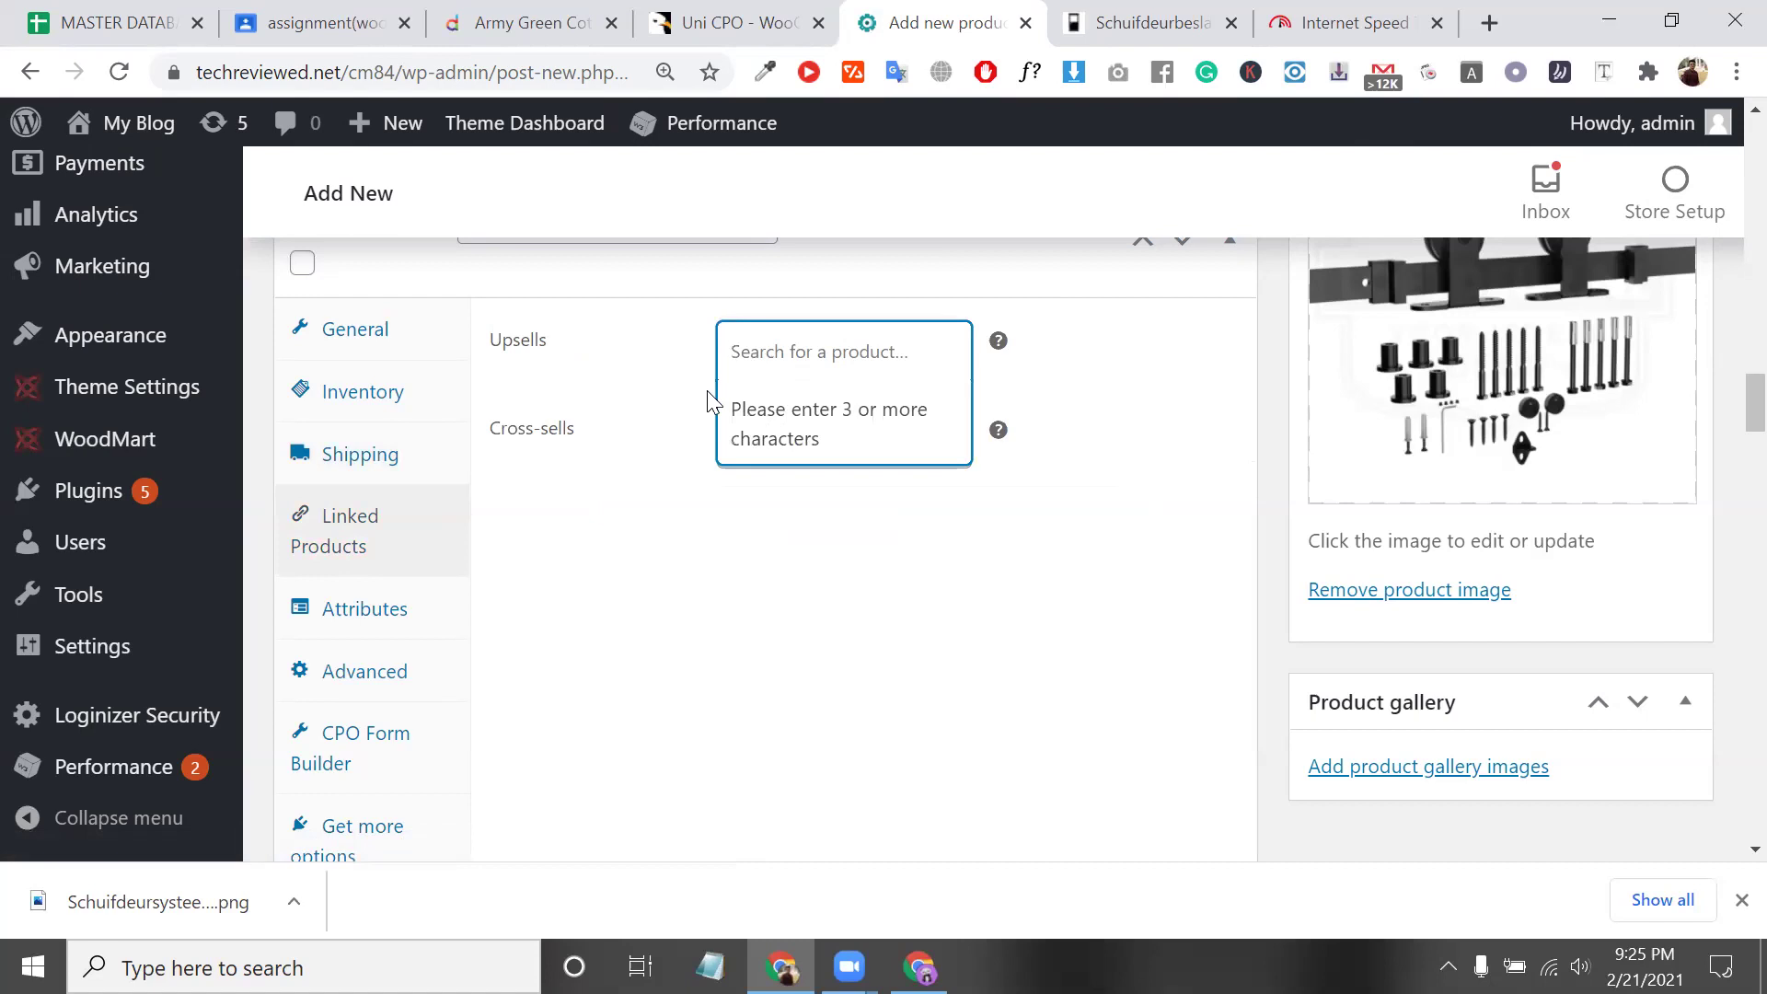
pyautogui.click(403, 636)
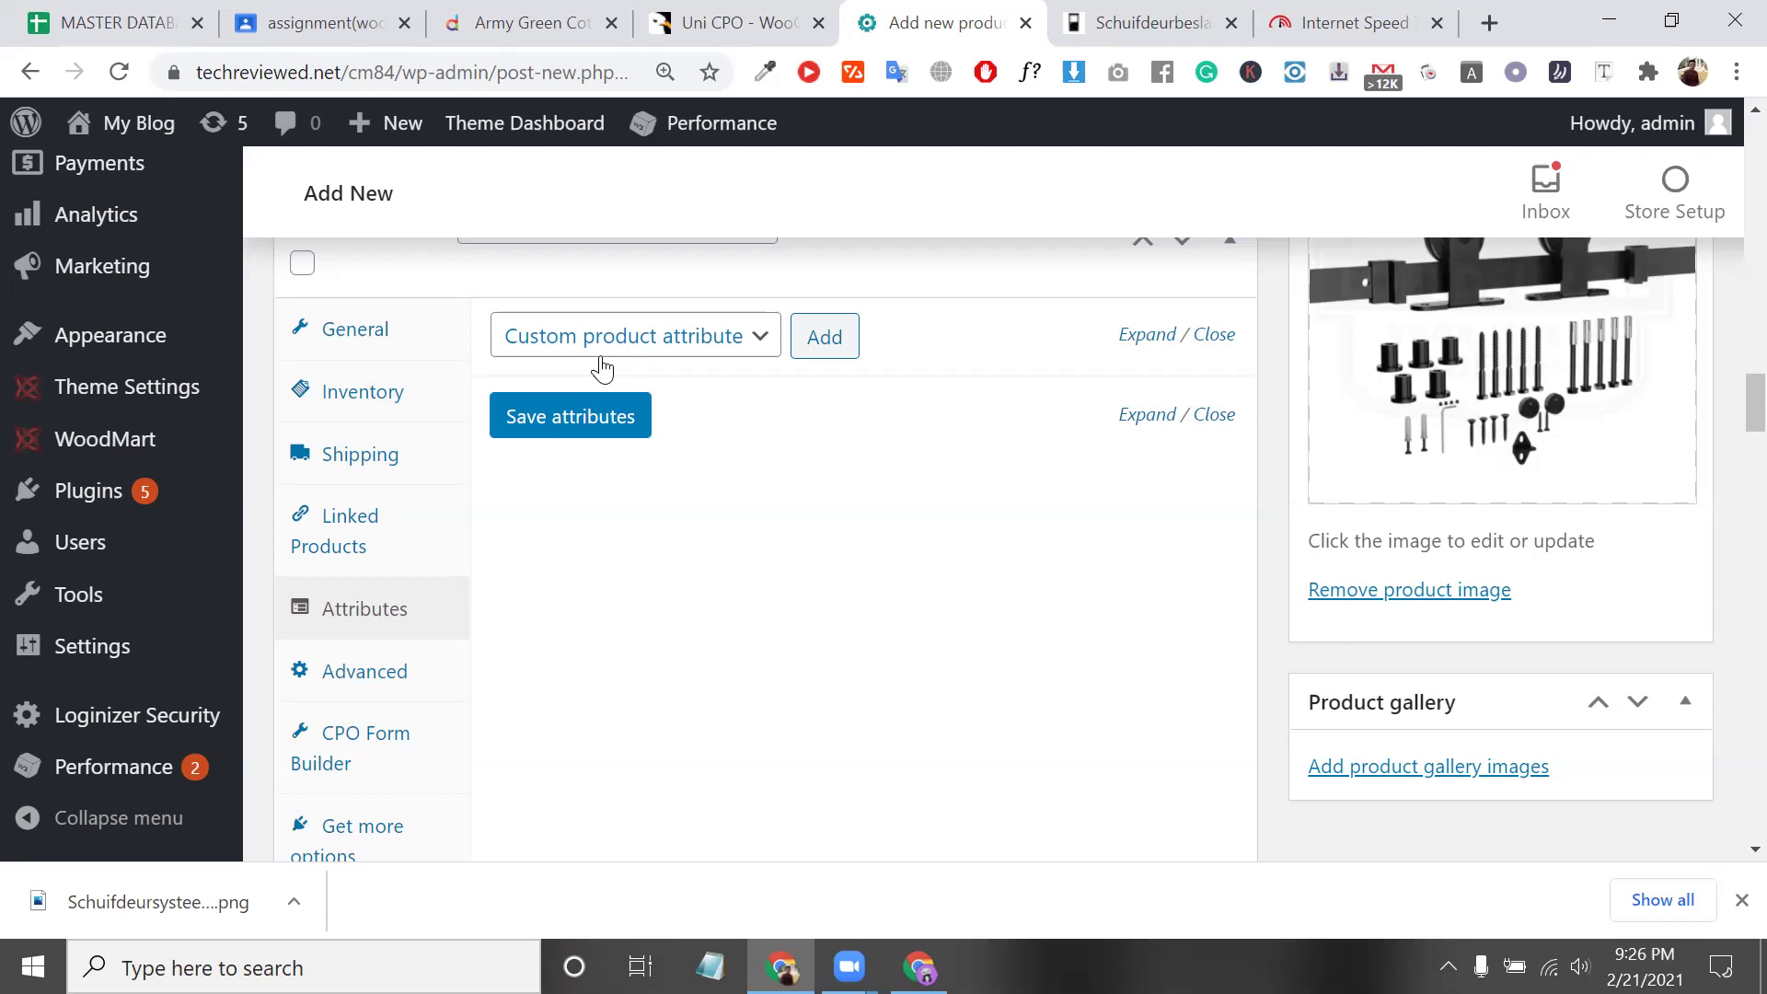
# Check the Advanced and Attributes settings and keep the product type as Simple product
pyautogui.click(375, 692)
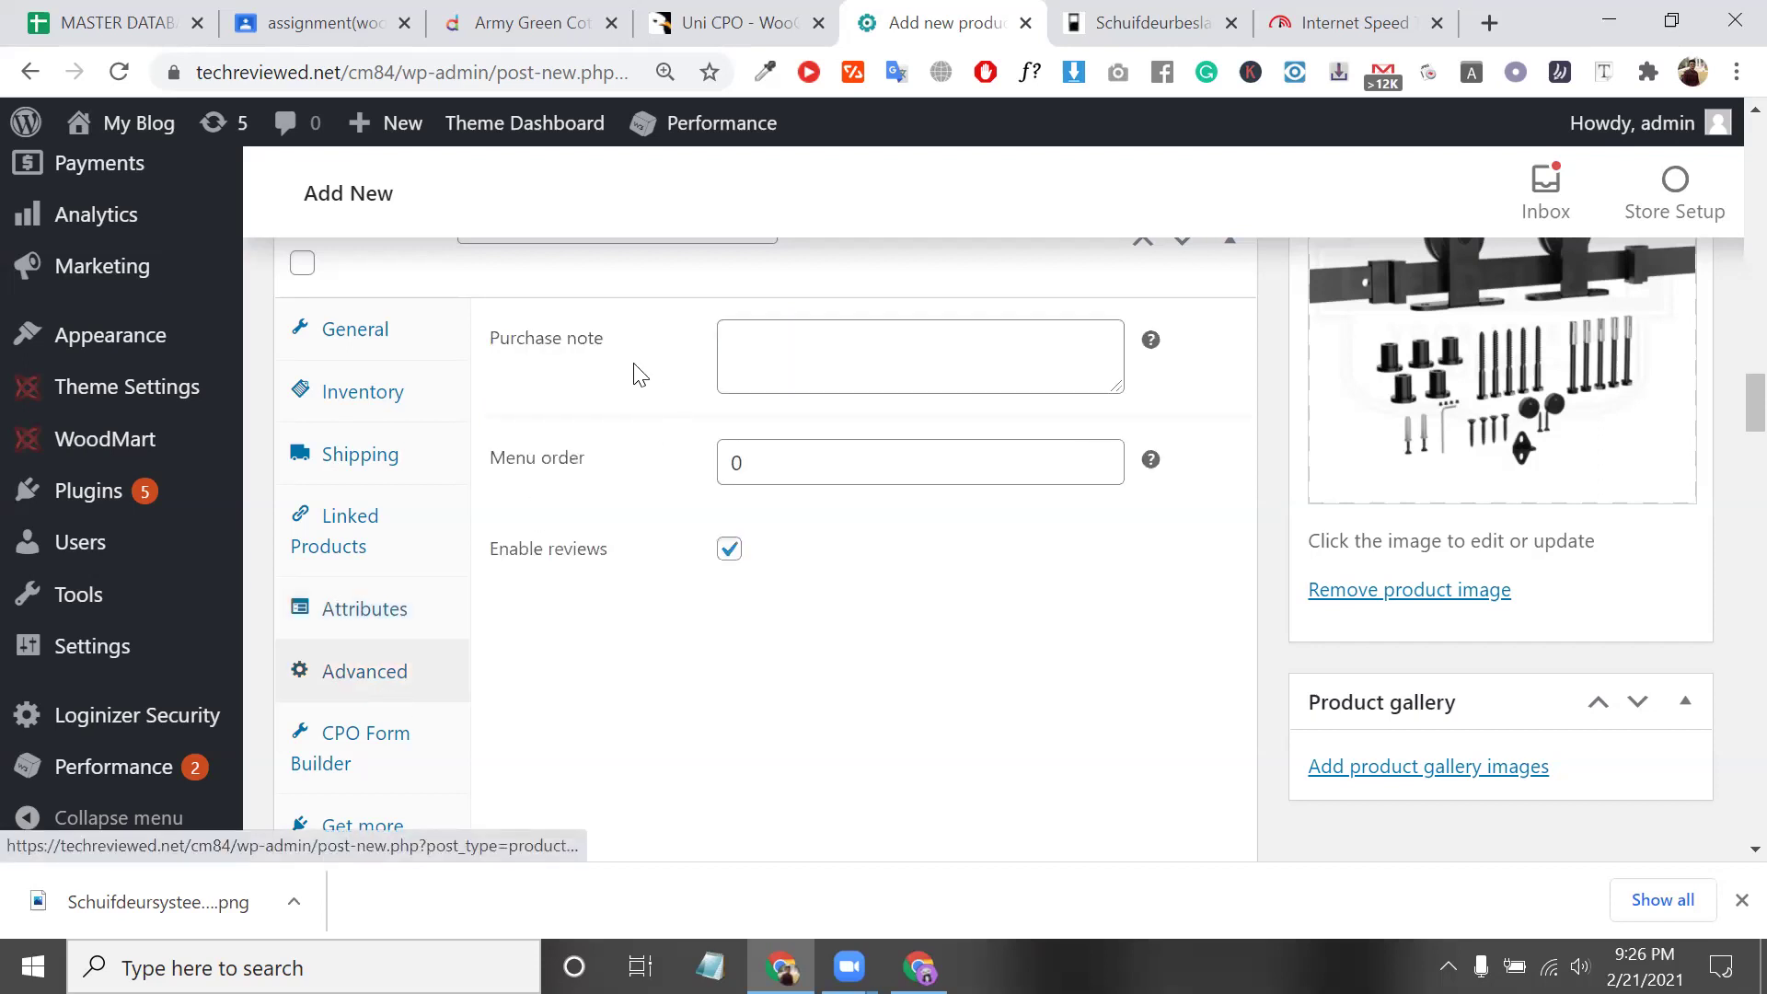
pyautogui.scroll(-2, 611, 500)
pyautogui.click(388, 455)
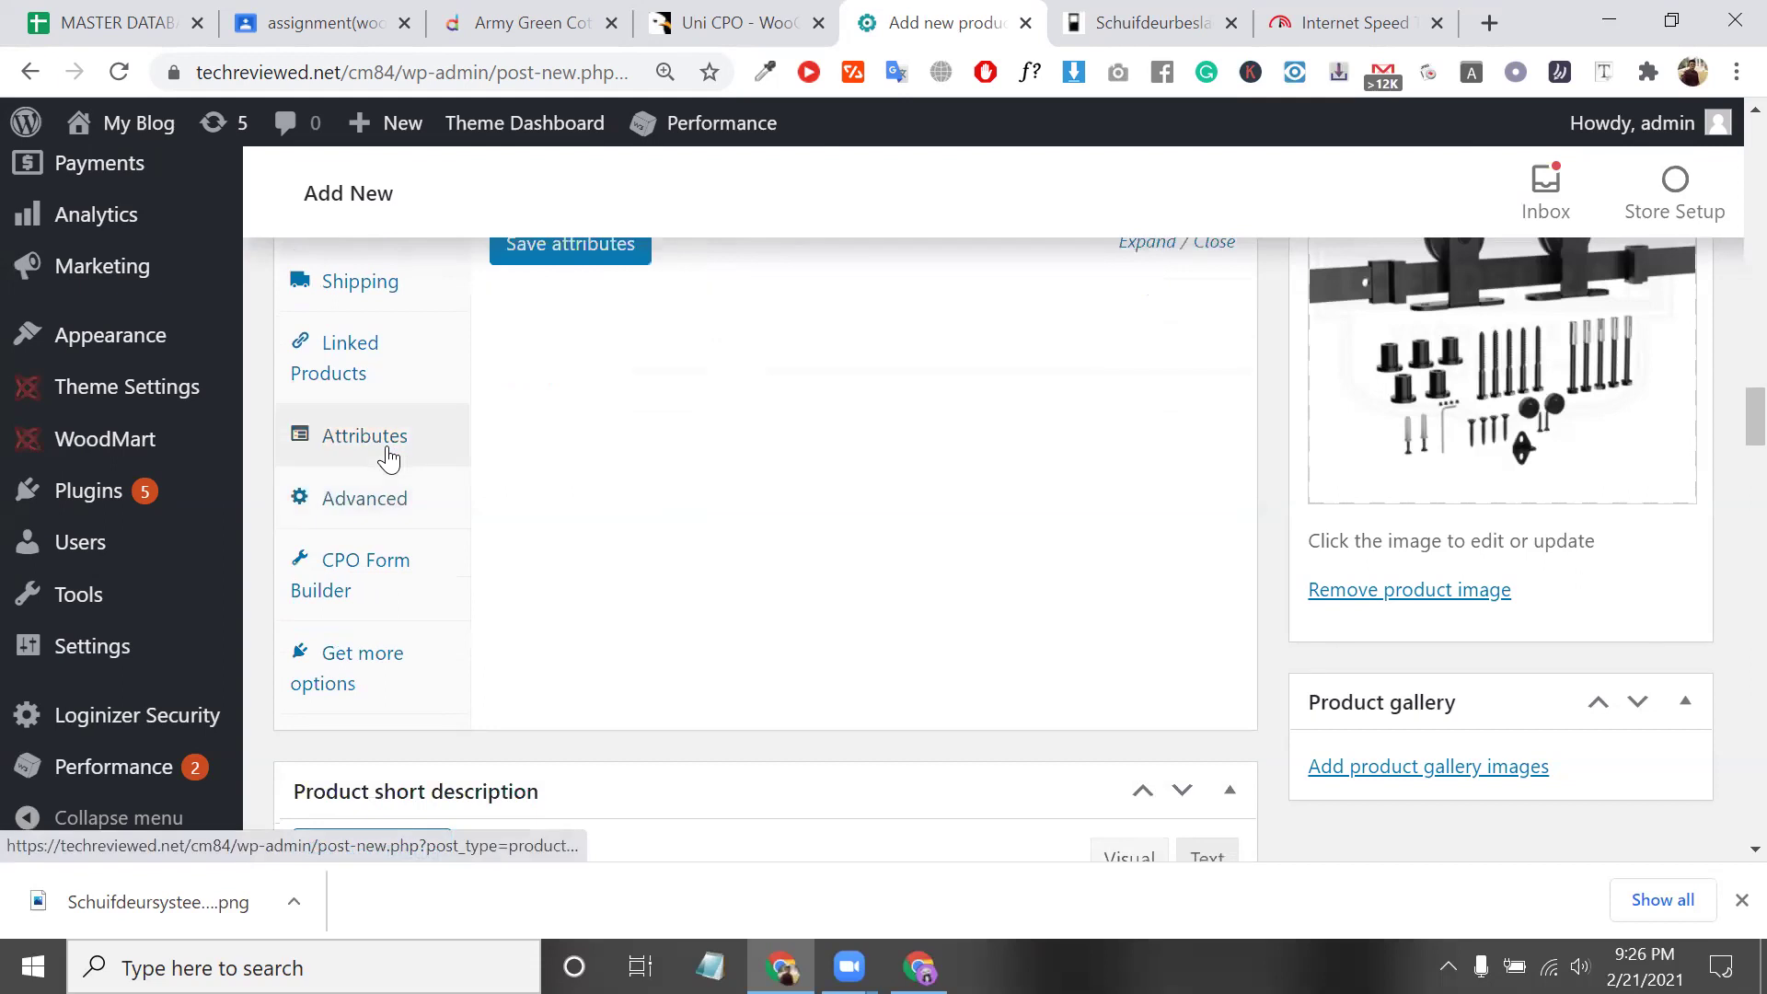
pyautogui.scroll(3, 387, 461)
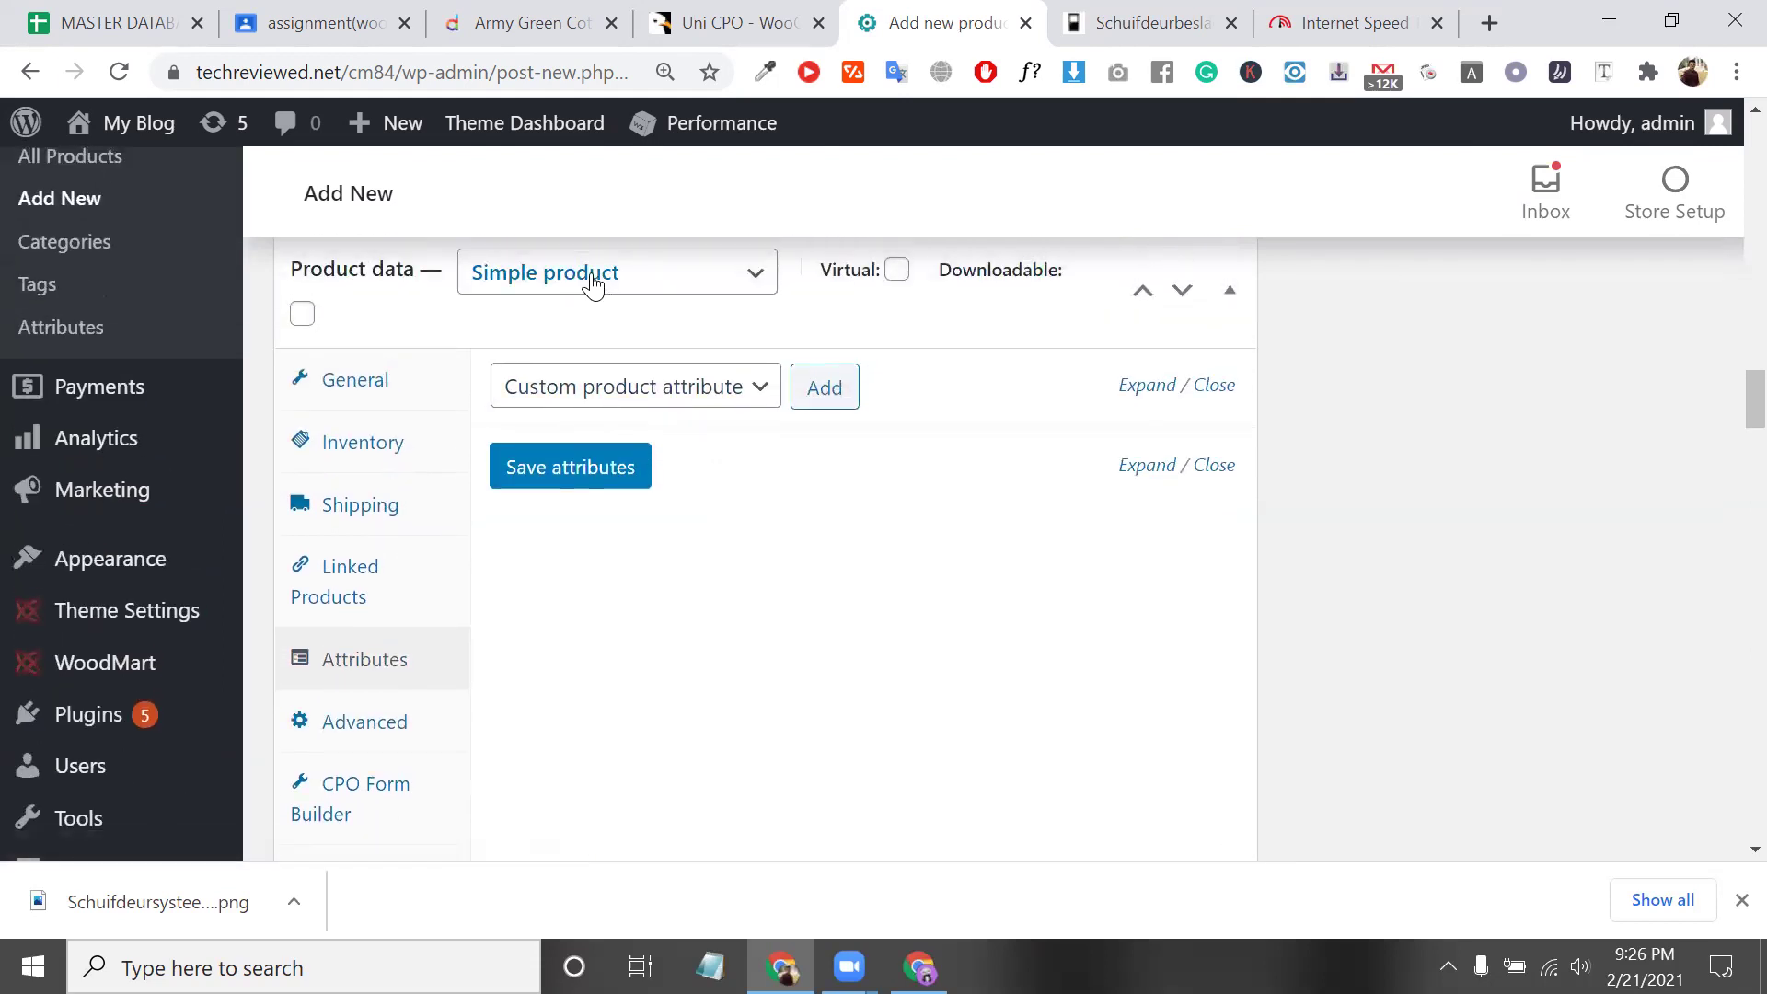
pyautogui.click(591, 283)
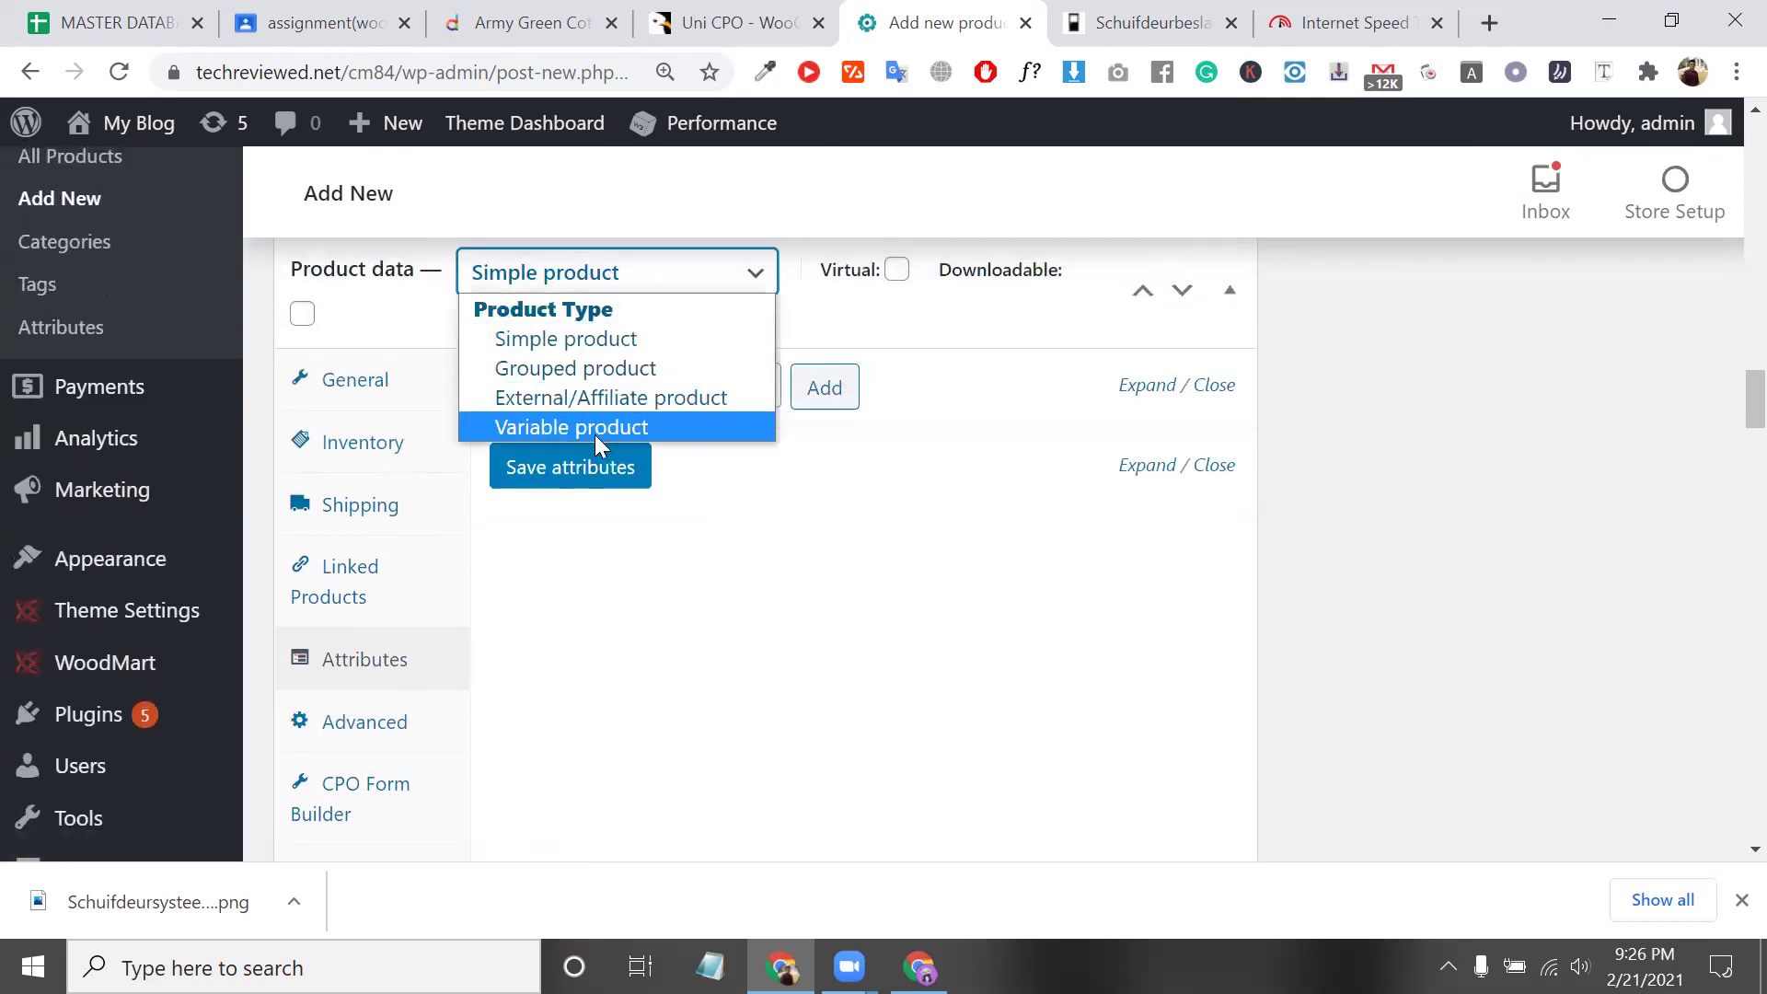
pyautogui.click(609, 624)
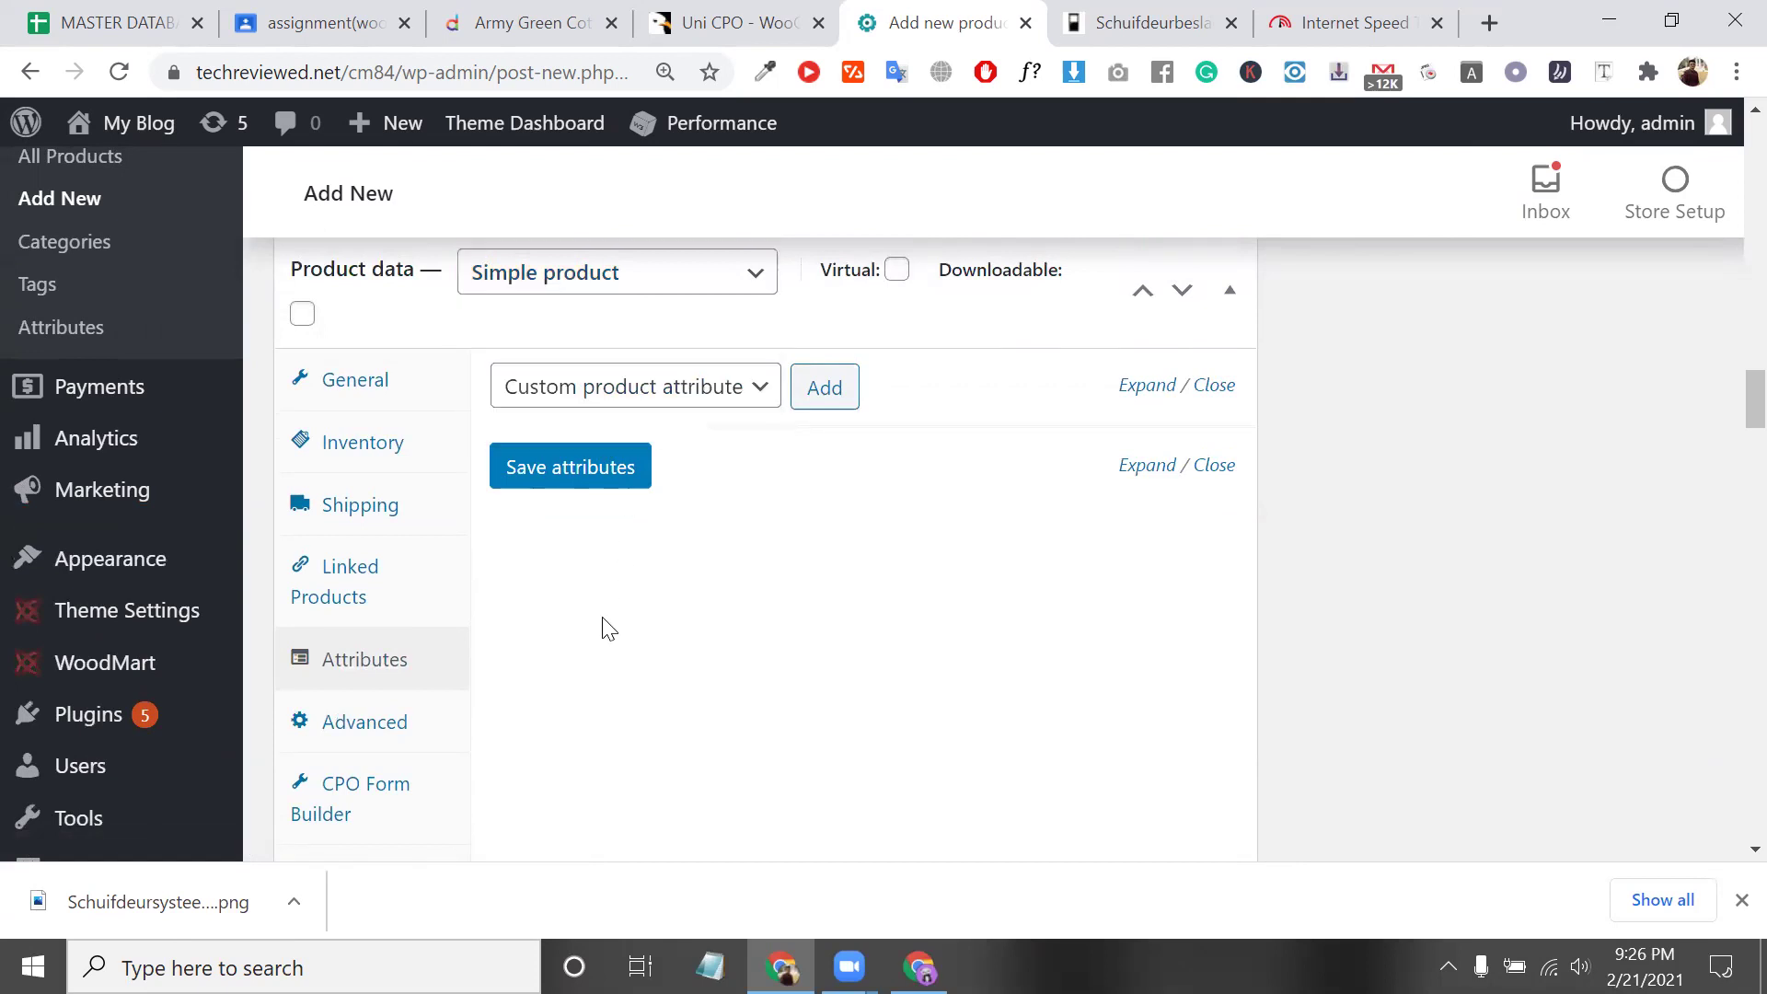
pyautogui.scroll(-1, 599, 623)
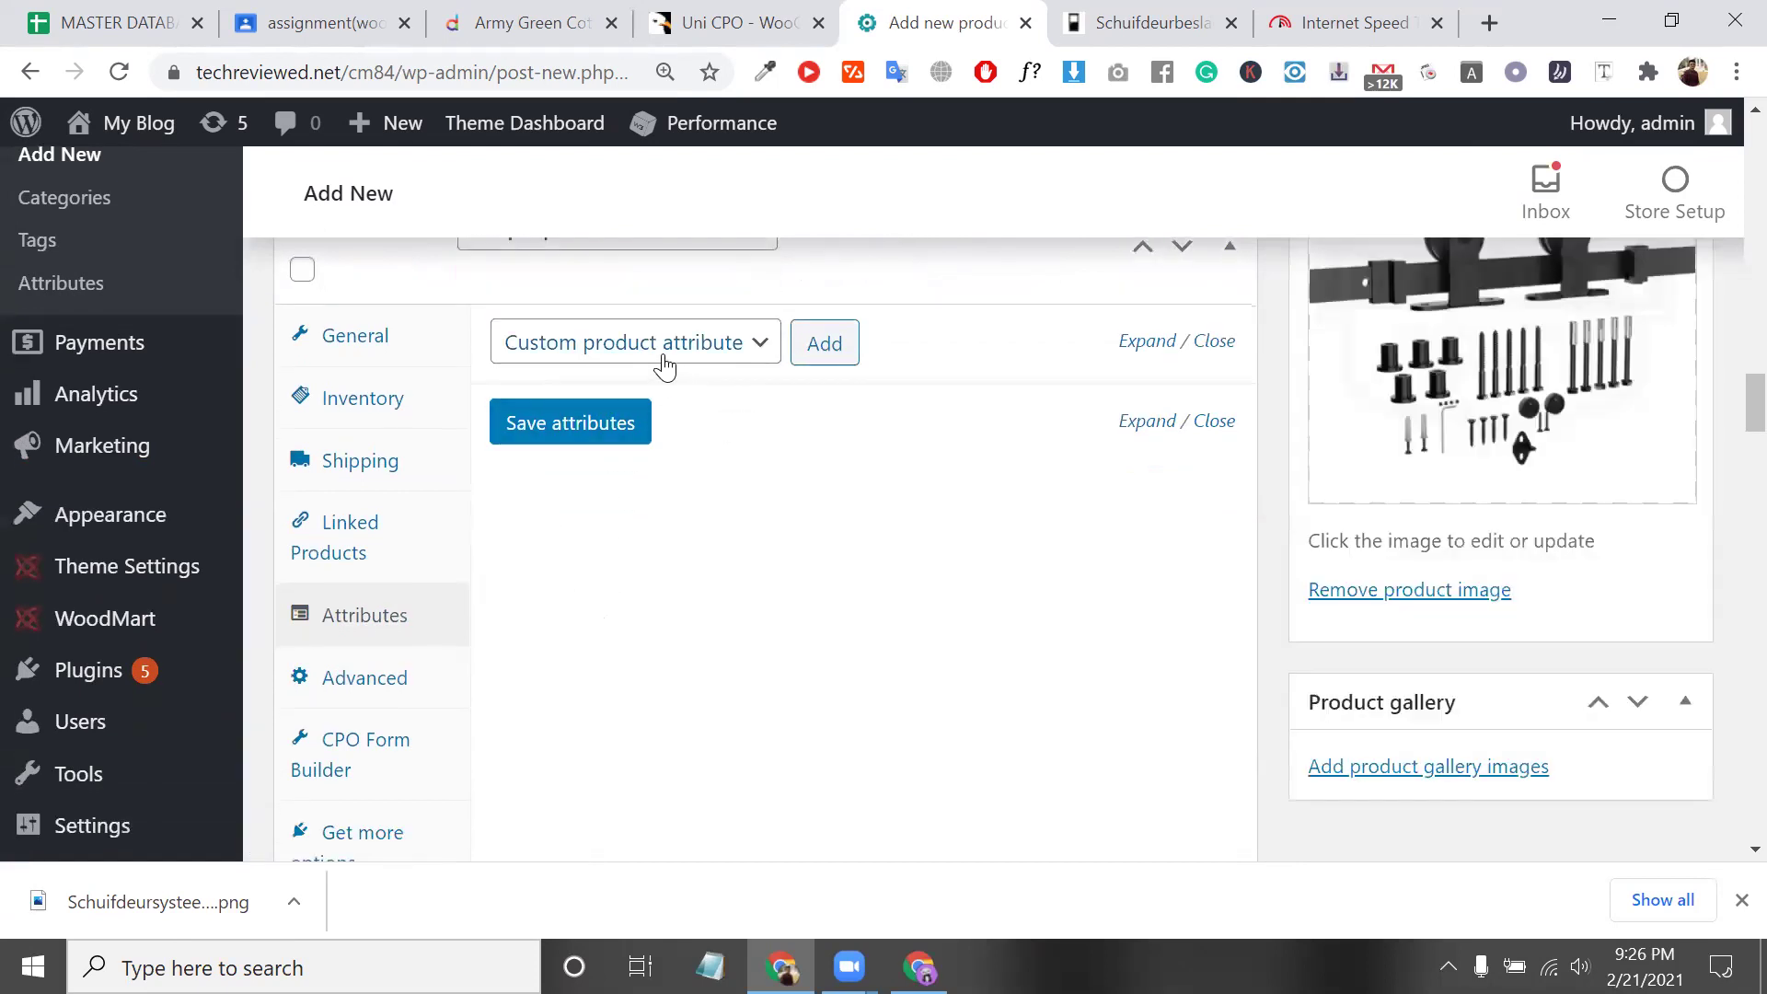
# Revisit Advanced settings, then open the product's CPO Form Builder section
pyautogui.click(368, 690)
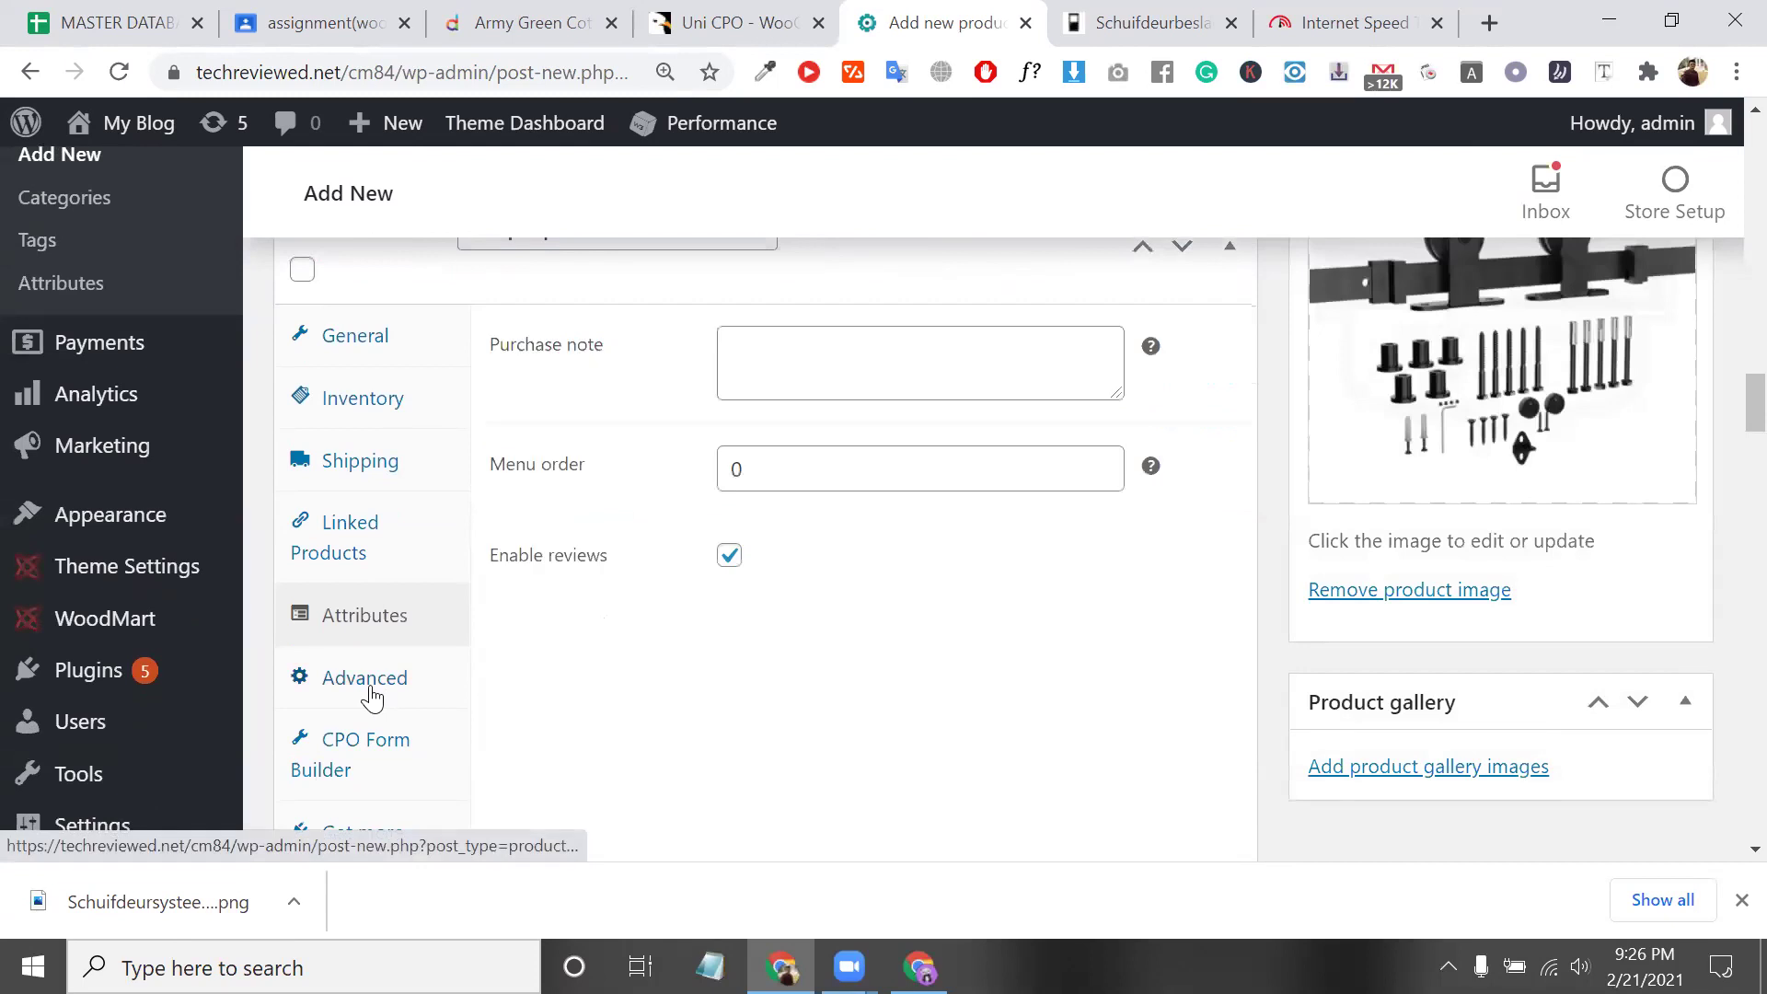
pyautogui.scroll(-1, 372, 696)
pyautogui.click(372, 697)
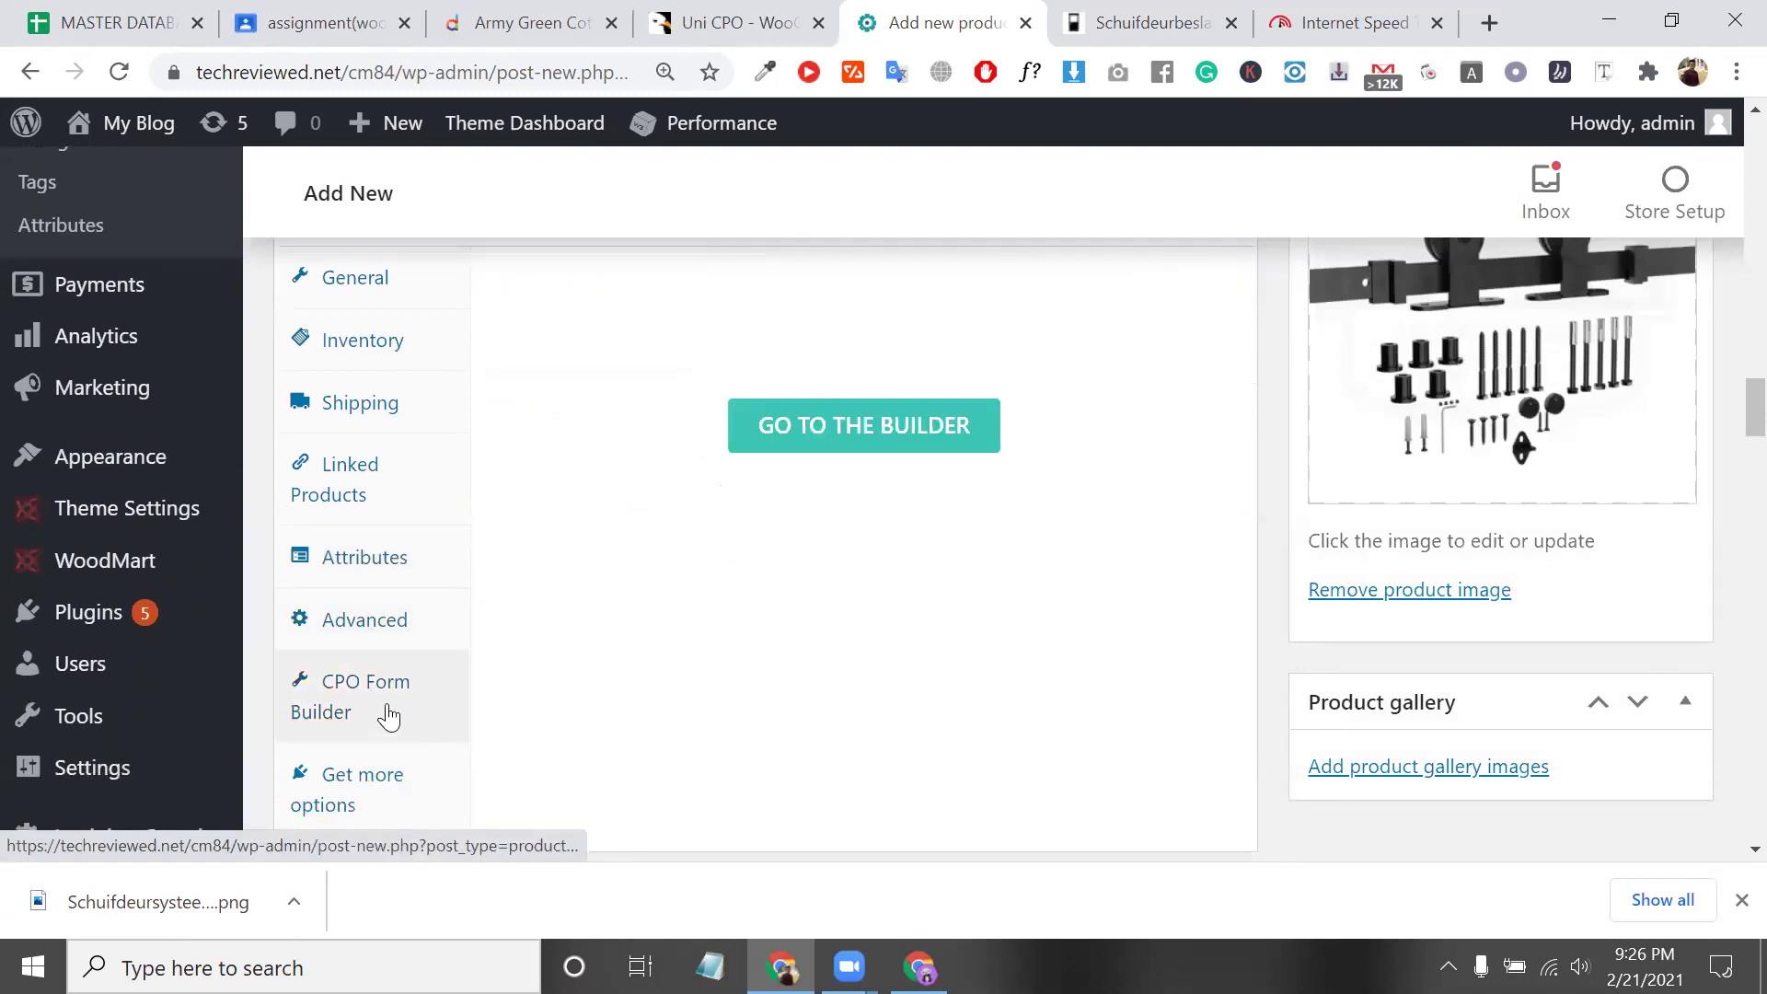
pyautogui.scroll(1, 460, 645)
pyautogui.scroll(2, 461, 629)
pyautogui.scroll(-10, 461, 631)
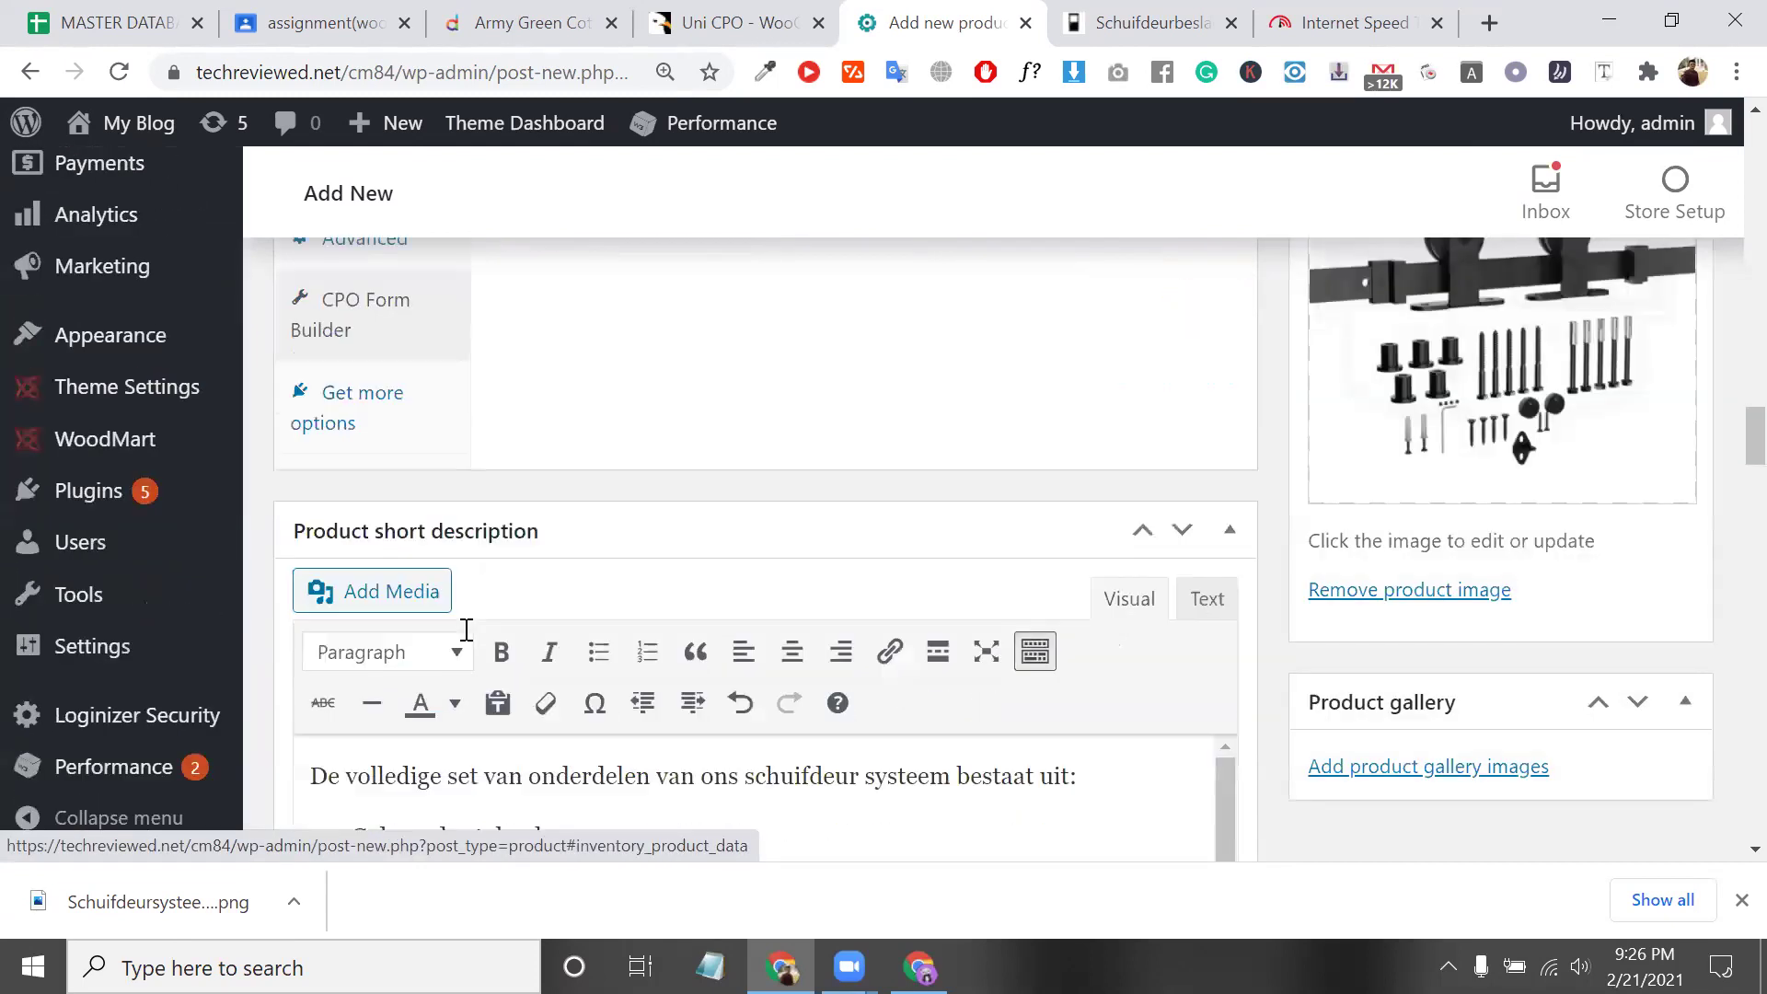
pyautogui.scroll(12, 1571, 561)
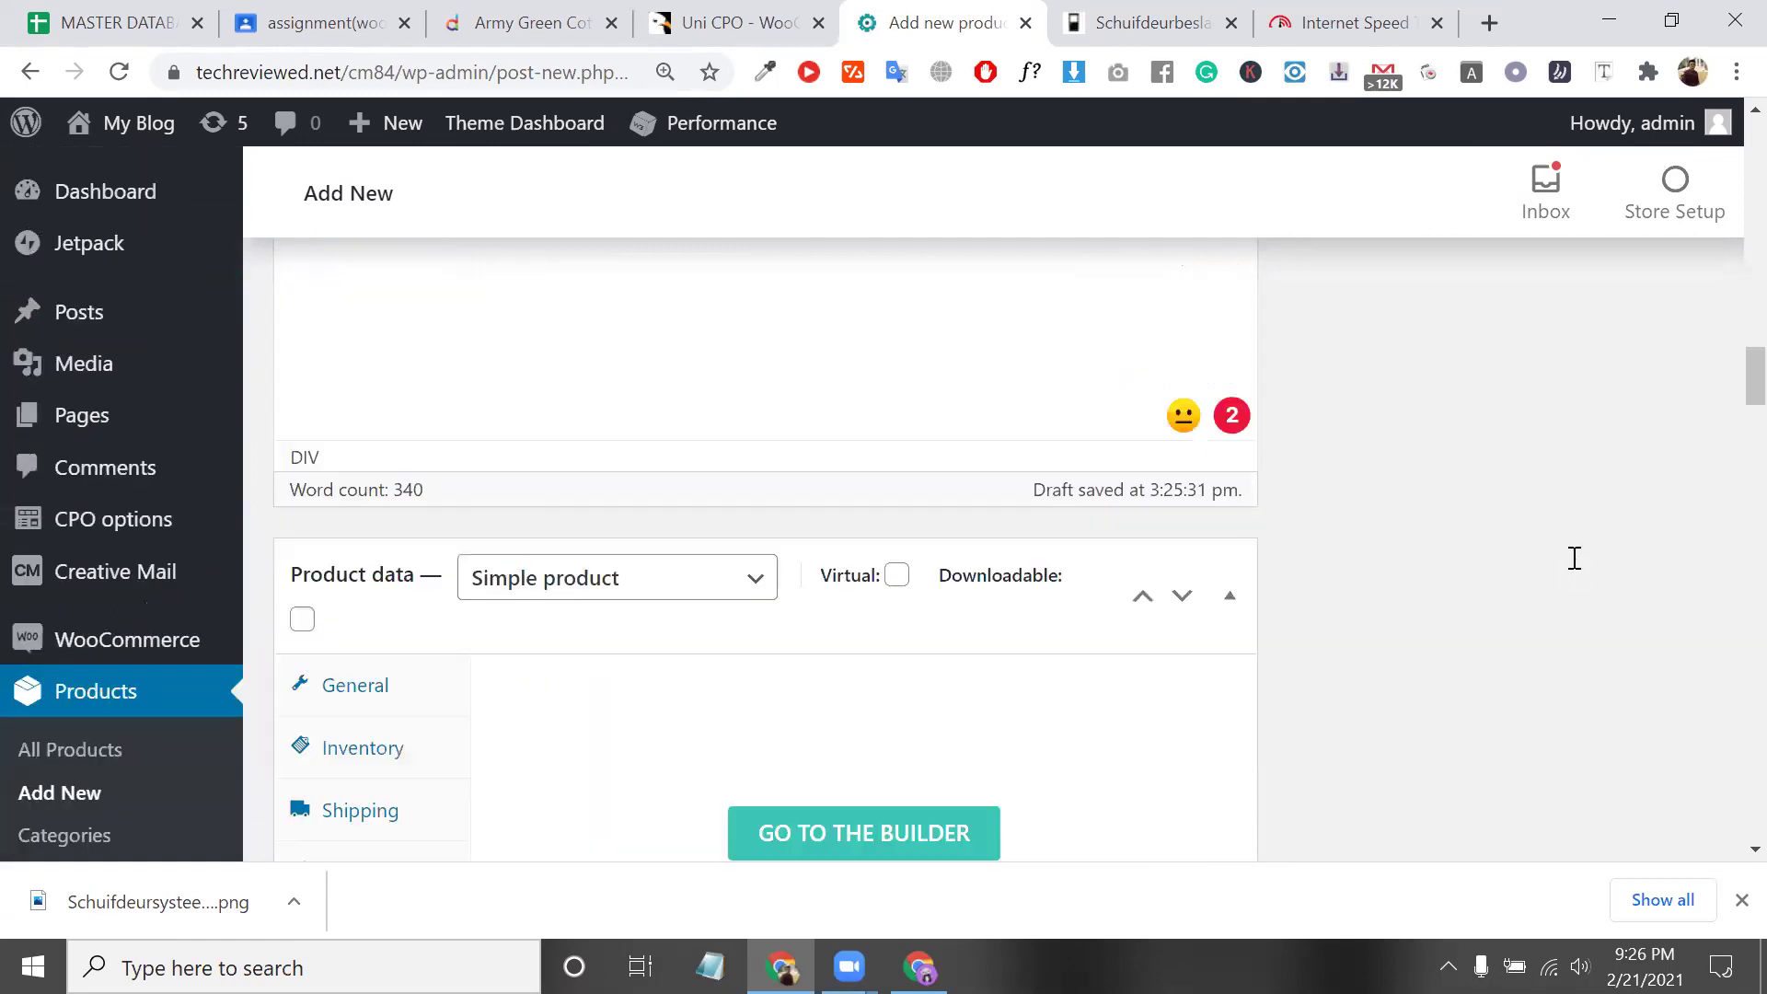
pyautogui.scroll(10, 1564, 556)
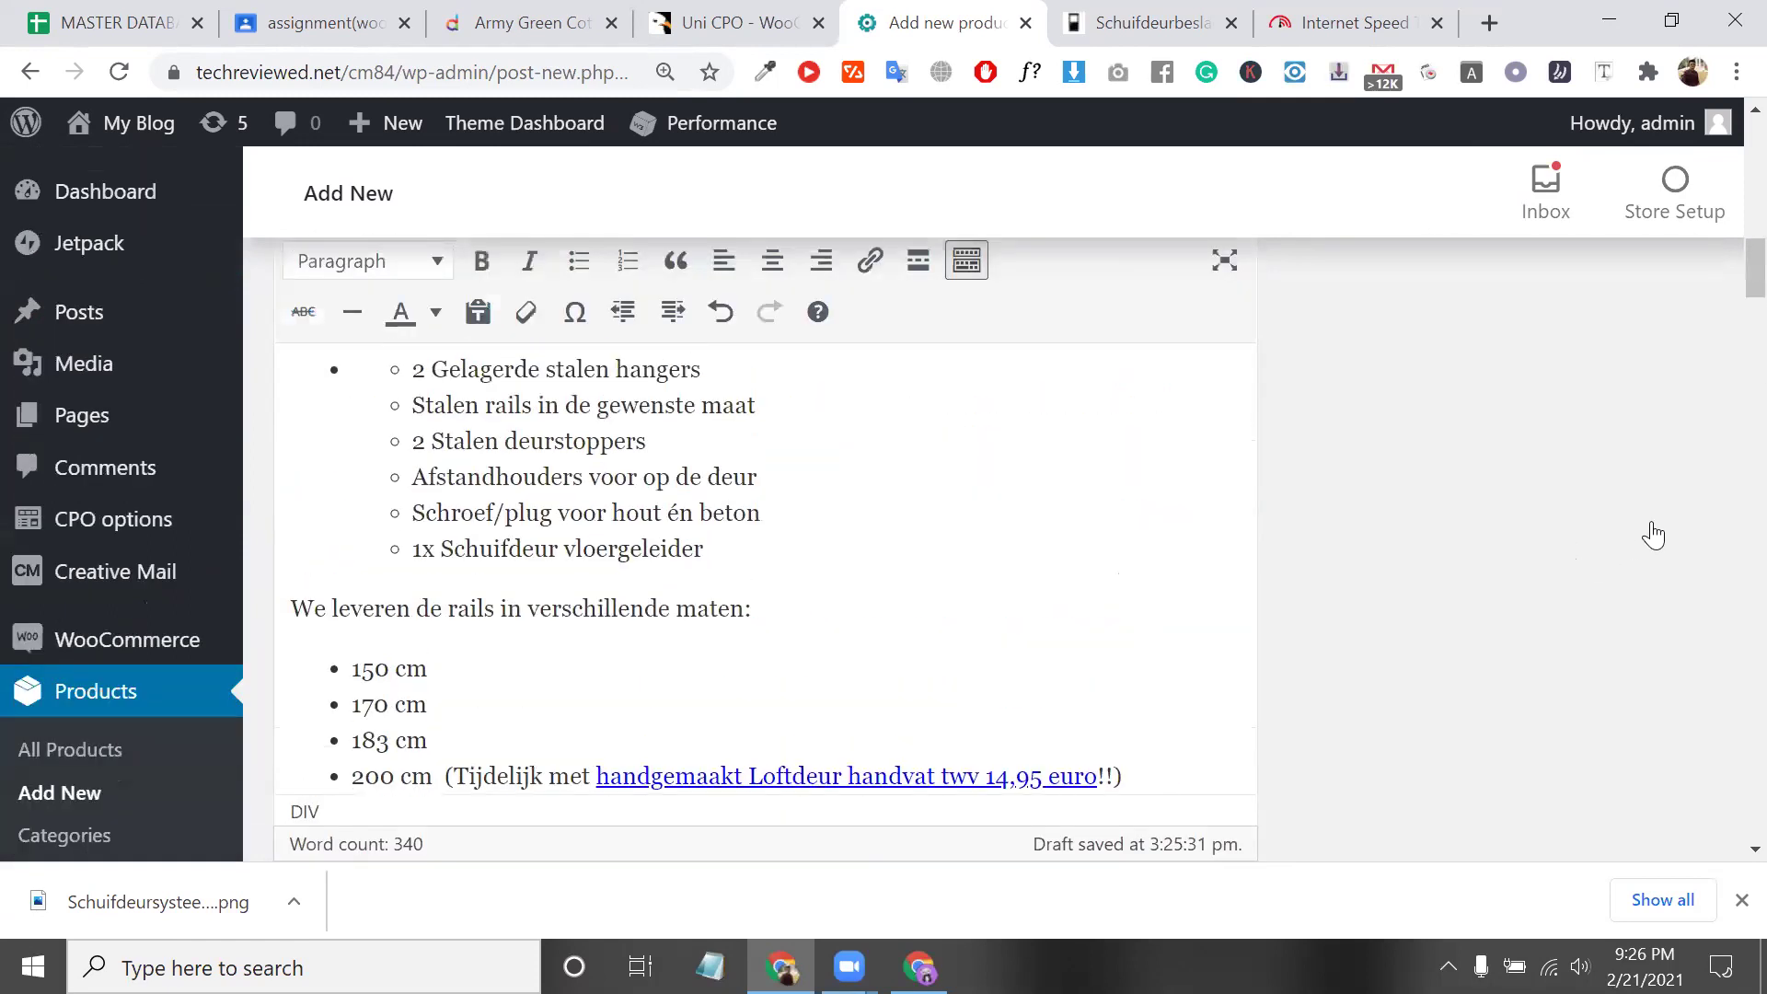
# Publish Schuifdeurbeslag Bovenop and view its live storefront page showing $159.00
pyautogui.scroll(2, 1565, 516)
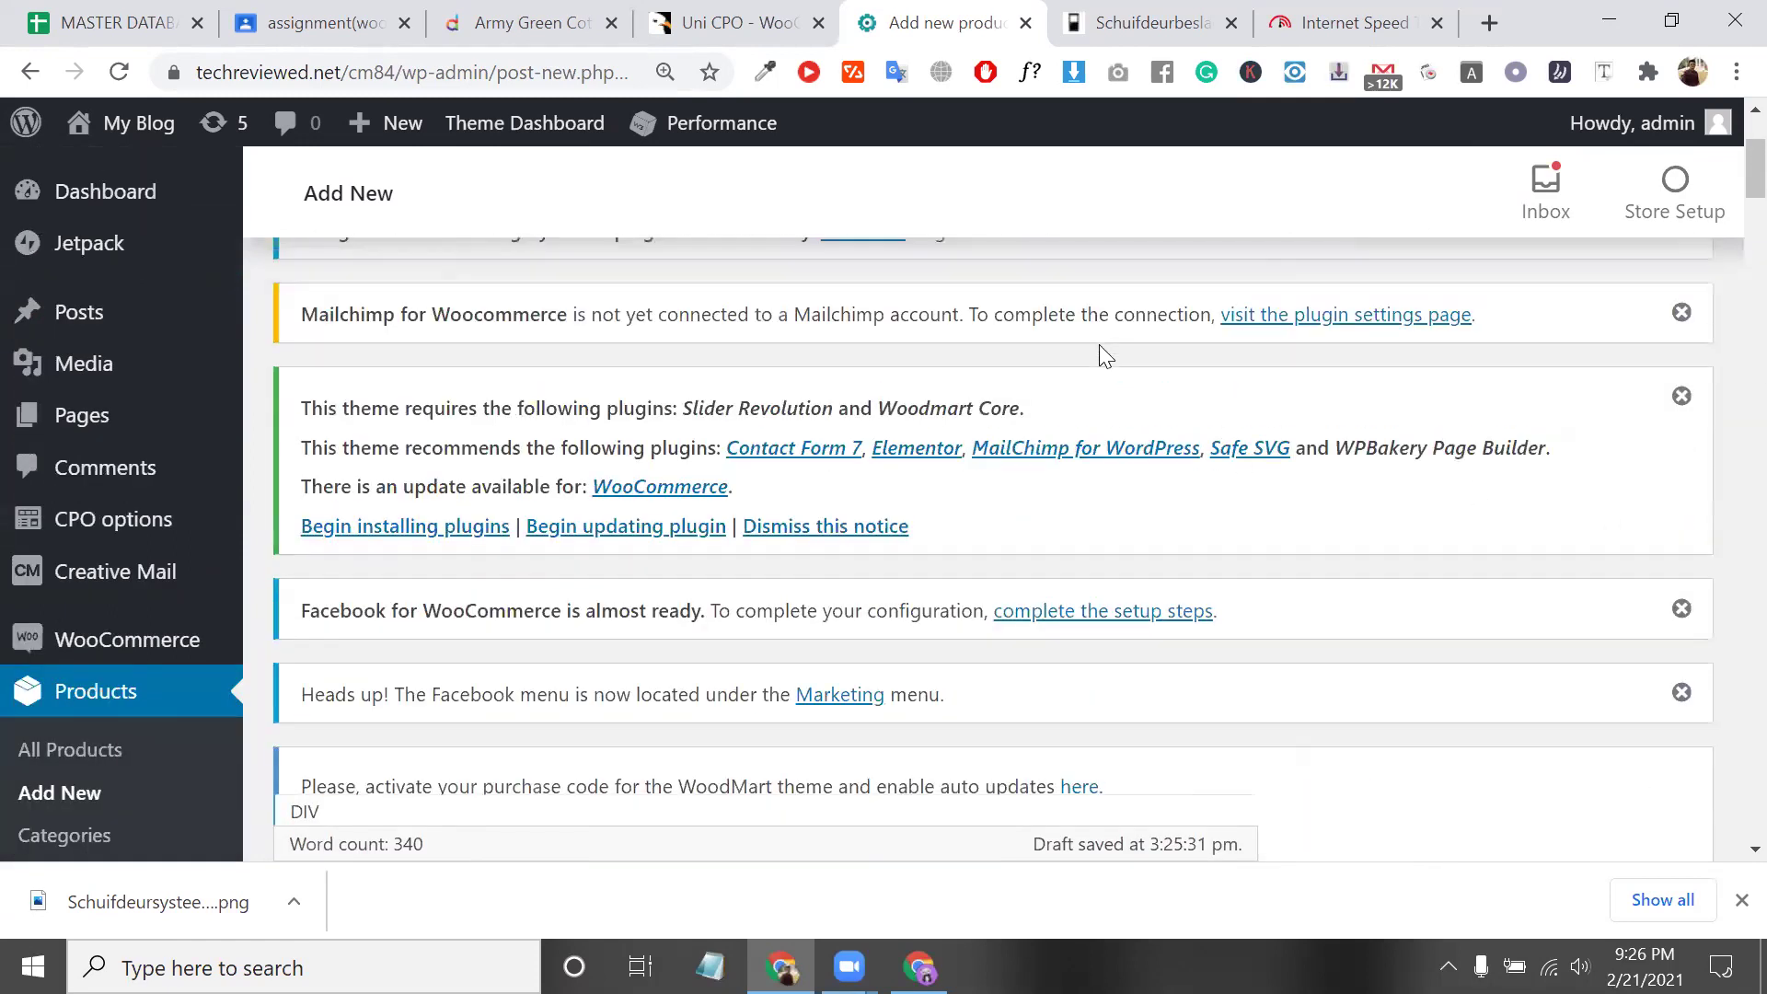
pyautogui.scroll(-8, 1058, 552)
pyautogui.scroll(1, 1022, 764)
pyautogui.scroll(-3, 1016, 795)
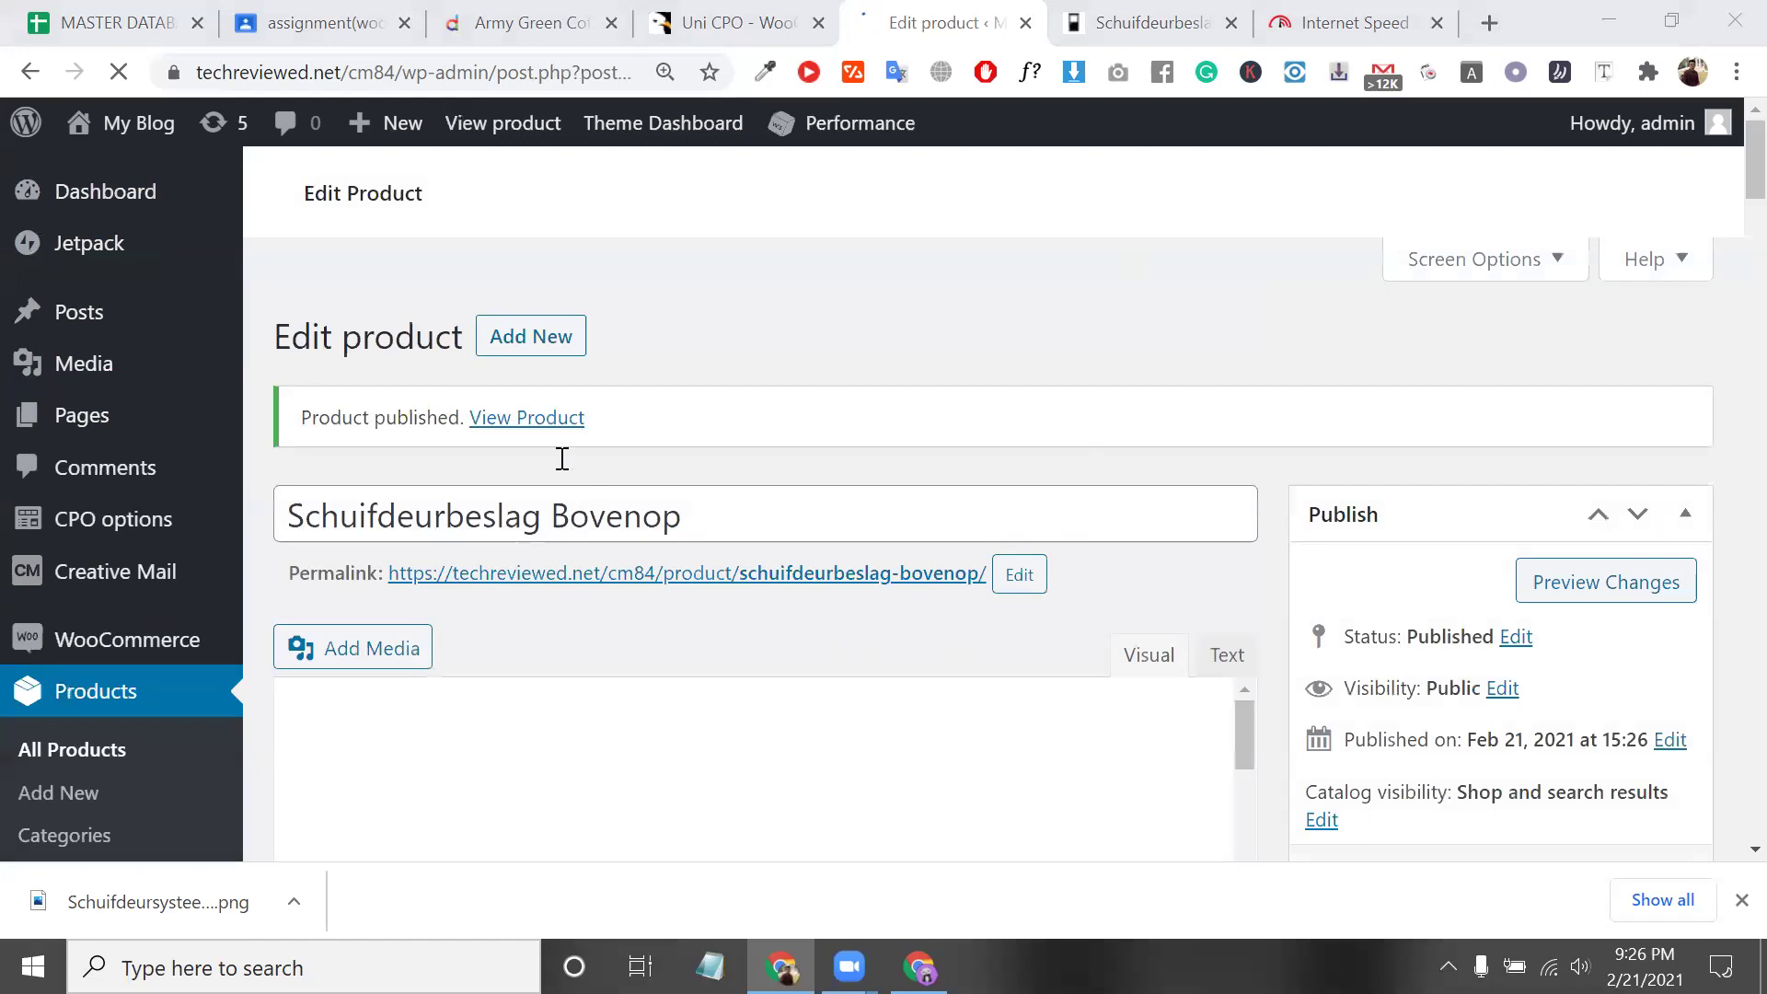
pyautogui.click(543, 433)
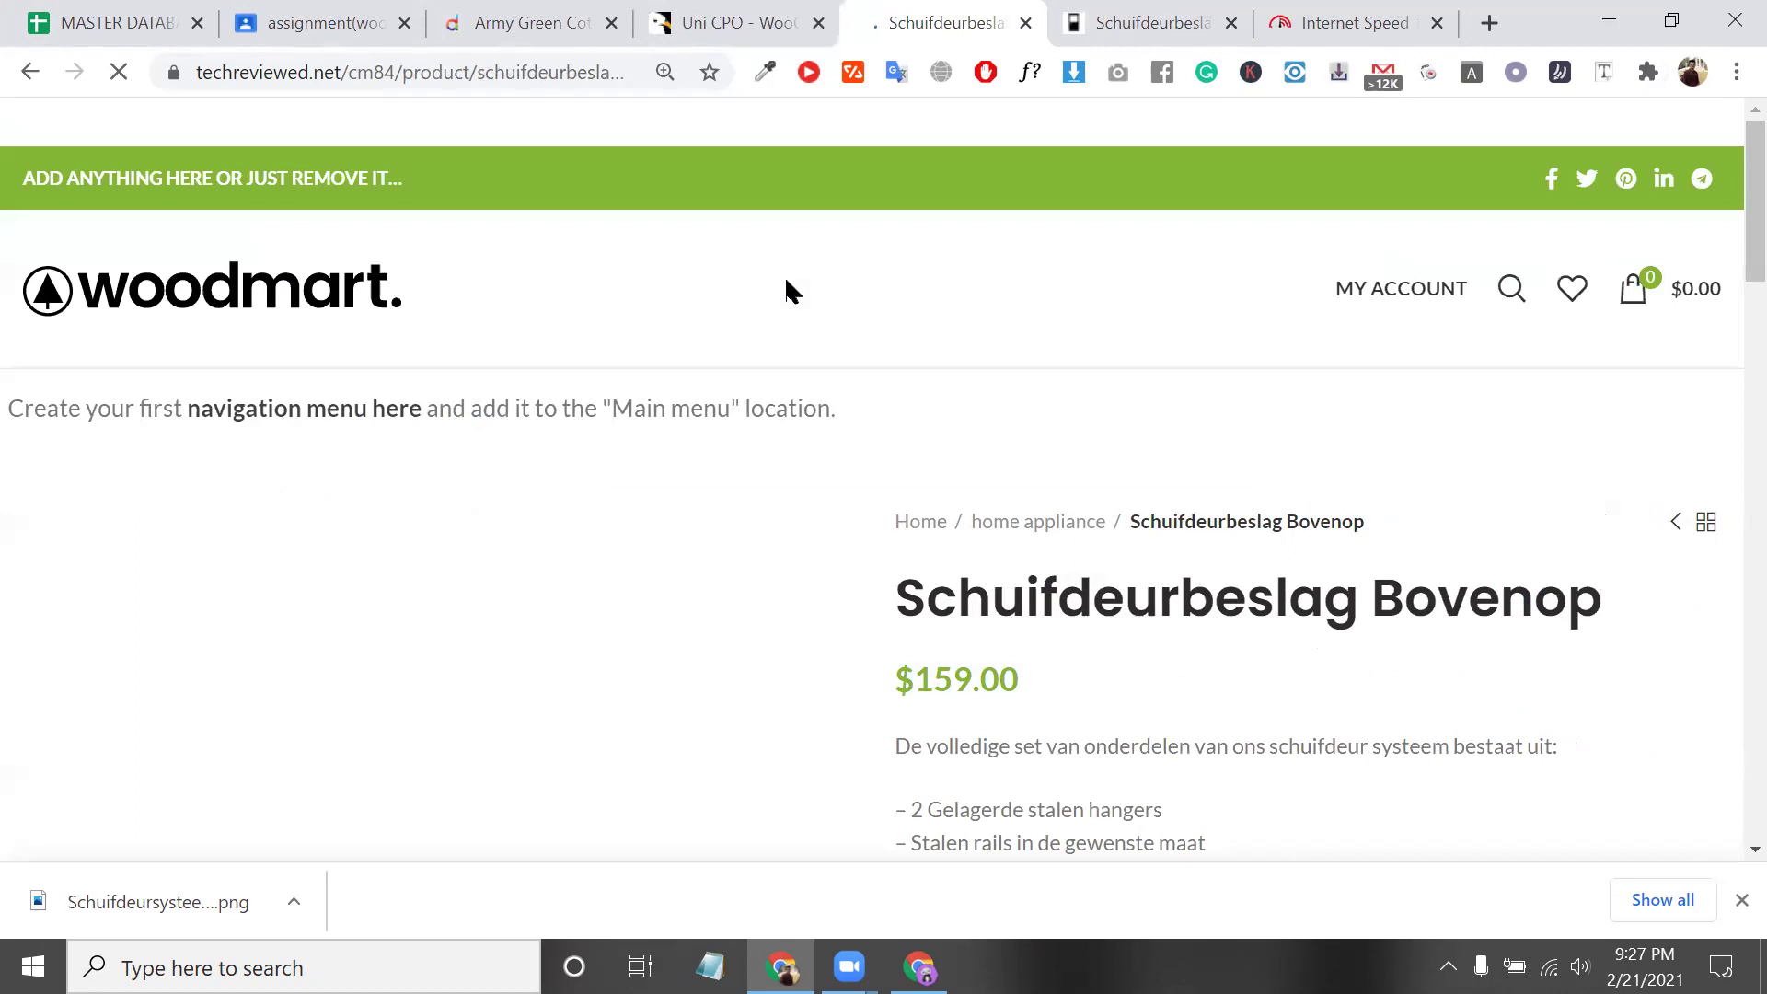
# Scroll through the Schuifdeurbeslag Bovenop page, reviewing its description, tags and Add to Cart area
pyautogui.scroll(-1, 784, 274)
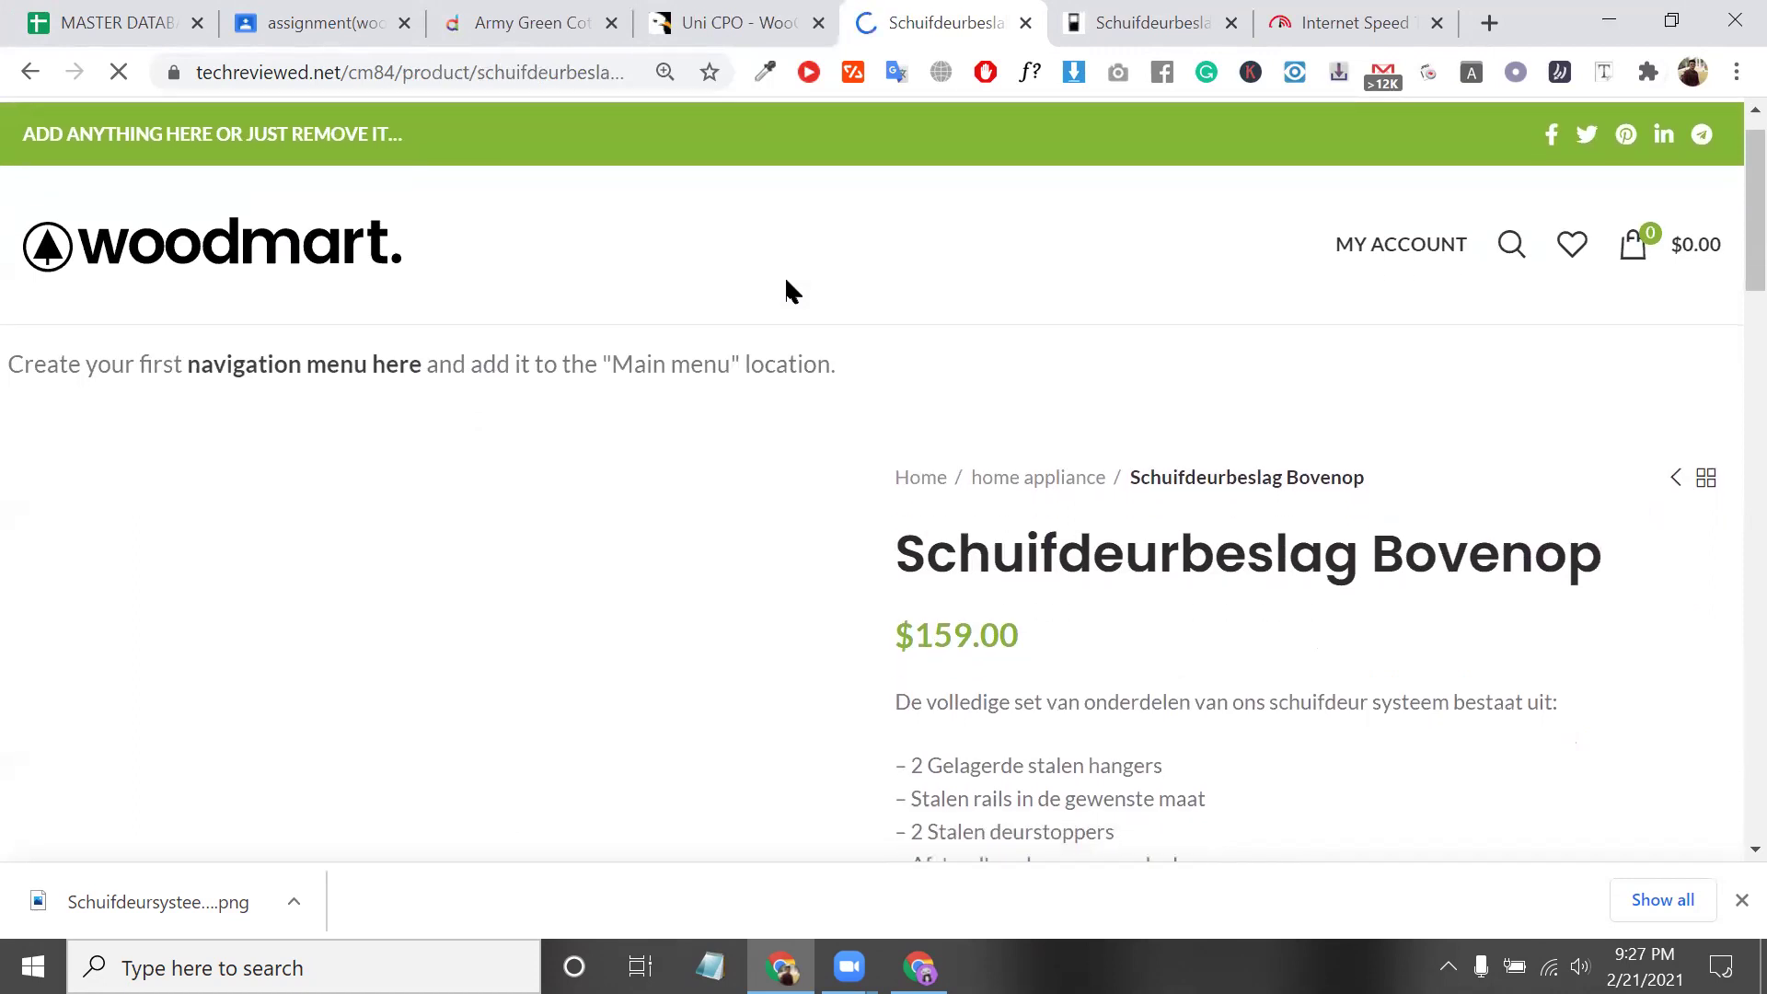
pyautogui.scroll(-3, 786, 281)
pyautogui.scroll(3, 786, 281)
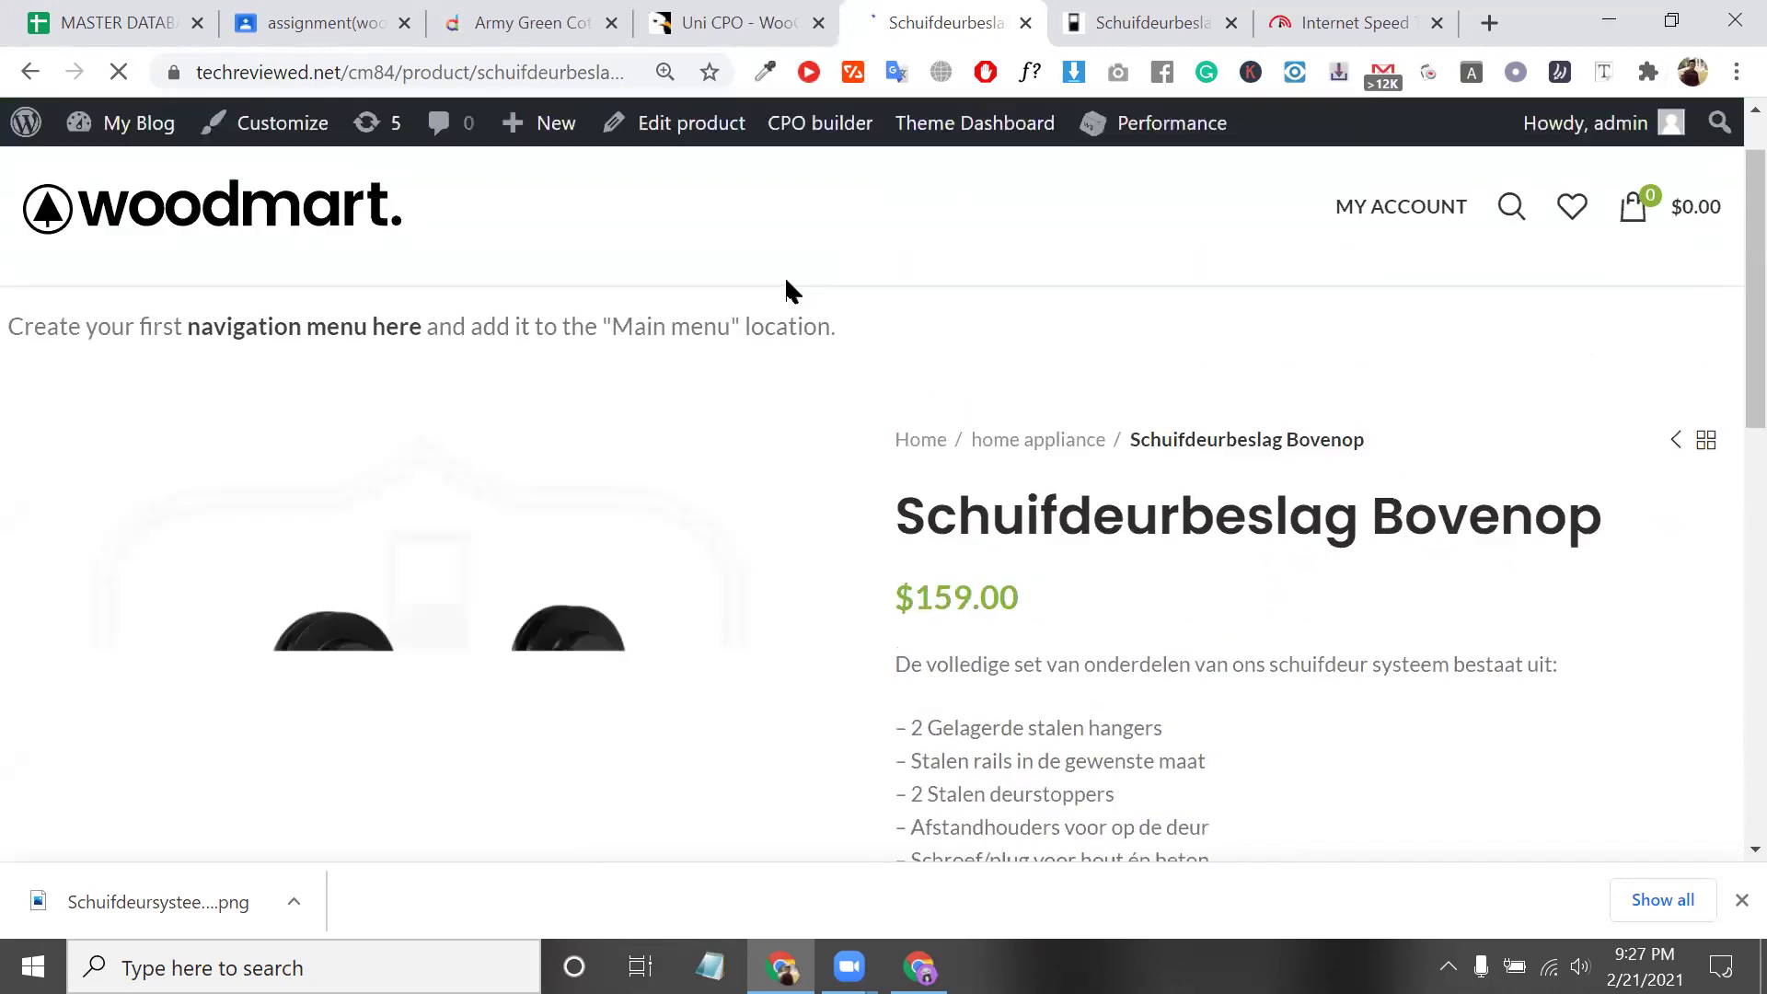
pyautogui.scroll(-2, 785, 285)
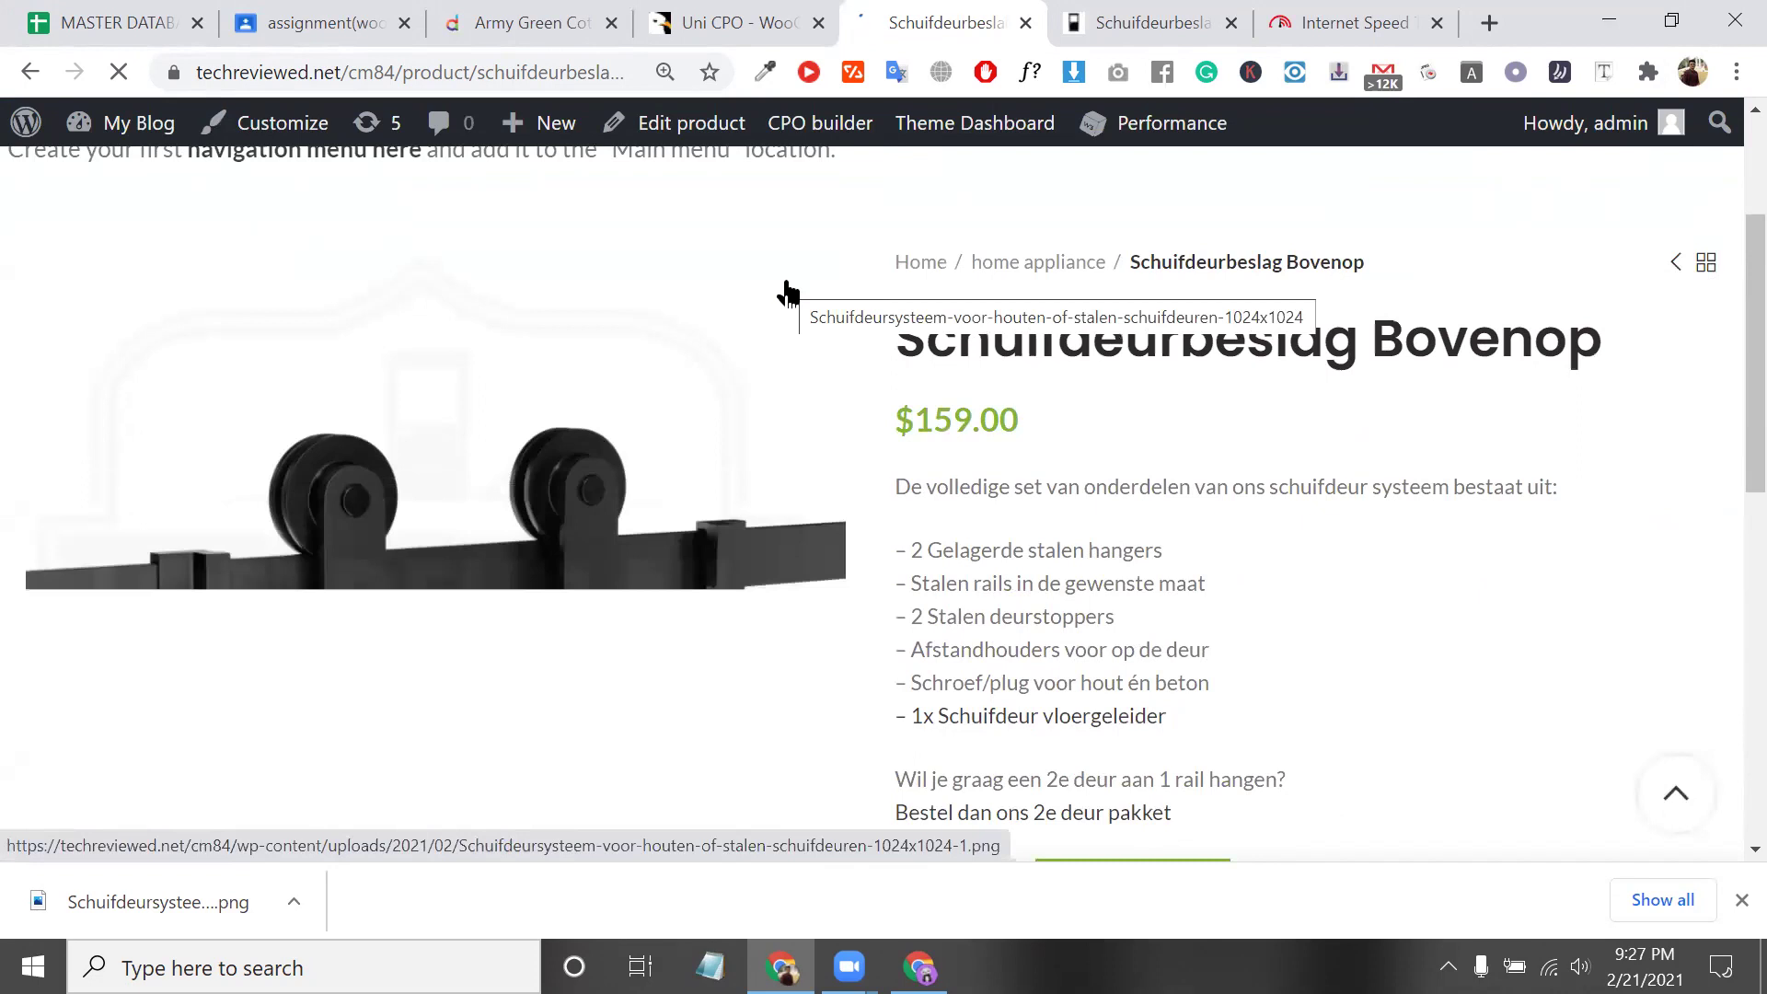
pyautogui.scroll(-1, 787, 293)
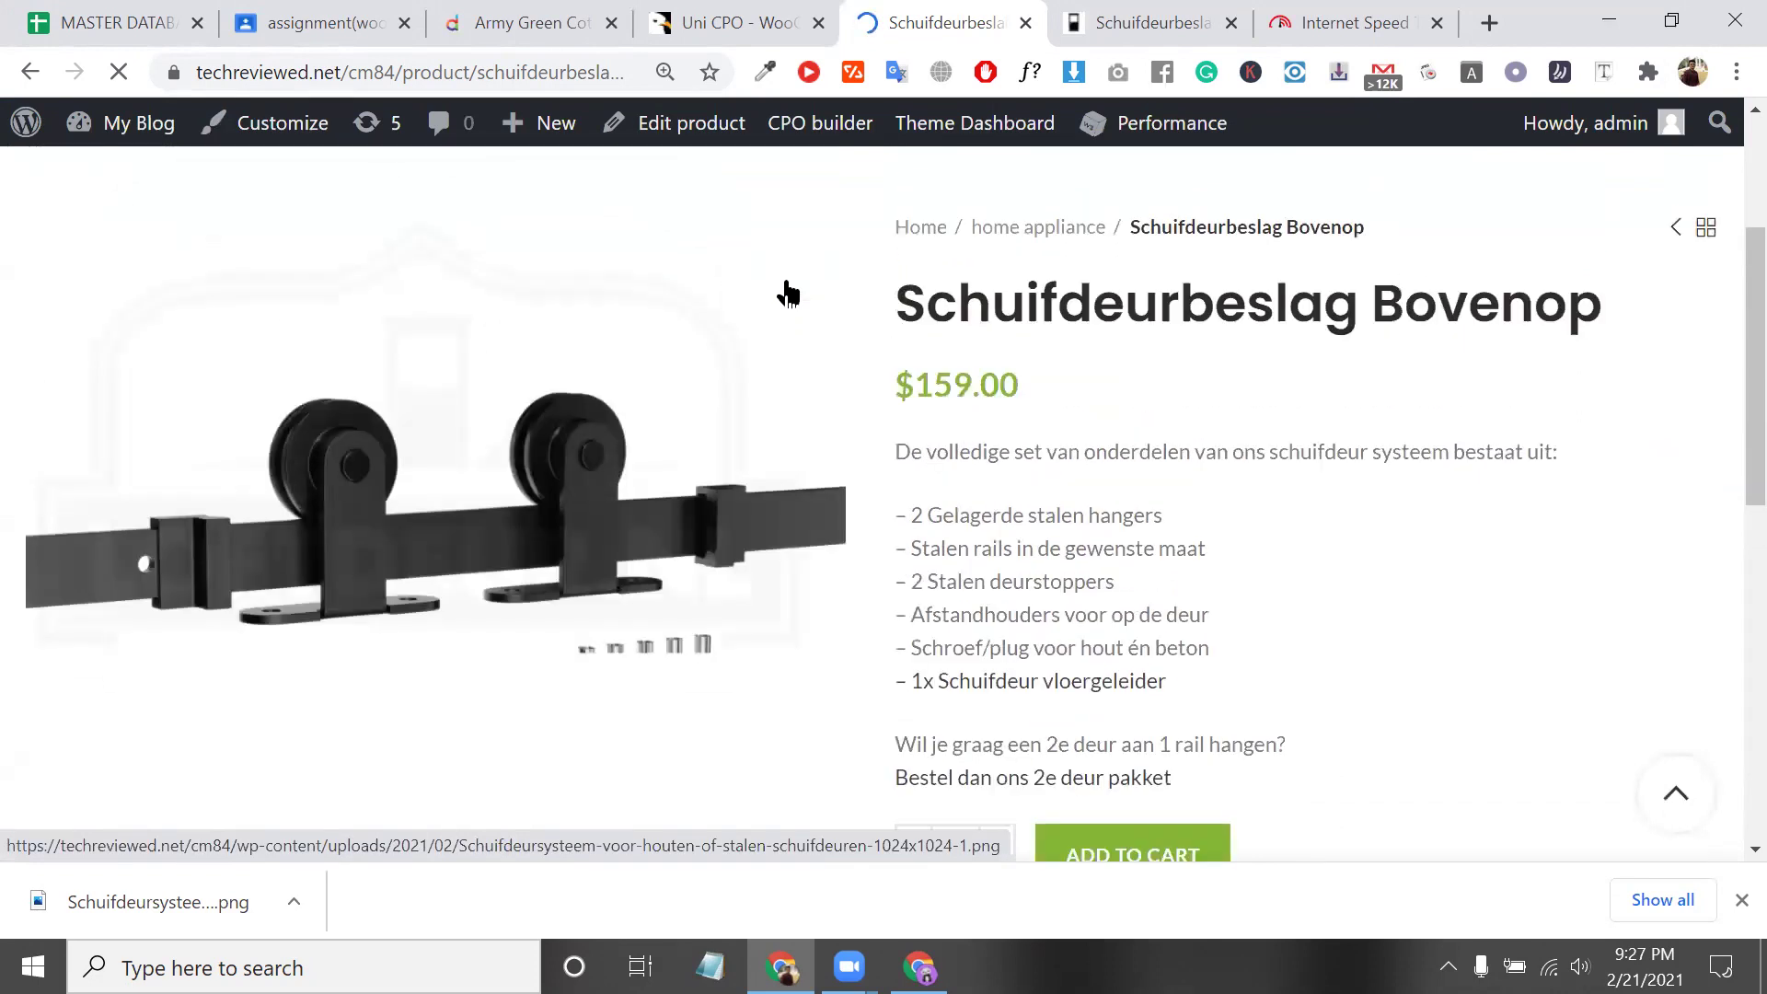
pyautogui.scroll(3, 787, 293)
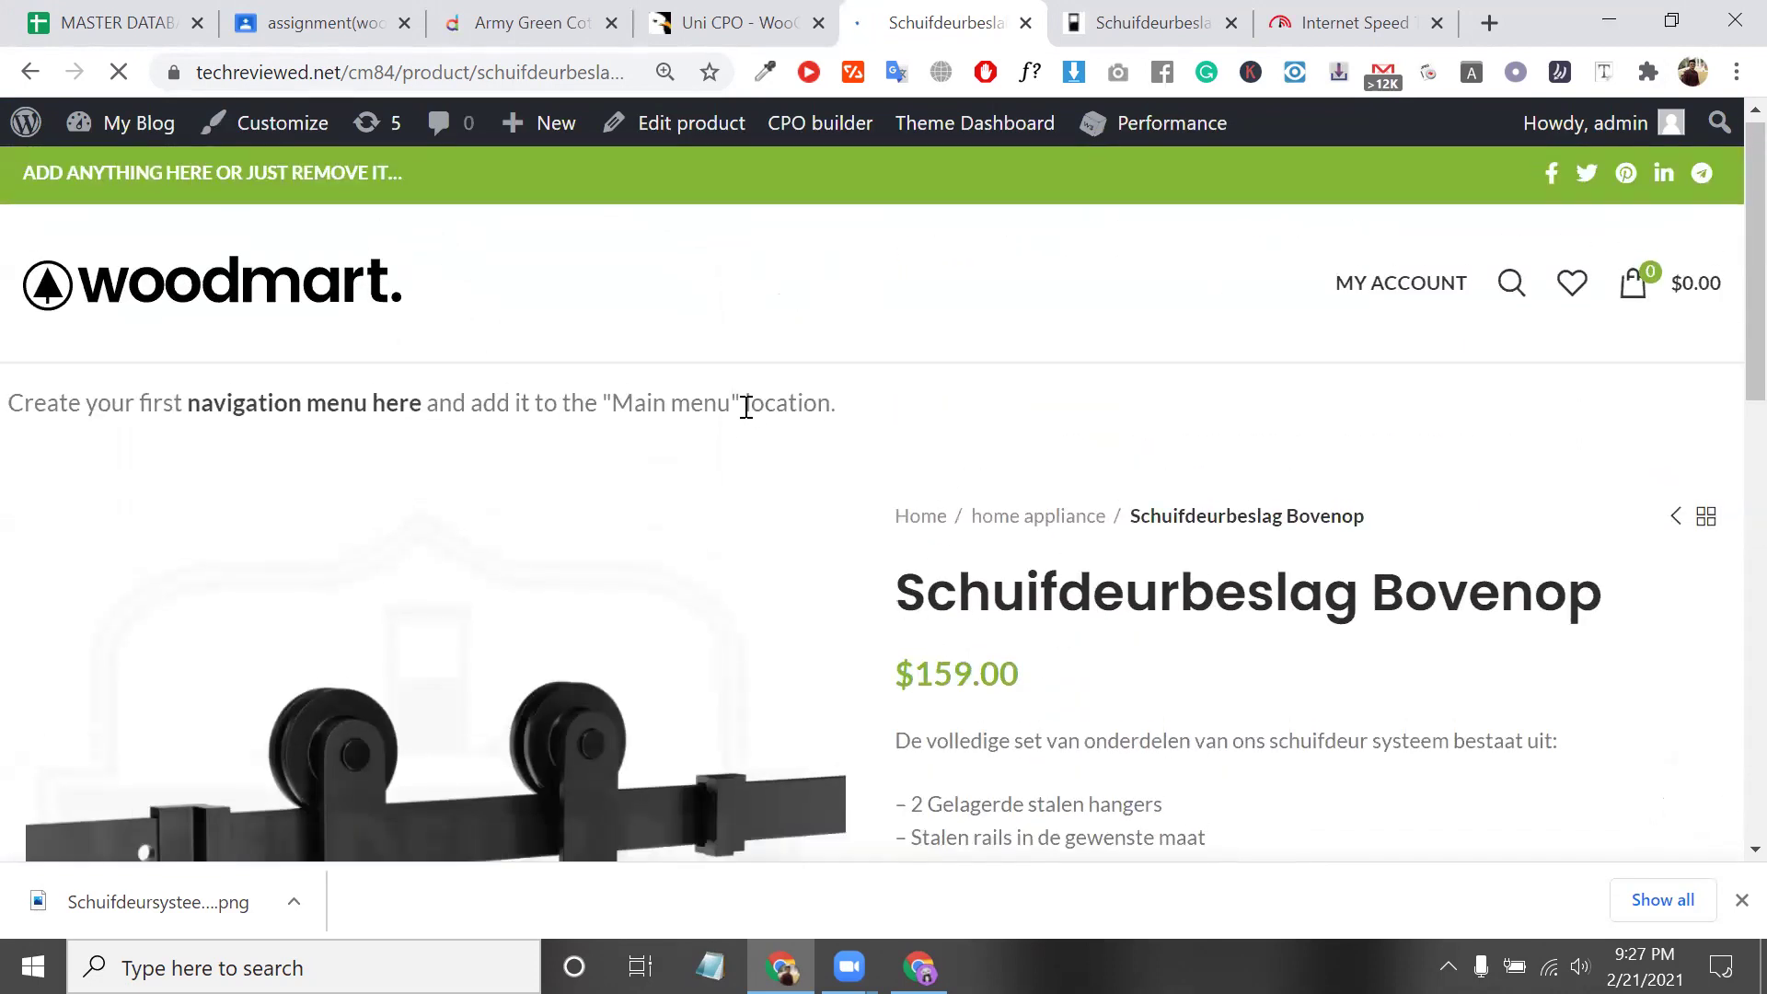
pyautogui.scroll(-1, 750, 409)
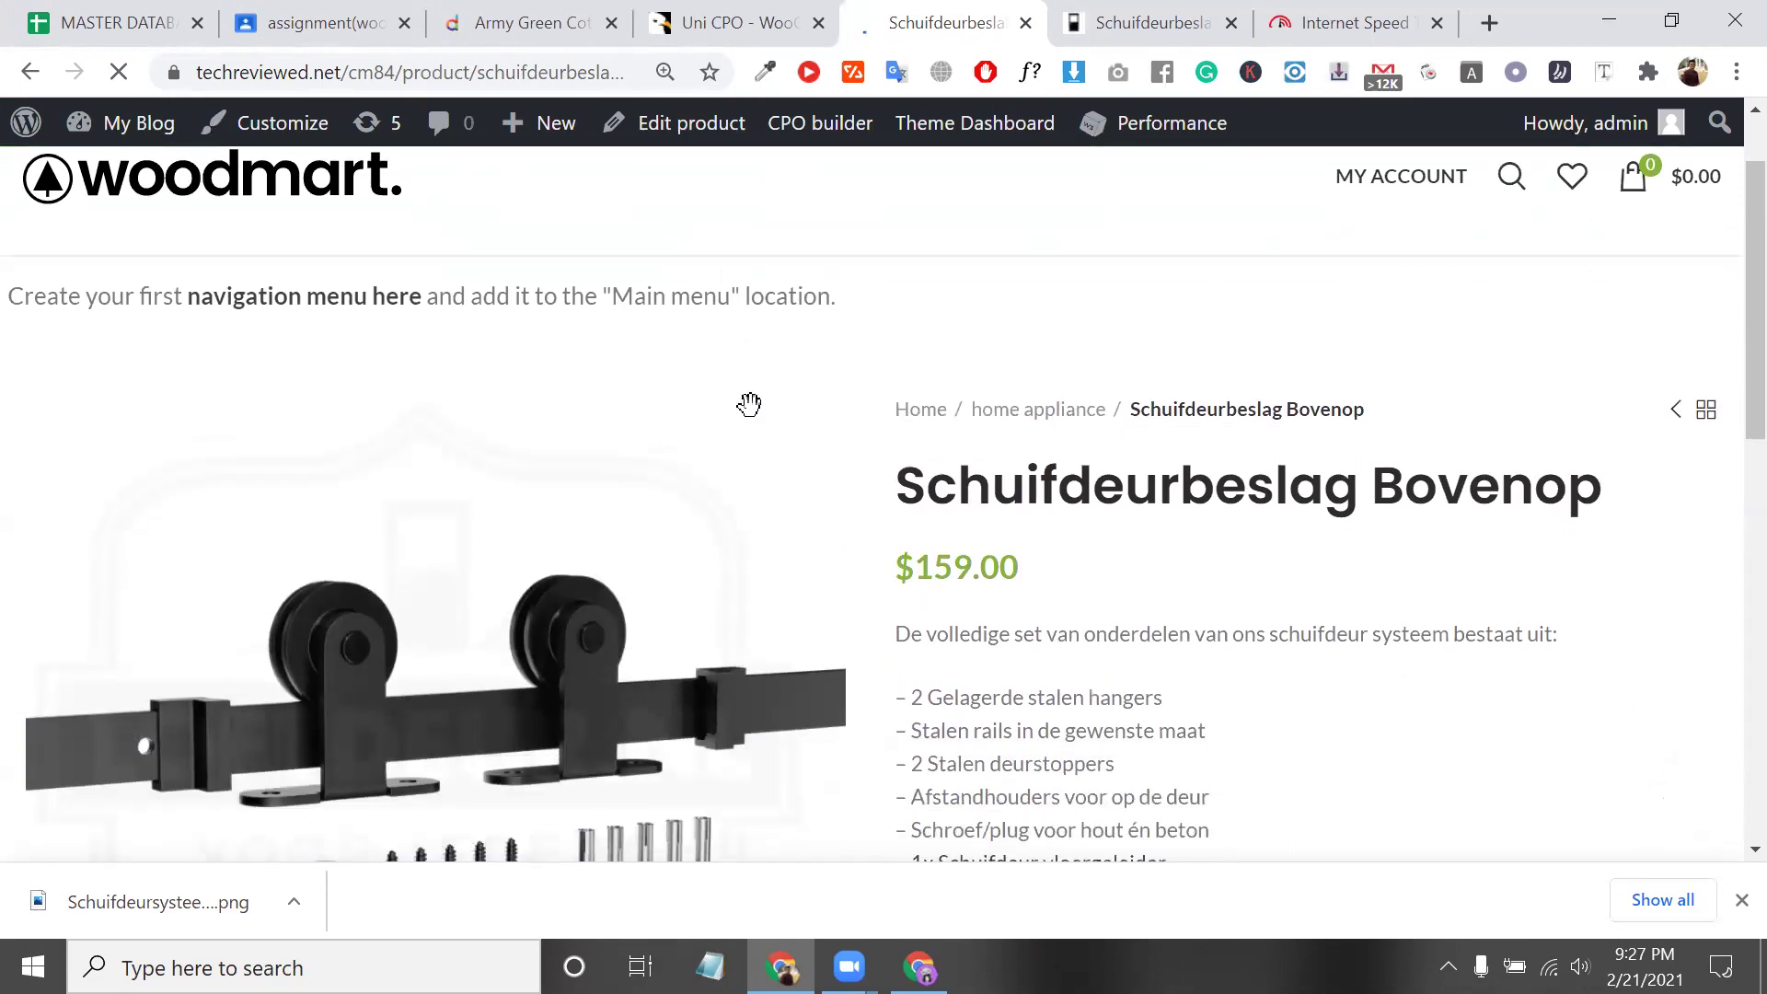
pyautogui.scroll(-7, 749, 405)
pyautogui.scroll(-3, 749, 410)
pyautogui.scroll(5, 749, 414)
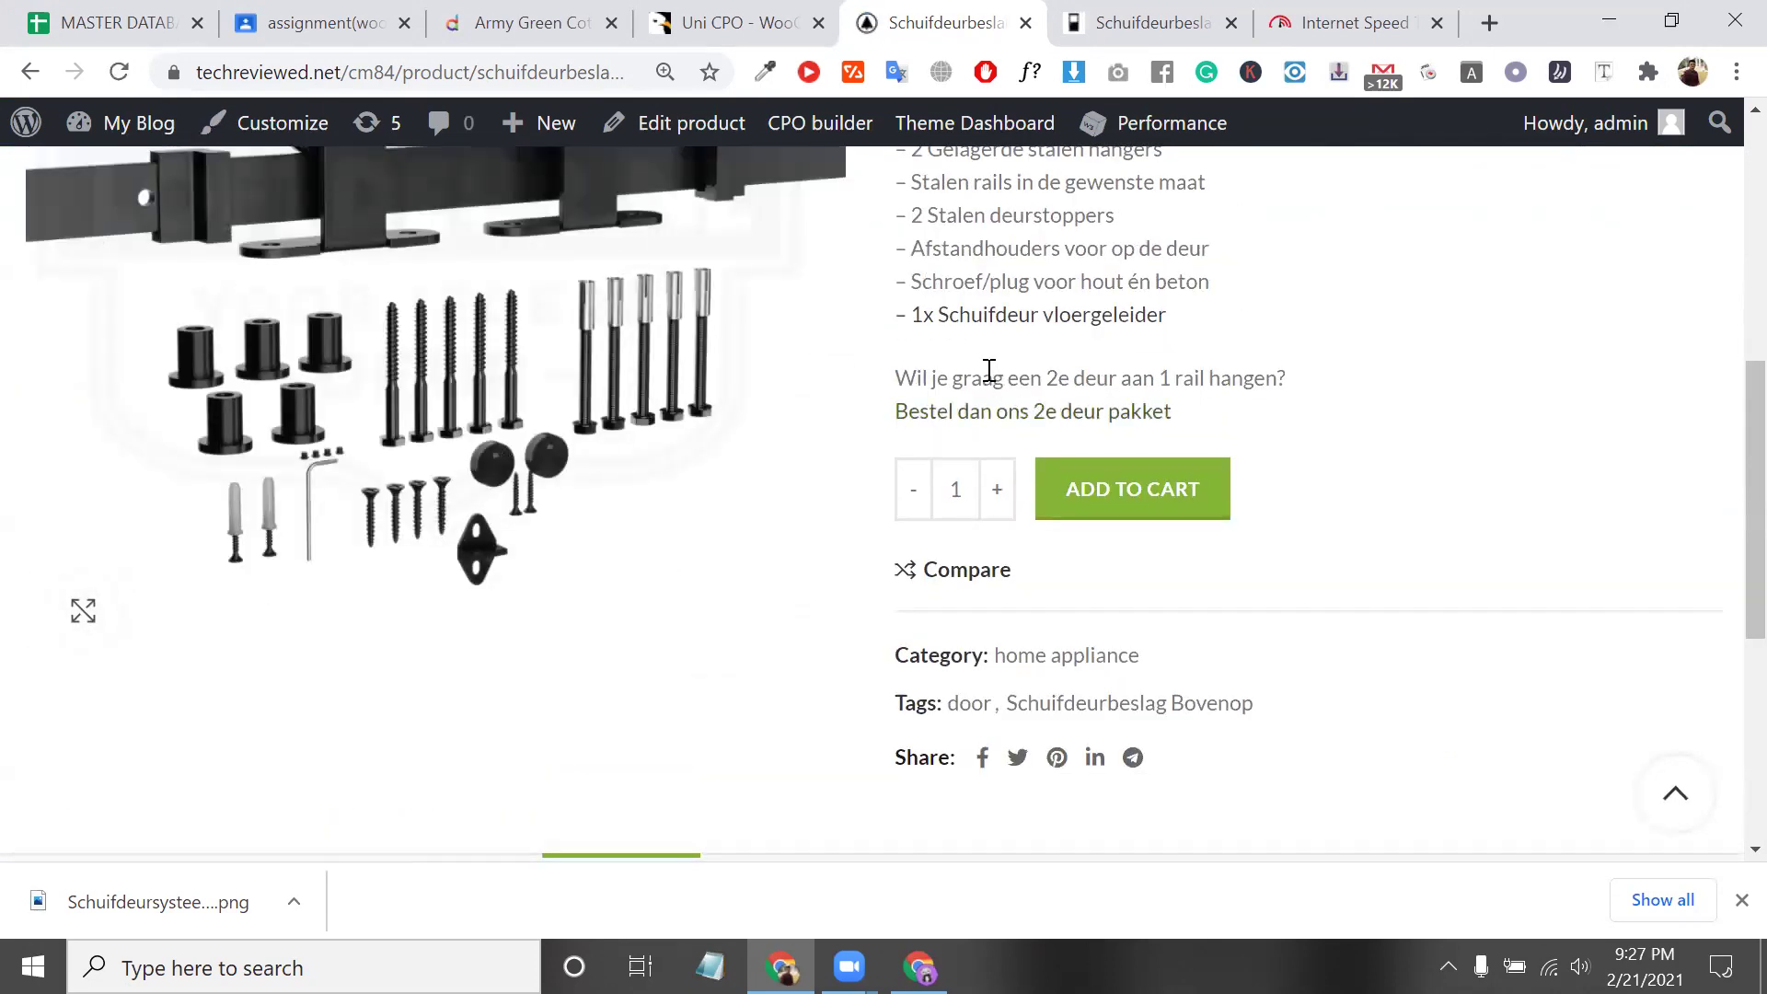
# Open the product in CPO builder, then return to the plain product page
pyautogui.click(822, 123)
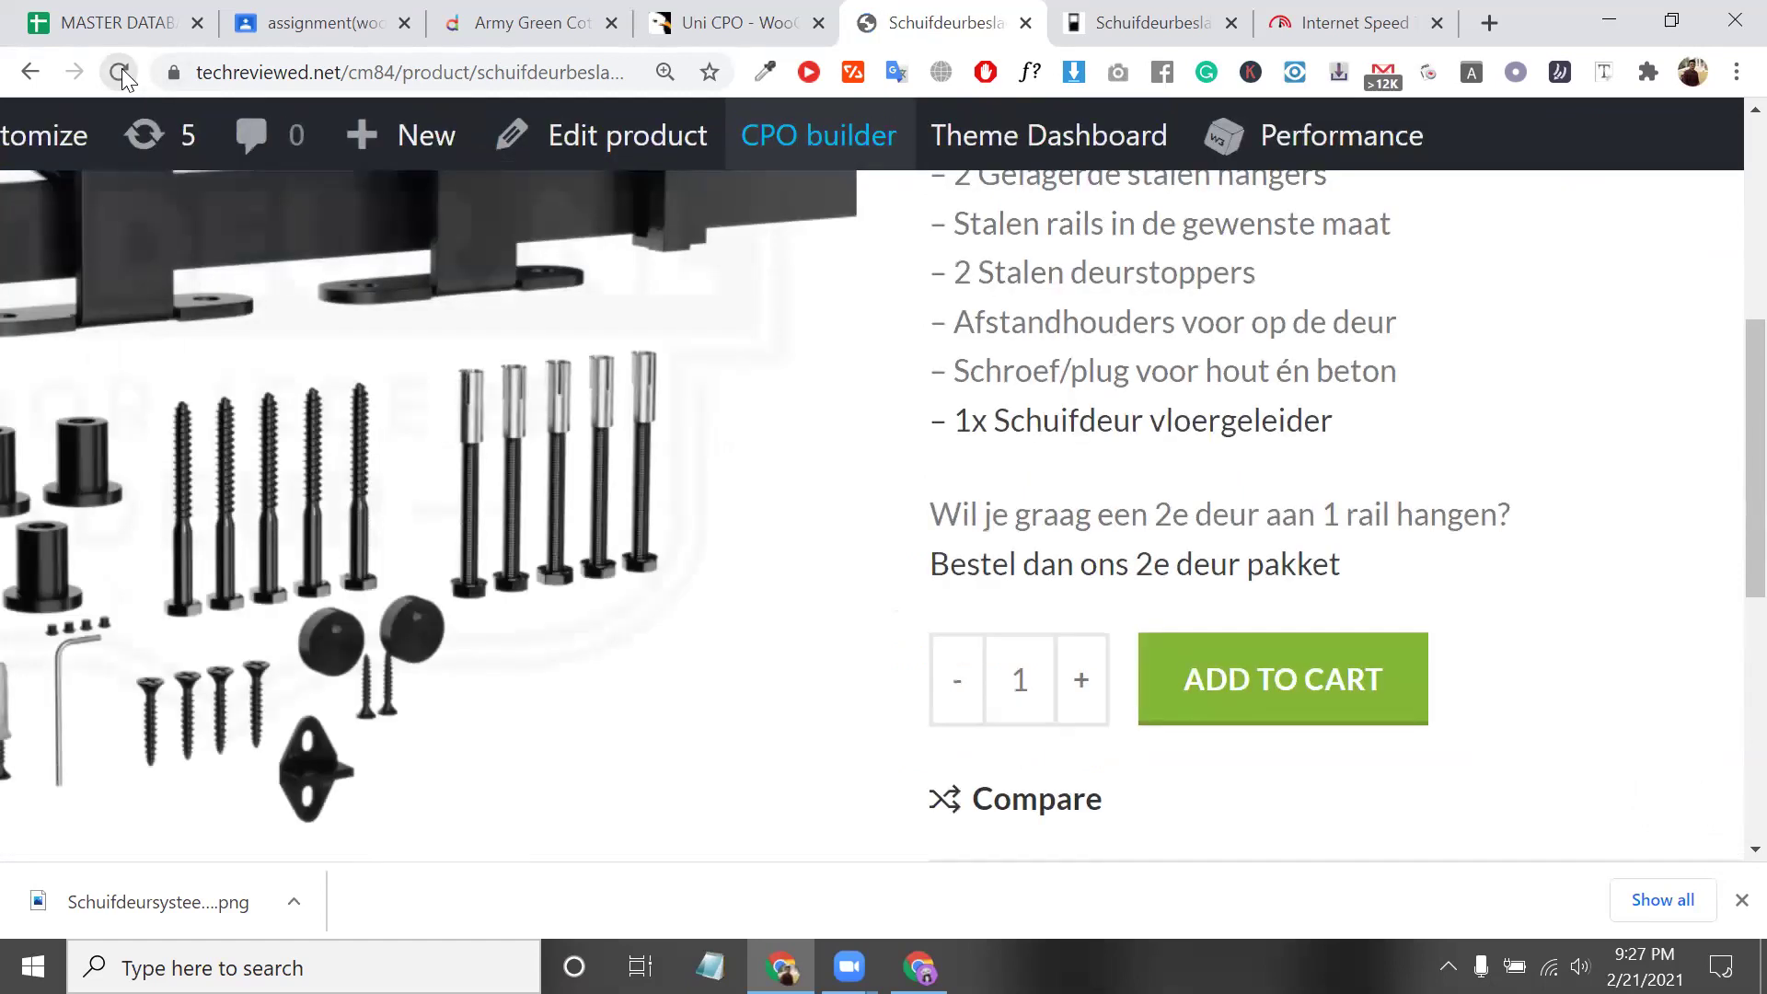
pyautogui.click(30, 72)
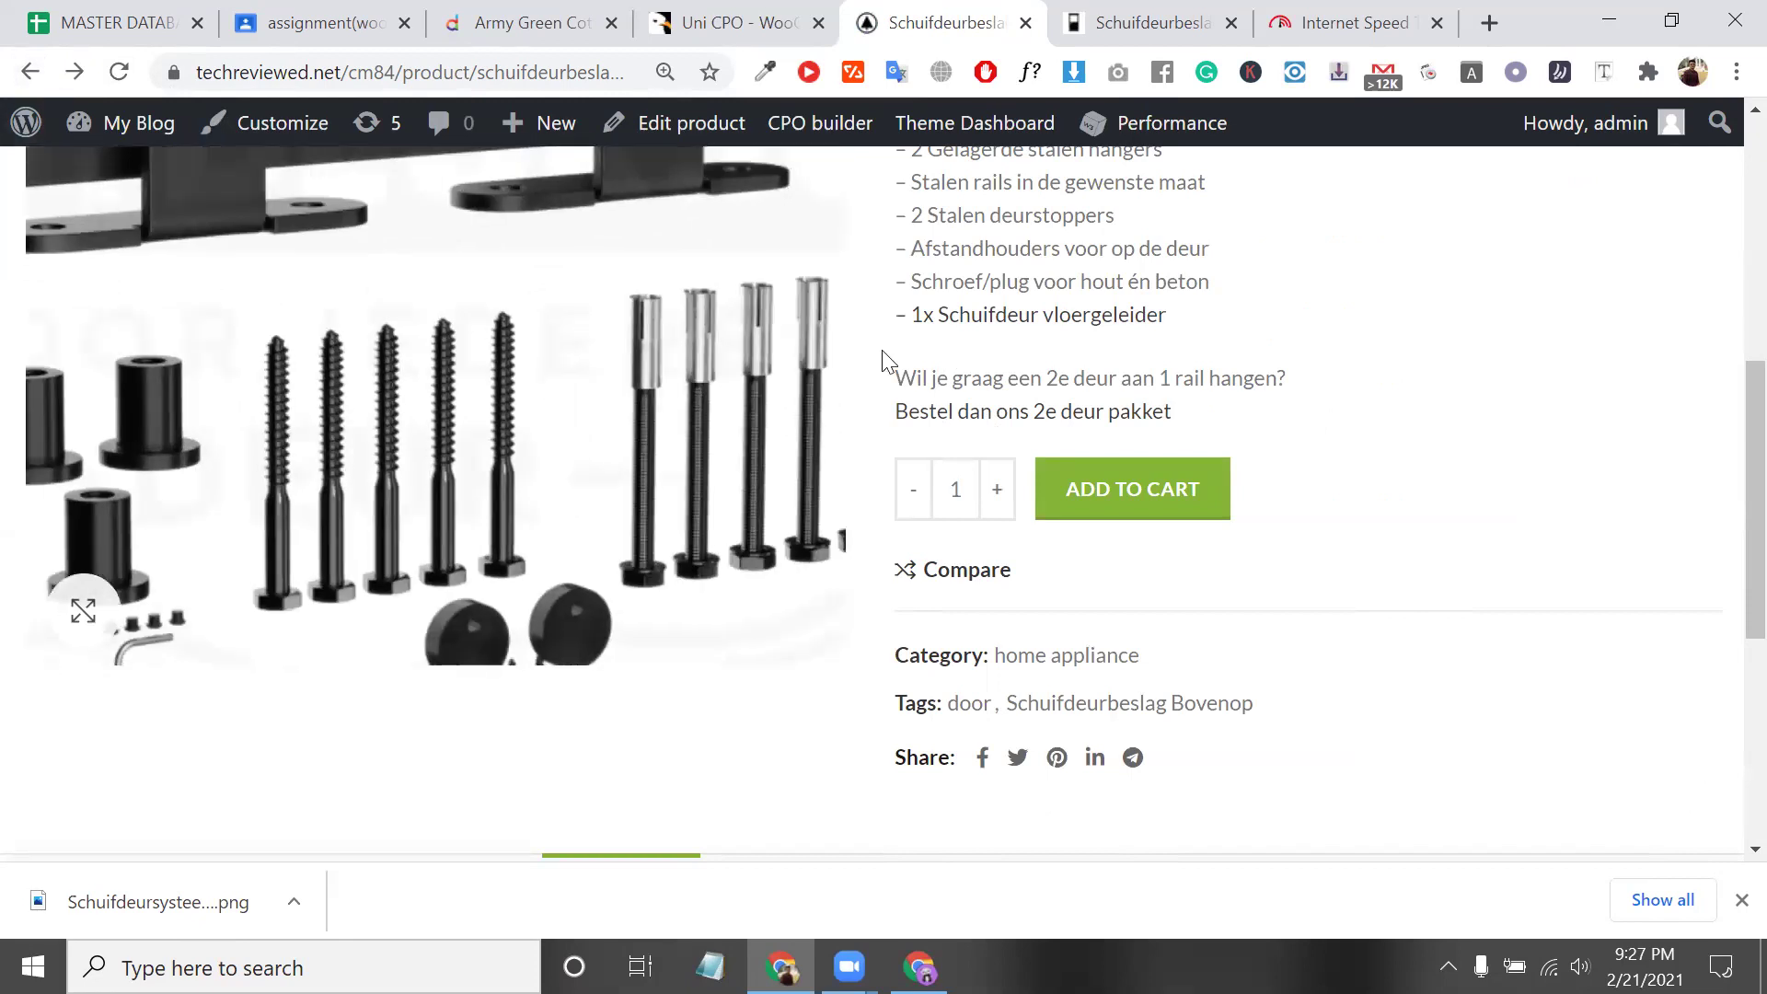
pyautogui.scroll(2, 911, 373)
pyautogui.scroll(-1, 911, 373)
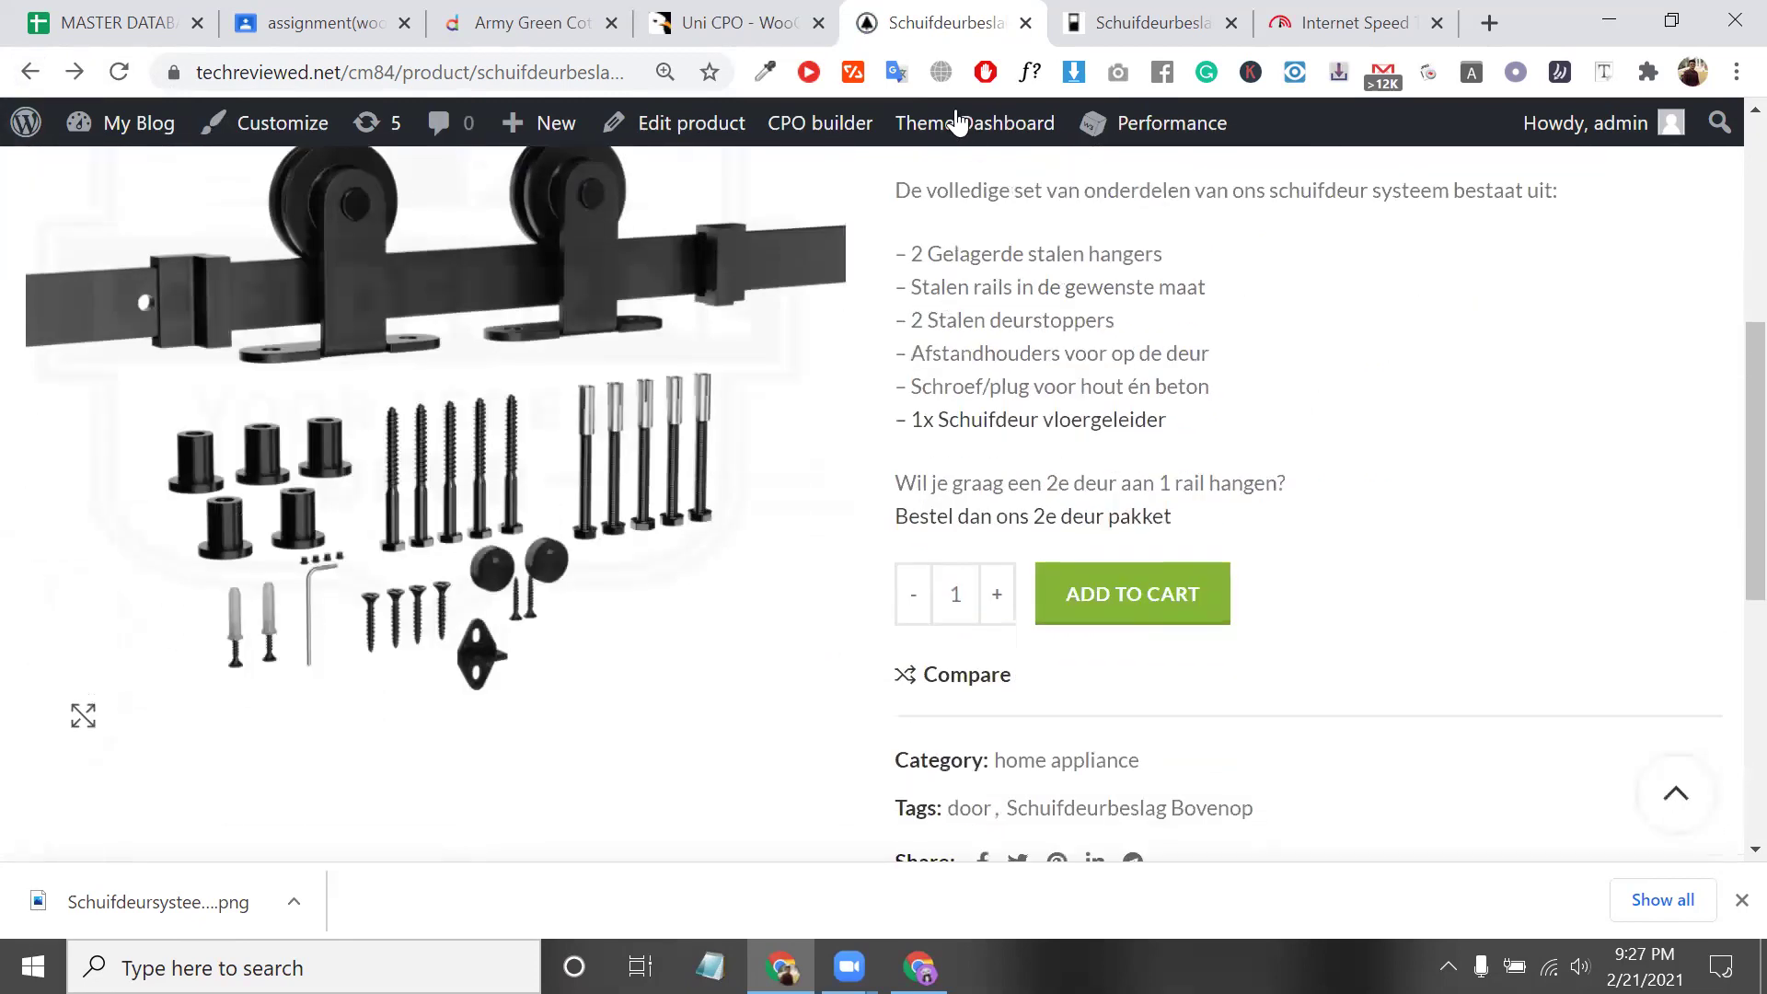
pyautogui.scroll(3, 828, 136)
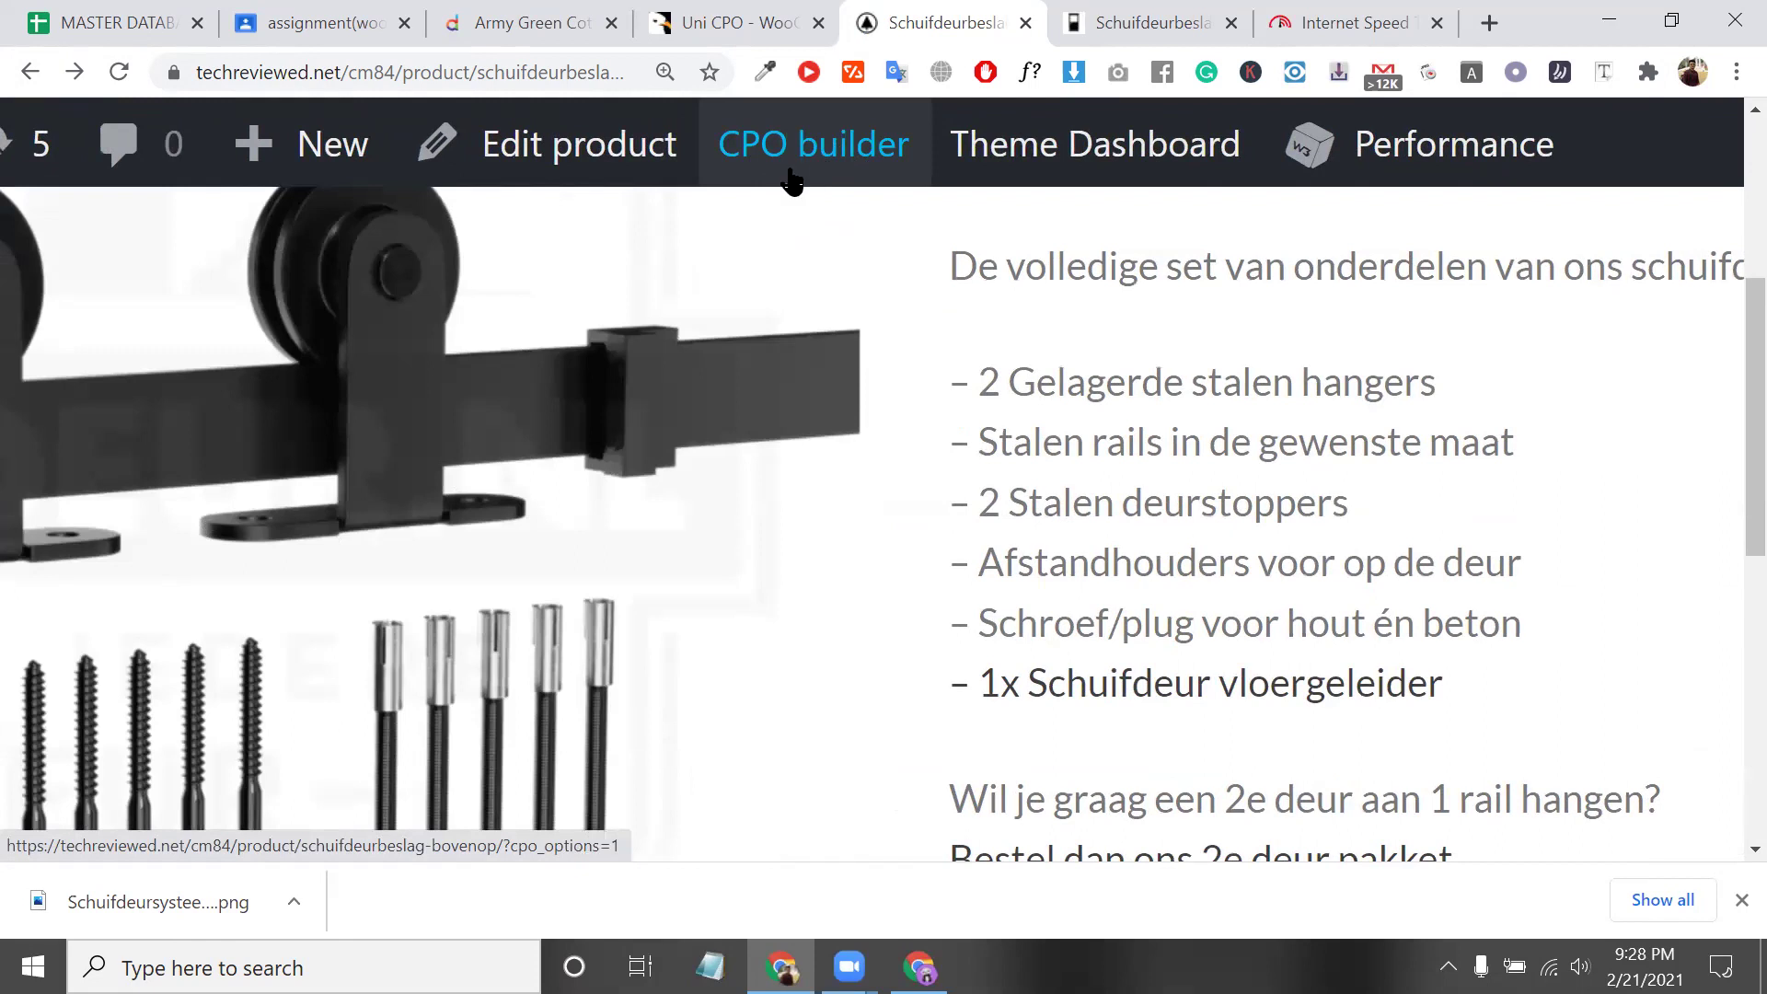
# Launch CPO builder from the admin bar for the Schuifdeurbeslag Bovenop page
pyautogui.click(817, 170)
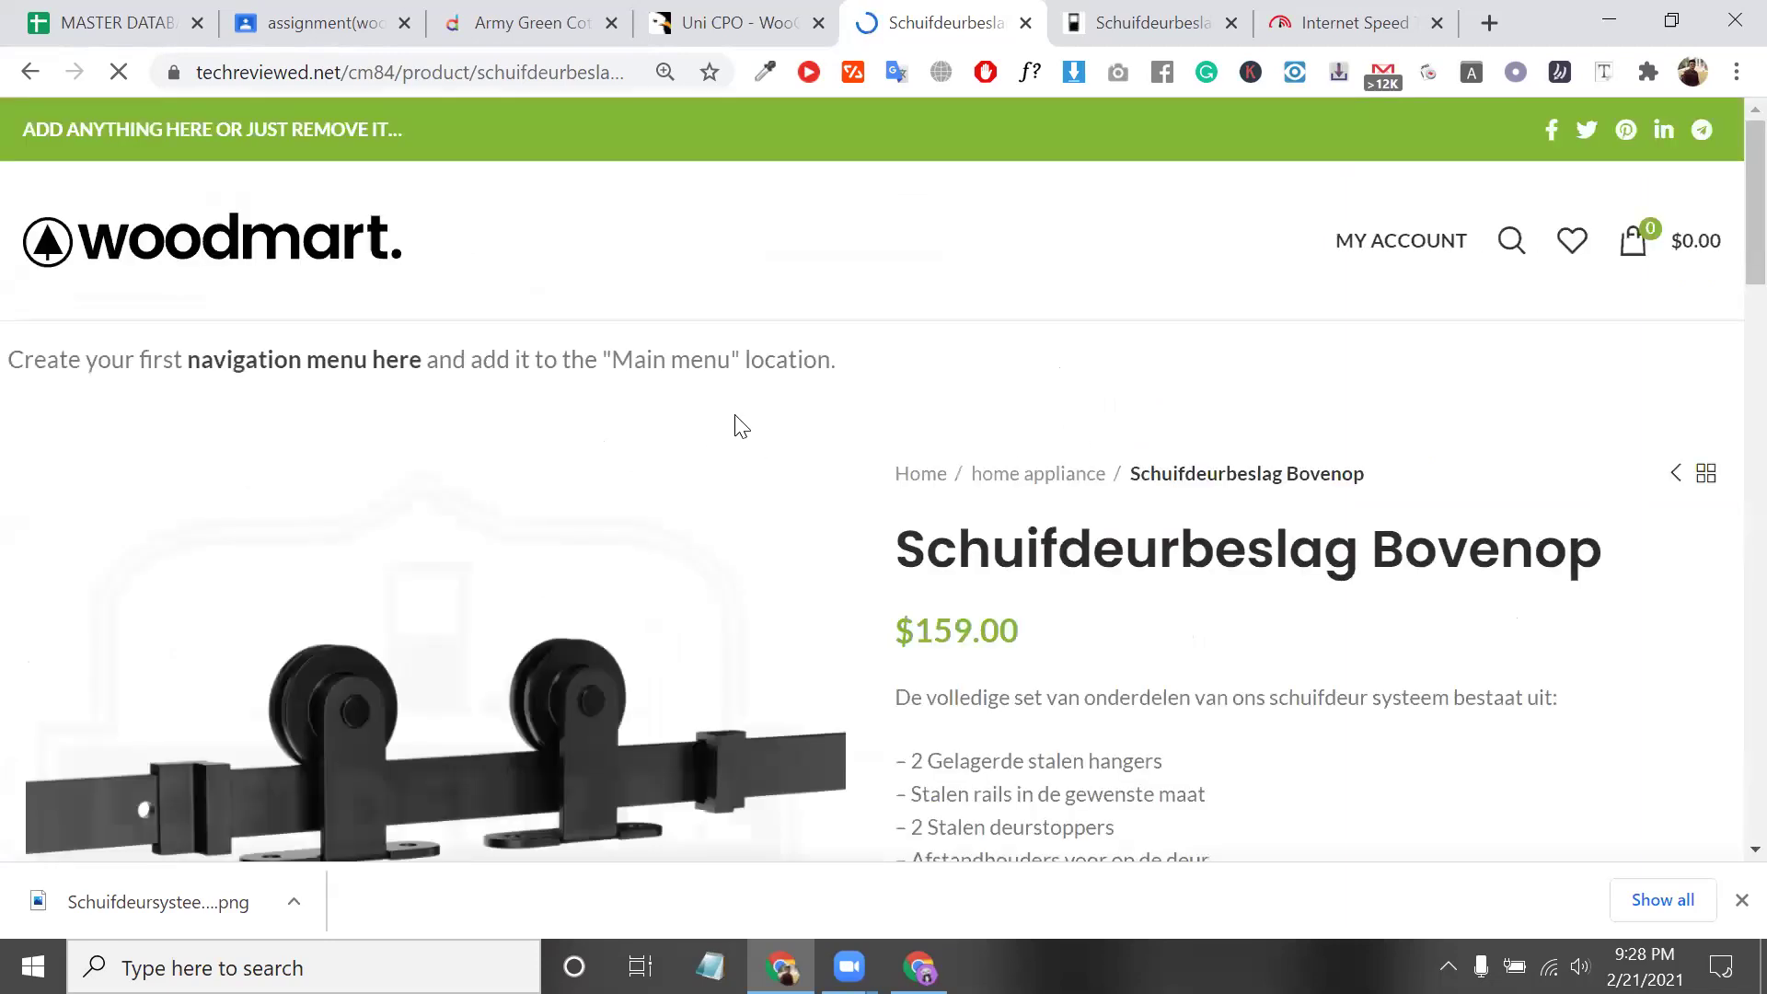
pyautogui.tripleClick(685, 366)
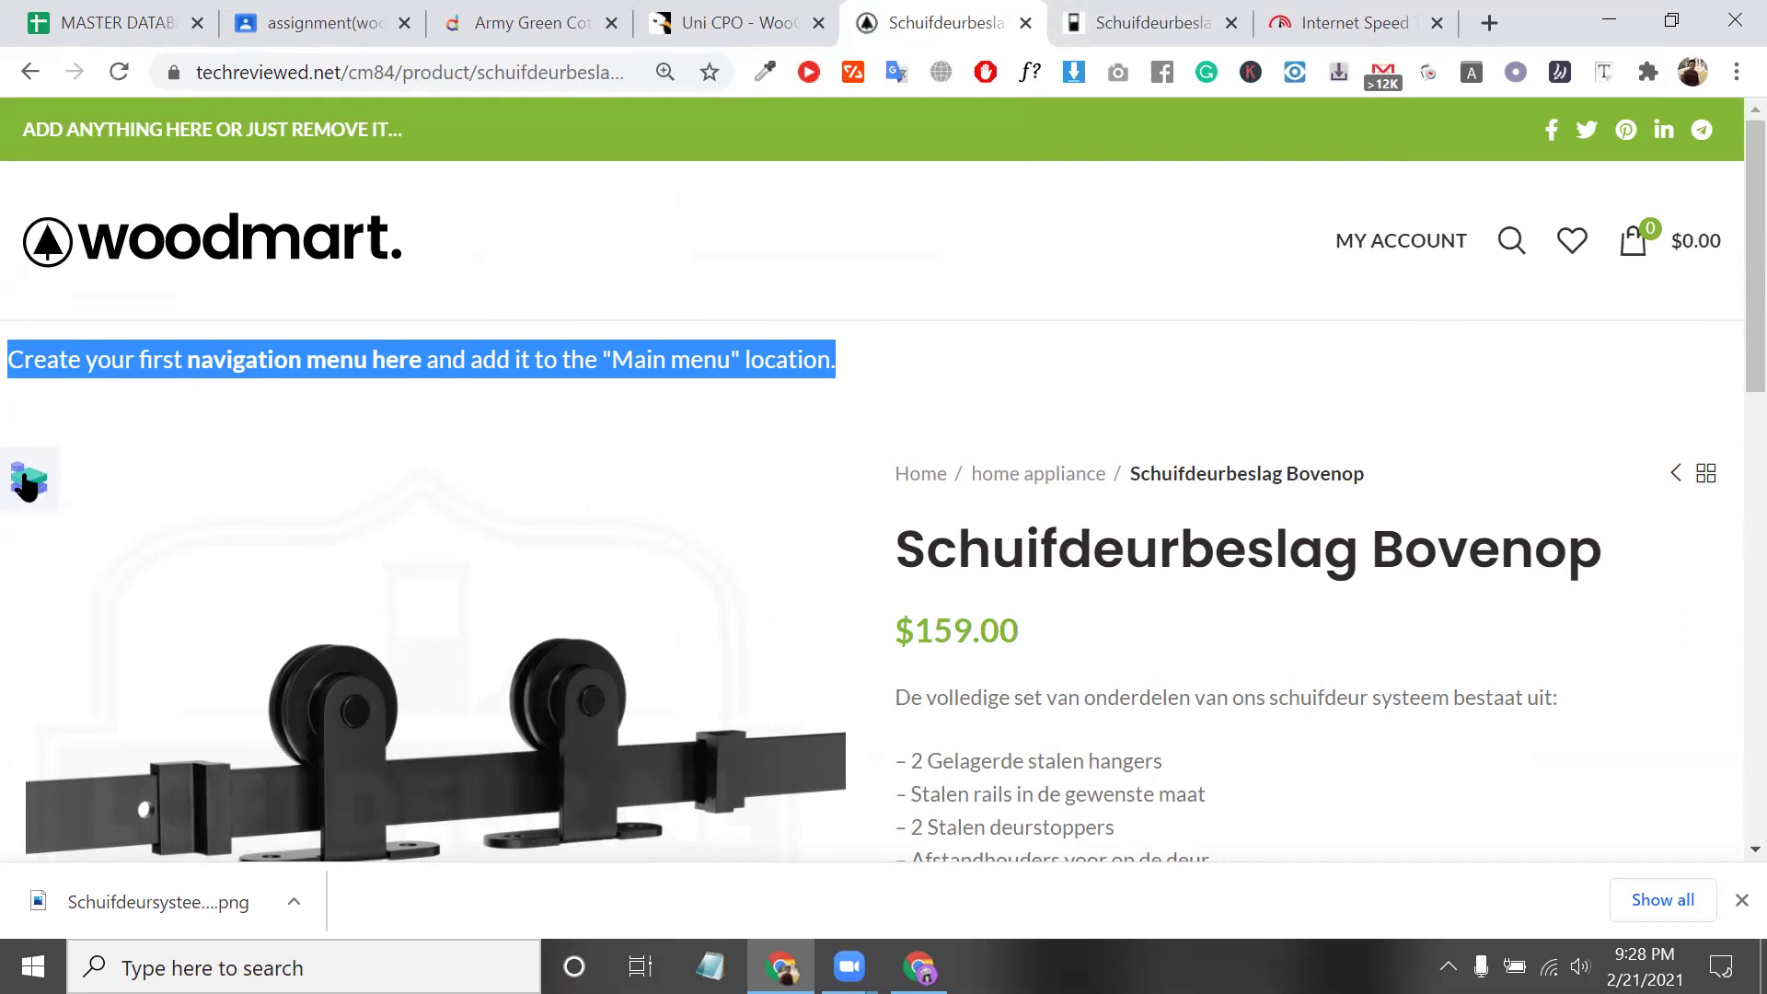
# Open the Uni CPO builder panel and test collapsing the Basic Modules list
pyautogui.click(13, 488)
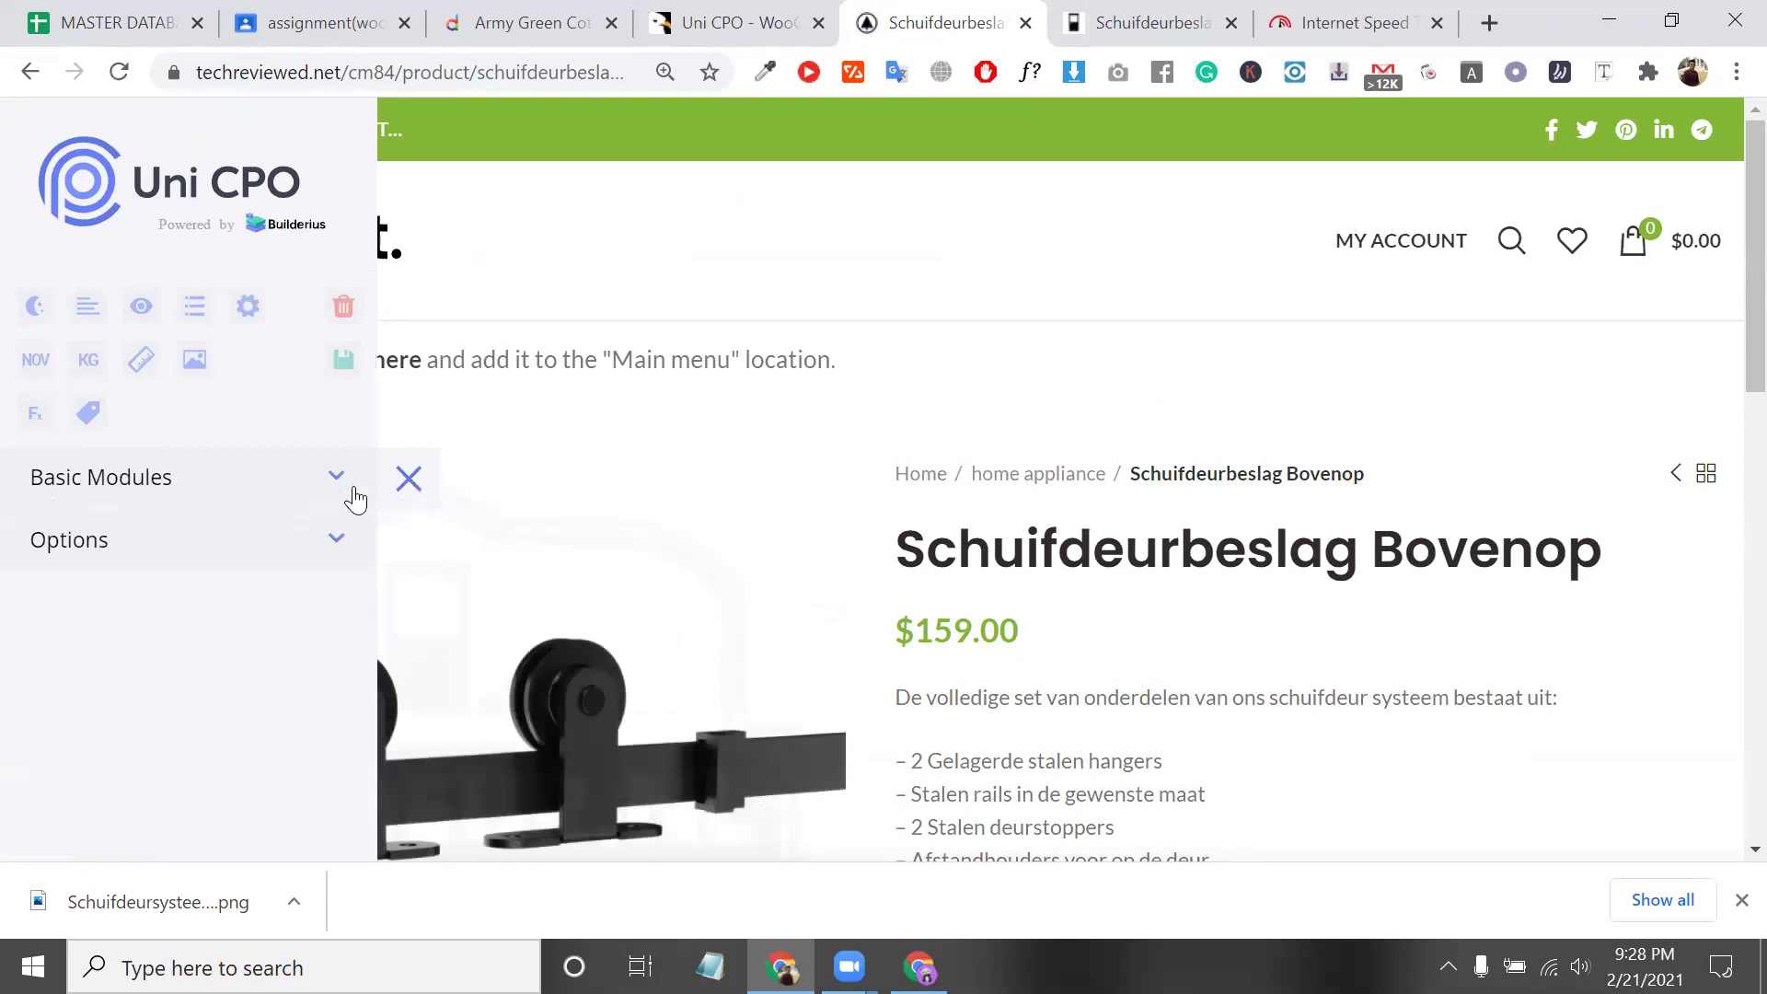
pyautogui.click(408, 484)
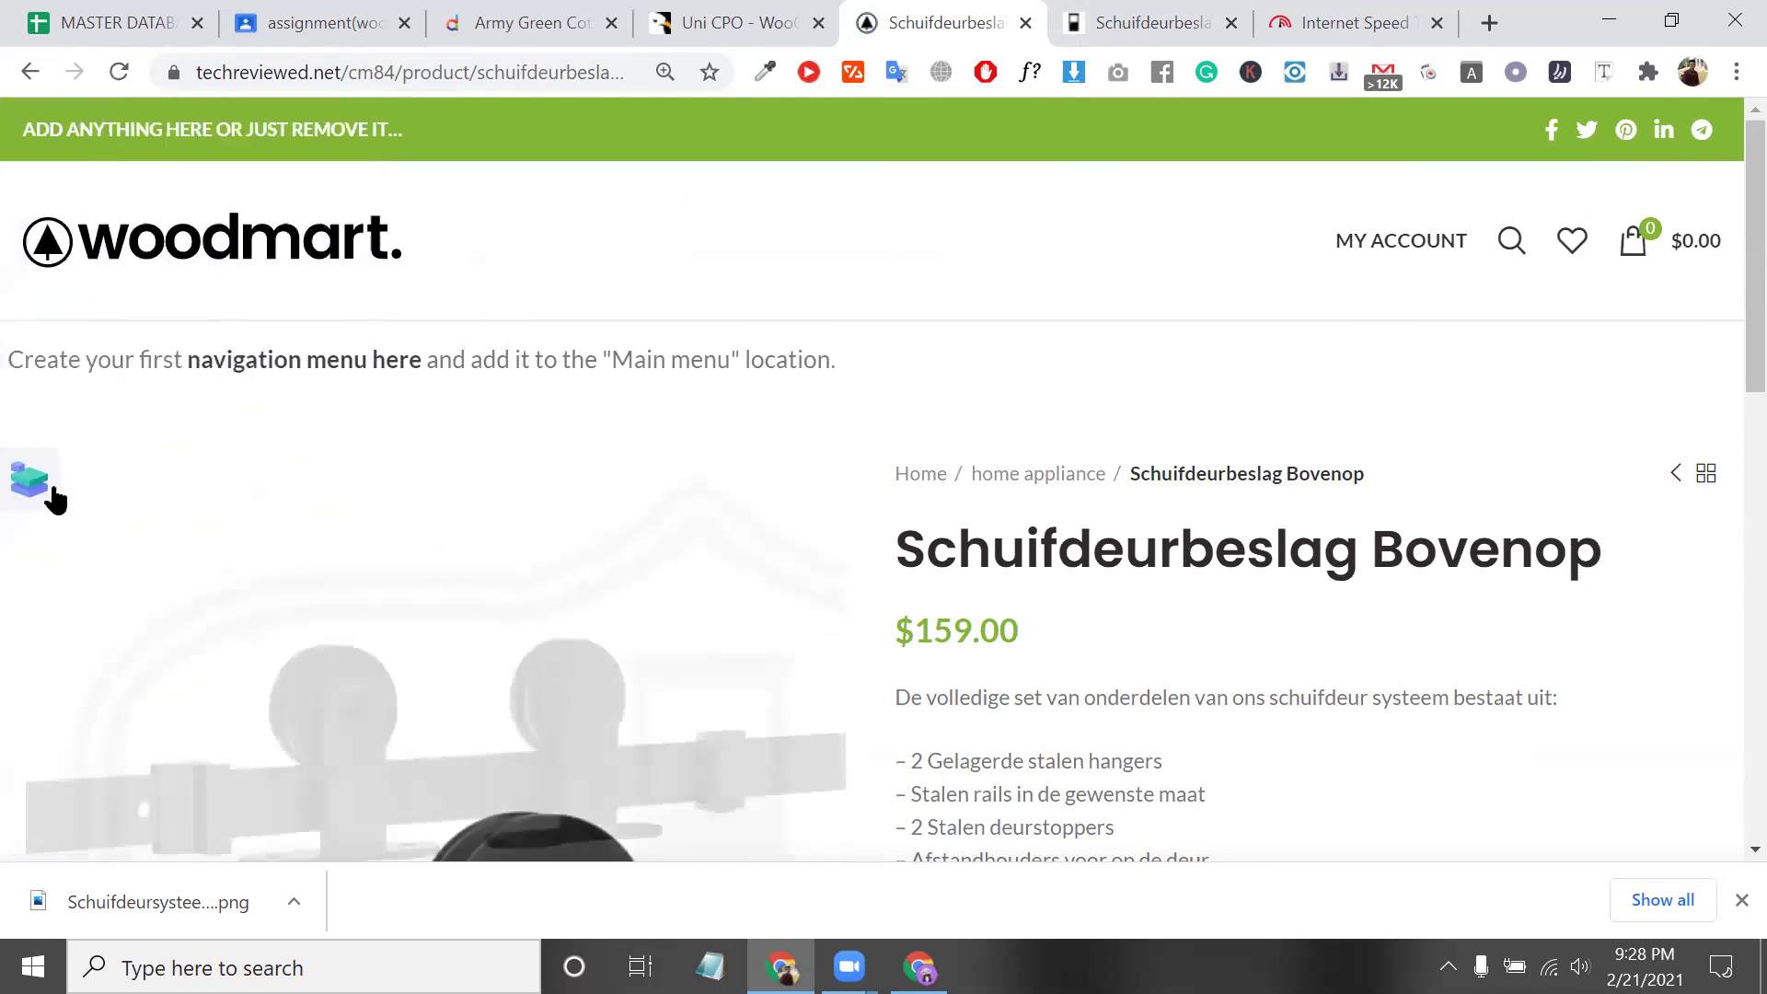
pyautogui.click(16, 484)
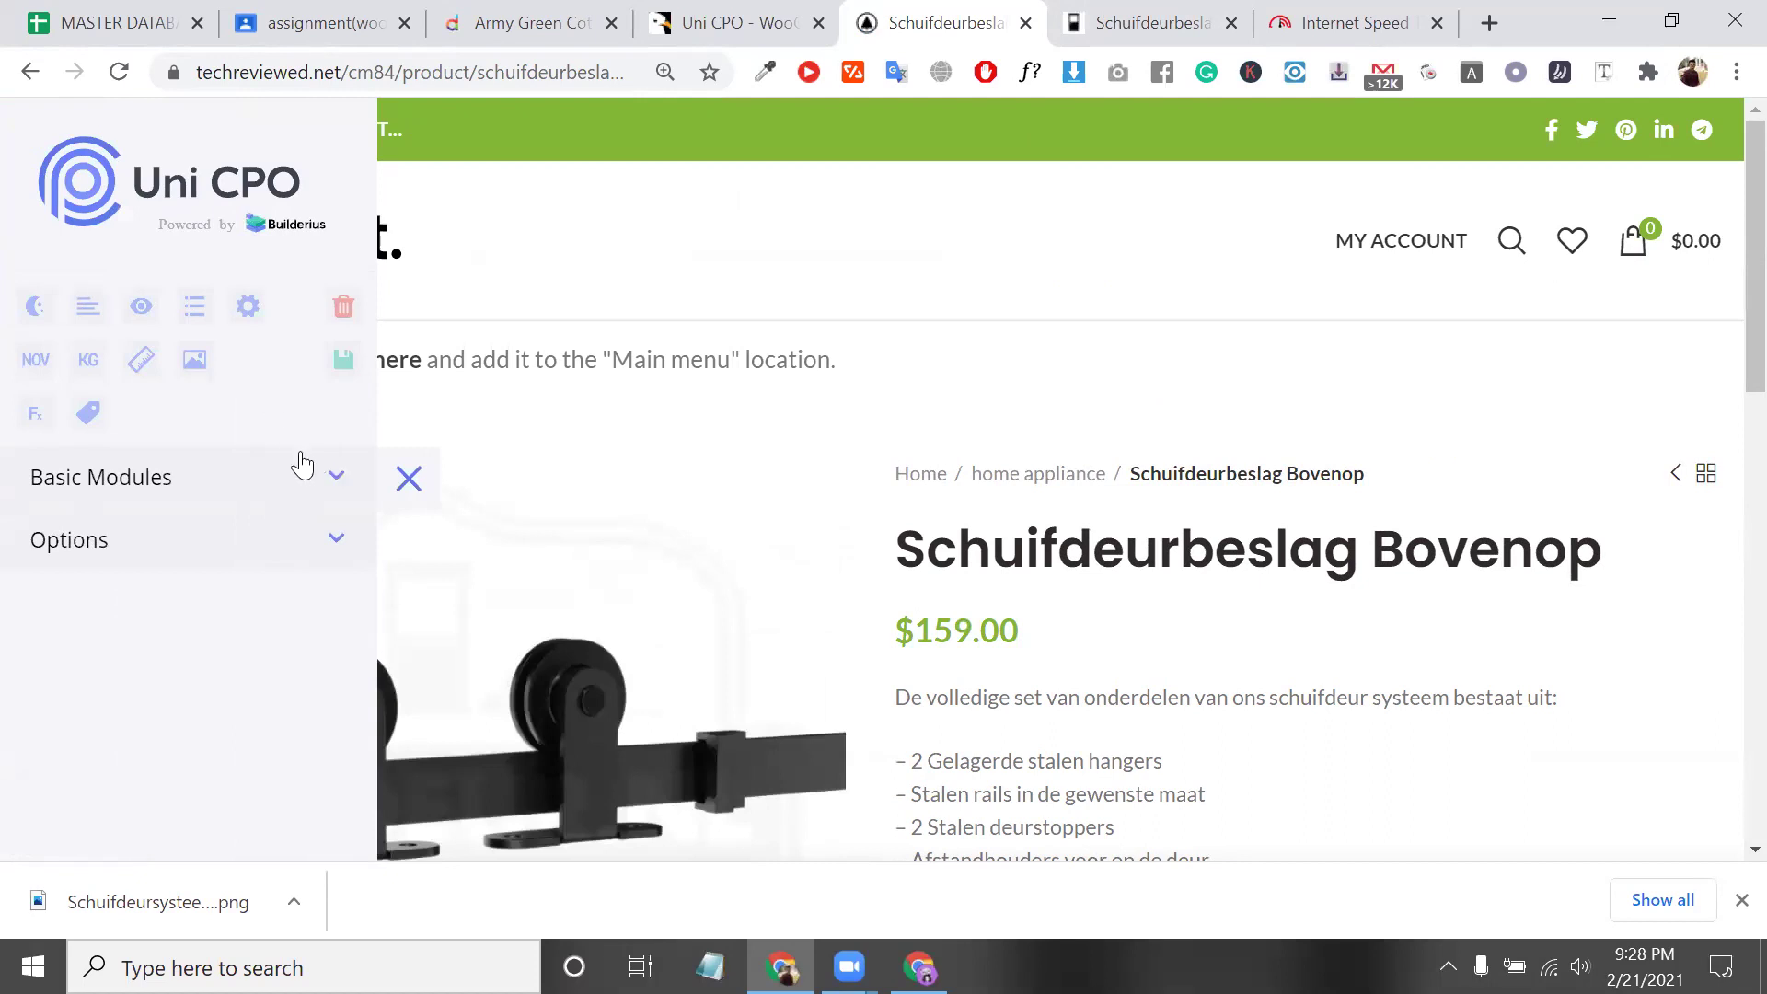
pyautogui.click(306, 477)
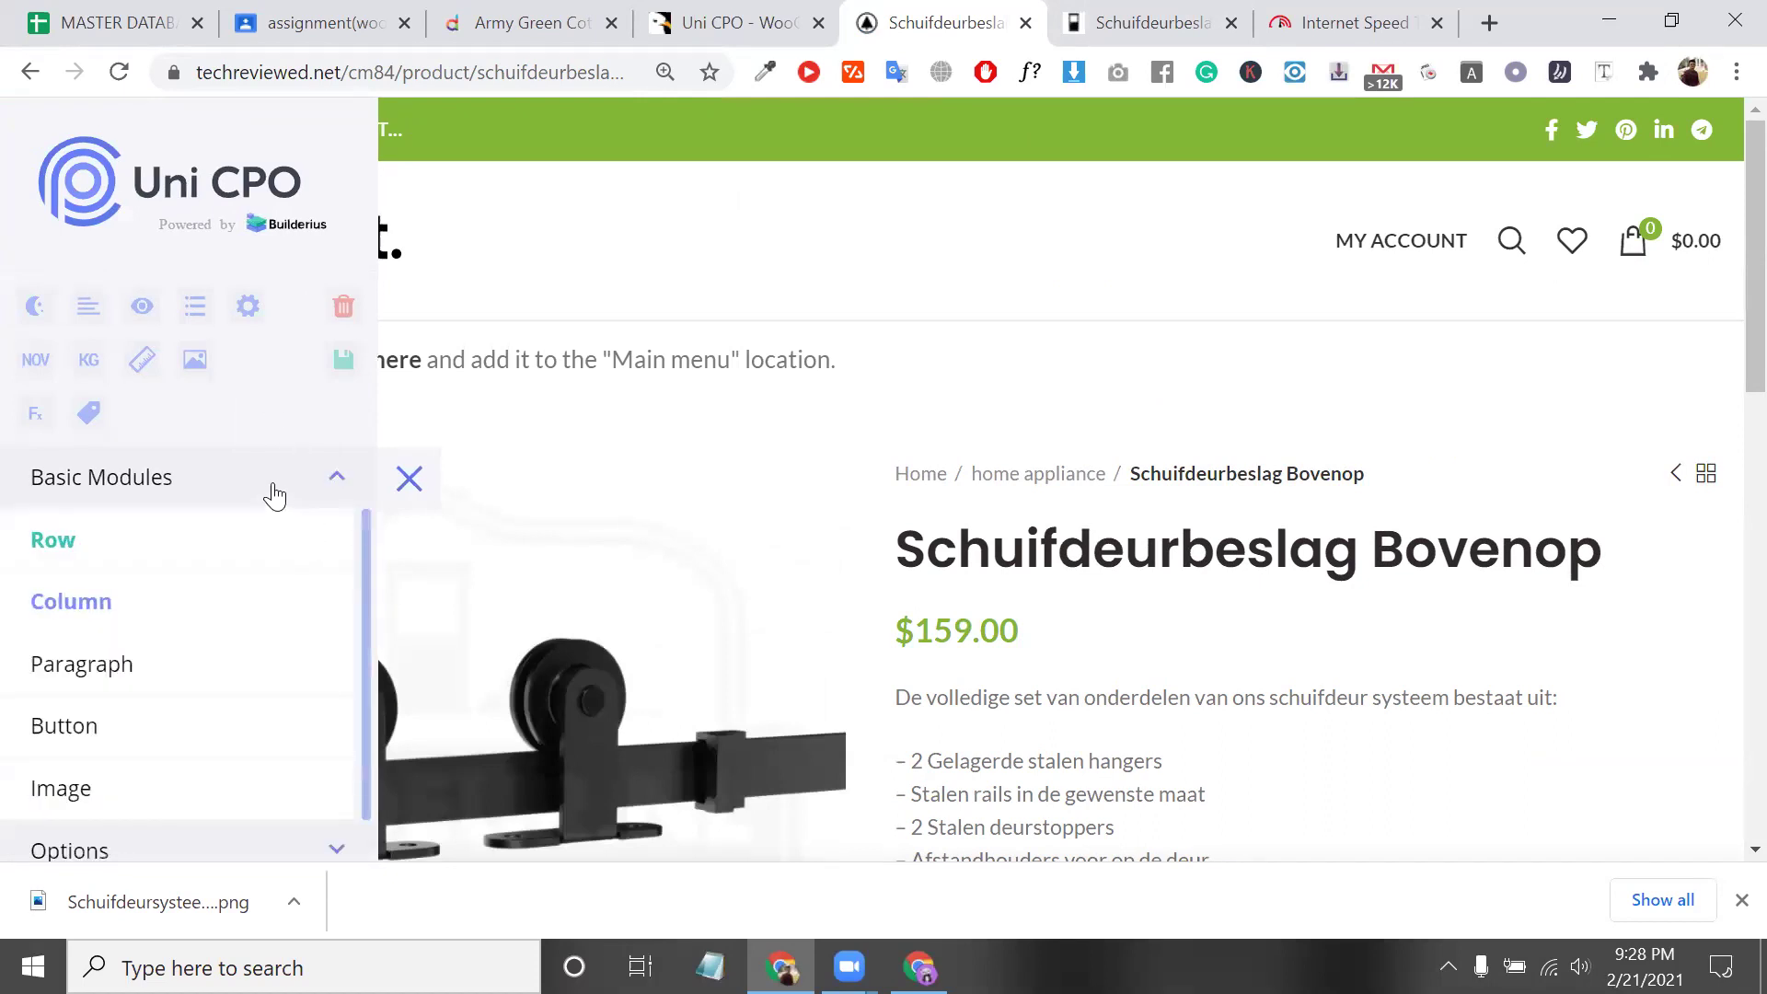
pyautogui.click(274, 495)
pyautogui.scroll(-6, 856, 524)
pyautogui.scroll(2, 856, 524)
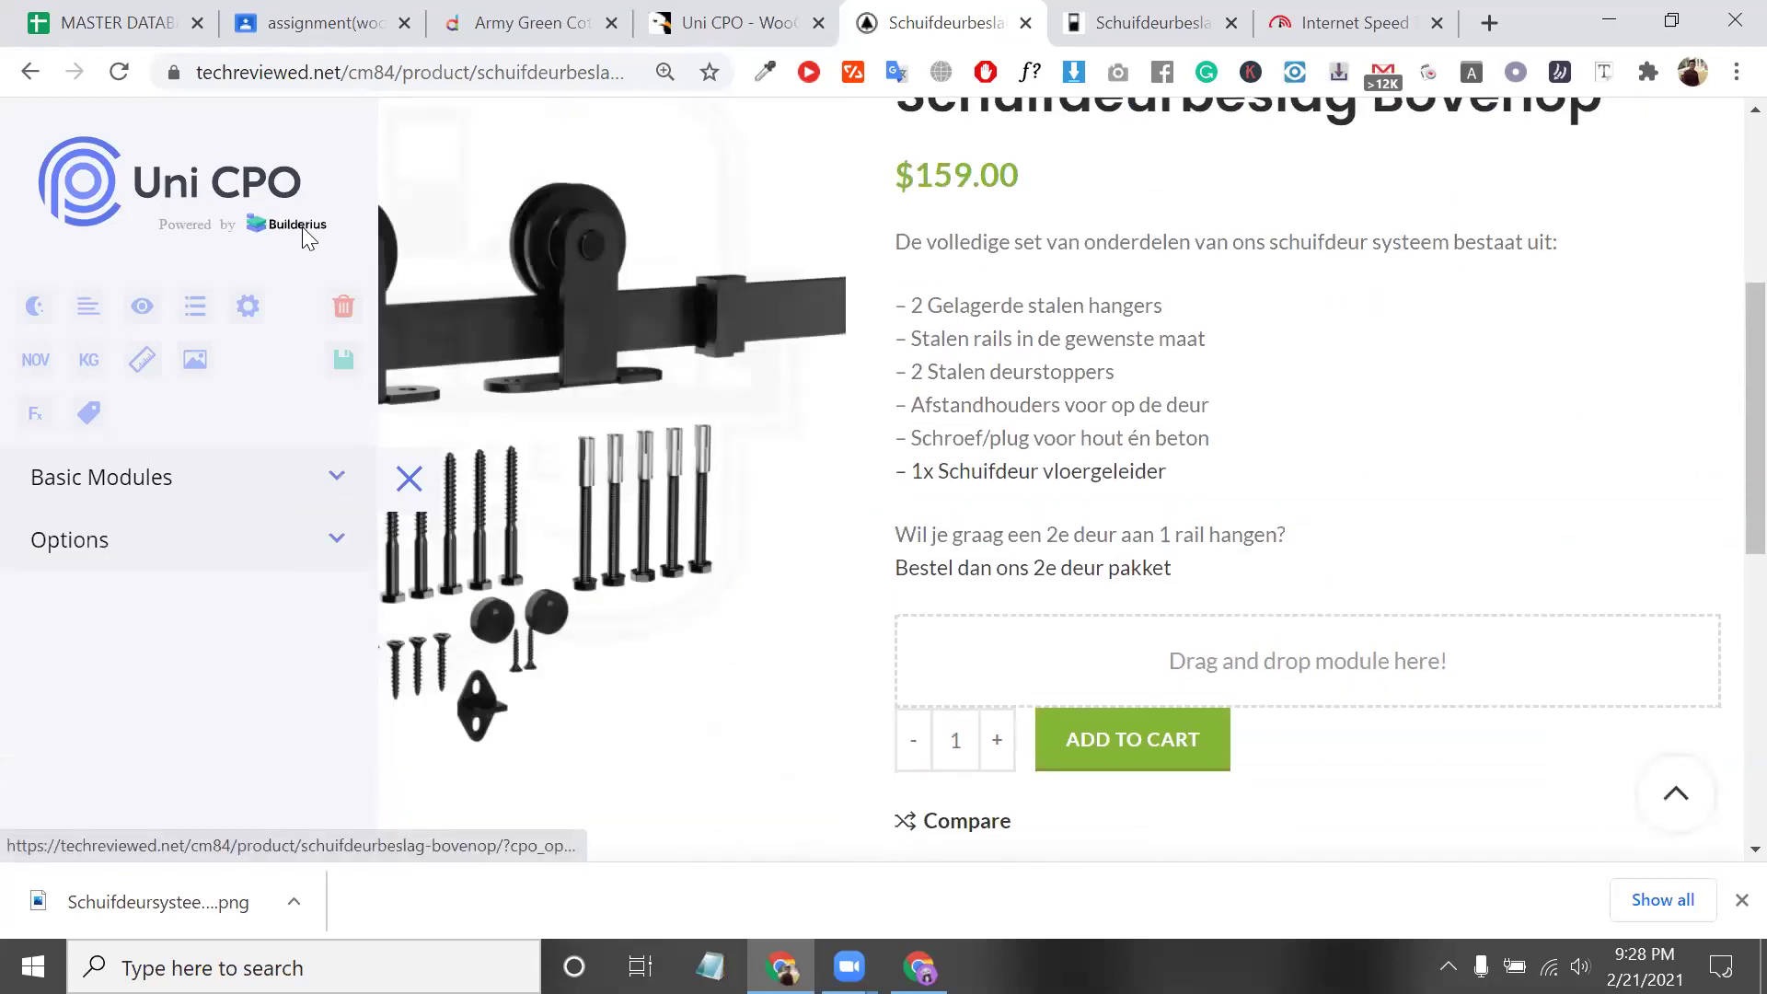
# Try the panel's dark theme, right-side docking and page preview, restoring the defaults
pyautogui.click(35, 307)
pyautogui.click(35, 310)
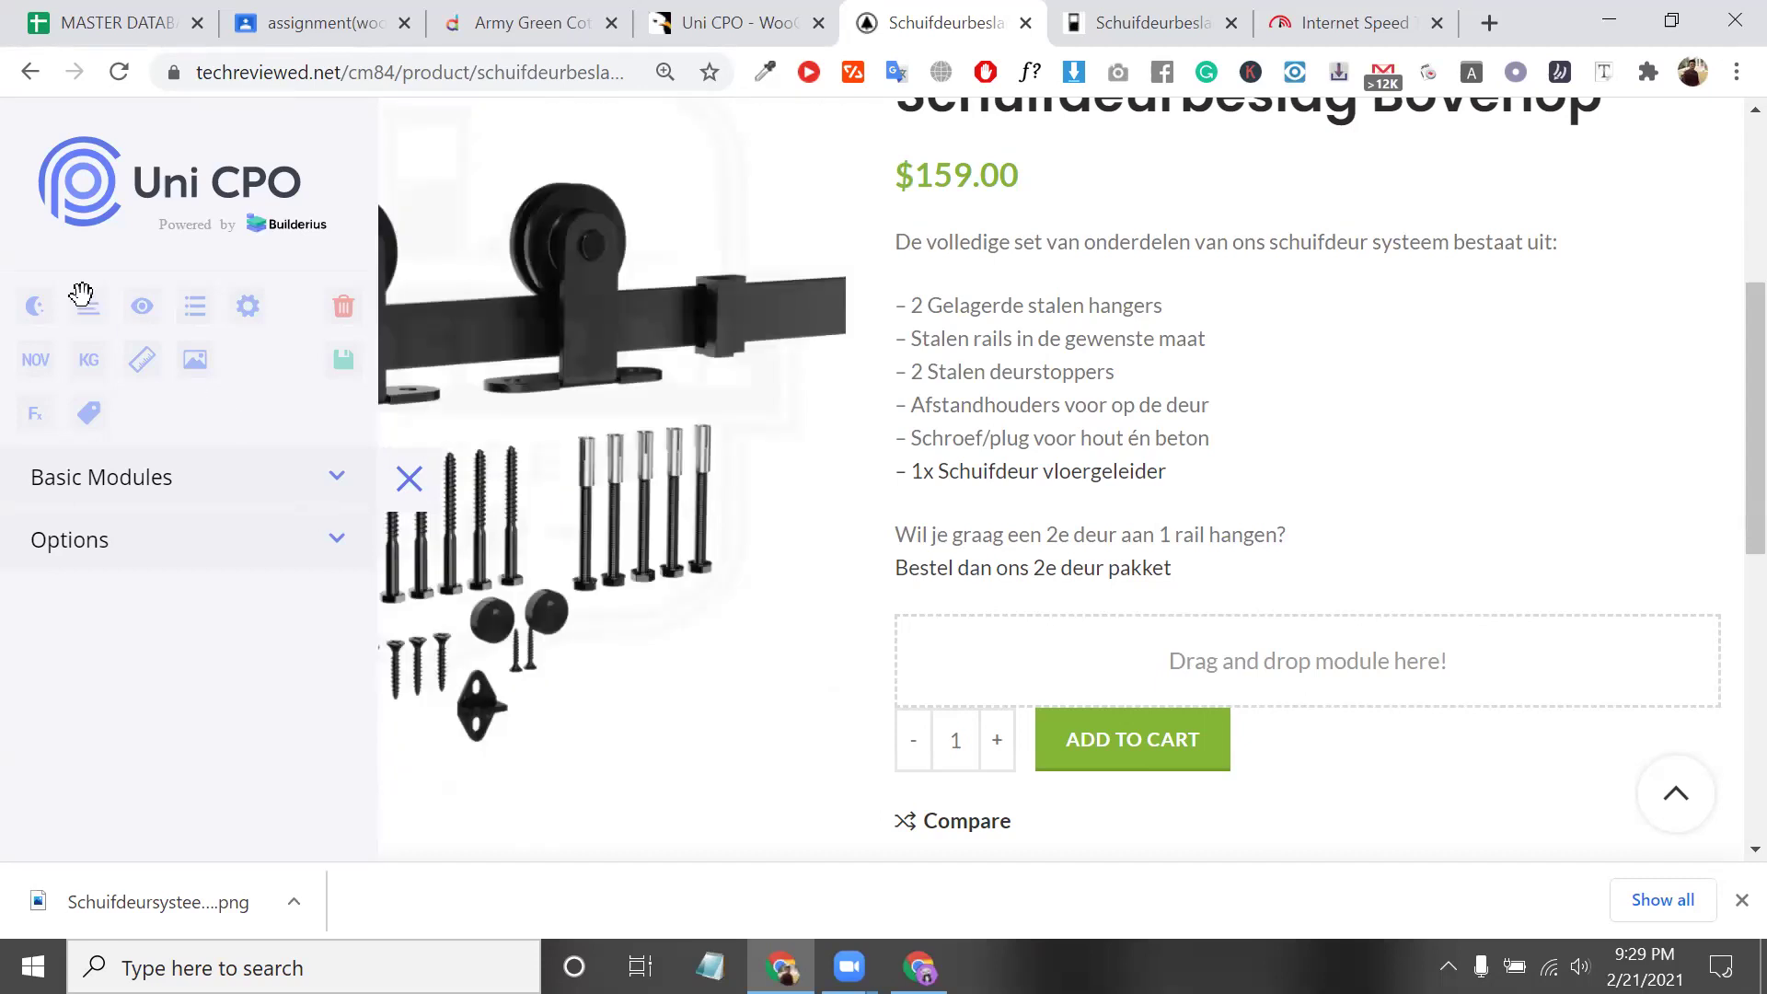
pyautogui.click(83, 298)
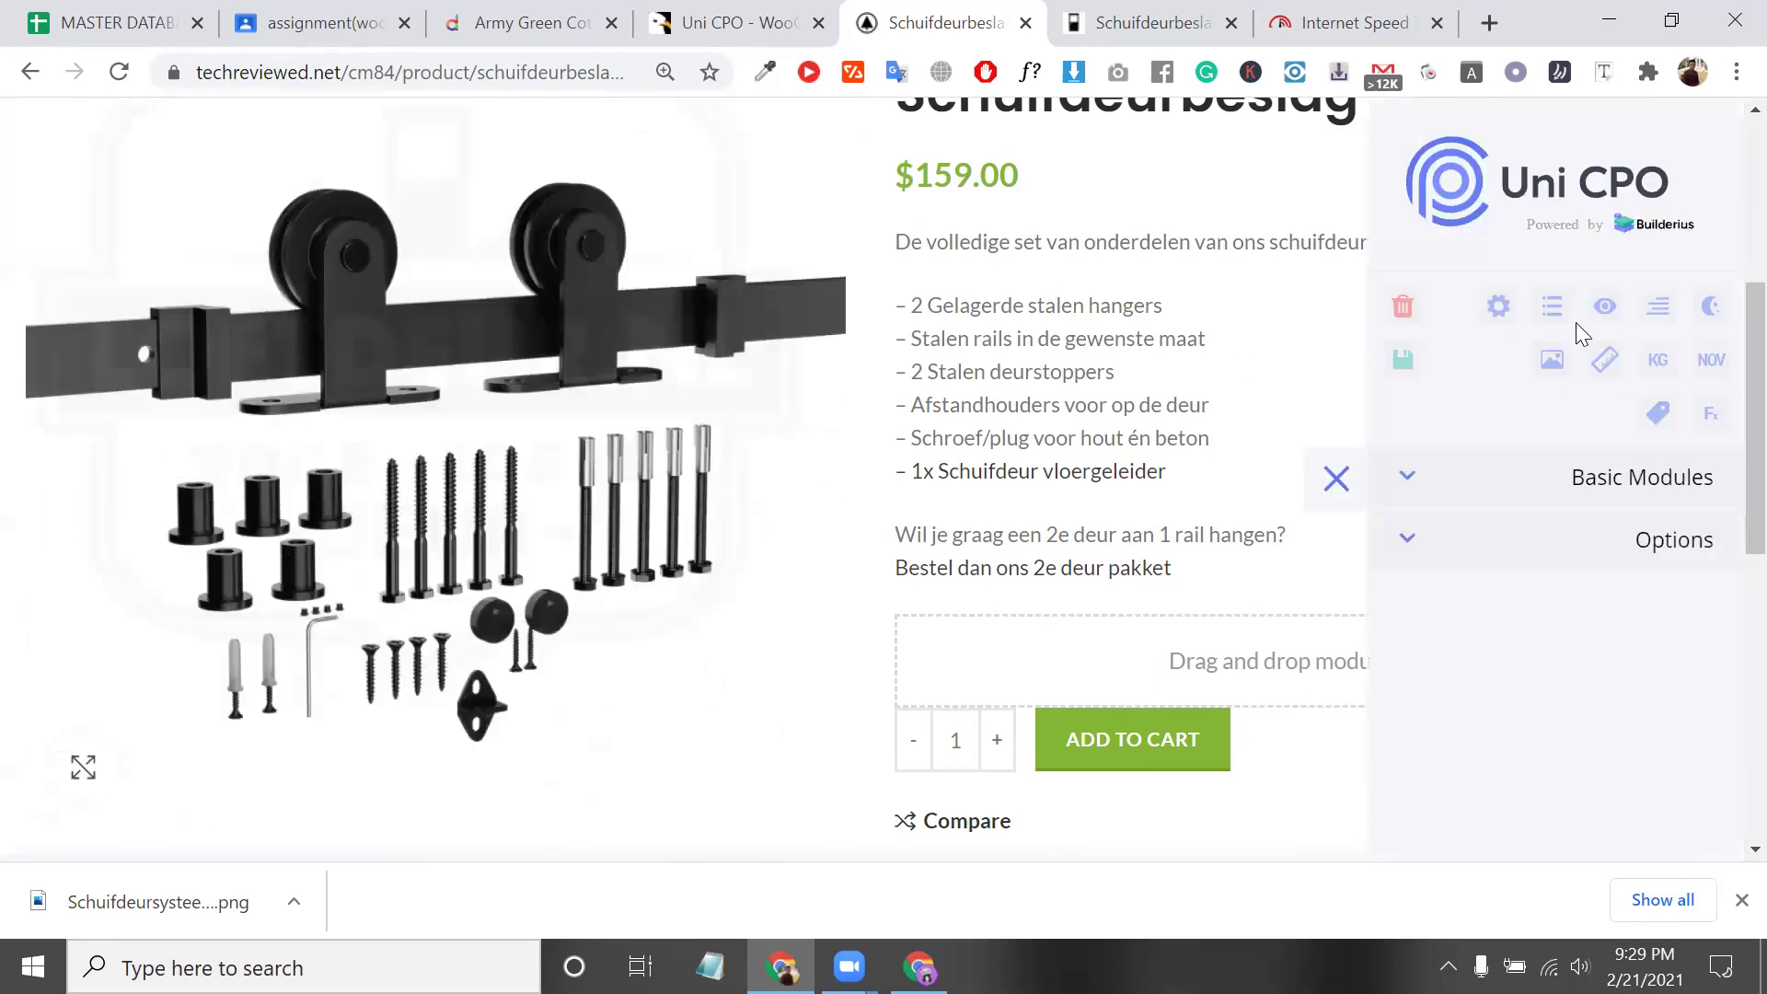
pyautogui.click(1654, 311)
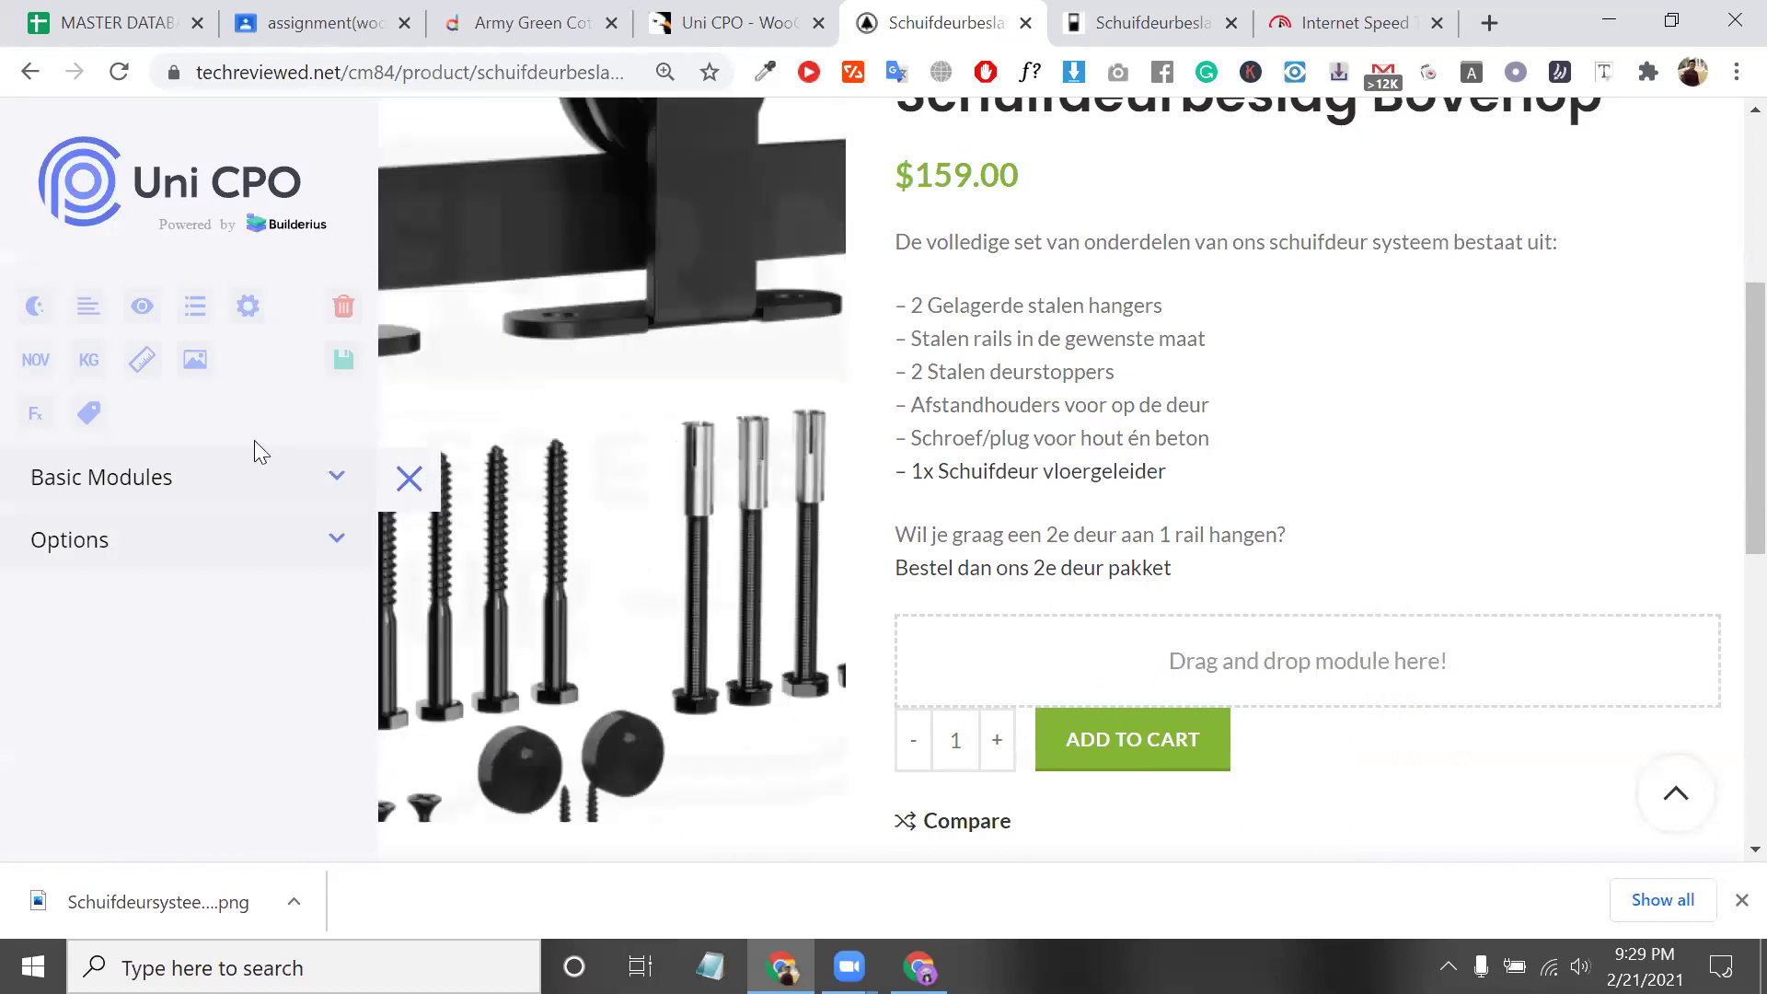
pyautogui.click(144, 314)
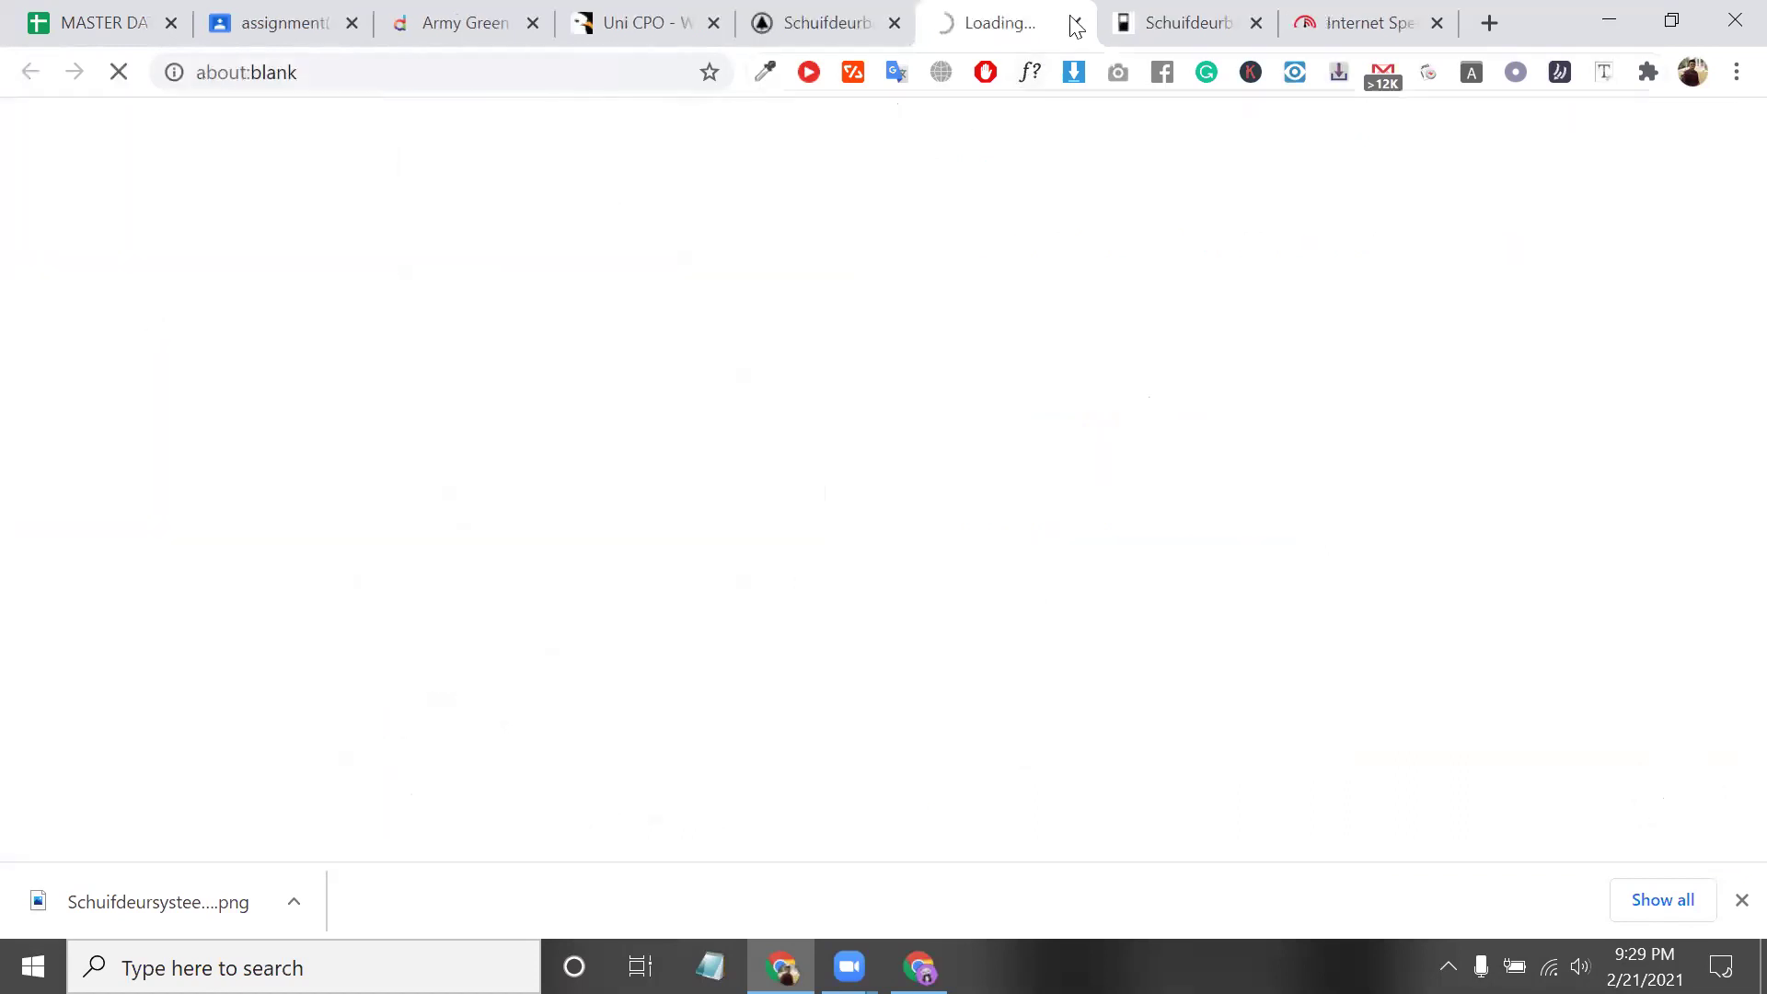
pyautogui.hotkey('ctrl', 'w')
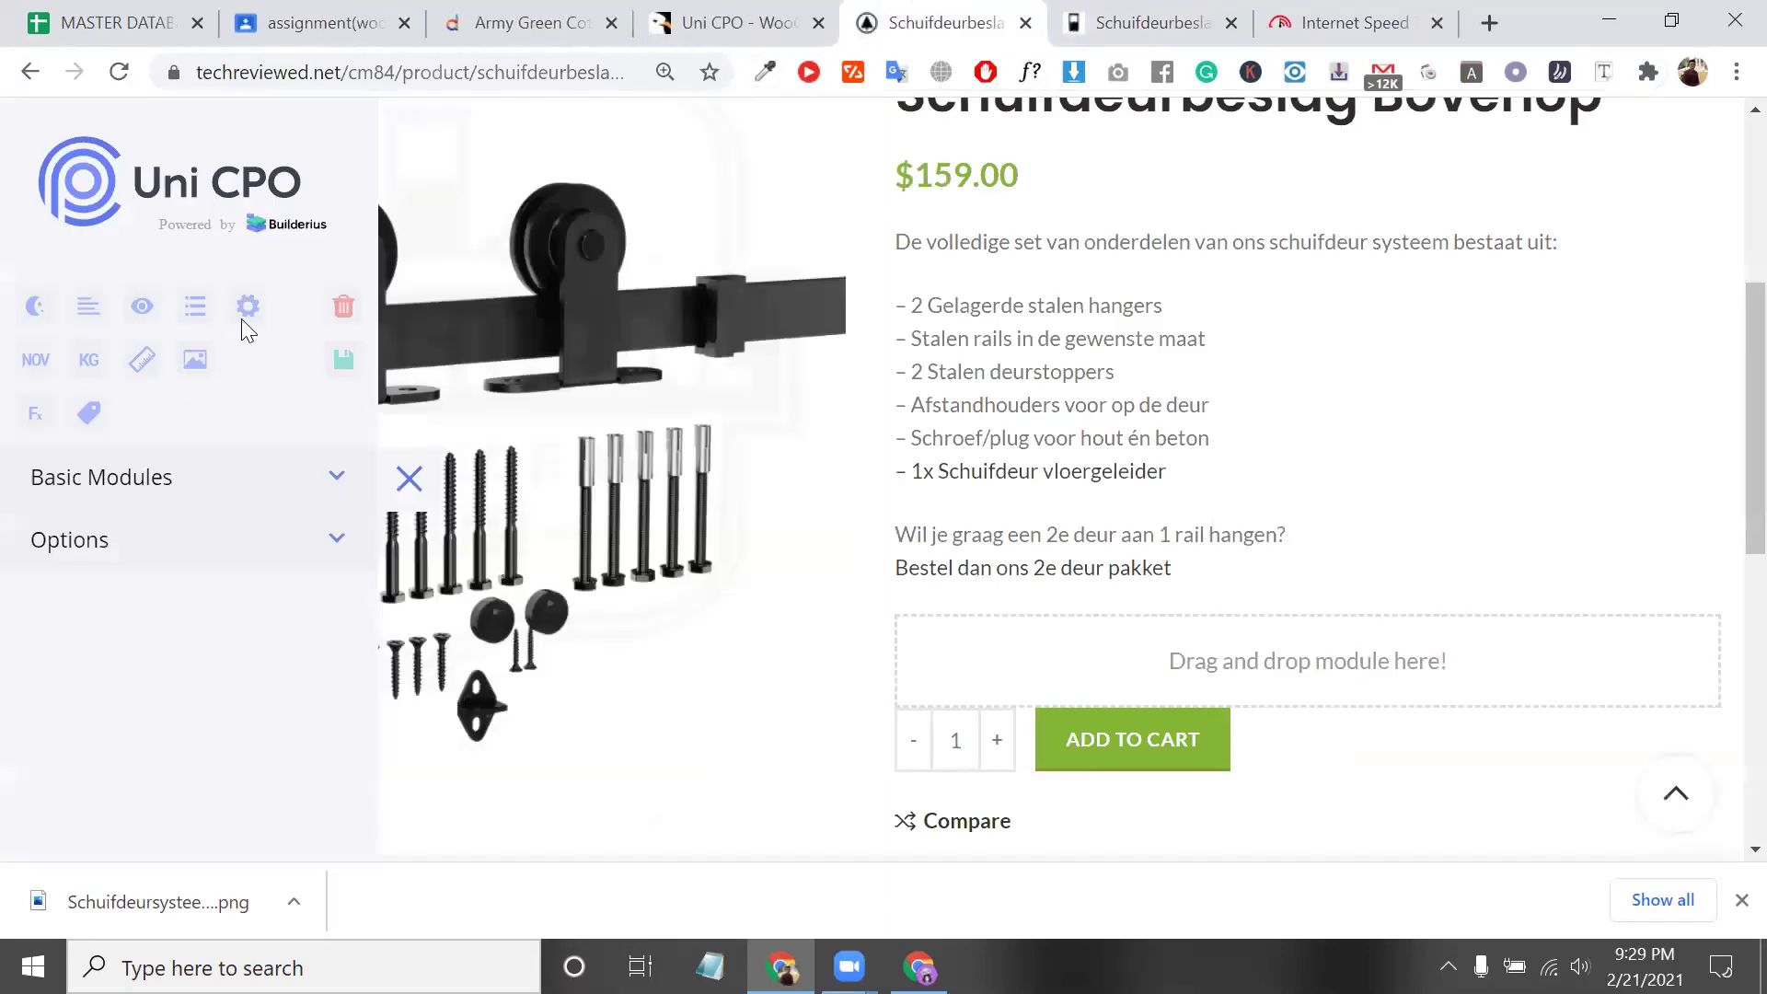
# Expand Basic Modules to show Row, Column, Paragraph, Button and Image
pyautogui.click(180, 504)
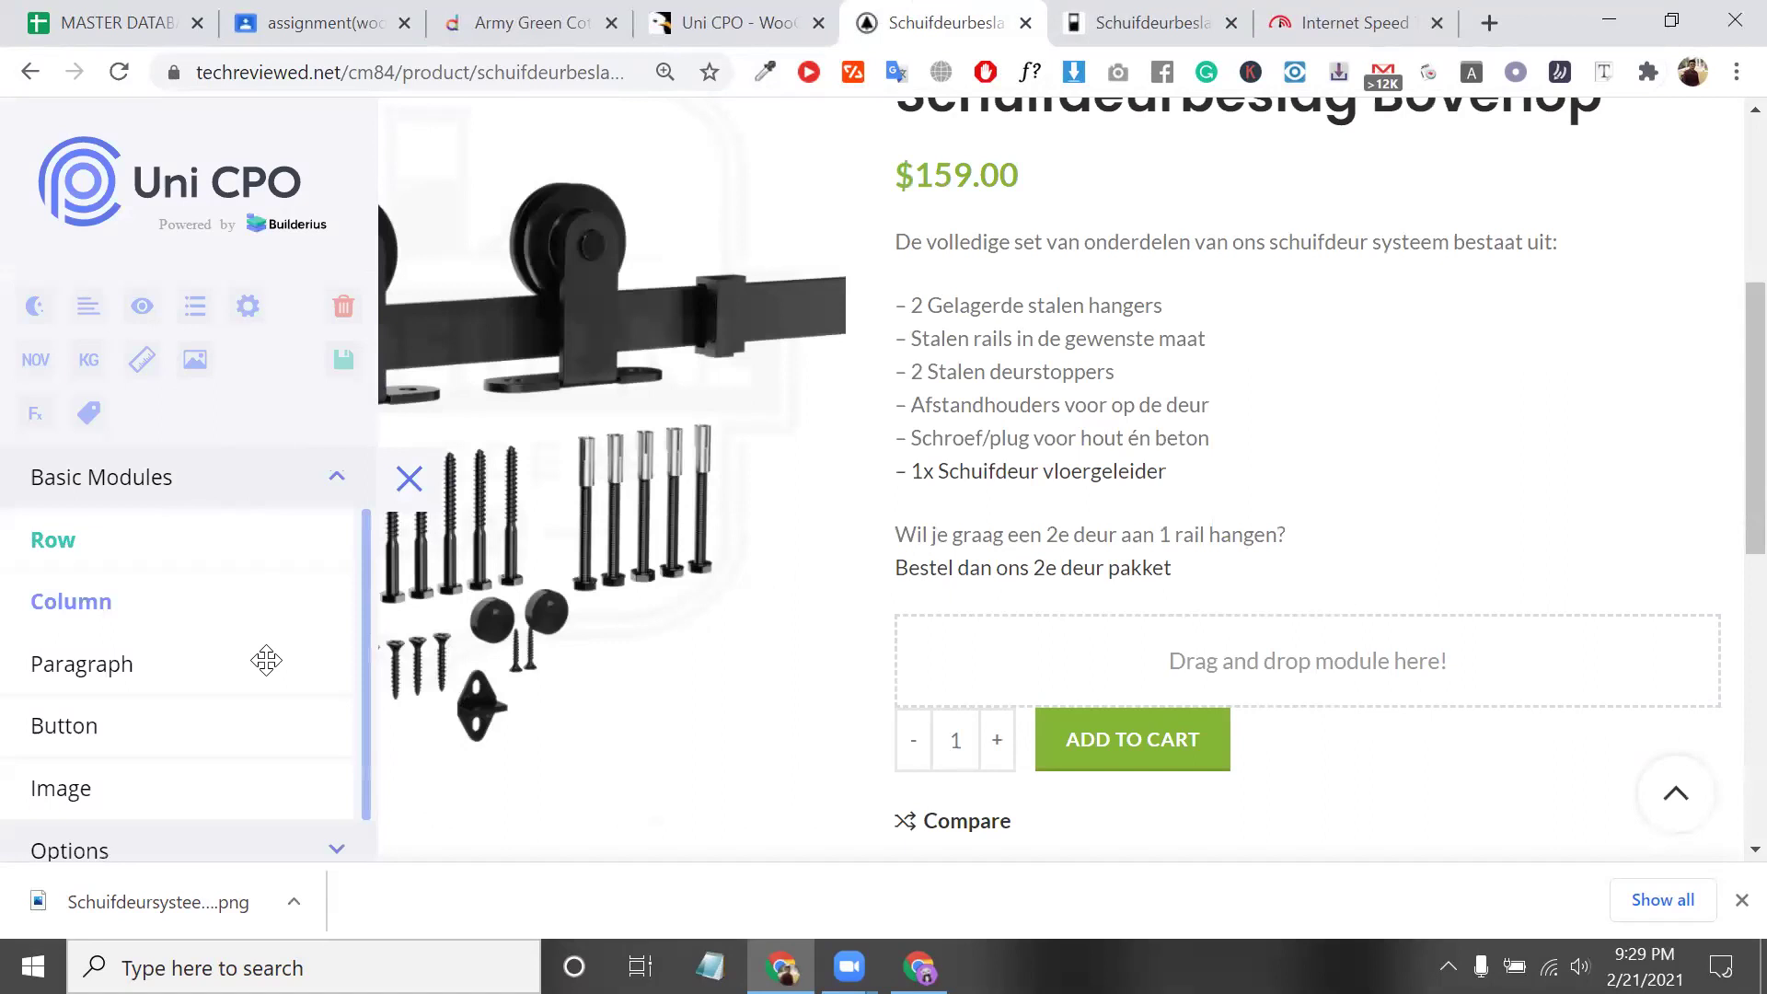
pyautogui.scroll(-1, 266, 659)
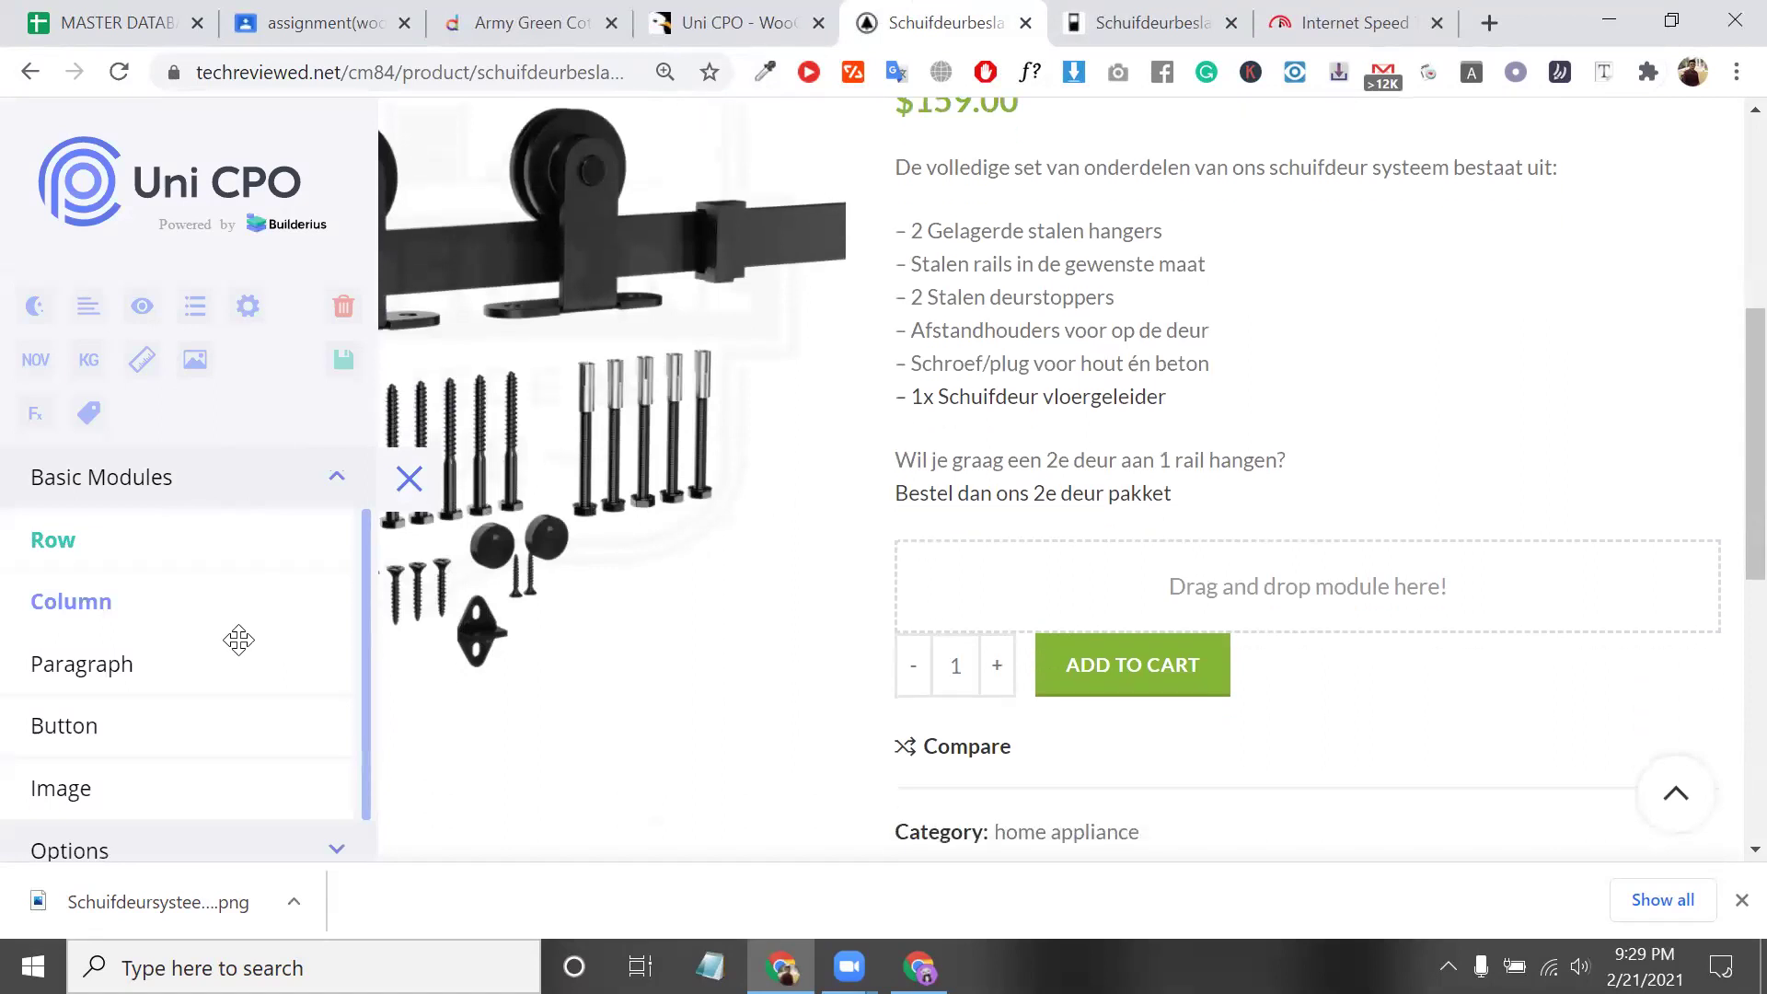
pyautogui.scroll(-1, 240, 641)
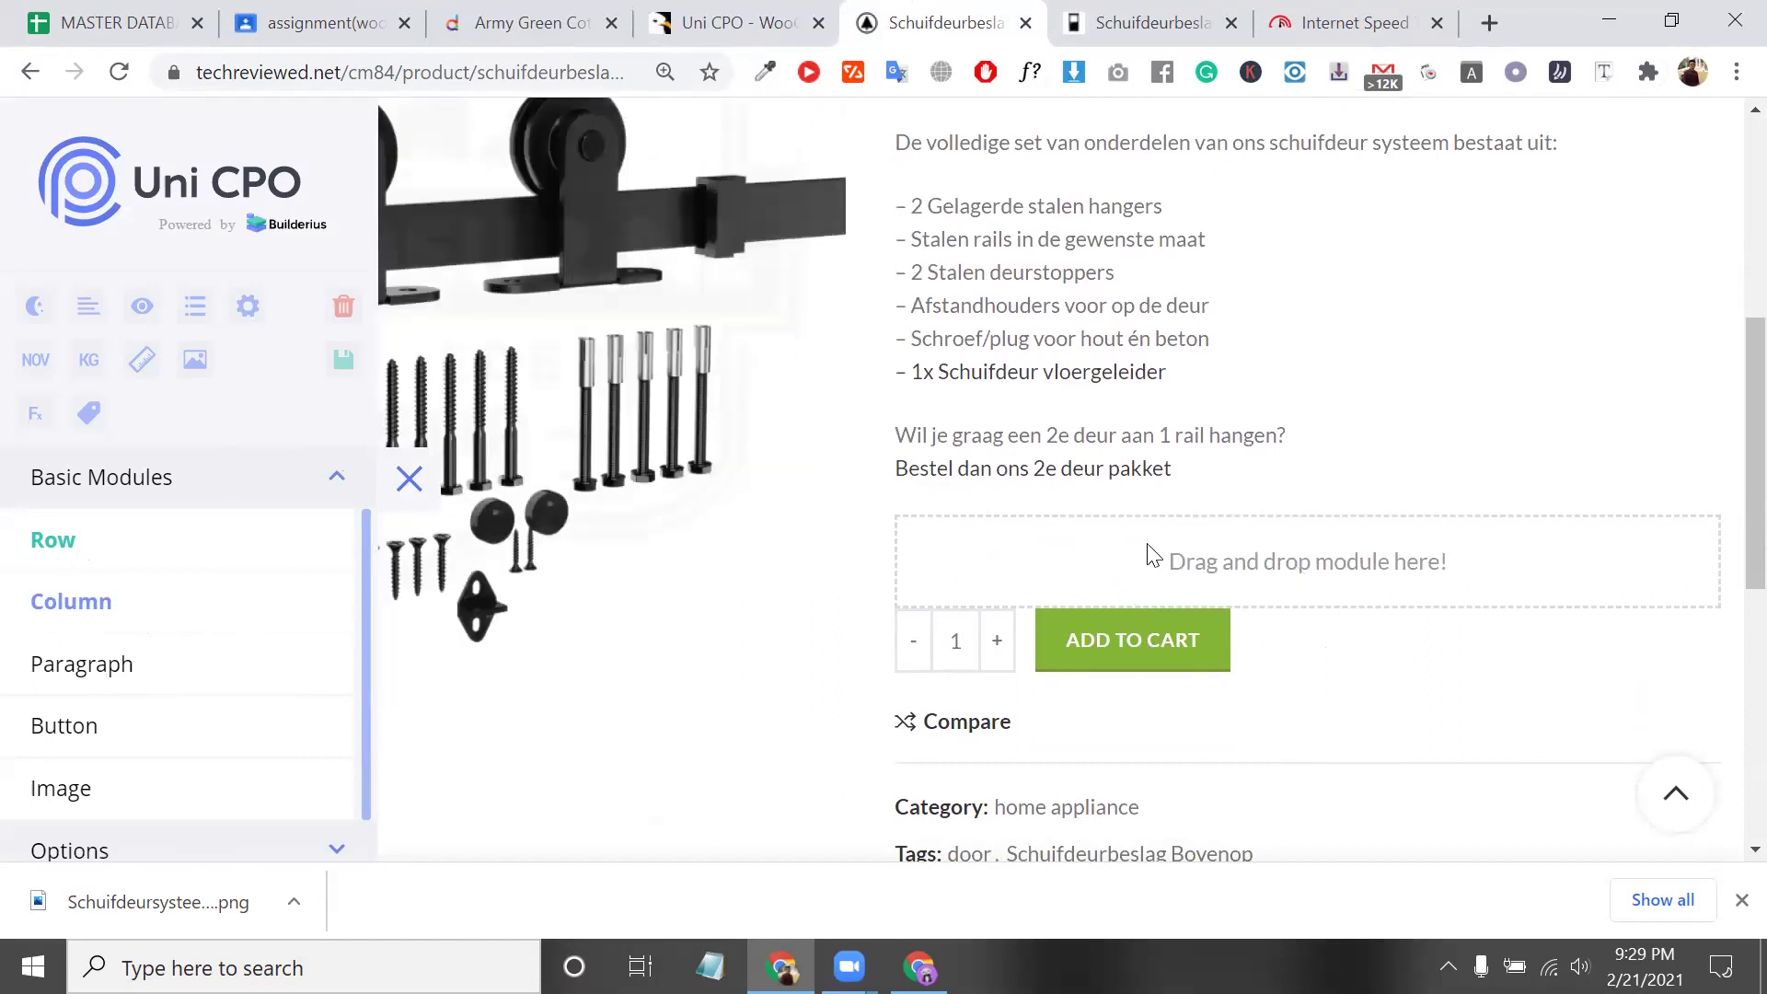
pyautogui.scroll(-1, 1150, 552)
# Drop a Row above Add to Cart, add a Column, and delete the extra column
pyautogui.moveTo(55, 538); pyautogui.dragTo(1017, 485)
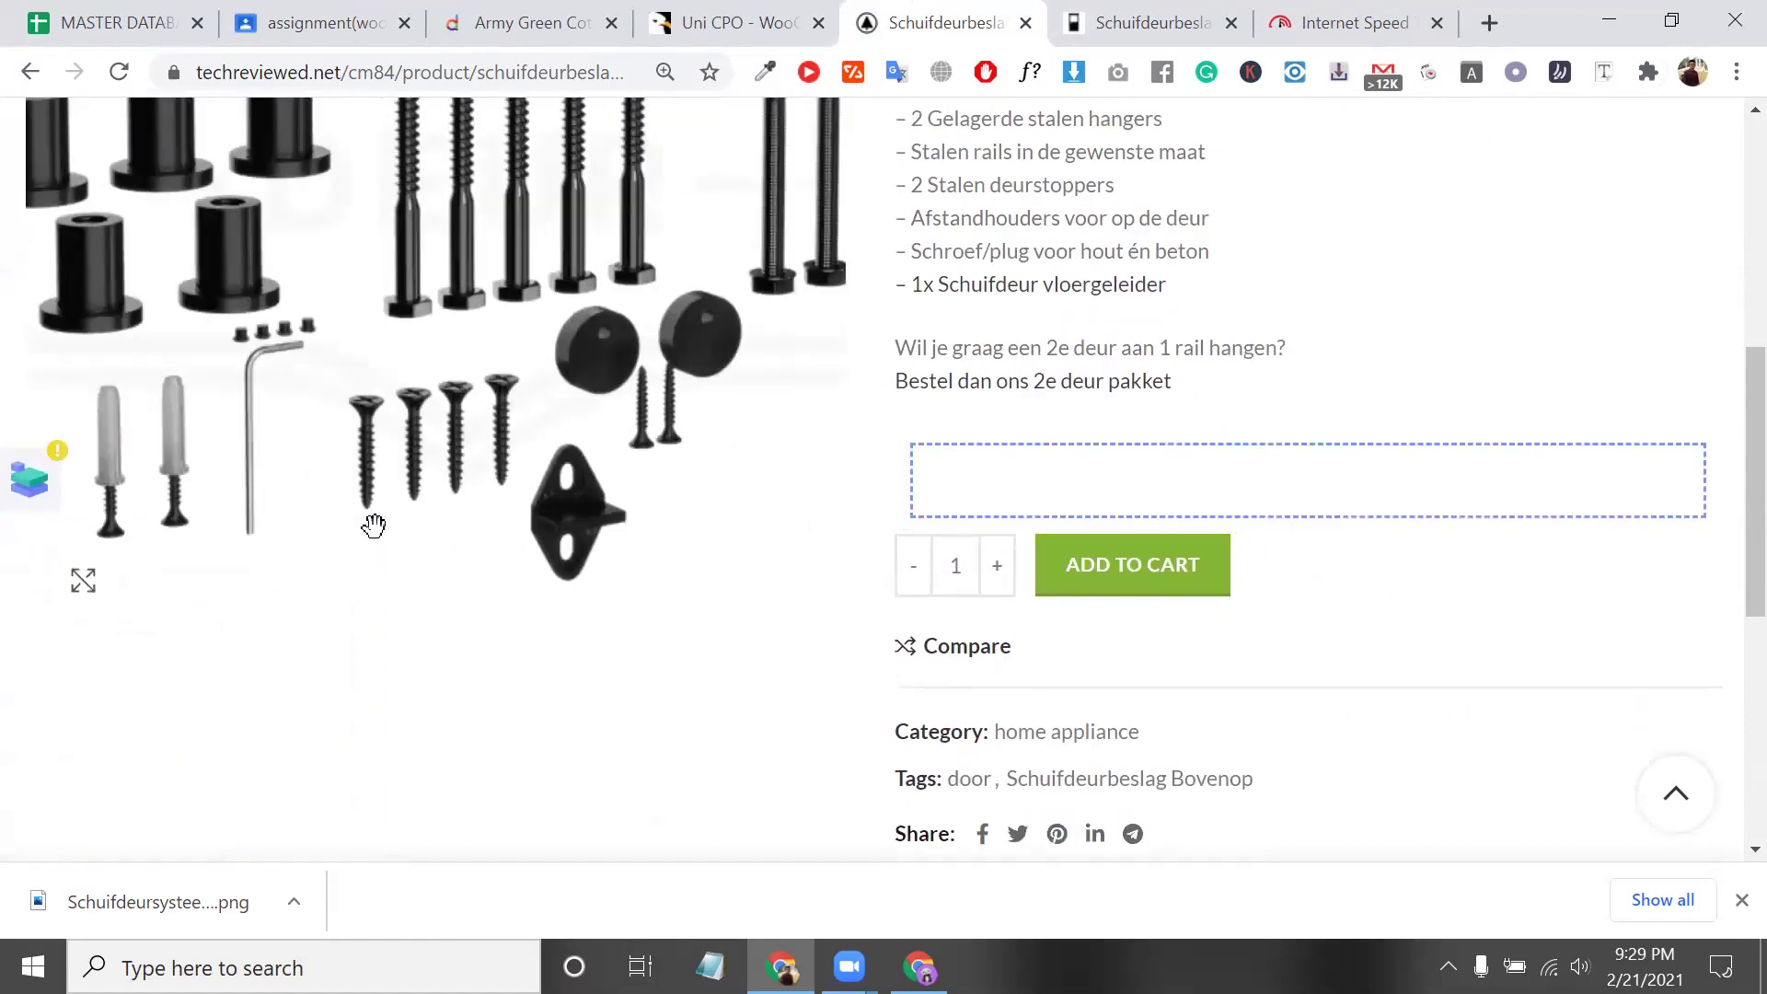
pyautogui.click(33, 483)
pyautogui.moveTo(126, 596); pyautogui.dragTo(1680, 607)
pyautogui.click(1691, 537)
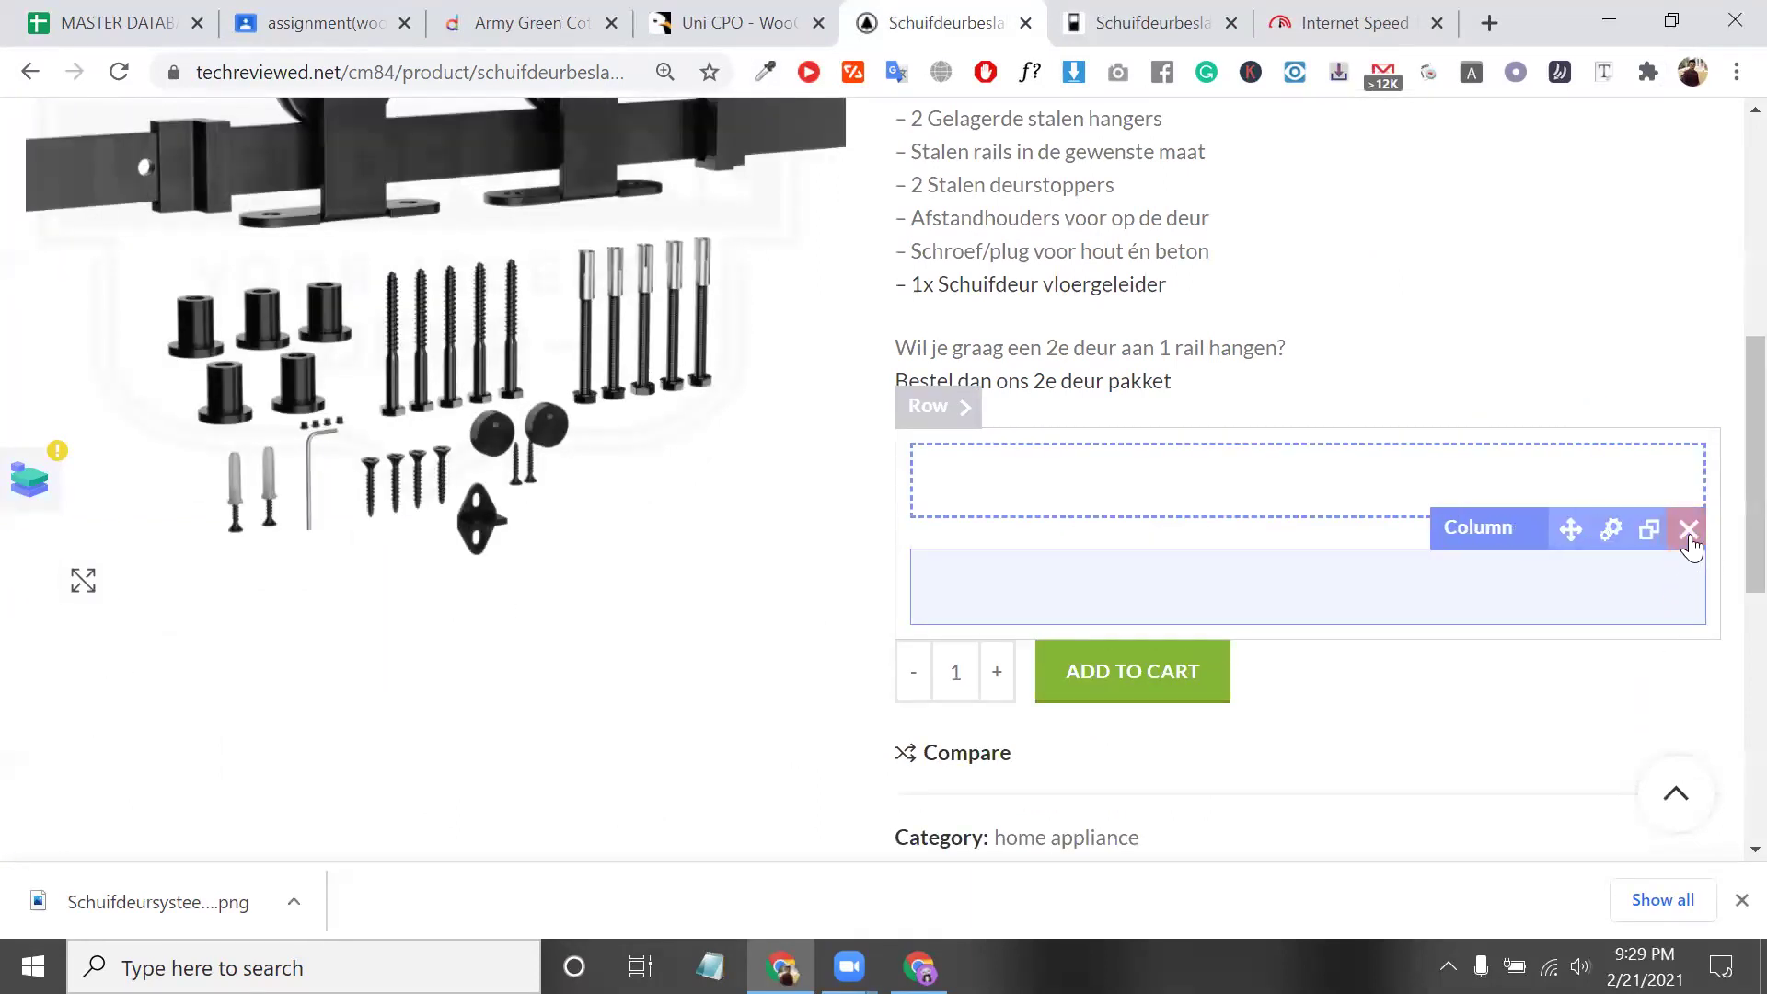
pyautogui.click(1687, 538)
pyautogui.click(1680, 543)
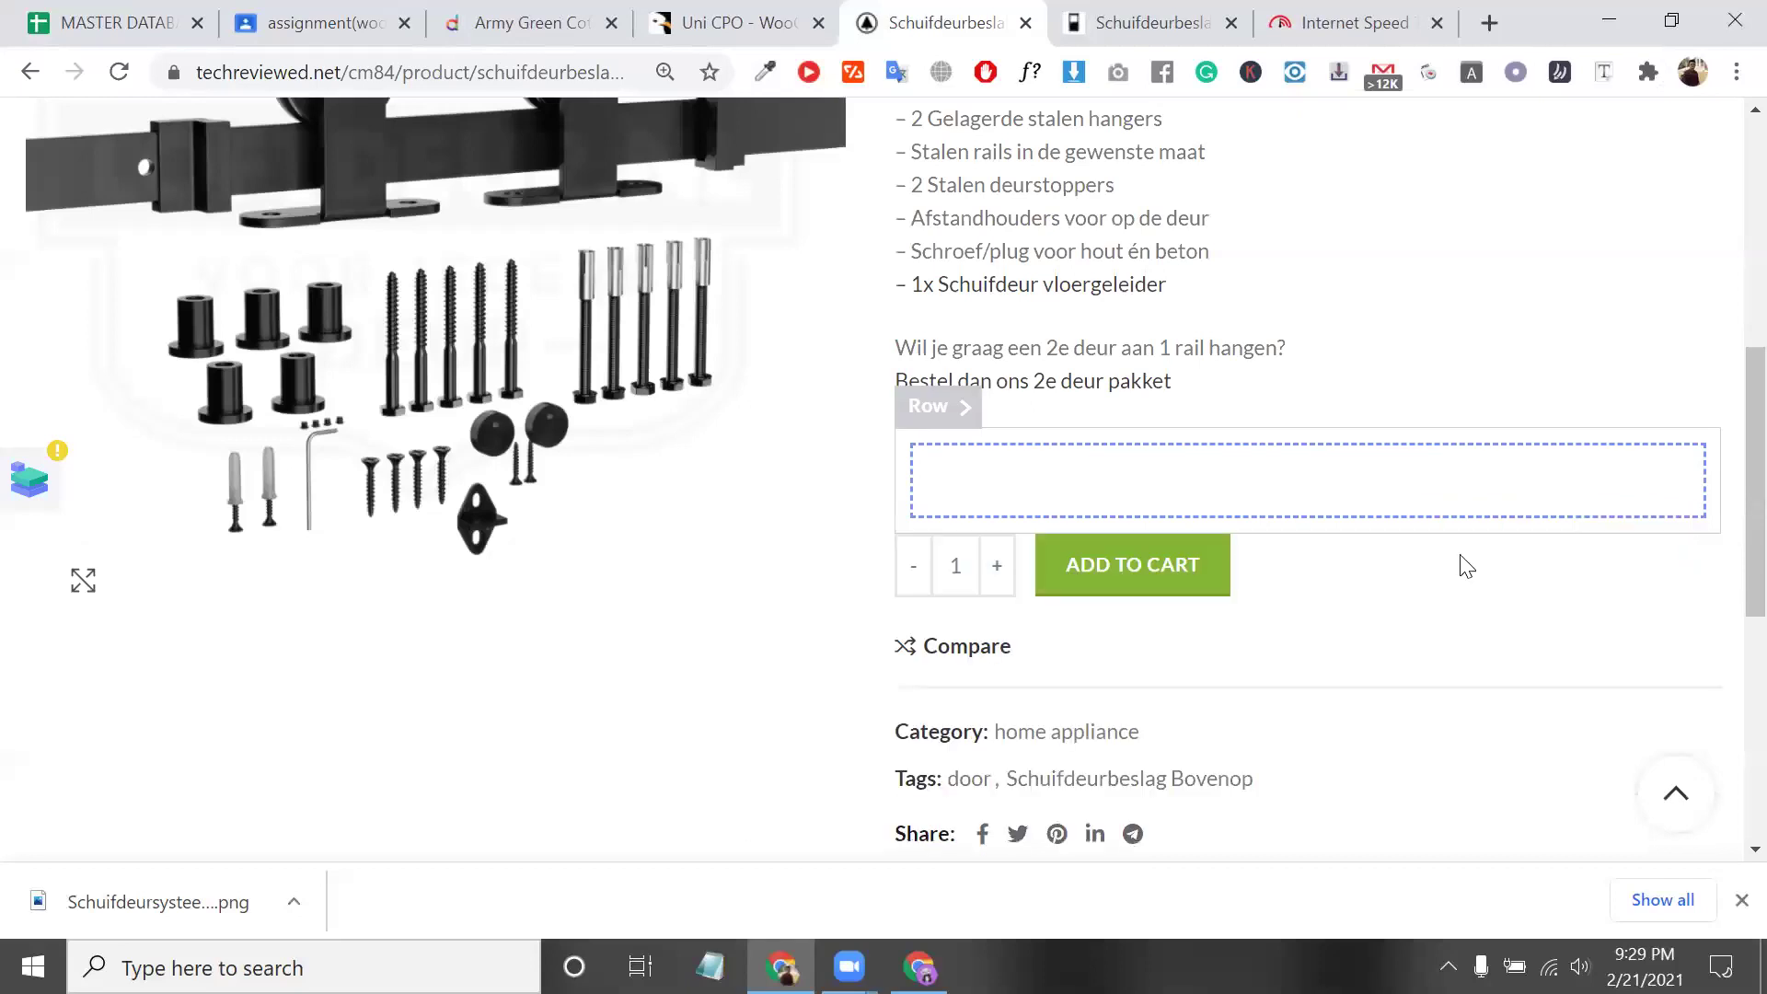
pyautogui.moveTo(1665, 422)
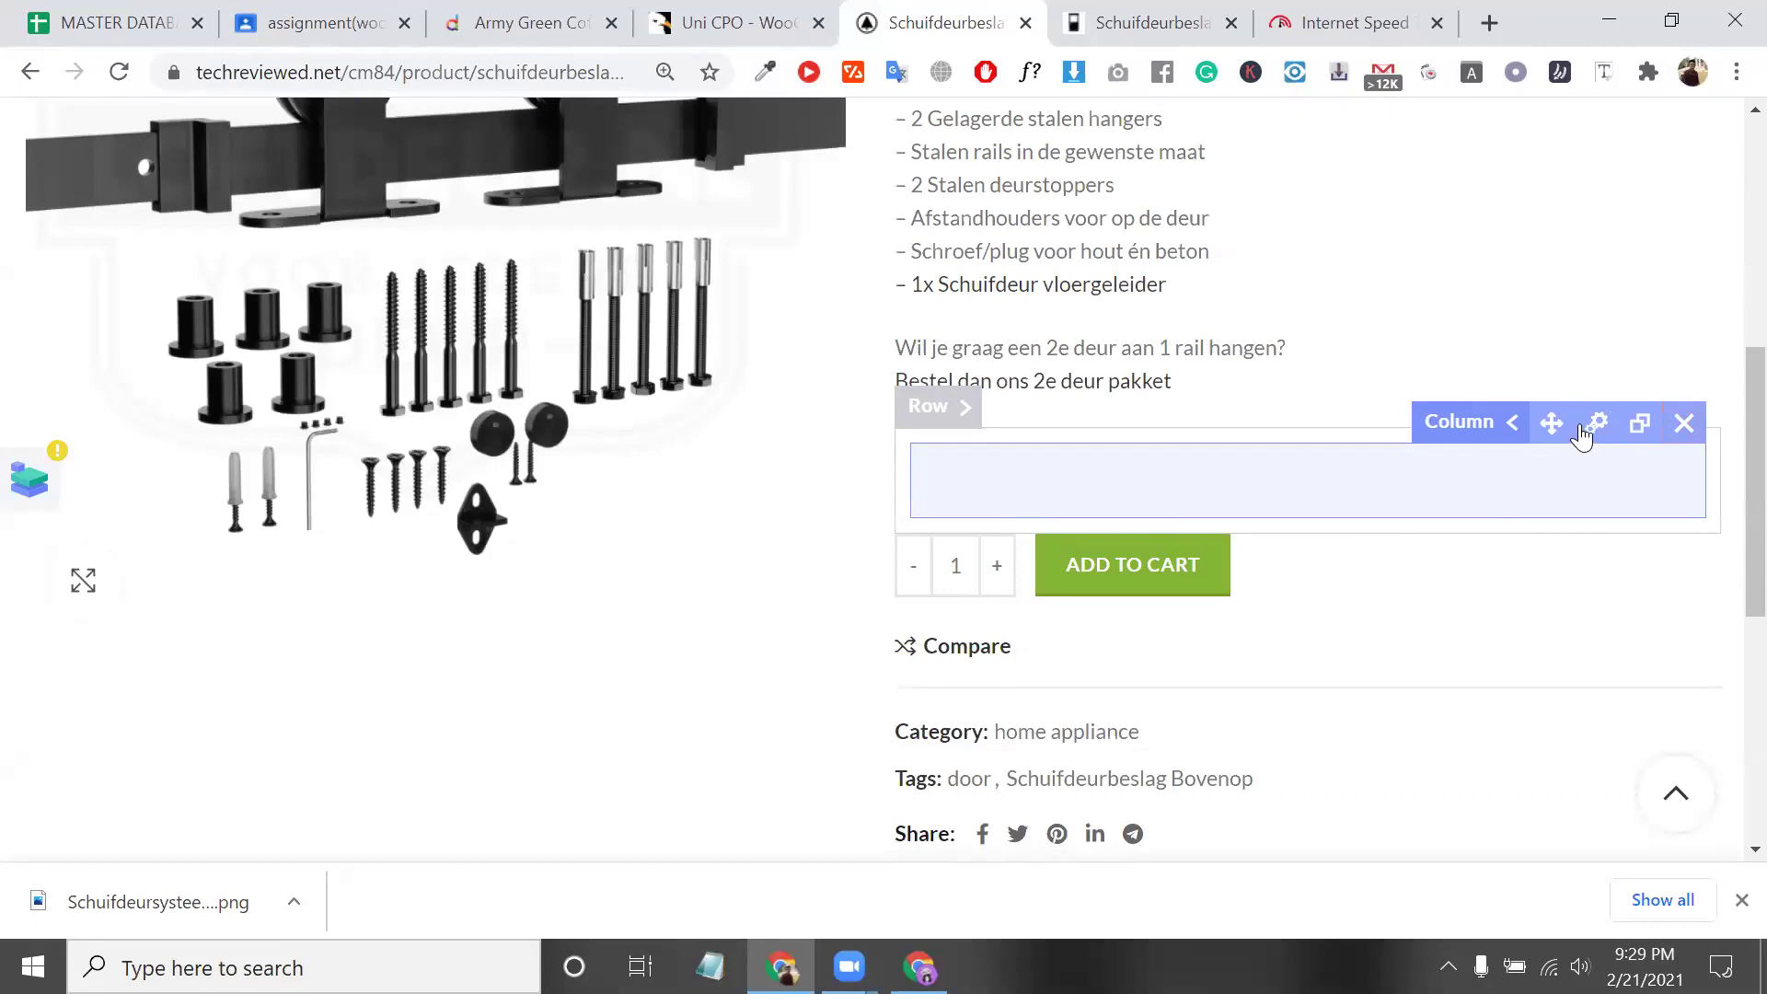
# Inspect the column settings and select the empty row, leaving it in place
pyautogui.click(1472, 423)
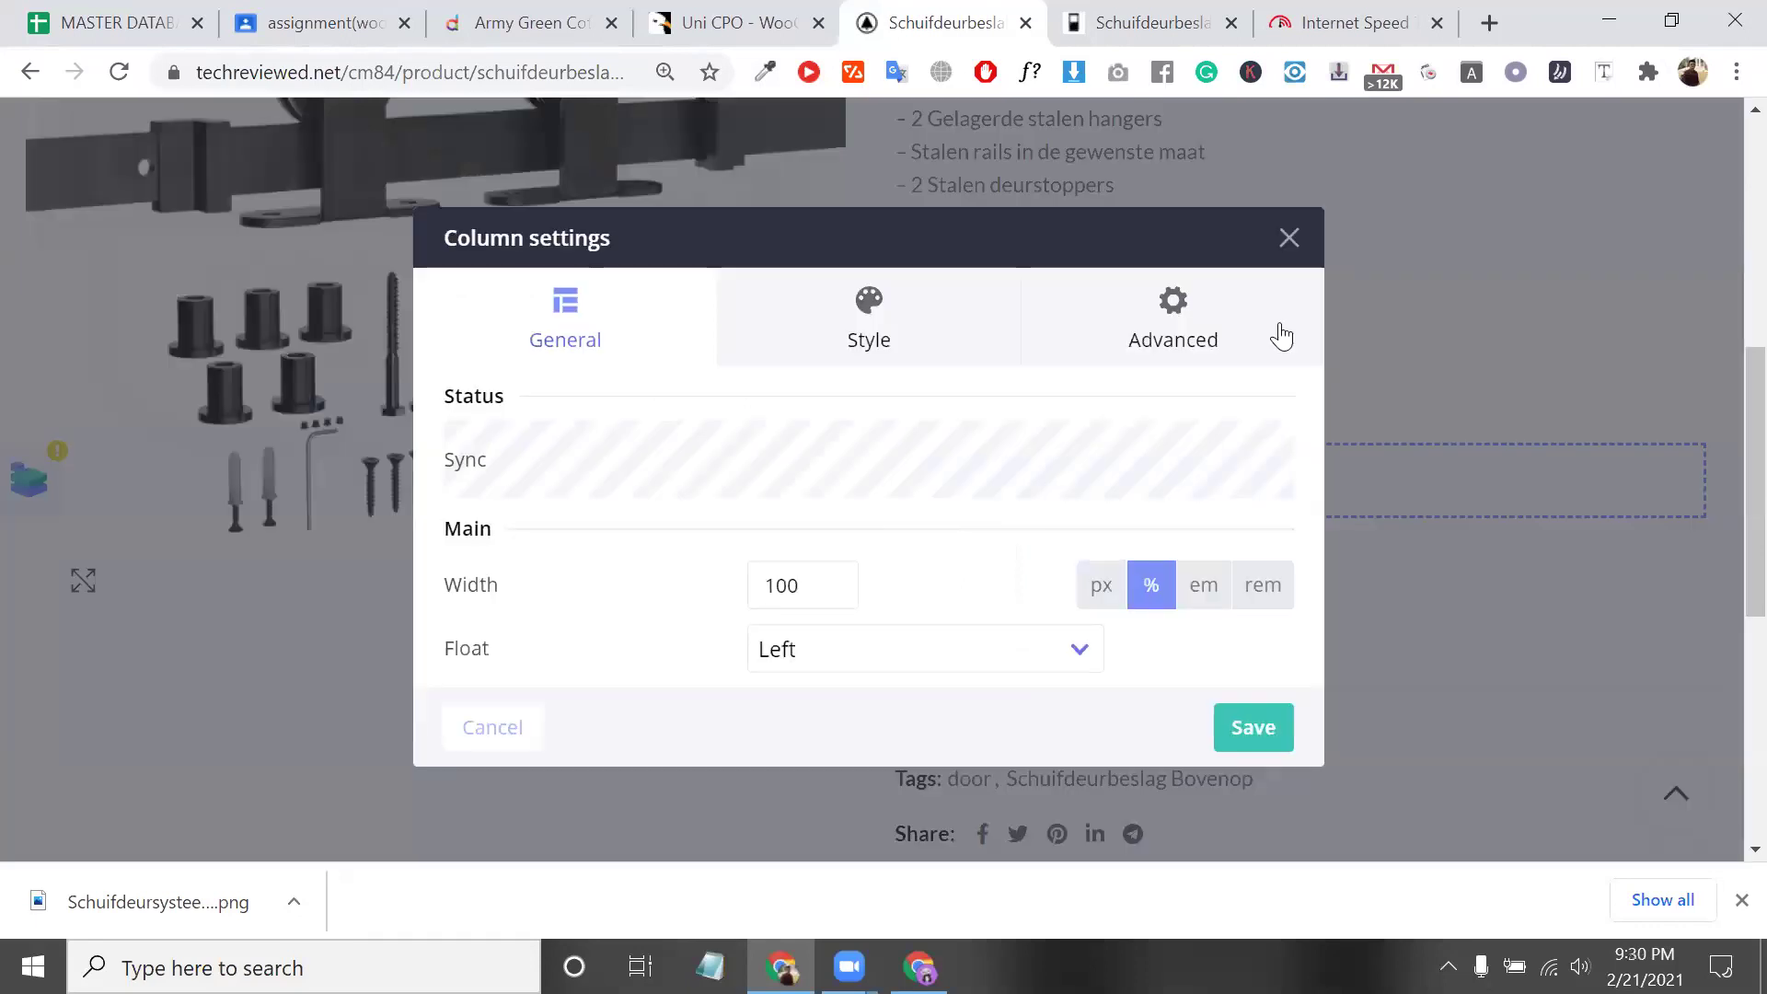
pyautogui.click(1288, 242)
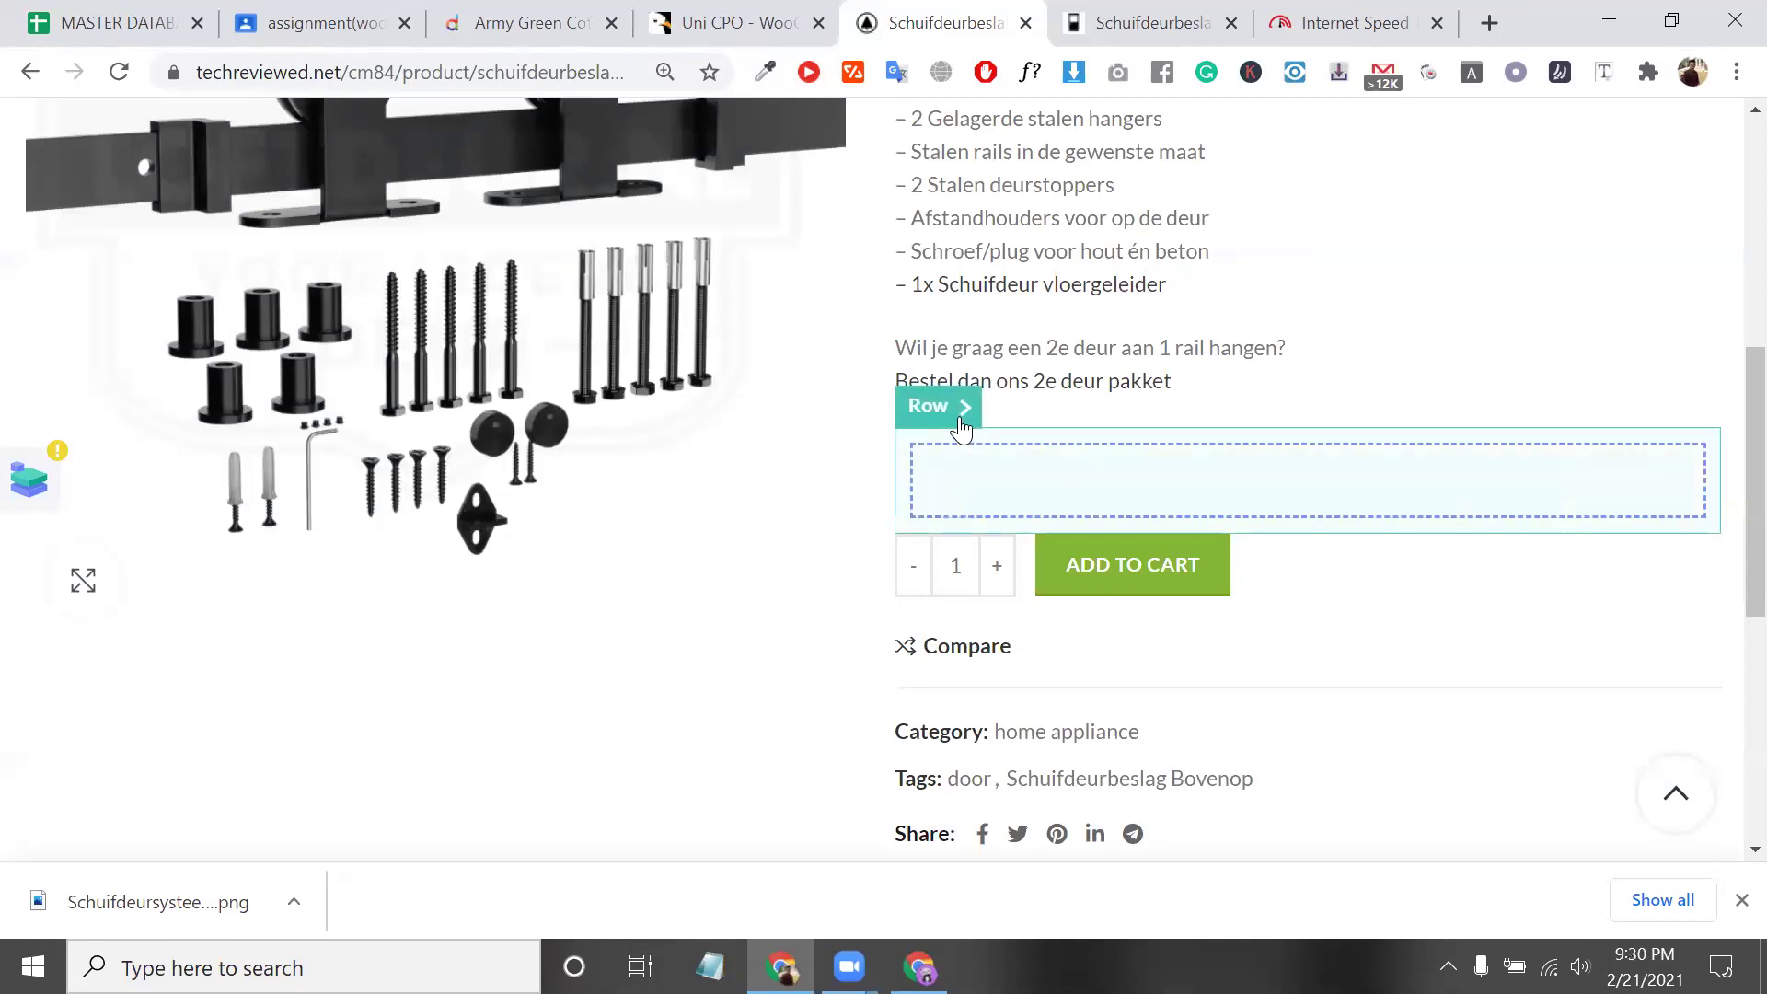
pyautogui.click(964, 407)
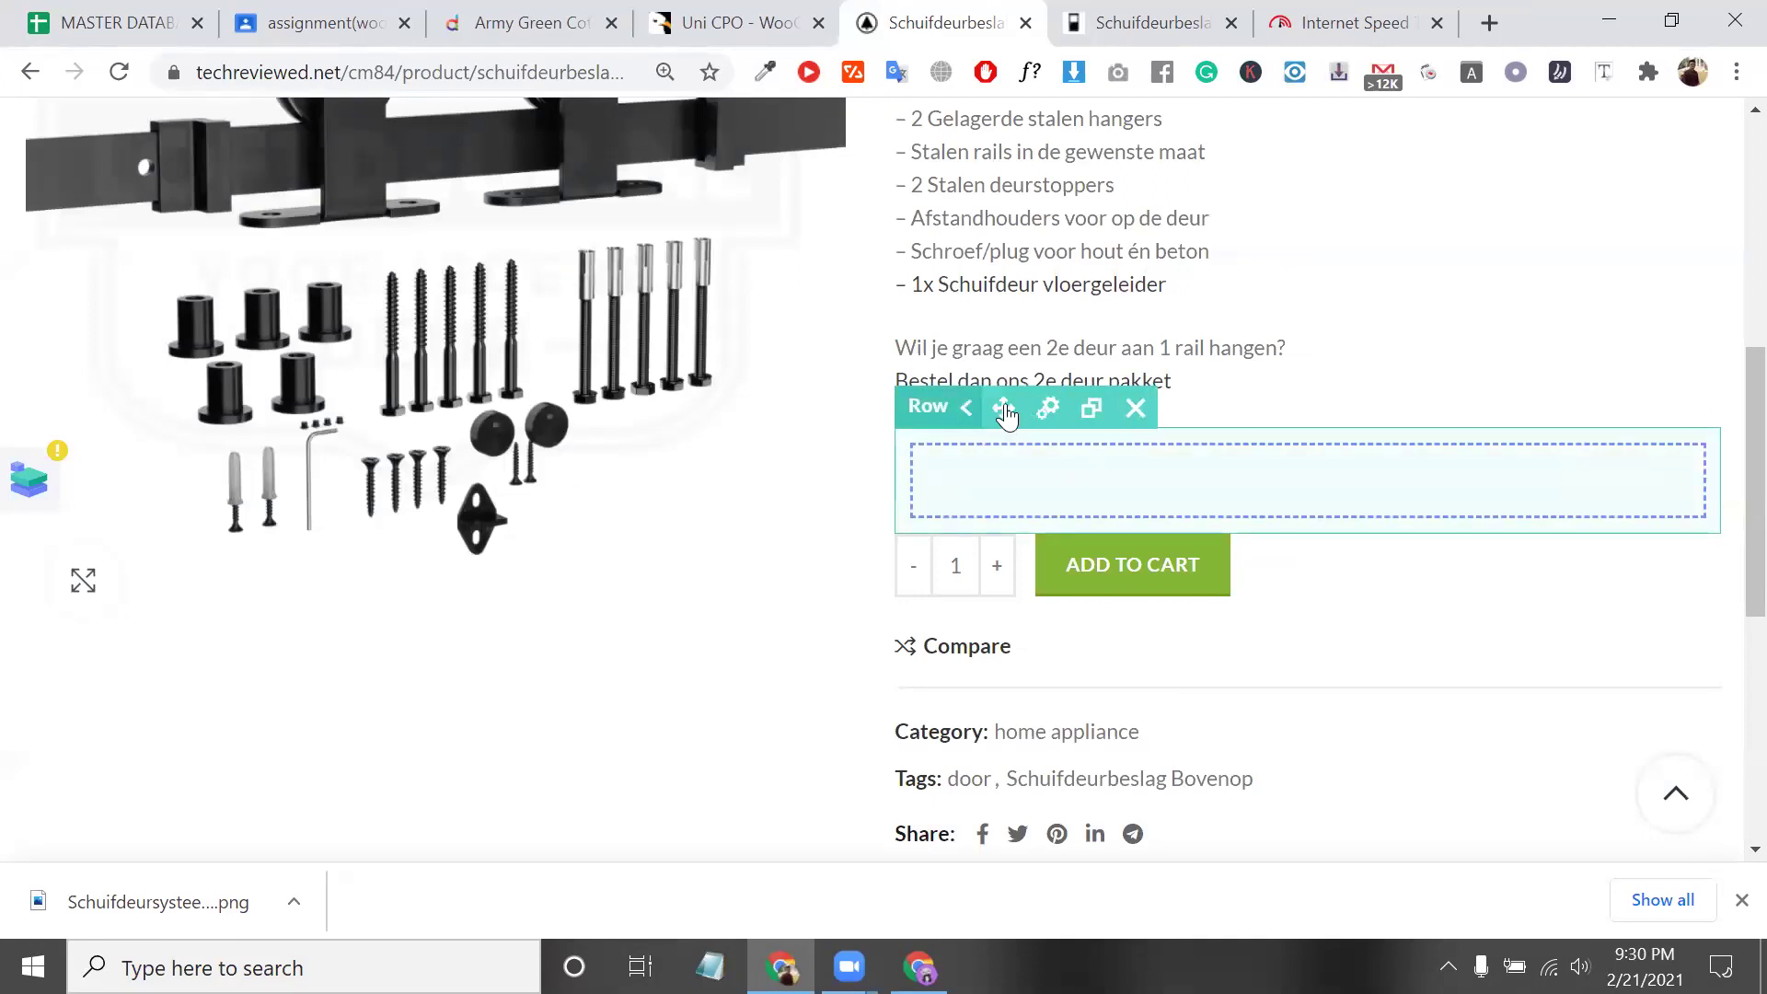
pyautogui.moveTo(1005, 414)
pyautogui.mouseDown()
pyautogui.moveTo(1006, 461)
pyautogui.moveTo(1003, 429)
pyautogui.mouseUp()
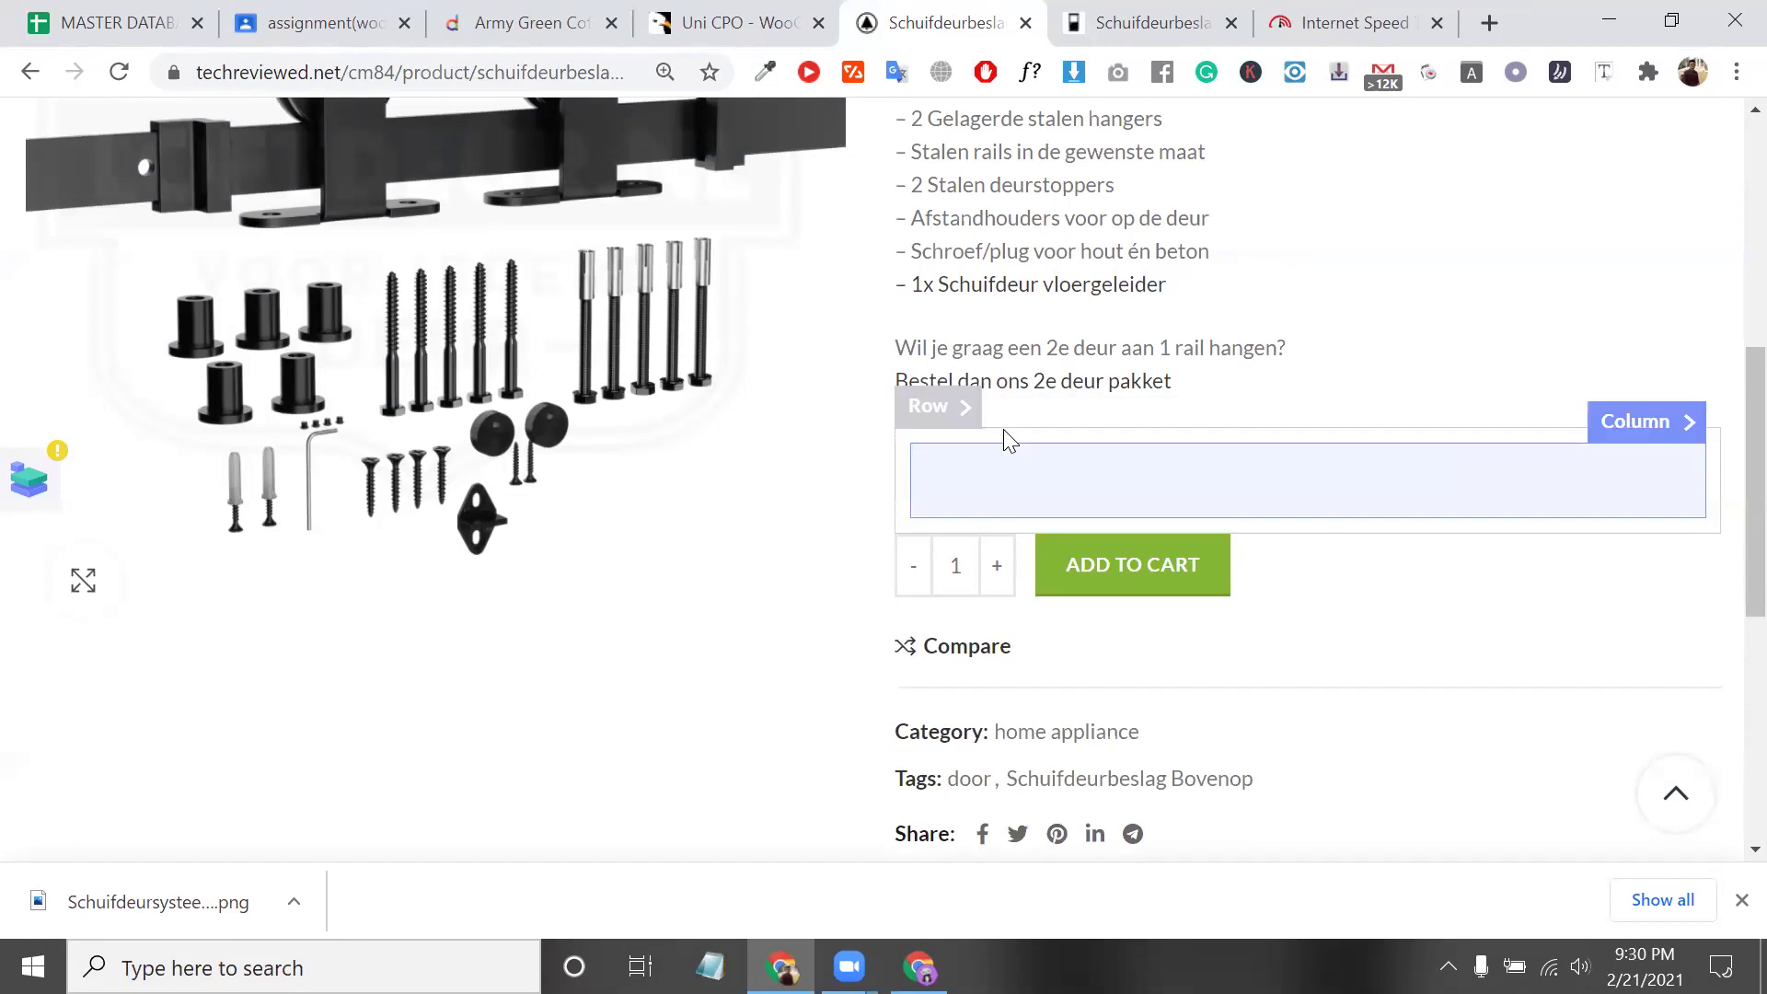
pyautogui.doubleClick(950, 421)
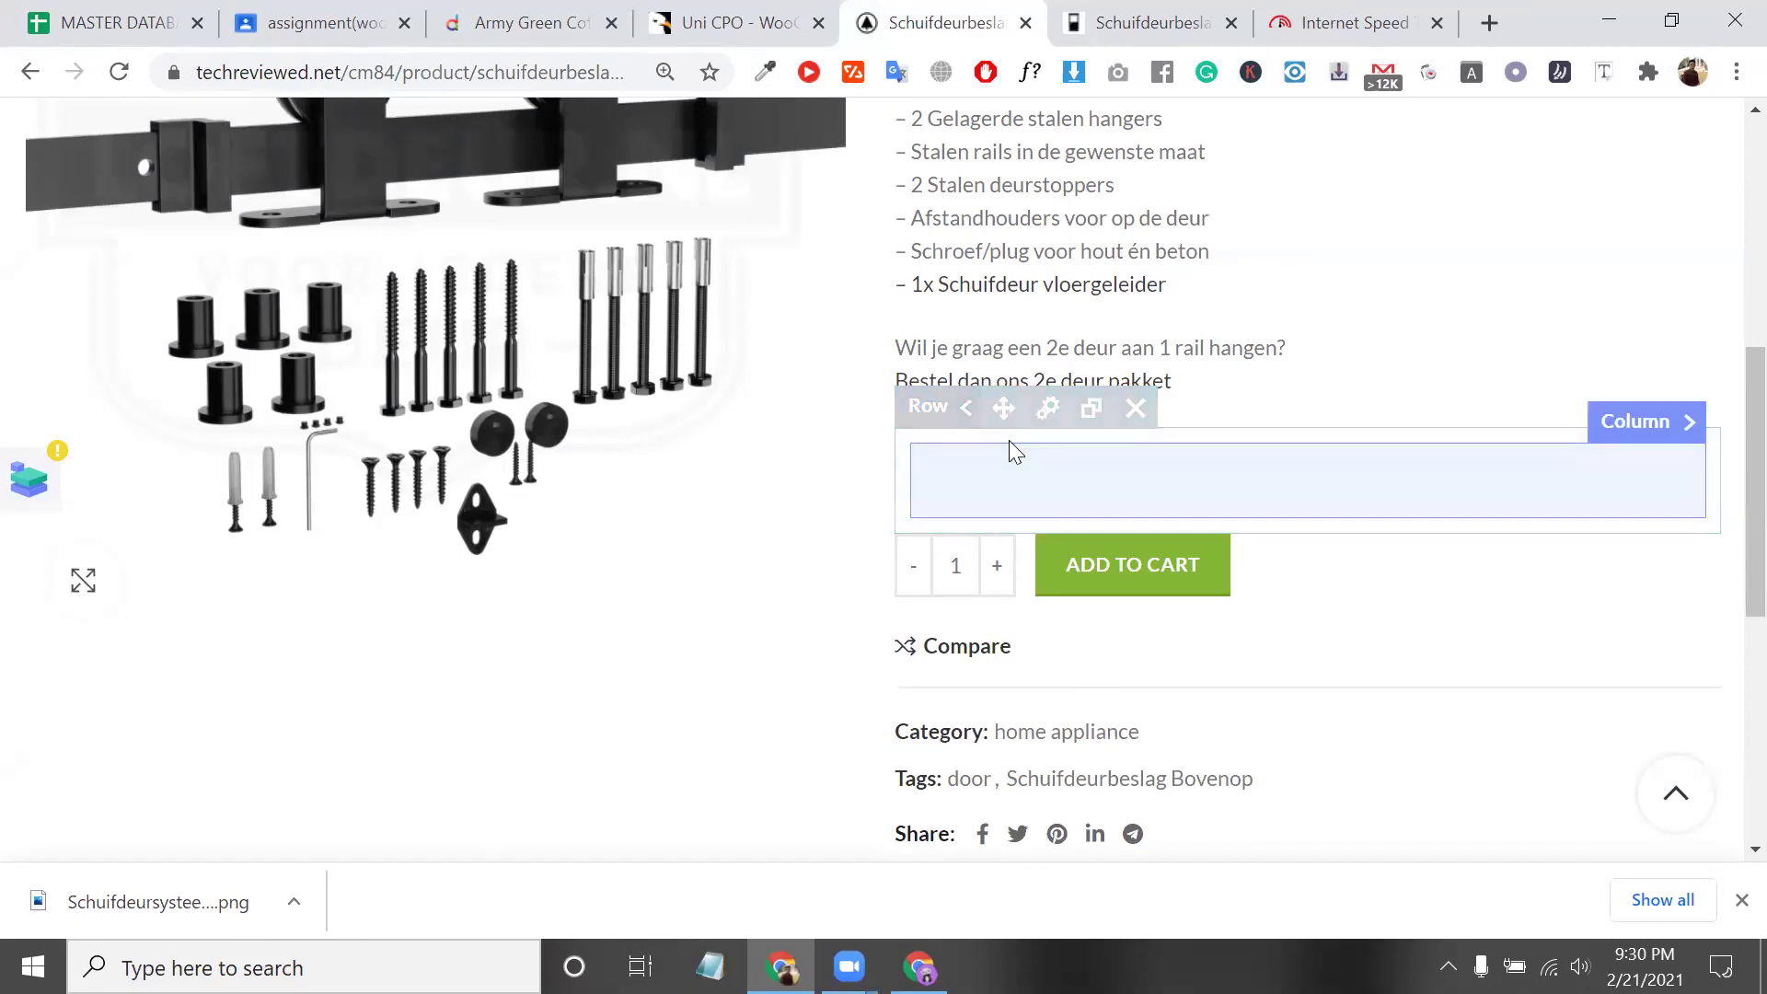
# Duplicate the empty row, remove the copy, and open the Row settings
pyautogui.scroll(2, 1008, 439)
pyautogui.scroll(3, 1009, 439)
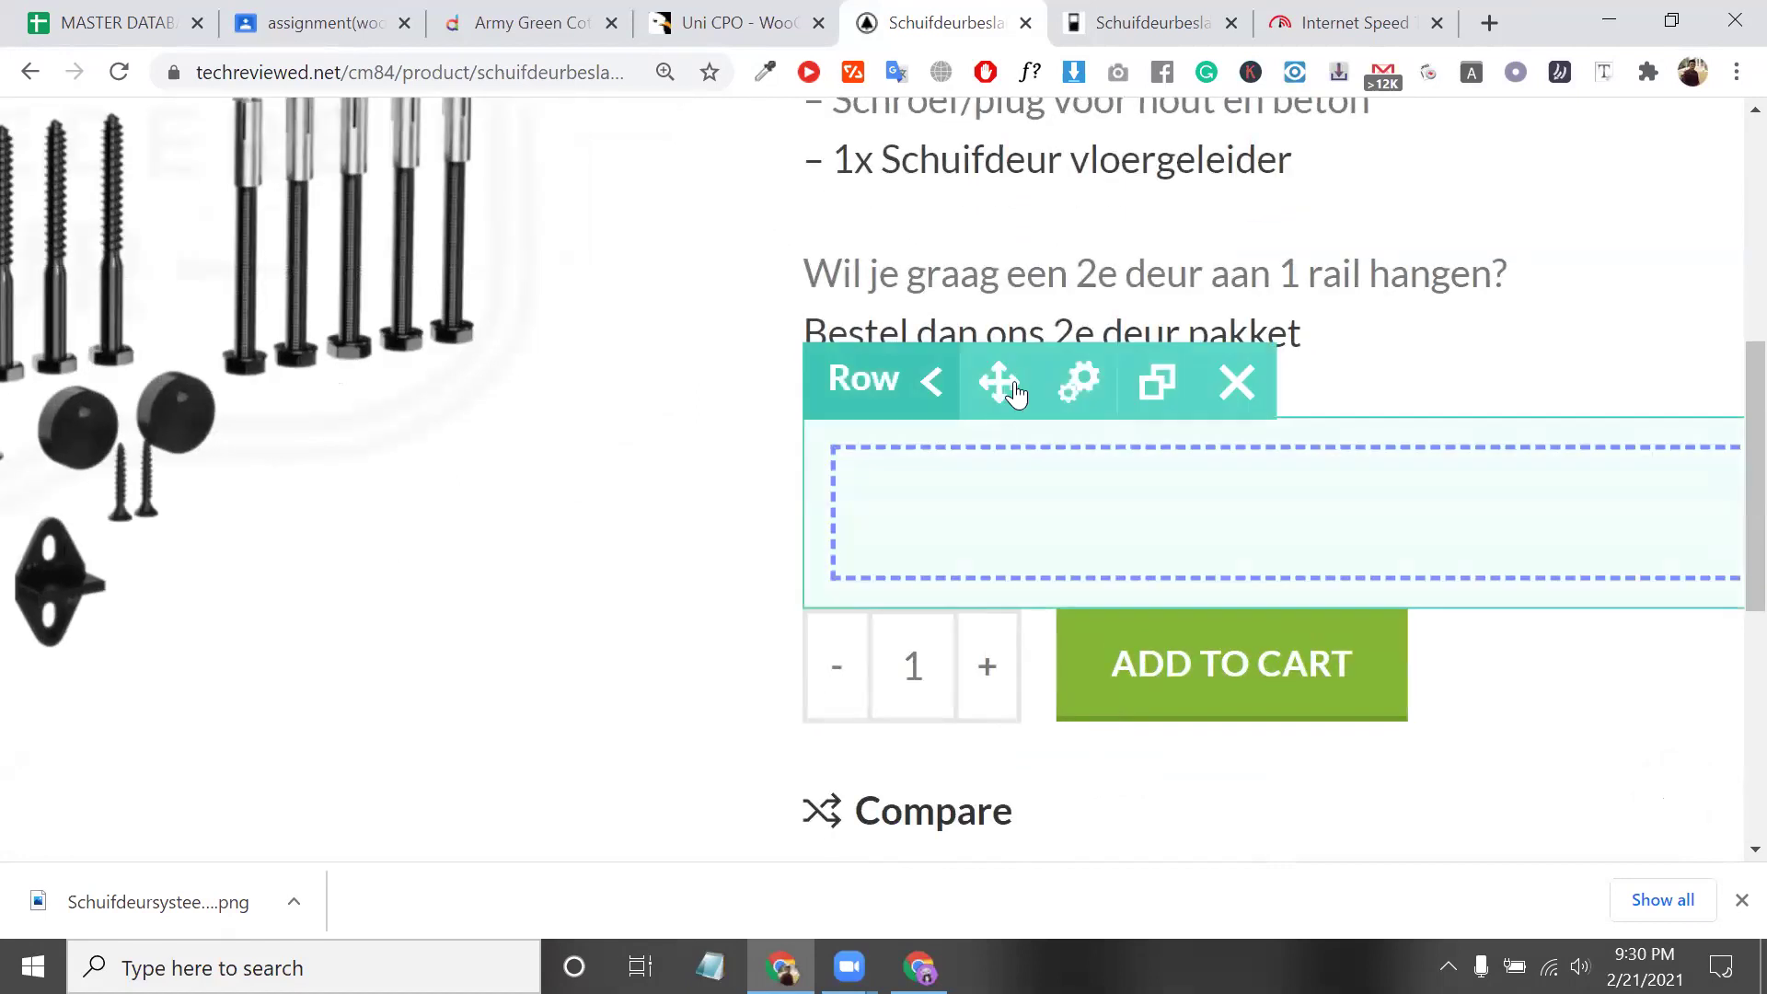
pyautogui.scroll(3, 997, 394)
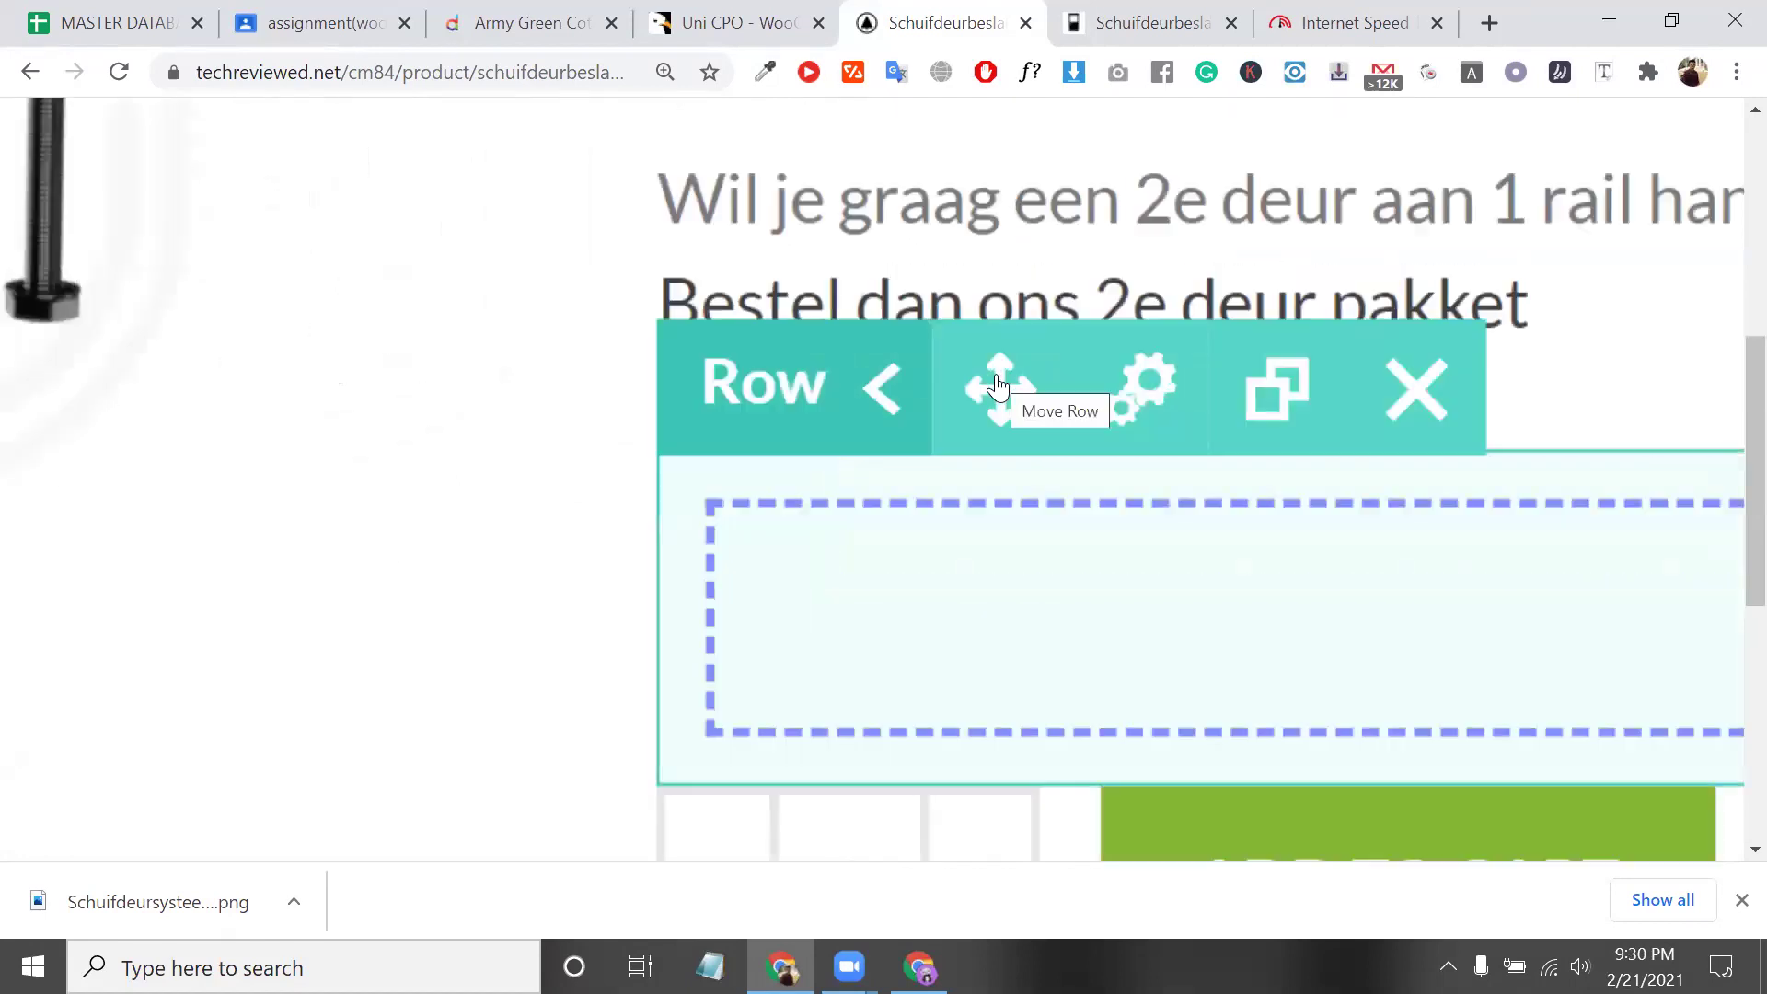
pyautogui.scroll(1, 997, 386)
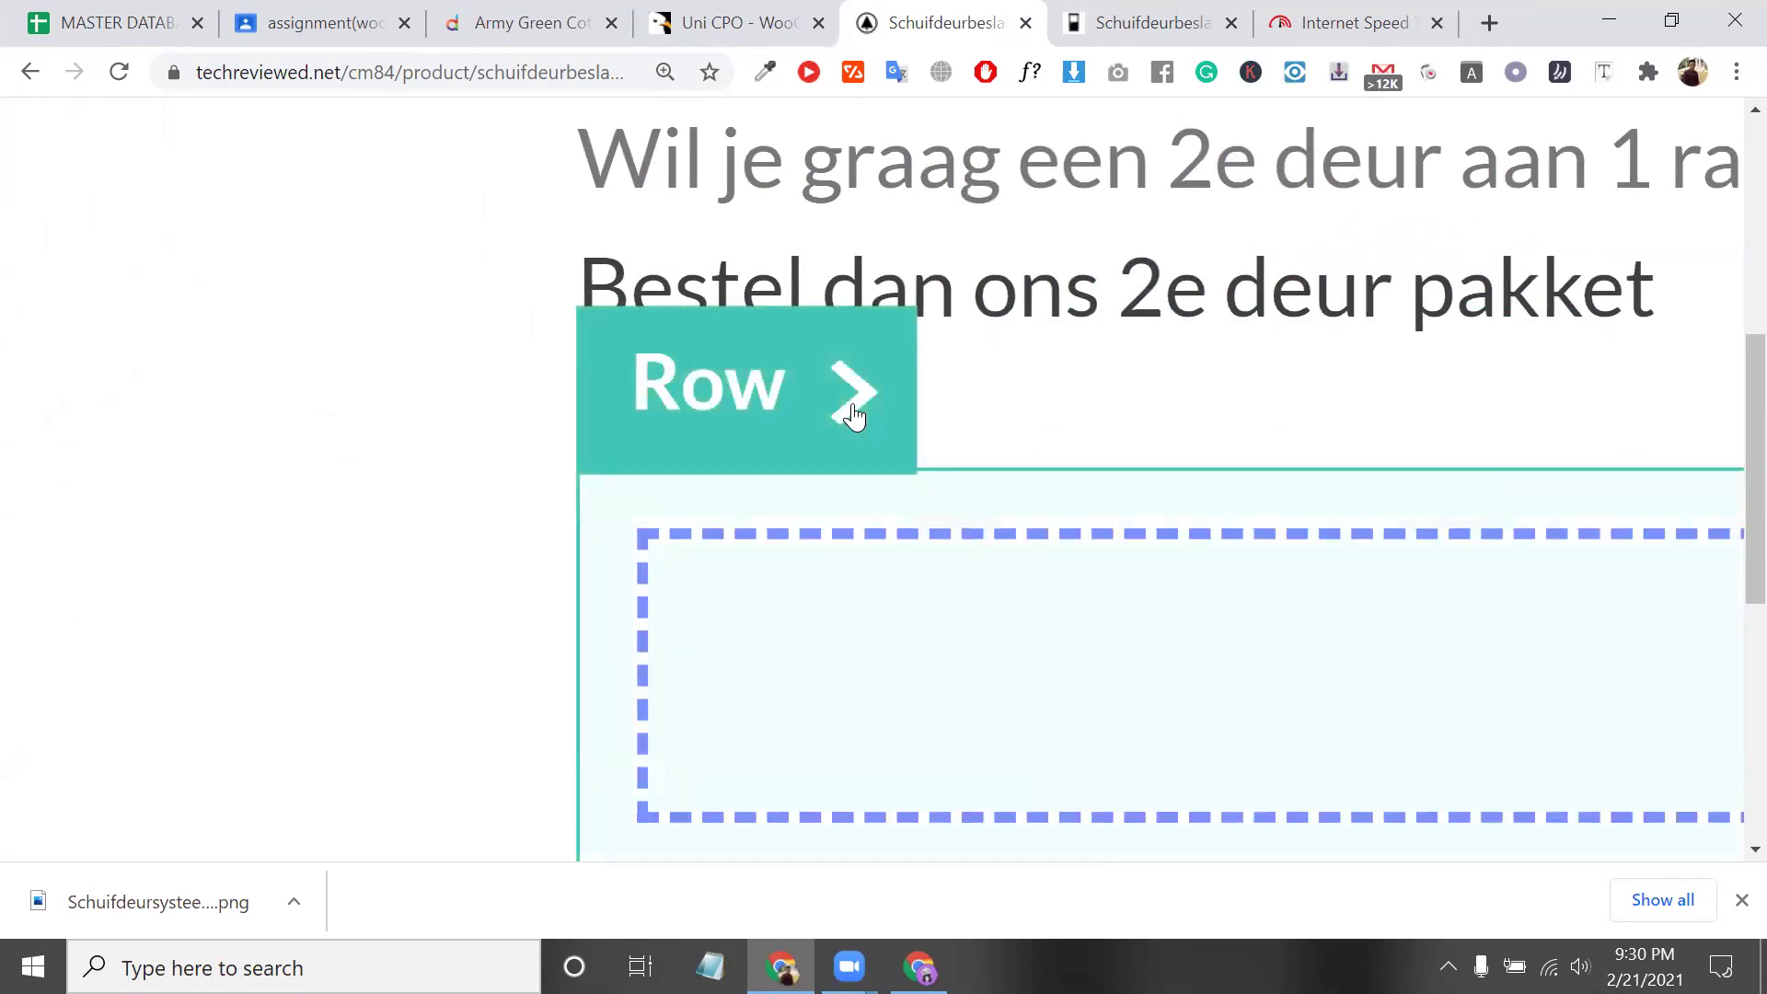
pyautogui.click(850, 403)
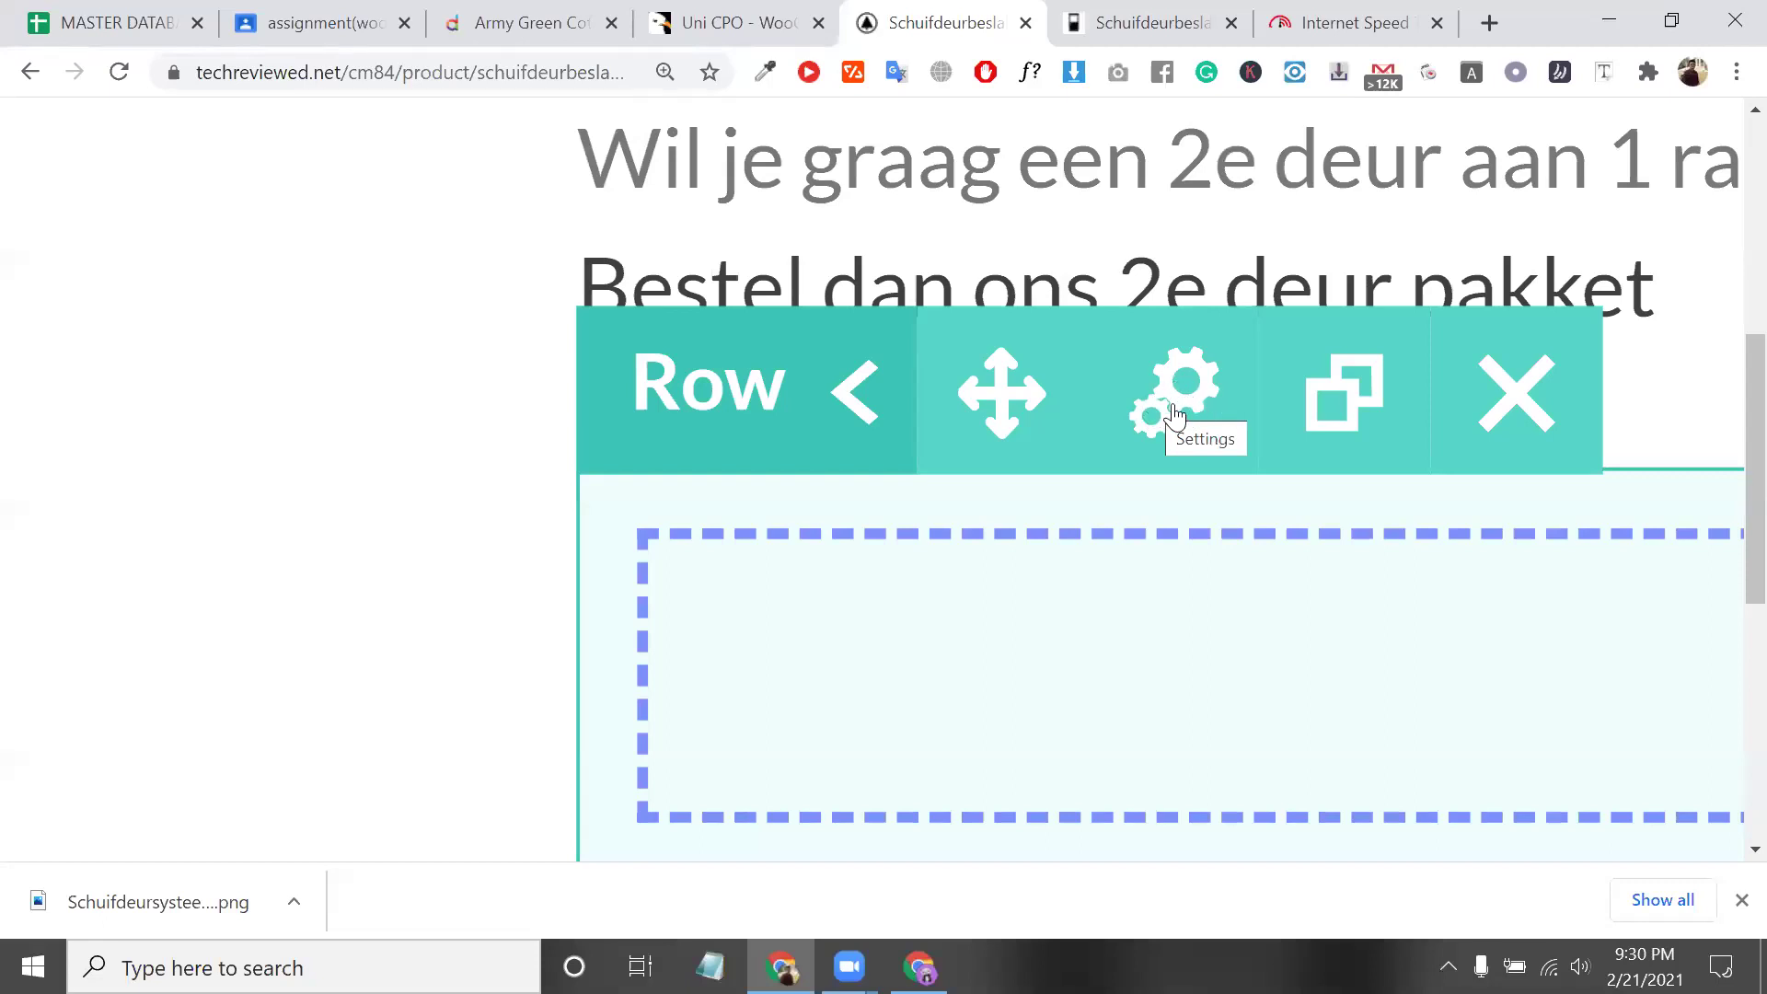
pyautogui.click(1357, 405)
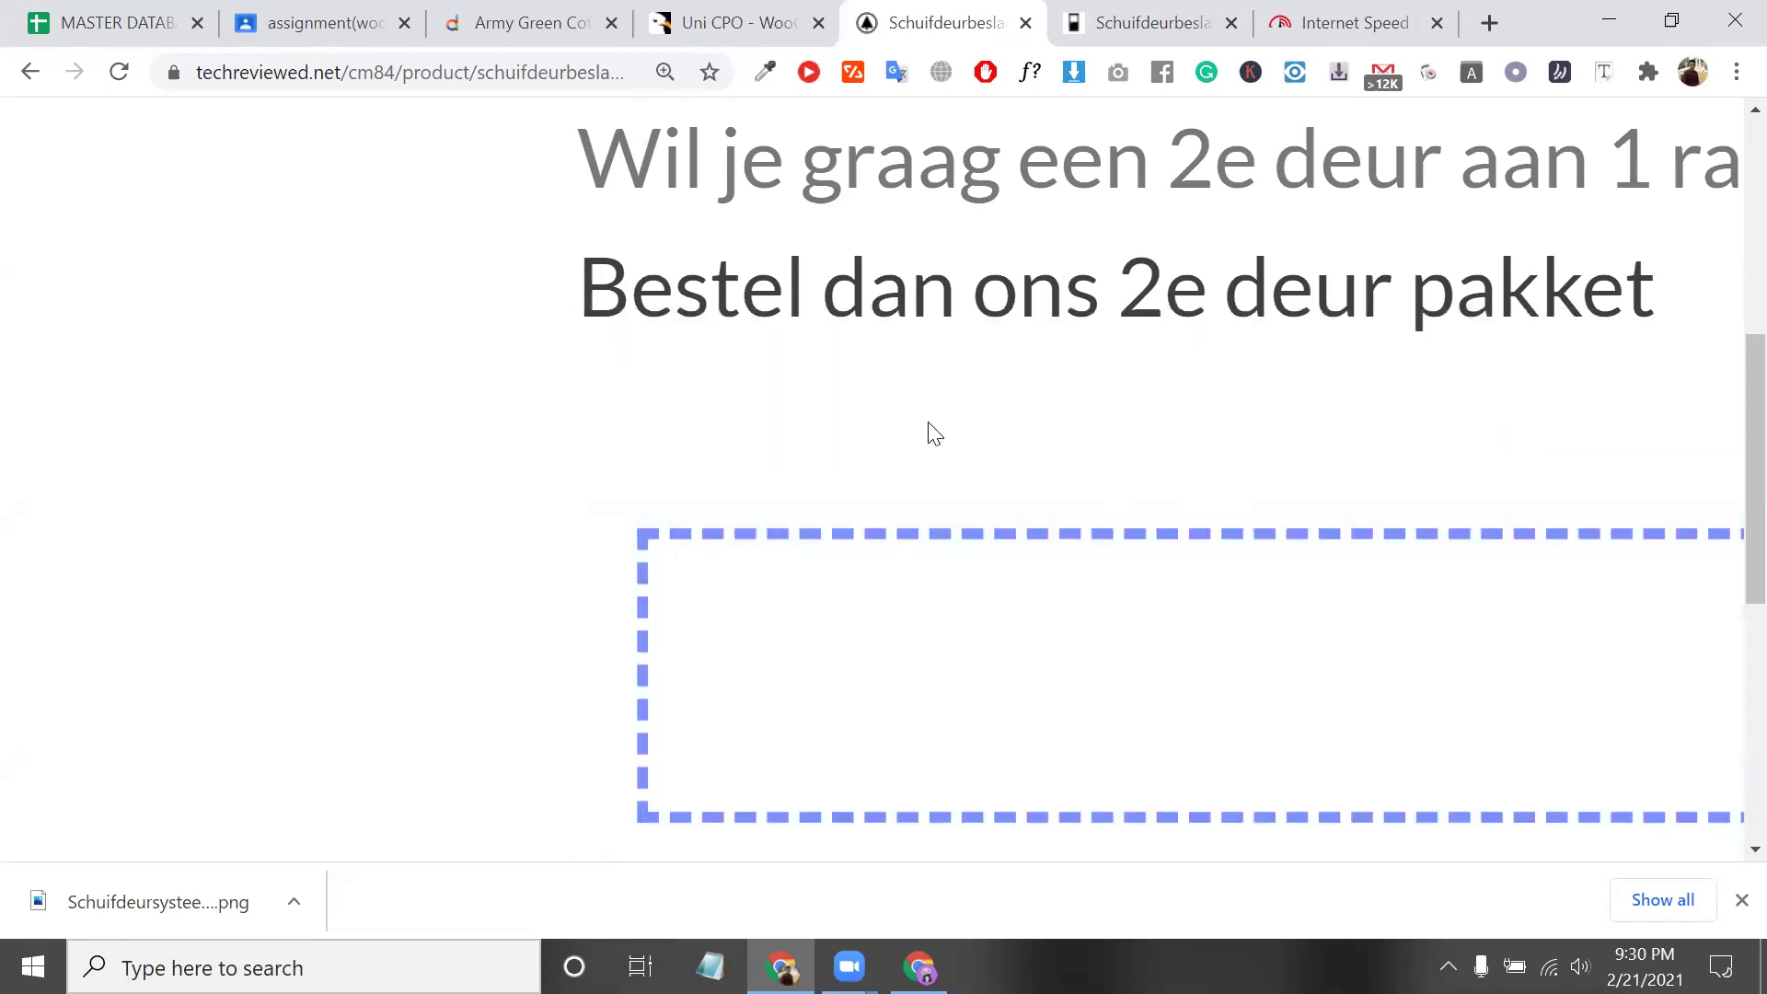
pyautogui.moveTo(820, 434)
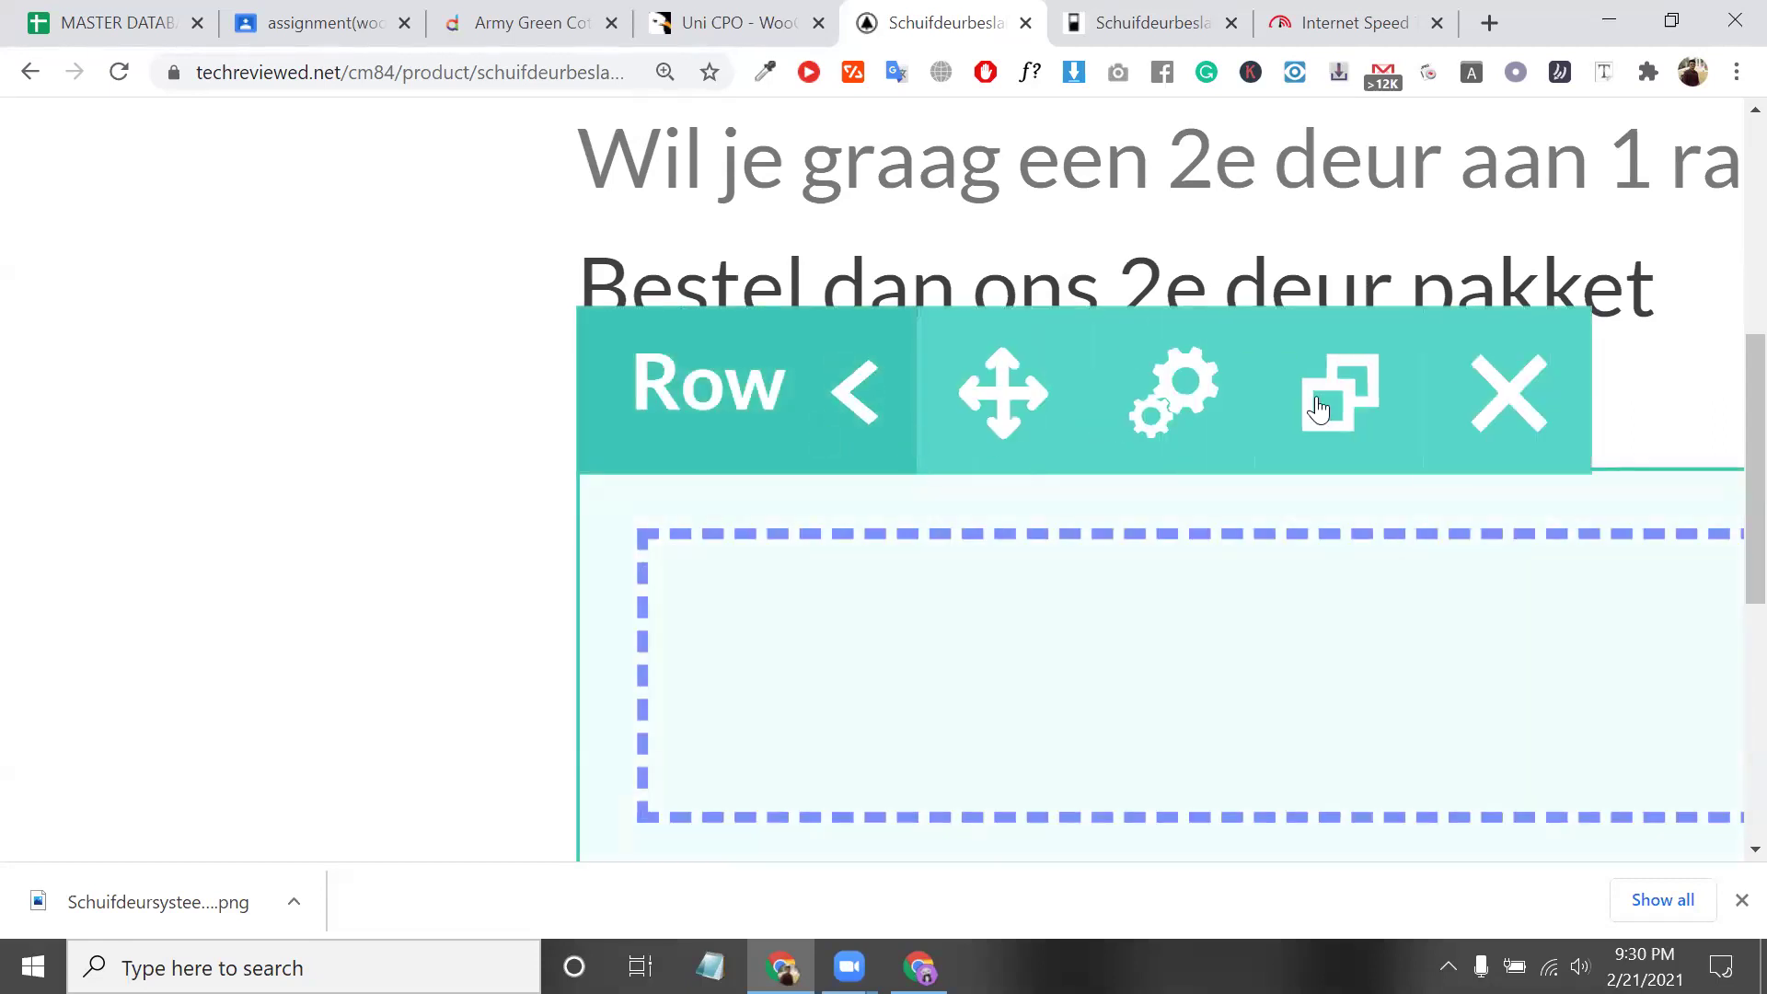
pyautogui.click(1534, 424)
pyautogui.moveTo(789, 394)
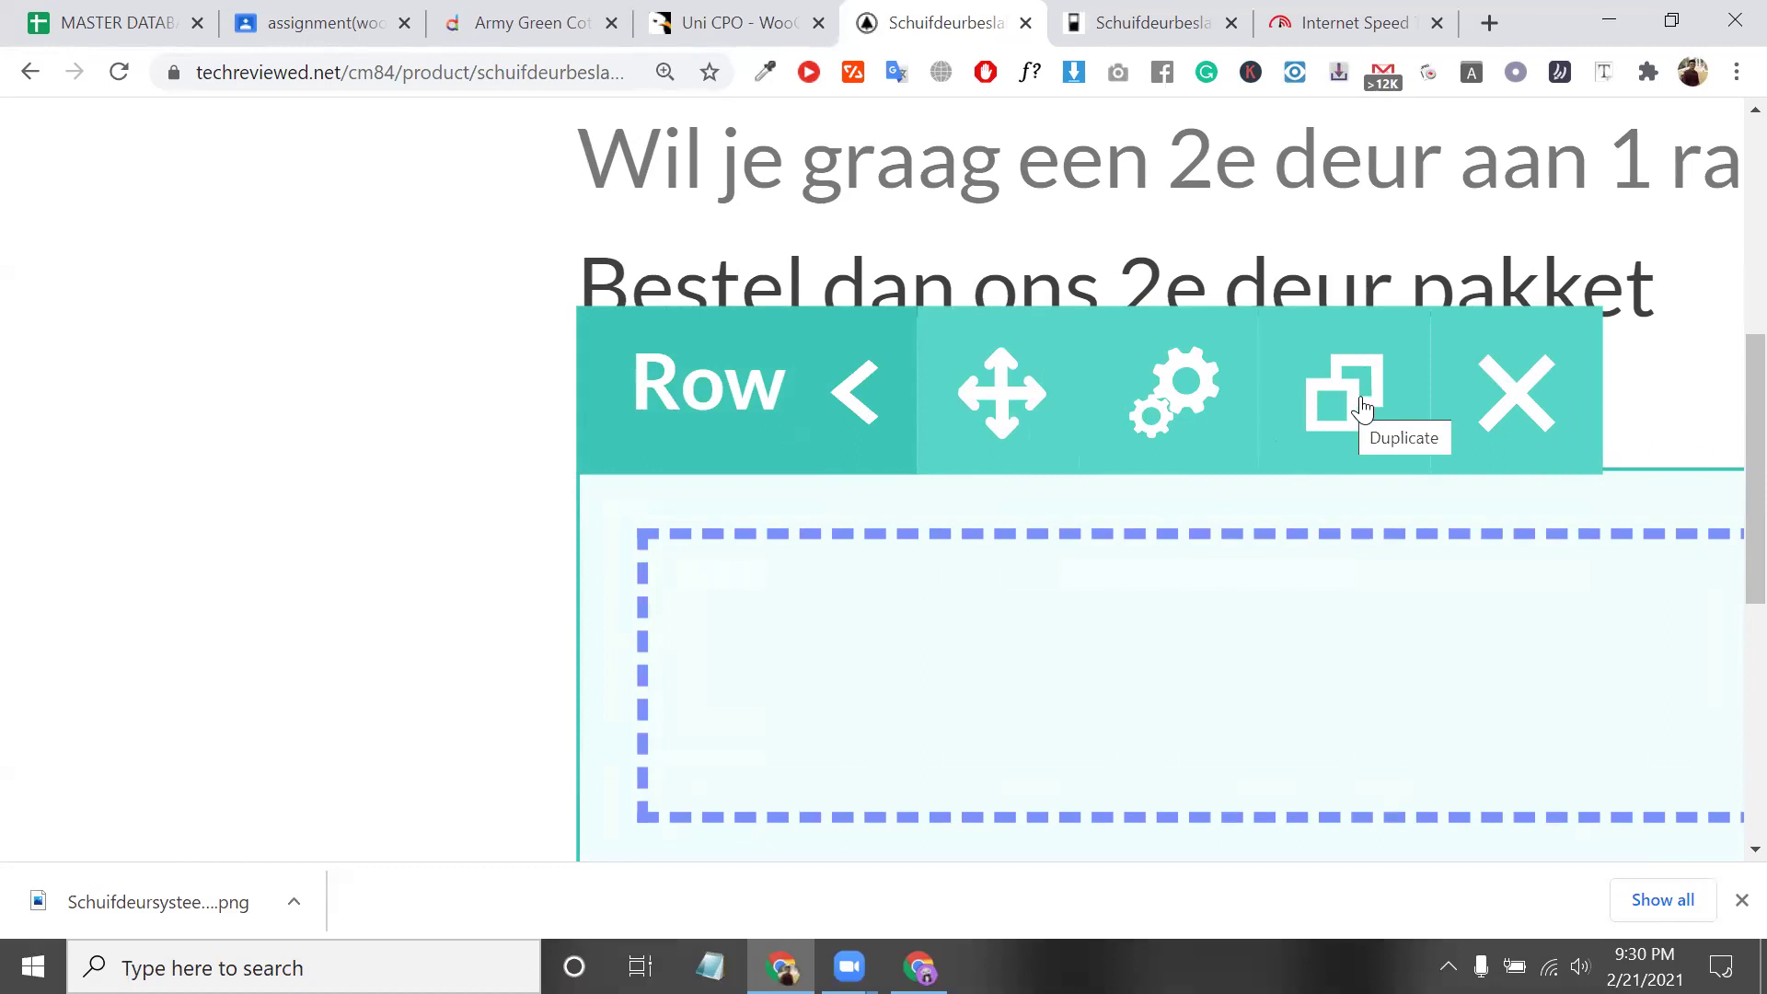
pyautogui.click(1154, 390)
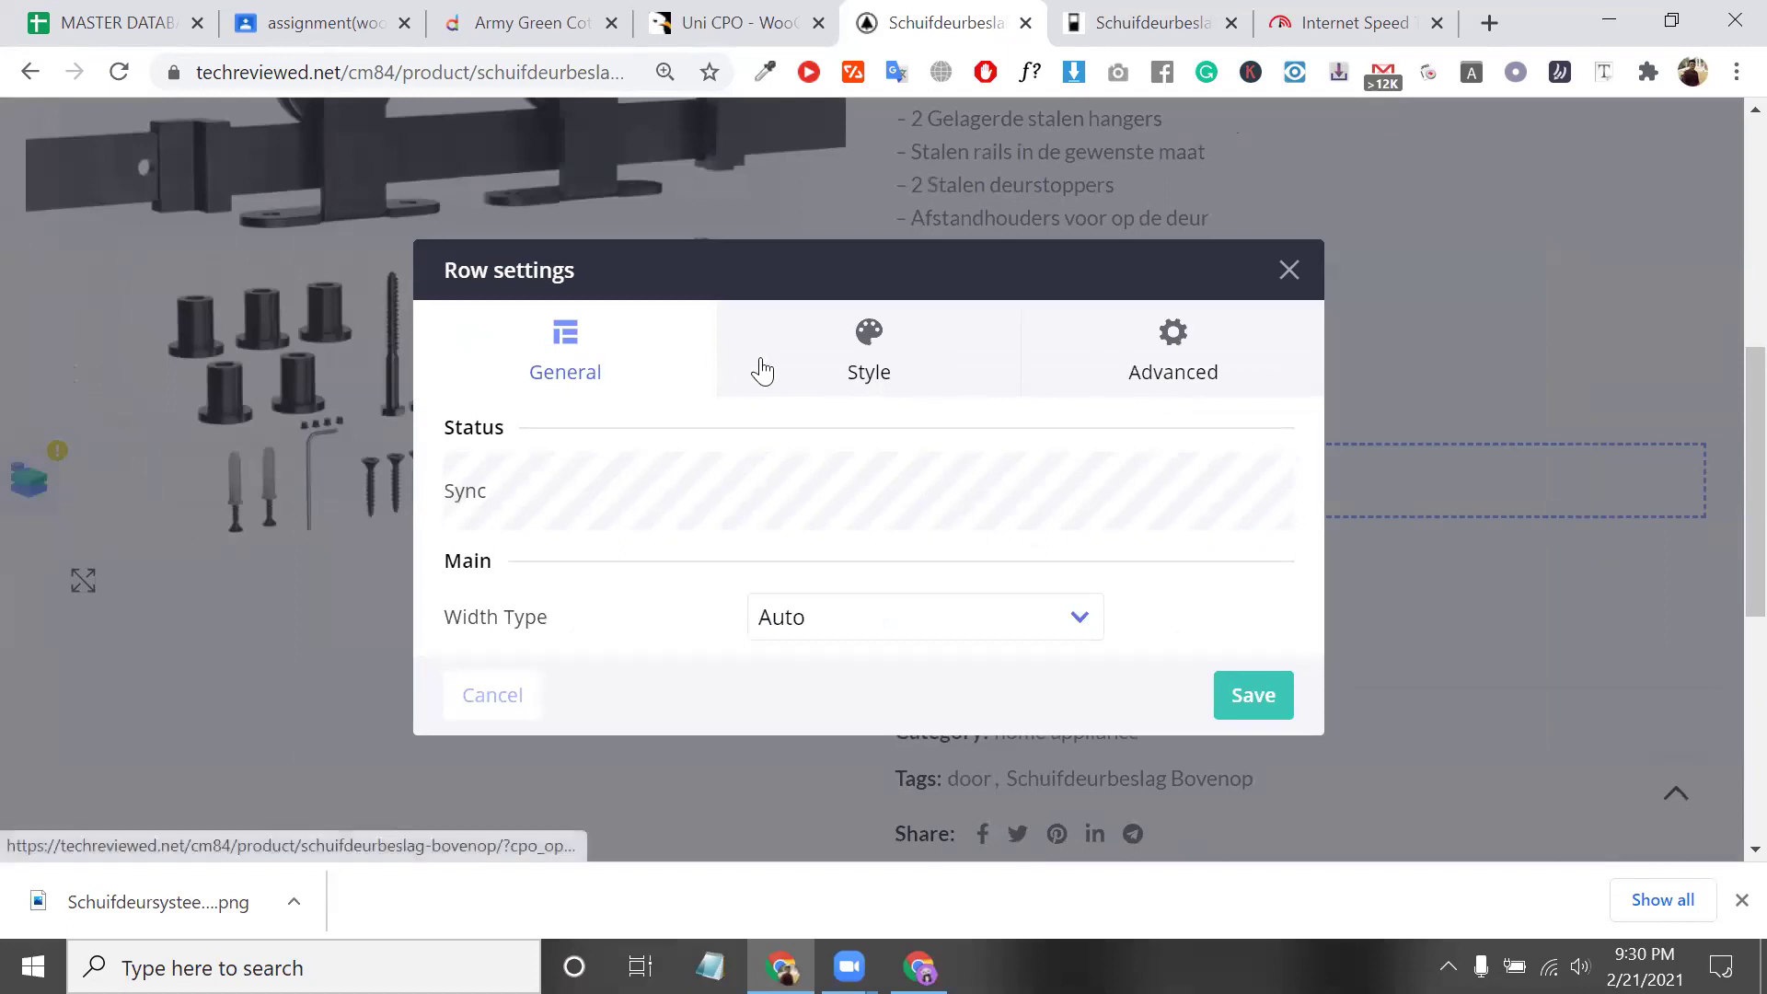
# Keep the row's Width Type on Auto and review its text and font styling
pyautogui.click(815, 619)
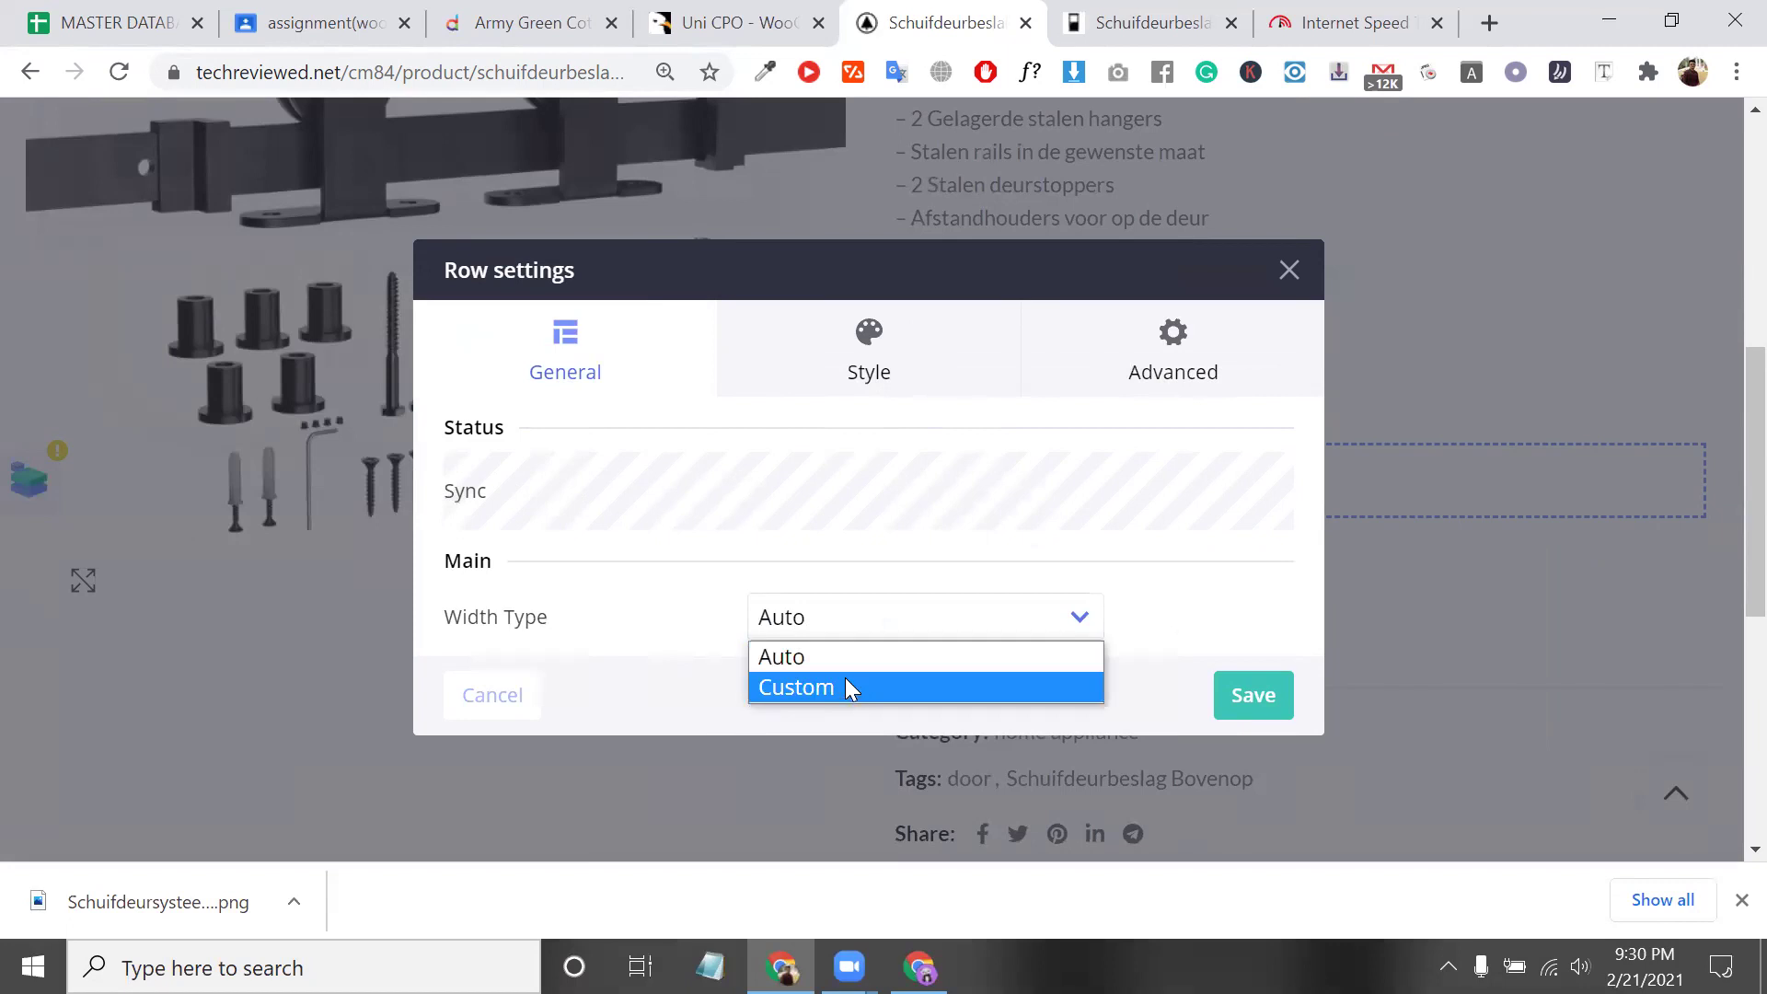
pyautogui.click(786, 615)
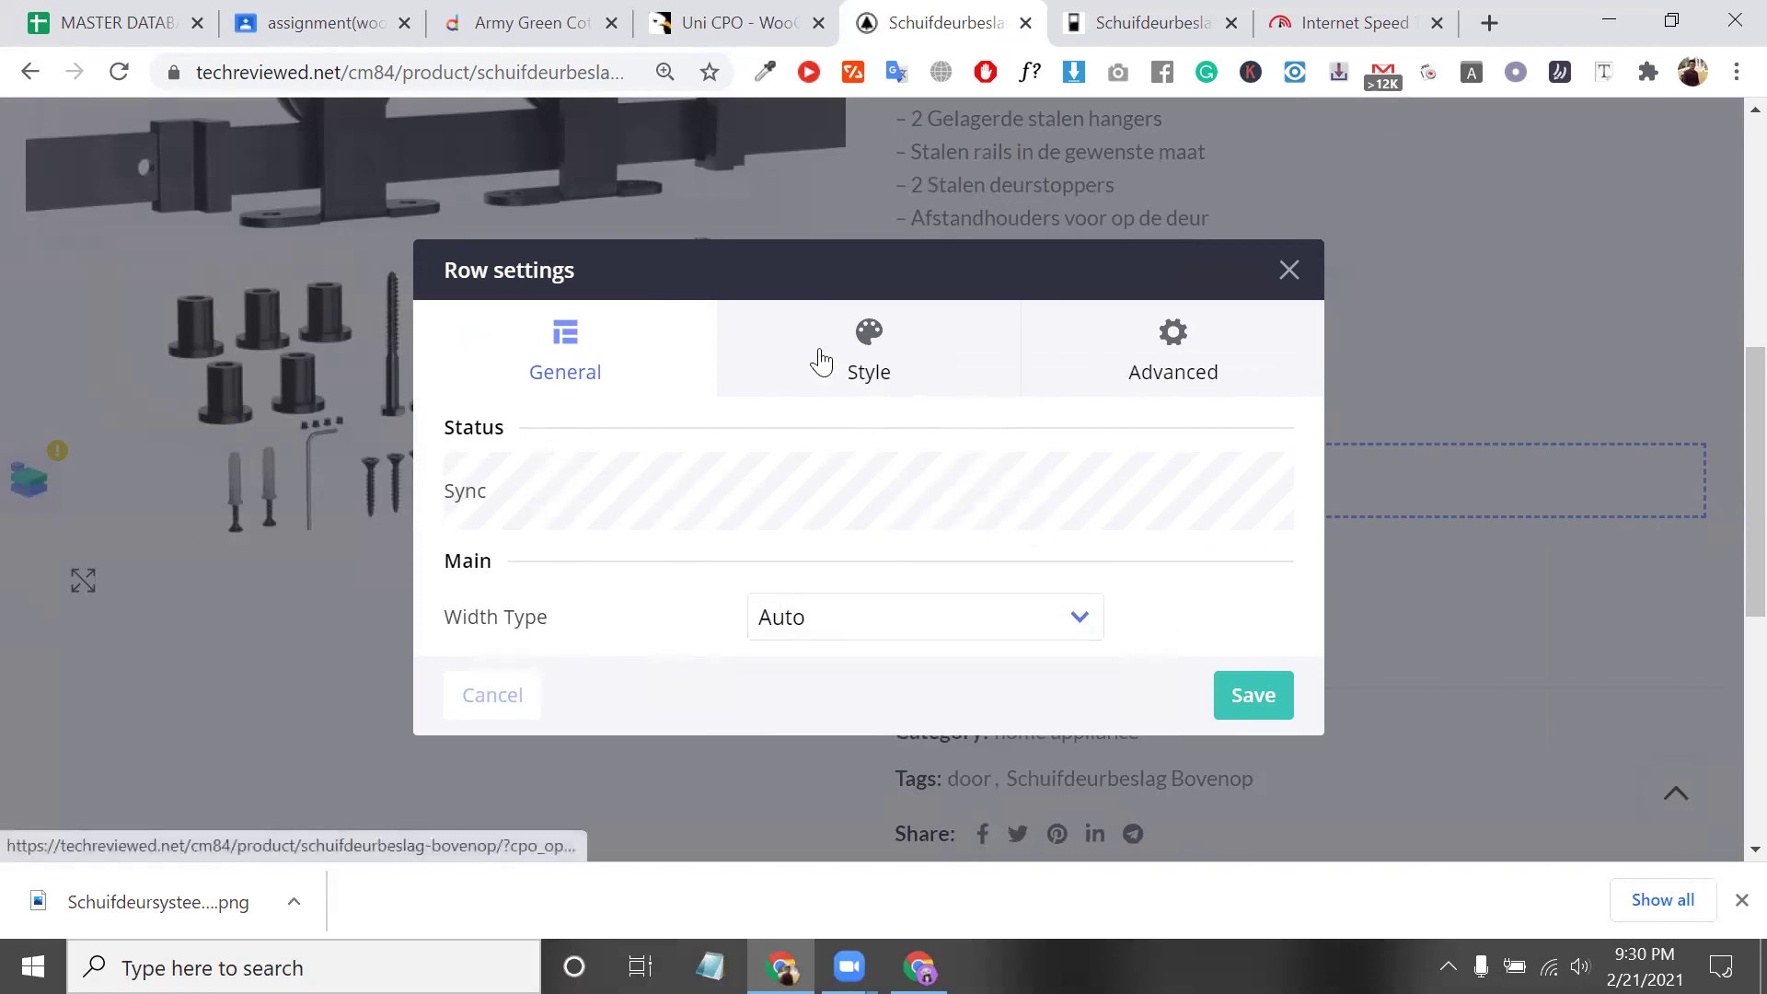
pyautogui.click(819, 363)
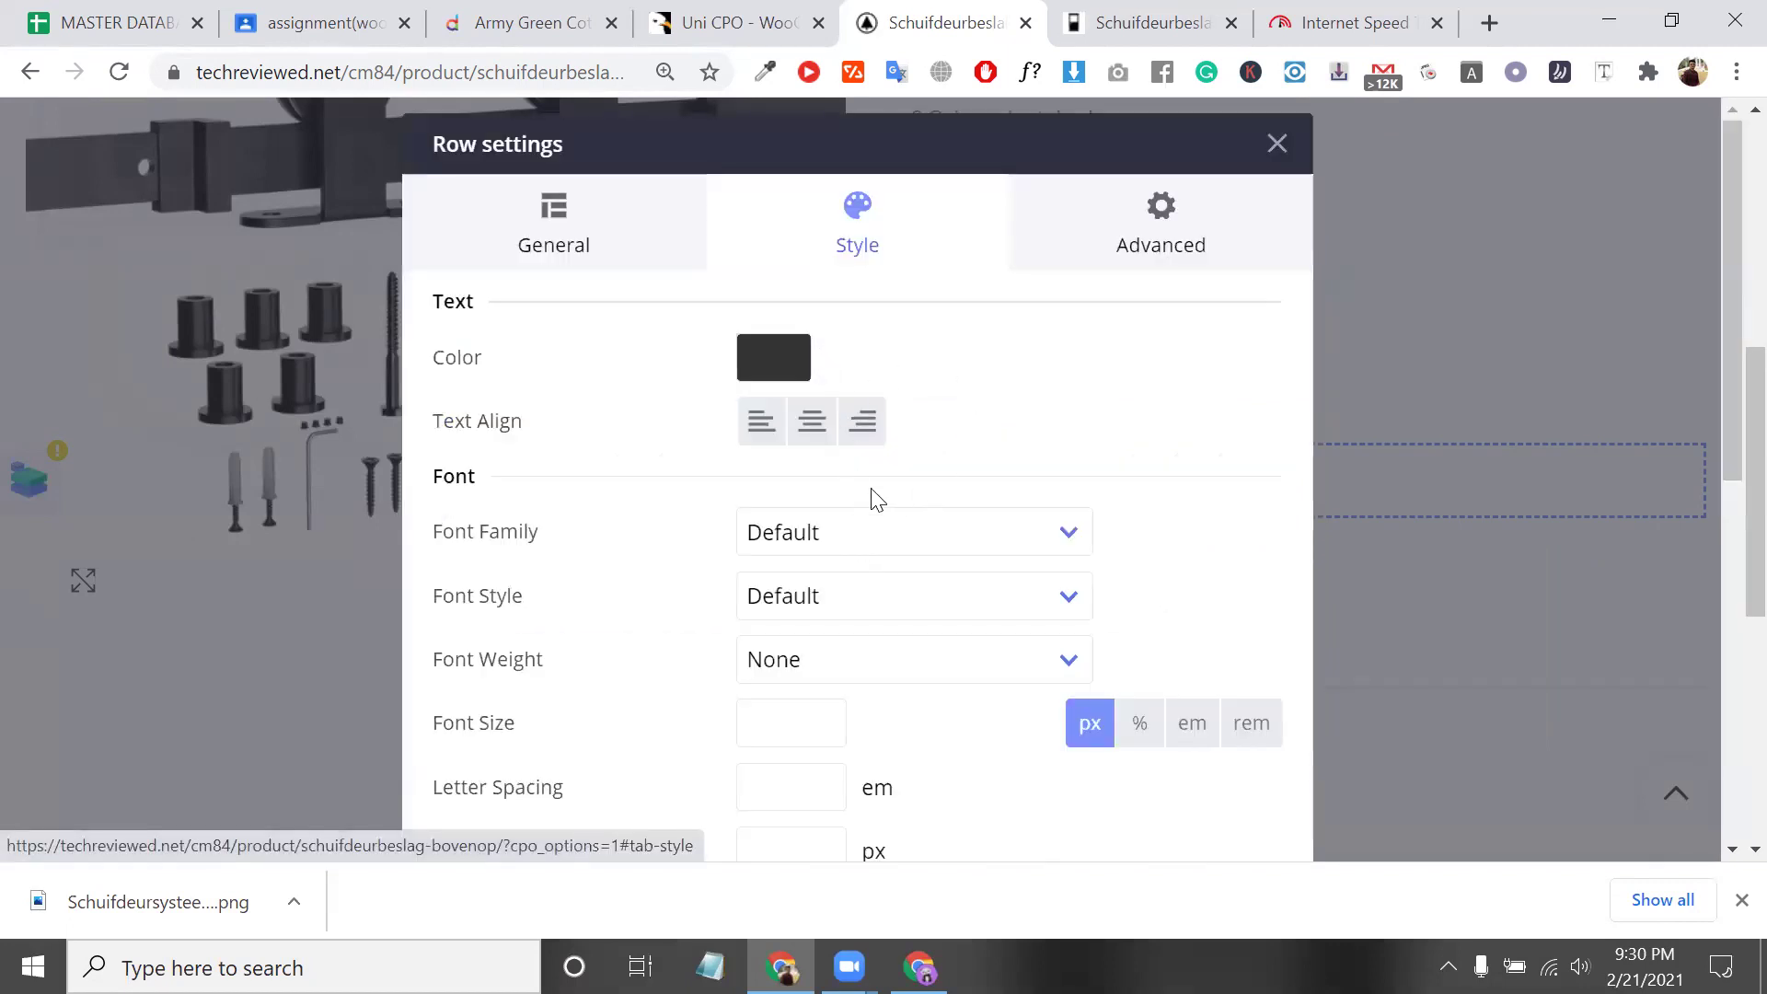
pyautogui.scroll(-1, 872, 493)
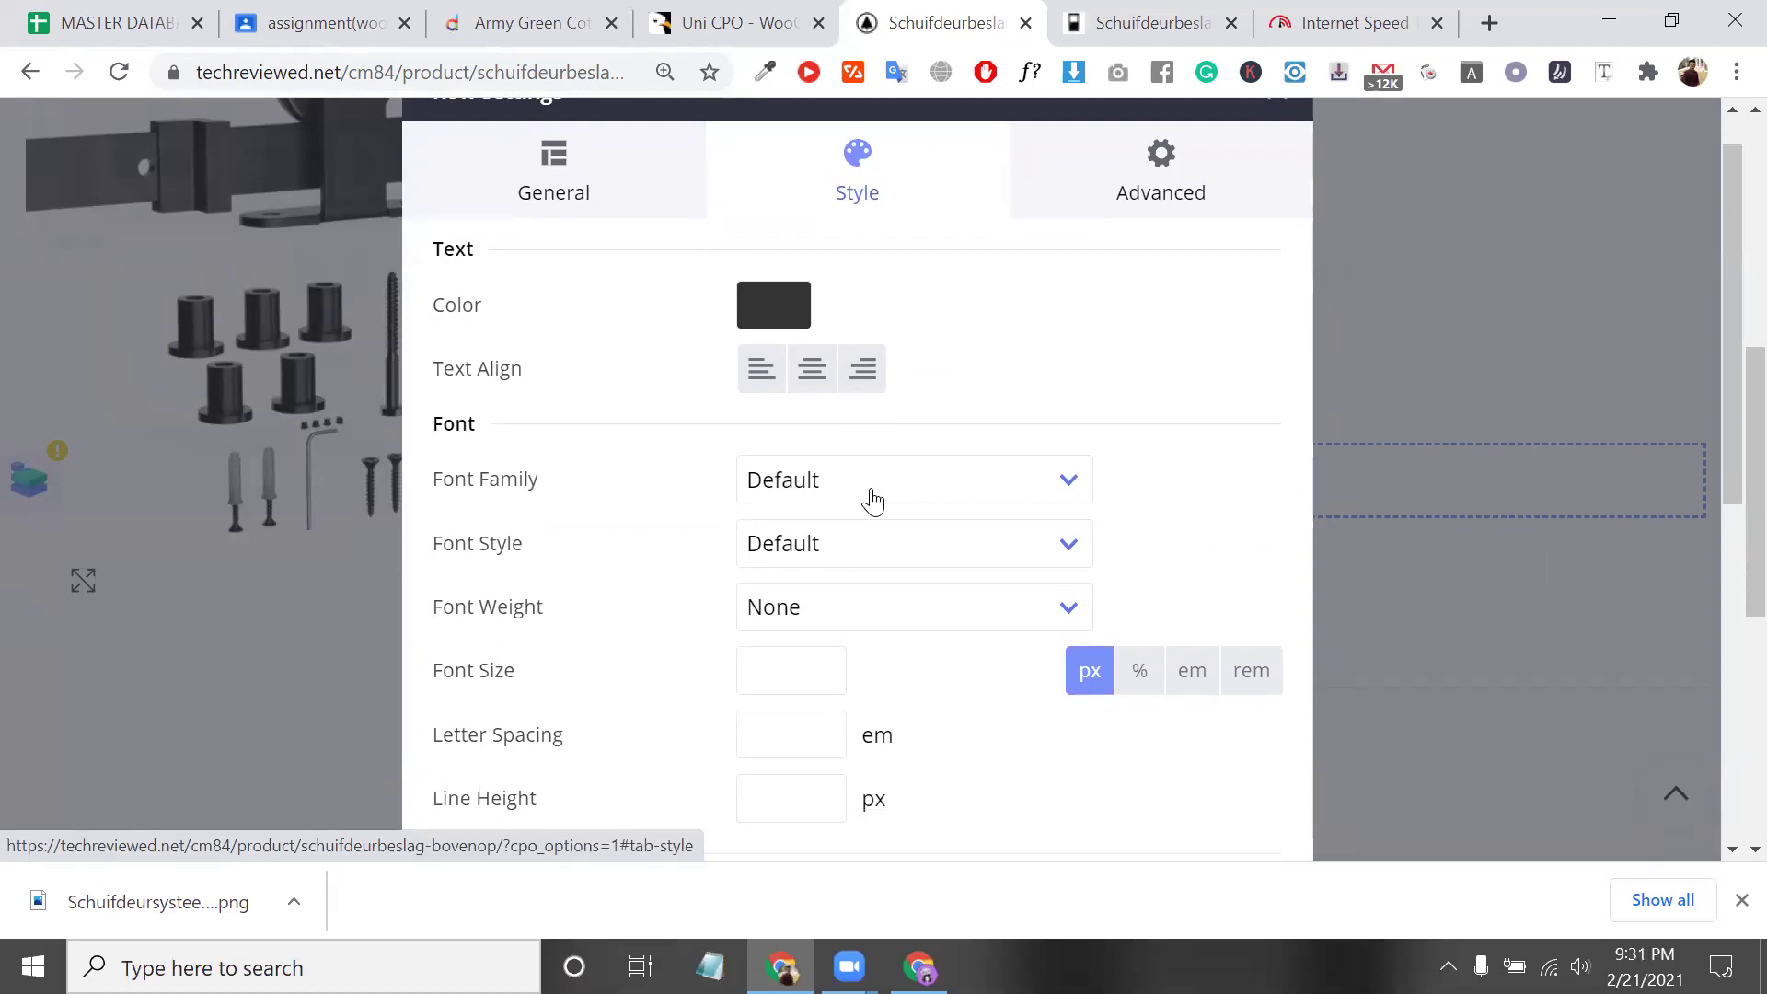
pyautogui.scroll(-2, 873, 501)
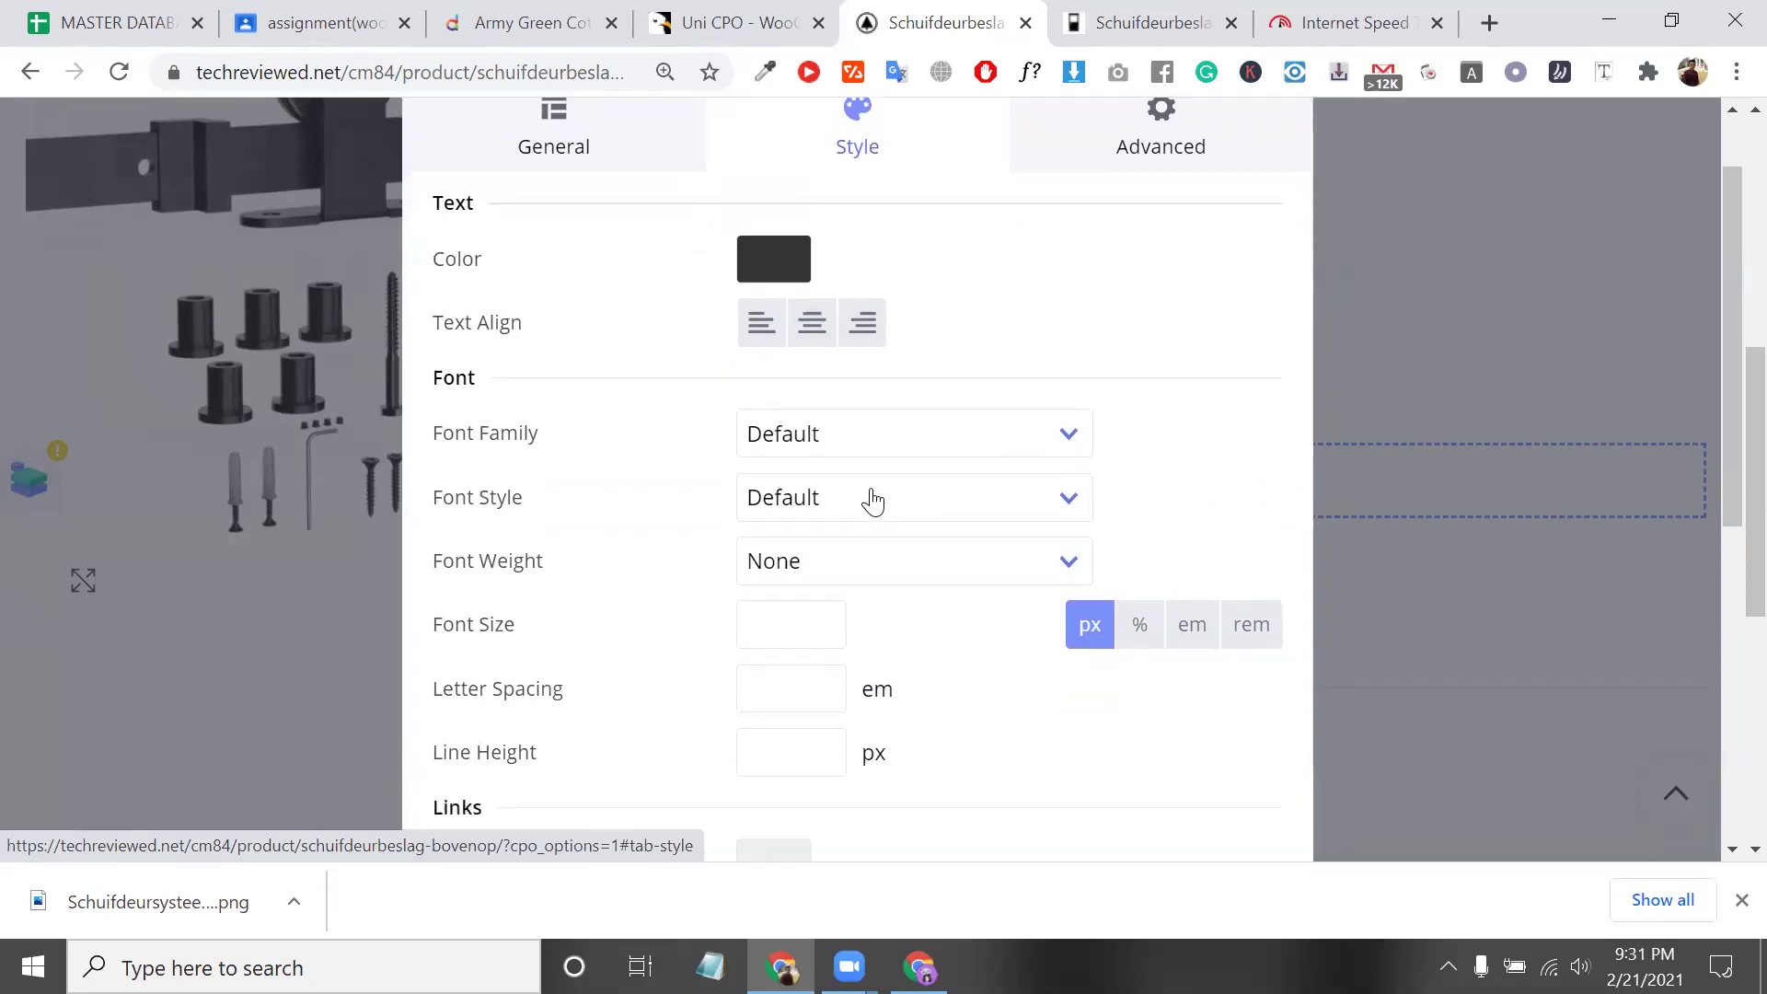
pyautogui.scroll(3, 873, 501)
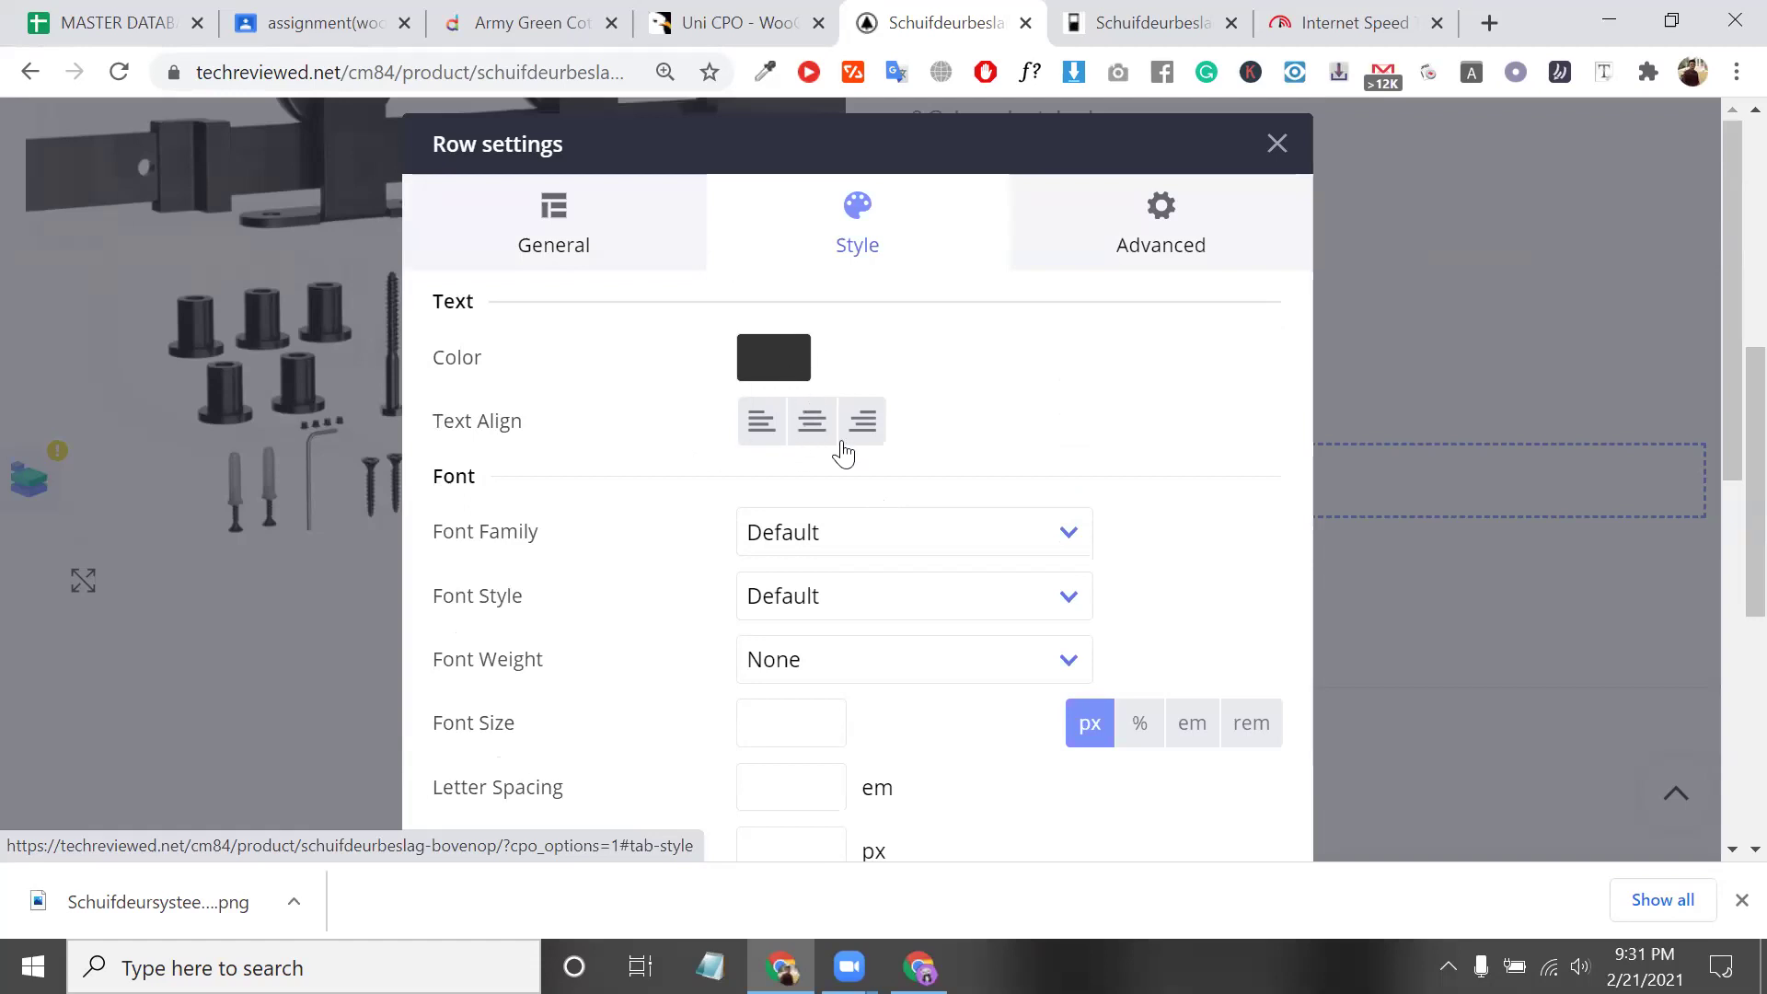
pyautogui.scroll(-2, 849, 520)
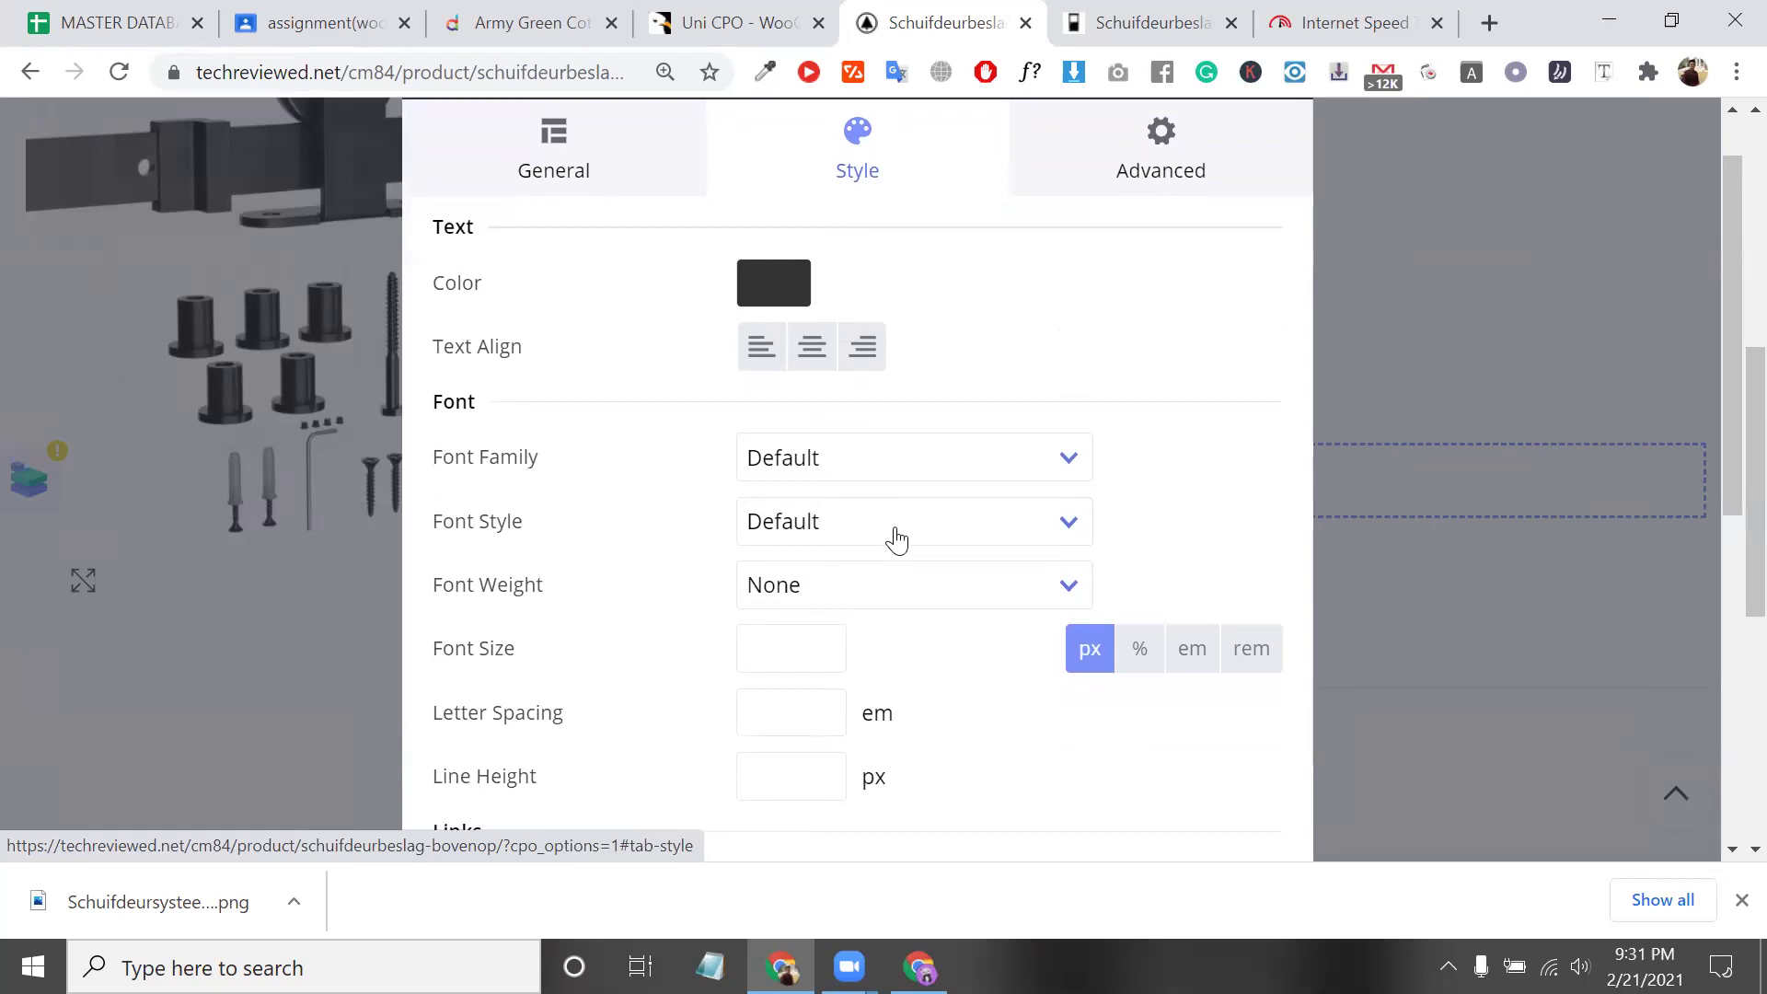
pyautogui.scroll(-2, 891, 538)
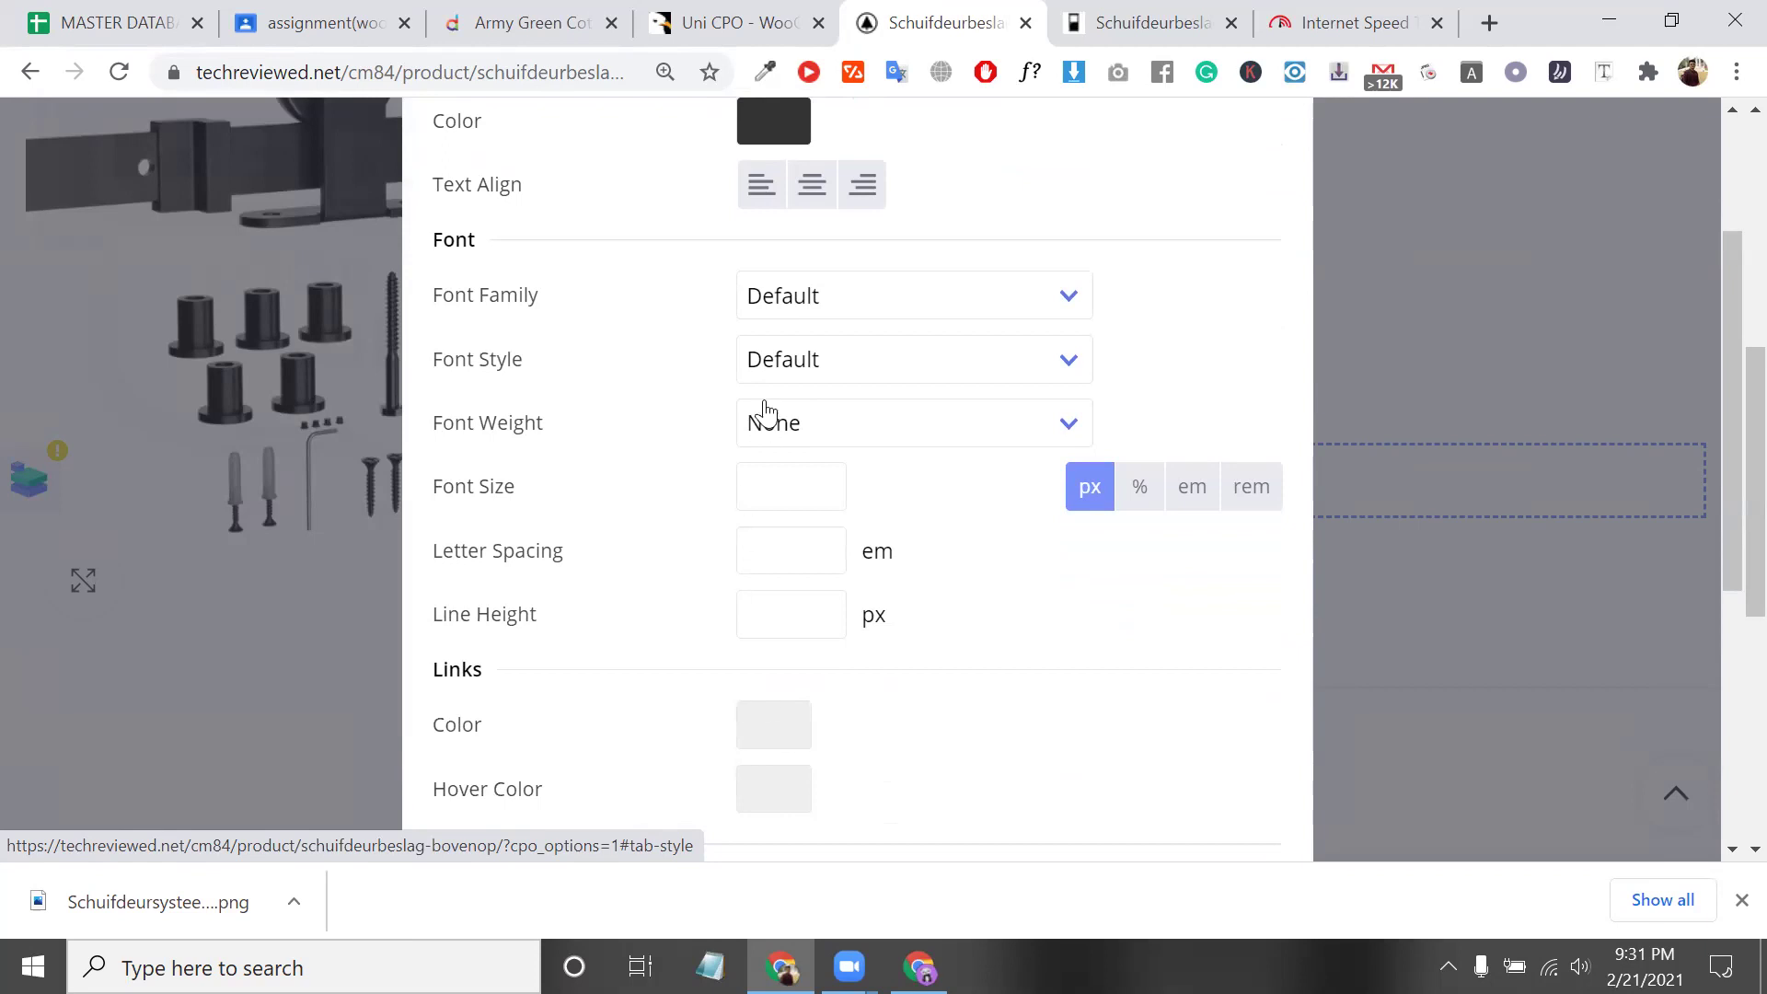
pyautogui.scroll(-1, 818, 432)
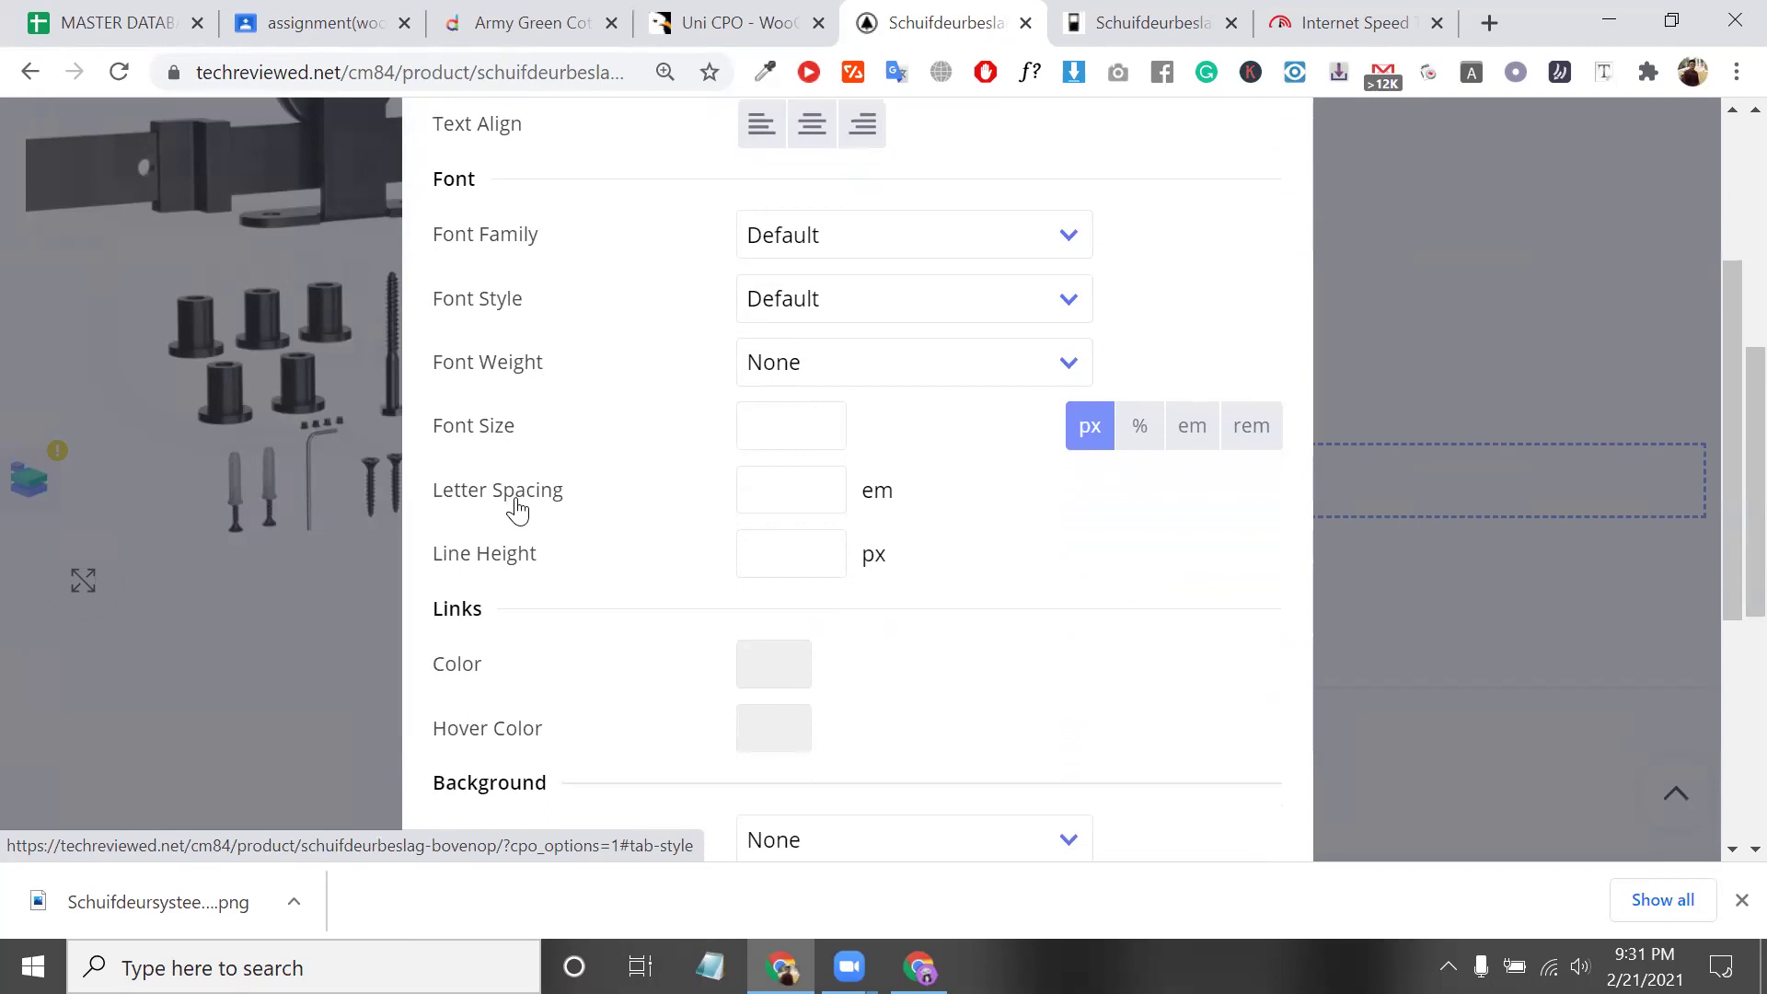
pyautogui.scroll(-2, 529, 554)
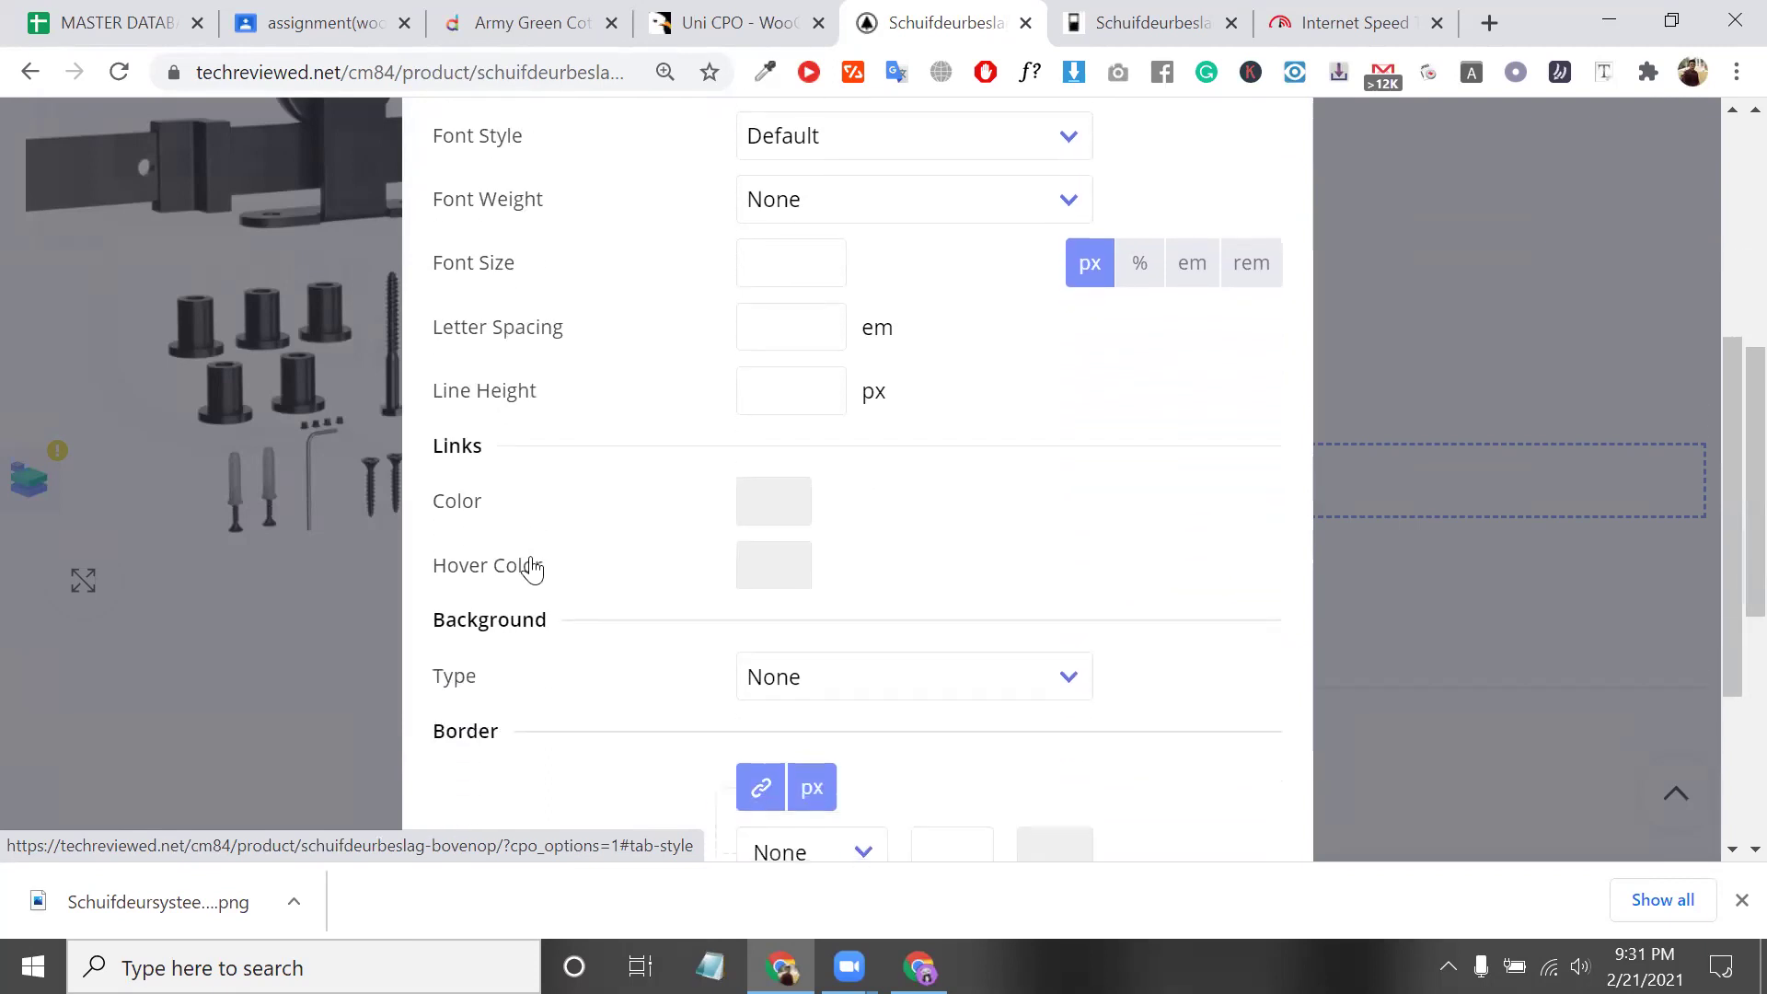
pyautogui.scroll(-1, 534, 607)
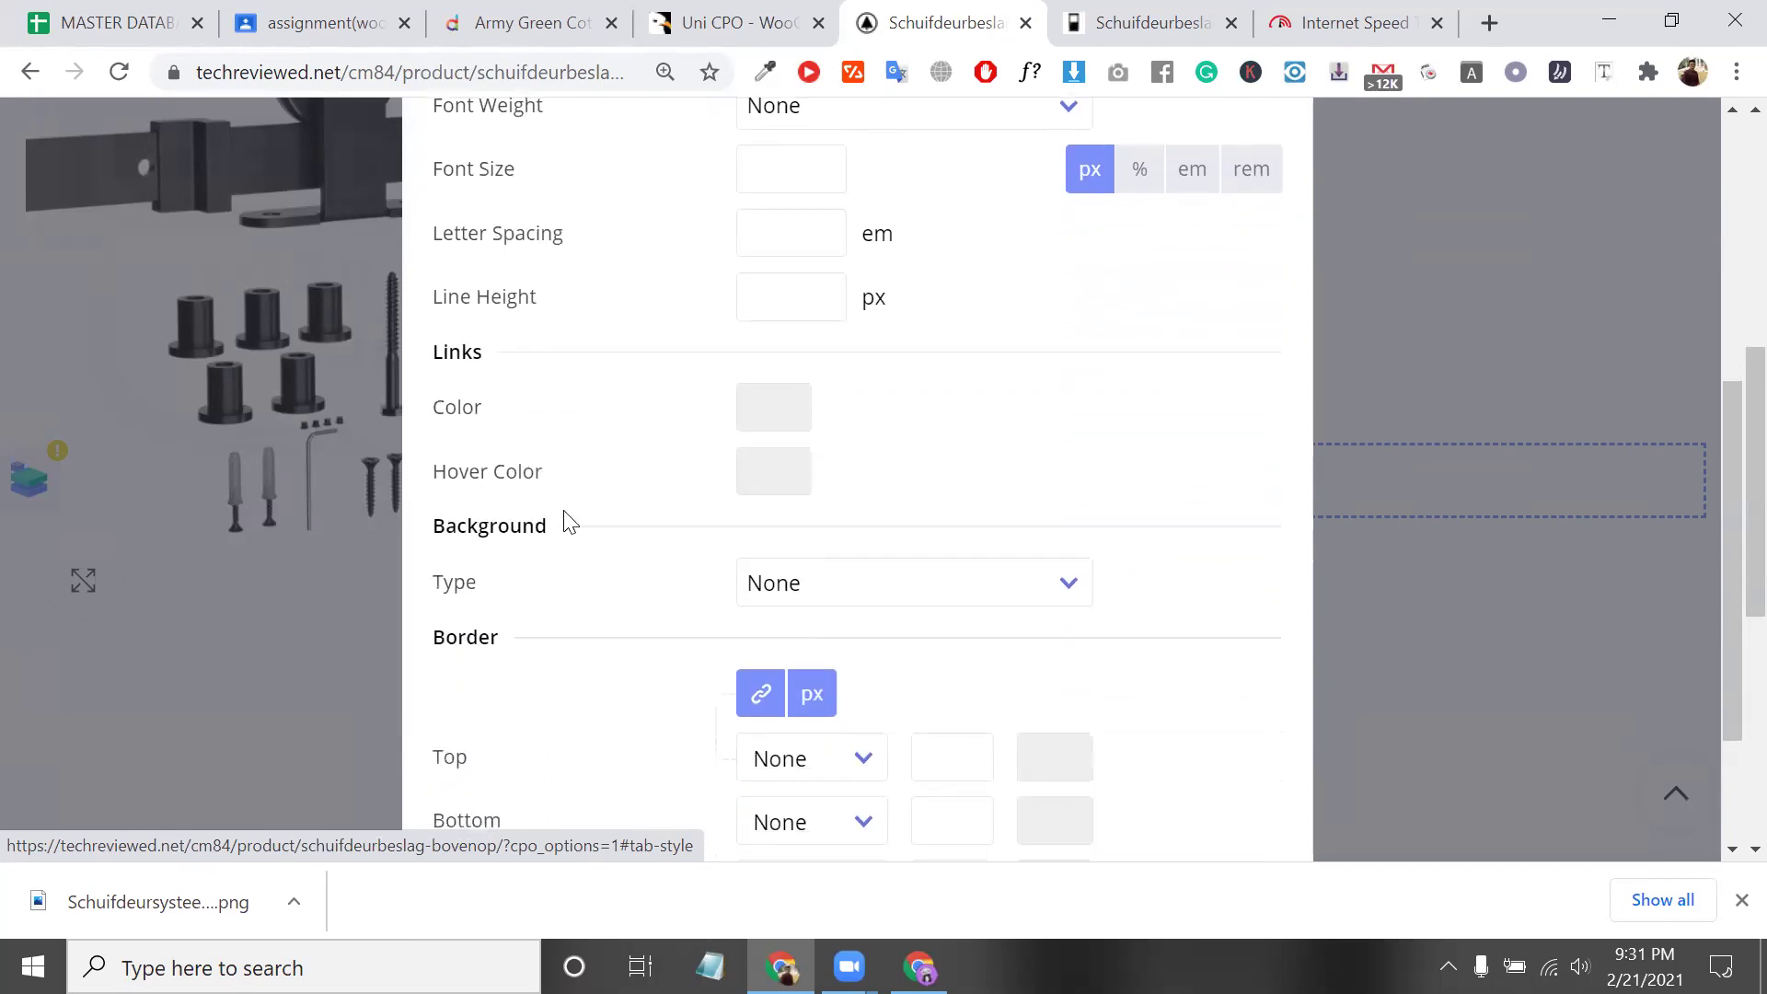
pyautogui.scroll(3, 570, 522)
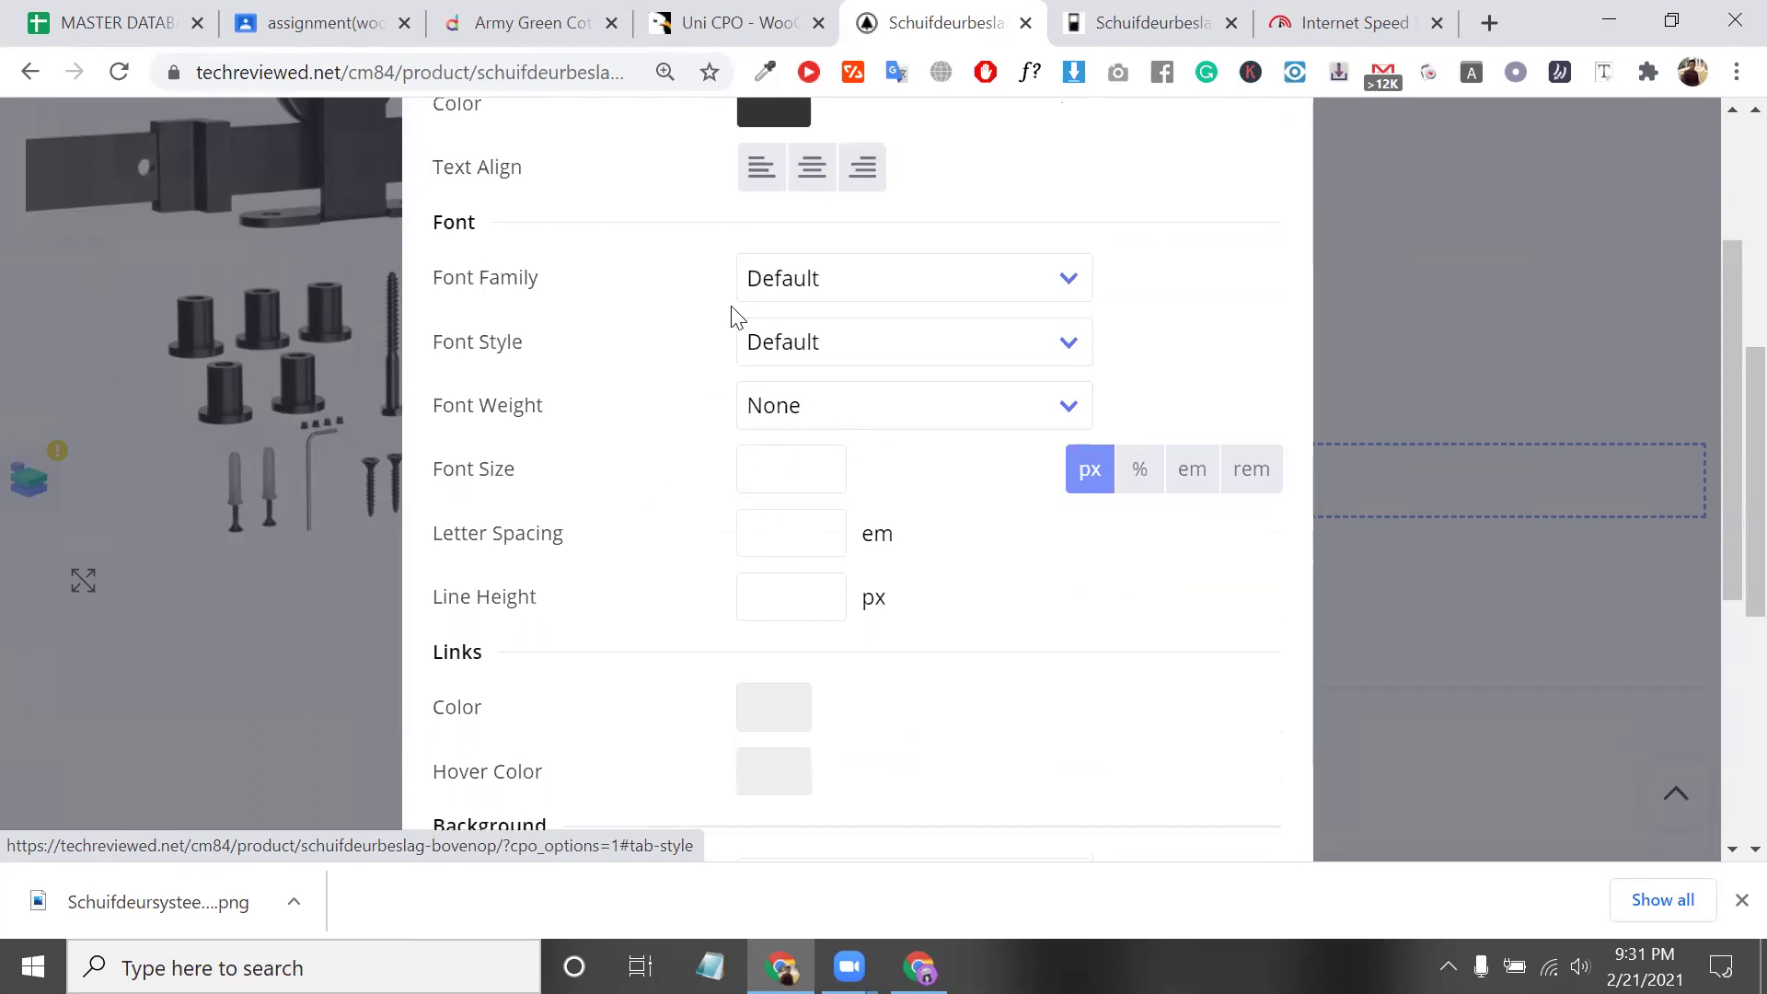
pyautogui.scroll(3, 796, 315)
# Review the row's margins and paddings, then close Row settings unchanged
pyautogui.click(1114, 246)
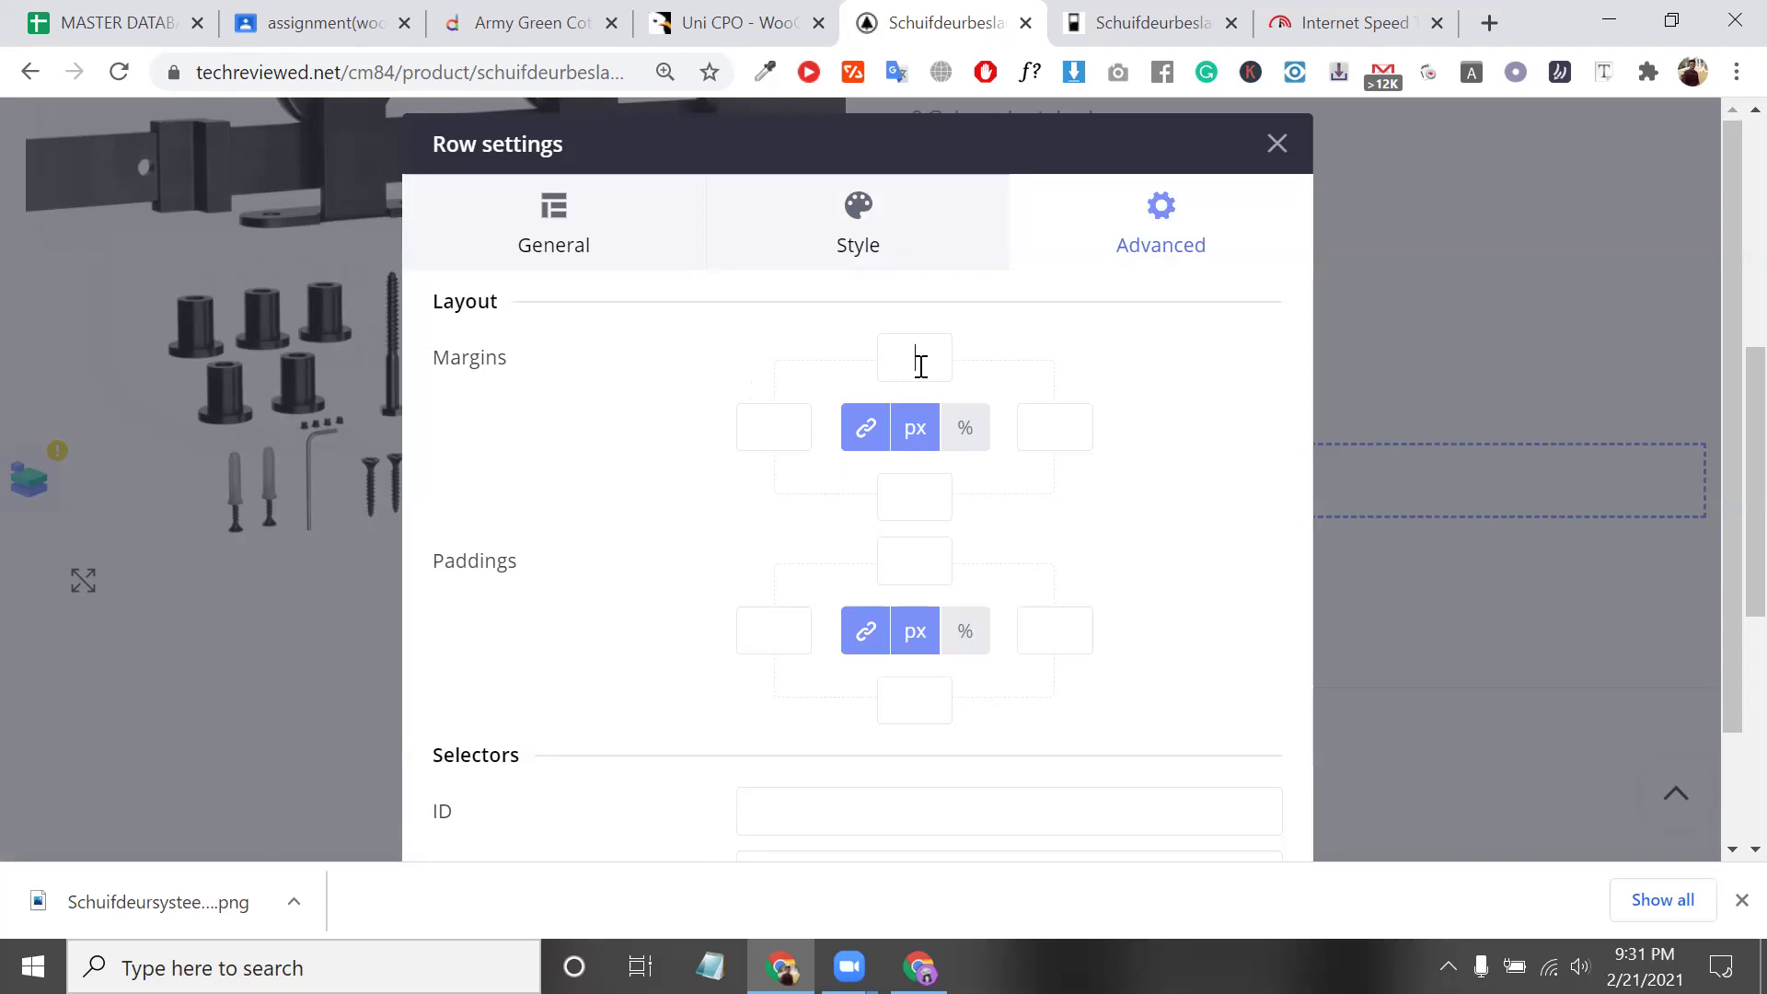
pyautogui.click(920, 366)
pyautogui.click(1278, 146)
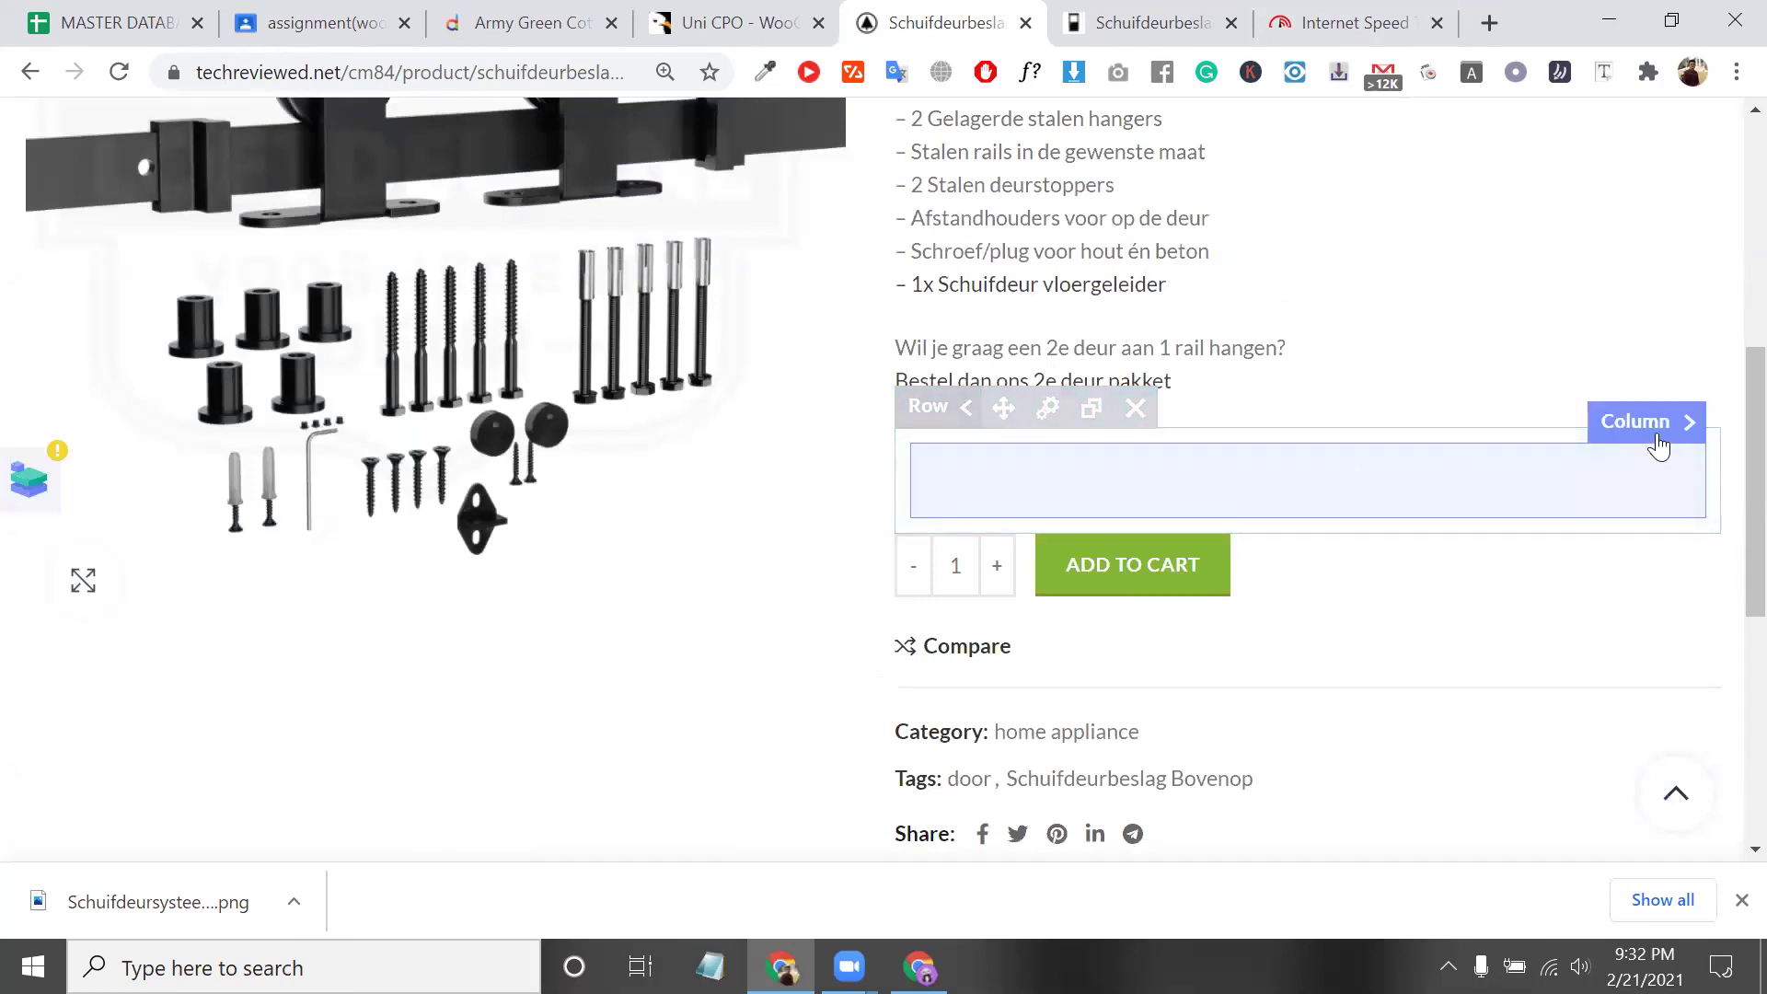
# Review the column's Style and Advanced settings unchanged, then open the Uni CPO module list
pyautogui.moveTo(1659, 441)
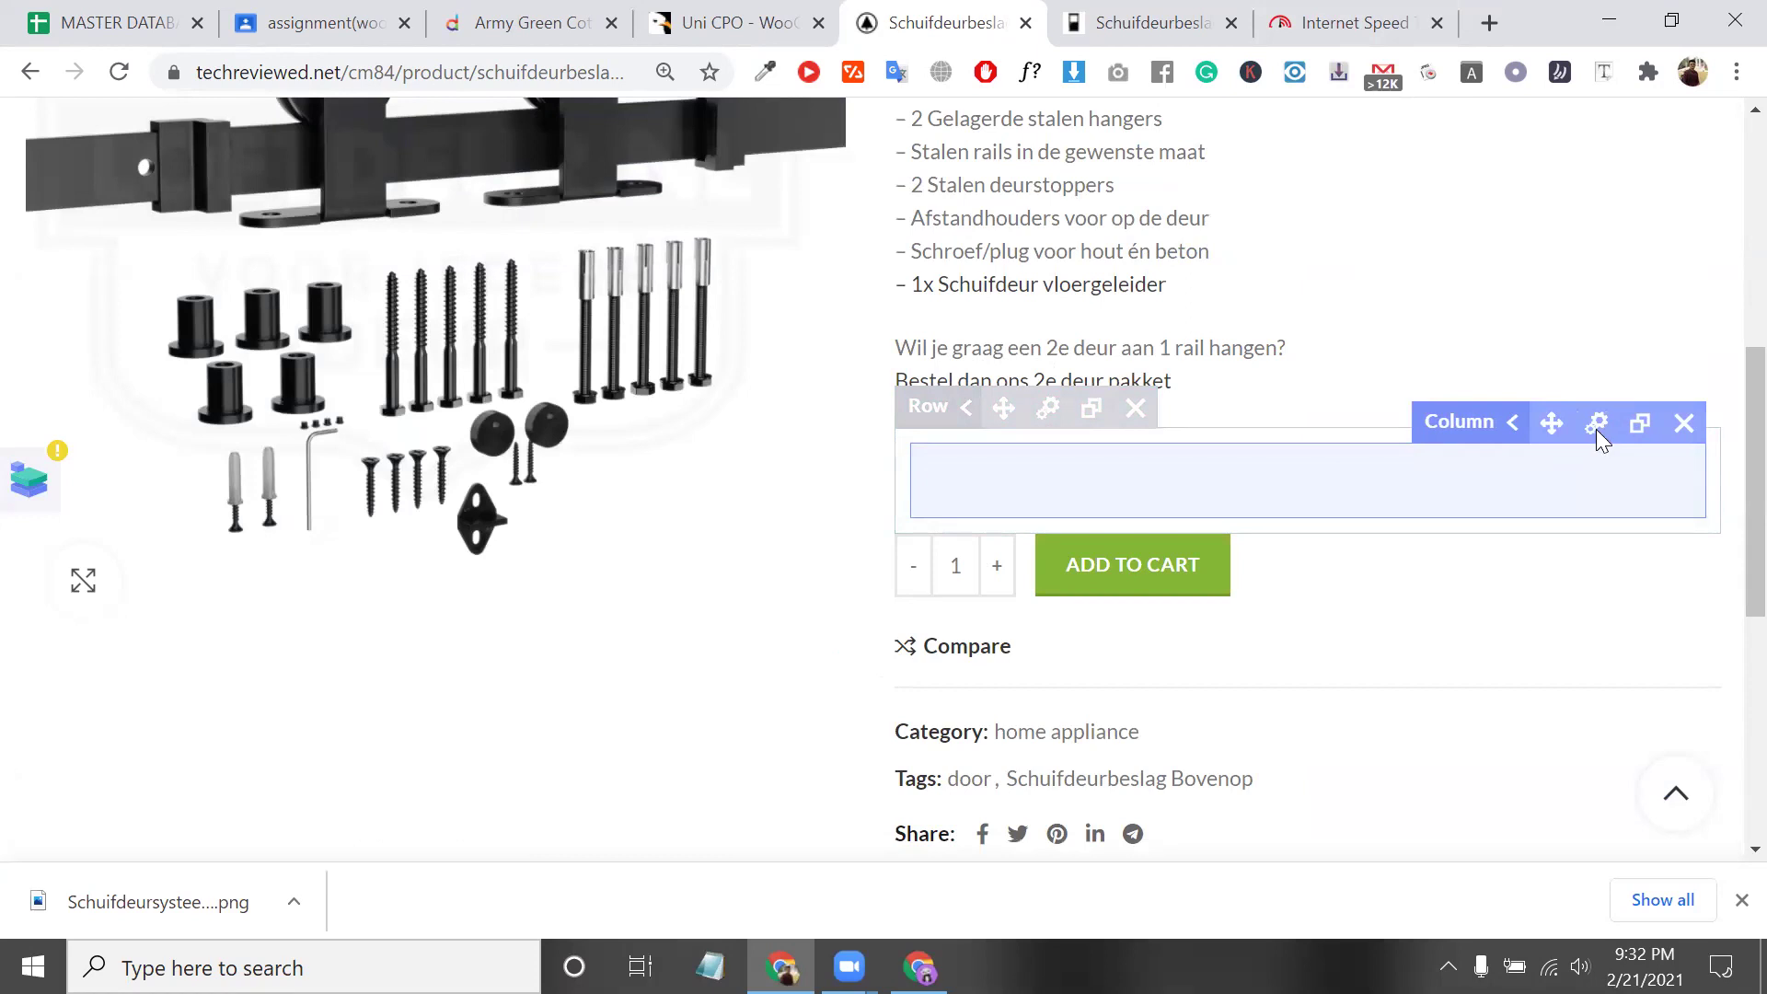
pyautogui.click(1595, 429)
pyautogui.click(930, 308)
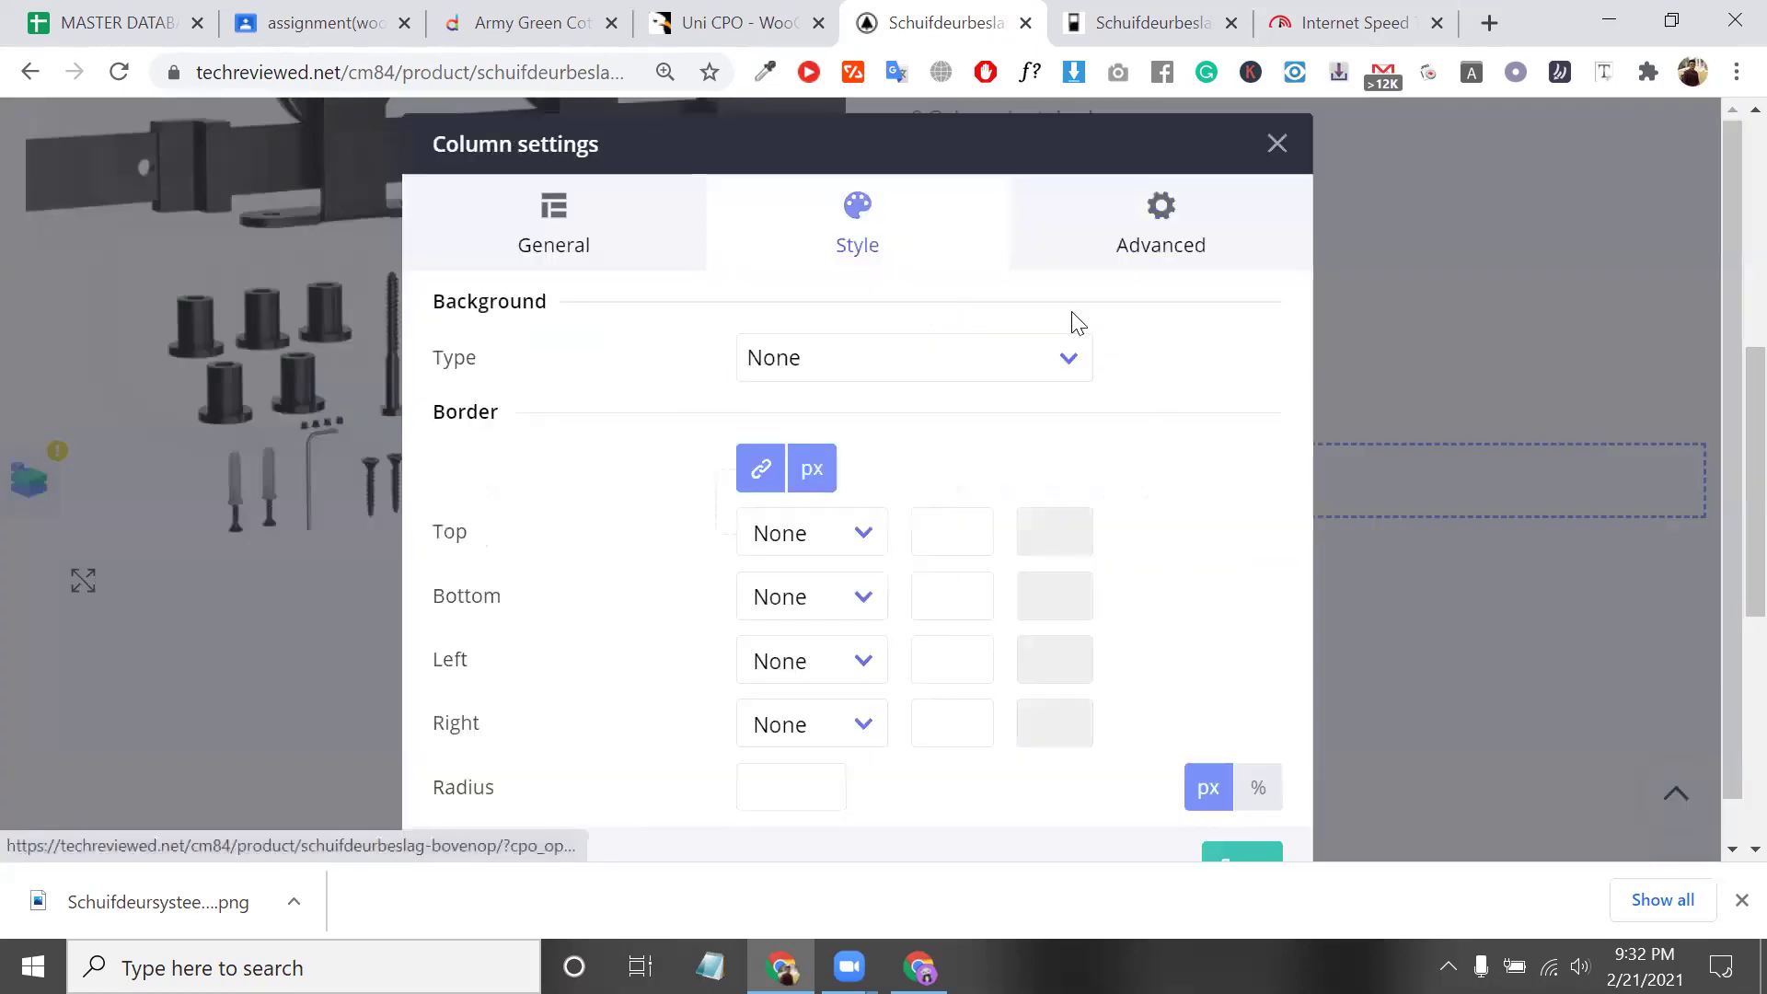
pyautogui.click(1166, 259)
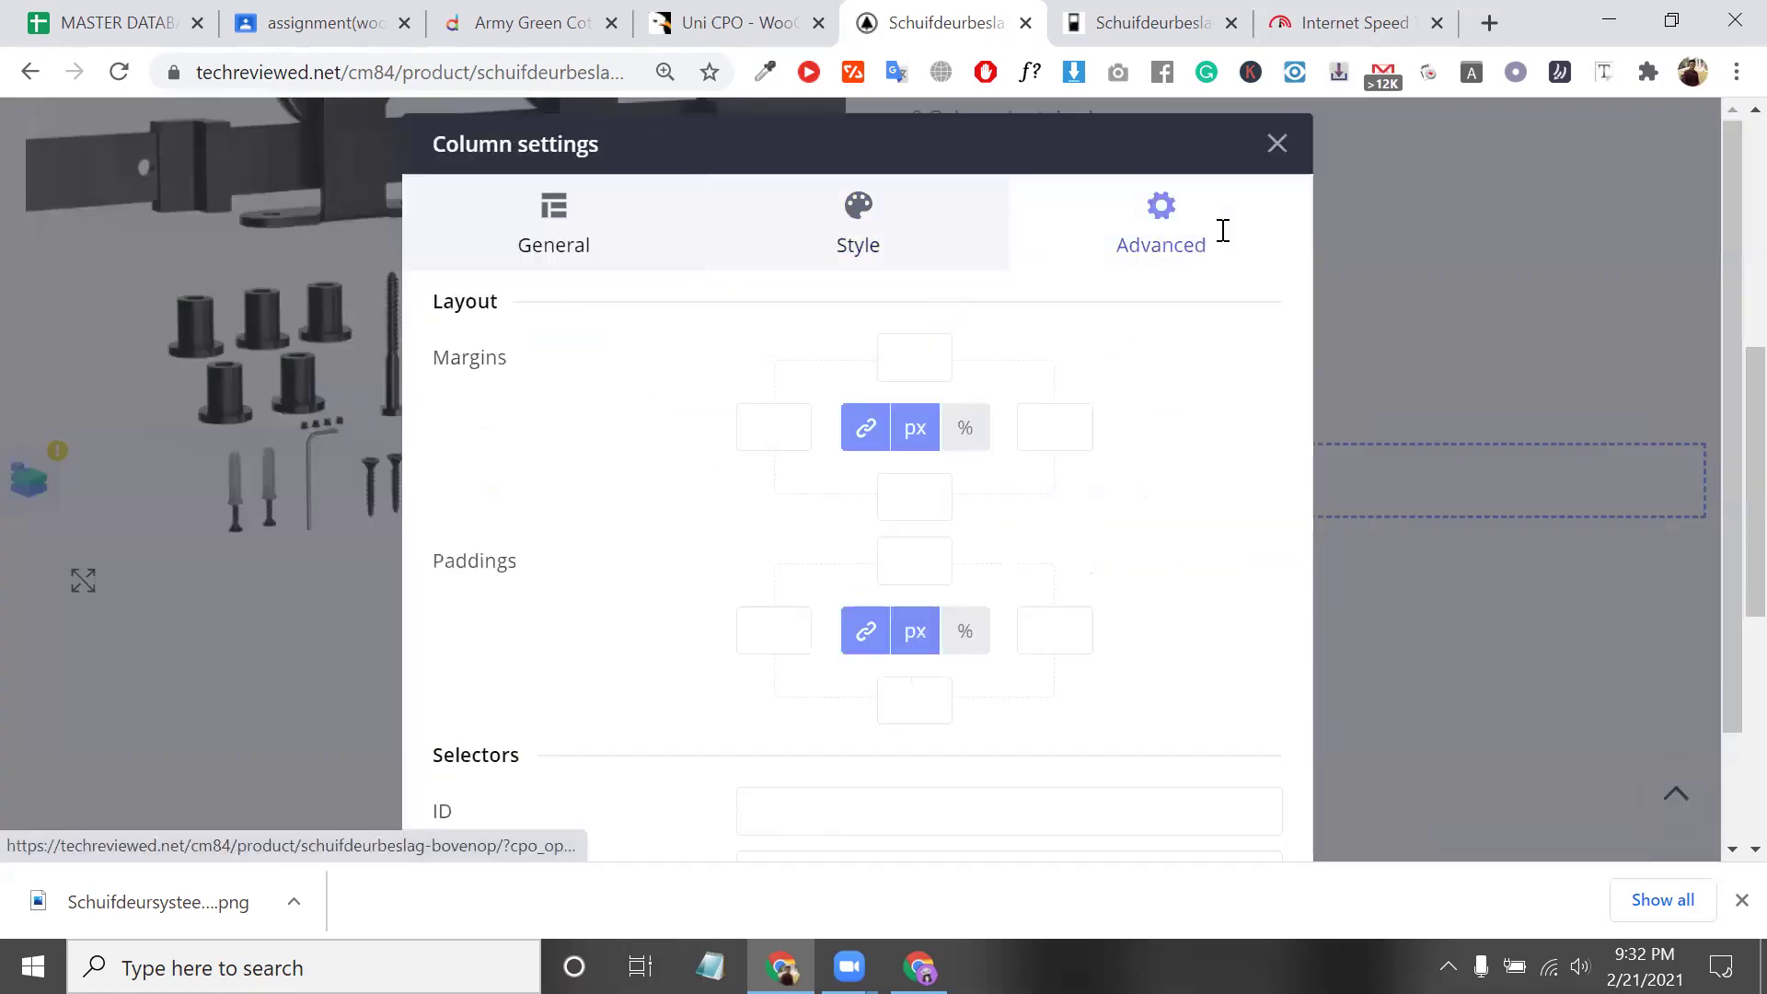
pyautogui.click(1276, 144)
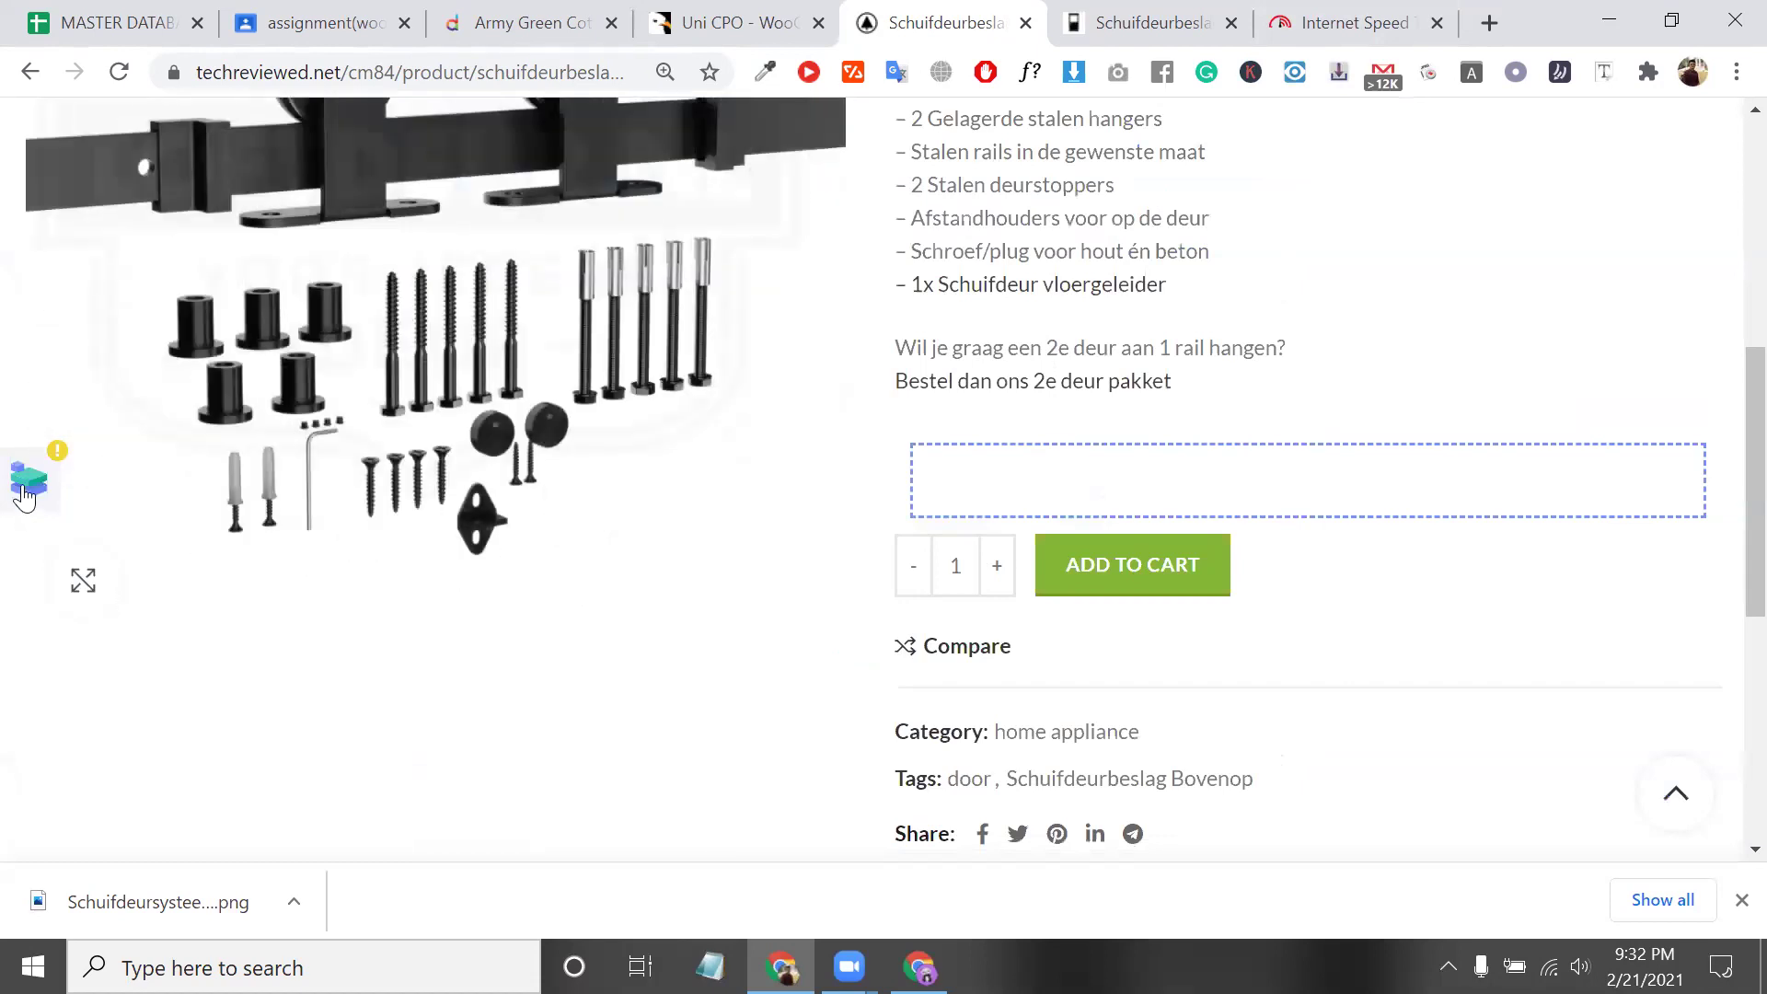
pyautogui.click(26, 486)
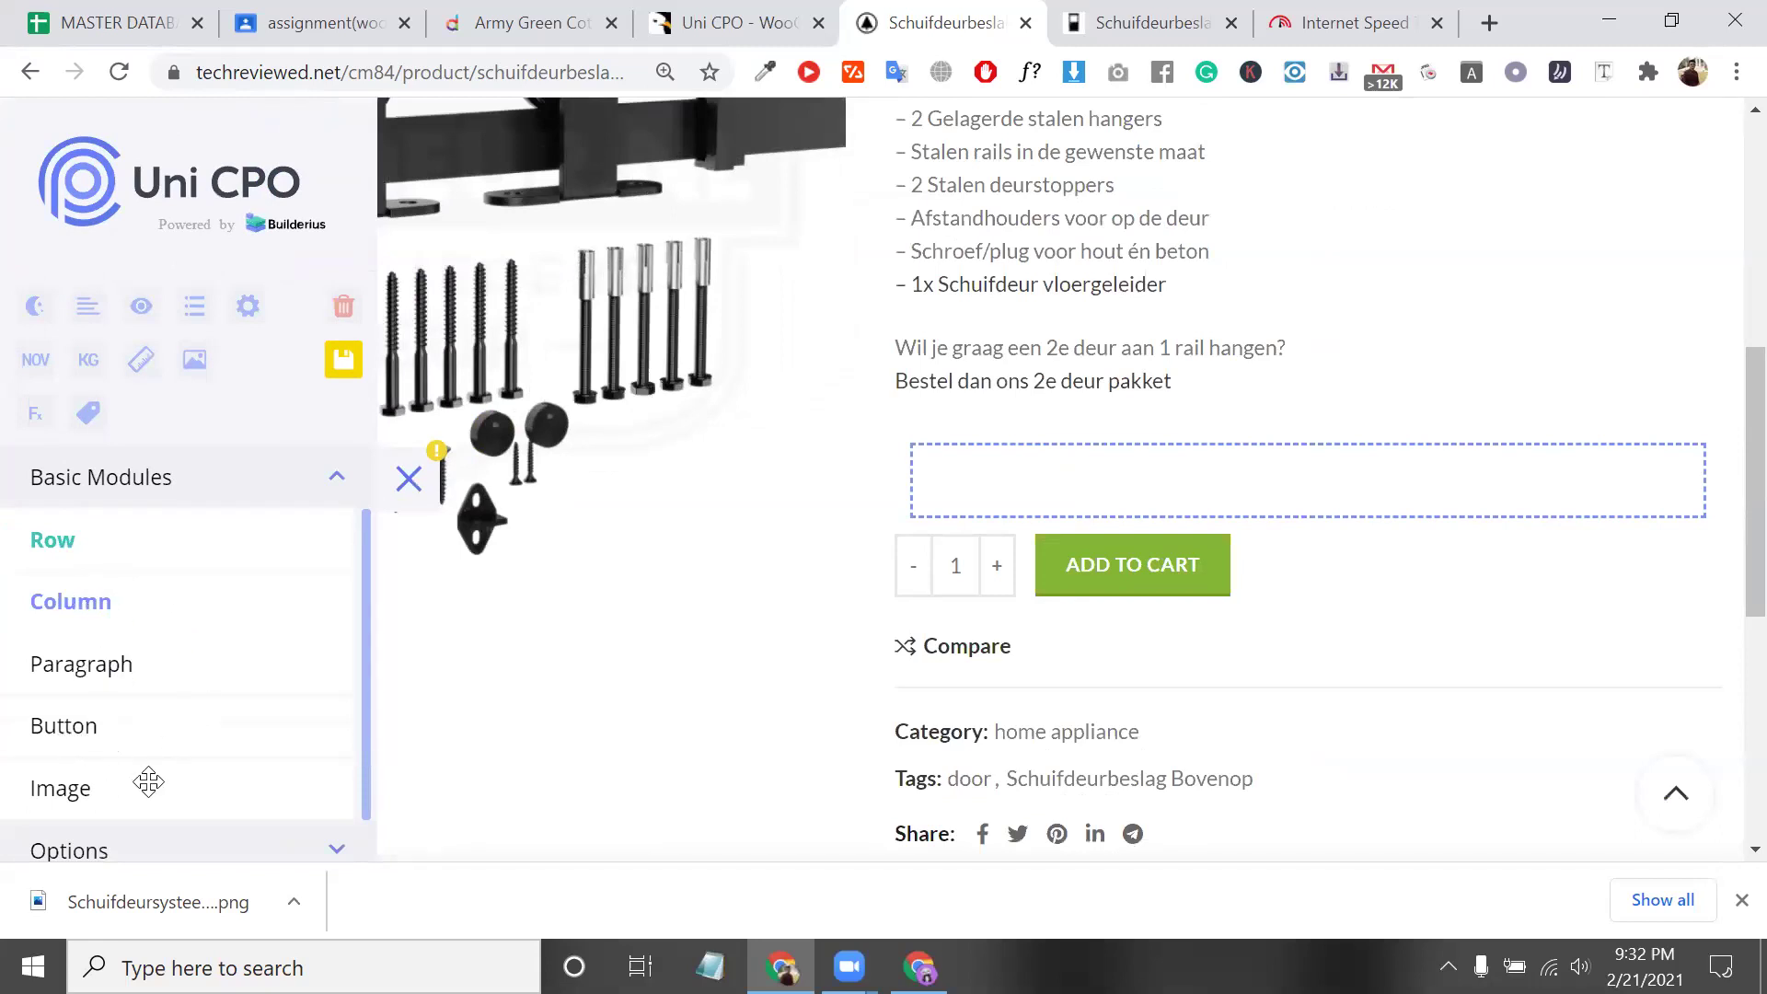
# Add a row with a single column to the form area above Add to Cart
pyautogui.moveTo(82, 550); pyautogui.dragTo(944, 455)
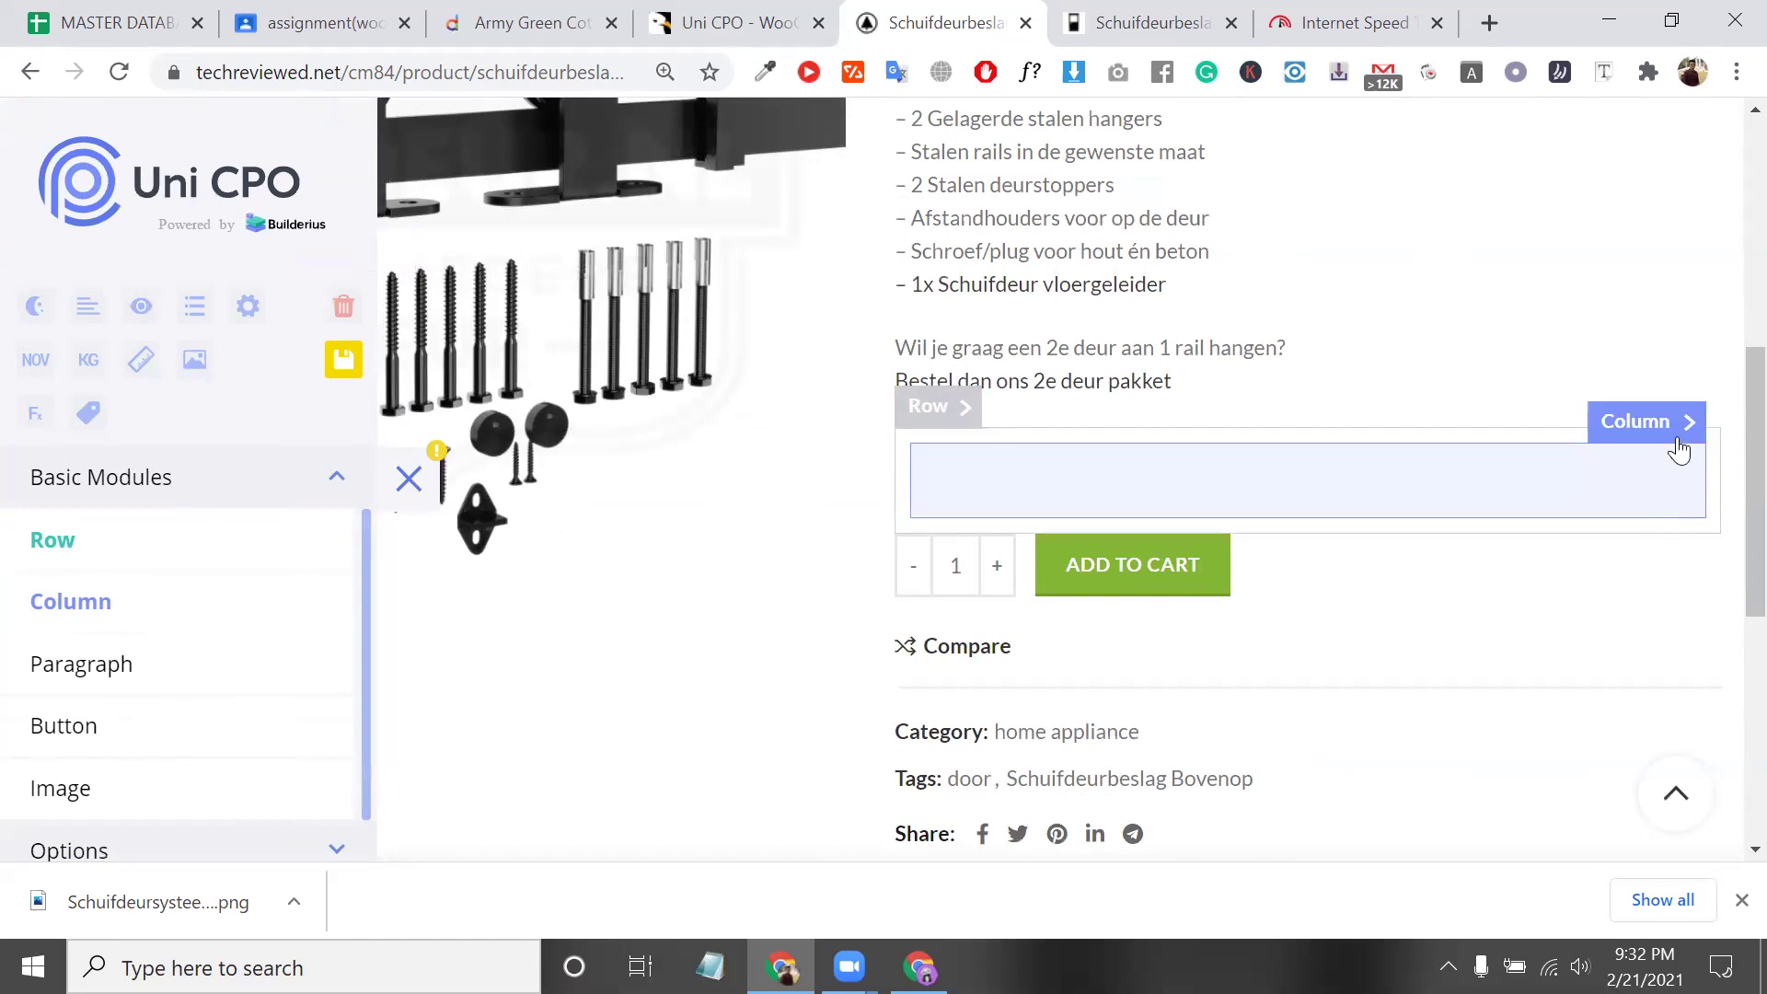
pyautogui.click(1631, 424)
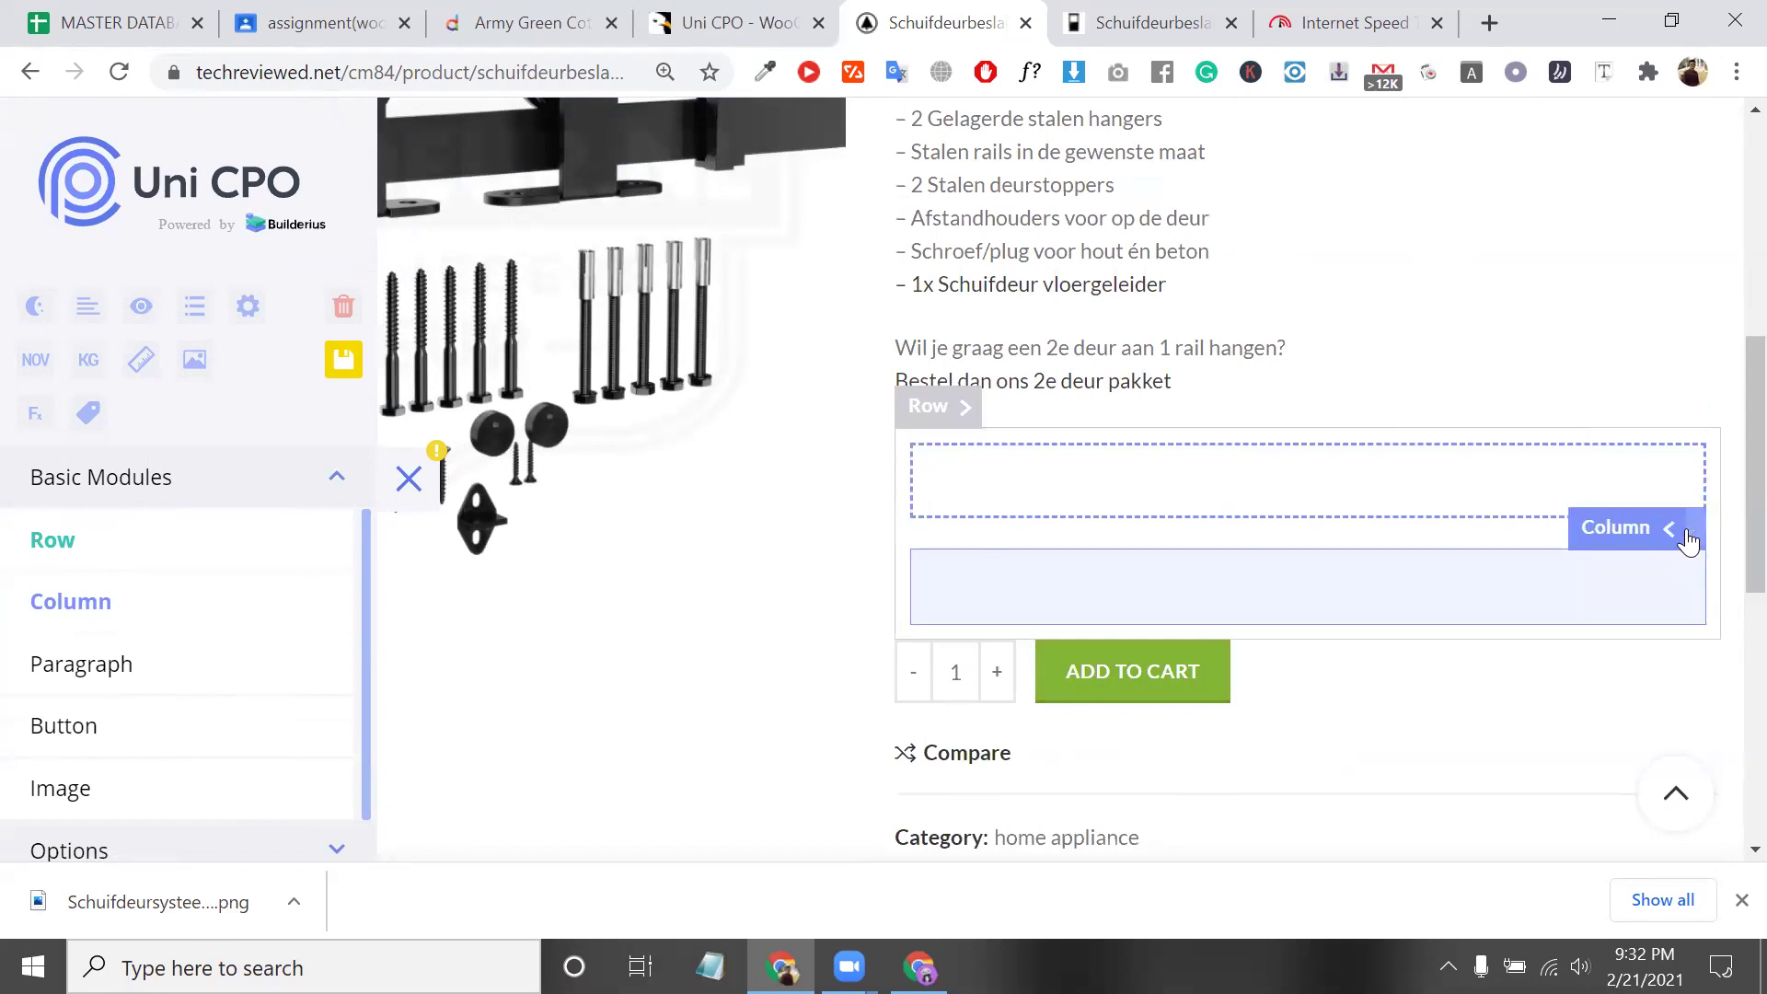
pyautogui.click(1680, 527)
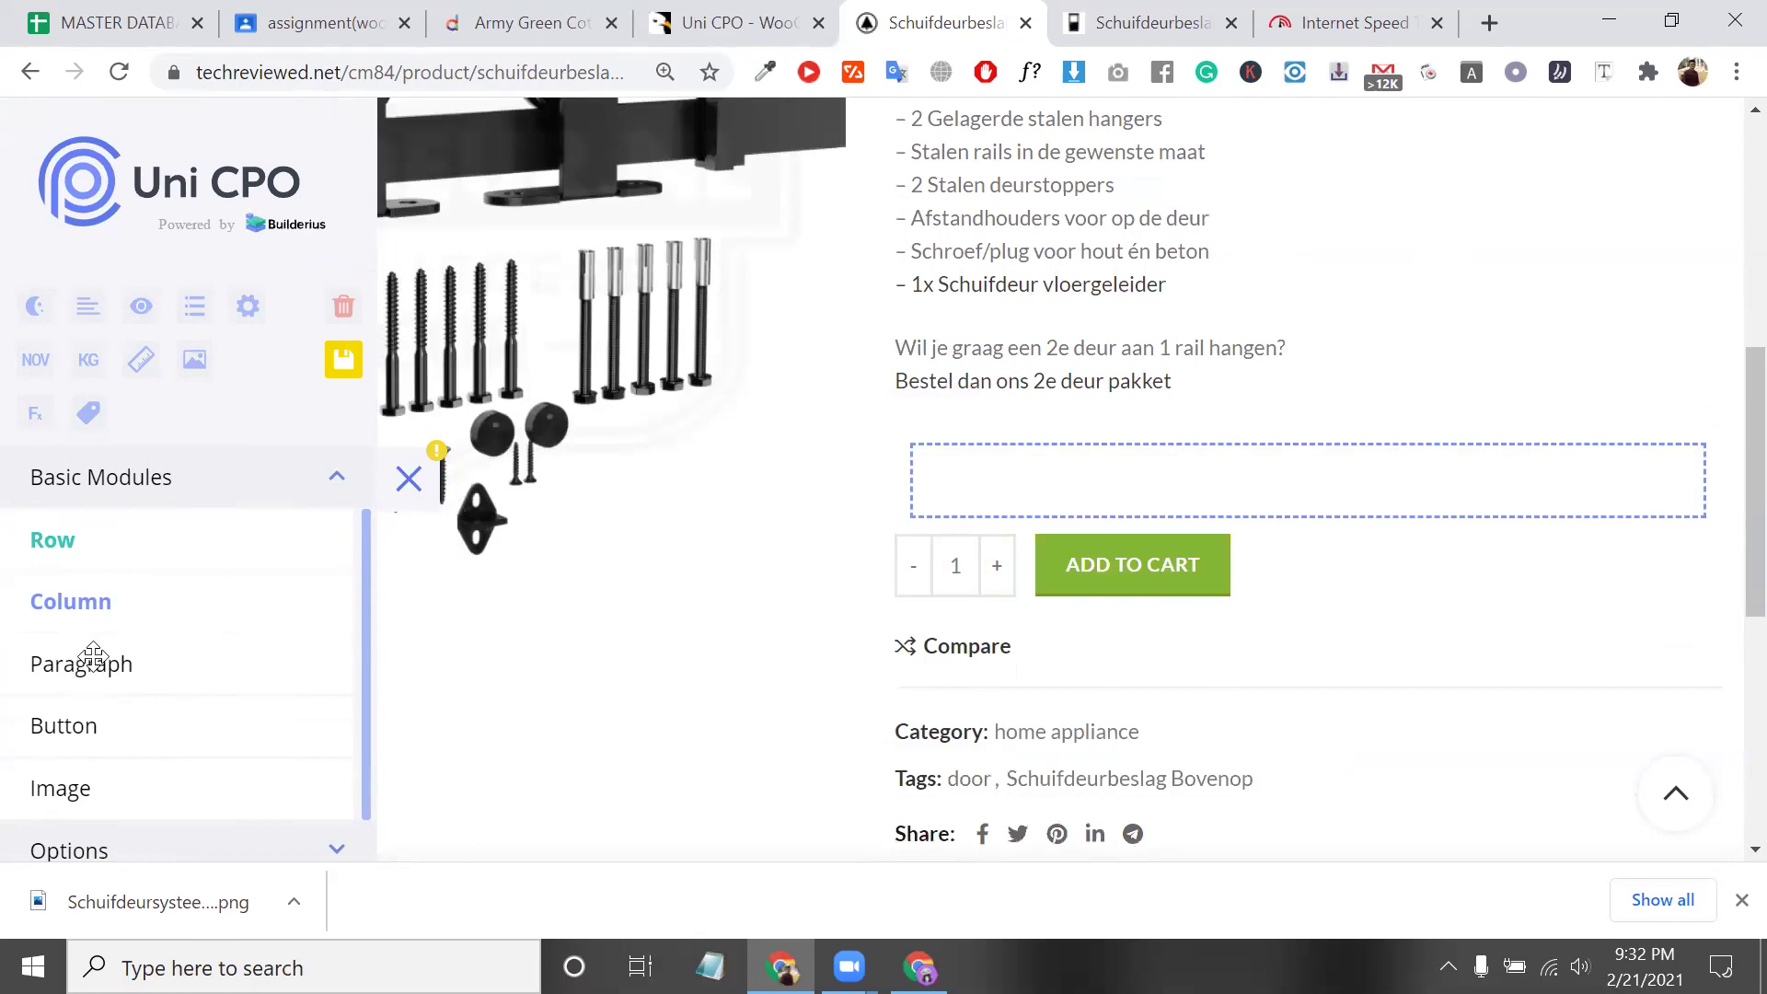
# Insert a paragraph, review its settings, then delete the 'Some text here' paragraph
pyautogui.moveTo(101, 663); pyautogui.dragTo(975, 461)
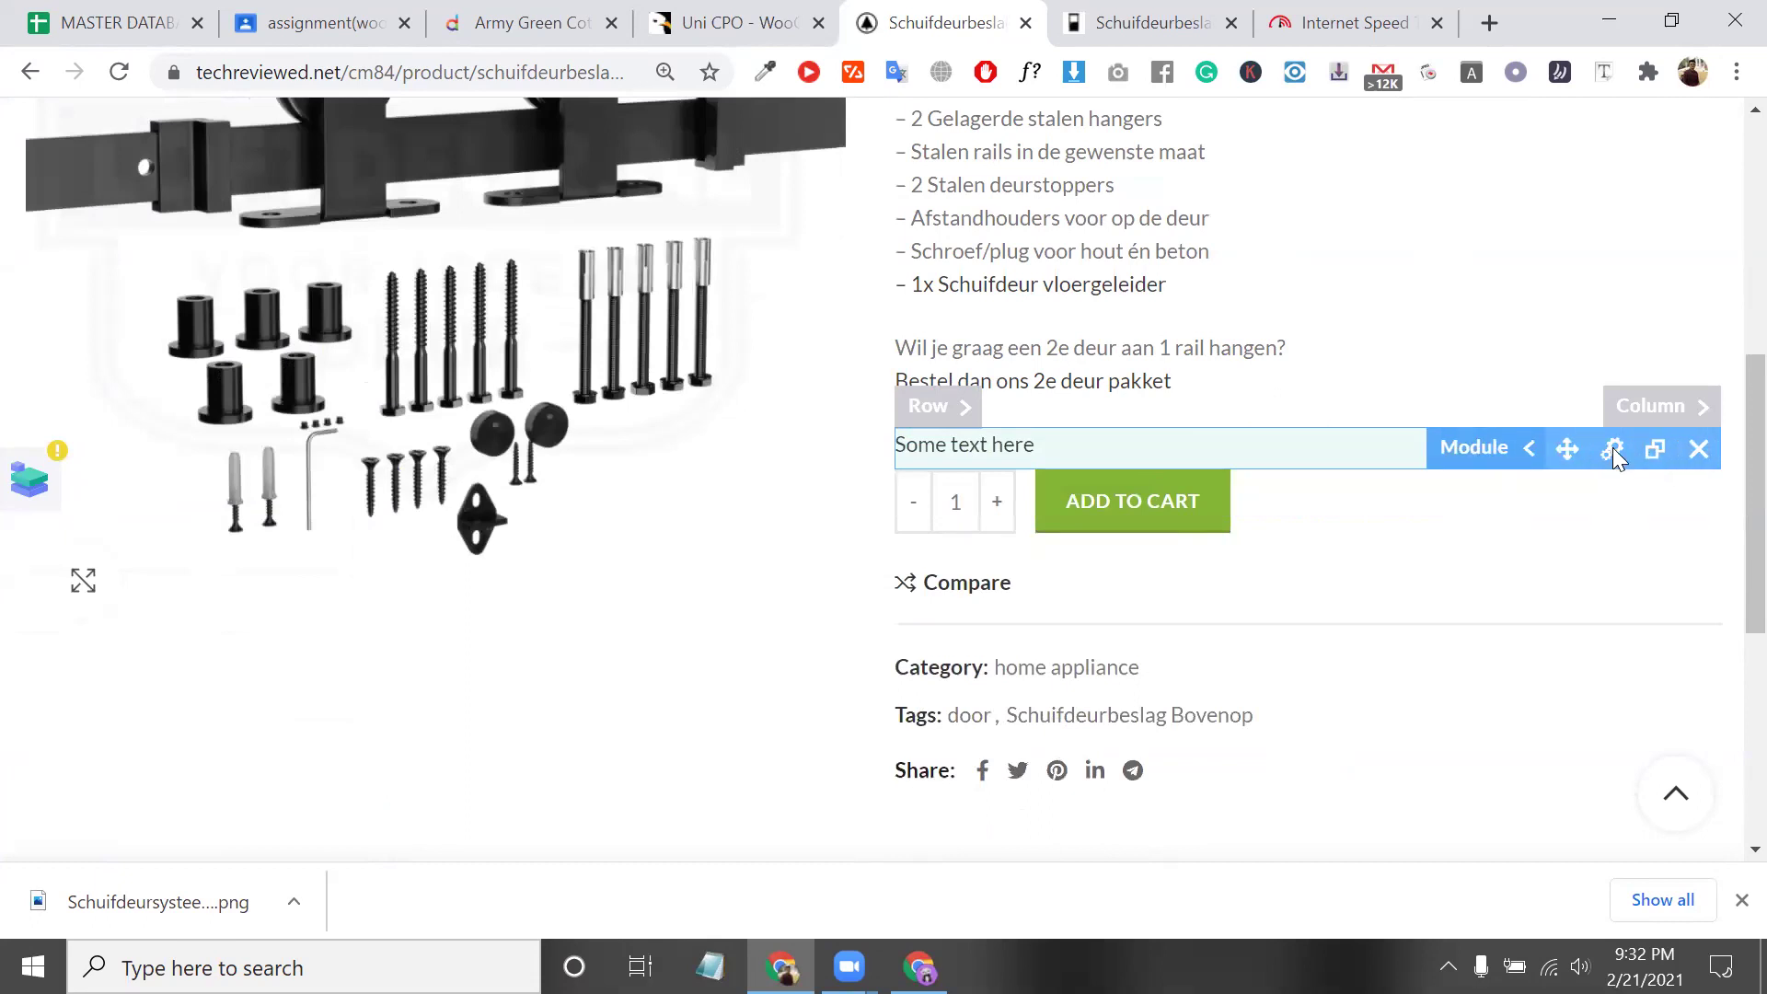
pyautogui.click(1612, 448)
pyautogui.tripleClick(891, 499)
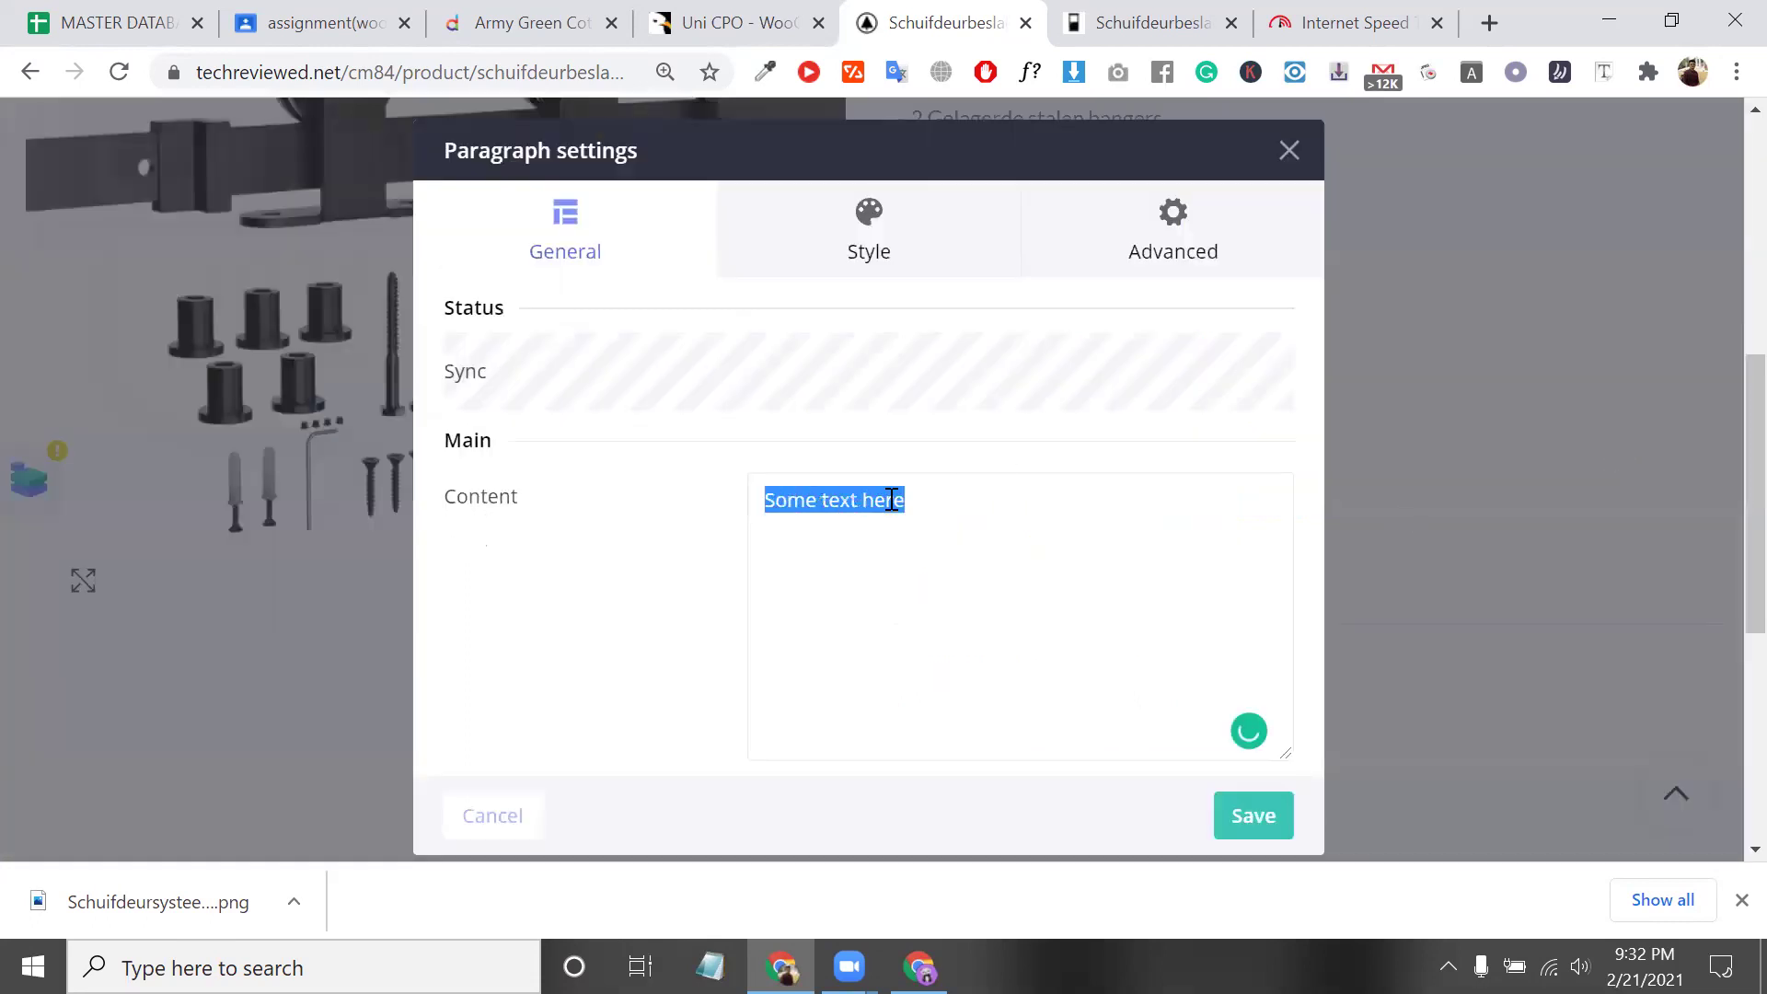
pyautogui.click(878, 224)
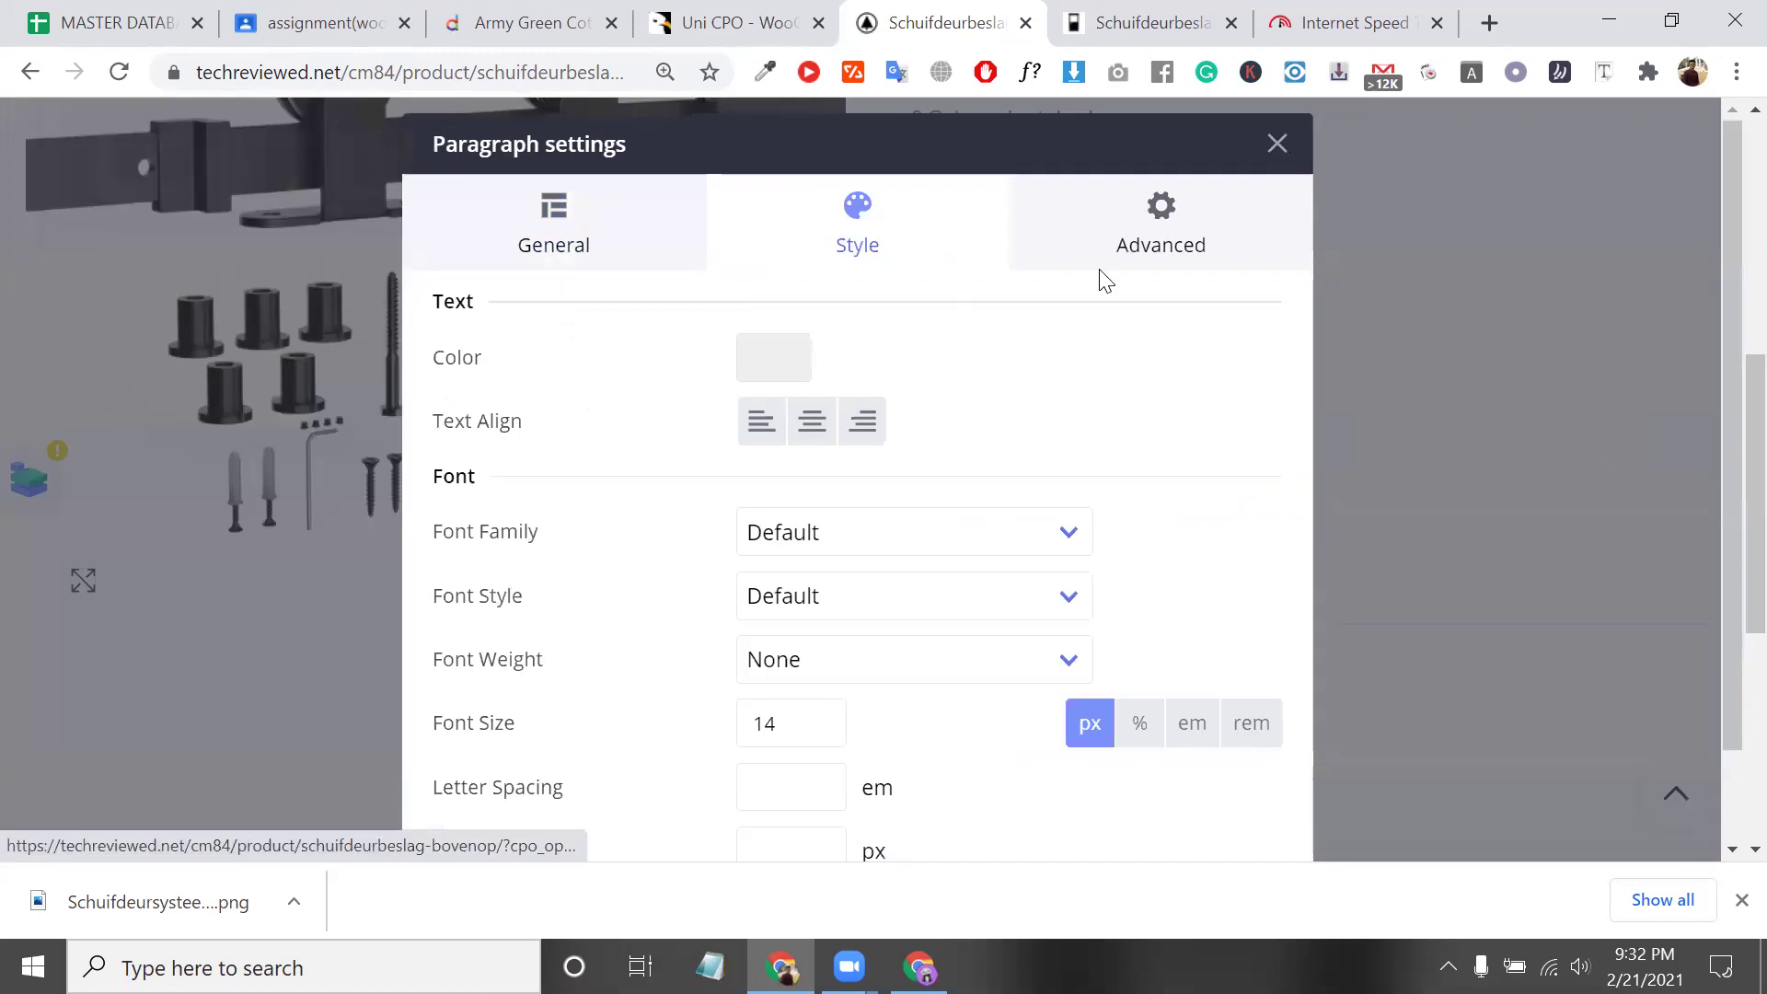
pyautogui.click(1173, 194)
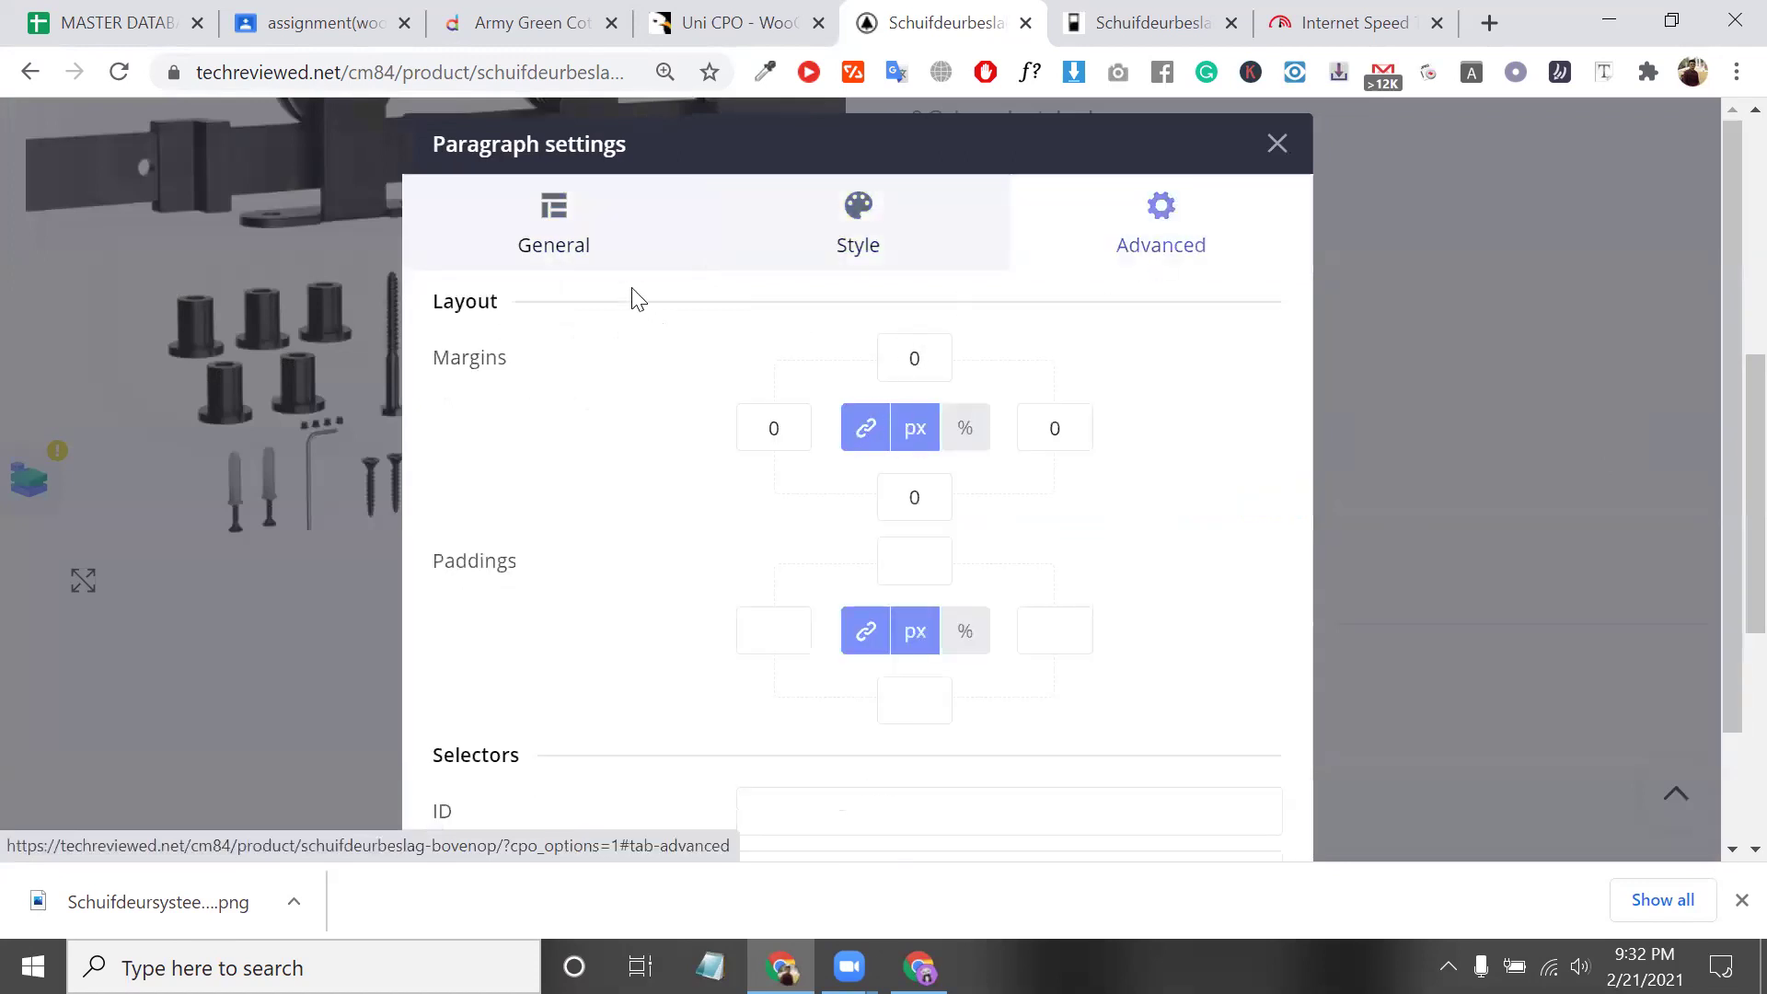
pyautogui.click(572, 251)
pyautogui.click(1288, 150)
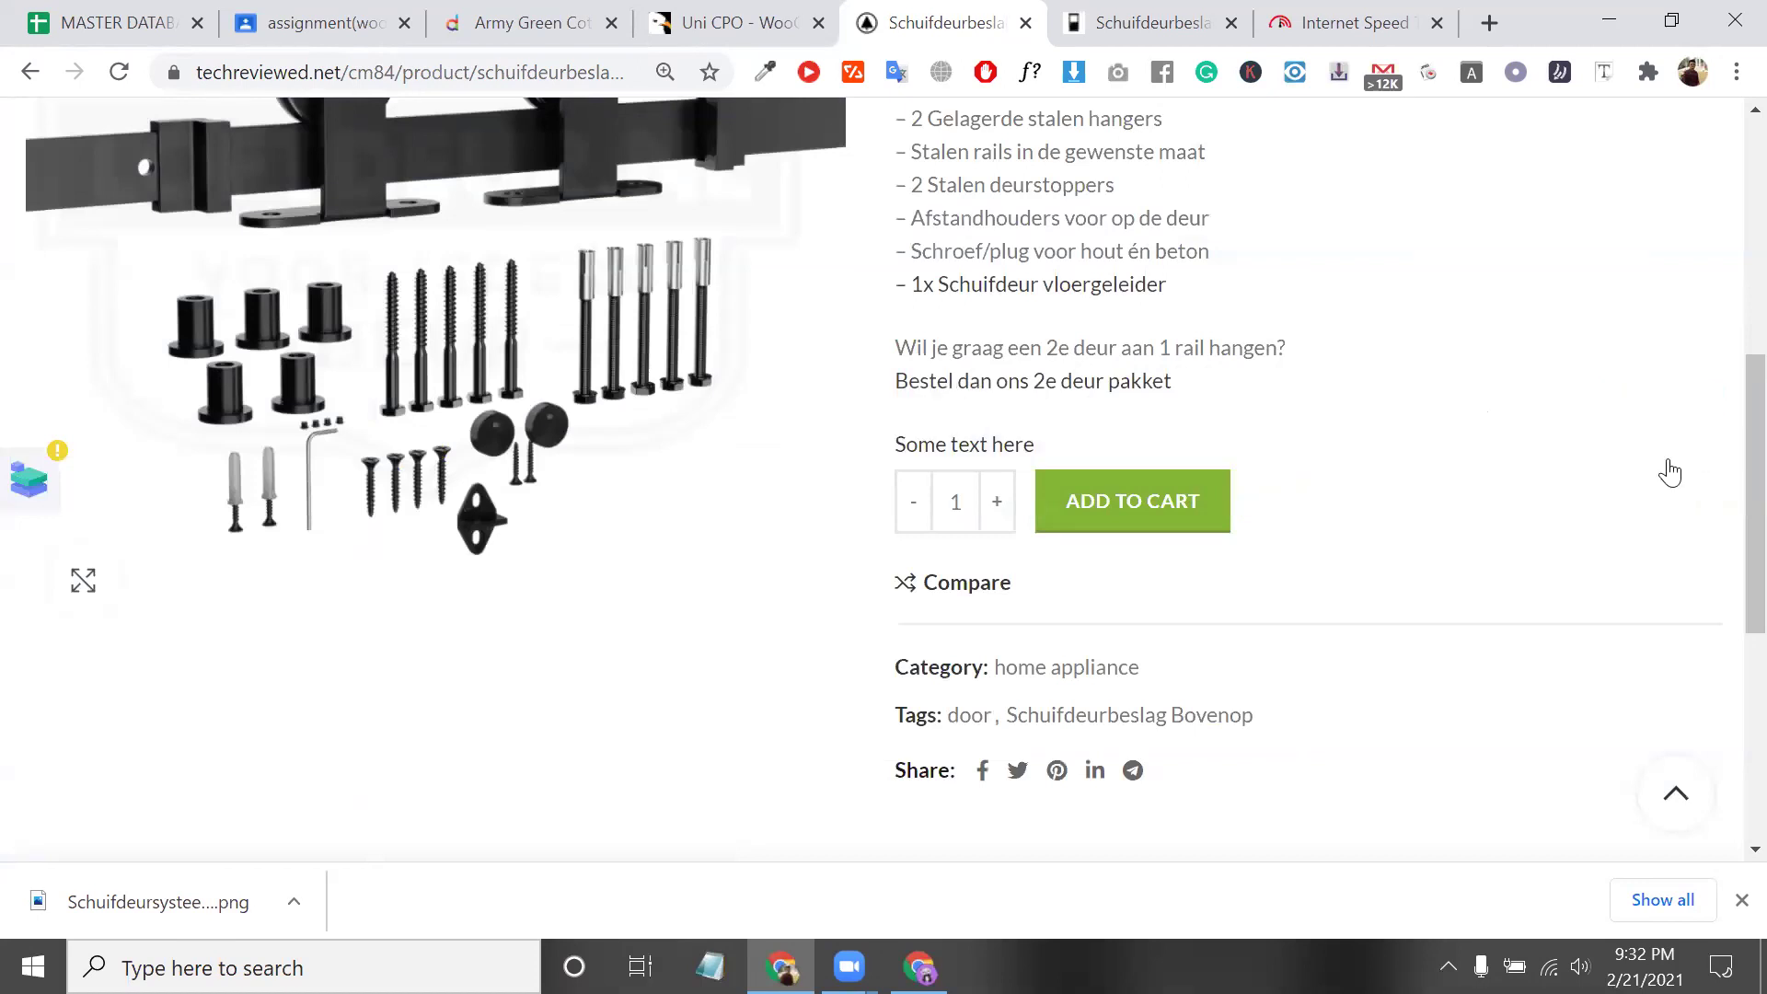
pyautogui.click(1697, 447)
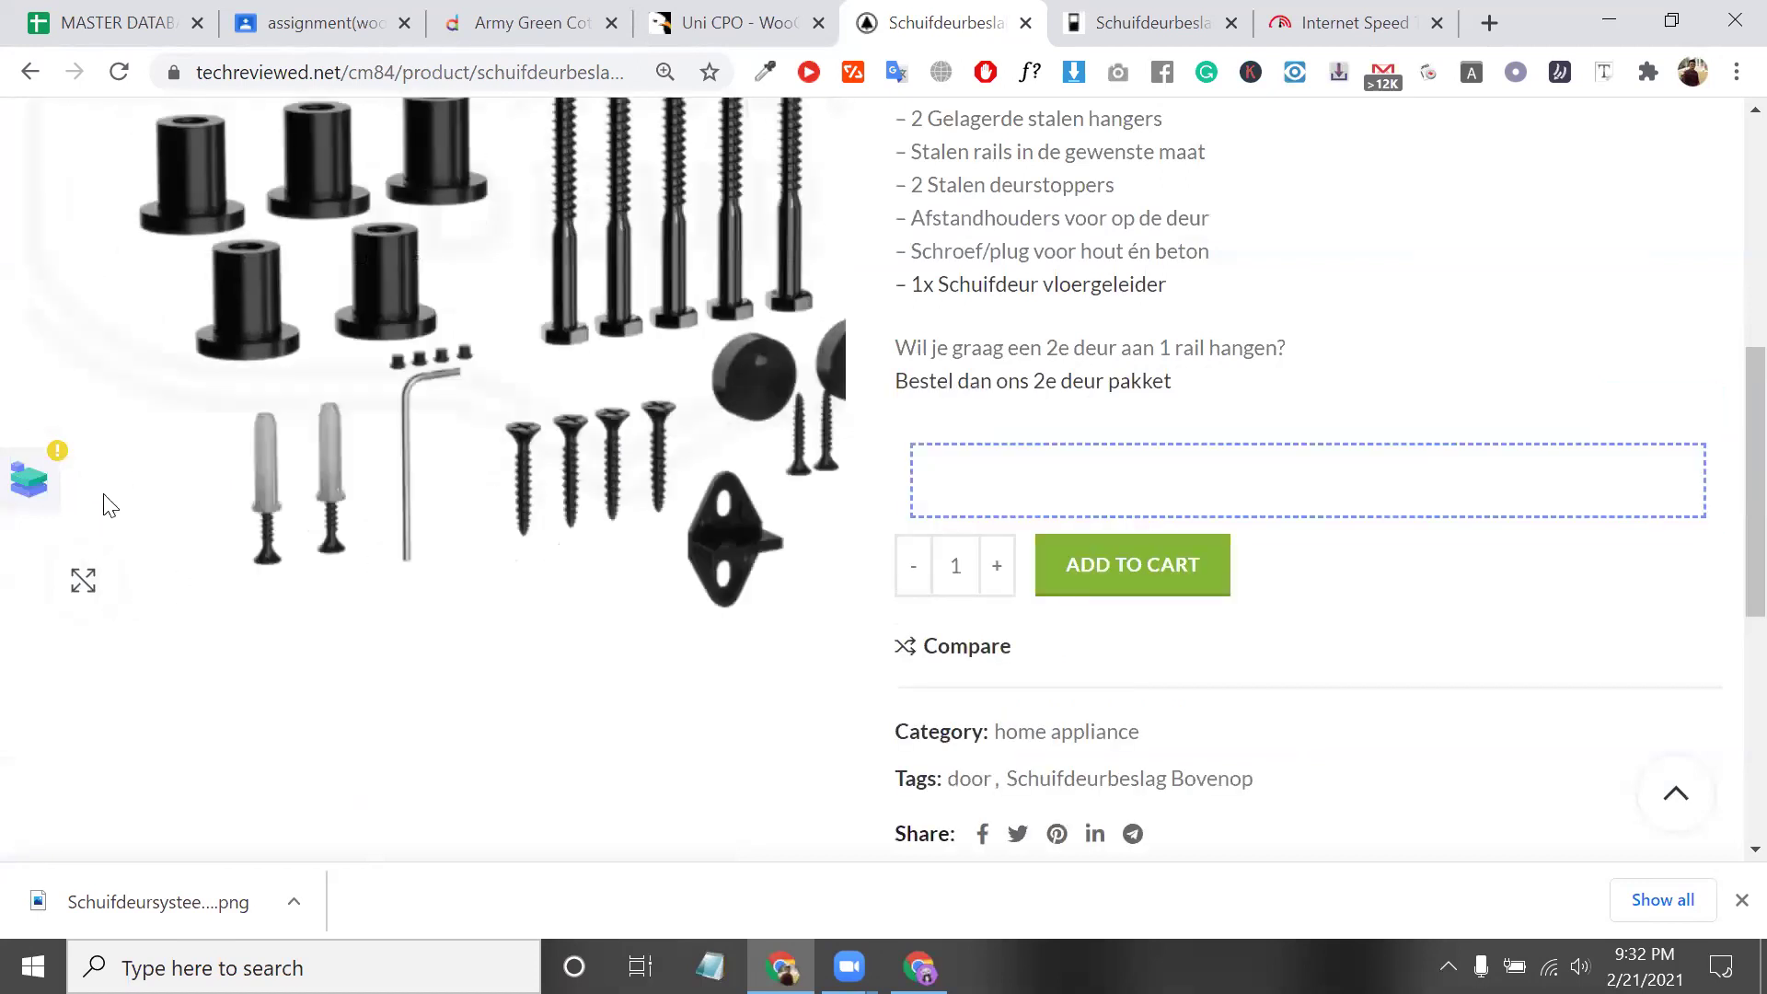
# Try dragging modules, including an Image, from the builder panel without placing any
pyautogui.click(28, 480)
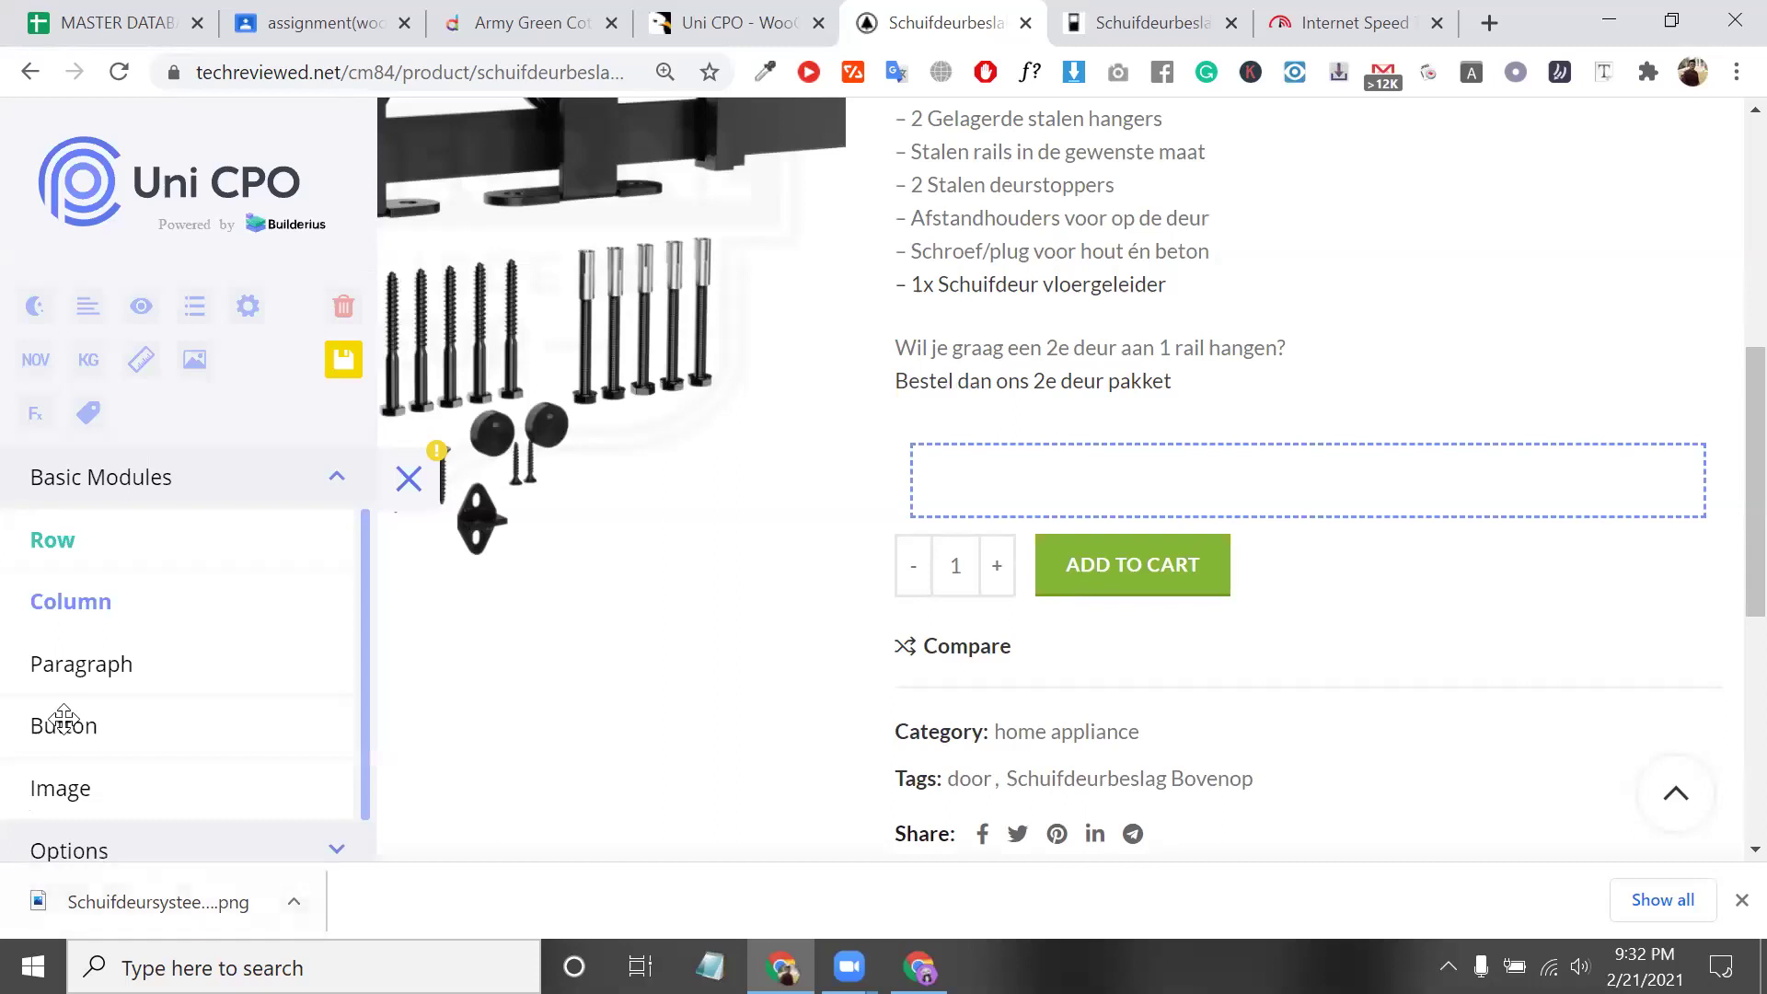
pyautogui.moveTo(67, 720); pyautogui.dragTo(20, 509)
pyautogui.click(20, 478)
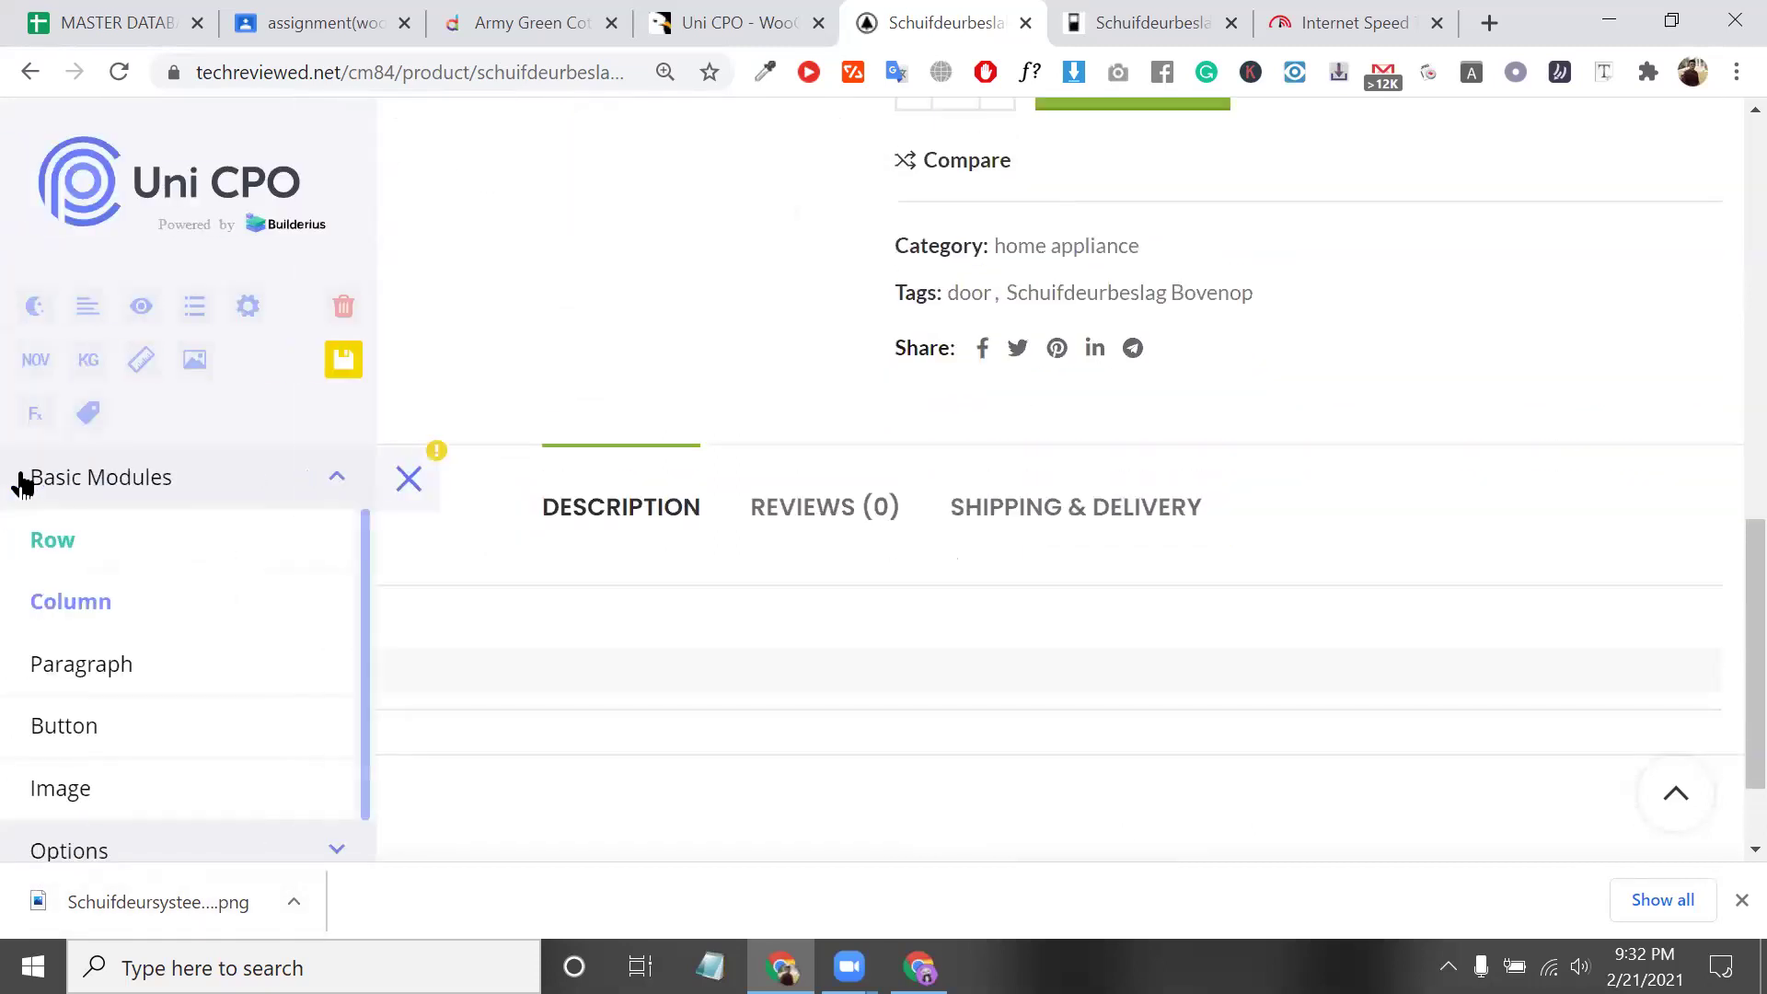
pyautogui.moveTo(63, 792); pyautogui.dragTo(12, 475)
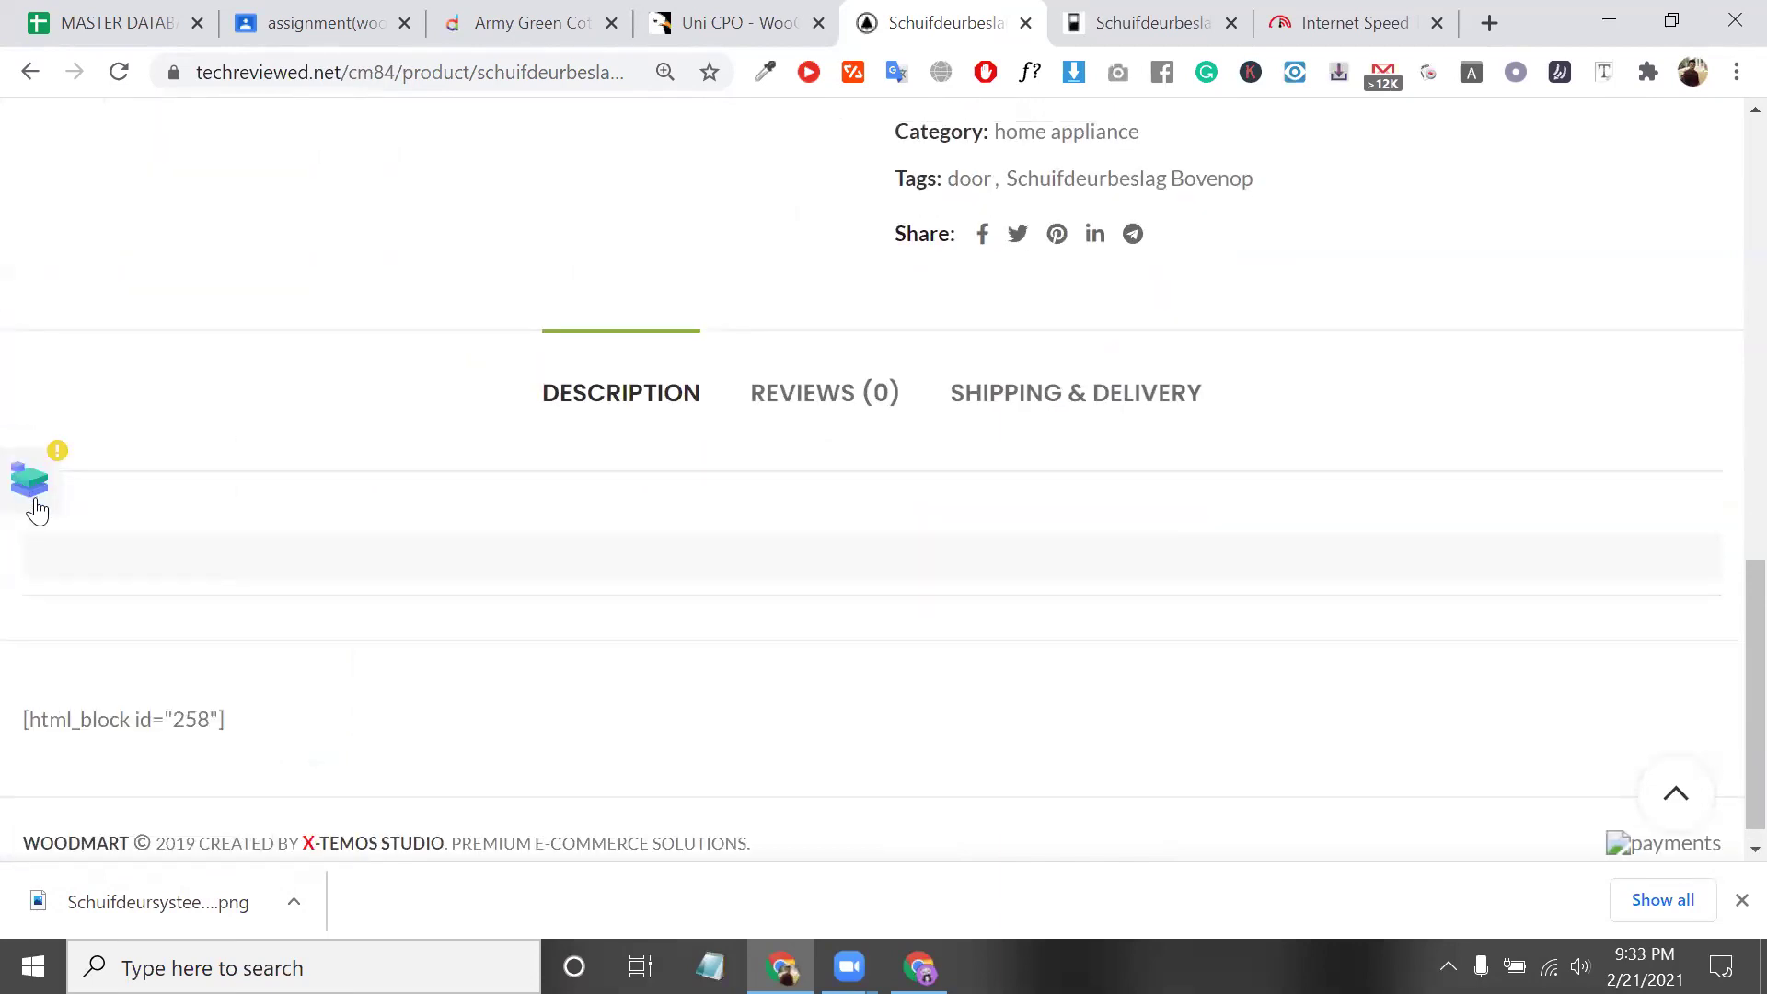
pyautogui.click(29, 497)
# Collapse Basic Modules and expand Options to list field types like Text Input and Select
pyautogui.scroll(5, 801, 345)
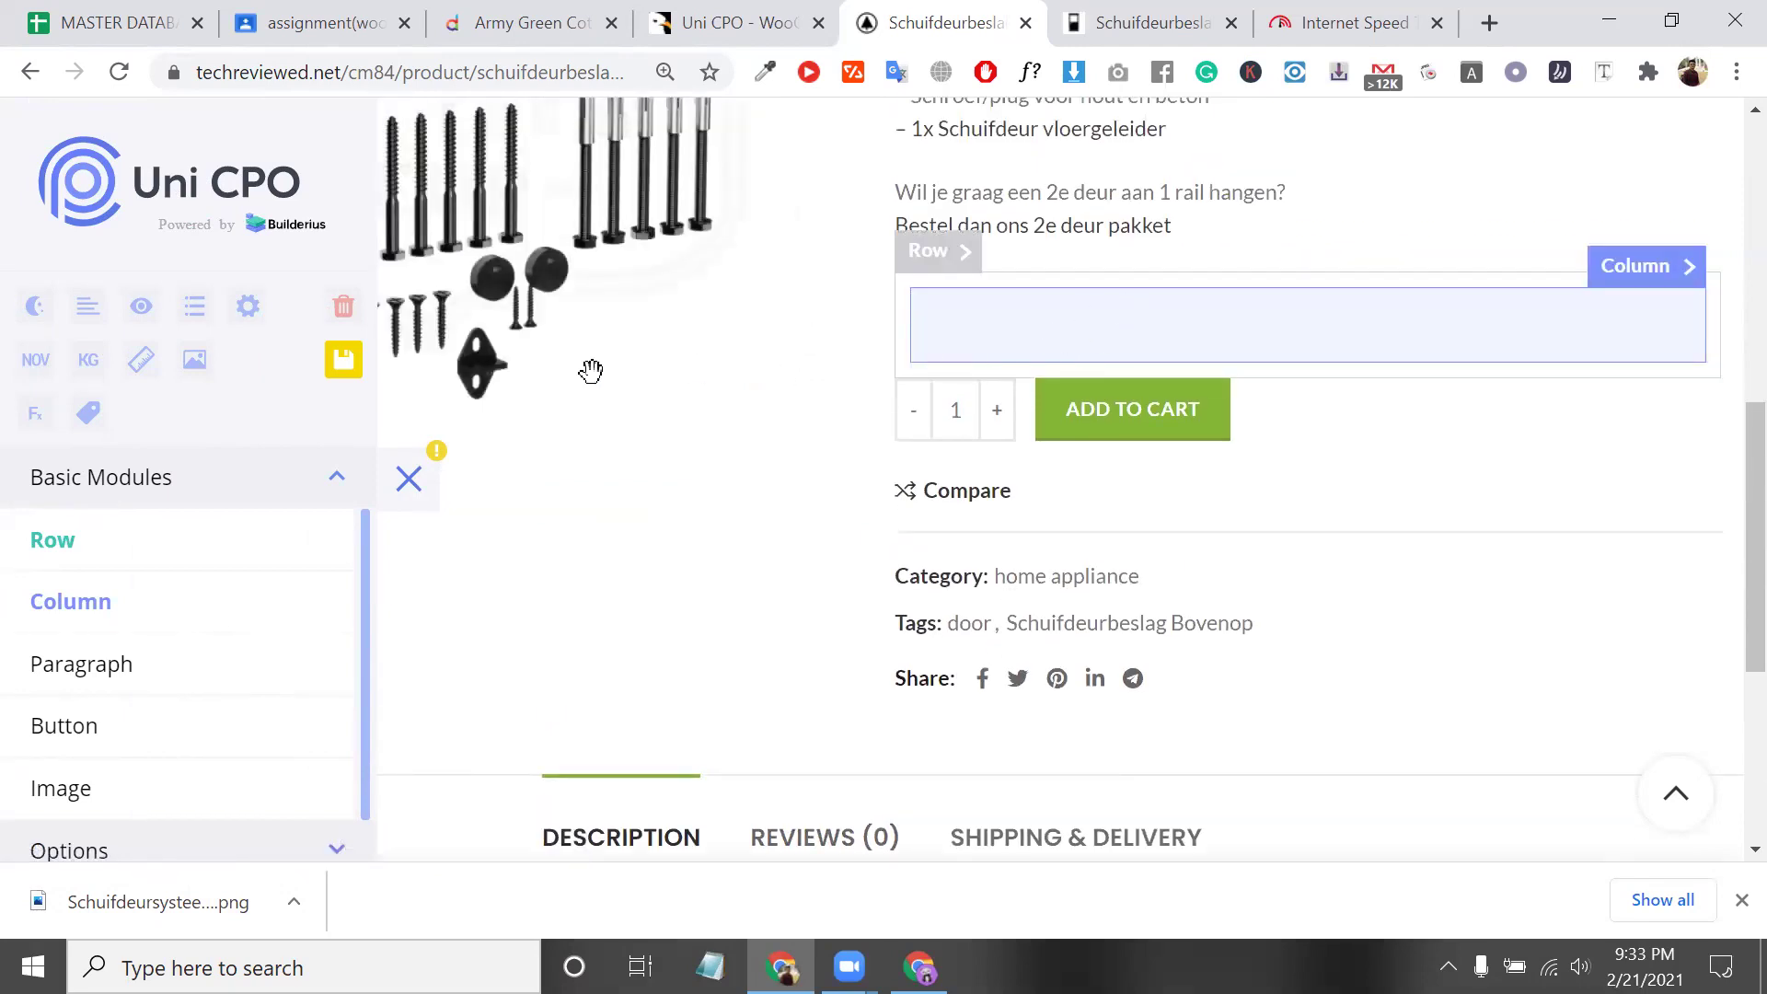
pyautogui.click(270, 499)
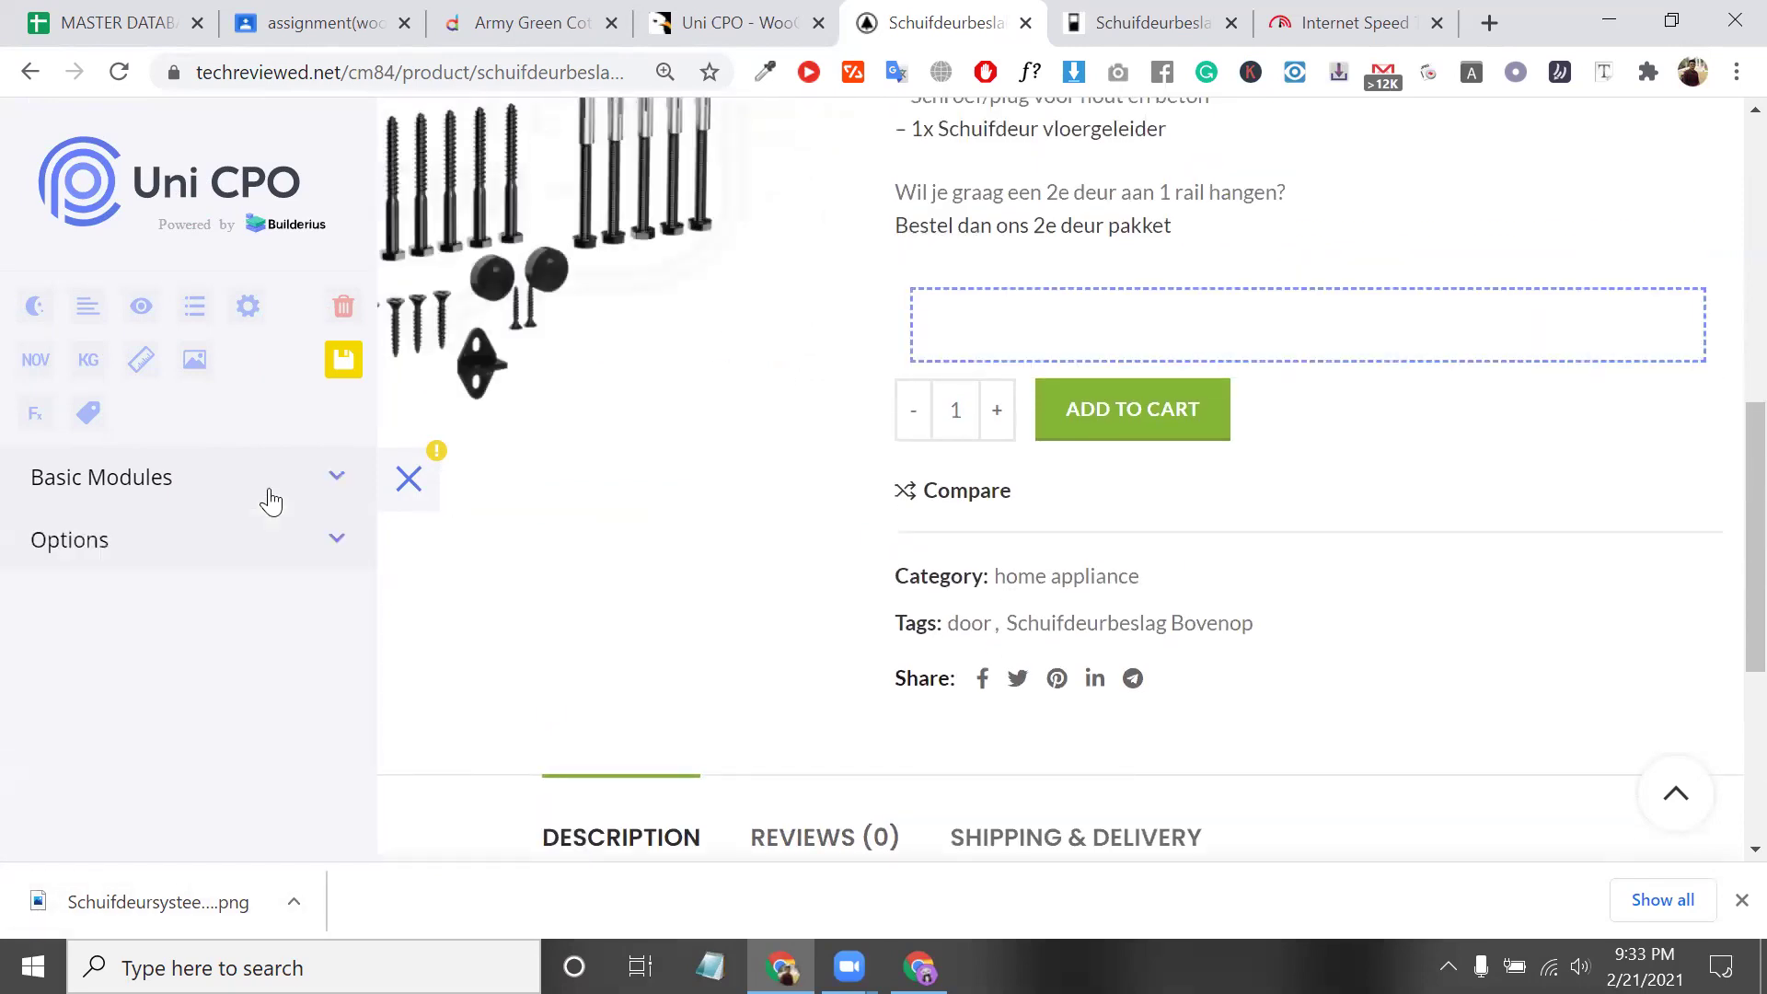
pyautogui.click(225, 546)
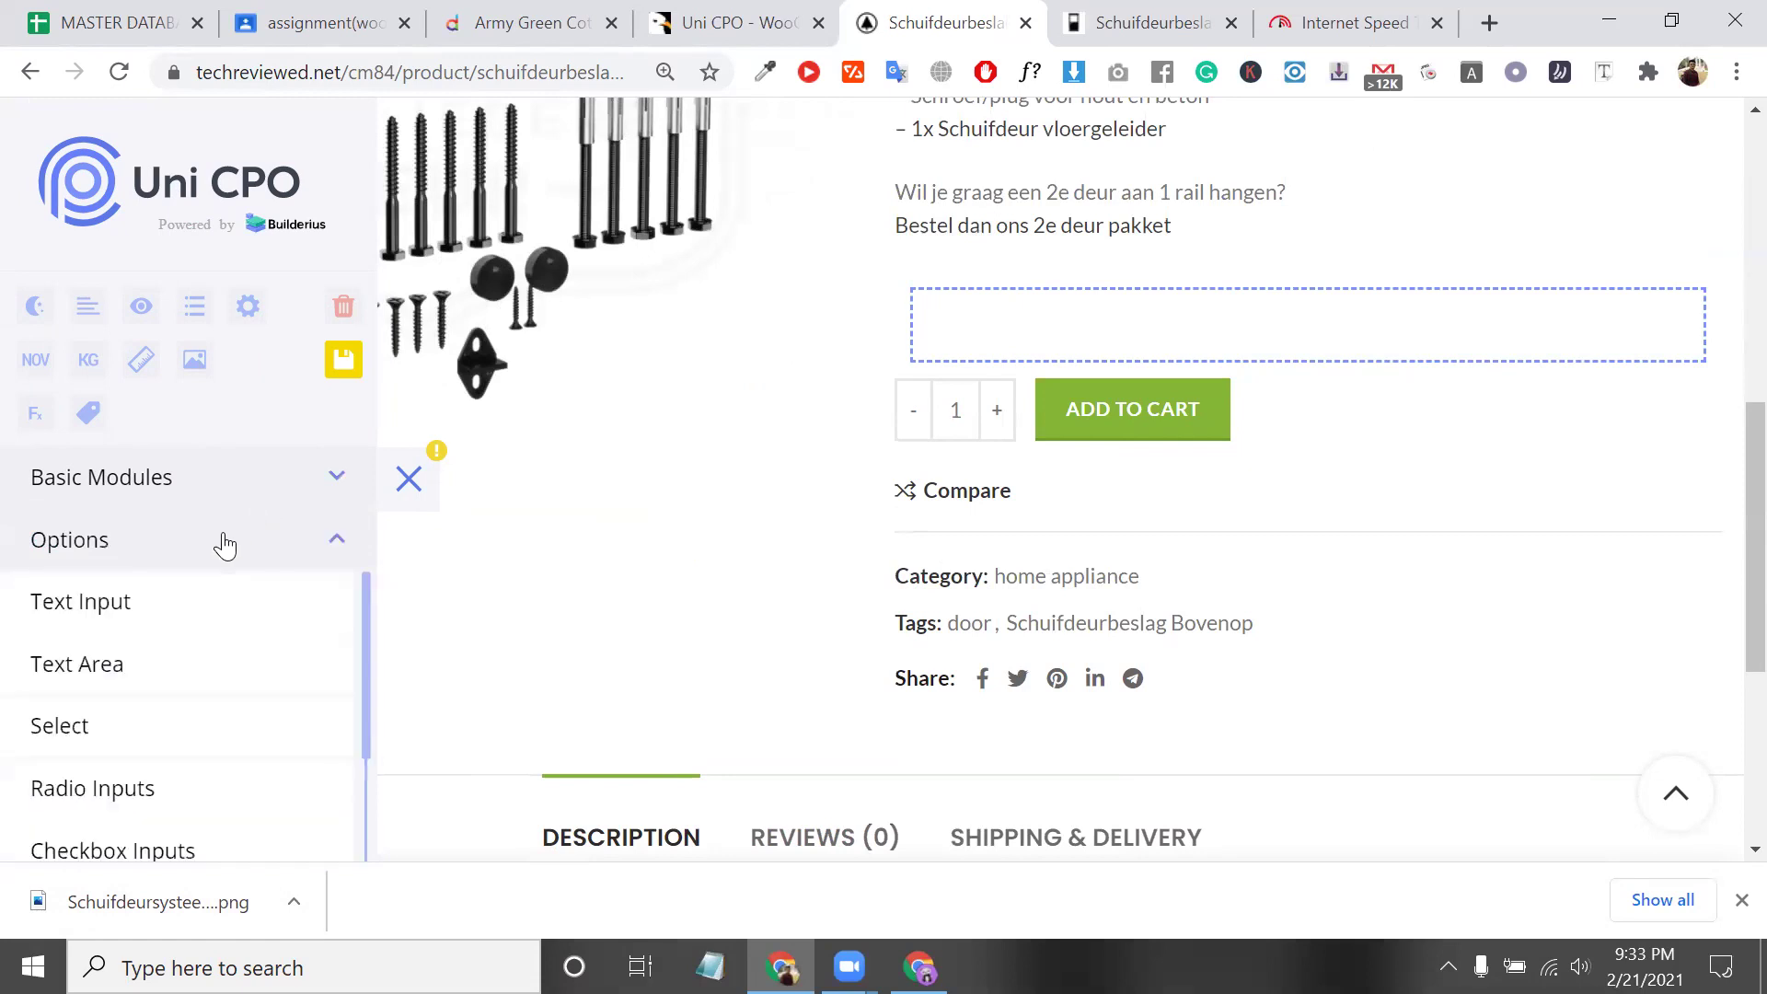
pyautogui.scroll(-3, 193, 694)
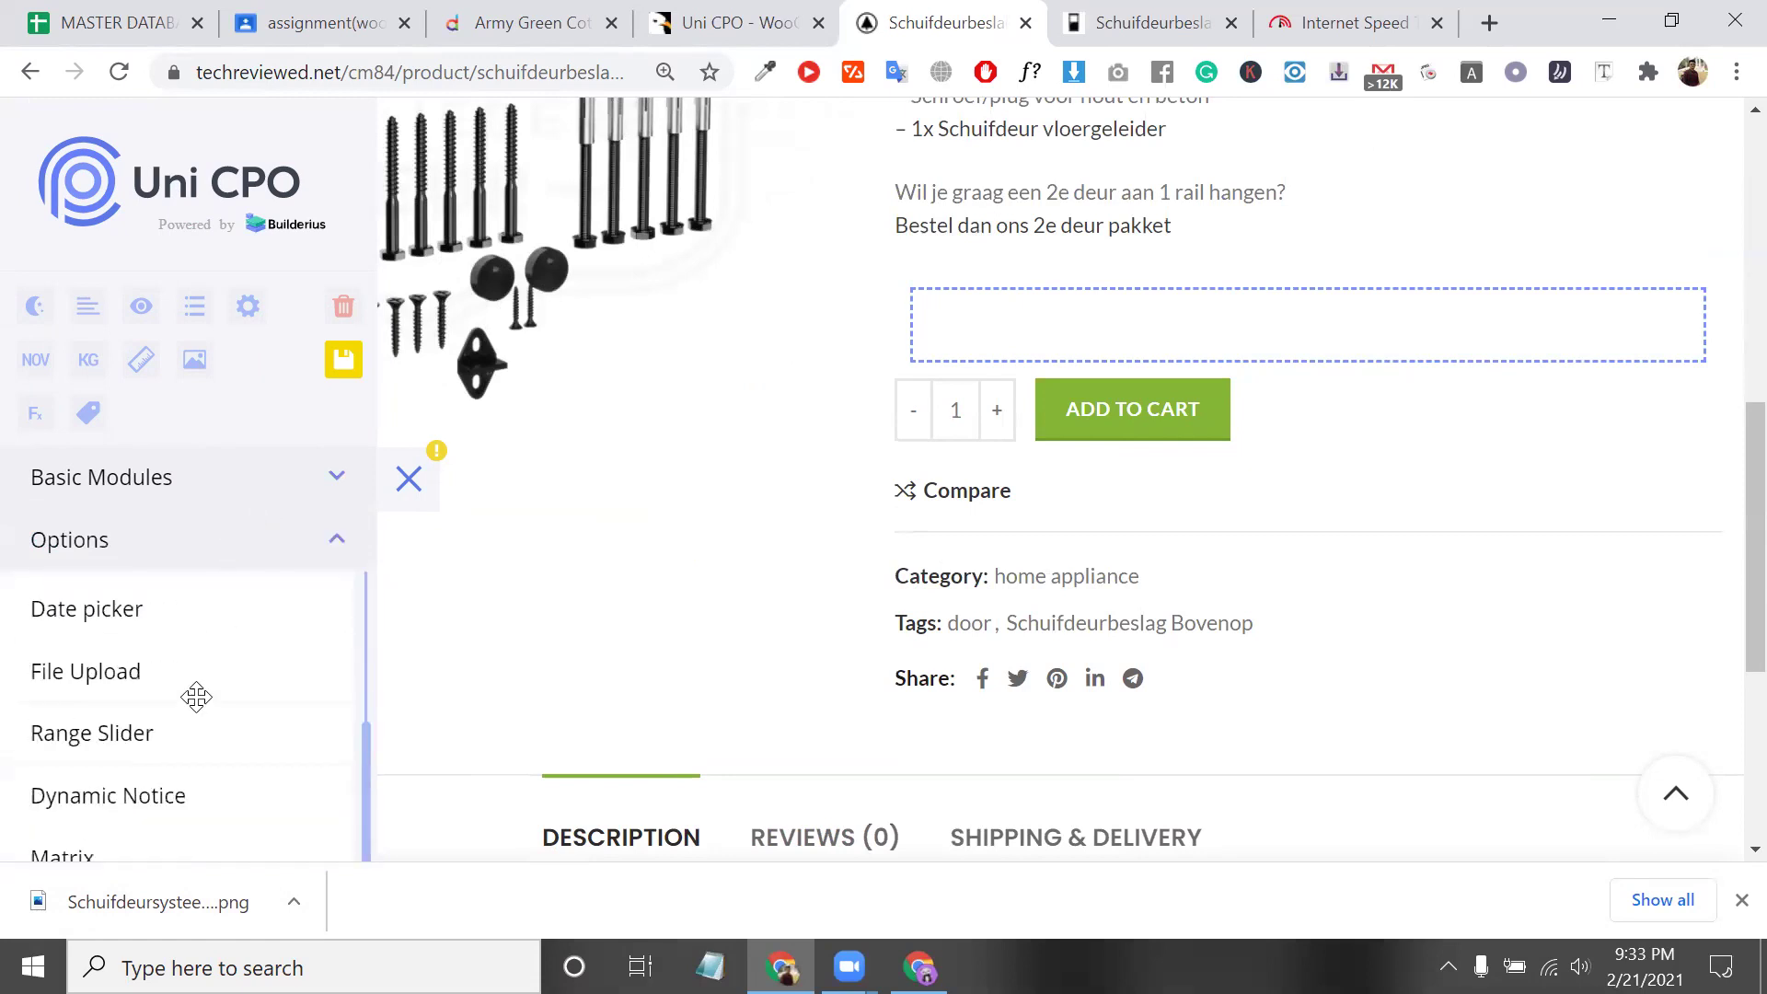
pyautogui.scroll(4, 193, 694)
pyautogui.scroll(1, 196, 697)
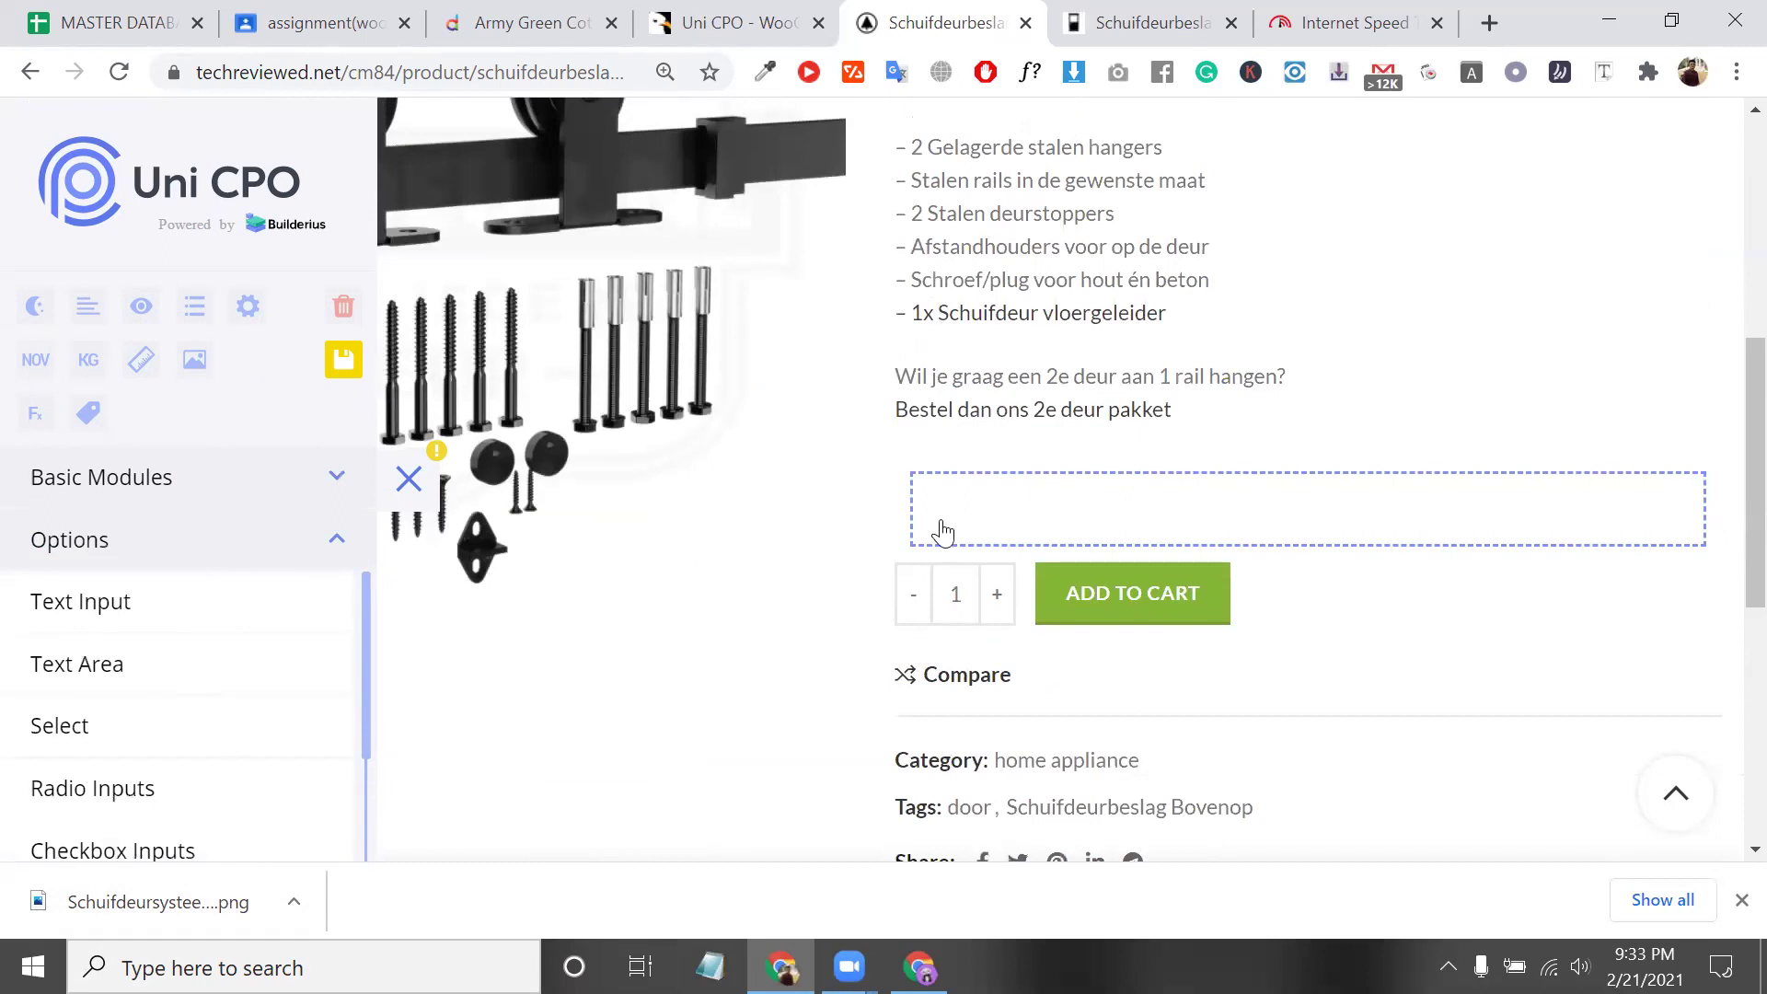
pyautogui.click(135, 479)
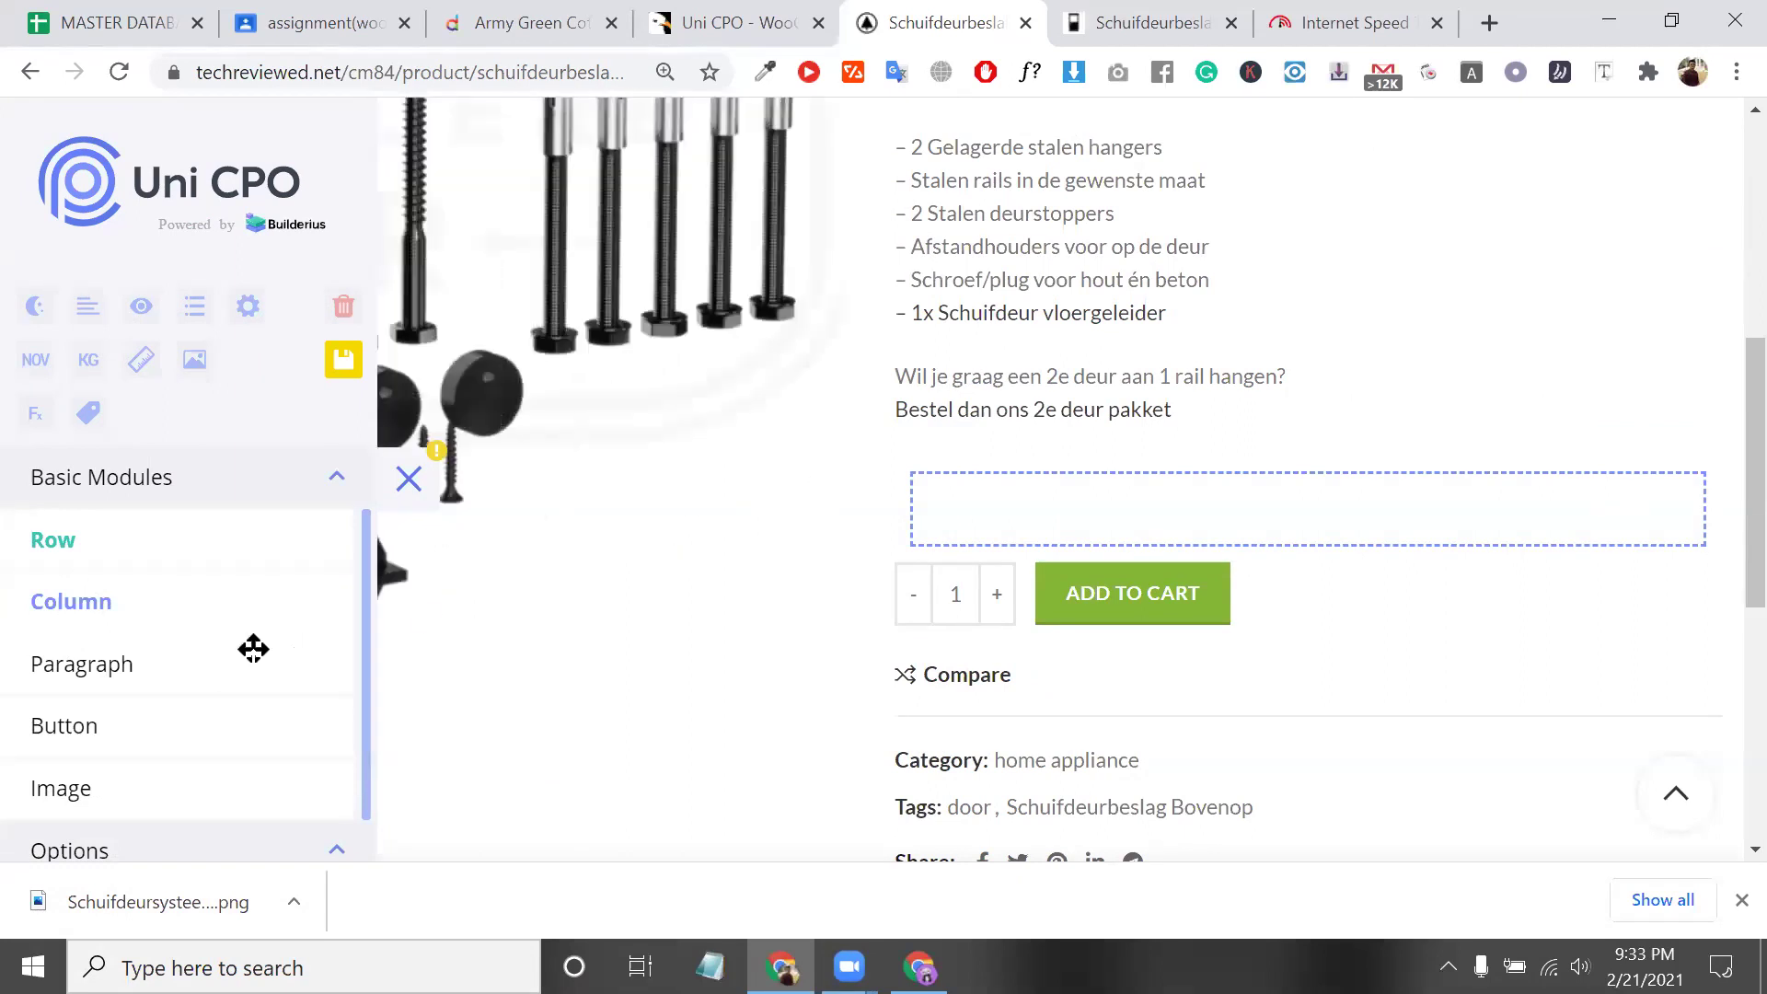
pyautogui.moveTo(157, 676); pyautogui.dragTo(969, 512)
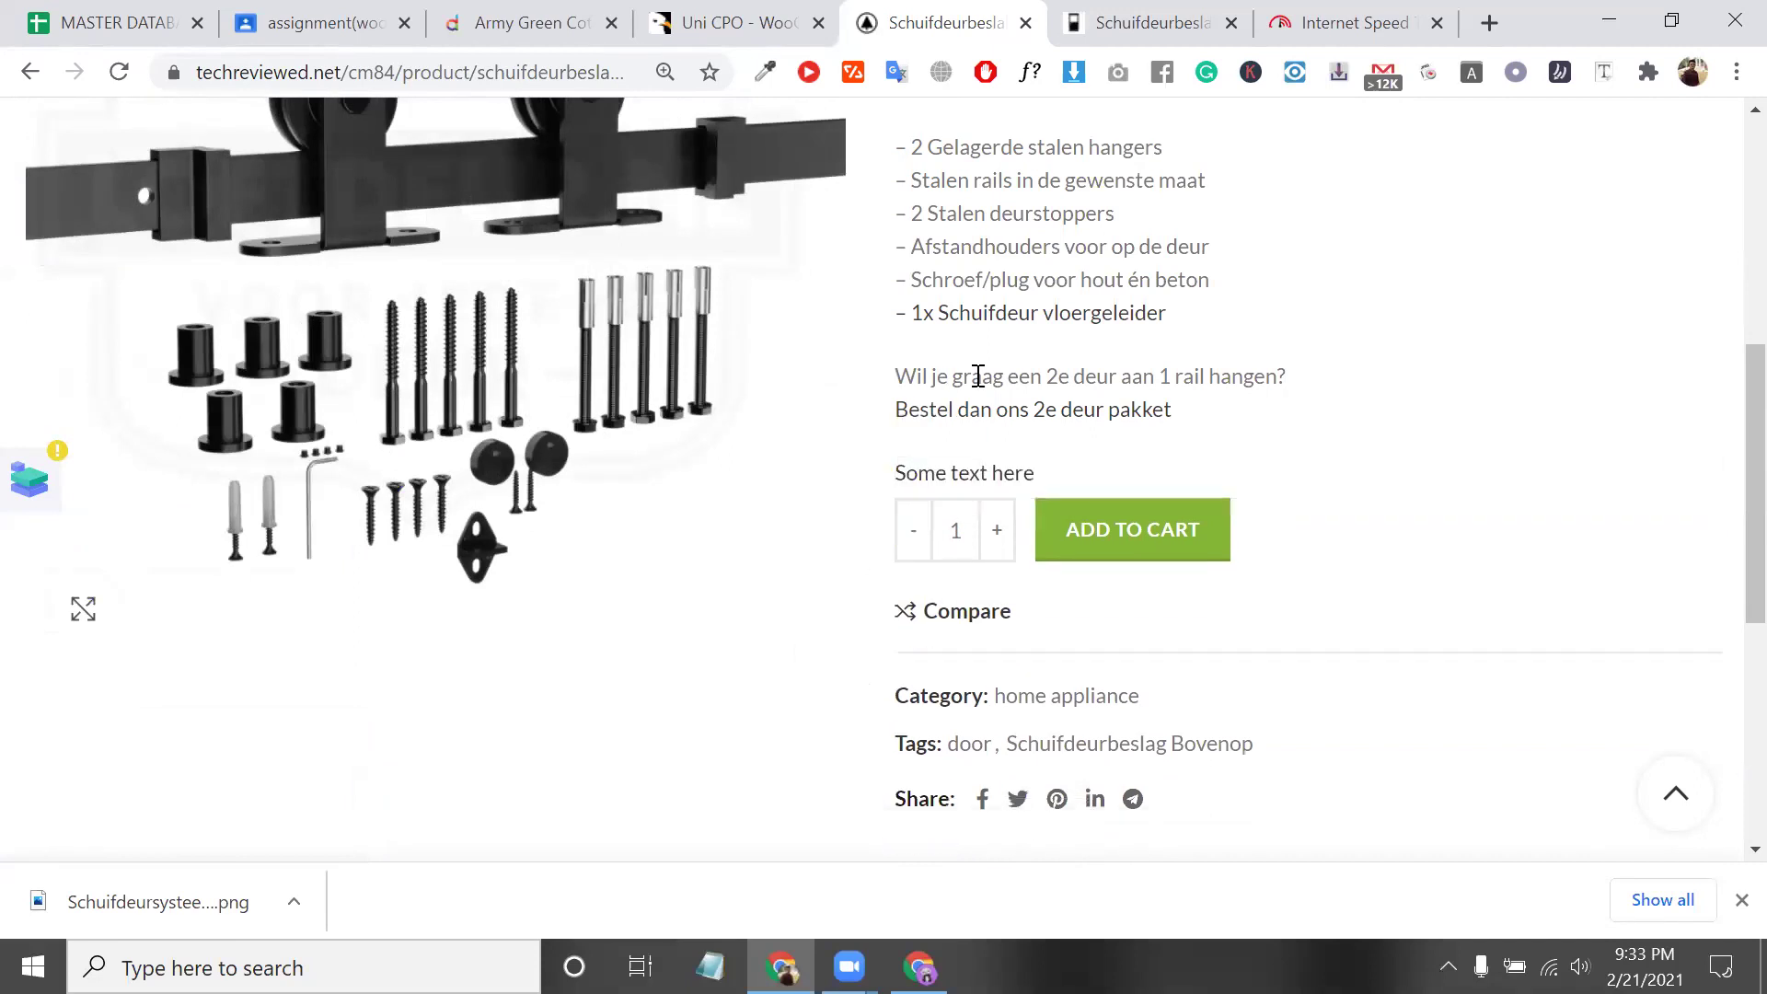
pyautogui.moveTo(962, 469)
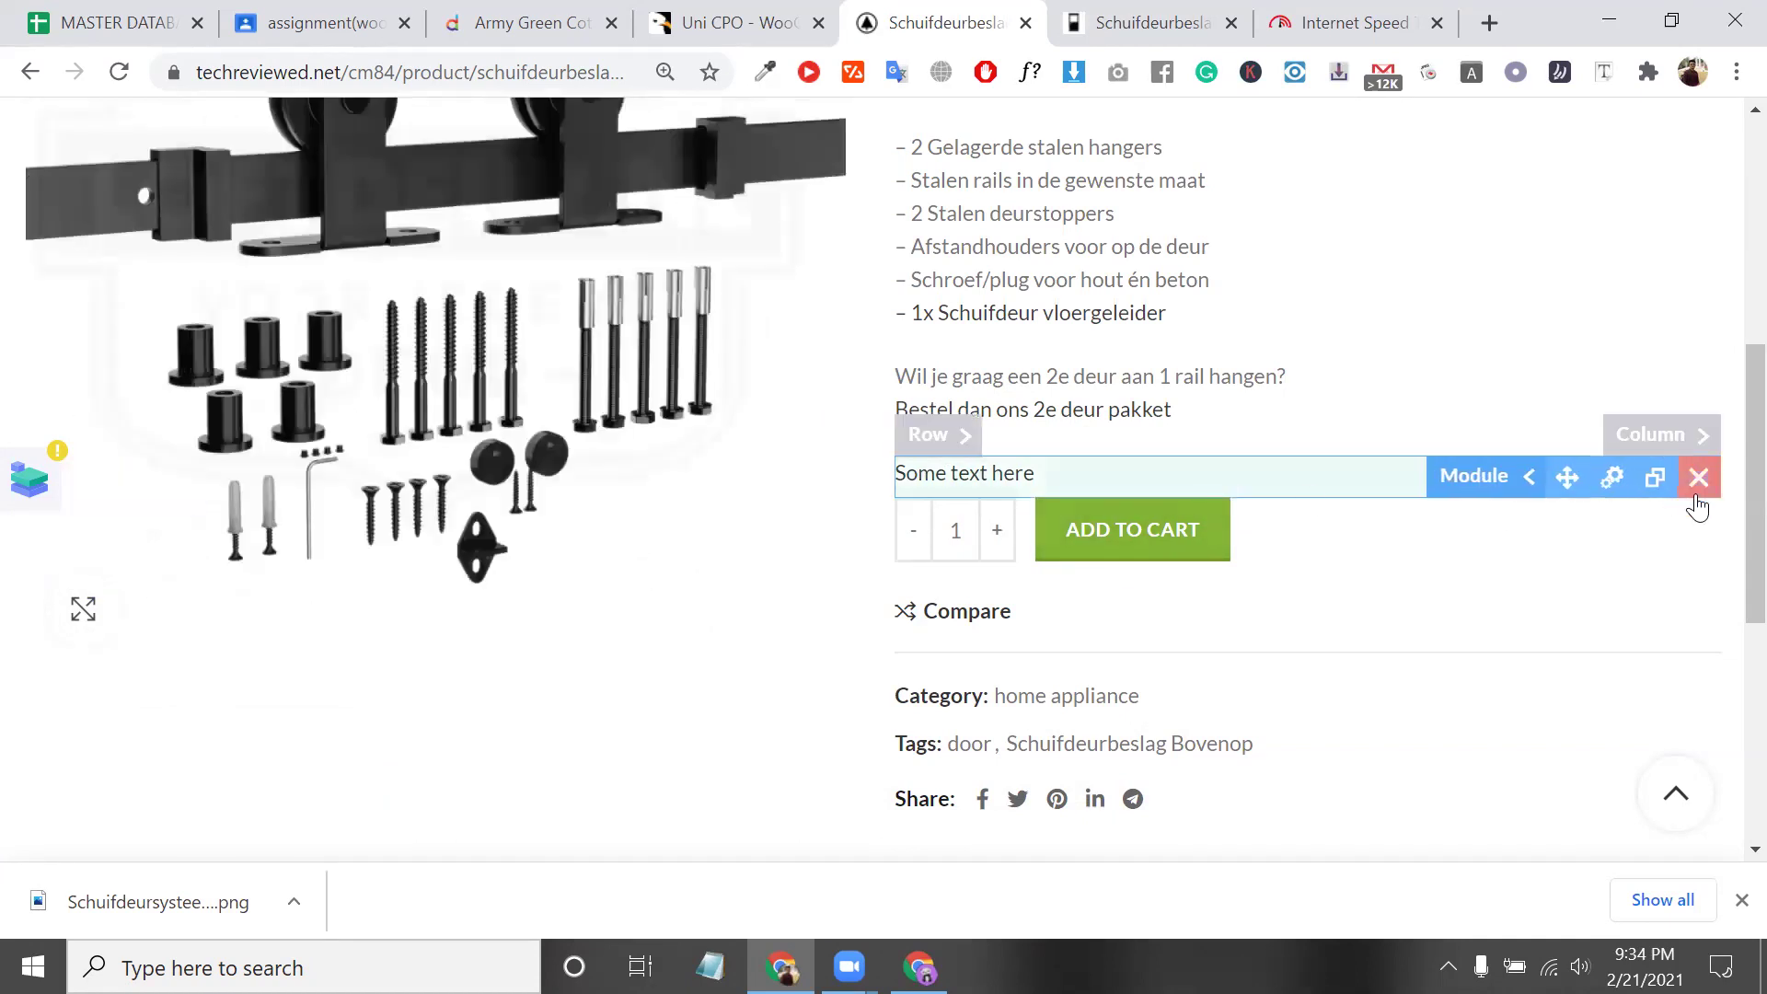
pyautogui.click(1699, 486)
pyautogui.click(28, 488)
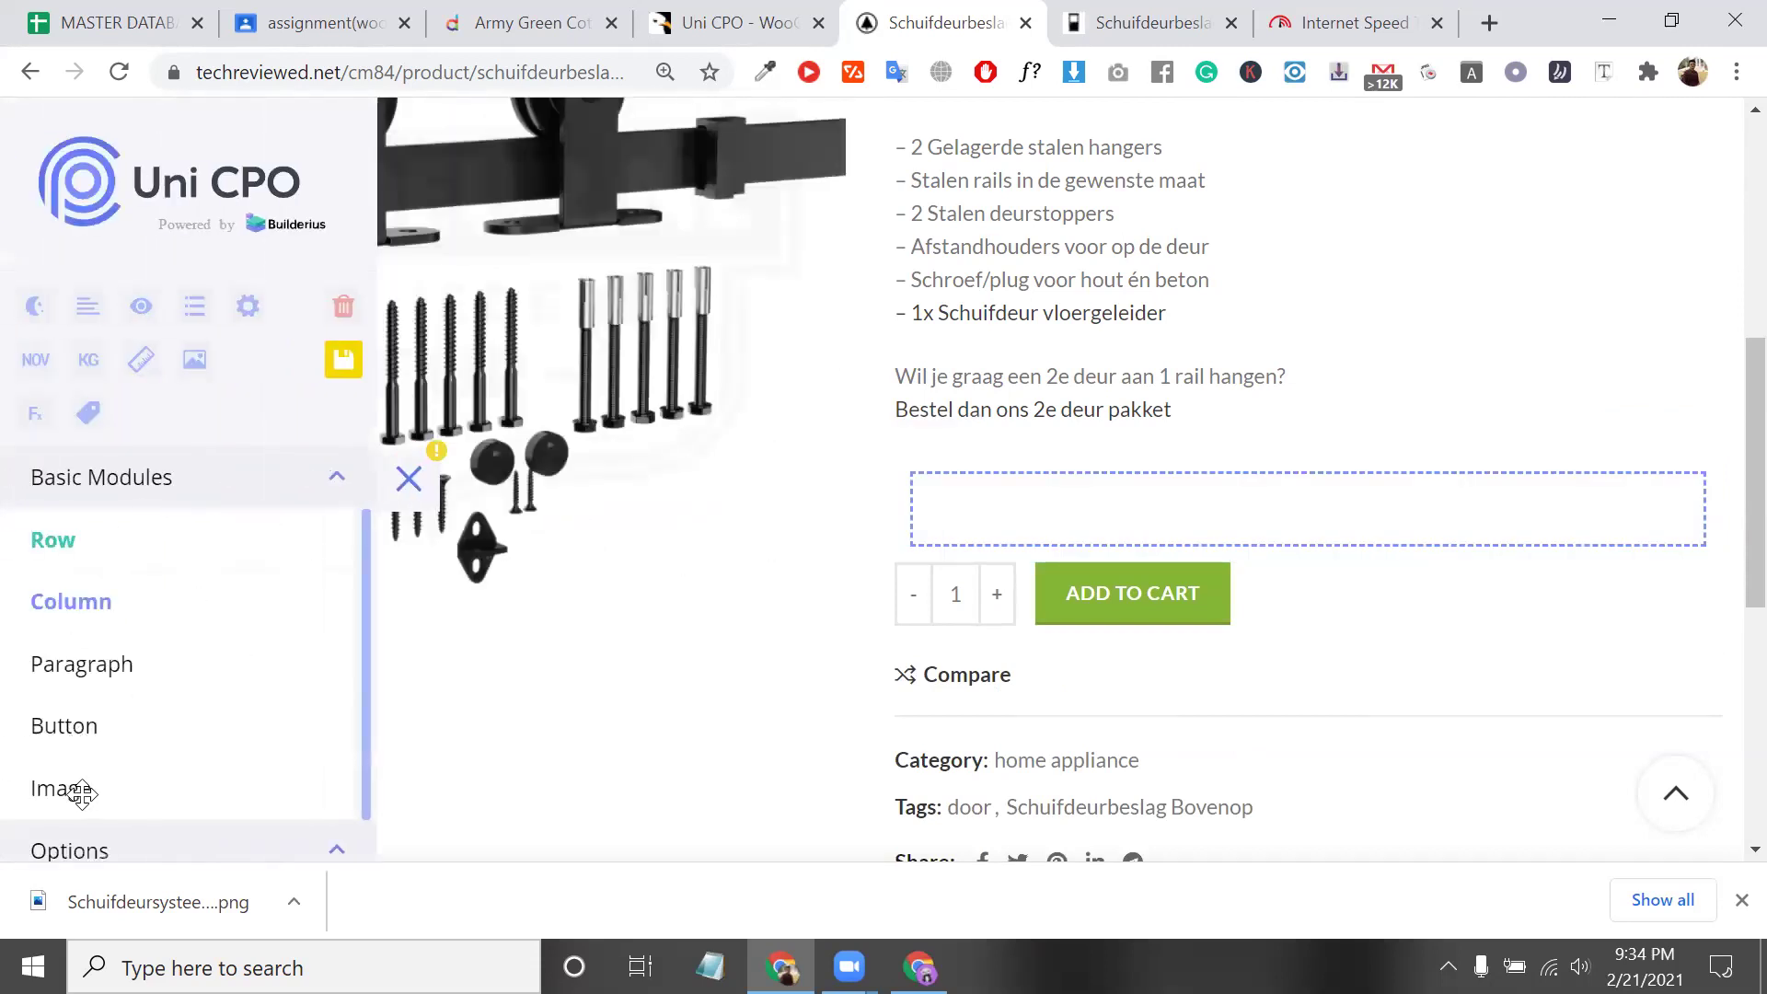
pyautogui.click(318, 493)
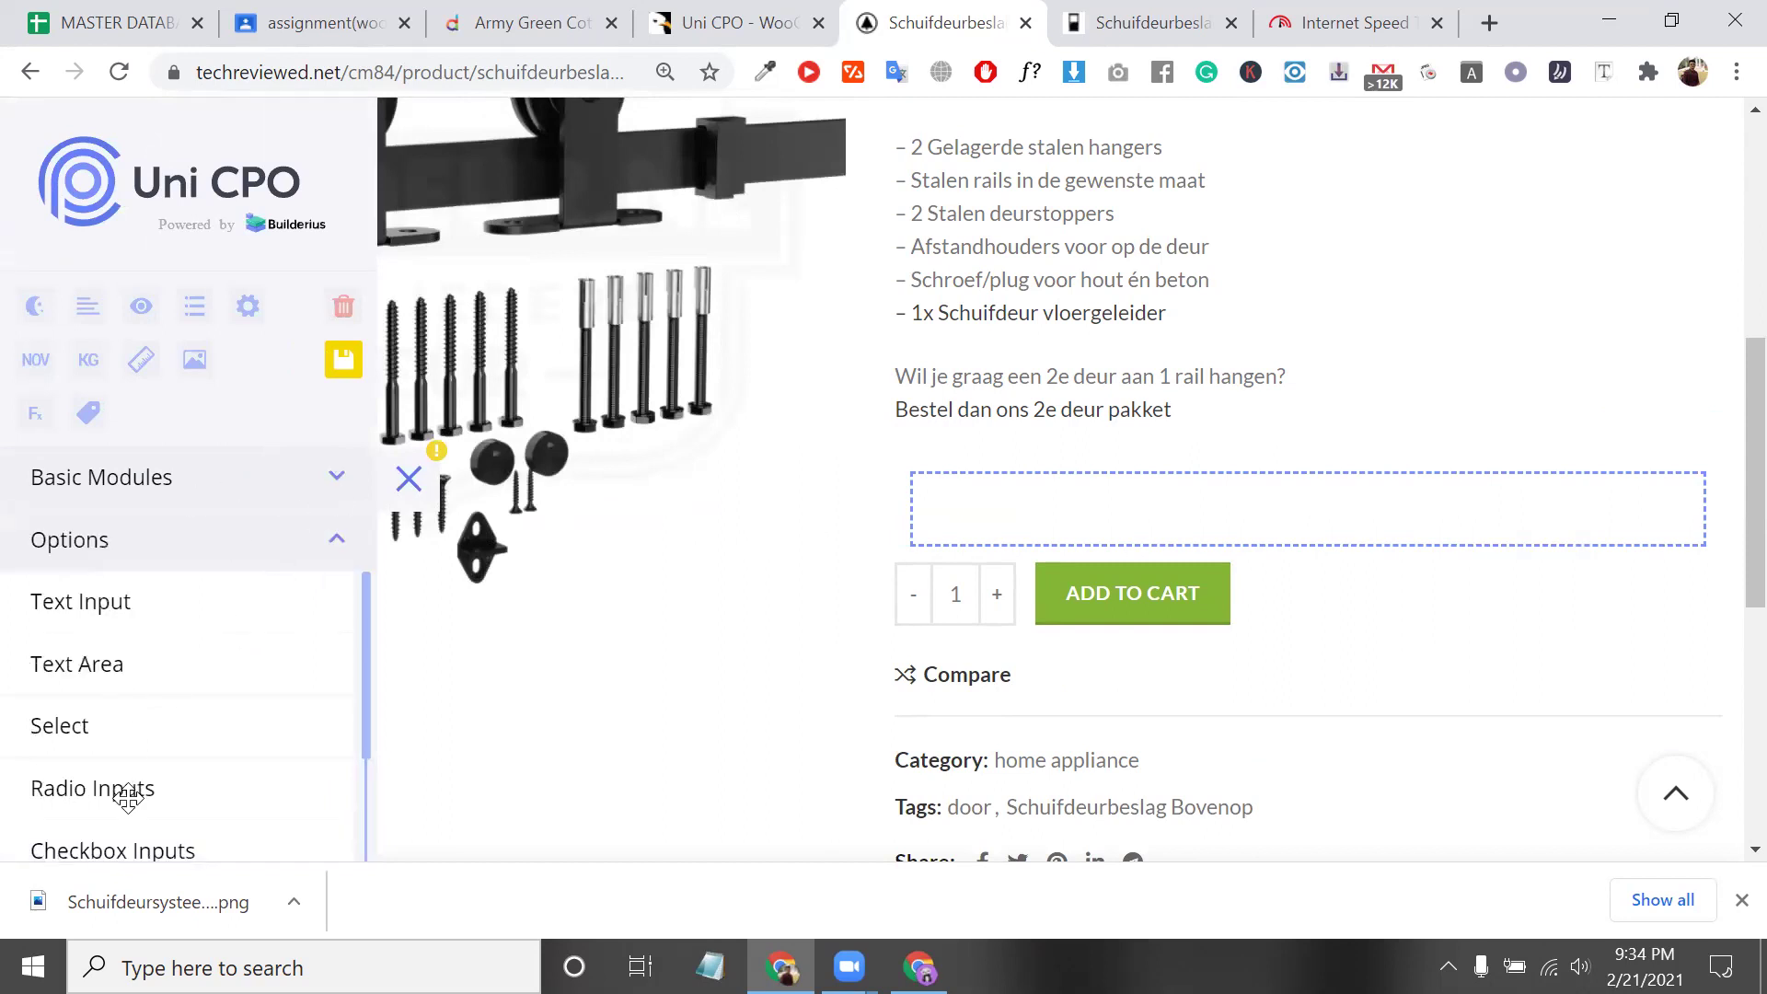
# Drag a Text Input field from the builder's Options list into the drop zone above Add to Cart
pyautogui.moveTo(127, 797); pyautogui.dragTo(994, 458)
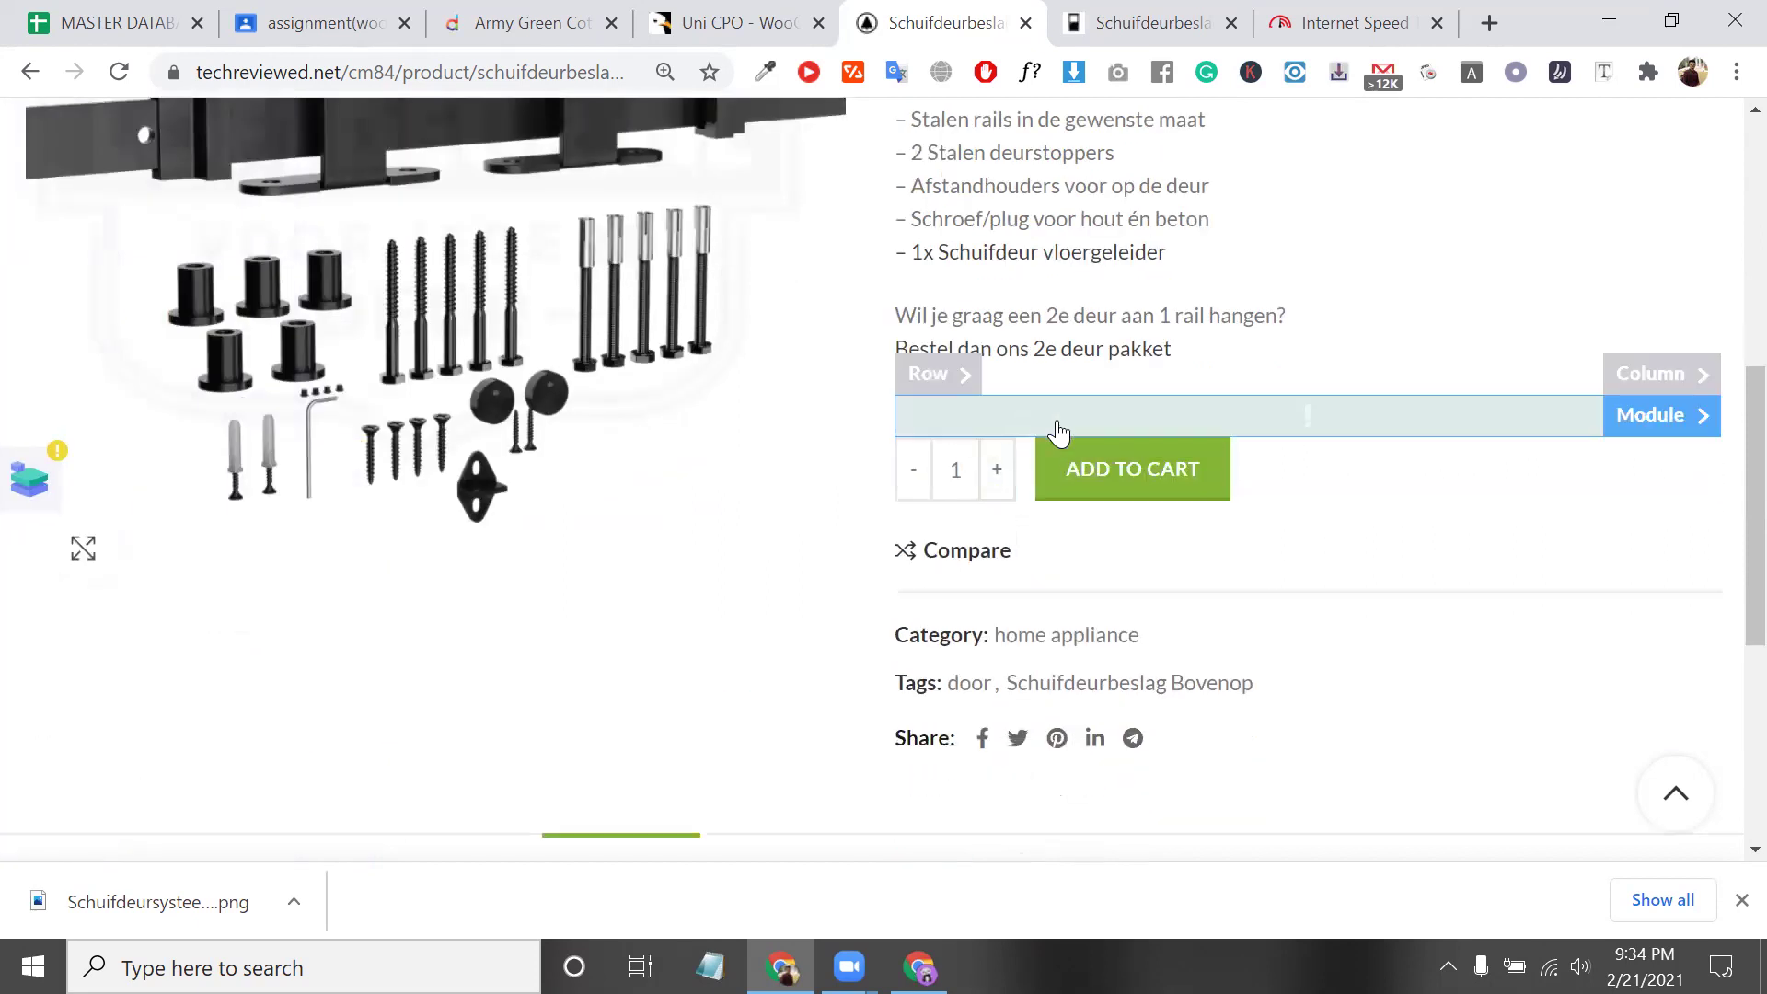
pyautogui.click(30, 480)
pyautogui.scroll(-3, 119, 685)
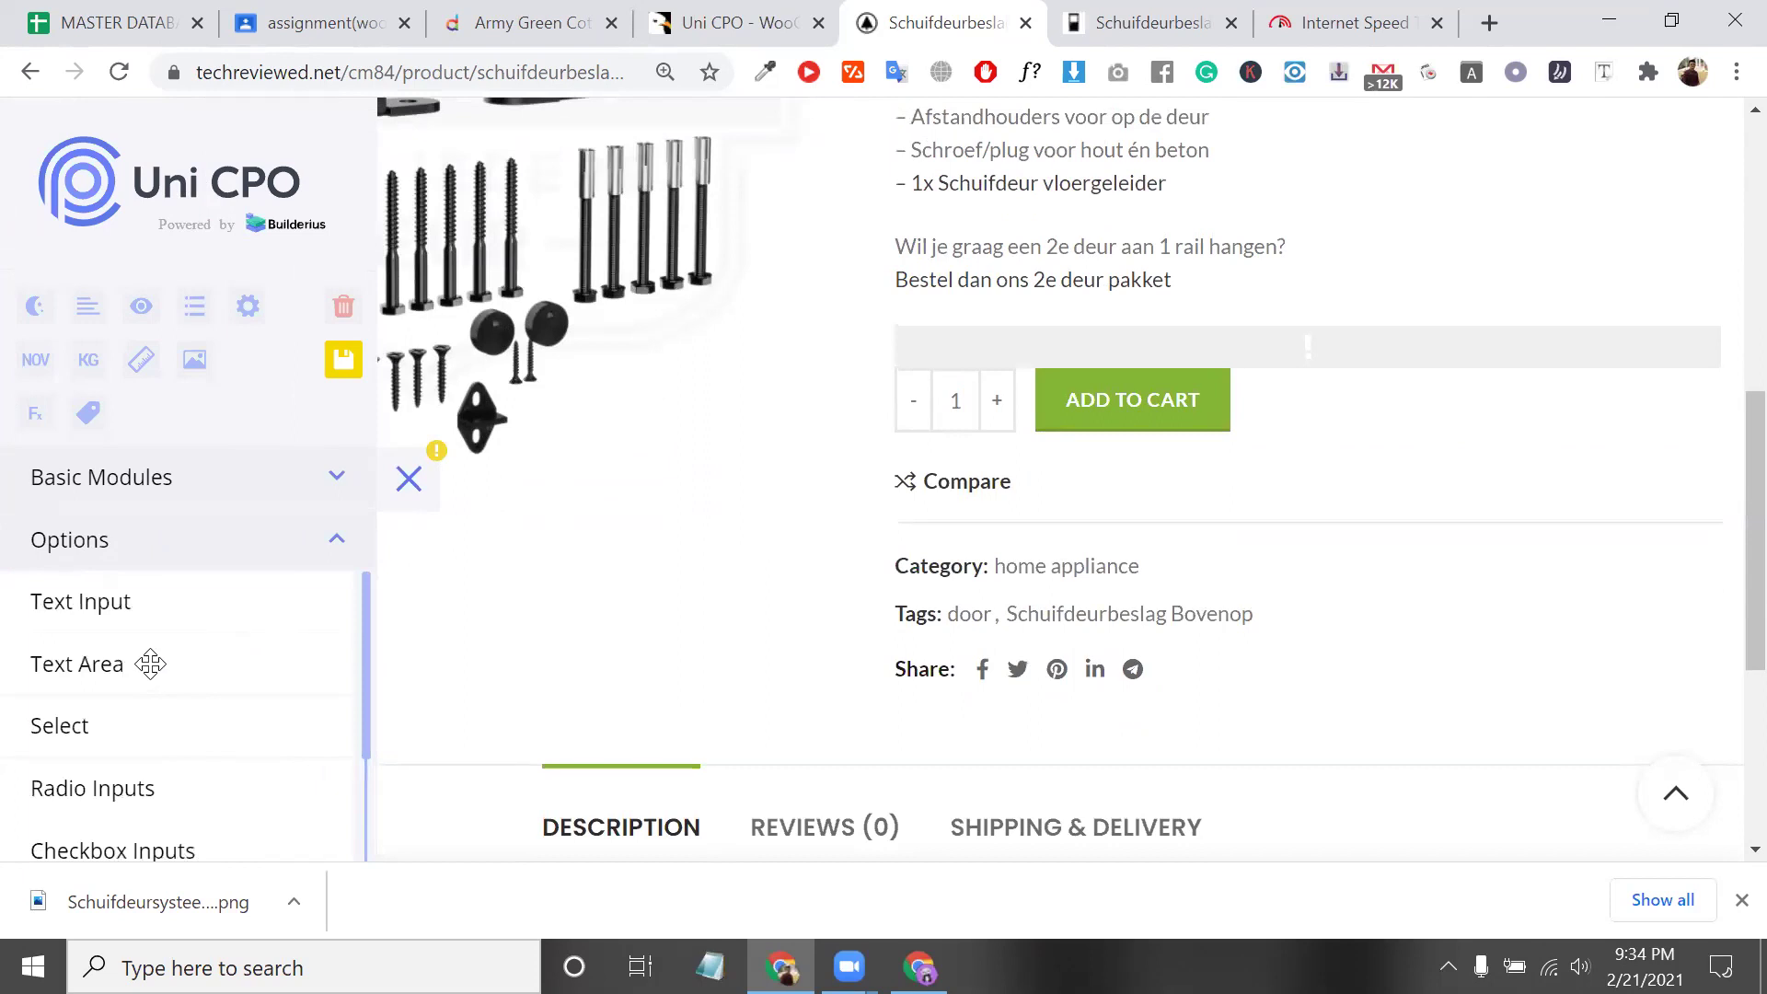
pyautogui.scroll(-4, 162, 757)
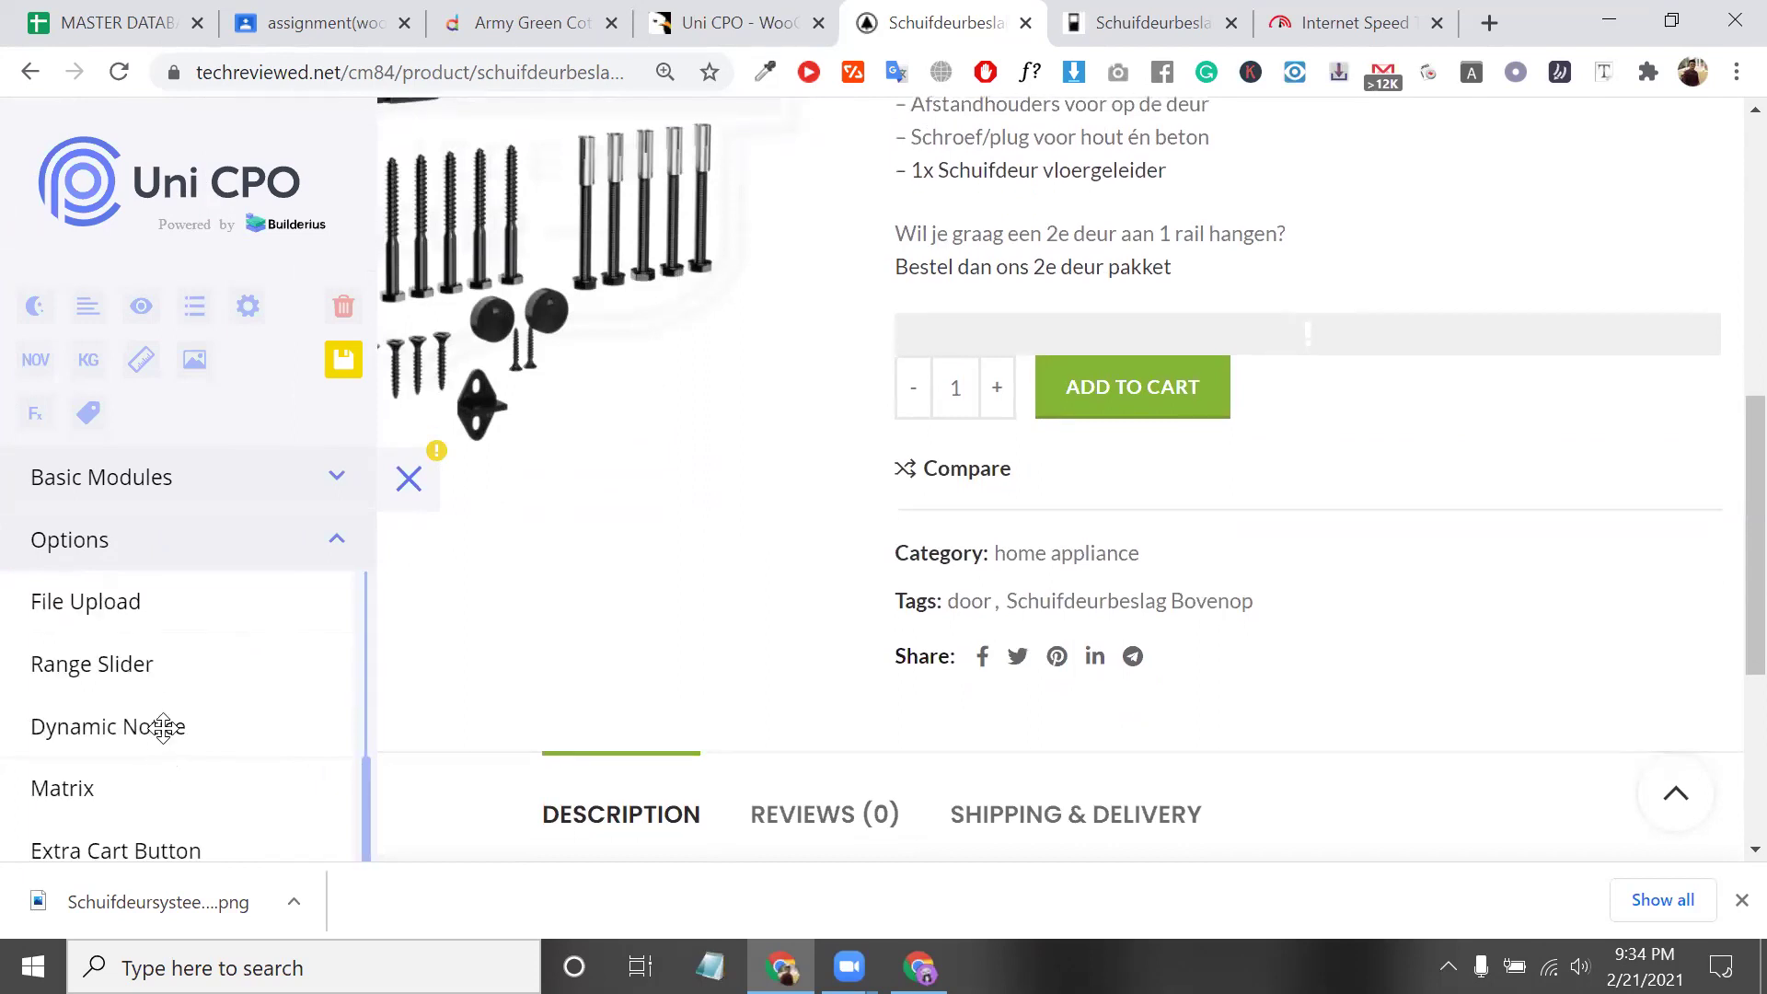
pyautogui.scroll(-2, 164, 727)
pyautogui.scroll(4, 162, 726)
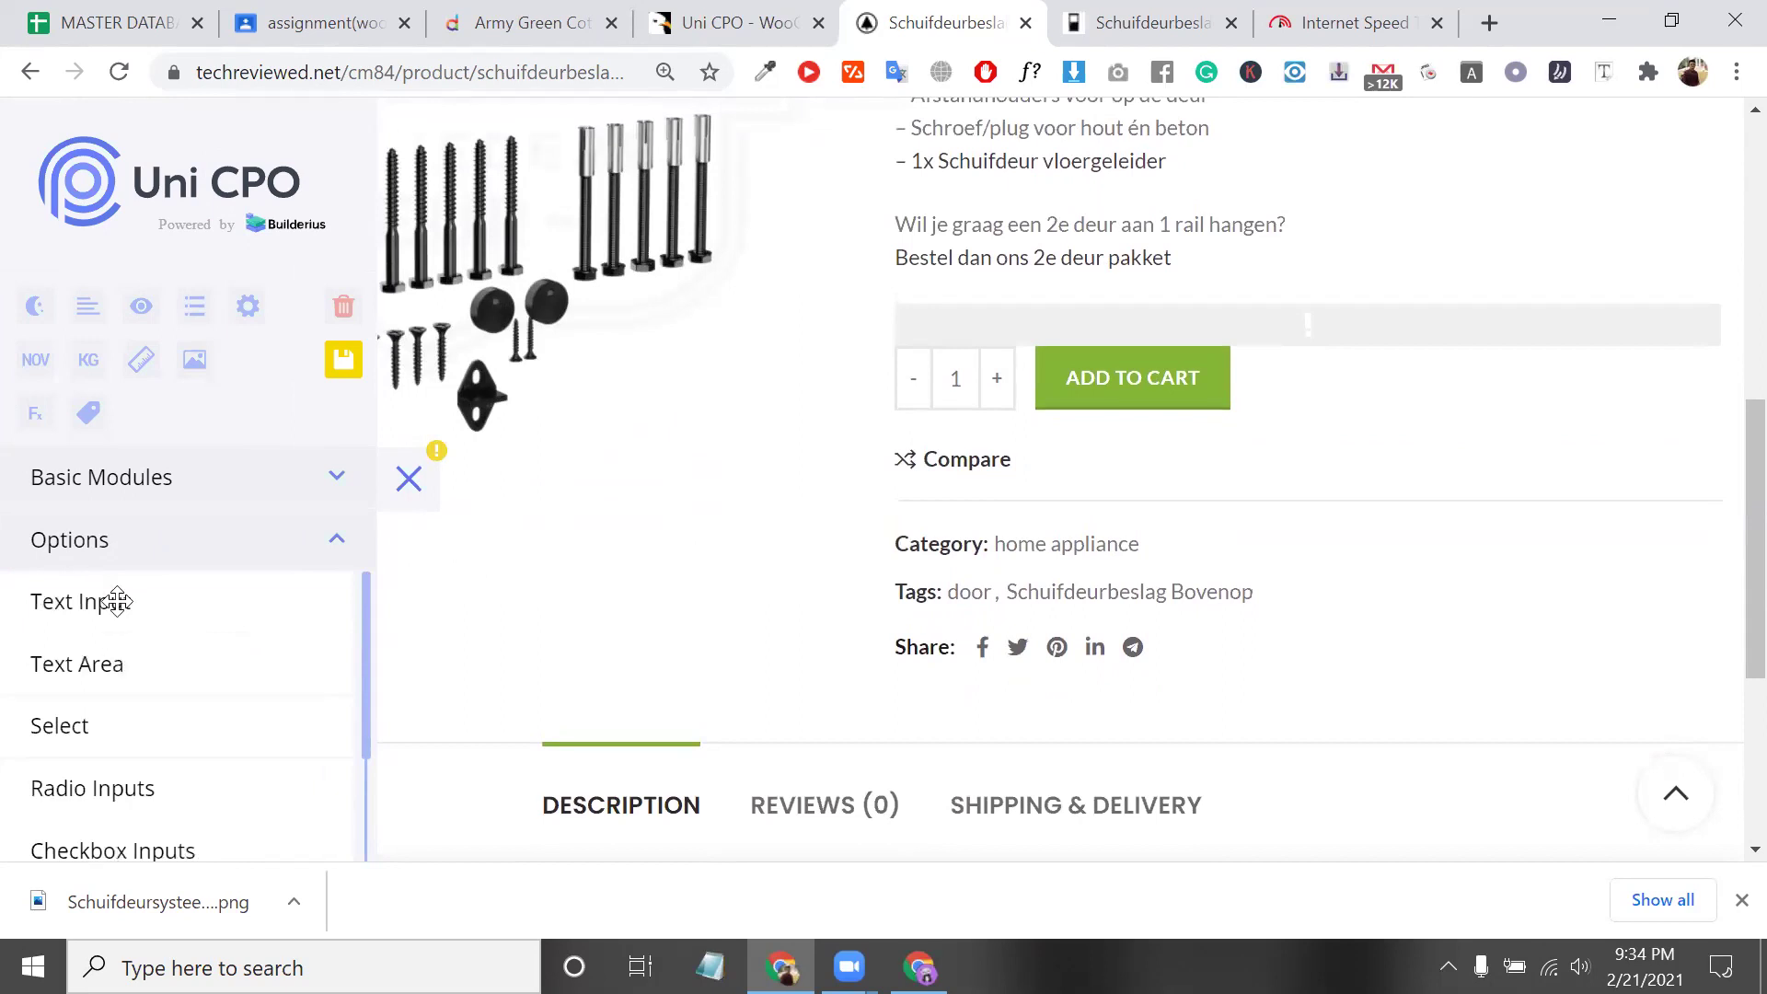
pyautogui.moveTo(117, 601); pyautogui.dragTo(990, 361)
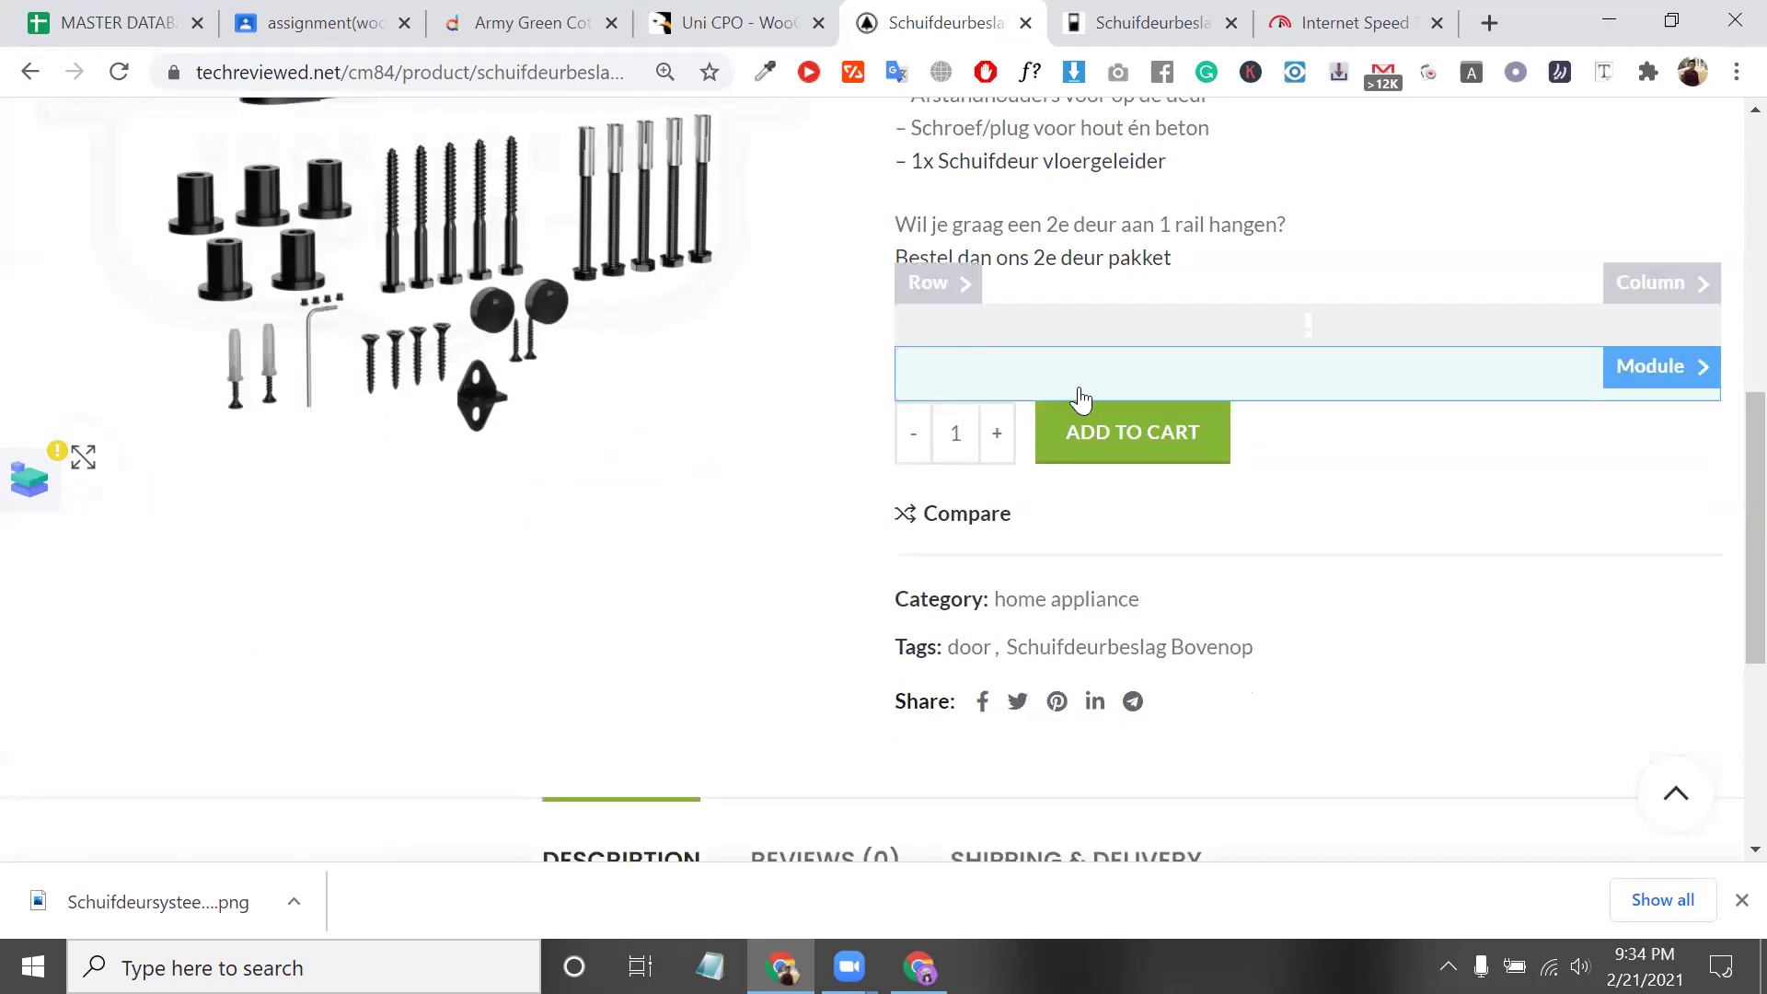
pyautogui.click(1656, 367)
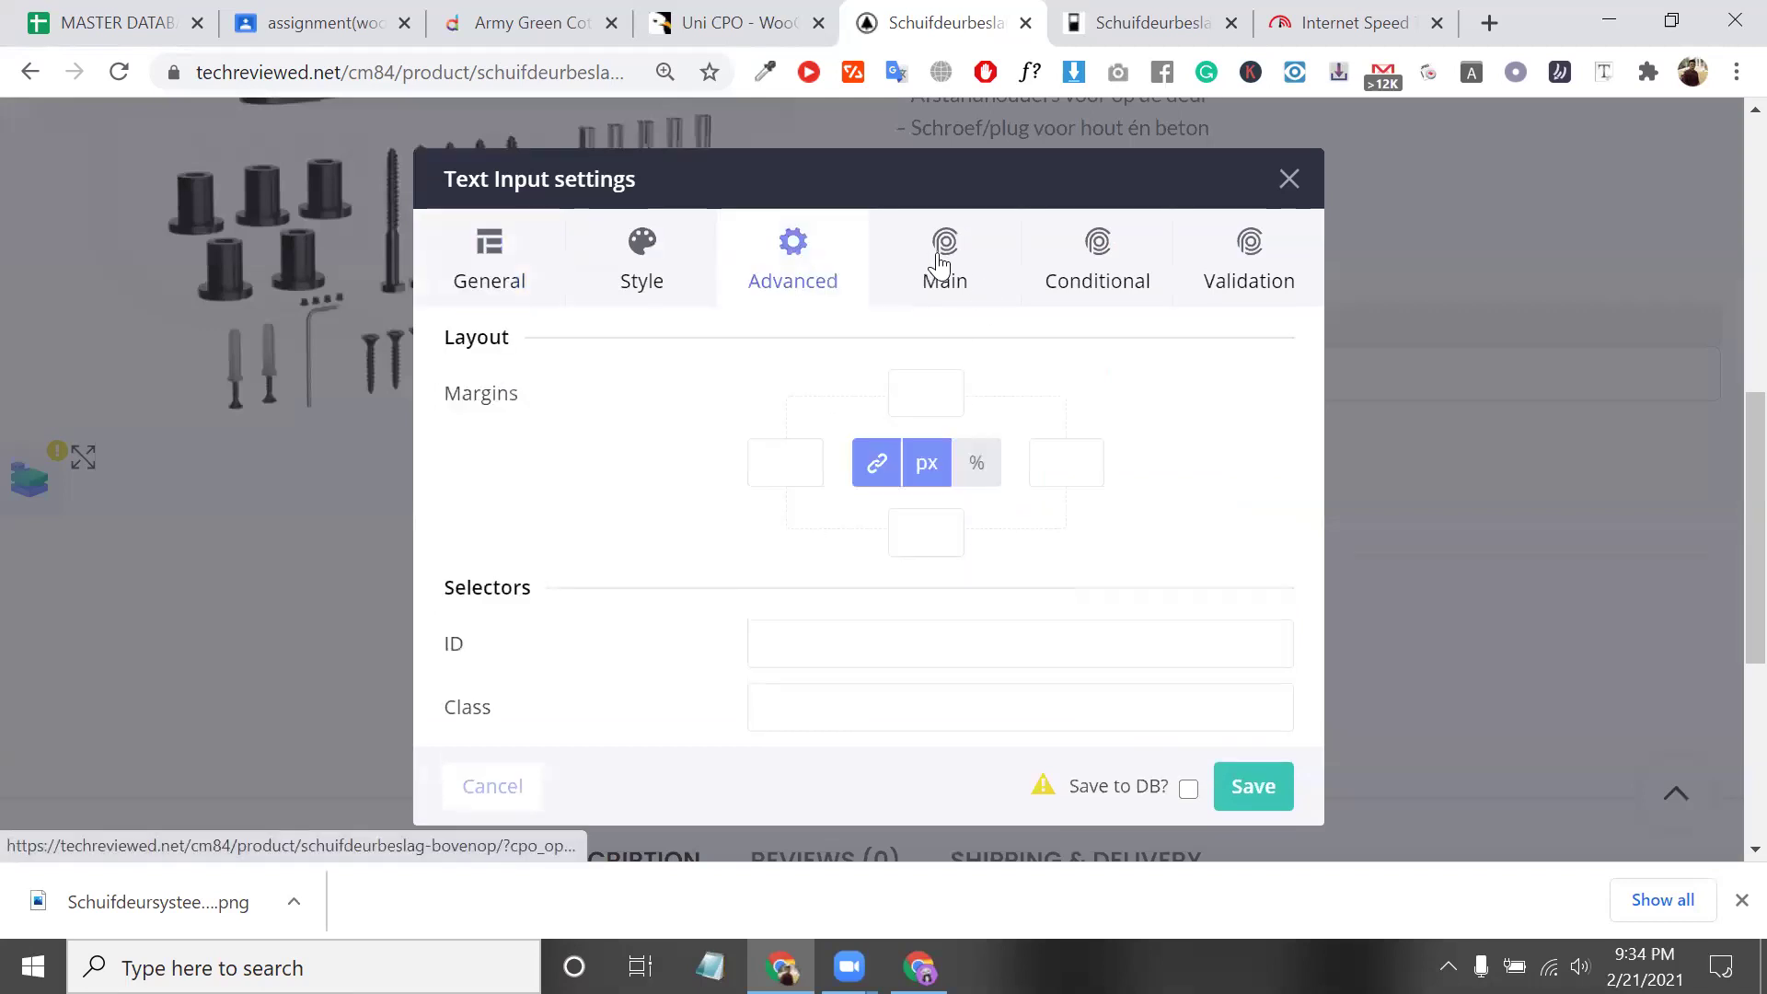
# Review the Text Input's General, Style and Advanced settings, then open Main at the Field slug
pyautogui.click(483, 266)
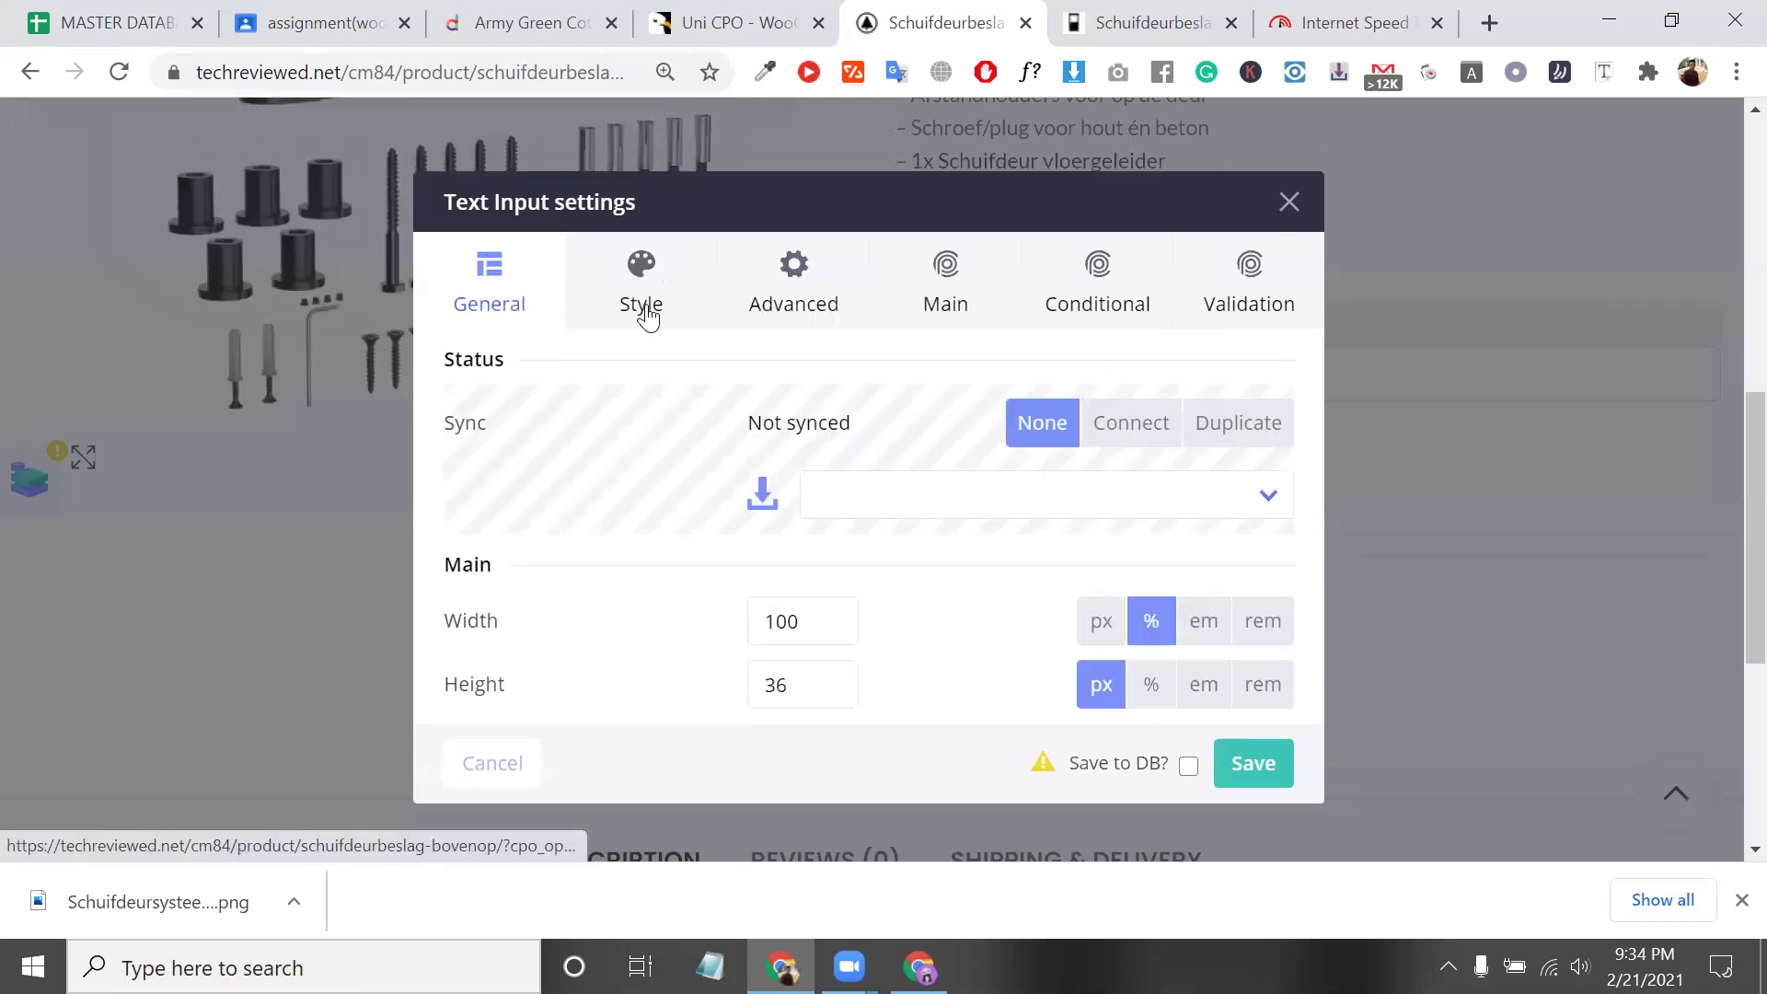
pyautogui.click(650, 315)
pyautogui.click(797, 241)
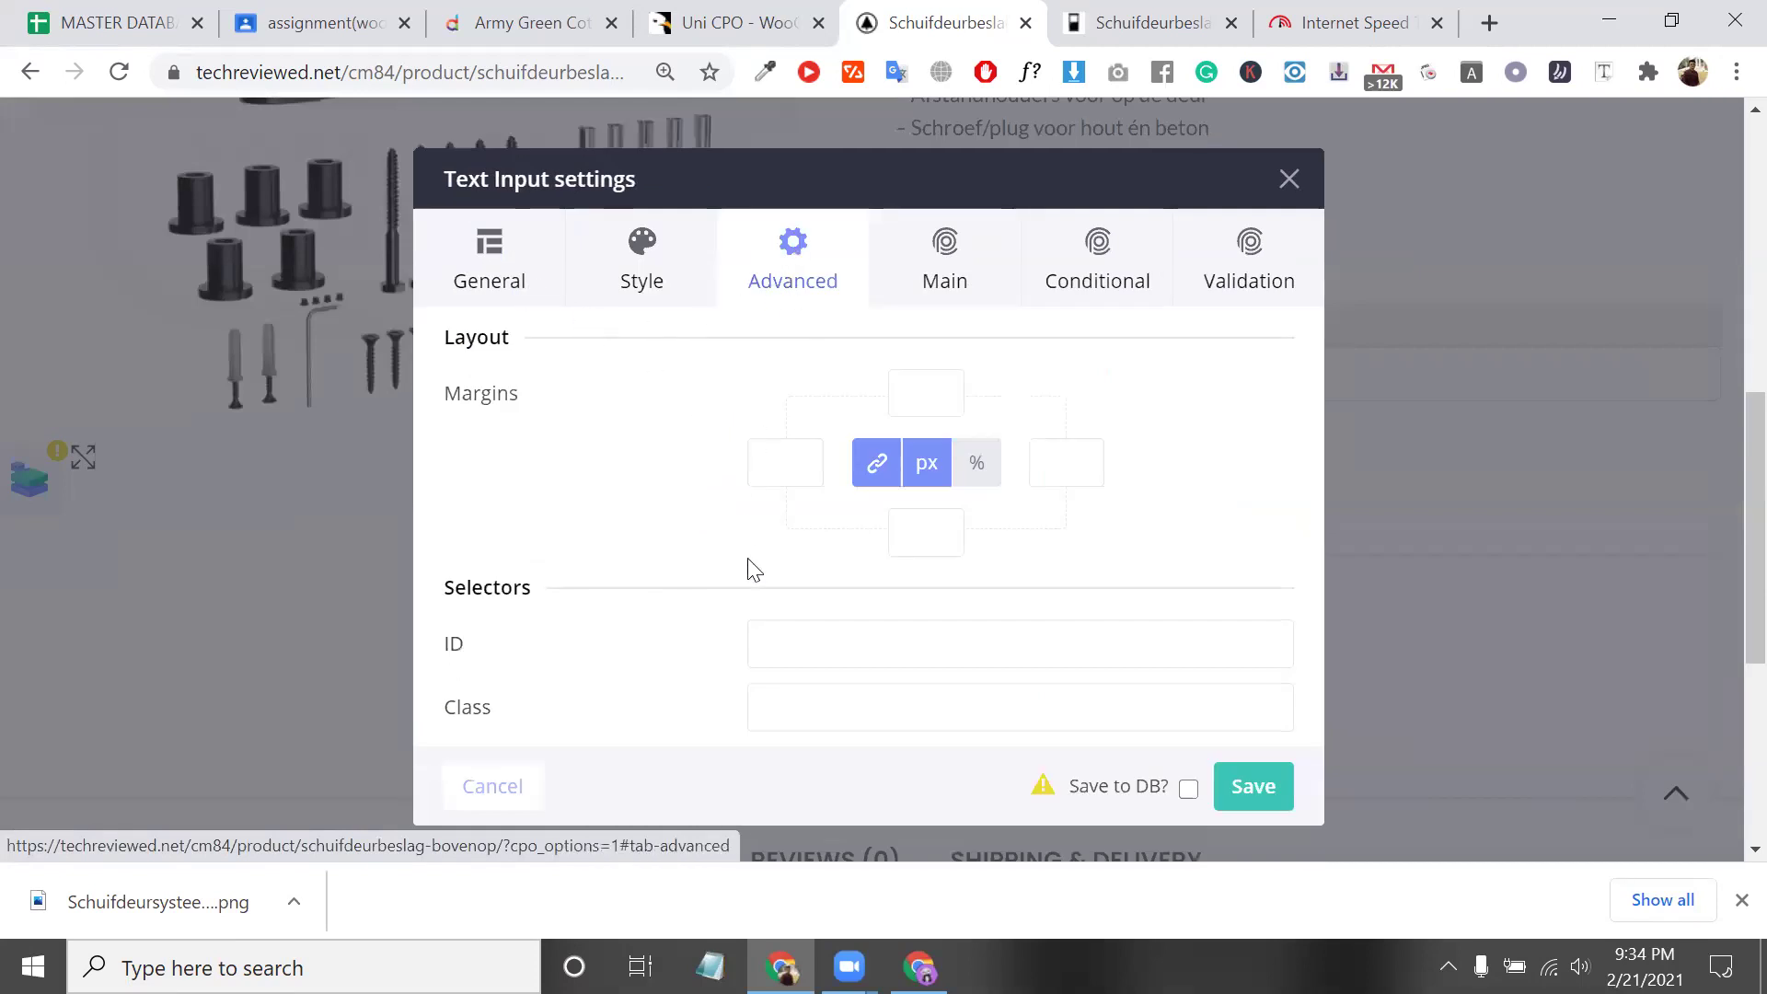
pyautogui.scroll(-1, 749, 563)
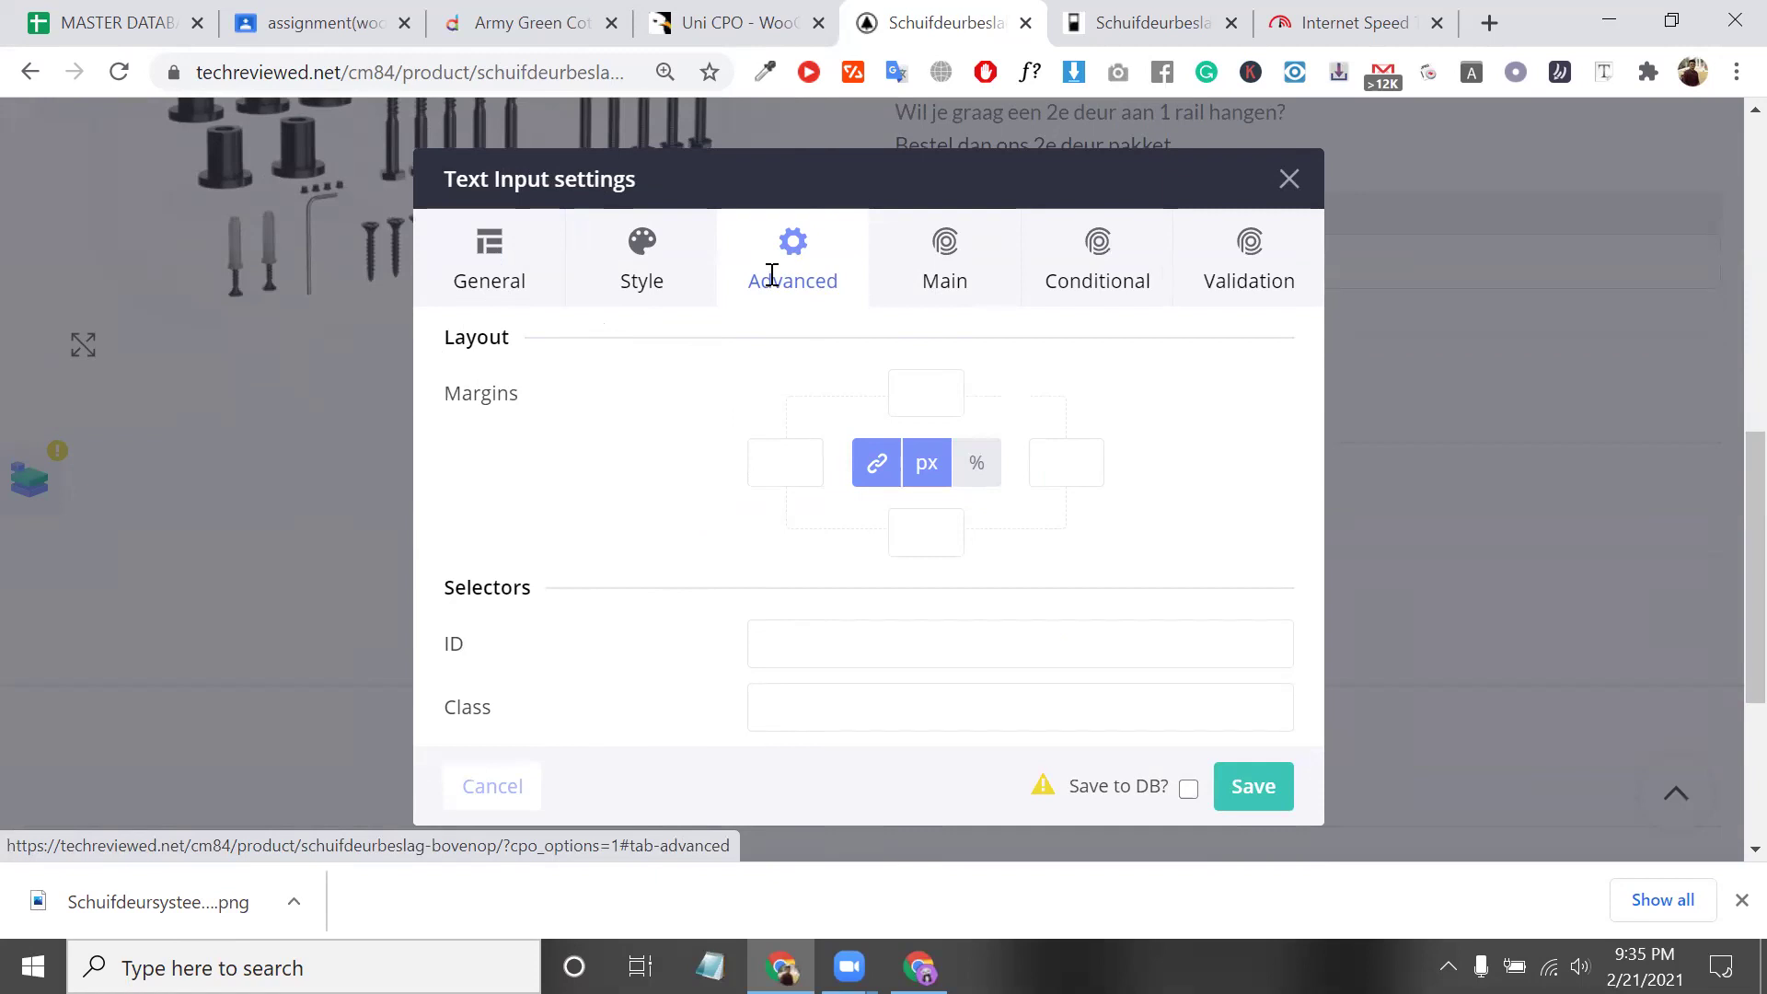
pyautogui.click(946, 293)
pyautogui.click(981, 359)
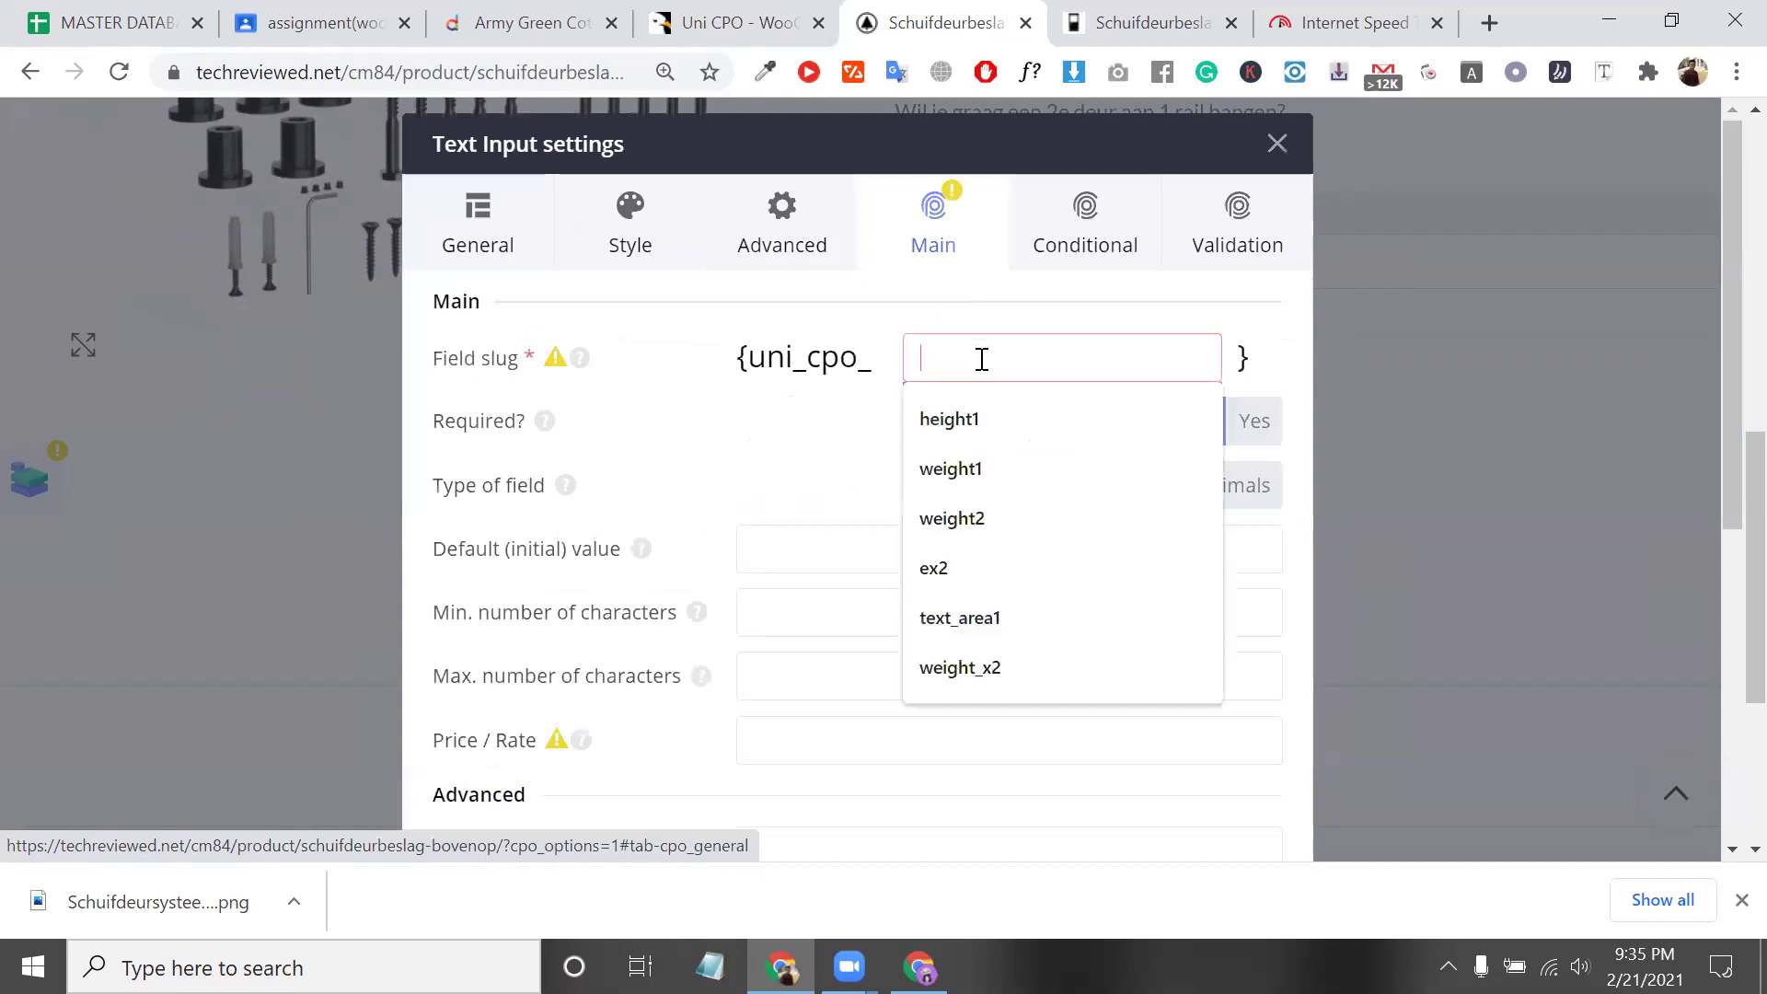
# Set the Text Input's field slug to height and mark the field Required
pyautogui.click(987, 416)
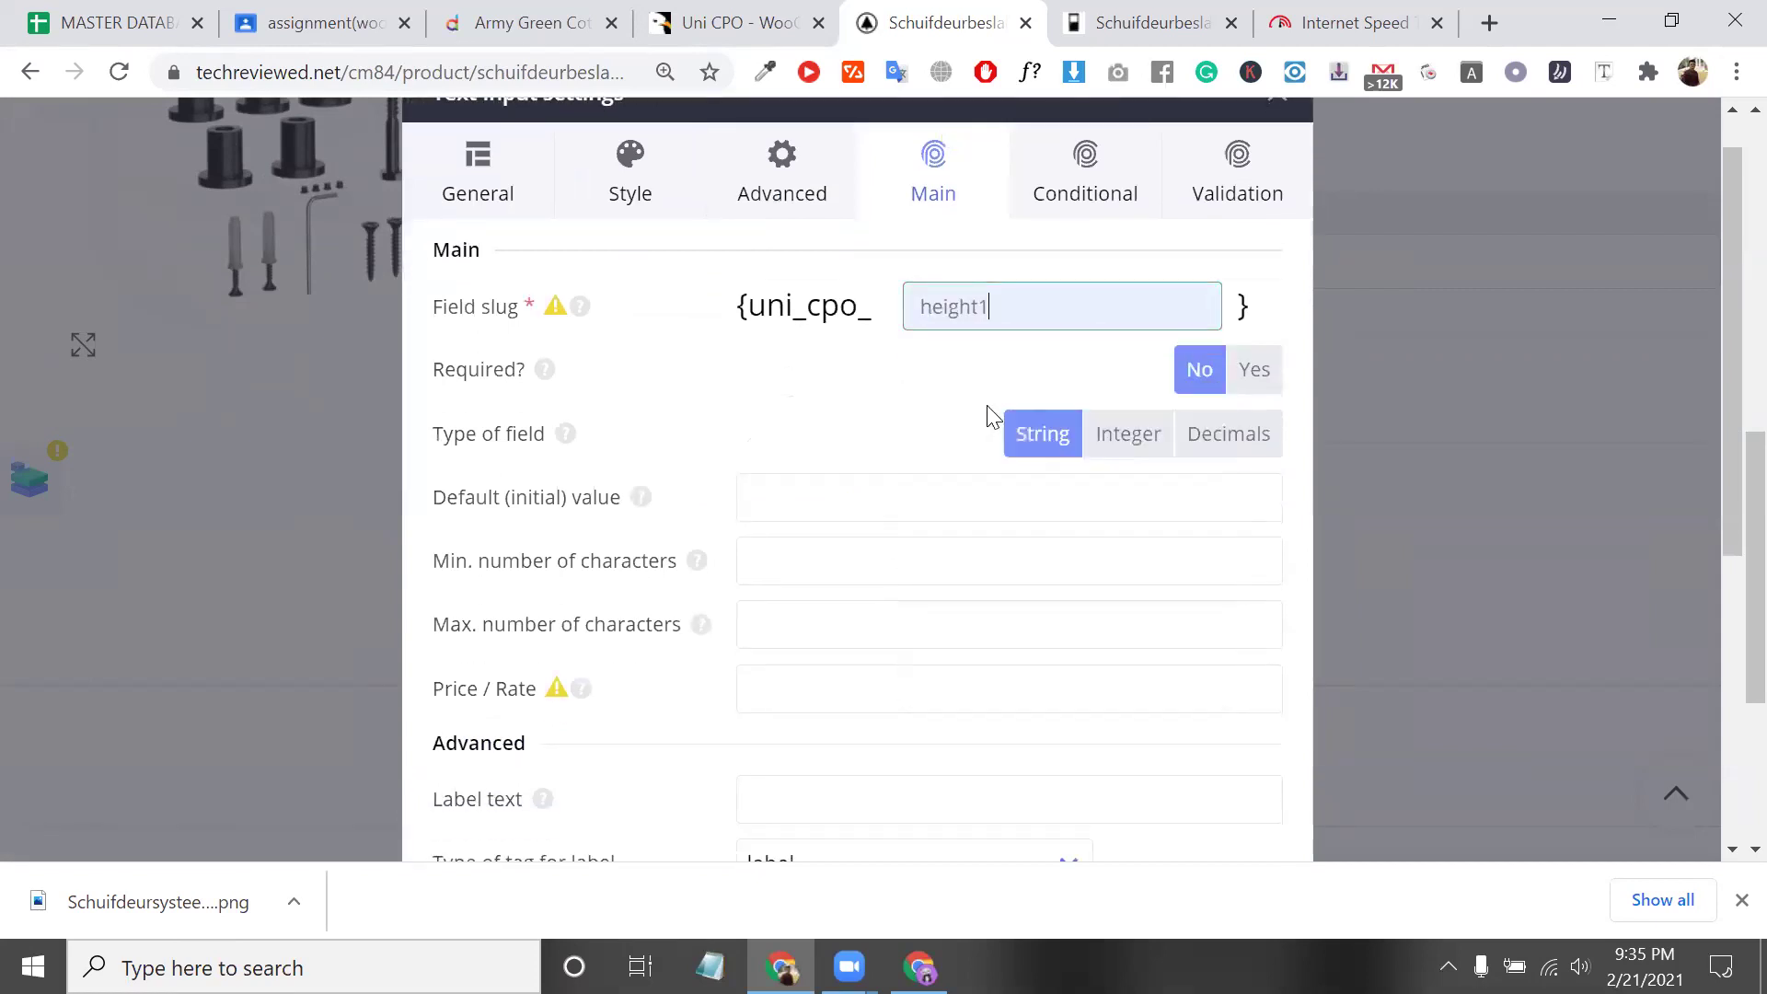
pyautogui.doubleClick(1030, 313)
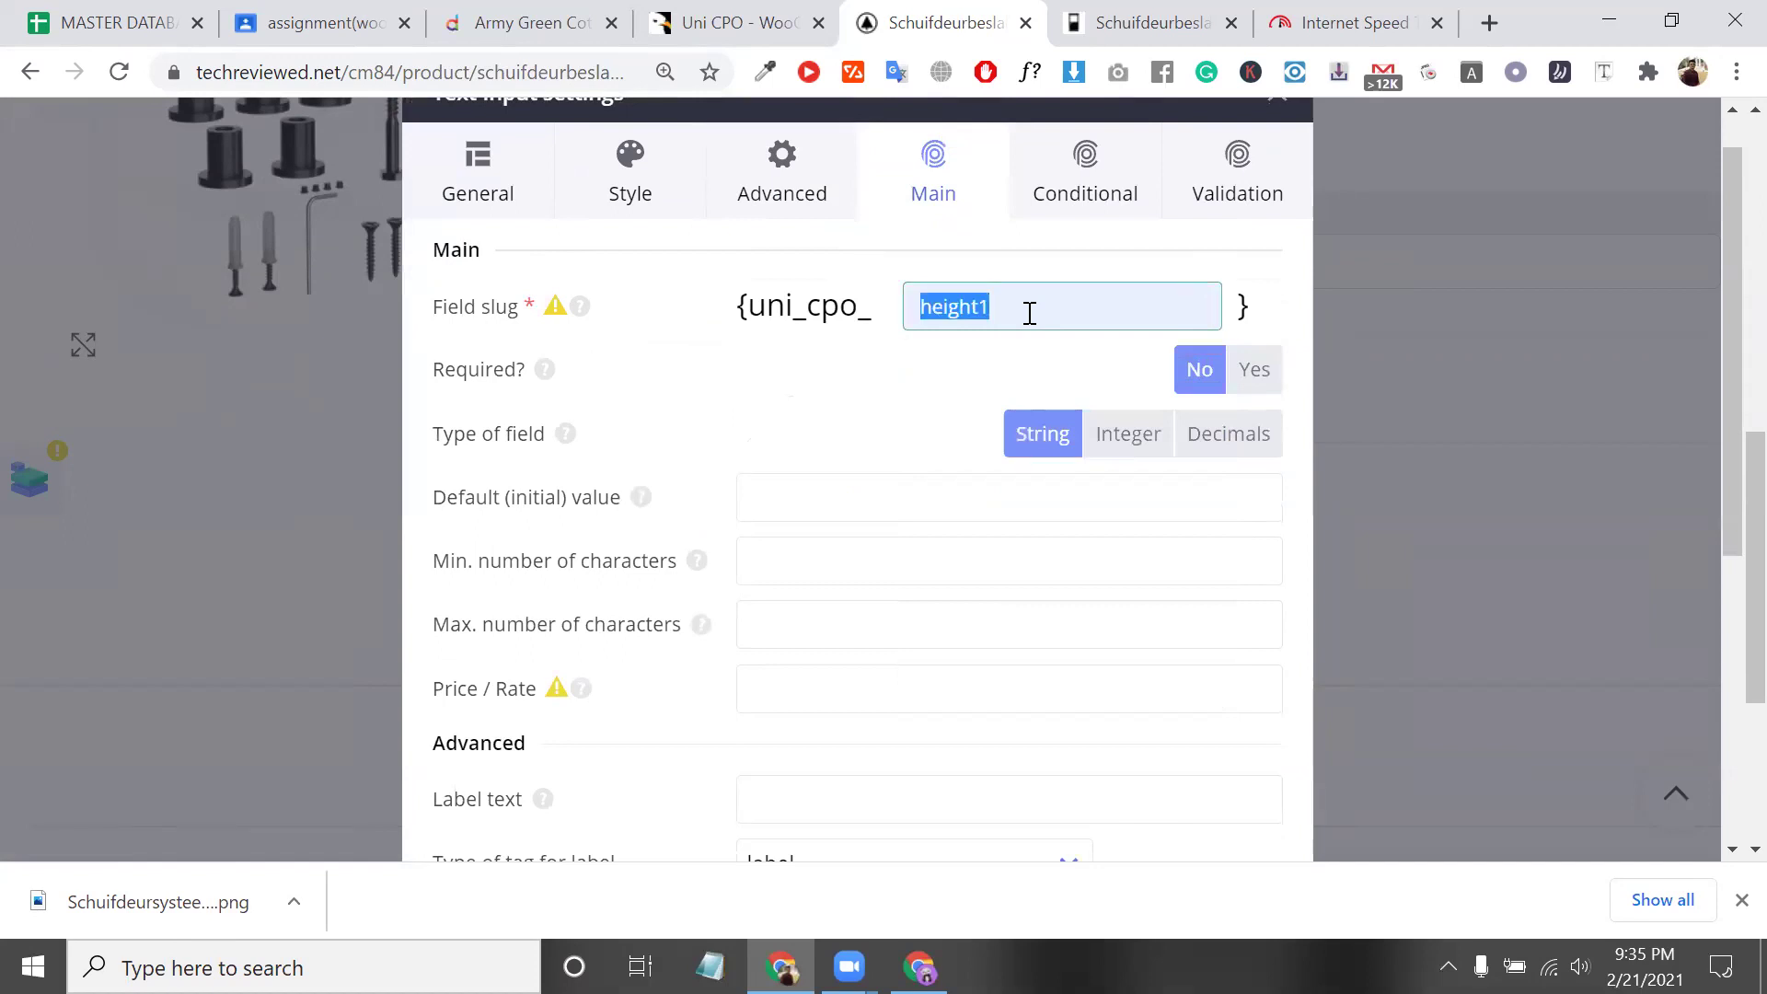
pyautogui.click(1237, 387)
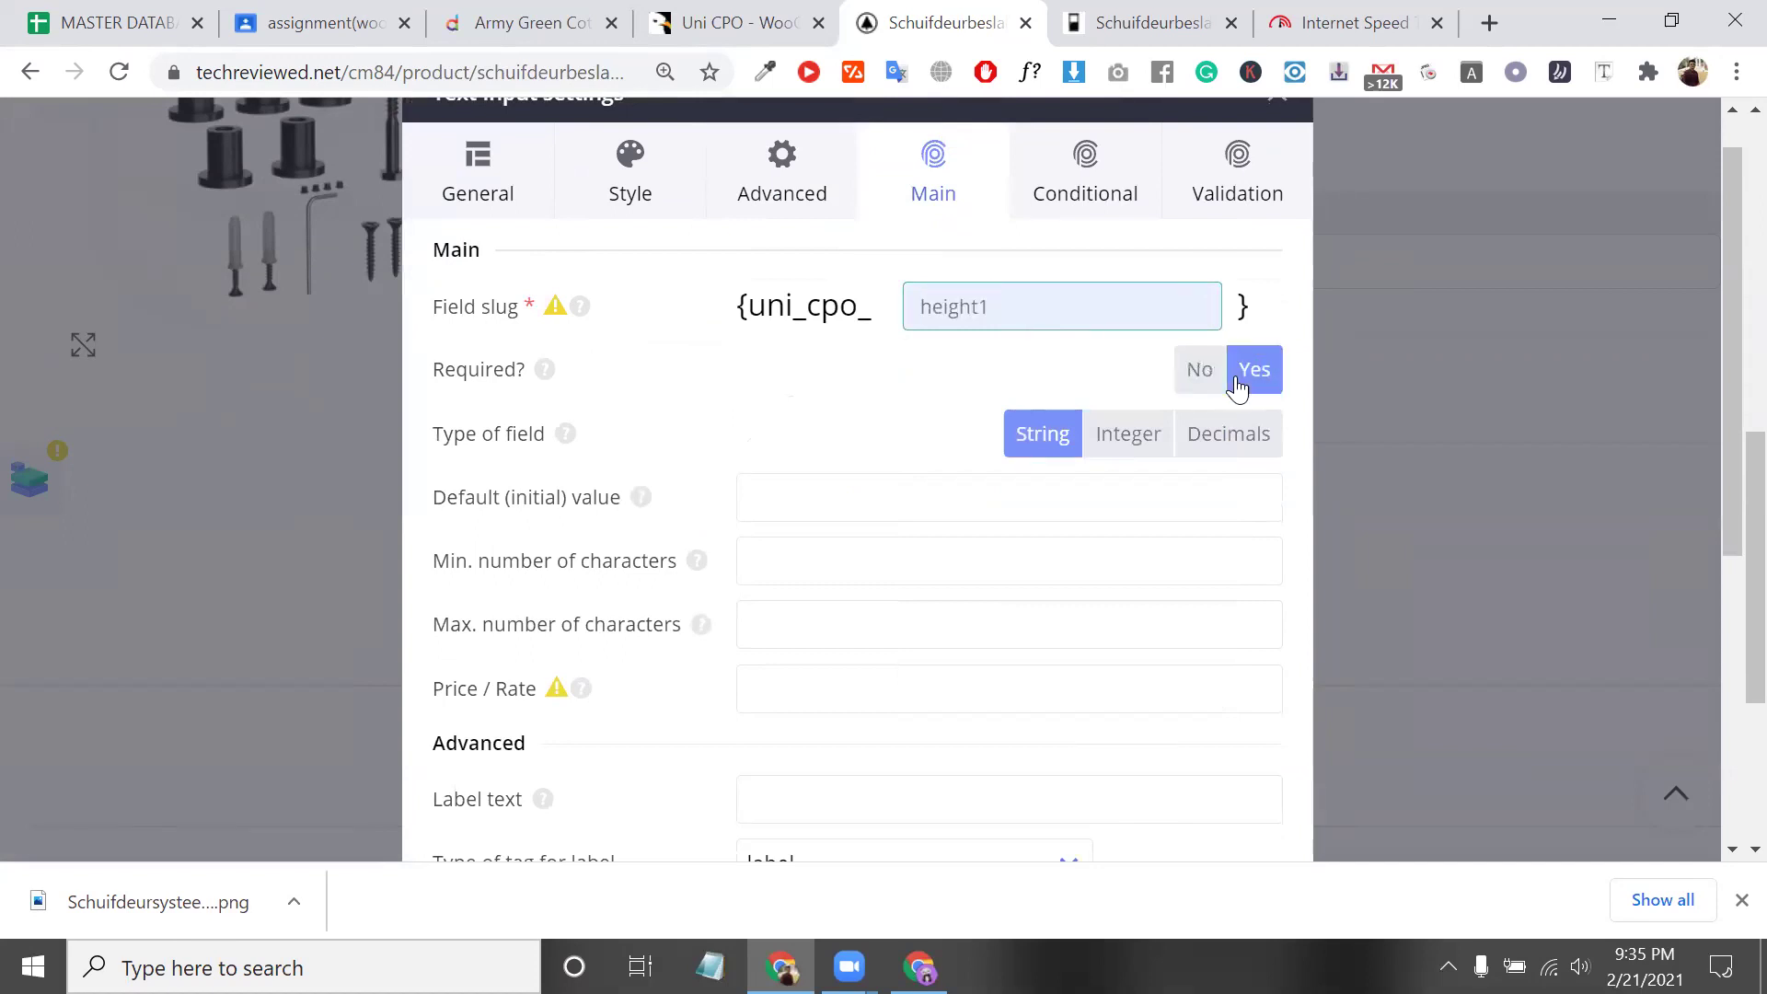
pyautogui.doubleClick(994, 308)
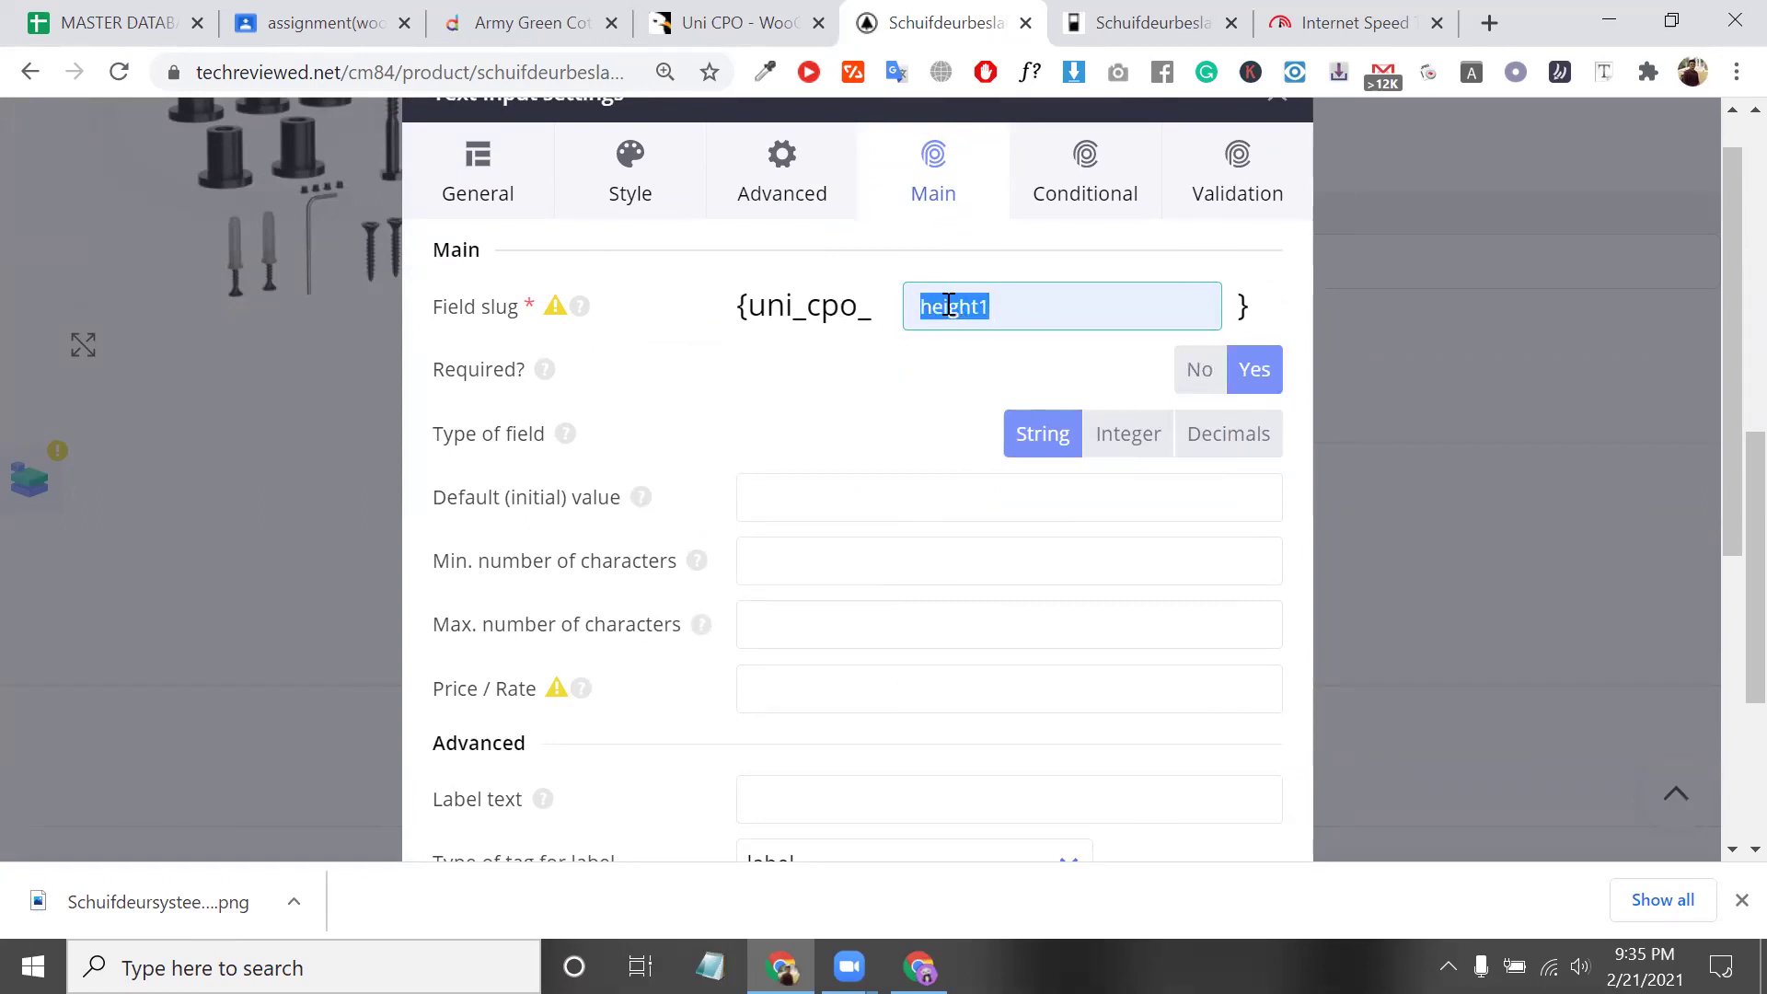
pyautogui.tripleClick(788, 316)
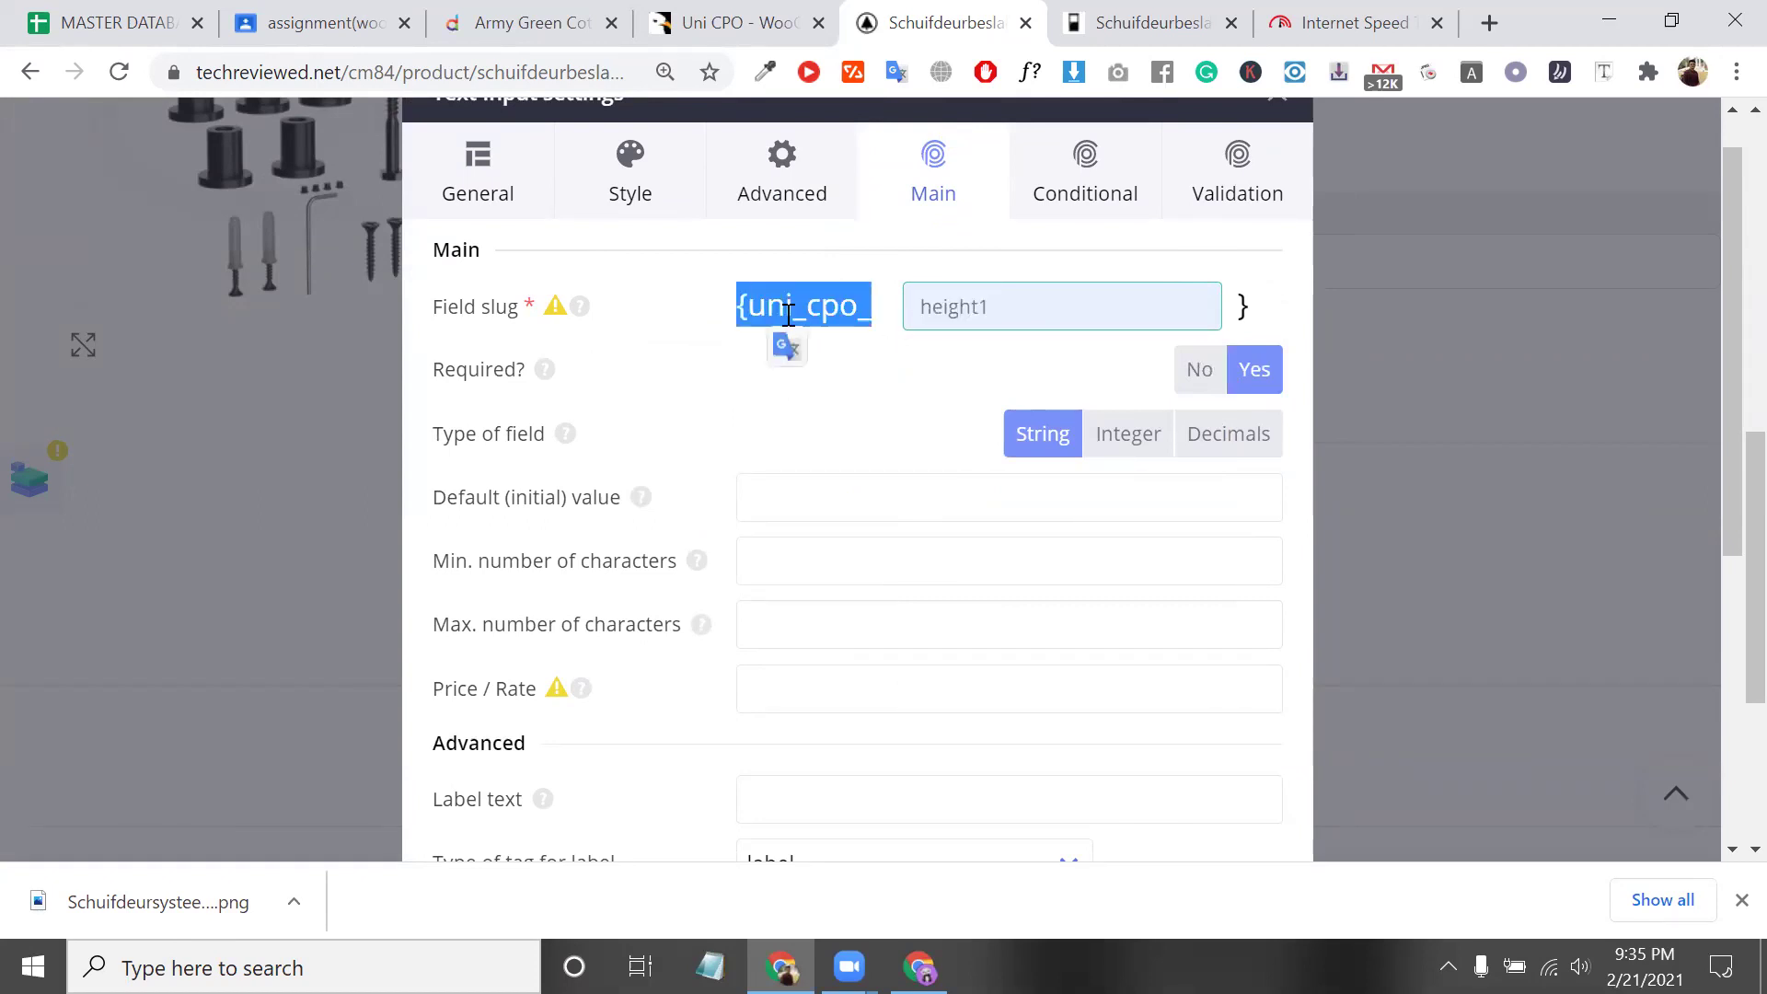
pyautogui.scroll(-1, 787, 314)
pyautogui.click(1007, 289)
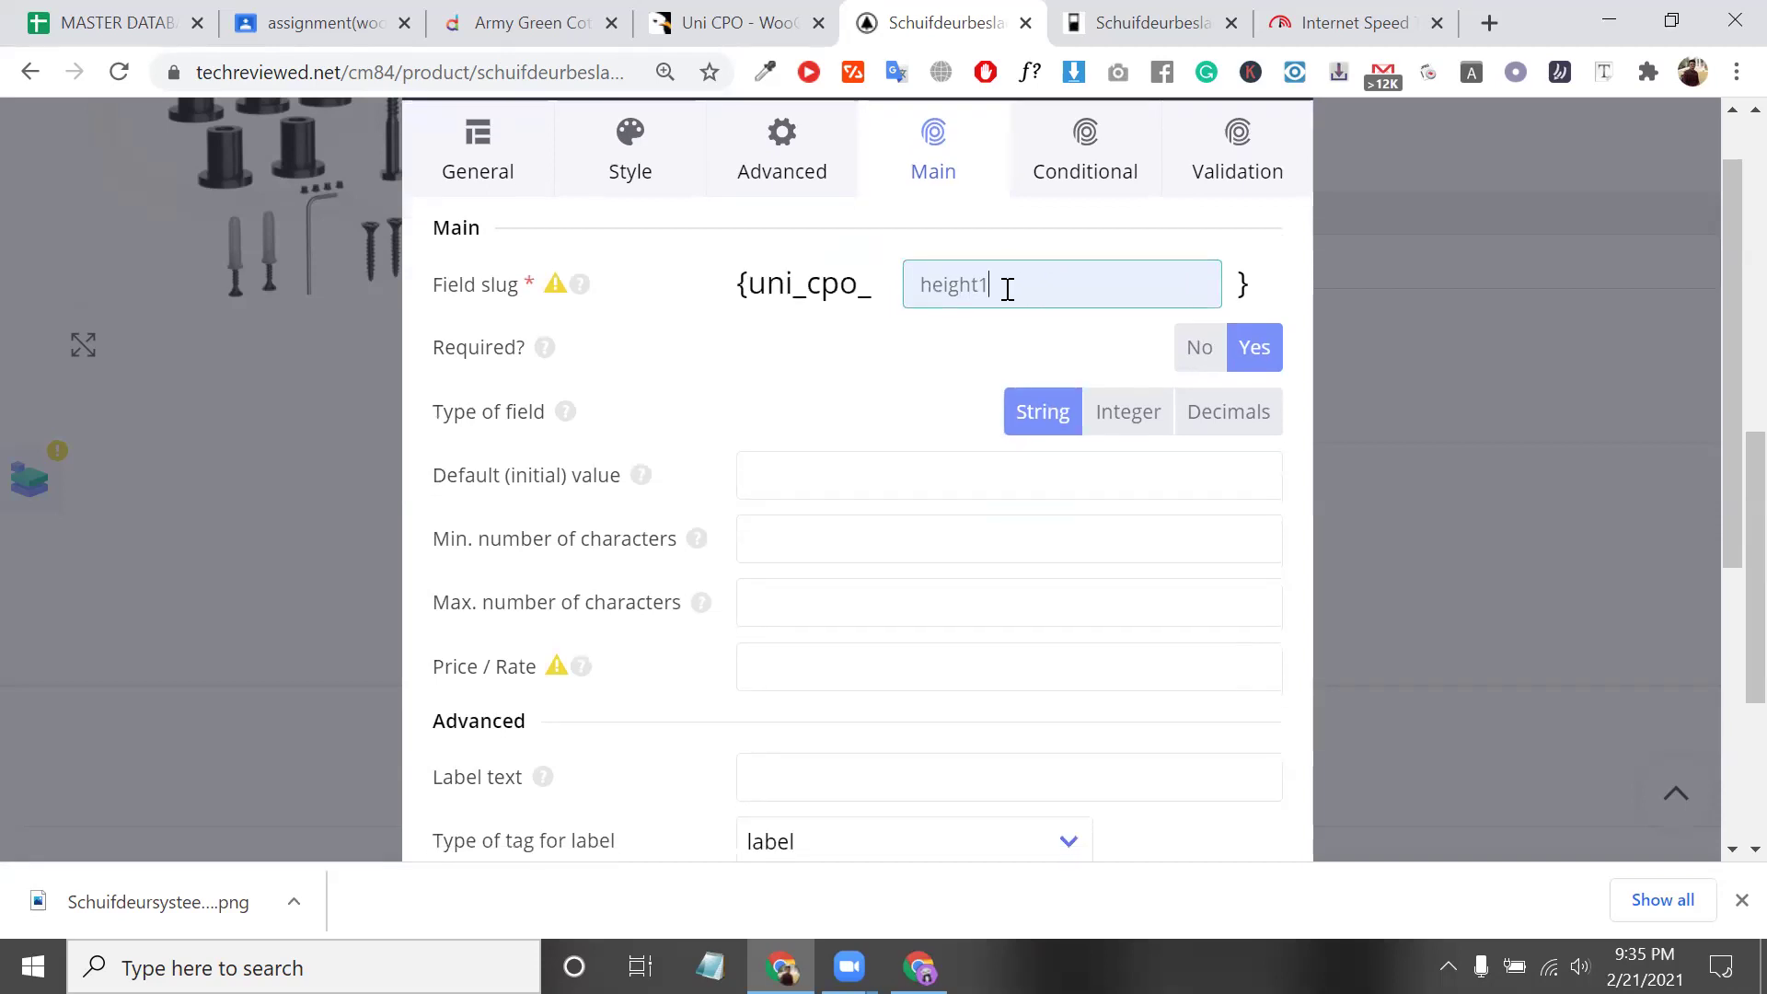
pyautogui.press('BackSpace')
pyautogui.click(641, 374)
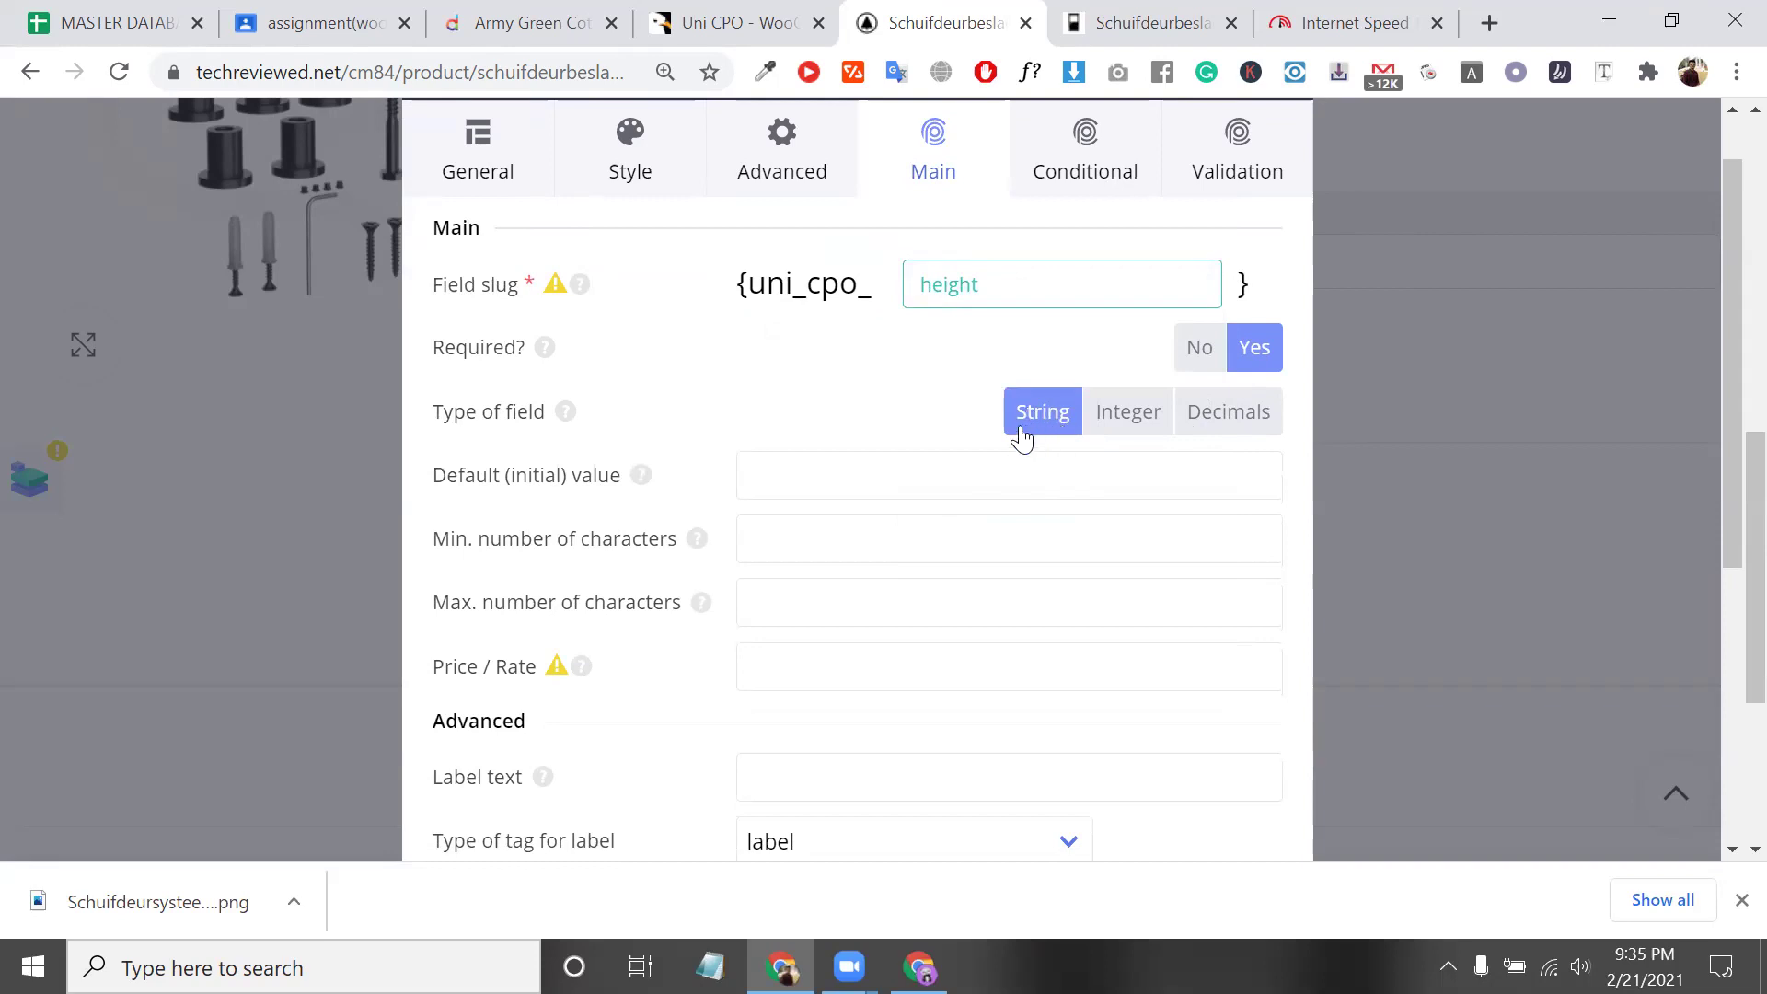
# Enlarge the page and search Google for the field type 'String'
pyautogui.hotkey('ctrl', '+')
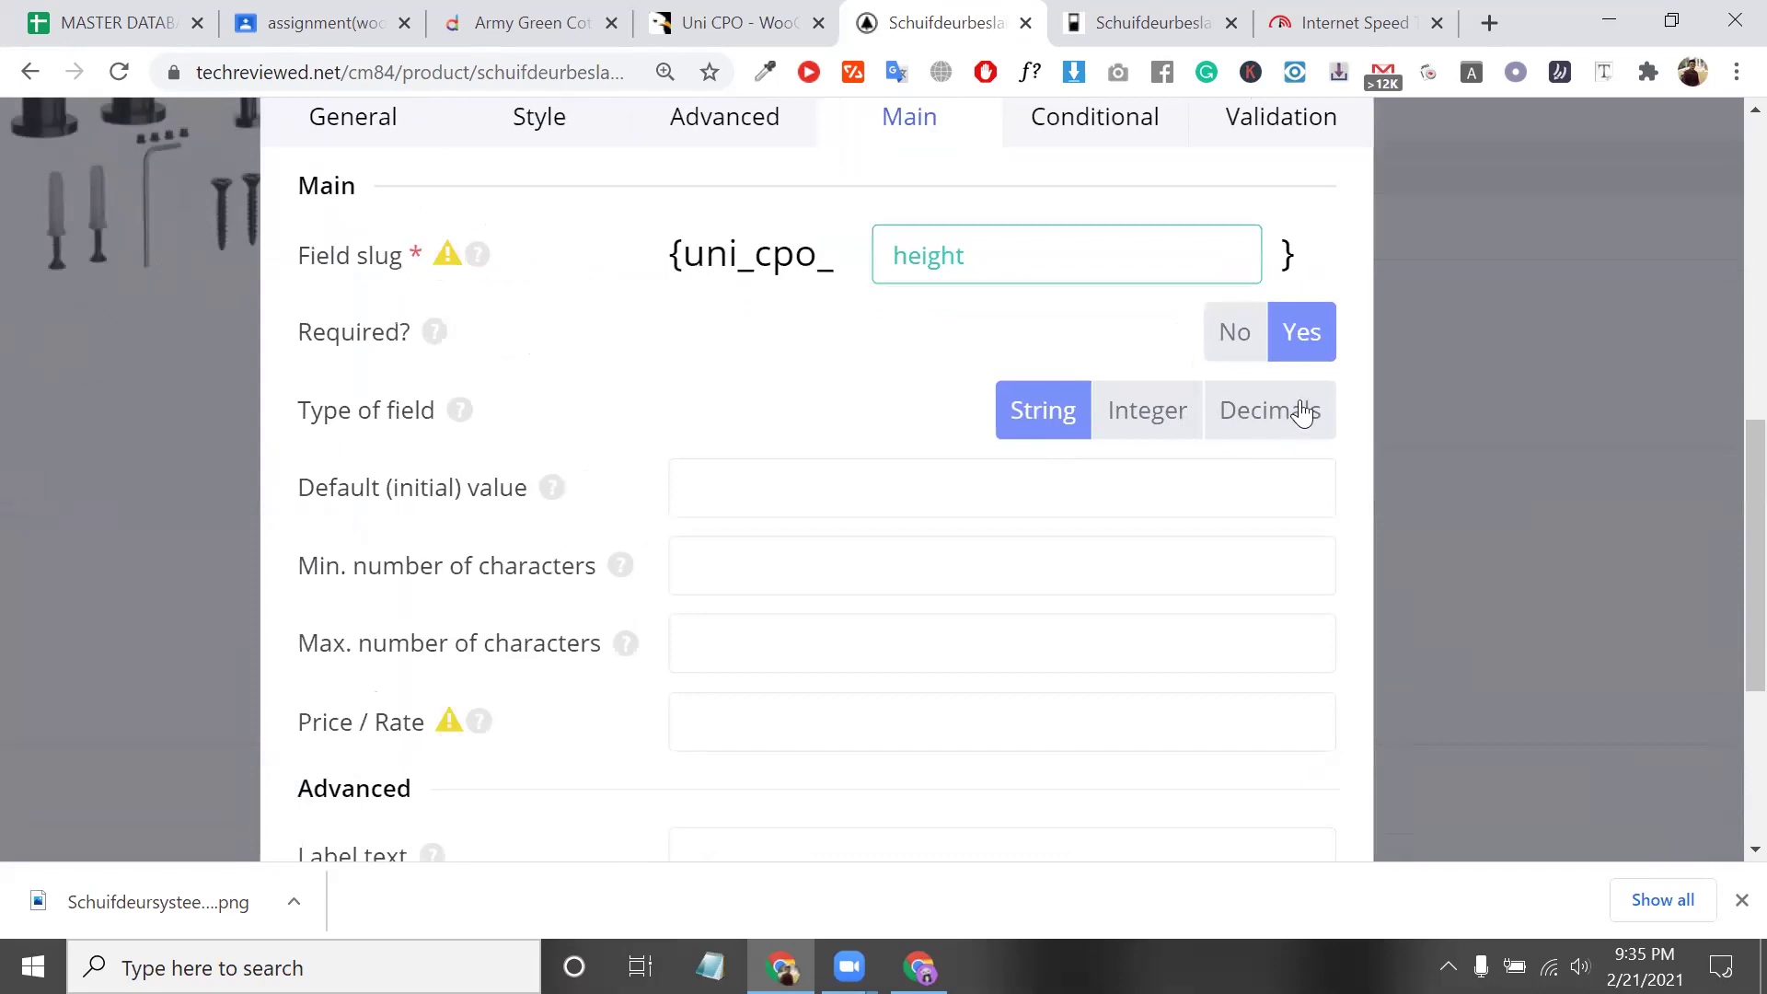
pyautogui.doubleClick(1036, 422)
pyautogui.rightClick(1037, 424)
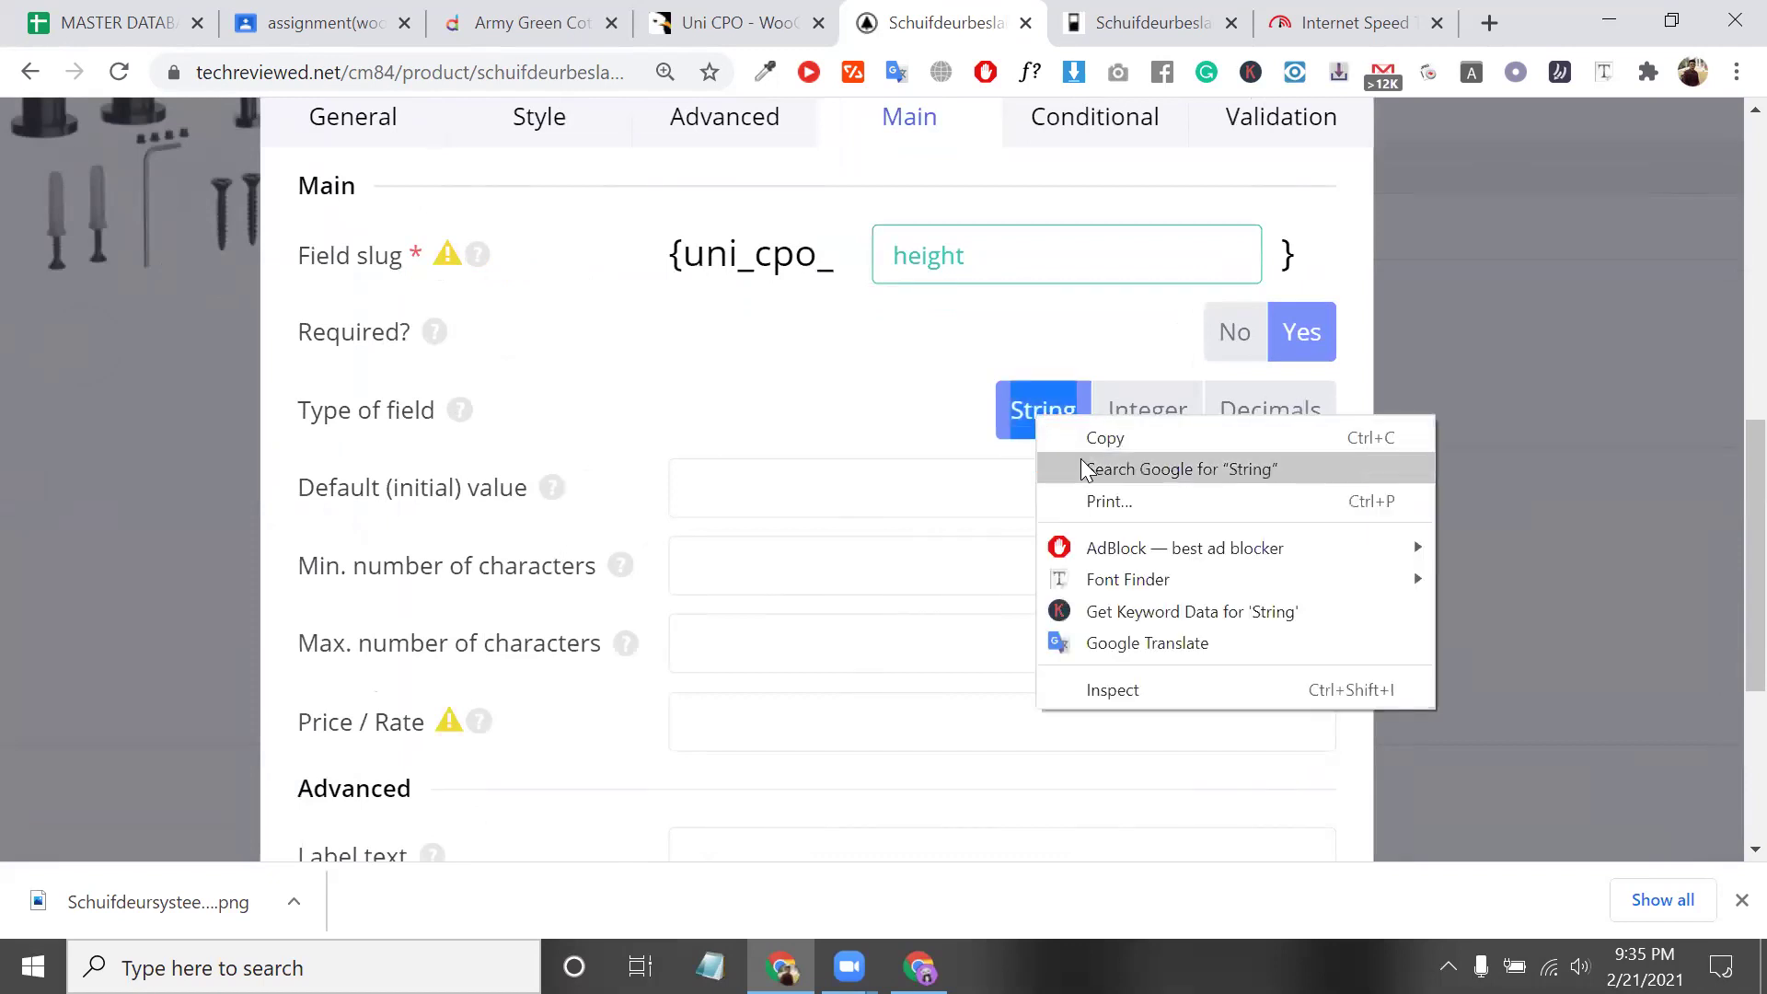
pyautogui.click(1086, 465)
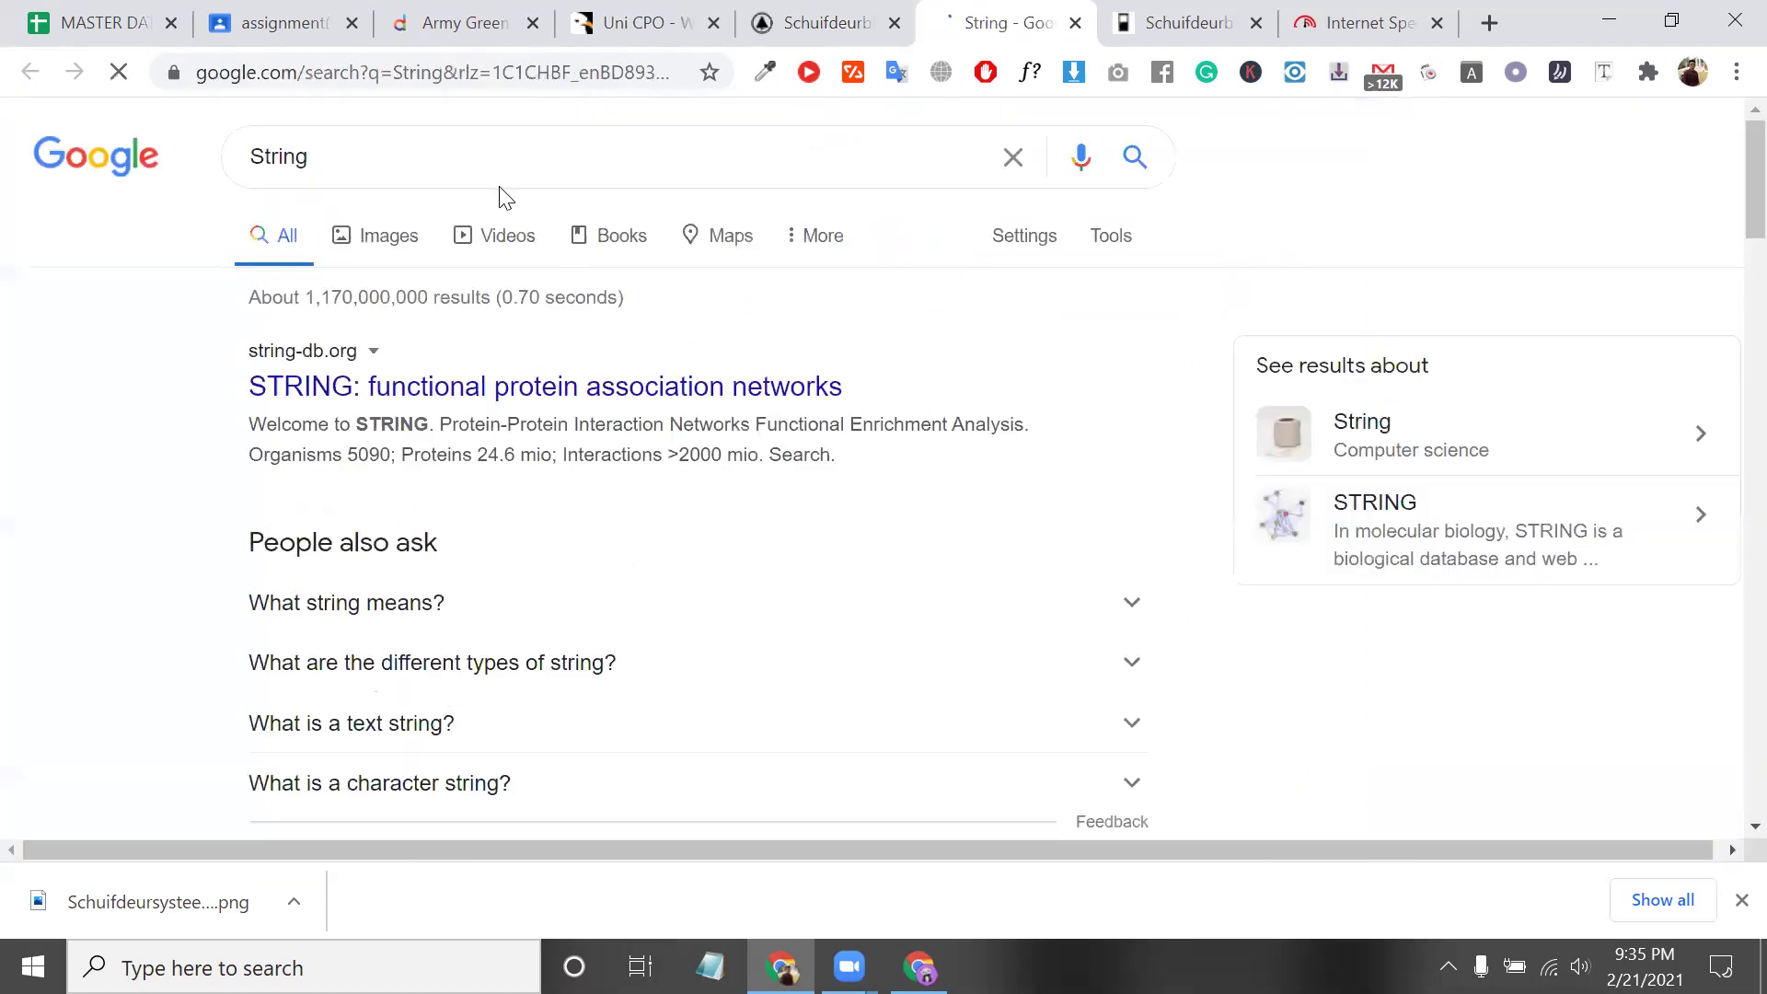
# Refine the Google search to 'String number'
pyautogui.click(453, 168)
pyautogui.write('number')
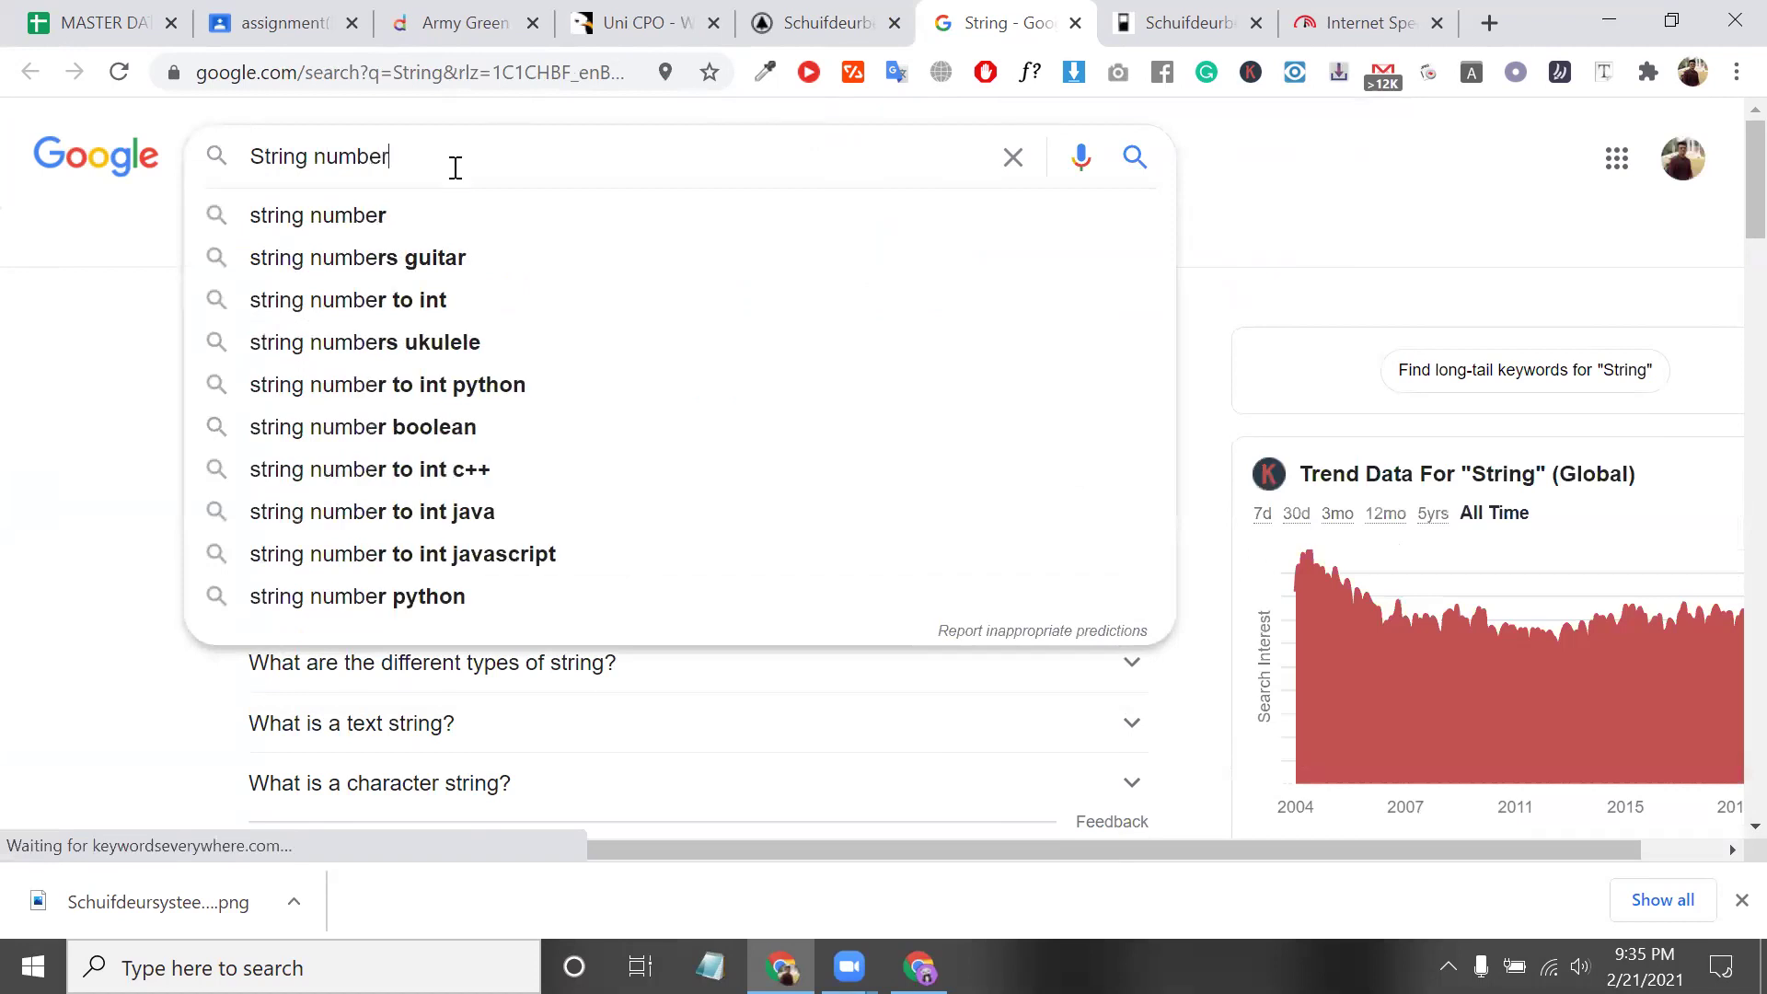
pyautogui.press('Return')
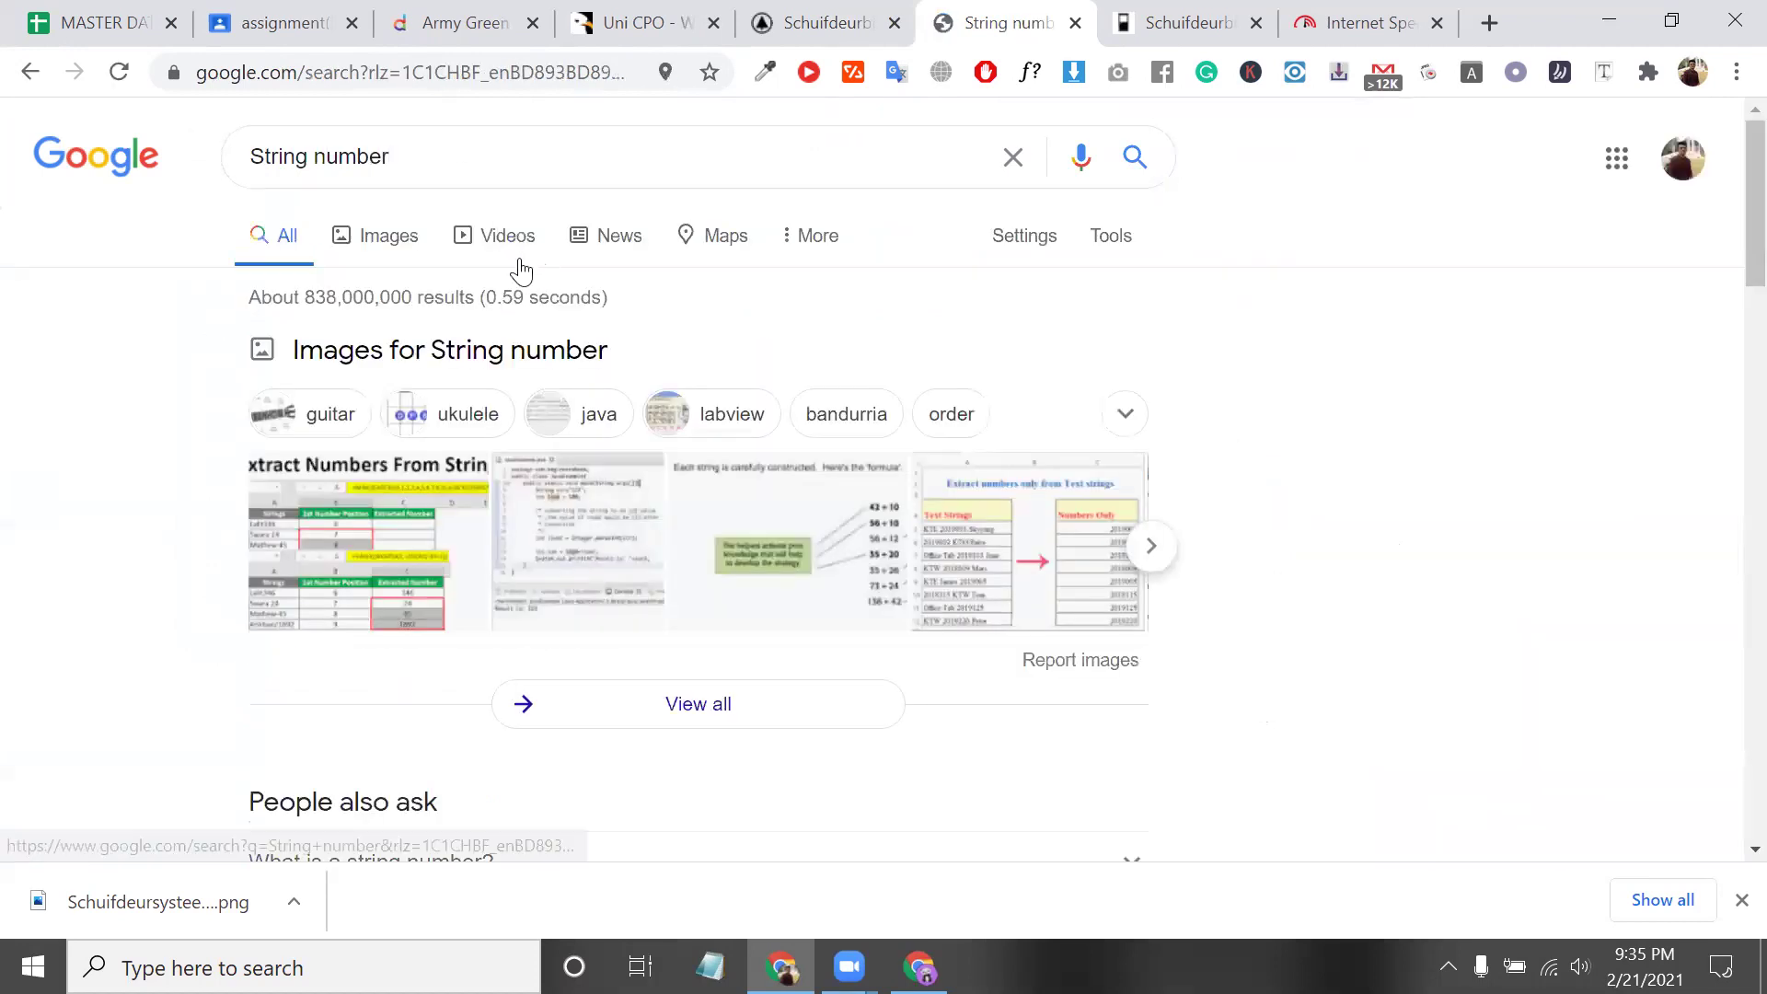
# Return to the Text Input settings form and reset the page zoom to normal
pyautogui.click(825, 22)
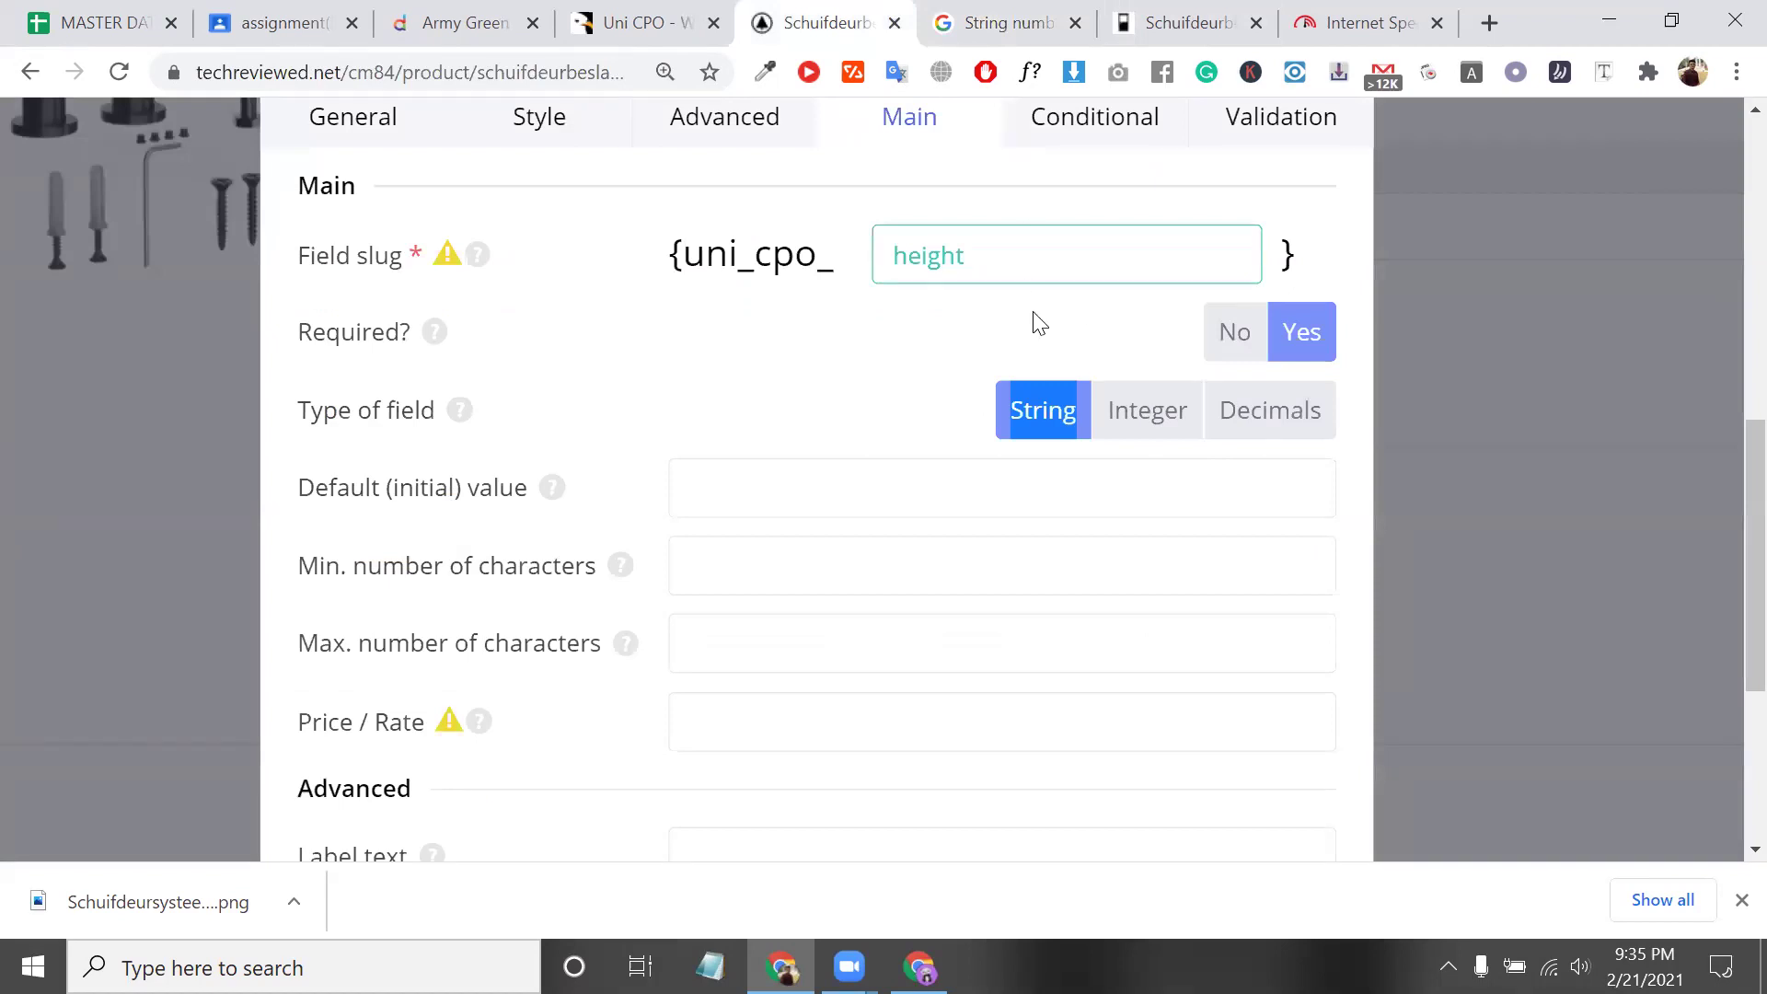
pyautogui.click(1017, 13)
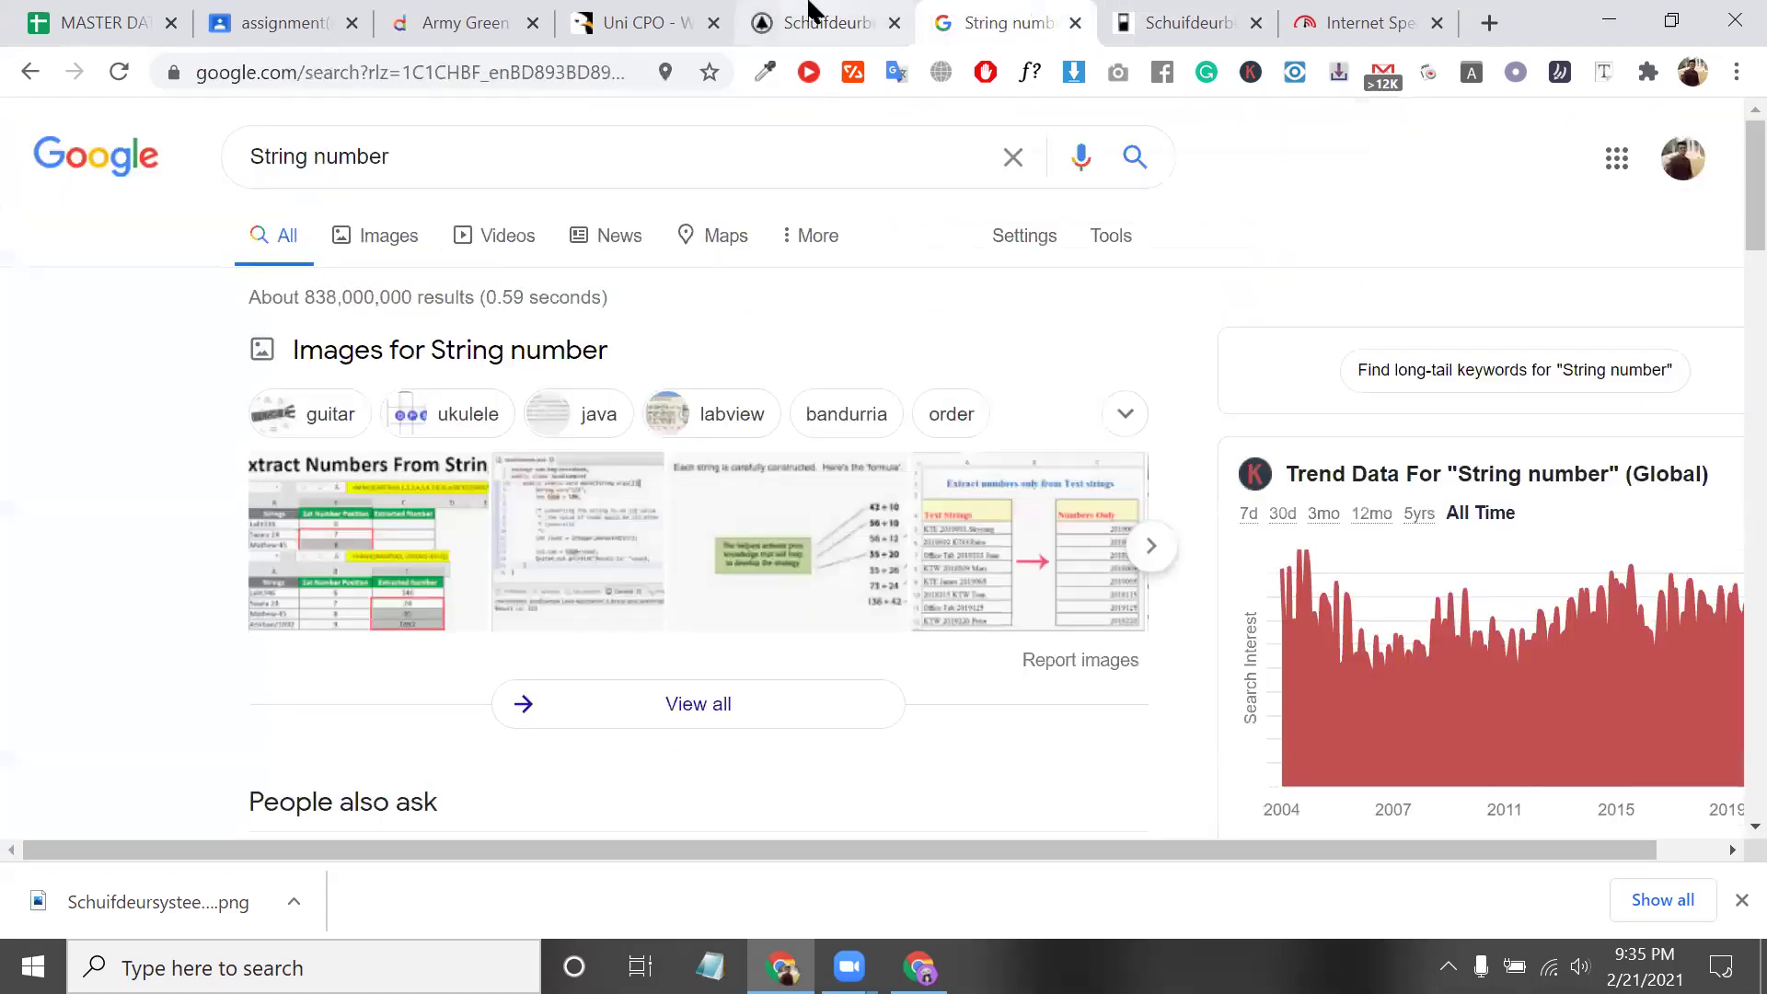
pyautogui.click(814, 13)
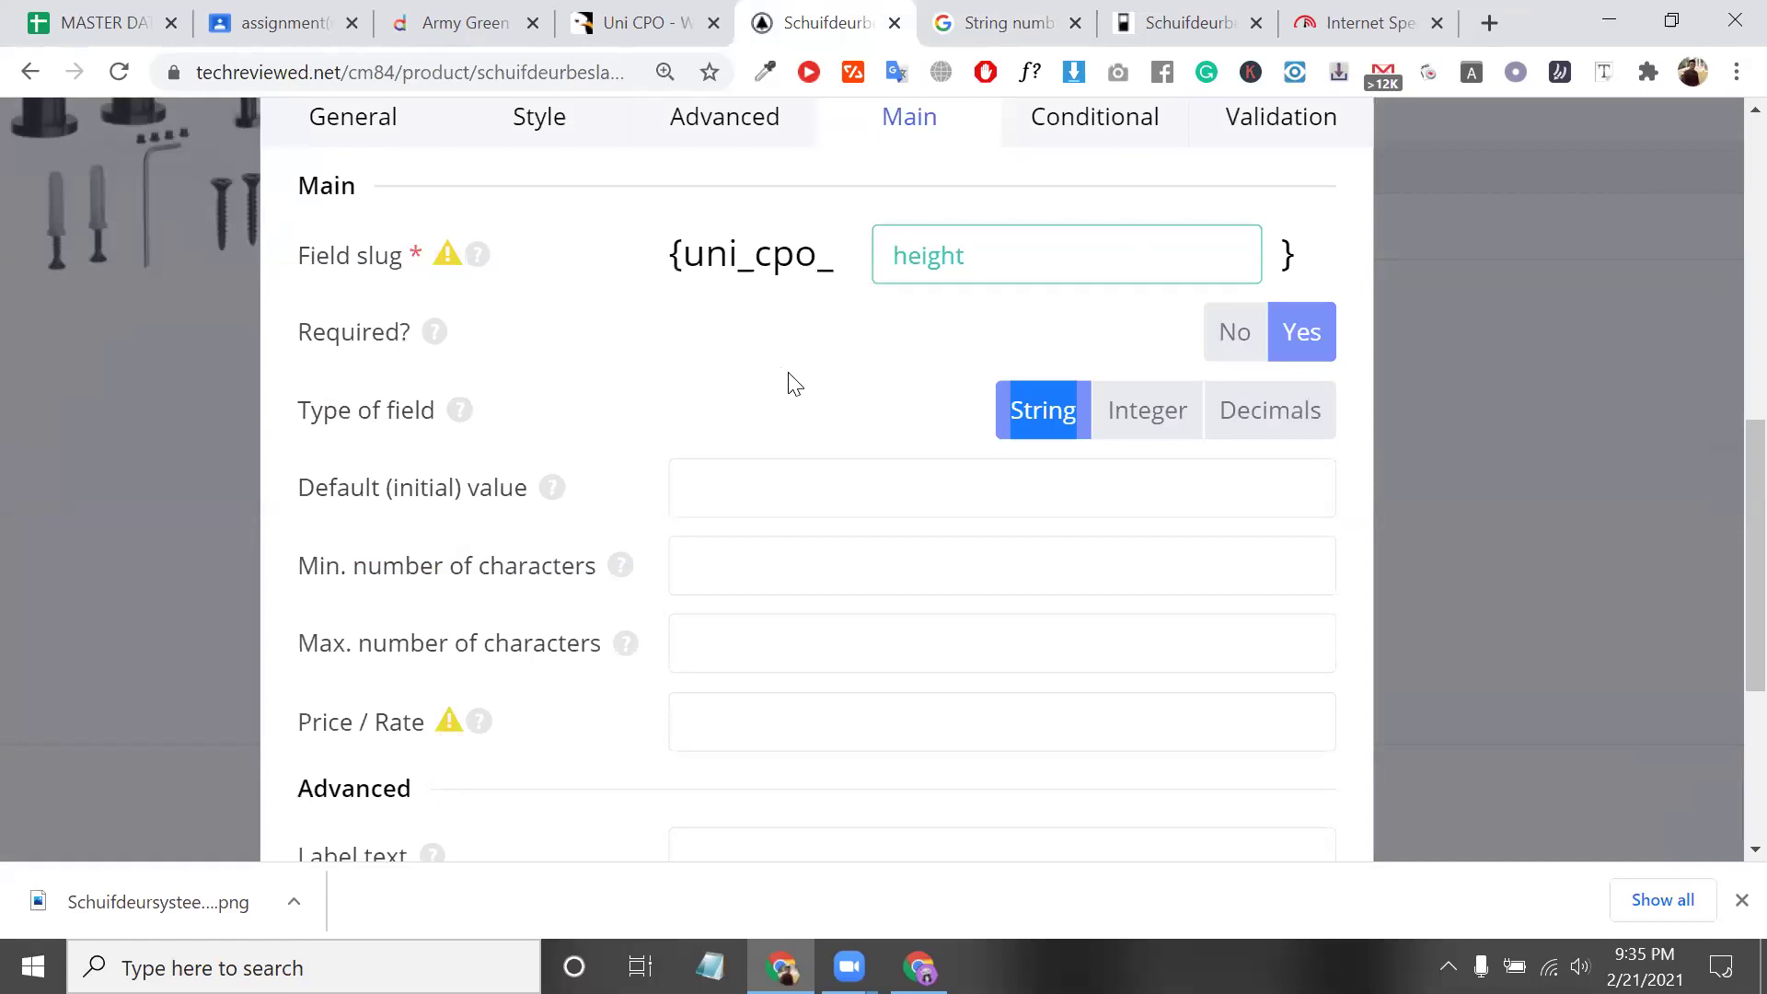
pyautogui.hotkey('ctrl', '-')
pyautogui.scroll(2, 1257, 171)
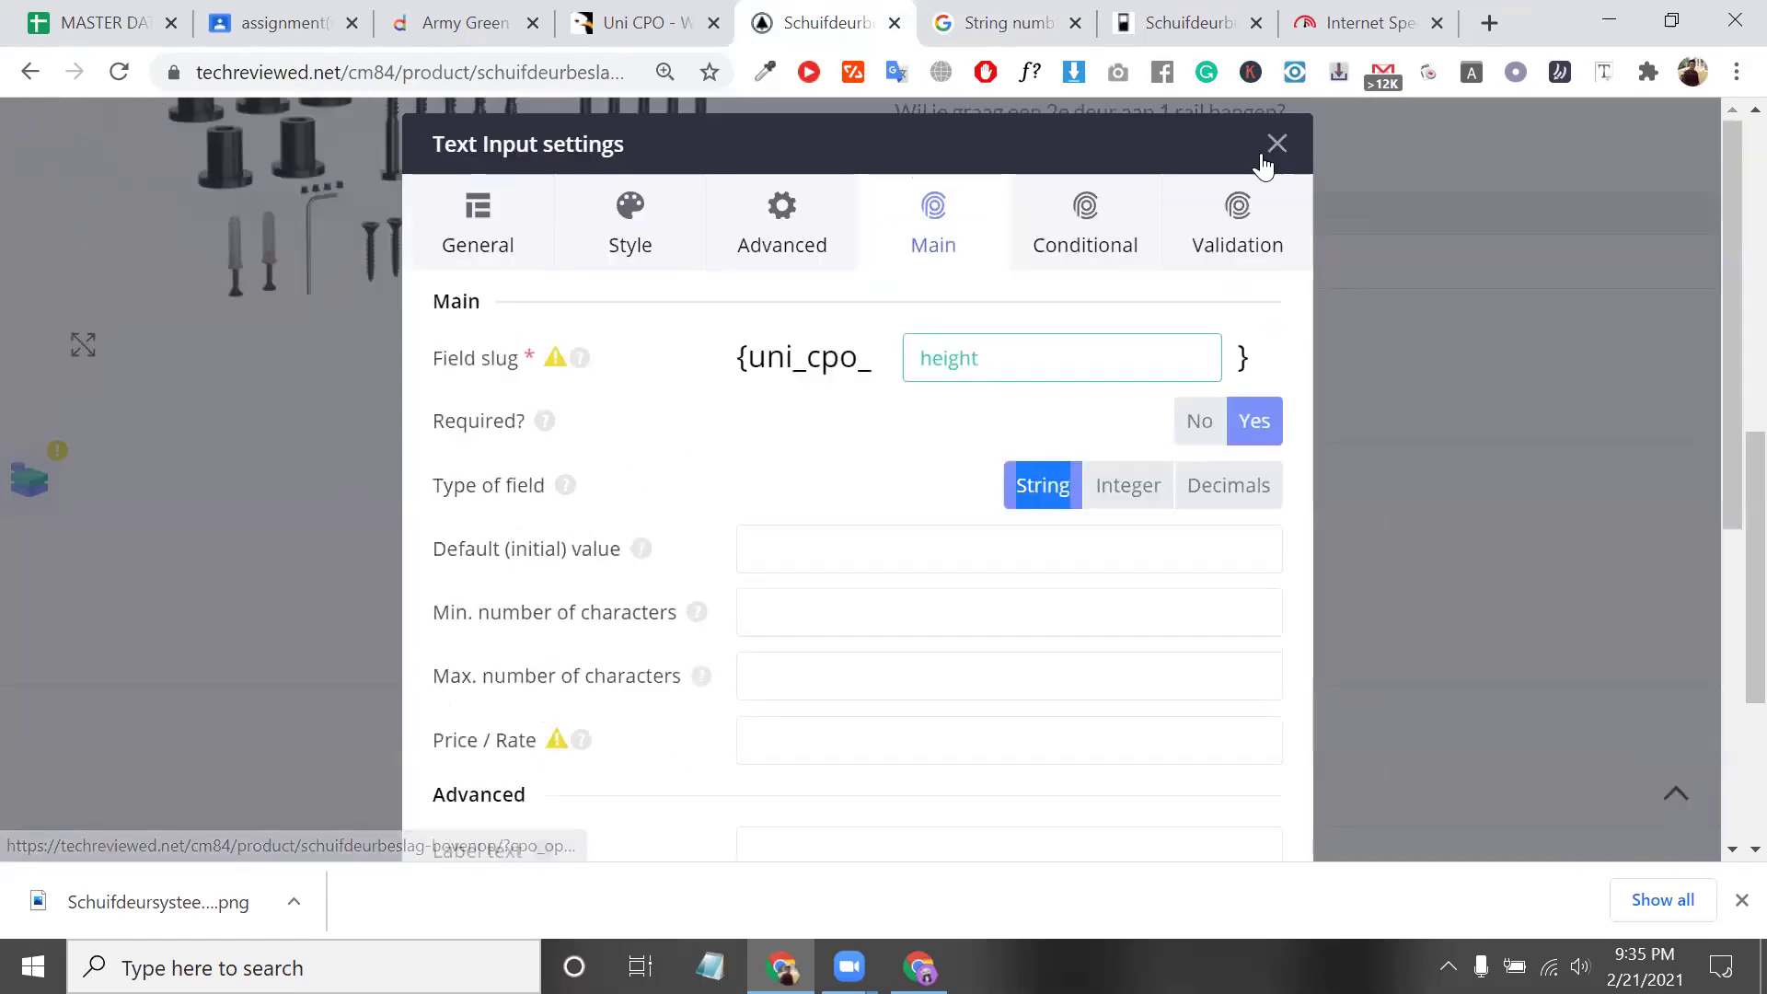
# Close the settings dialog and delete the empty module above Add to Cart
pyautogui.click(1275, 145)
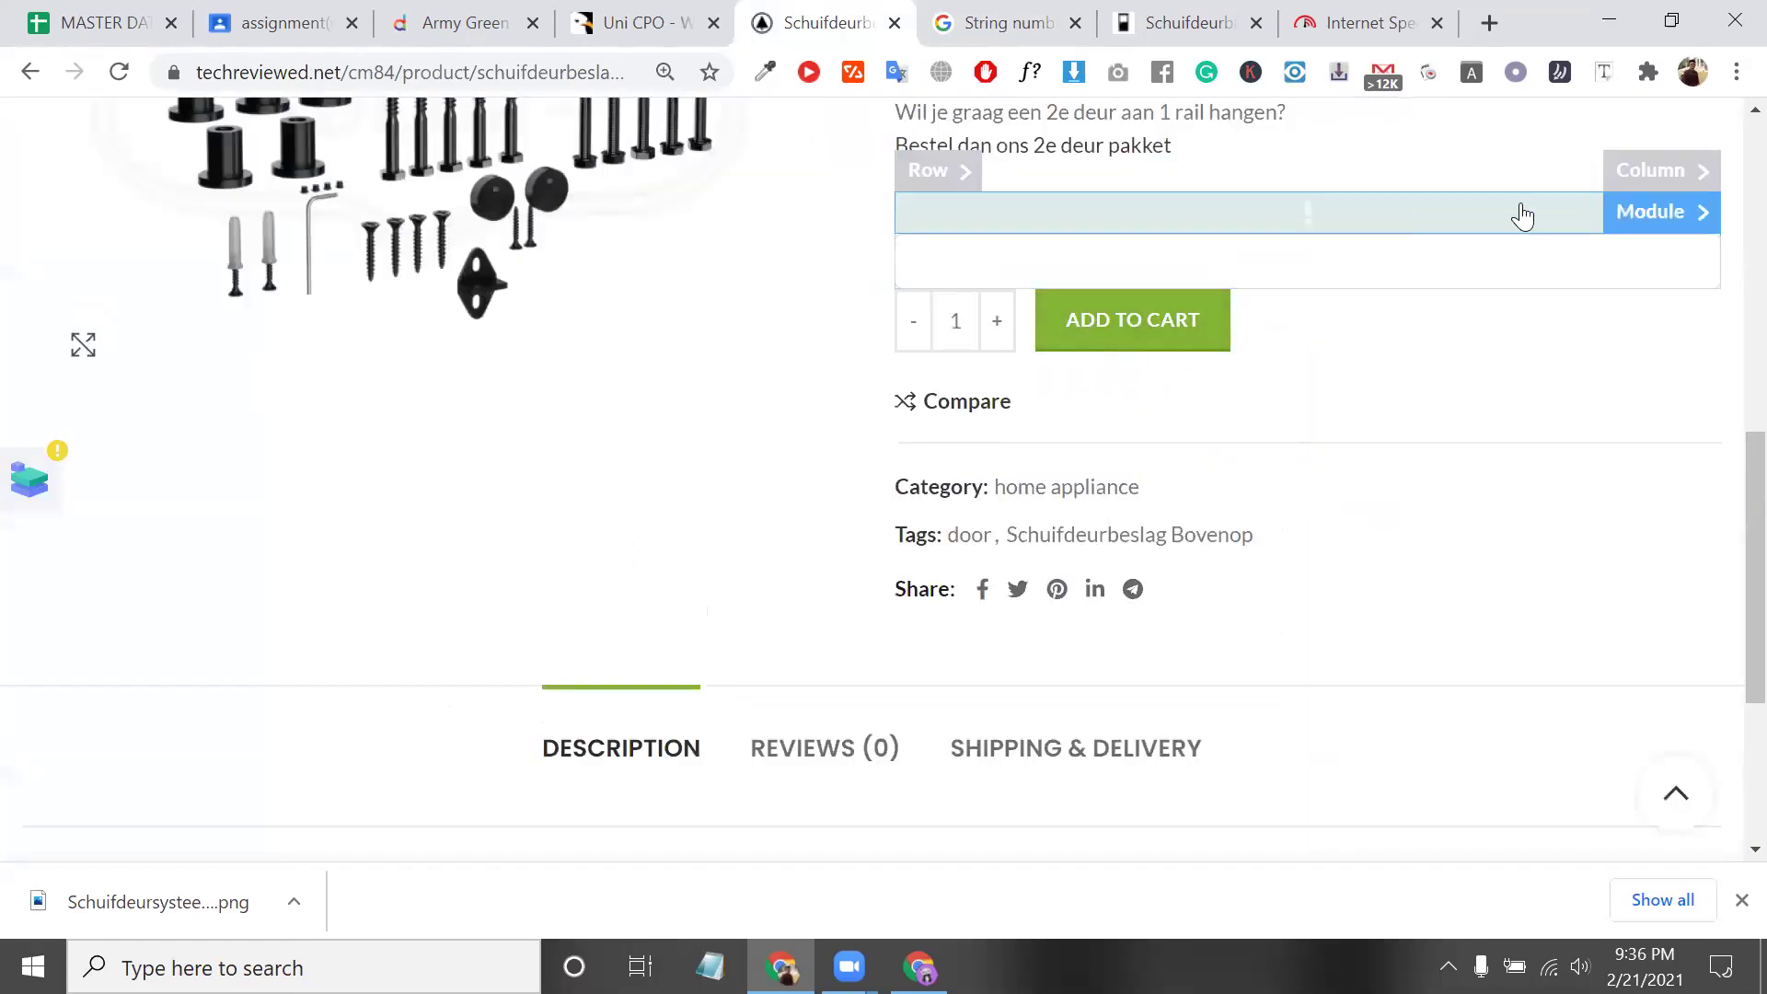
pyautogui.click(1698, 219)
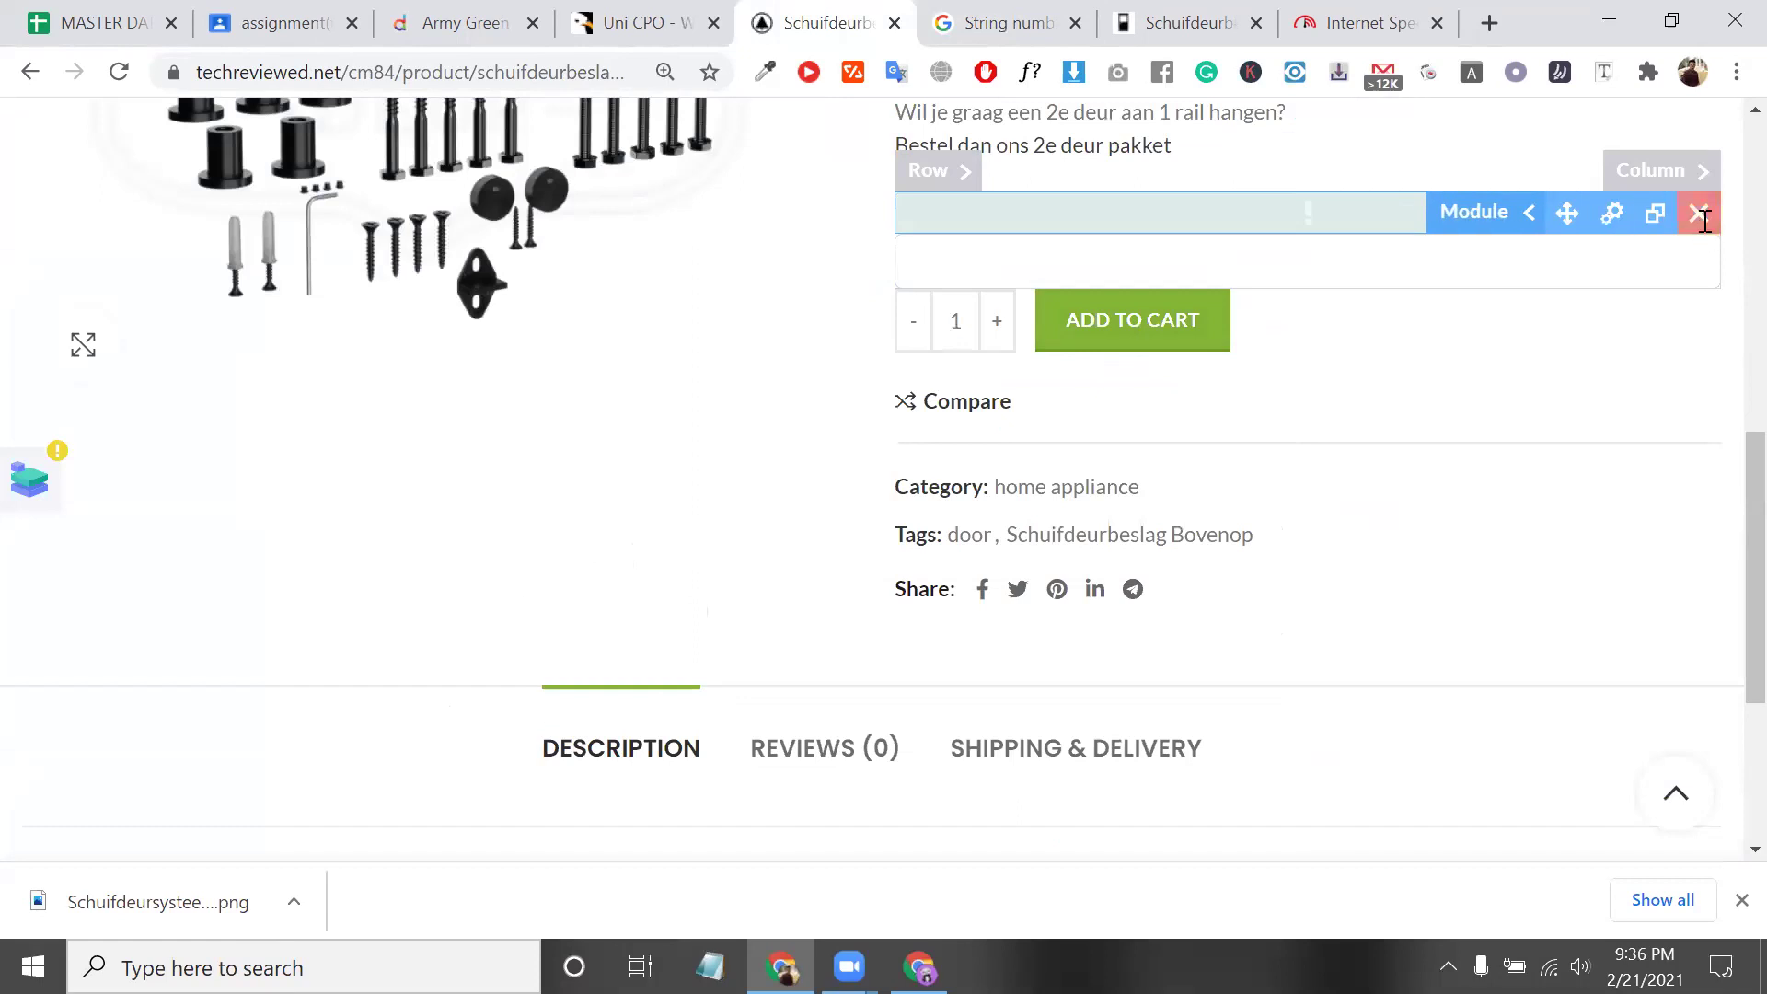
pyautogui.click(1698, 214)
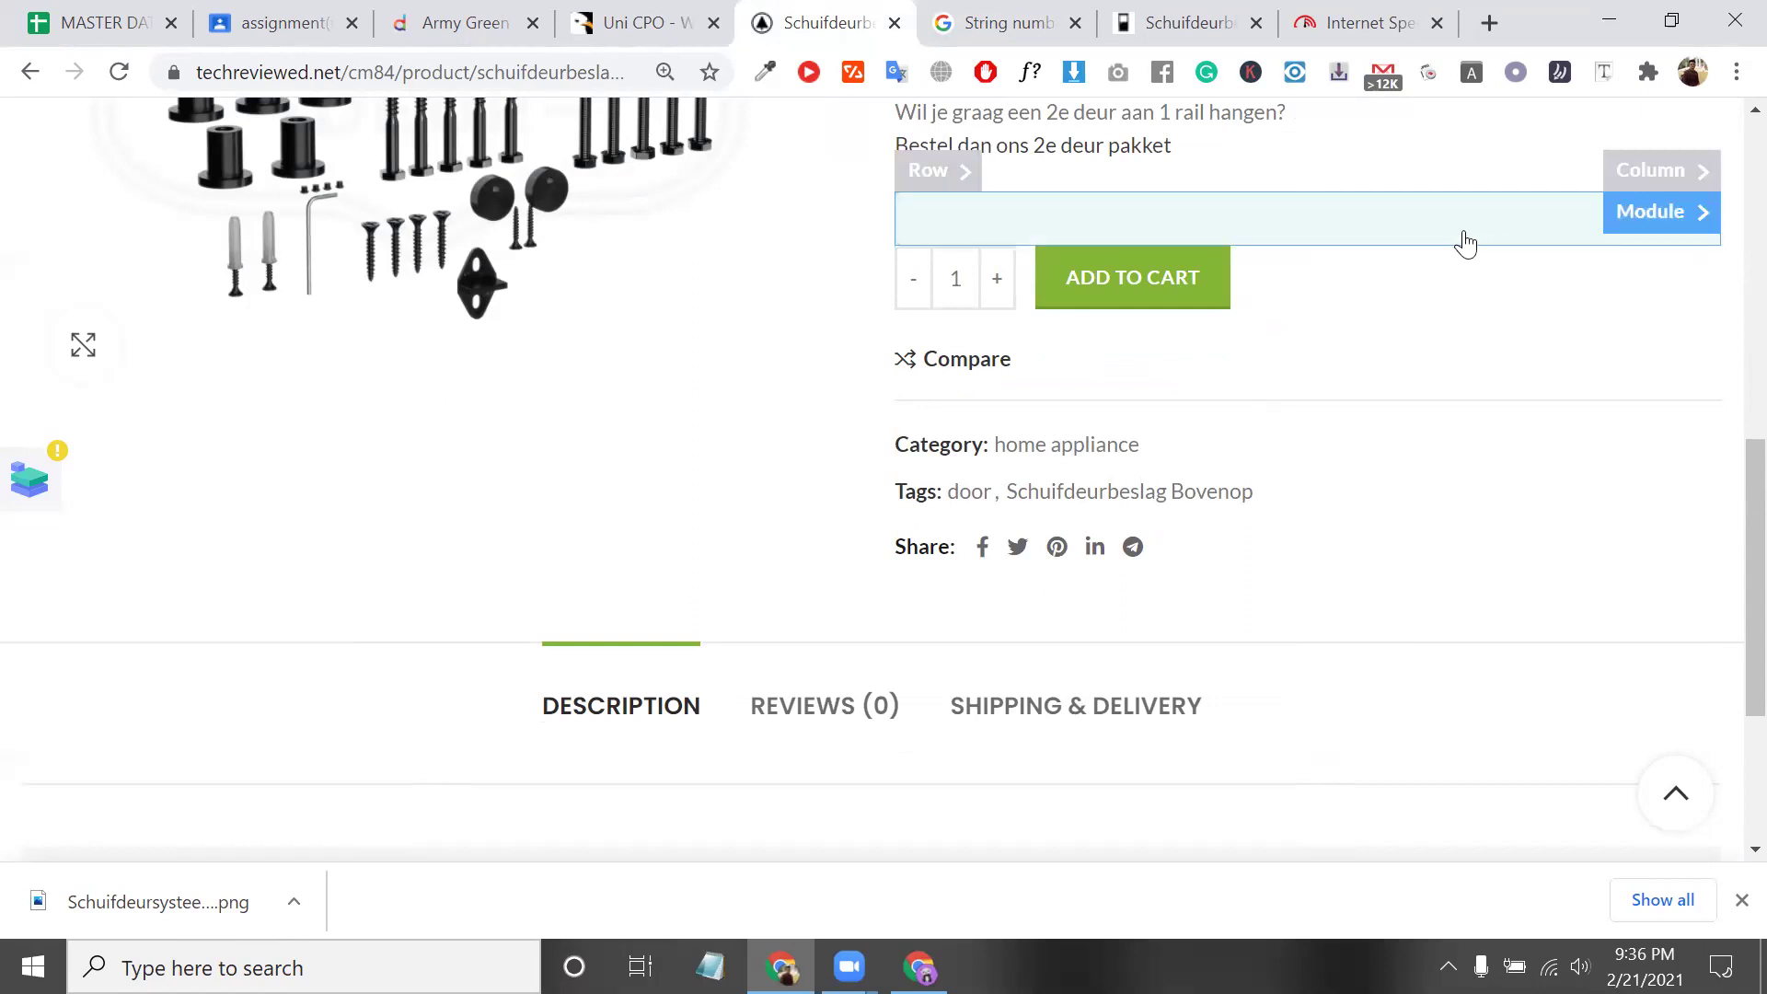
# Save the Uni CPO builder layout and preview the Schuifdeurbeslag Bovenop product page
pyautogui.click(37, 491)
pyautogui.click(346, 364)
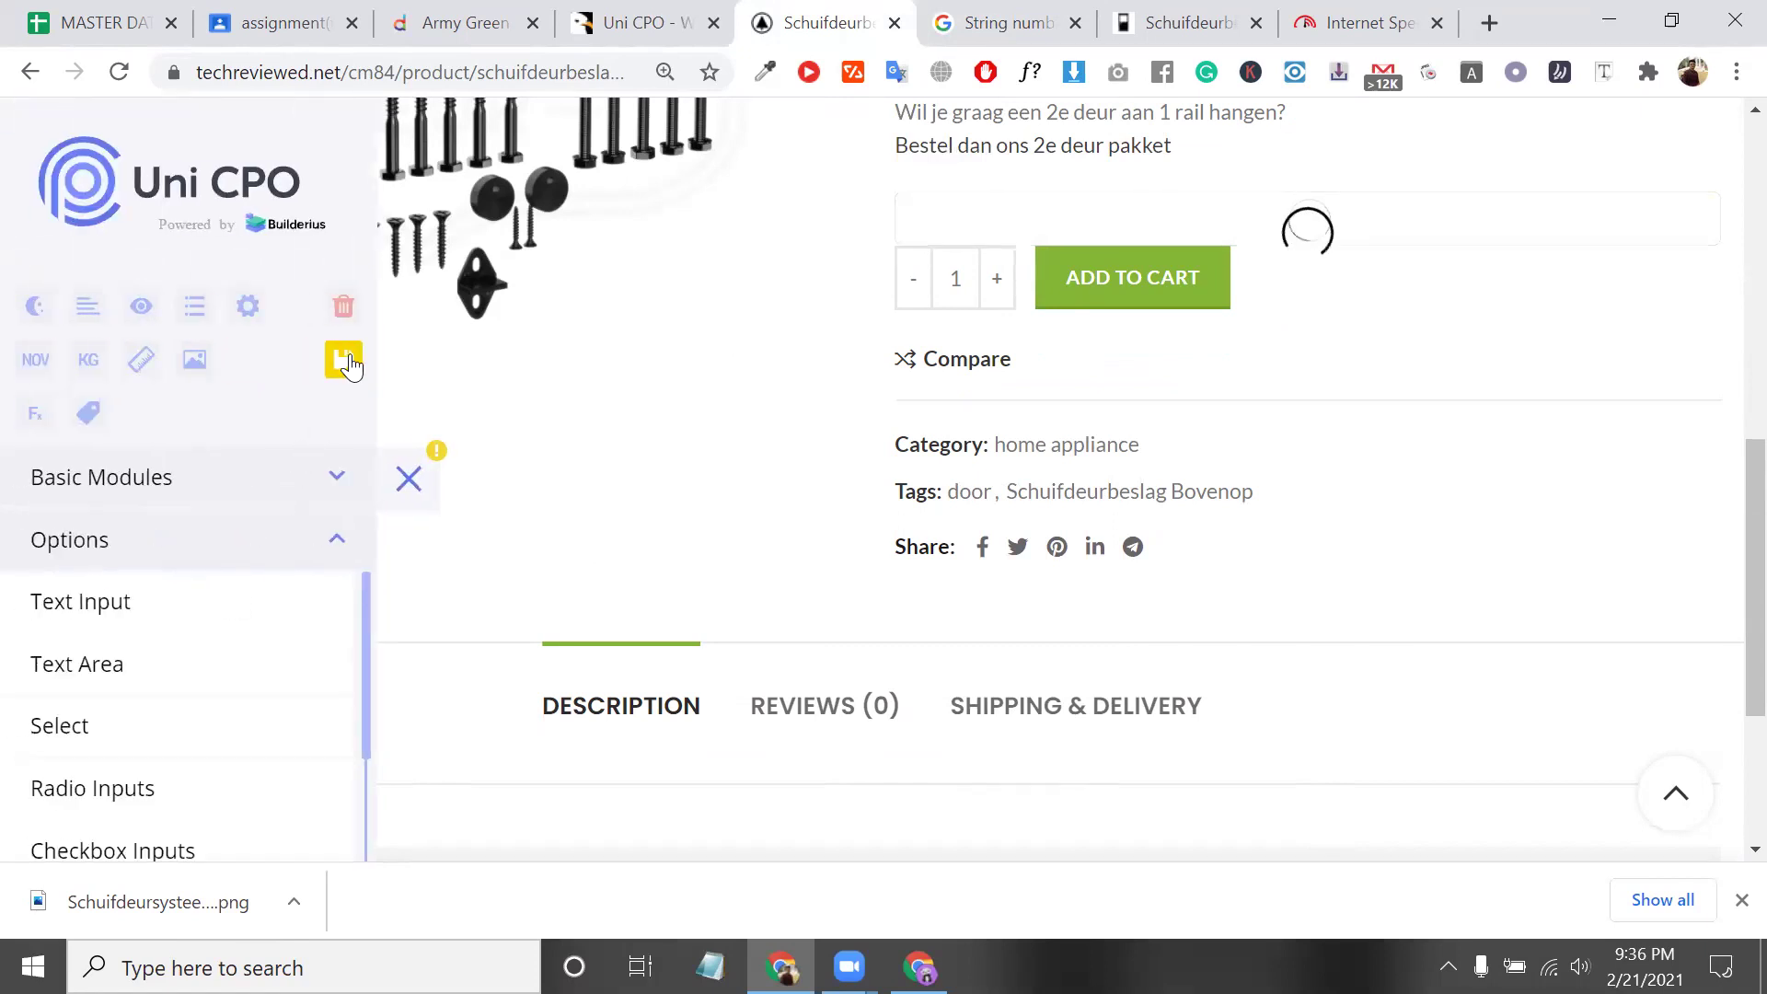
pyautogui.click(143, 309)
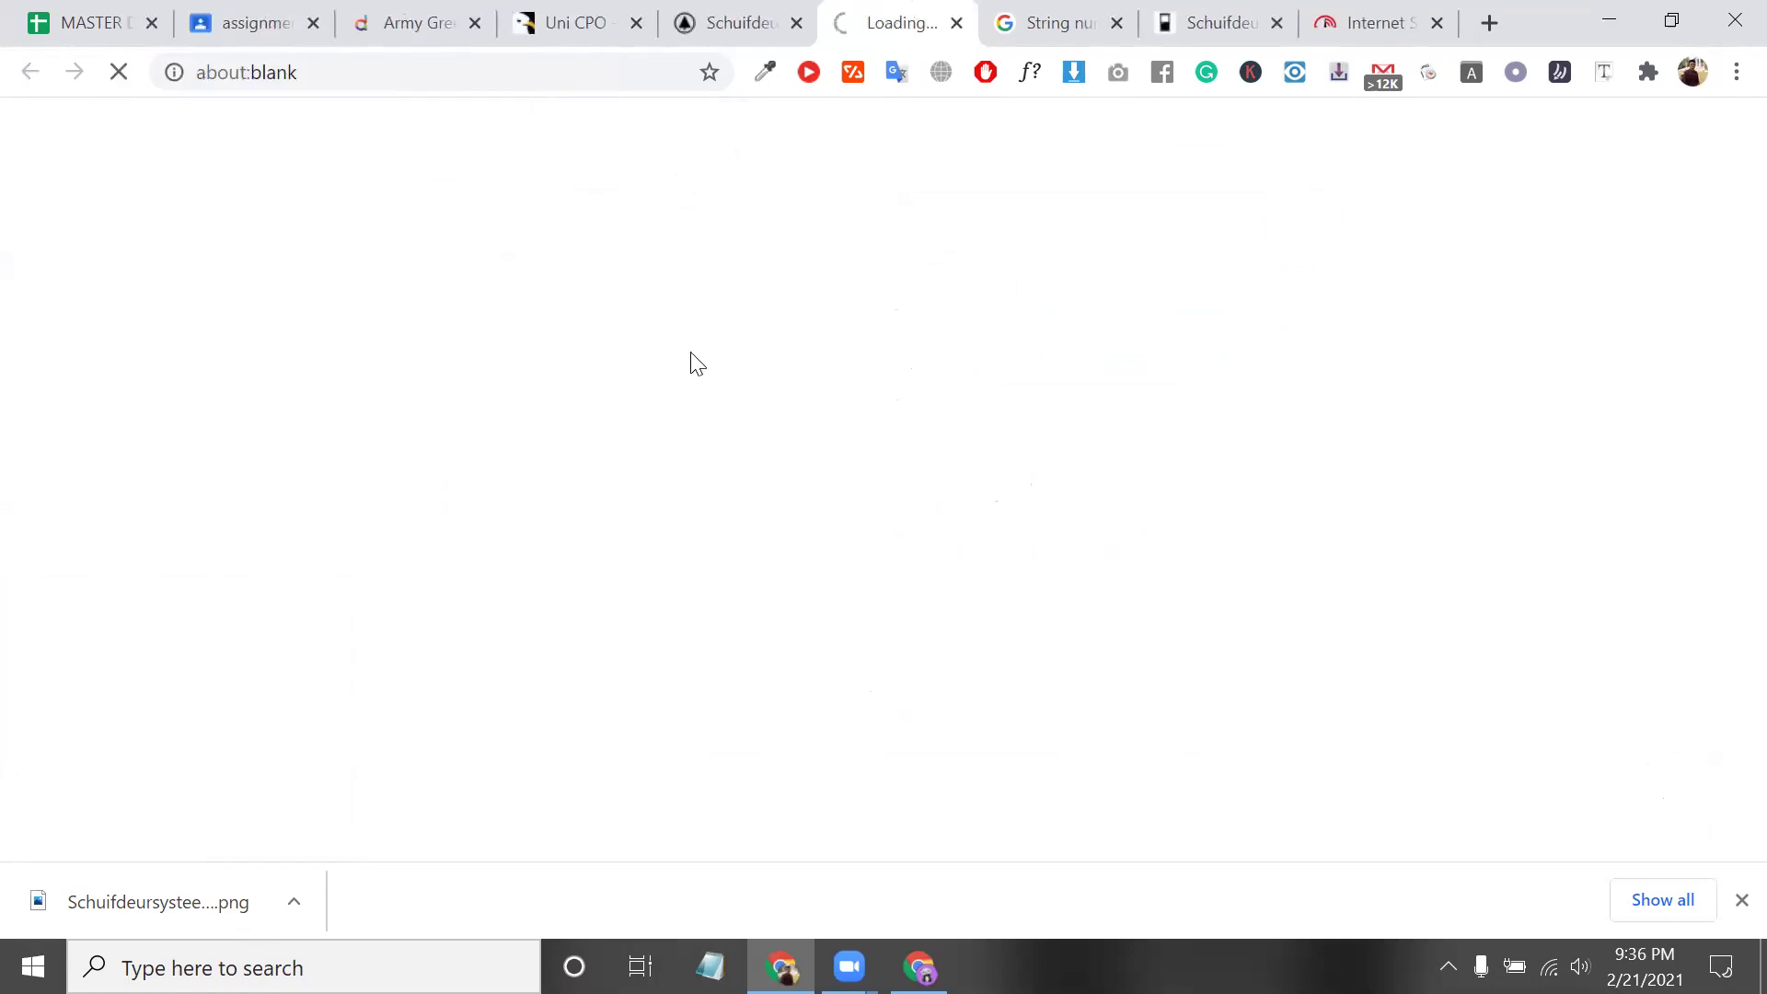
pyautogui.click(766, 13)
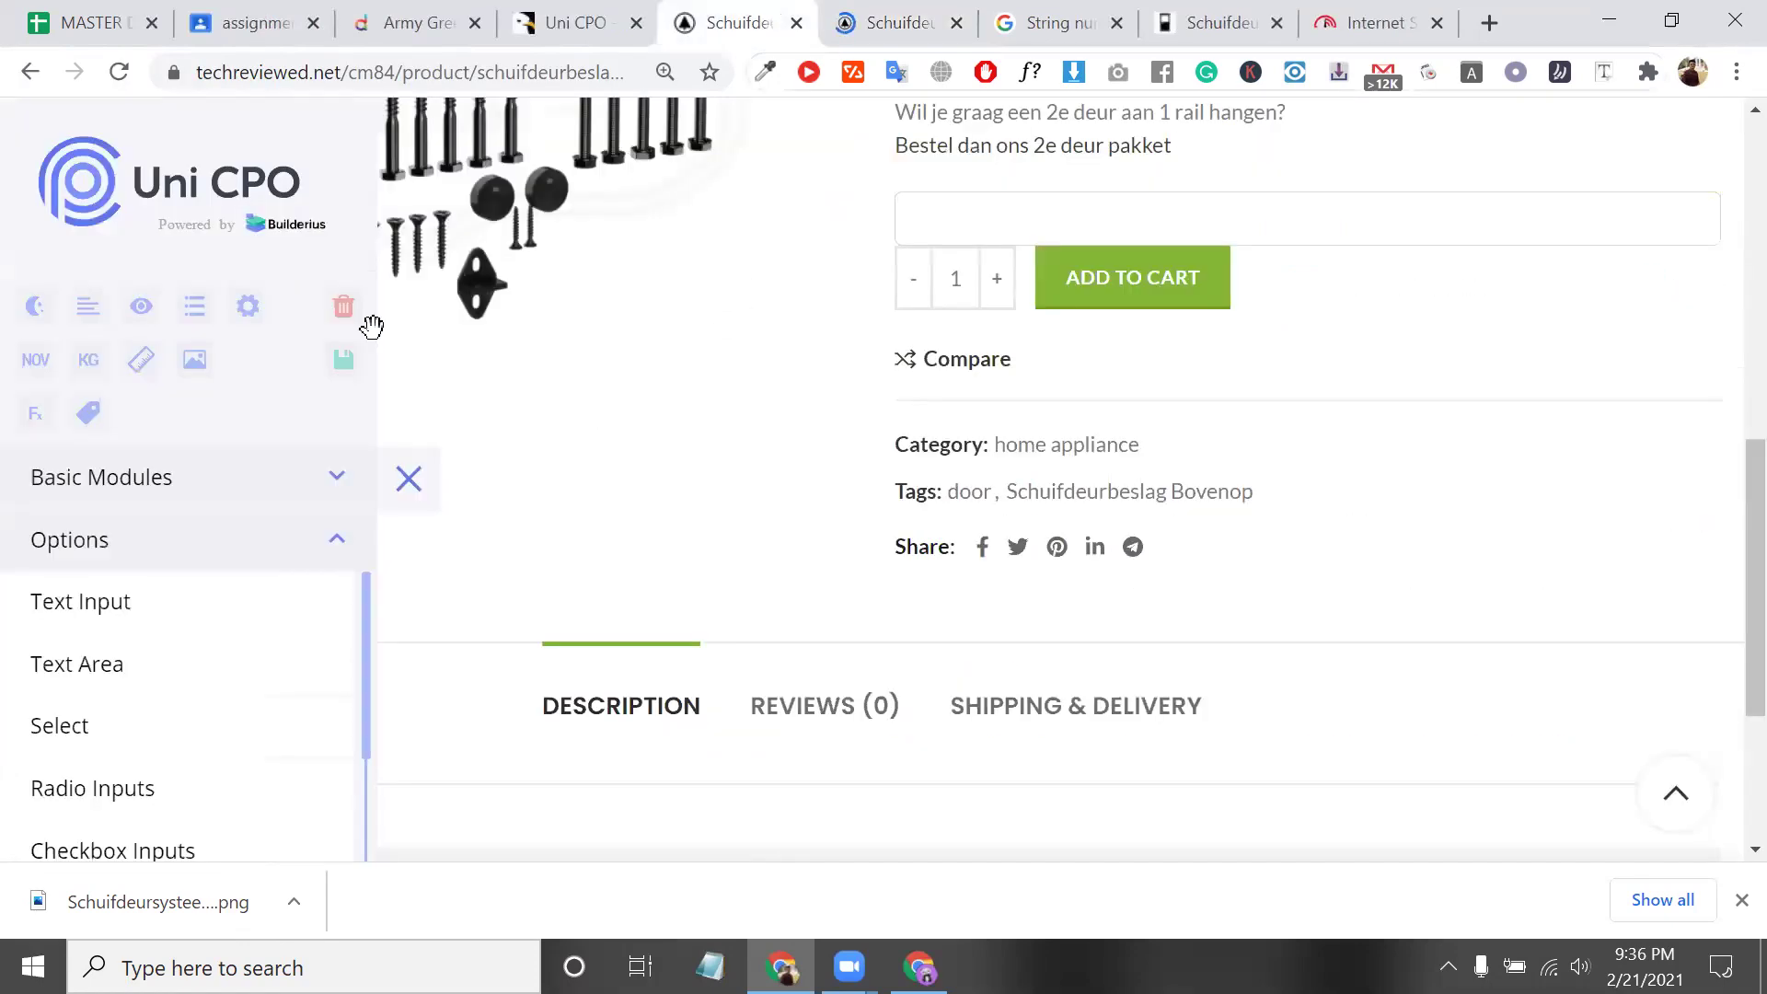
pyautogui.scroll(3, 350, 370)
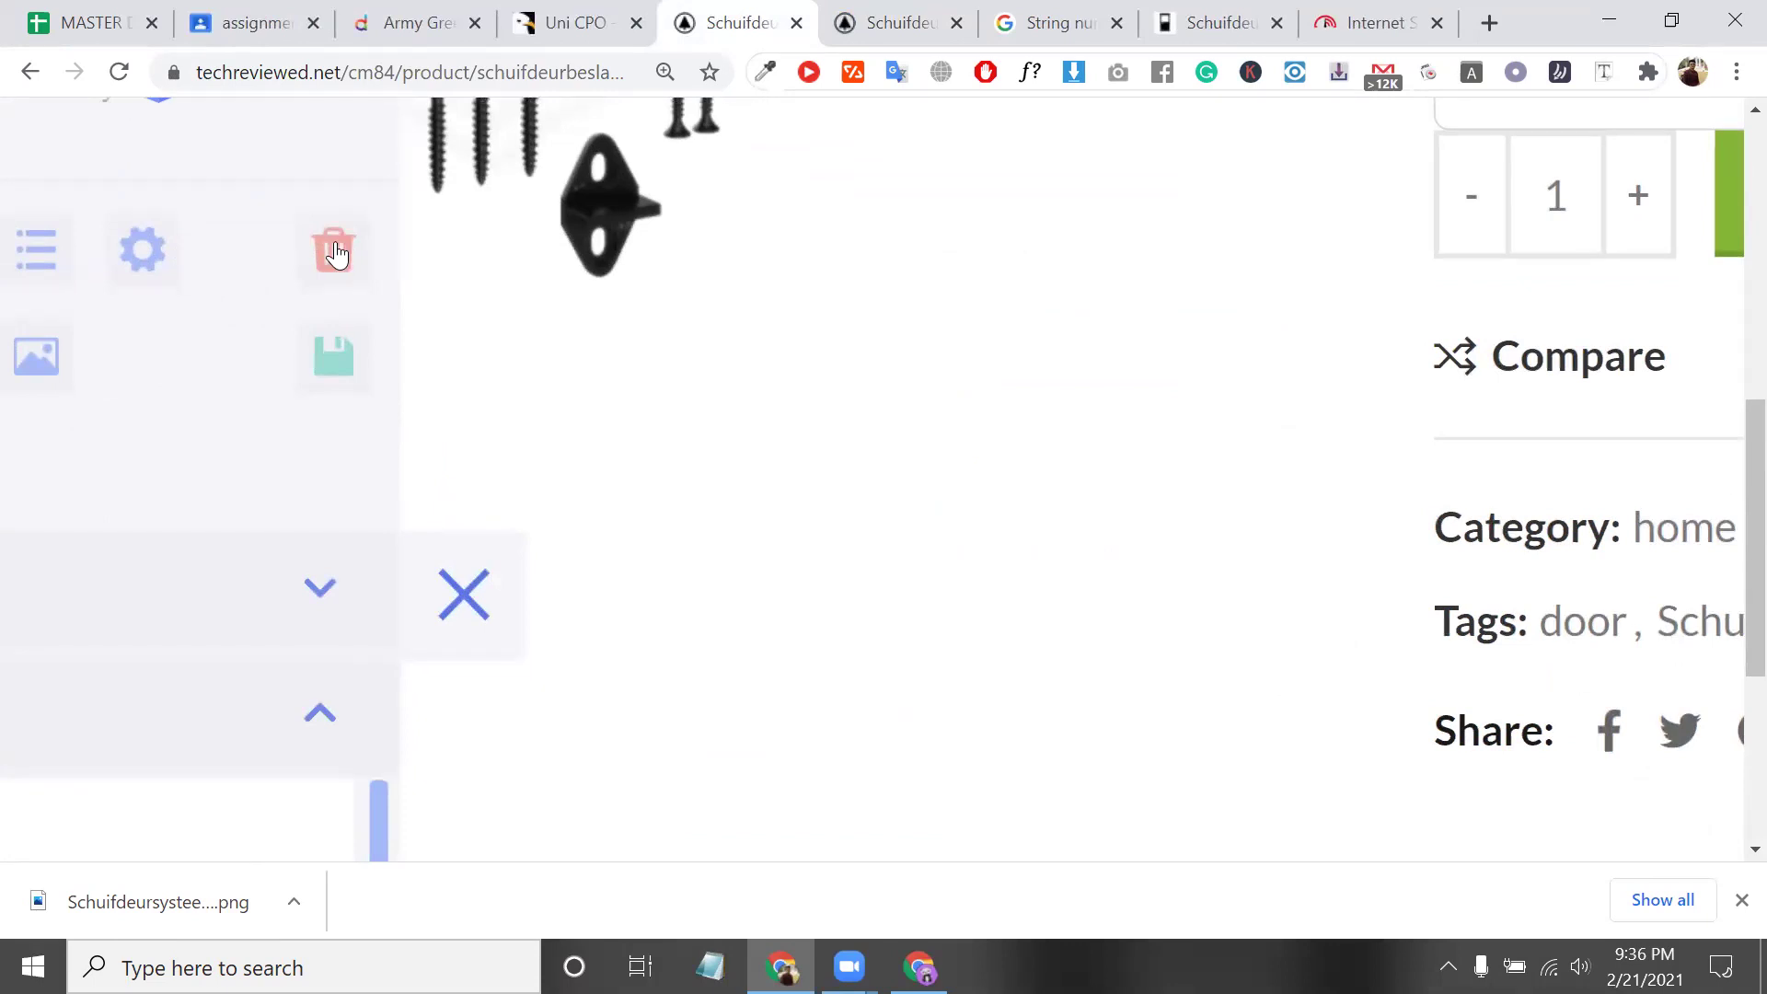
pyautogui.scroll(-3, 336, 254)
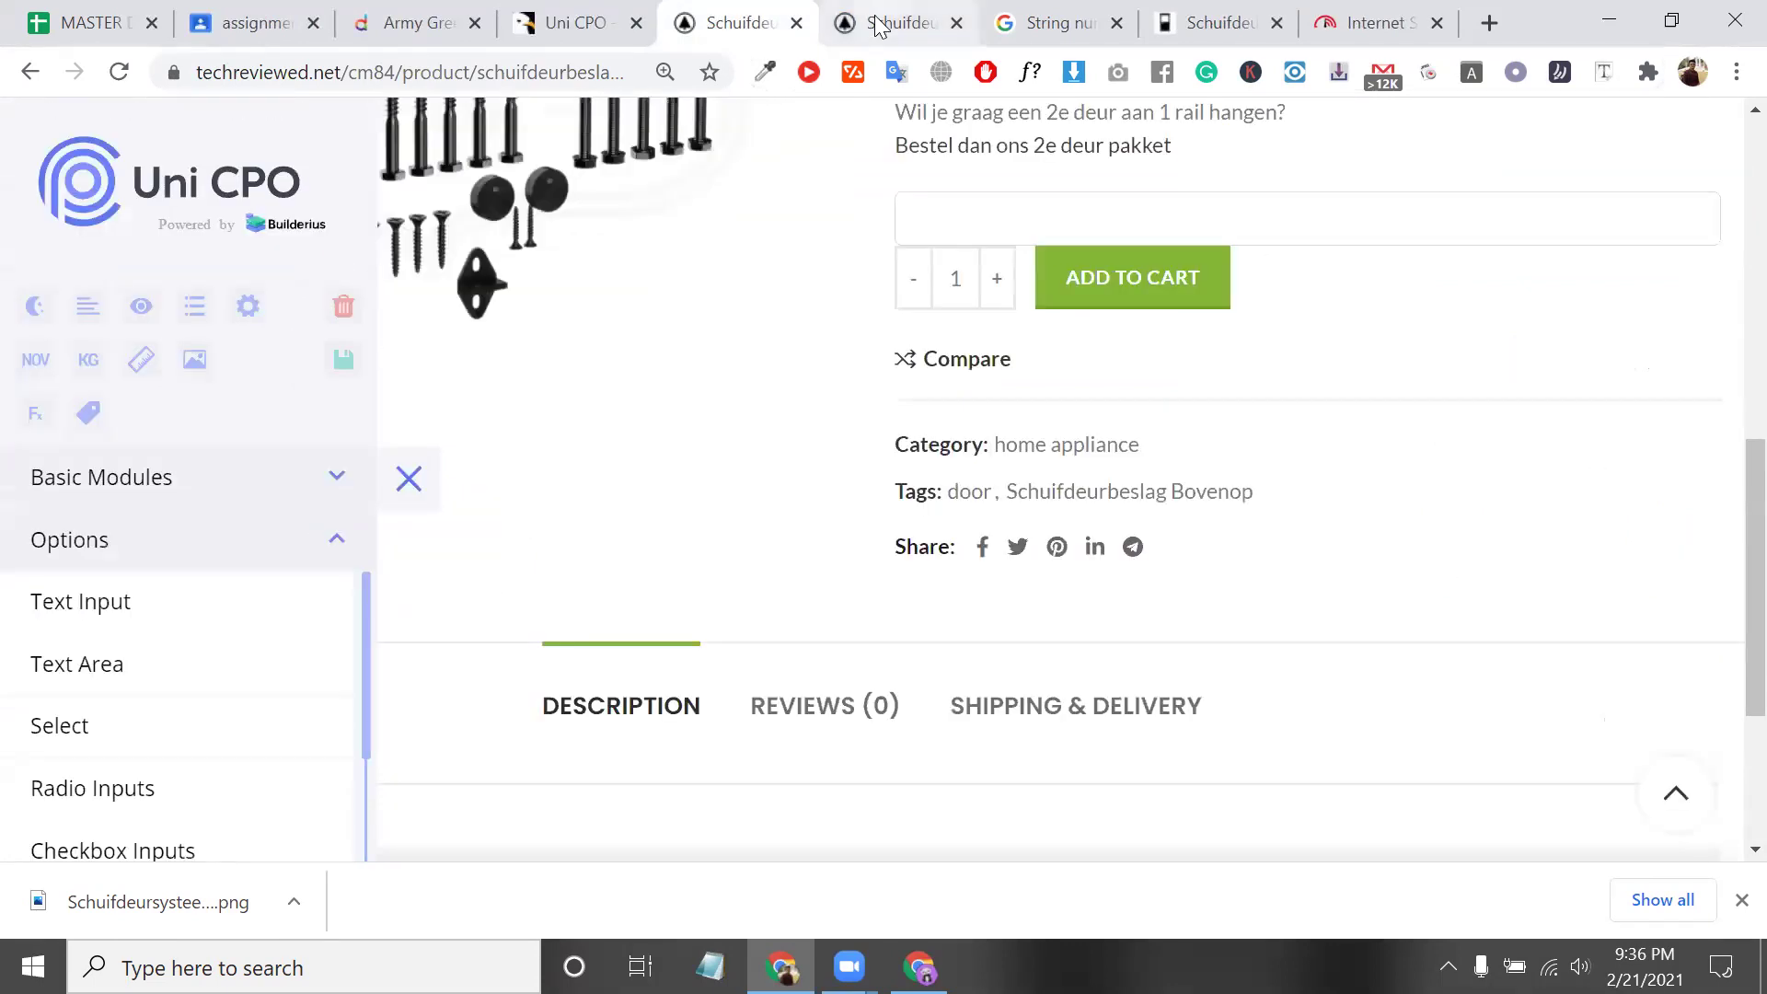
pyautogui.hotkey('ctrl', 'Tab')
pyautogui.scroll(-6, 1182, 609)
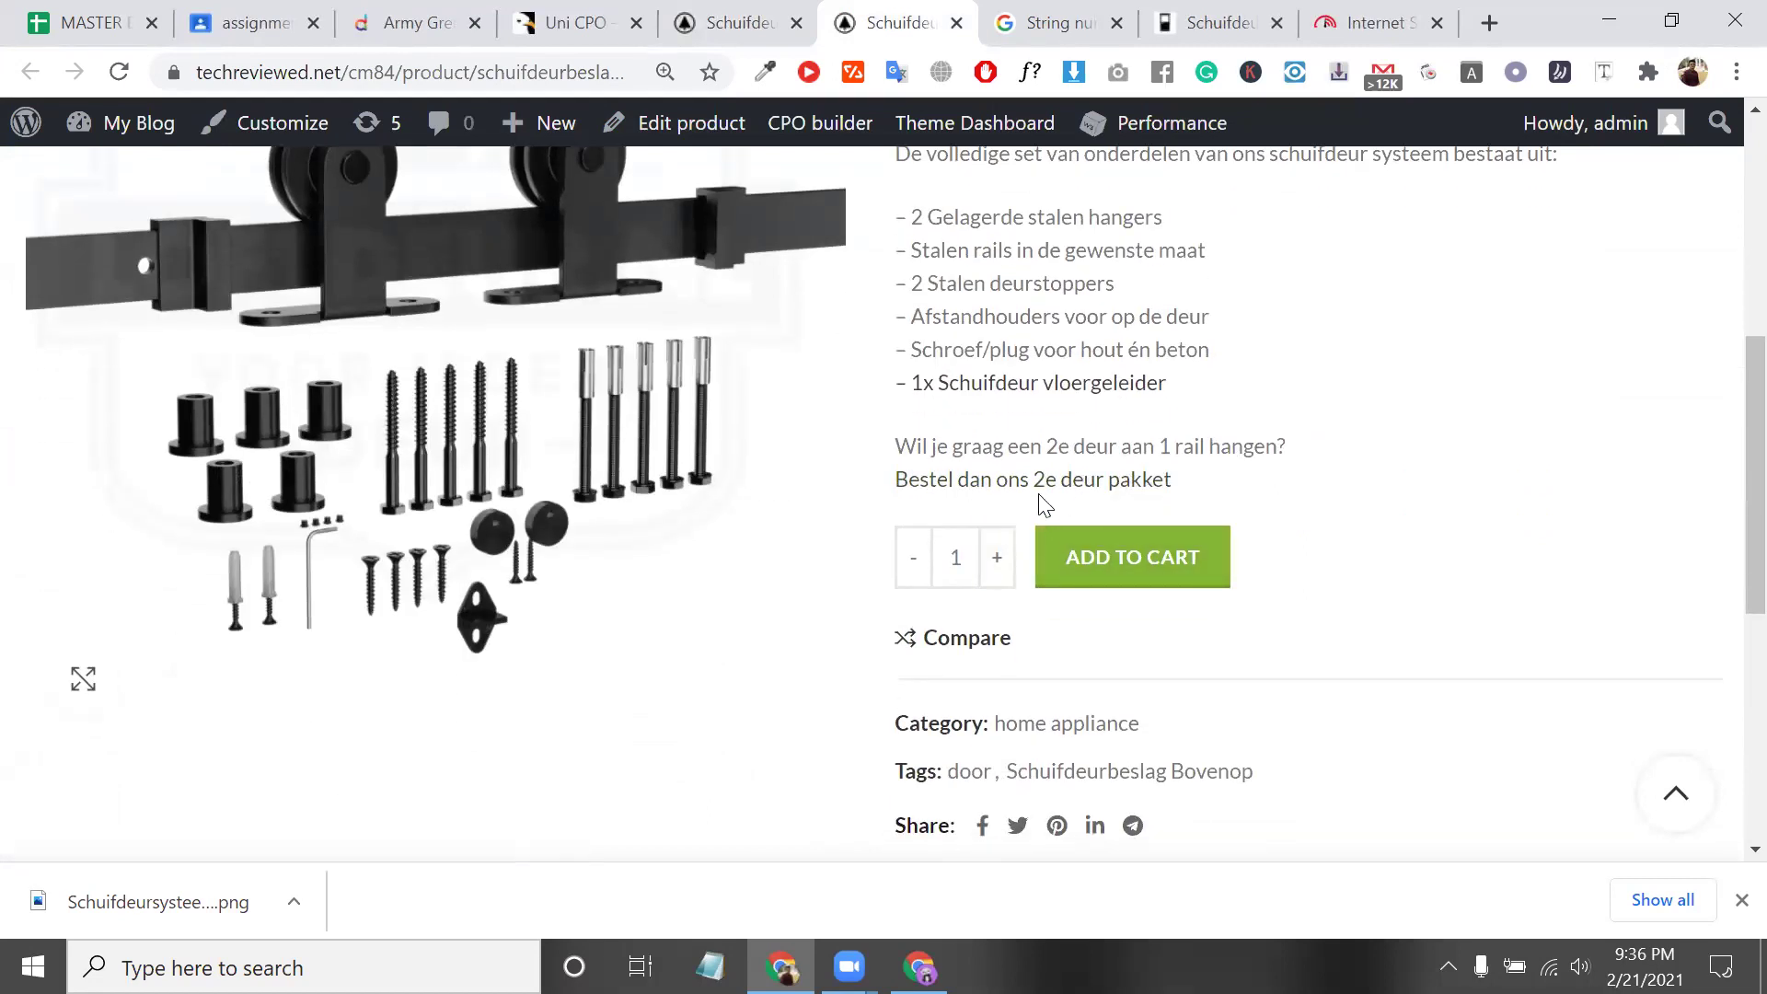
# Open the settings of the remaining Text Input module in the Uni CPO editor
pyautogui.click(777, 16)
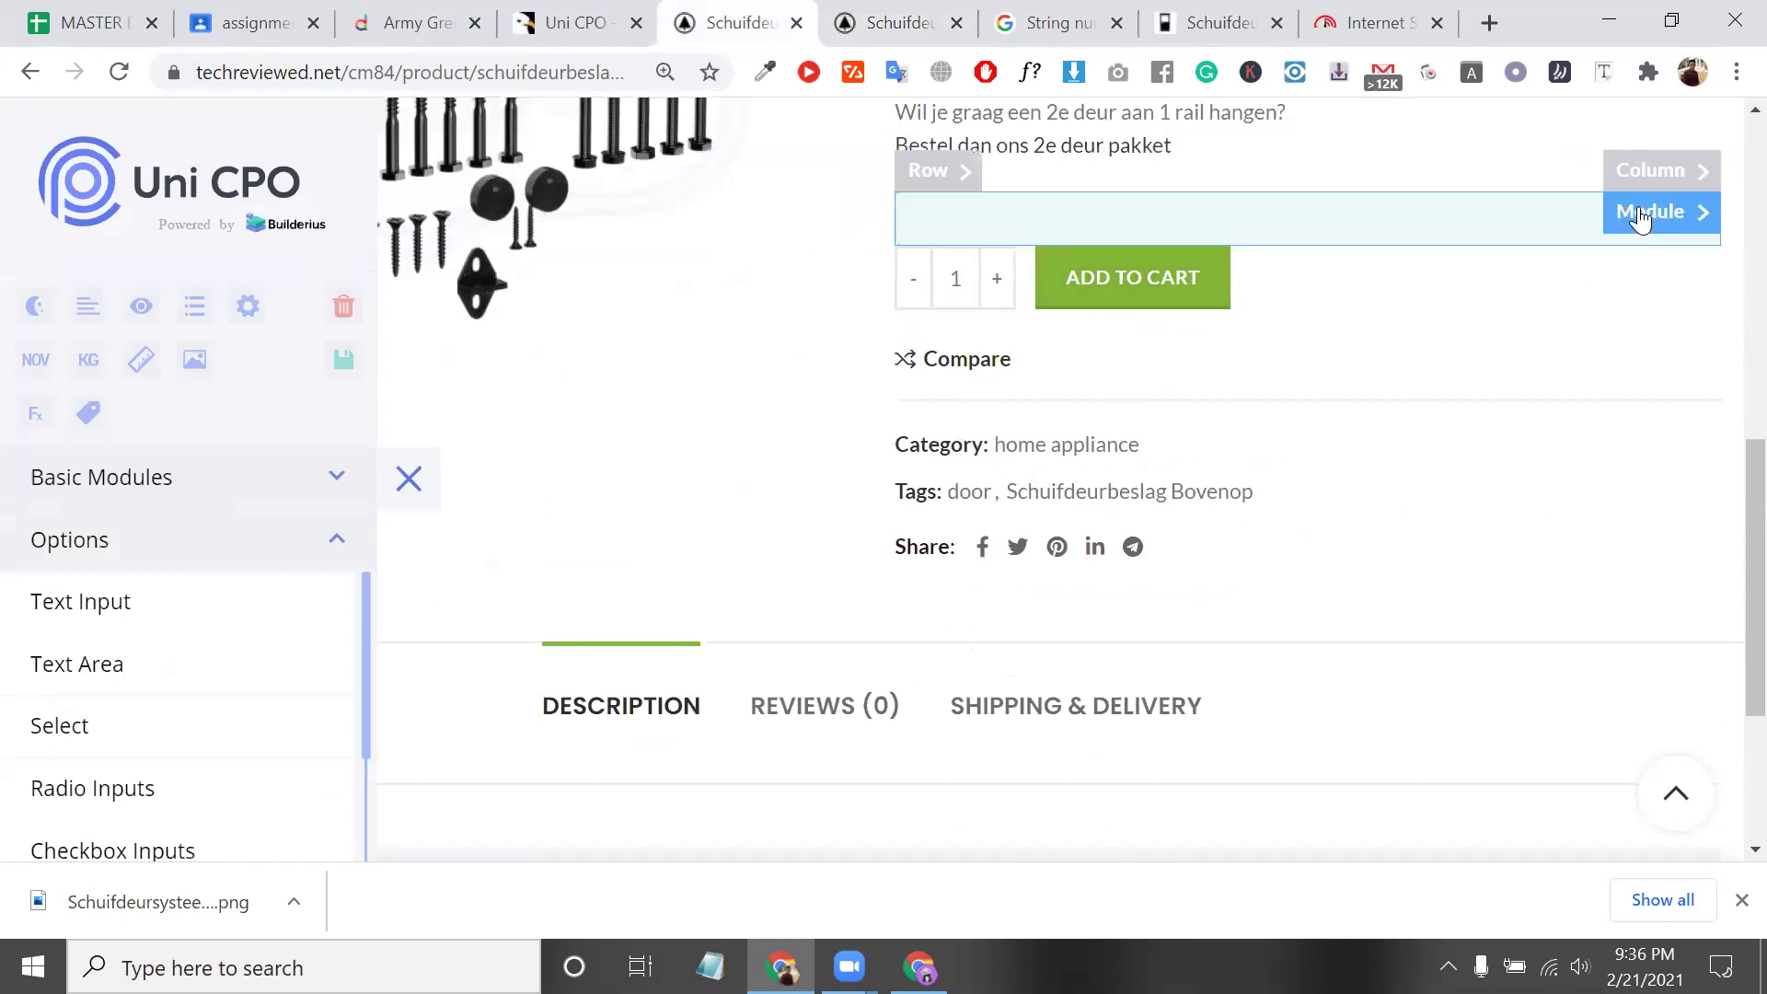
pyautogui.click(1639, 218)
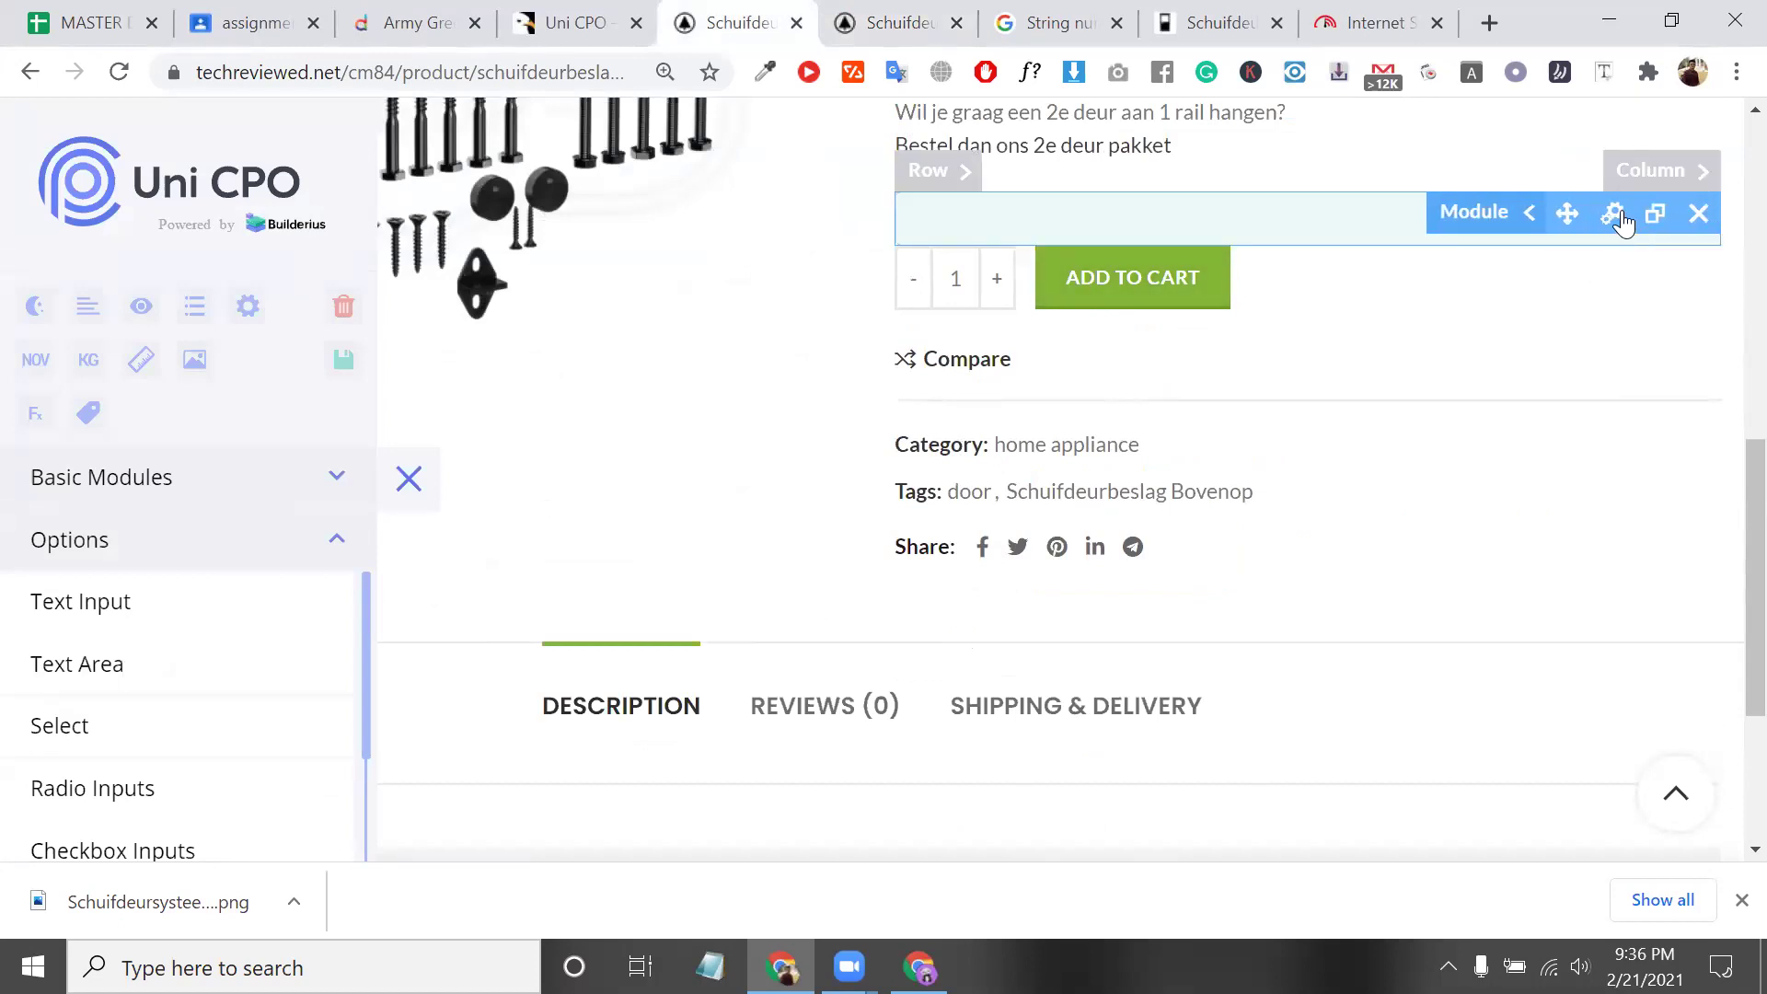
pyautogui.click(1614, 215)
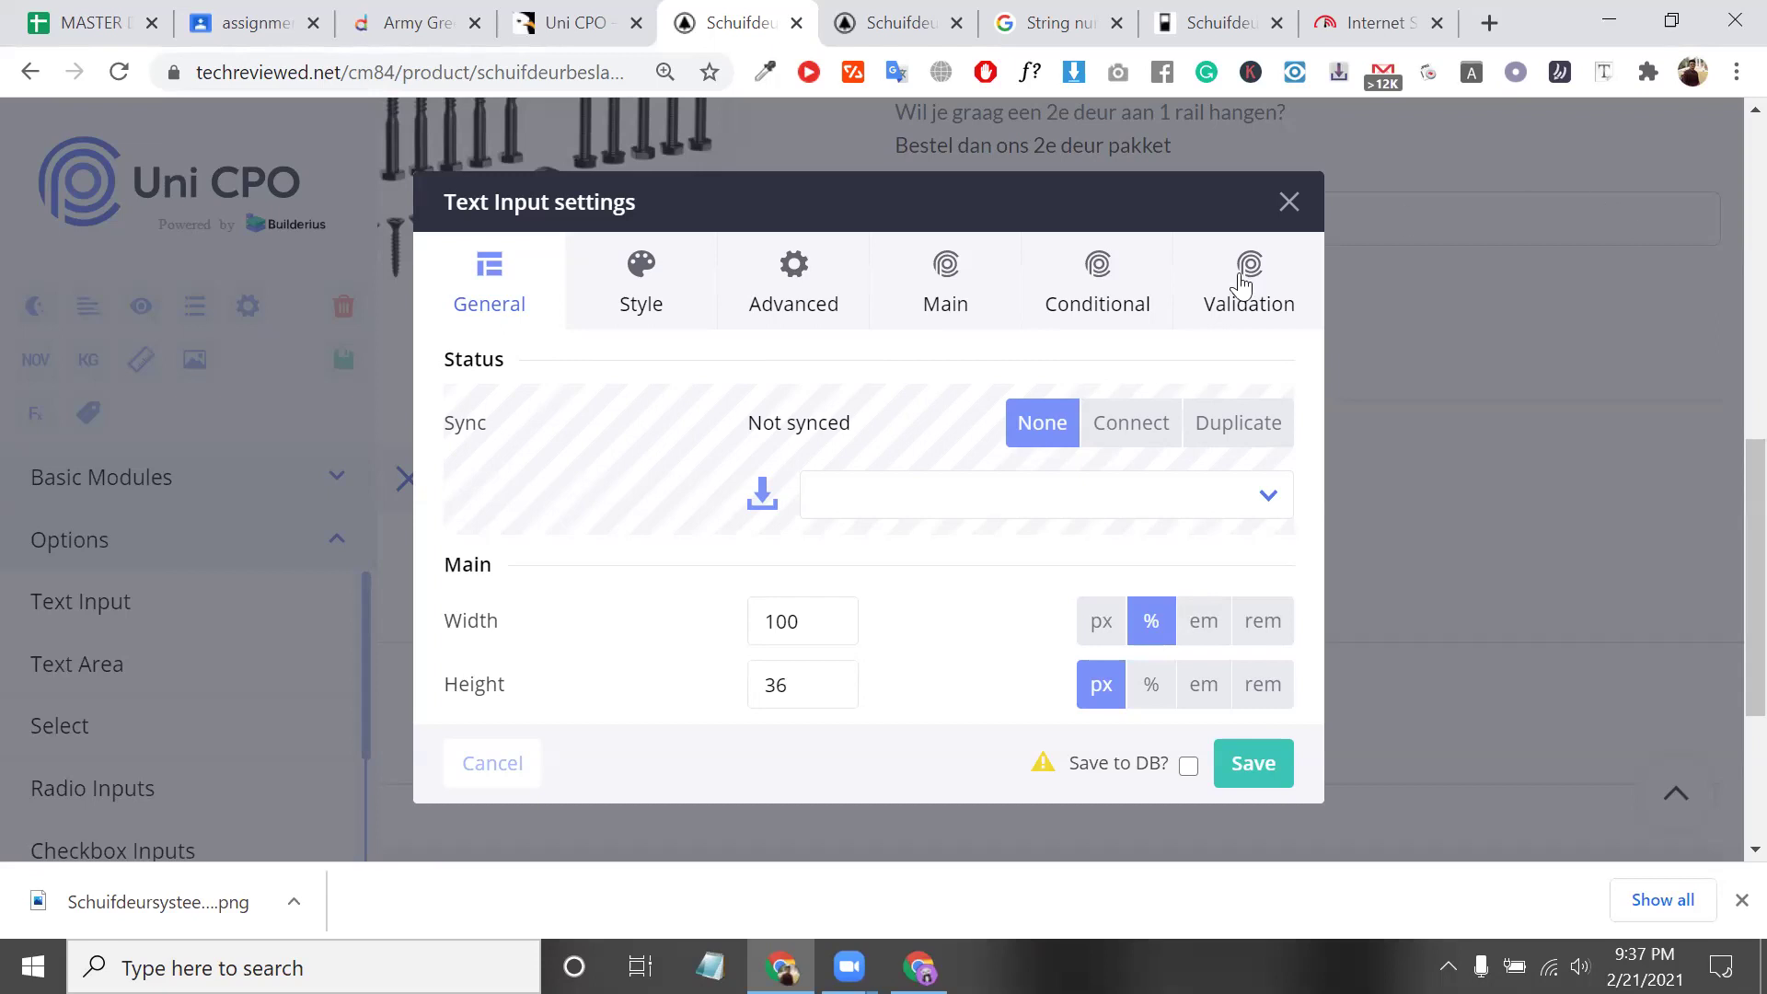
# Give the field the slug height and set Required to Yes
pyautogui.click(974, 299)
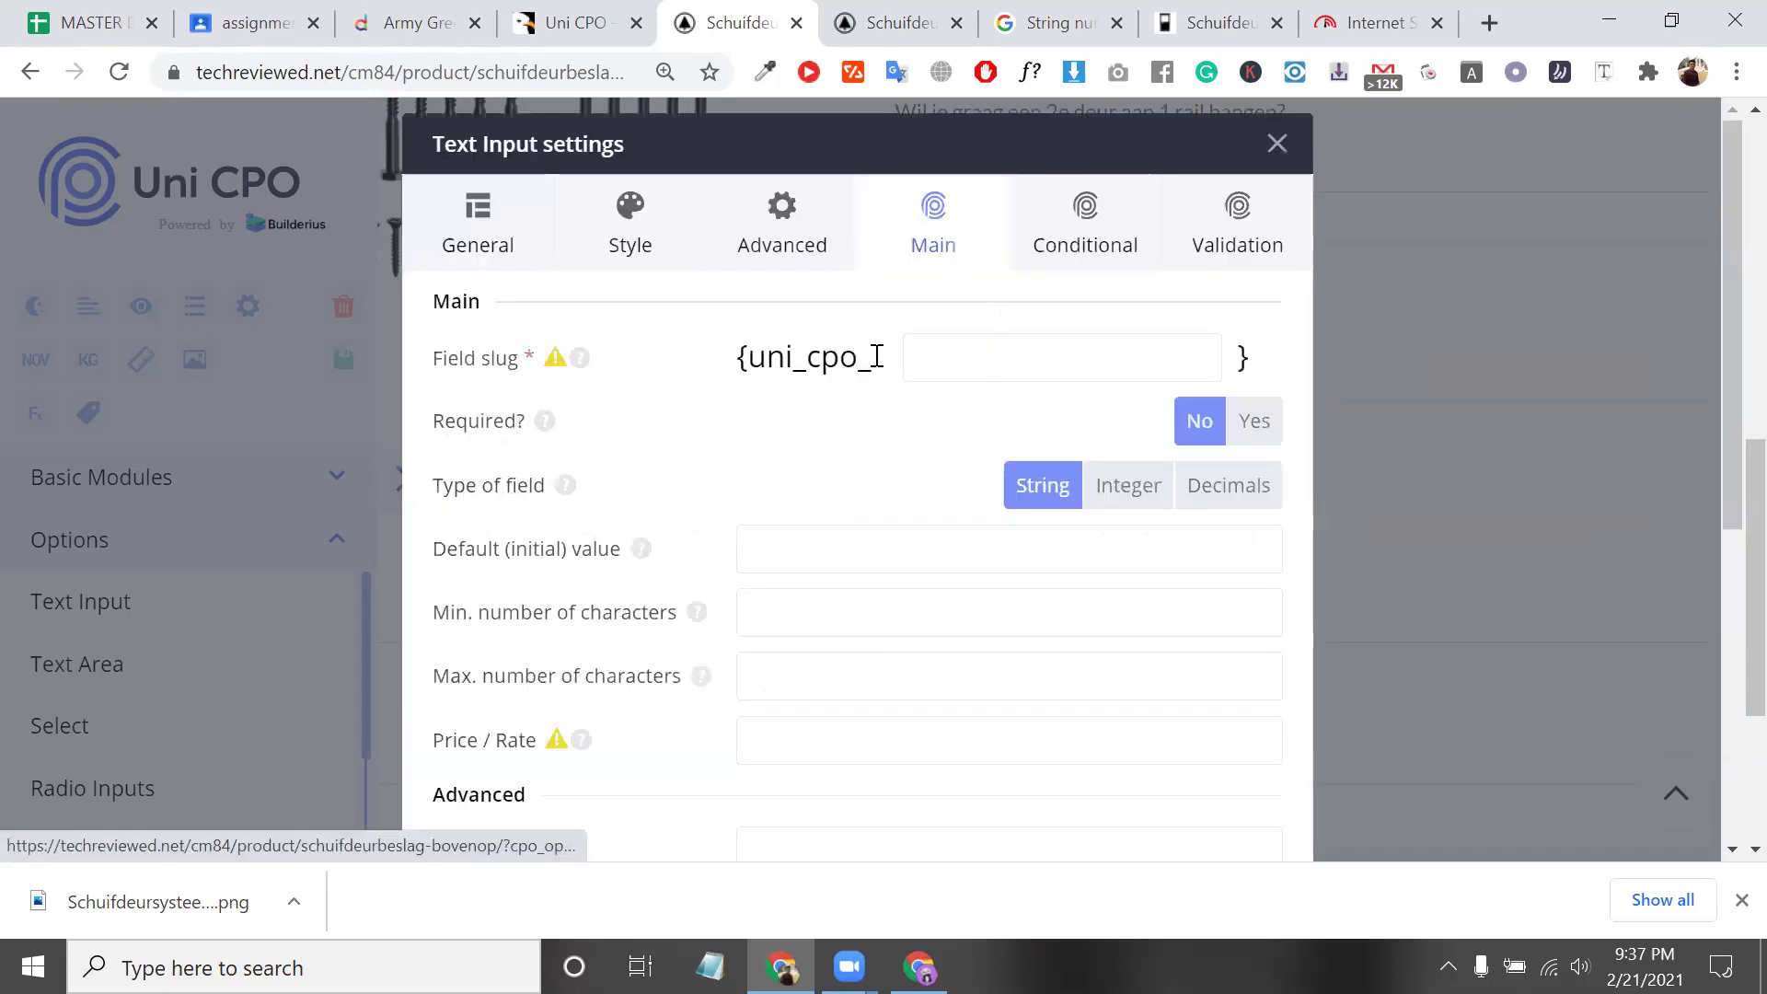
pyautogui.click(963, 359)
pyautogui.click(981, 418)
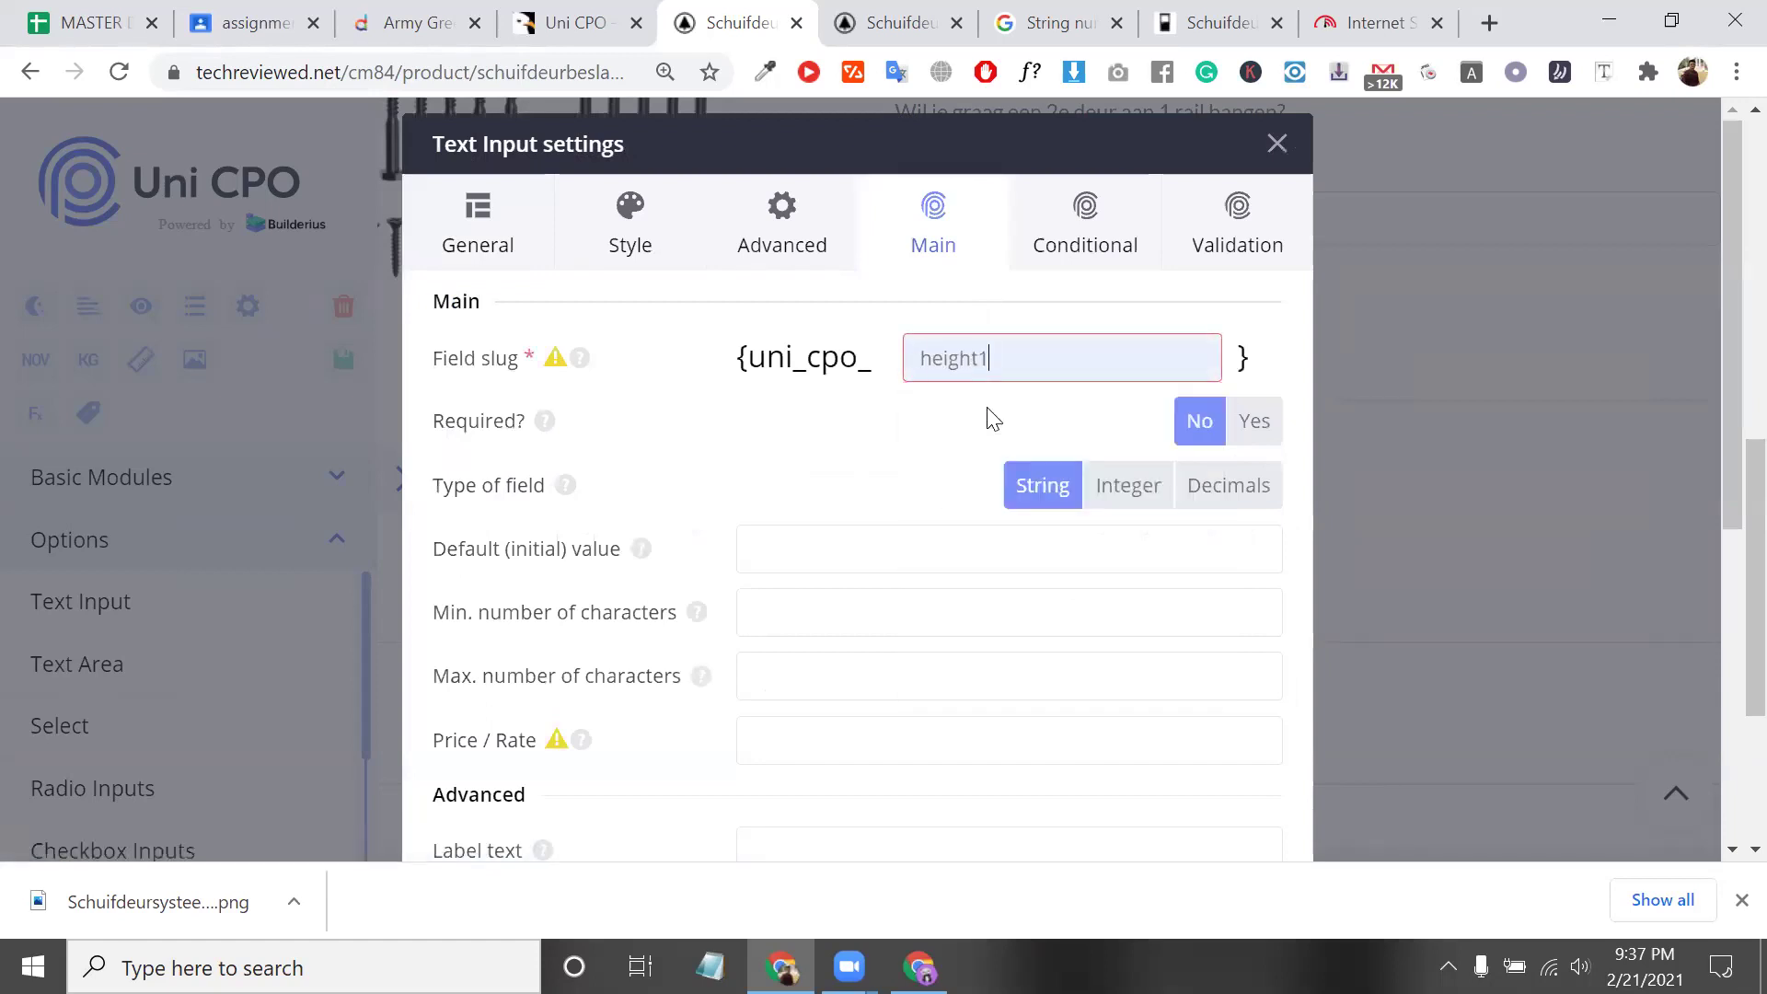
pyautogui.press('BackSpace')
pyautogui.click(717, 532)
pyautogui.click(1253, 418)
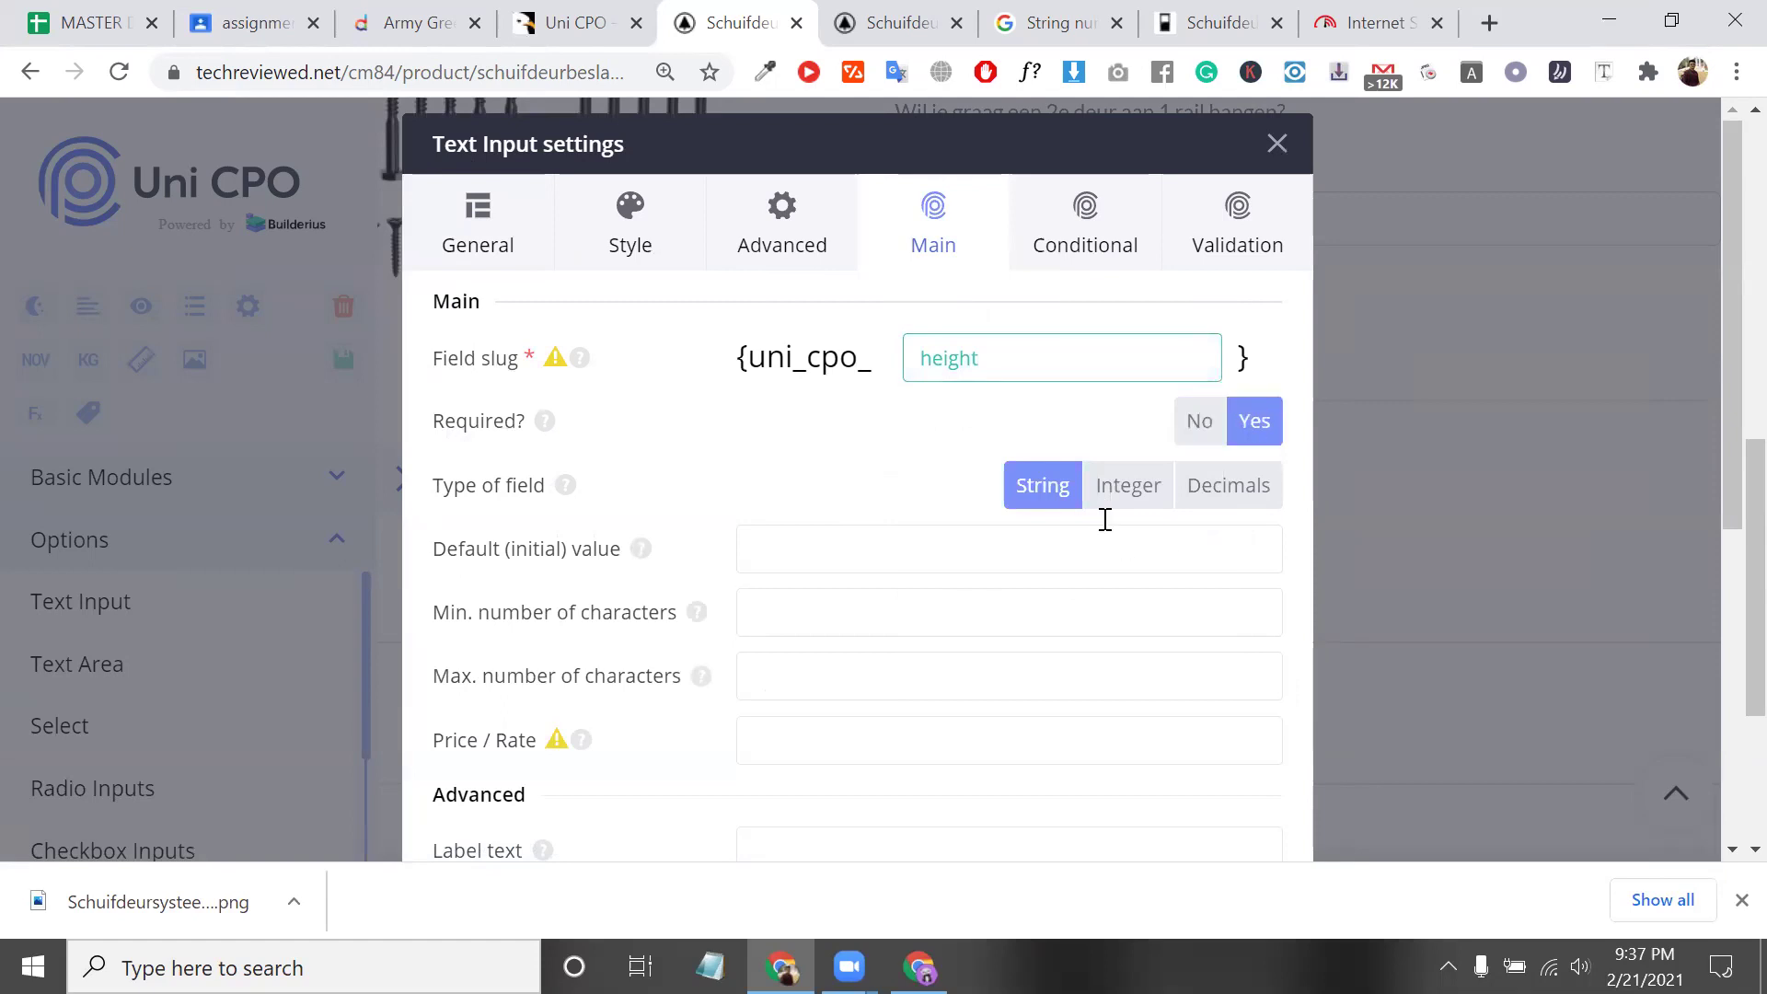
pyautogui.click(1058, 22)
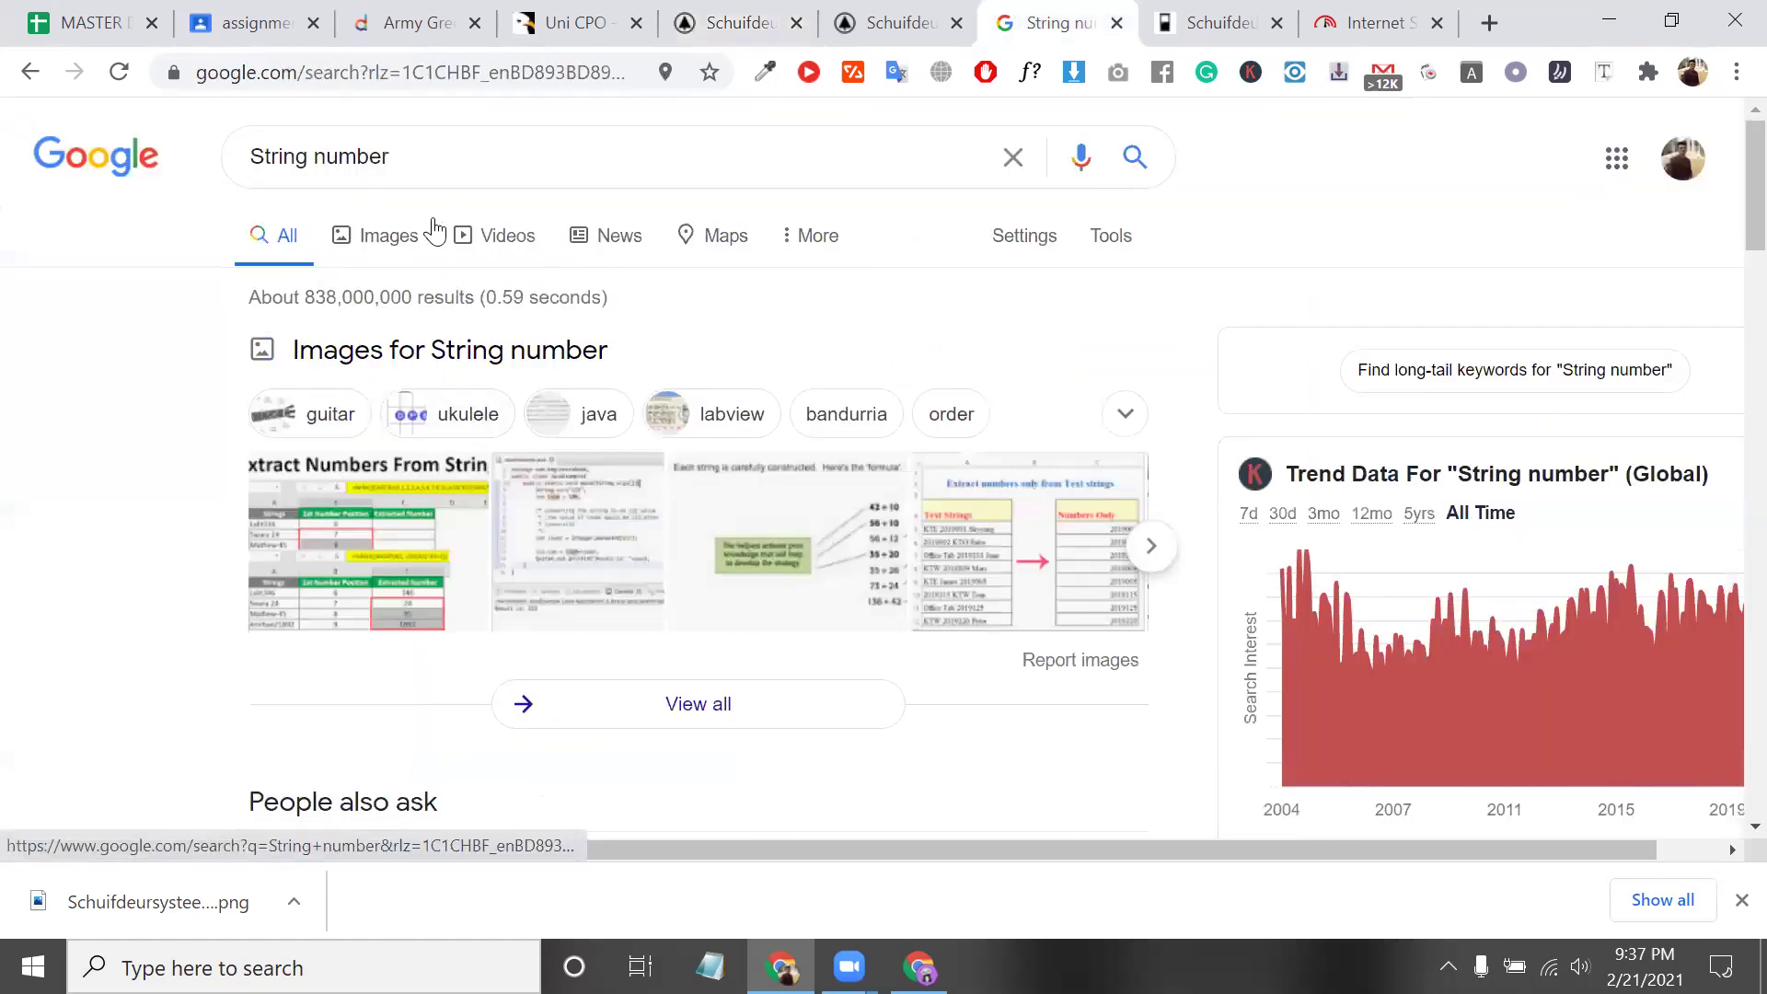
# Glance at image results for 'String number', then go back to the Text Input settings
pyautogui.click(383, 242)
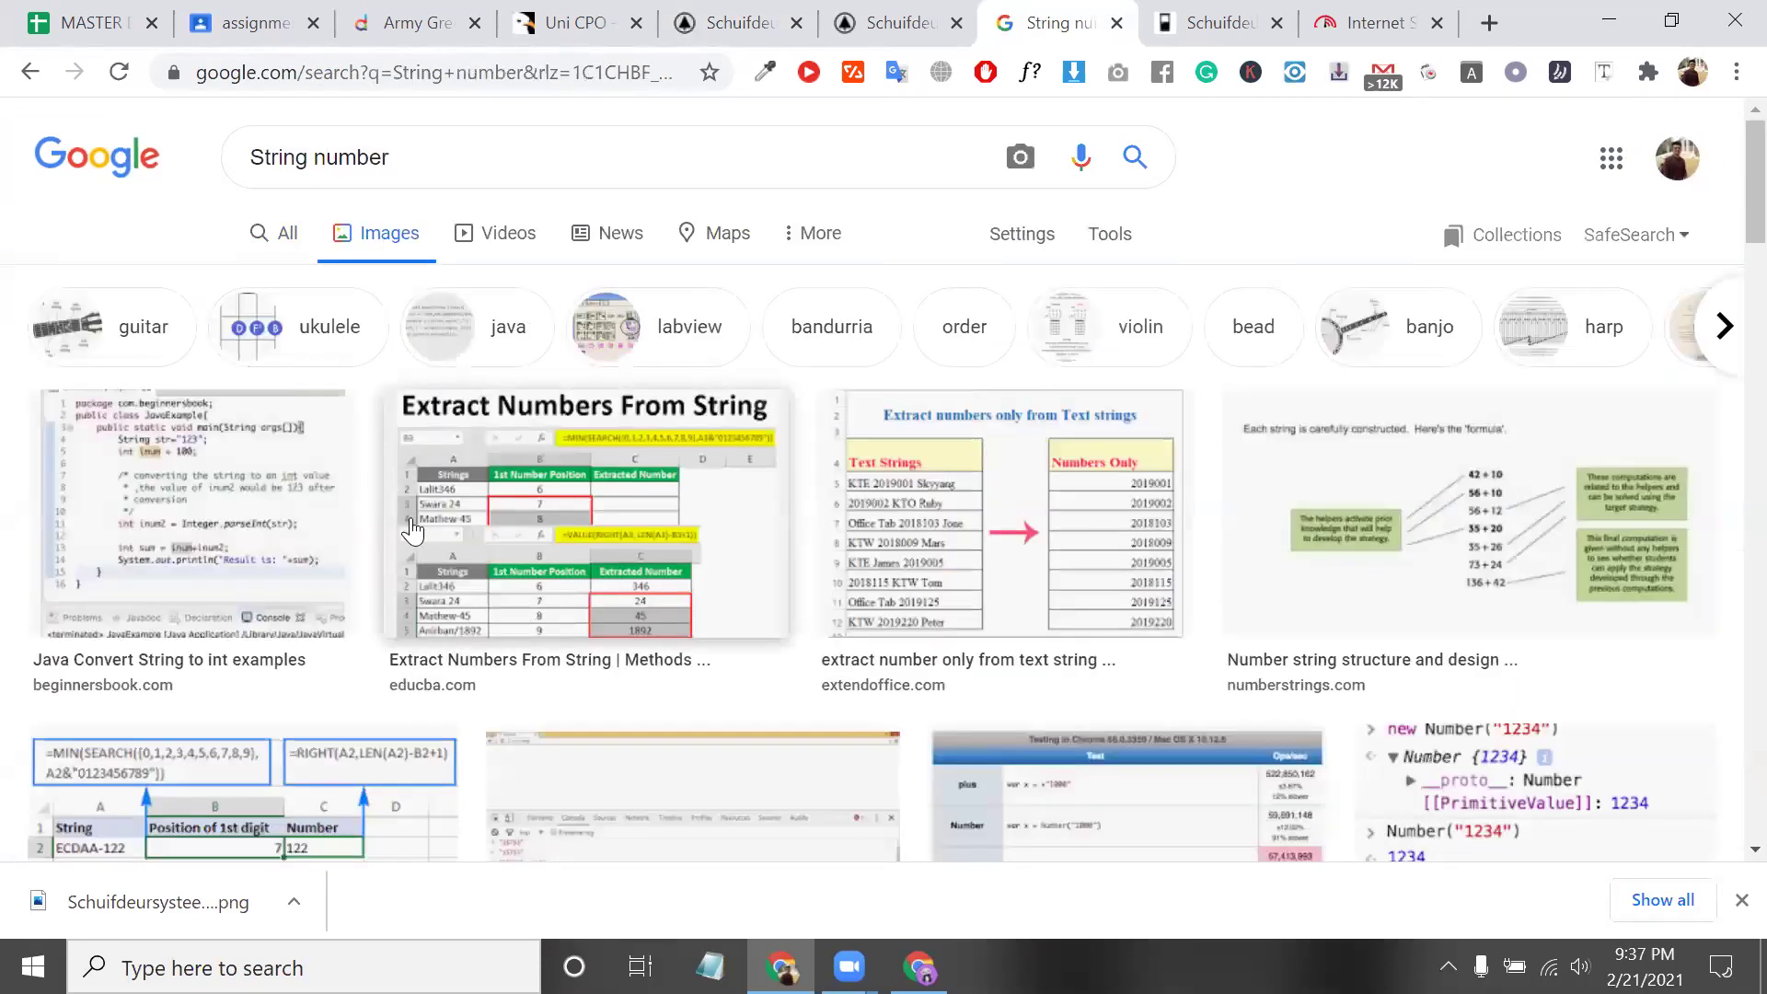
pyautogui.scroll(3, 412, 531)
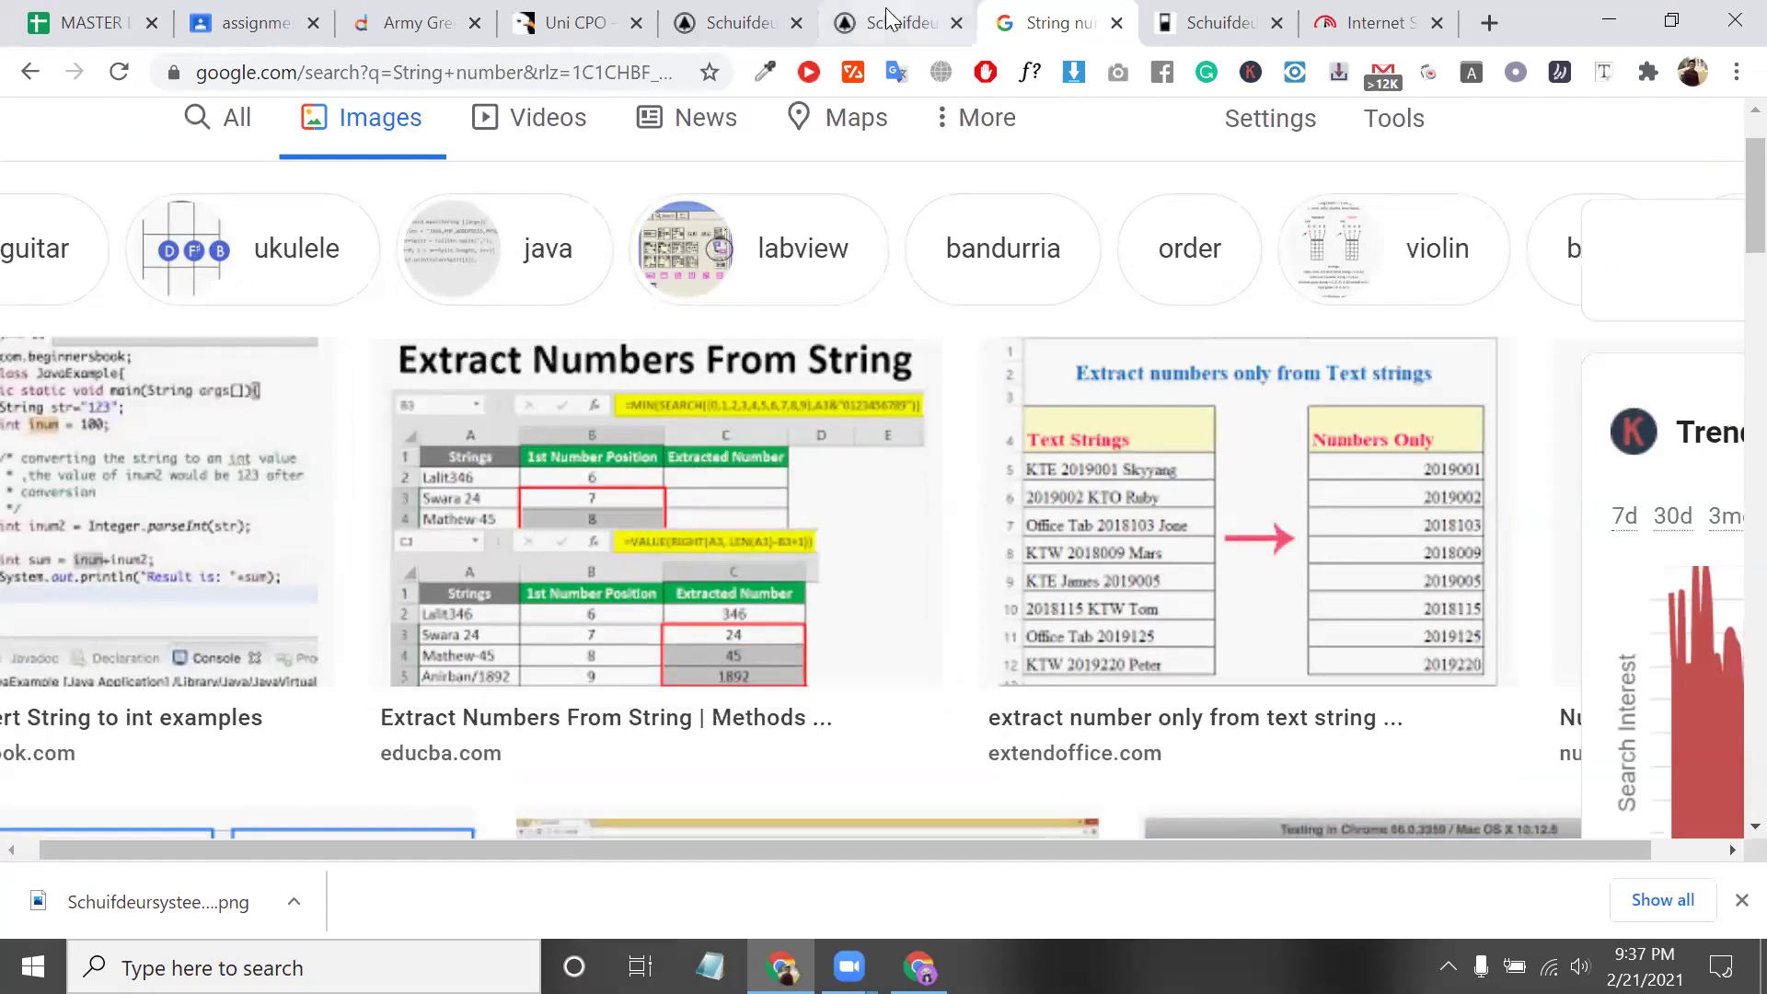
pyautogui.click(897, 21)
pyautogui.click(773, 12)
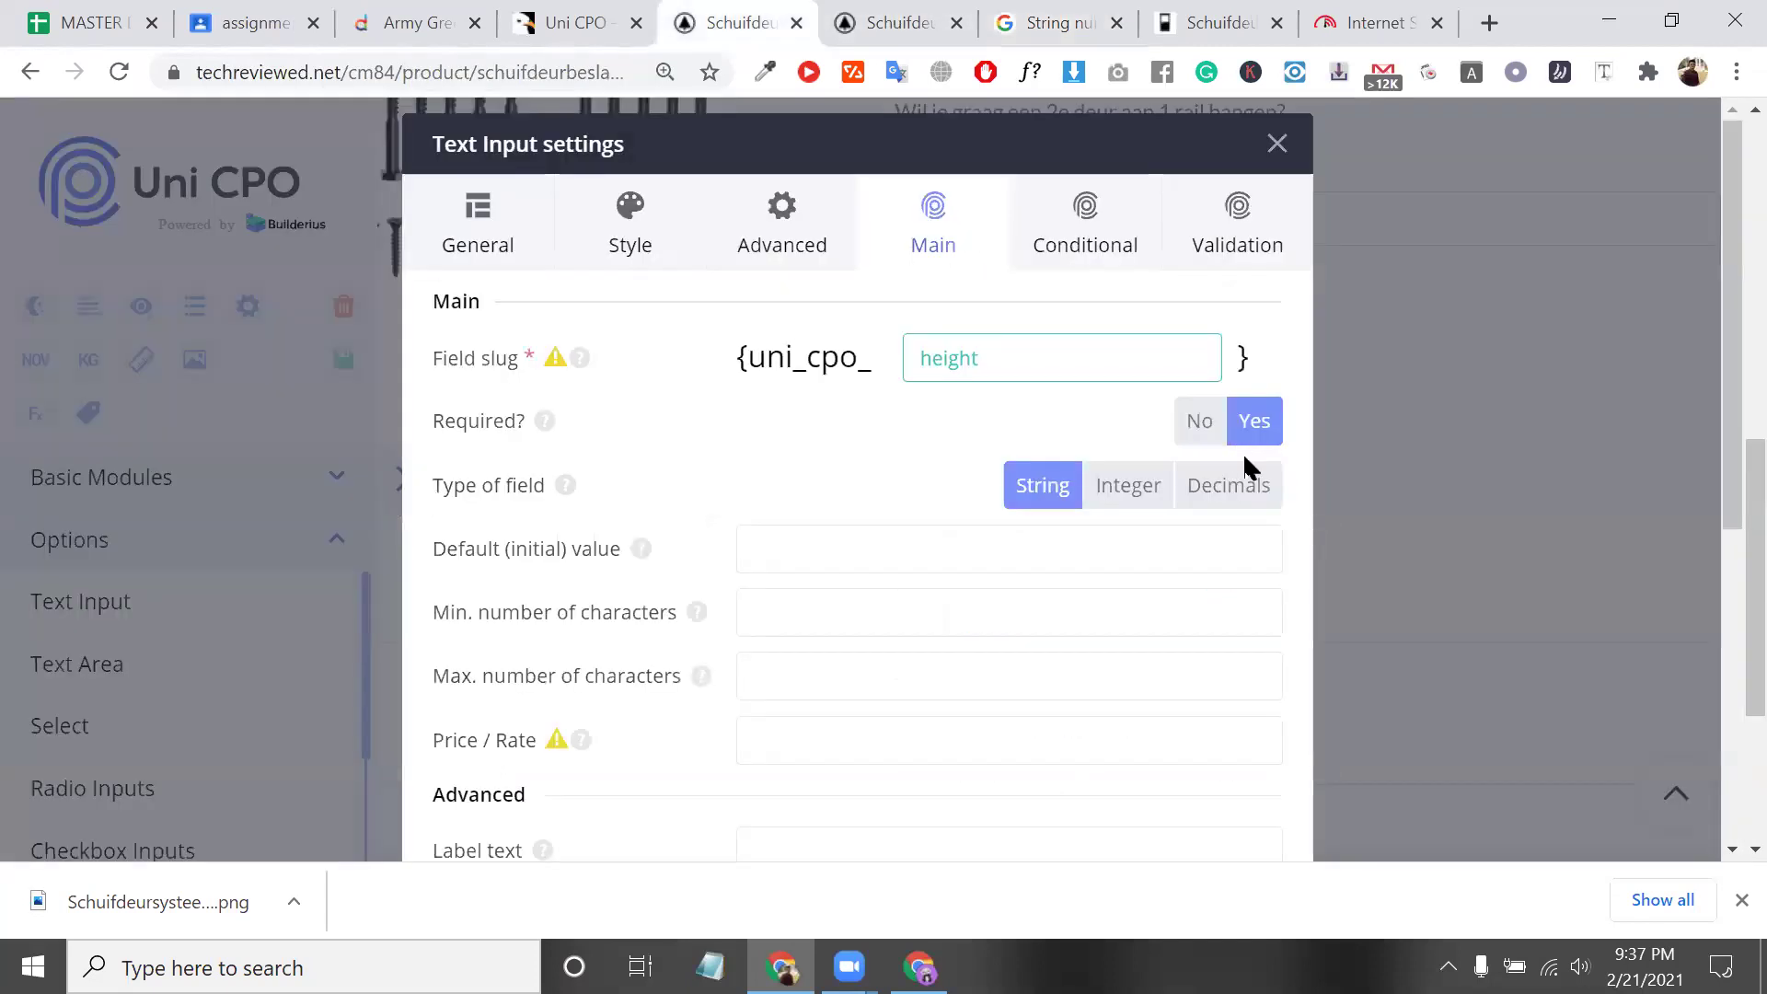
# Choose Integer as the field type and look up 'Integer' on Google
pyautogui.click(1130, 504)
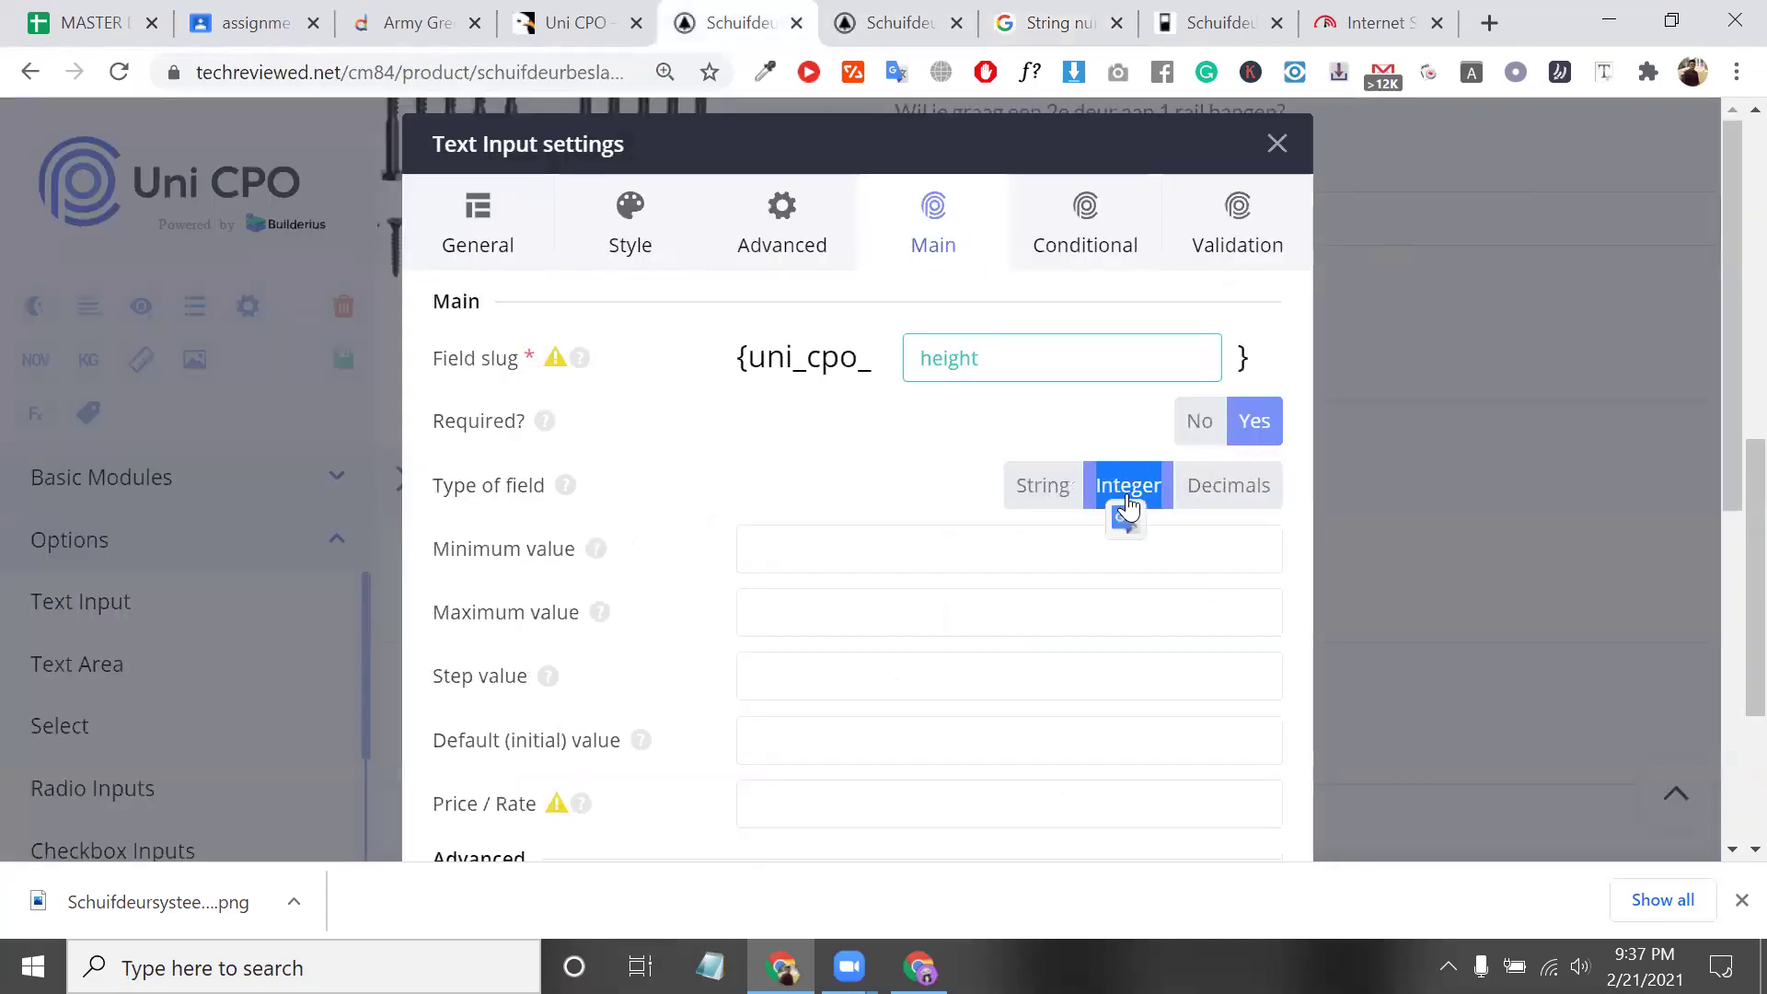
pyautogui.doubleClick(1135, 502)
pyautogui.rightClick(1134, 497)
pyautogui.press('Escape')
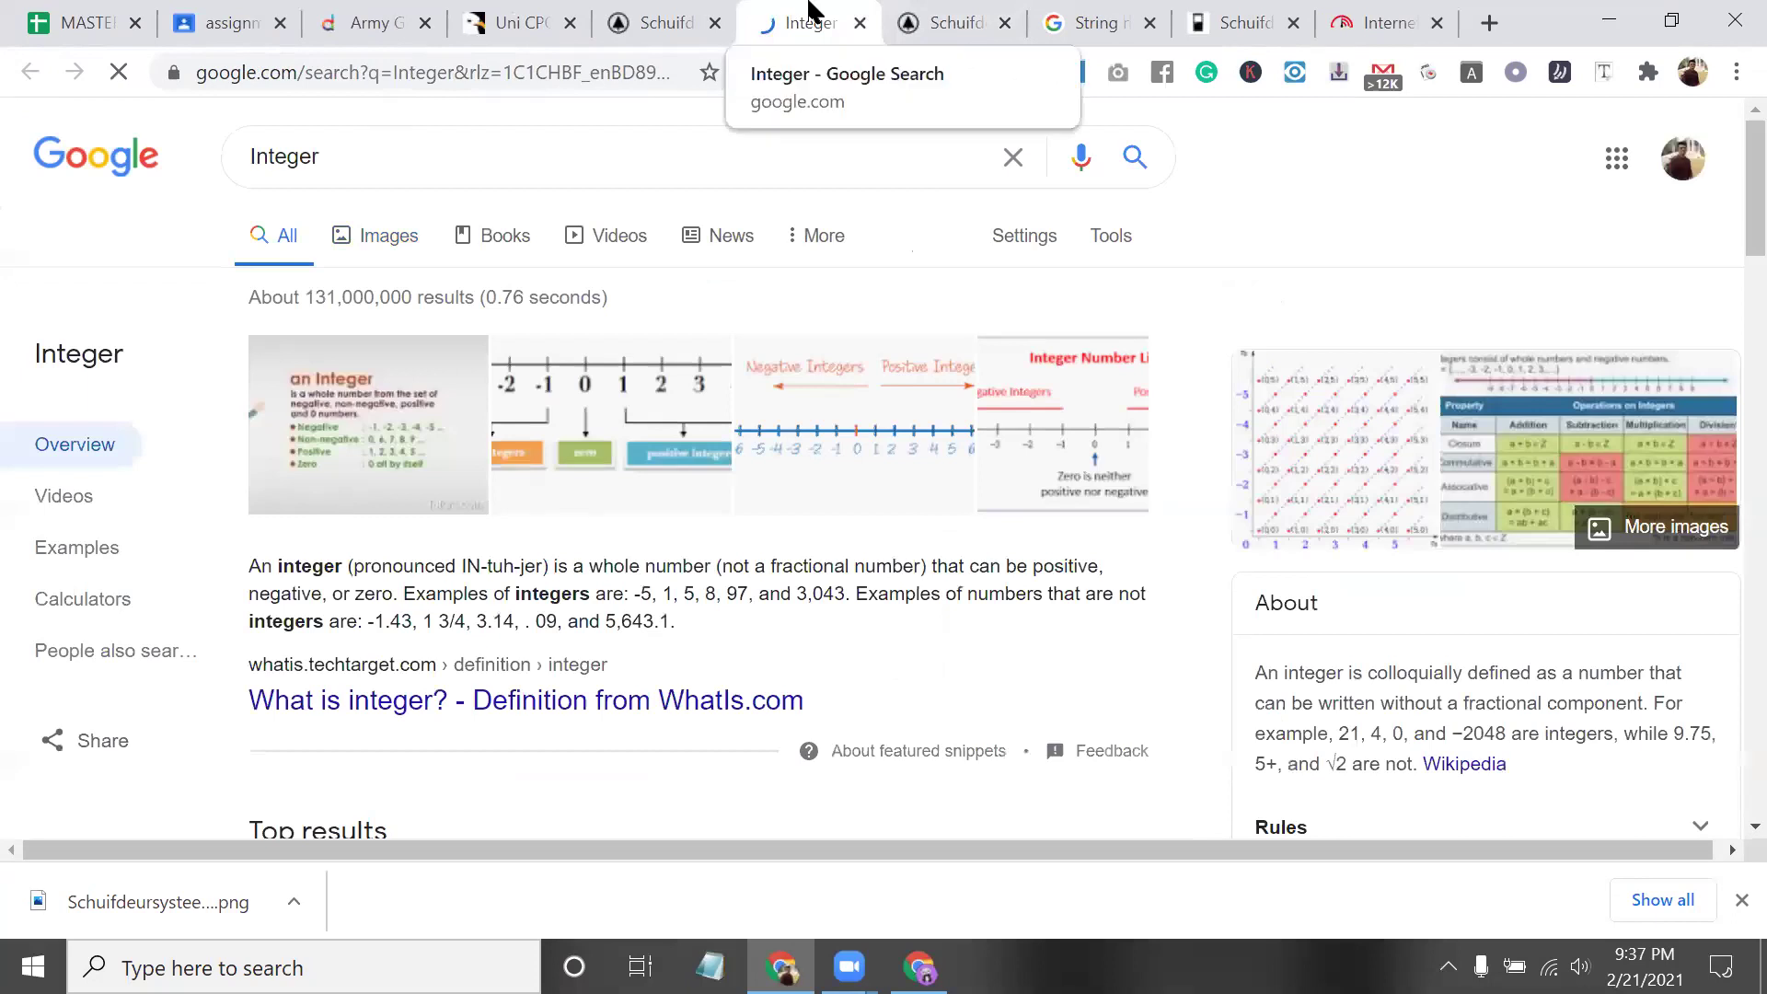
pyautogui.moveTo(810, 13); pyautogui.dragTo(1032, 14)
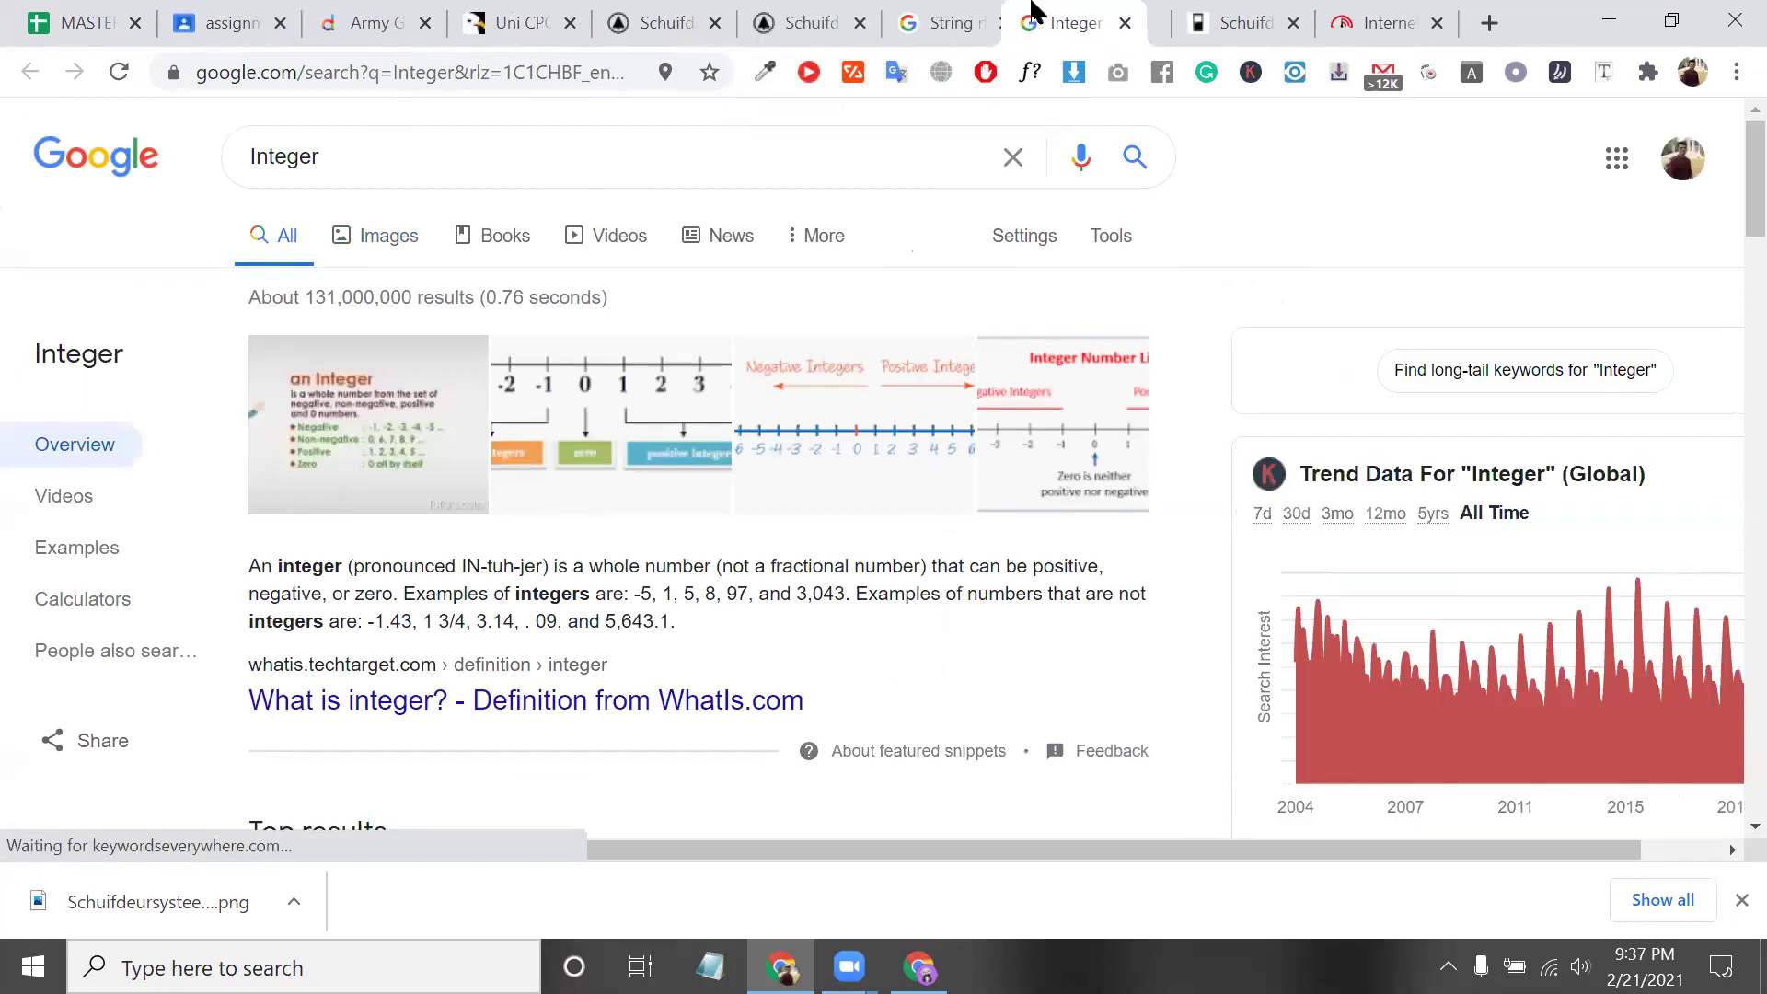
# Highlight the examples 3,043 and 5,643.1 in the Integer results
pyautogui.doubleClick(834, 591)
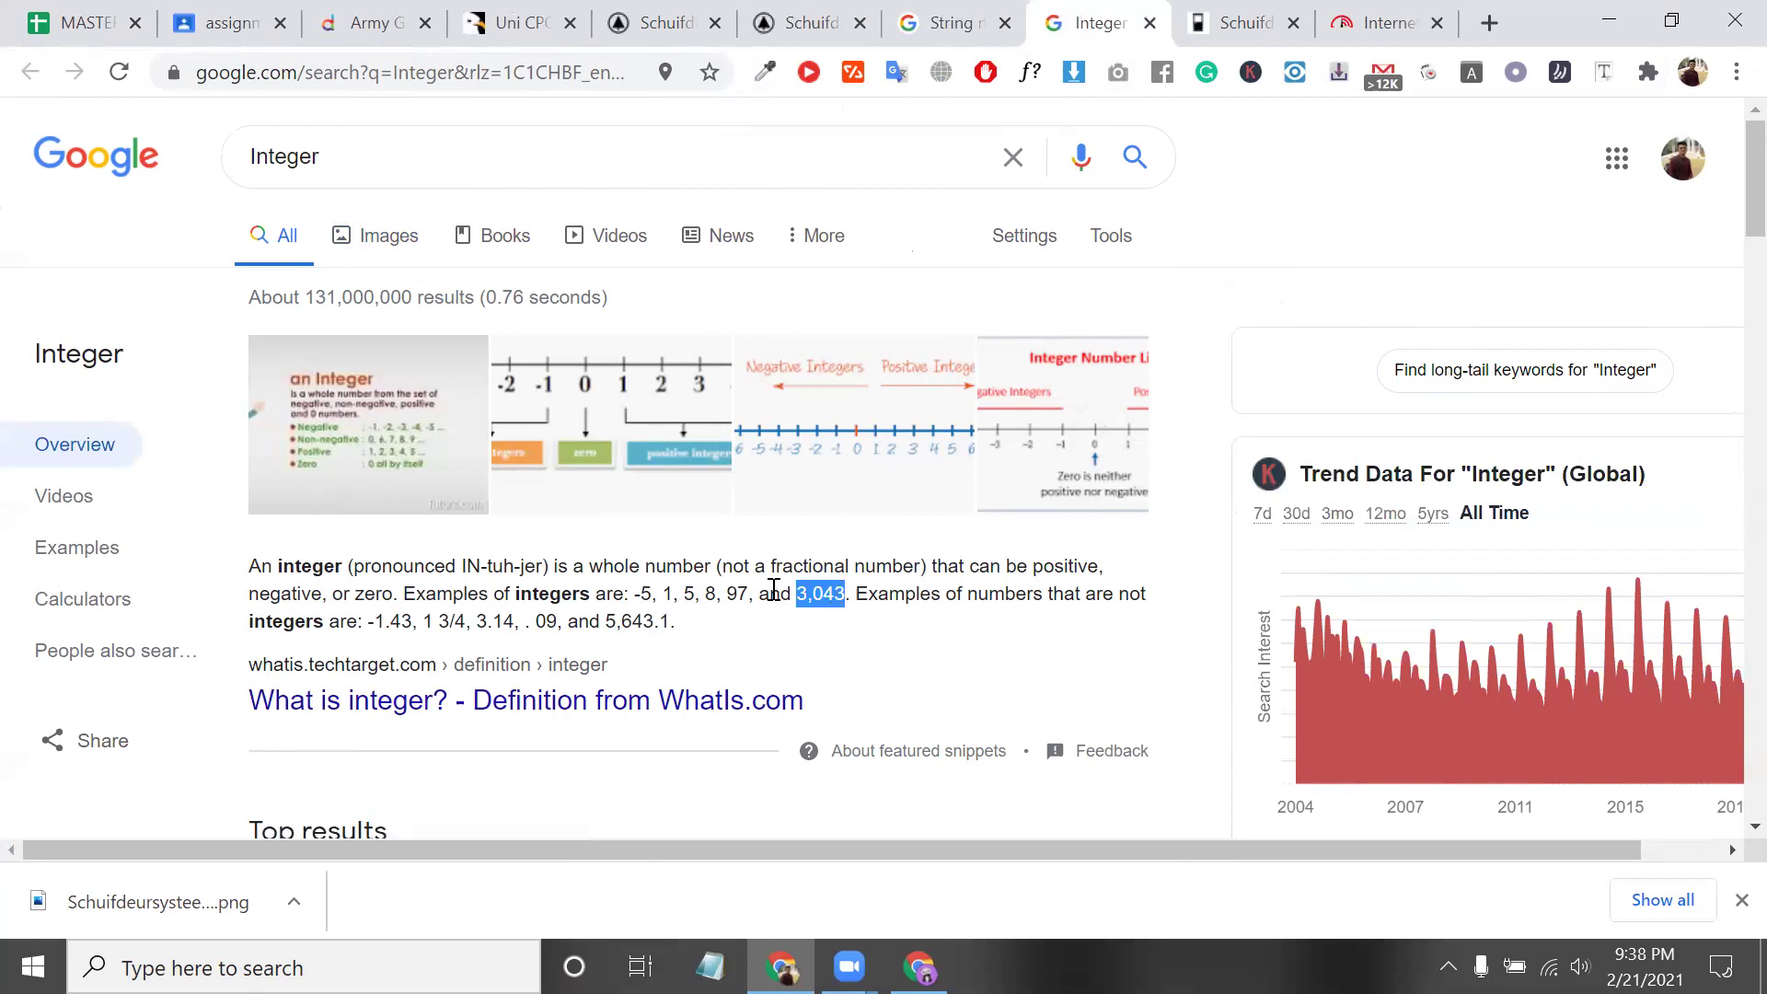
pyautogui.doubleClick(629, 624)
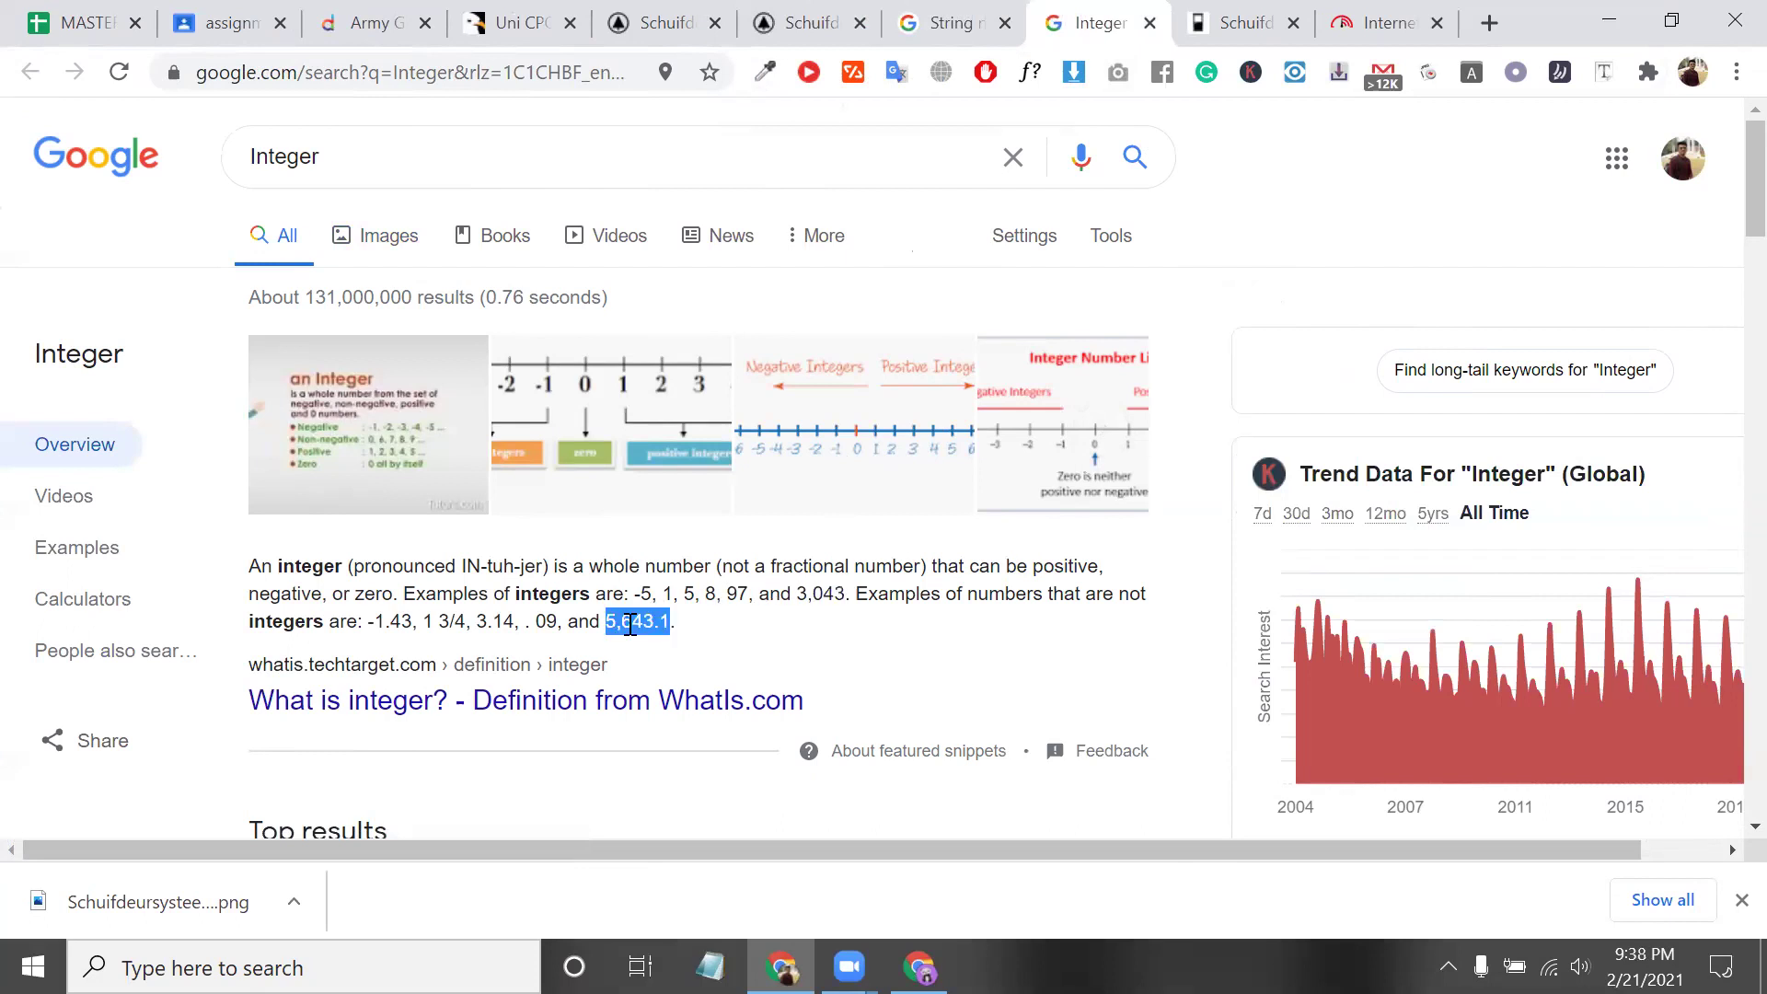
pyautogui.scroll(-1, 629, 624)
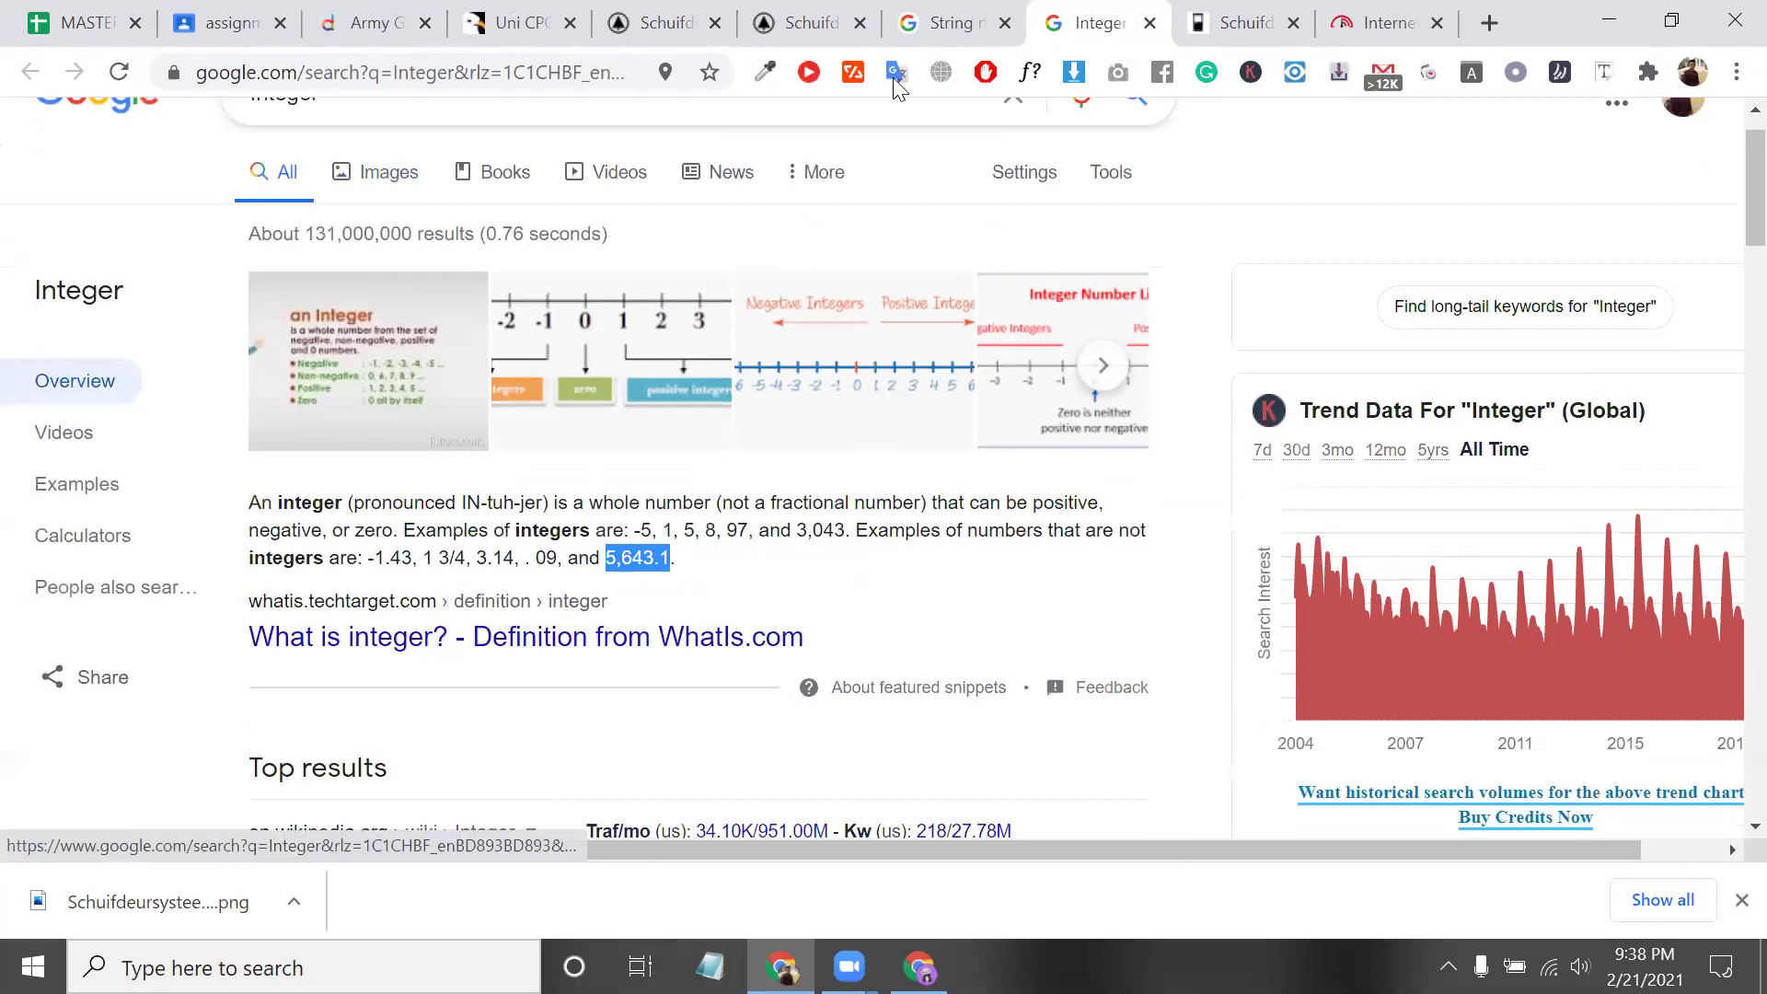
pyautogui.click(907, 20)
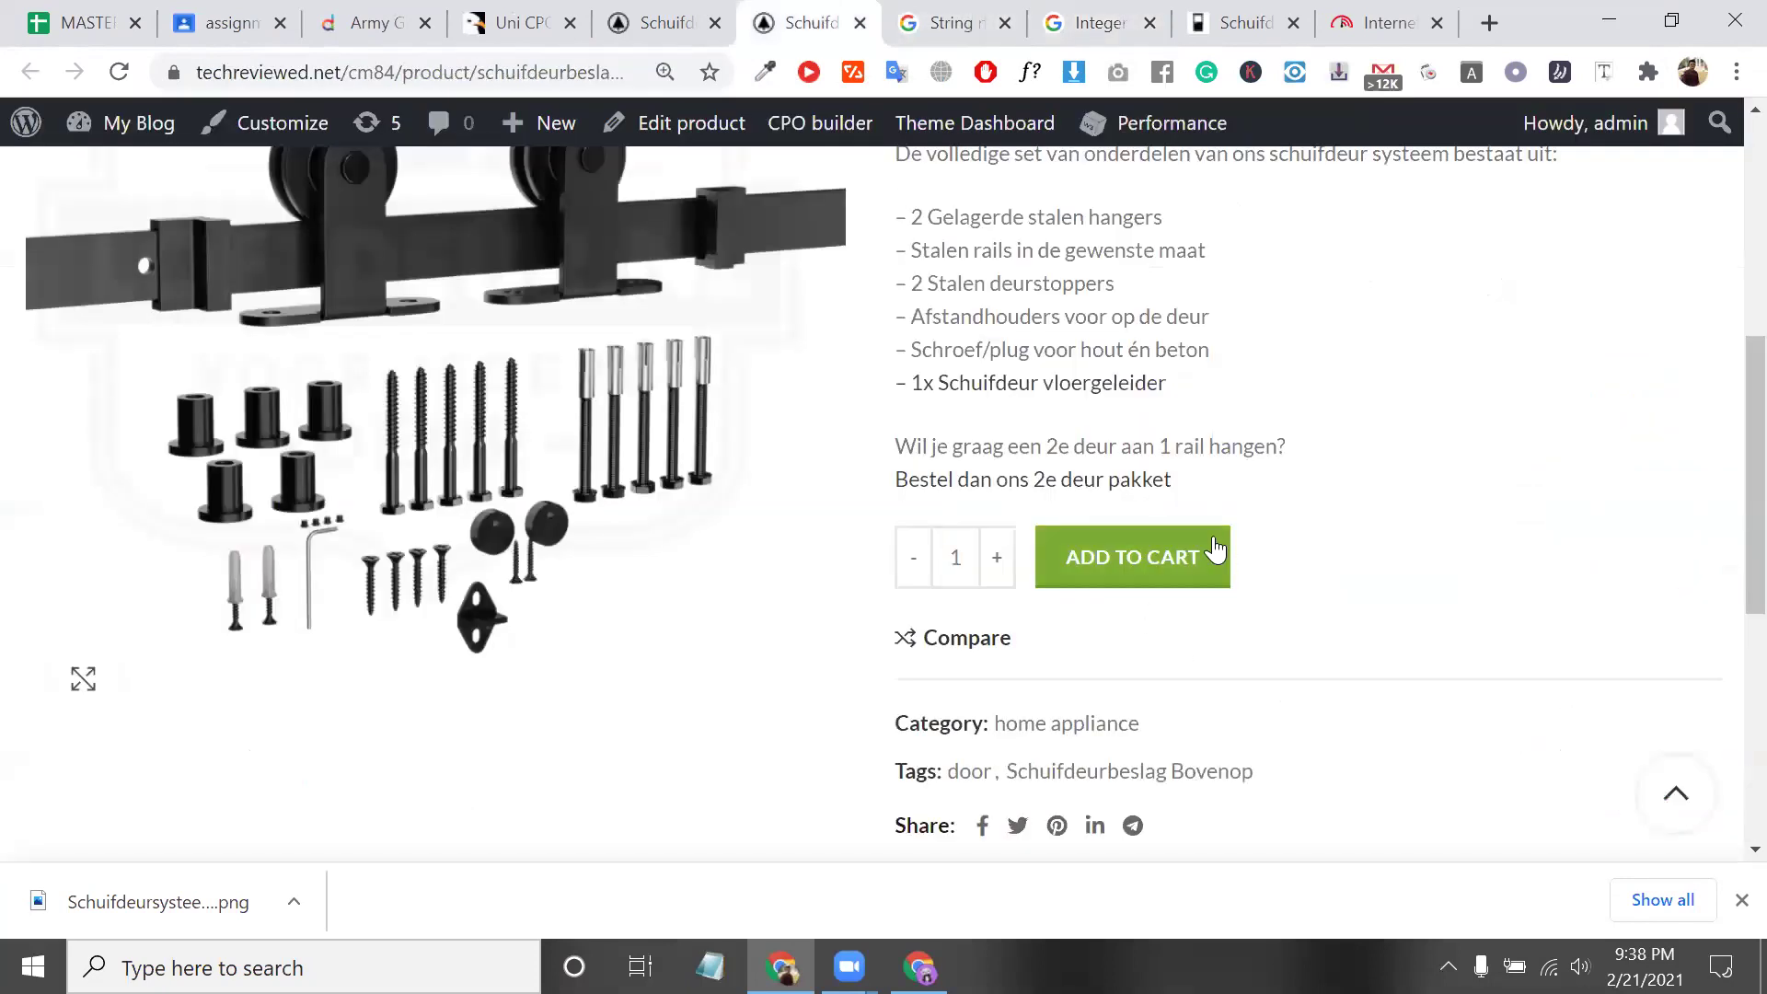
# At larger zoom, try the String, Integer and Decimals field types, ending on Decimals
pyautogui.click(678, 21)
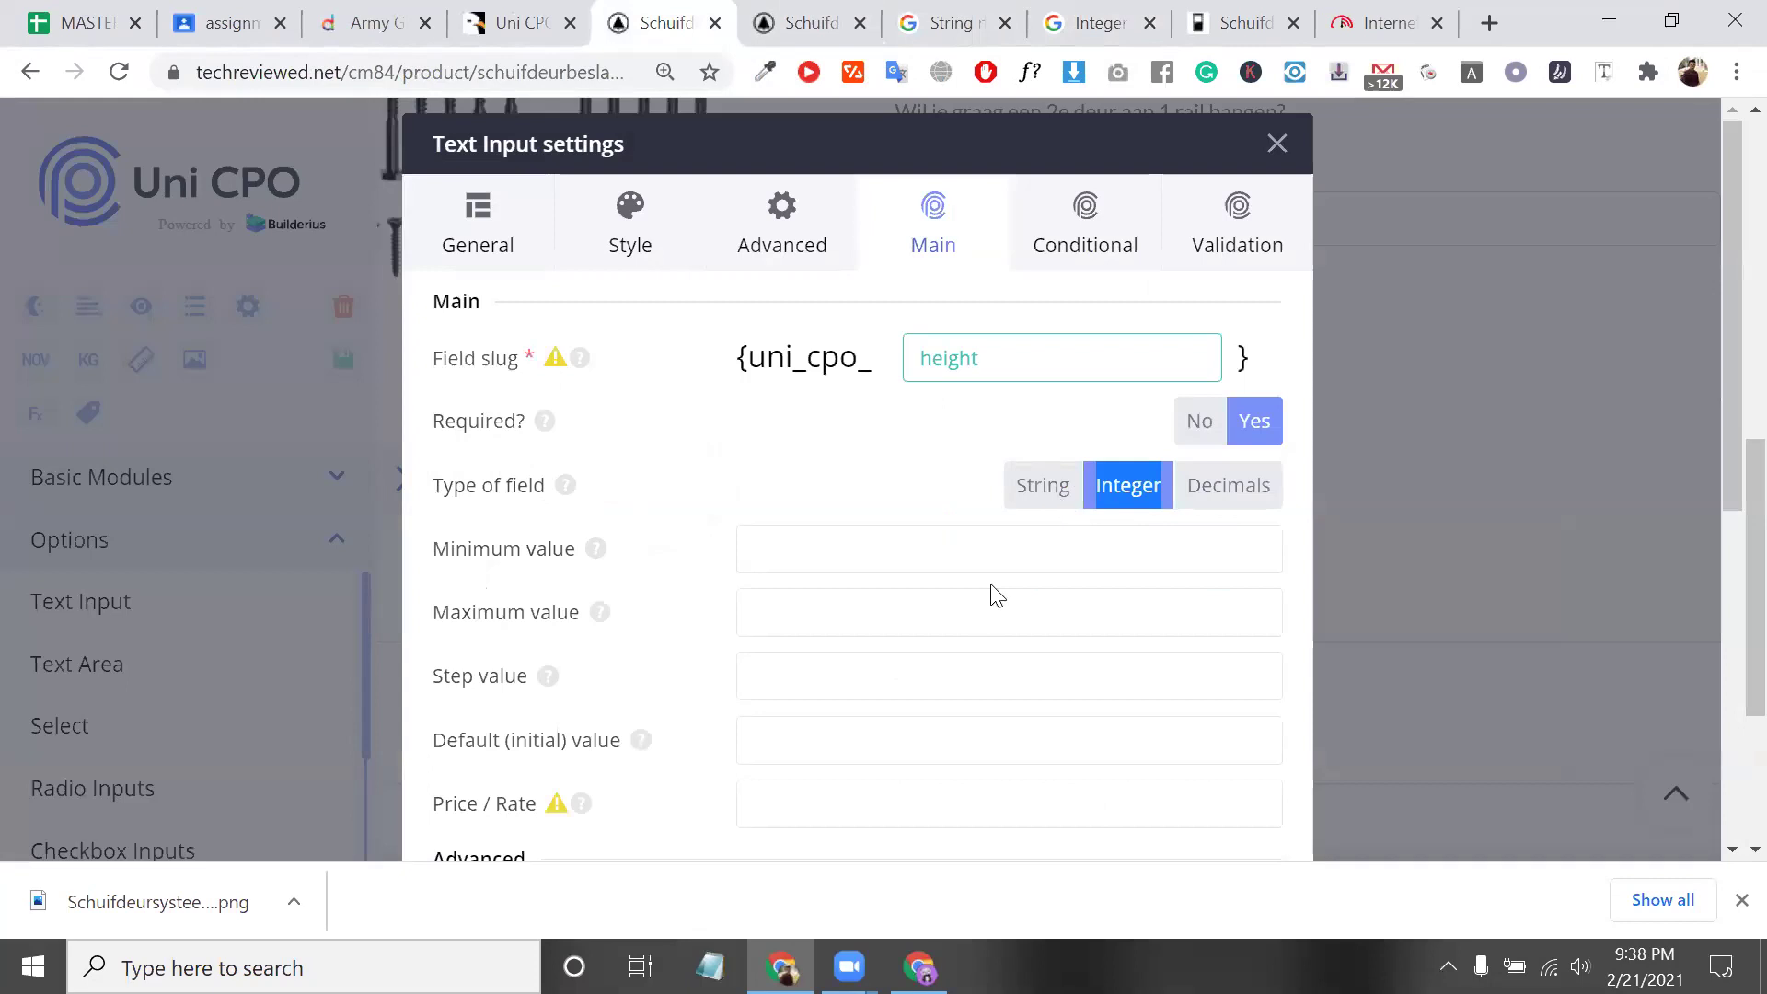
pyautogui.hotkey('ctrl', '+')
pyautogui.hotkey('ctrl', '+')
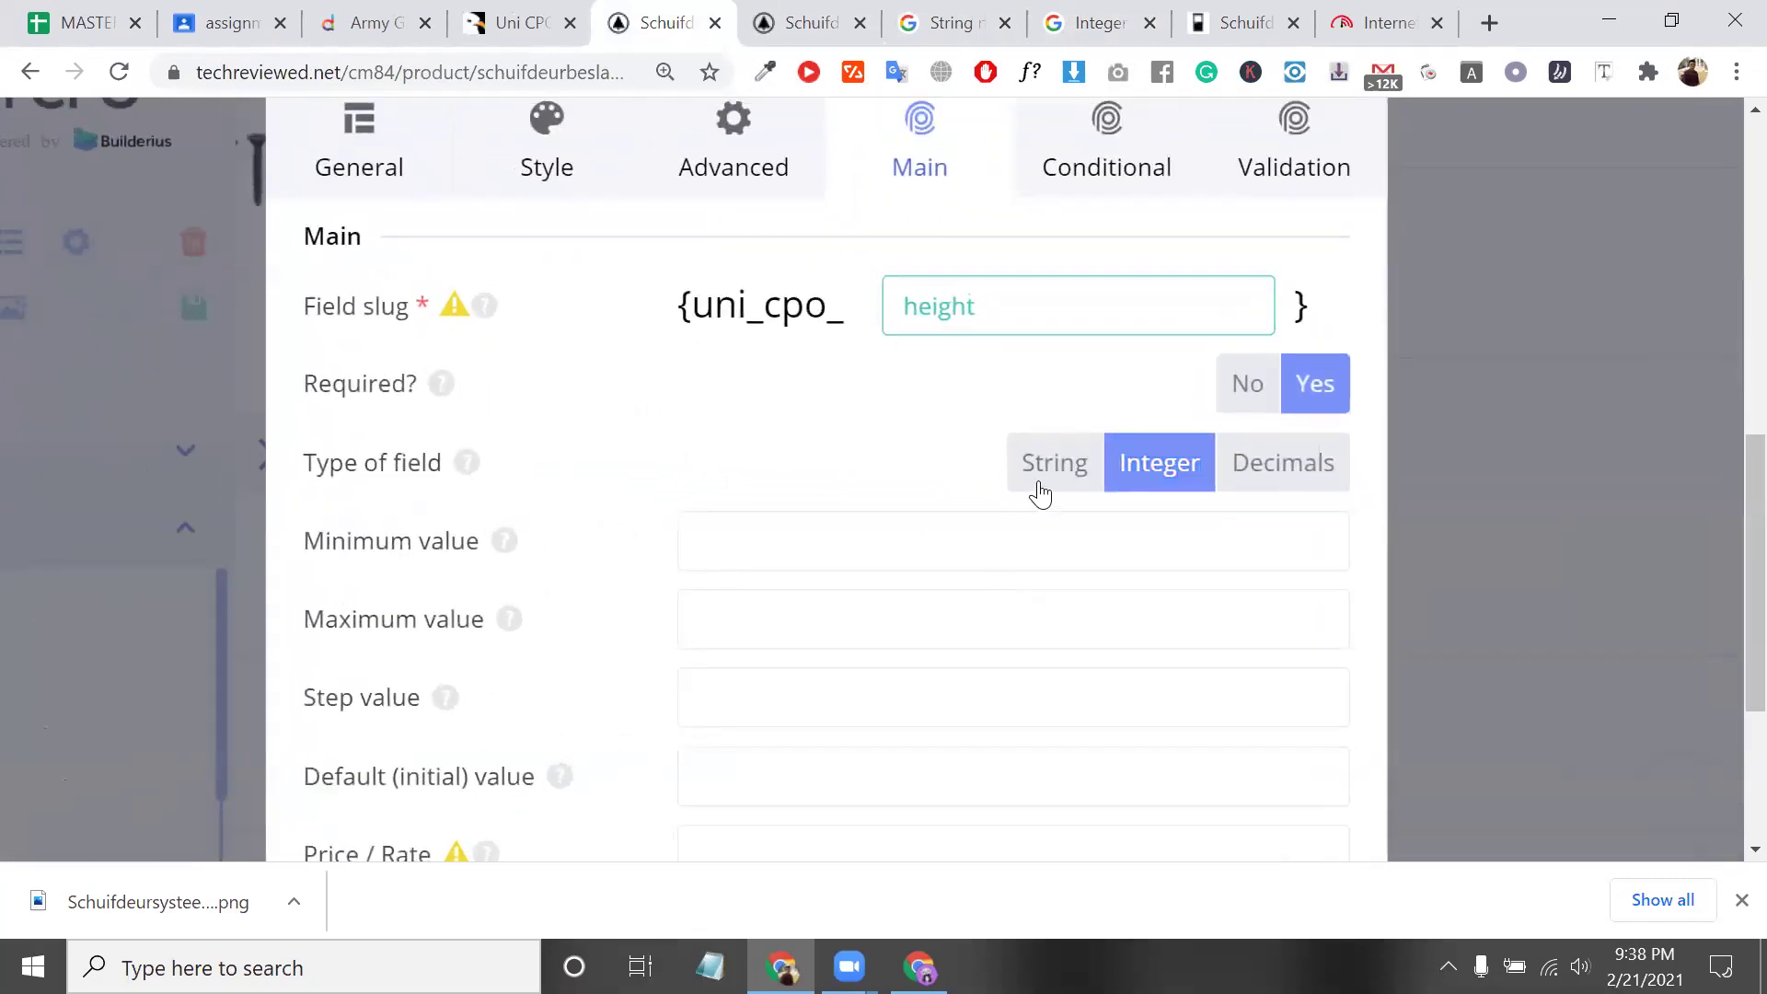
pyautogui.click(1039, 488)
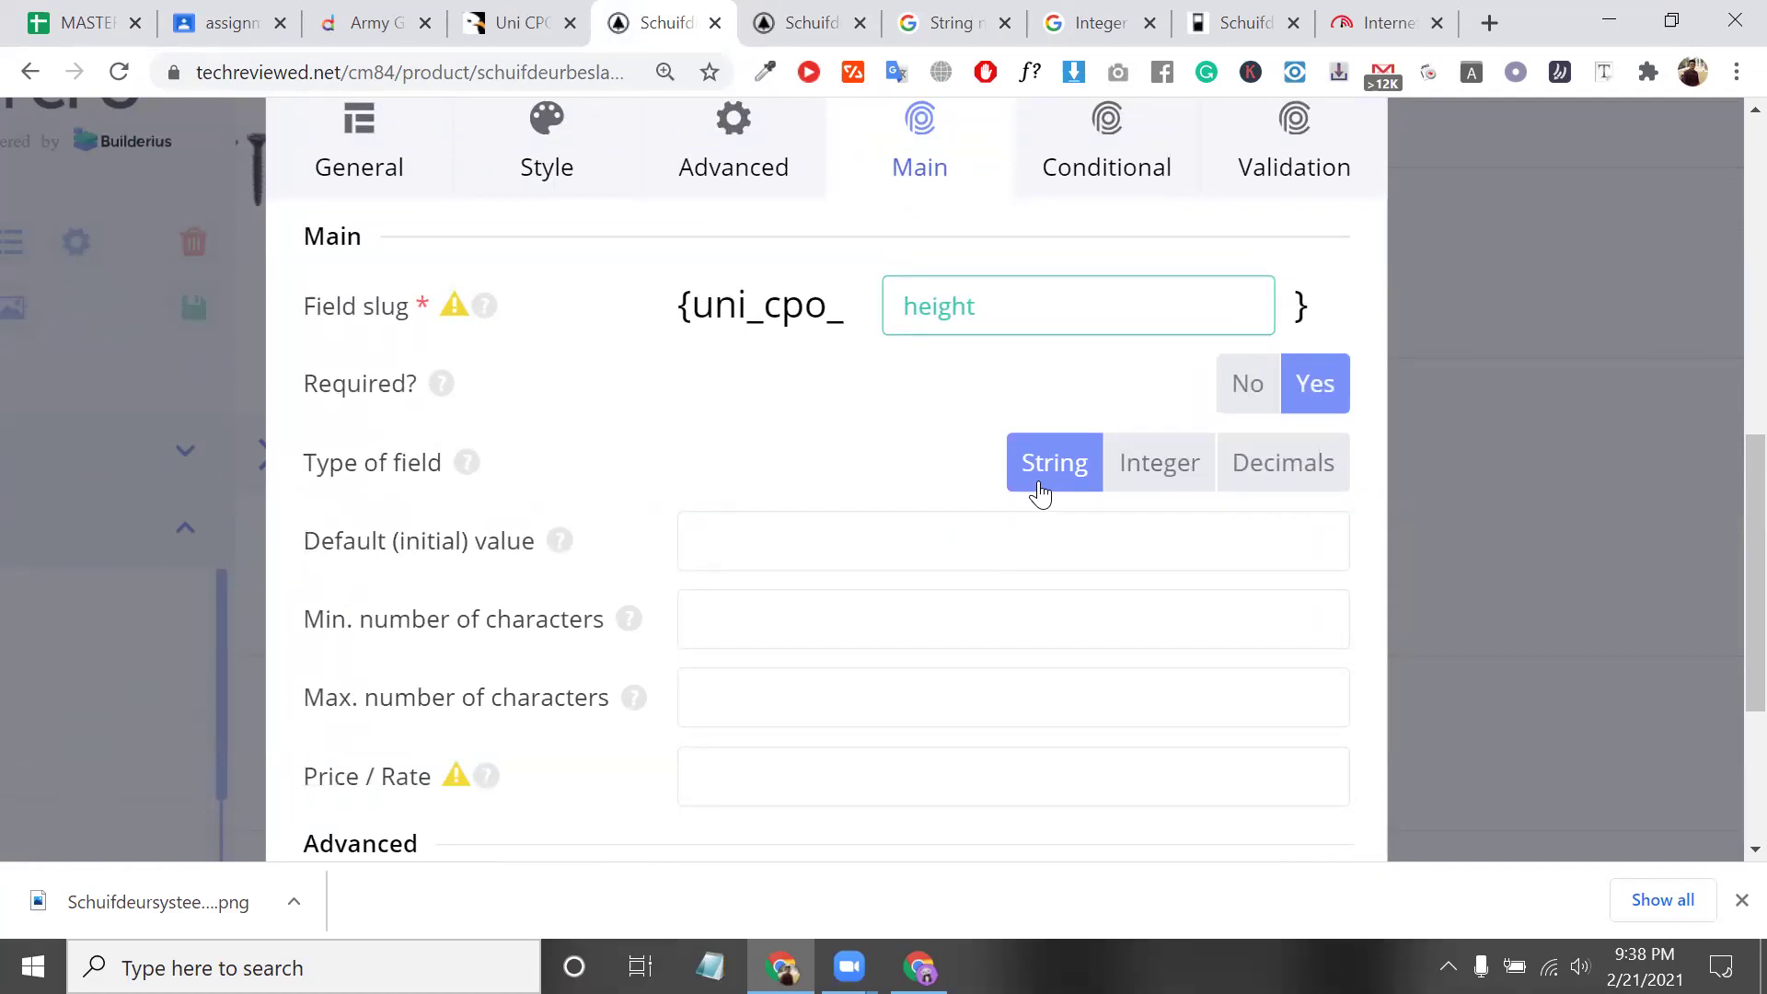
pyautogui.click(1176, 486)
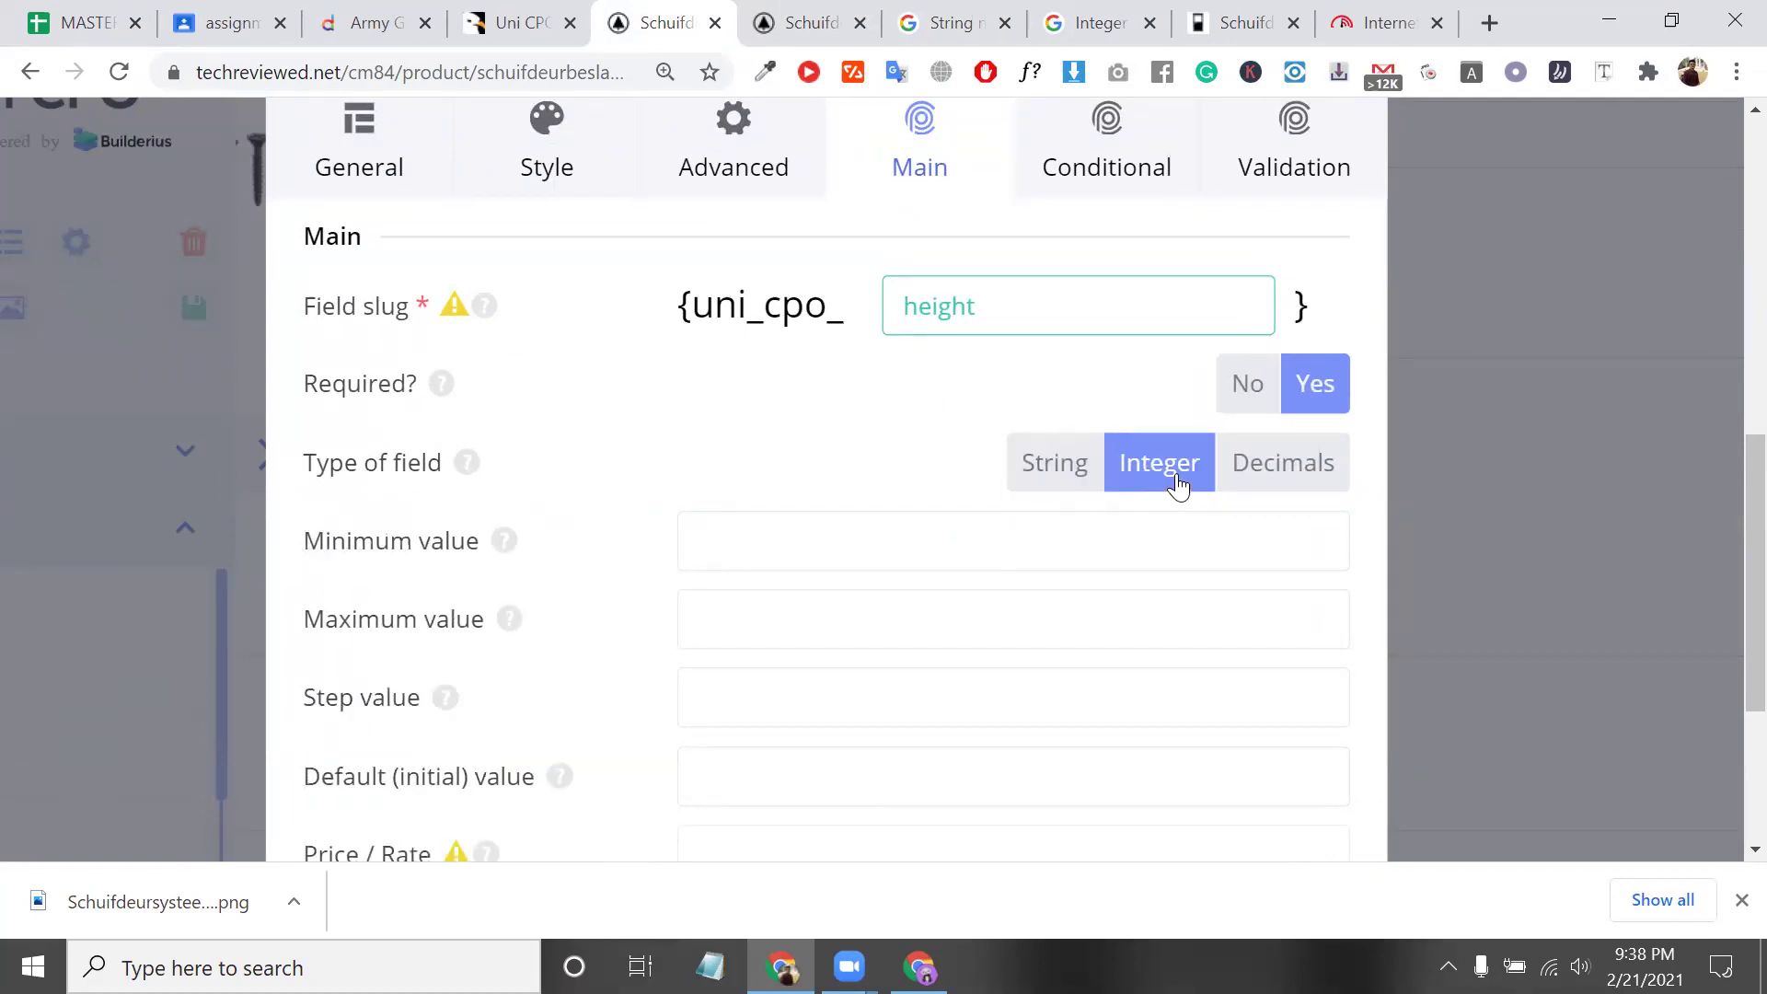
pyautogui.click(1269, 467)
pyautogui.rightClick(1268, 466)
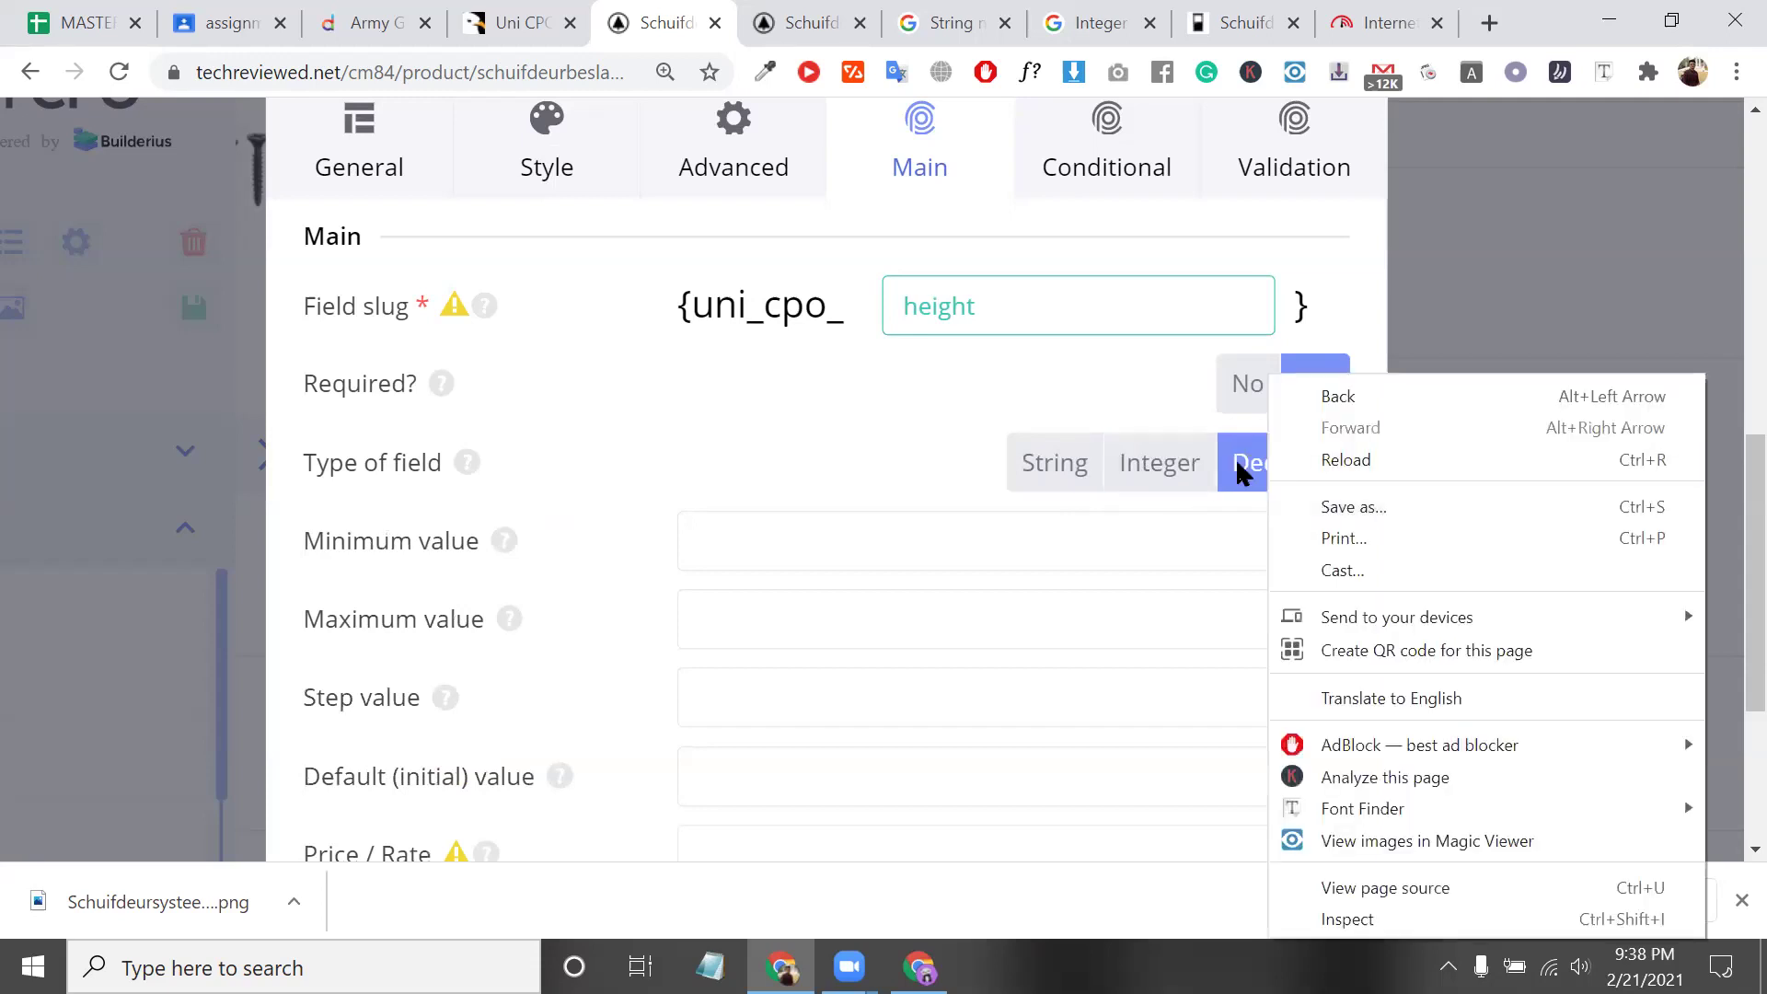
pyautogui.click(1239, 474)
pyautogui.rightClick(1244, 465)
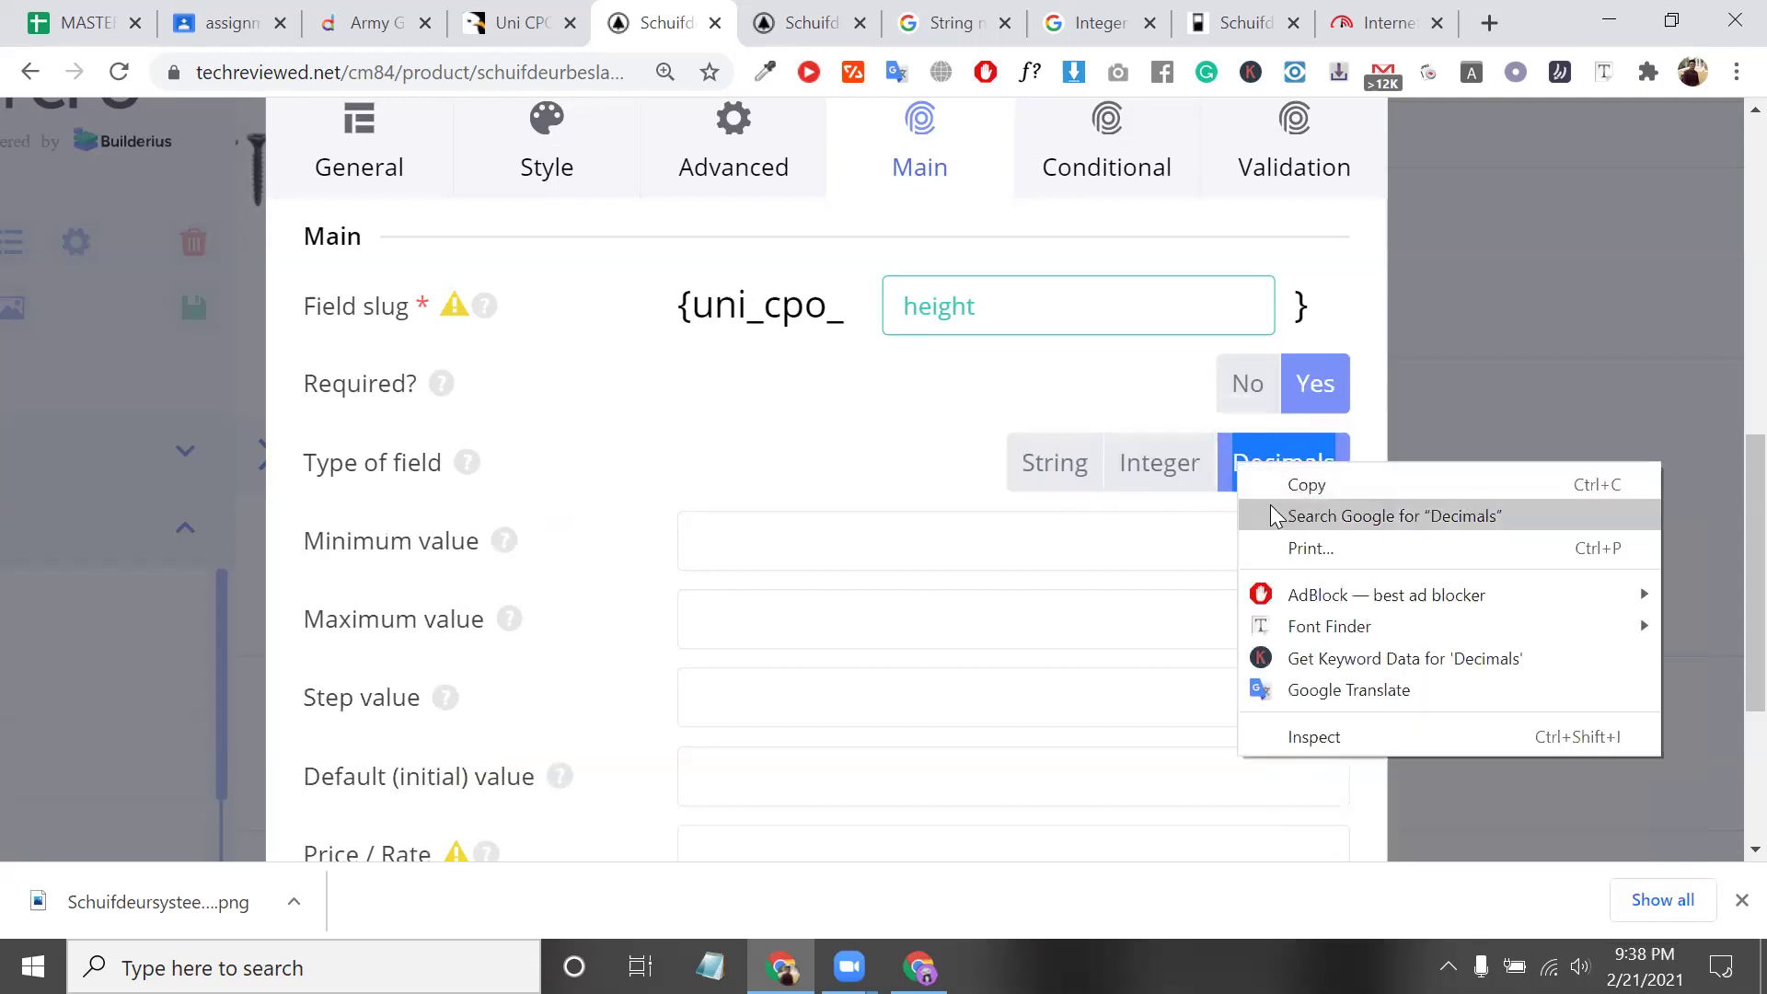
pyautogui.press('Escape')
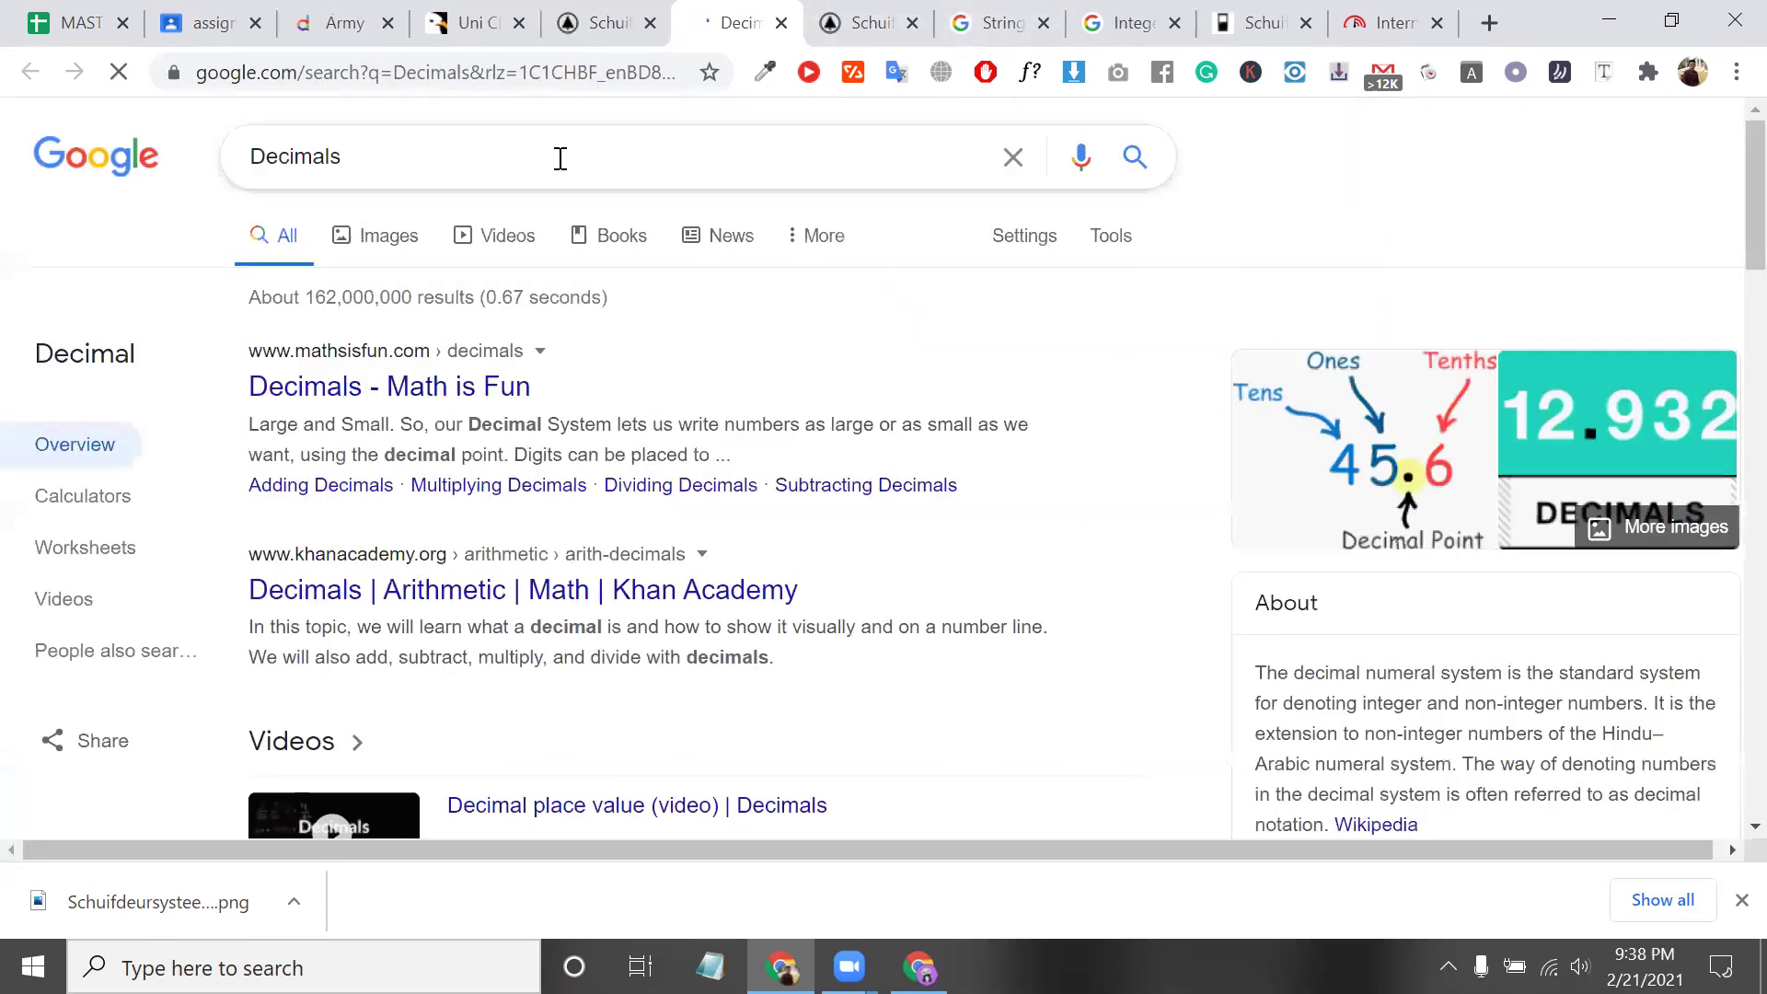
# Refine the search to 'Decimals number' and browse its image results
pyautogui.click(552, 156)
pyautogui.write('number')
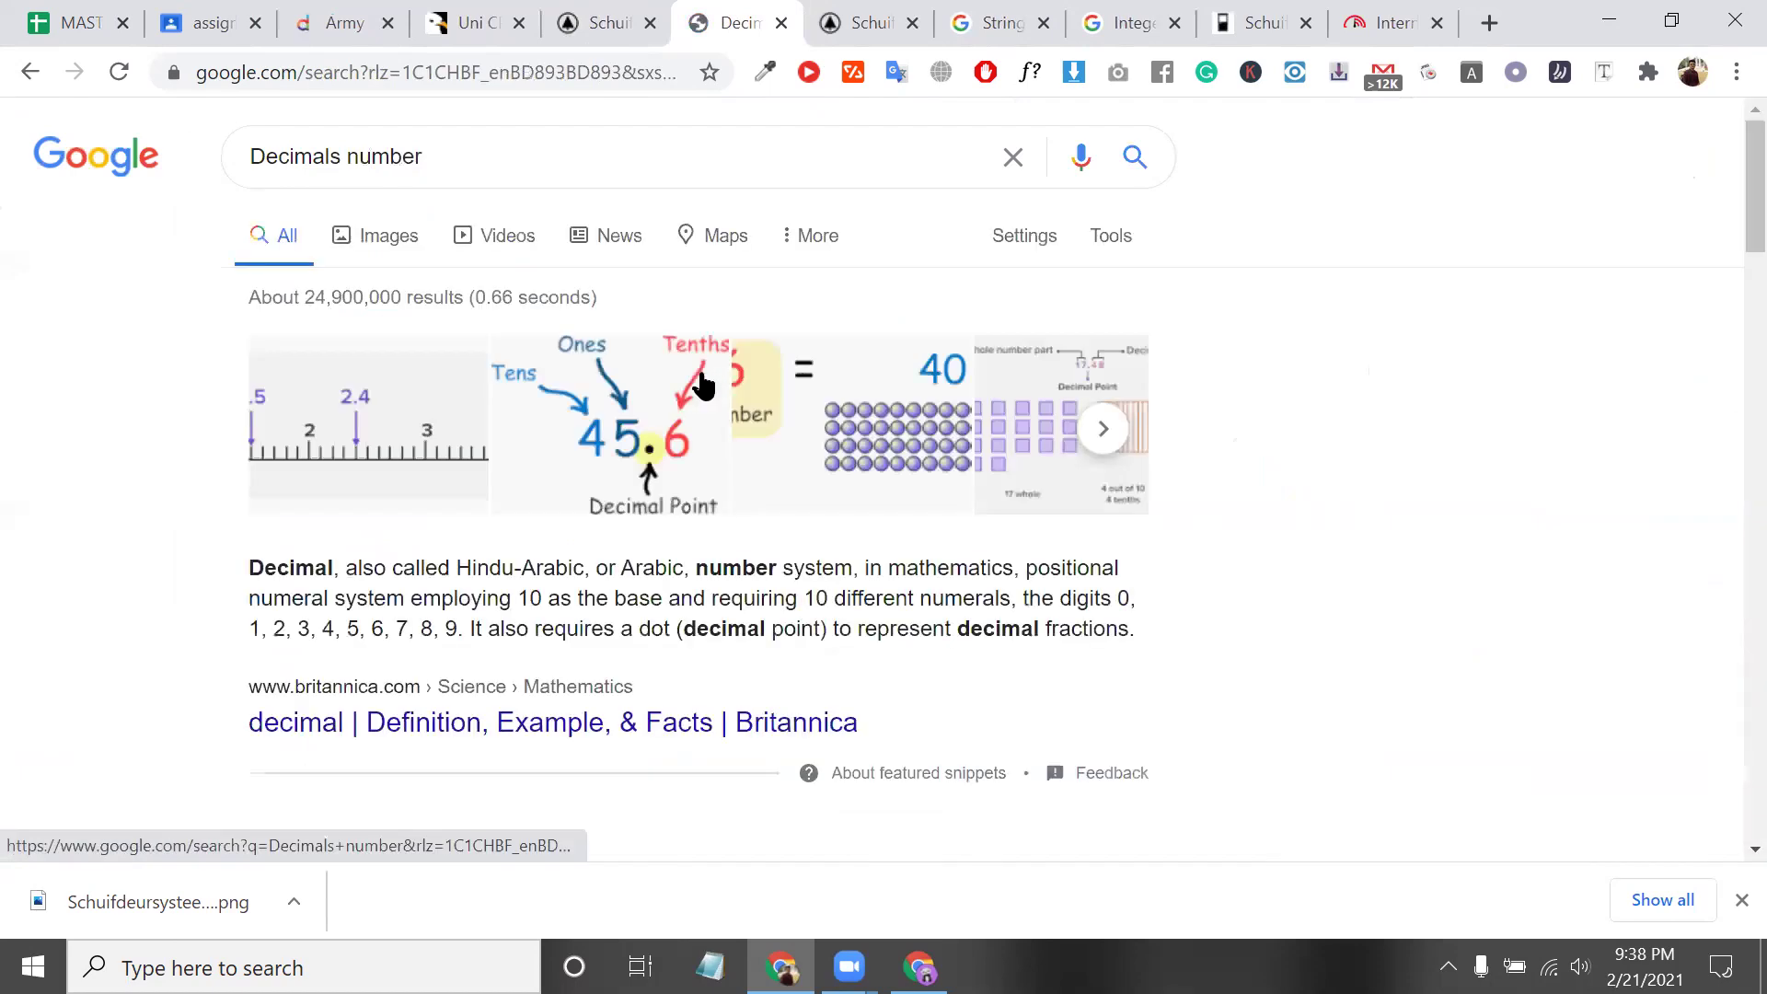
pyautogui.click(384, 241)
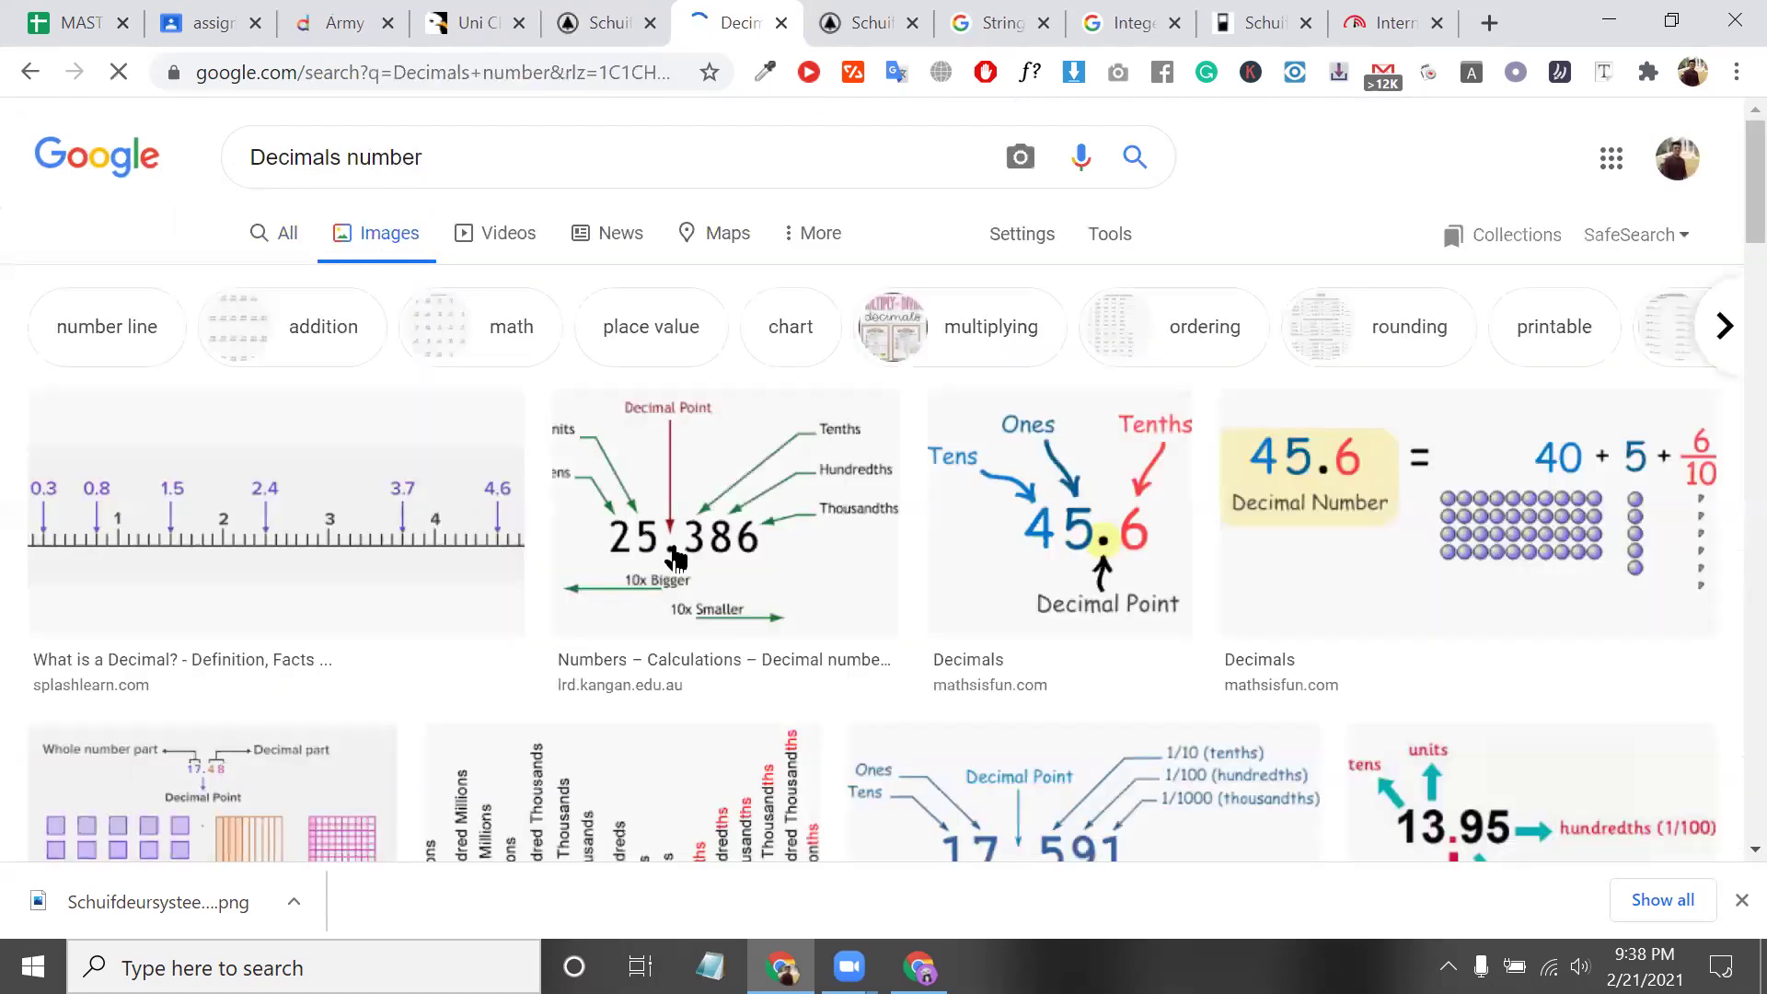
pyautogui.scroll(-2, 1021, 598)
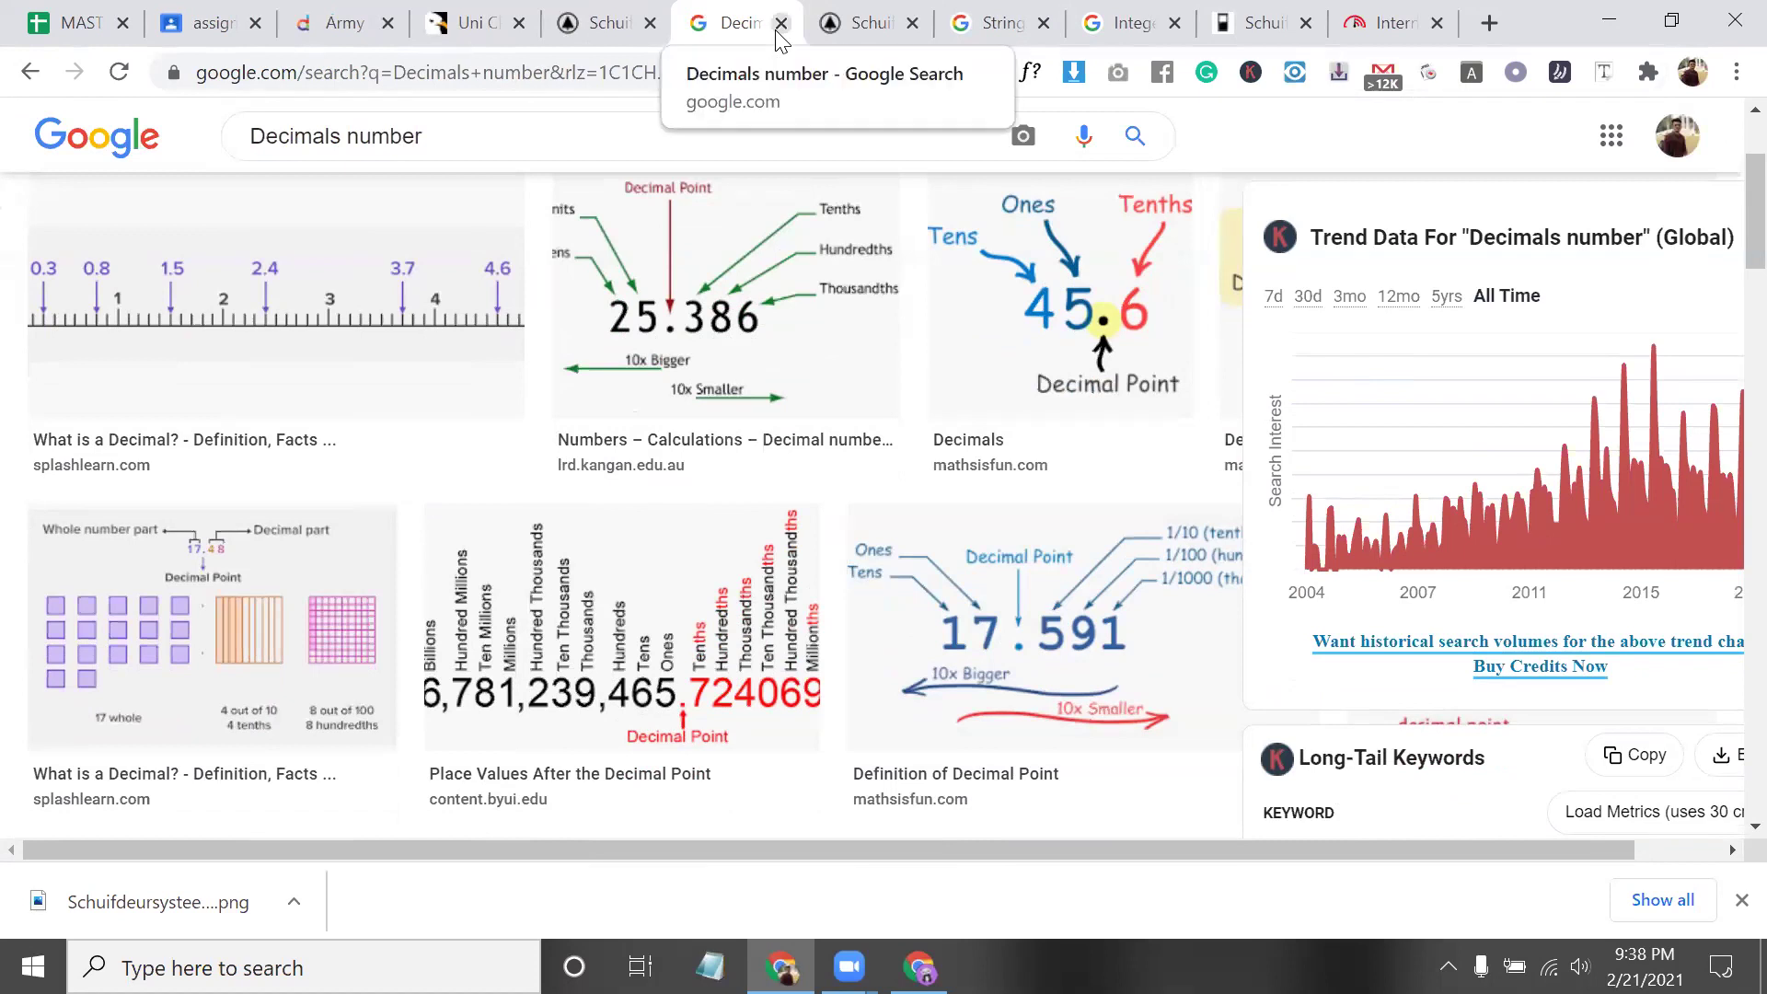
pyautogui.click(580, 19)
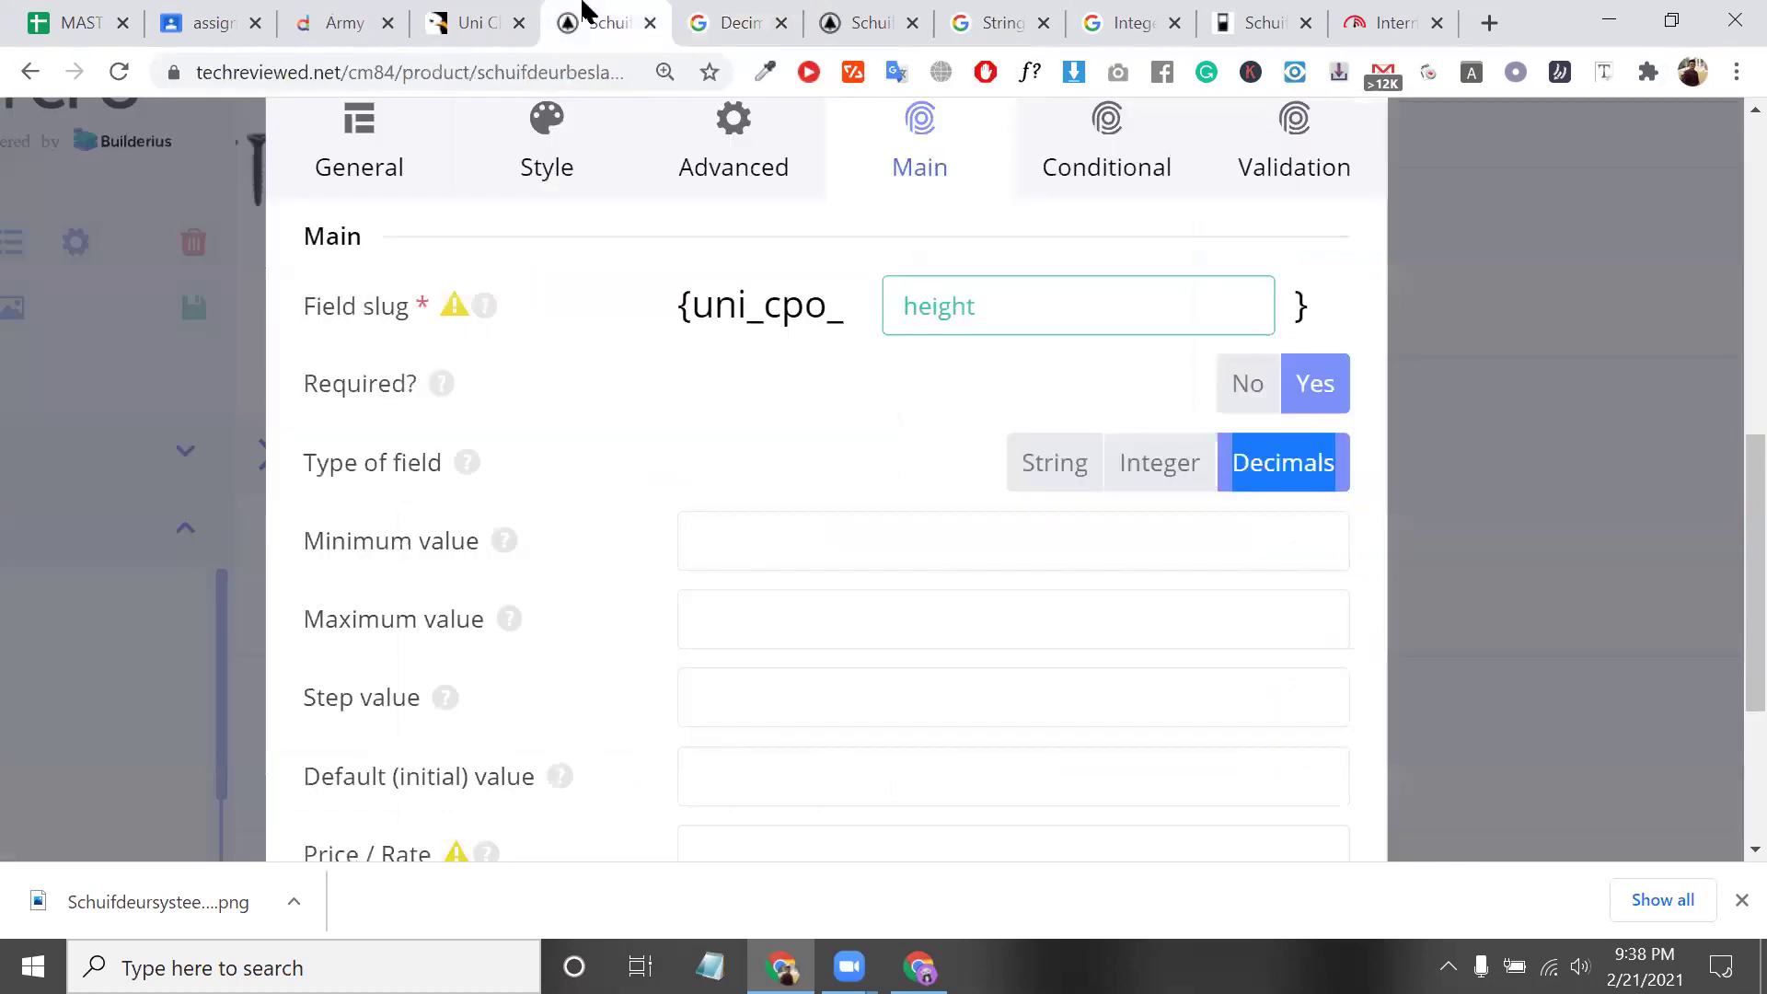
# Close the Decimals number, String and Integer Google tabs
pyautogui.click(782, 23)
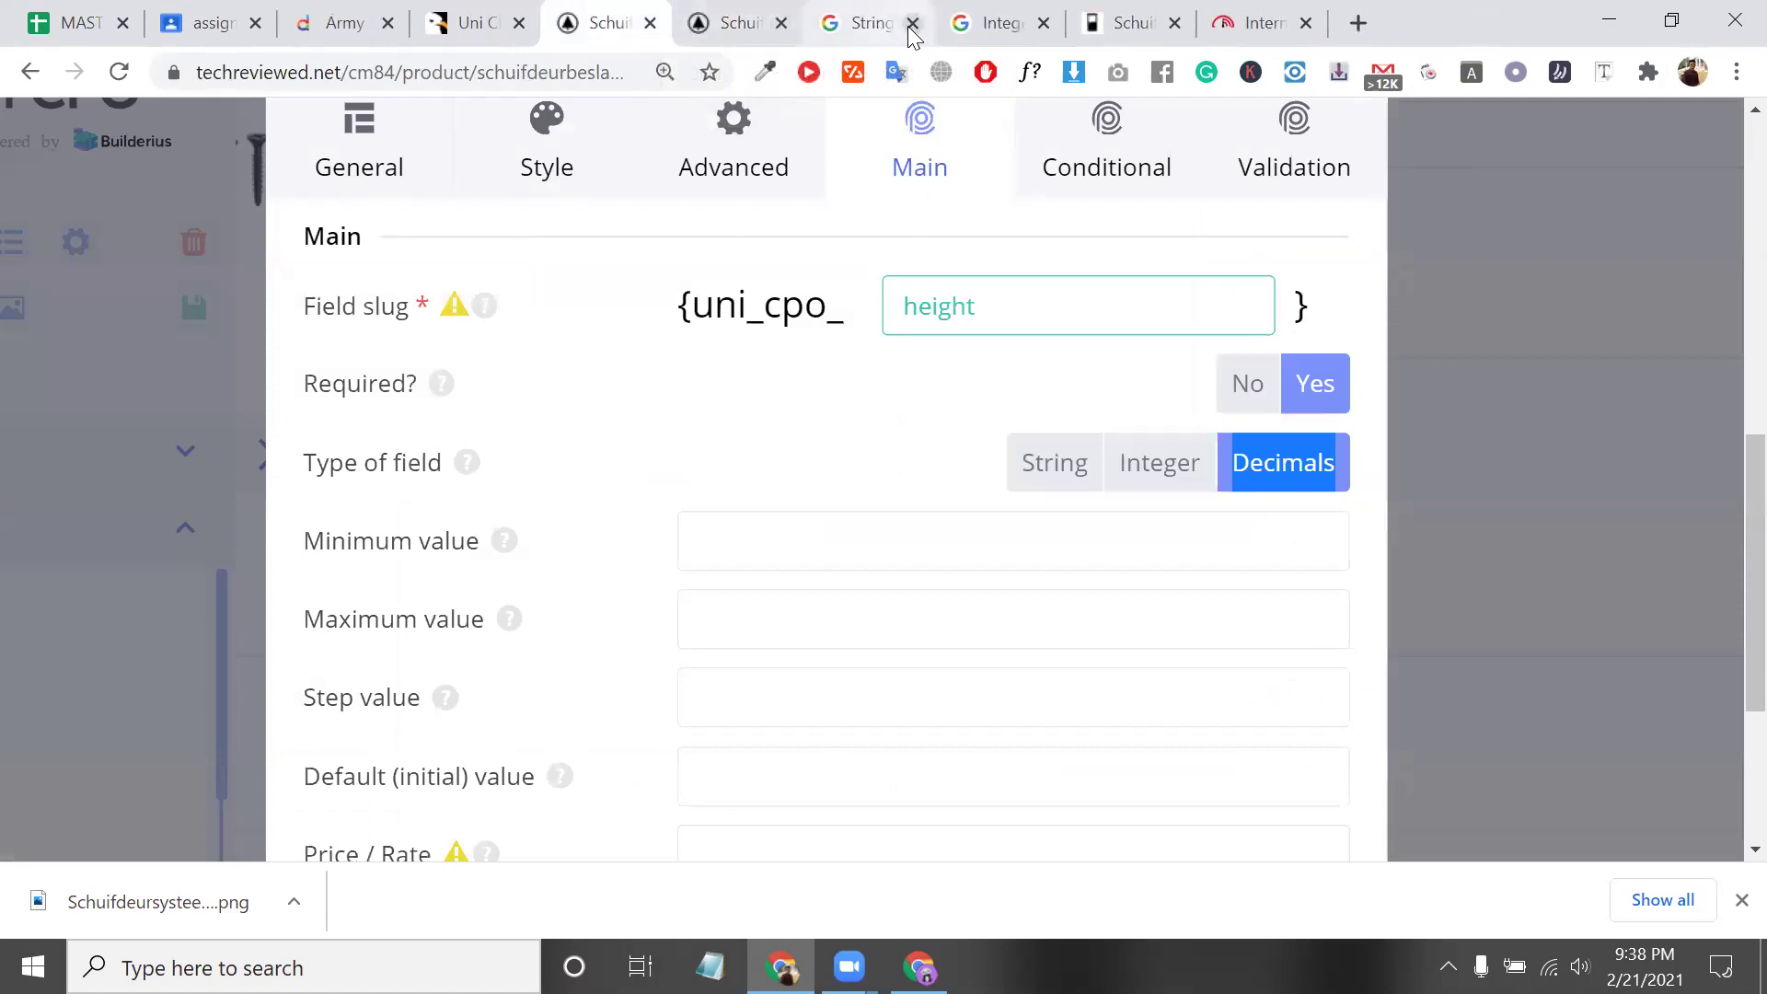
pyautogui.click(912, 23)
pyautogui.click(909, 29)
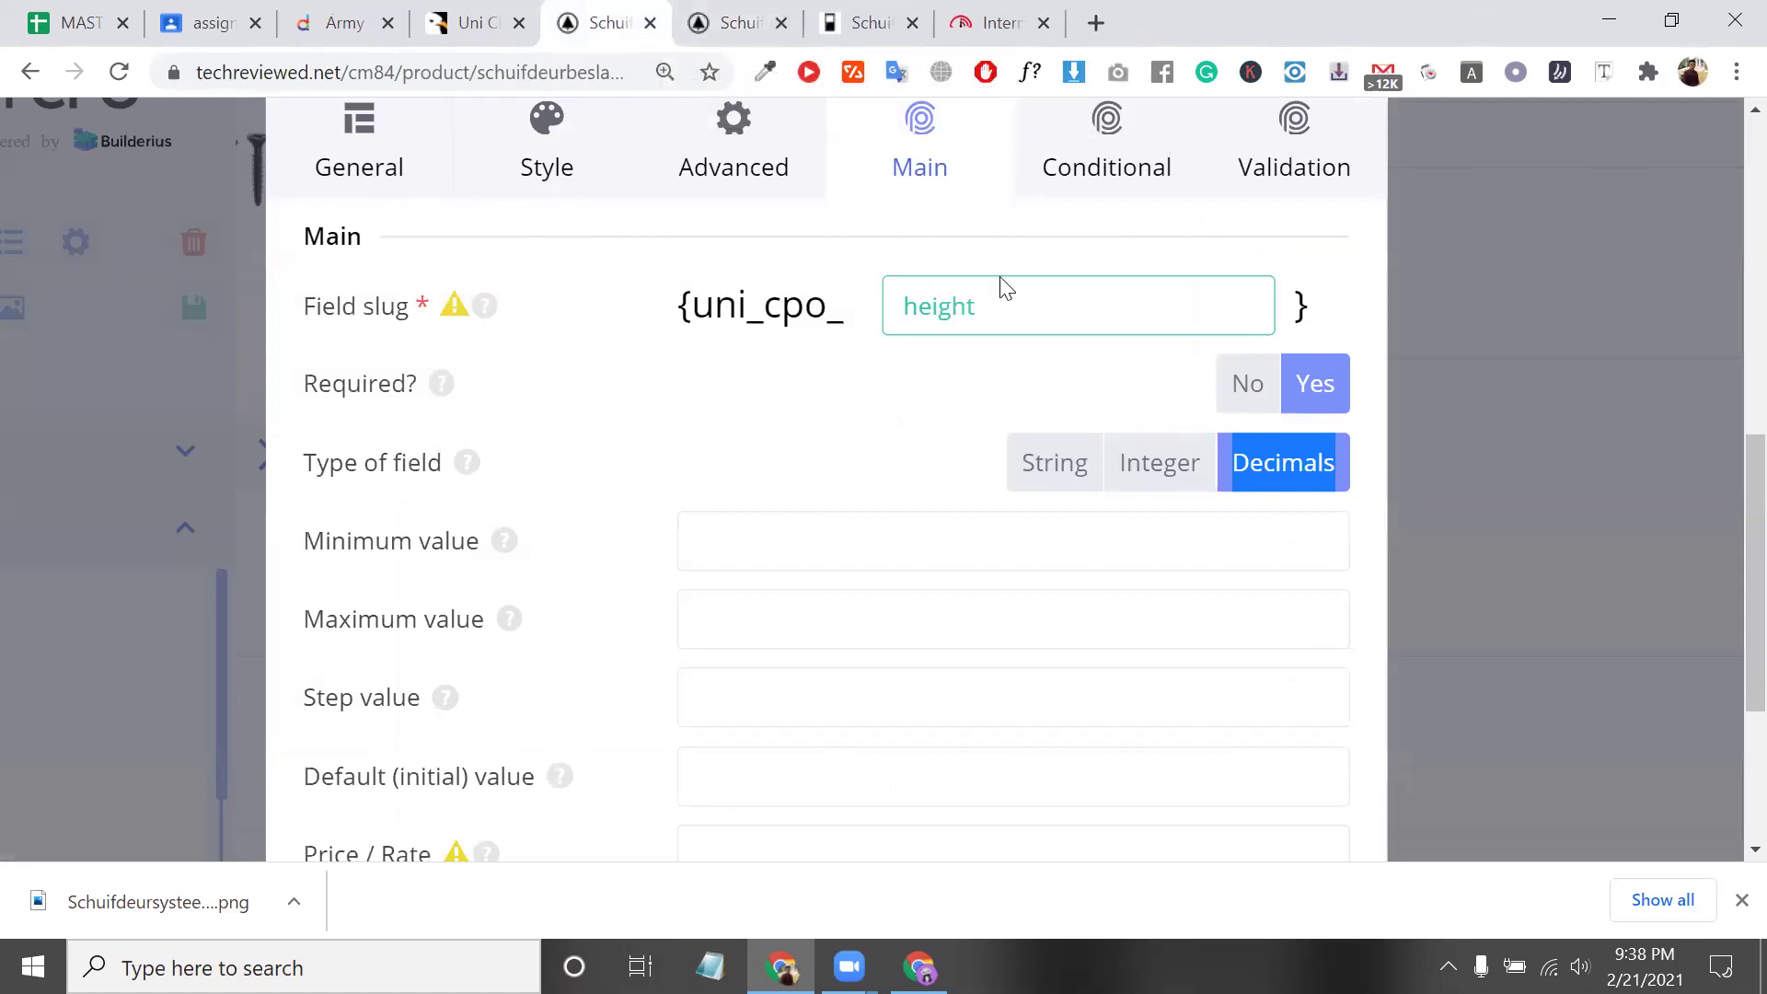
# Set the field type to Integer with minimum 1, maximum 100 and step value 1
pyautogui.click(1177, 478)
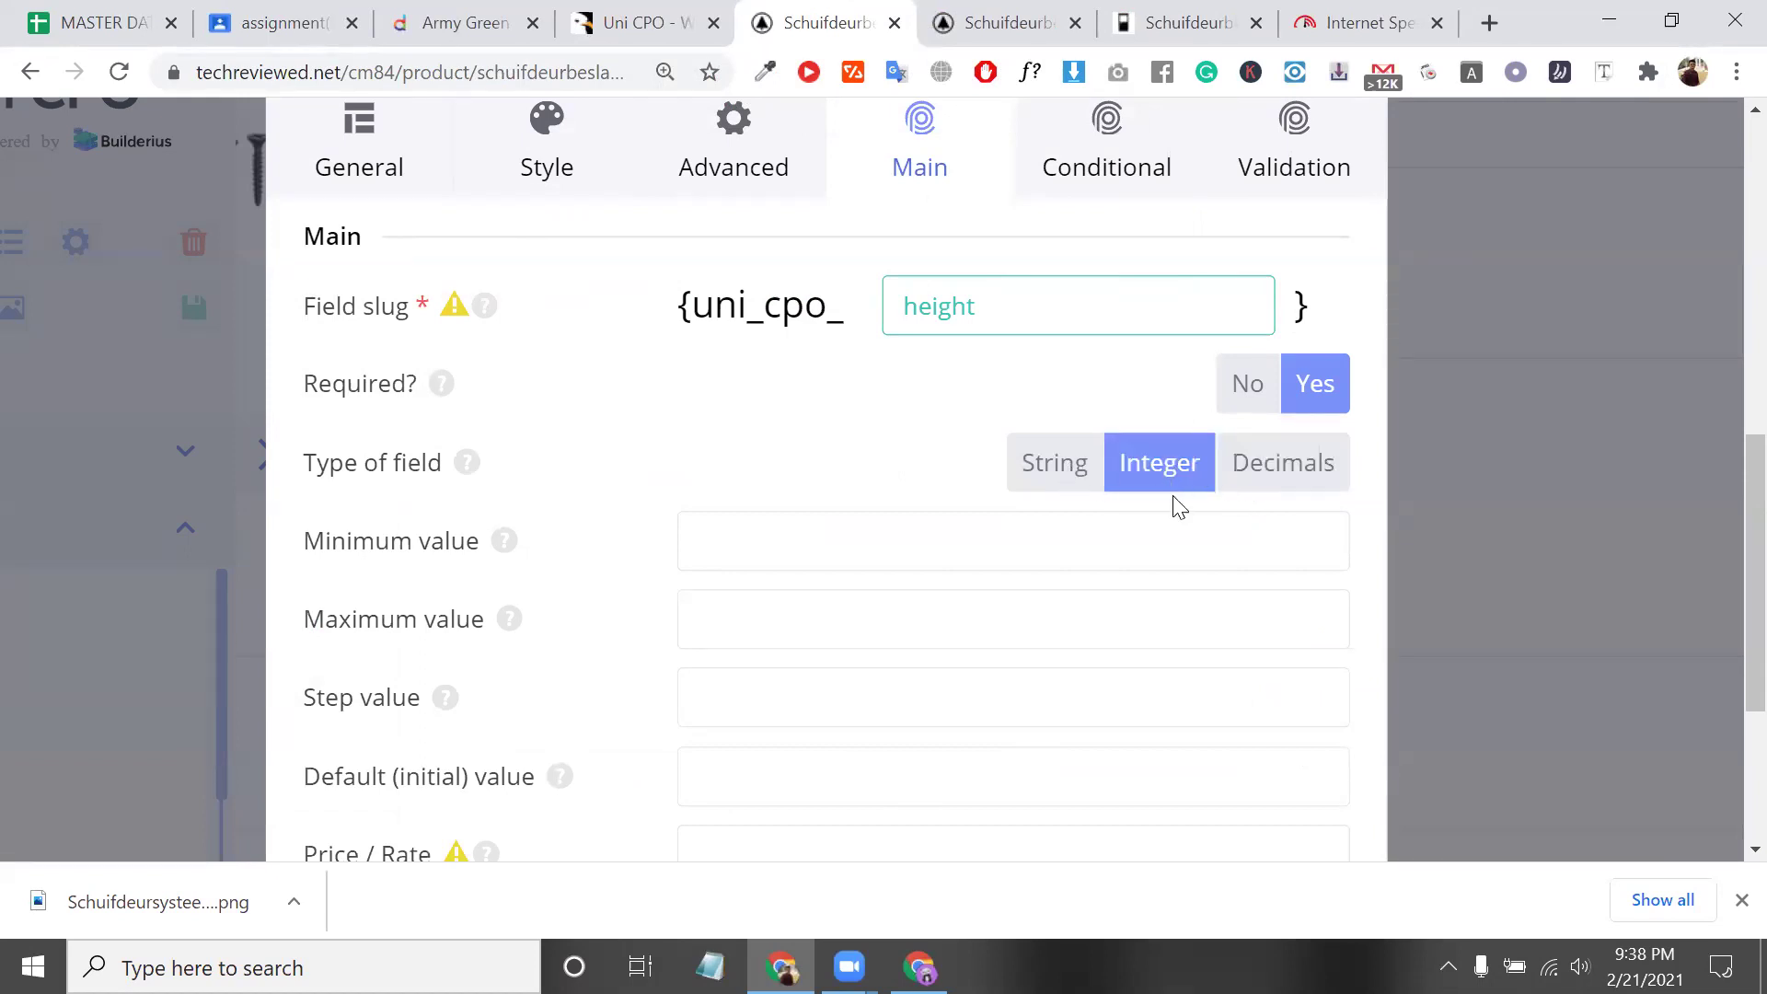
pyautogui.click(1002, 533)
pyautogui.scroll(-1, 1002, 533)
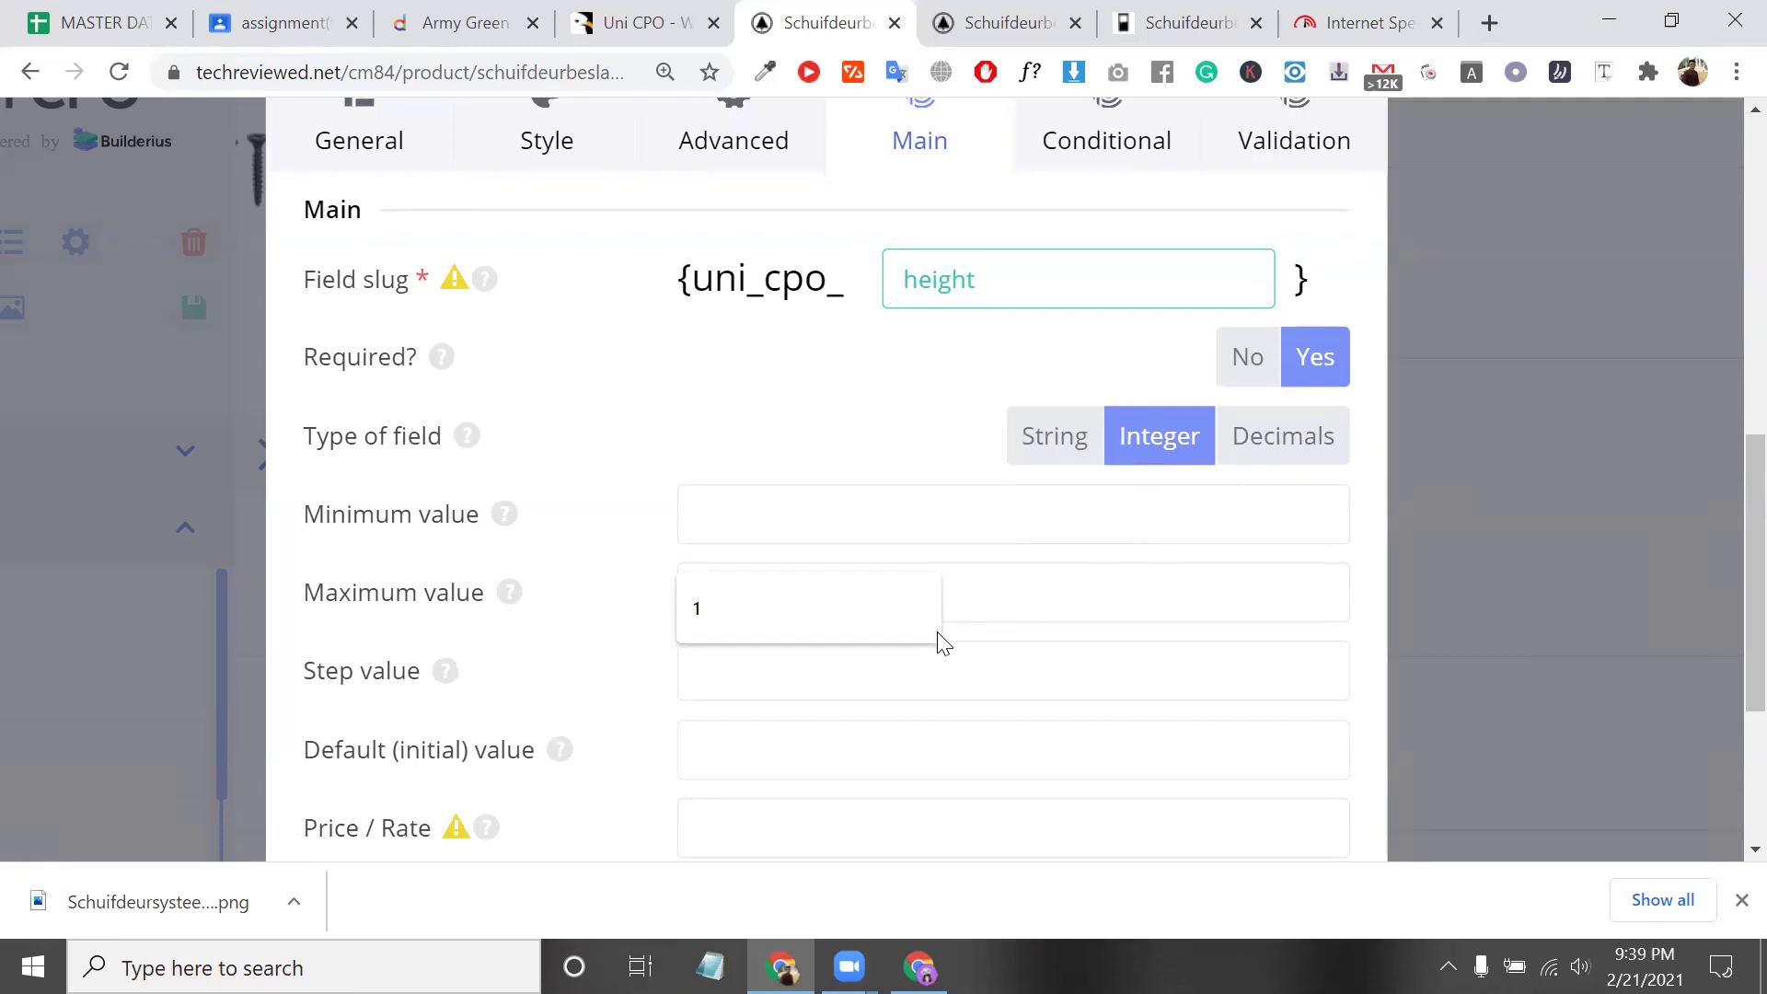
pyautogui.click(893, 618)
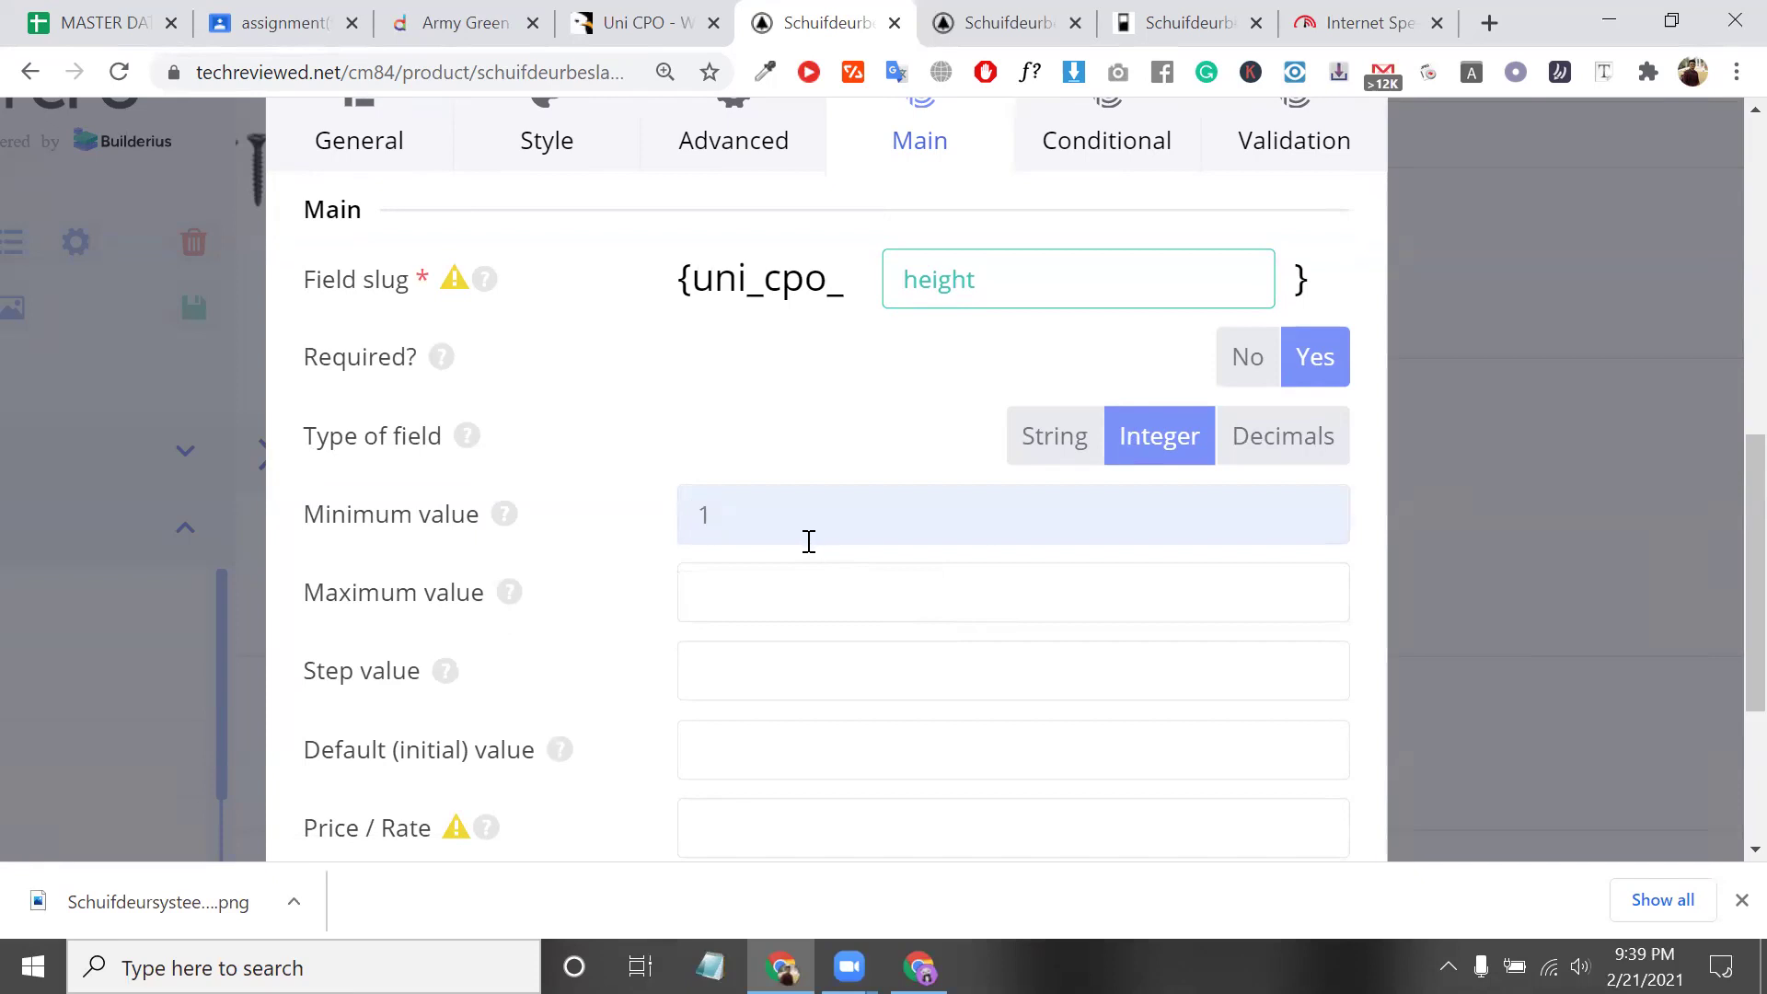
pyautogui.click(787, 593)
pyautogui.click(764, 649)
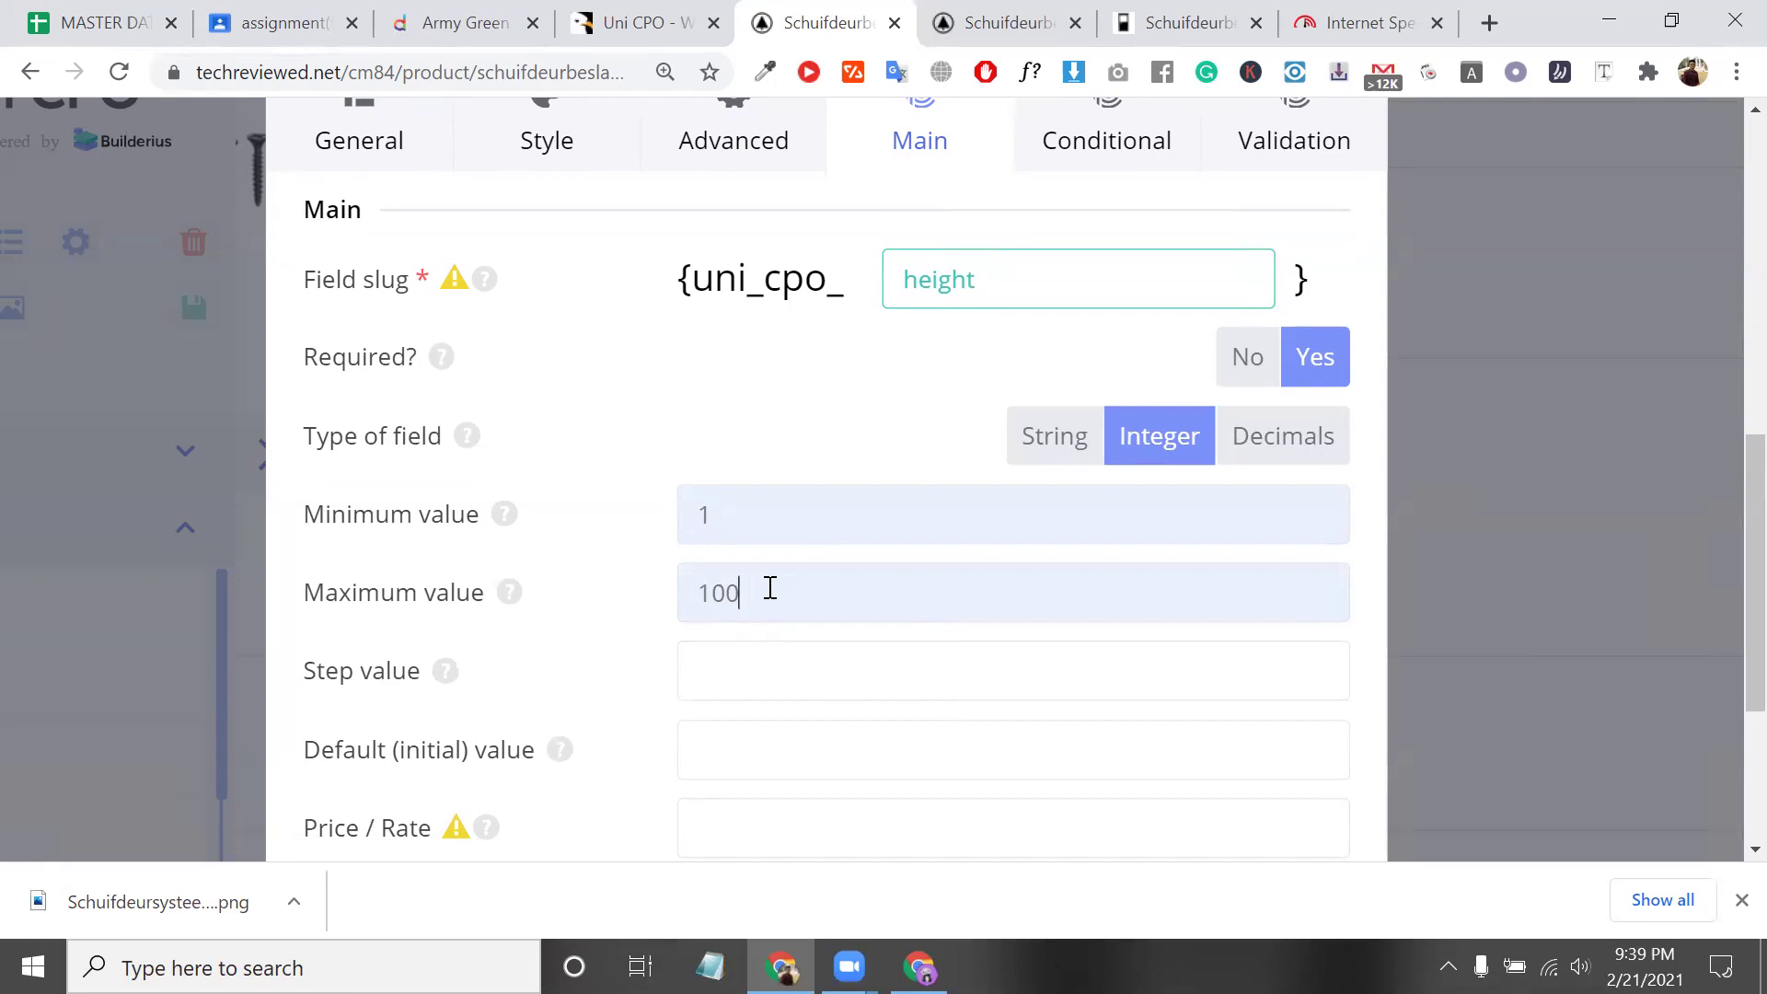
pyautogui.click(742, 659)
pyautogui.click(739, 736)
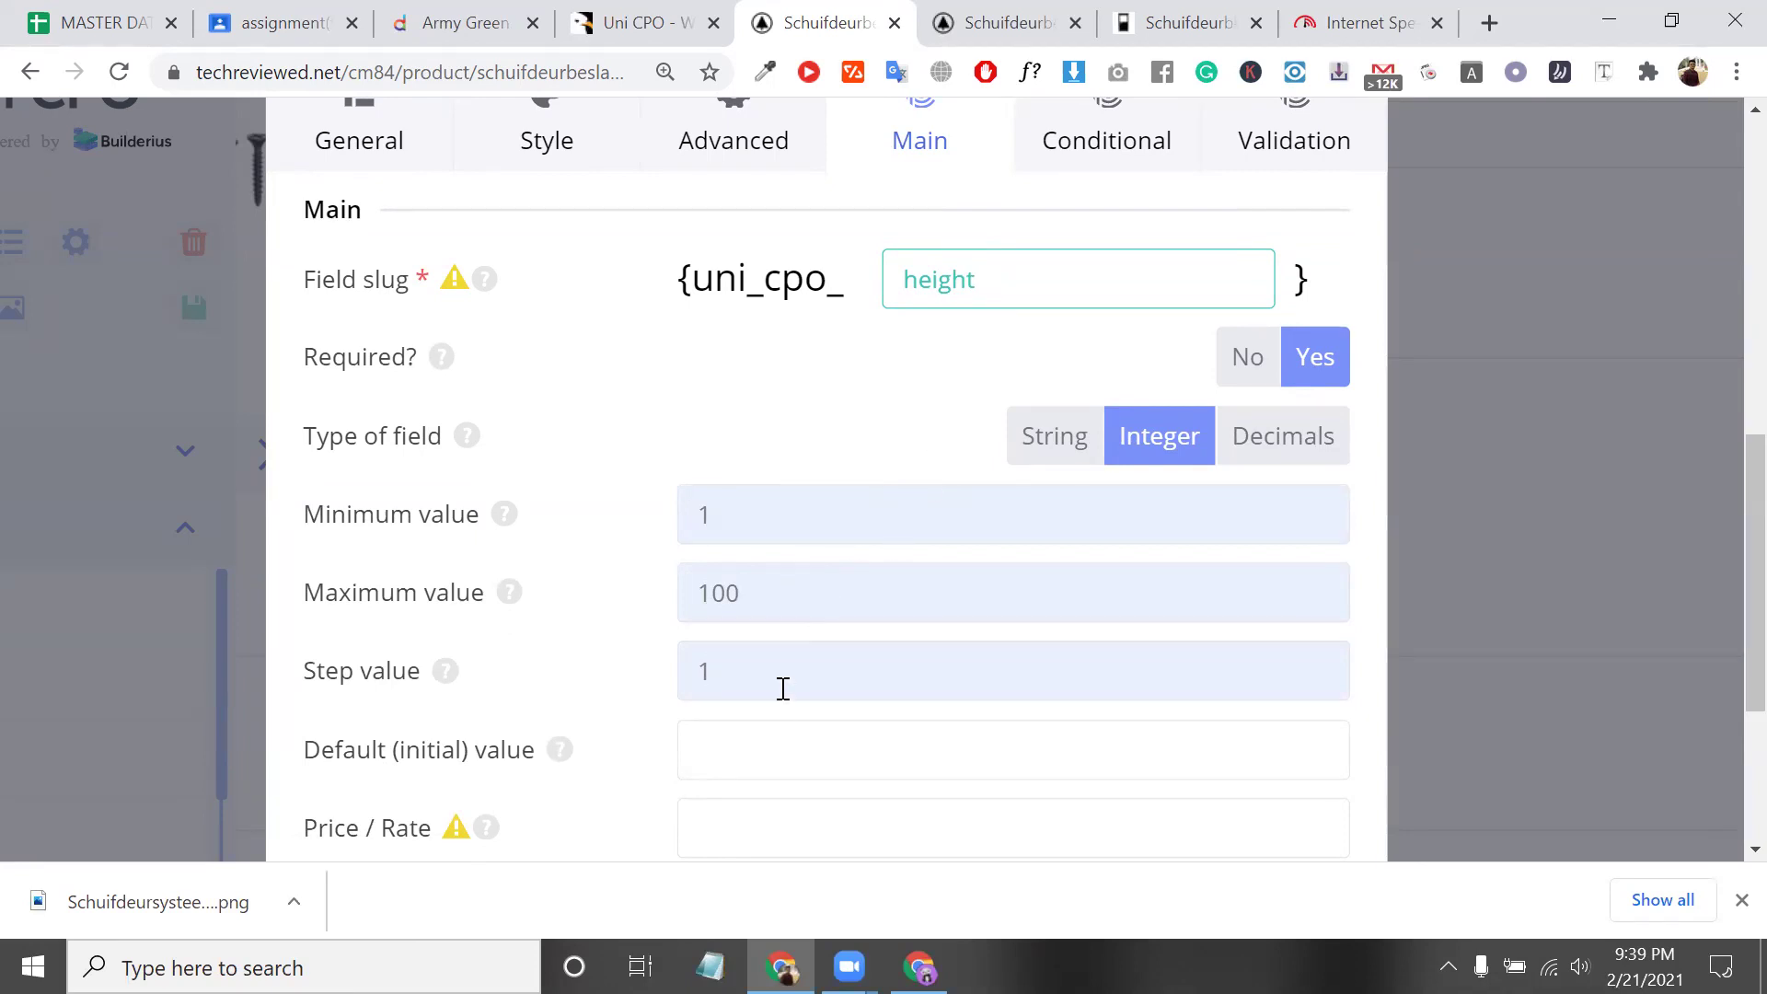
# Scroll further down the settings and highlight the Price / Rate setting
pyautogui.scroll(-1, 782, 690)
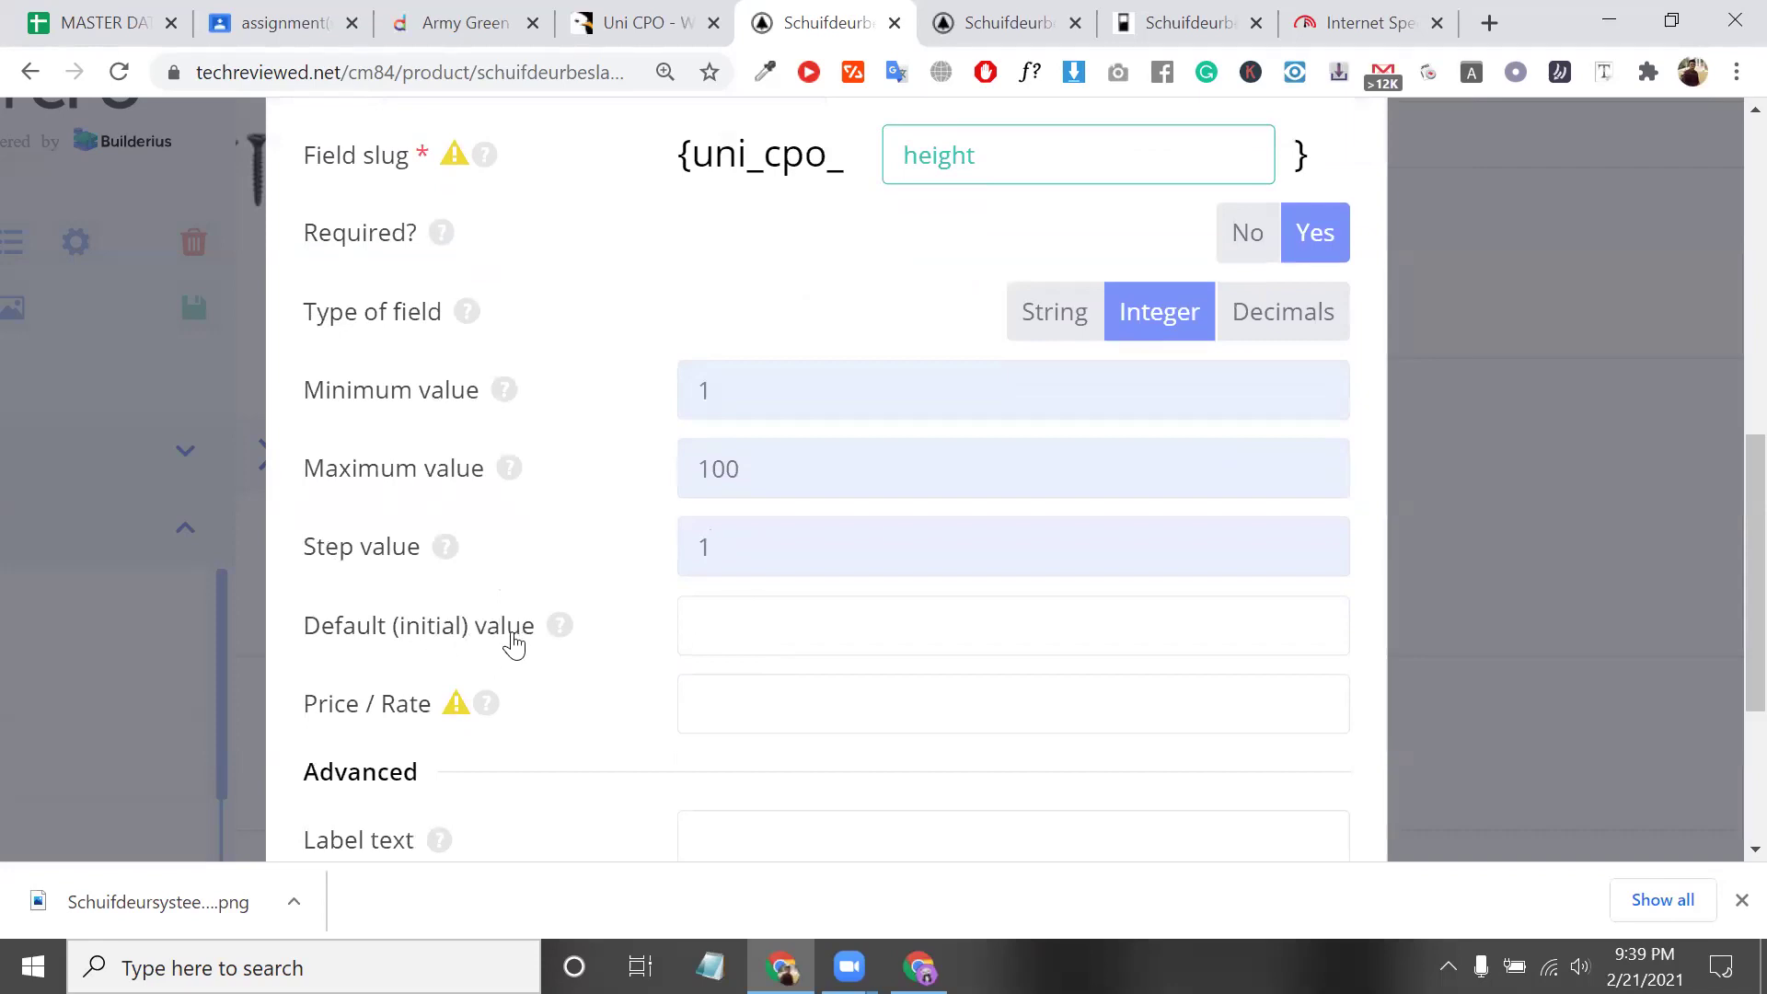
pyautogui.scroll(-1, 513, 642)
pyautogui.tripleClick(394, 589)
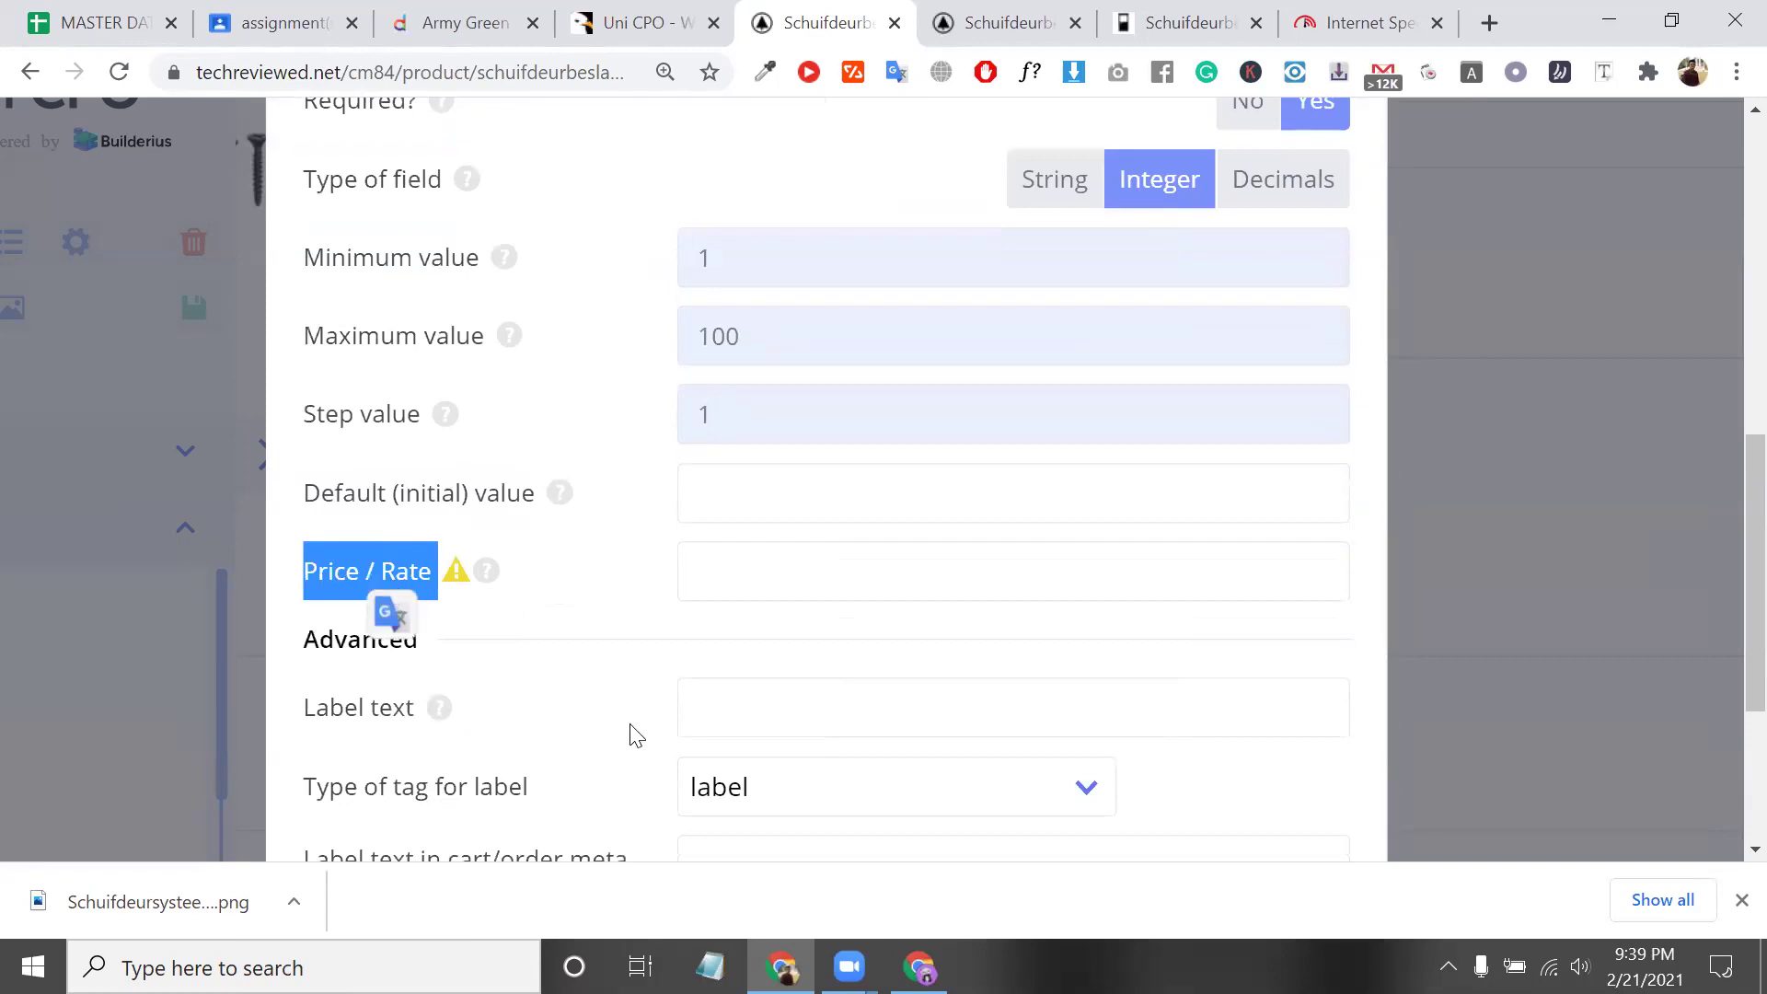
pyautogui.scroll(-1, 631, 730)
# Fill the Label field with 'Height' from the autofill suggestion, then scroll down to Save
pyautogui.click(747, 559)
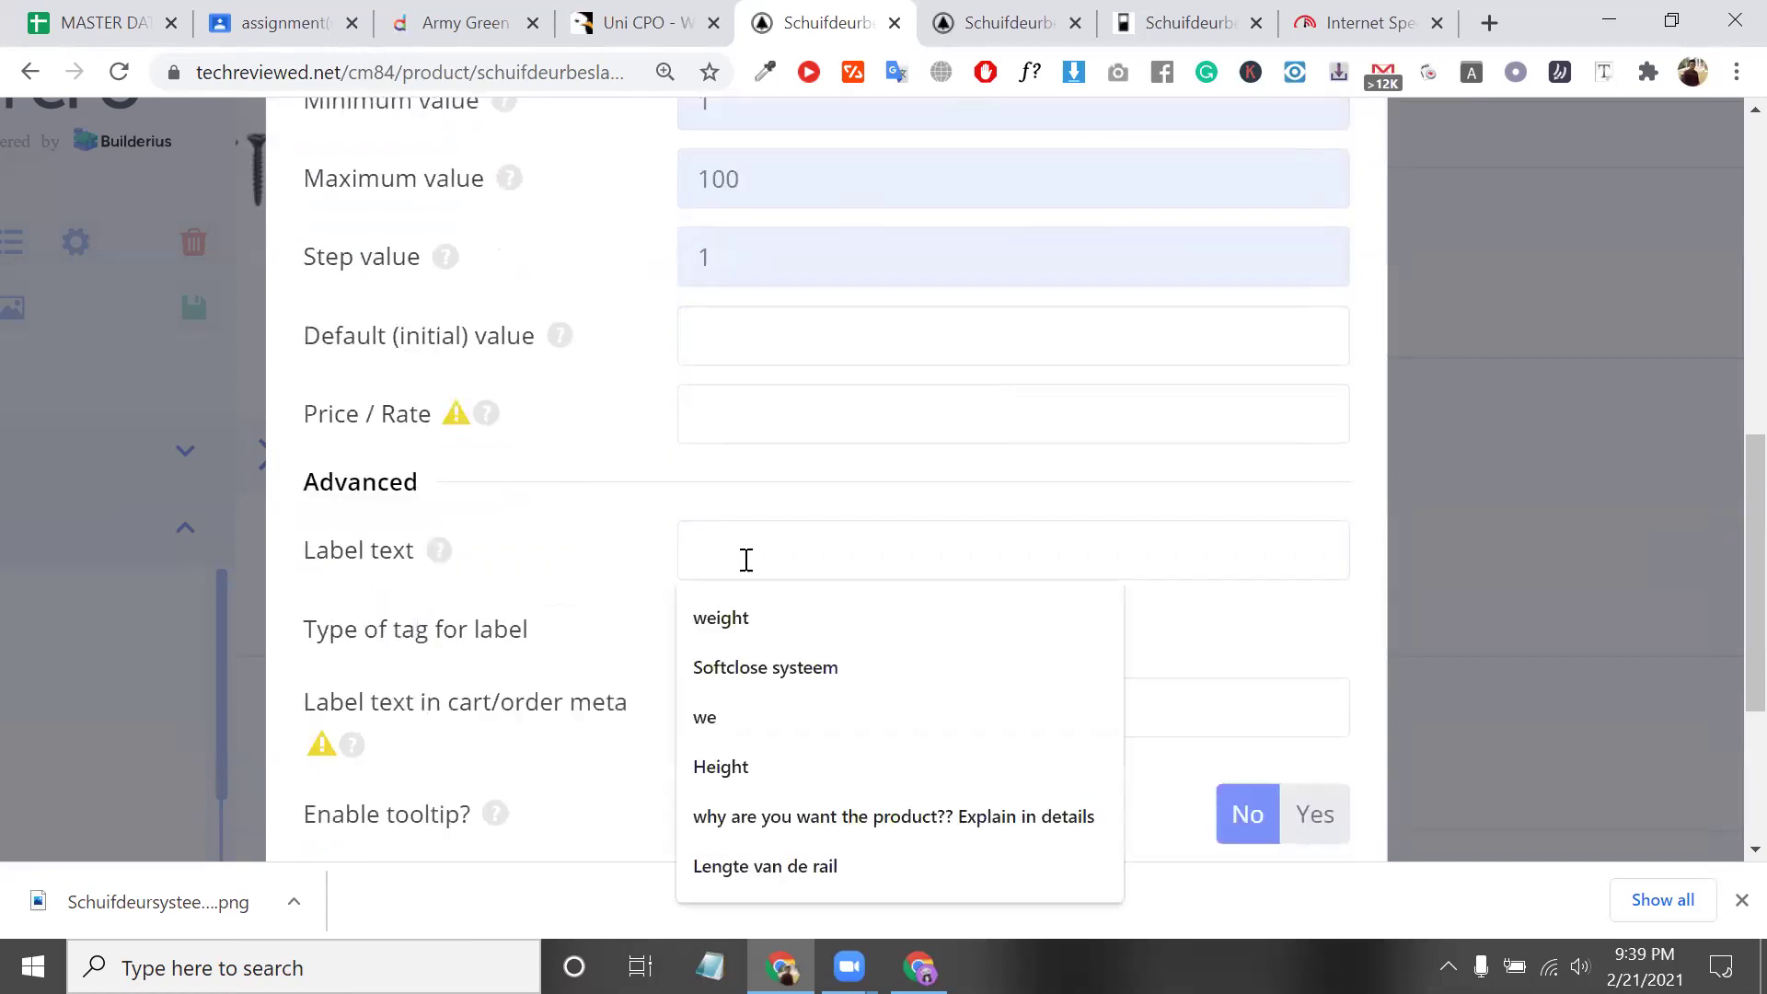
pyautogui.click(769, 769)
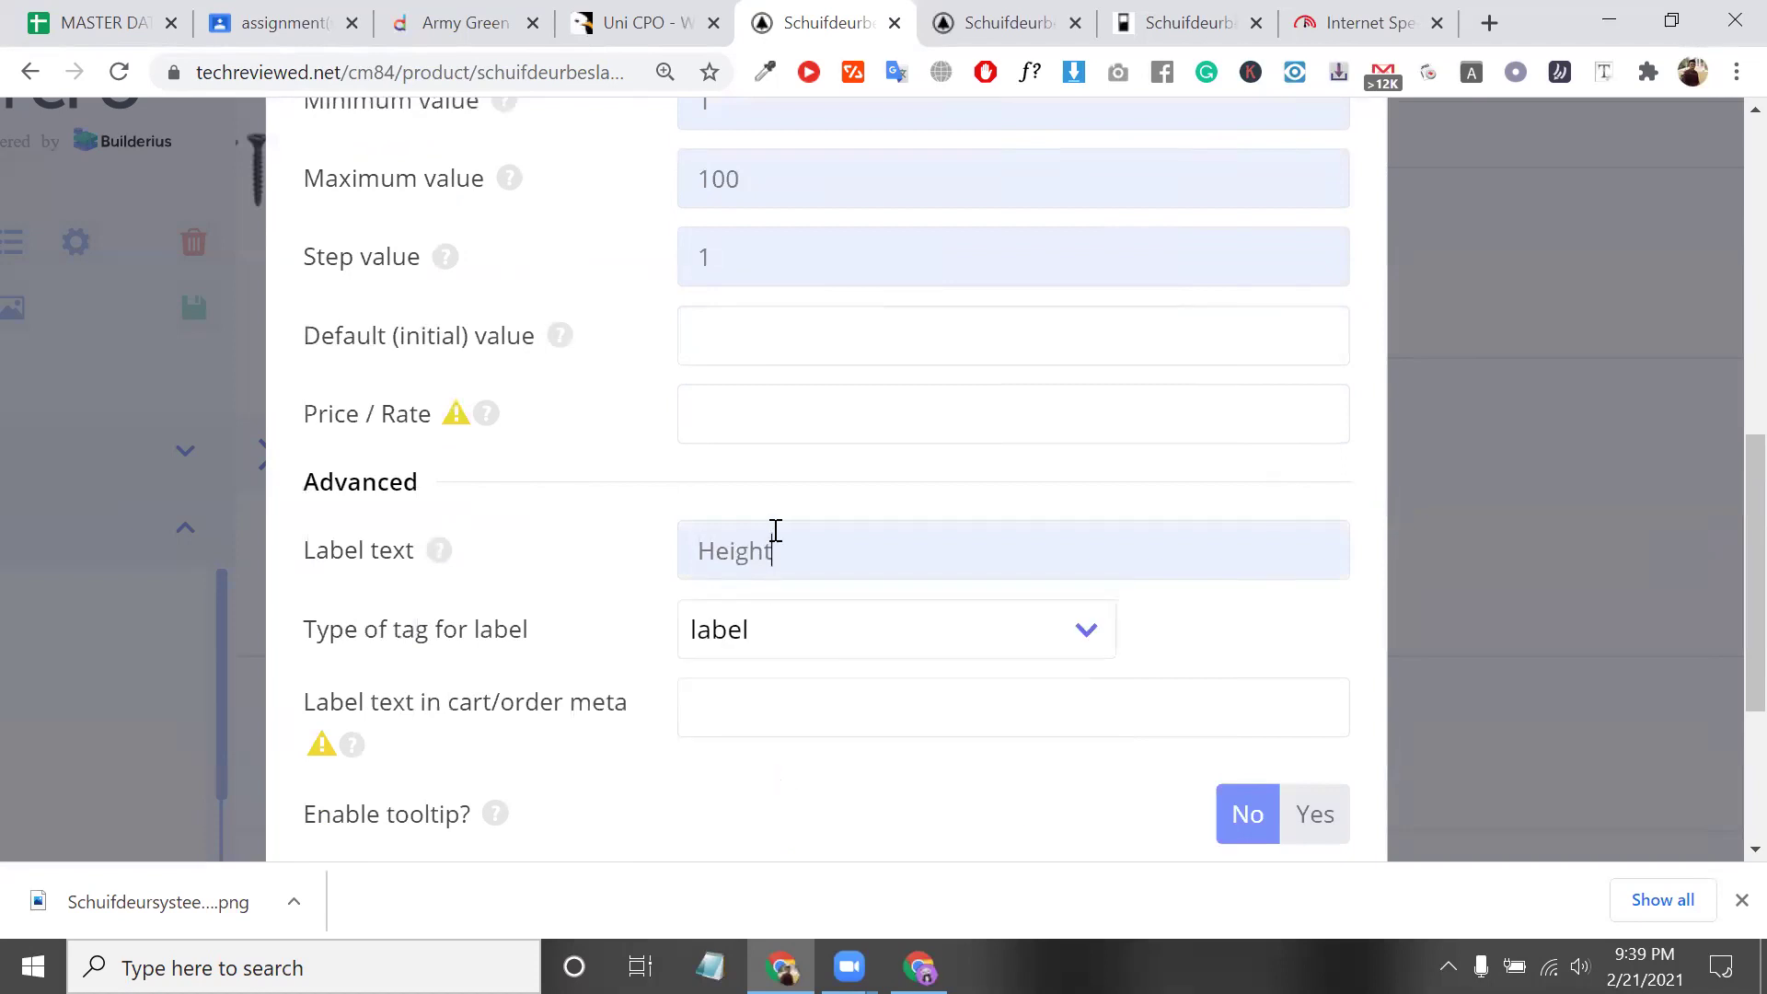
pyautogui.scroll(-3, 800, 557)
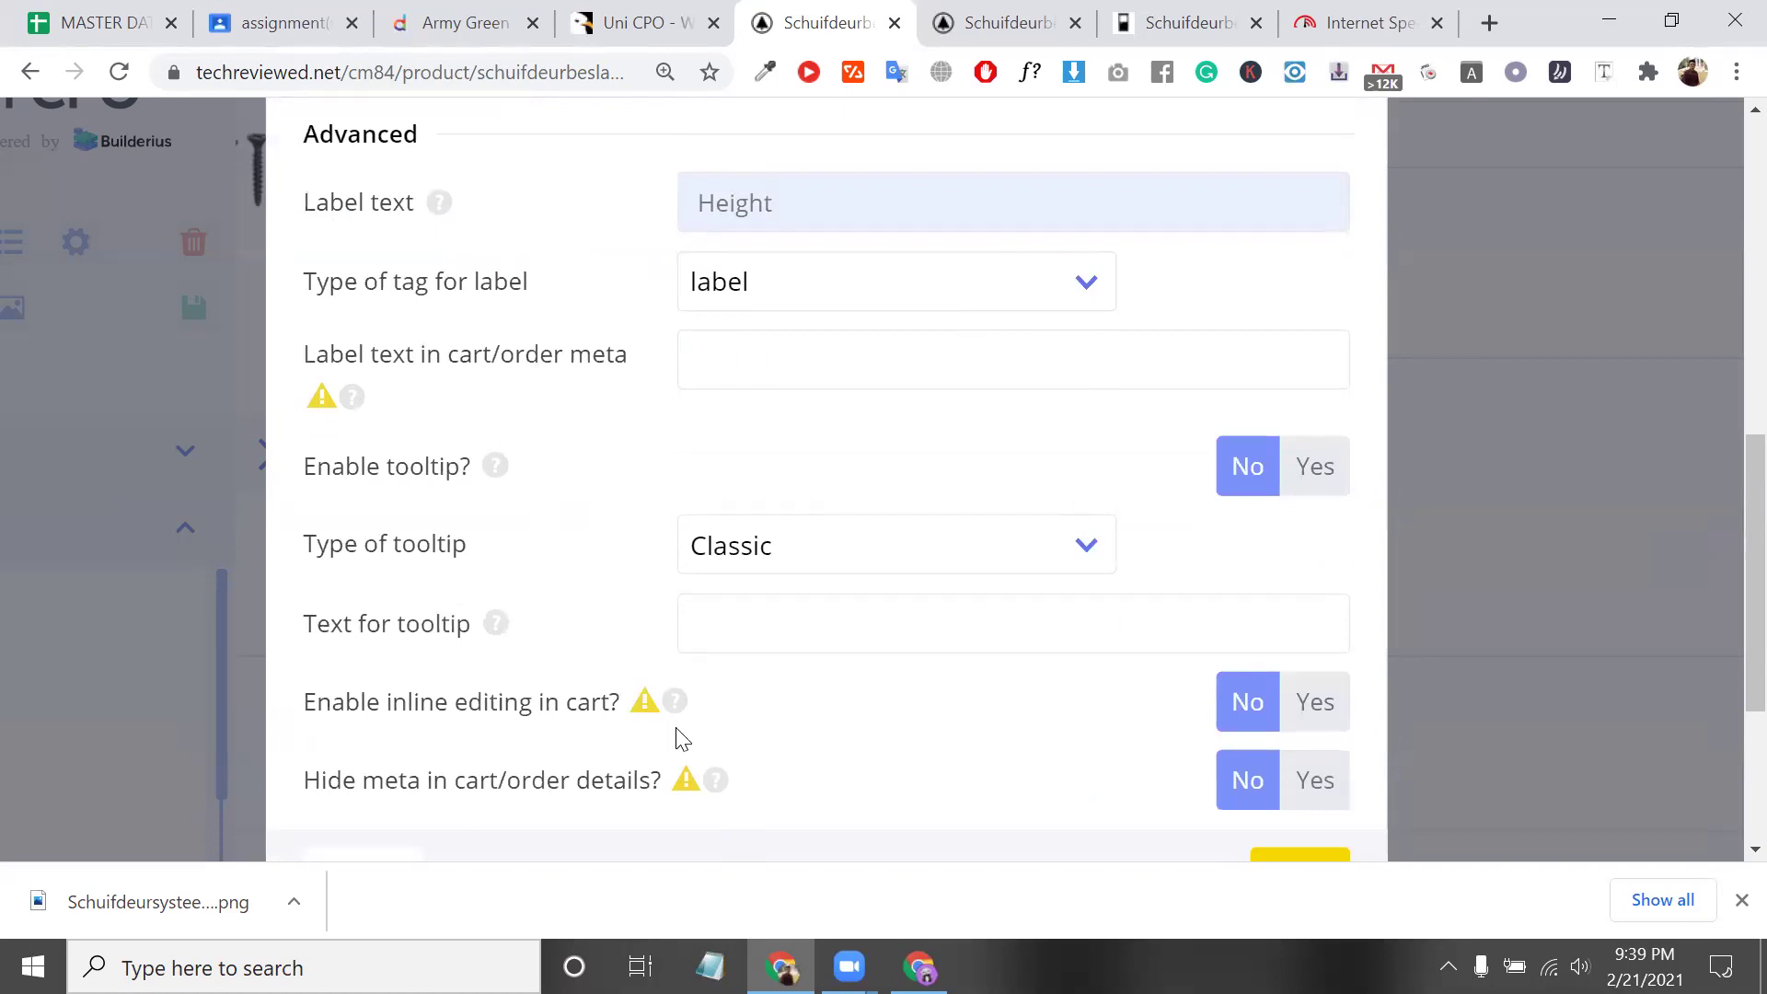
pyautogui.scroll(-1, 670, 713)
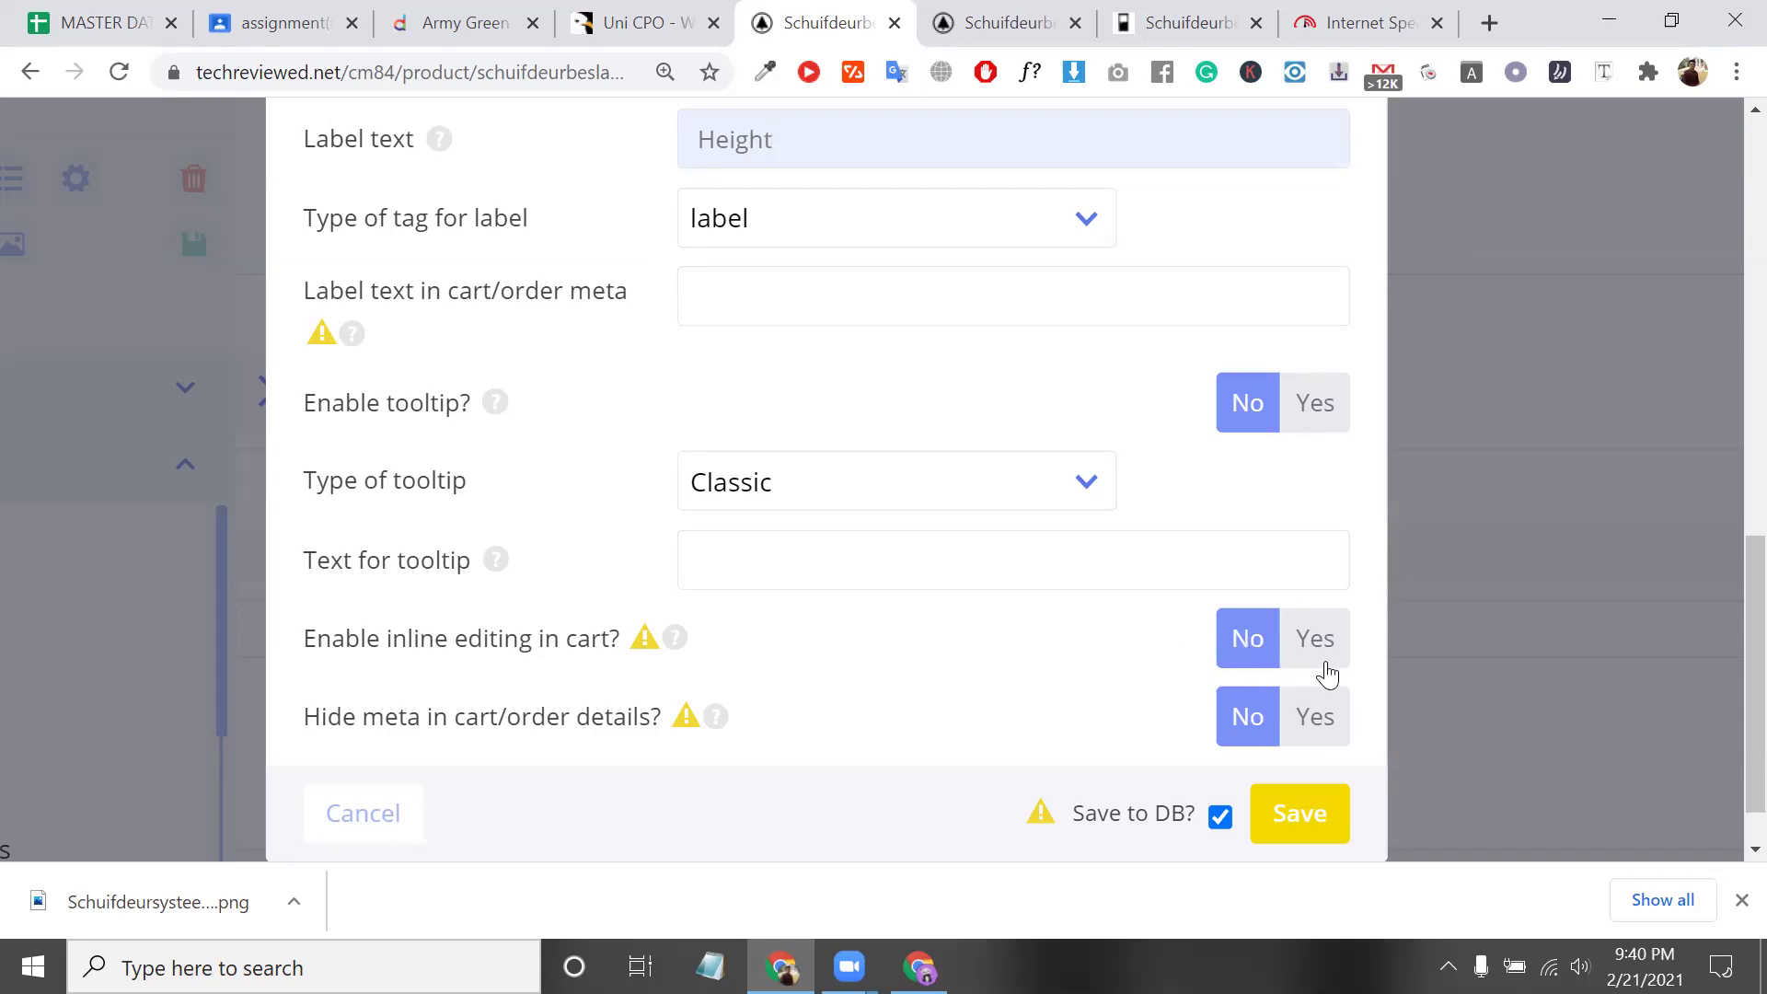
# Review the Height input's slug height, minimum 1, maximum 100, step 1, and Height label
pyautogui.scroll(8, 1152, 543)
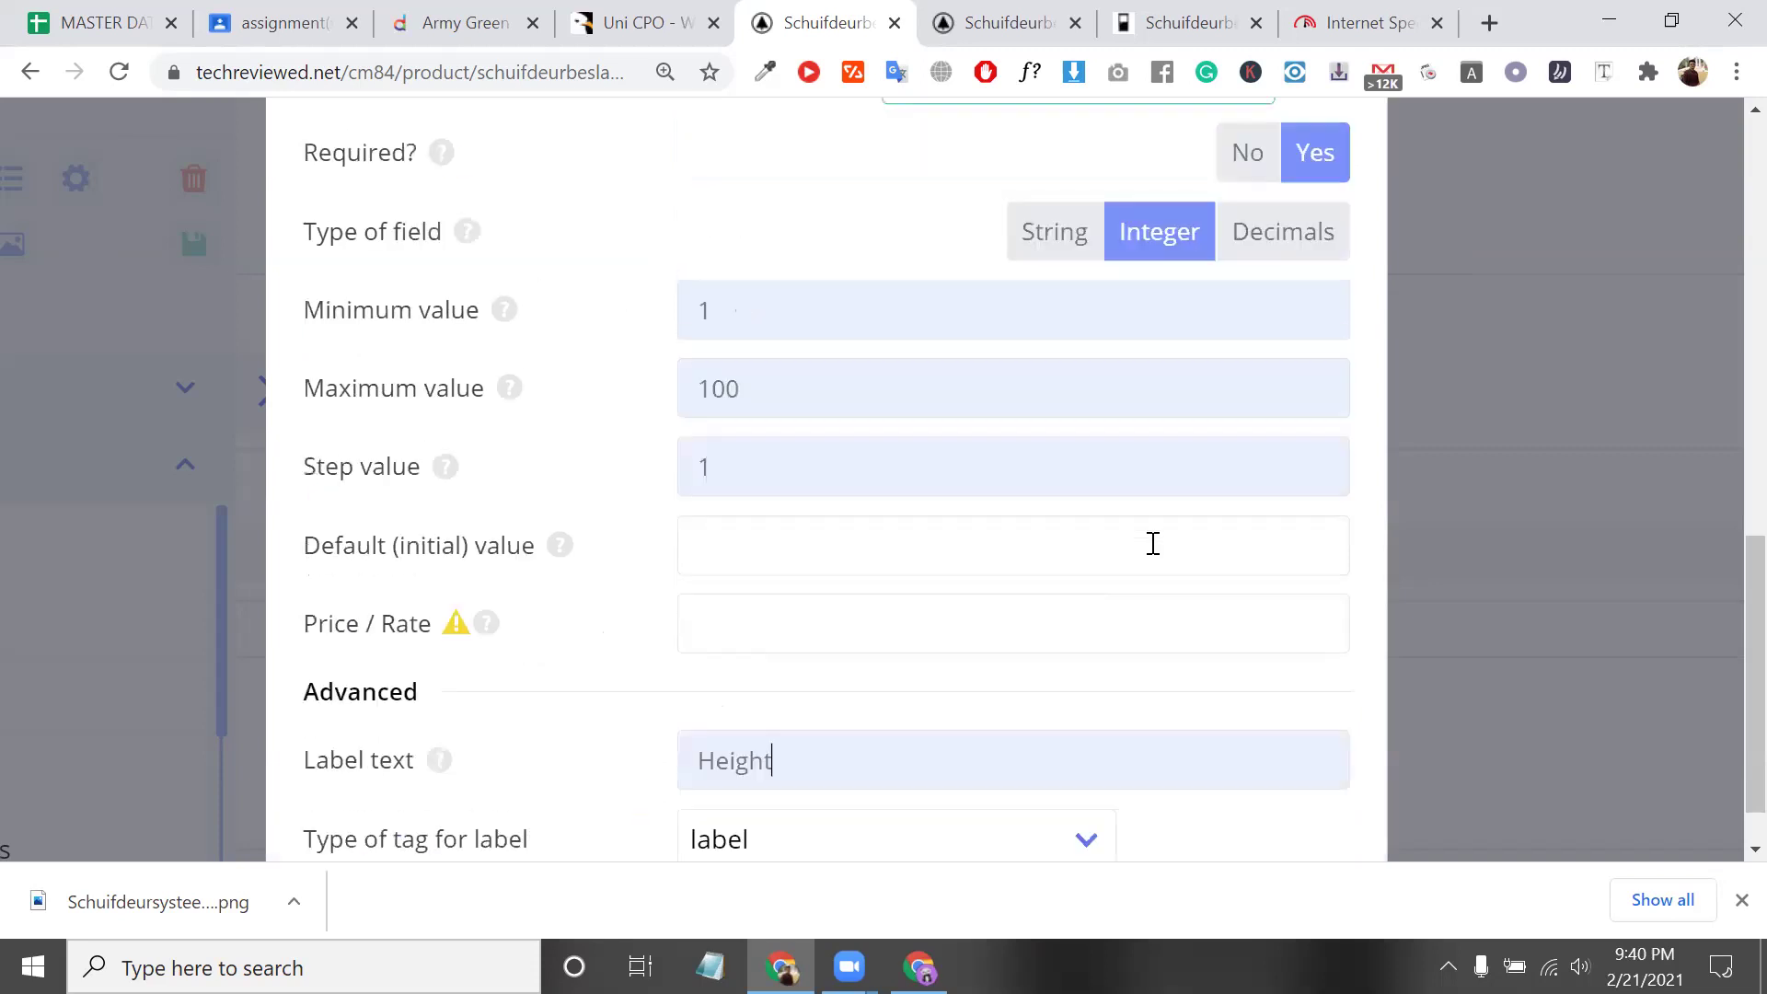
pyautogui.doubleClick(995, 246)
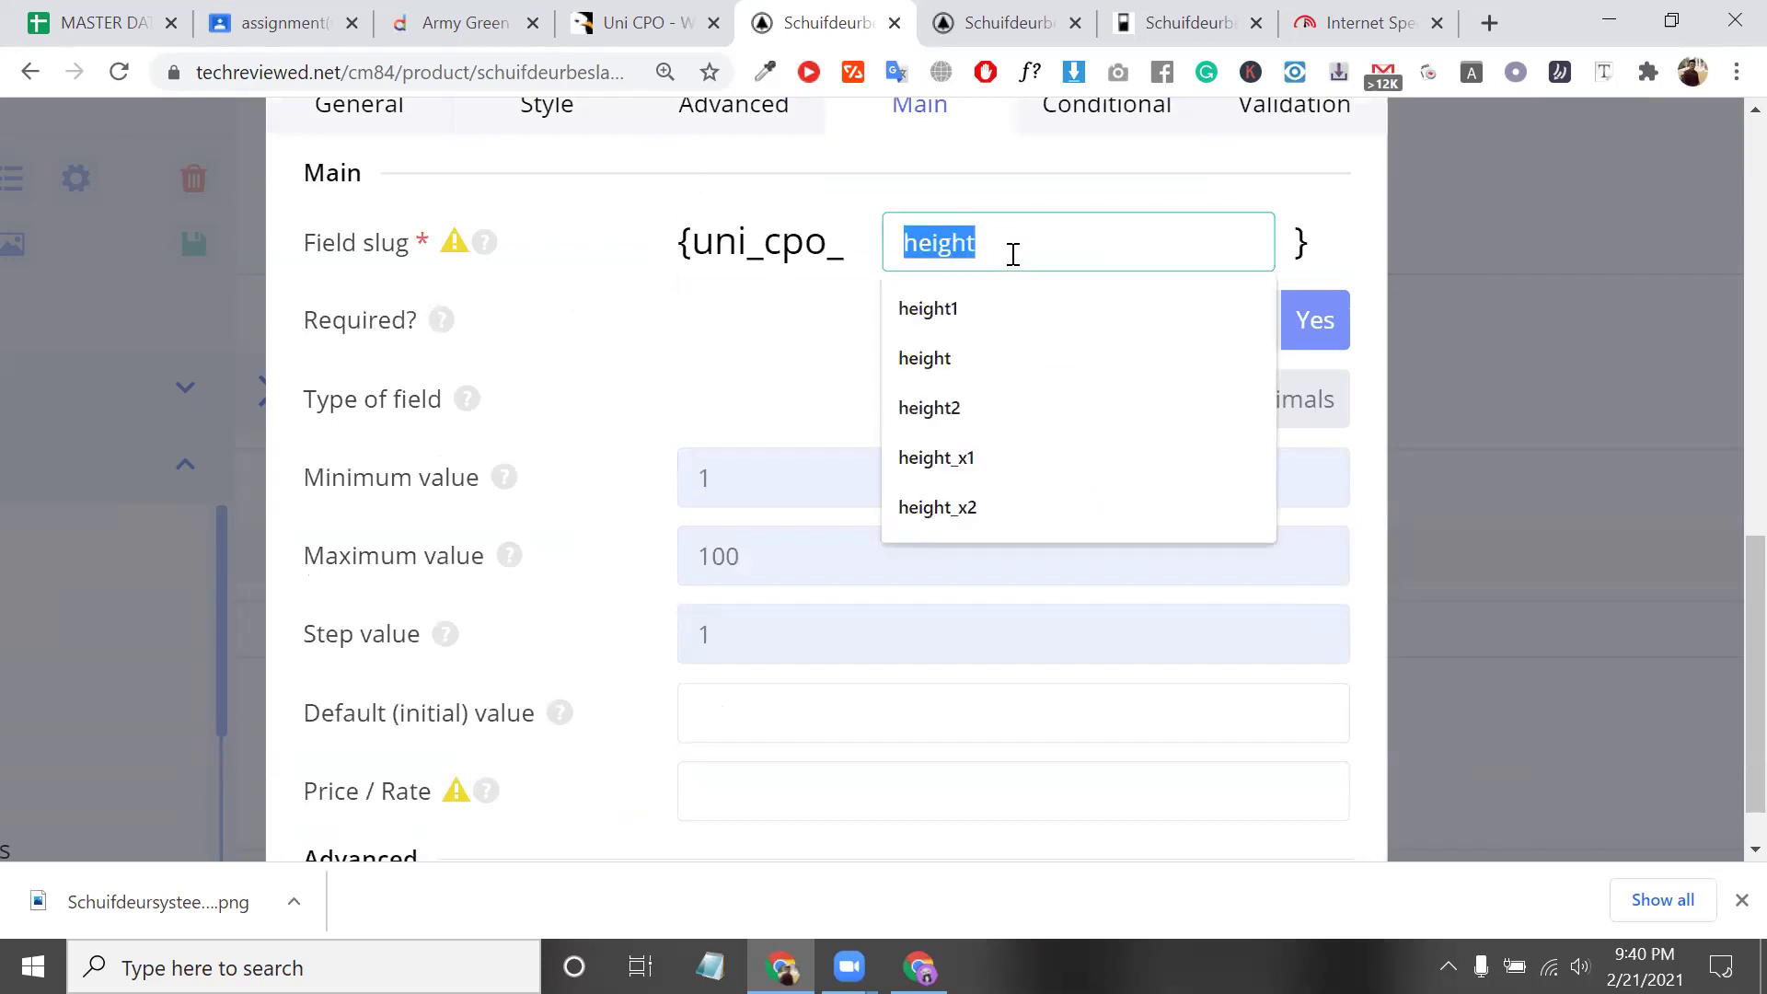
pyautogui.click(991, 237)
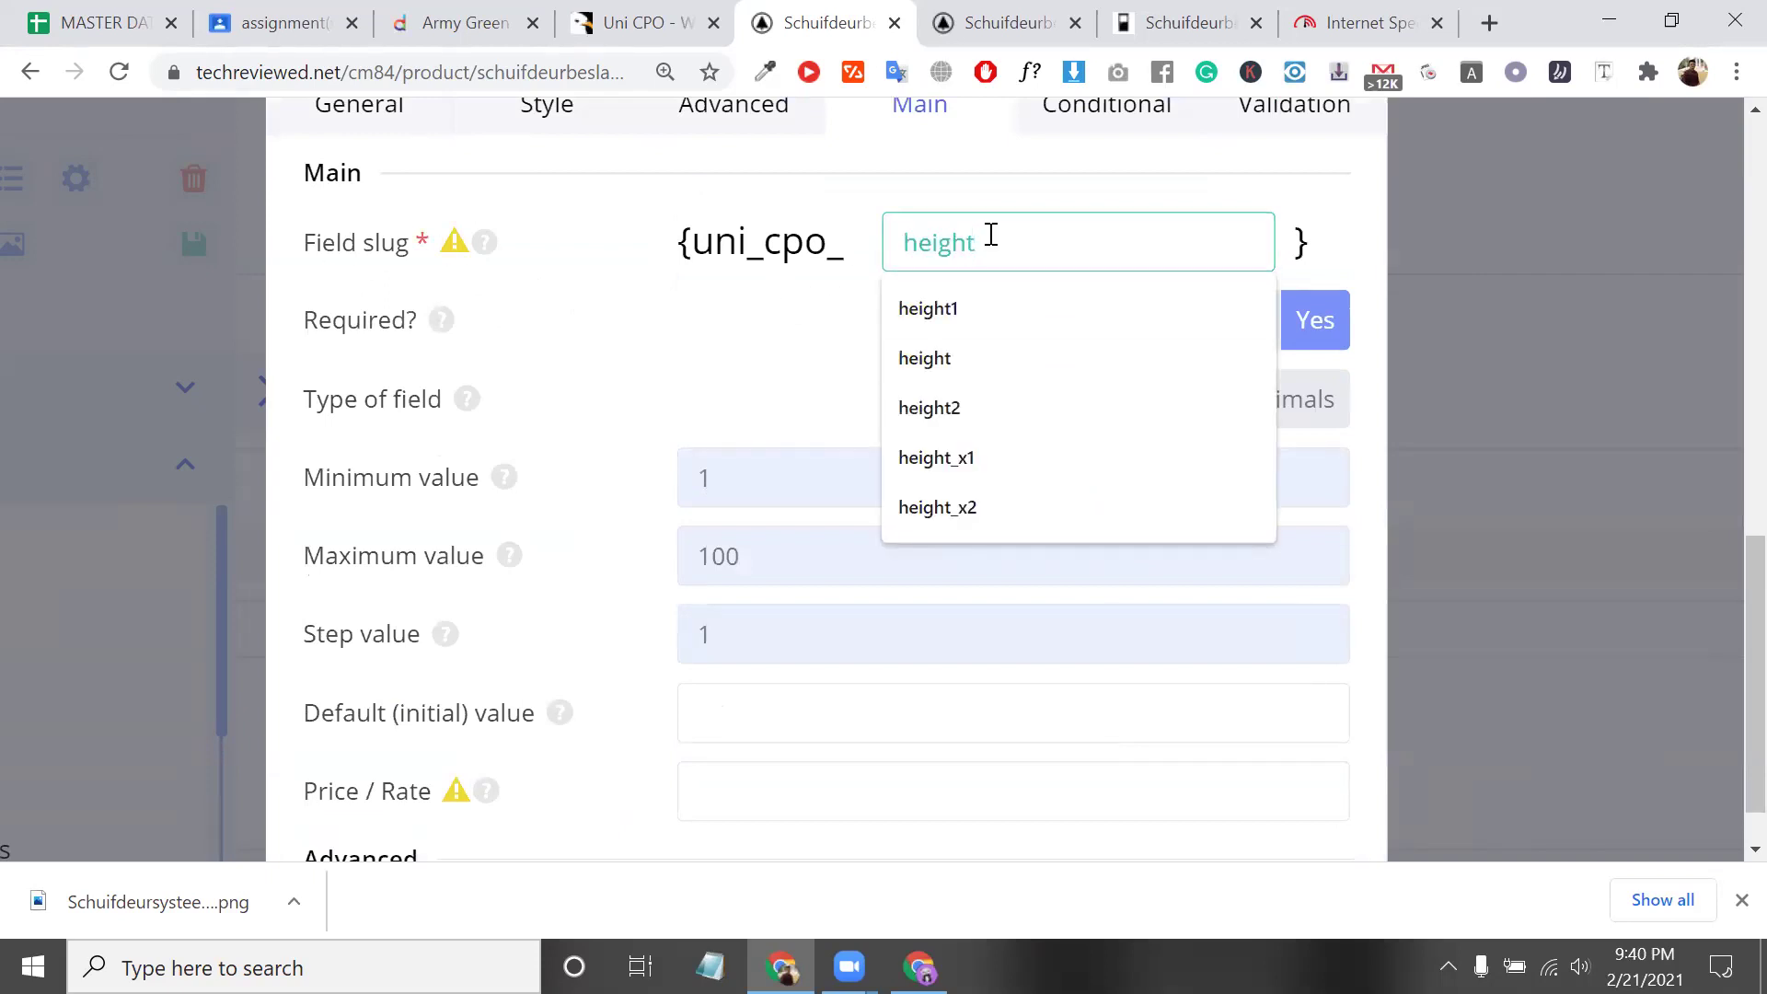
pyautogui.doubleClick(754, 478)
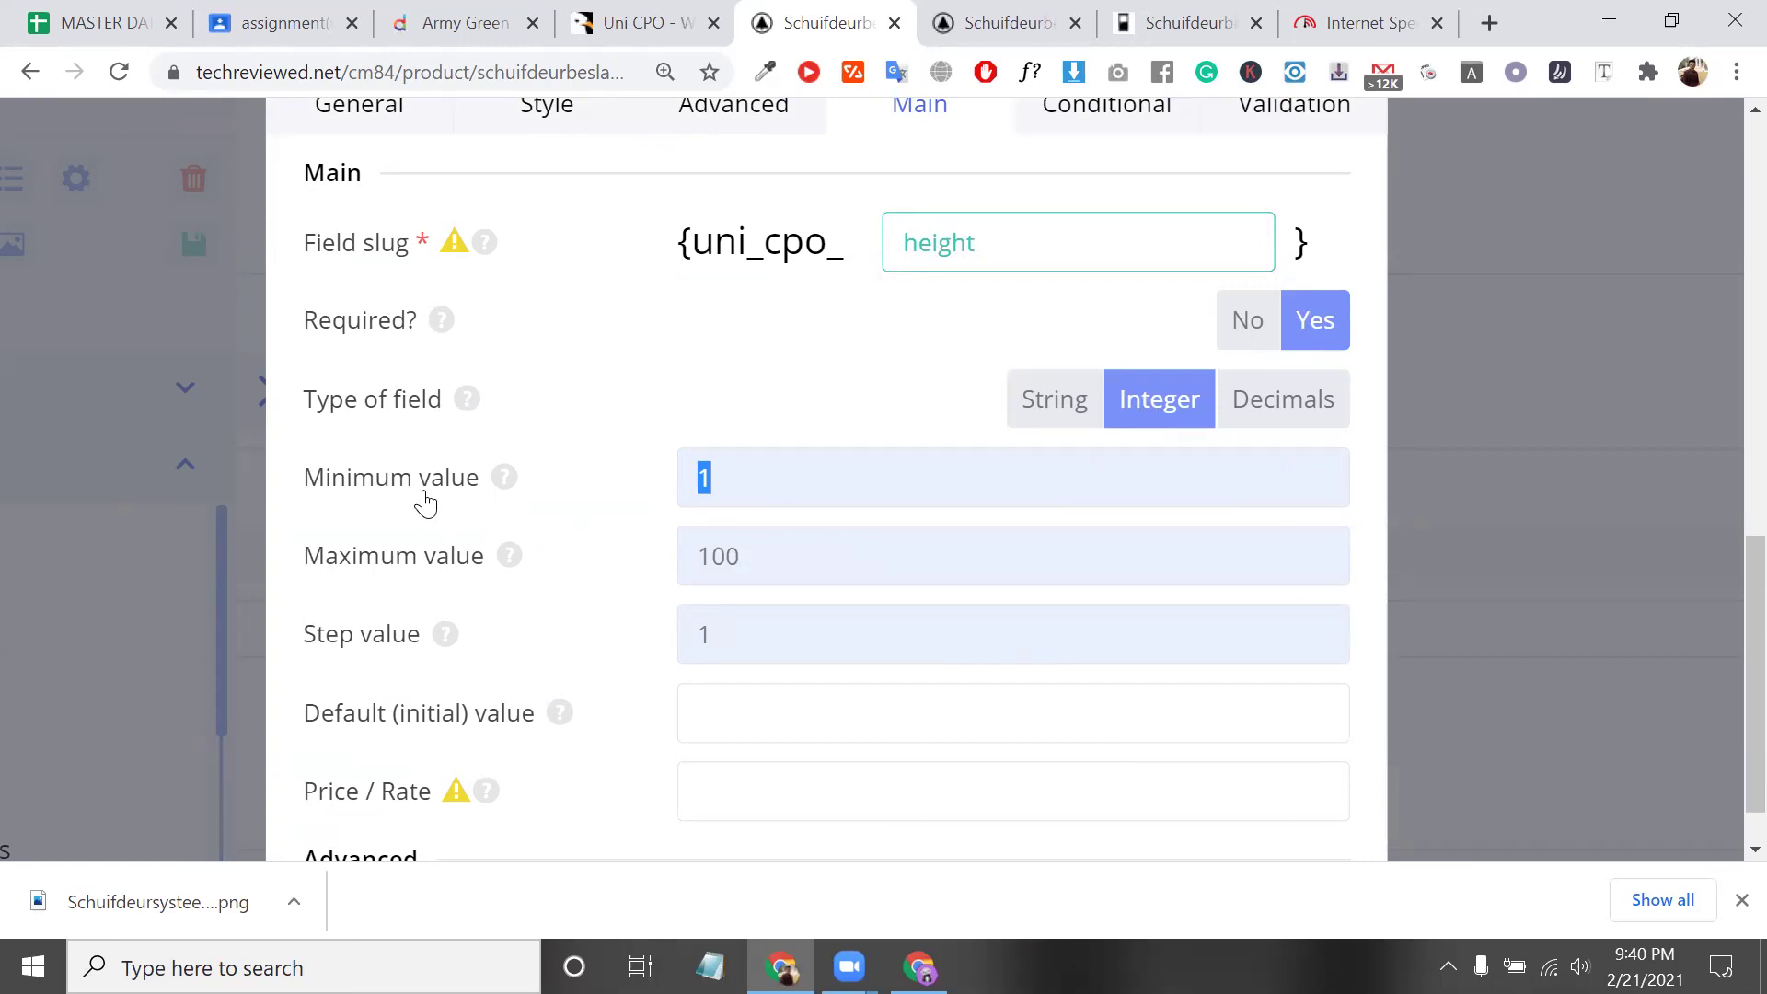
pyautogui.doubleClick(769, 553)
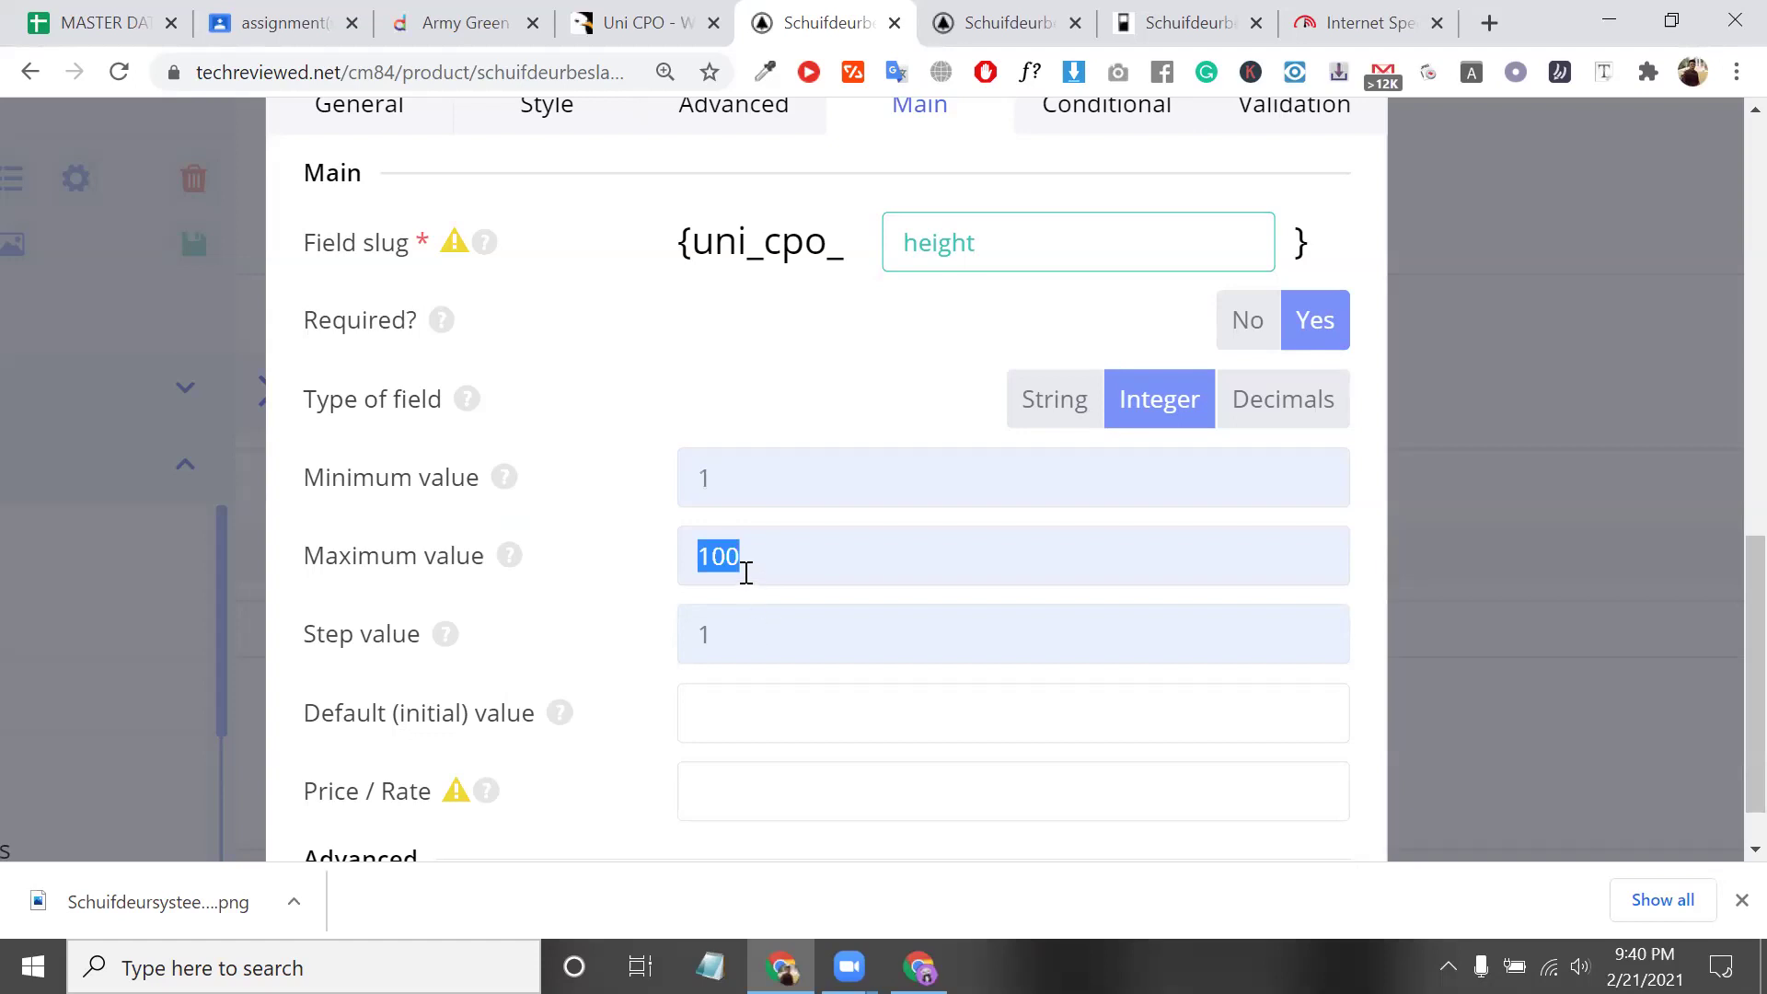
pyautogui.click(738, 563)
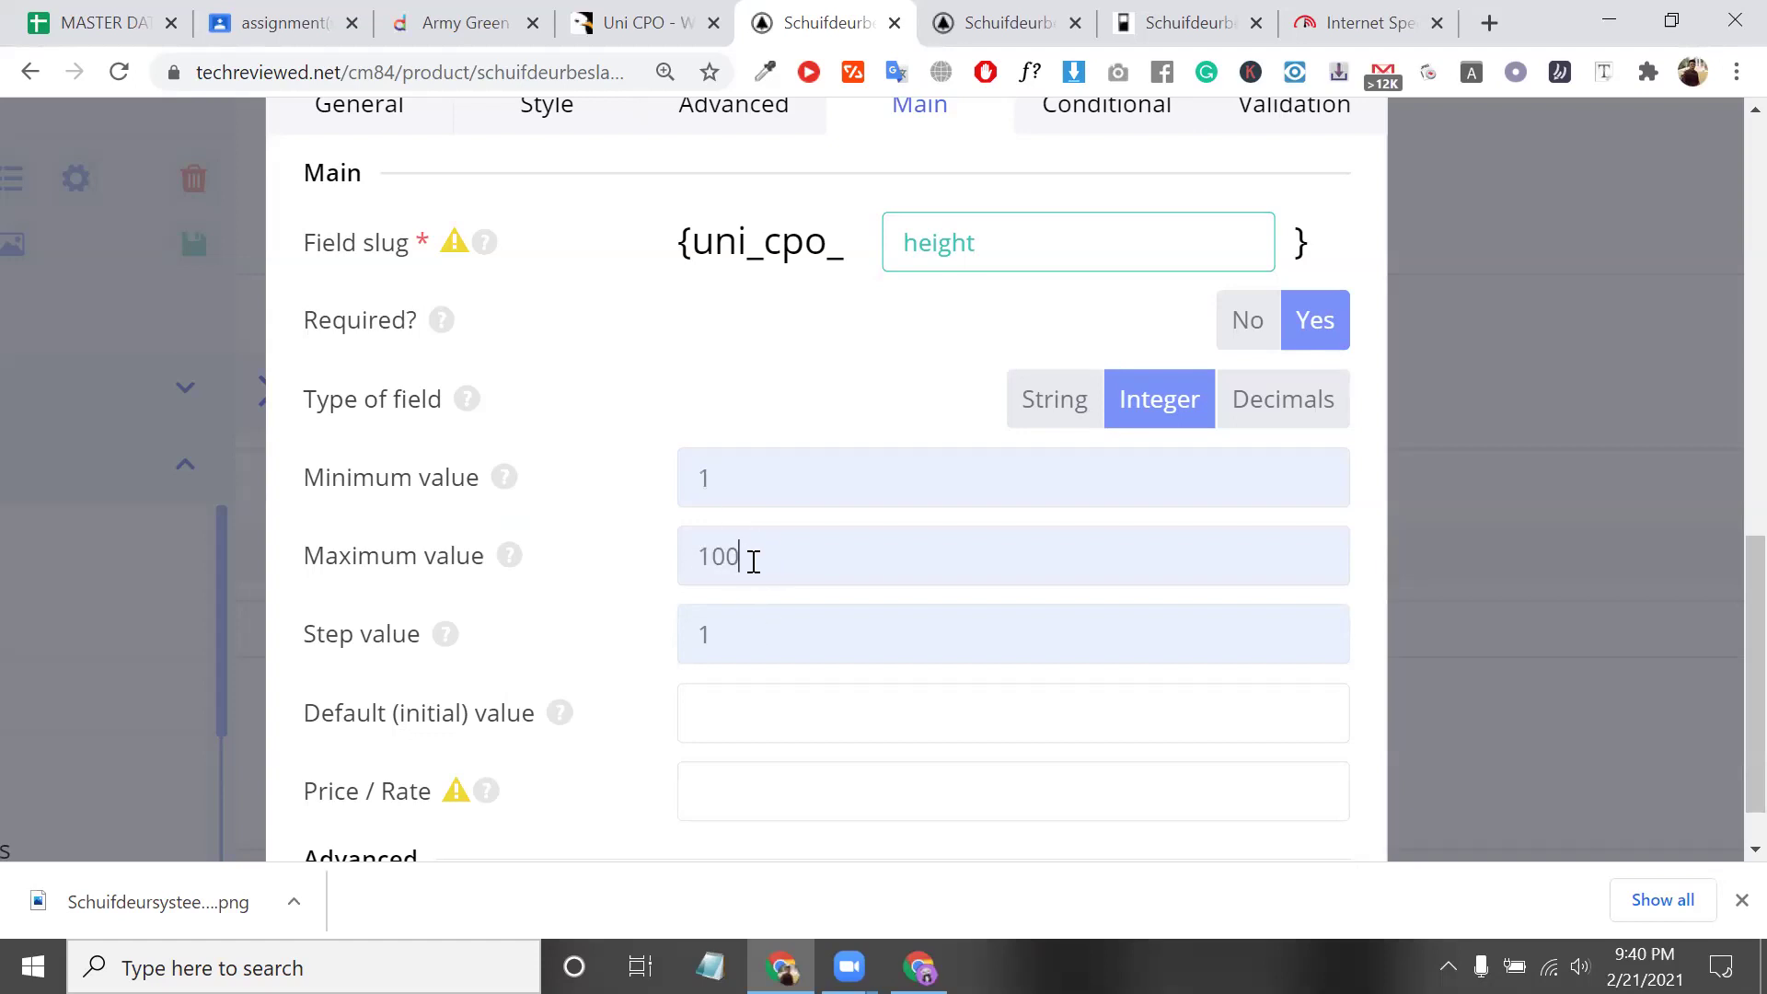
pyautogui.doubleClick(727, 557)
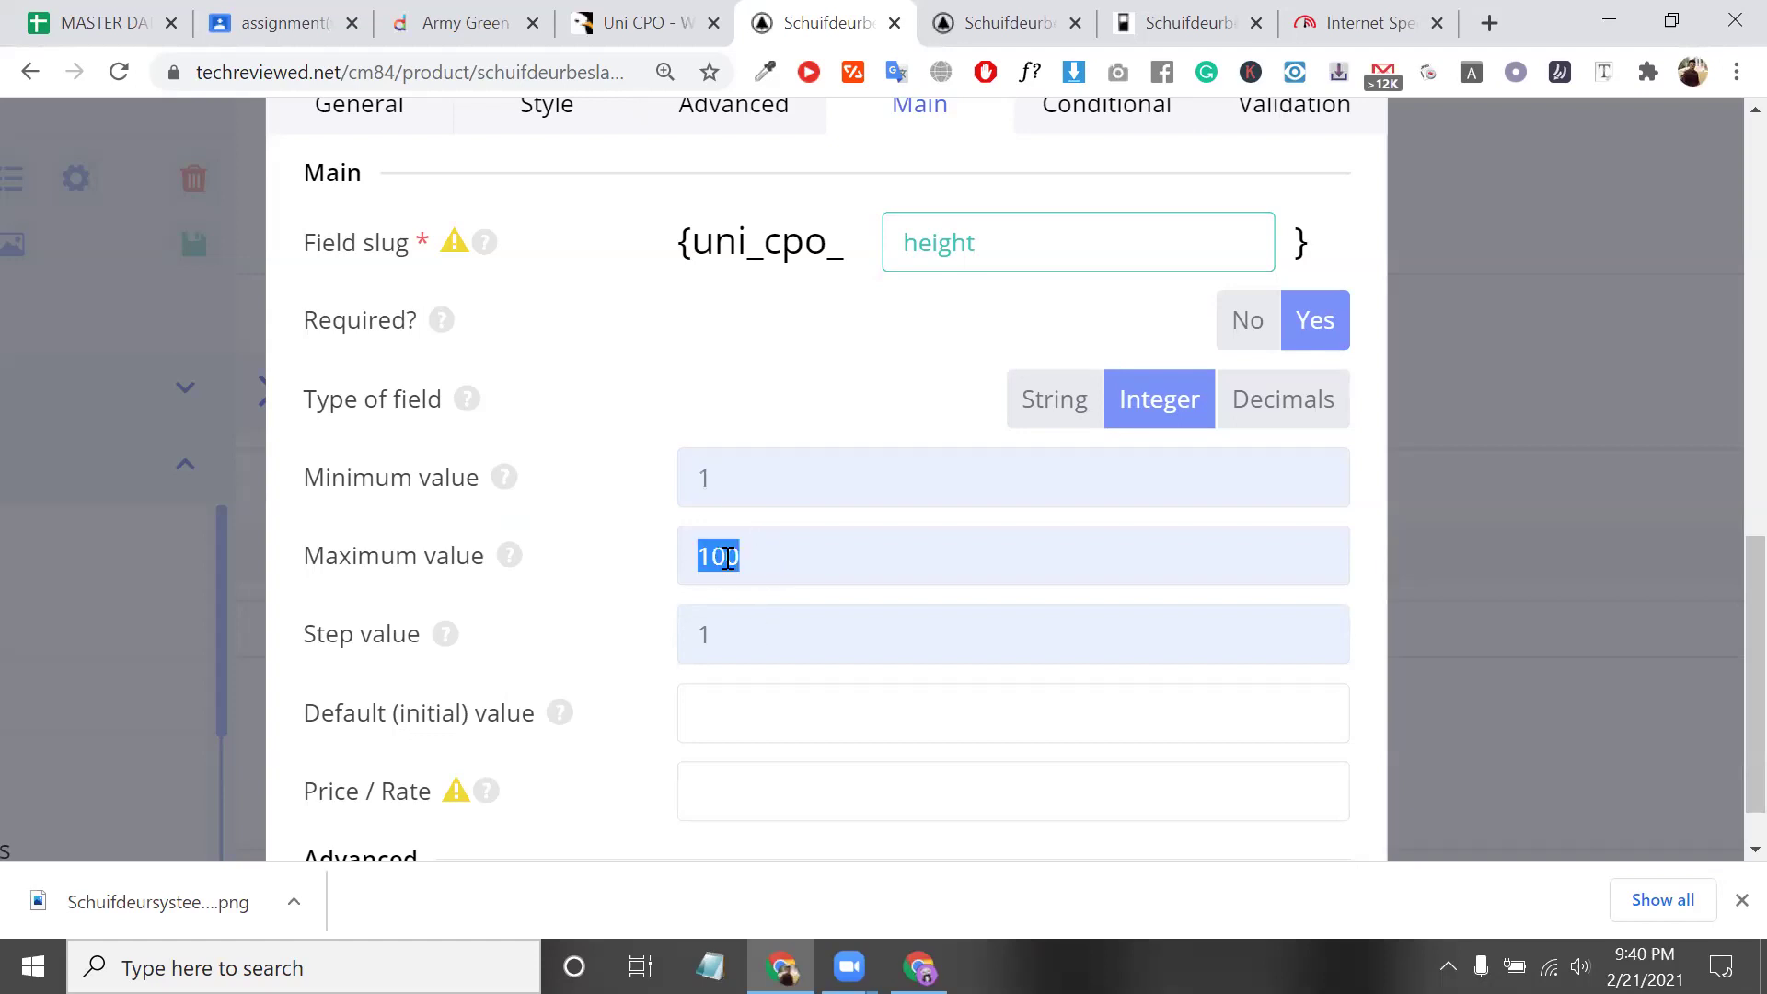
pyautogui.click(724, 675)
pyautogui.doubleClick(726, 634)
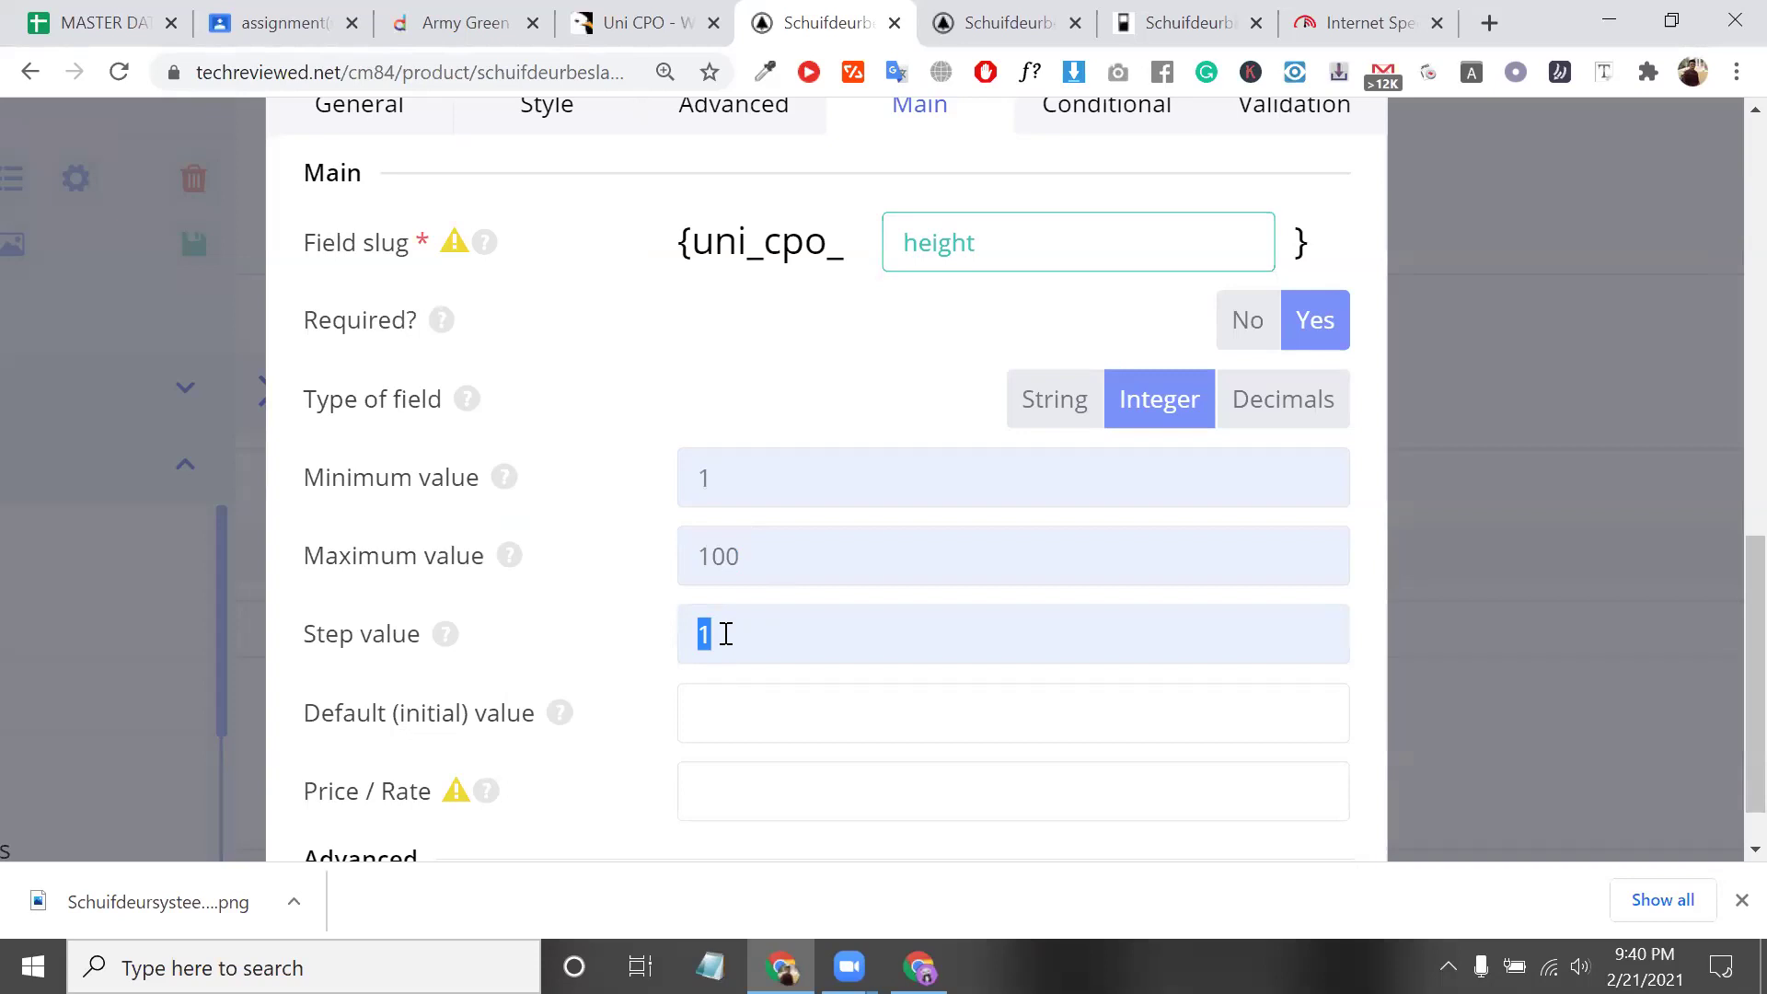
pyautogui.scroll(-7, 726, 634)
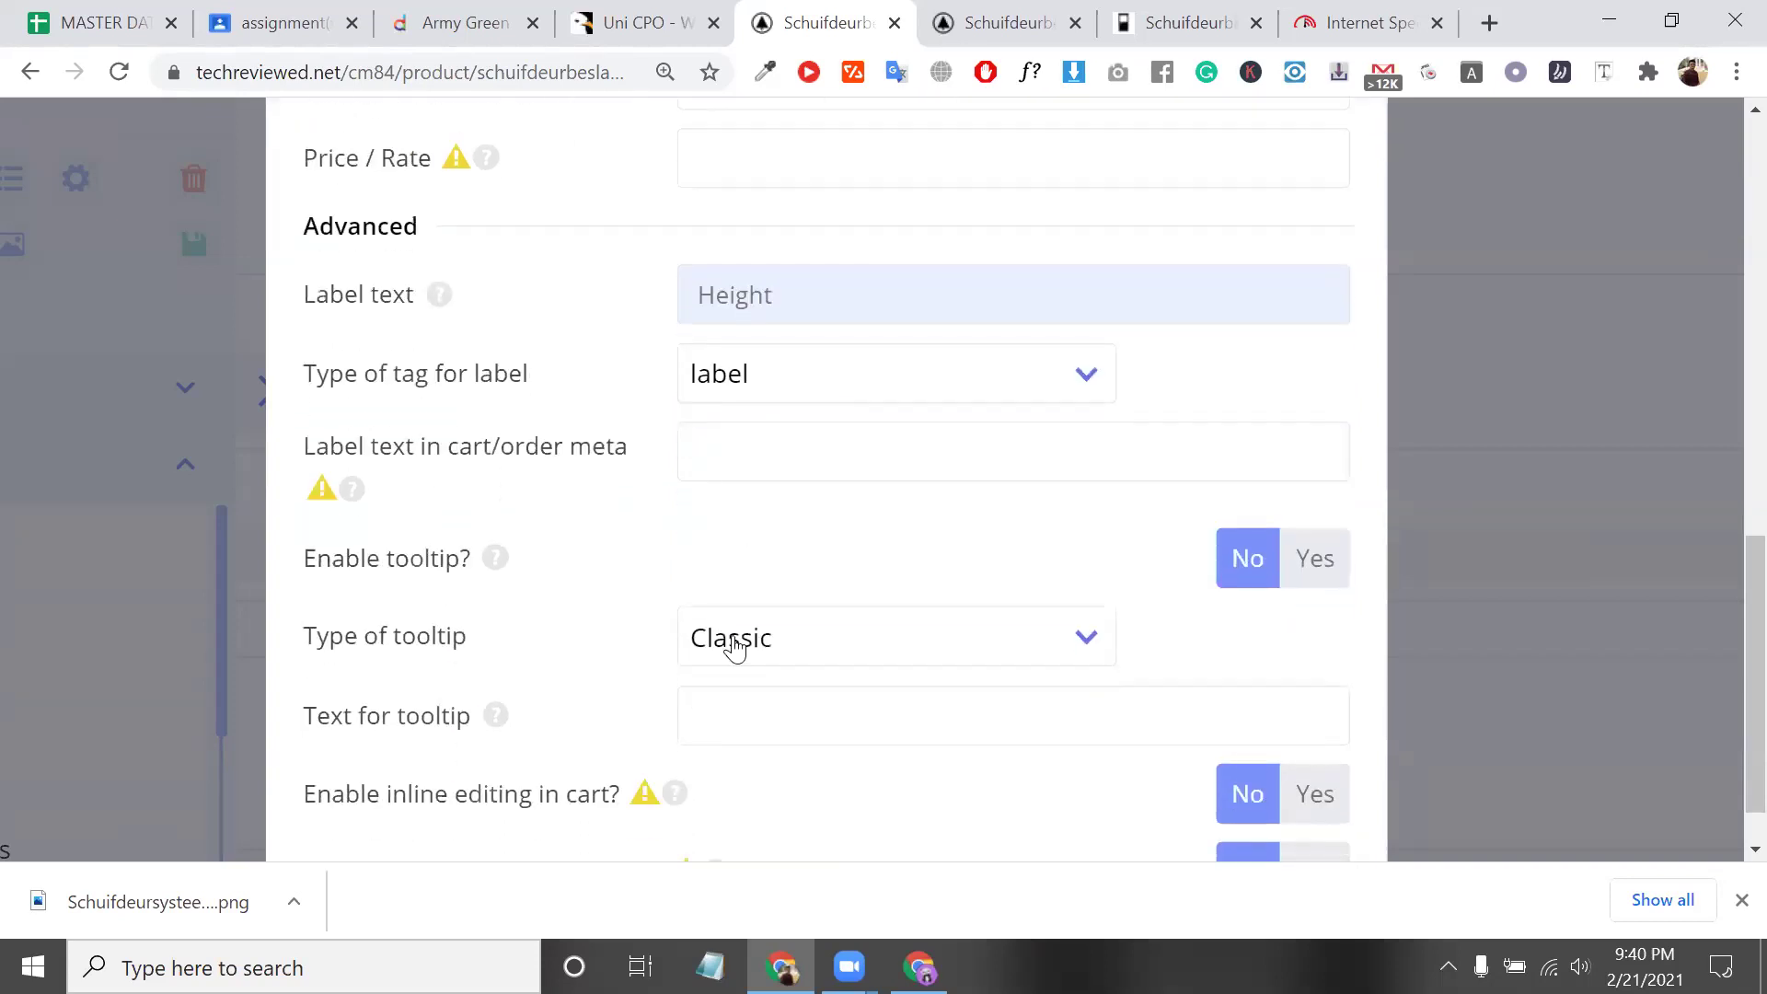
pyautogui.doubleClick(783, 273)
pyautogui.scroll(-2, 805, 278)
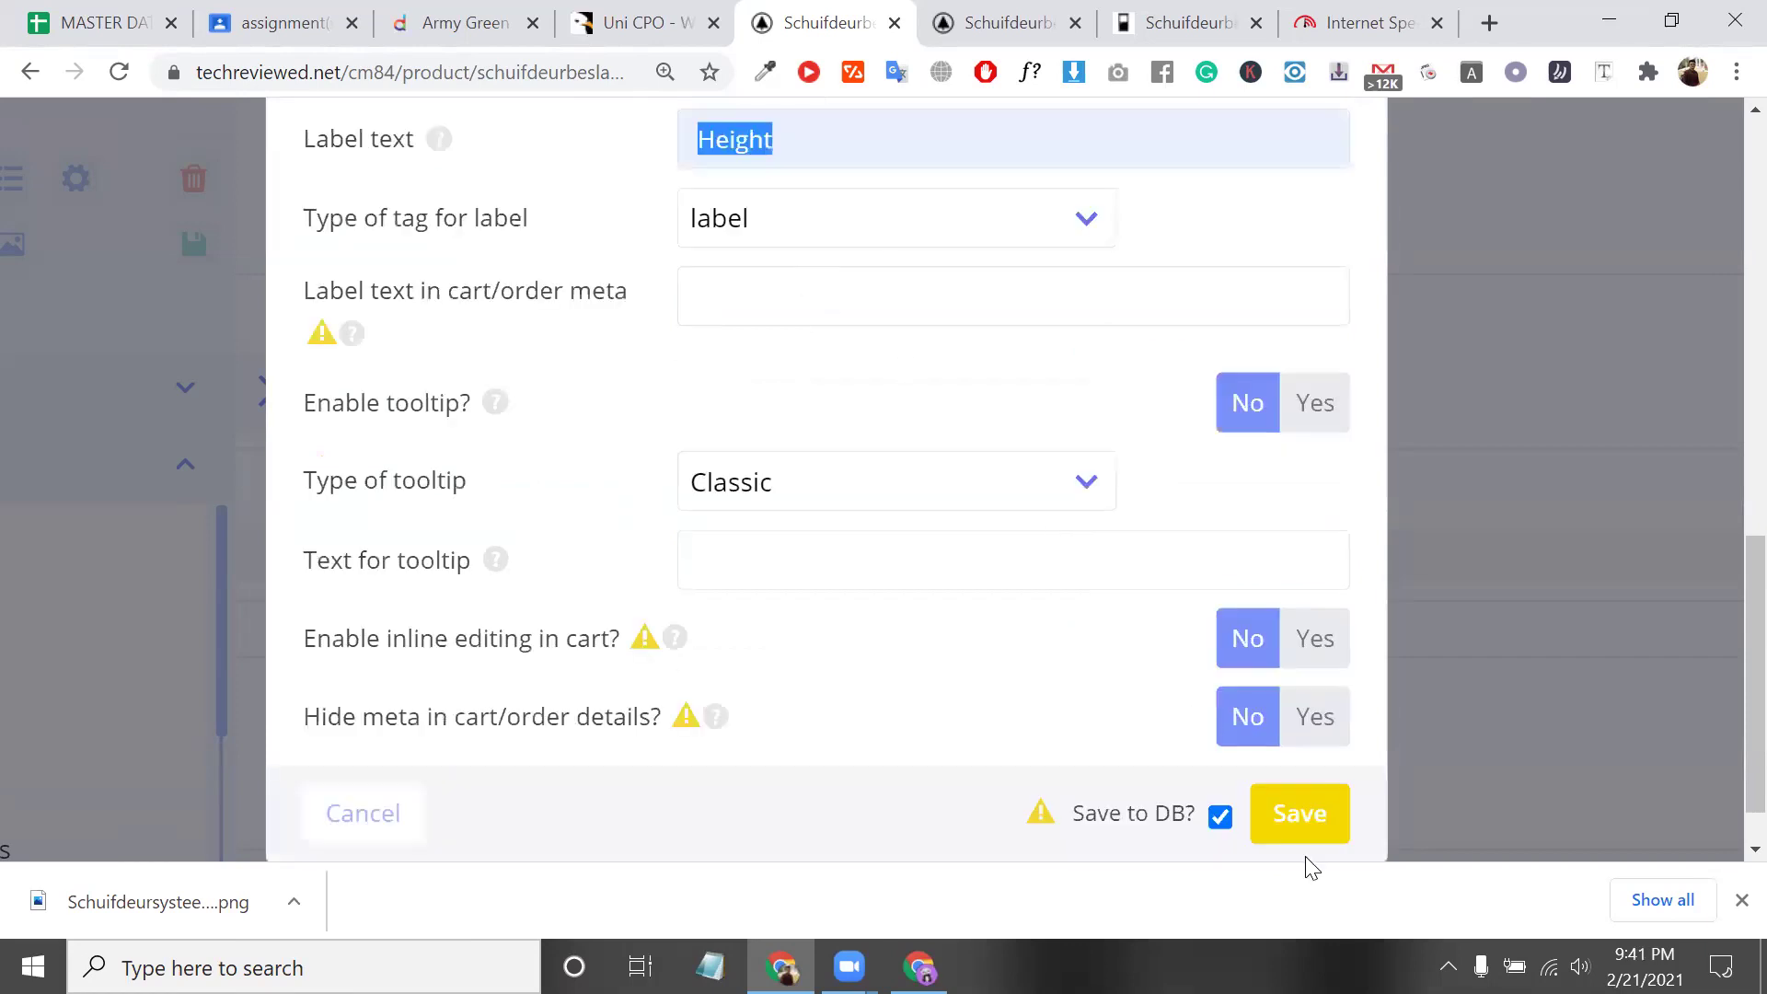
# Save the Height input settings to the database and close the dialog
pyautogui.click(1301, 817)
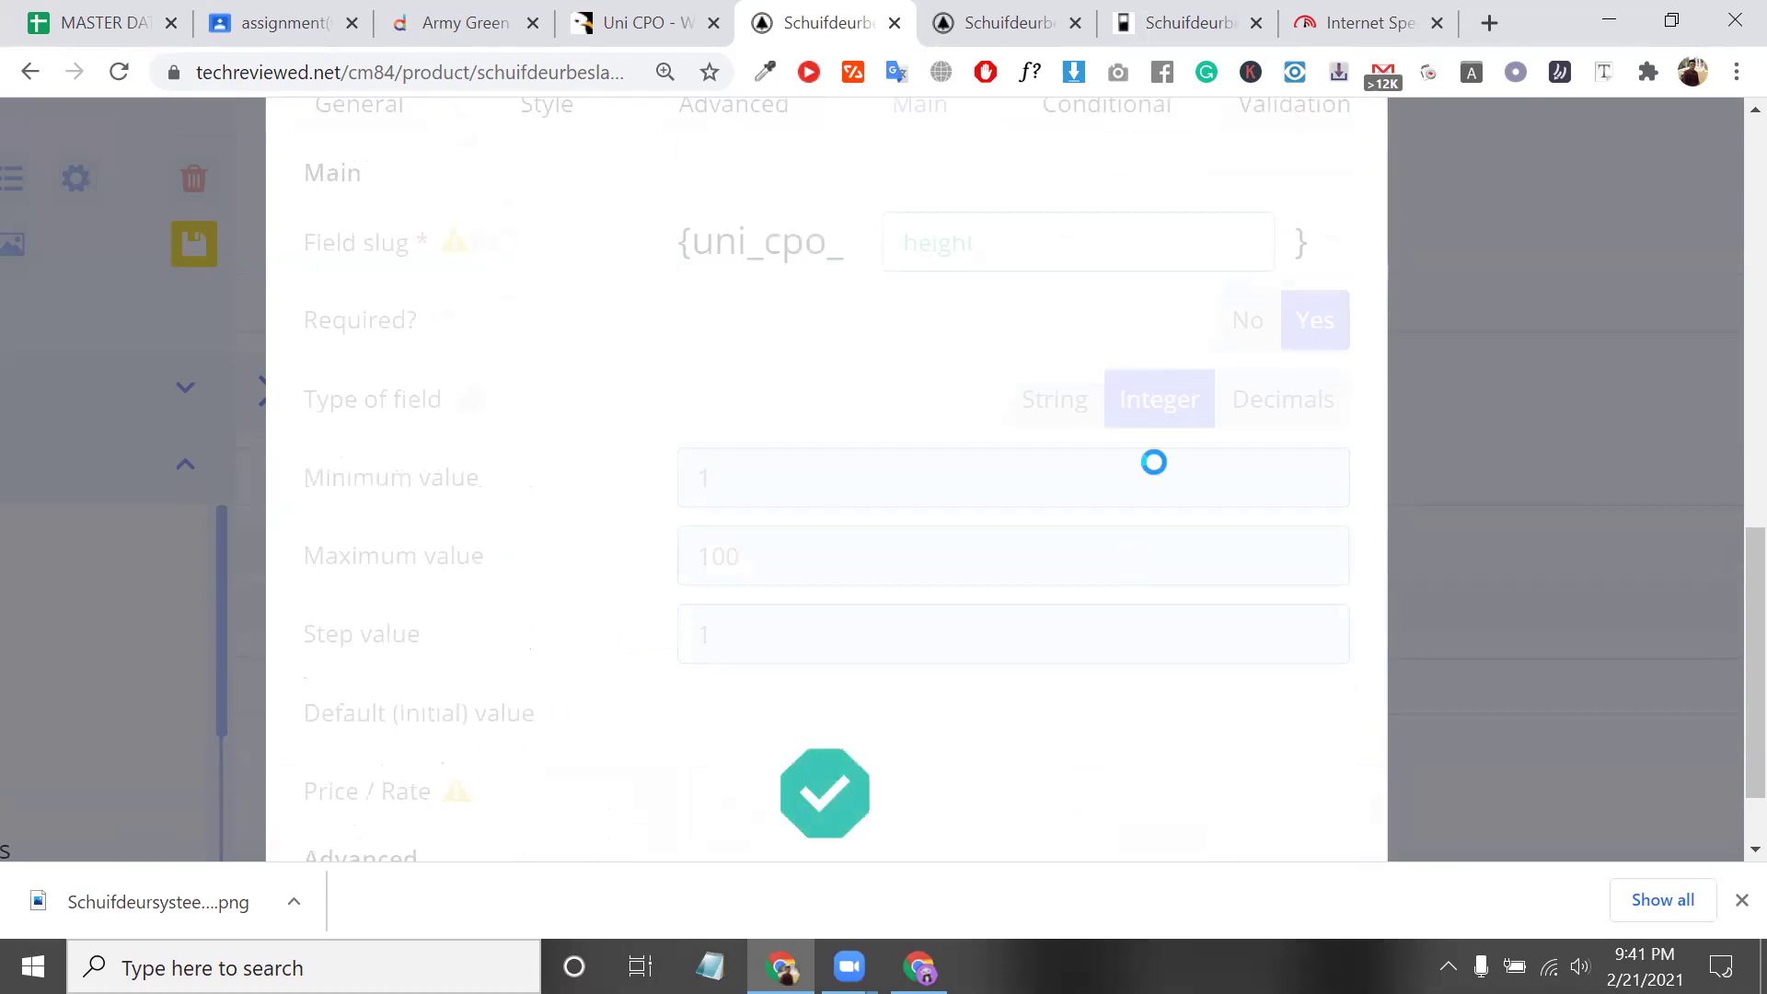
pyautogui.rightClick(1154, 462)
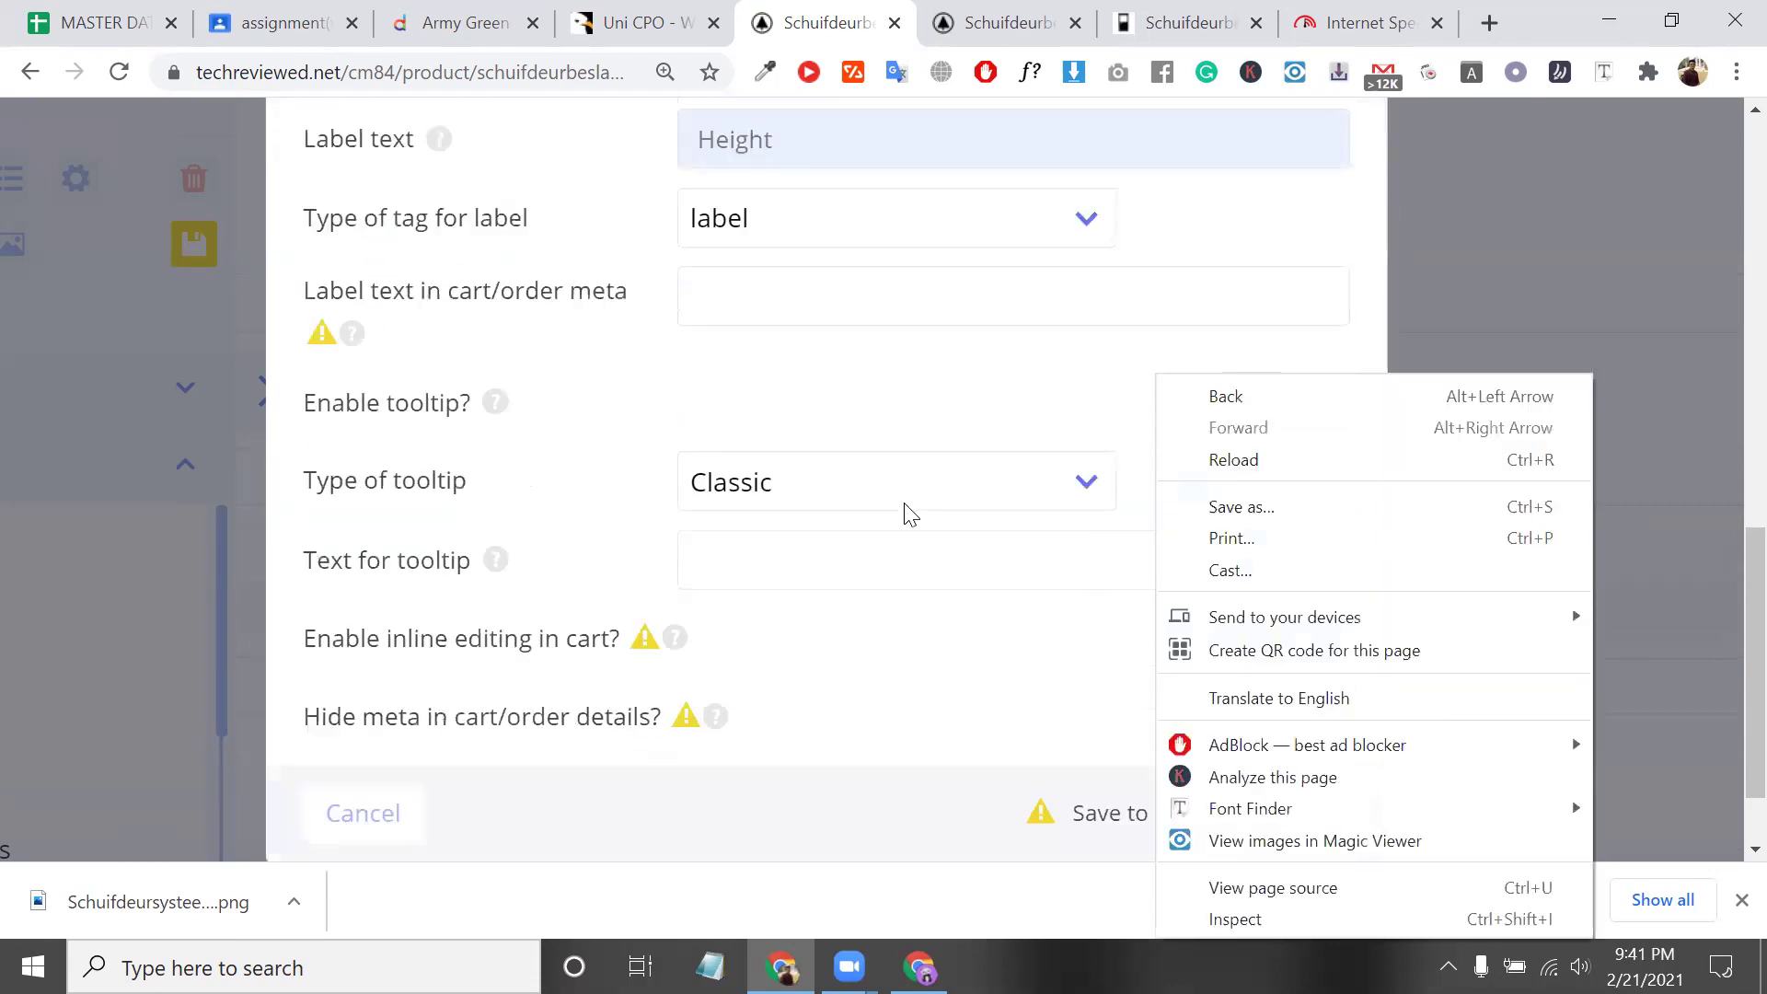
pyautogui.click(954, 683)
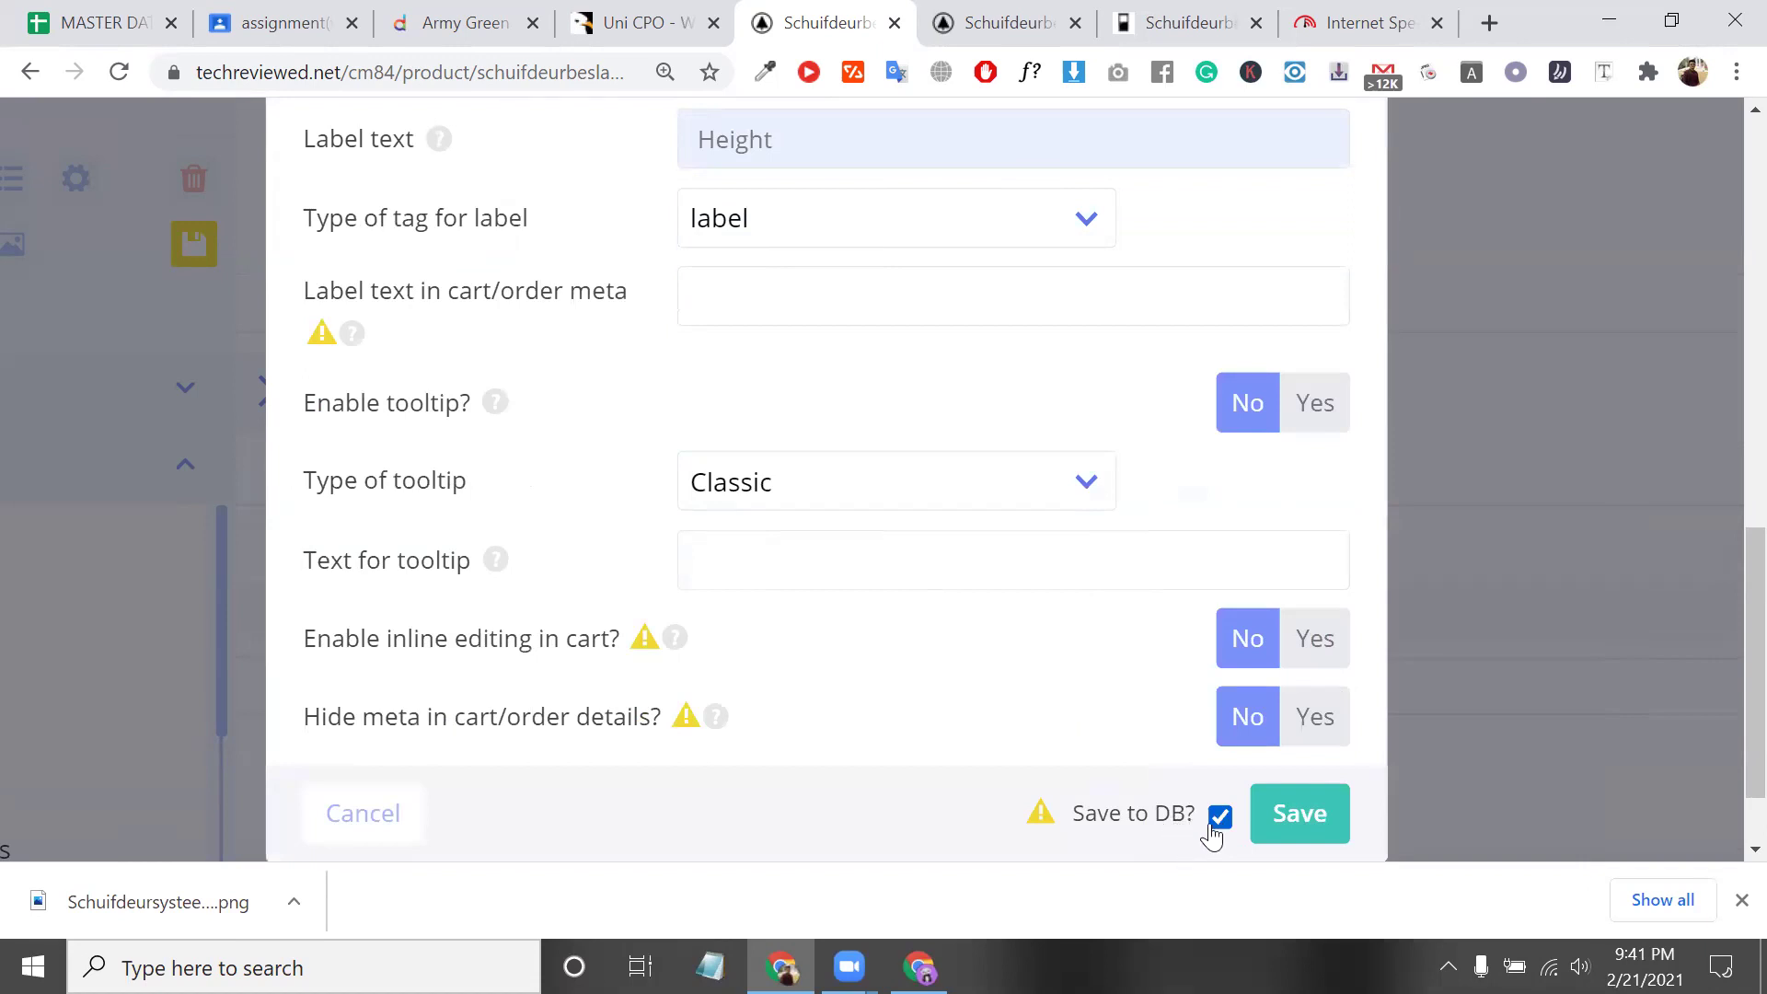
pyautogui.click(1286, 821)
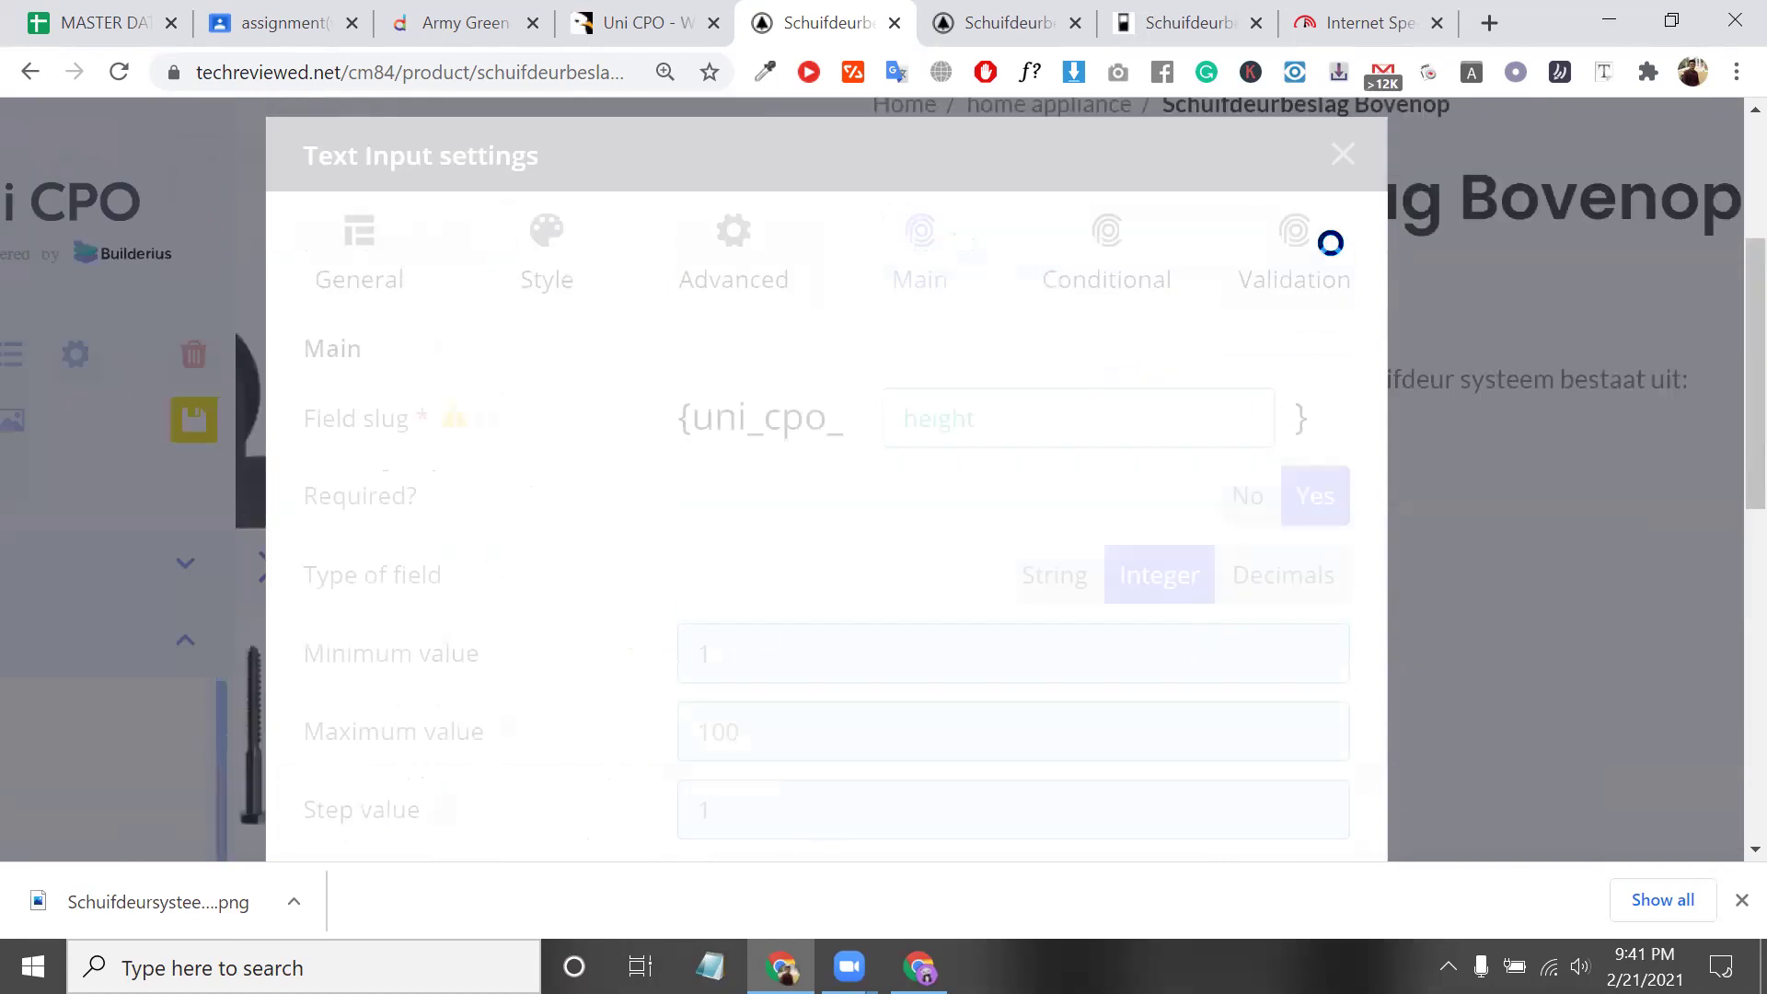
pyautogui.click(1342, 154)
# Save the options layout and preview the product page in a new tab
pyautogui.scroll(-5, 1012, 607)
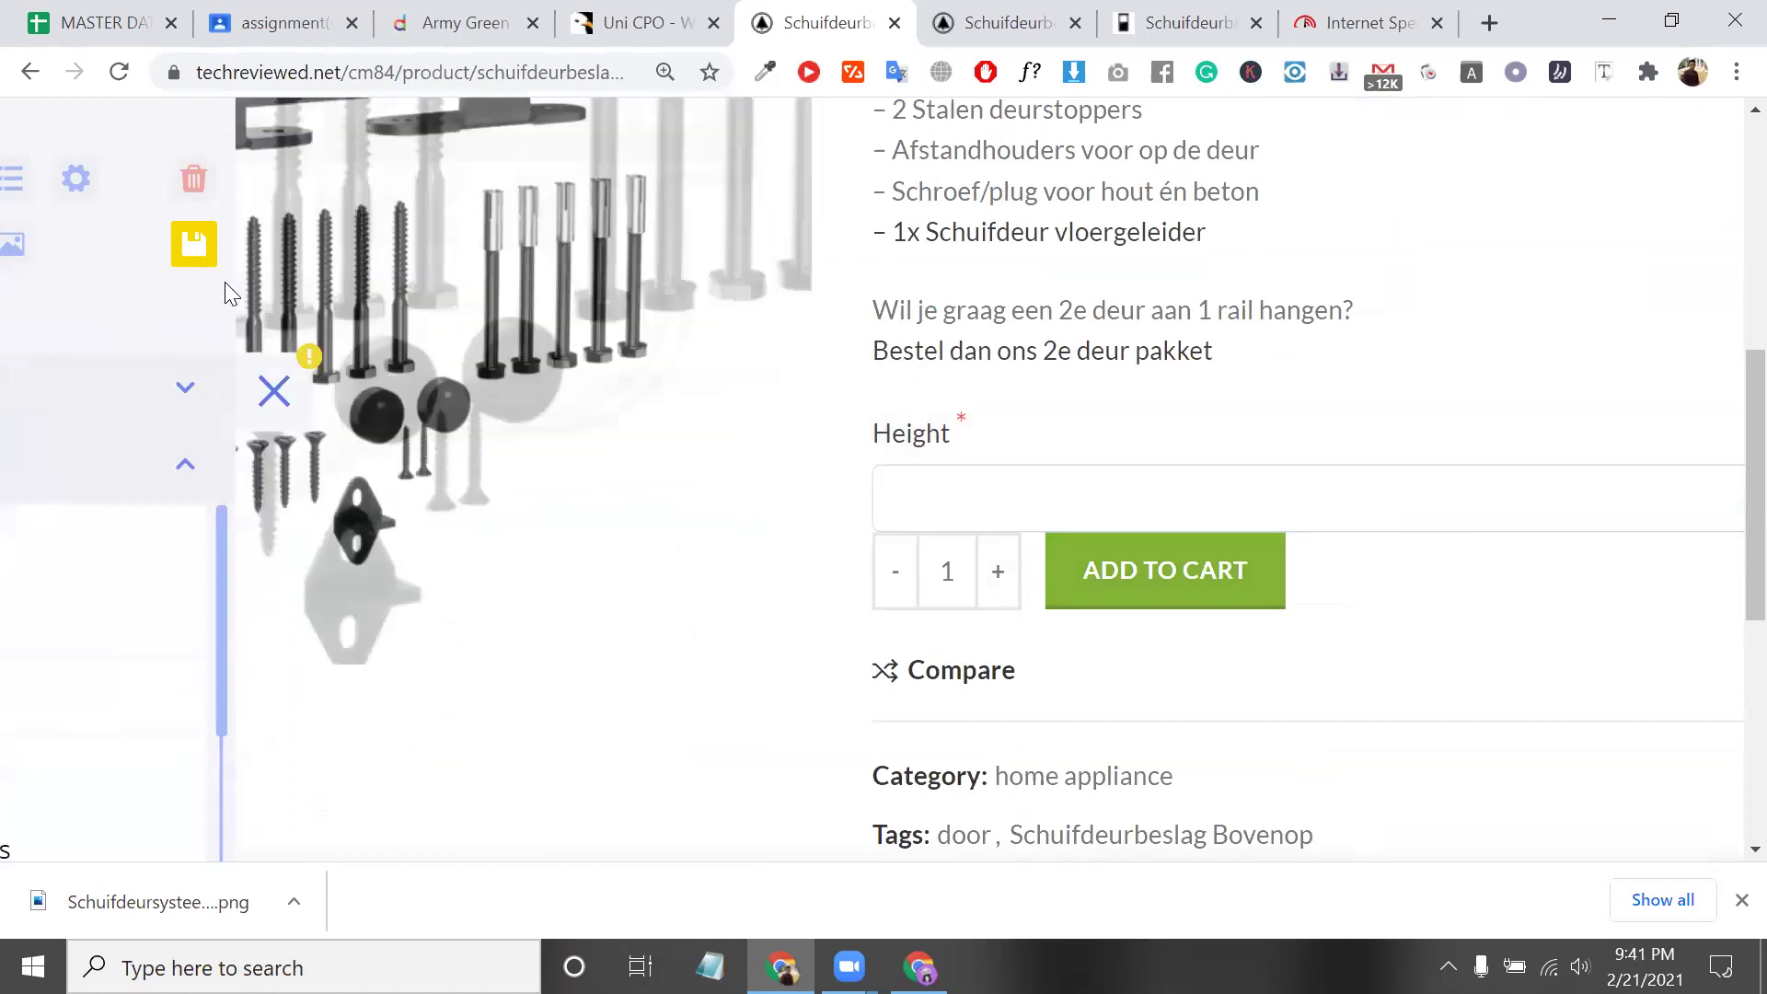
pyautogui.click(197, 265)
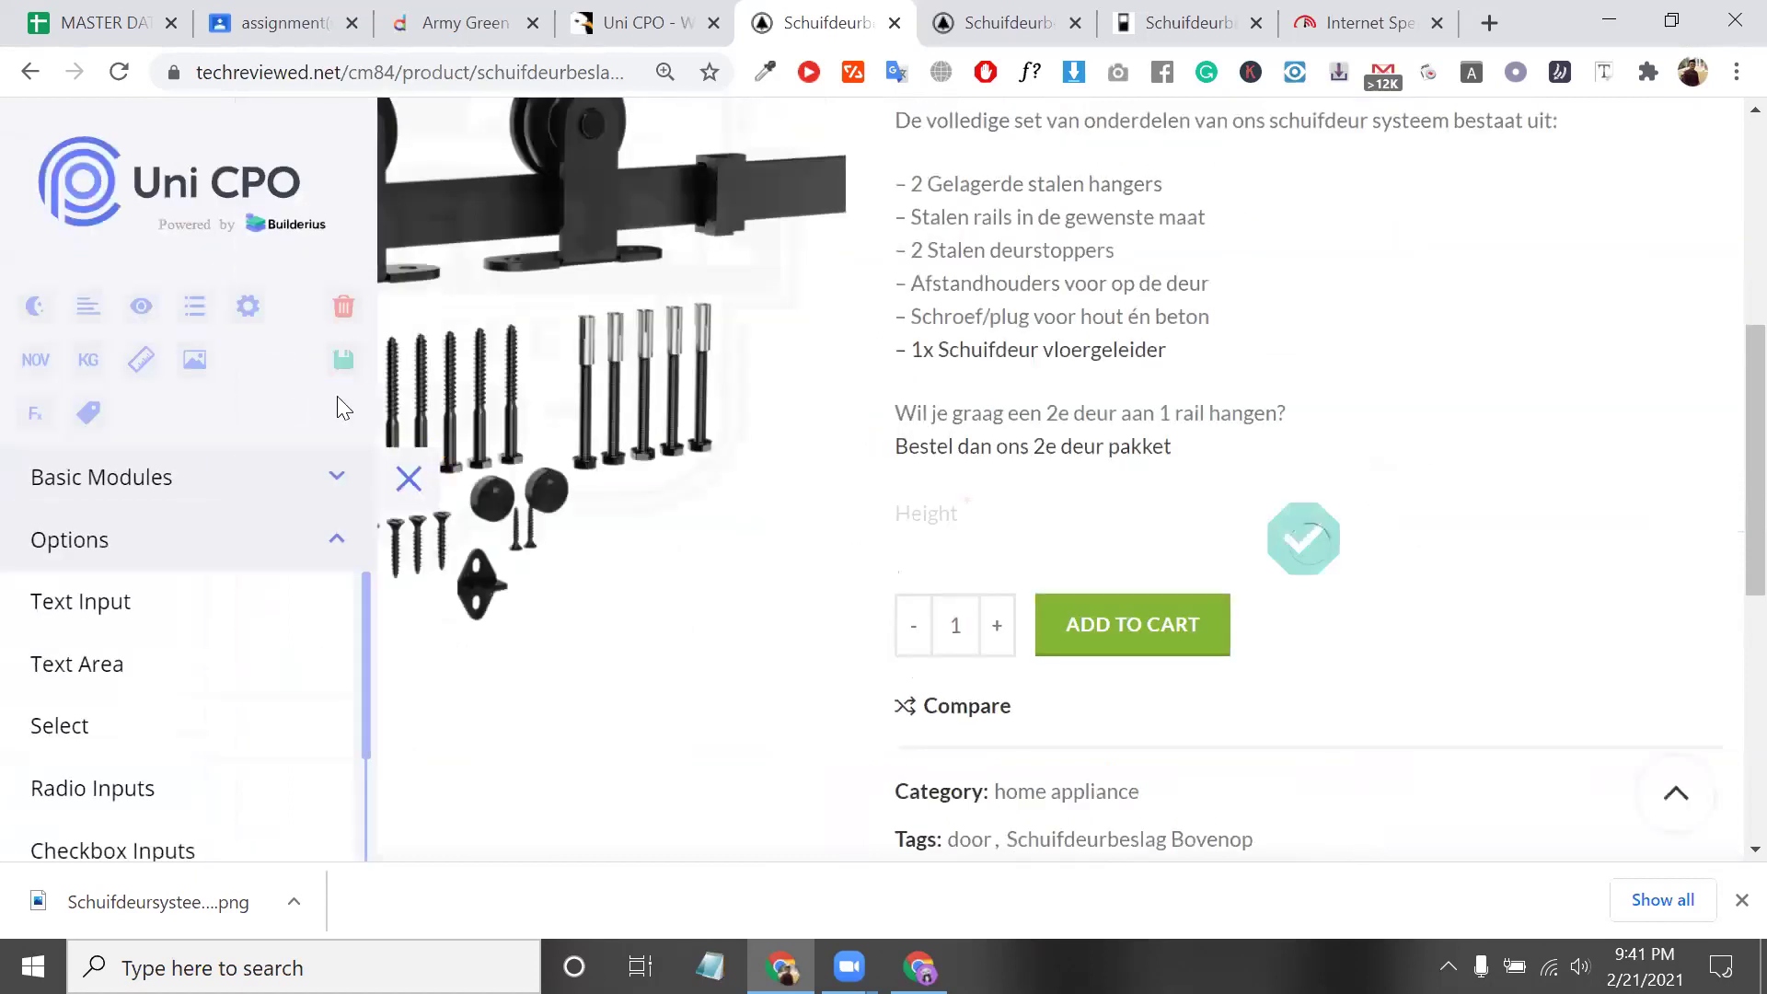
pyautogui.click(141, 305)
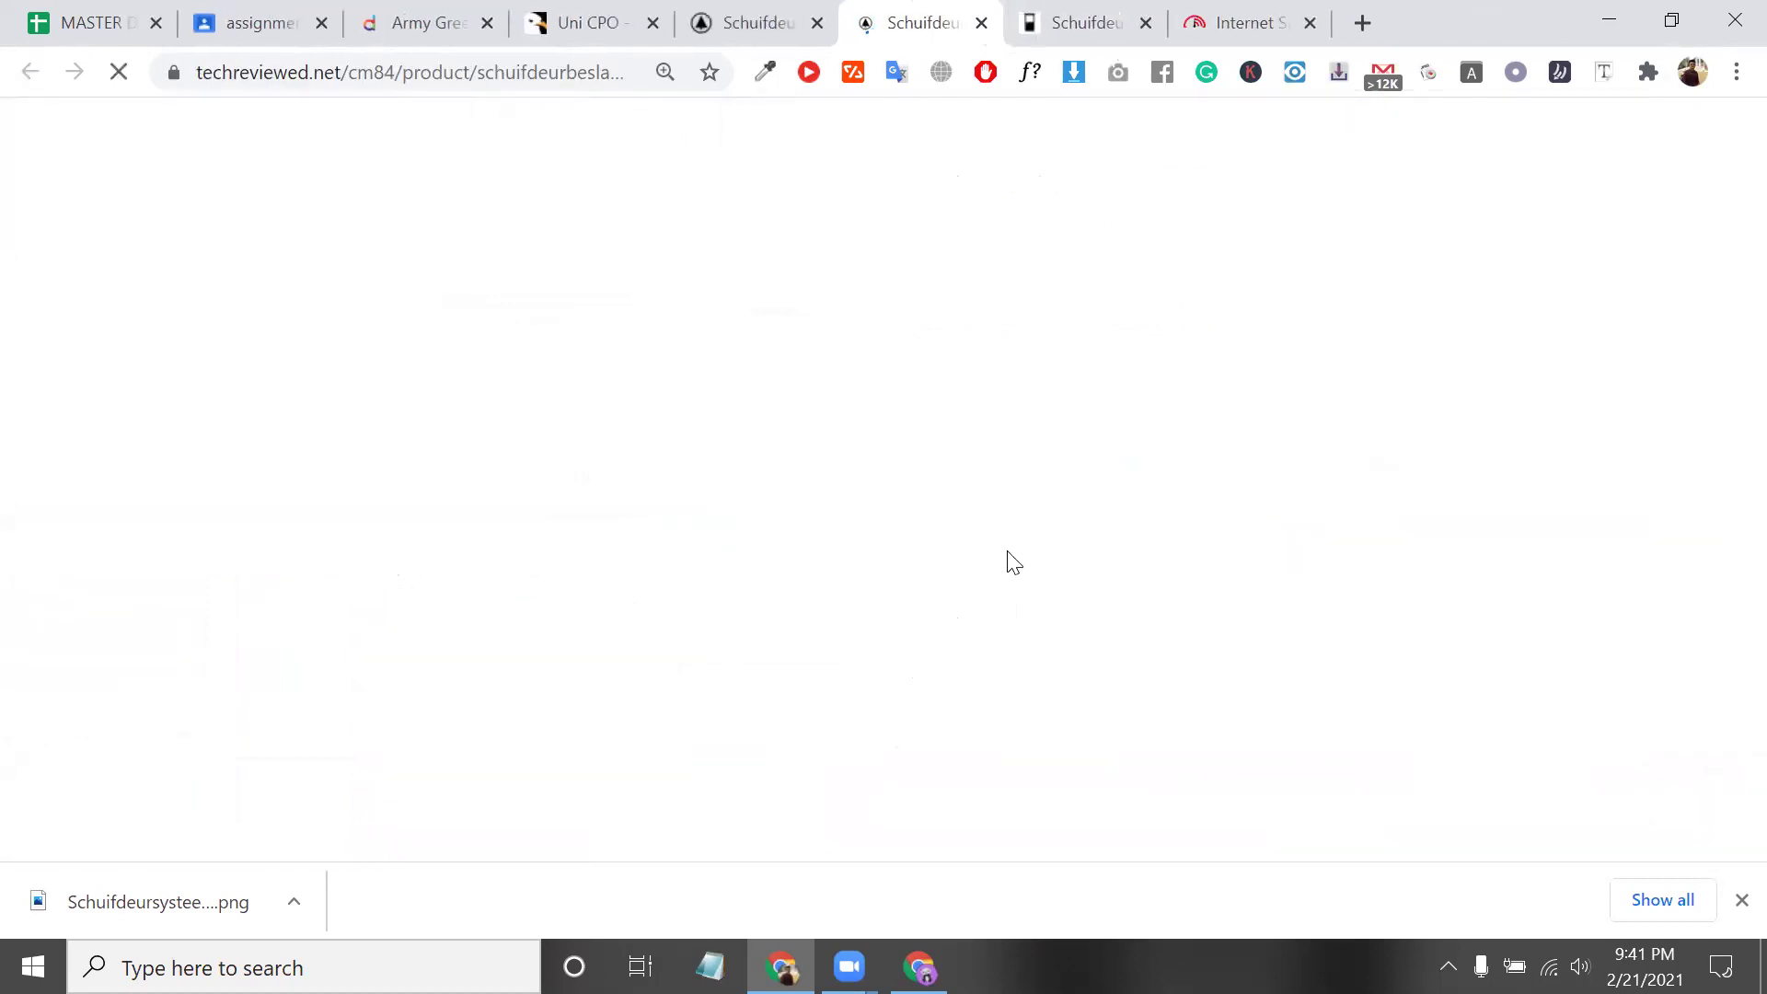
pyautogui.scroll(-5, 1038, 672)
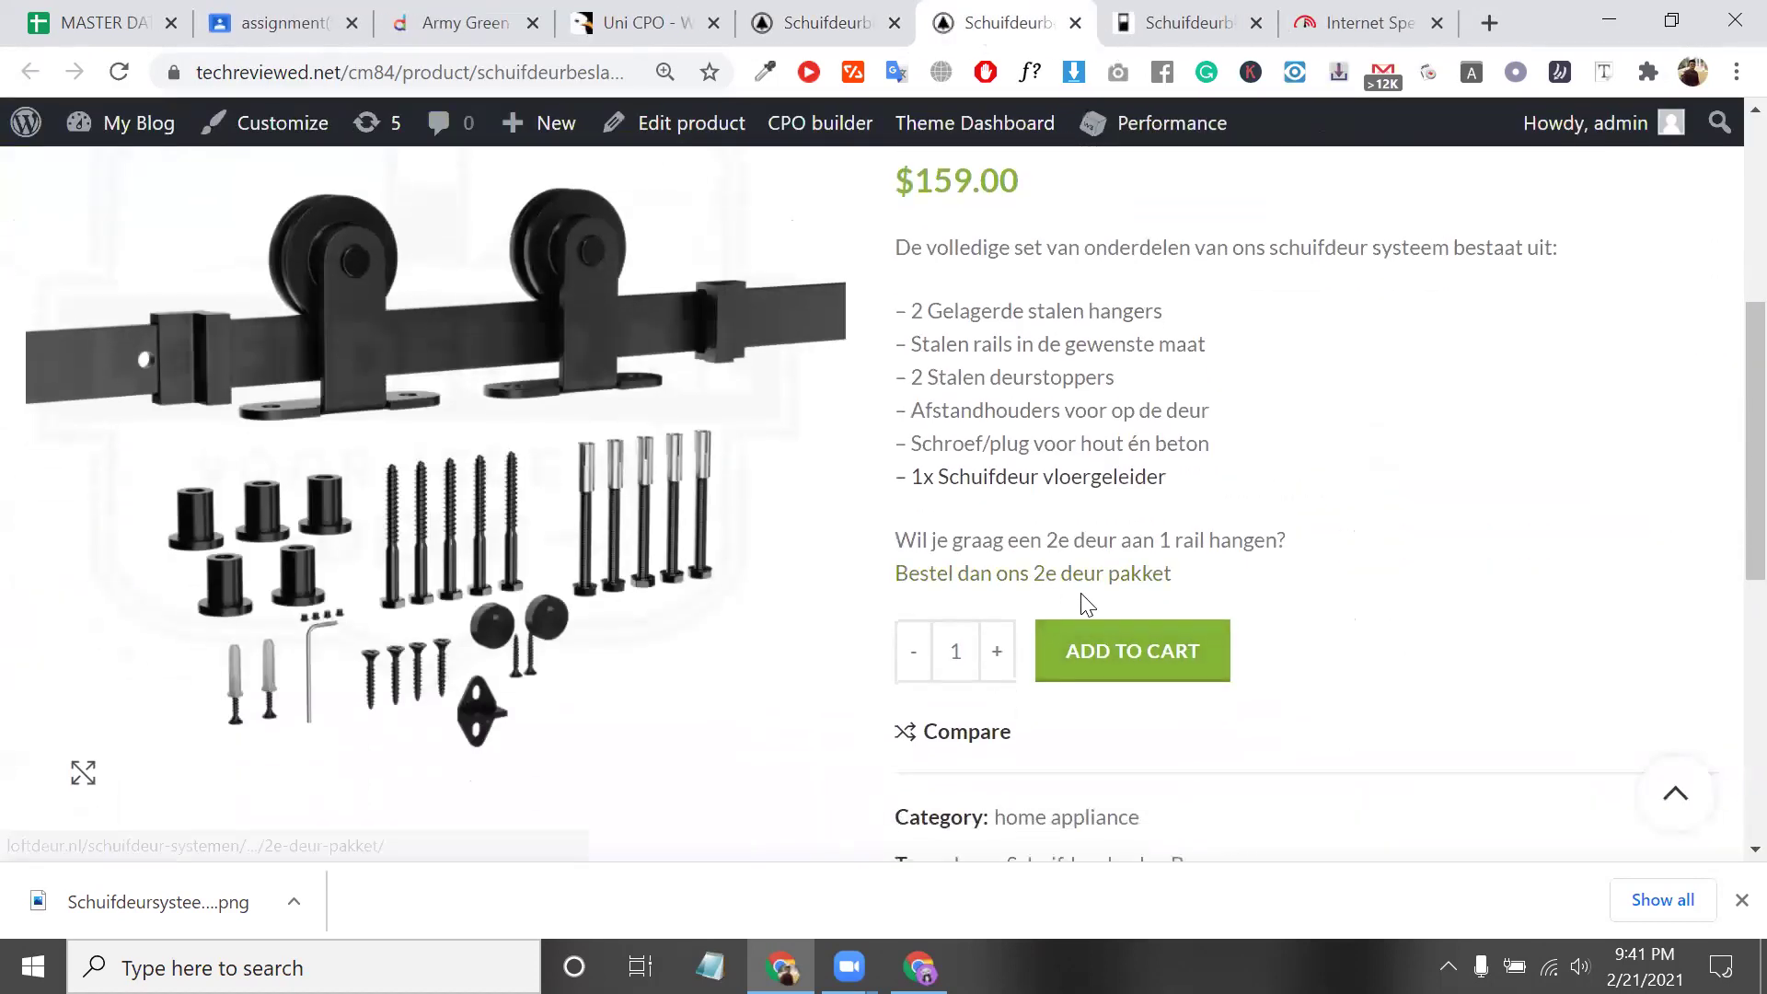
pyautogui.click(860, 13)
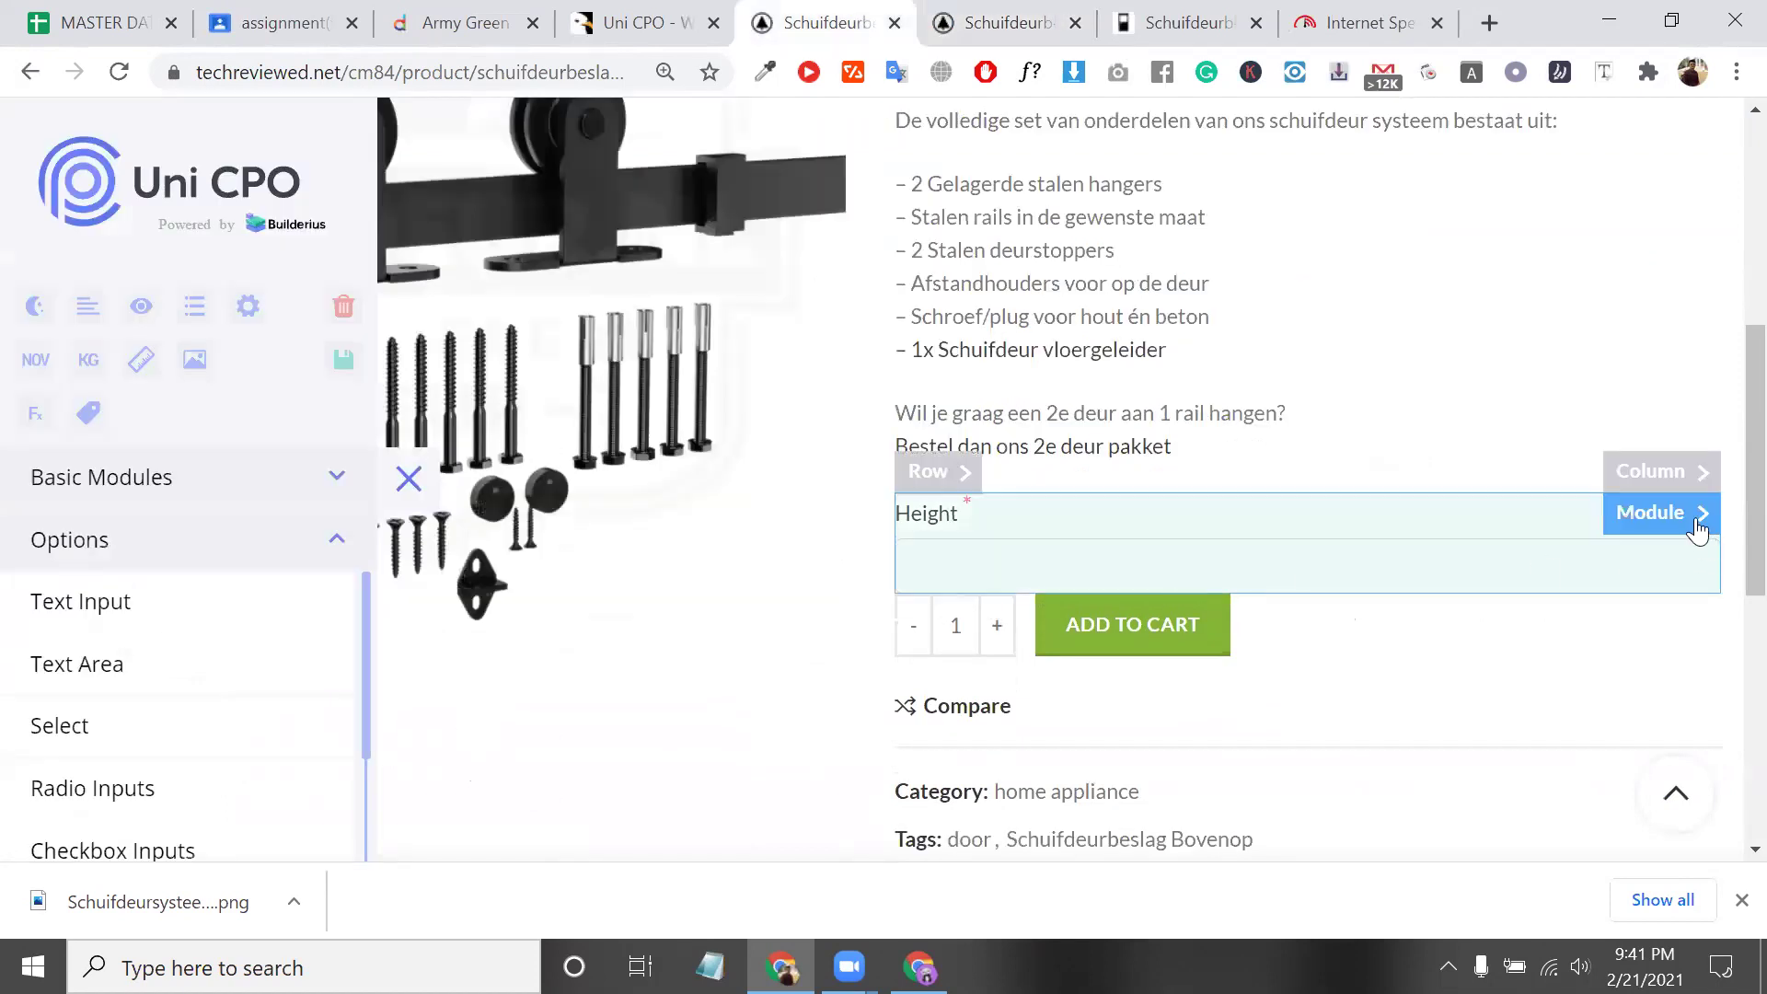
# Open the Height module's settings at the general size options
pyautogui.click(1698, 515)
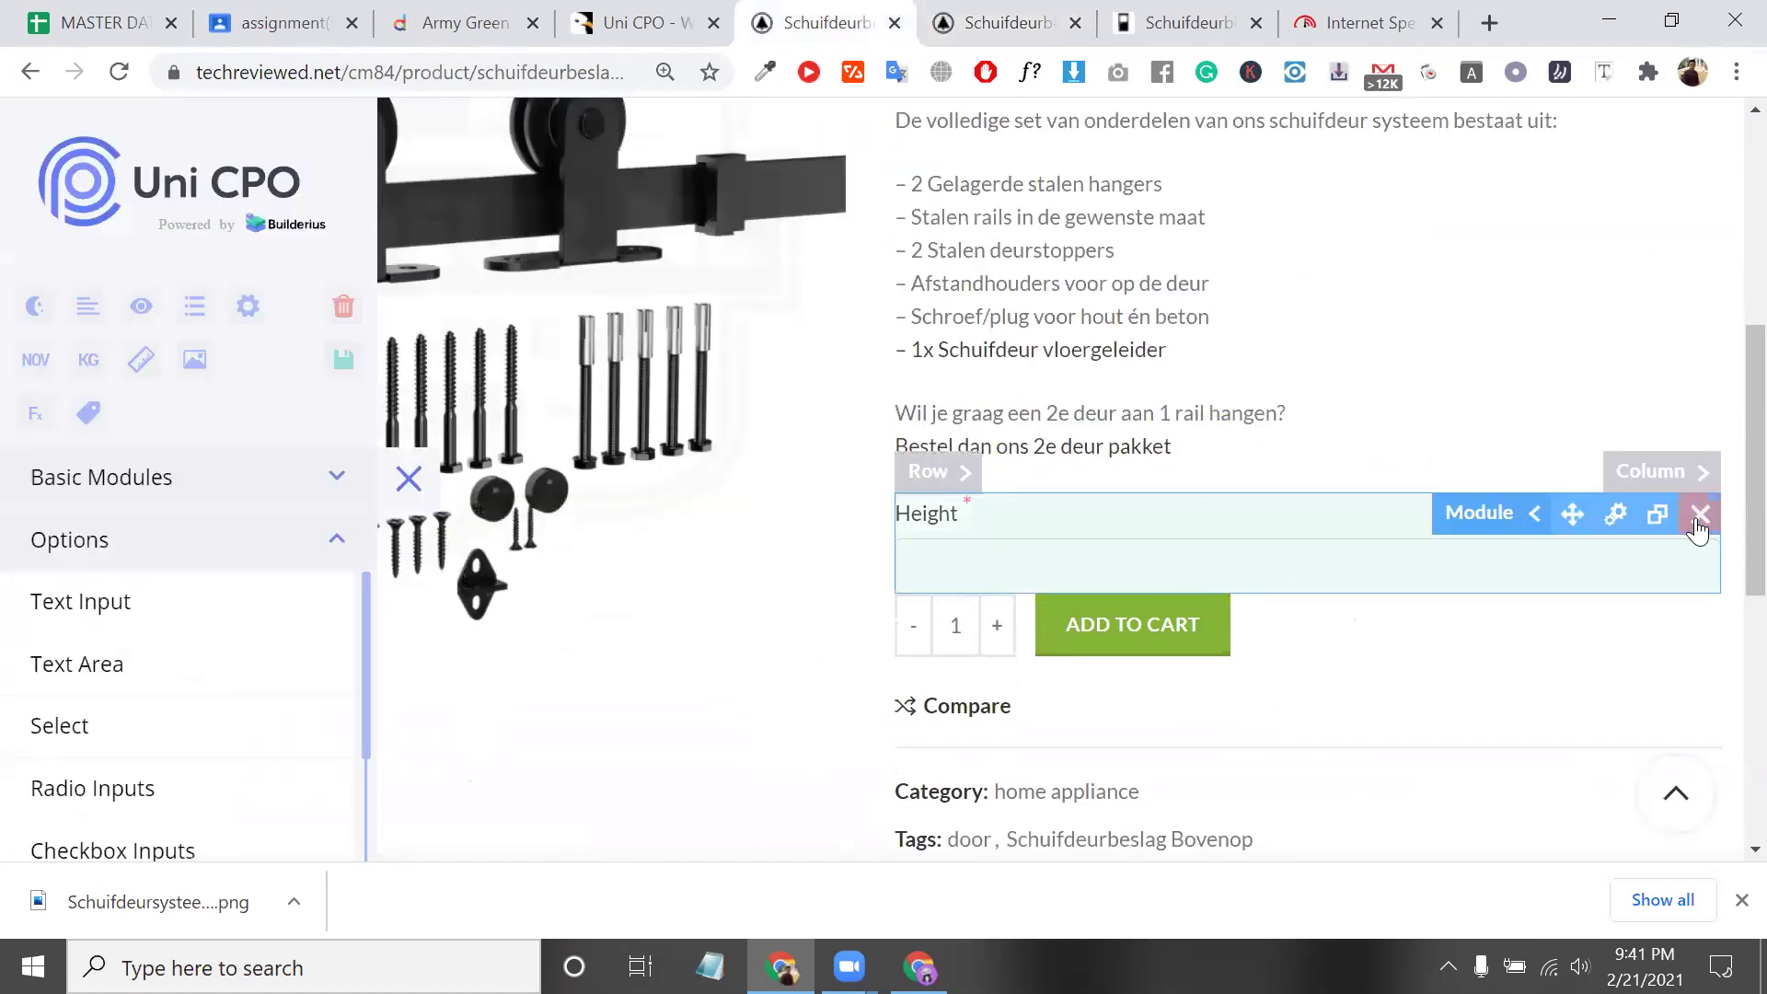
pyautogui.click(1627, 521)
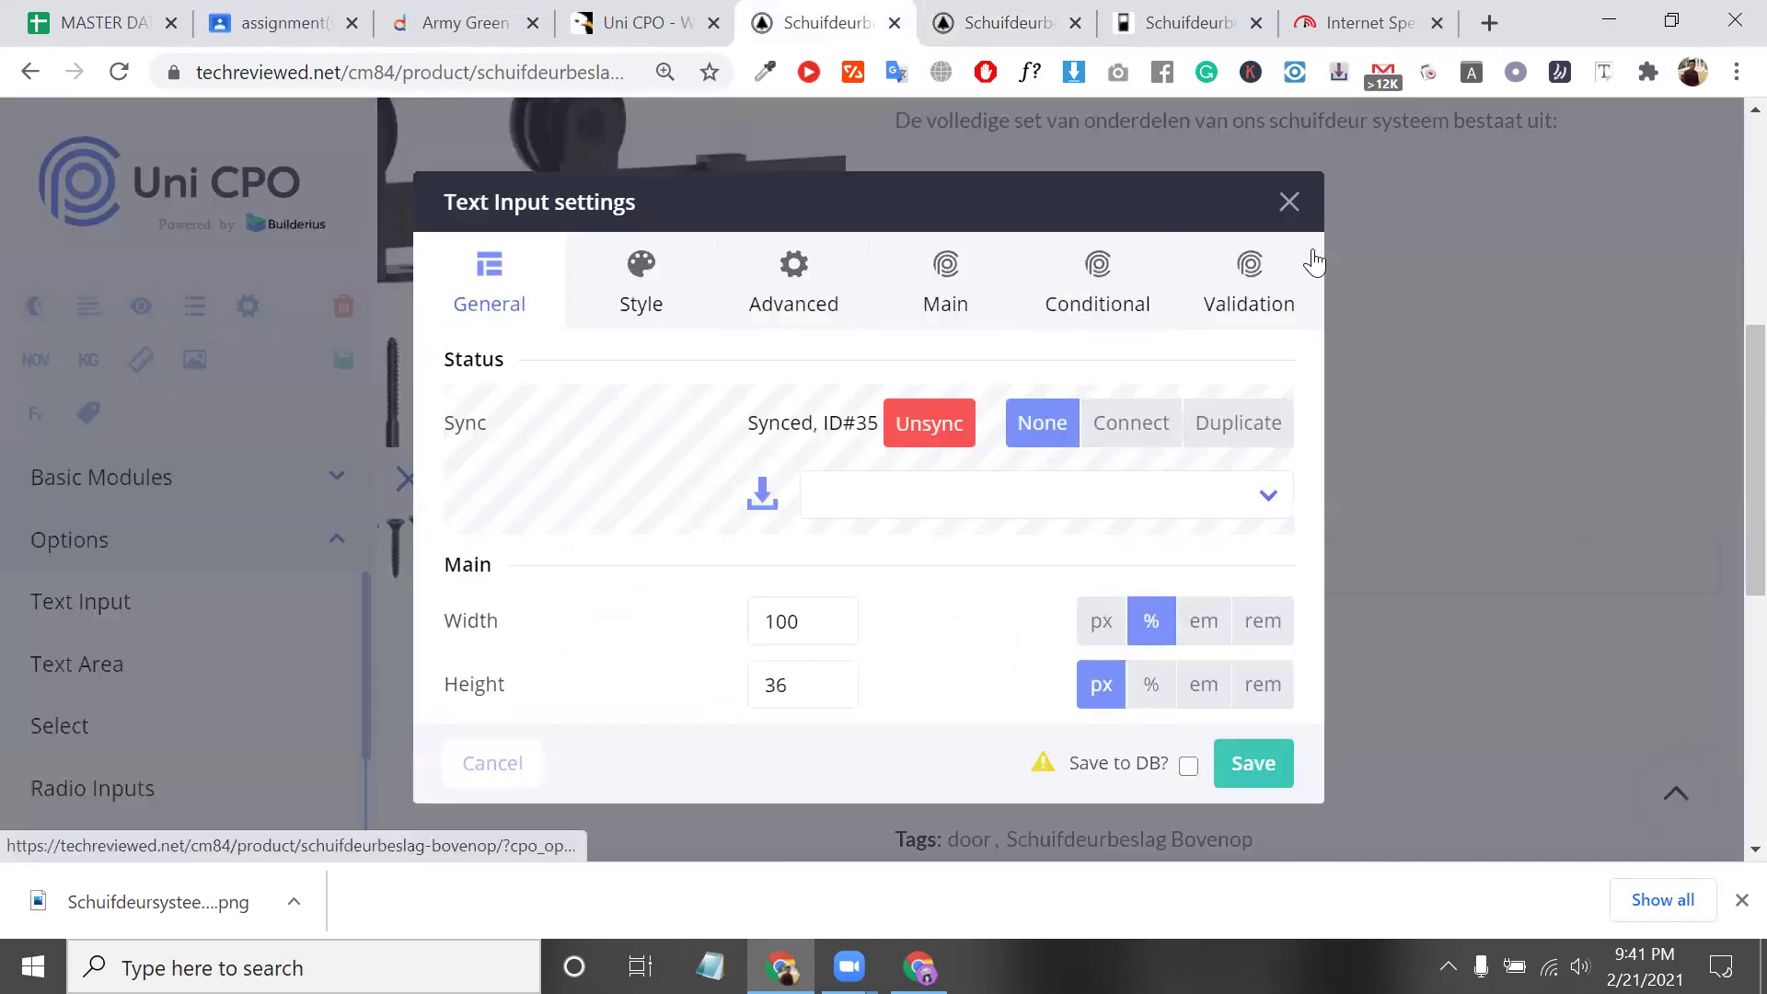
pyautogui.click(1285, 210)
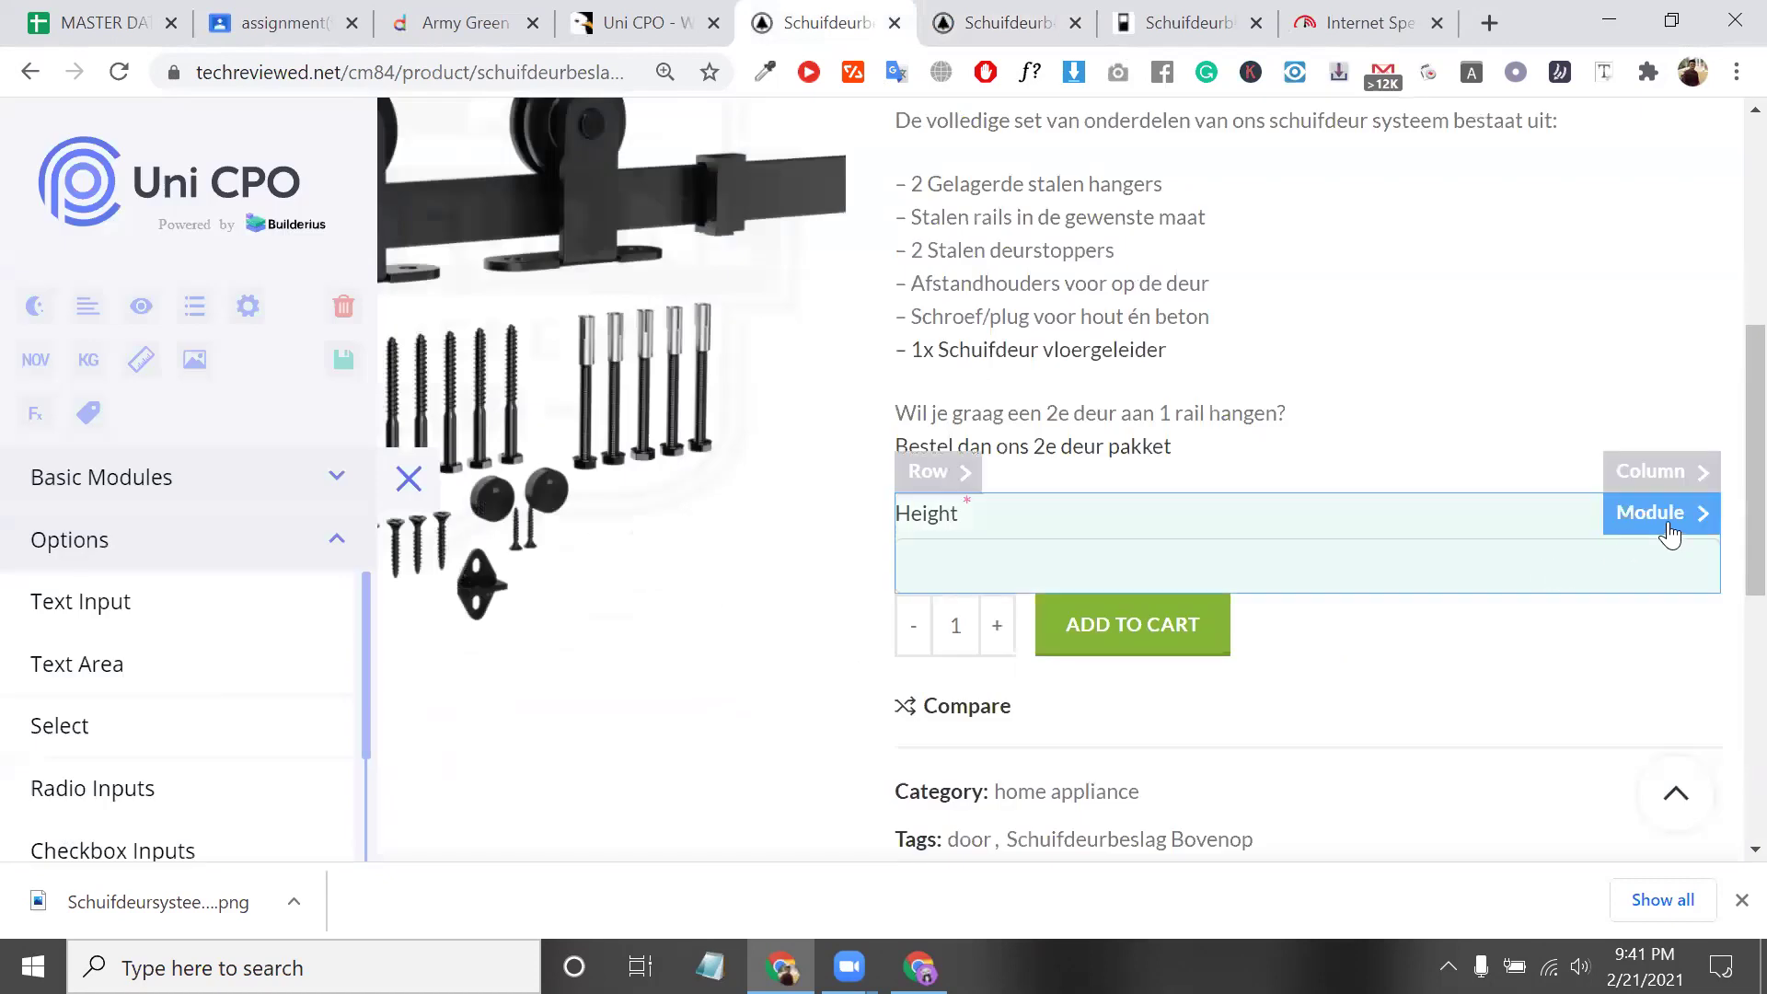
pyautogui.click(1620, 525)
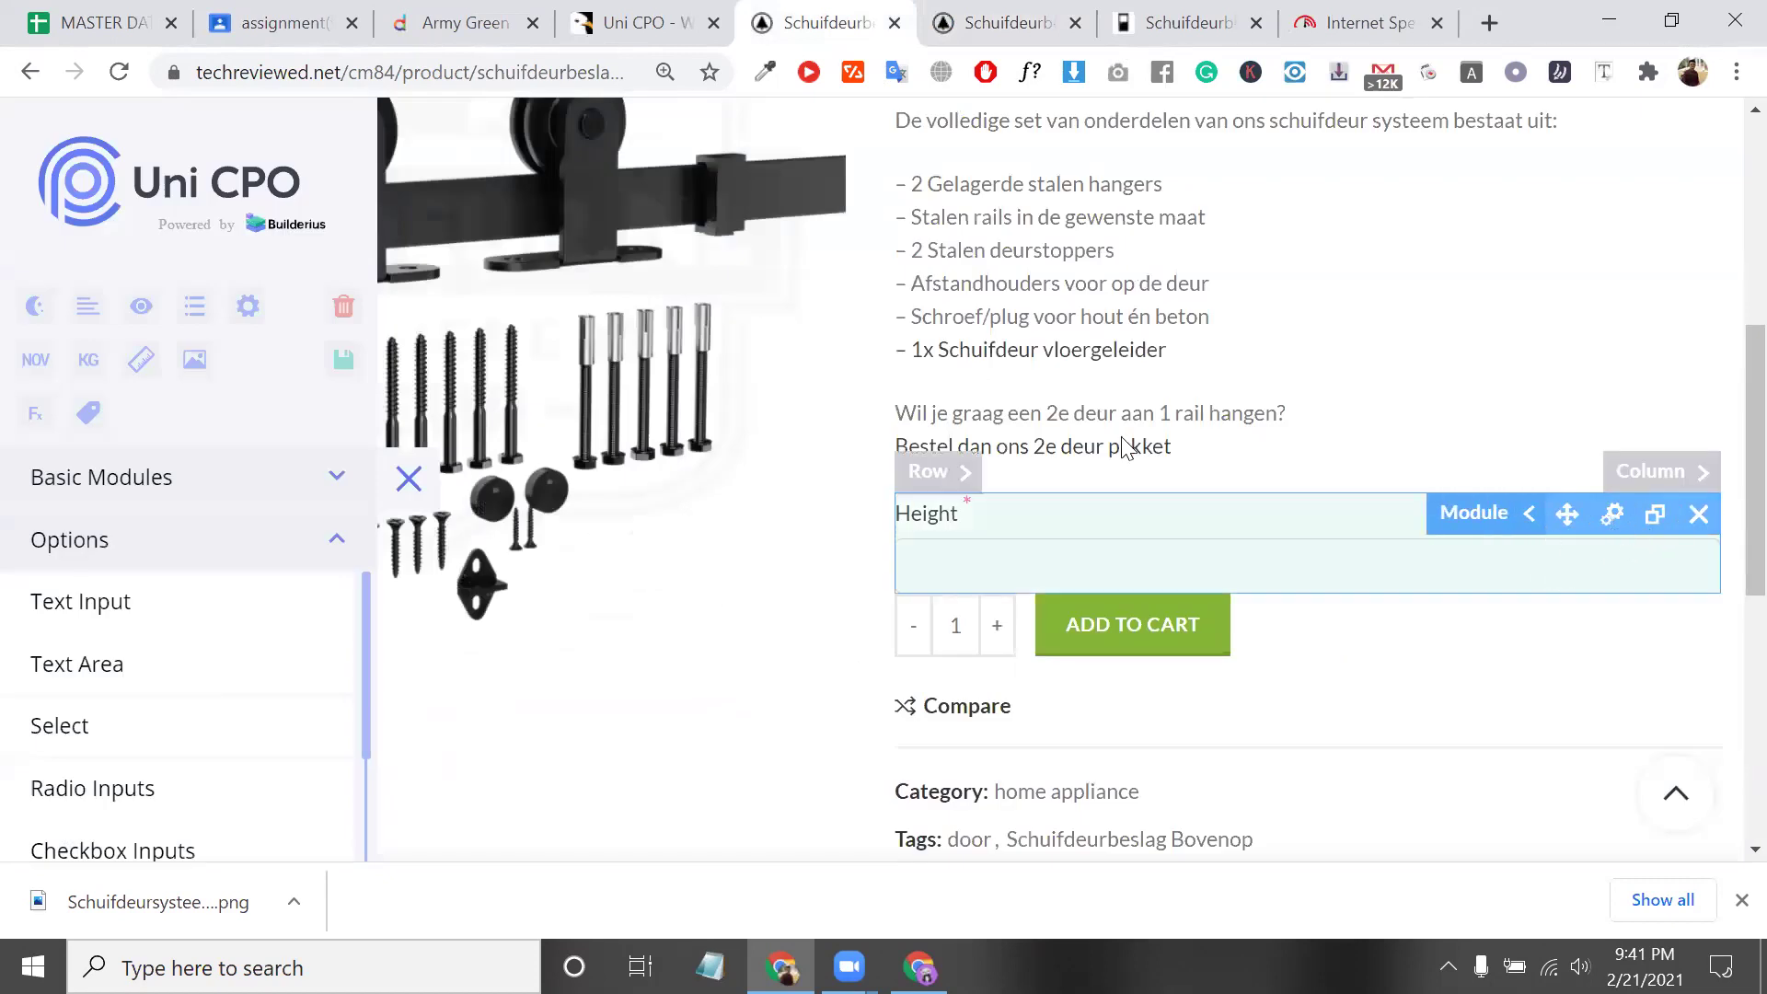
pyautogui.click(792, 266)
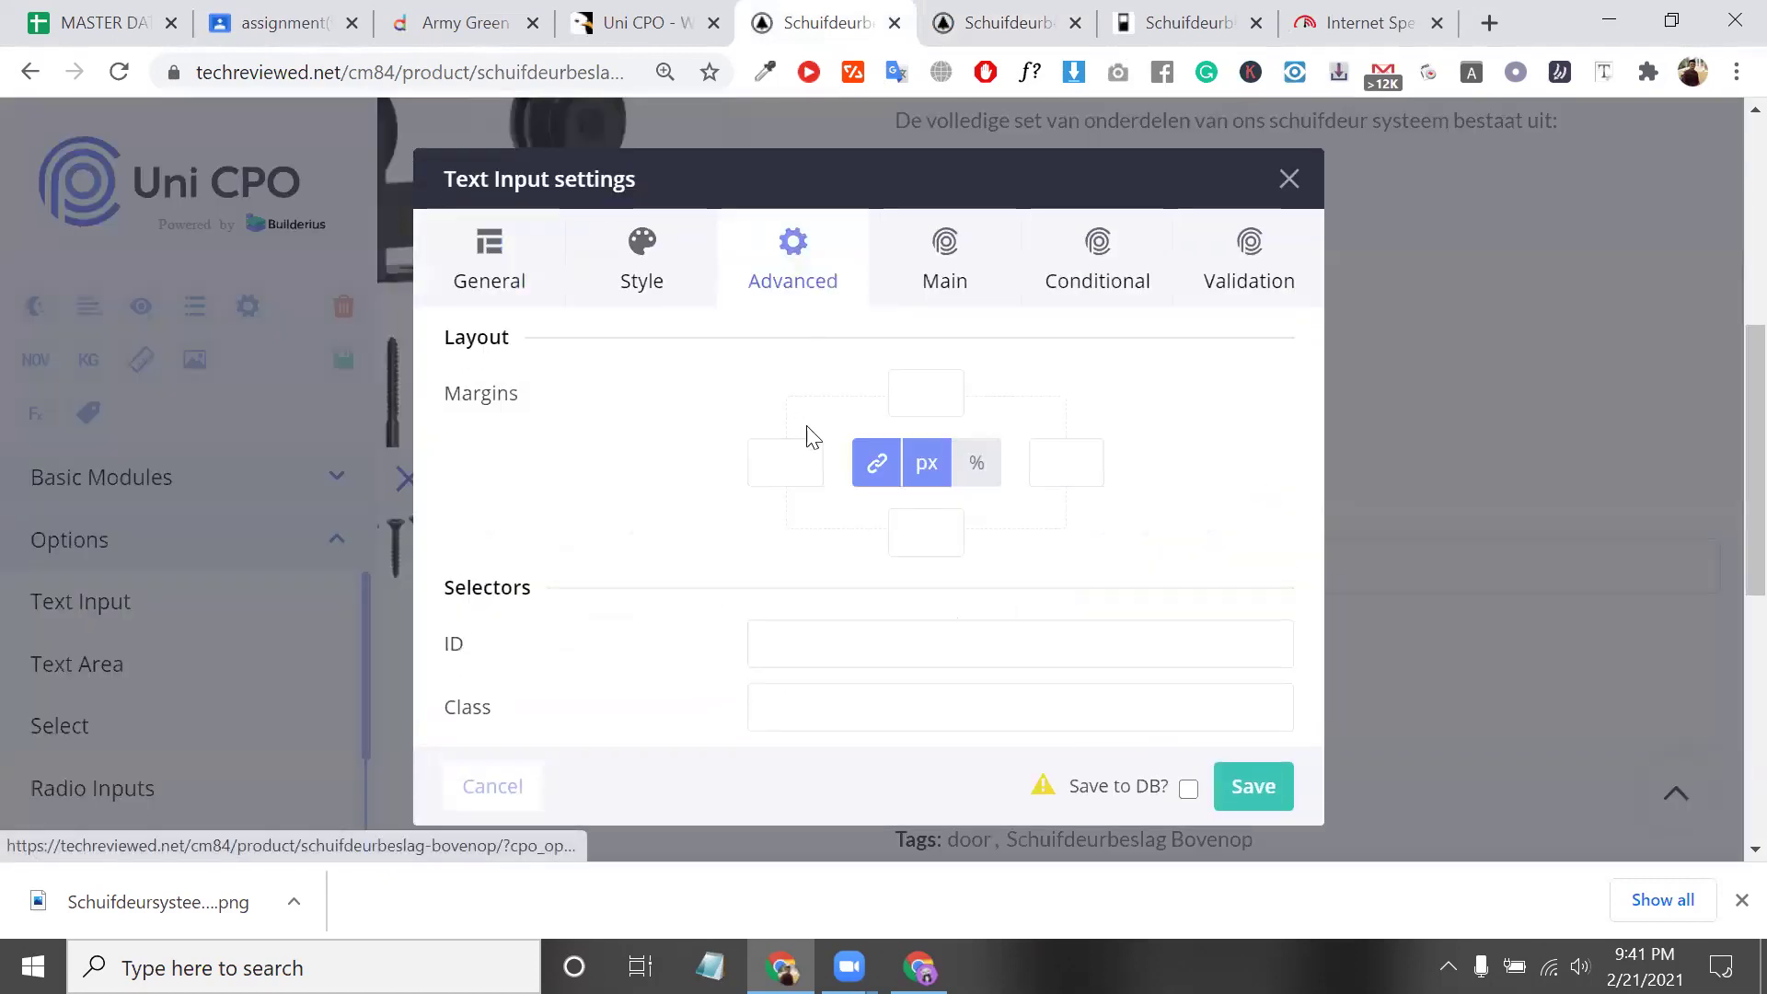
pyautogui.click(491, 246)
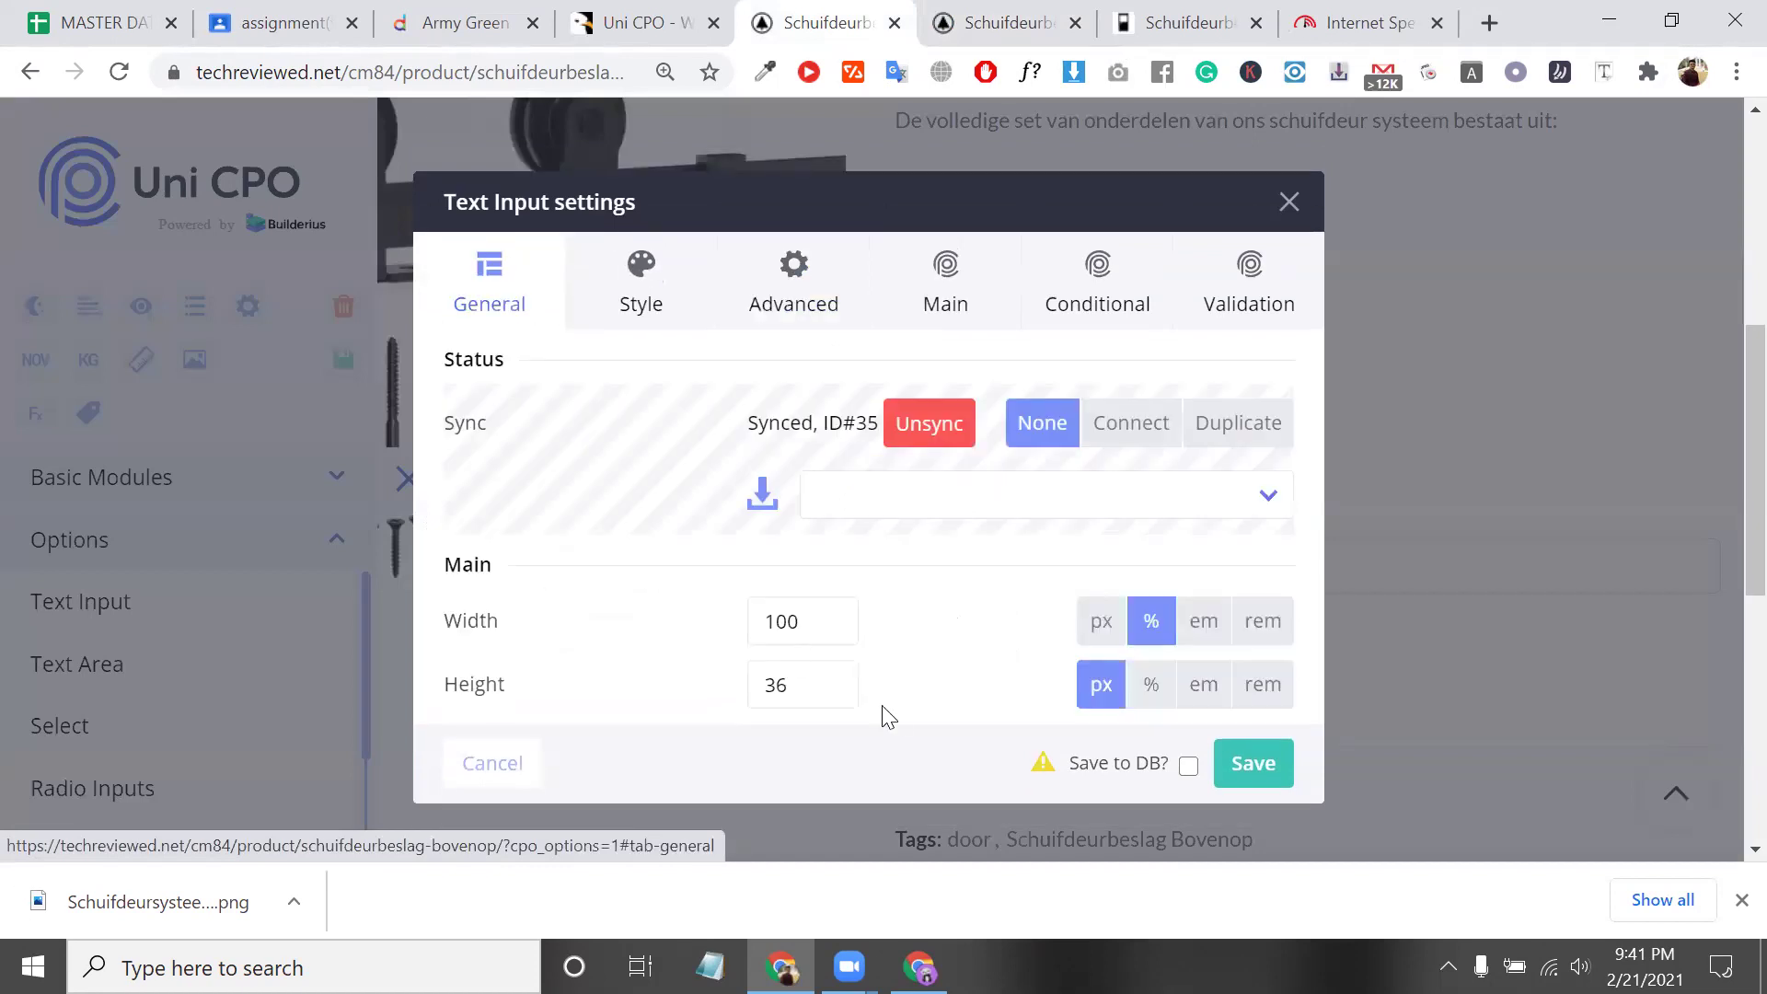
# Set the Height input width to 47% and save it to the database
pyautogui.doubleClick(798, 621)
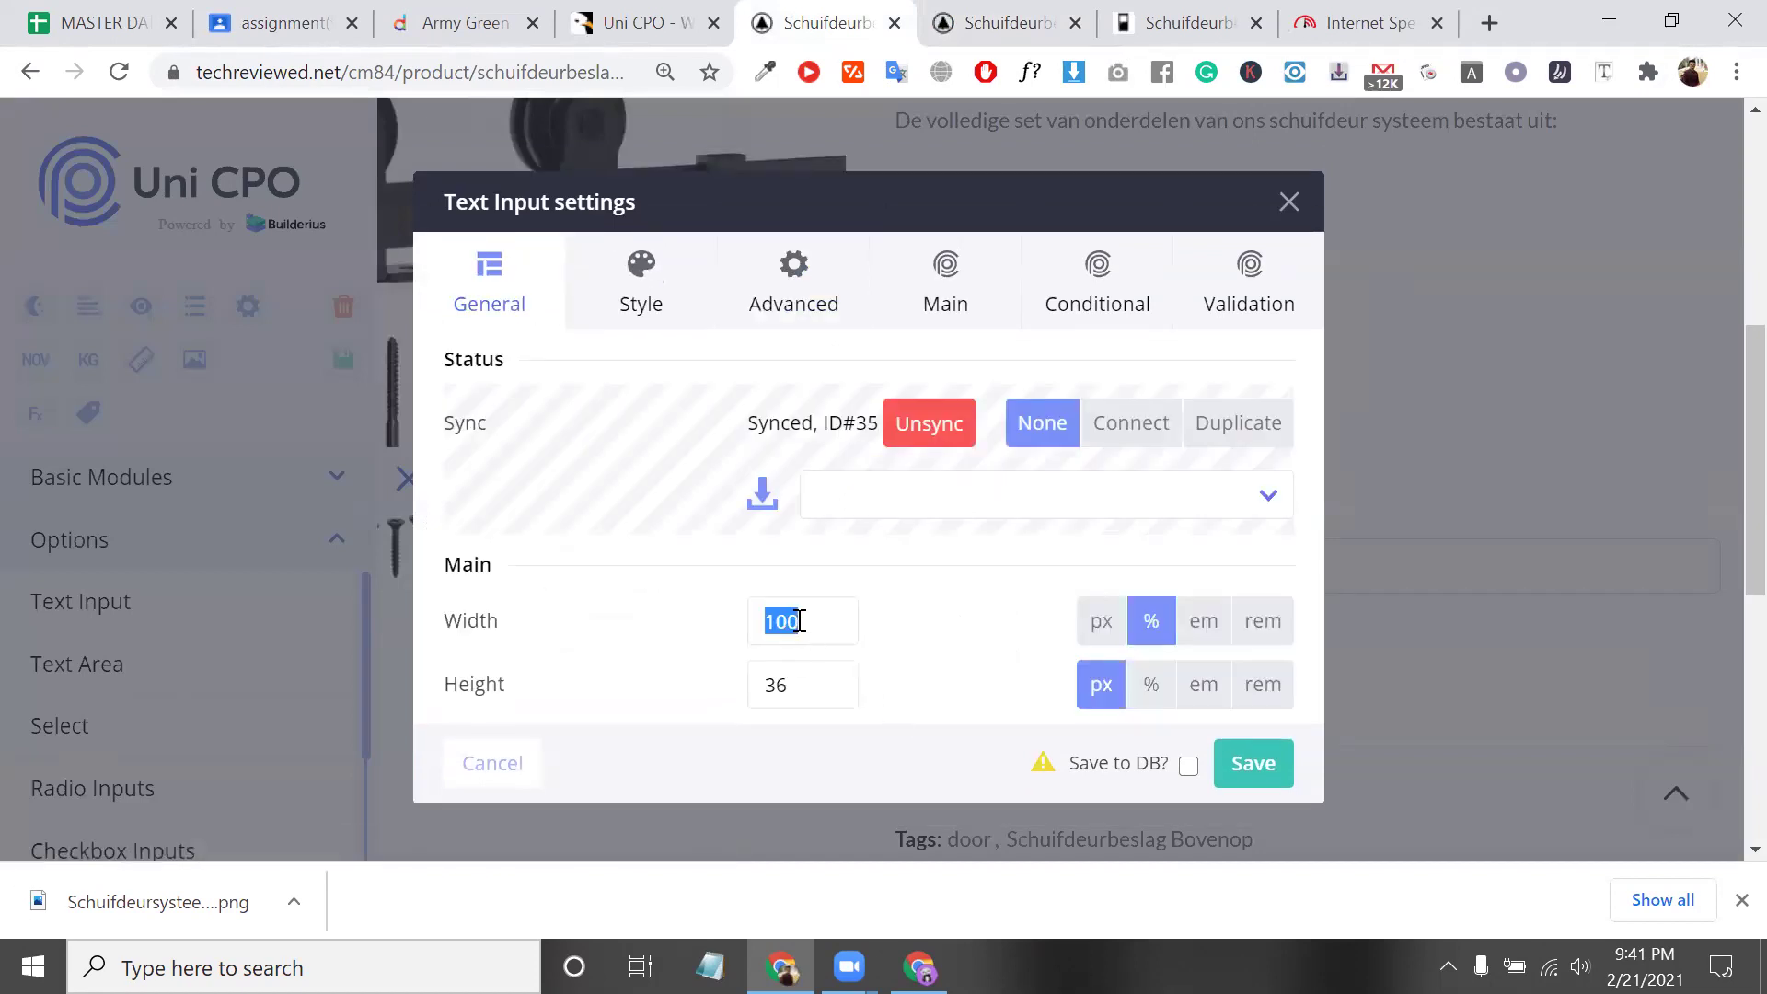
pyautogui.write('47')
pyautogui.click(1270, 782)
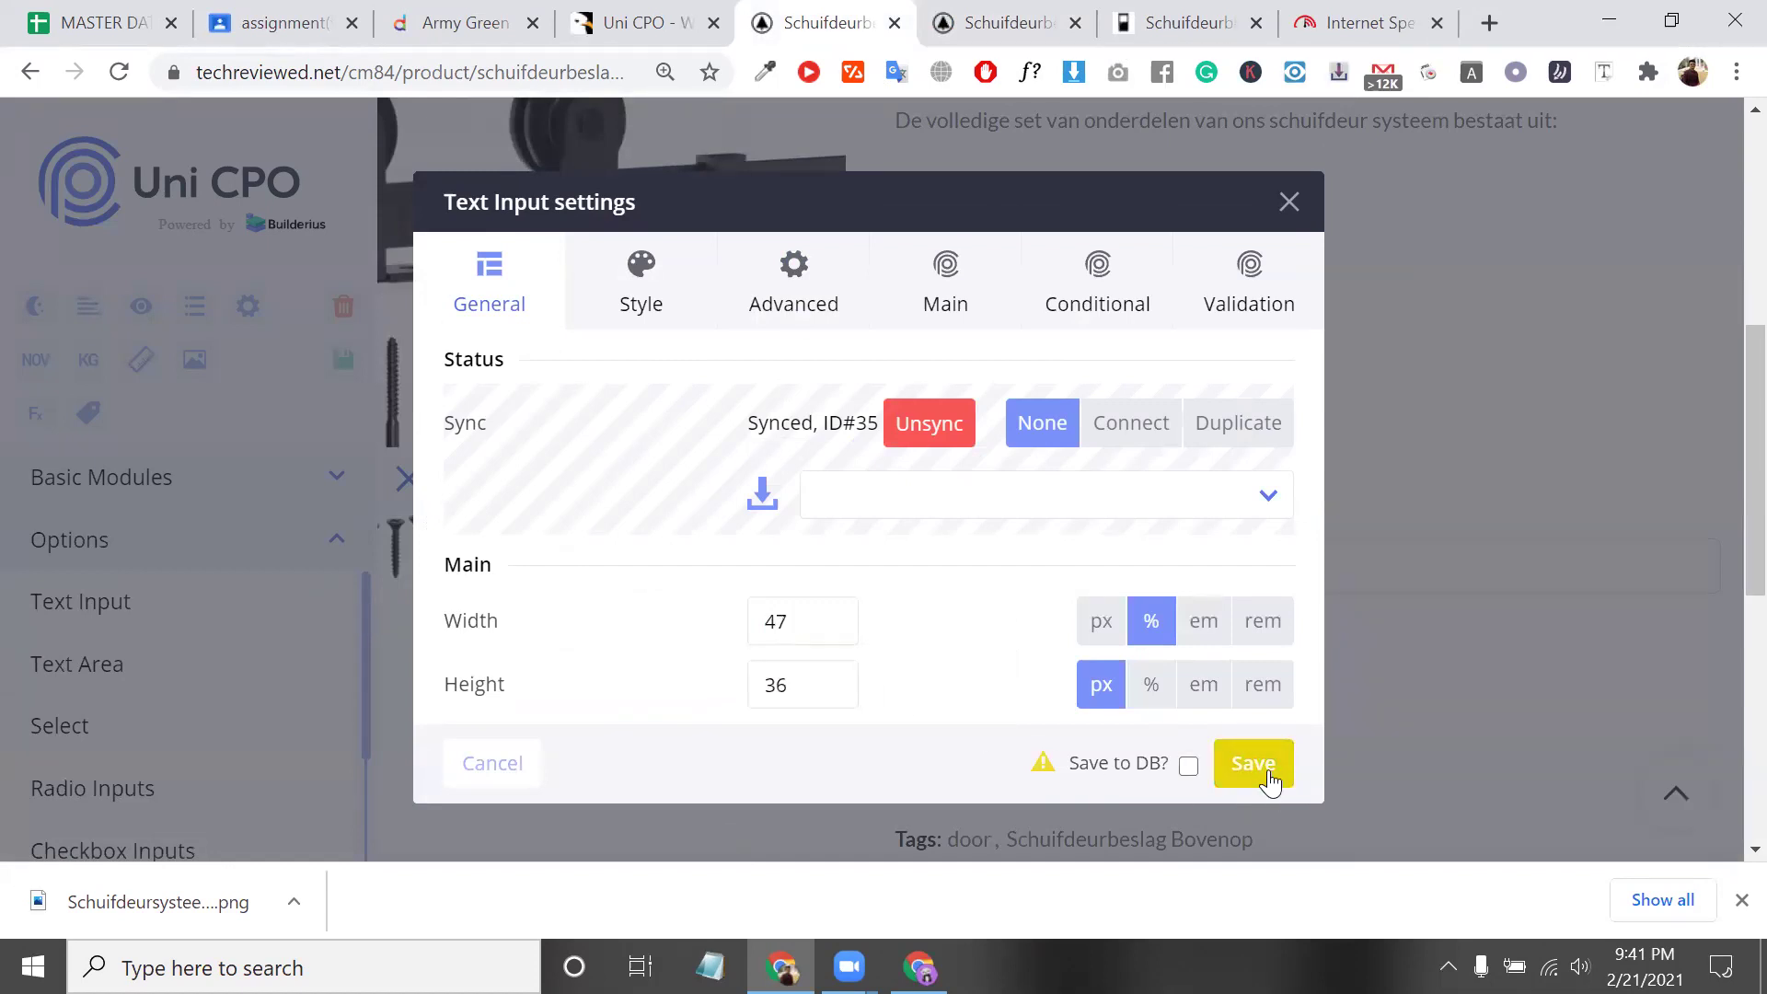
pyautogui.click(1189, 767)
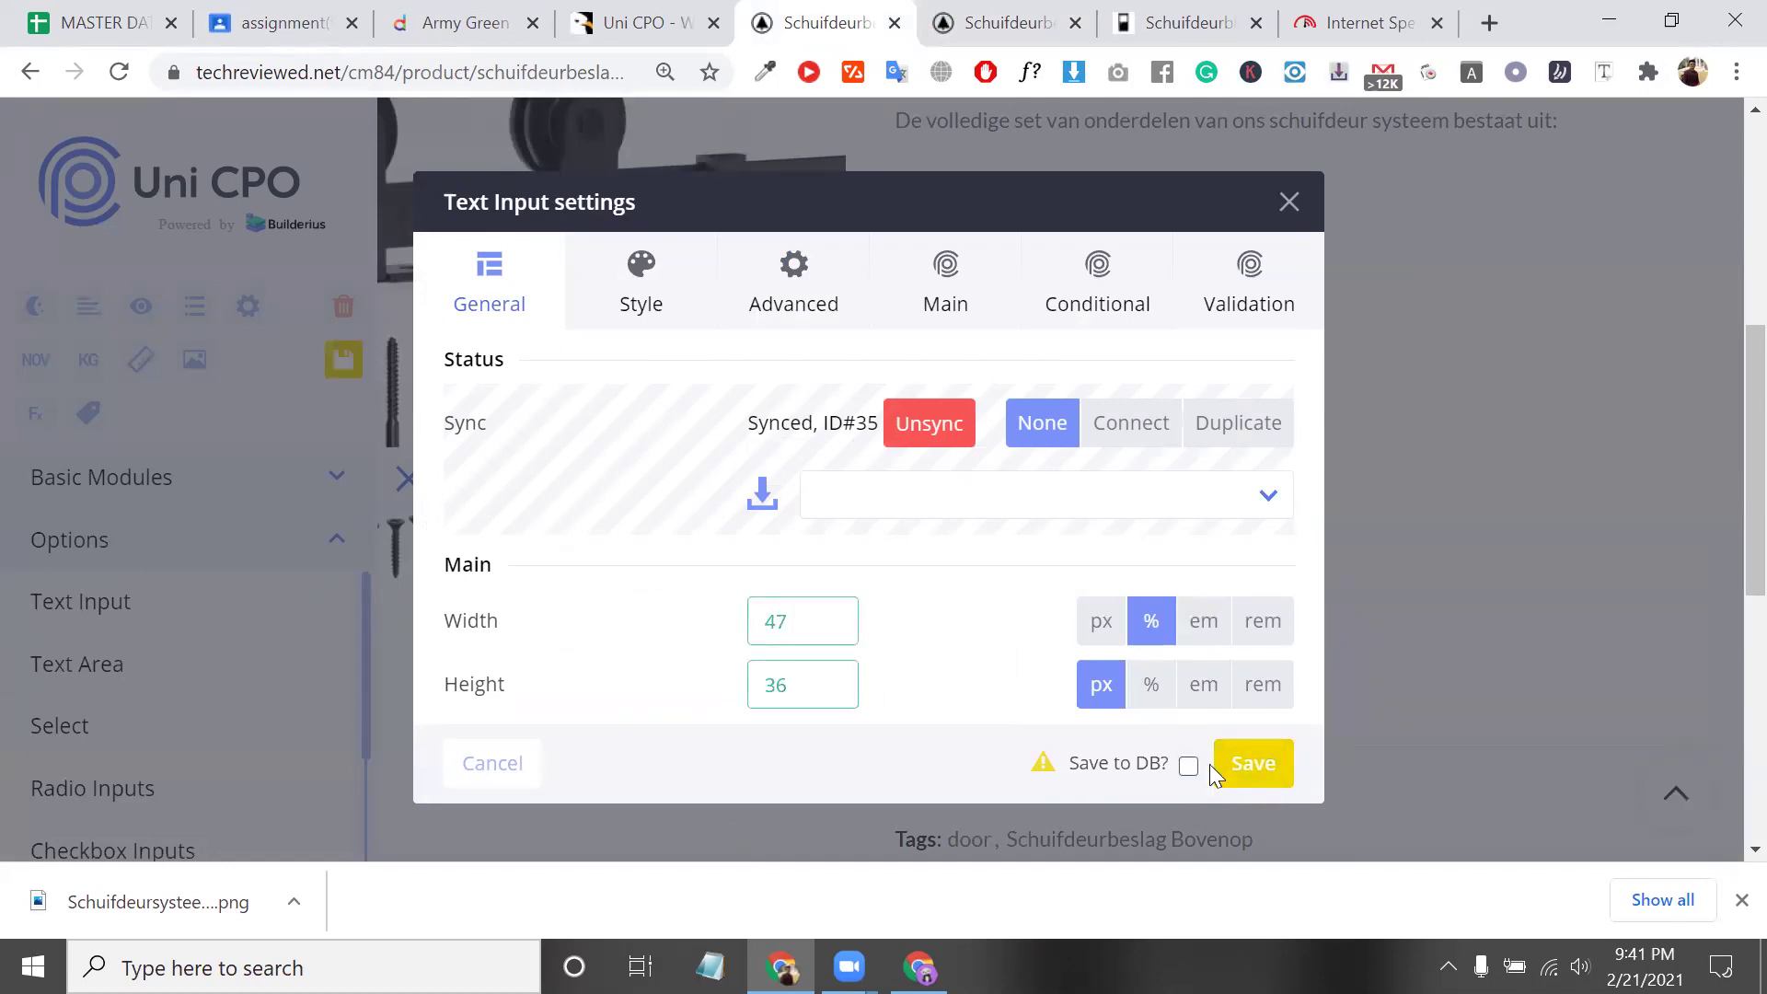
pyautogui.click(1188, 766)
pyautogui.click(1233, 772)
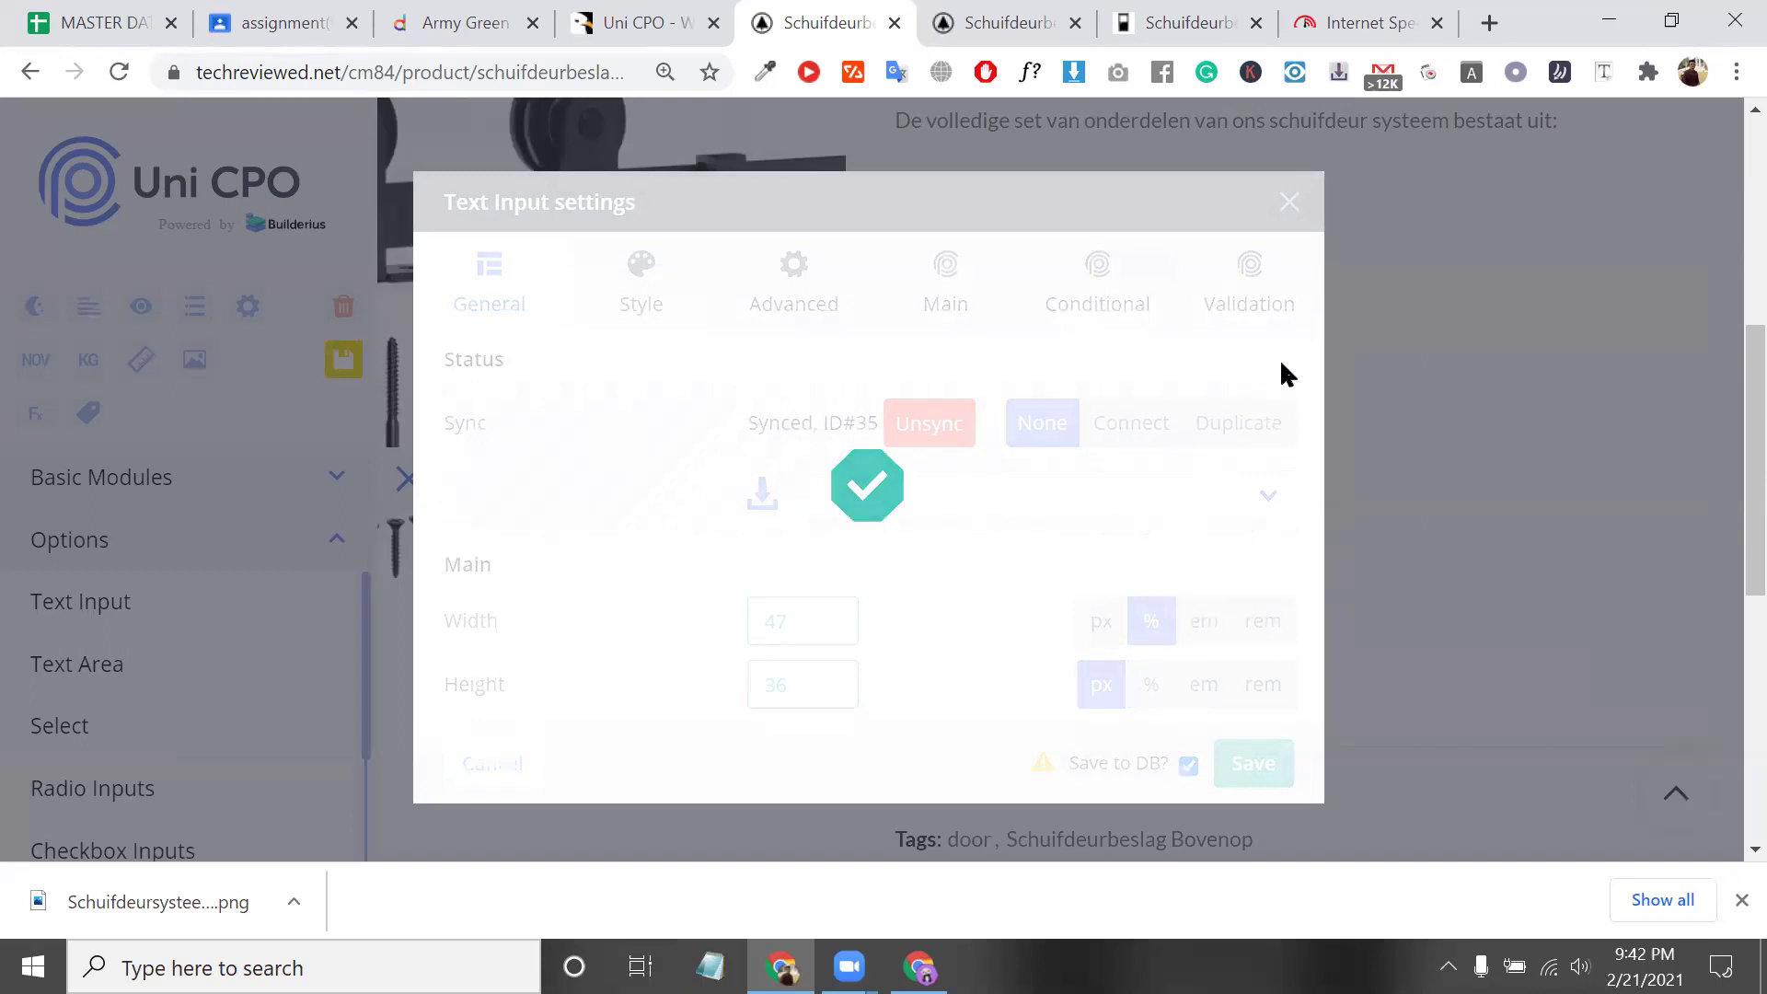
pyautogui.click(1289, 202)
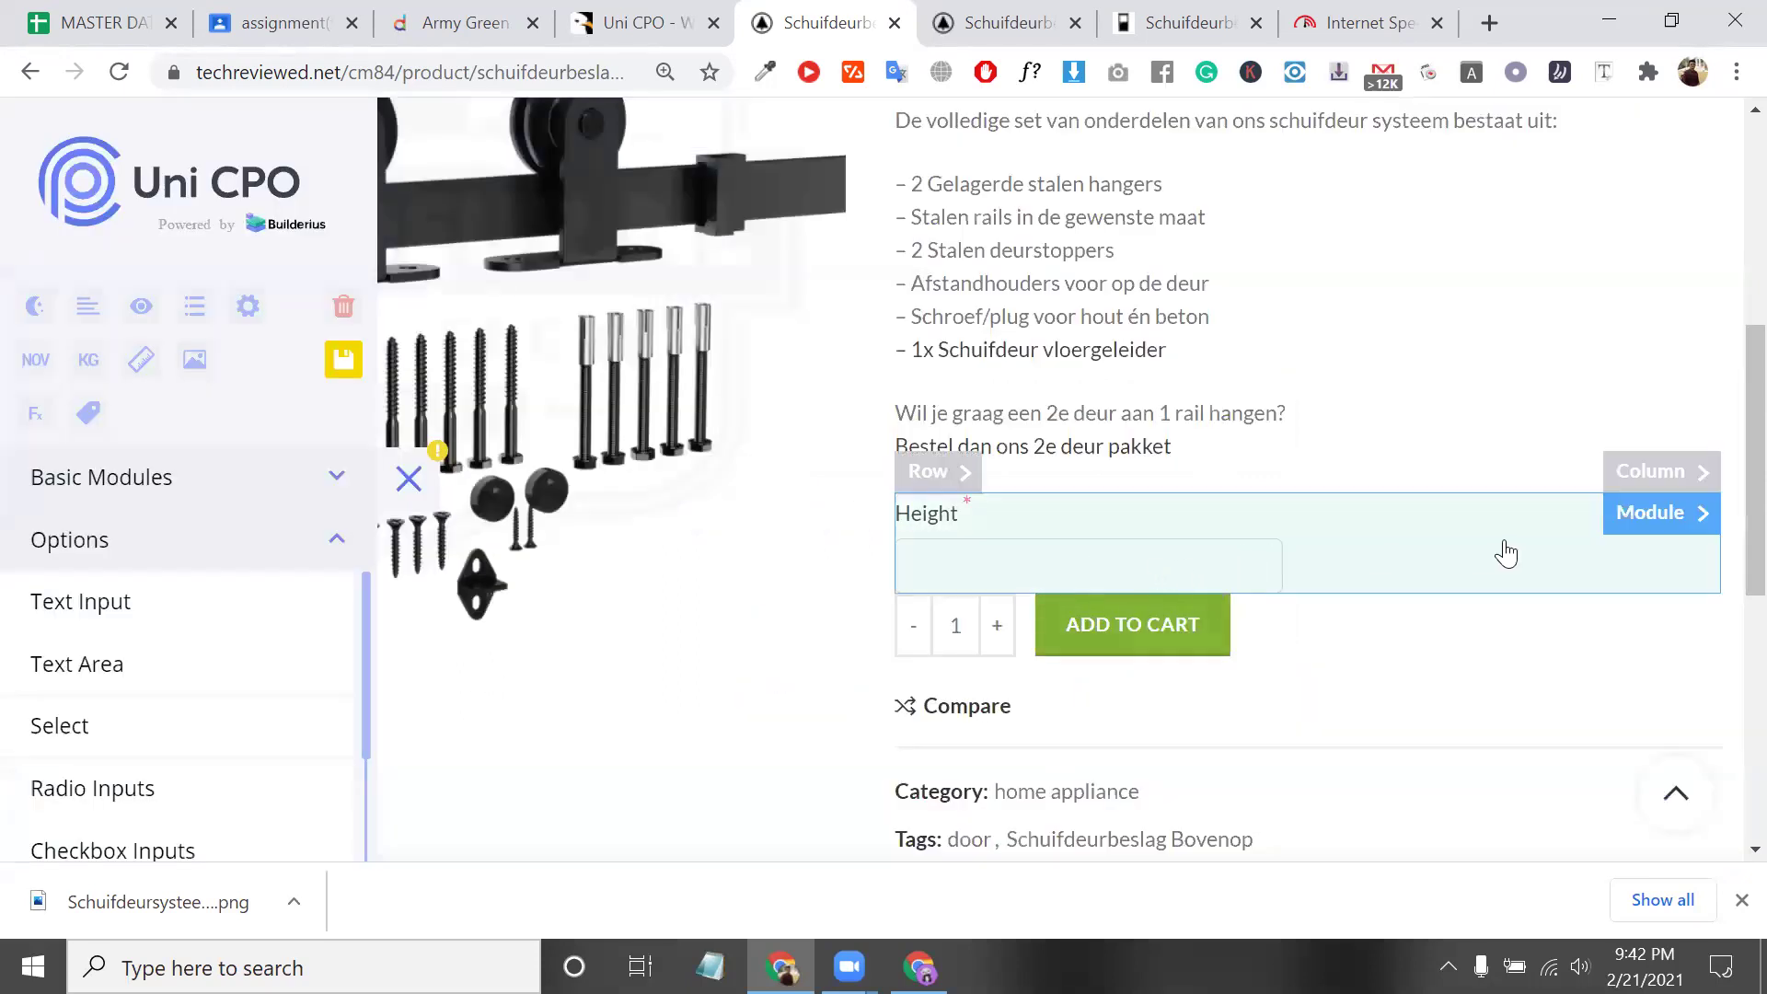
pyautogui.click(1641, 524)
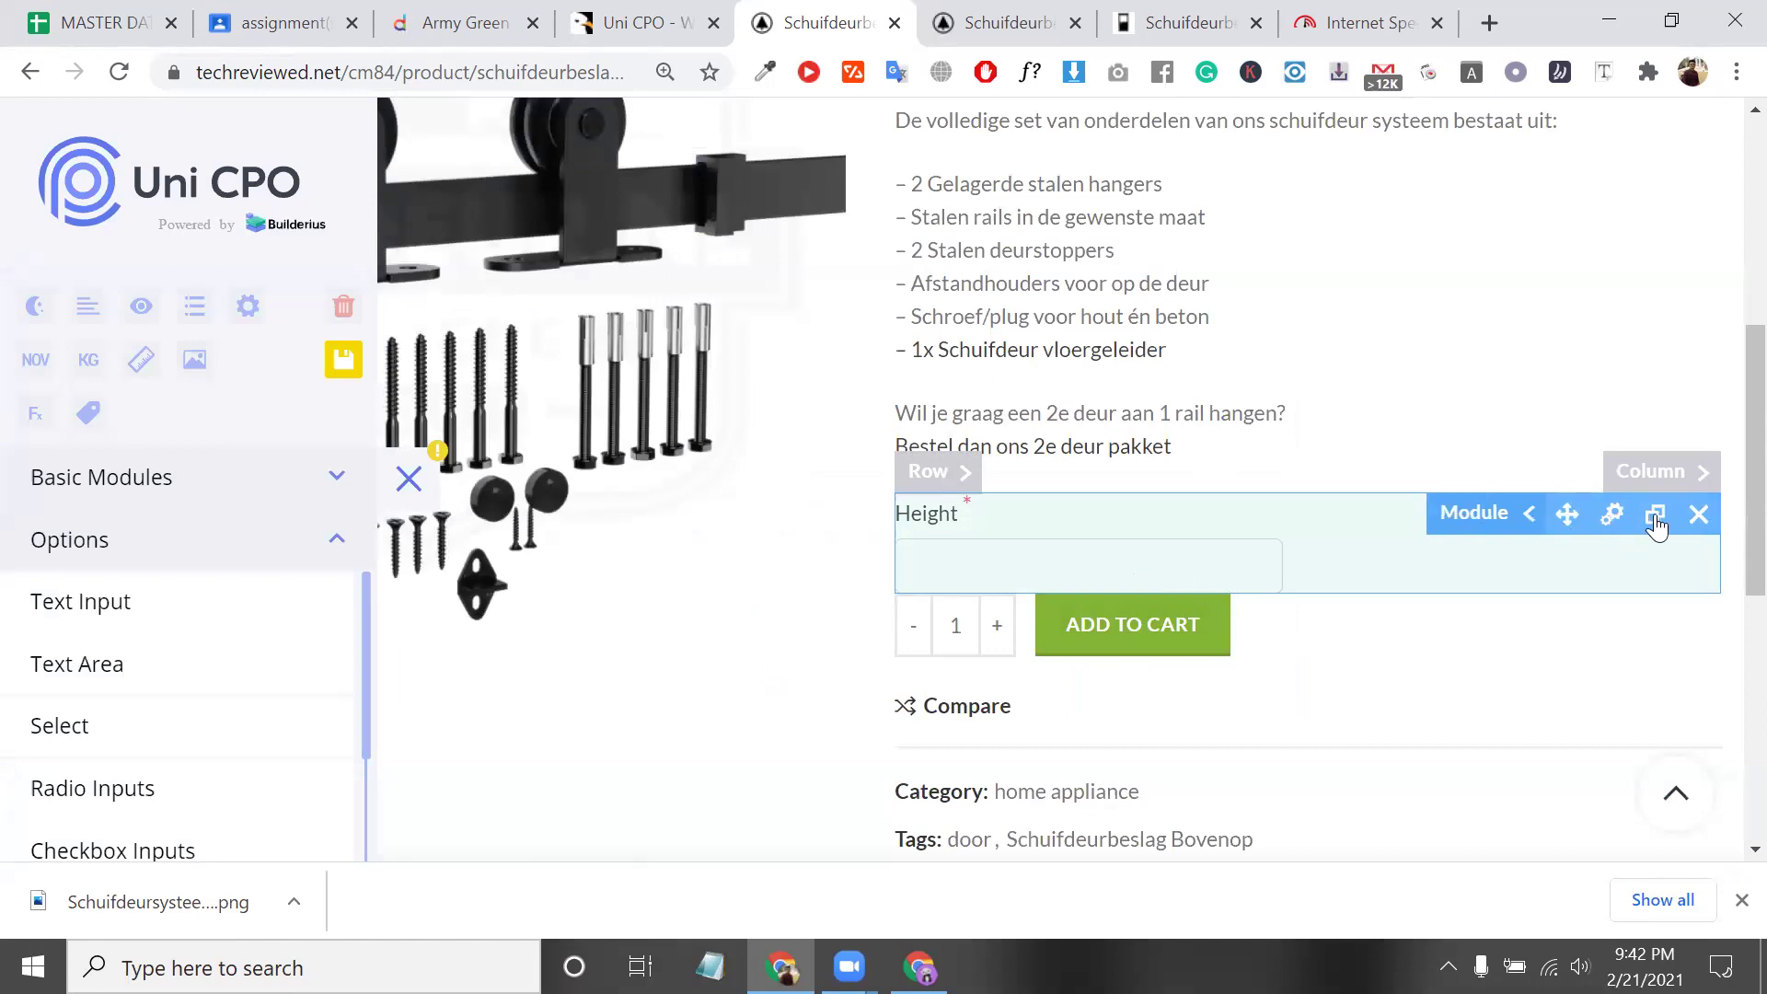
pyautogui.click(1652, 516)
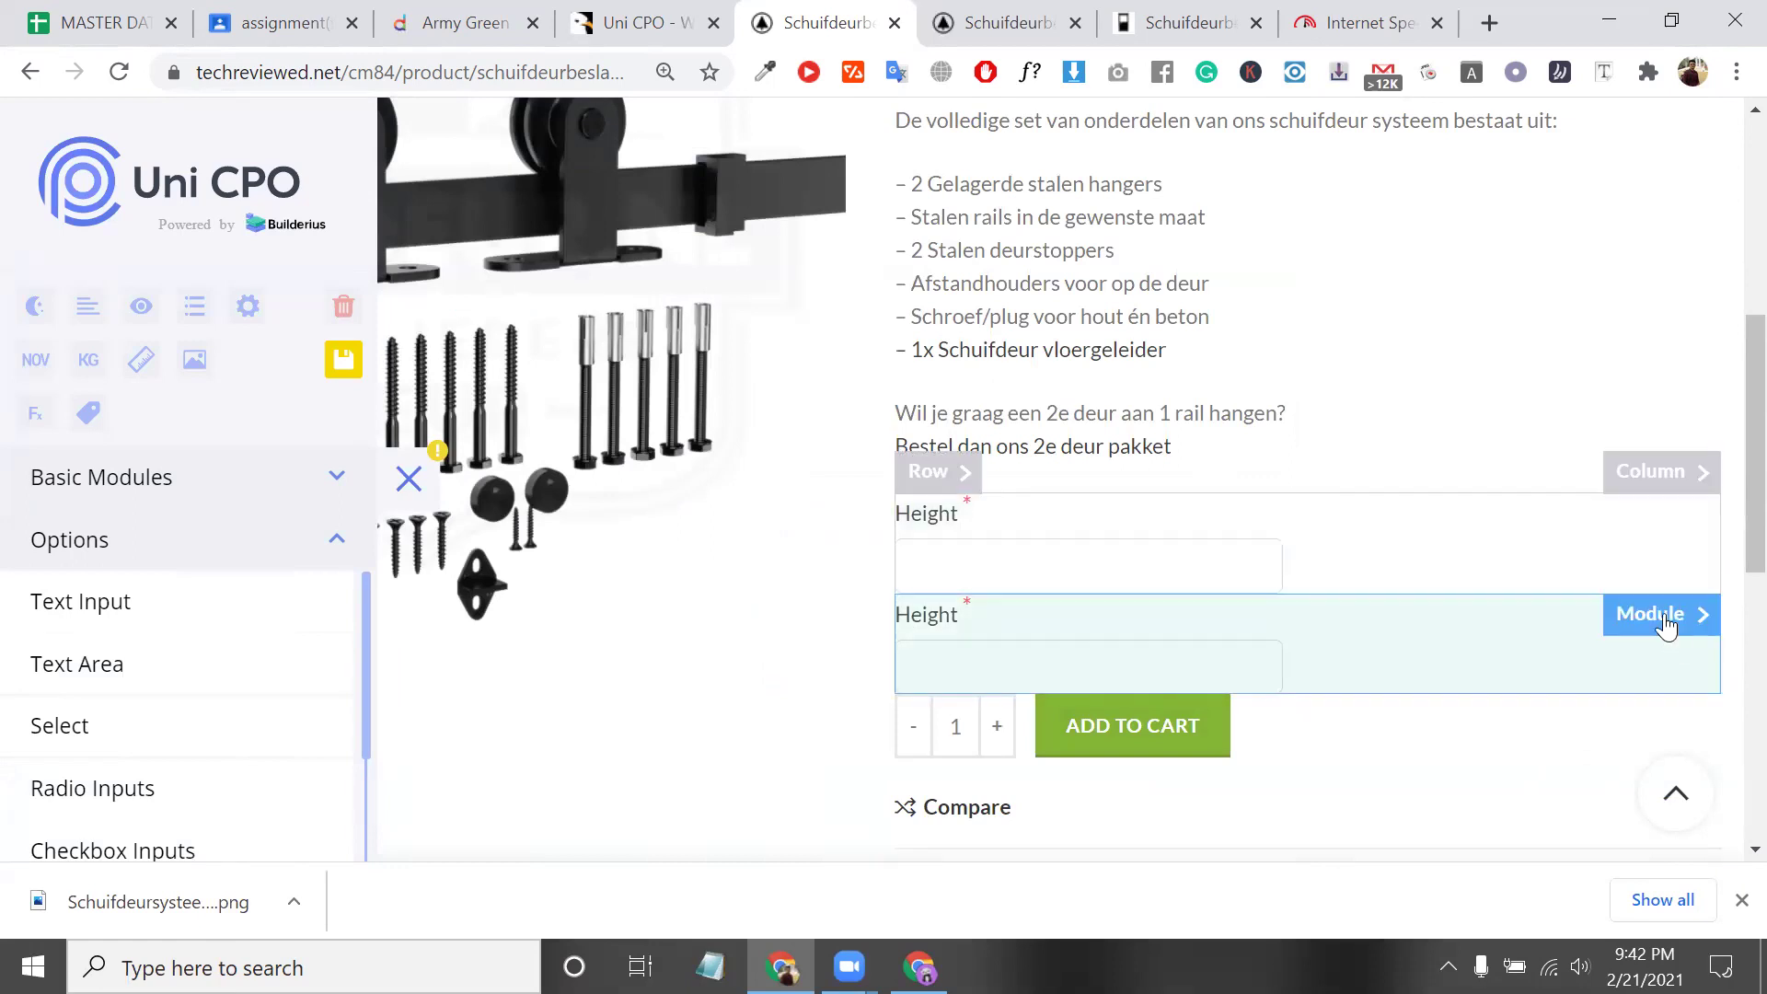
pyautogui.moveTo(1668, 625)
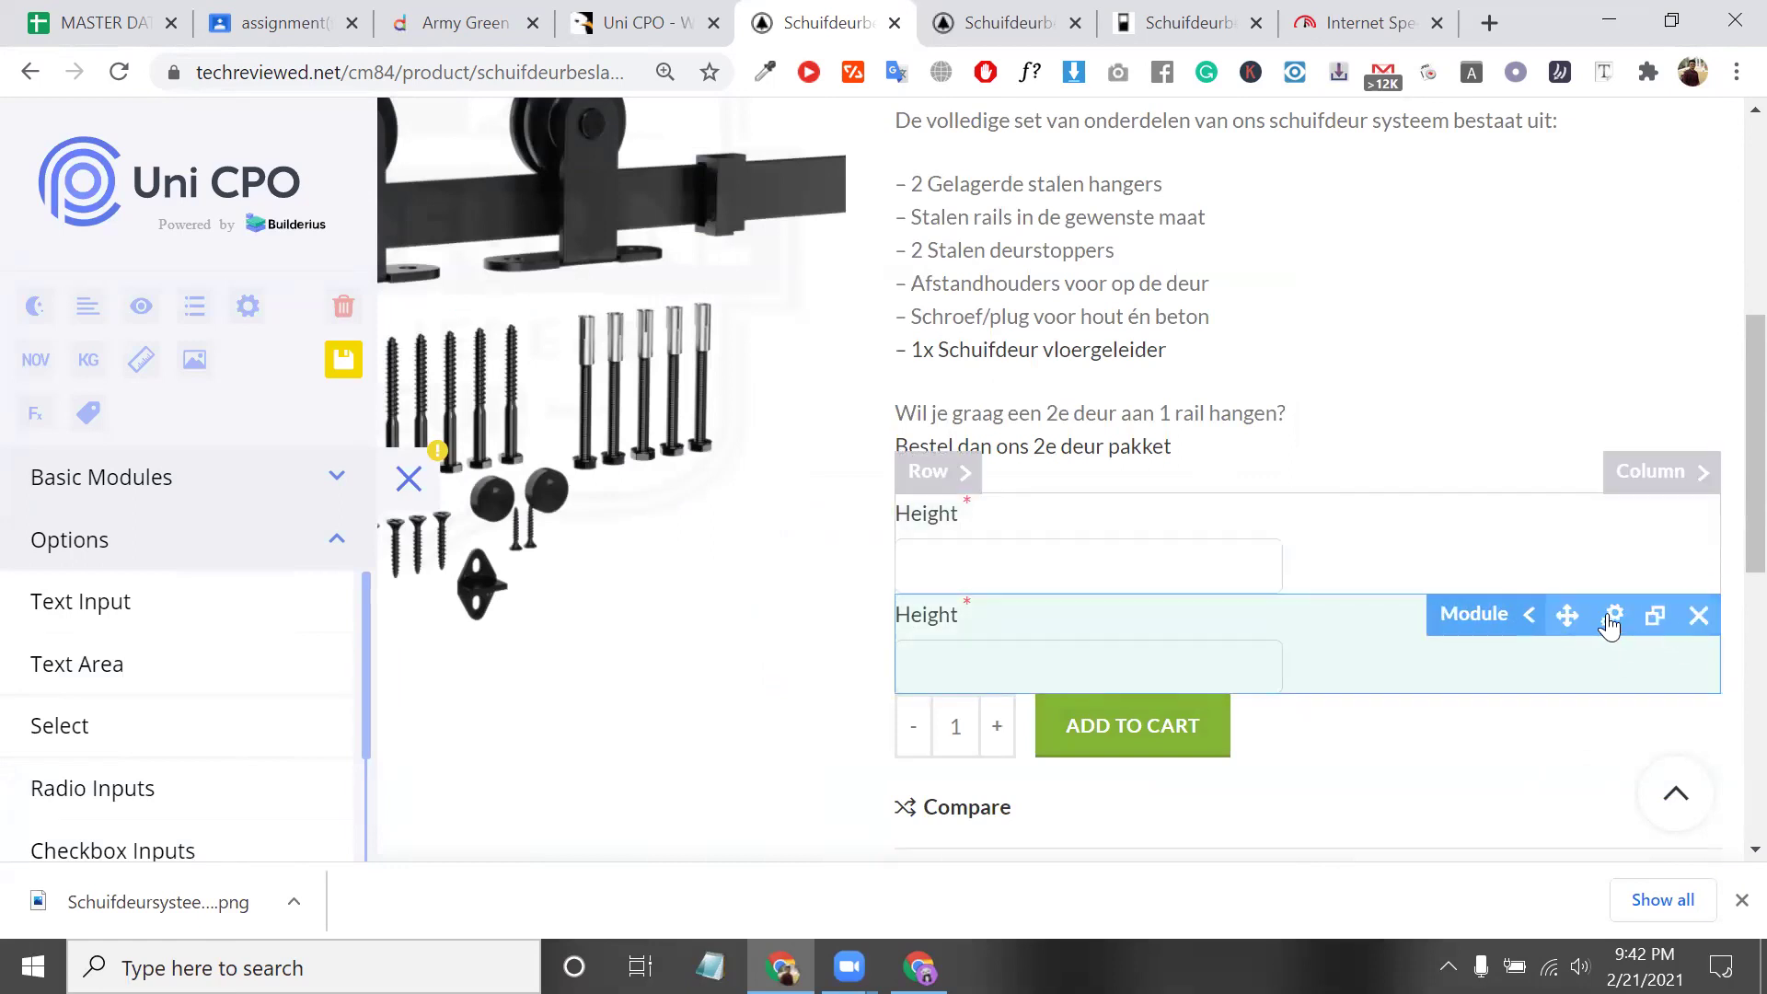
pyautogui.click(1612, 616)
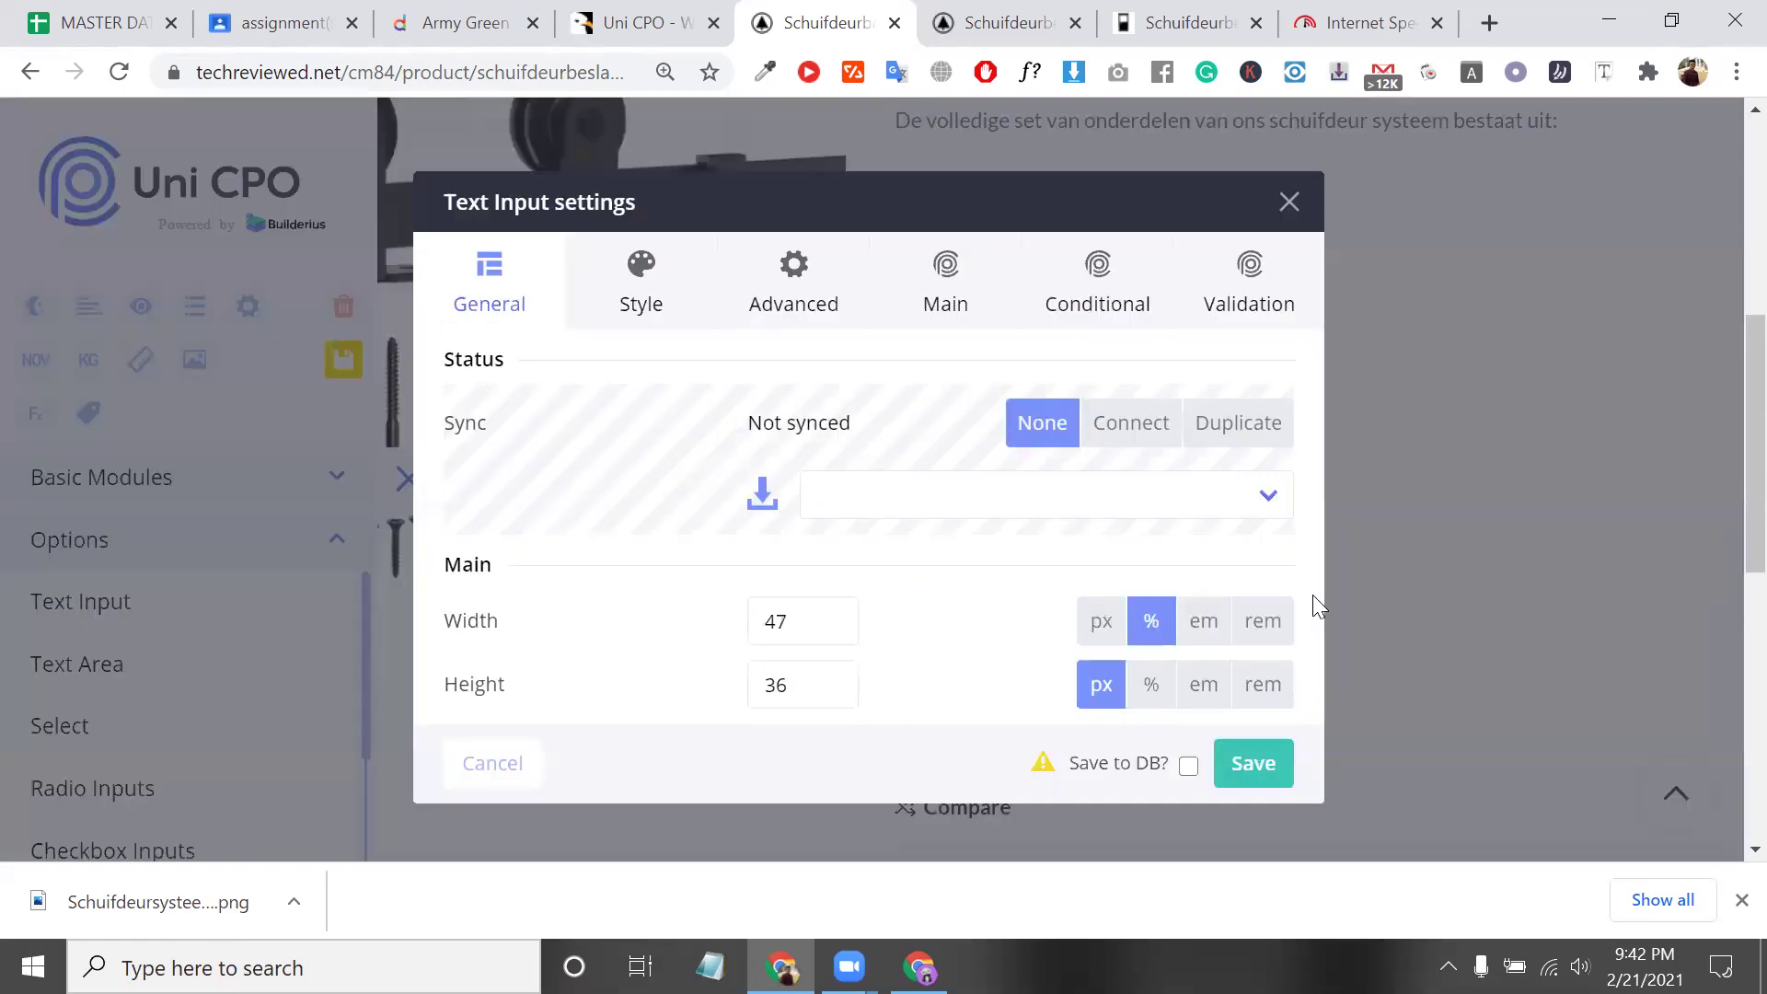
pyautogui.doubleClick(805, 619)
pyautogui.click(643, 299)
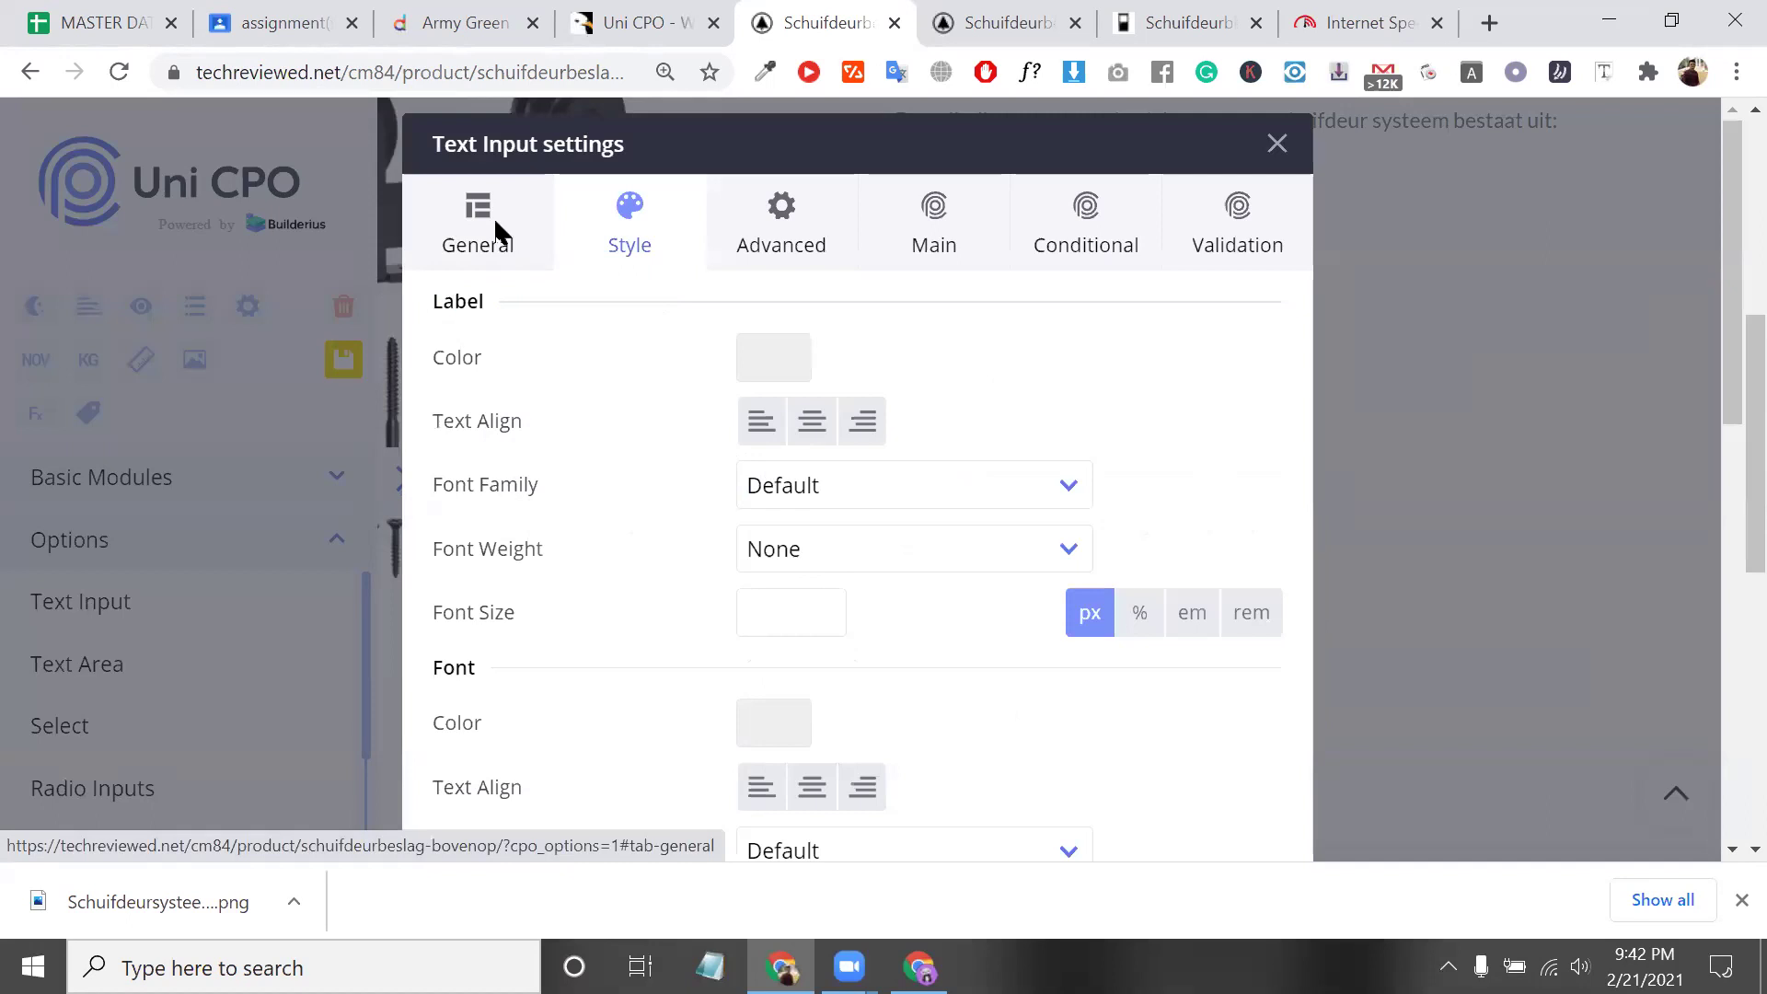
pyautogui.click(493, 221)
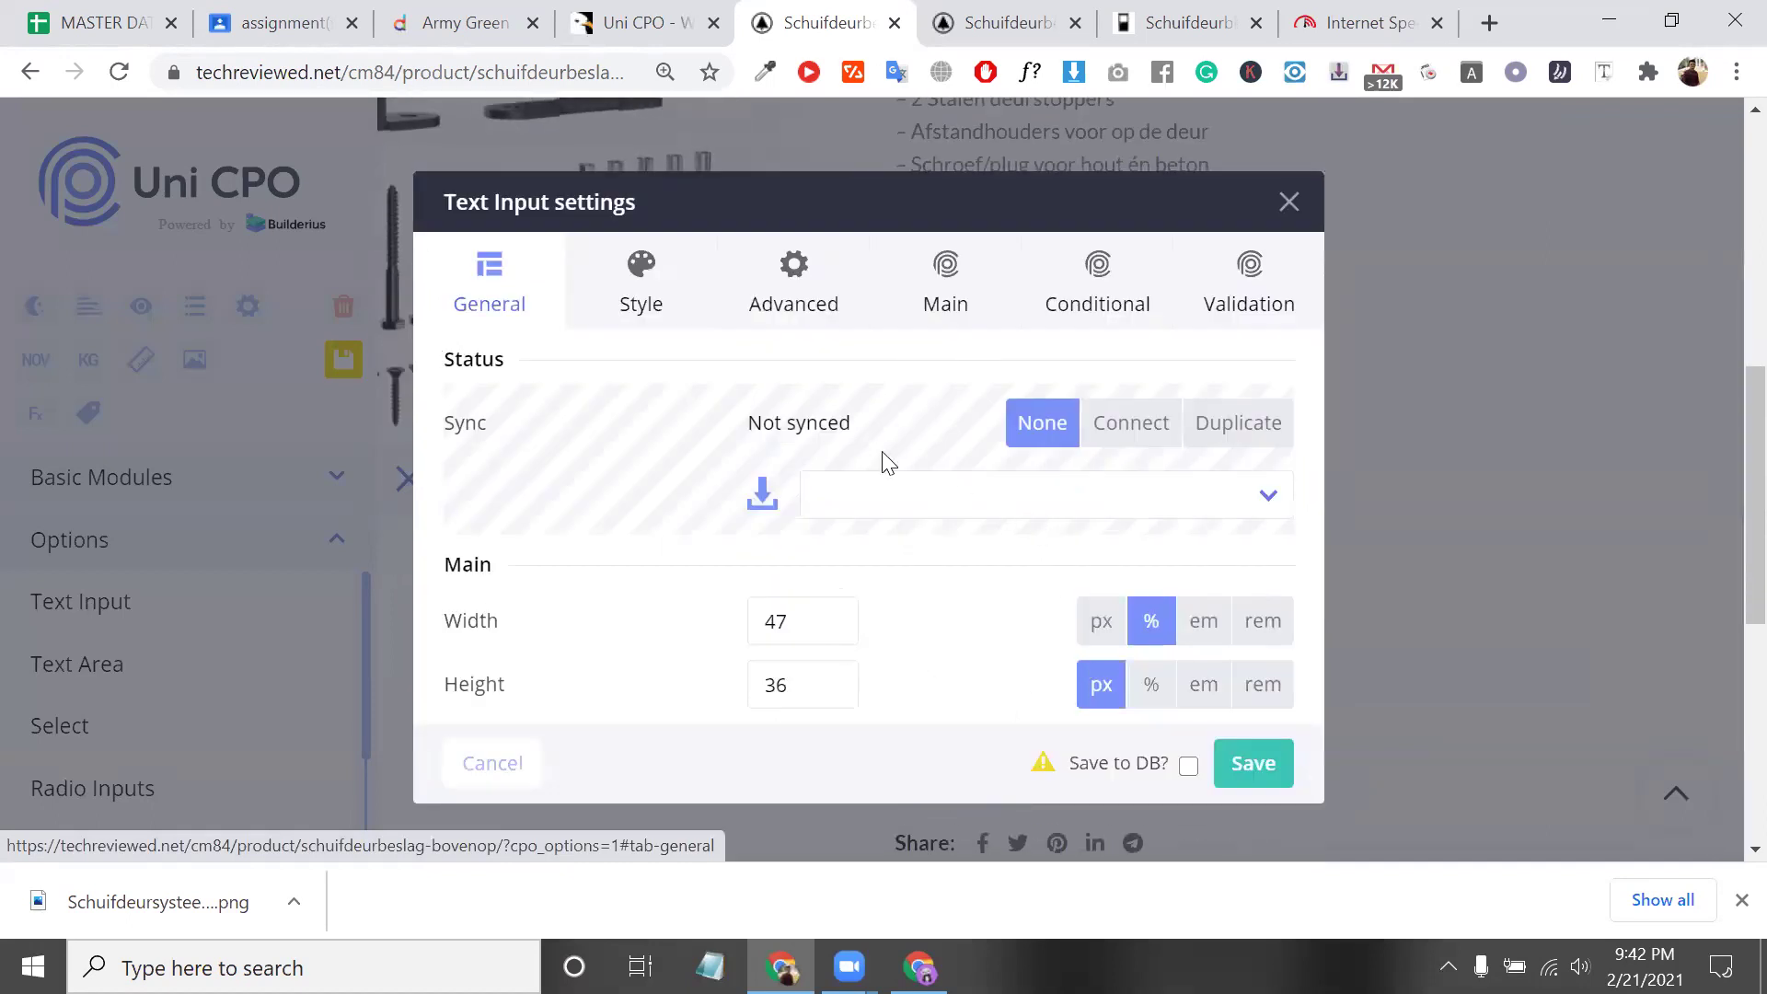
pyautogui.click(812, 292)
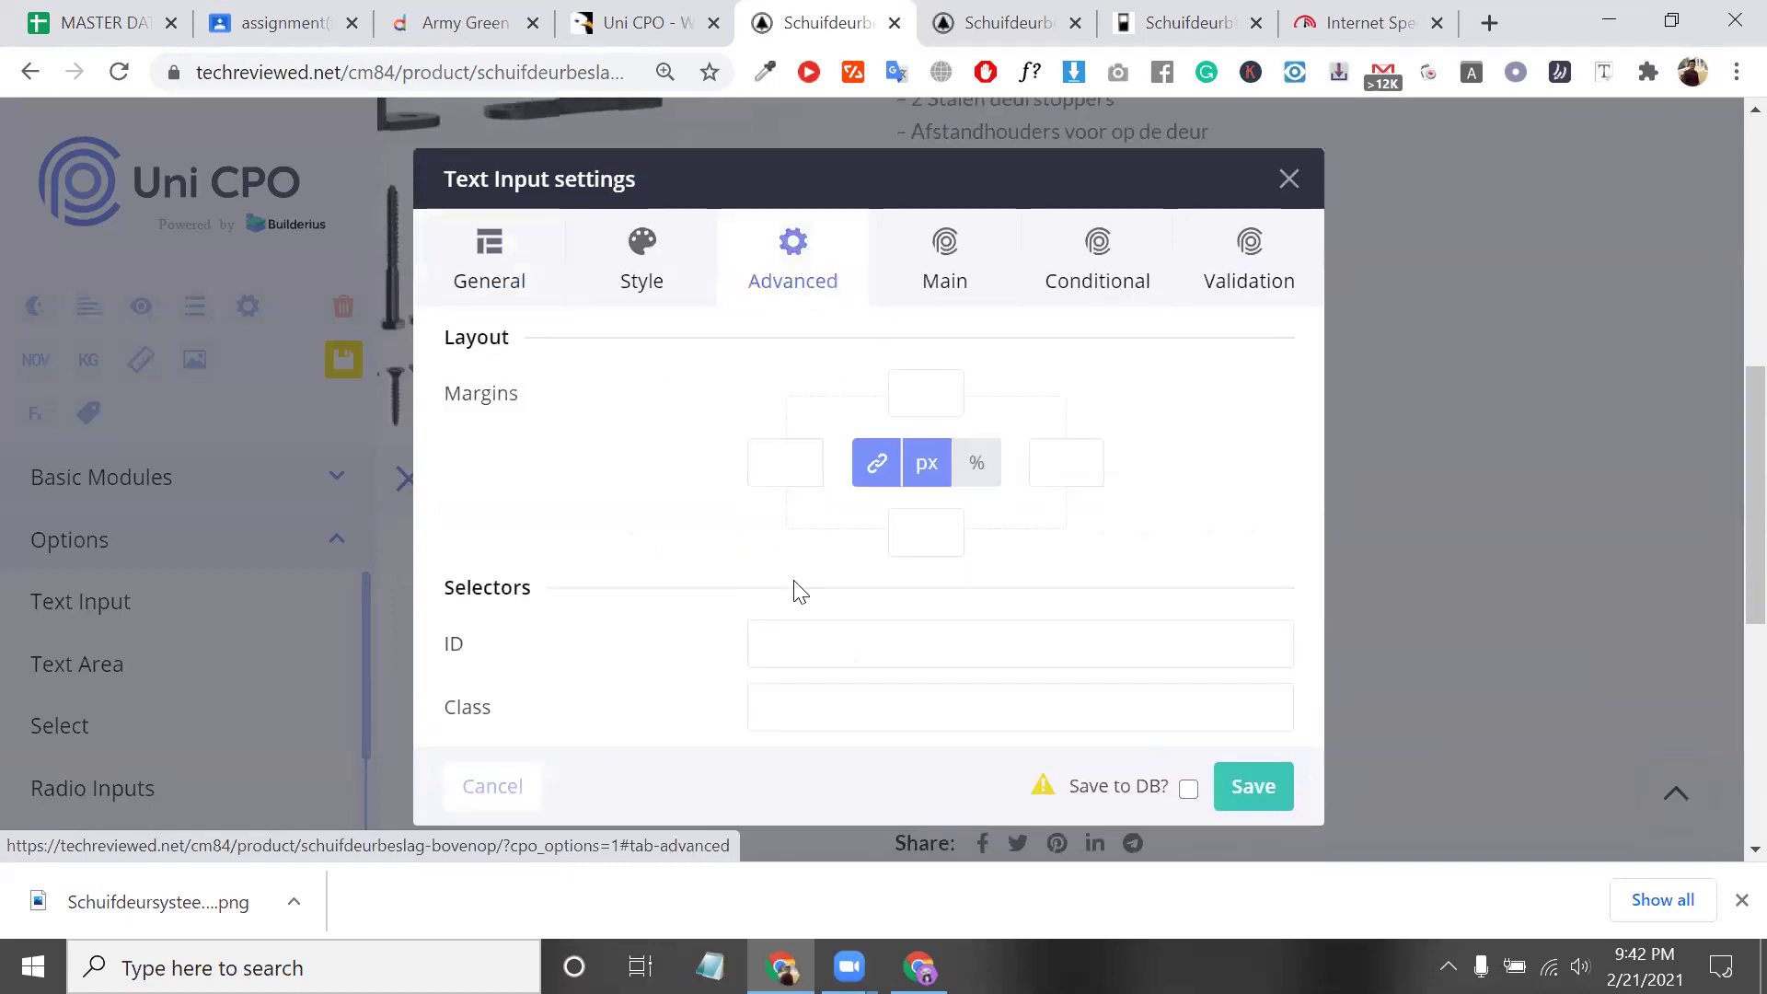
pyautogui.click(621, 291)
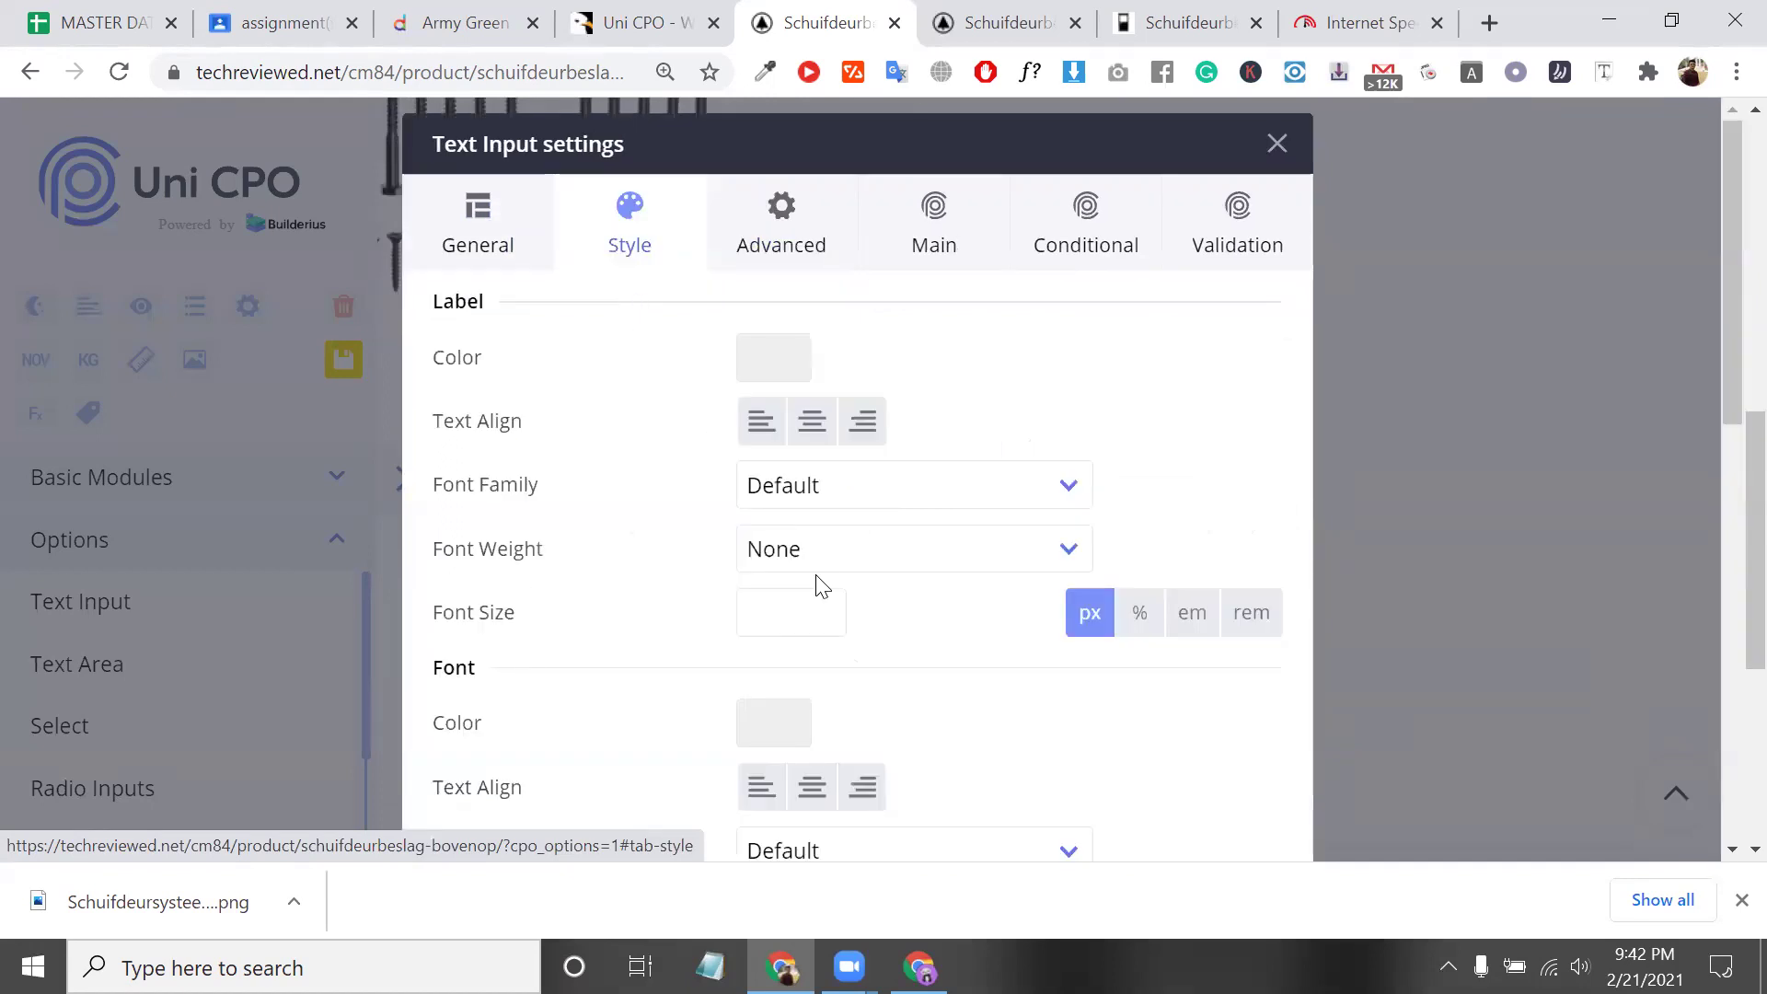
pyautogui.scroll(-3, 816, 584)
pyautogui.scroll(-8, 816, 583)
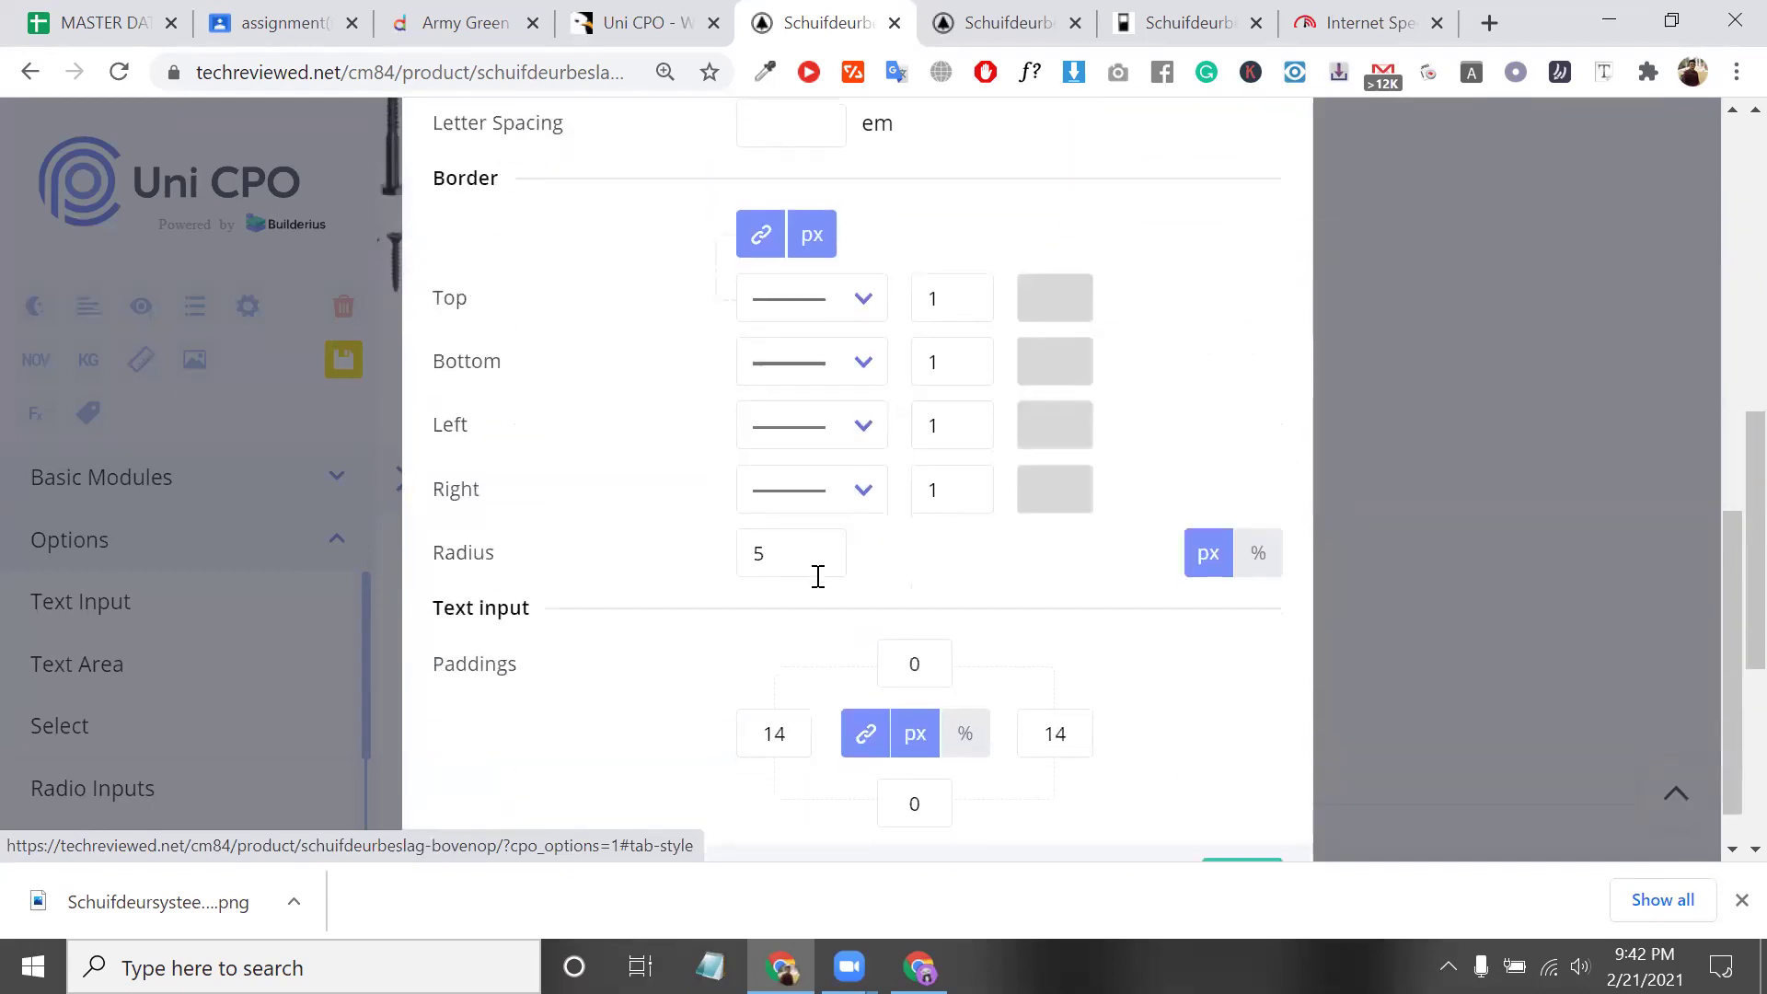
pyautogui.scroll(10, 819, 579)
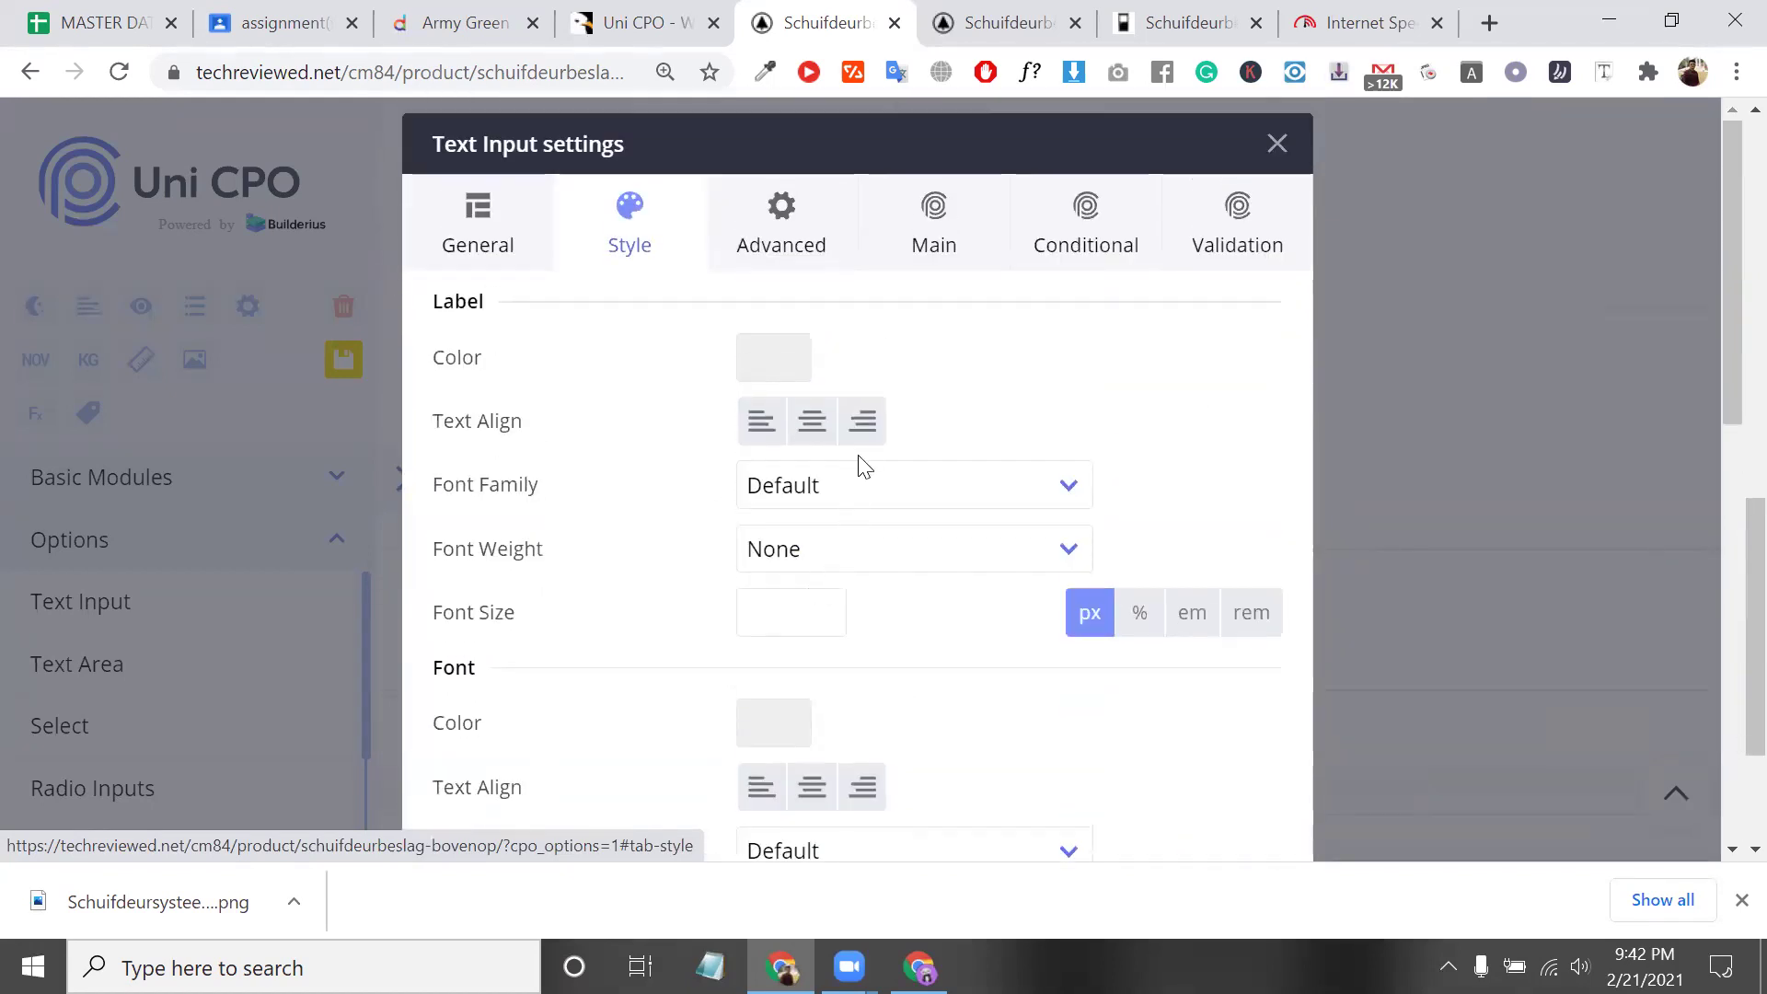
pyautogui.click(1277, 146)
pyautogui.scroll(3, 1053, 359)
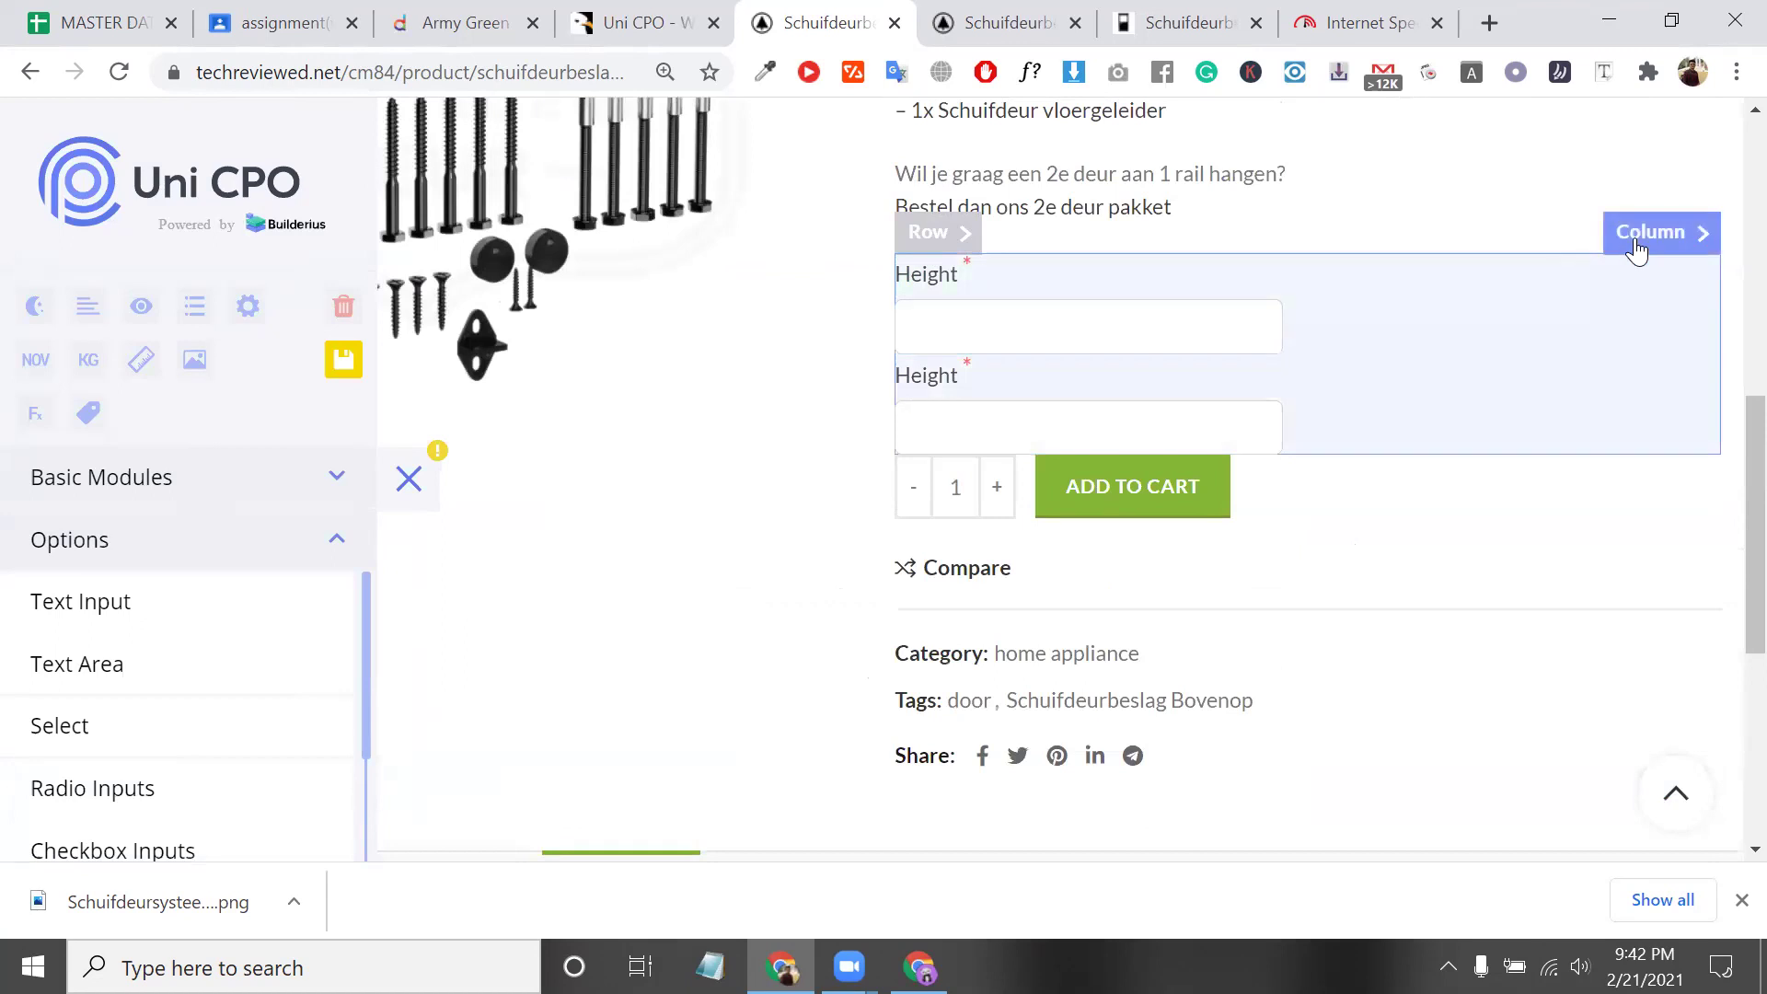
# Change the column's width from 100 to 47% in Column settings
pyautogui.click(1609, 245)
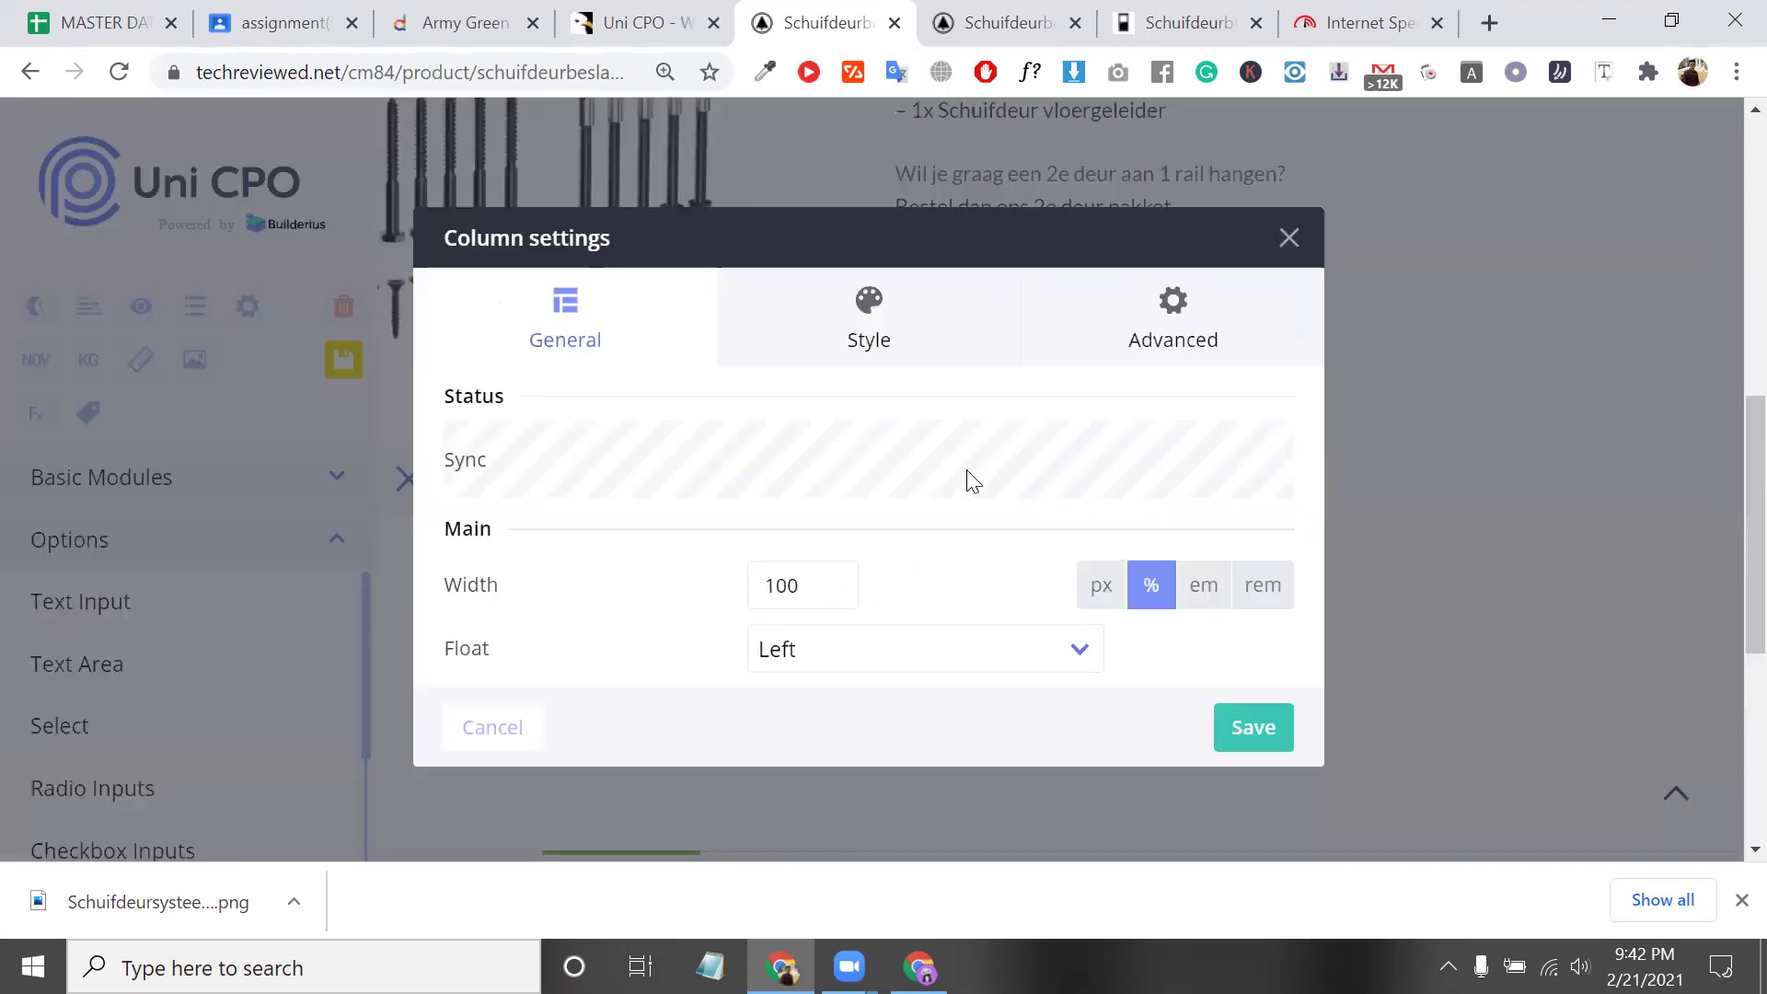
pyautogui.doubleClick(817, 587)
pyautogui.press('BackSpace')
pyautogui.write('47')
pyautogui.click(1253, 727)
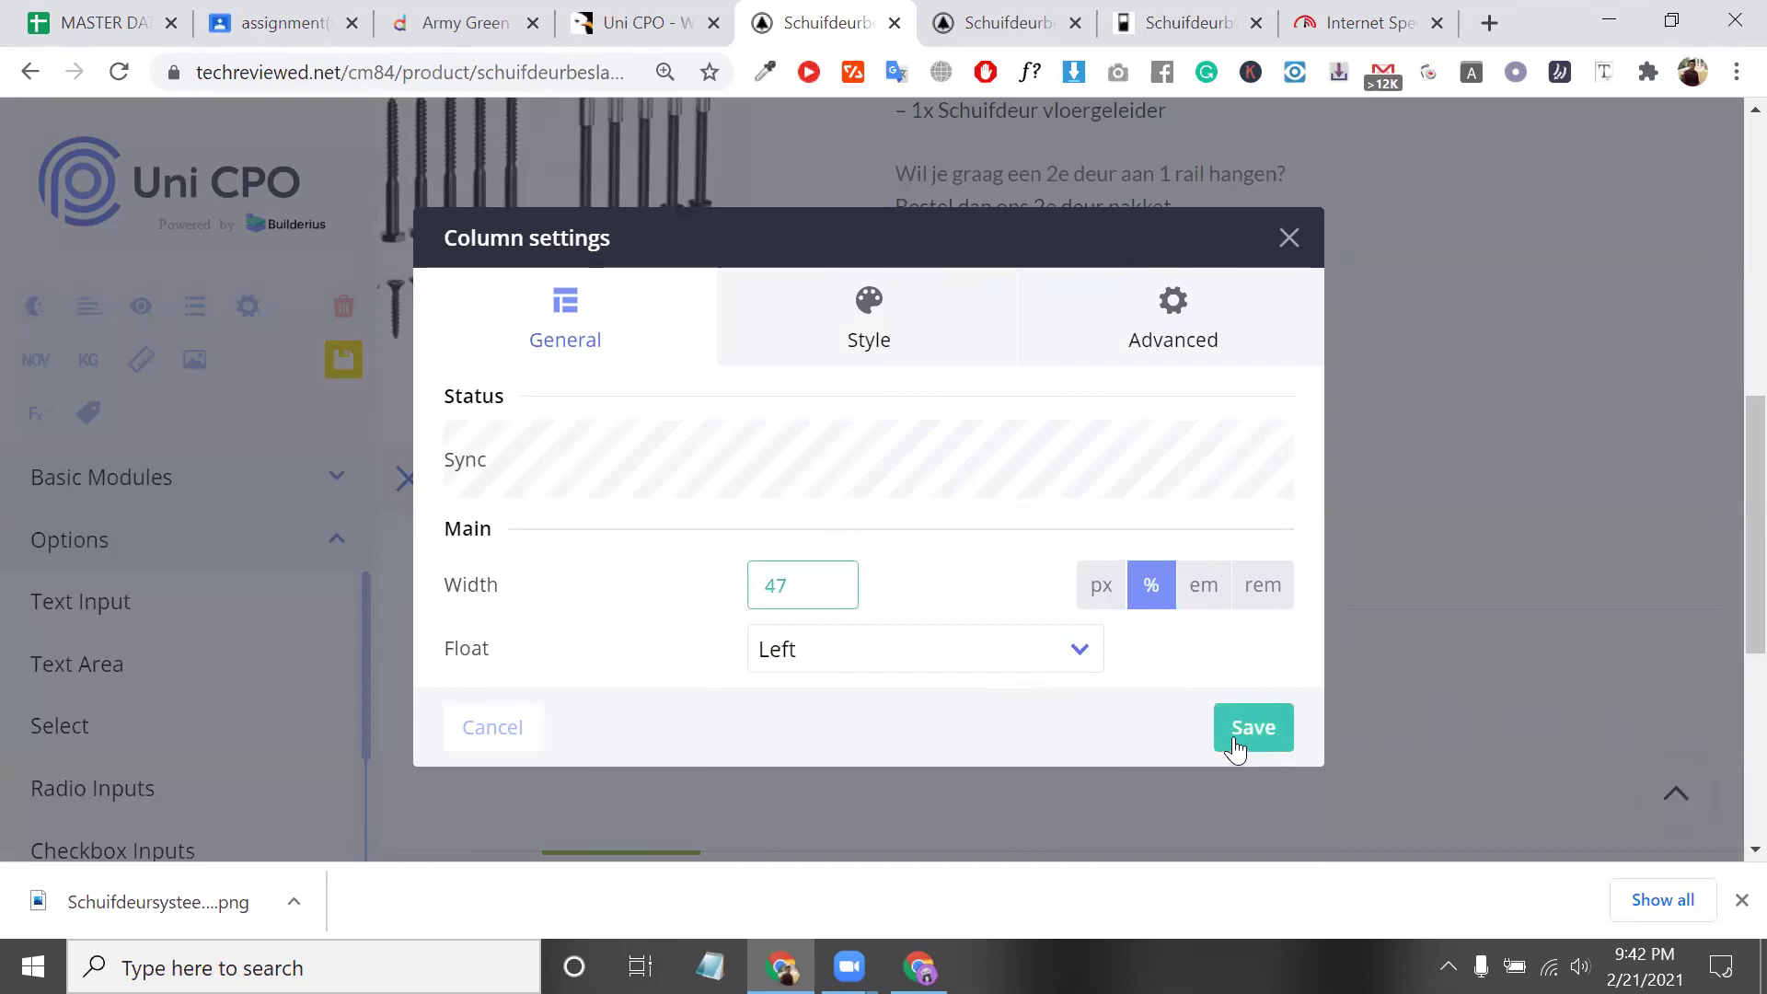
# Save the 47% column width, keeping the column floated left, and close the settings
pyautogui.doubleClick(1247, 730)
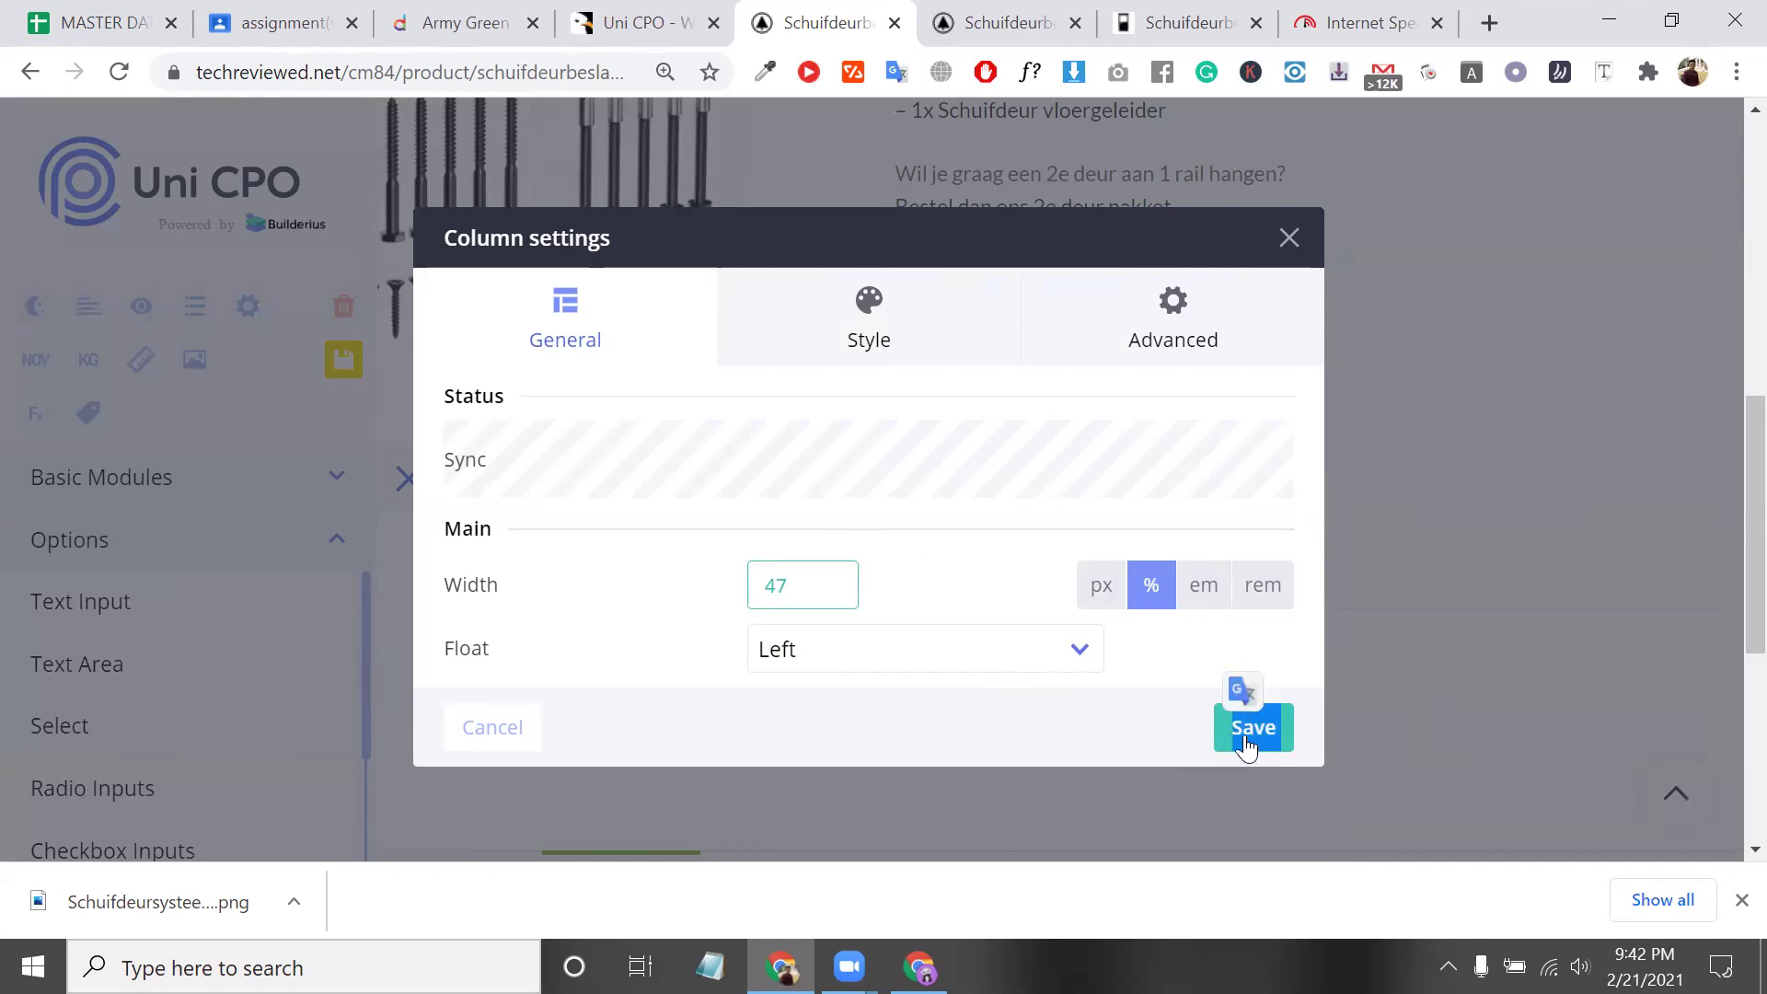
pyautogui.click(1257, 736)
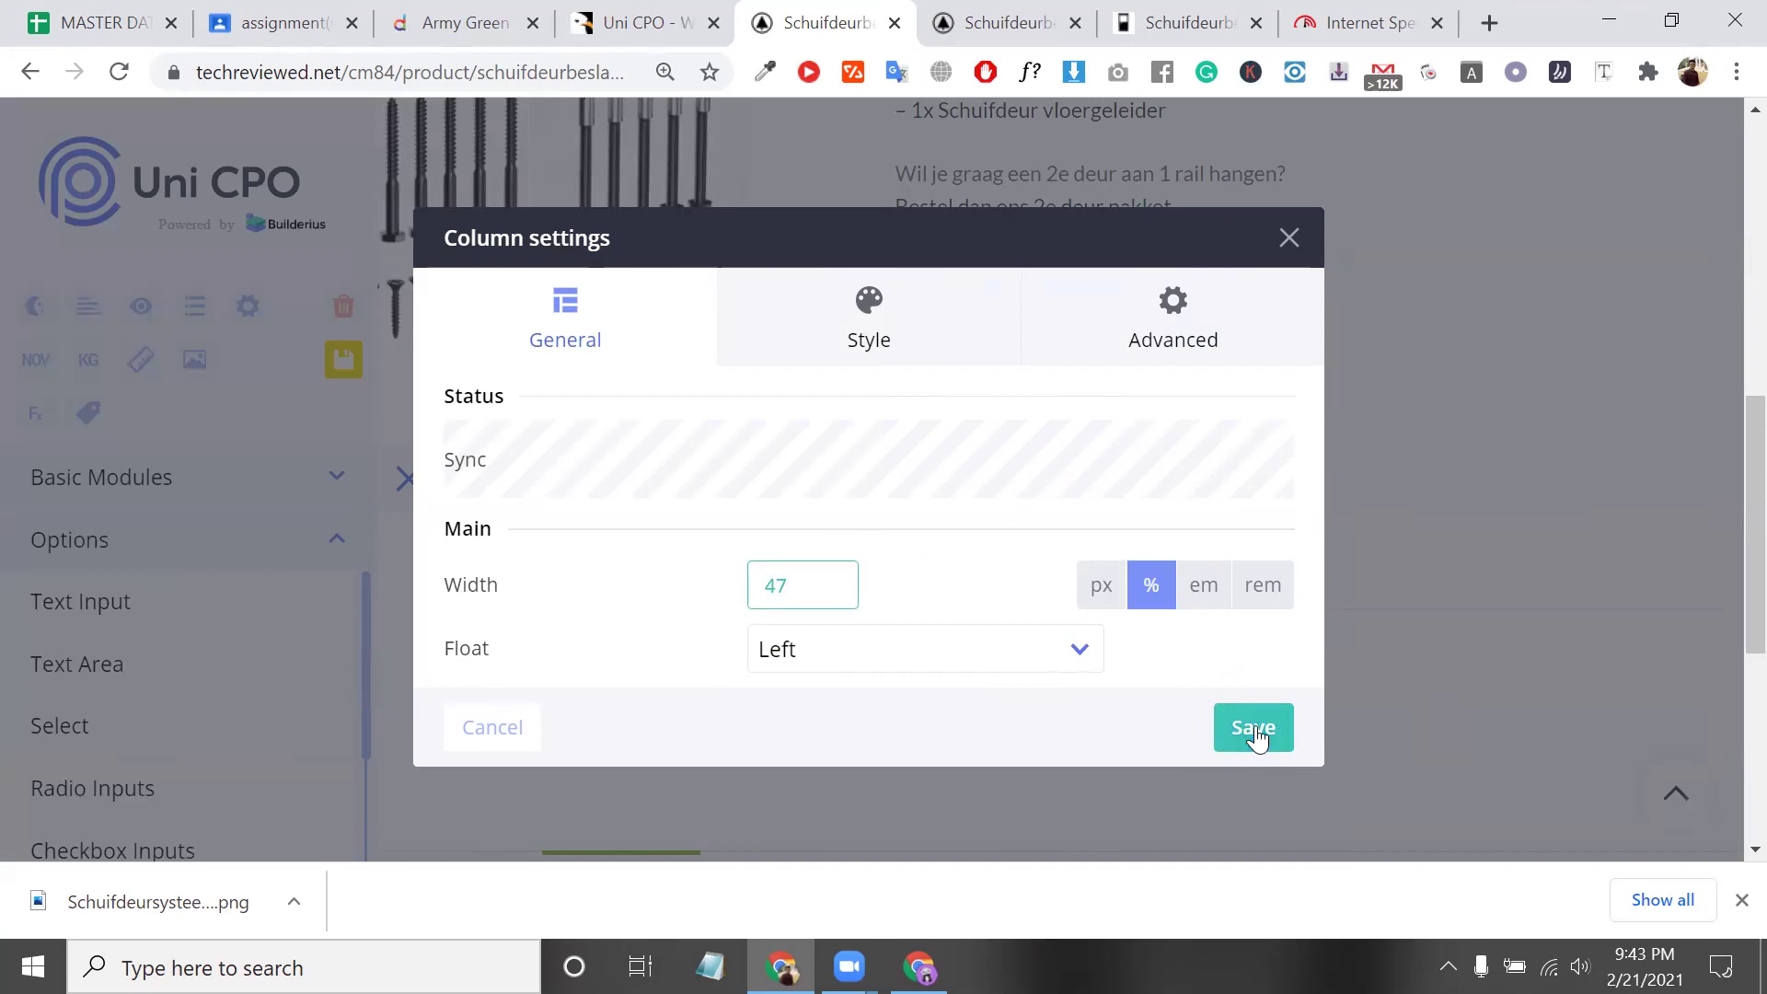
pyautogui.doubleClick(1257, 736)
pyautogui.click(1257, 736)
pyautogui.doubleClick(1257, 736)
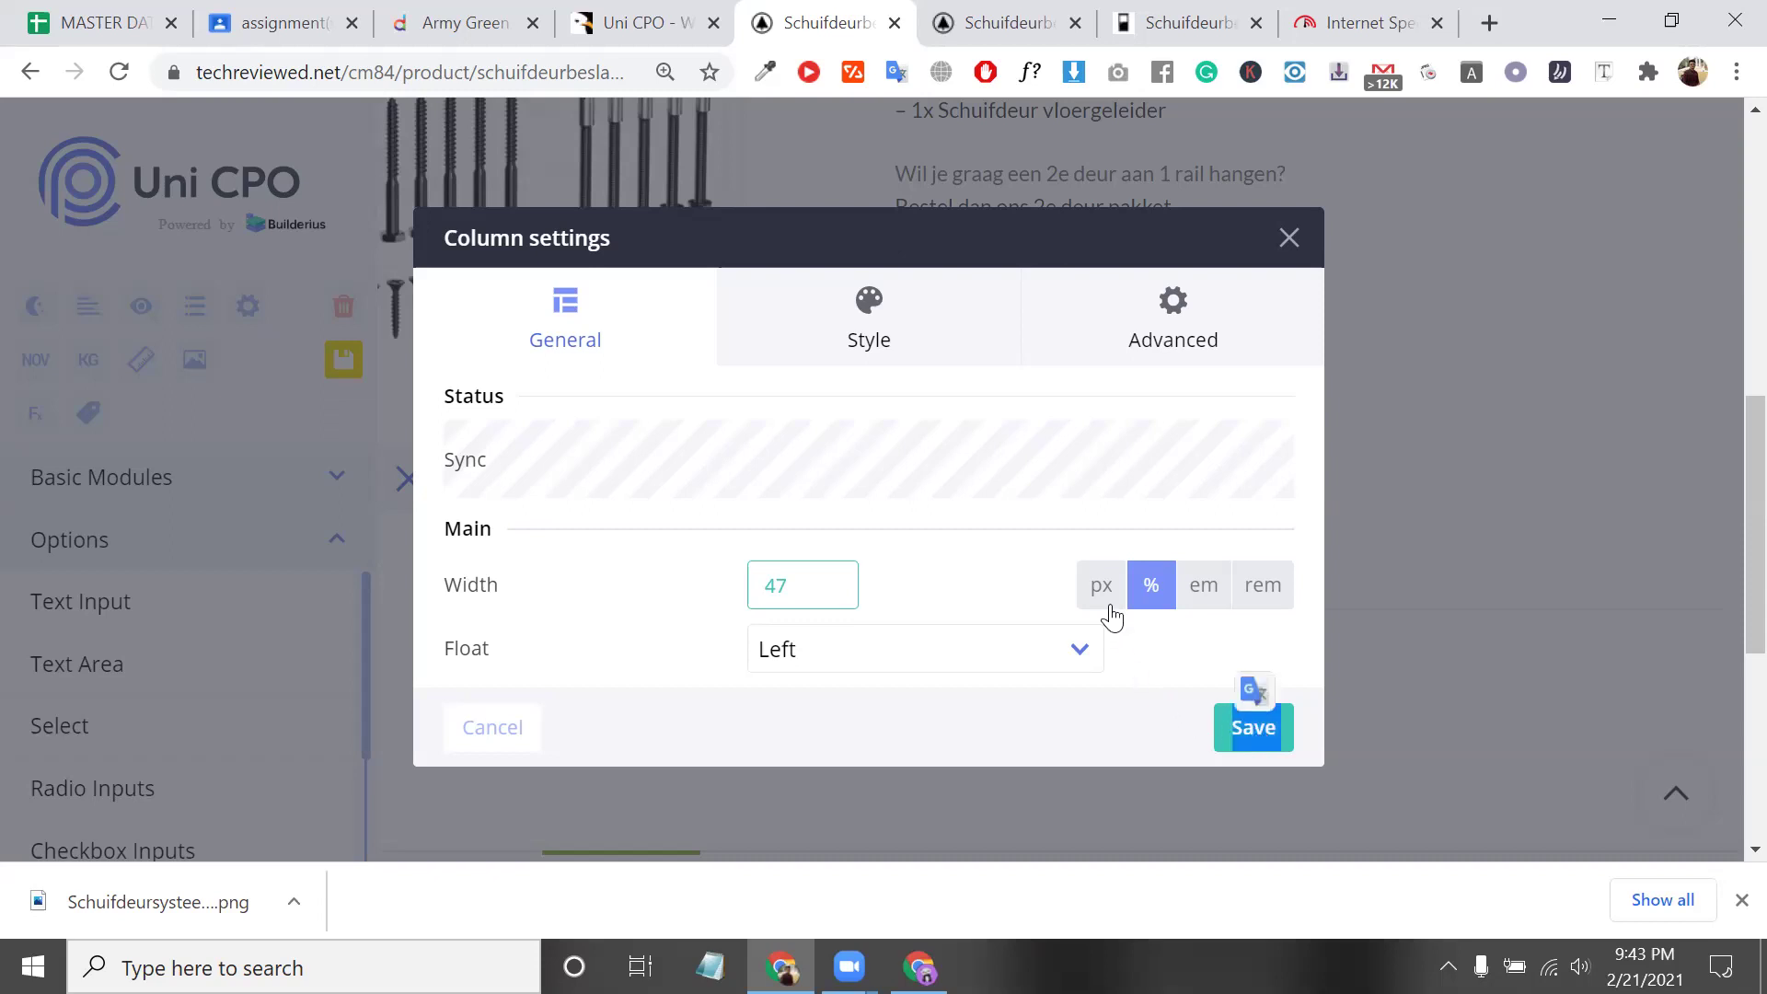
pyautogui.click(1081, 679)
pyautogui.click(1082, 683)
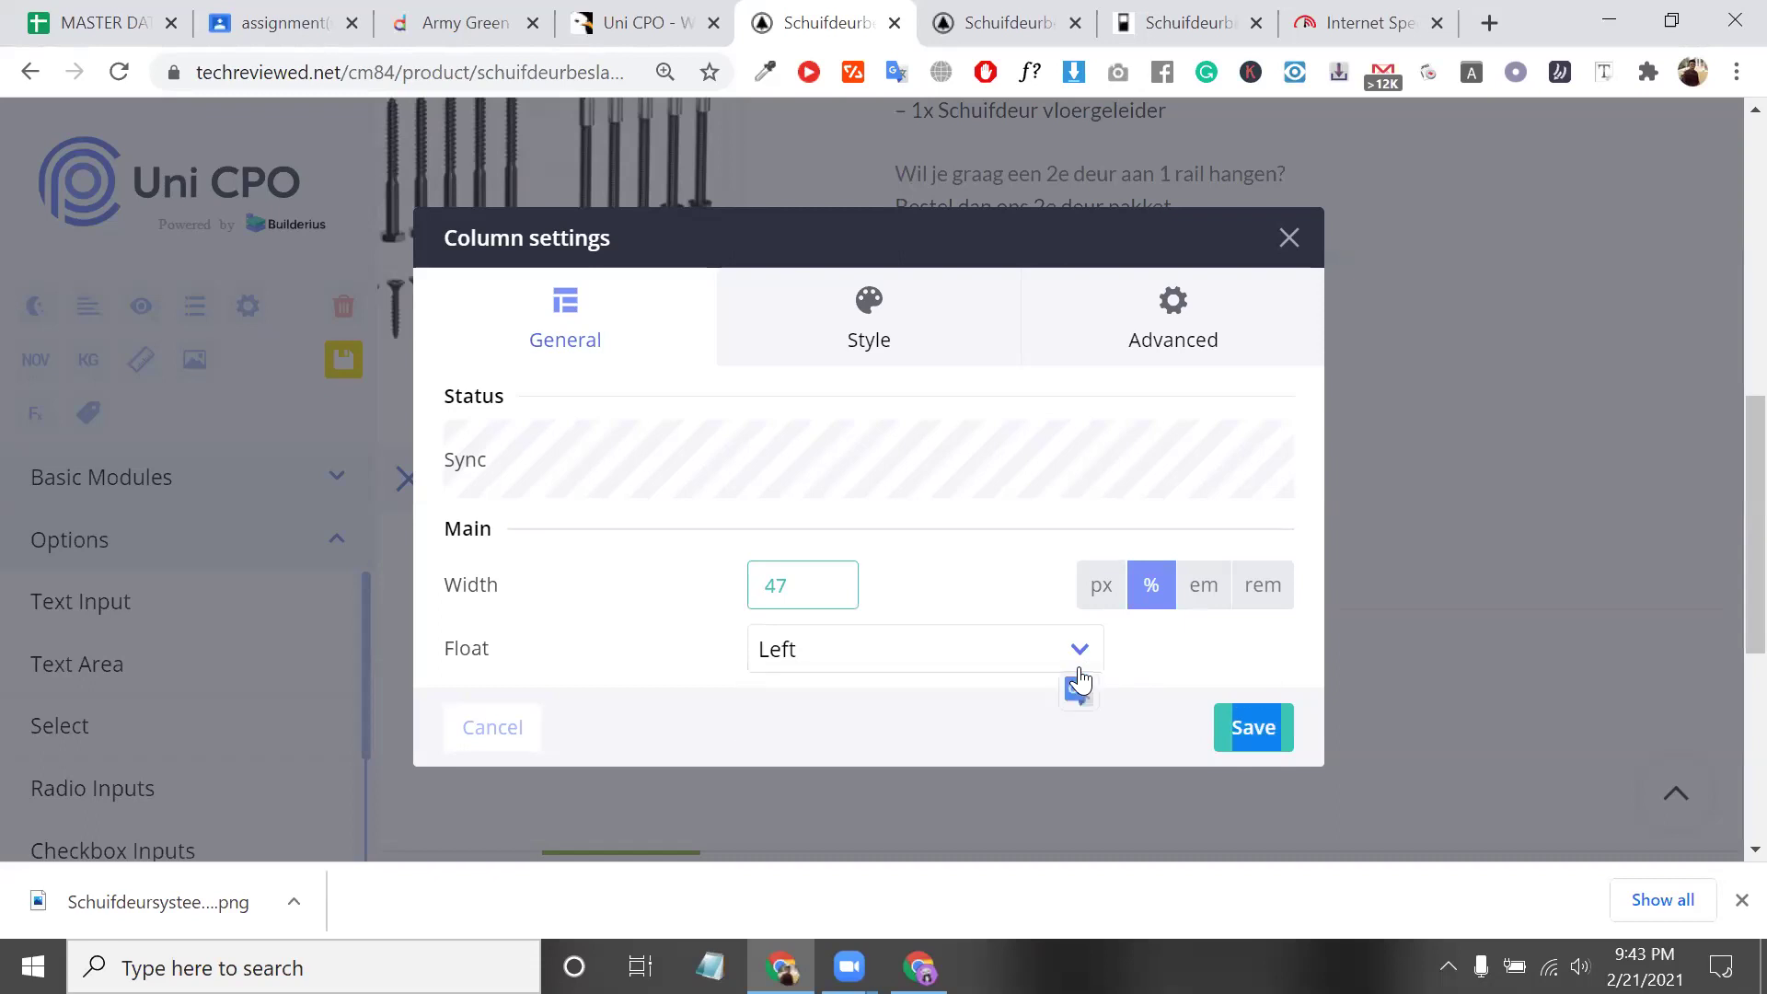
pyautogui.doubleClick(1164, 726)
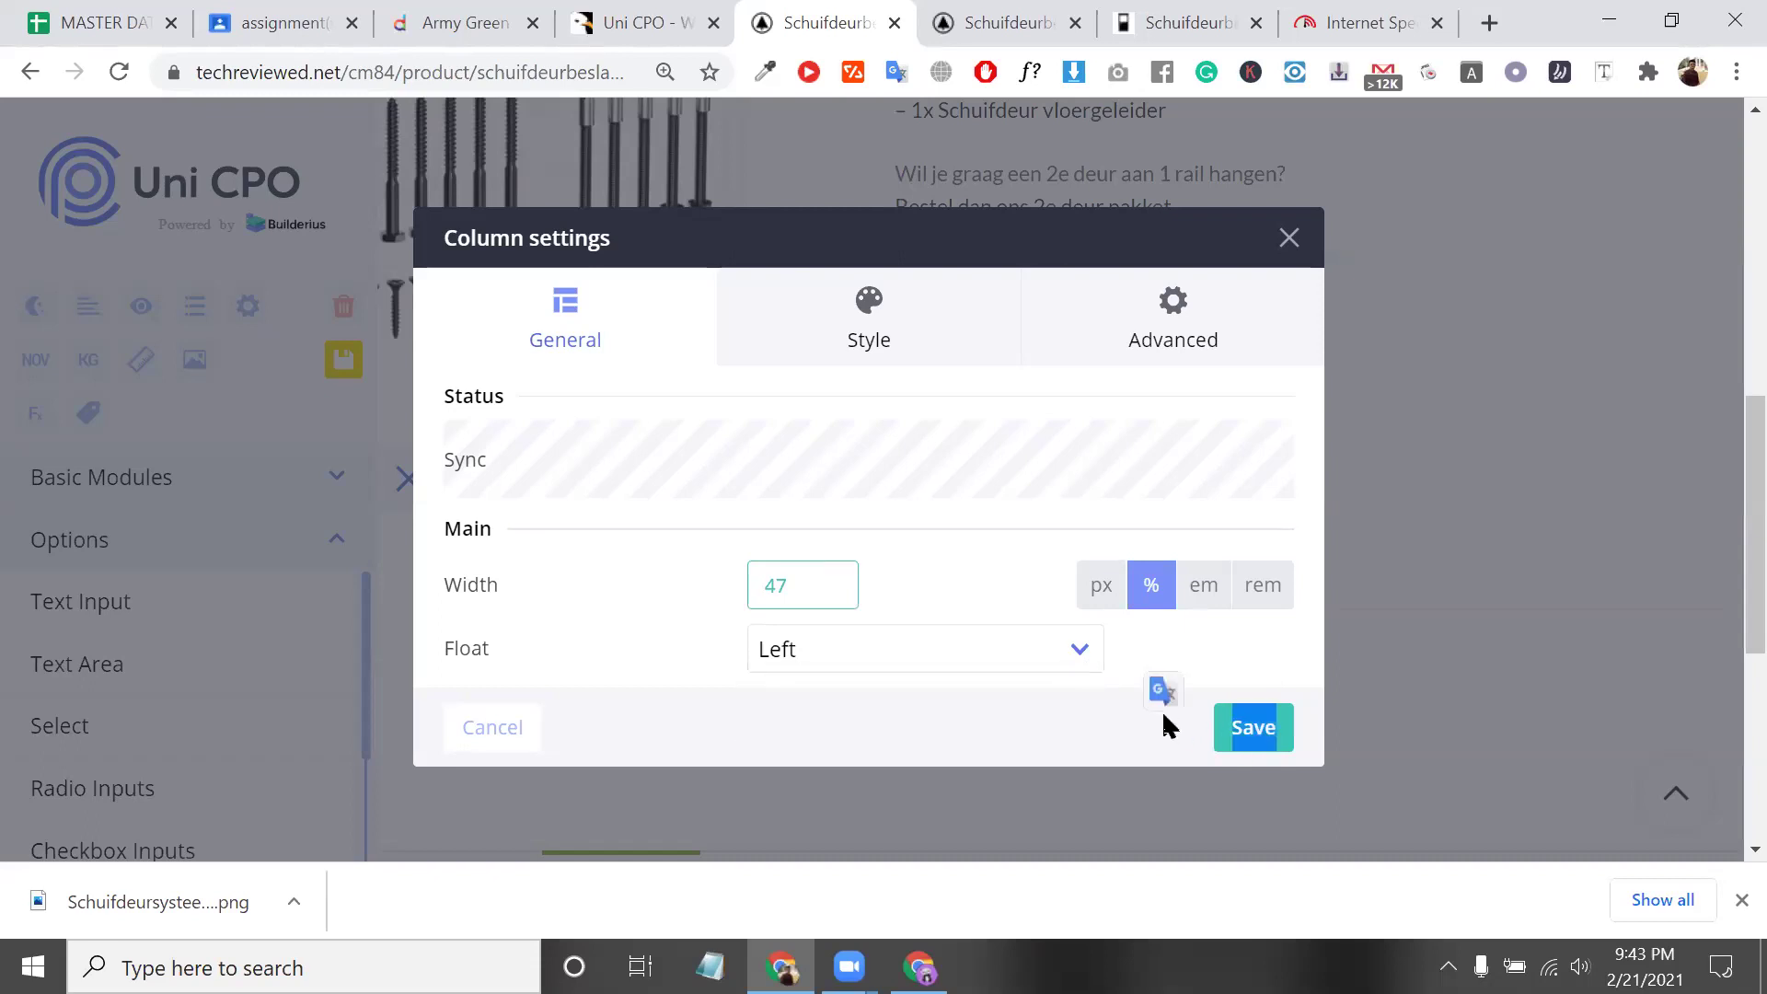
pyautogui.click(1246, 741)
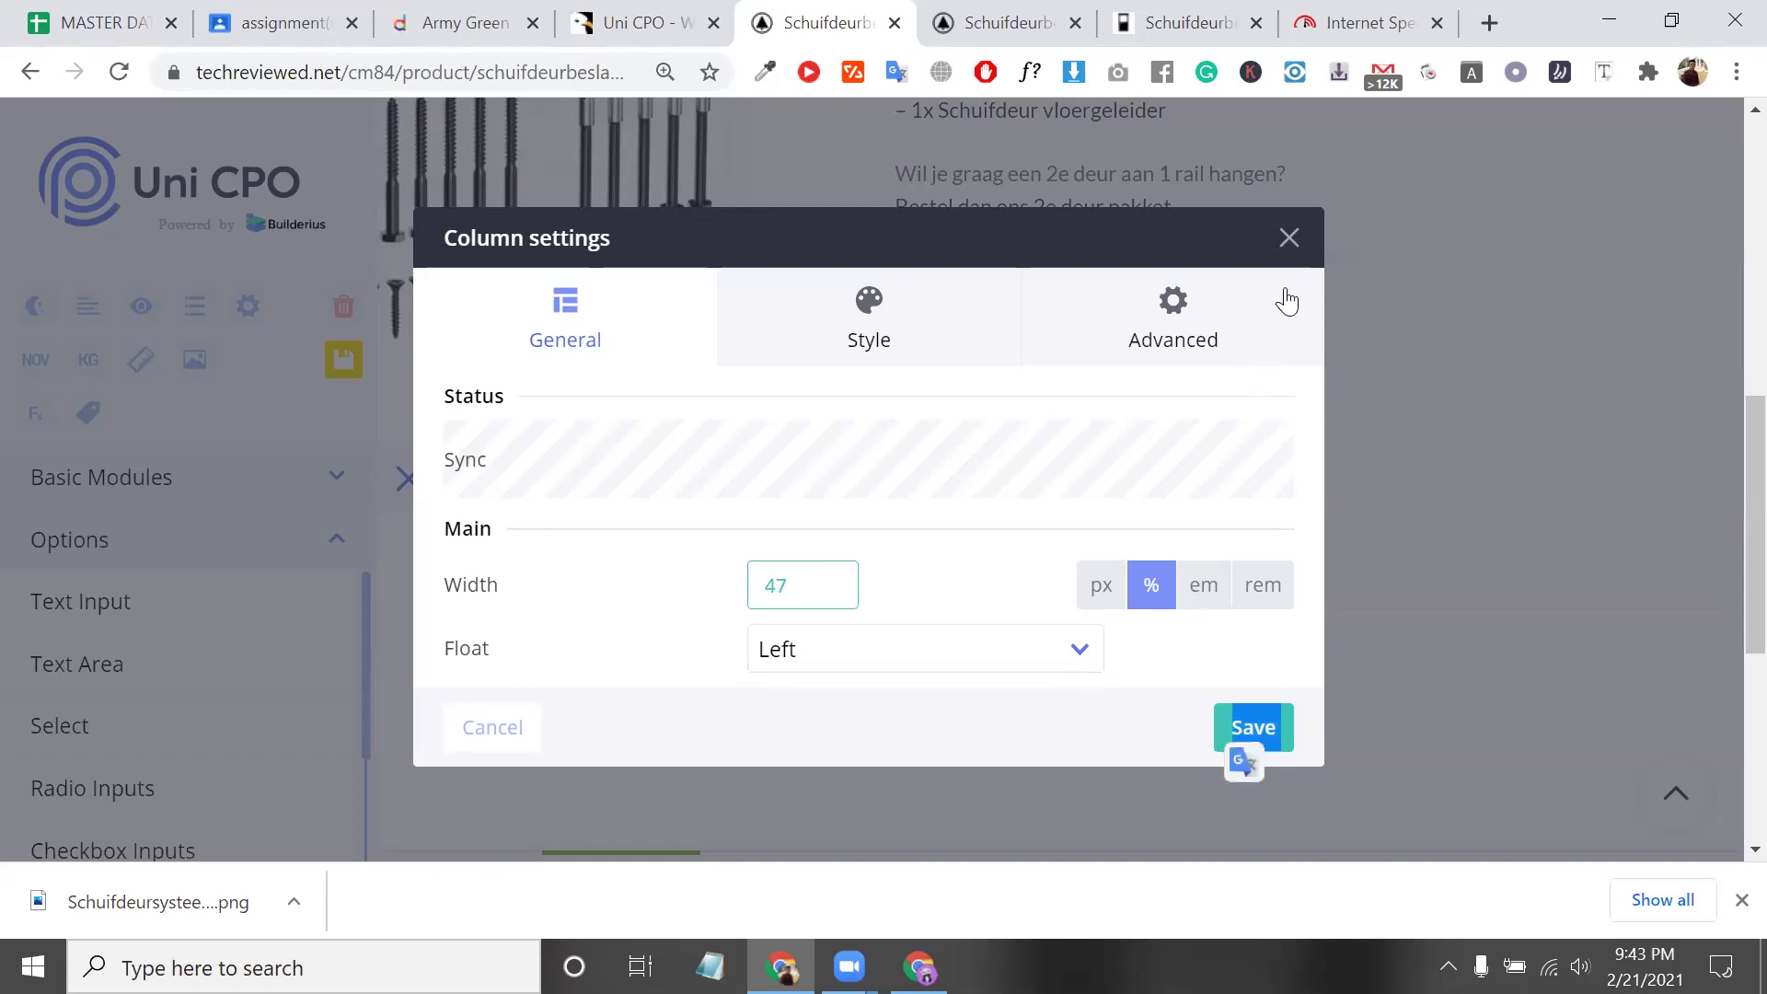
pyautogui.click(1288, 233)
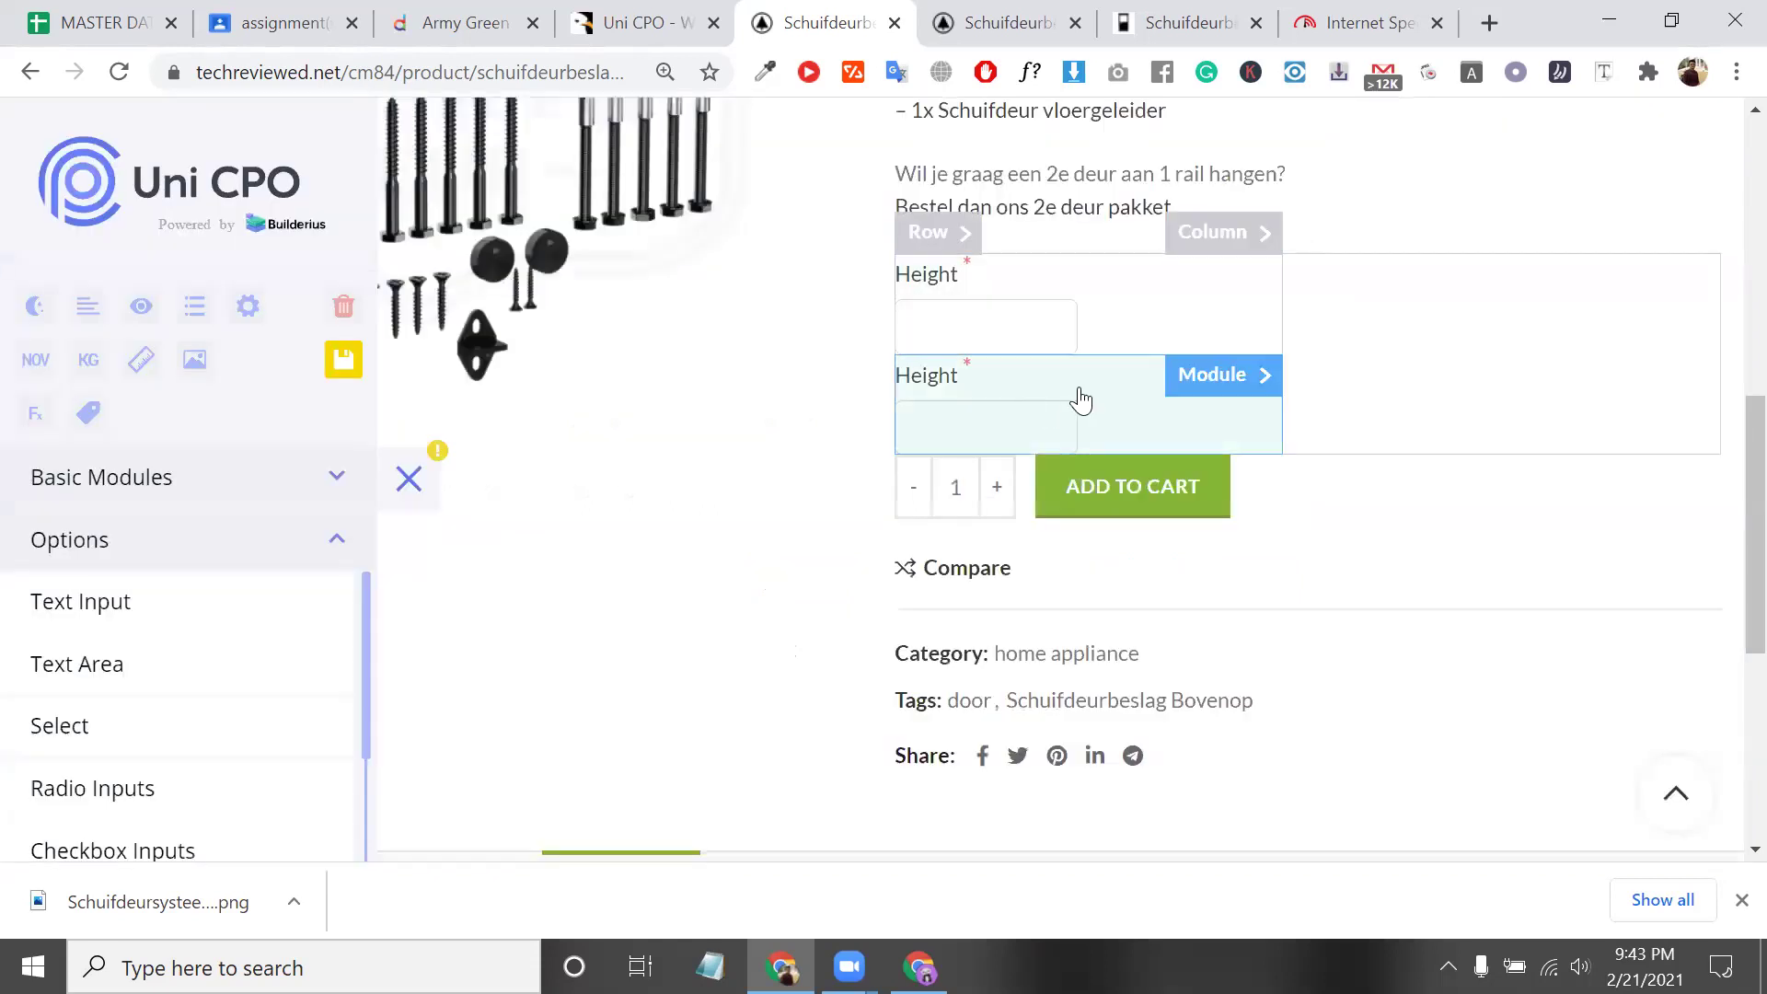
# Delete the second Height input and duplicate the column with its Height input
pyautogui.click(1267, 378)
pyautogui.click(1263, 378)
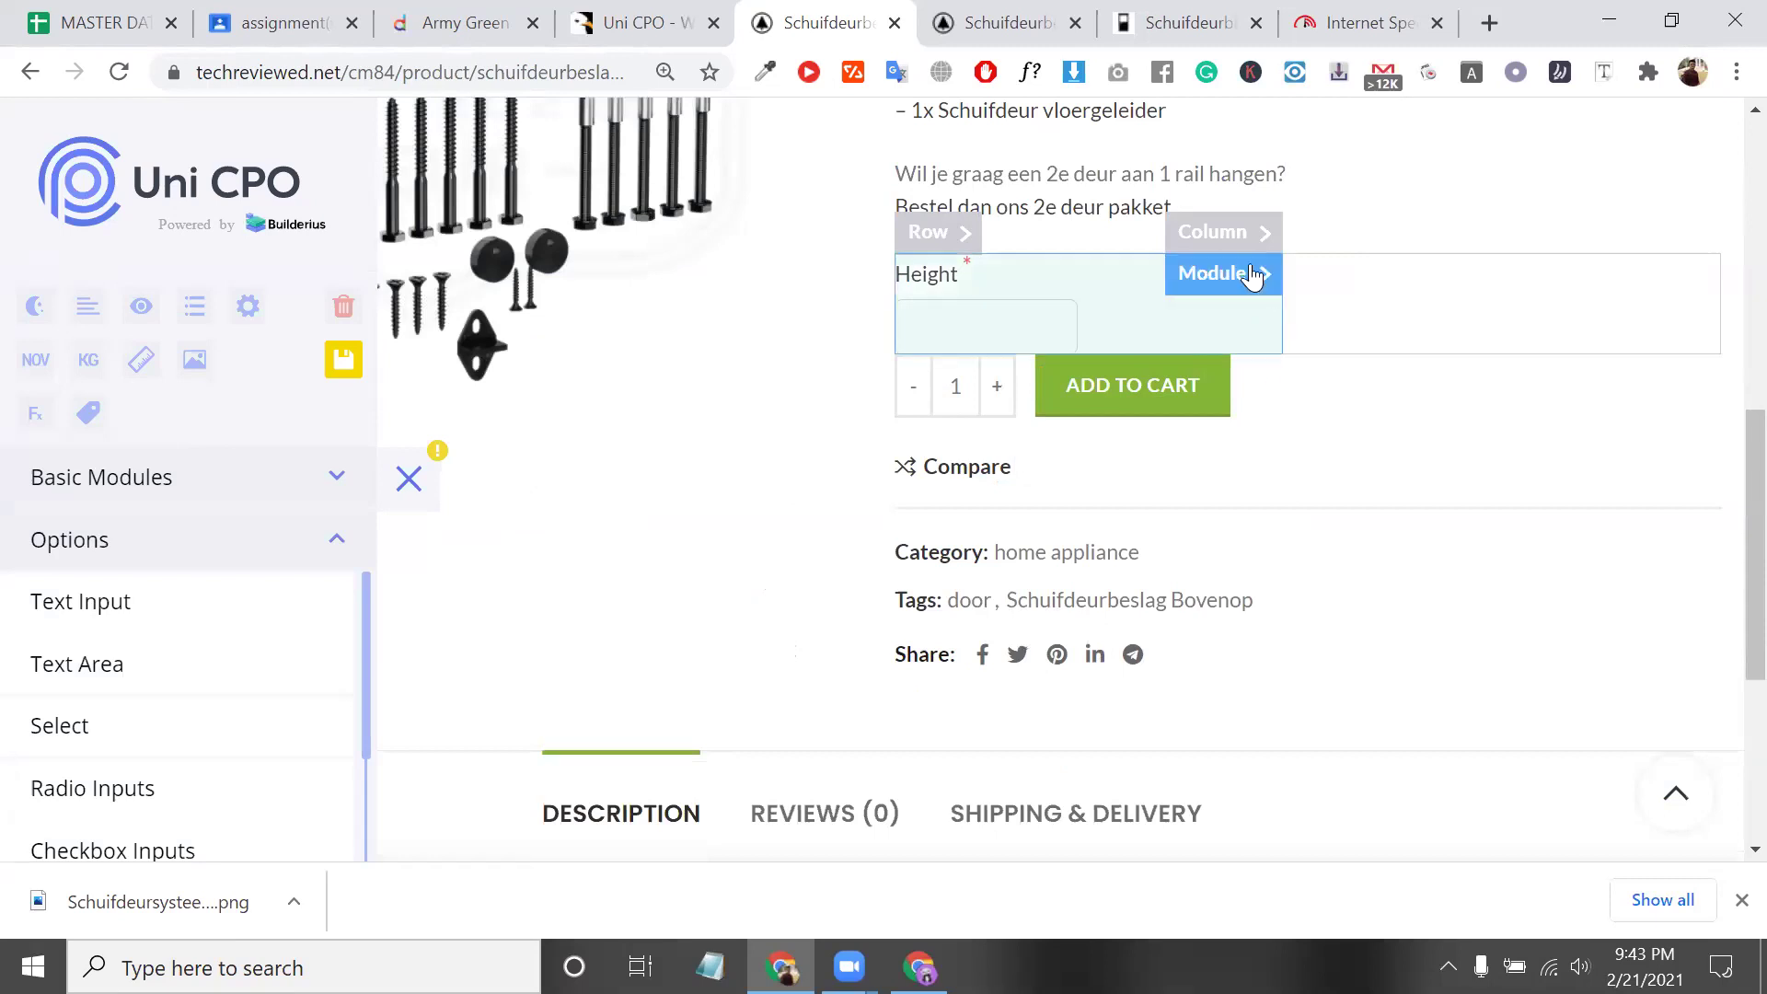
pyautogui.click(1237, 237)
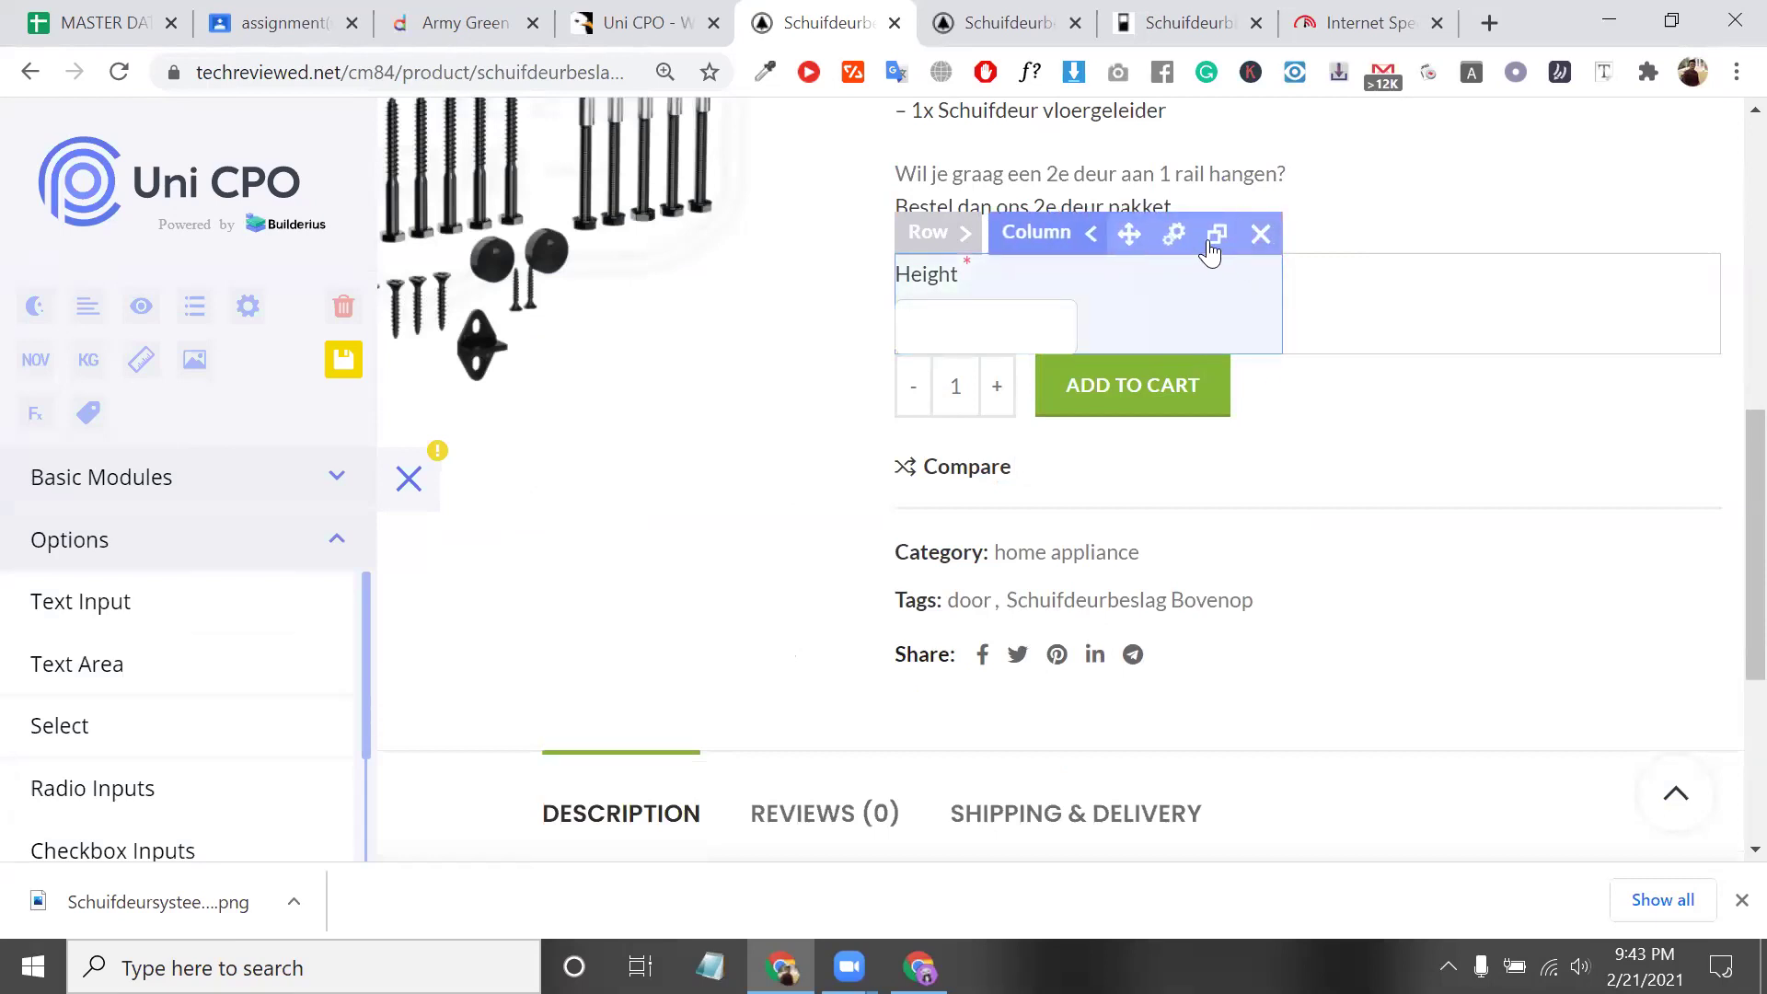
pyautogui.click(1213, 241)
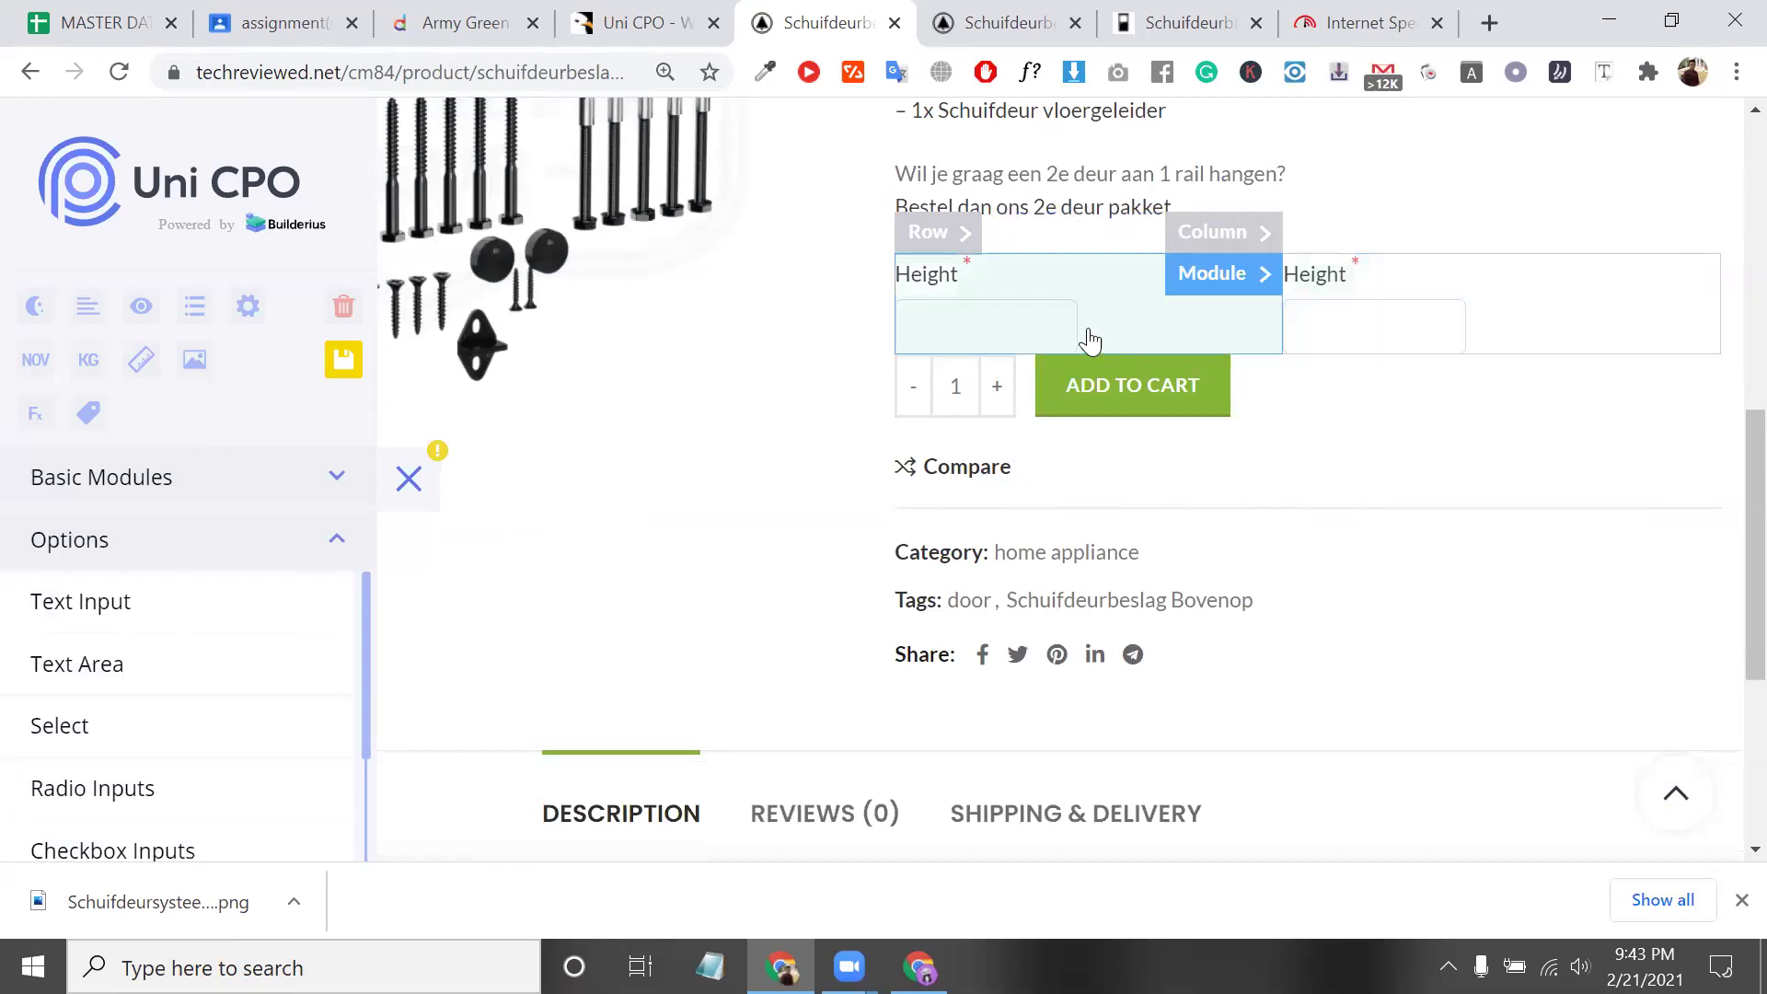
# Set the left Height input's width to 100% and save it to the database
pyautogui.click(1217, 276)
pyautogui.click(1172, 276)
pyautogui.doubleClick(808, 626)
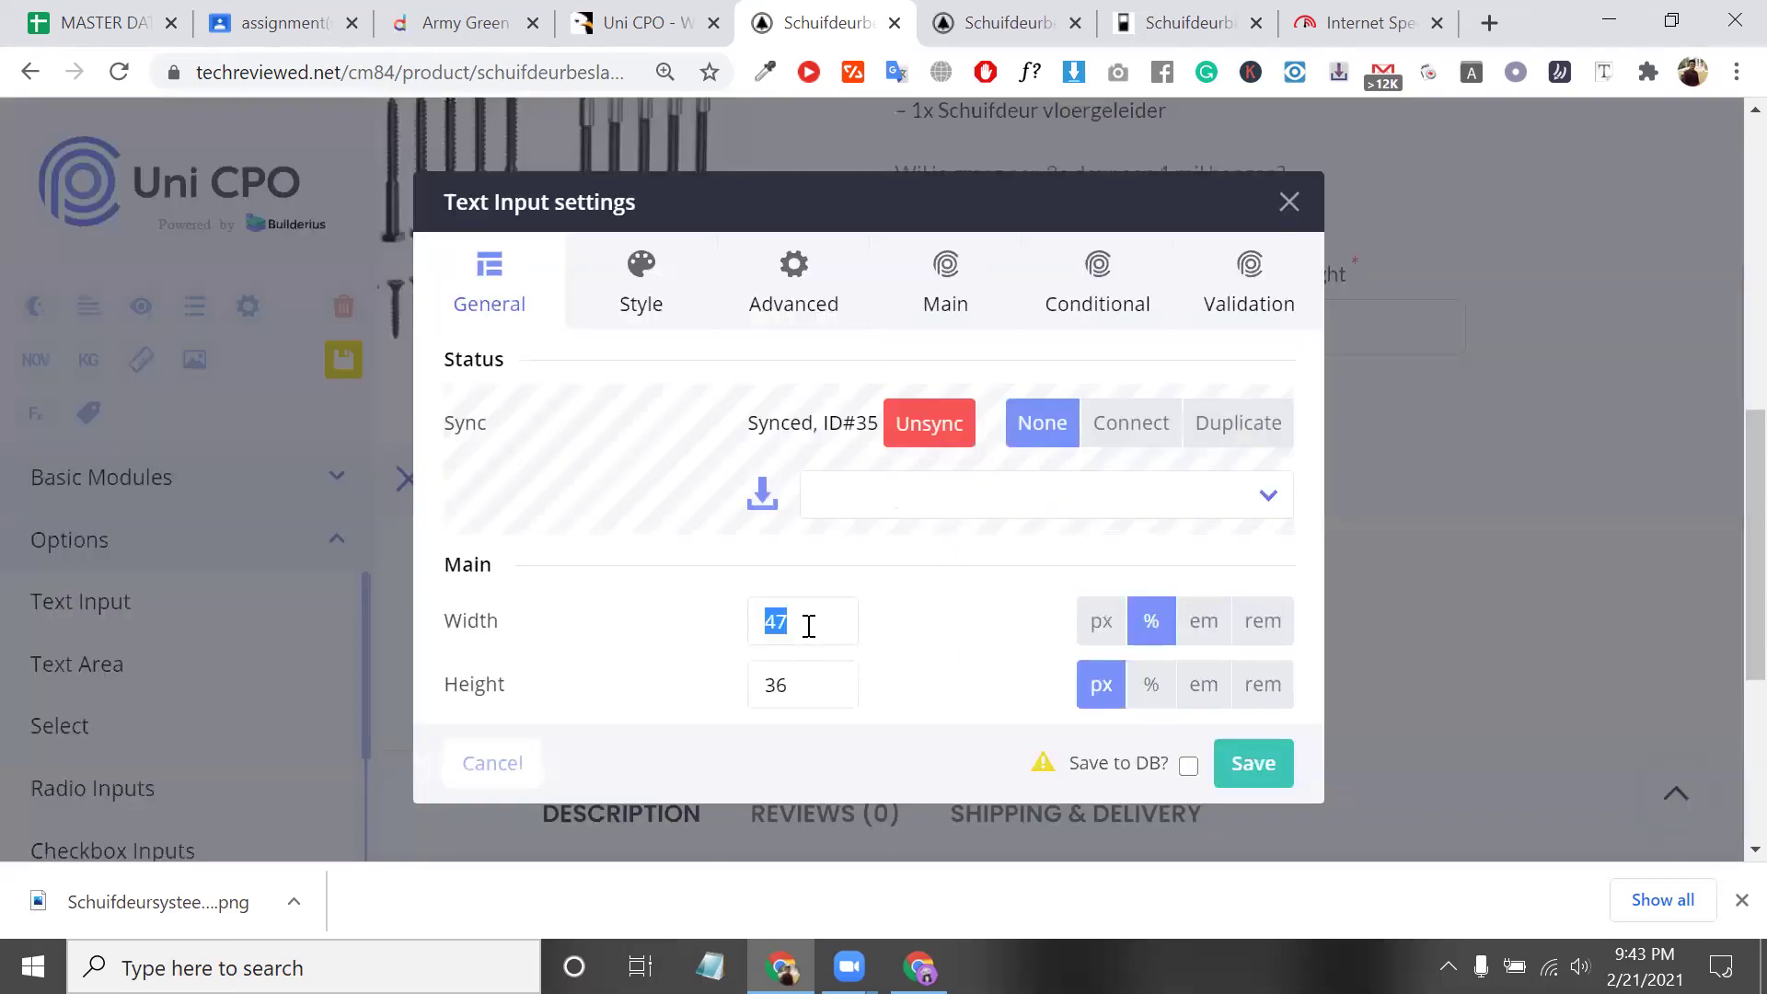
pyautogui.press('BackSpace')
pyautogui.write('100')
pyautogui.click(1188, 767)
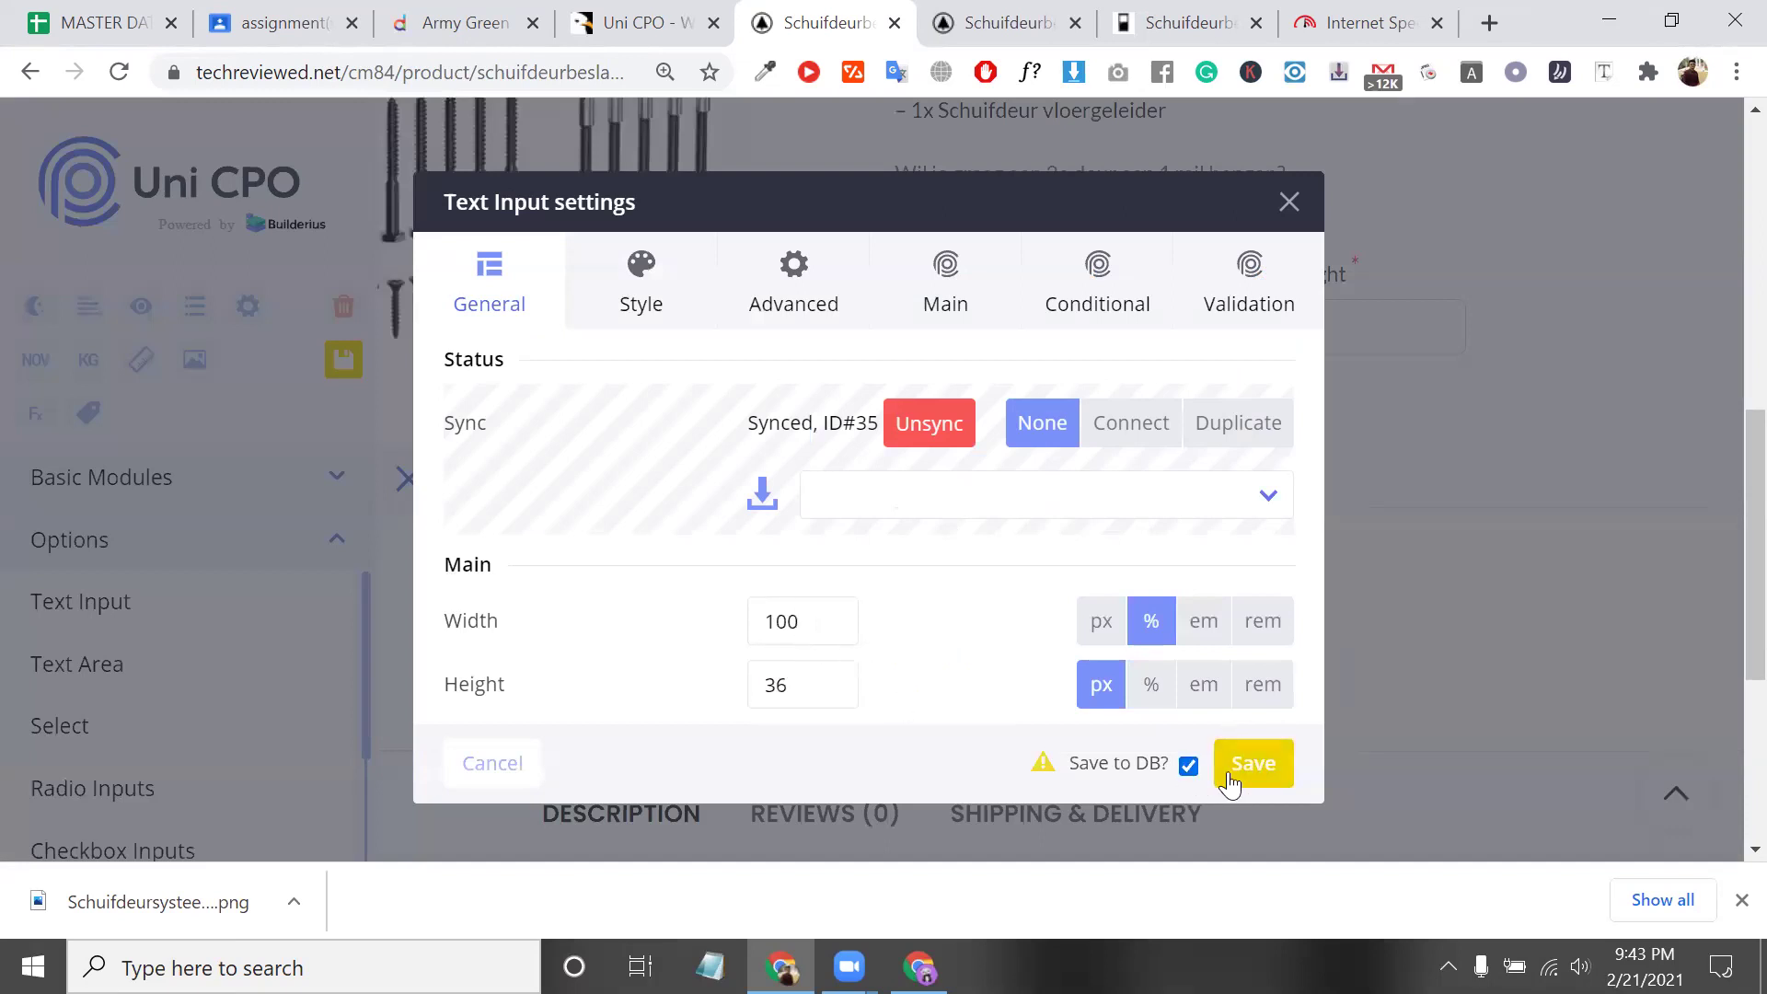
pyautogui.click(1228, 769)
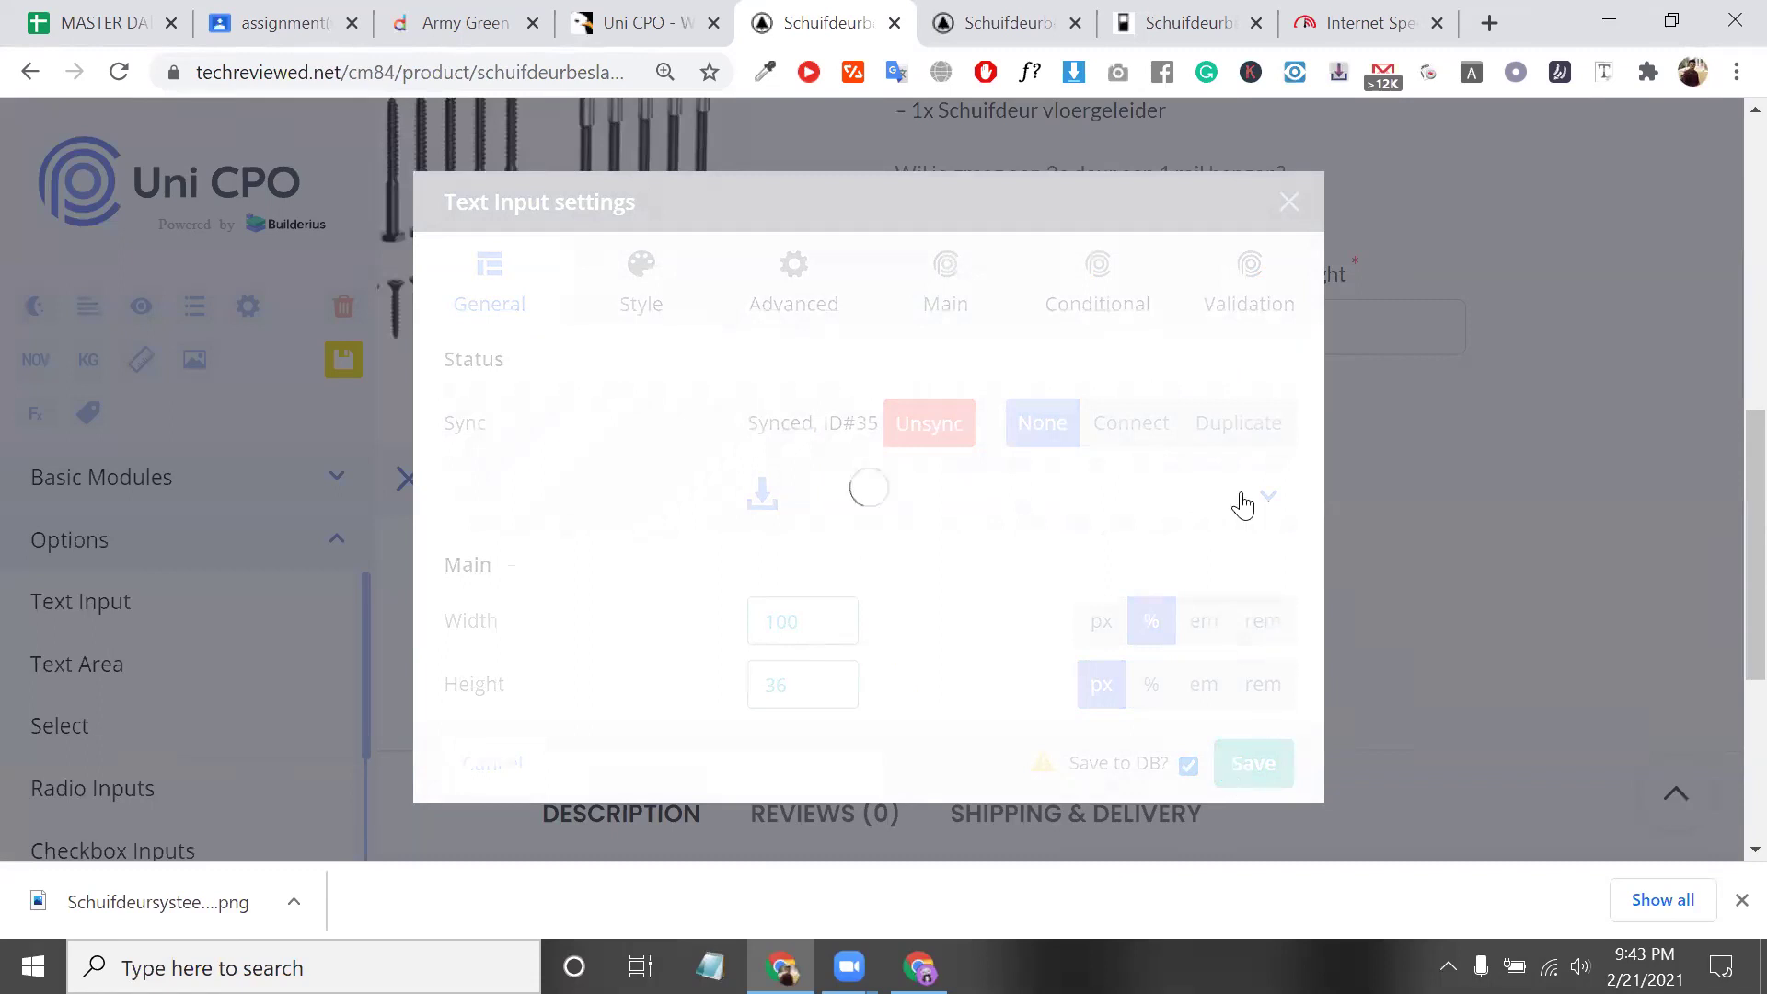
pyautogui.click(1289, 202)
# Set the right Height input's width to 100% and save it to the database
pyautogui.moveTo(1378, 324)
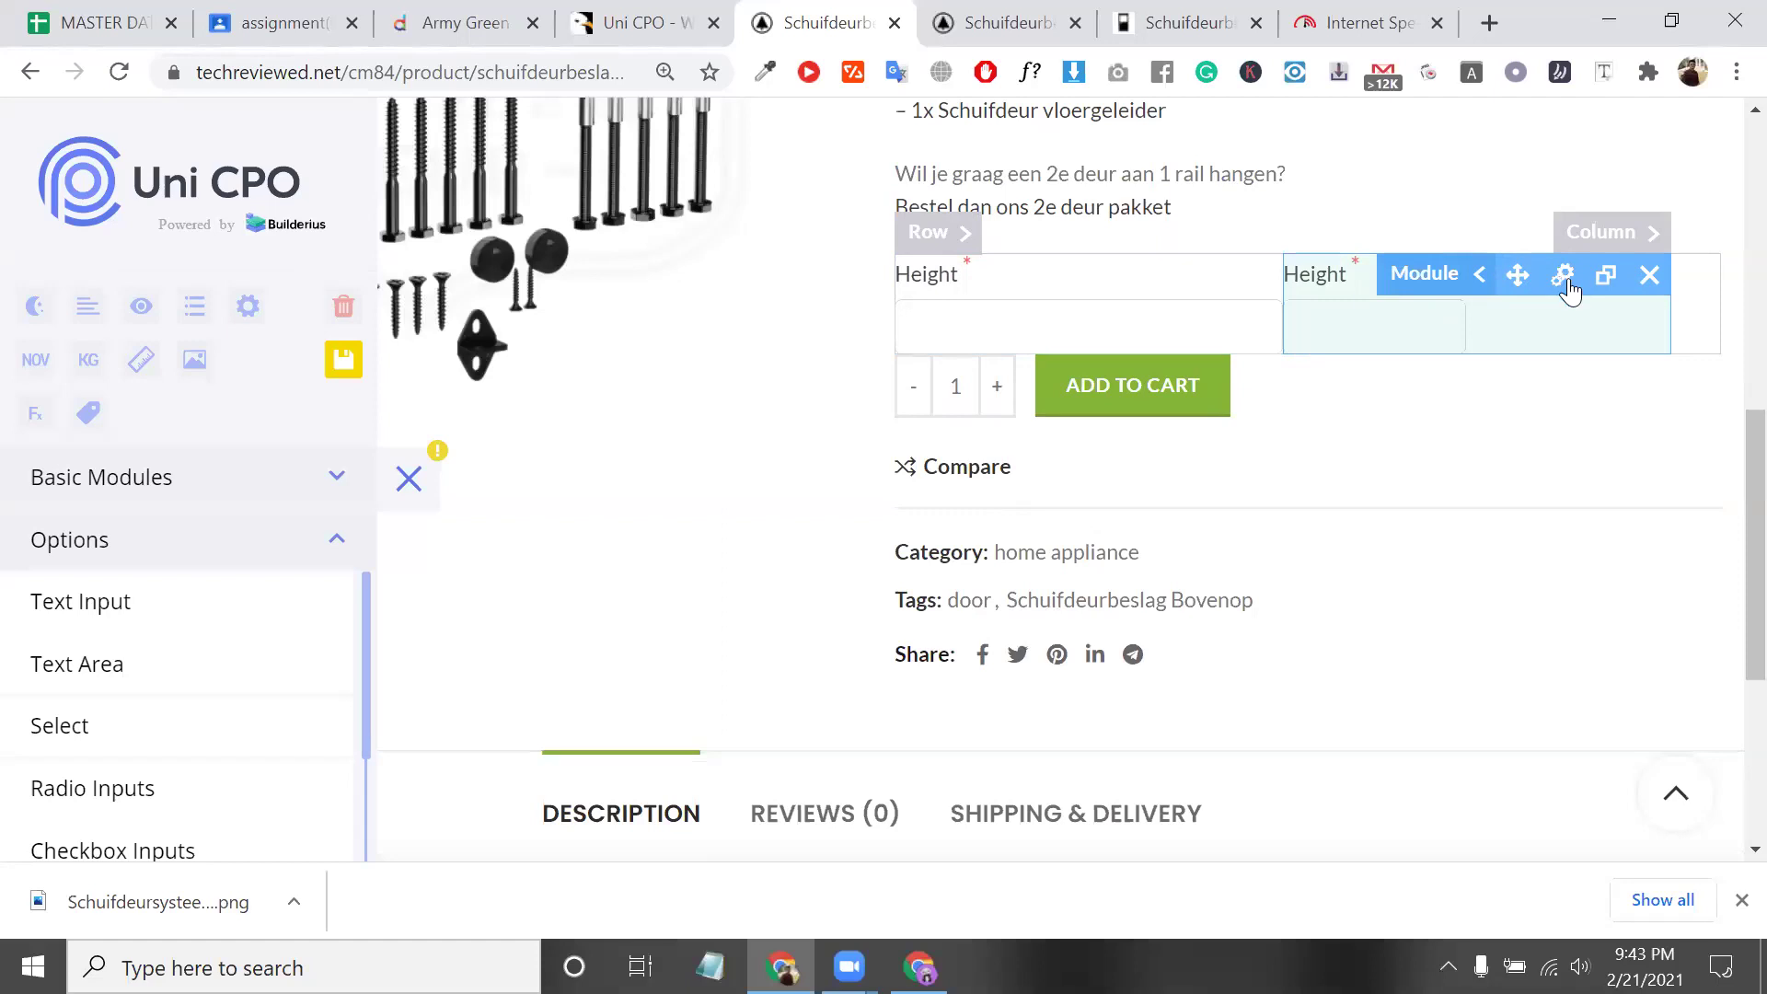
pyautogui.click(1564, 276)
pyautogui.doubleClick(804, 622)
pyautogui.press('BackSpace')
pyautogui.write('1')
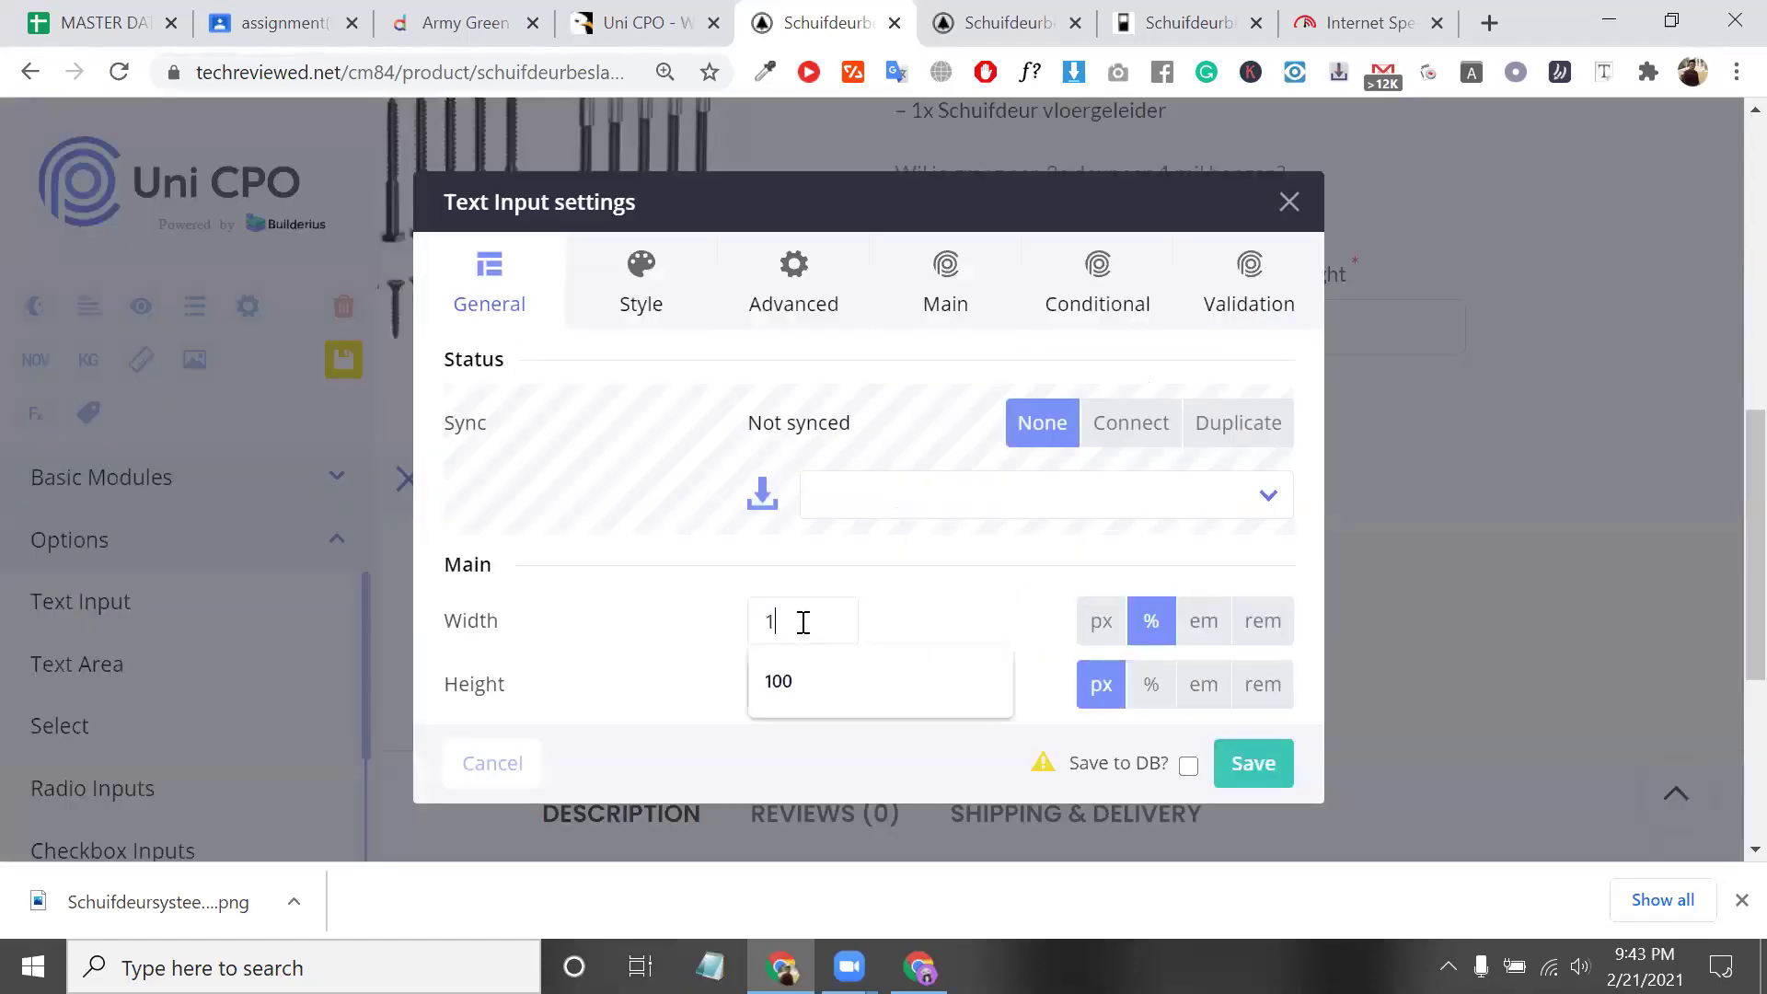
pyautogui.write('00')
pyautogui.click(808, 680)
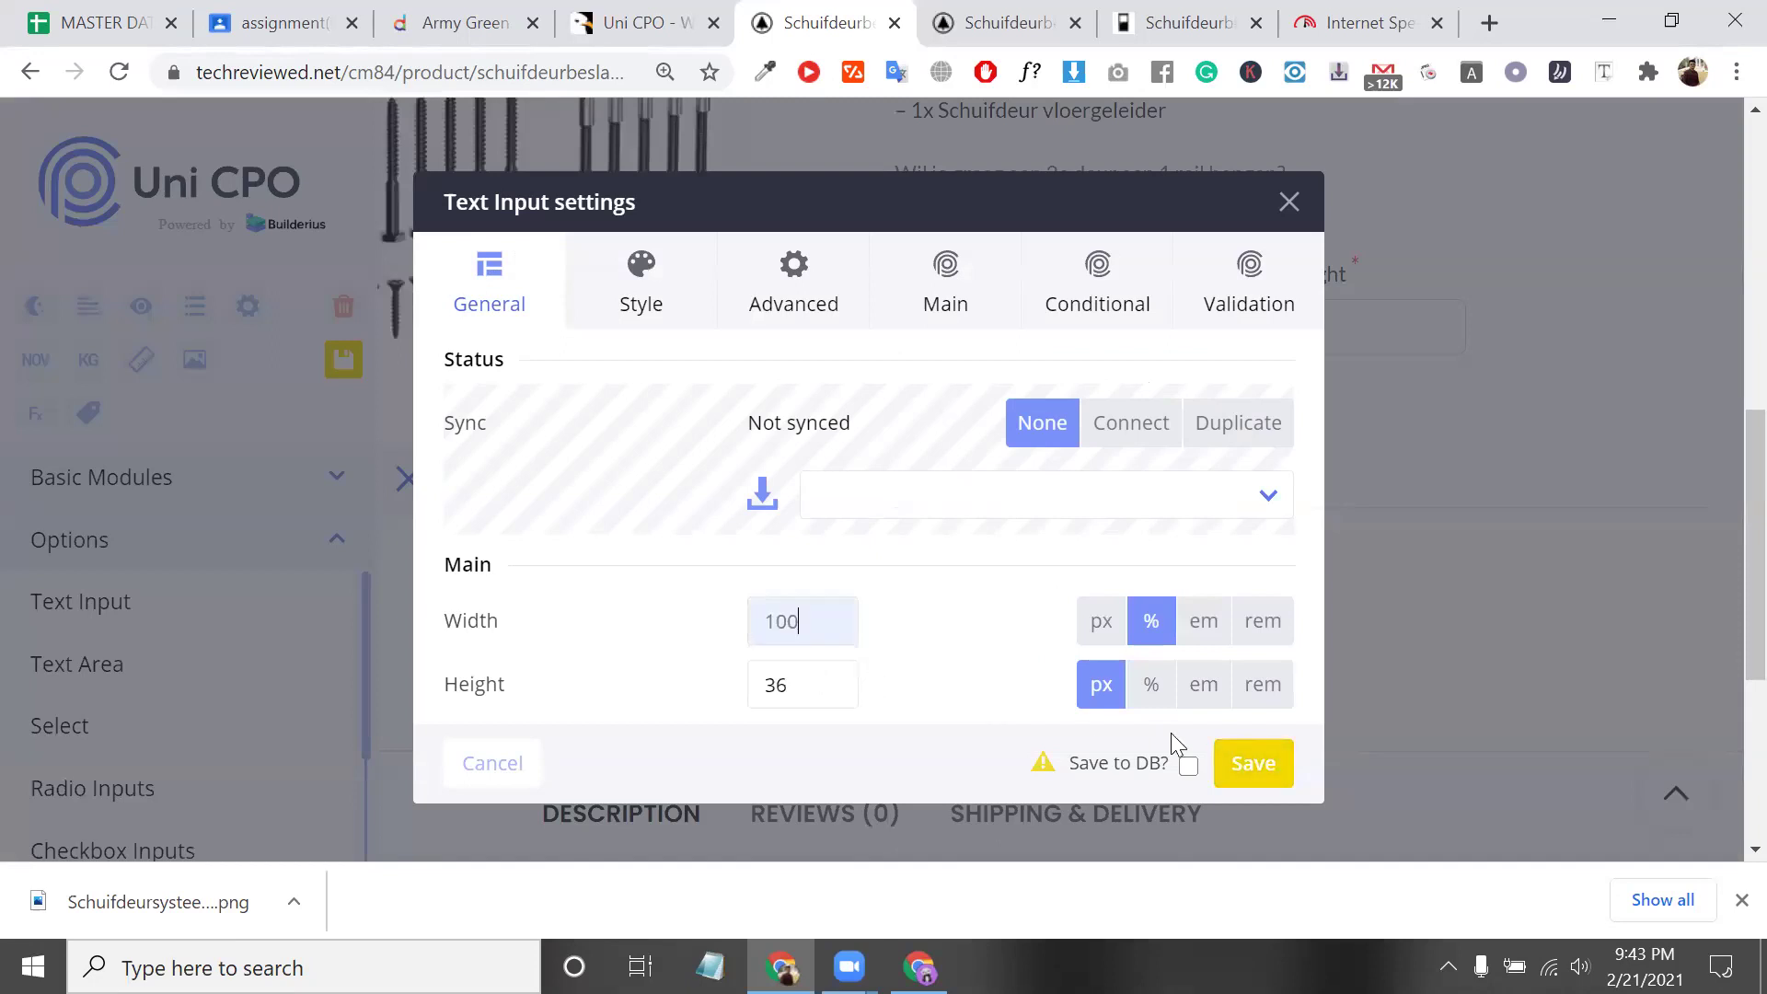
pyautogui.click(1188, 766)
pyautogui.click(1238, 766)
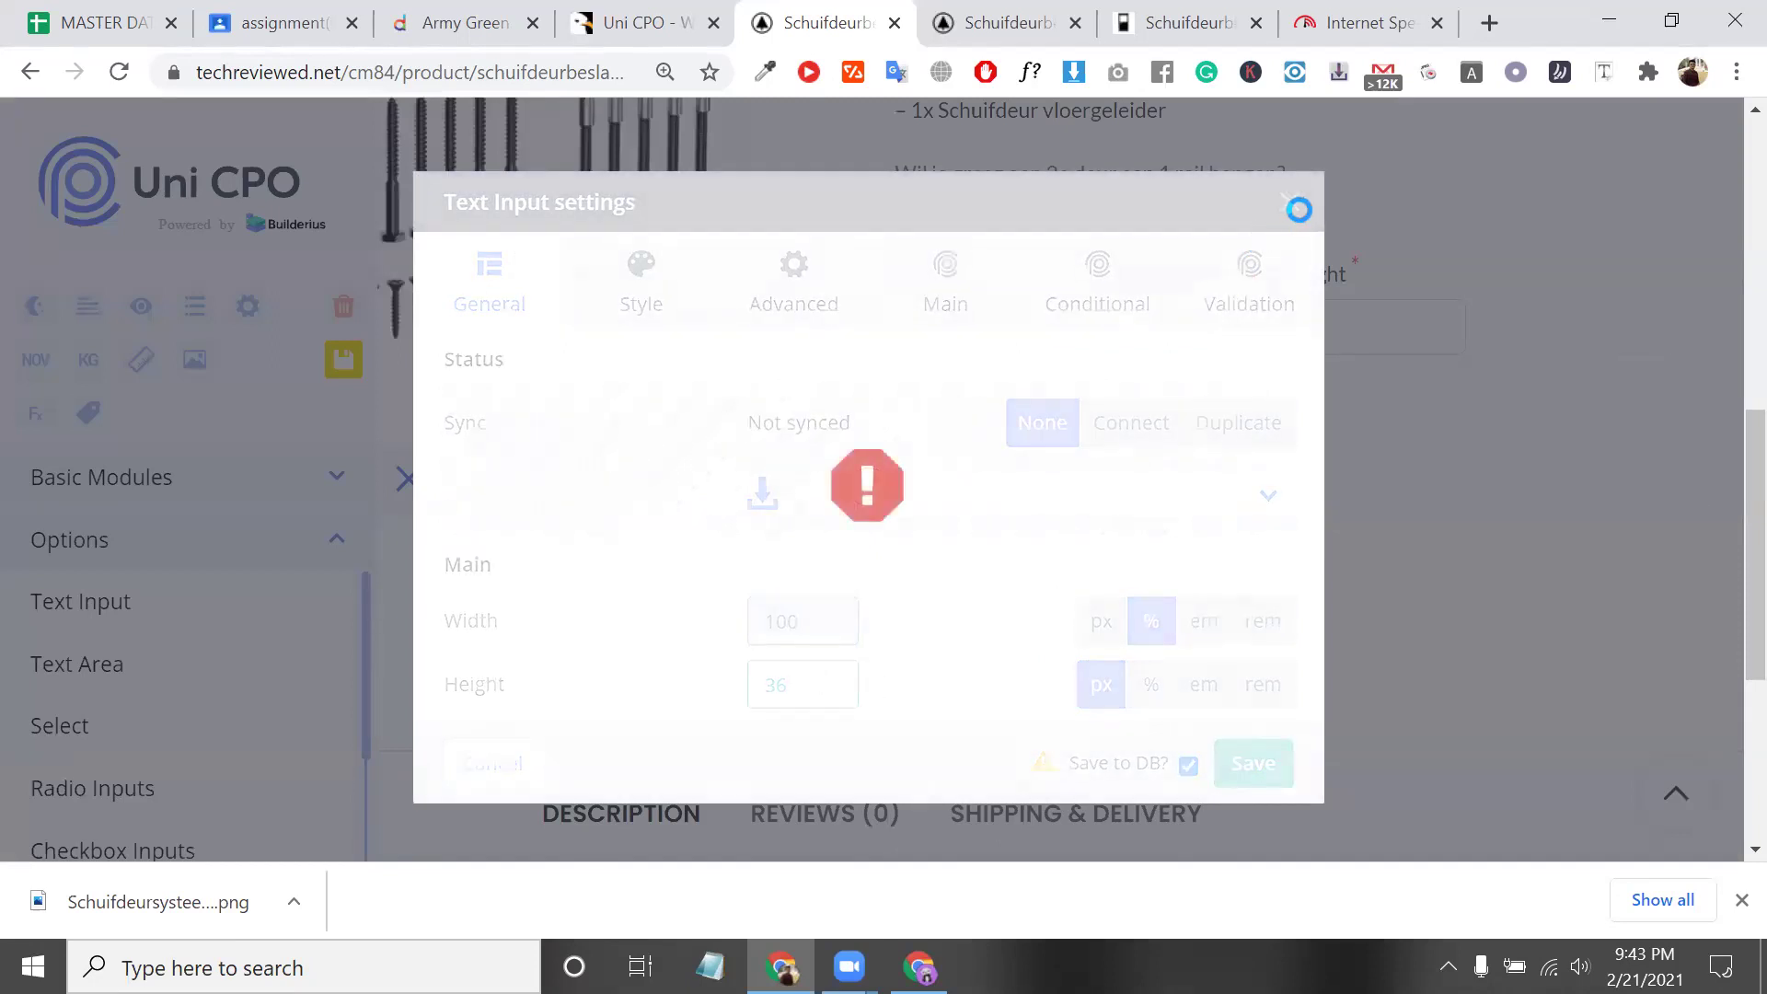
pyautogui.click(1261, 765)
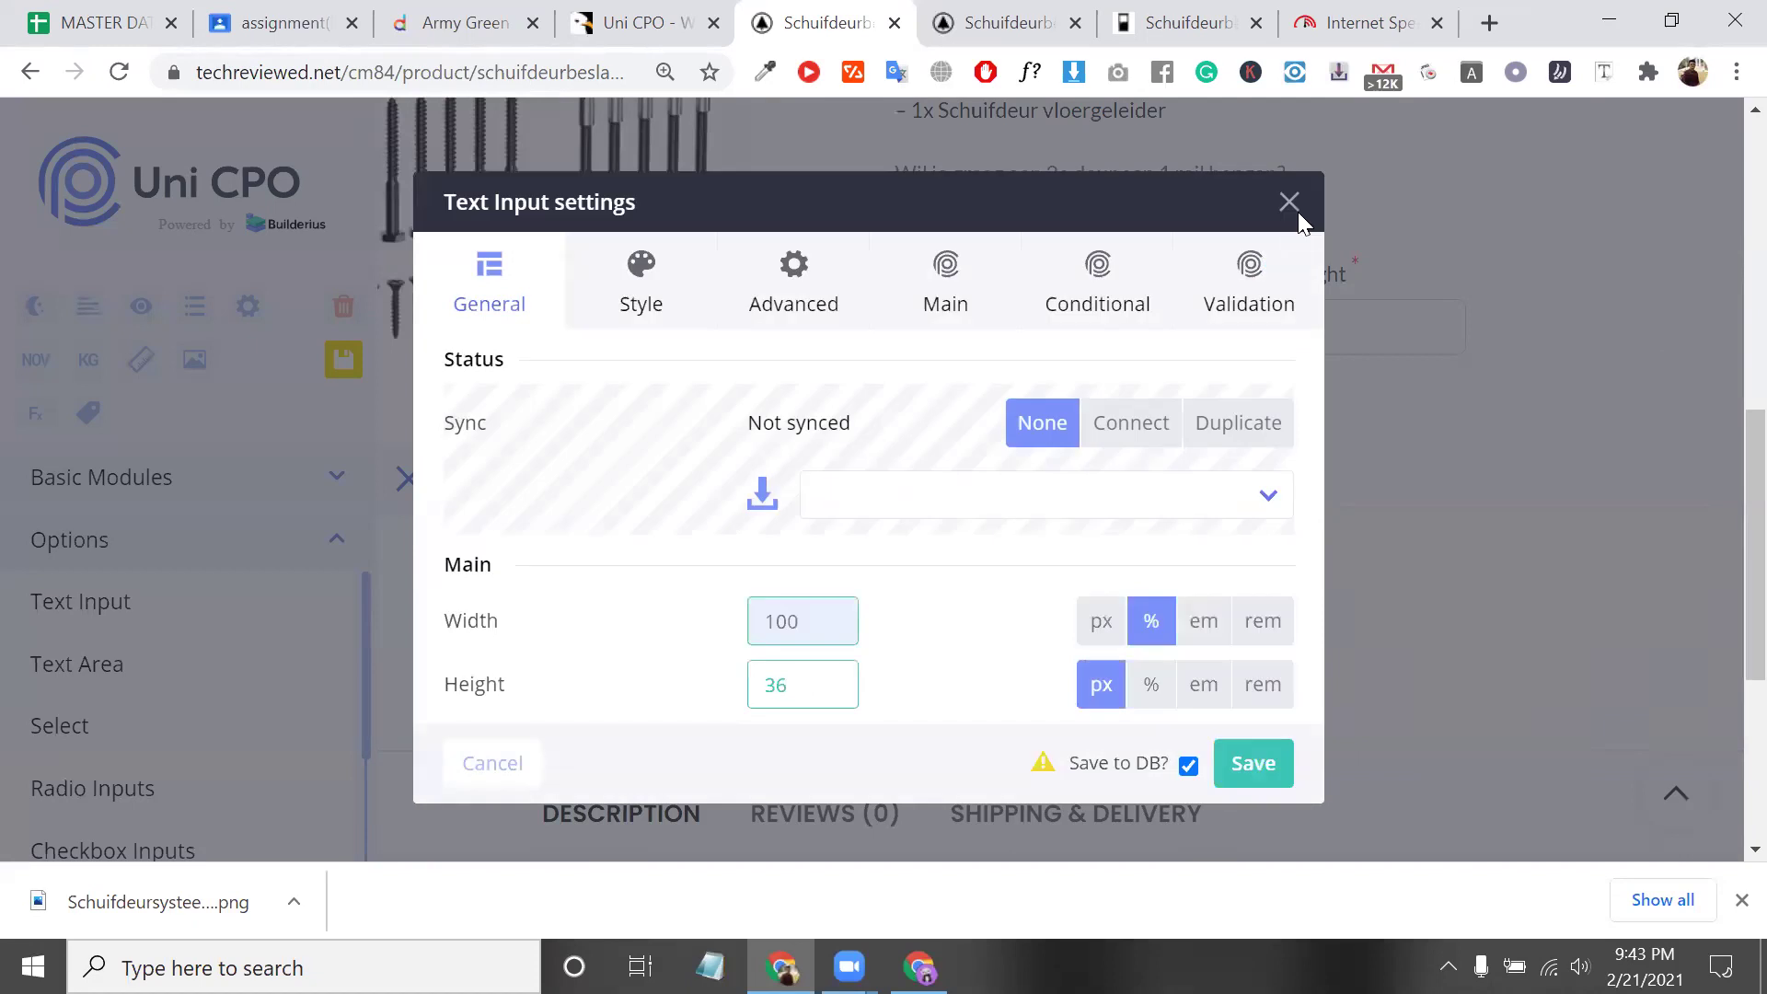
pyautogui.click(1288, 203)
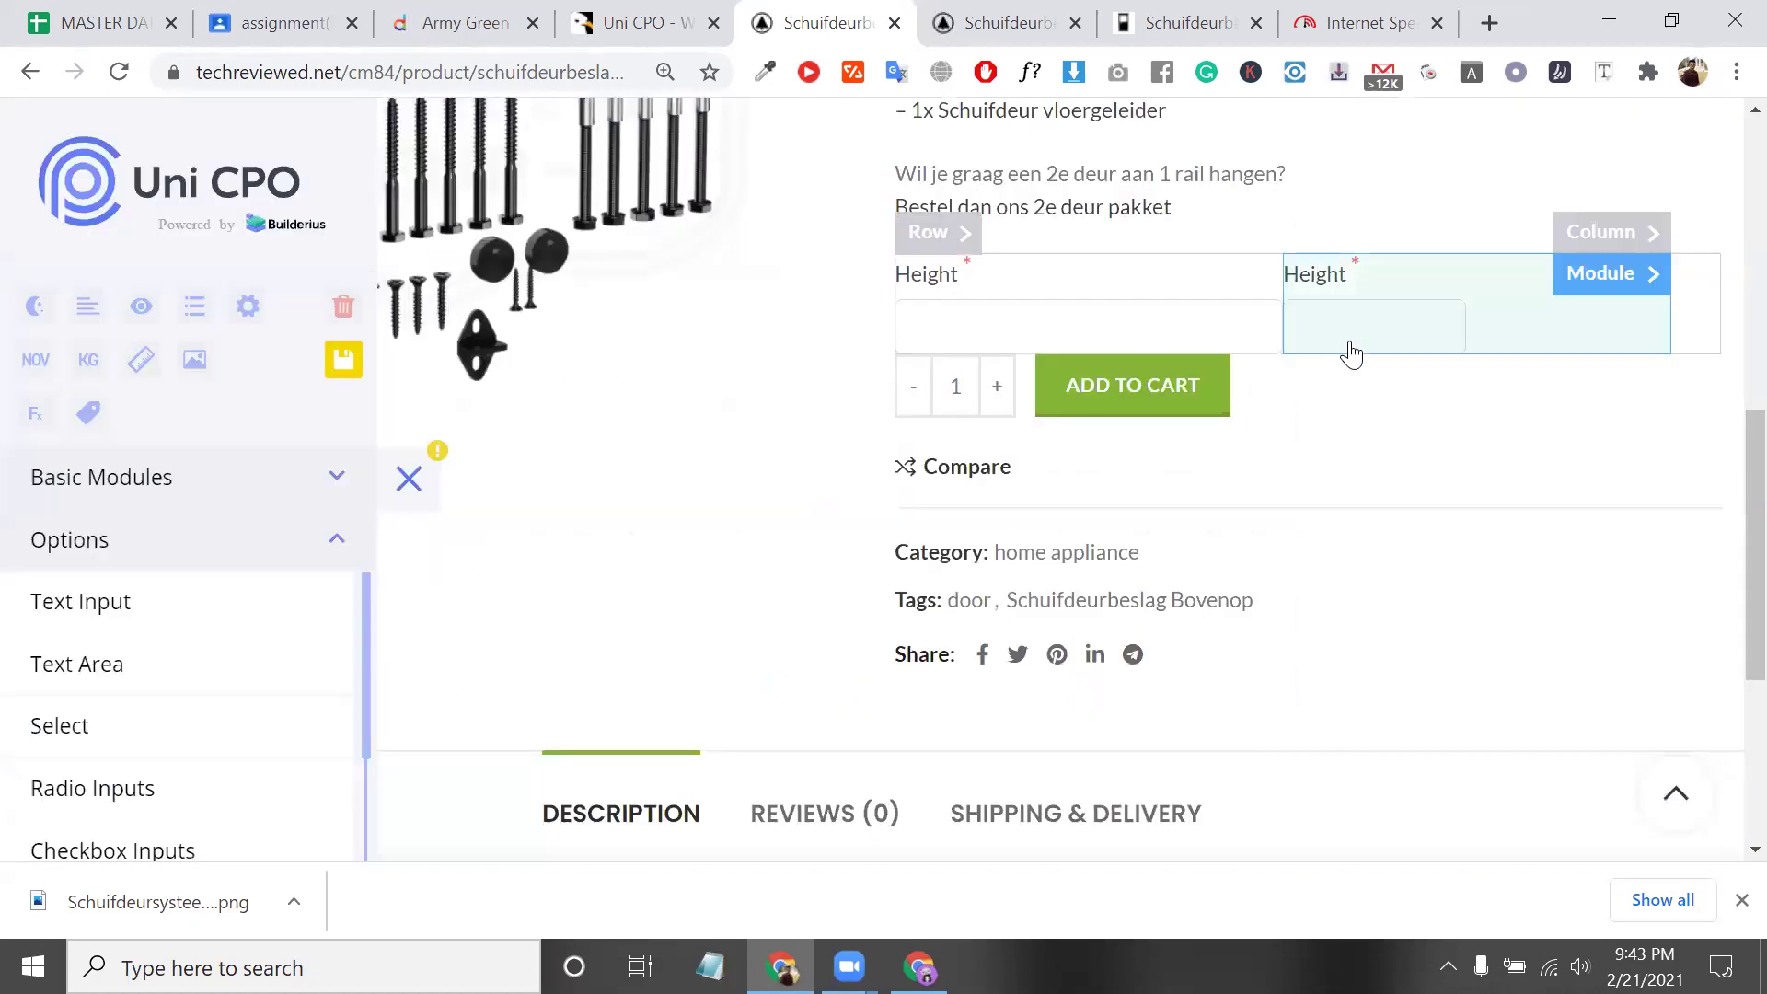
# Change the right input's field slug from height to weight
pyautogui.click(1585, 291)
pyautogui.click(1557, 278)
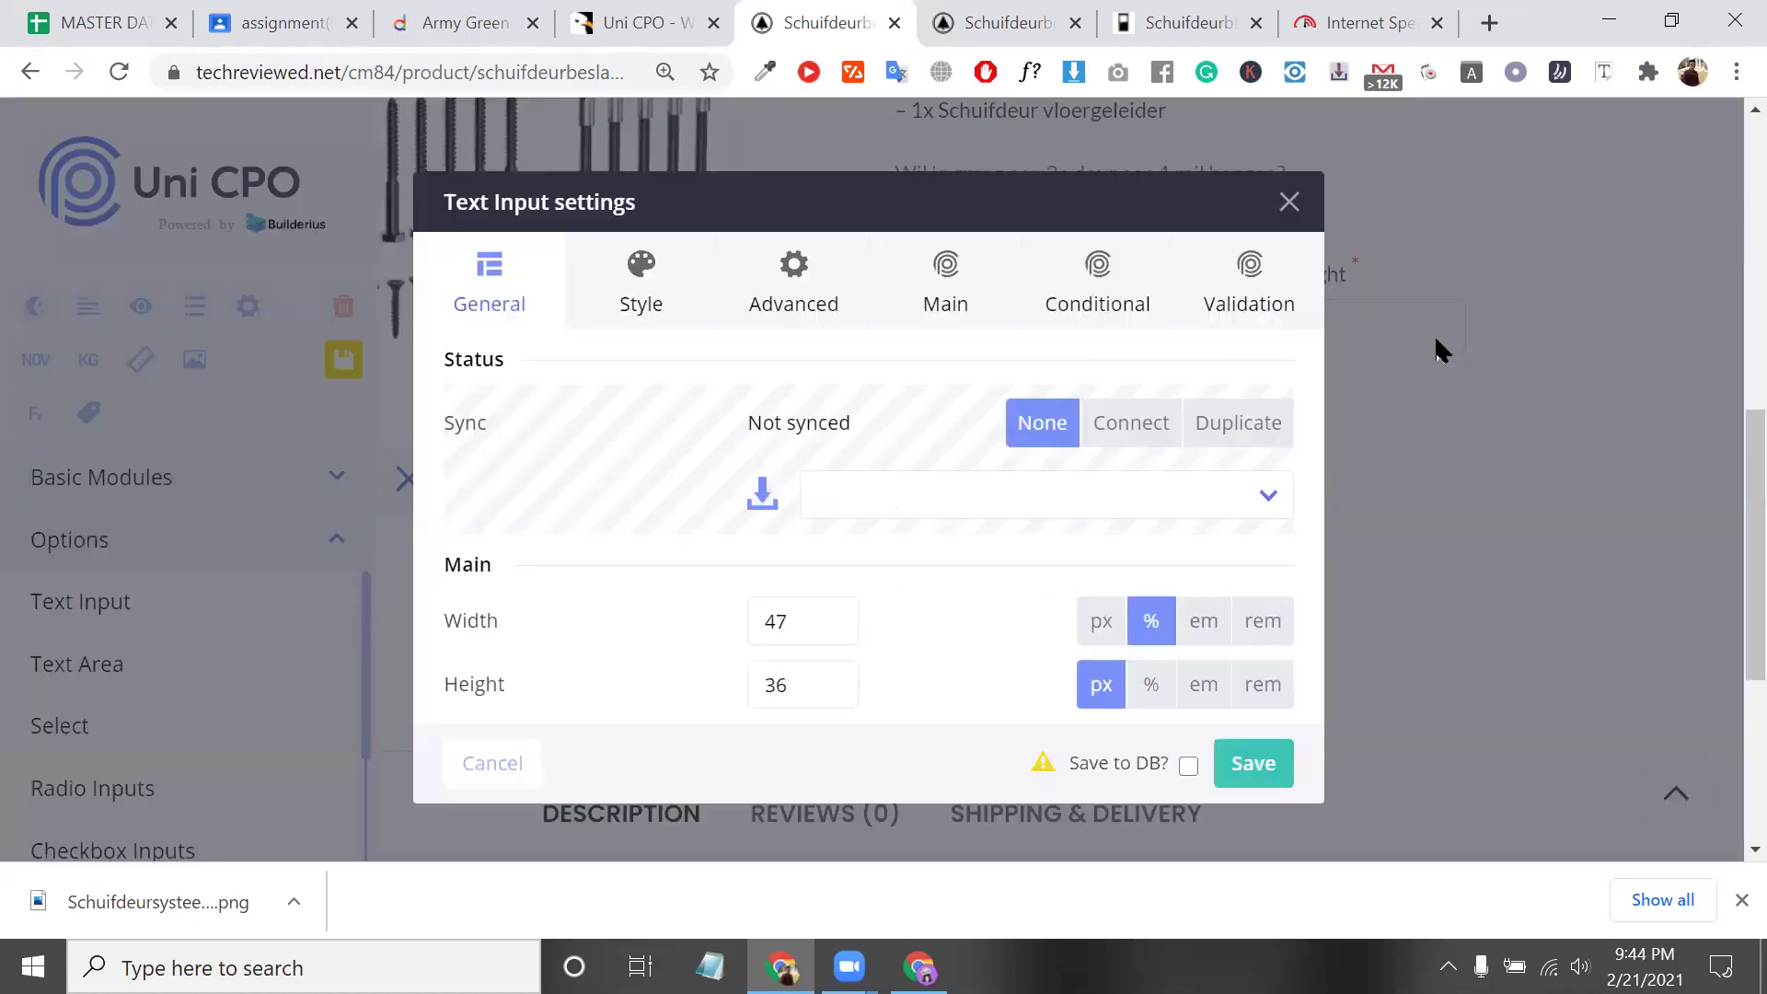
pyautogui.click(942, 300)
pyautogui.click(959, 356)
pyautogui.doubleClick(956, 354)
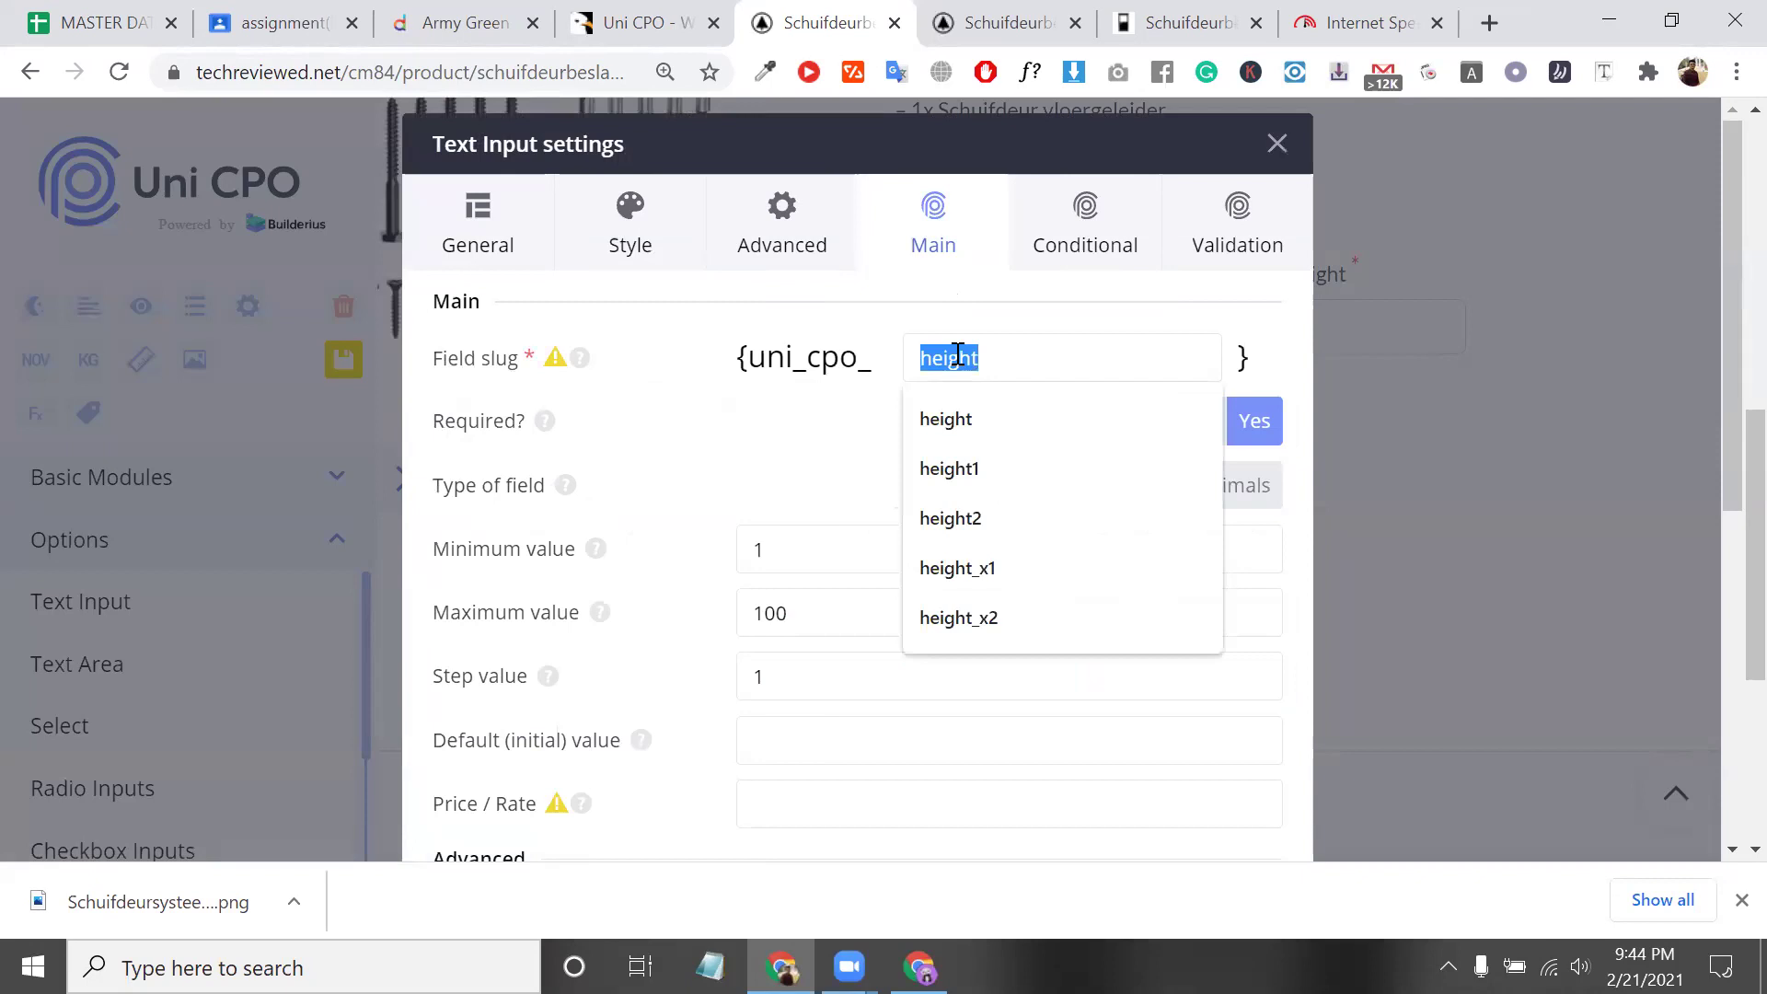
pyautogui.press('BackSpace')
pyautogui.write('w')
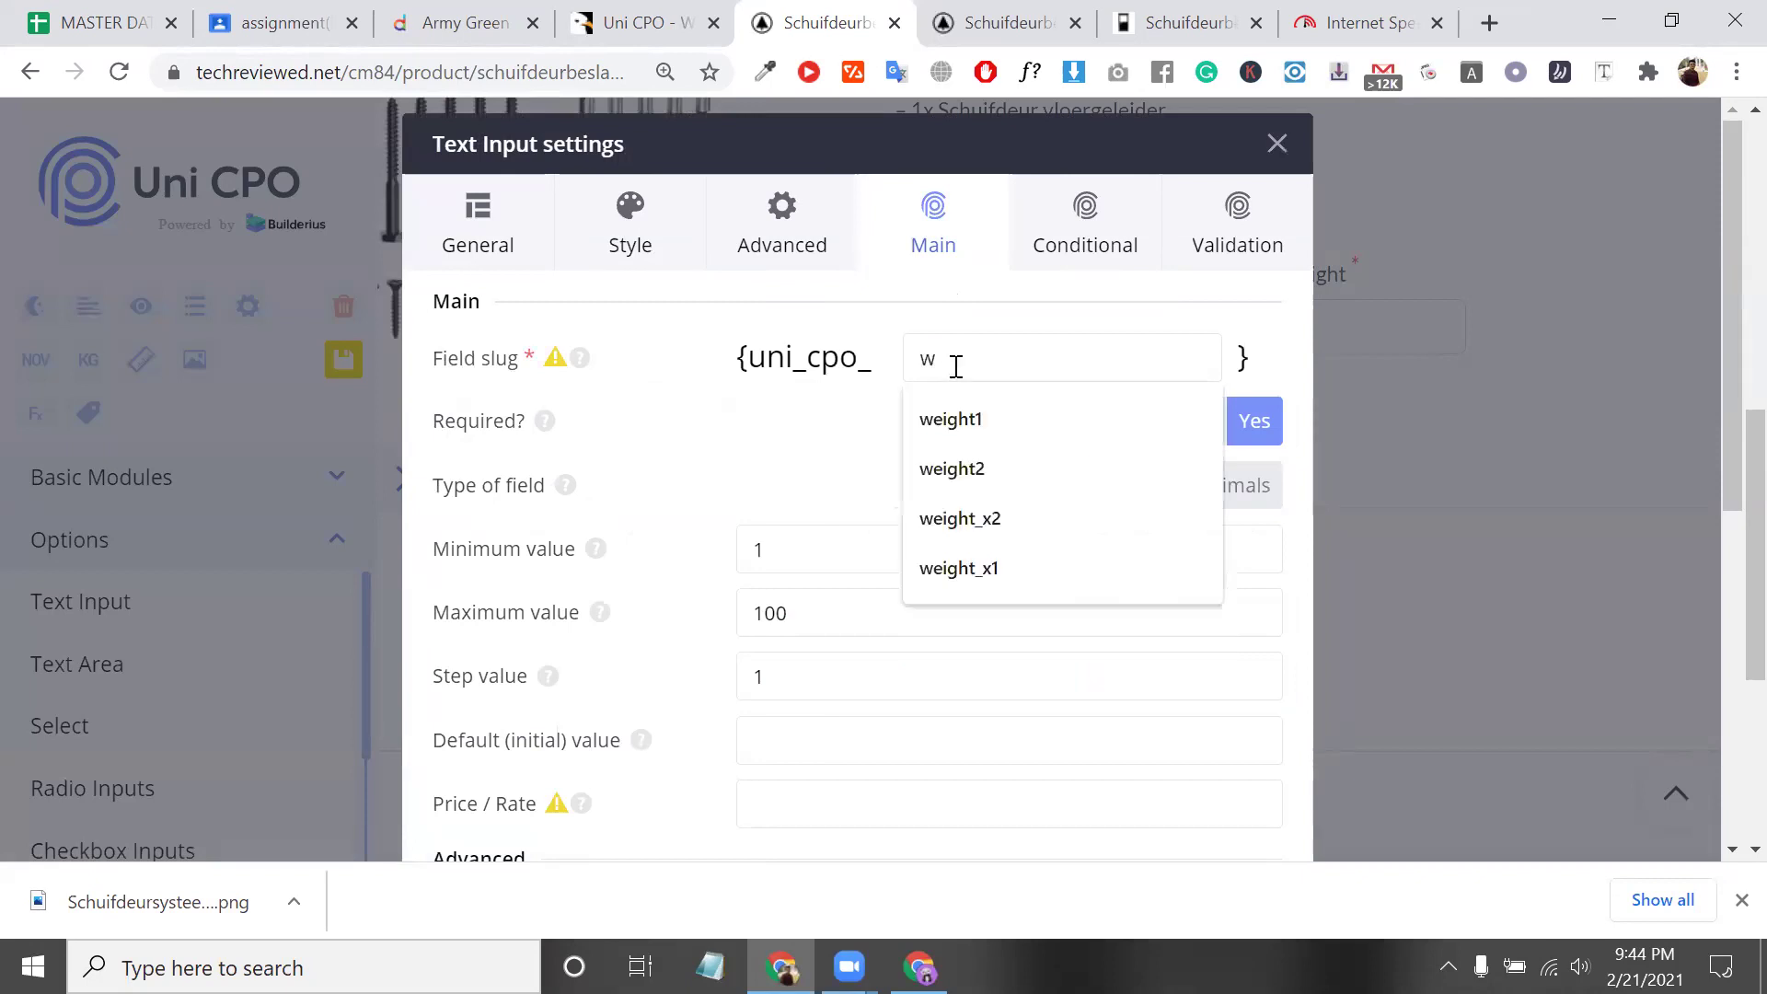
pyautogui.click(958, 425)
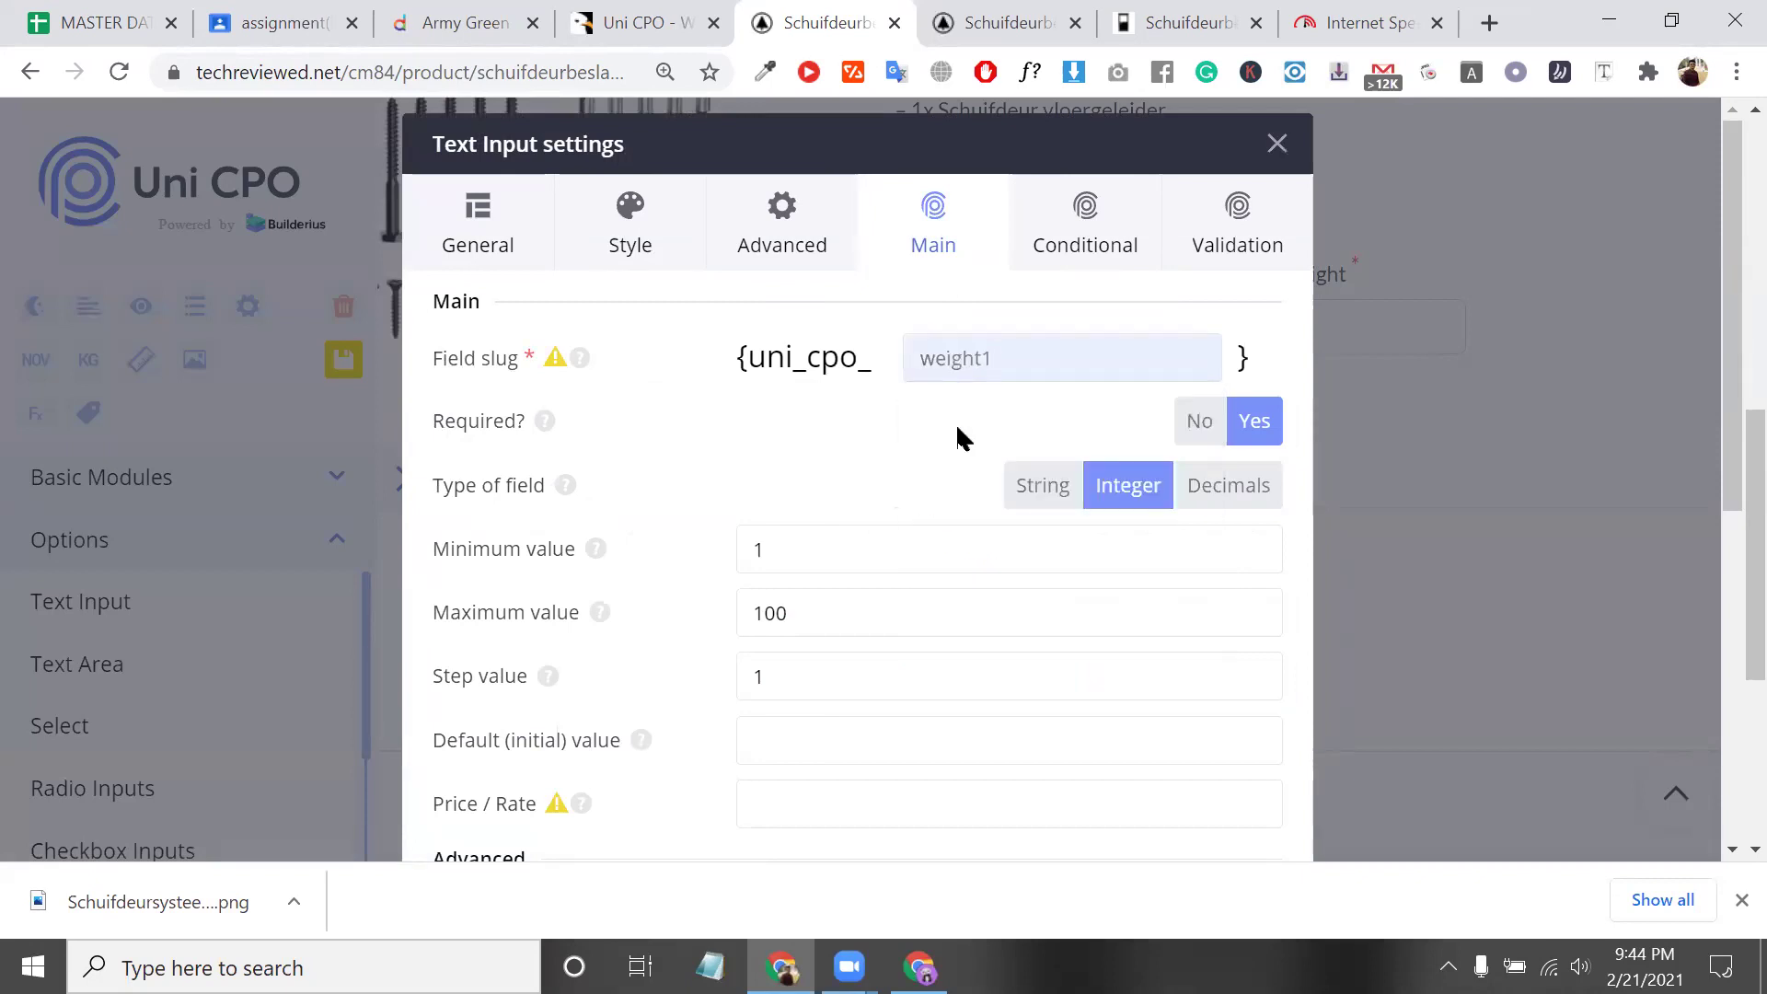
pyautogui.press('BackSpace')
pyautogui.click(758, 465)
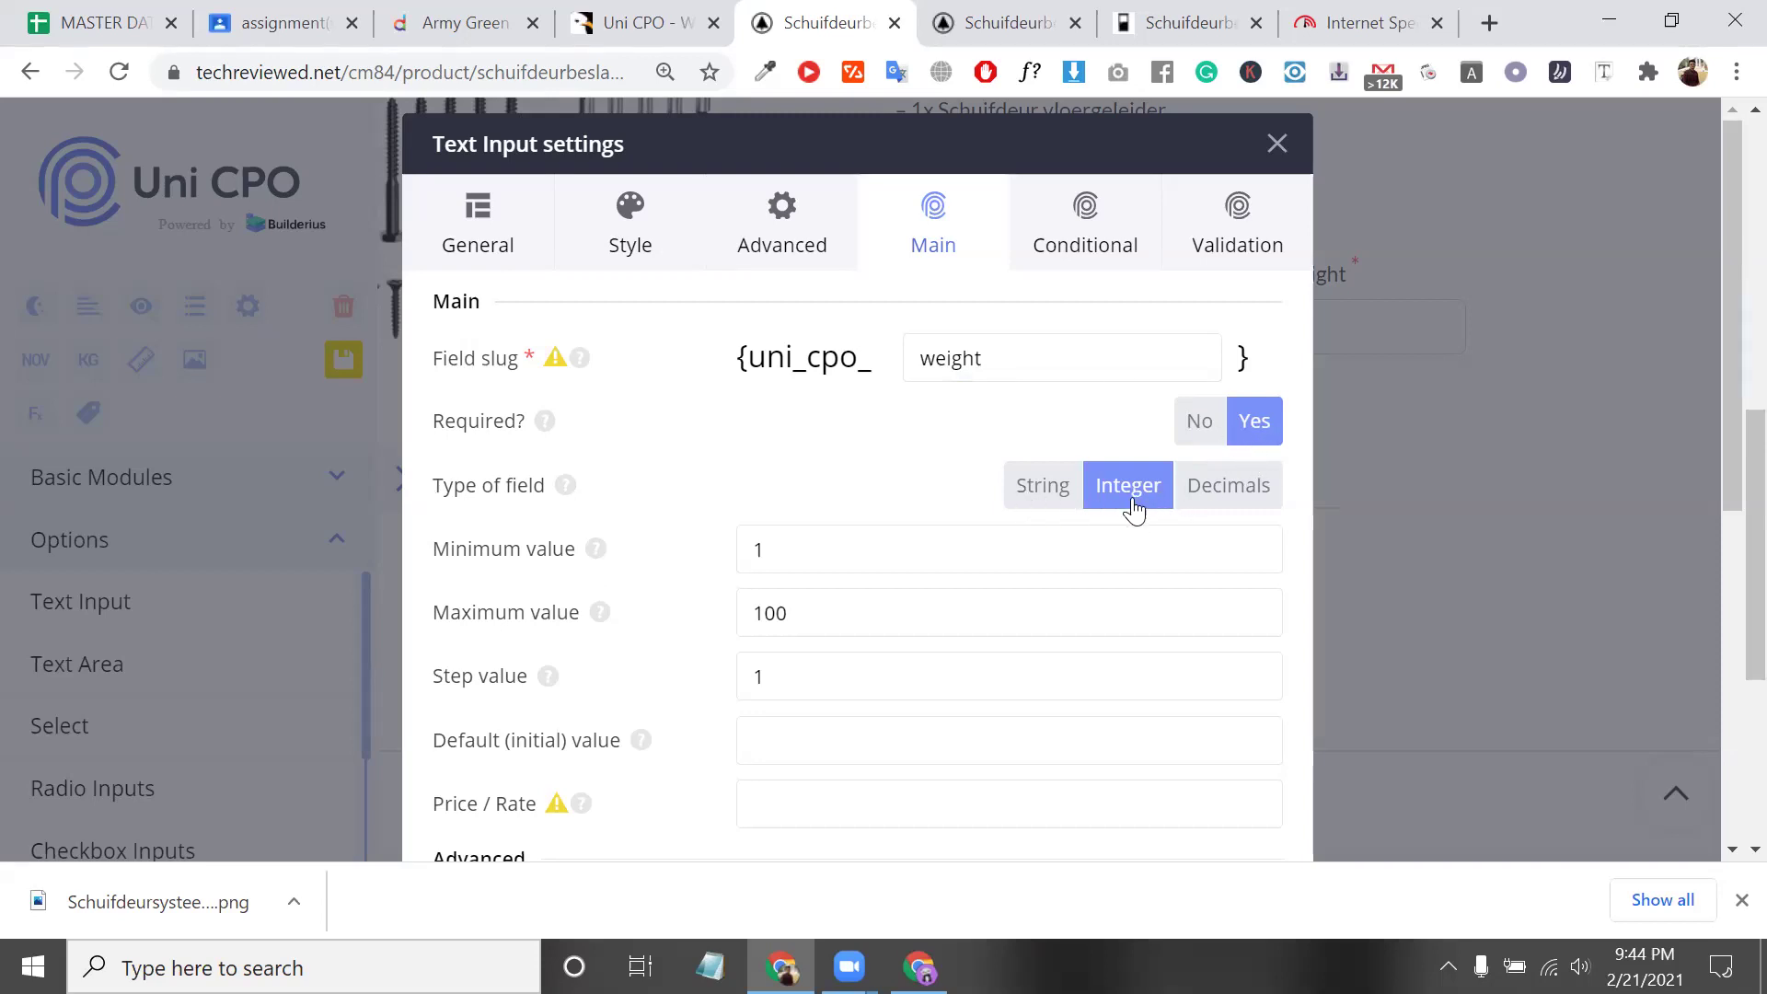
# Keep the limits at minimum 1, maximum 100 and step 1
pyautogui.click(827, 567)
pyautogui.doubleClick(815, 615)
pyautogui.scroll(-2, 813, 616)
pyautogui.click(793, 506)
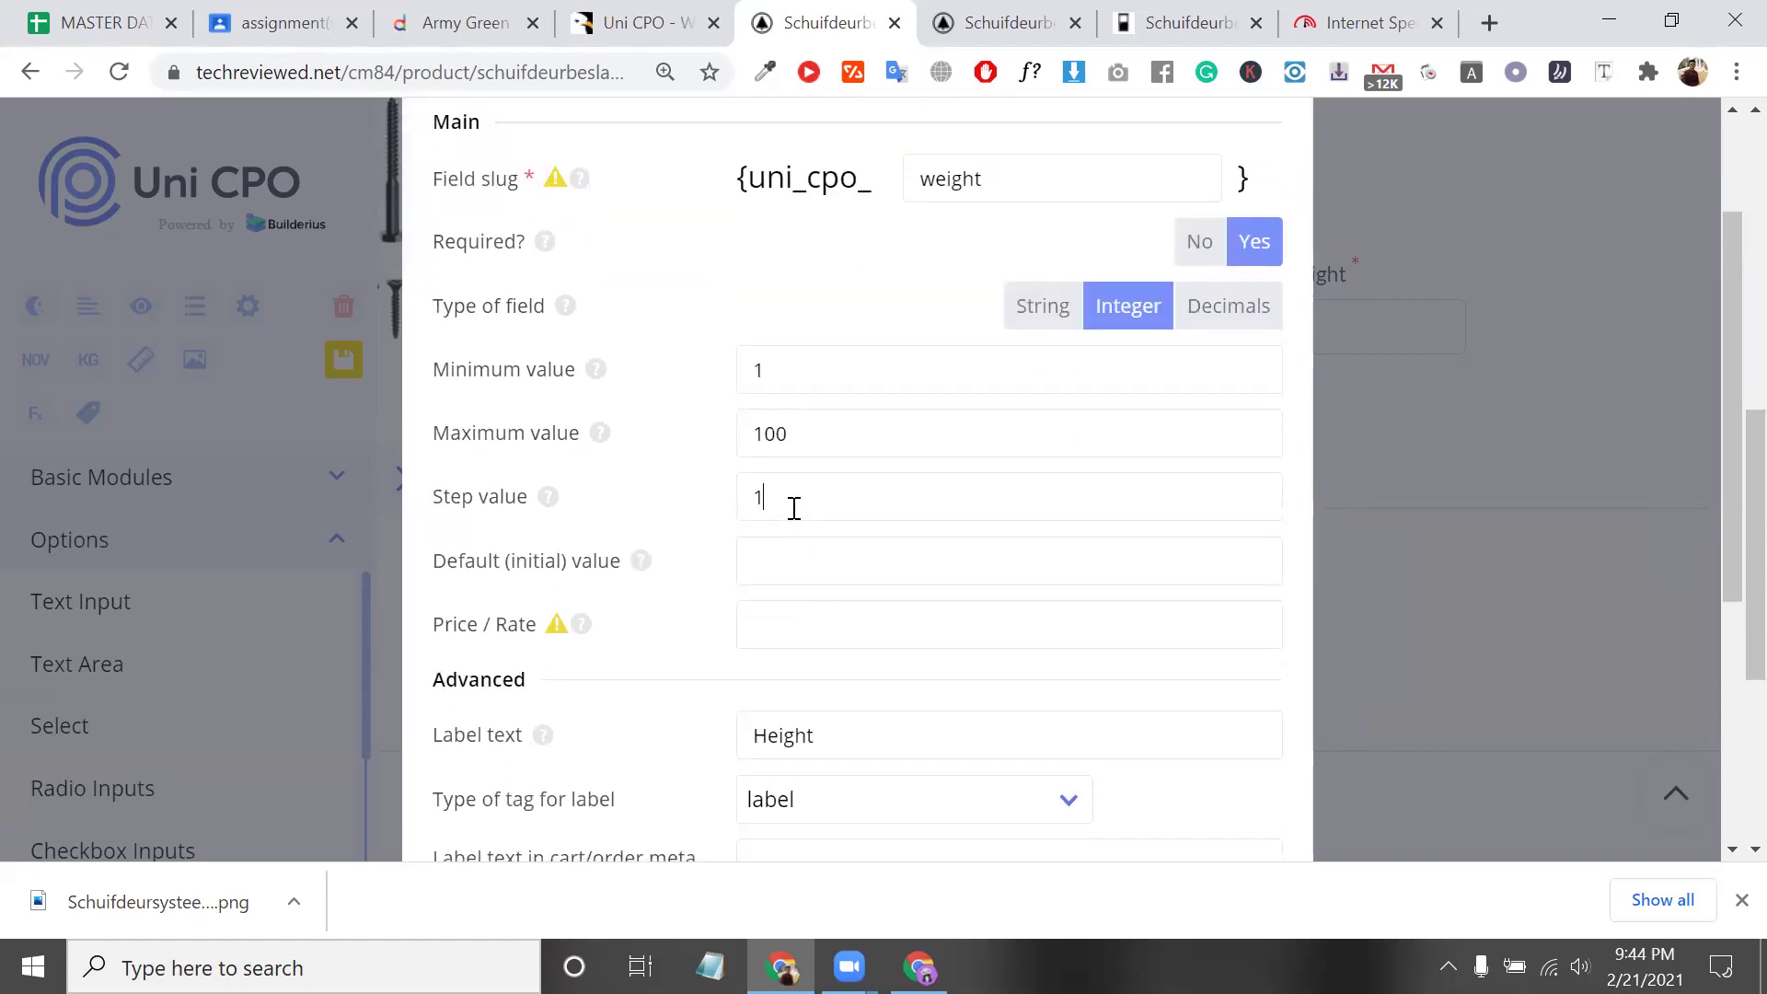
pyautogui.scroll(-1, 813, 465)
pyautogui.scroll(-1, 805, 516)
# Change the label text to Weight, save the input and close its settings
pyautogui.doubleClick(799, 596)
pyautogui.press('BackSpace')
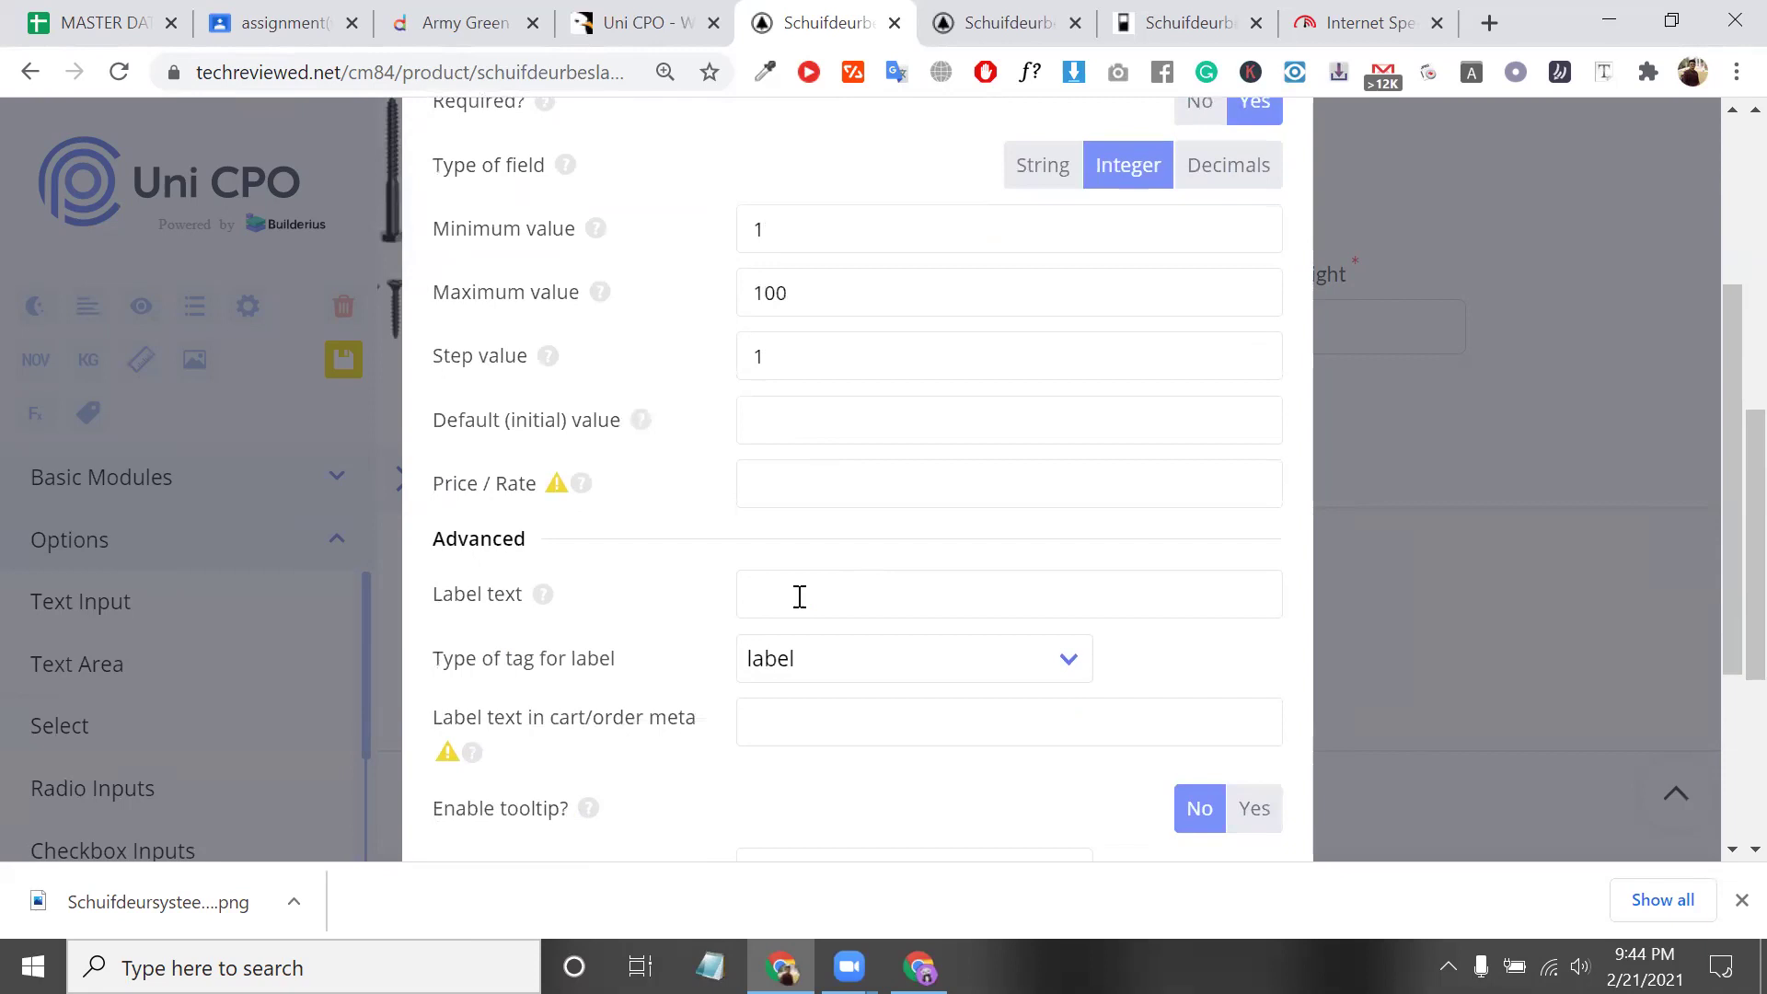
pyautogui.write('wi')
pyautogui.press('BackSpace')
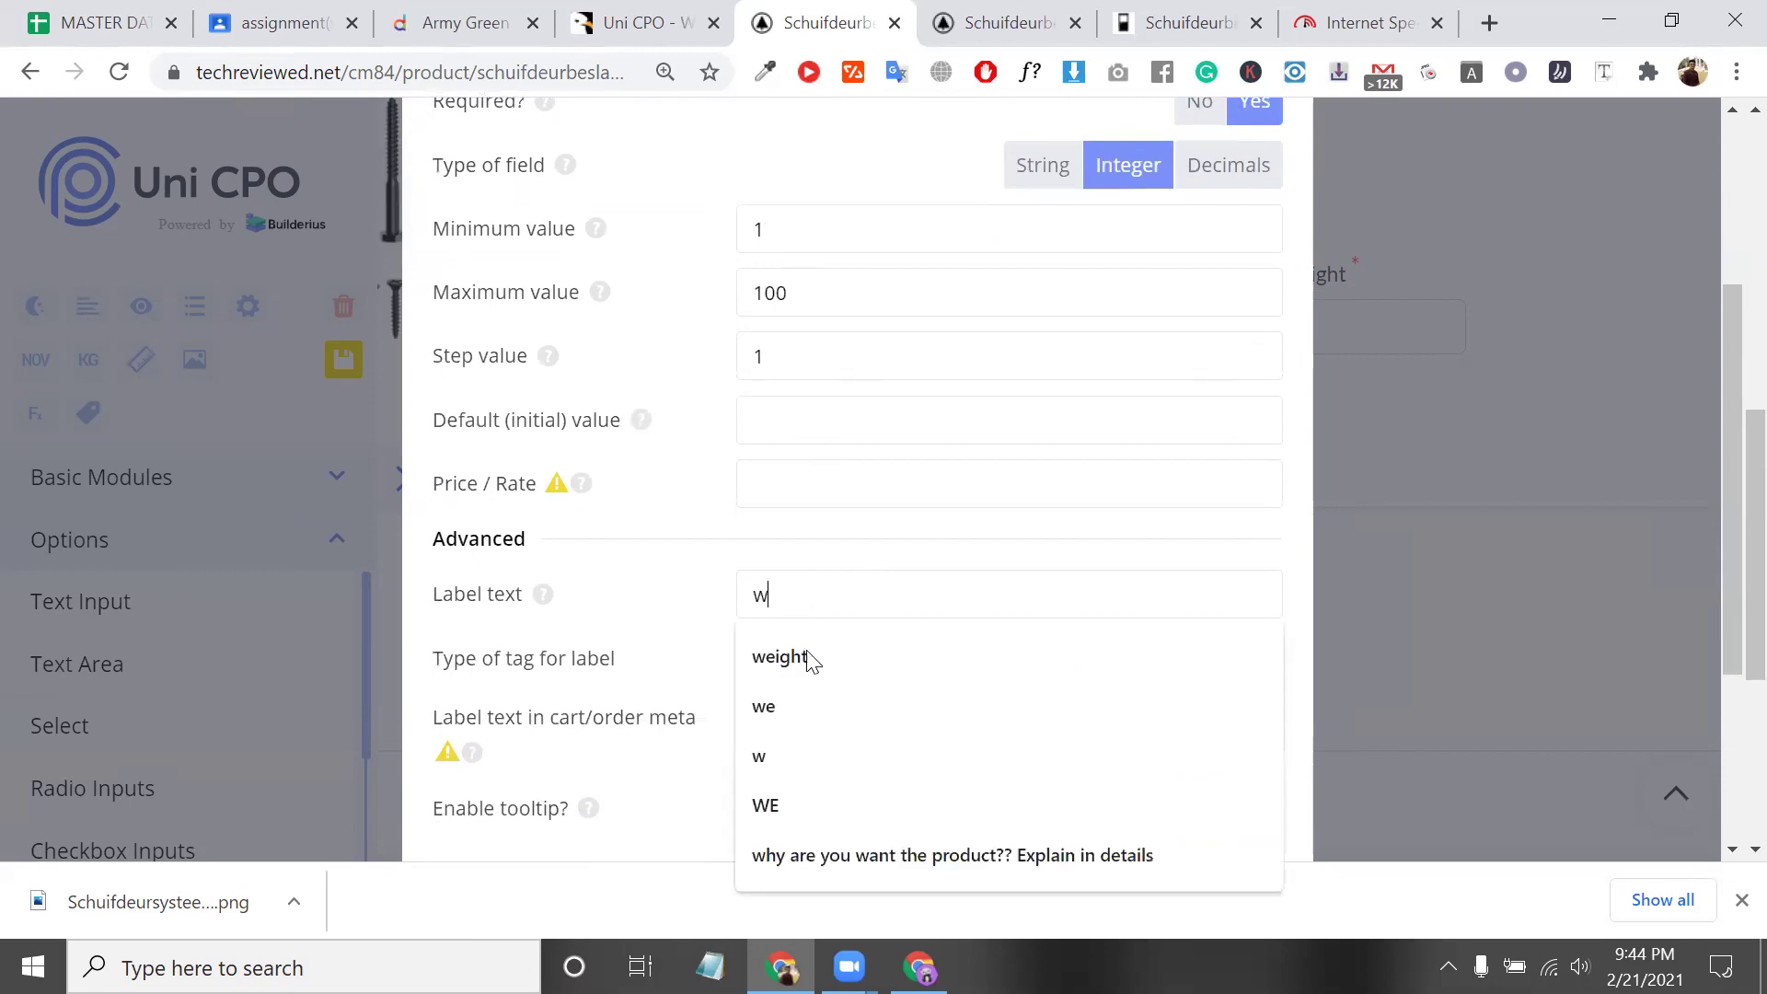
pyautogui.click(807, 655)
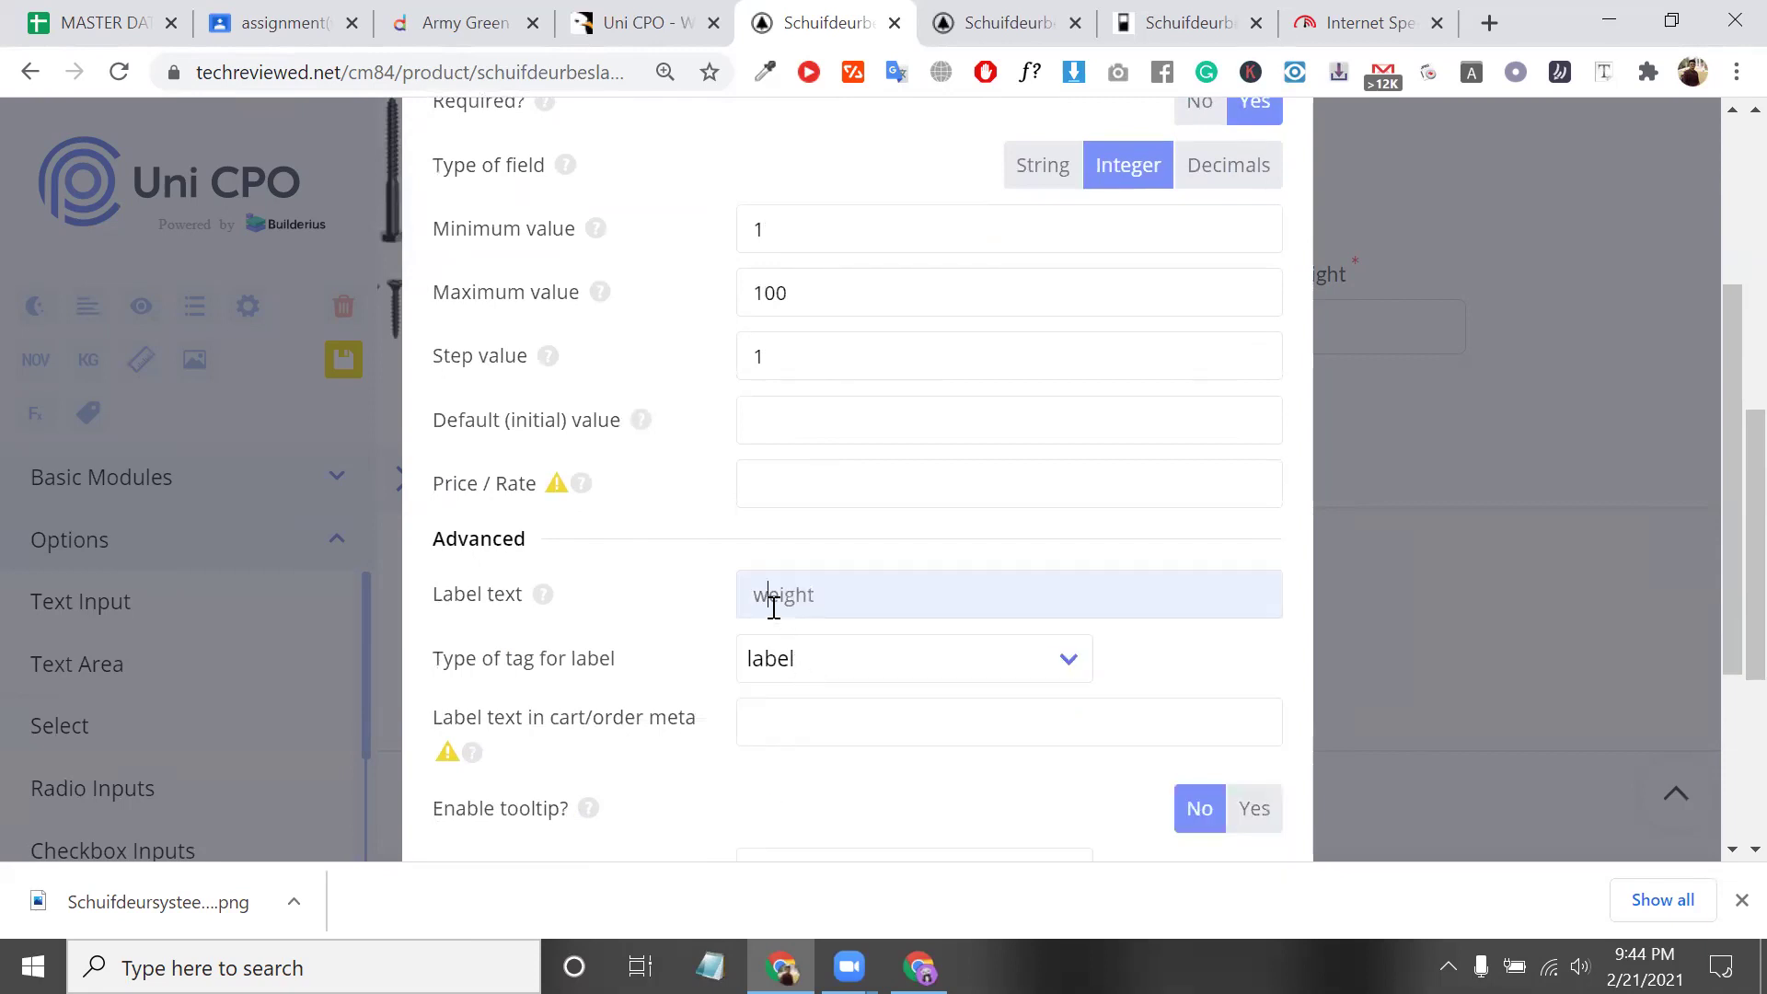
pyautogui.press('BackSpace')
pyautogui.write('W')
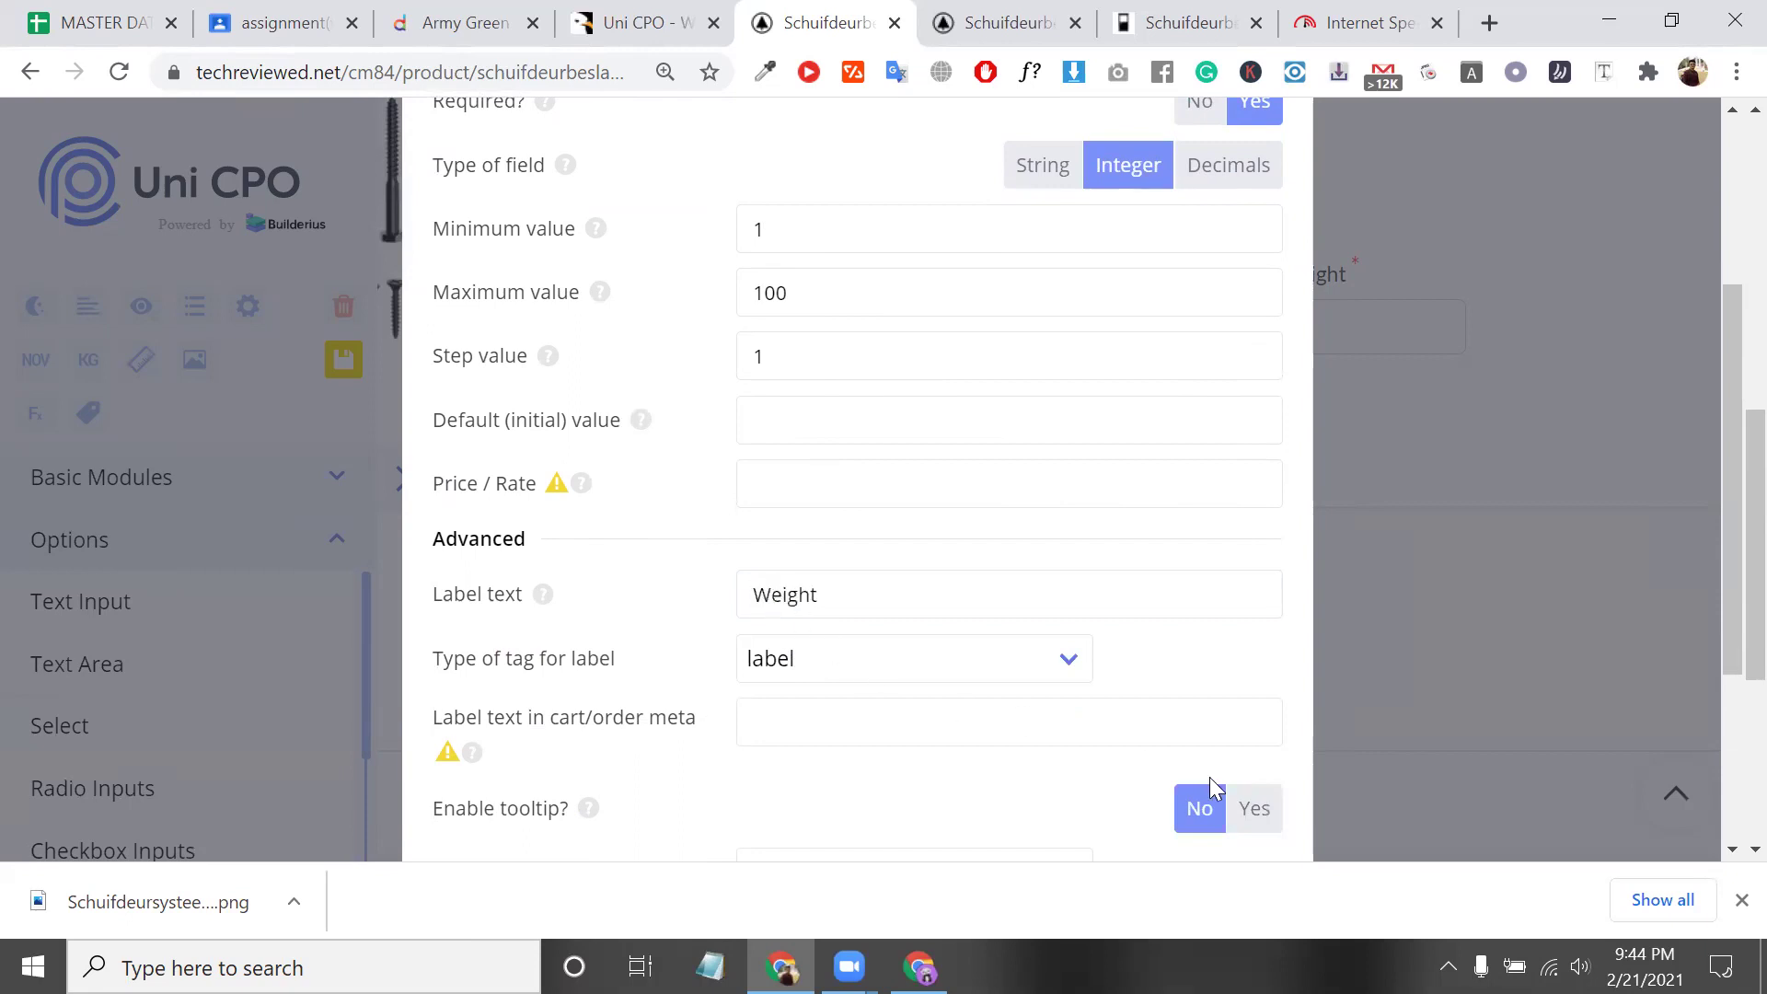
pyautogui.scroll(-3, 1210, 782)
pyautogui.click(1249, 825)
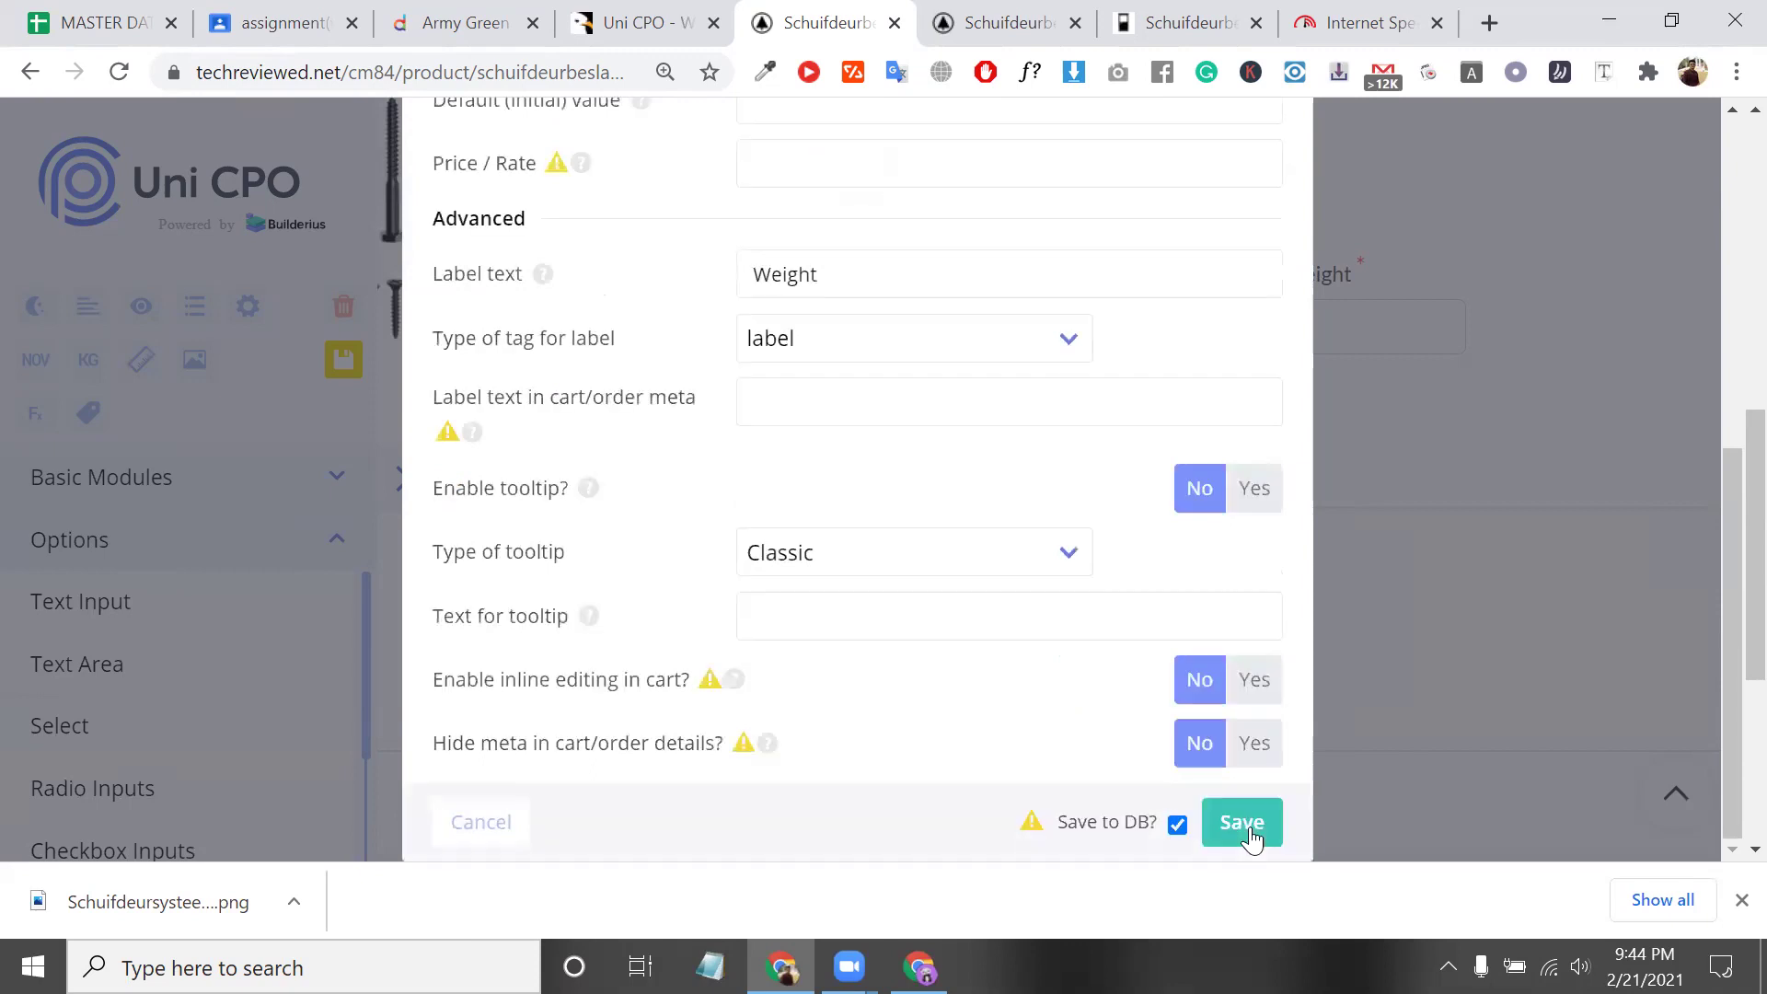
pyautogui.click(1251, 839)
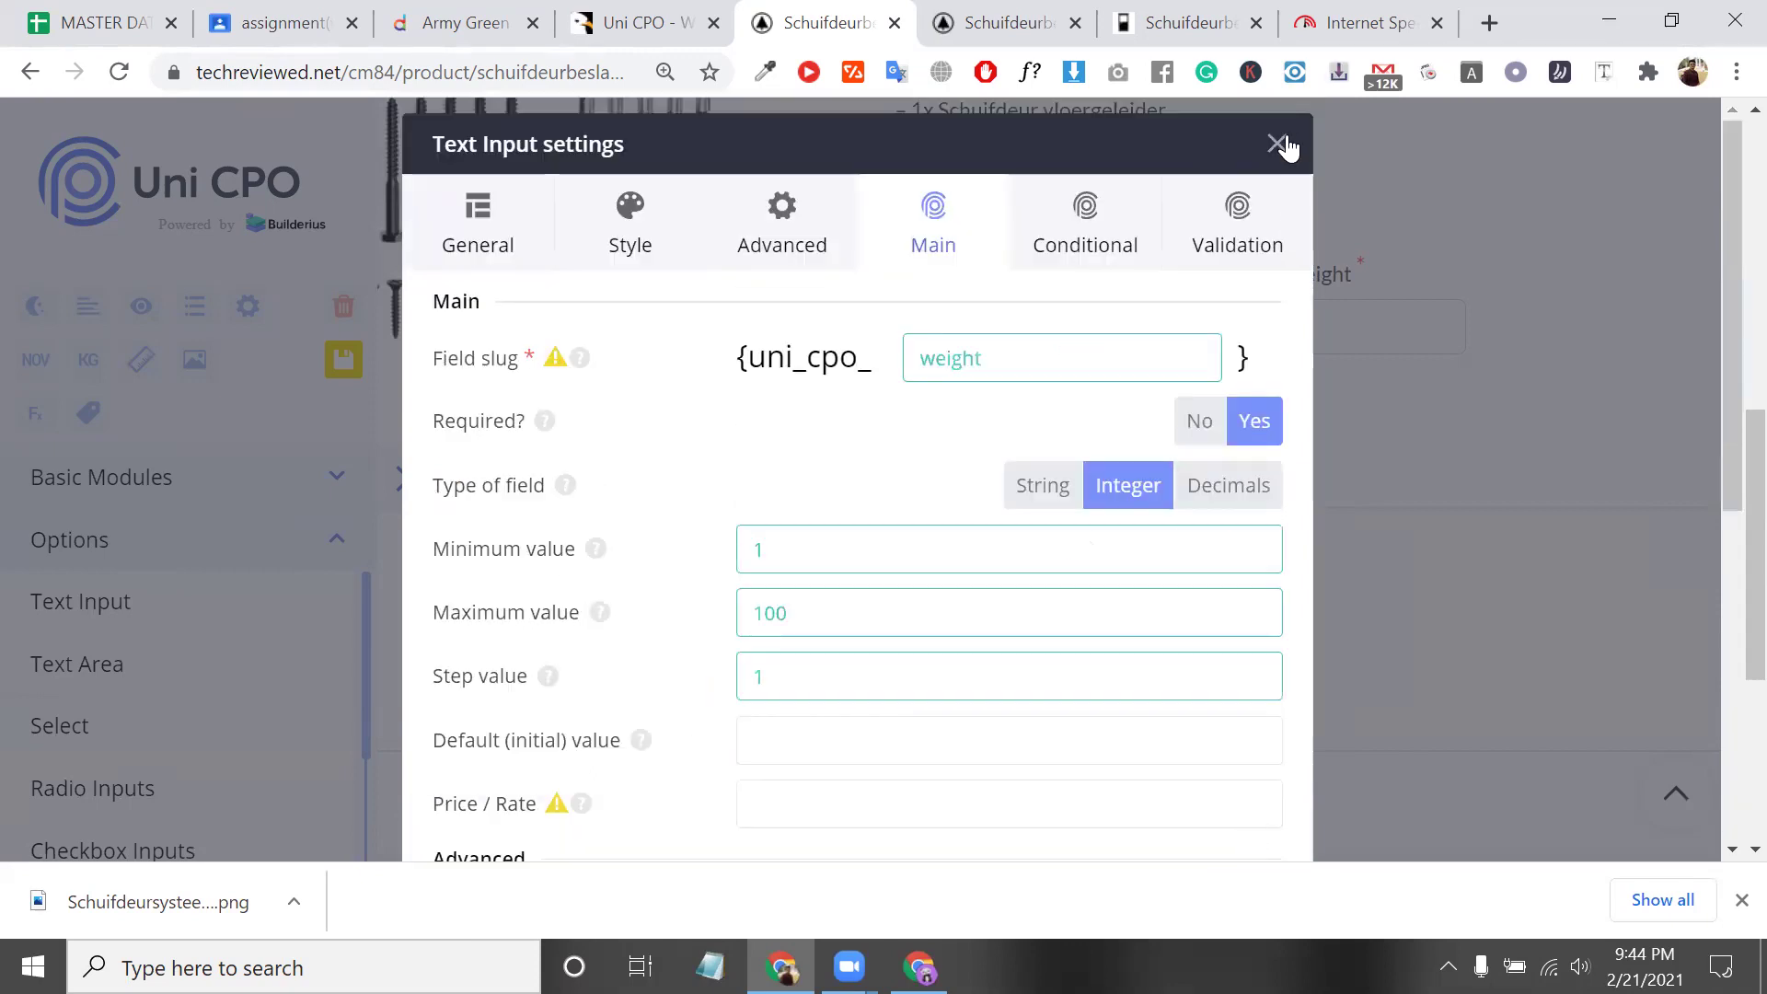
pyautogui.click(1277, 145)
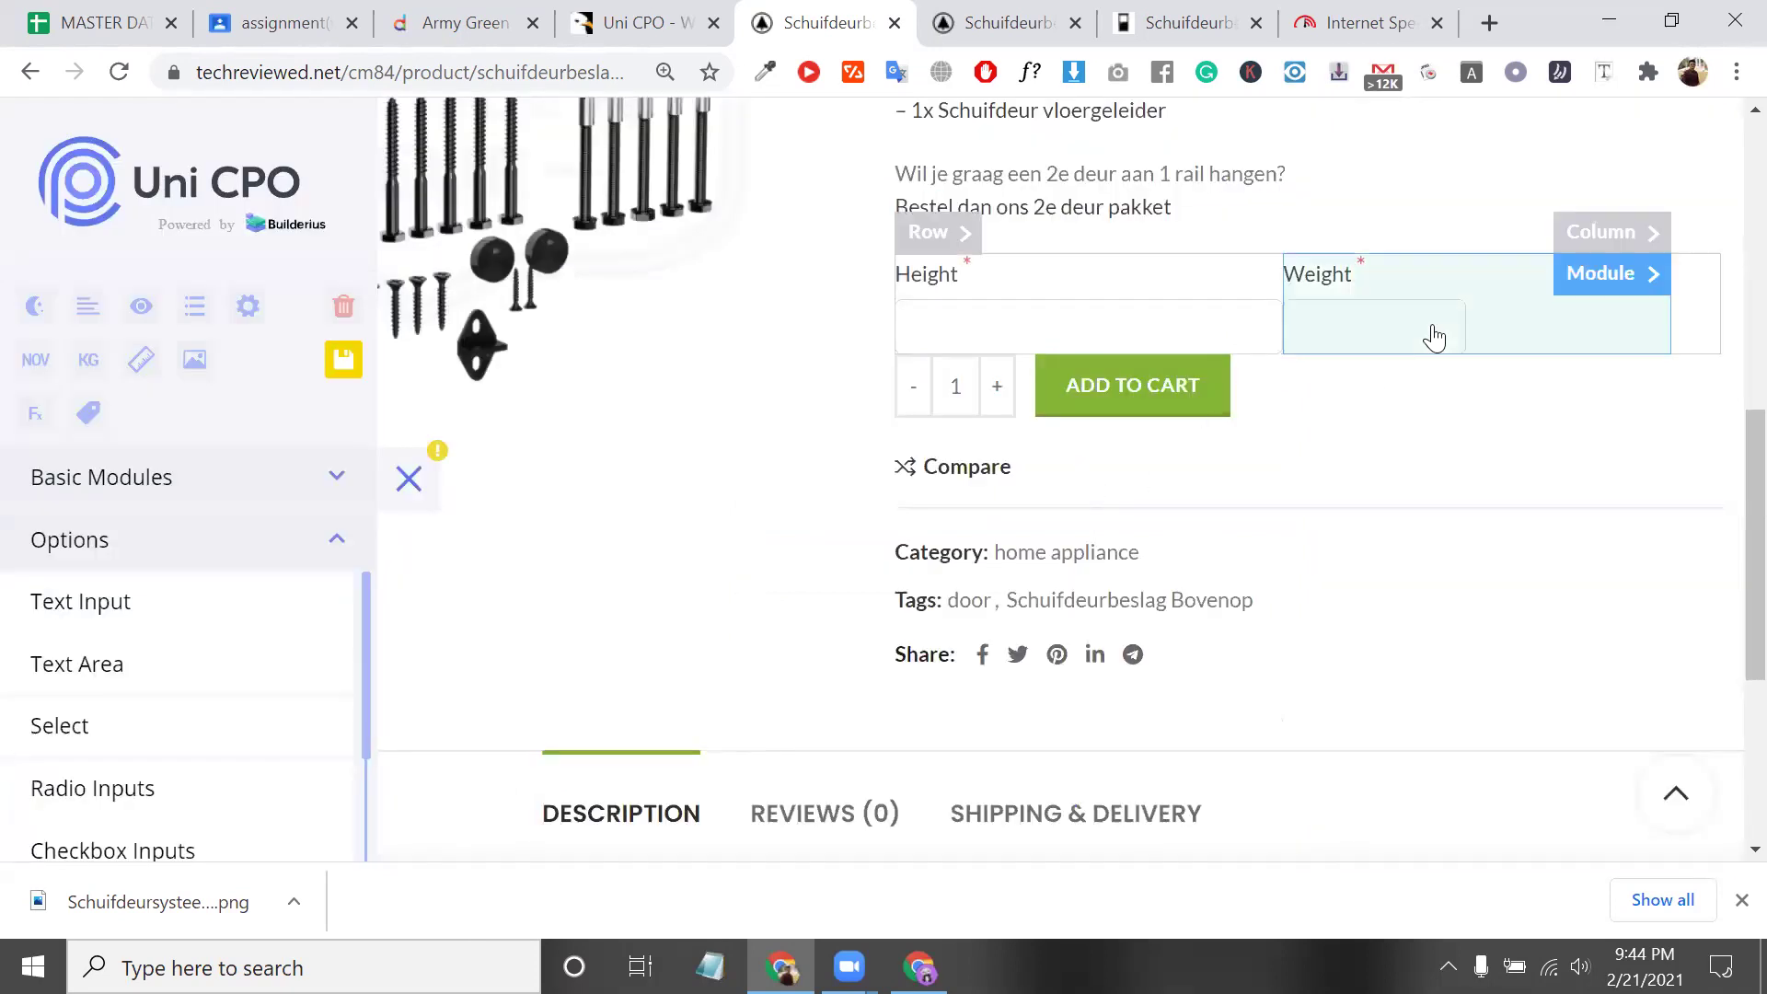
# Save the options layout, then enable Conditional Logic in the Main Formula dialog and submit
pyautogui.click(344, 368)
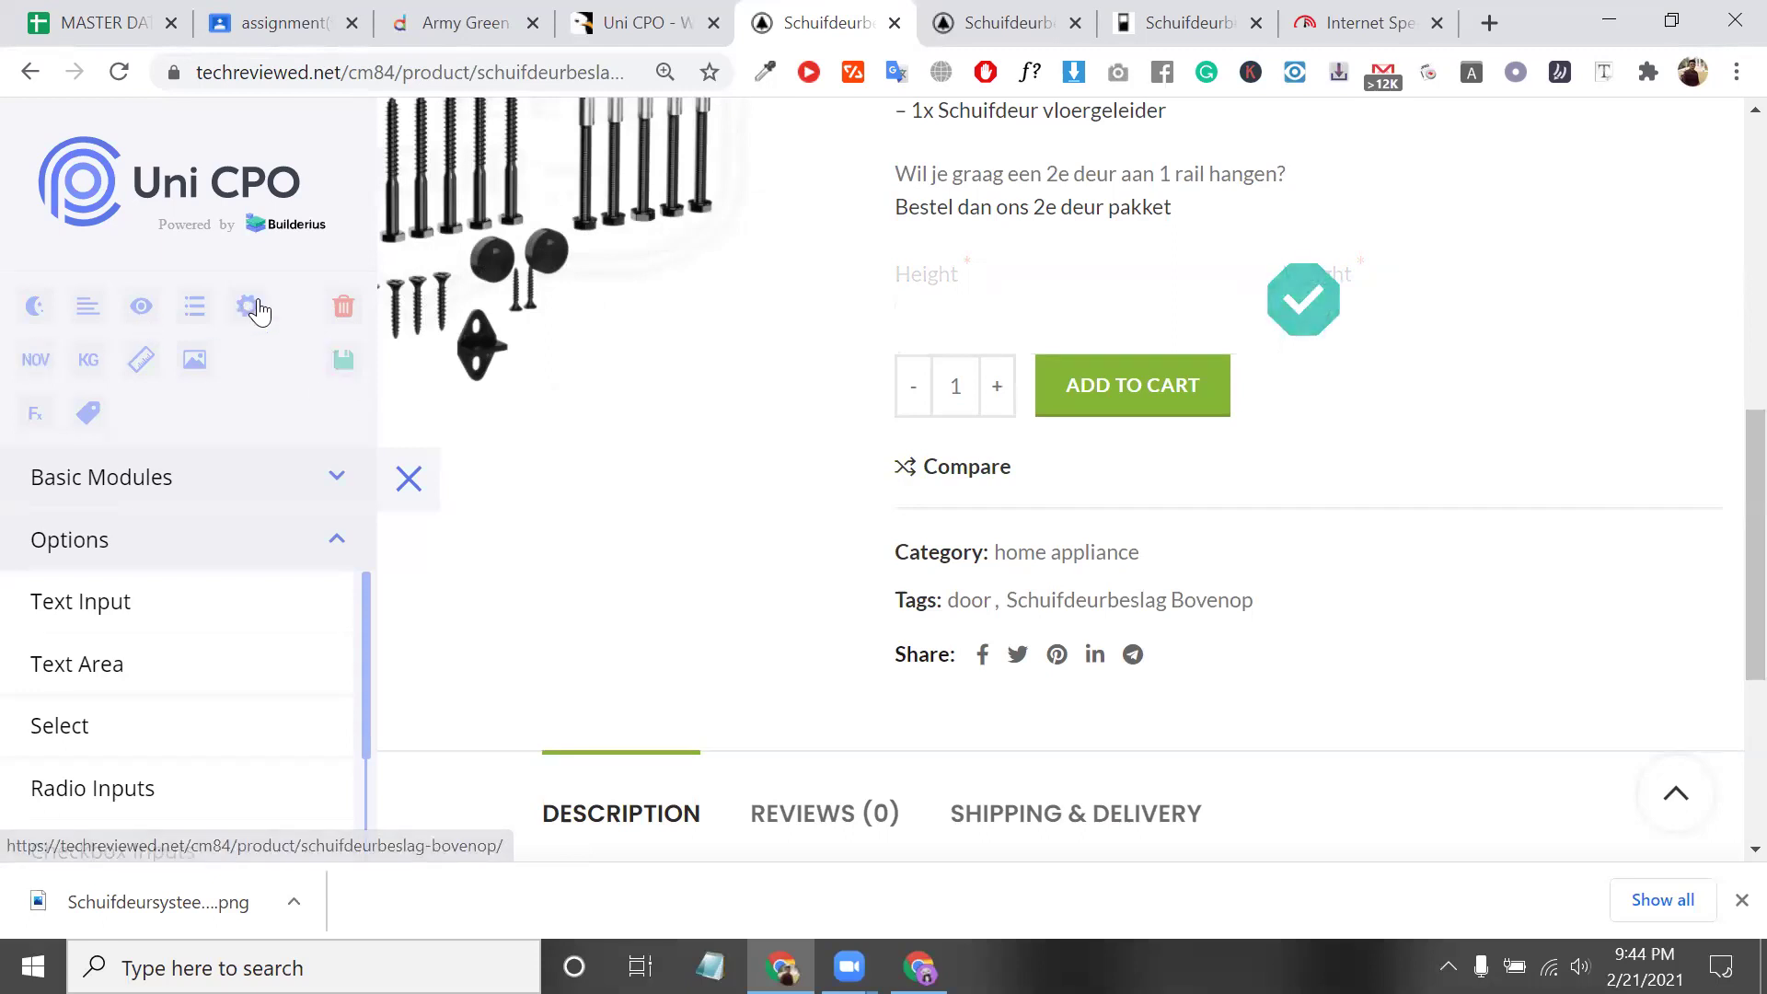
pyautogui.click(35, 416)
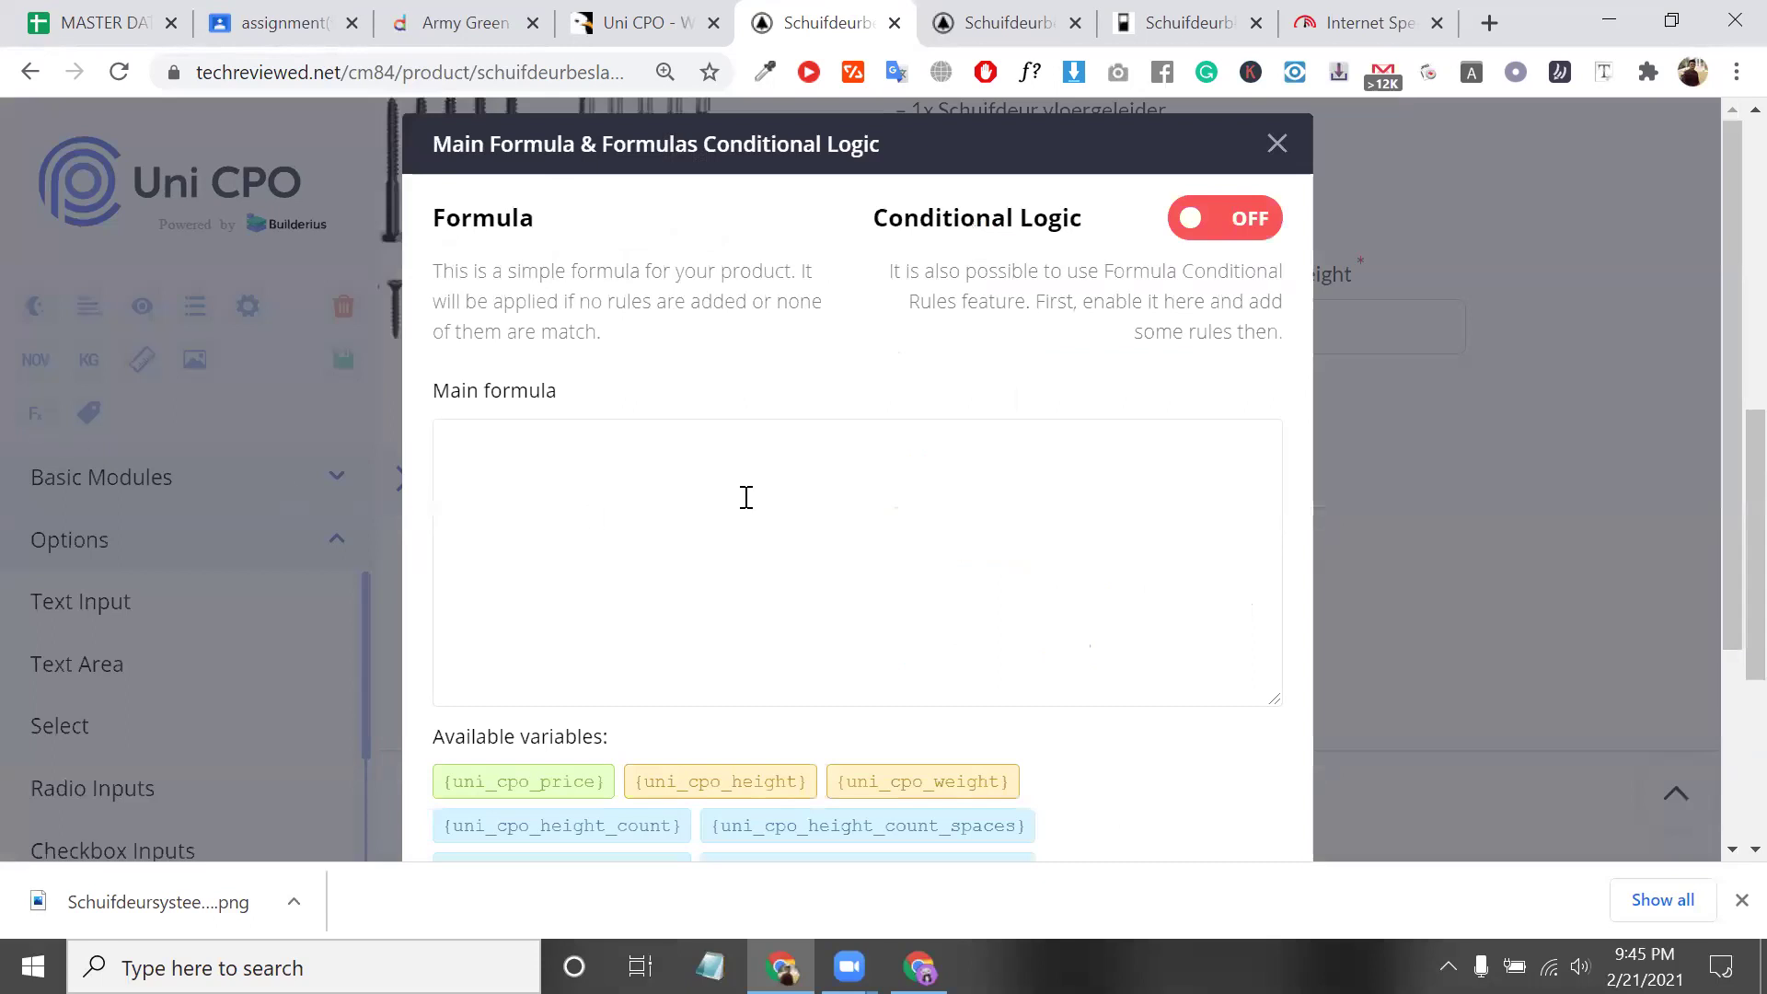
pyautogui.click(1228, 230)
pyautogui.scroll(-3, 1226, 540)
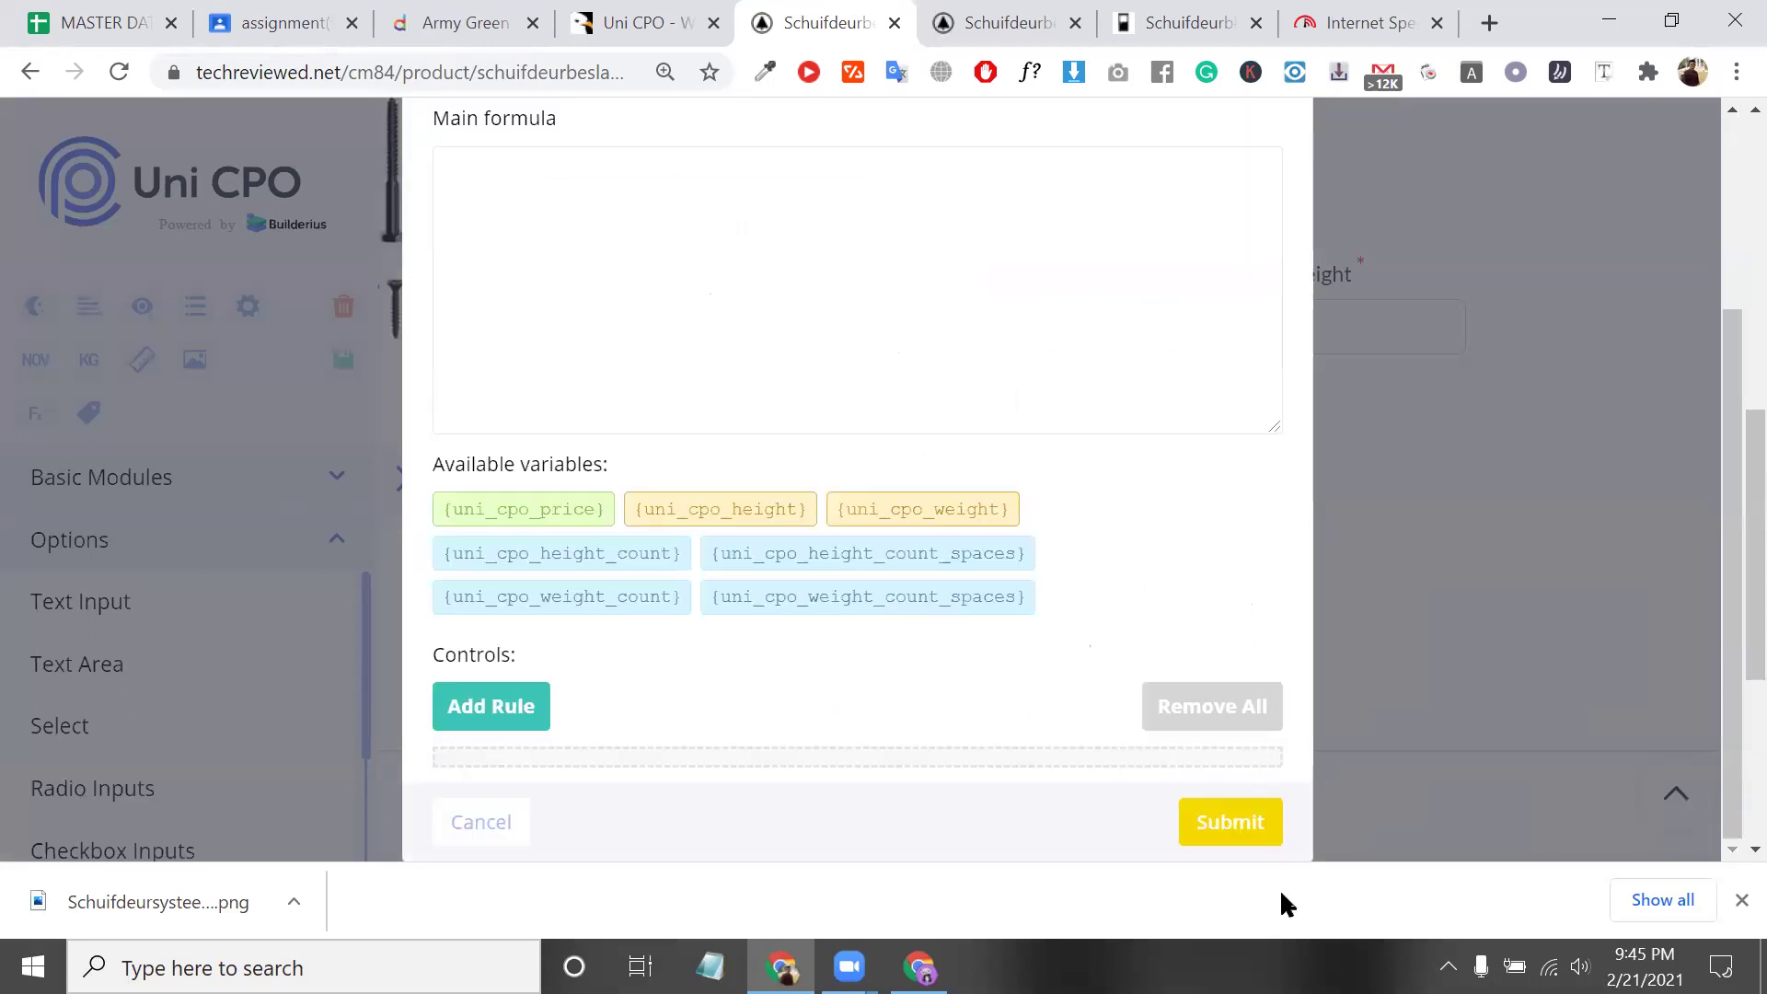
pyautogui.click(1237, 837)
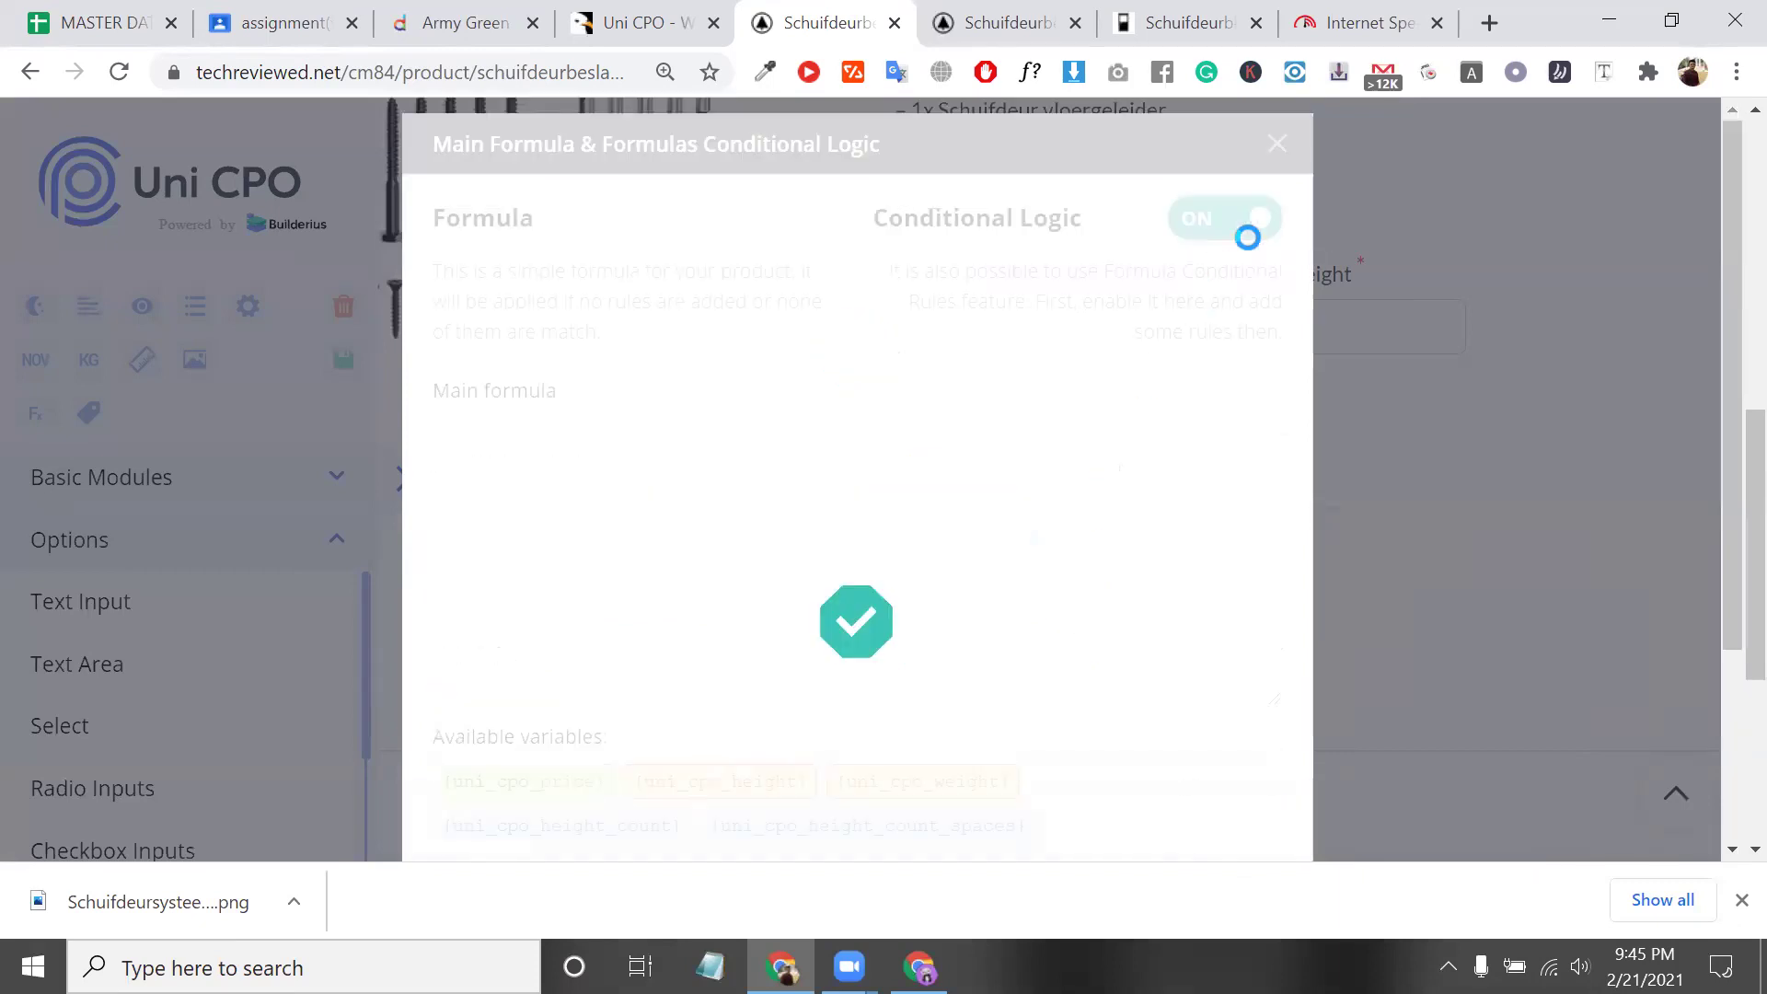
pyautogui.click(1275, 145)
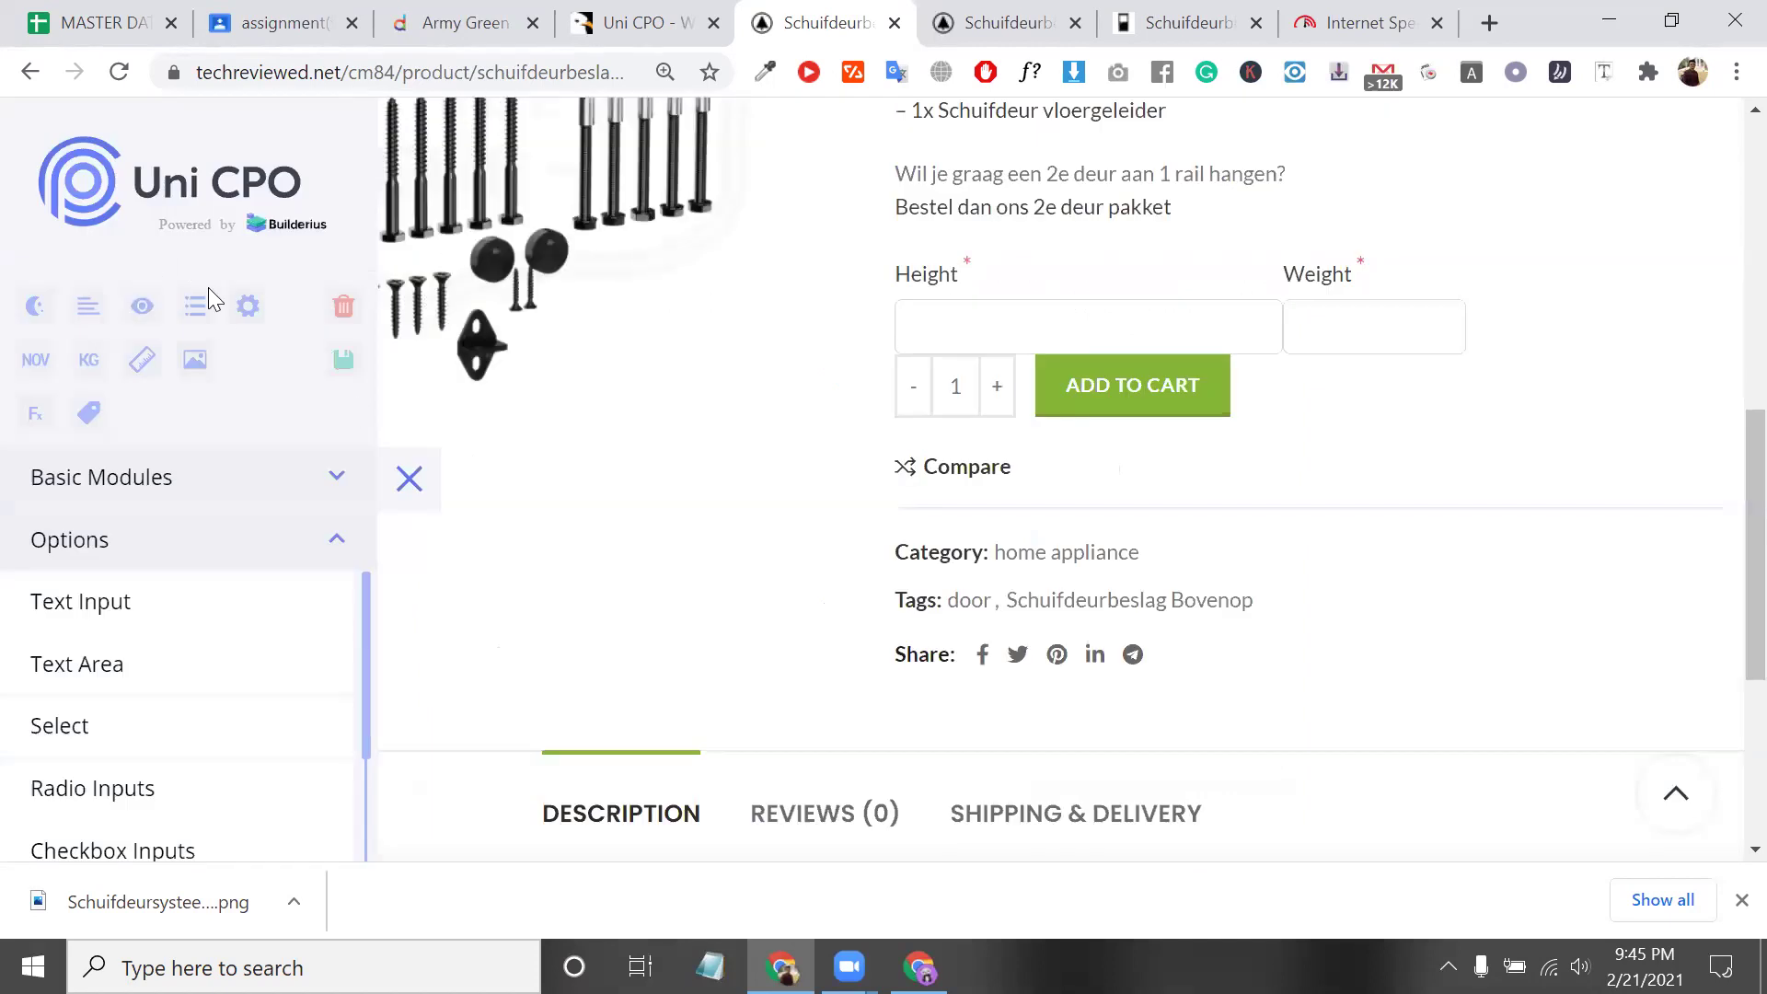
# Turn on Display custom options and Enable price calculation in General Settings
pyautogui.click(247, 307)
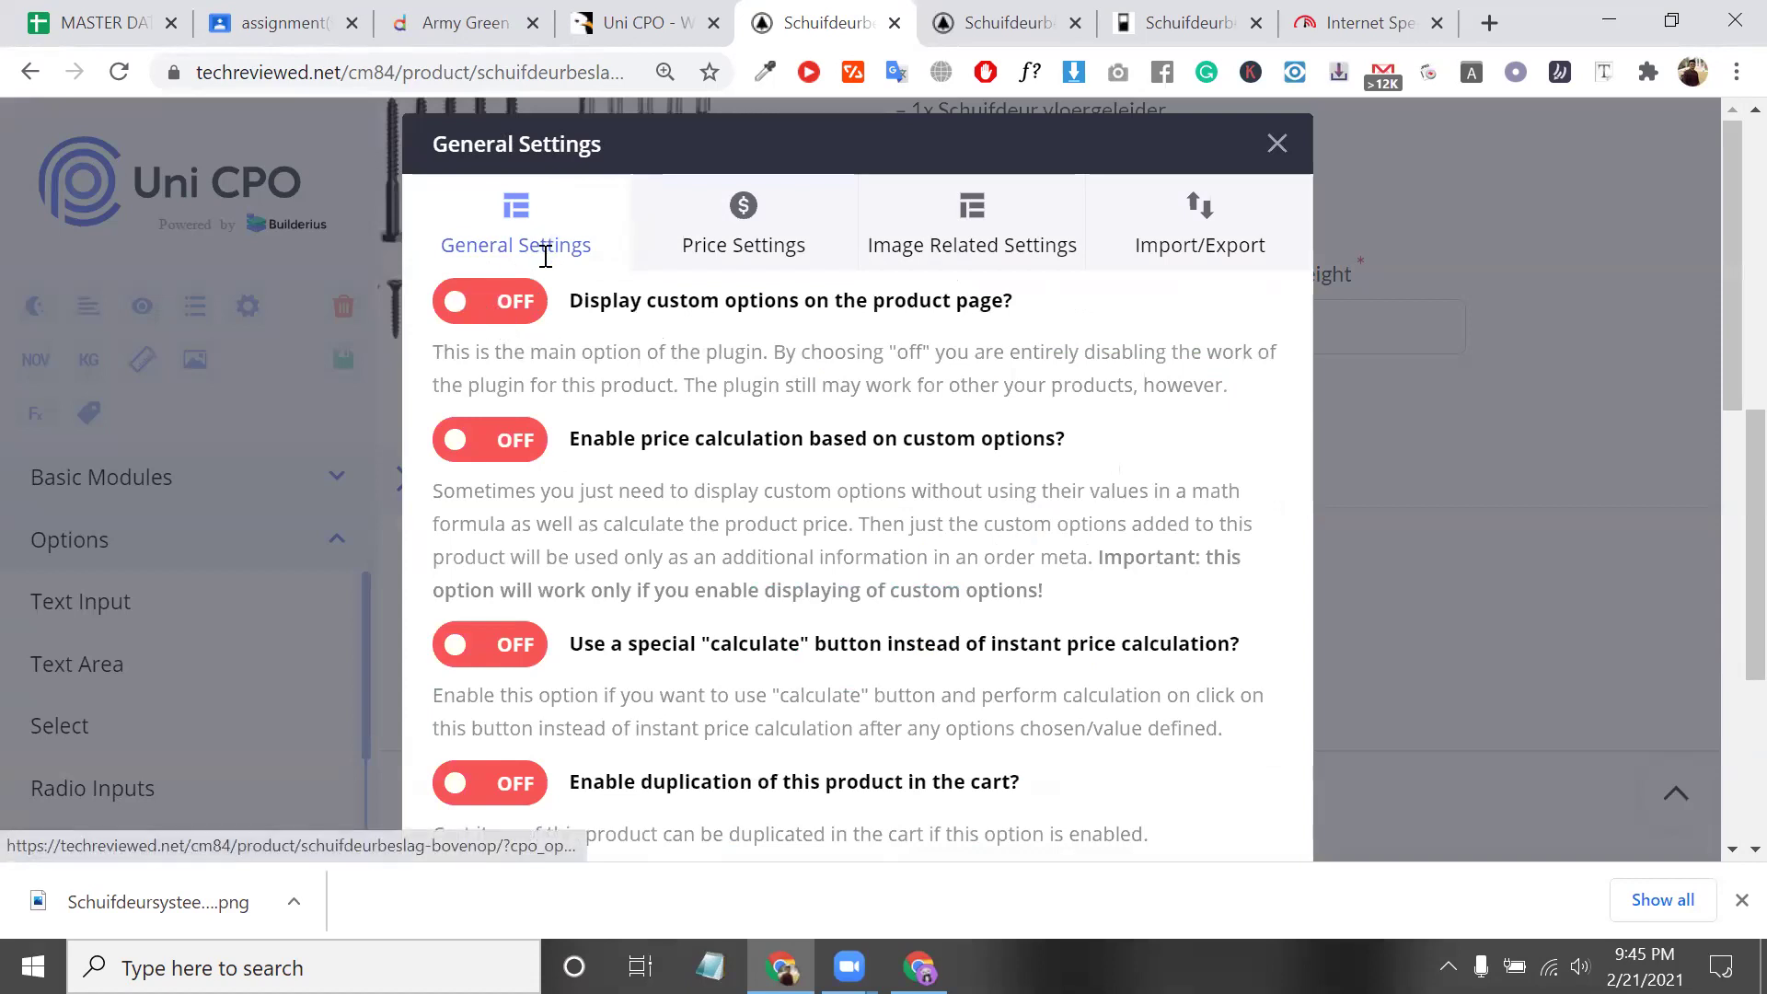
pyautogui.click(512, 306)
pyautogui.click(506, 467)
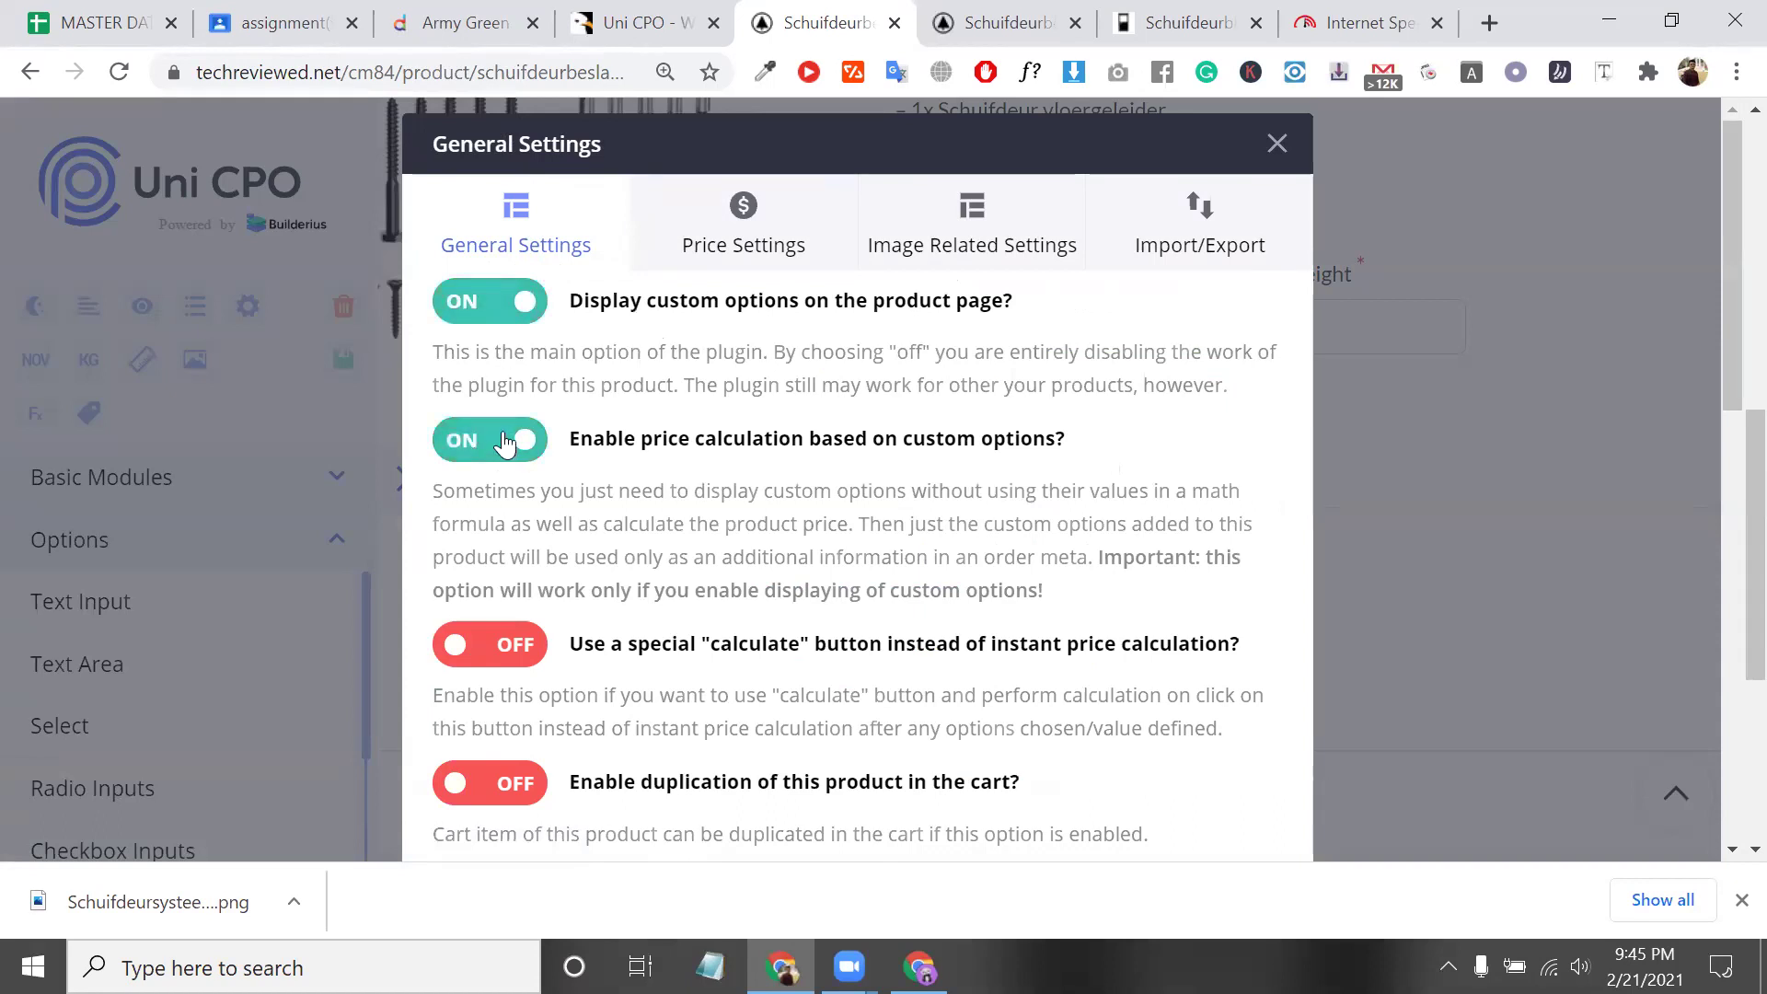
pyautogui.hotkey('ctrl', '+')
pyautogui.hotkey('ctrl', '+')
pyautogui.tripleClick(607, 300)
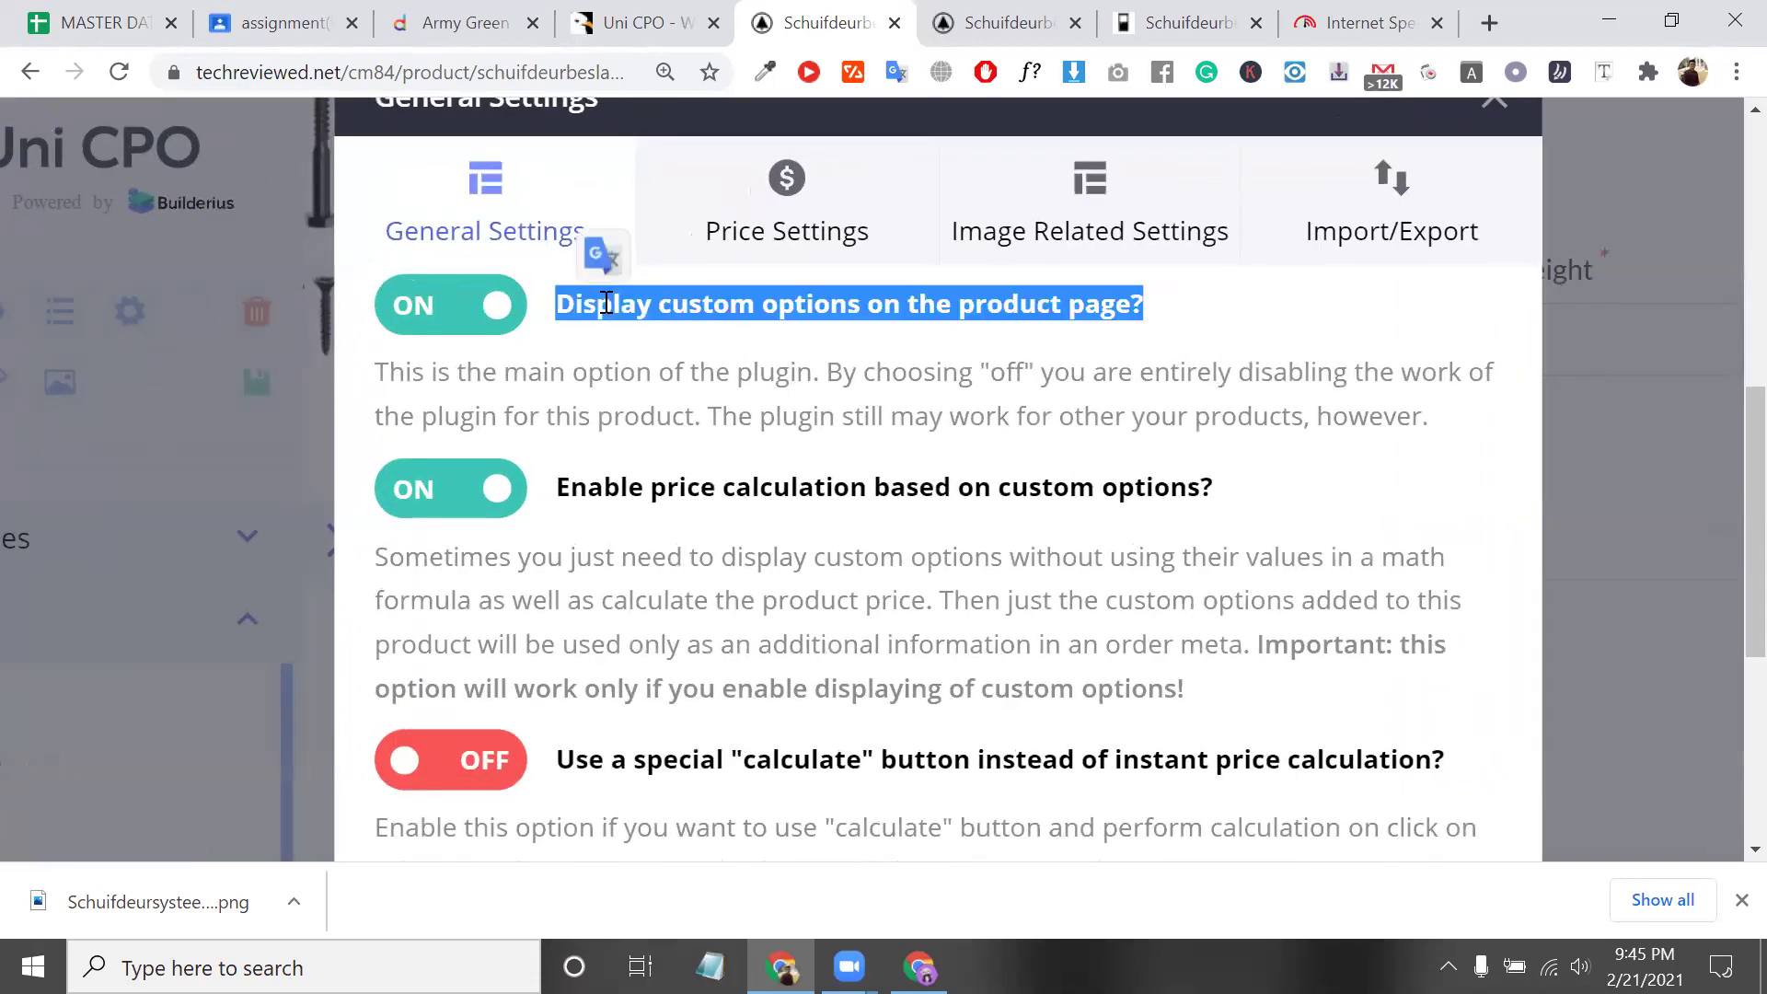
pyautogui.doubleClick(606, 301)
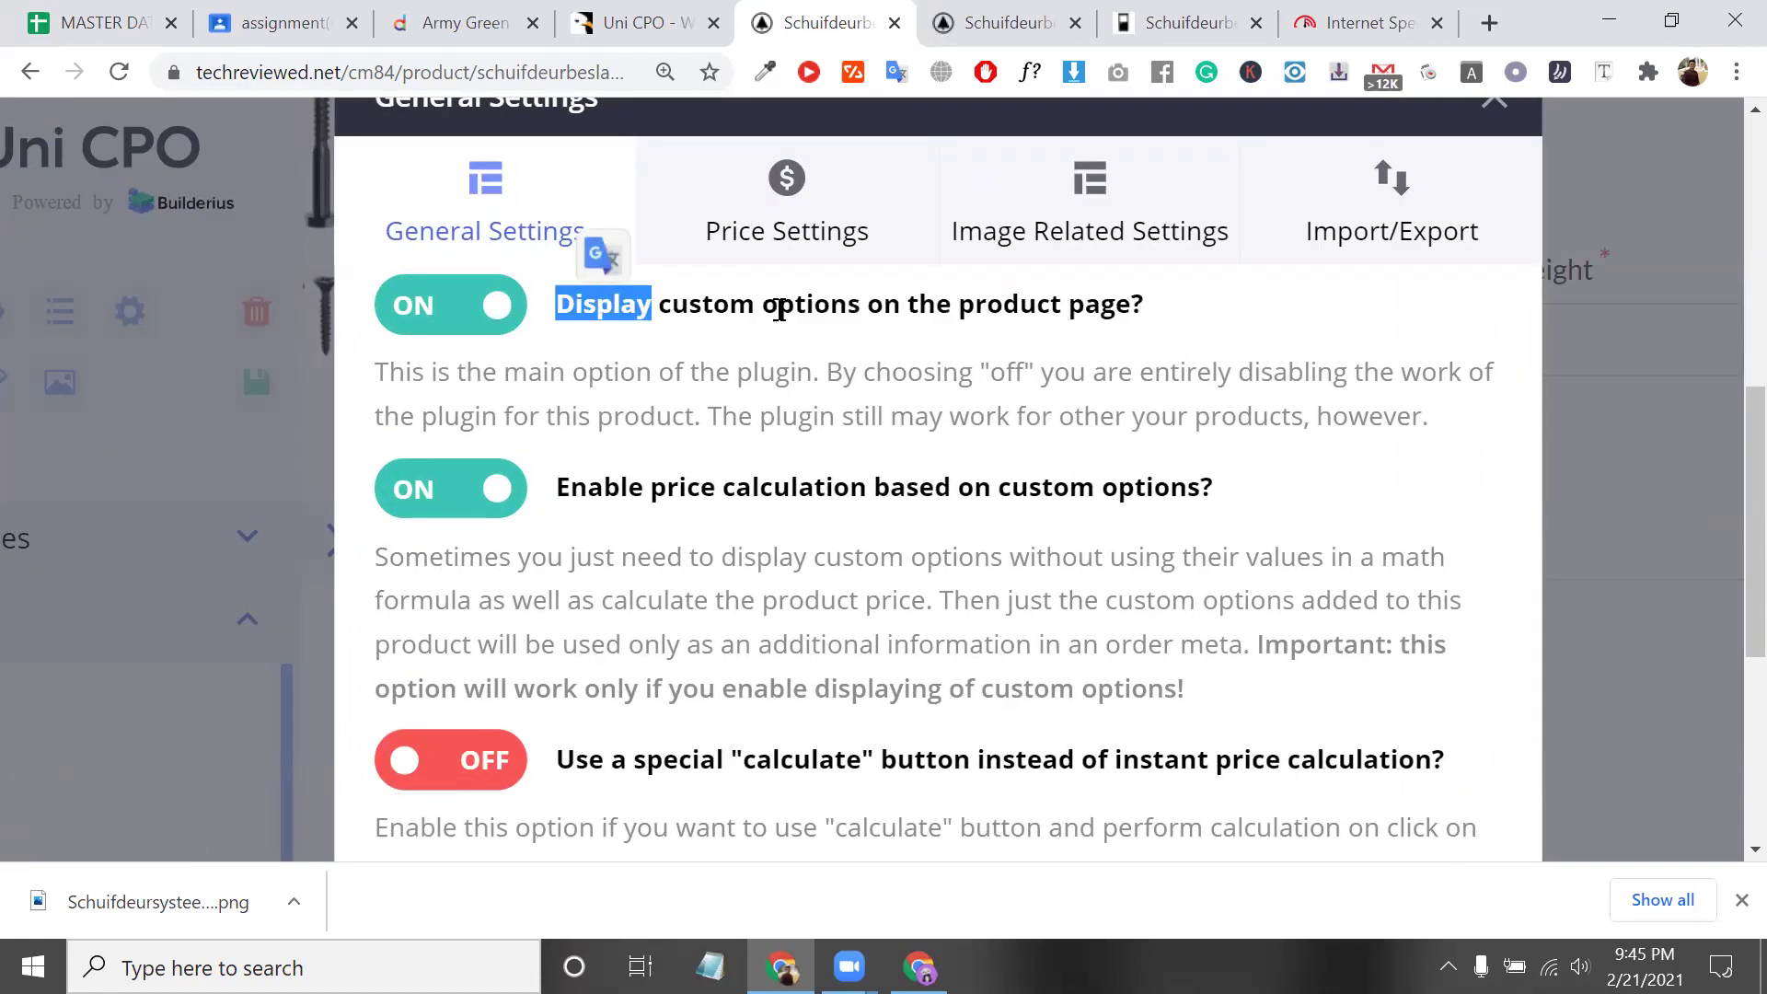
pyautogui.doubleClick(829, 304)
pyautogui.tripleClick(994, 305)
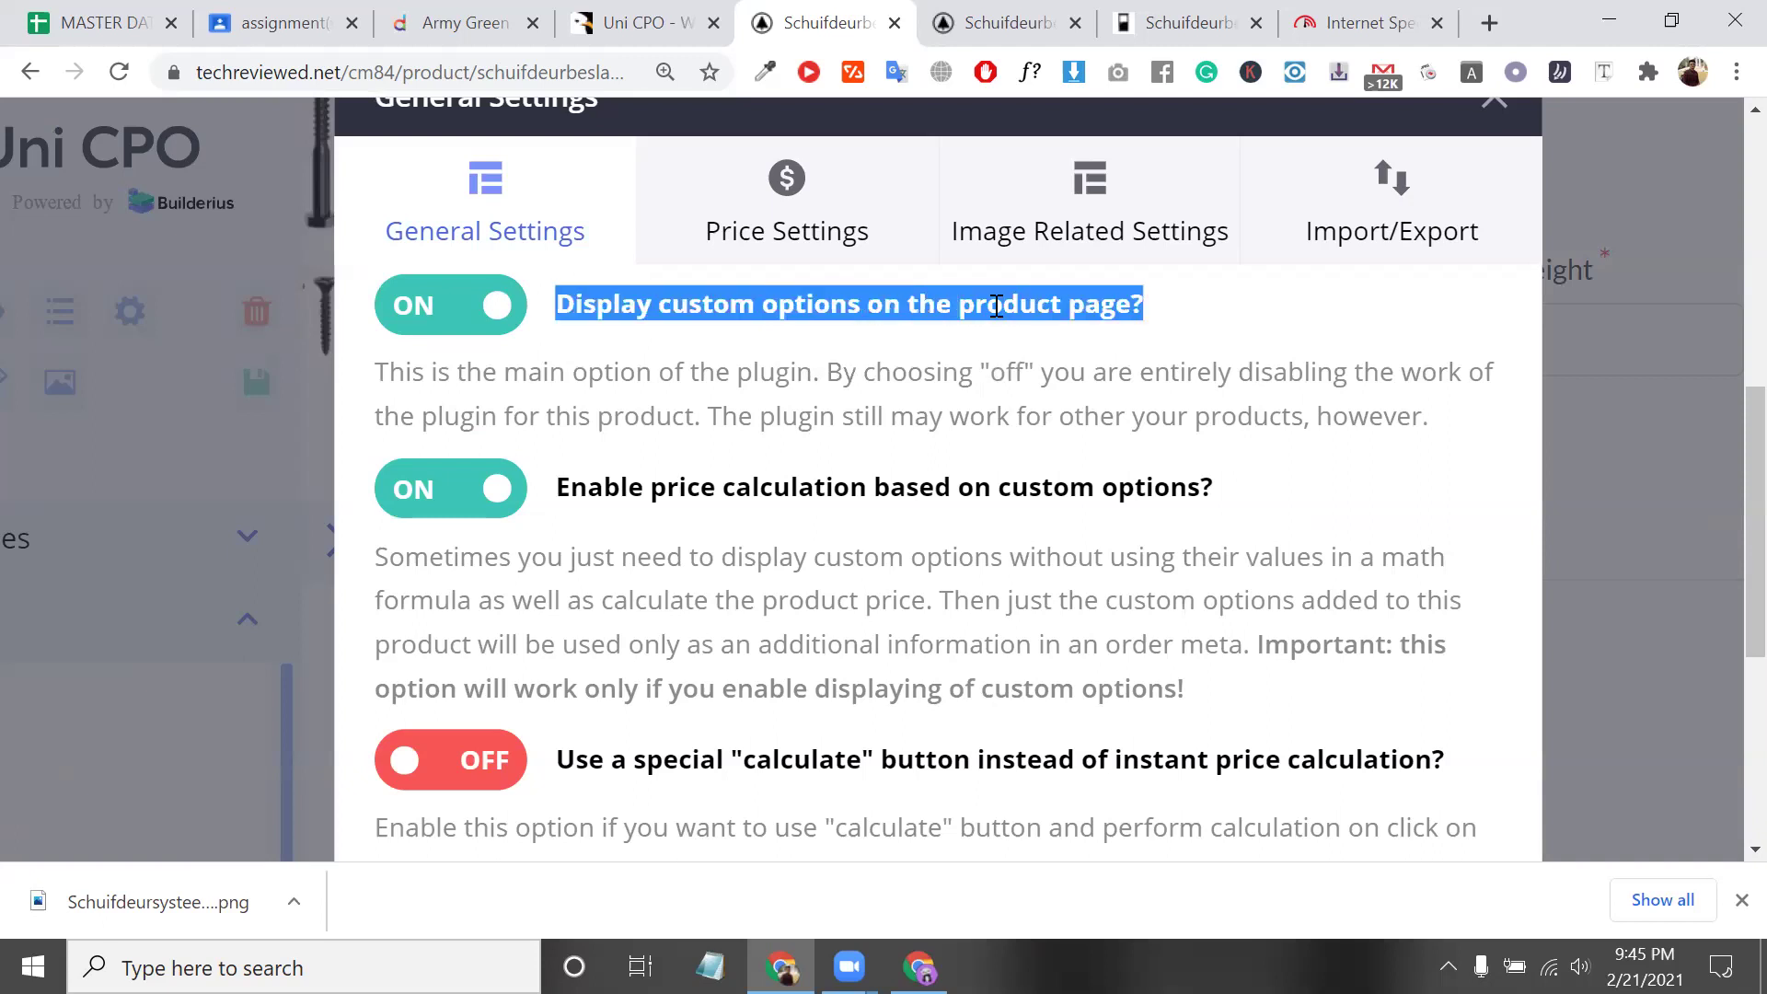
# Check the product page tab and review the two enabled settings' wording
pyautogui.click(1006, 27)
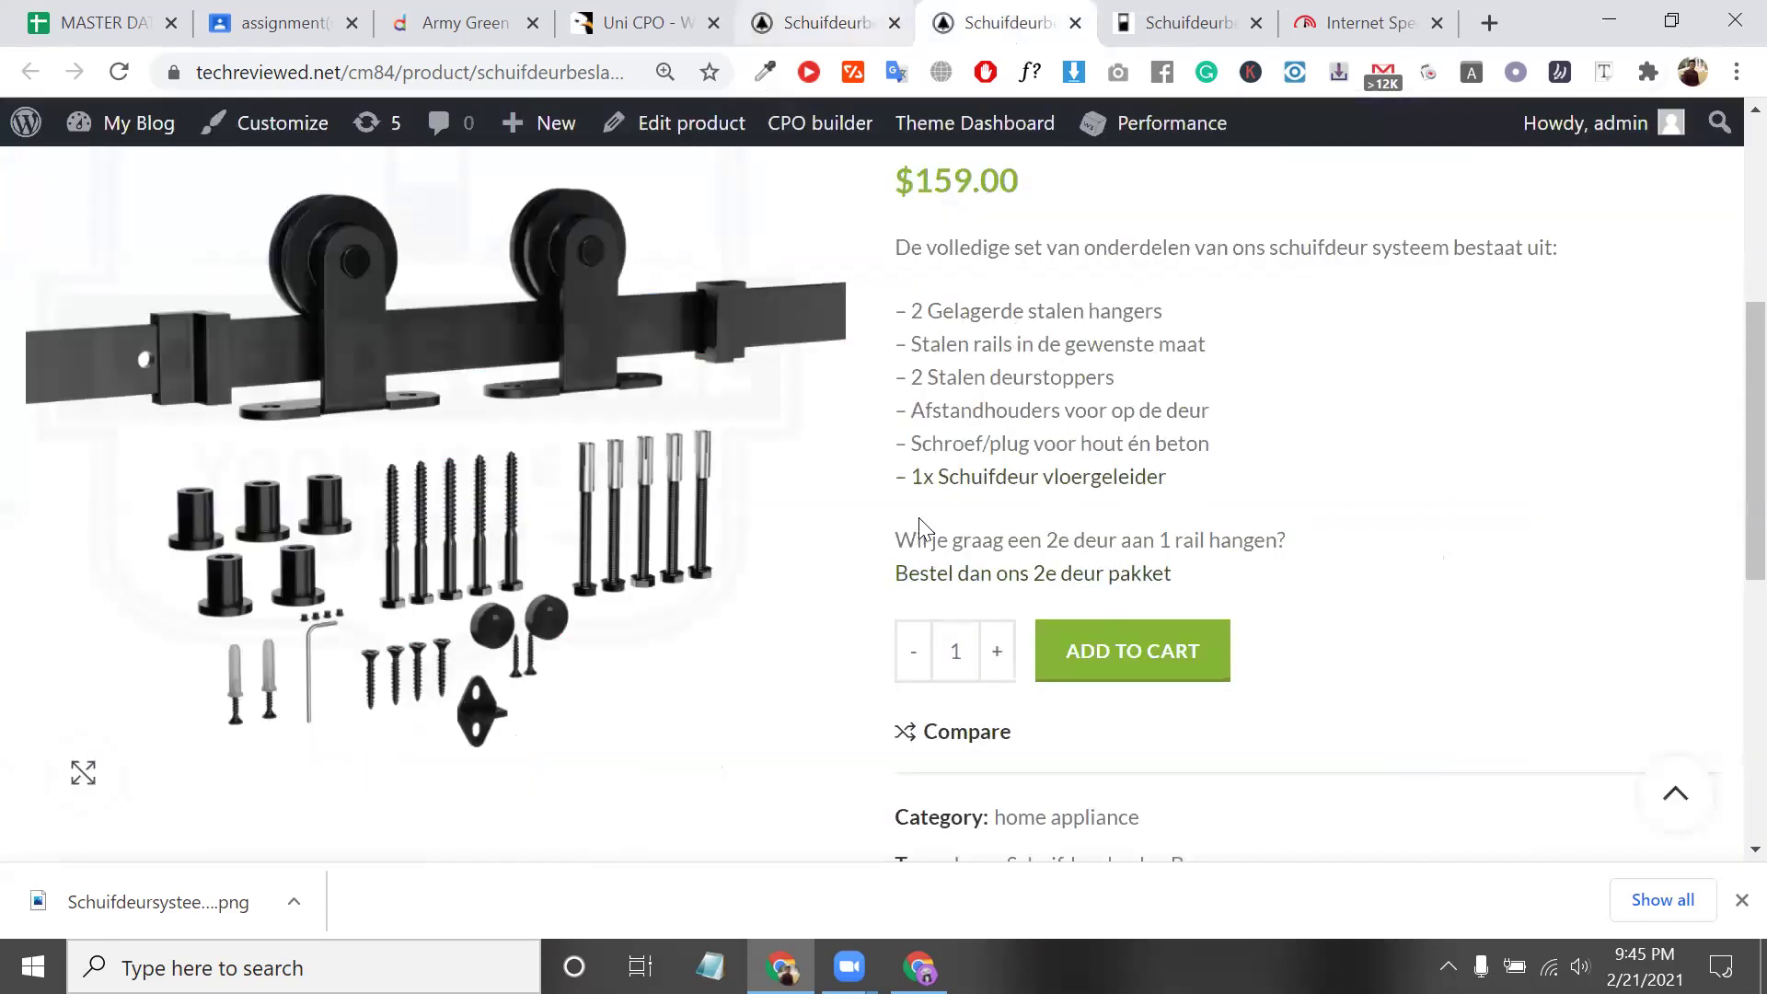
pyautogui.hotkey('ctrl', 'shift', 'Tab')
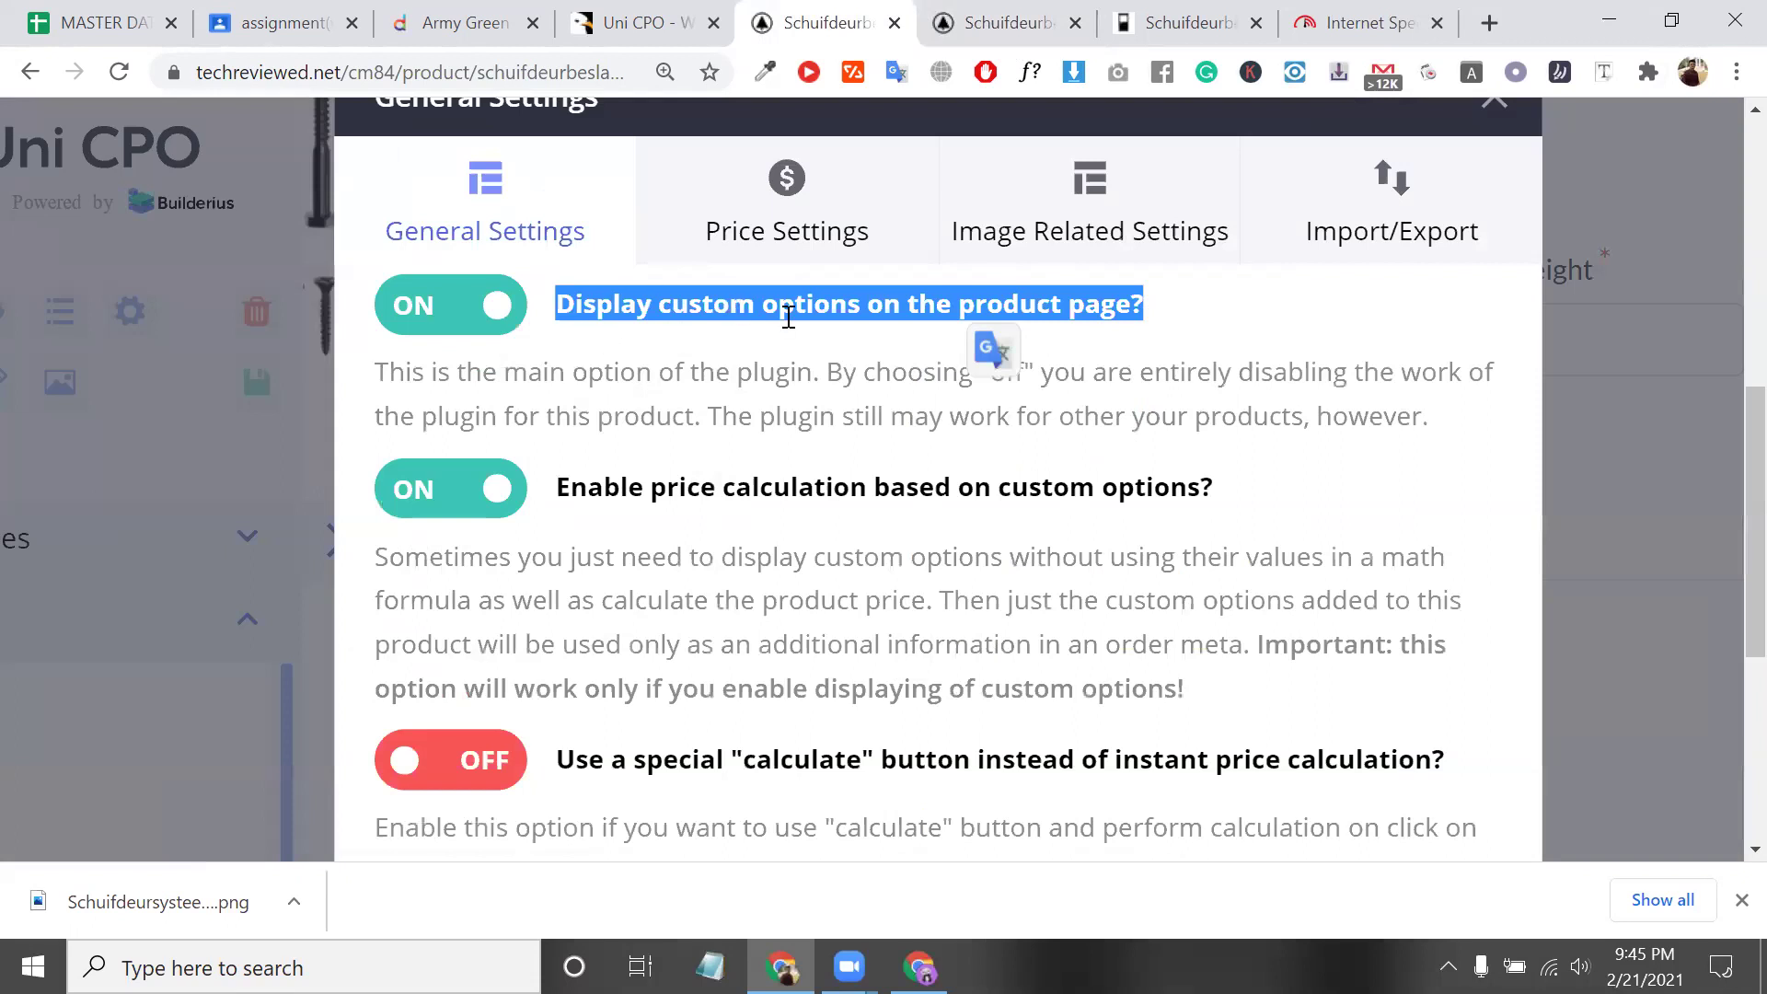
pyautogui.click(738, 313)
pyautogui.tripleClick(737, 318)
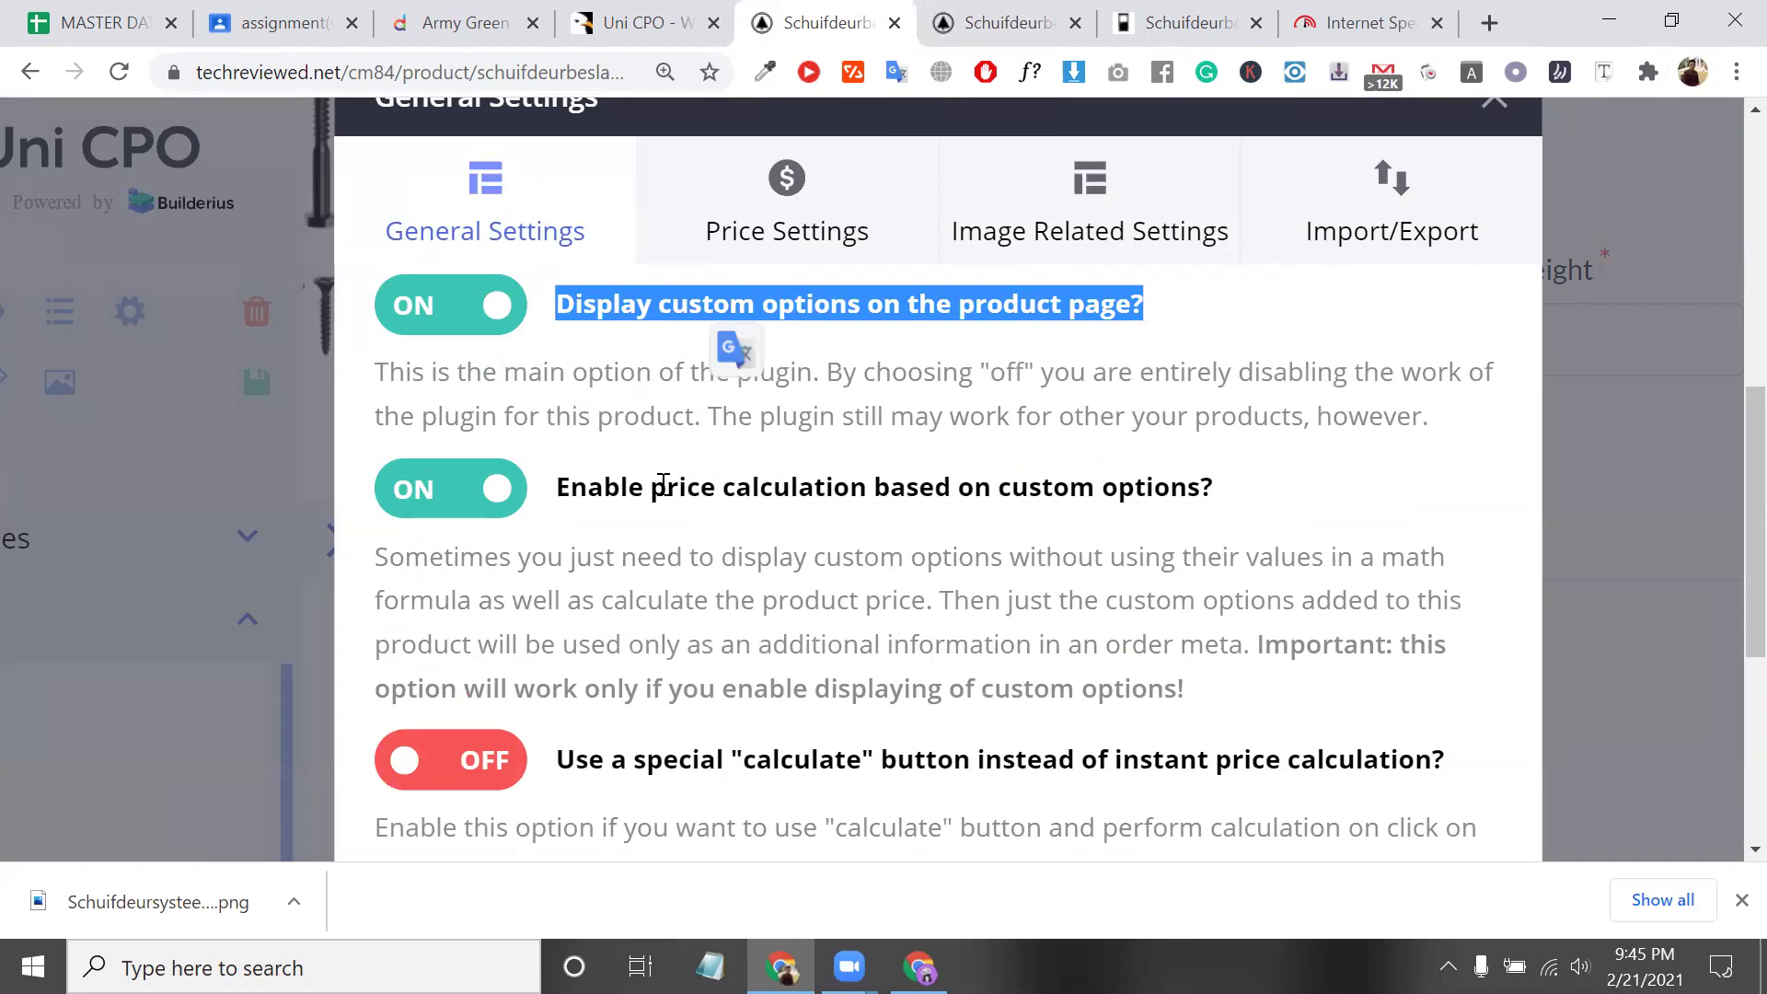
pyautogui.doubleClick(625, 486)
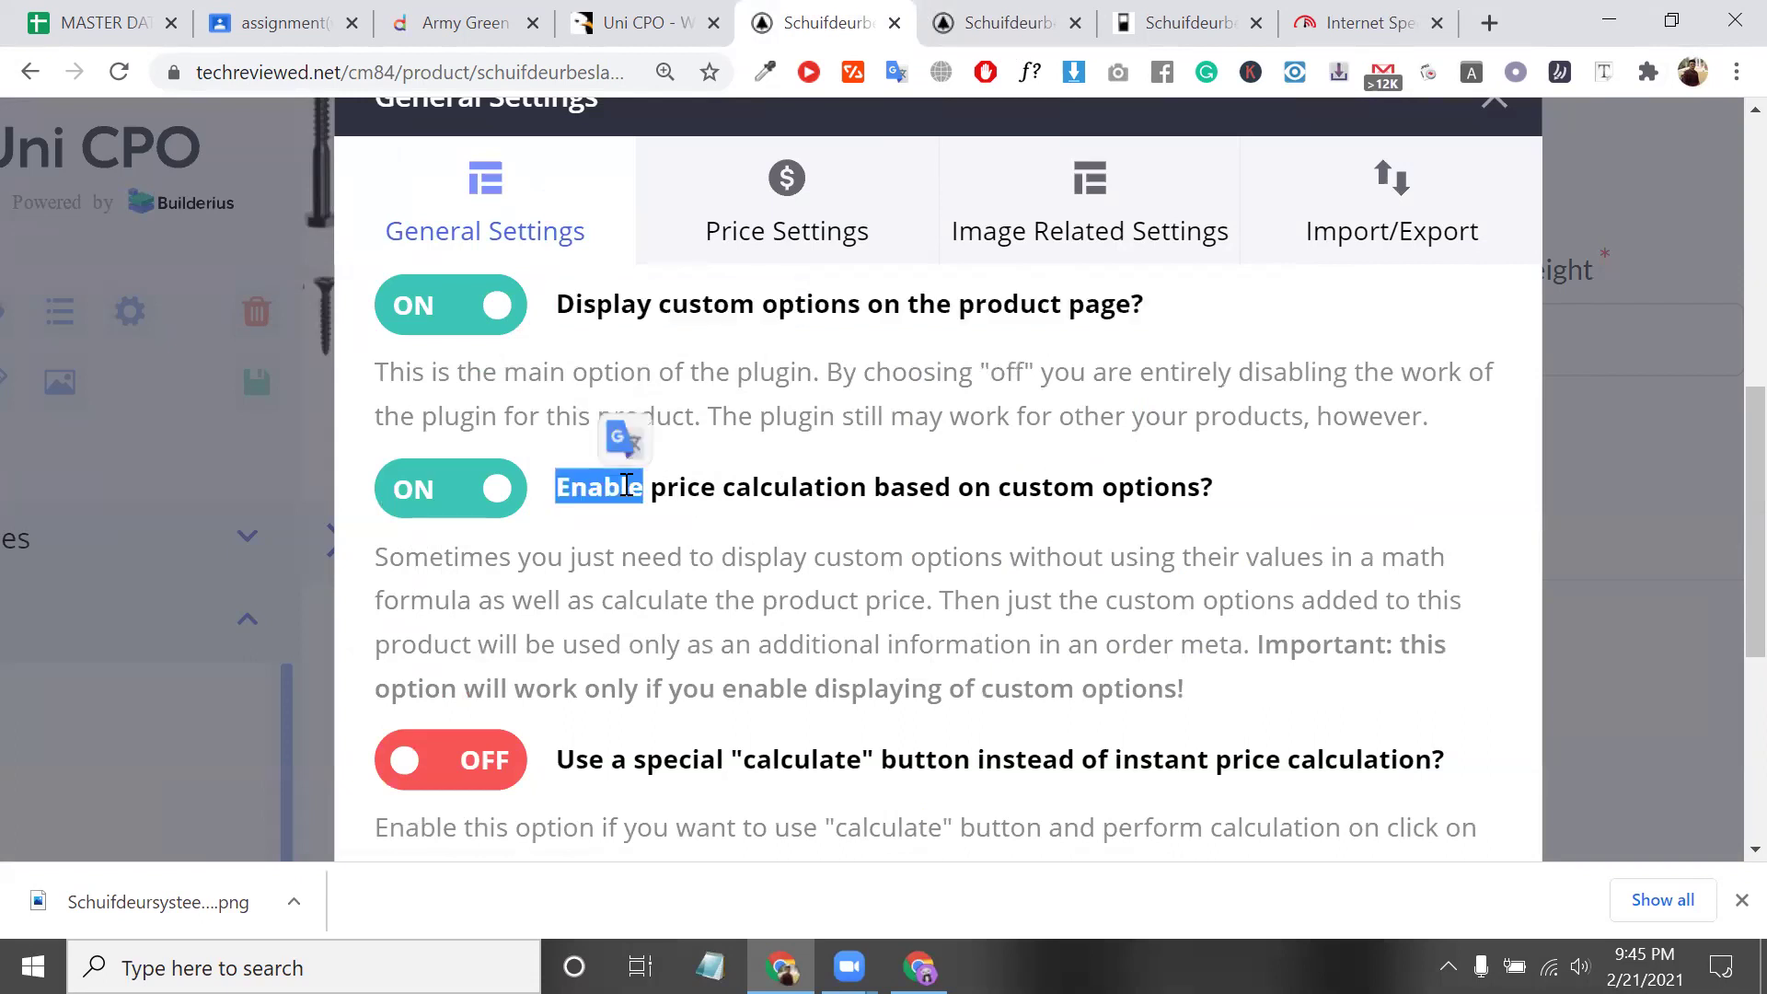
pyautogui.tripleClick(668, 502)
pyautogui.click(669, 502)
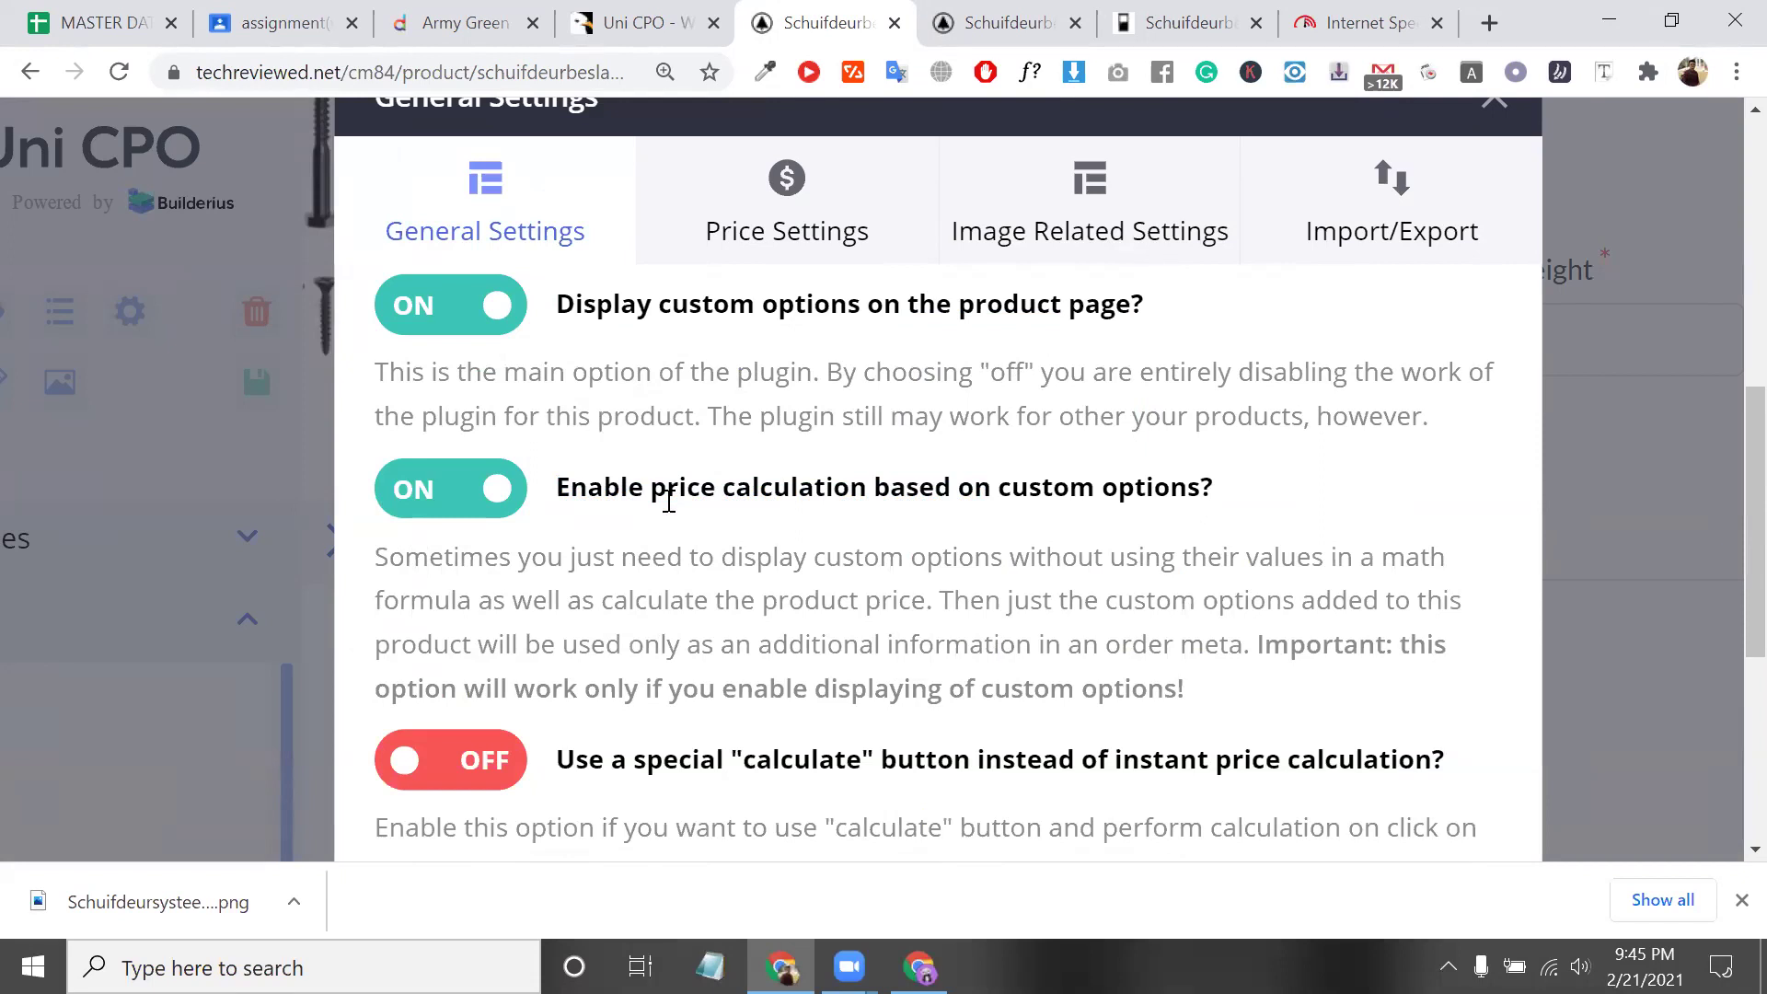
pyautogui.hotkey('ctrl', '-')
pyautogui.hotkey('ctrl', '-')
pyautogui.hotkey('ctrl', '-')
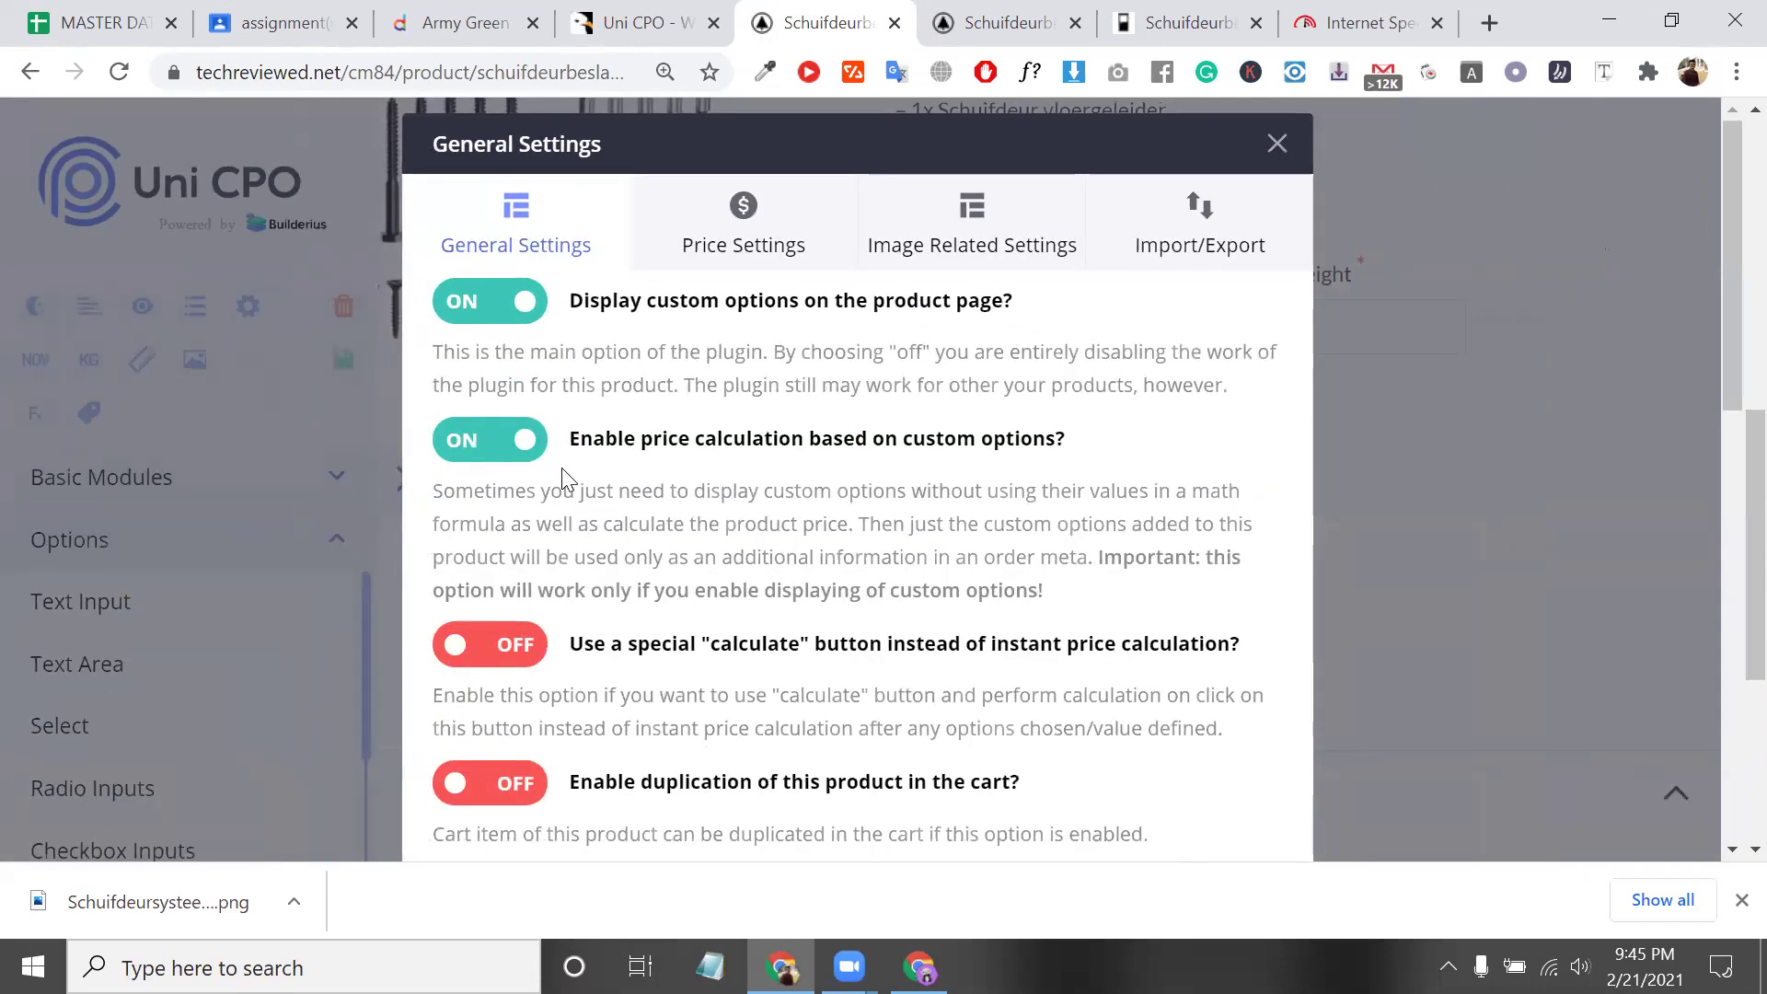
# Submit the General Settings, close them, and save the product's custom options
pyautogui.scroll(-5, 1114, 856)
pyautogui.scroll(-5, 1114, 856)
pyautogui.click(1213, 820)
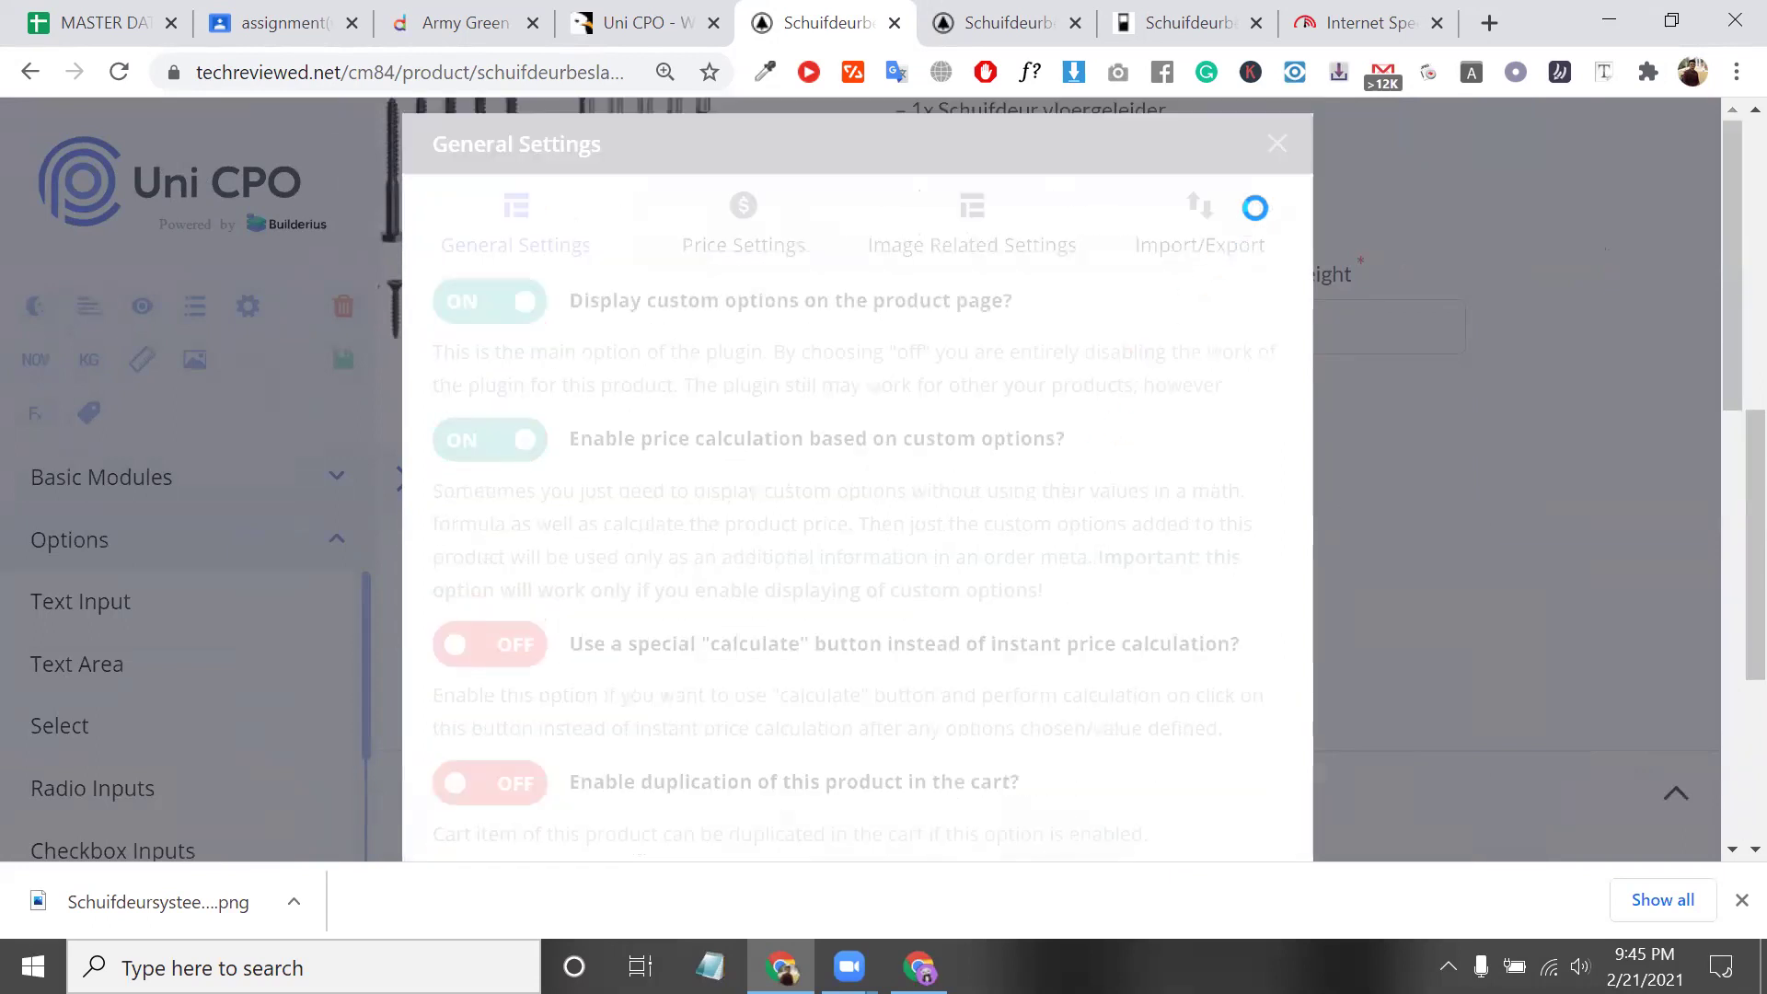
pyautogui.click(1276, 144)
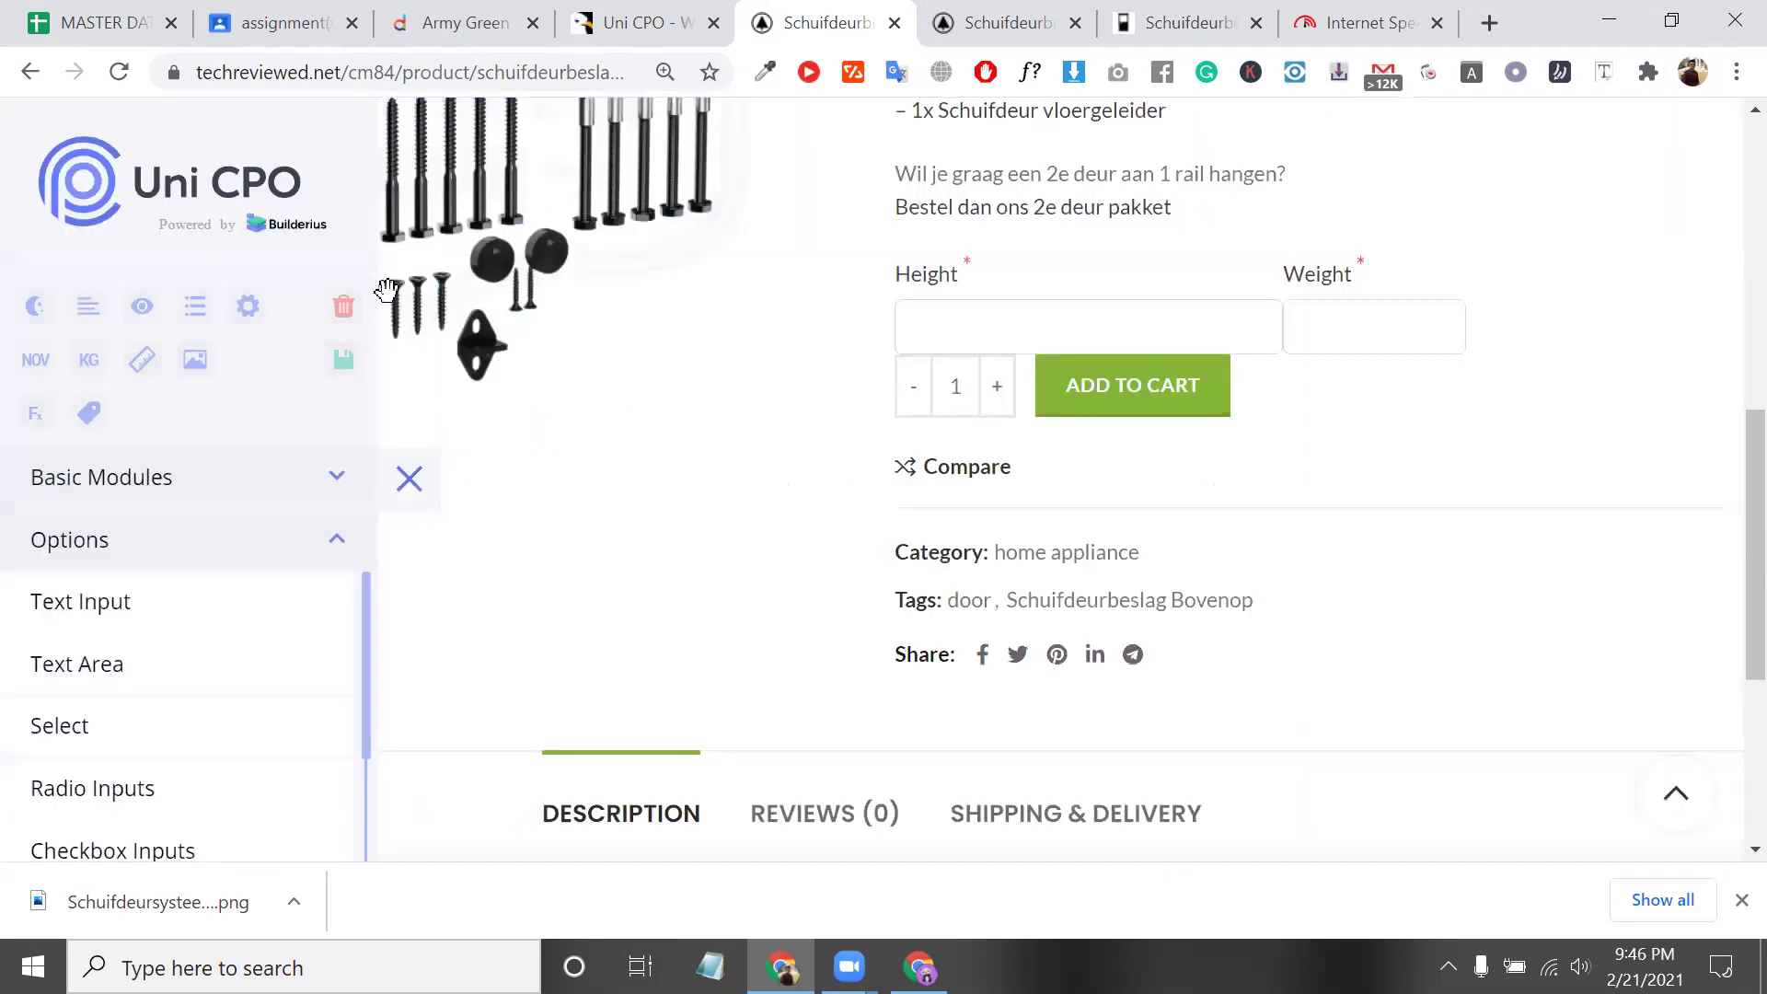
pyautogui.click(344, 360)
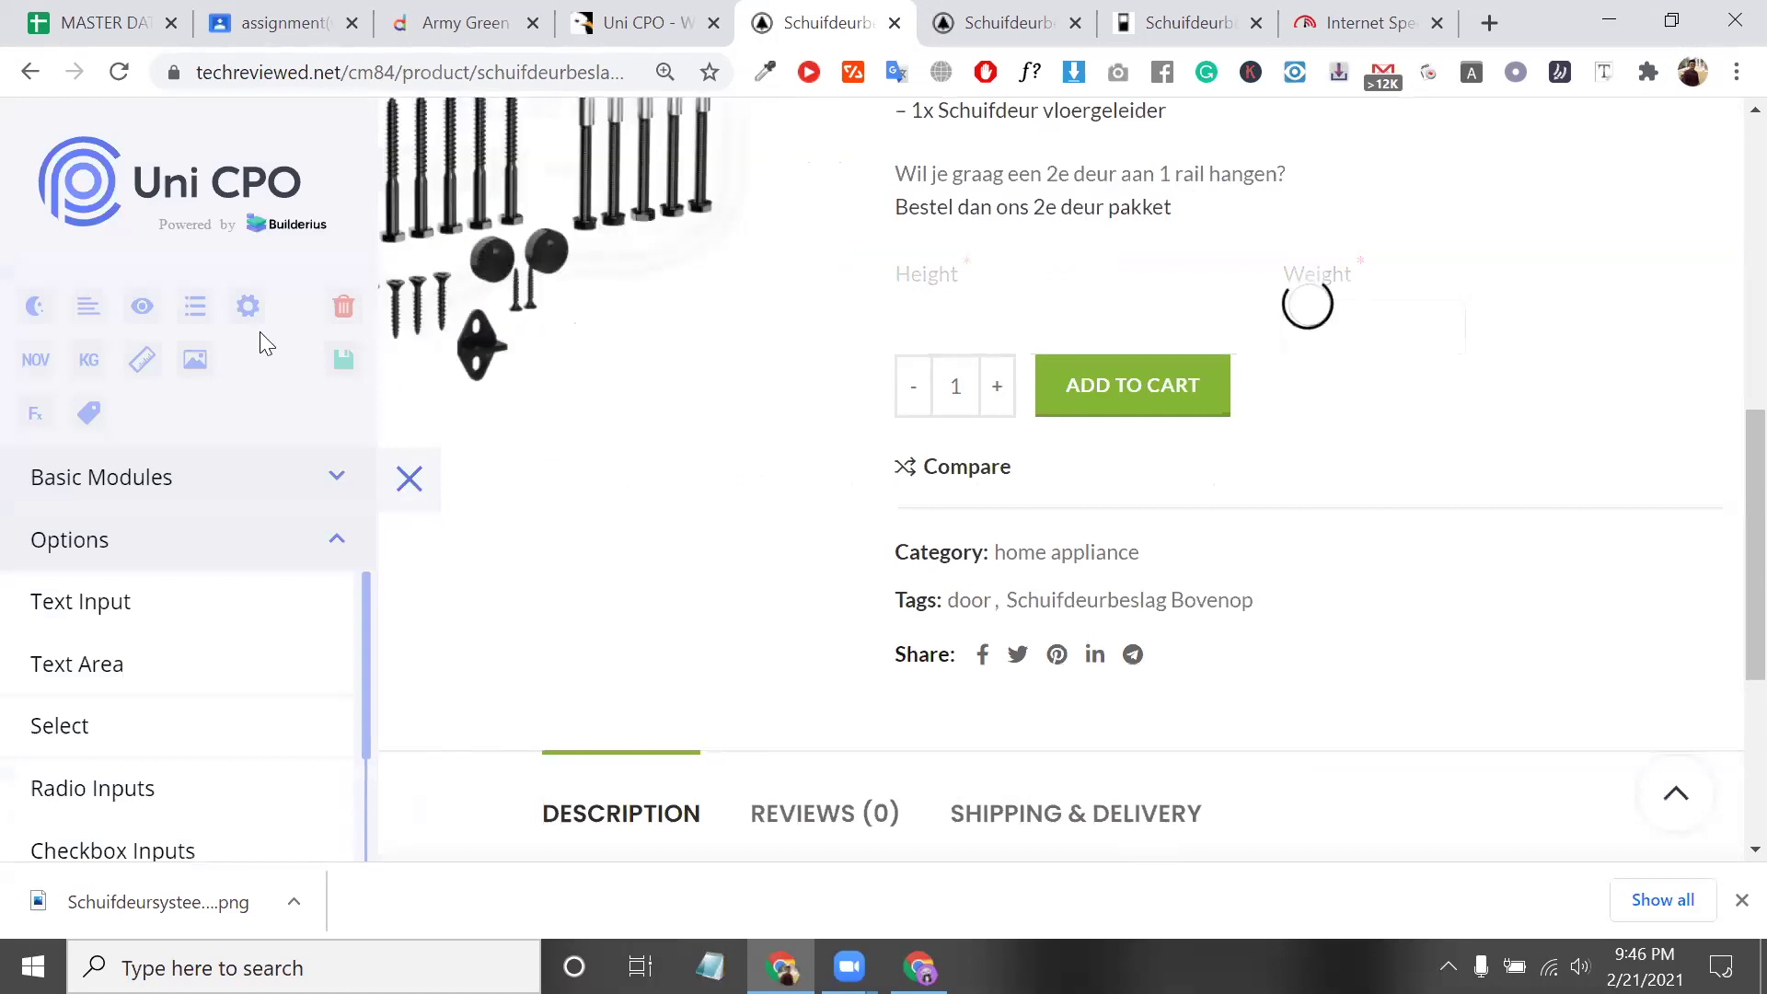
# Preview the product page, enter Height 5 and Weight 5, and check the price stays $0.00
pyautogui.click(138, 308)
pyautogui.click(1116, 24)
pyautogui.scroll(-4, 963, 741)
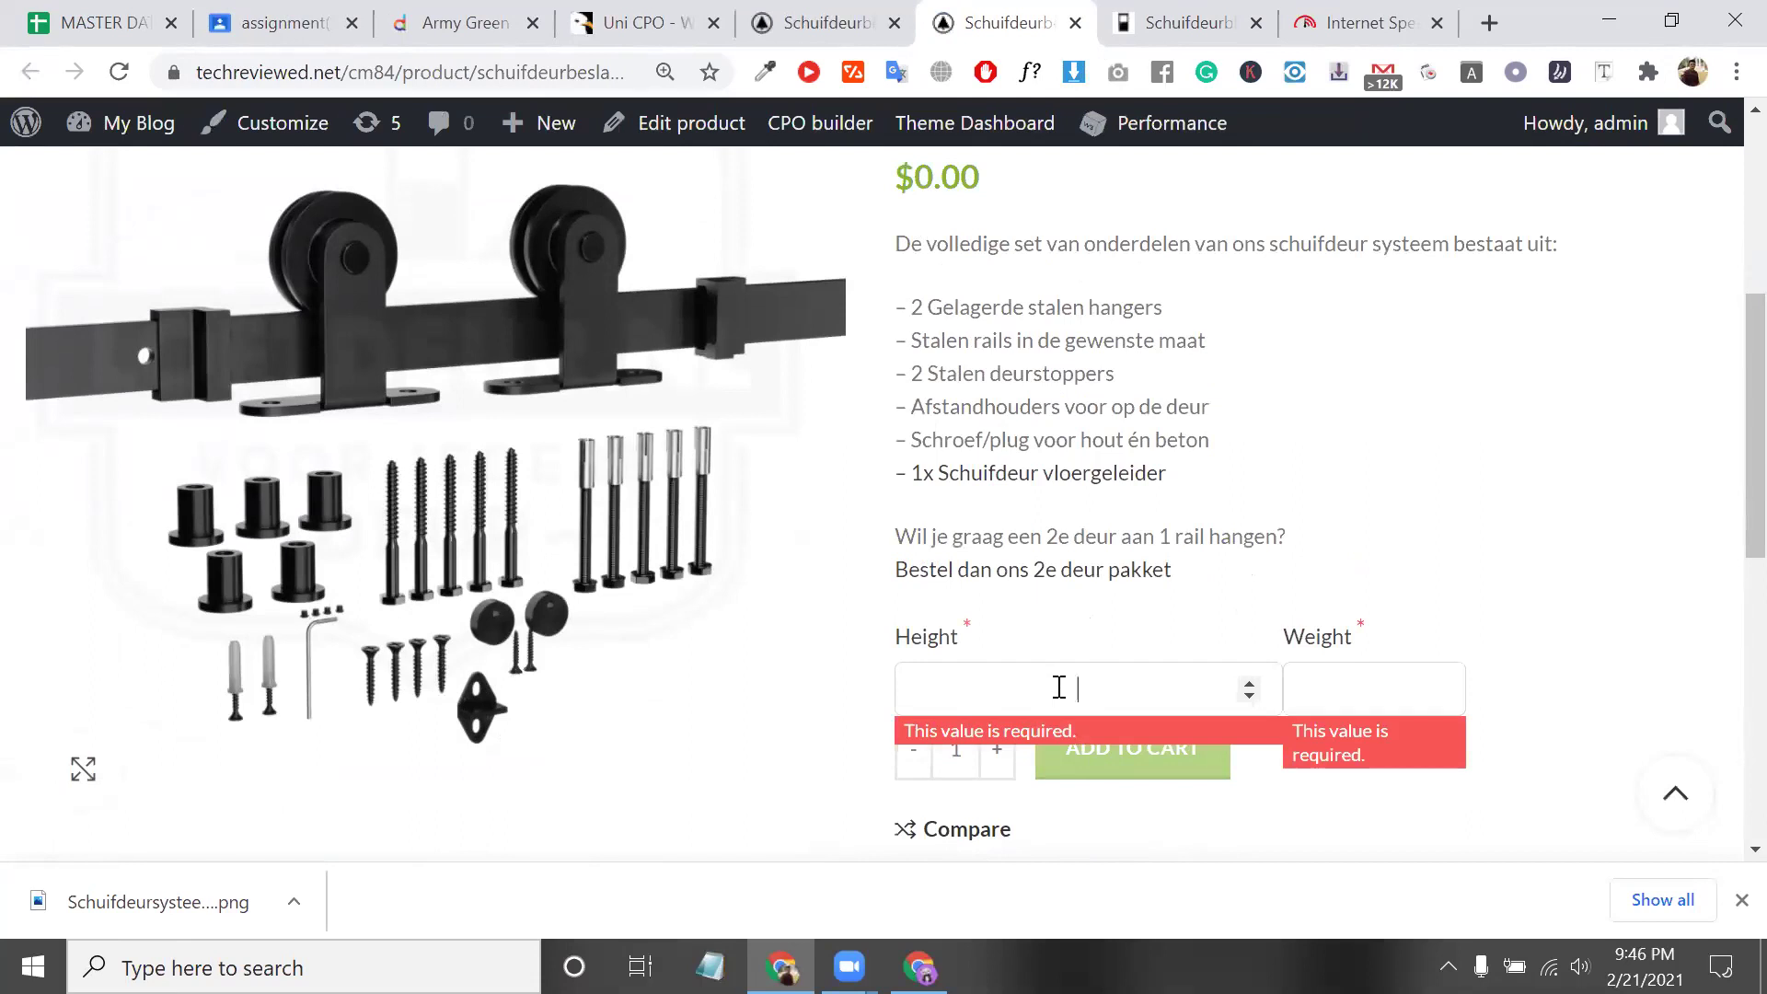
pyautogui.write('1')
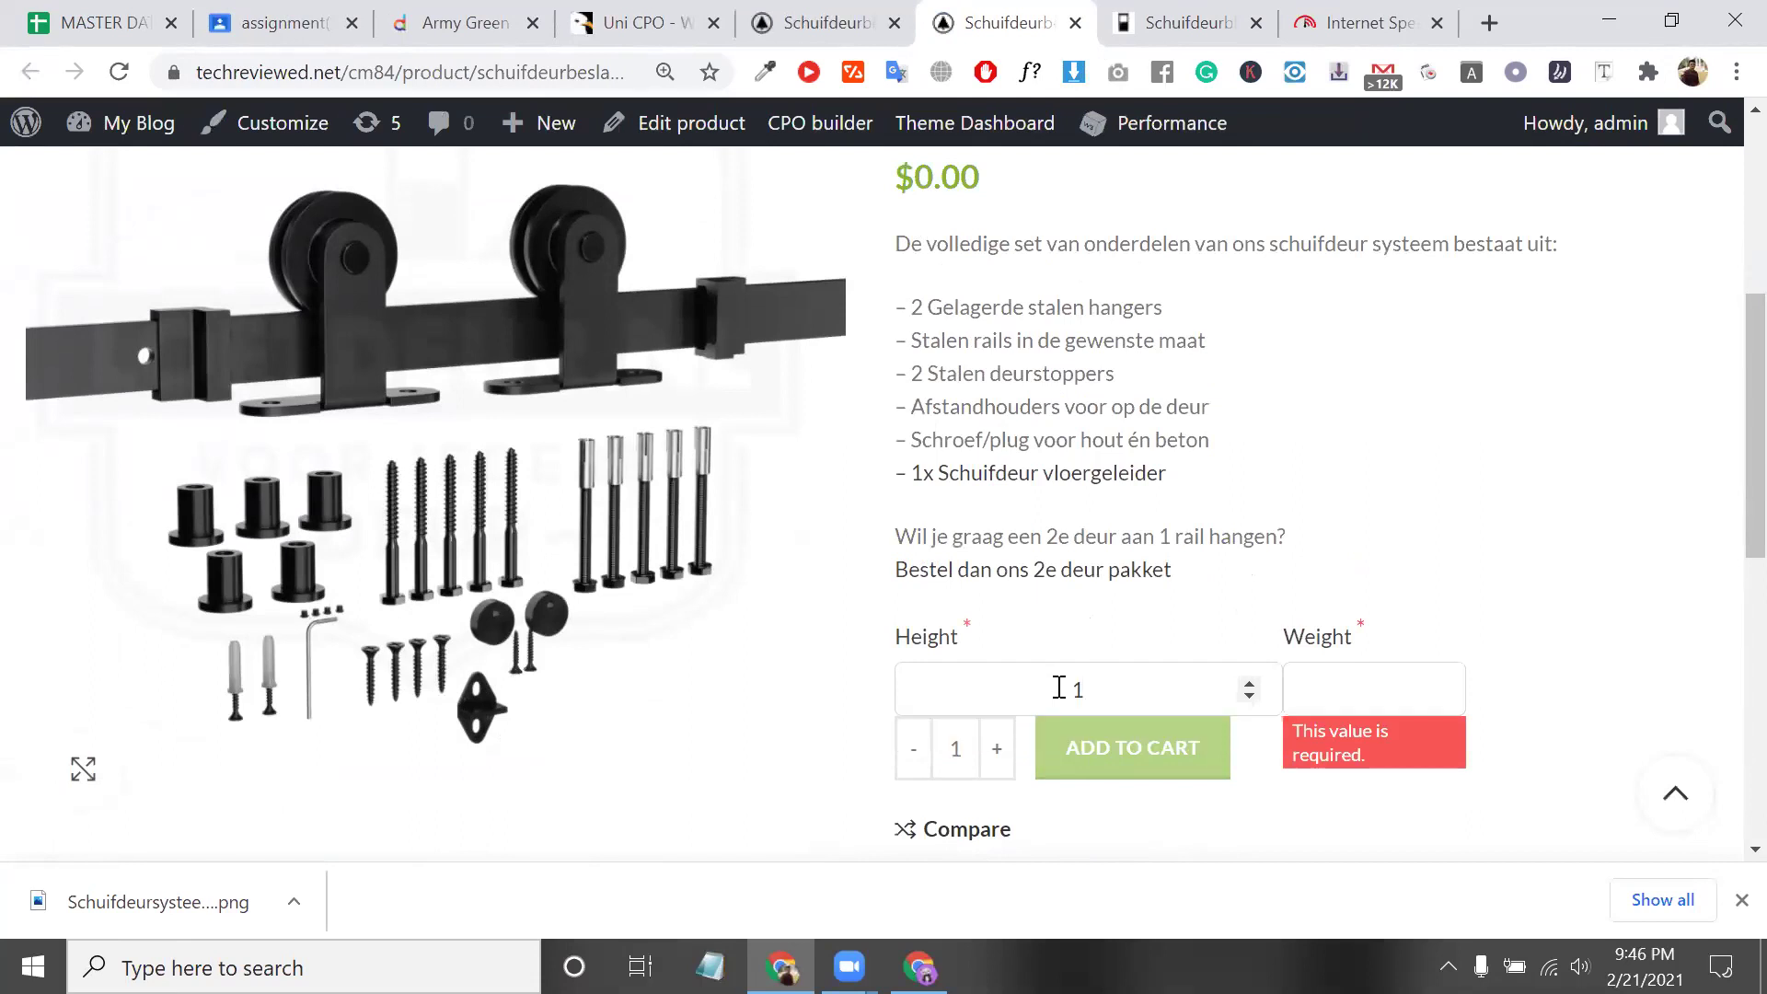
pyautogui.press('BackSpace')
pyautogui.write('5')
pyautogui.click(1387, 706)
pyautogui.write('5')
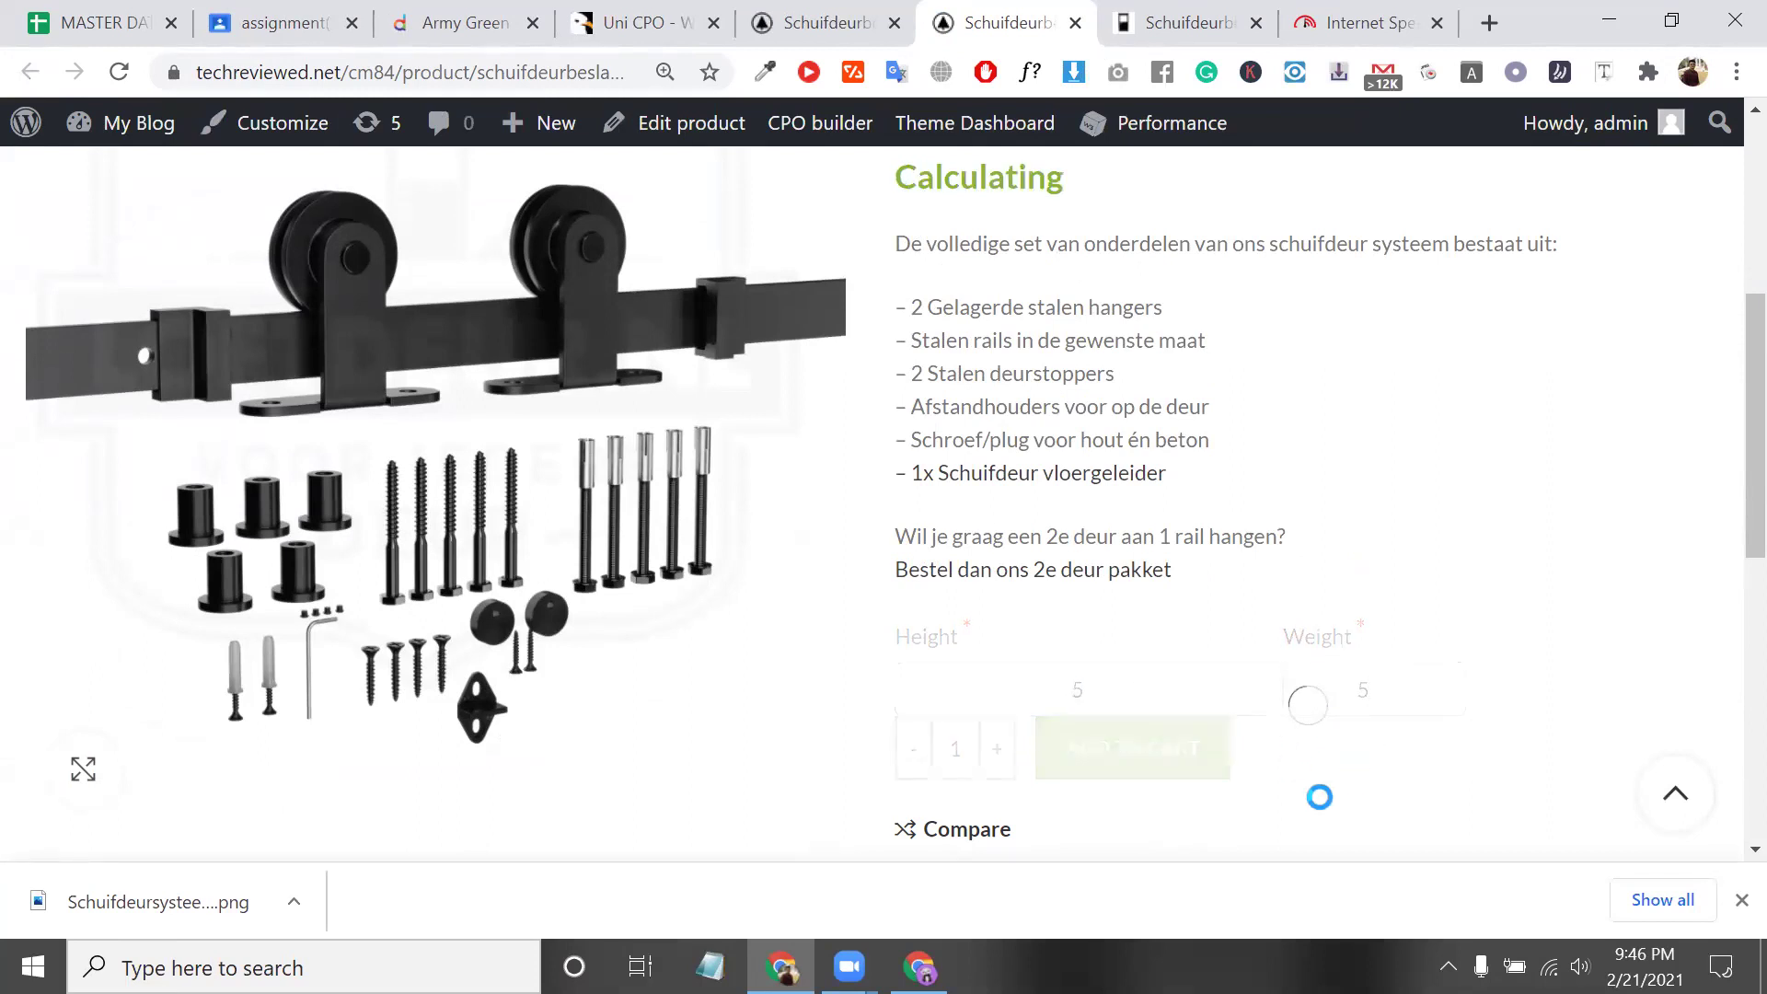
pyautogui.scroll(1, 1161, 681)
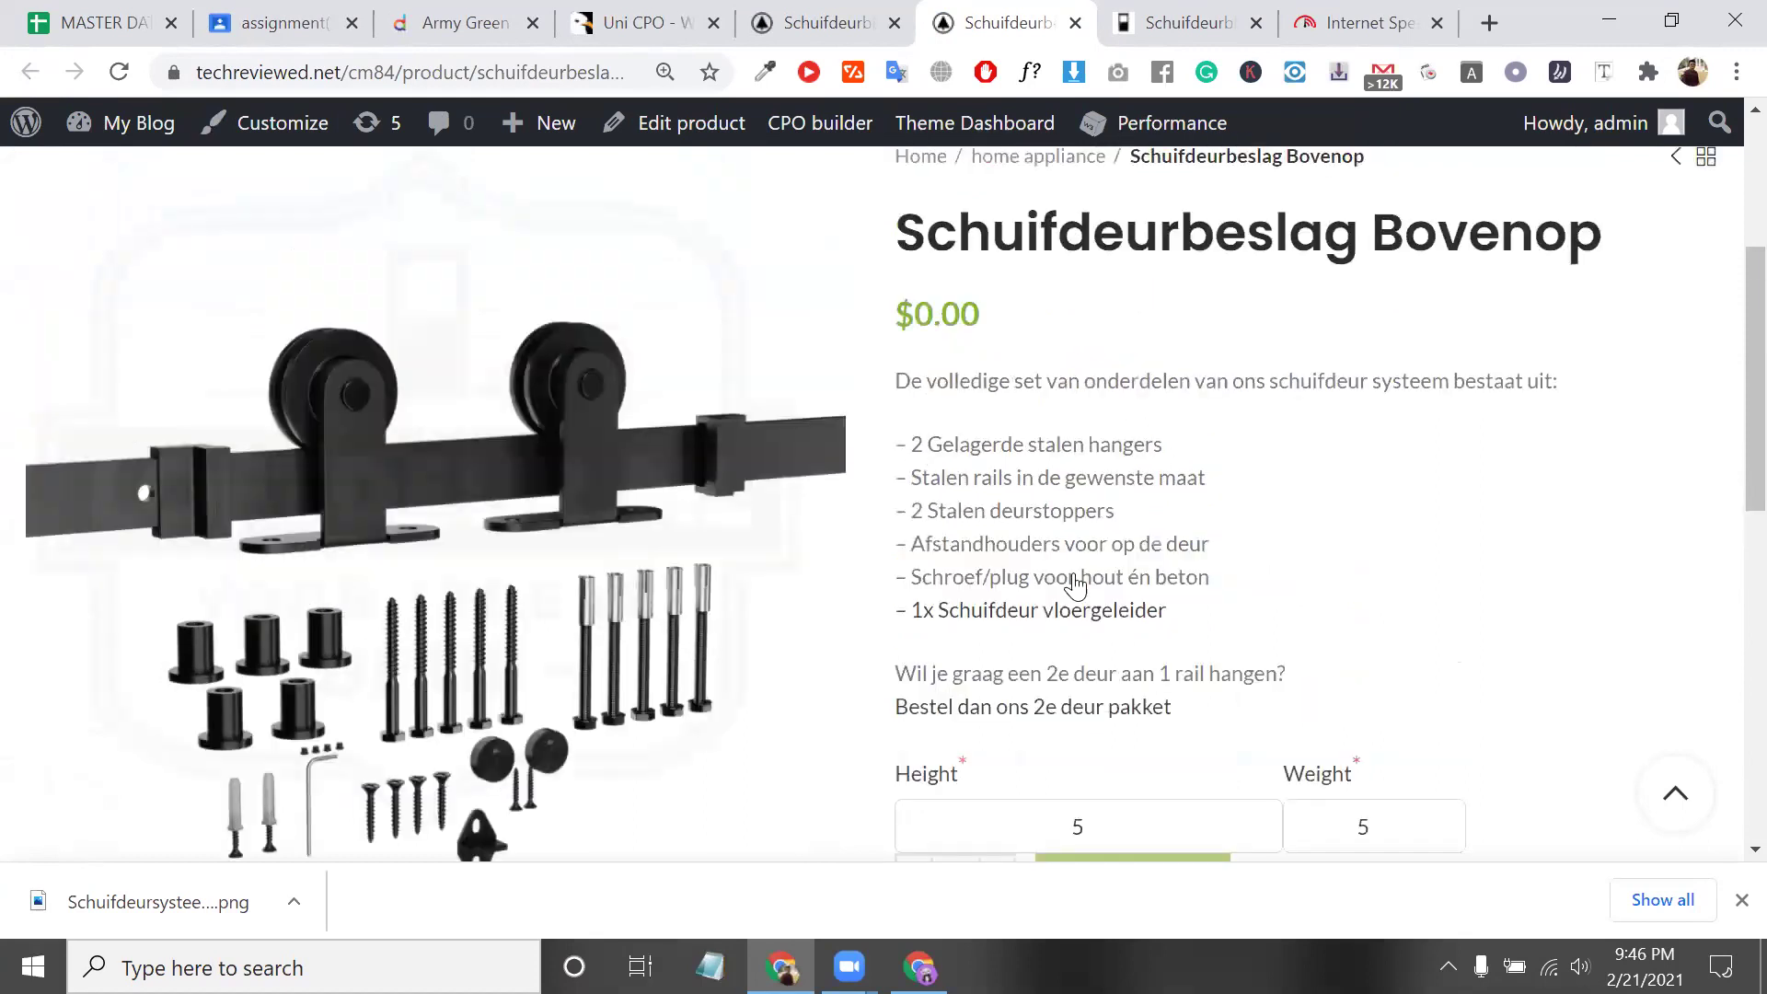
pyautogui.doubleClick(933, 324)
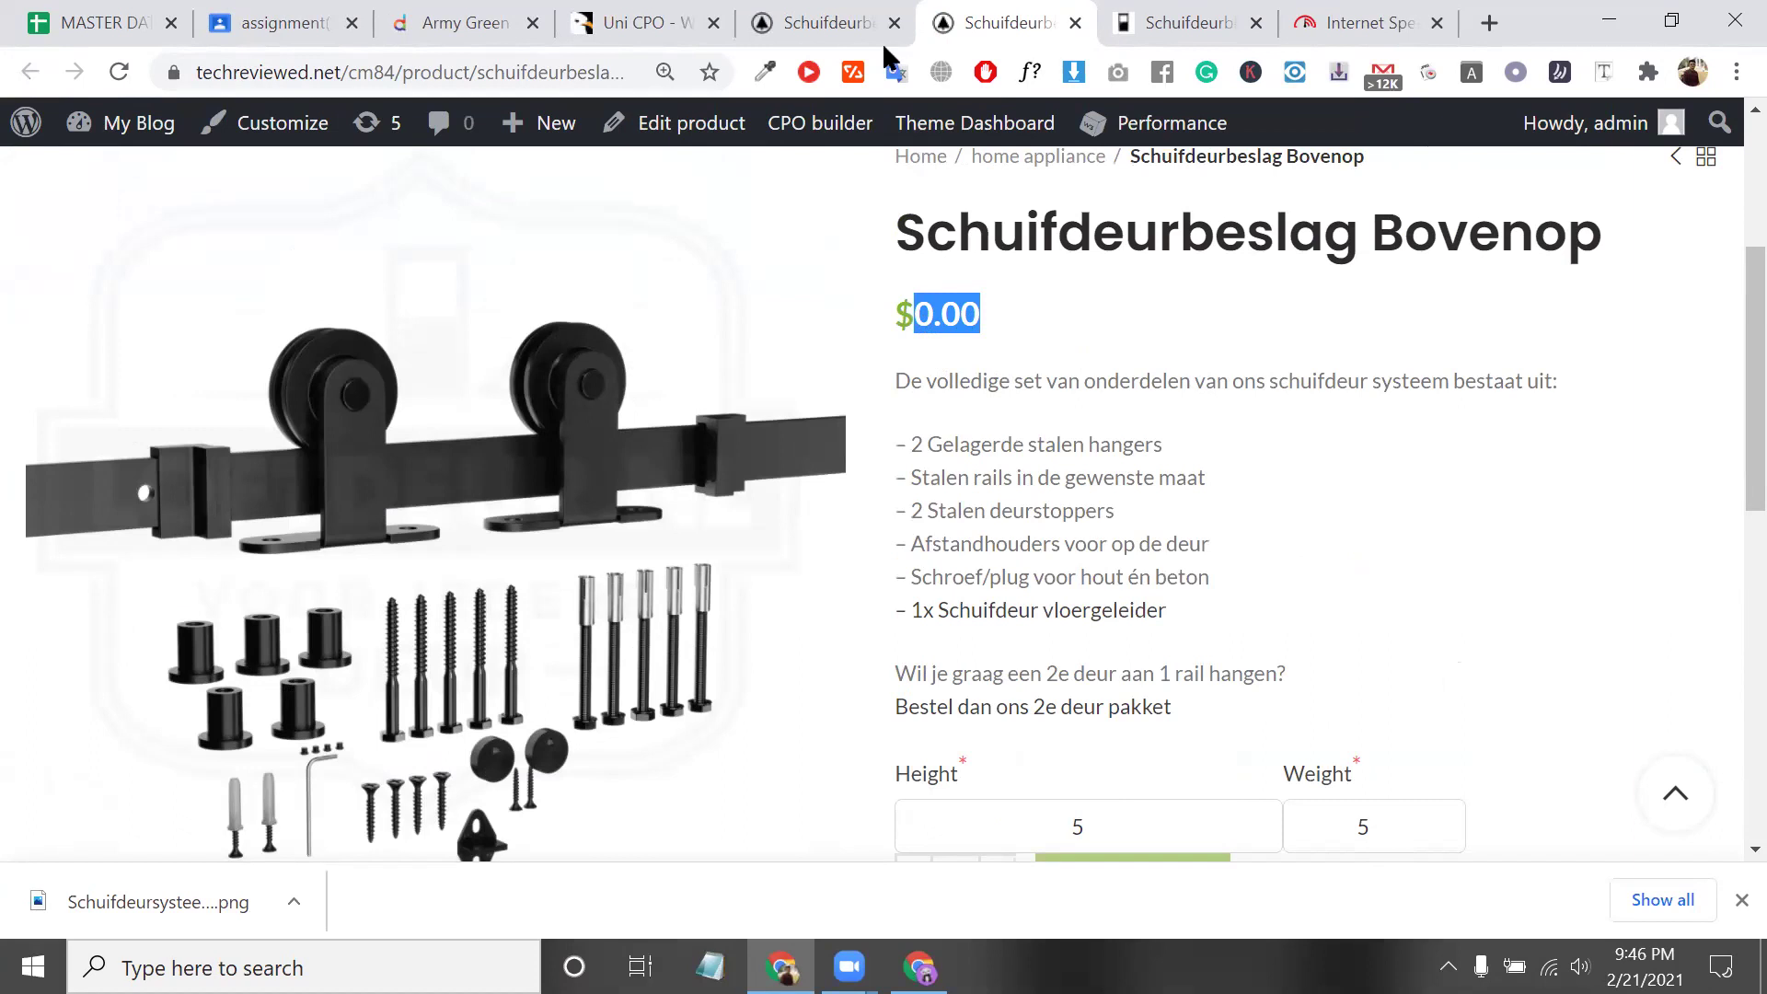
# Open the product's main price formula for editing in the Uni CPO builder
pyautogui.click(828, 22)
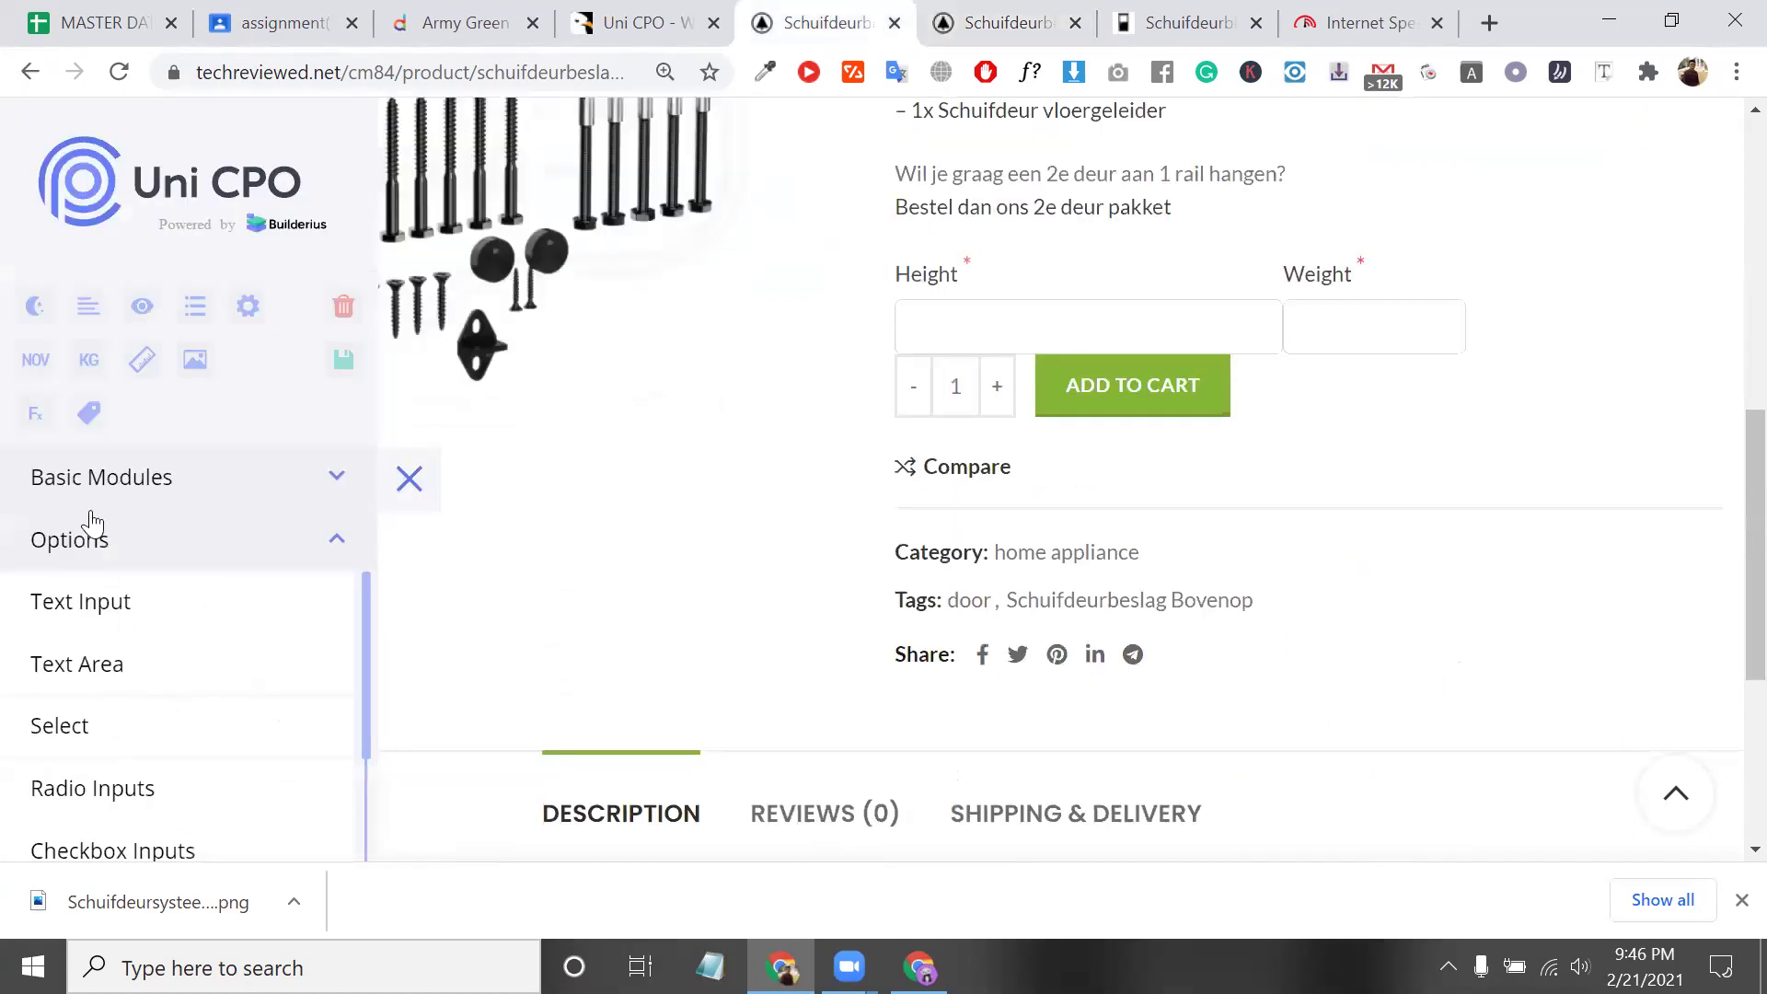
pyautogui.keyDown('ctrl'); pyautogui.scroll(5, 37, 427); pyautogui.keyUp('ctrl')
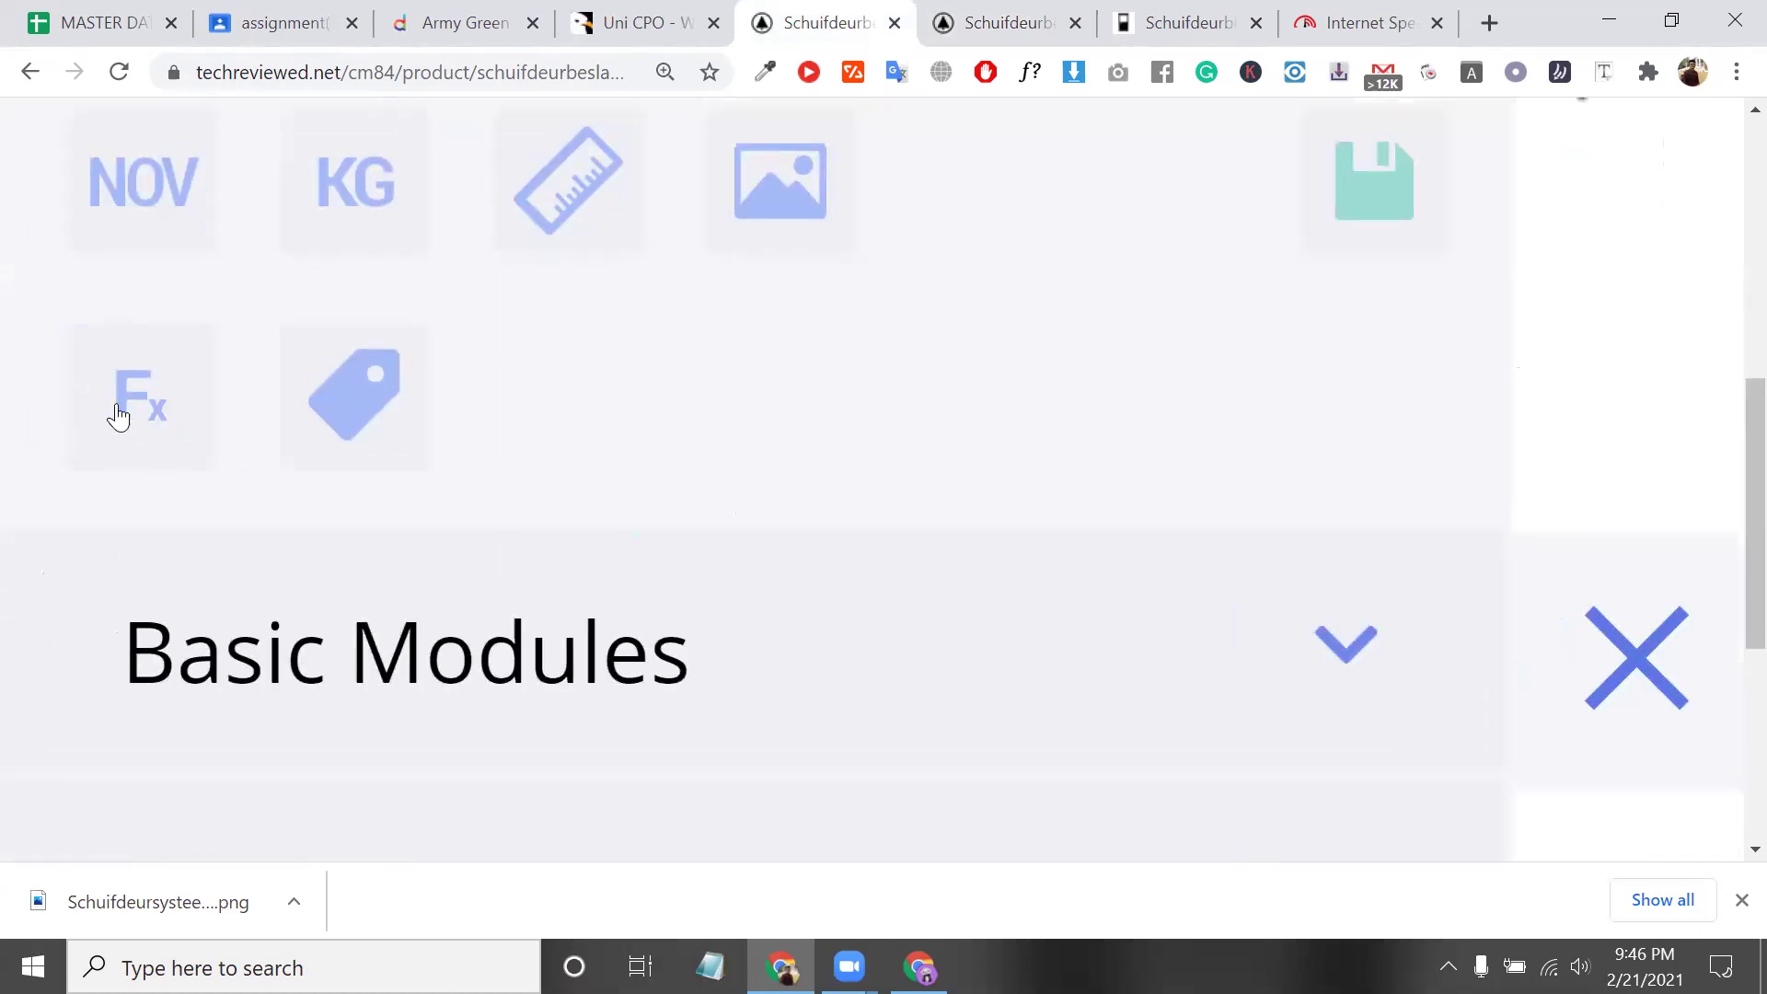
pyautogui.keyDown('ctrl'); pyautogui.scroll(-3, 127, 401); pyautogui.keyUp('ctrl')
pyautogui.keyDown('ctrl'); pyautogui.scroll(-2, 123, 403); pyautogui.keyUp('ctrl')
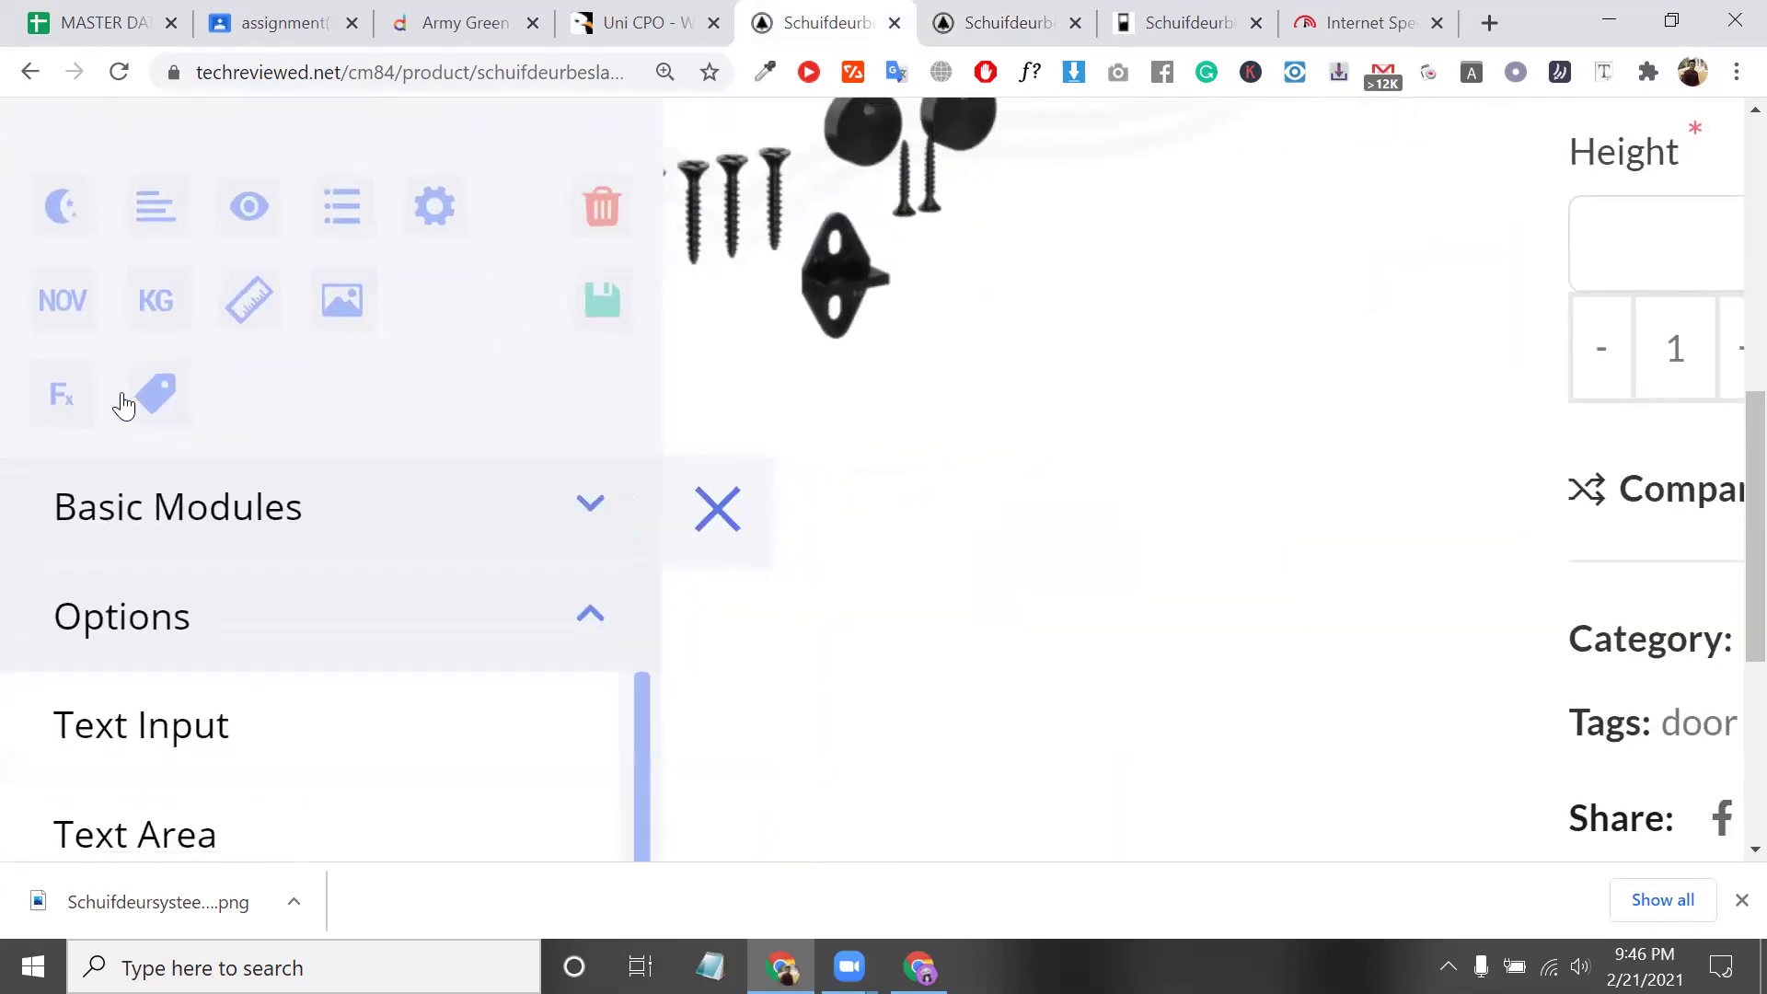
pyautogui.click(57, 392)
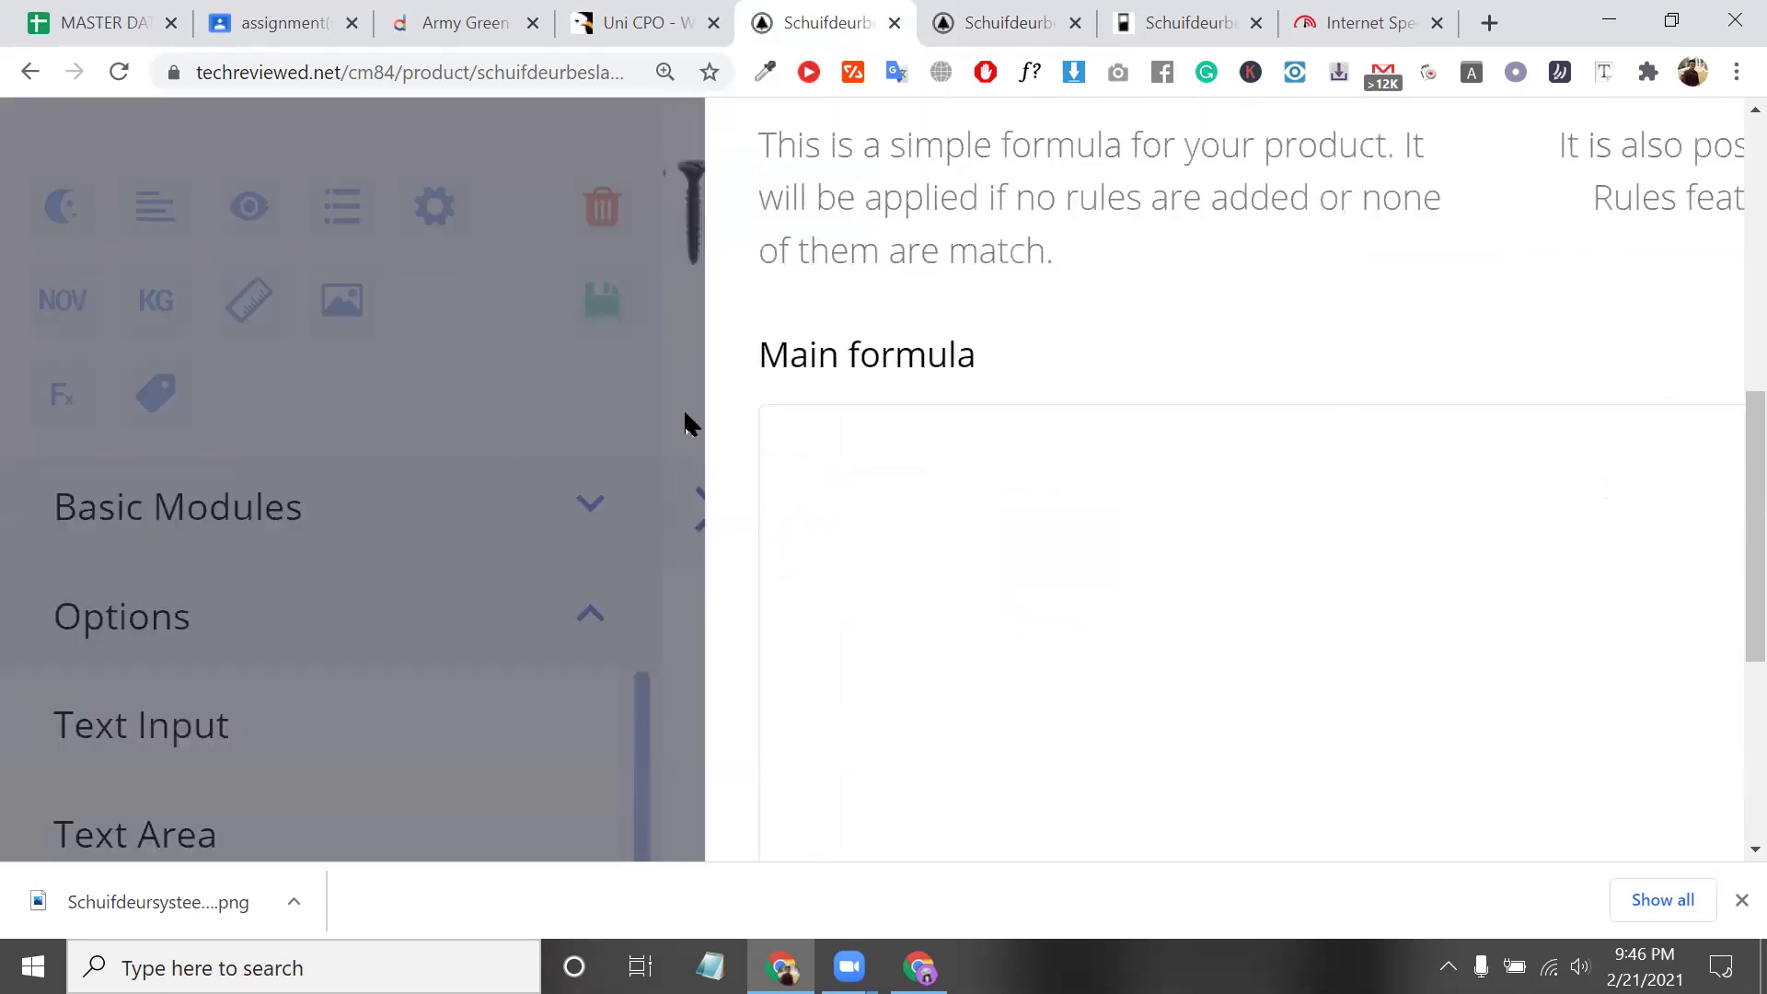
pyautogui.keyDown('ctrl'); pyautogui.scroll(-2, 686, 415); pyautogui.keyUp('ctrl')
pyautogui.click(671, 527)
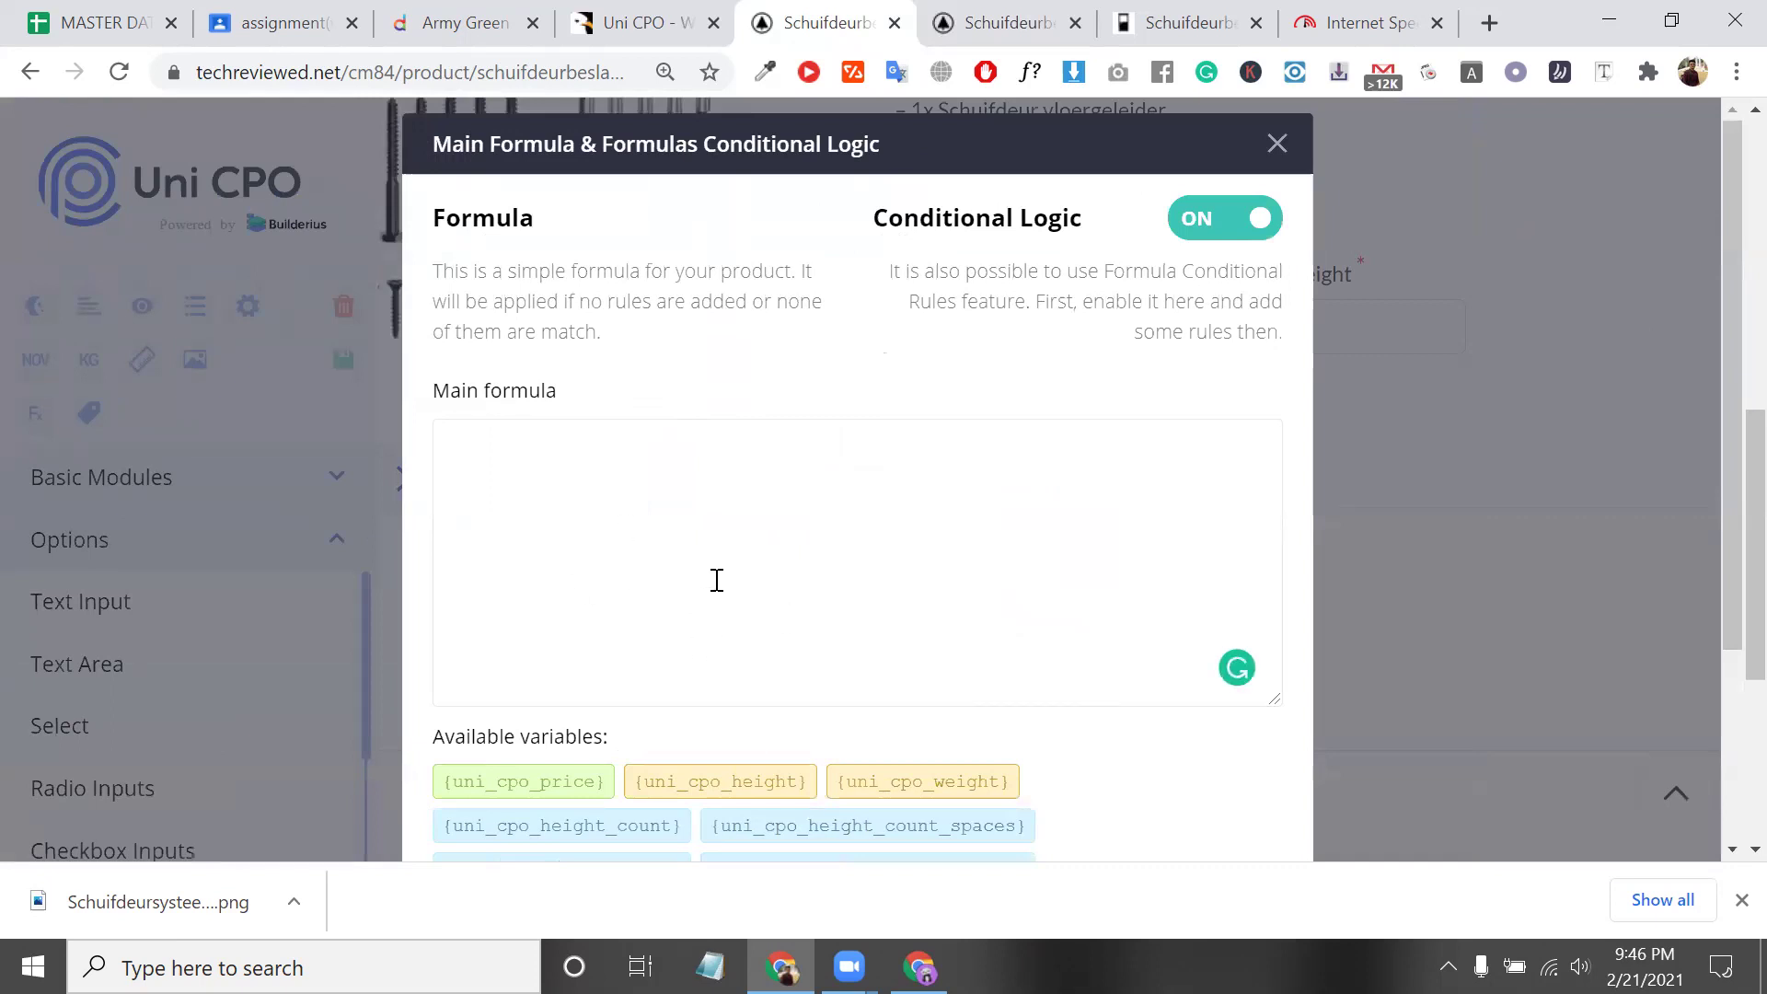
pyautogui.scroll(-1, 716, 580)
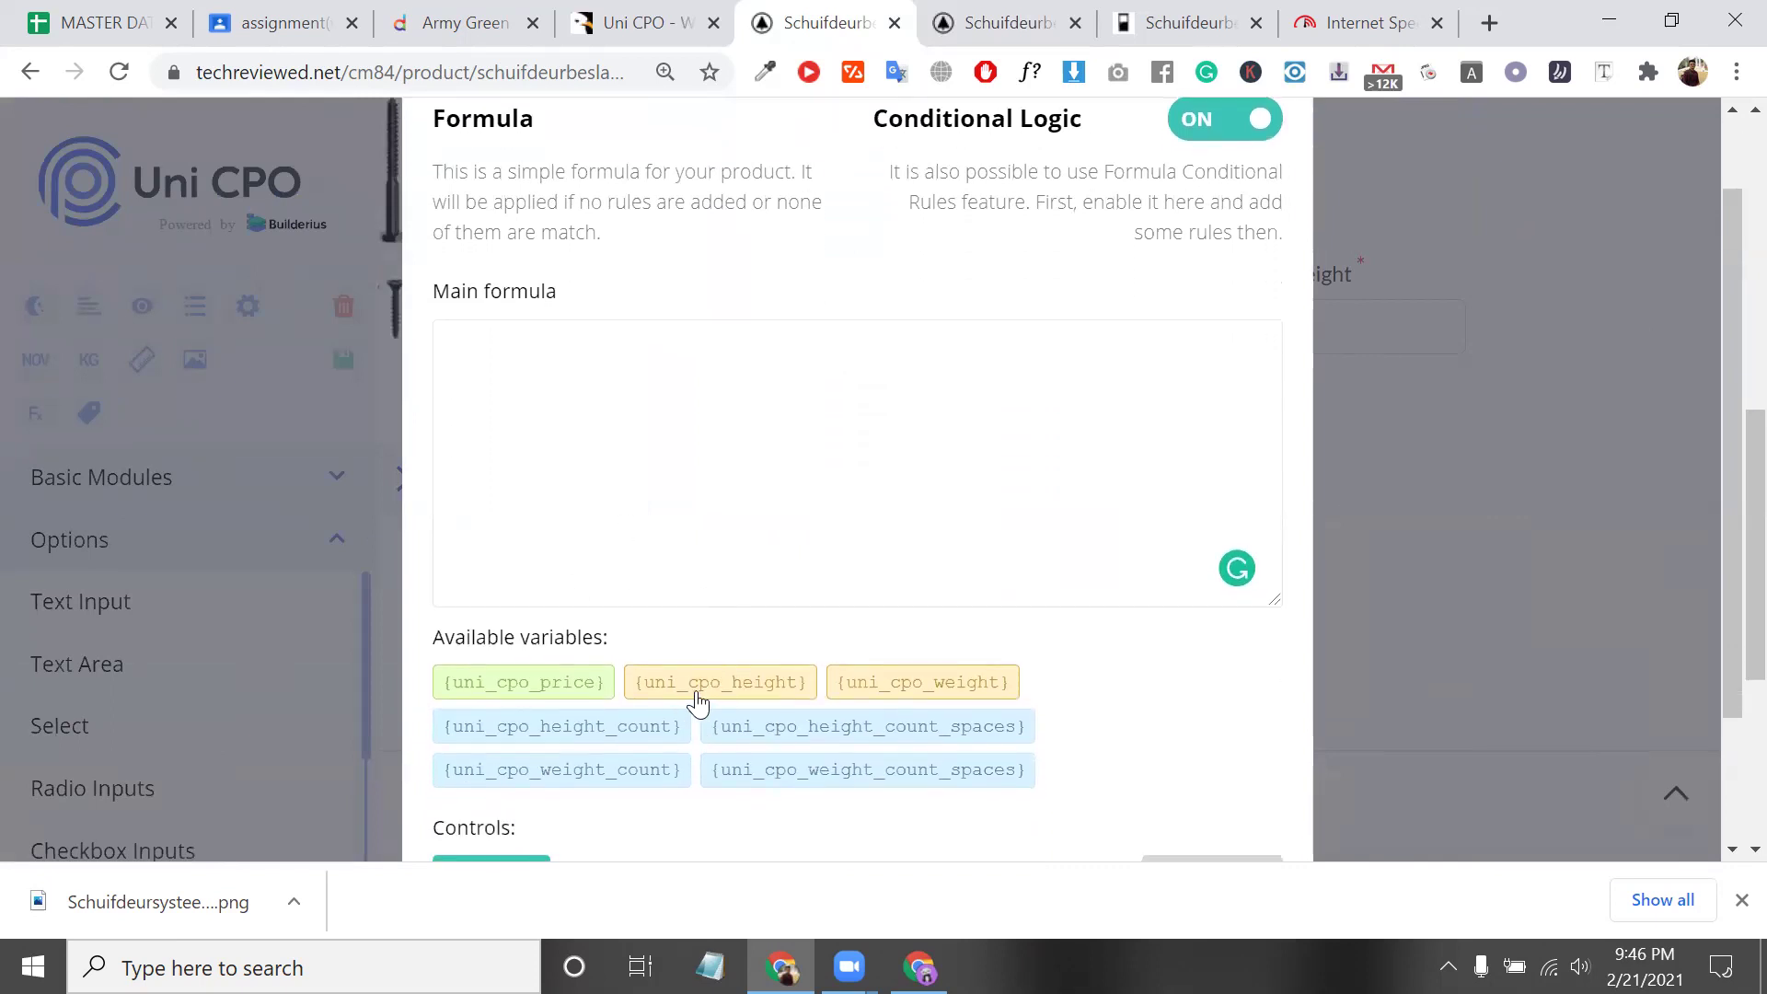
# Build the main formula {uni_cpo_height}*{uni_cpo_weight}*240 from the height and weight variable tags
pyautogui.click(709, 699)
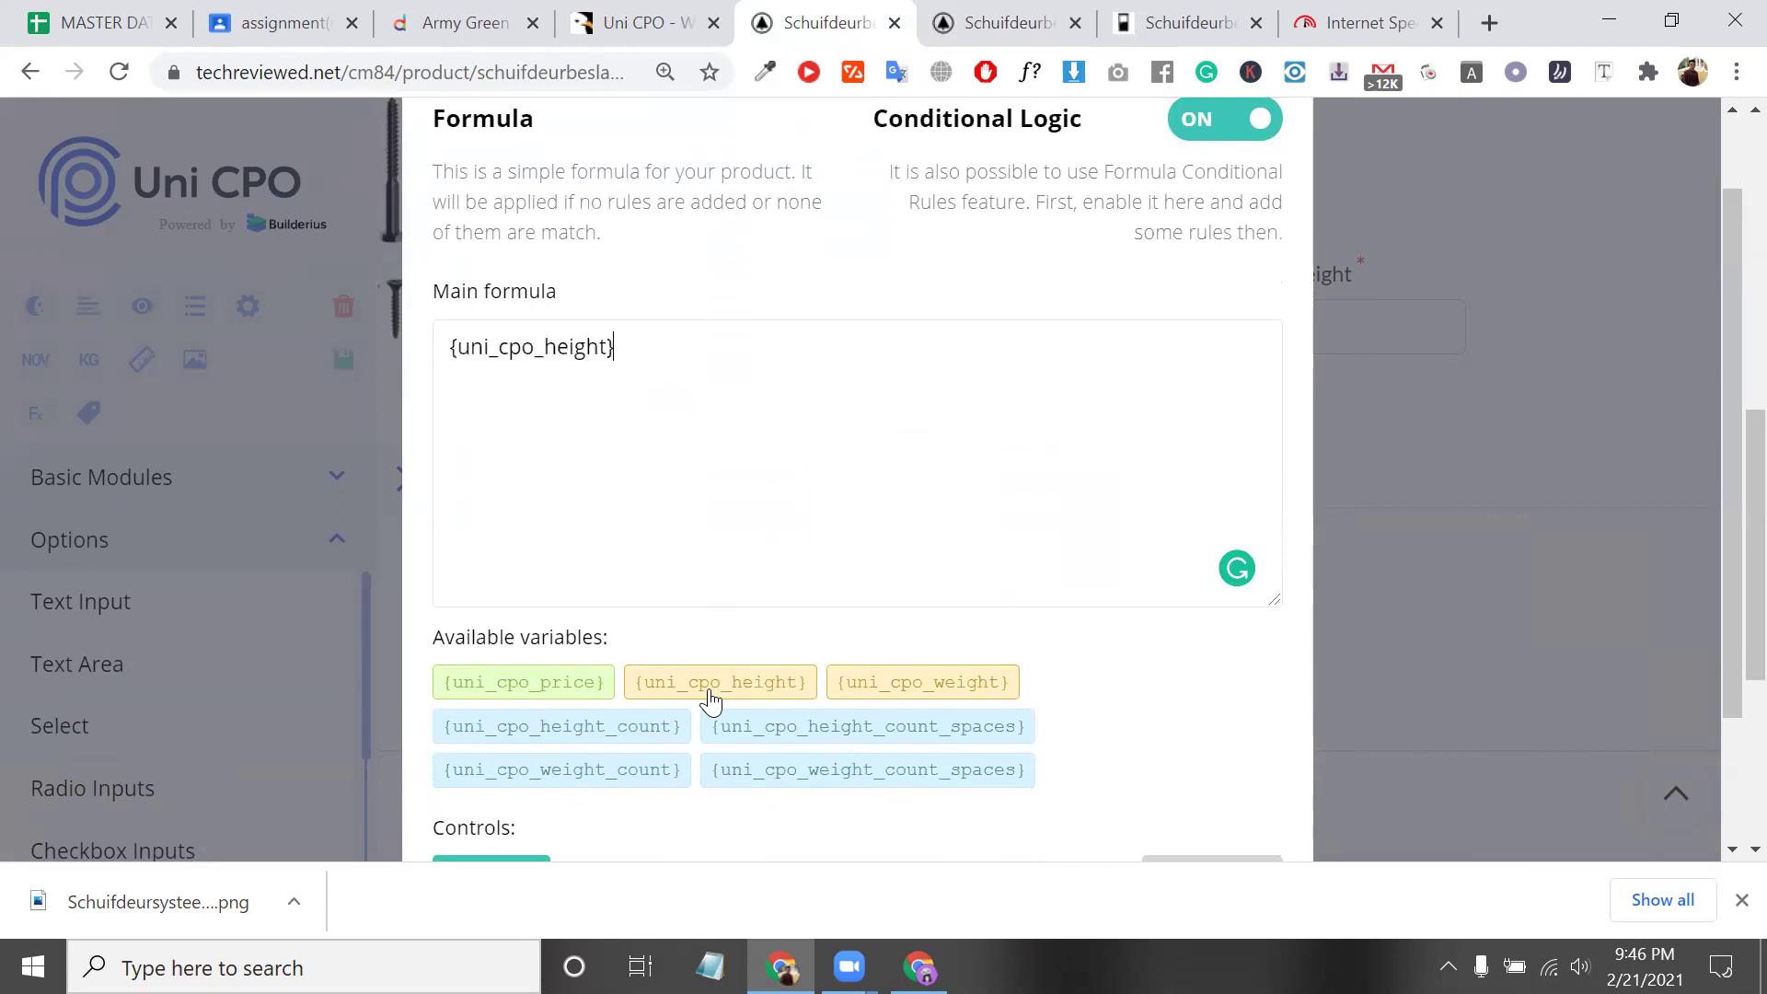
pyautogui.click(916, 697)
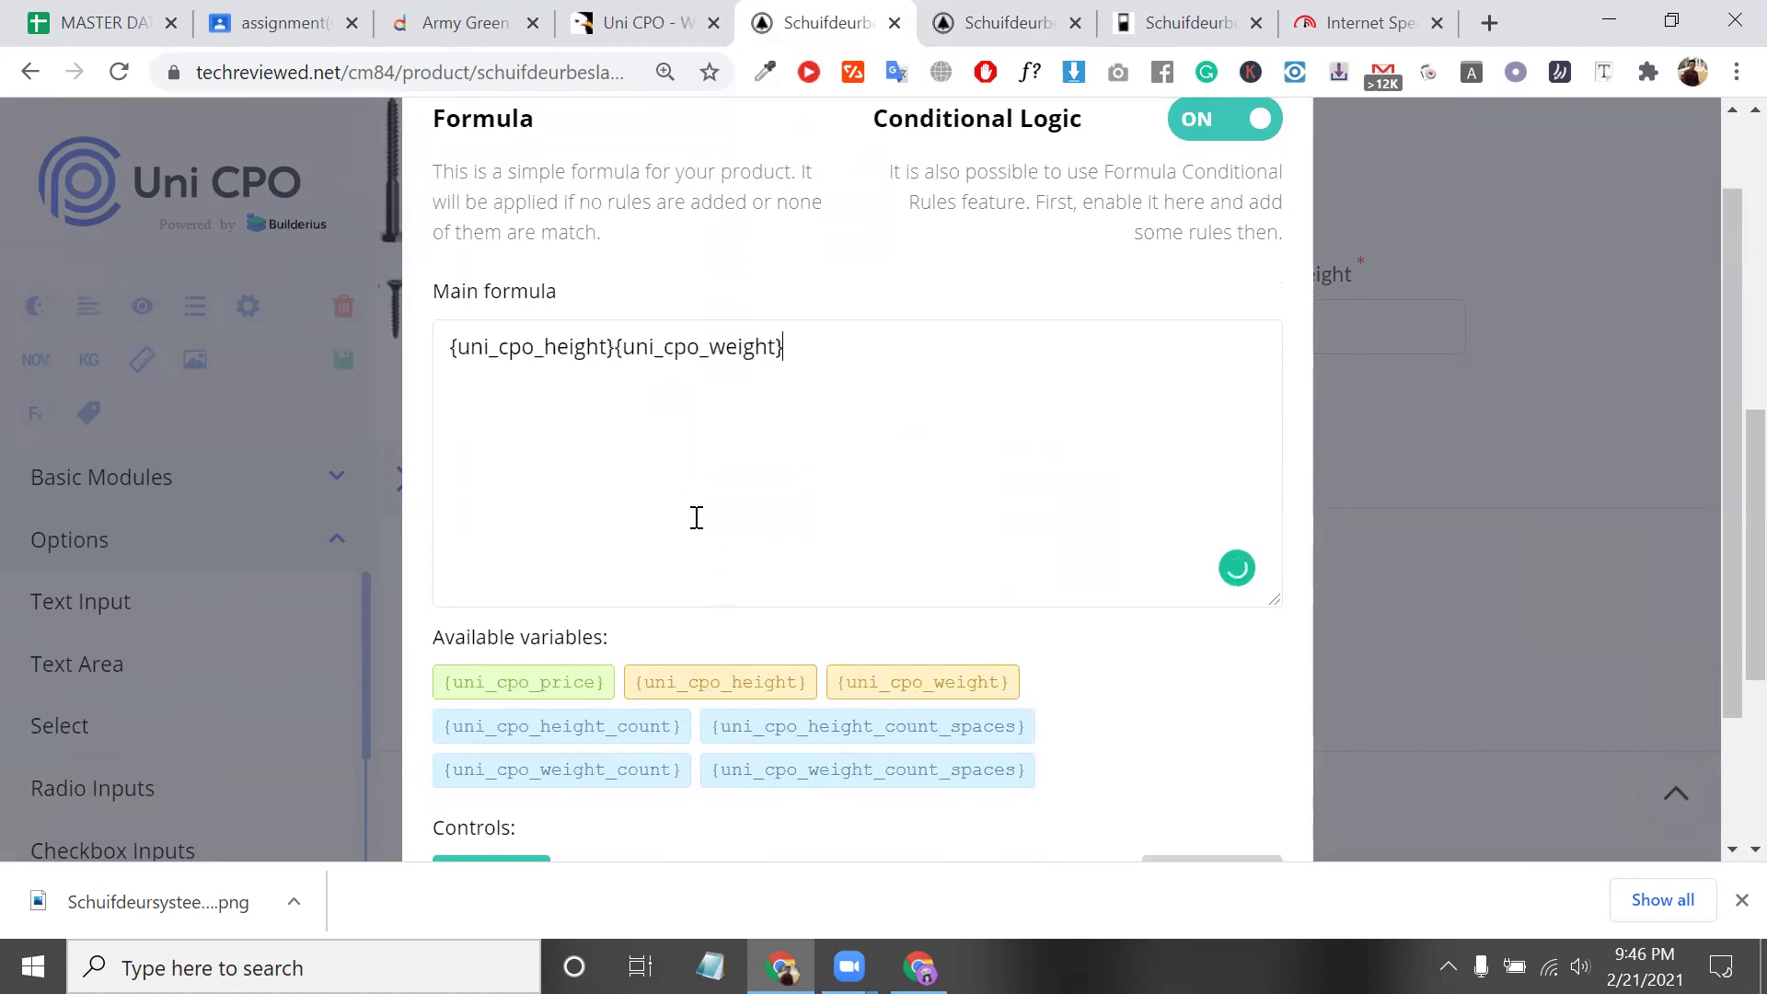
pyautogui.click(615, 350)
pyautogui.write('*')
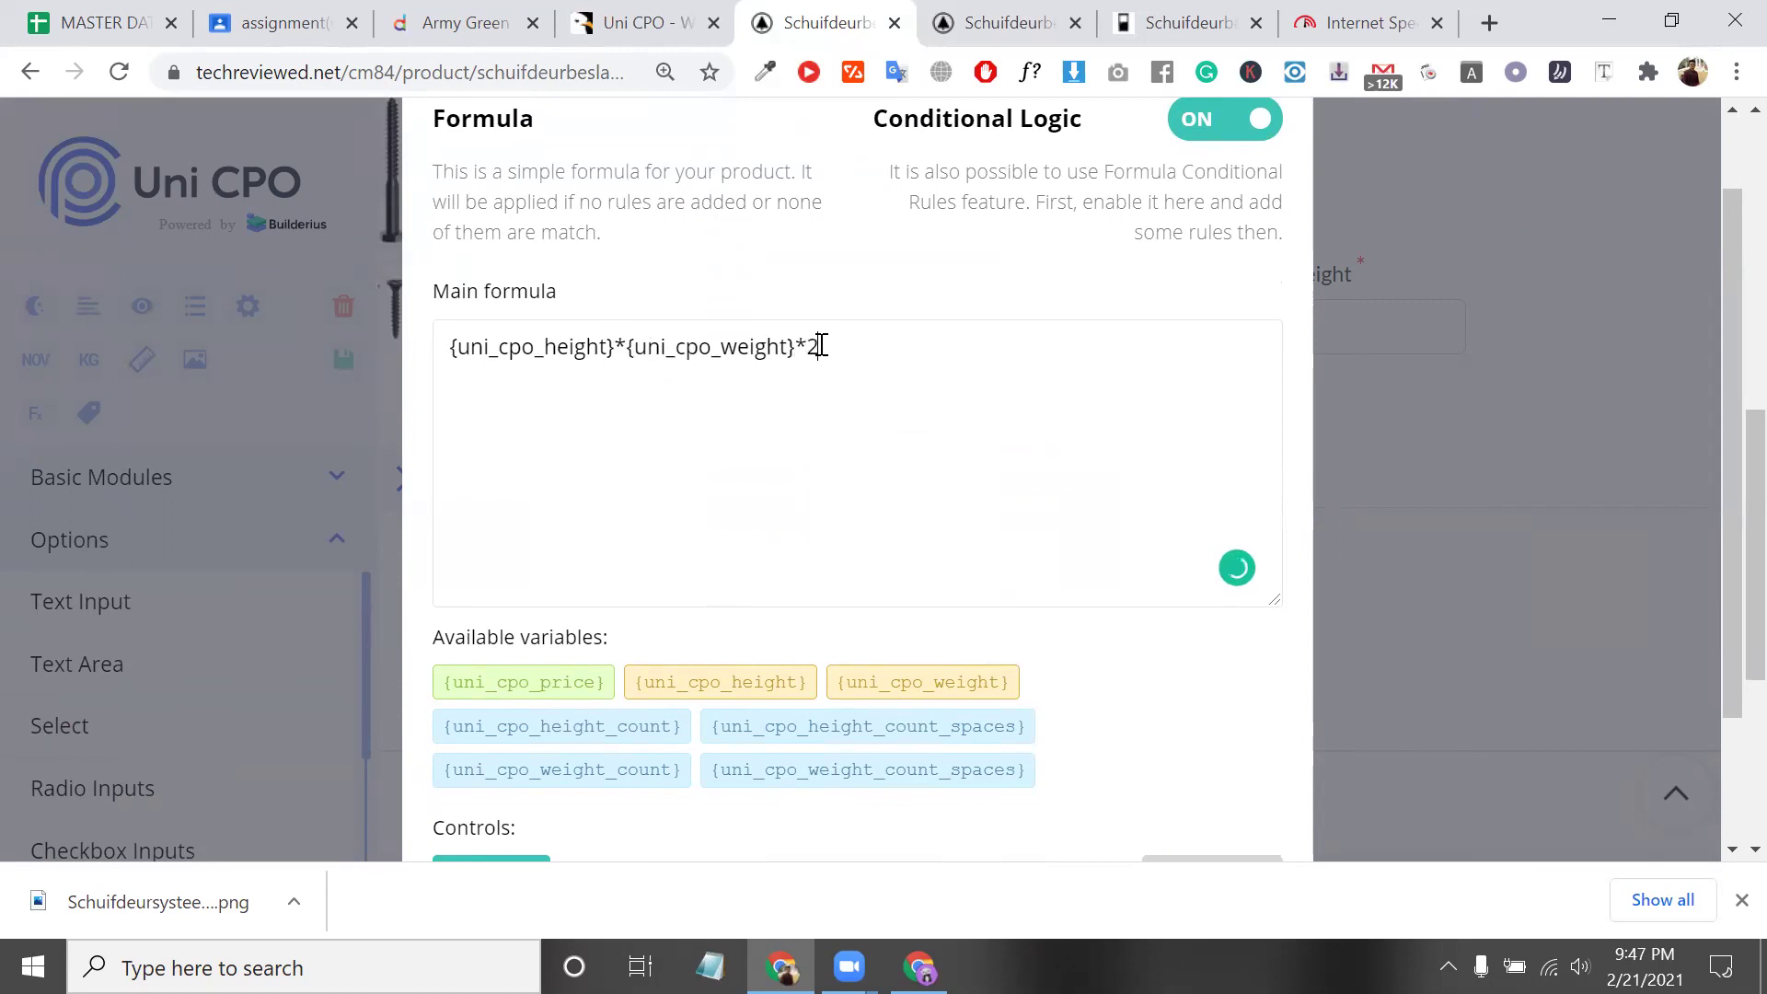
pyautogui.moveTo(505, 346); pyautogui.dragTo(599, 346)
pyautogui.click(599, 346)
pyautogui.moveTo(467, 348); pyautogui.dragTo(853, 345)
pyautogui.click(801, 349)
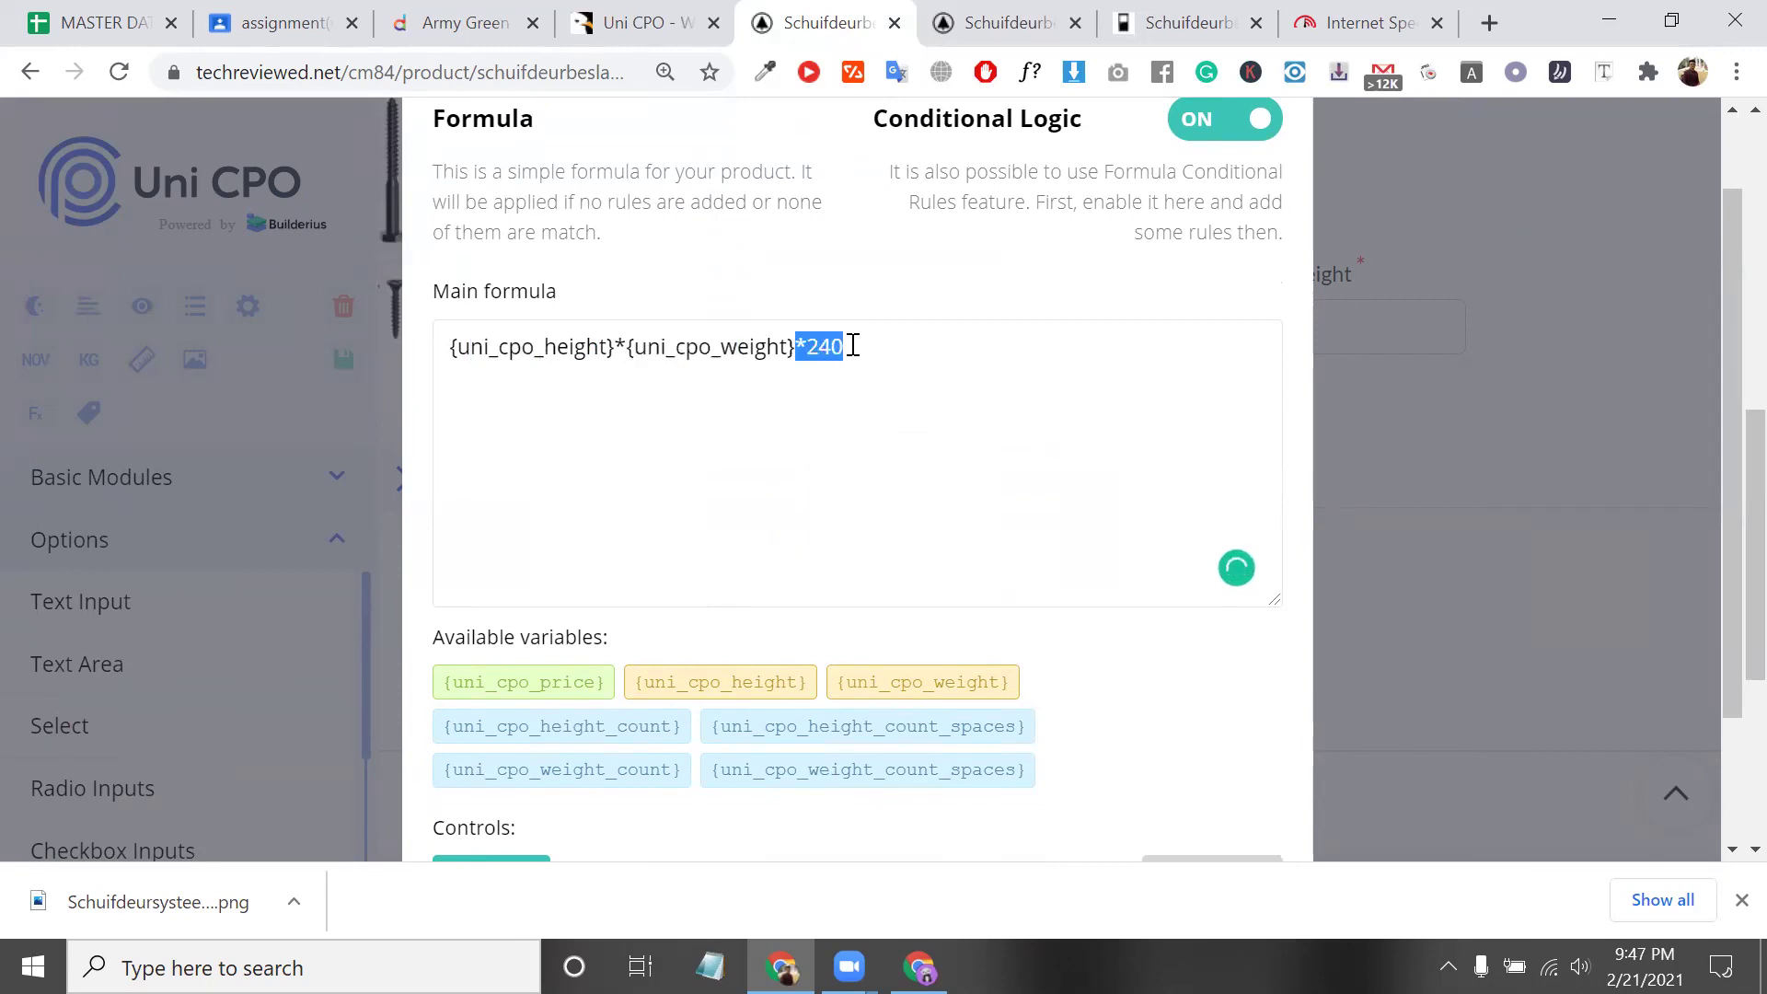
pyautogui.doubleClick(852, 347)
pyautogui.click(492, 959)
# Launch Calculator and compute 2 × 2 = 4 as sample height times weight
pyautogui.write('cal')
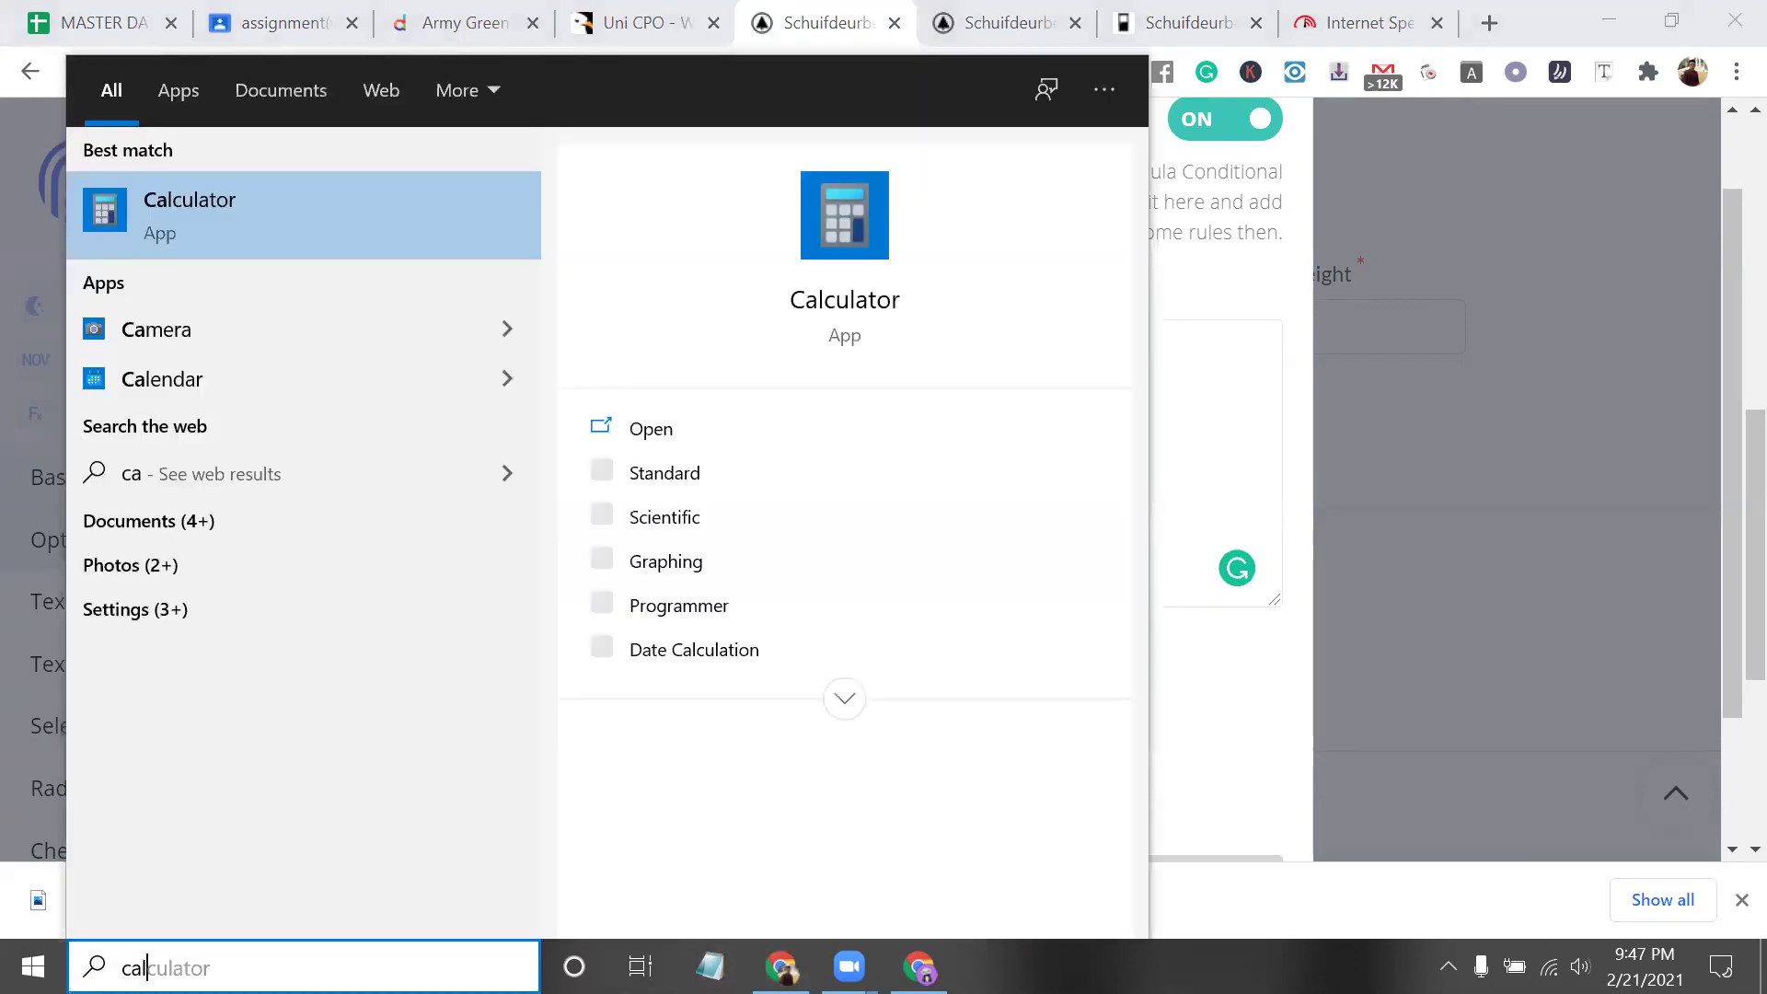
pyautogui.press('Return')
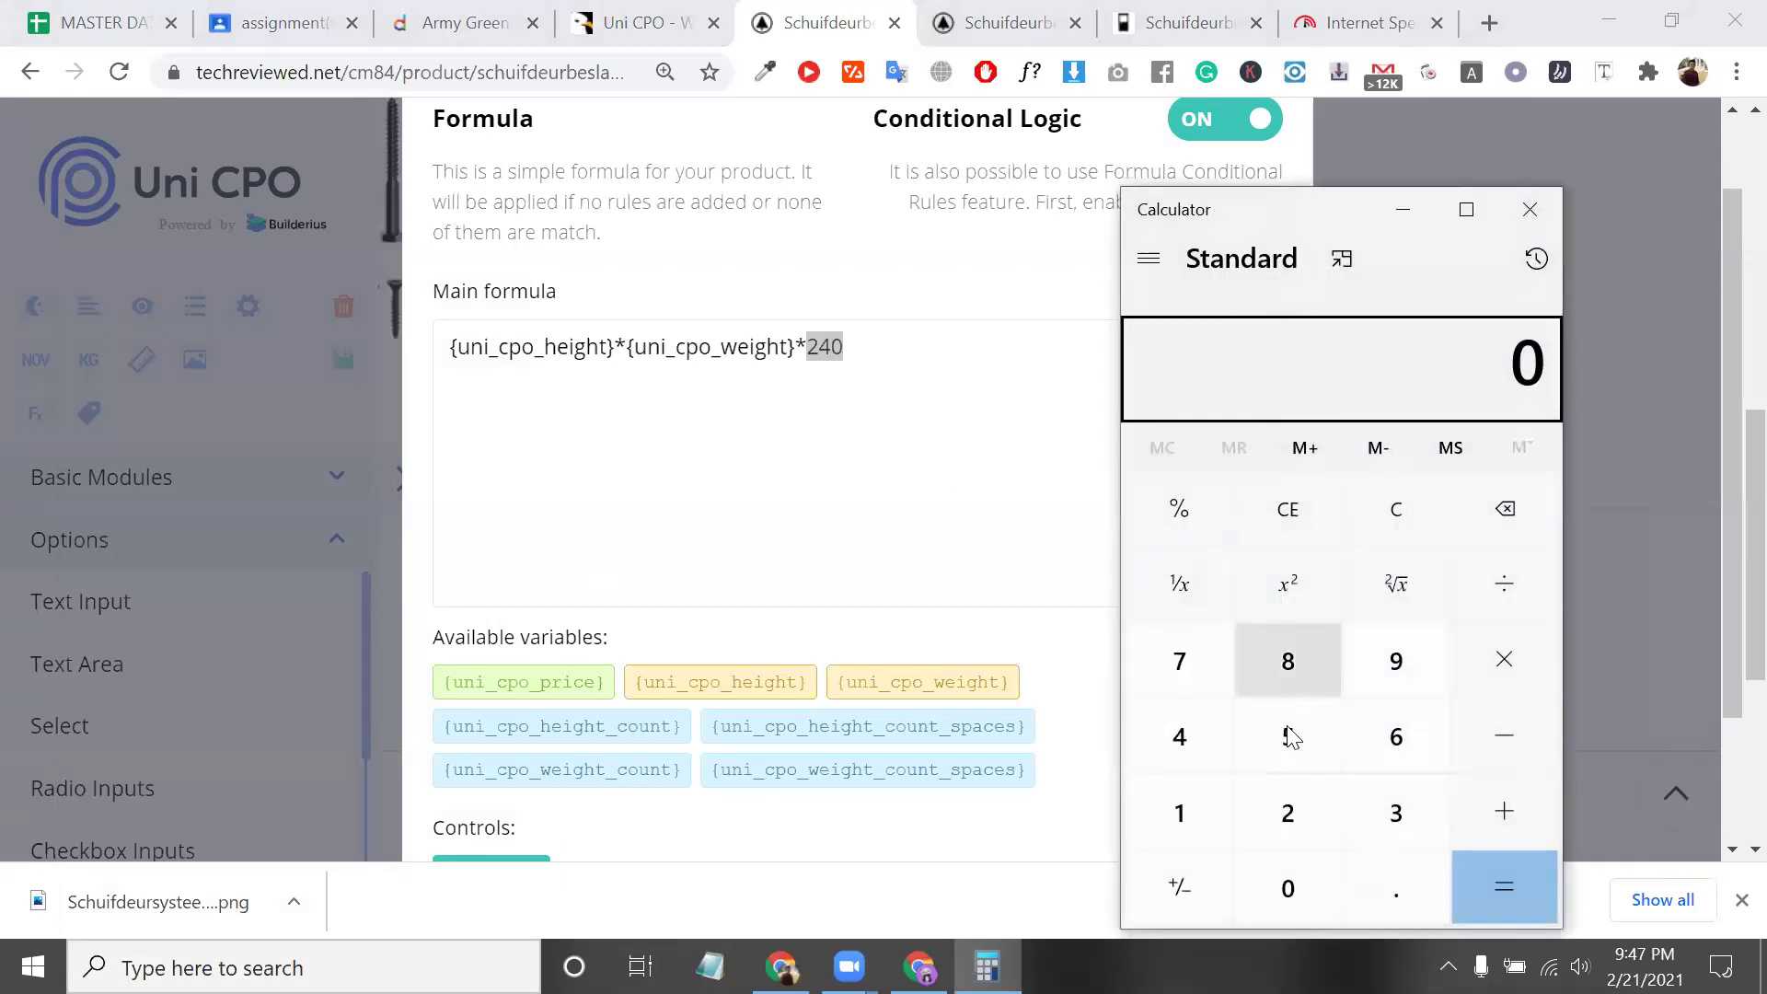
pyautogui.click(1292, 819)
pyautogui.click(1500, 686)
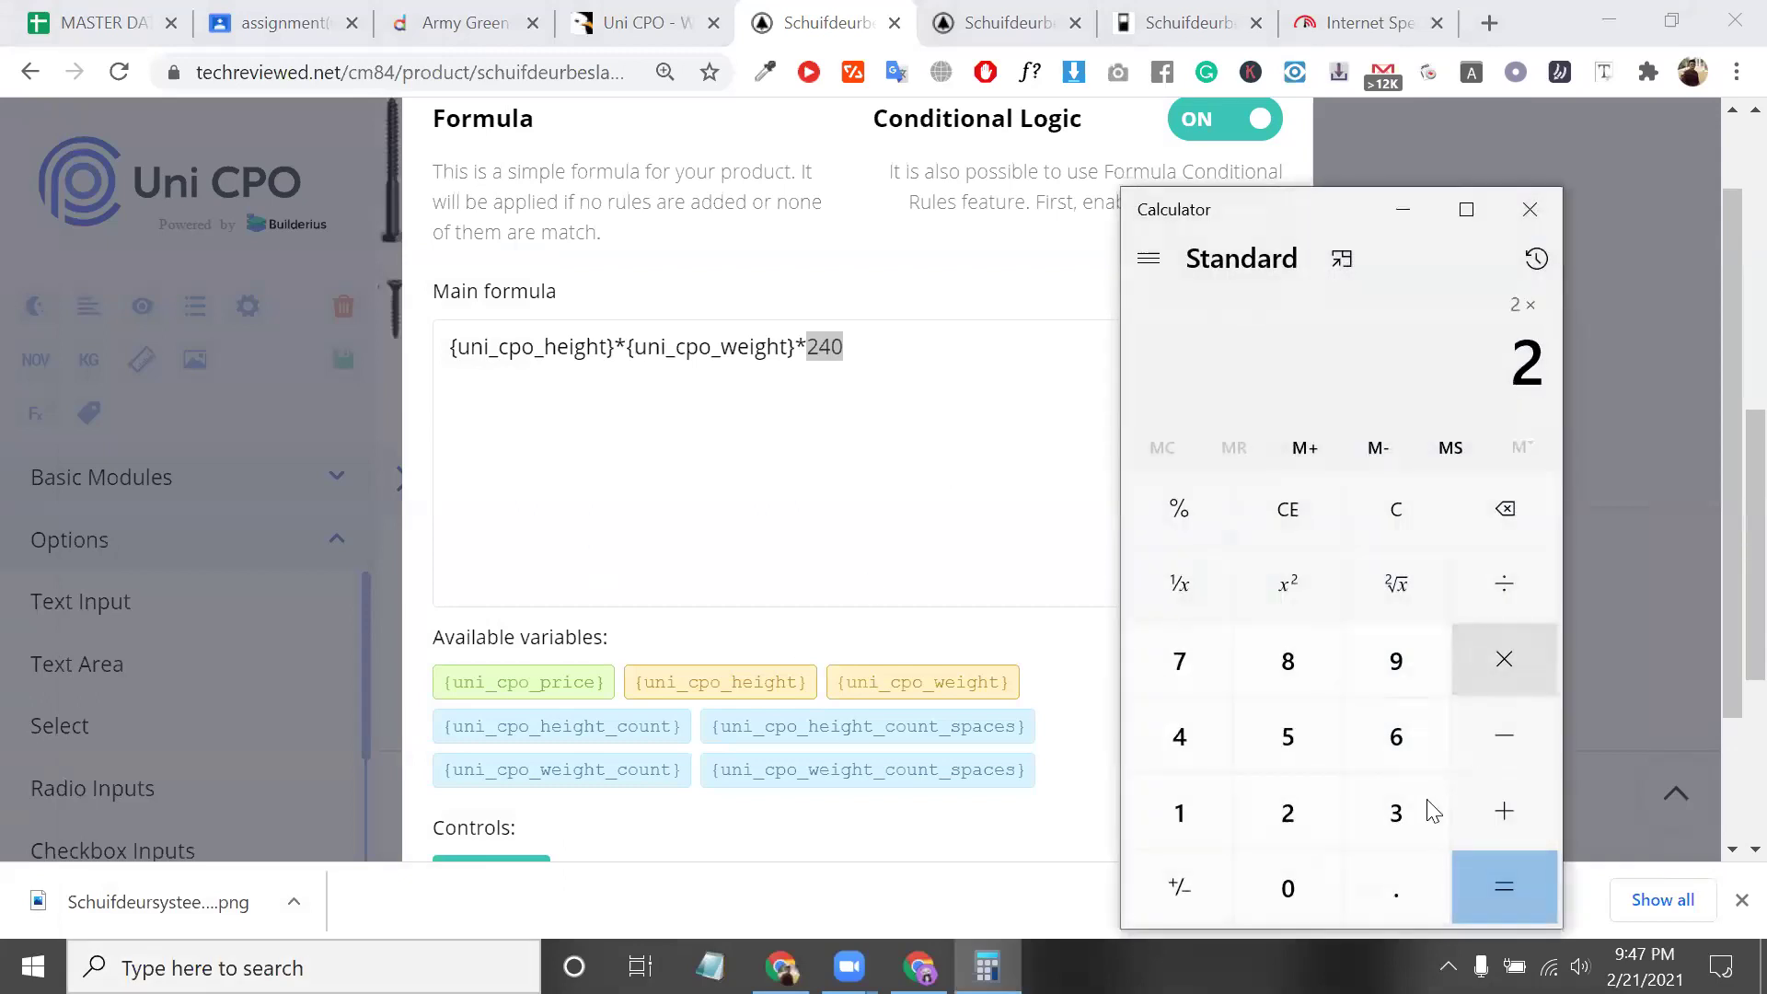
pyautogui.click(1305, 825)
pyautogui.click(1517, 874)
# Multiply the result by 240 to get the expected price of 960
pyautogui.doubleClick(1529, 363)
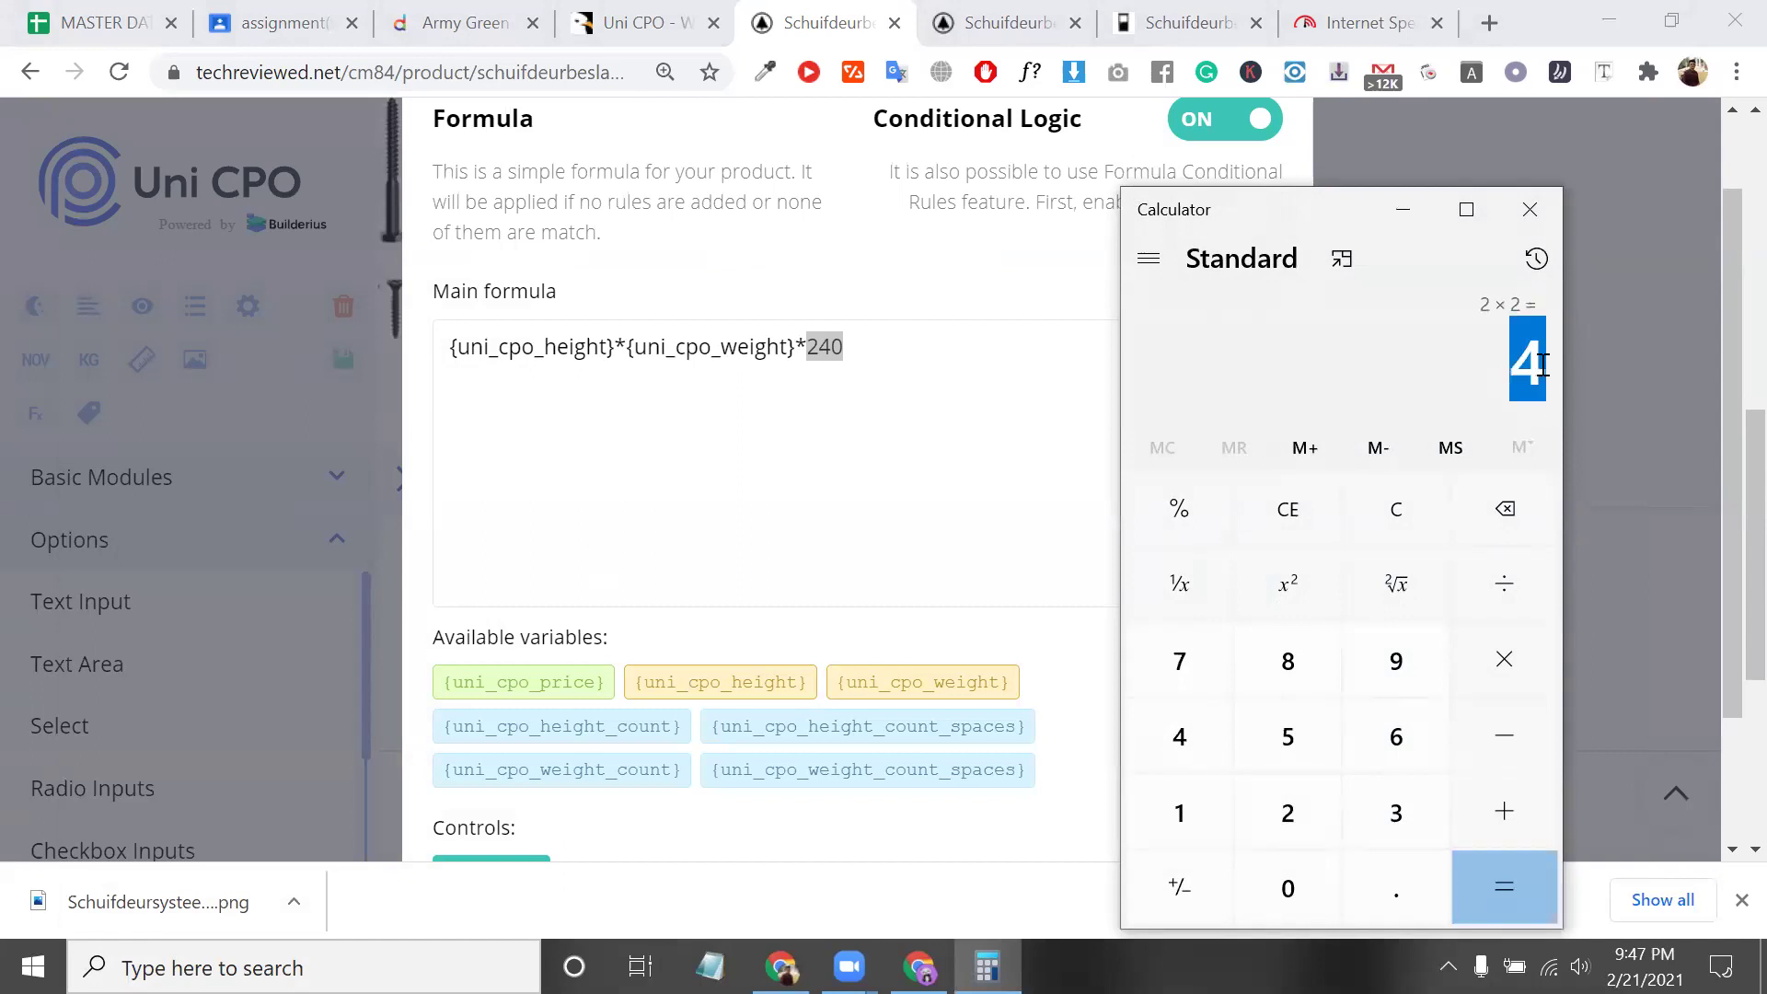
pyautogui.click(1522, 657)
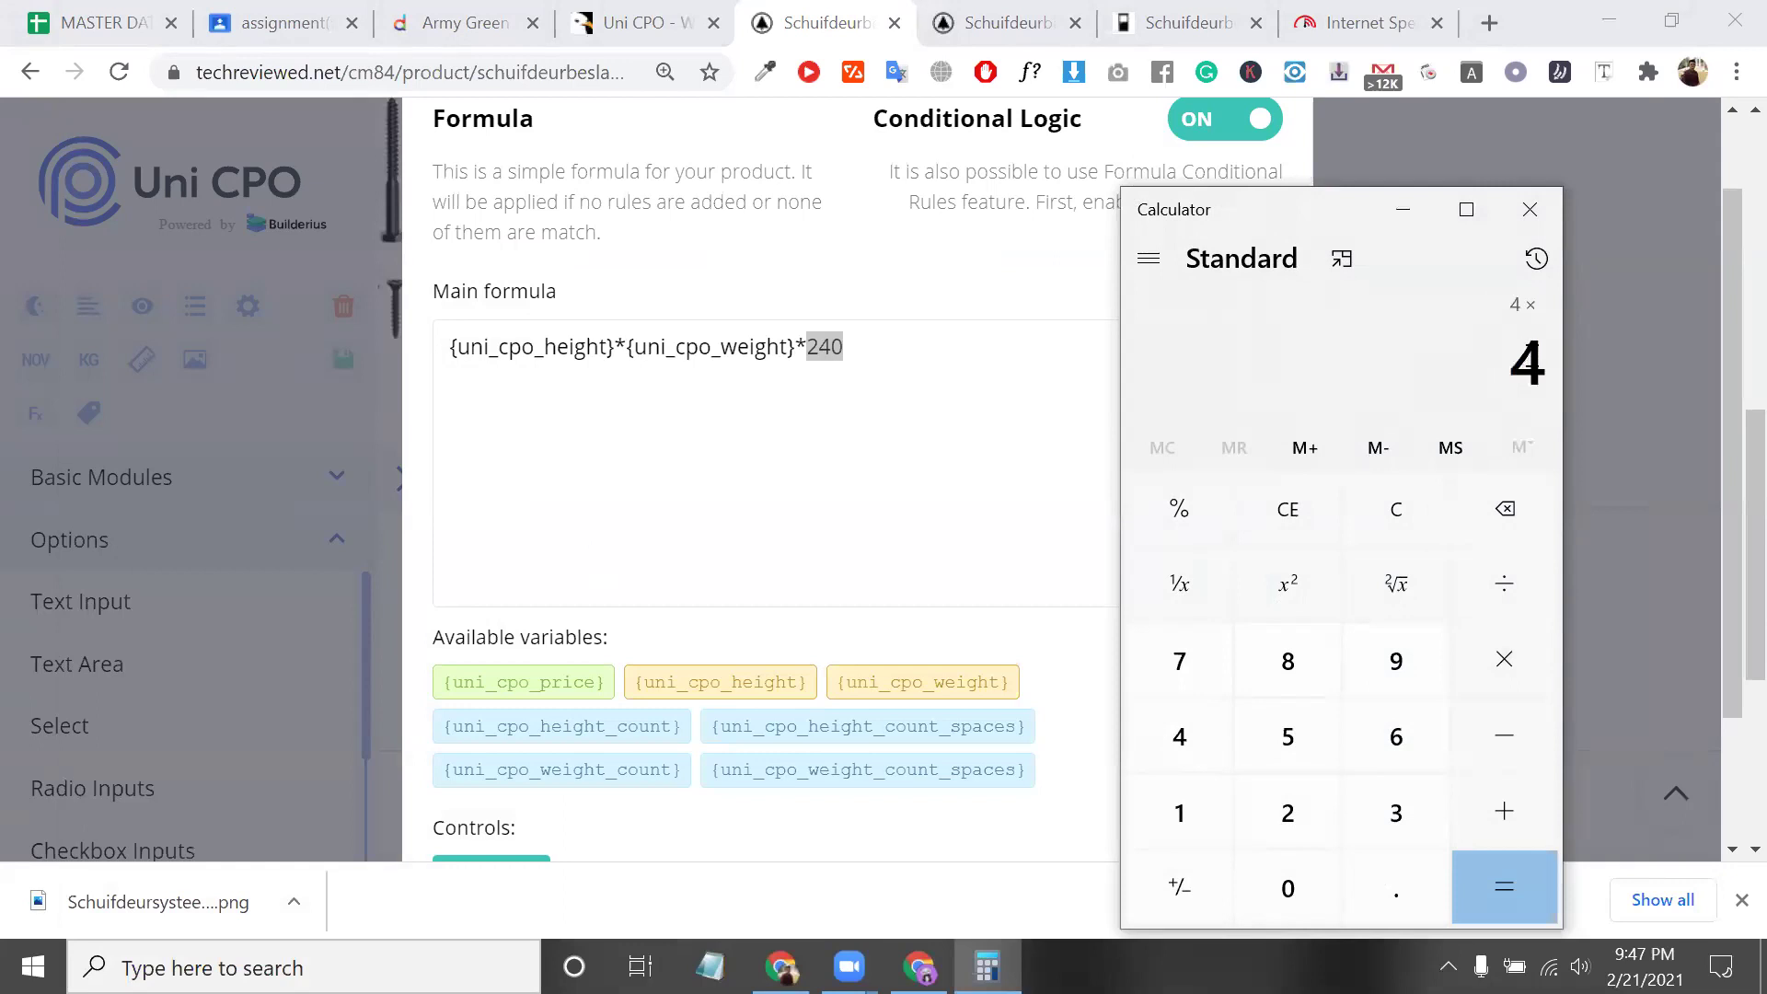
pyautogui.doubleClick(1534, 357)
pyautogui.click(1533, 357)
pyautogui.click(1287, 804)
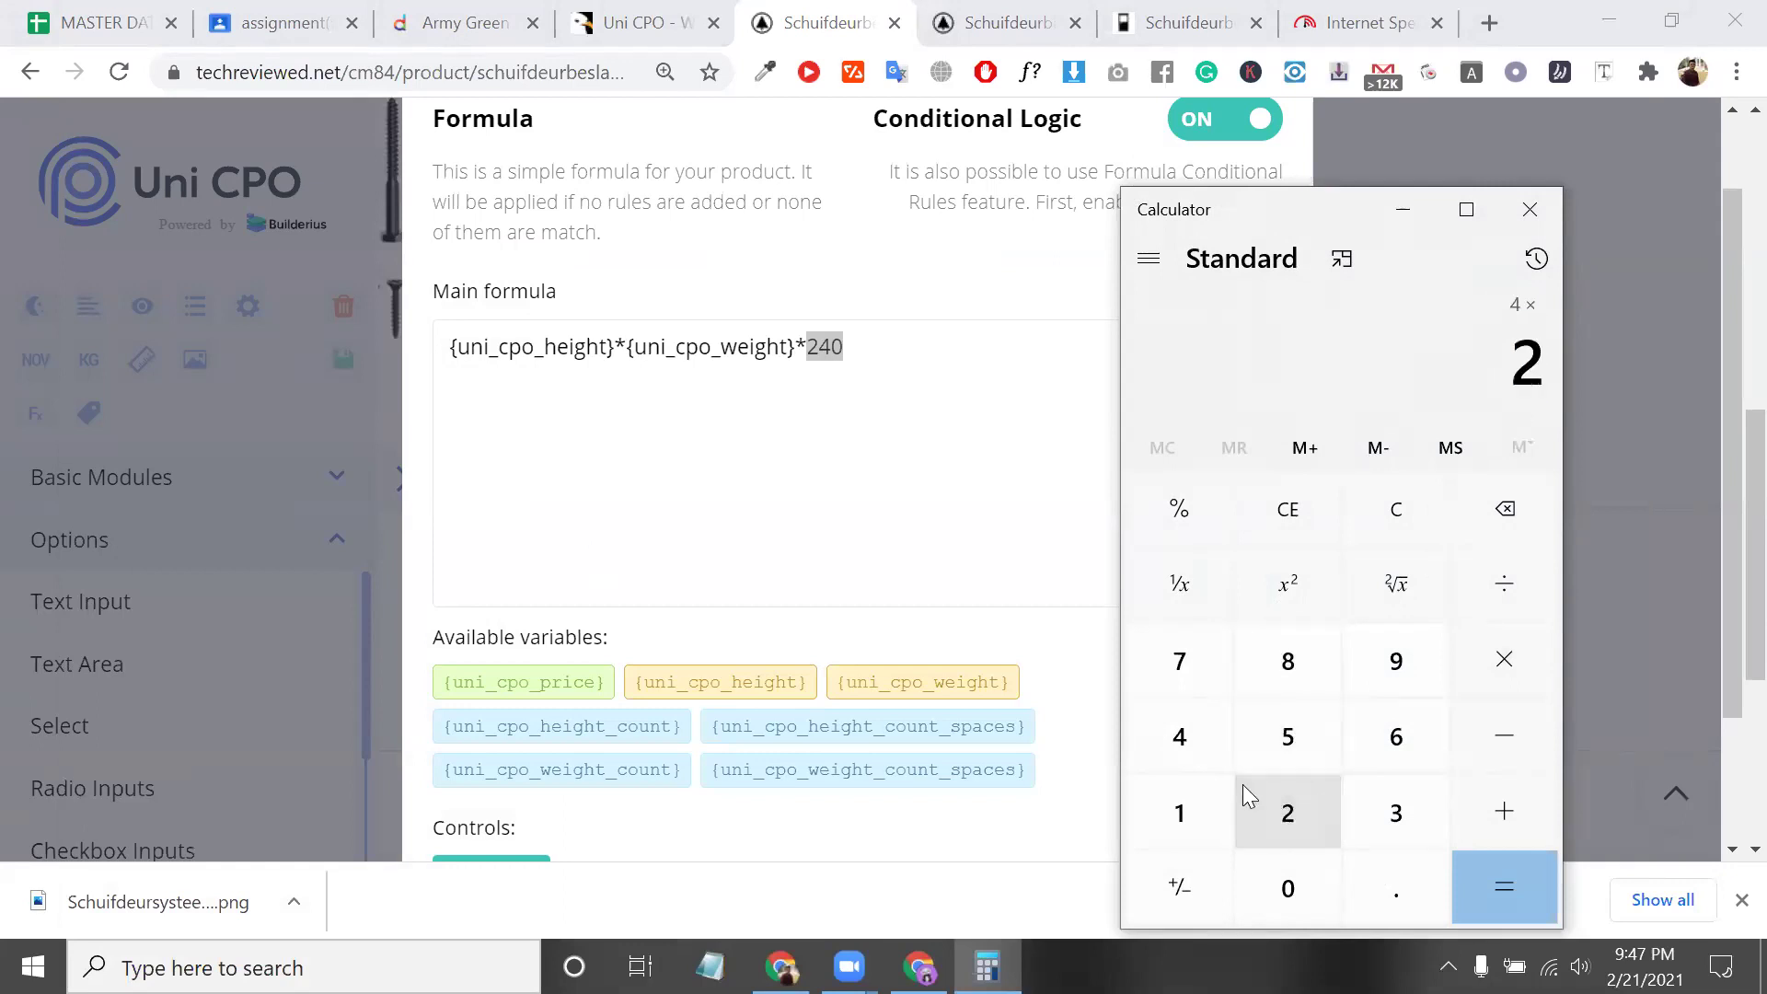
pyautogui.press('4')
pyautogui.click(1275, 862)
pyautogui.click(1491, 875)
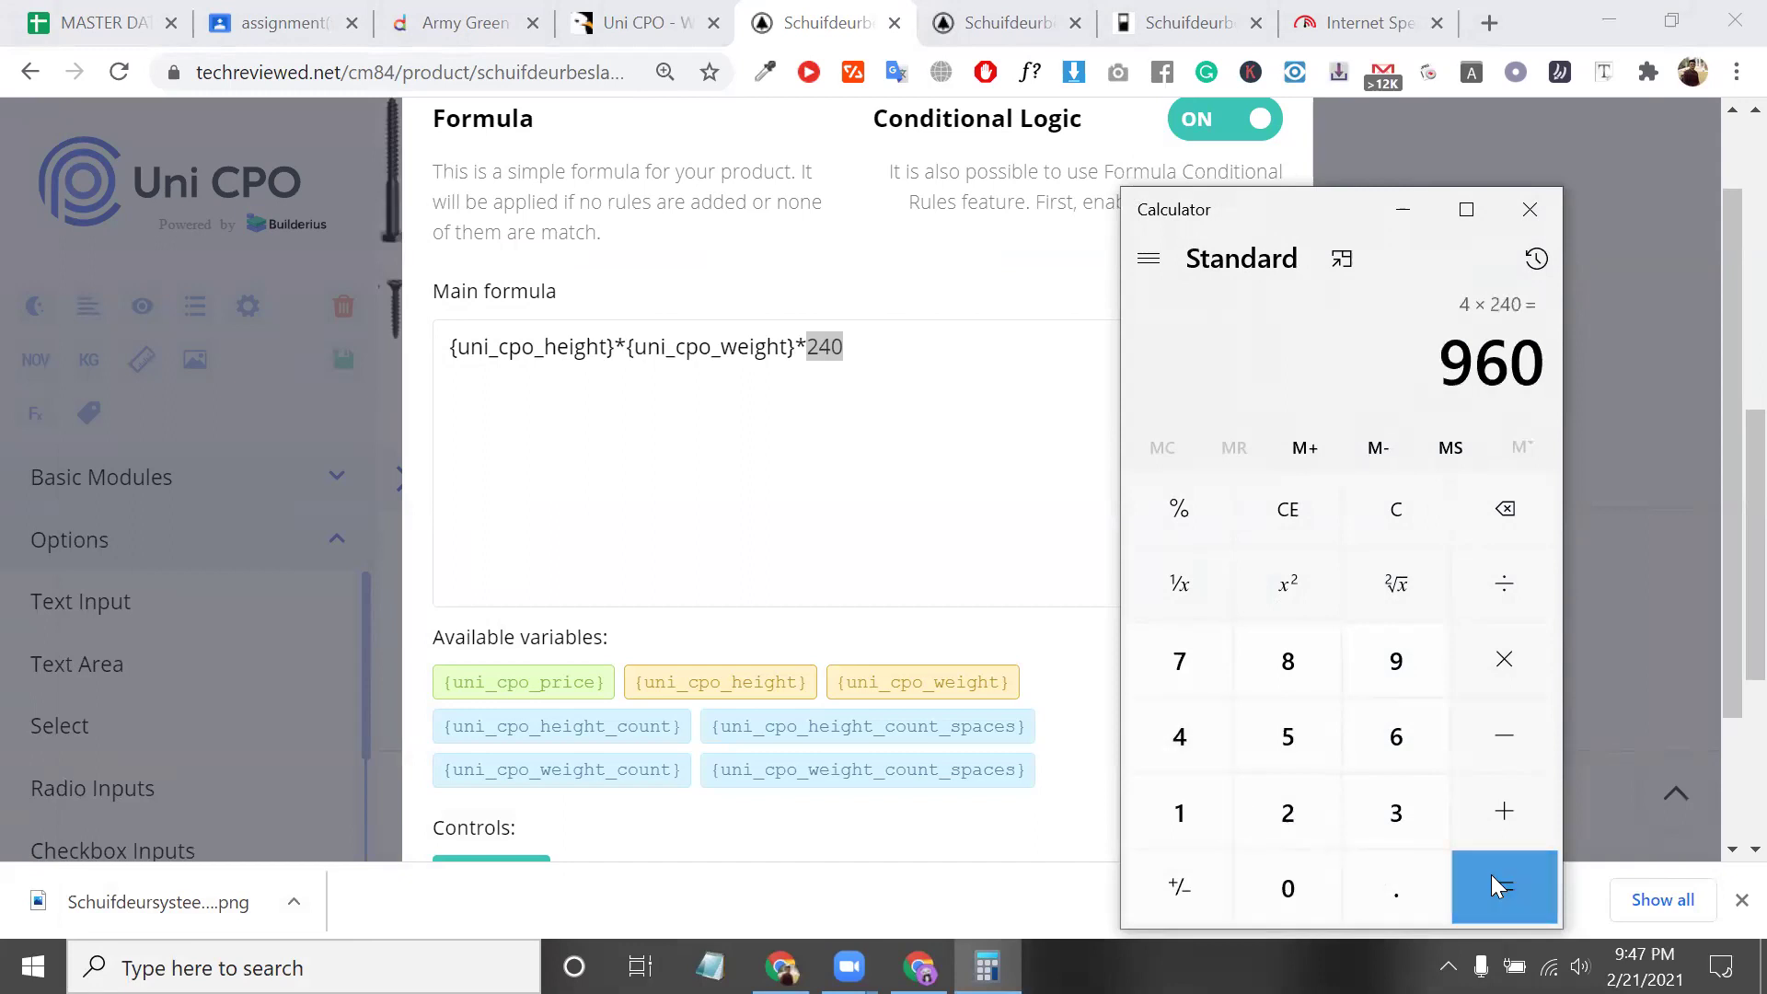
pyautogui.moveTo(1463, 368); pyautogui.dragTo(1542, 379)
pyautogui.click(1542, 379)
pyautogui.click(776, 574)
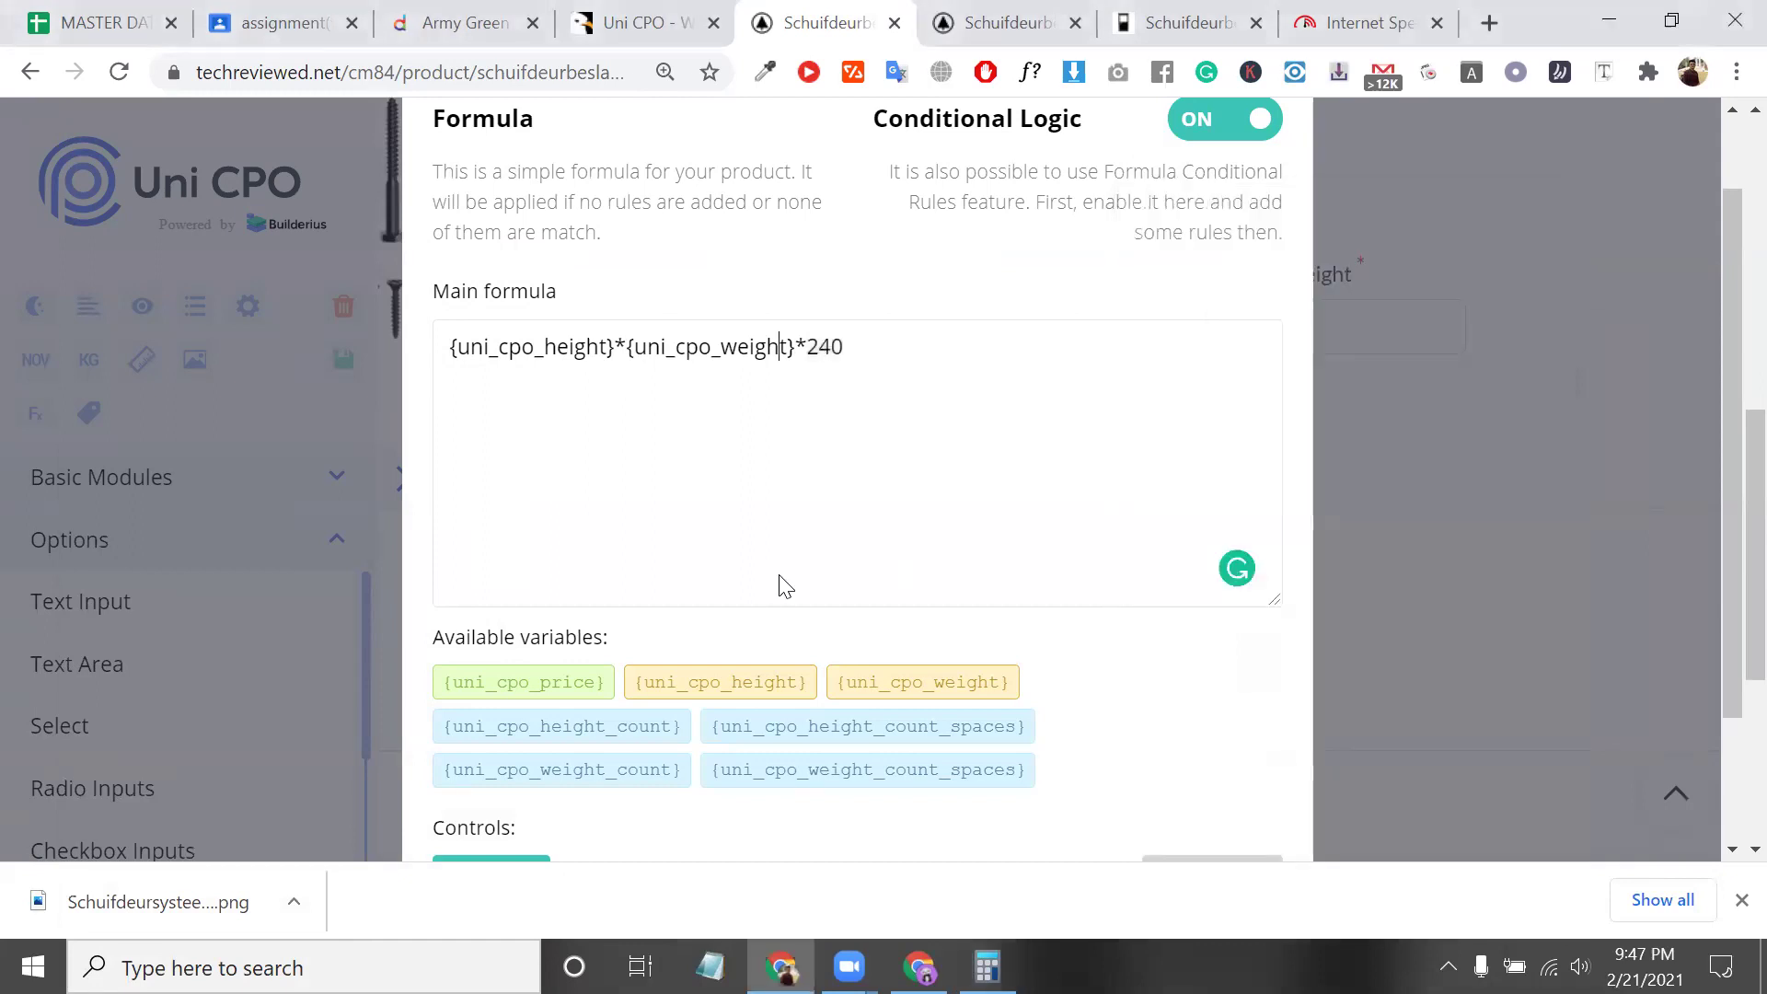
pyautogui.scroll(-2, 779, 574)
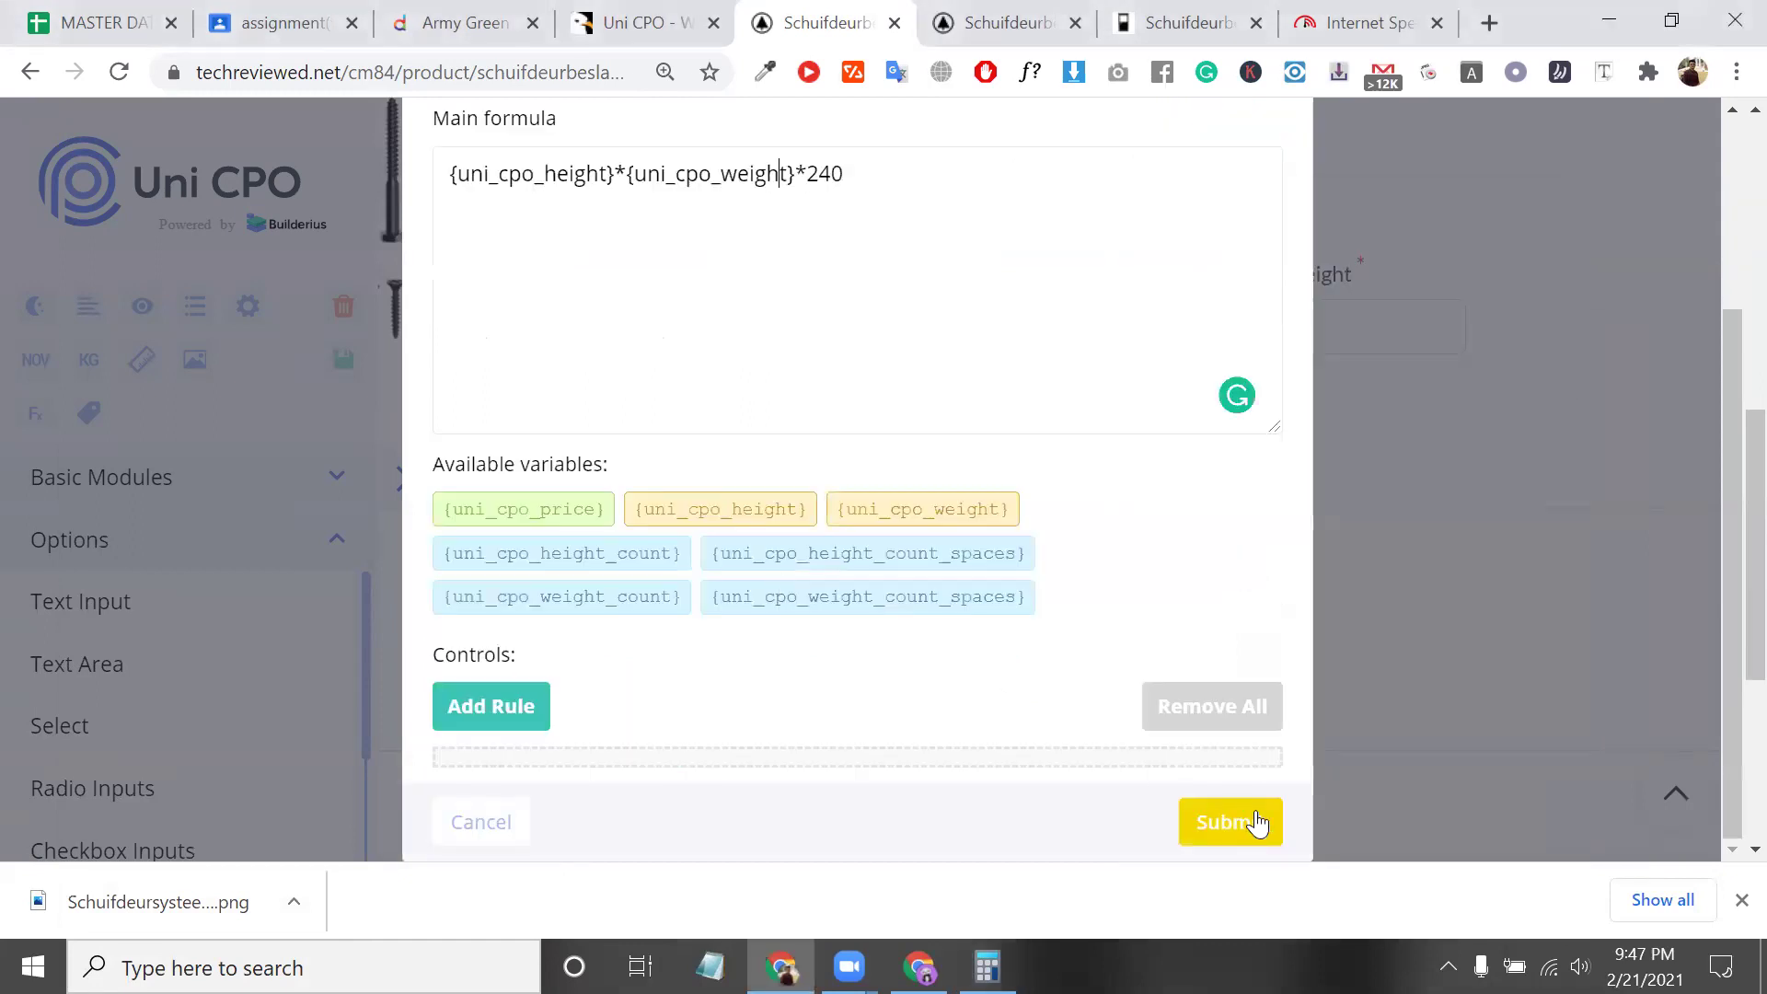
# Add a conditional formula rule, then remove its height condition row
pyautogui.click(493, 707)
pyautogui.scroll(-3, 839, 784)
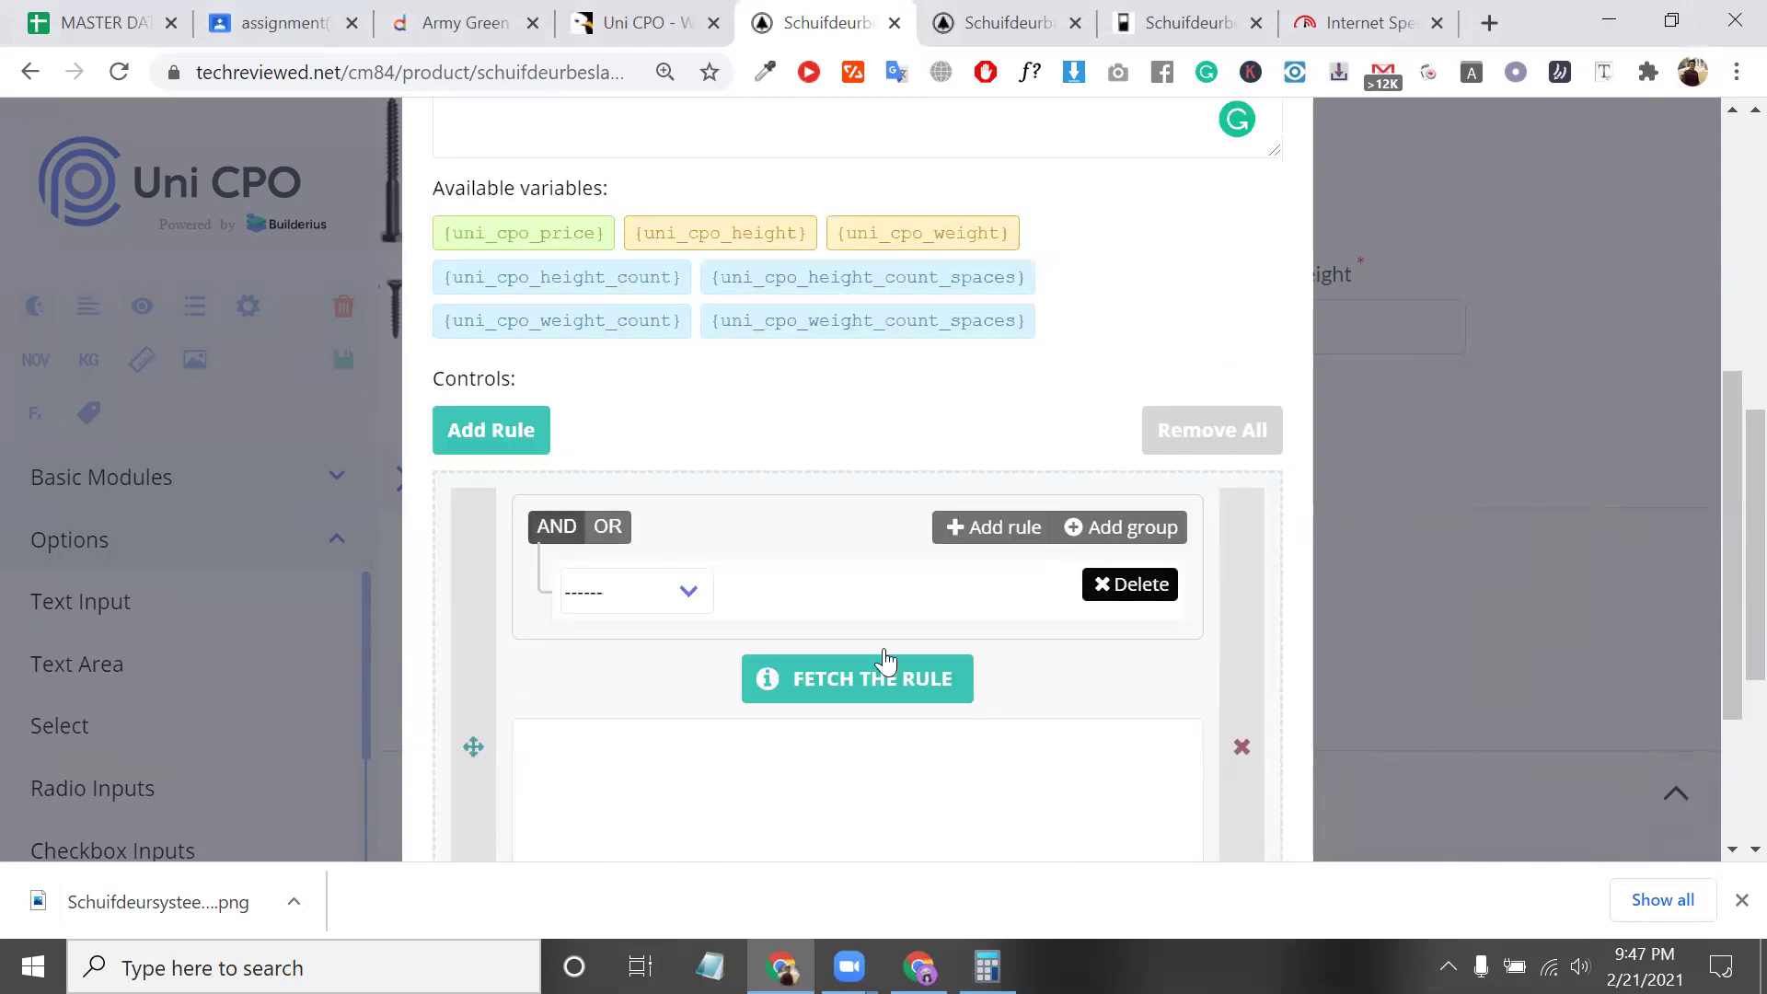
pyautogui.click(621, 609)
pyautogui.click(635, 652)
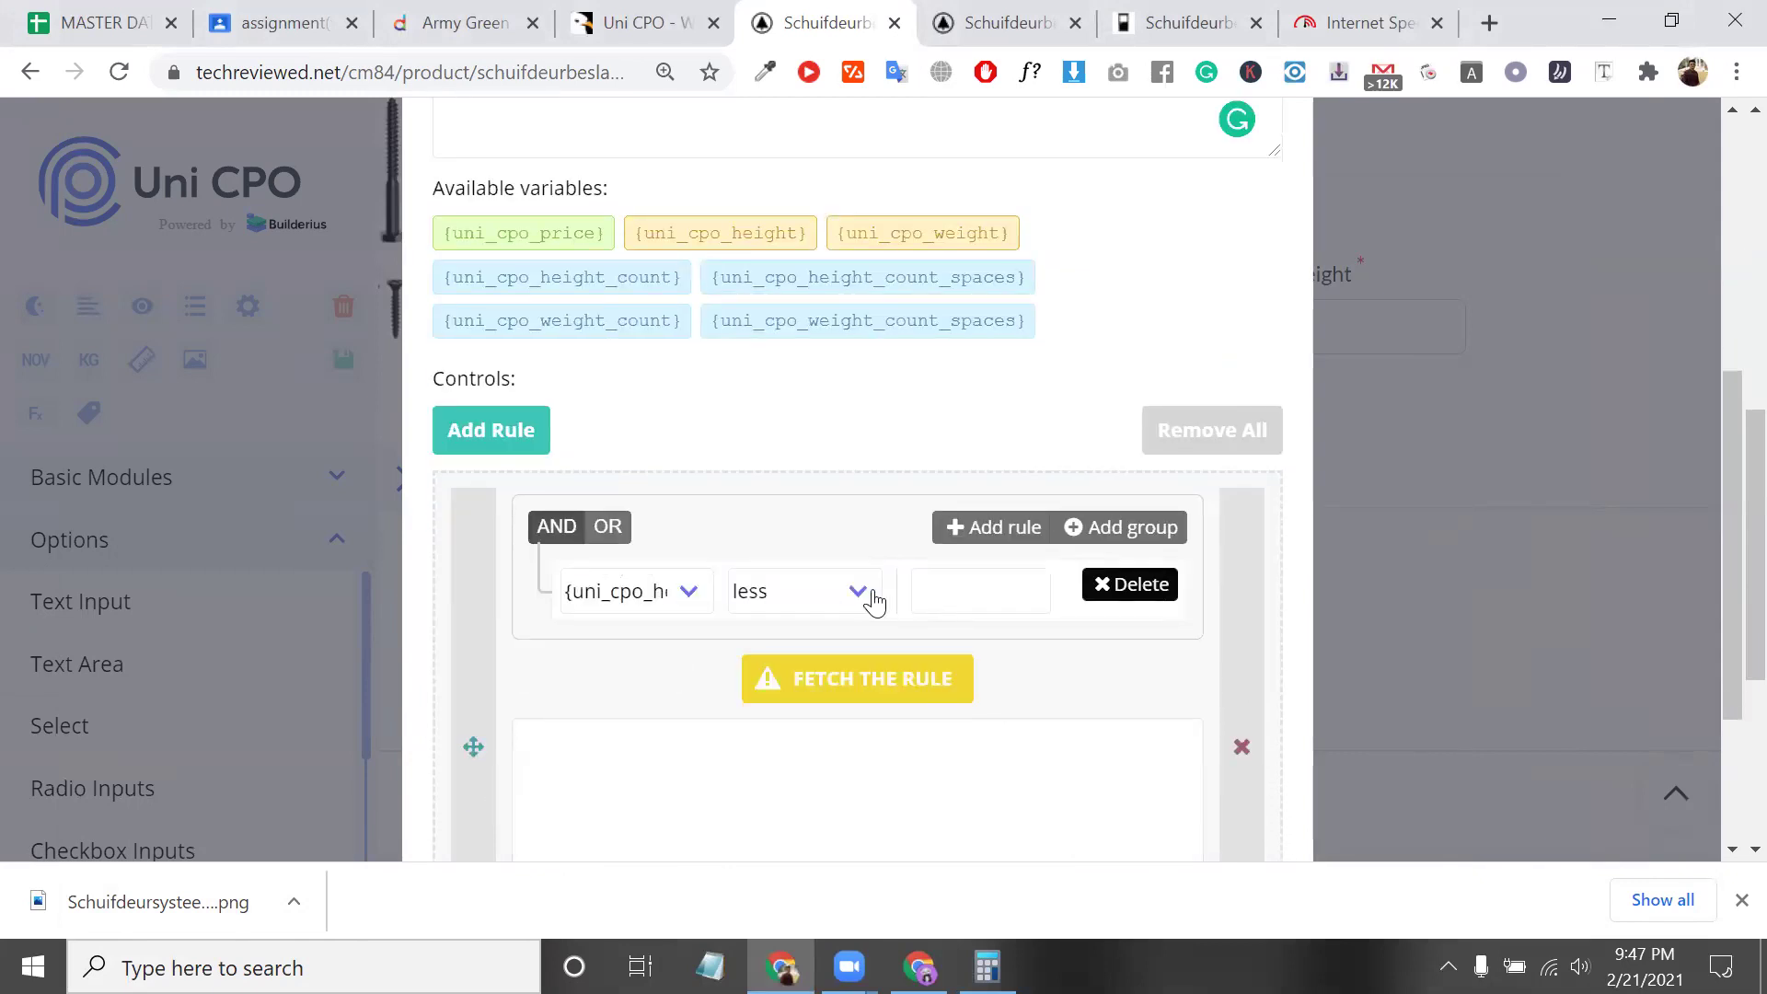
pyautogui.click(1127, 589)
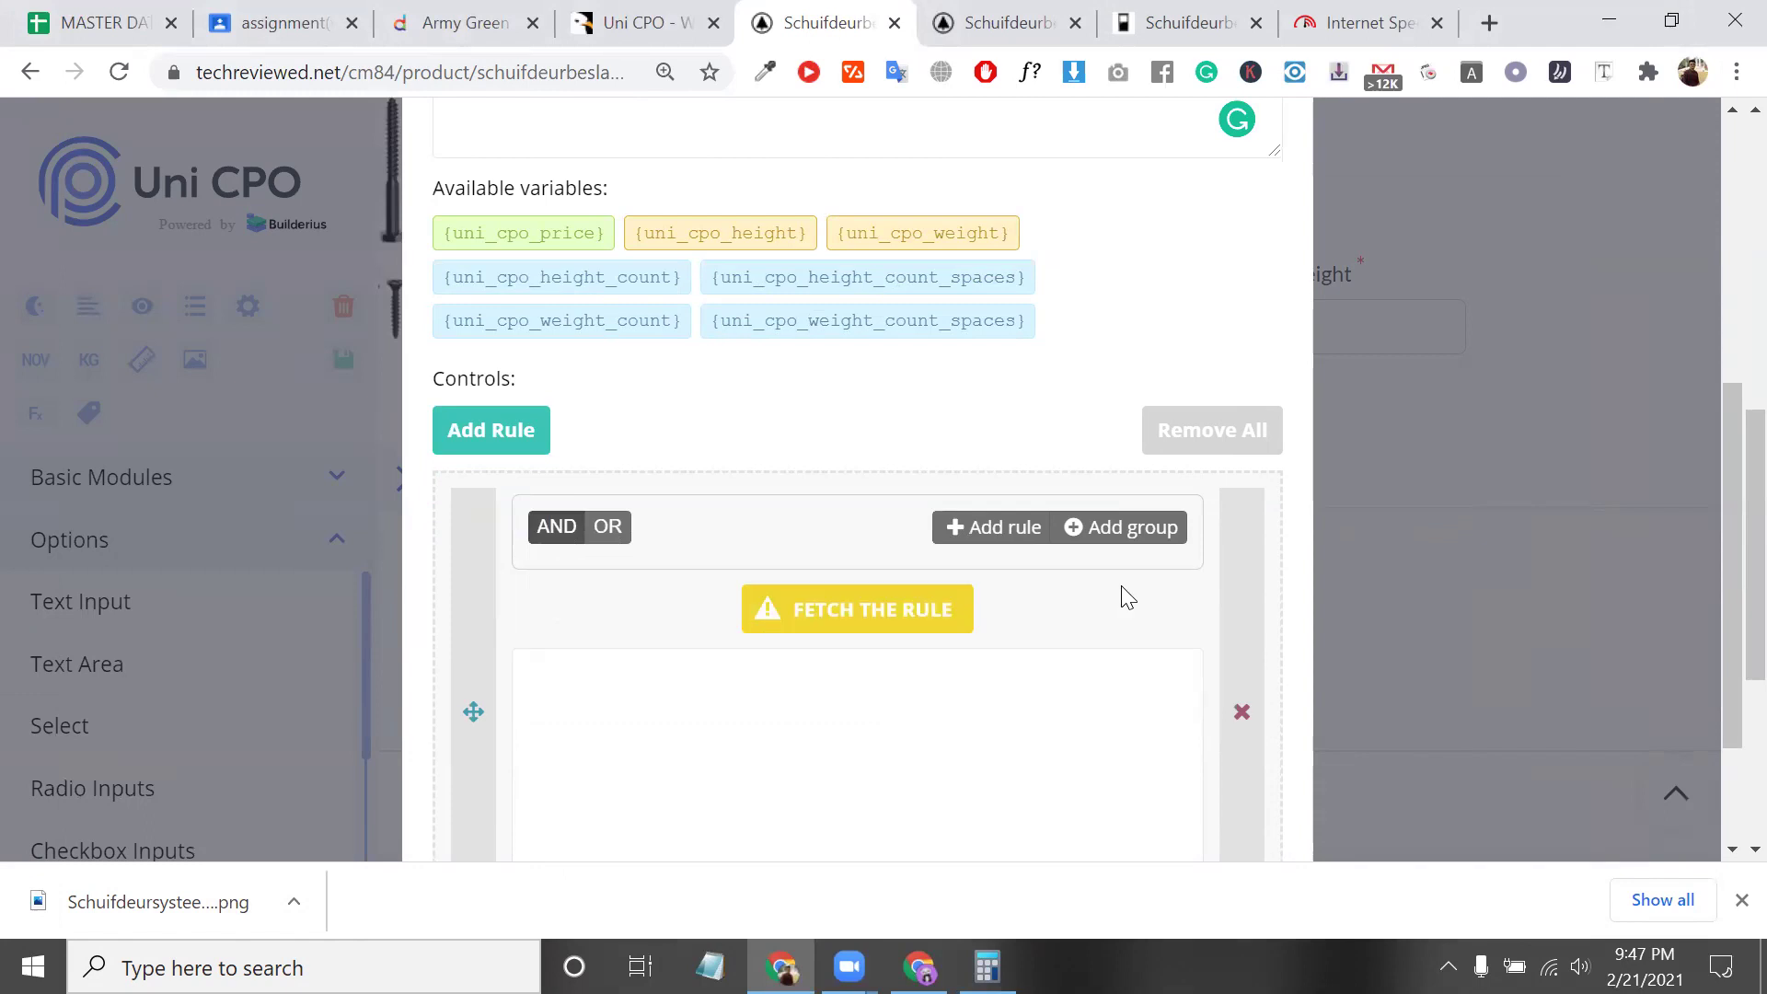
pyautogui.scroll(-2, 1024, 635)
pyautogui.scroll(5, 978, 597)
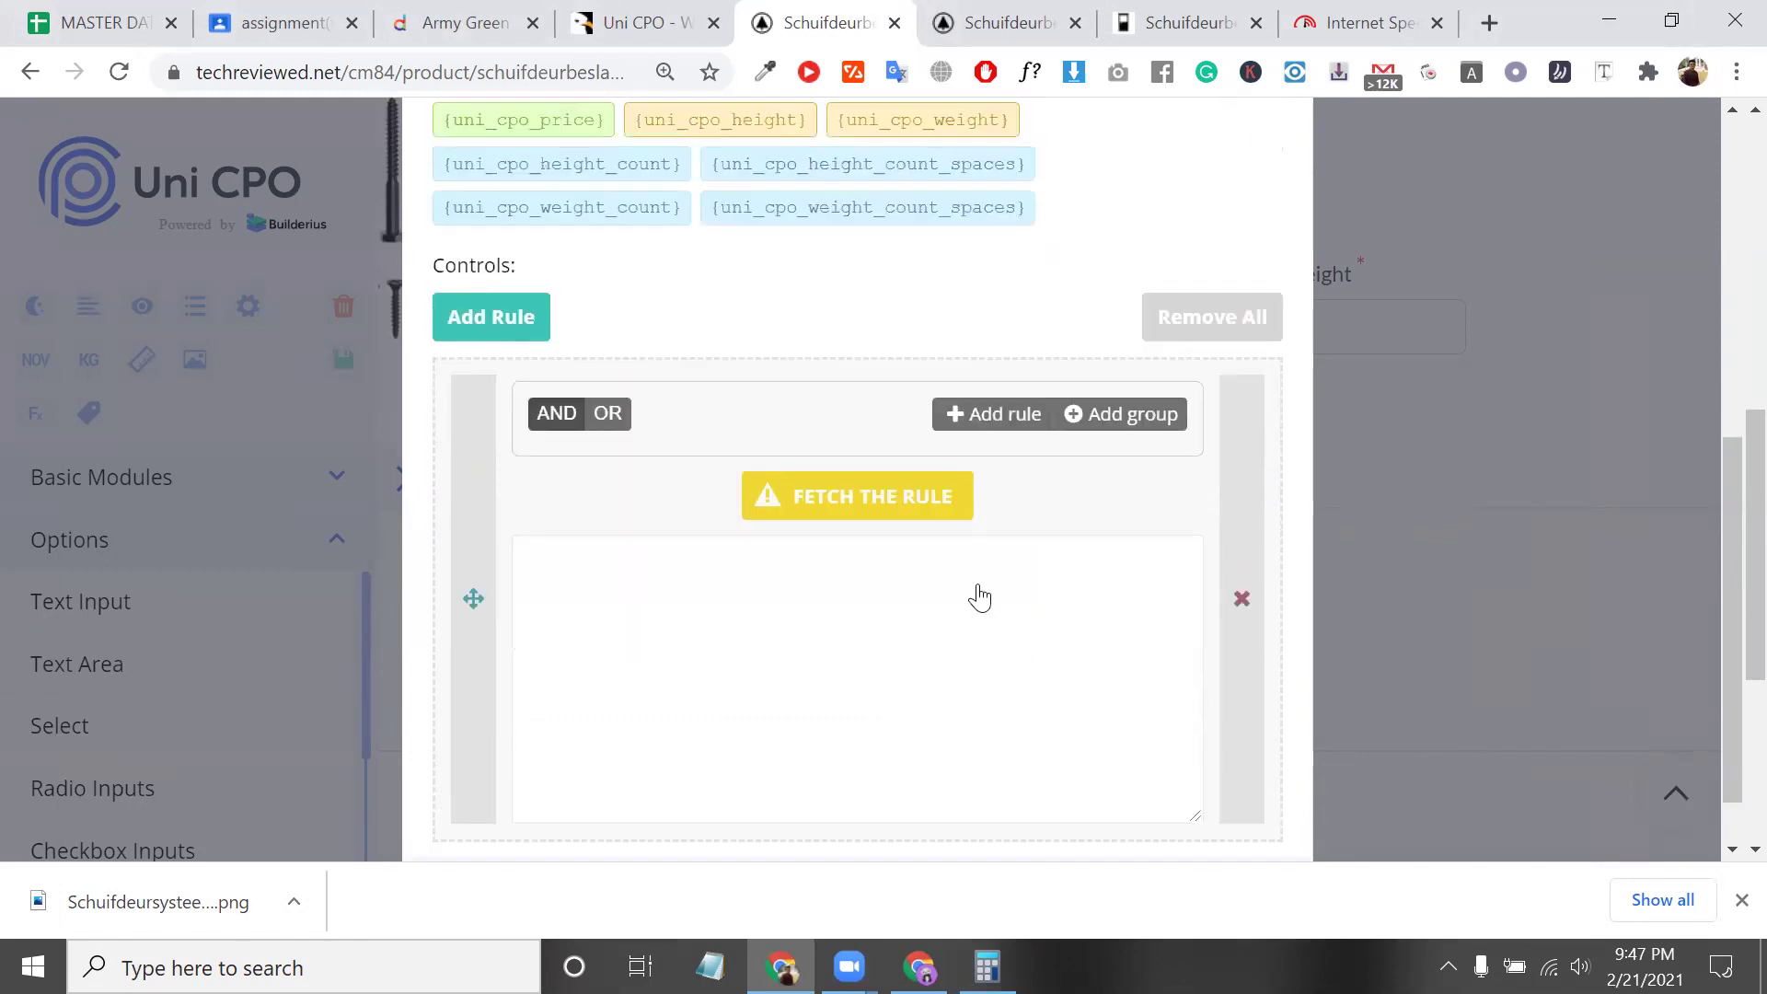
pyautogui.scroll(1, 773, 405)
# Paste the main formula {uni_cpo_height}*{uni_cpo_weight}*240 into the rule, submit, and save the options
pyautogui.tripleClick(875, 312)
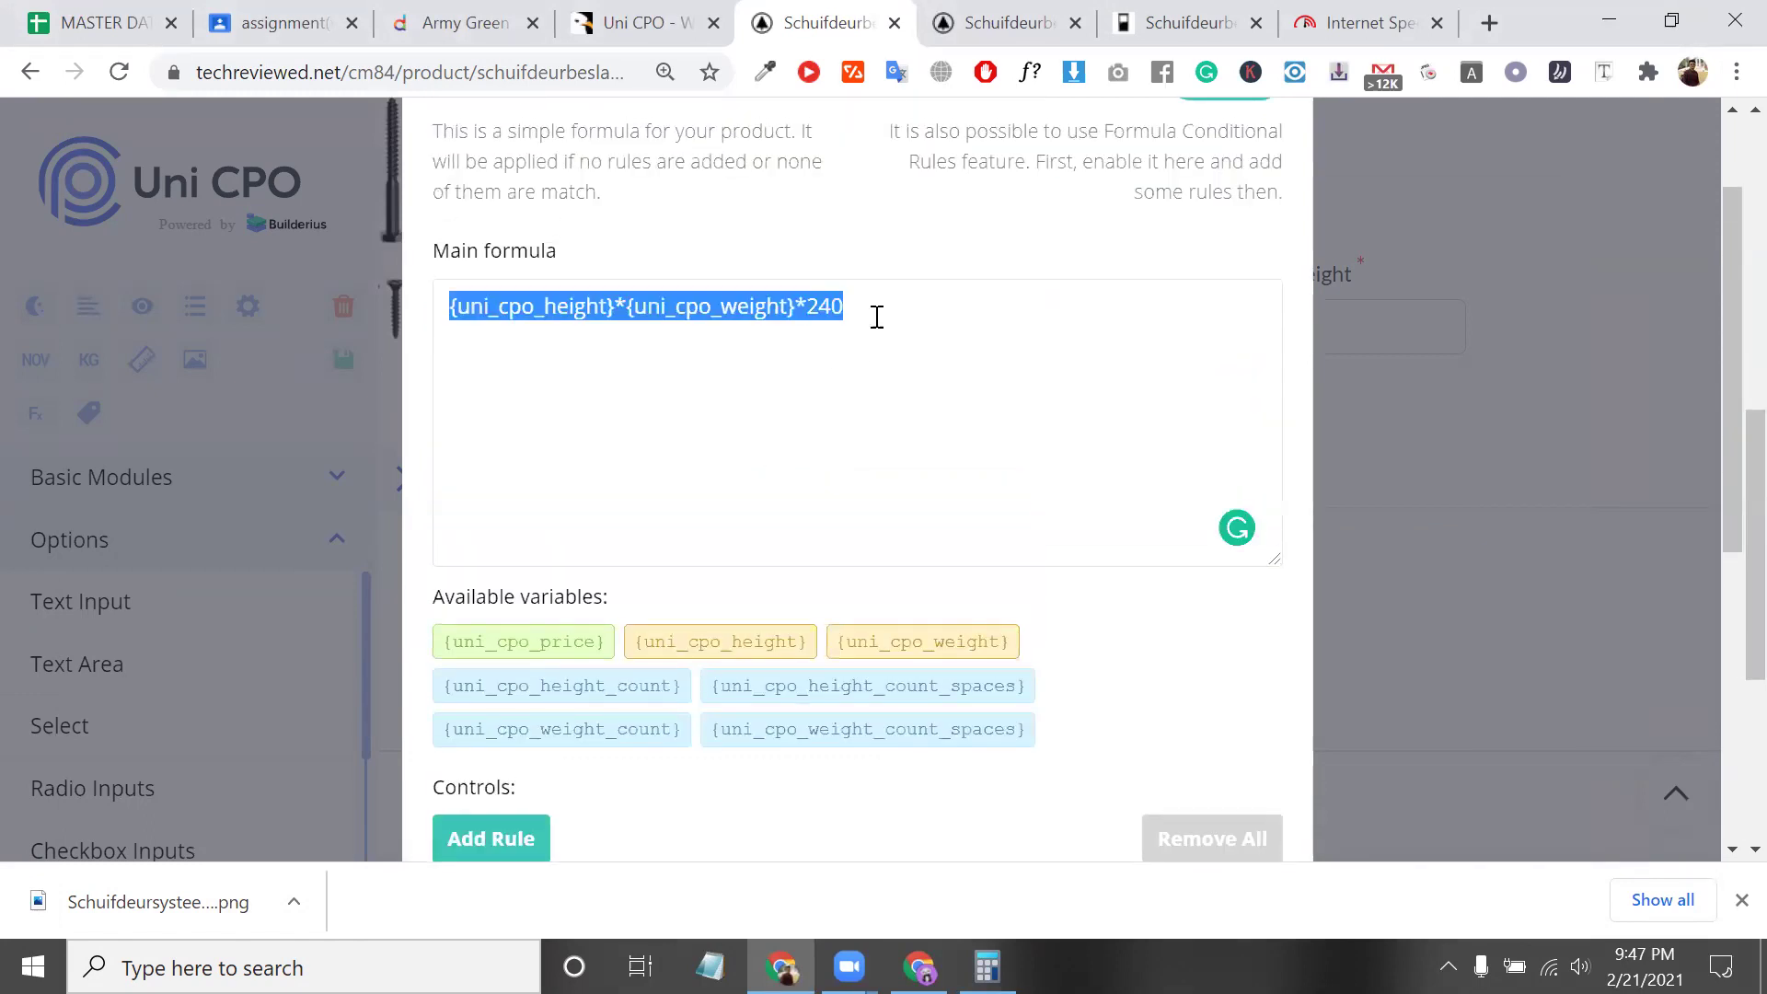
pyautogui.hotkey('ctrl', 'c')
pyautogui.scroll(-6, 804, 525)
pyautogui.click(804, 524)
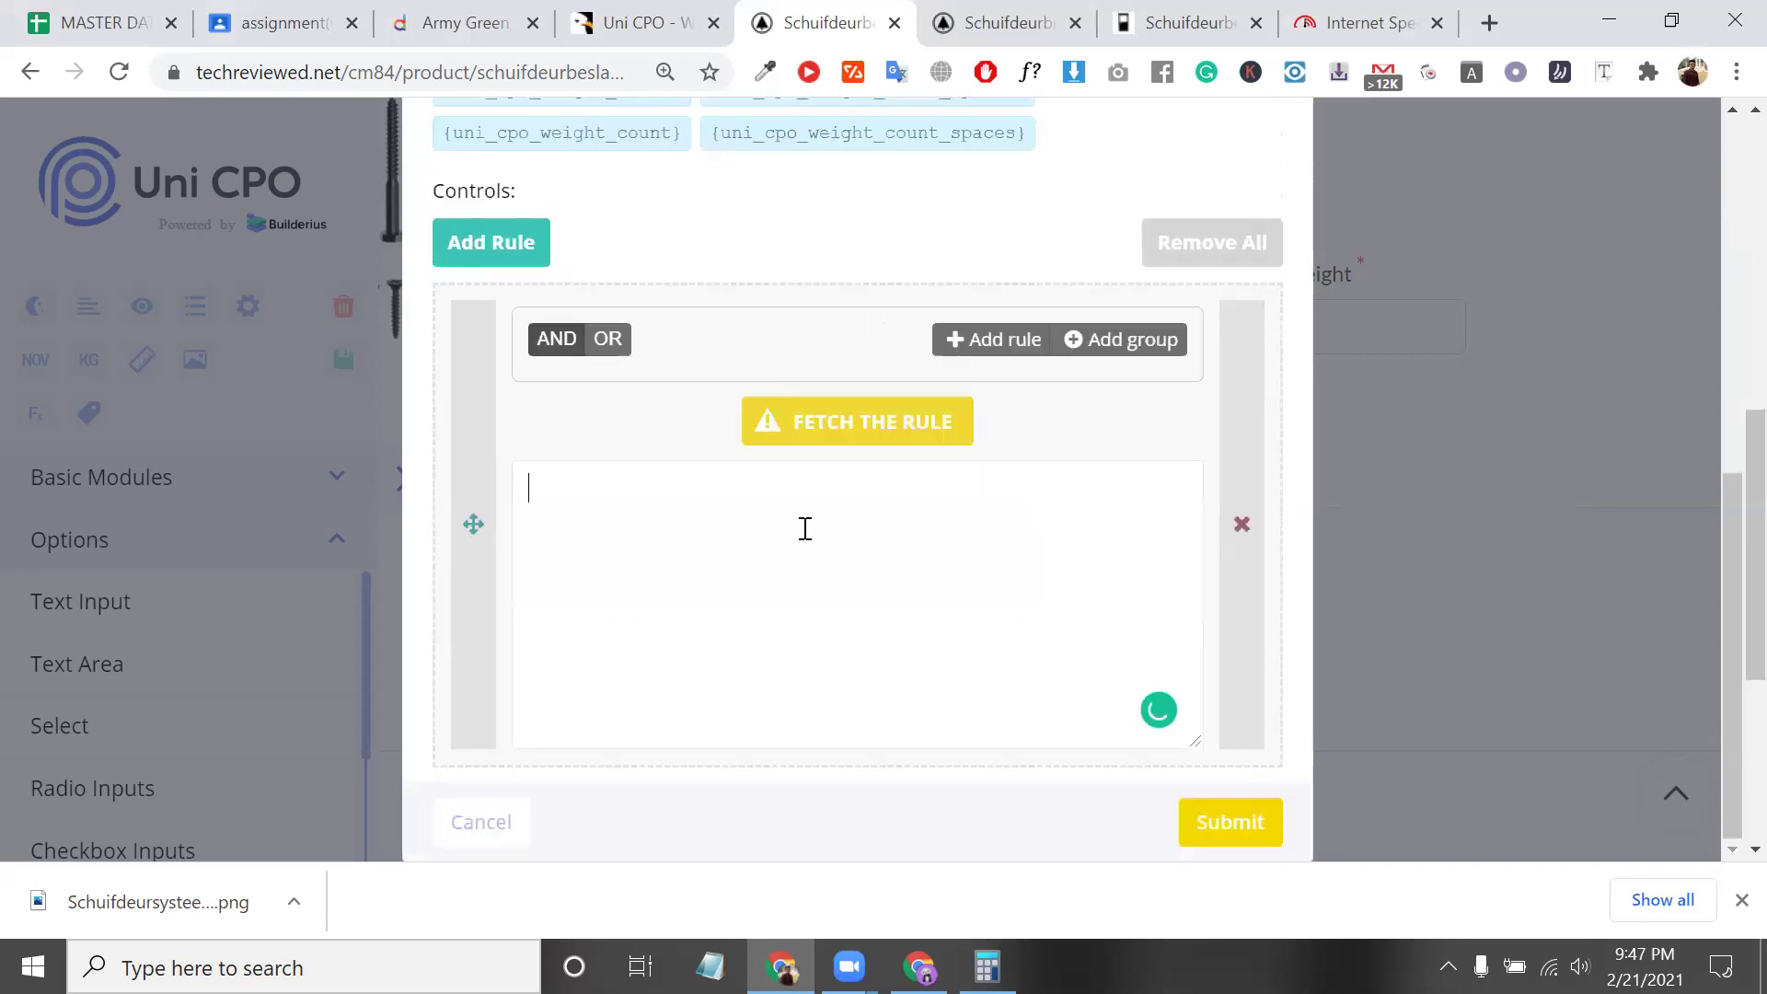
pyautogui.hotkey('ctrl', 'v')
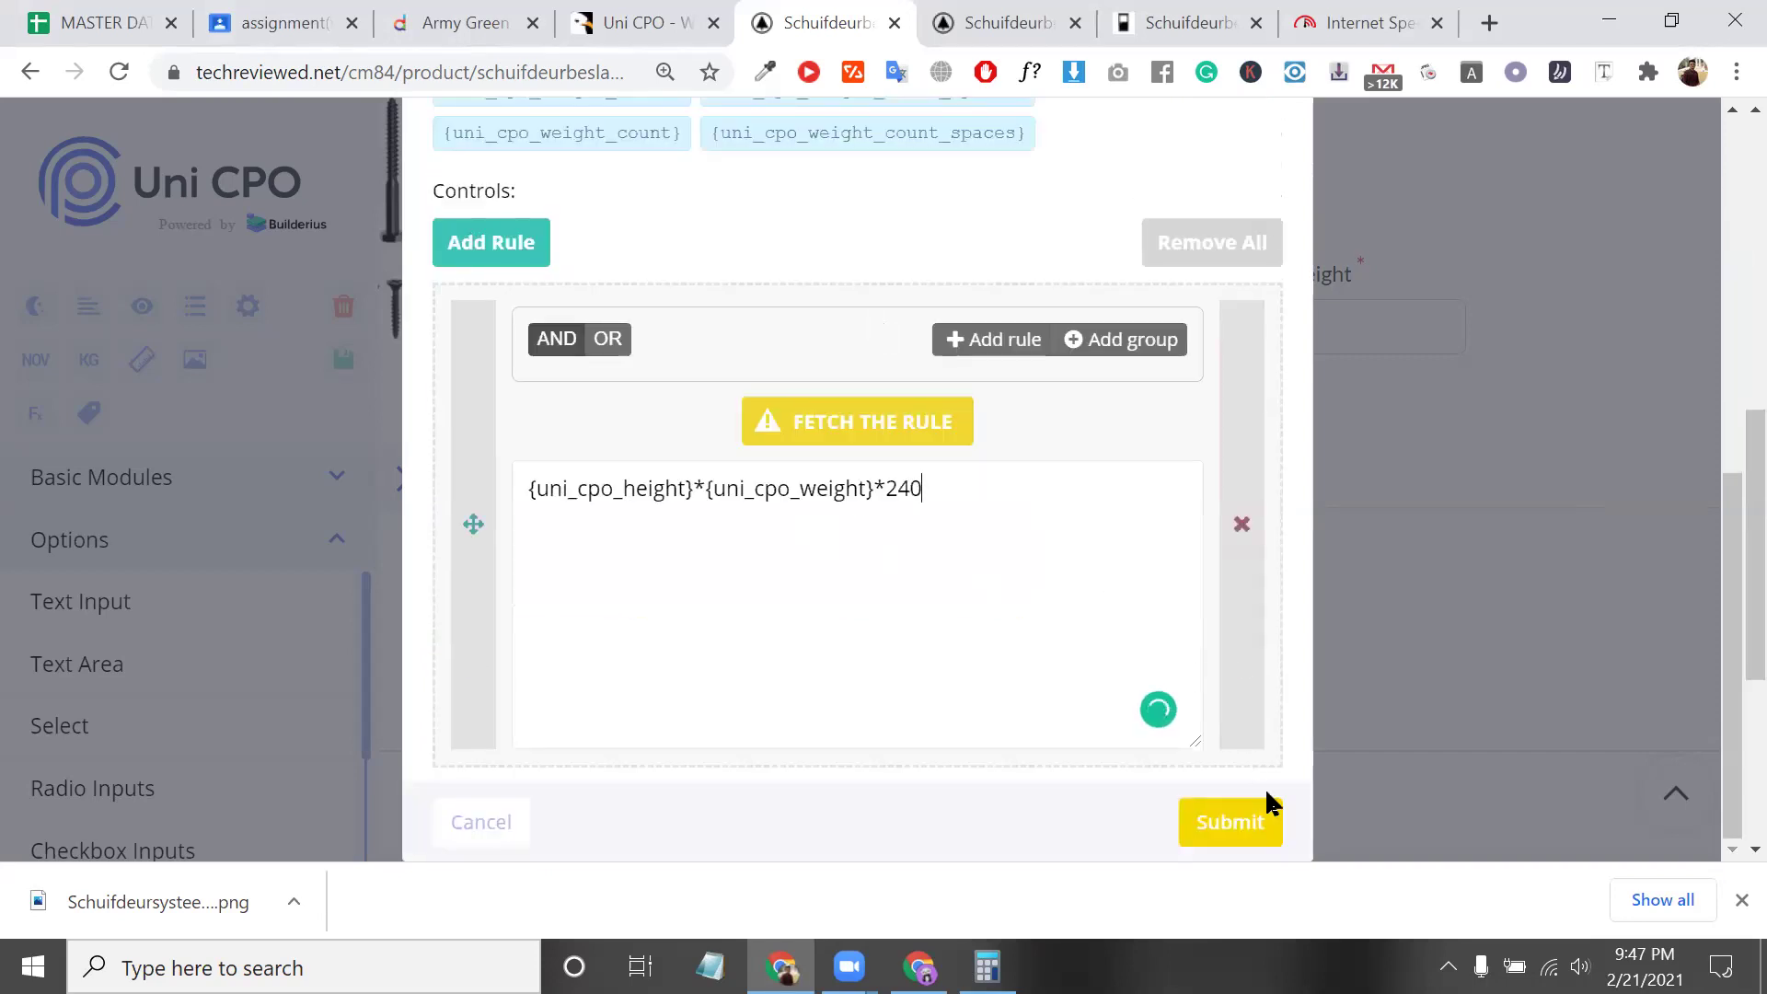
pyautogui.click(1265, 851)
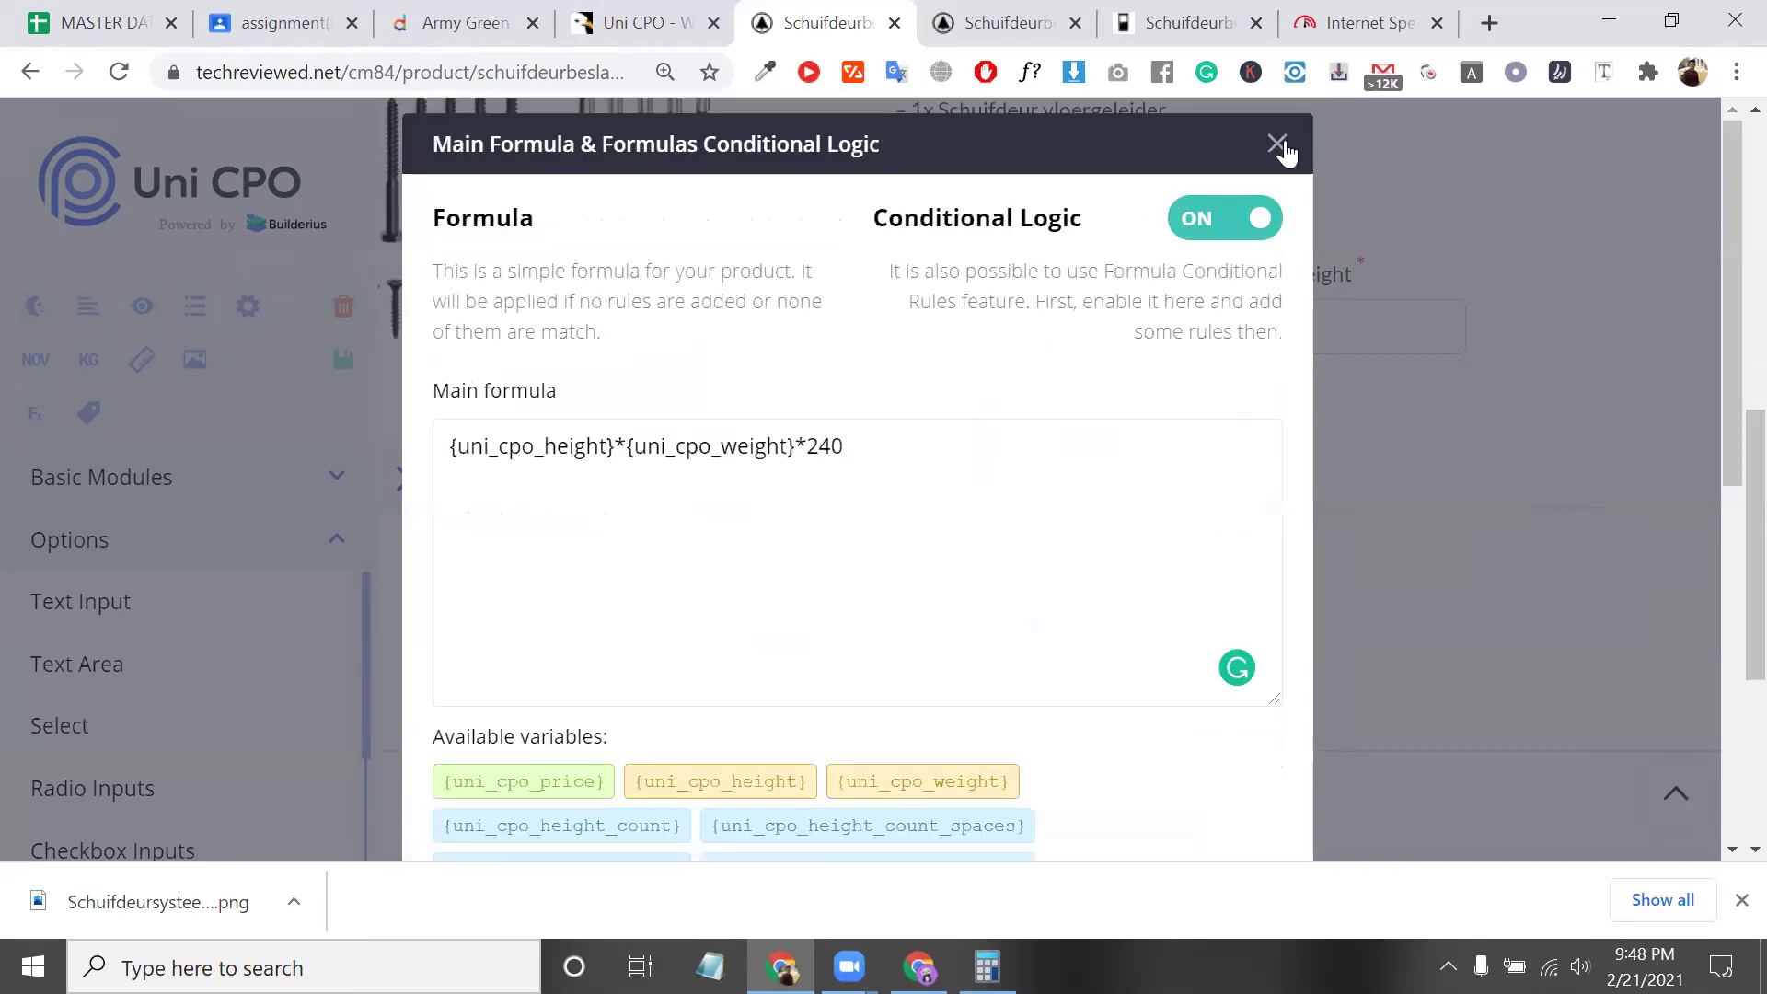
pyautogui.click(1277, 143)
pyautogui.click(348, 369)
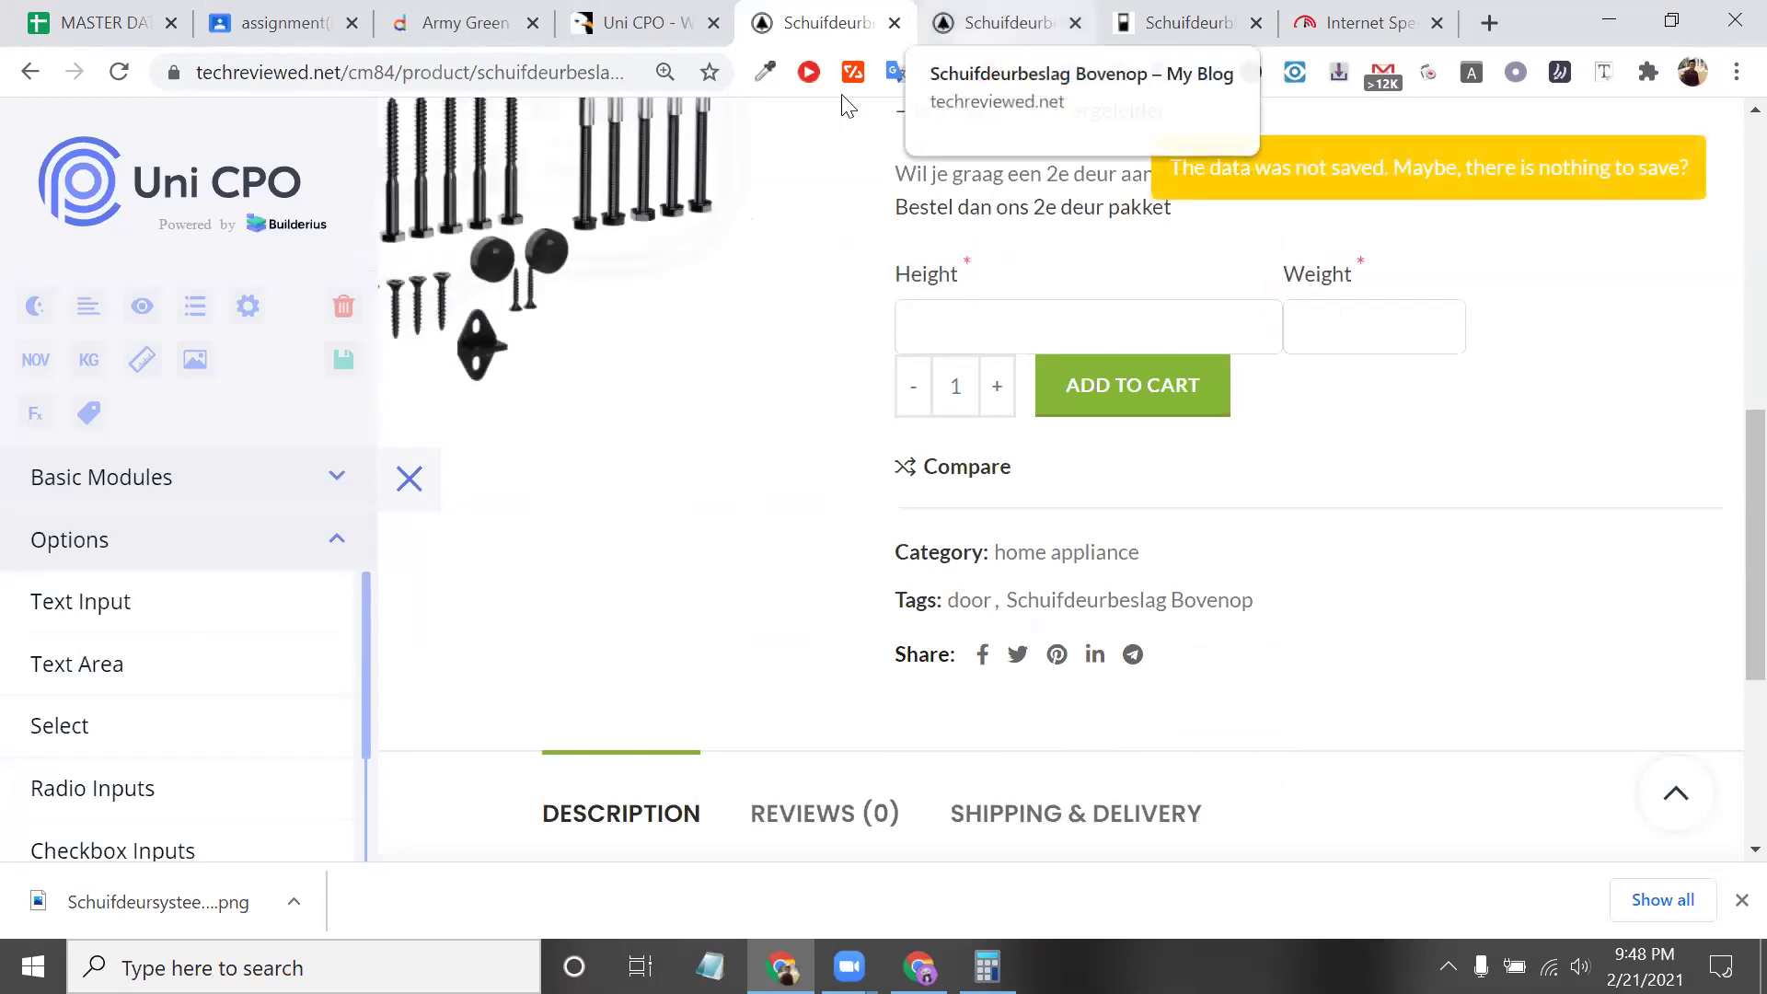
# Reload the live product page and enter Height 2 and Weight 2
pyautogui.click(978, 19)
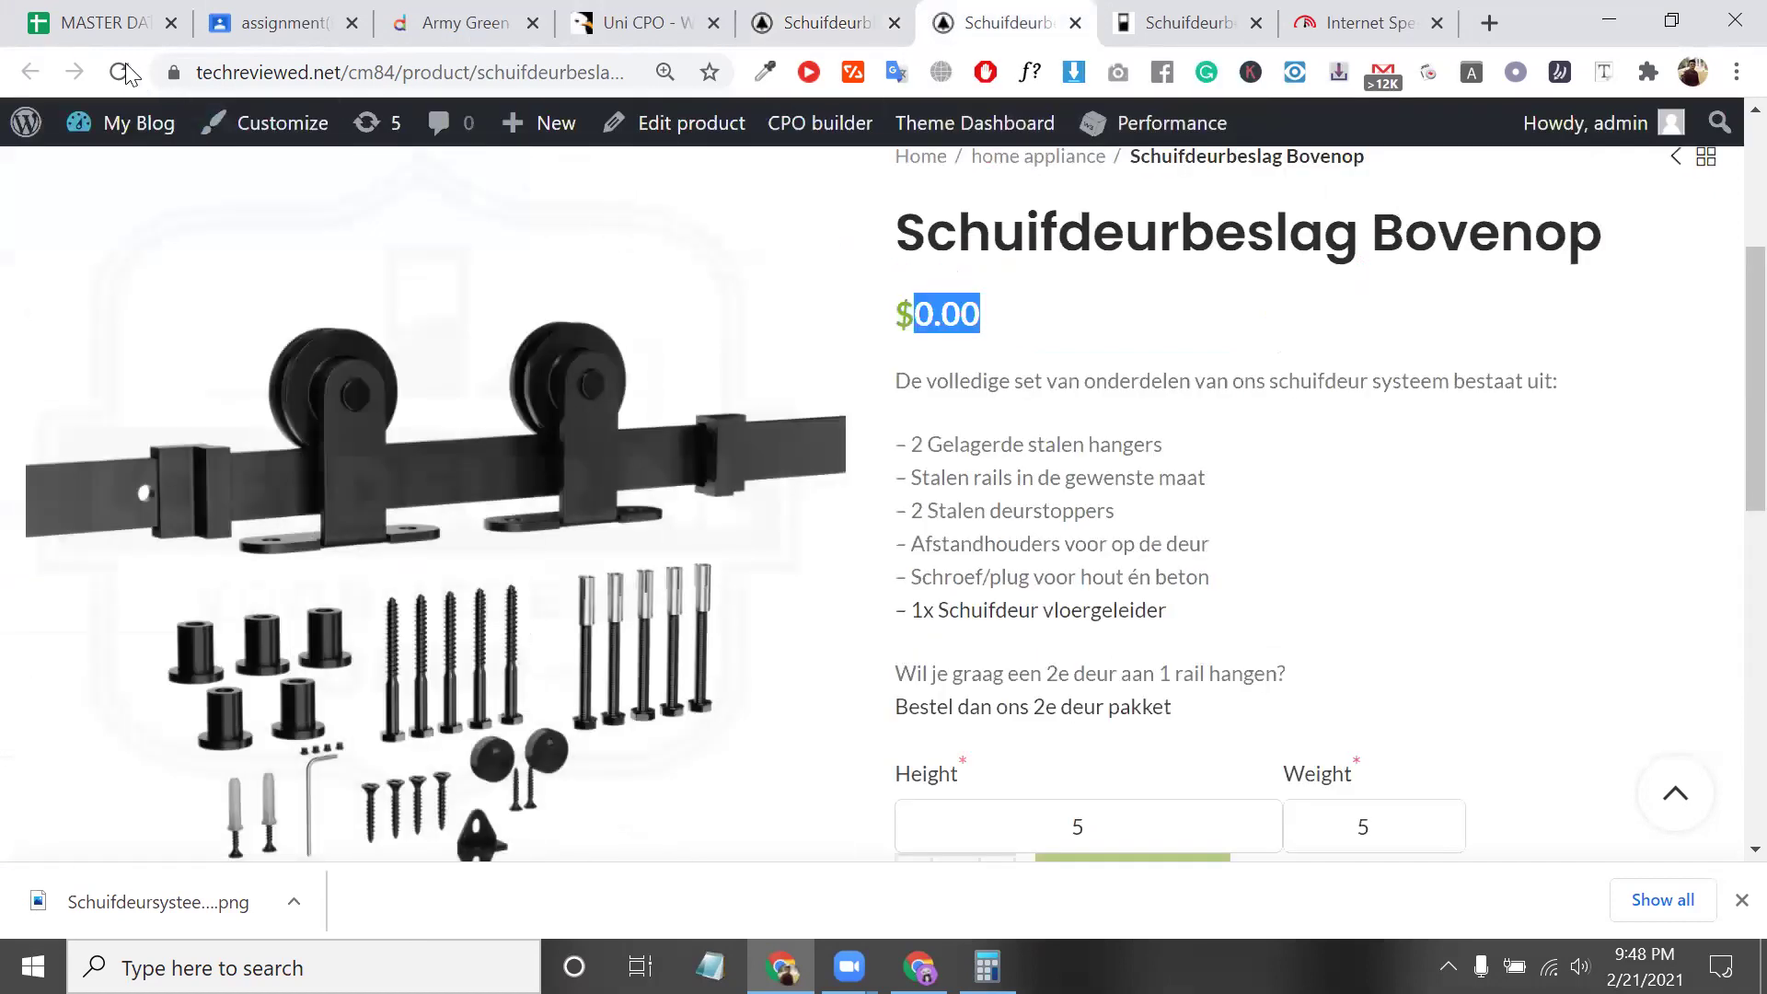
pyautogui.click(120, 70)
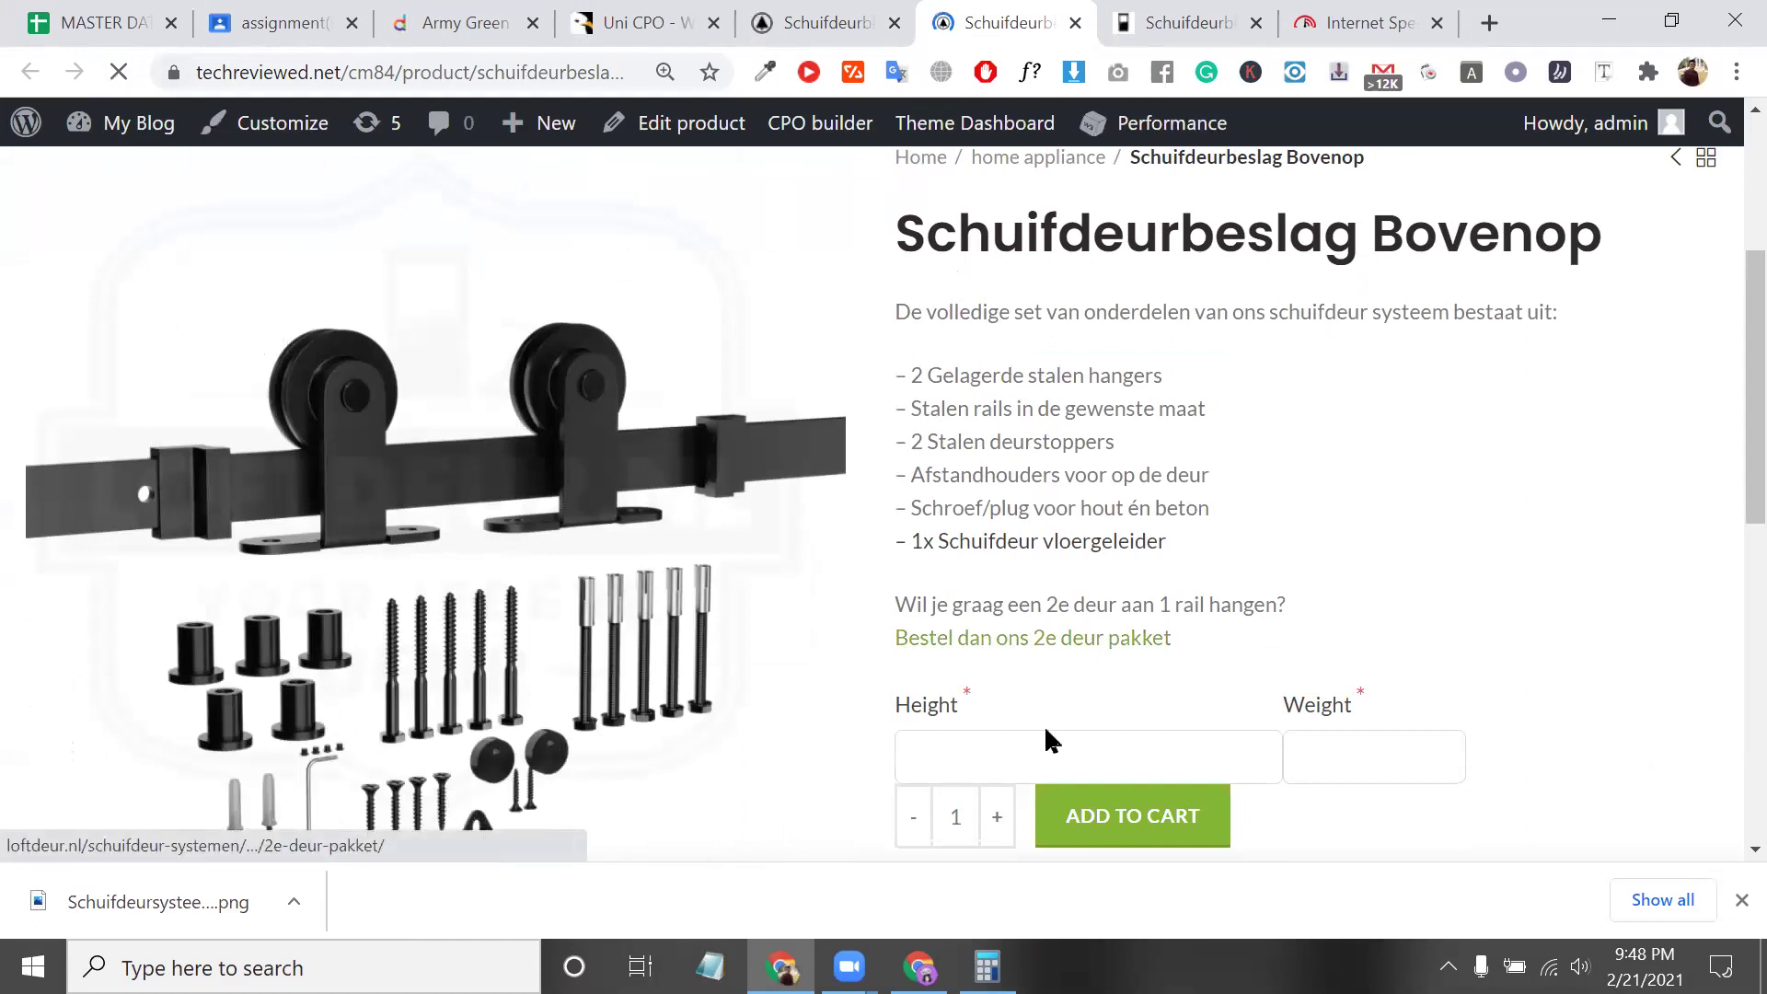
pyautogui.scroll(-2, 1068, 700)
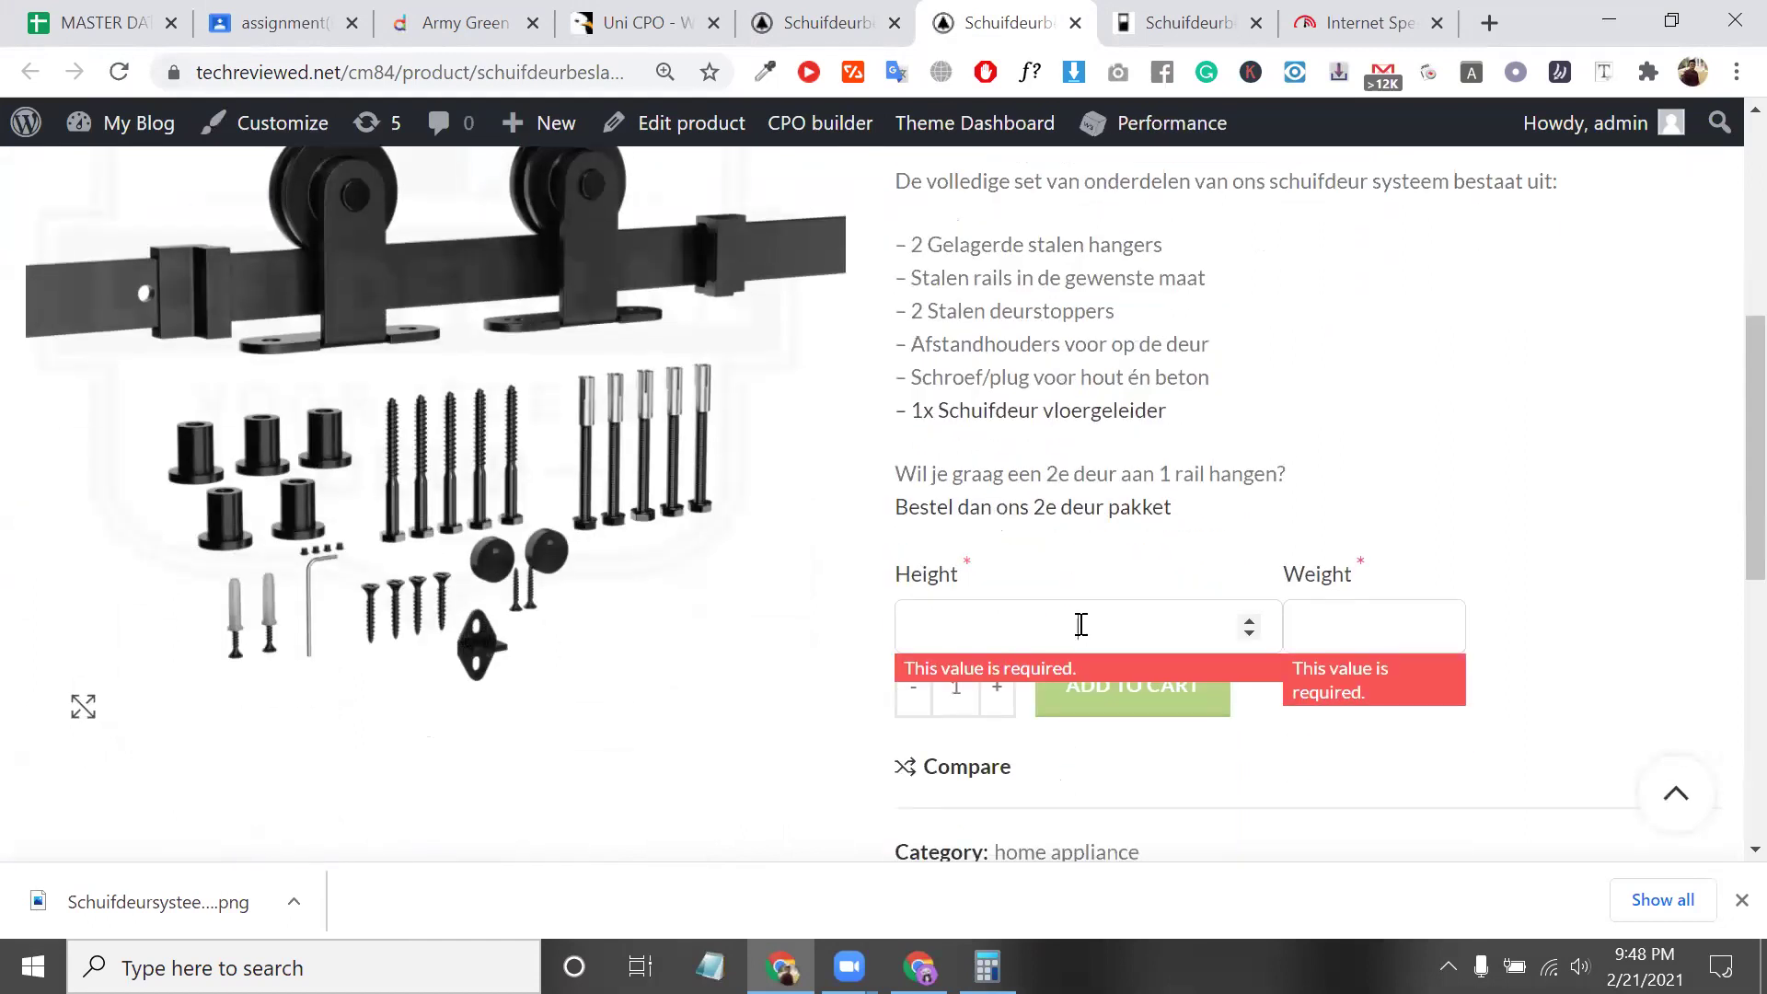
pyautogui.click(1081, 625)
pyautogui.write('2')
pyautogui.click(1362, 630)
pyautogui.write('23')
pyautogui.doubleClick(1373, 631)
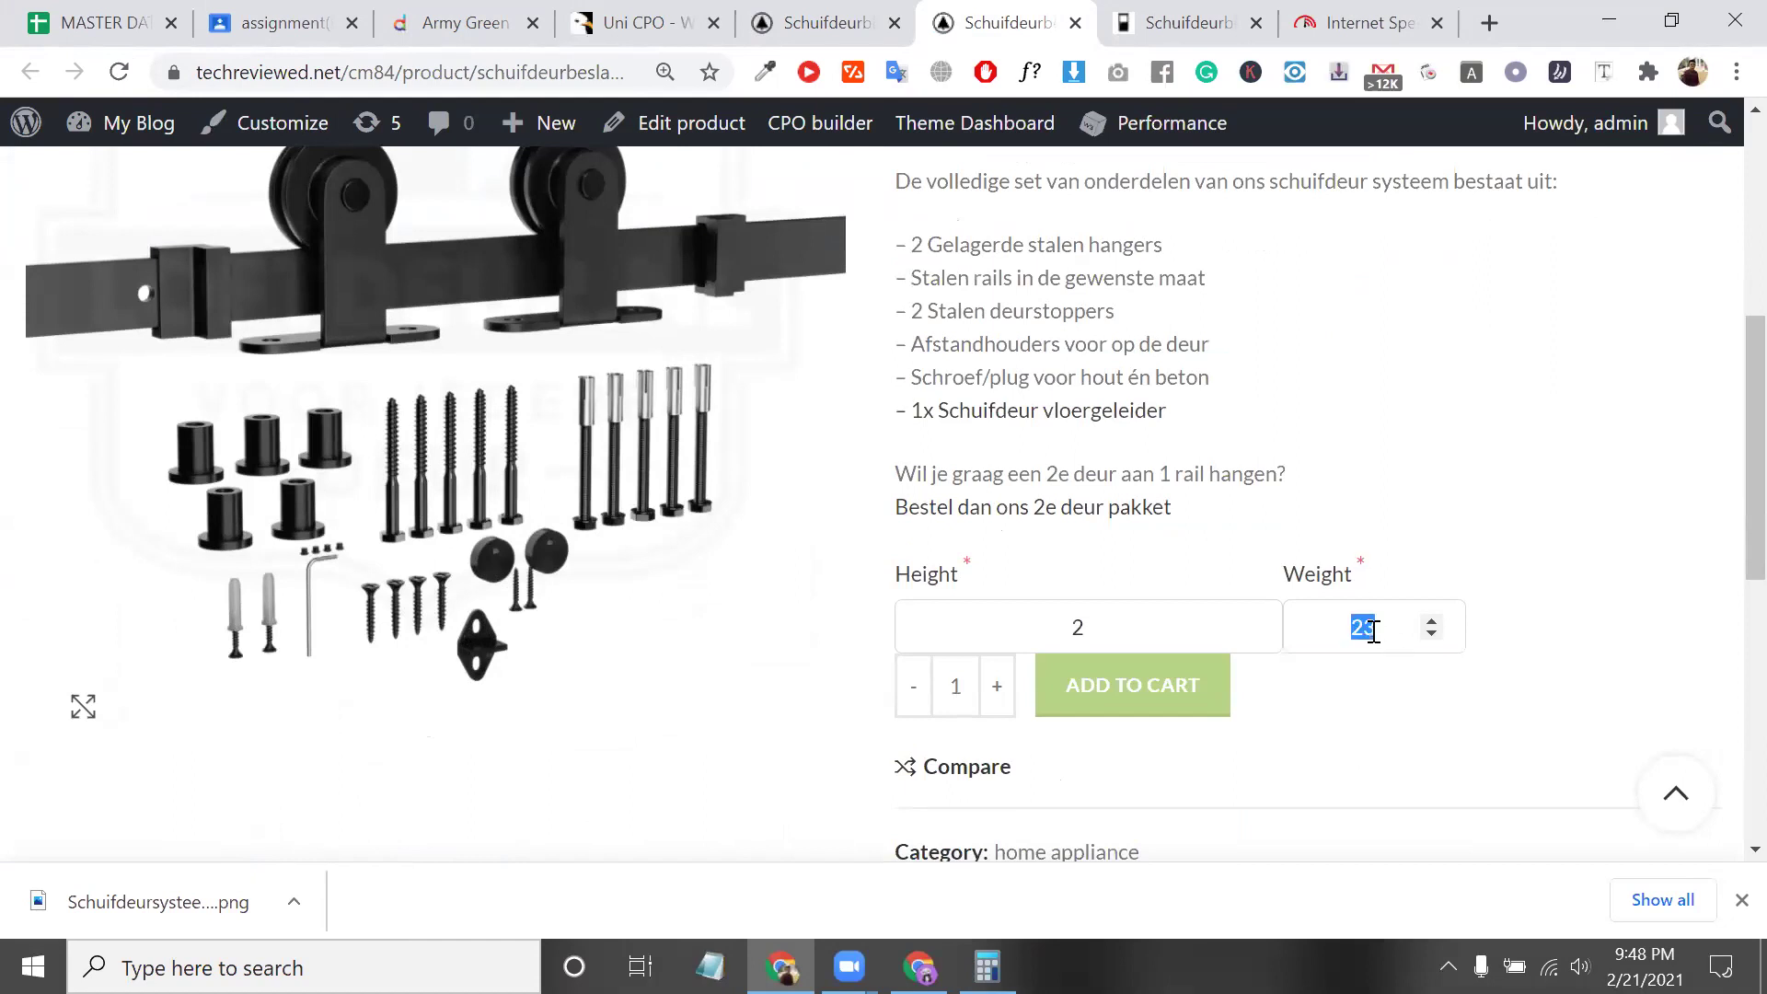
pyautogui.press('BackSpace')
pyautogui.write('2')
# Confirm the calculated price reads $960.00, matching the Calculator result
pyautogui.scroll(3, 1498, 383)
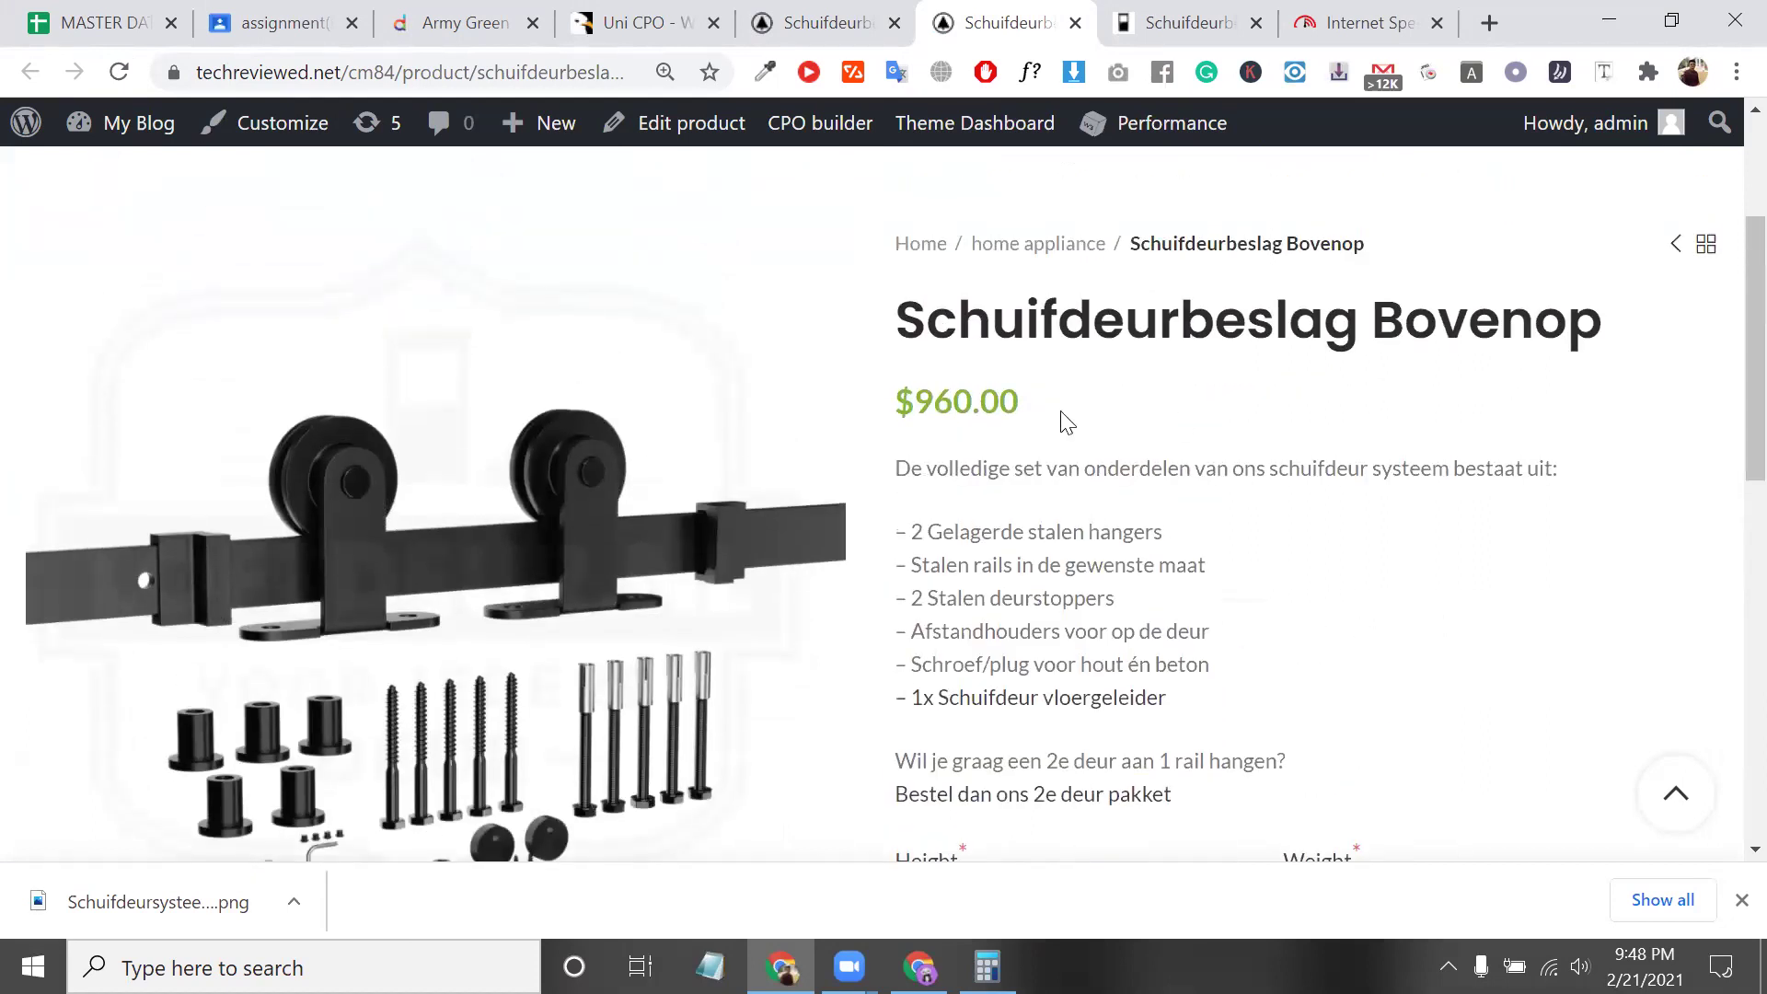
pyautogui.doubleClick(961, 410)
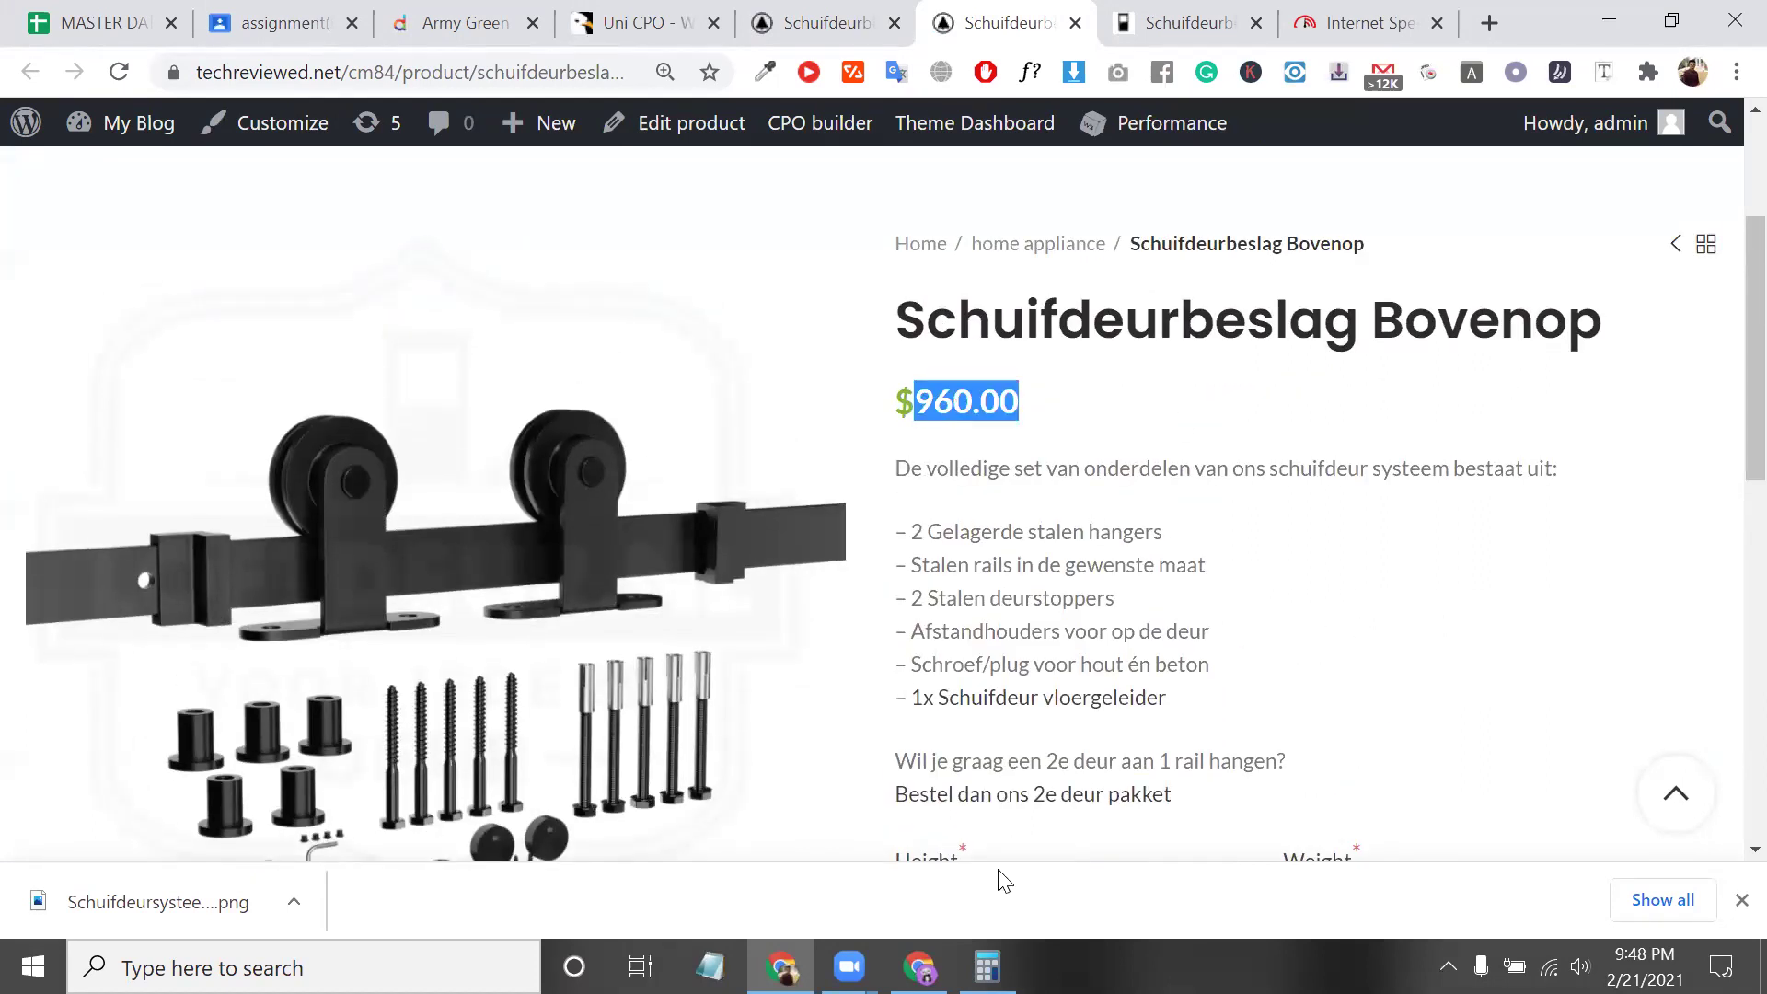
pyautogui.hotkey('alt', 'Tab')
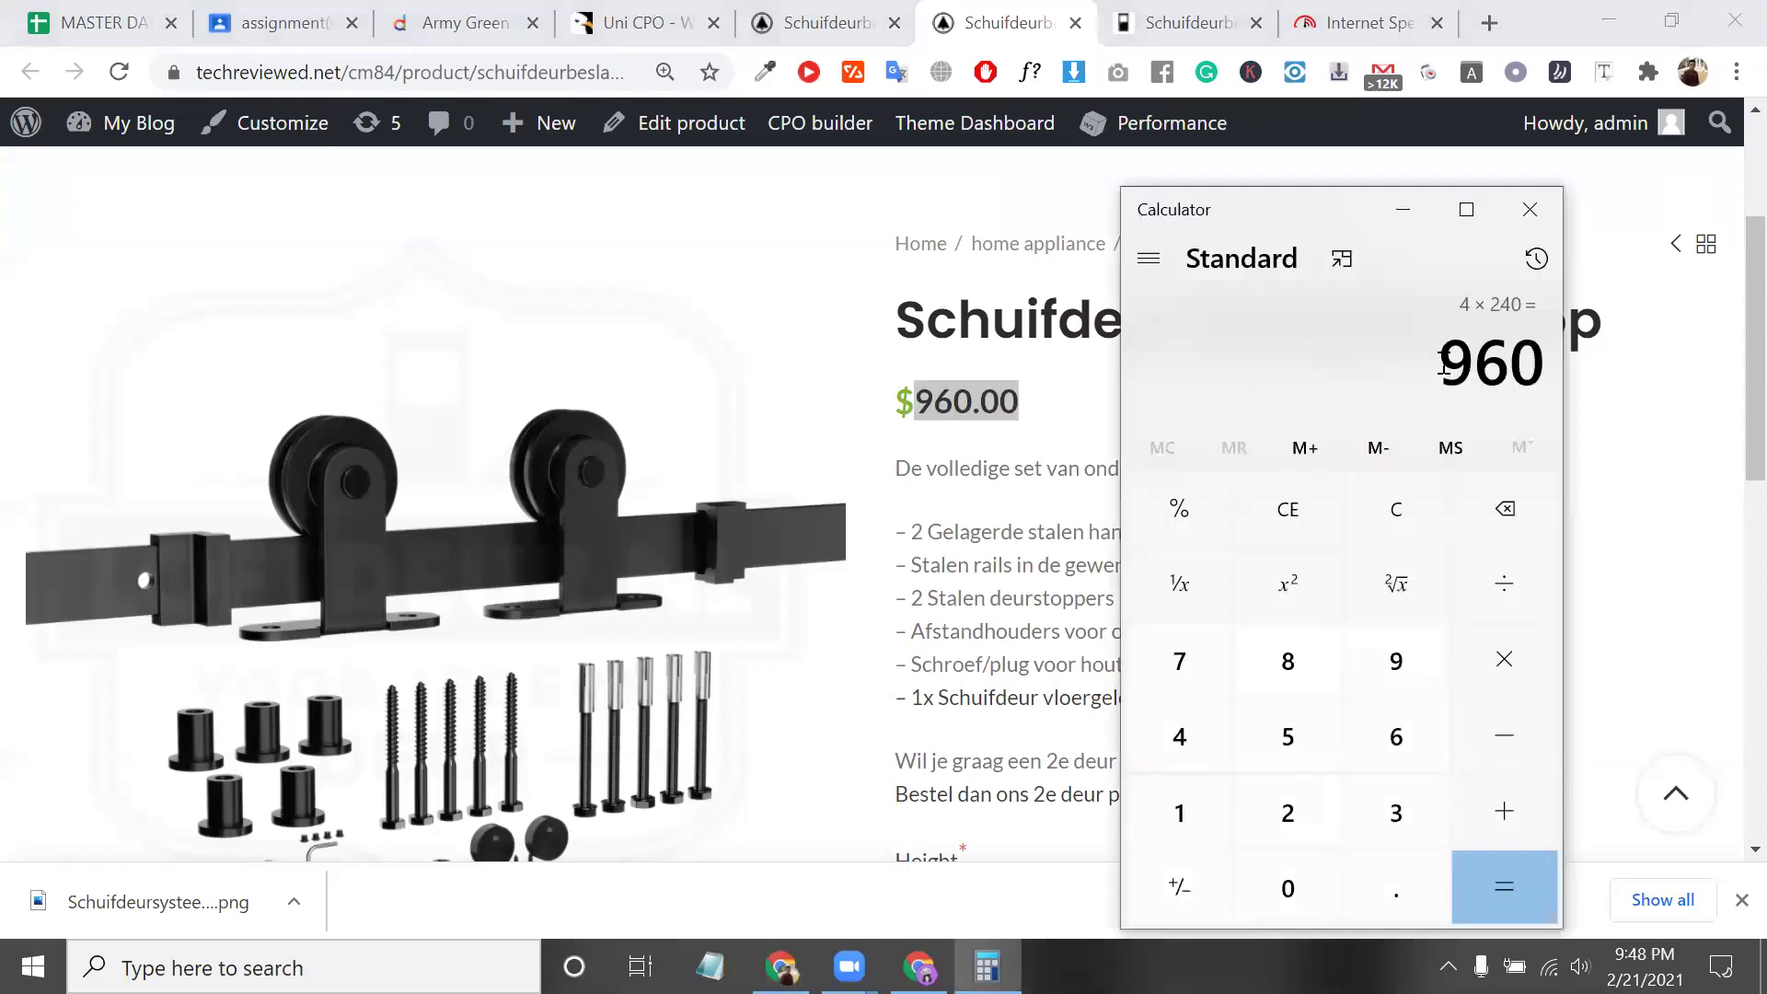
pyautogui.click(824, 17)
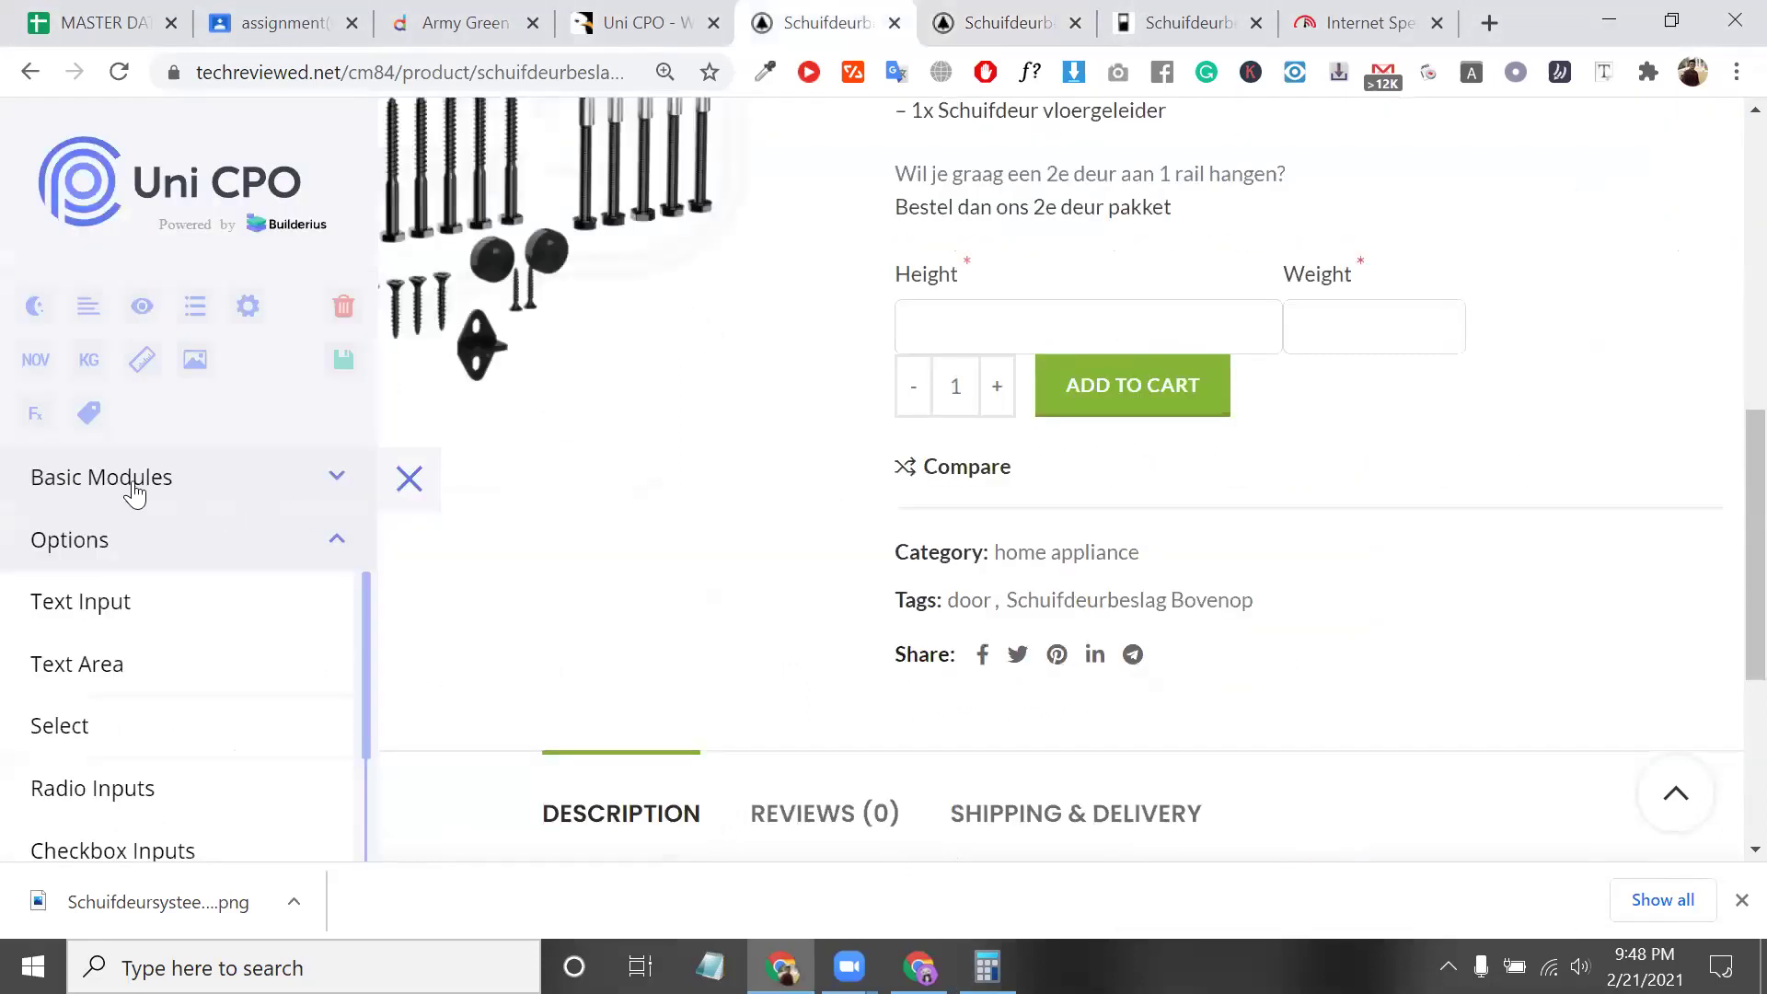
pyautogui.click(36, 407)
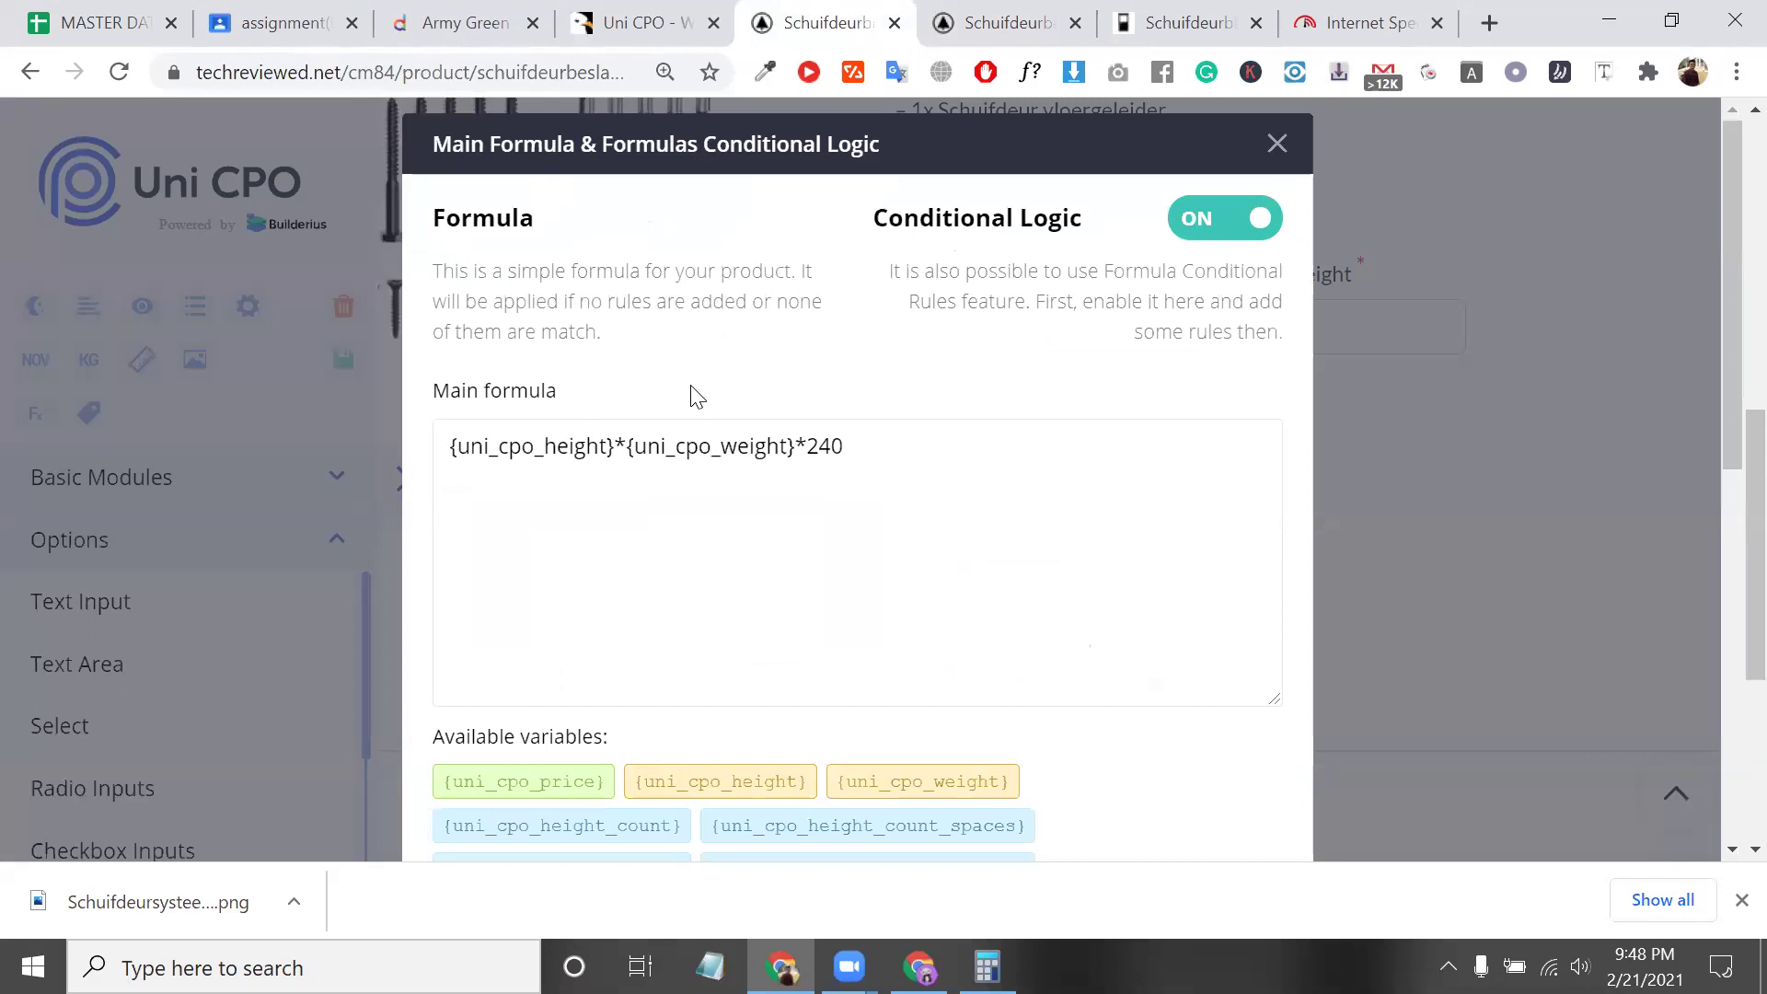
pyautogui.hotkey('ctrl', '+')
pyautogui.hotkey('ctrl', '+')
pyautogui.doubleClick(840, 524)
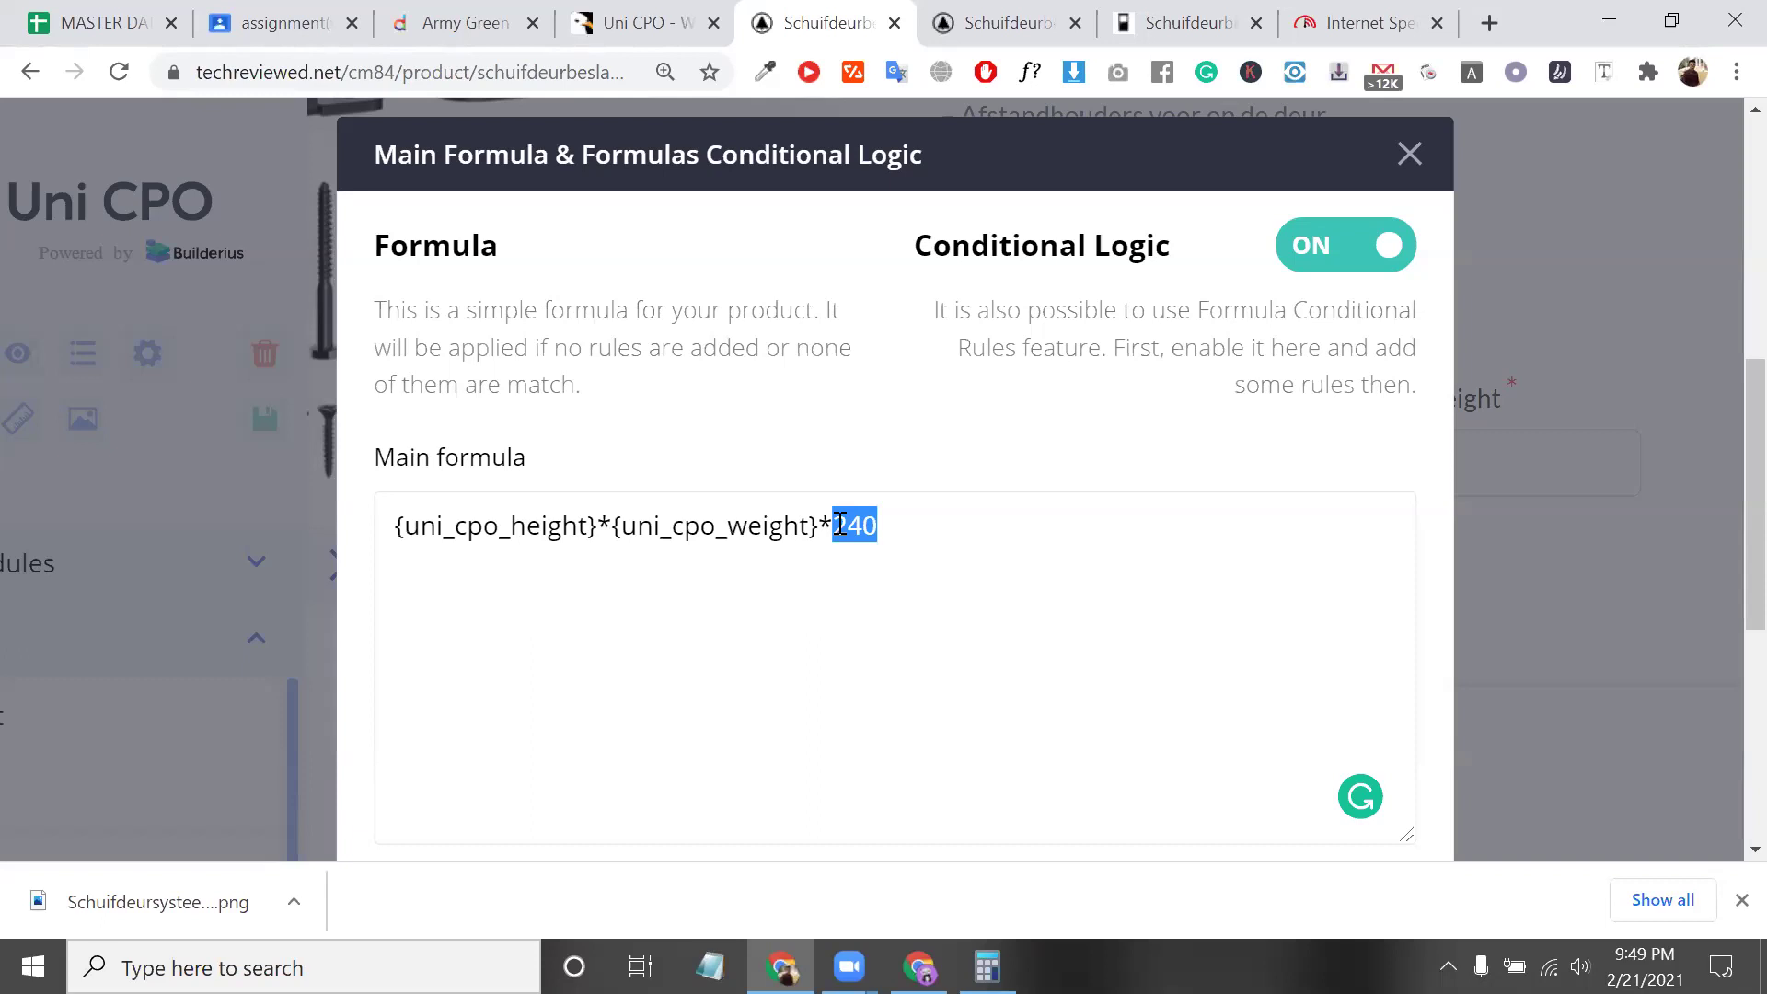
pyautogui.hotkey('ctrl', '-')
pyautogui.hotkey('ctrl', '-')
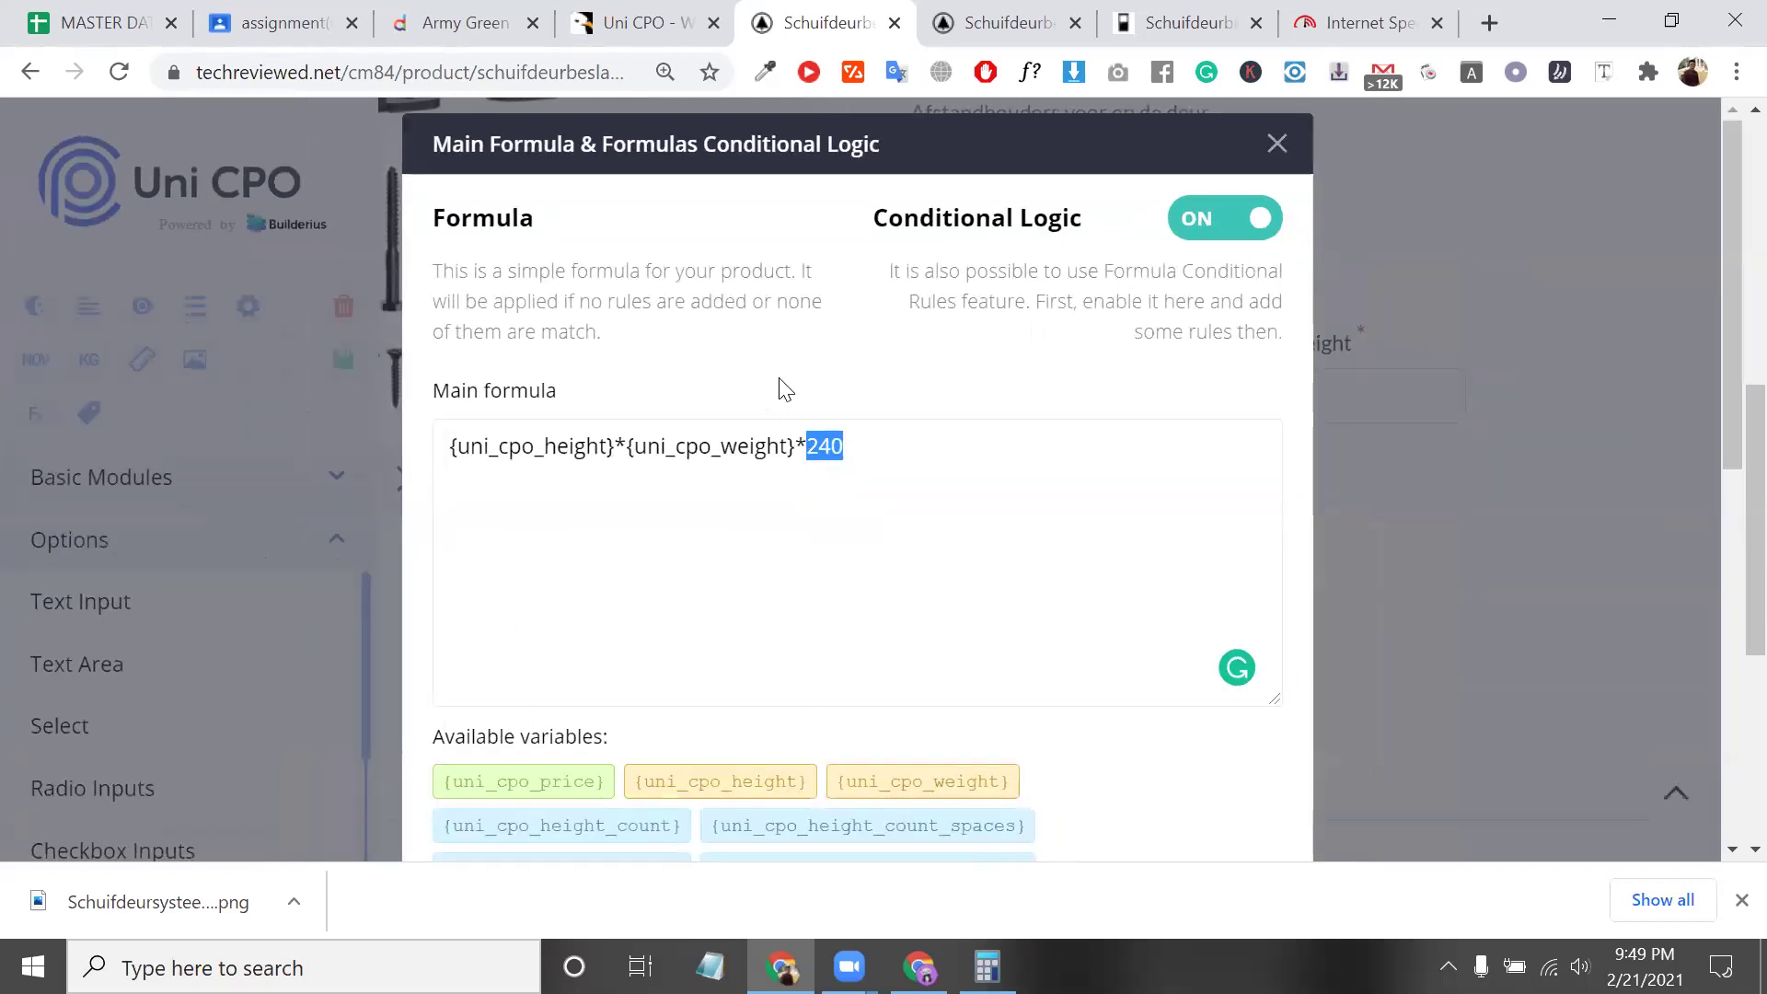
pyautogui.click(868, 464)
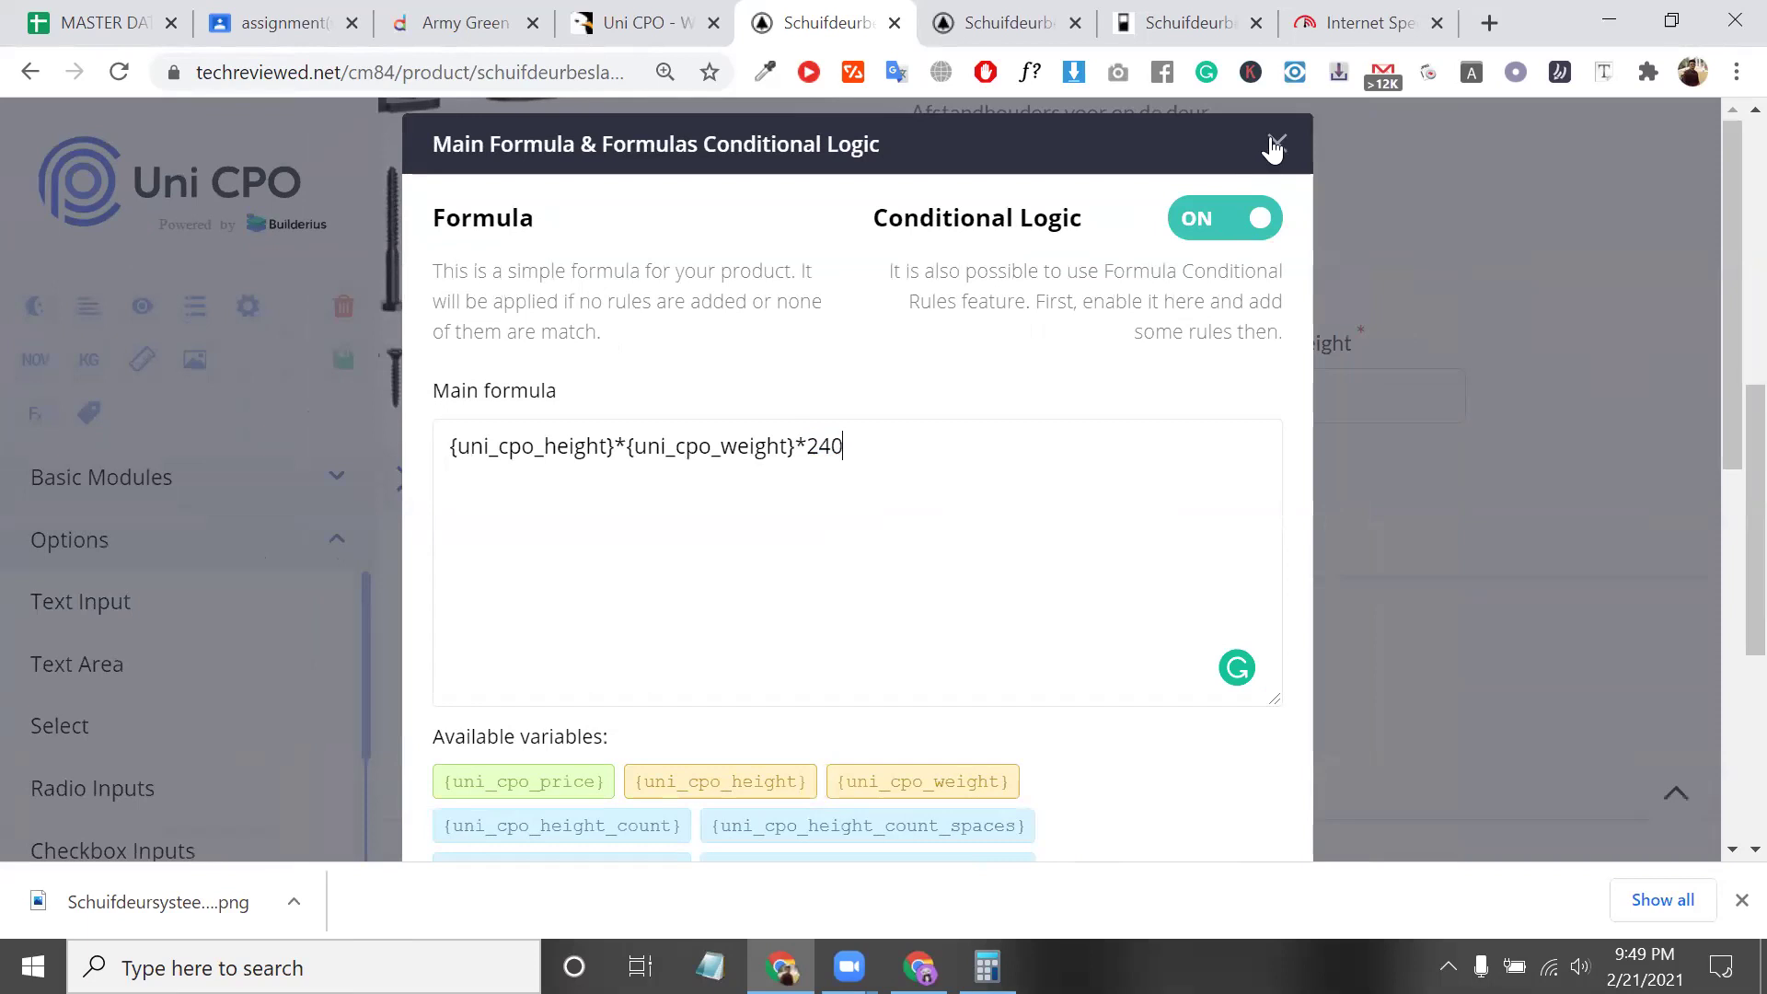
pyautogui.click(1277, 144)
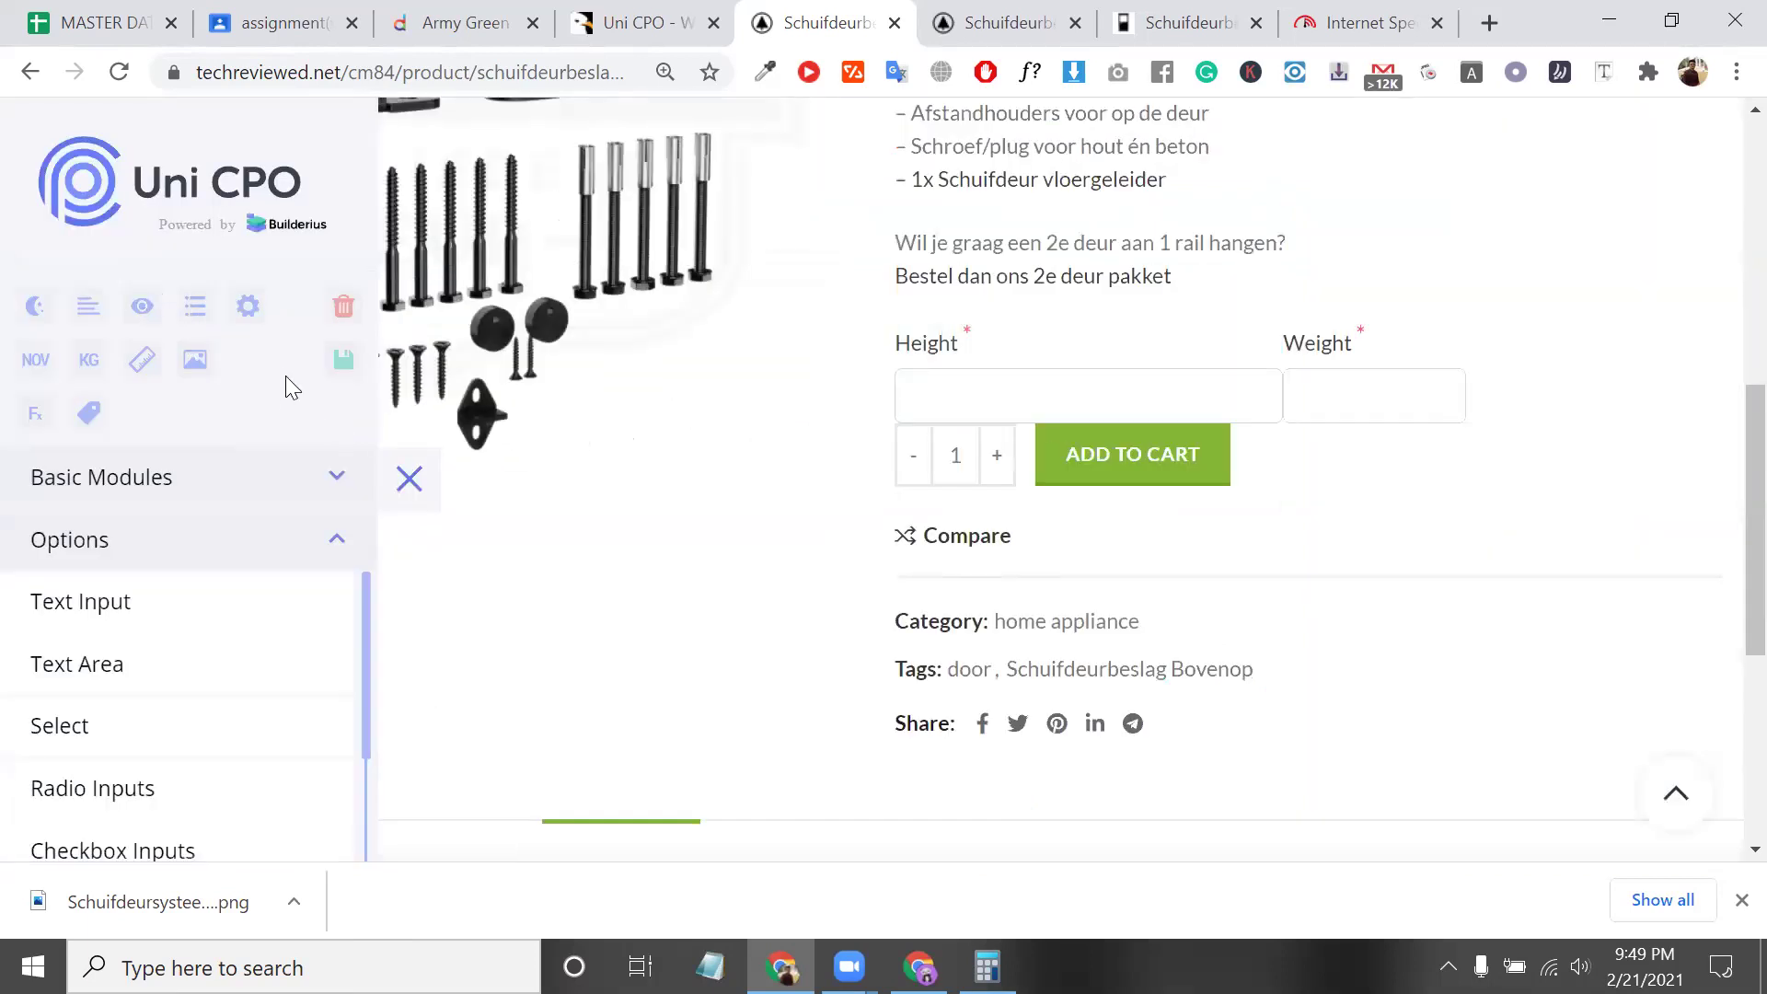
# Expand the layout and option module lists, try placing a Text Input, then show the Height module's toolbar
pyautogui.click(226, 505)
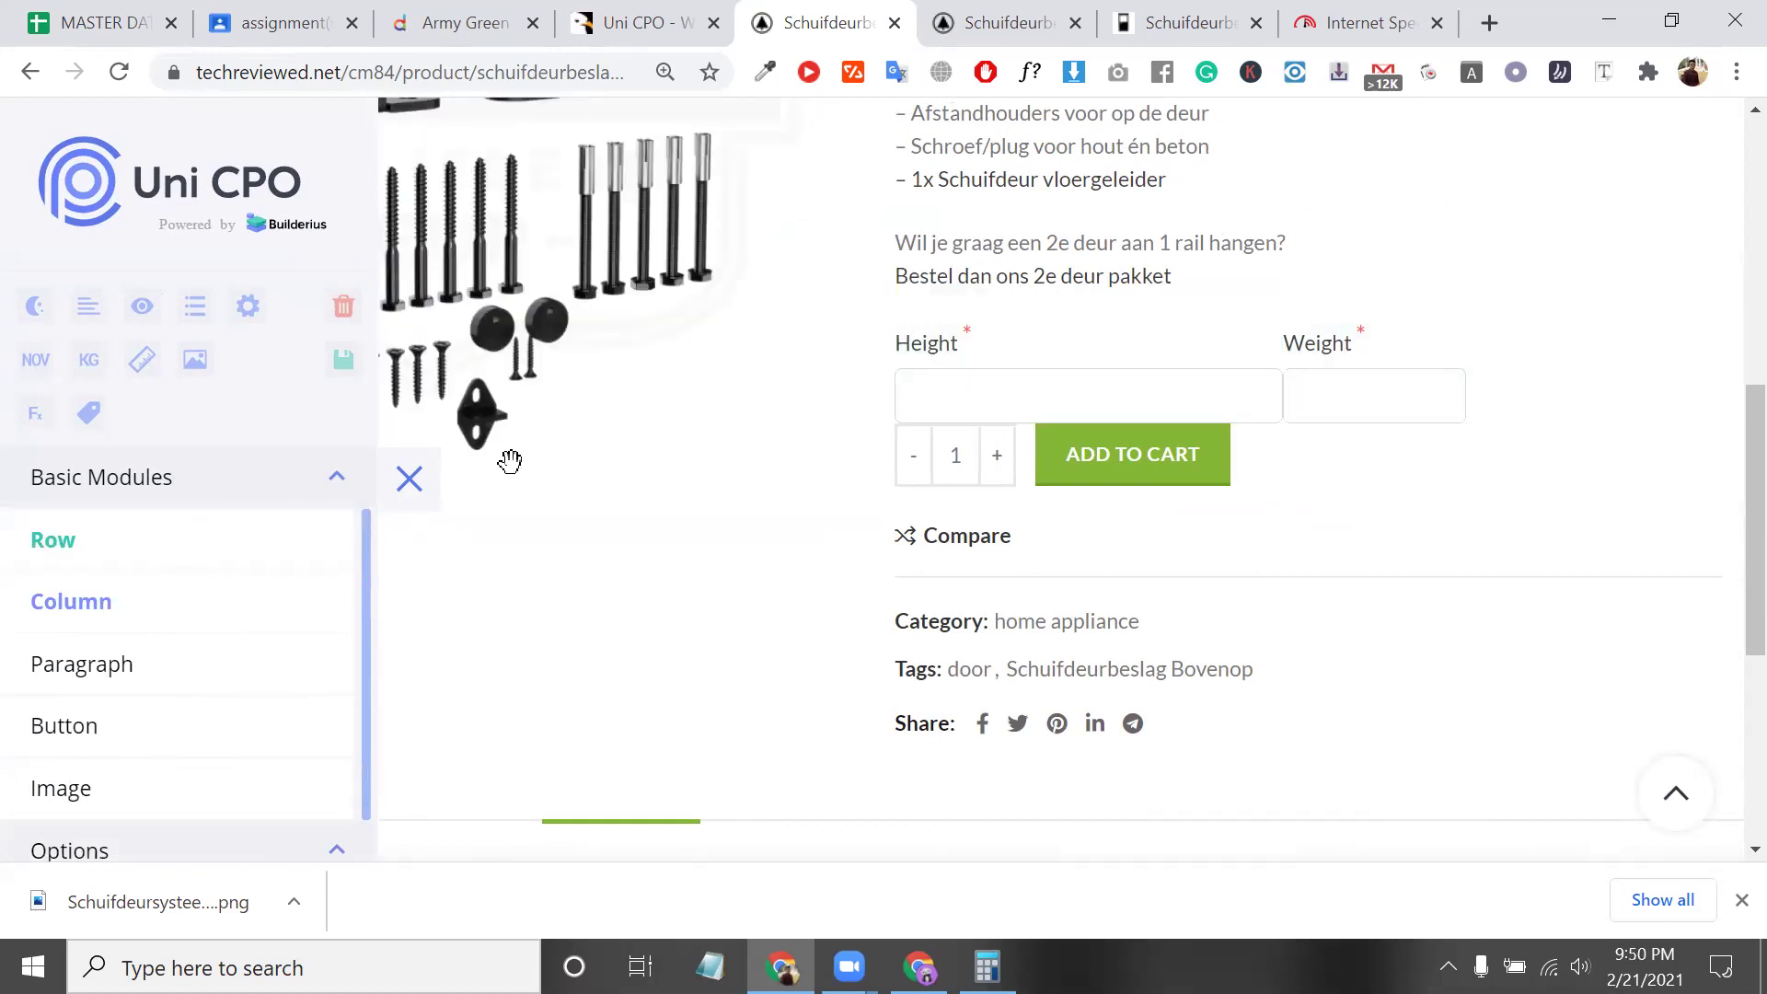
pyautogui.click(338, 478)
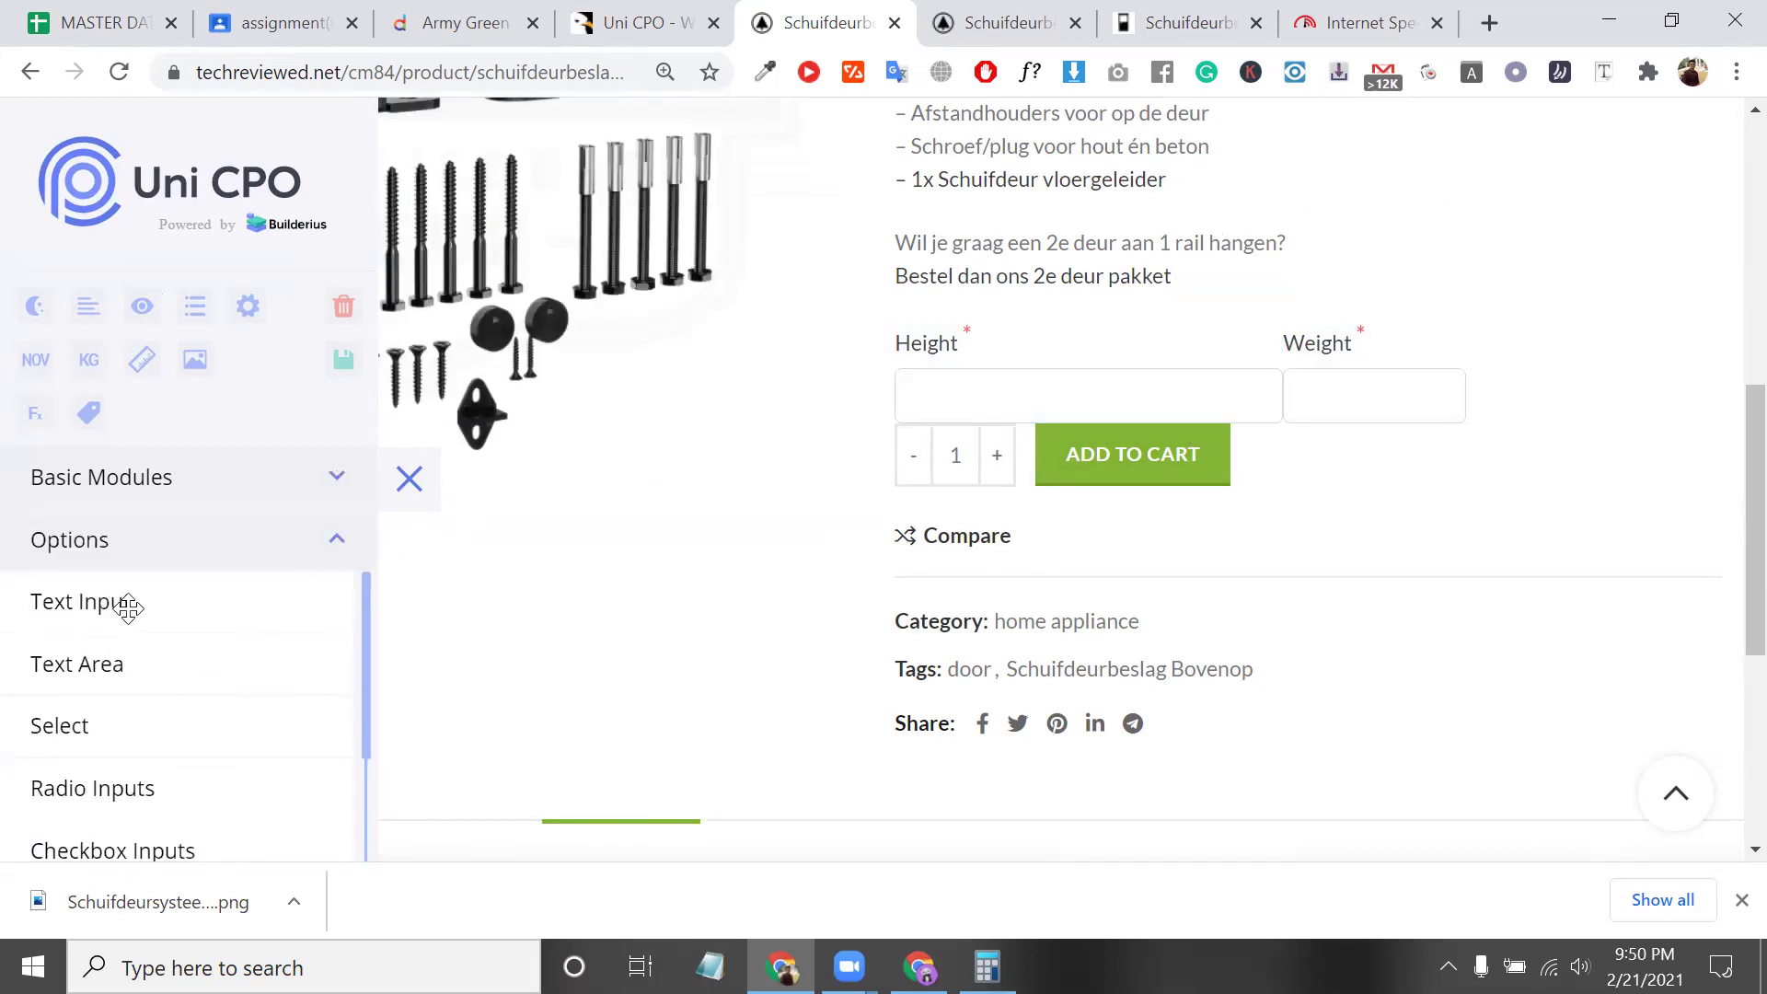
pyautogui.keyDown('ctrl'); pyautogui.scroll(3, 126, 610); pyautogui.keyUp('ctrl')
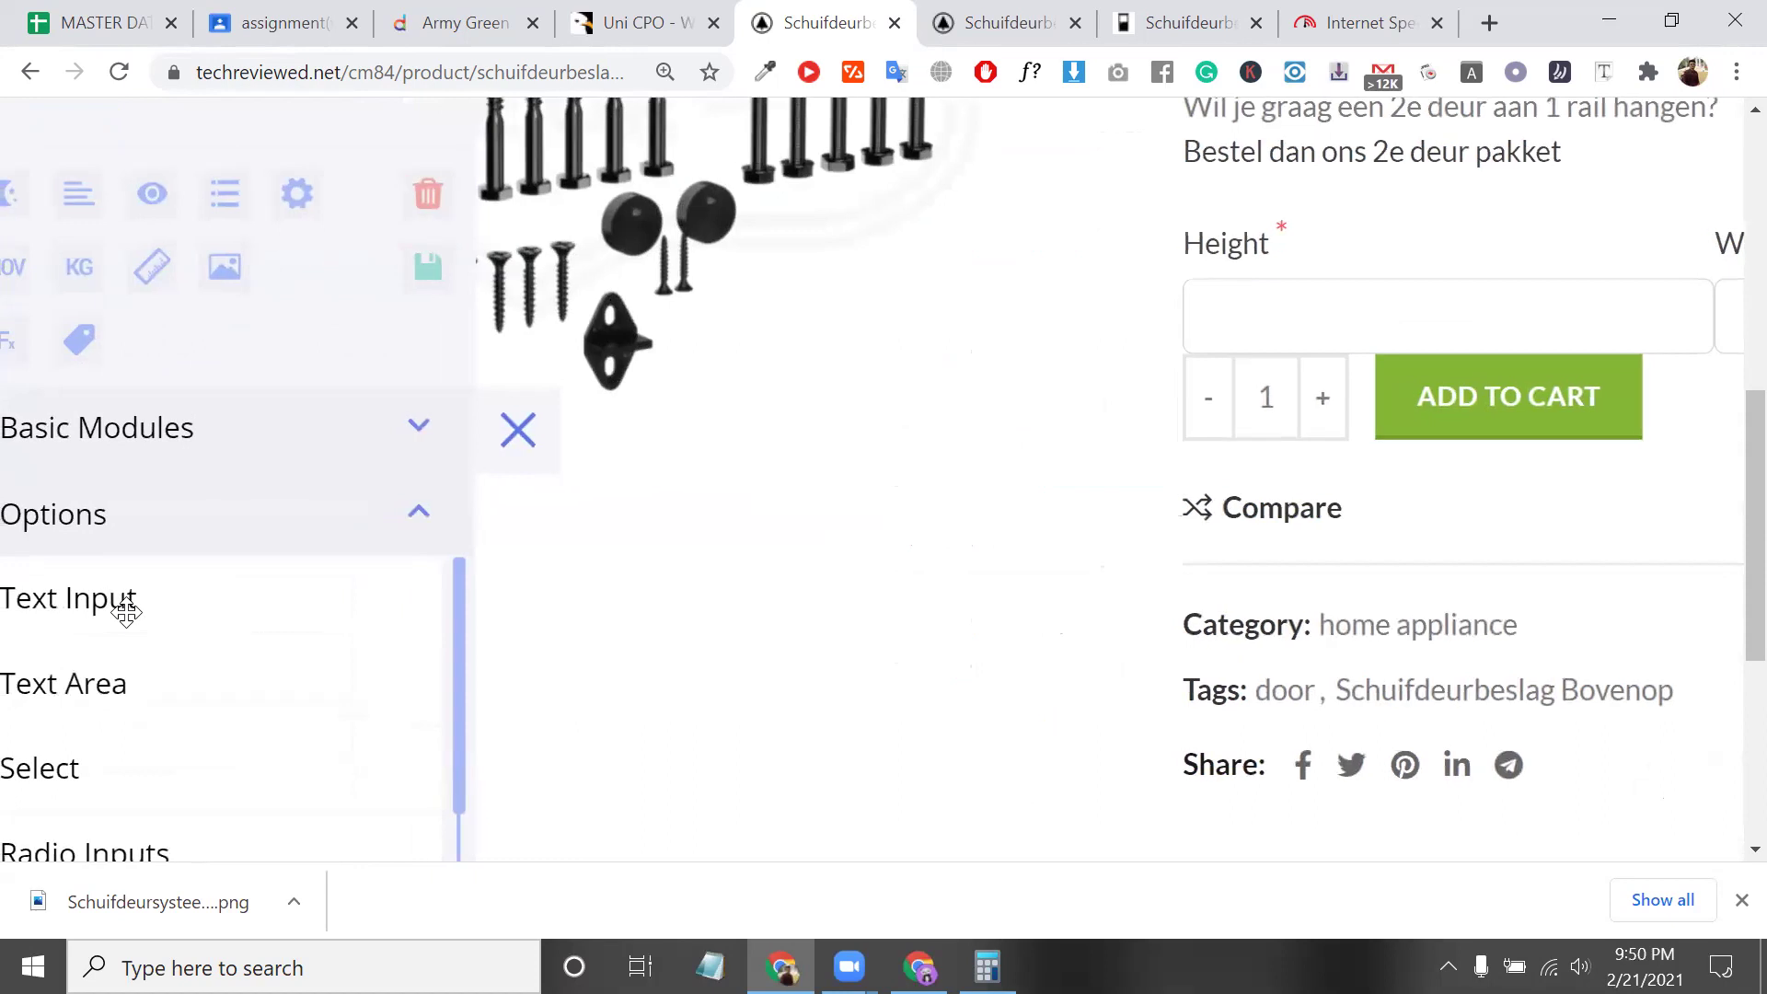
pyautogui.moveTo(110, 600); pyautogui.dragTo(74, 572)
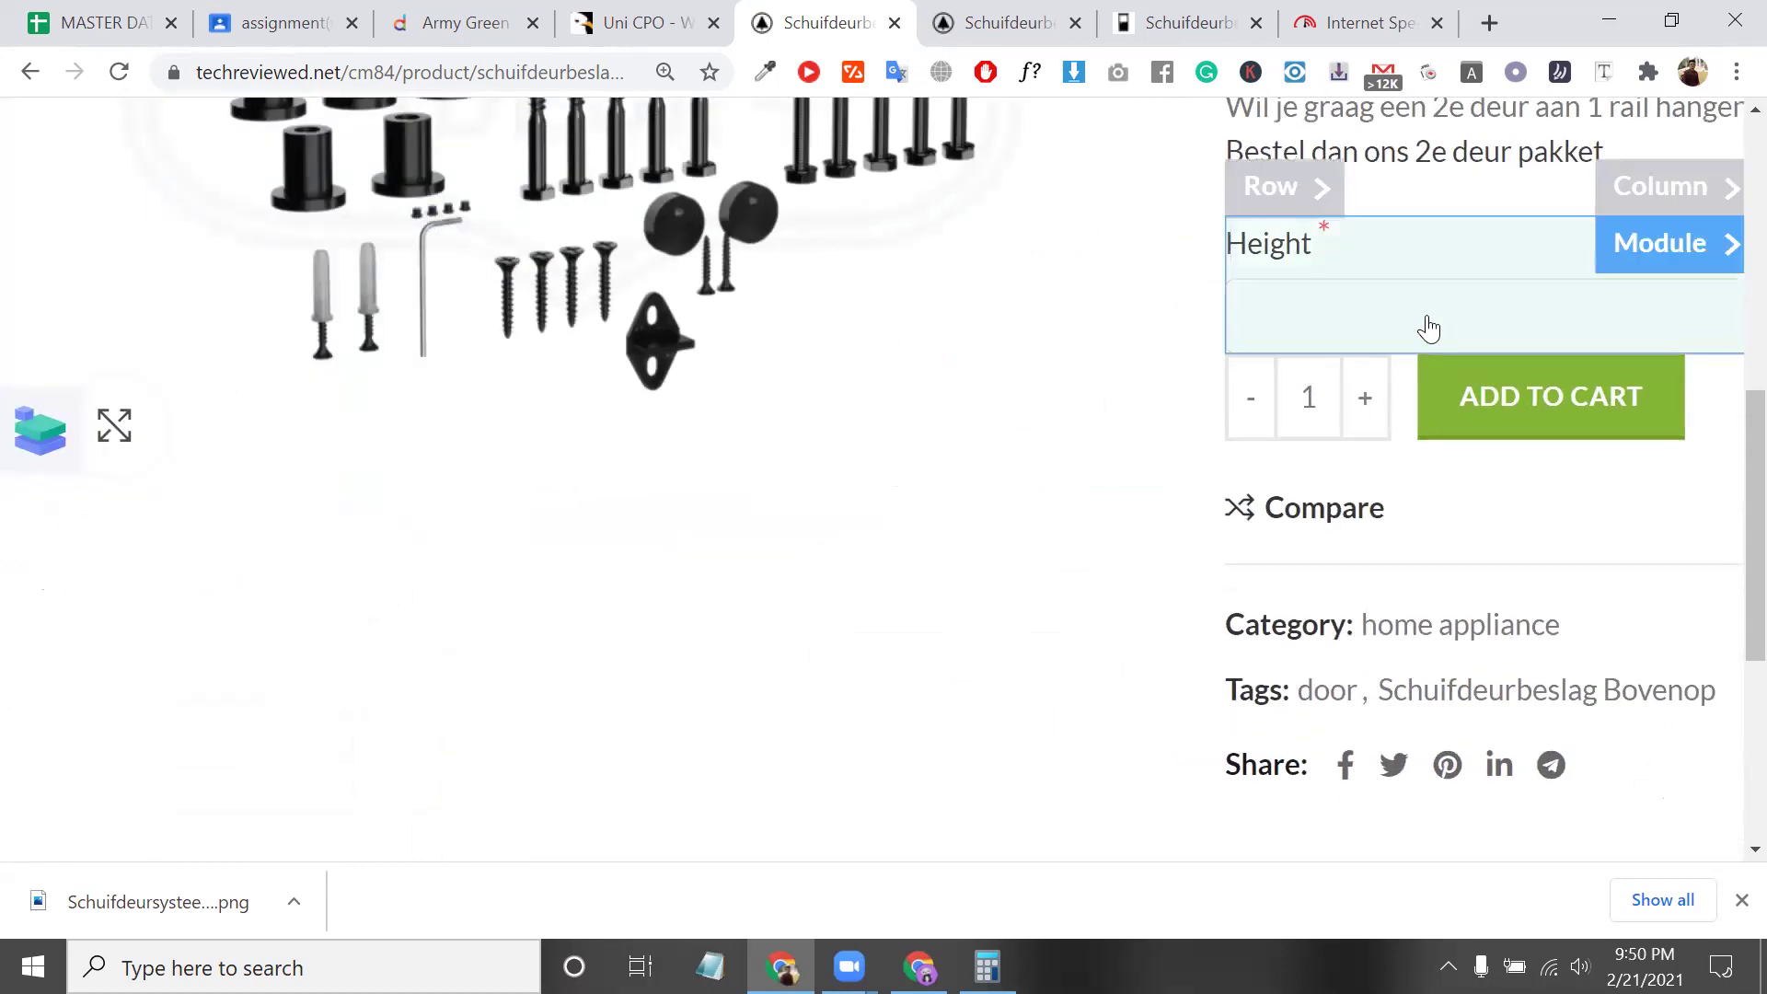
pyautogui.click(1372, 387)
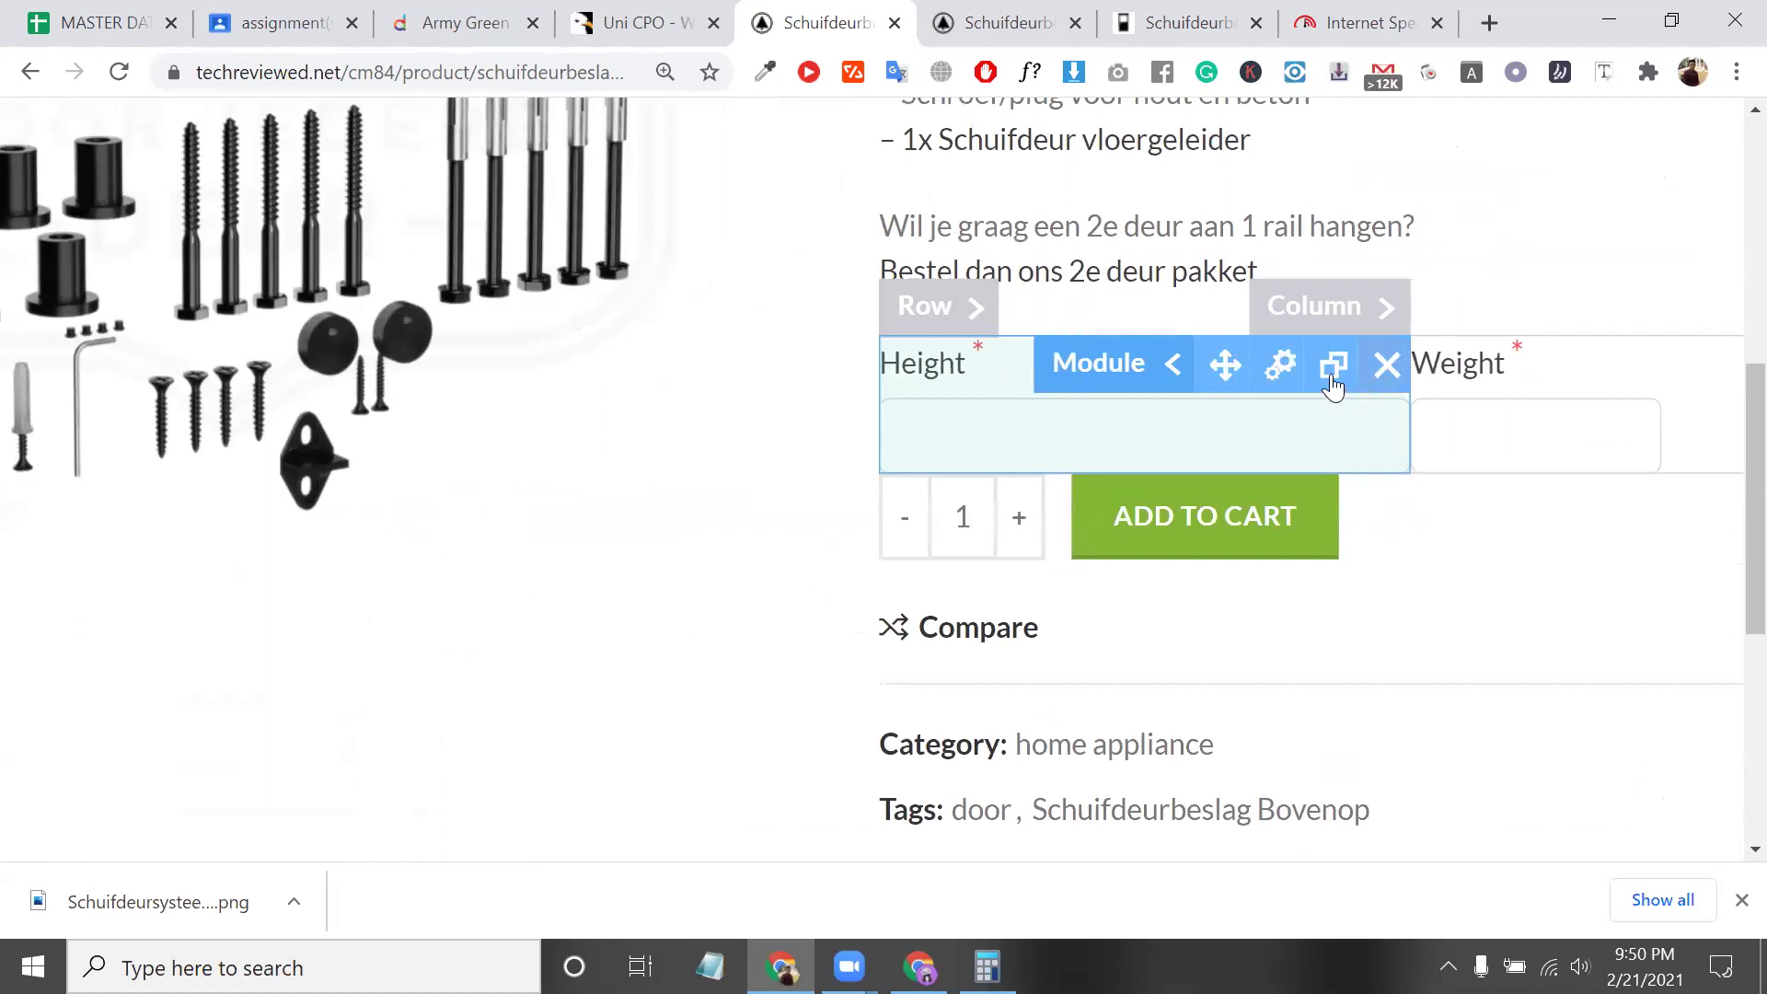
# Review the Height field's Main settings: slug height, required integer, minimum 1, maximum 100, step 1
pyautogui.click(1273, 374)
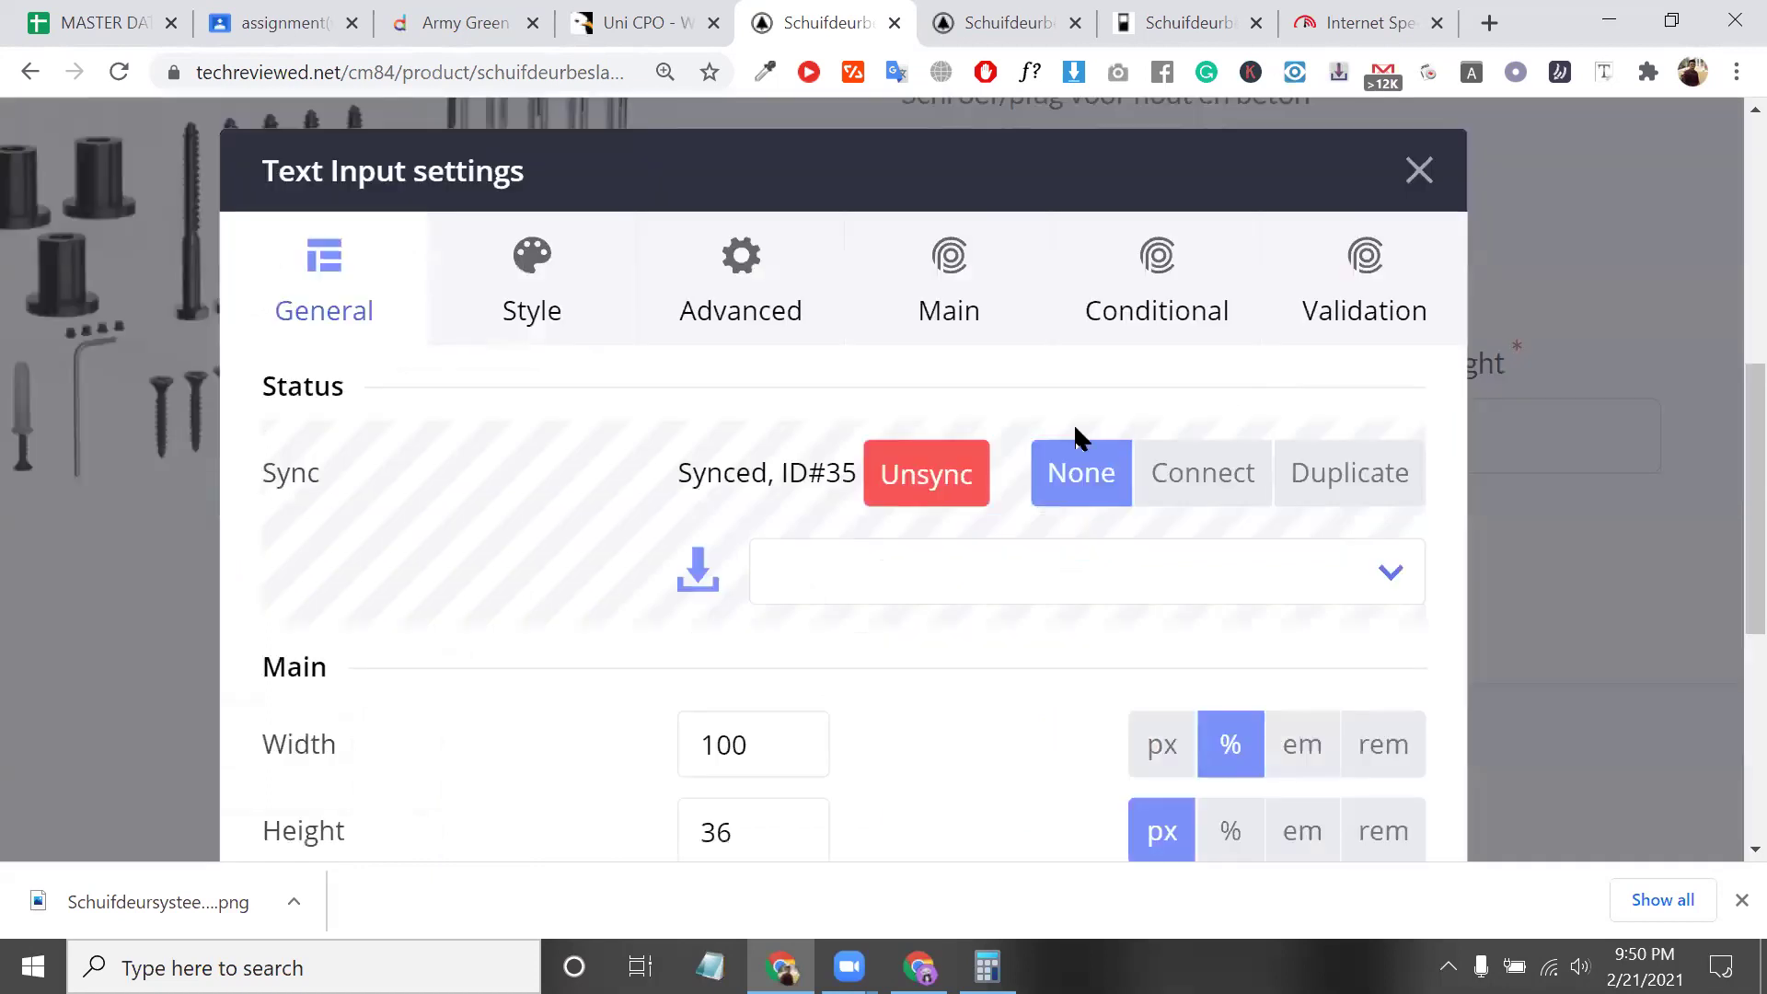
pyautogui.click(883, 307)
pyautogui.click(1018, 387)
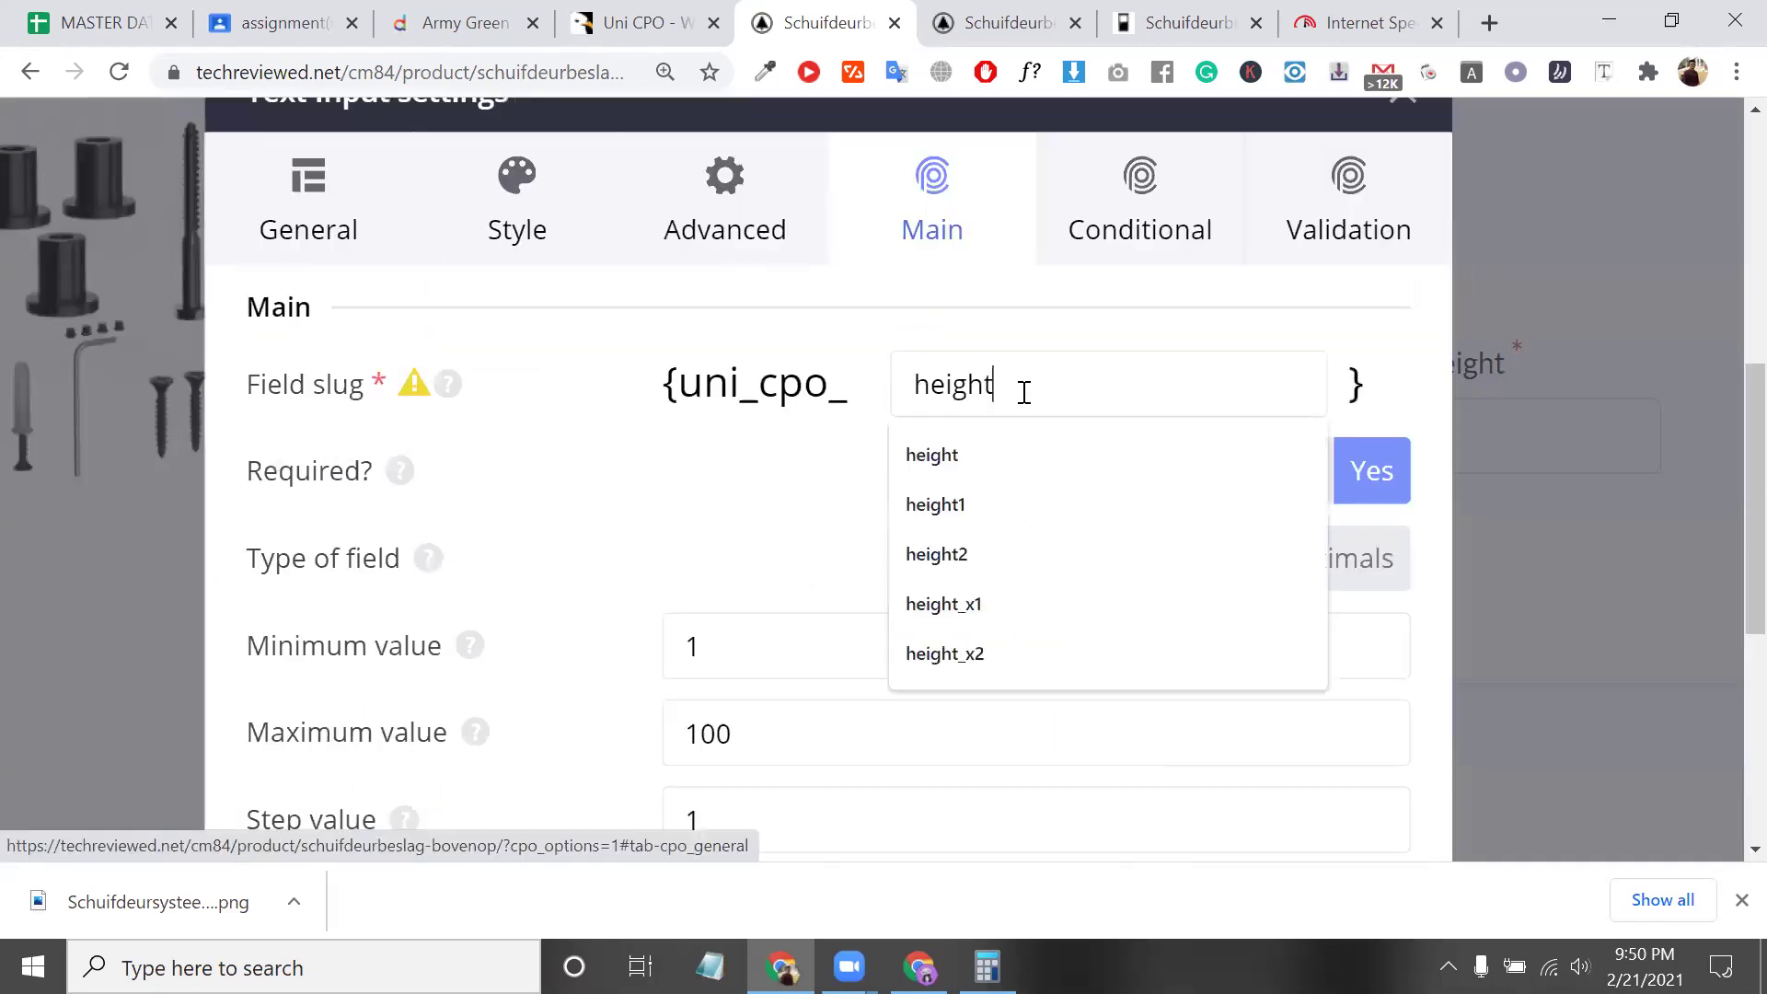
pyautogui.doubleClick(1018, 387)
pyautogui.press('Right')
pyautogui.click(761, 532)
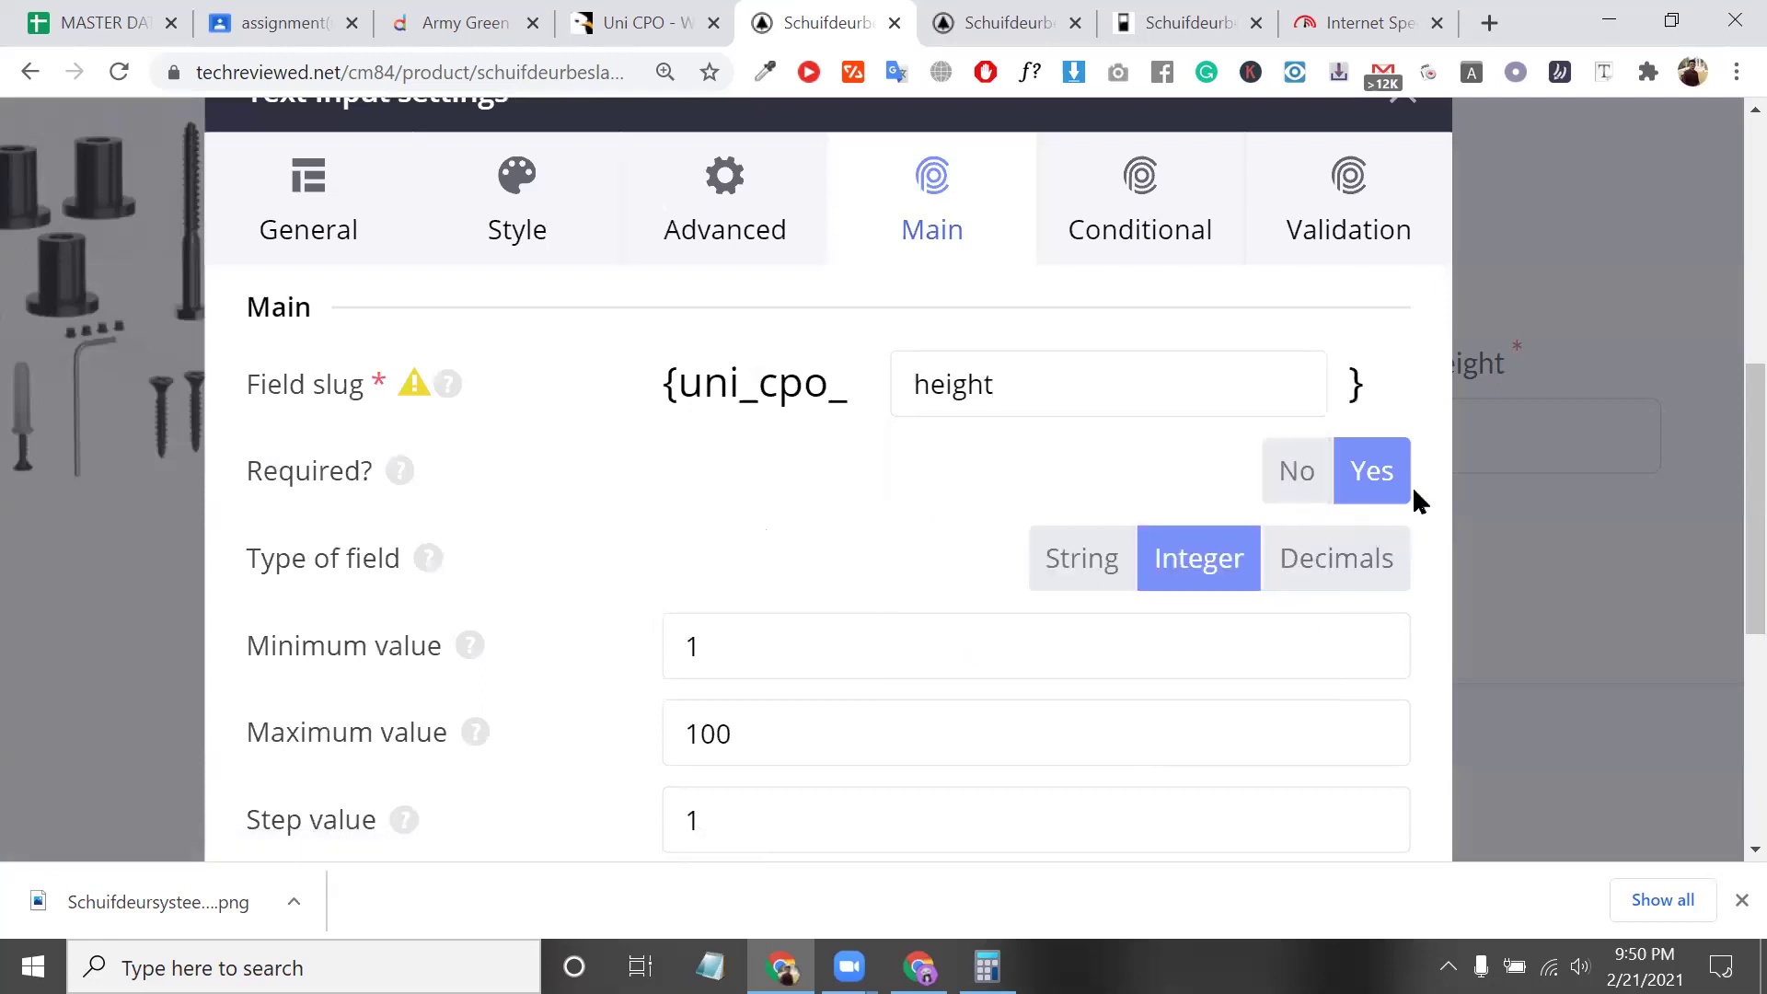
pyautogui.doubleClick(706, 647)
pyautogui.doubleClick(800, 726)
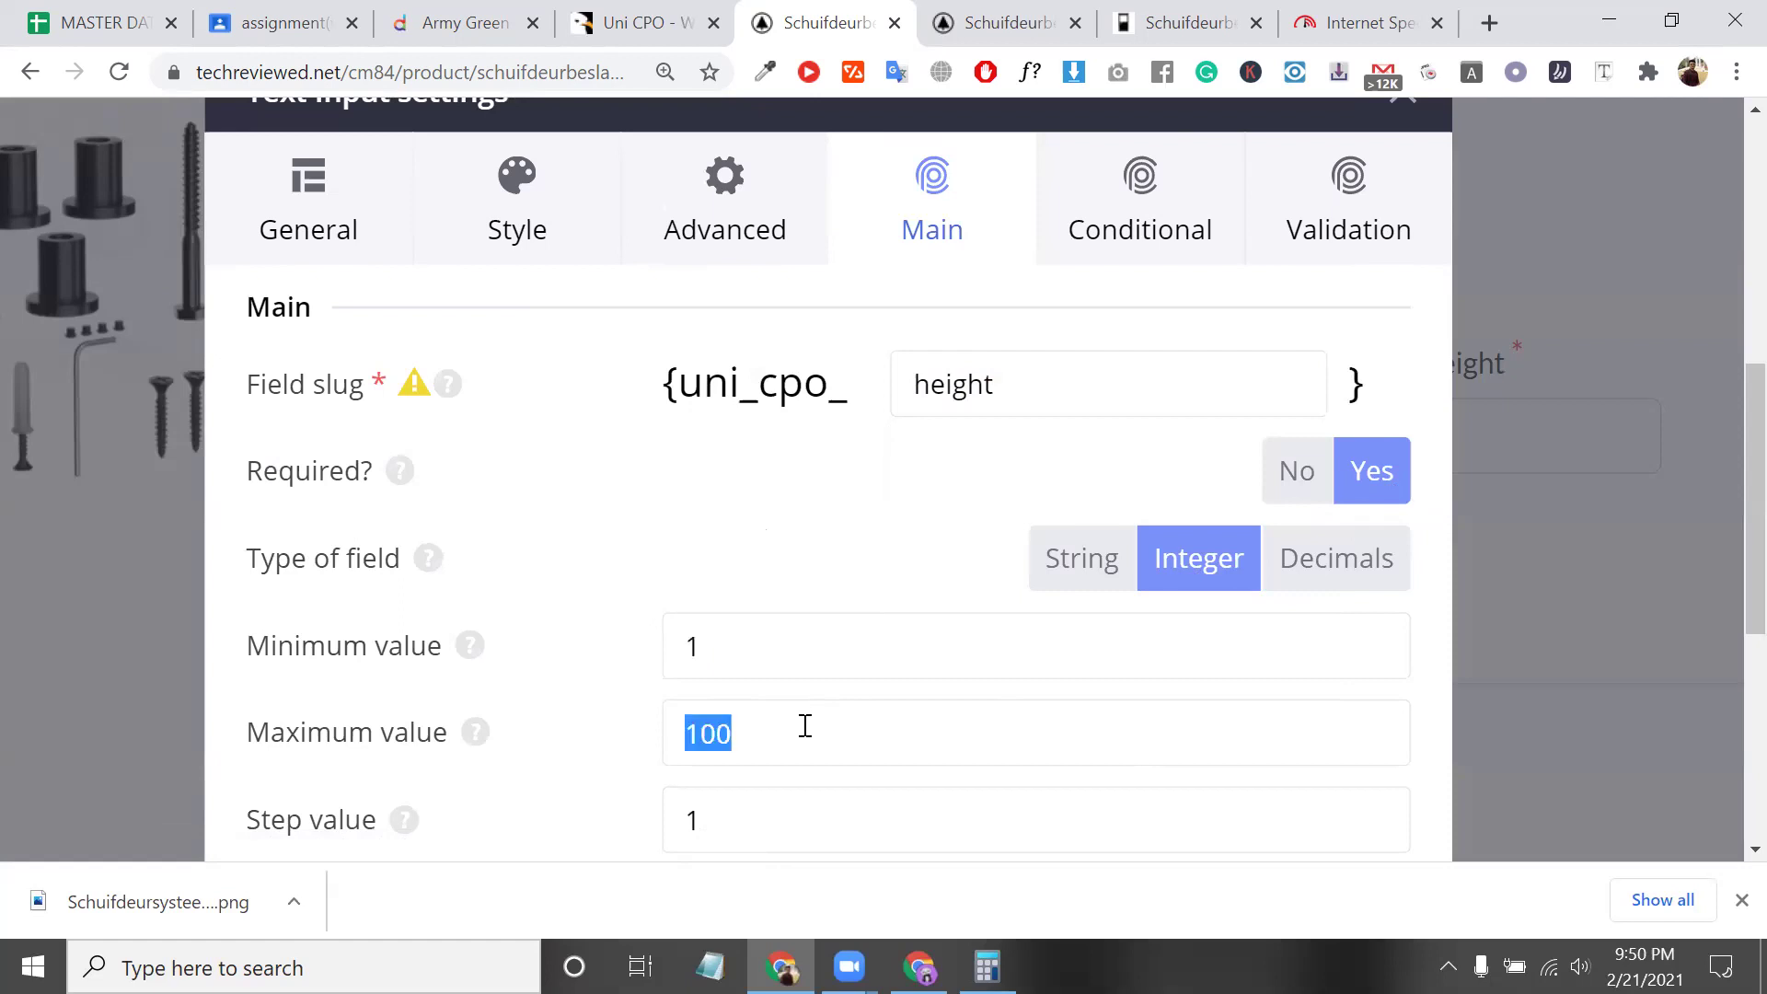
pyautogui.click(779, 728)
pyautogui.doubleClick(779, 728)
pyautogui.scroll(-2, 847, 674)
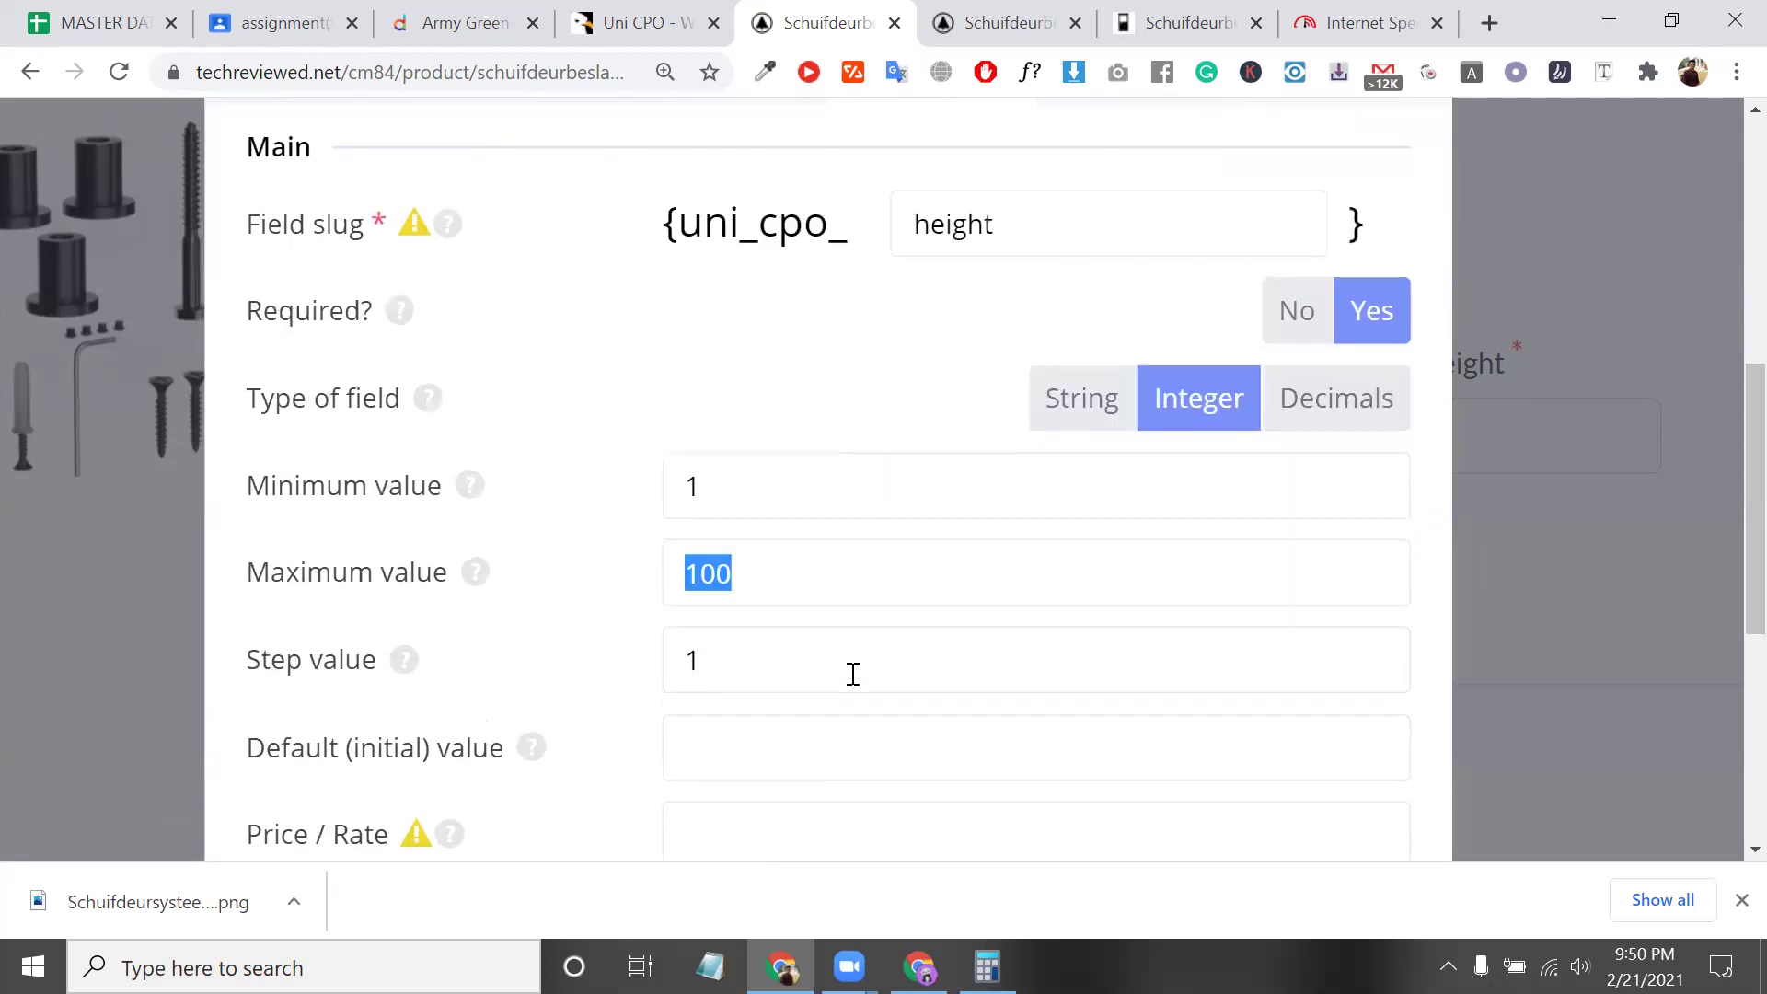
pyautogui.doubleClick(728, 675)
# Change Height to 14 on the product page and confirm the price shows $6,720.00
pyautogui.click(977, 24)
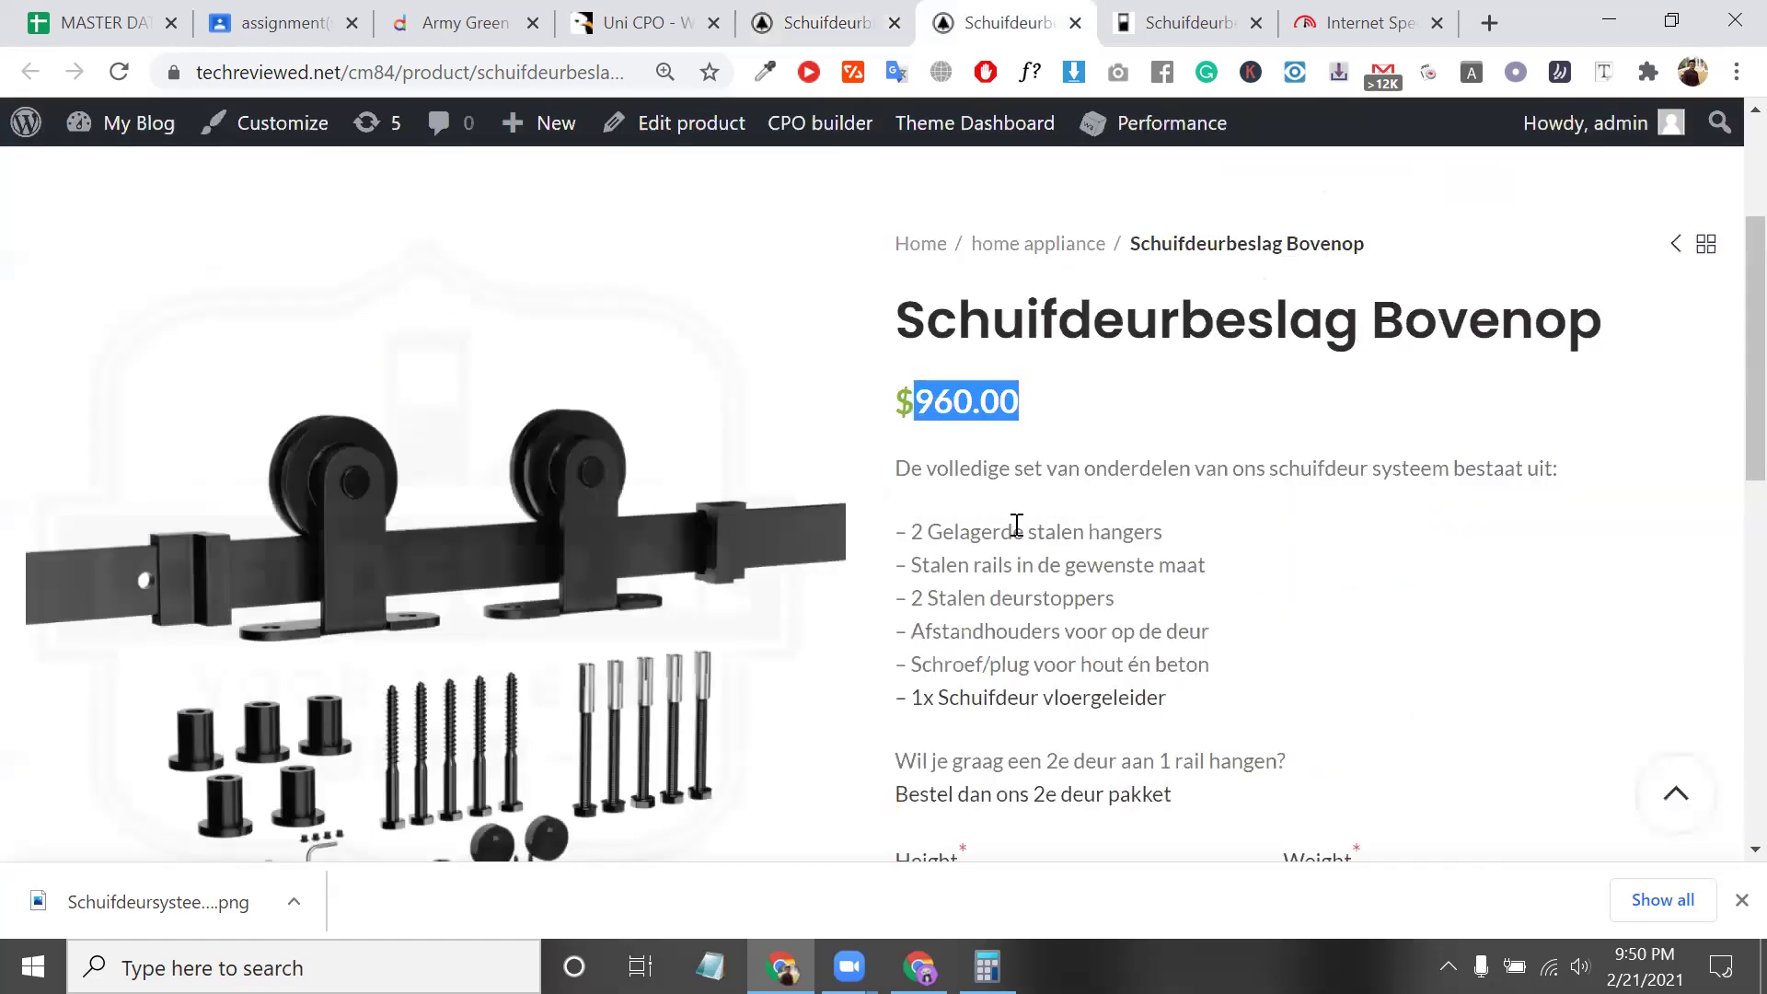
pyautogui.scroll(-2, 1016, 525)
pyautogui.click(1249, 497)
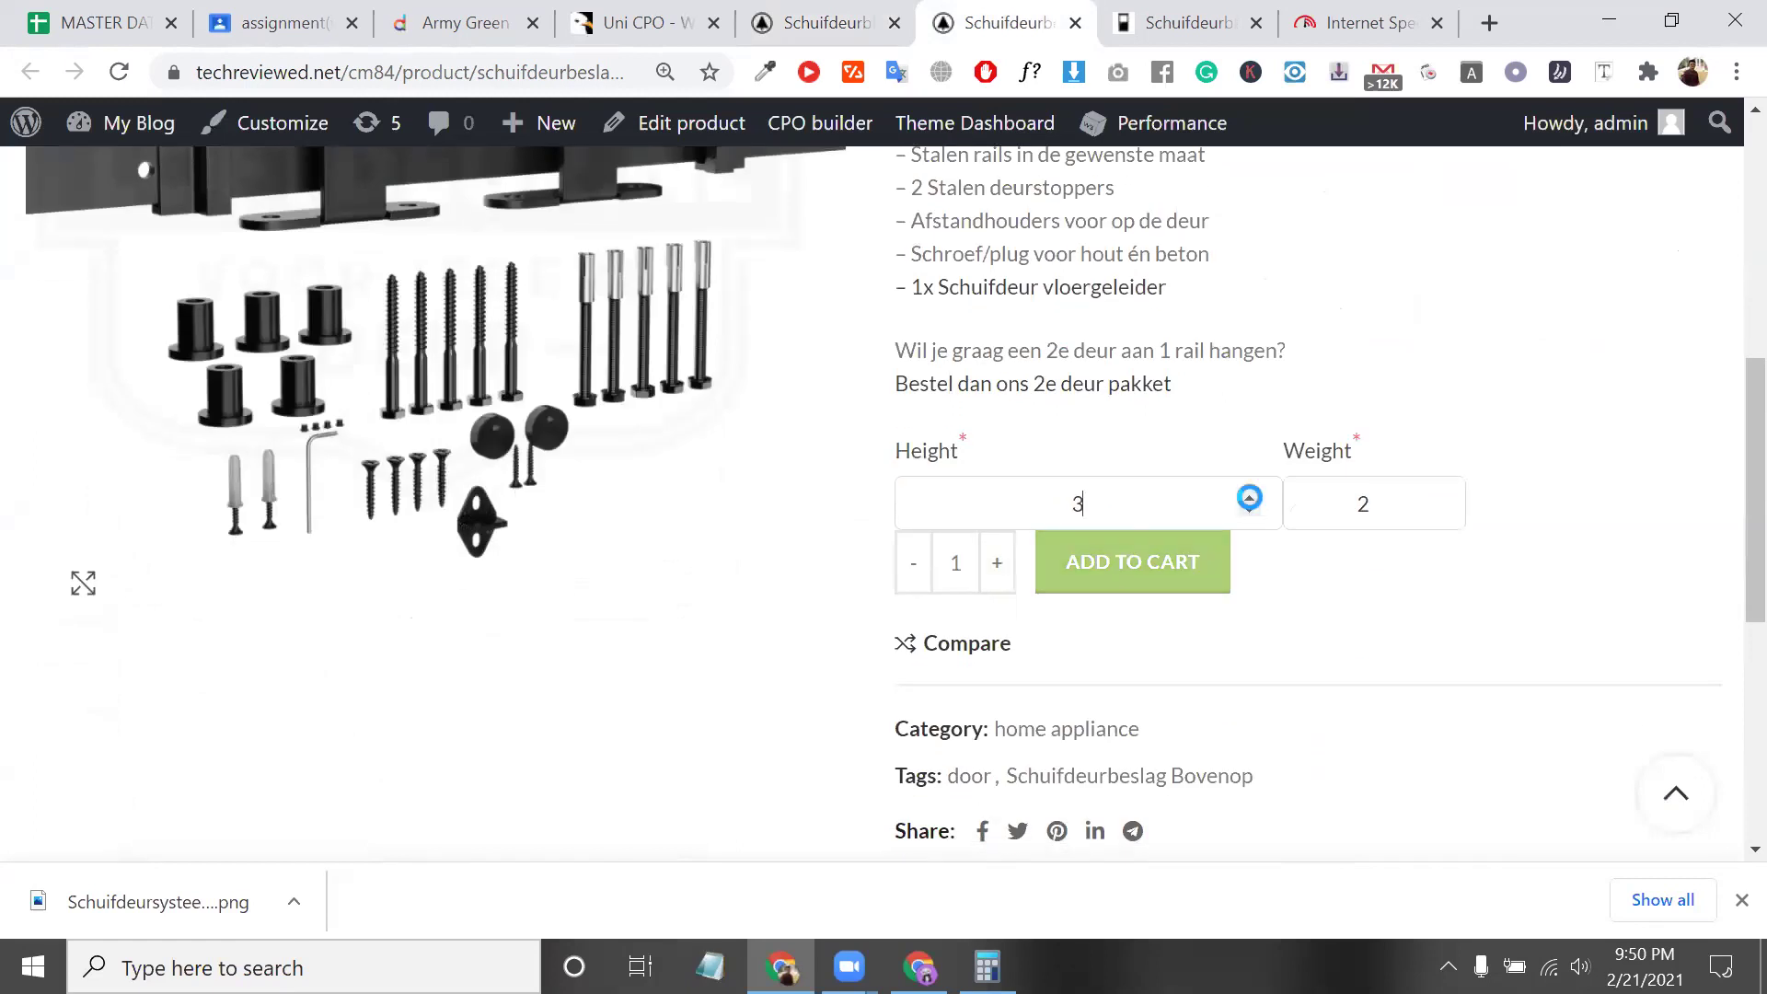
pyautogui.click(1249, 497)
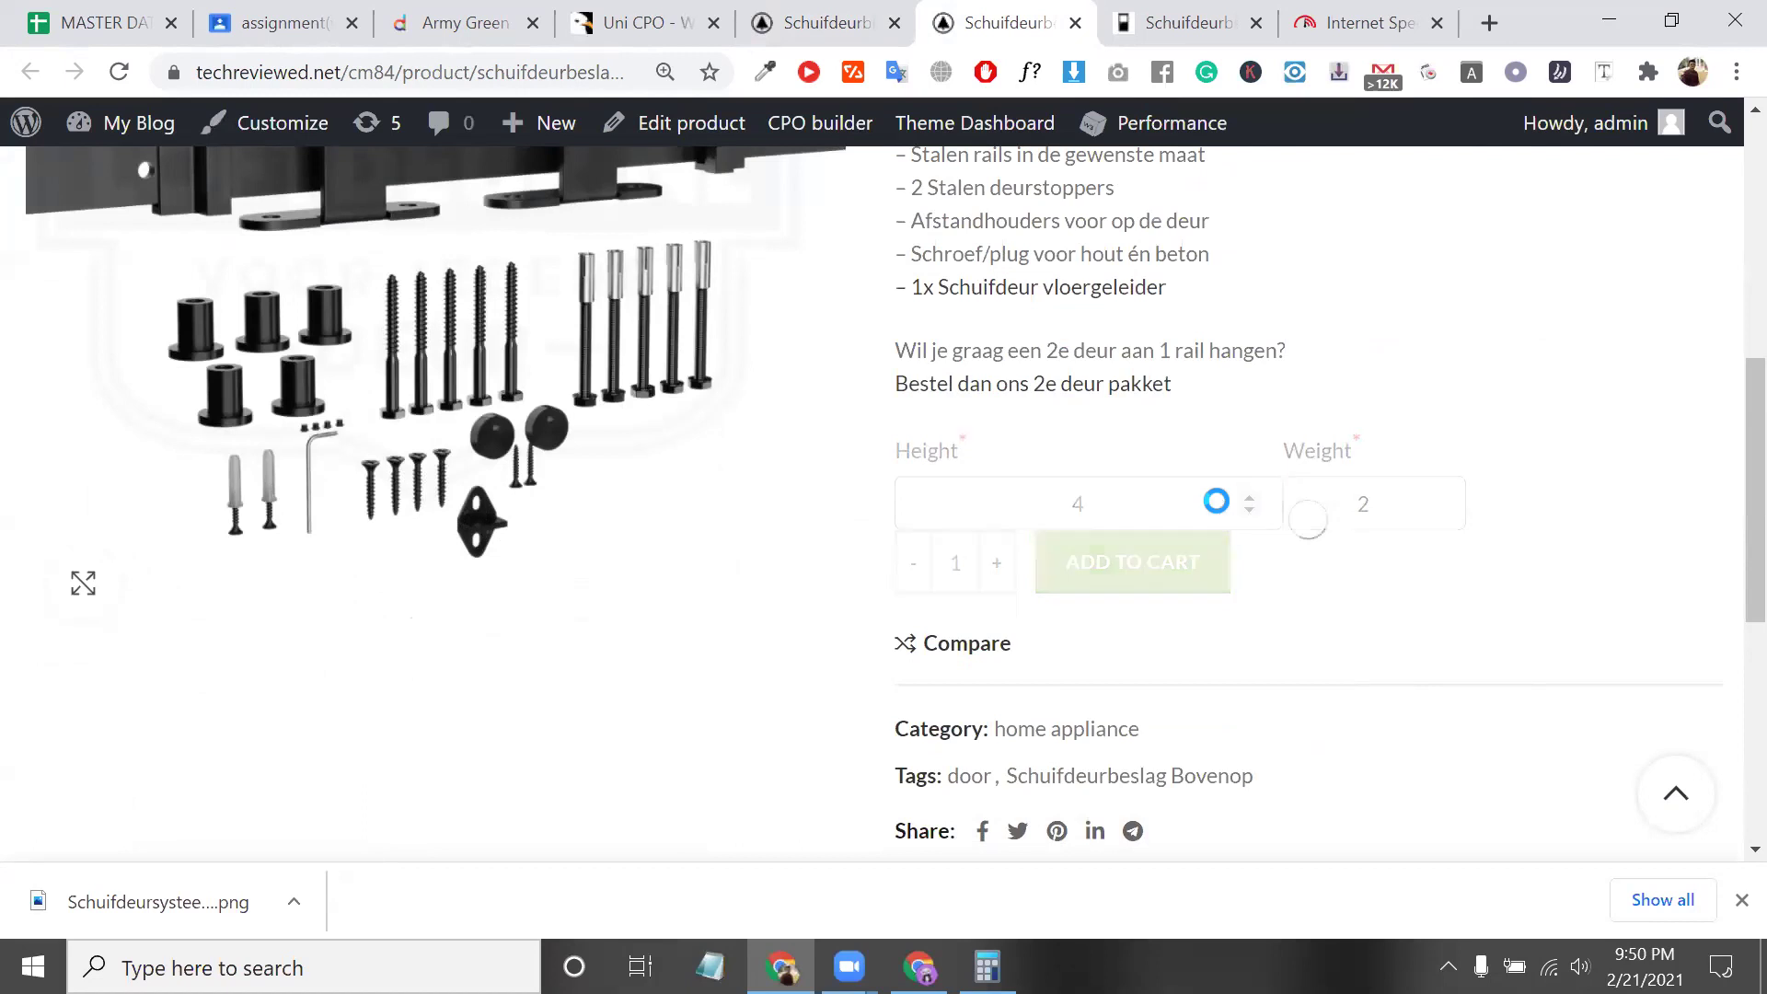
pyautogui.press('BackSpace')
pyautogui.write('14')
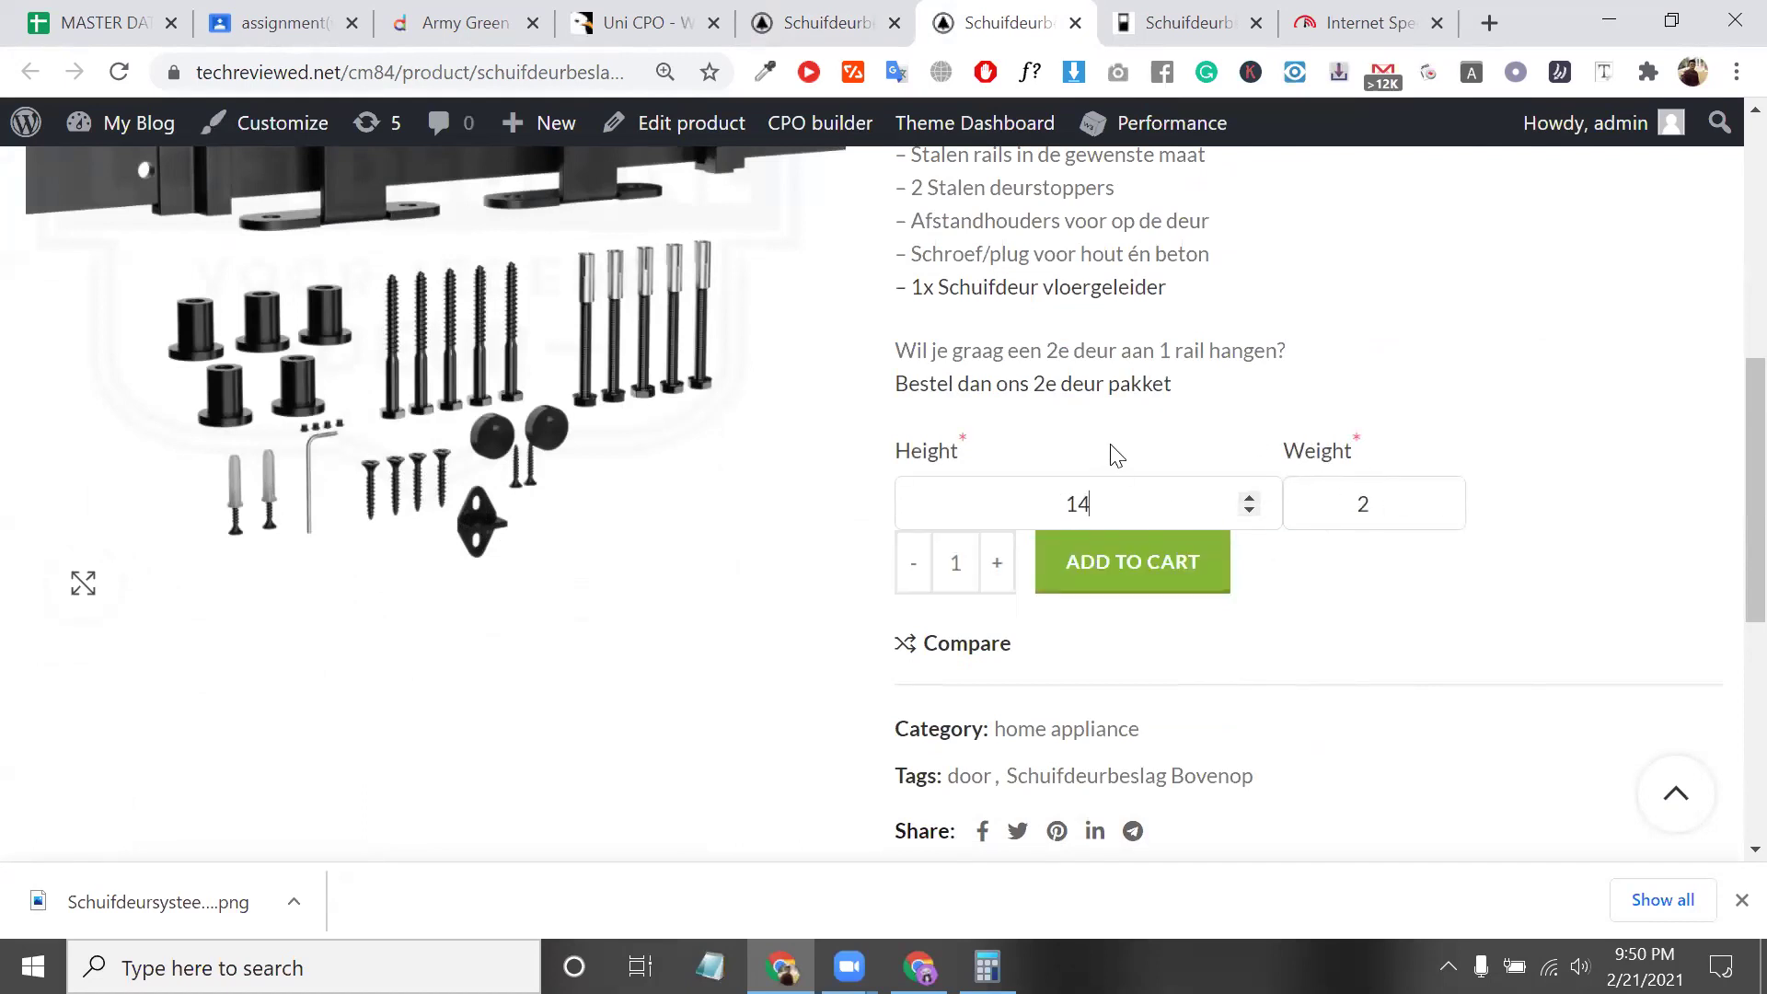
pyautogui.scroll(3, 1111, 454)
pyautogui.doubleClick(973, 389)
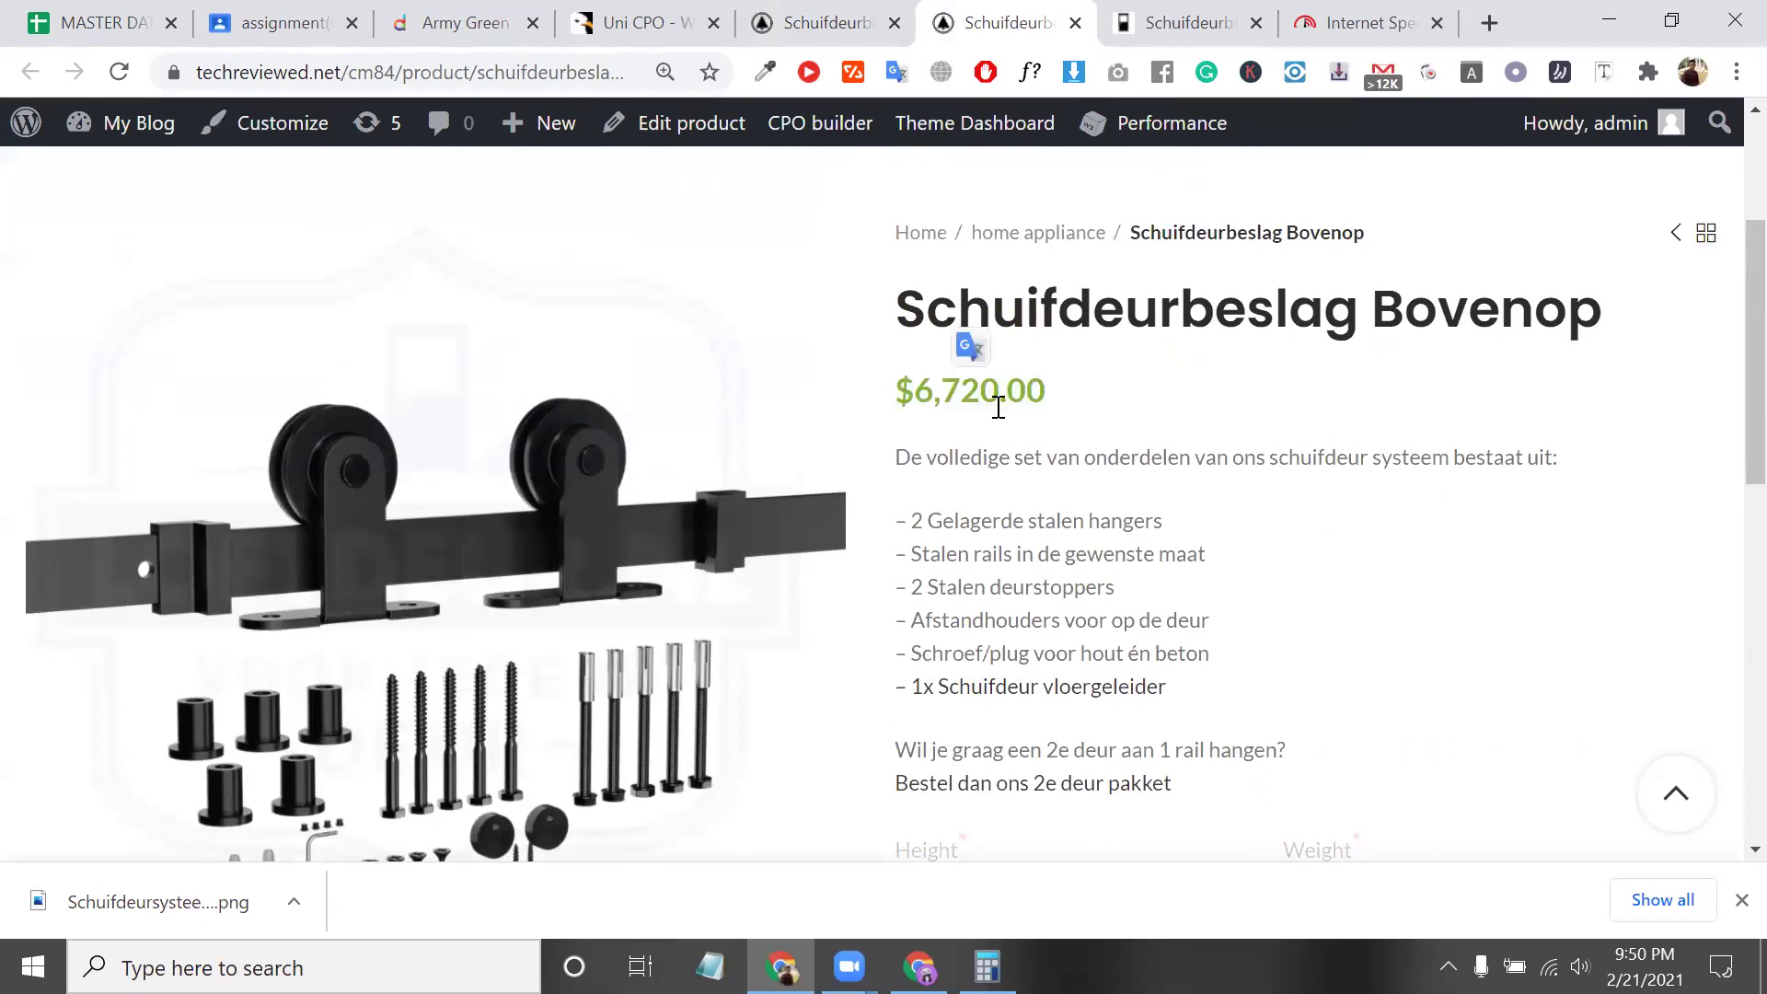
pyautogui.doubleClick(965, 396)
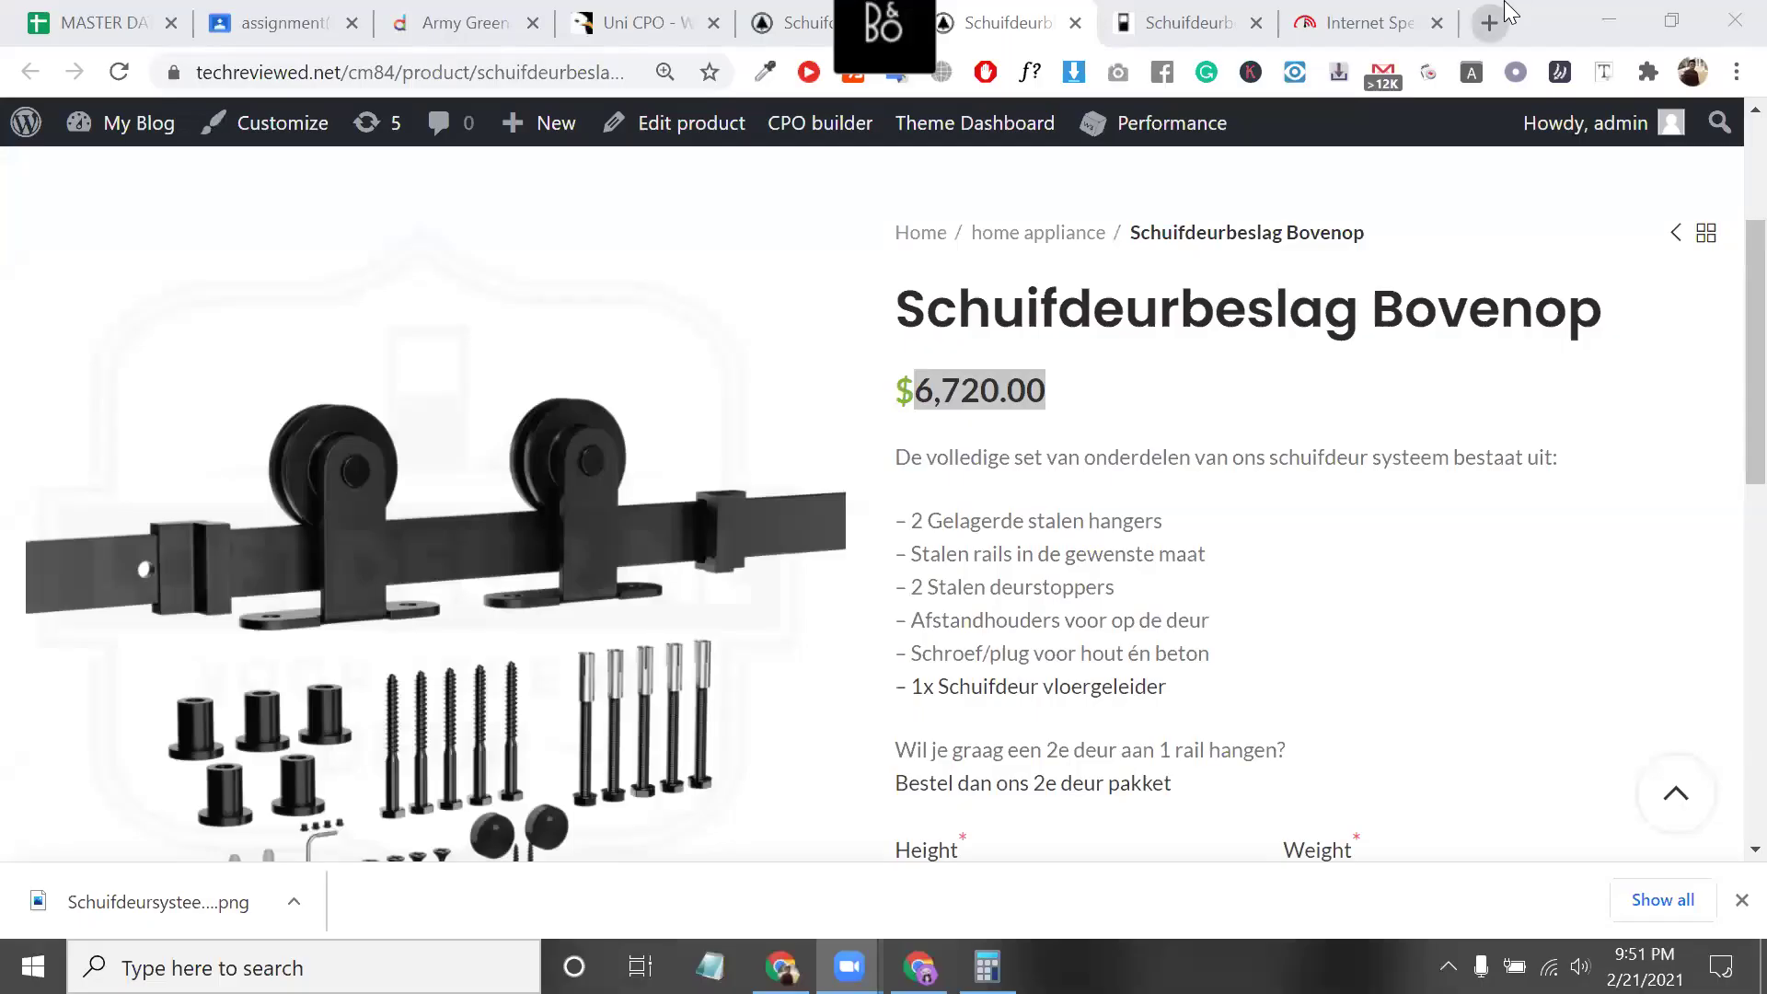
pyautogui.click(1489, 22)
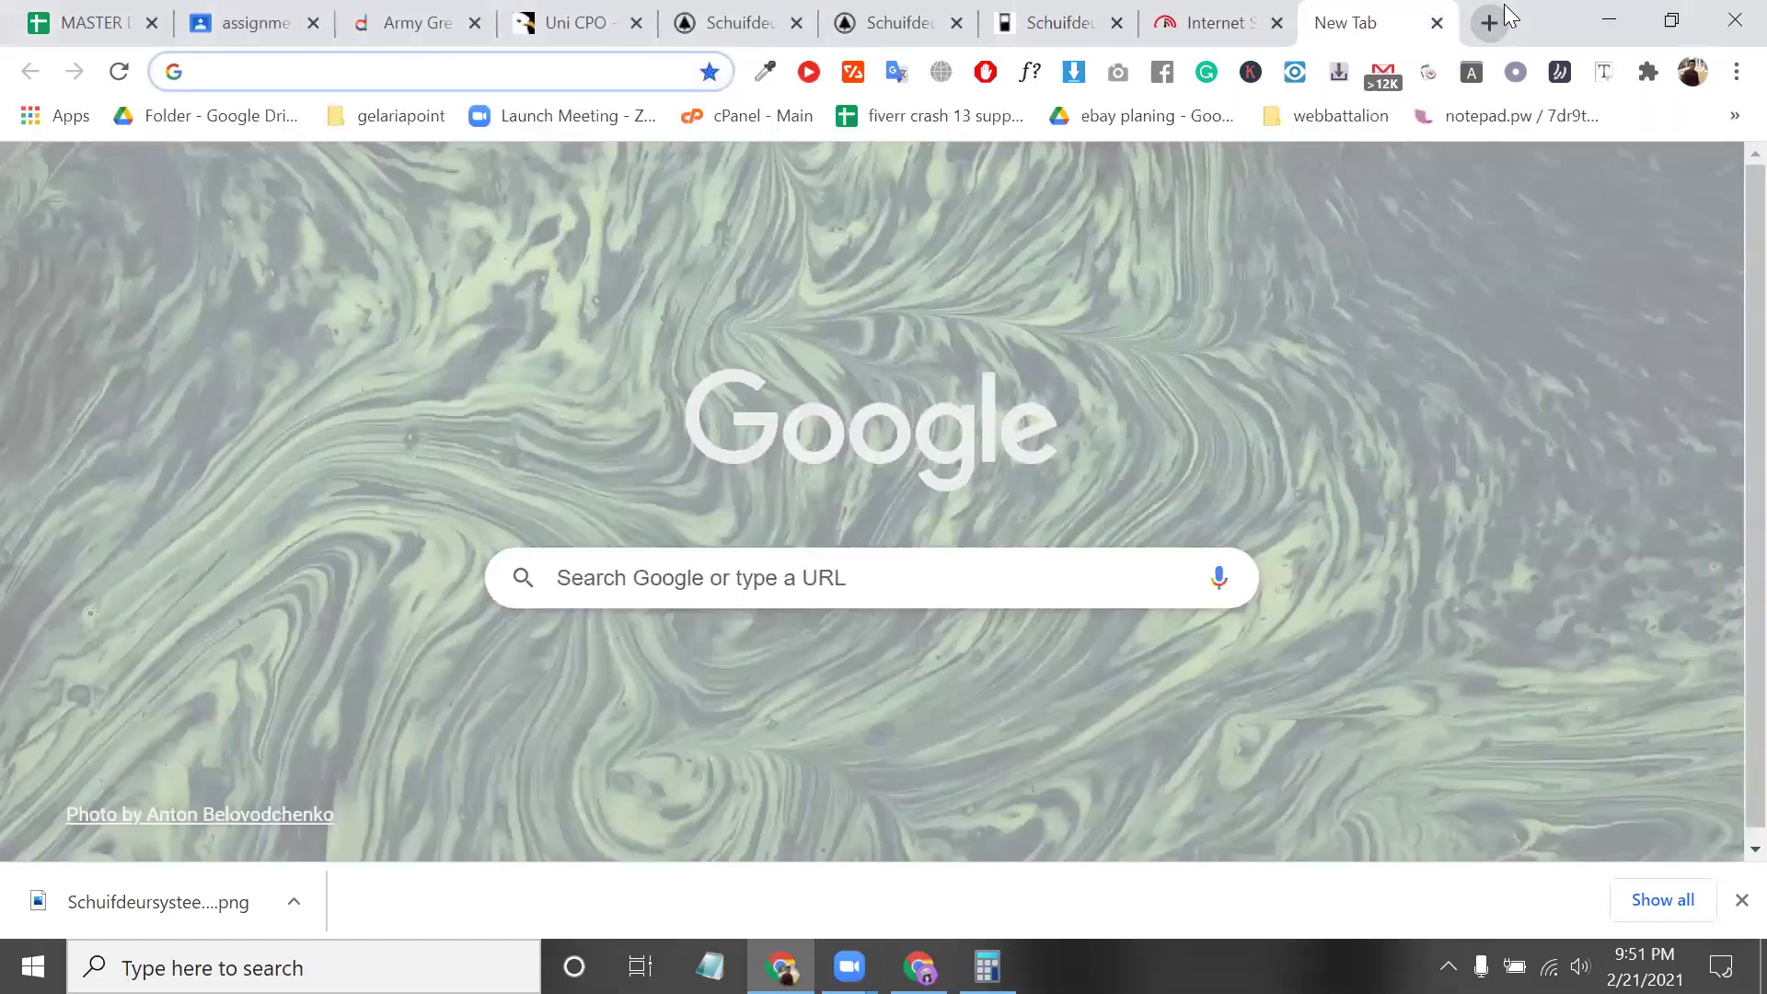
# Go to the WeTransfer site in the new browser tab
pyautogui.write('we')
pyautogui.press('Return')
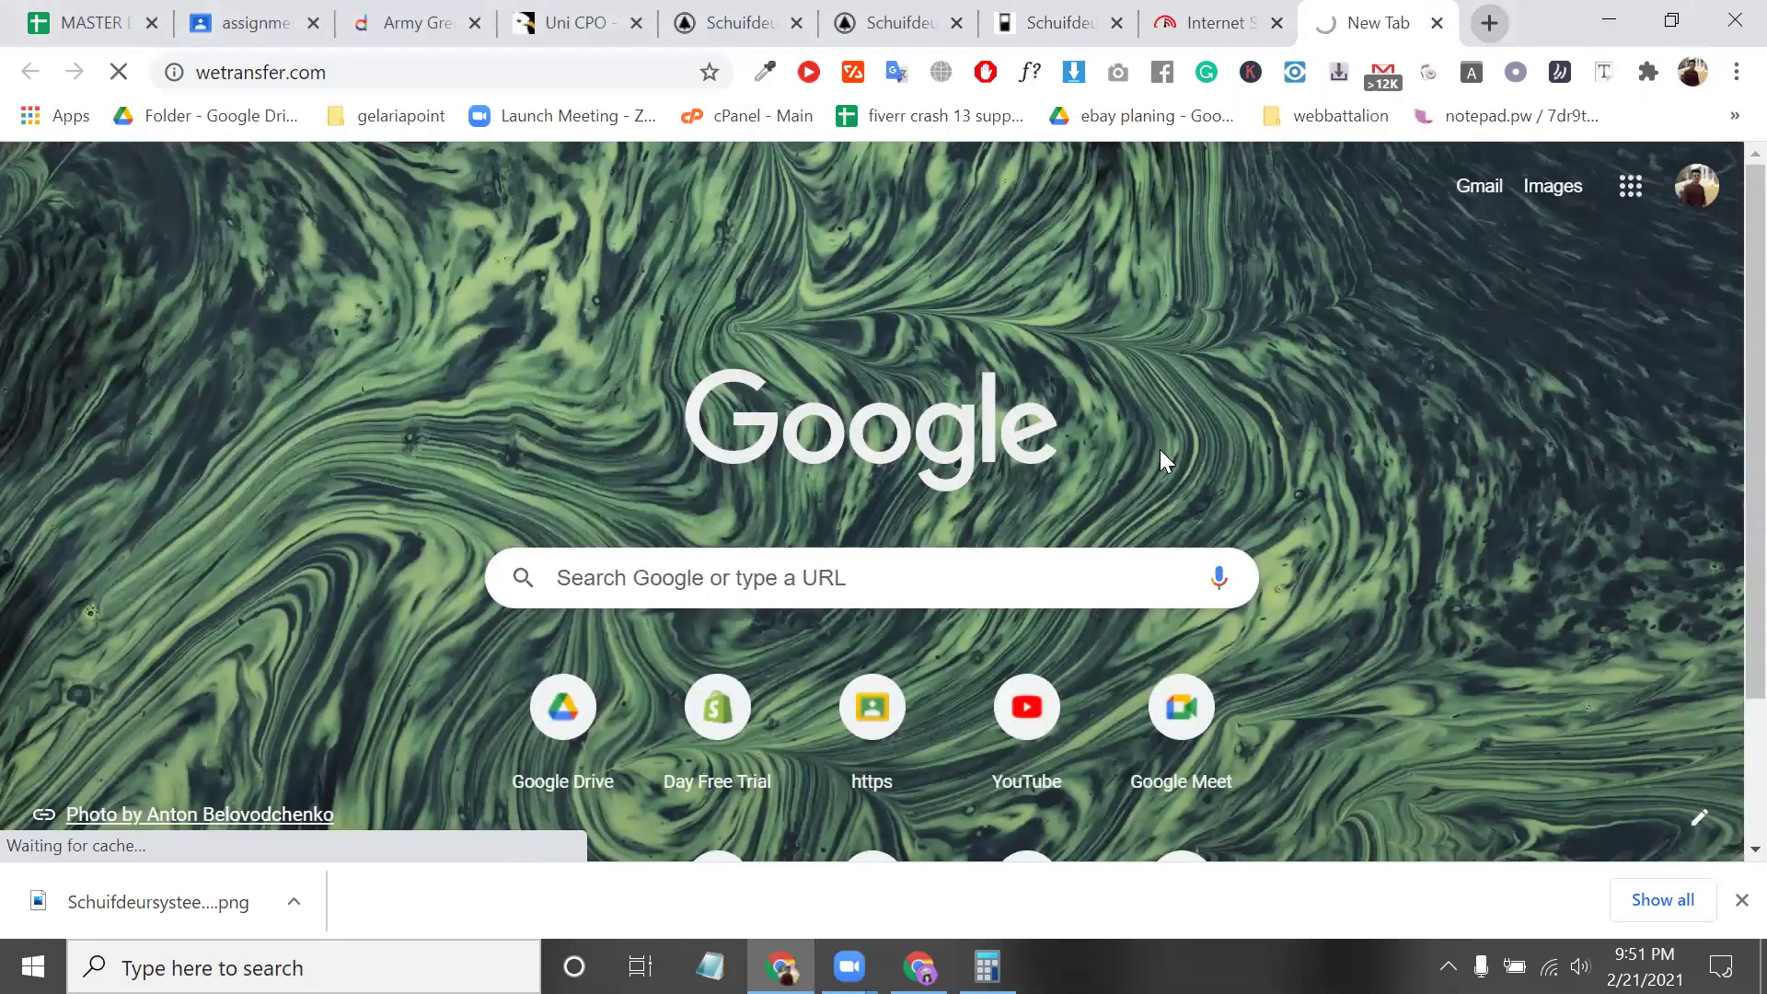
pyautogui.doubleClick(402, 74)
pyautogui.click(402, 73)
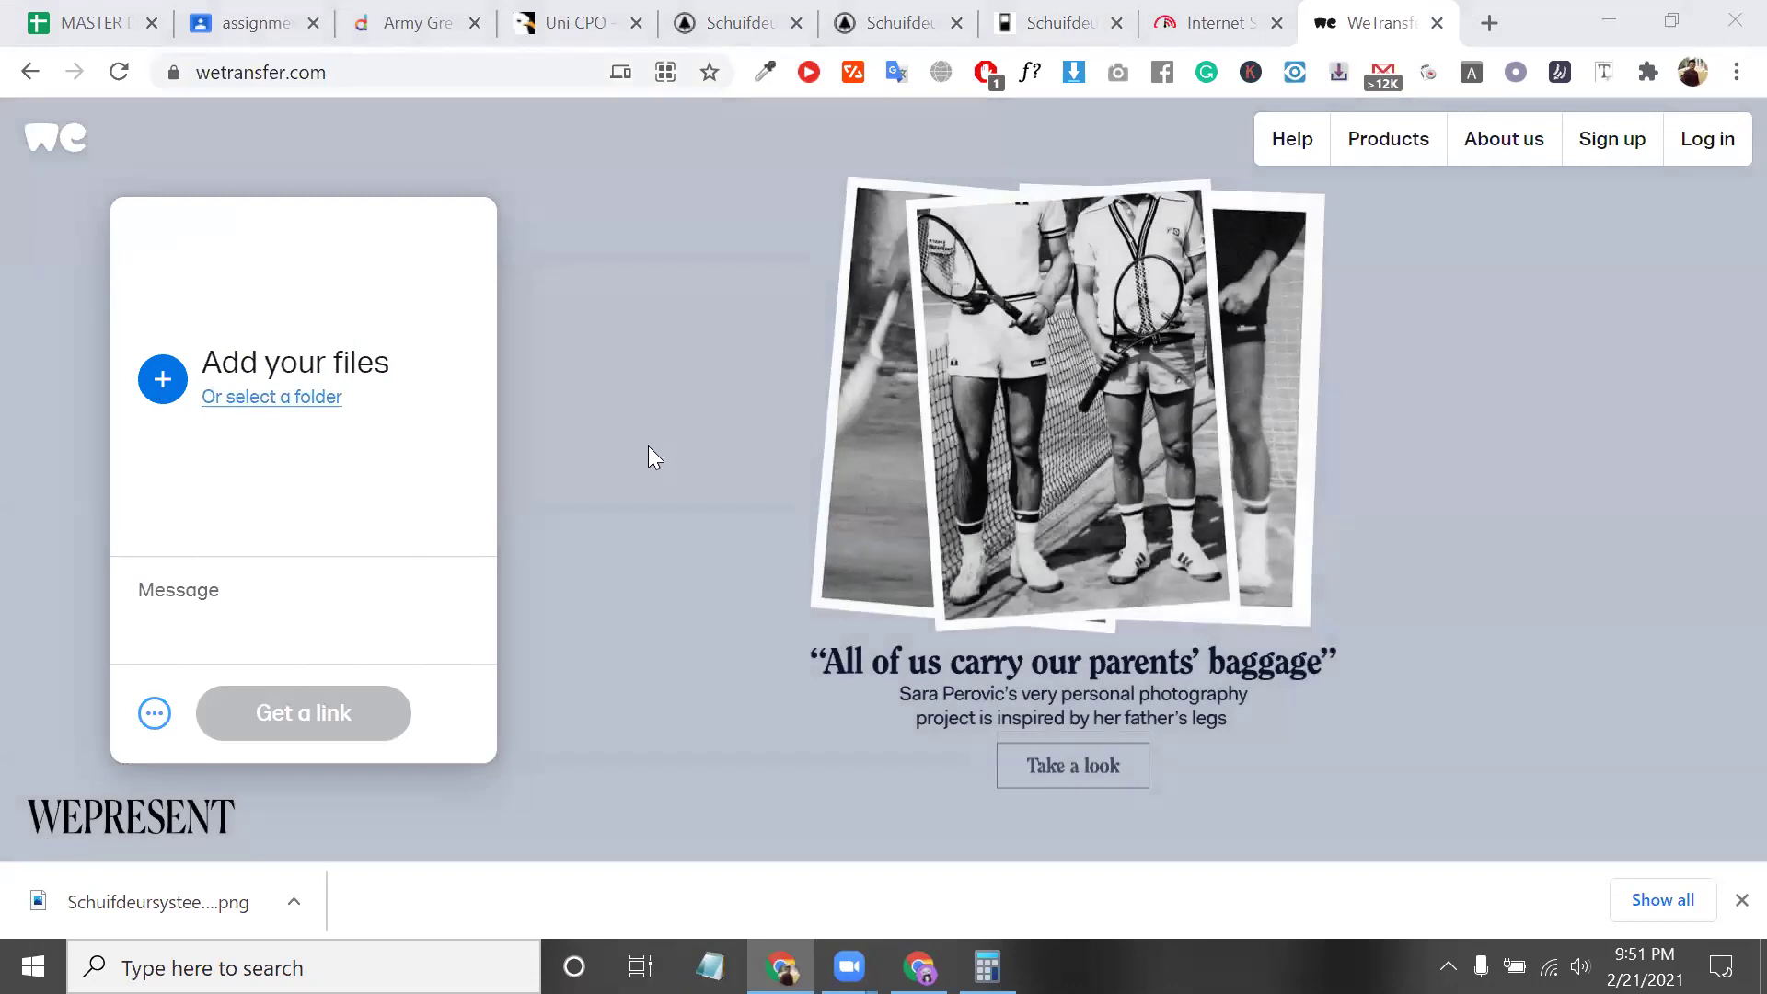
# Try uploading the plugin zip through 'Or select a folder', which rejects it as invalid
pyautogui.click(272, 396)
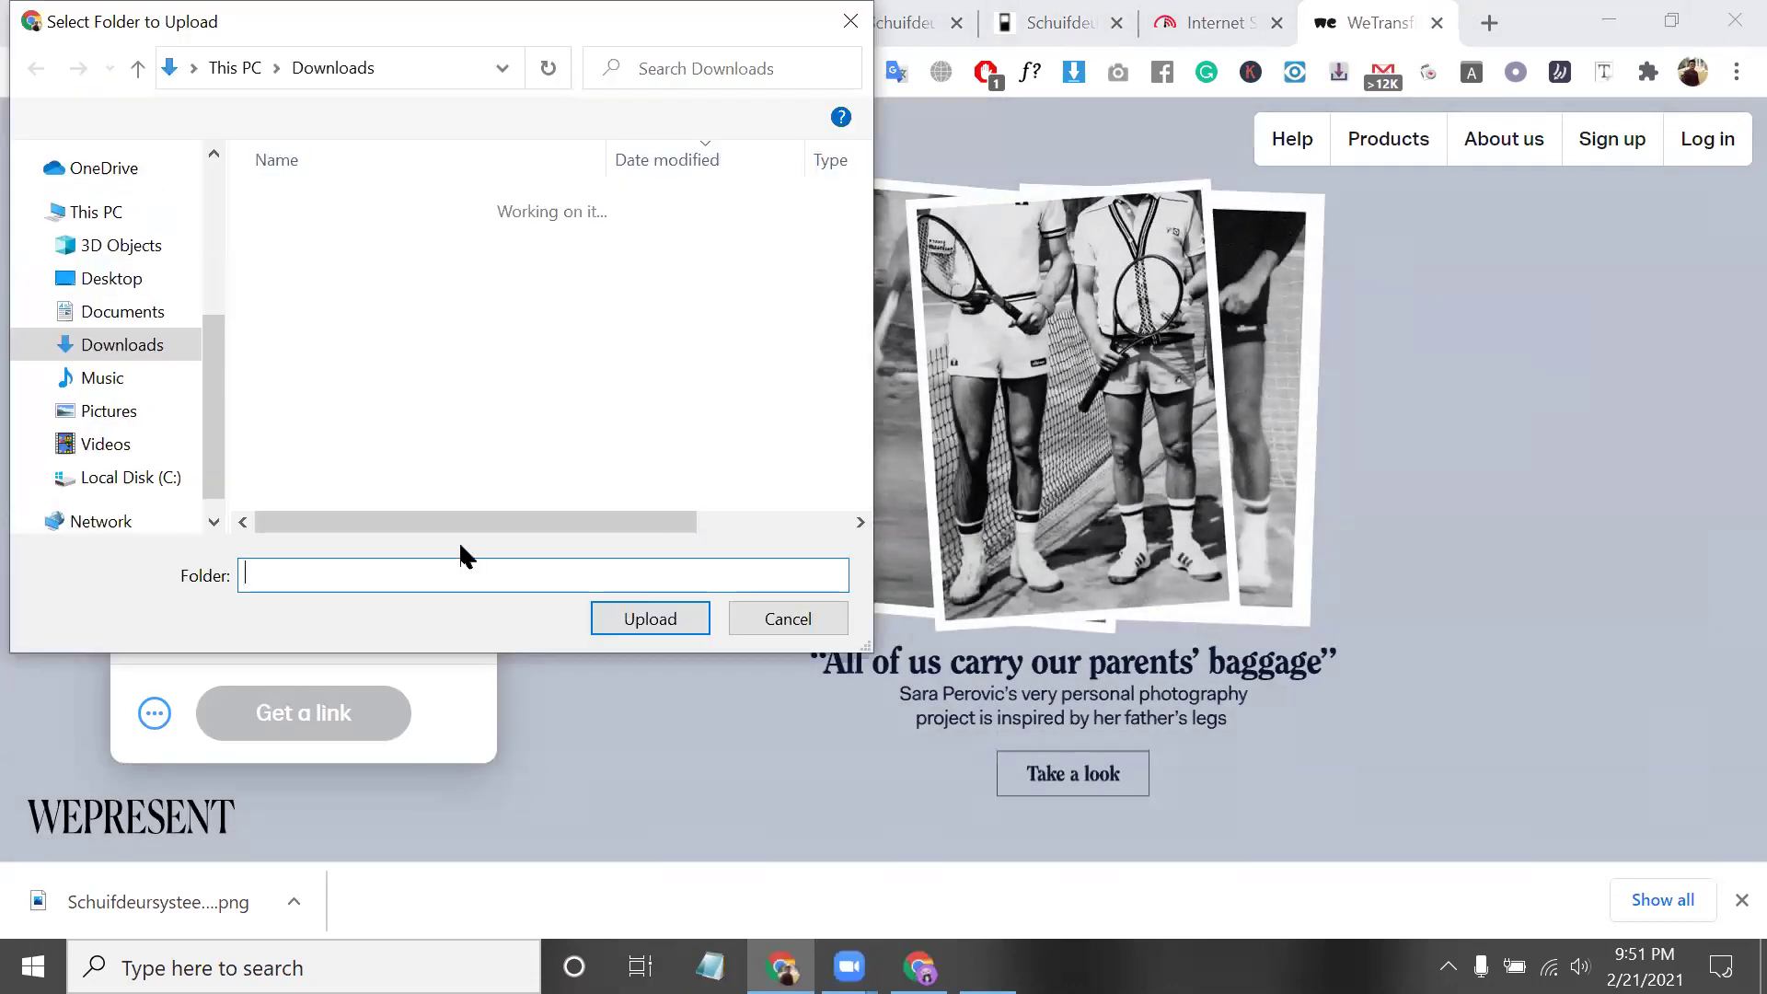
pyautogui.write('up')
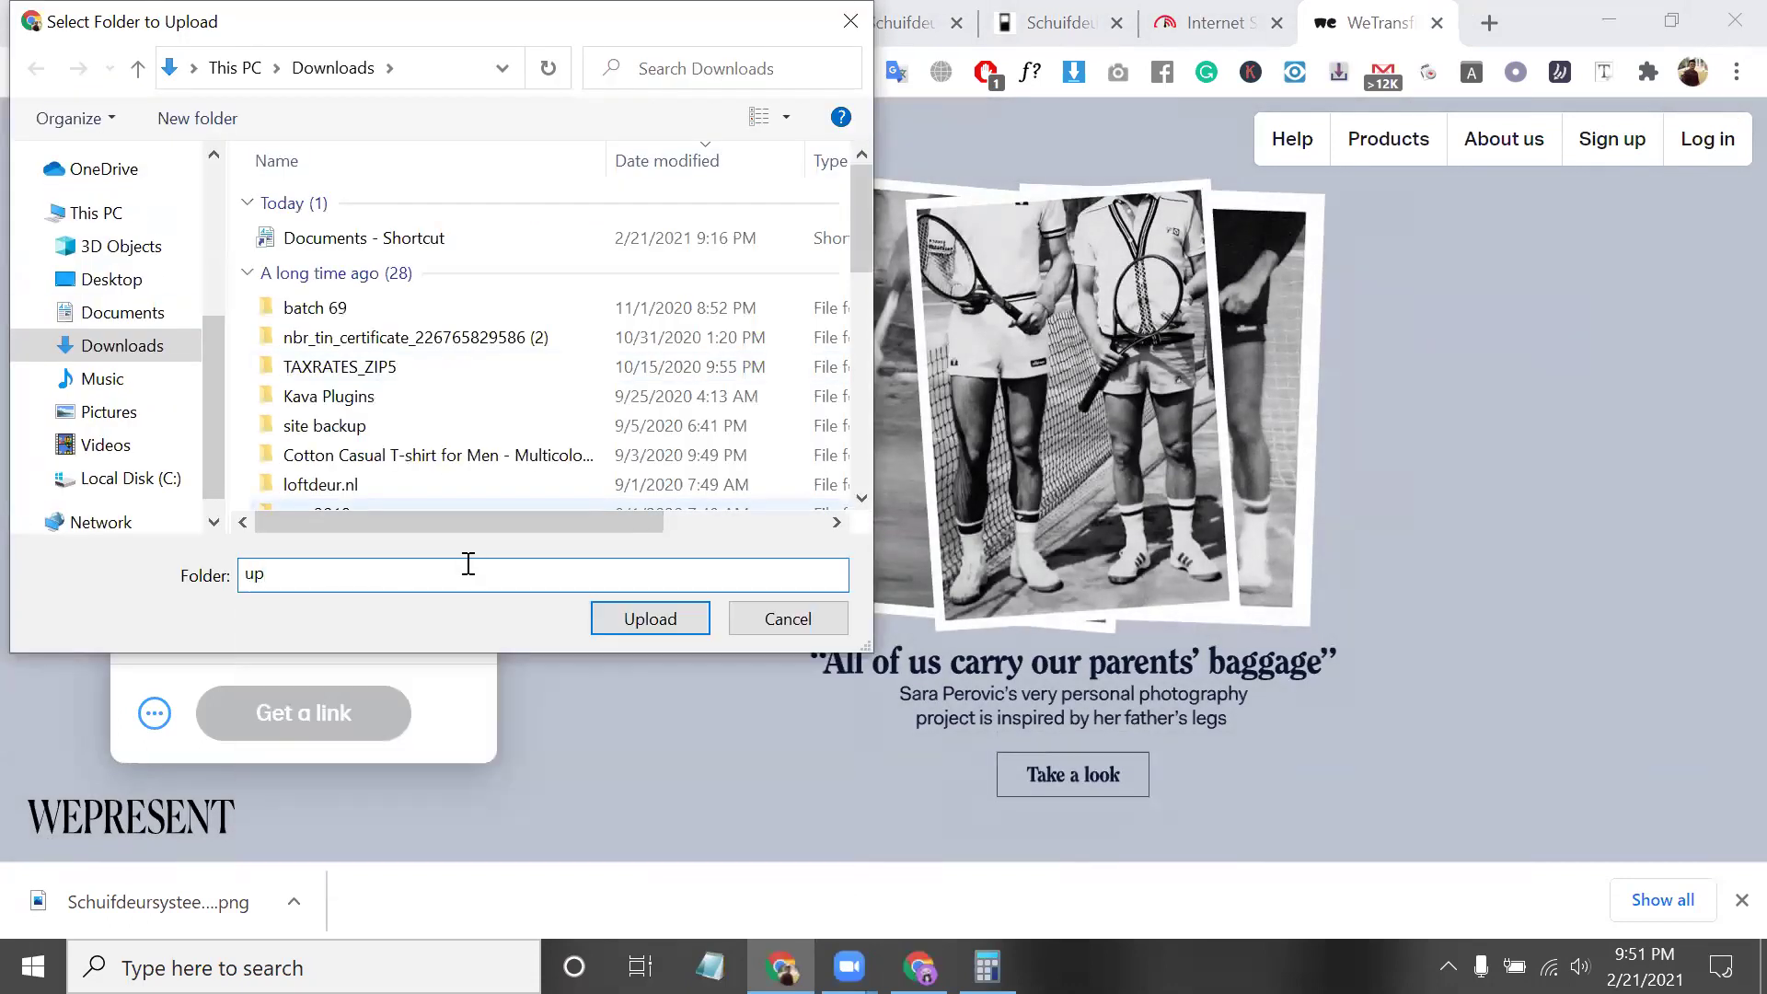
pyautogui.press('BackSpace')
pyautogui.write('n')
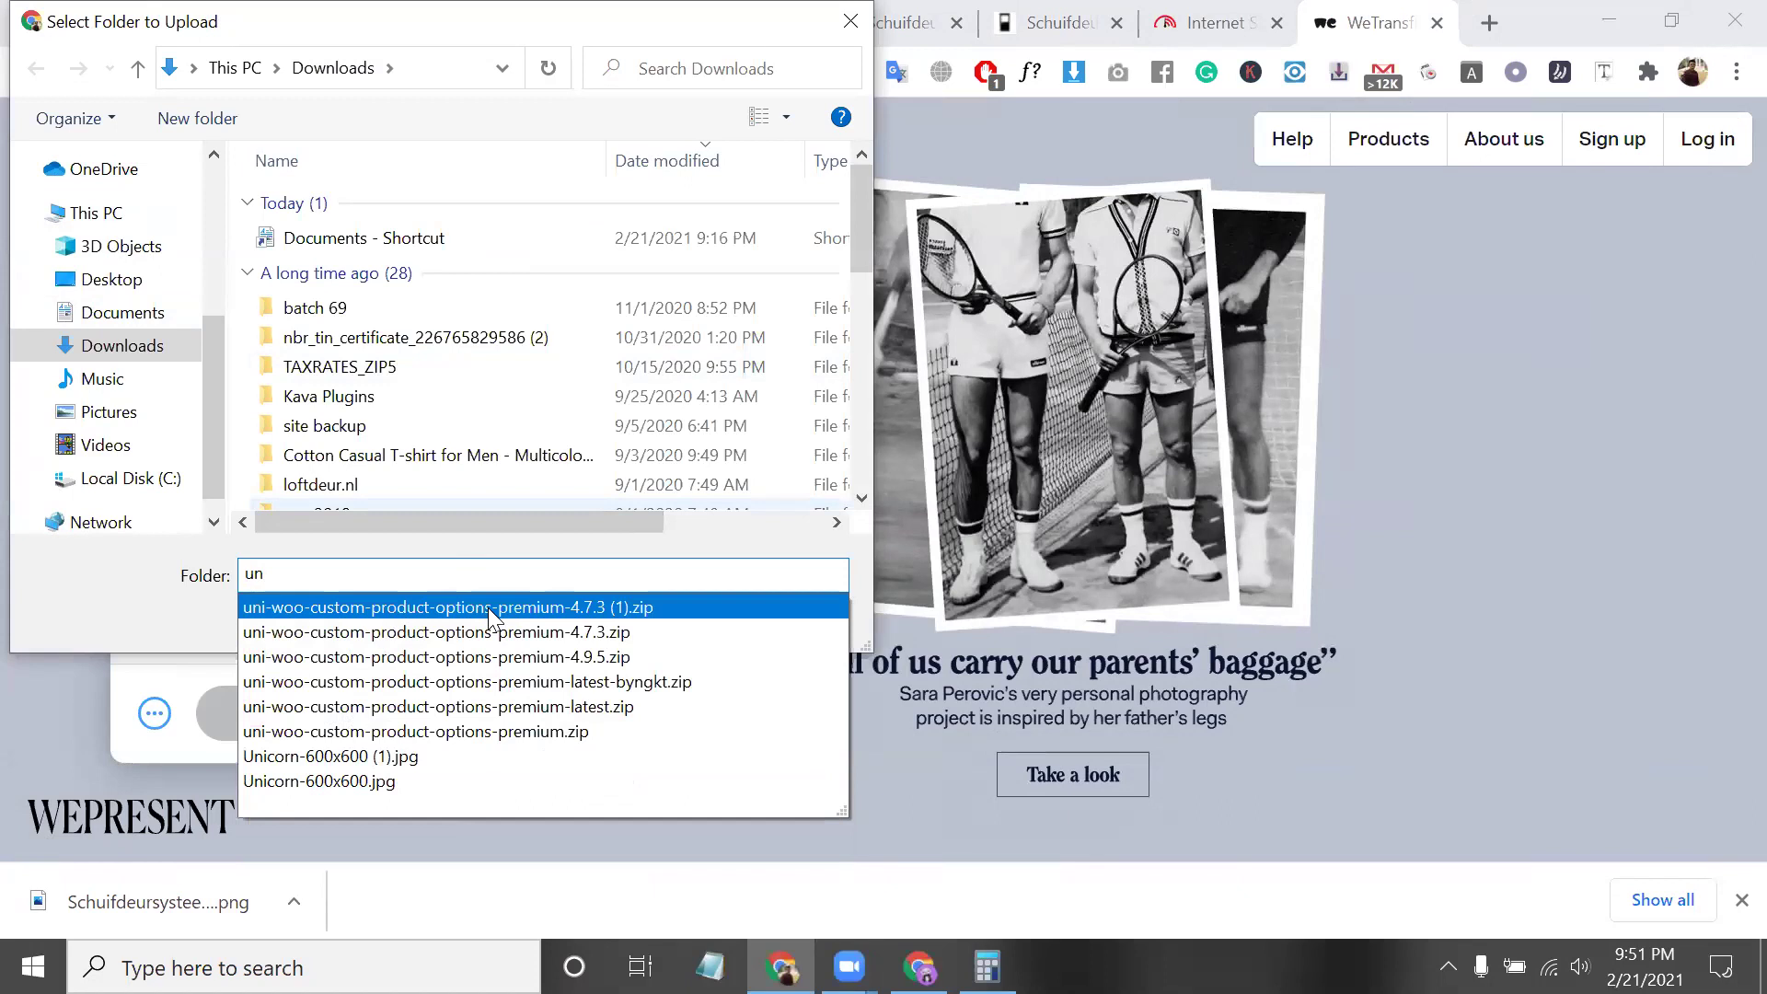
pyautogui.click(598, 610)
pyautogui.click(618, 631)
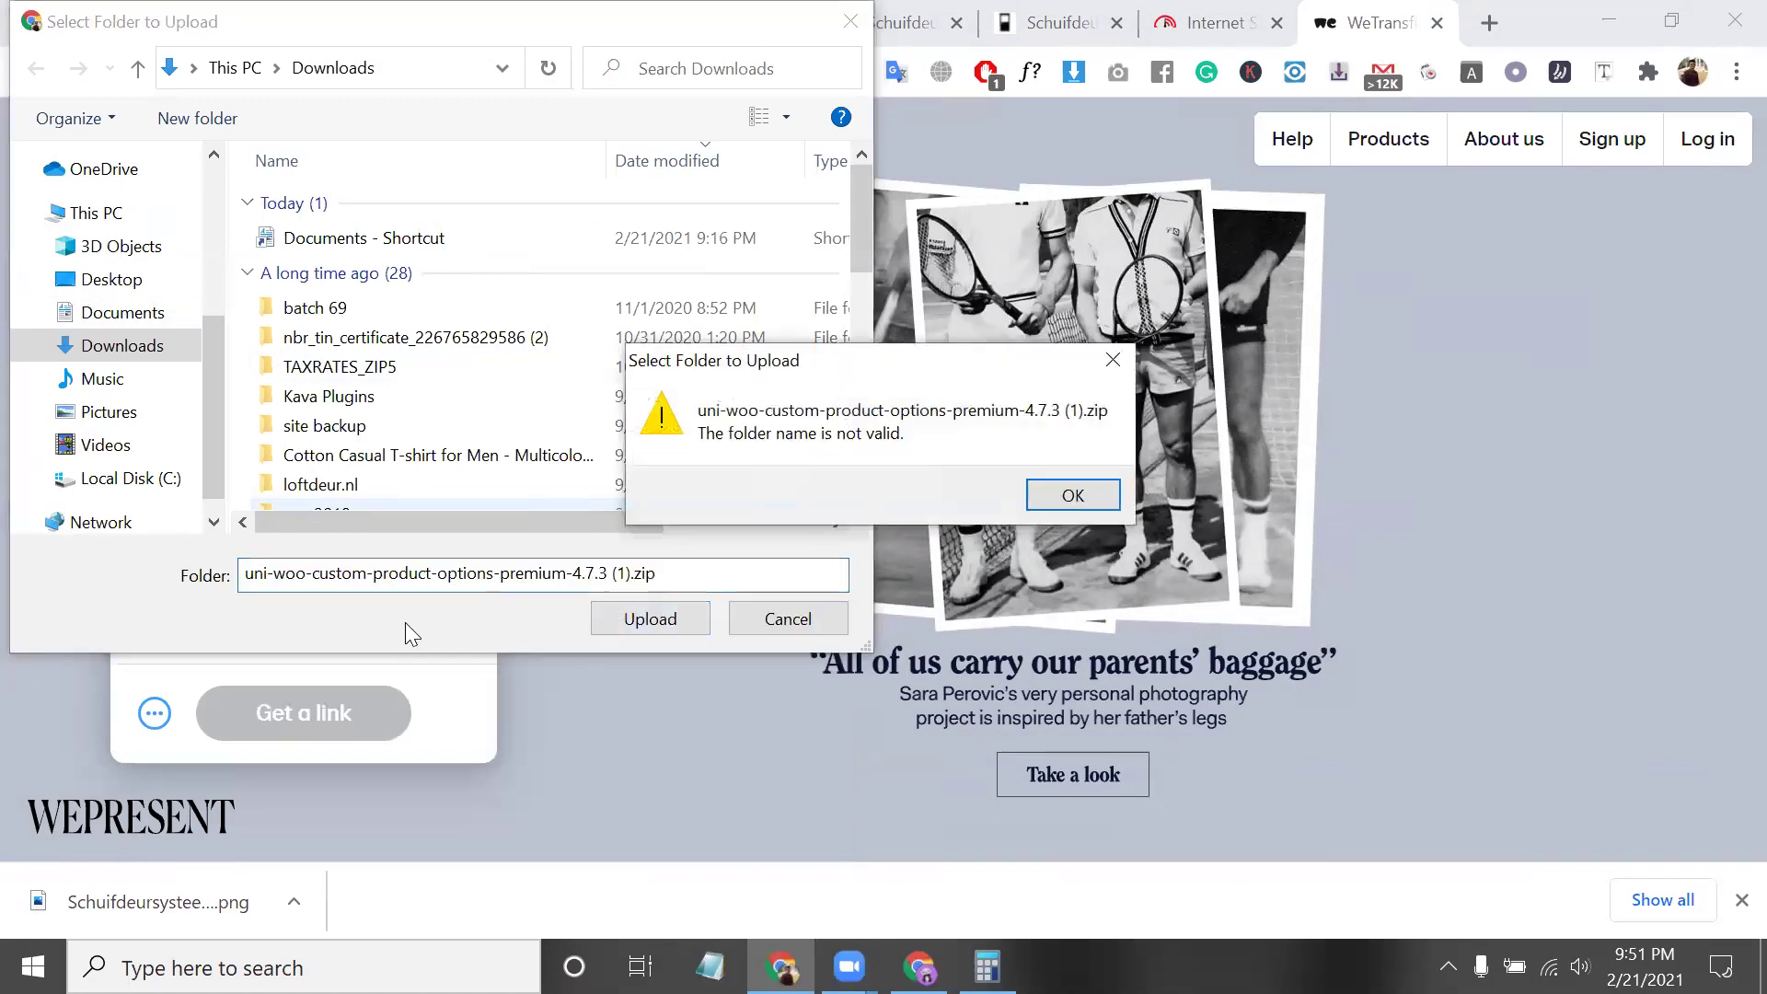
pyautogui.click(1065, 498)
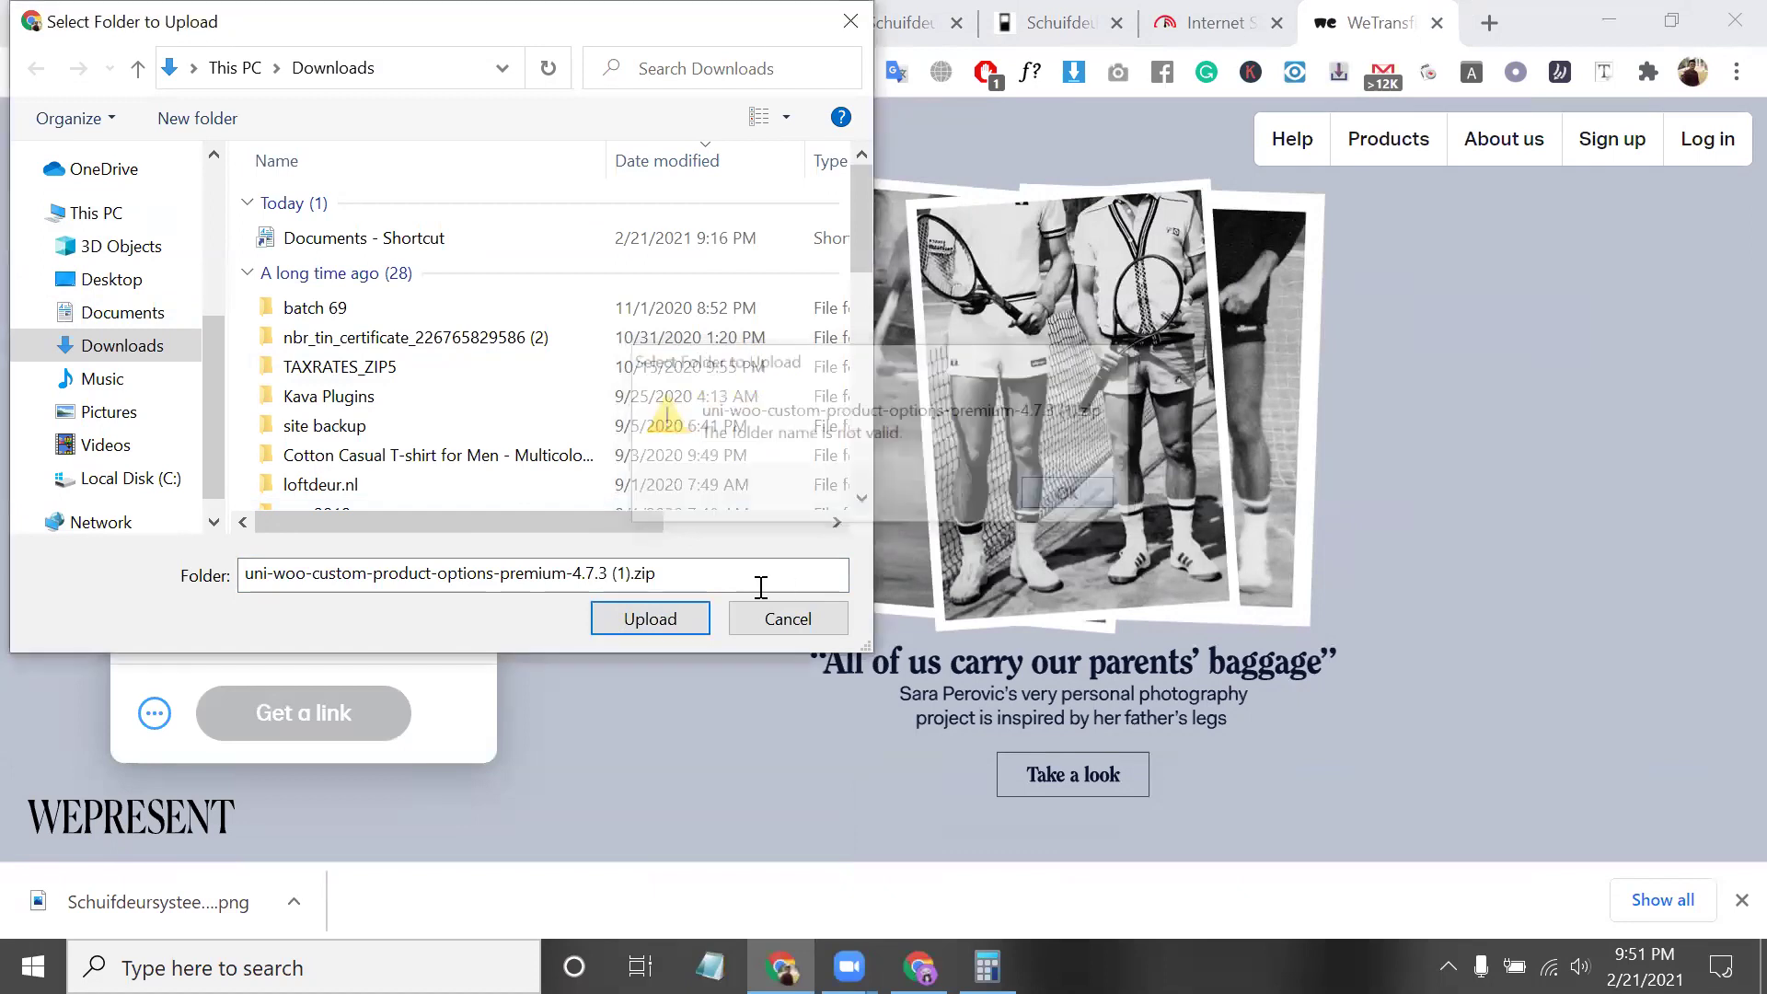
# Retry with the 4.7.3 plugin zip, dismiss the error and cancel the folder picker
pyautogui.click(655, 573)
pyautogui.press('BackSpace')
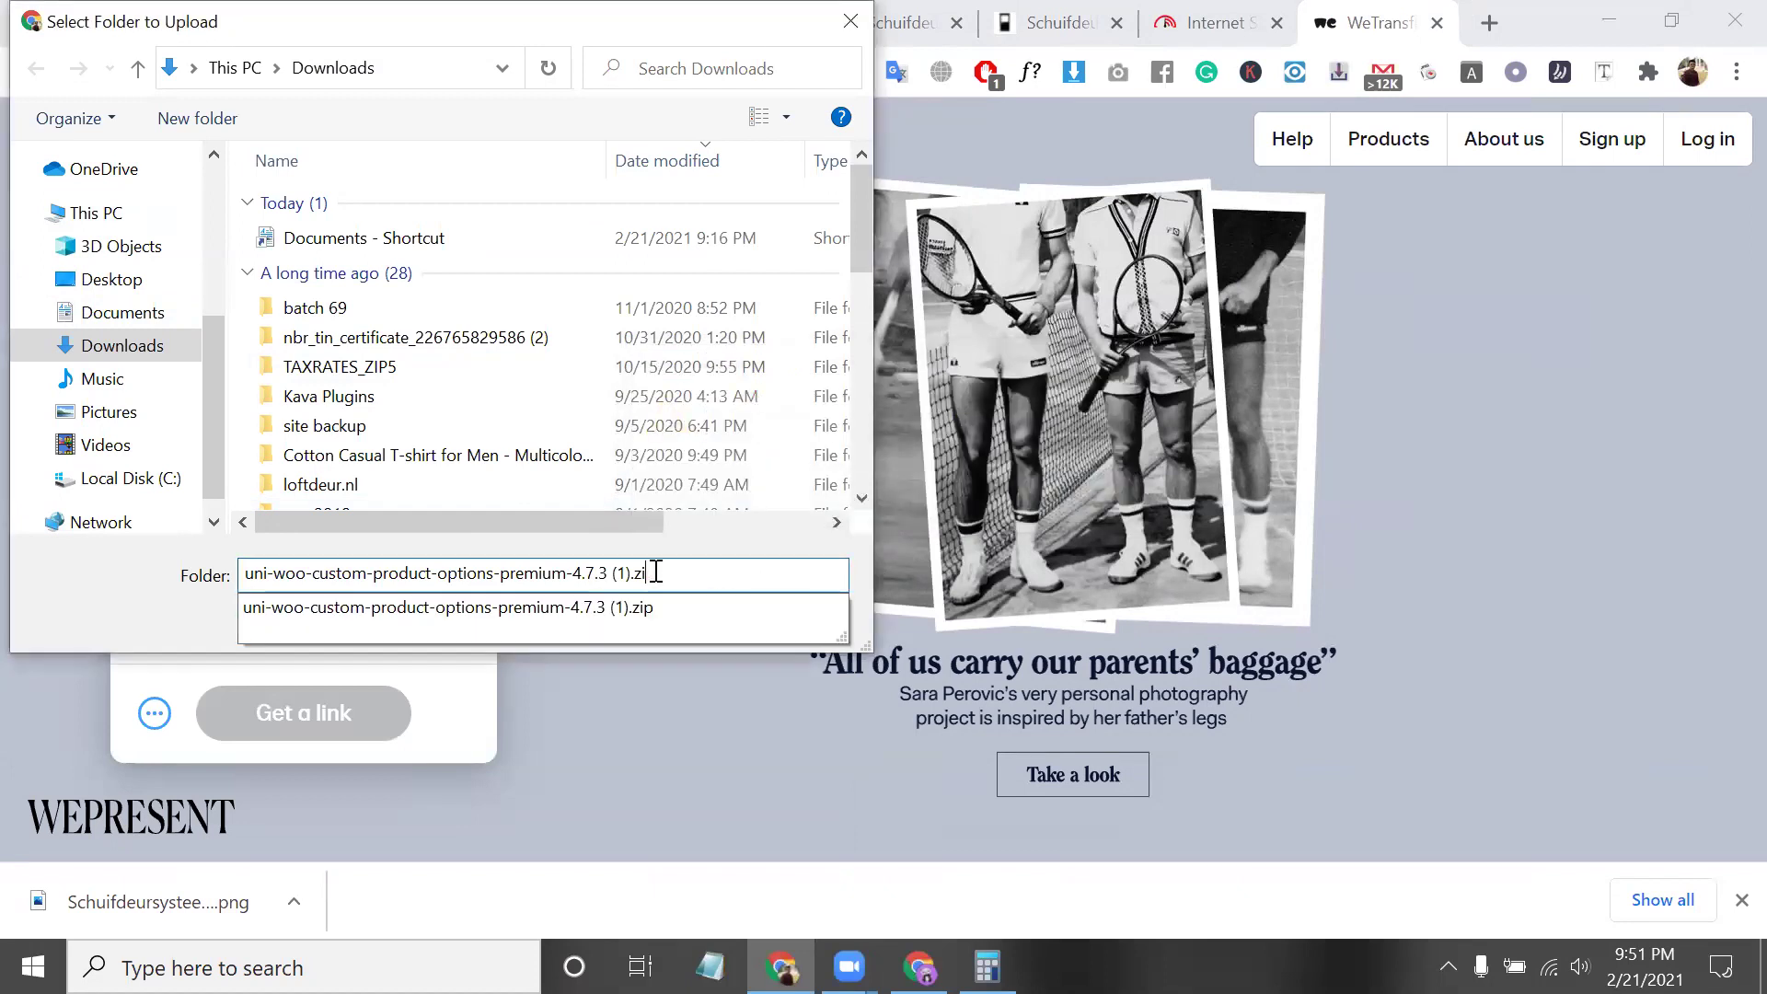
pyautogui.press('BackSpace')
pyautogui.press('BackSpace')
pyautogui.press('BackSpace')
pyautogui.press('BackSpace')
pyautogui.press('BackSpace')
pyautogui.press('BackSpace')
pyautogui.press('BackSpace')
pyautogui.press('BackSpace')
pyautogui.press('BackSpace')
pyautogui.press('BackSpace')
pyautogui.press('BackSpace')
pyautogui.press('BackSpace')
pyautogui.press('BackSpace')
pyautogui.press('BackSpace')
pyautogui.press('BackSpace')
pyautogui.press('BackSpace')
pyautogui.press('BackSpace')
pyautogui.press('BackSpace')
pyautogui.press('BackSpace')
pyautogui.press('BackSpace')
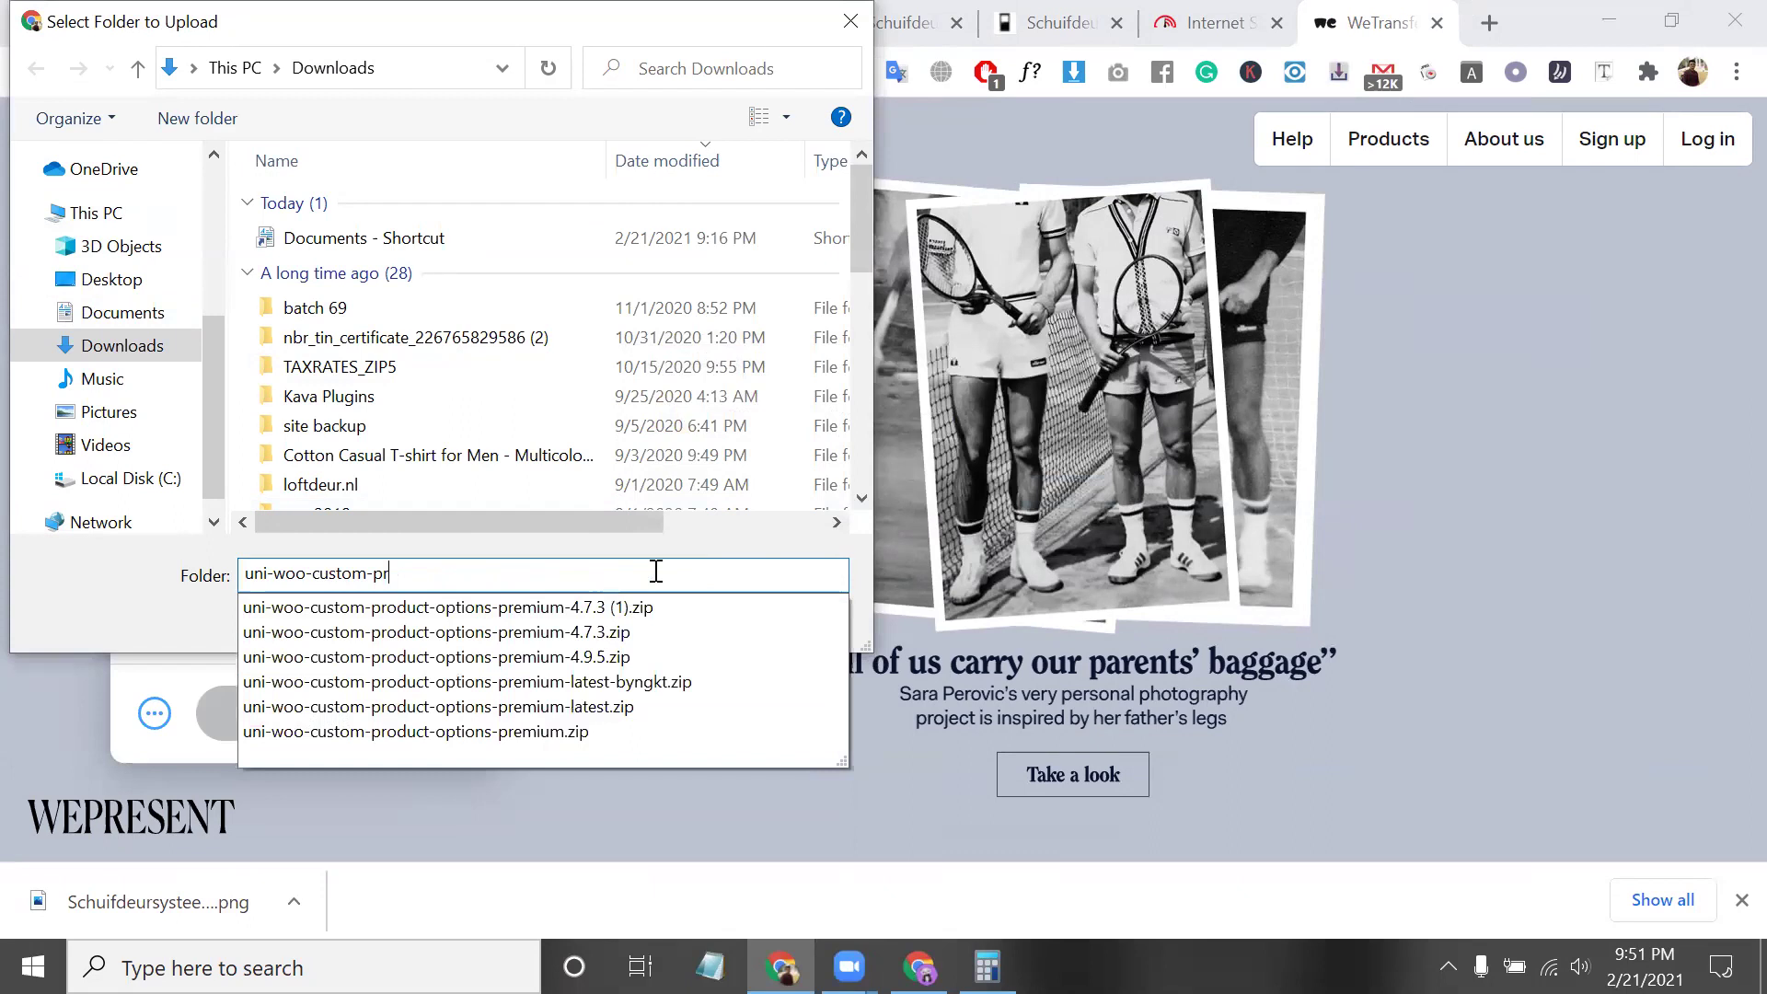
pyautogui.click(647, 641)
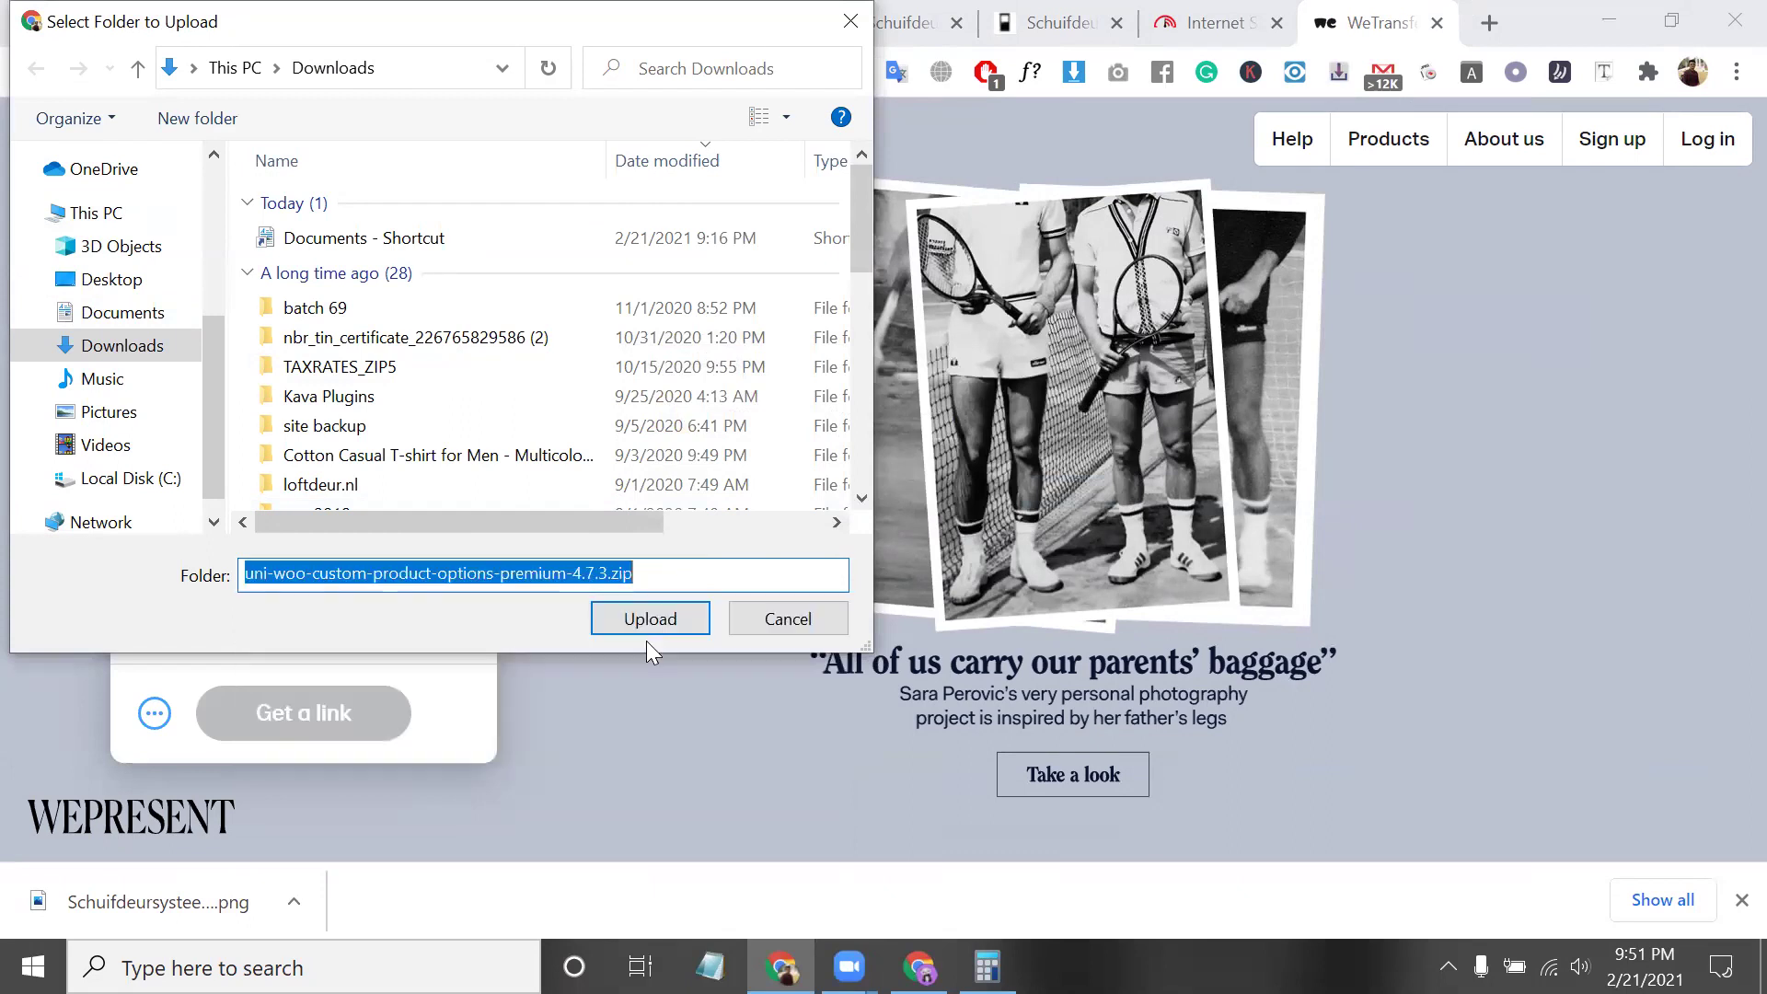
pyautogui.click(634, 619)
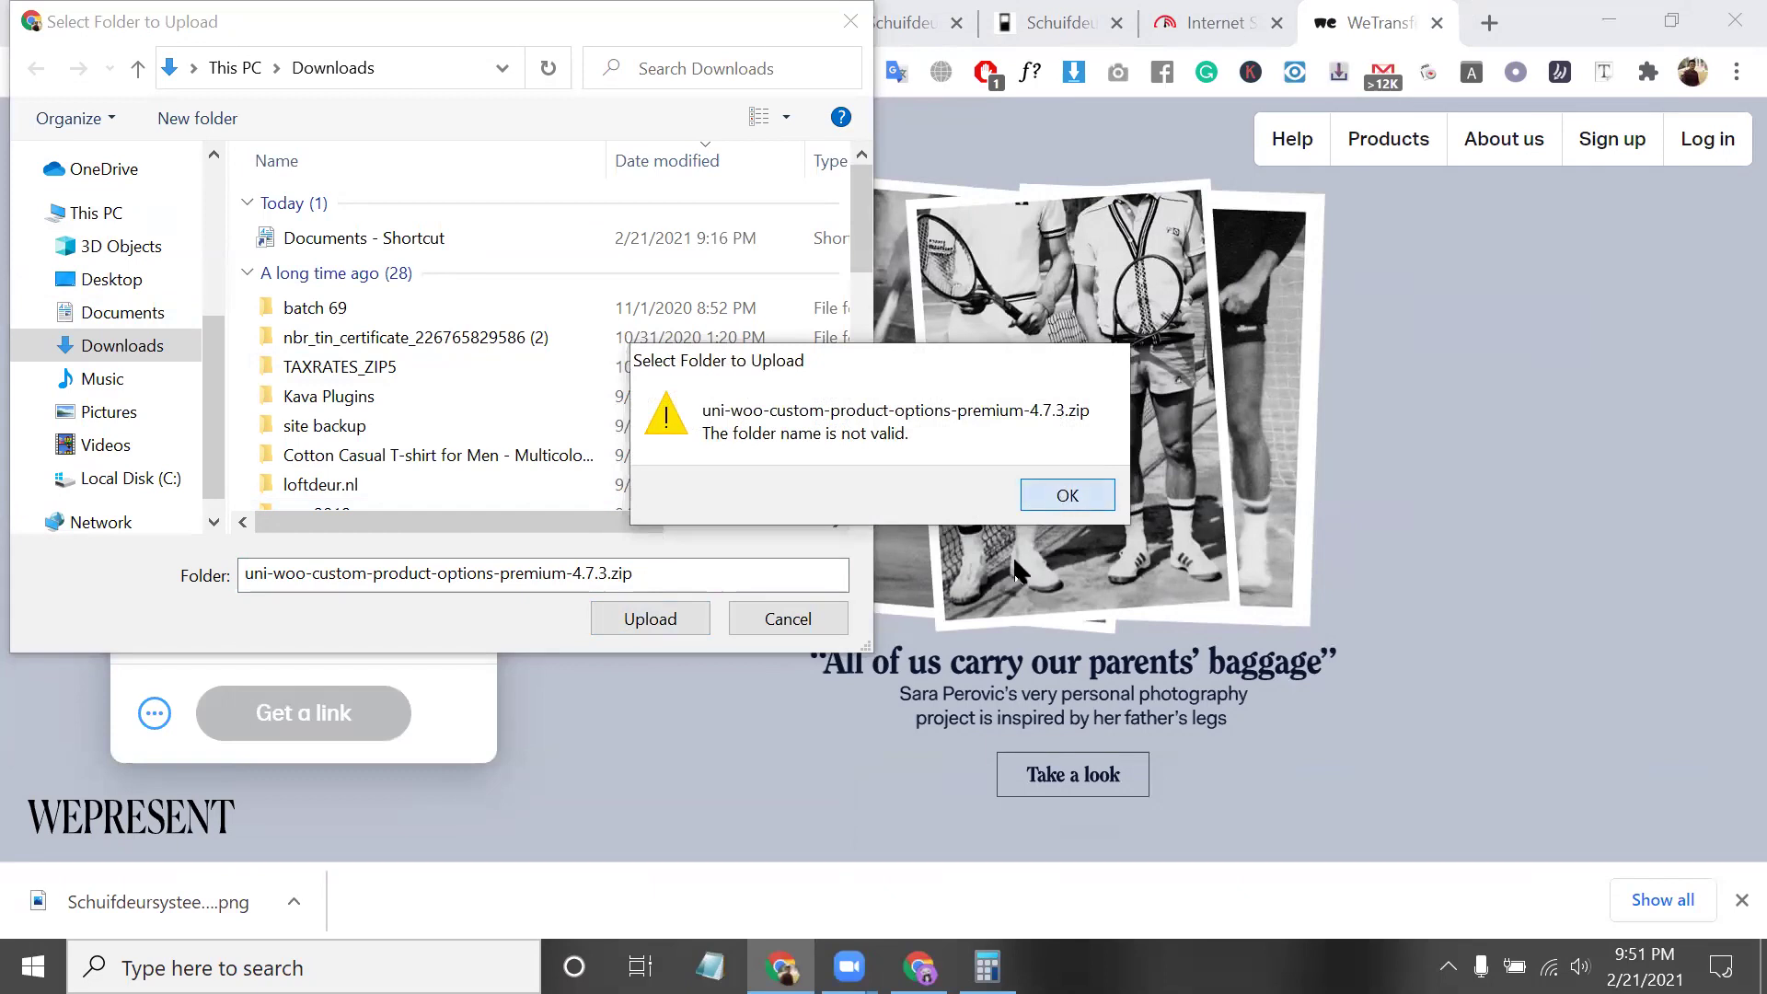
pyautogui.click(1063, 499)
pyautogui.click(808, 631)
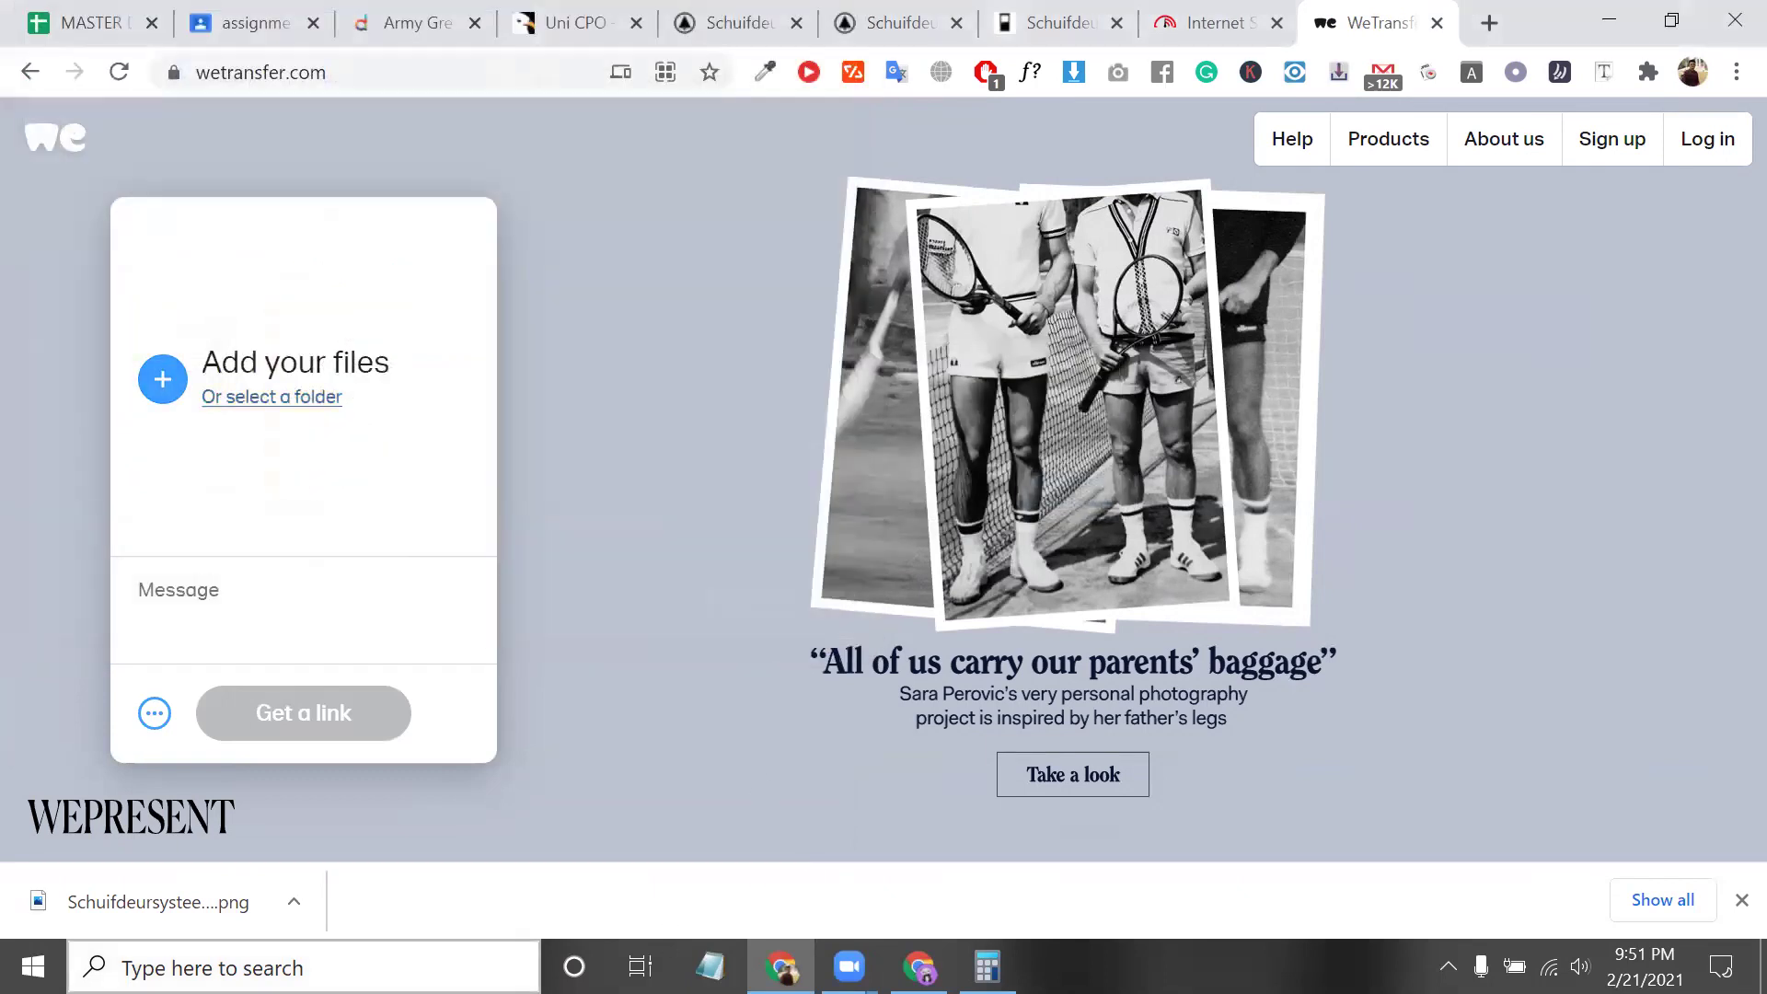
pyautogui.press('super')
# Open File Explorer and search the Downloads folder for 'uni co'
pyautogui.write('fi')
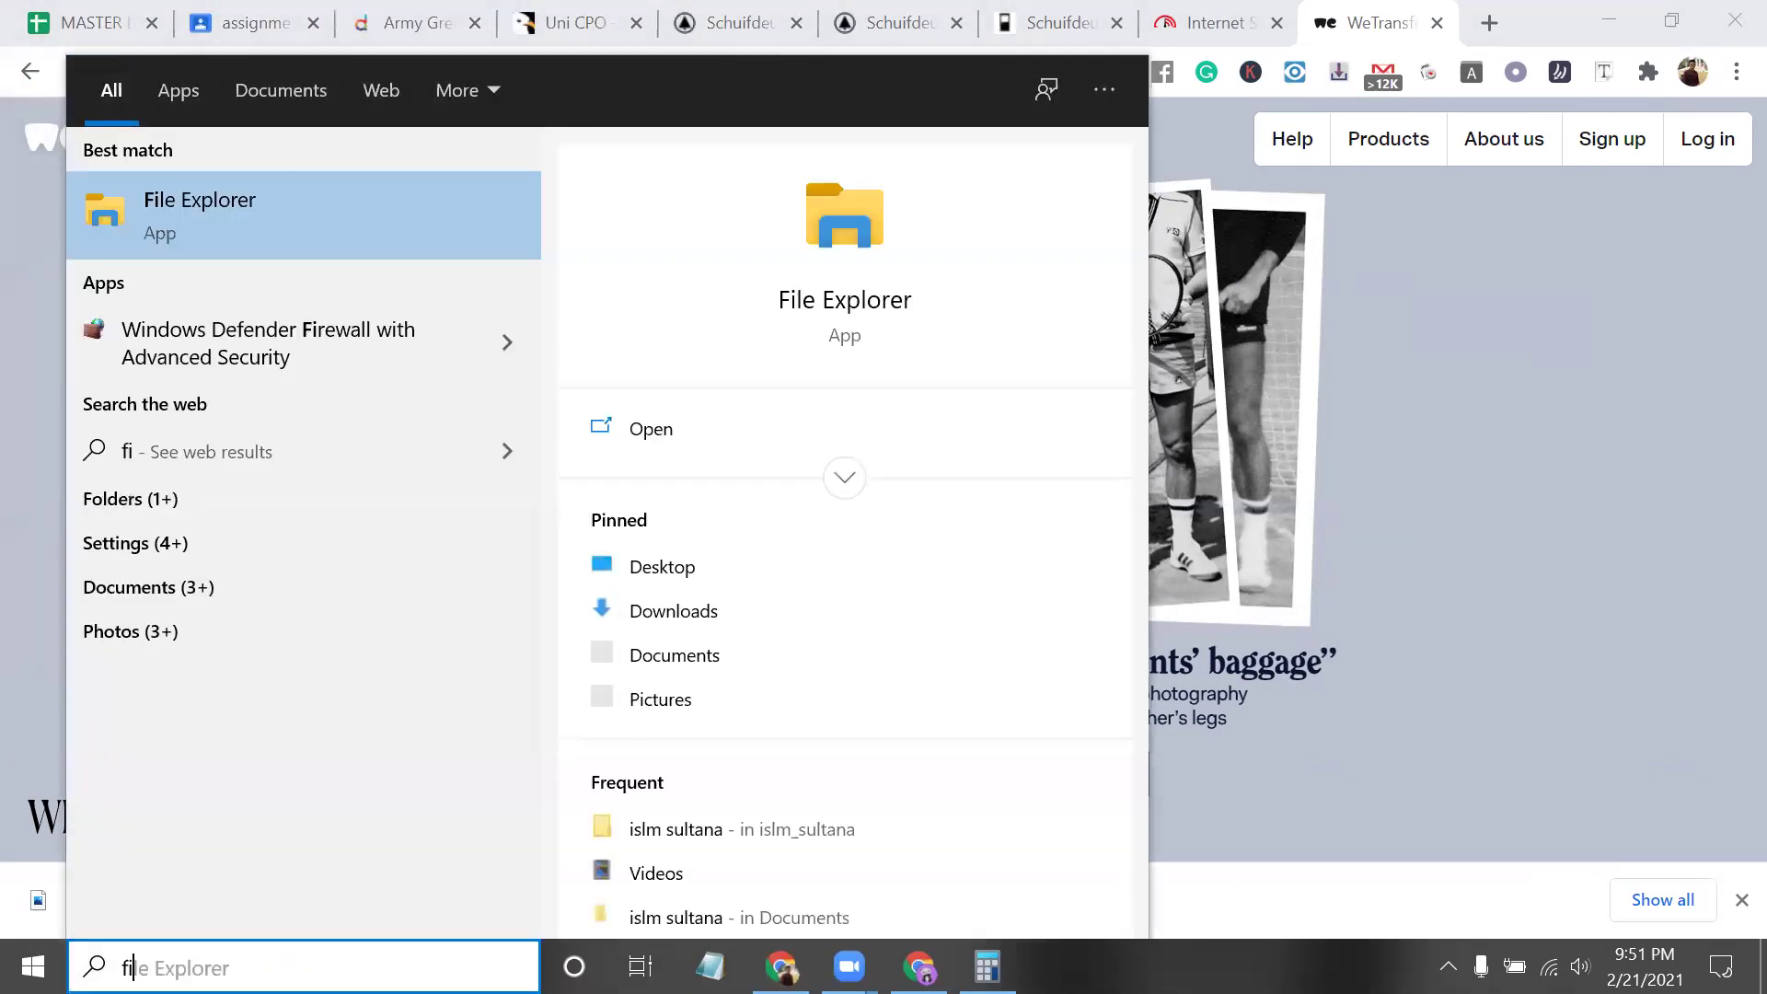
pyautogui.press('Escape')
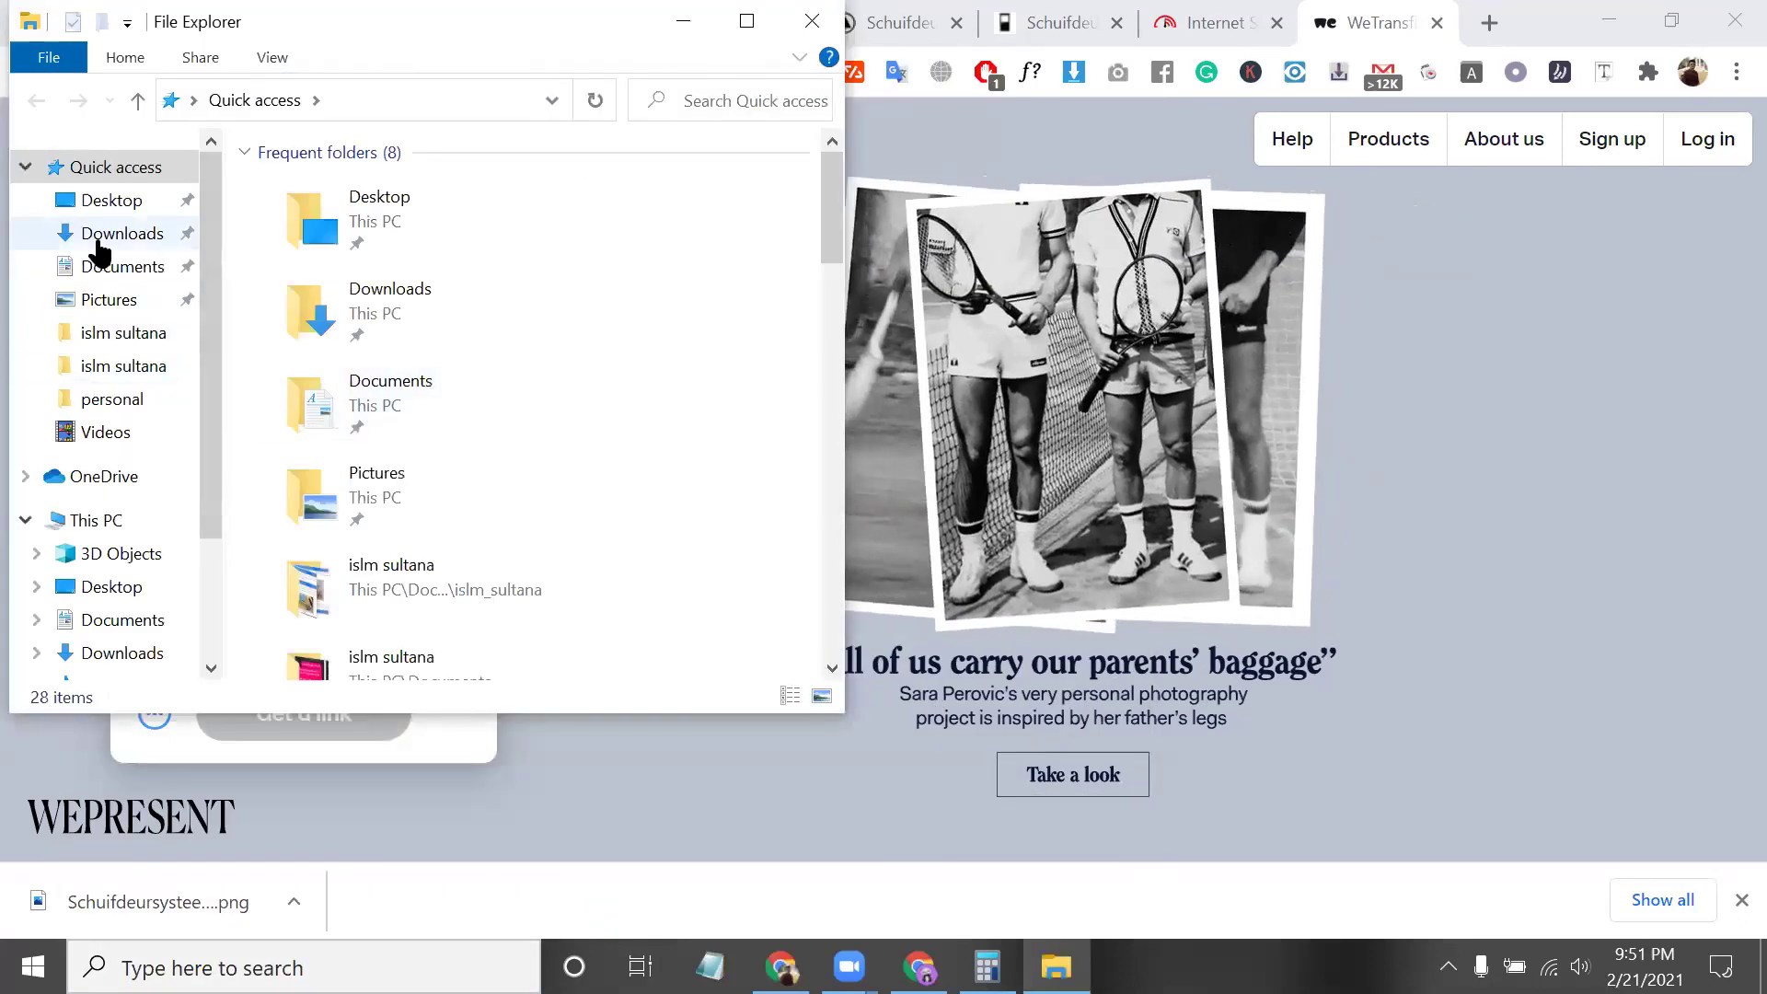
pyautogui.click(110, 233)
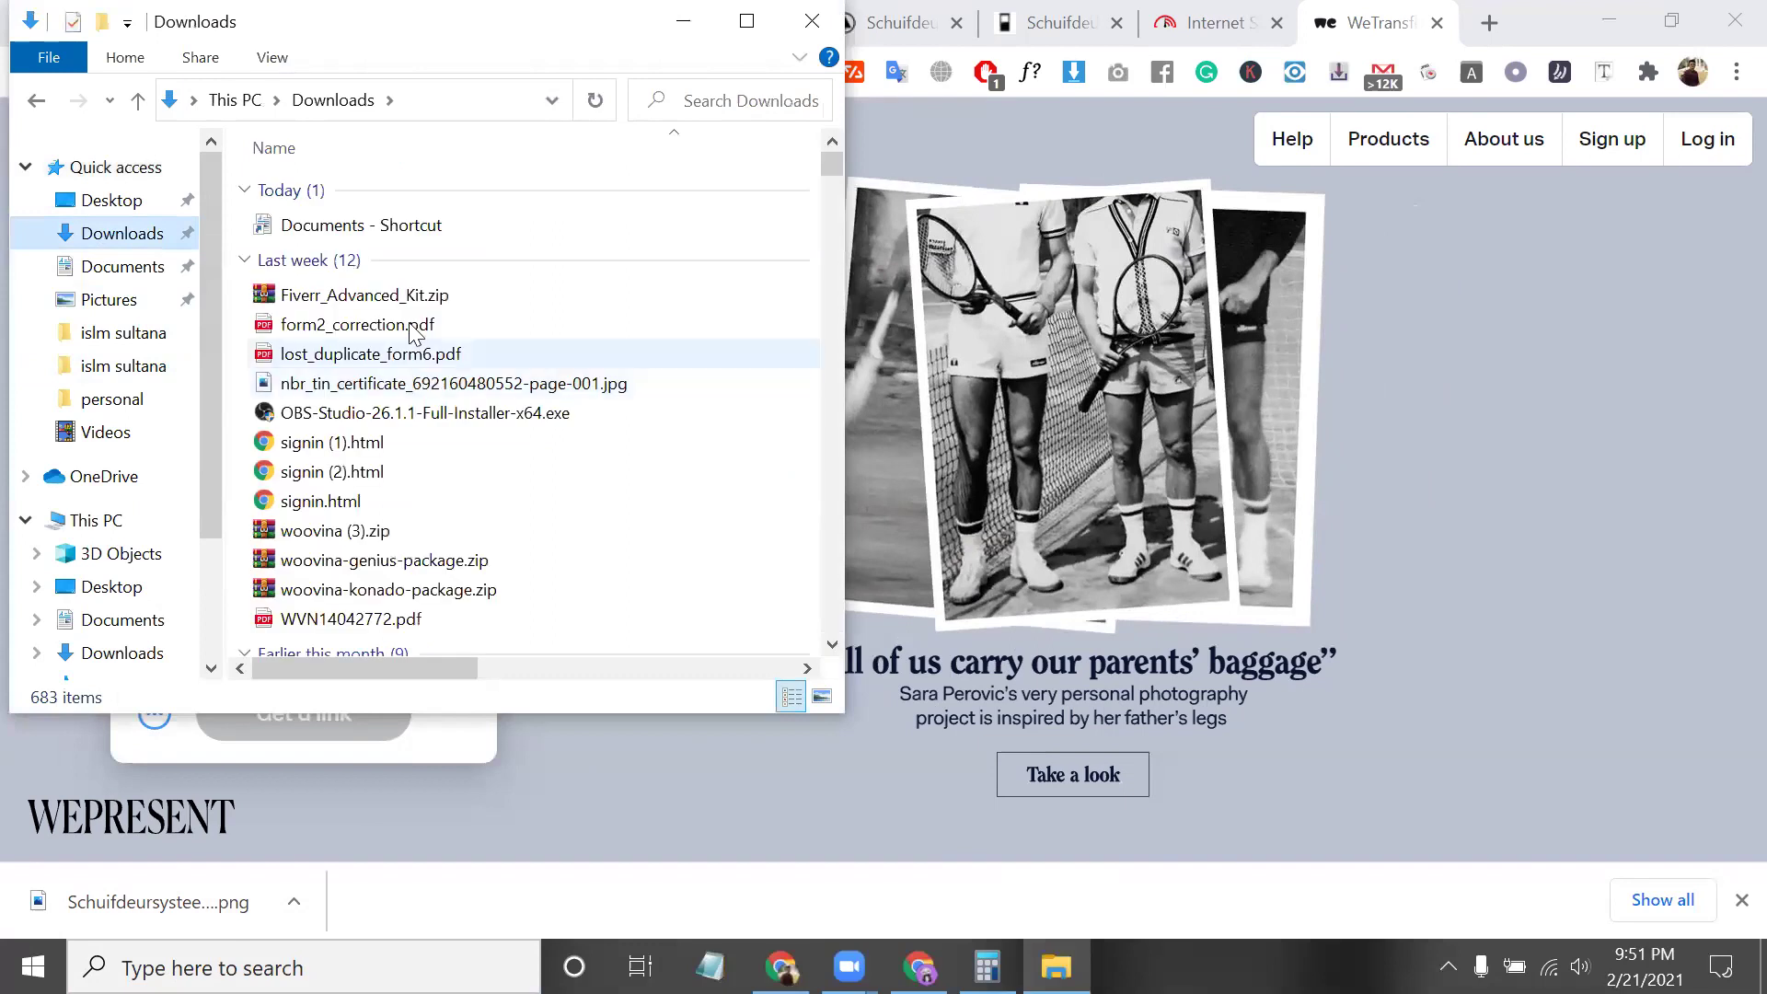
pyautogui.click(718, 106)
pyautogui.write('uni')
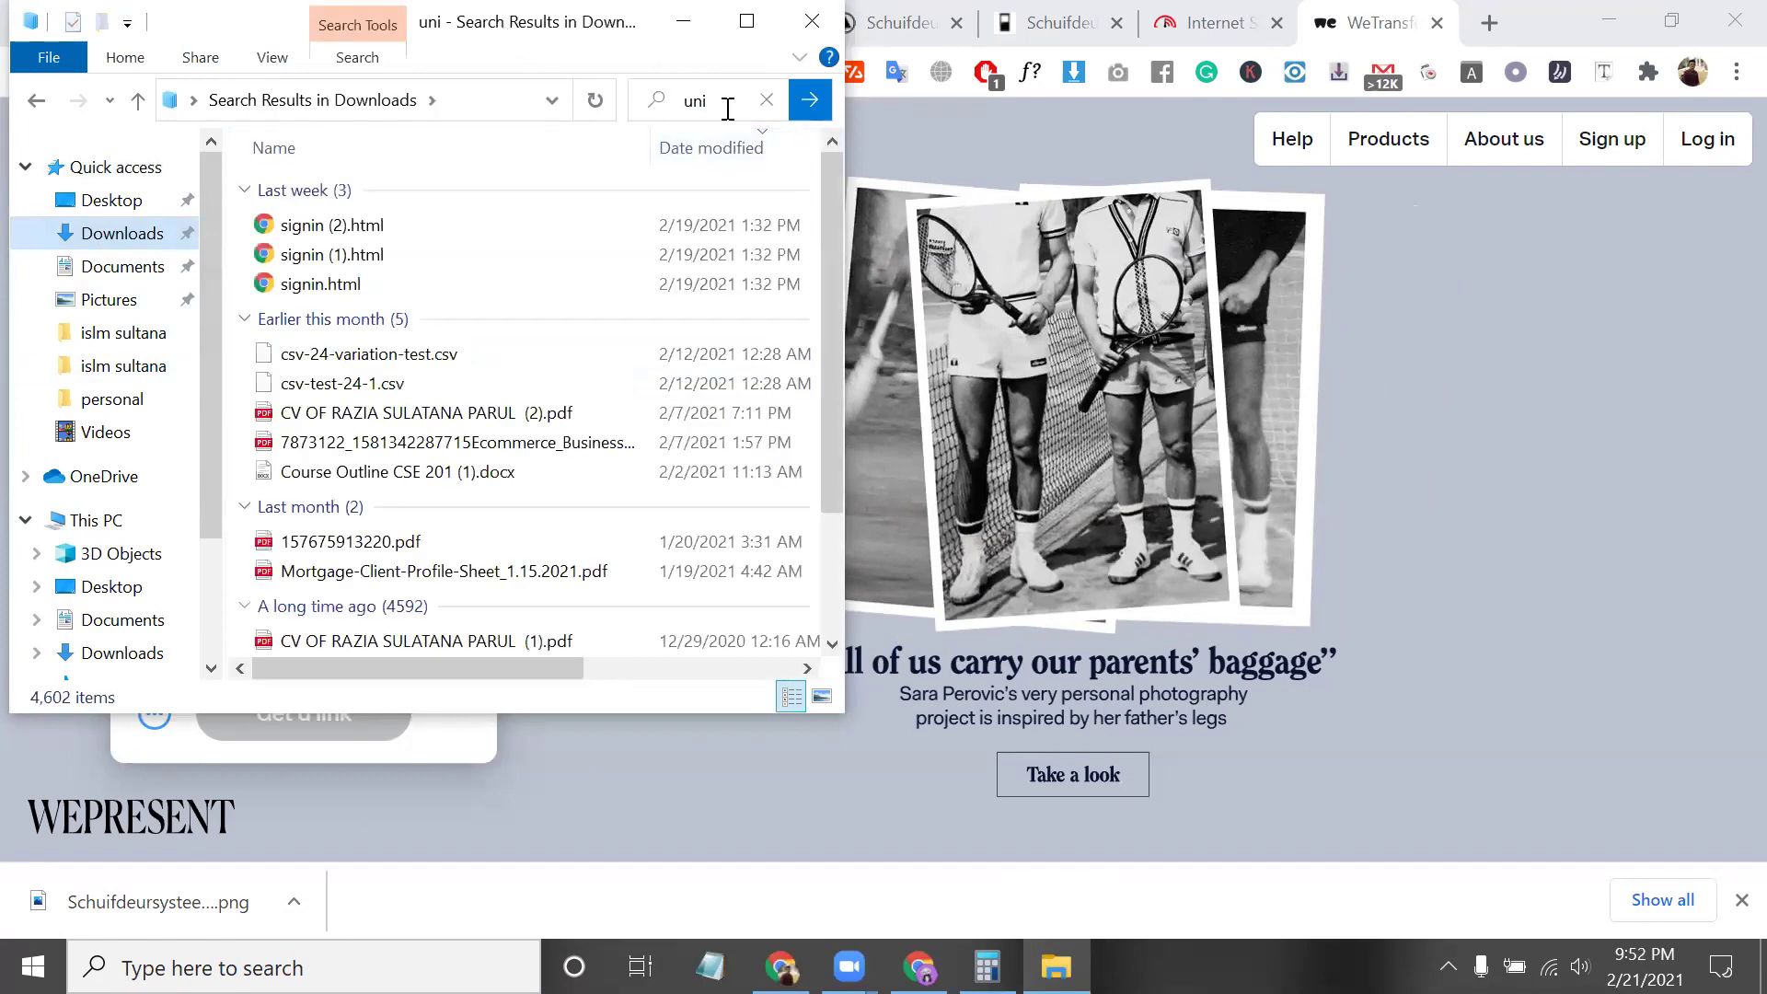
pyautogui.click(718, 106)
pyautogui.press('BackSpace')
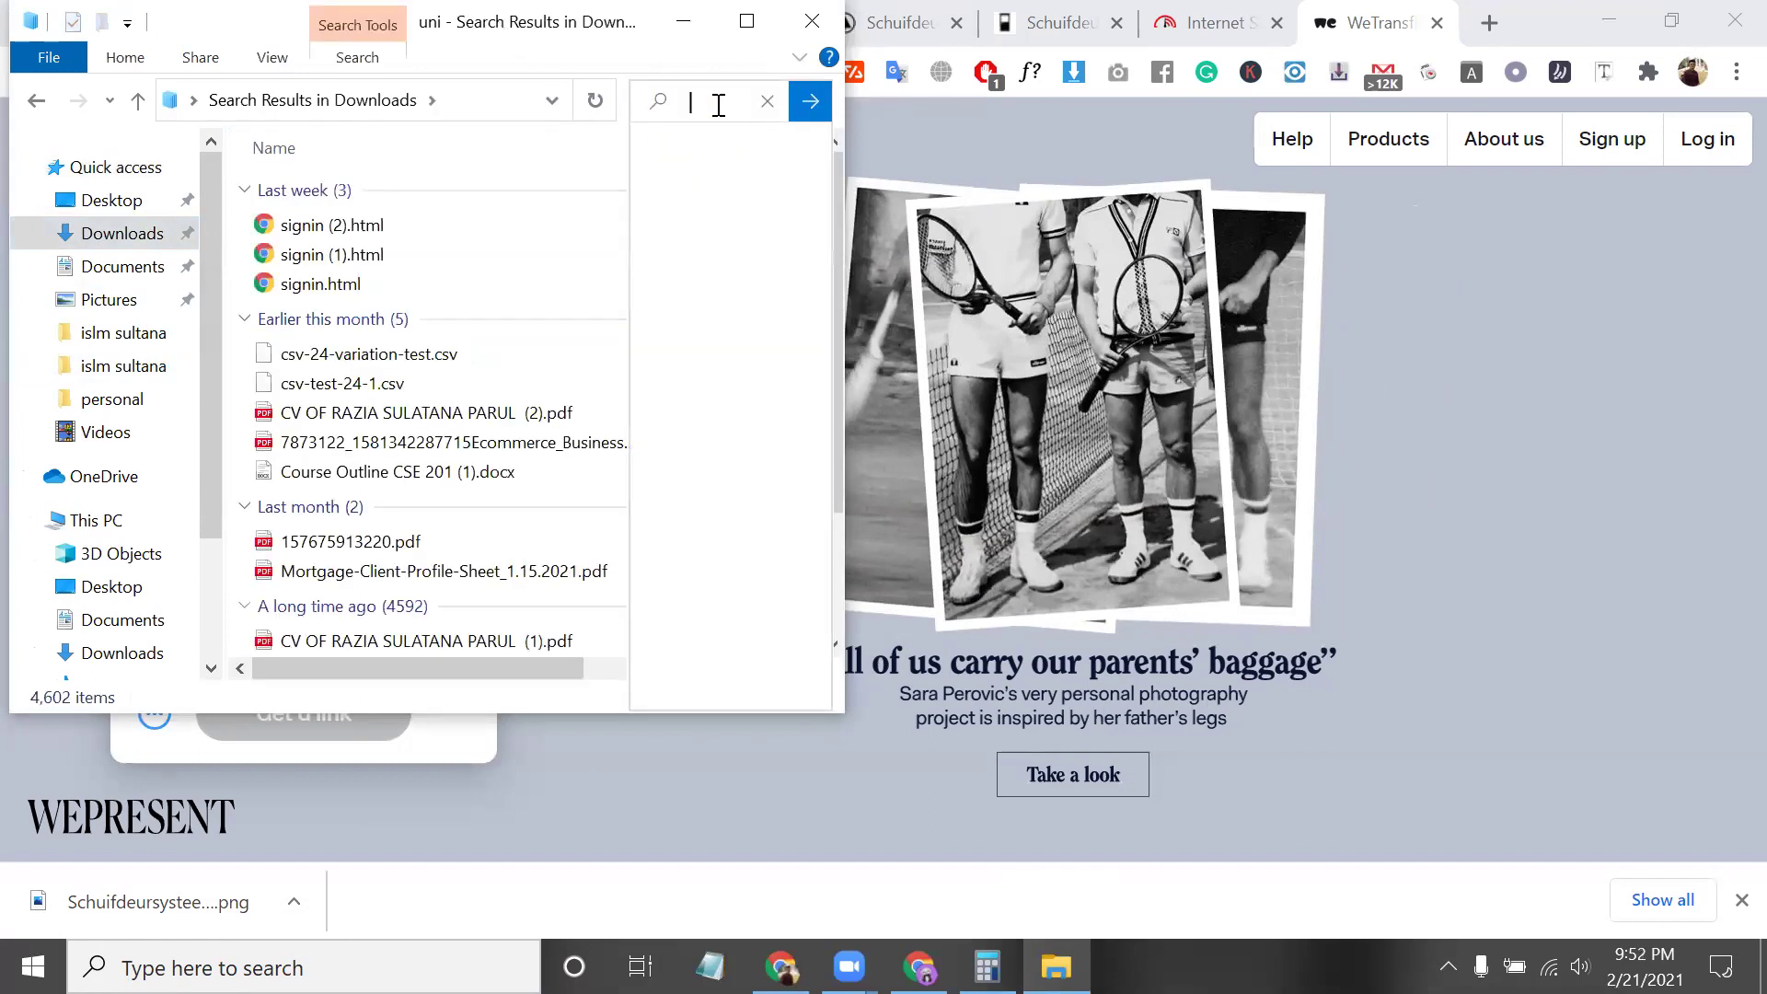
pyautogui.write('uni')
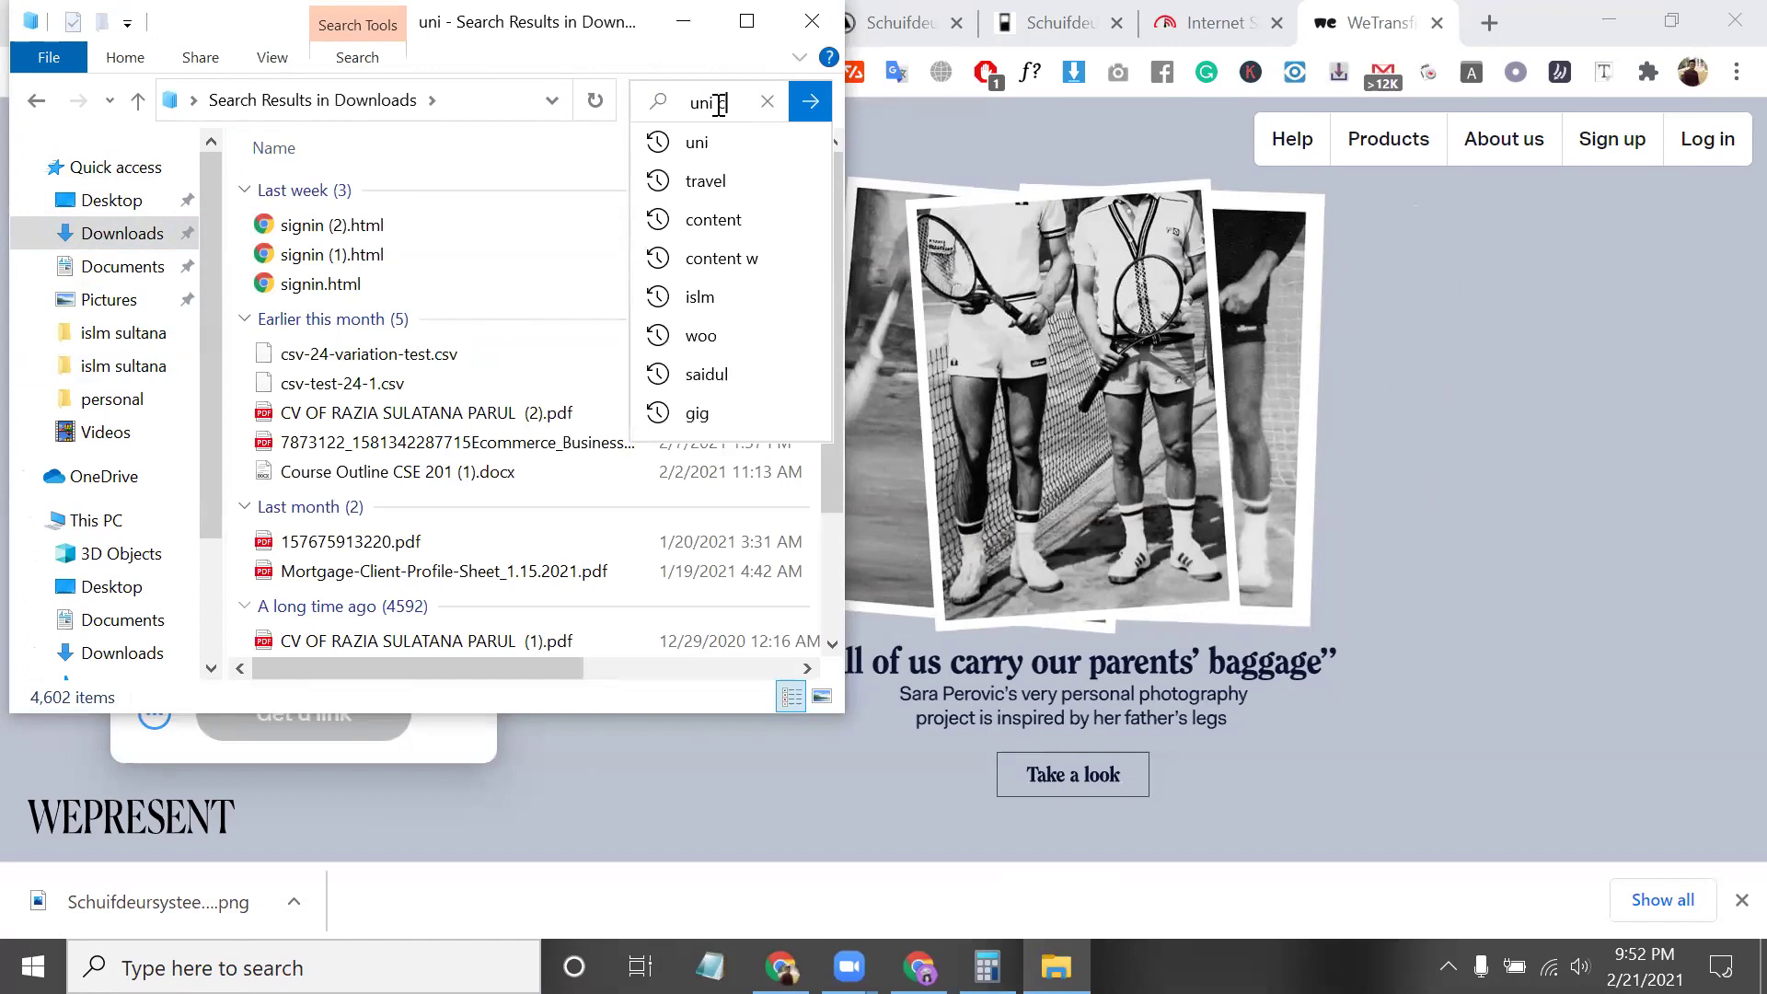
pyautogui.write(' co')
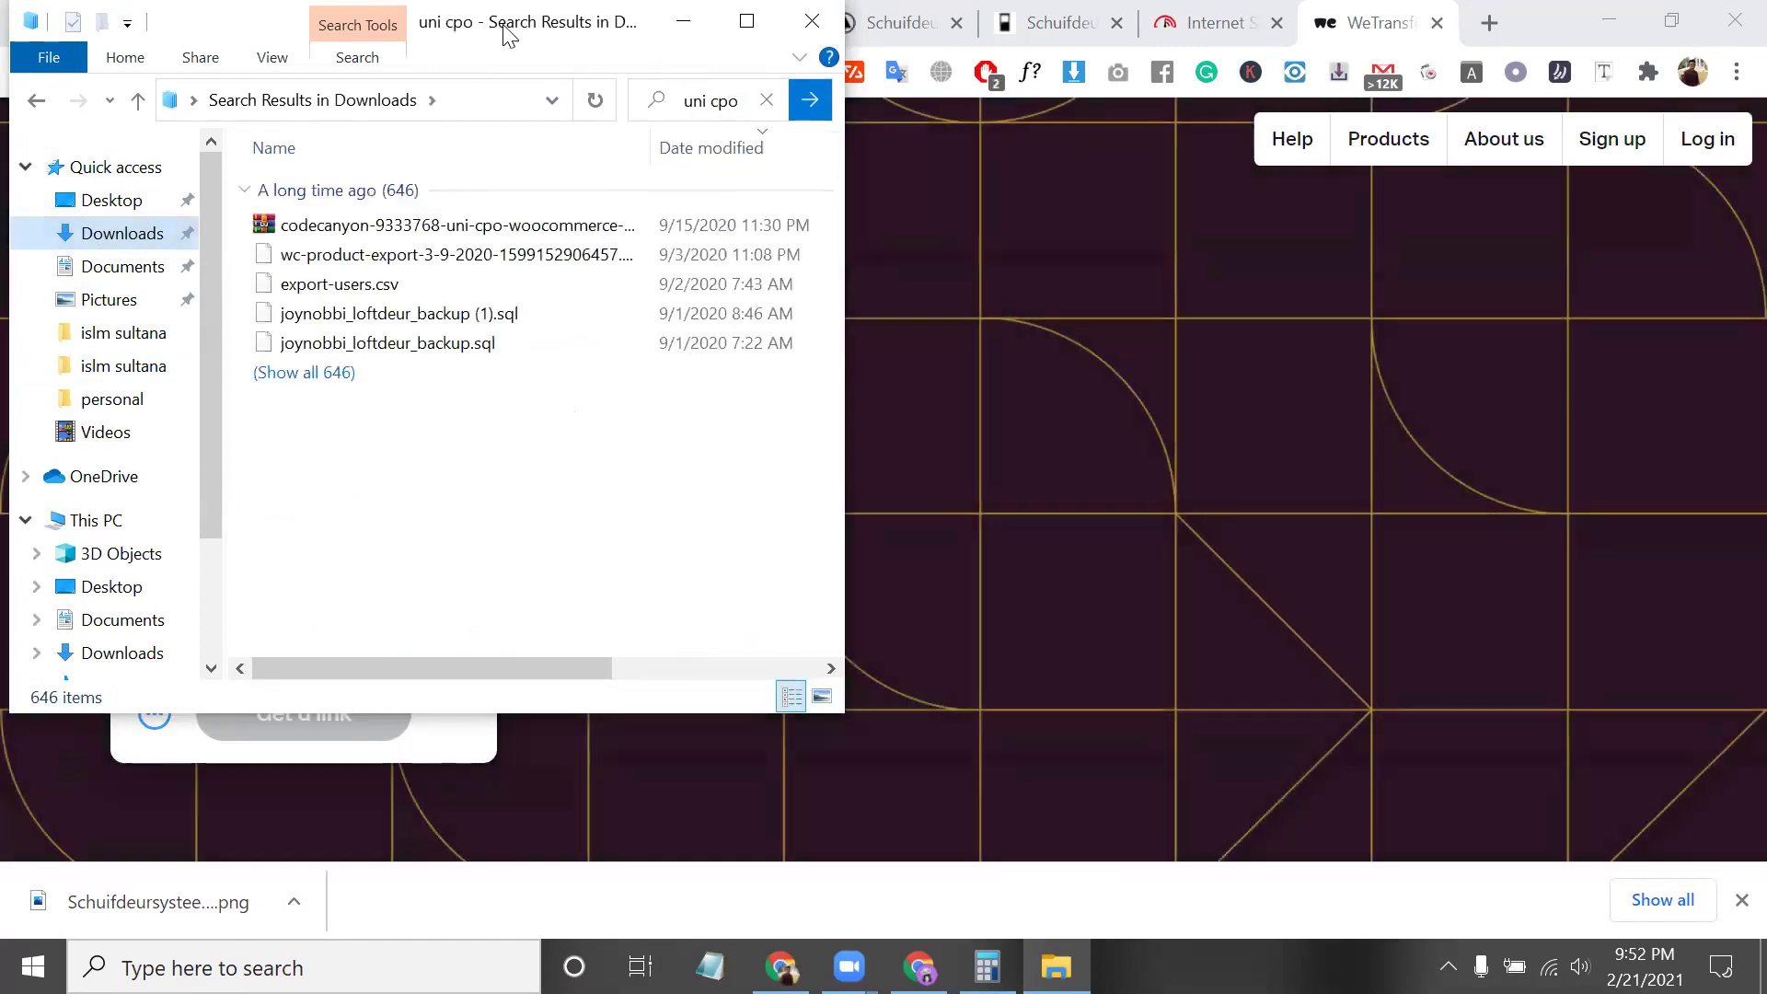
# Open the codecanyon plugin archive in WinRAR to inspect it, then close it
pyautogui.moveTo(1129, 106); pyautogui.dragTo(1128, 106)
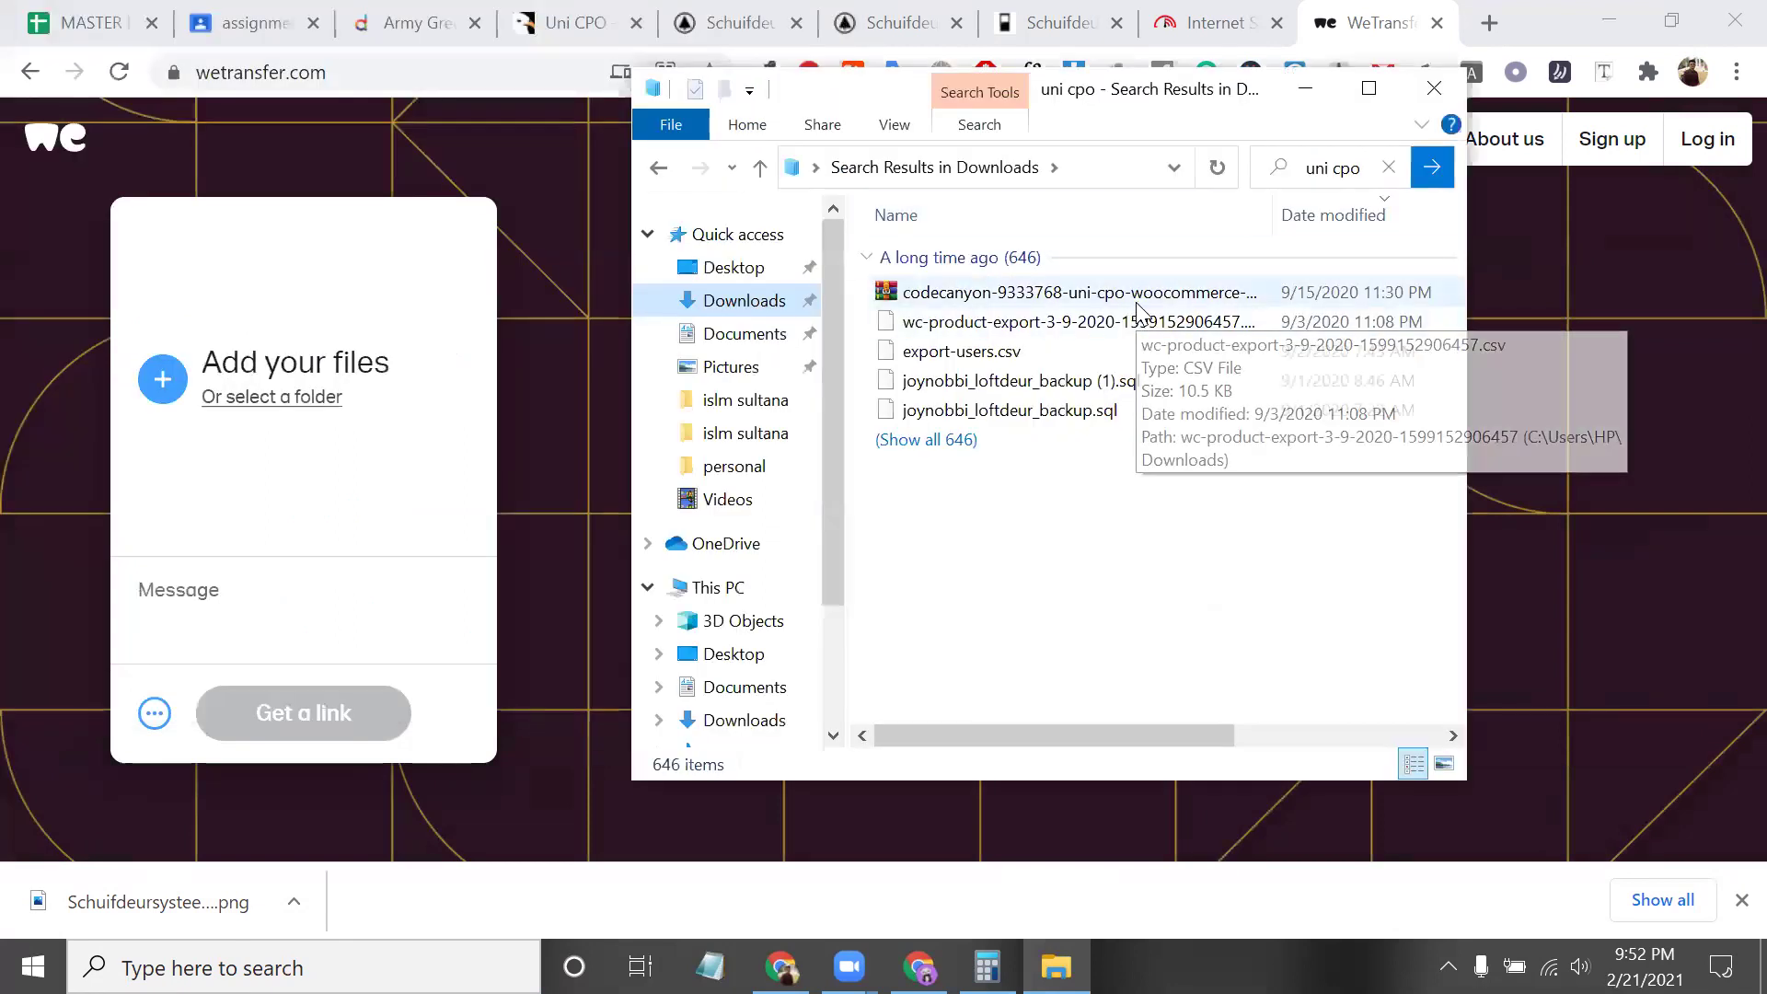
pyautogui.click(1138, 301)
pyautogui.doubleClick(1137, 300)
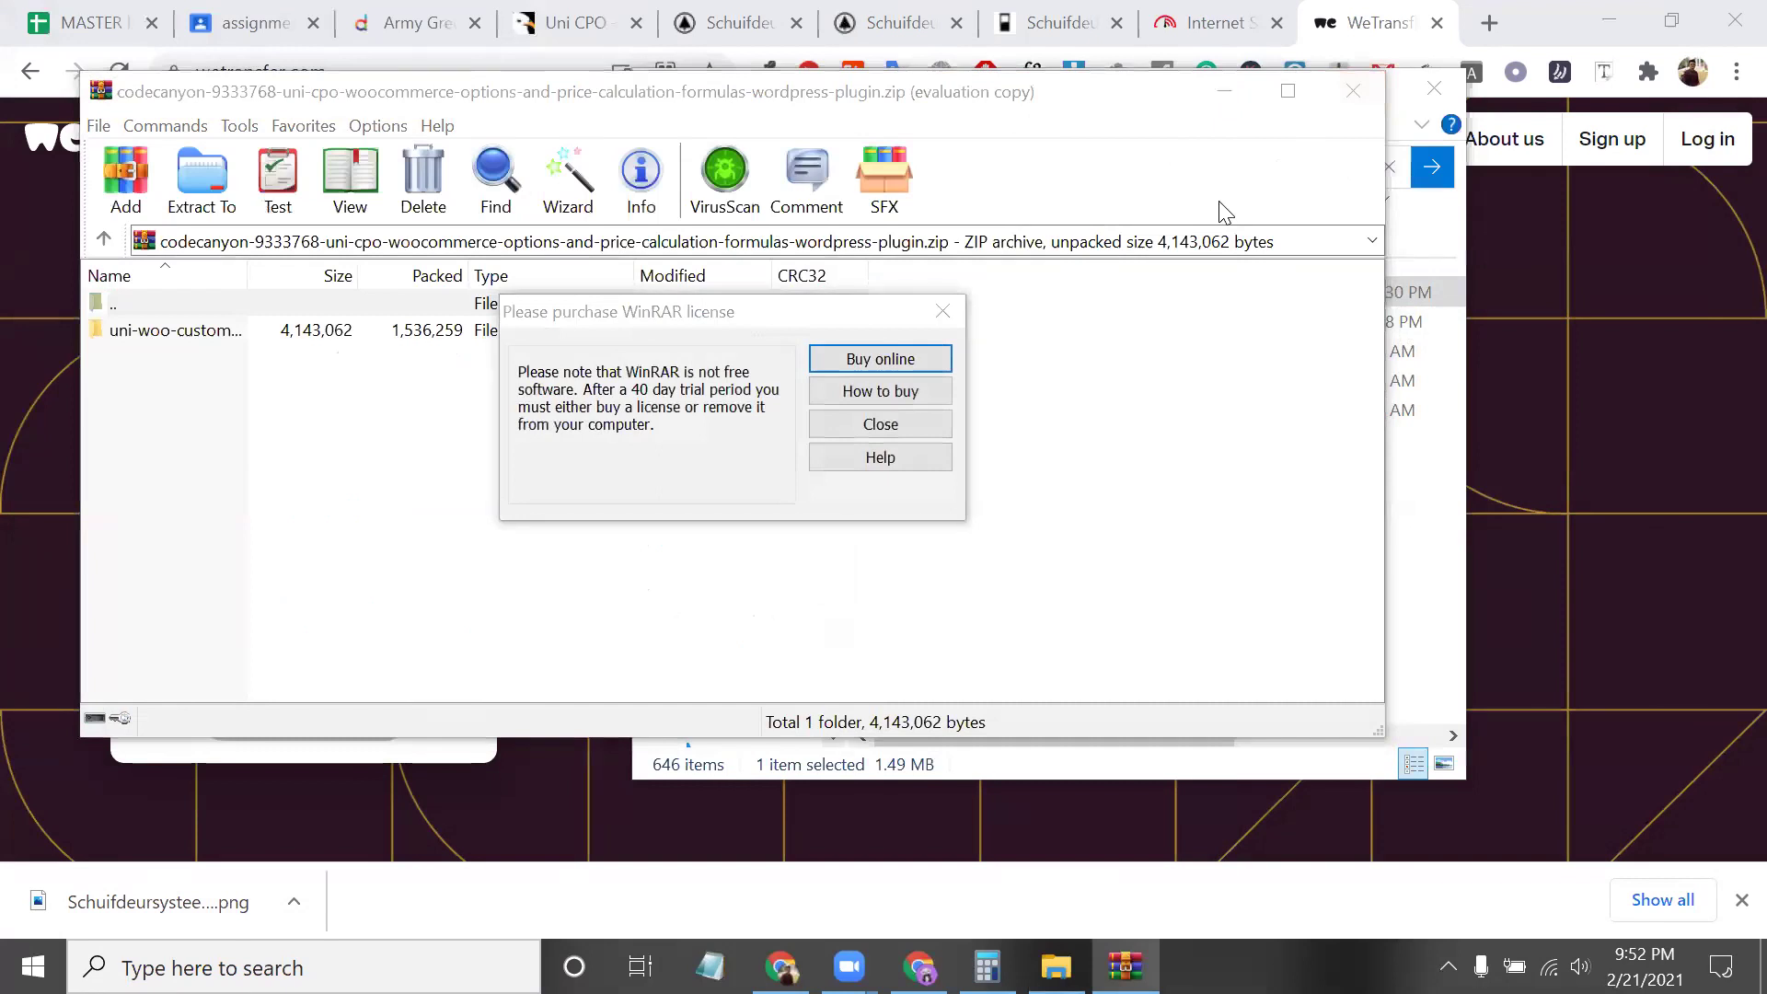
pyautogui.click(948, 313)
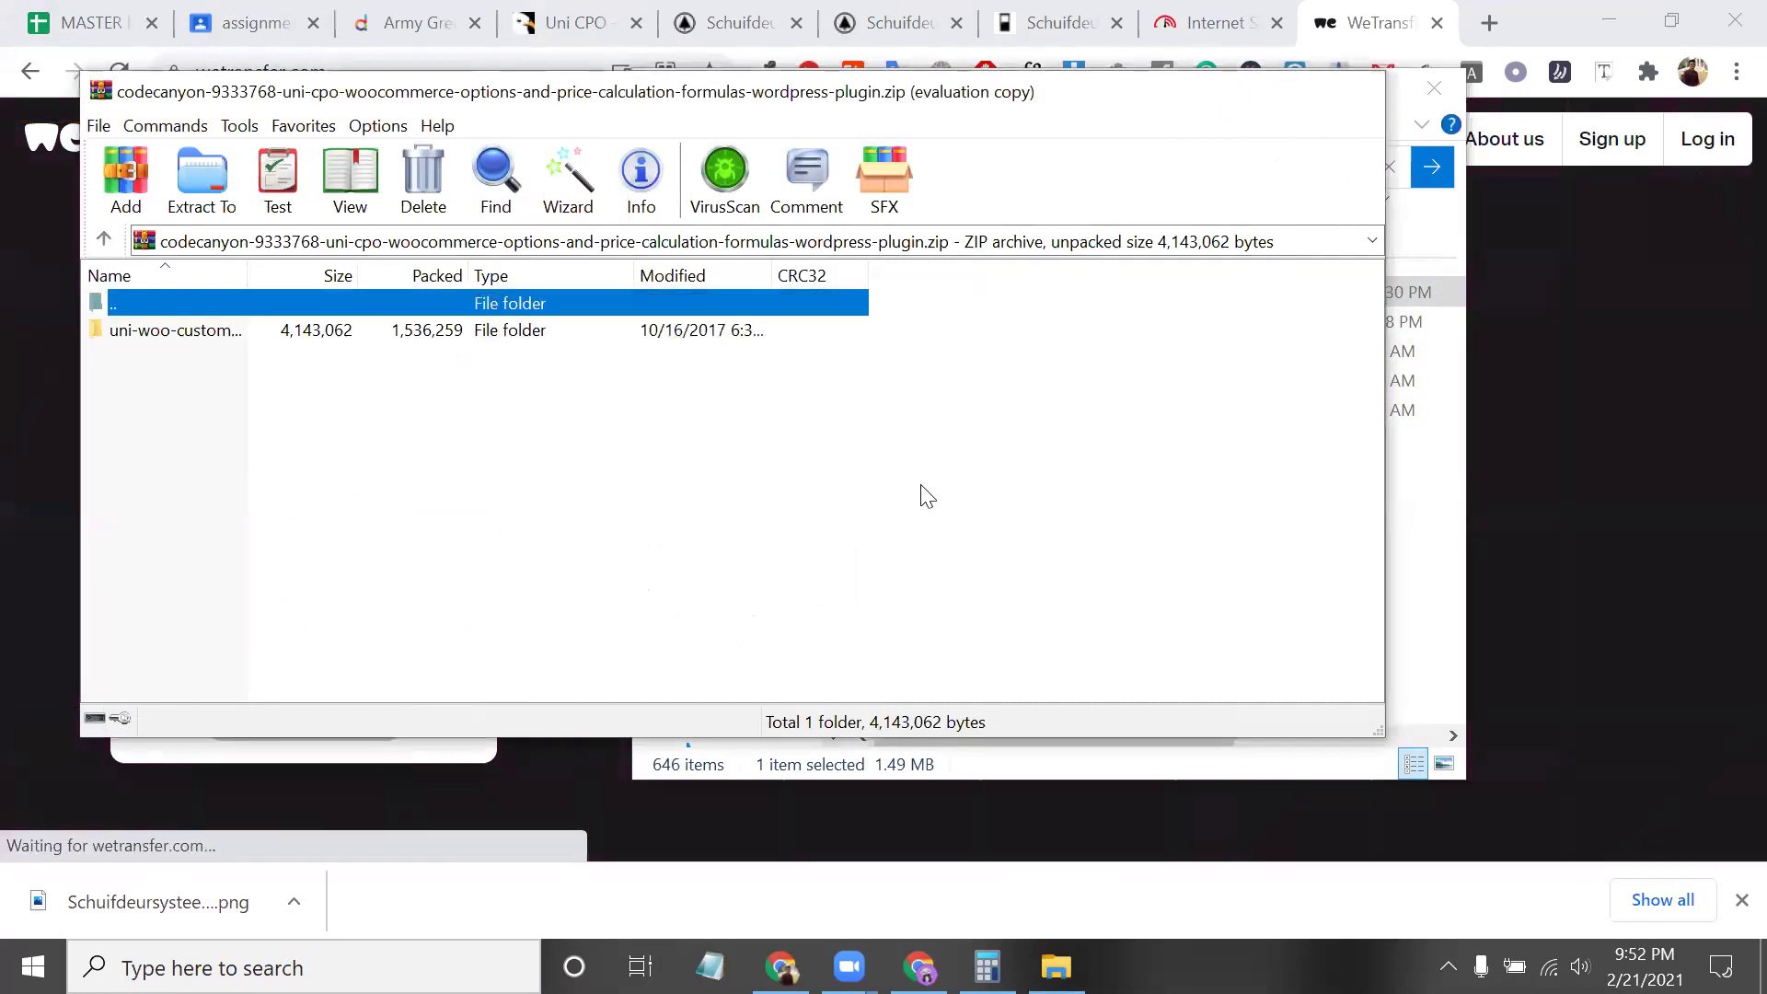
pyautogui.press('Escape')
# Show all results and drag uni-woo-custom-product-options.zip onto the WeTransfer panel
pyautogui.click(926, 440)
pyautogui.scroll(-6, 957, 497)
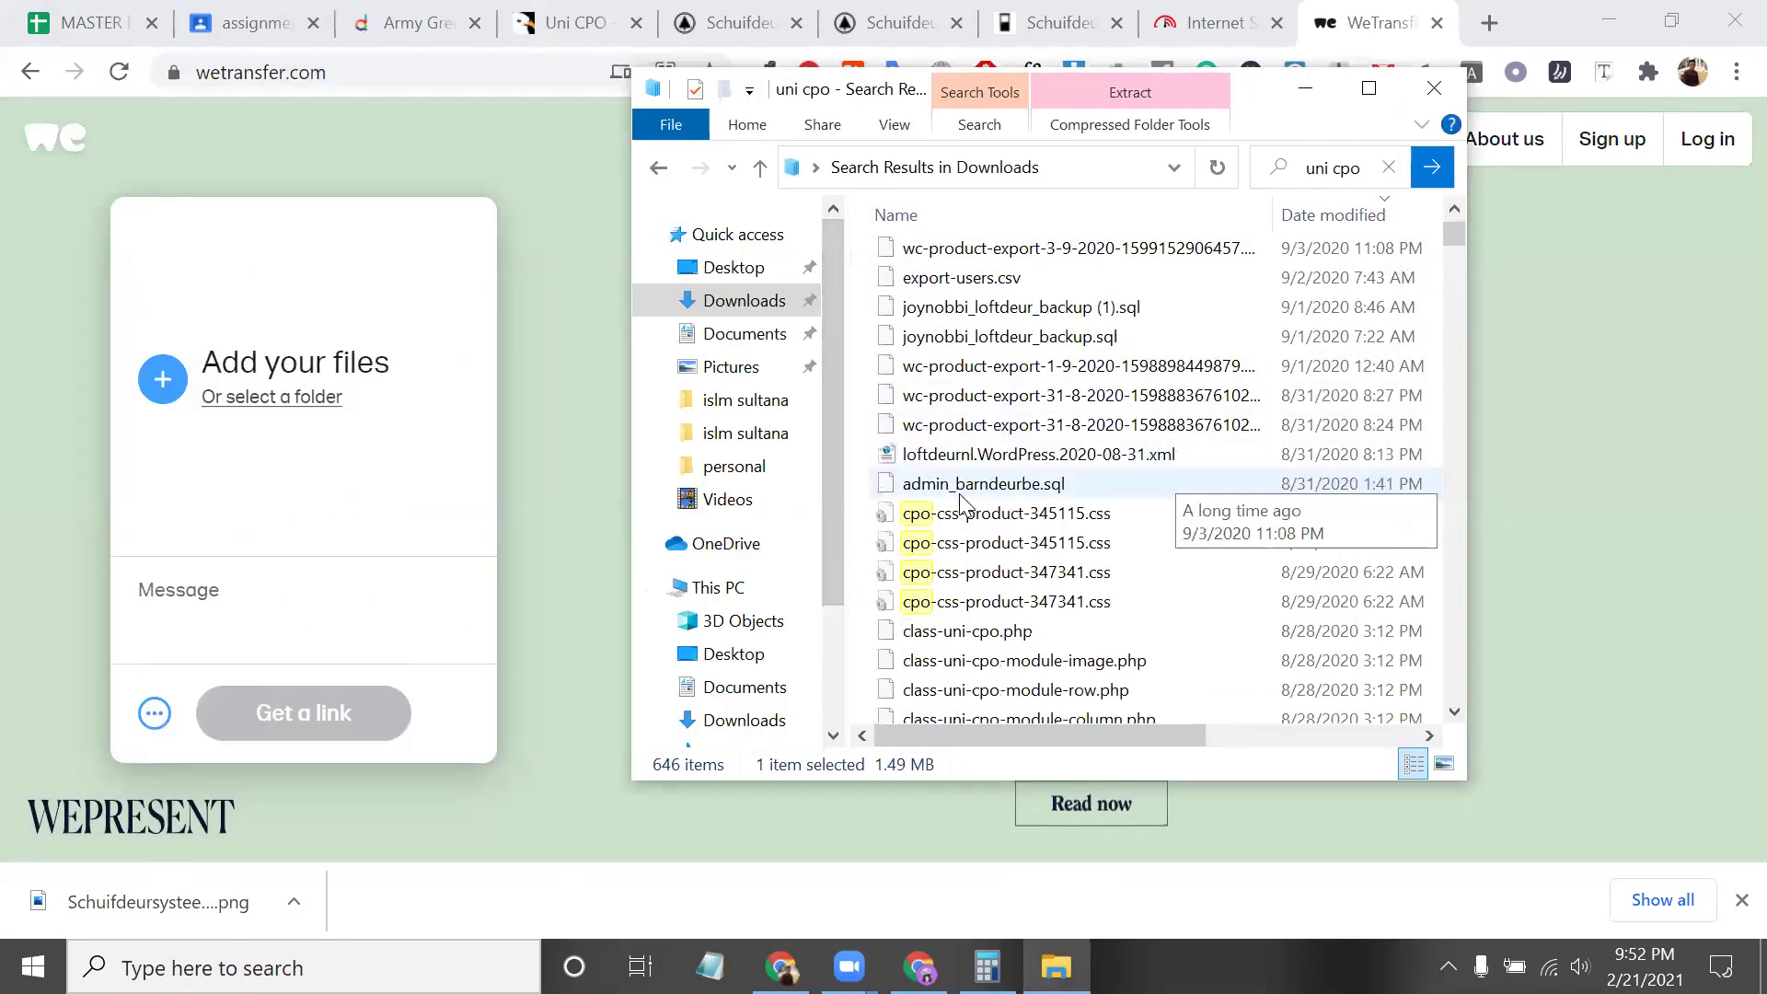
pyautogui.scroll(-7, 962, 504)
pyautogui.scroll(-10, 962, 504)
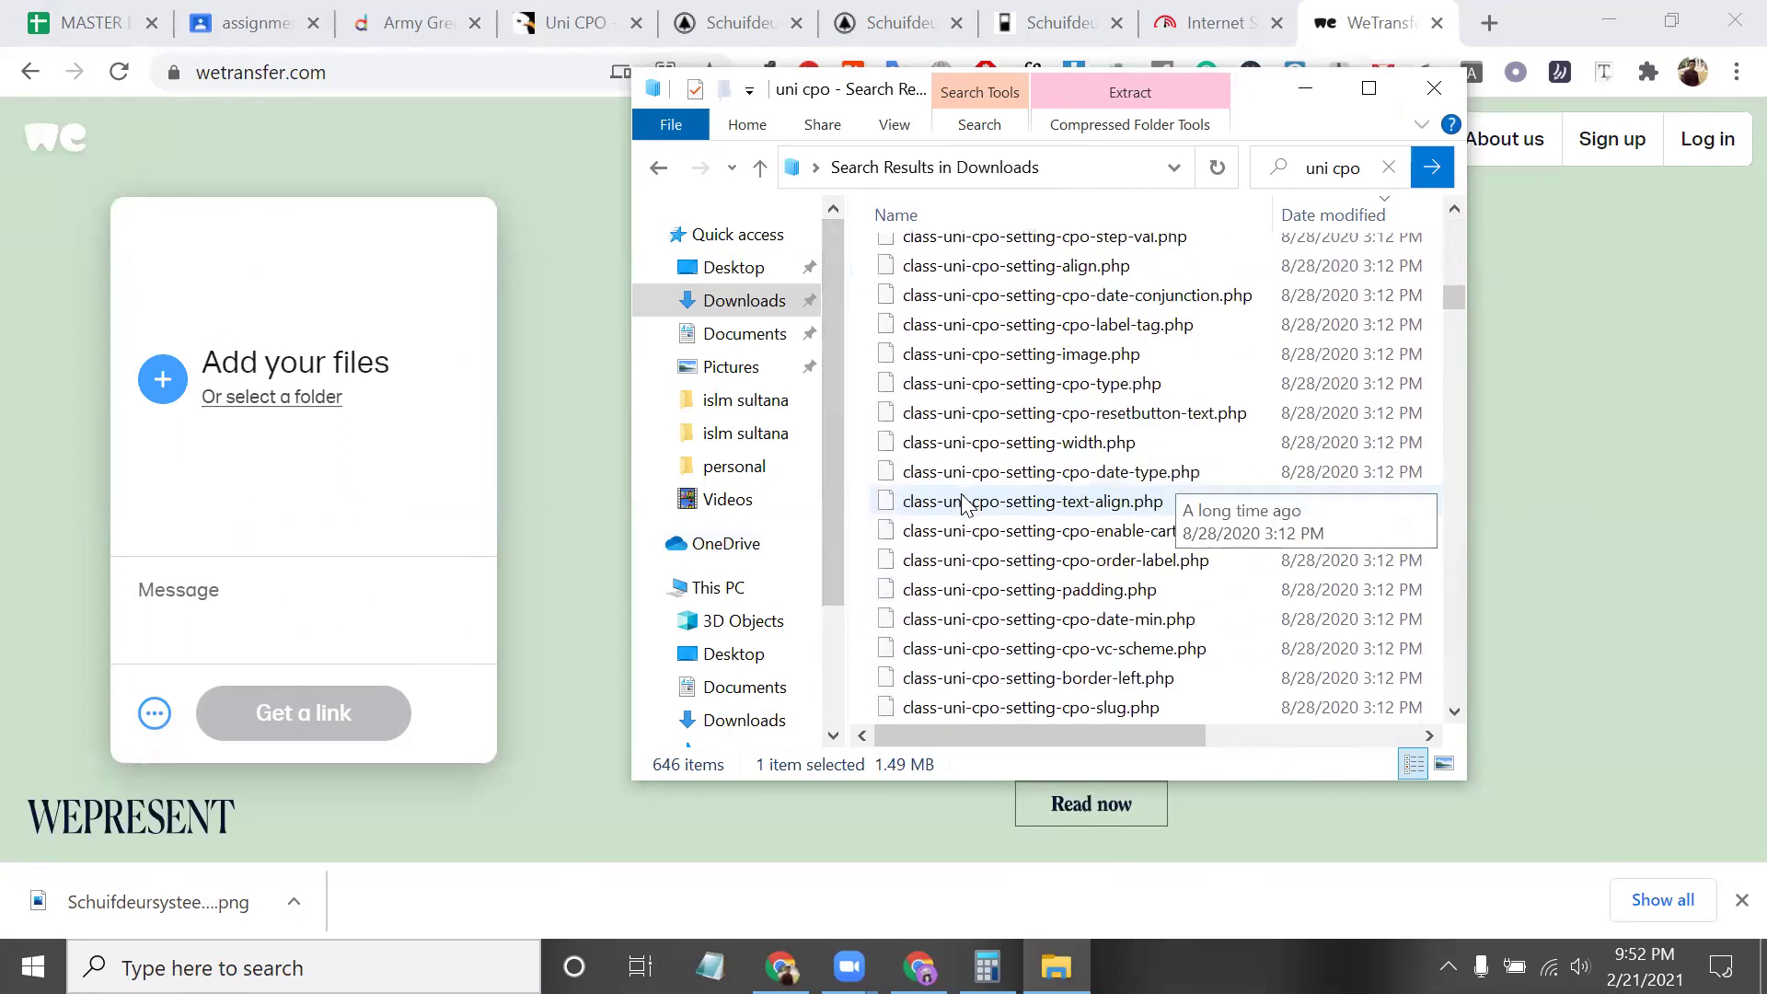
pyautogui.scroll(-10, 962, 504)
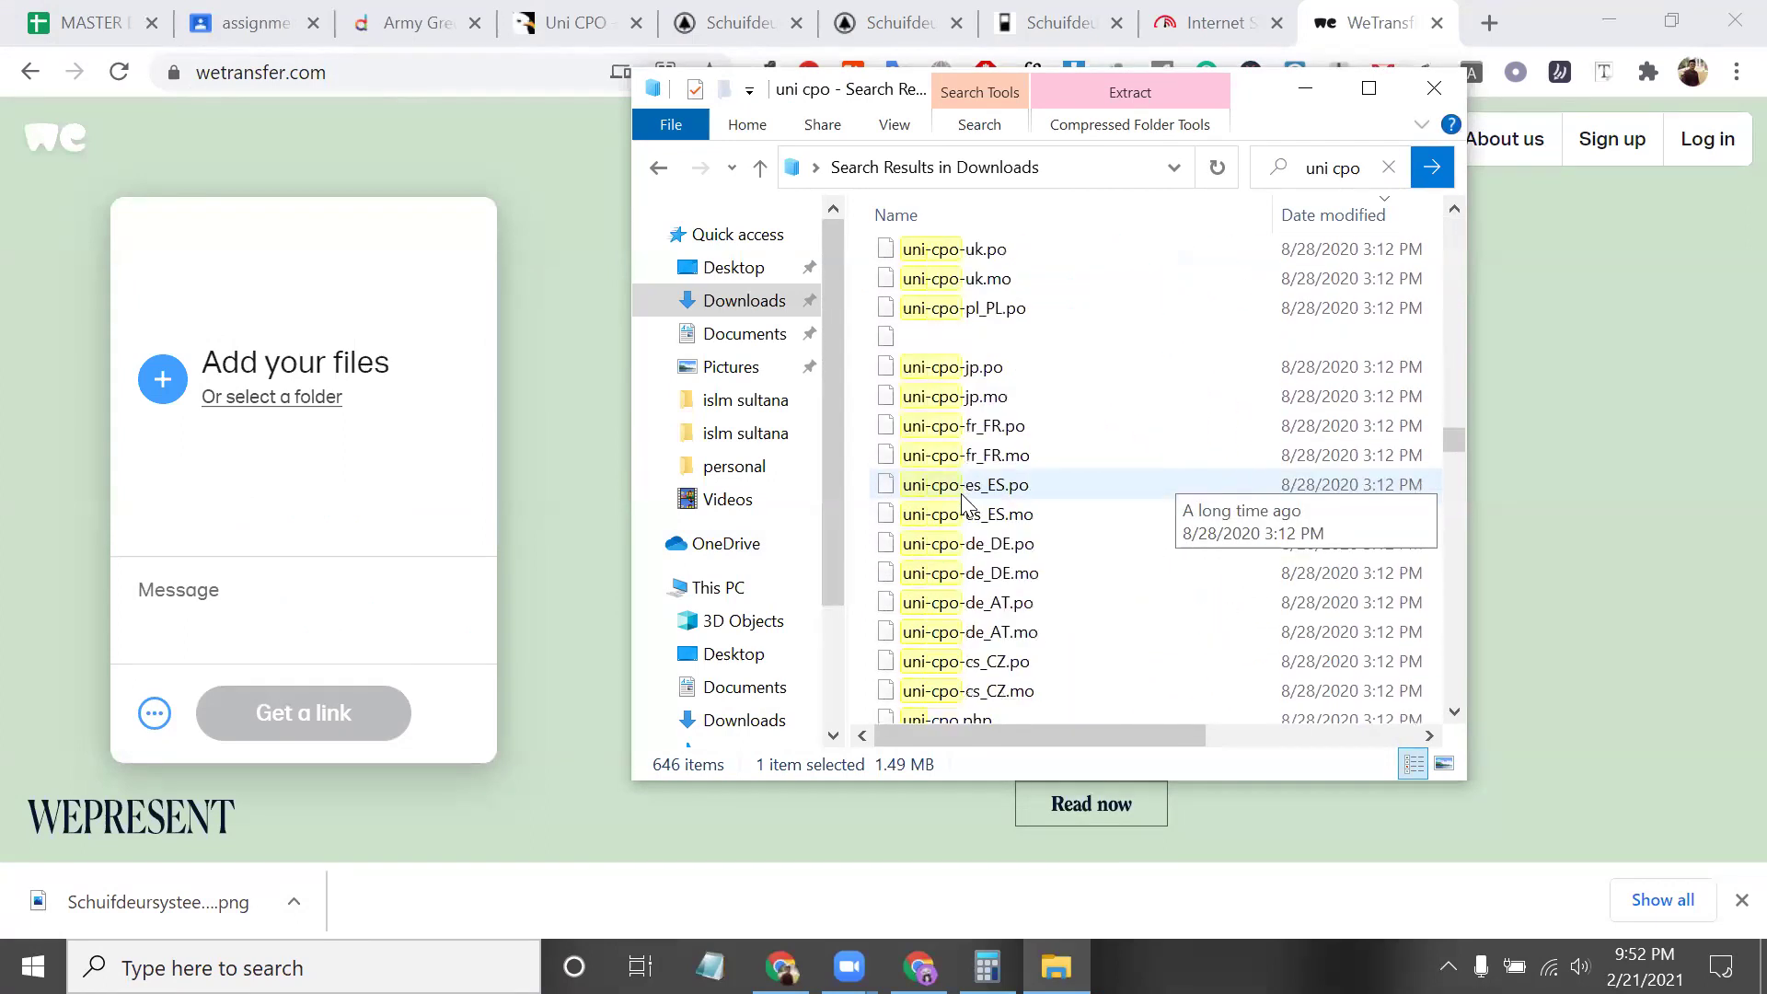
pyautogui.scroll(-12, 961, 505)
pyautogui.scroll(2, 961, 505)
pyautogui.scroll(3, 961, 504)
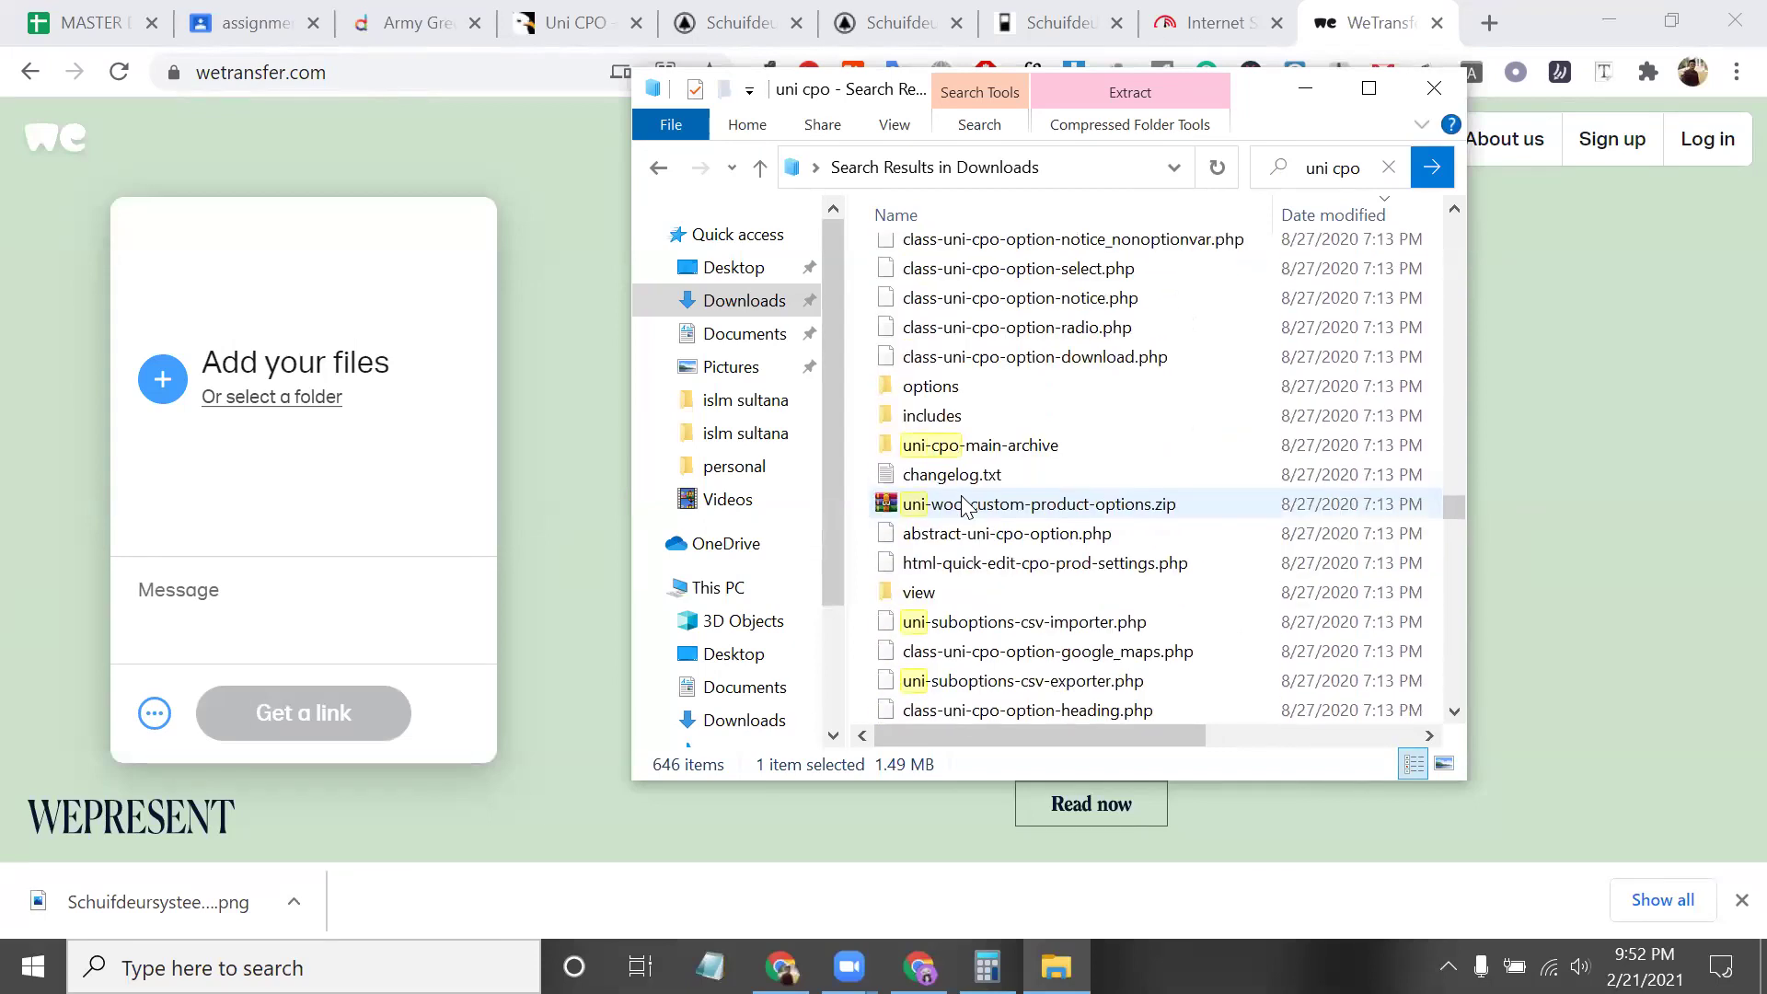
pyautogui.click(962, 504)
pyautogui.moveTo(988, 507); pyautogui.dragTo(345, 707)
# Create the transfer link for the 1.5 MB zip and copy its download URL
pyautogui.click(343, 704)
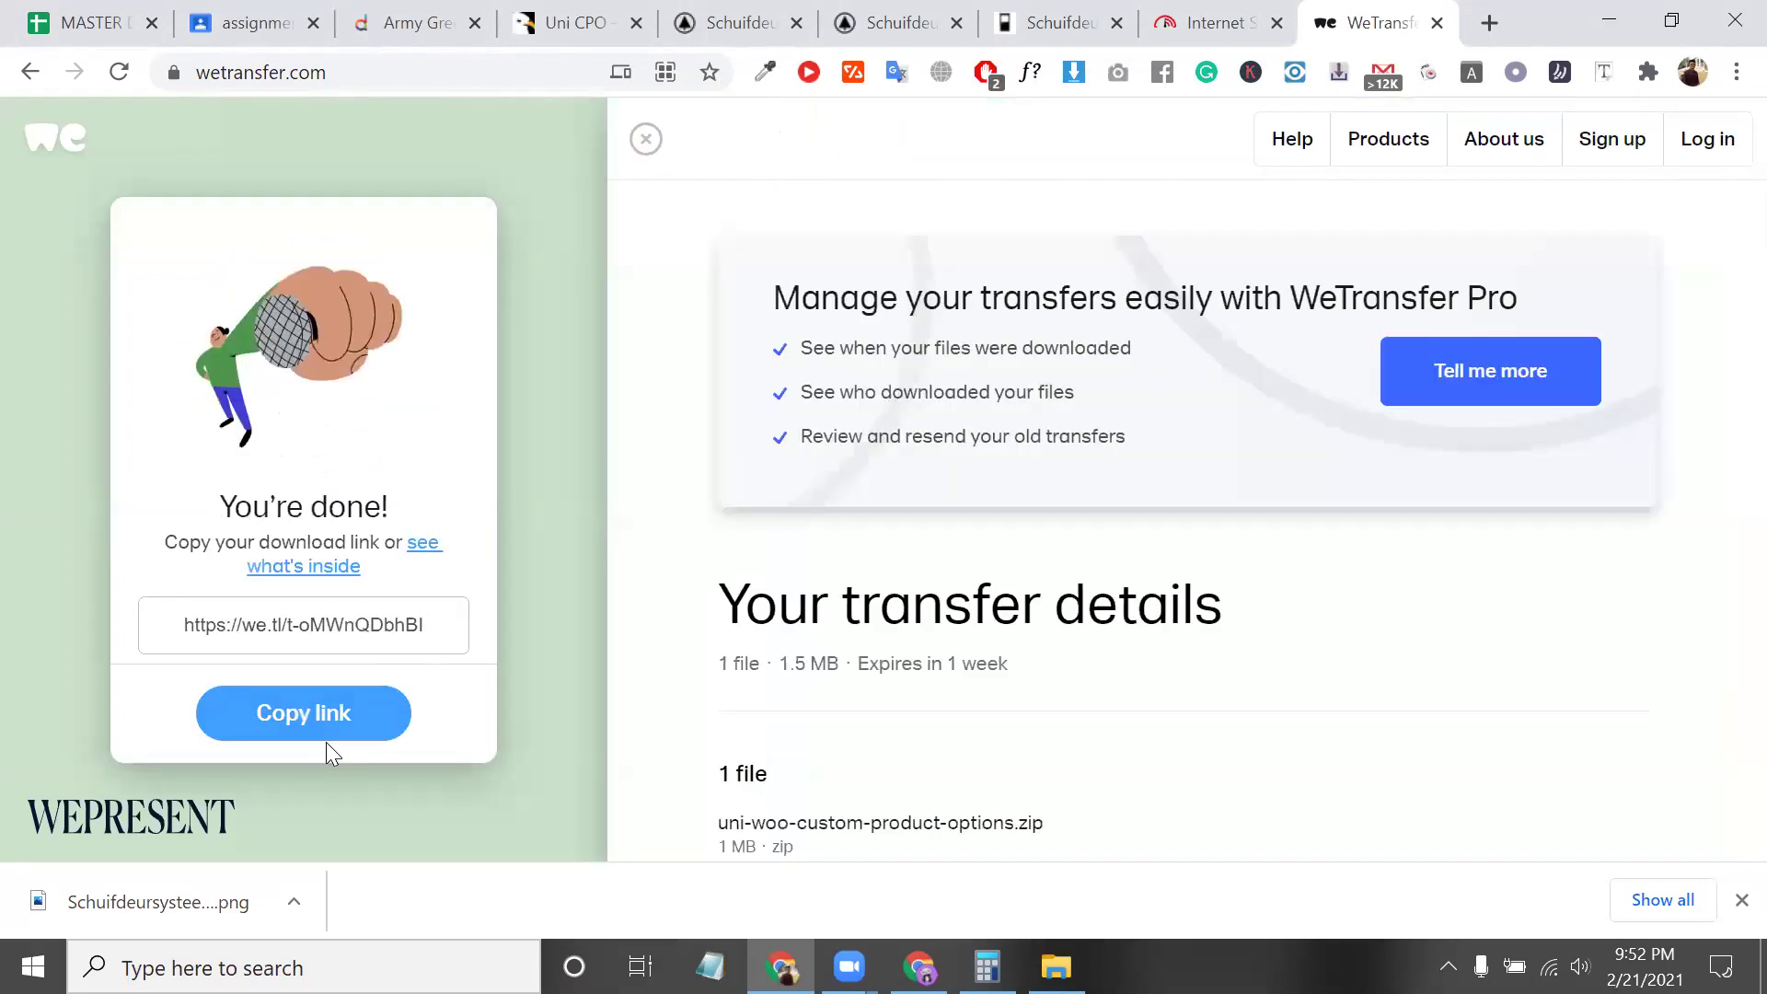
pyautogui.click(325, 736)
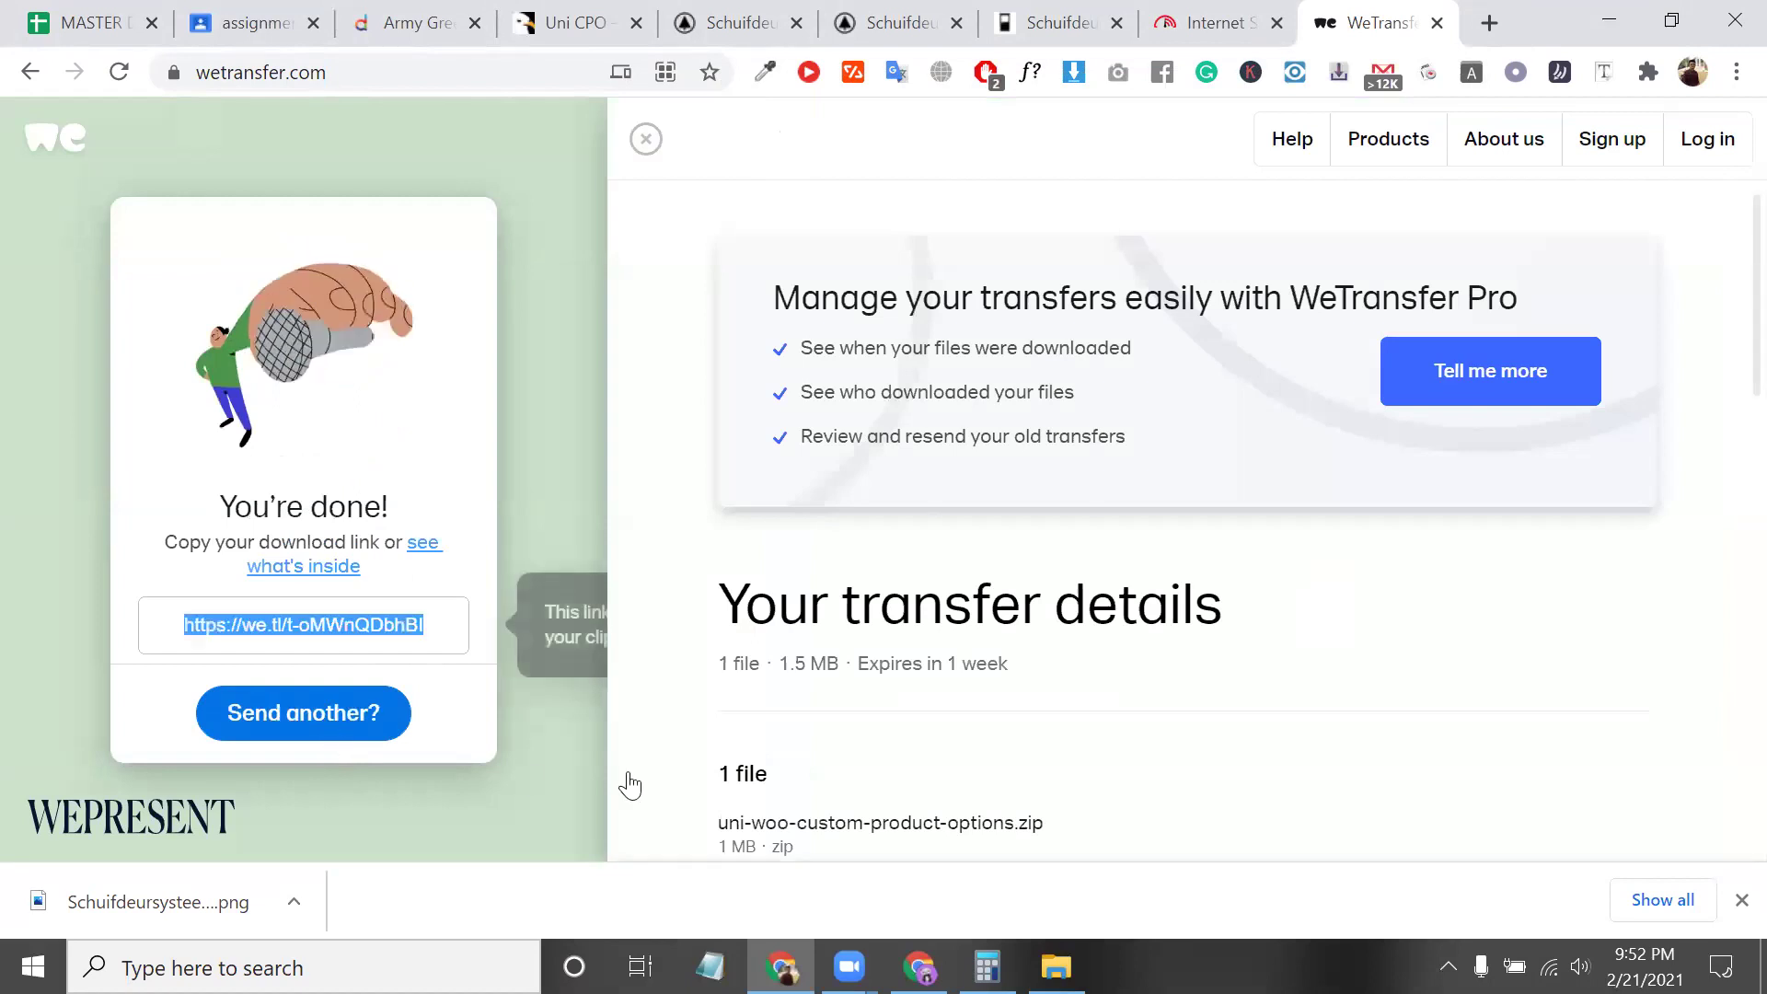
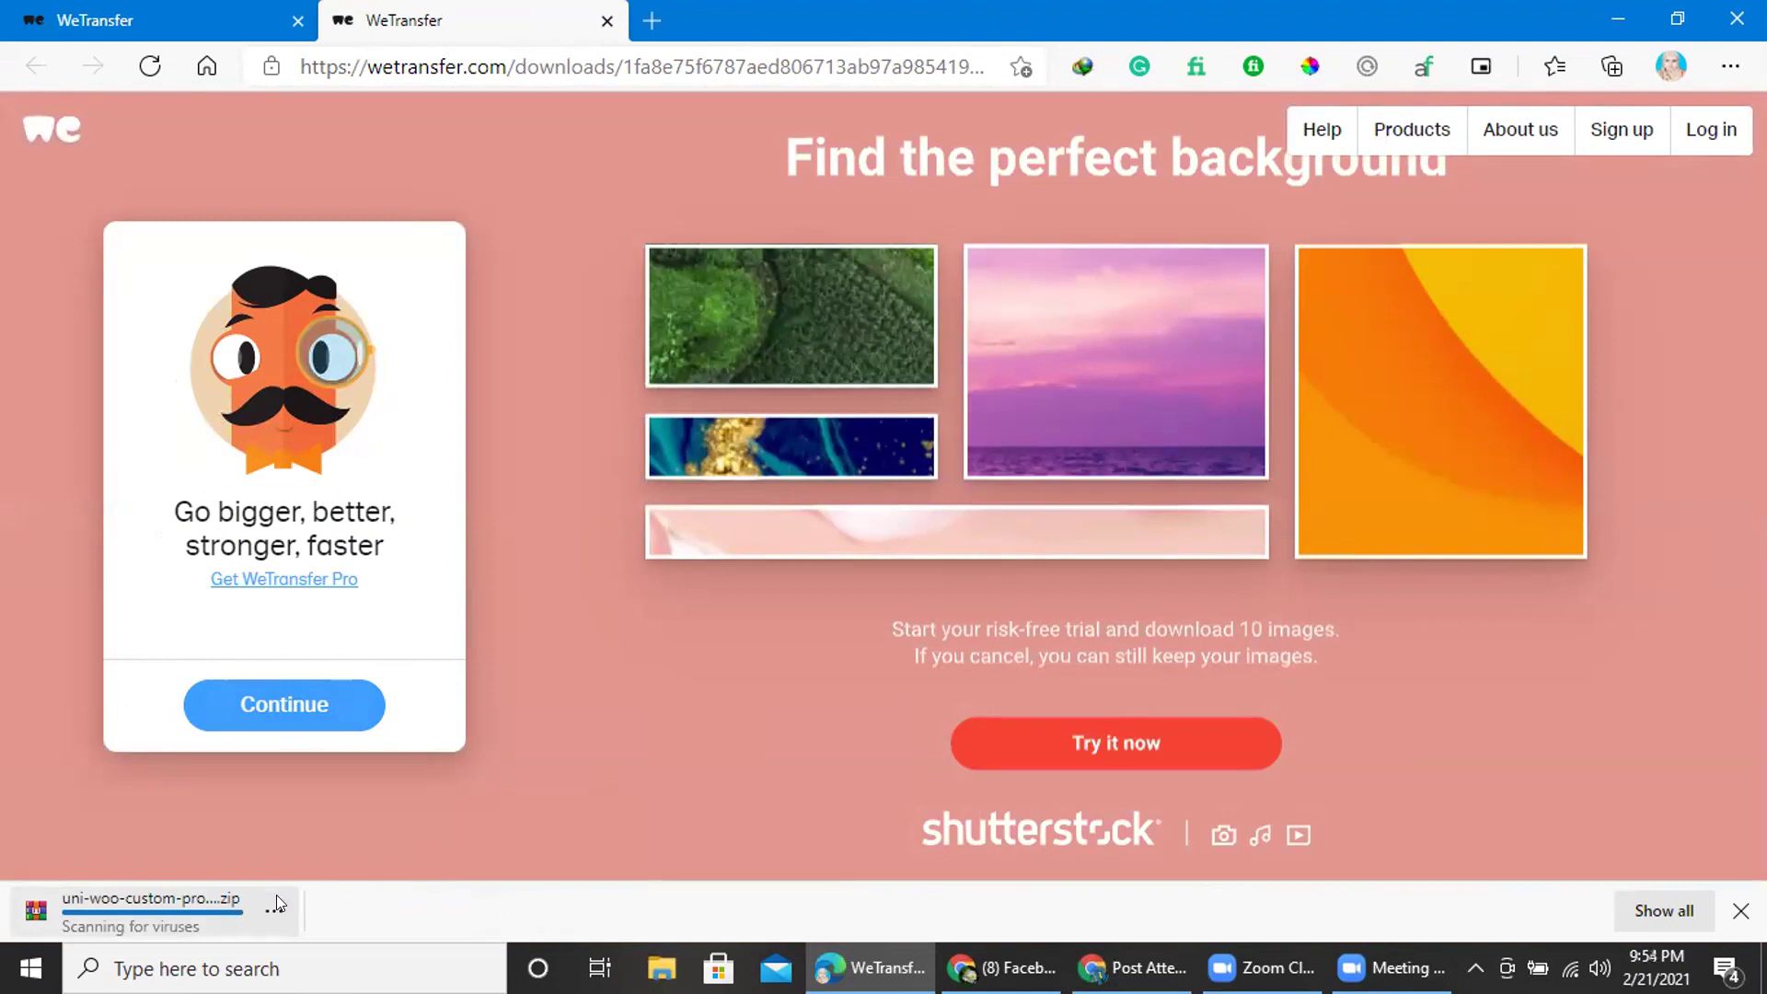
# Open the finished uni-woo-custom-product-options.zip download from Chrome in WinRAR
pyautogui.click(276, 903)
pyautogui.click(276, 894)
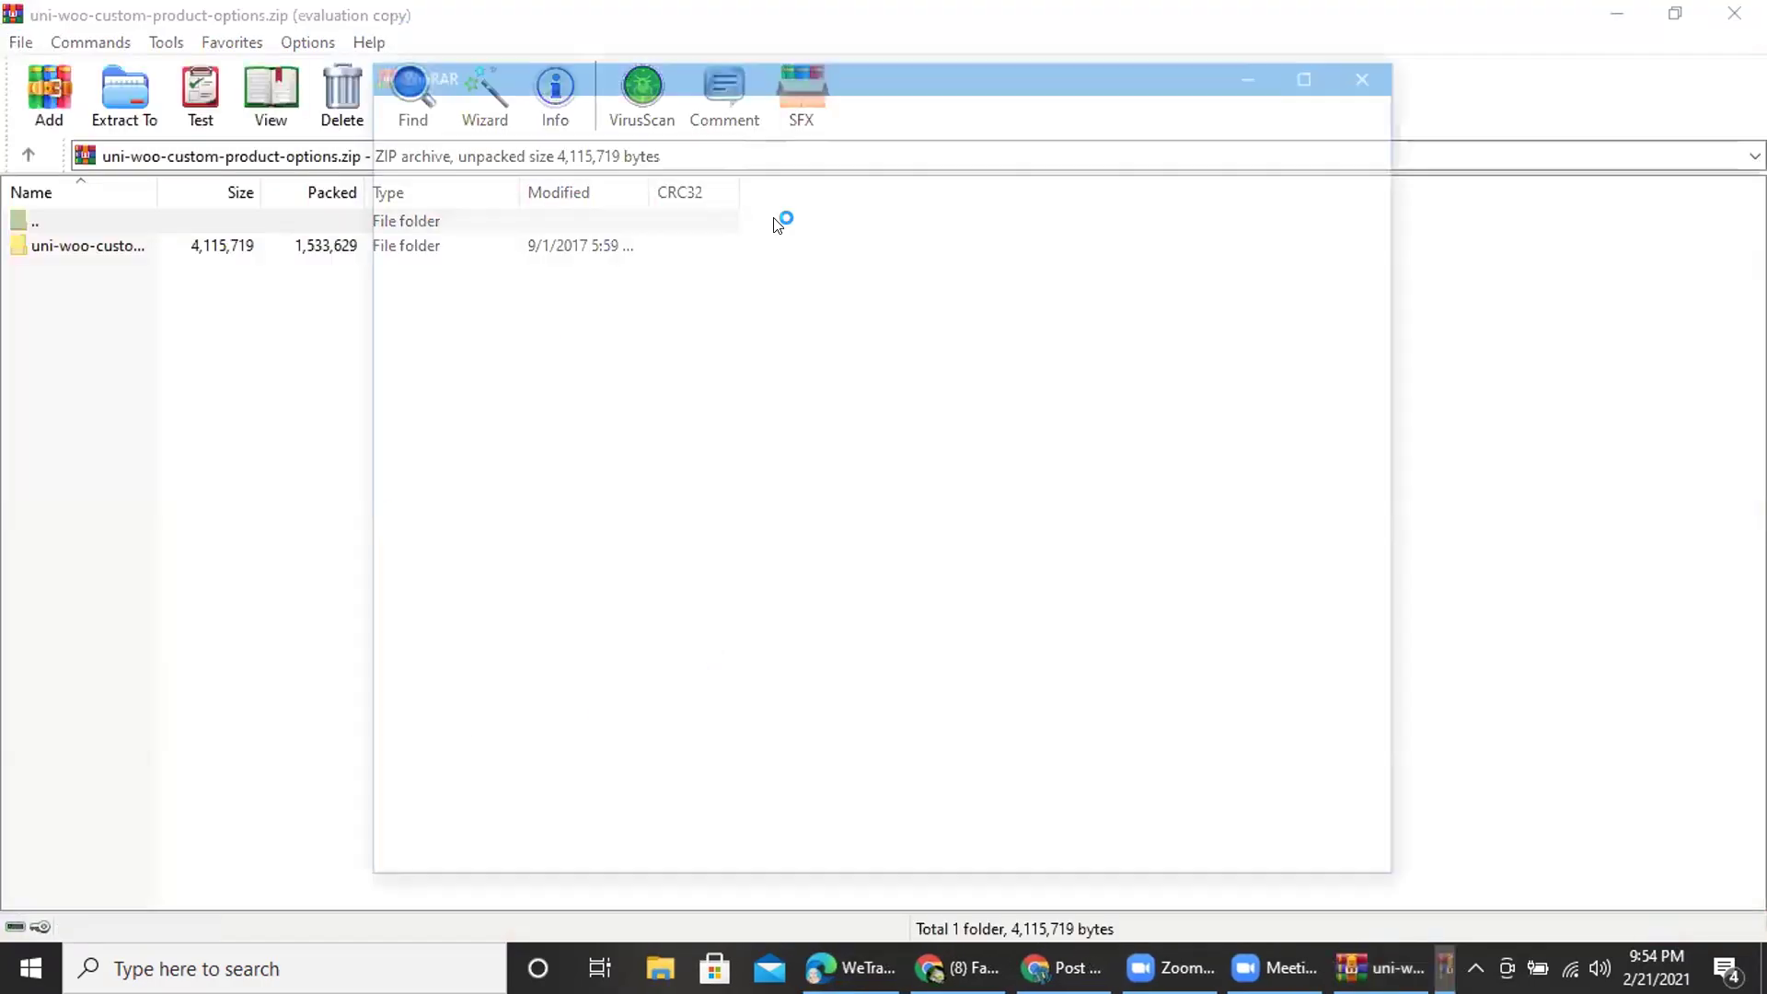
# Extract the plugin zip into a new Desktop folder named uni-woo-custom-product-options
pyautogui.click(1376, 67)
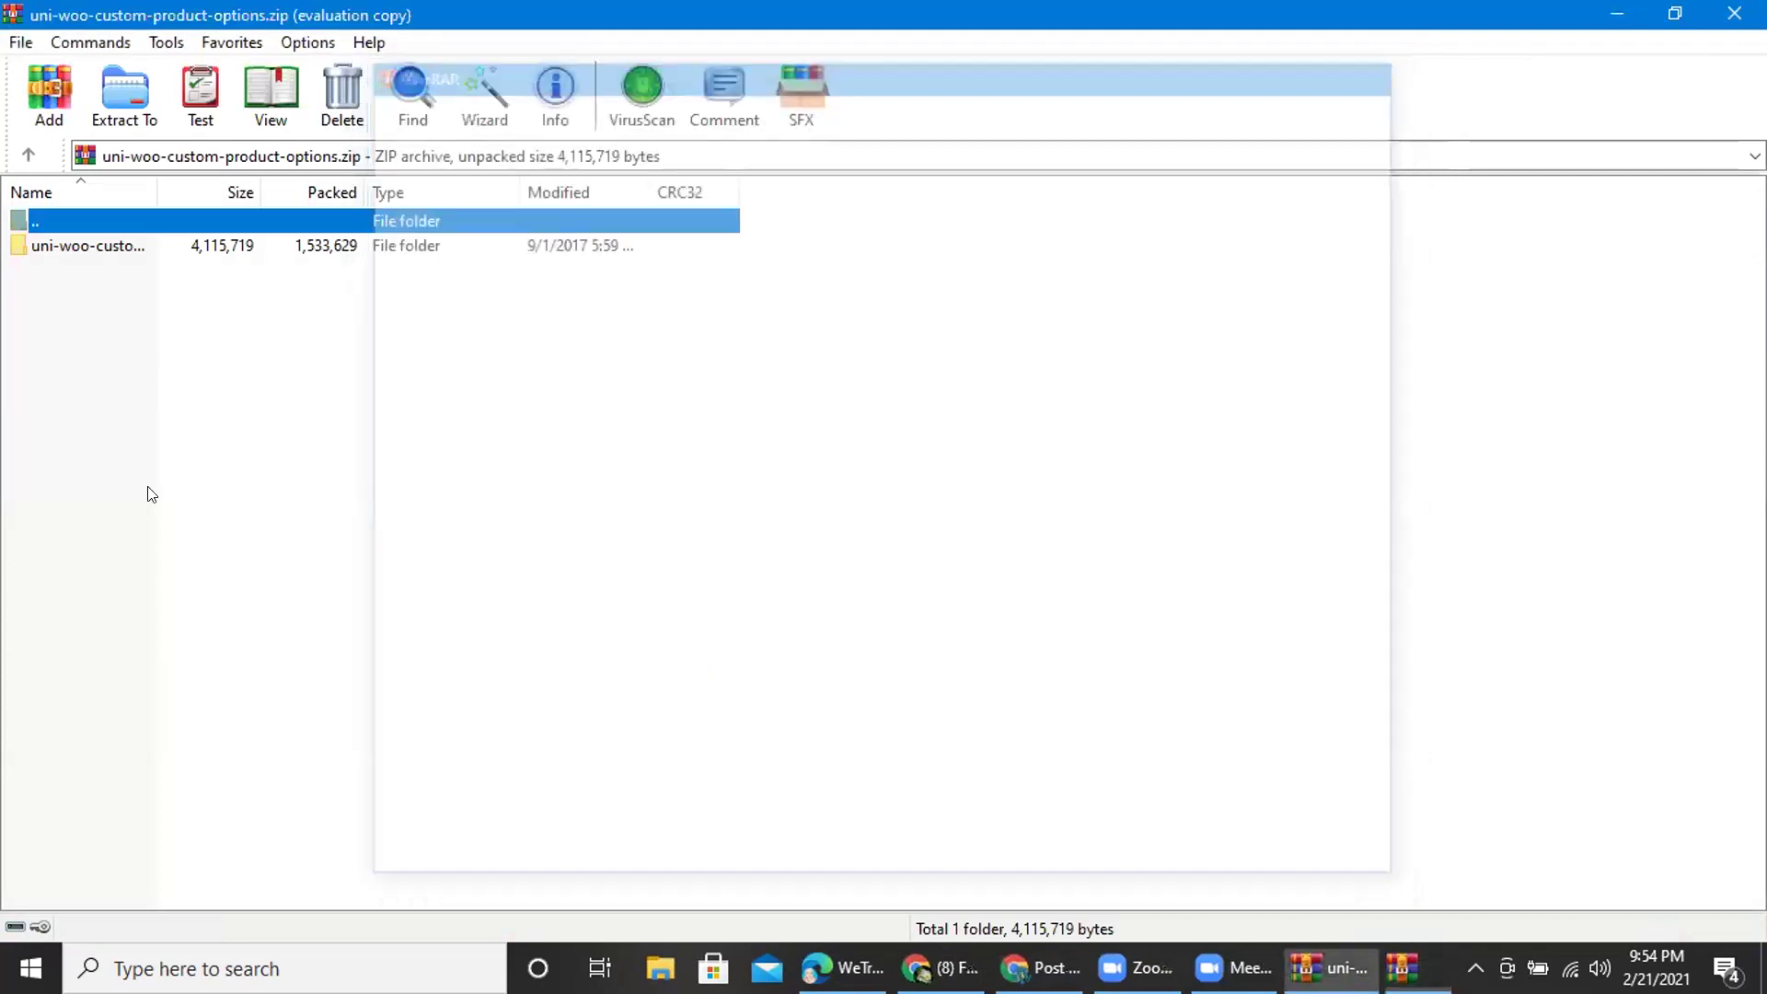
pyautogui.click(131, 94)
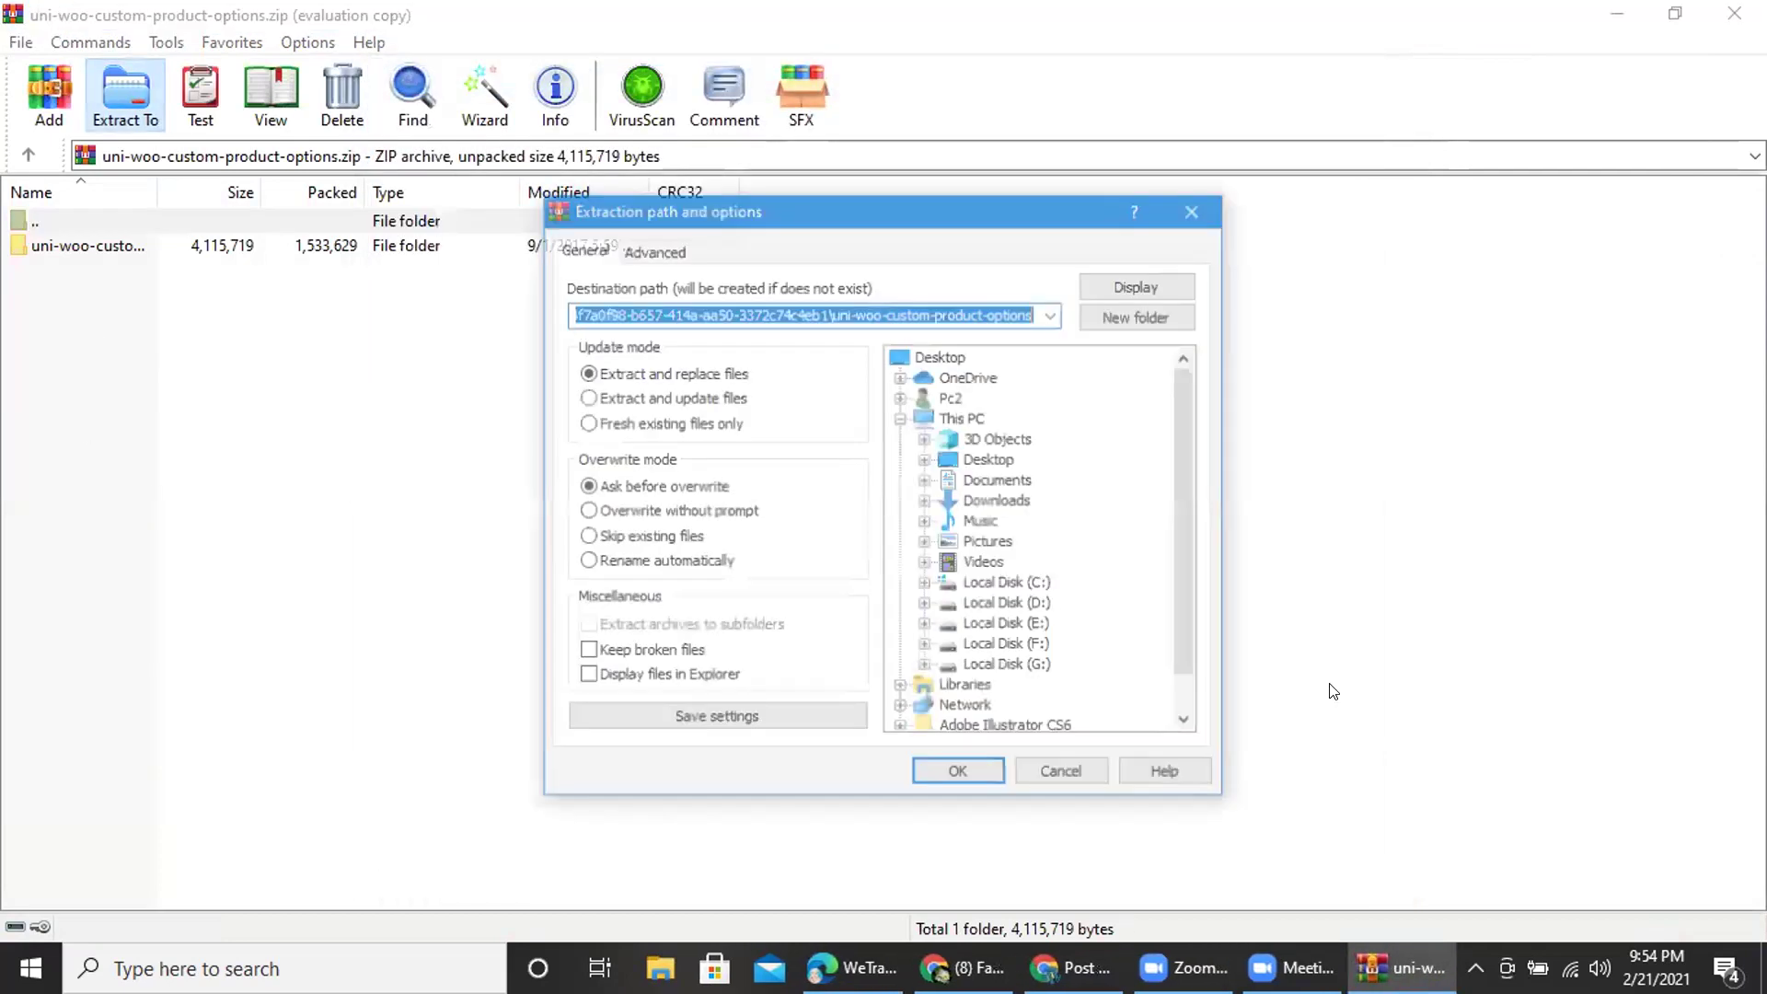
pyautogui.click(1003, 441)
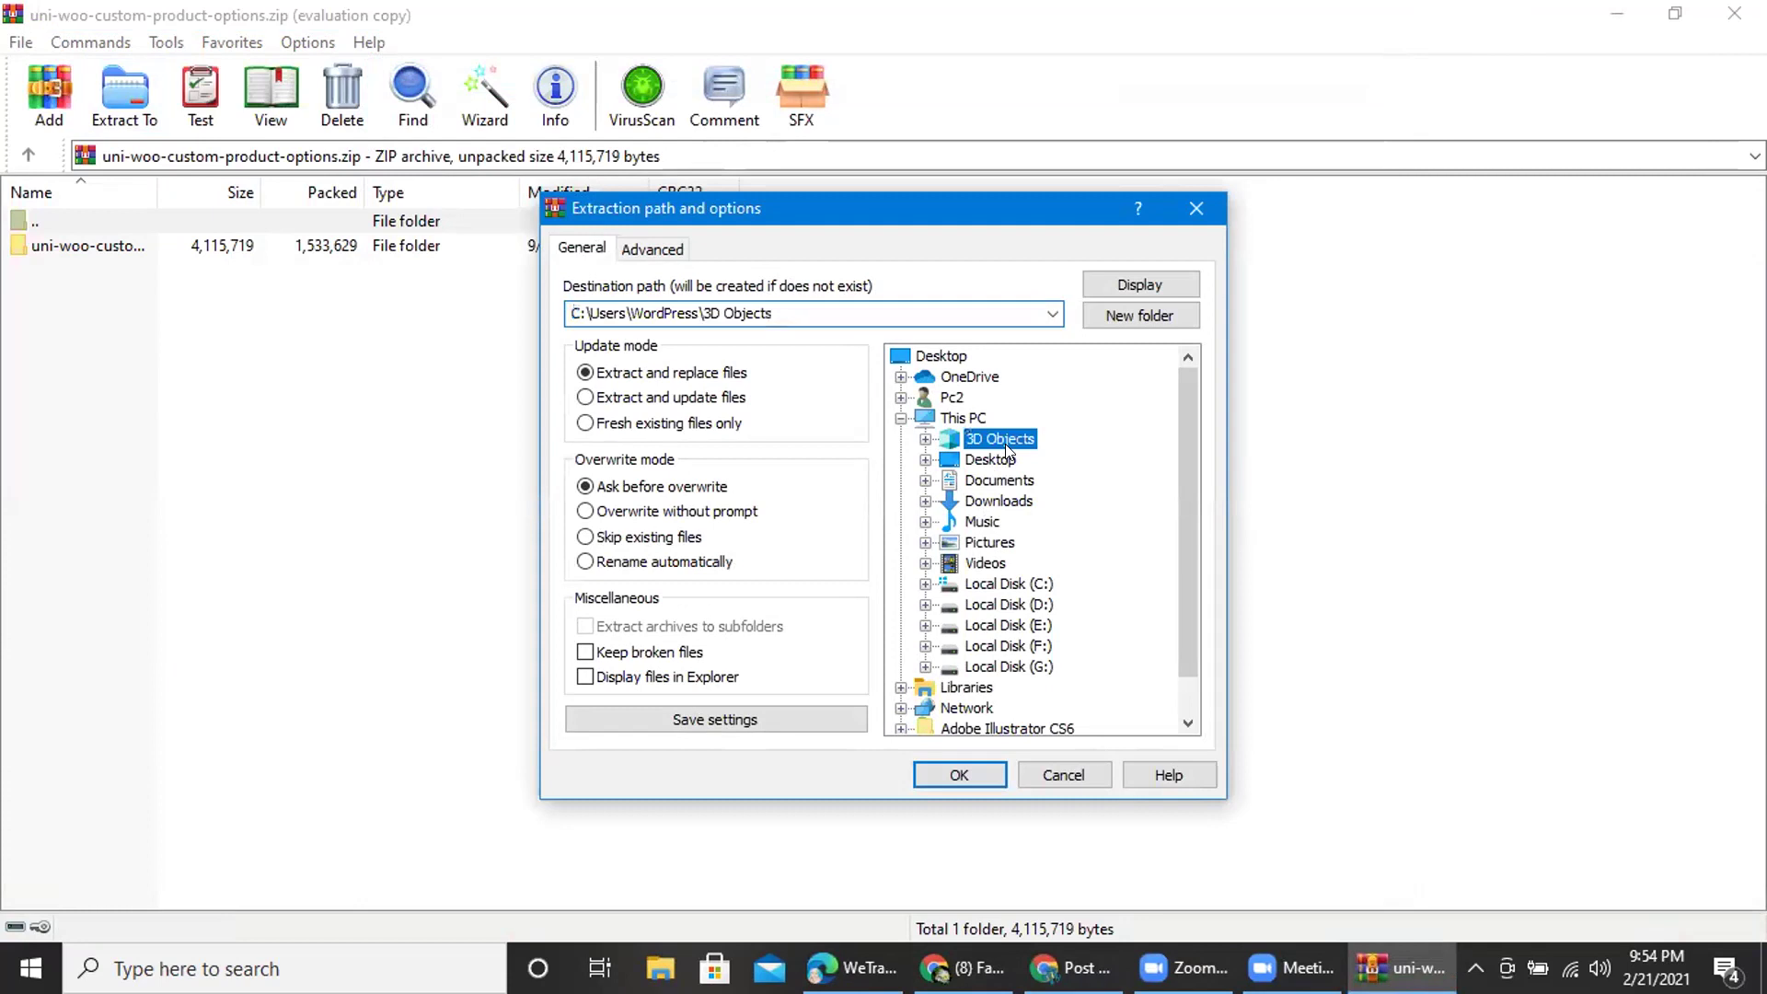
pyautogui.doubleClick(1002, 460)
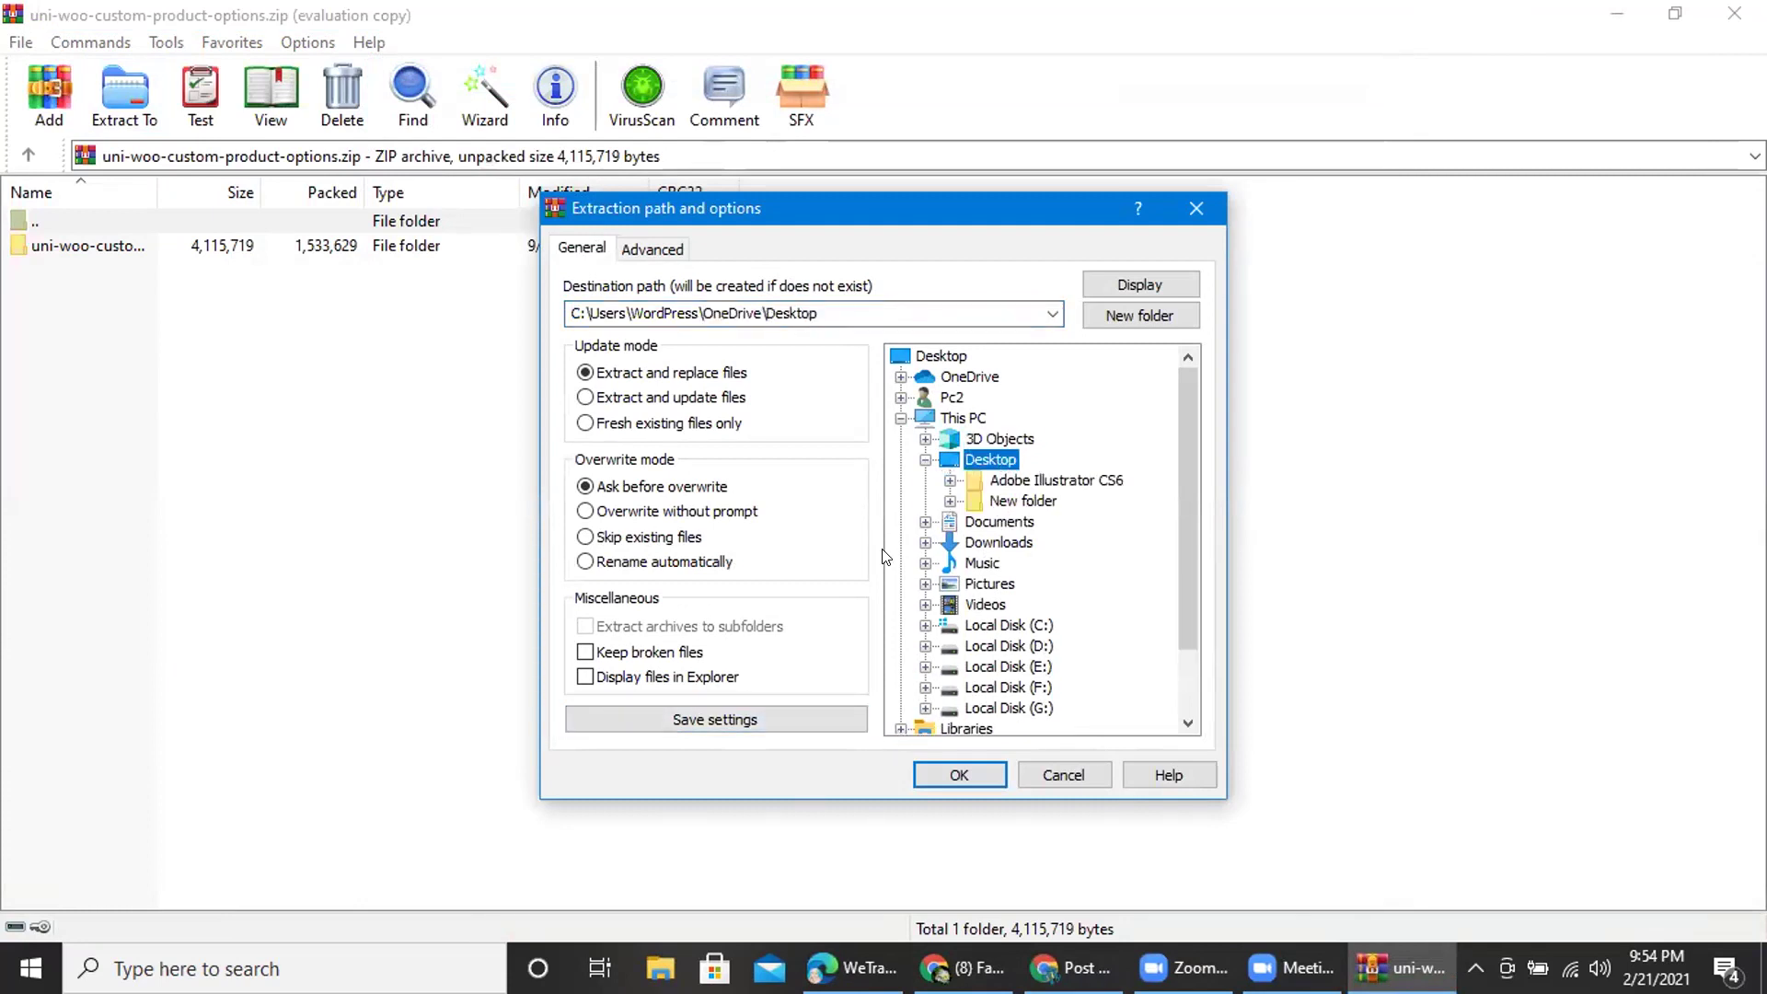
pyautogui.click(1119, 317)
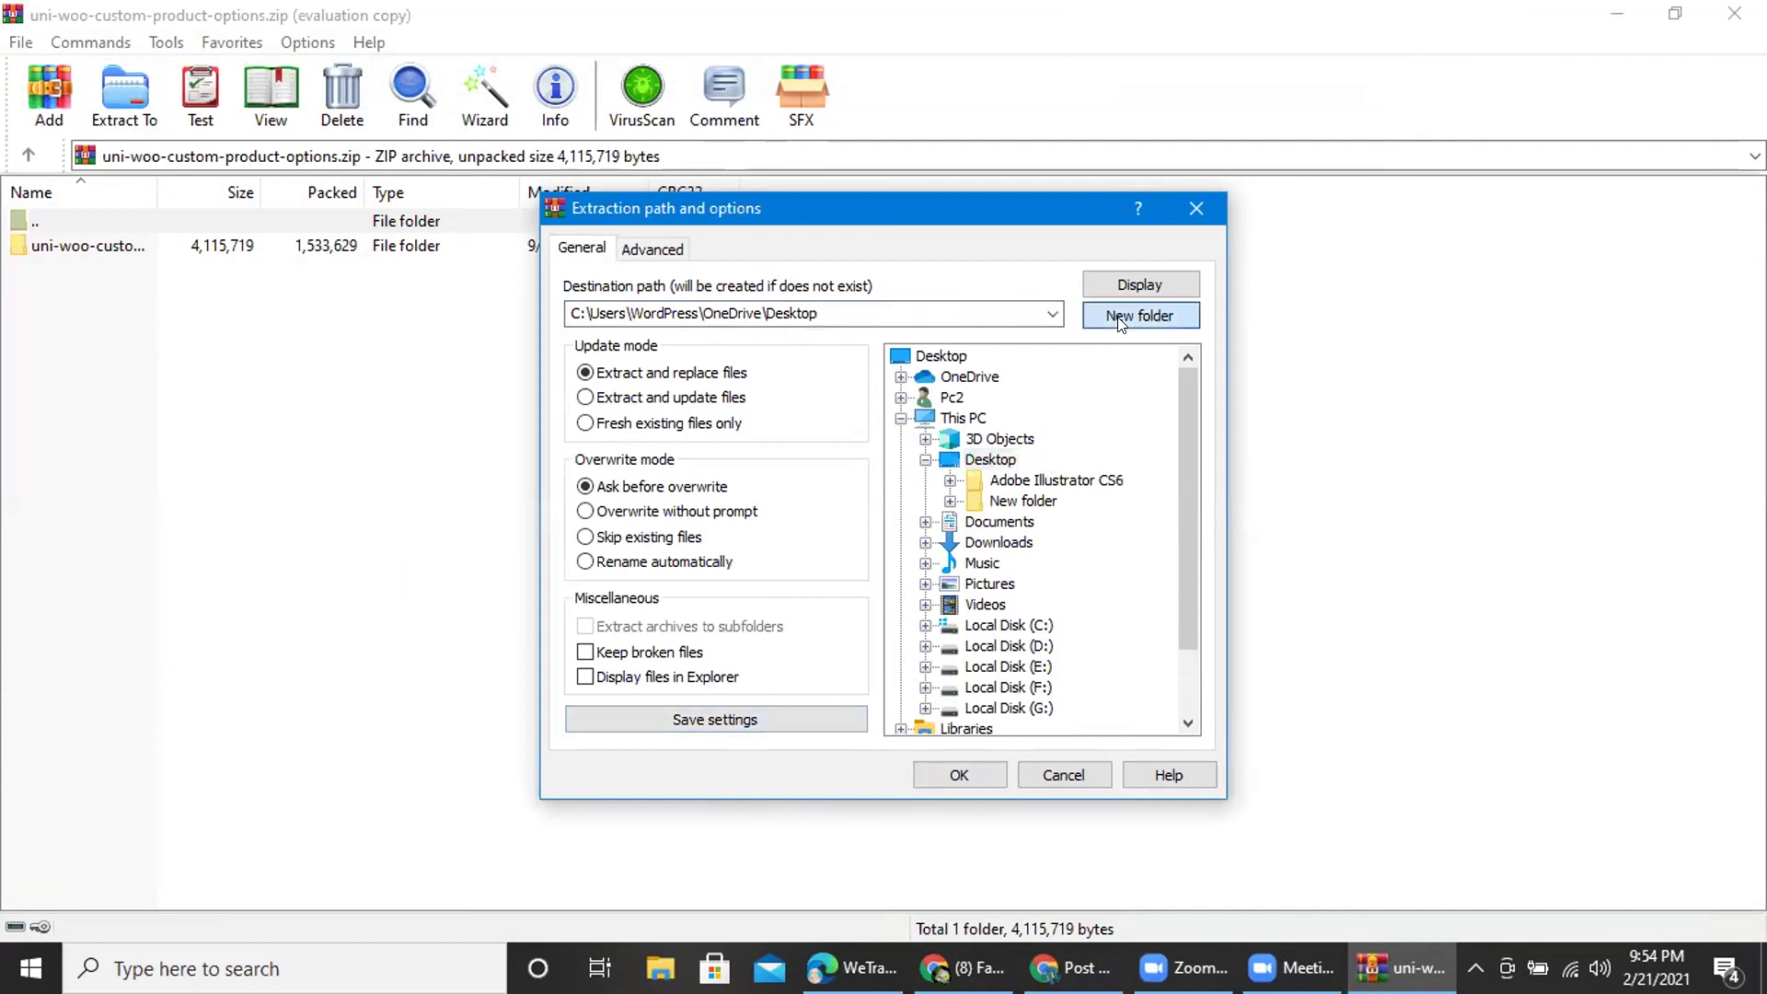
pyautogui.click(940, 771)
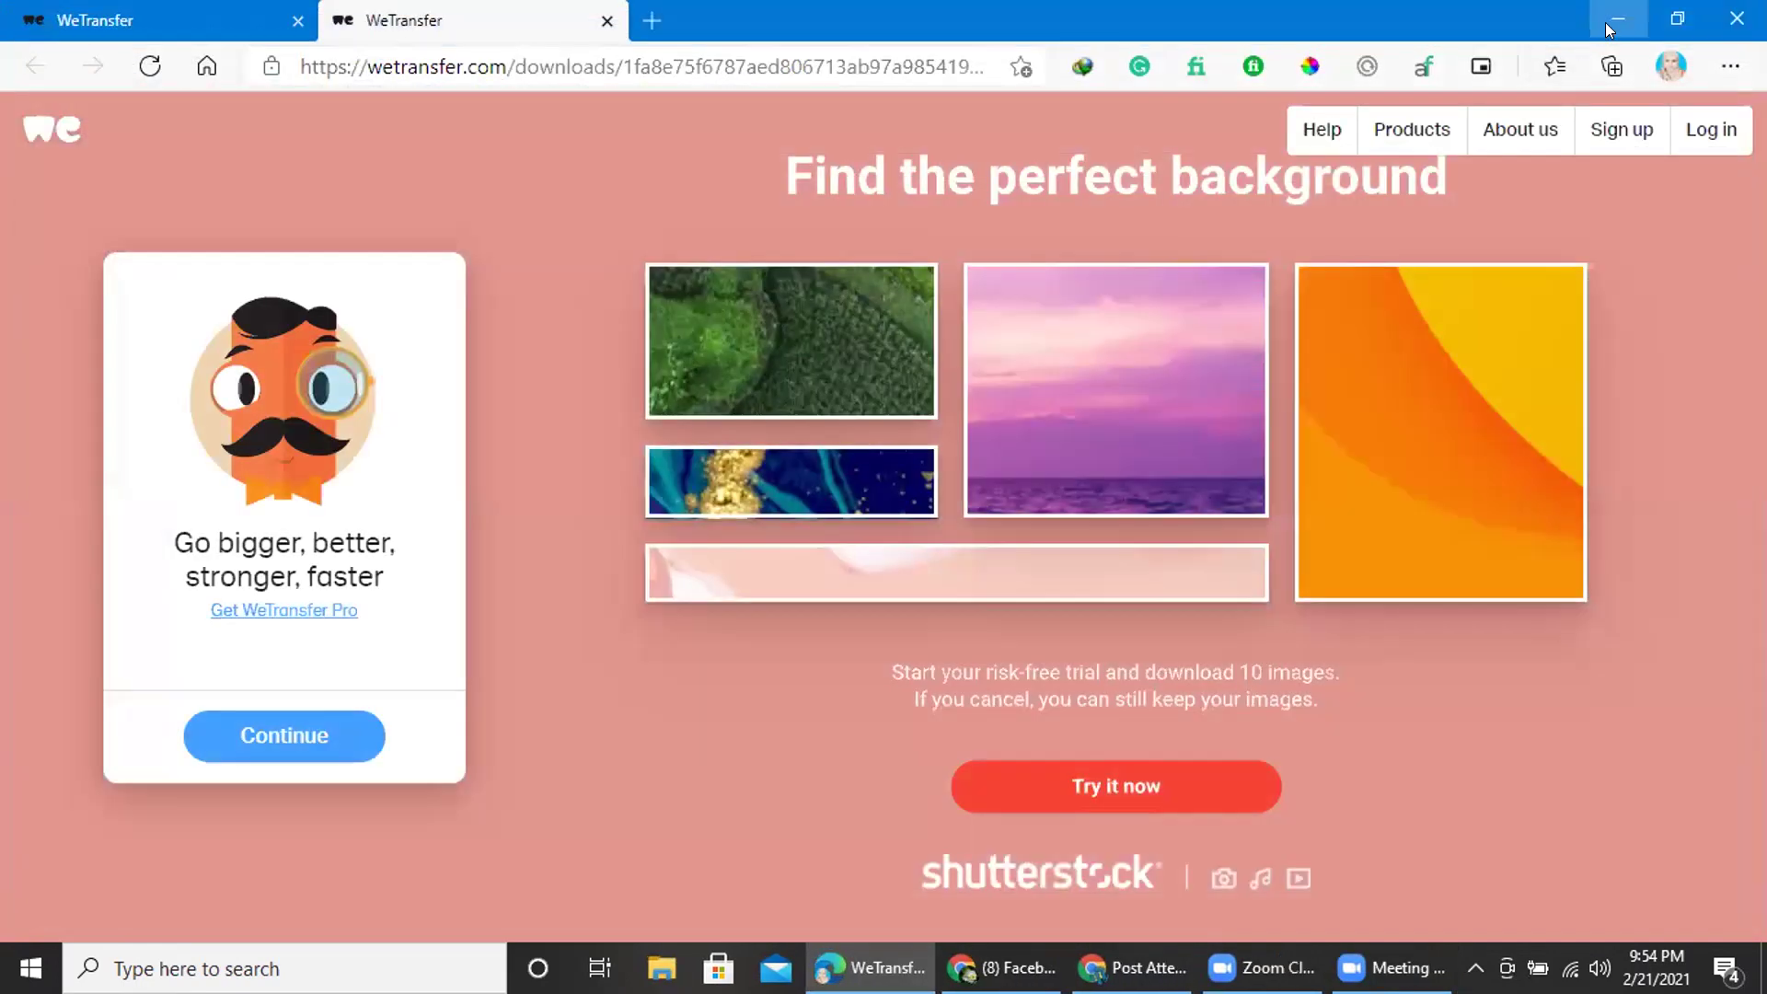
# Clear windows to the desktop, refresh it, open the extracted plugin folder, and return to Chrome
pyautogui.click(1605, 24)
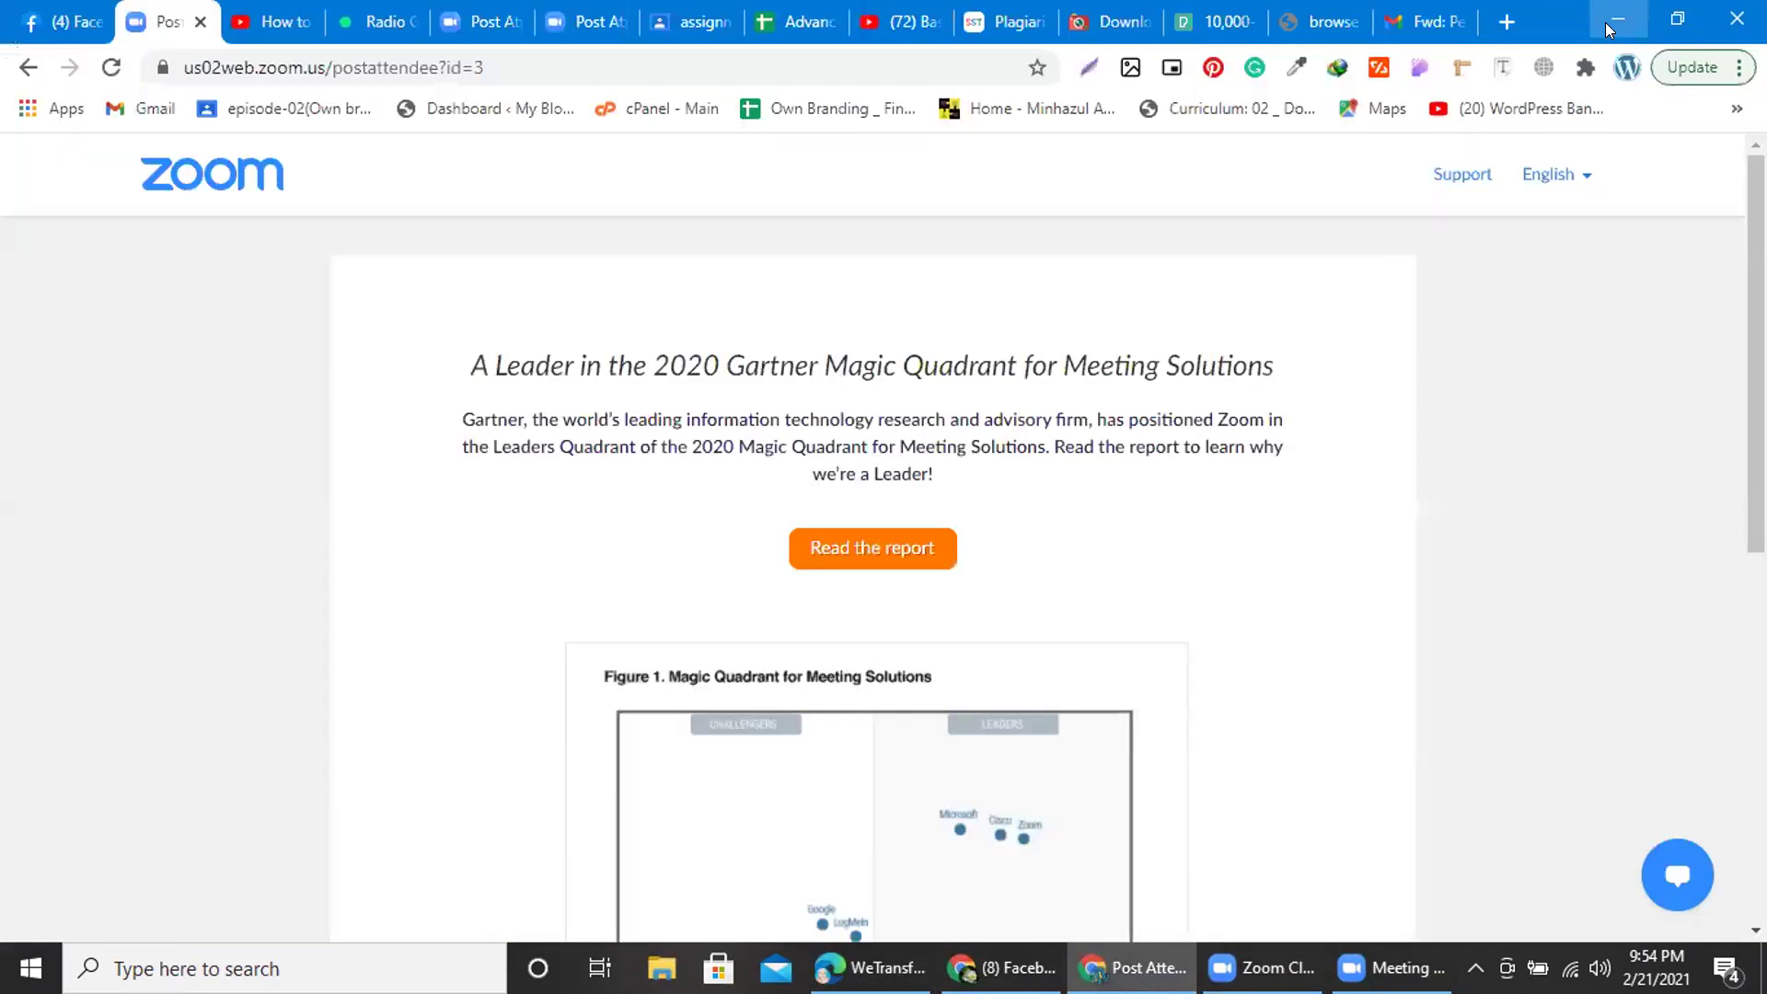
pyautogui.click(1605, 23)
pyautogui.click(1617, 14)
pyautogui.rightClick(946, 314)
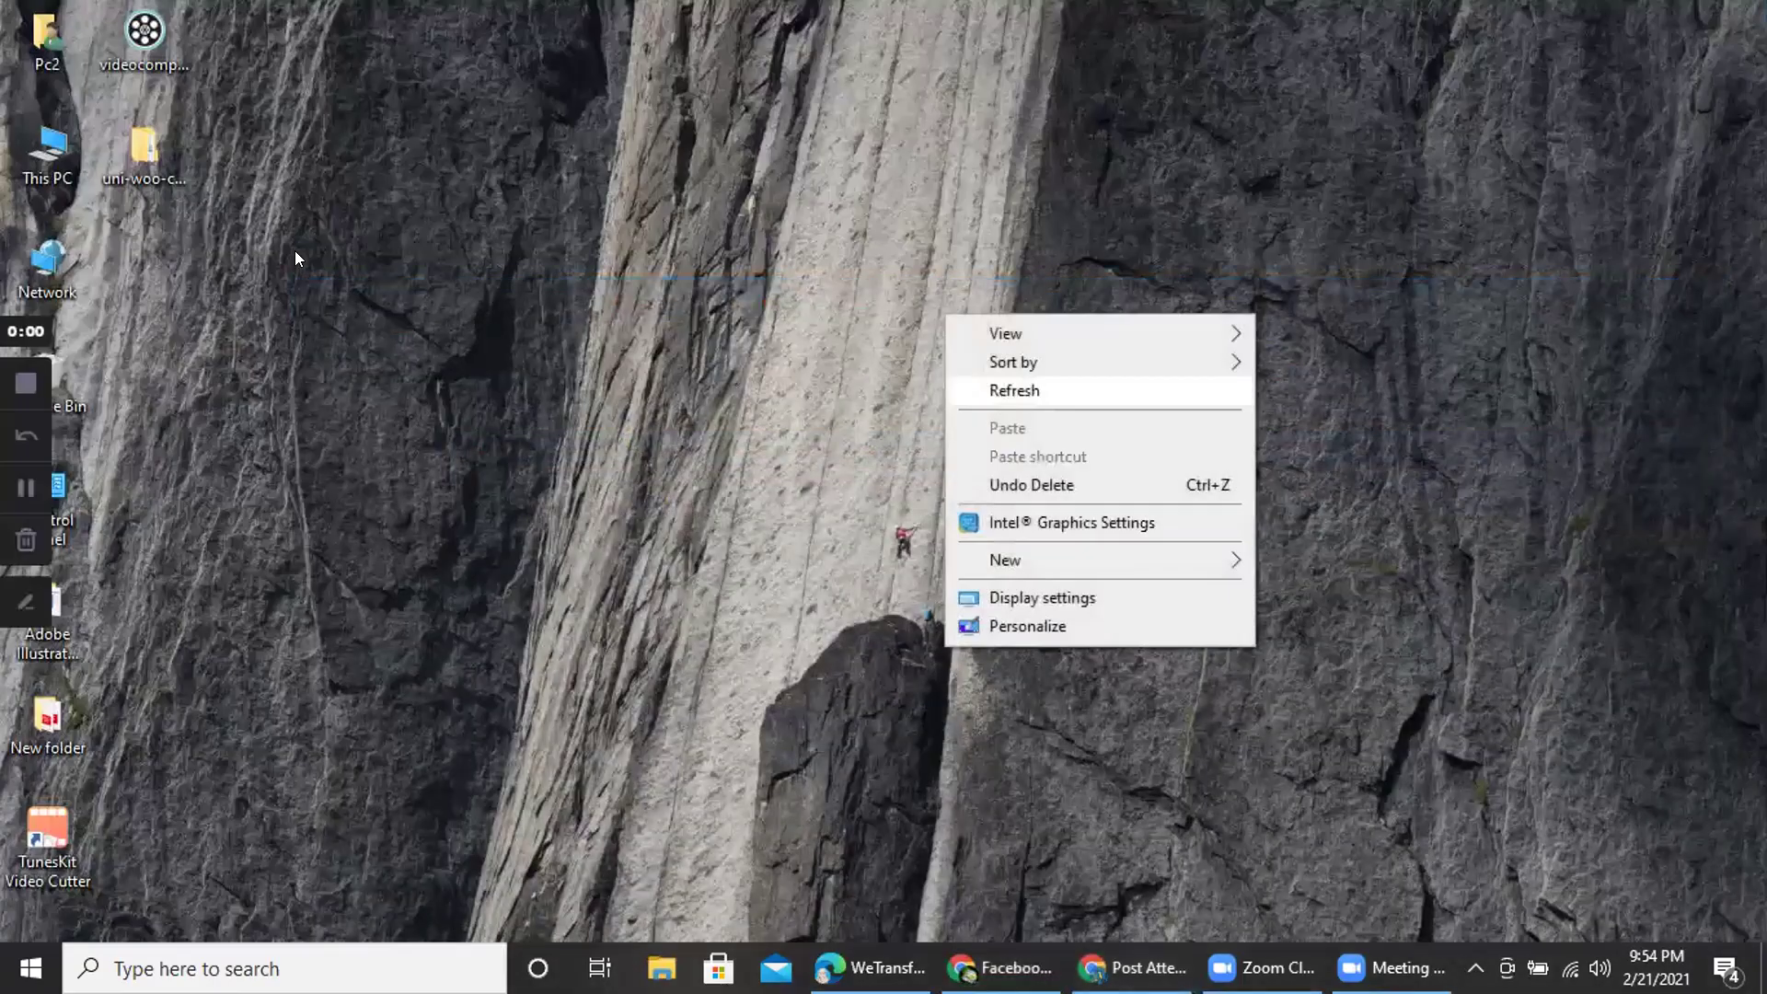
pyautogui.click(173, 154)
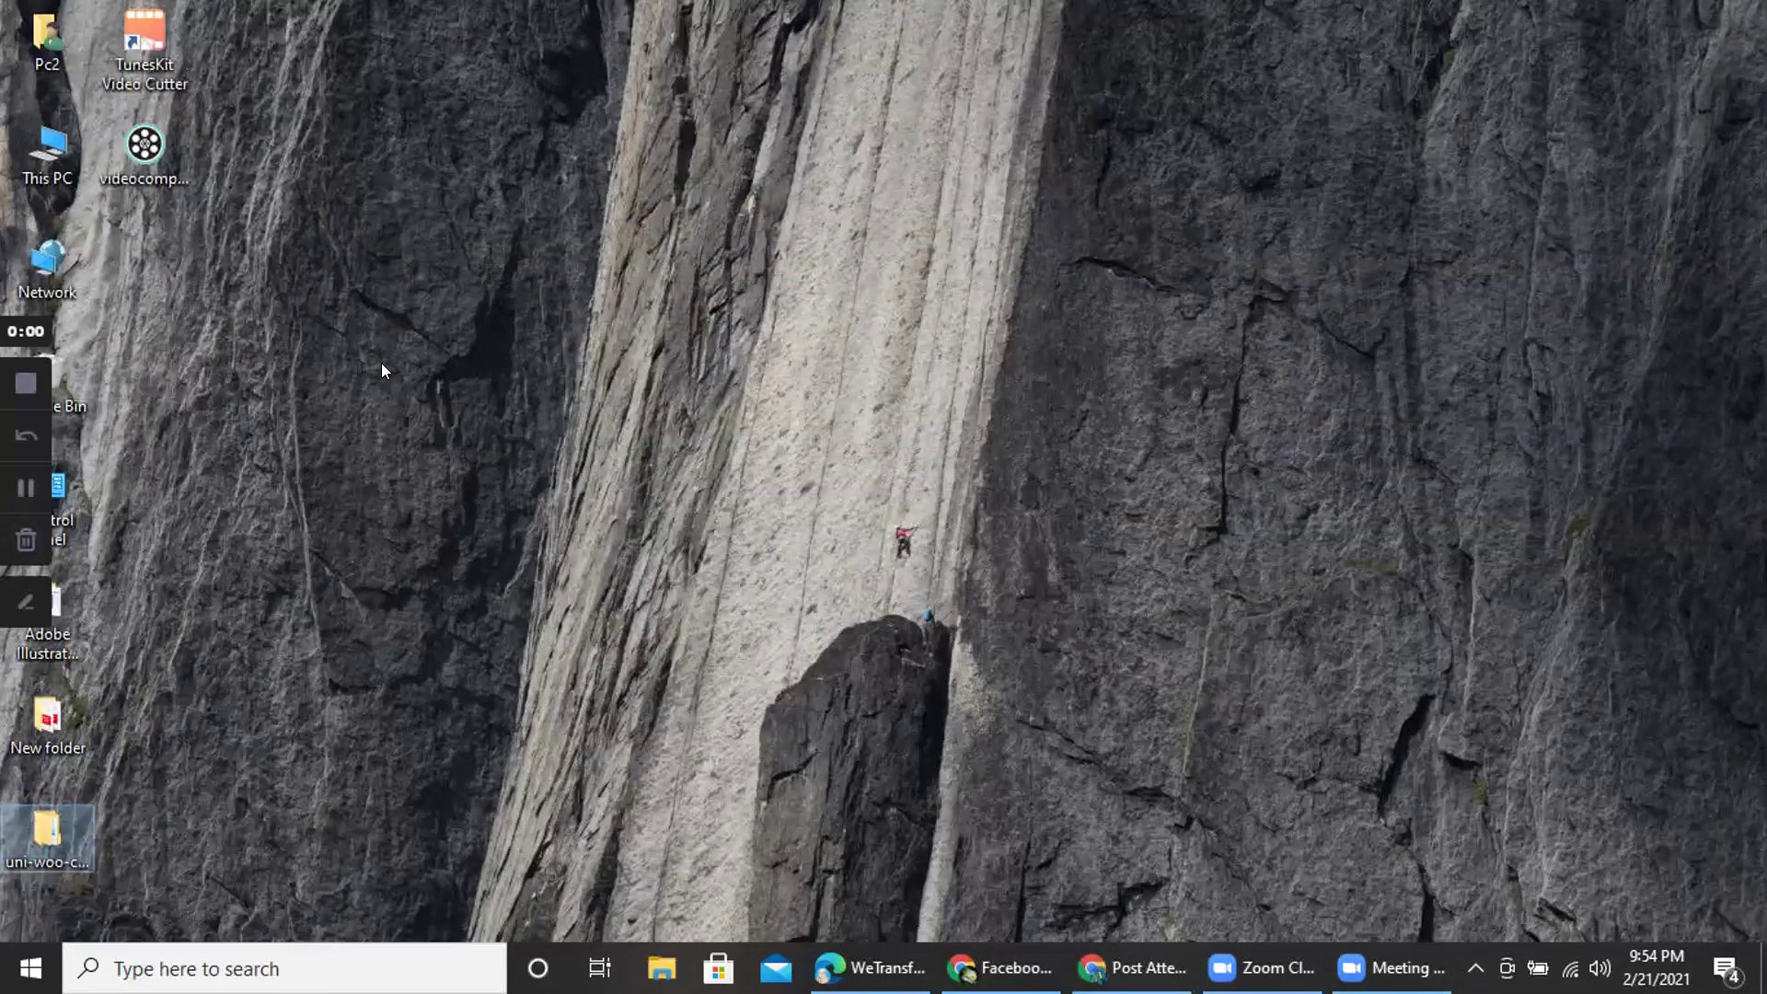
pyautogui.press('Return')
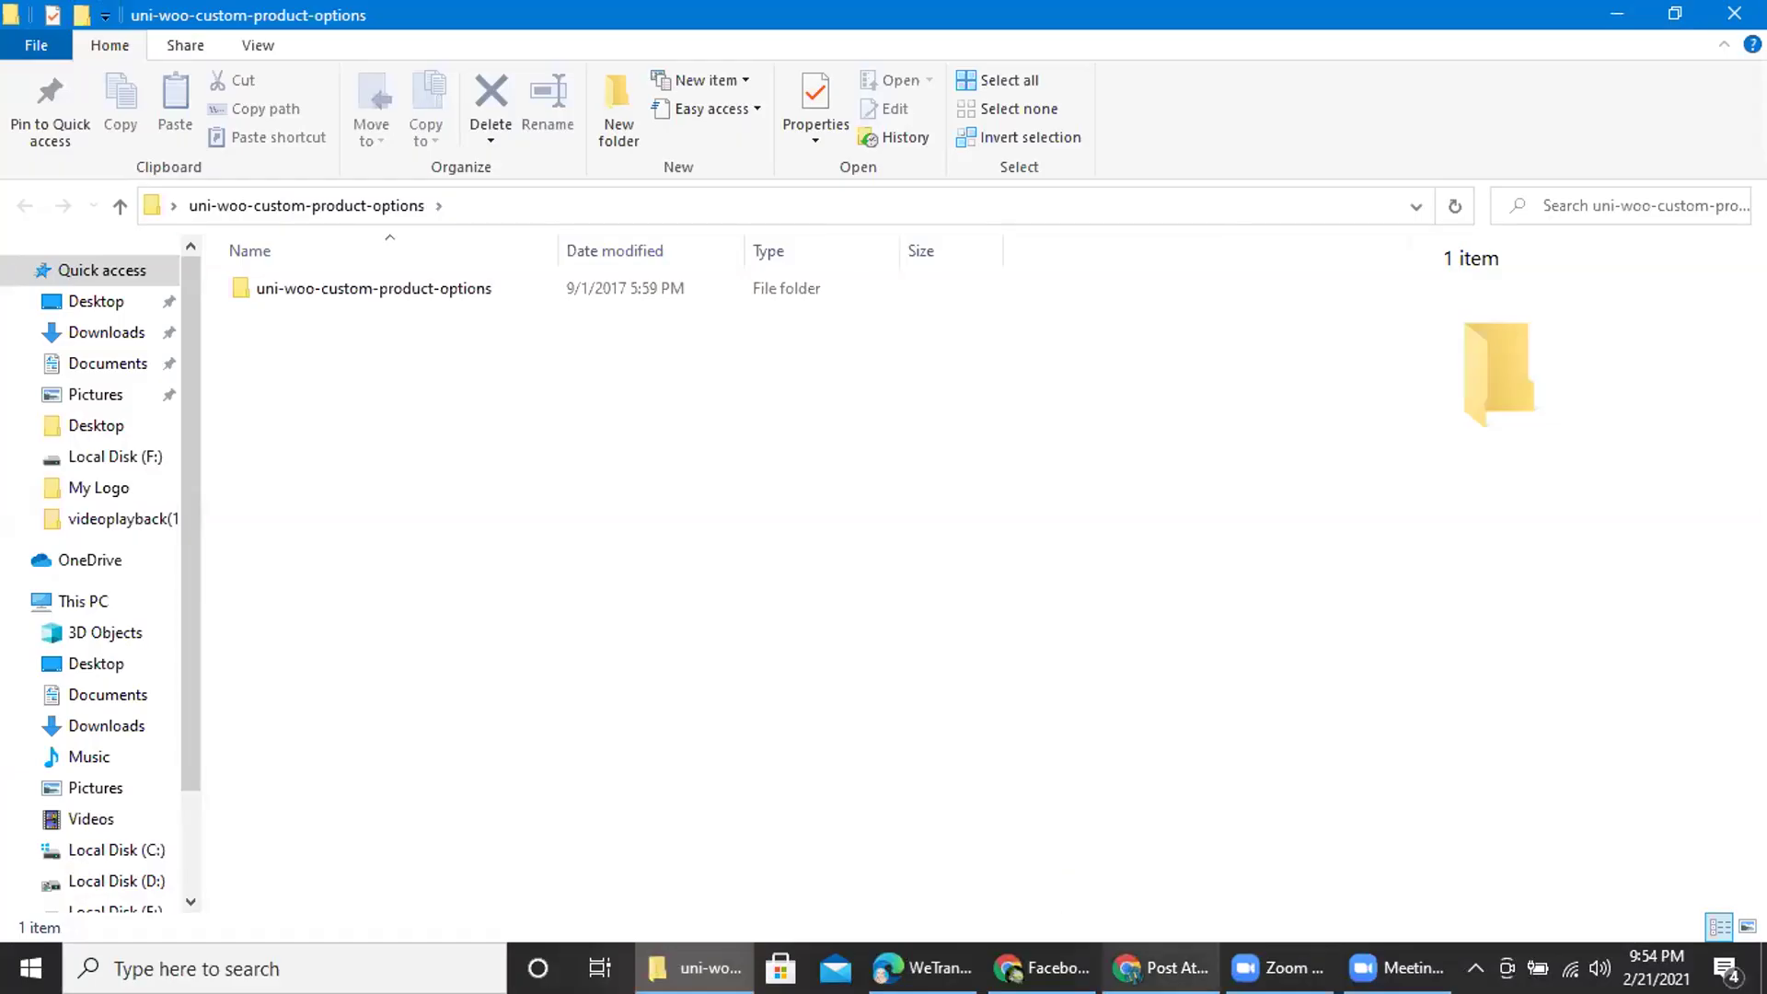
pyautogui.click(1161, 967)
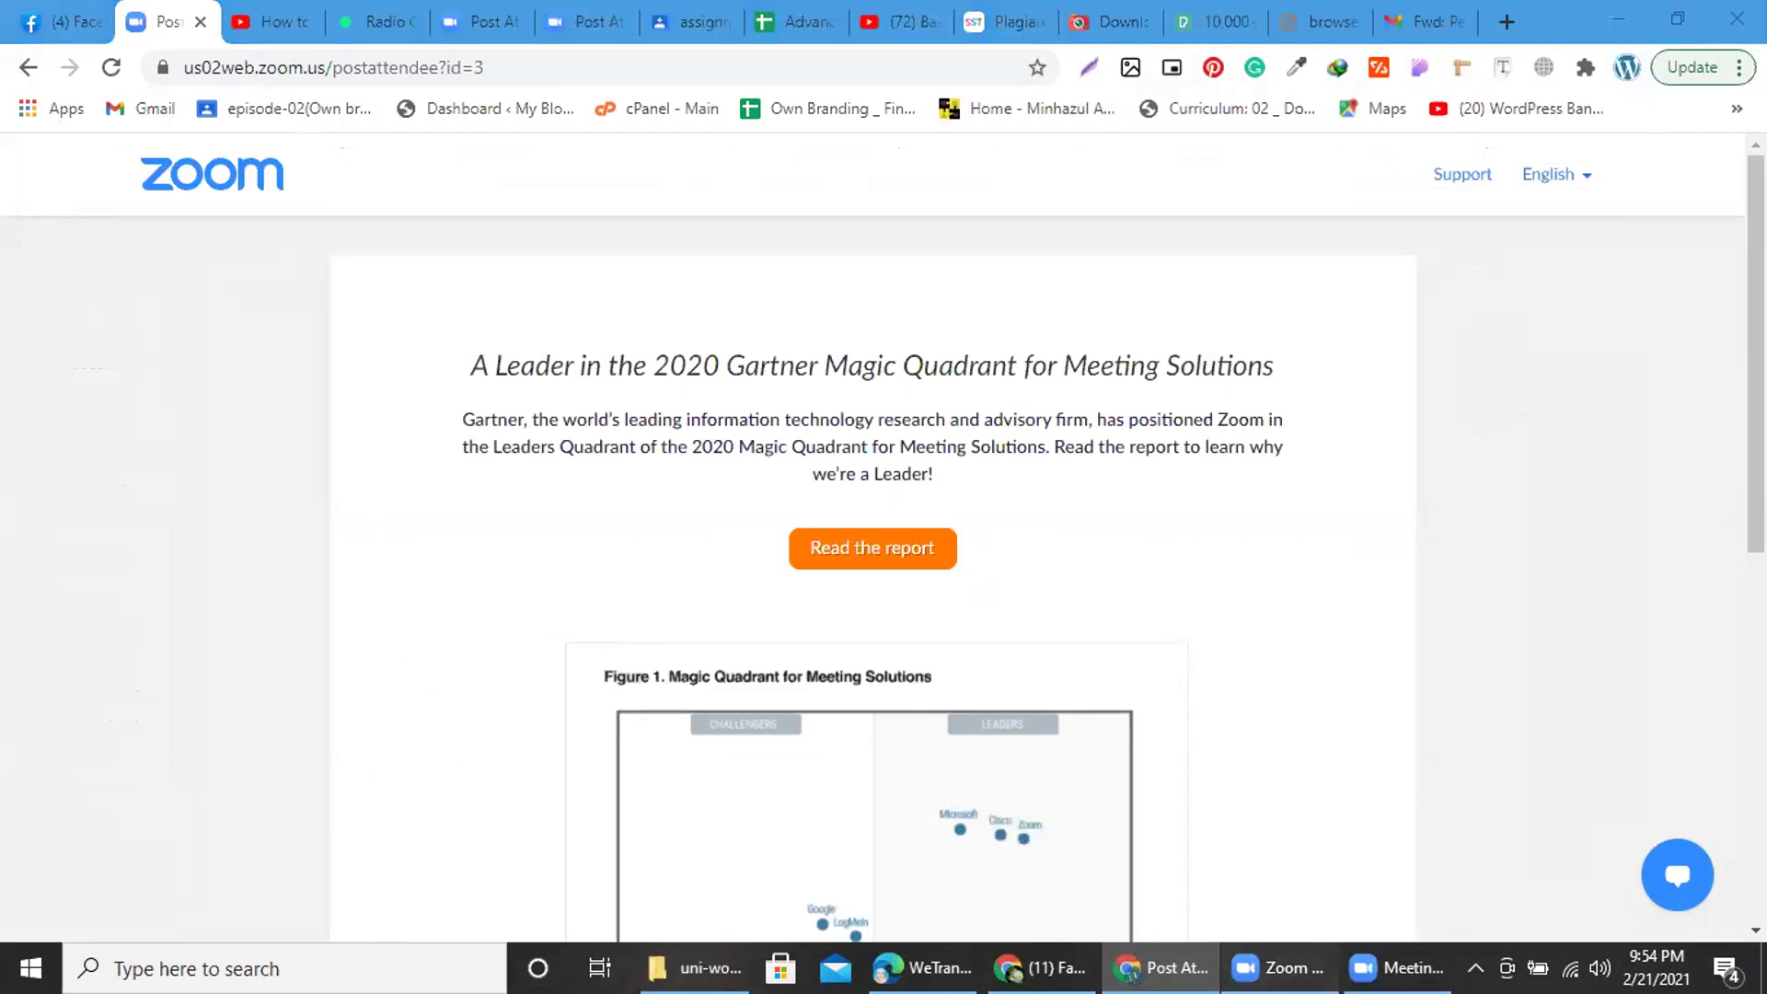
pyautogui.click(399, 609)
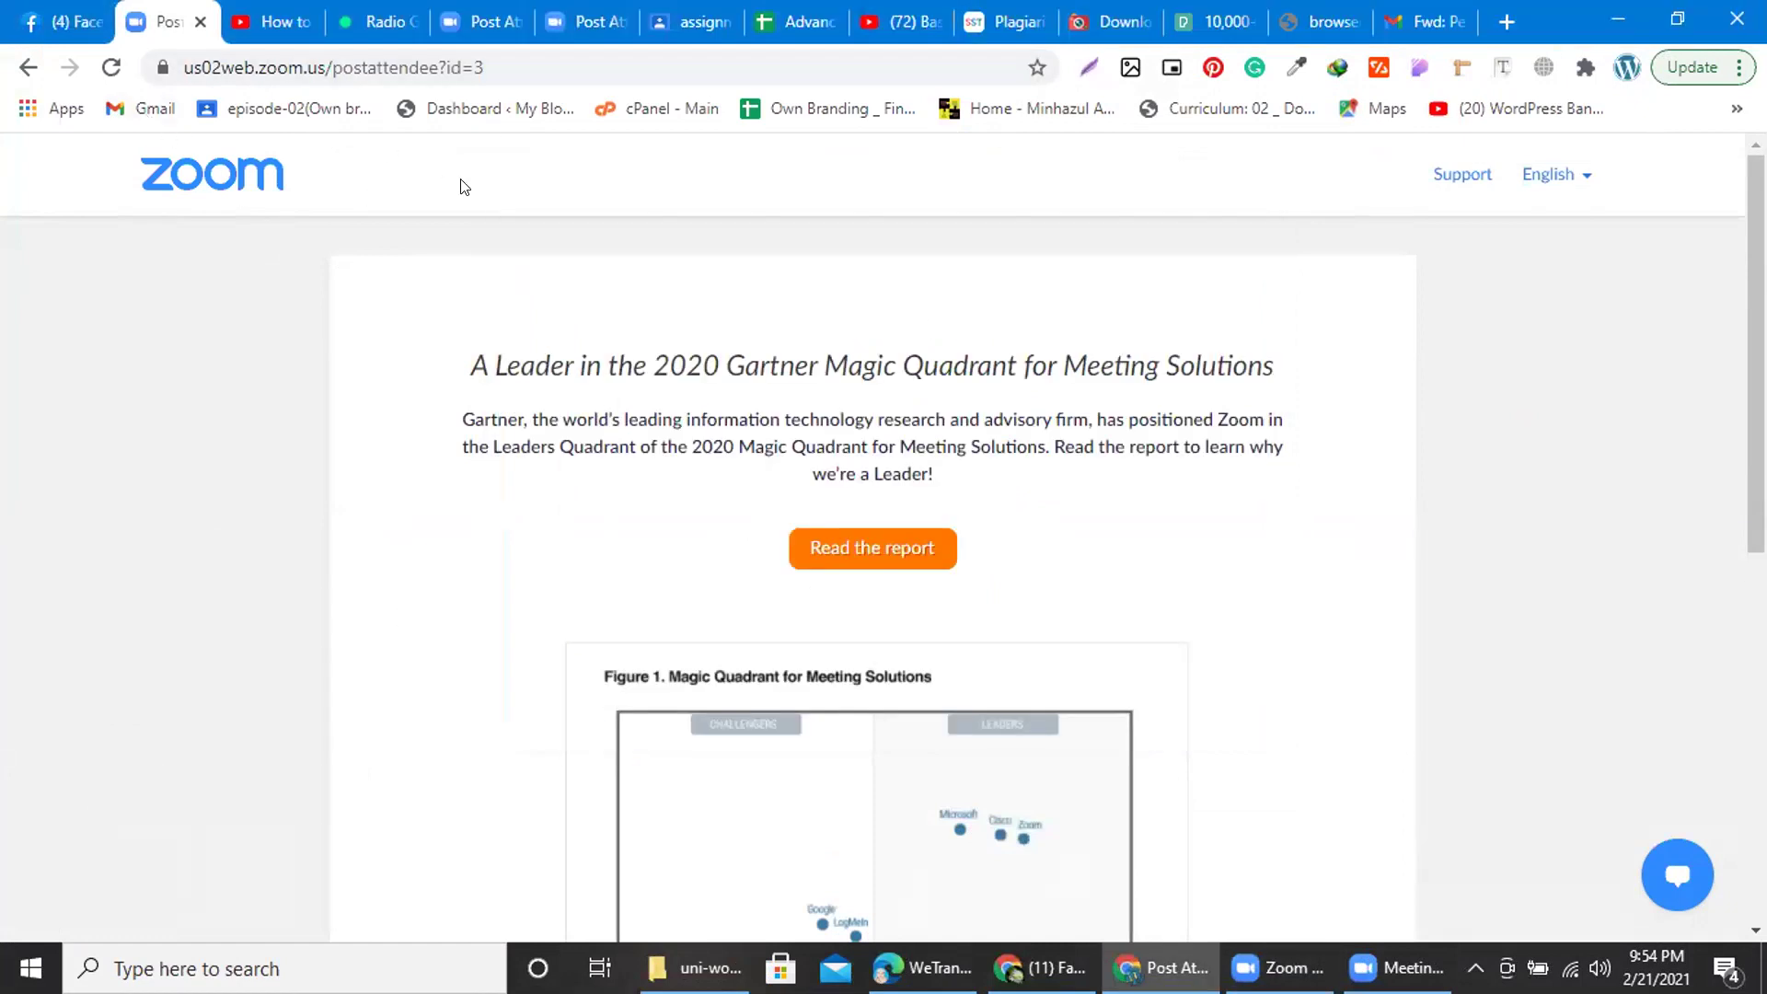
# Log into cPanel in a new tab through the cPanel - Main bookmark
pyautogui.click(1503, 22)
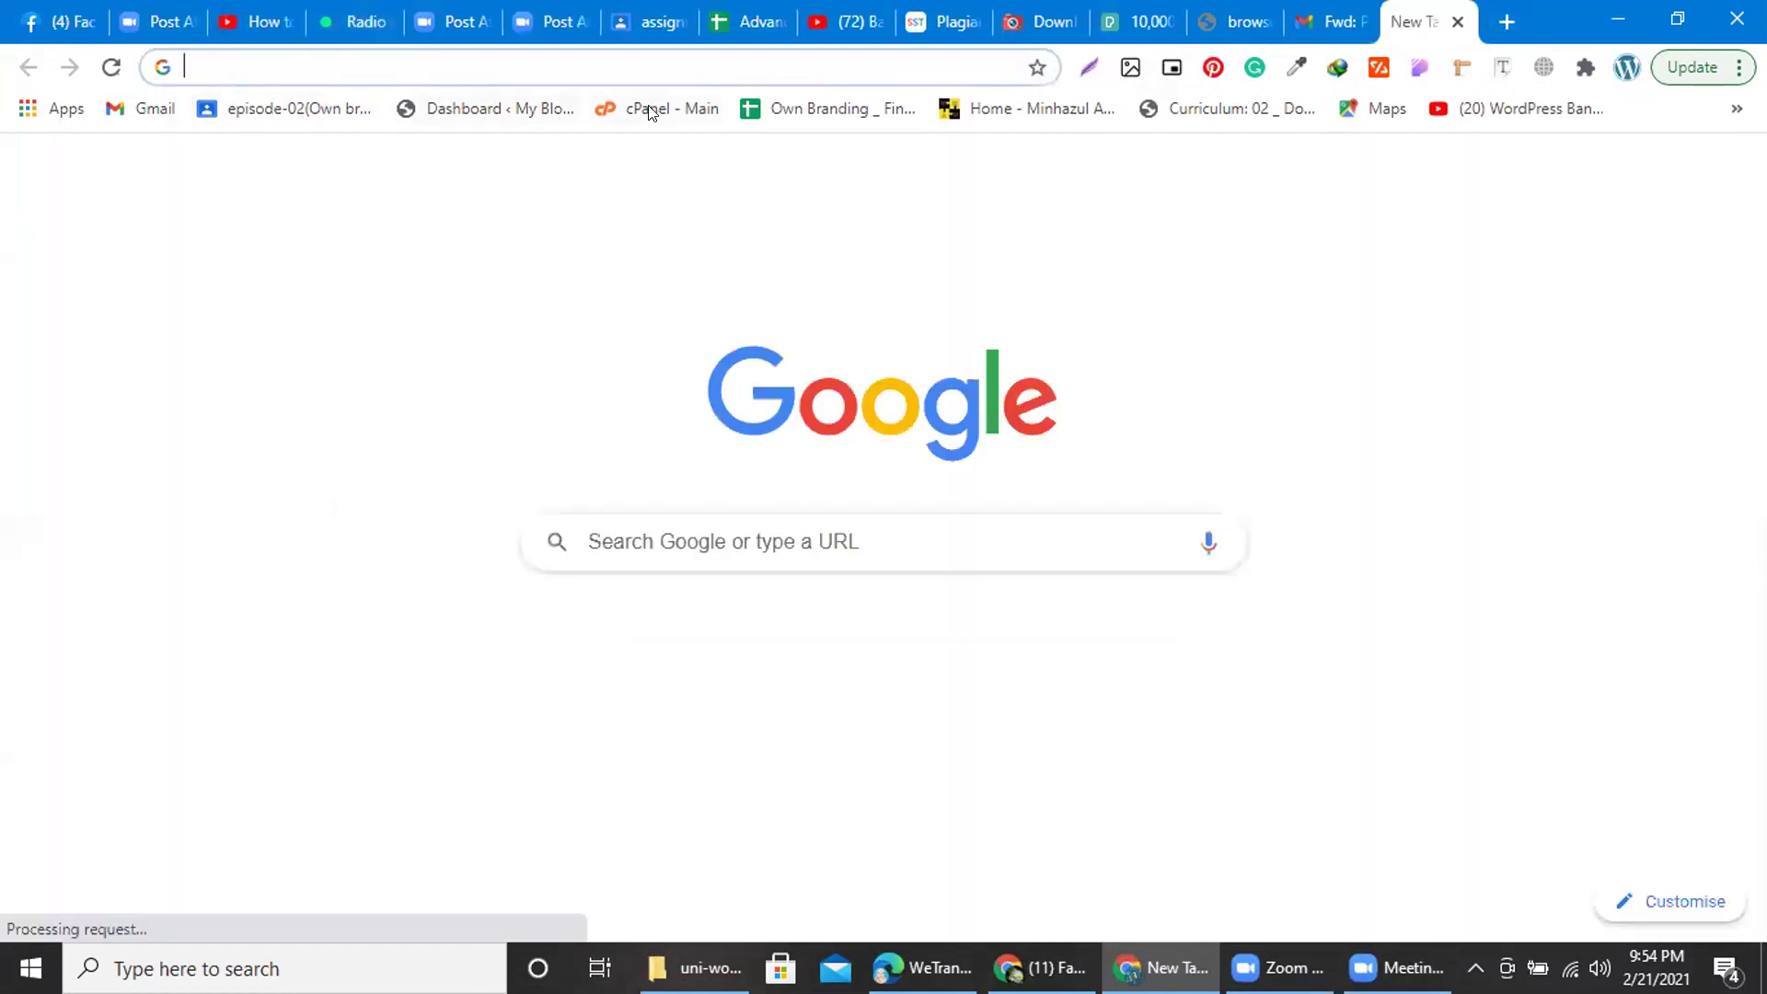
pyautogui.click(649, 111)
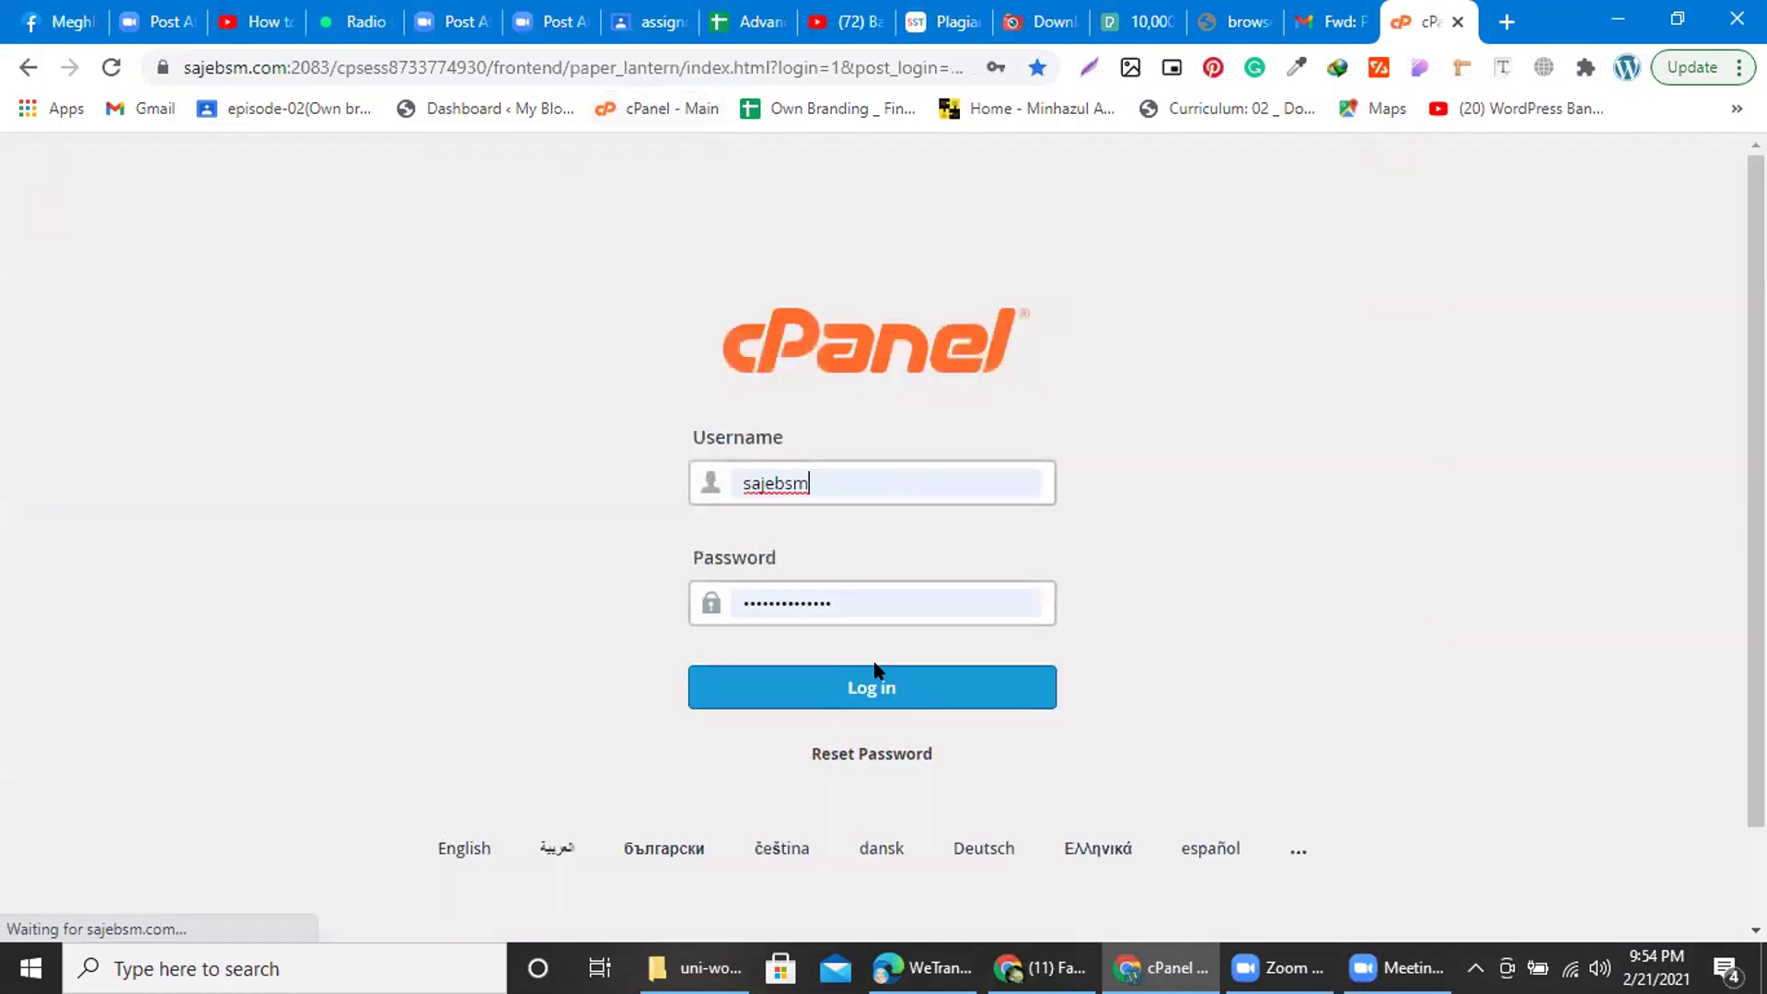
pyautogui.click(874, 685)
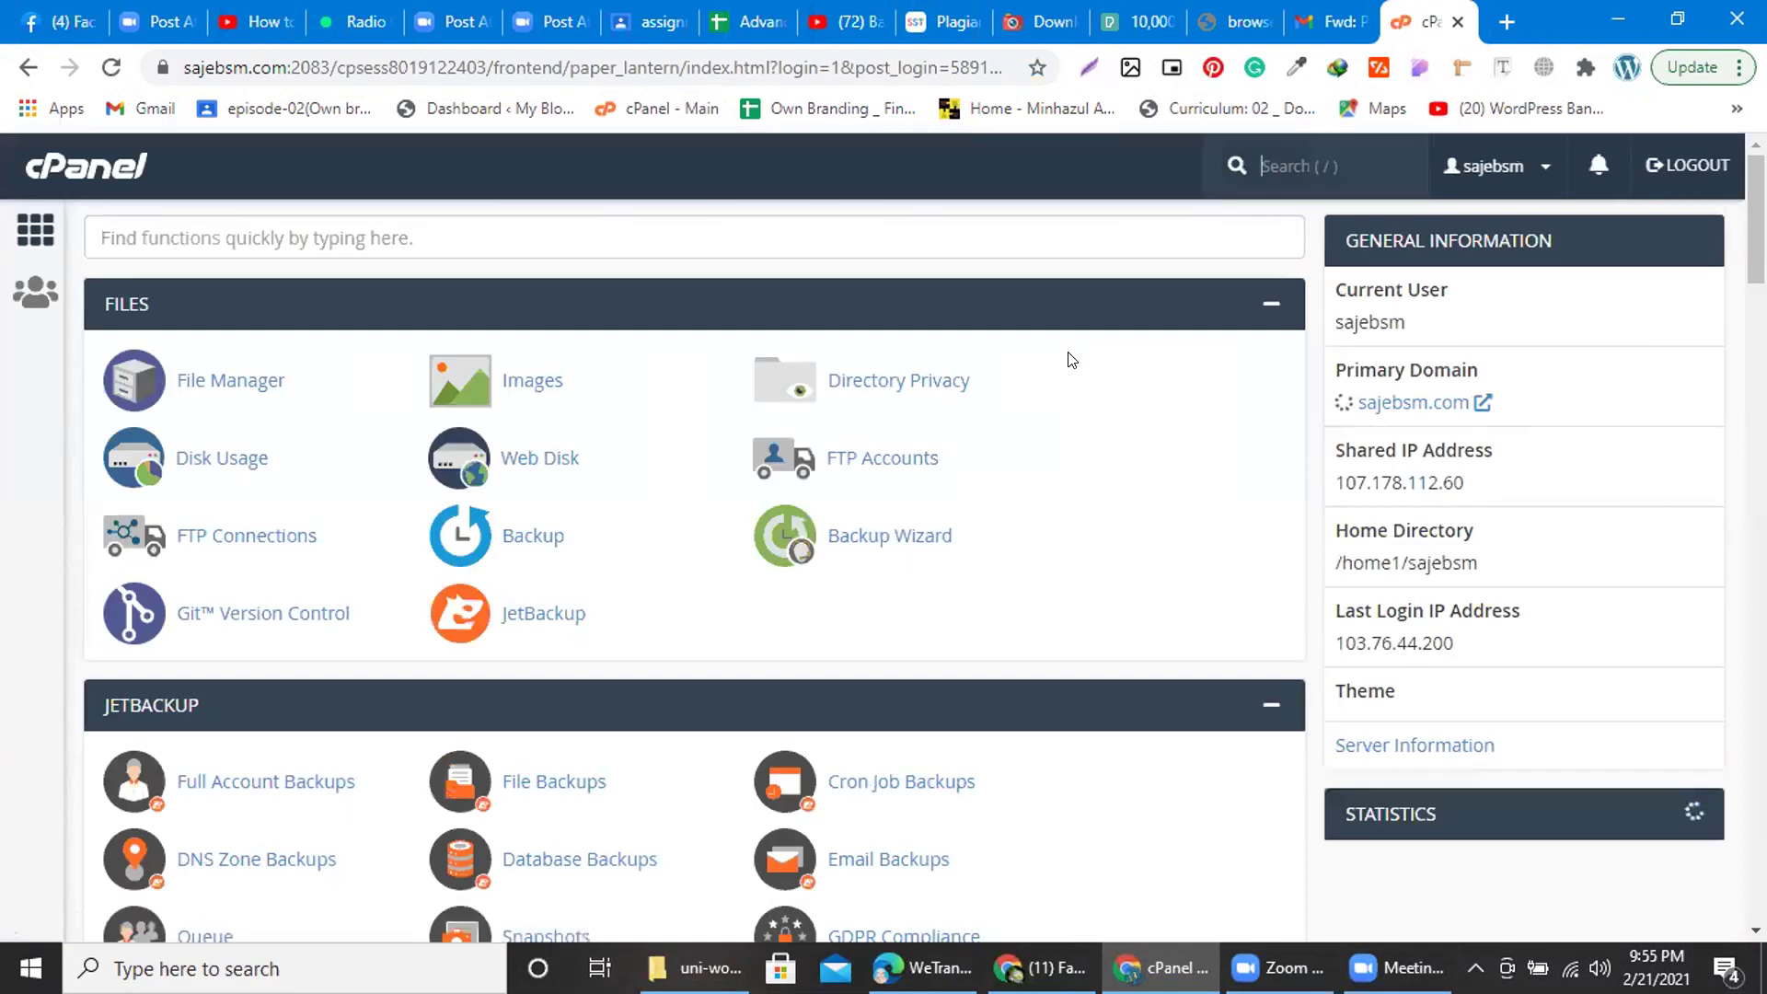
# Open the site's WordPress admin login in a new tab and pass the reCAPTCHA hills challenge
pyautogui.click(1506, 21)
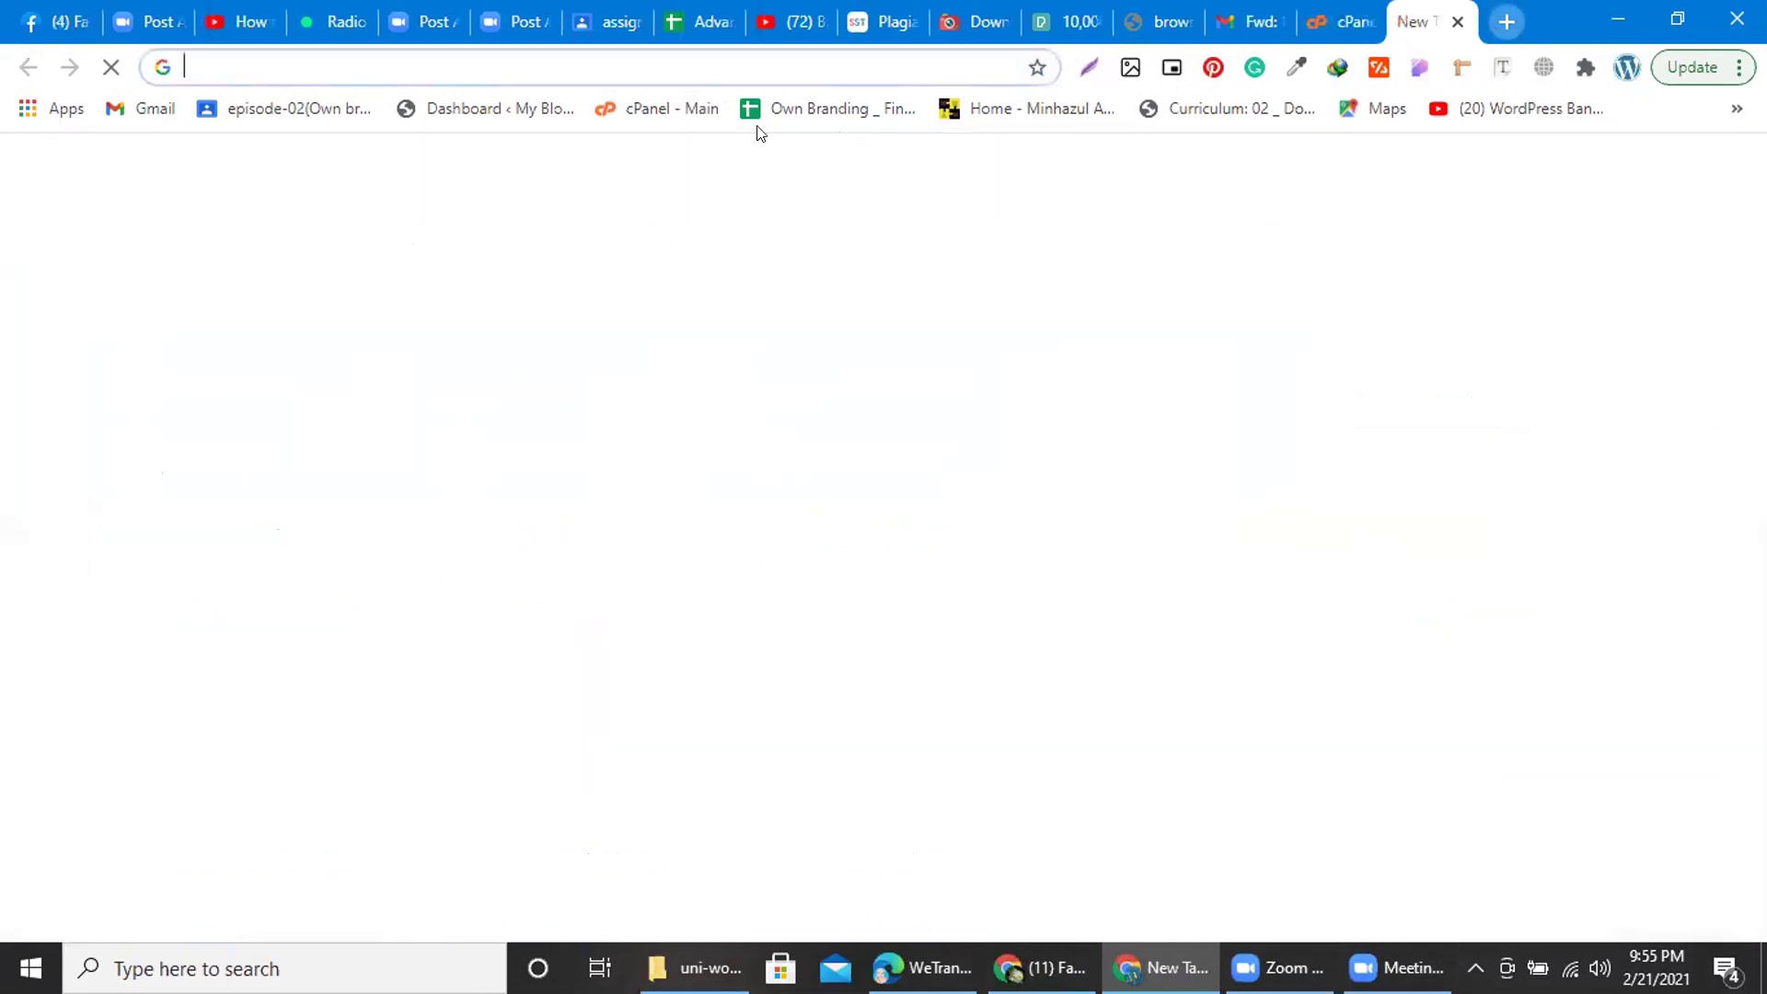
pyautogui.click(487, 106)
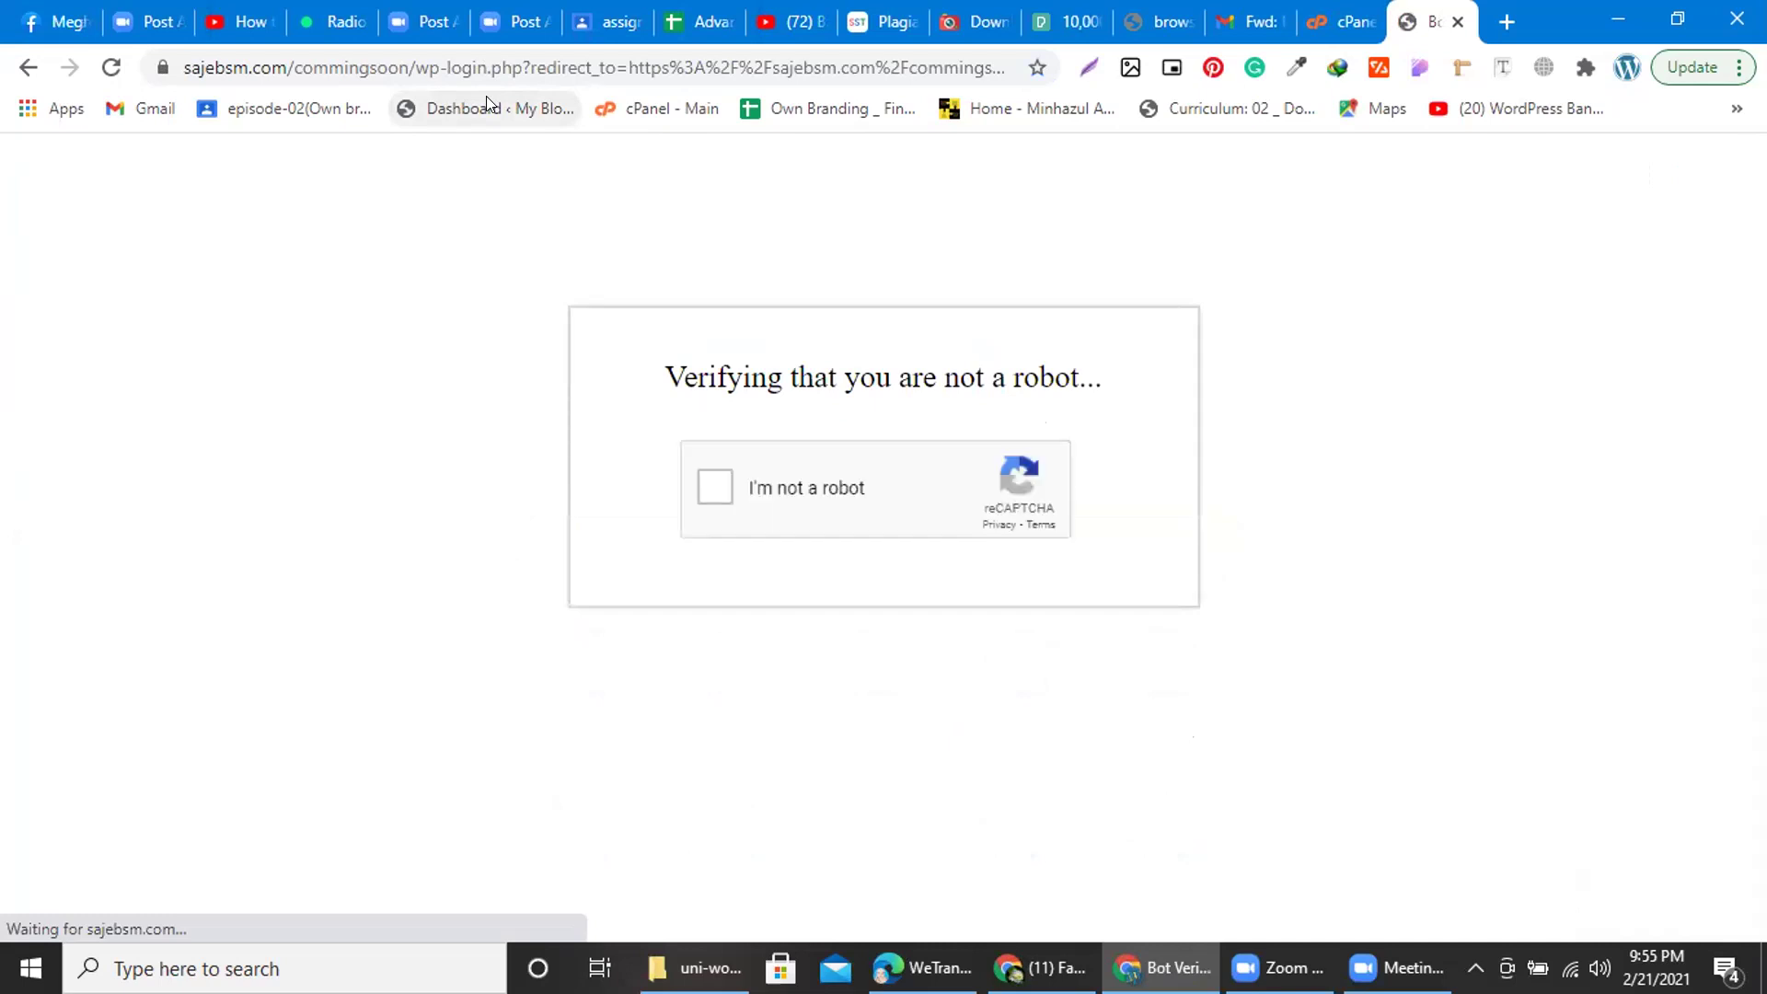
pyautogui.click(714, 493)
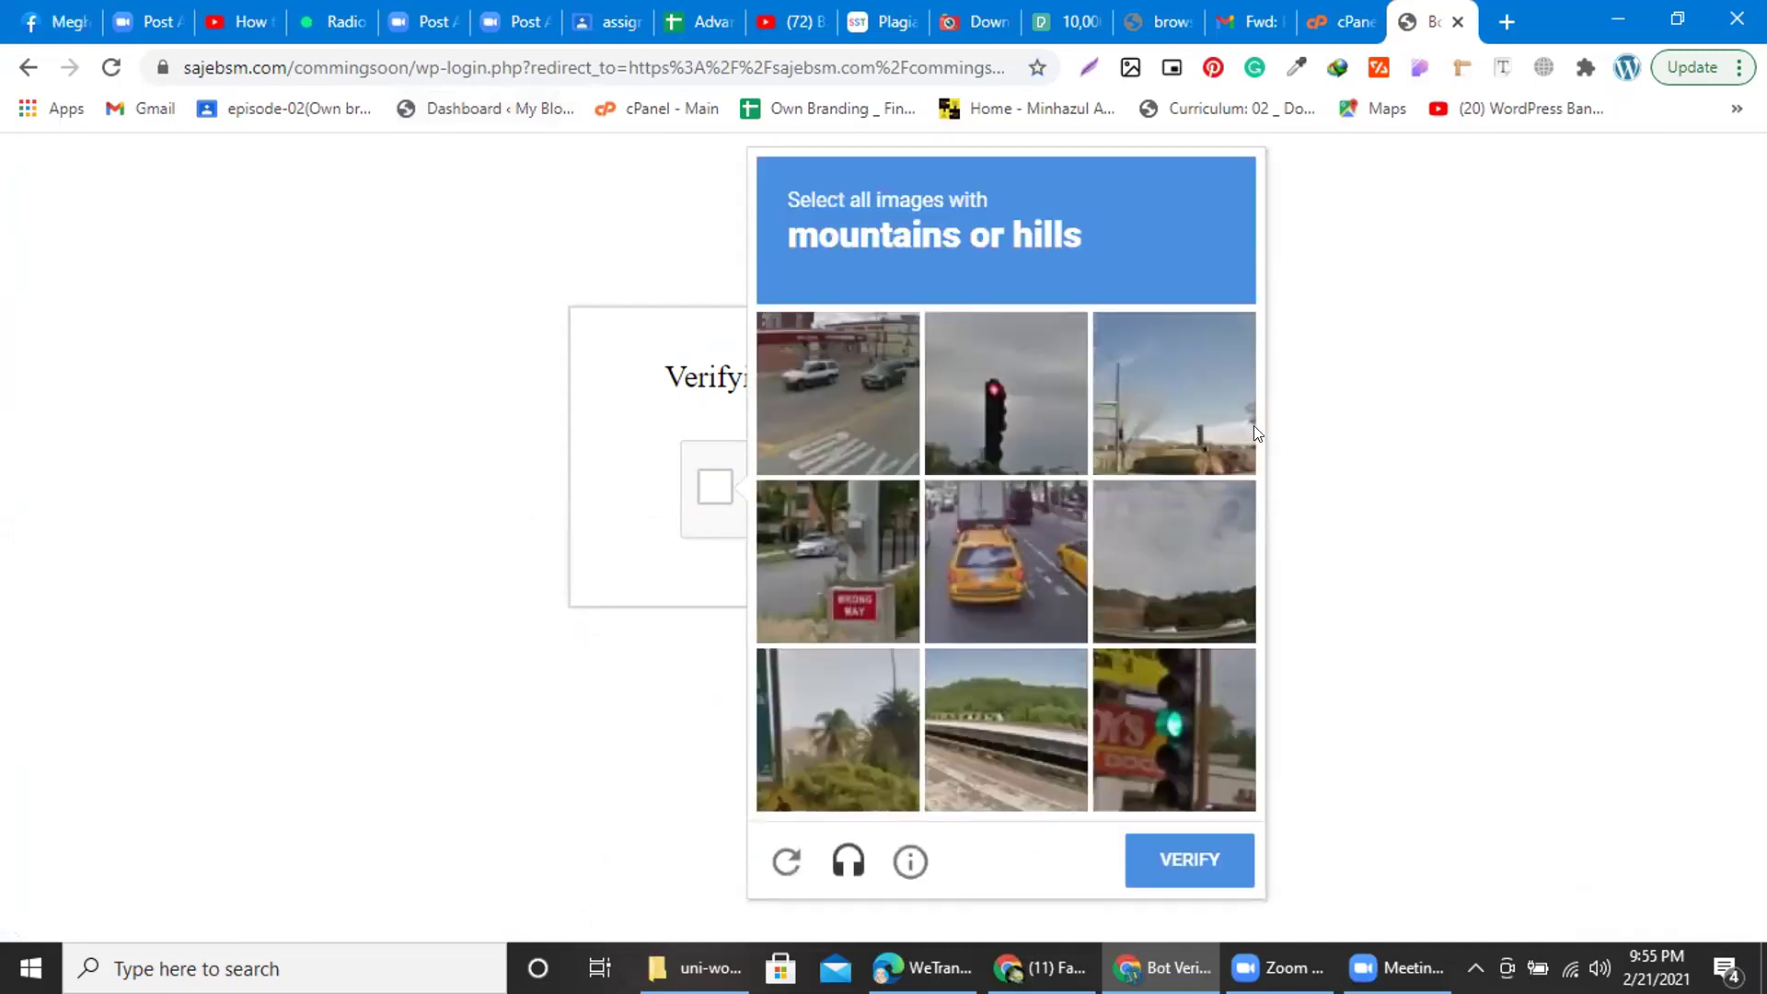
pyautogui.click(1207, 401)
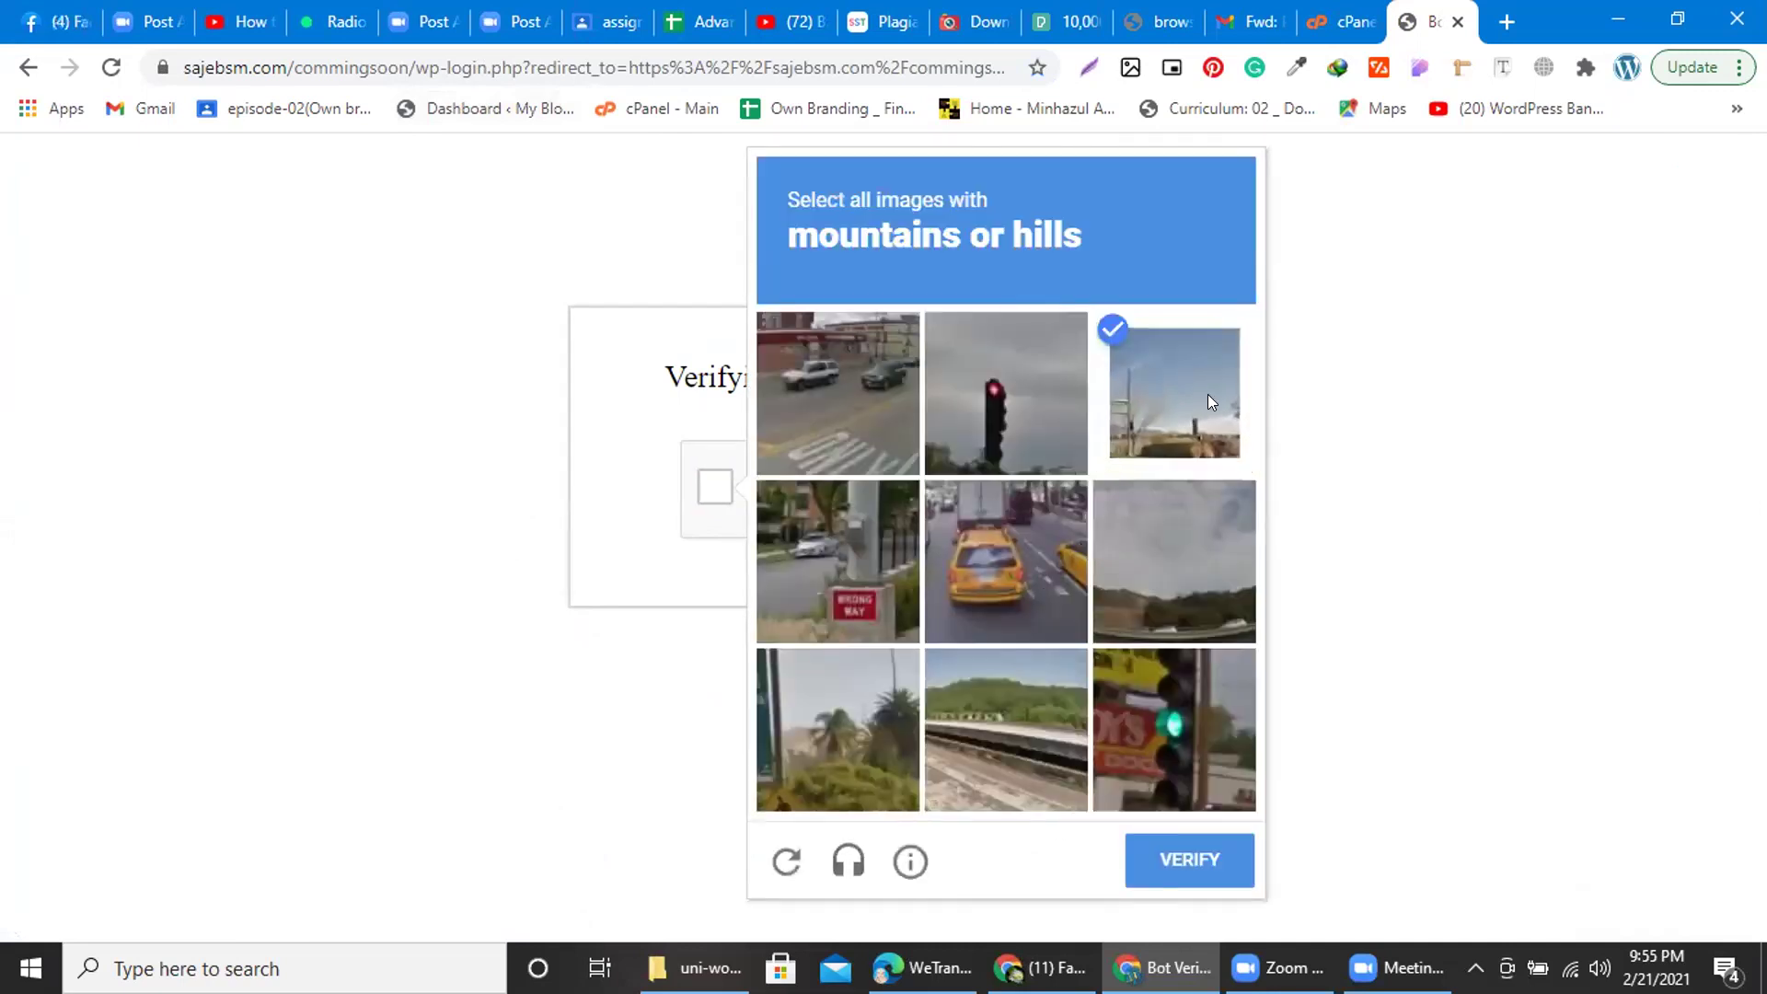
pyautogui.click(837, 727)
pyautogui.click(1036, 725)
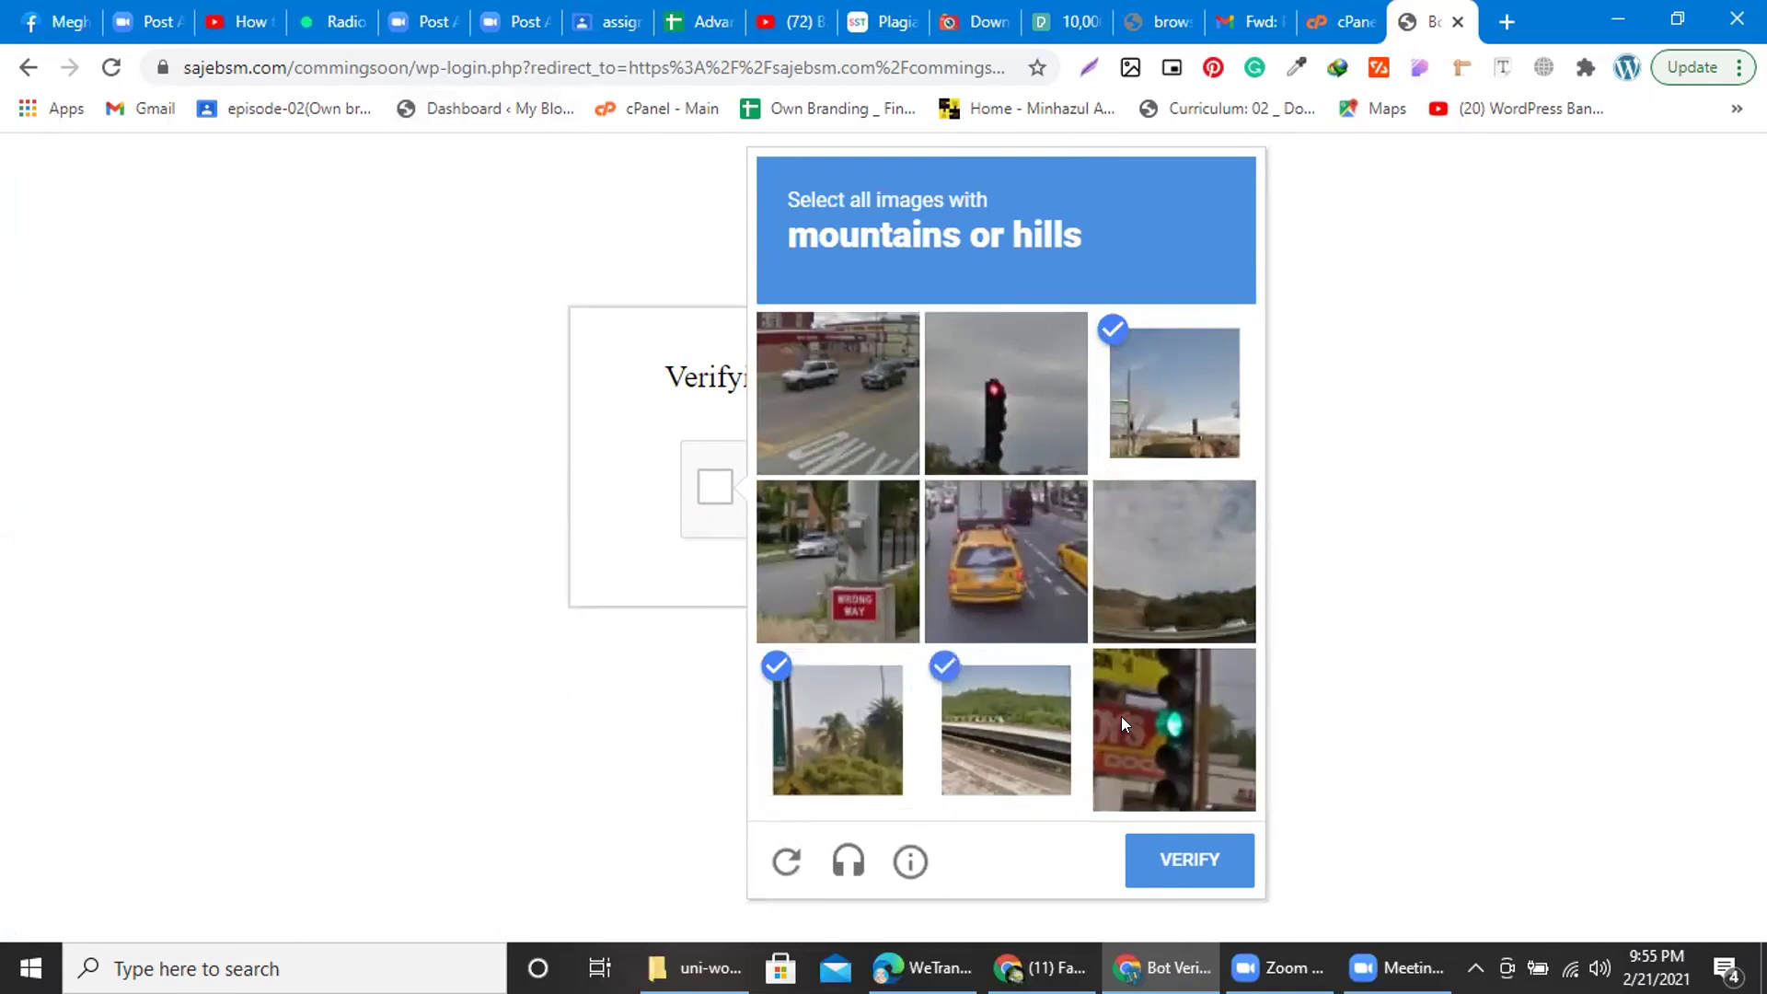
pyautogui.click(1169, 854)
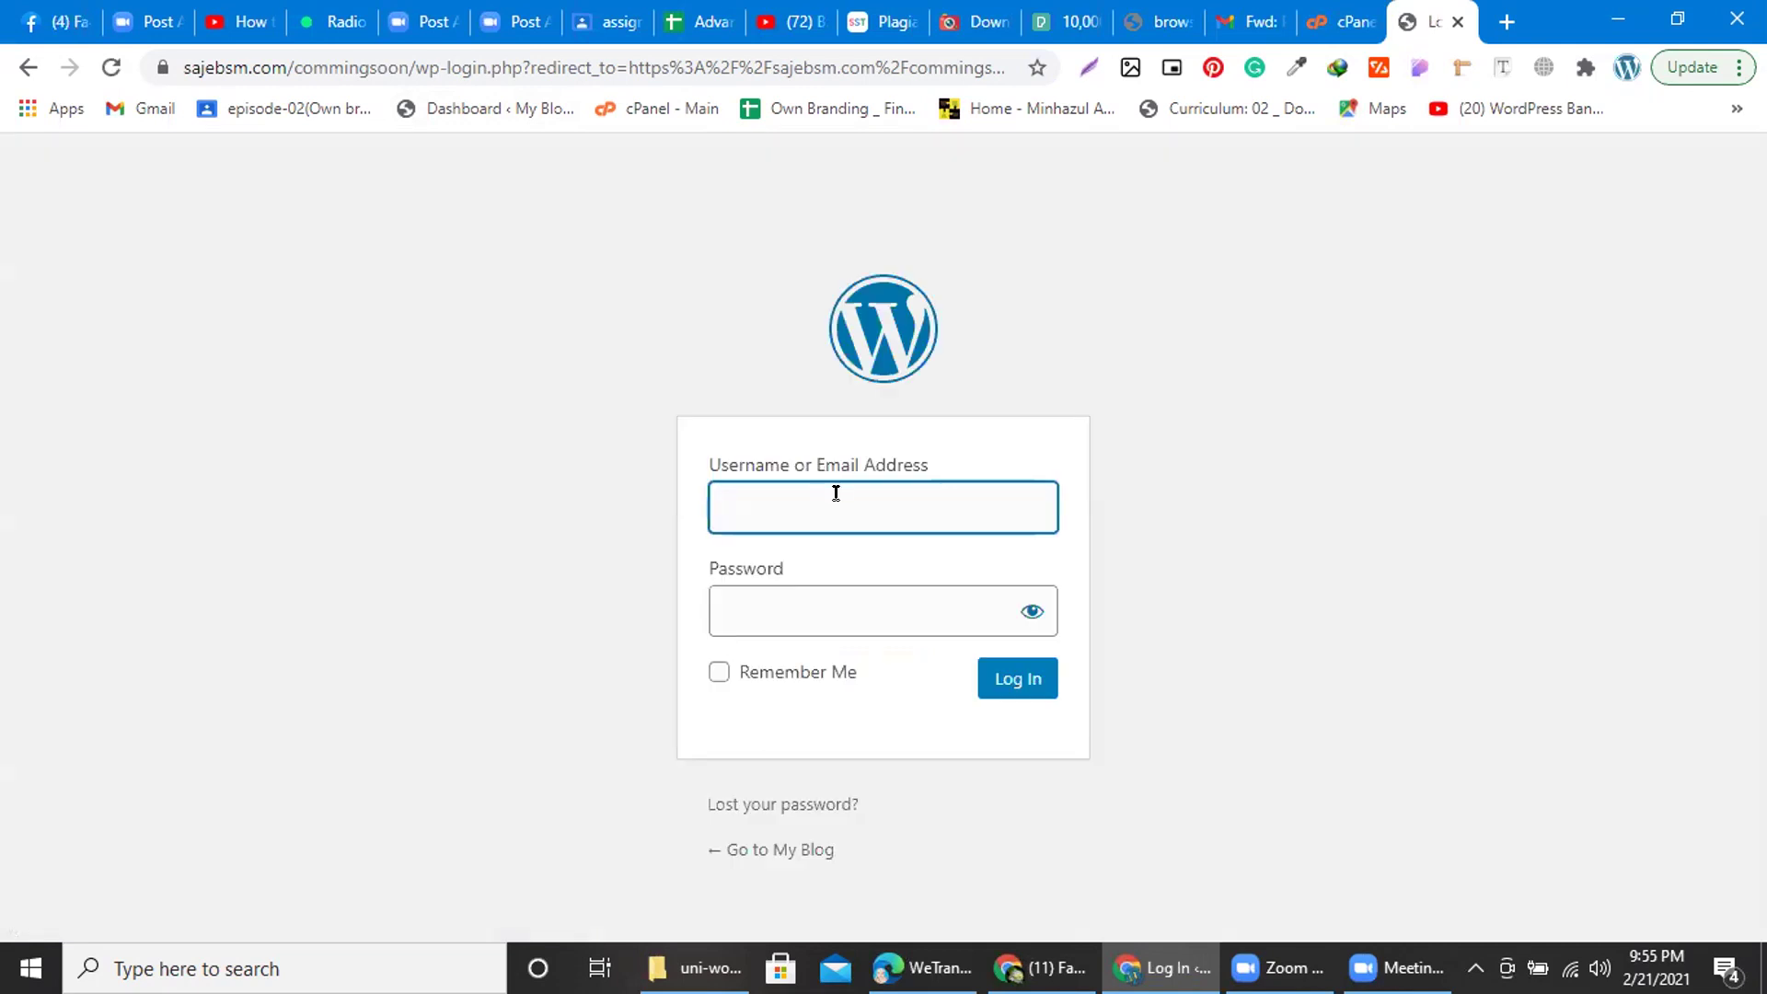
# Sign in with the saved admin username and the account password
pyautogui.click(836, 493)
pyautogui.click(812, 563)
pyautogui.click(782, 611)
pyautogui.write('admi')
pyautogui.click(1035, 687)
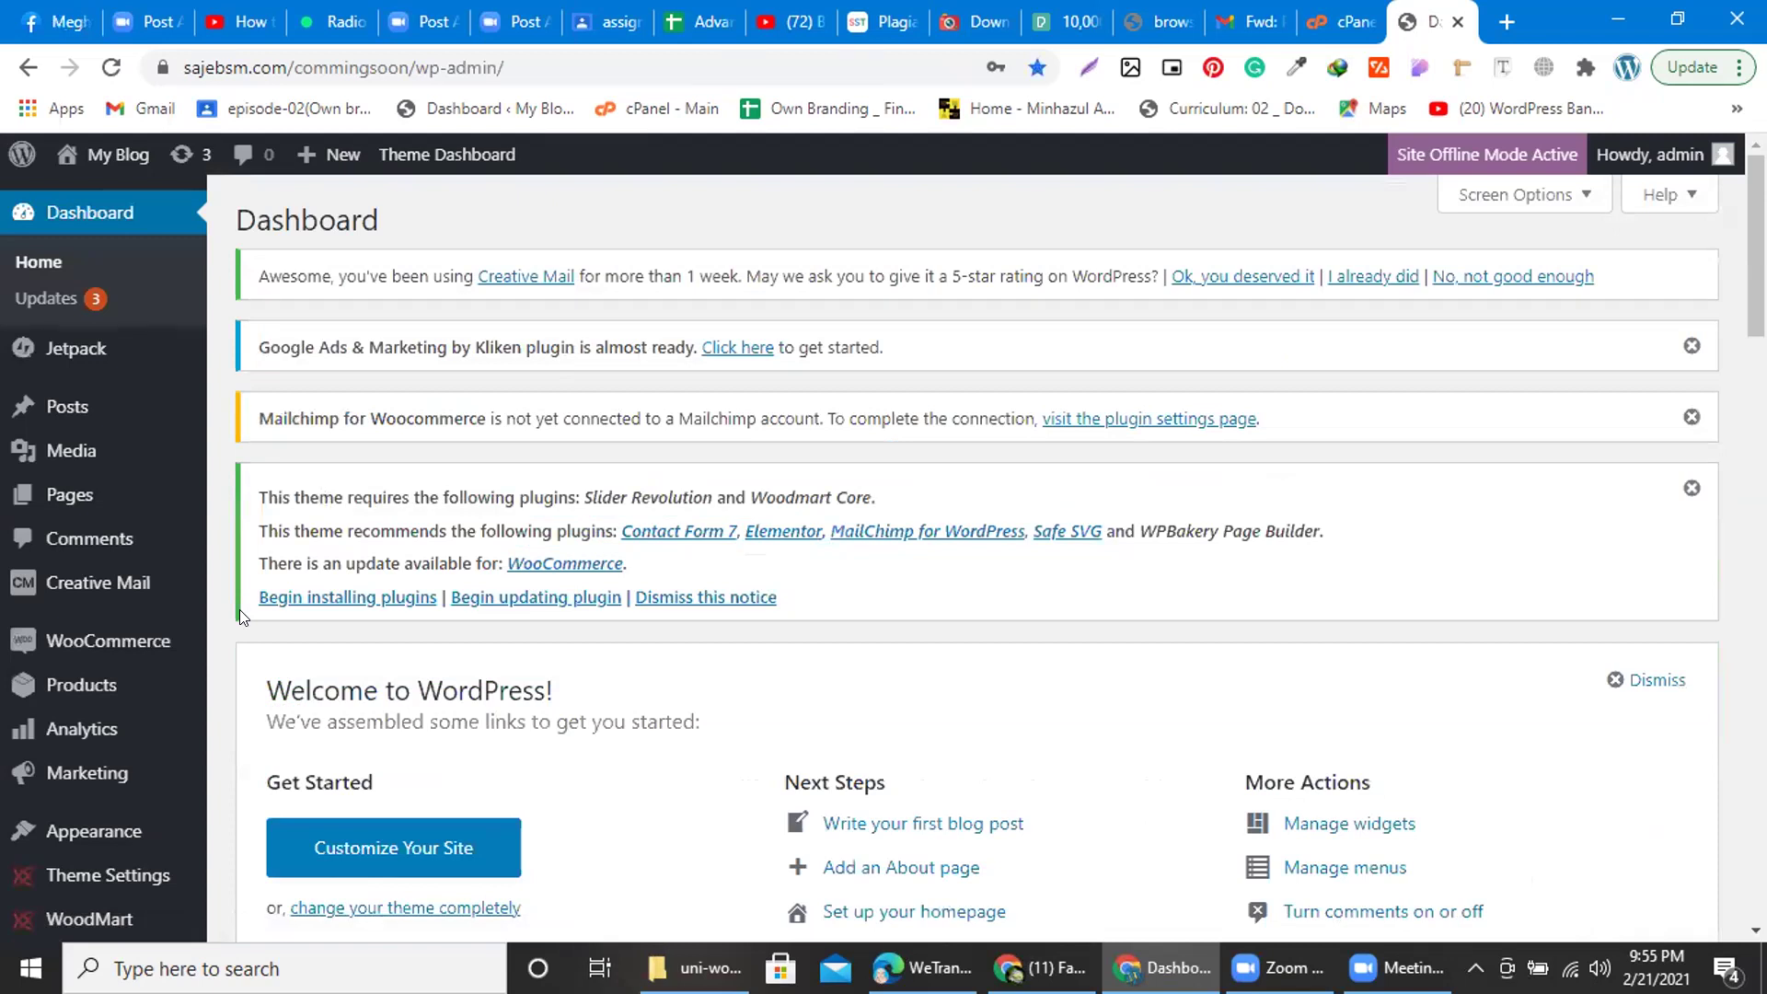
# Go to Plugins > Add New in the admin, then bring up the Zoom window
pyautogui.scroll(-2, 130, 678)
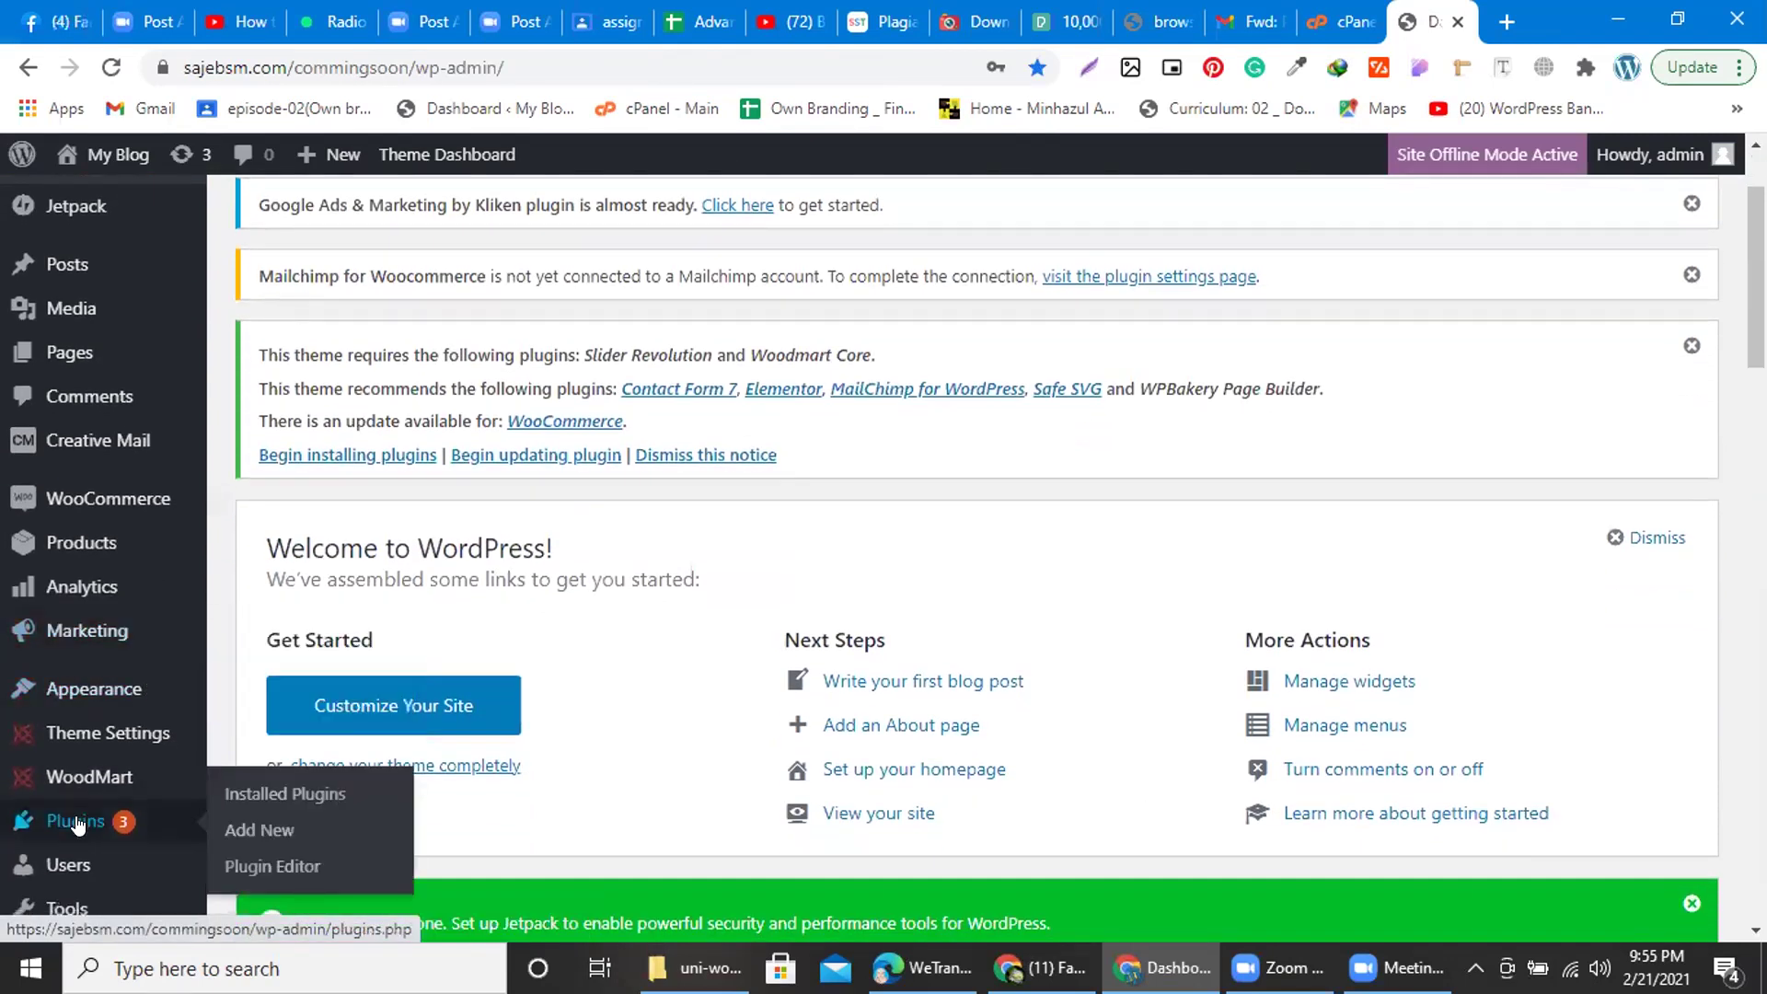
pyautogui.click(78, 824)
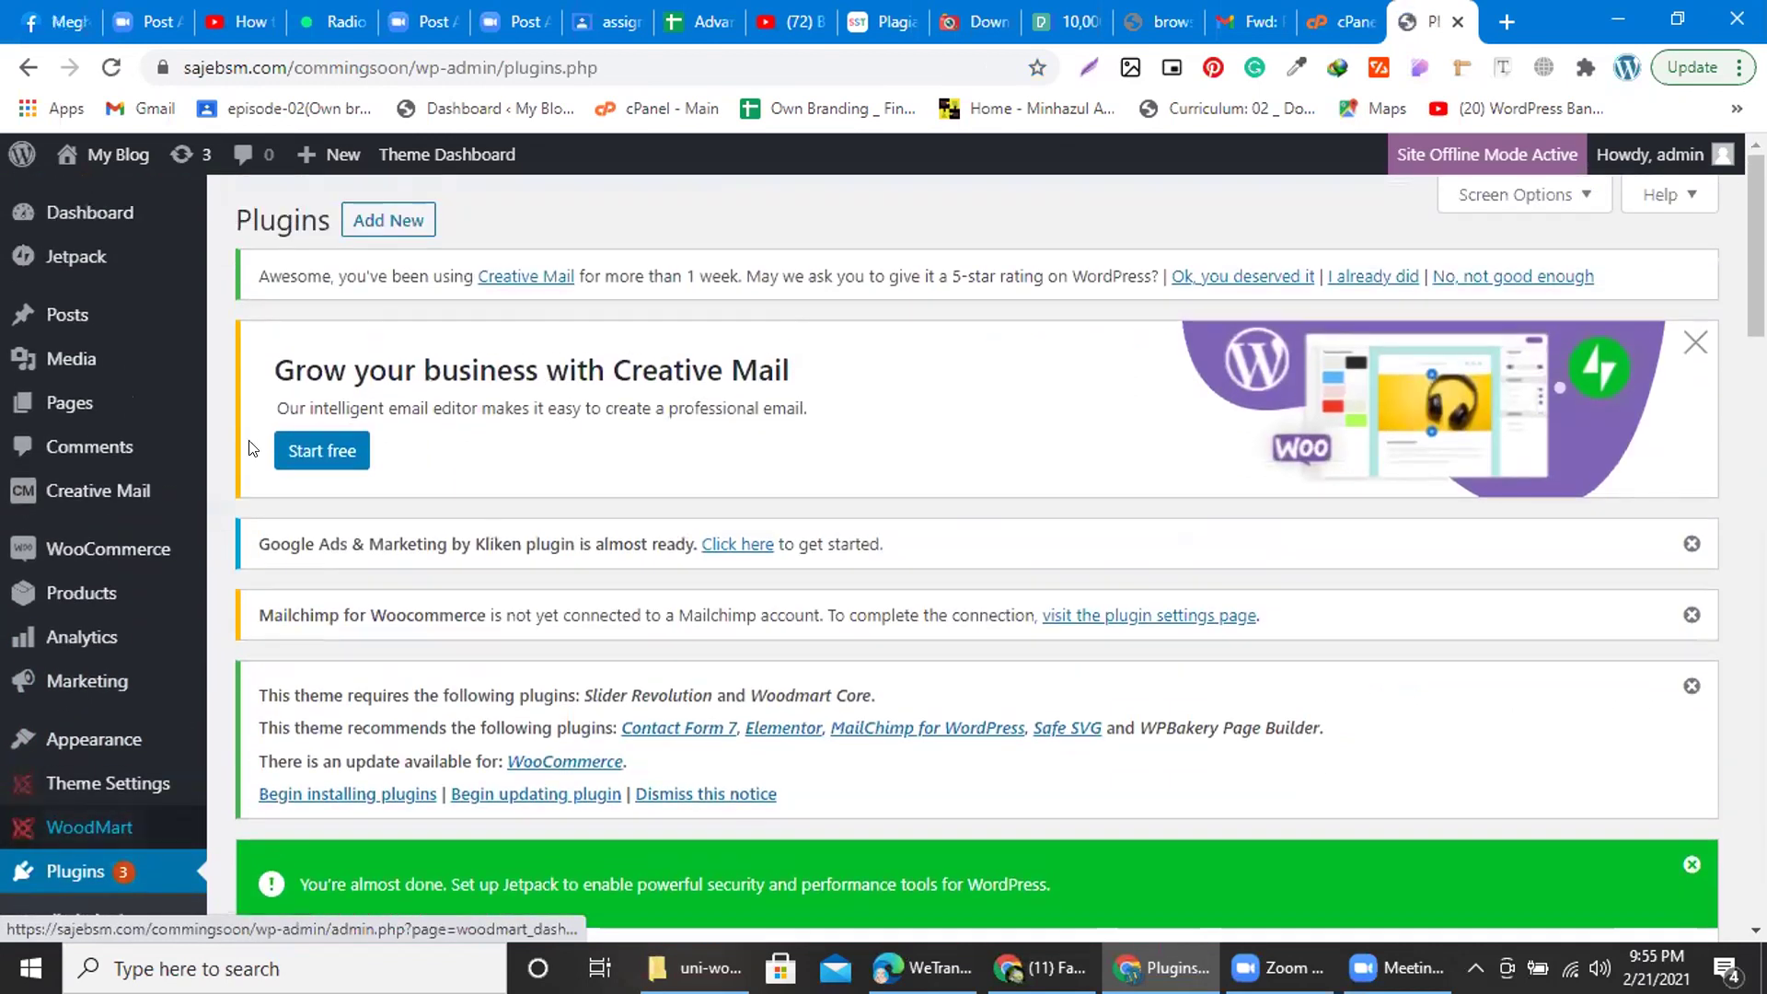
pyautogui.click(365, 221)
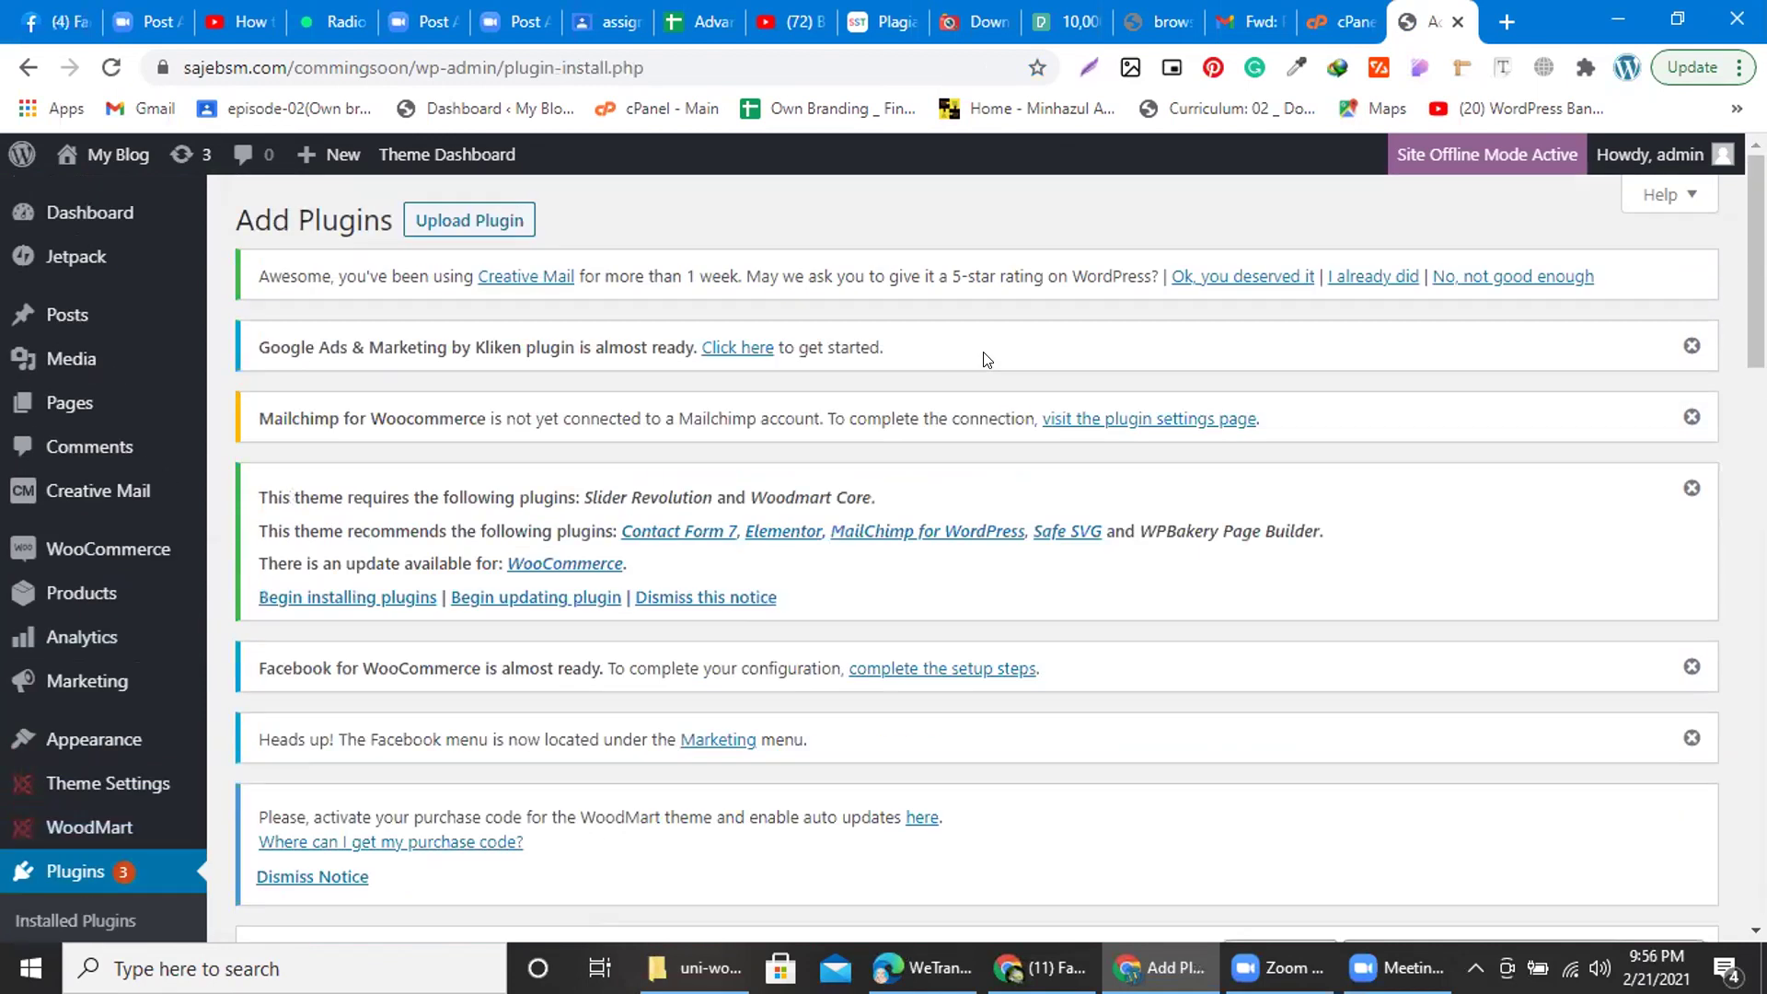
pyautogui.scroll(-2, 987, 359)
pyautogui.scroll(2, 984, 348)
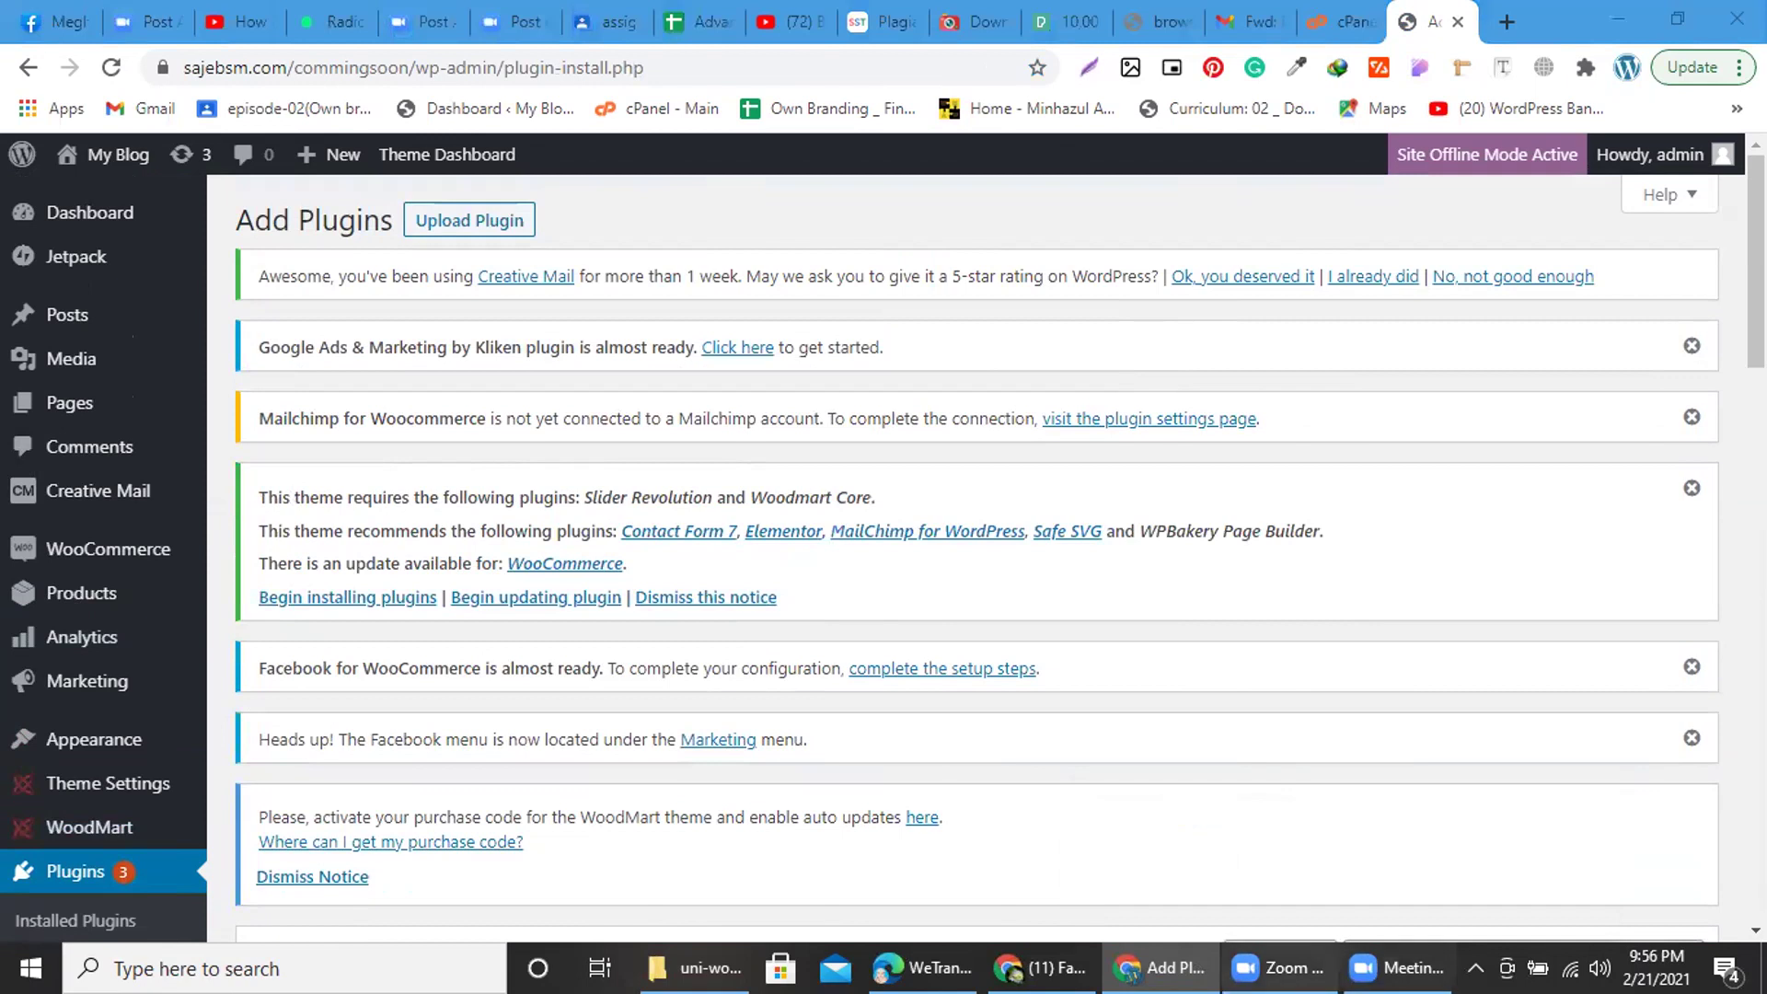
pyautogui.click(1273, 967)
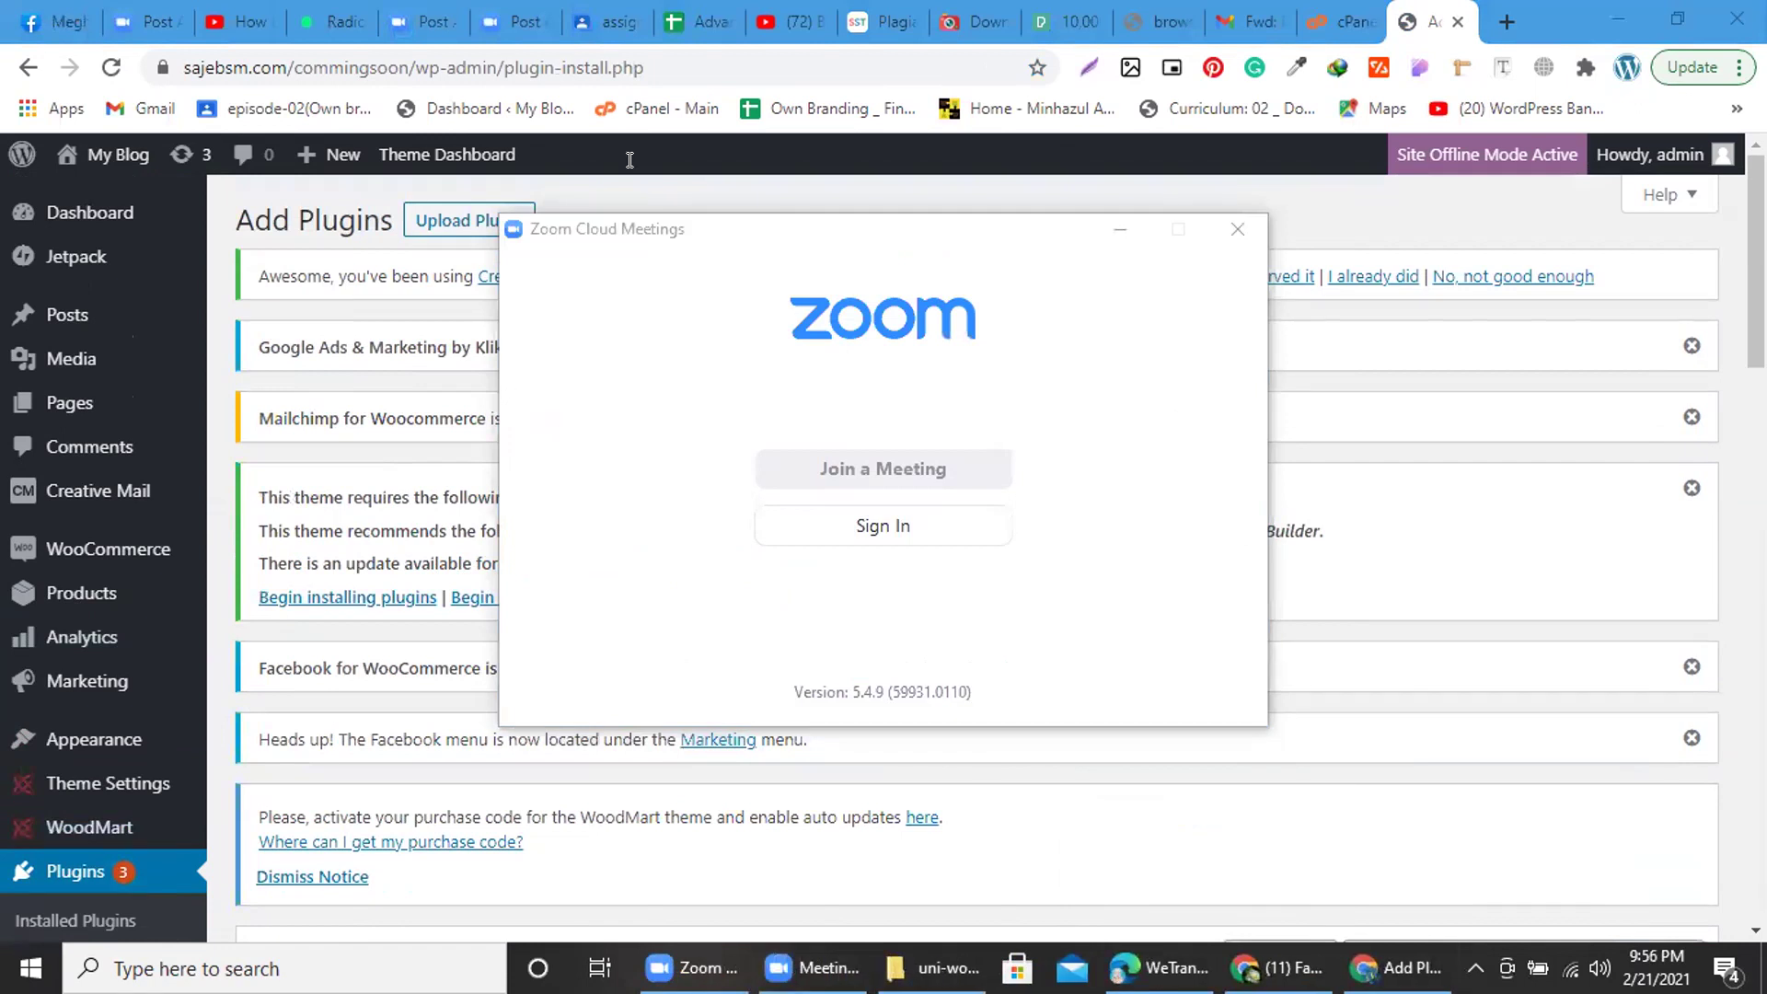
# Reopen the extracted uni-woo-custom-product-options folder on the Desktop in File Explorer
pyautogui.hotkey('alt', 'Tab')
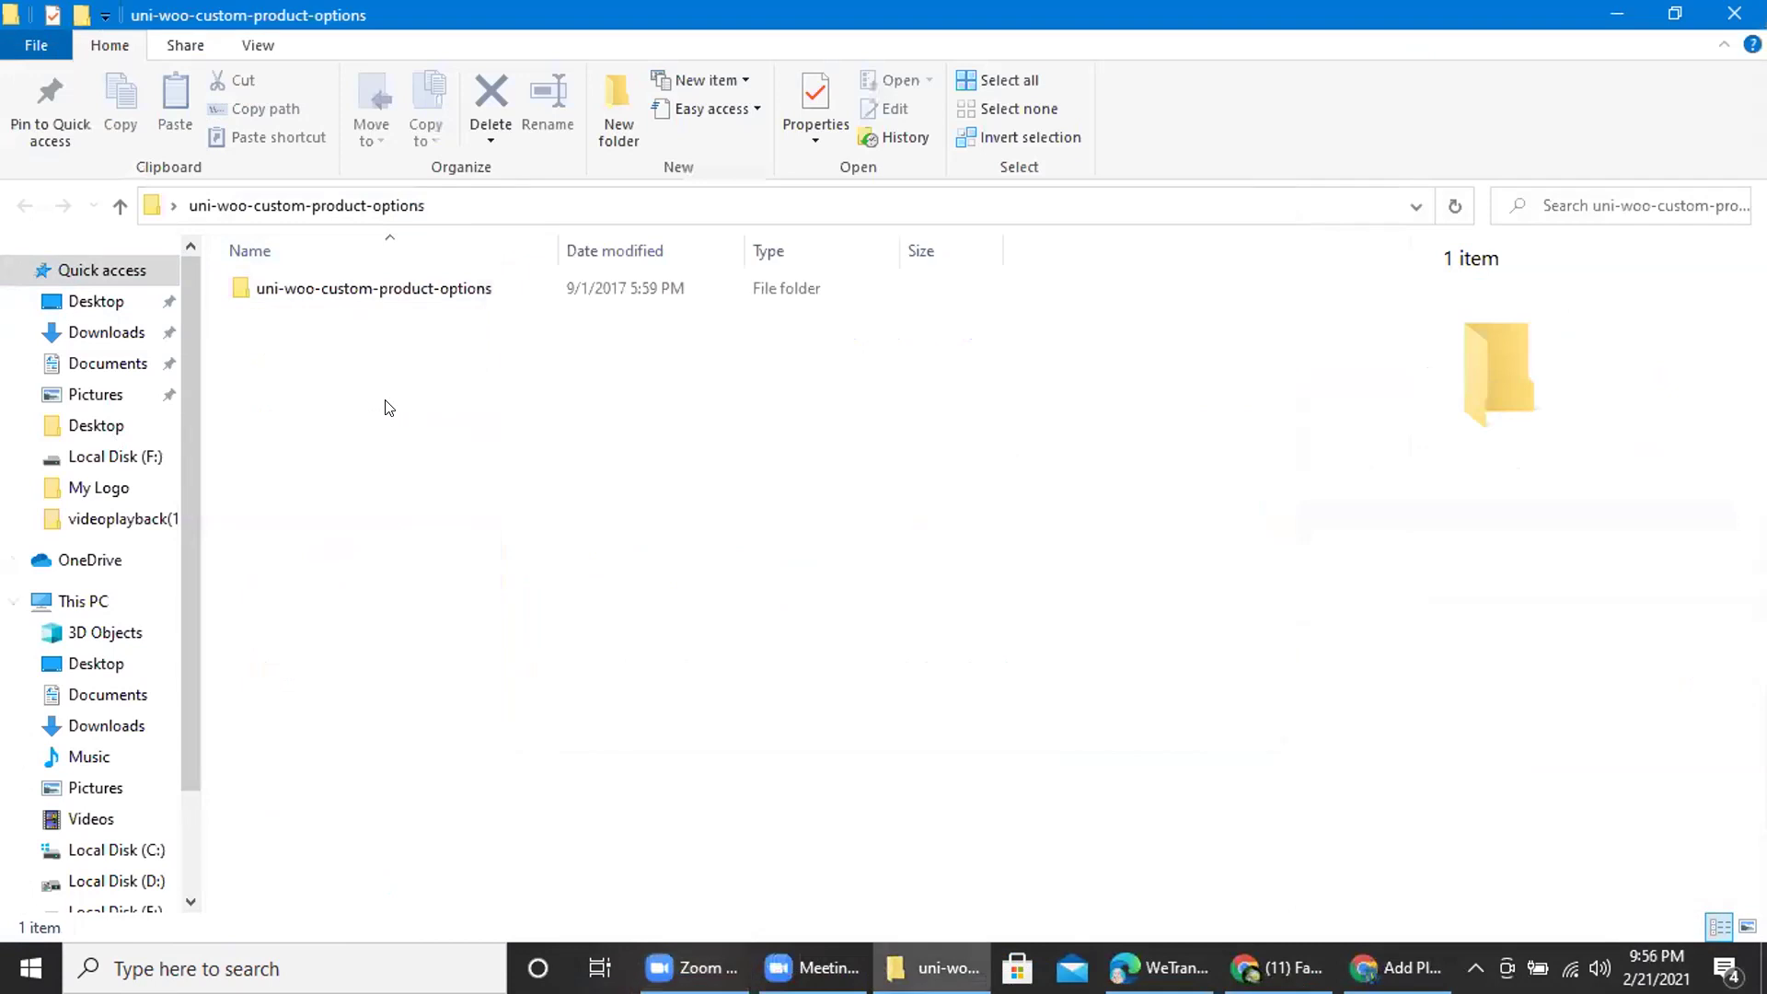
pyautogui.doubleClick(414, 289)
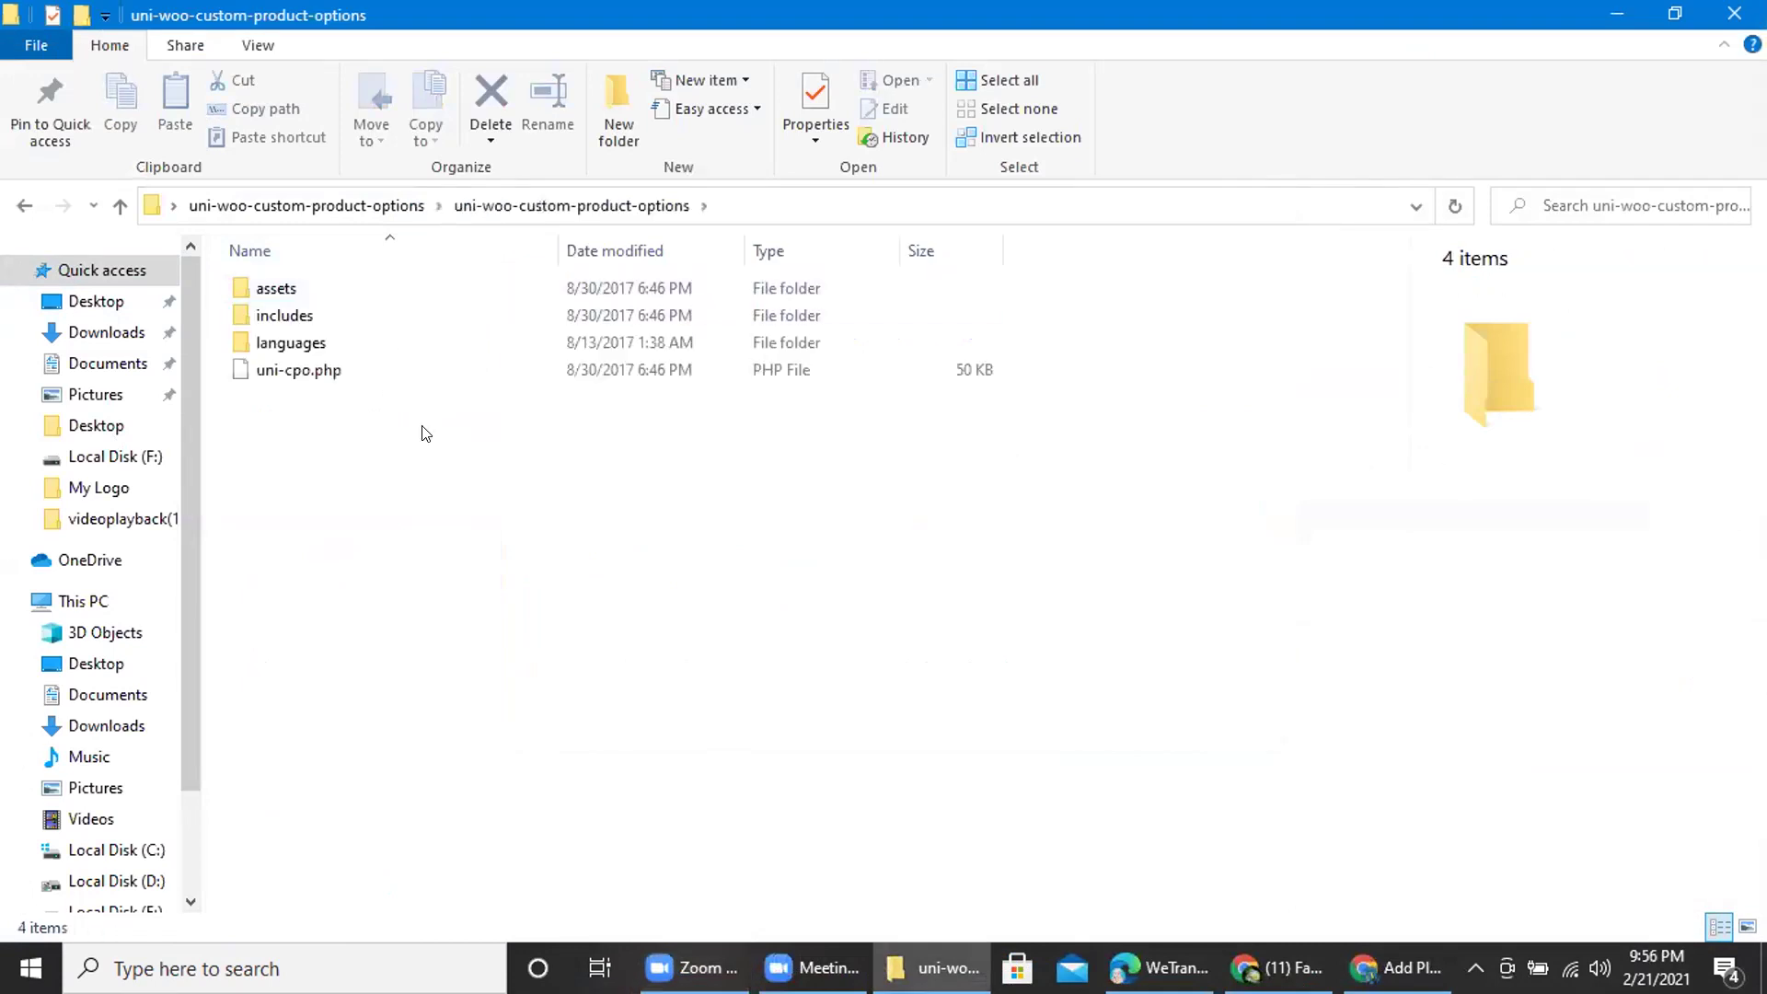
pyautogui.click(1732, 16)
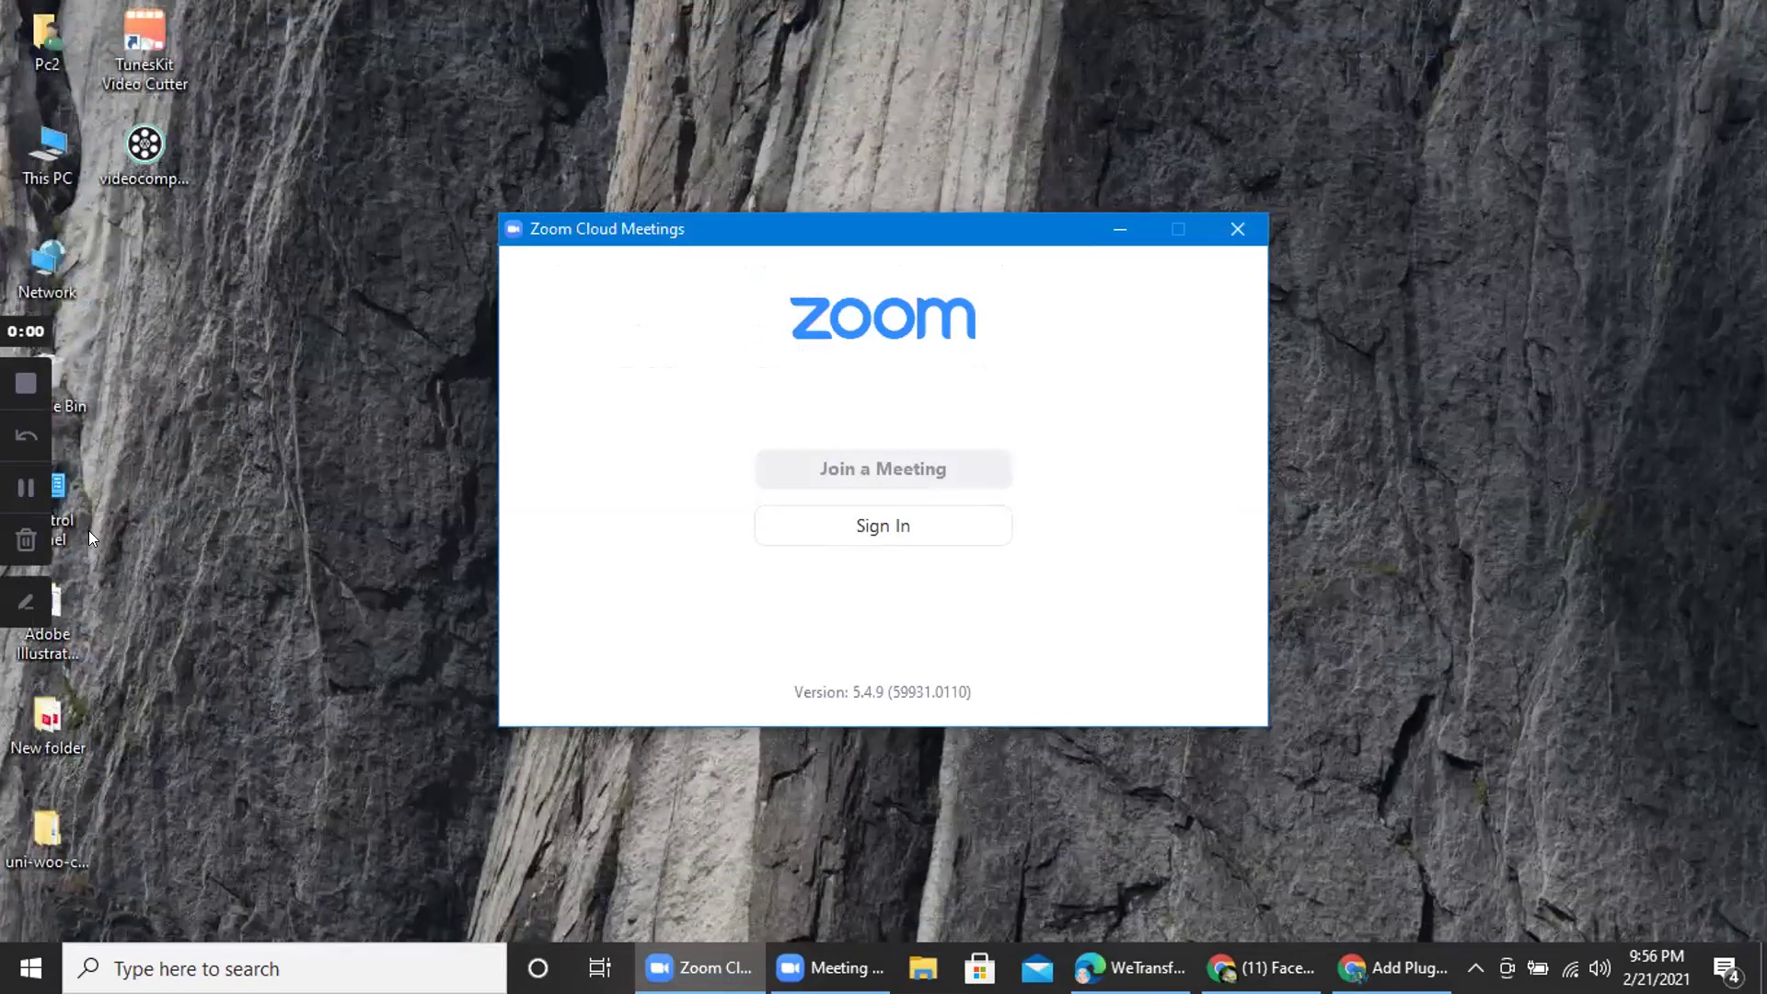
pyautogui.rightClick(44, 810)
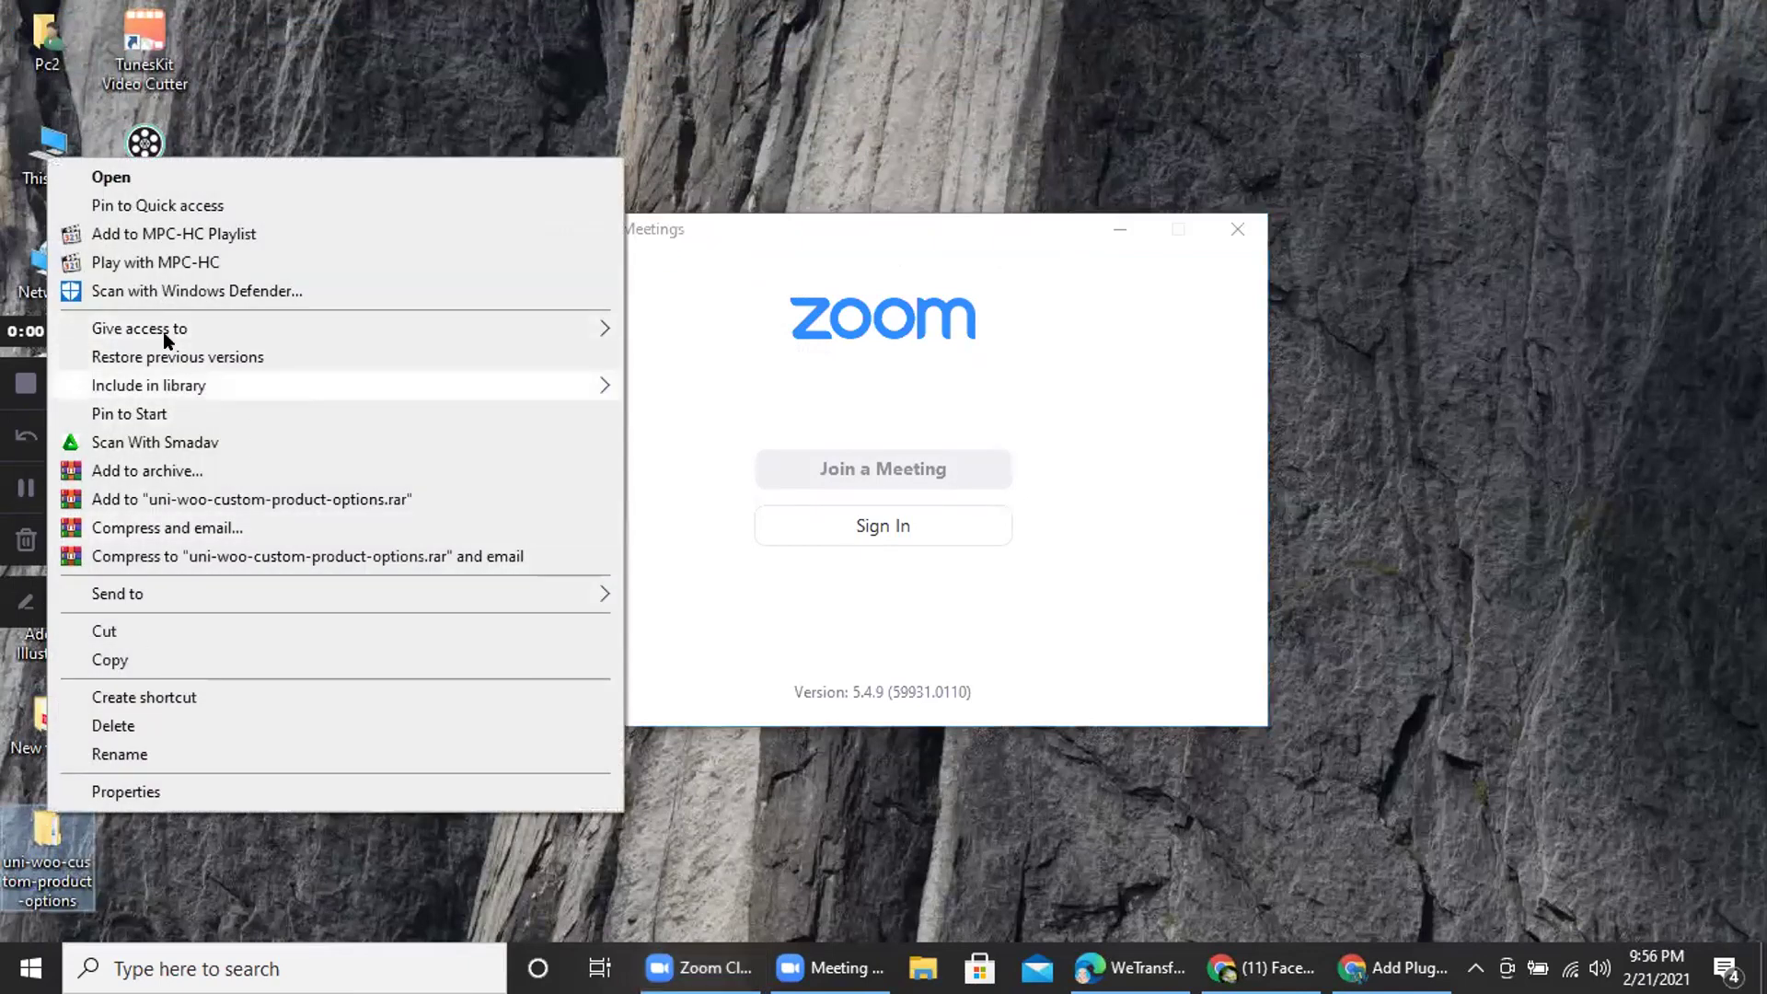
pyautogui.click(476, 114)
pyautogui.doubleClick(40, 830)
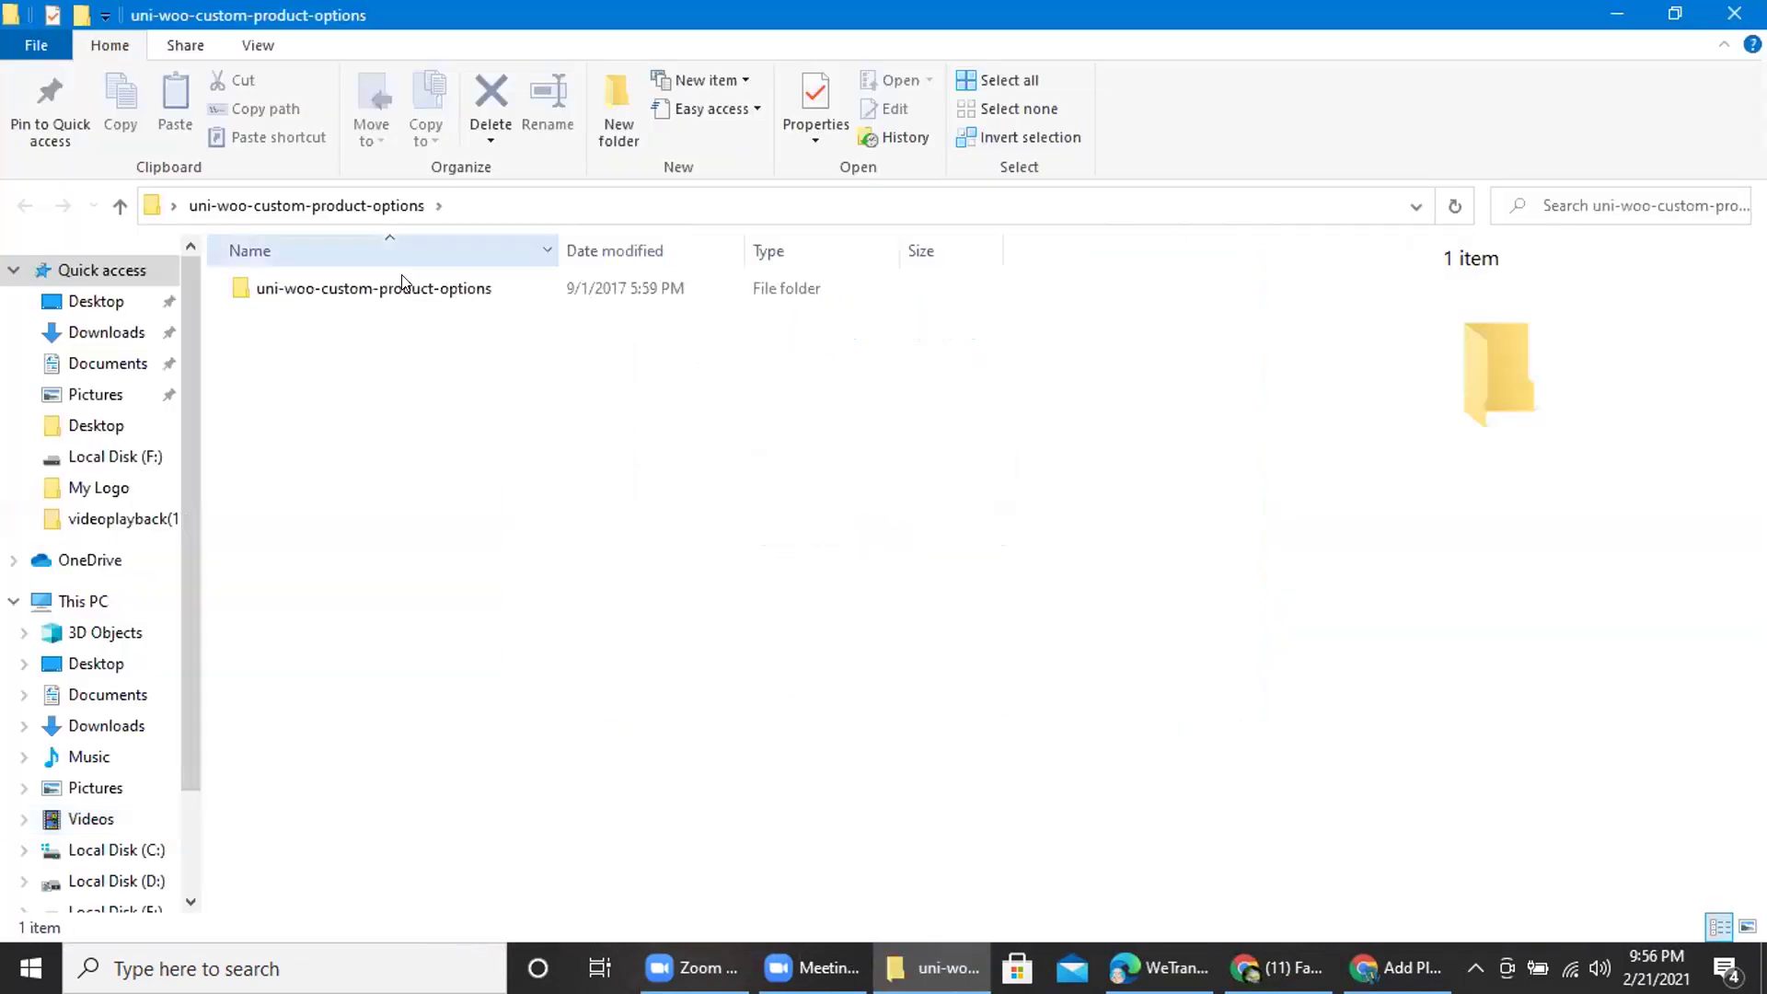
# Compress the inner plugin folder into uni-woo-custom-product-options.zip with its default name
pyautogui.click(401, 288)
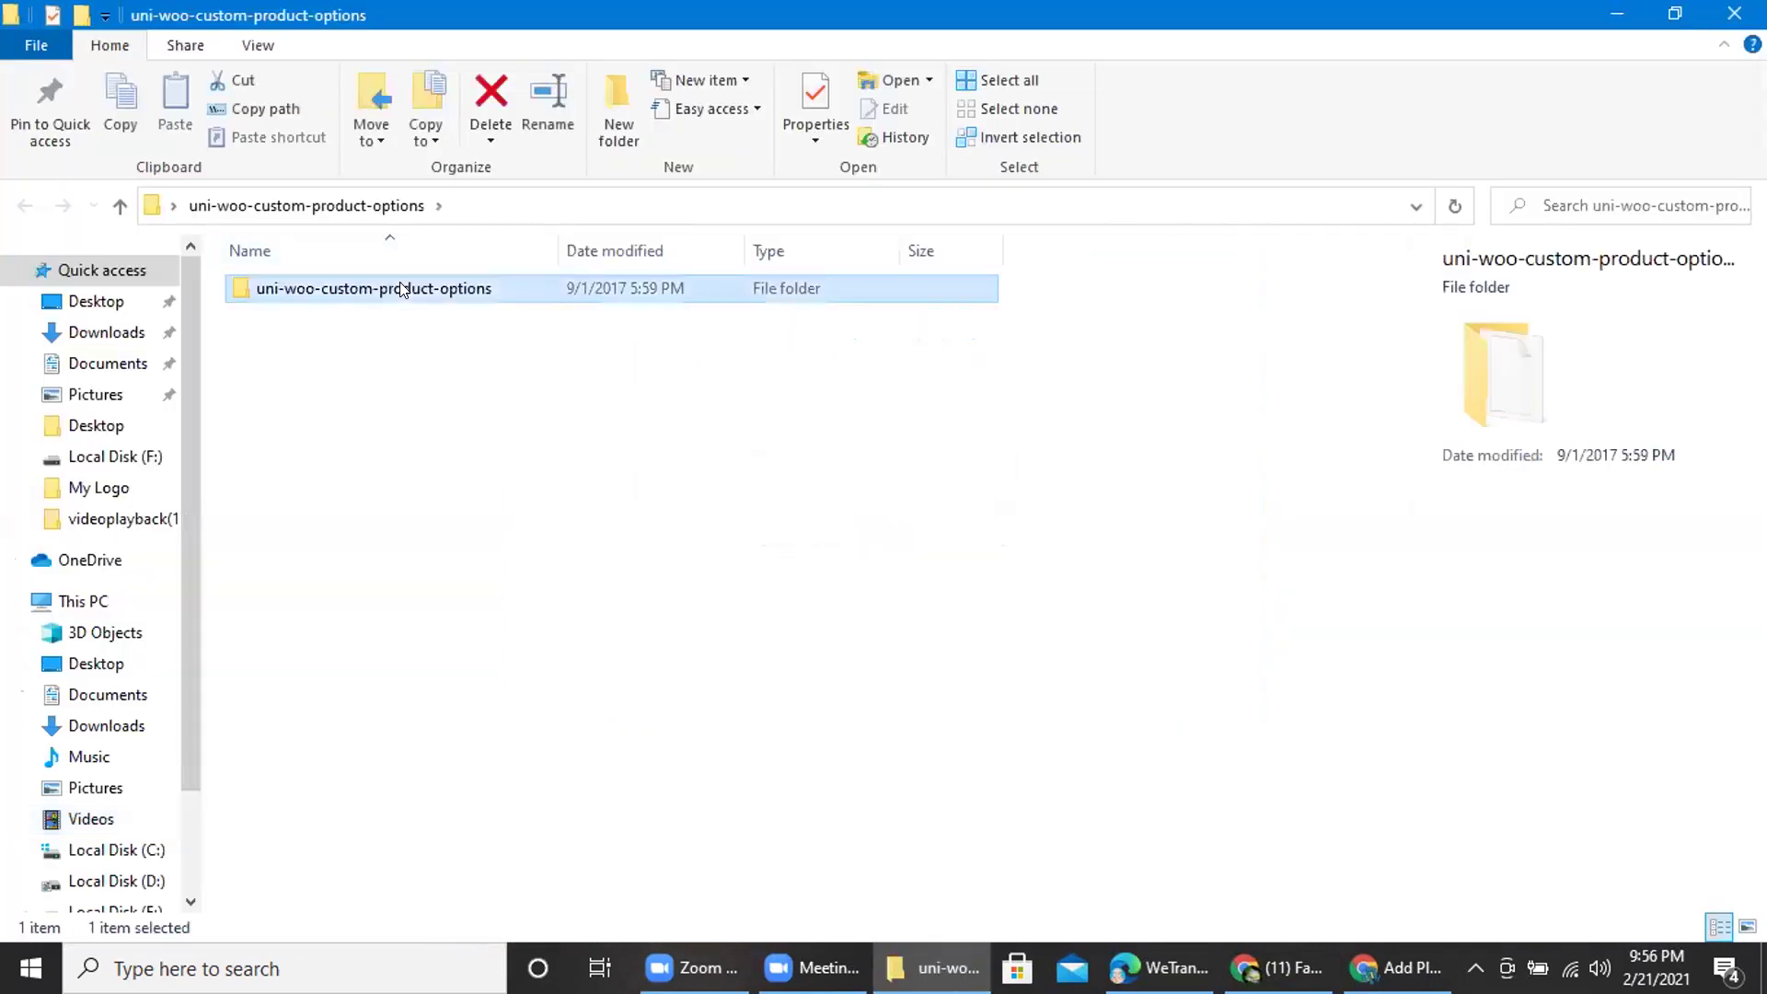
pyautogui.rightClick(401, 288)
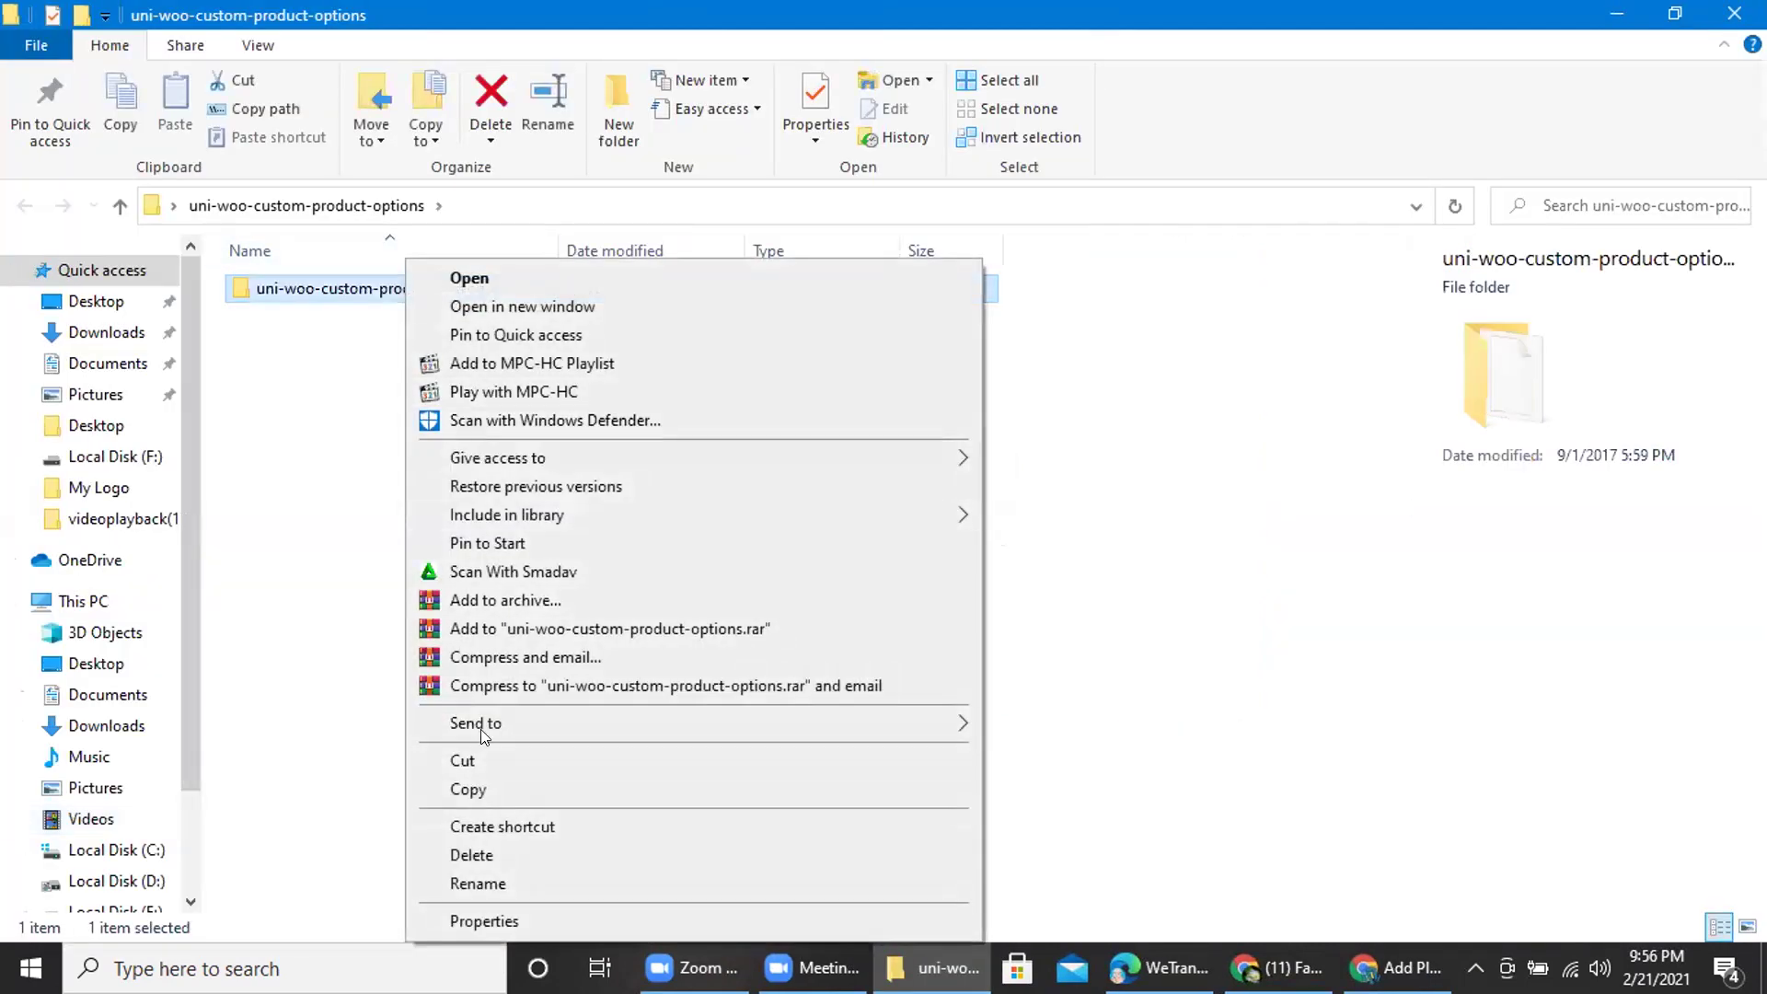
pyautogui.moveTo(498, 723)
pyautogui.click(1027, 753)
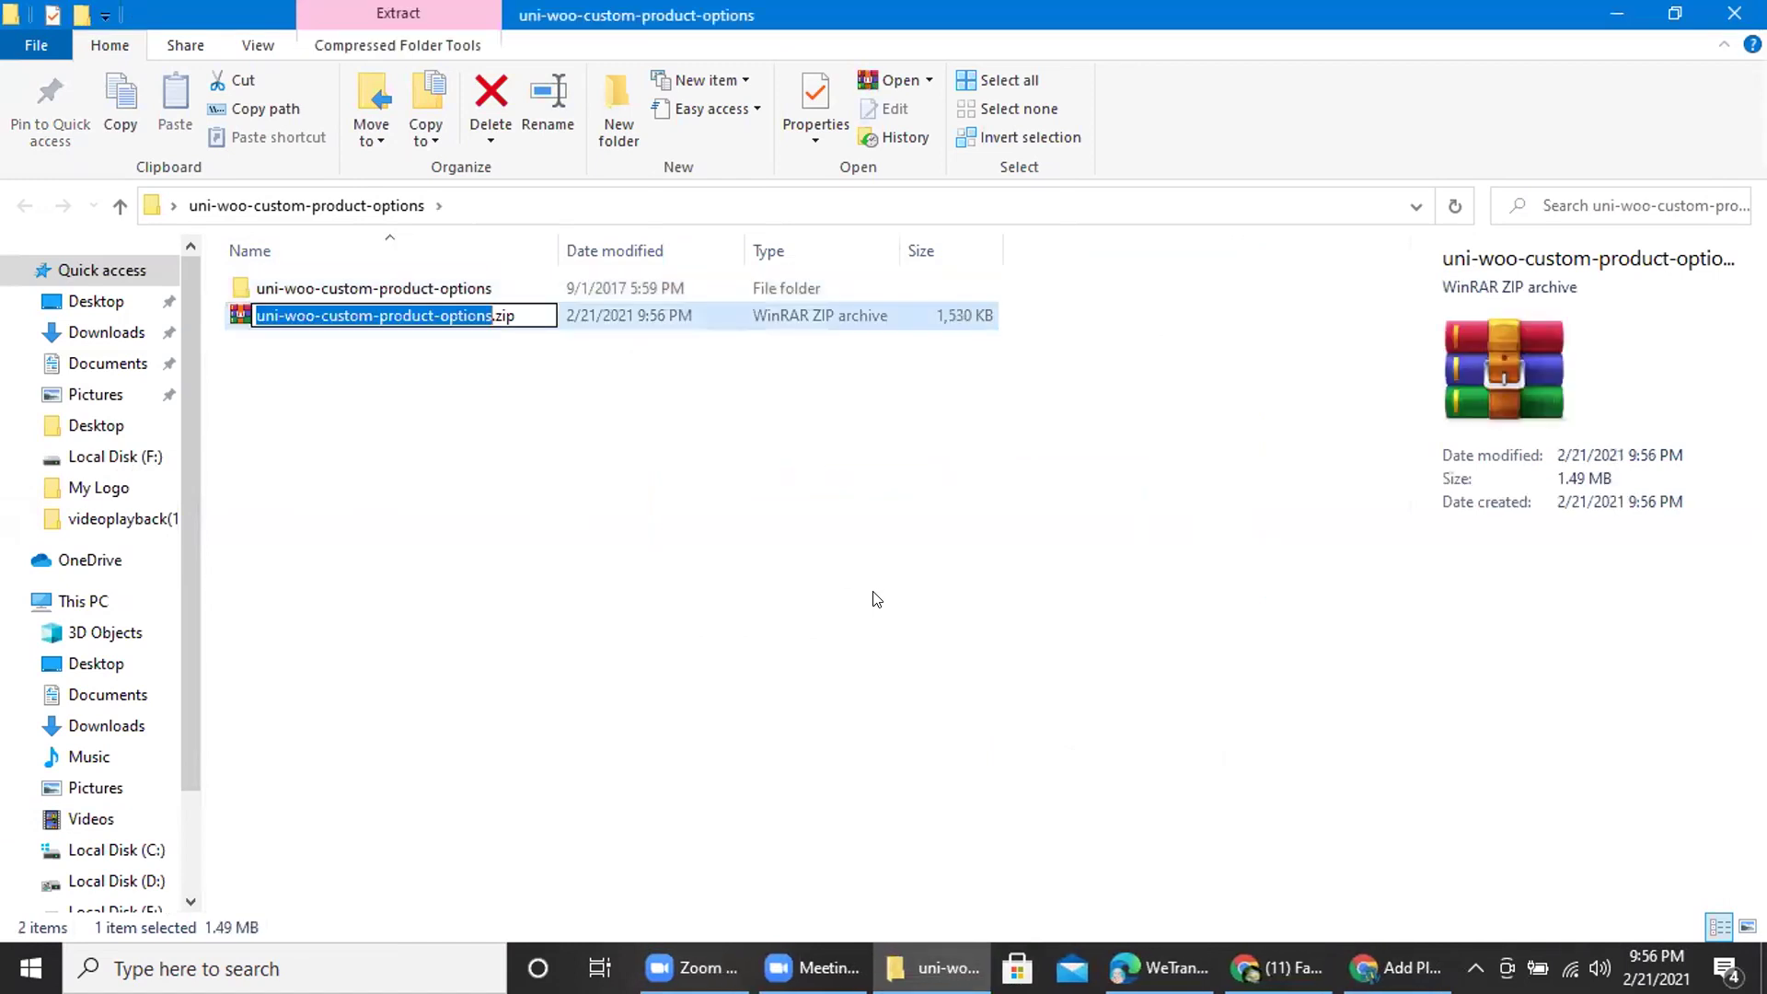
pyautogui.click(774, 659)
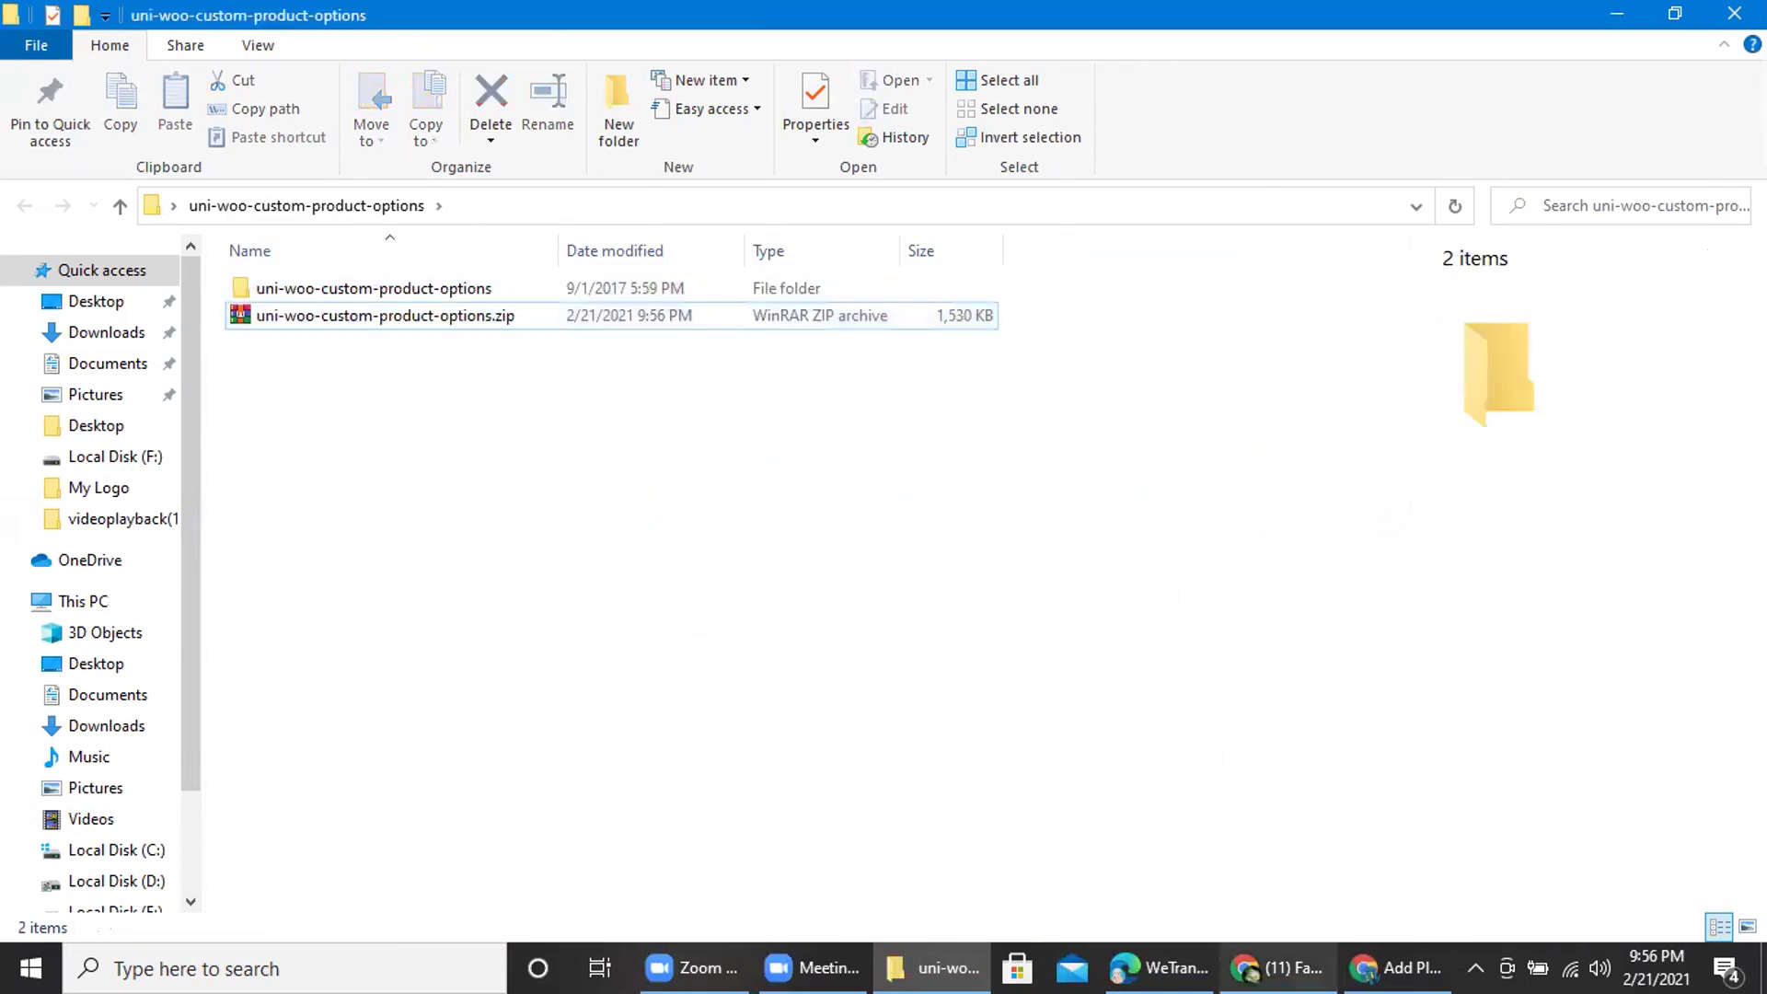
pyautogui.click(1393, 967)
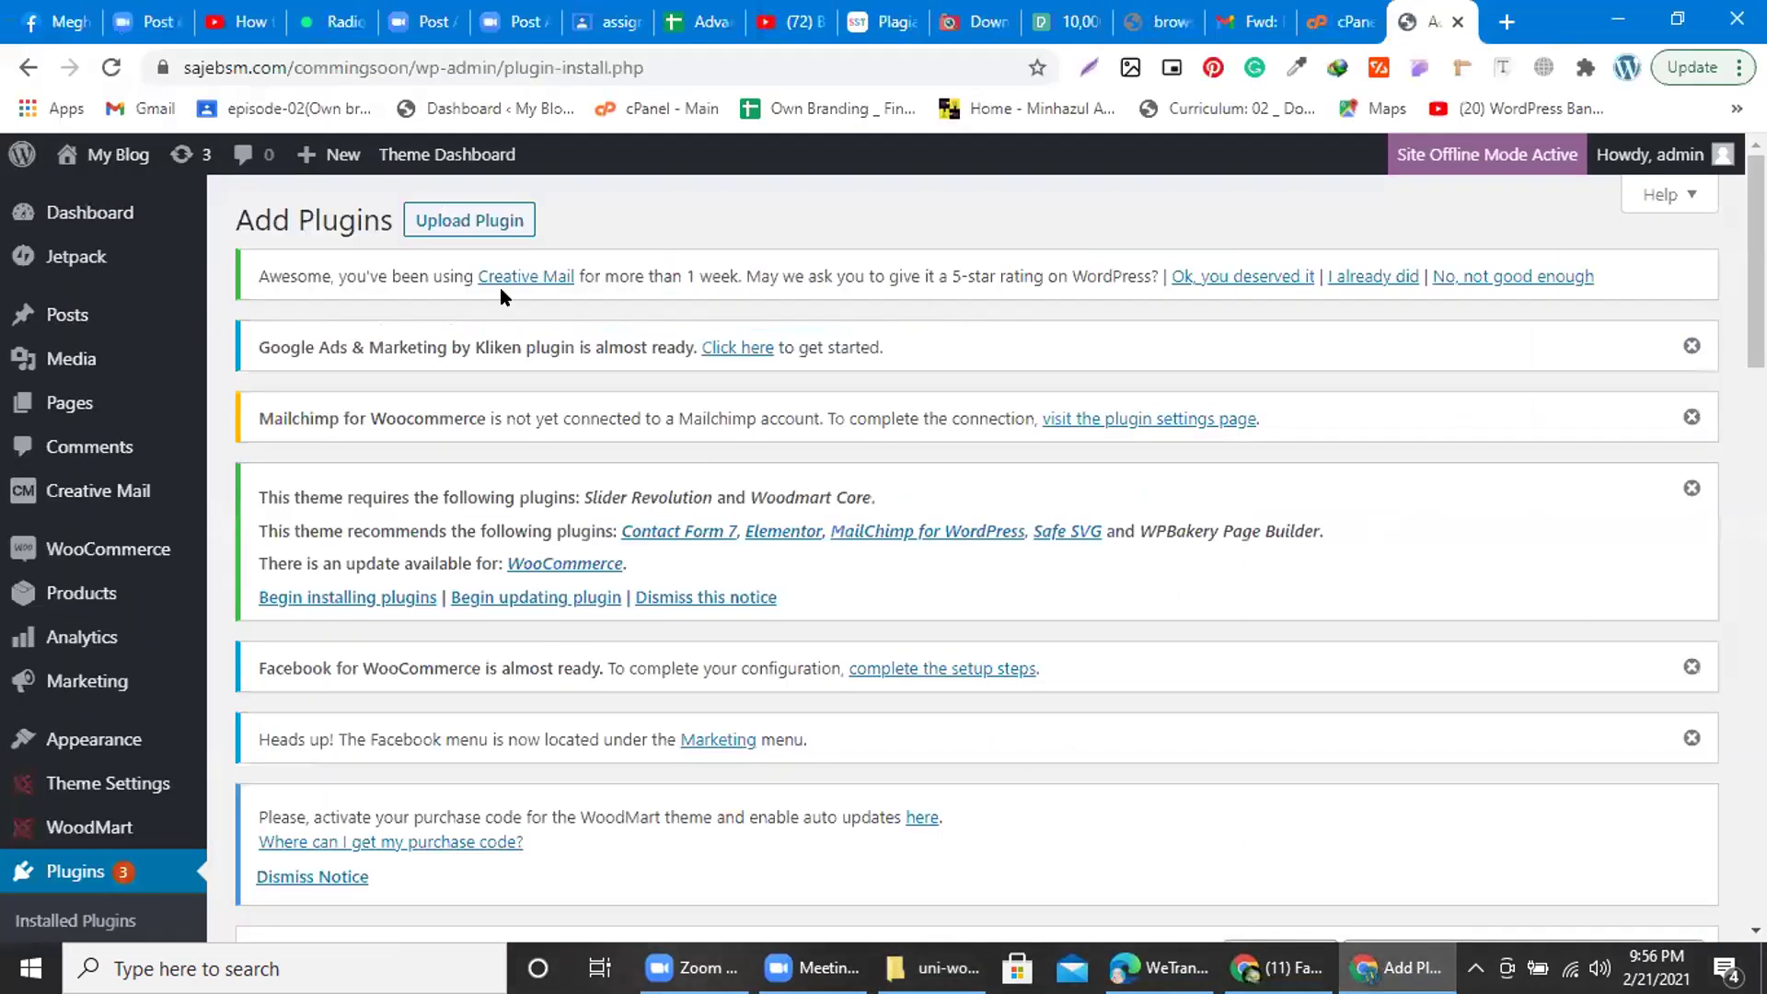
# Under Upload Plugin, choose uni-woo-custom-product-options.zip from the Desktop plugin folder
pyautogui.click(504, 221)
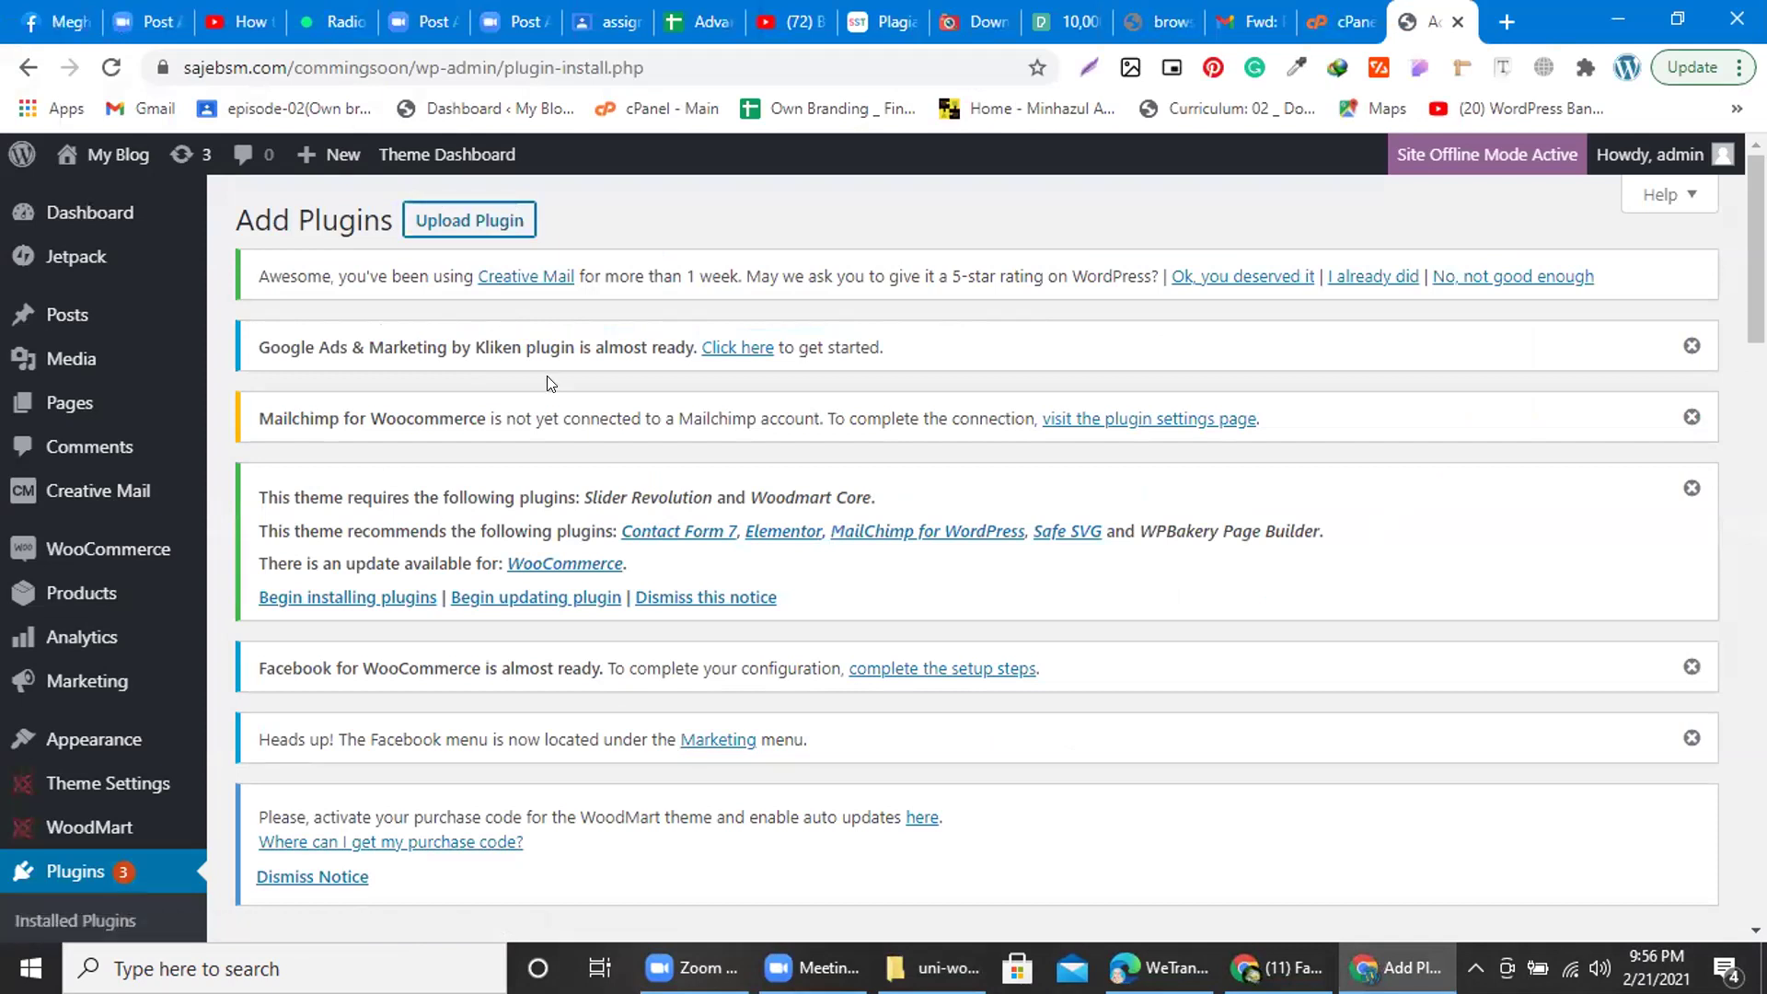
pyautogui.click(470, 238)
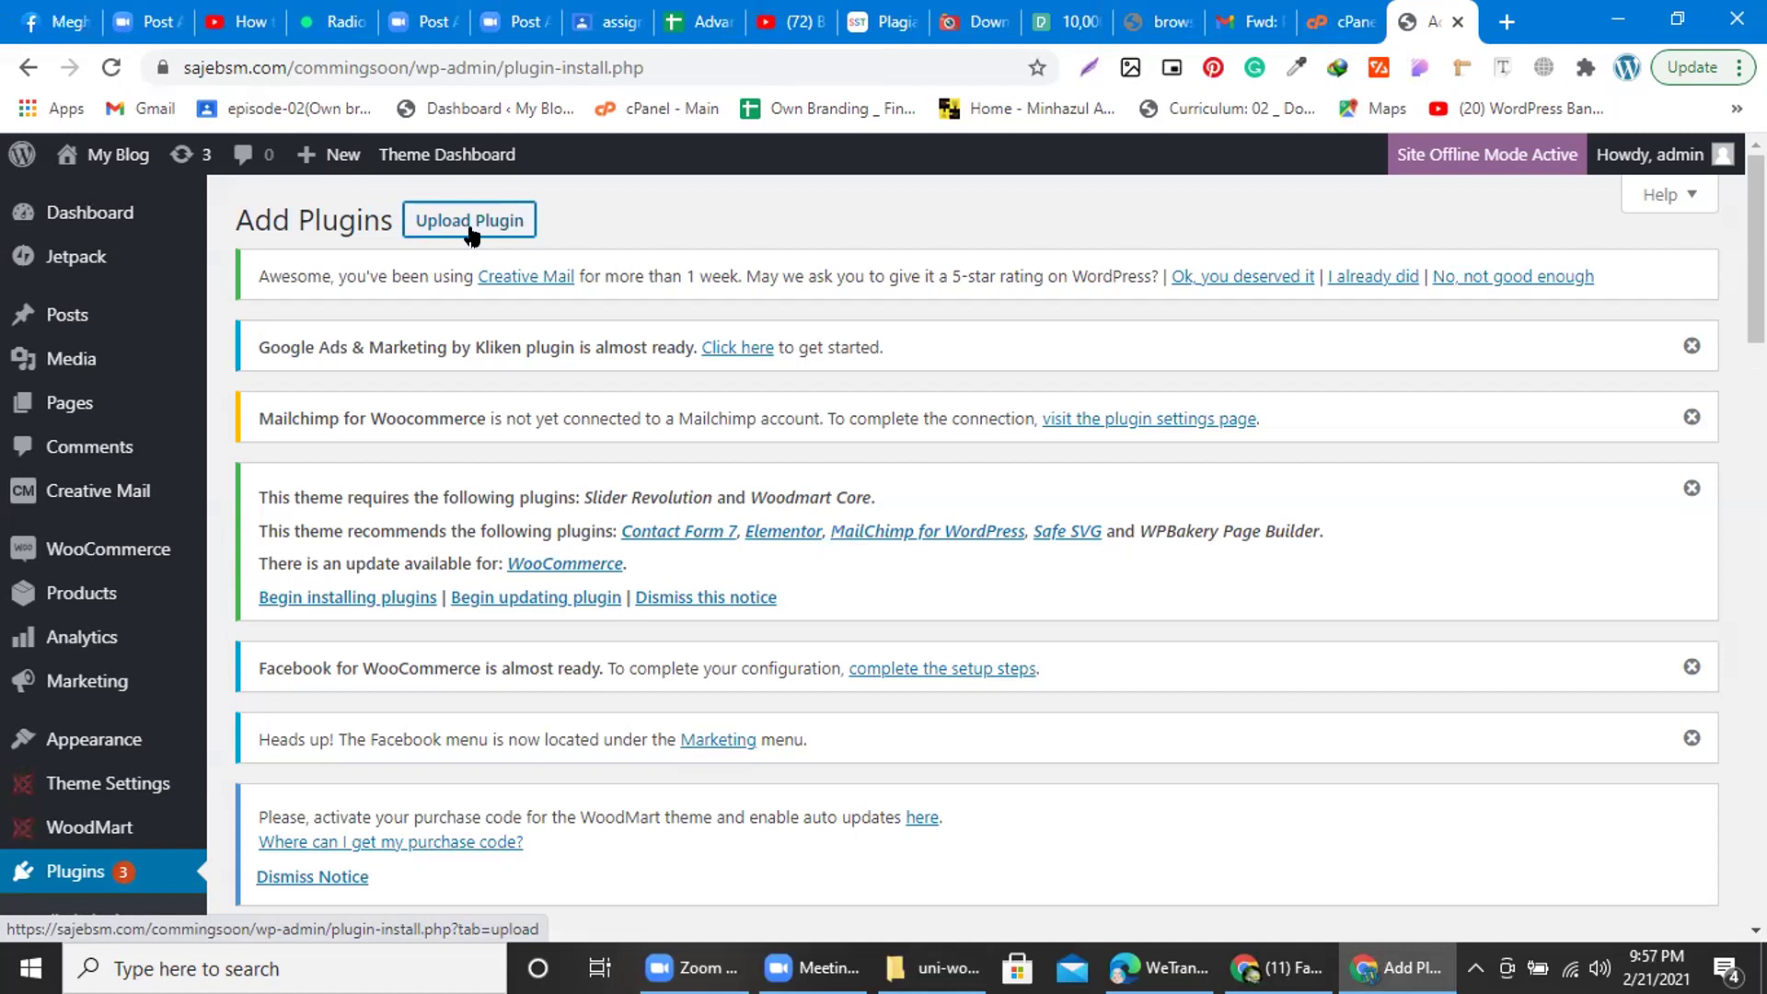
pyautogui.scroll(-1, 473, 225)
pyautogui.scroll(1, 460, 258)
pyautogui.click(463, 226)
pyautogui.scroll(-5, 644, 460)
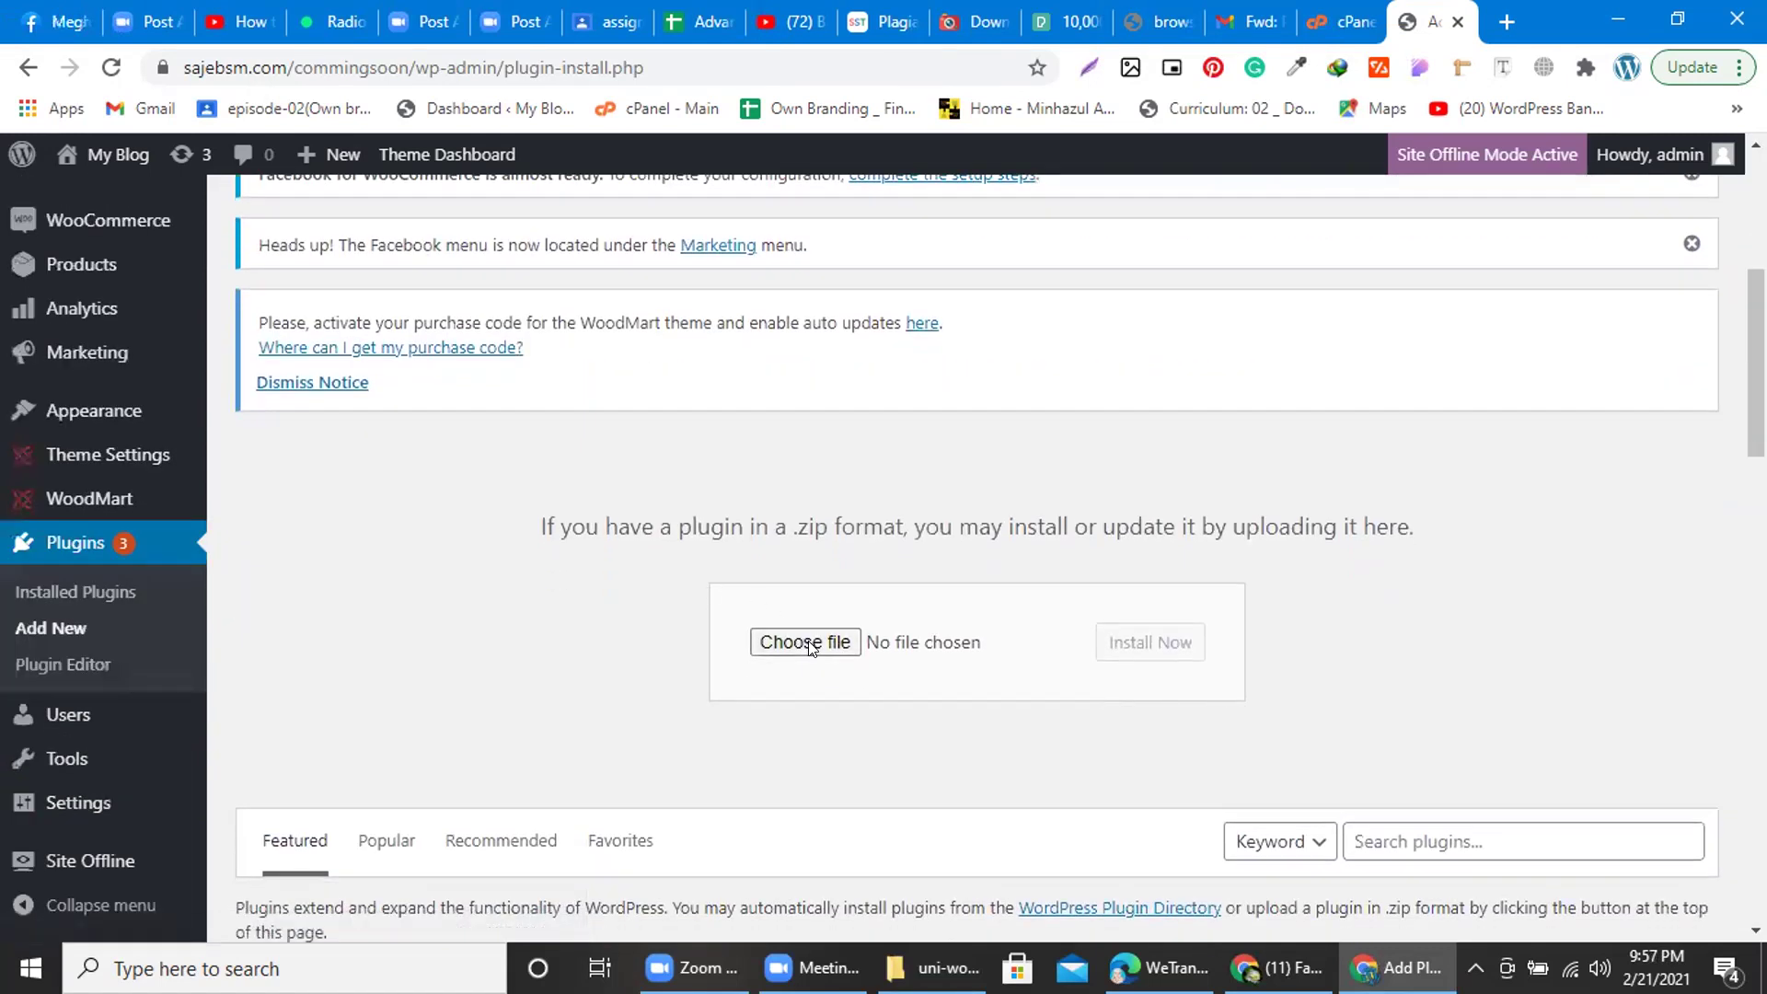
pyautogui.click(801, 641)
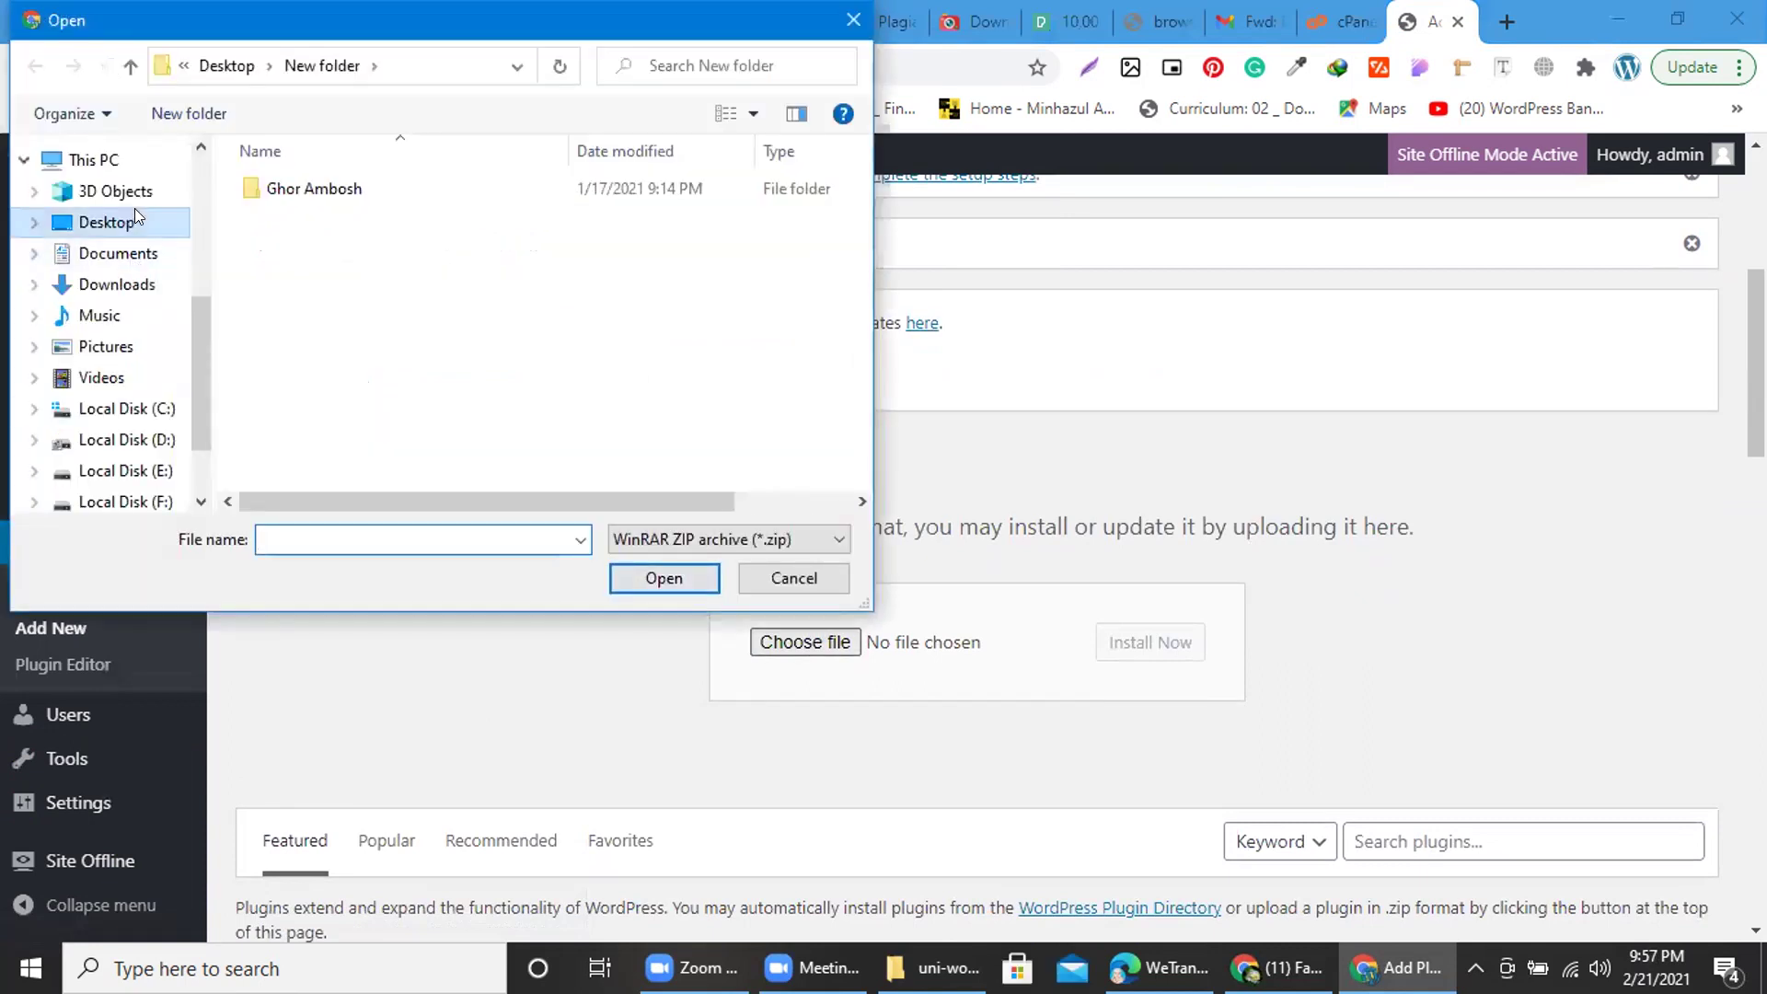
pyautogui.click(136, 219)
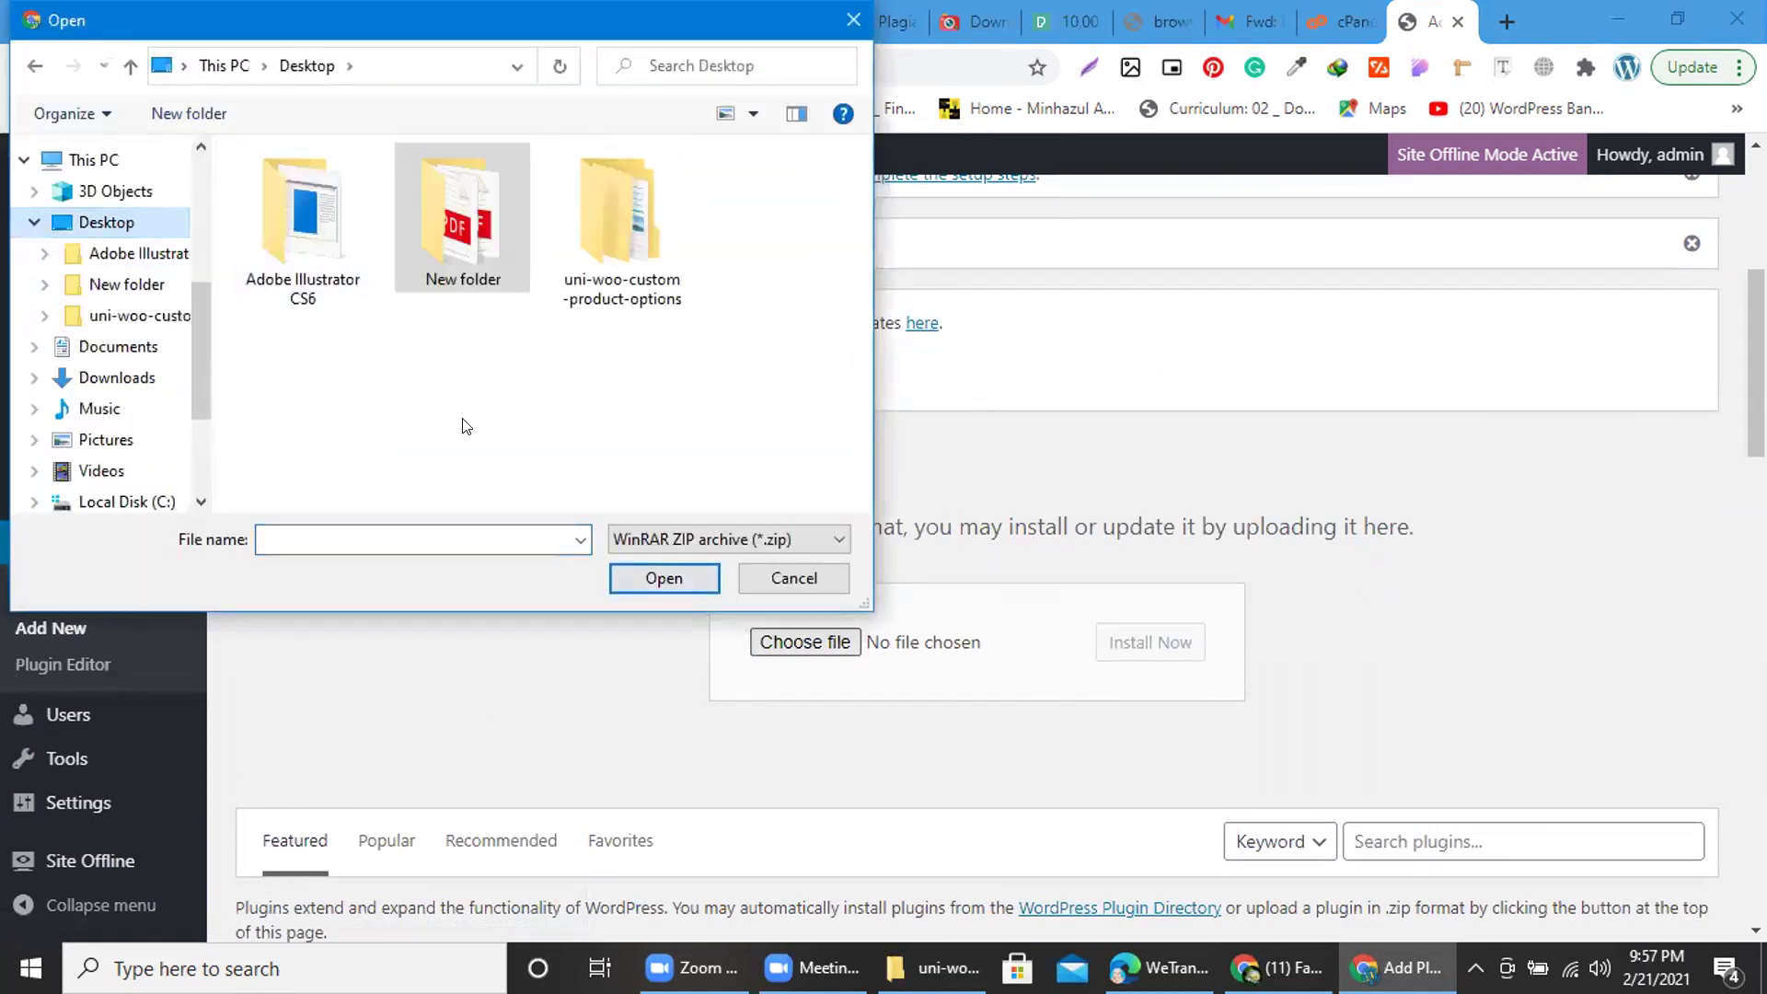
pyautogui.doubleClick(650, 213)
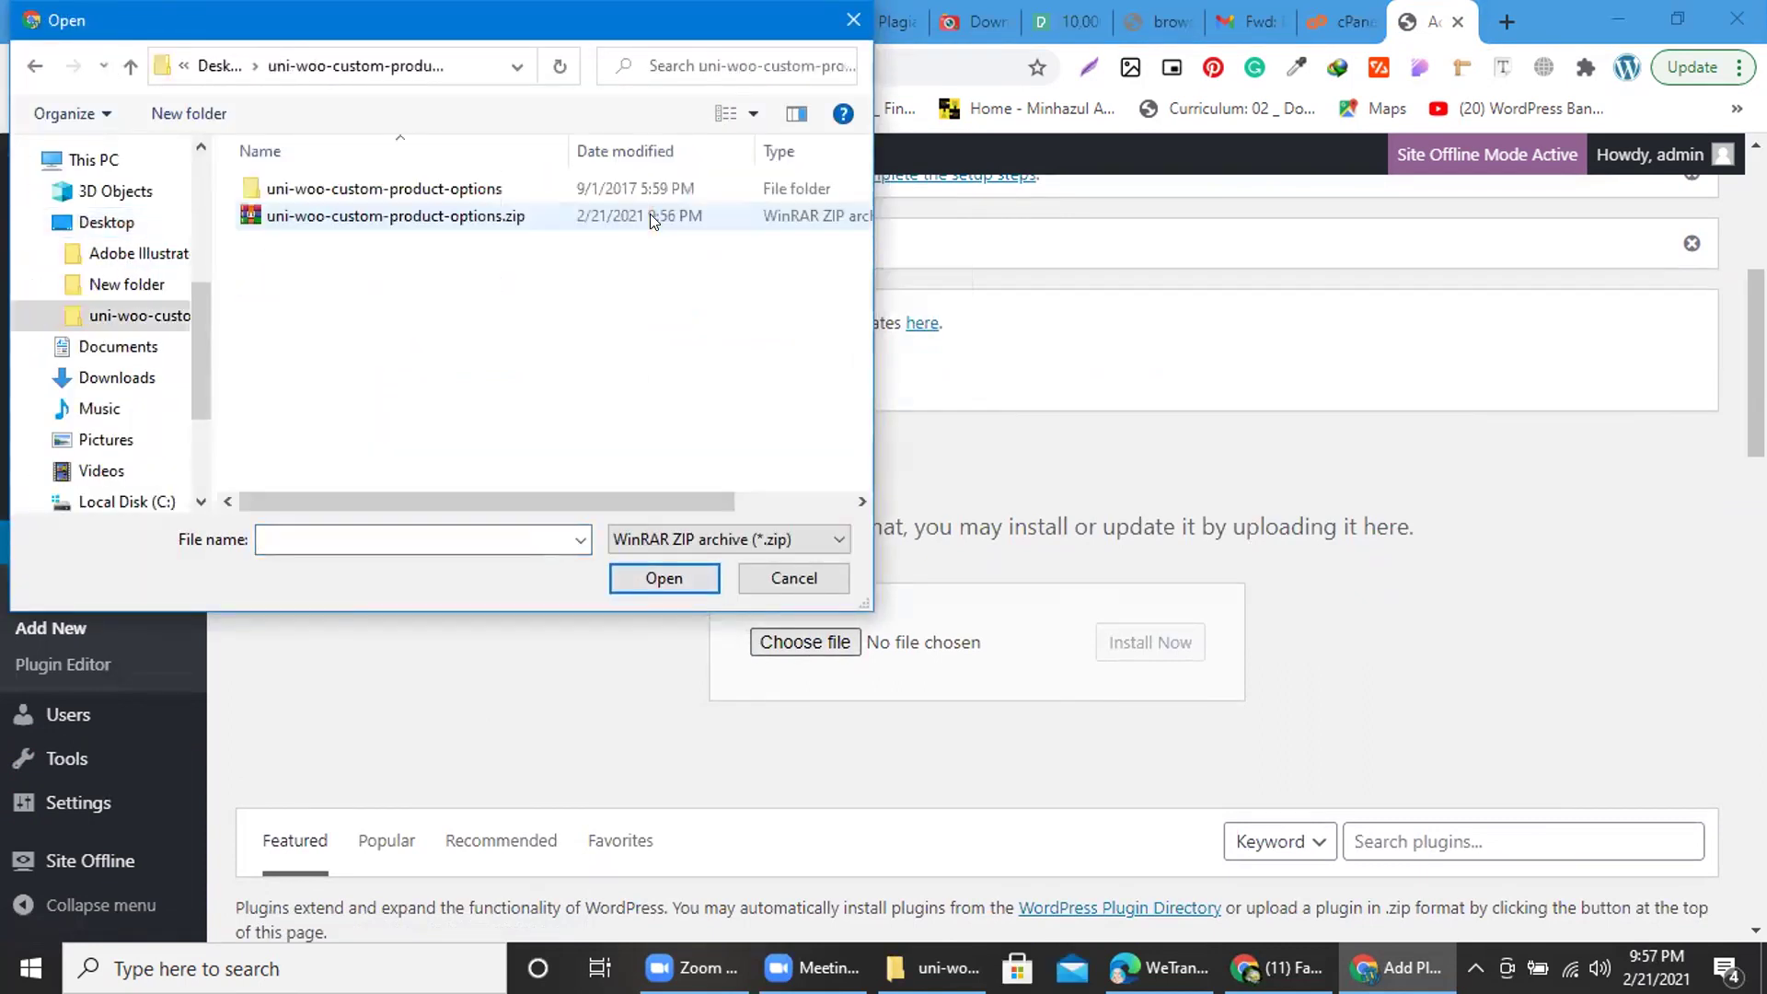
pyautogui.click(342, 221)
pyautogui.click(670, 577)
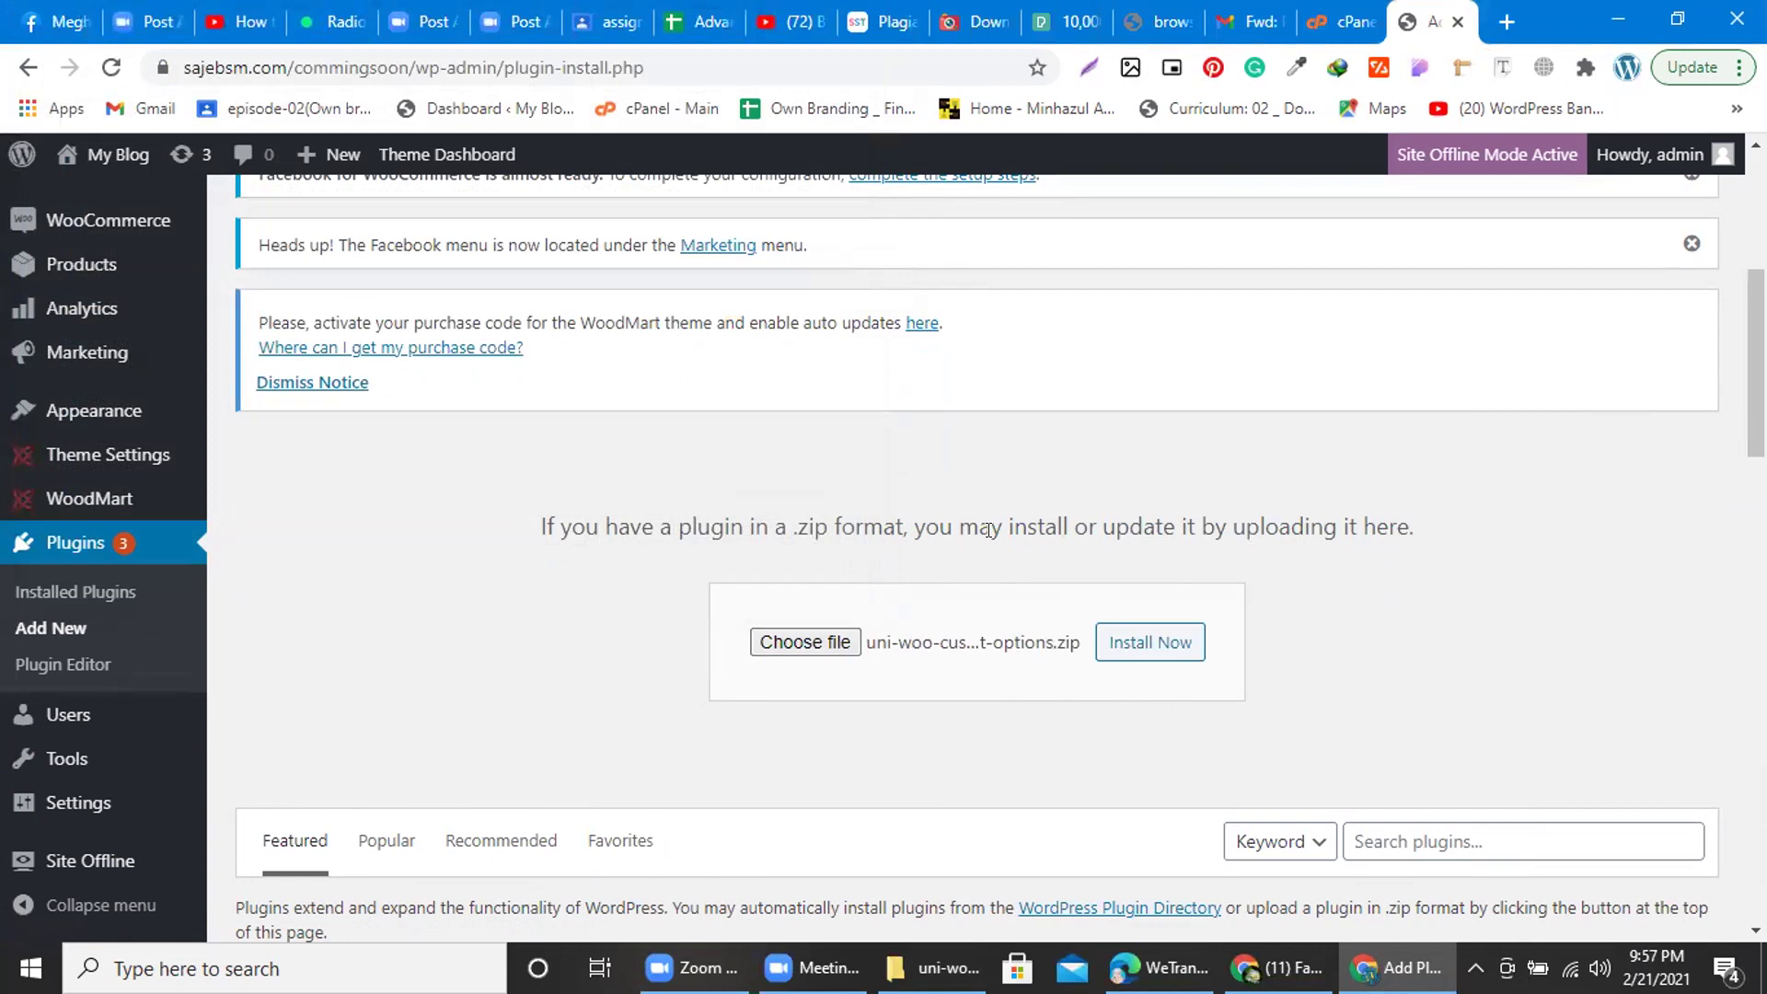
# Install the uploaded uni-woo-custom-product-options plugin, then go to Products
pyautogui.click(1171, 652)
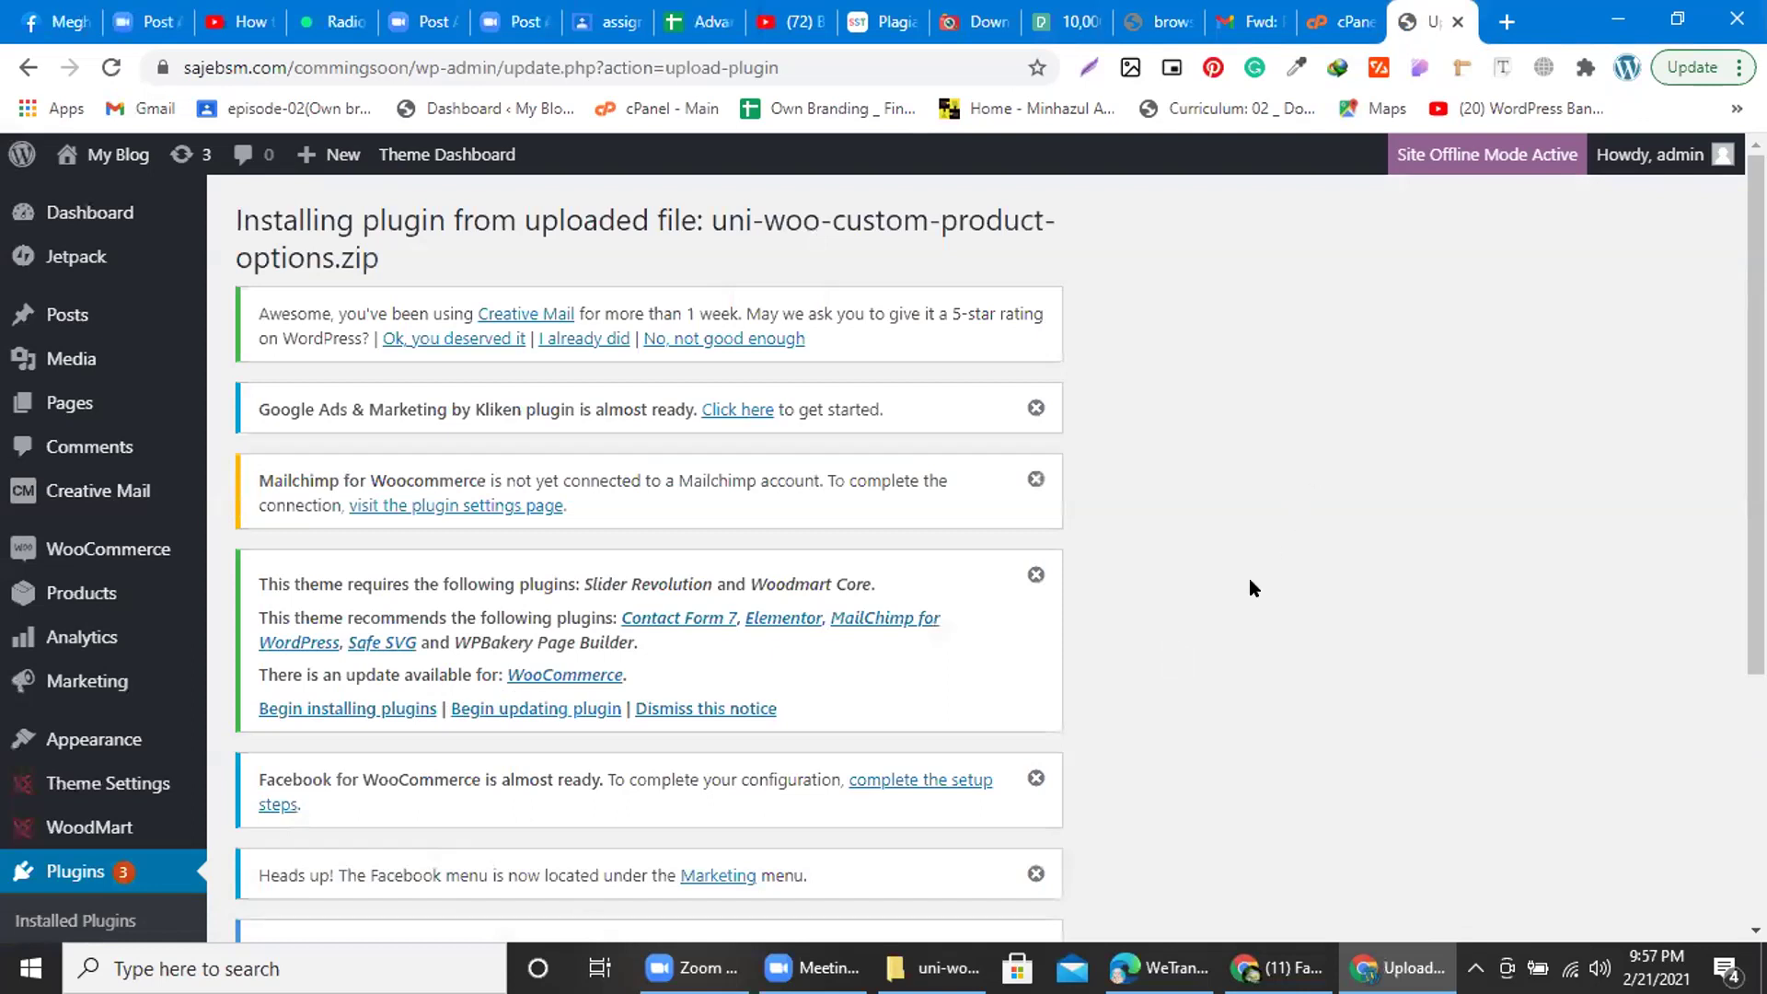
pyautogui.scroll(-1, 1190, 610)
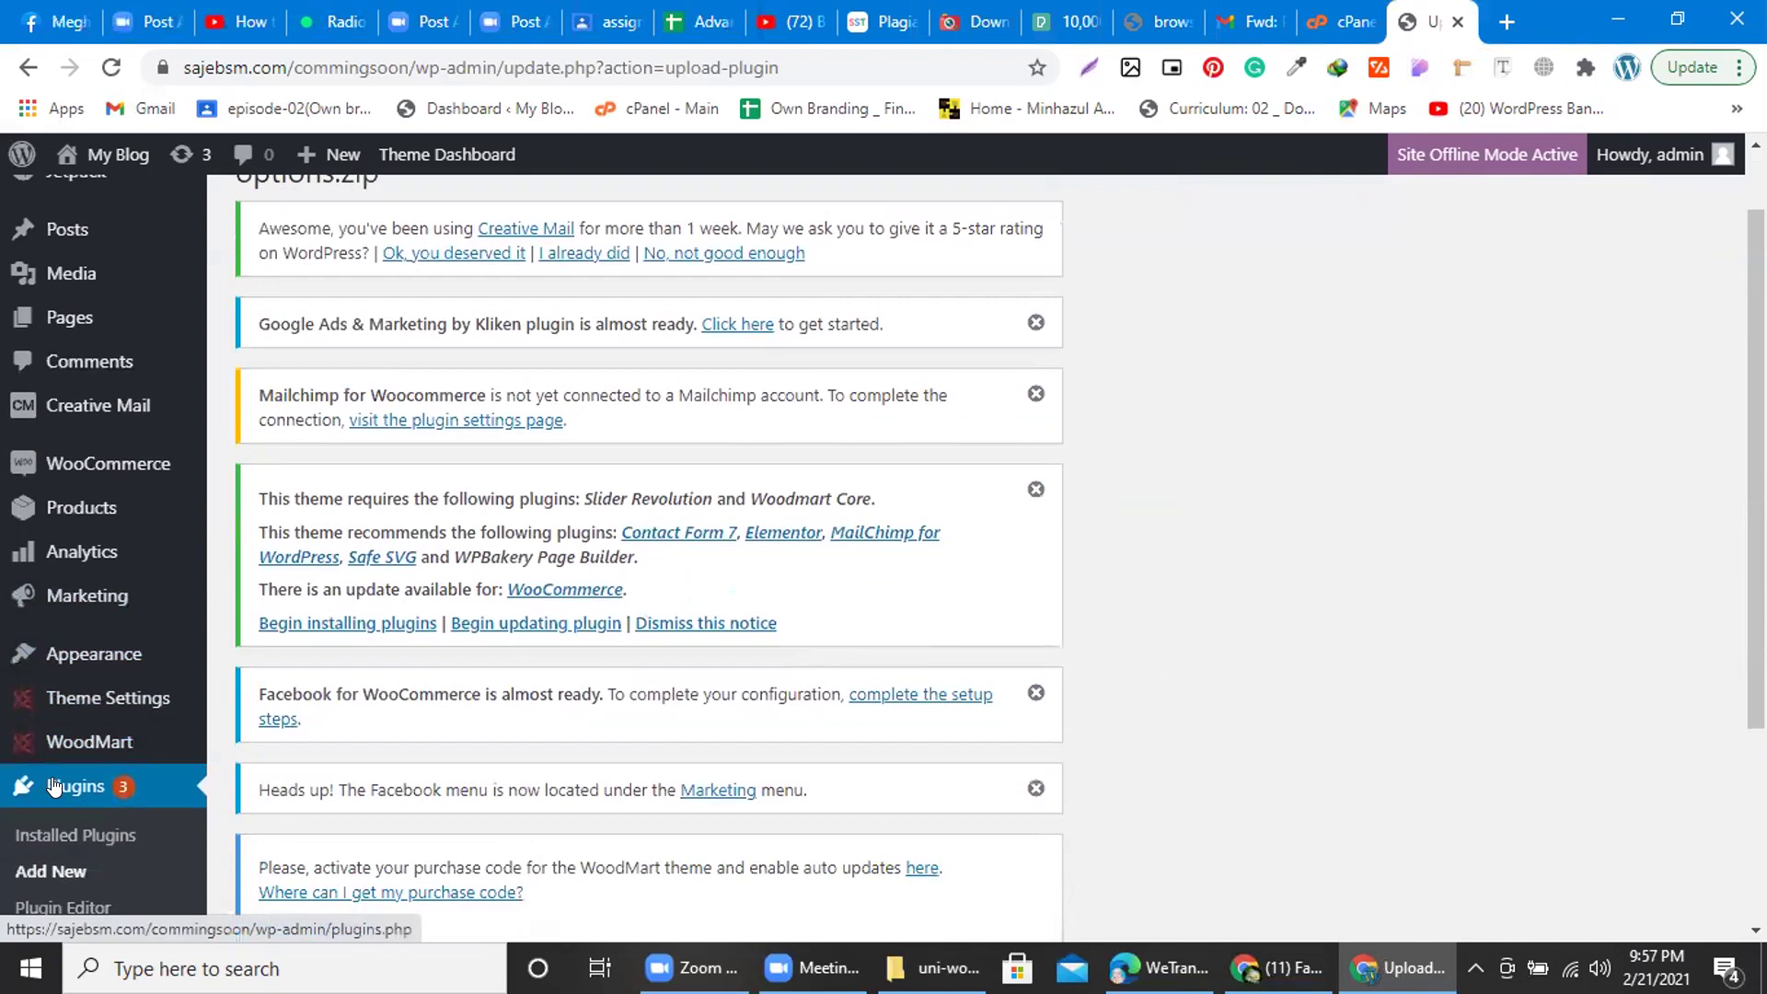
pyautogui.scroll(1, 53, 786)
pyautogui.scroll(-2, 92, 717)
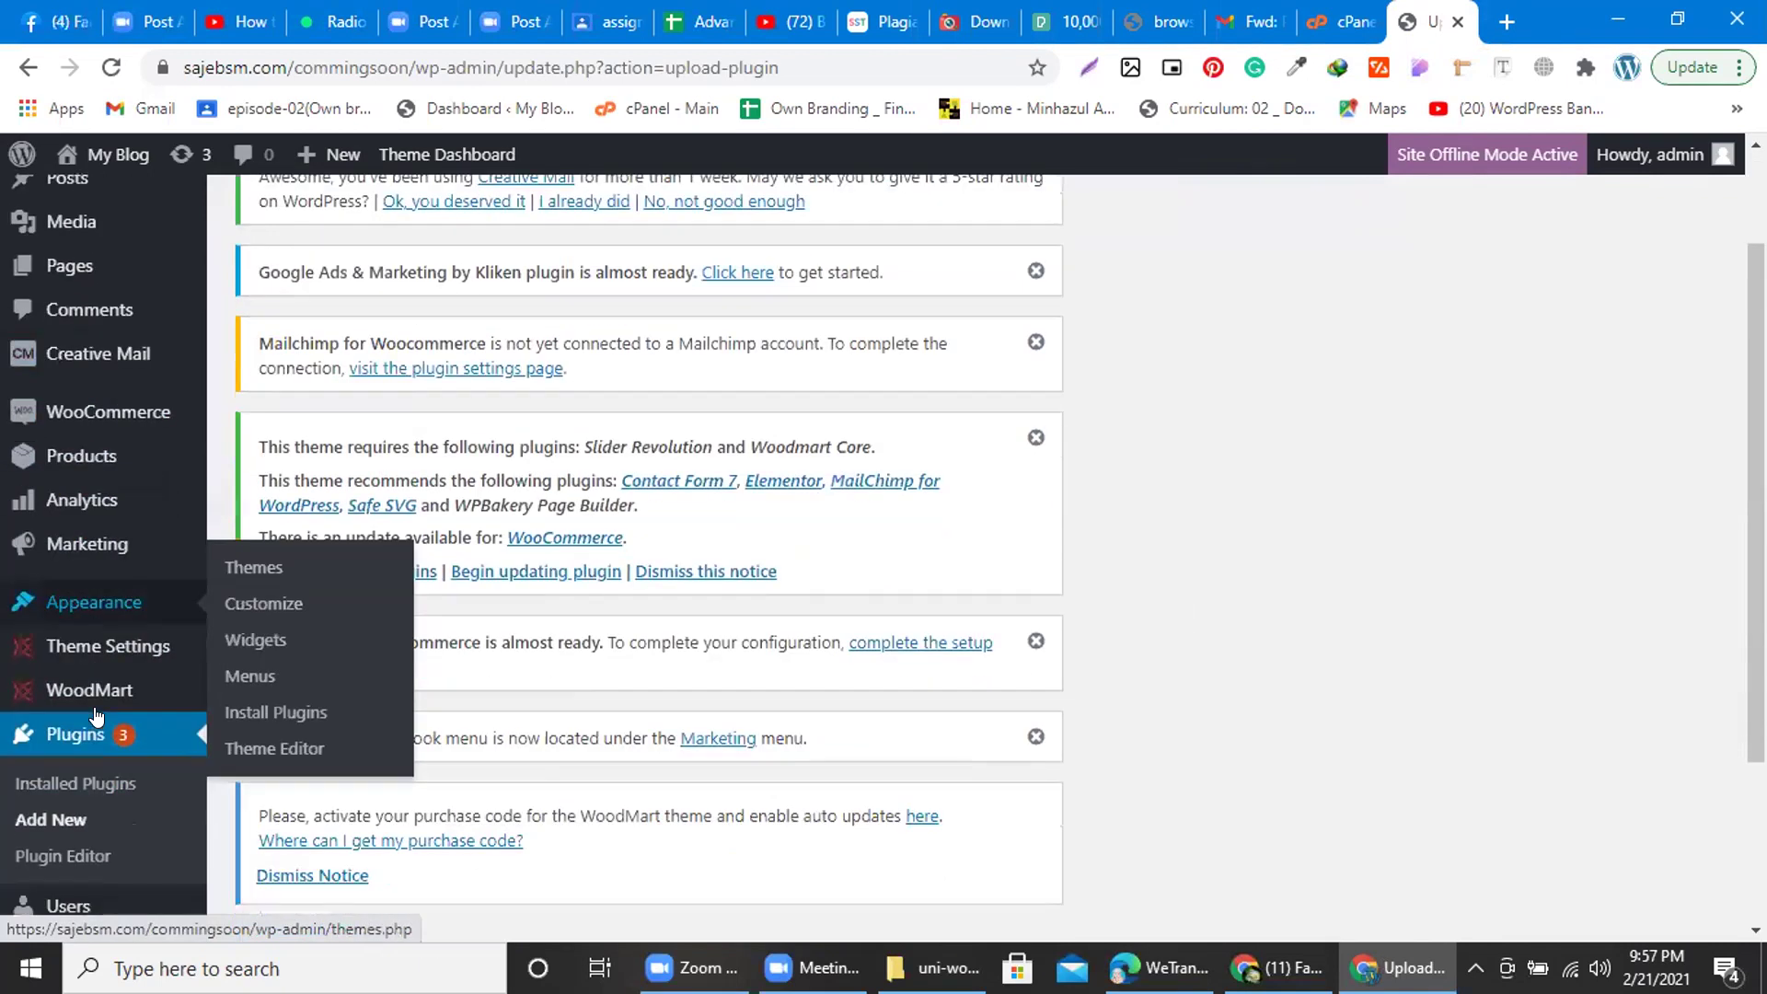
pyautogui.scroll(1, 94, 710)
pyautogui.scroll(-3, 95, 711)
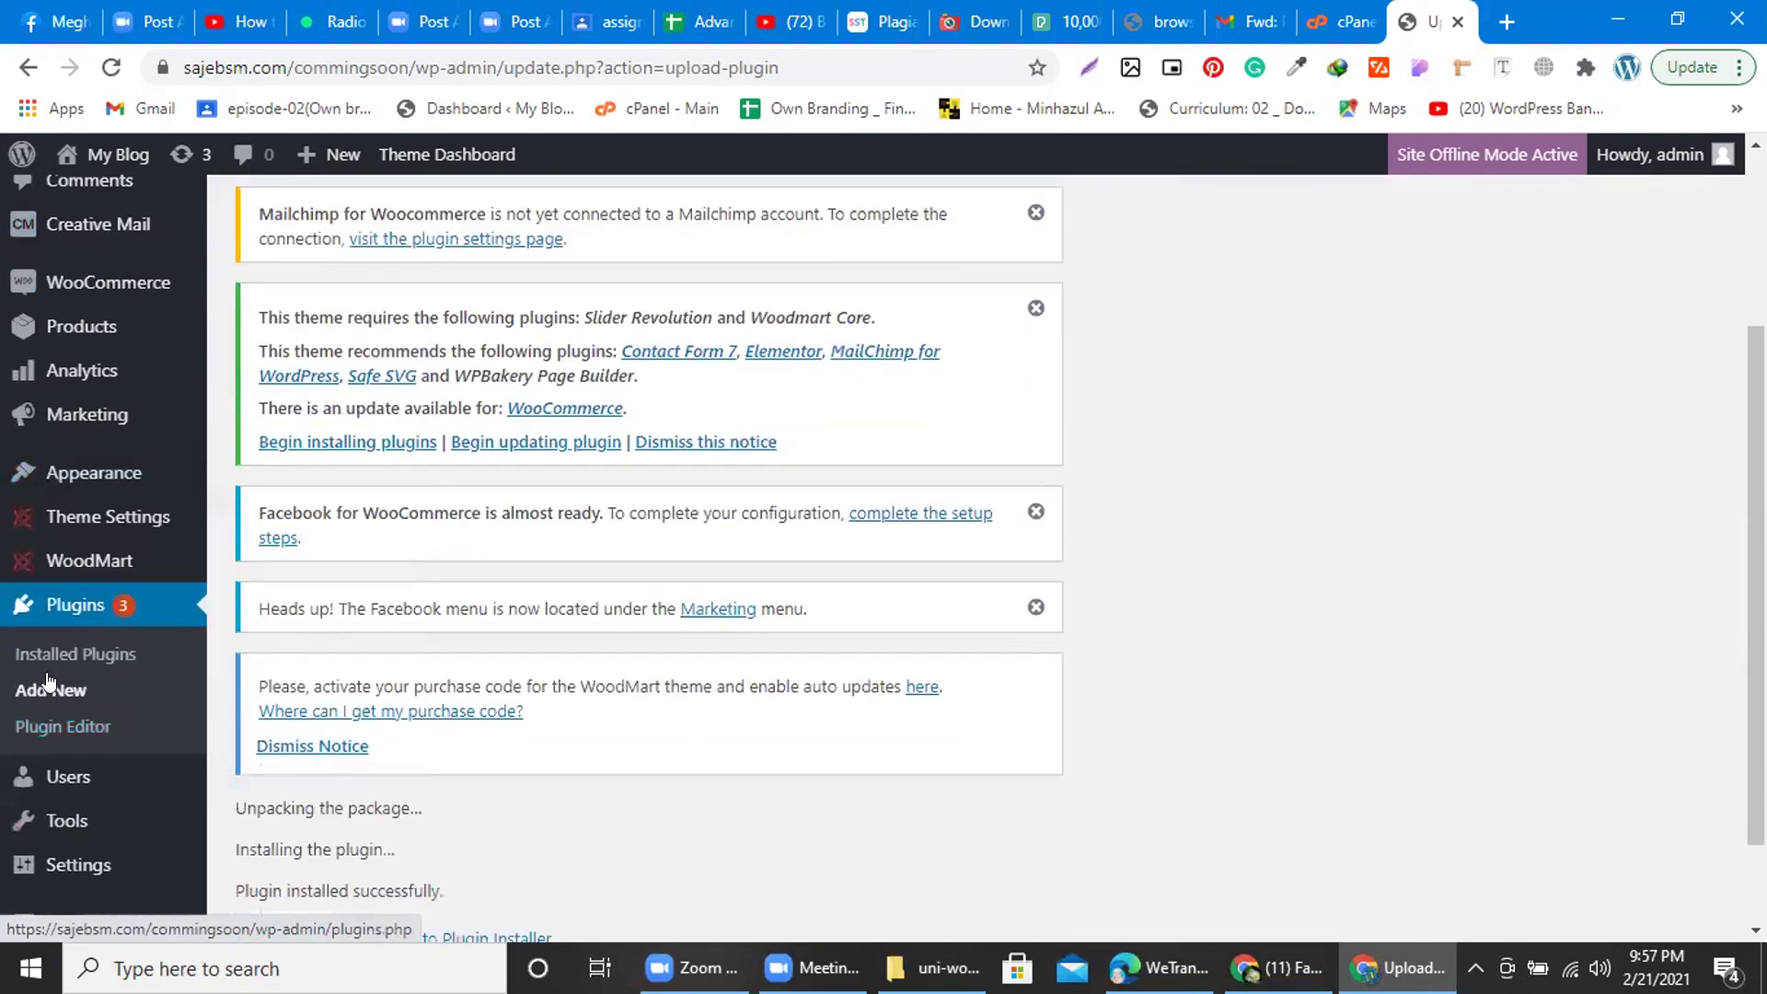
pyautogui.scroll(1, 74, 681)
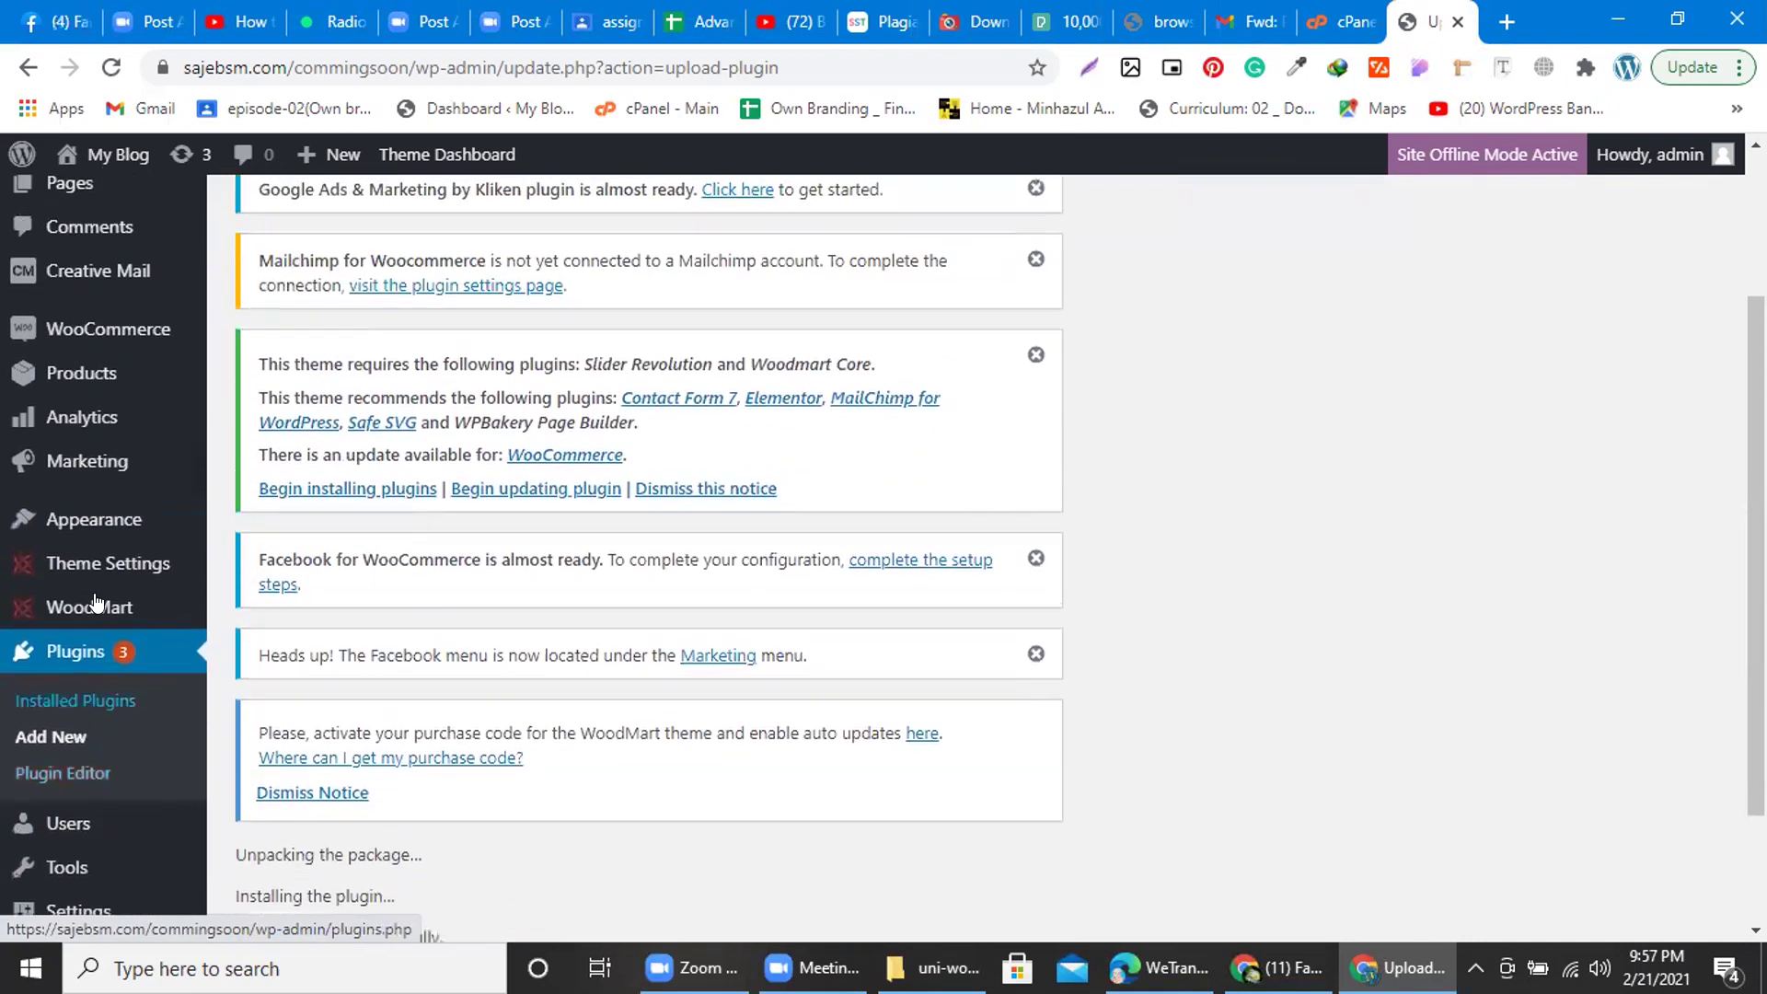
pyautogui.click(90, 385)
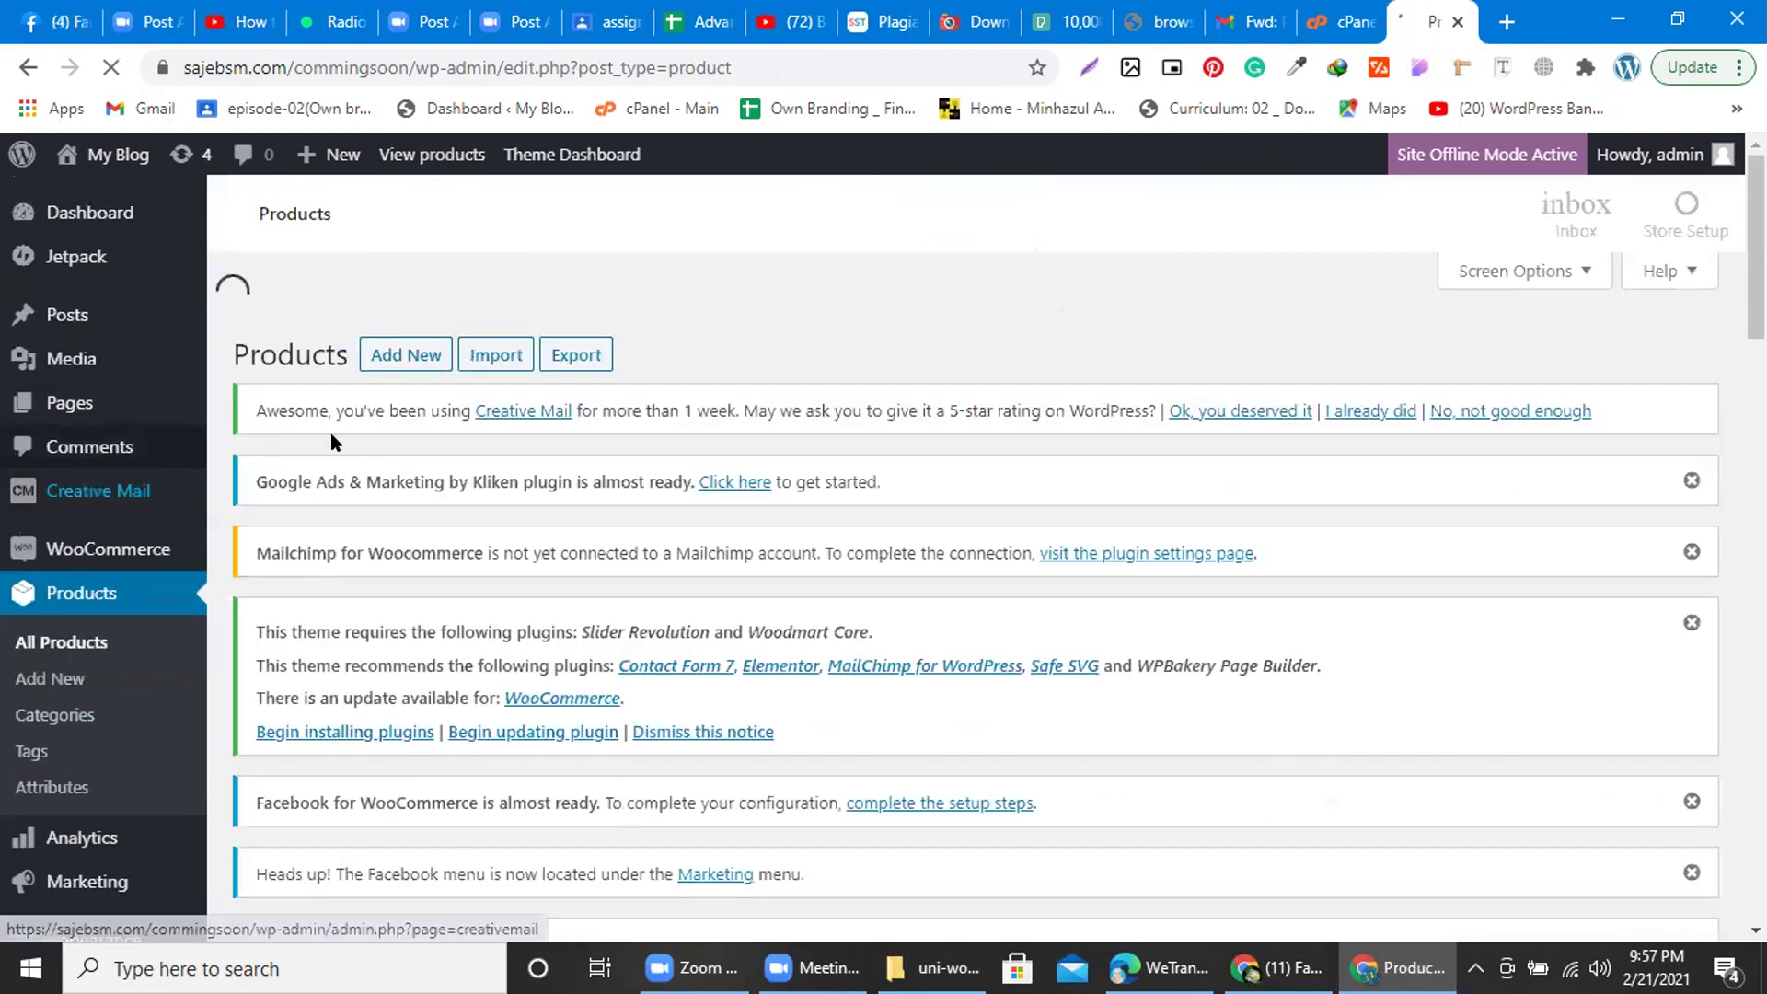
# Scroll through the published, in-stock products, then start a new product with Add New
pyautogui.scroll(-6, 539, 524)
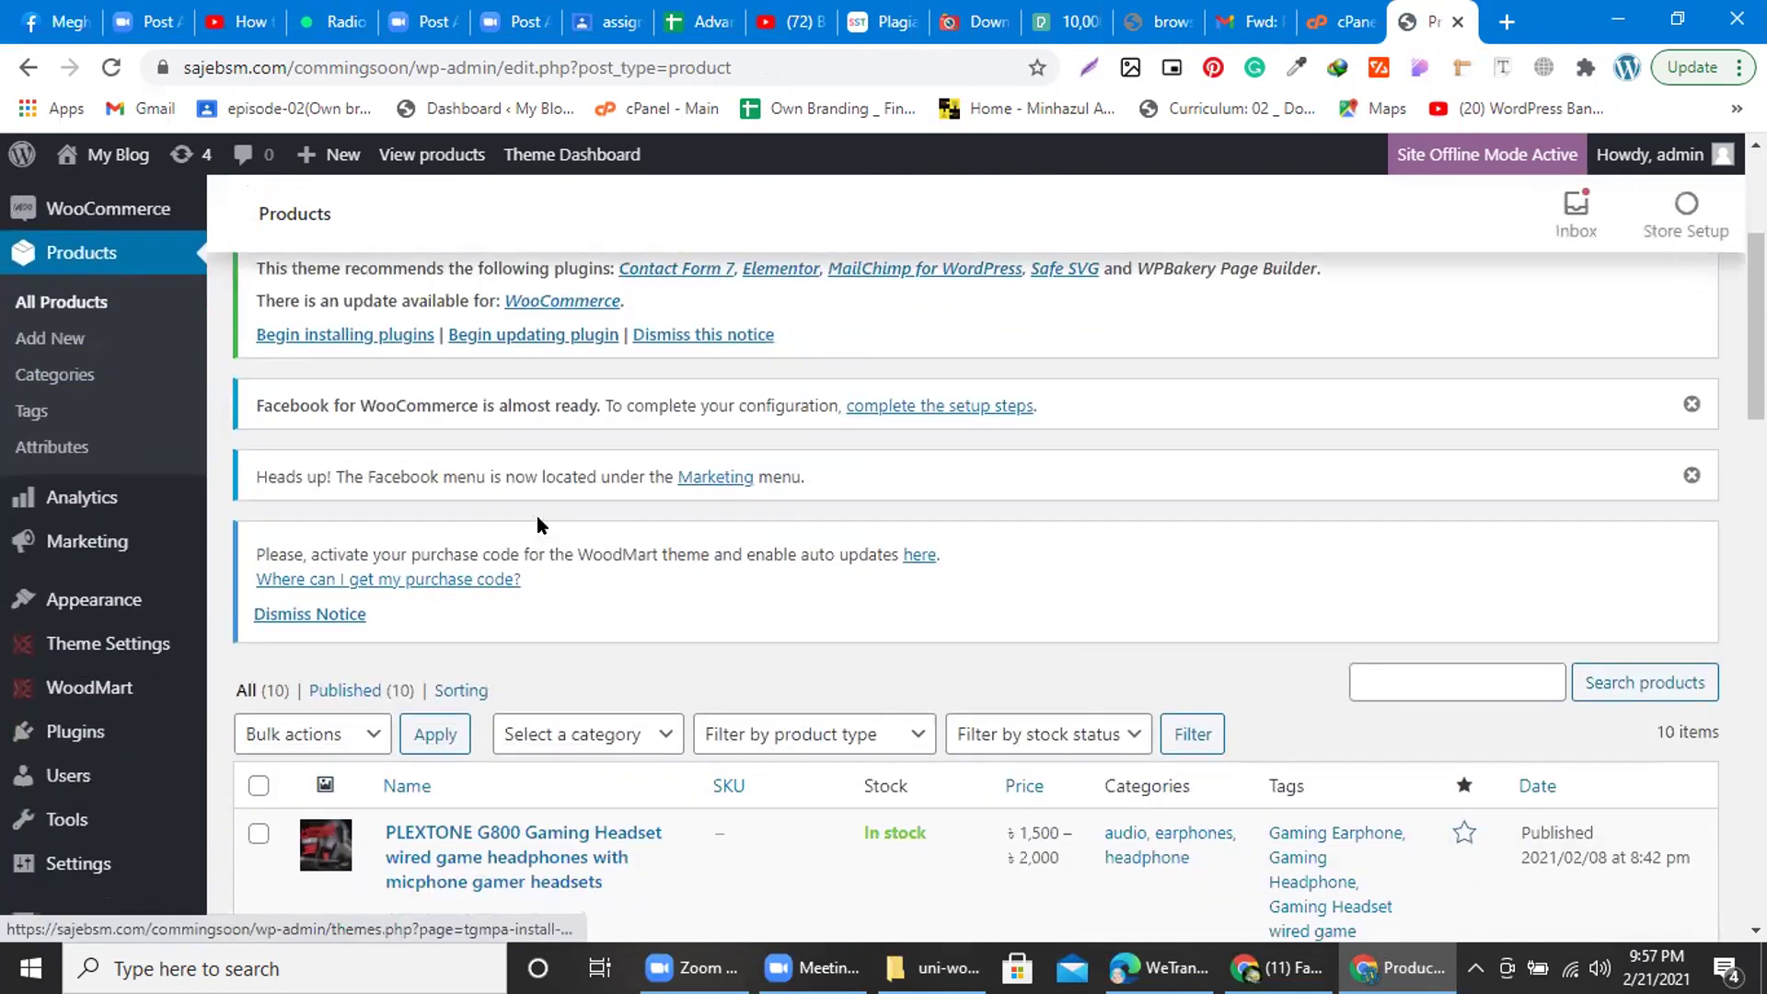
pyautogui.scroll(-3, 540, 524)
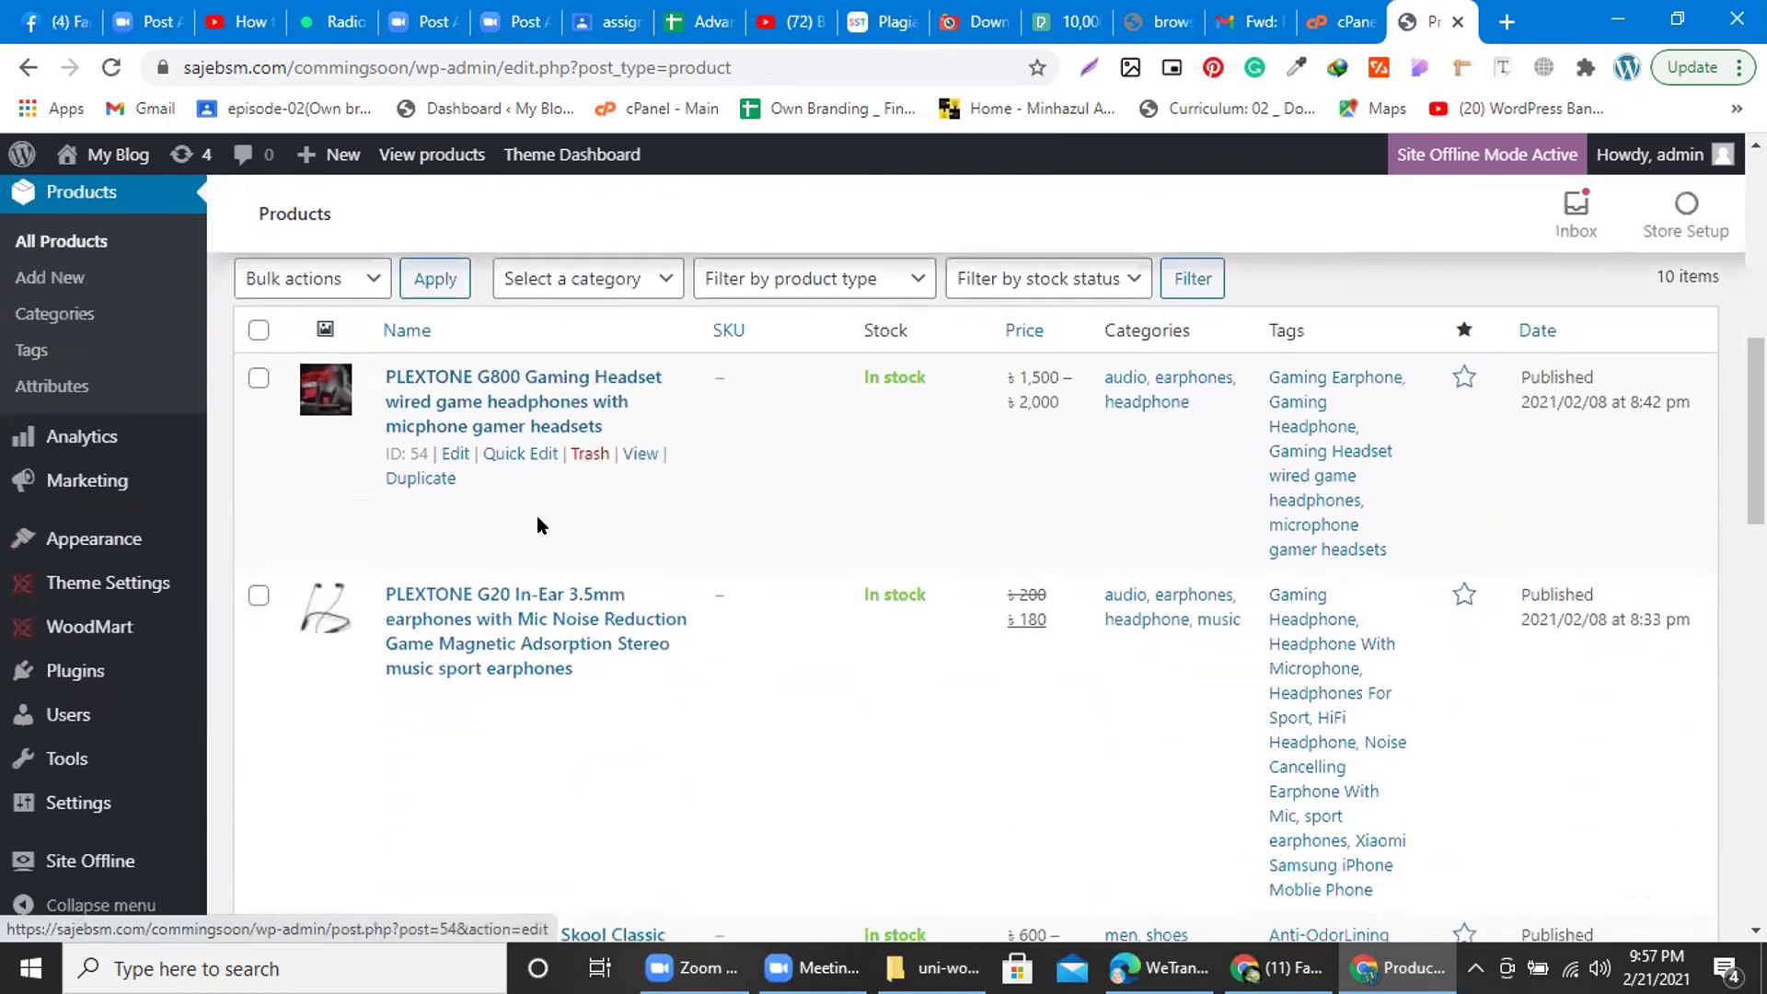
pyautogui.scroll(-5, 538, 521)
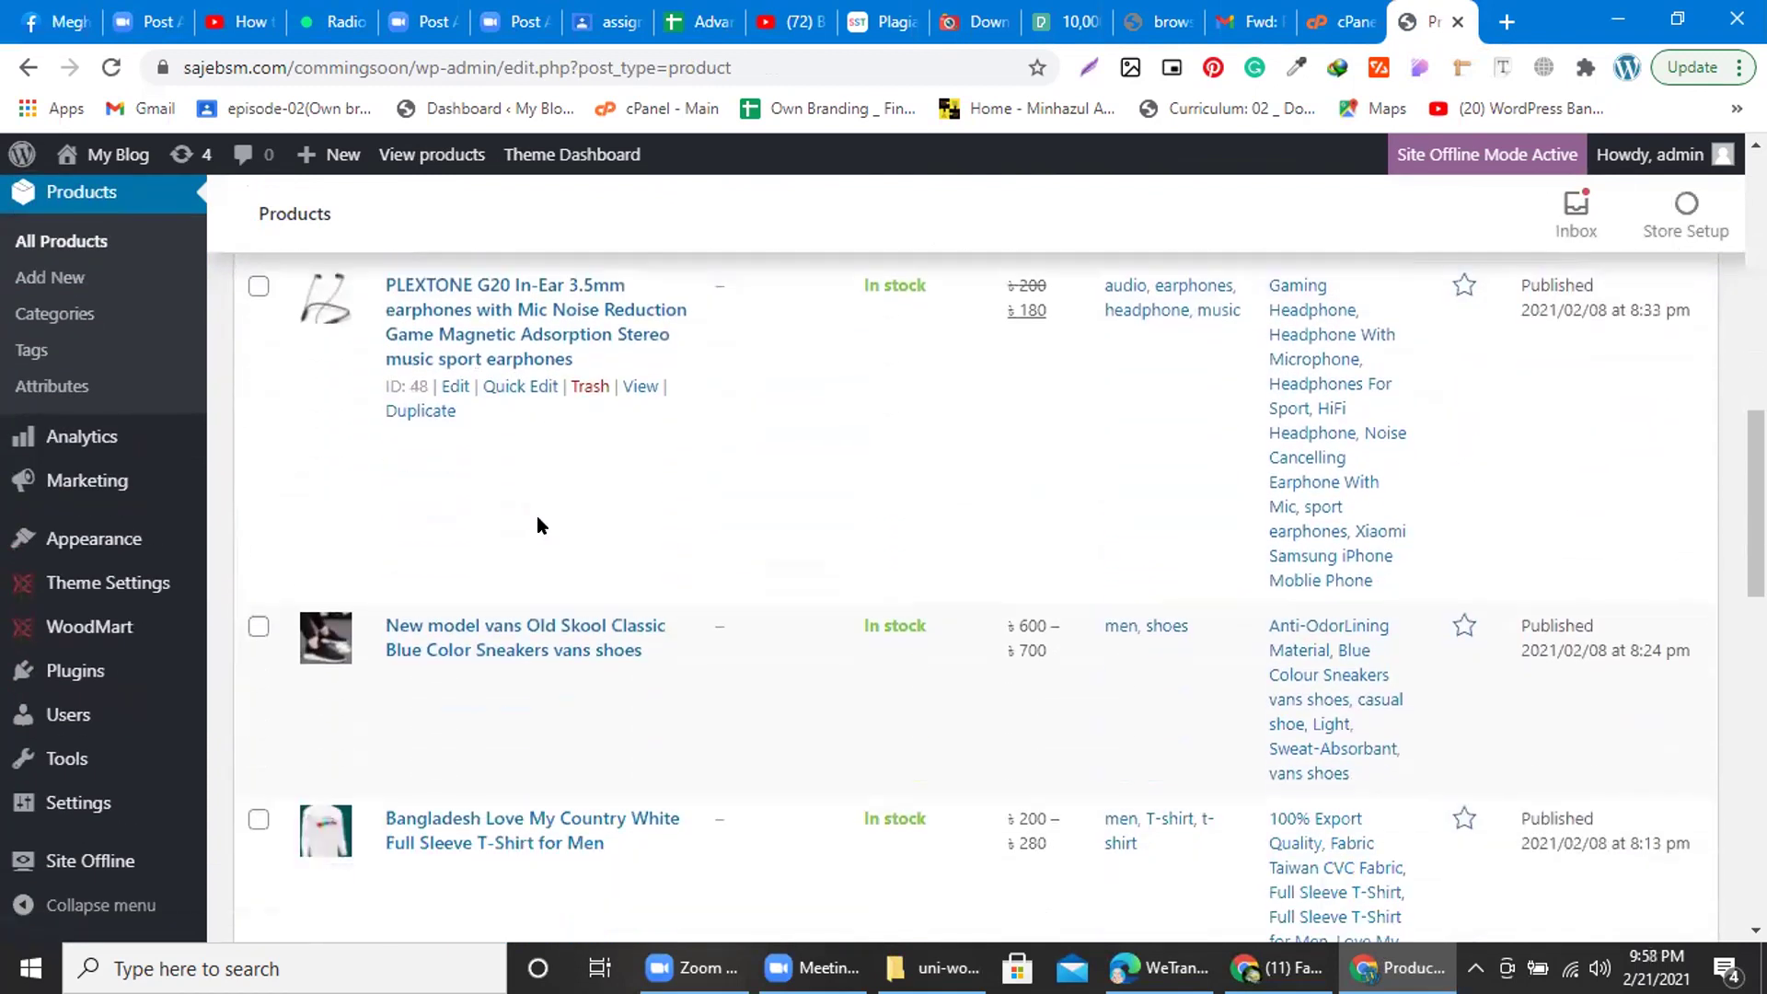
pyautogui.scroll(-6, 534, 525)
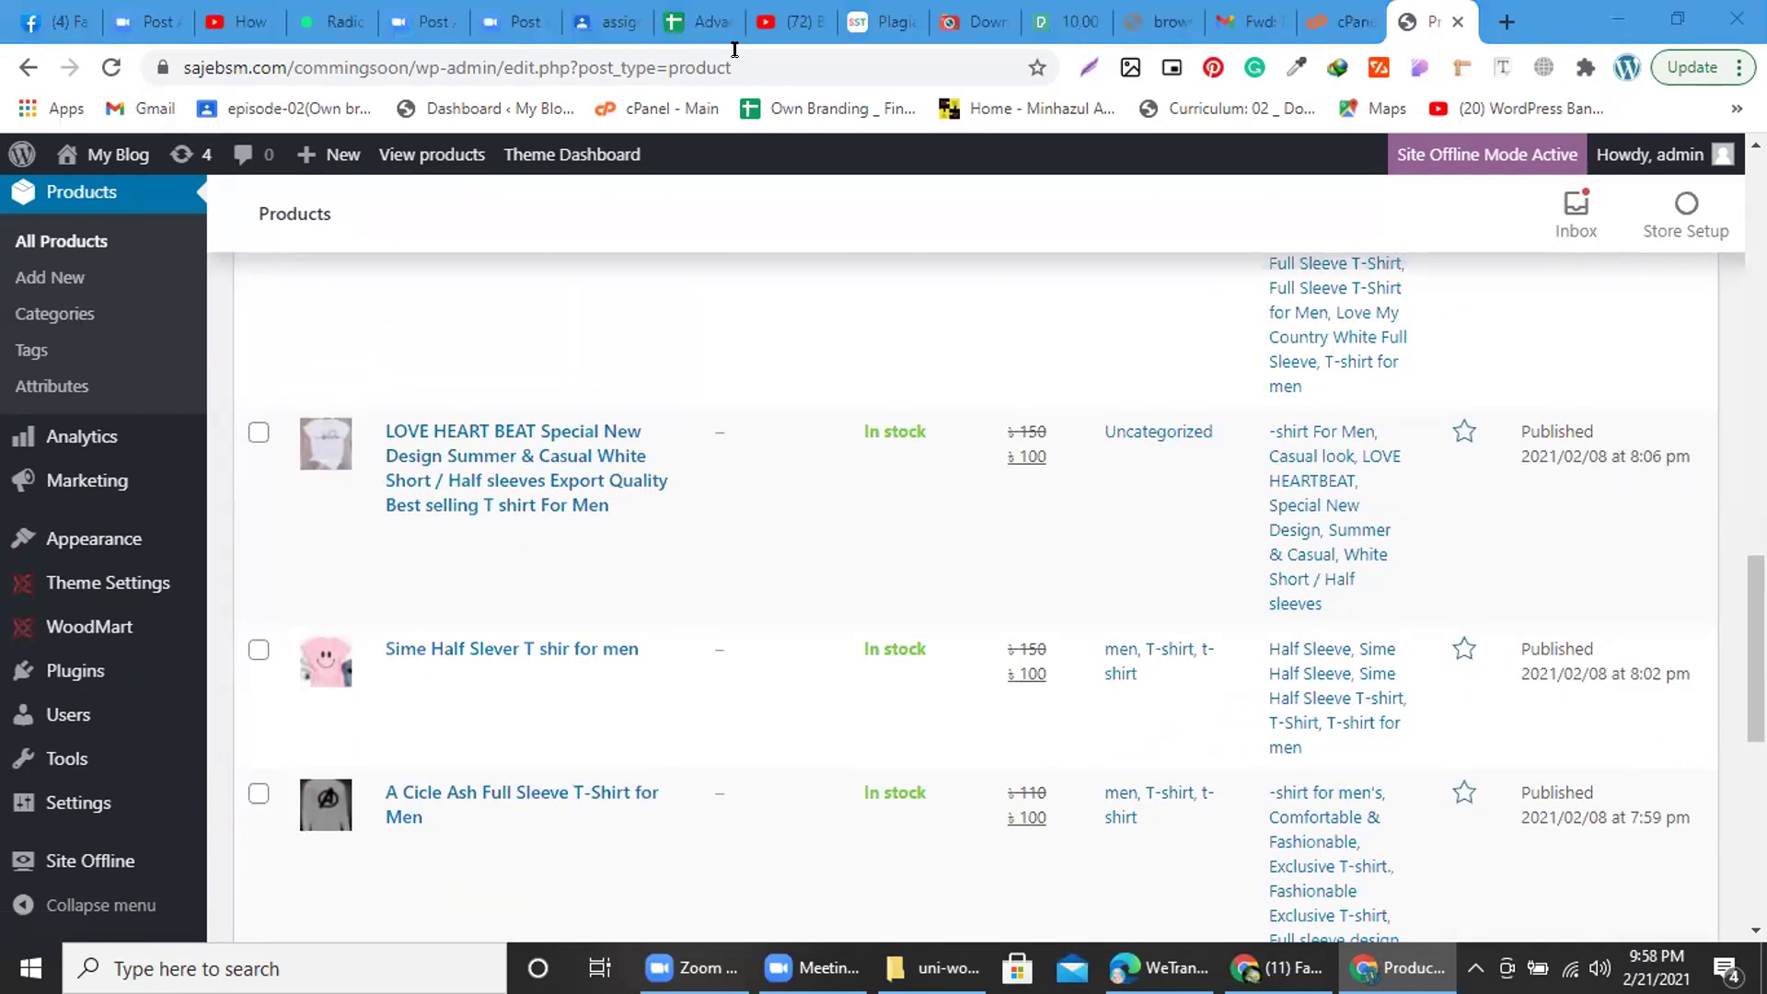
pyautogui.scroll(1, 384, 321)
pyautogui.scroll(15, 385, 320)
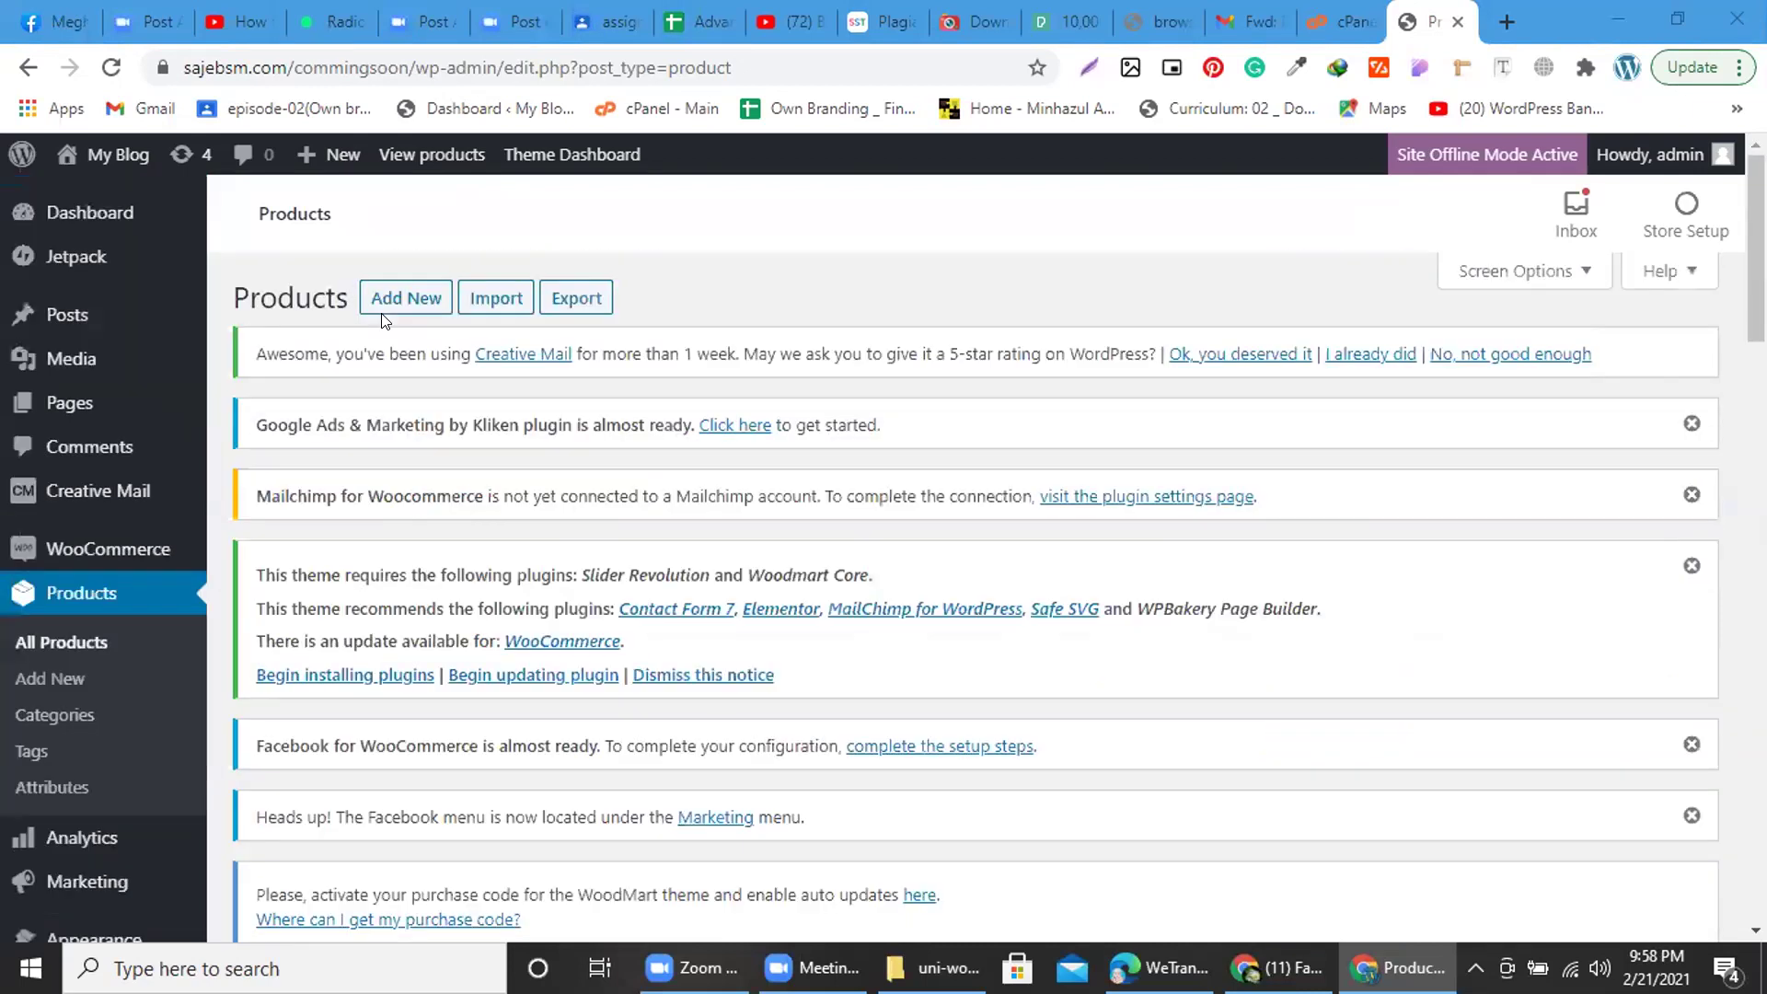
pyautogui.click(372, 299)
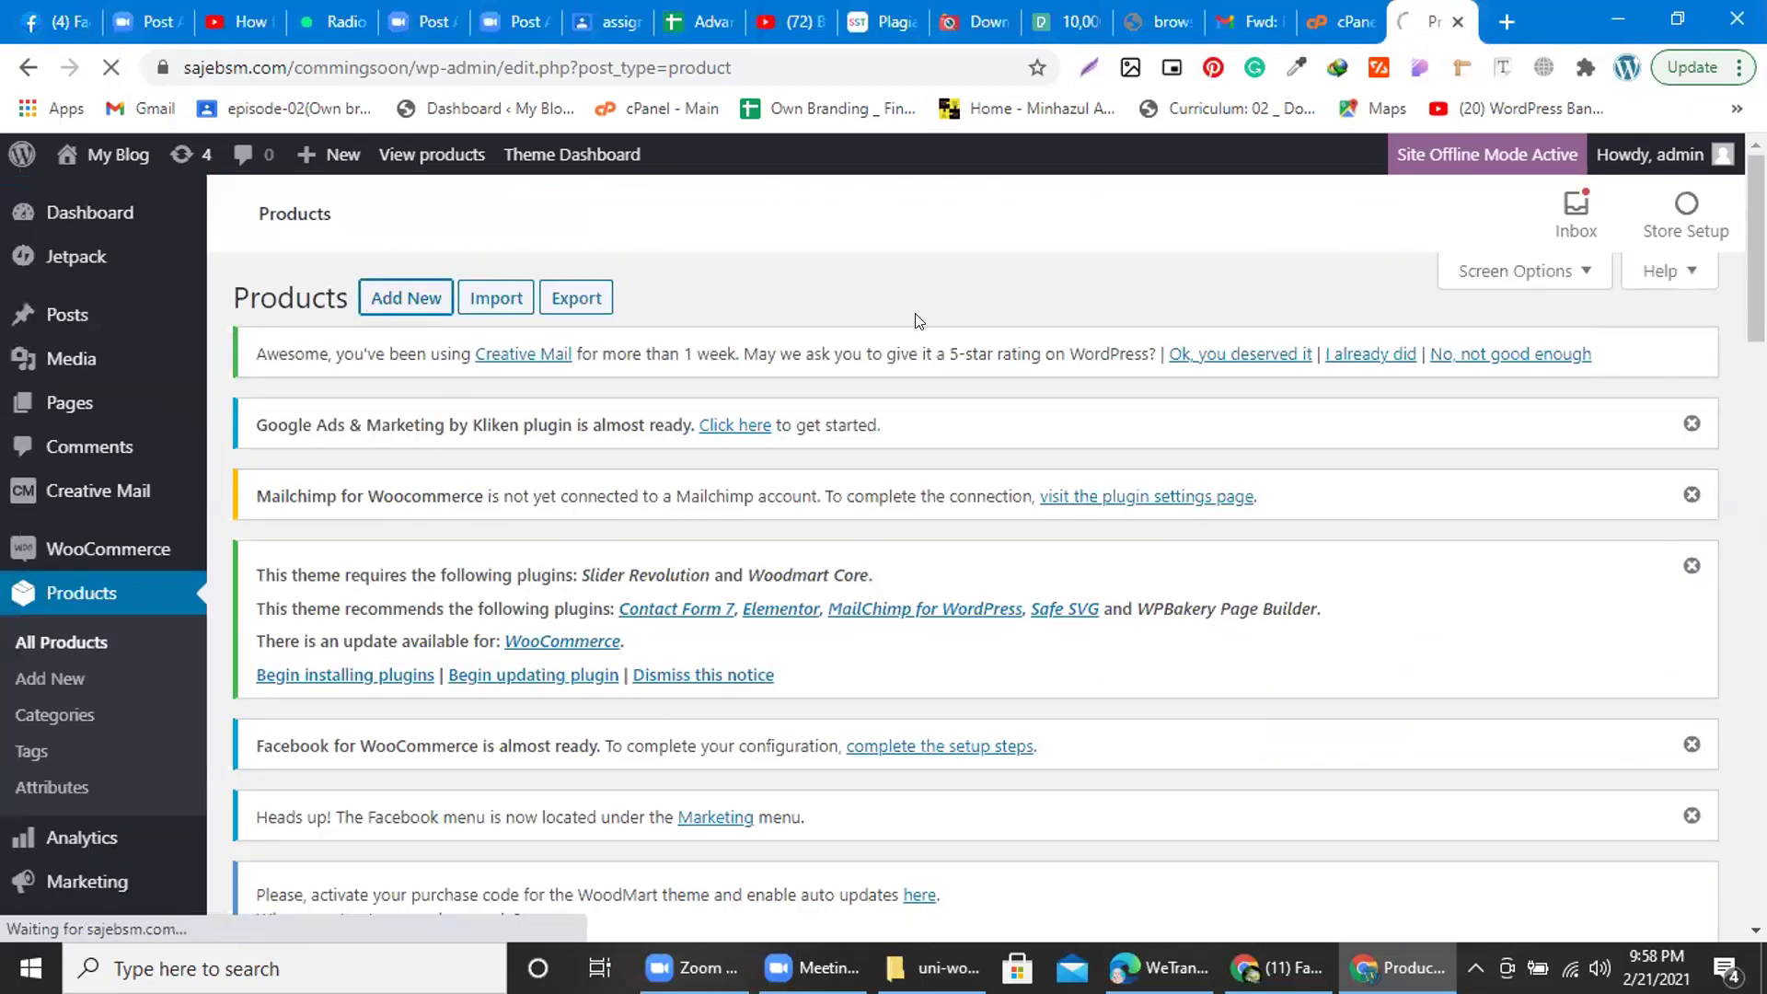
# After a stray 'daraz' search, search Google for 'door products' in a new tab
pyautogui.click(1506, 13)
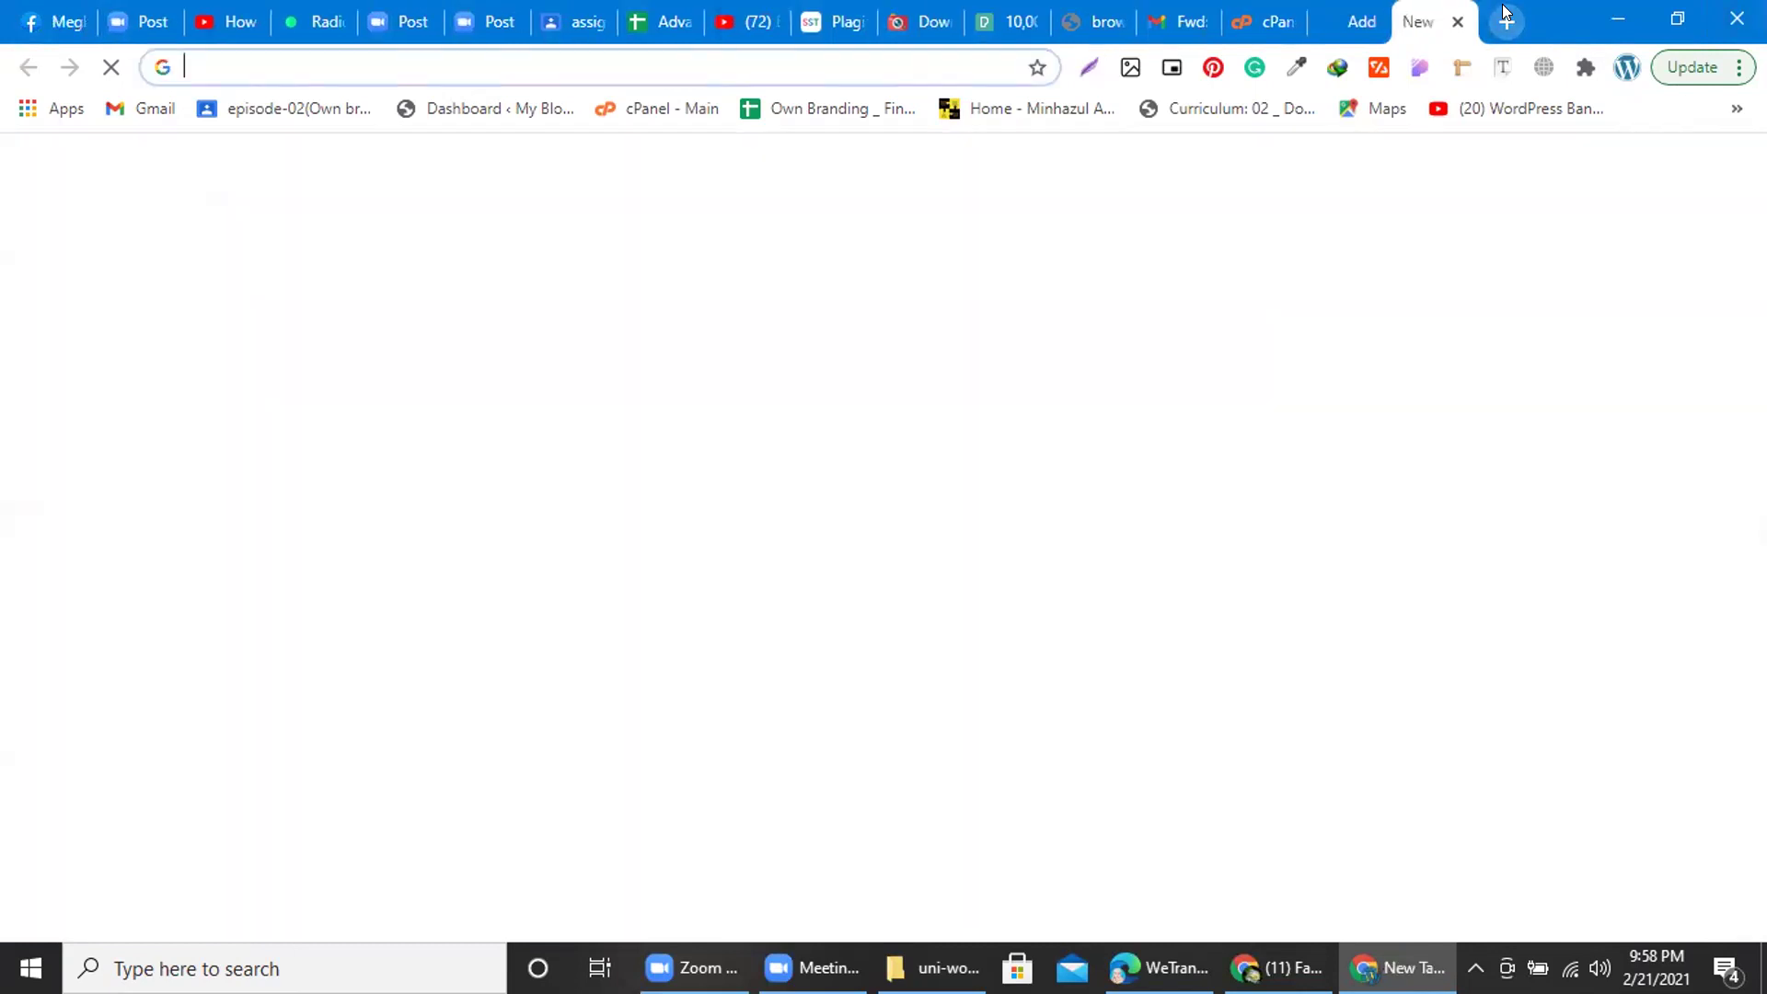
pyautogui.write('daraz')
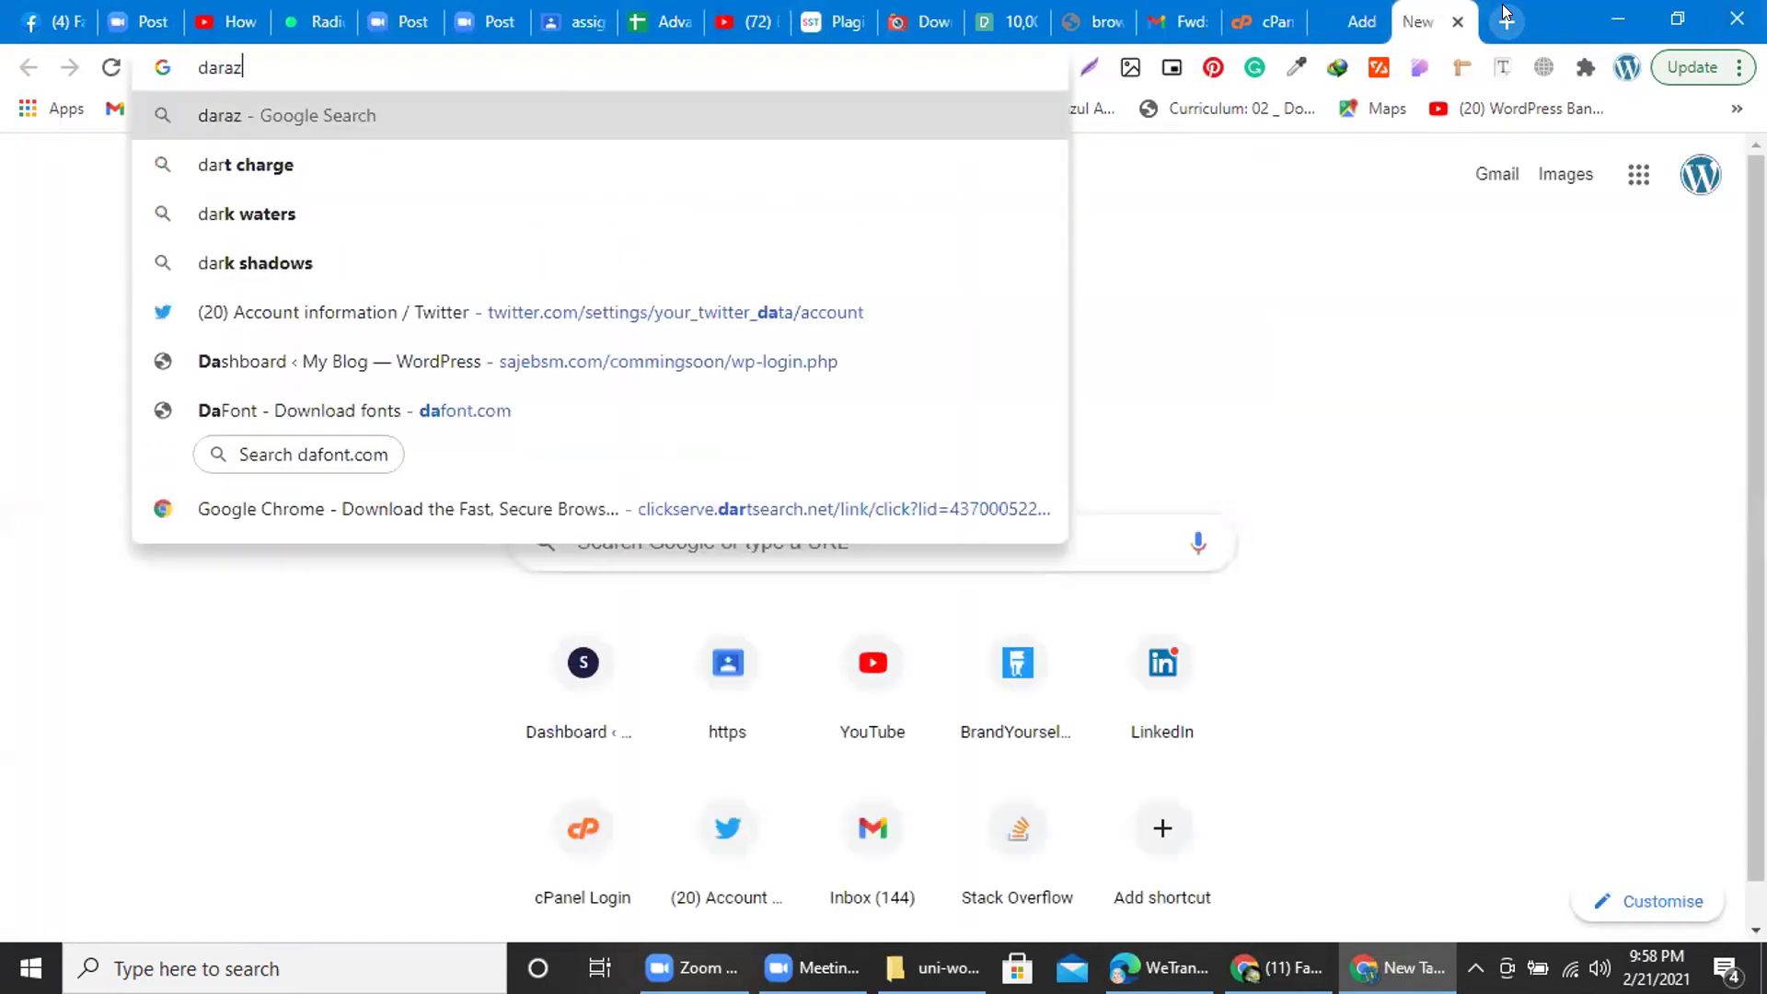
pyautogui.press('Return')
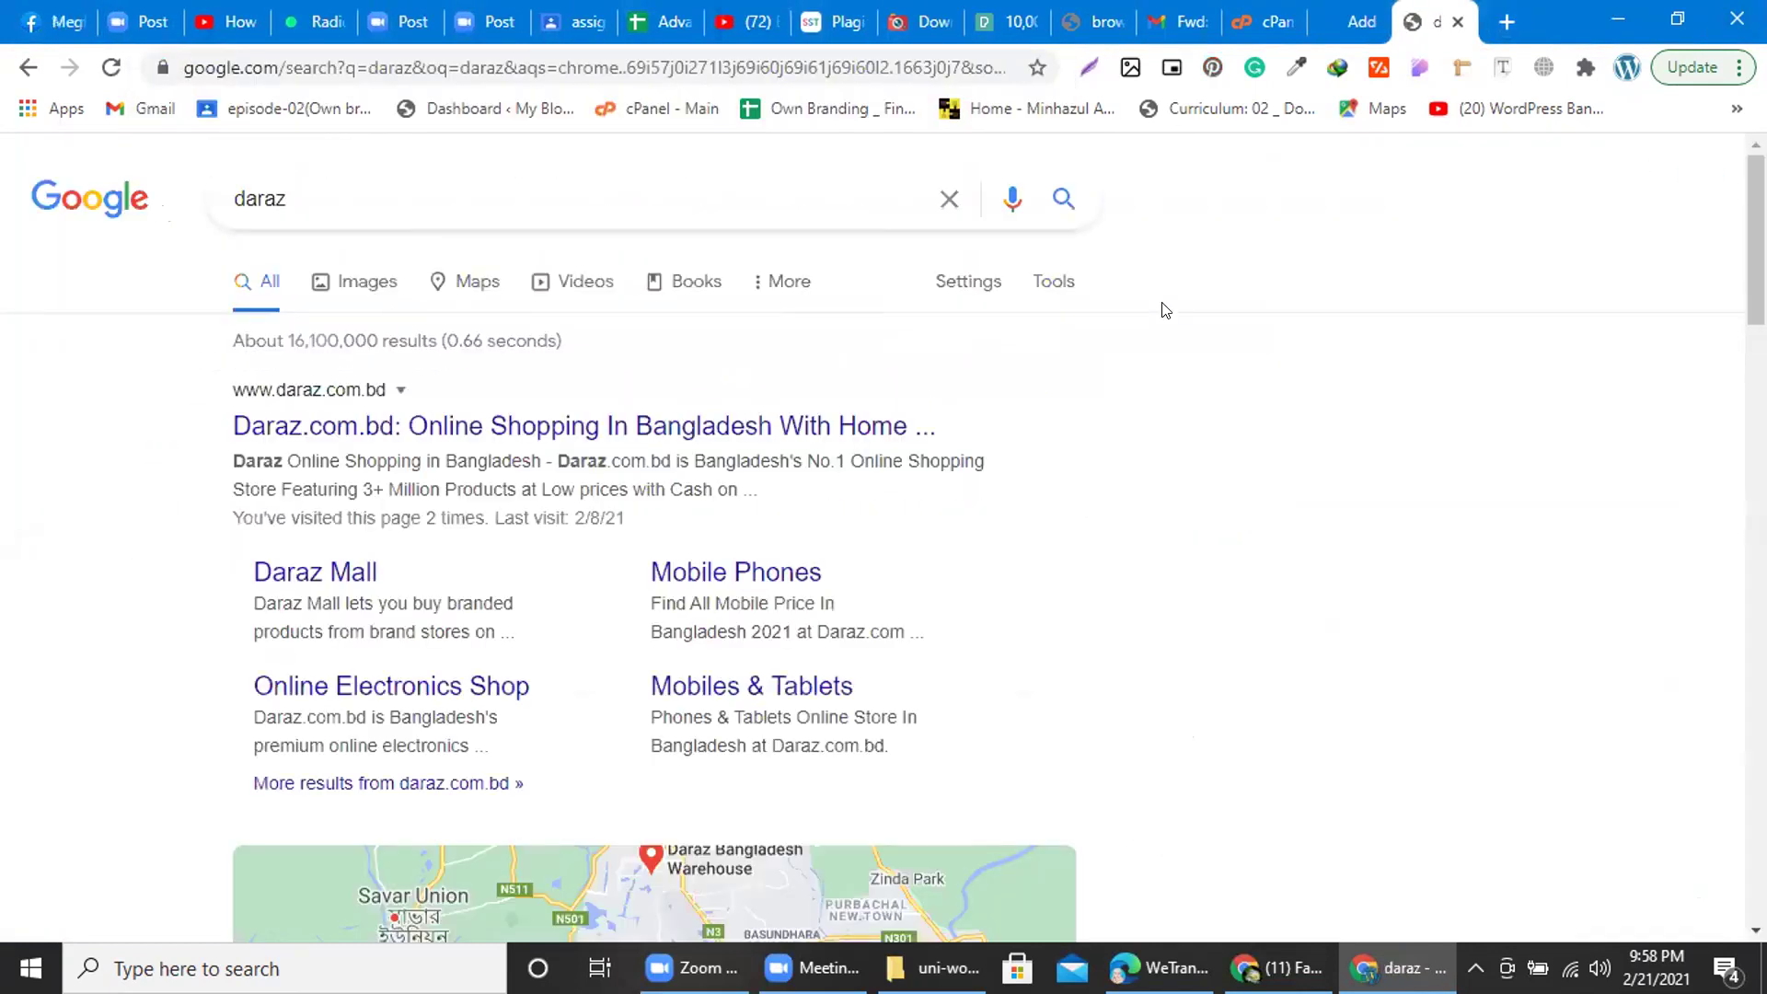
pyautogui.click(1458, 19)
pyautogui.click(1504, 20)
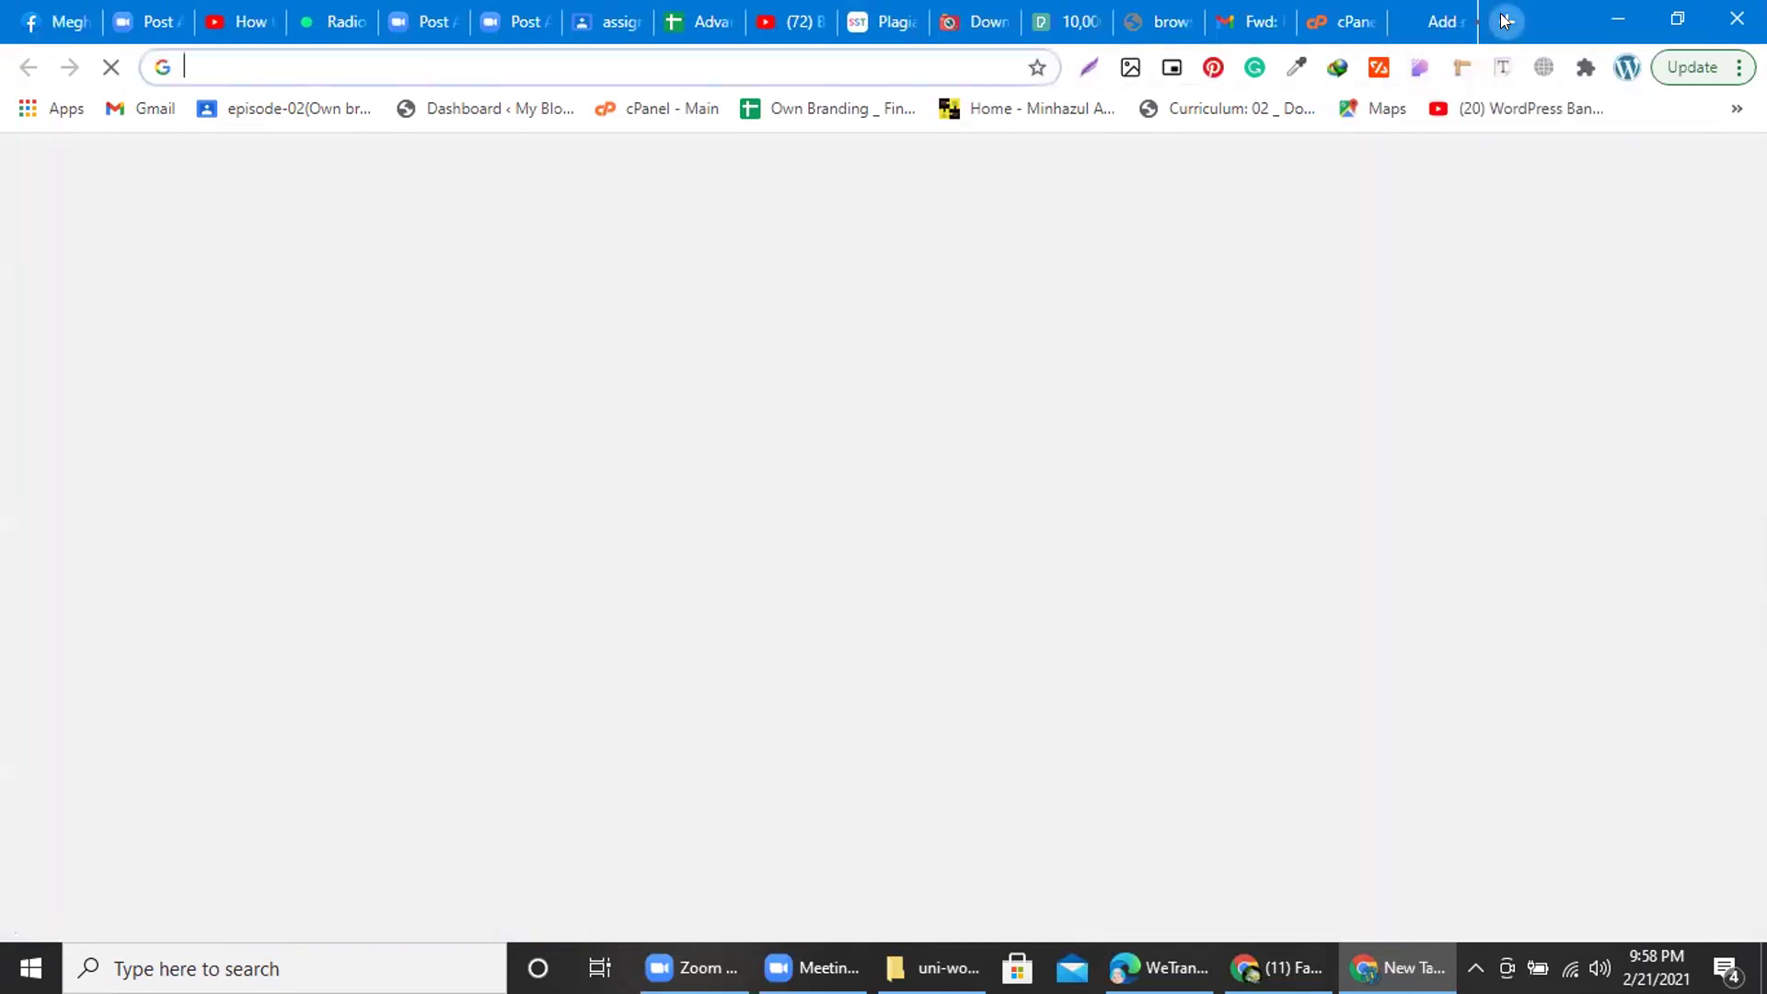
pyautogui.write('e')
pyautogui.press('BackSpace')
pyautogui.write('doo')
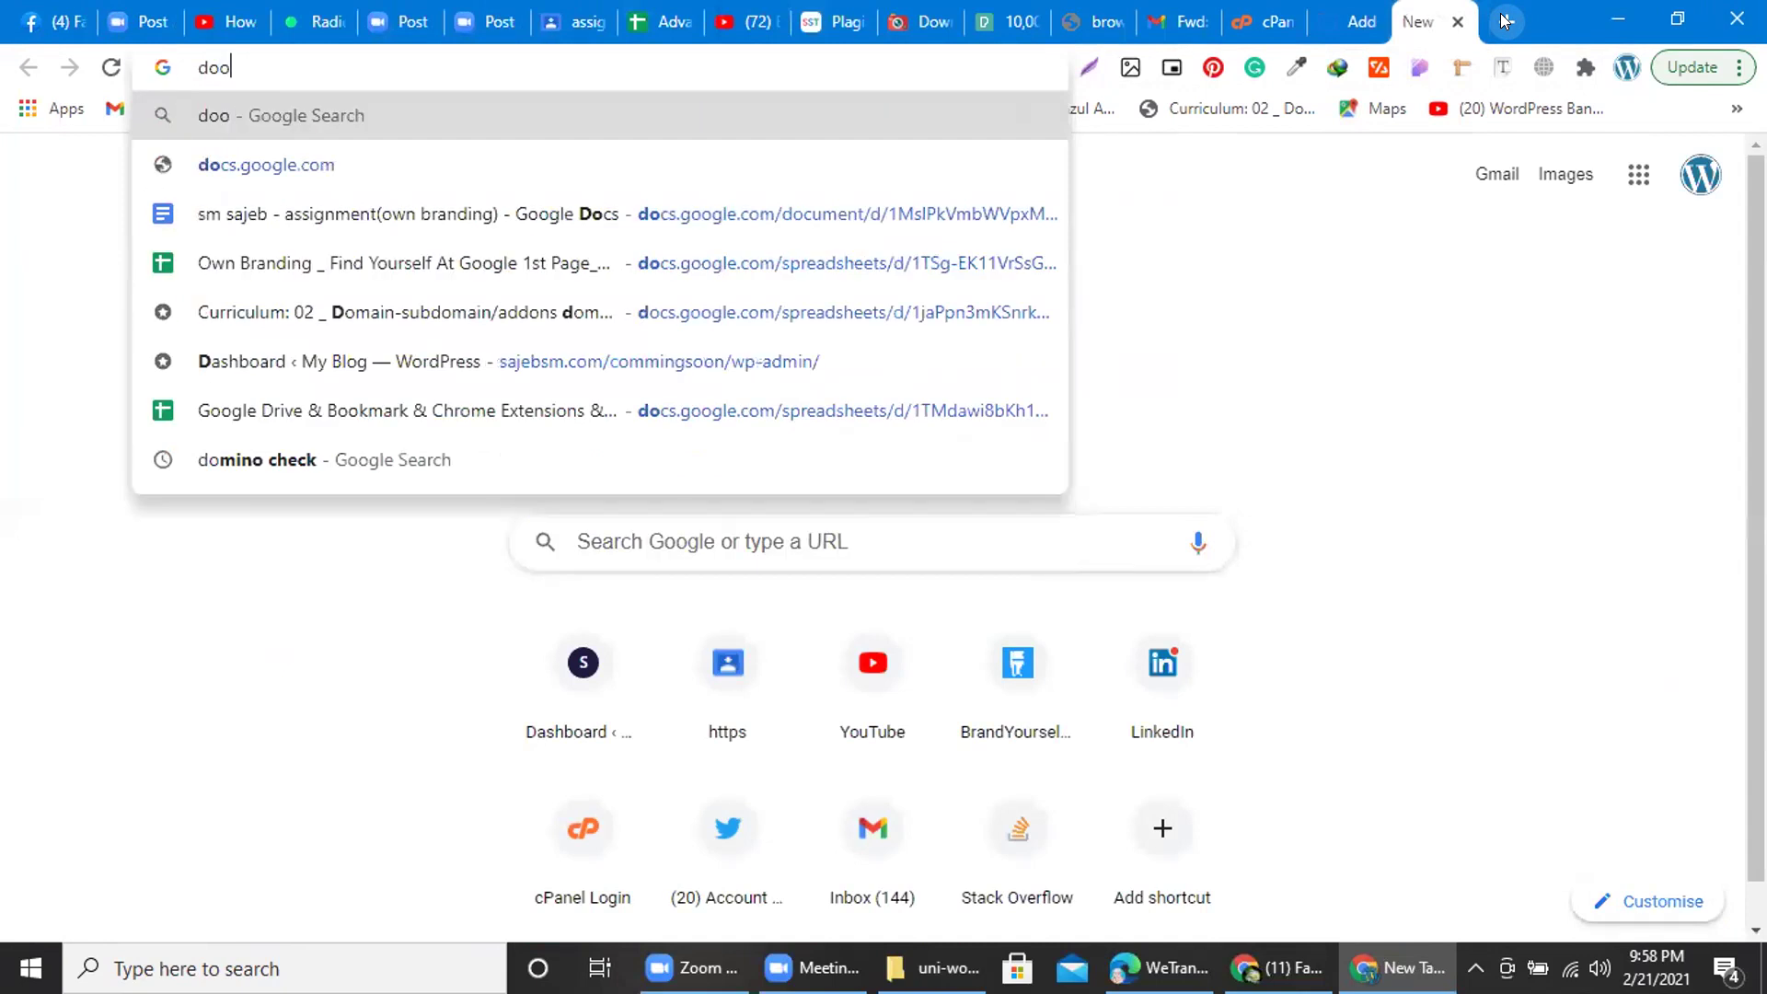
pyautogui.write('r product')
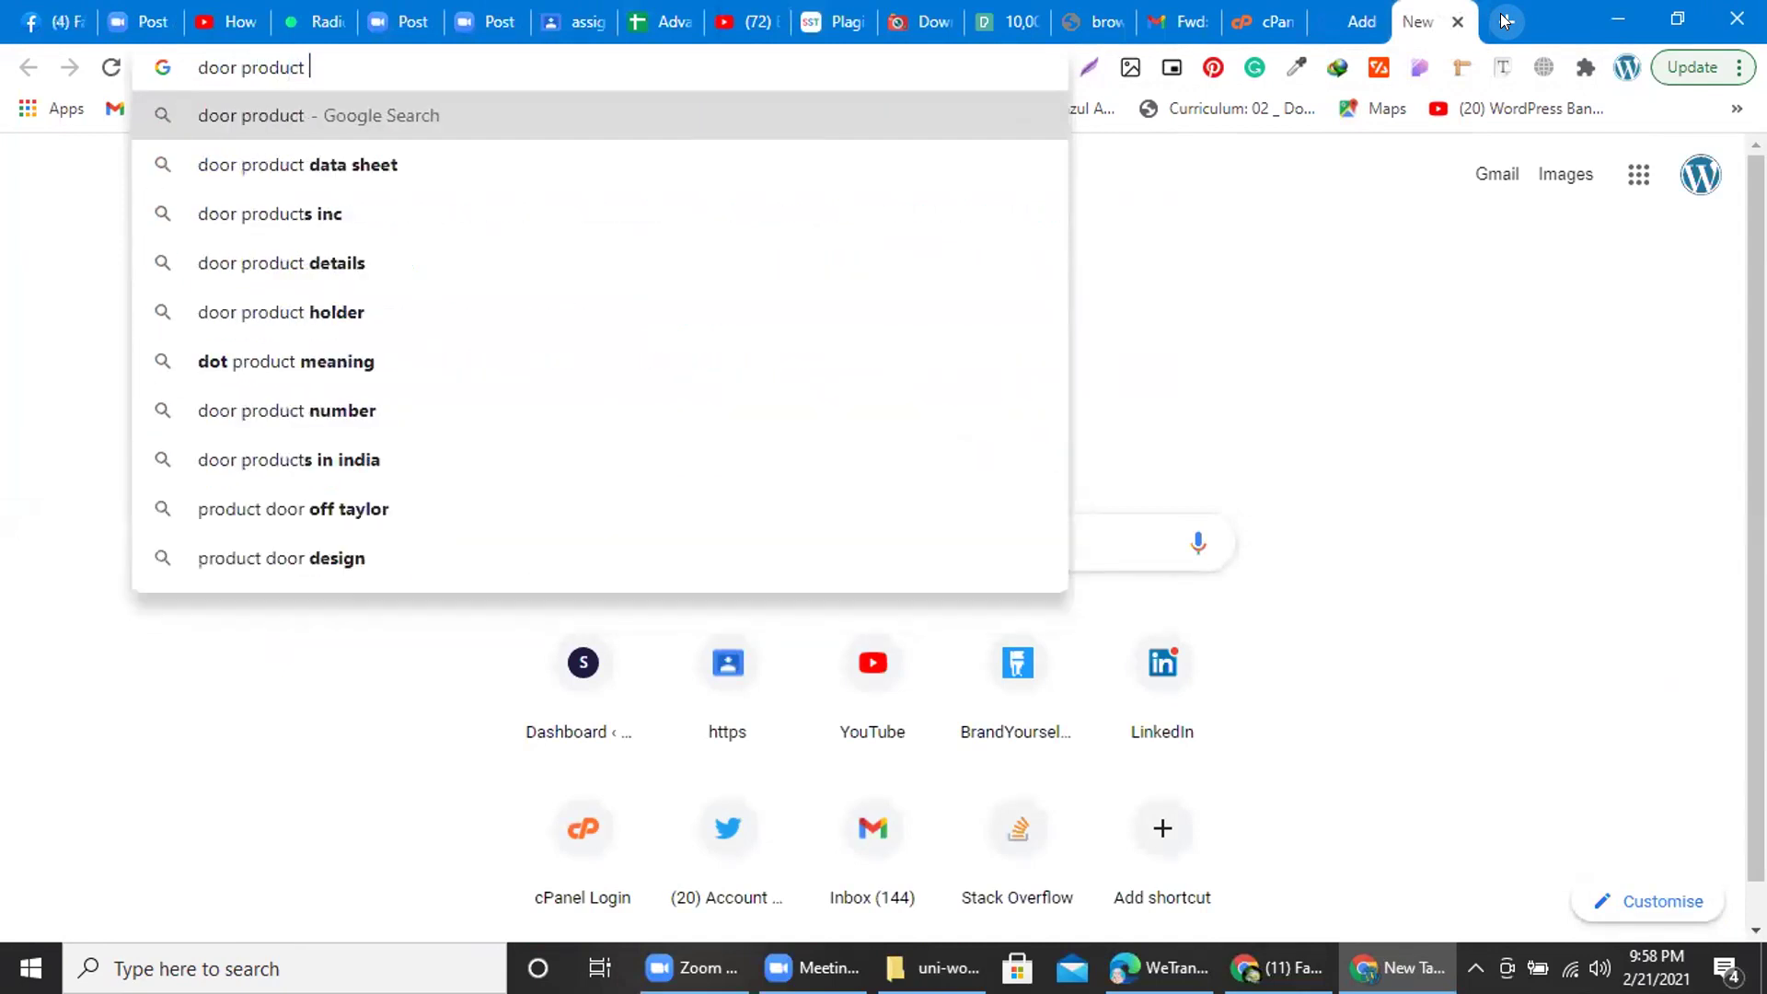
pyautogui.press('BackSpace')
pyautogui.write('s')
pyautogui.press('Return')
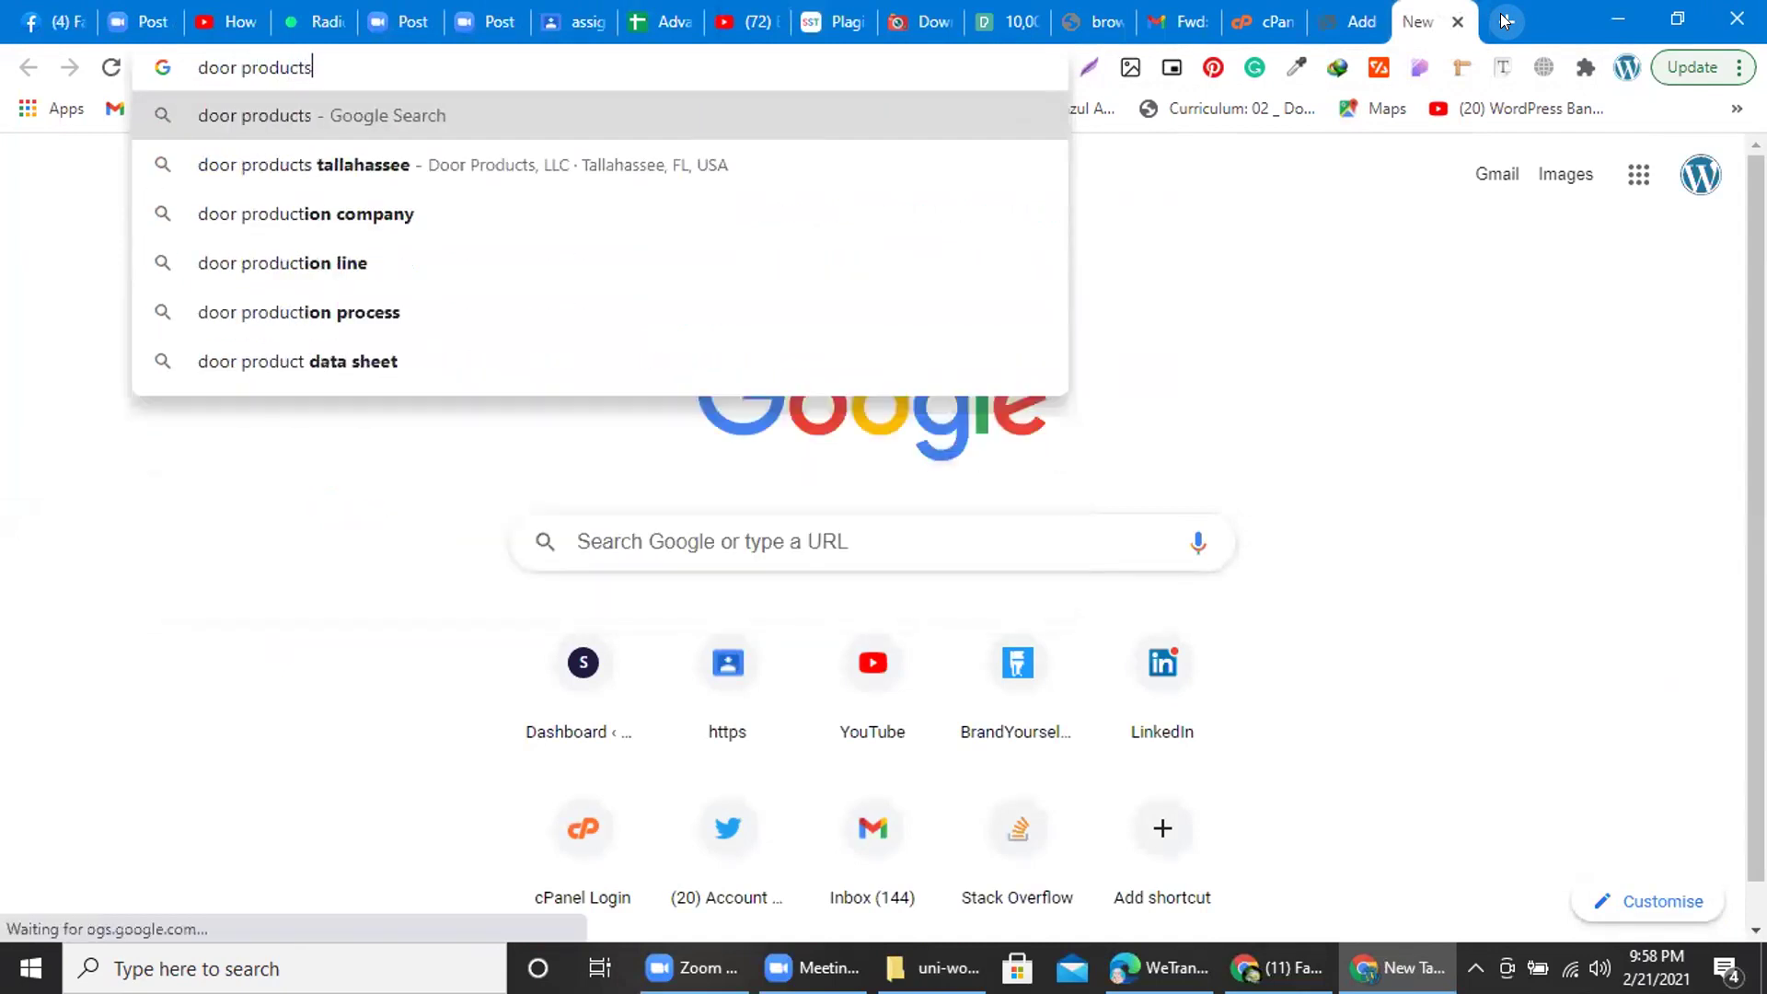
# Browse the door products image results to the labelled door components diagram
pyautogui.click(220, 672)
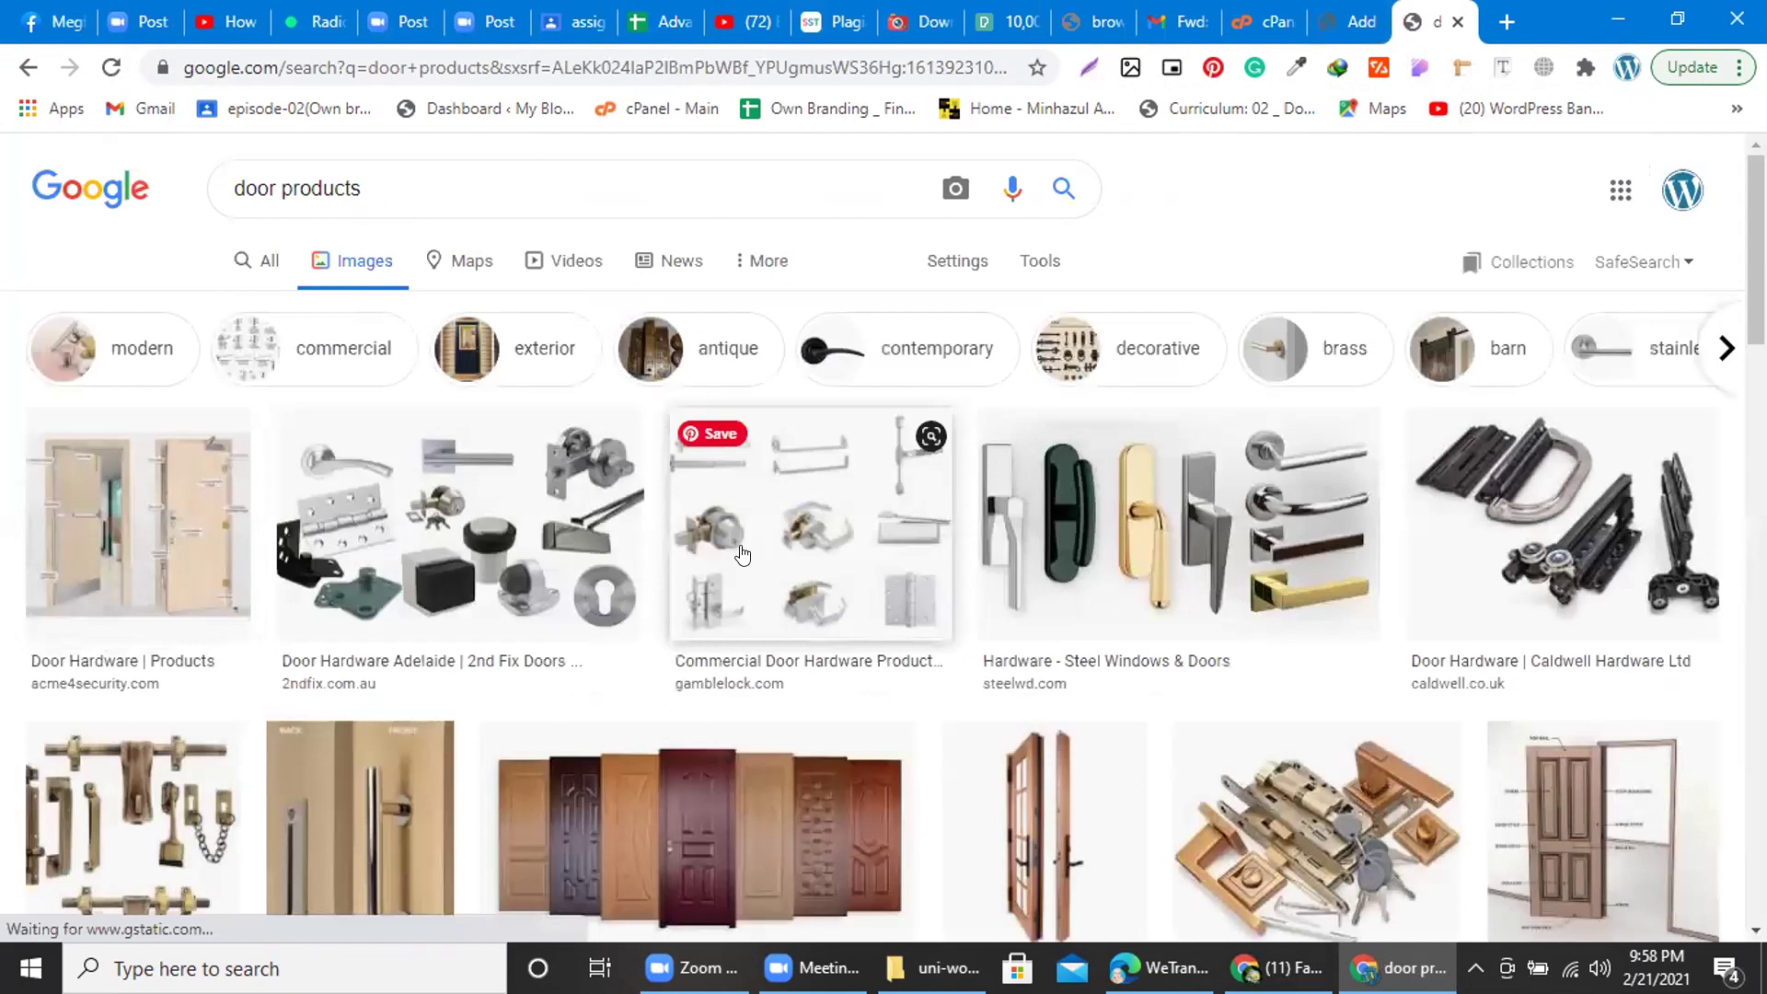
pyautogui.click(169, 528)
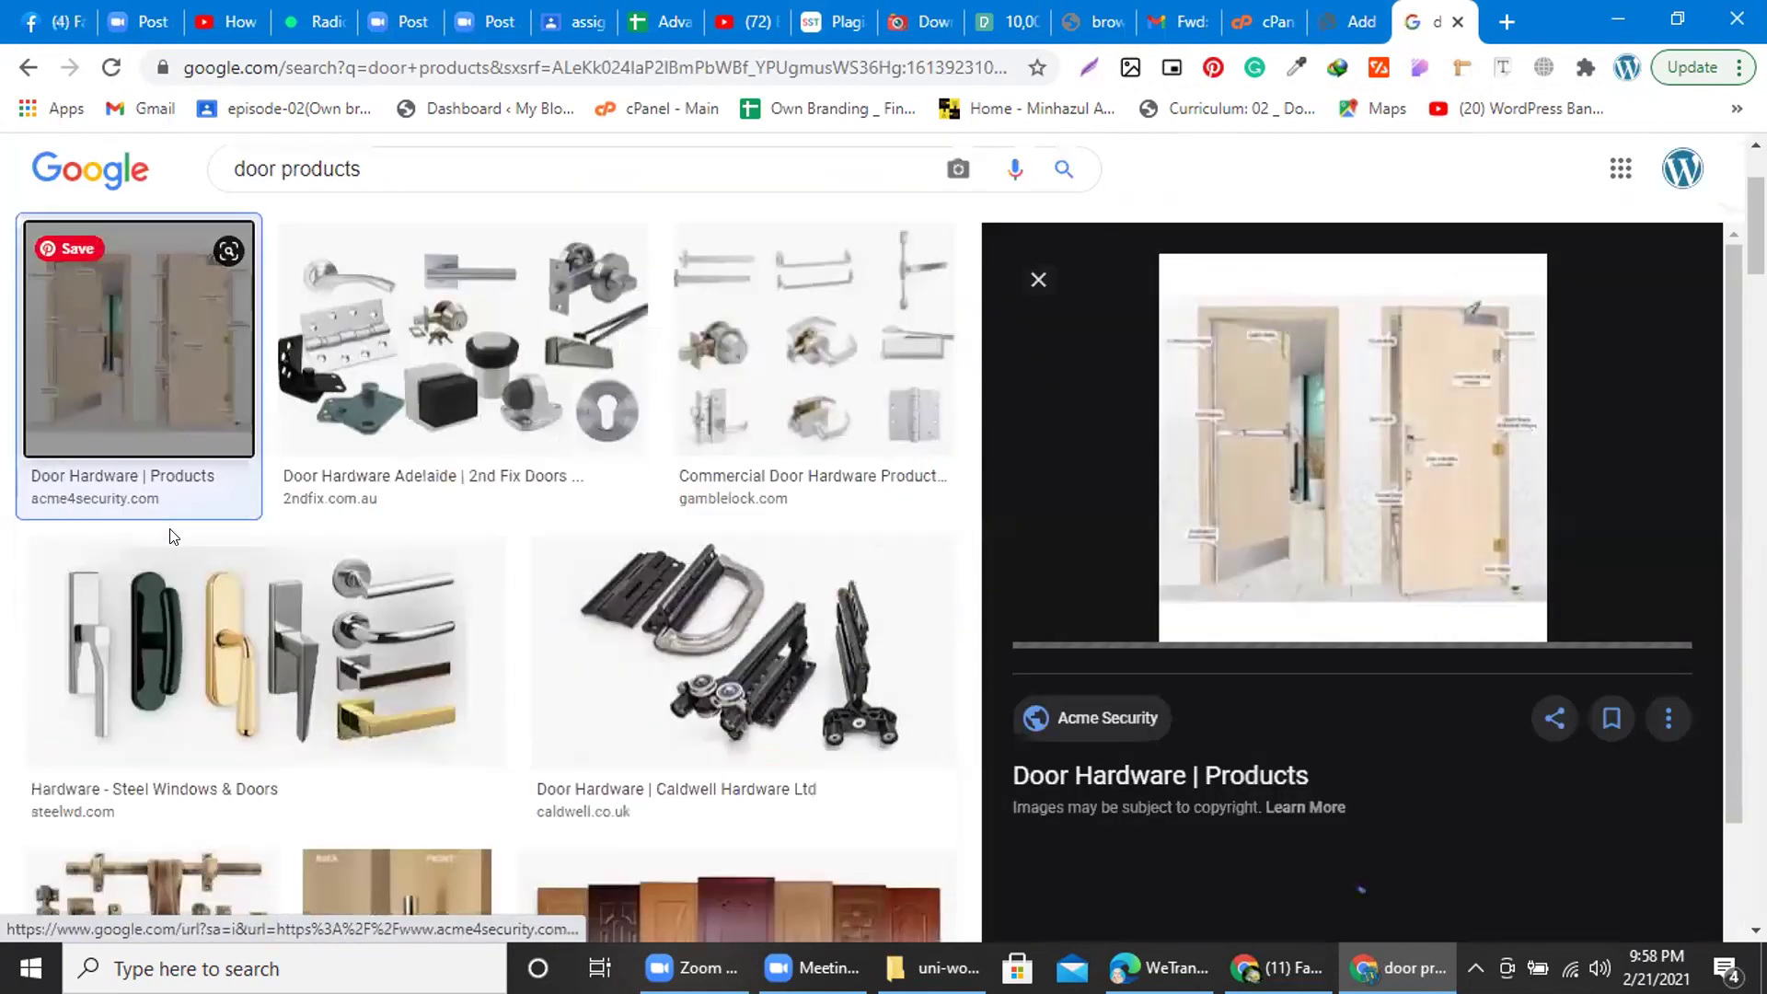
pyautogui.scroll(-4, 1080, 606)
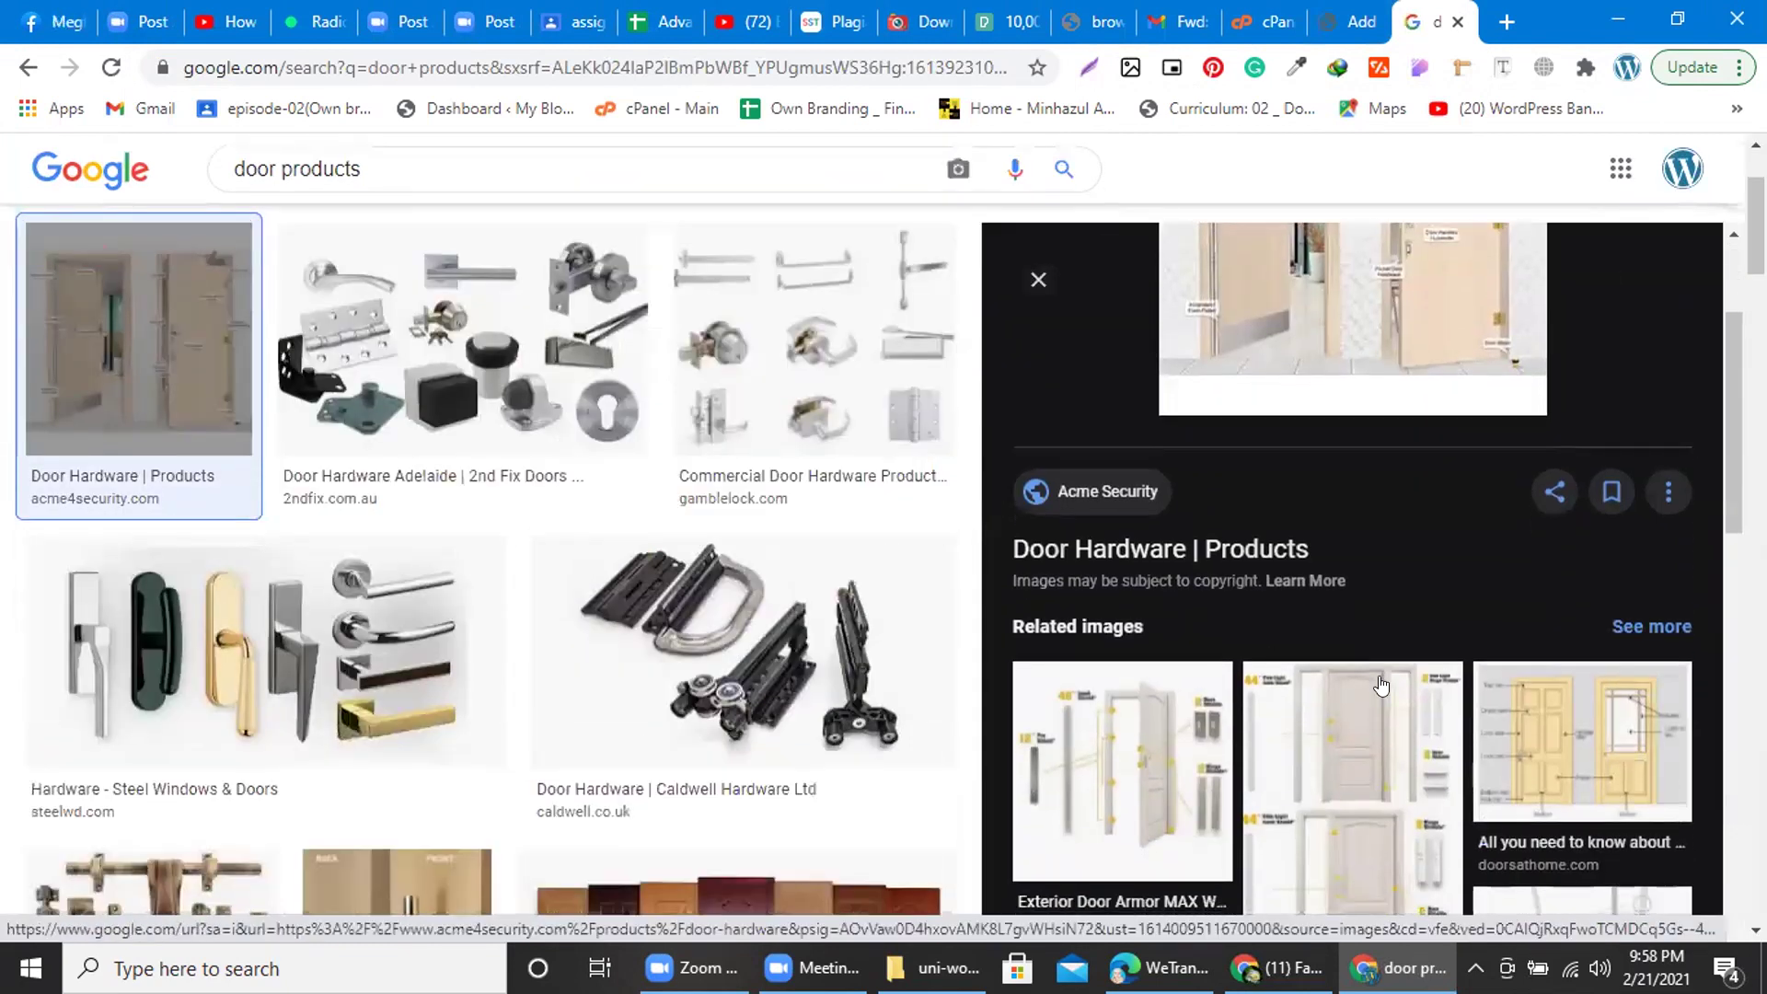
pyautogui.click(1606, 745)
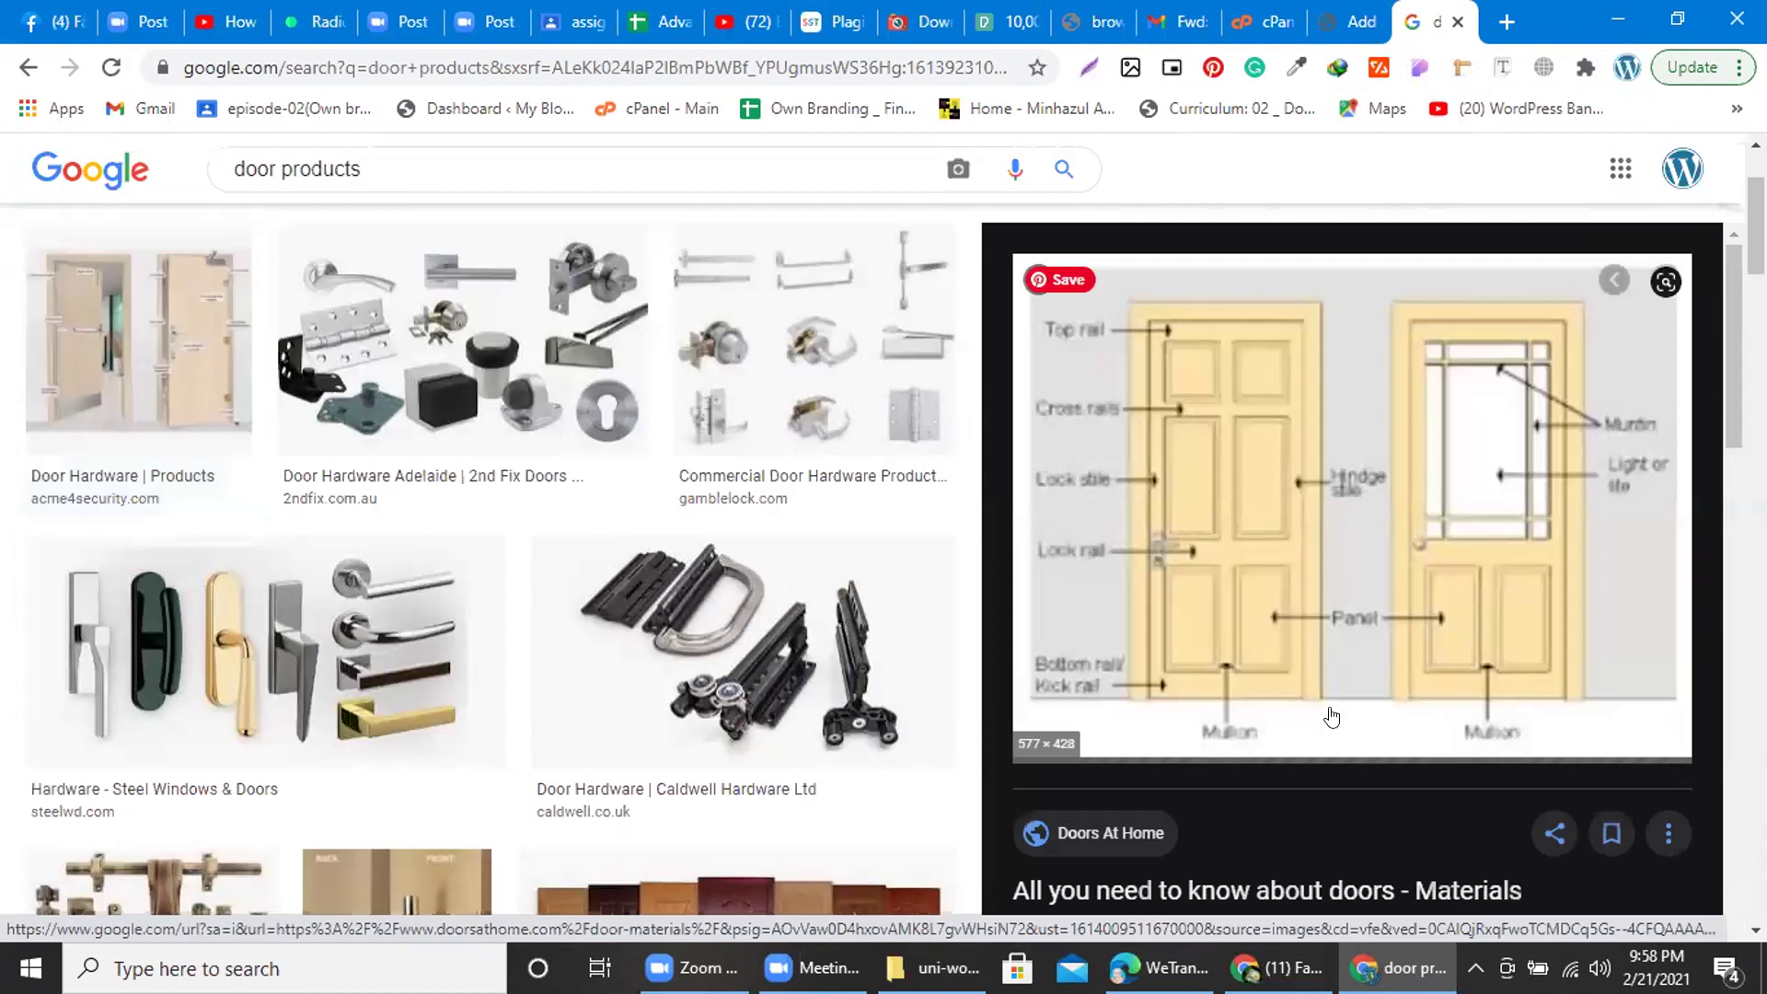
pyautogui.scroll(-4, 1331, 716)
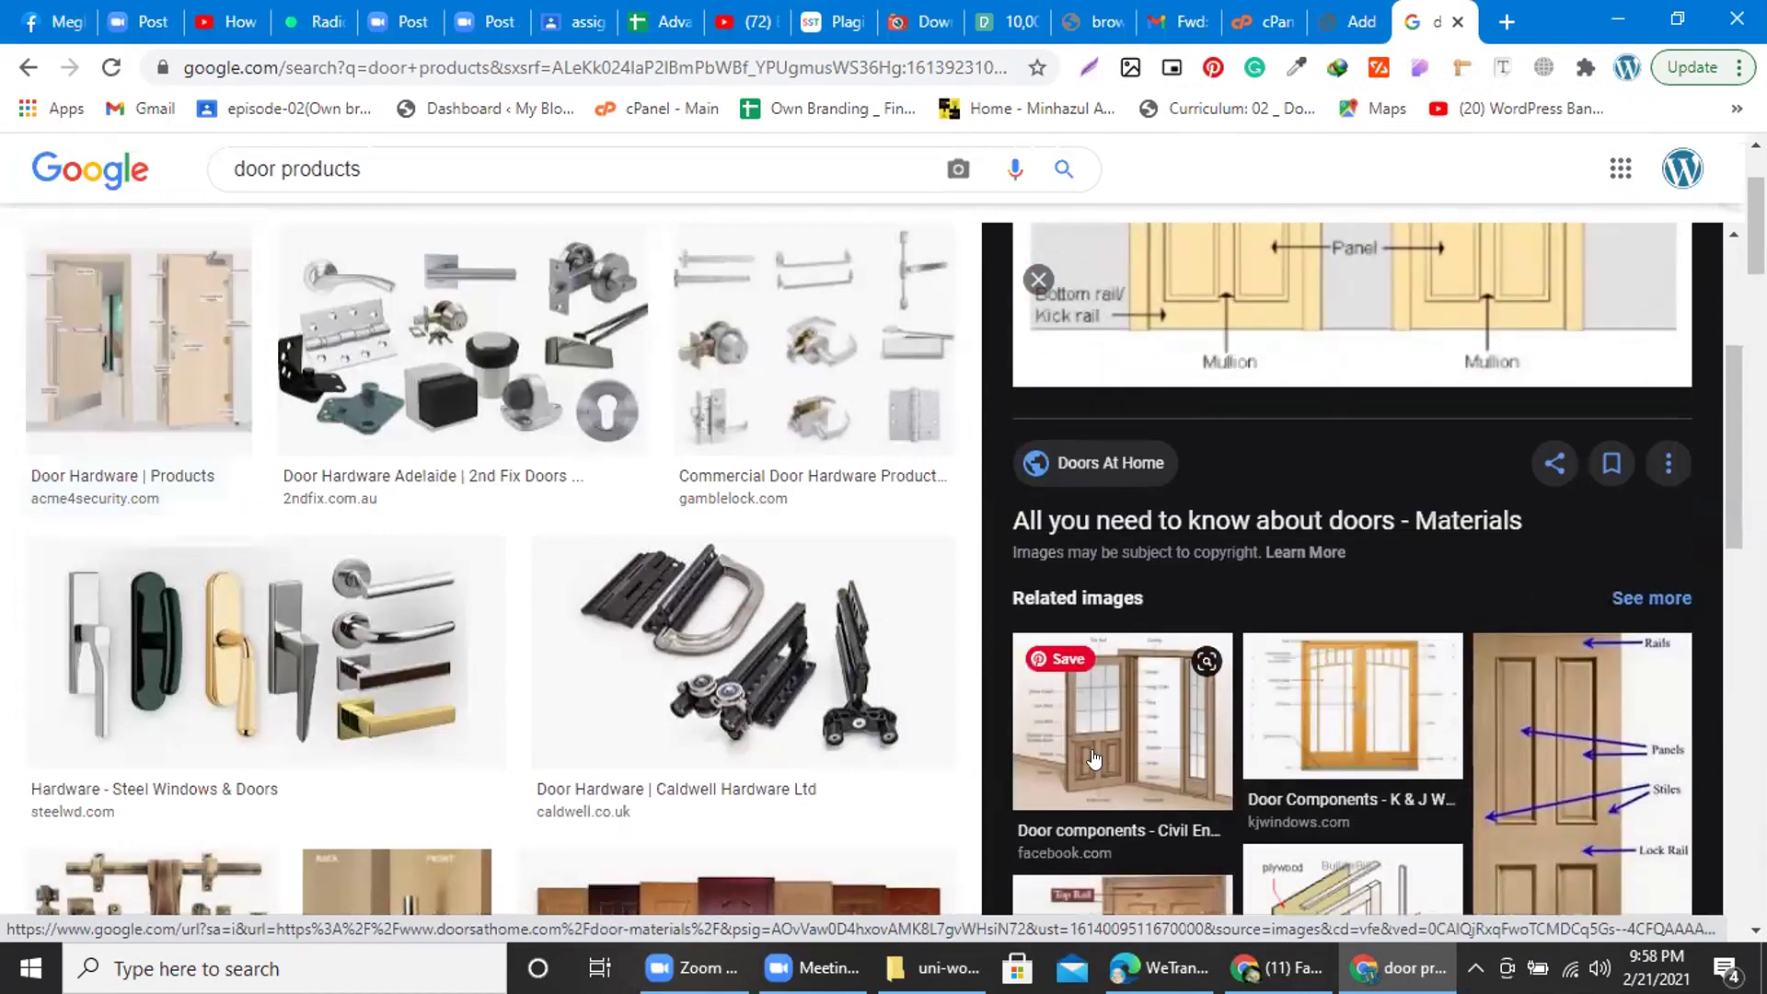
pyautogui.click(1093, 758)
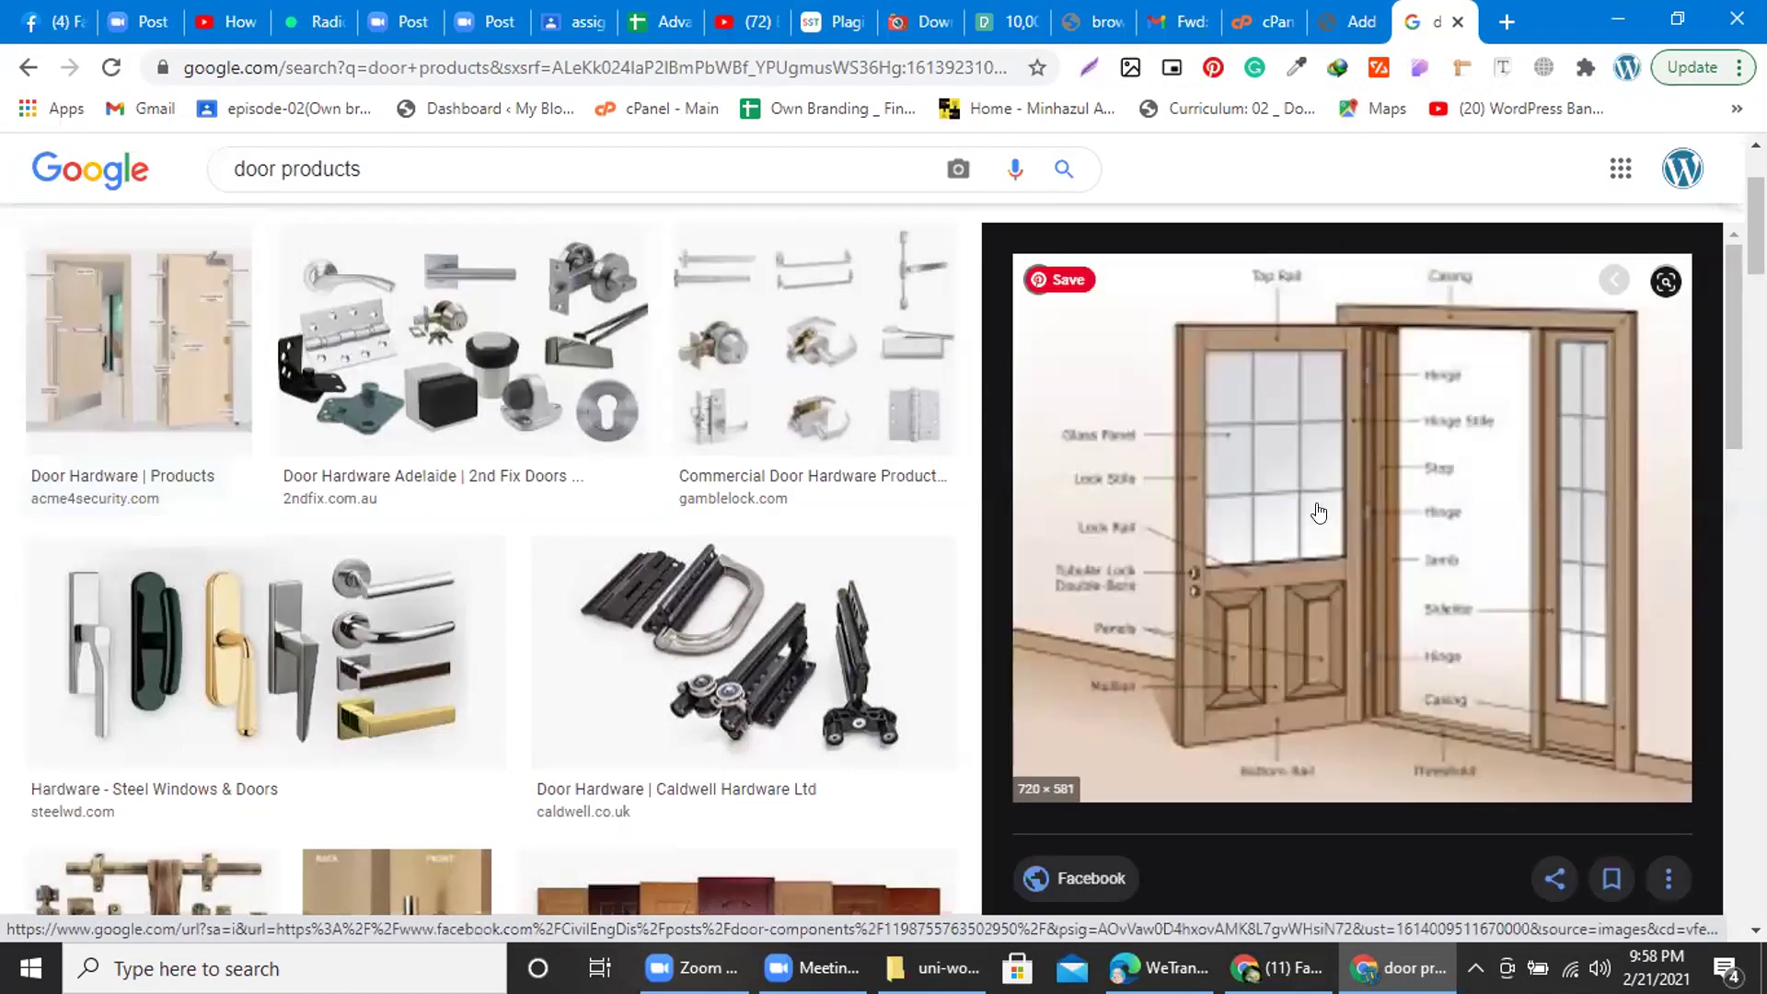
# Save the door components diagram to the Desktop as images.jpg
pyautogui.rightClick(1384, 446)
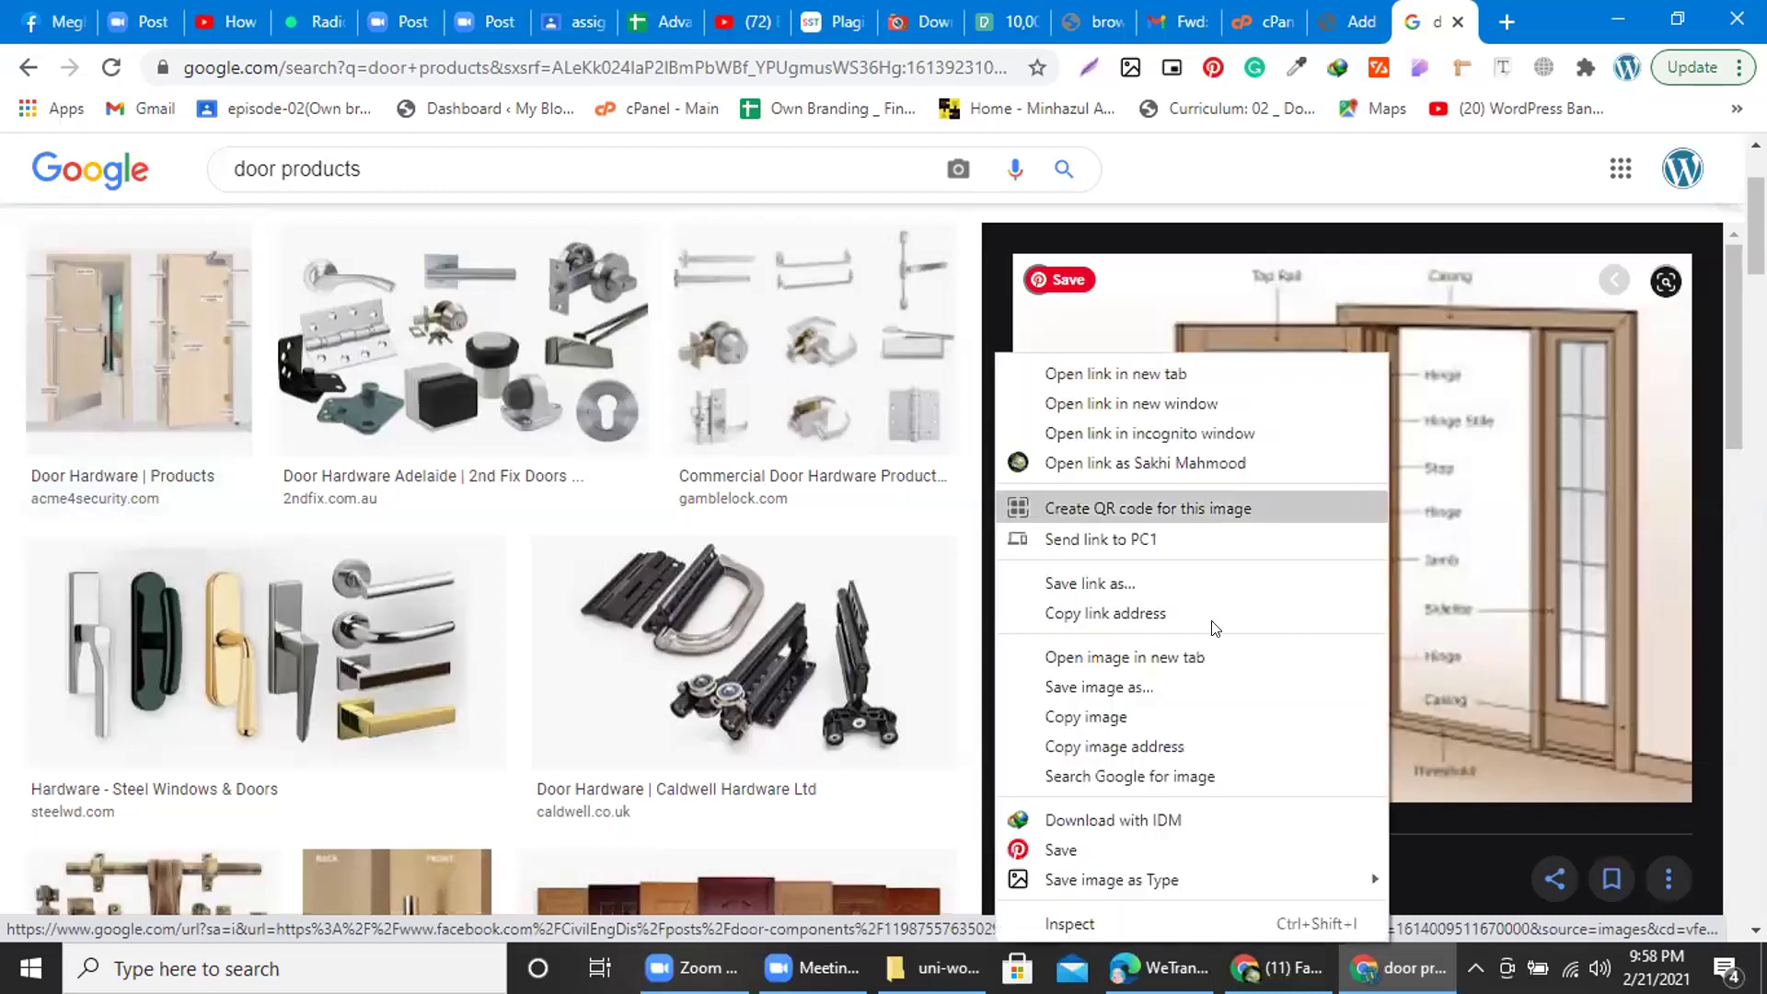
pyautogui.click(1095, 698)
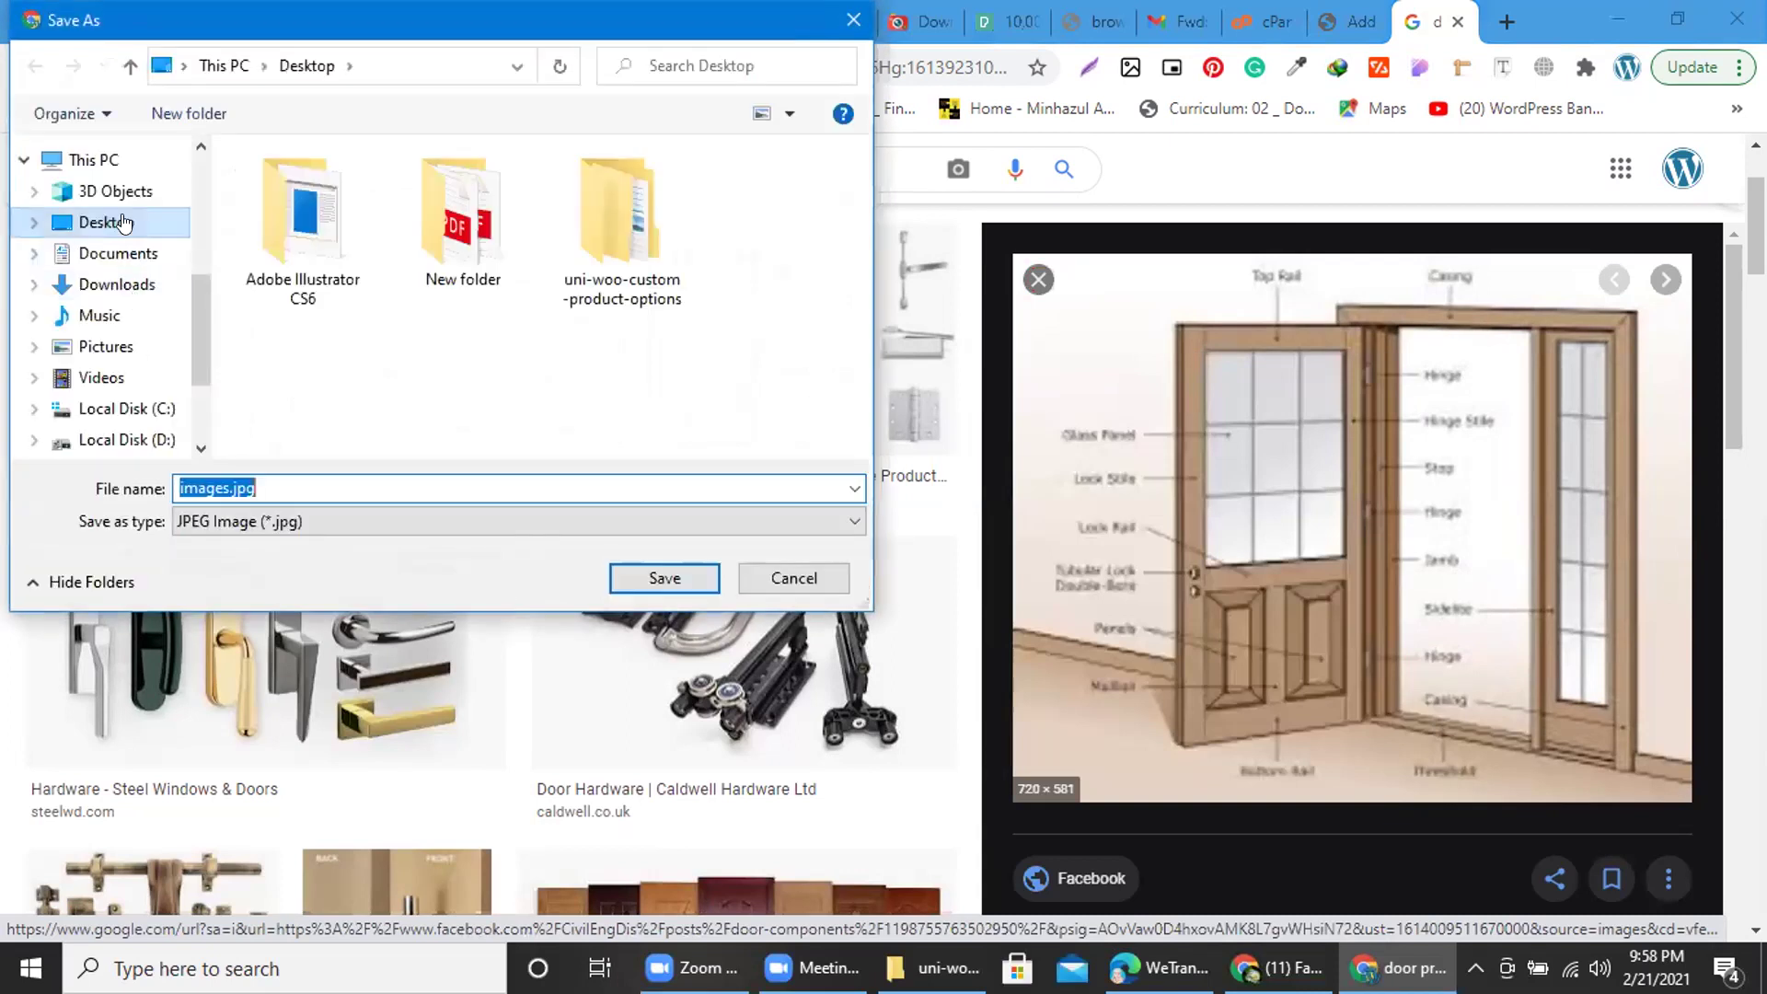
pyautogui.click(641, 576)
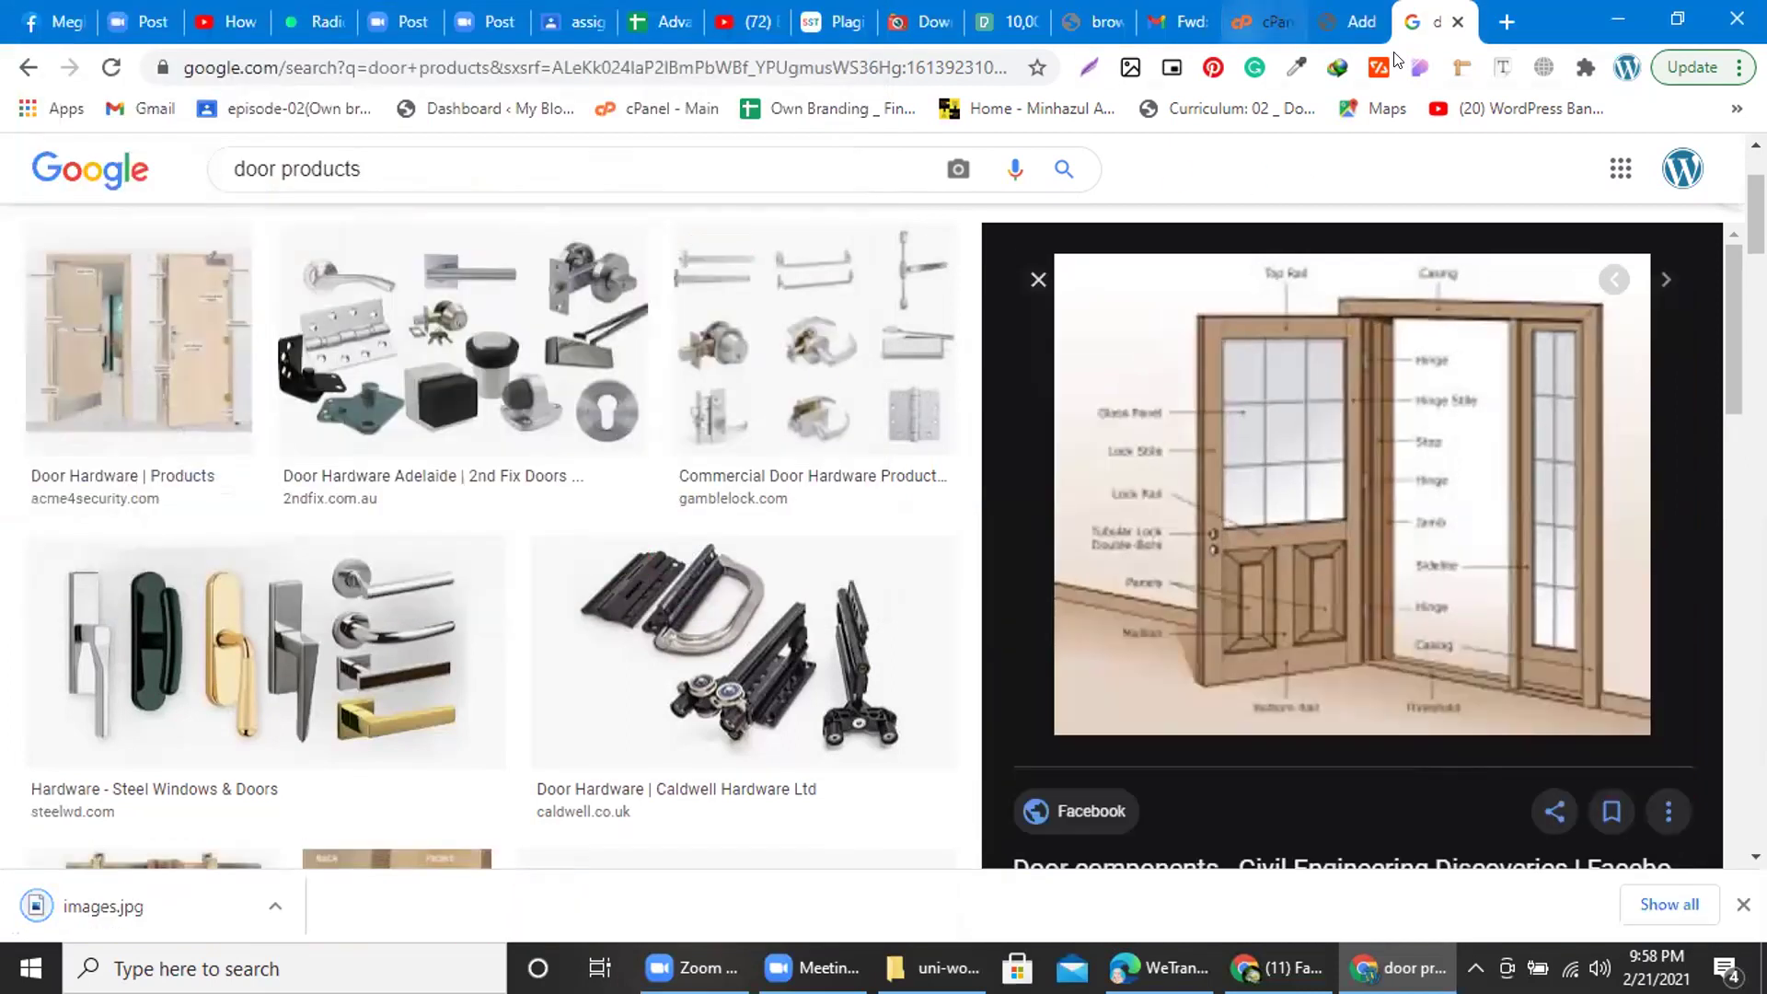
pyautogui.click(1269, 21)
# Enter 'Door' as the new product's name so WordPress autosaves a draft
pyautogui.click(1173, 21)
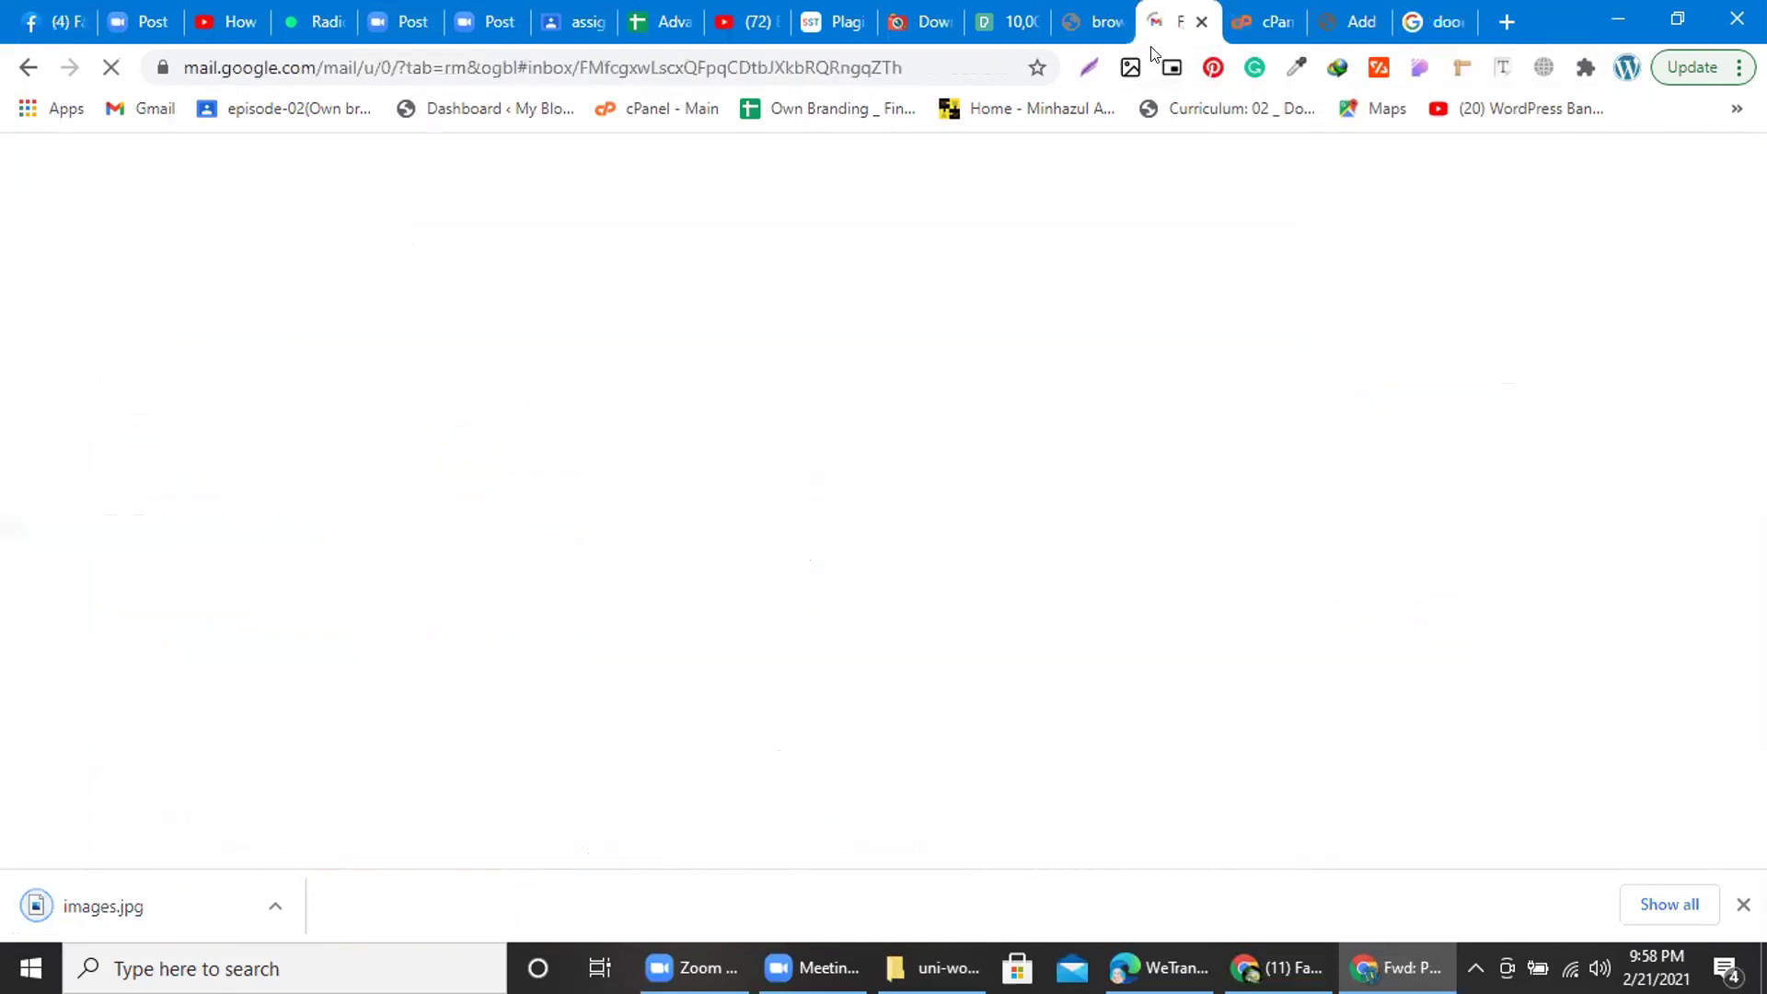
pyautogui.click(1351, 21)
pyautogui.click(366, 492)
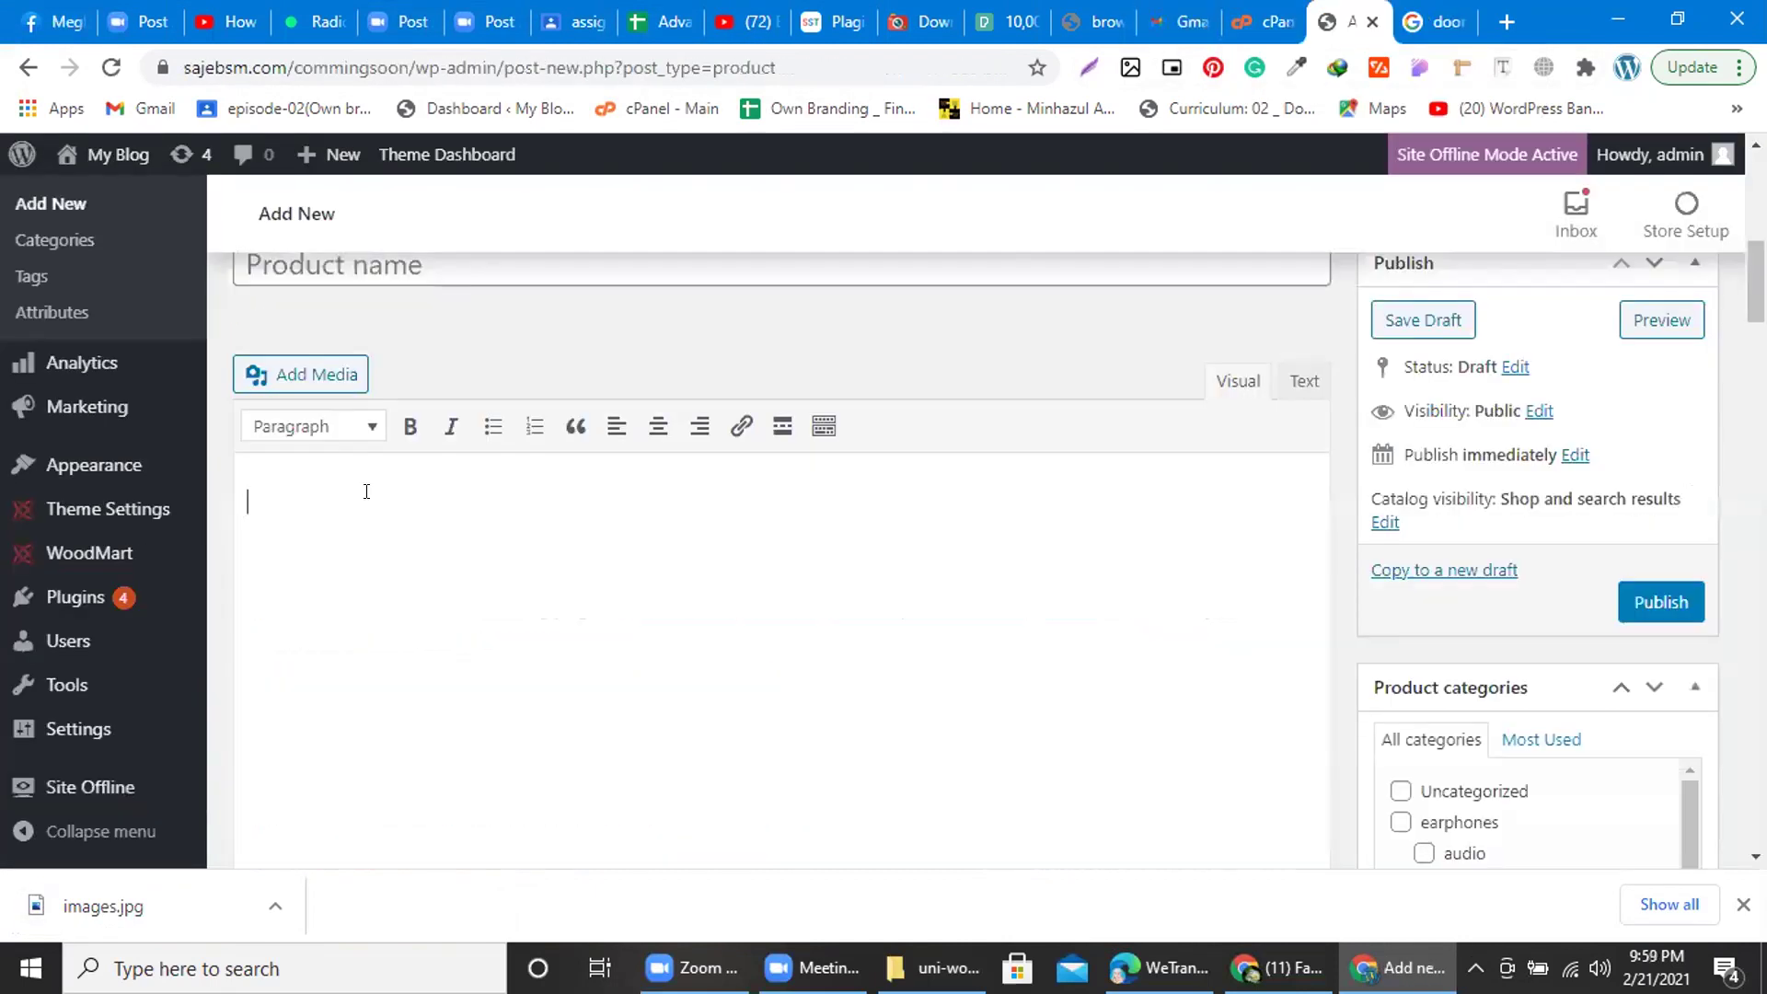
pyautogui.scroll(-3, 322, 630)
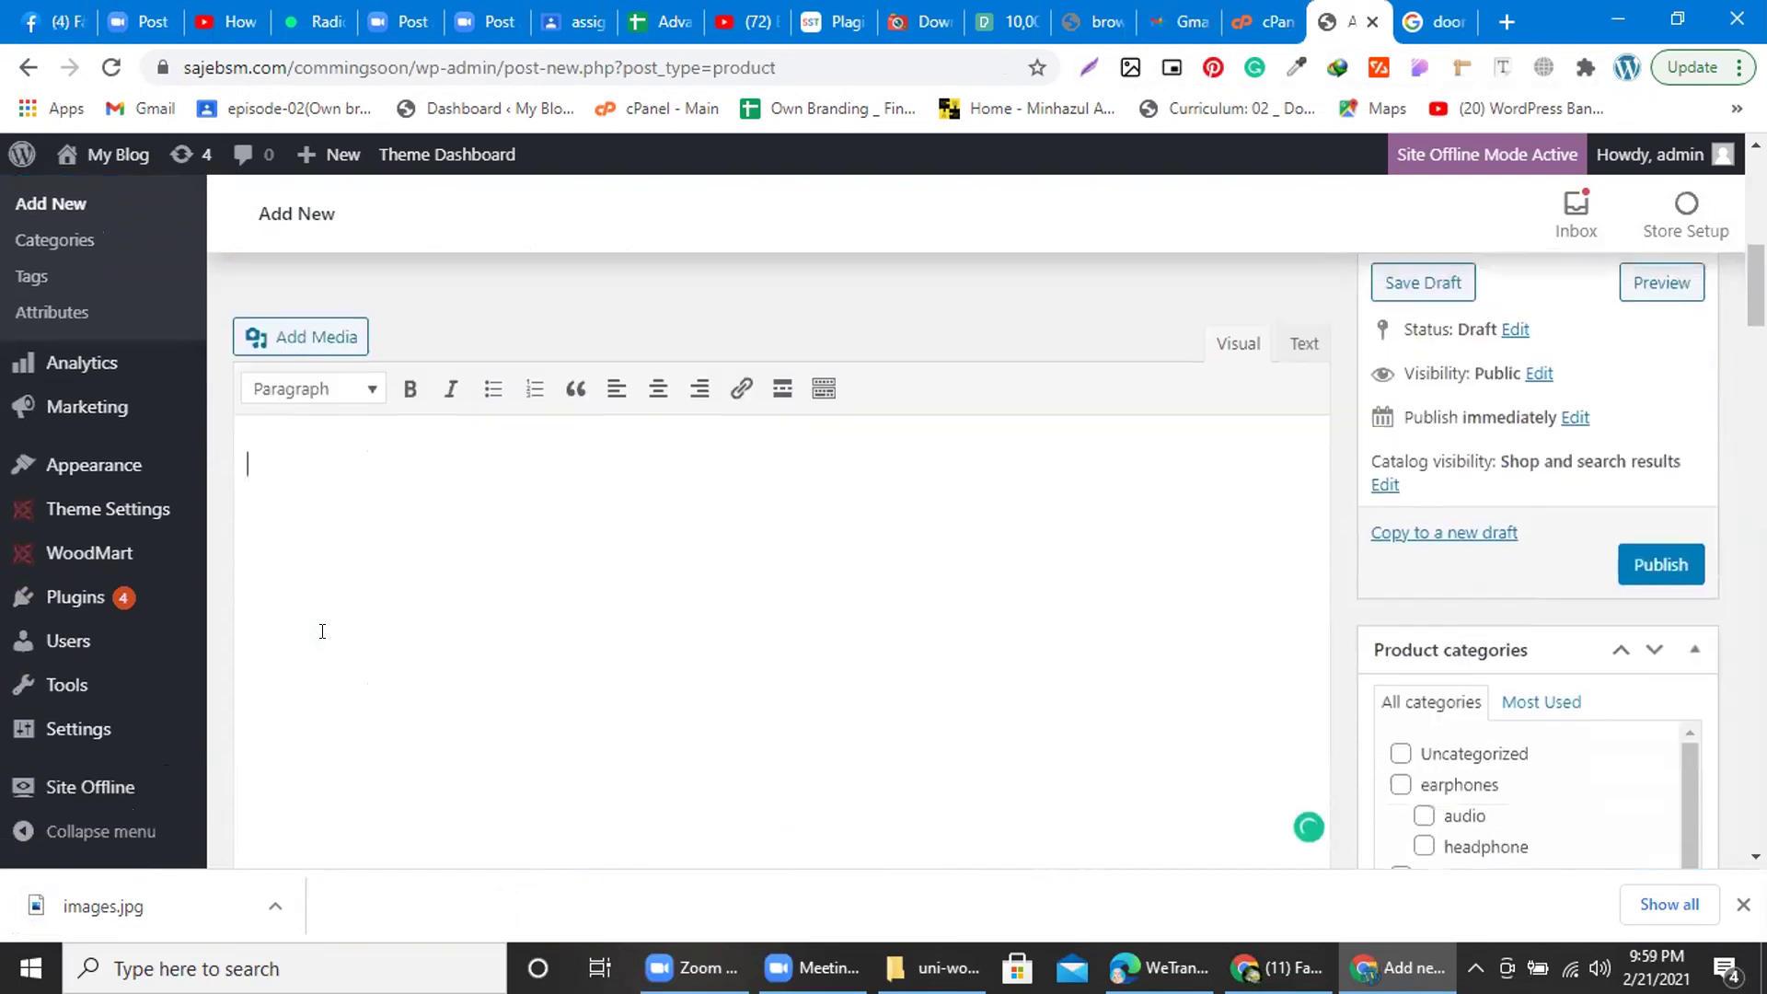
pyautogui.scroll(-1, 346, 553)
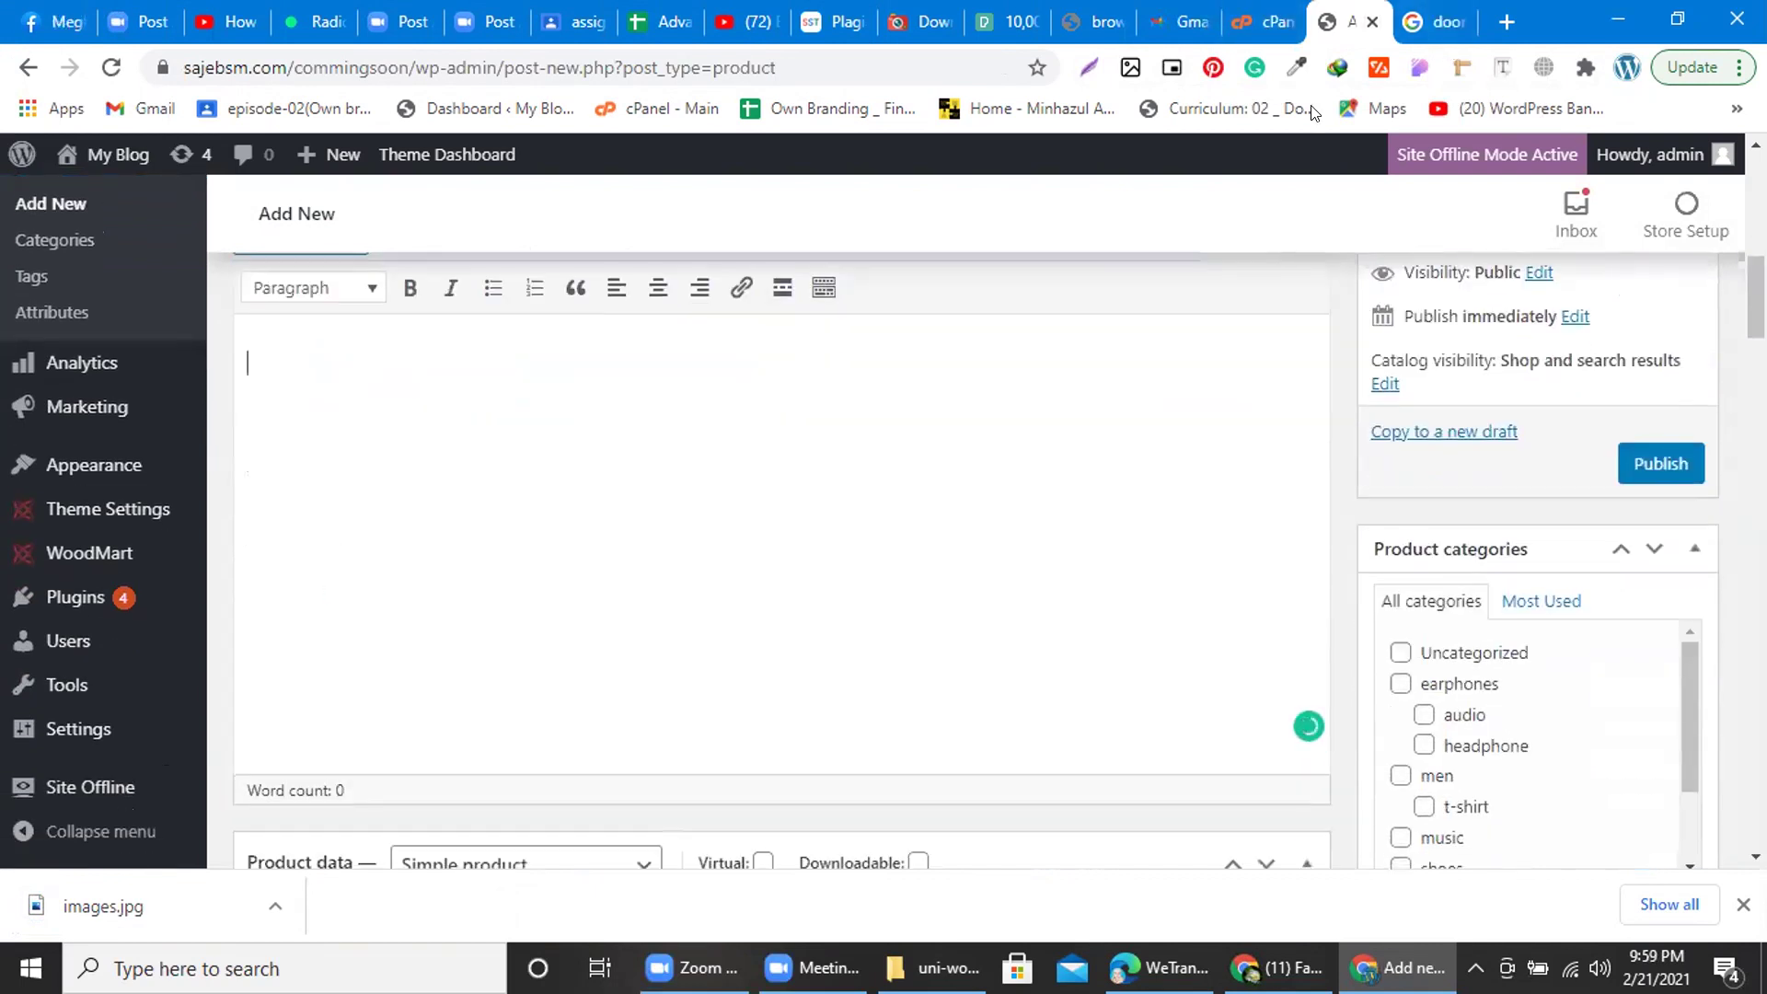
pyautogui.scroll(5, 484, 404)
pyautogui.click(401, 554)
pyautogui.write('Door')
pyautogui.press('Tab')
pyautogui.scroll(-4, 398, 552)
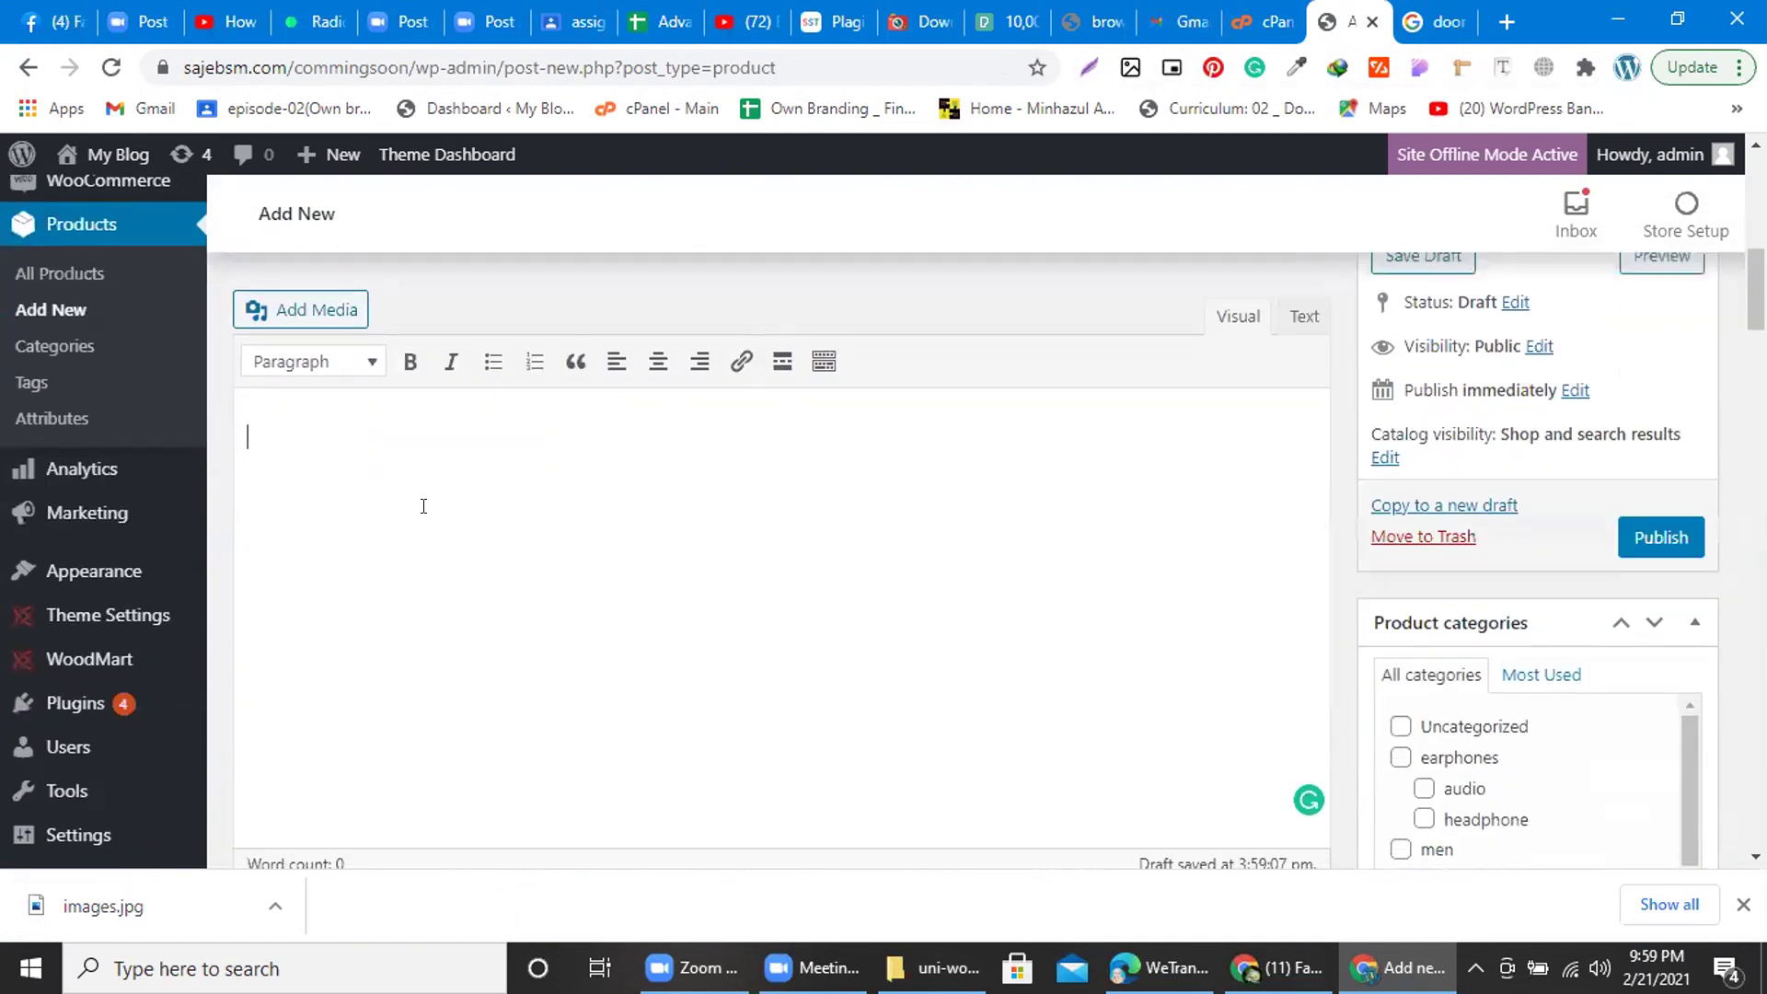
pyautogui.click(1436, 21)
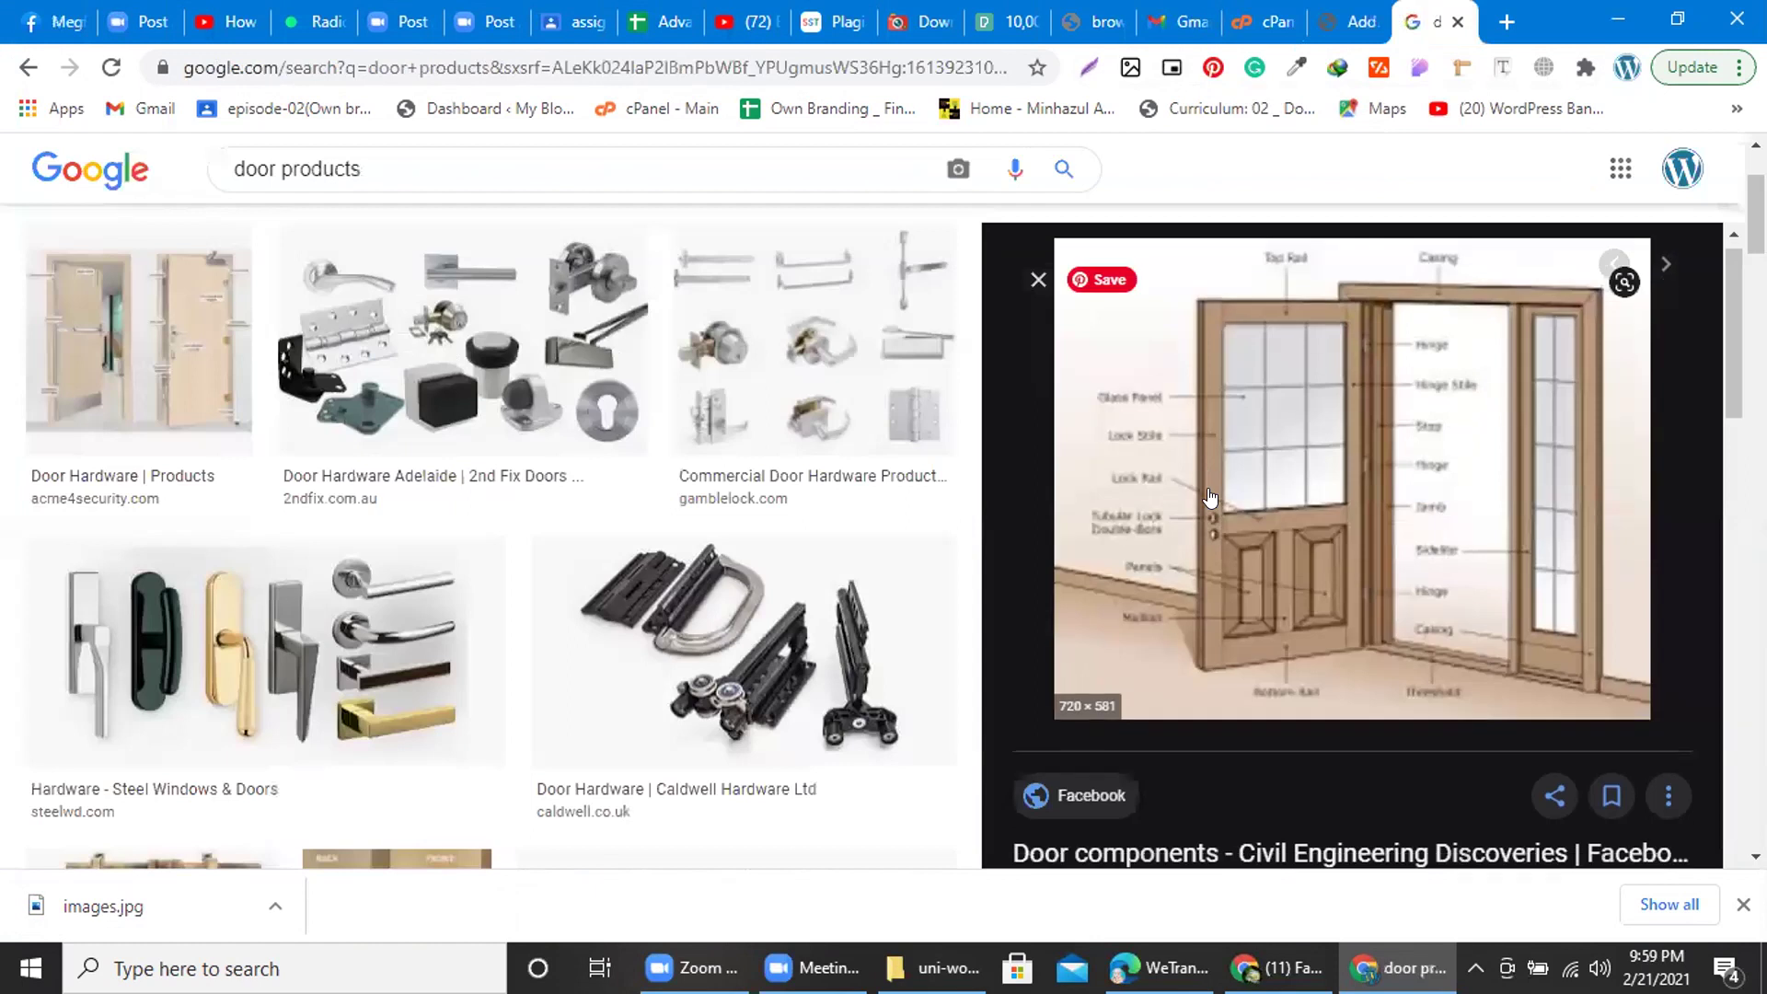
# Select the door diagram's source and copyright caption, then read Google's 'What is Copyright?' help article
pyautogui.scroll(-5, 1207, 487)
pyautogui.moveTo(997, 510); pyautogui.dragTo(1338, 541)
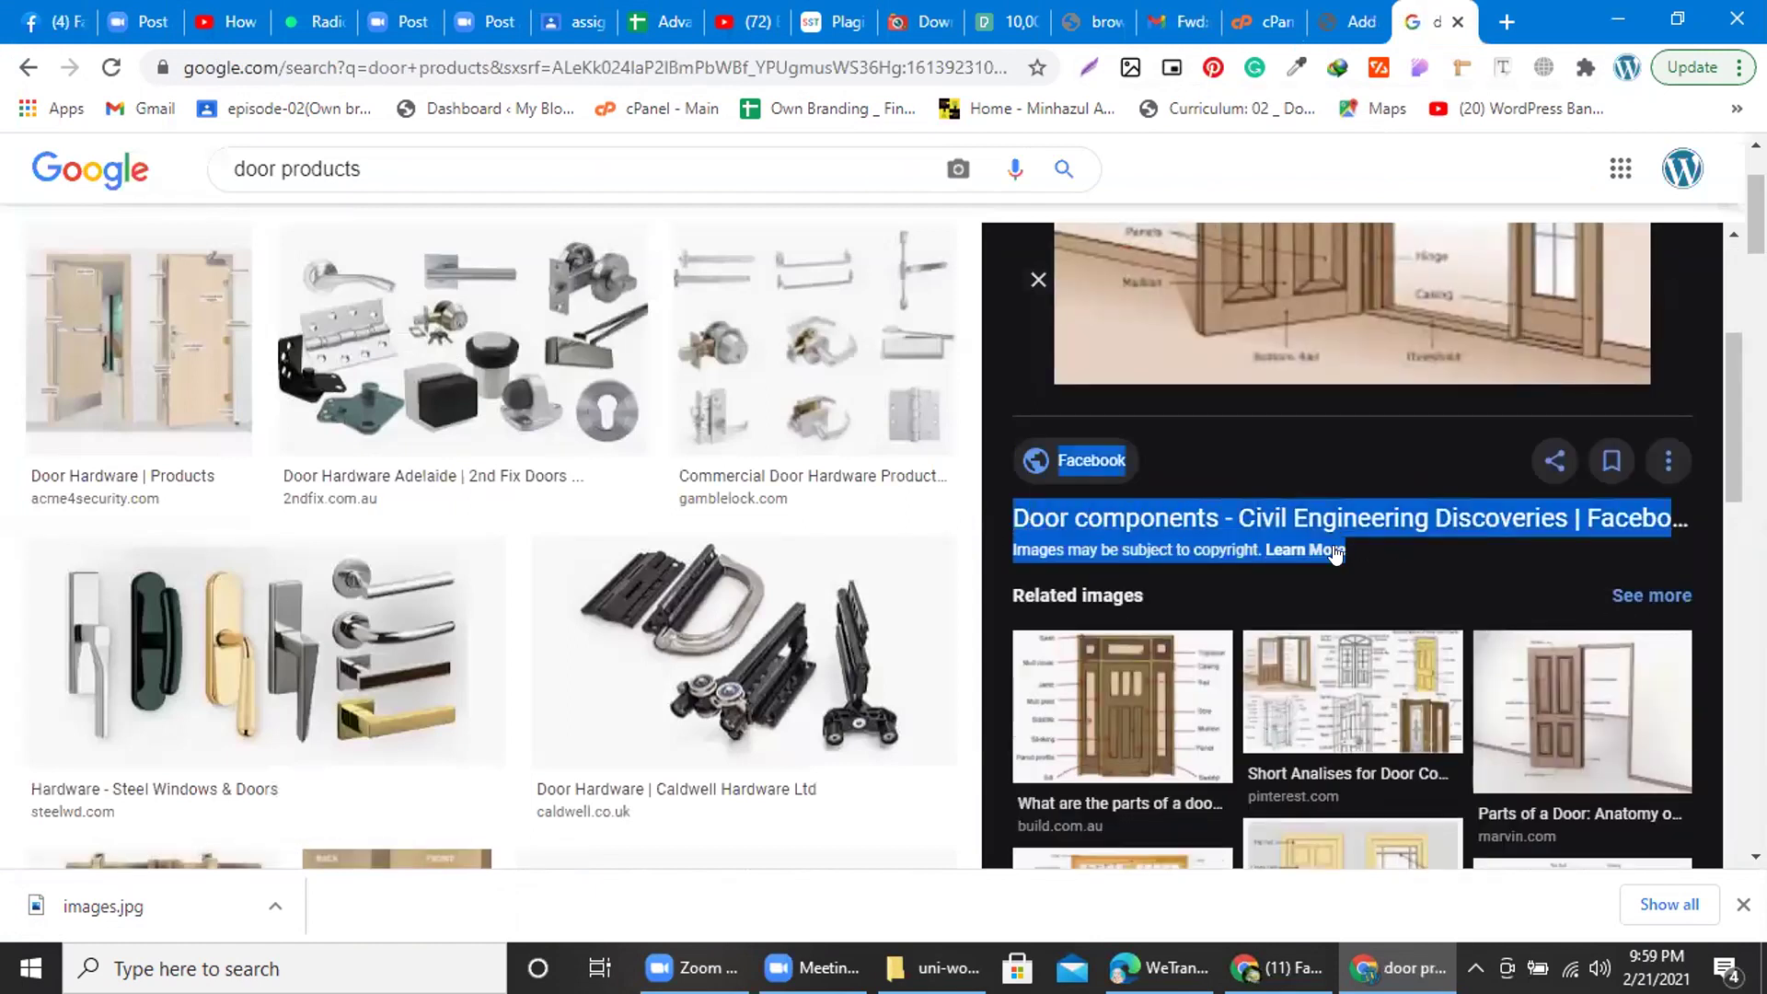
pyautogui.click(1313, 550)
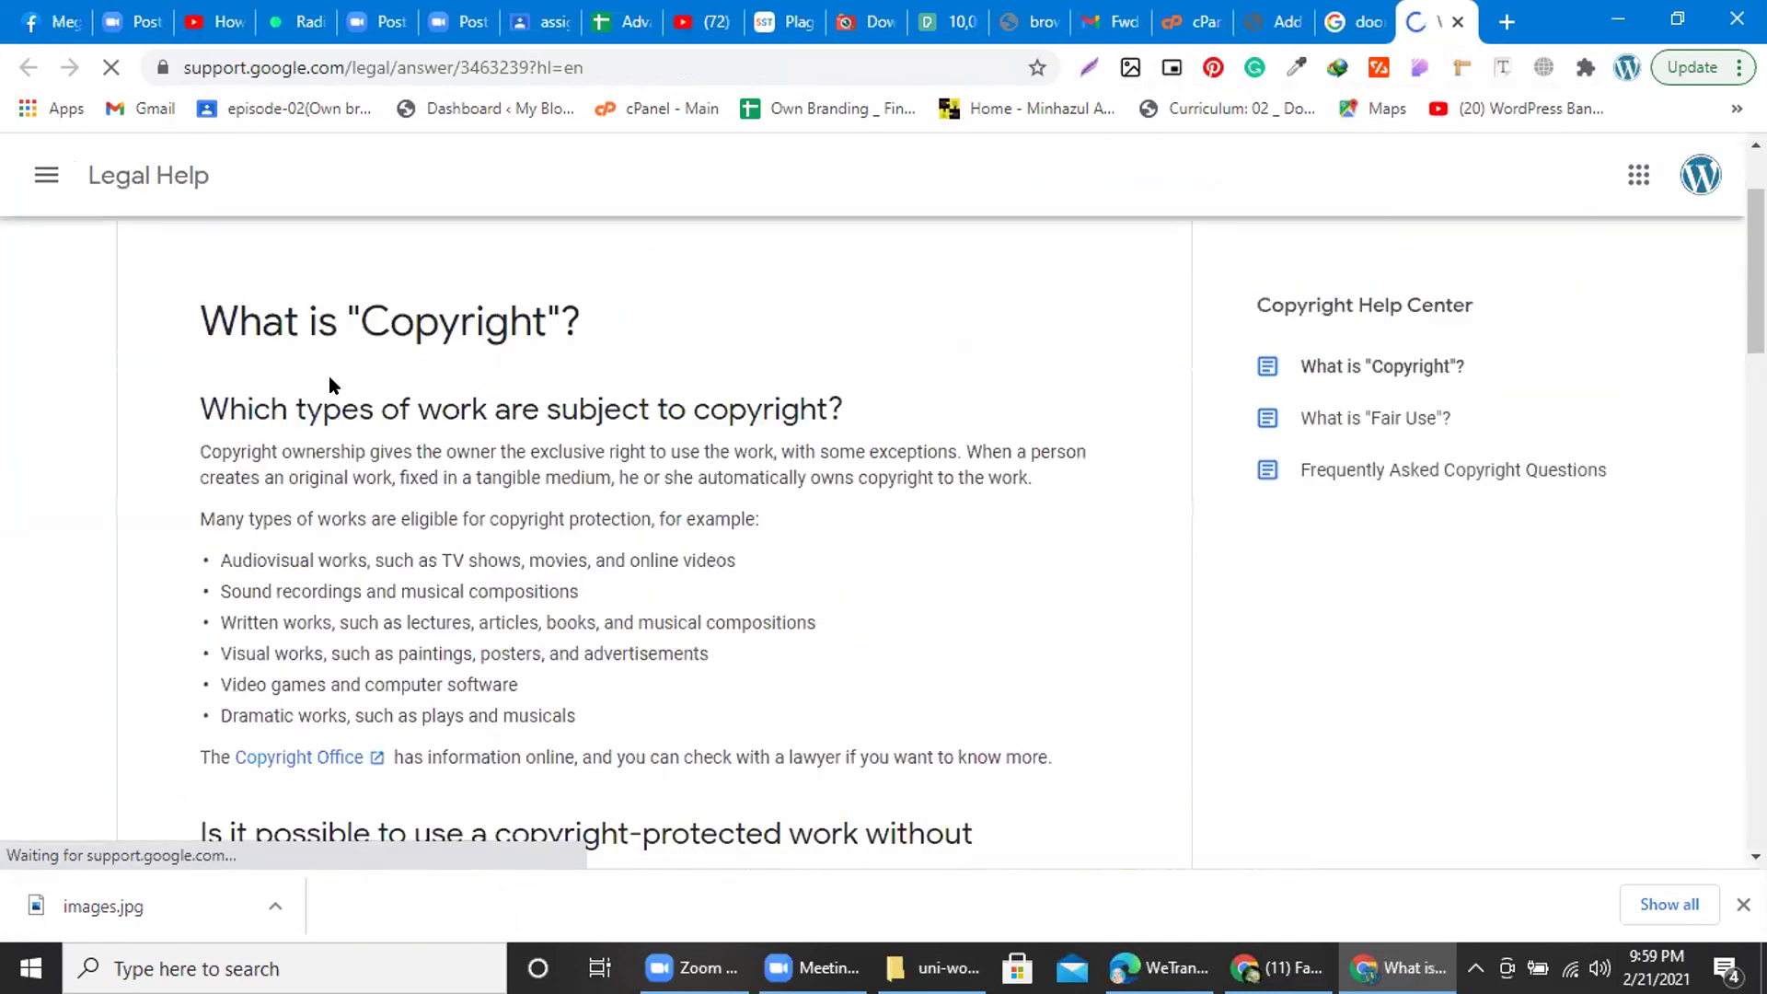
pyautogui.scroll(-12, 285, 383)
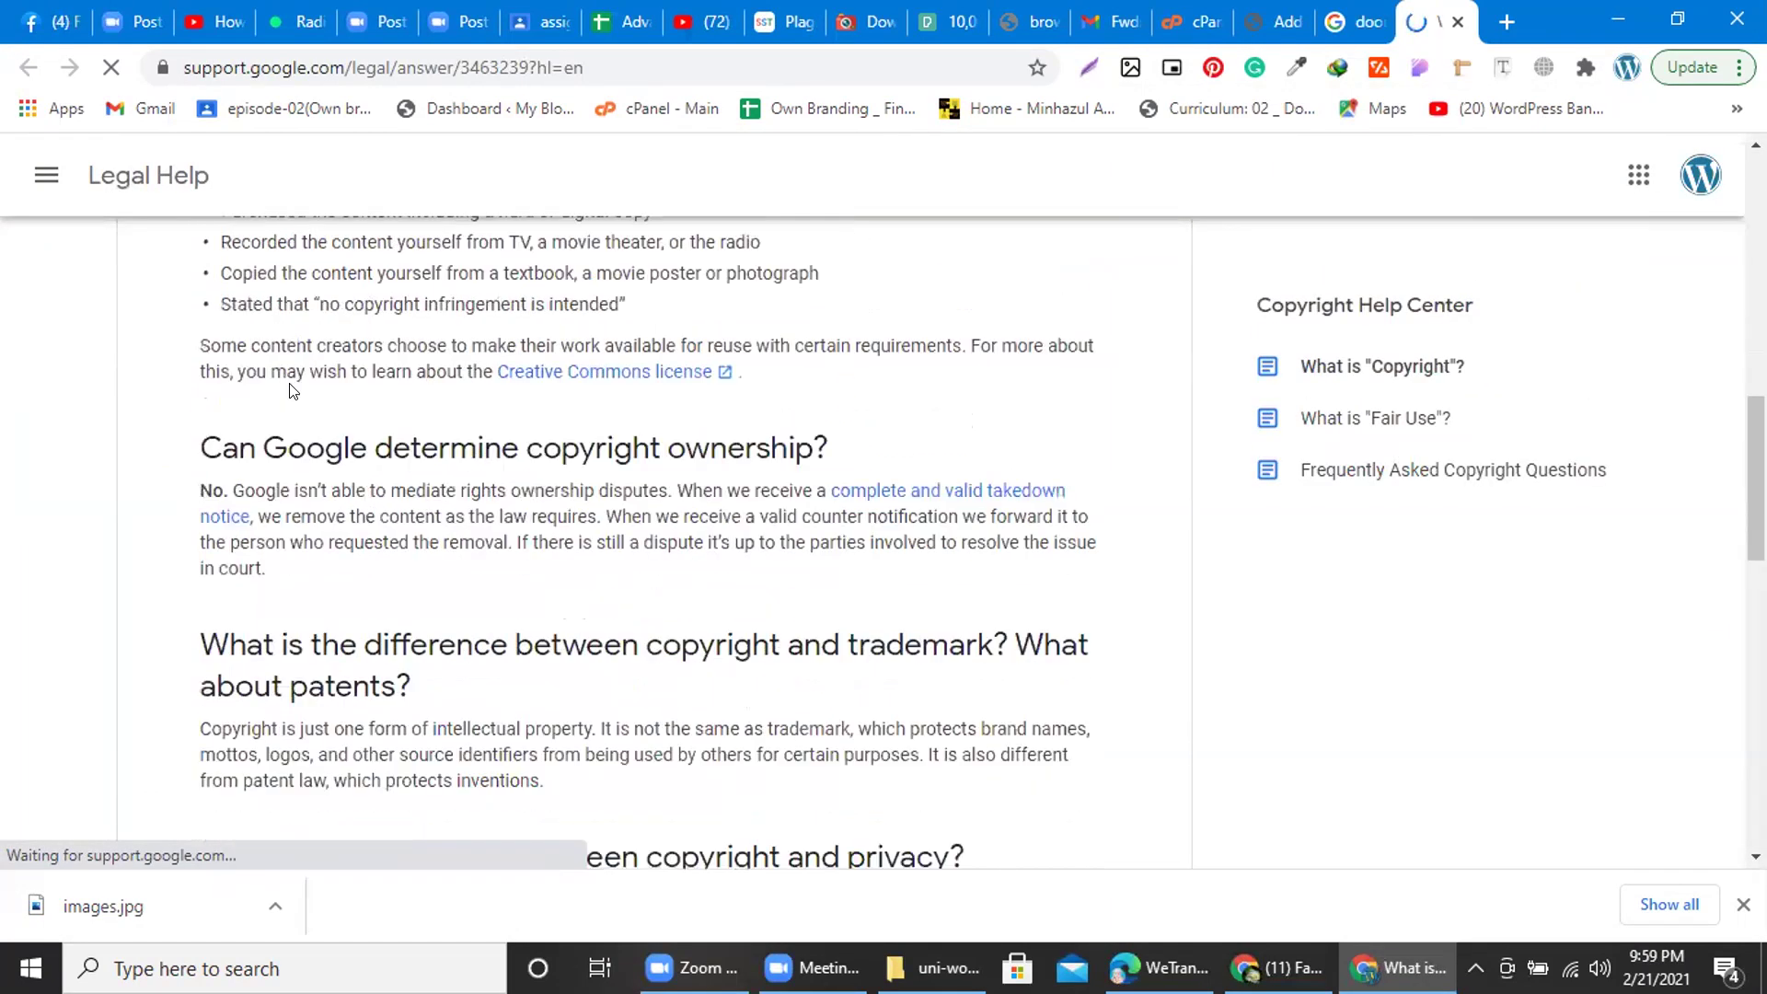
pyautogui.scroll(-10, 290, 391)
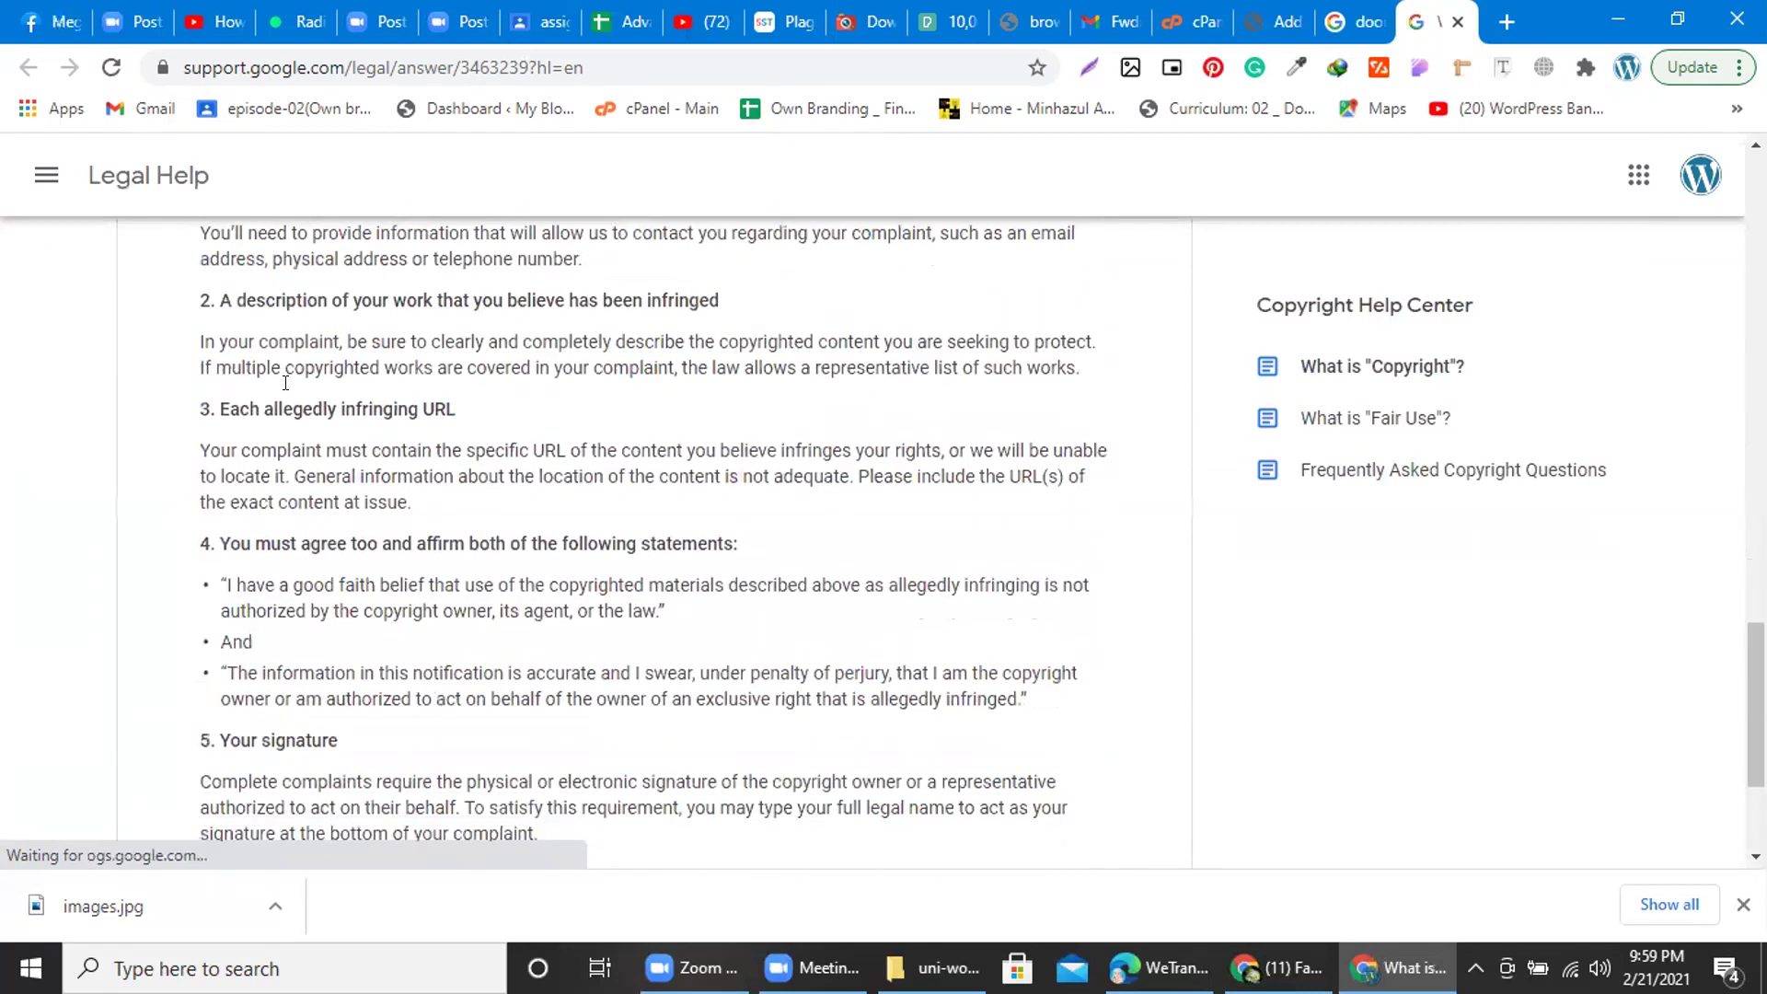
pyautogui.scroll(20, 287, 384)
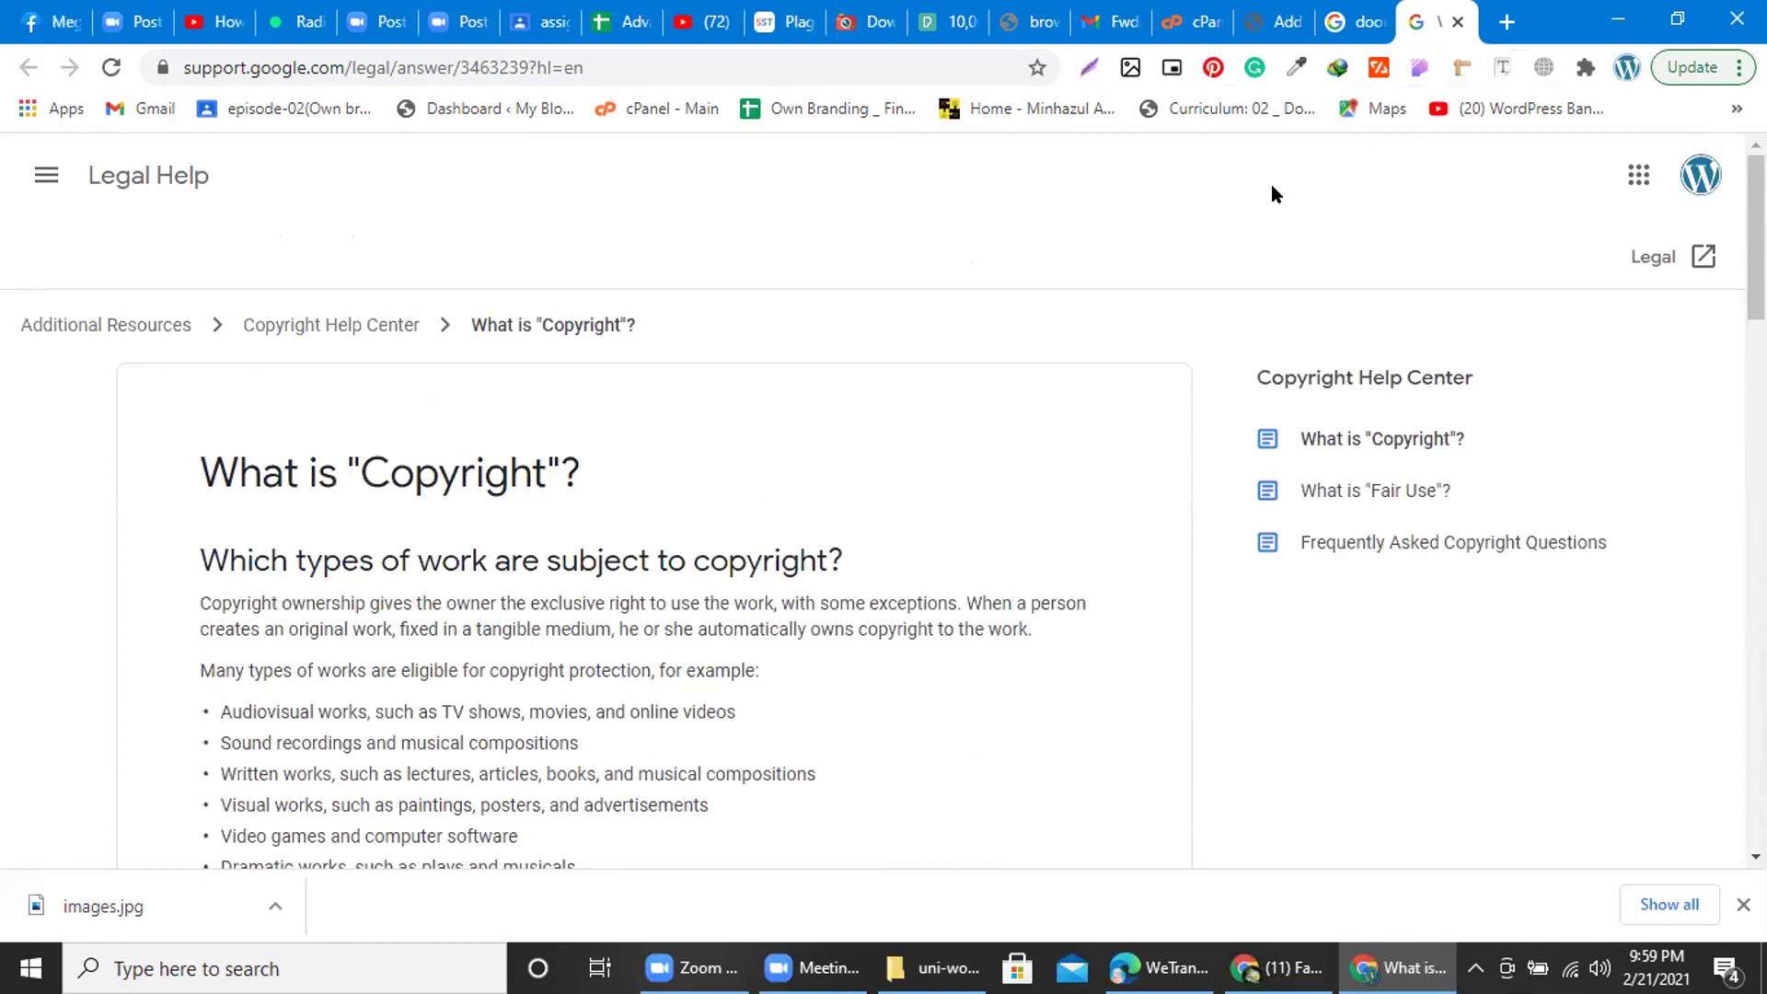
pyautogui.scroll(-1, 1271, 193)
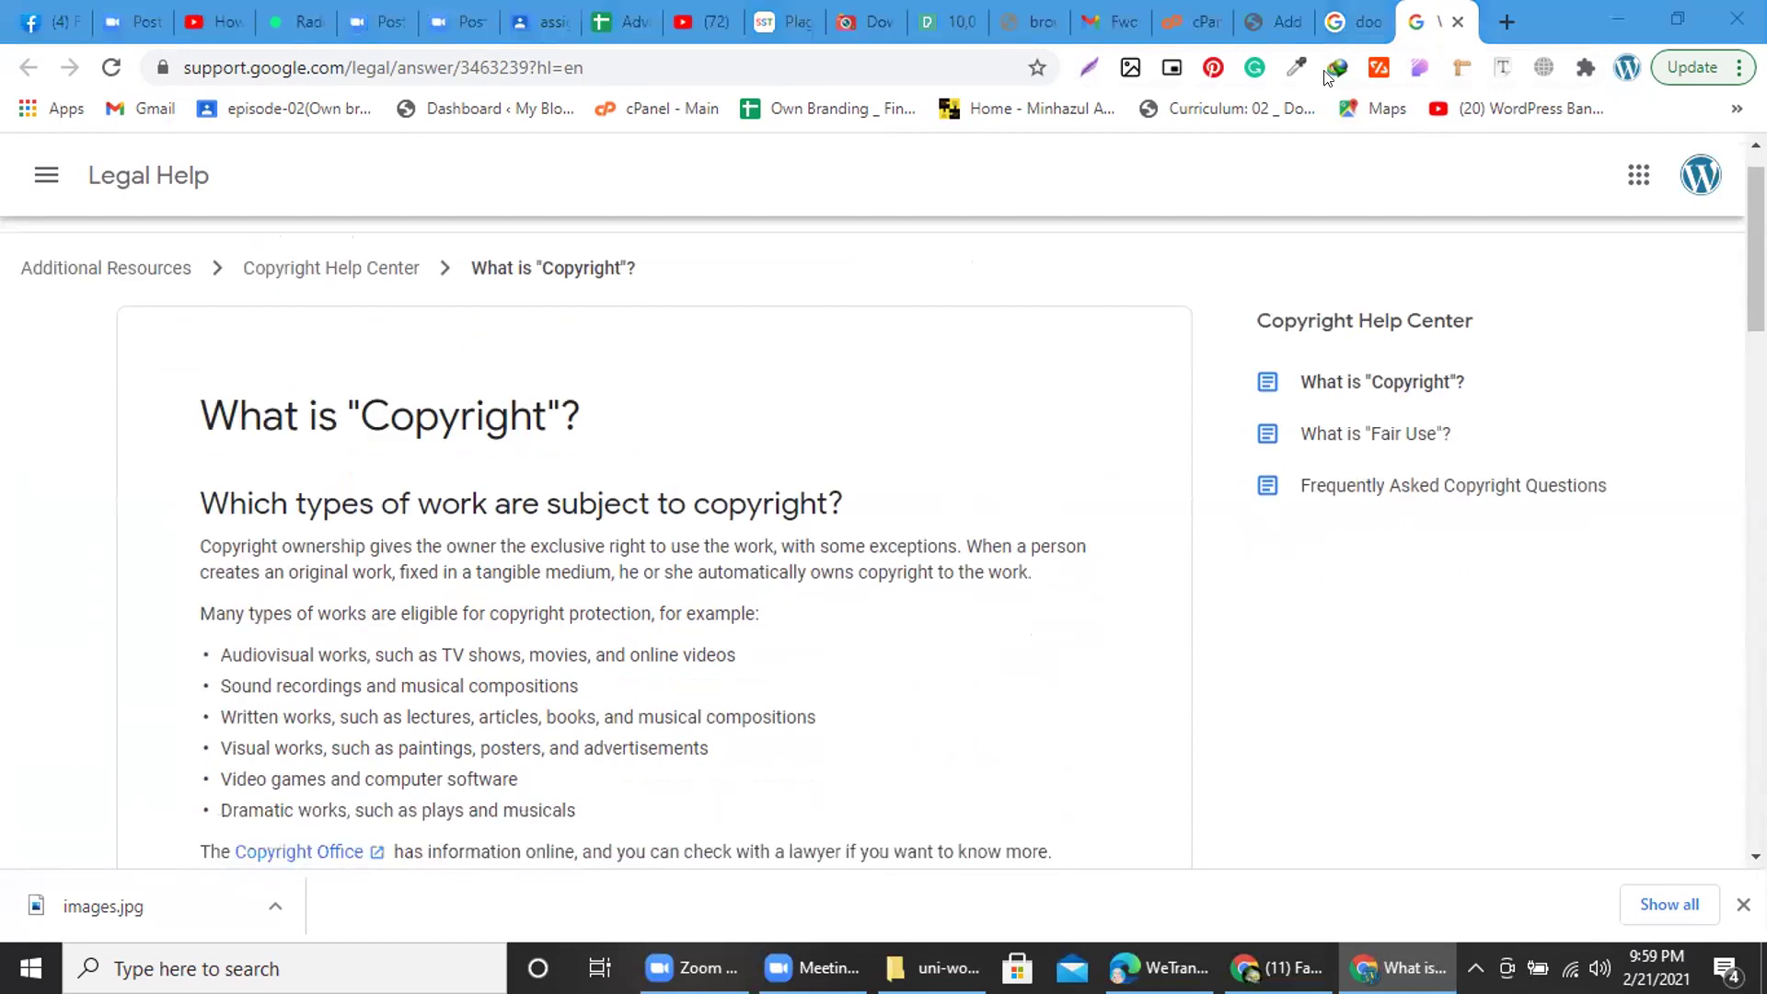
pyautogui.click(1354, 26)
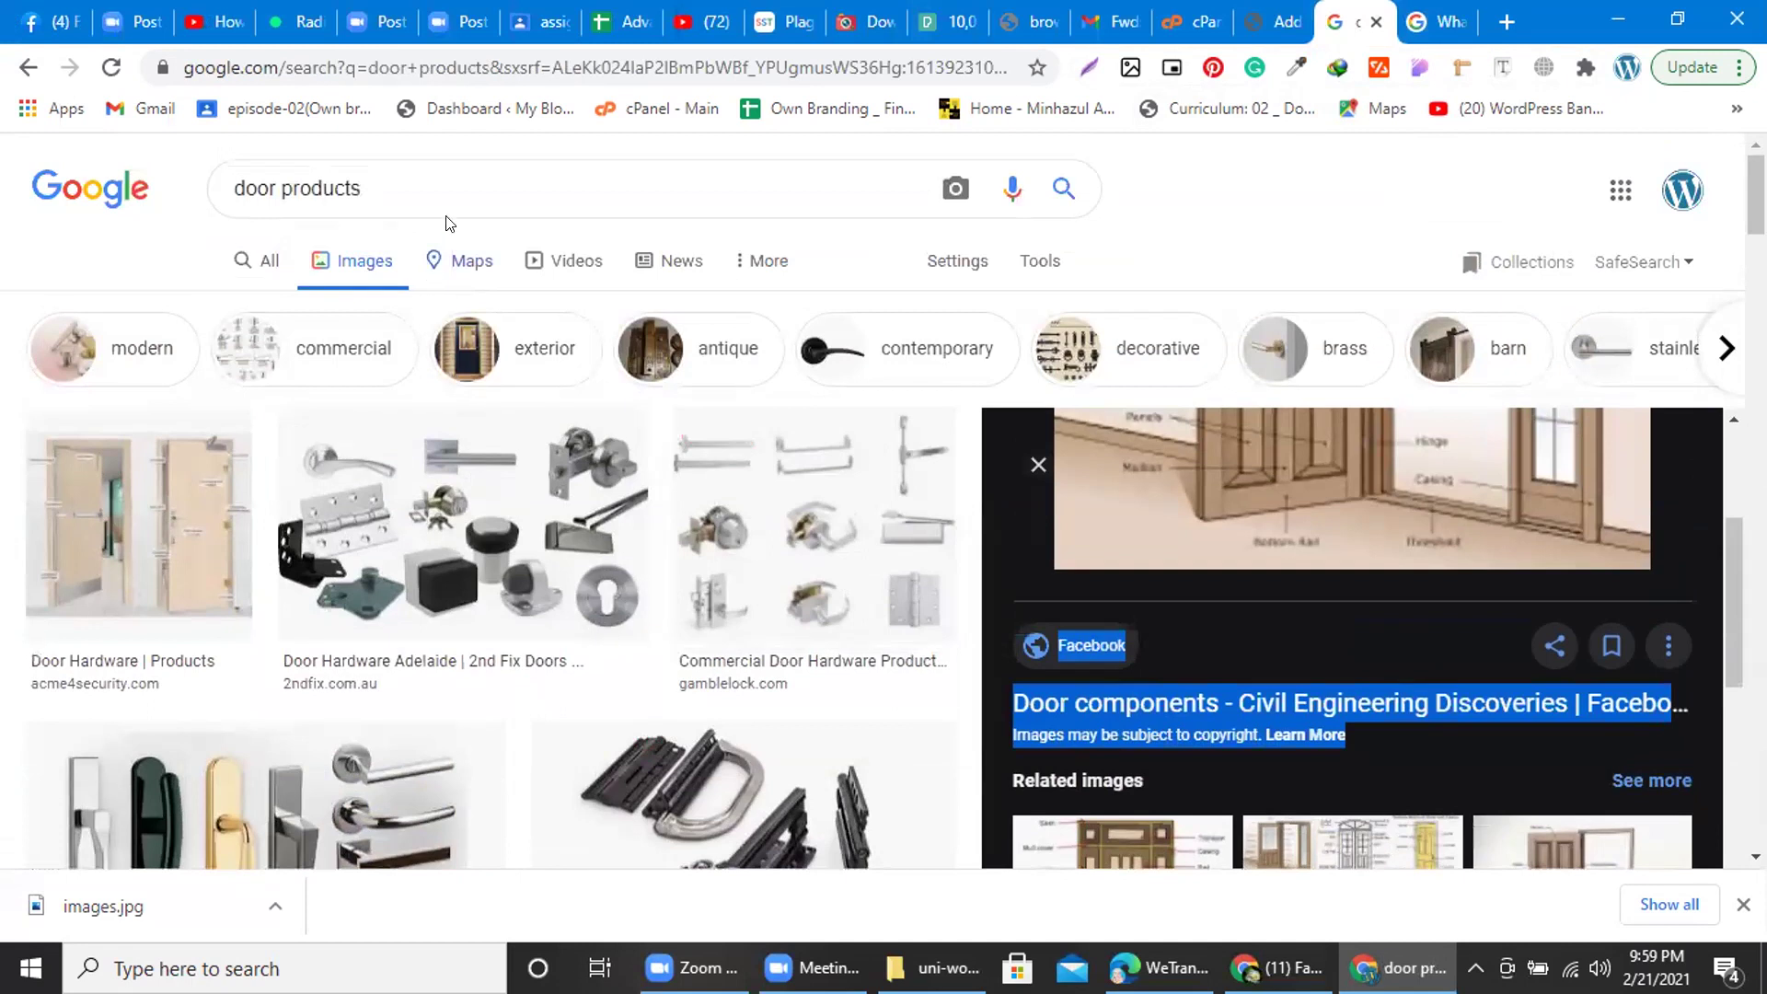
# Refine the image search to 'door products details' and open the acme4security 'Door Hardware | Products' result
pyautogui.click(453, 196)
pyautogui.doubleClick(452, 196)
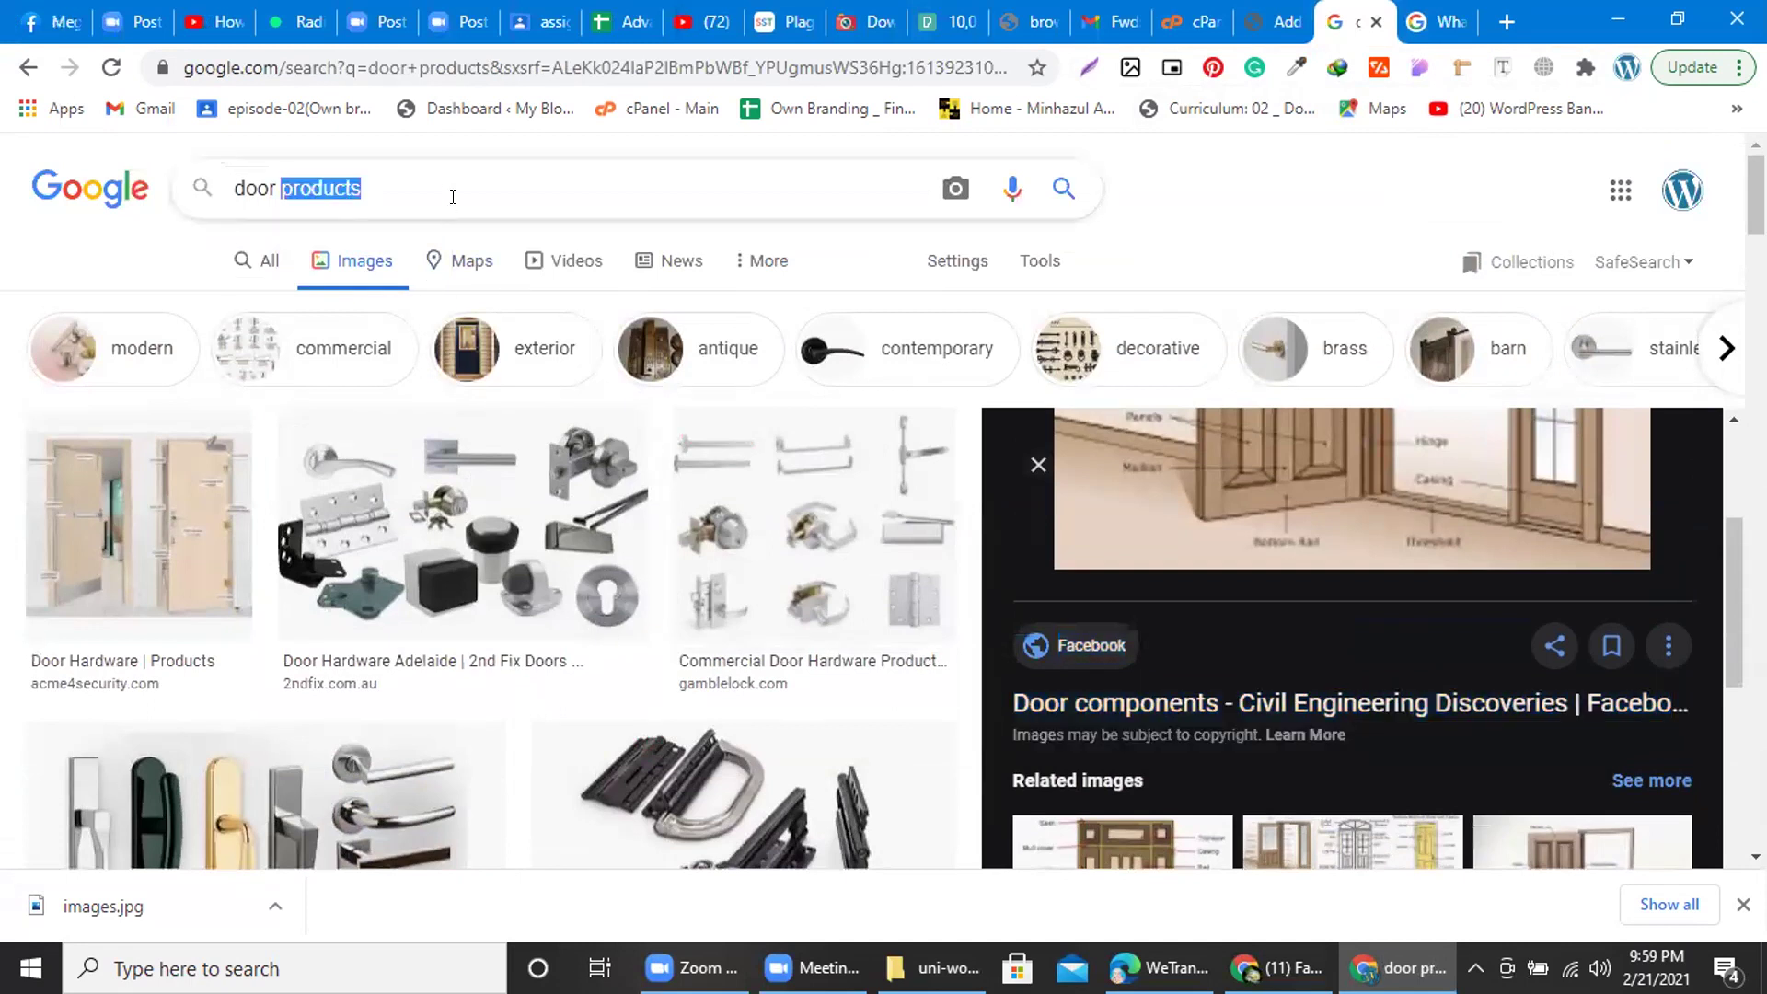
pyautogui.press('BackSpace')
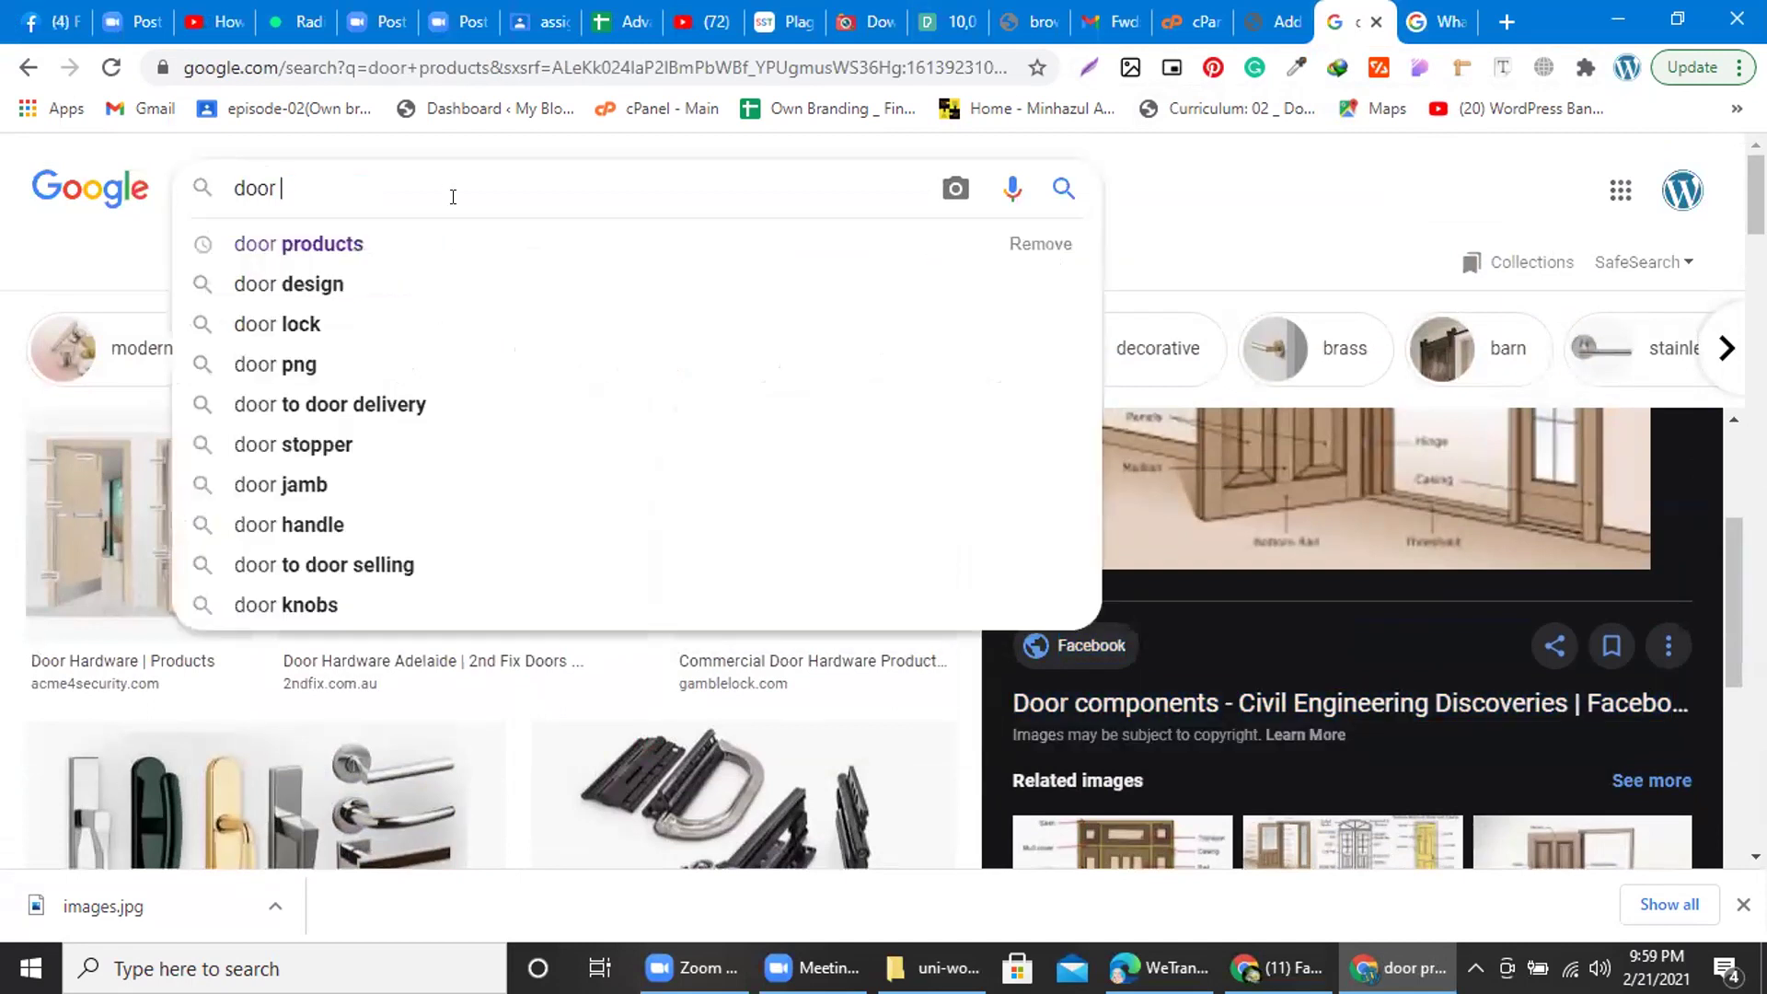
pyautogui.click(378, 241)
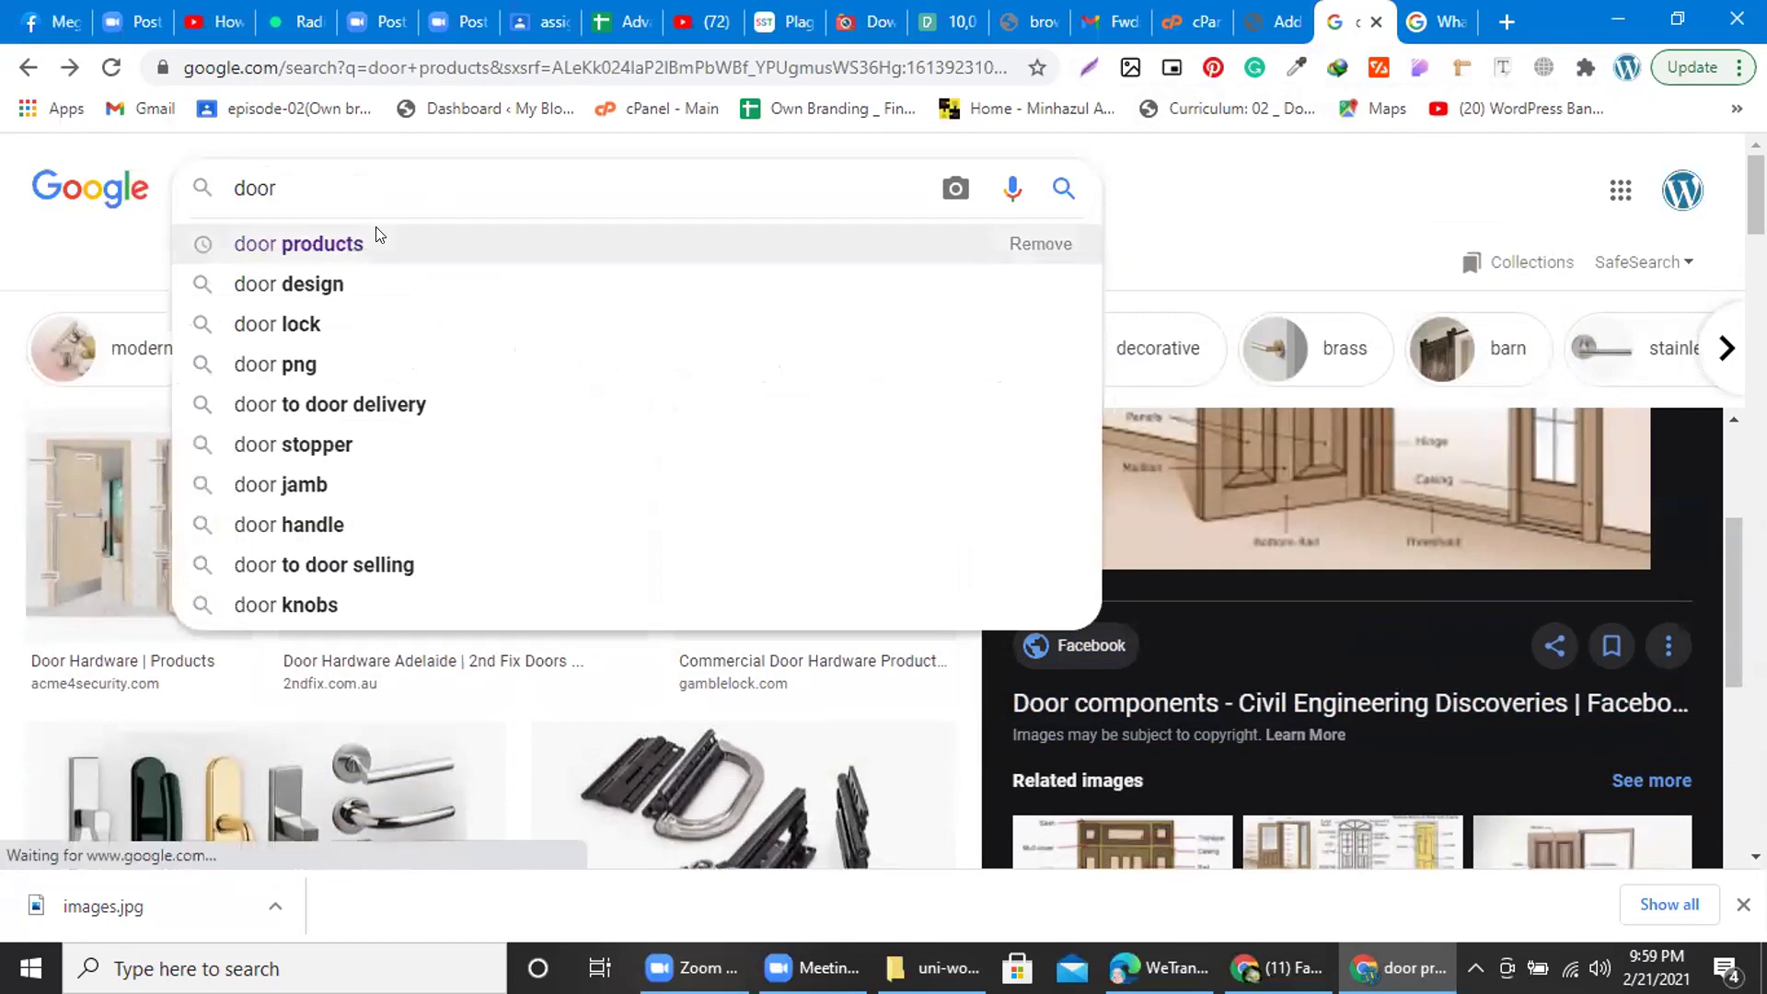
pyautogui.write('det')
pyautogui.press('BackSpace')
pyautogui.press('BackSpace')
pyautogui.write('etails')
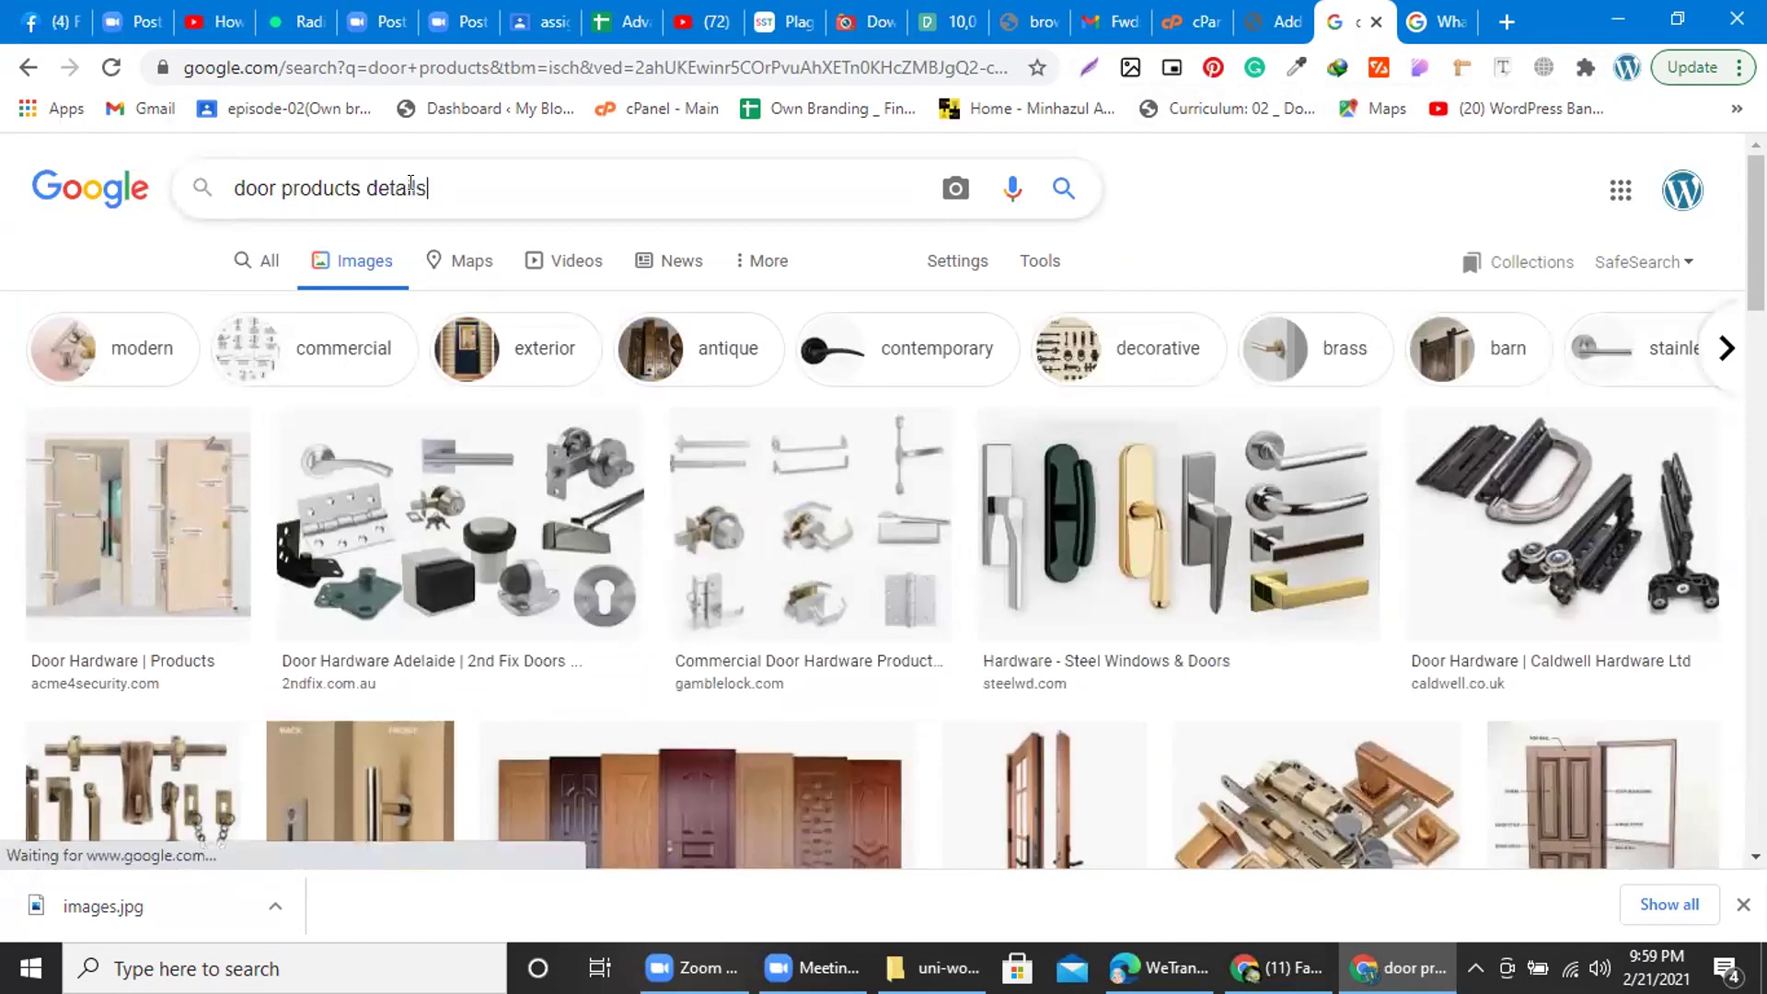
pyautogui.click(107, 672)
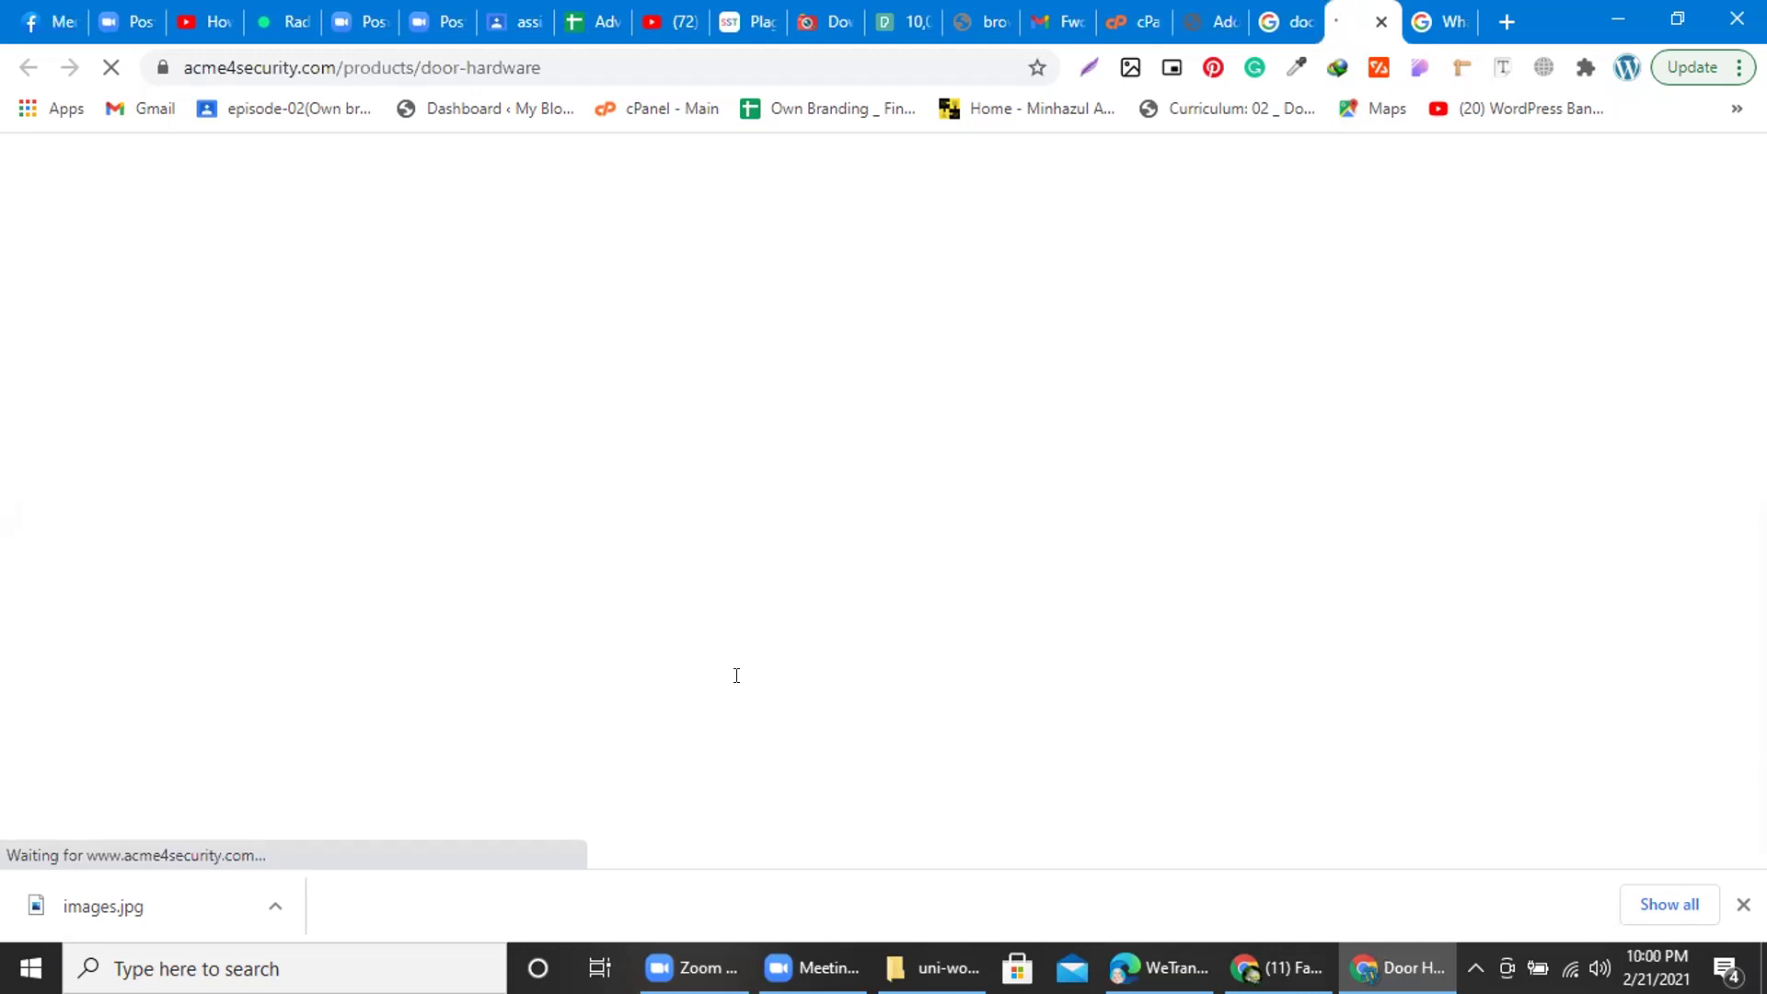
# Copy the Acme 'Door Hardware' heading and paste it as the product title
pyautogui.scroll(-3, 737, 644)
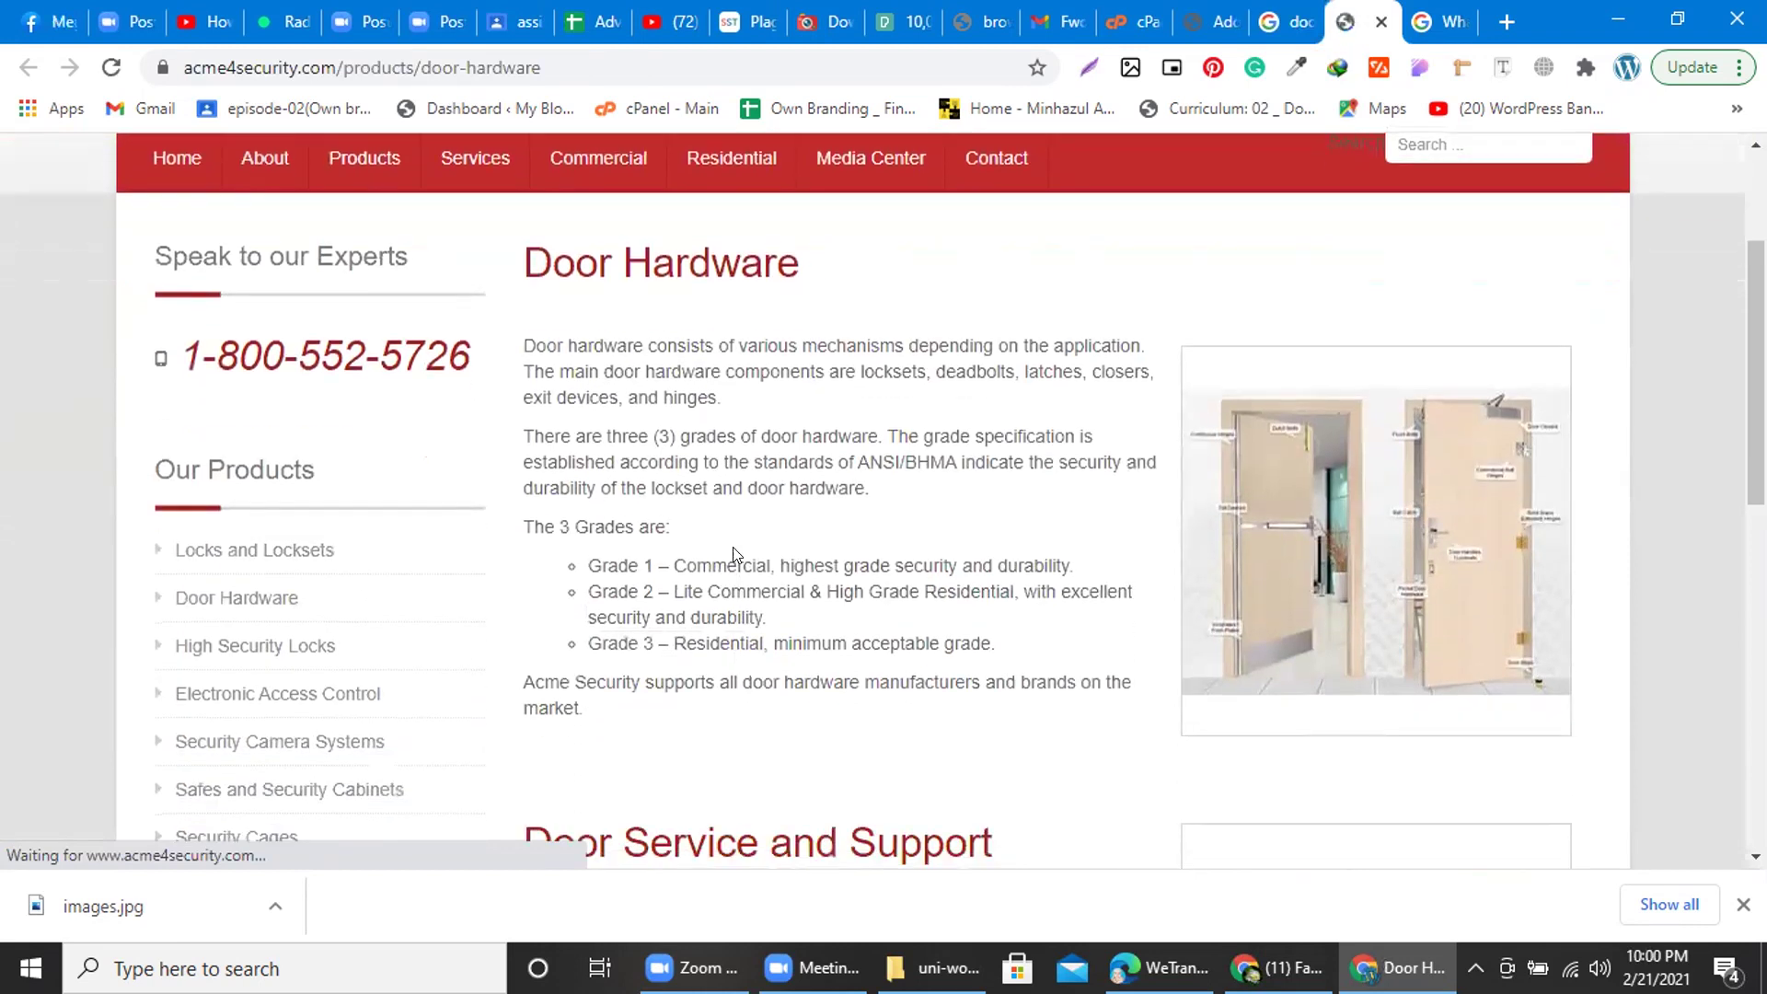
pyautogui.scroll(-2, 736, 552)
pyautogui.scroll(1, 1012, 516)
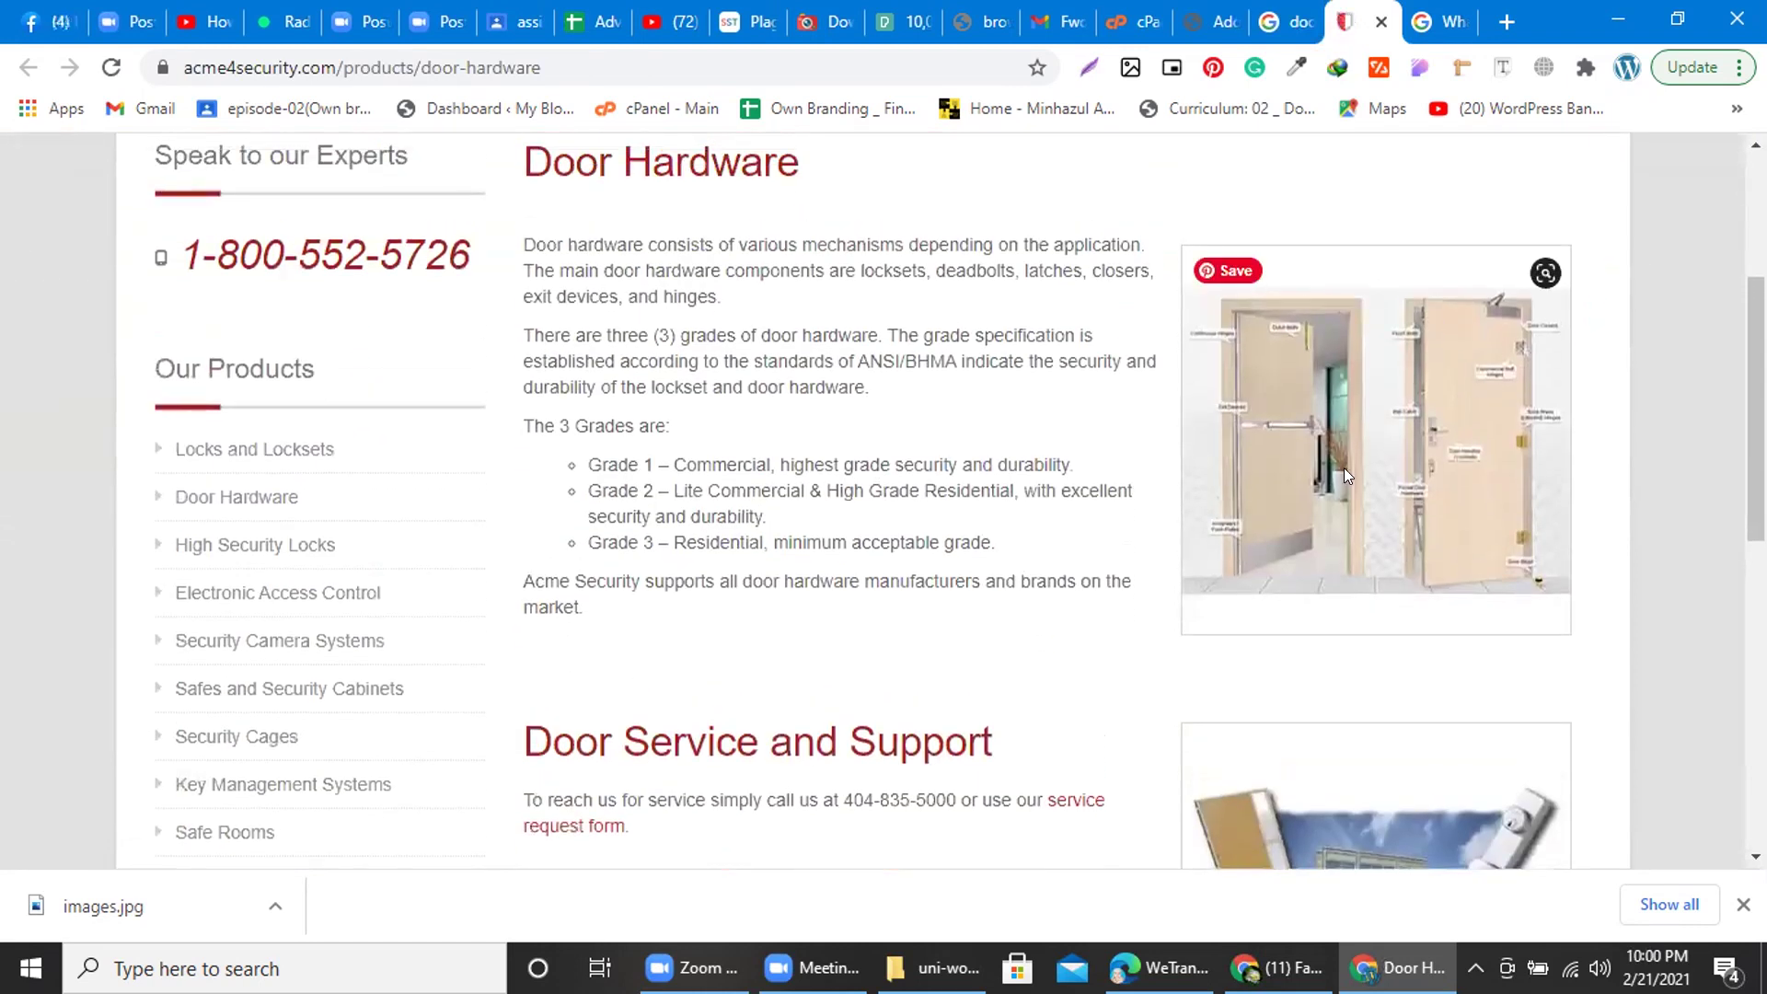
pyautogui.scroll(2, 541, 361)
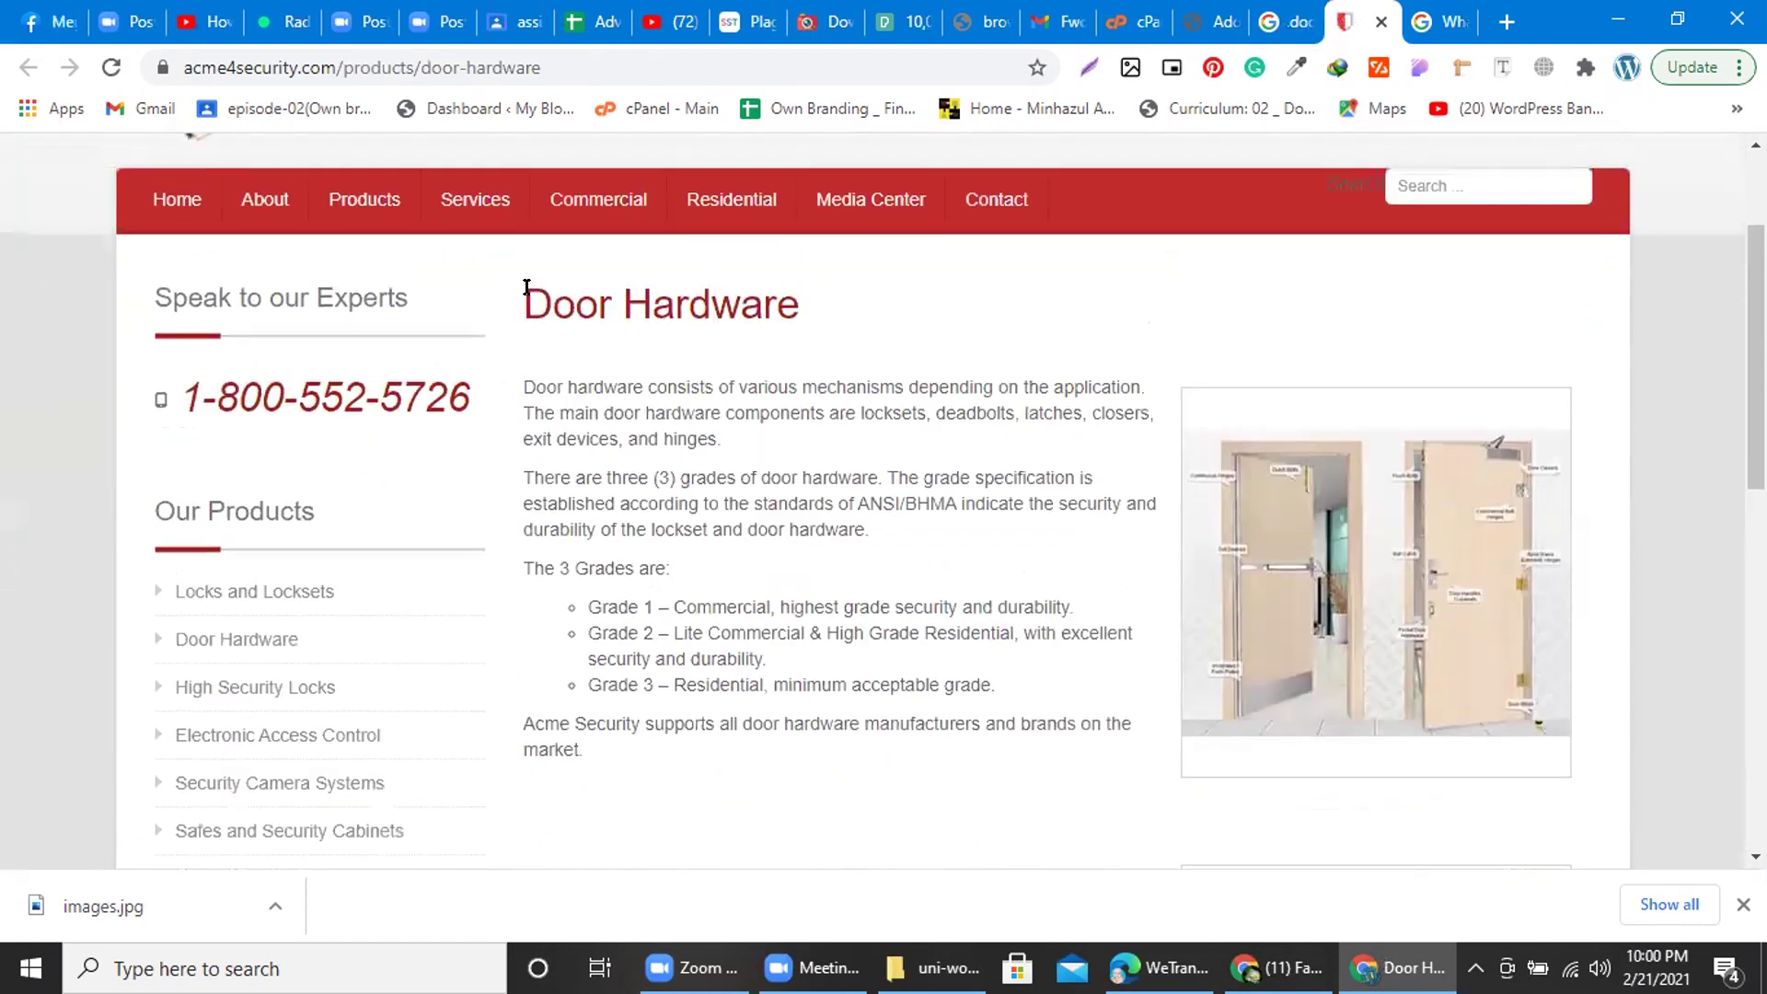
pyautogui.moveTo(517, 287); pyautogui.dragTo(819, 298)
pyautogui.hotkey('ctrl', 'c')
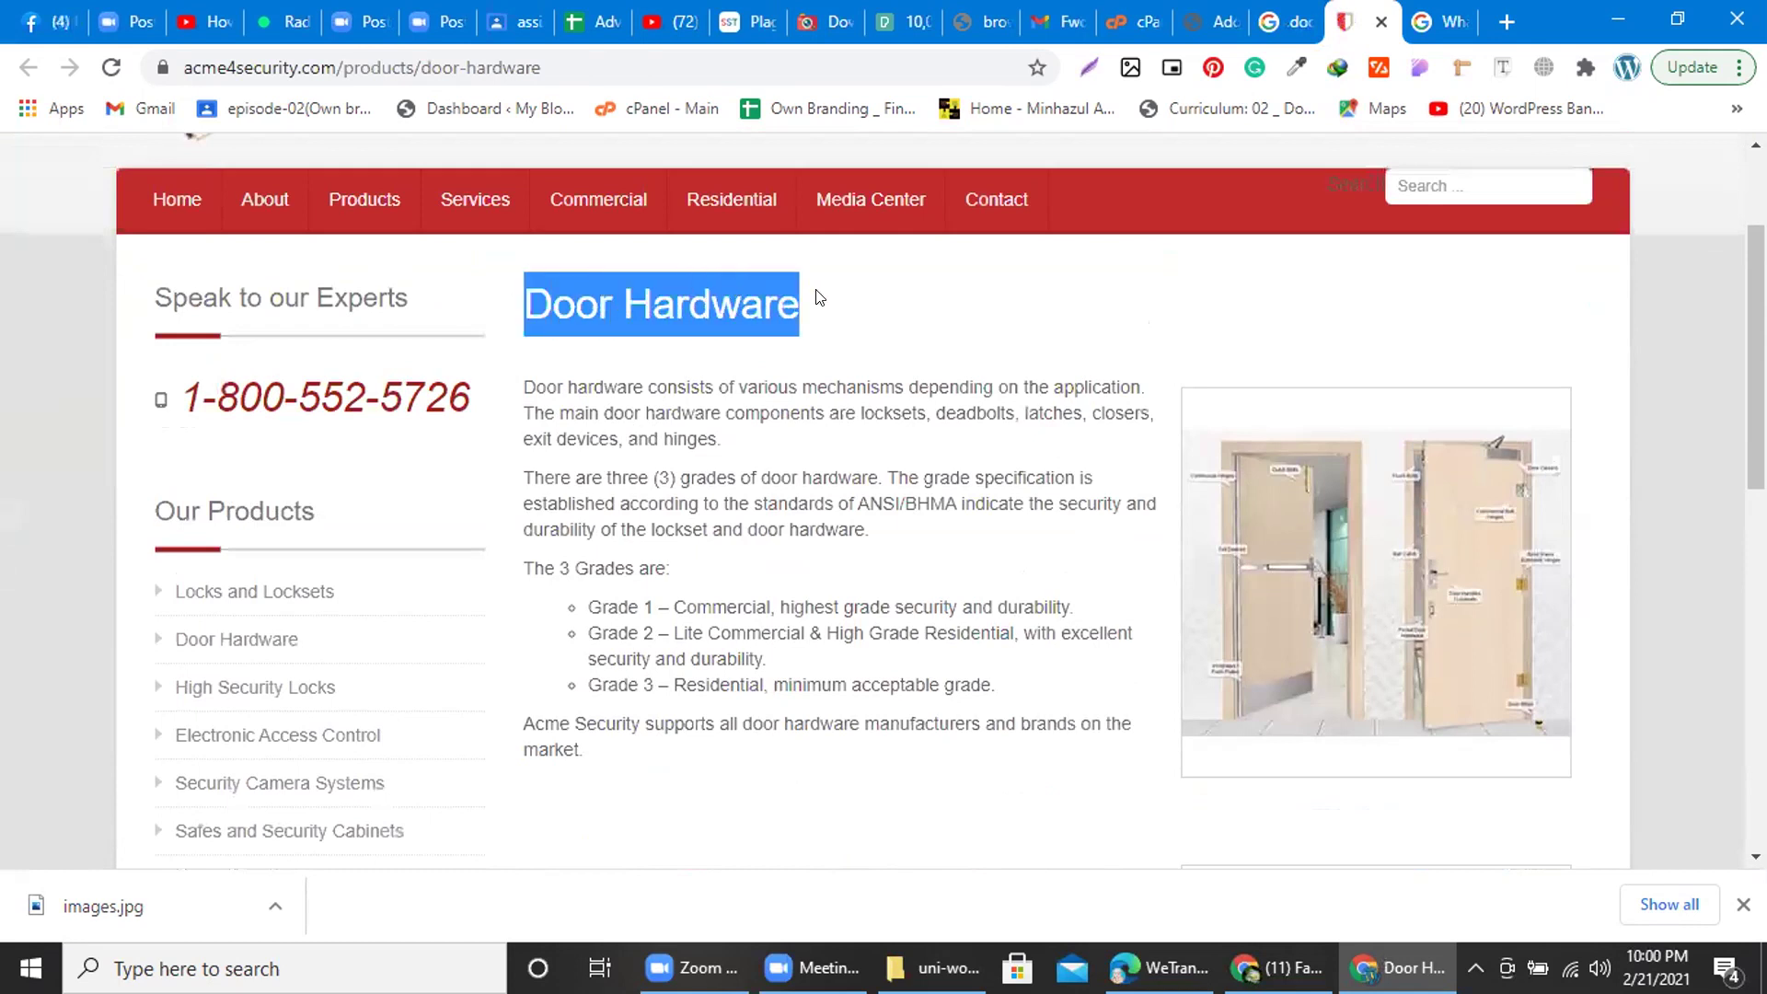
pyautogui.click(1243, 42)
pyautogui.click(1242, 42)
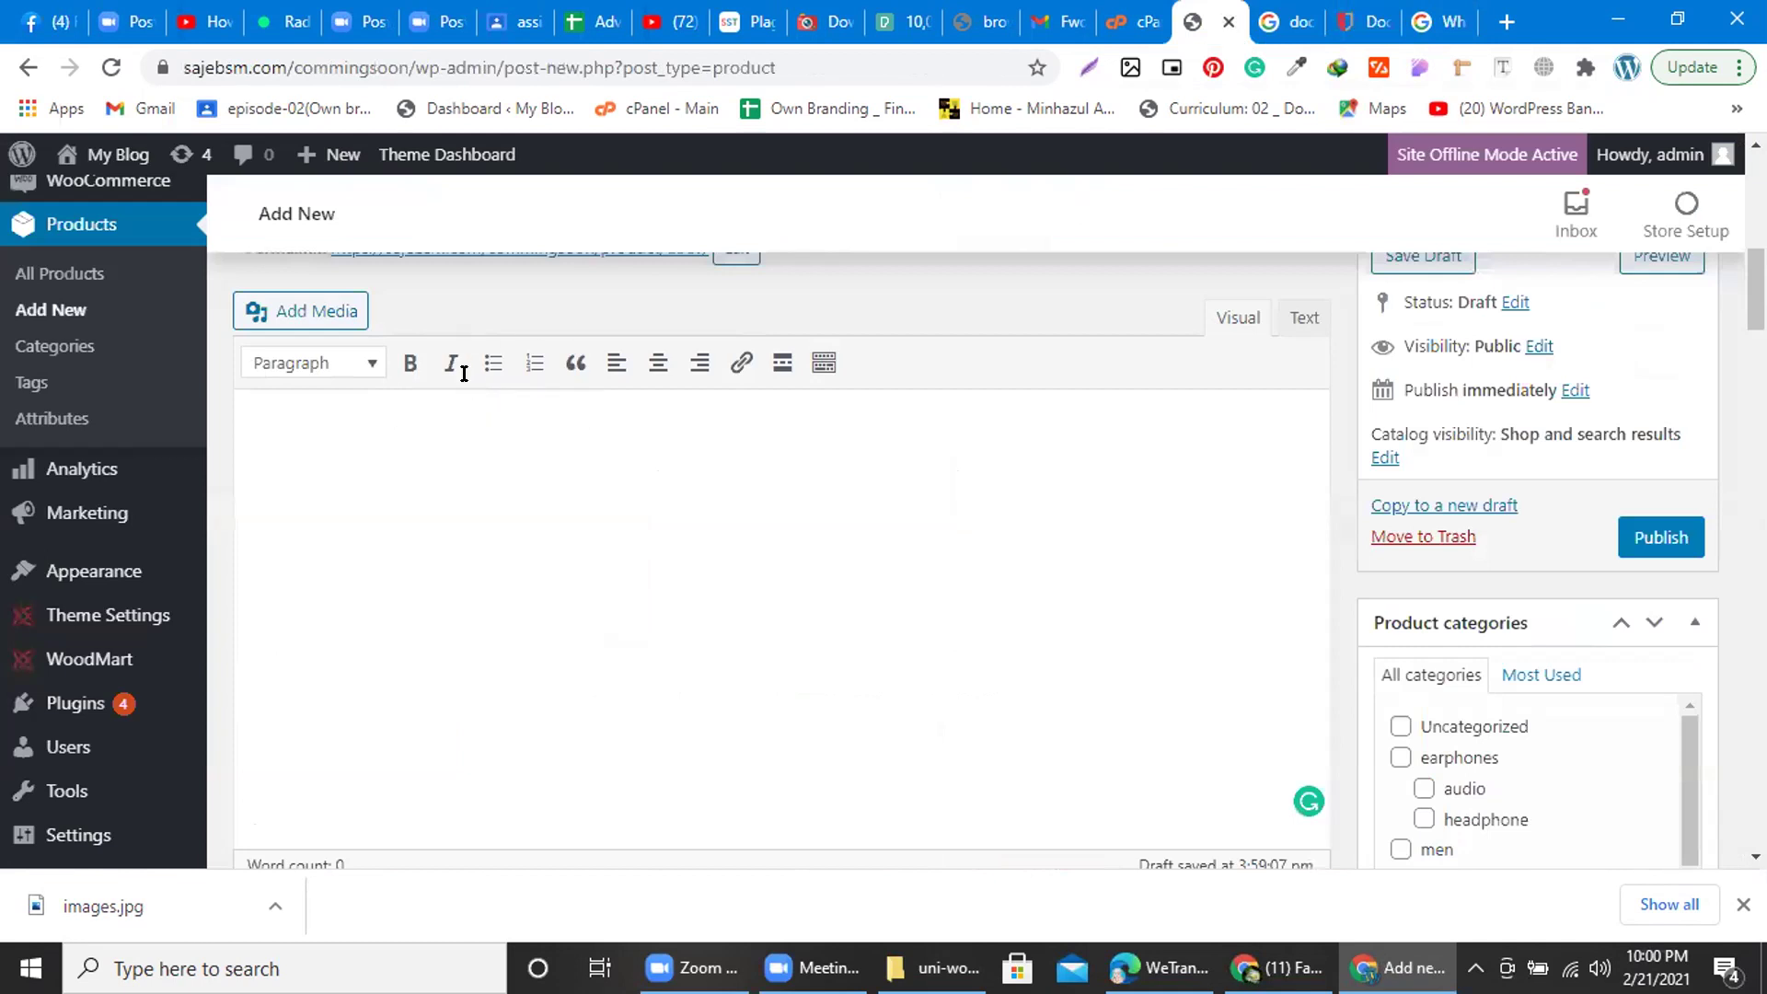
pyautogui.scroll(5, 360, 745)
pyautogui.tripleClick(346, 799)
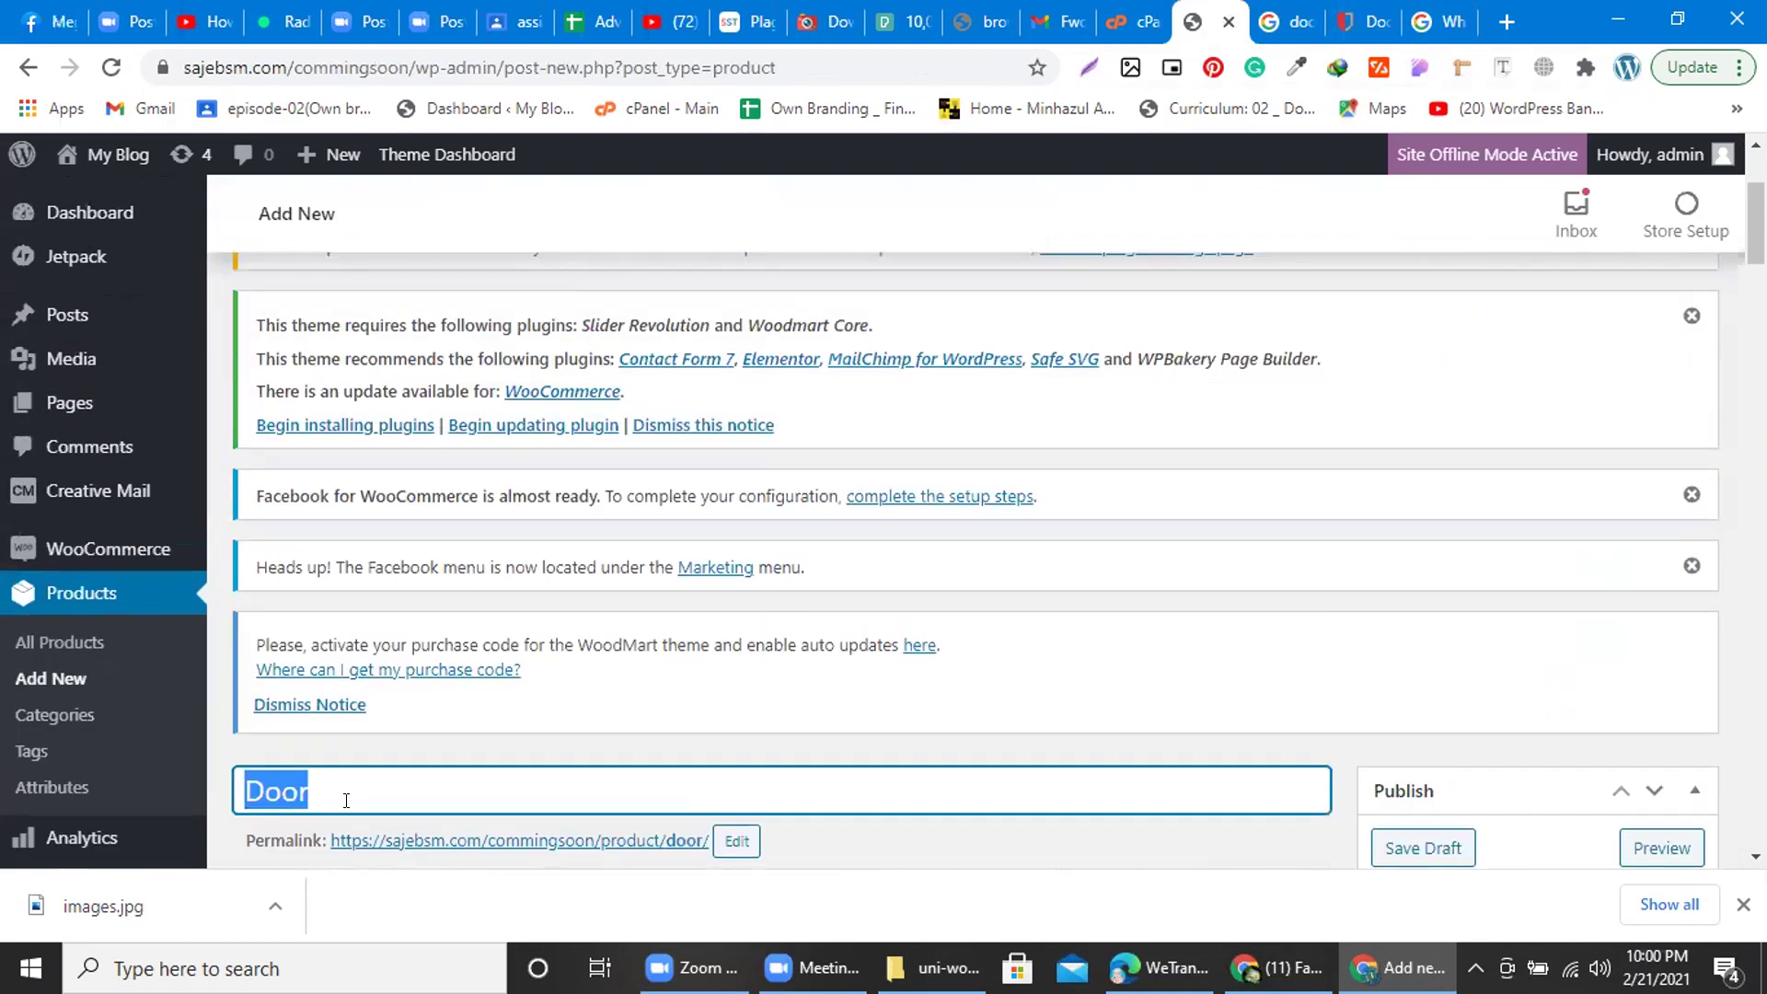
pyautogui.hotkey('ctrl', 'v')
pyautogui.click(1046, 634)
# Select the Door Hardware description paragraphs on the Acme page for the product description
pyautogui.click(1442, 13)
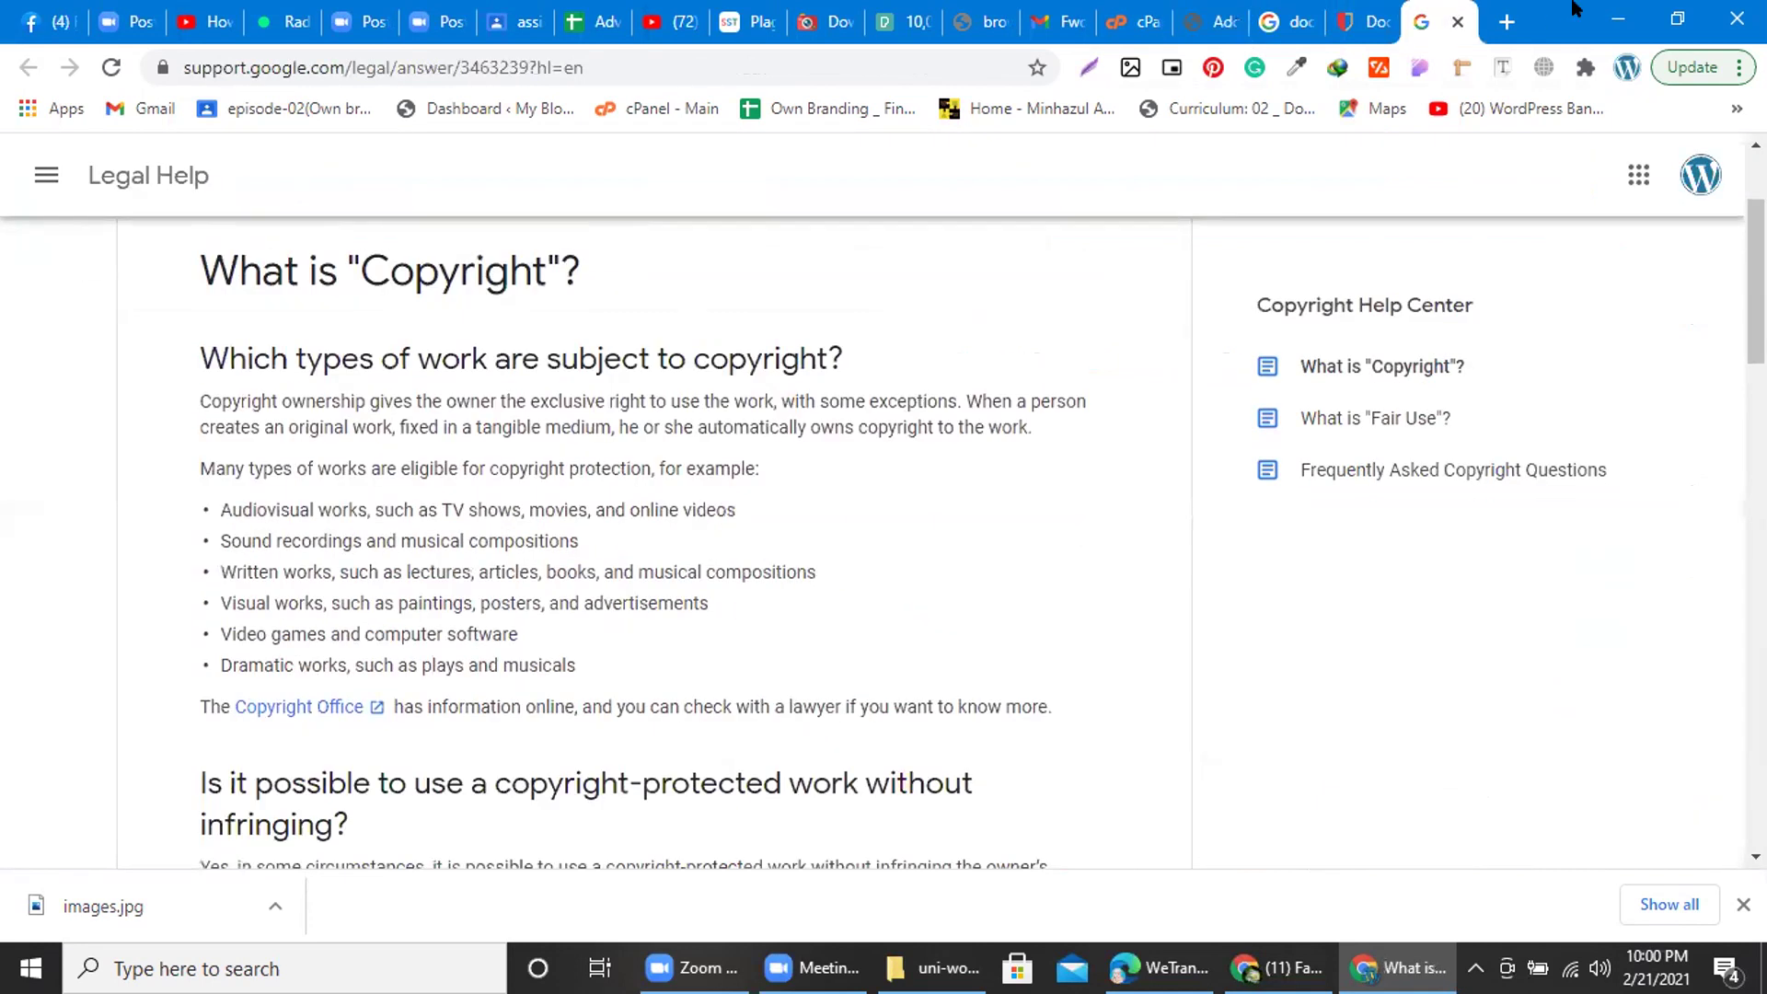
pyautogui.click(1366, 21)
pyautogui.scroll(-3, 942, 473)
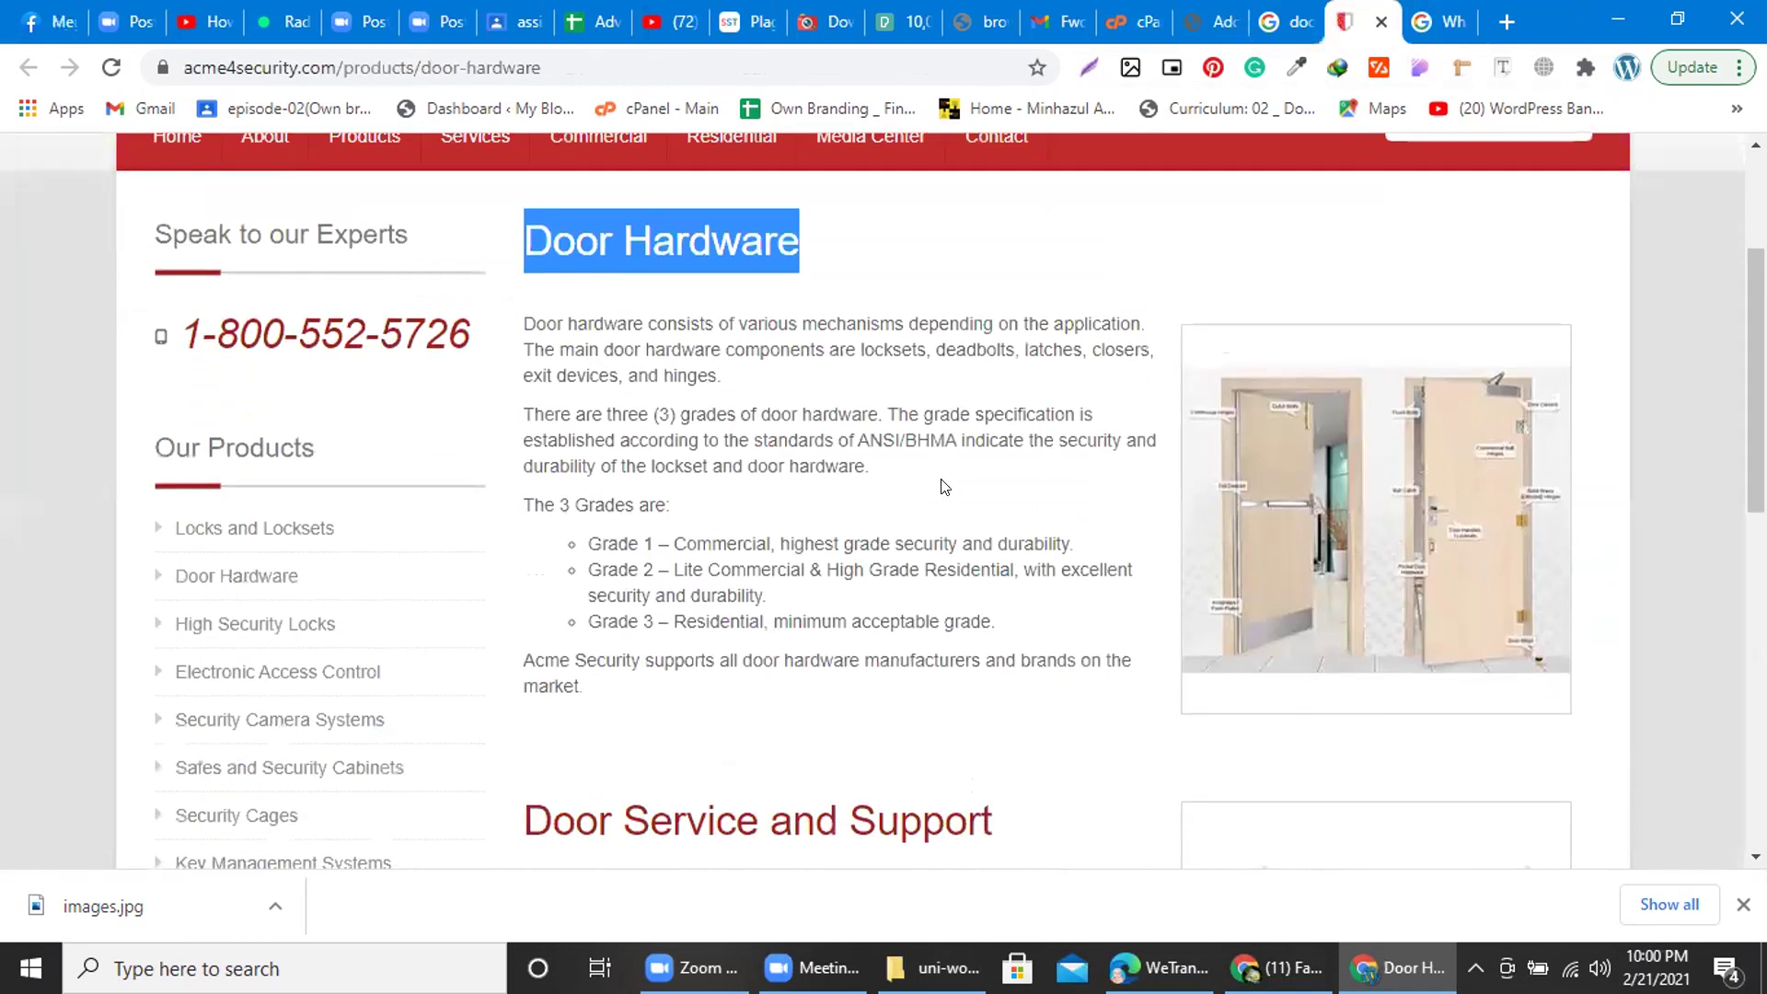
pyautogui.scroll(1, 942, 473)
pyautogui.scroll(2, 942, 473)
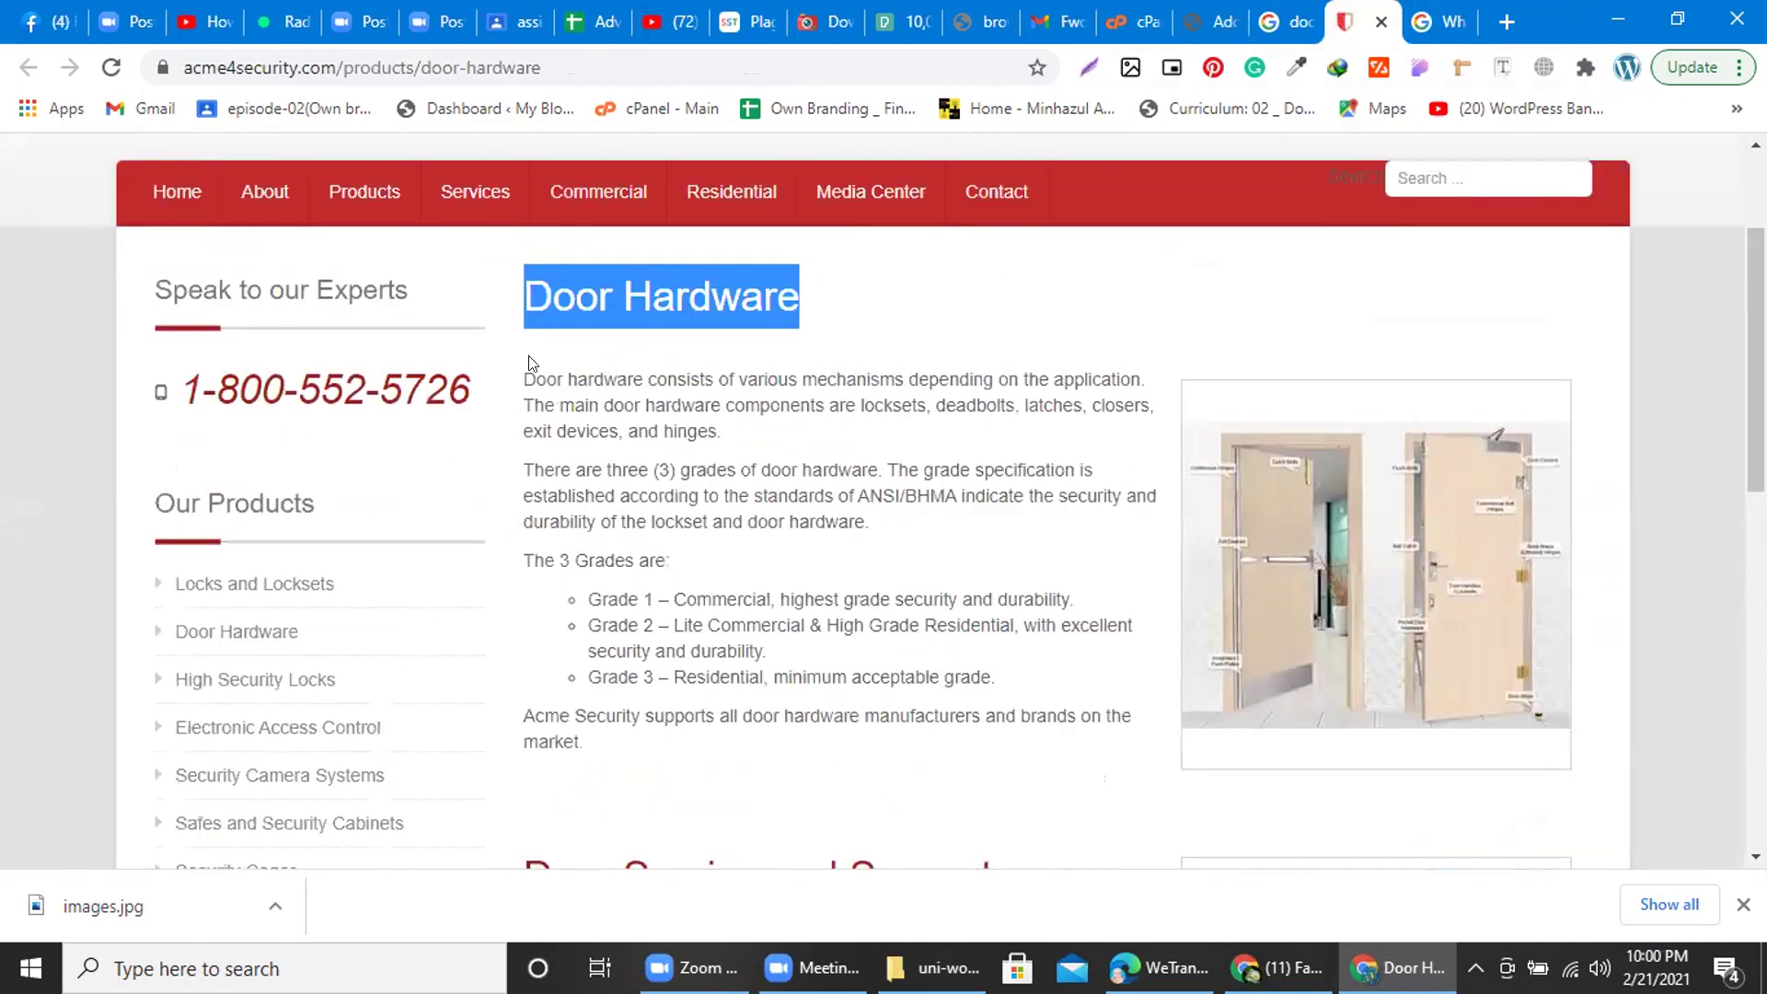
pyautogui.moveTo(522, 384); pyautogui.dragTo(587, 773)
pyautogui.hotkey('ctrl', 'c')
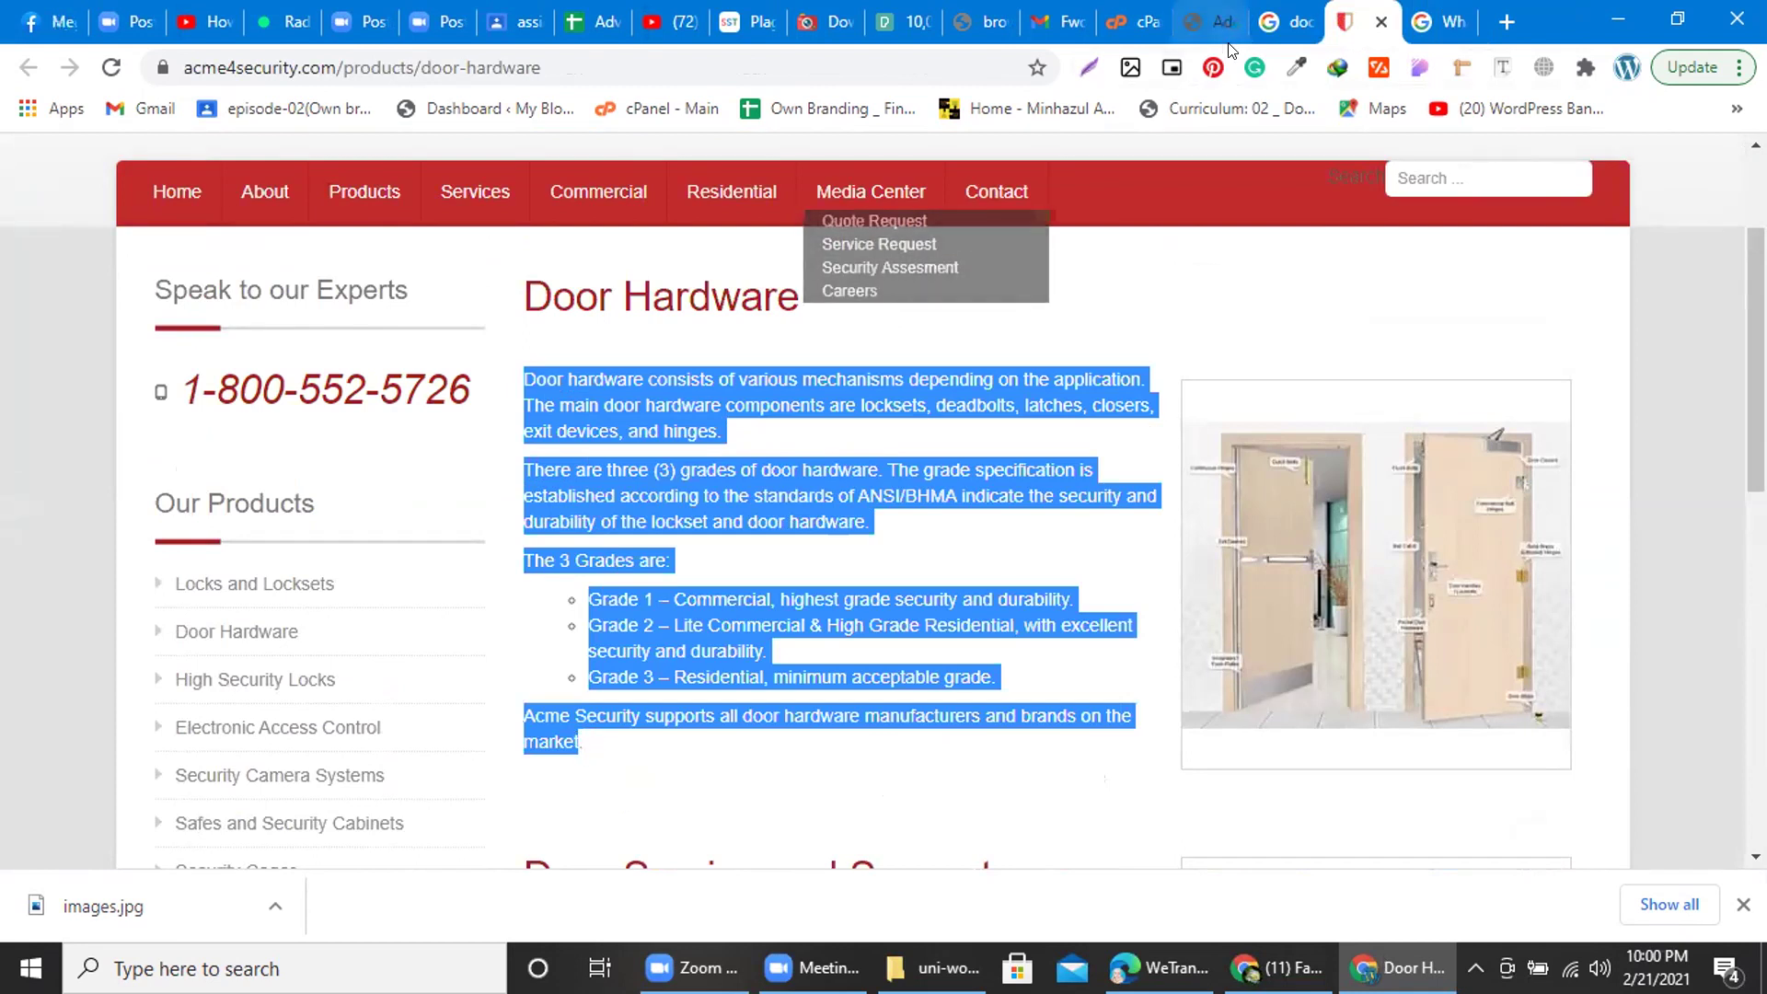
pyautogui.click(1207, 21)
pyautogui.scroll(-4, 846, 403)
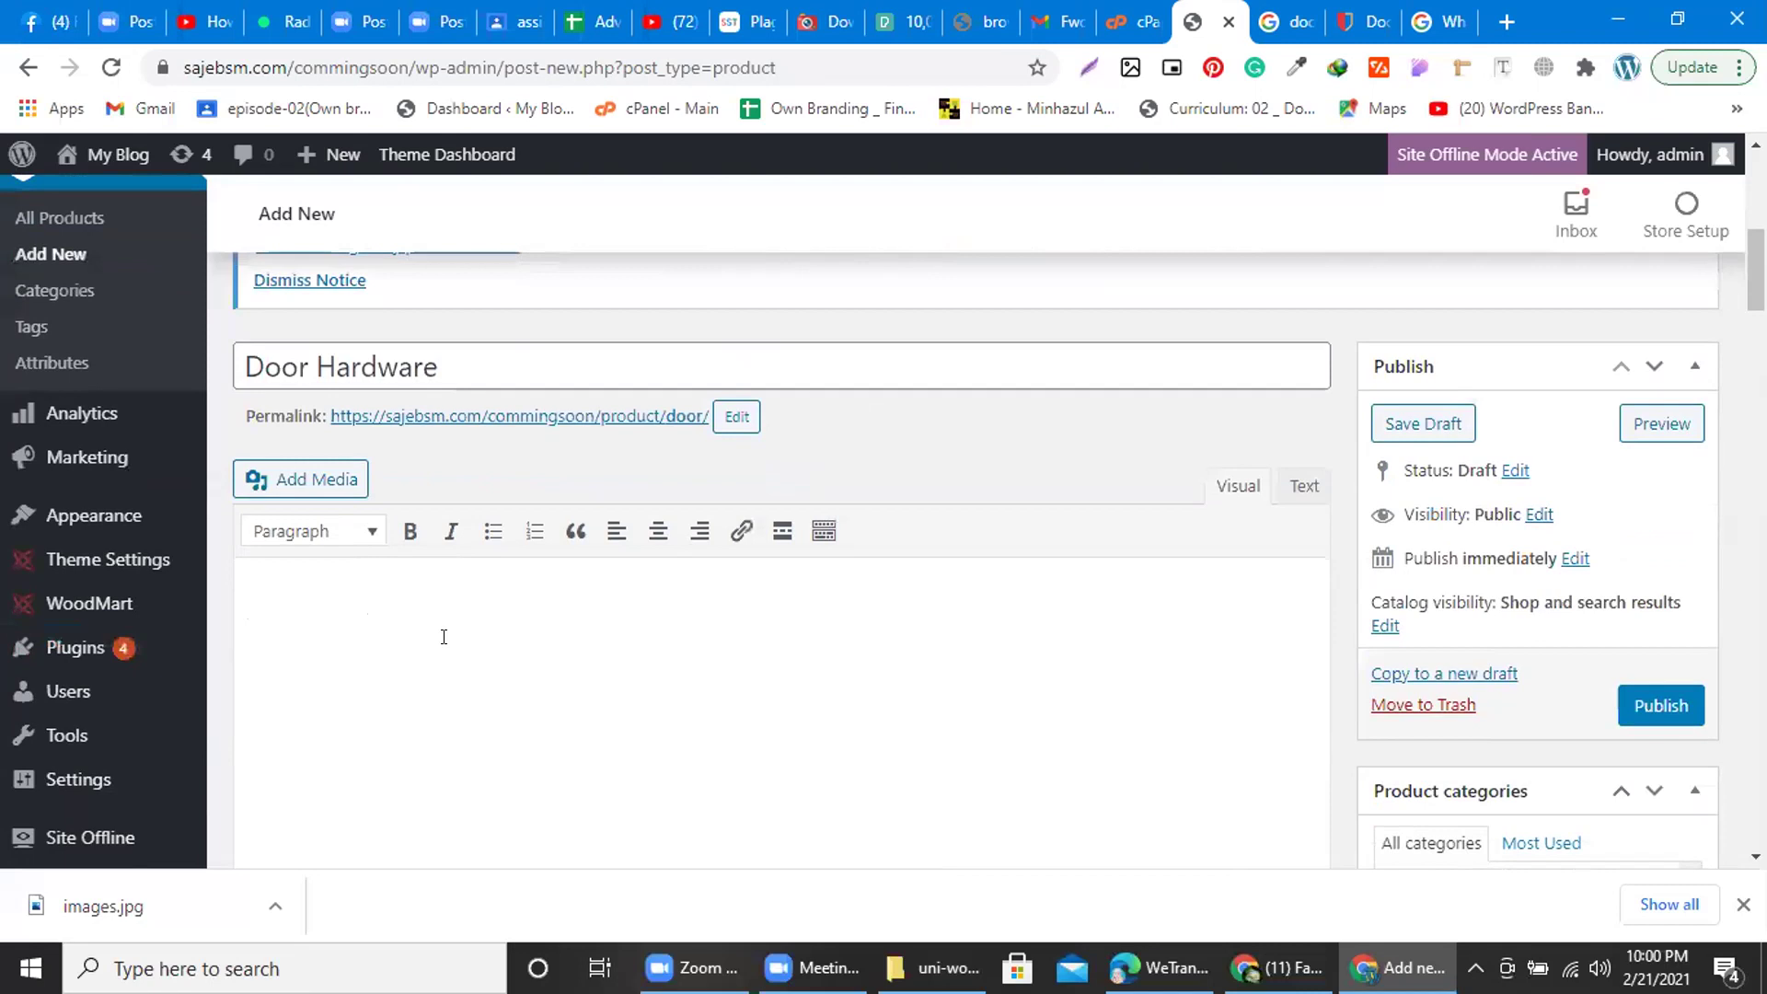
# Paste the Acme description and set regular price 5000 and sale price 4500
pyautogui.hotkey('ctrl', 'v')
pyautogui.scroll(-5, 444, 637)
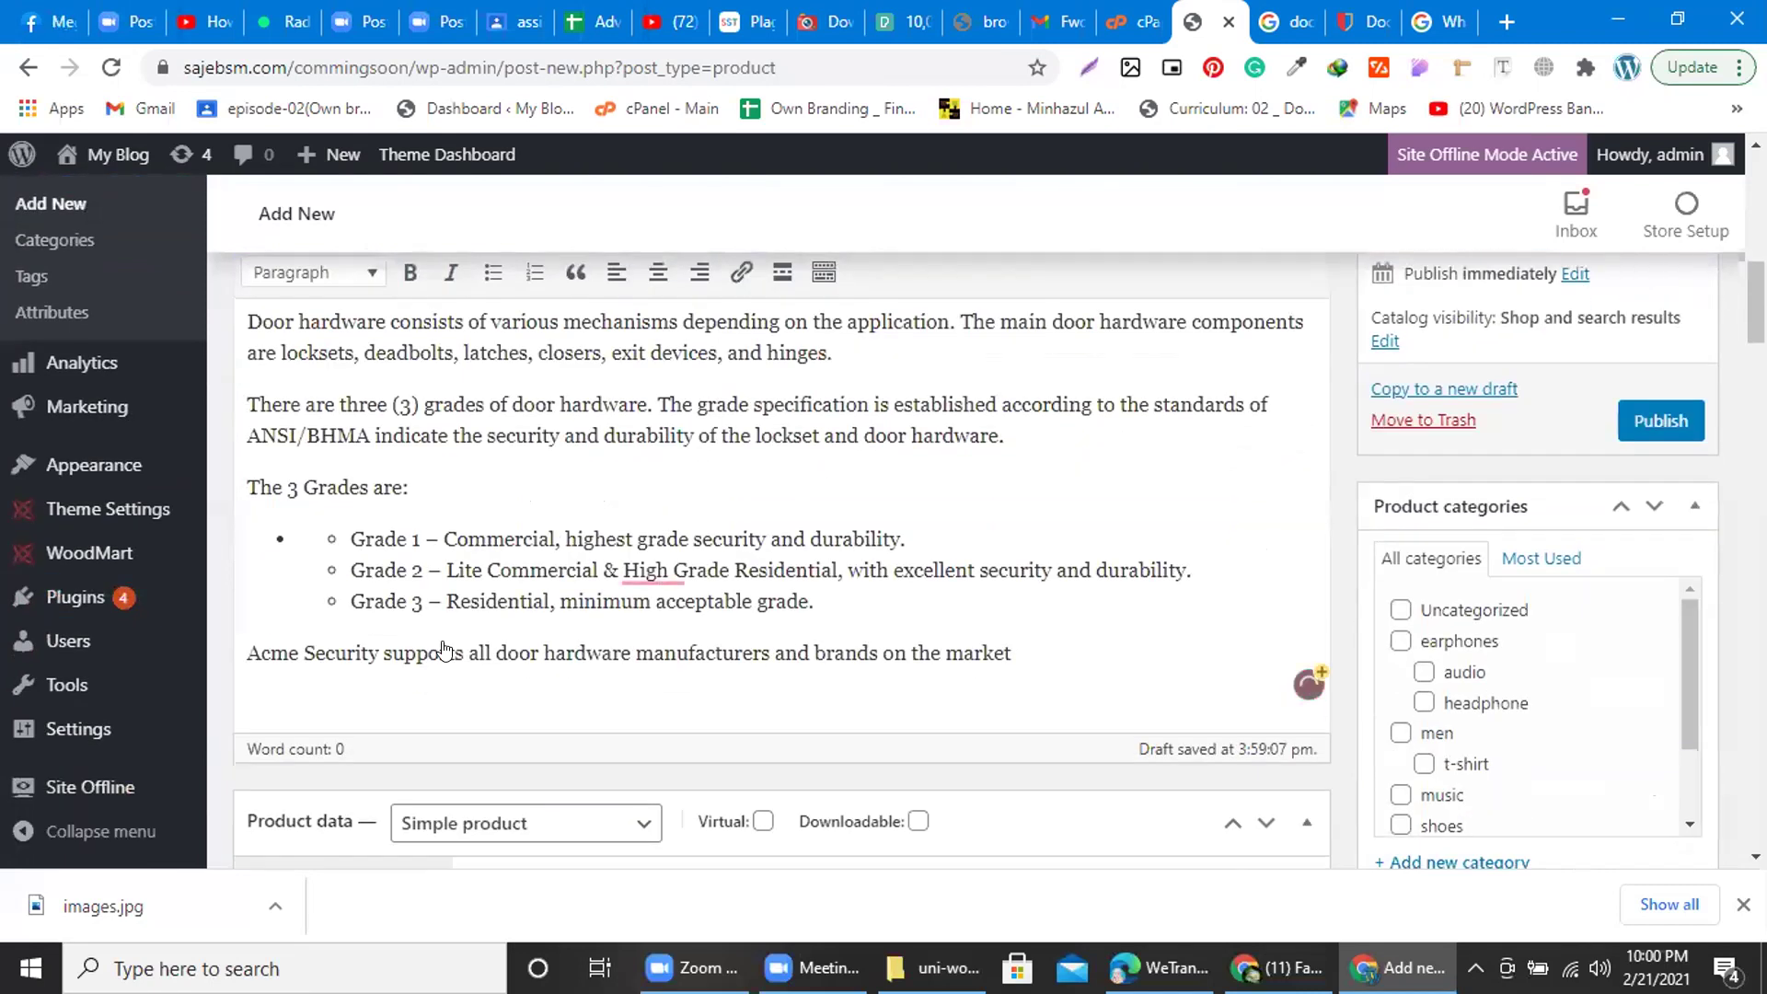
pyautogui.click(757, 578)
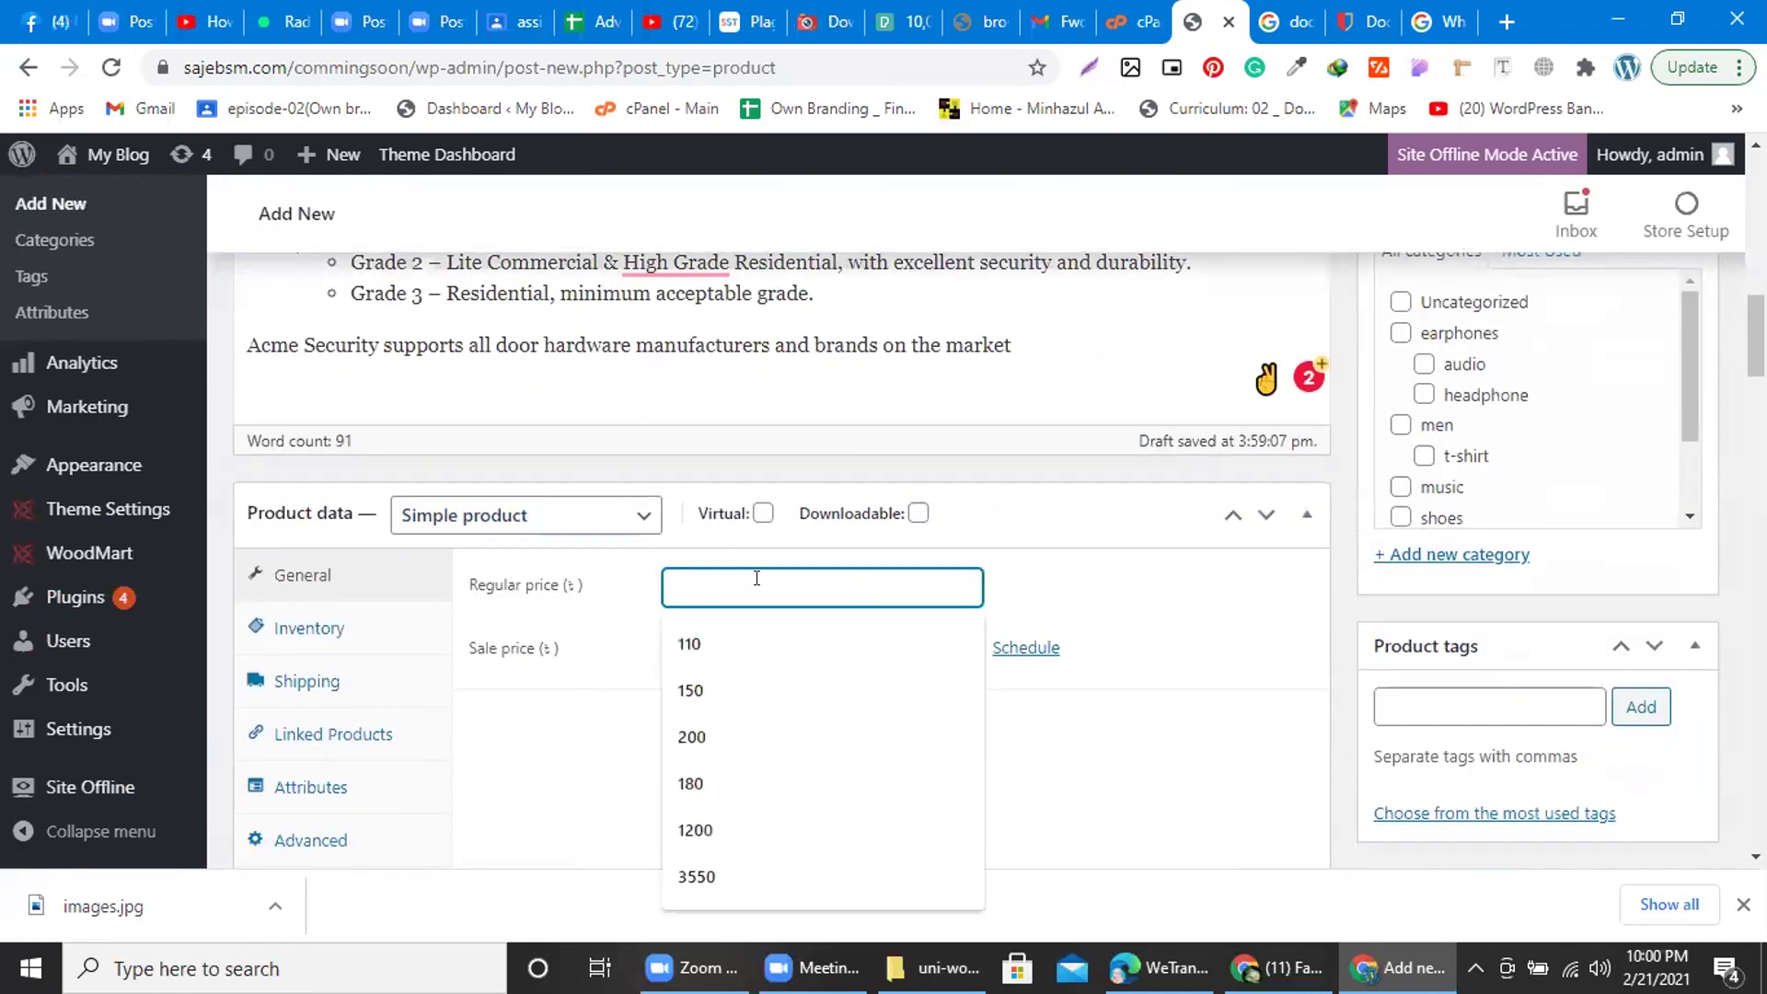
pyautogui.write('150')
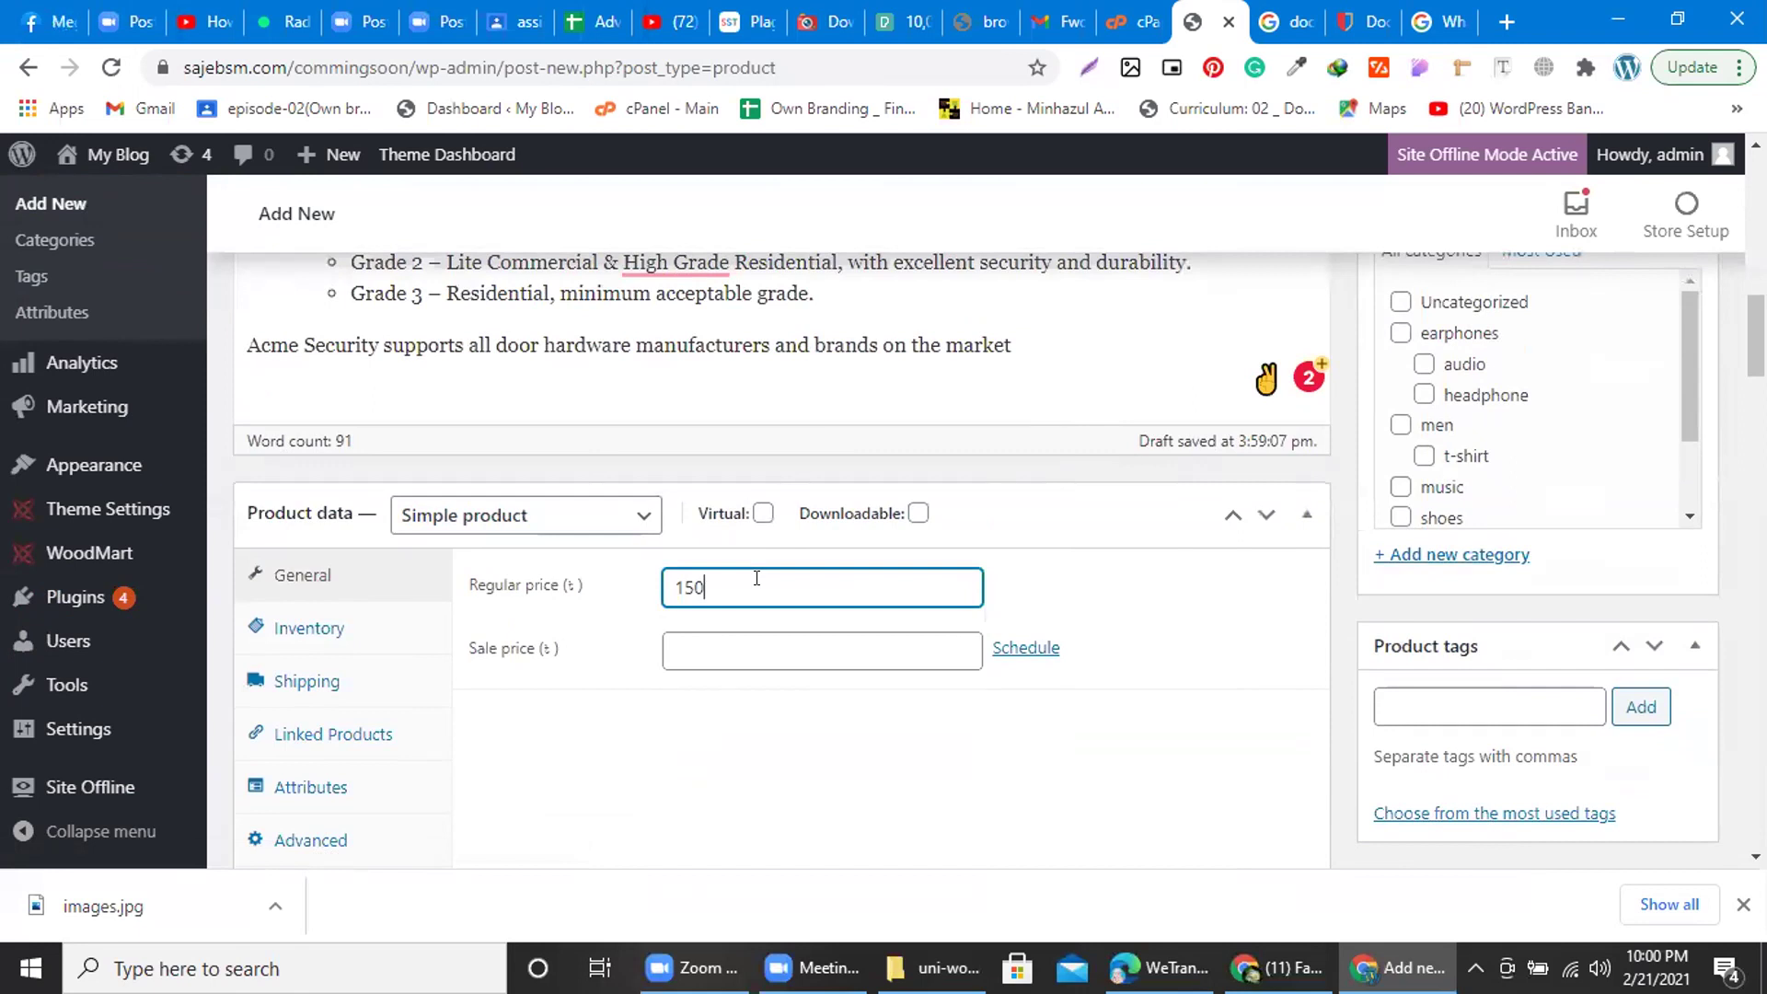
pyautogui.write('0')
pyautogui.press('BackSpace')
pyautogui.press('BackSpace')
pyautogui.press('BackSpace')
pyautogui.press('BackSpace')
pyautogui.press('BackSpace')
pyautogui.write('5000')
pyautogui.click(703, 653)
pyautogui.write('4500')
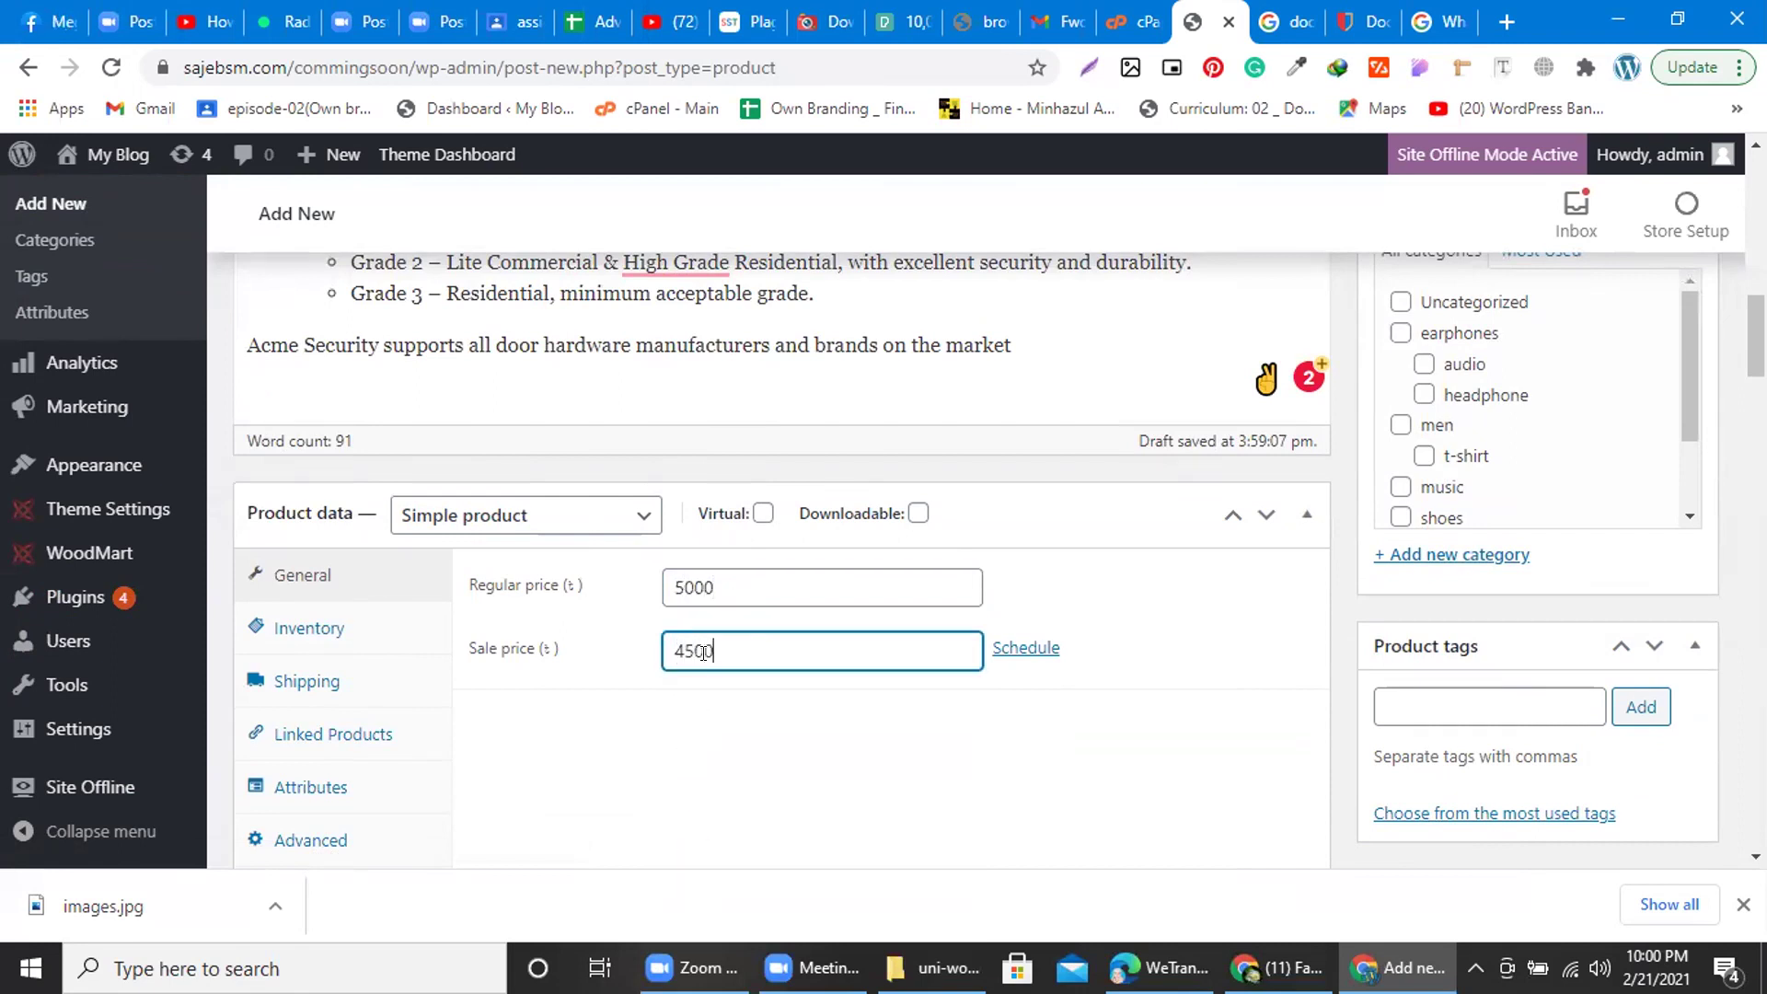
# Place the cursor in the product short description, then go back to the Acme Door Hardware page
pyautogui.scroll(-1, 824, 744)
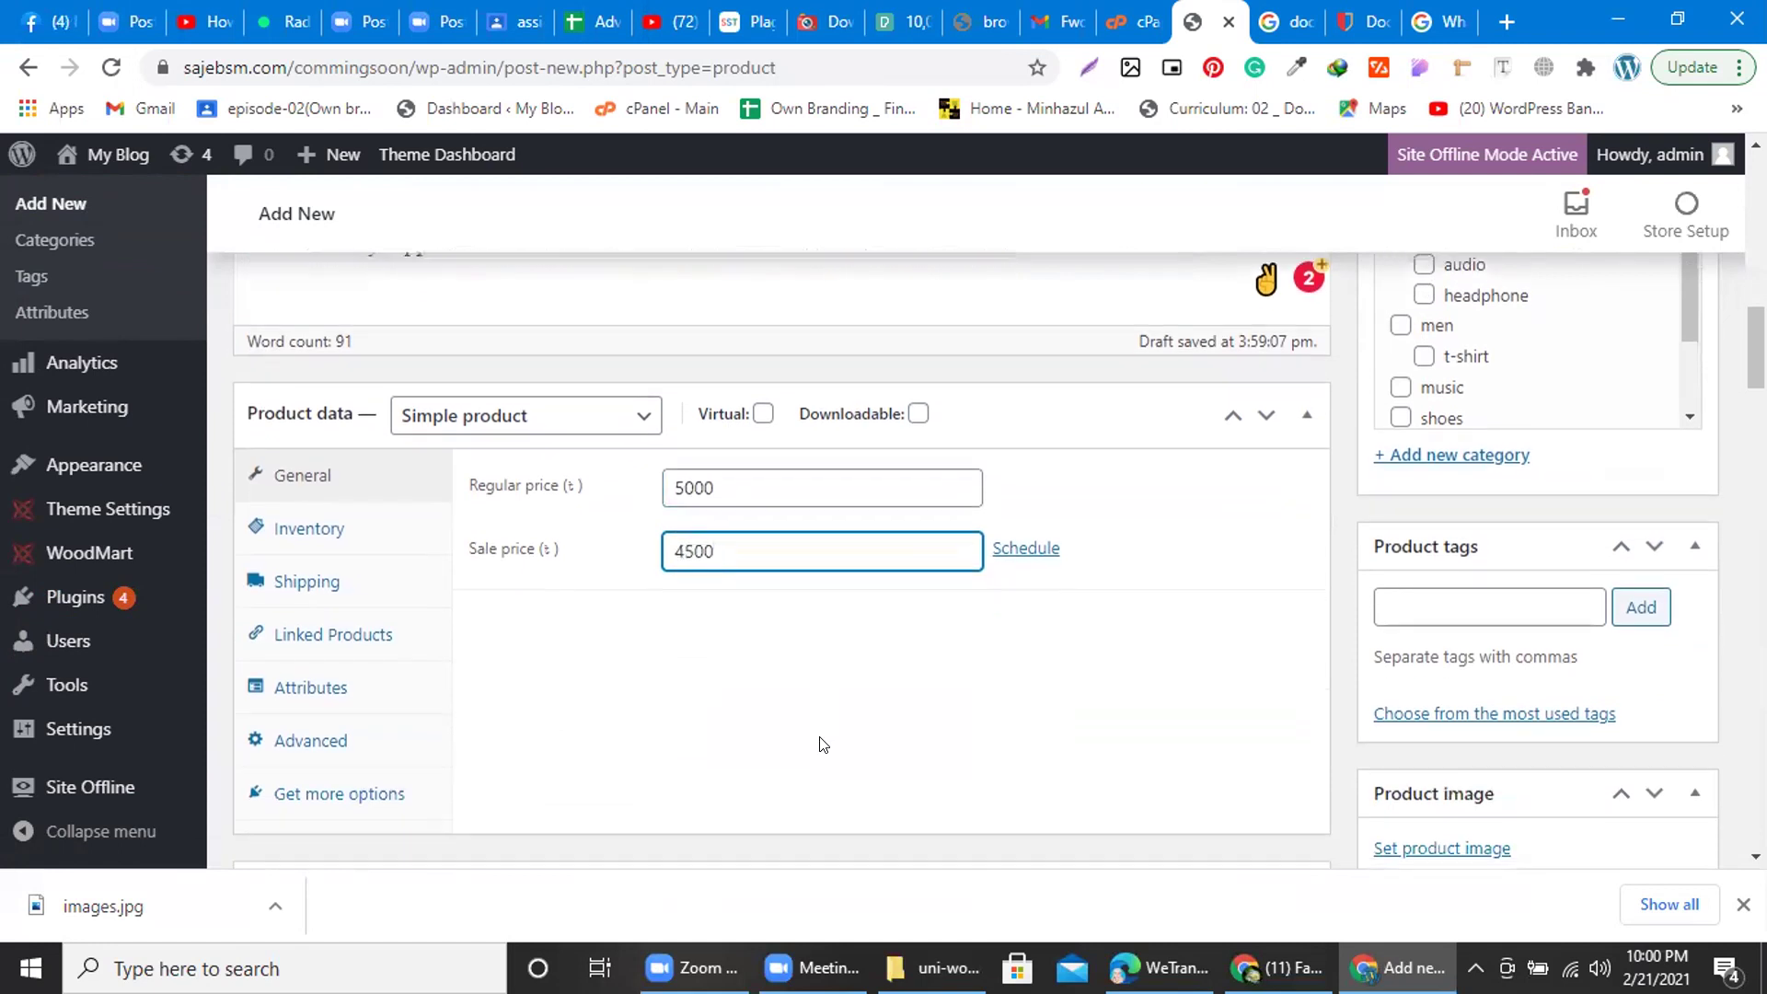
pyautogui.scroll(-1, 818, 735)
pyautogui.scroll(-4, 818, 736)
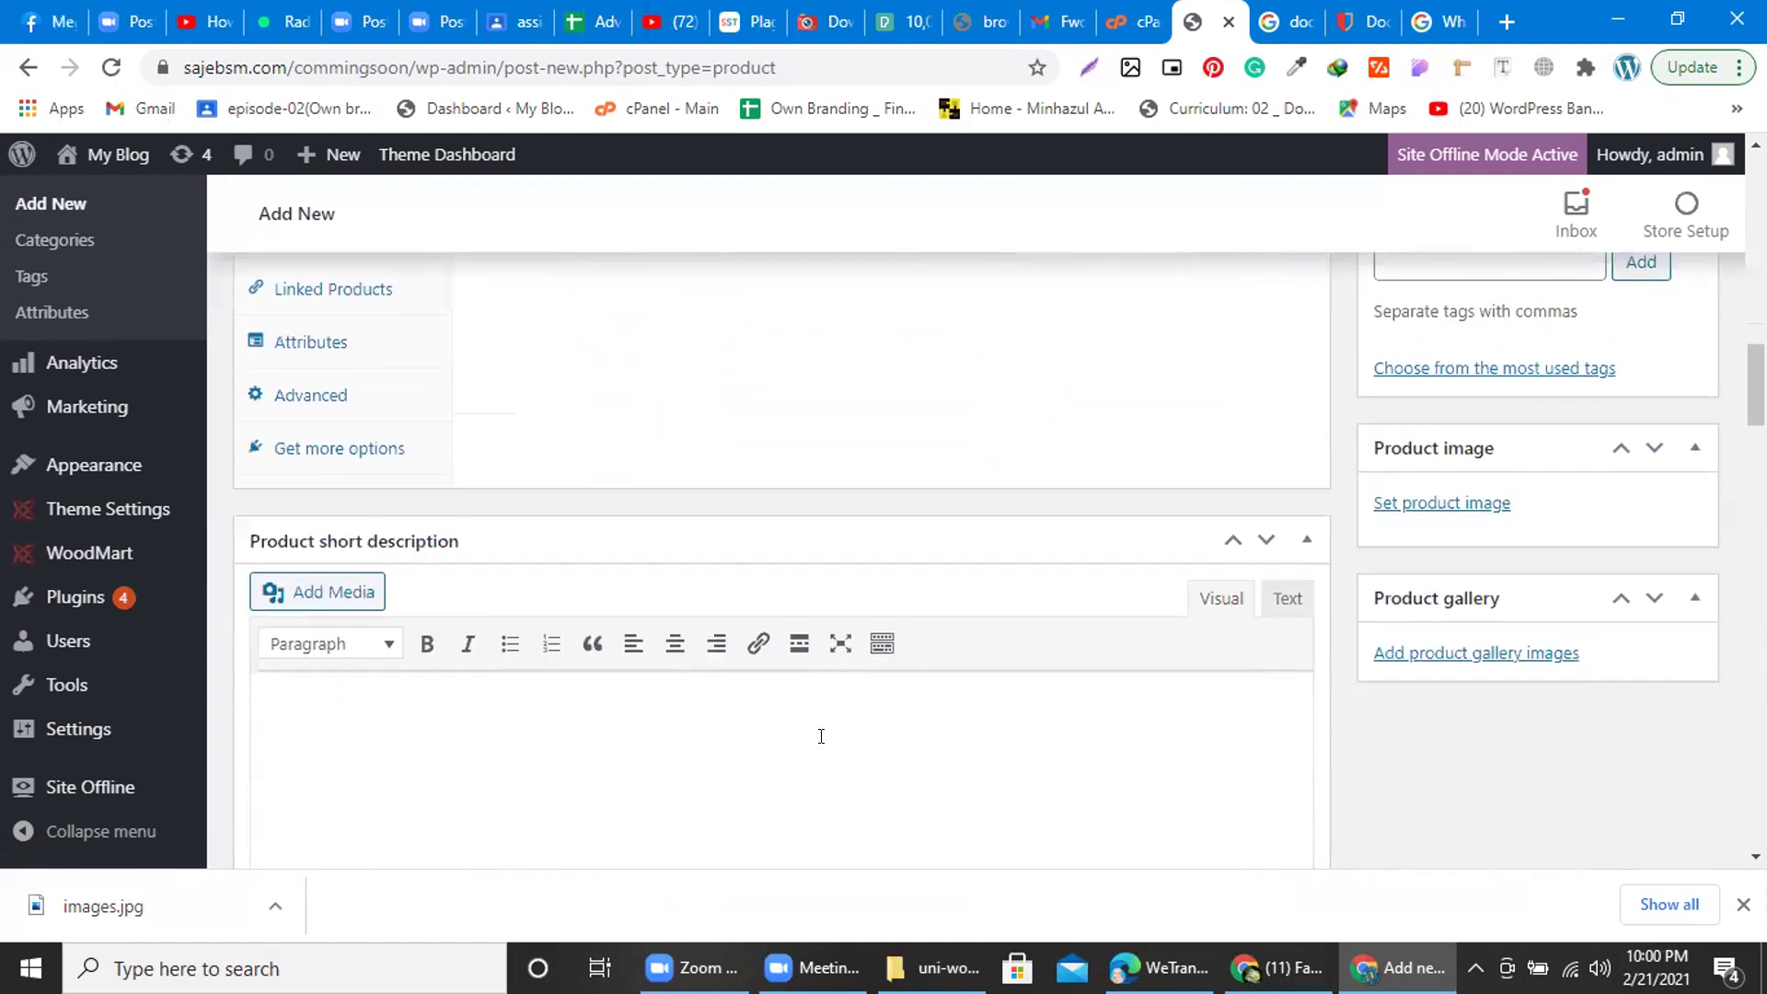
pyautogui.click(617, 697)
pyautogui.scroll(-1, 617, 696)
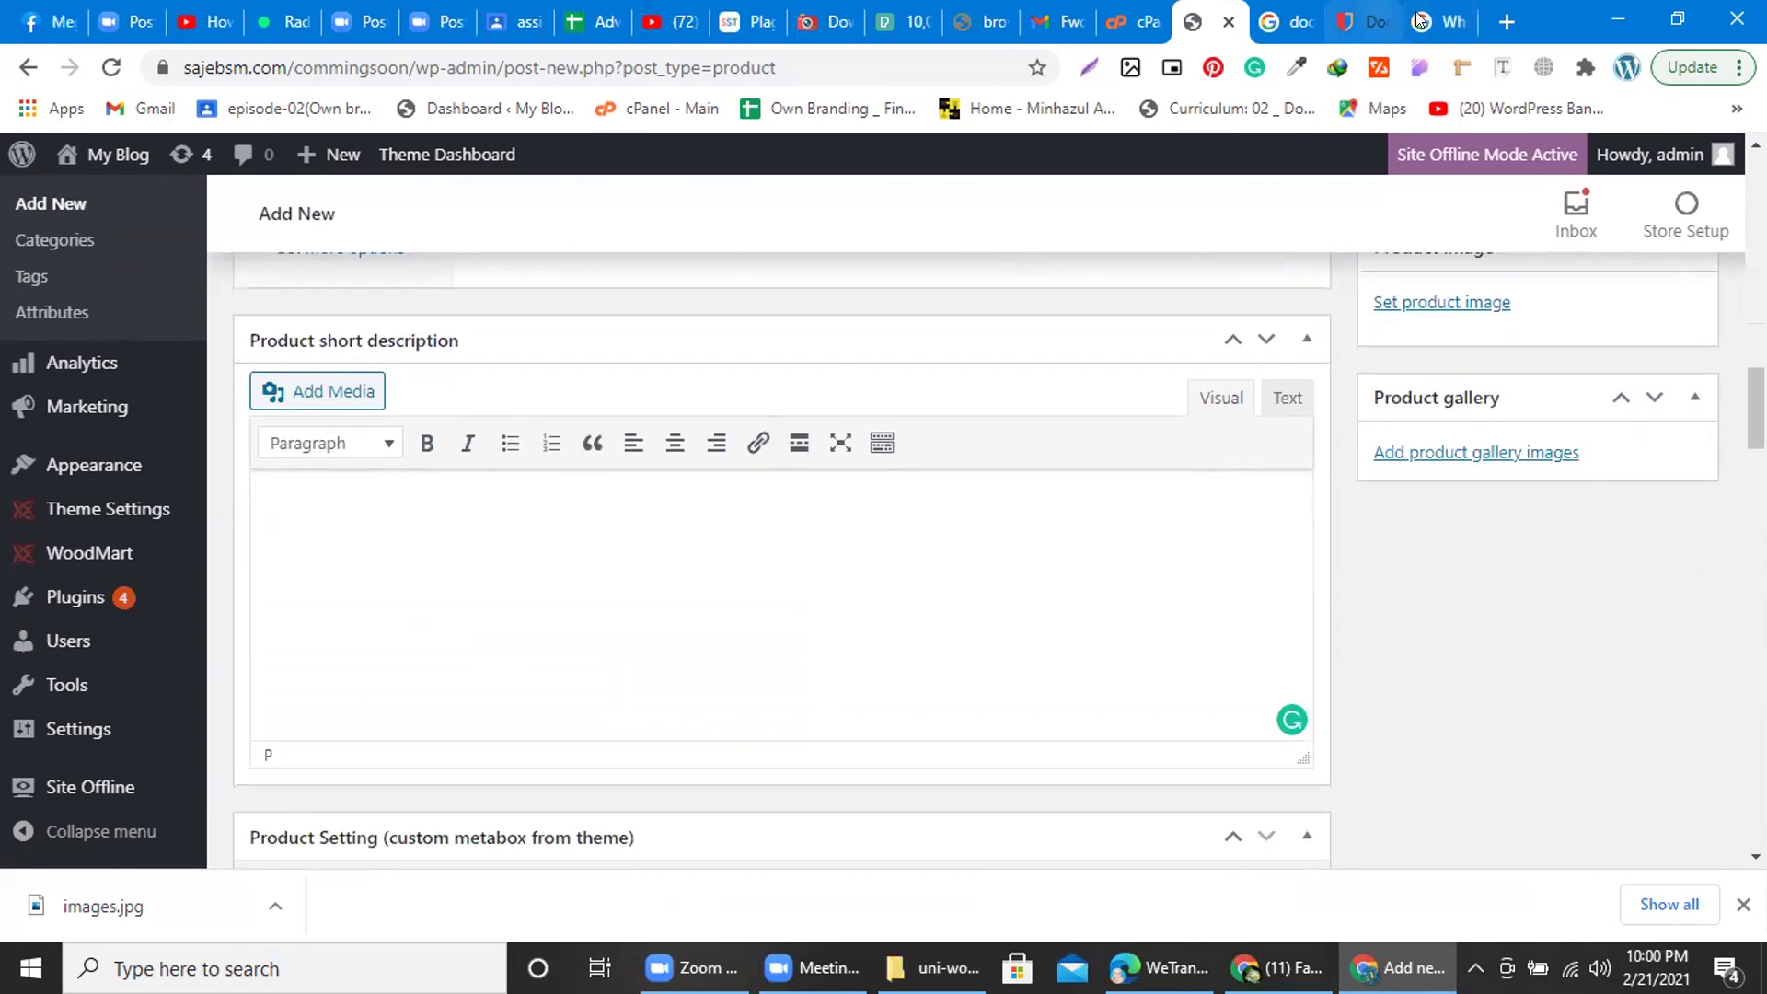
pyautogui.click(1360, 21)
pyautogui.scroll(-2, 1082, 377)
pyautogui.click(892, 430)
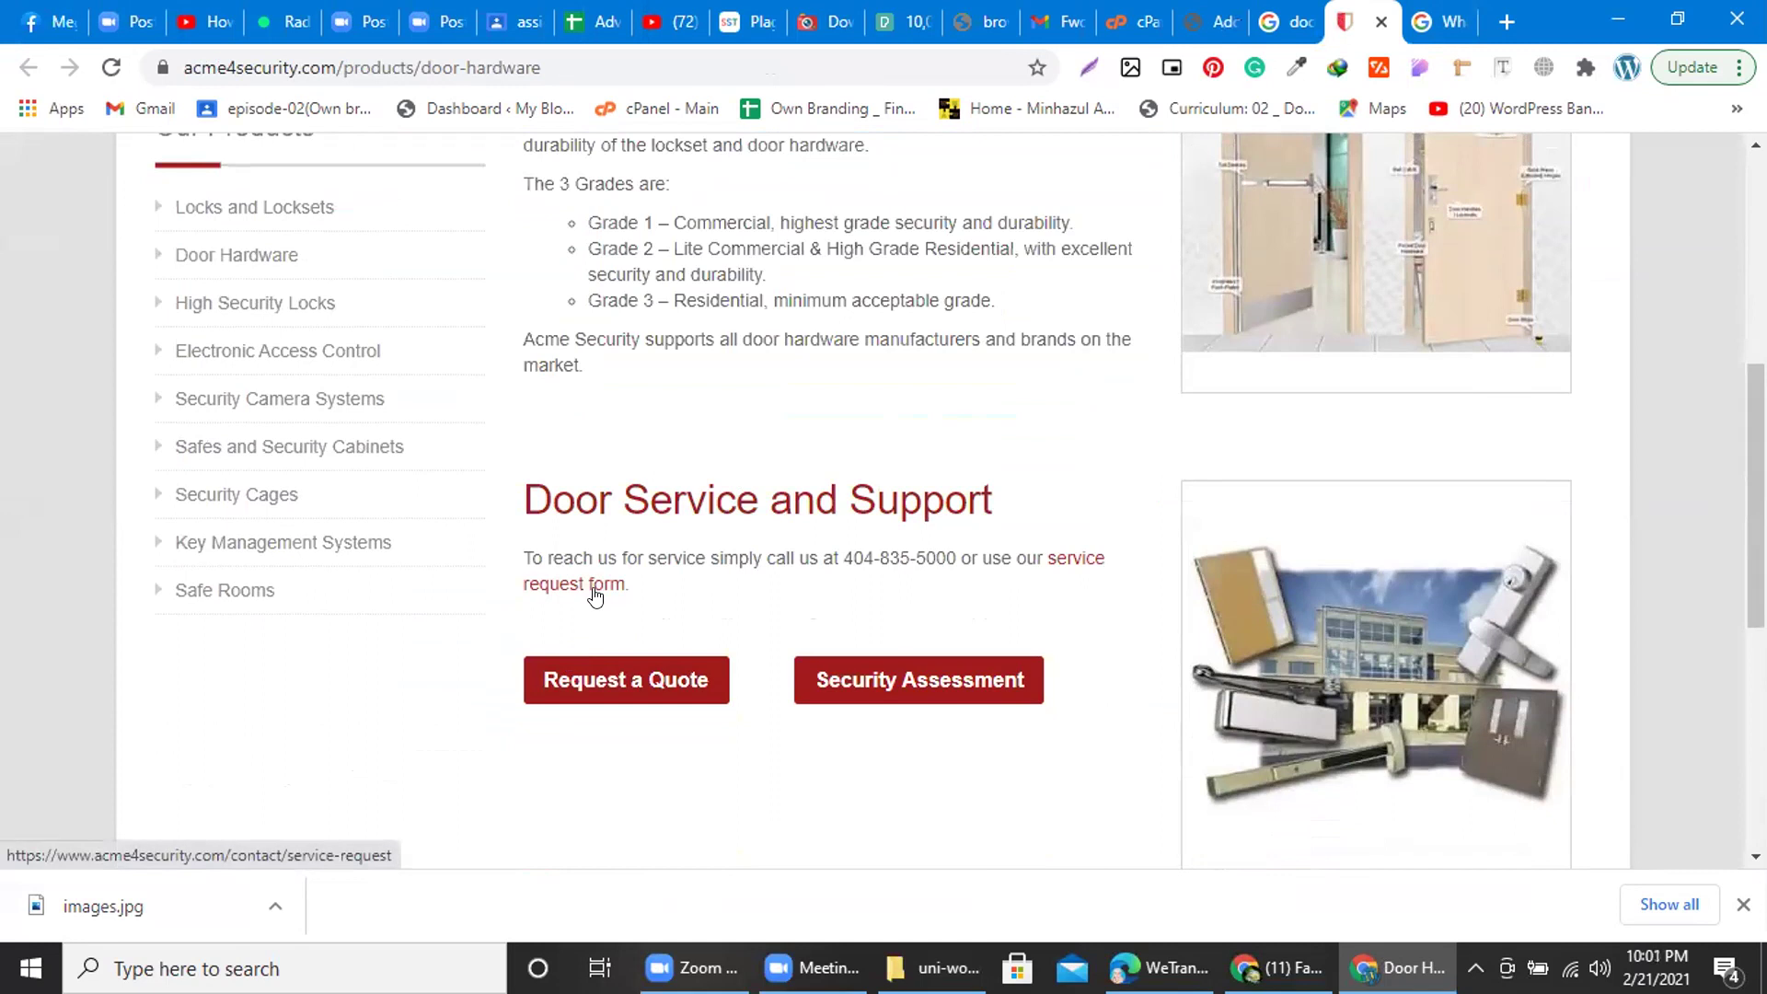
# Select the Acme page's Door Service and Support text, then return to the WordPress product editor
pyautogui.moveTo(516, 497); pyautogui.dragTo(628, 574)
pyautogui.hotkey('ctrl', 'c')
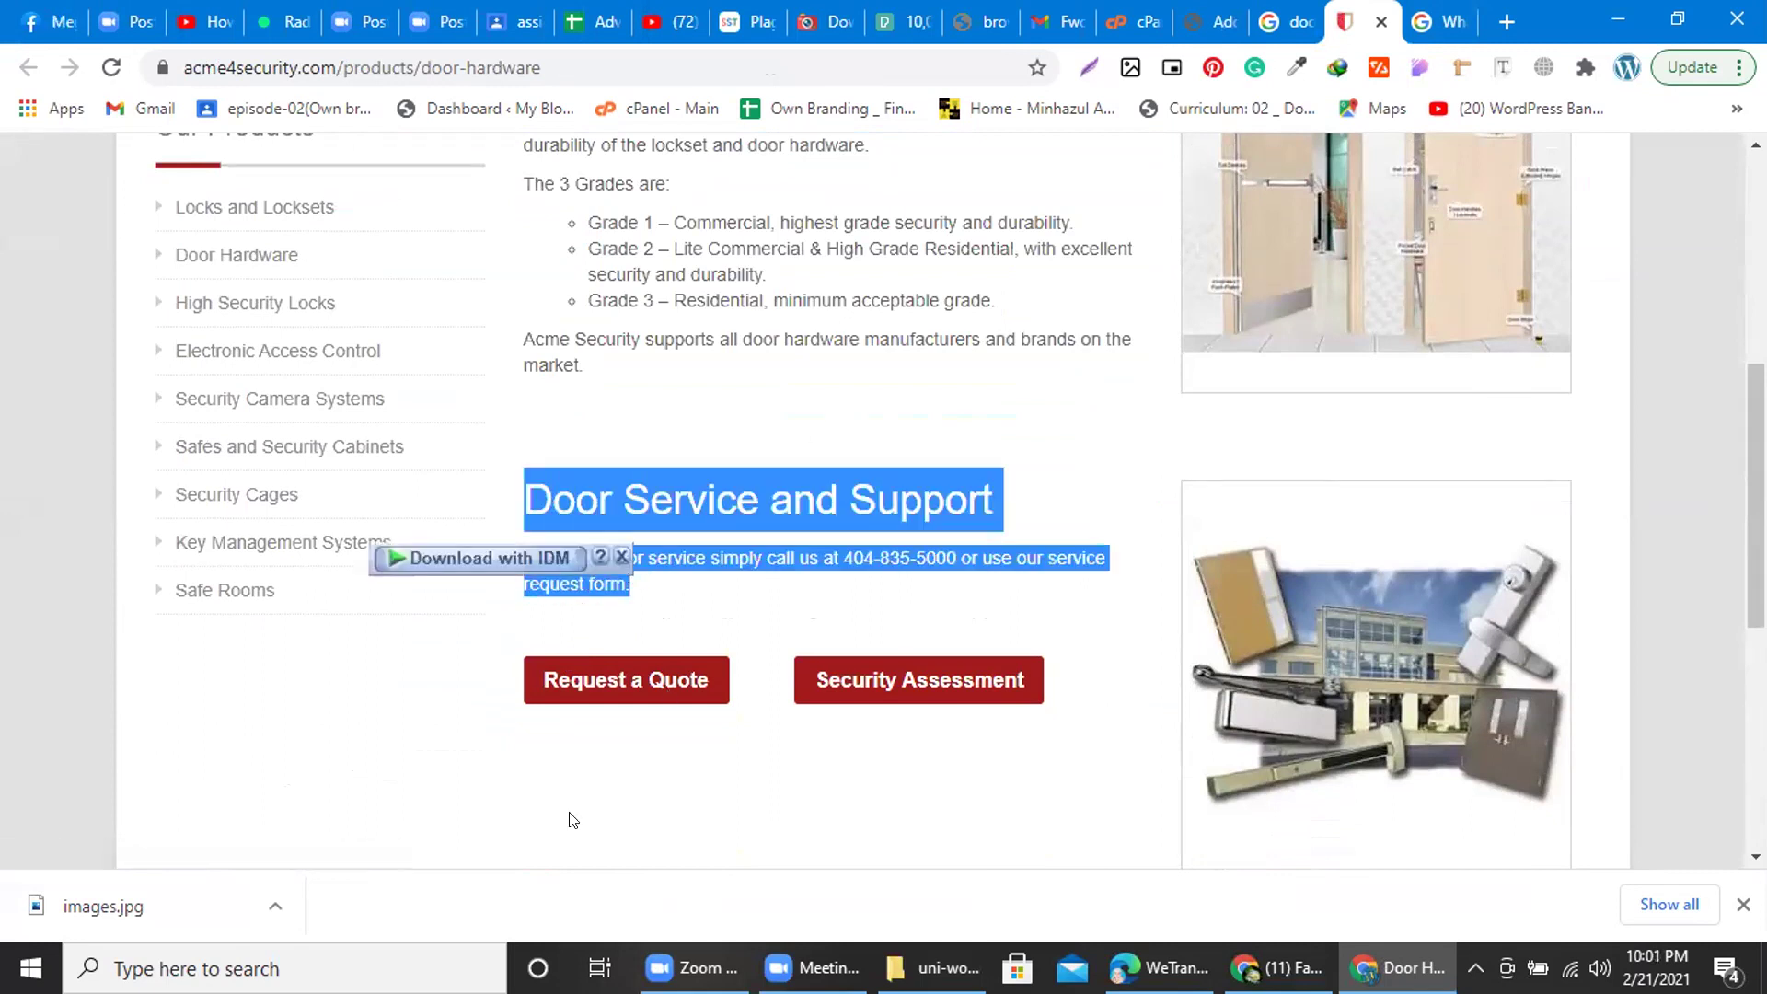
pyautogui.click(911, 782)
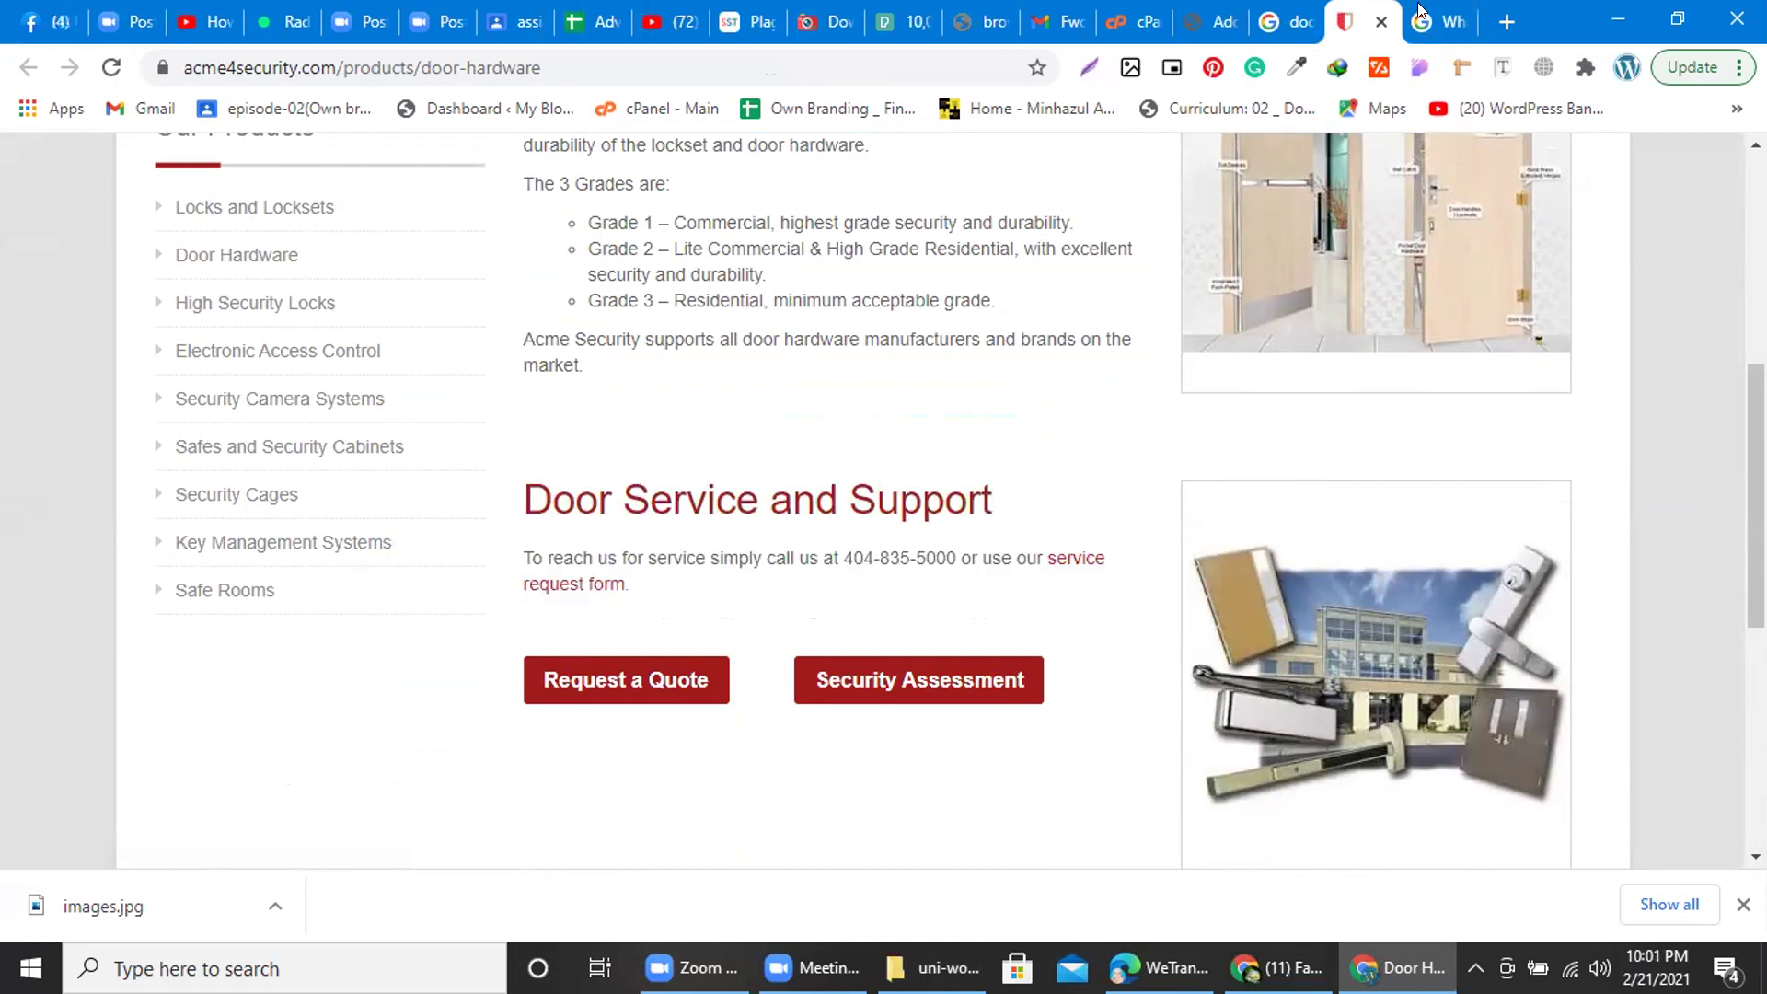
pyautogui.scroll(6, 1058, 456)
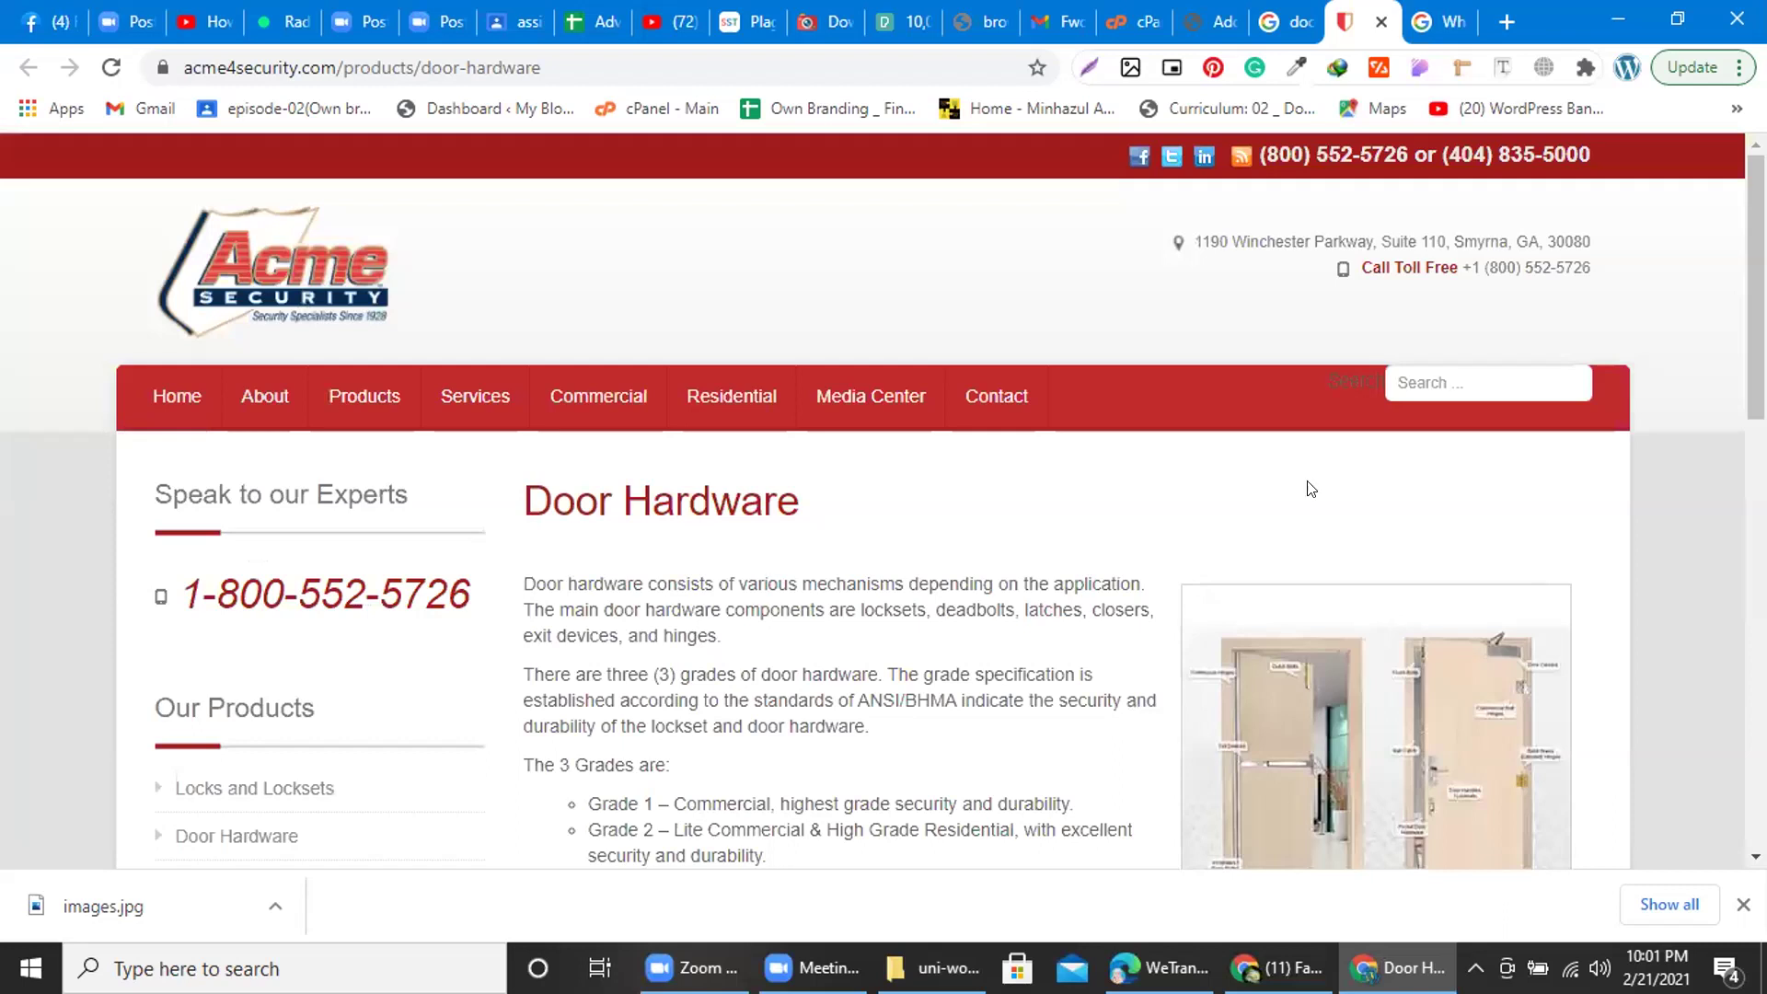
pyautogui.click(1420, 28)
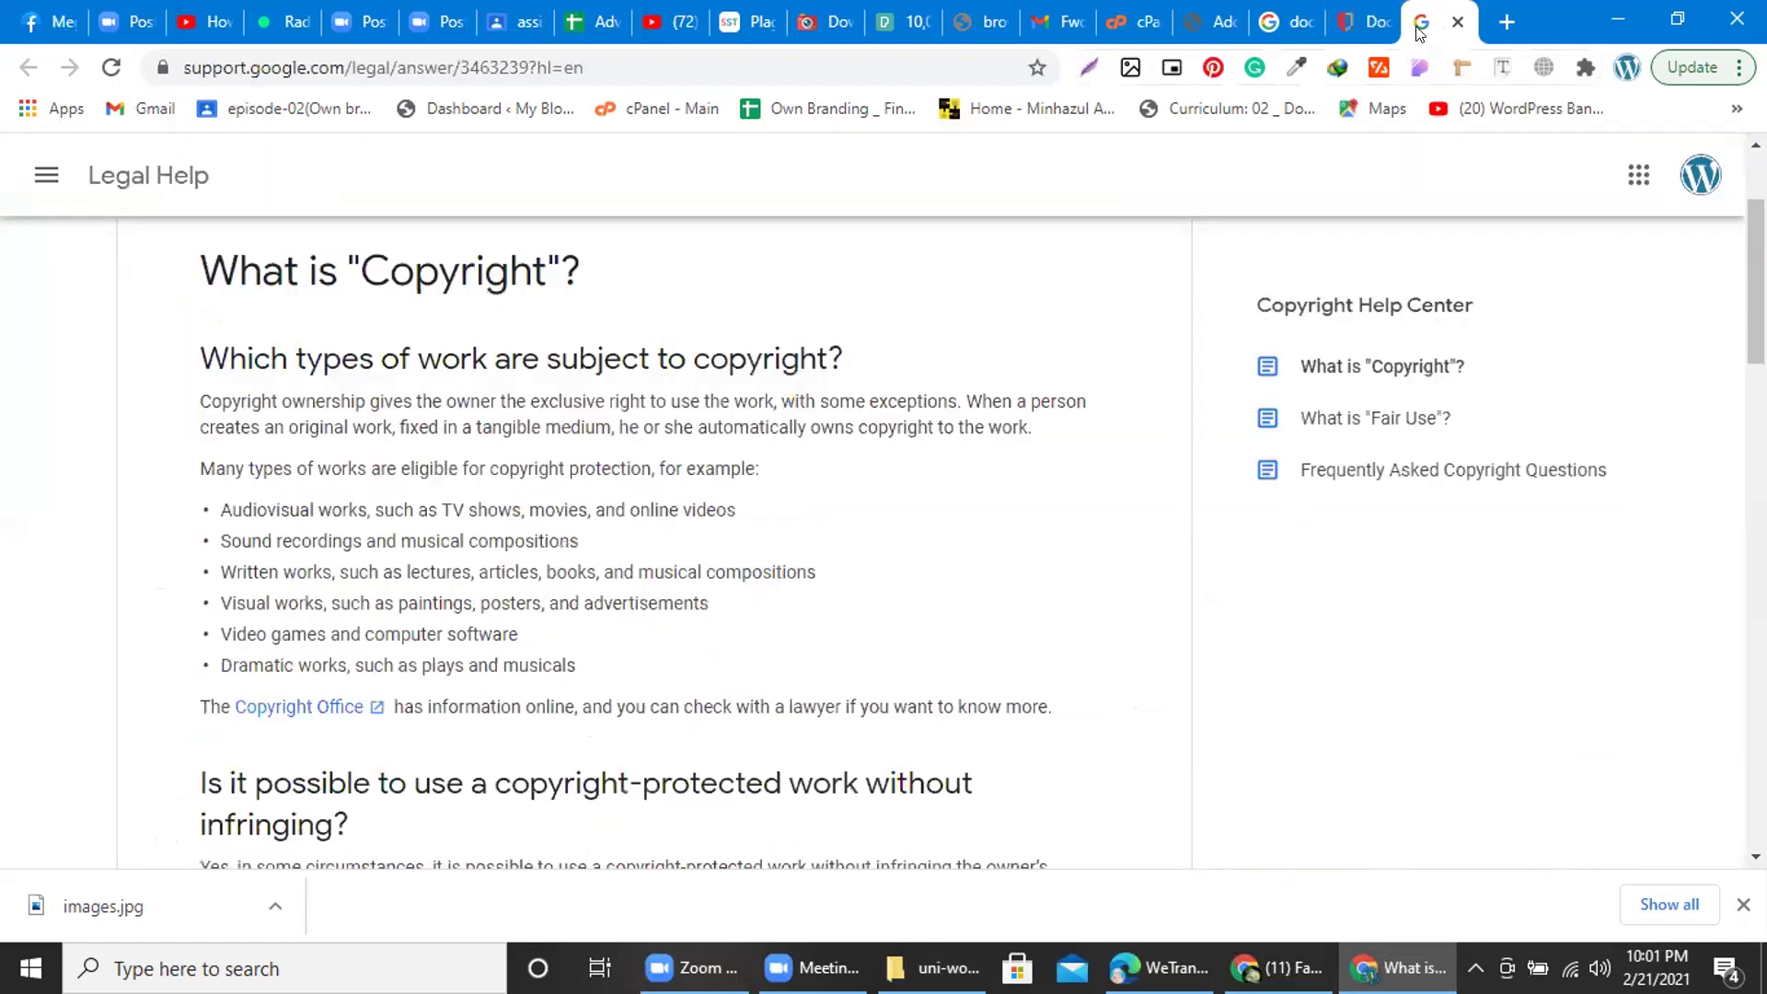
pyautogui.scroll(-10, 950, 509)
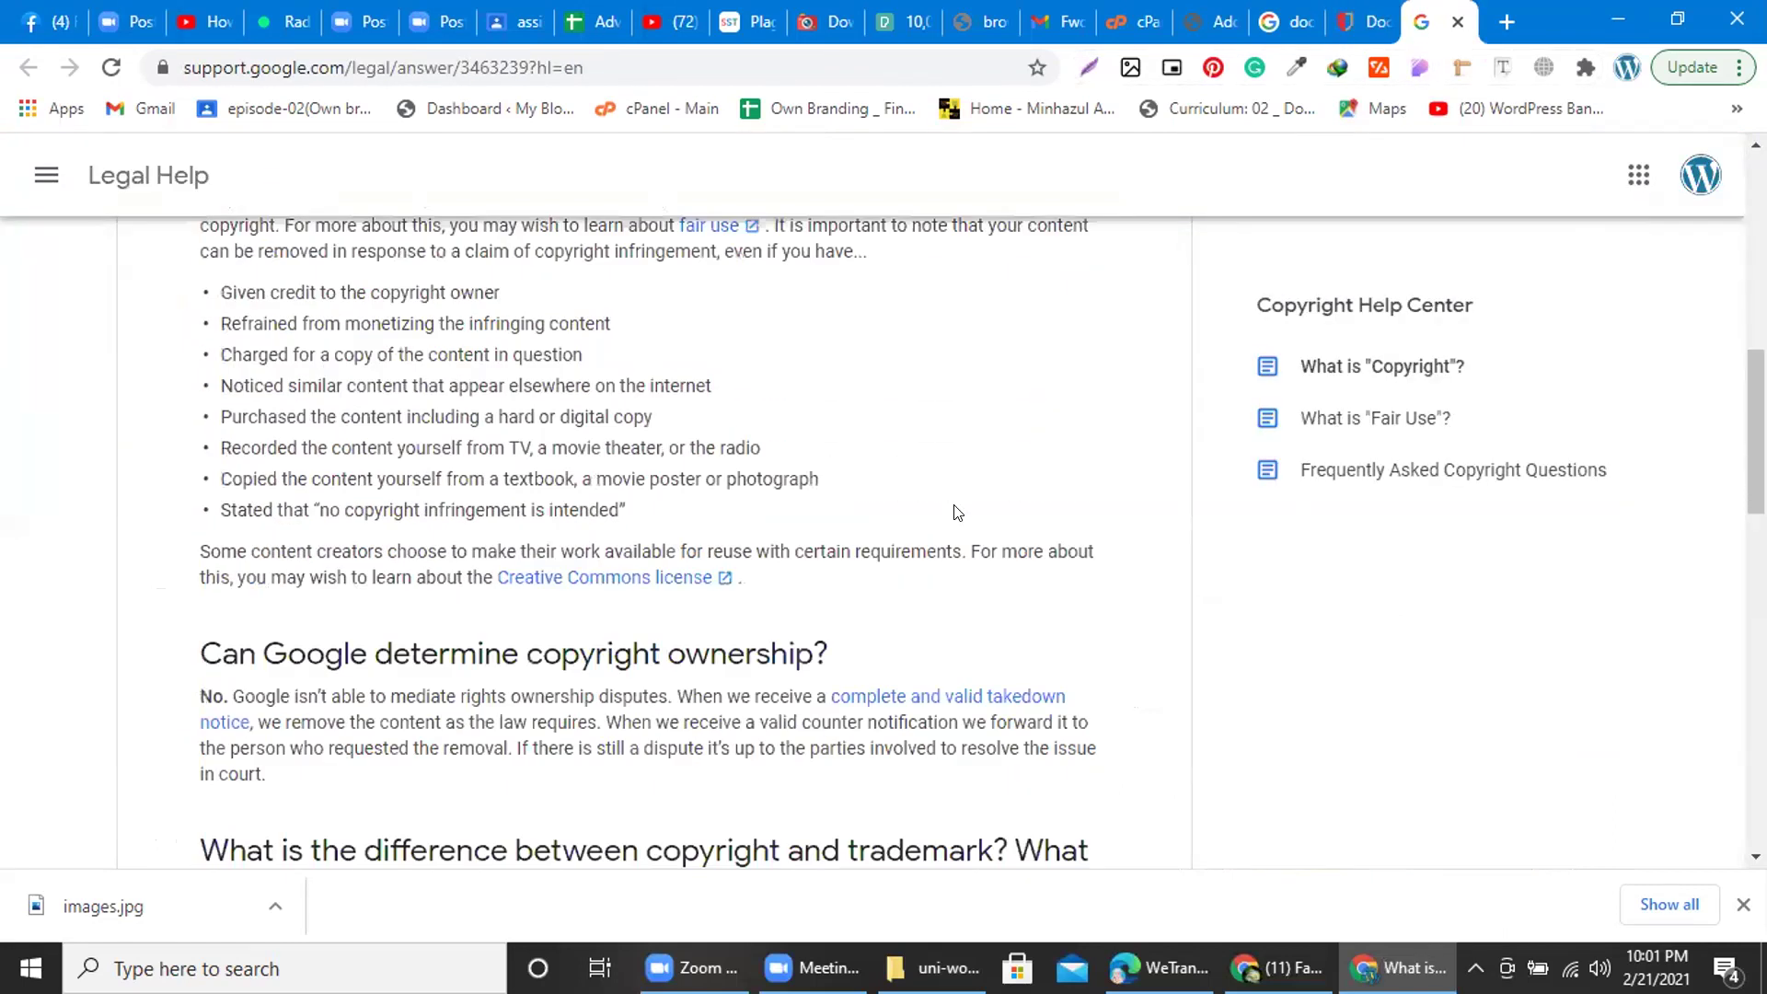
pyautogui.scroll(11, 950, 509)
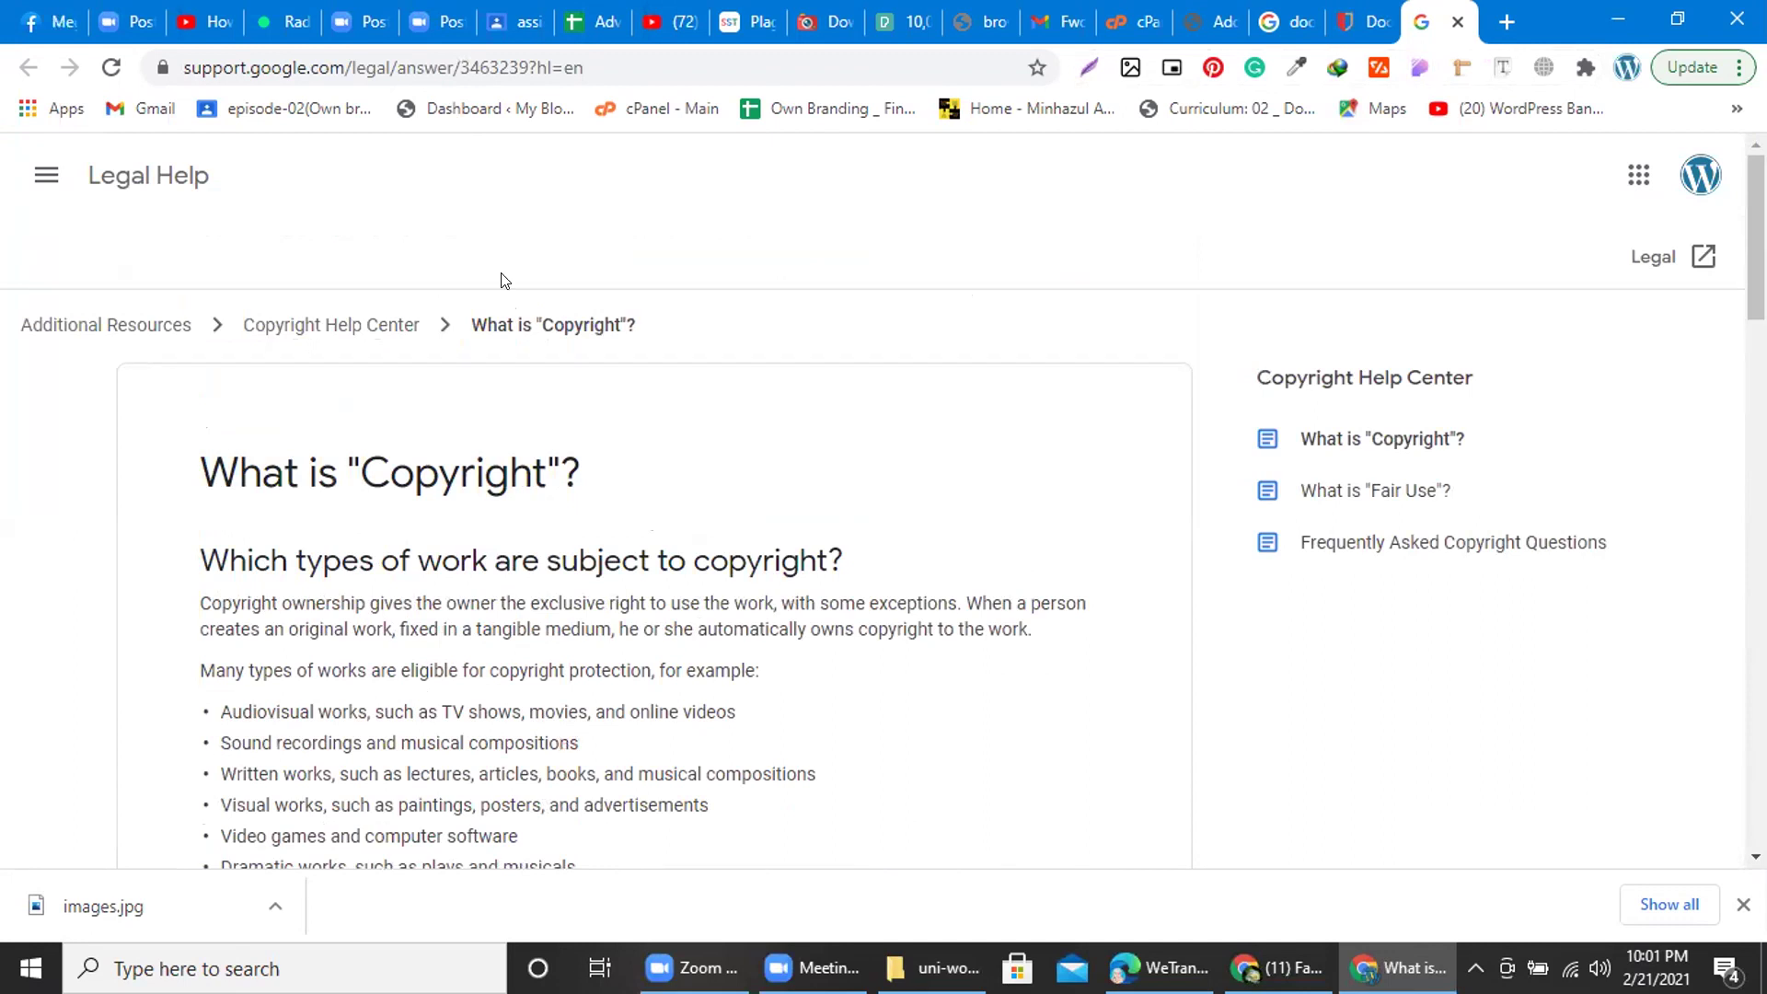
pyautogui.click(1222, 10)
# Paste the Door Service and Support text into the short description, ending the contact sentence with 'service.'
pyautogui.scroll(-1, 700, 516)
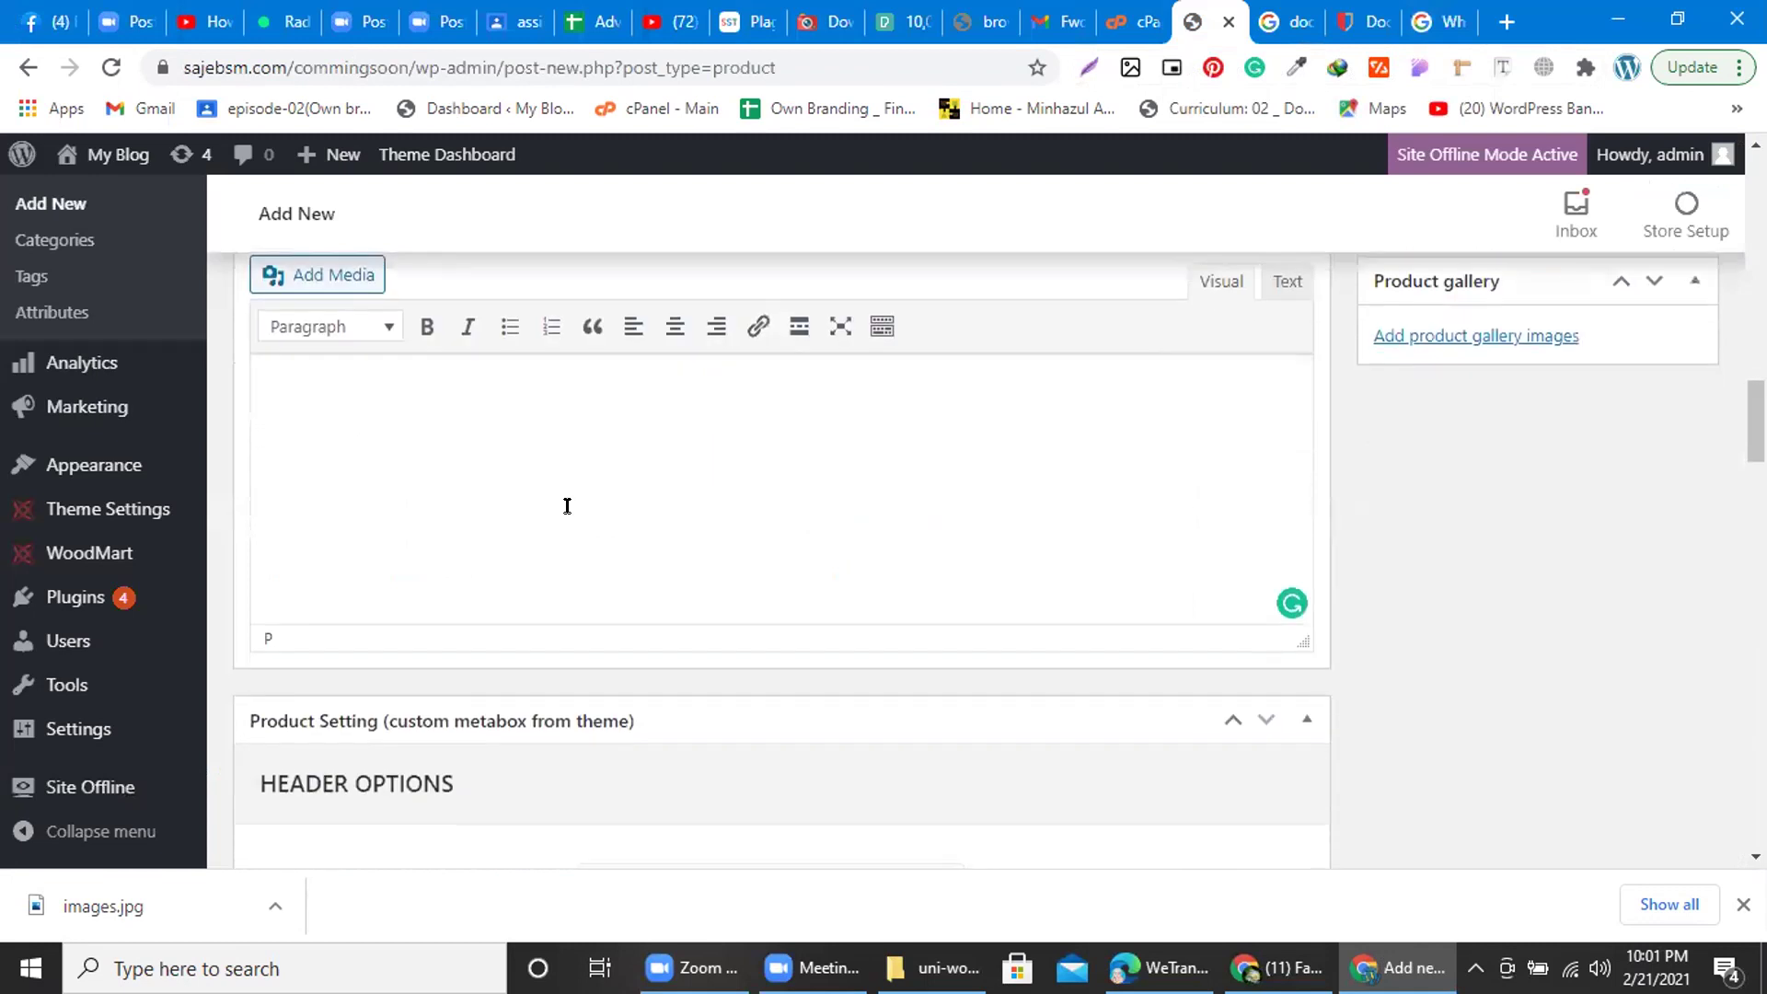
pyautogui.hotkey('ctrl', 'v')
pyautogui.scroll(-2, 567, 506)
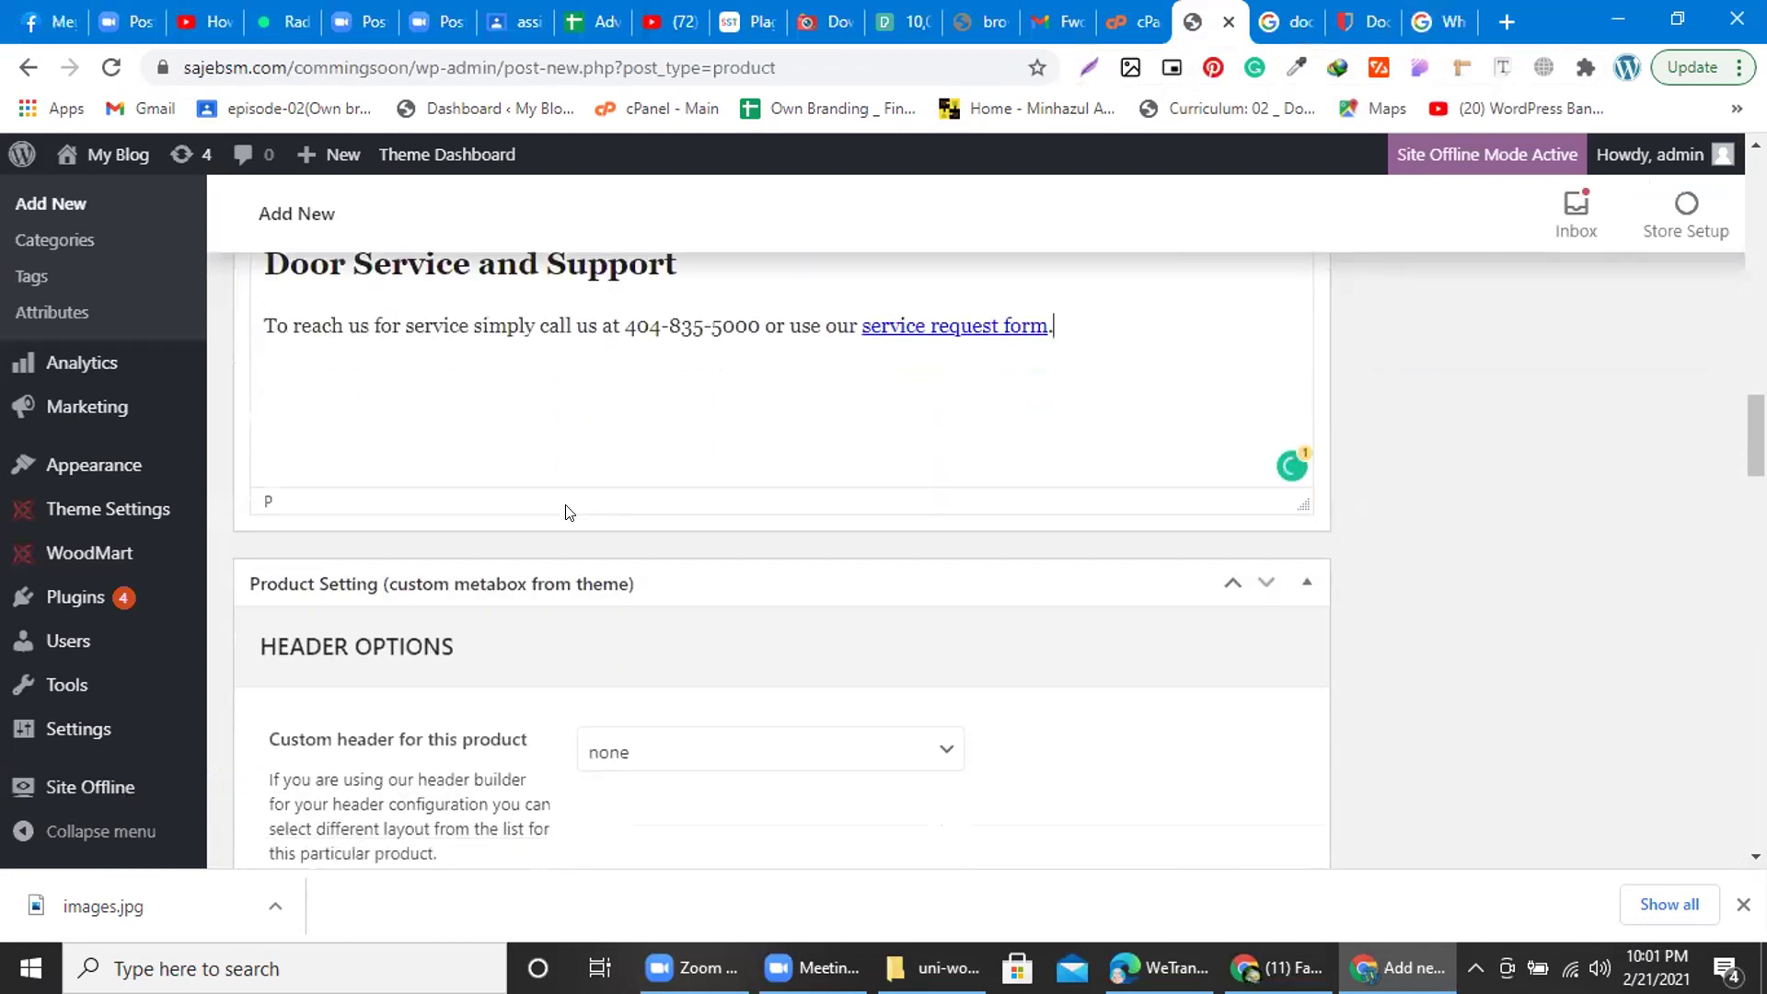
pyautogui.press('BackSpace')
pyautogui.press('BackSpace')
pyautogui.press('BackSpace')
pyautogui.press('BackSpace')
pyautogui.press('BackSpace')
pyautogui.press('BackSpace')
pyautogui.press('BackSpace')
pyautogui.press('BackSpace')
pyautogui.press('BackSpace')
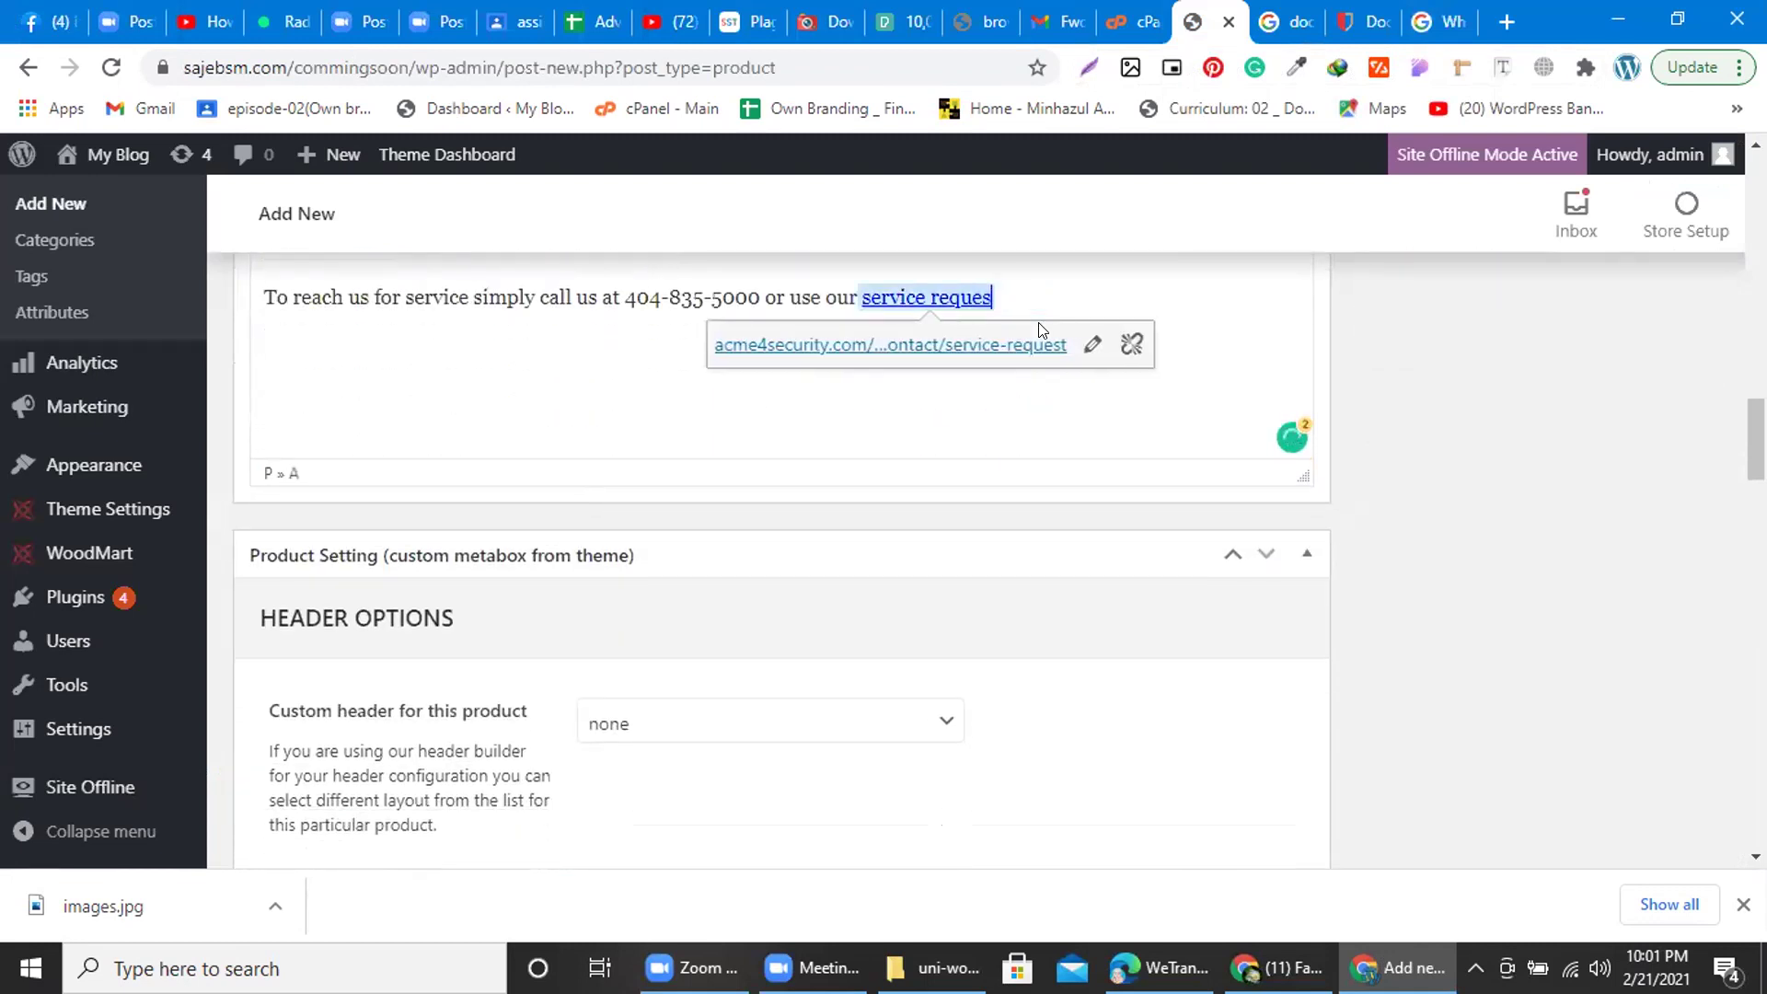
pyautogui.press('BackSpace')
pyautogui.press('BackSpace')
pyautogui.press('BackSpace')
pyautogui.press('BackSpace')
pyautogui.press('BackSpace')
pyautogui.press('BackSpace')
pyautogui.press('BackSpace')
pyautogui.press('BackSpace')
pyautogui.press('BackSpace')
pyautogui.press('BackSpace')
pyautogui.press('BackSpace')
pyautogui.press('BackSpace')
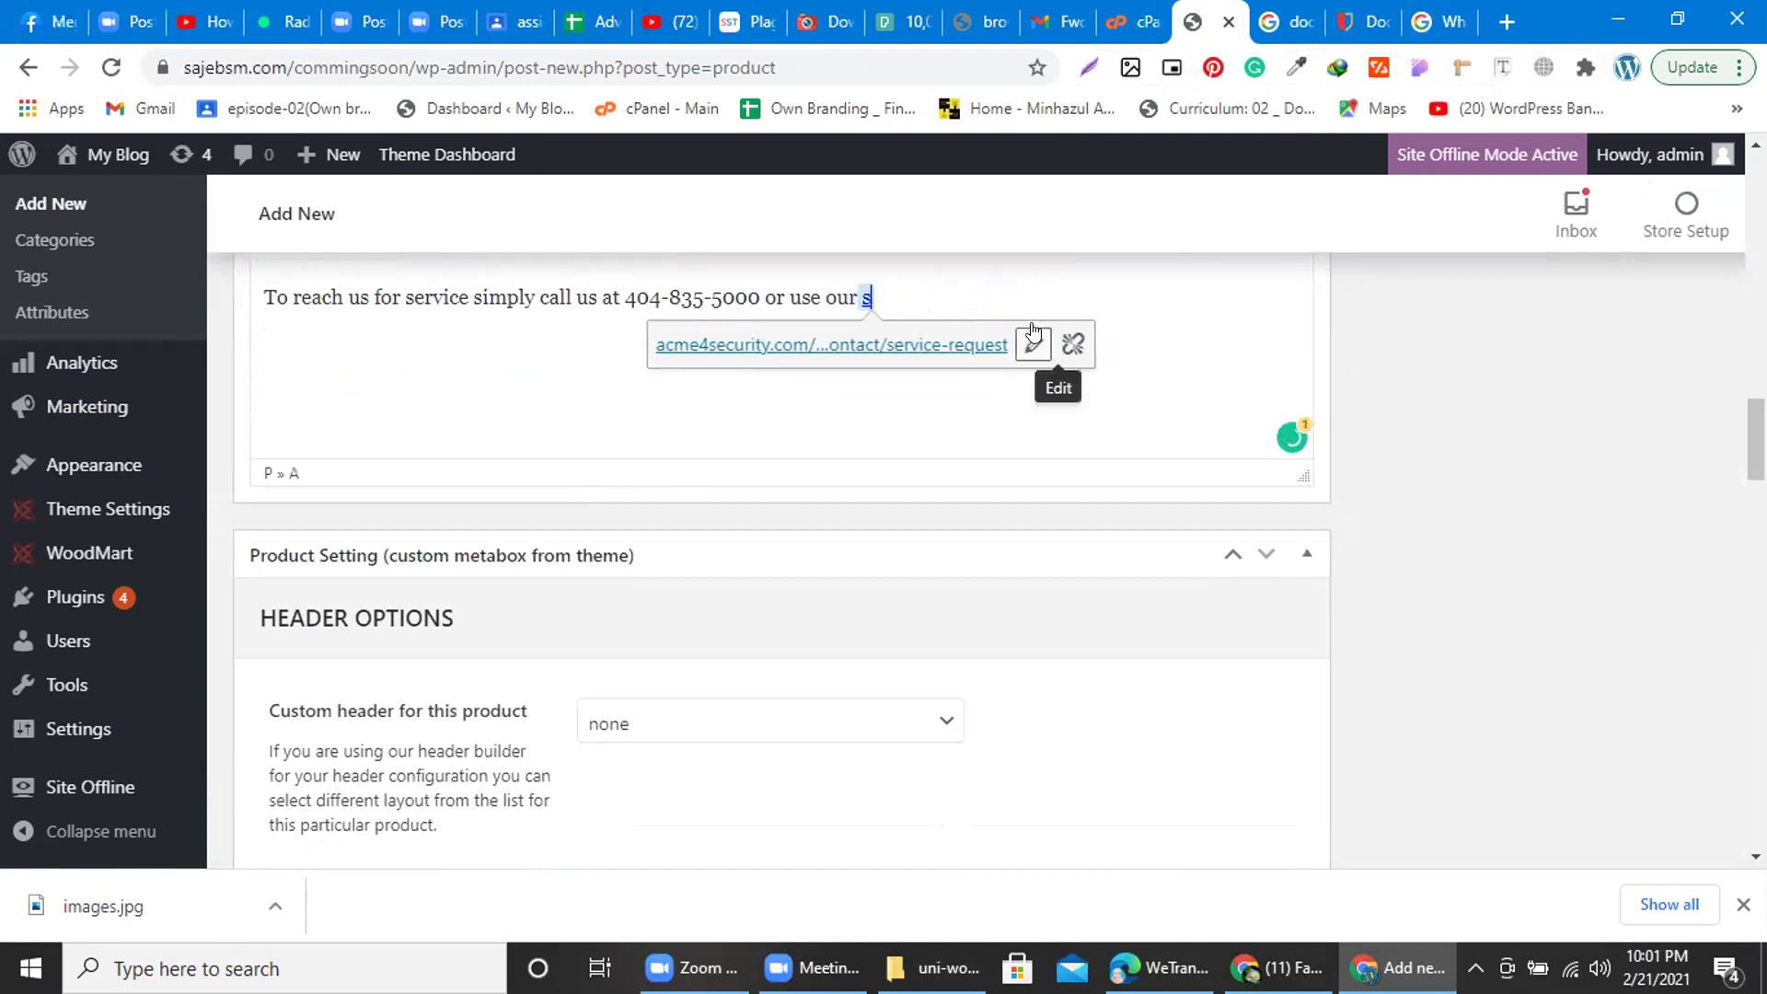
pyautogui.write('service')
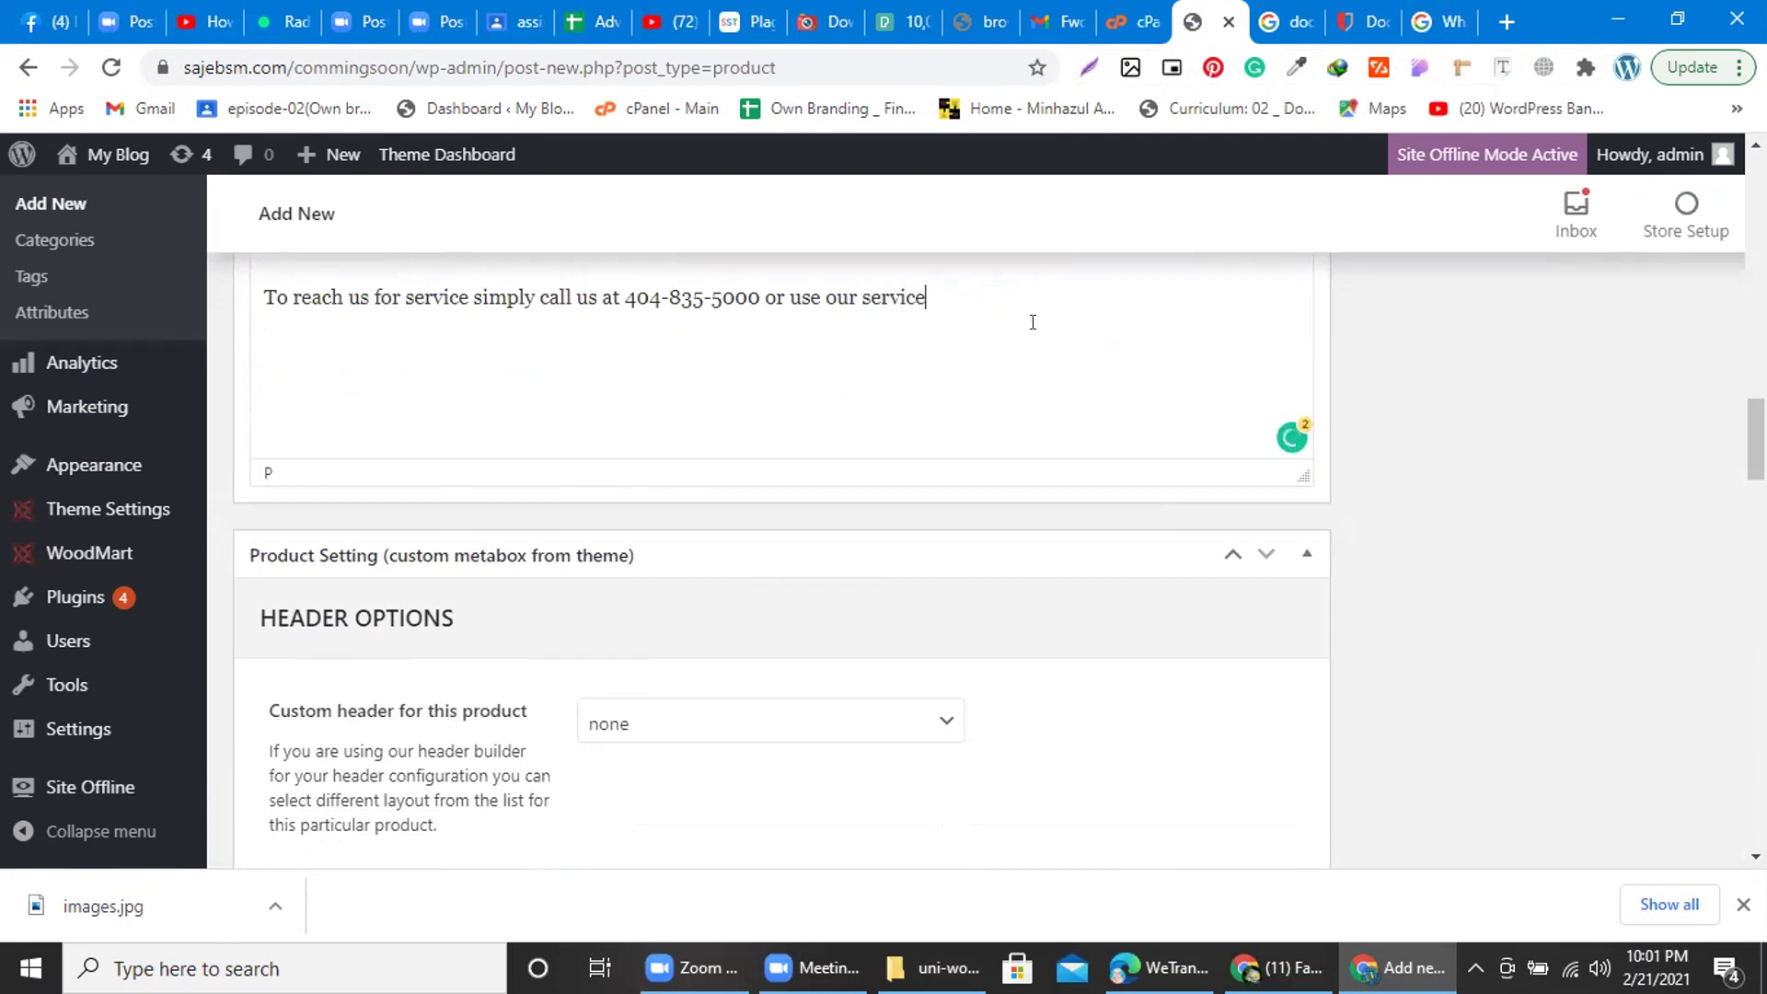
pyautogui.press('BackSpace')
pyautogui.write('.')
pyautogui.scroll(-3, 1033, 321)
pyautogui.scroll(8, 1037, 324)
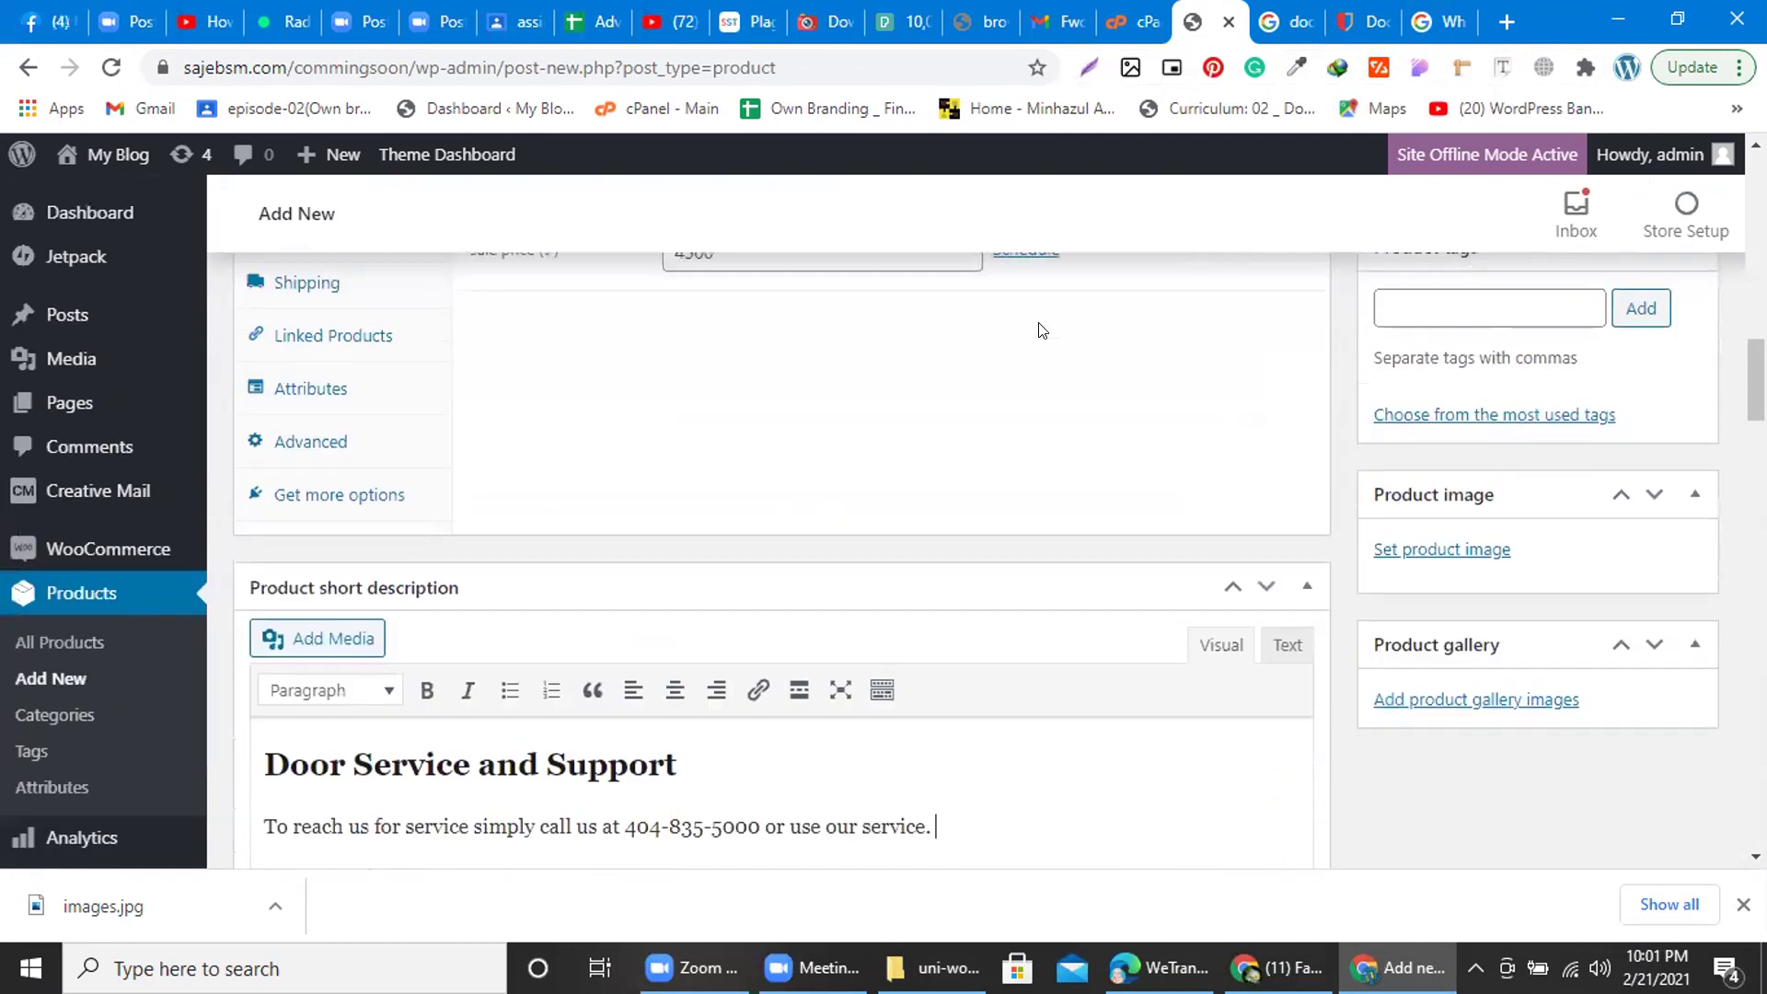
pyautogui.scroll(2, 1037, 328)
pyautogui.scroll(-1, 1329, 553)
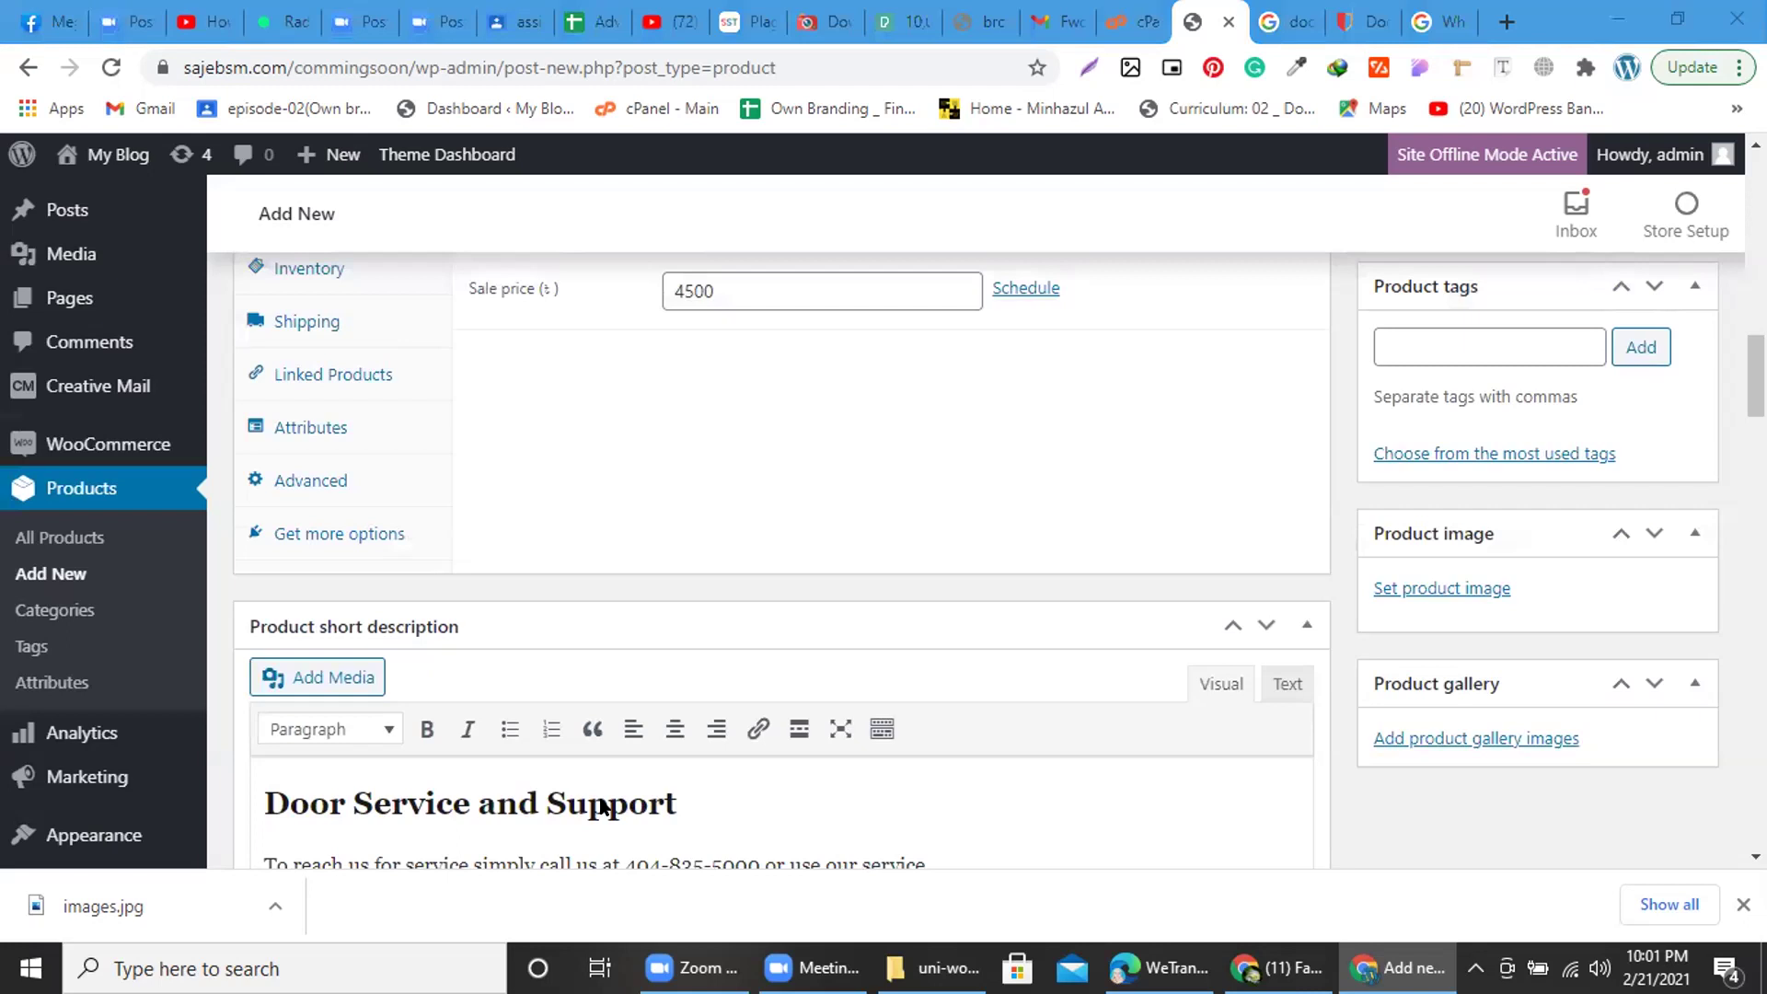
# Enter 'Home Appliances' as a new category name, fixing the misspelling with the spelling suggestion
pyautogui.scroll(4, 1280, 469)
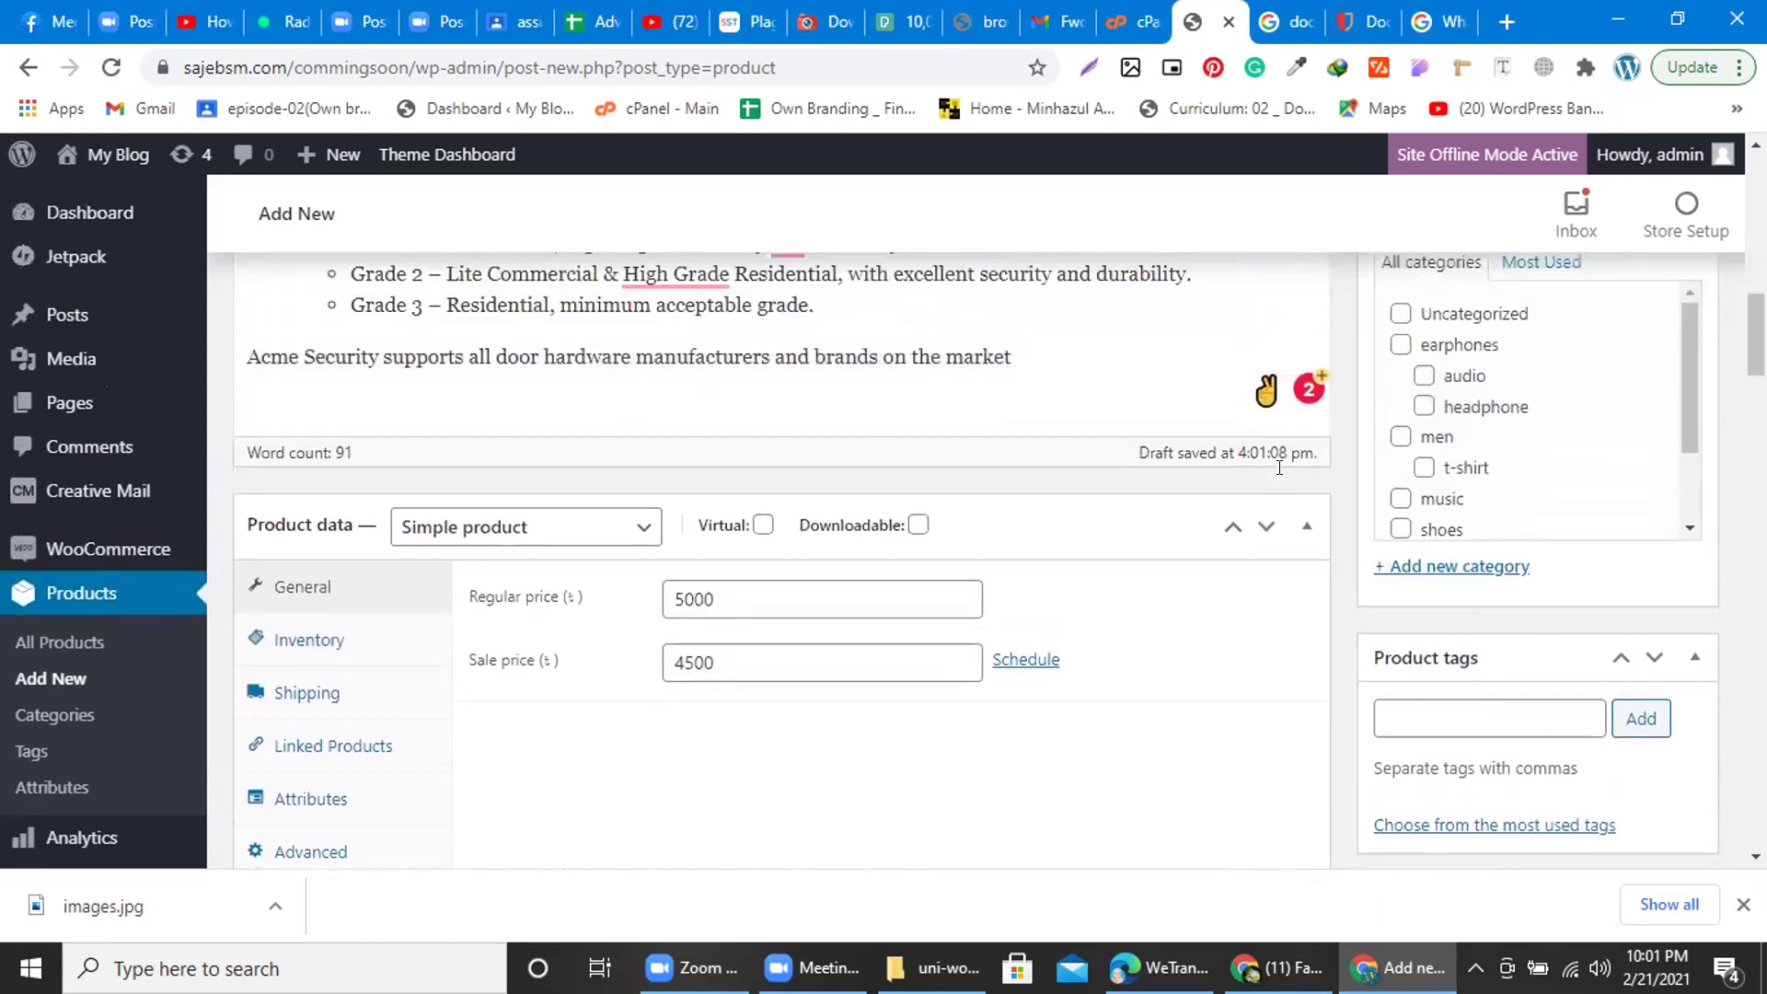
pyautogui.scroll(3, 1279, 468)
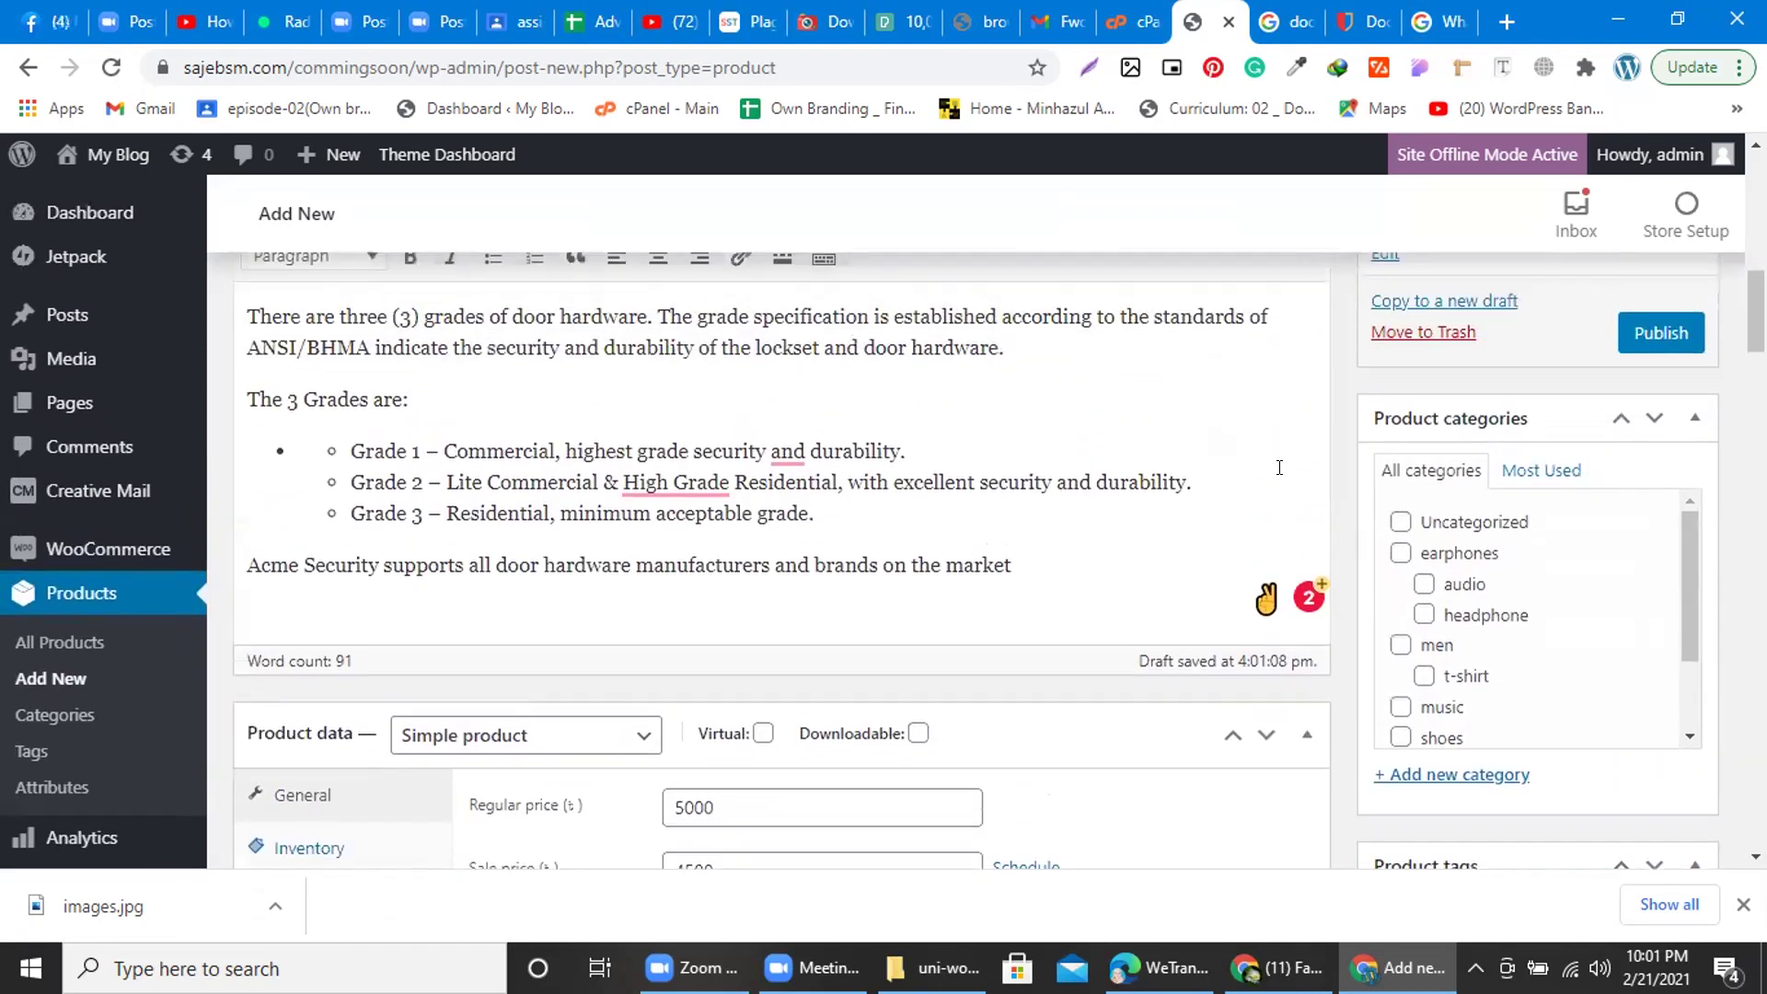
pyautogui.click(1477, 782)
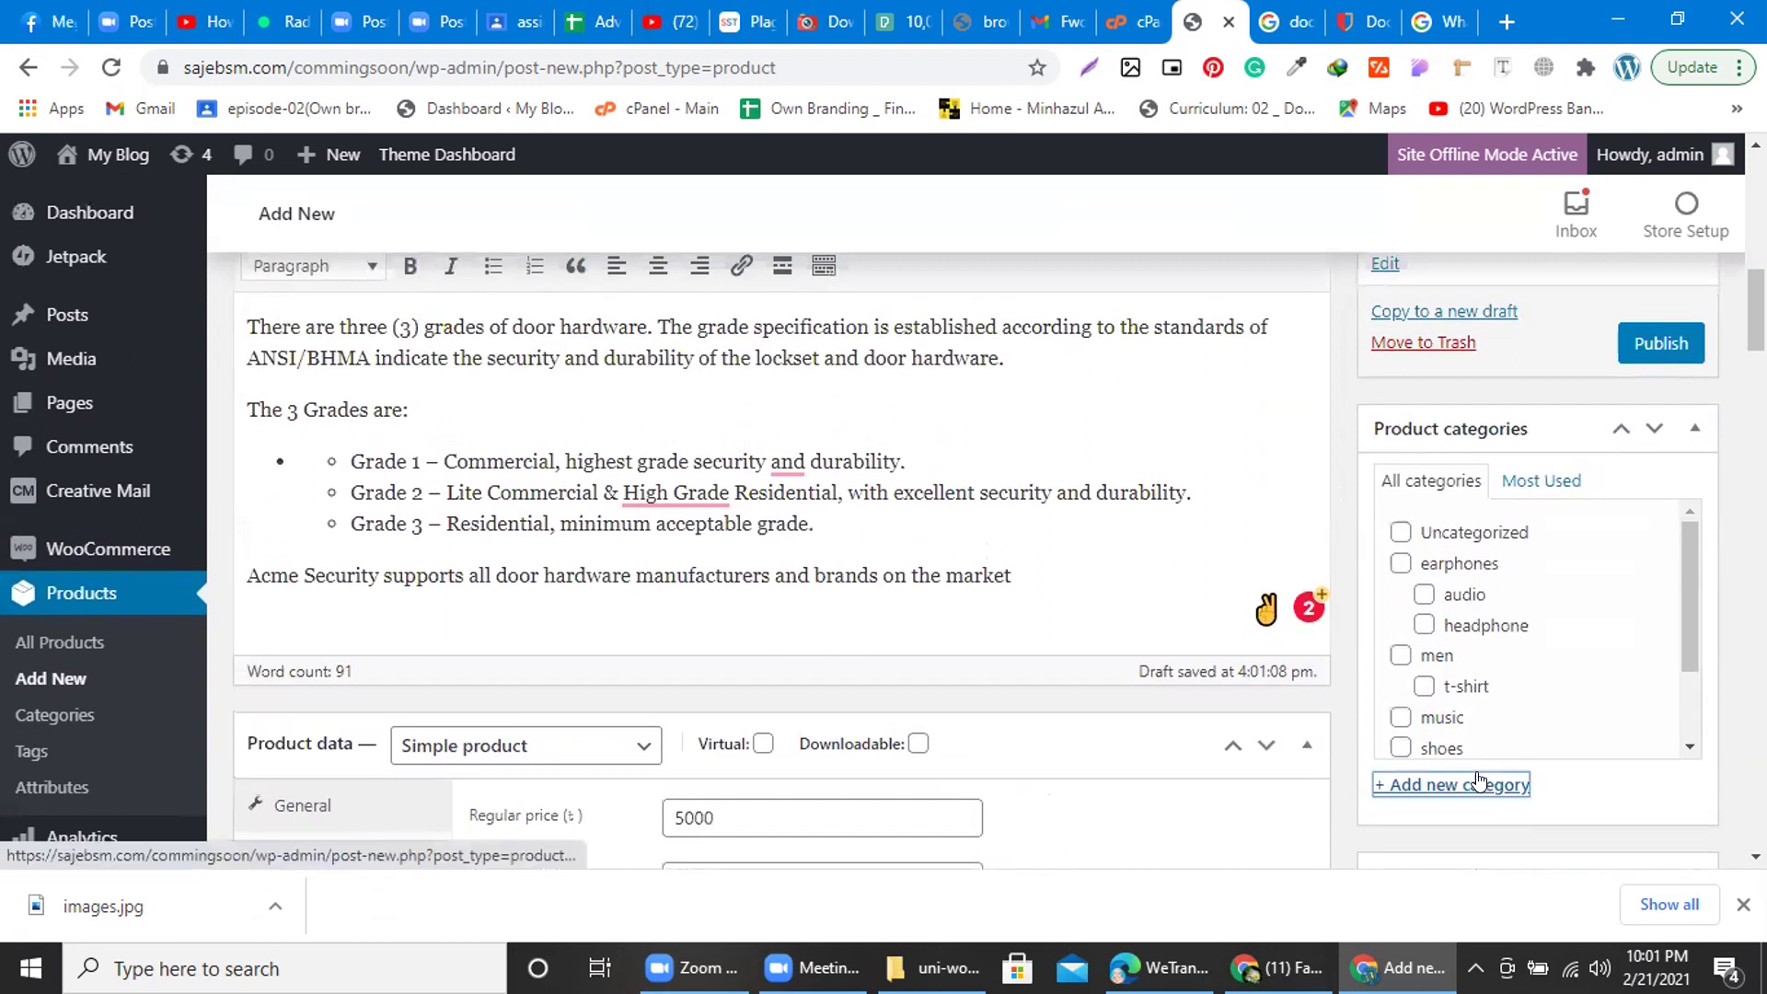
pyautogui.scroll(-1, 1386, 833)
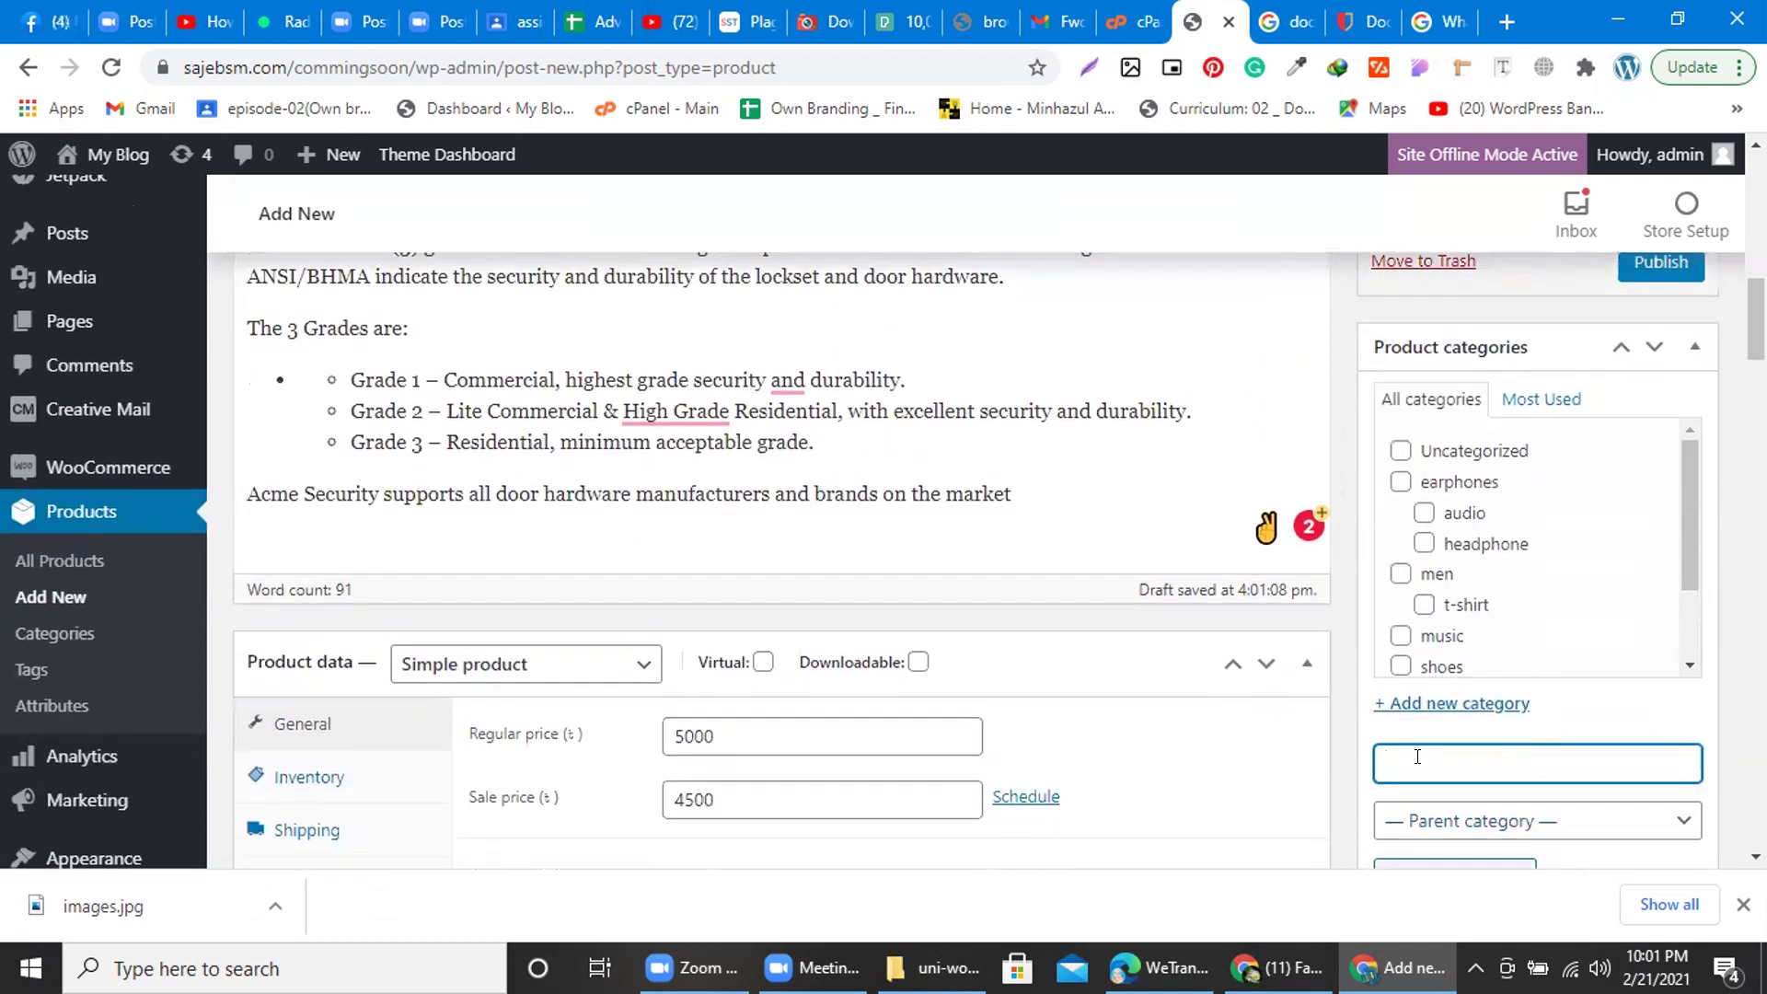
pyautogui.write('D')
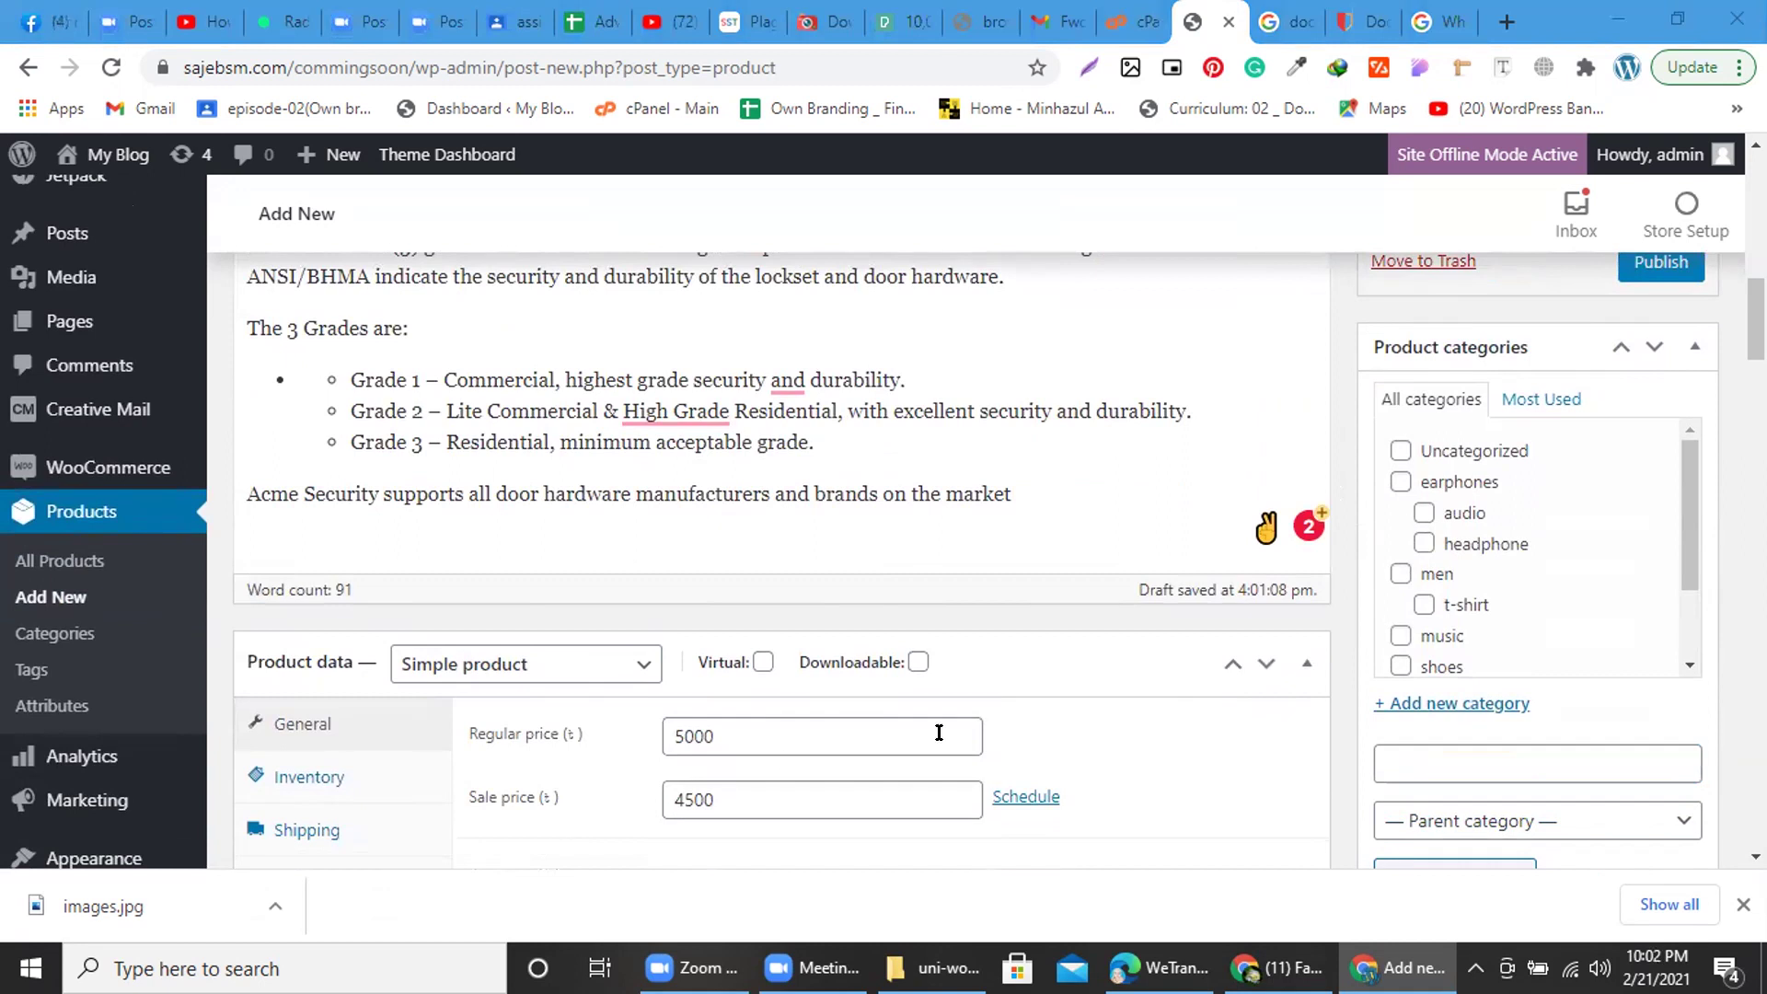
pyautogui.scroll(-1, 840, 734)
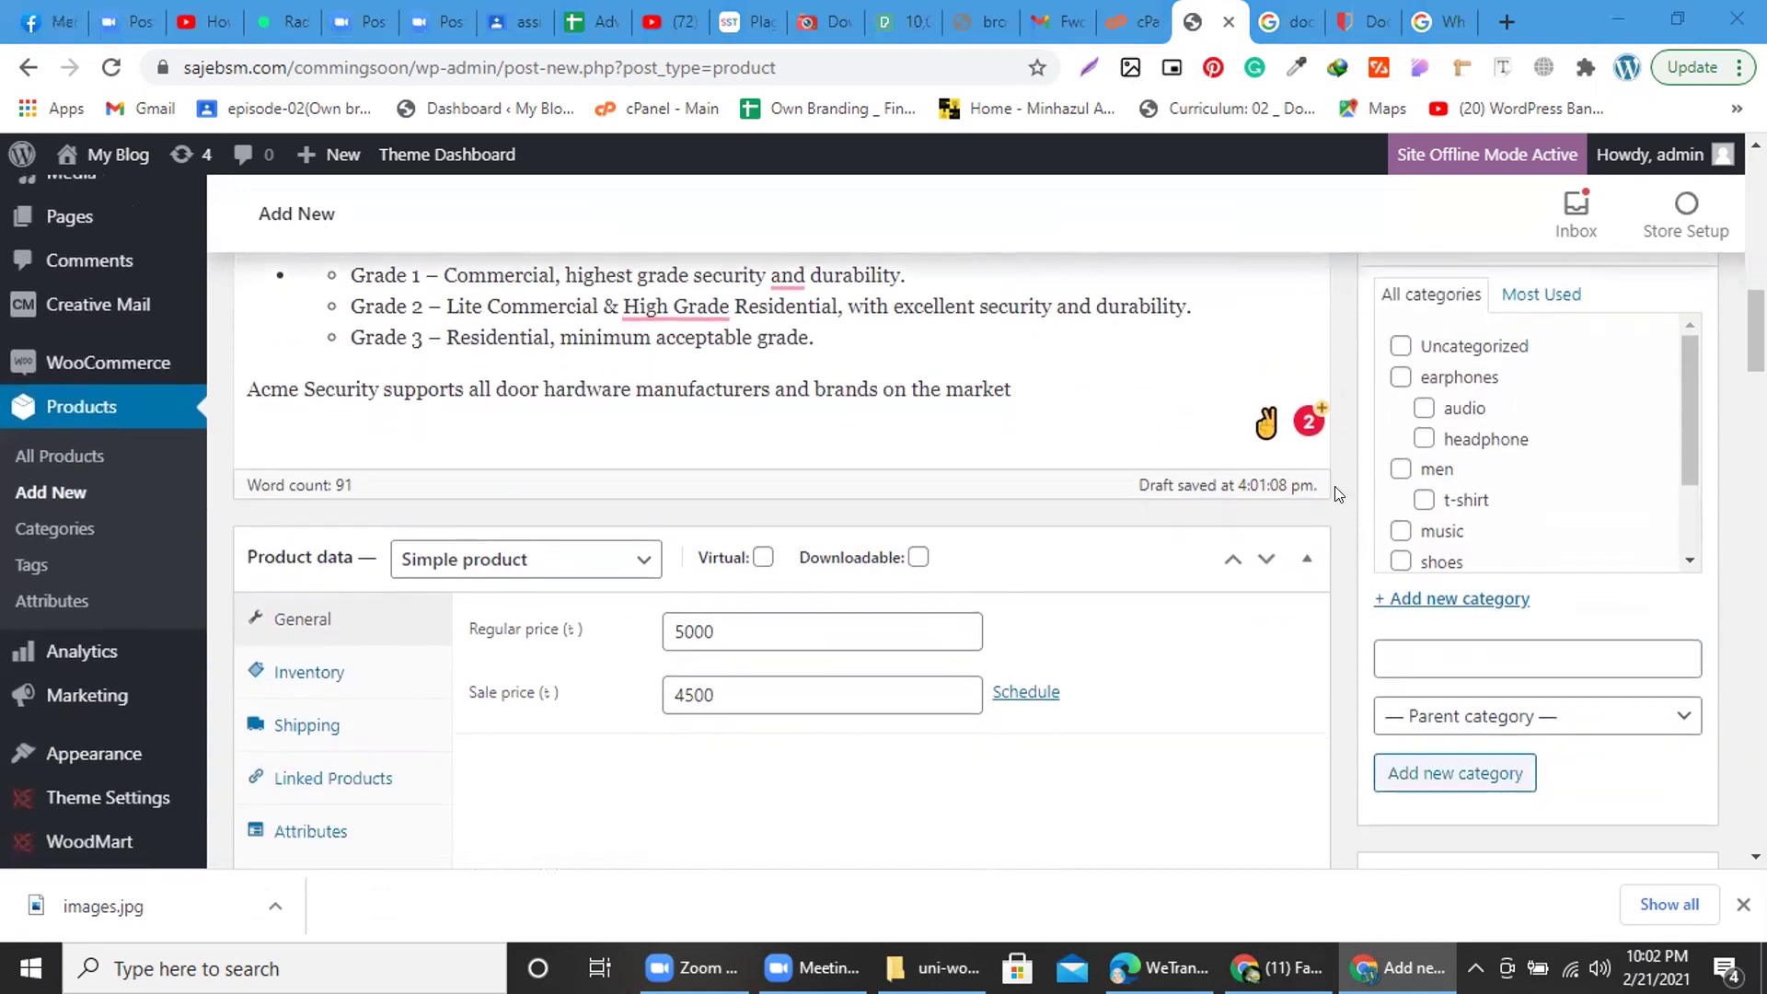
pyautogui.click(1423, 662)
pyautogui.write('Do')
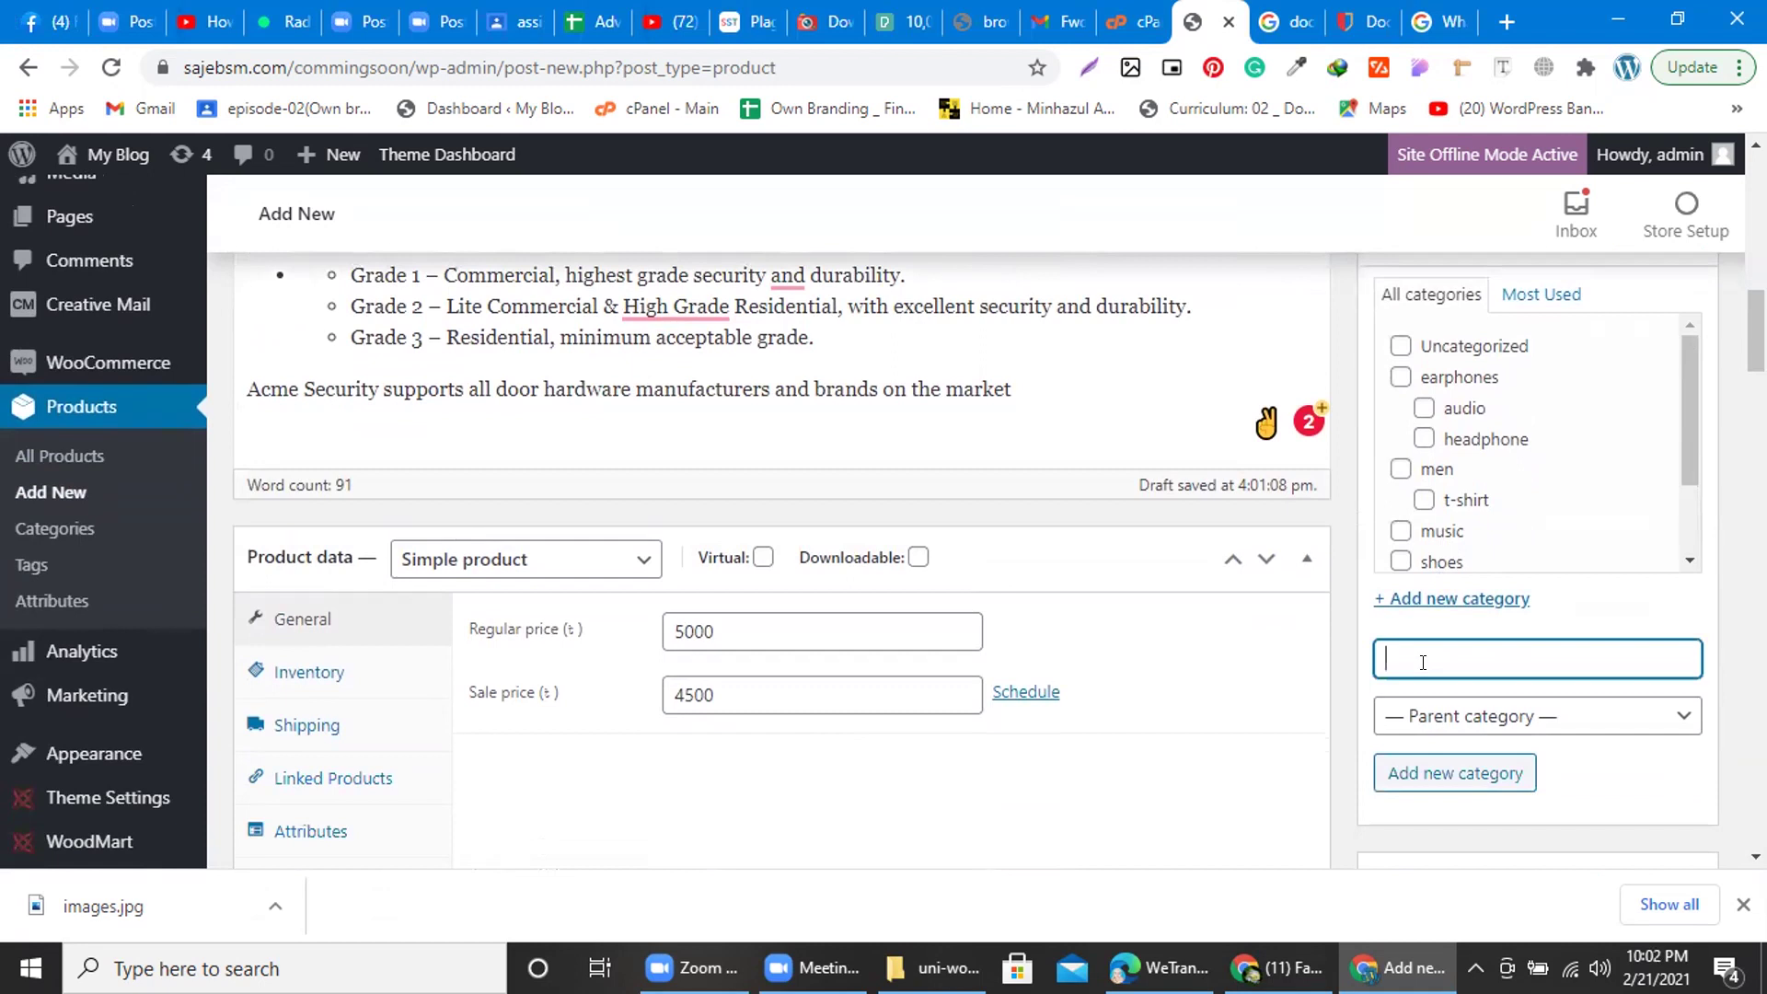
pyautogui.press('BackSpace')
pyautogui.press('BackSpace')
pyautogui.write('Home Applain')
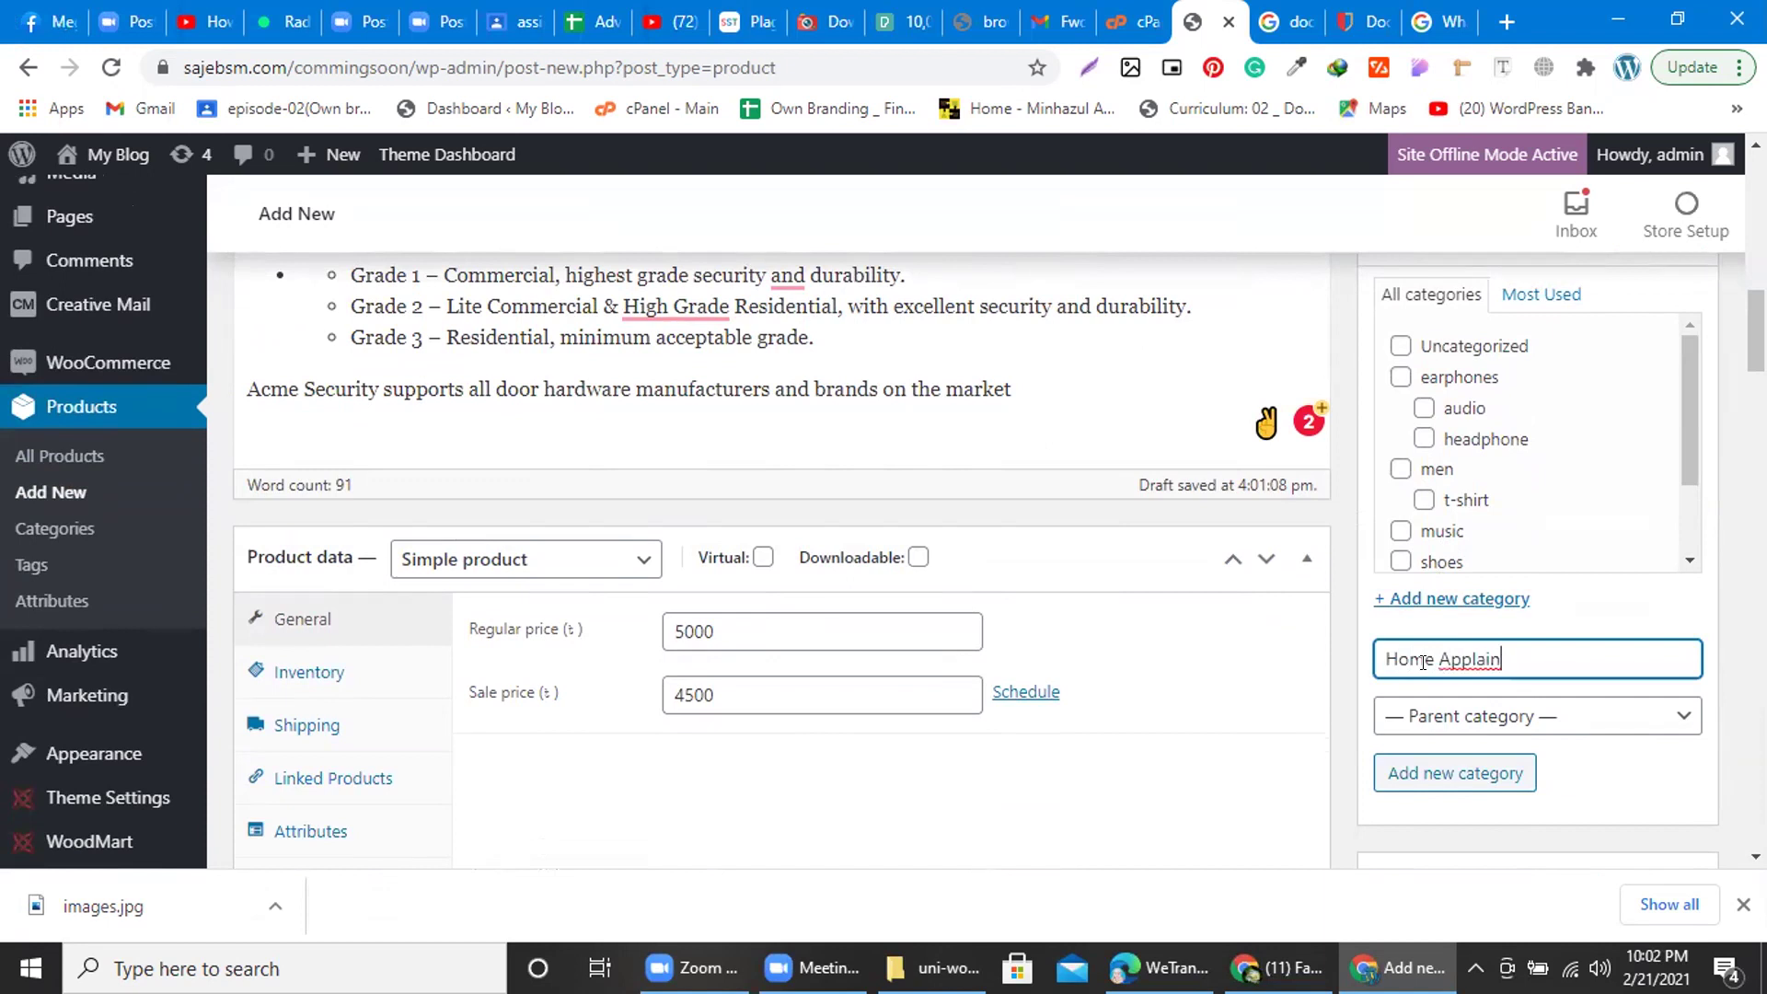
pyautogui.write('ces')
pyautogui.rightClick(1490, 659)
pyautogui.click(1472, 260)
# Leave the parent category unset and add Home Appliances, ticked for the Door Hardware product
pyautogui.scroll(-1, 1447, 705)
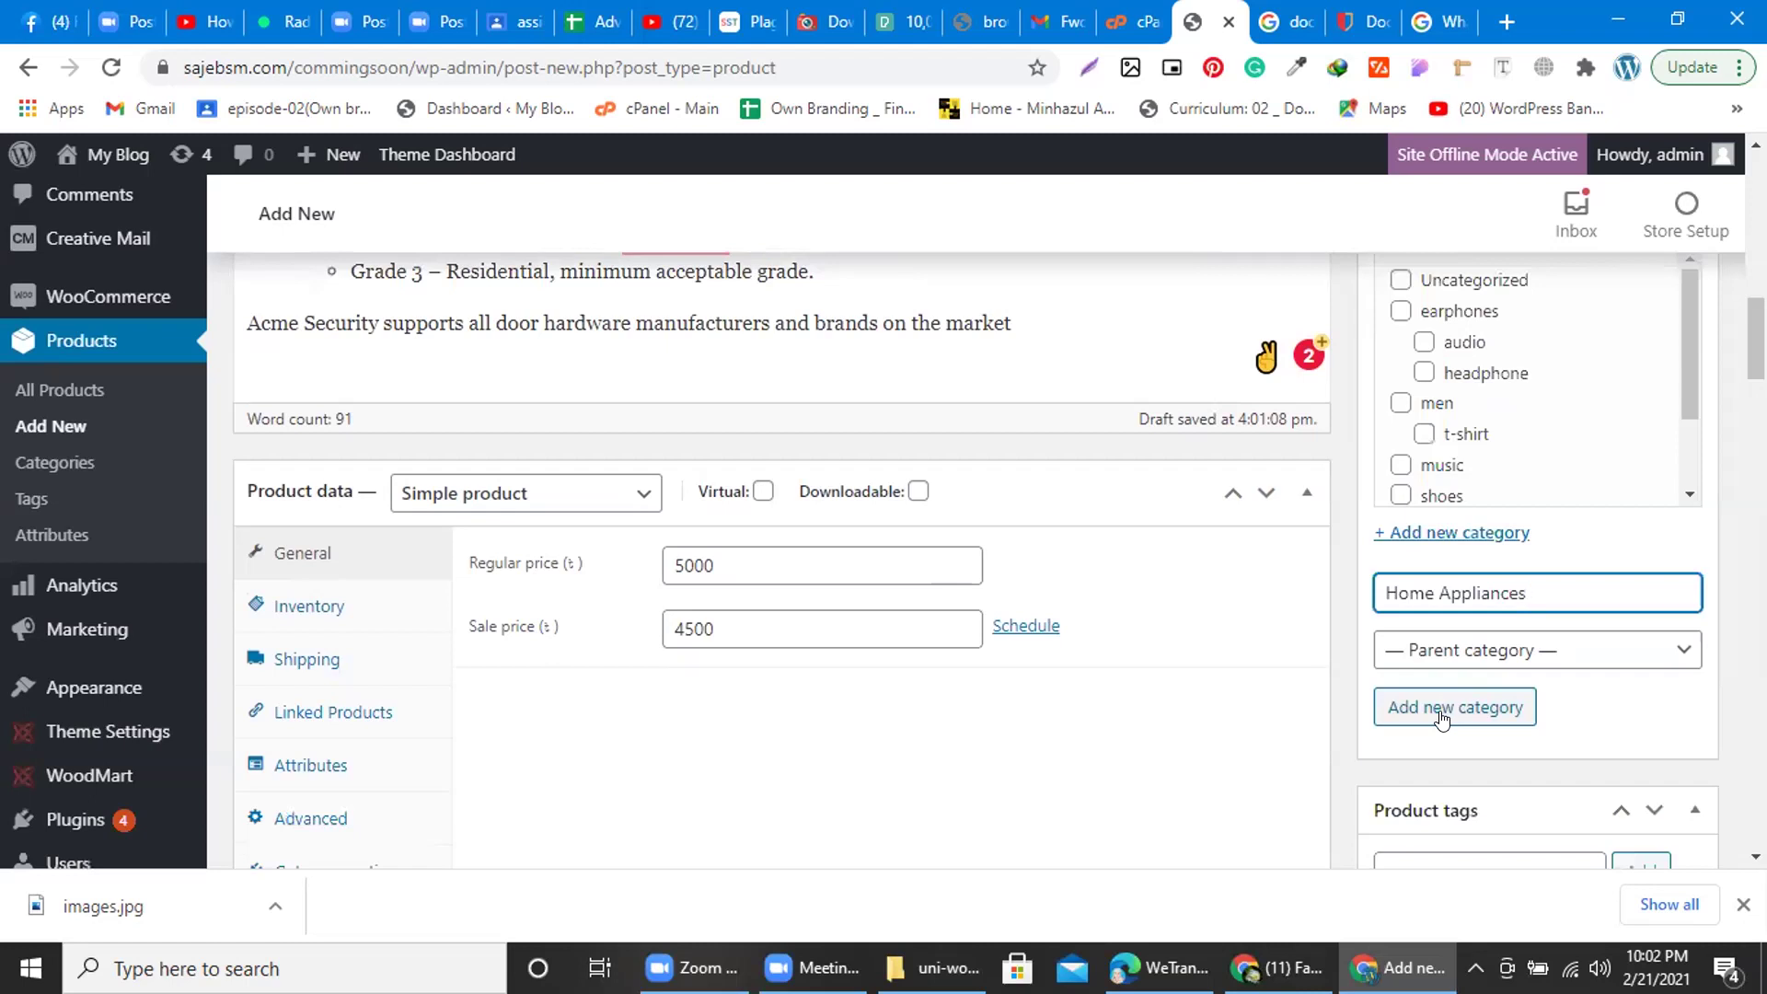
pyautogui.click(1505, 652)
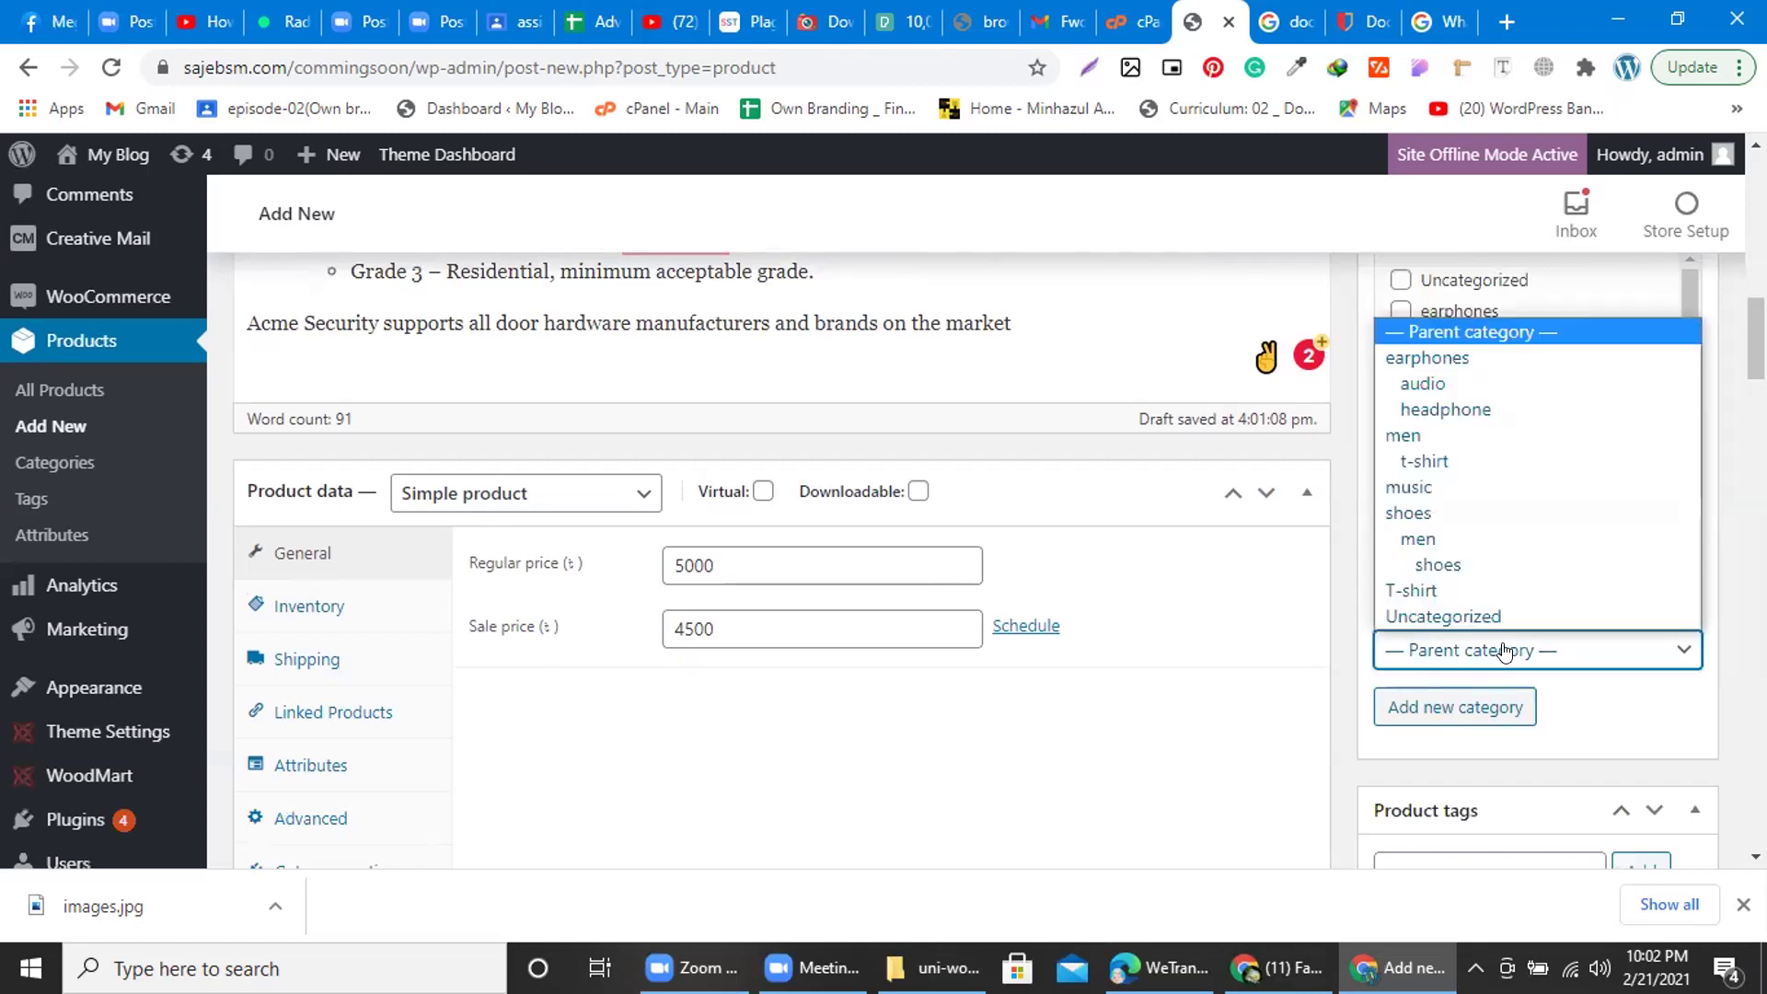
pyautogui.click(1194, 815)
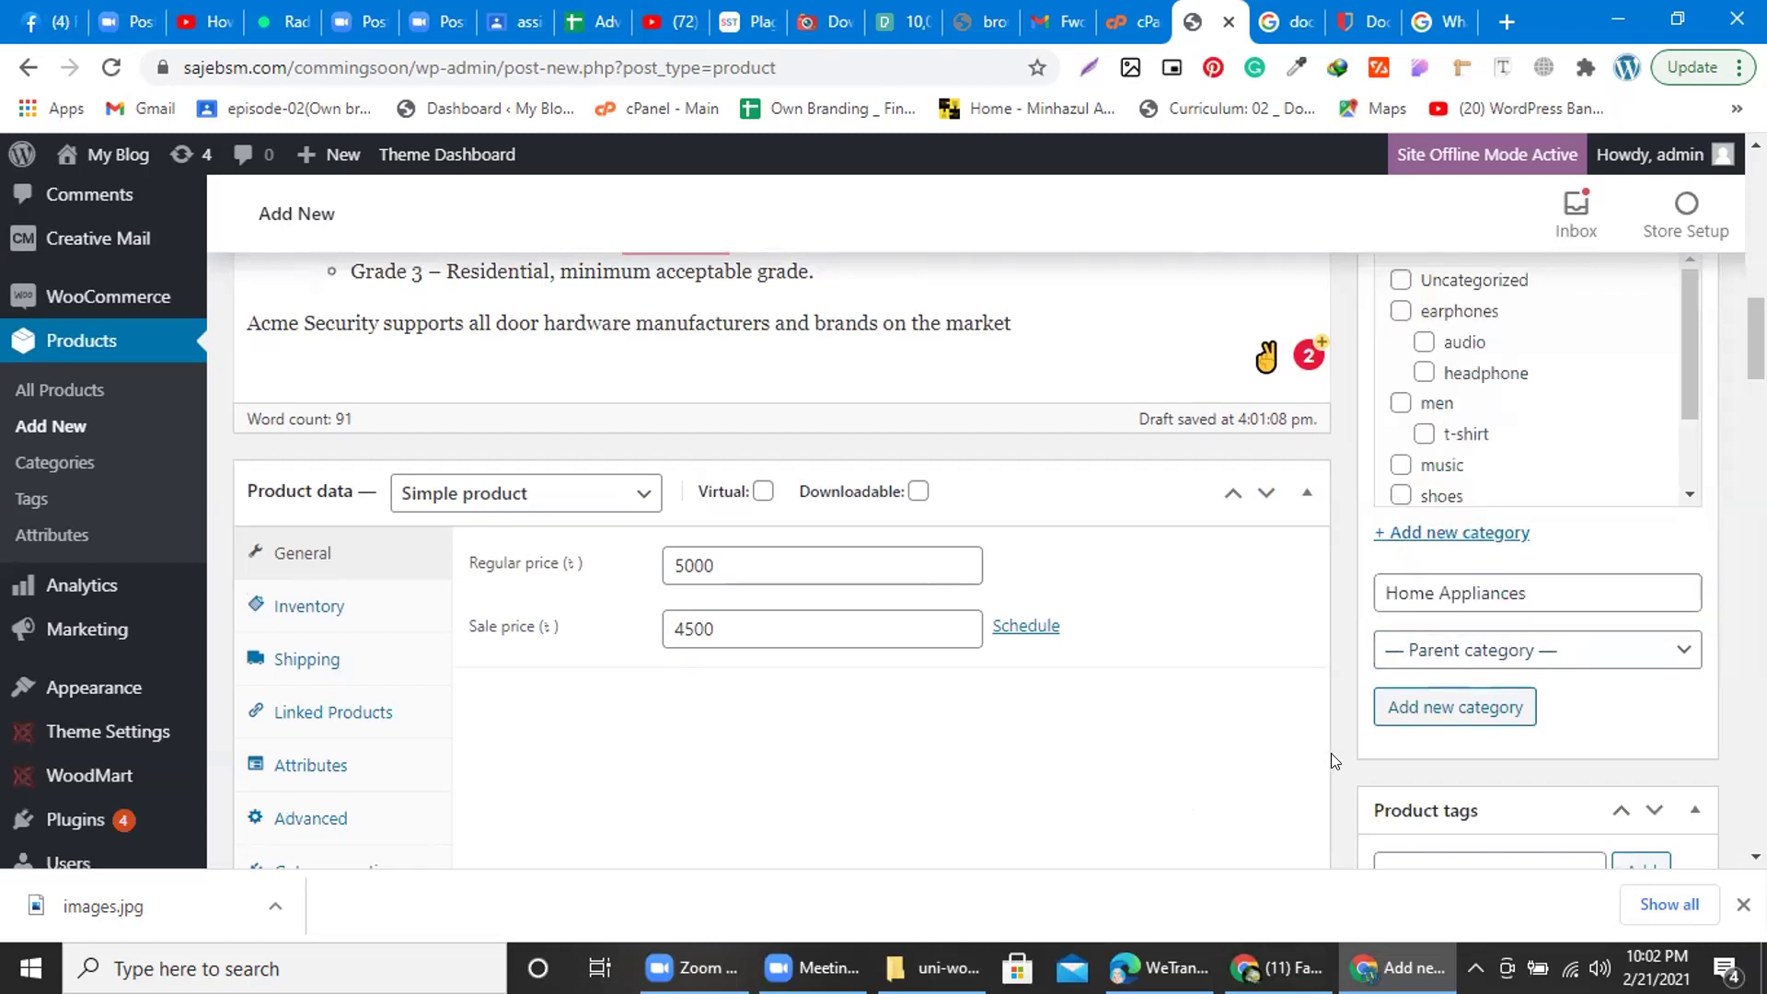
pyautogui.scroll(-3, 1331, 753)
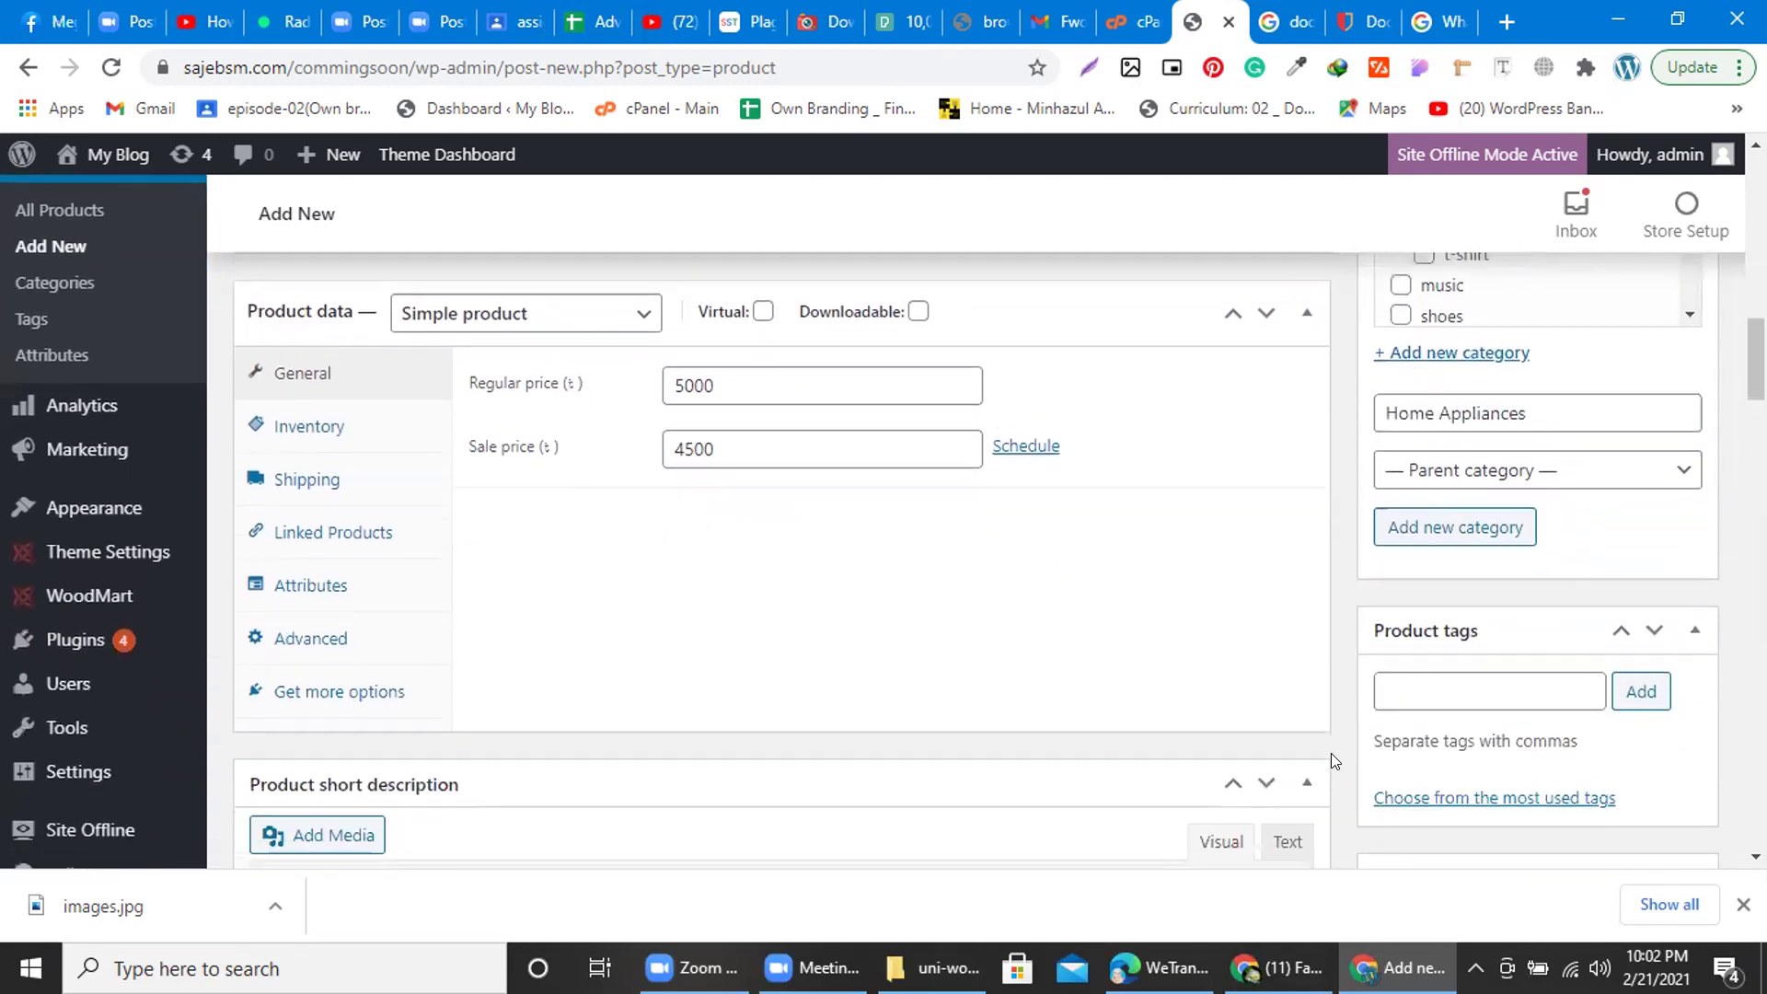
pyautogui.scroll(1, 1254, 631)
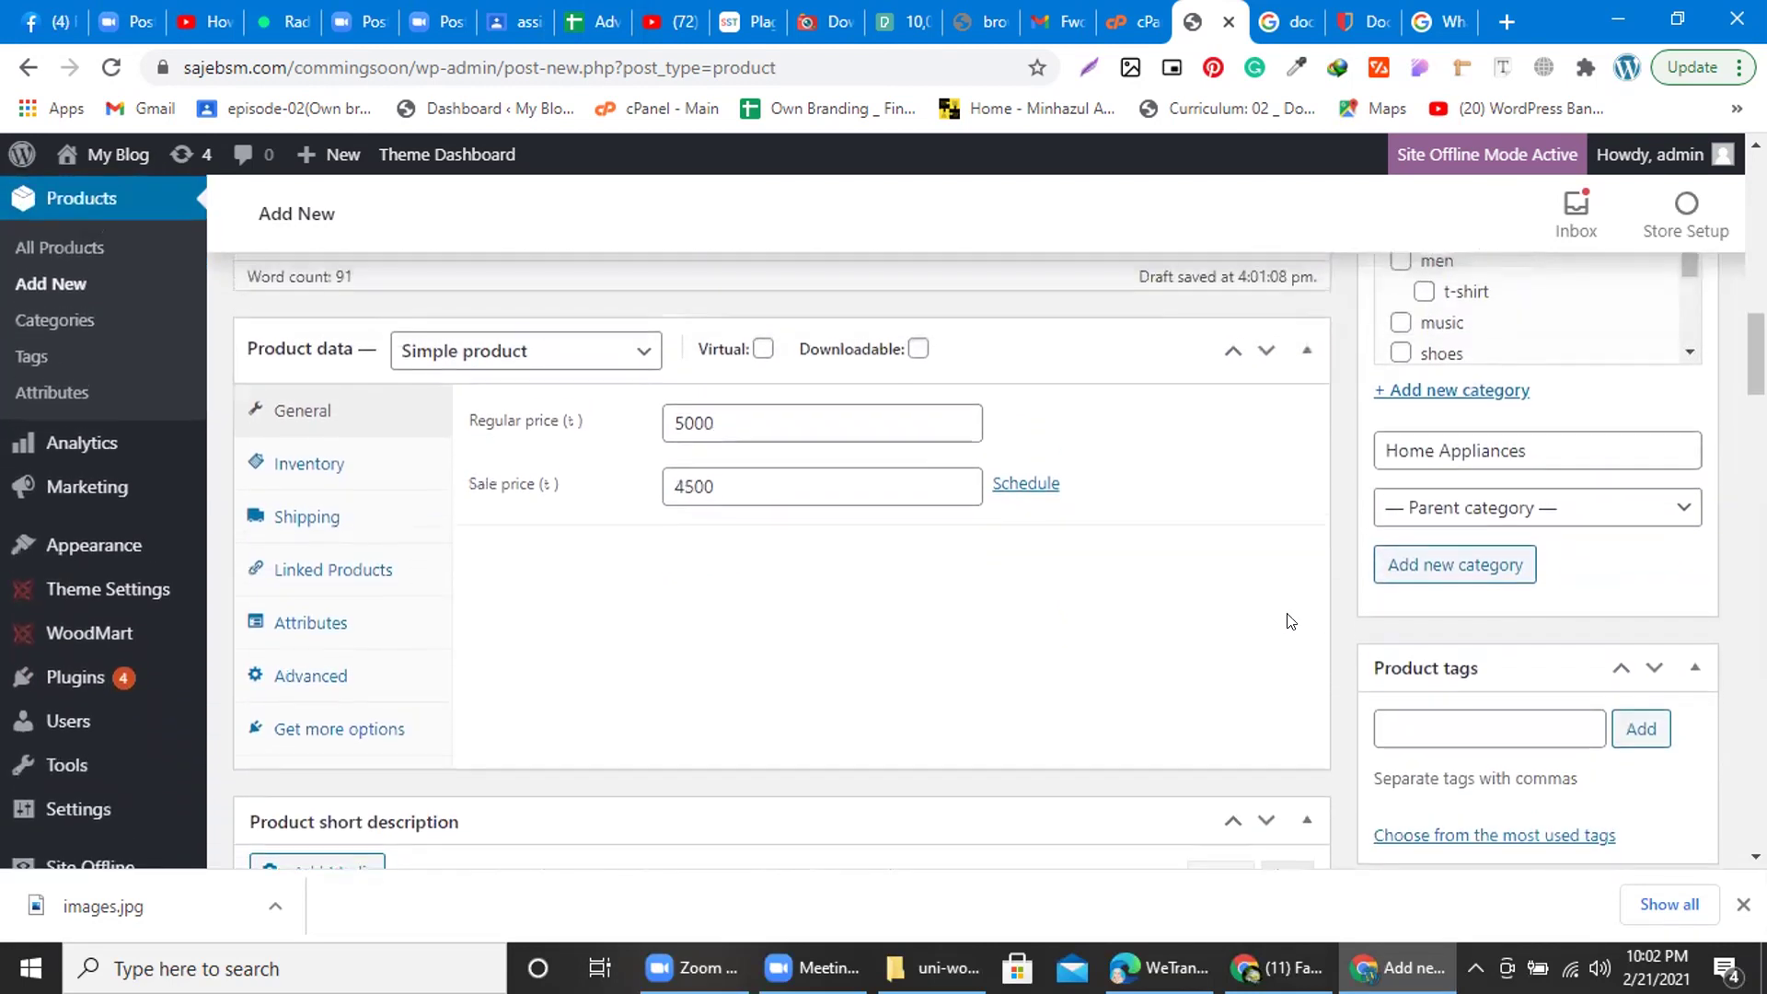
pyautogui.click(1405, 570)
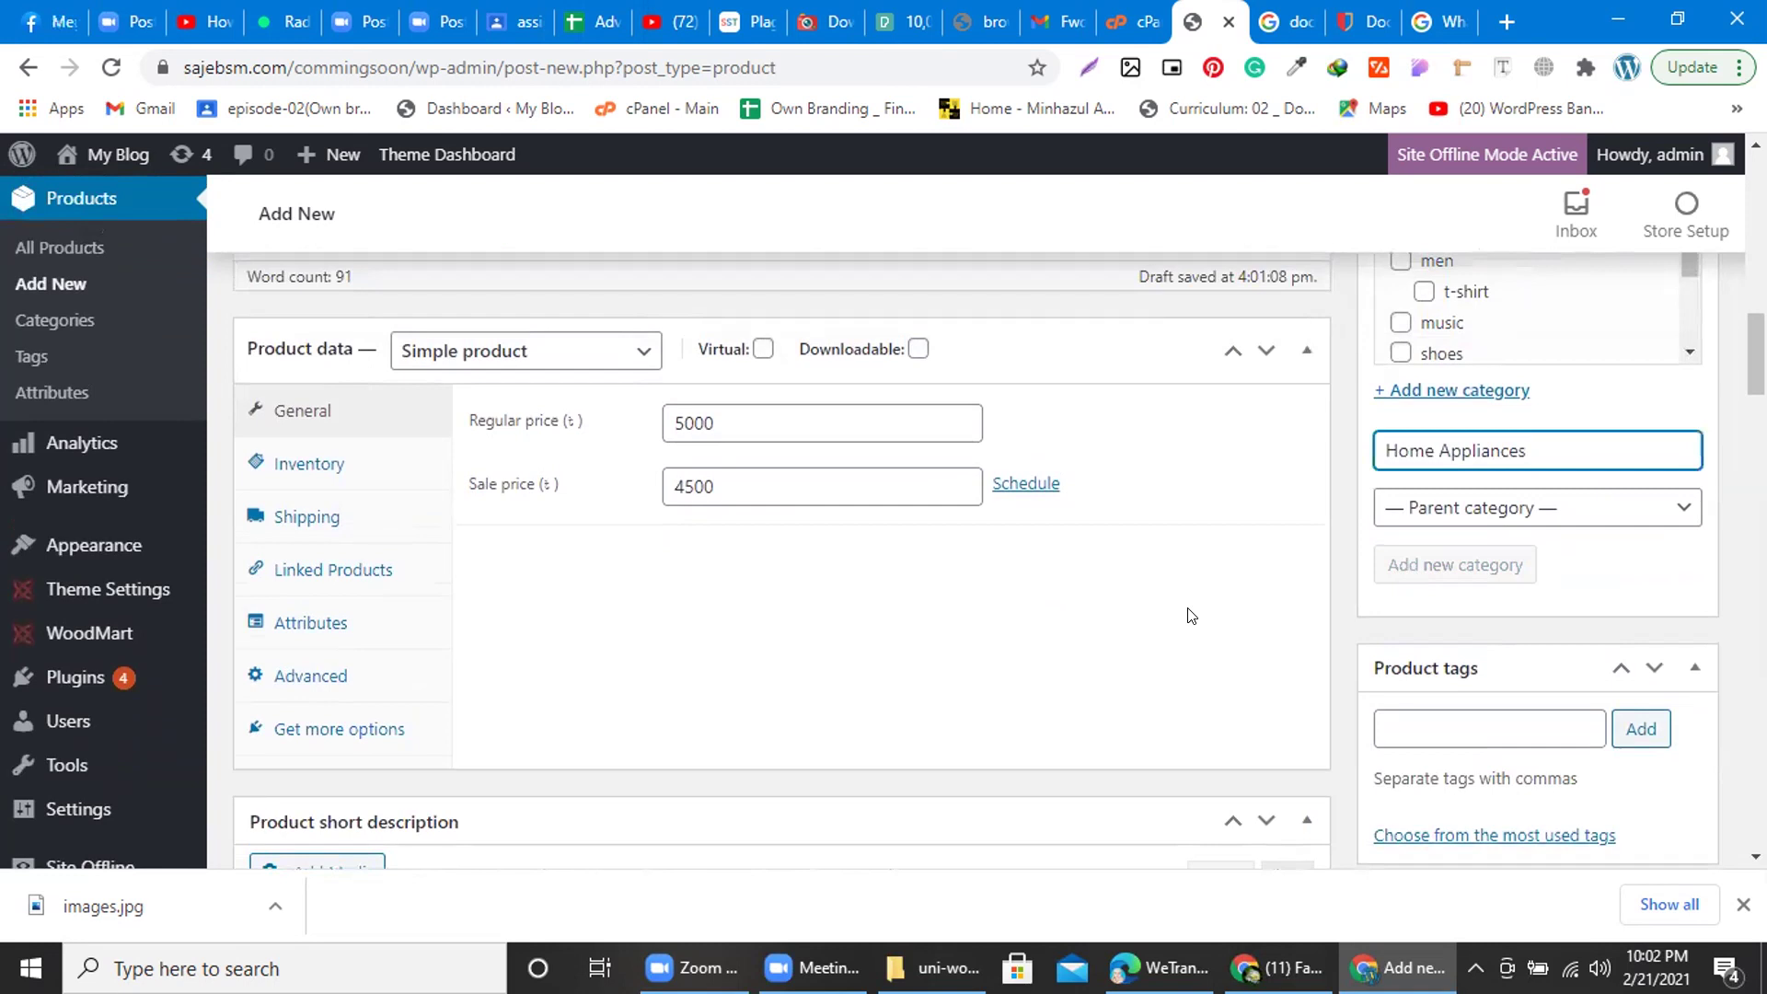
pyautogui.scroll(1, 1192, 612)
pyautogui.scroll(1, 1147, 639)
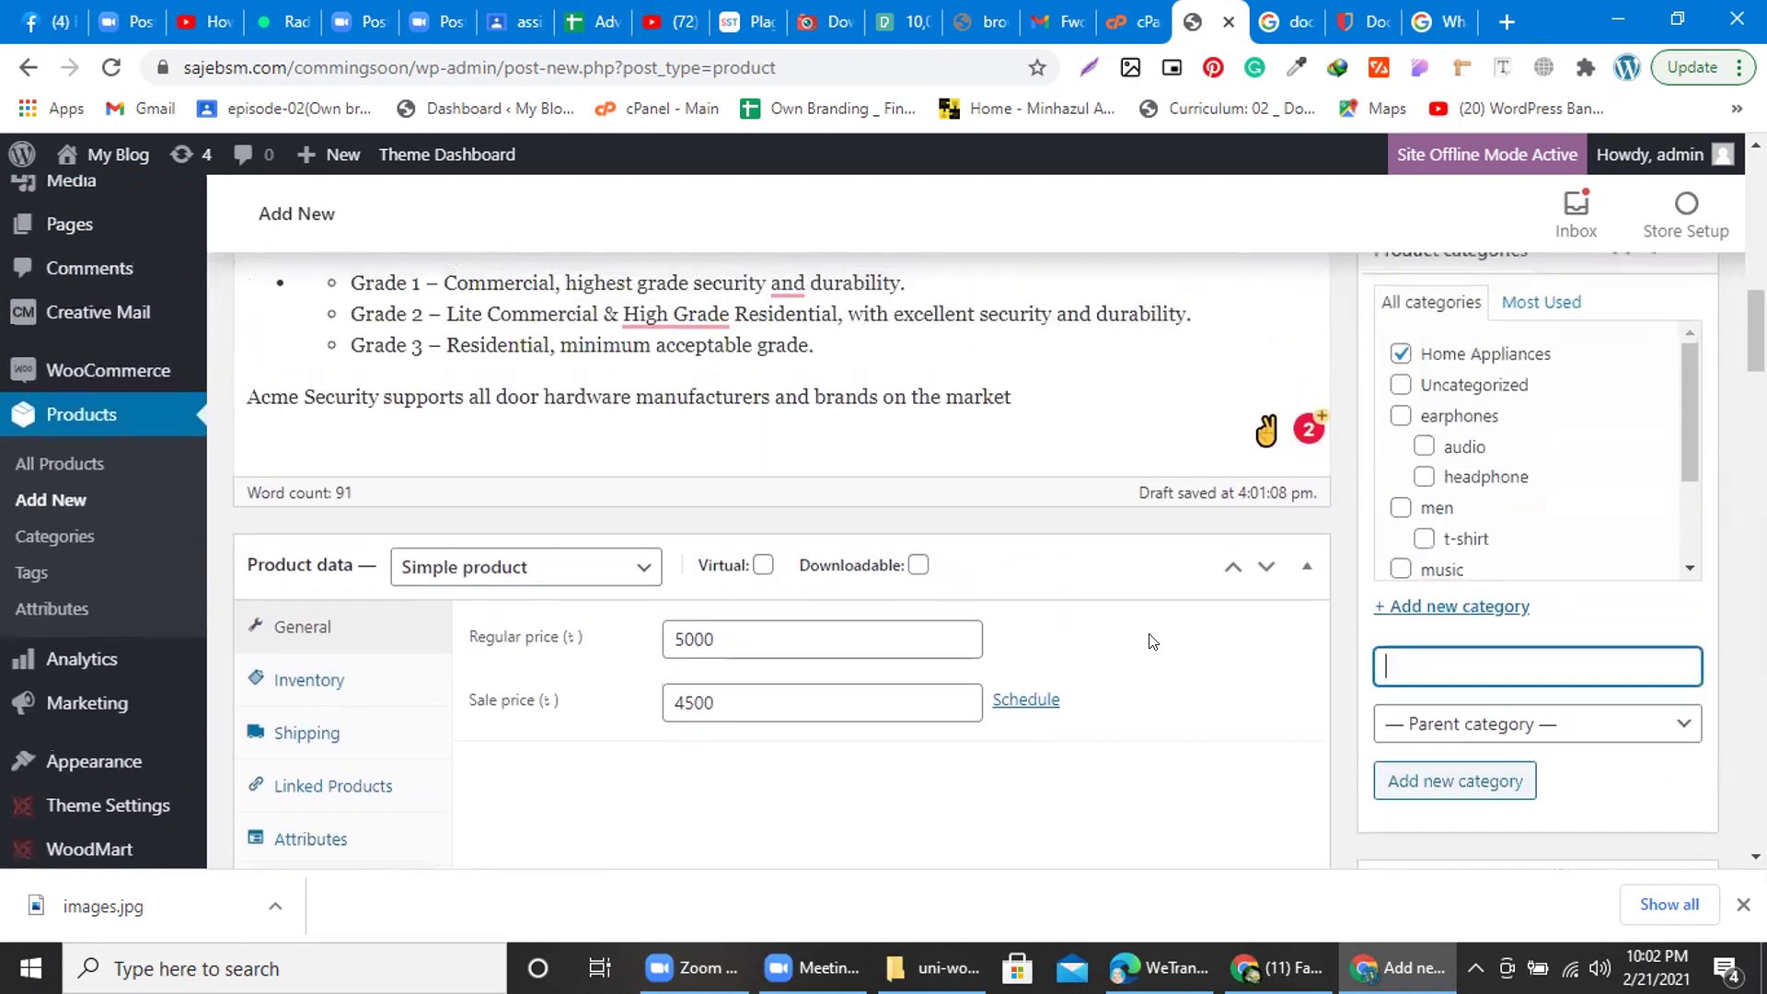
pyautogui.scroll(-2, 1153, 642)
pyautogui.scroll(-2, 1150, 640)
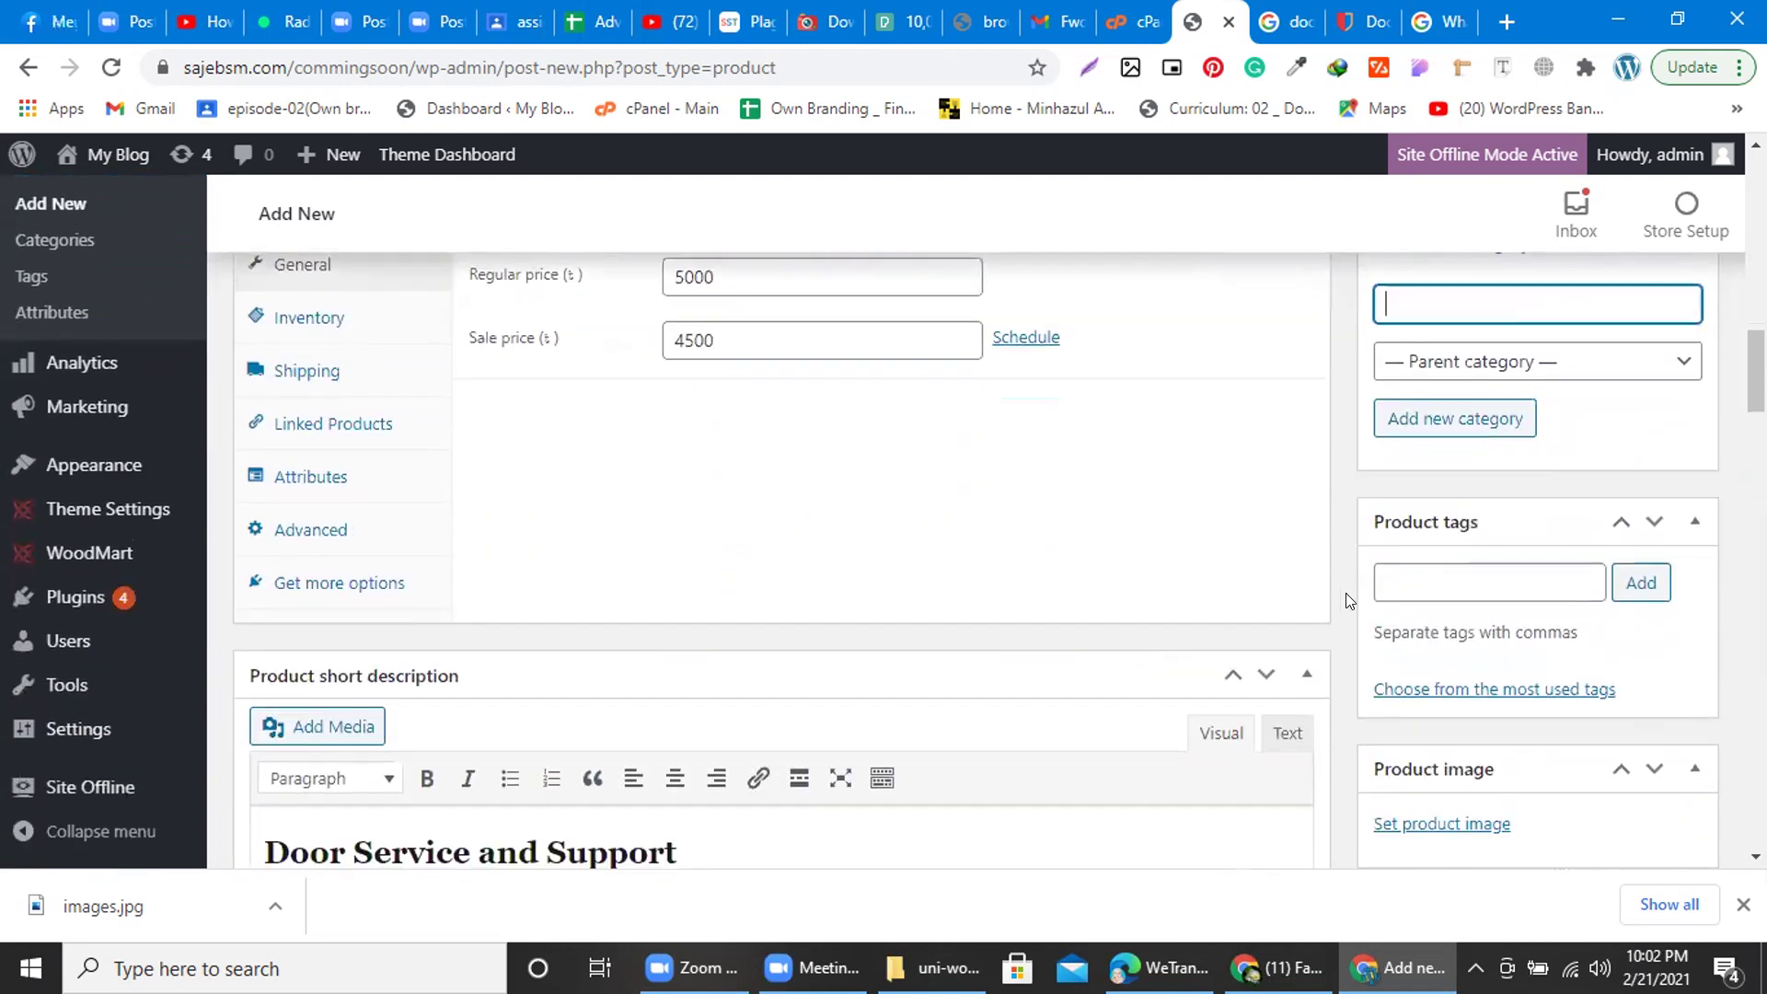
# Add the product tags 'Door' and 'Home Appliances' to the Door Hardware draft
pyautogui.click(1405, 576)
pyautogui.write('Door, Home App')
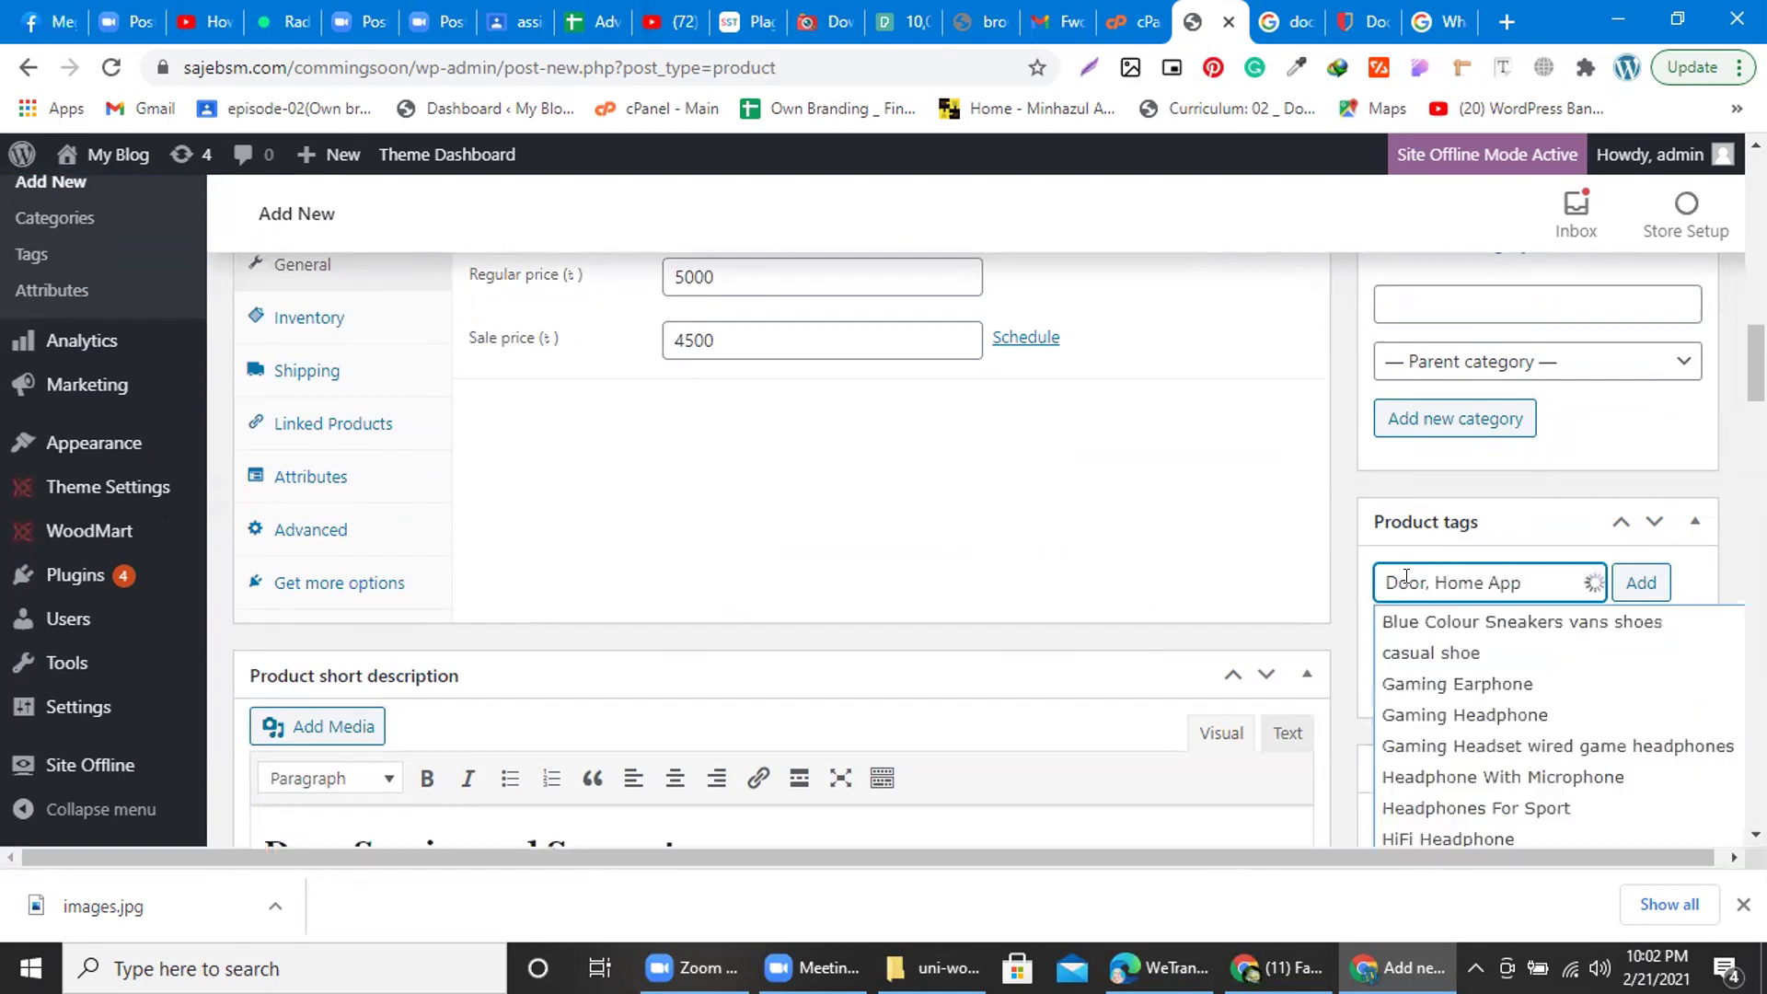
pyautogui.scroll(2, 1405, 577)
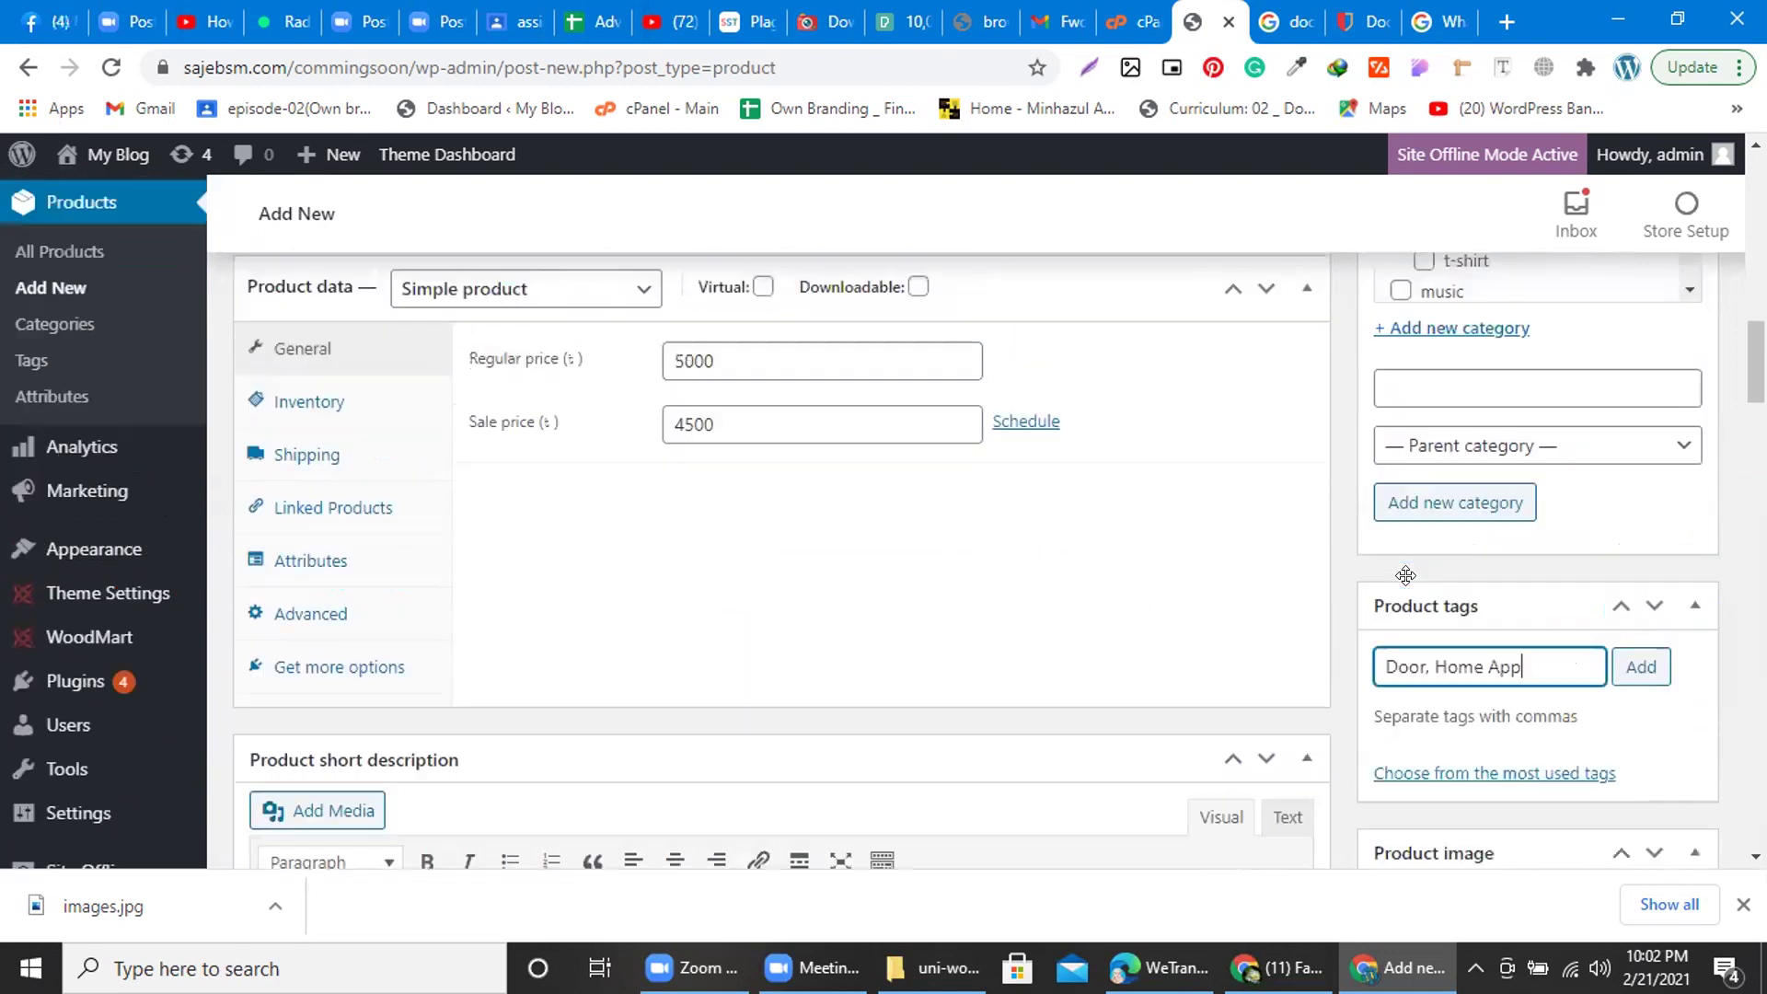
pyautogui.scroll(1, 1405, 589)
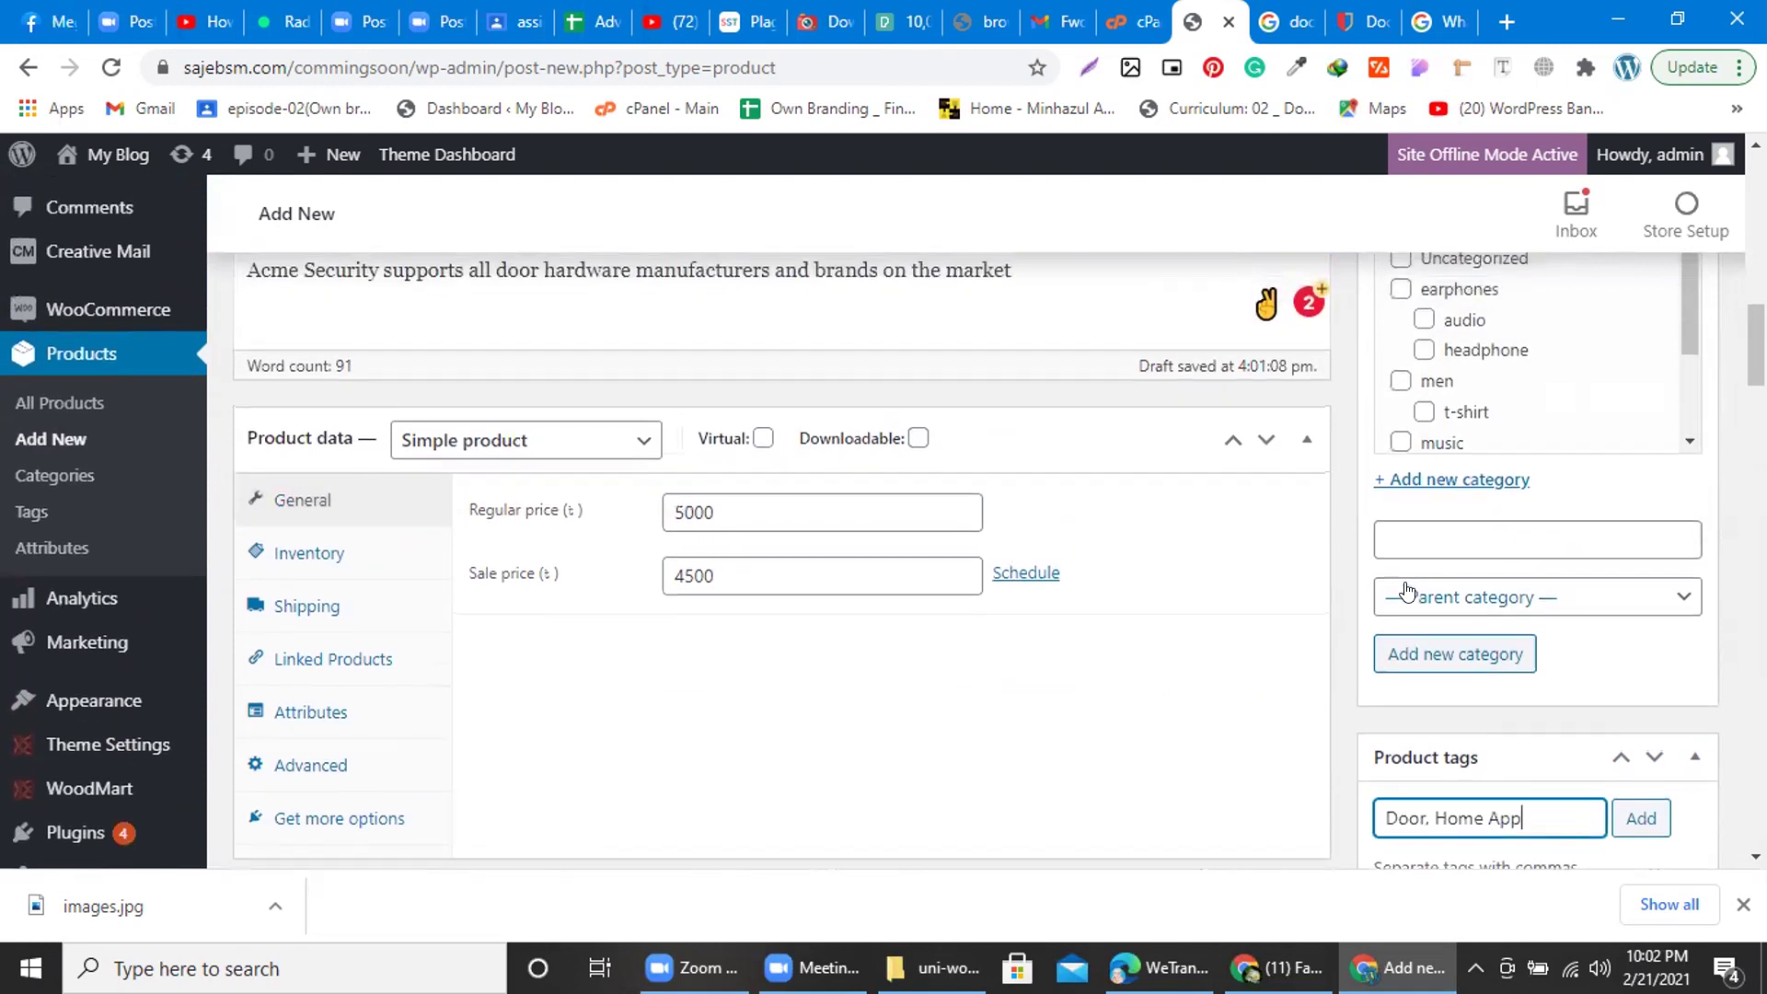
pyautogui.scroll(-1, 1405, 576)
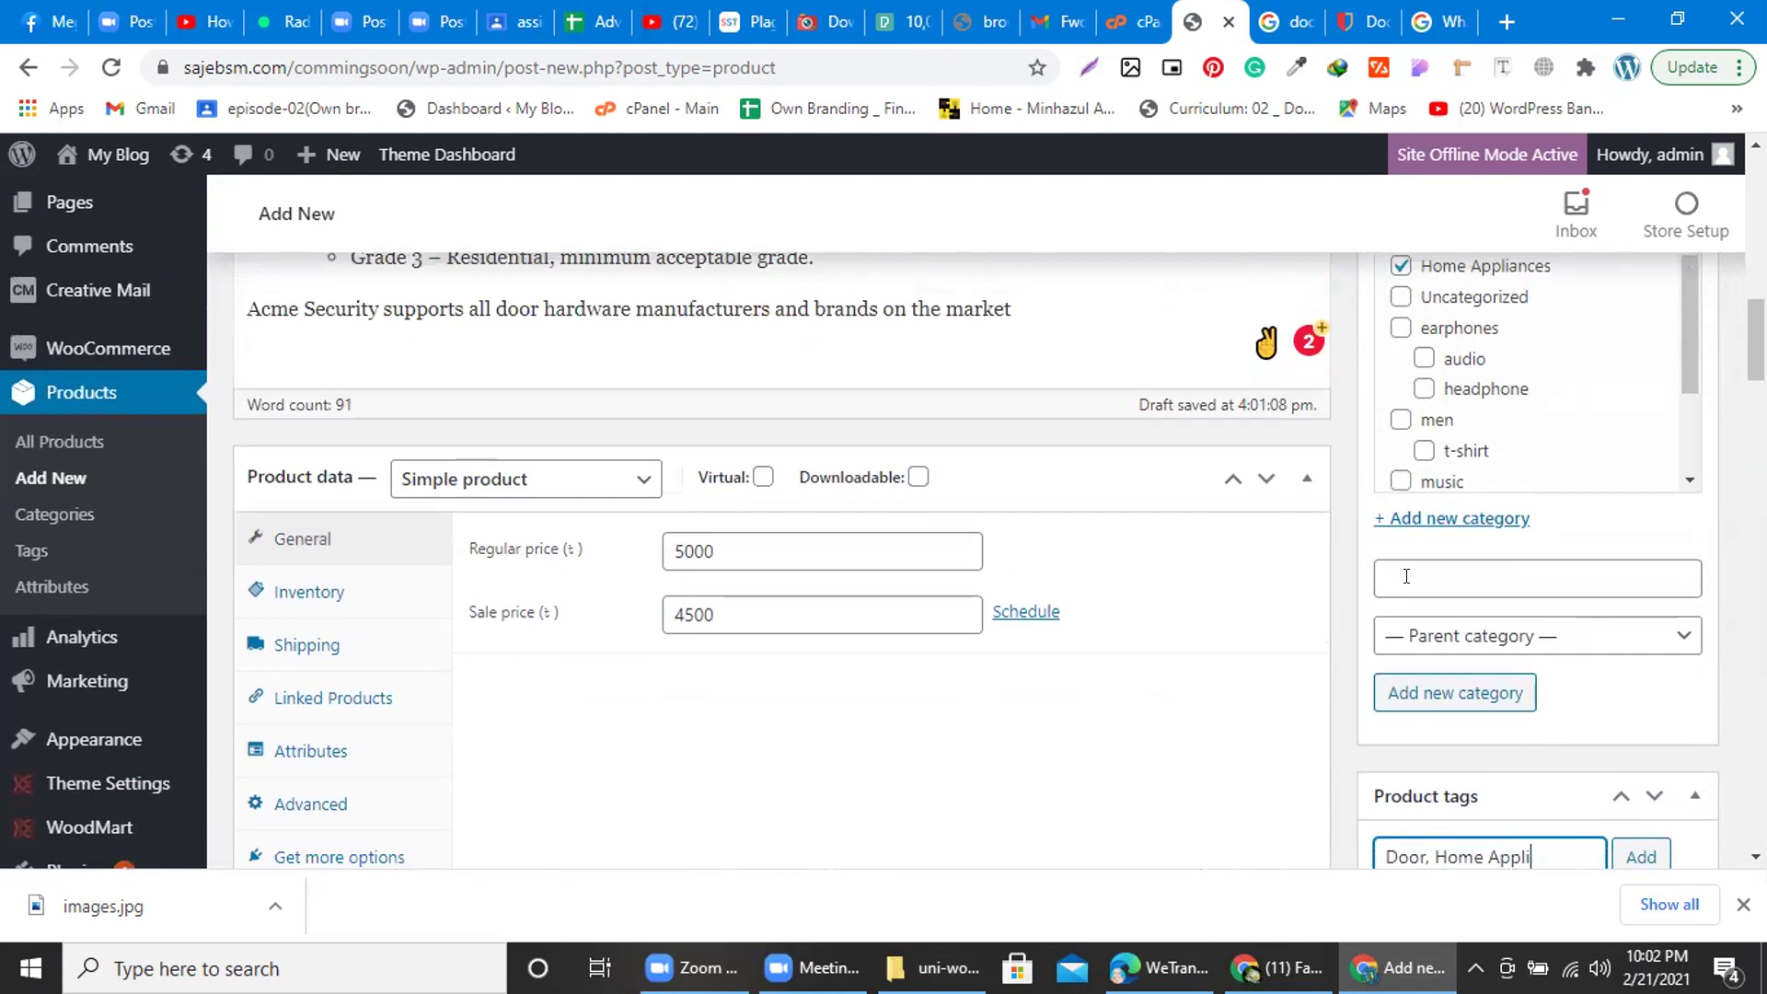
pyautogui.write('ances,')
pyautogui.scroll(-3, 1405, 576)
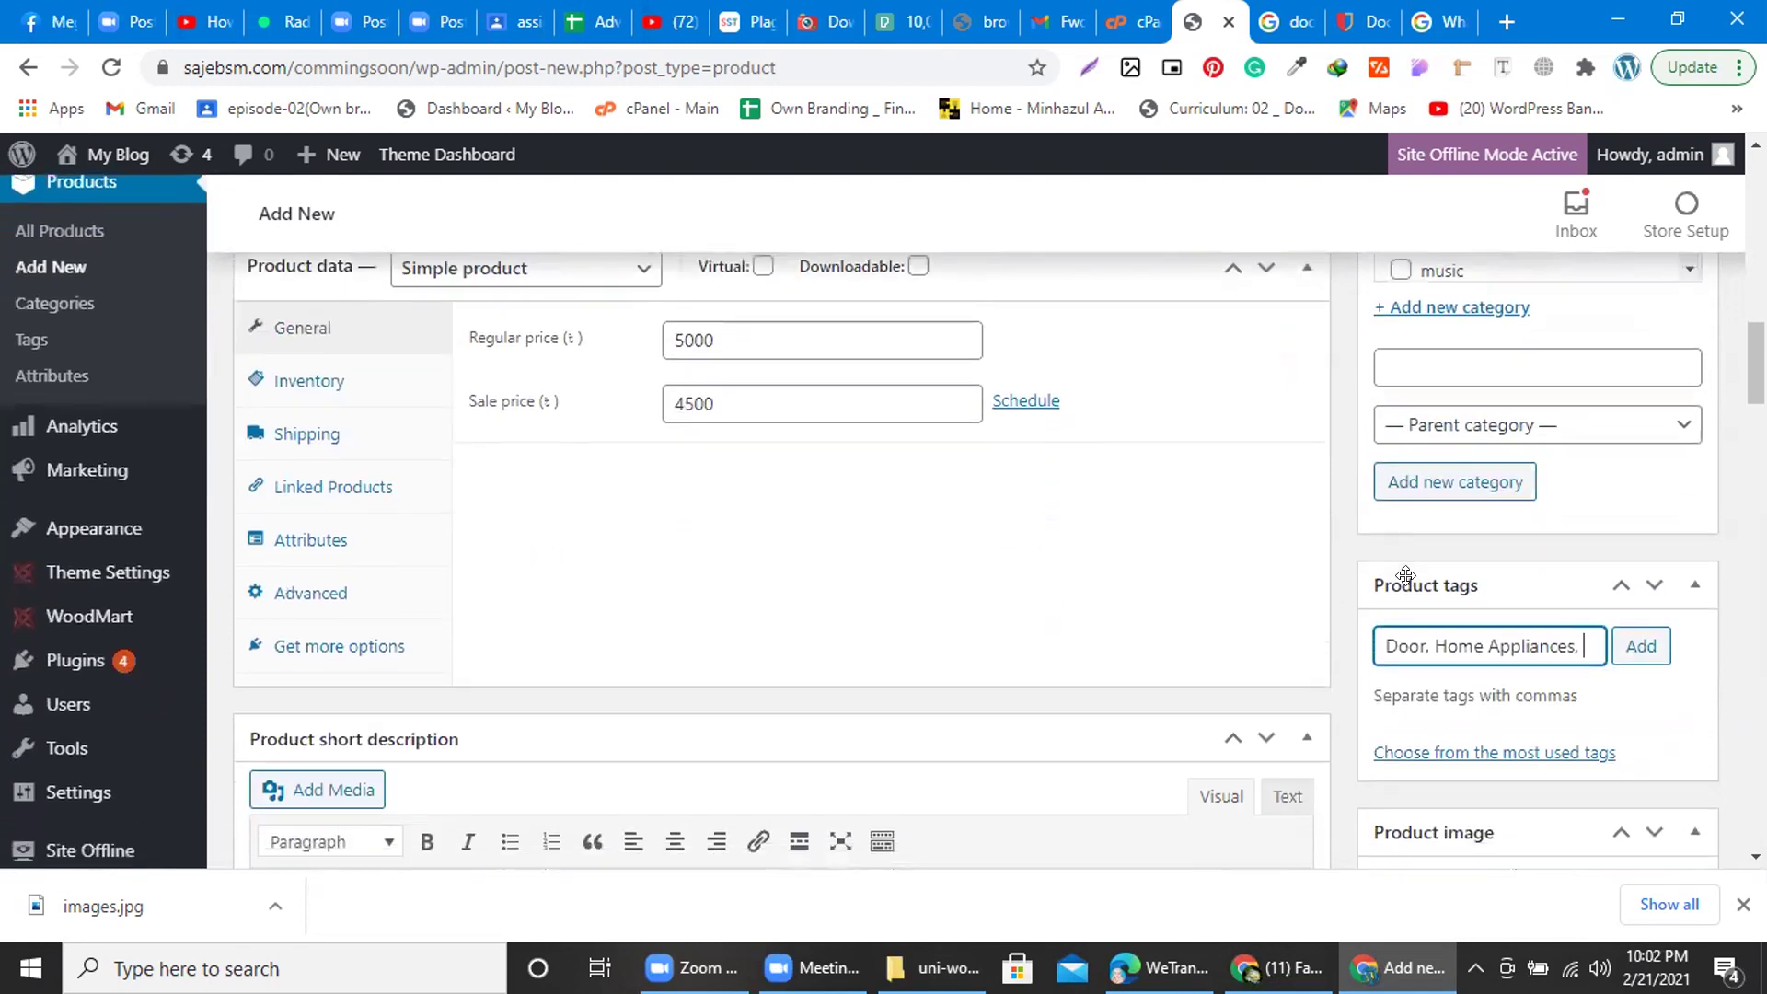
pyautogui.write('s,')
pyautogui.press('BackSpace')
pyautogui.press('BackSpace')
pyautogui.click(1644, 653)
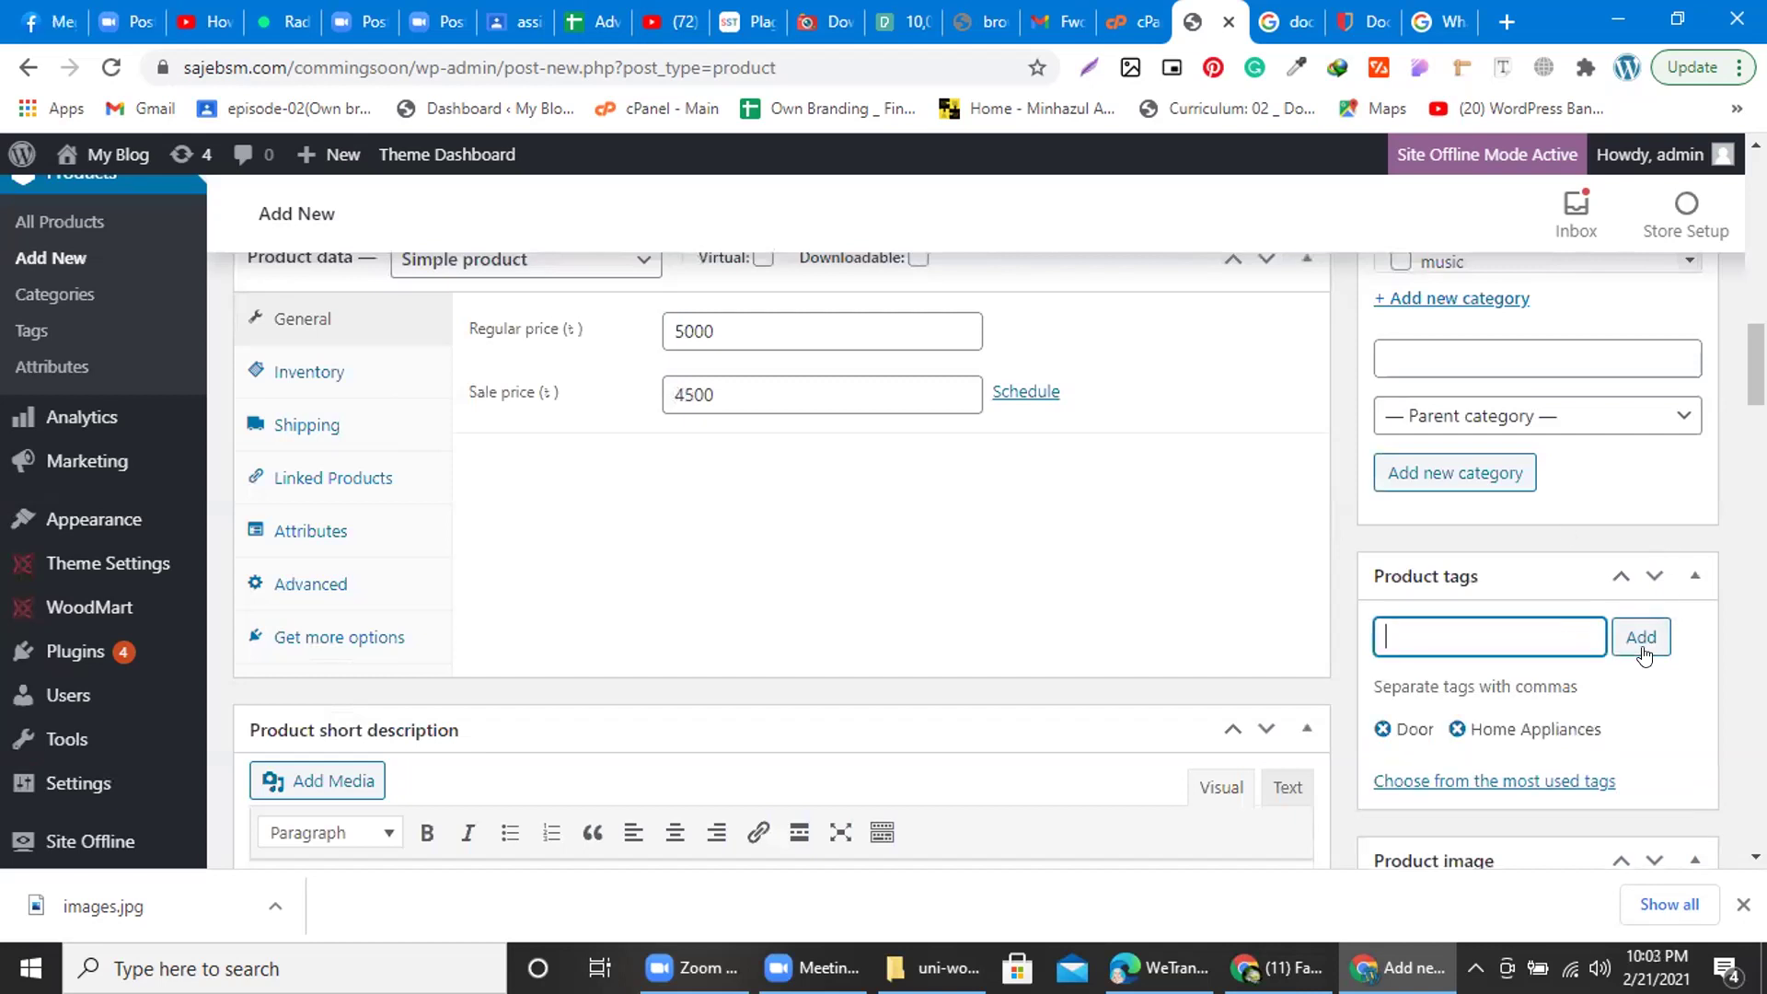
pyautogui.scroll(-2, 1645, 654)
pyautogui.scroll(-2, 1645, 654)
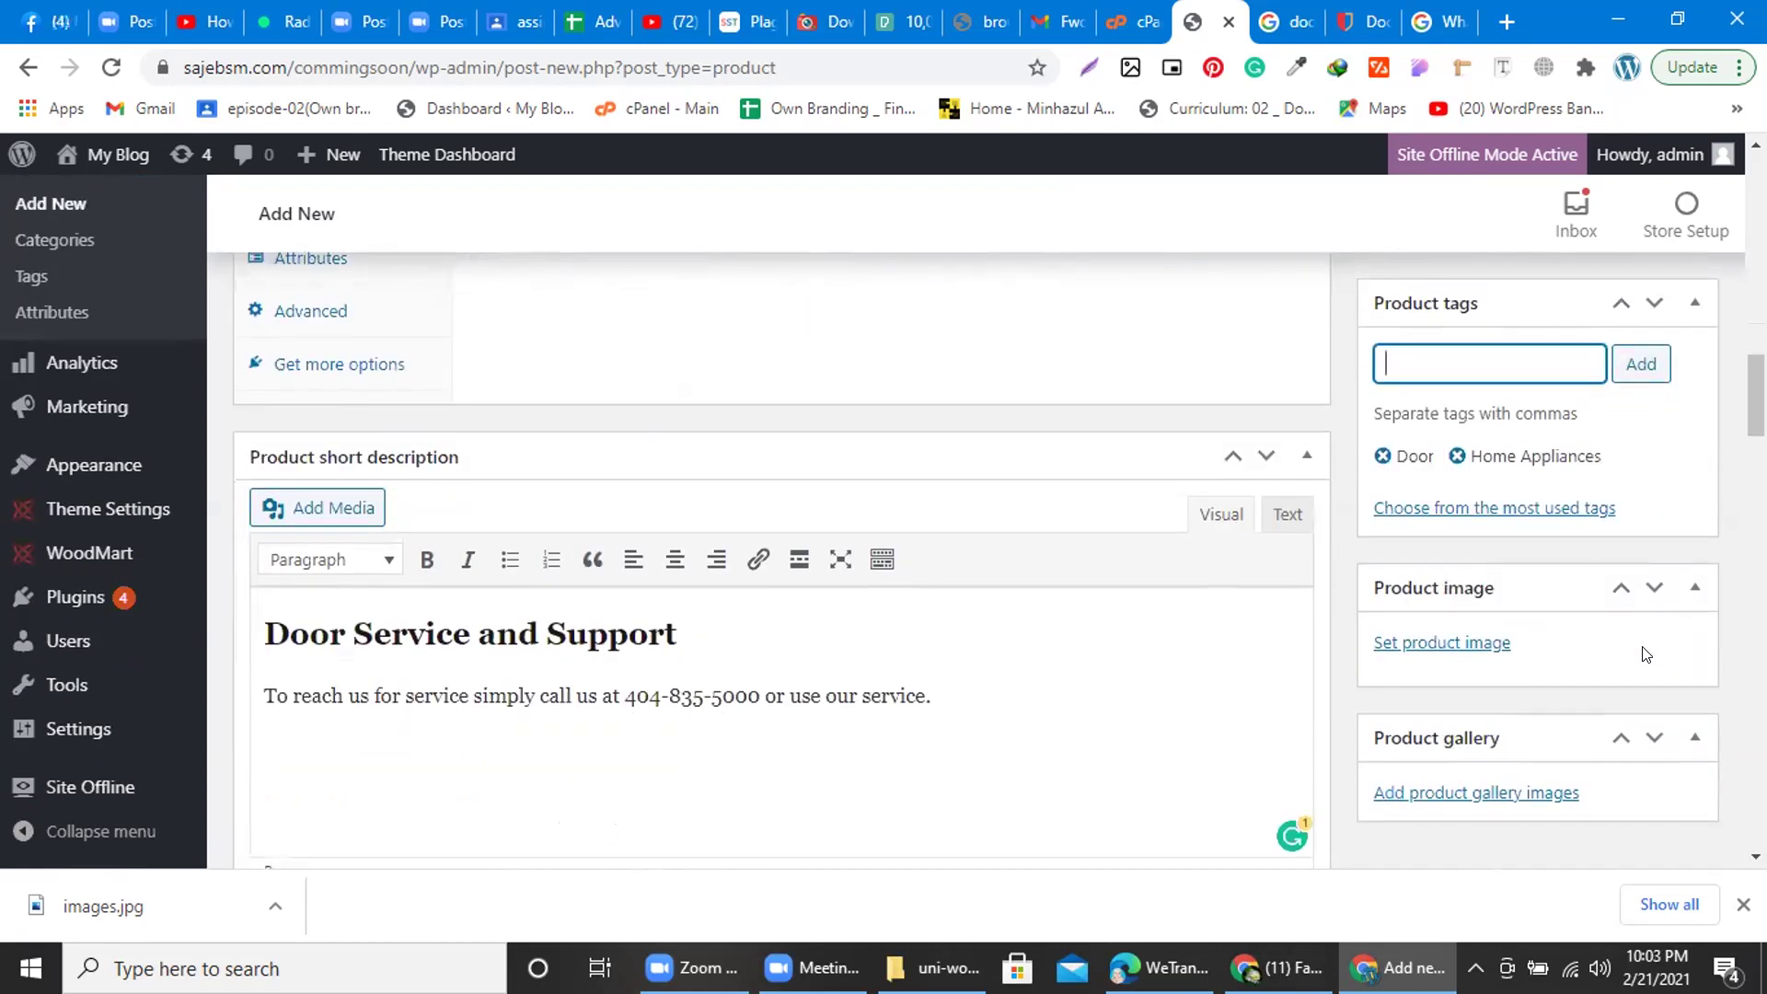
pyautogui.scroll(-1, 1645, 654)
# Upload images.jpg from the Desktop to the media library as the product image
pyautogui.click(1441, 563)
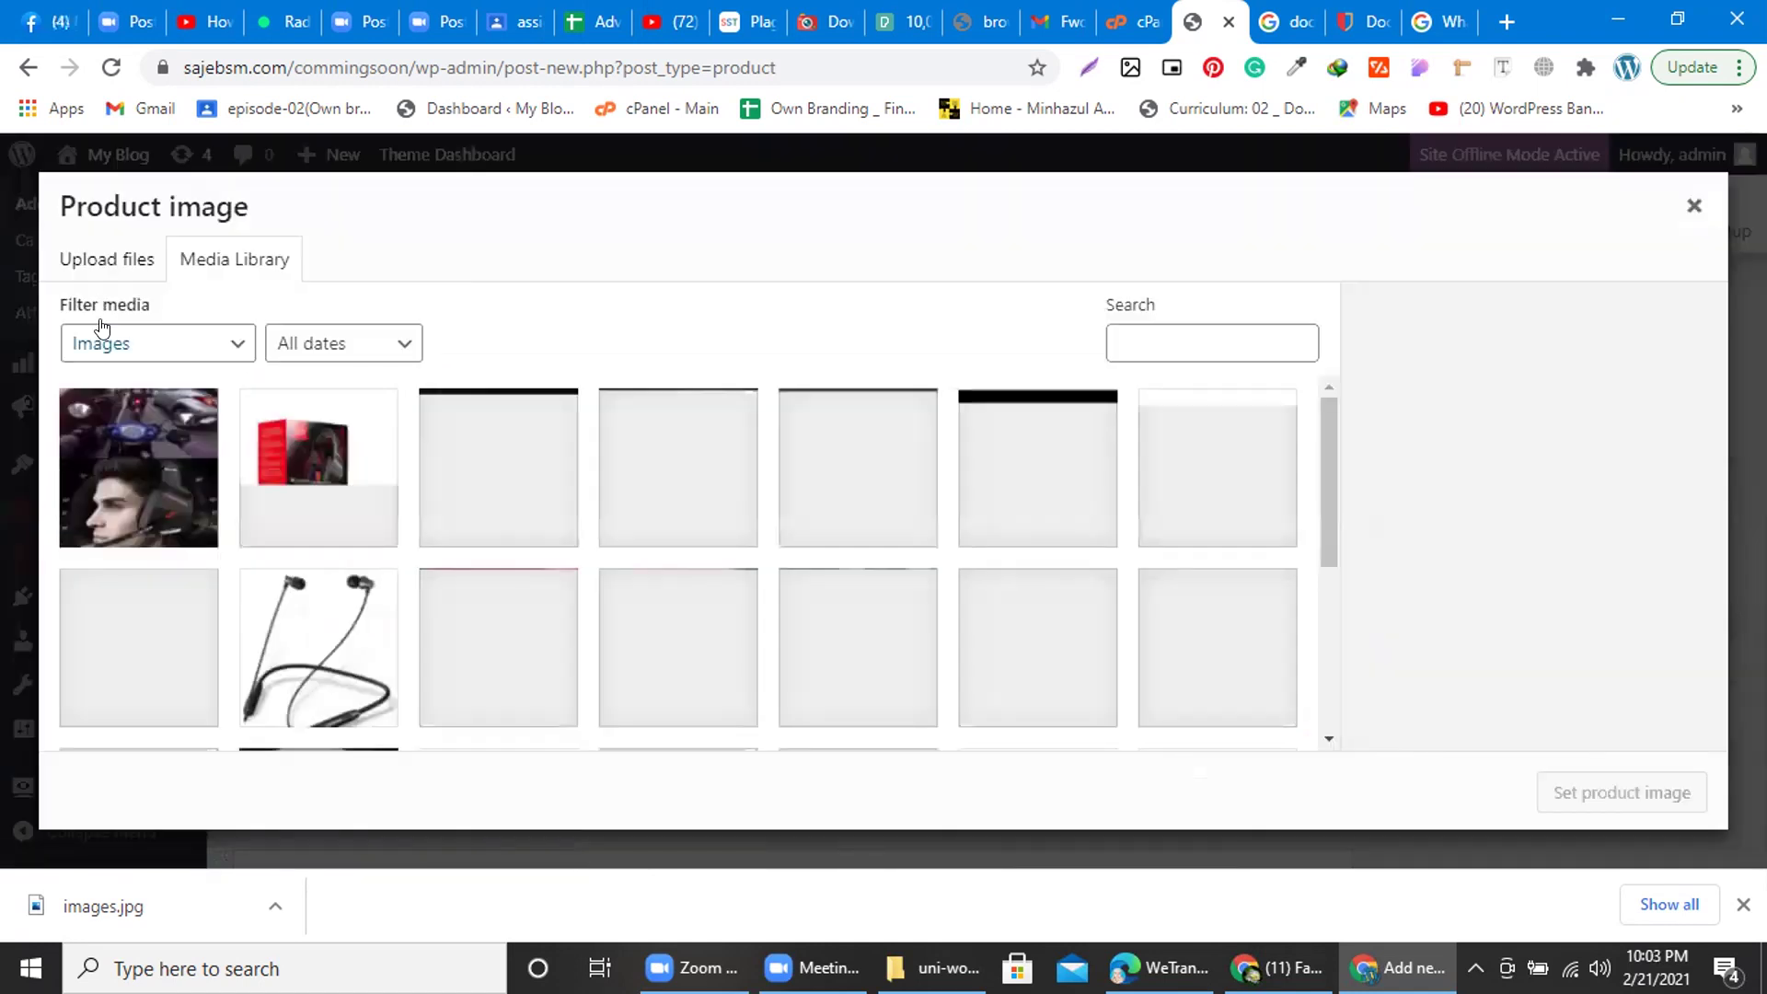
pyautogui.click(95, 261)
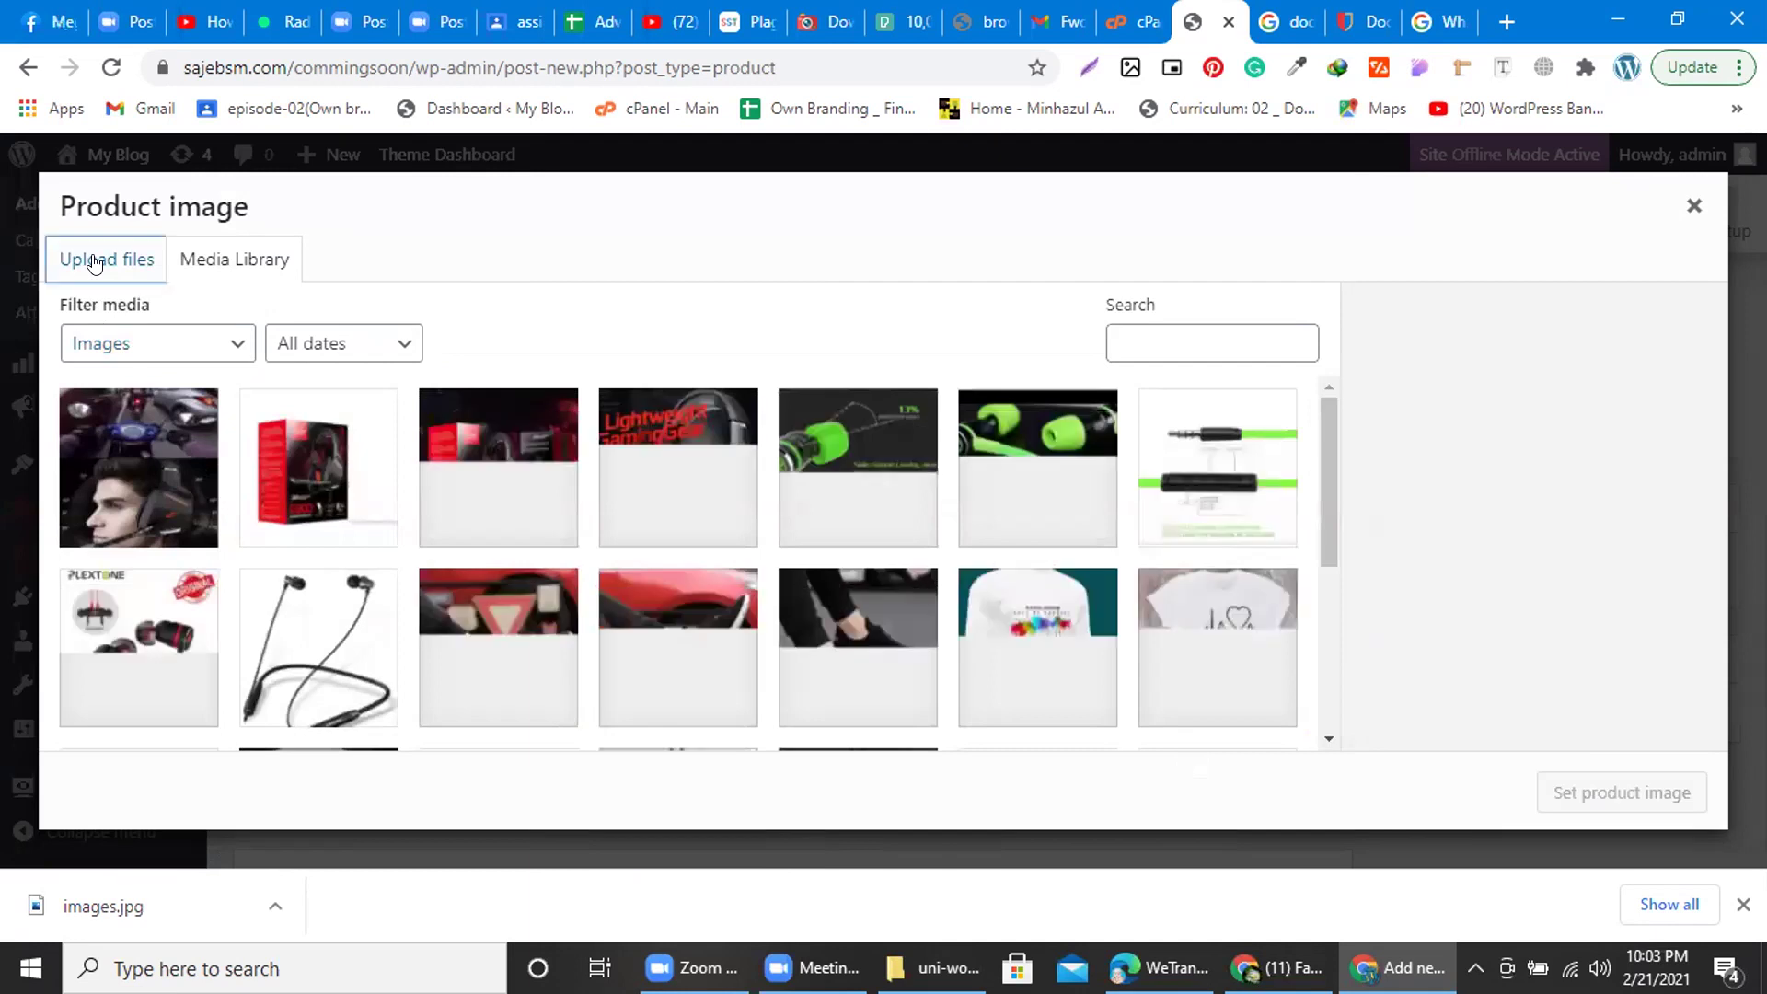
pyautogui.click(897, 582)
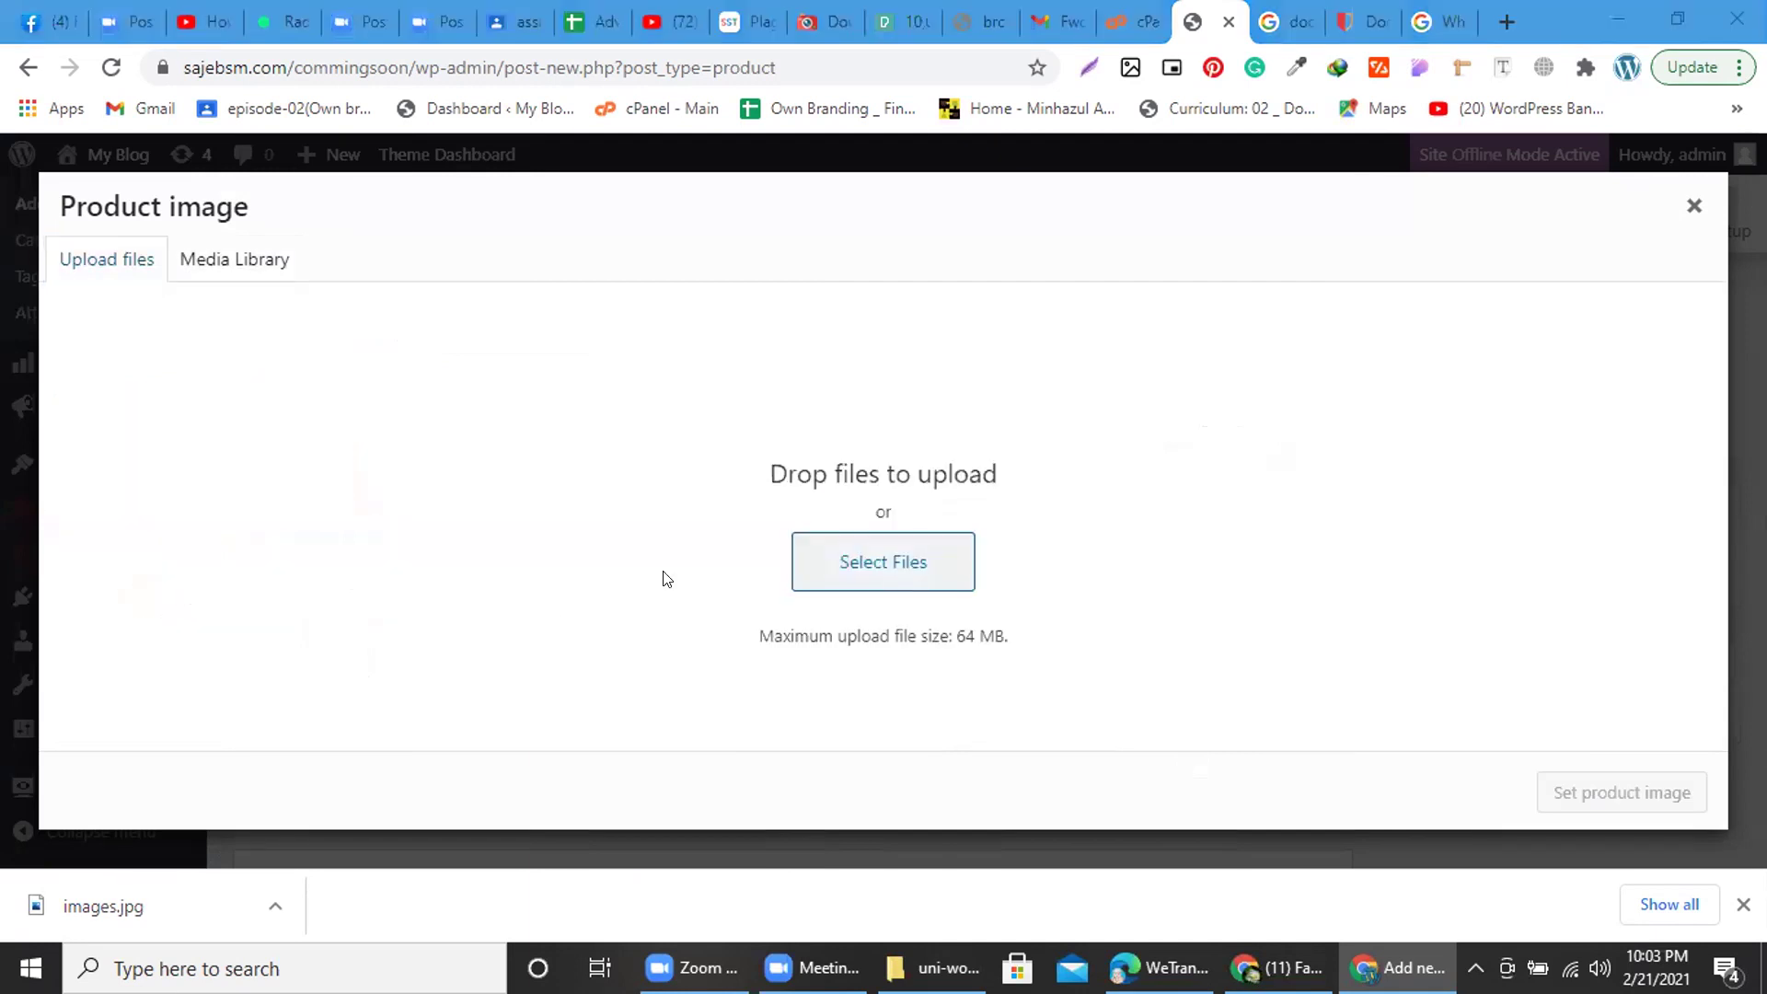
pyautogui.click(103, 221)
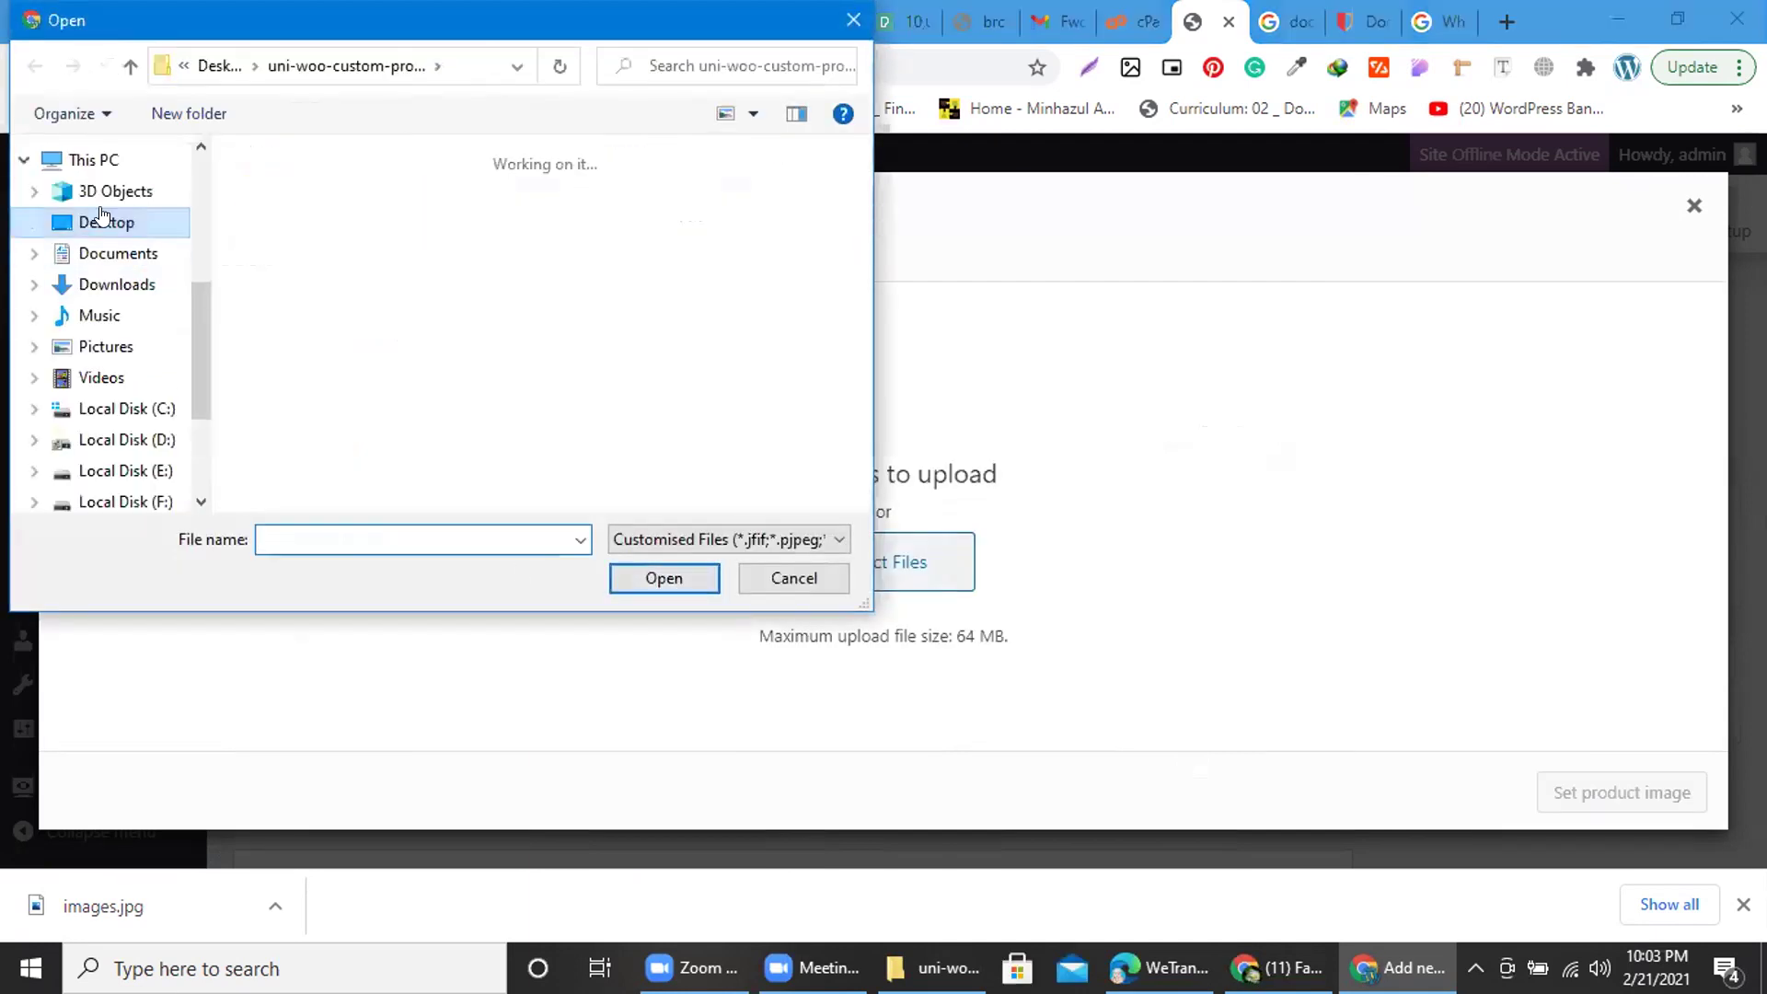
pyautogui.click(819, 197)
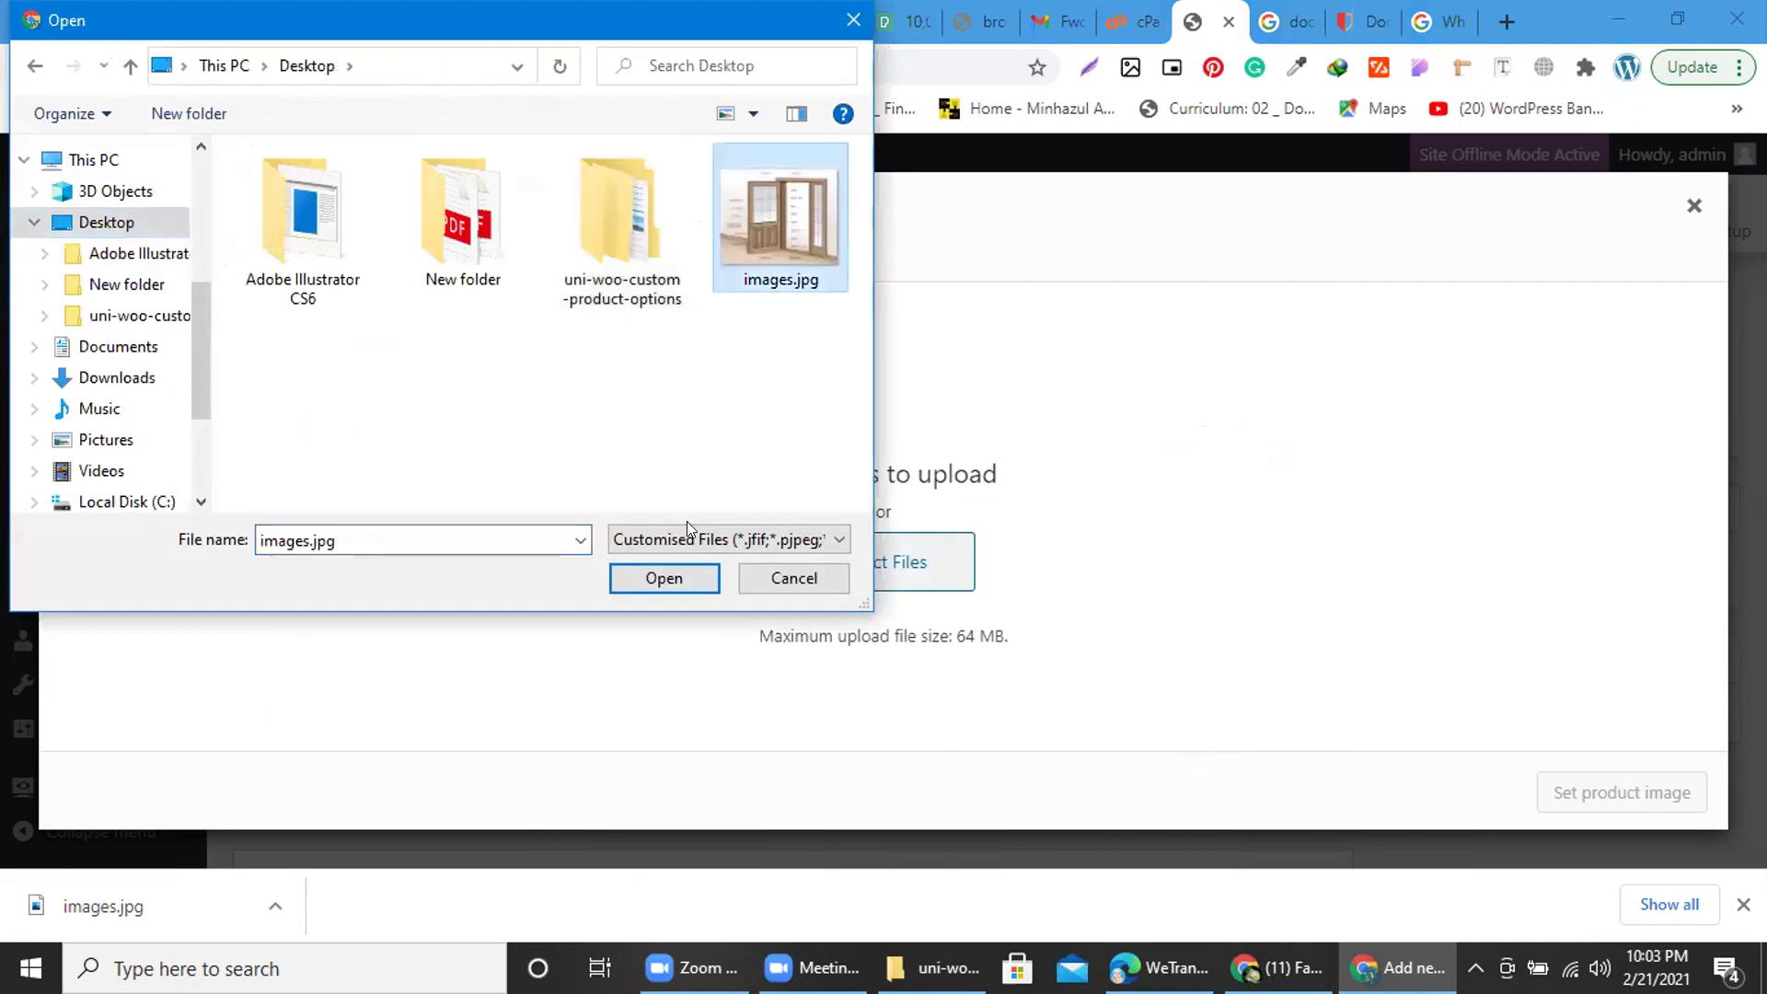
pyautogui.click(661, 577)
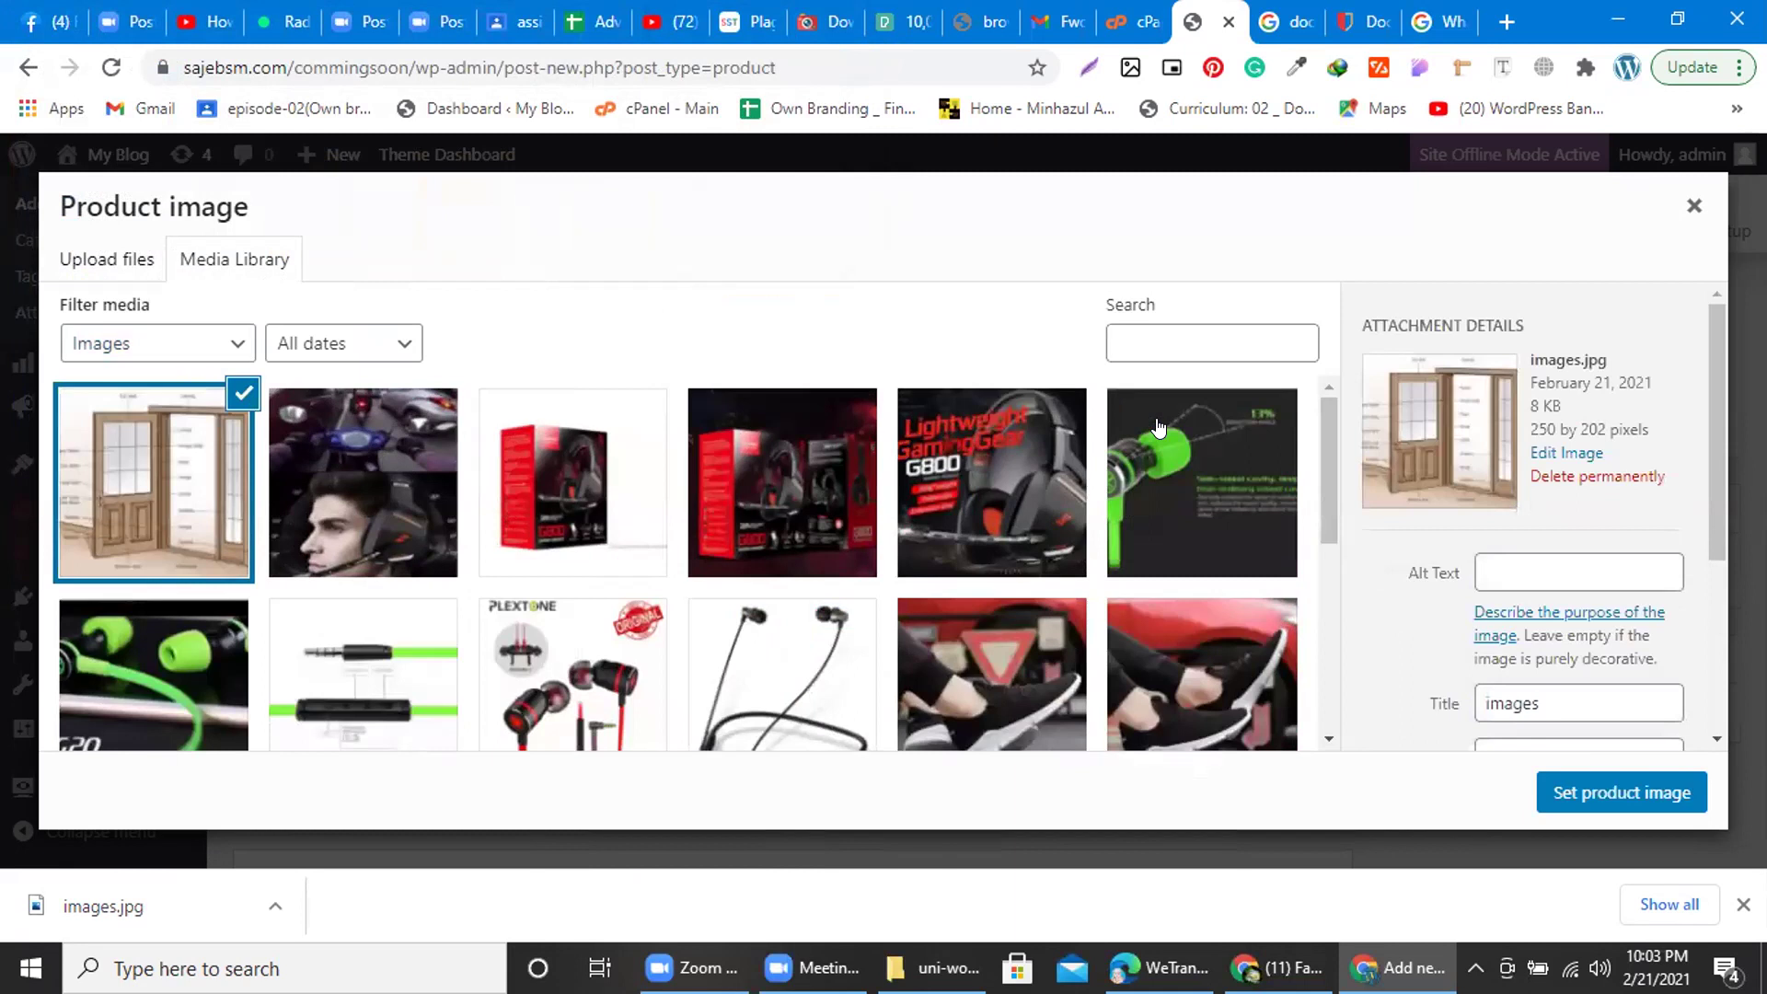
# Enter Door as the alt text of the uploaded door picture
pyautogui.scroll(-1, 1157, 426)
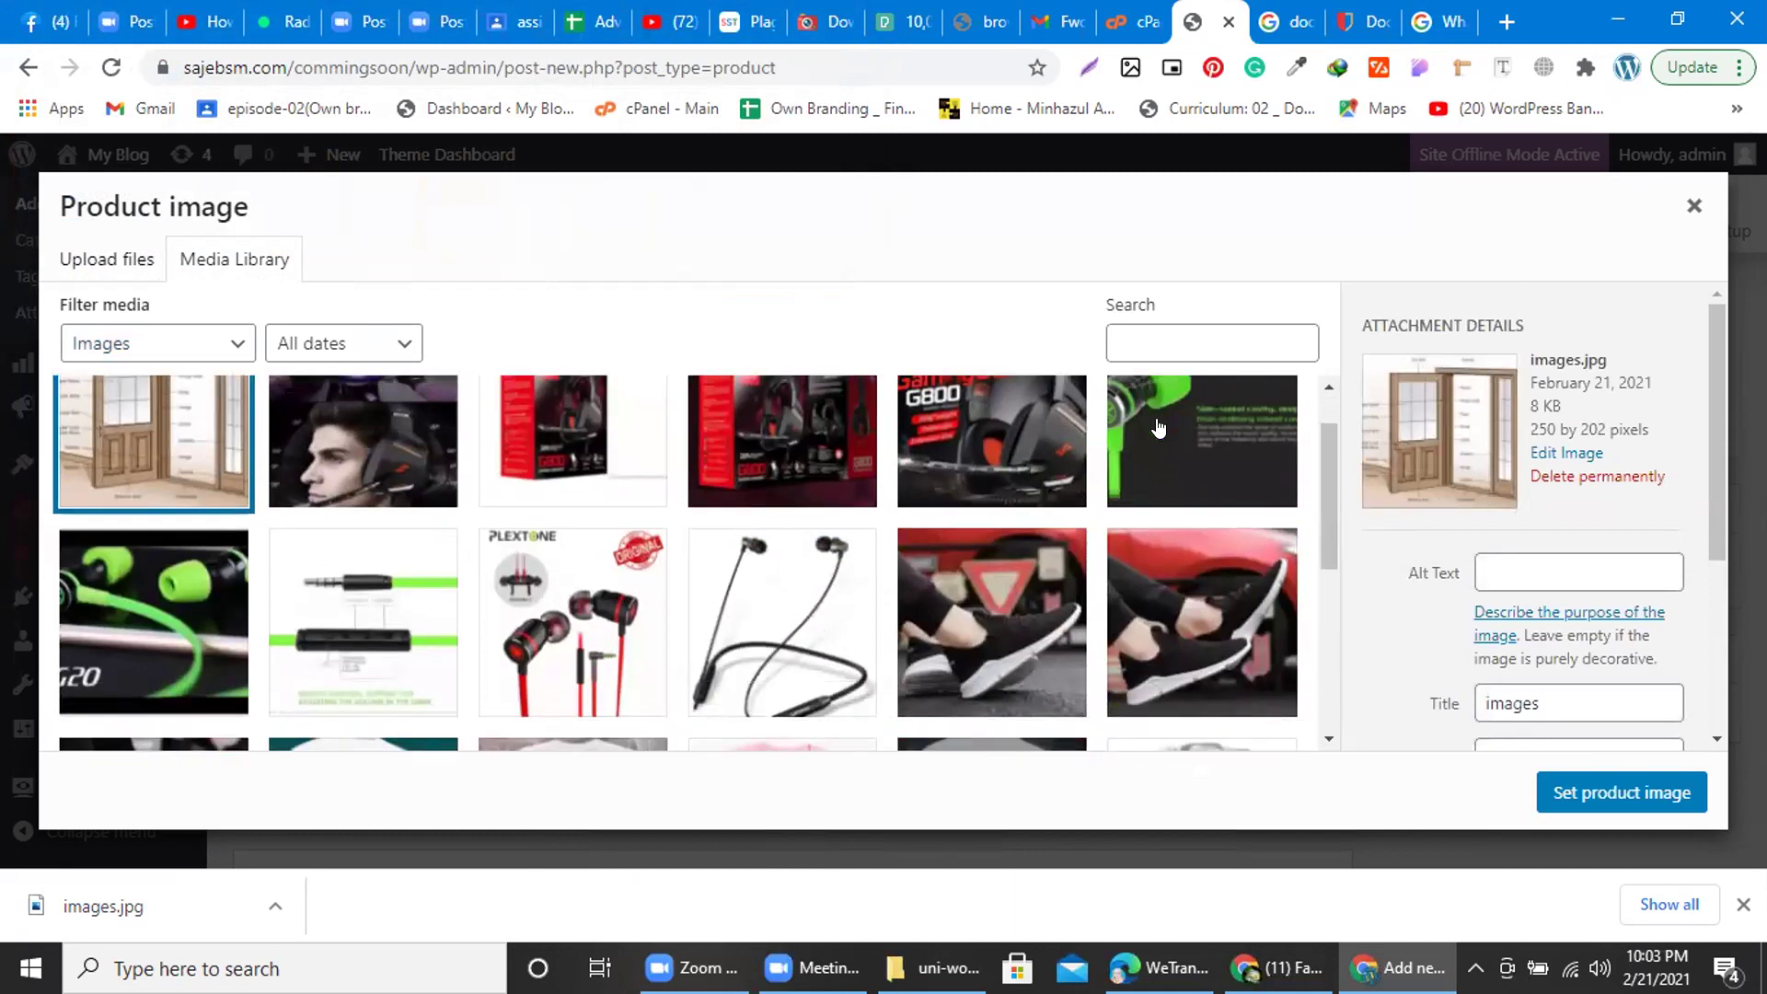
pyautogui.scroll(-1, 1158, 426)
pyautogui.scroll(2, 1157, 426)
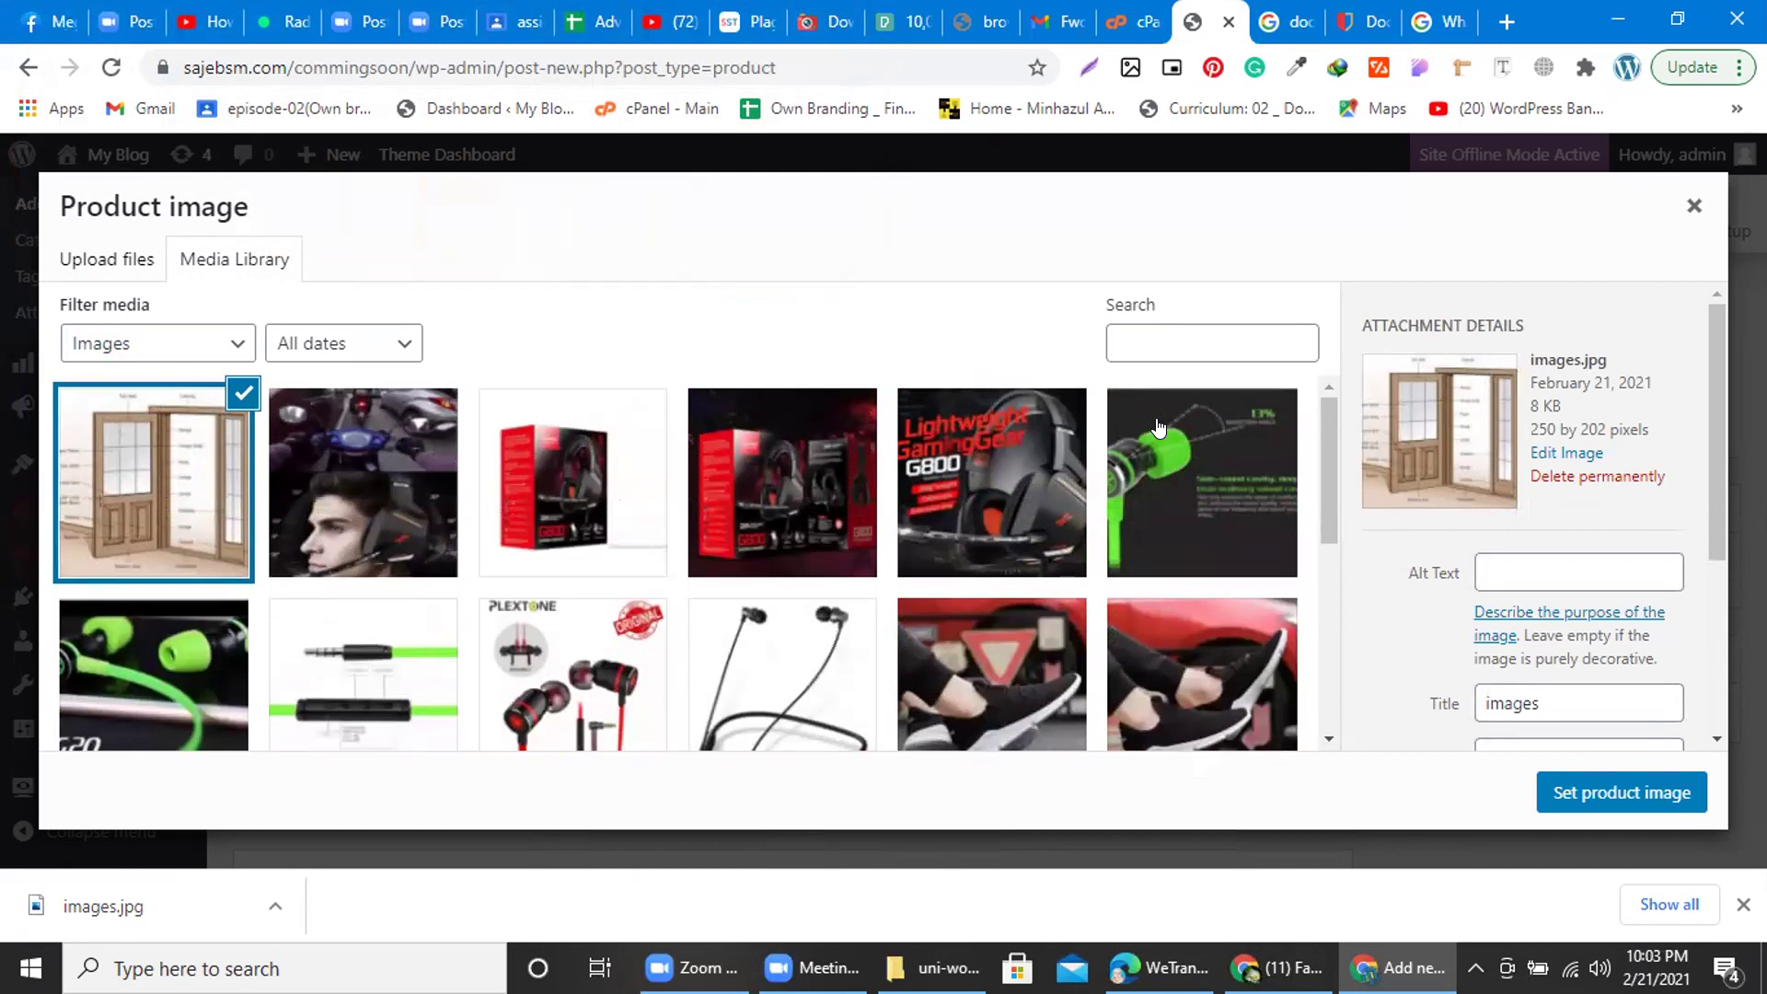
pyautogui.scroll(-2, 1158, 426)
pyautogui.scroll(-3, 1566, 410)
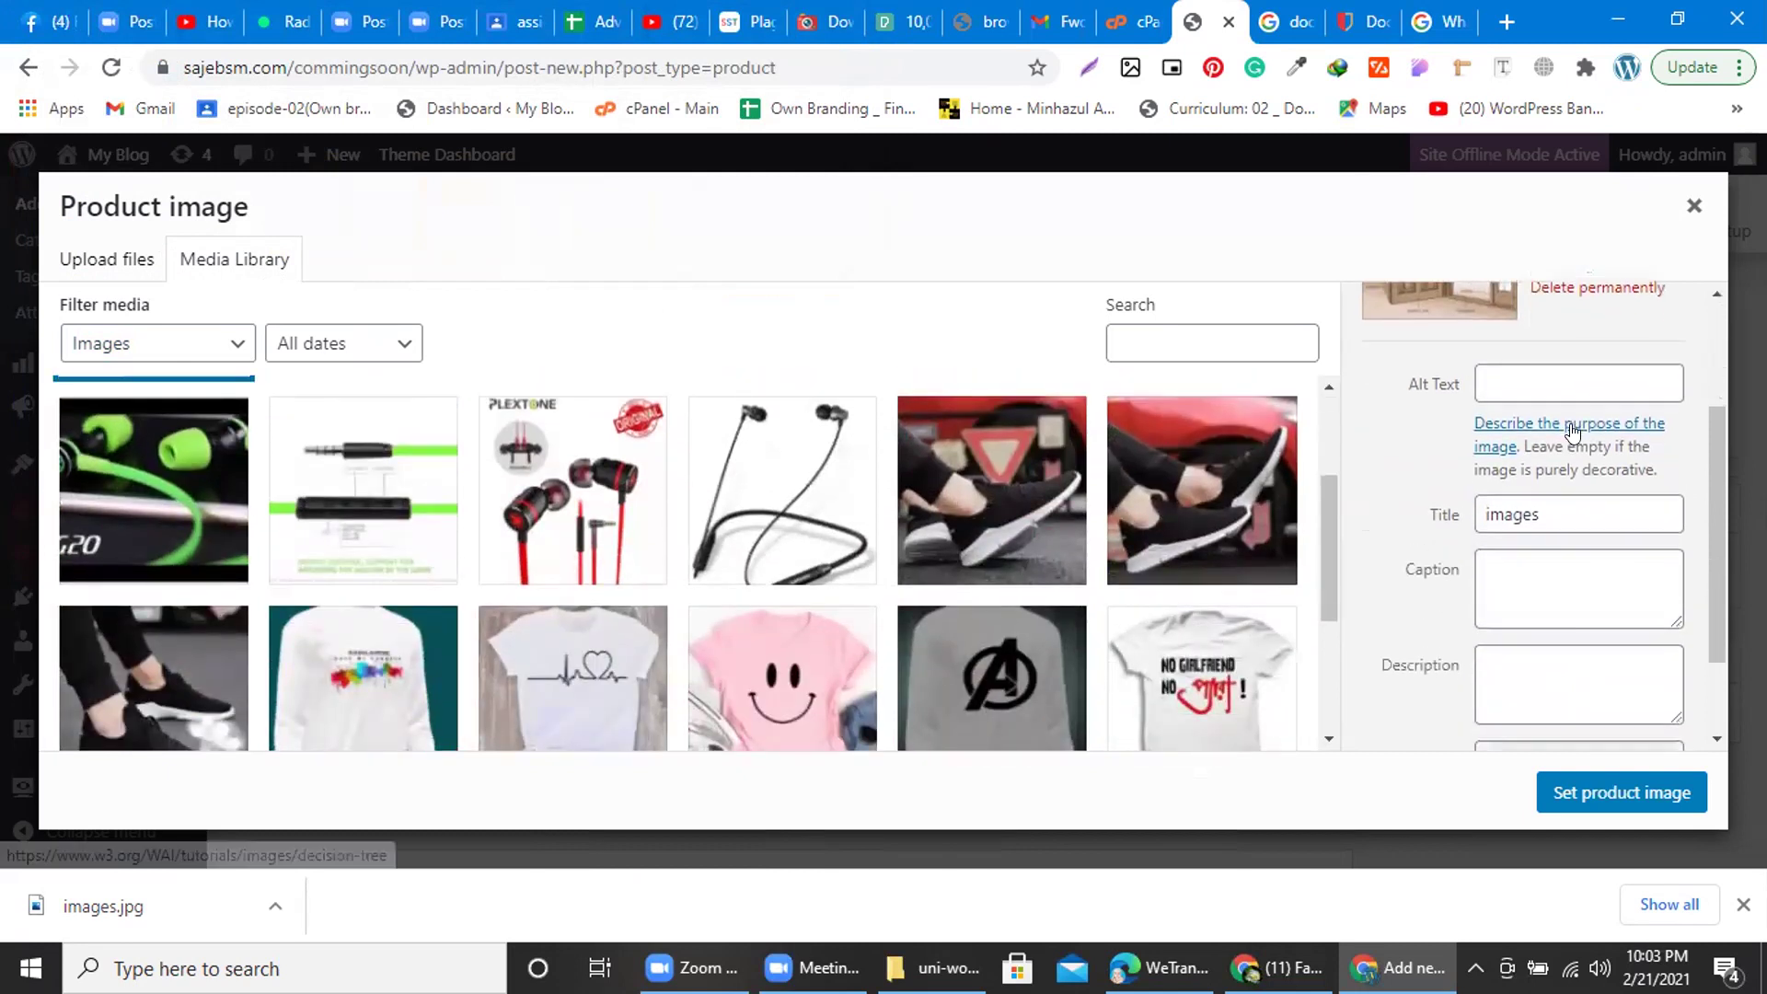
pyautogui.scroll(1, 1572, 424)
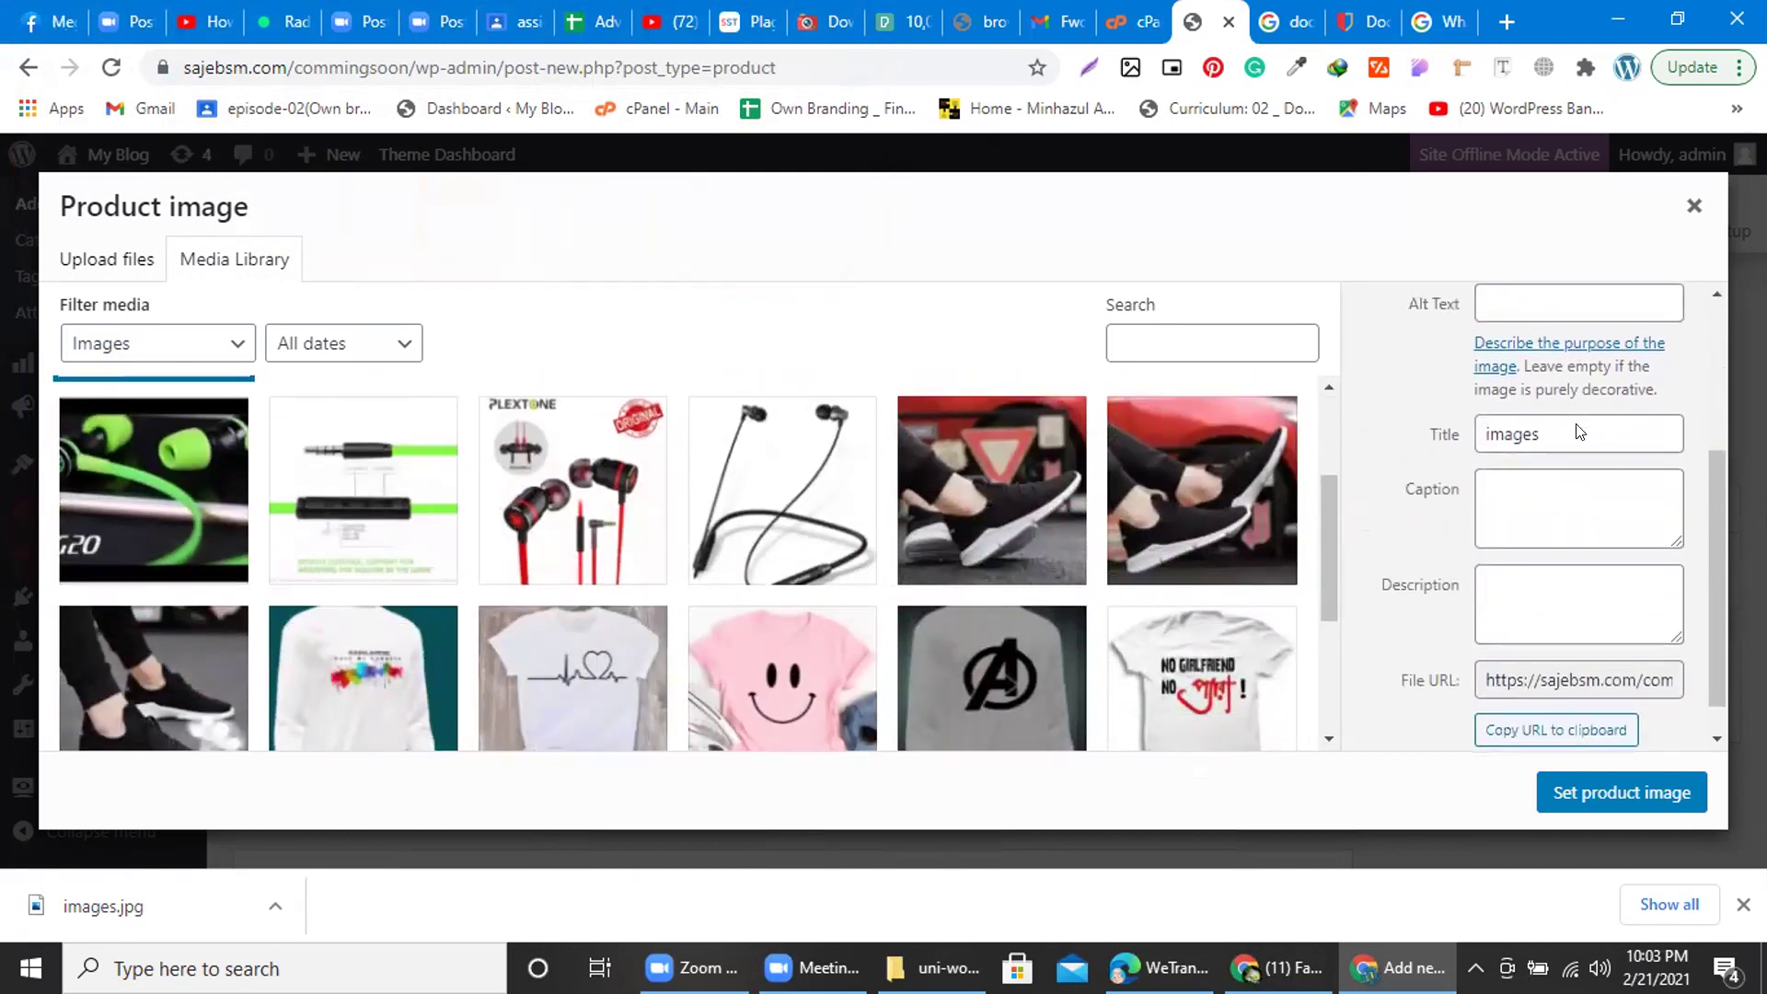
pyautogui.scroll(3, 1571, 423)
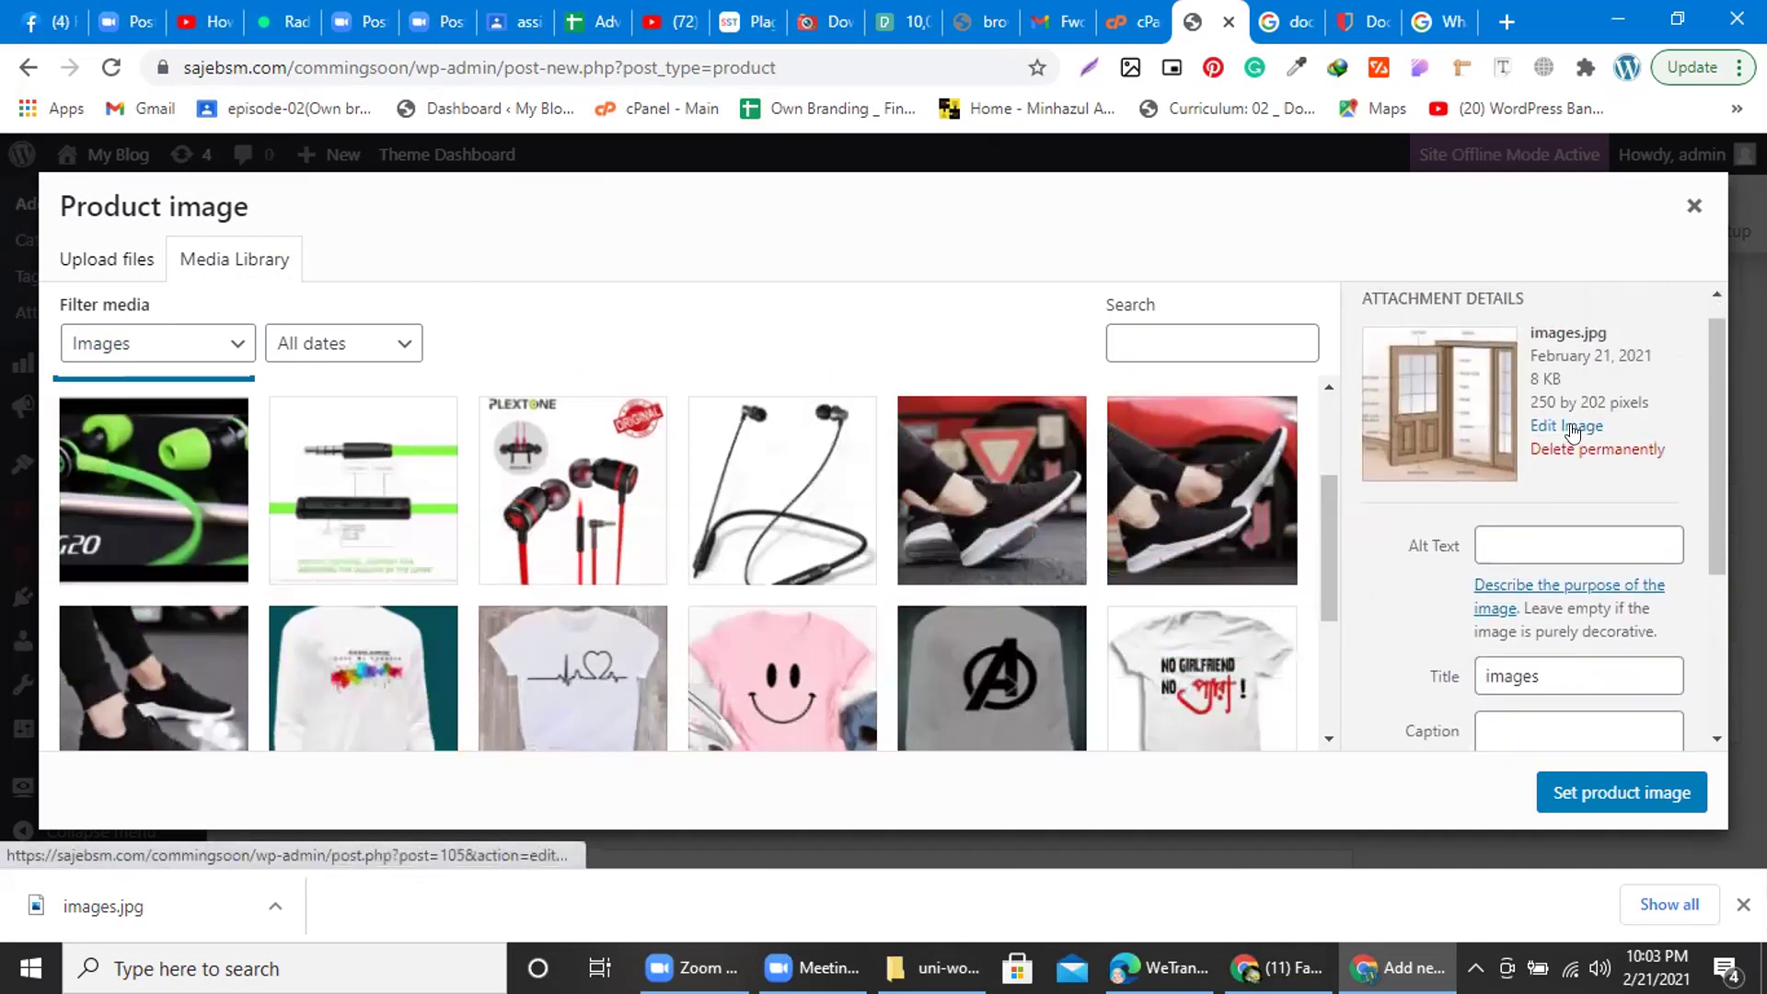
pyautogui.scroll(-2, 1575, 428)
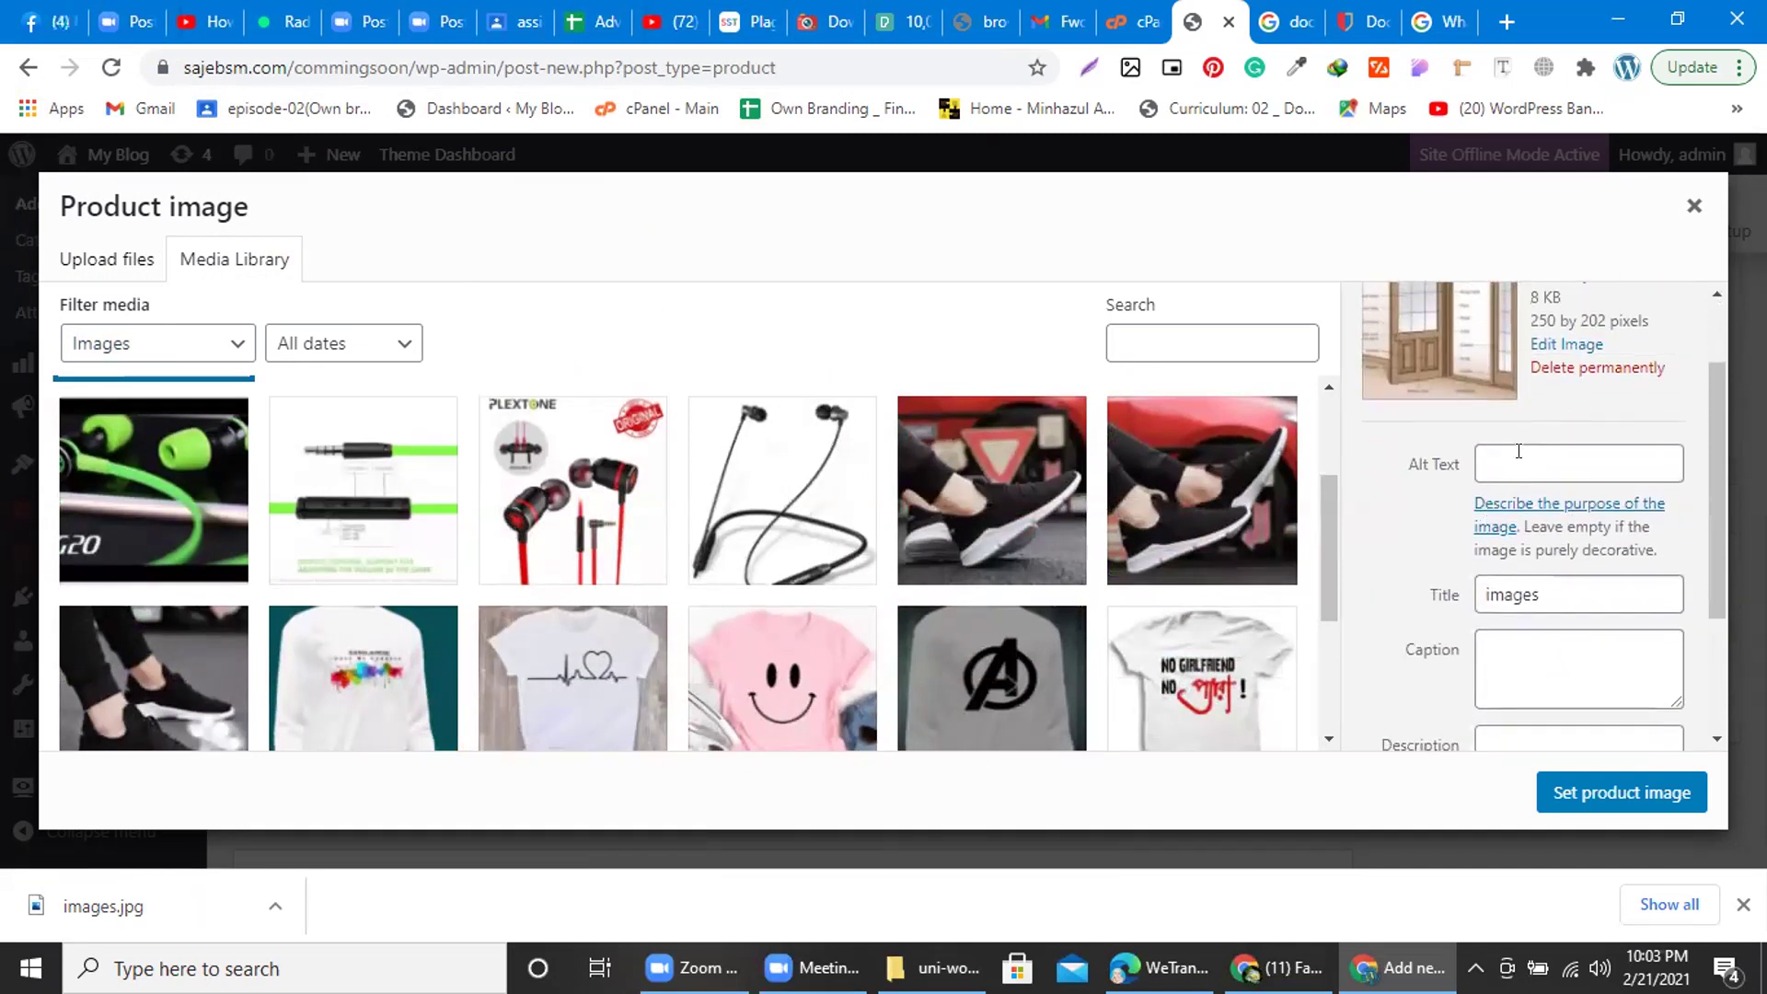
pyautogui.scroll(-1, 1518, 451)
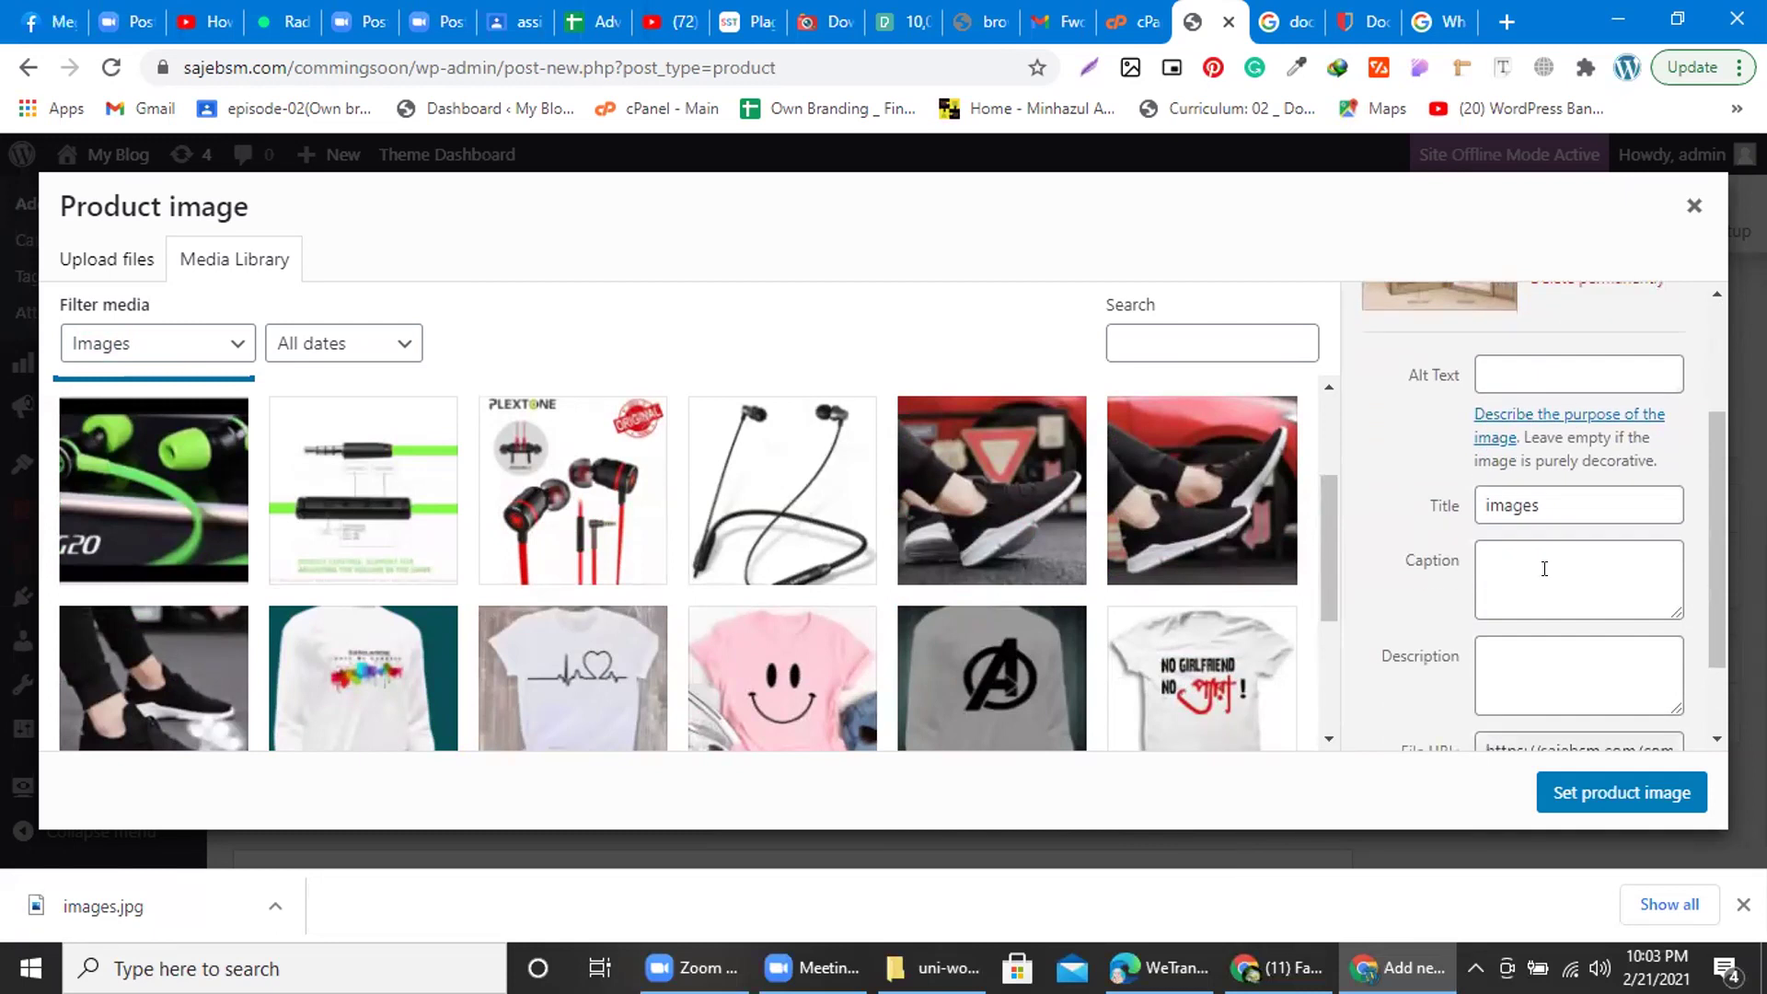
pyautogui.scroll(-1, 1544, 568)
pyautogui.scroll(-1, 1540, 598)
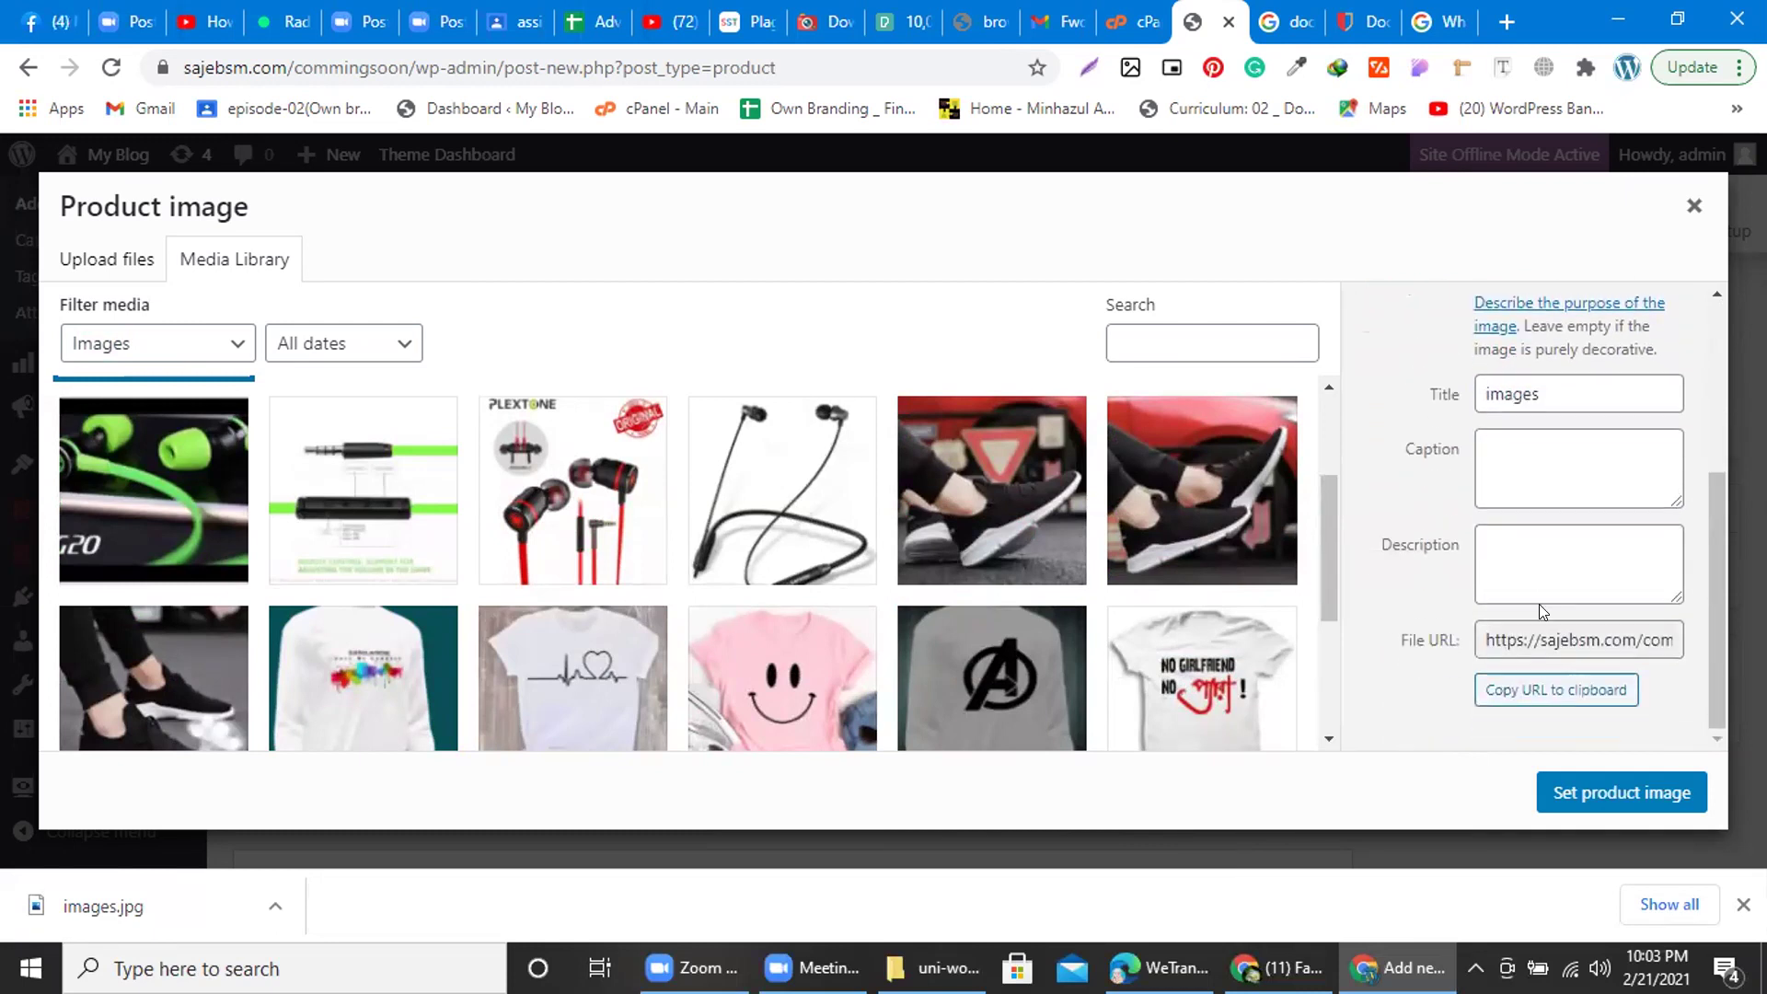
pyautogui.scroll(4, 1539, 603)
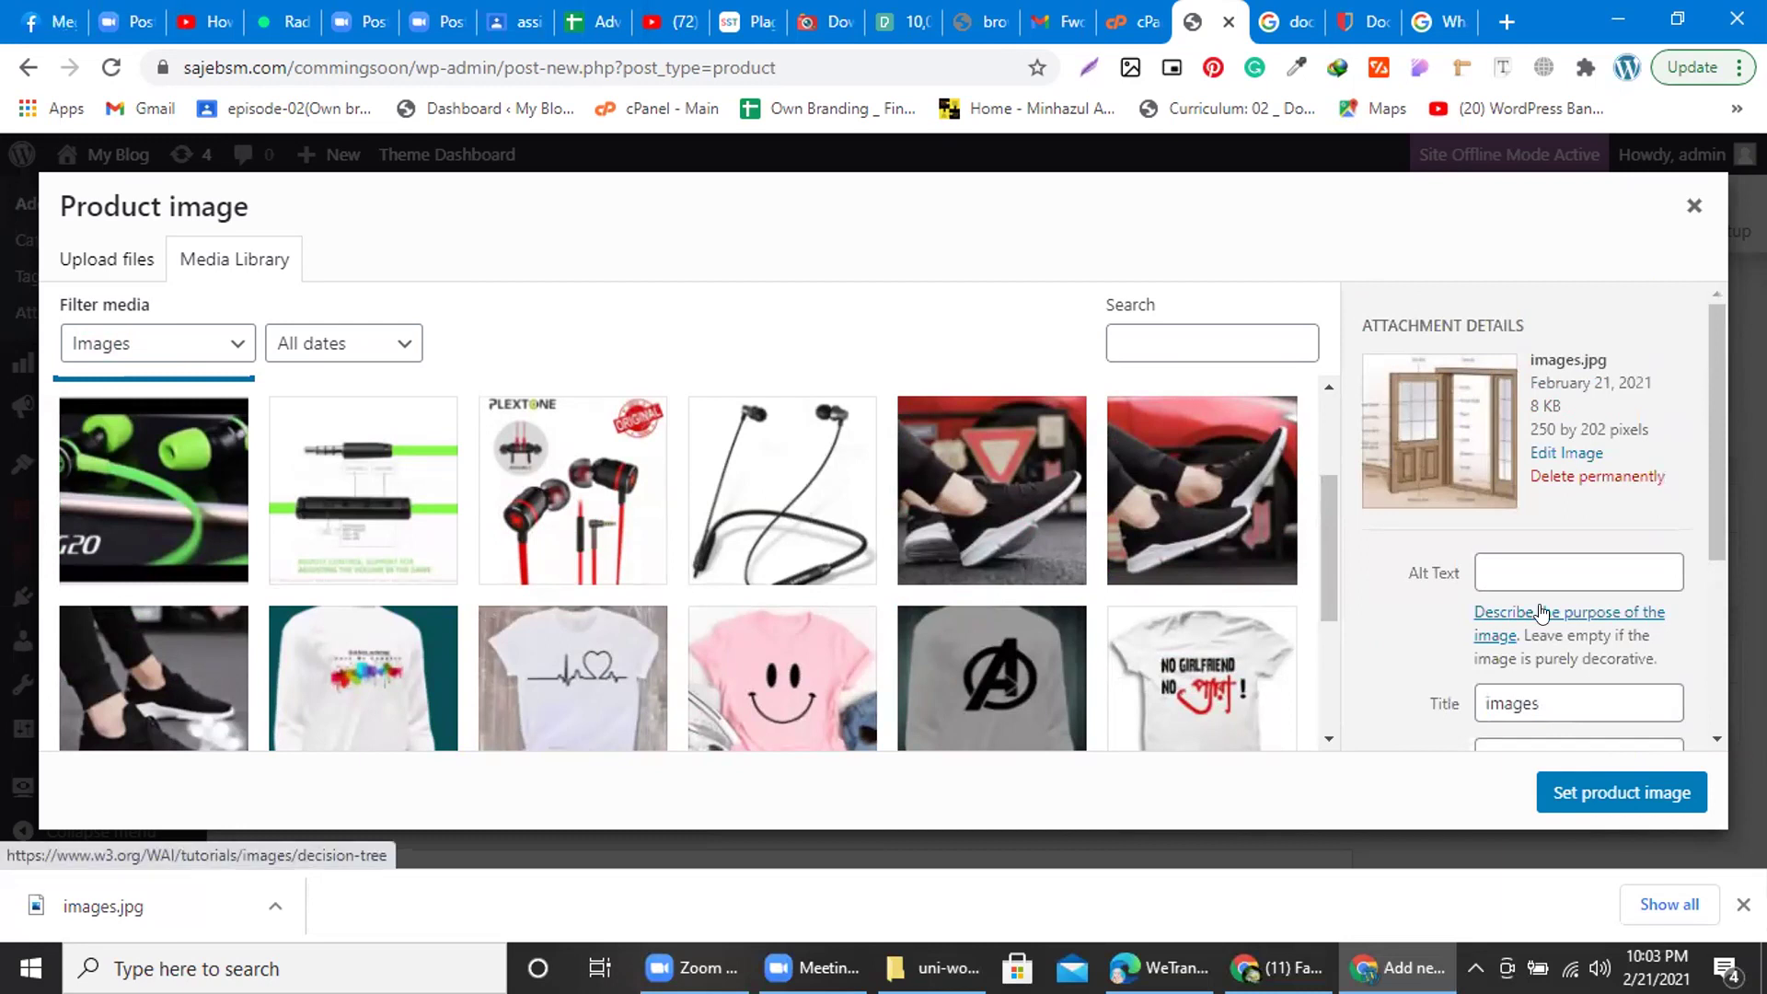
pyautogui.click(1523, 556)
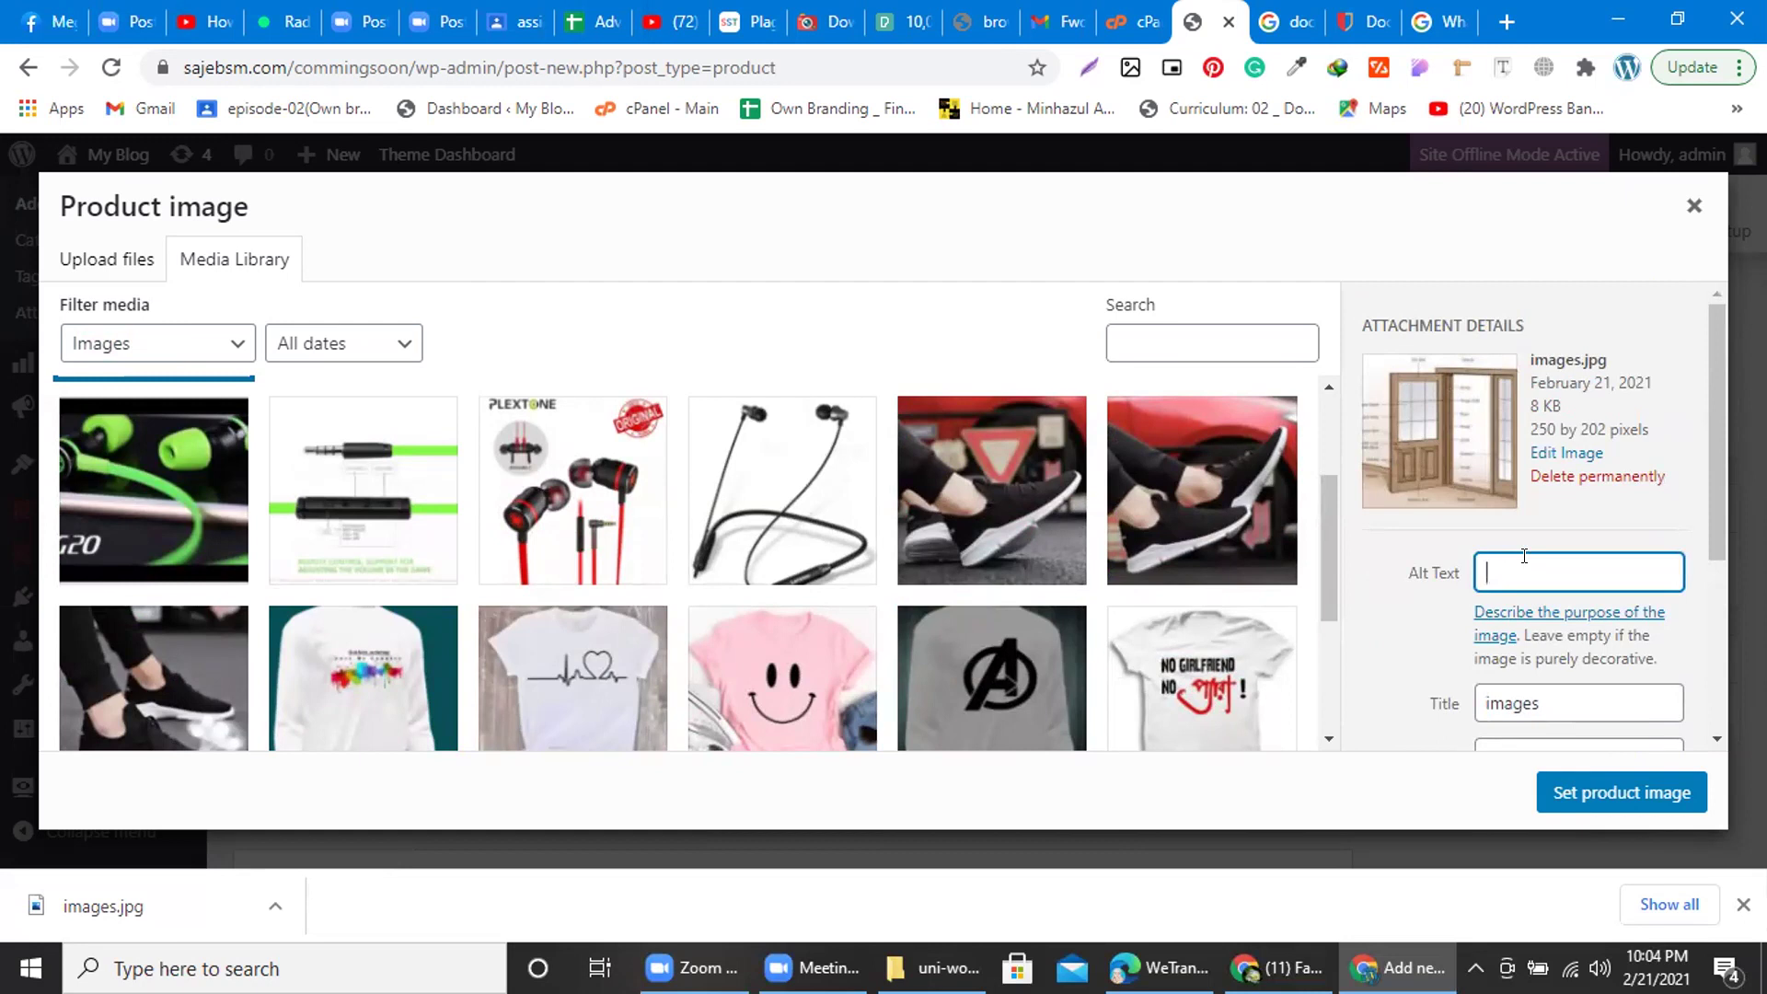
pyautogui.press('BackSpace')
pyautogui.press('BackSpace')
pyautogui.press('BackSpace')
pyautogui.write('D')
# Set the door diagram as the Door Hardware product image
pyautogui.scroll(-2, 1523, 561)
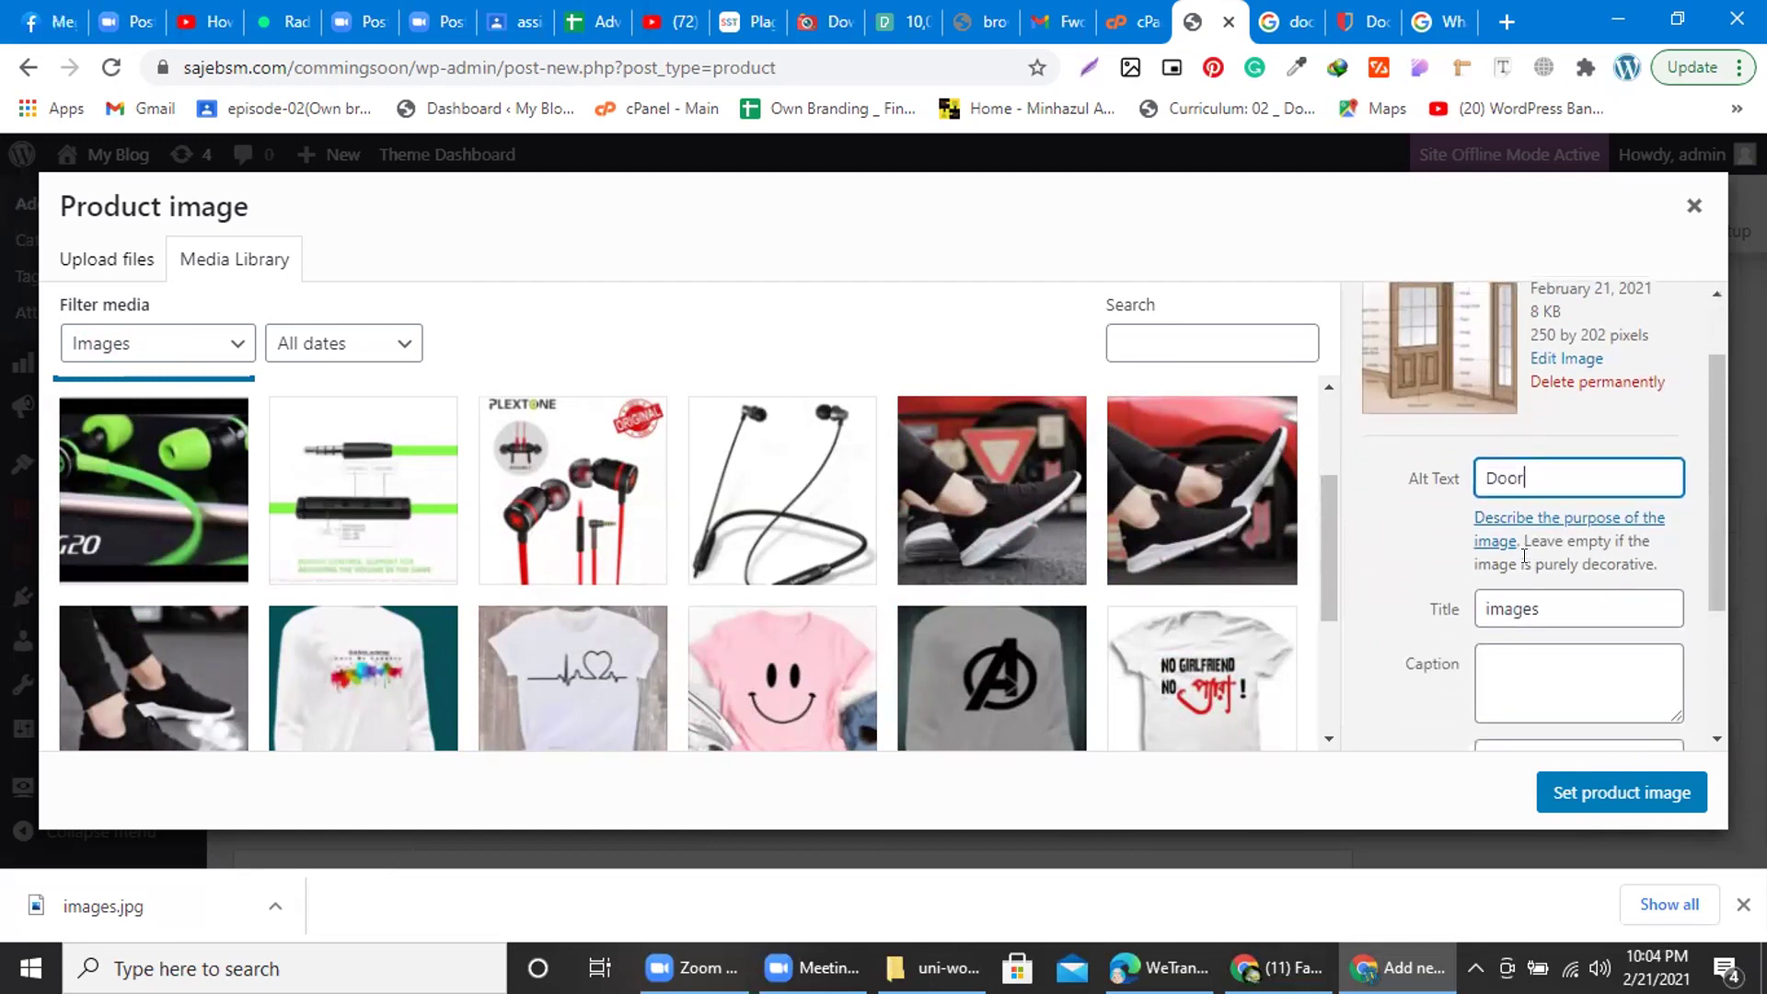
pyautogui.click(1531, 613)
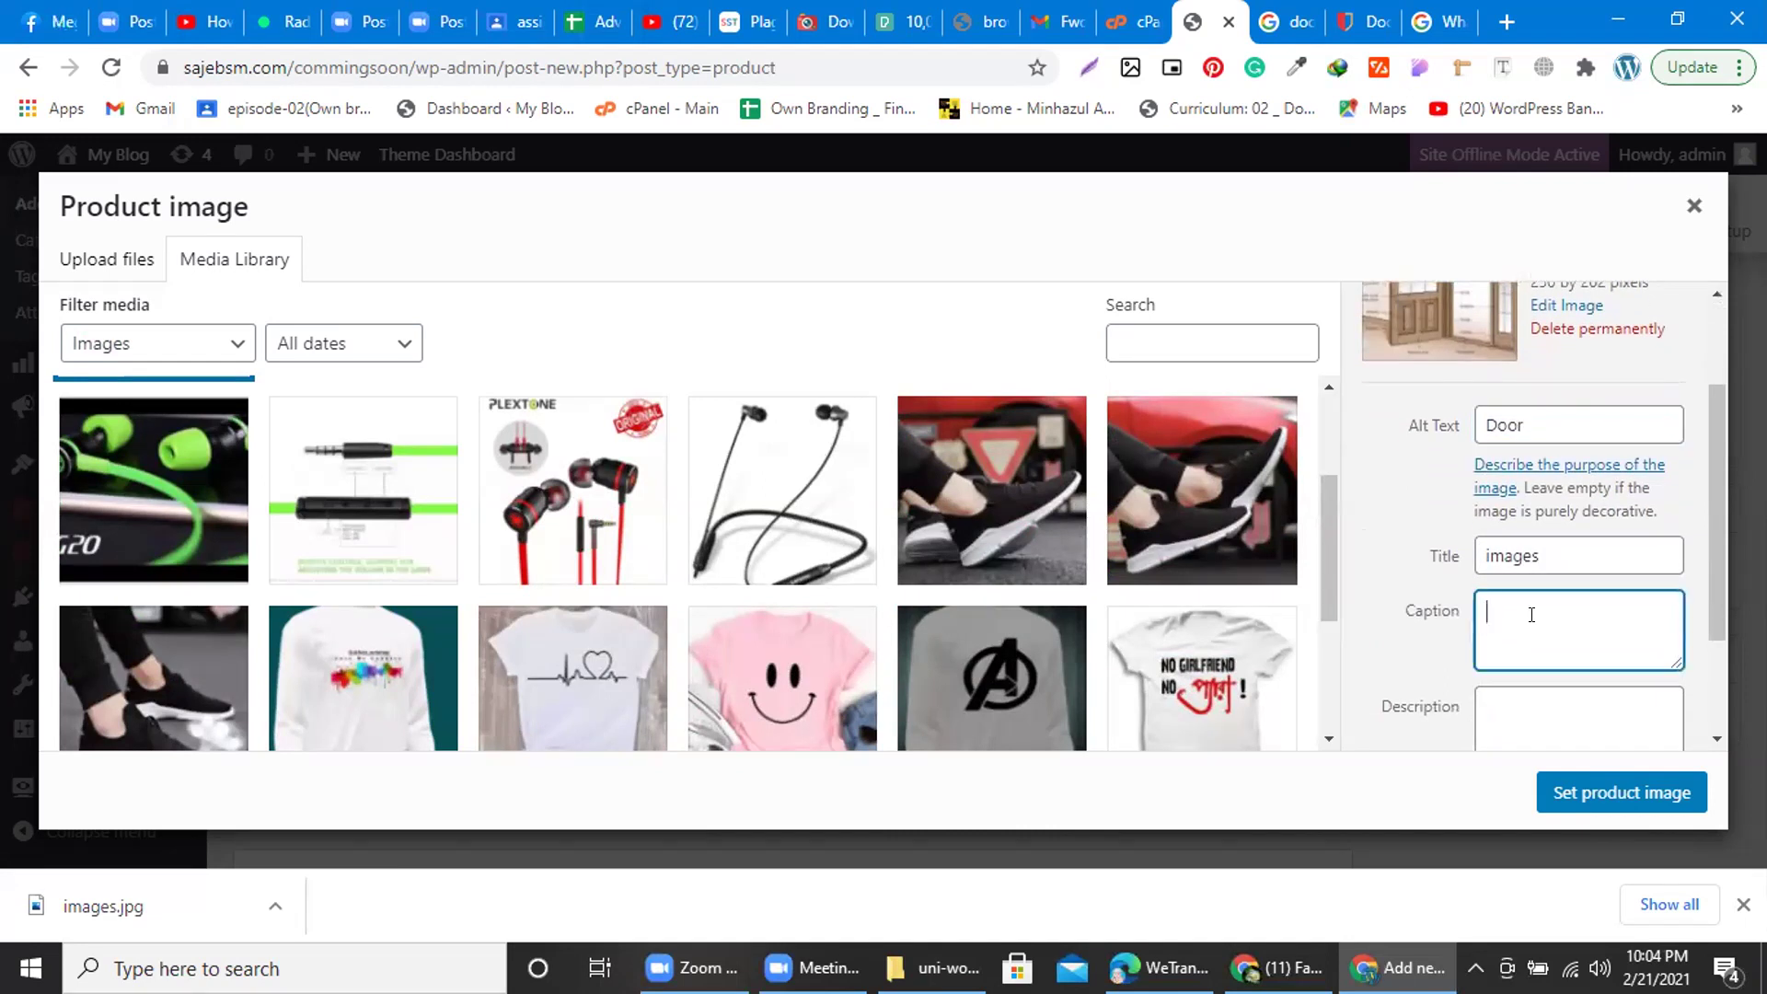
pyautogui.scroll(-1, 1531, 616)
pyautogui.click(1530, 635)
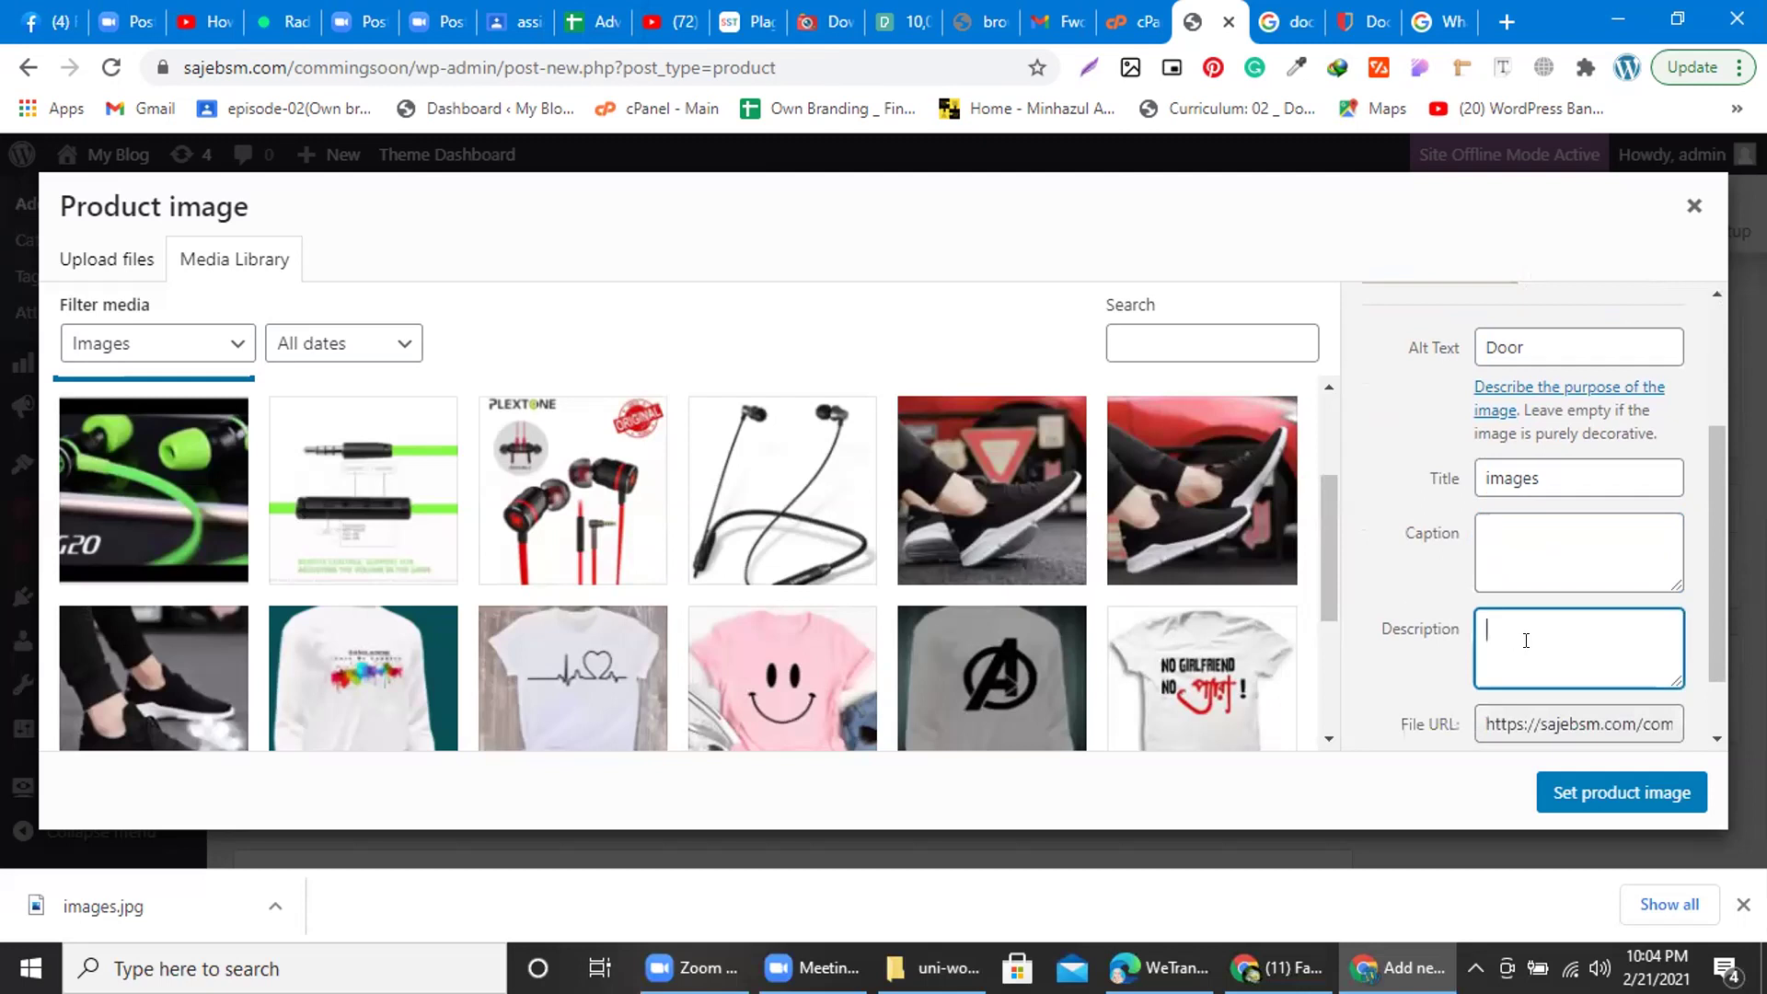
pyautogui.scroll(-1, 1528, 638)
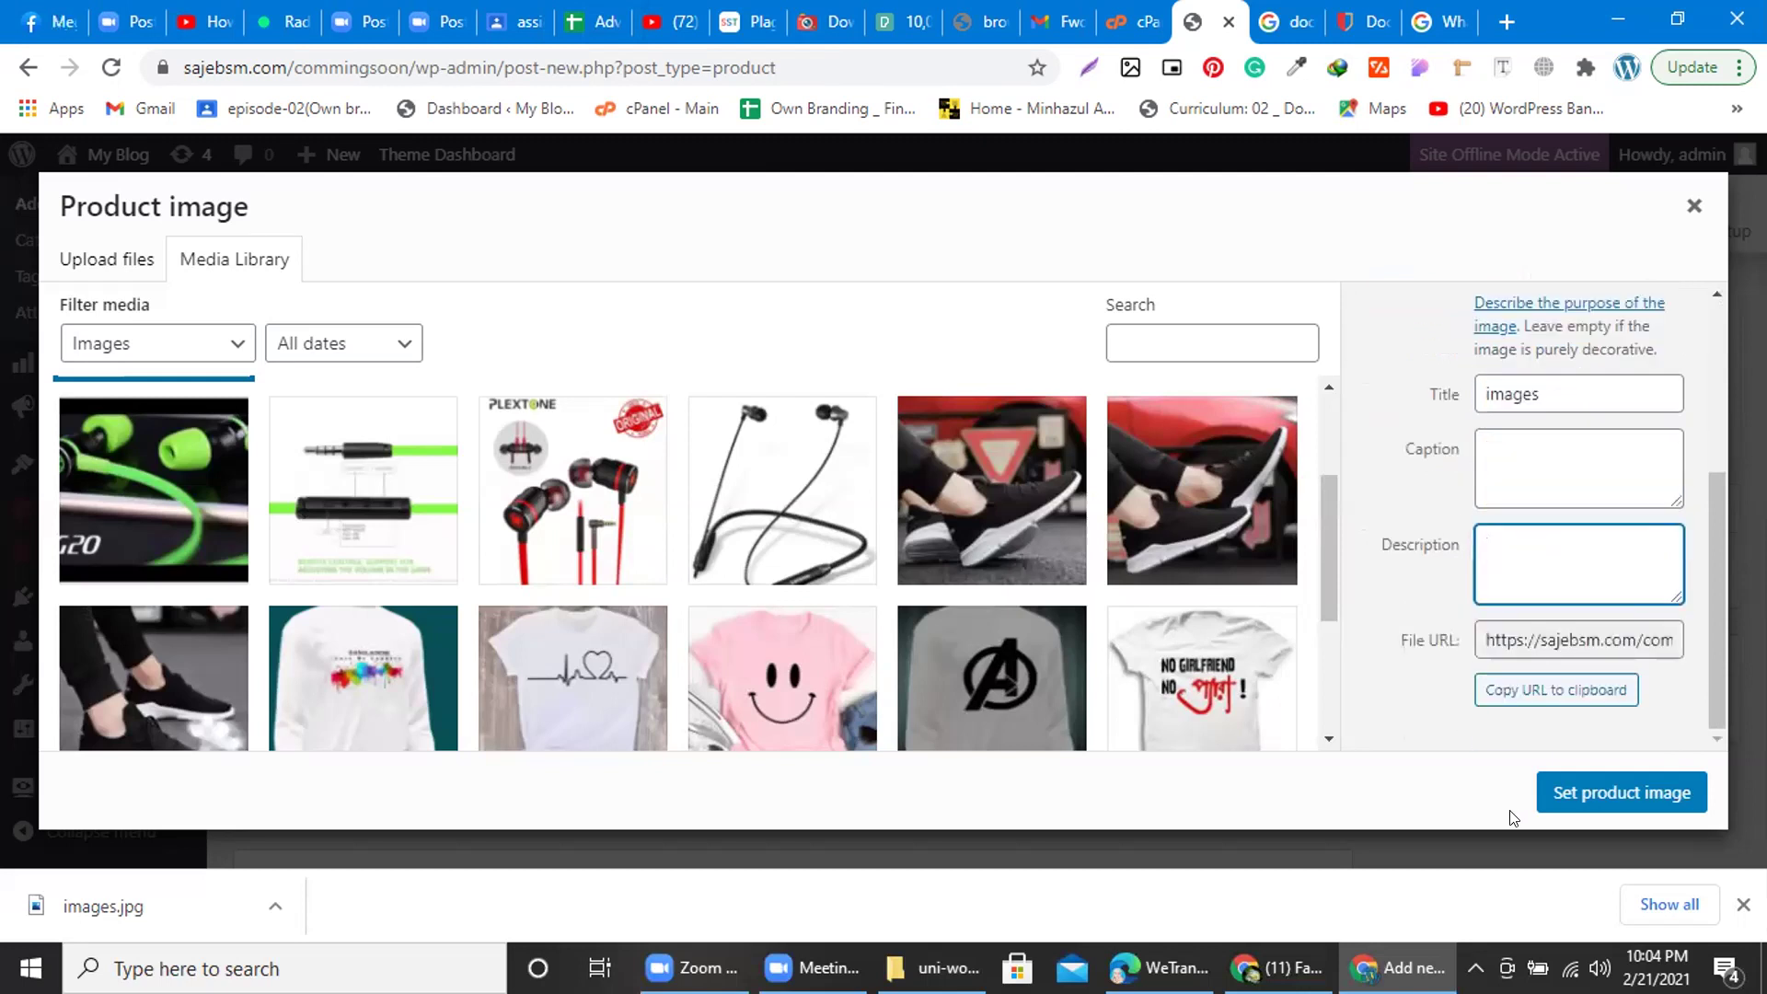
pyautogui.click(1577, 797)
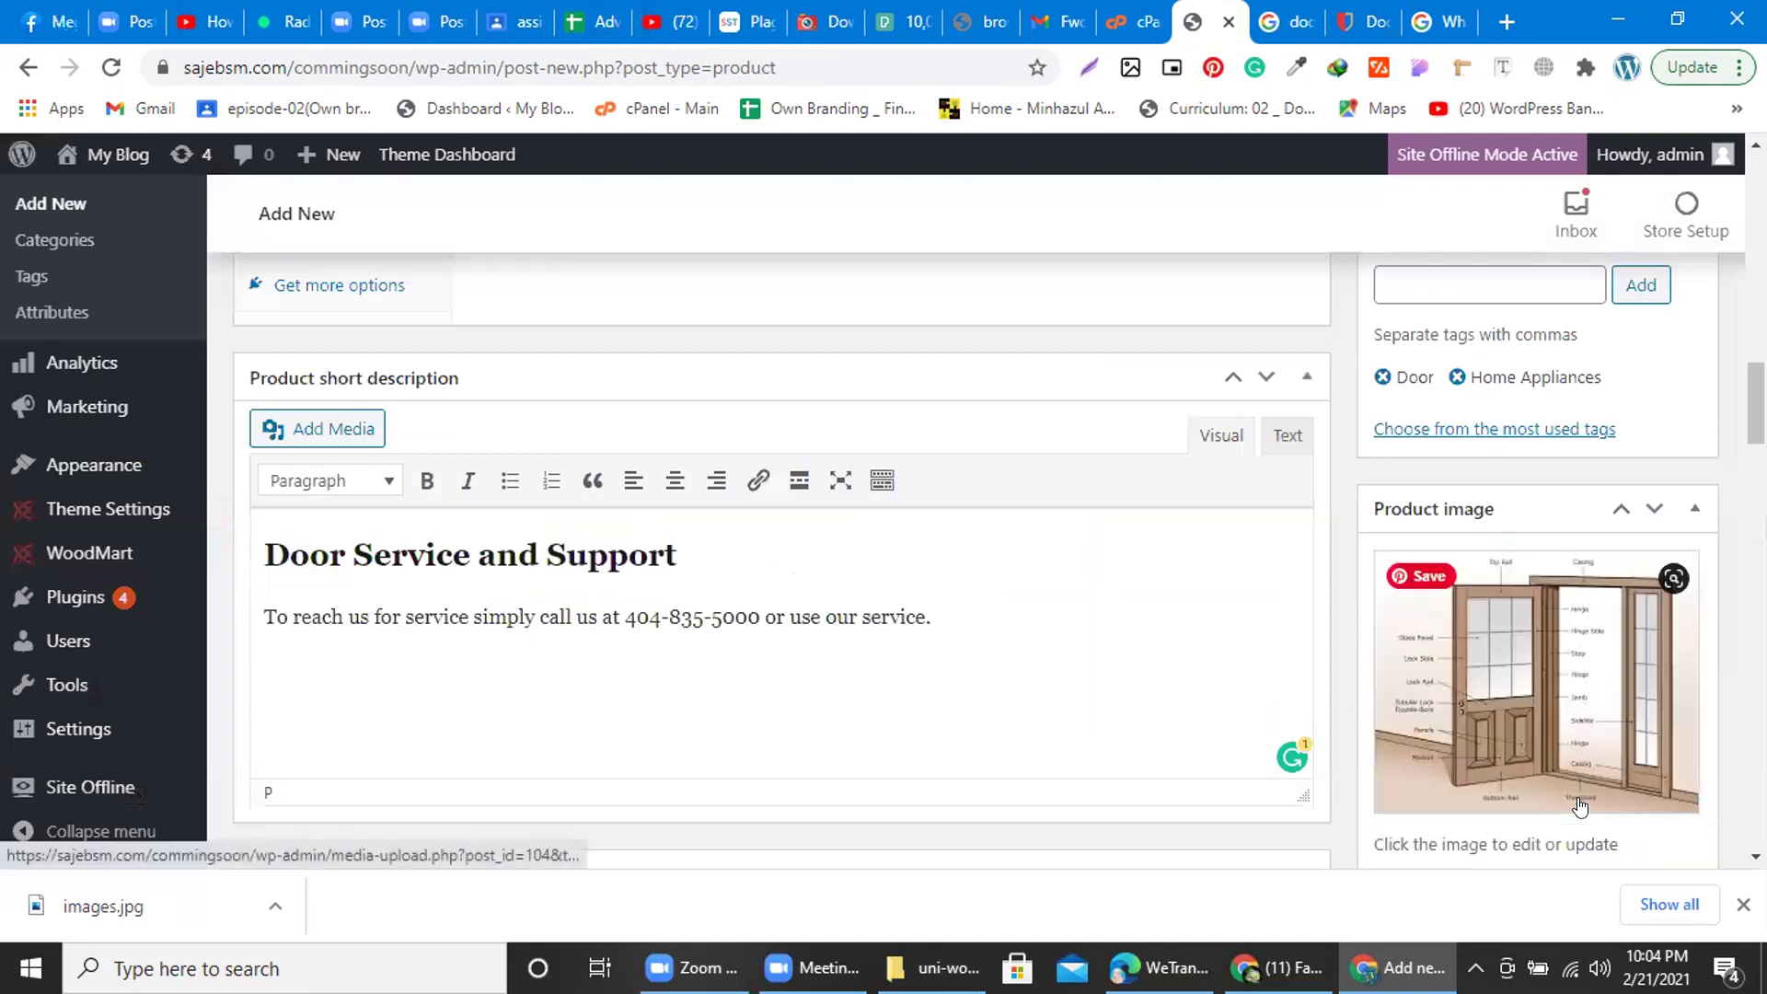
pyautogui.scroll(-3, 1172, 616)
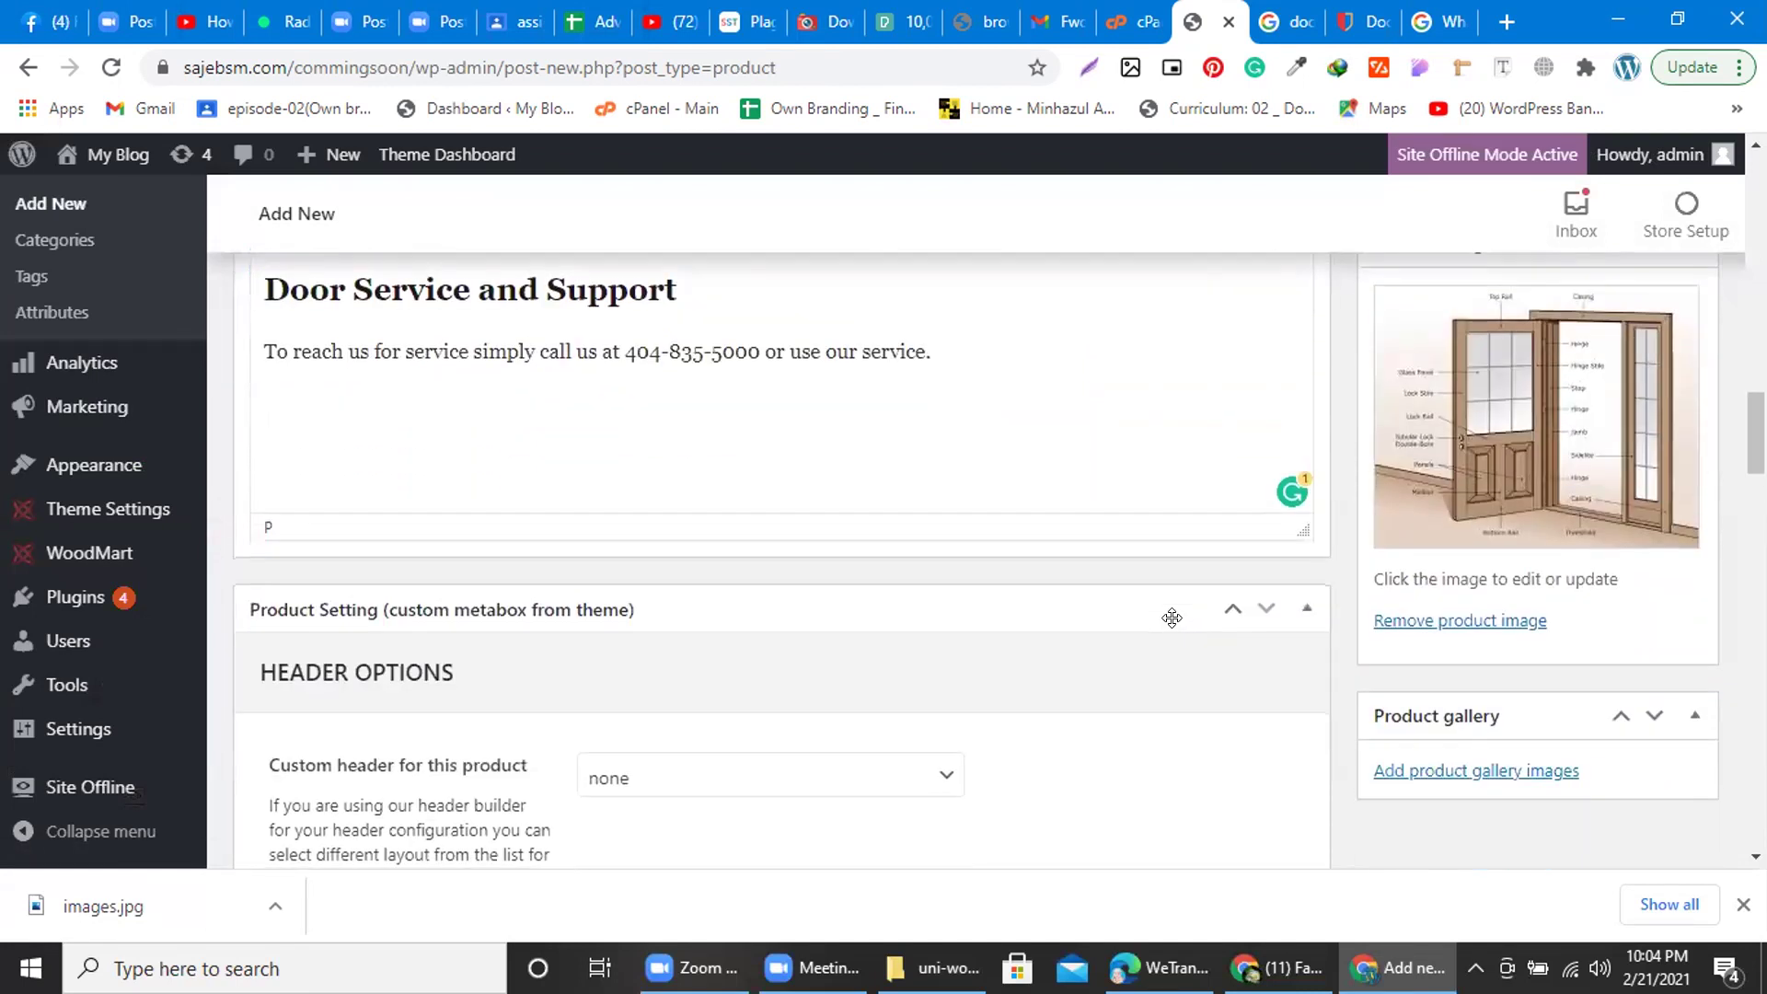
pyautogui.scroll(10, 1171, 616)
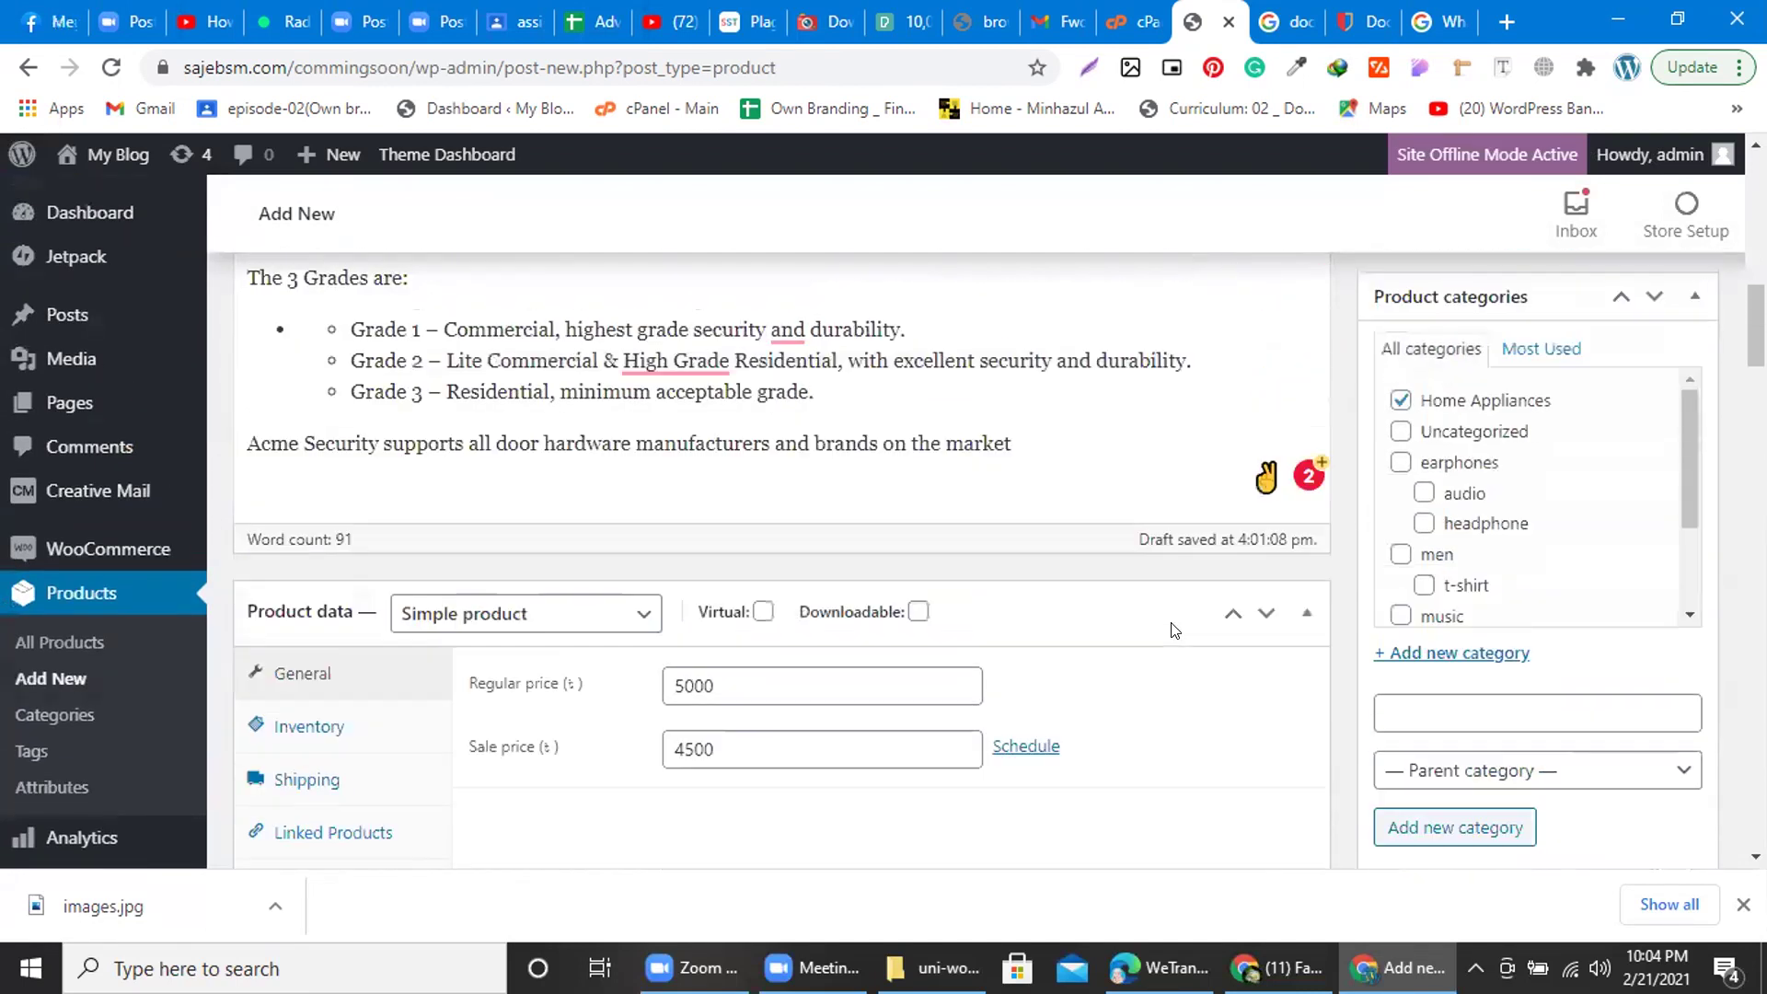
pyautogui.scroll(2, 1173, 630)
# Publish the Door Hardware product with Public visibility and bring up its view link options
pyautogui.click(1676, 381)
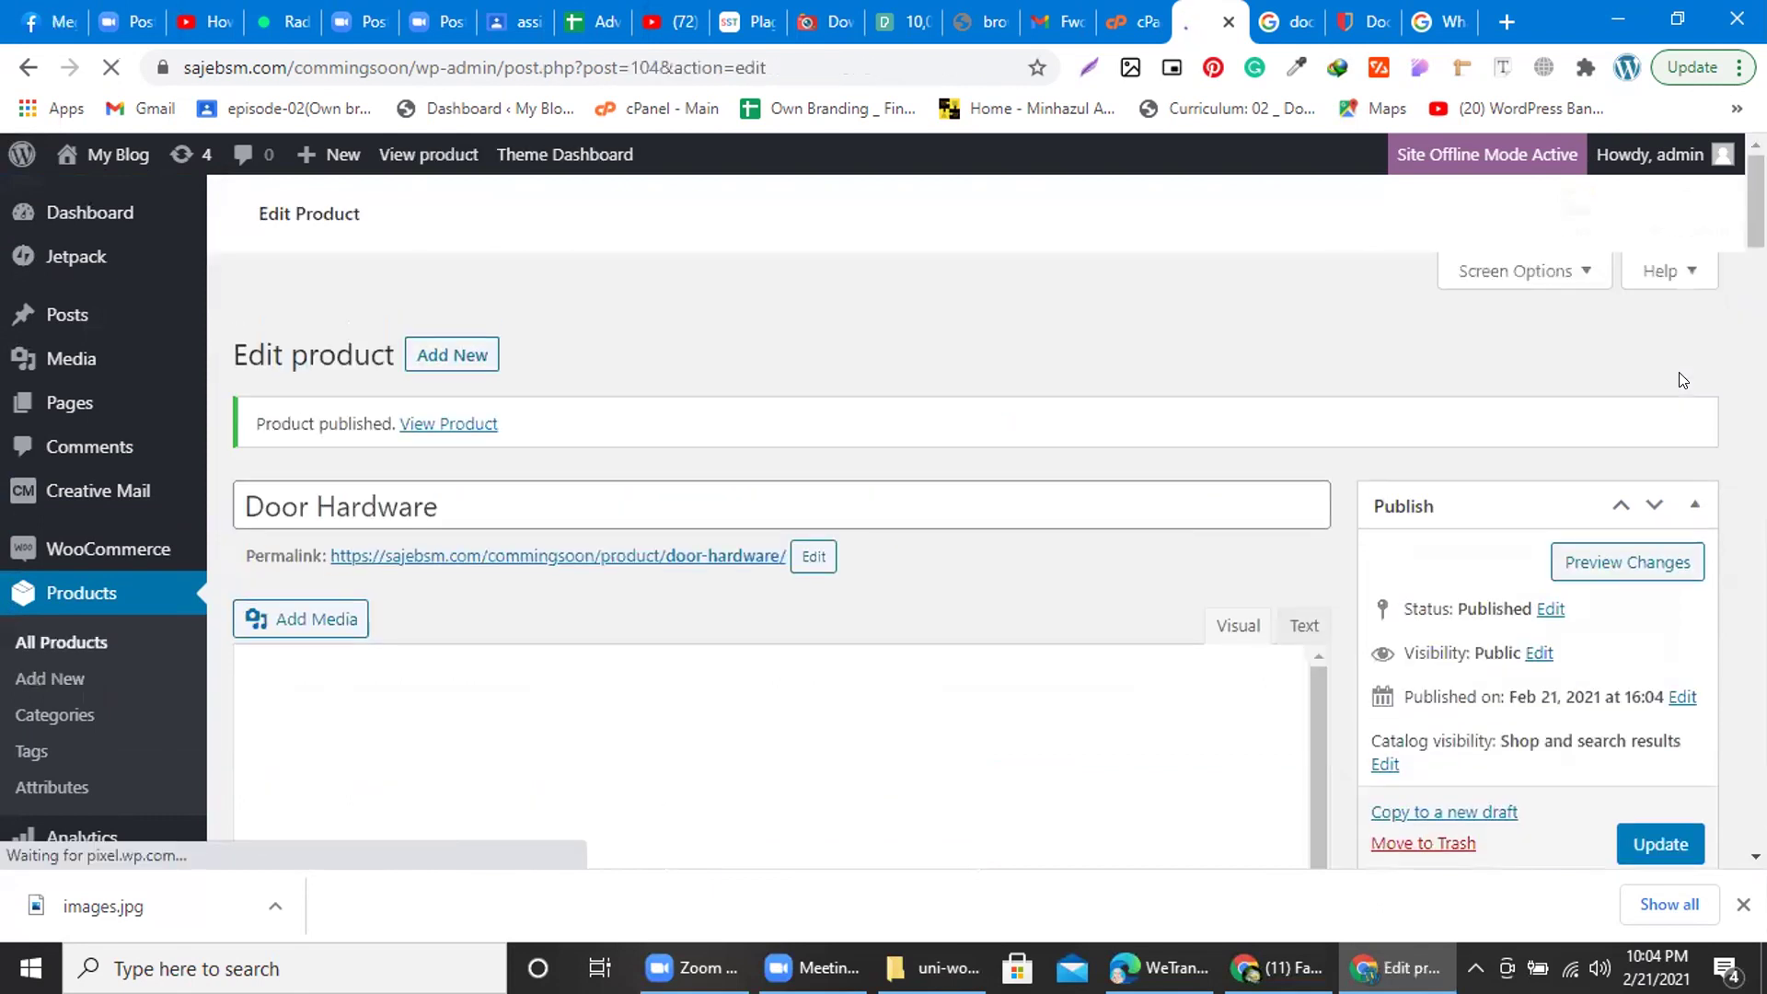
pyautogui.rightClick(615, 552)
pyautogui.click(479, 217)
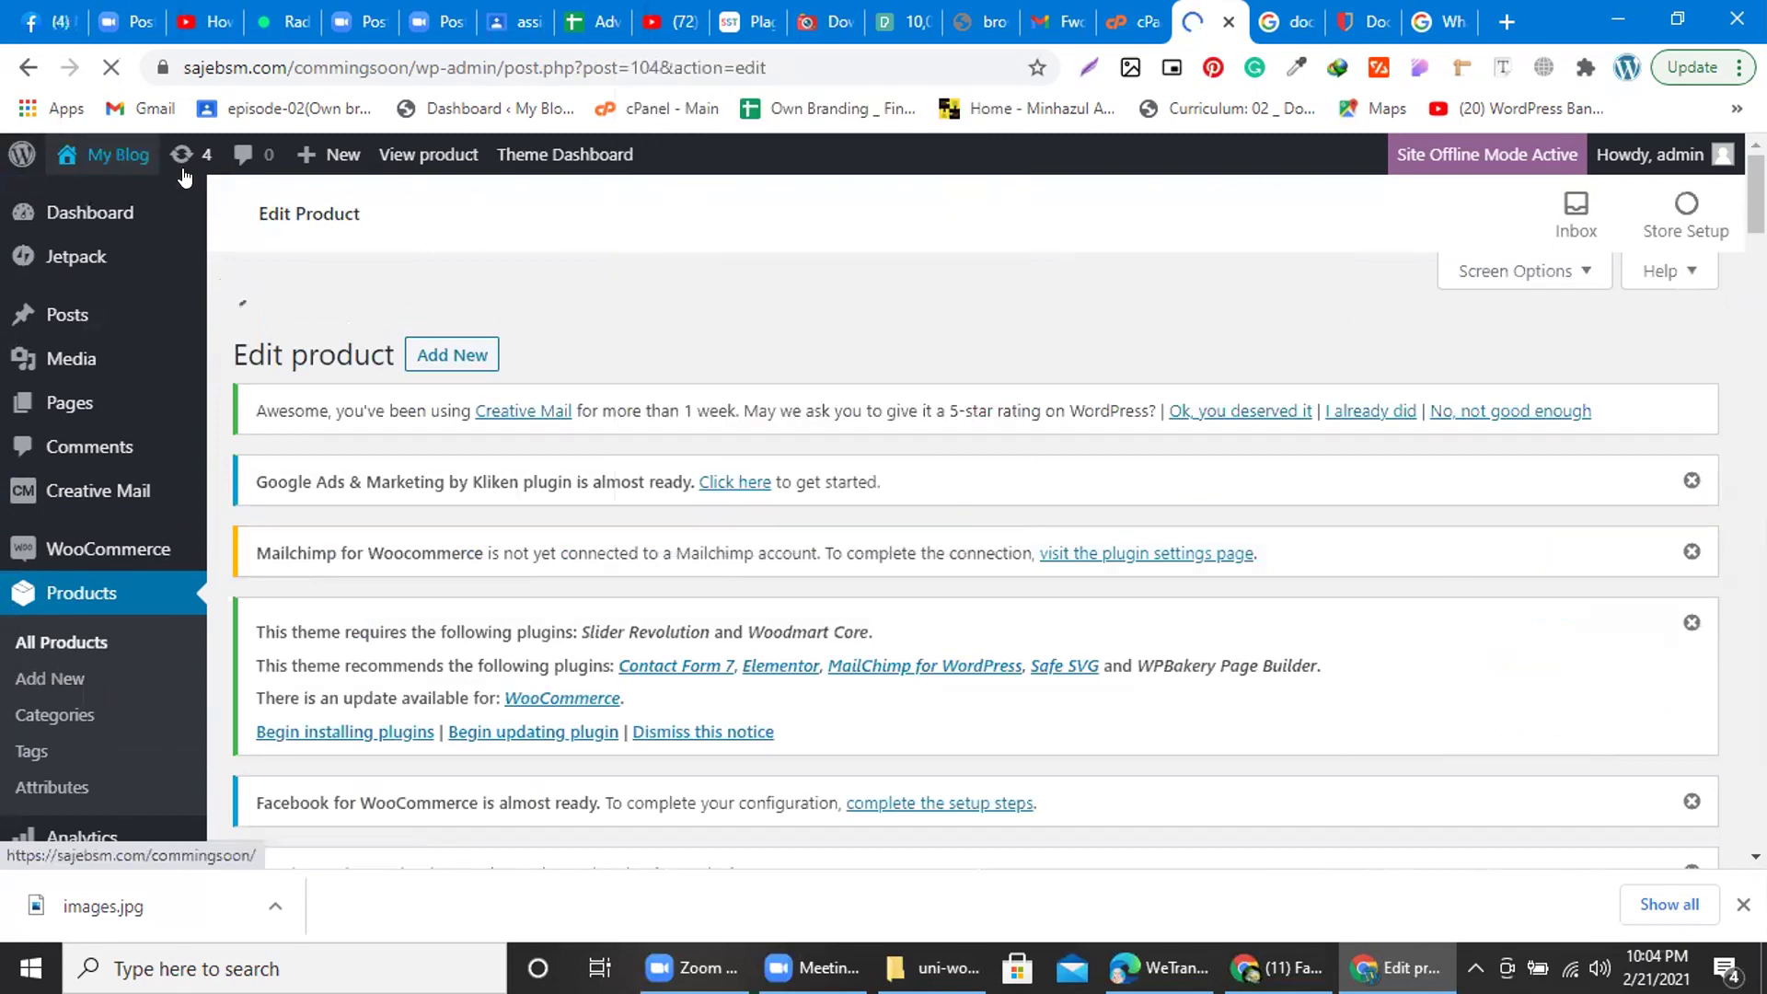
pyautogui.rightClick(402, 155)
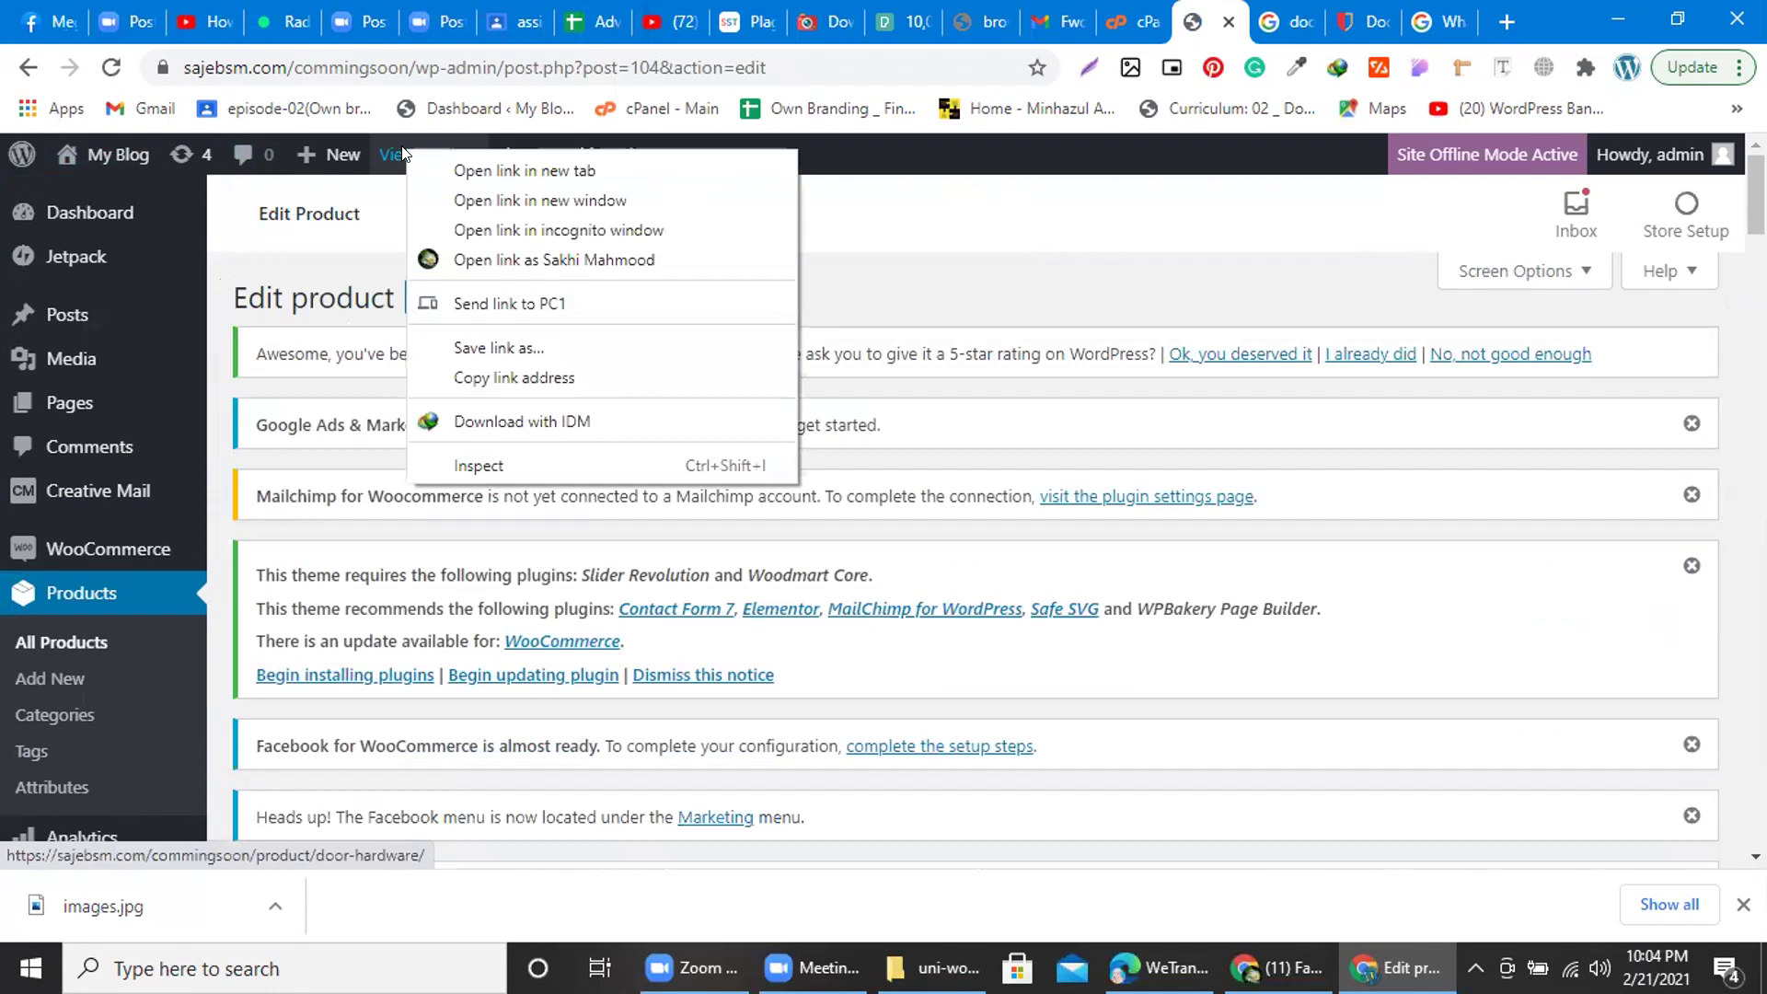
pyautogui.click(486, 173)
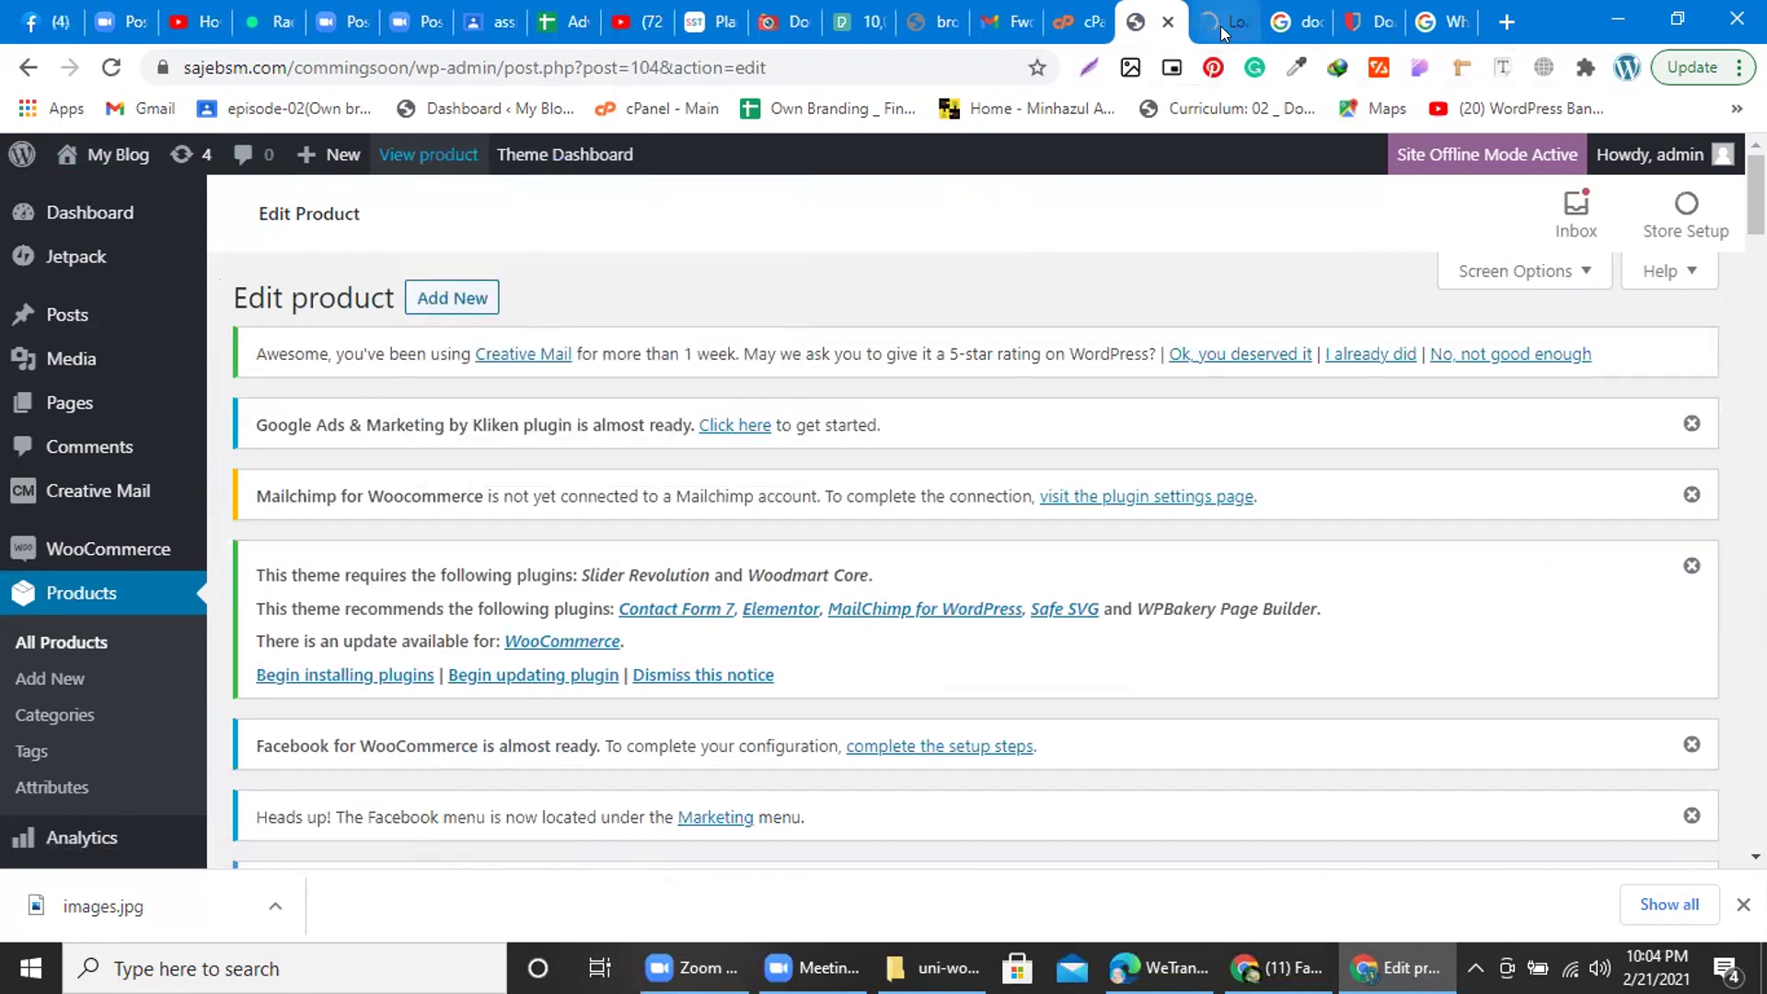
pyautogui.click(1220, 26)
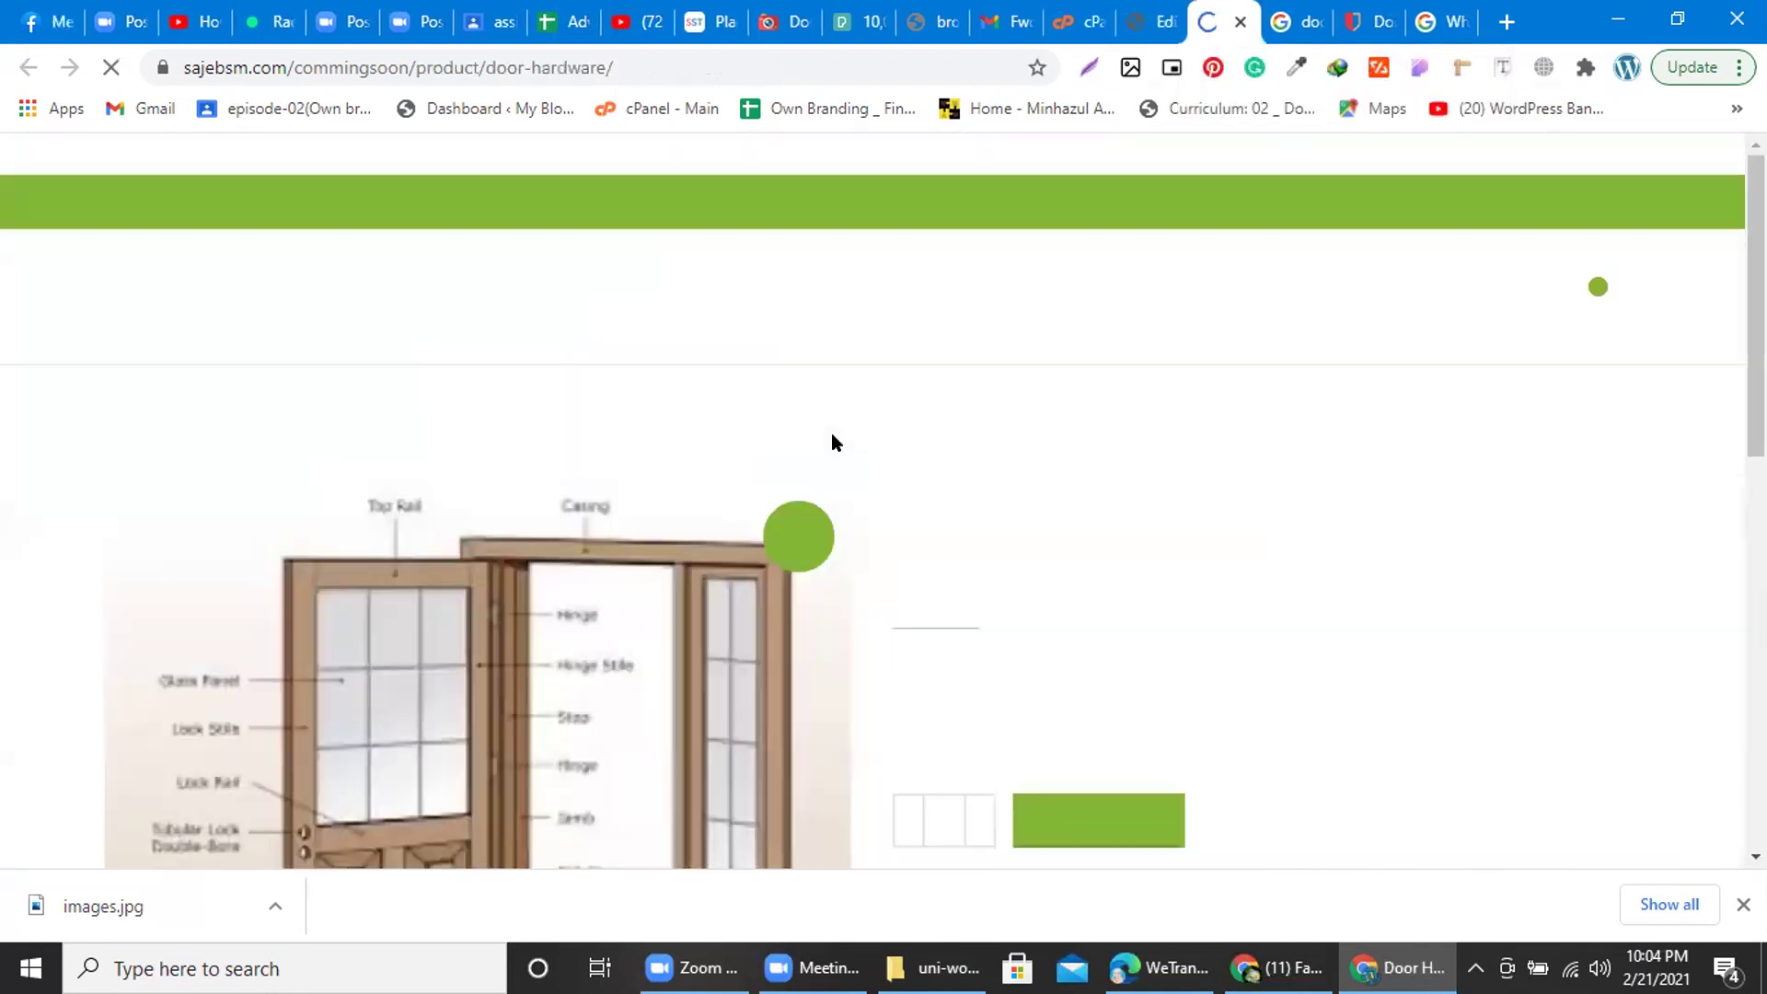
pyautogui.scroll(-3, 832, 443)
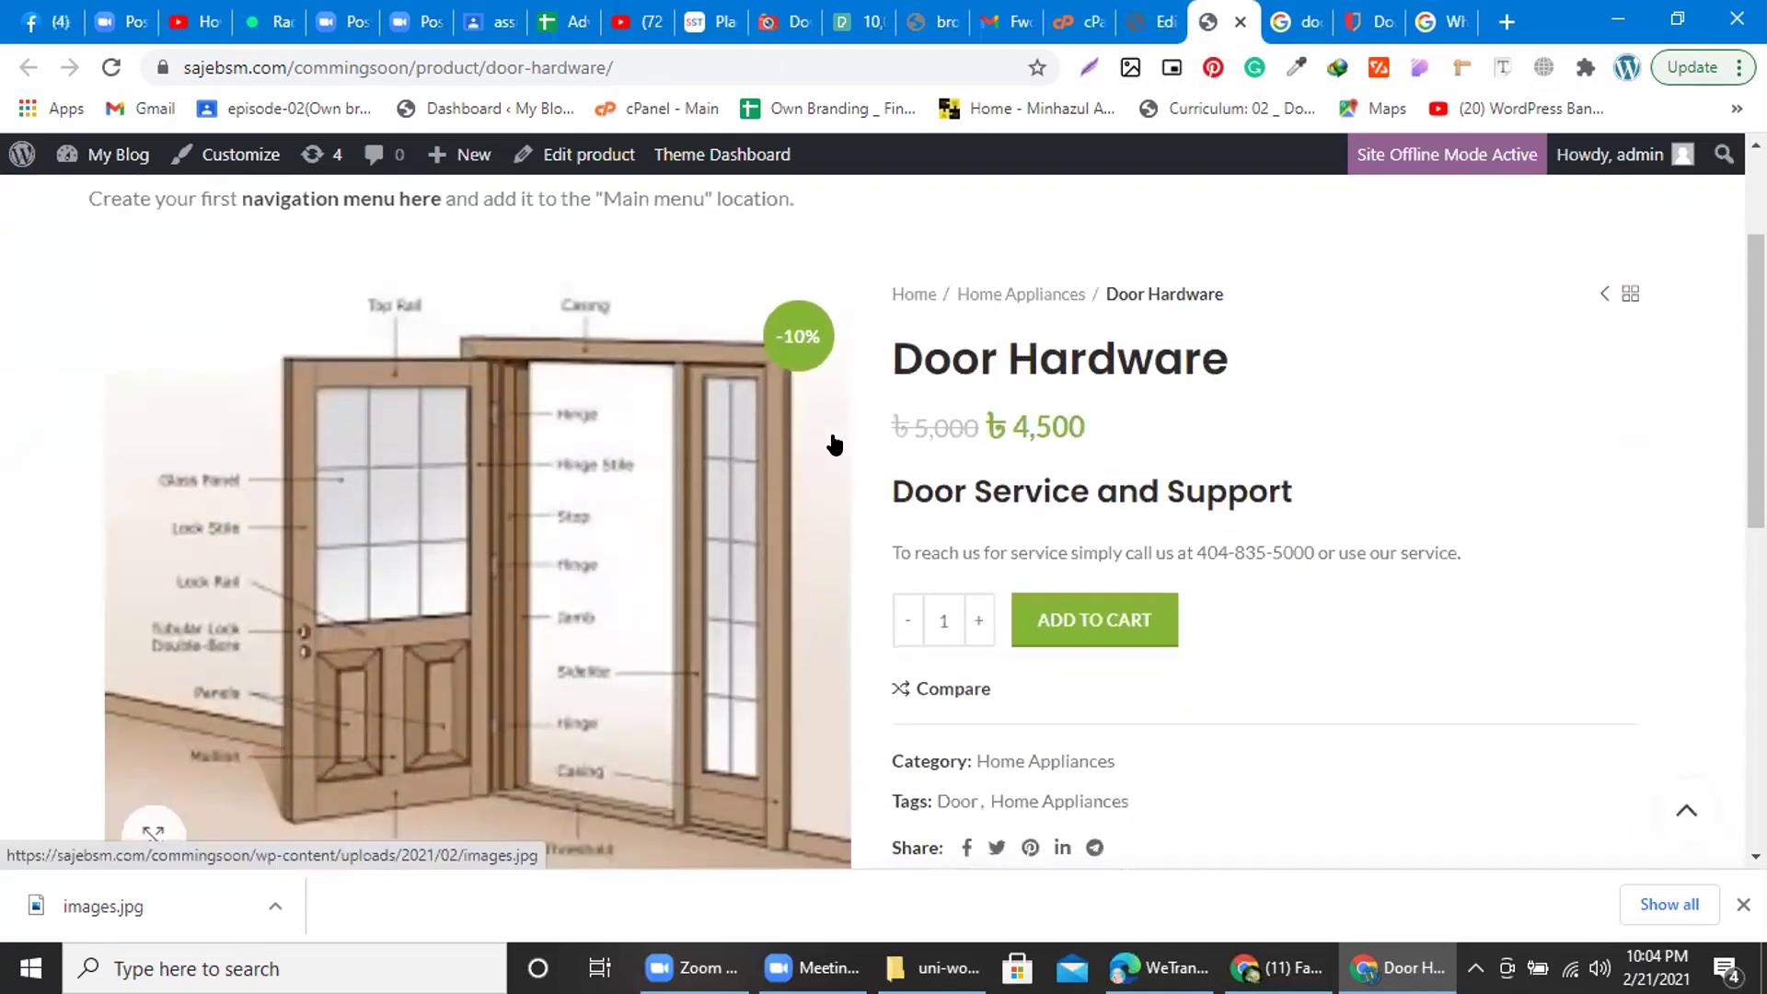
pyautogui.scroll(-4, 833, 442)
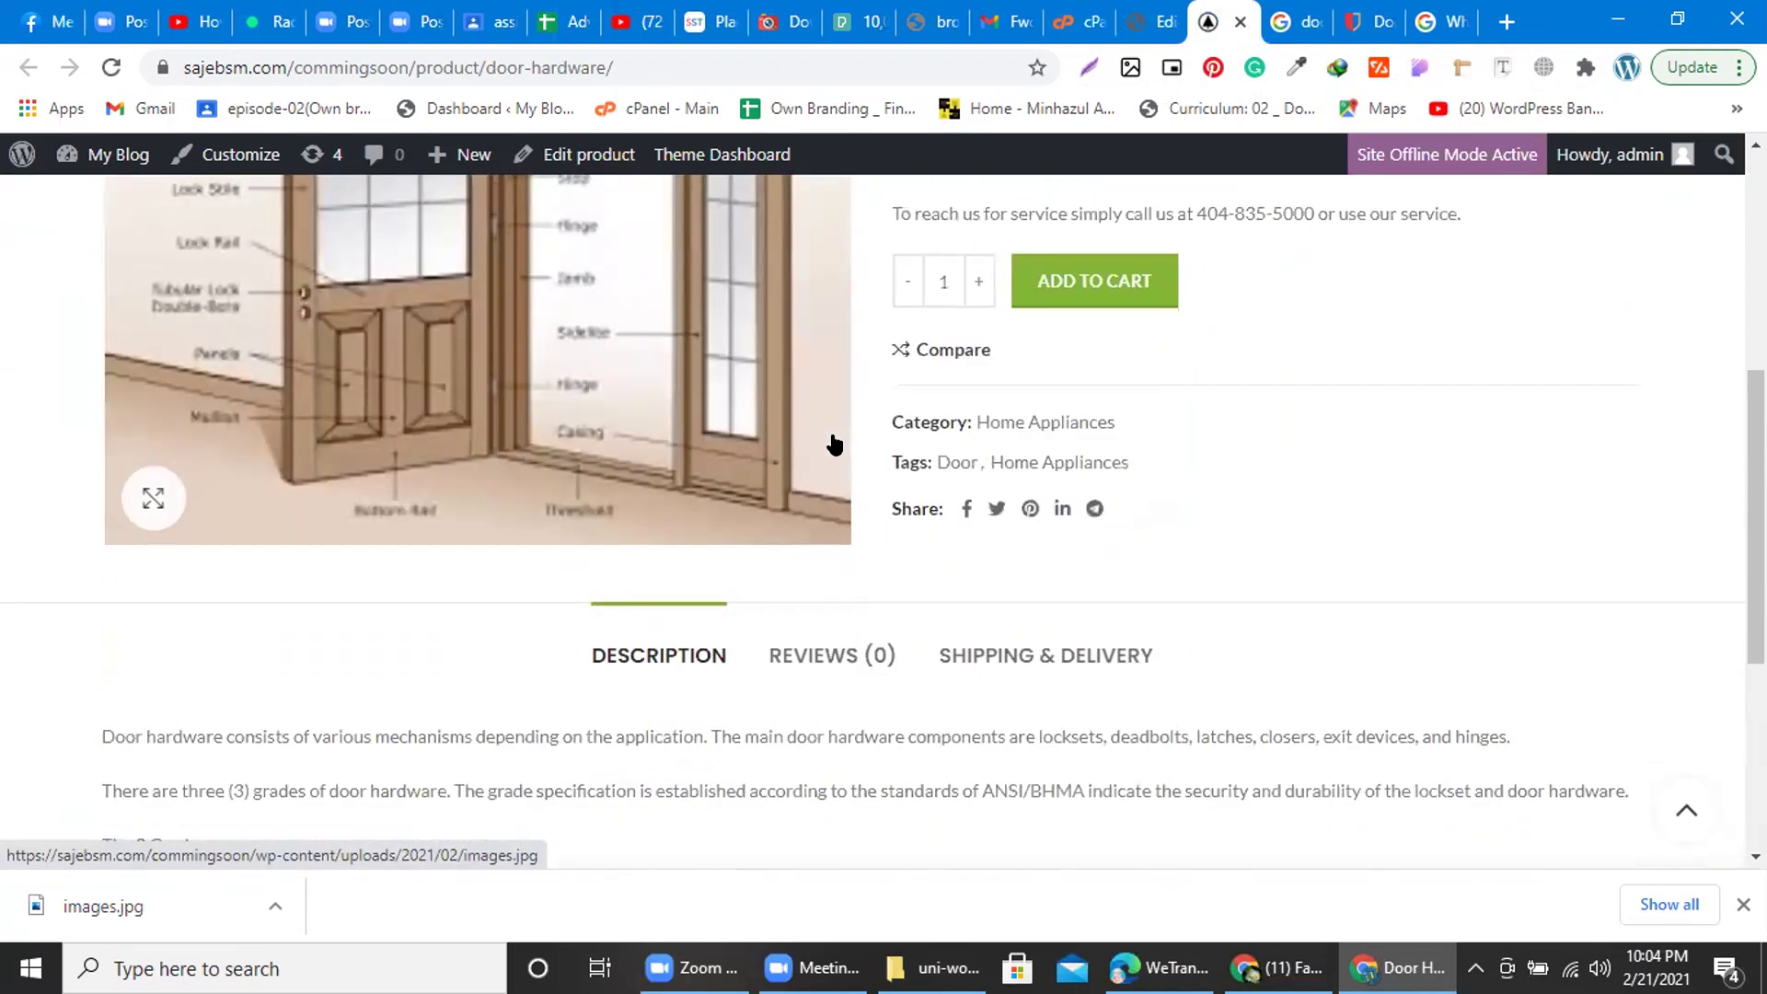
pyautogui.scroll(-2, 833, 442)
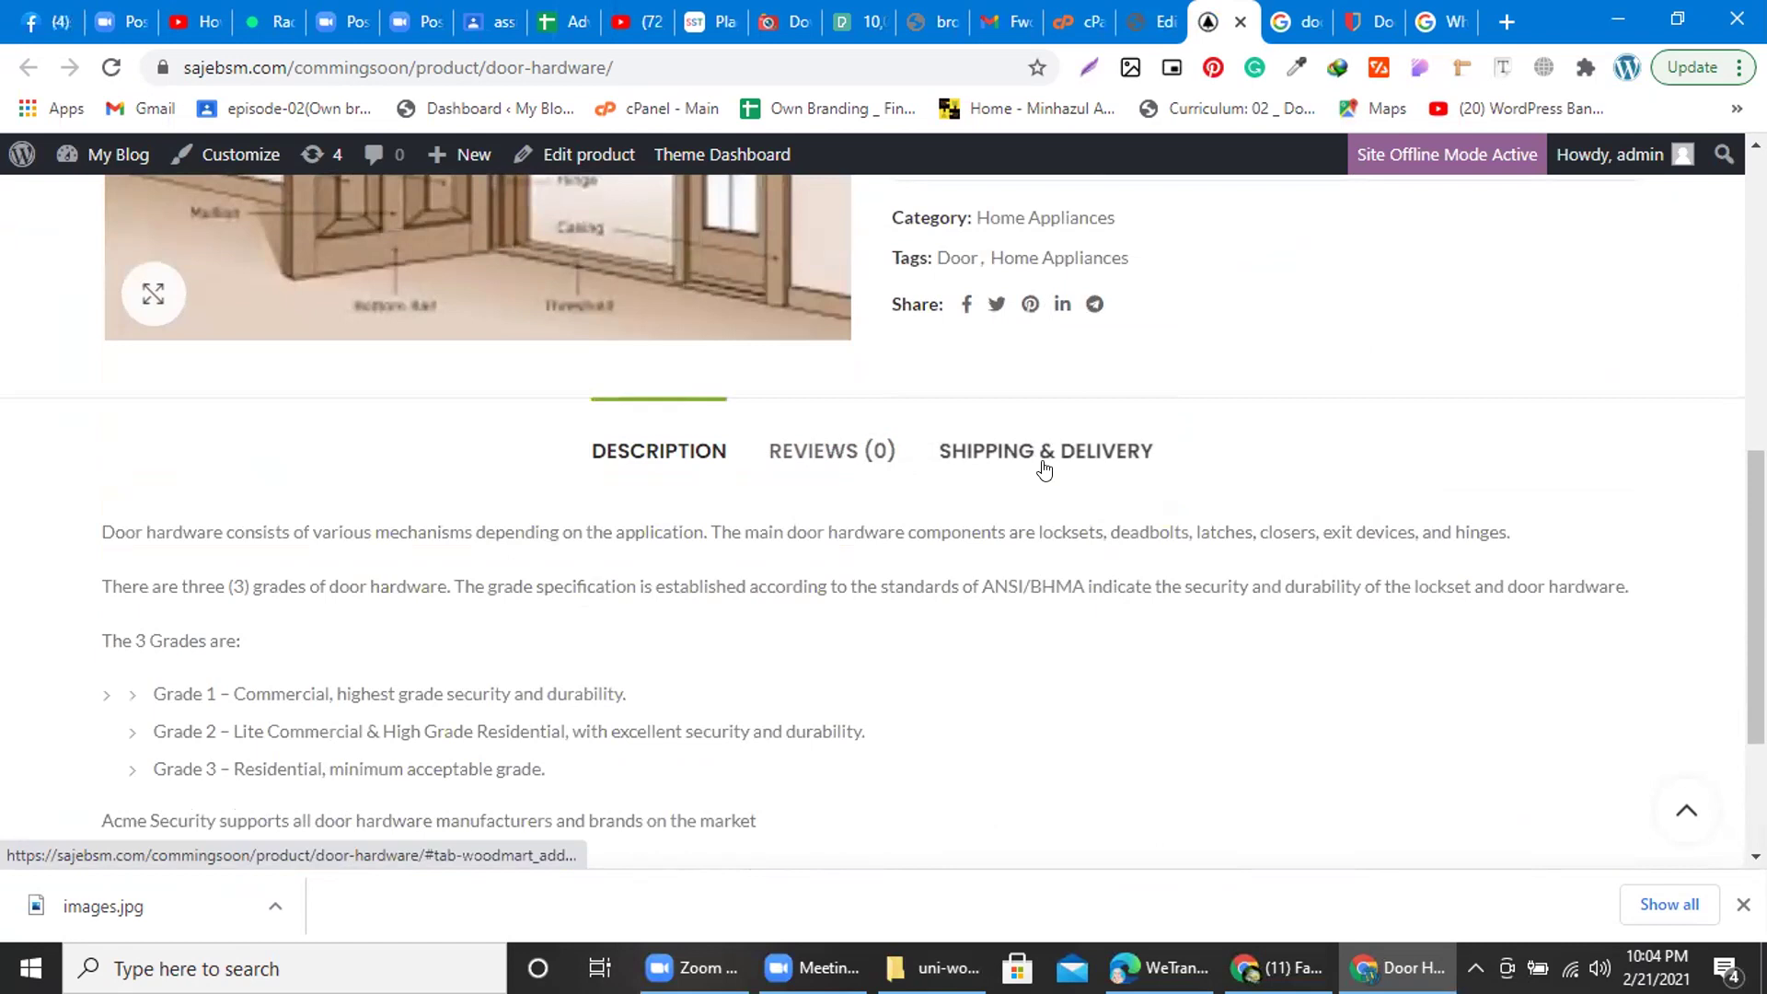
pyautogui.scroll(-3, 1043, 469)
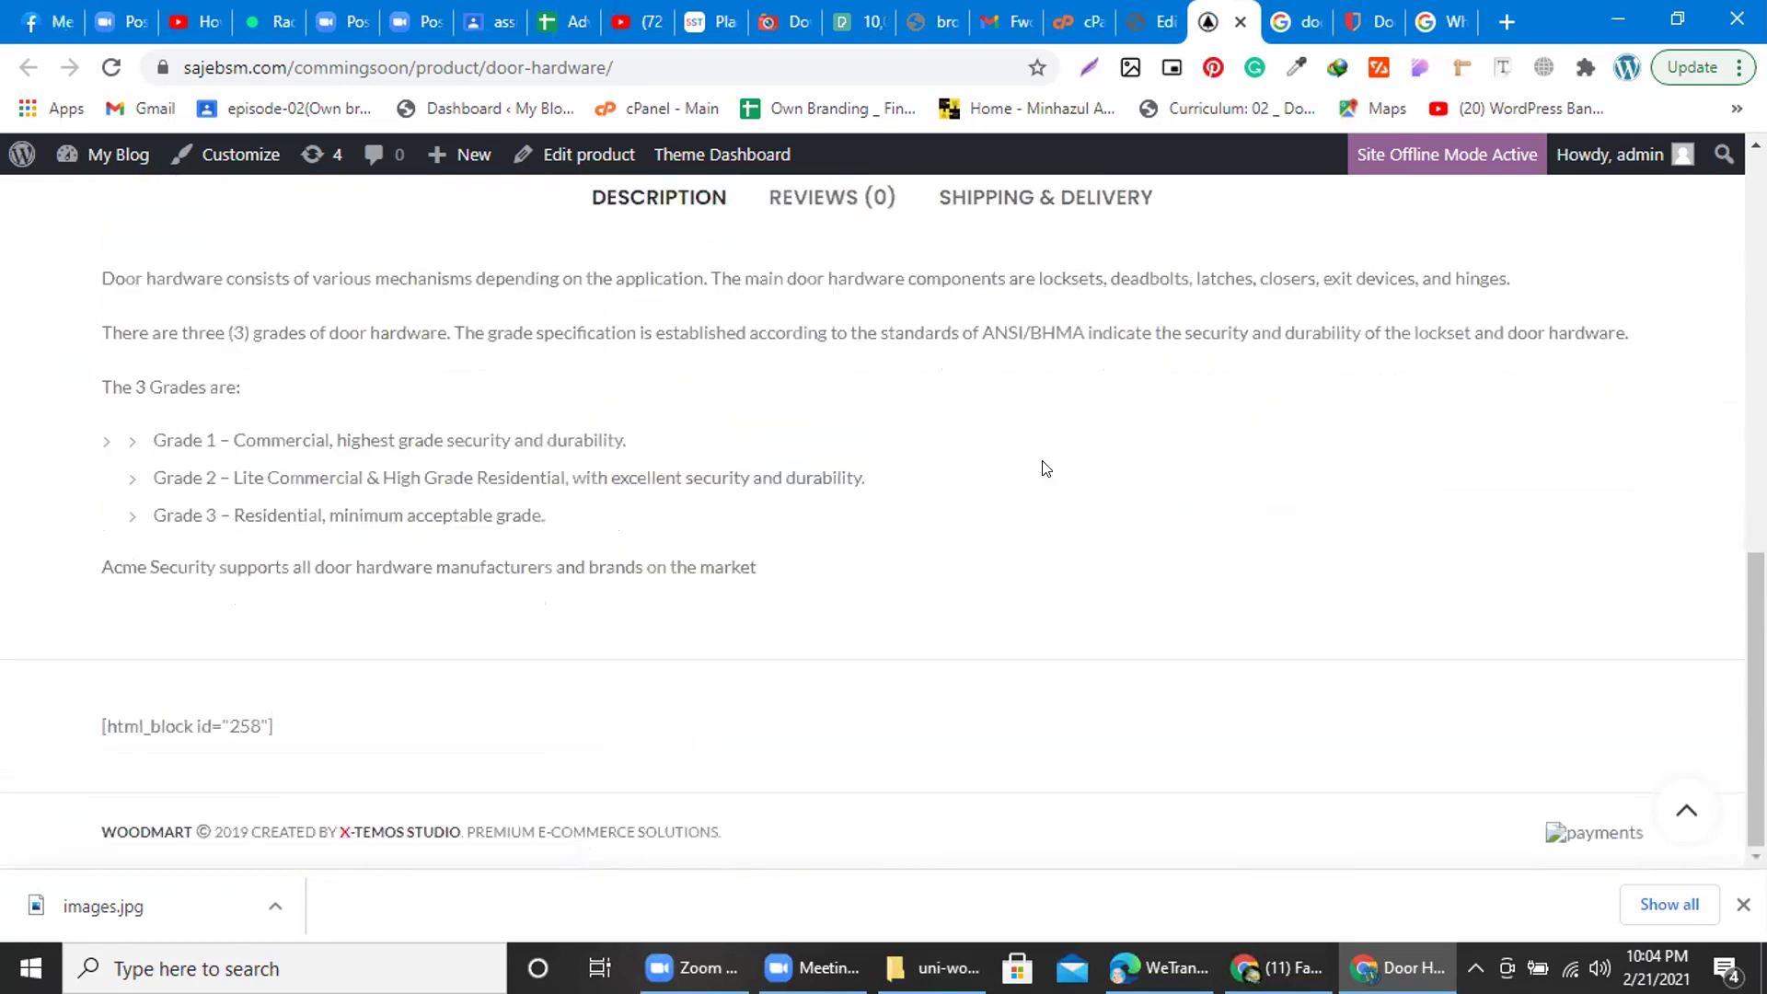
pyautogui.scroll(10, 1044, 469)
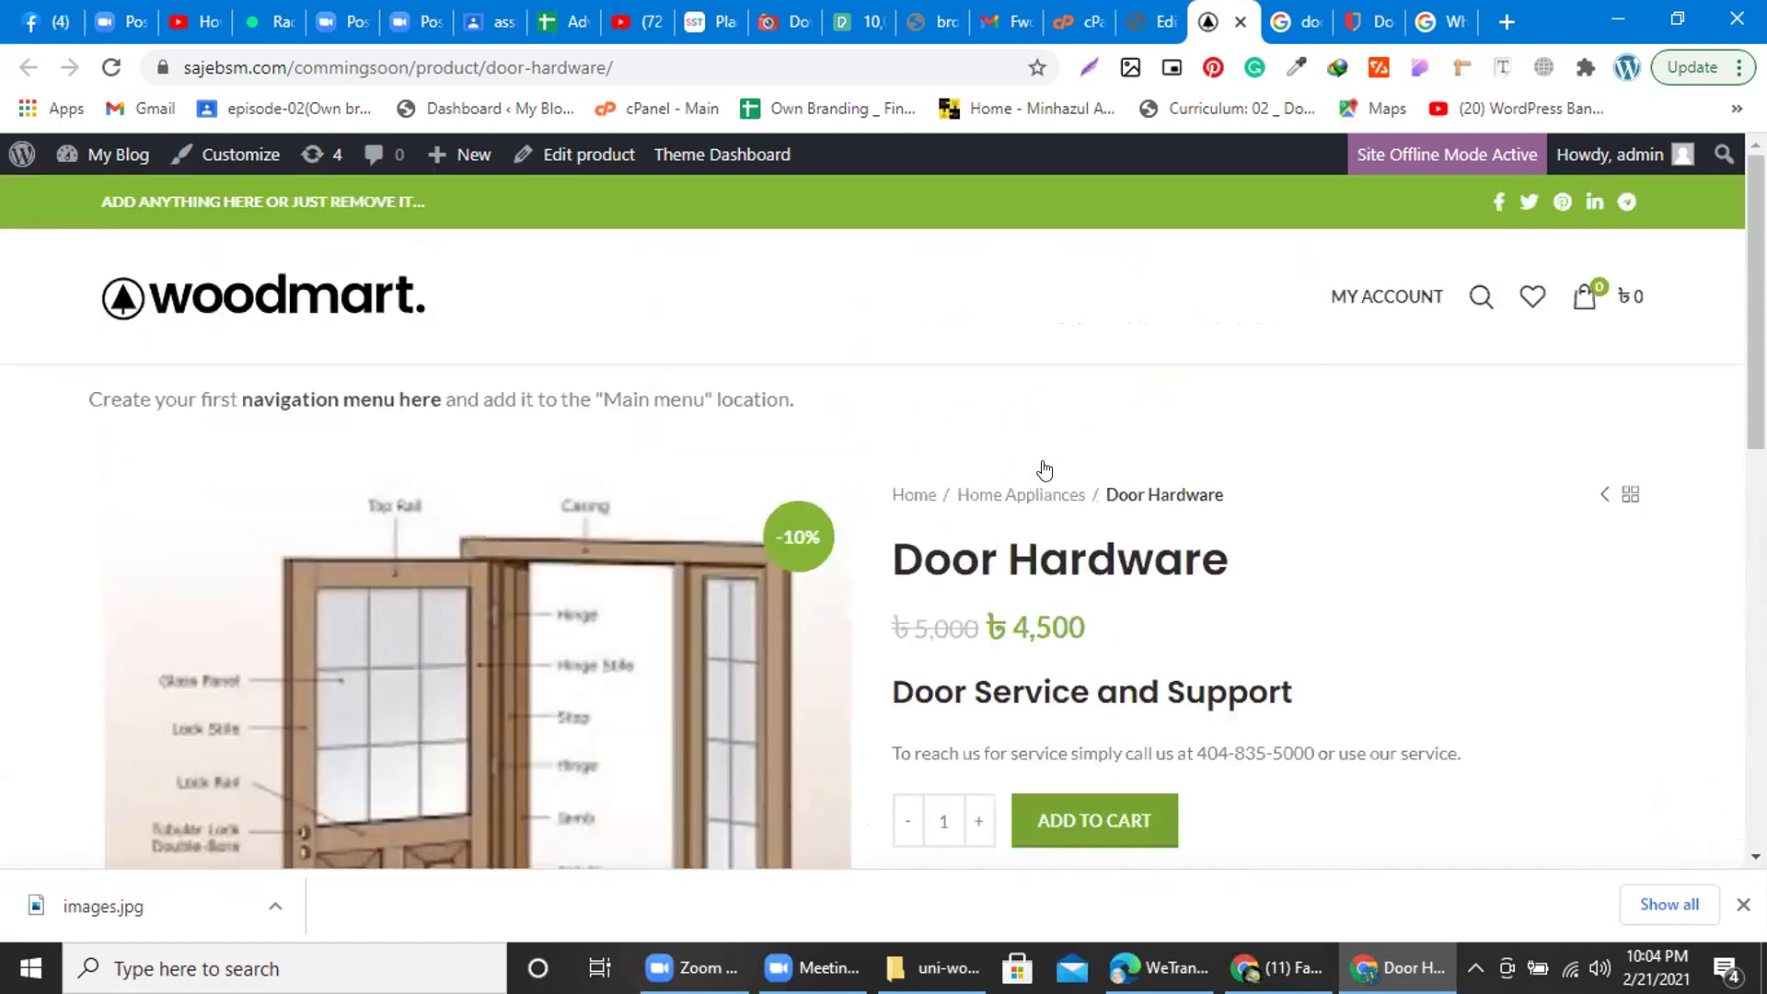
pyautogui.click(1150, 9)
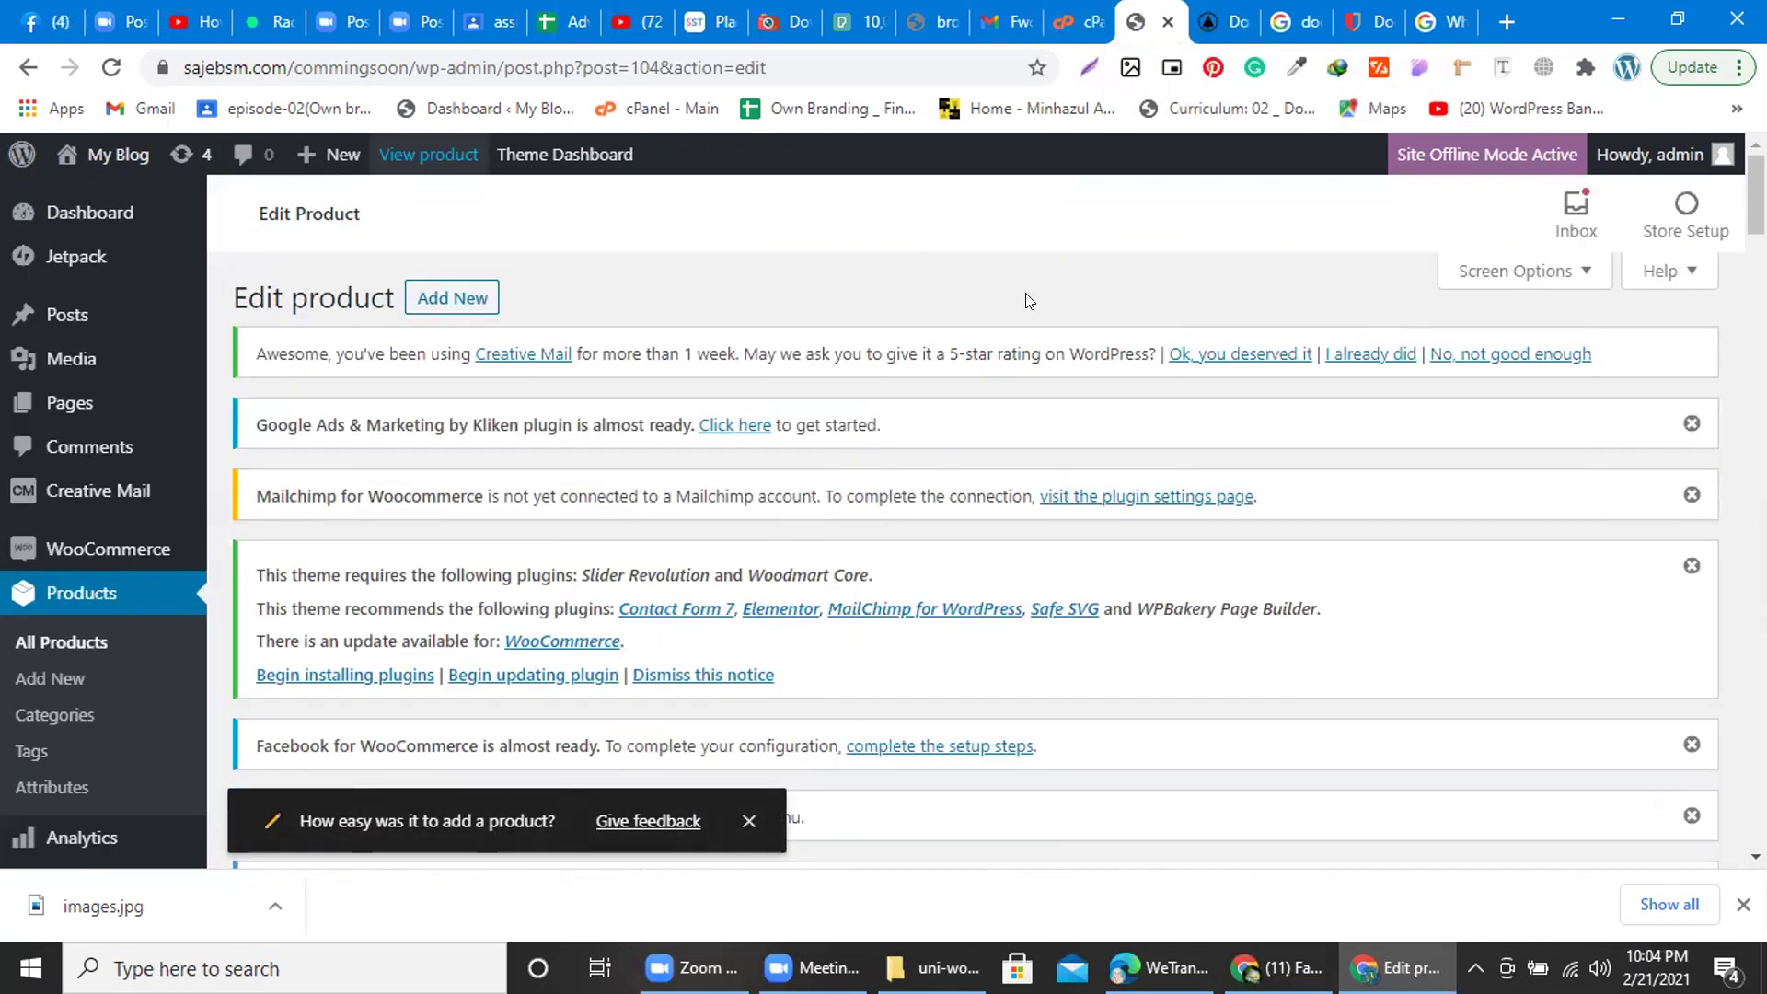
pyautogui.scroll(-2, 1028, 301)
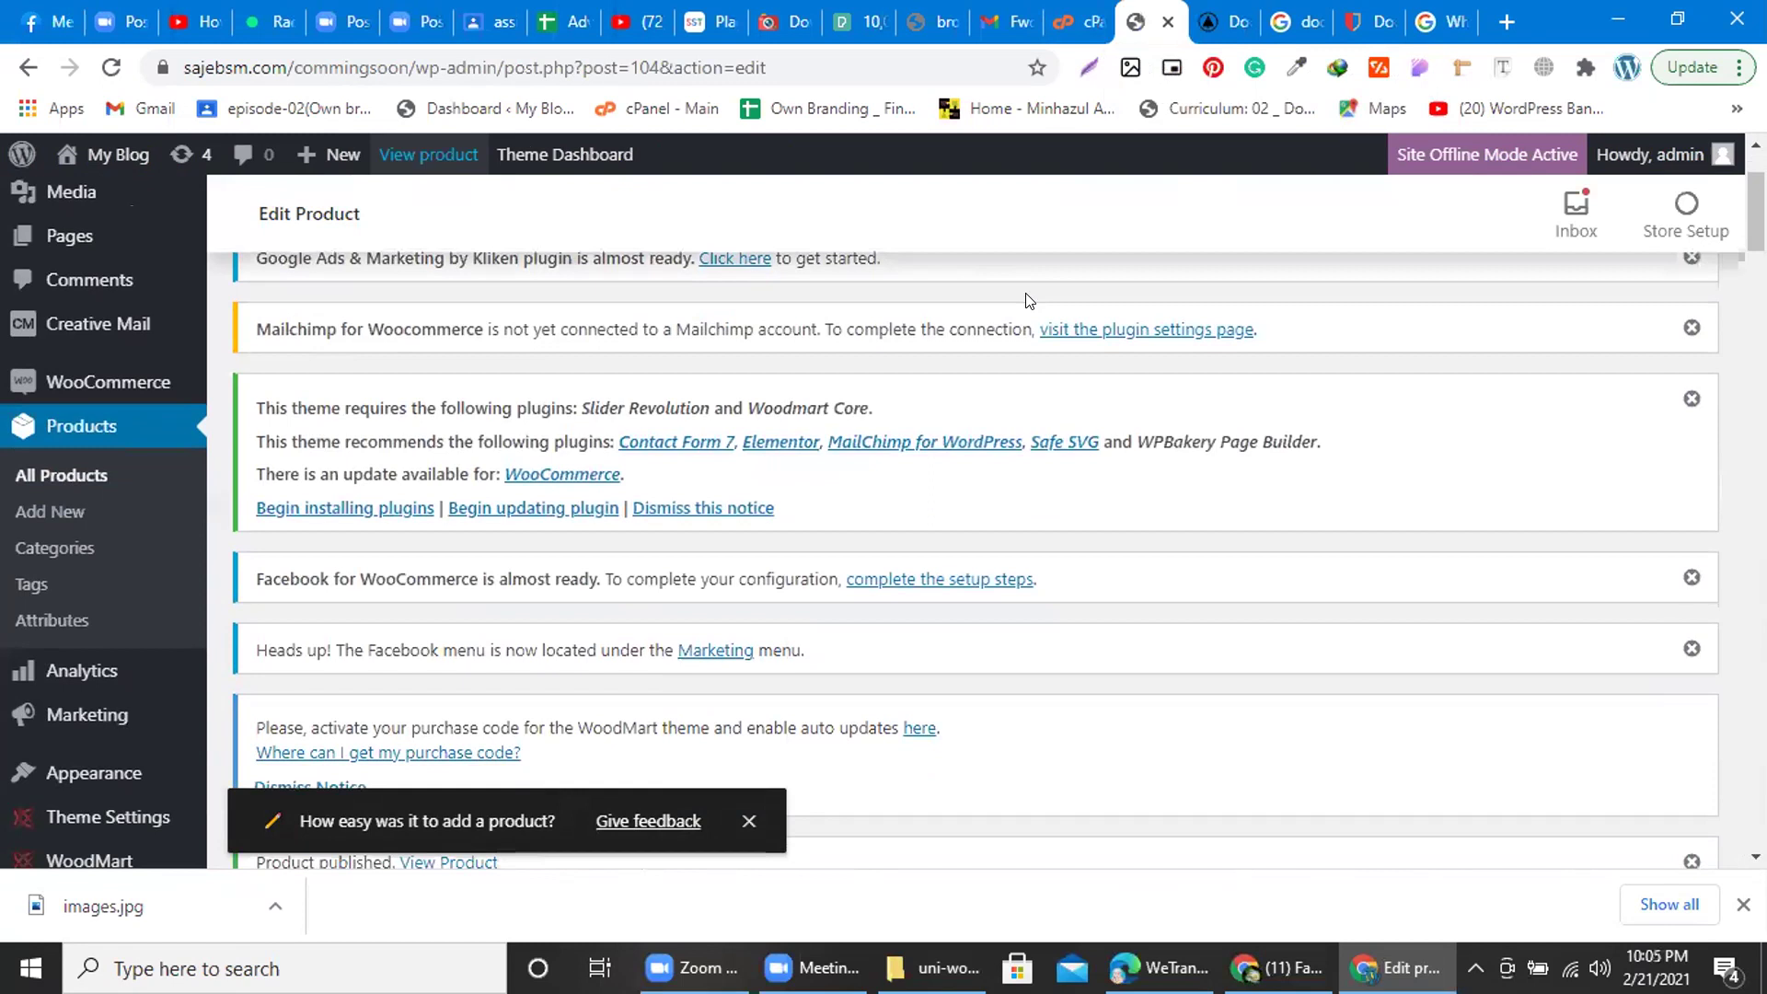
pyautogui.click(1217, 26)
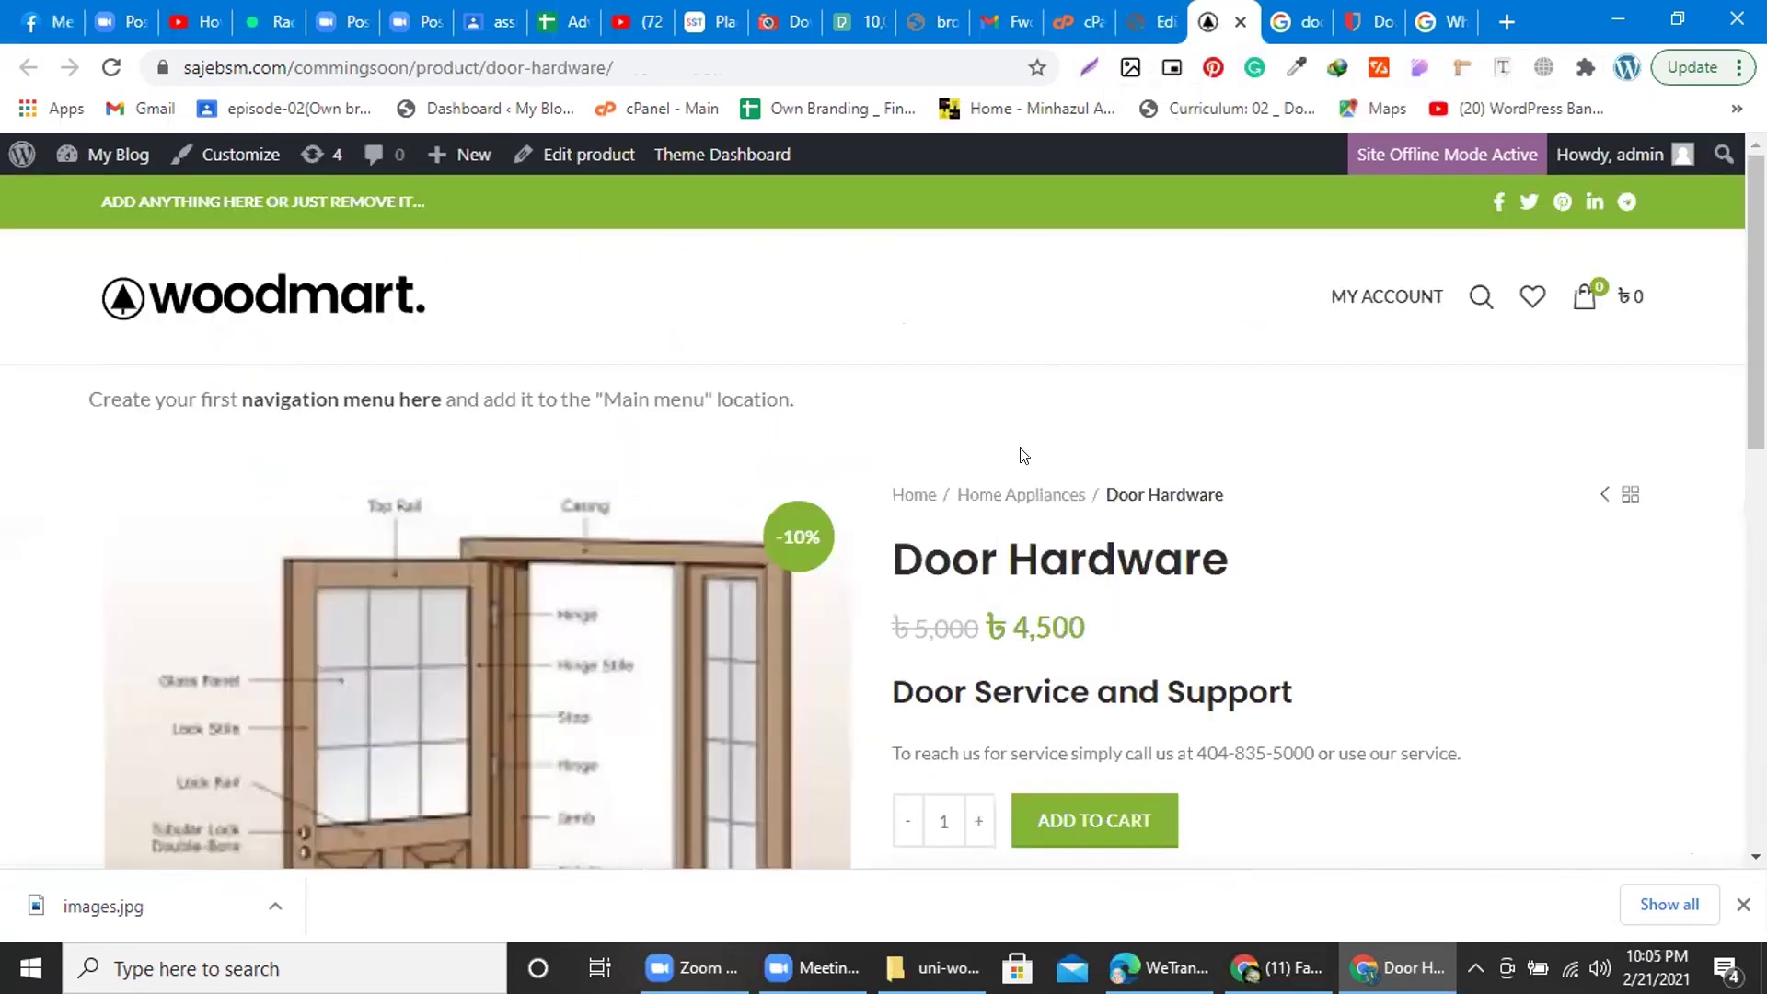
pyautogui.scroll(-1, 1023, 456)
pyautogui.scroll(-3, 1021, 448)
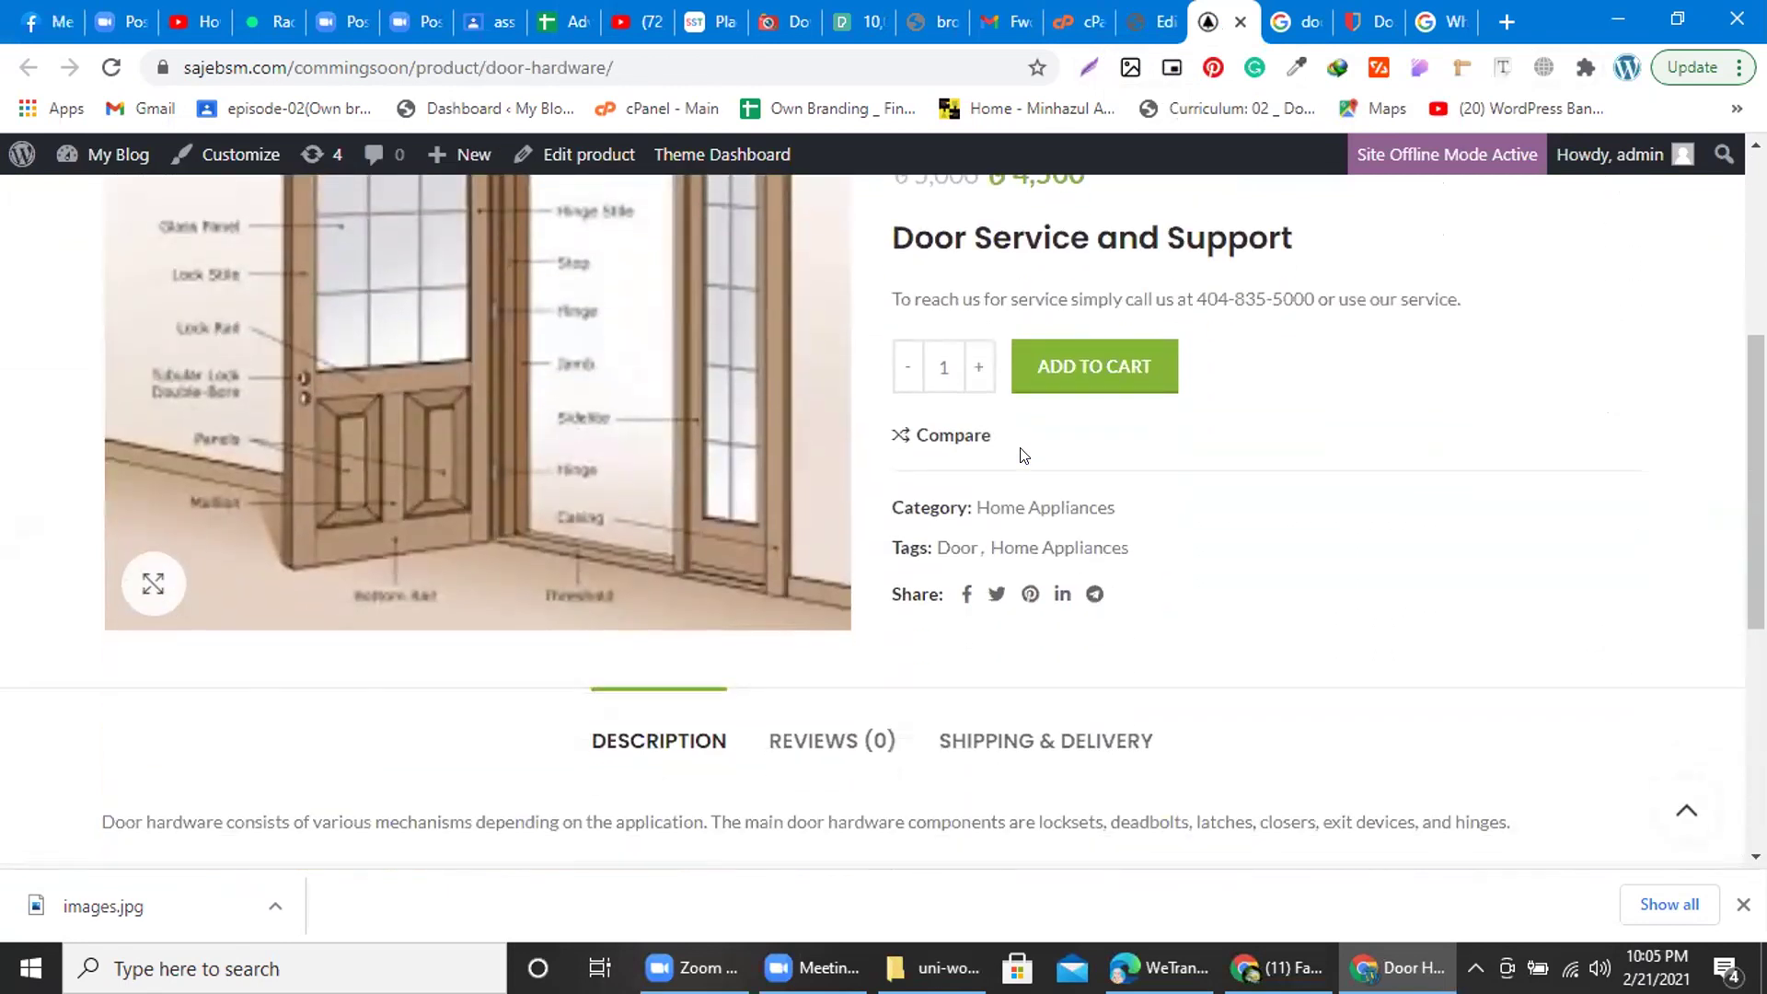
pyautogui.scroll(3, 1023, 455)
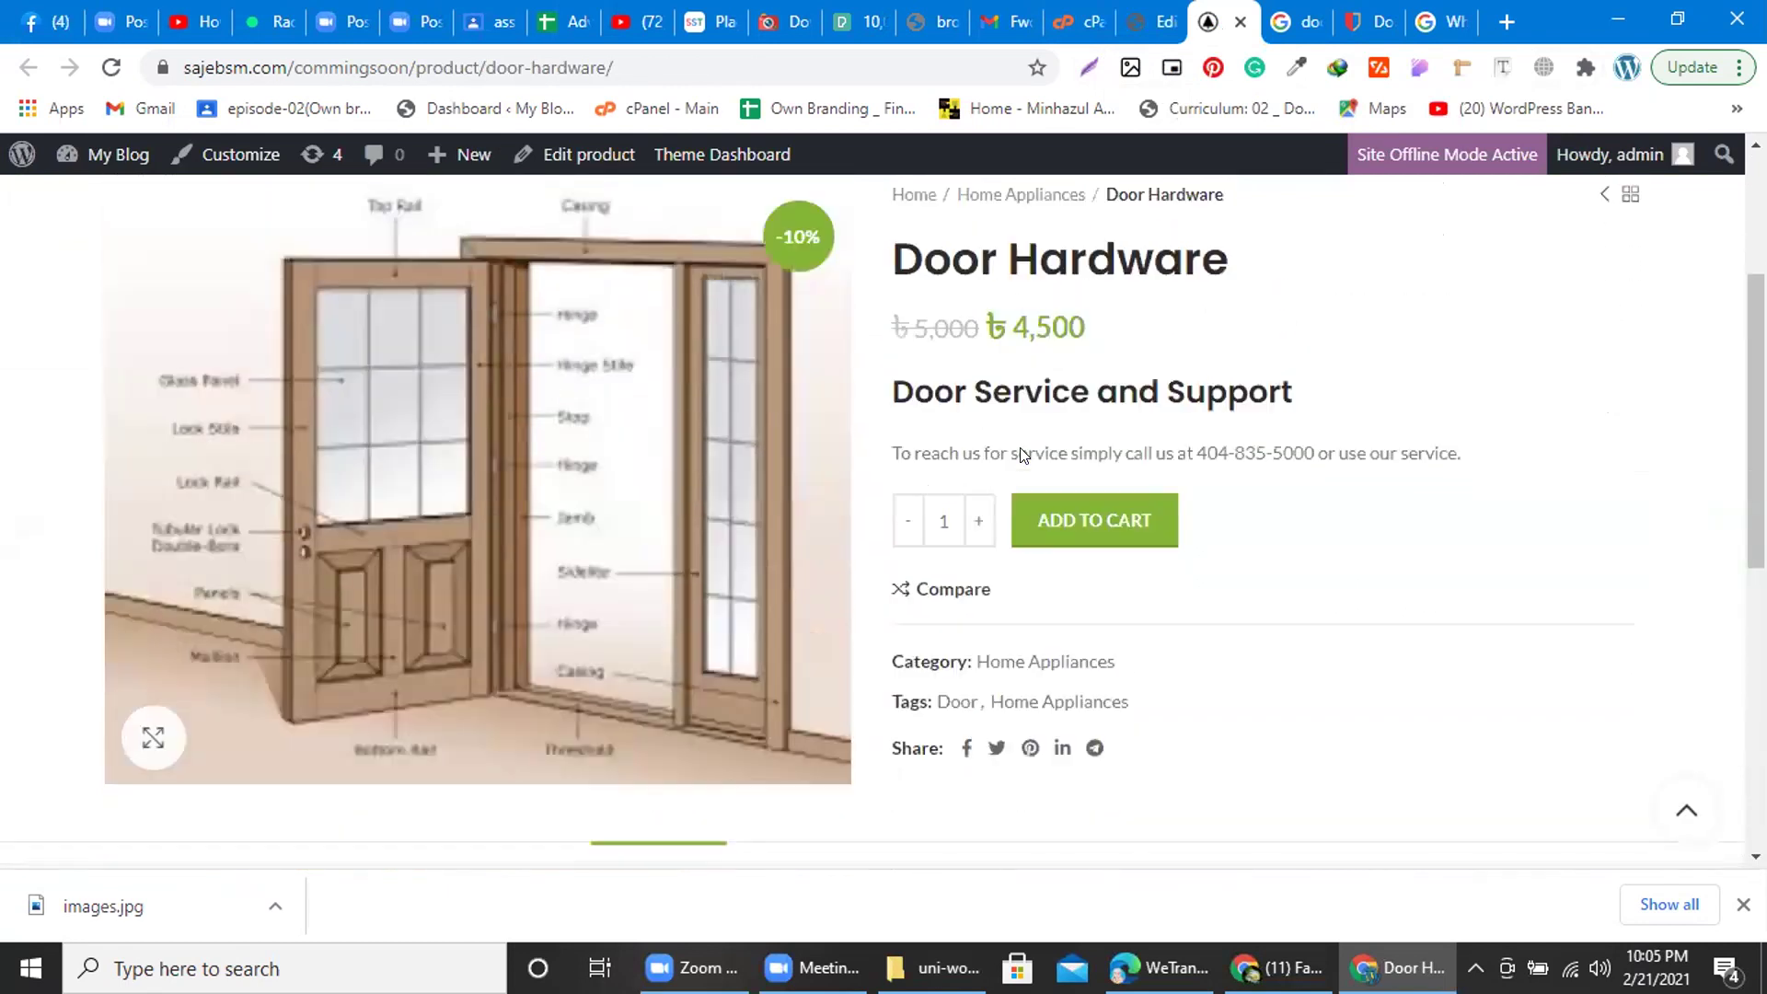
pyautogui.scroll(1, 1067, 308)
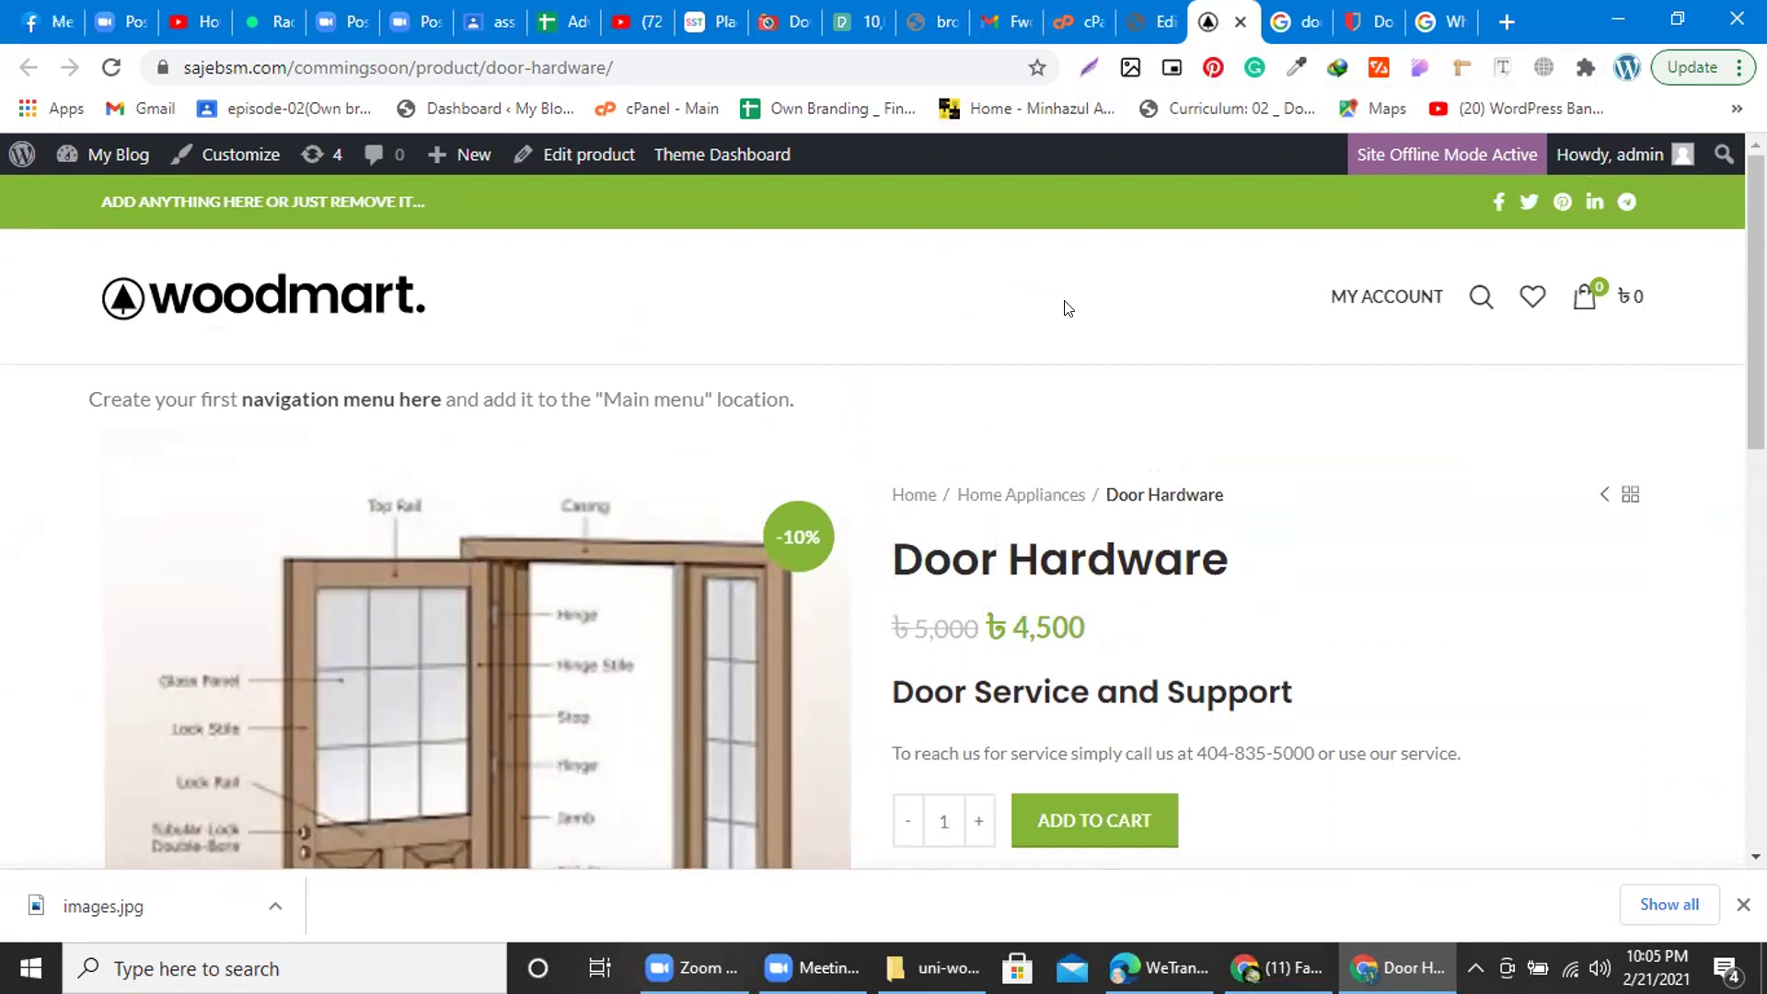
pyautogui.click(1147, 13)
pyautogui.scroll(2, 699, 329)
pyautogui.scroll(-3, 699, 328)
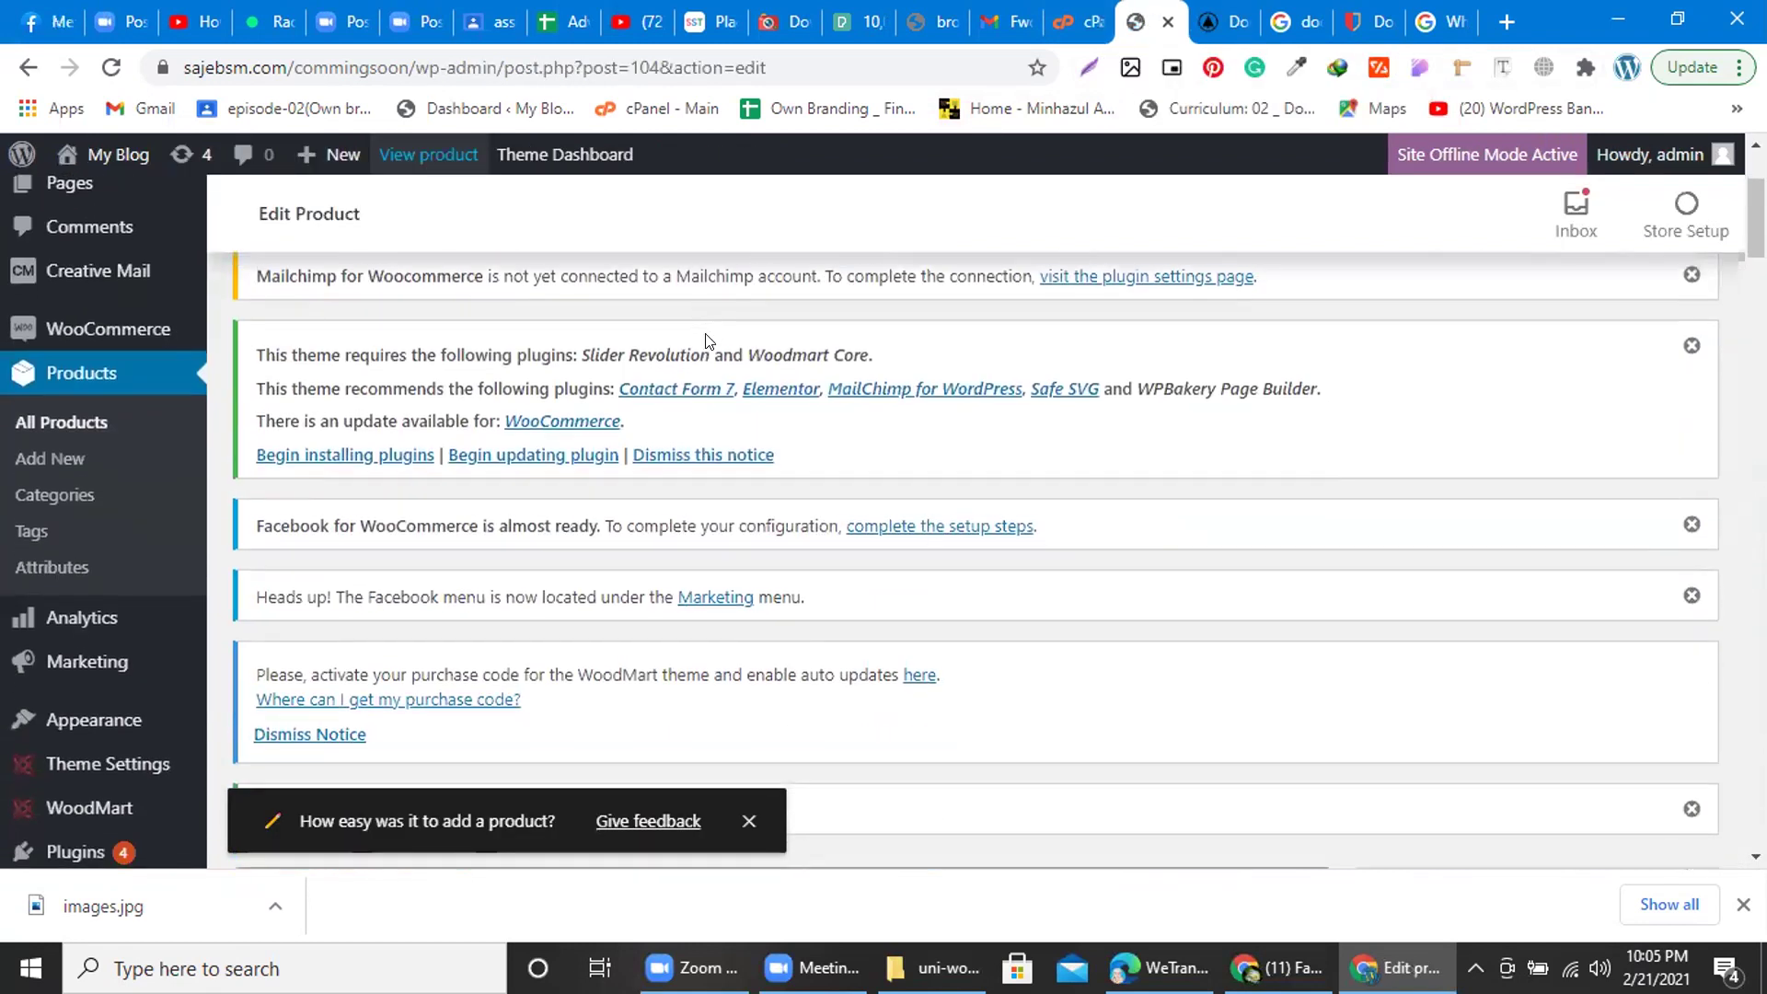
pyautogui.scroll(-2, 98, 675)
# Open the Installed Plugins list and look through it
pyautogui.click(99, 672)
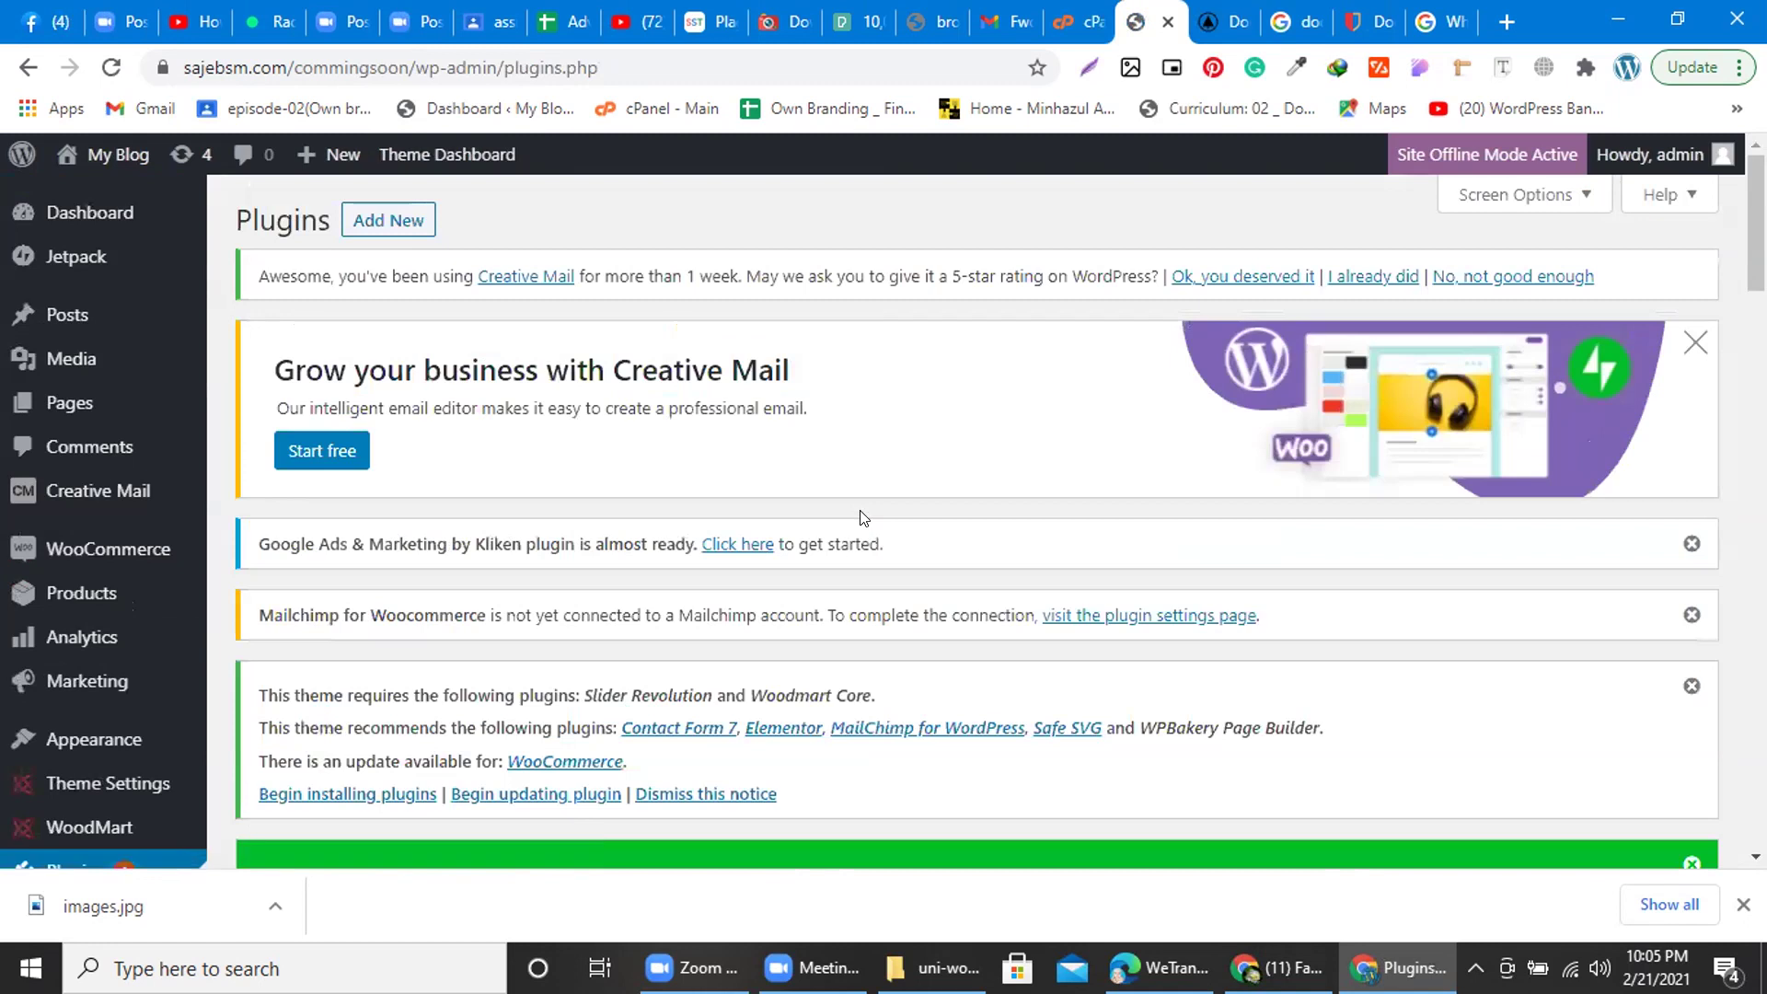
pyautogui.scroll(-3, 864, 517)
pyautogui.scroll(-8, 863, 517)
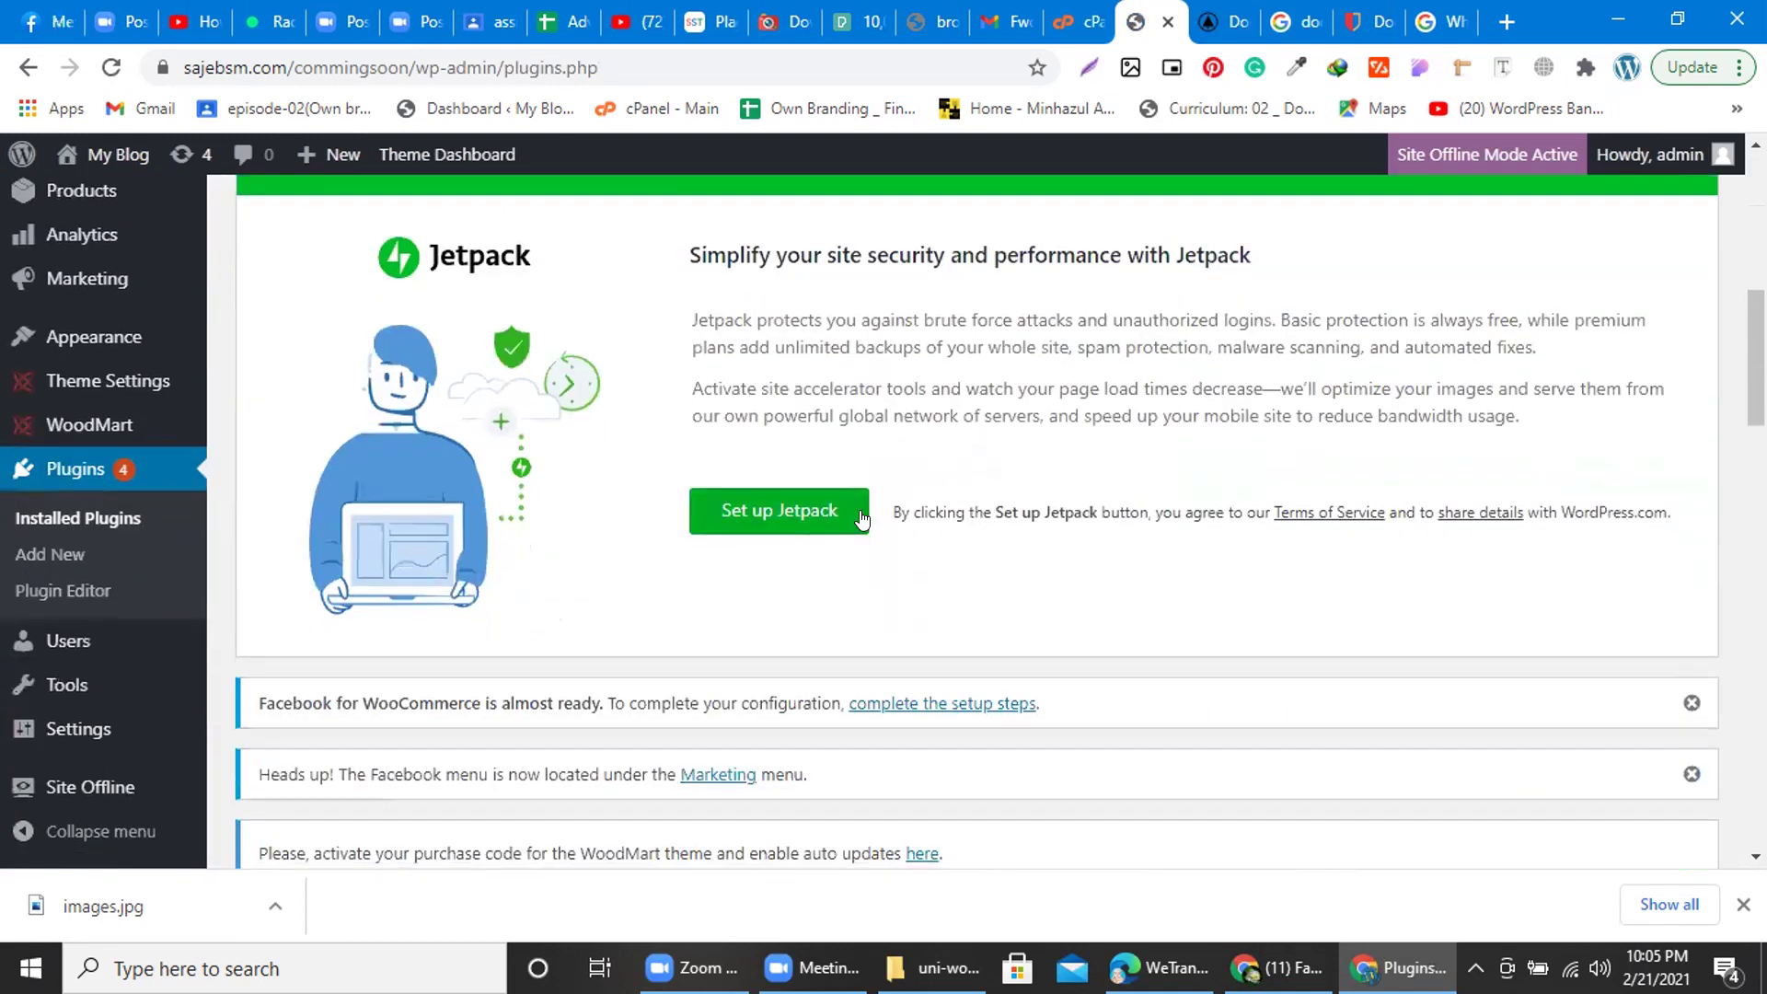
pyautogui.scroll(10, 860, 509)
pyautogui.scroll(2, 860, 510)
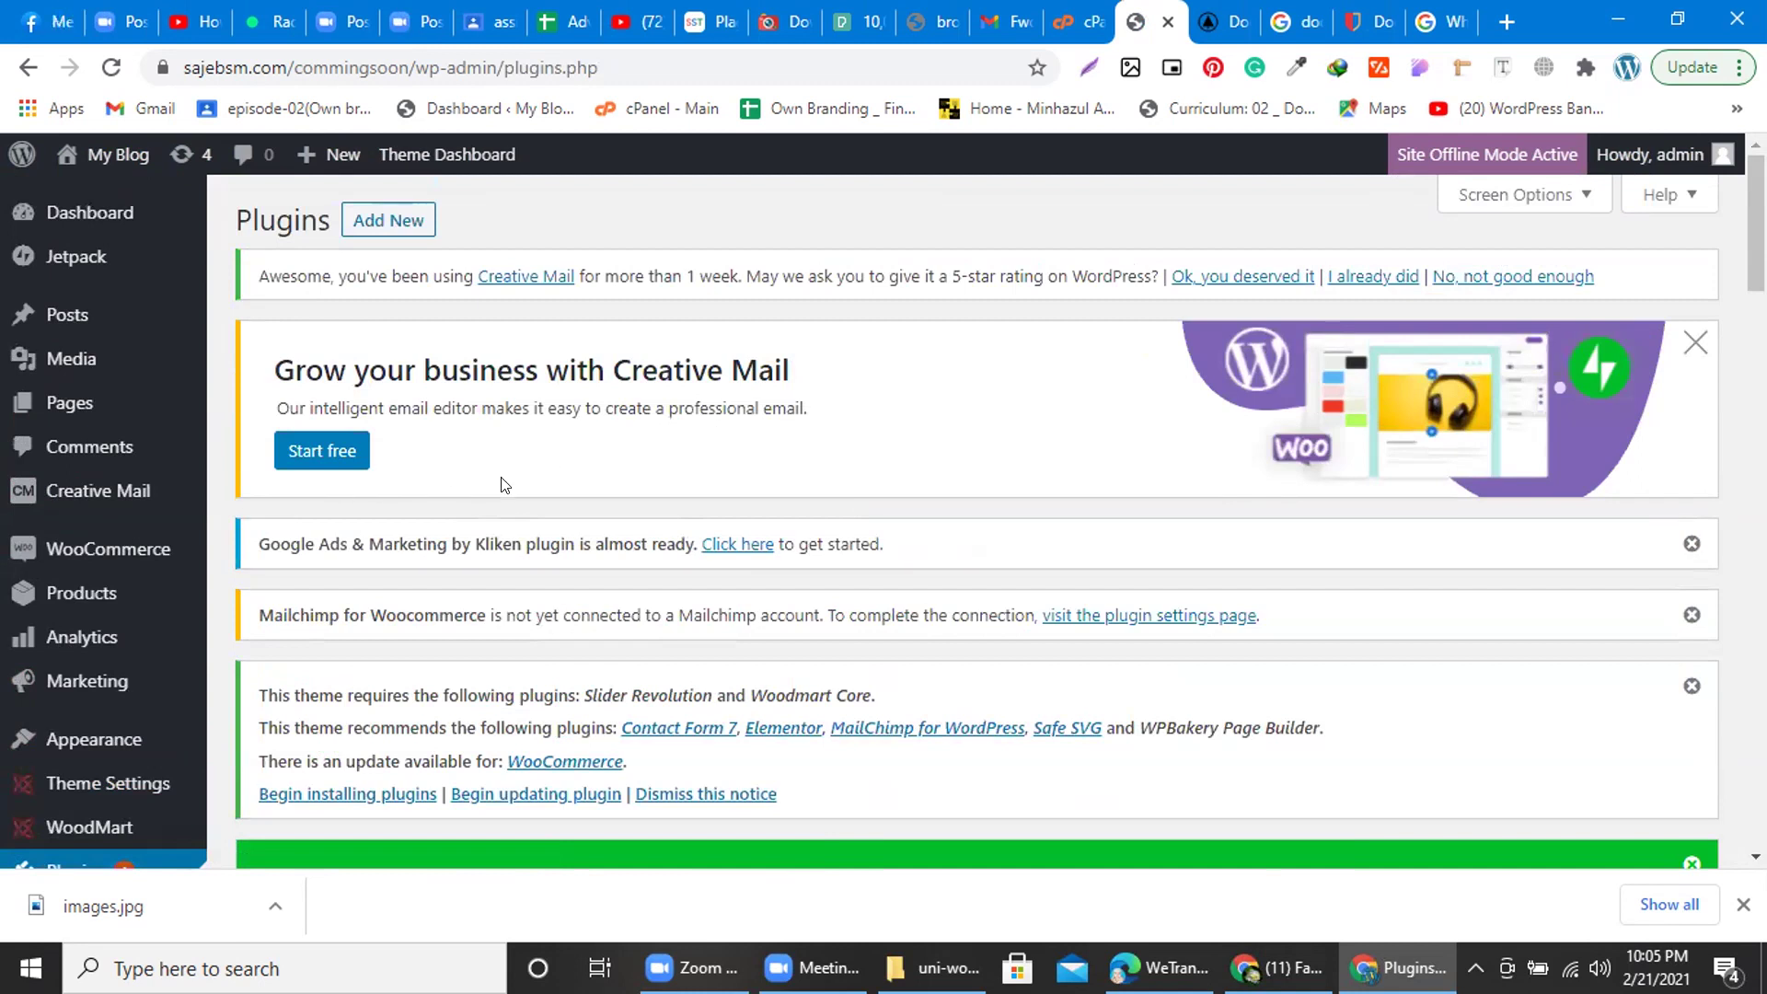
pyautogui.scroll(-2, 501, 483)
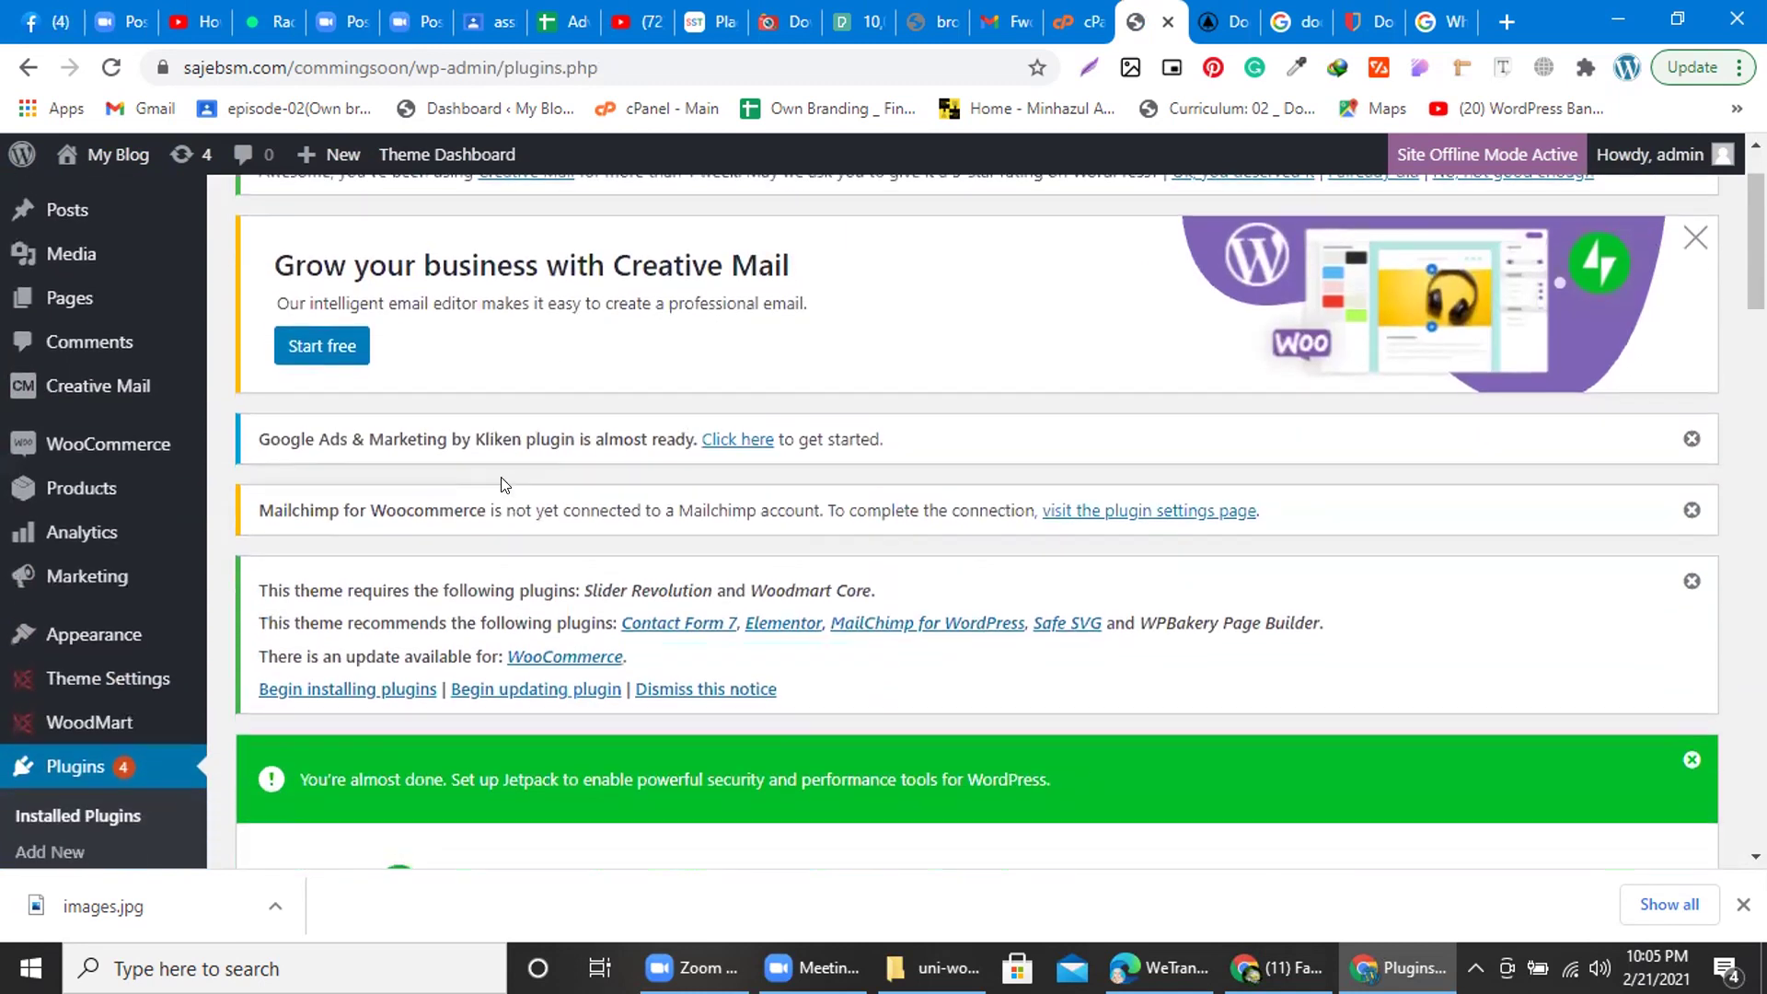
pyautogui.scroll(-4, 496, 474)
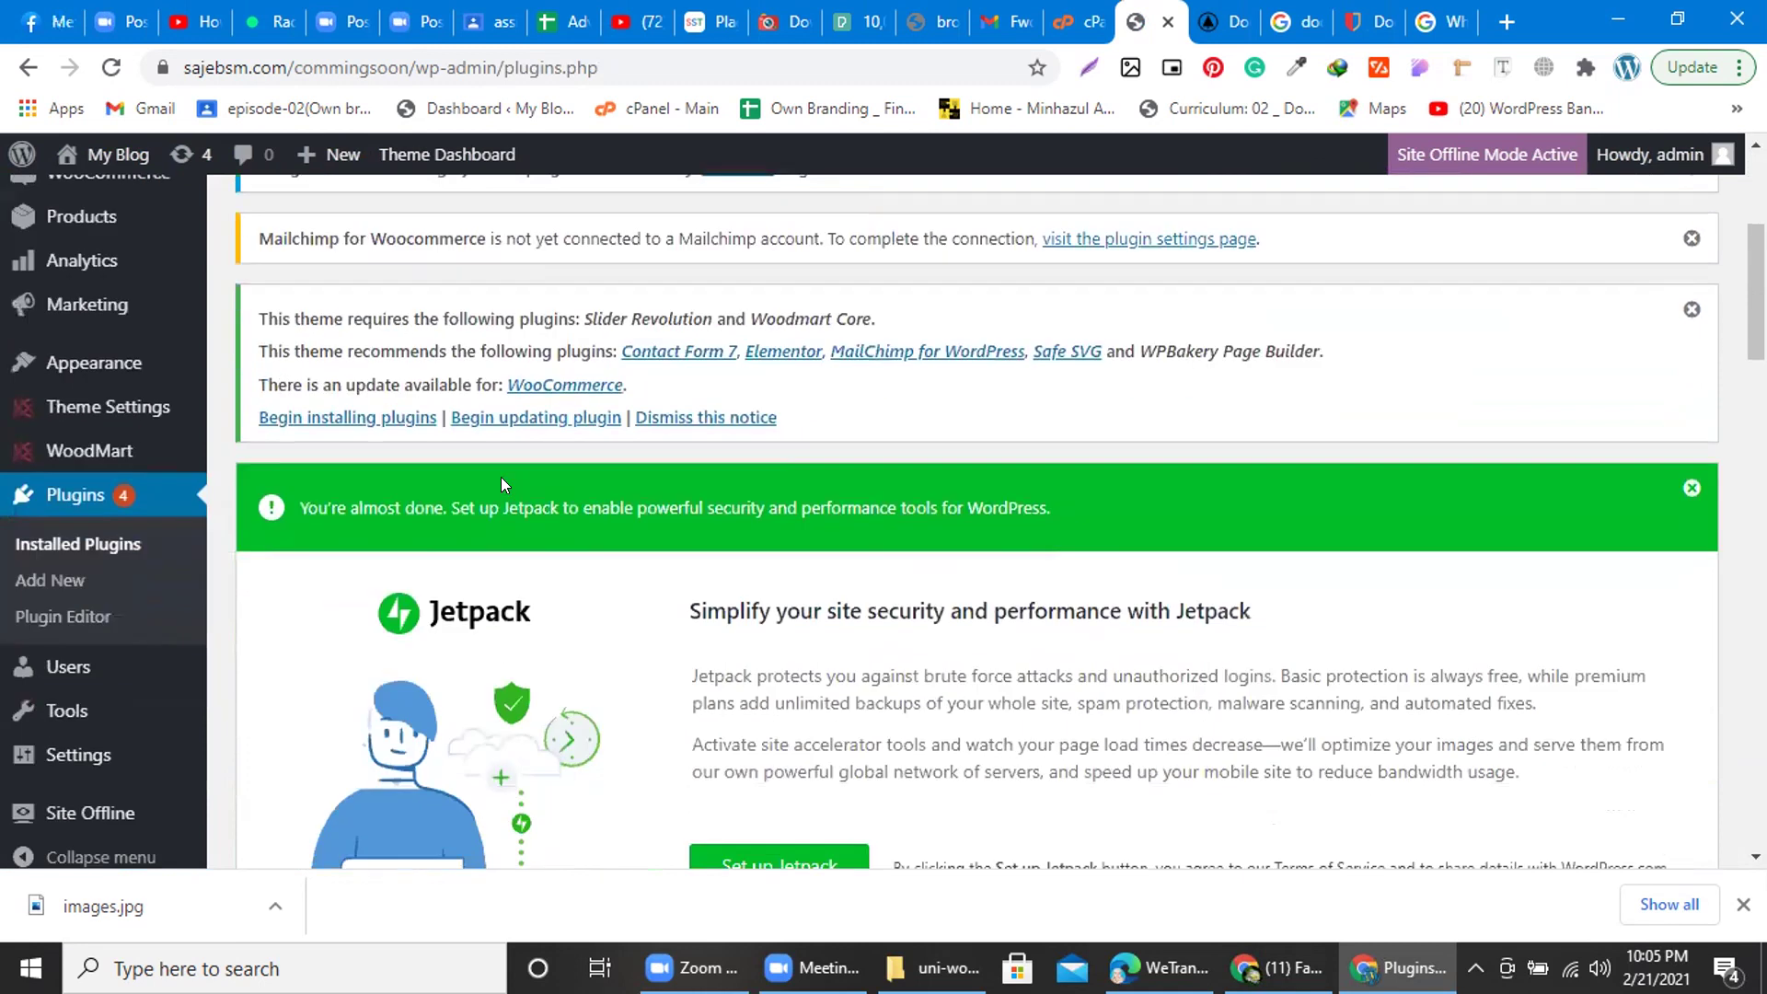
pyautogui.scroll(-5, 501, 478)
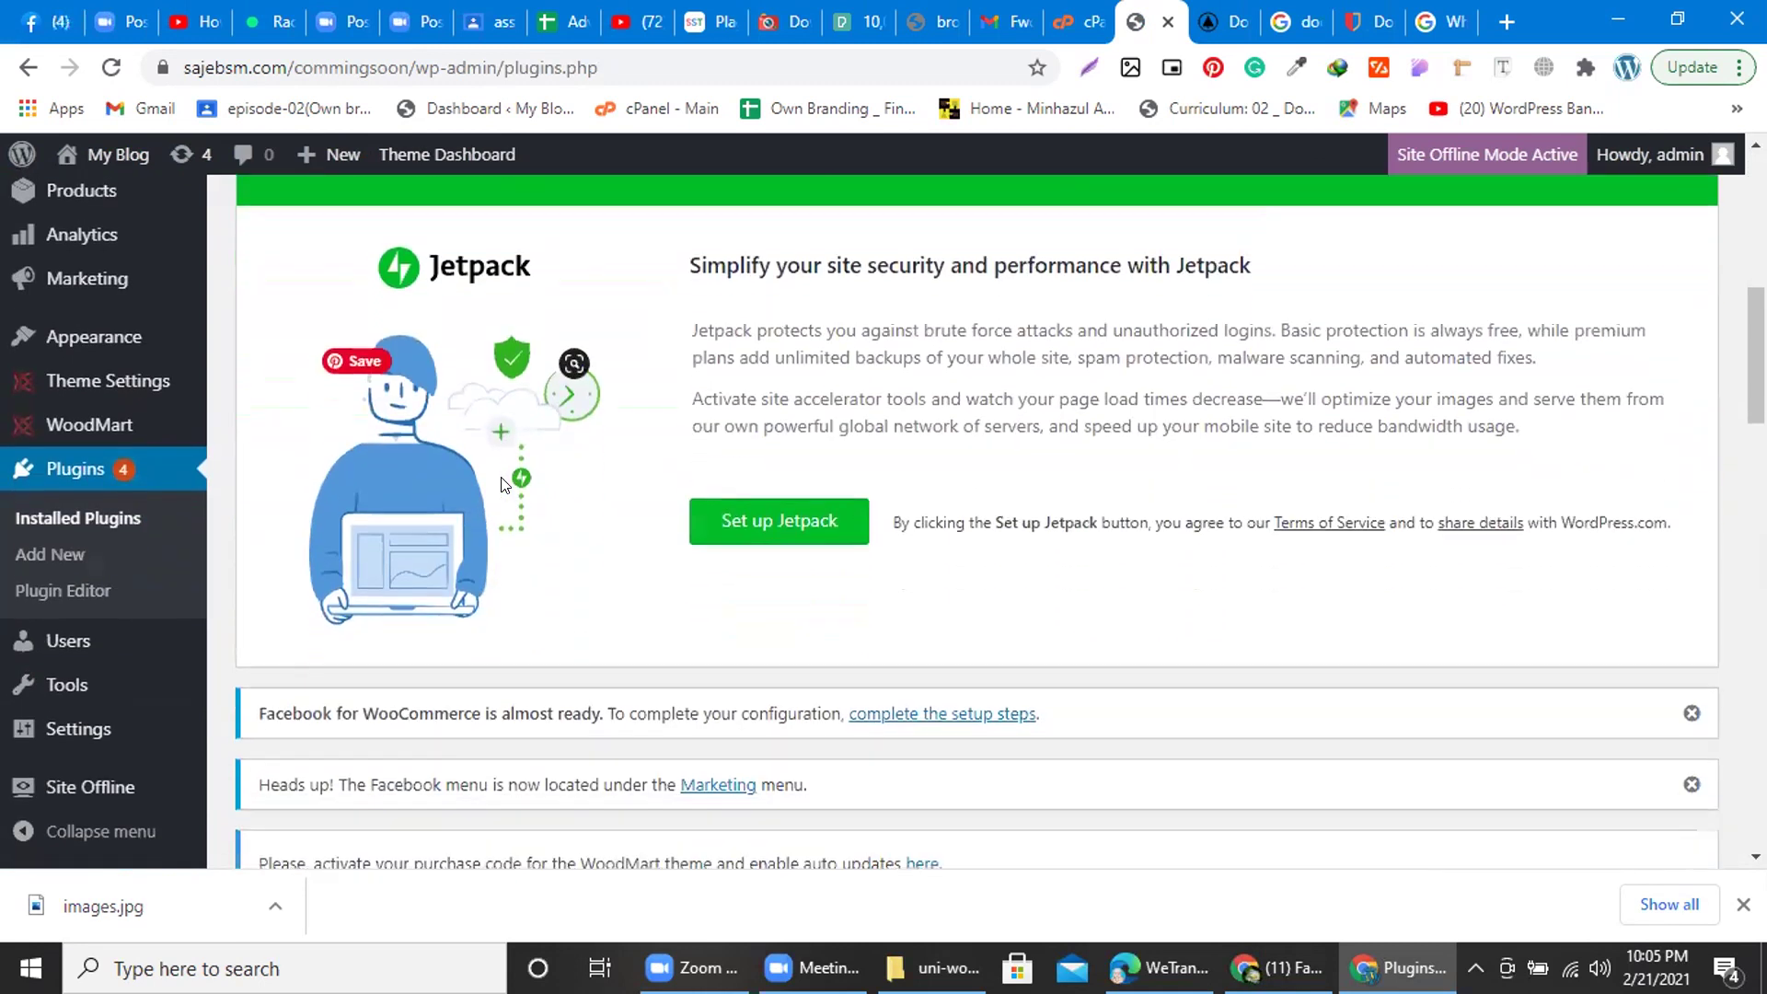
pyautogui.scroll(-1, 505, 485)
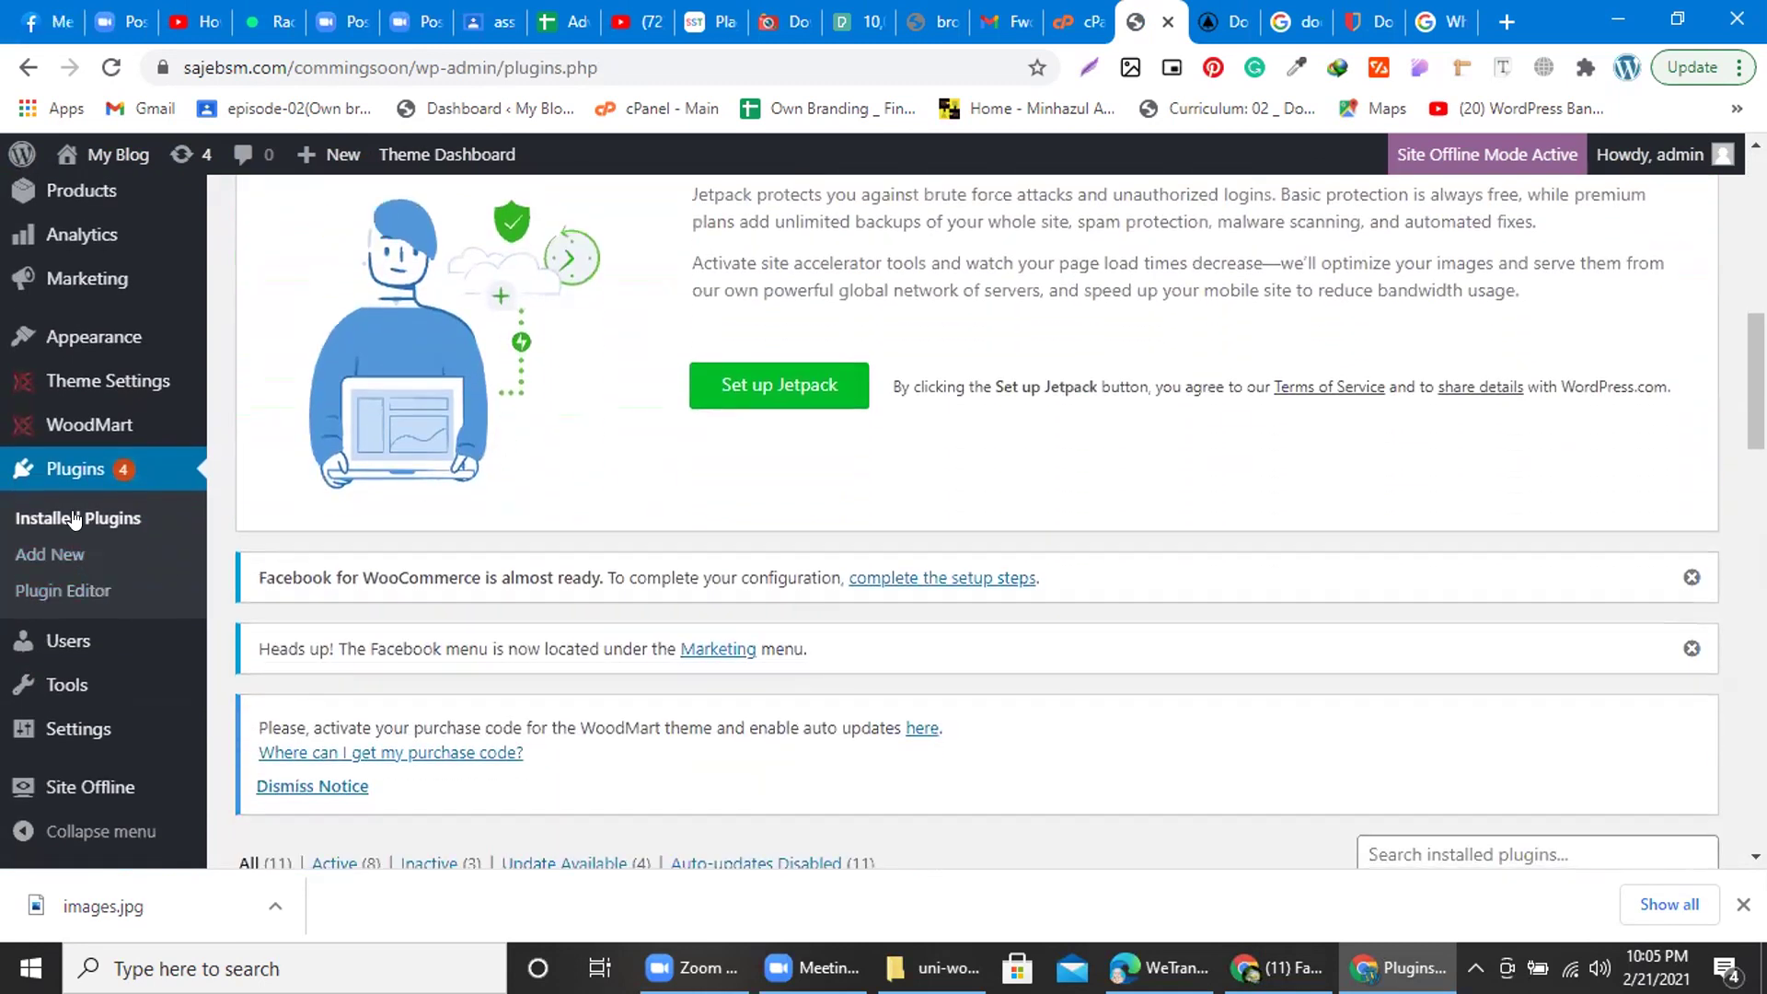
# Reload the plugin list and tick Uni CPO – WooCommerce Options and Price Calculation Formulas
pyautogui.click(73, 520)
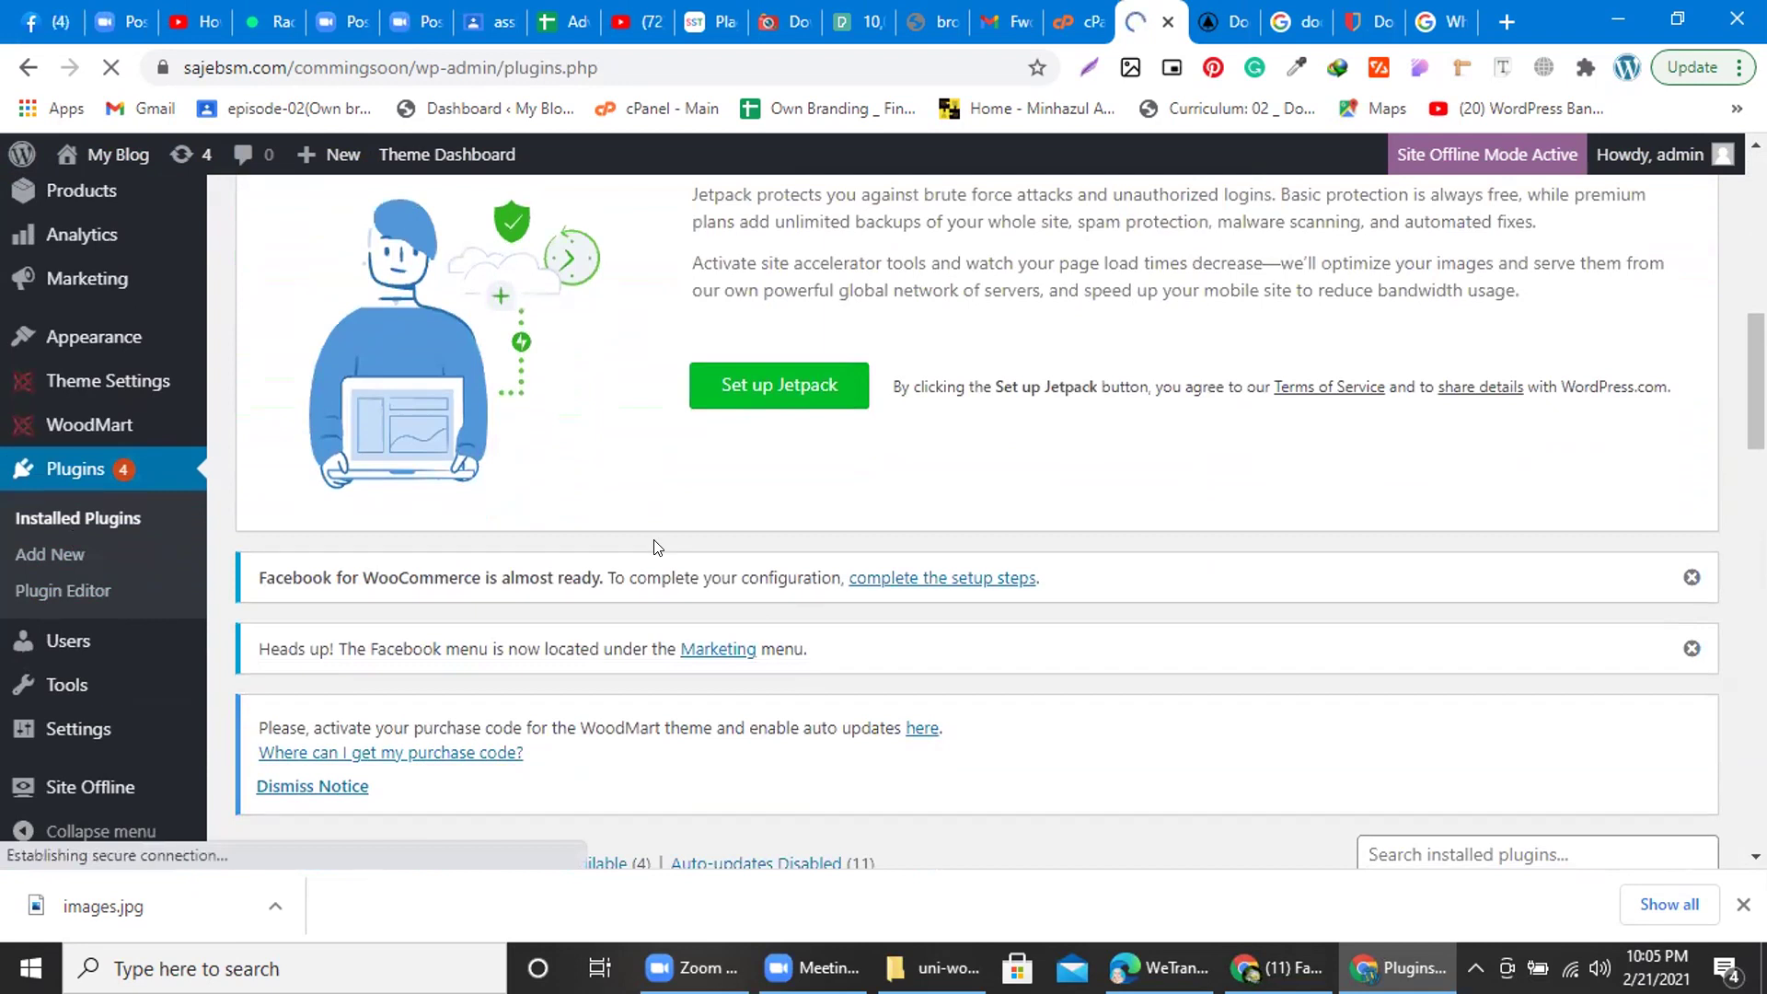
pyautogui.scroll(-5, 657, 548)
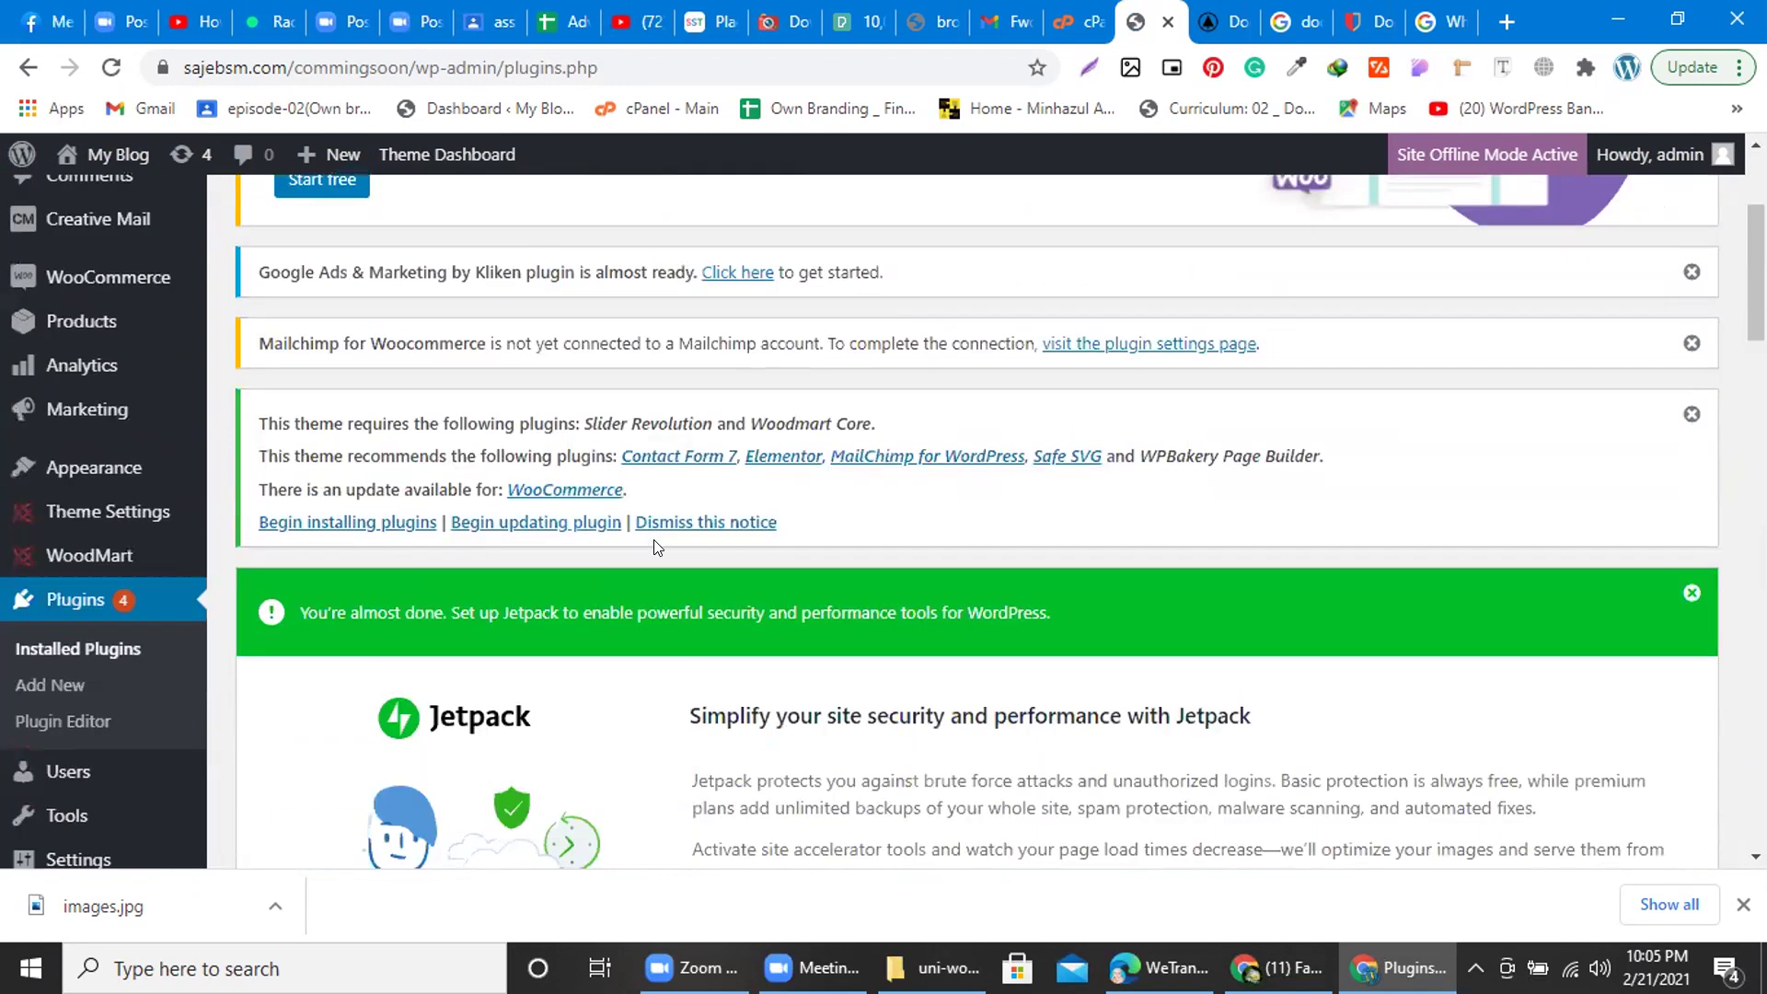
pyautogui.scroll(-4, 657, 548)
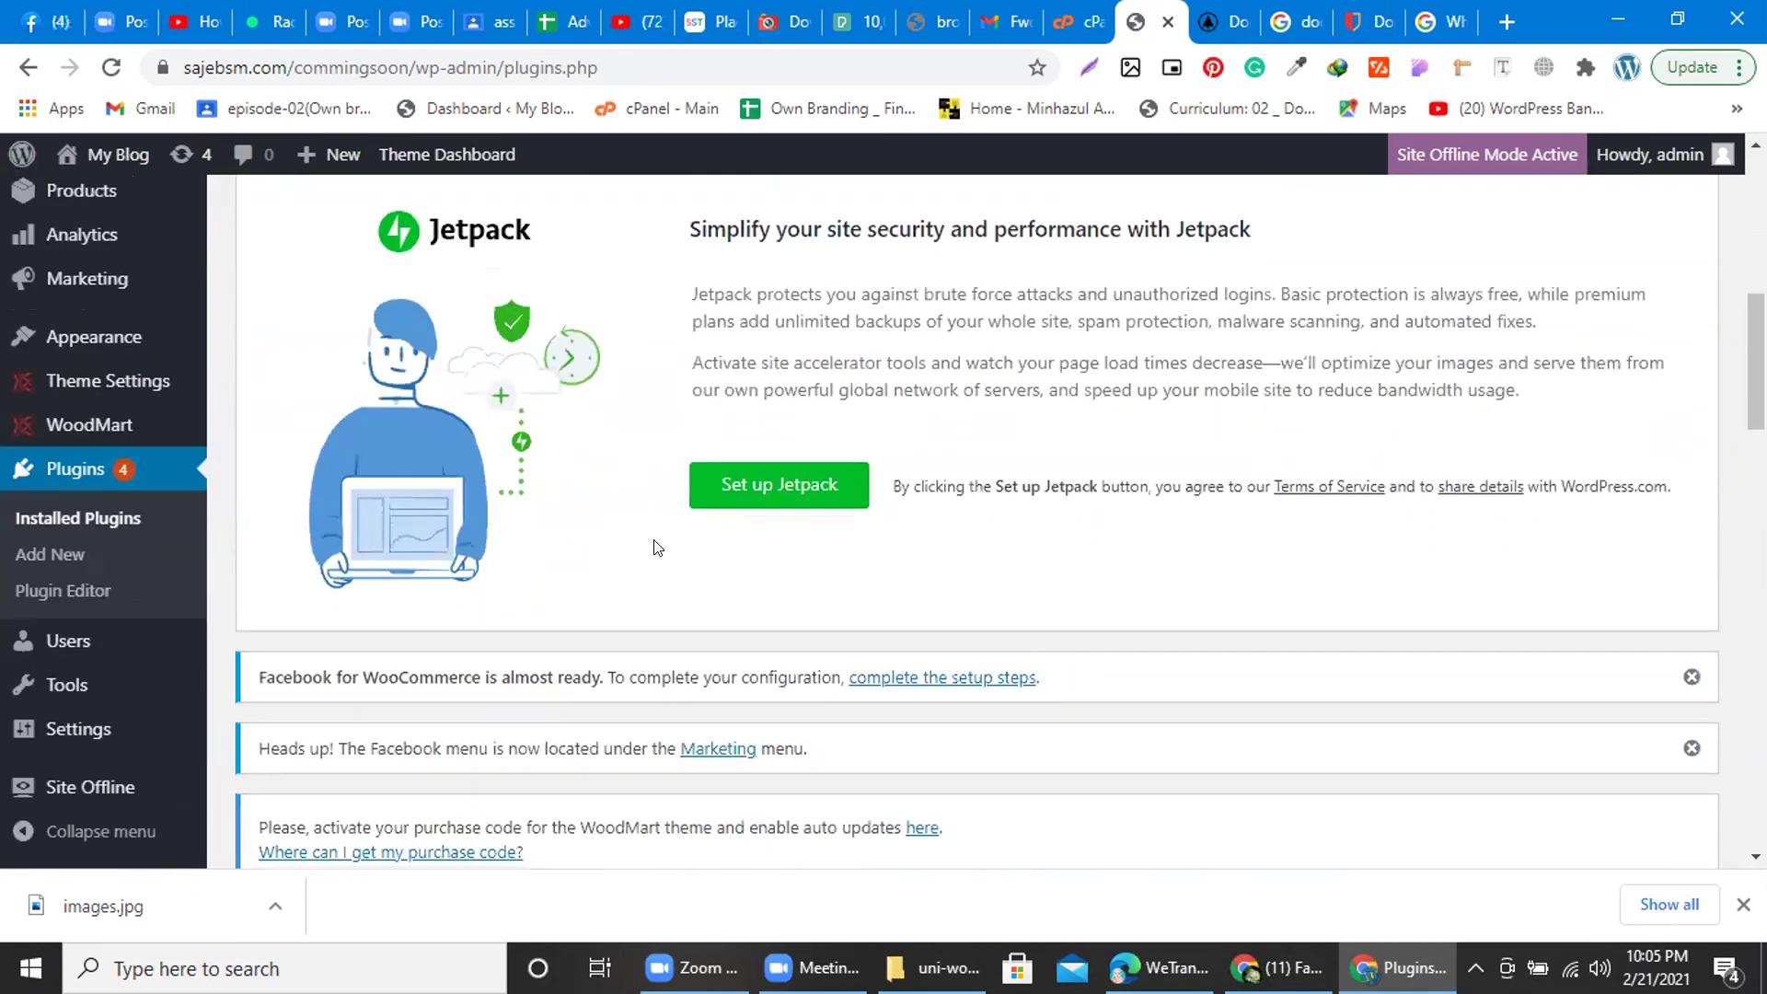
pyautogui.scroll(-5, 657, 547)
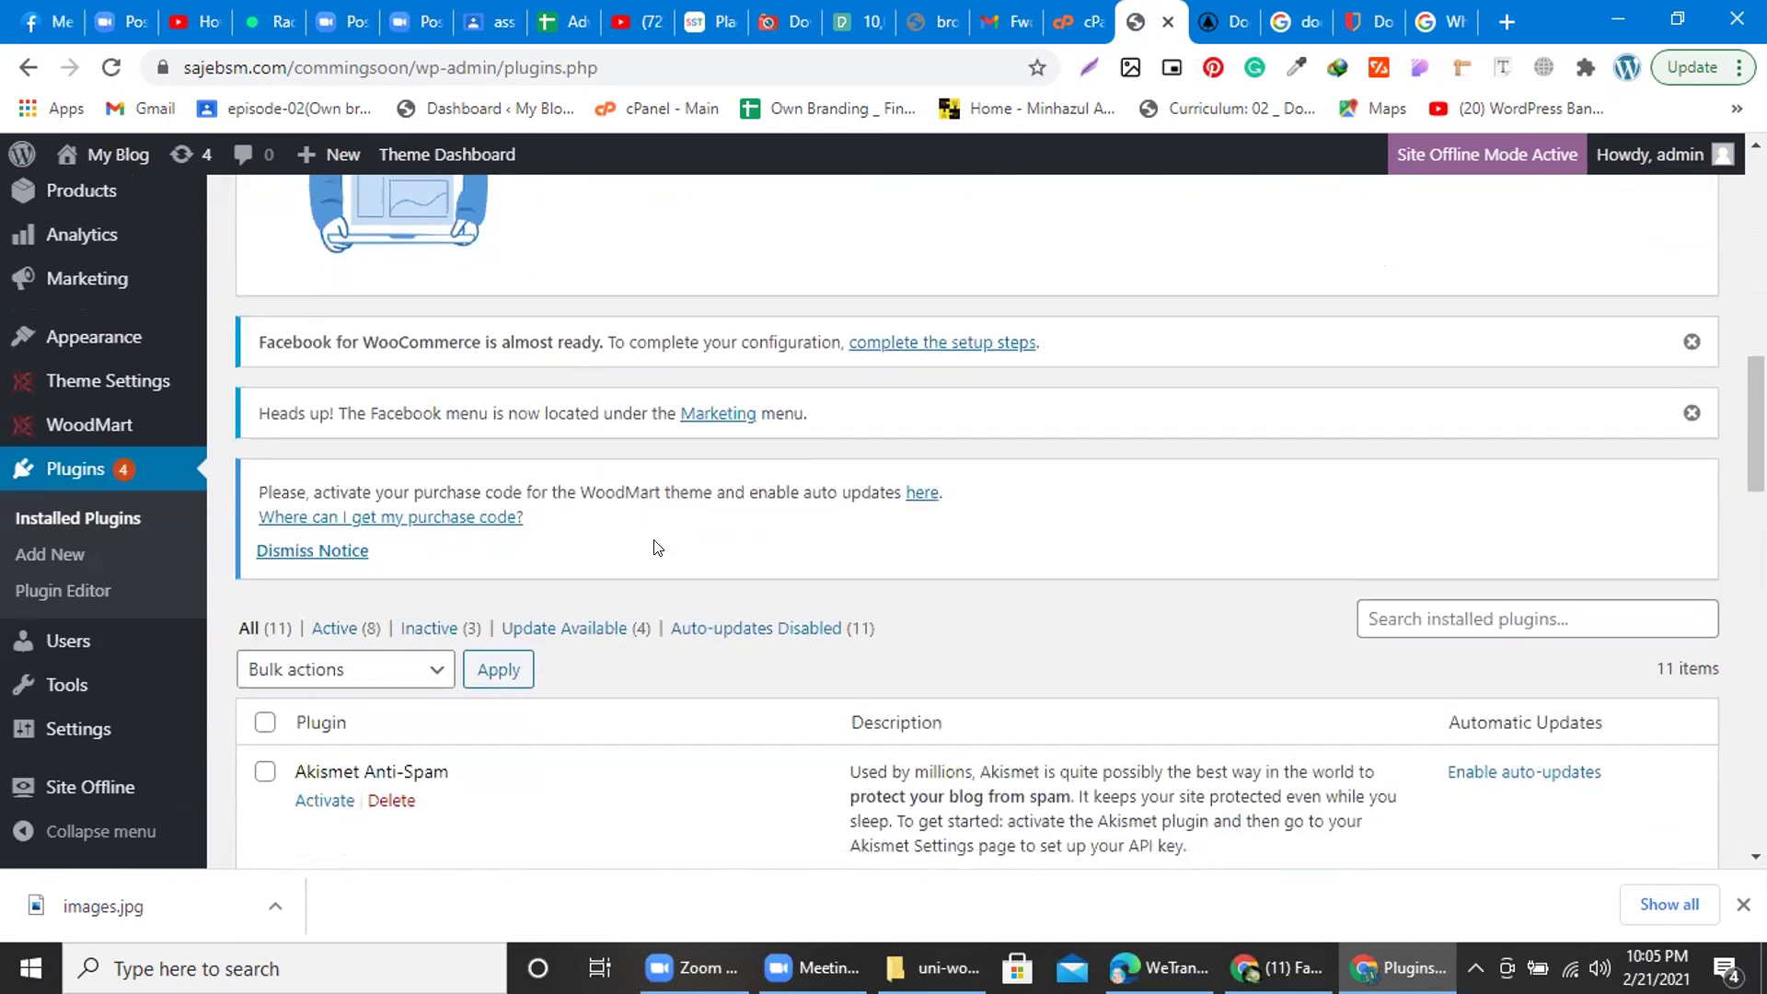
pyautogui.scroll(-1, 657, 548)
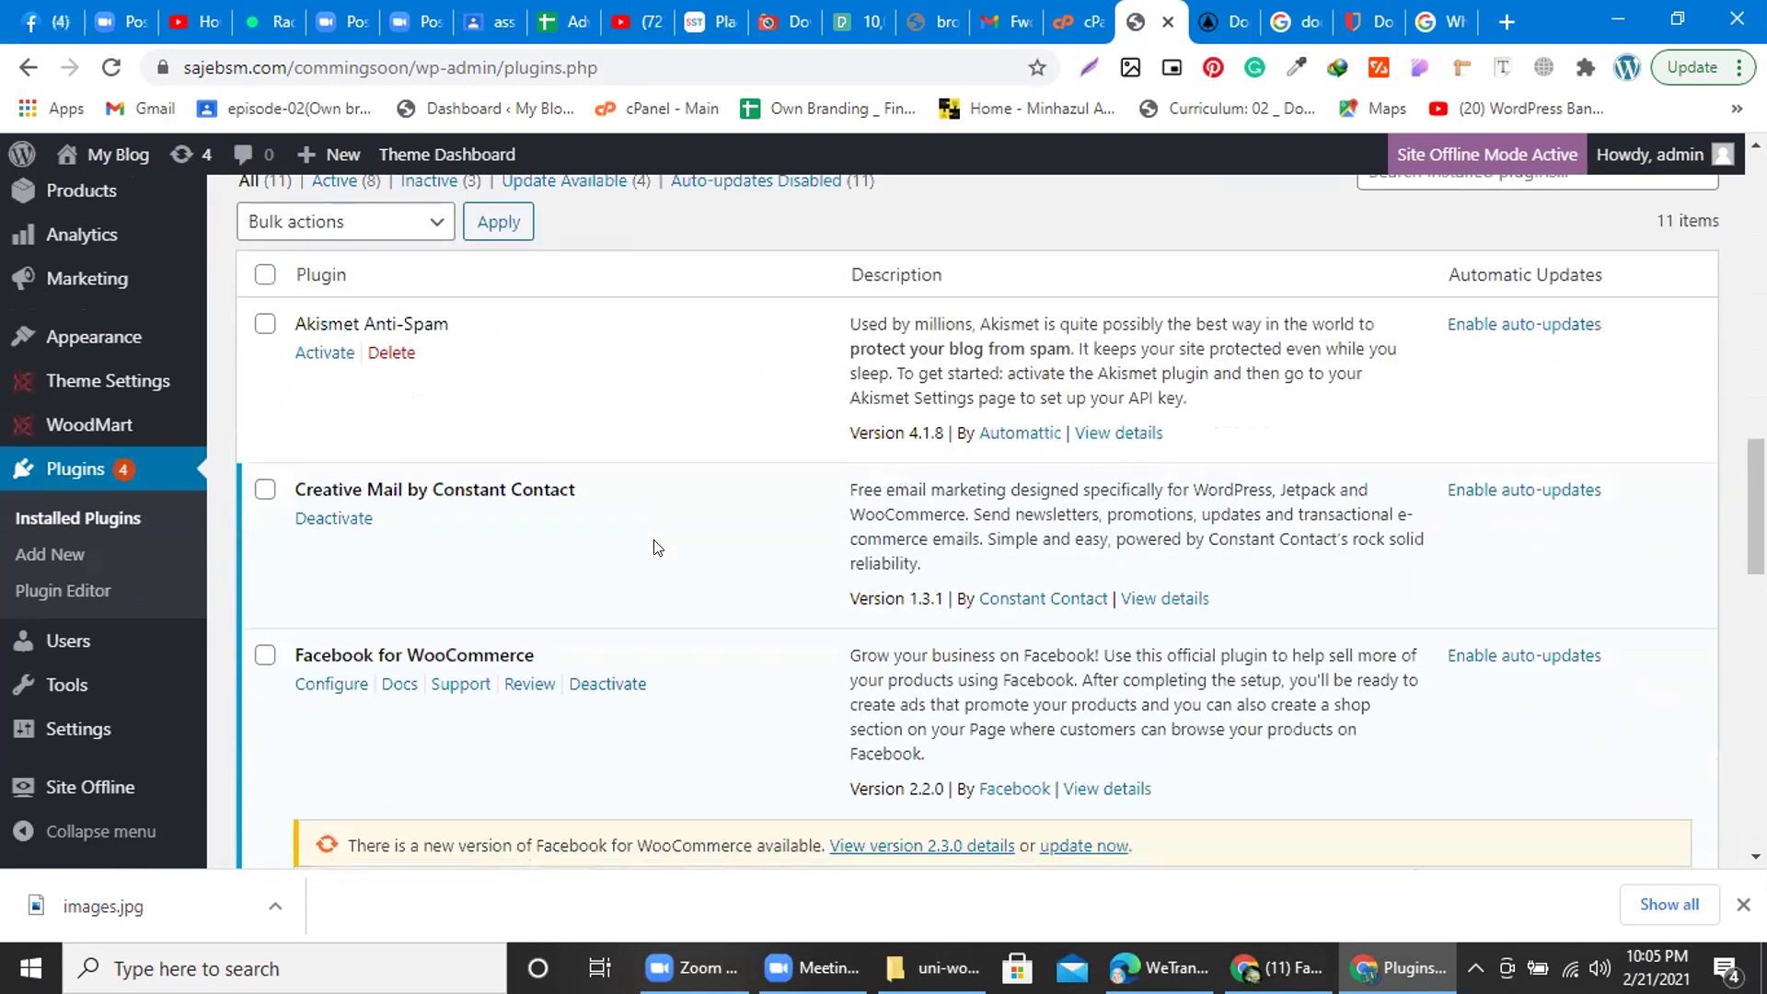
pyautogui.scroll(-2, 657, 547)
pyautogui.scroll(-1, 655, 547)
pyautogui.scroll(-2, 653, 546)
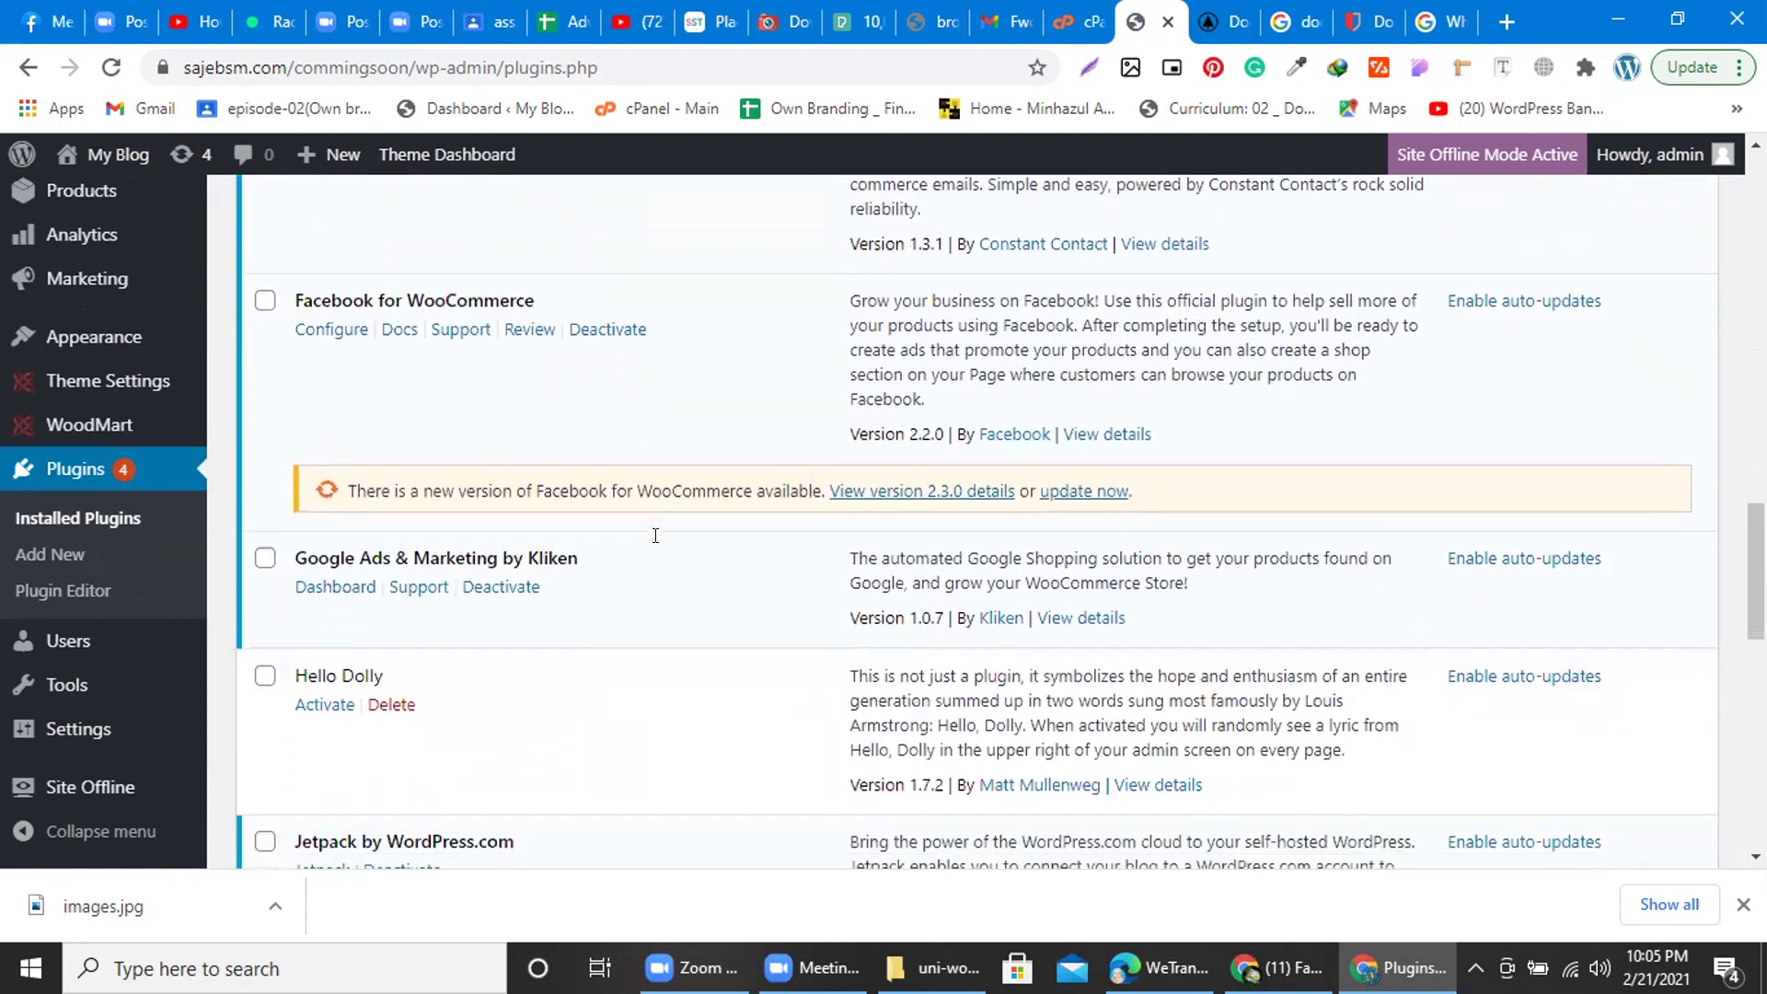
pyautogui.scroll(-2, 670, 529)
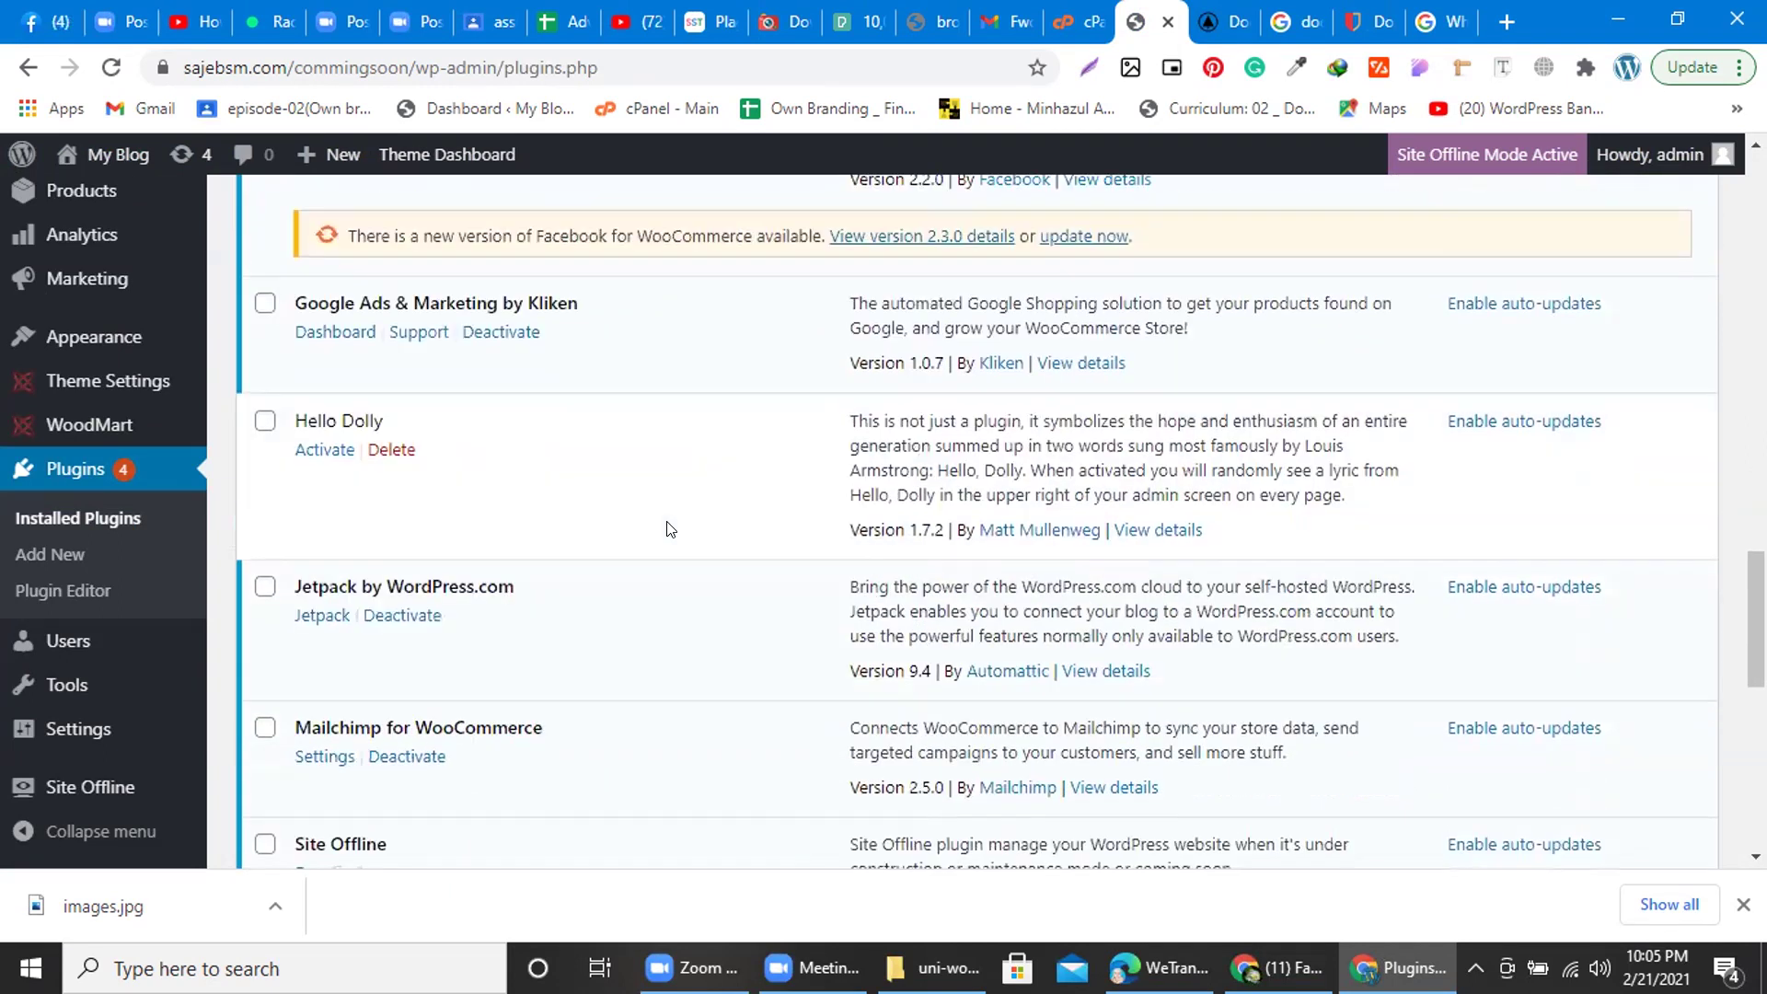
pyautogui.scroll(-1, 670, 529)
pyautogui.scroll(-1, 670, 529)
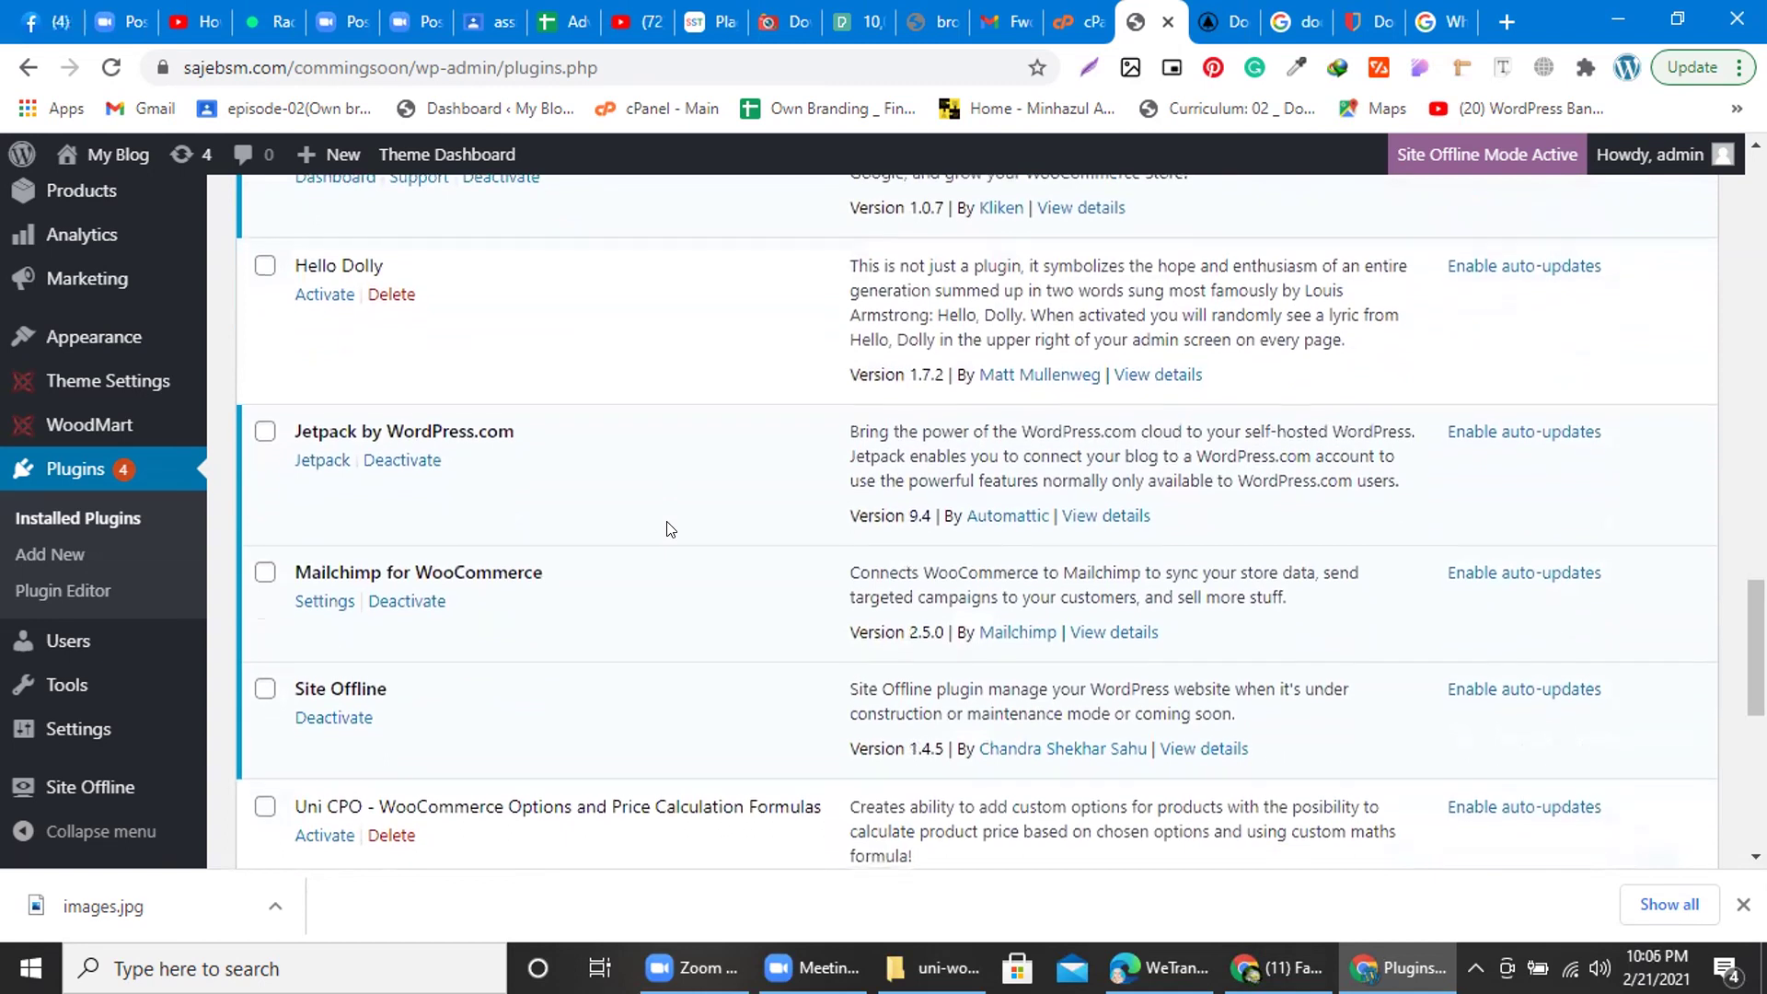
pyautogui.scroll(-2, 670, 529)
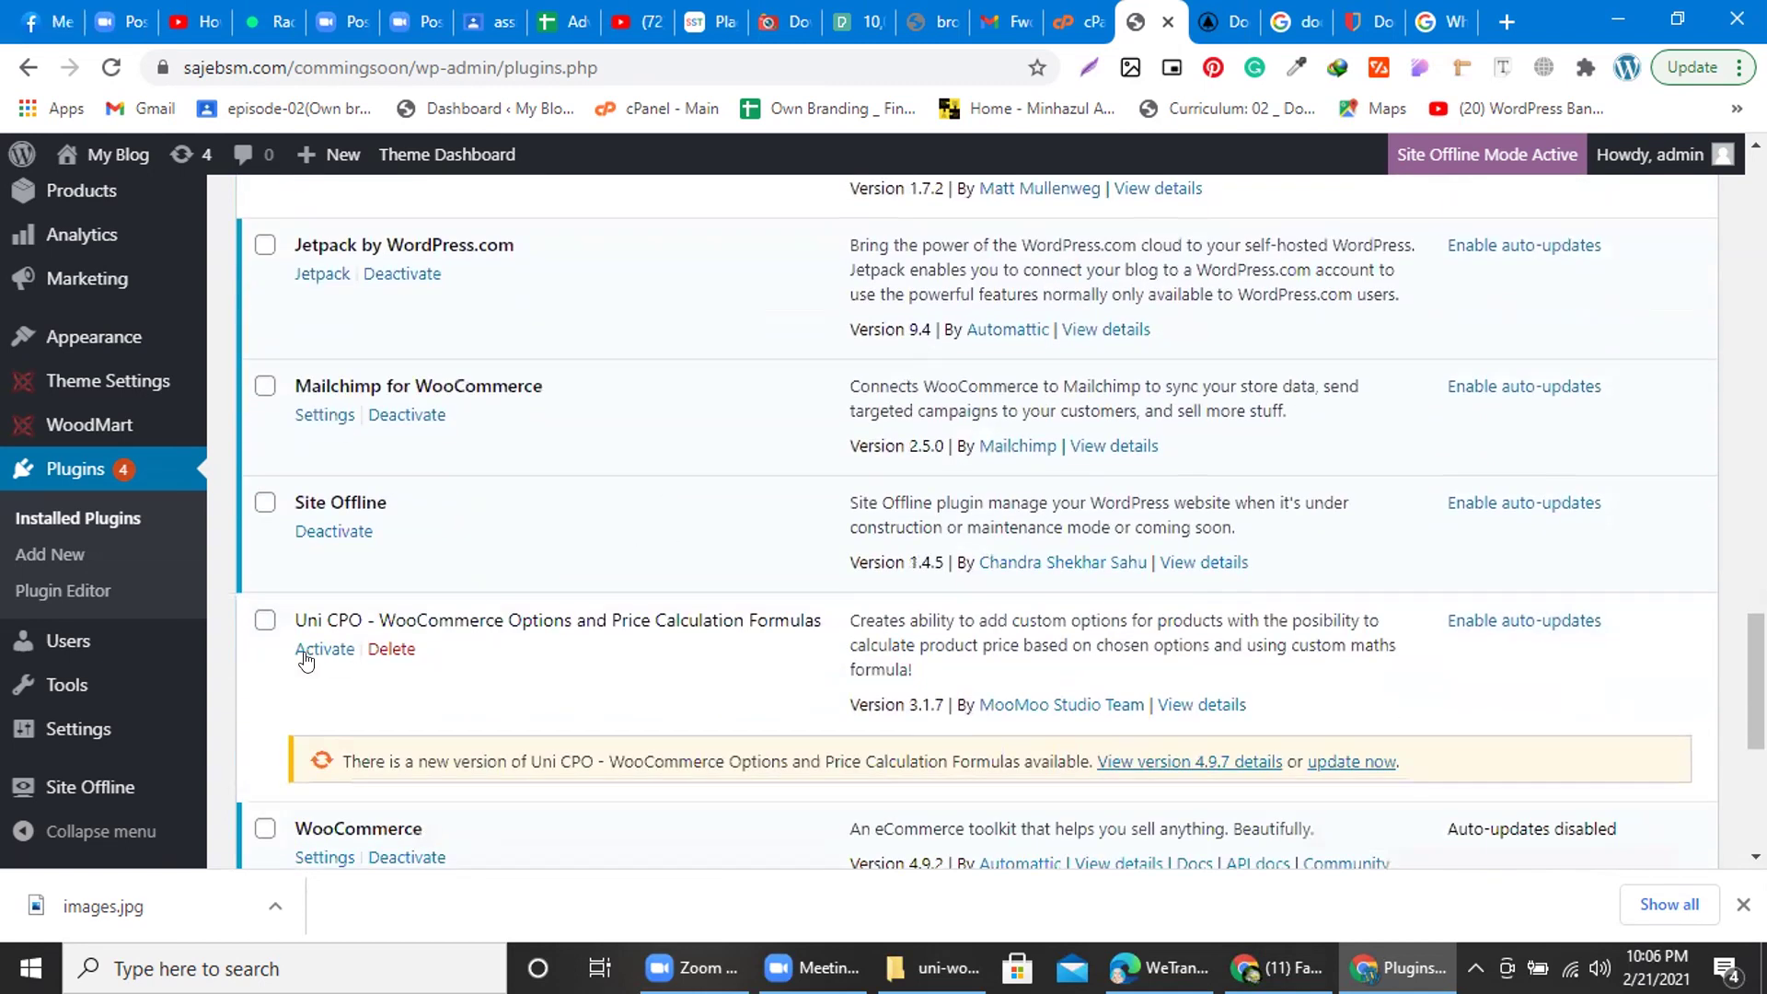
pyautogui.scroll(-1, 262, 631)
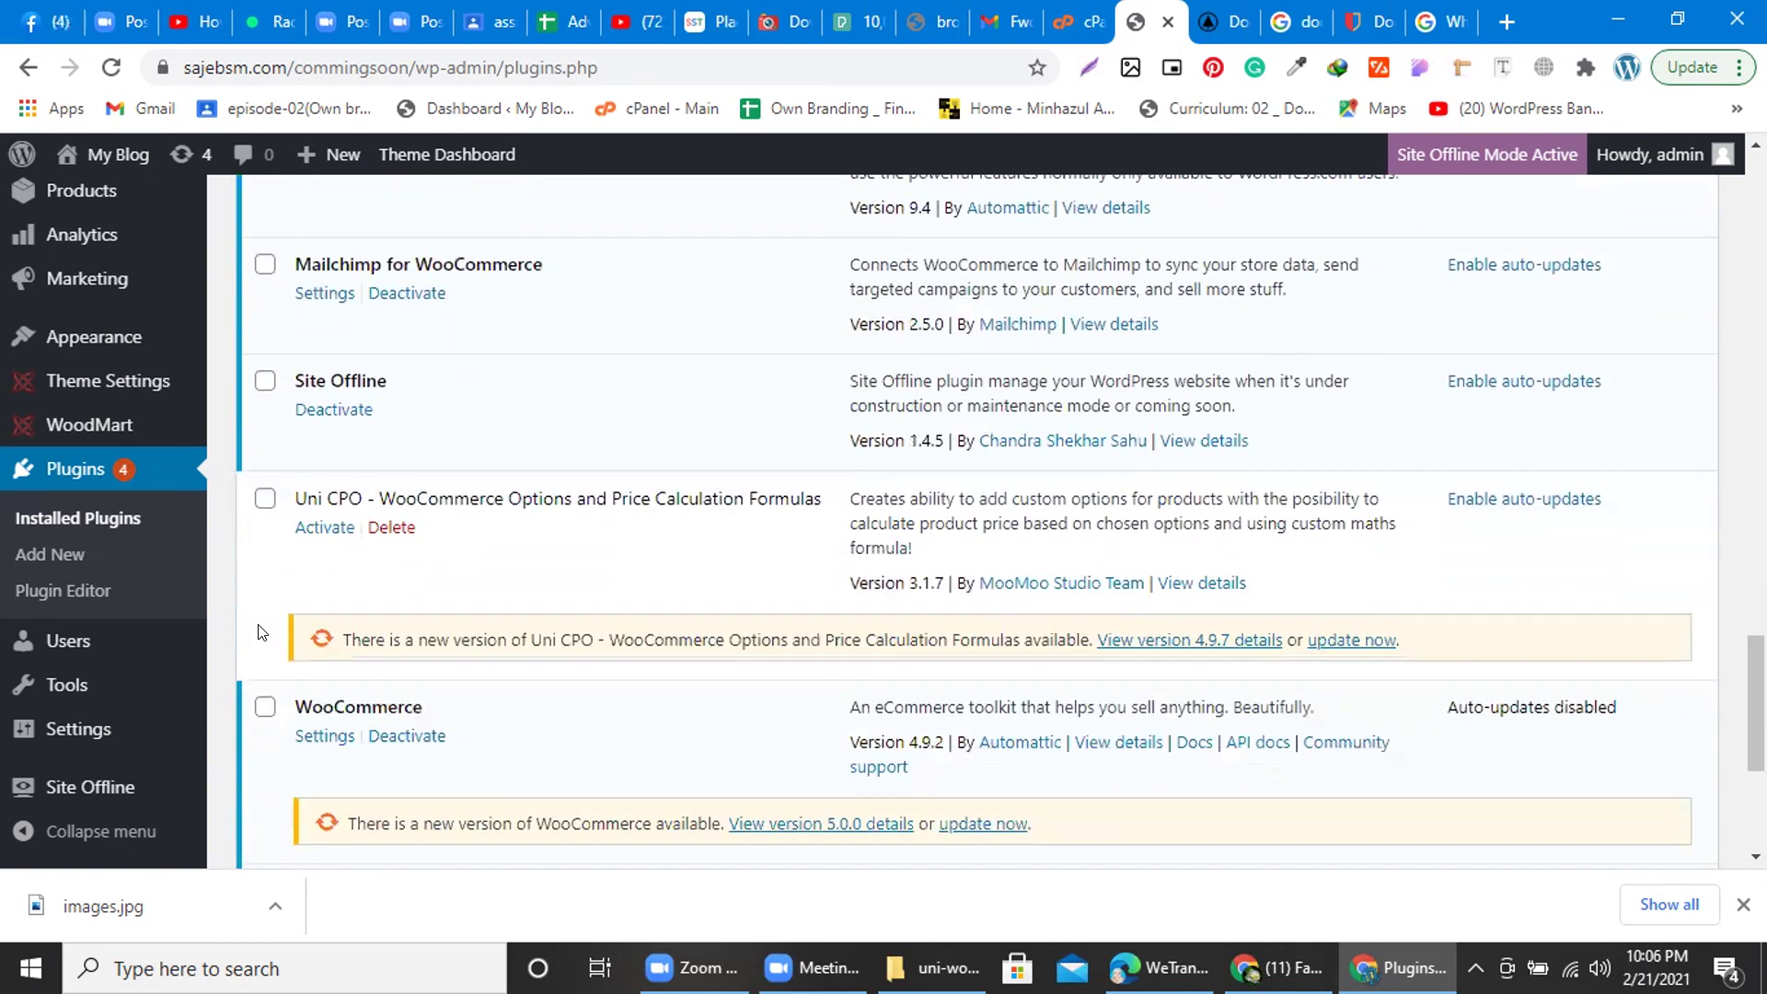
pyautogui.click(265, 498)
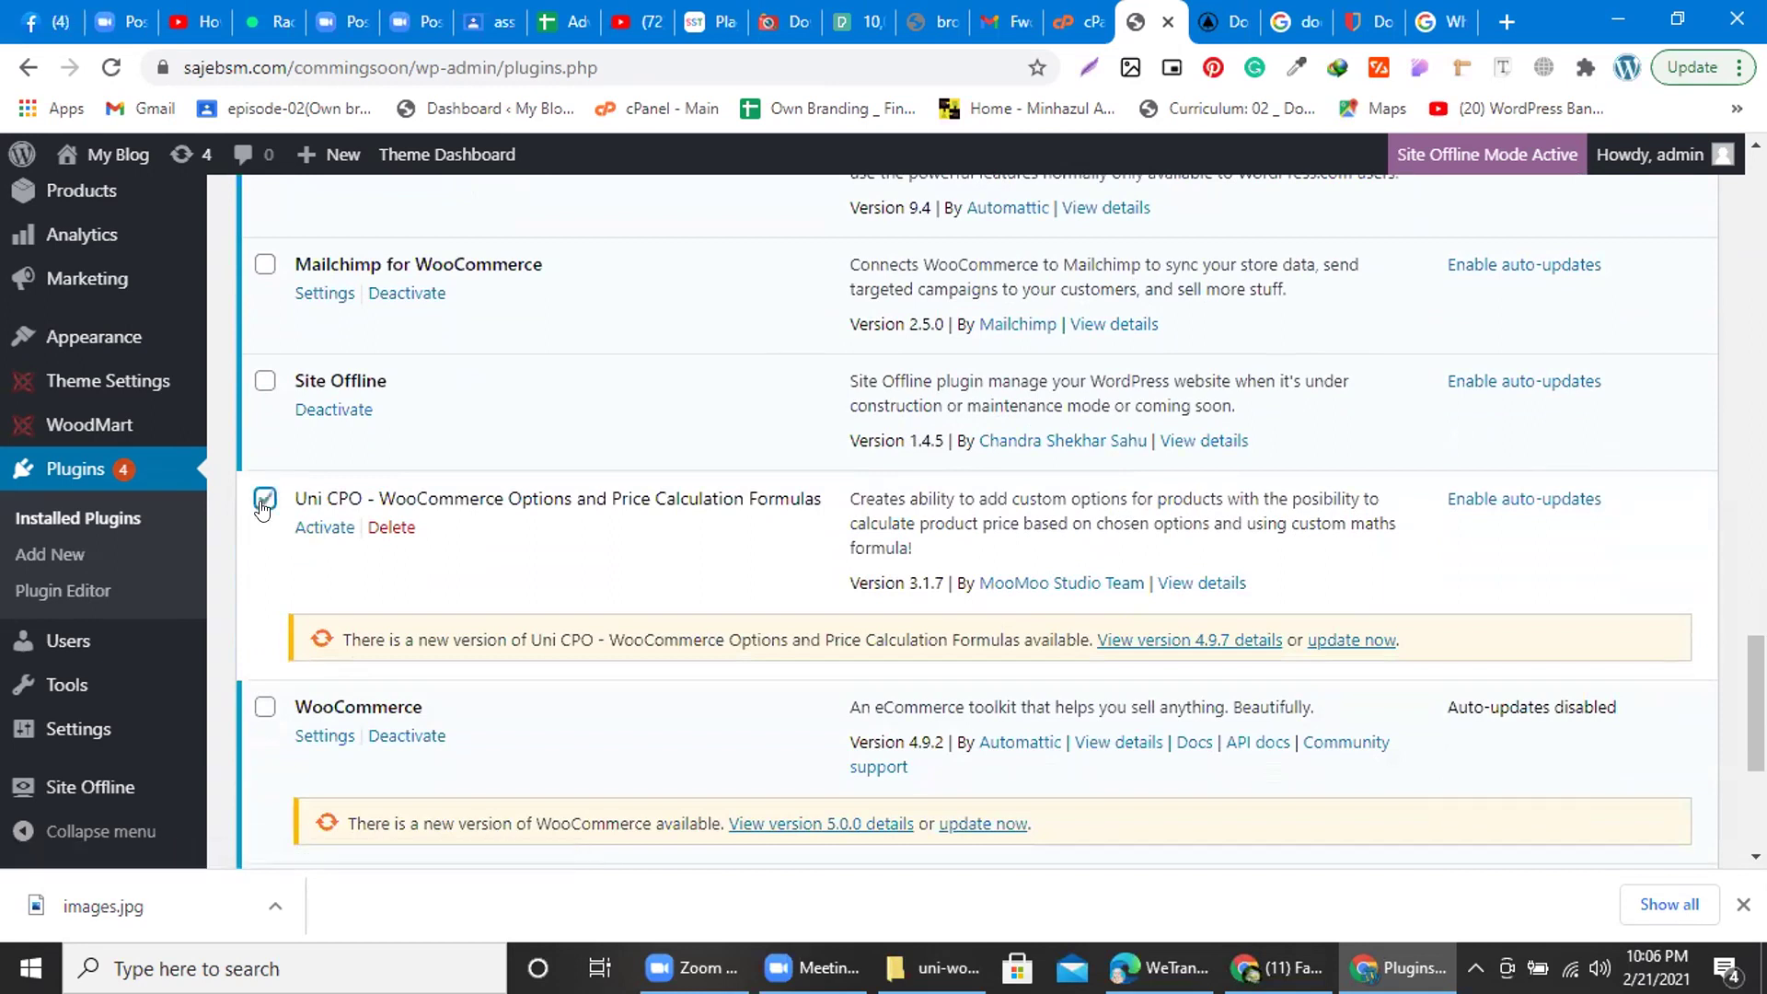
# Activate the Uni CPO plugin, opening its Welcome to Uni CPO 3.1 page
pyautogui.click(320, 532)
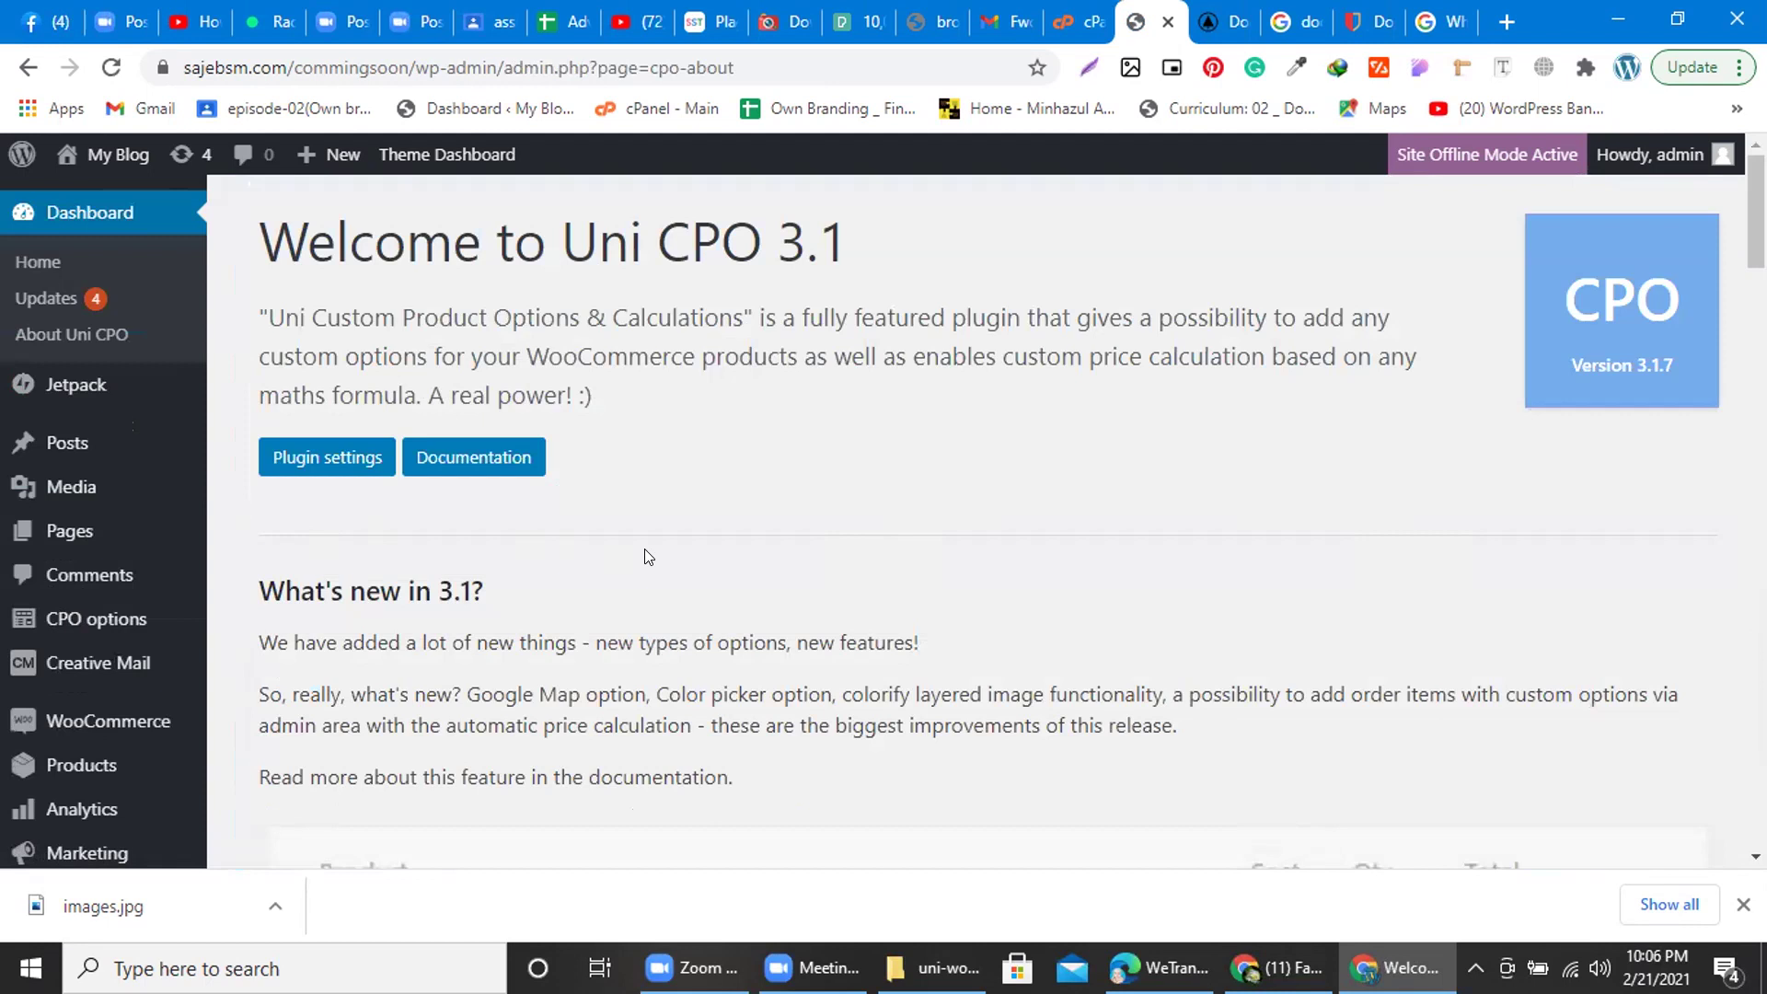
pyautogui.scroll(-3, 644, 556)
pyautogui.scroll(3, 644, 556)
# Check the Door Hardware product tab, then scroll through the Uni CPO welcome page
pyautogui.click(1211, 11)
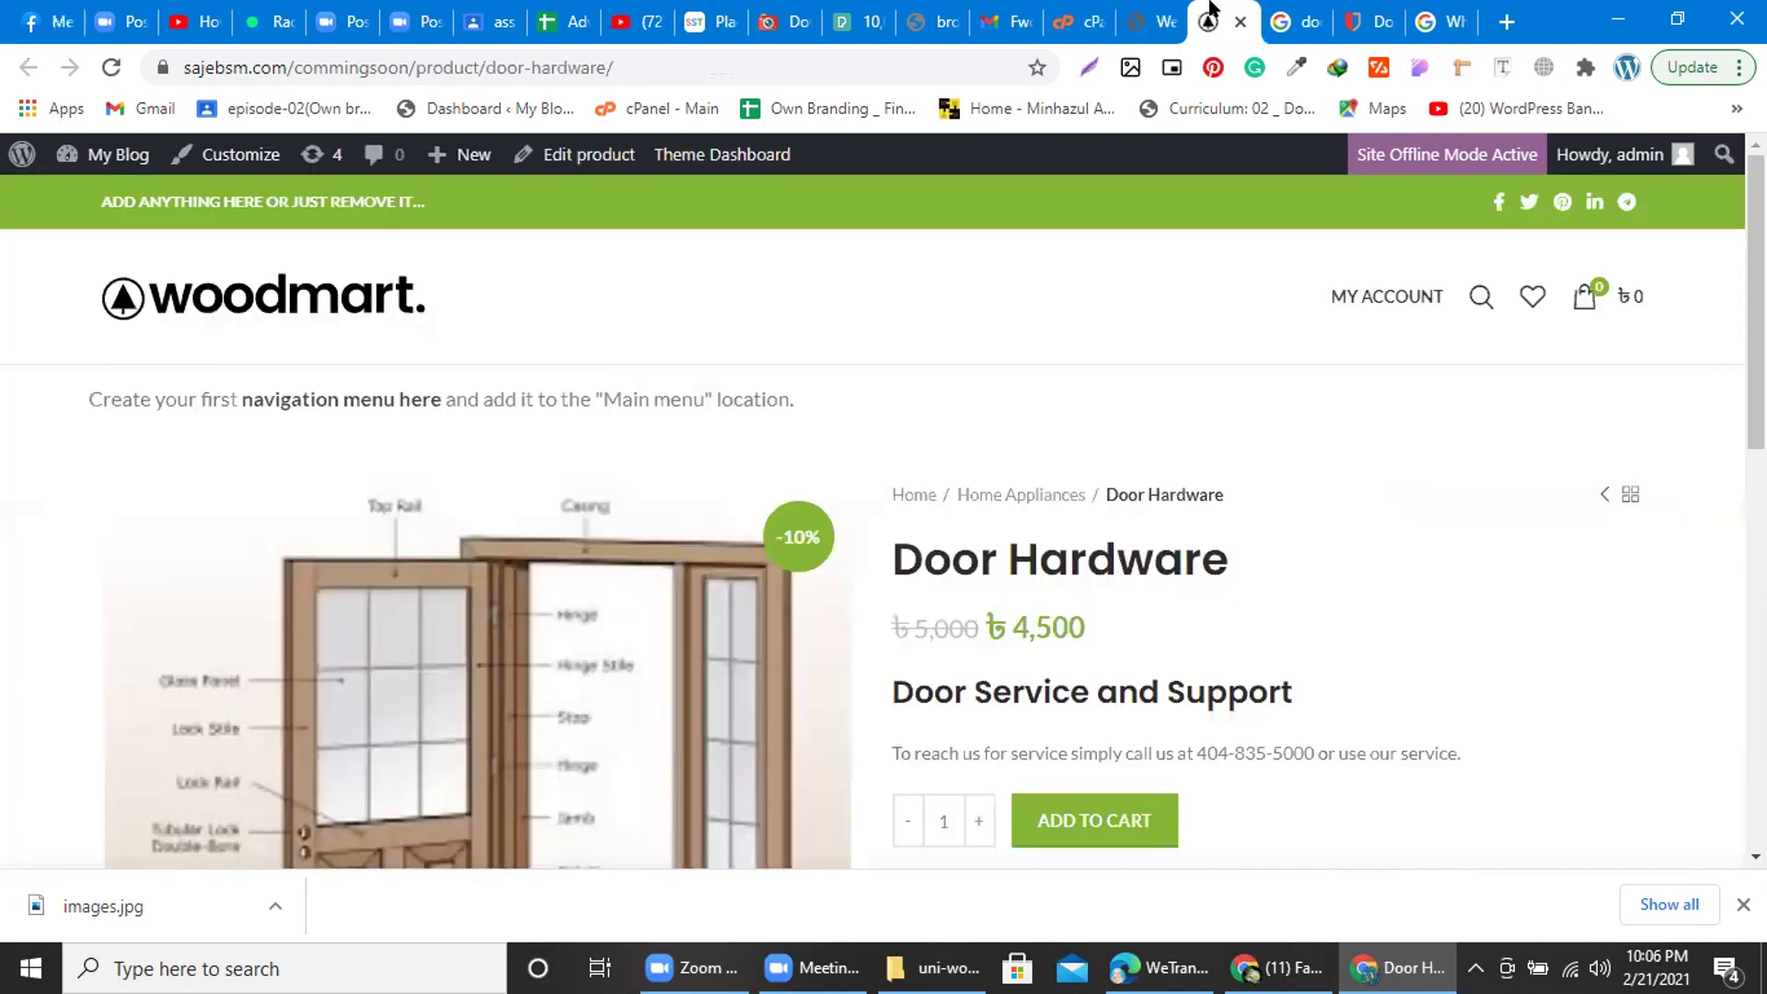
pyautogui.click(963, 509)
pyautogui.scroll(-1, 982, 451)
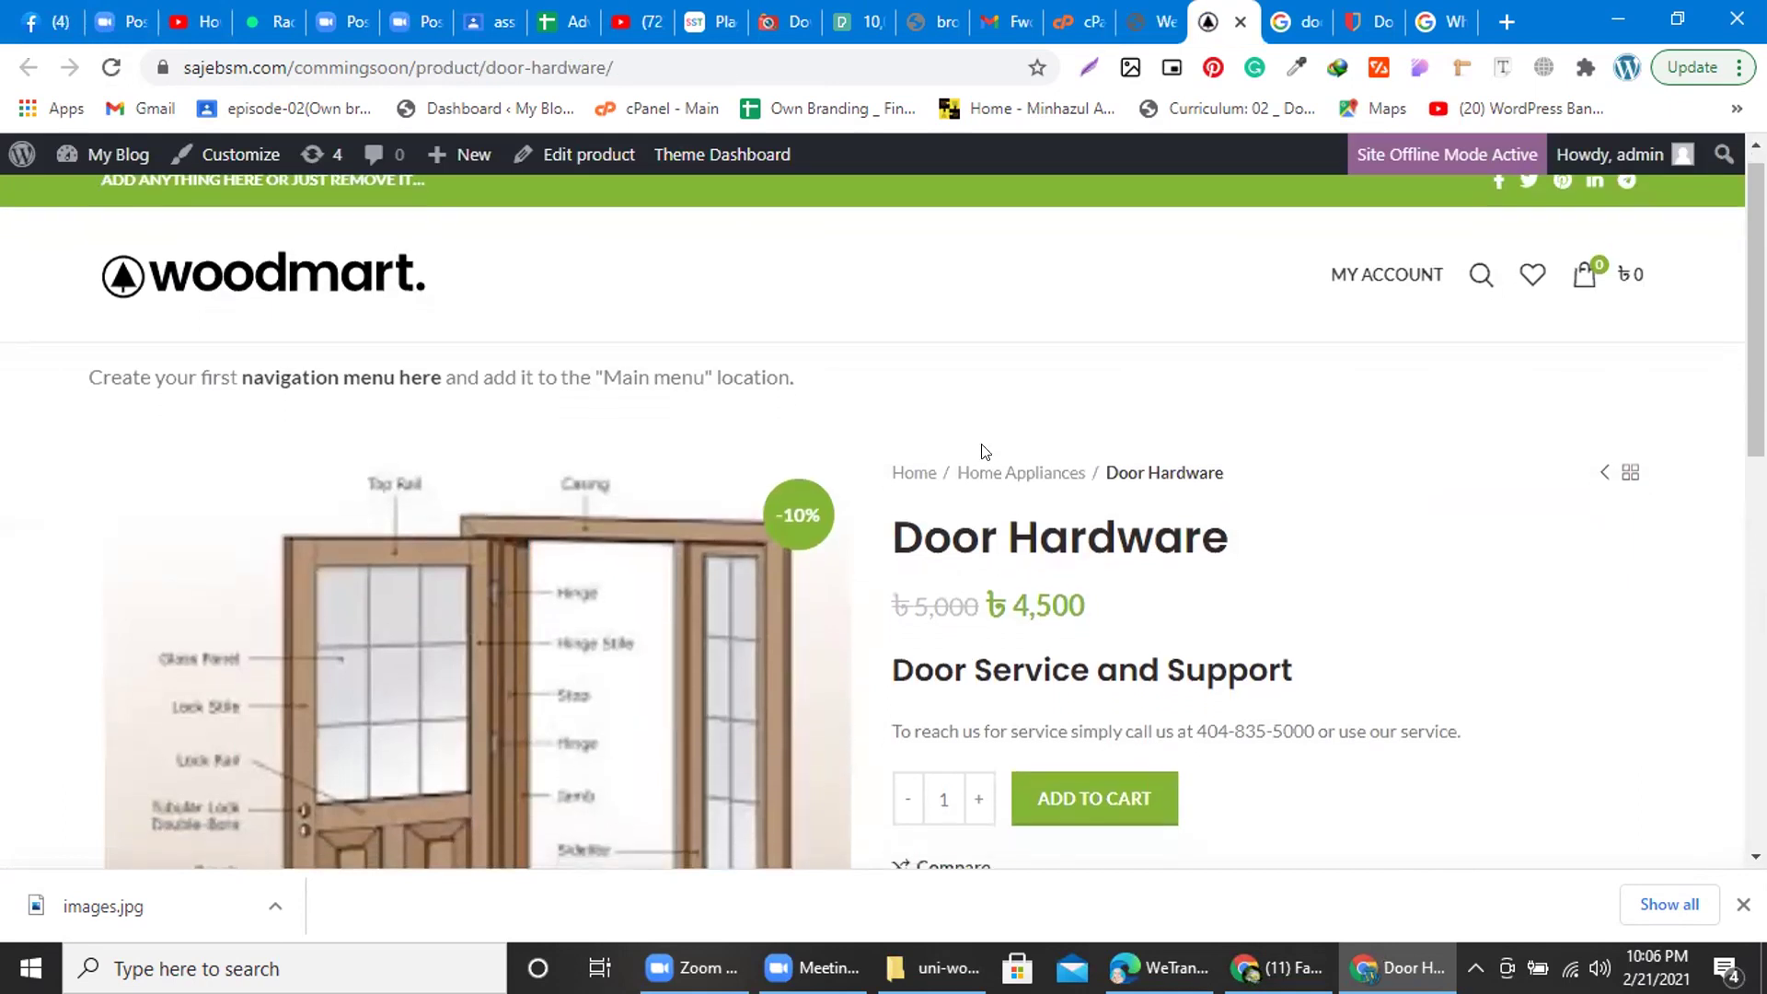
pyautogui.click(1147, 16)
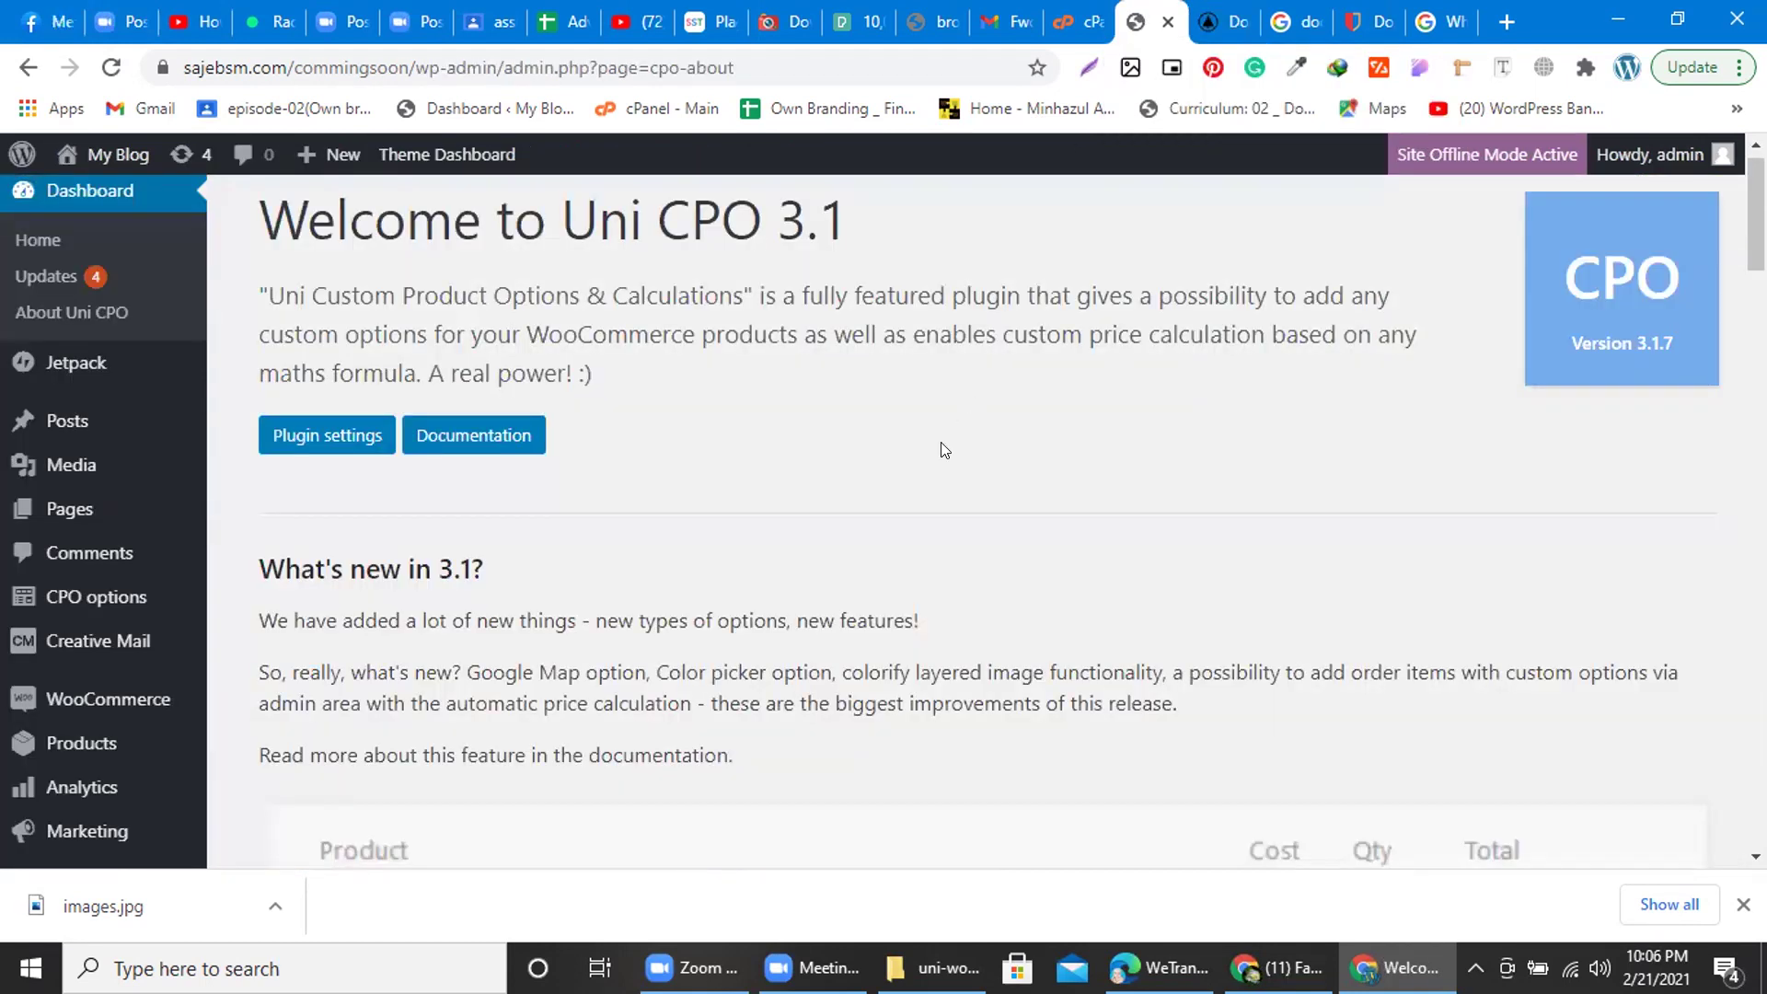
pyautogui.scroll(-3, 943, 449)
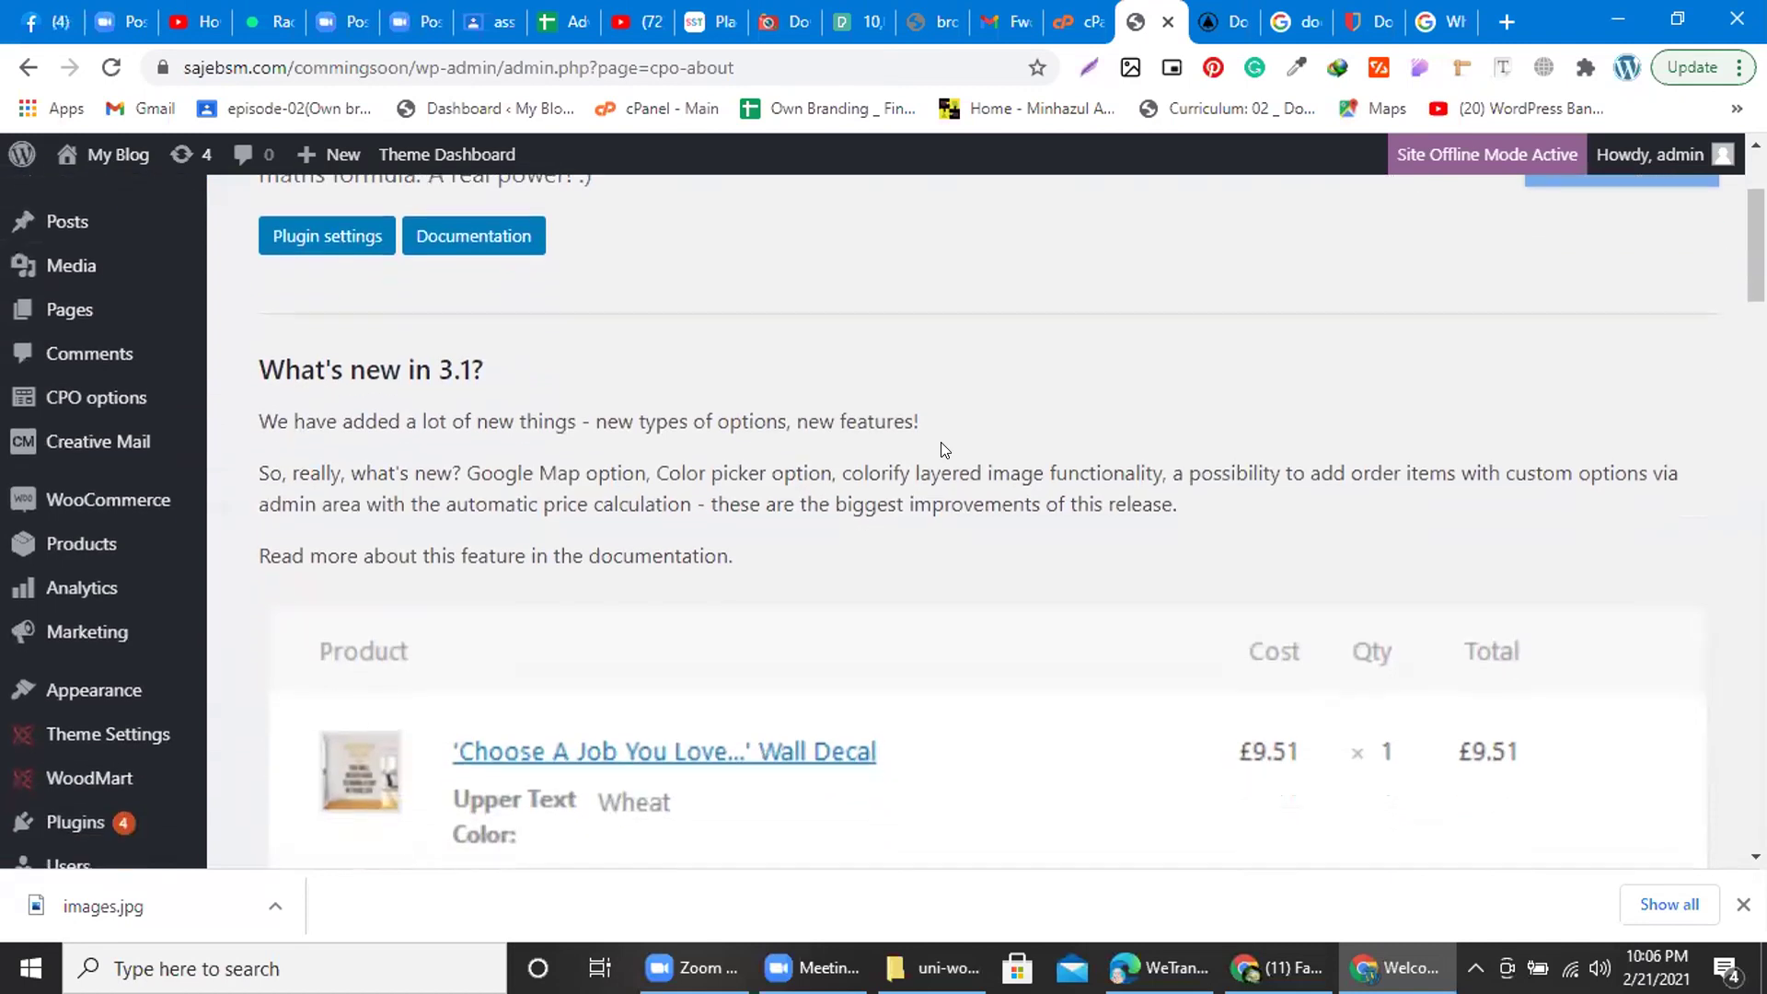
pyautogui.scroll(-6, 943, 446)
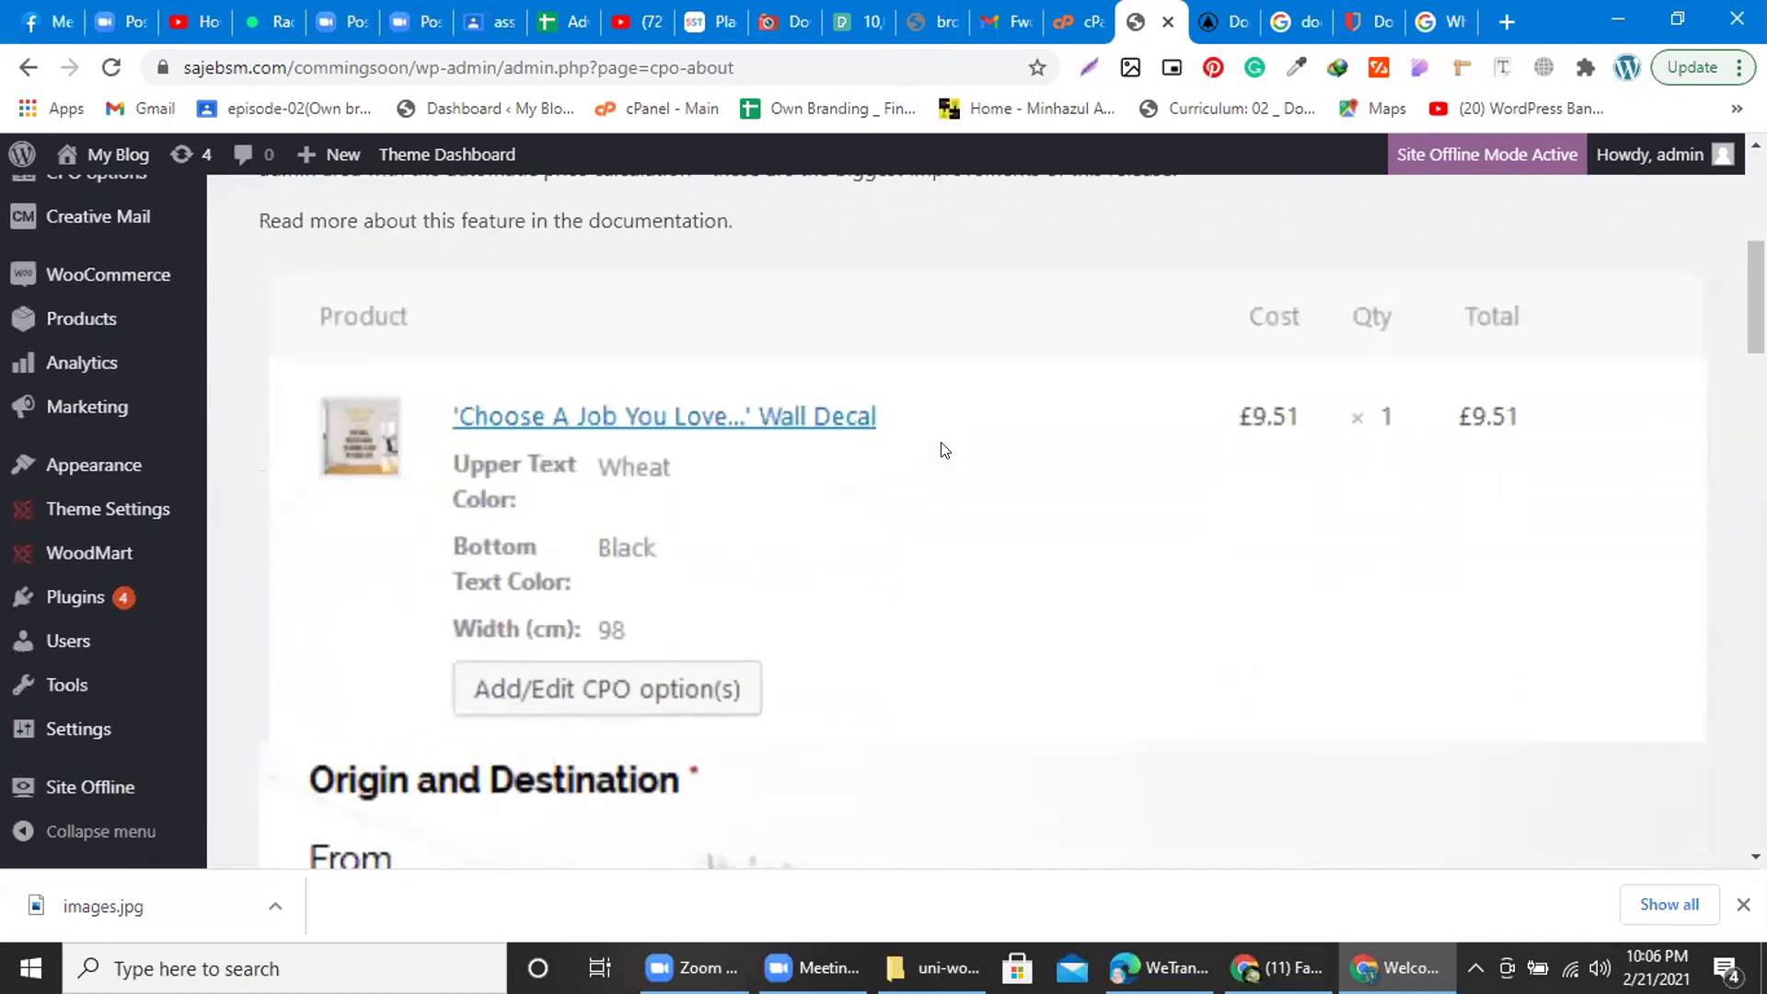
pyautogui.scroll(-1, 941, 450)
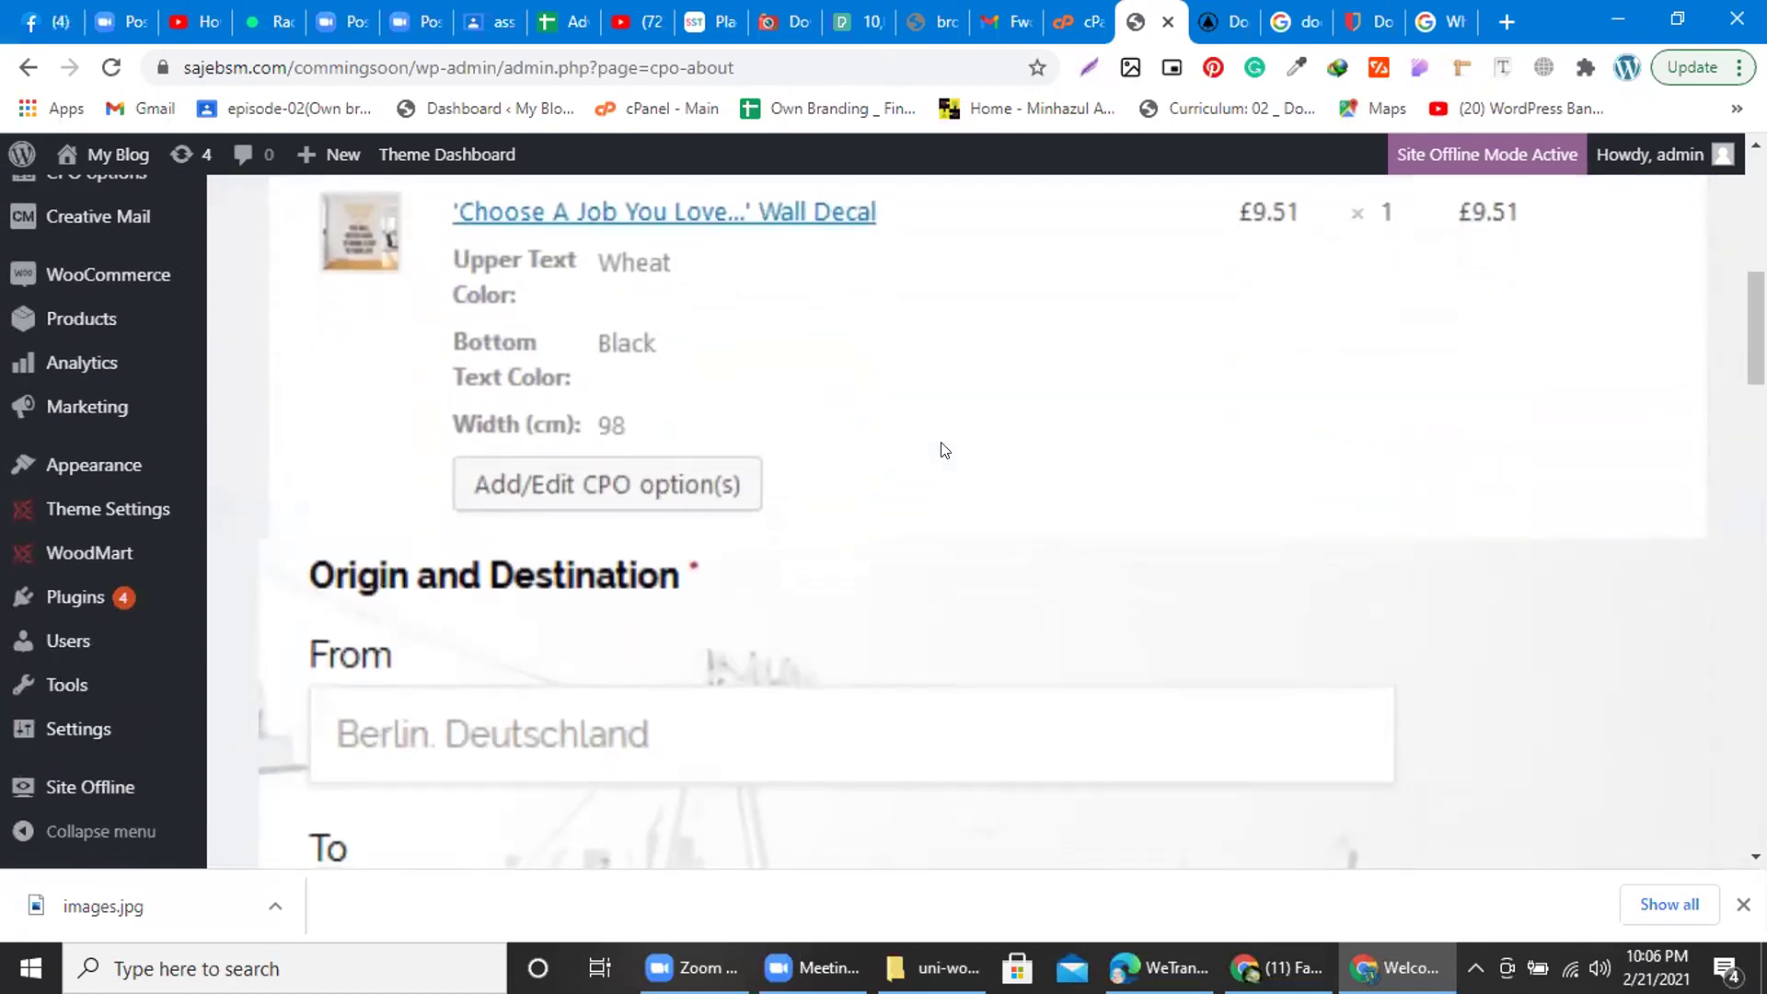
pyautogui.scroll(10, 943, 450)
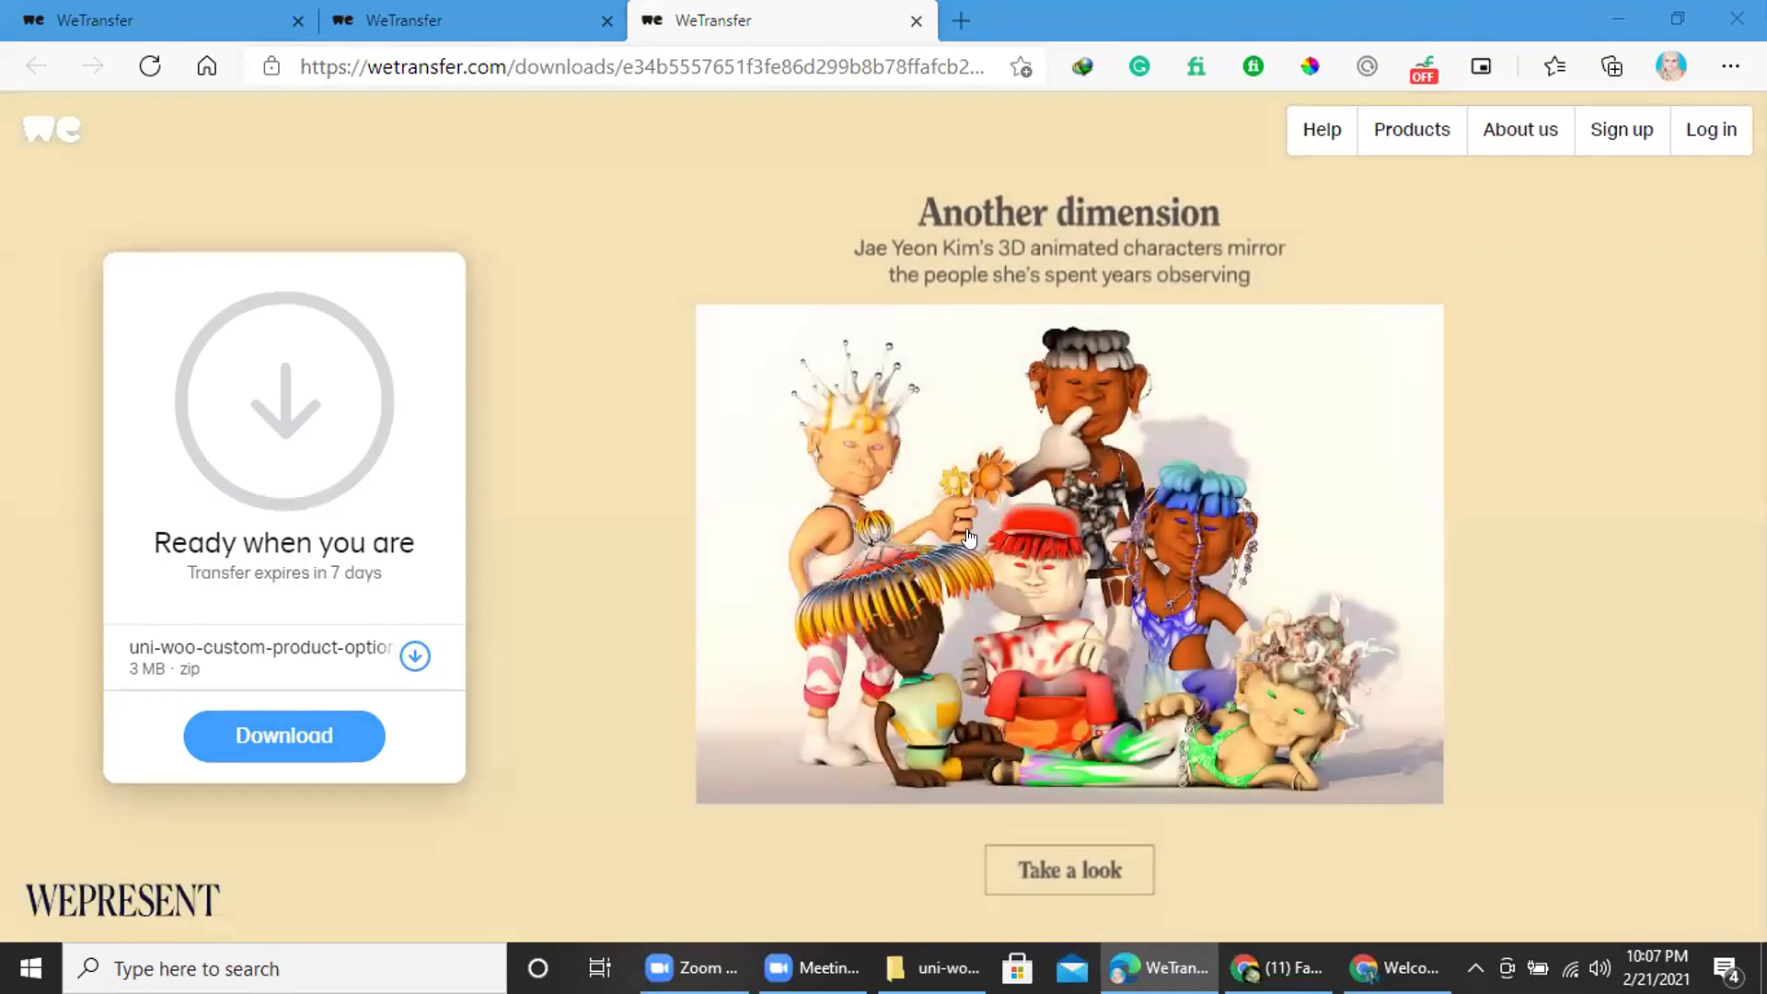
# Save uni-woo-custom-product-options-premium.zip from WeTransfer to the Desktop
pyautogui.click(241, 737)
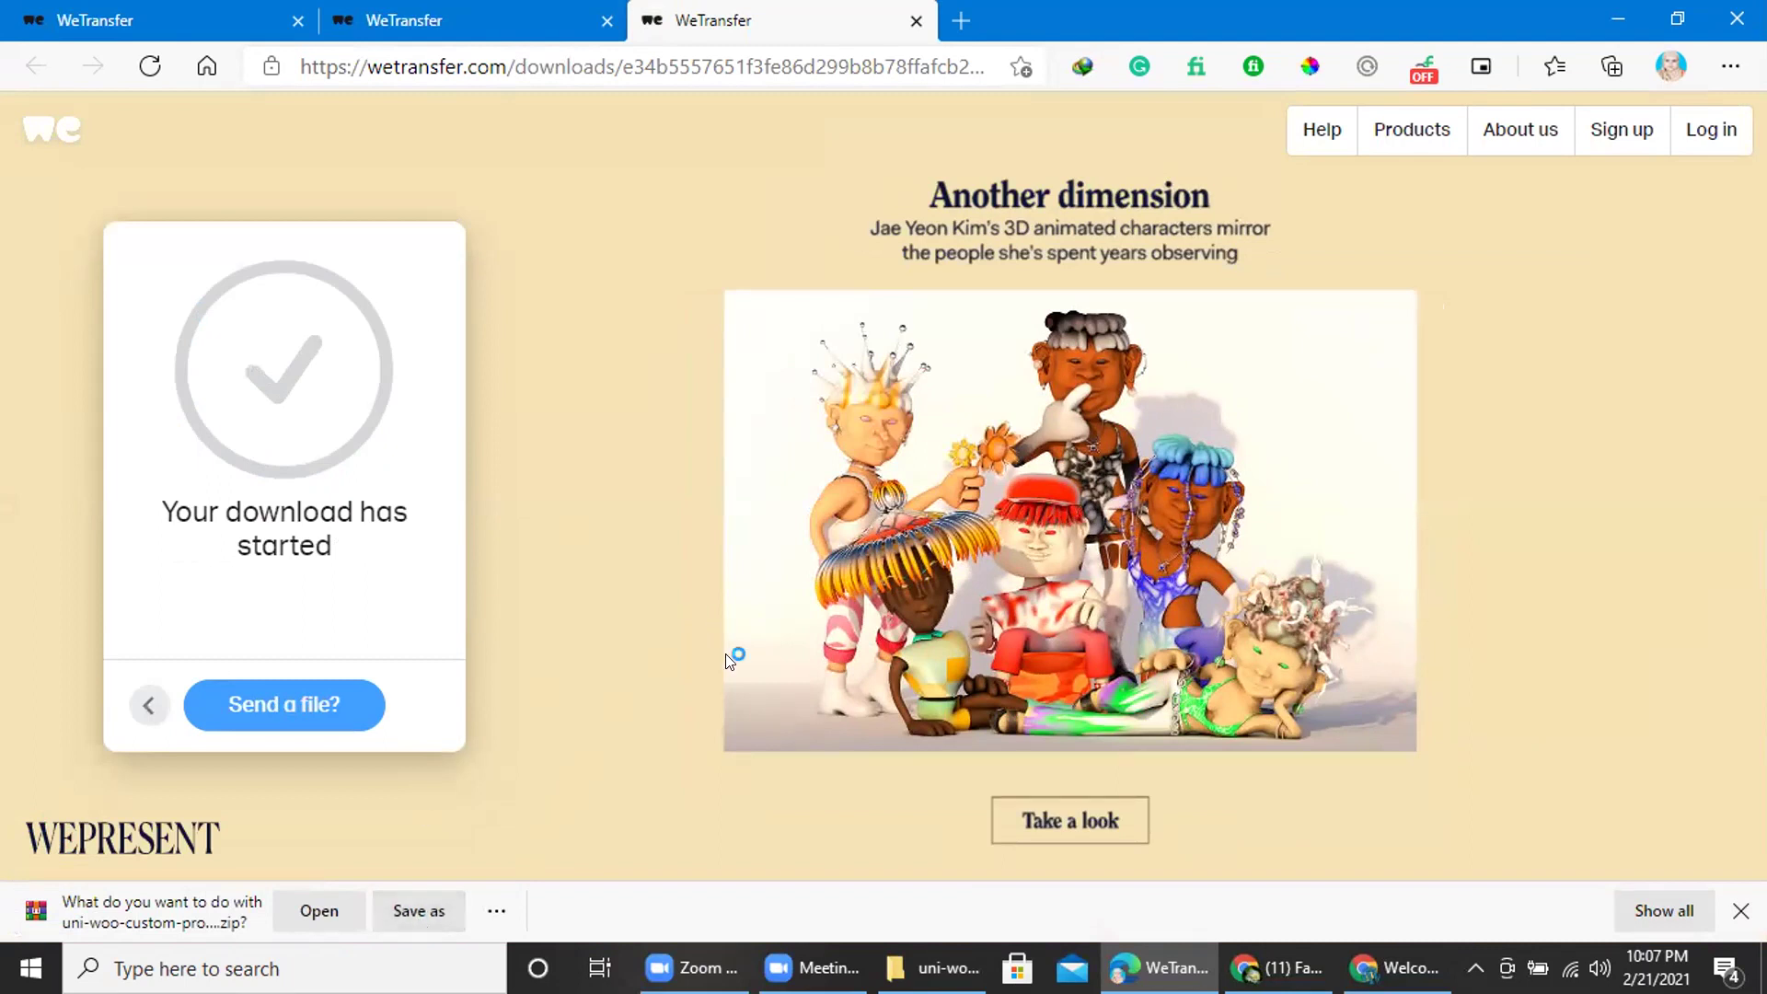
pyautogui.click(418, 910)
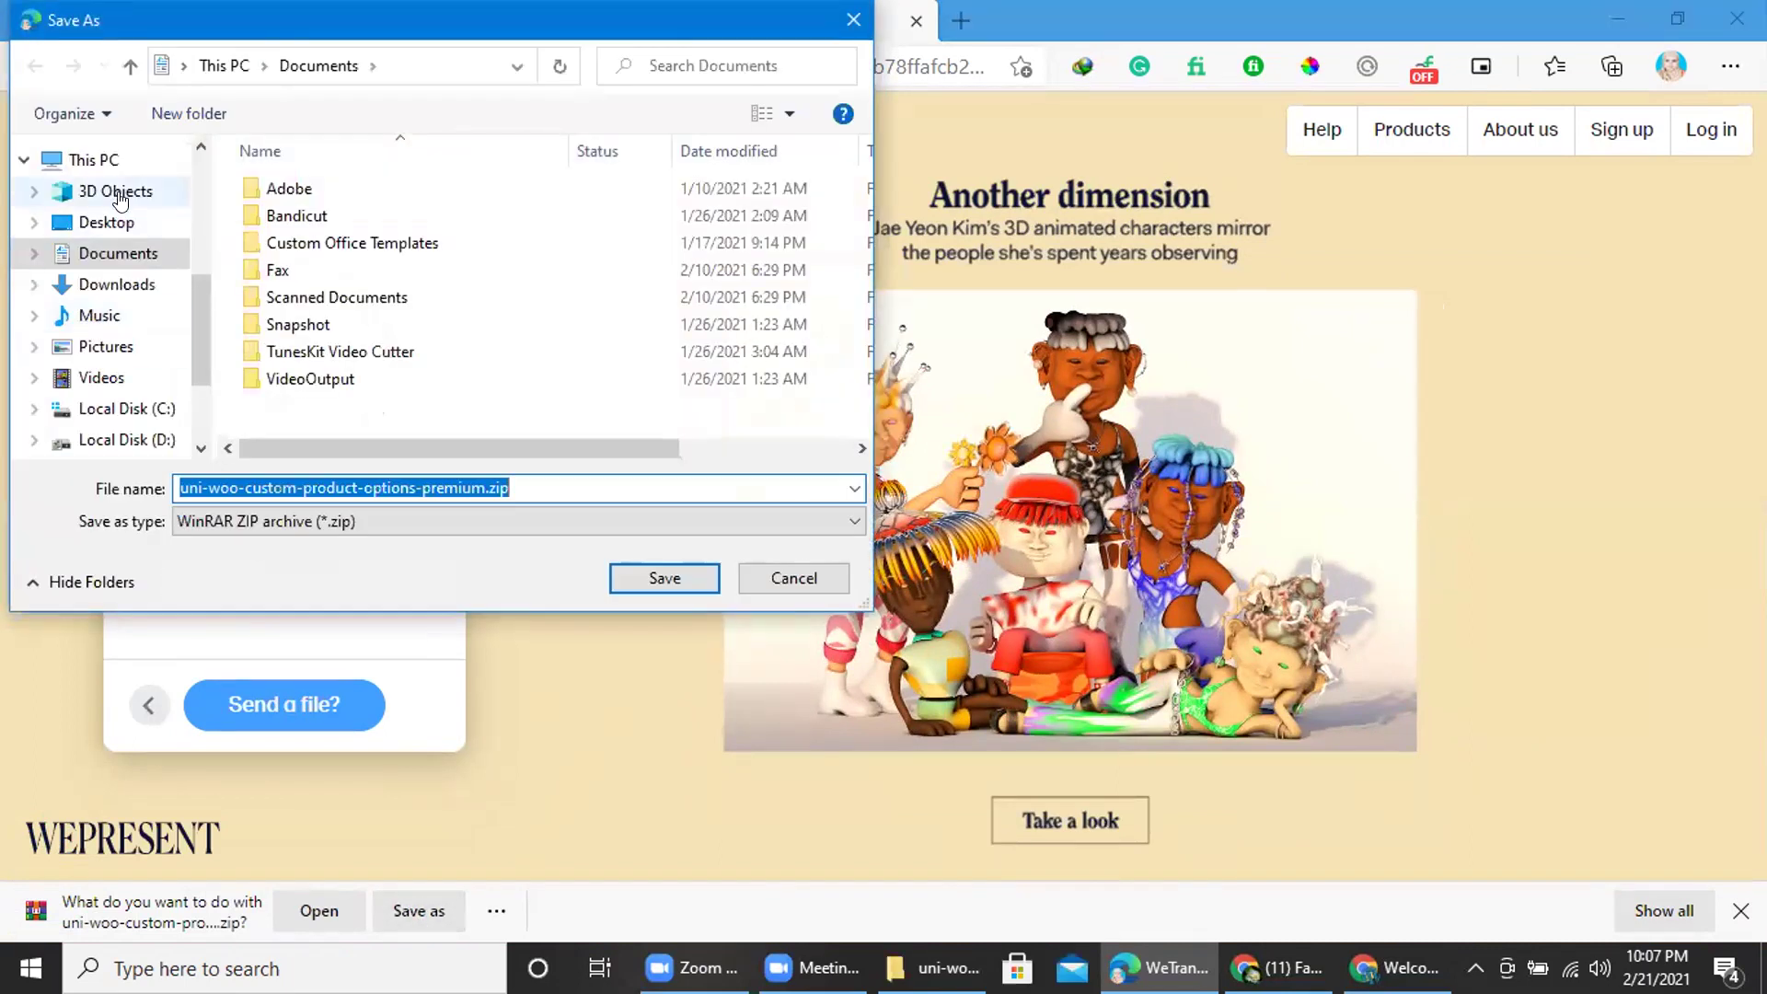
pyautogui.click(118, 221)
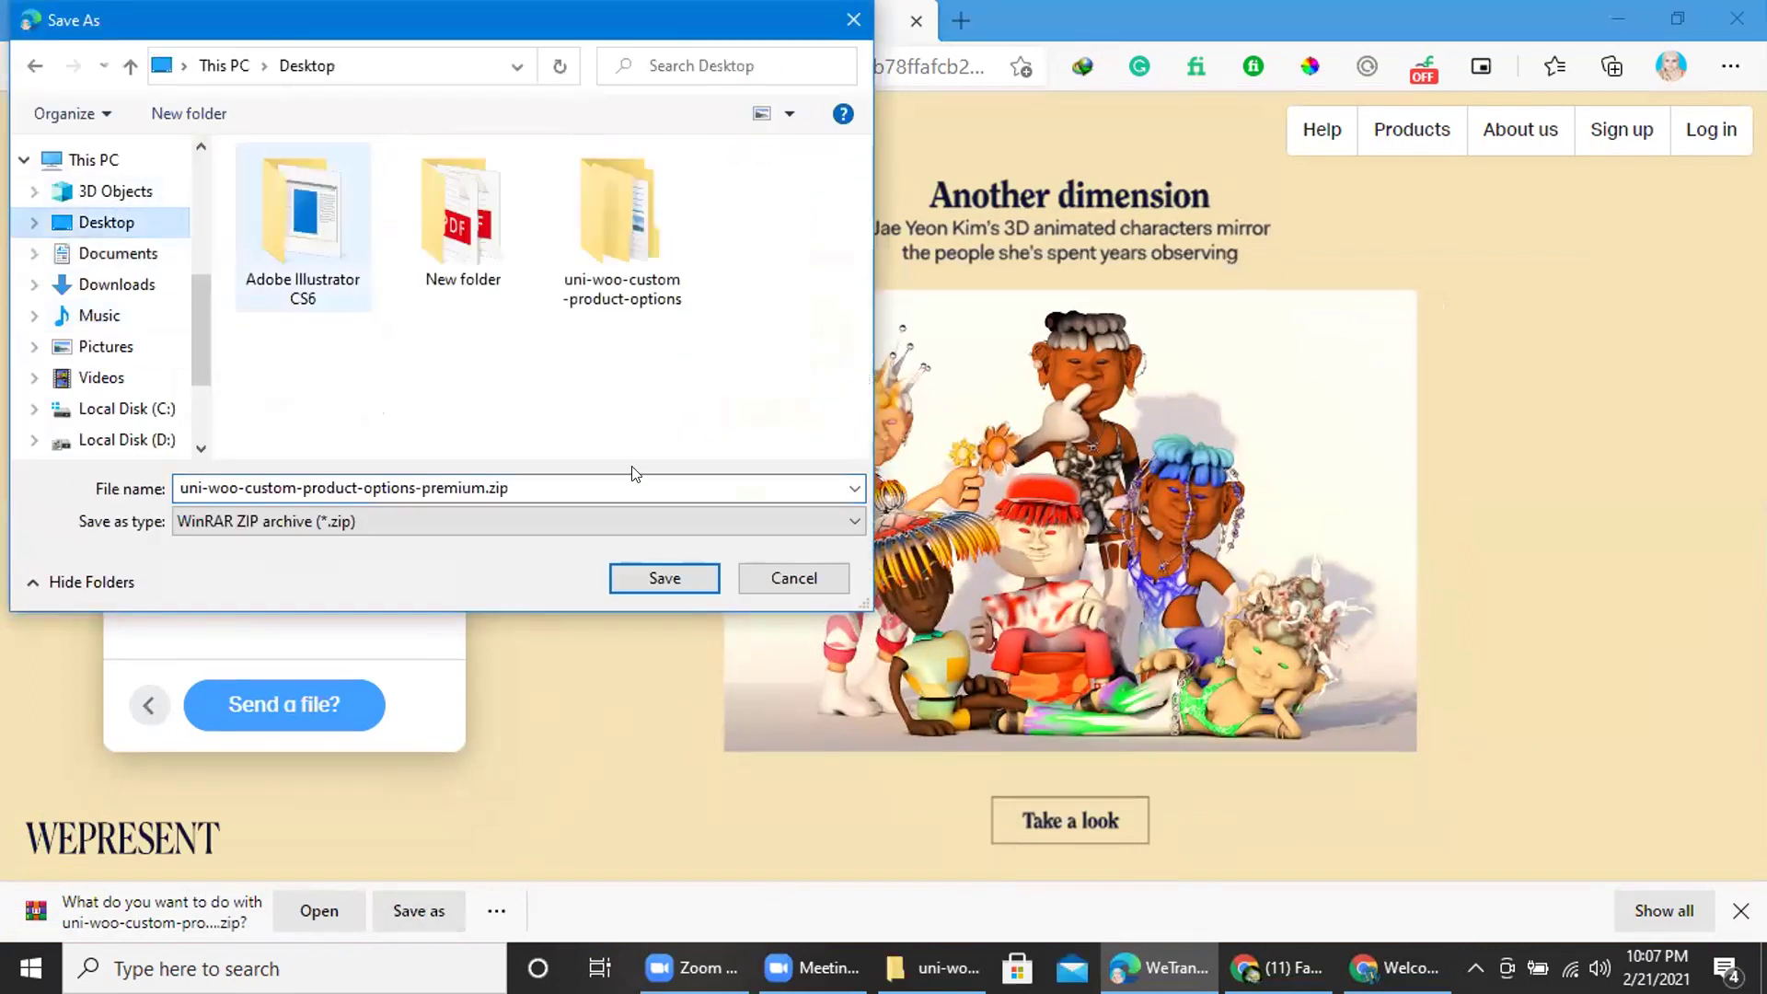
pyautogui.click(655, 571)
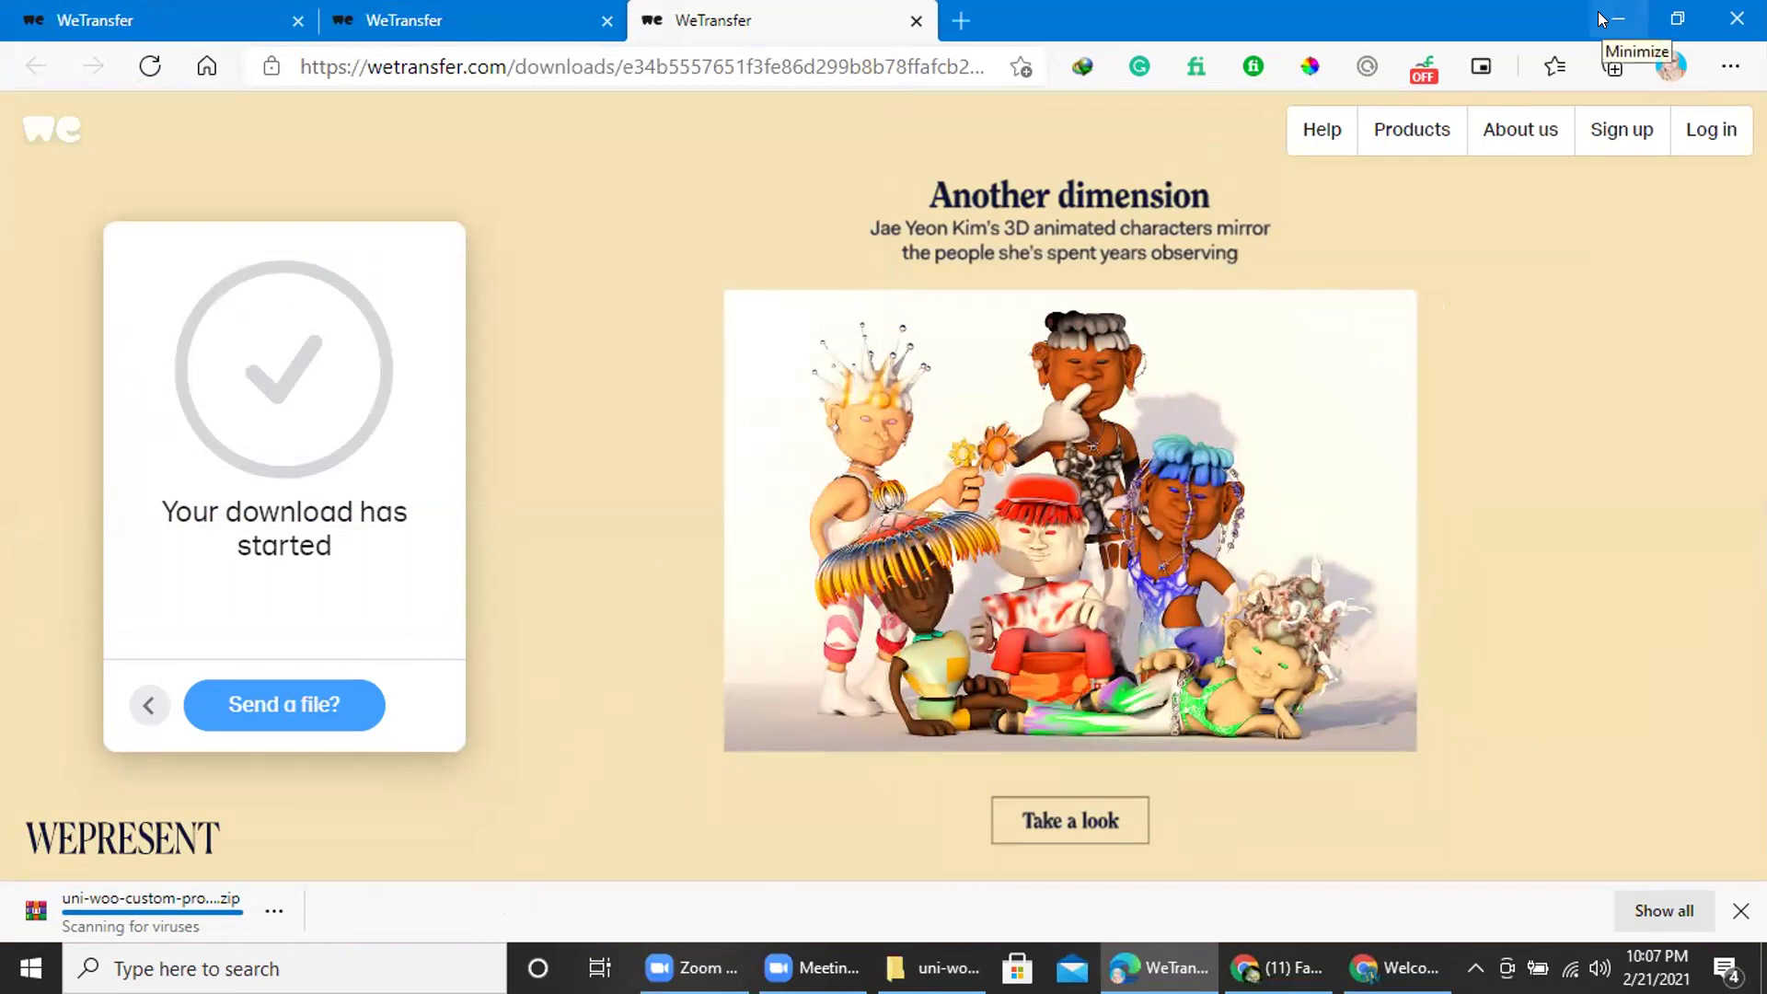
# Clear the windows, refresh the desktop to show the premium zip, and return to Chrome
pyautogui.click(1617, 18)
pyautogui.click(1619, 11)
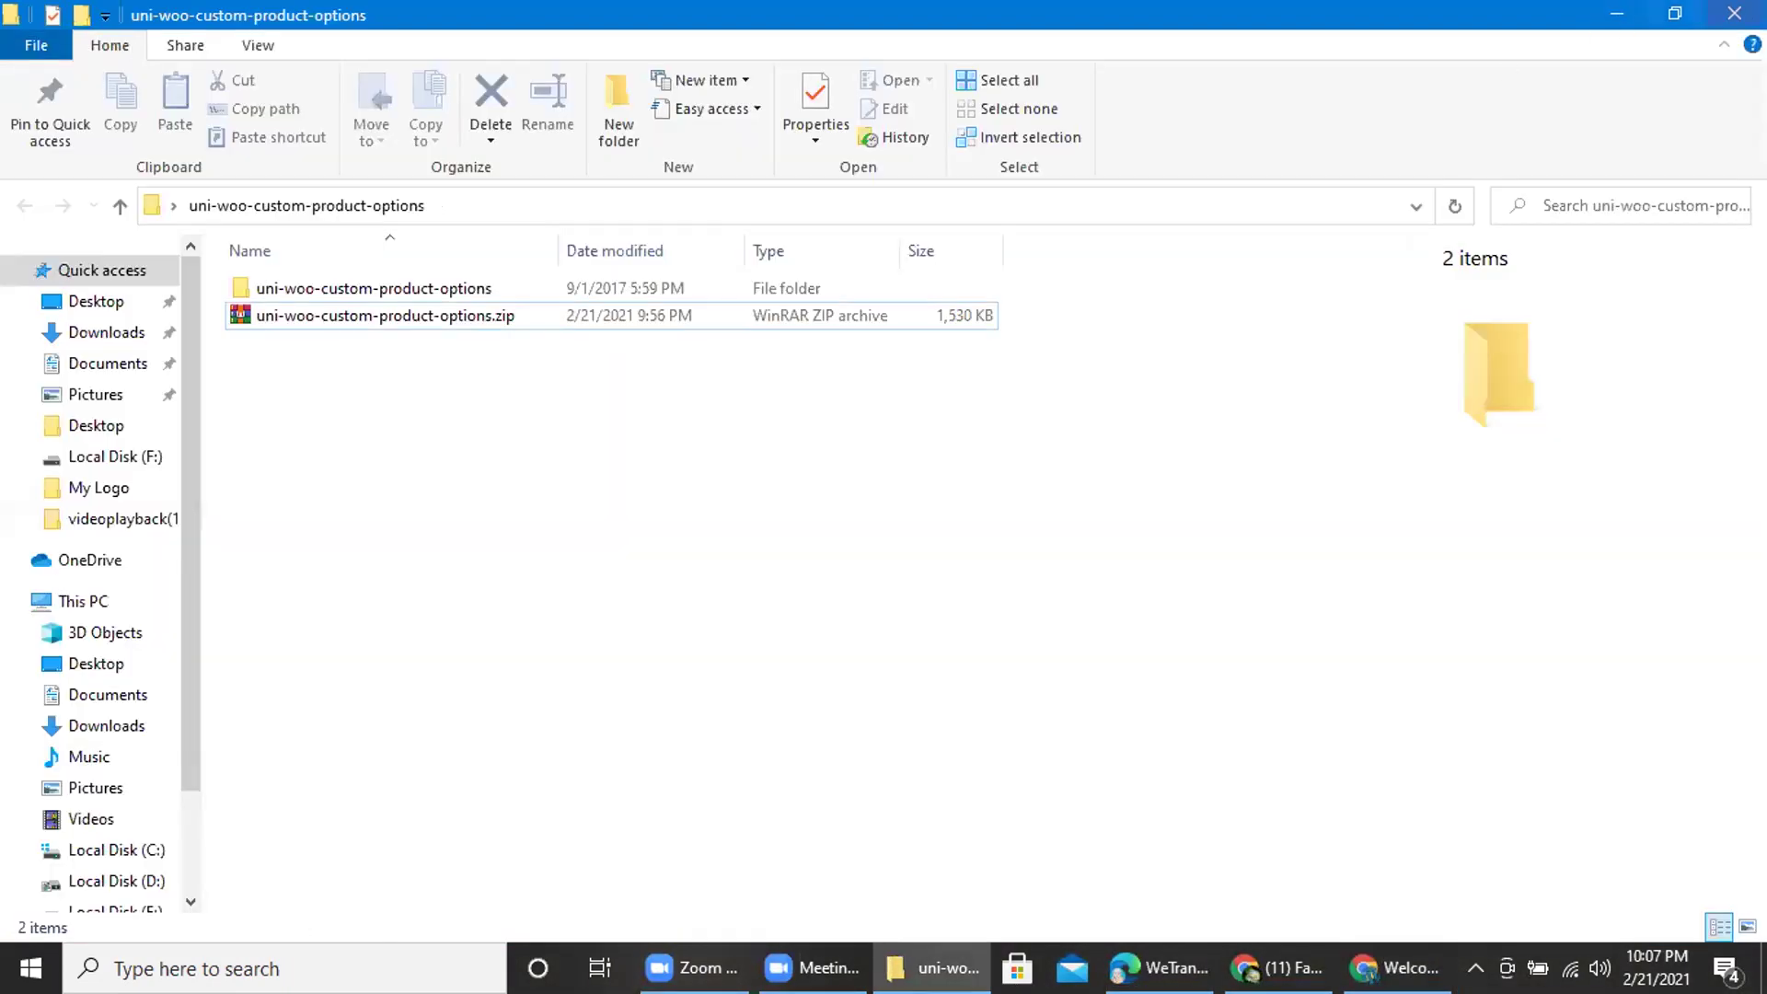
pyautogui.click(1734, 12)
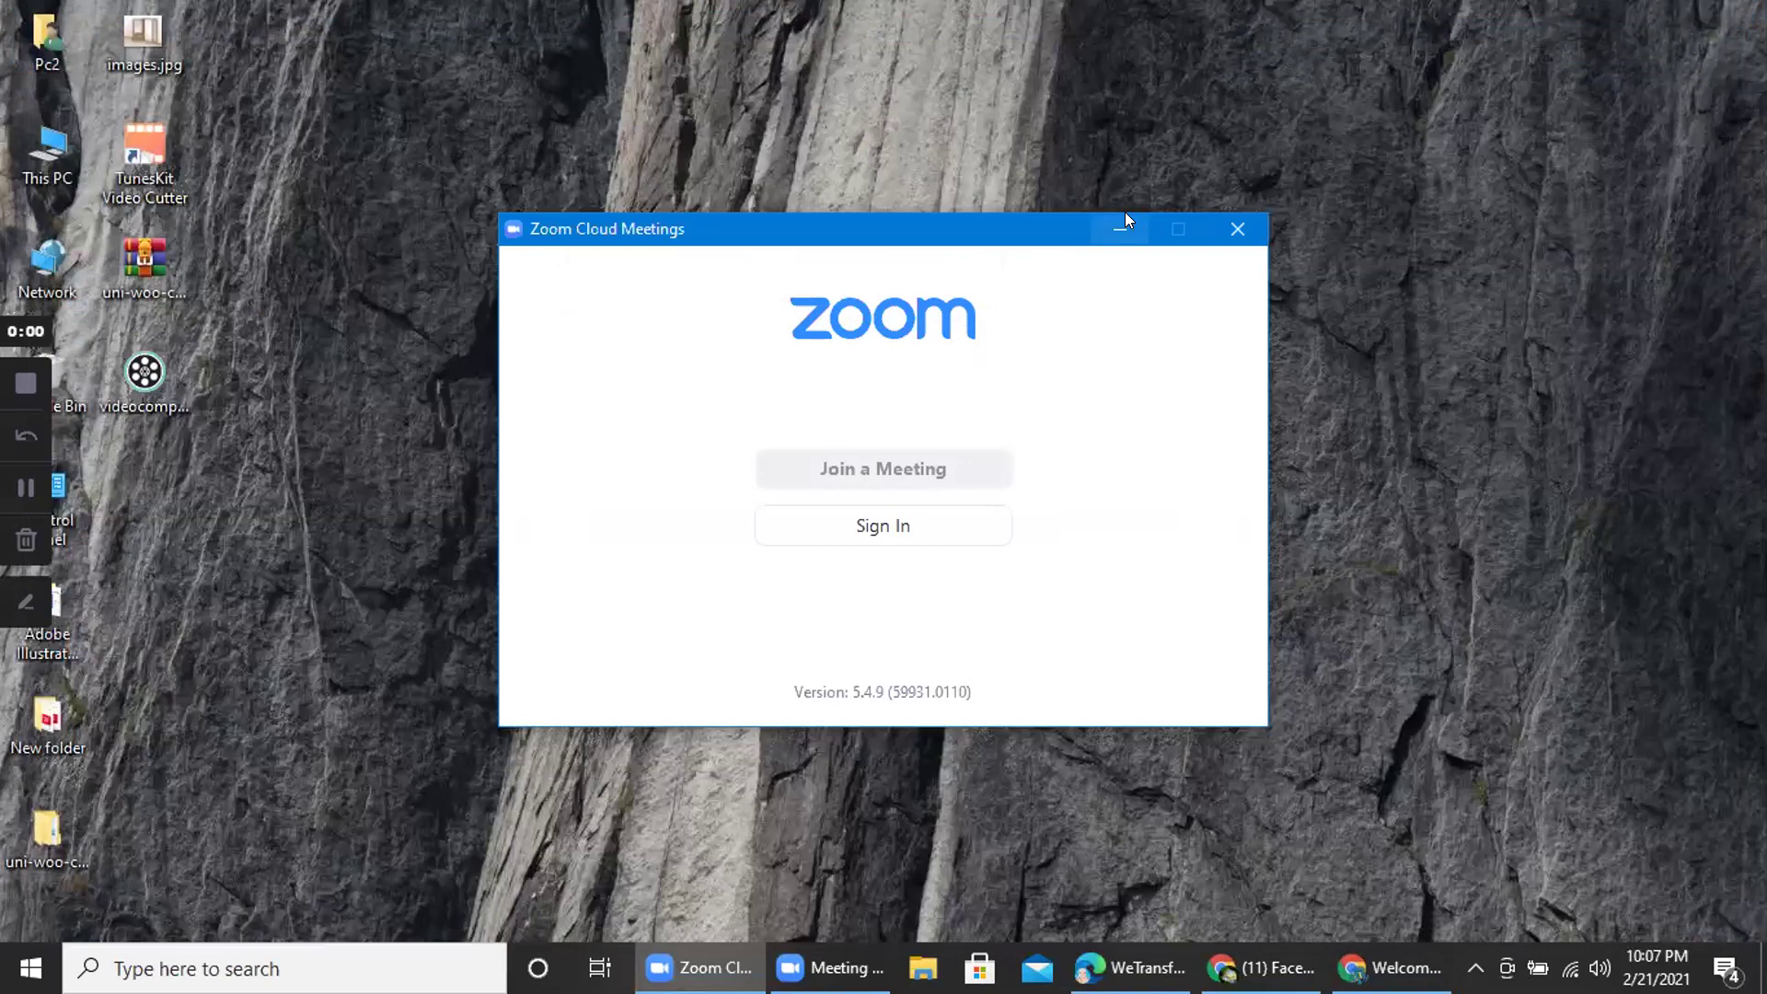
pyautogui.click(1125, 219)
pyautogui.rightClick(1128, 219)
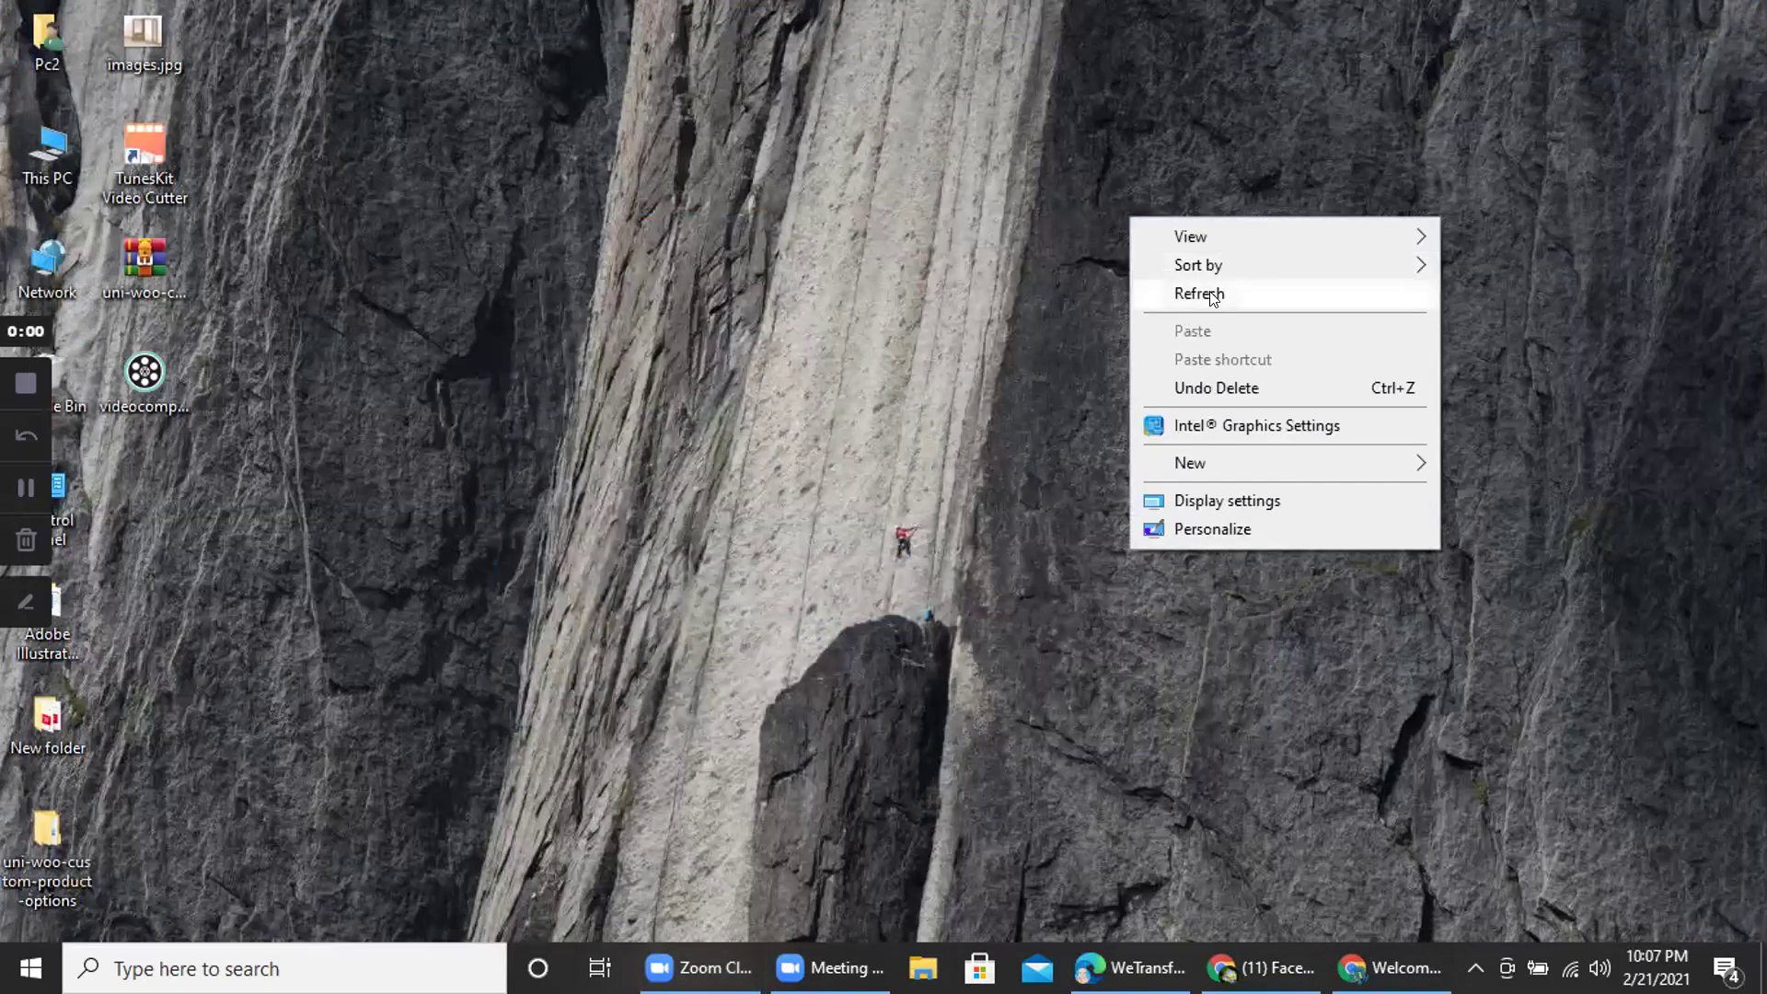
pyautogui.click(1211, 294)
pyautogui.click(164, 289)
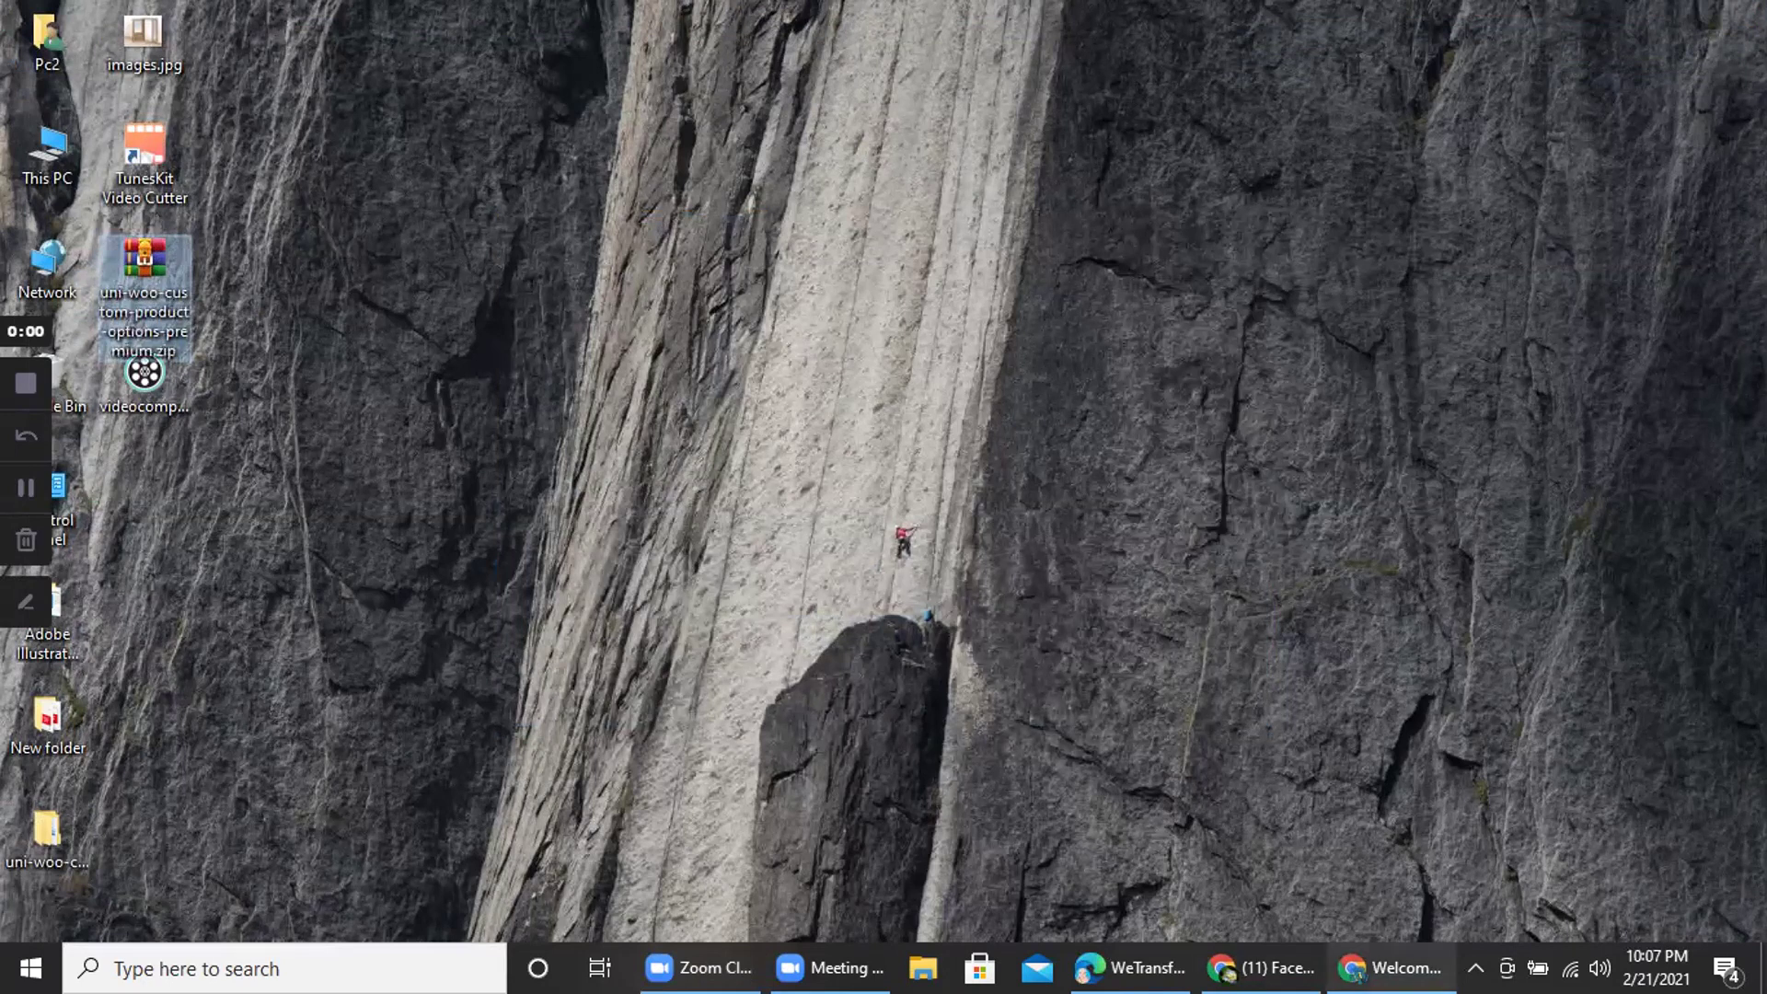
pyautogui.click(1390, 967)
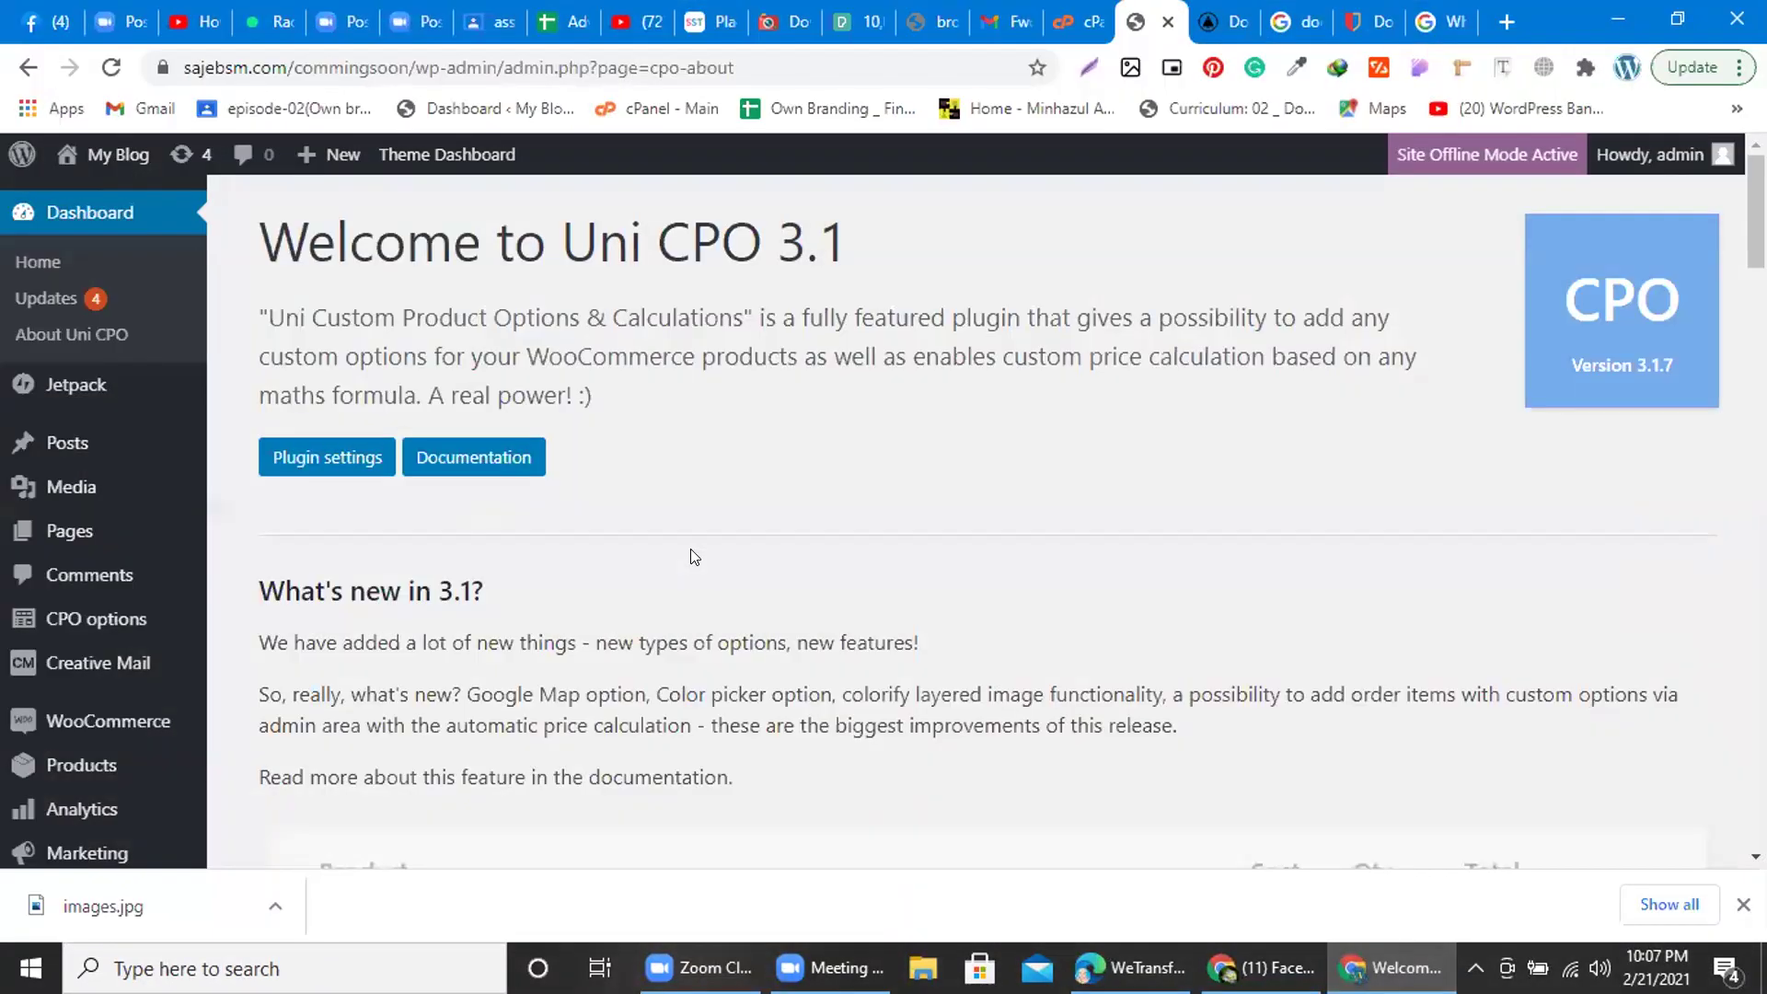
# Open the Upload Plugin form under Plugins > Add New
pyautogui.scroll(-3, 126, 782)
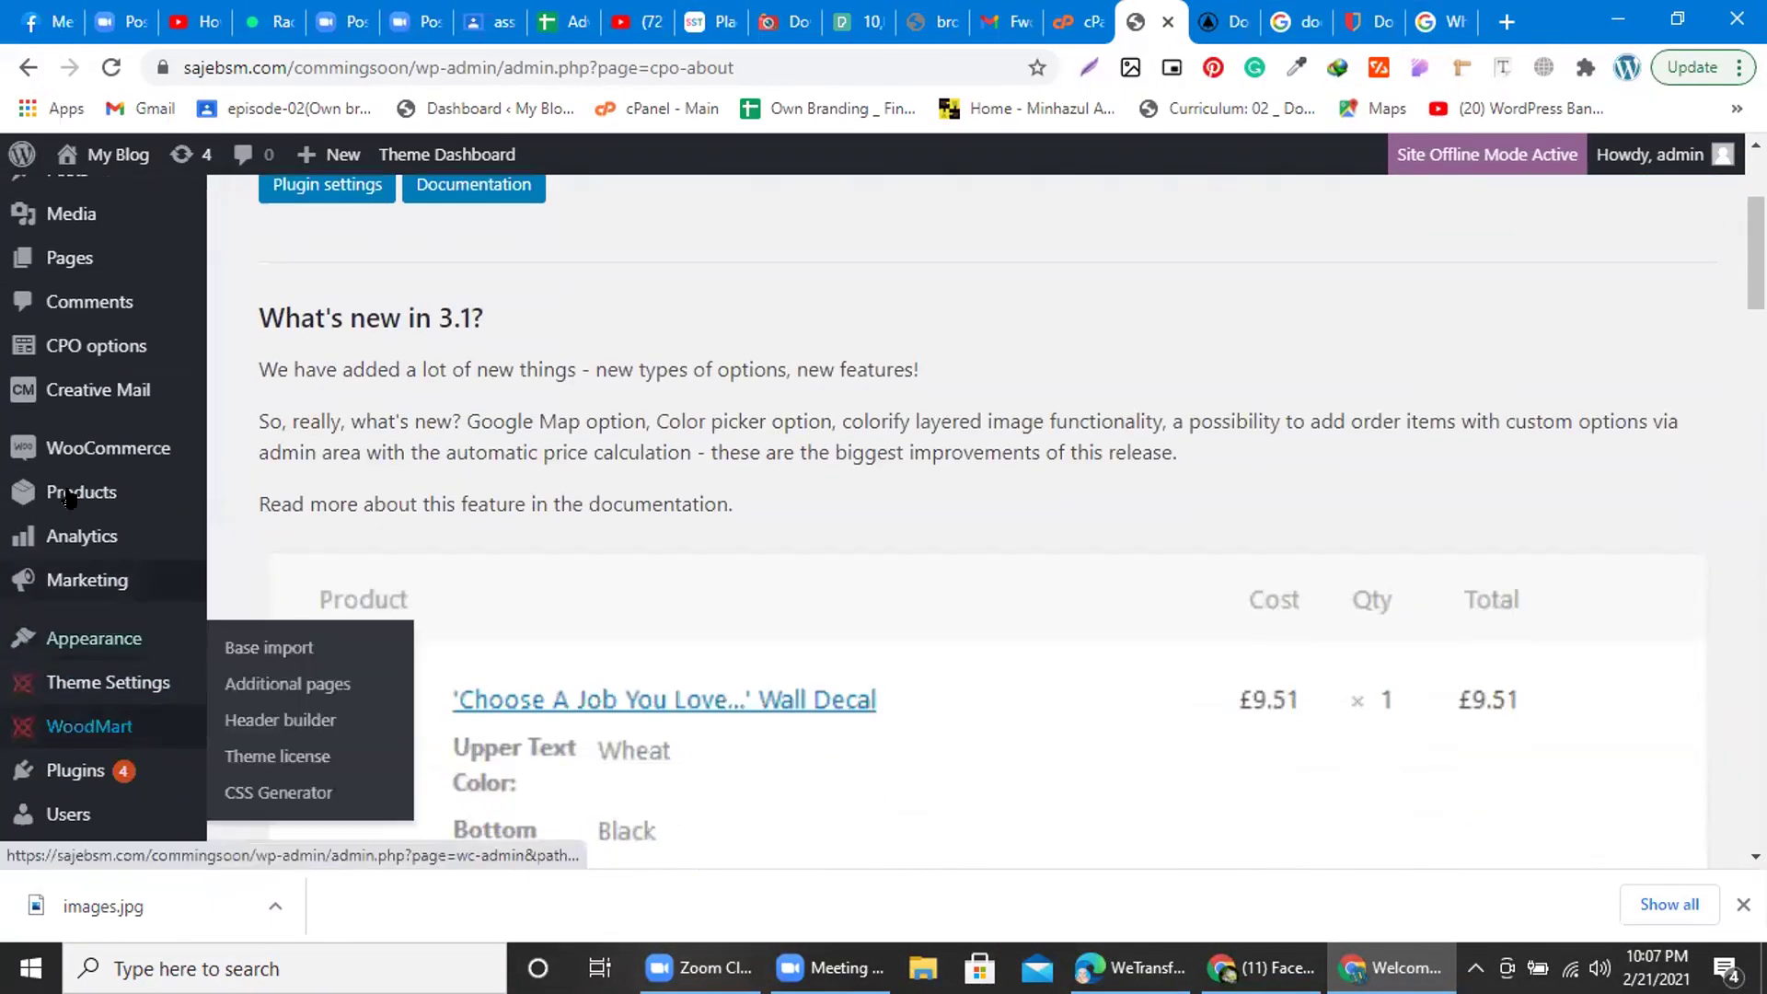
pyautogui.scroll(-2, 42, 573)
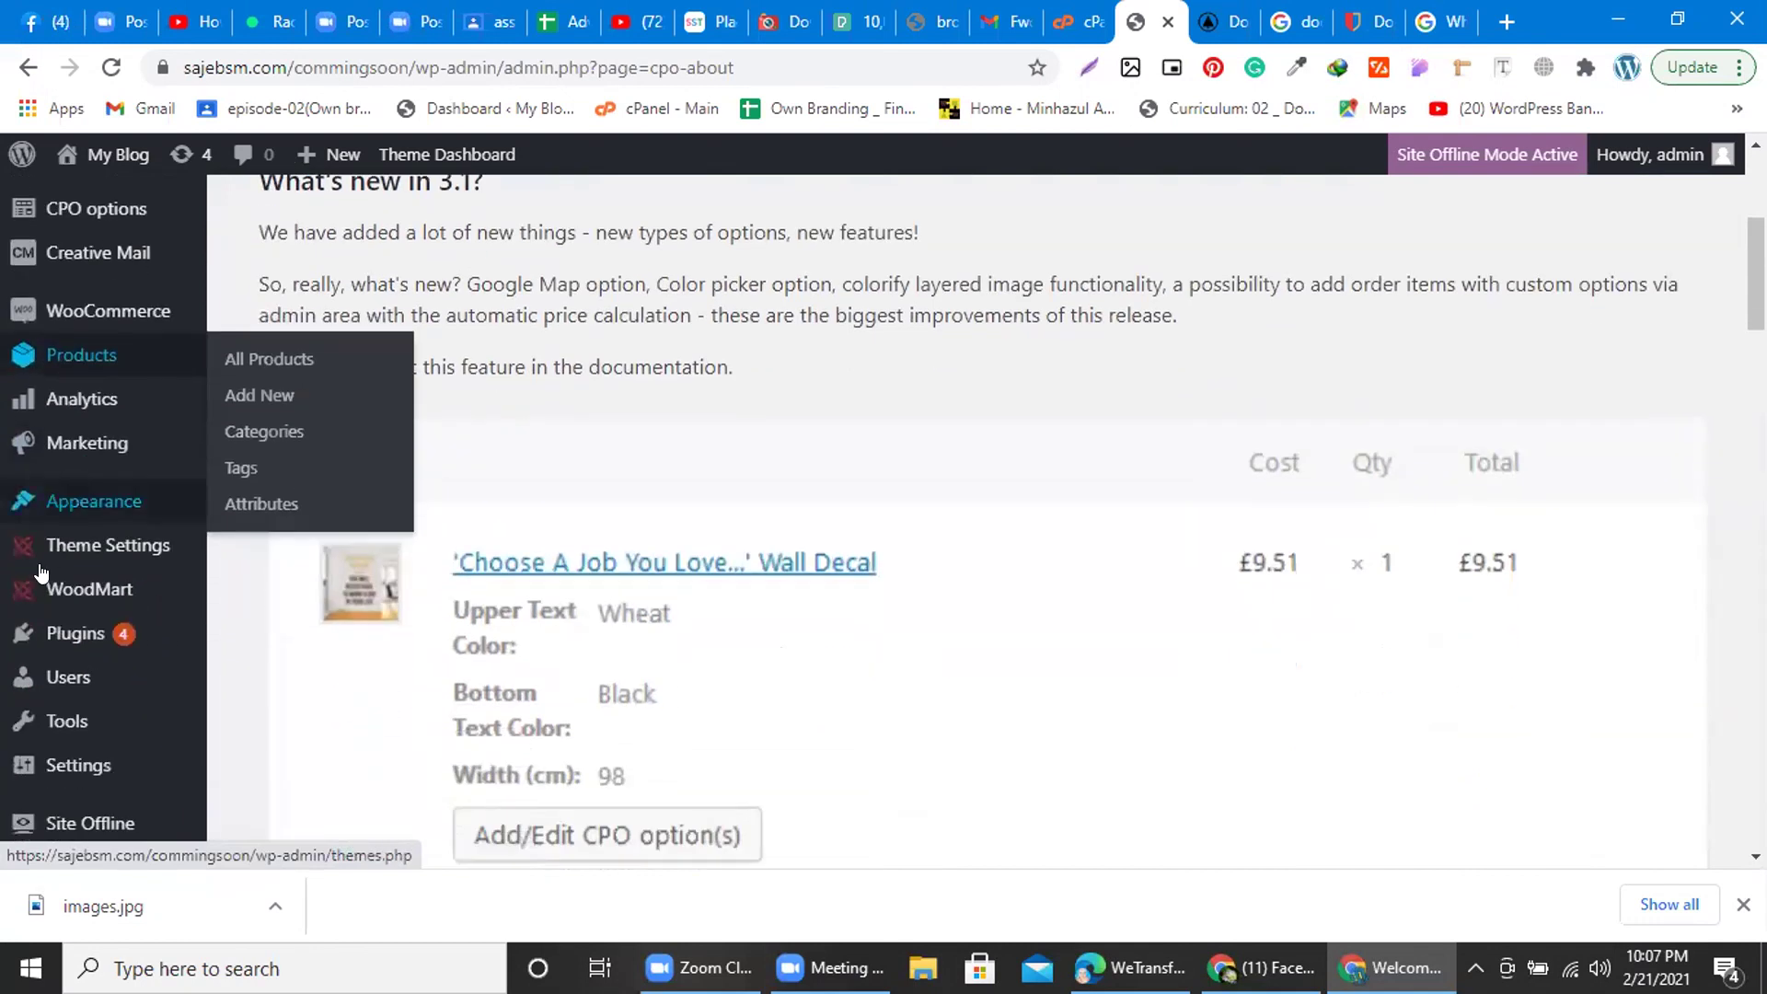
pyautogui.click(57, 633)
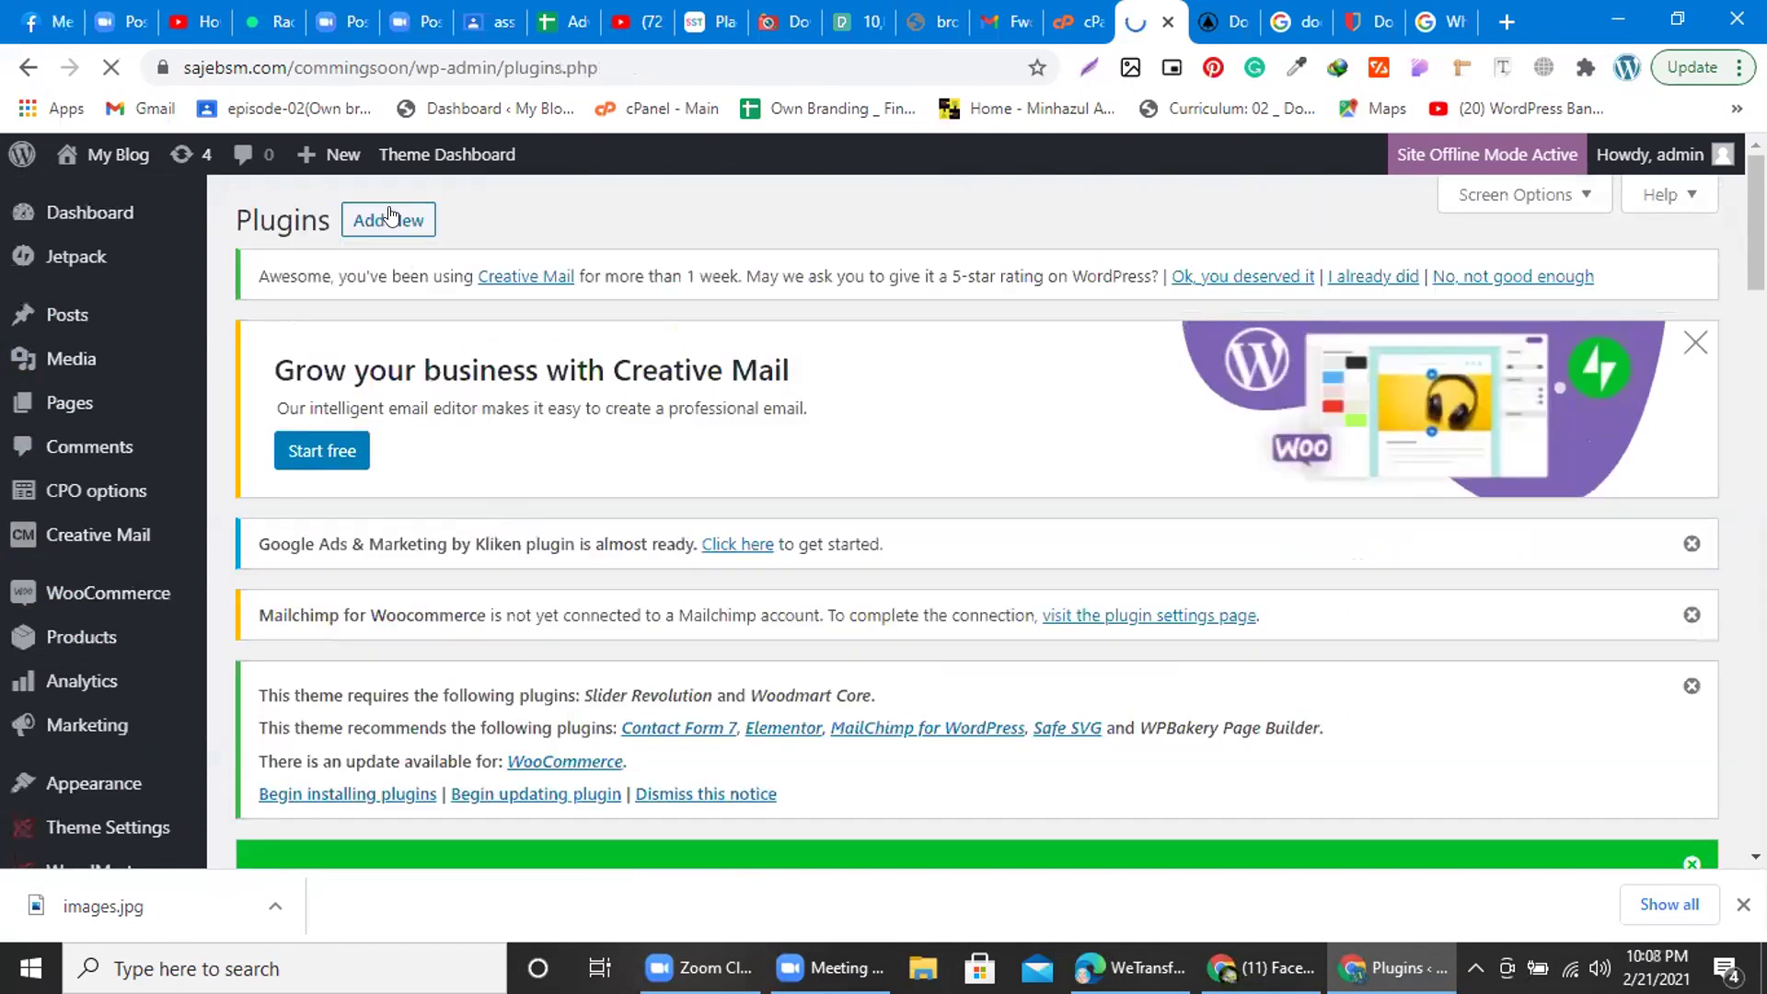
pyautogui.click(391, 216)
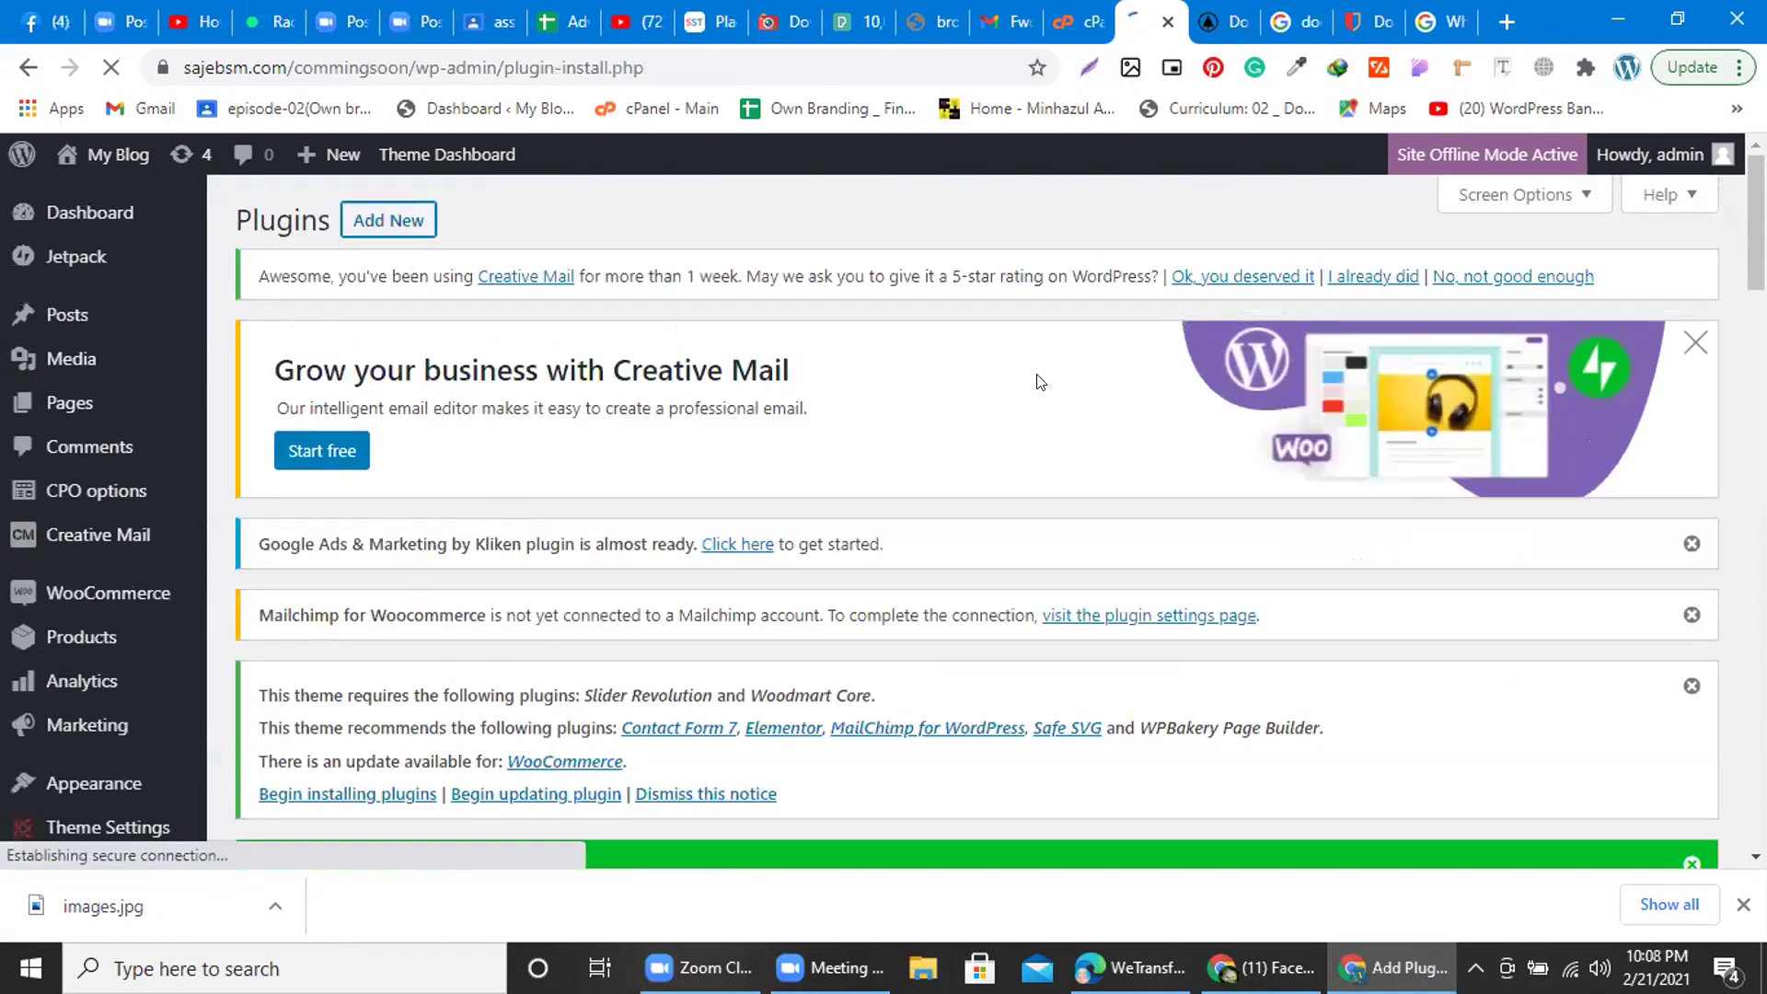
pyautogui.scroll(-9, 1040, 381)
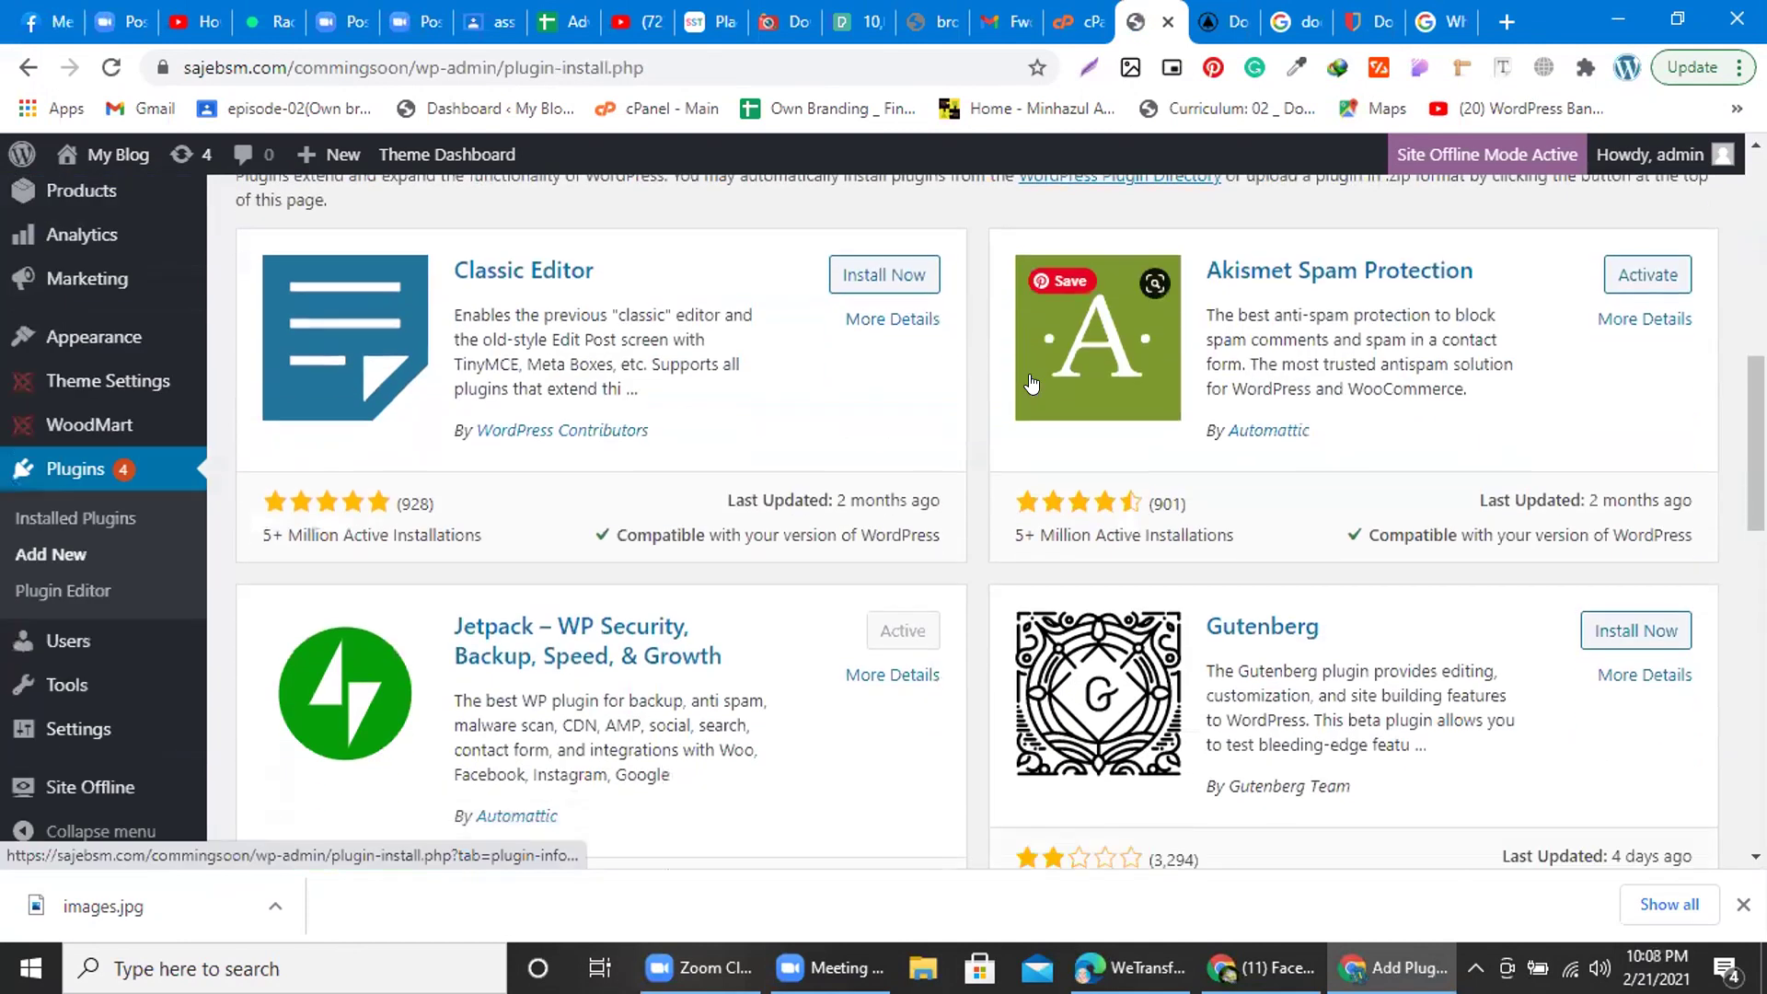
pyautogui.scroll(9, 1035, 382)
pyautogui.click(502, 223)
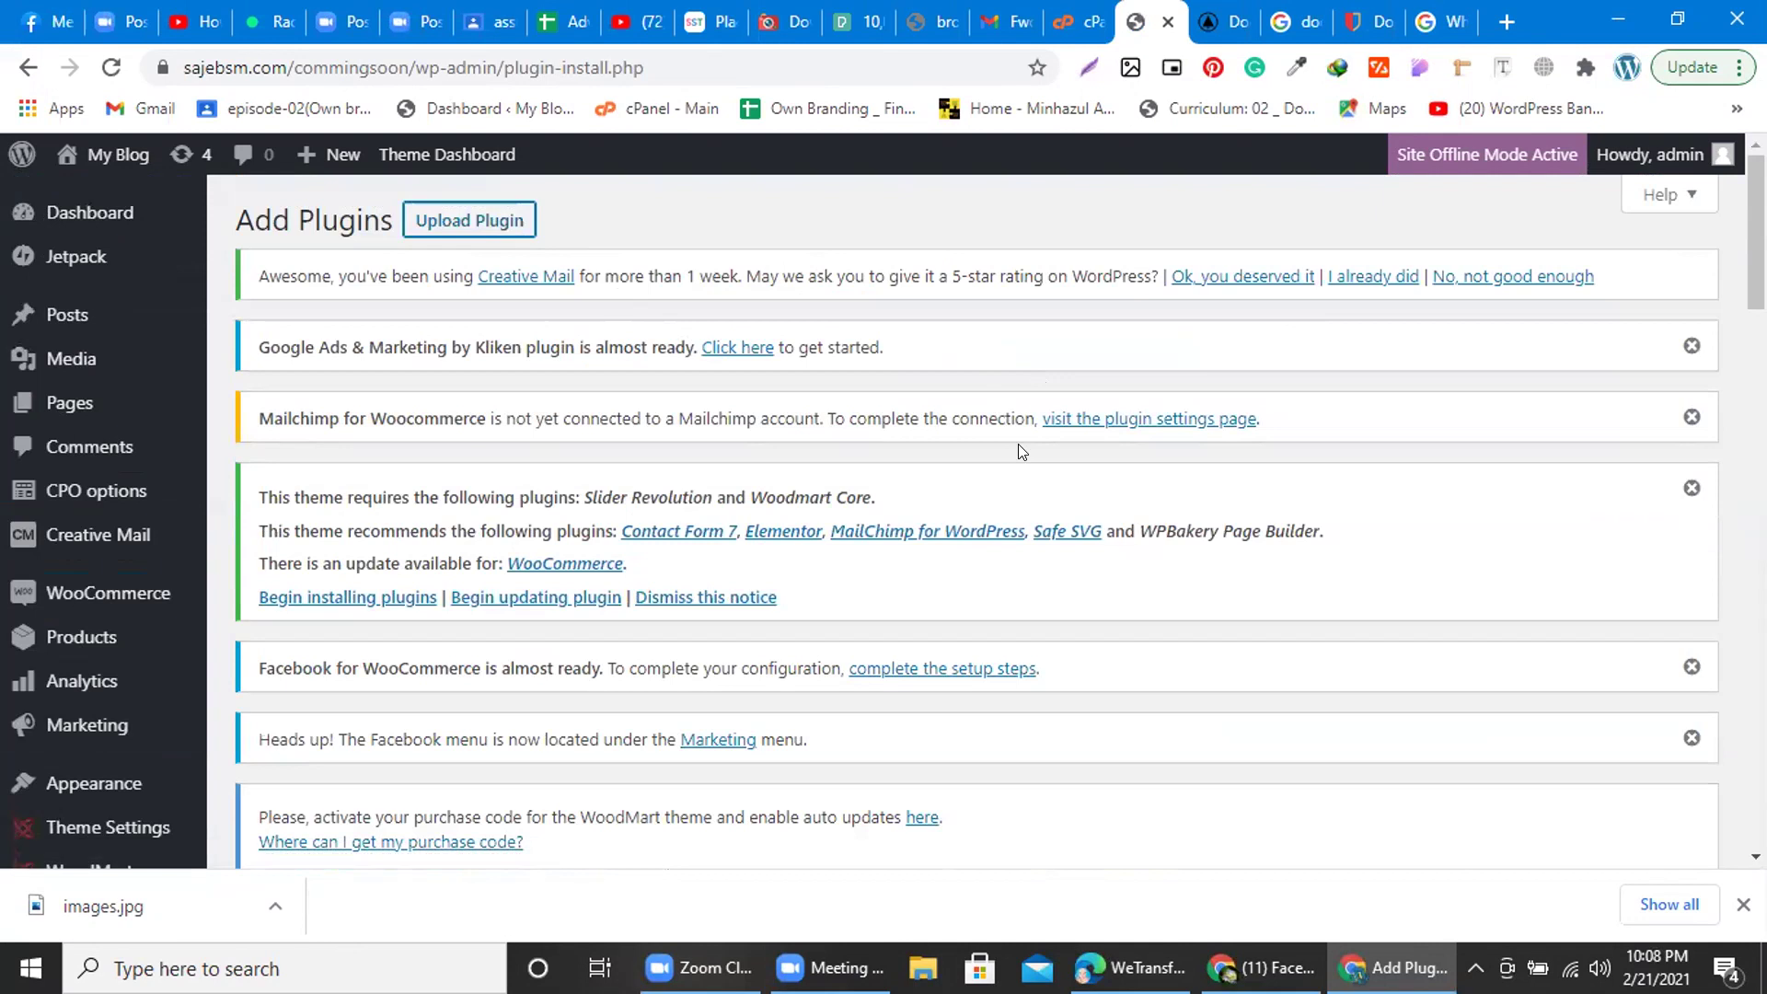
# Choose uni-woo-custom-product-options-premium.zip from the Desktop as the plugin upload file
pyautogui.scroll(-1, 1052, 368)
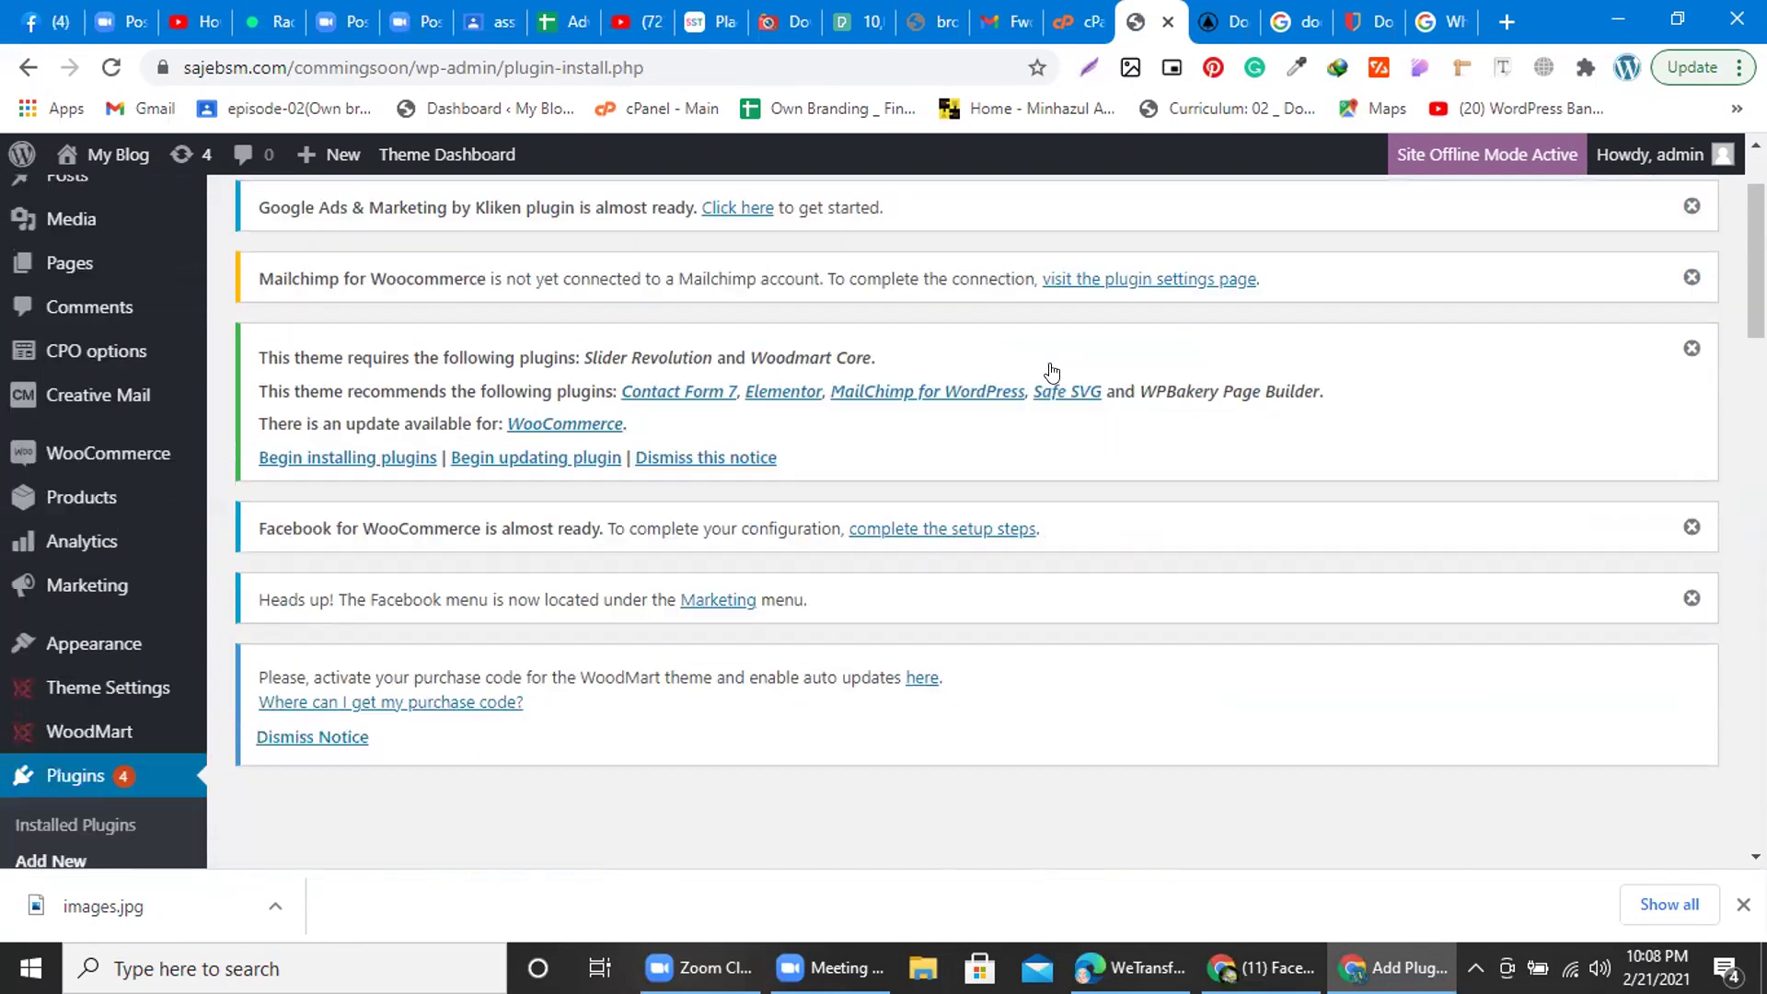
pyautogui.scroll(-3, 1053, 368)
pyautogui.click(776, 607)
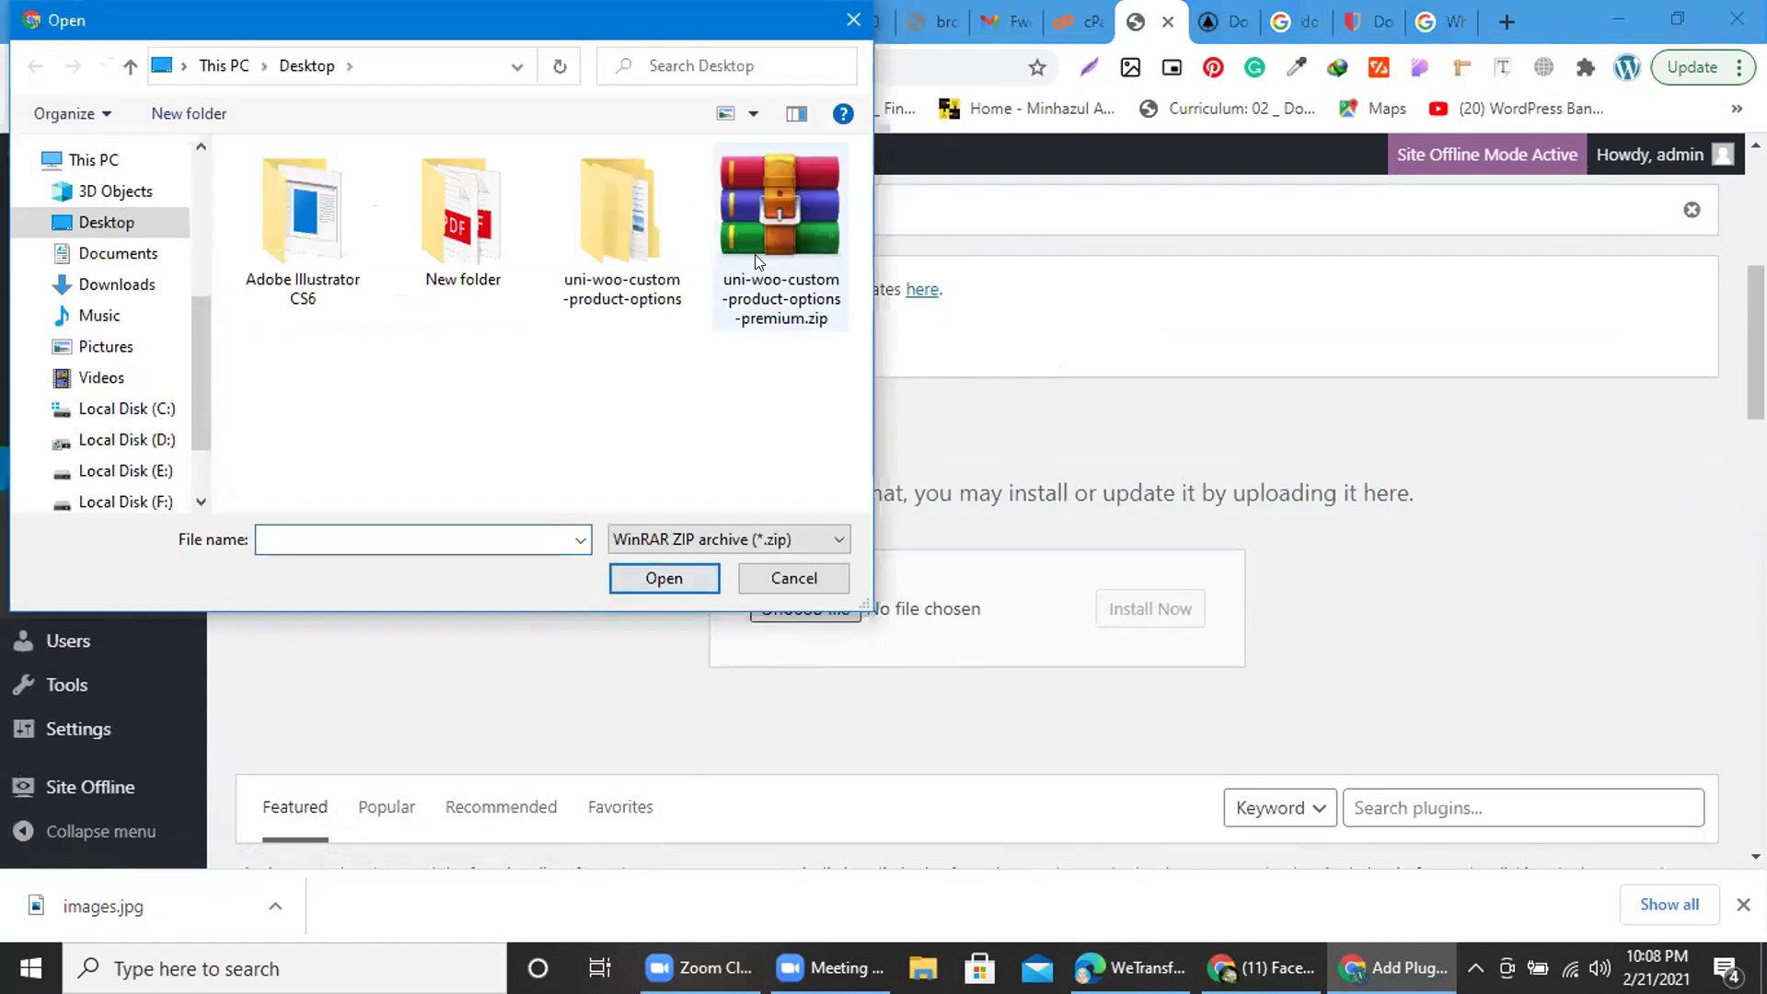
pyautogui.click(755, 254)
pyautogui.click(630, 581)
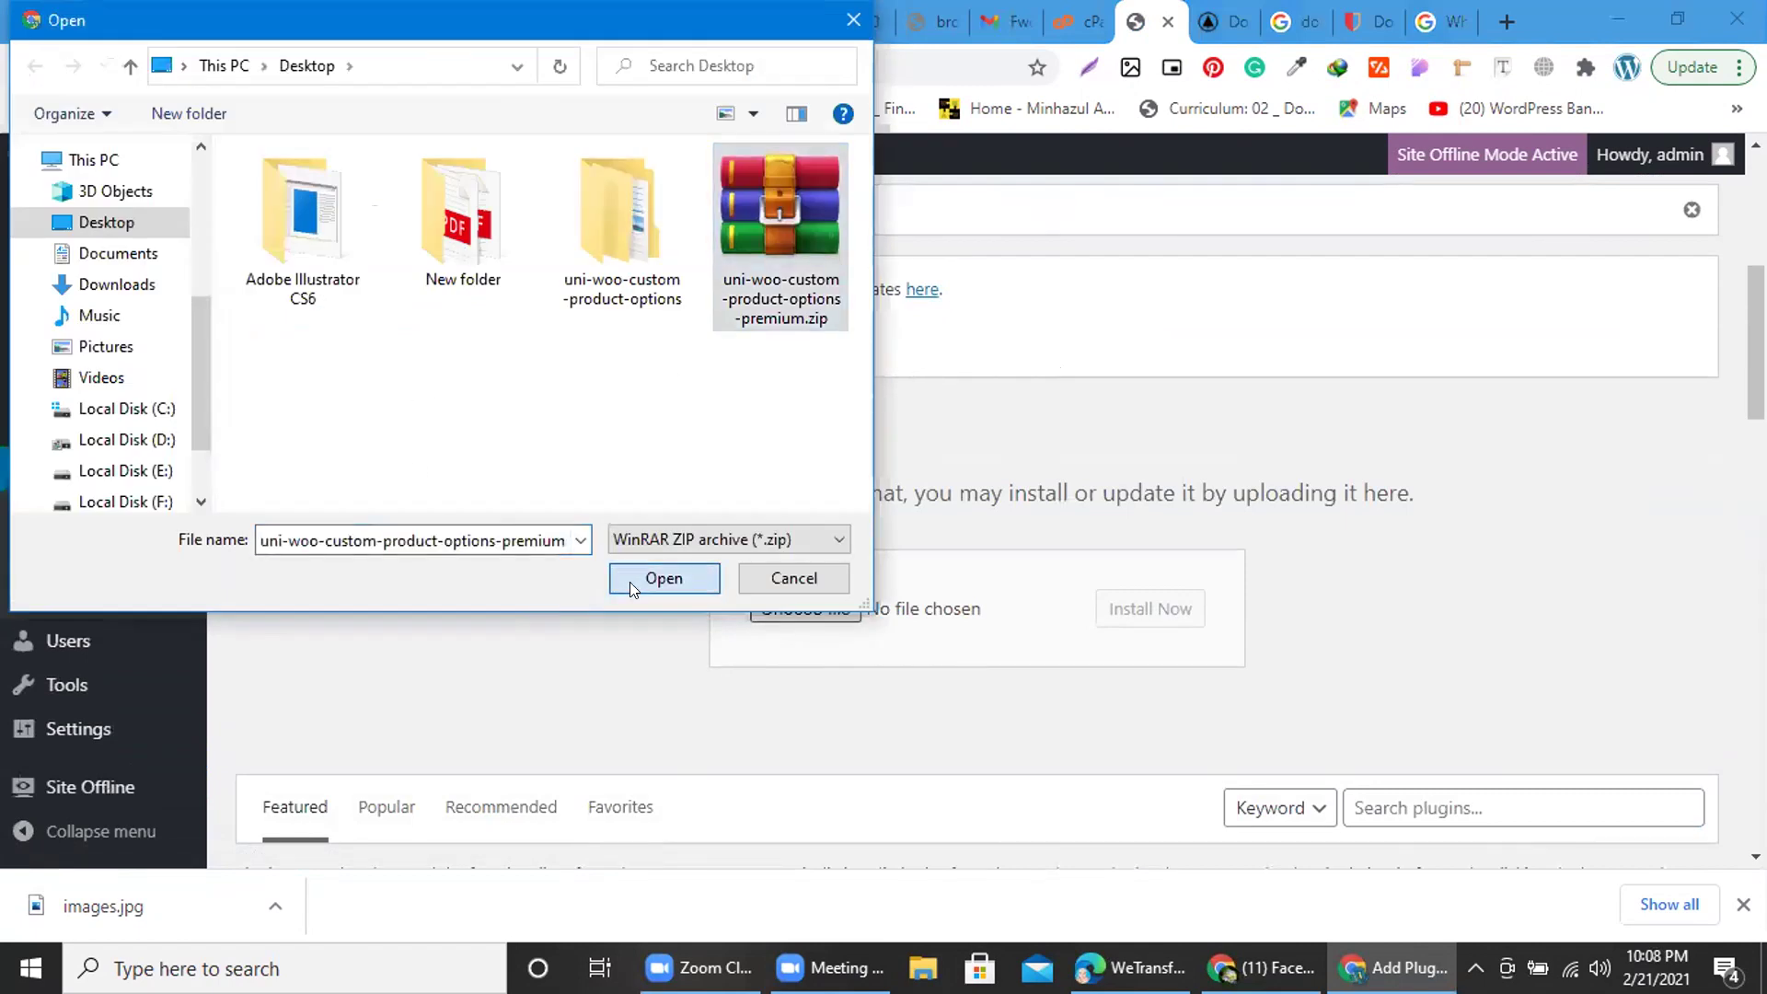
pyautogui.scroll(-2, 581, 689)
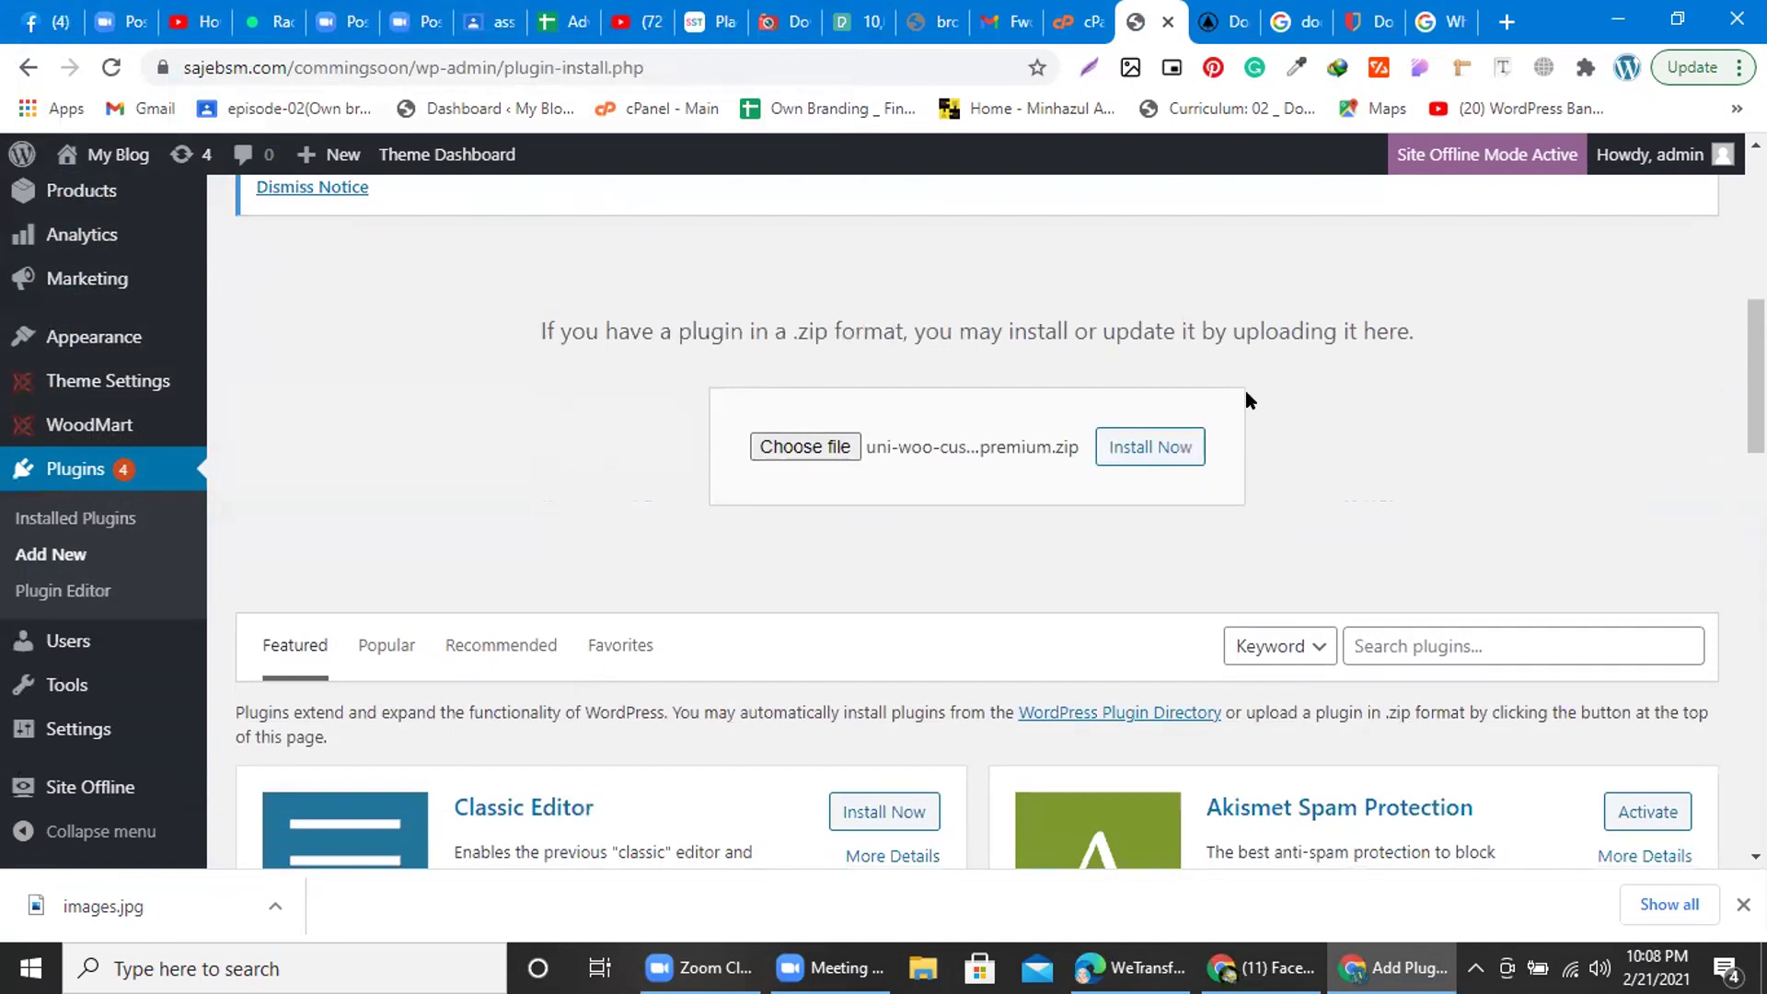
# Install the uploaded Uni CPO premium plugin zip
pyautogui.click(1173, 433)
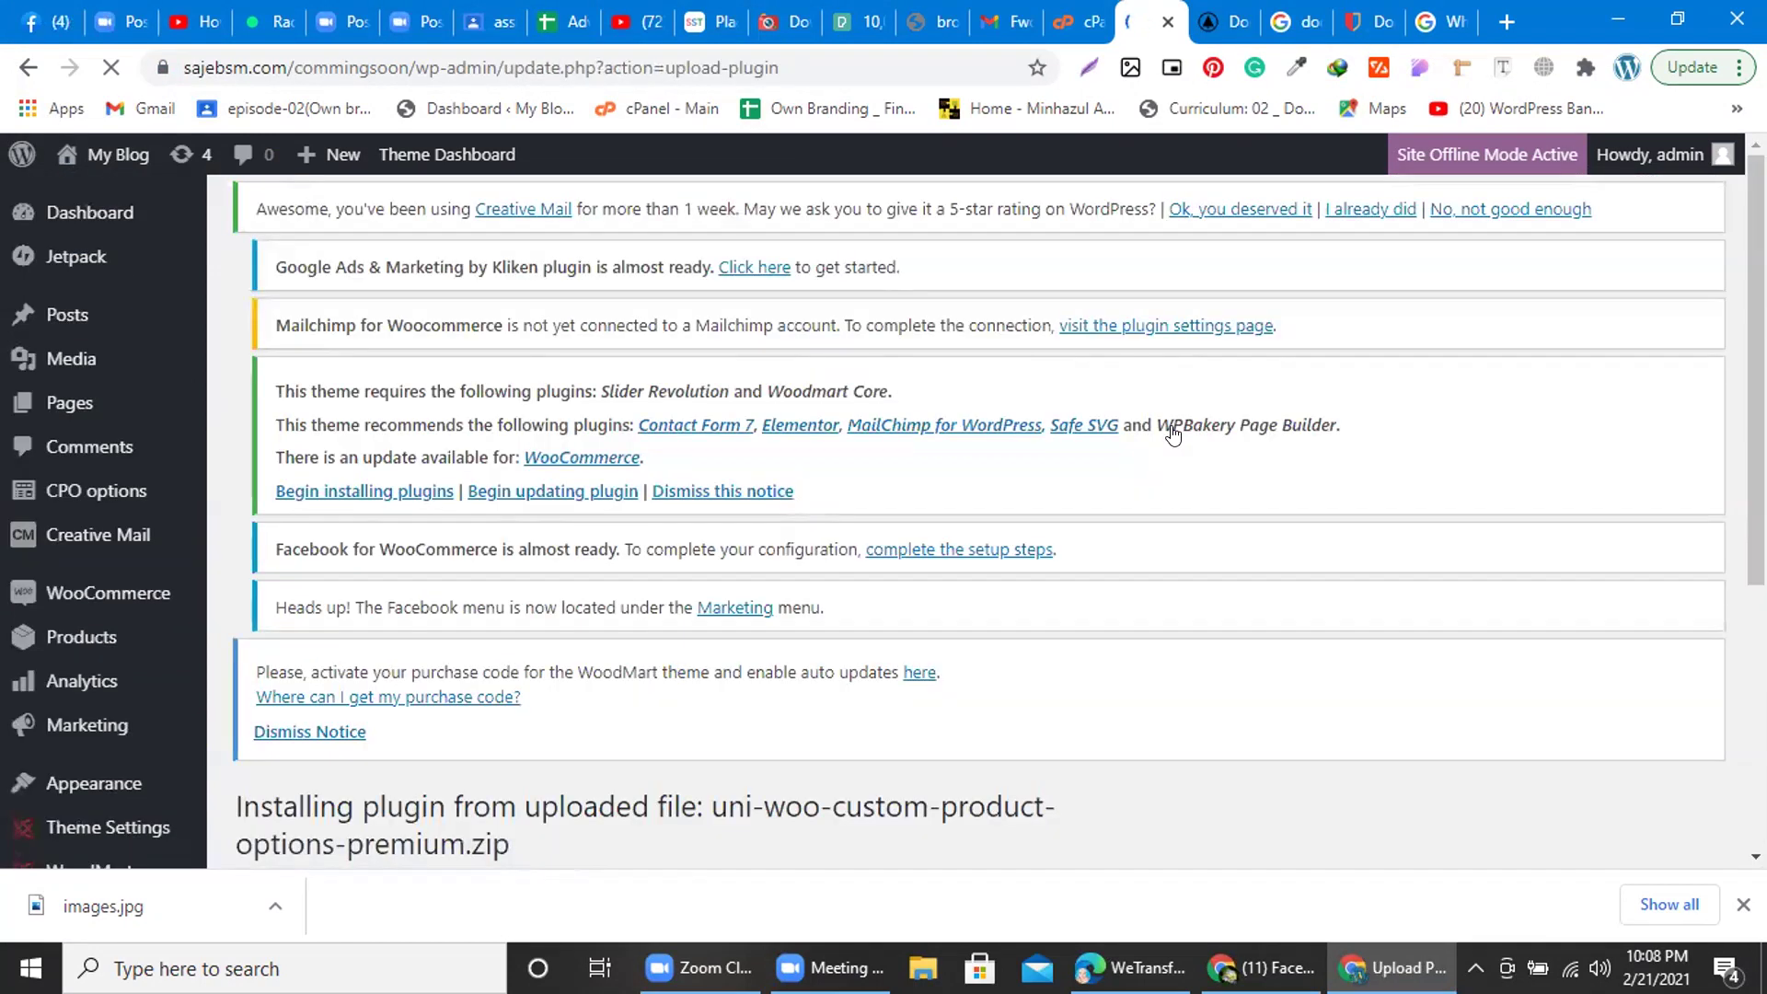
pyautogui.scroll(-1, 412, 465)
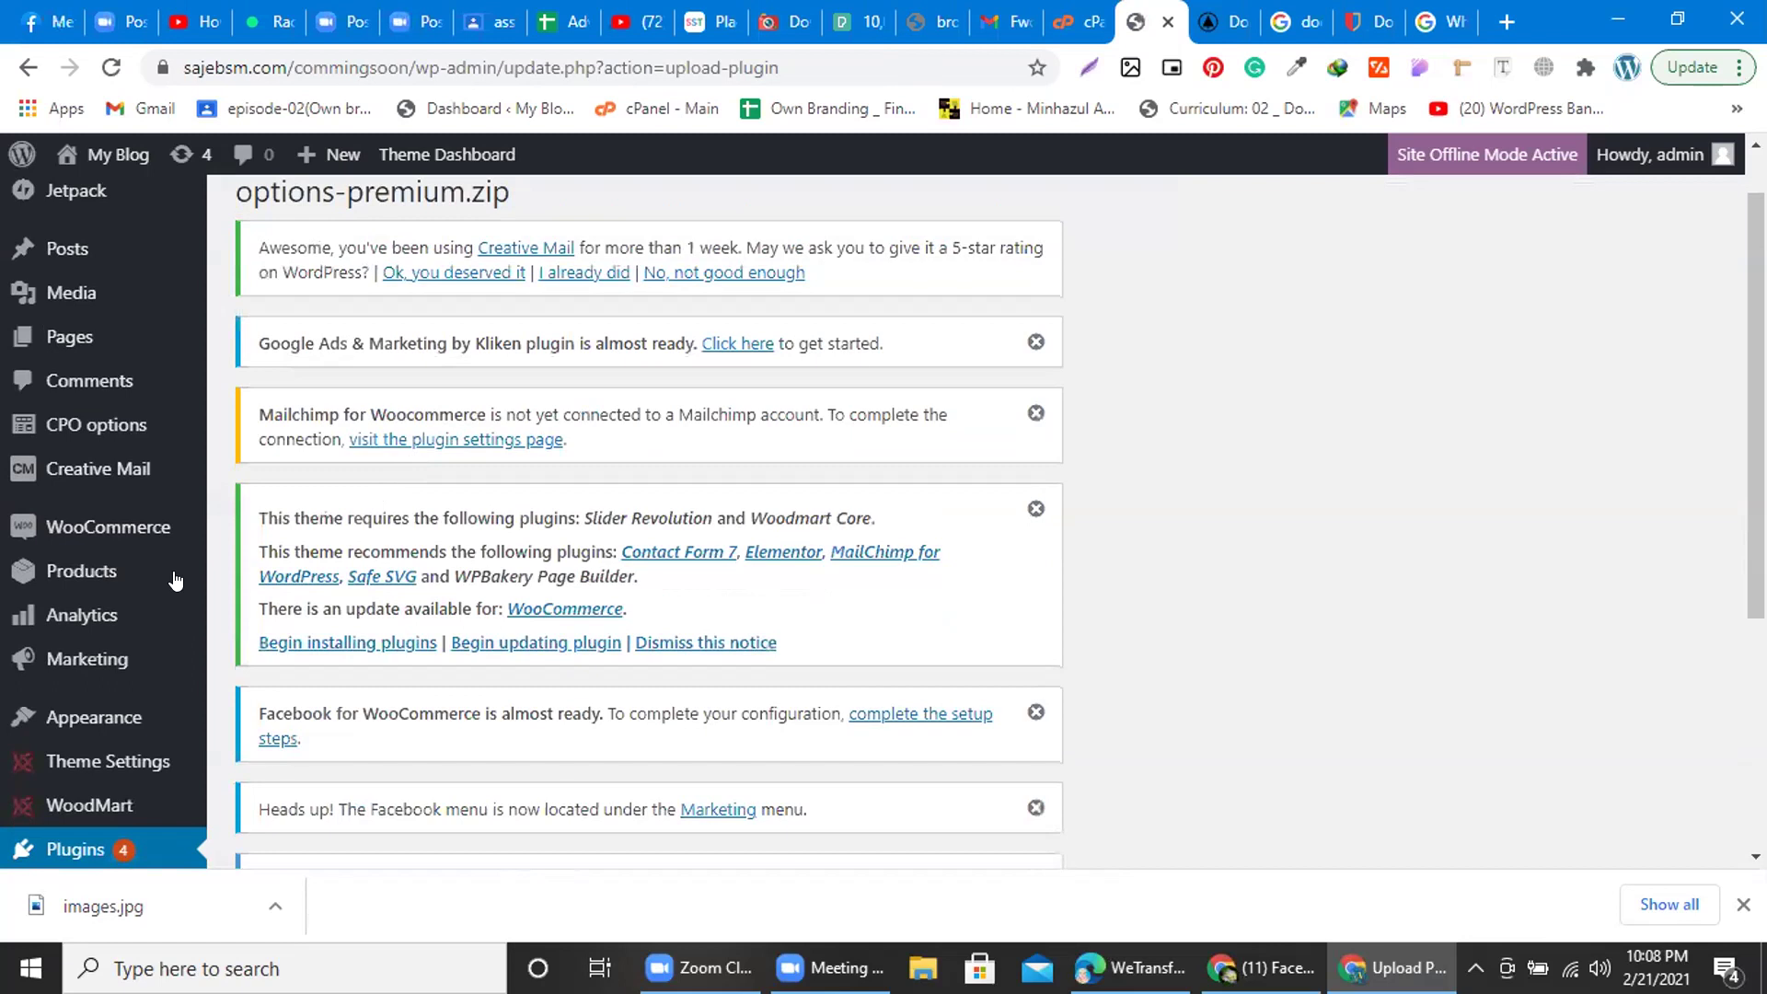
pyautogui.scroll(-3, 156, 579)
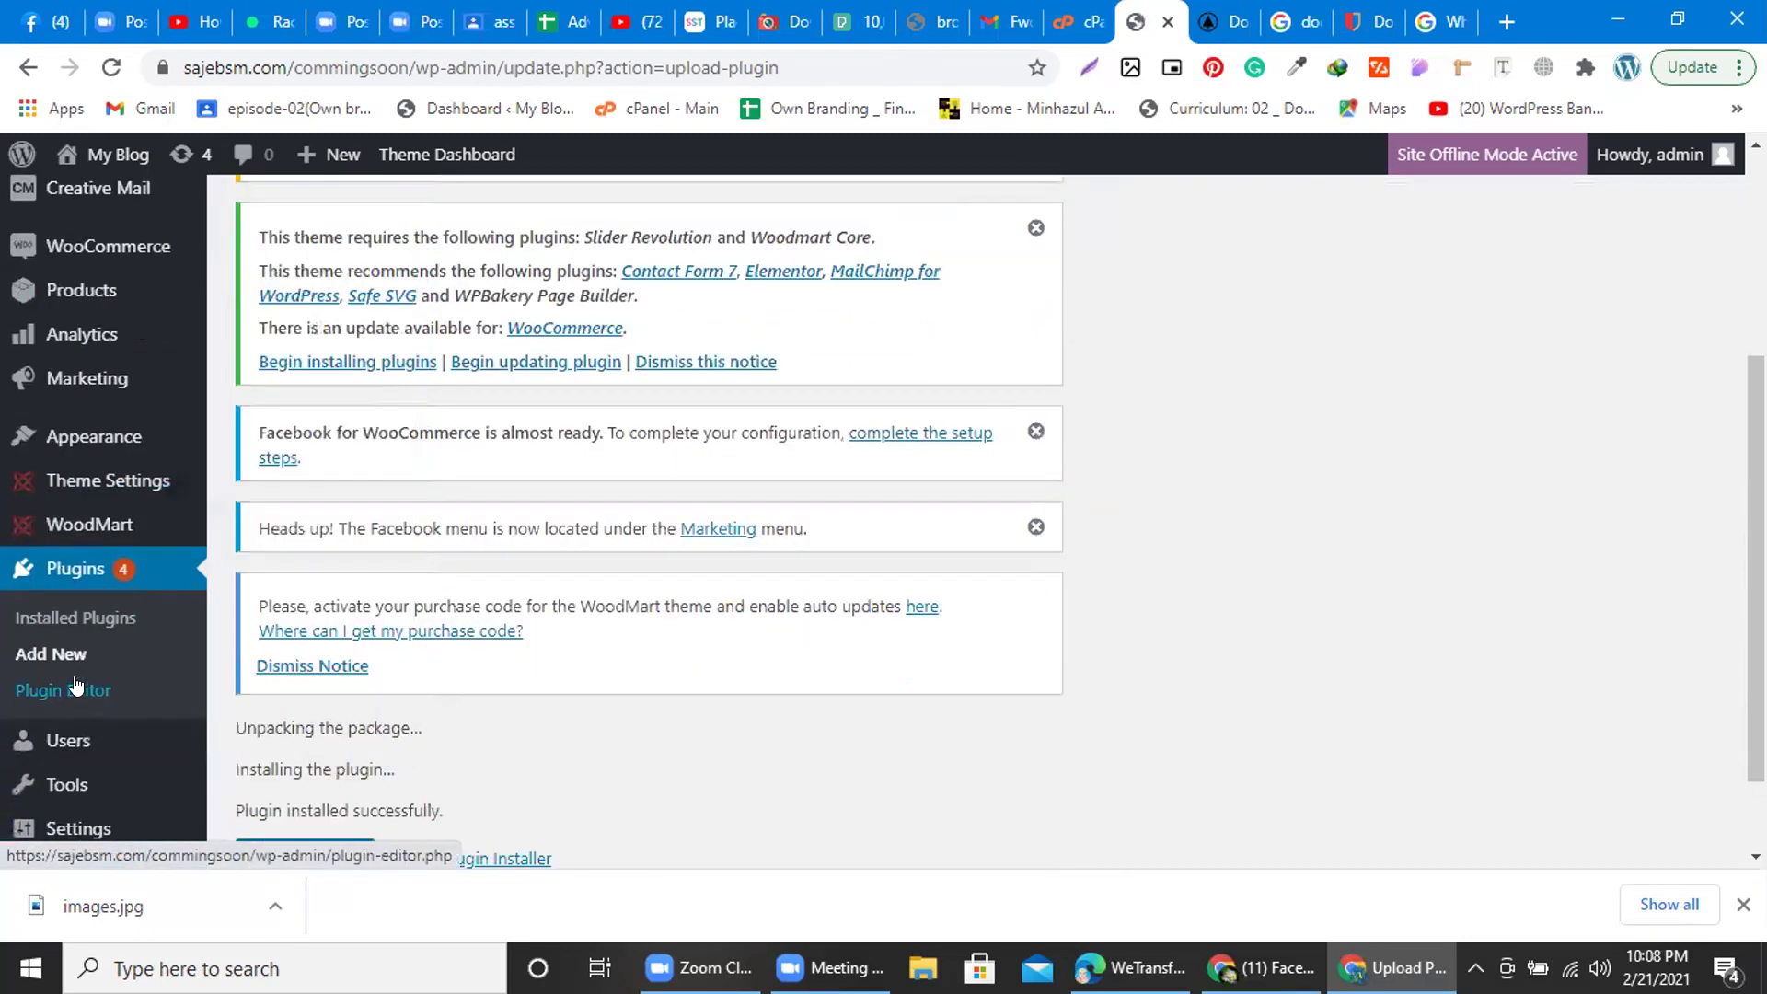
# Tick Uni CPO (Premium) 4.9.0 in Installed Plugins and activate it
pyautogui.click(77, 629)
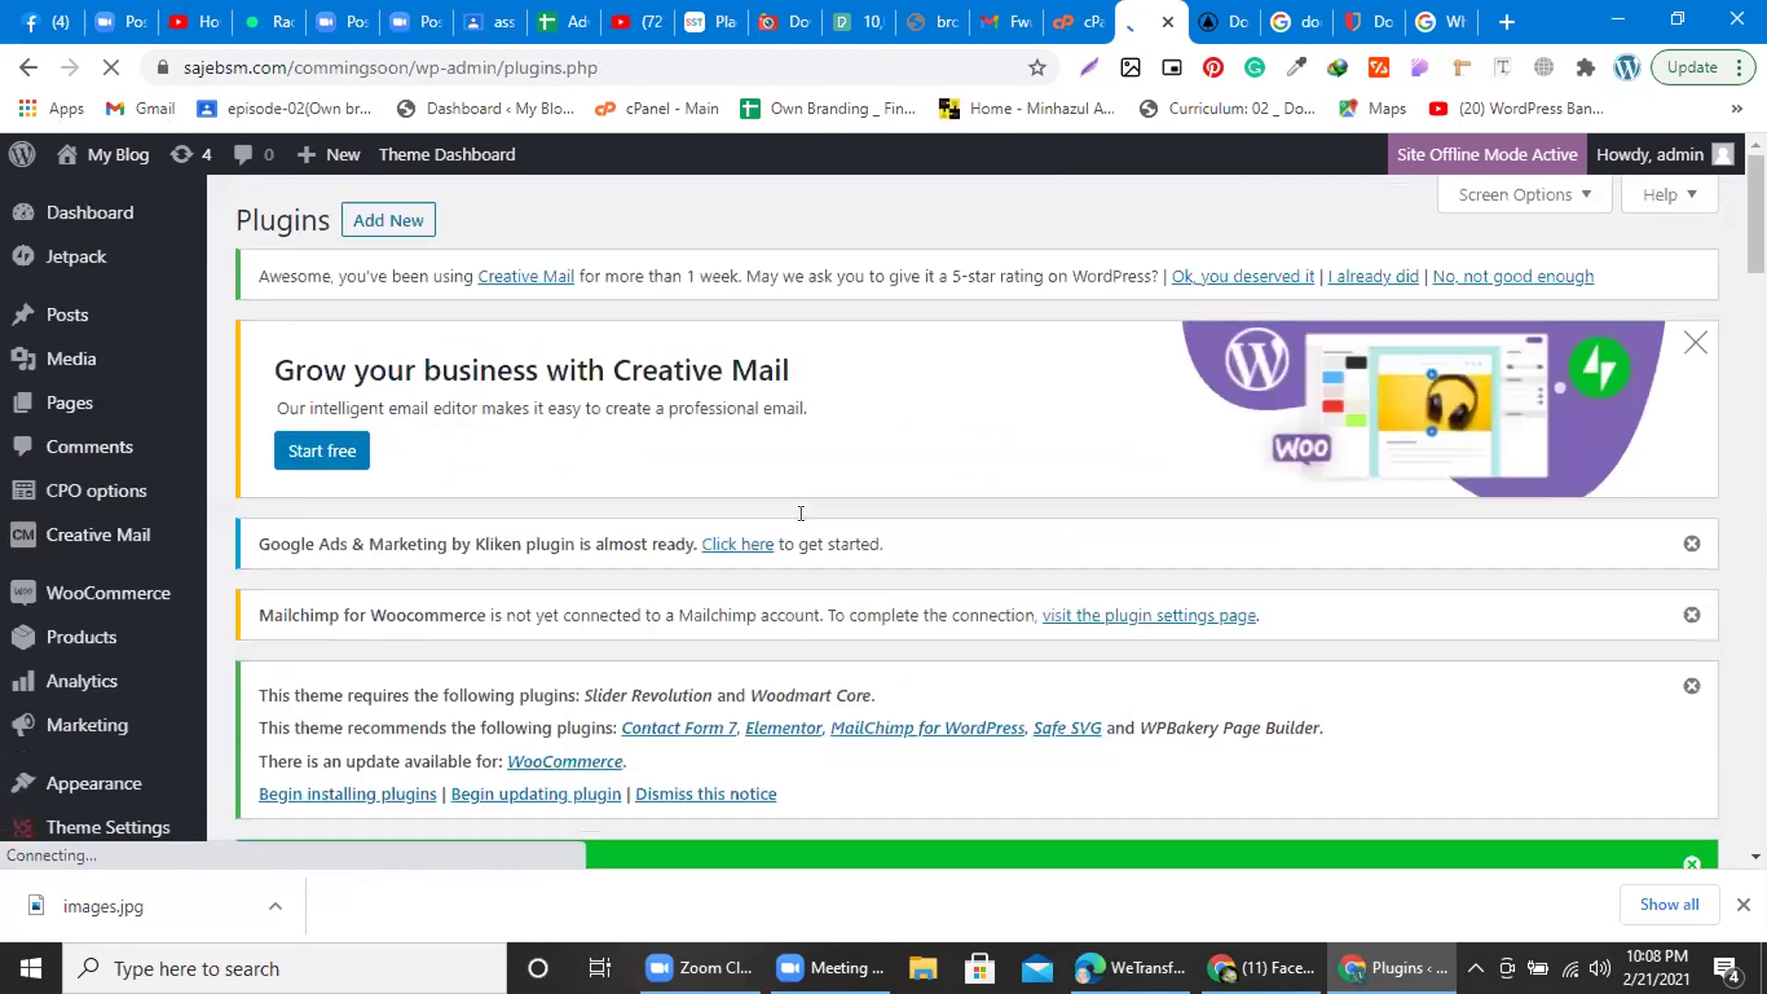
pyautogui.scroll(-10, 801, 514)
pyautogui.scroll(-6, 801, 514)
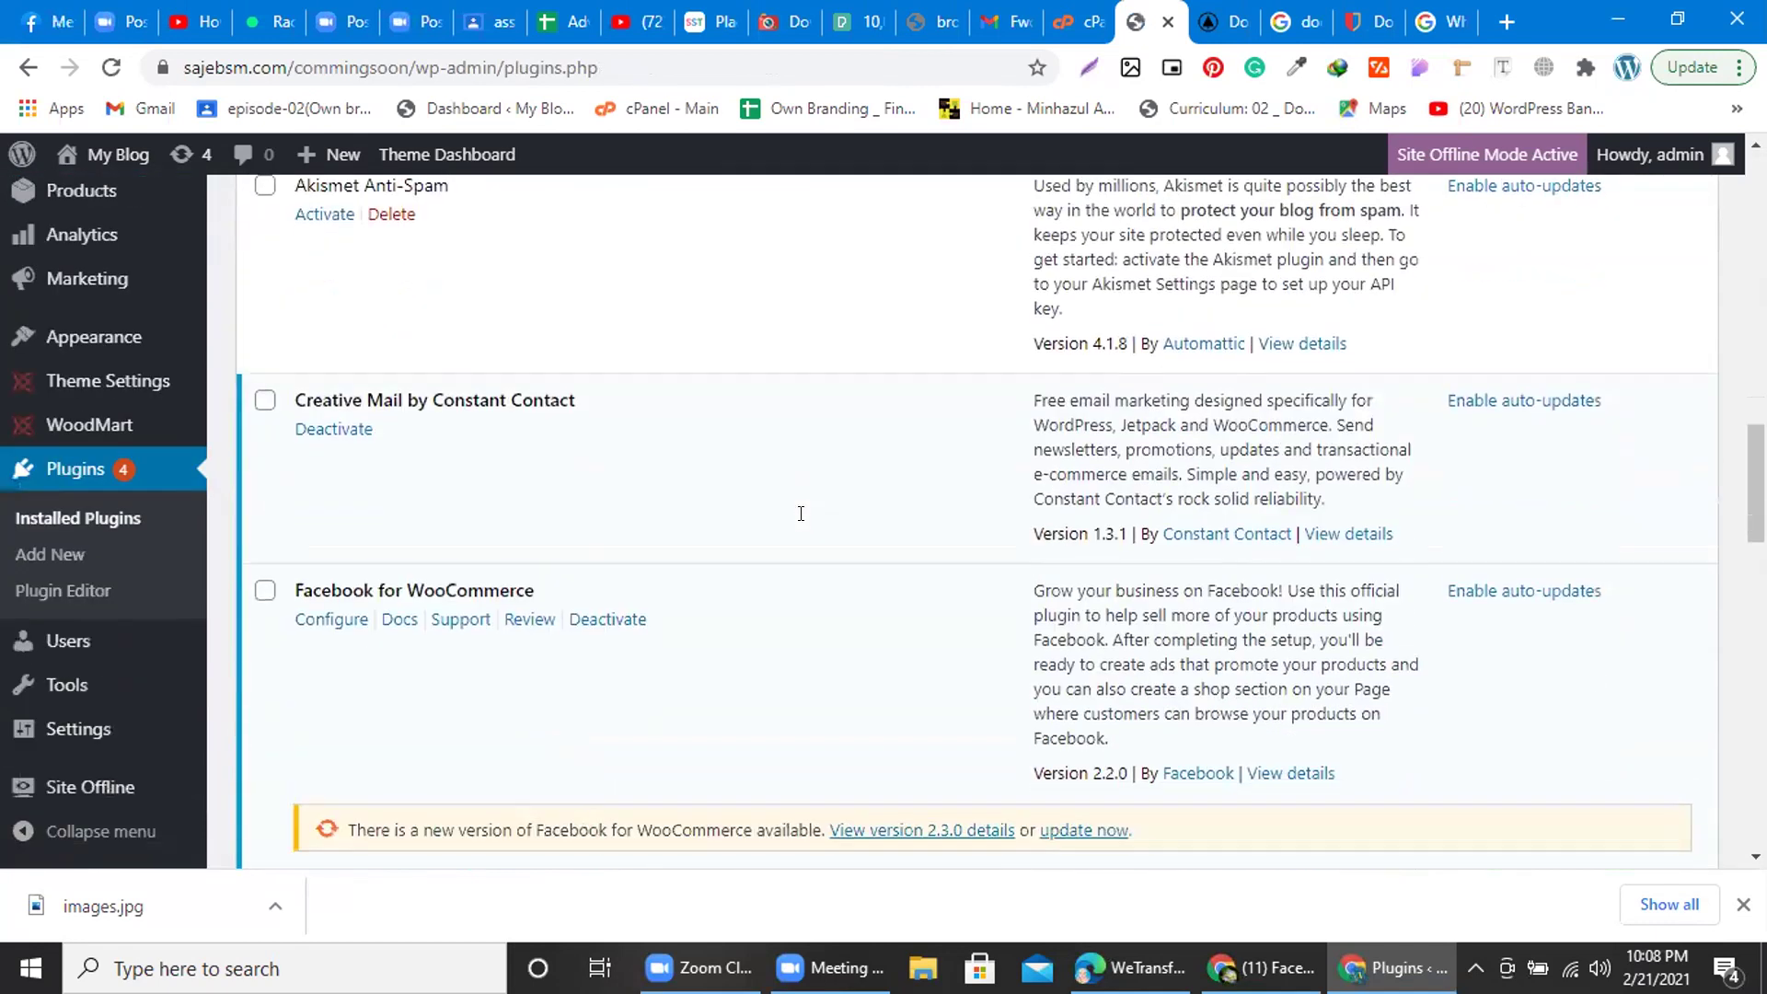
pyautogui.scroll(2, 801, 514)
pyautogui.scroll(-6, 821, 467)
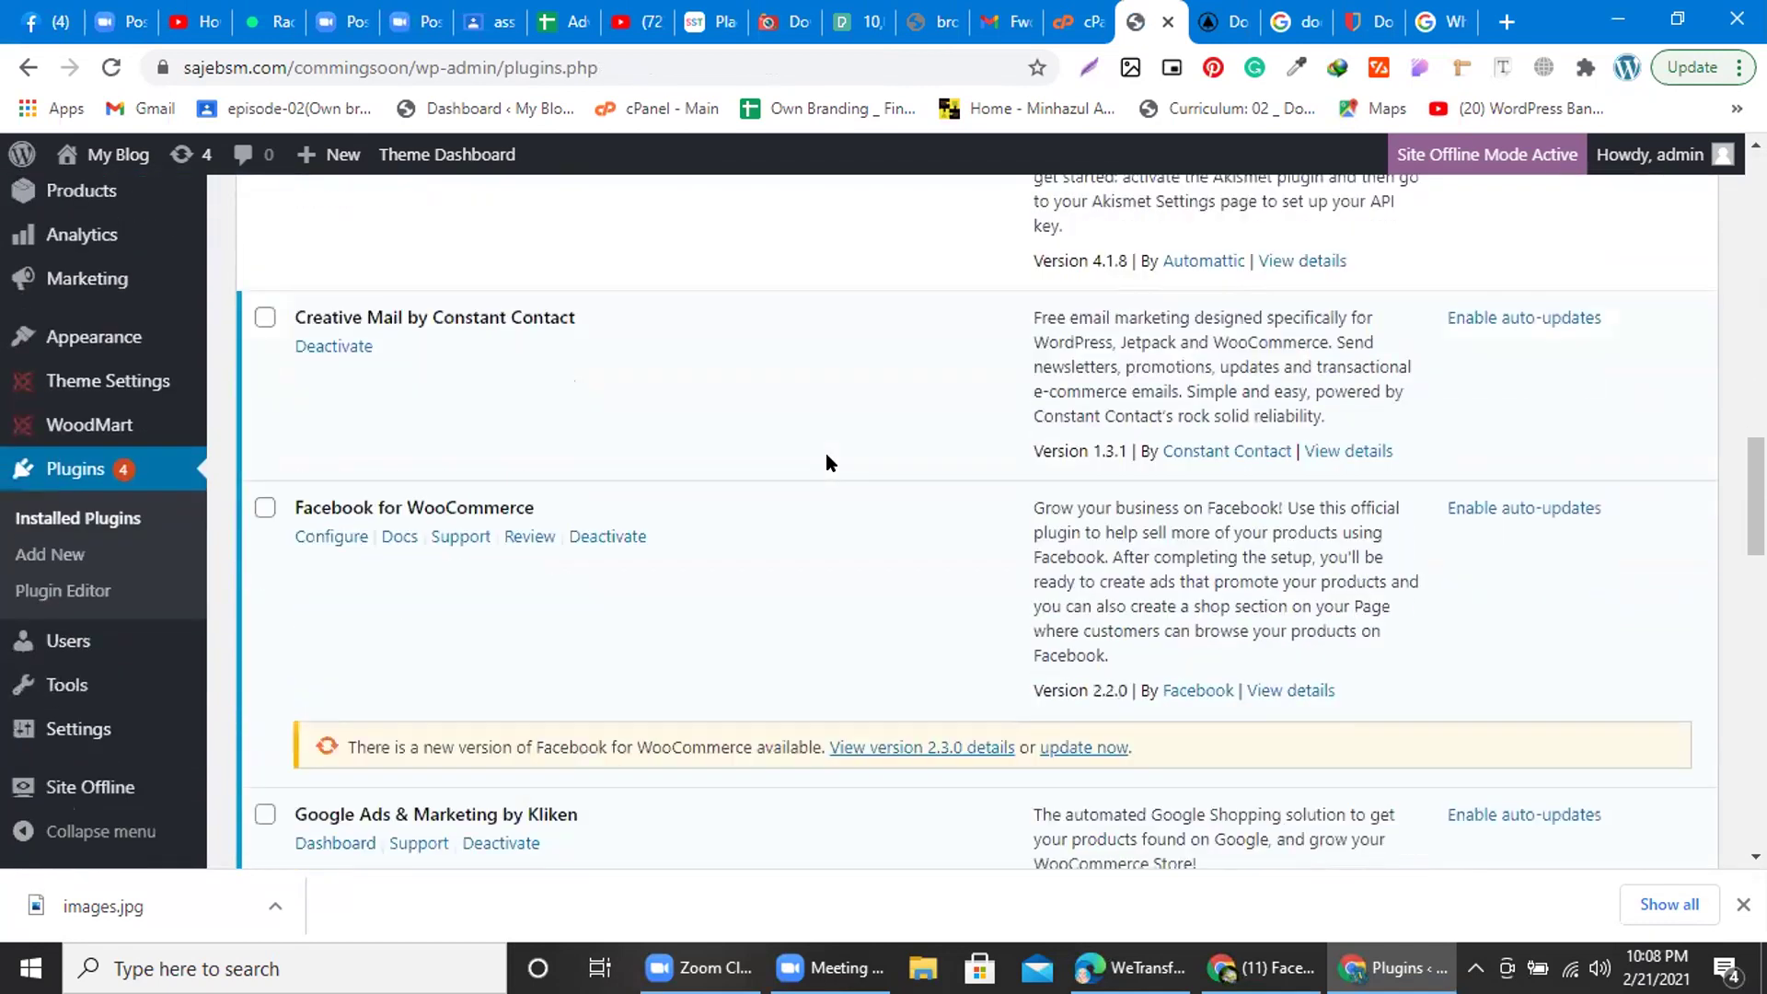
pyautogui.scroll(-4, 825, 453)
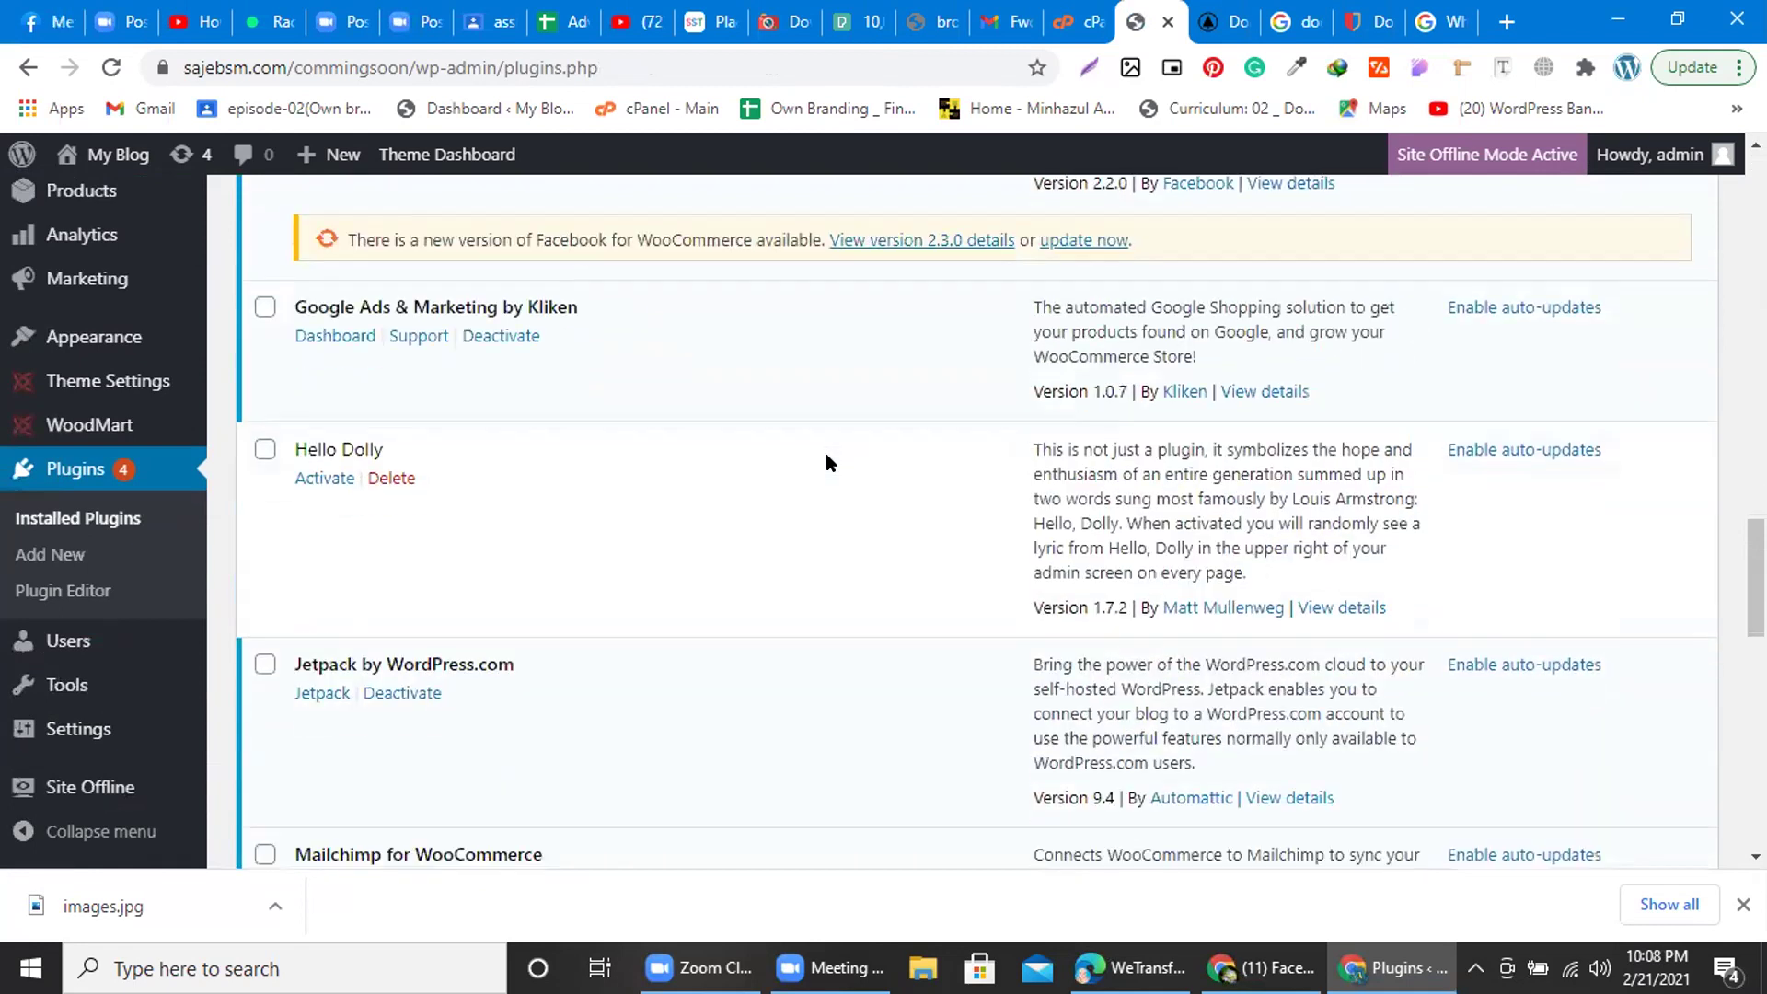
pyautogui.scroll(-6, 825, 453)
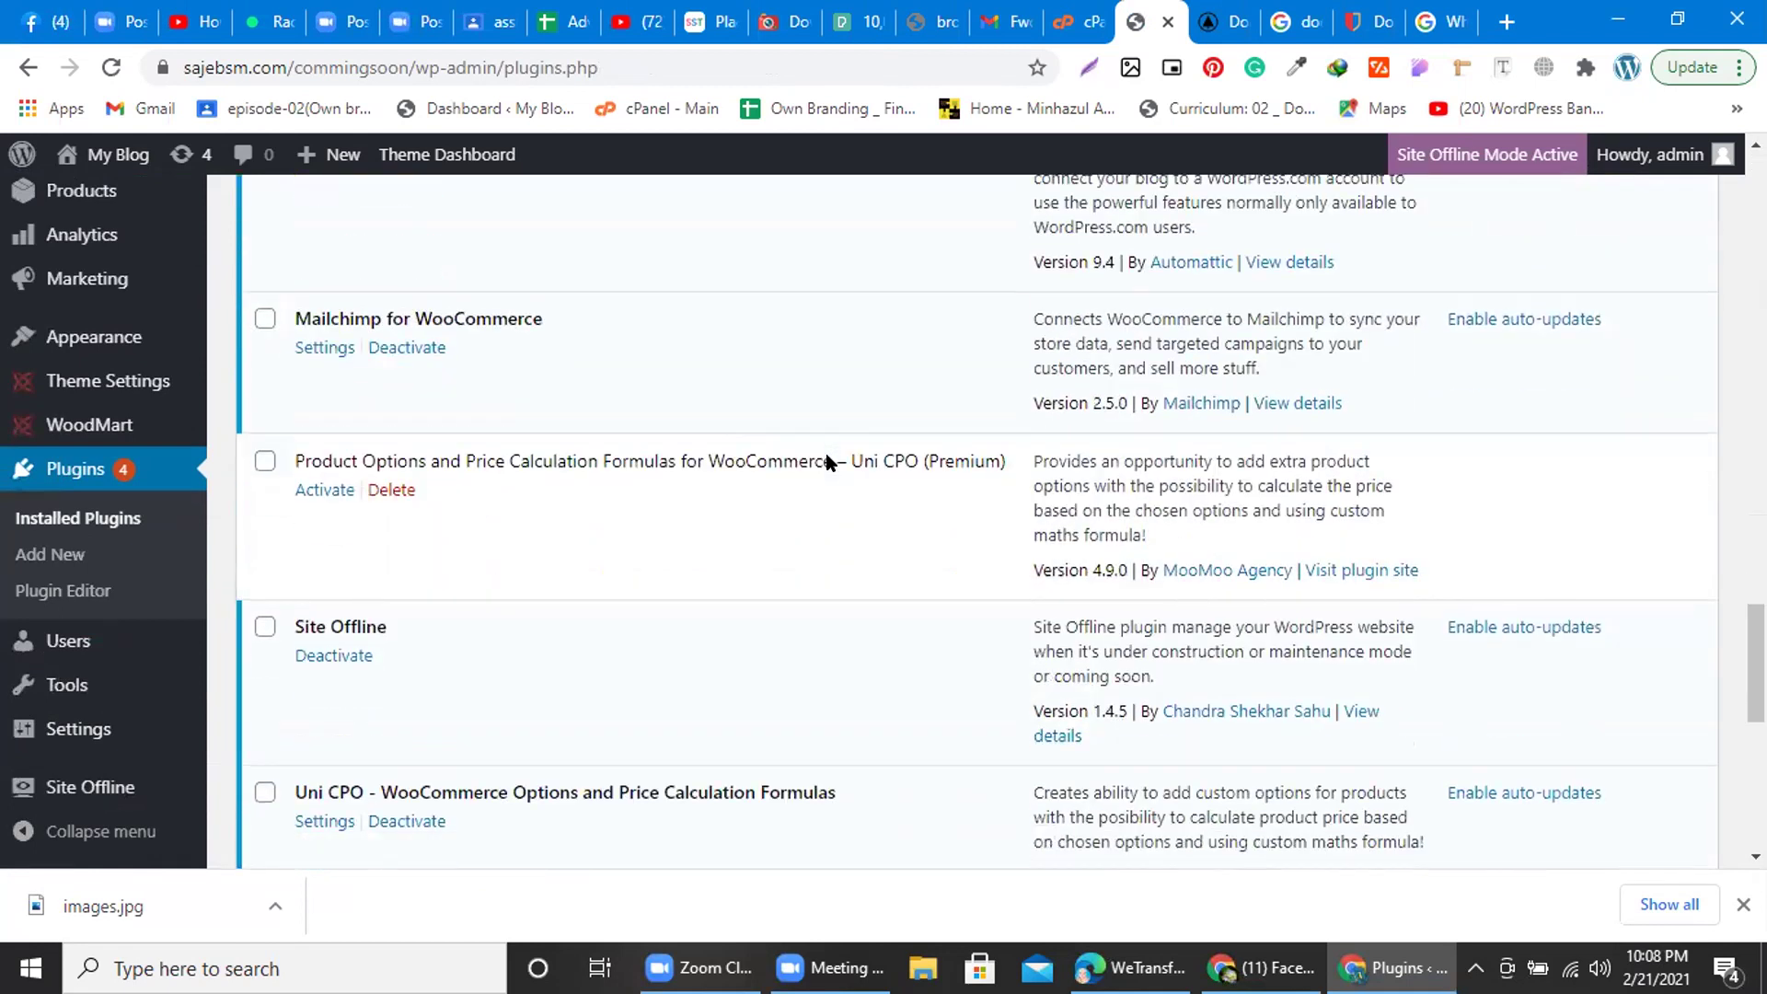
pyautogui.scroll(-2, 825, 452)
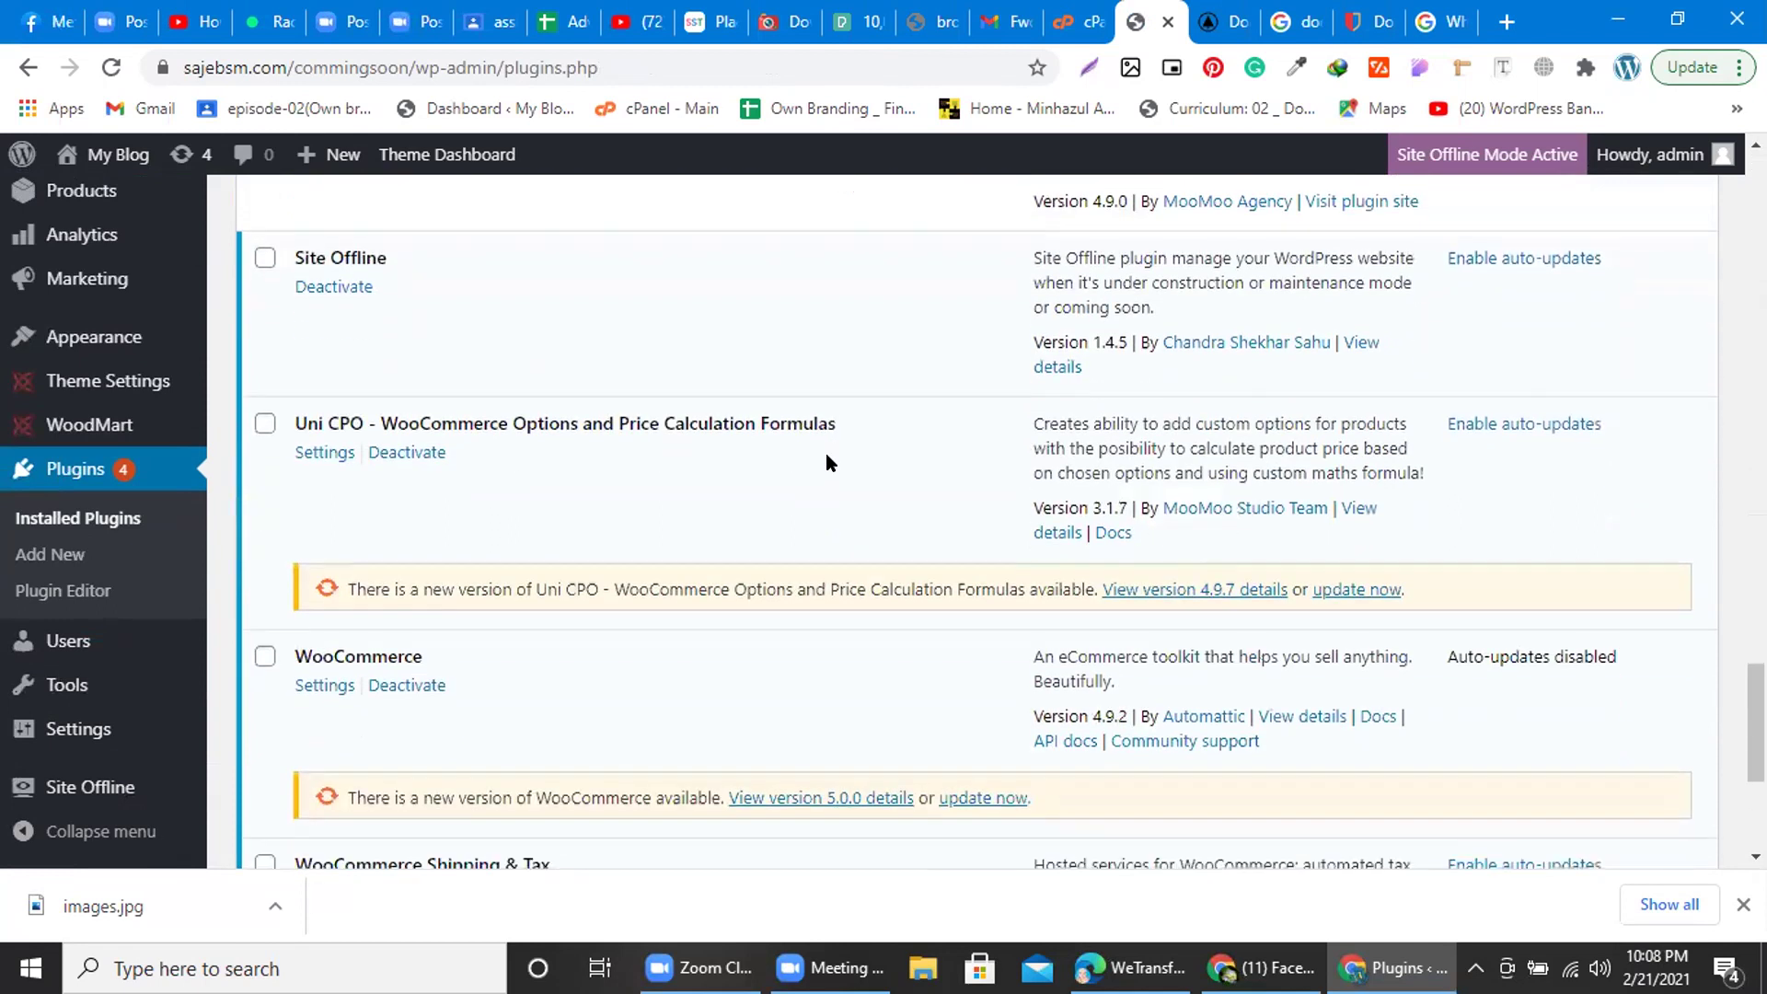
pyautogui.scroll(2, 824, 453)
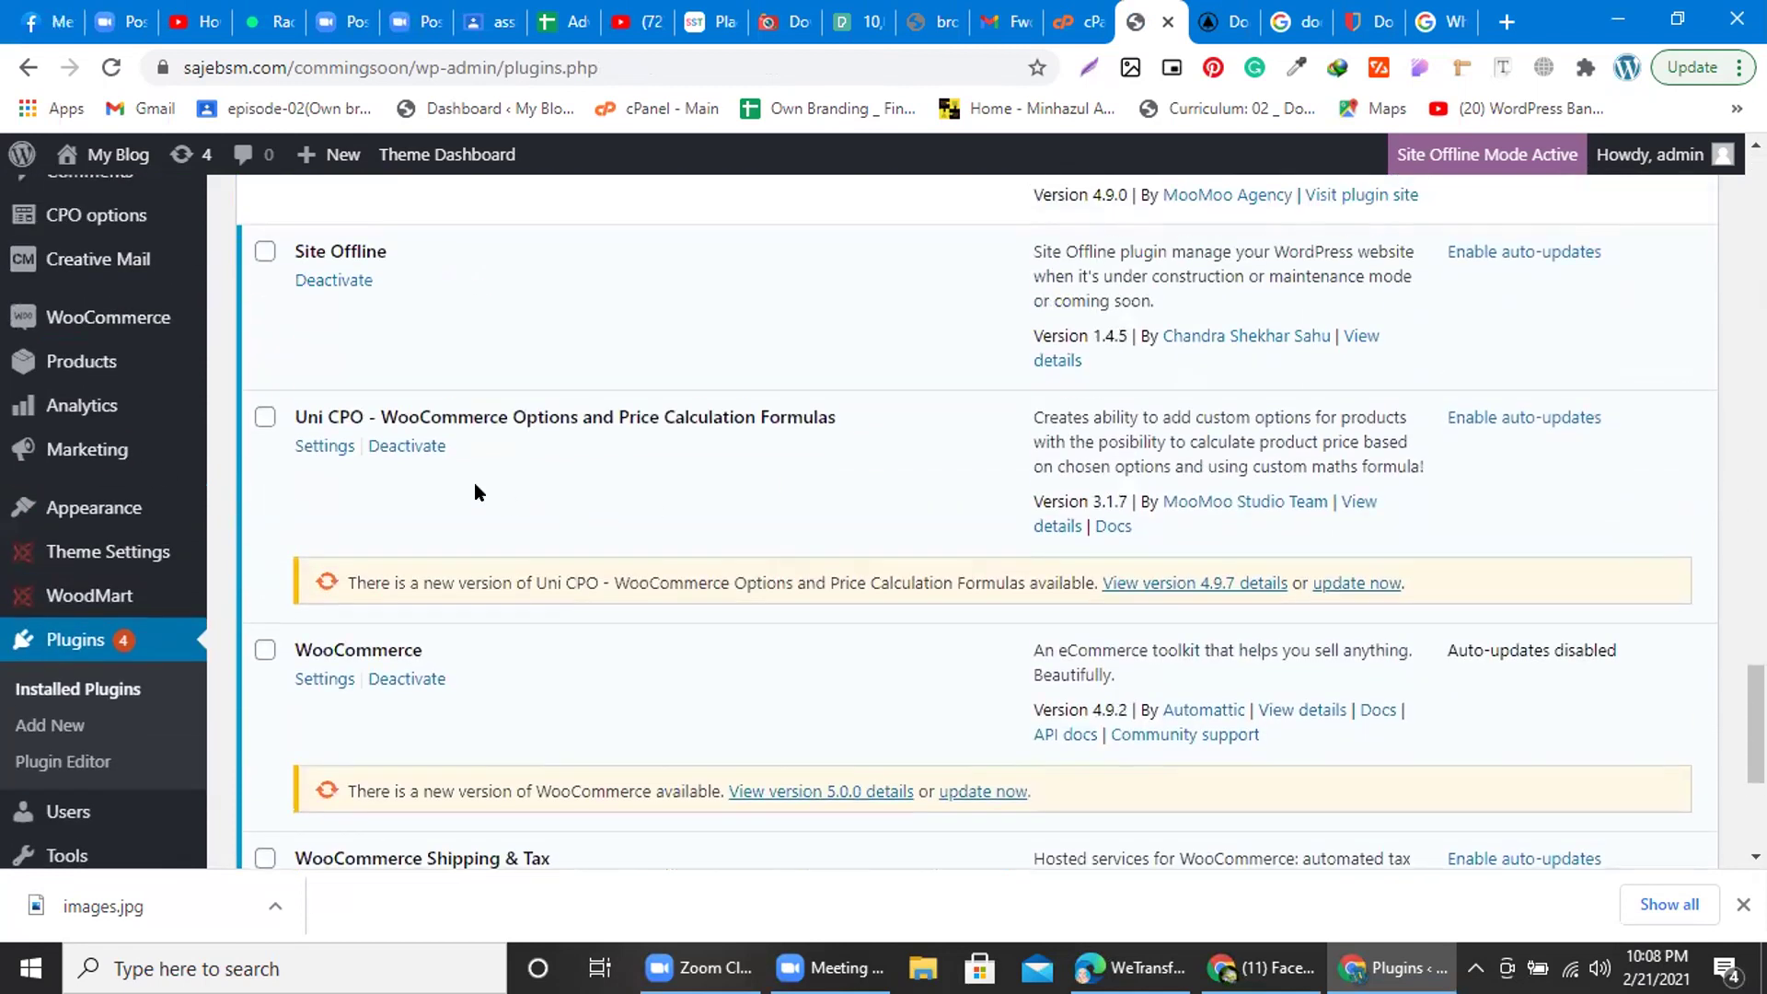
pyautogui.scroll(2, 473, 485)
pyautogui.scroll(2, 473, 489)
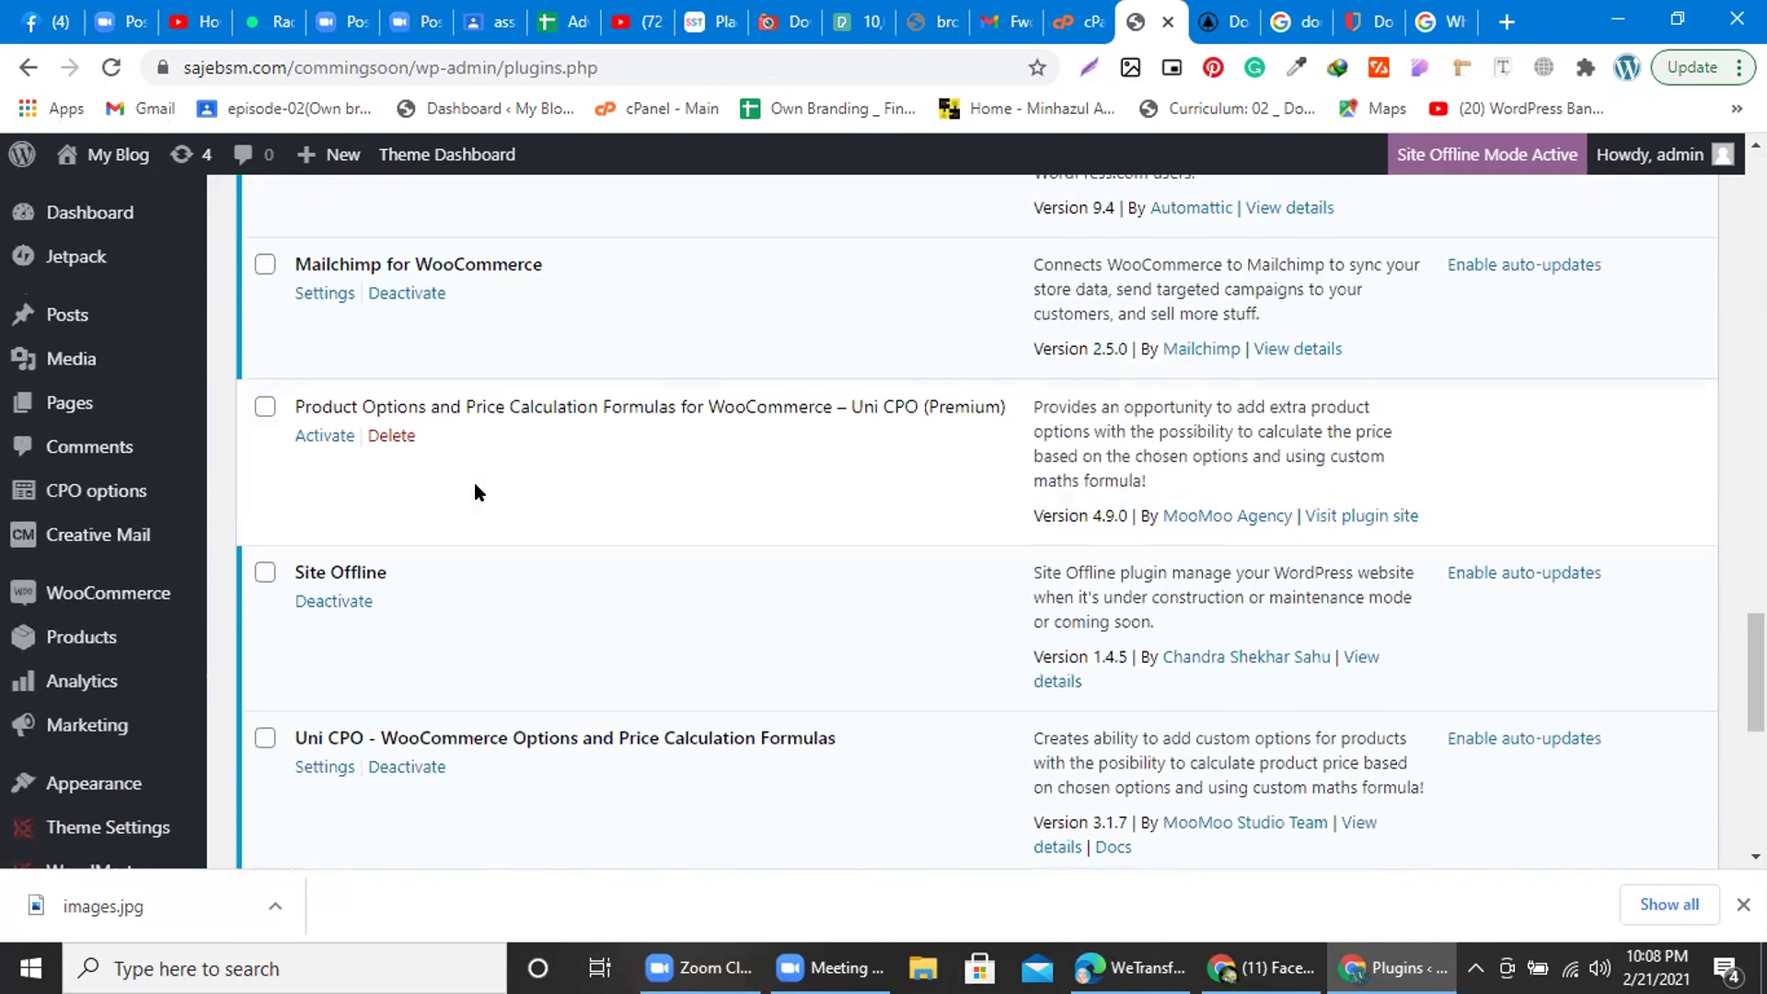
pyautogui.click(264, 442)
pyautogui.click(308, 470)
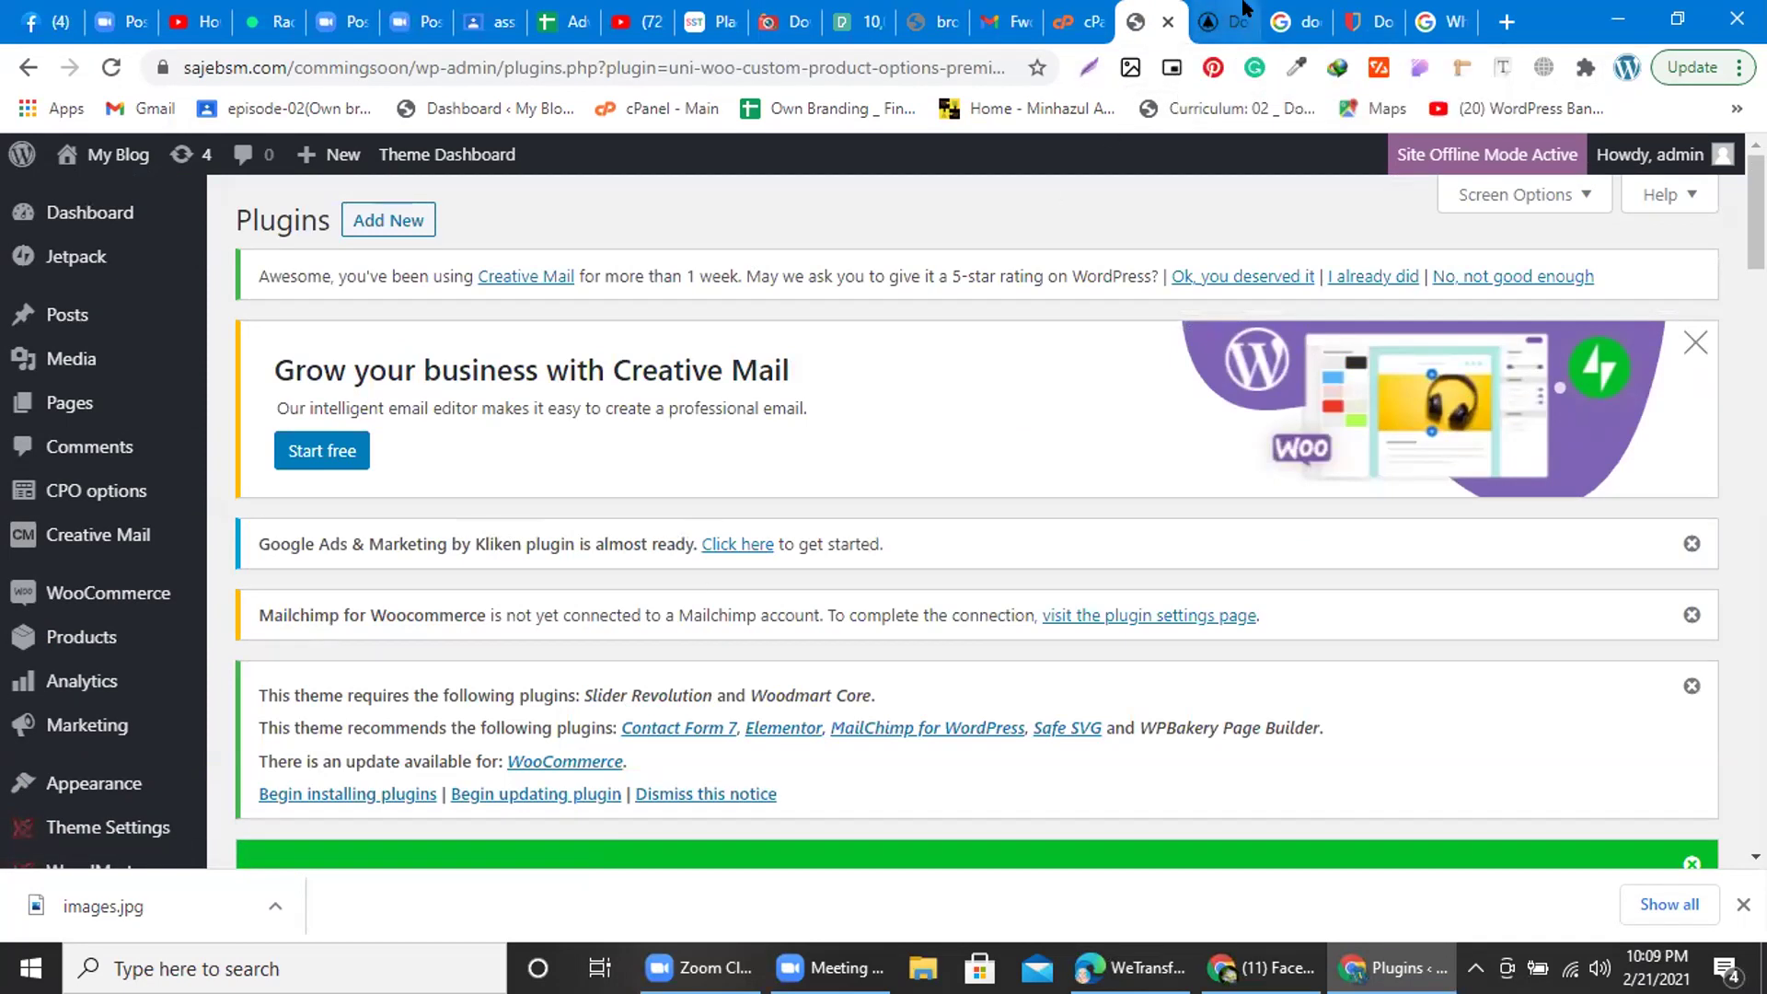
# Reload the live Door Hardware page to review its 4,500 sale price, then return to Plugins
pyautogui.click(1242, 9)
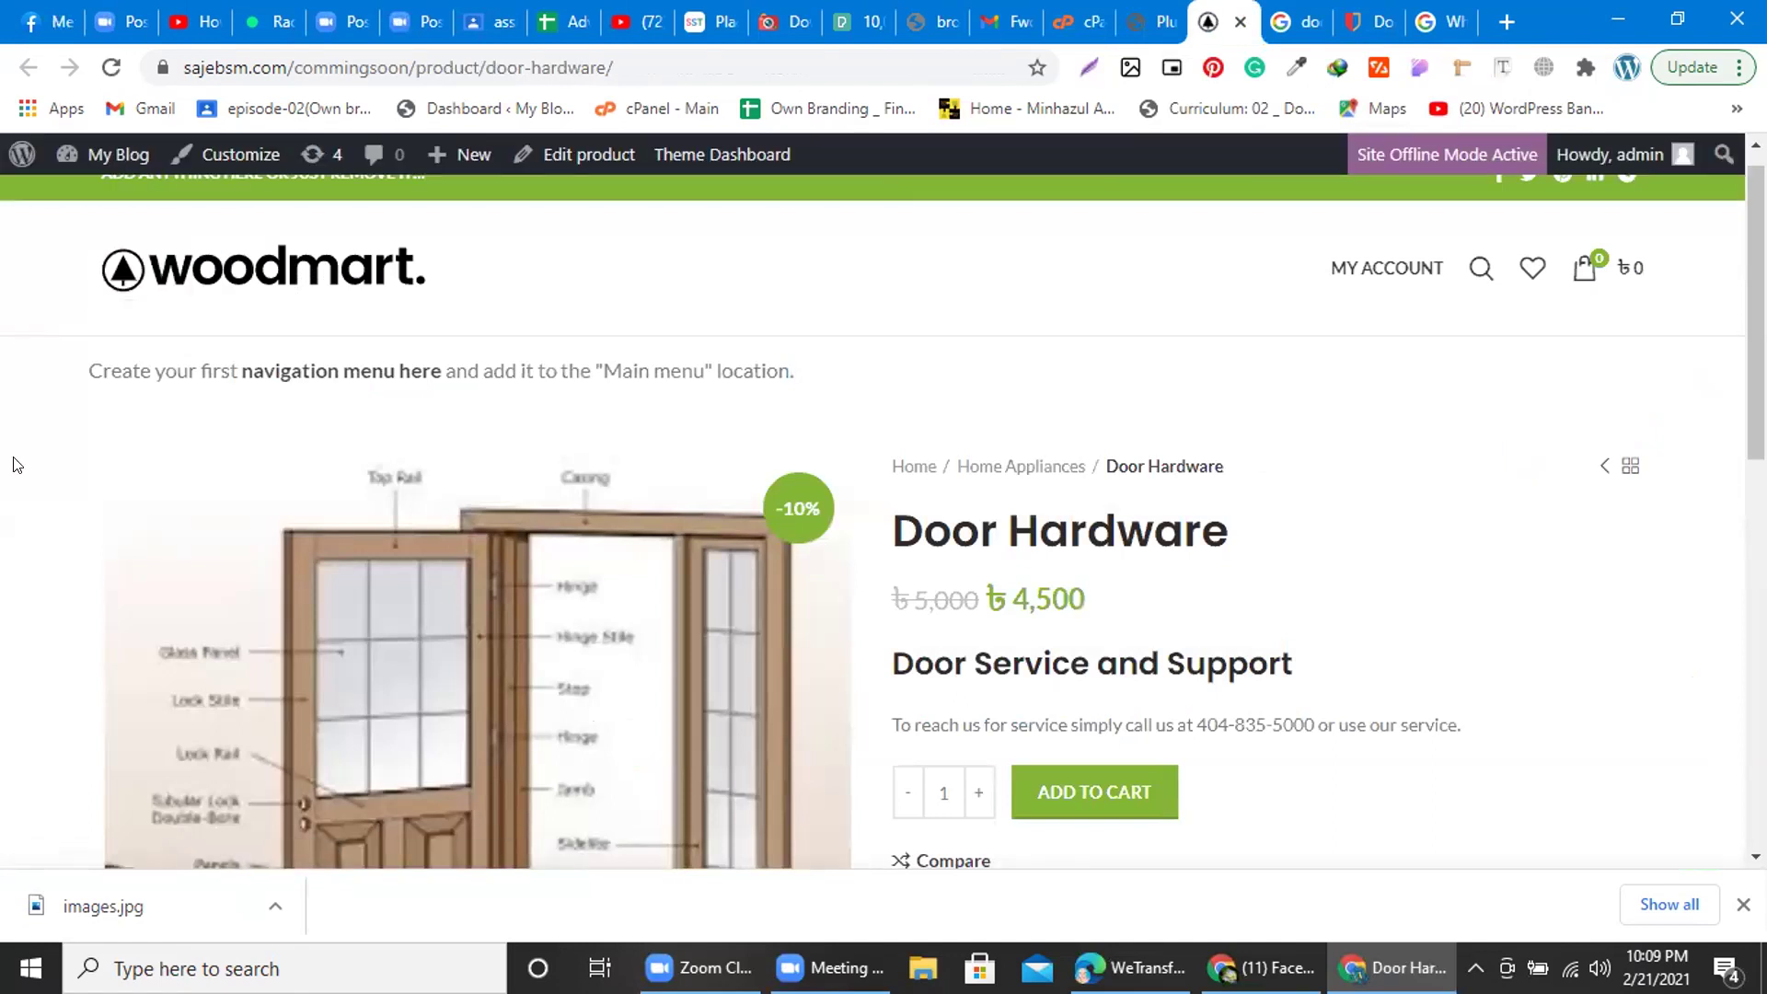
pyautogui.scroll(1, 346, 532)
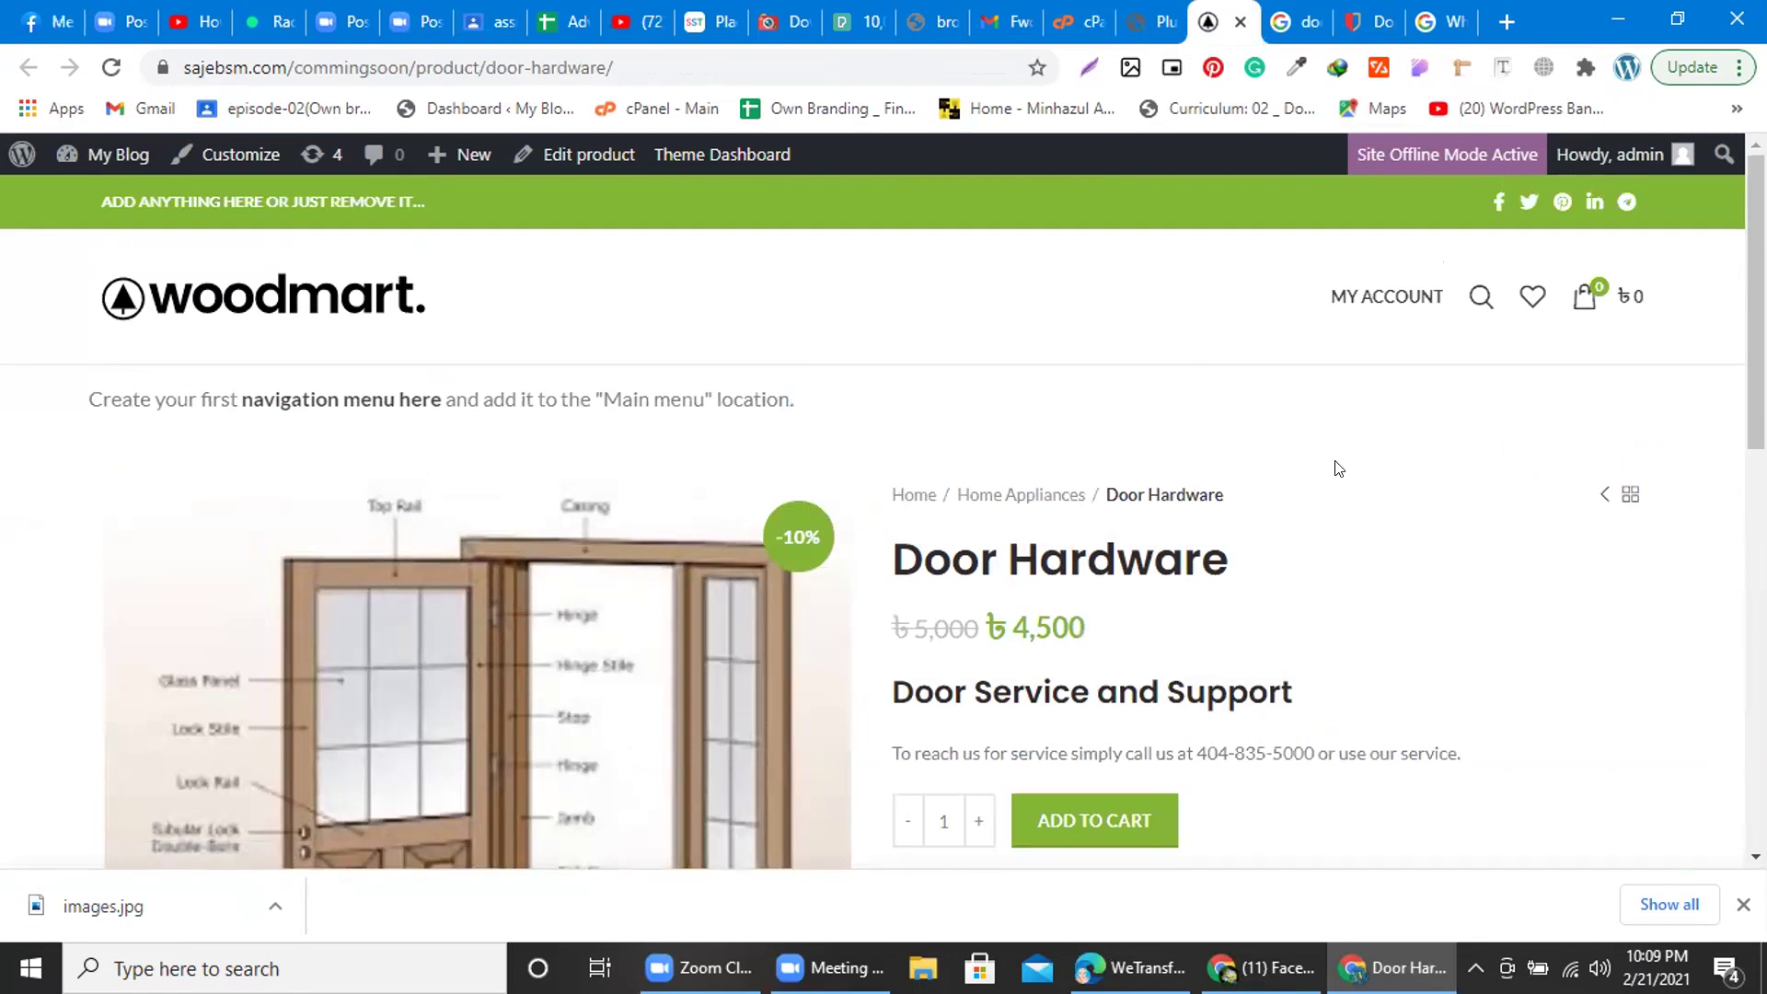
pyautogui.press('F5')
pyautogui.scroll(-1, 1350, 434)
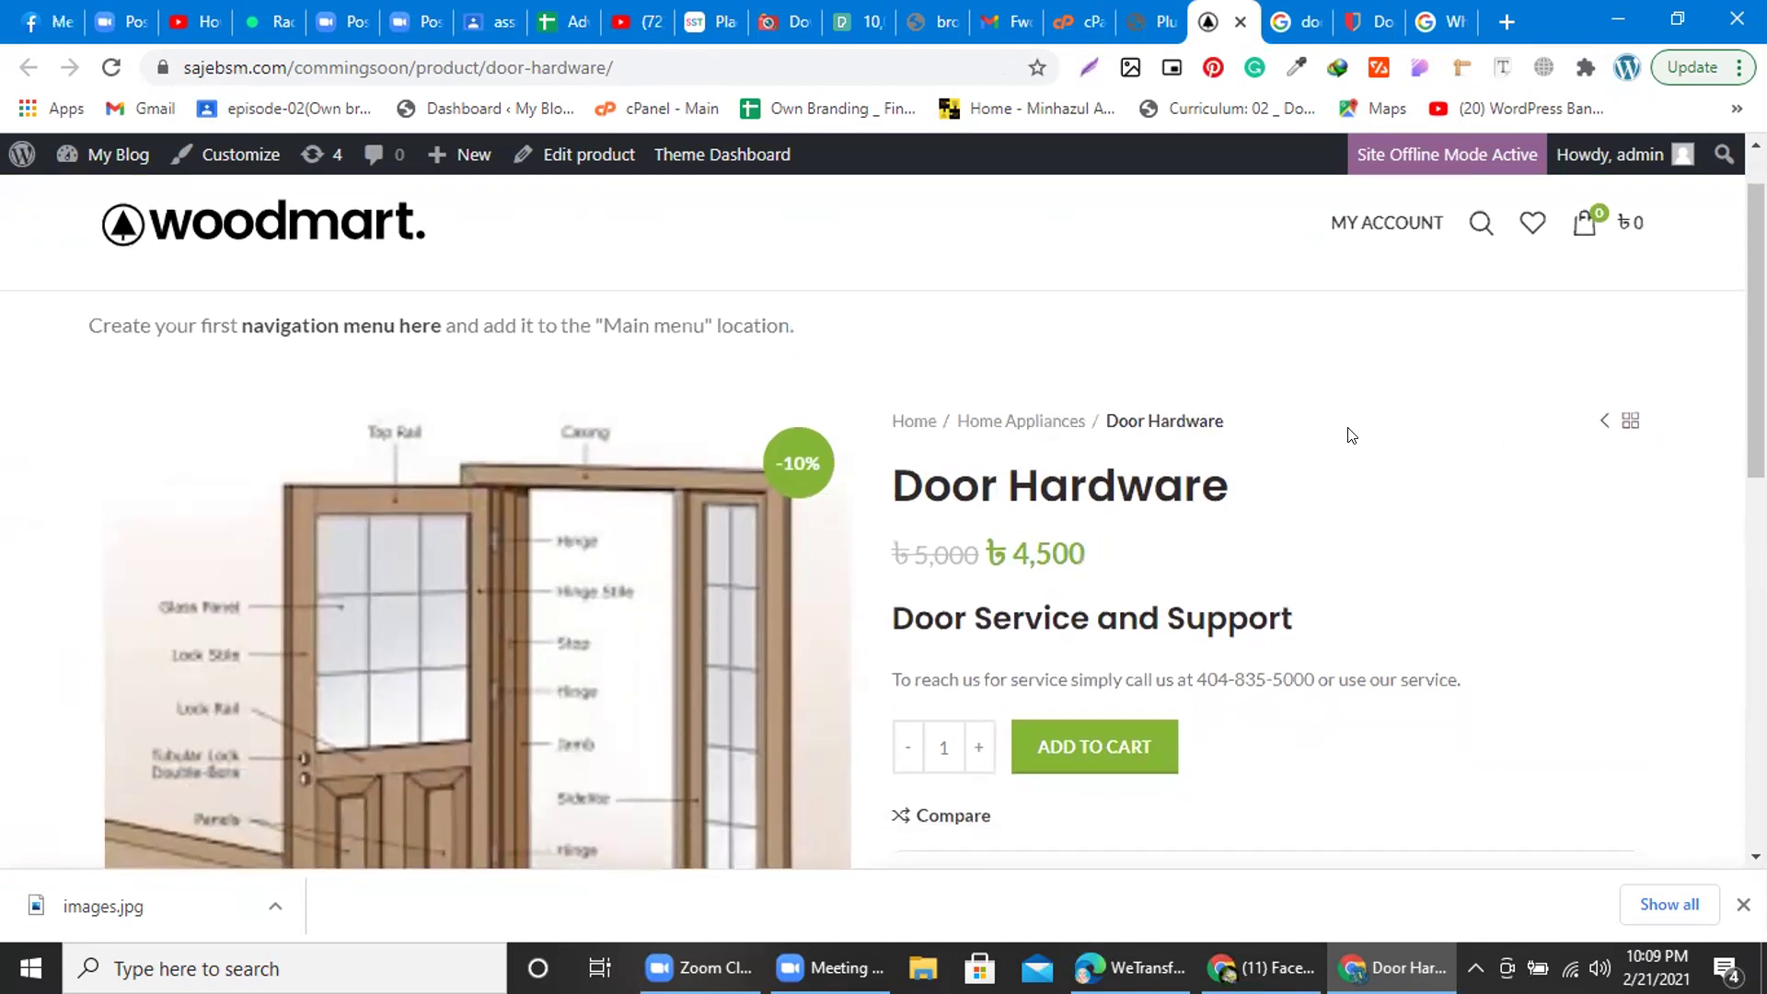
pyautogui.scroll(1, 1350, 435)
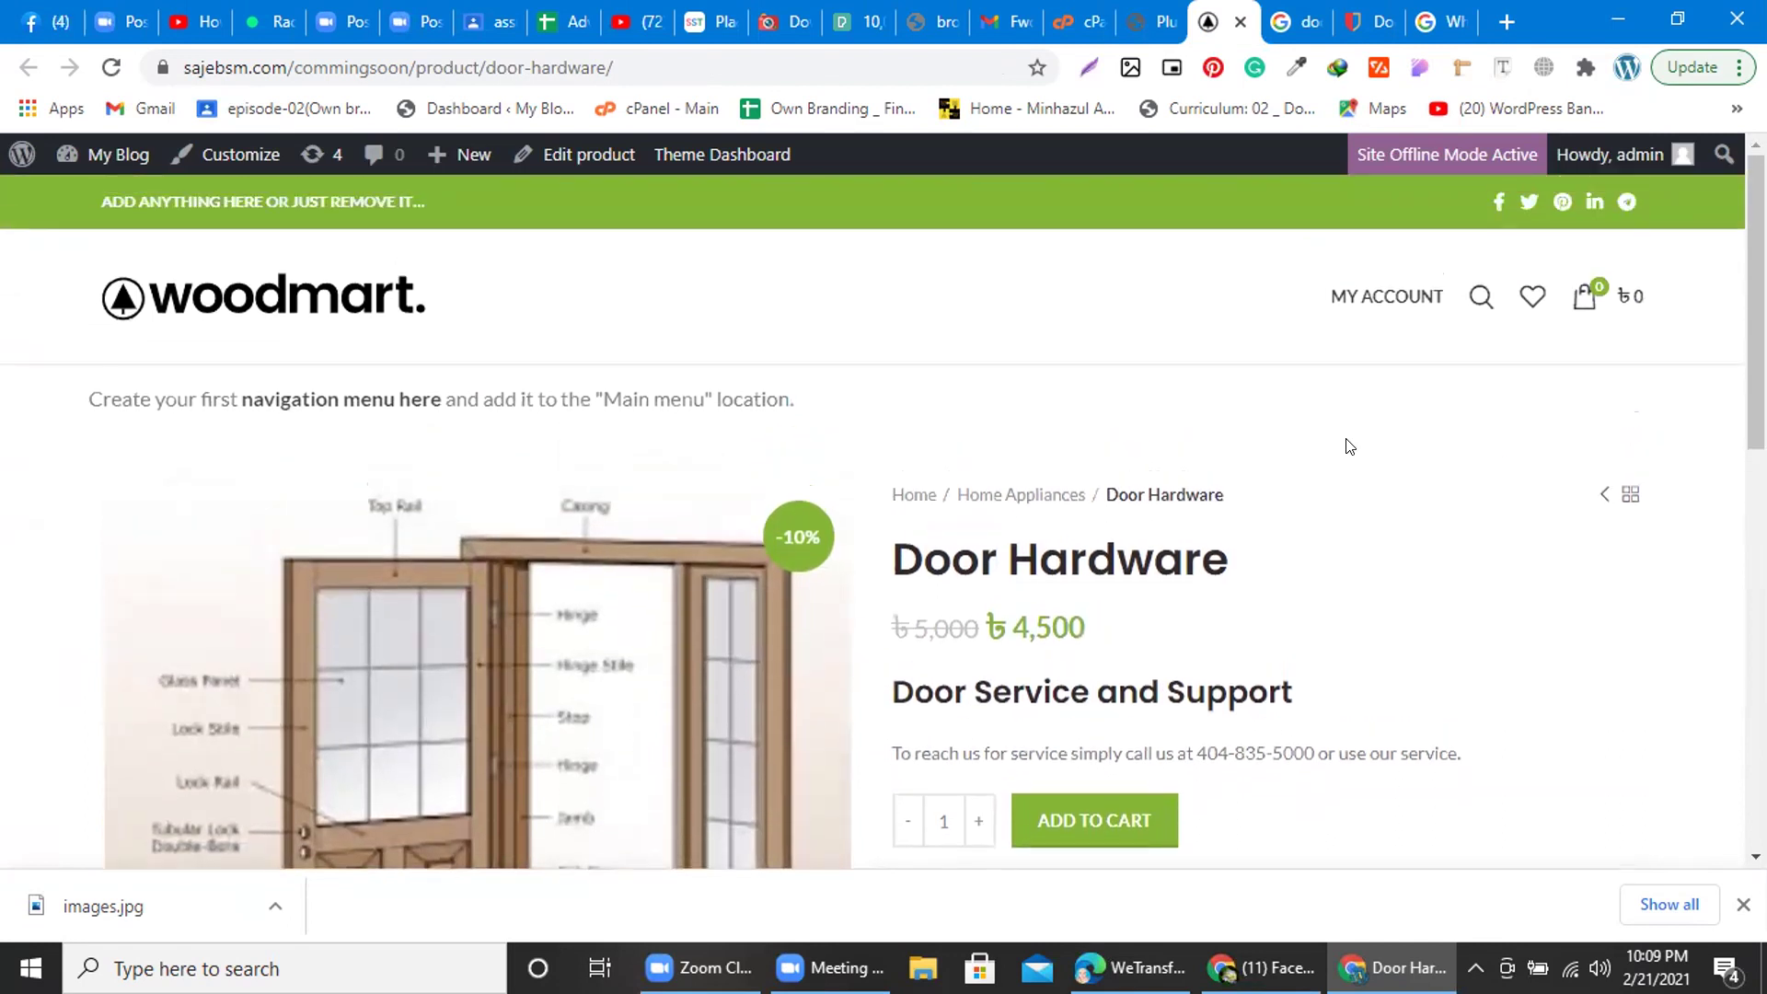
pyautogui.scroll(-1, 1349, 446)
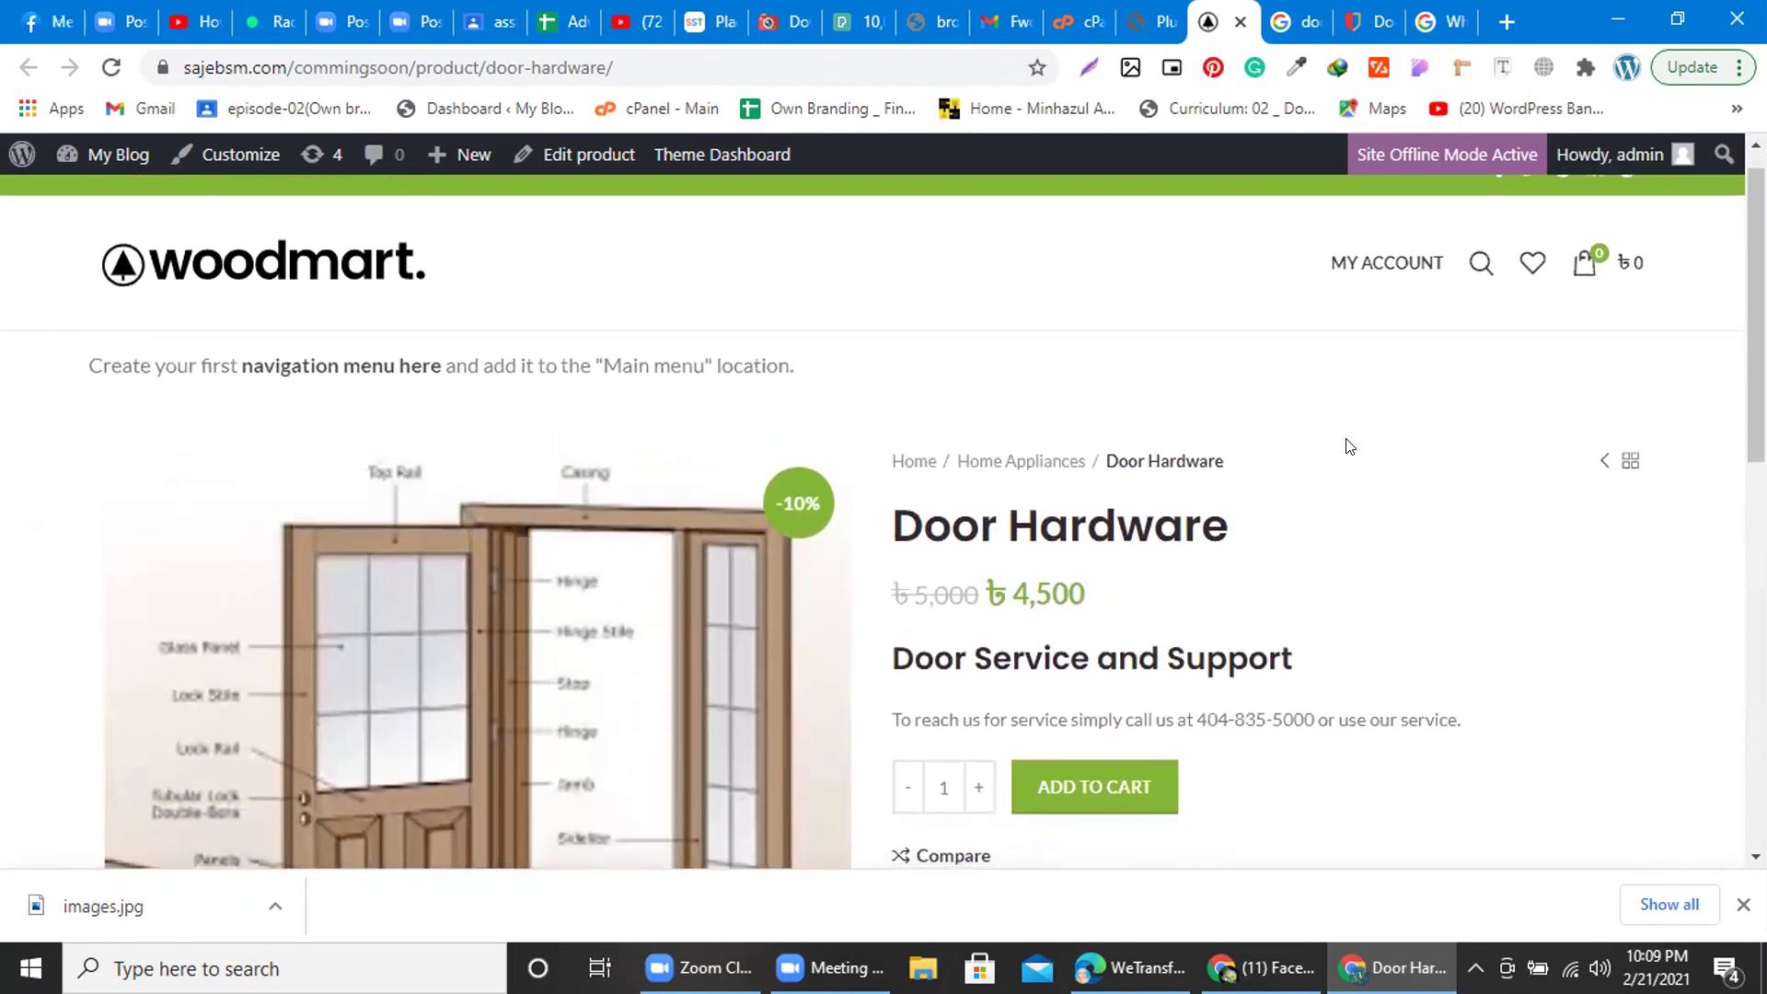
pyautogui.scroll(1, 1350, 446)
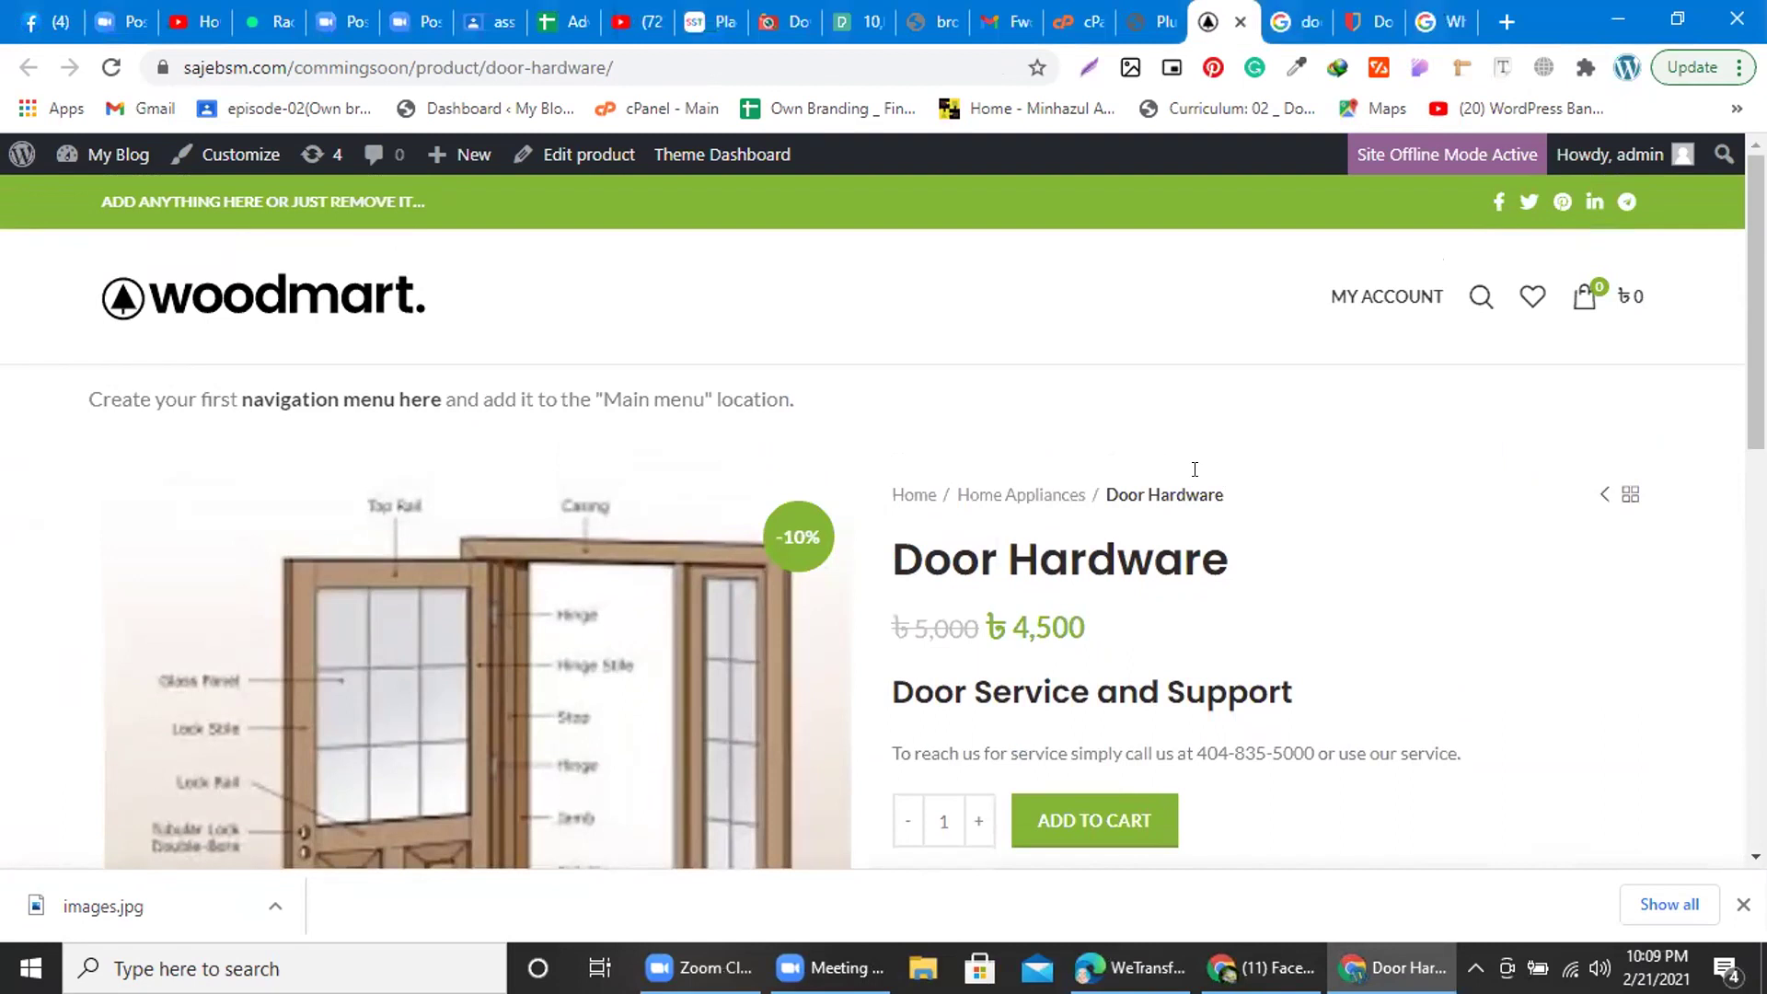
pyautogui.click(1132, 32)
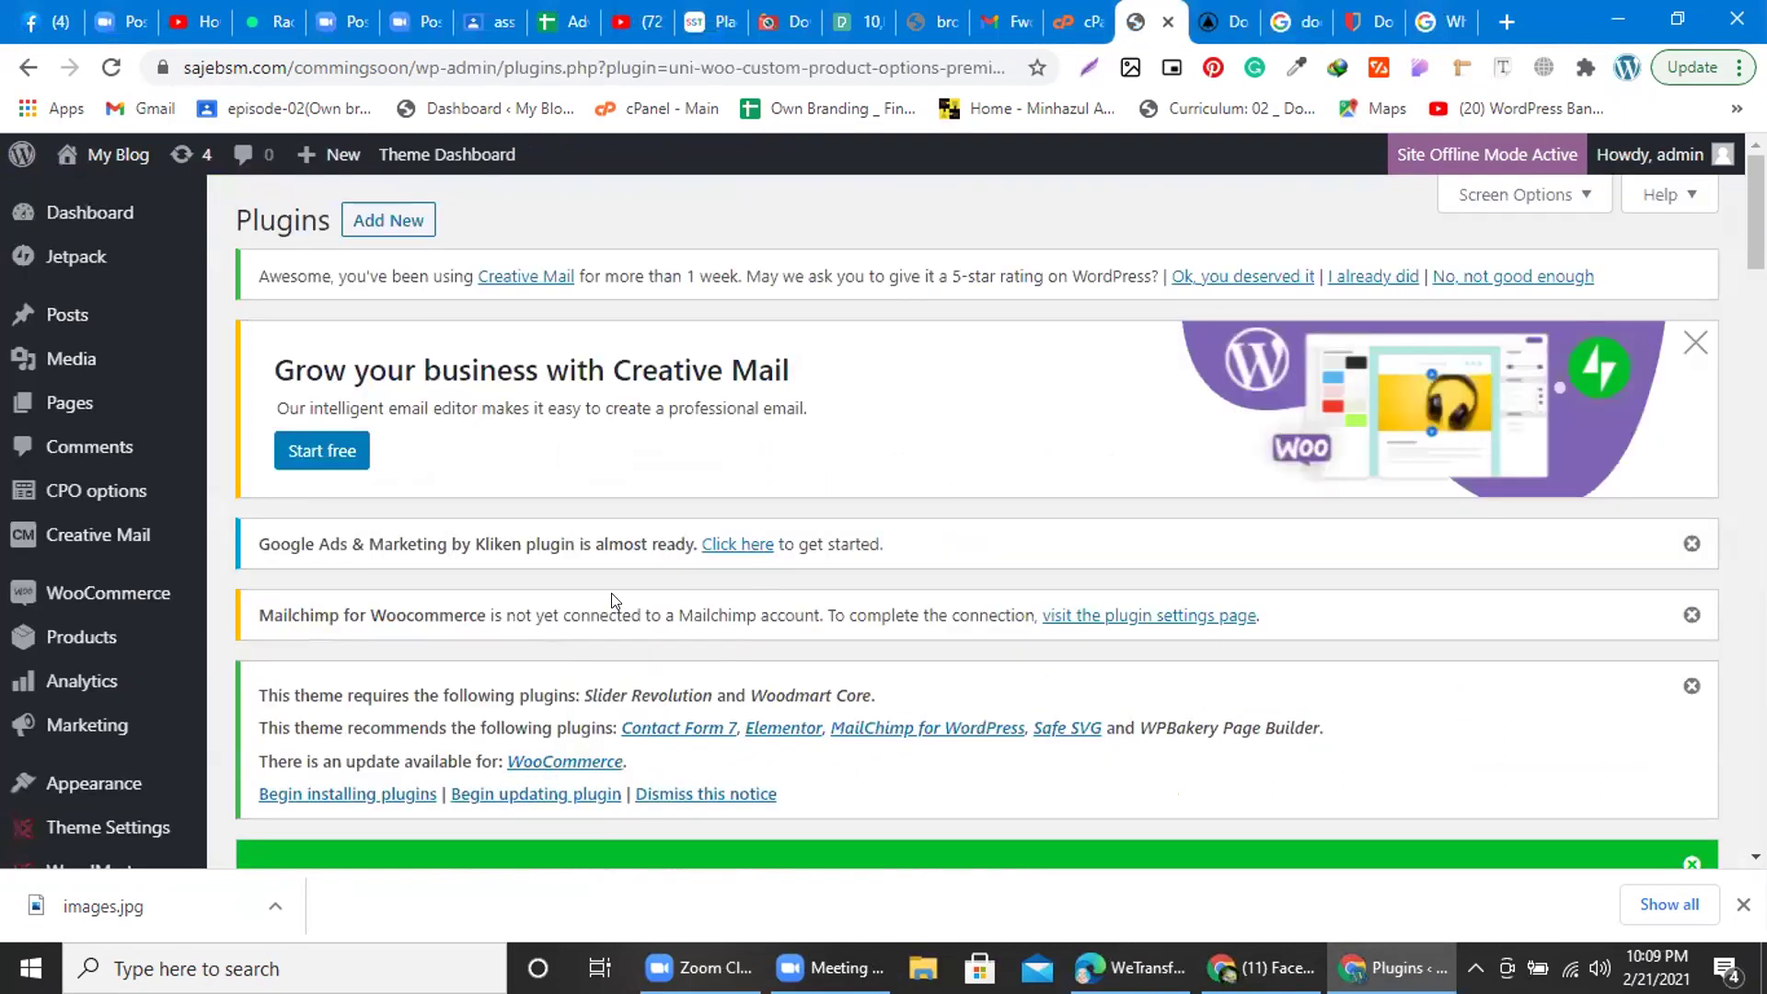
# Deactivate the free Uni CPO 3.1.7 plugin
pyautogui.scroll(-7, 612, 599)
pyautogui.scroll(-10, 614, 600)
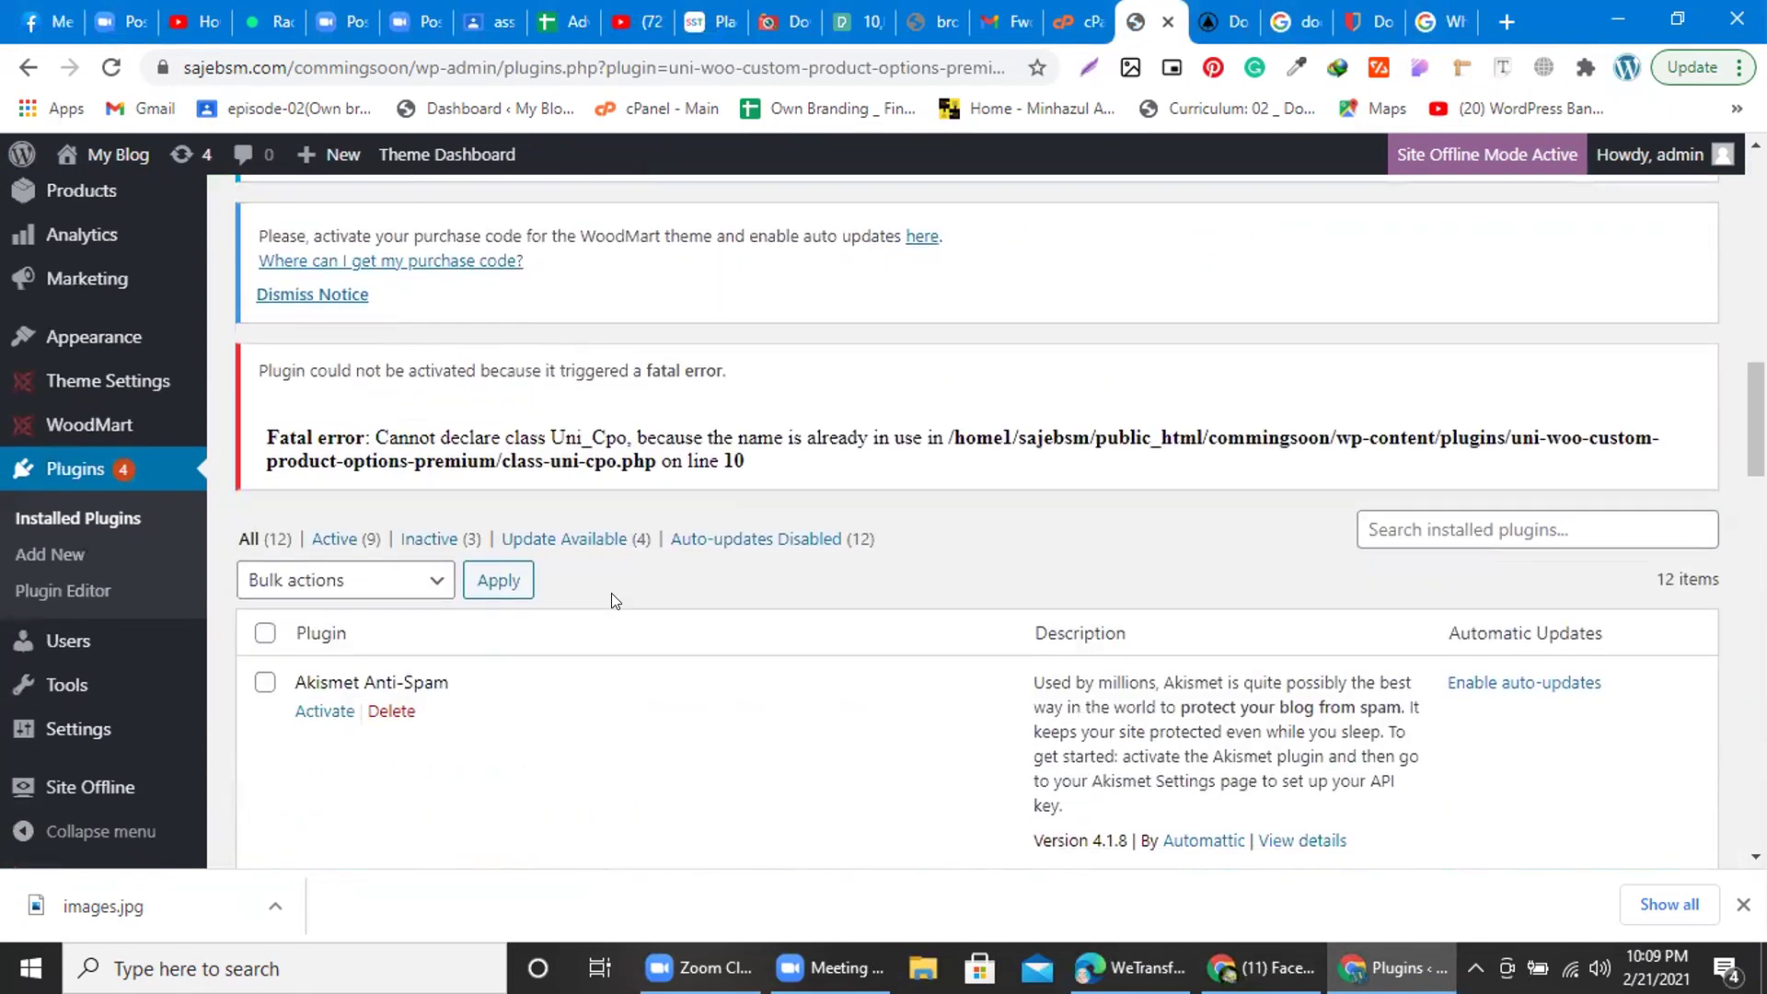
pyautogui.scroll(-15, 615, 600)
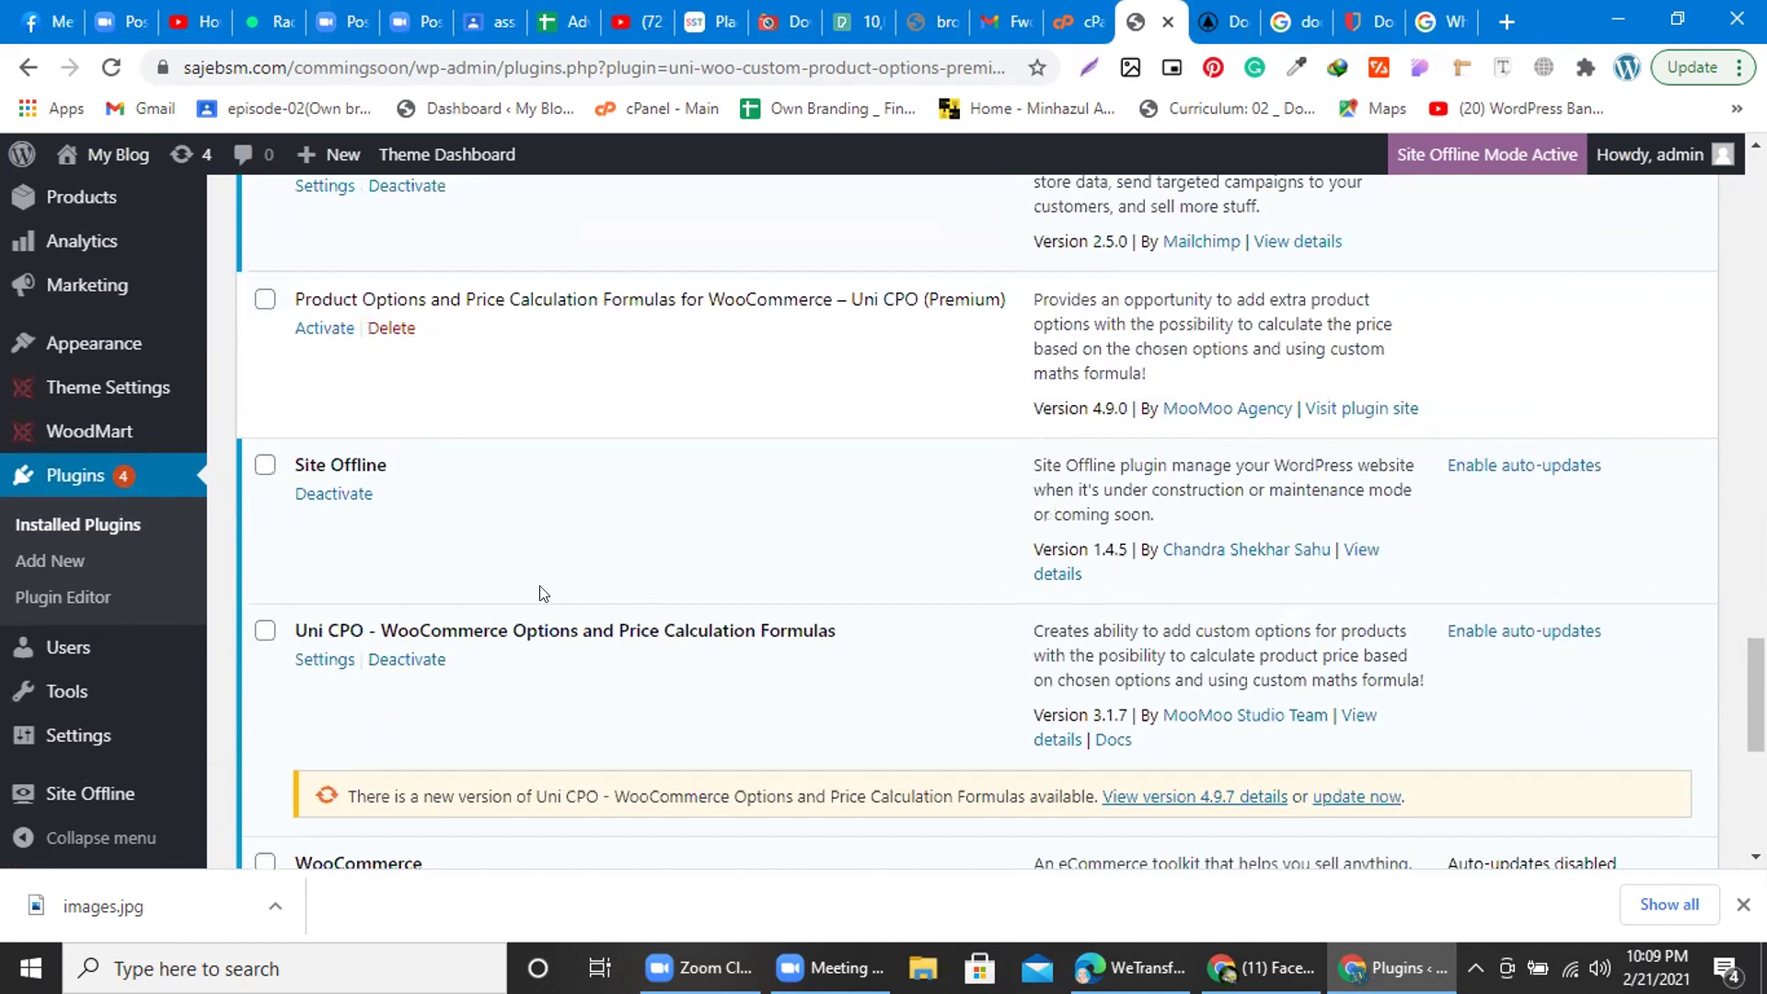
pyautogui.click(406, 661)
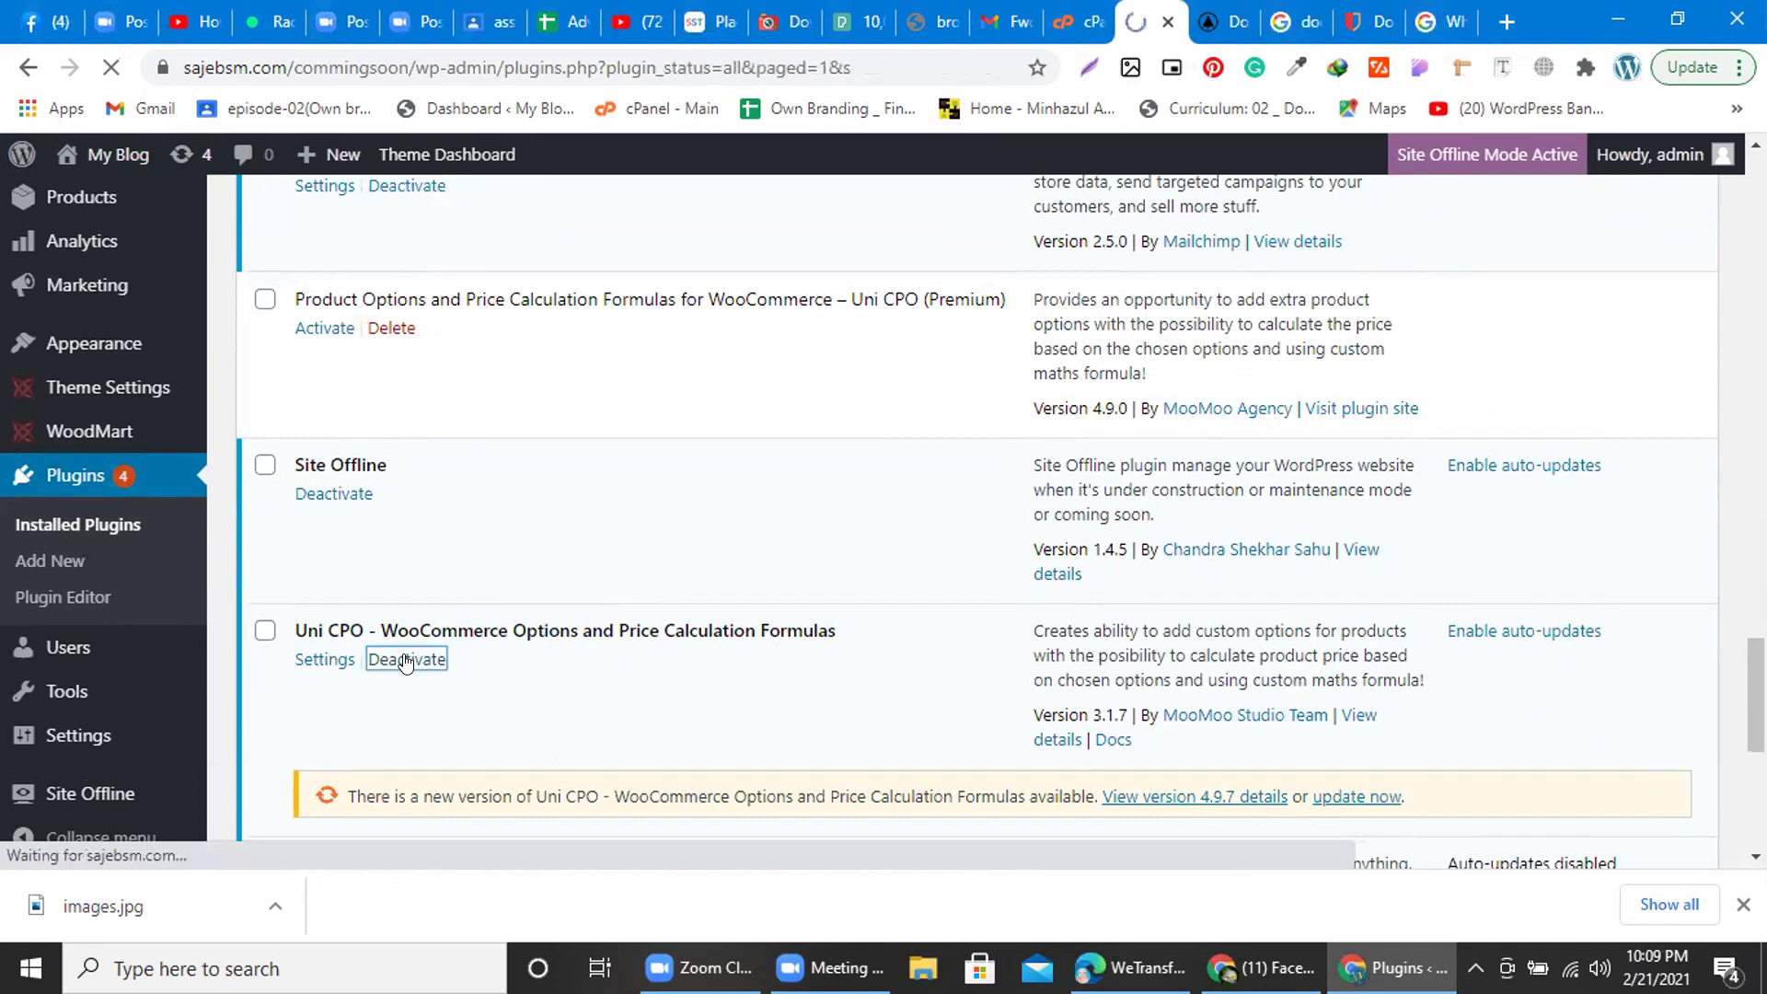
# Activate the Uni CPO (Premium) 4.9.0 plugin
pyautogui.scroll(-10, 405, 660)
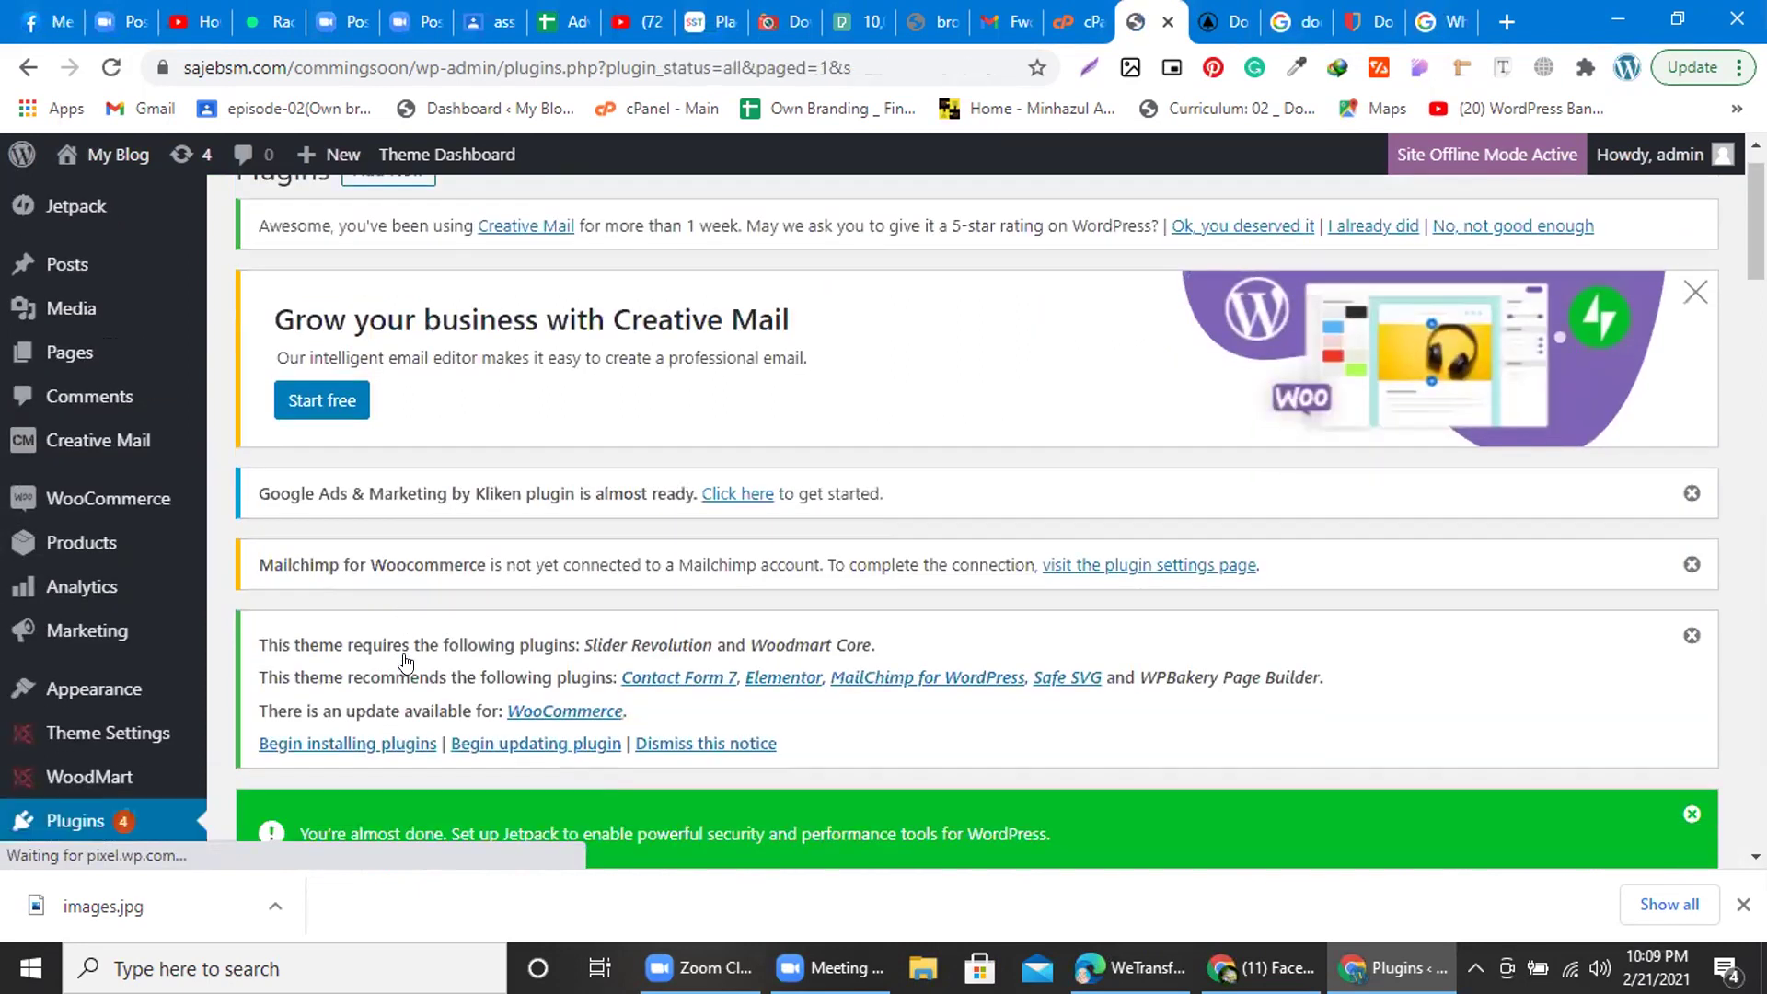
pyautogui.scroll(-10, 406, 661)
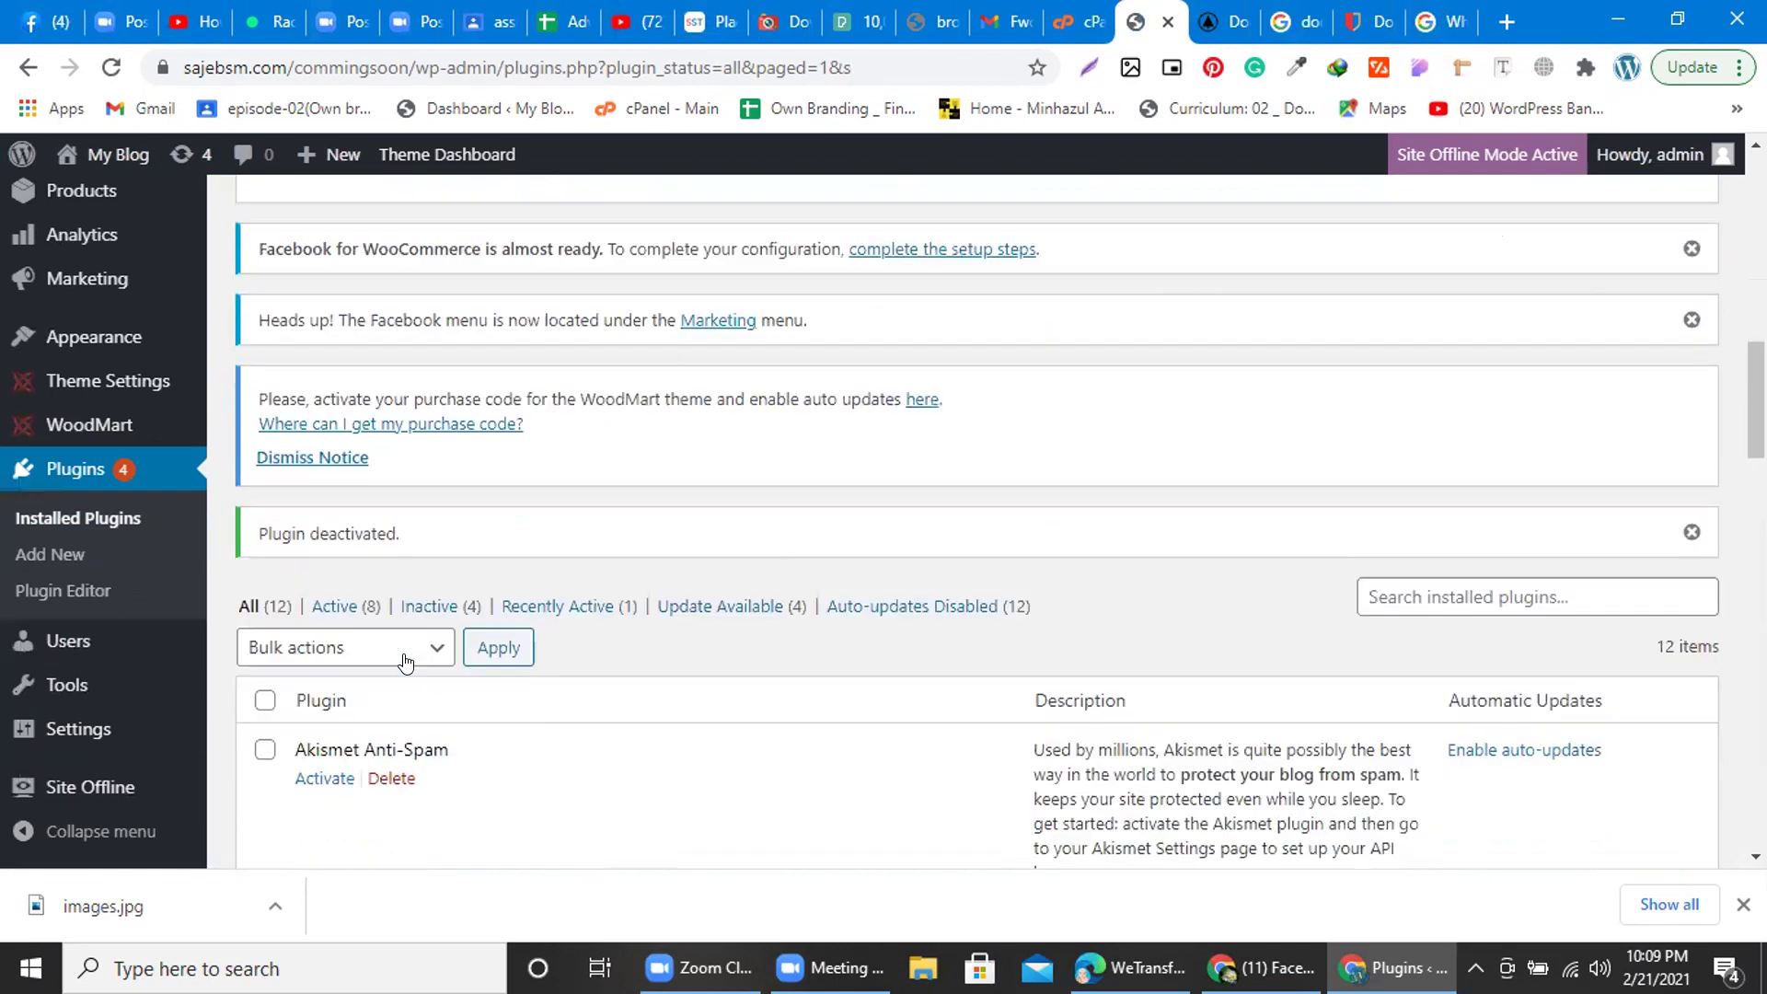
pyautogui.scroll(-6, 406, 662)
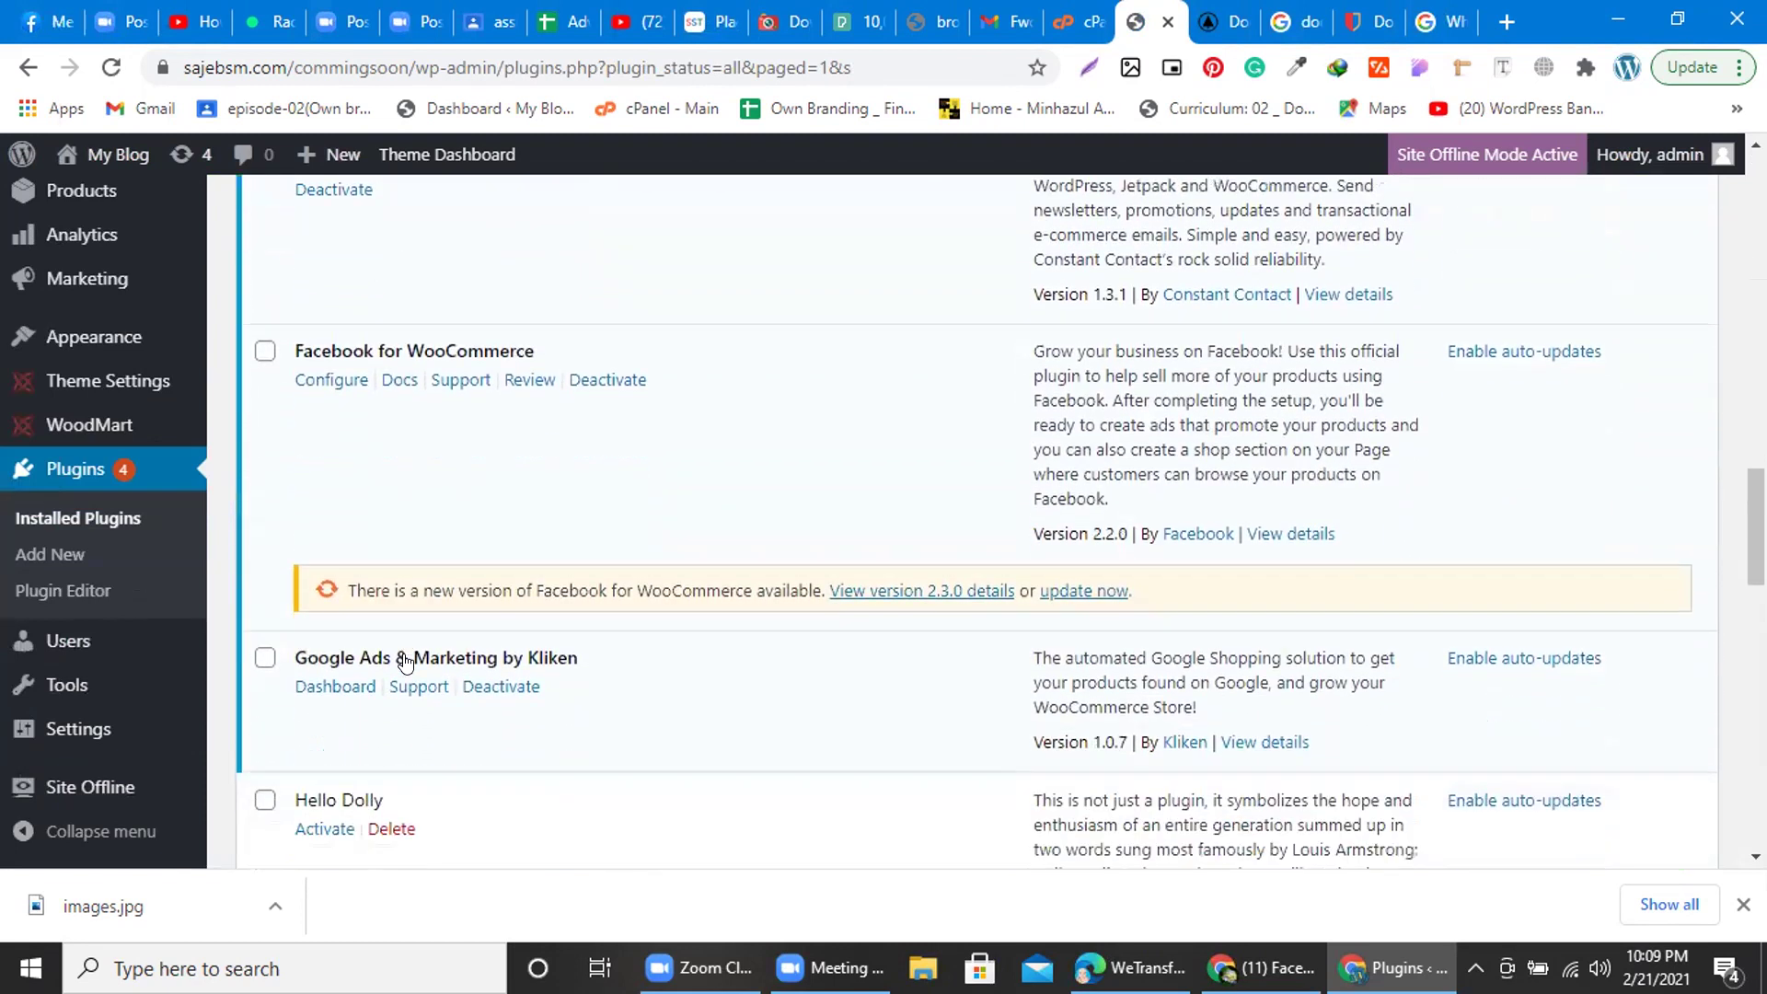
pyautogui.scroll(-4, 465, 716)
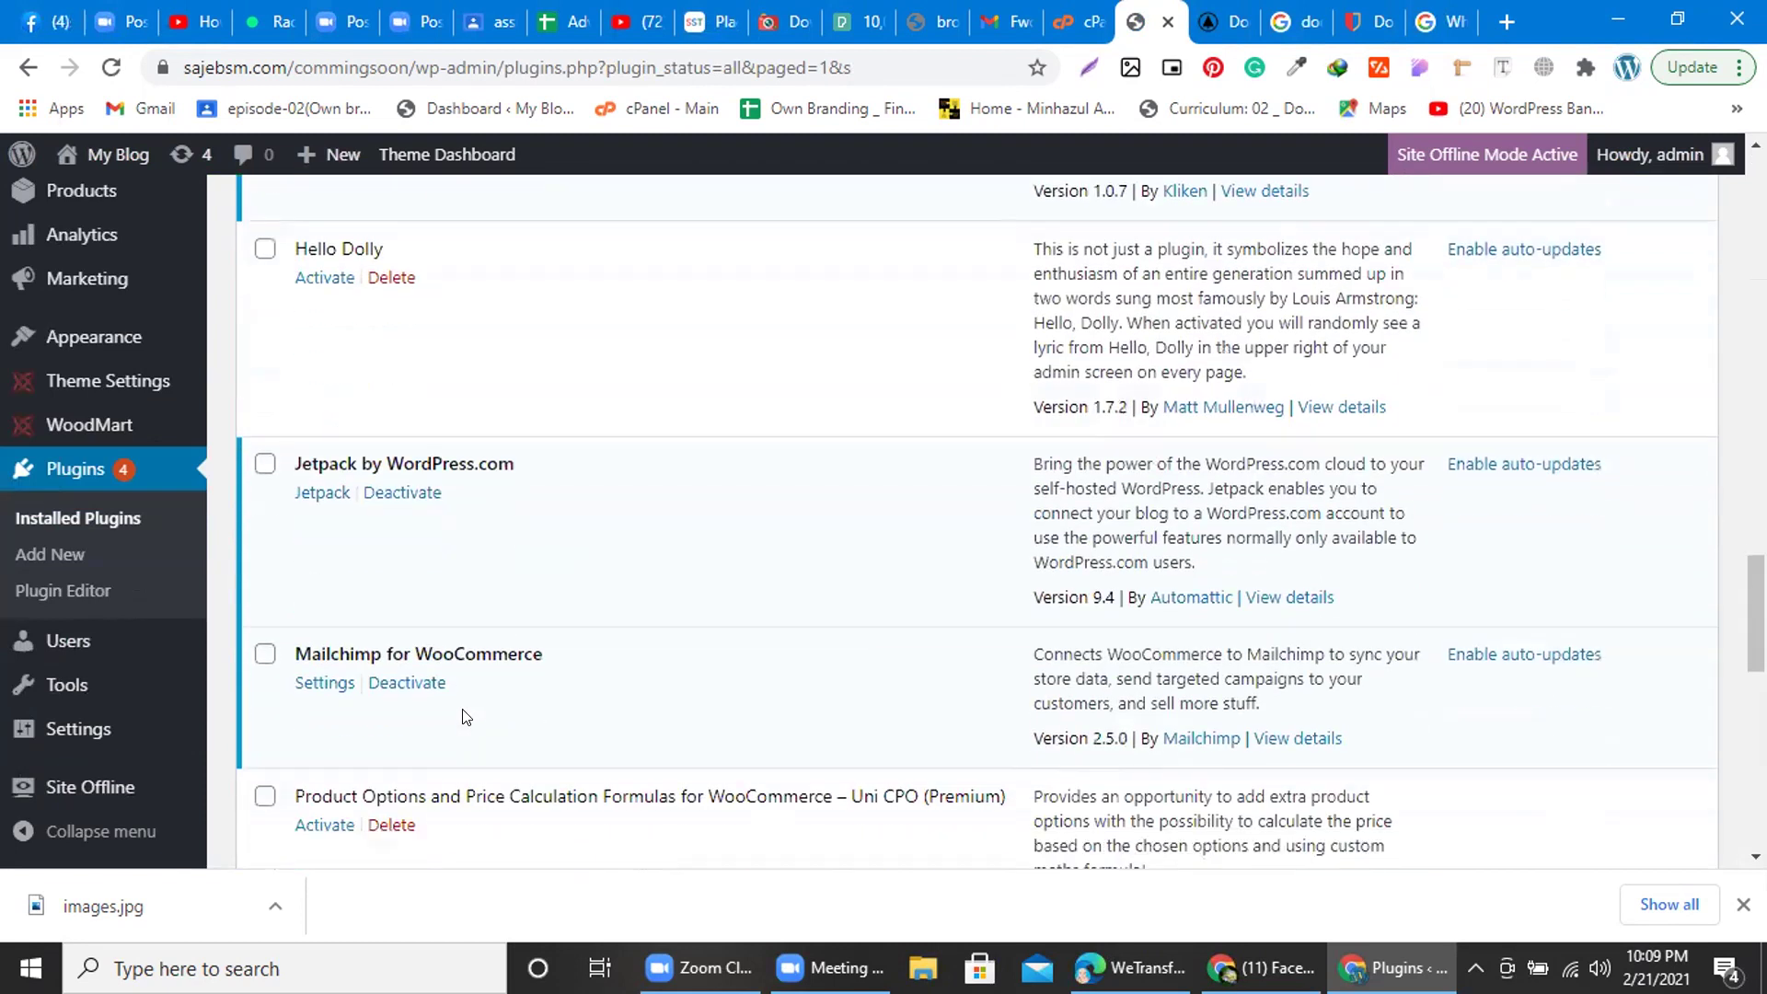
pyautogui.click(321, 589)
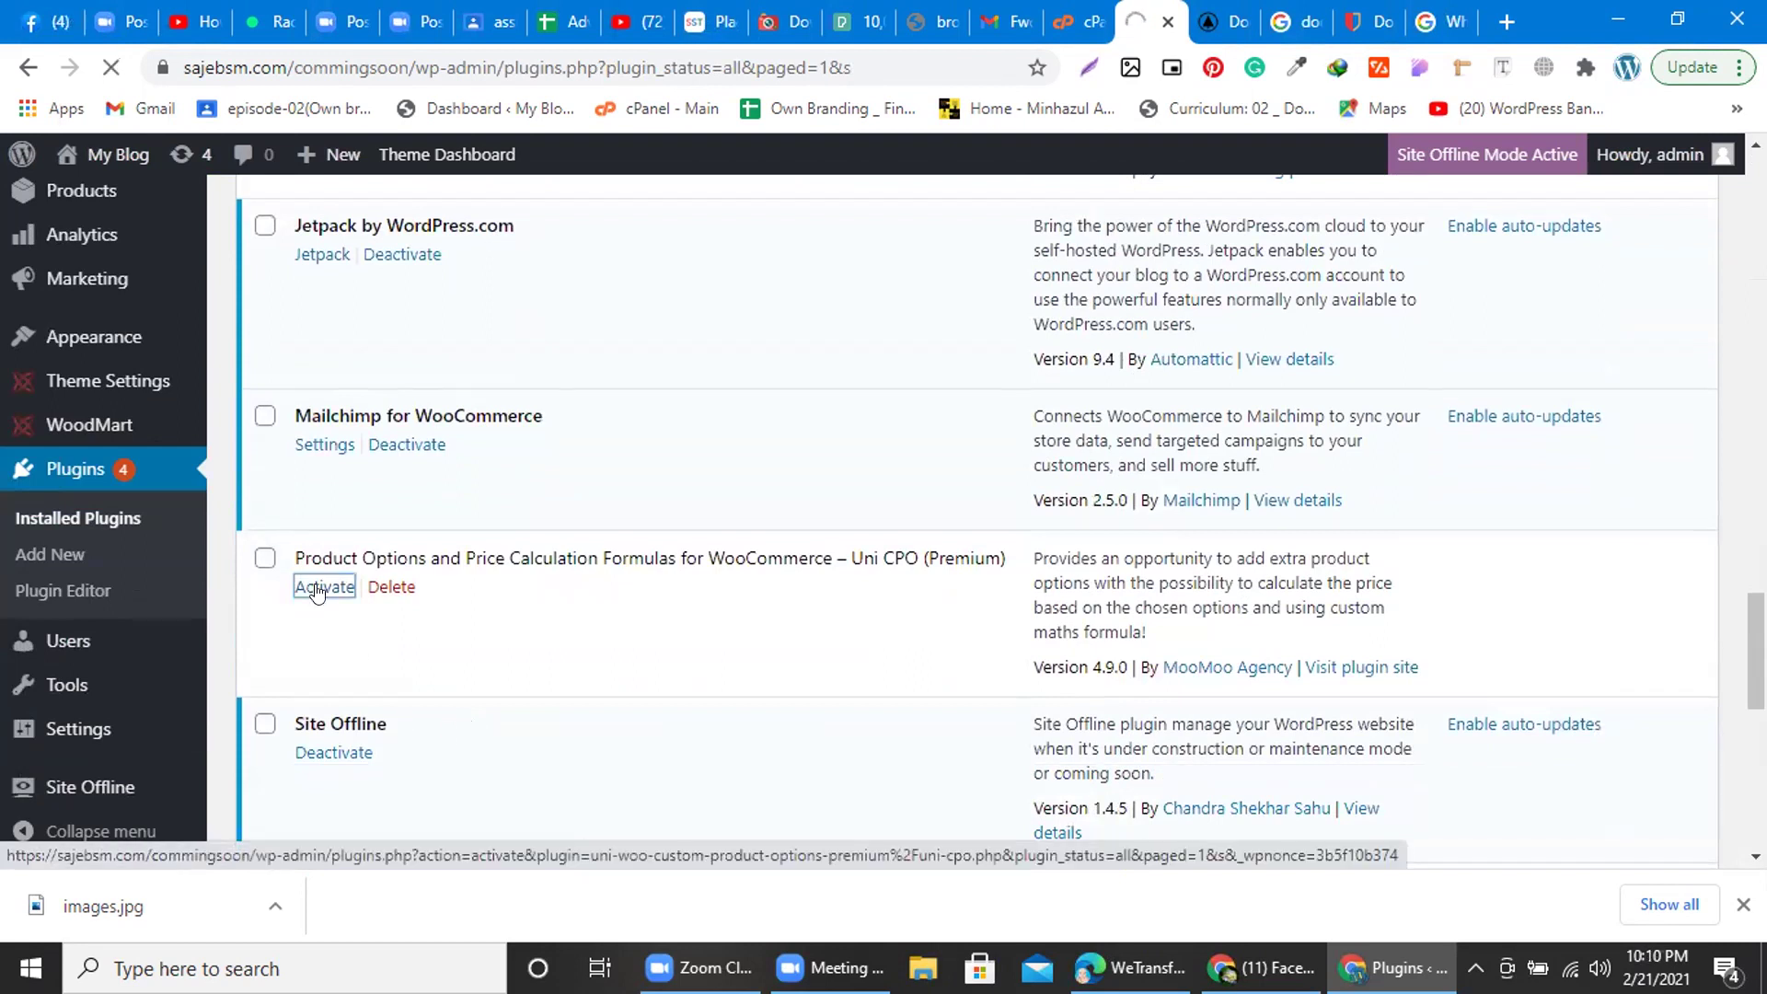
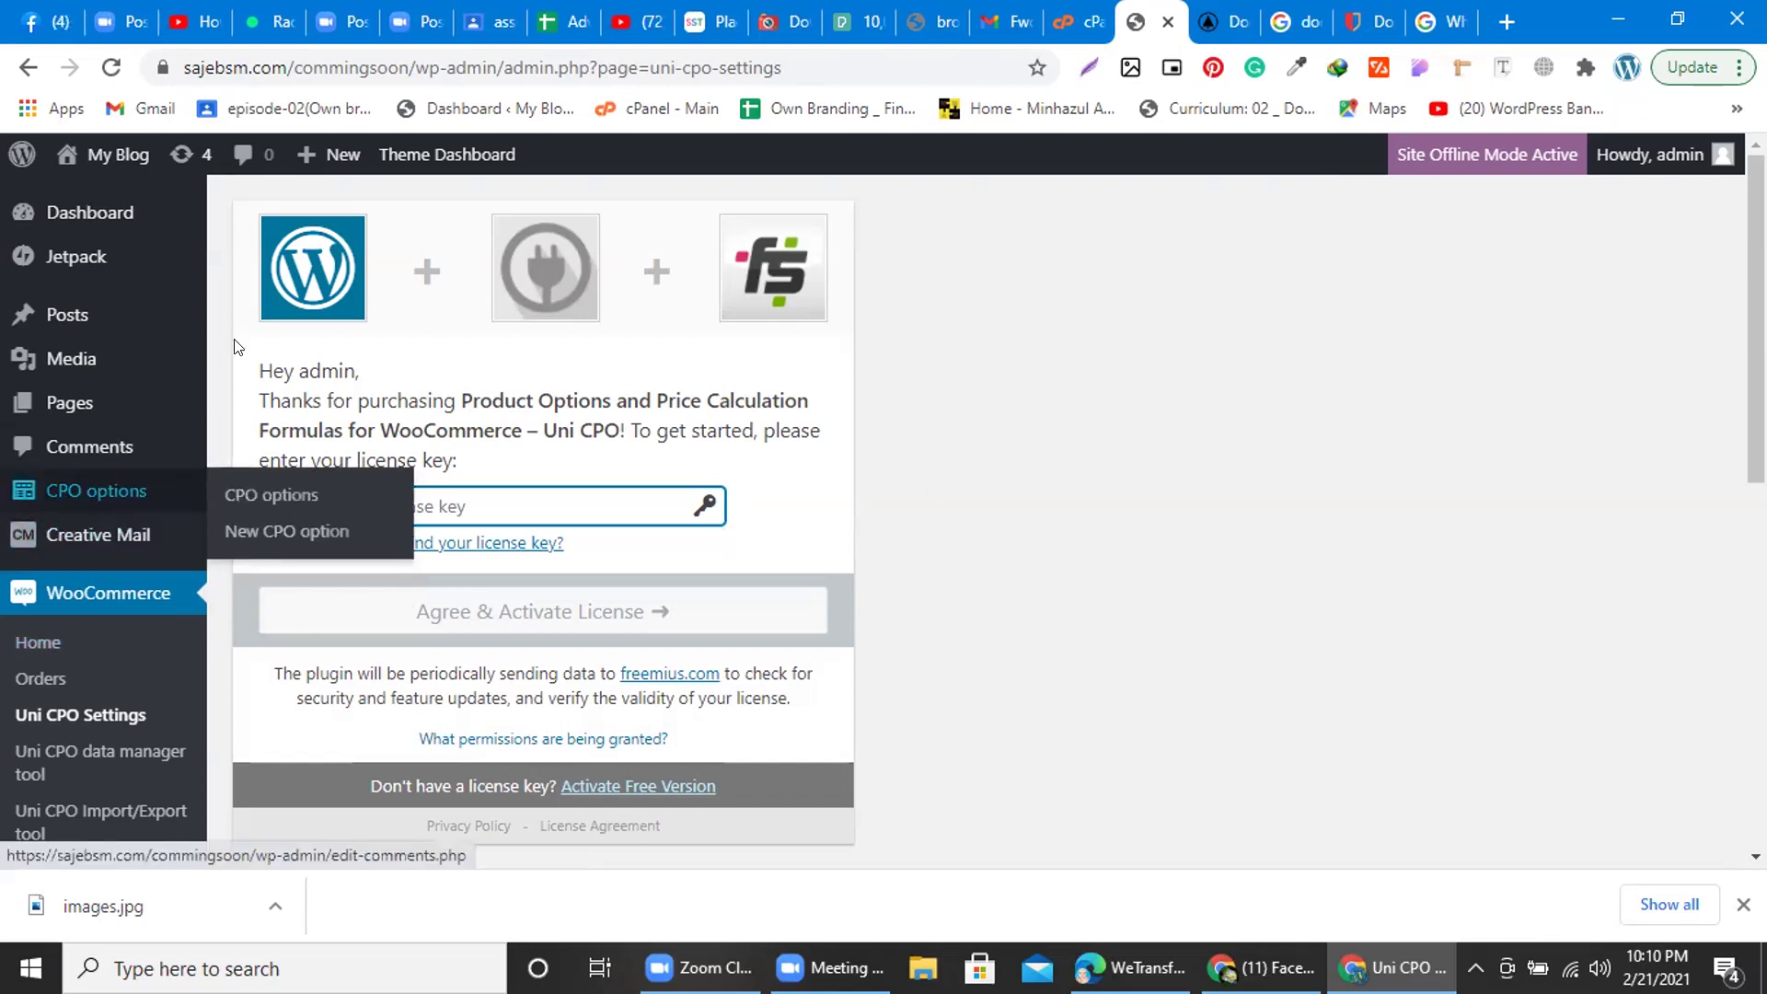
# Open the Uni CPO options builder panel on the reloaded Door Hardware product page
pyautogui.click(1208, 19)
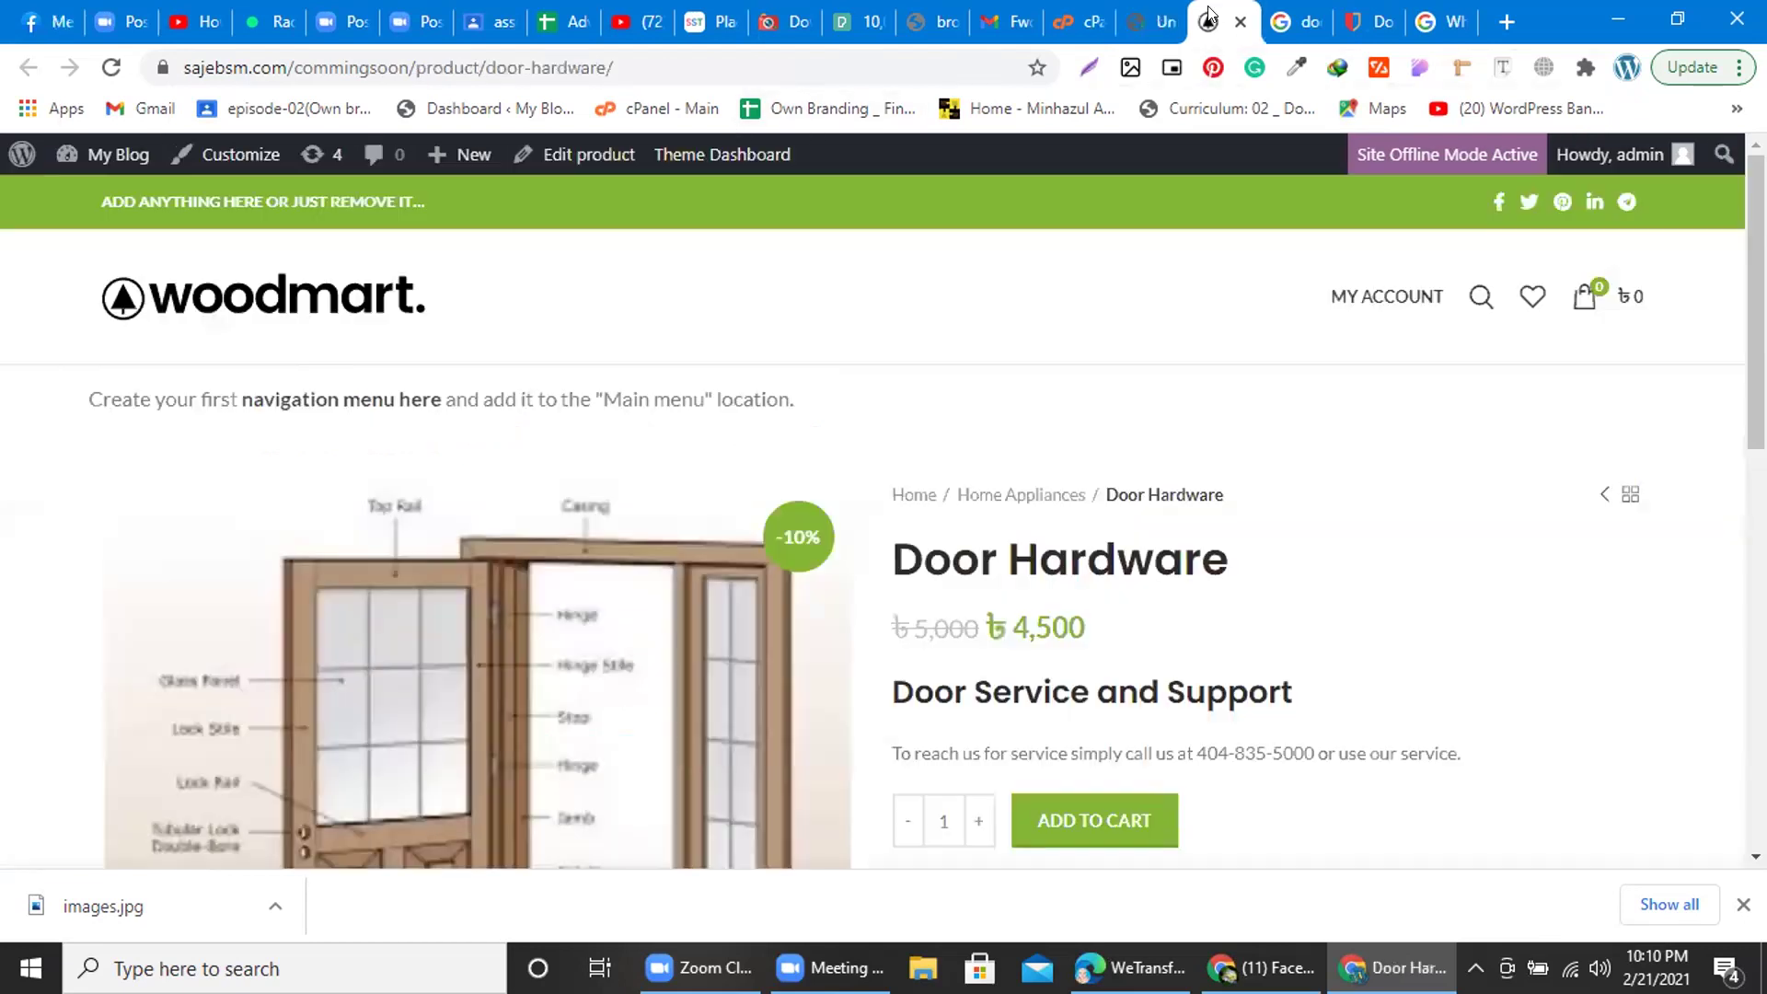
pyautogui.click(111, 67)
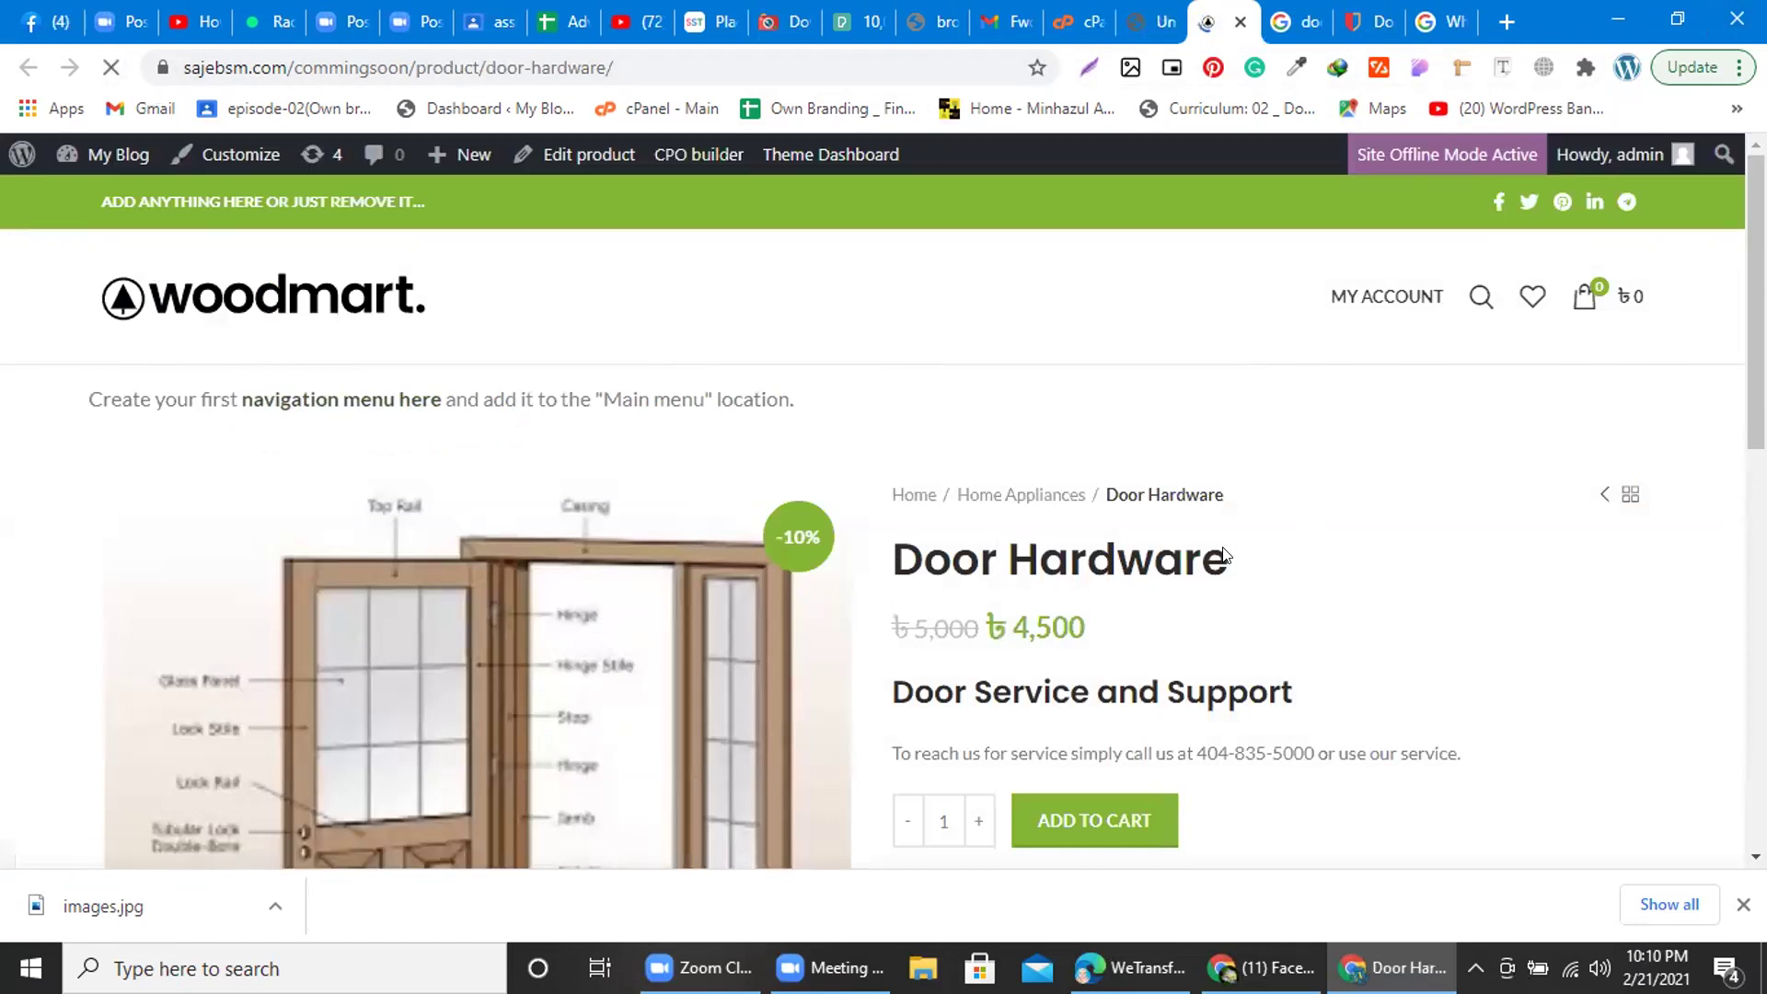
pyautogui.click(672, 155)
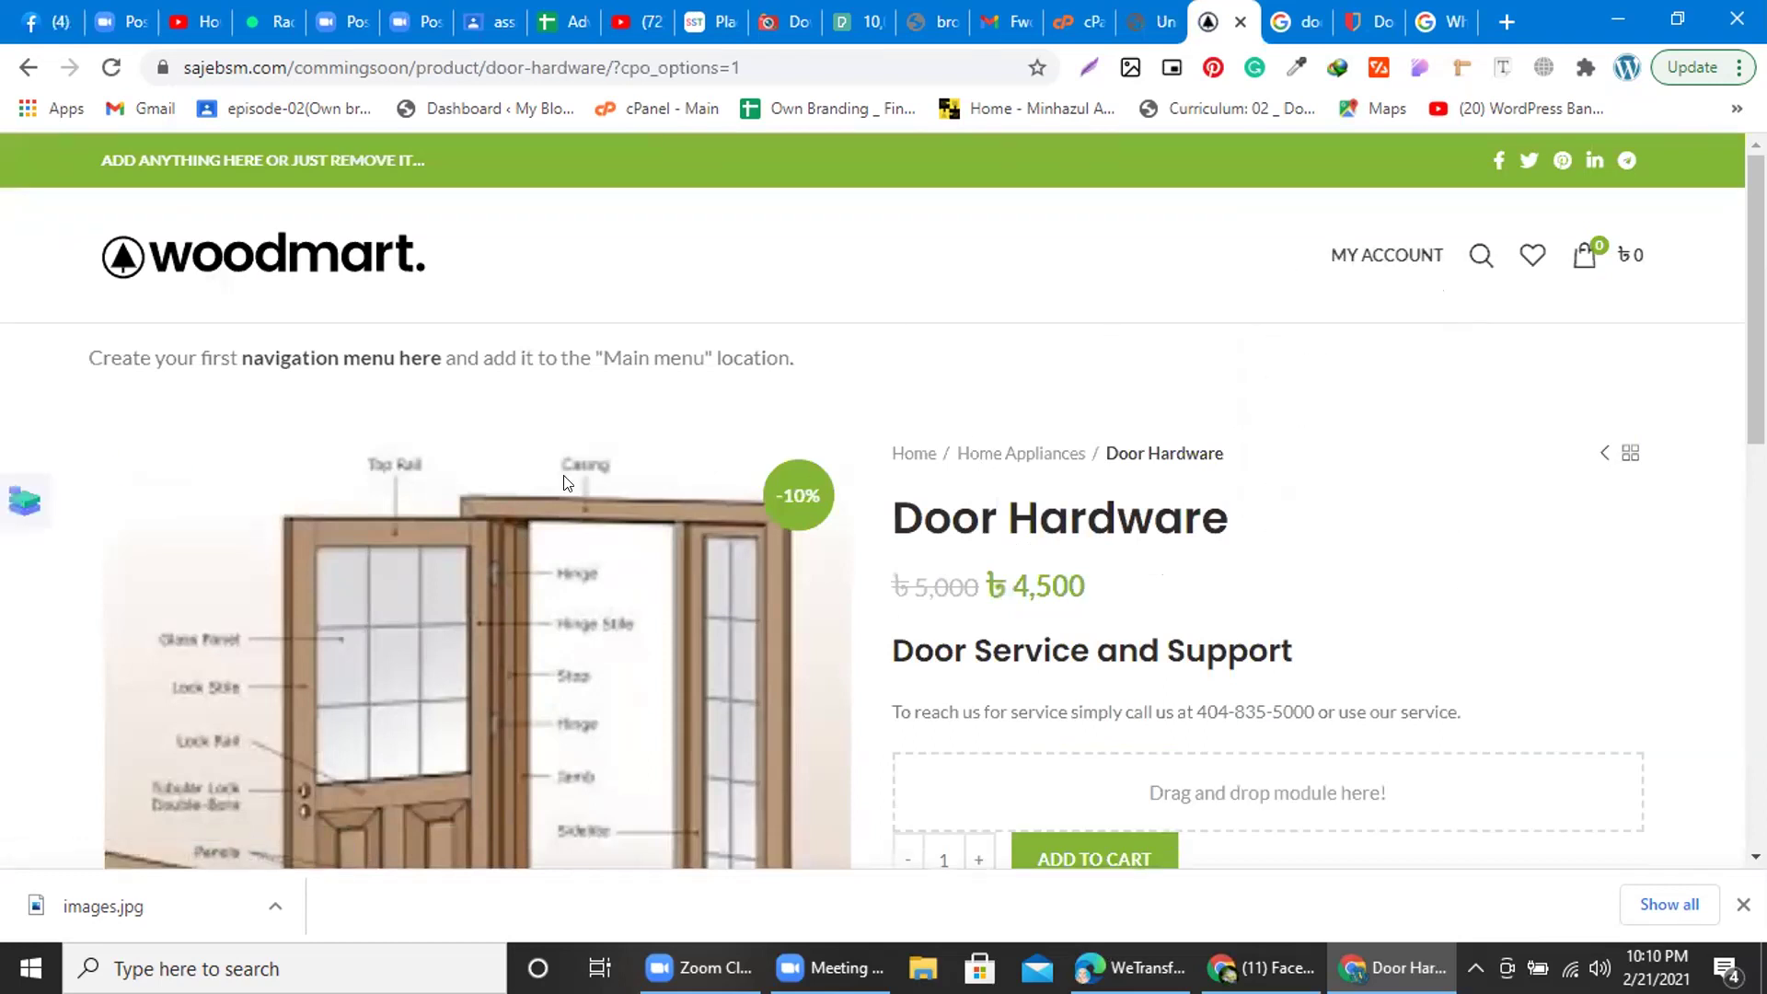
pyautogui.click(13, 502)
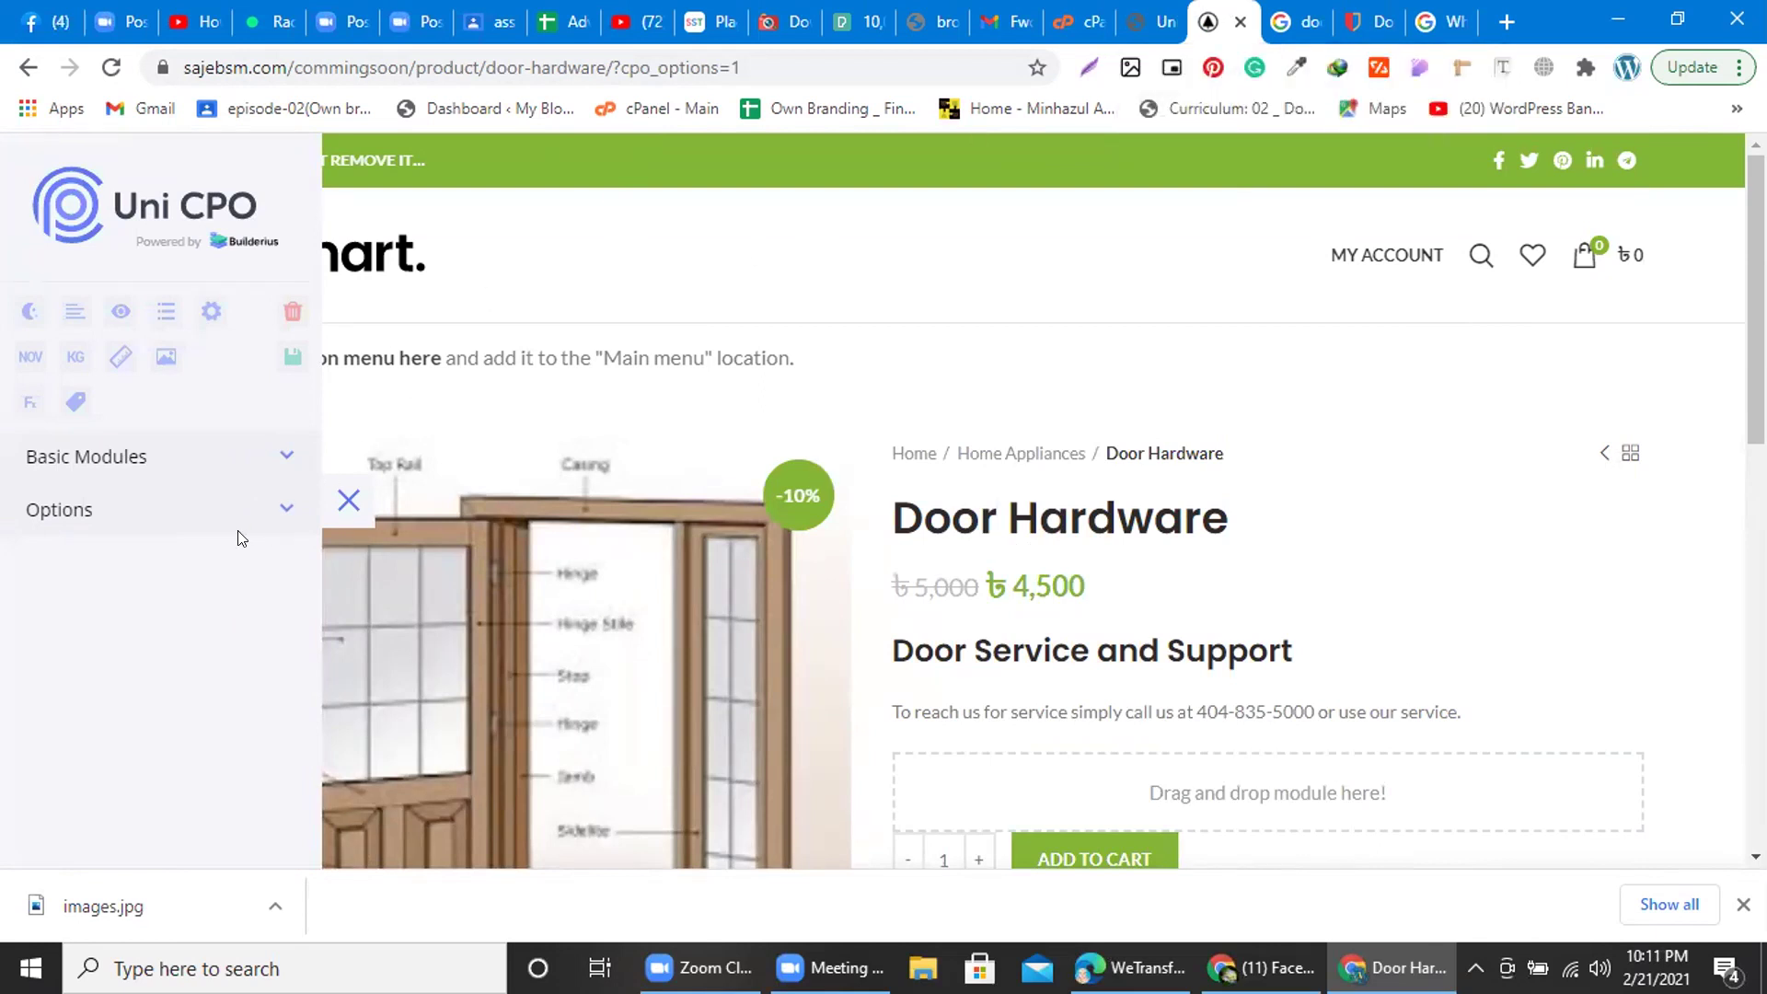
# Drag a Row module from Basic Modules into the Door Hardware options drop zone
pyautogui.click(277, 470)
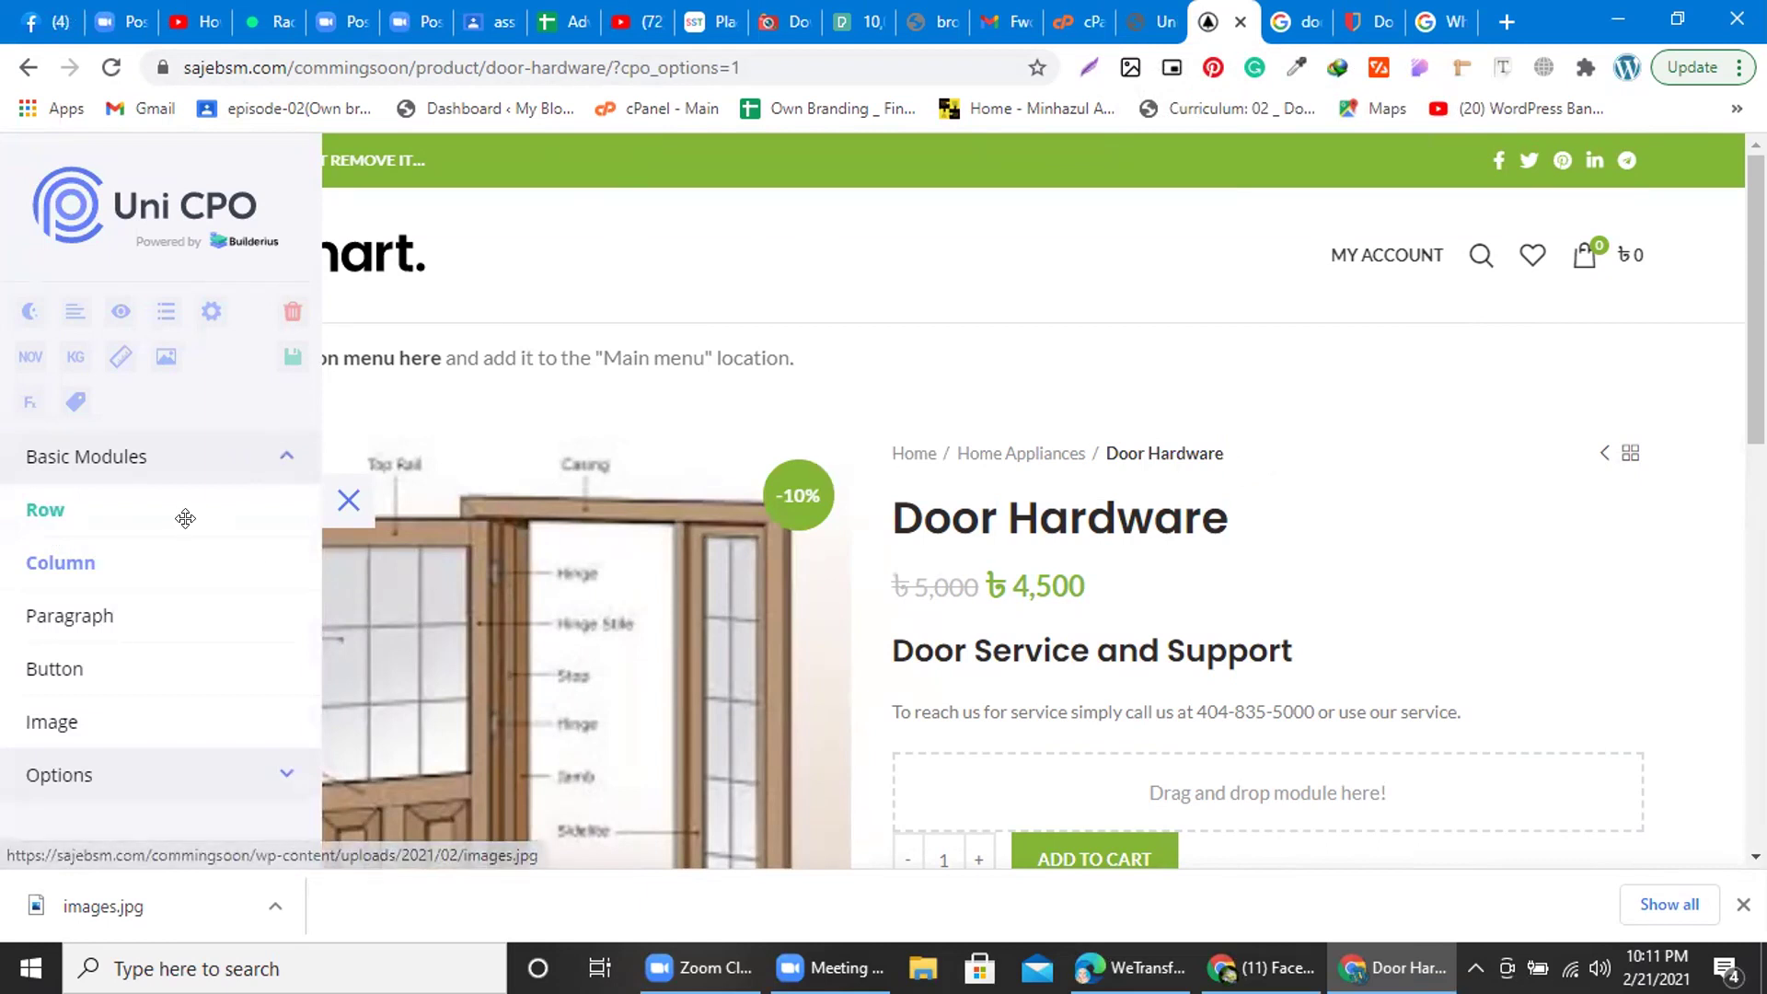
pyautogui.moveTo(137, 498); pyautogui.dragTo(1351, 413)
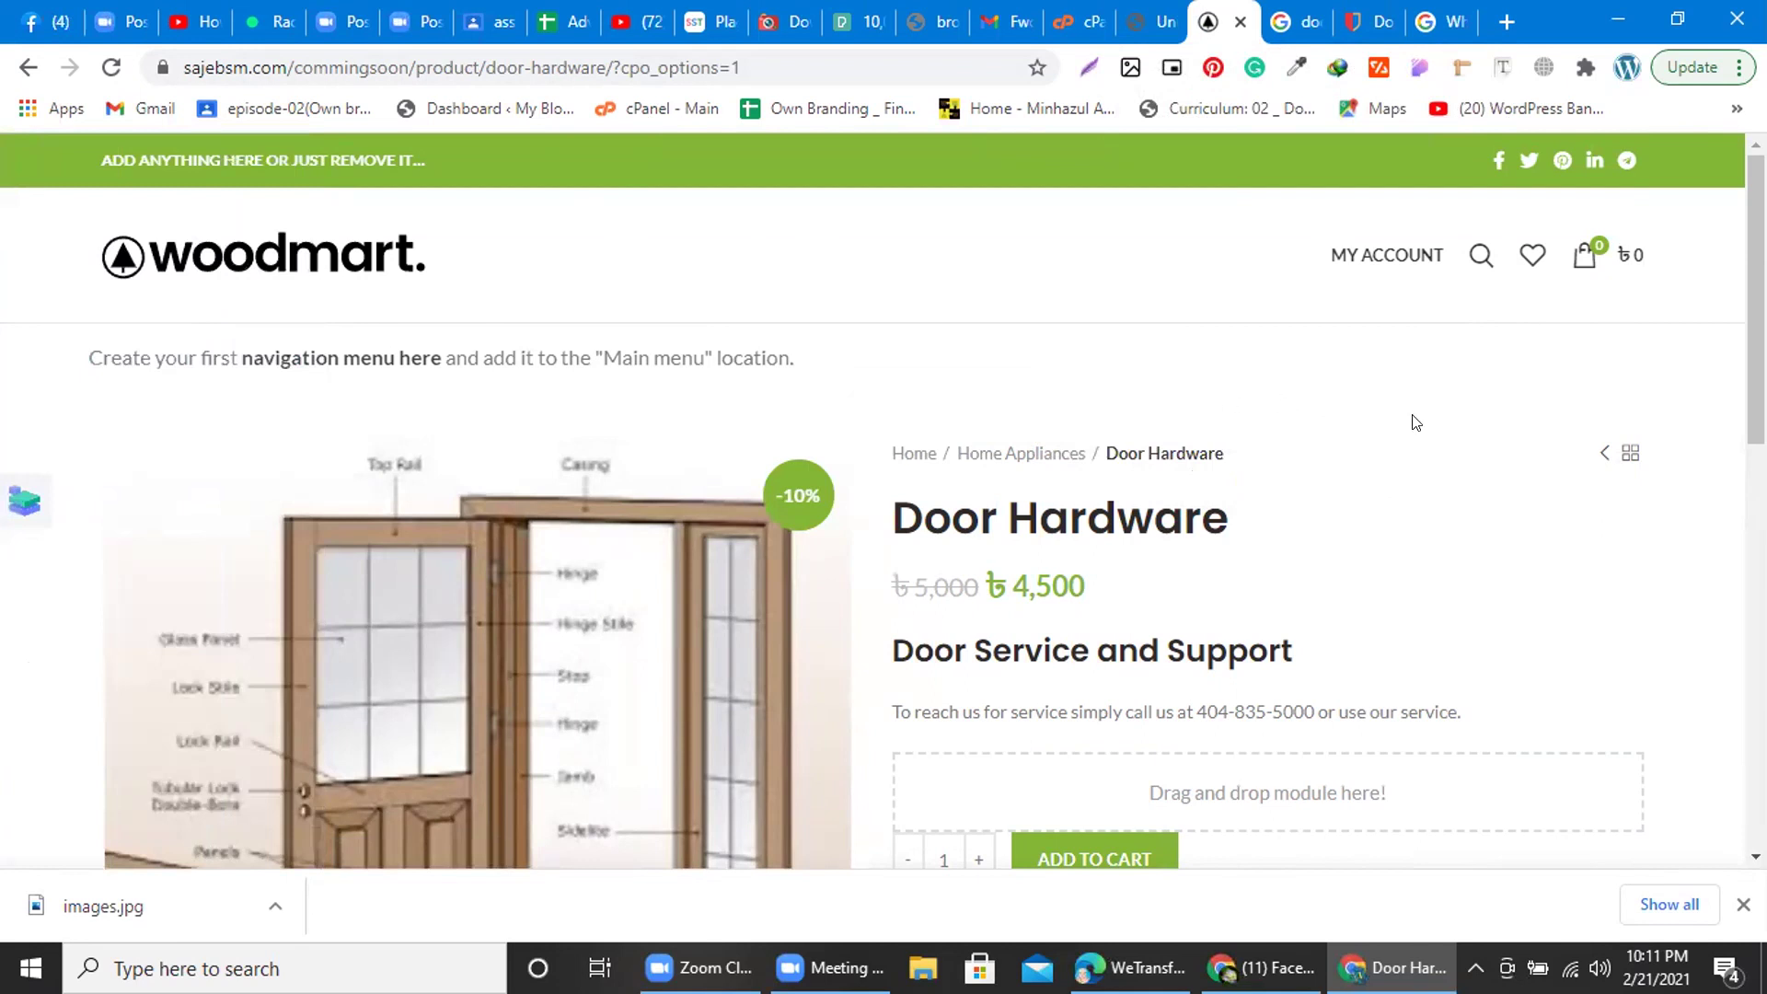
pyautogui.scroll(-3, 851, 600)
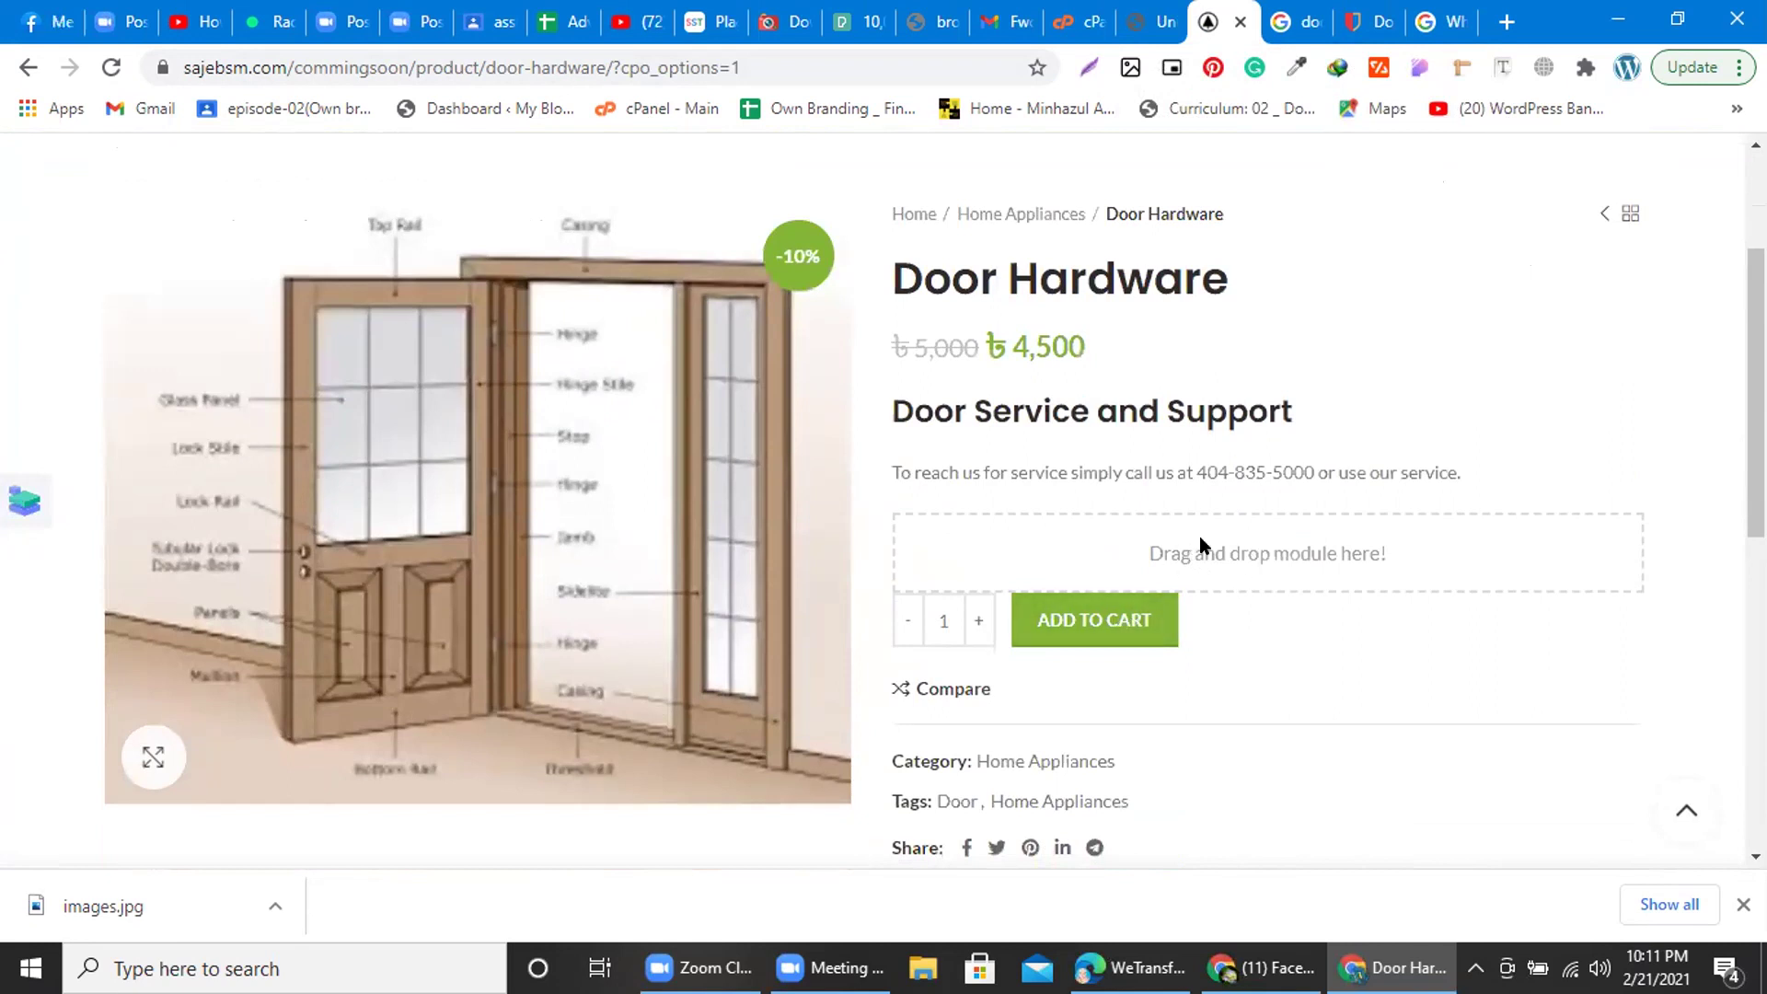
pyautogui.click(33, 509)
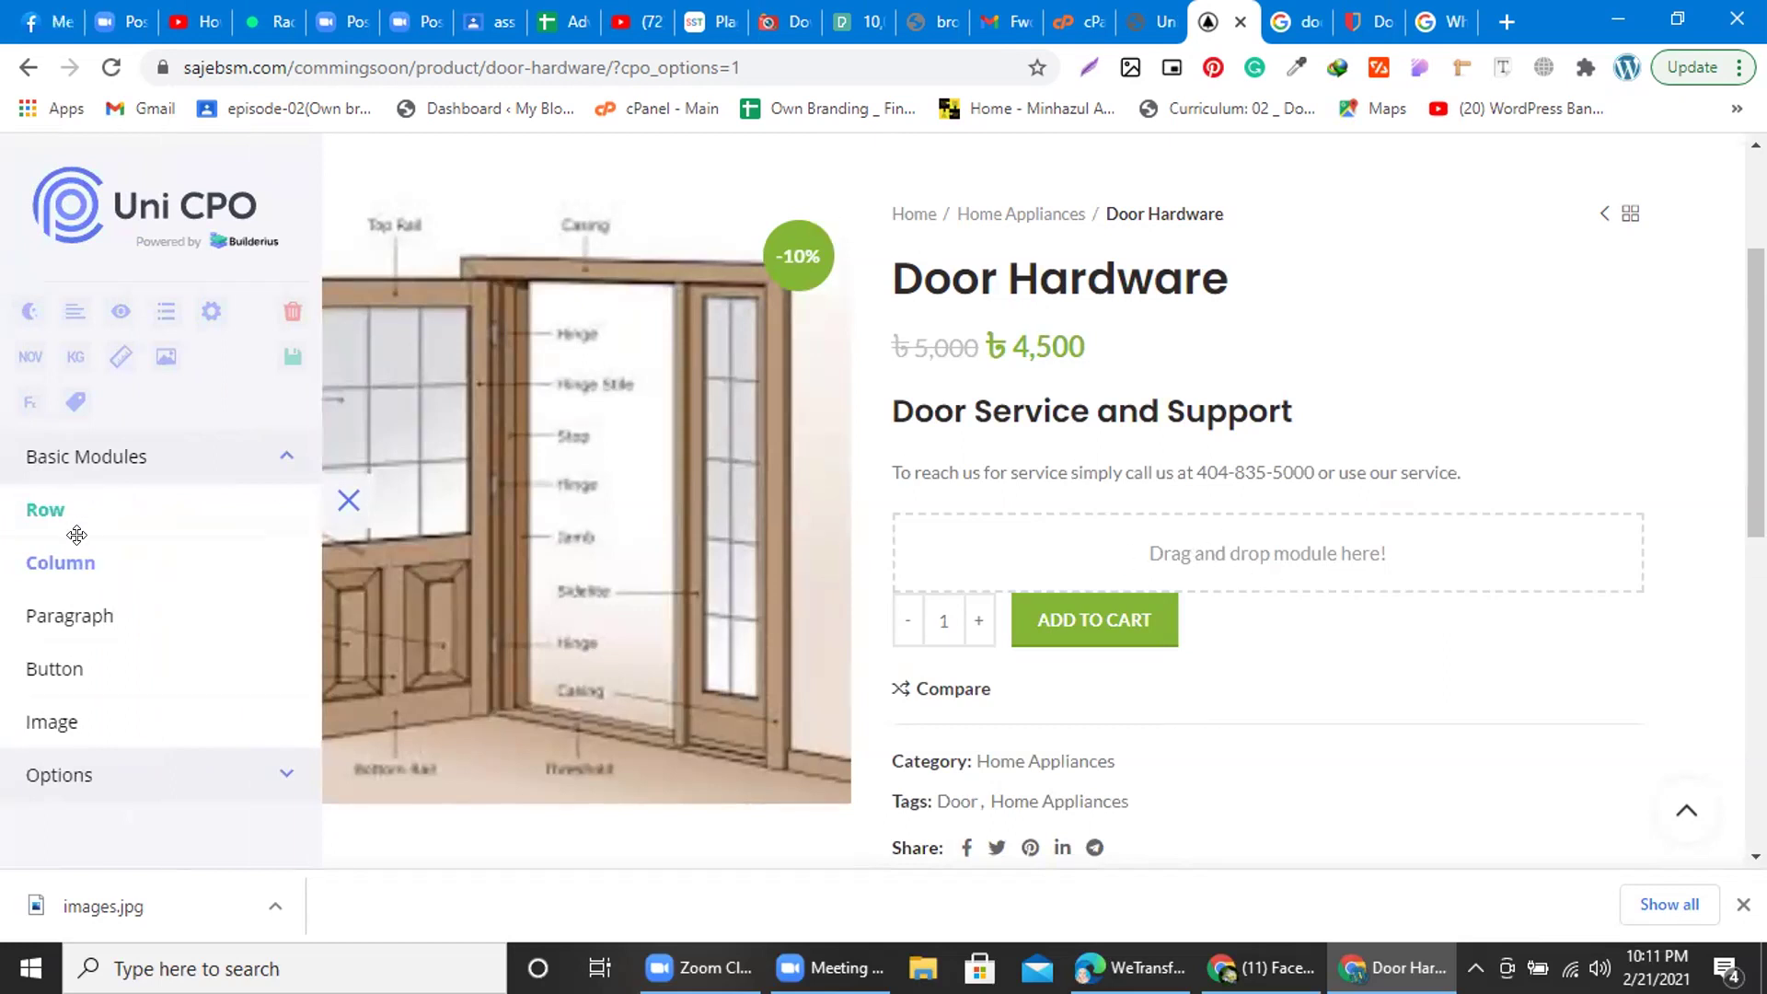
pyautogui.moveTo(59, 508); pyautogui.dragTo(1073, 558)
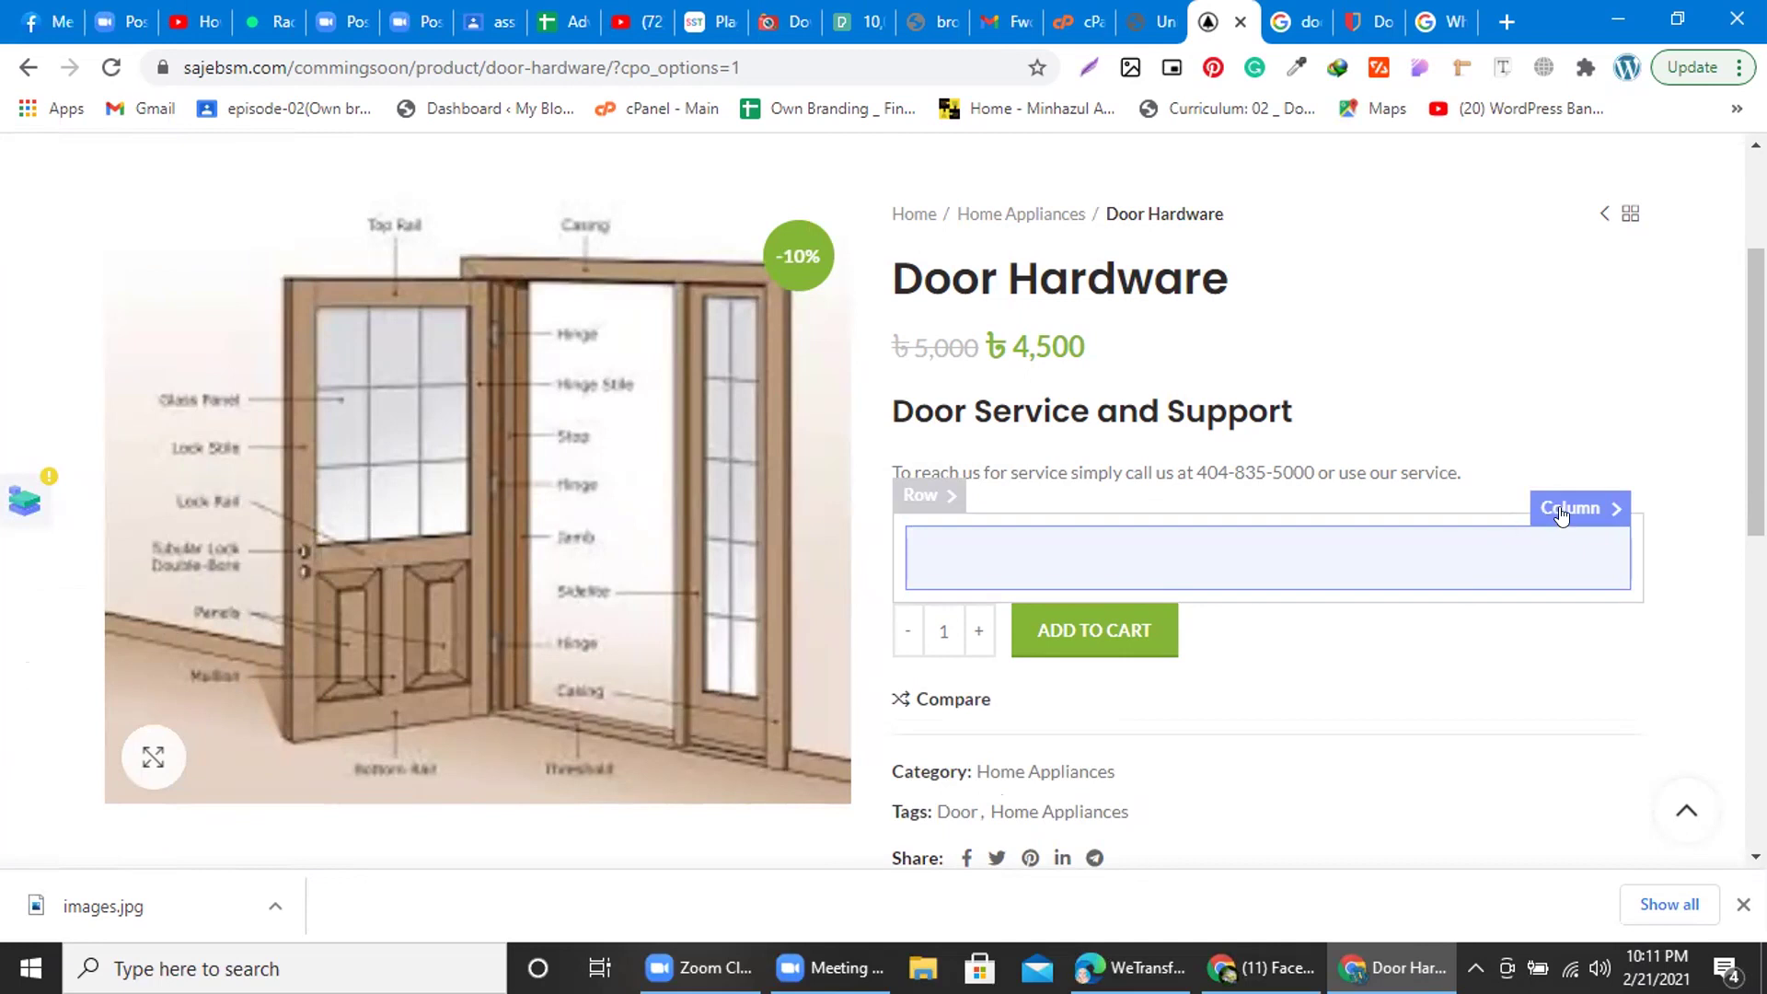
pyautogui.click(27, 498)
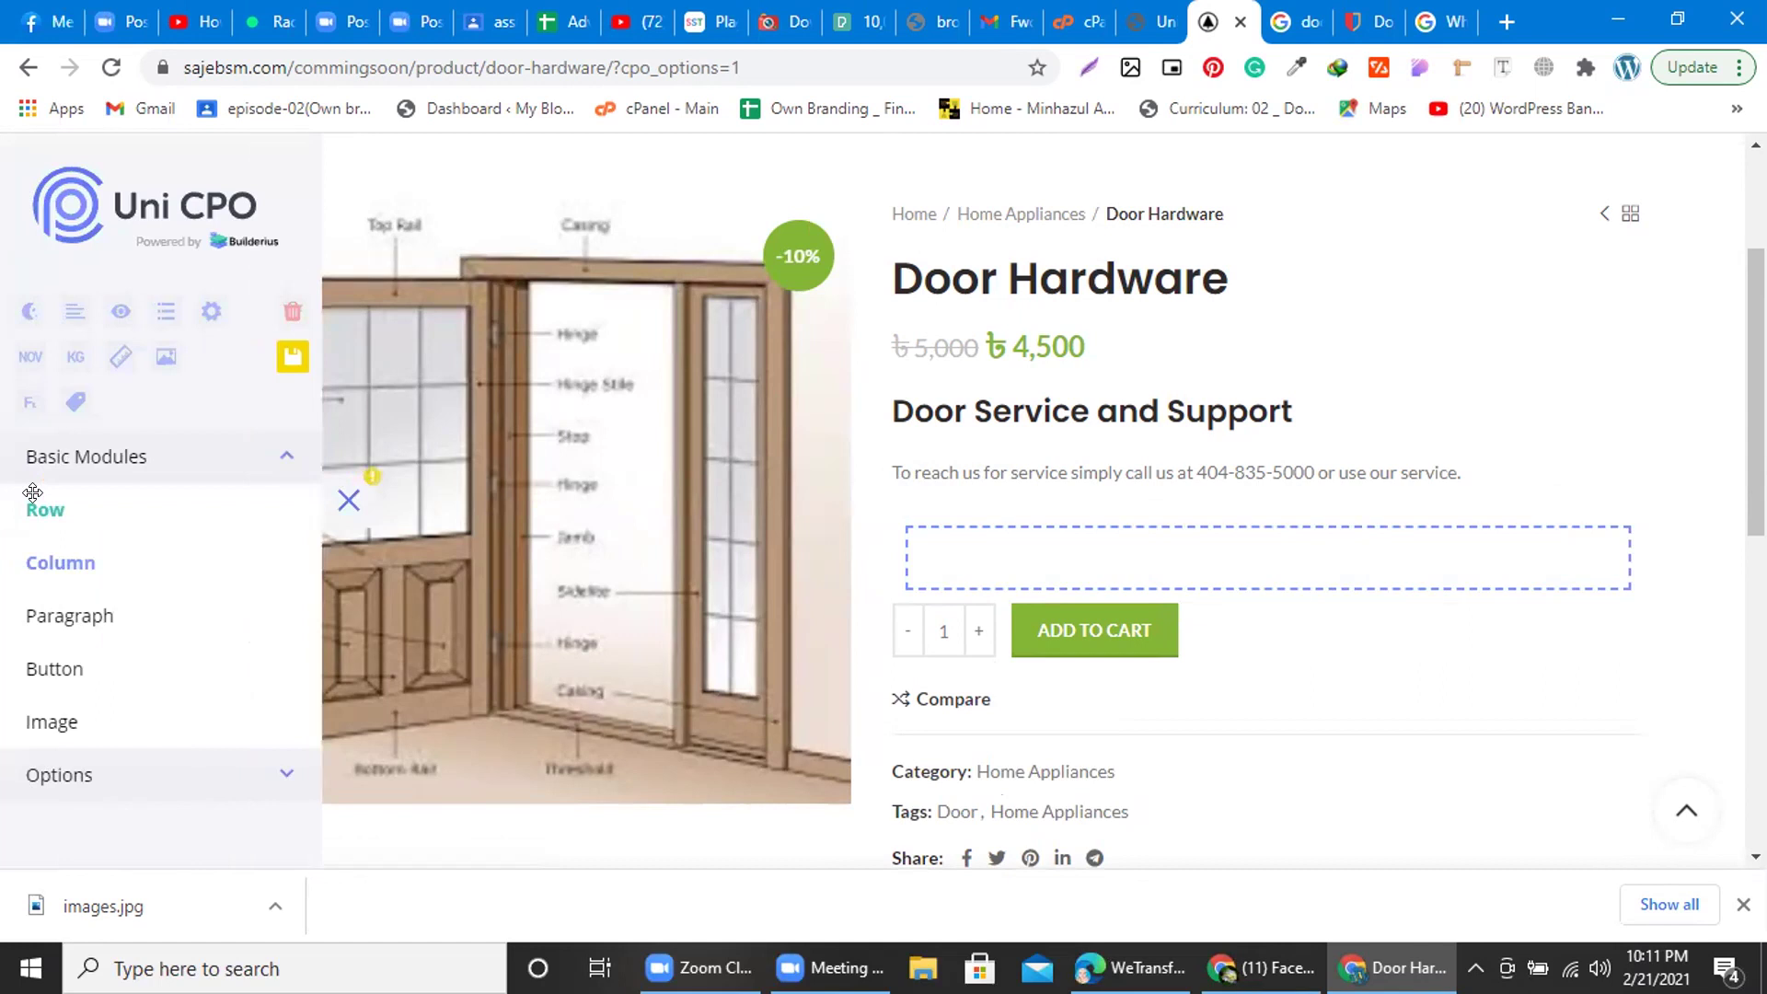
pyautogui.click(341, 497)
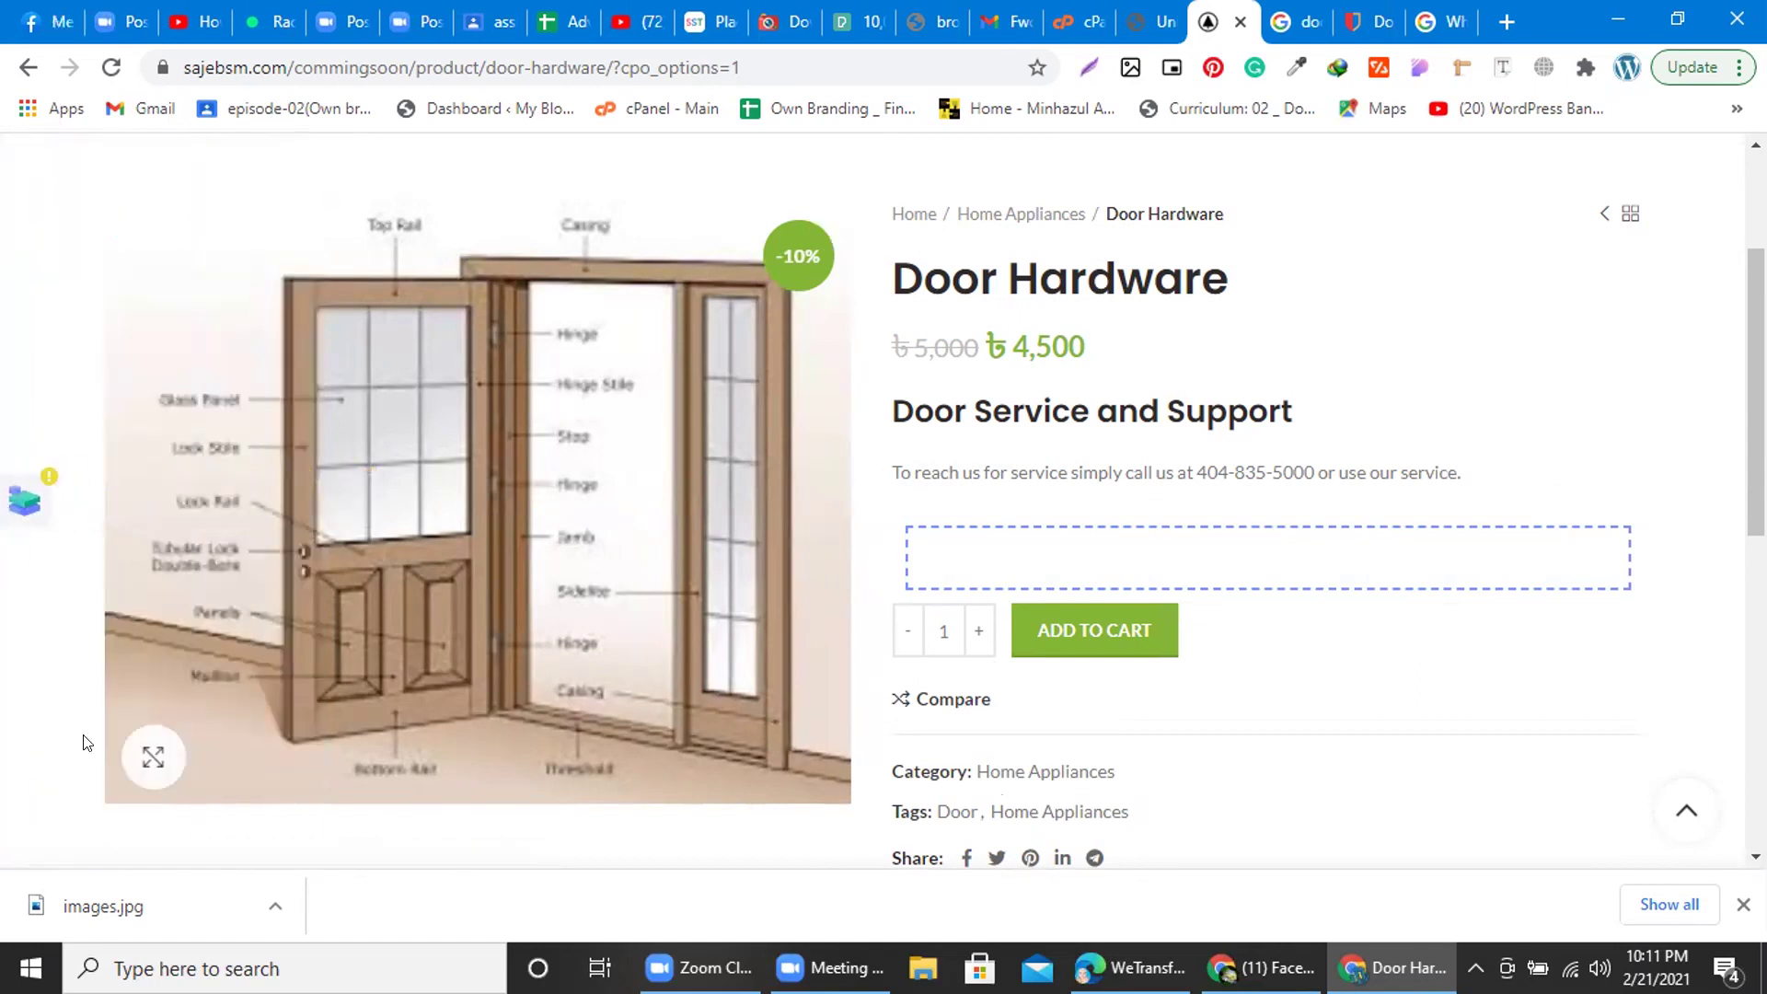
pyautogui.click(28, 491)
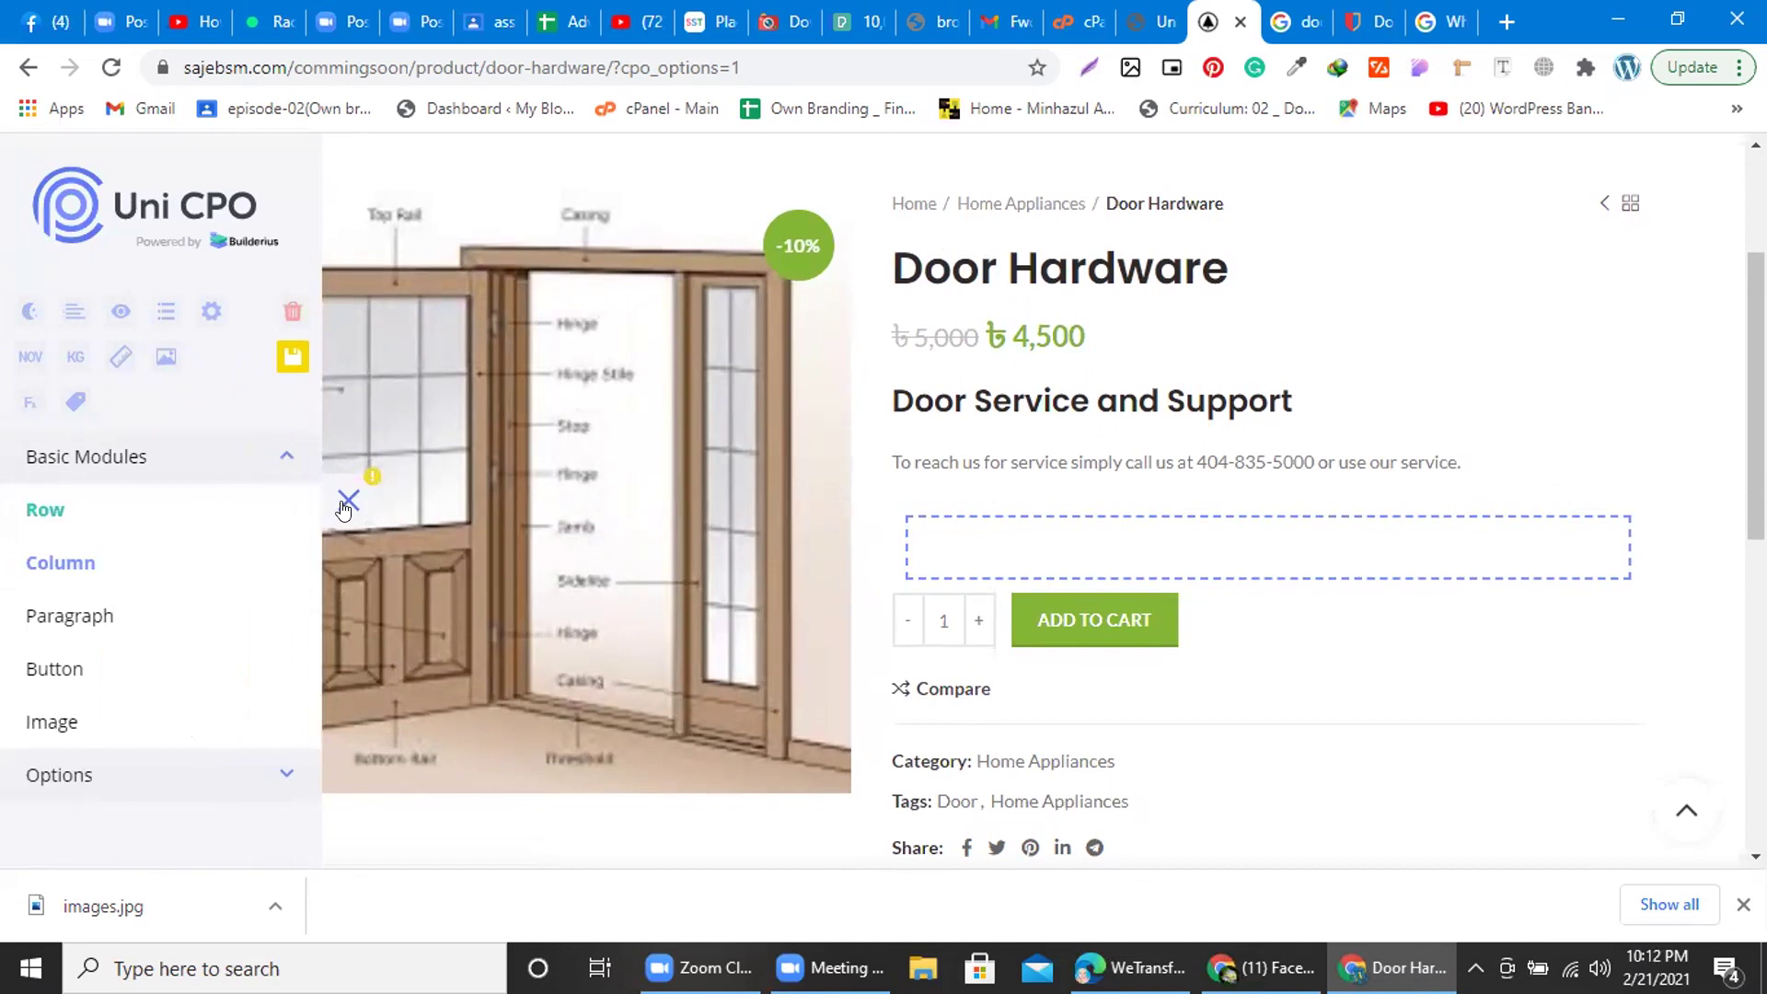
pyautogui.click(267, 460)
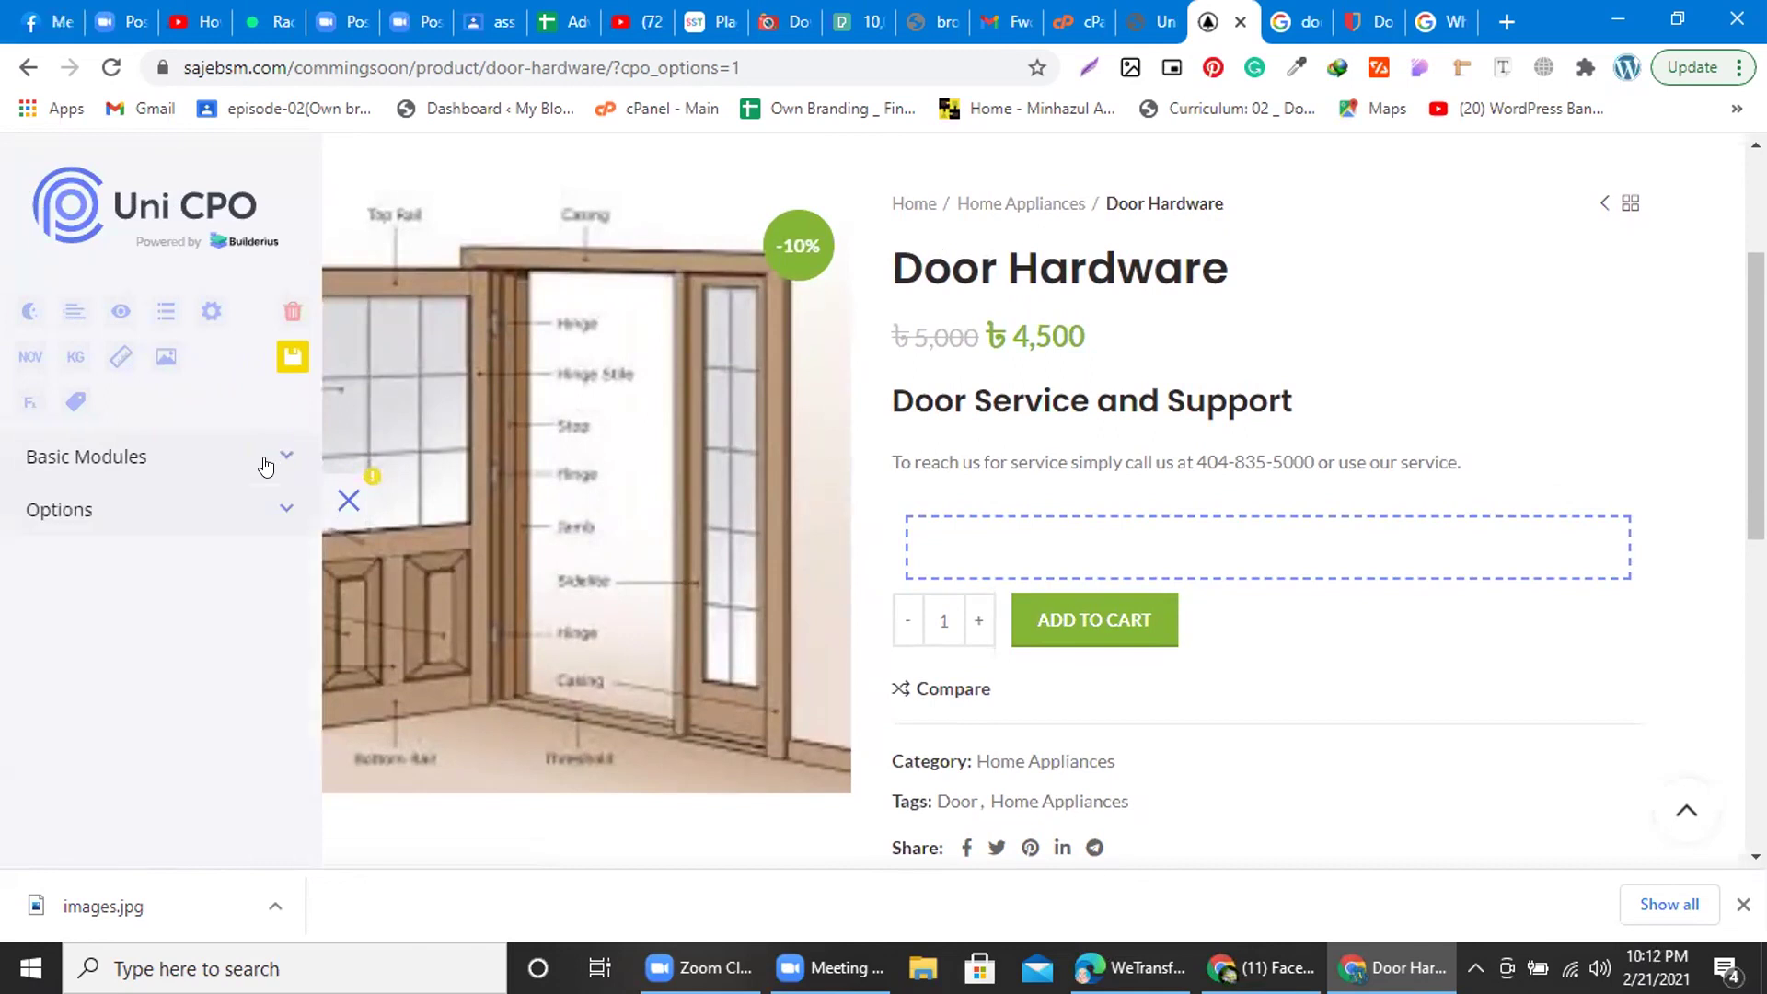
# Drop a Text Input module into the new row and open its settings
pyautogui.click(284, 513)
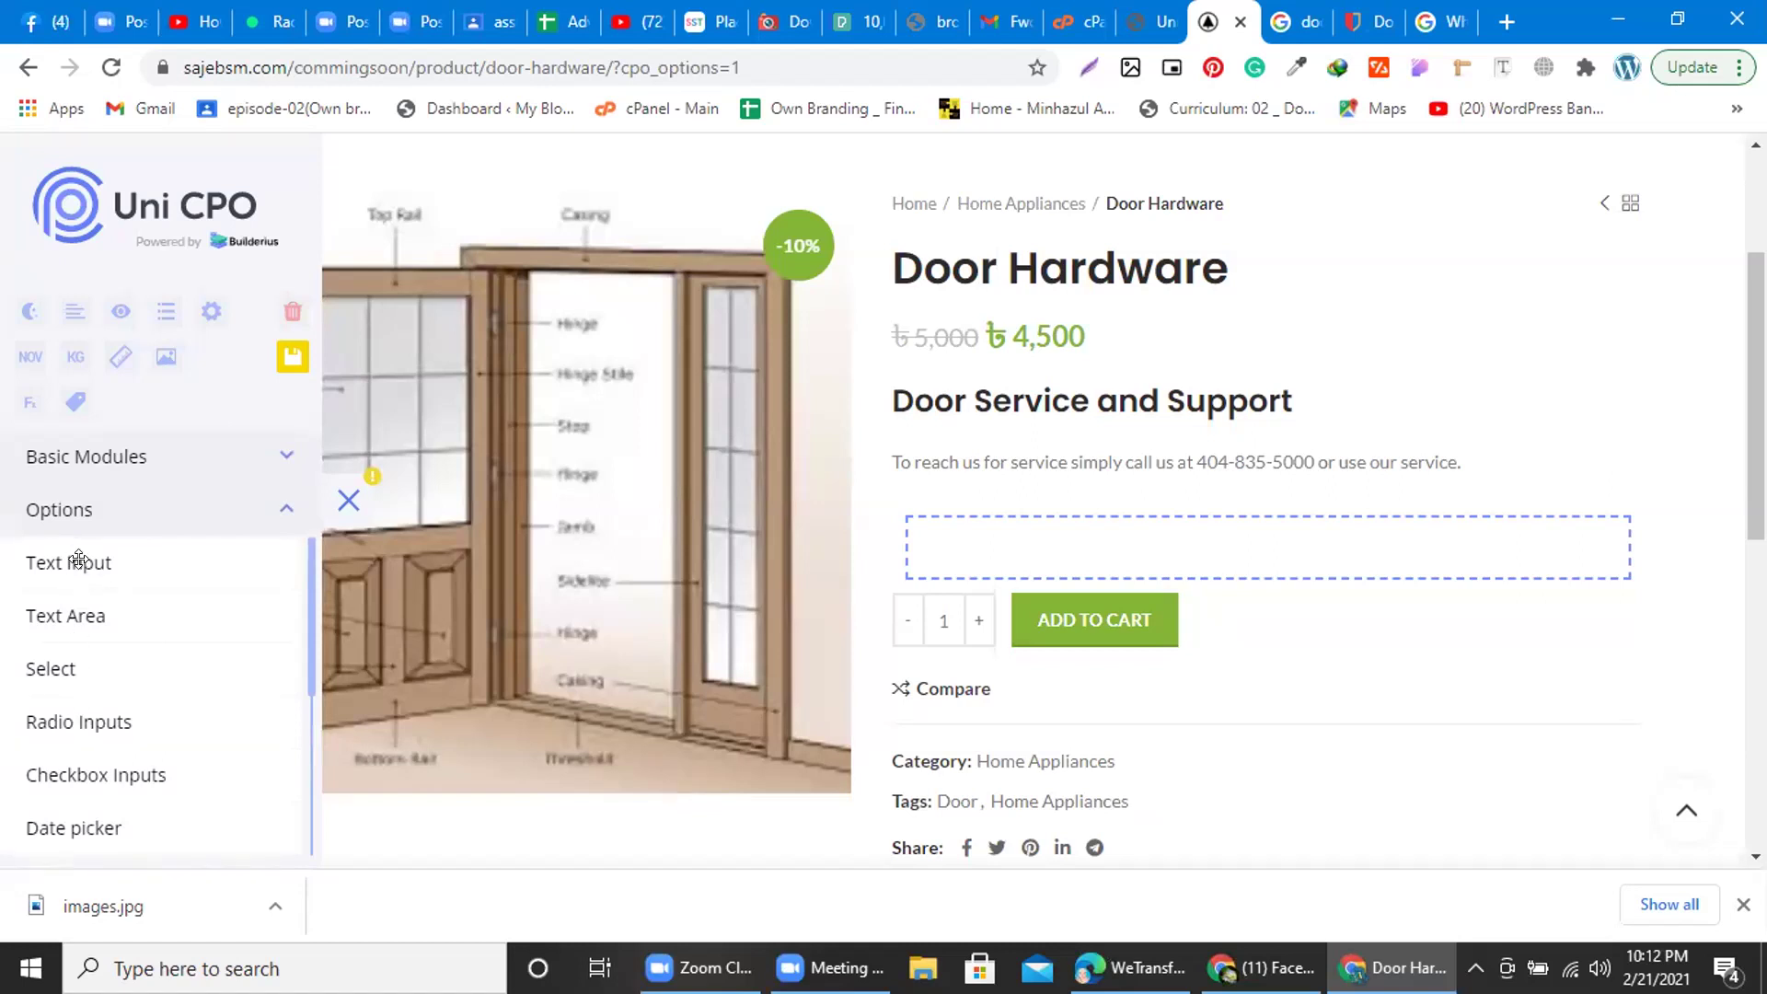
pyautogui.moveTo(78, 558); pyautogui.dragTo(1073, 534)
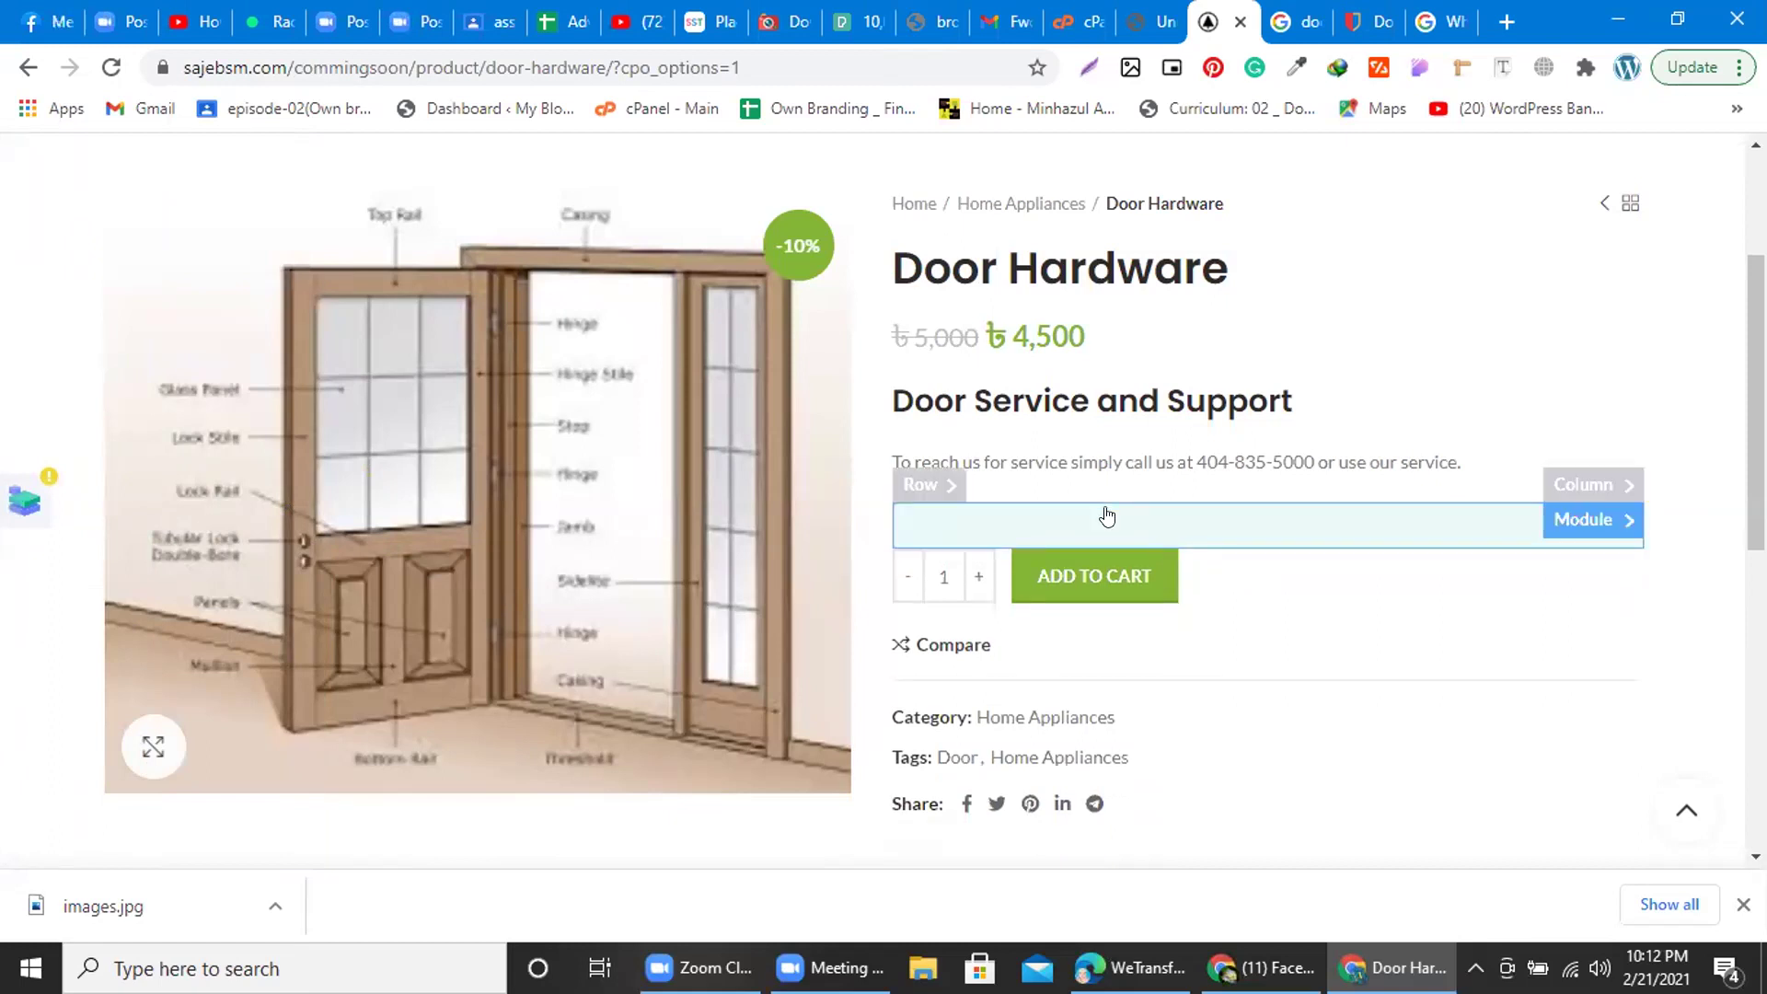
pyautogui.click(1571, 523)
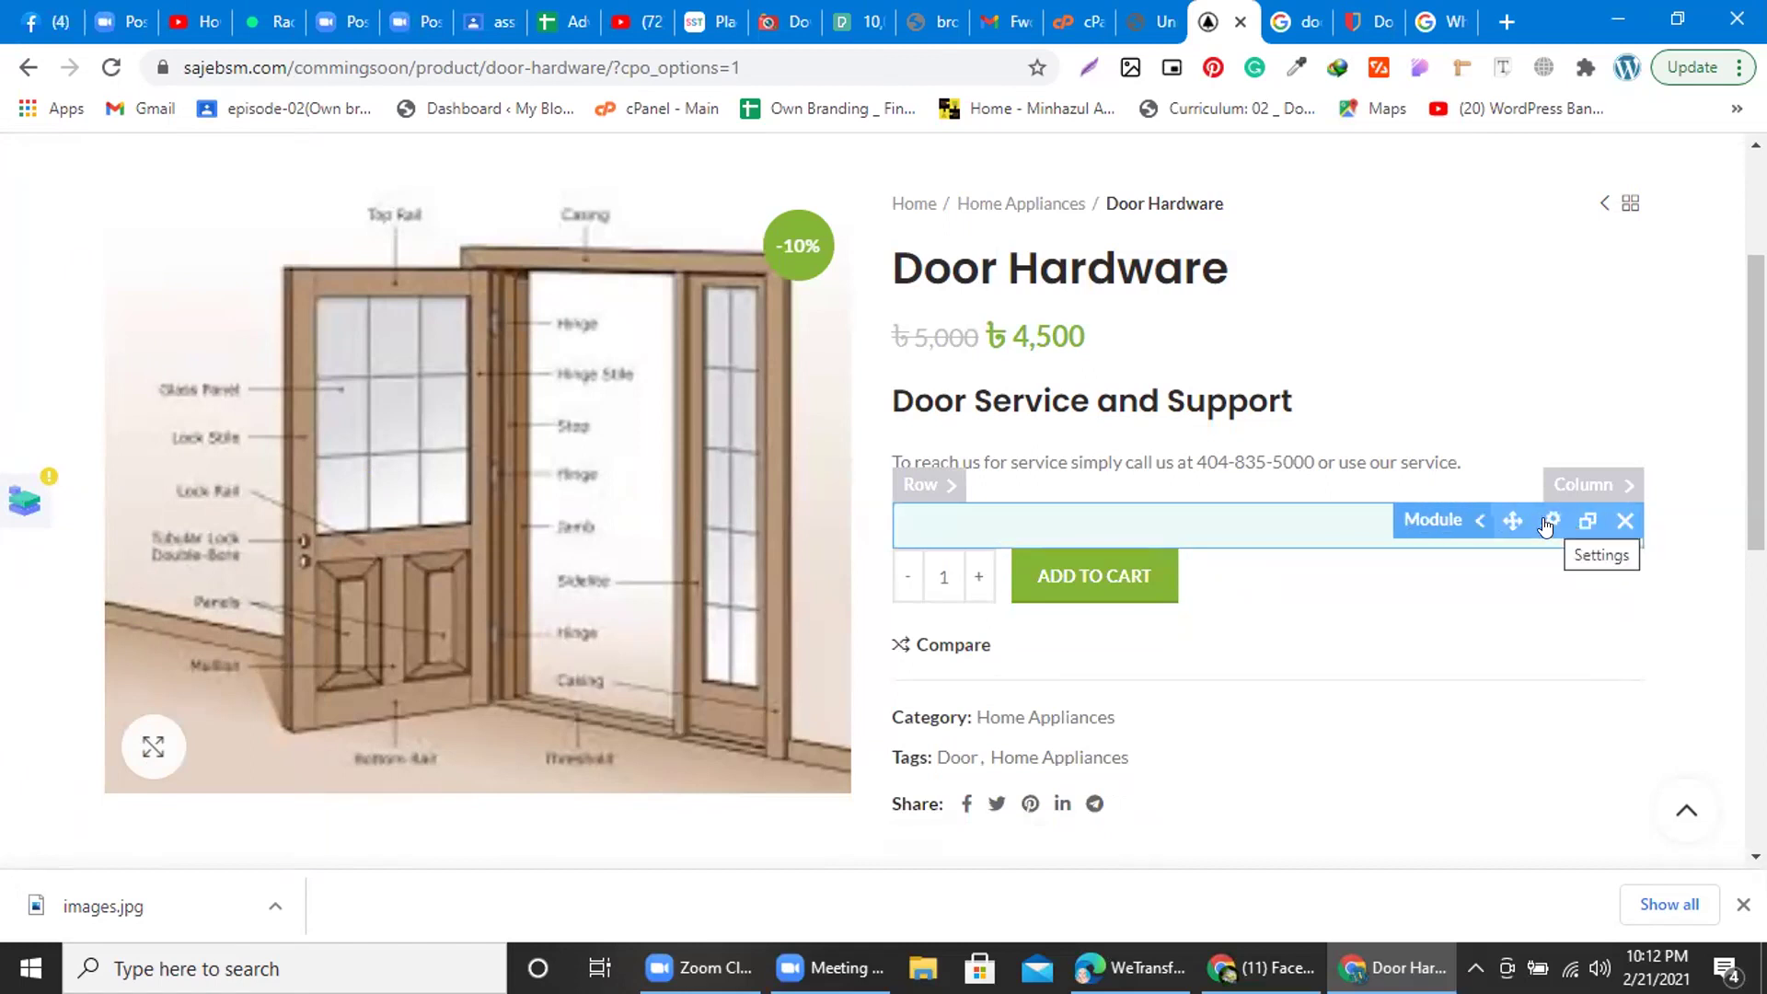
pyautogui.click(1544, 521)
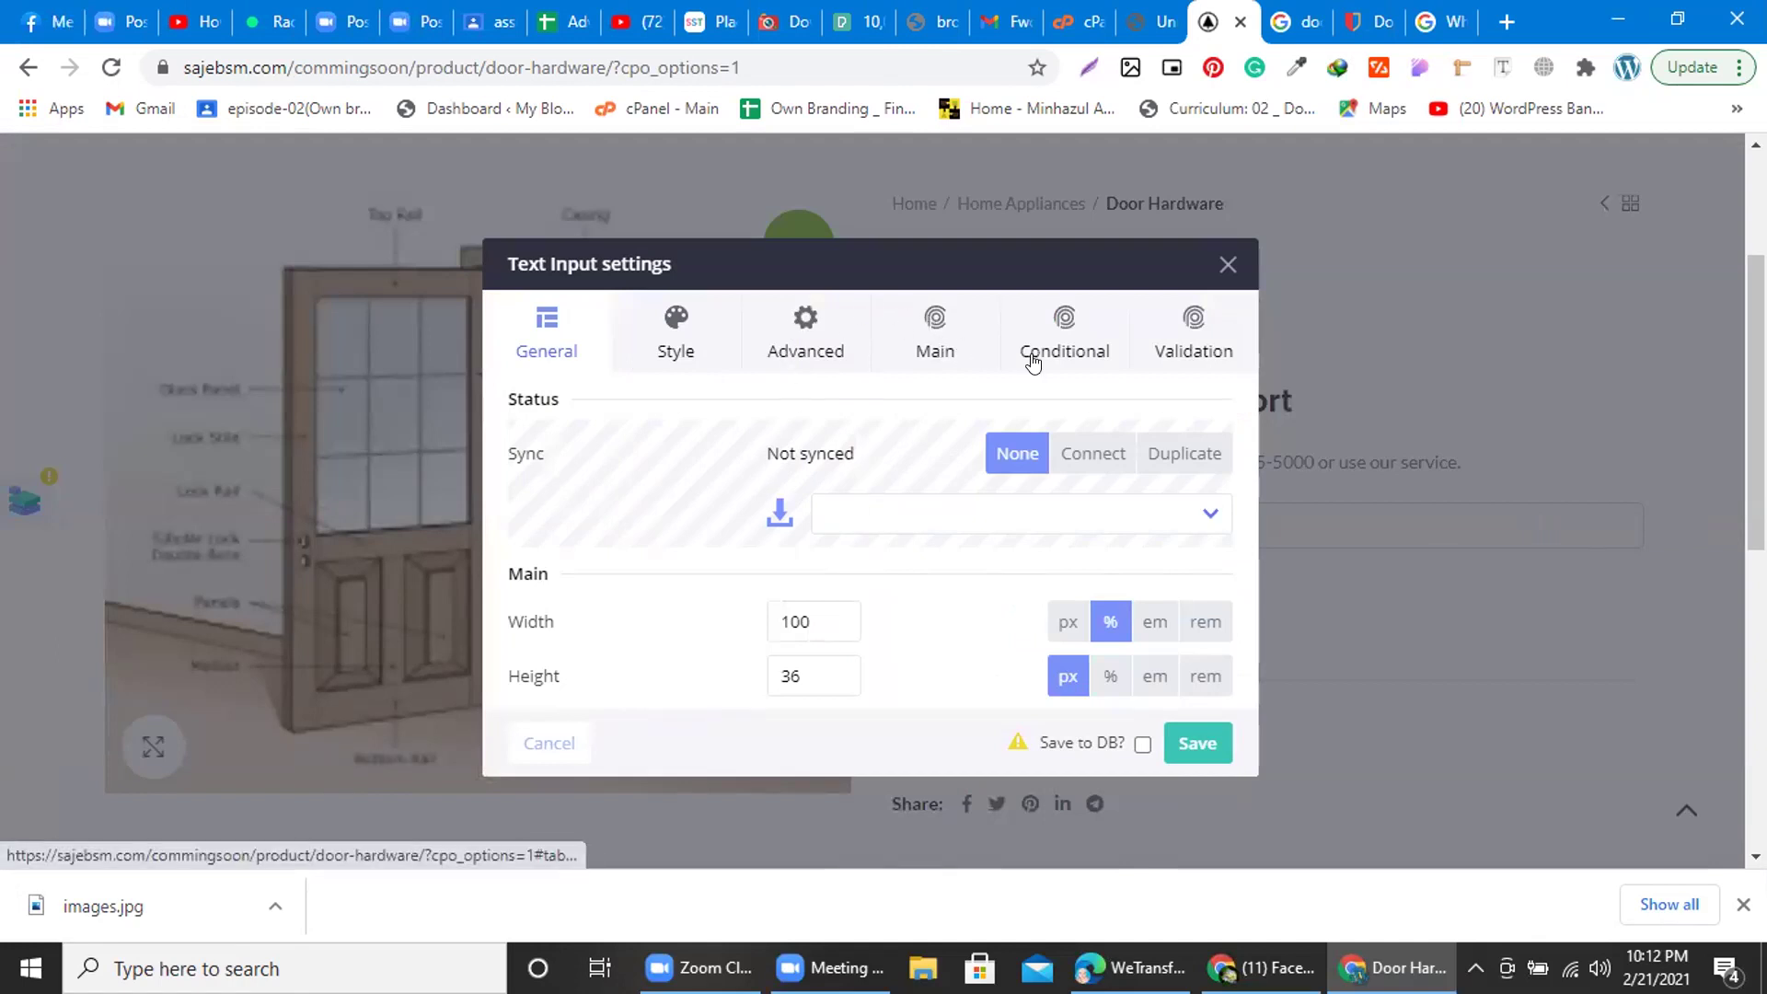
# Enter 'Height' as the Text Input's field slug on the Main tab
pyautogui.click(951, 343)
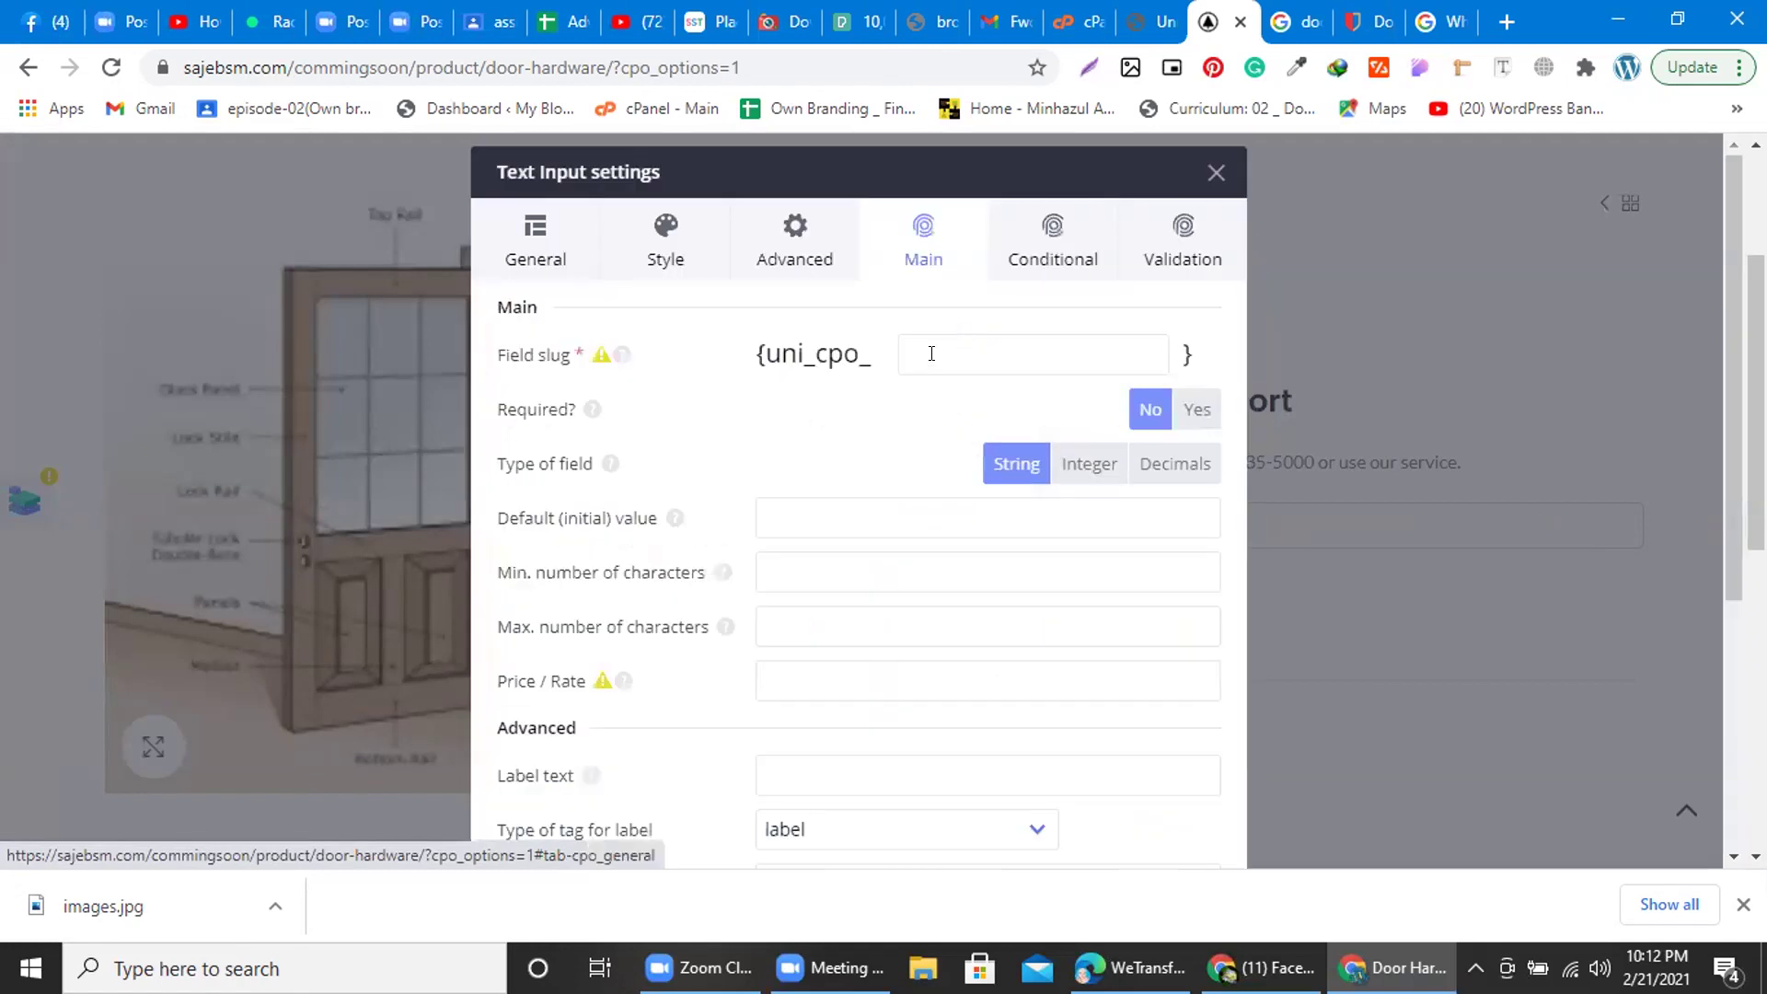
pyautogui.click(931, 353)
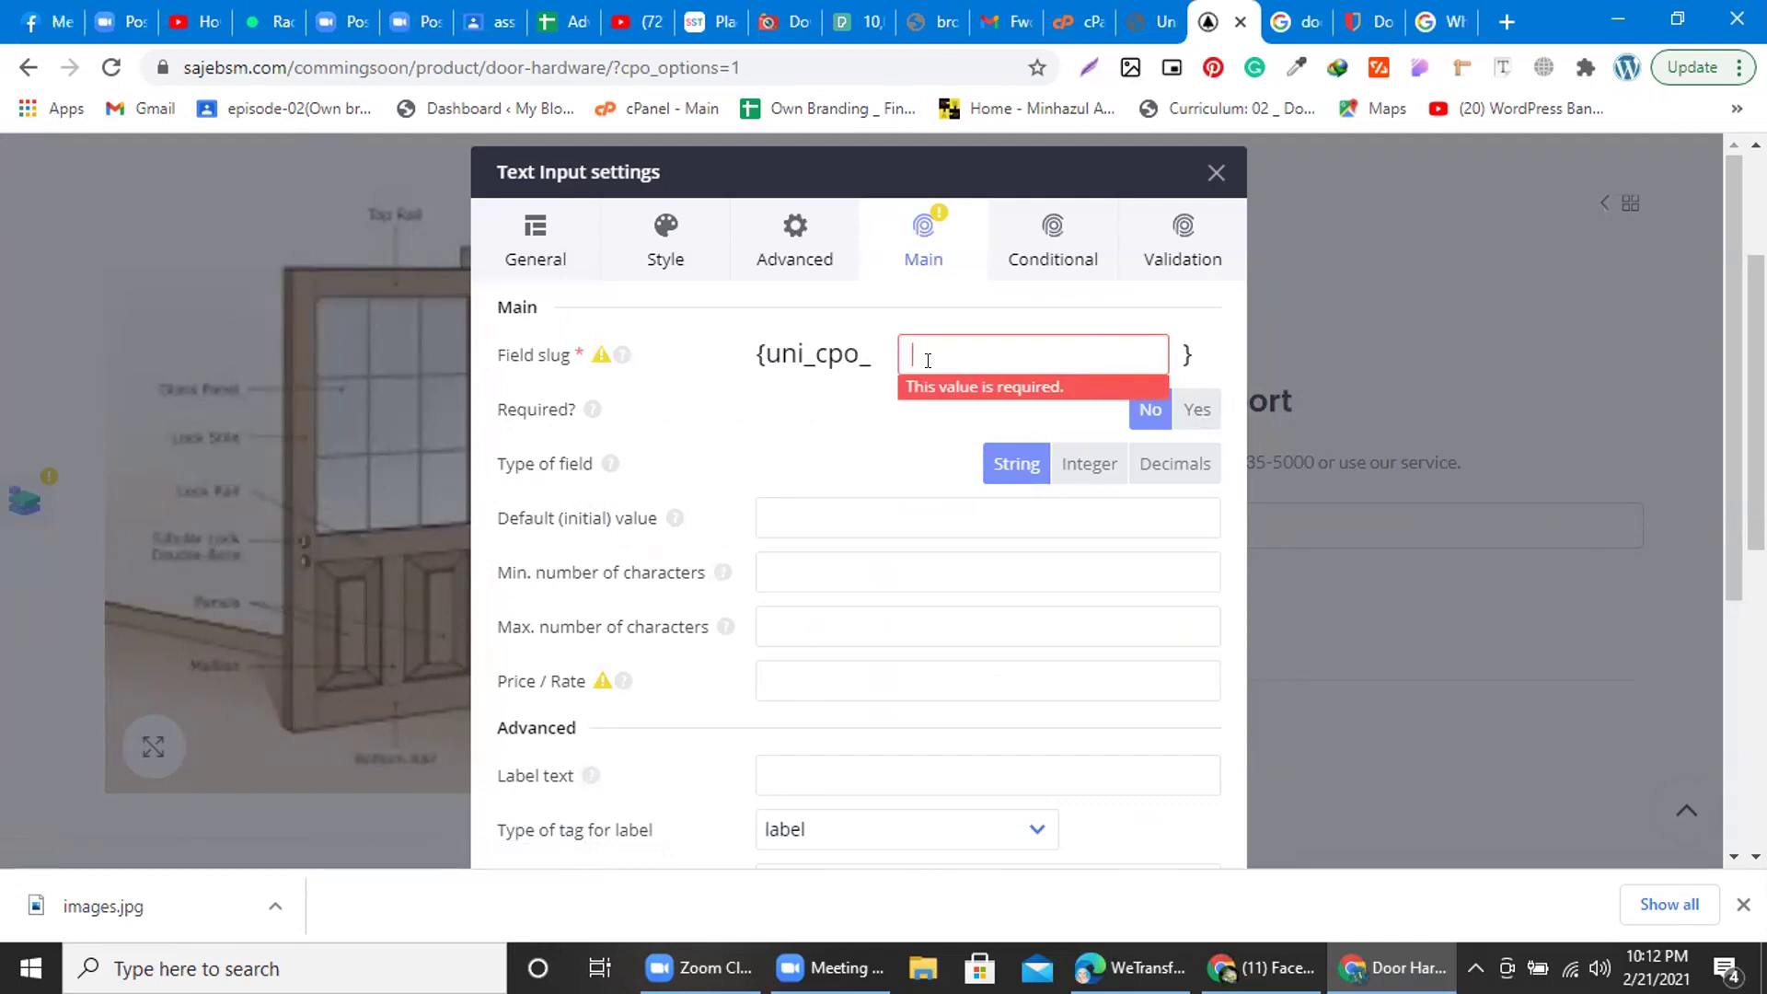
pyautogui.write('Door App')
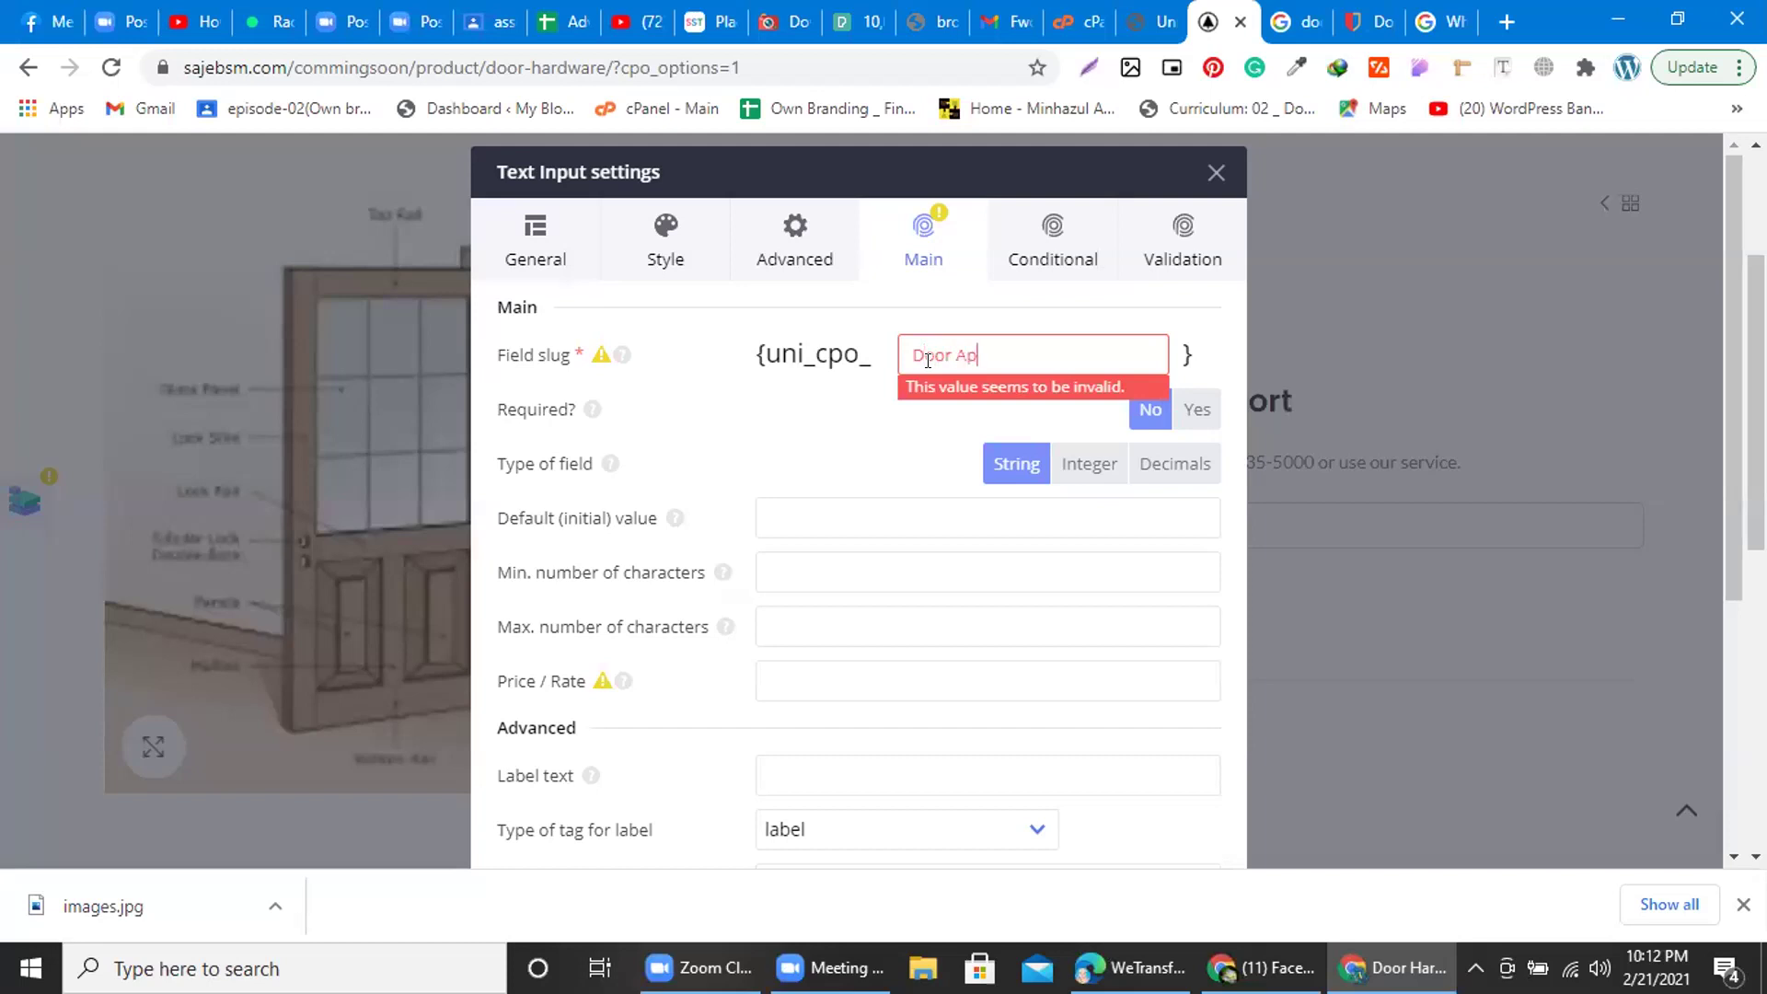
pyautogui.press('BackSpace')
pyautogui.press('BackSpace')
pyautogui.press('BackSpace')
pyautogui.press('BackSpace')
pyautogui.press('BackSpace')
pyautogui.press('BackSpace')
pyautogui.press('BackSpace')
pyautogui.write('DoorApplainces')
pyautogui.press('BackSpace')
pyautogui.press('BackSpace')
pyautogui.press('BackSpace')
pyautogui.press('BackSpace')
pyautogui.press('BackSpace')
pyautogui.press('BackSpace')
pyautogui.press('BackSpace')
pyautogui.press('BackSpace')
pyautogui.press('BackSpace')
pyautogui.press('BackSpace')
pyautogui.press('BackSpace')
pyautogui.press('BackSpace')
pyautogui.press('BackSpace')
pyautogui.press('BackSpace')
pyautogui.write('Height')
pyautogui.press('Tab')
pyautogui.scroll(-1, 874, 447)
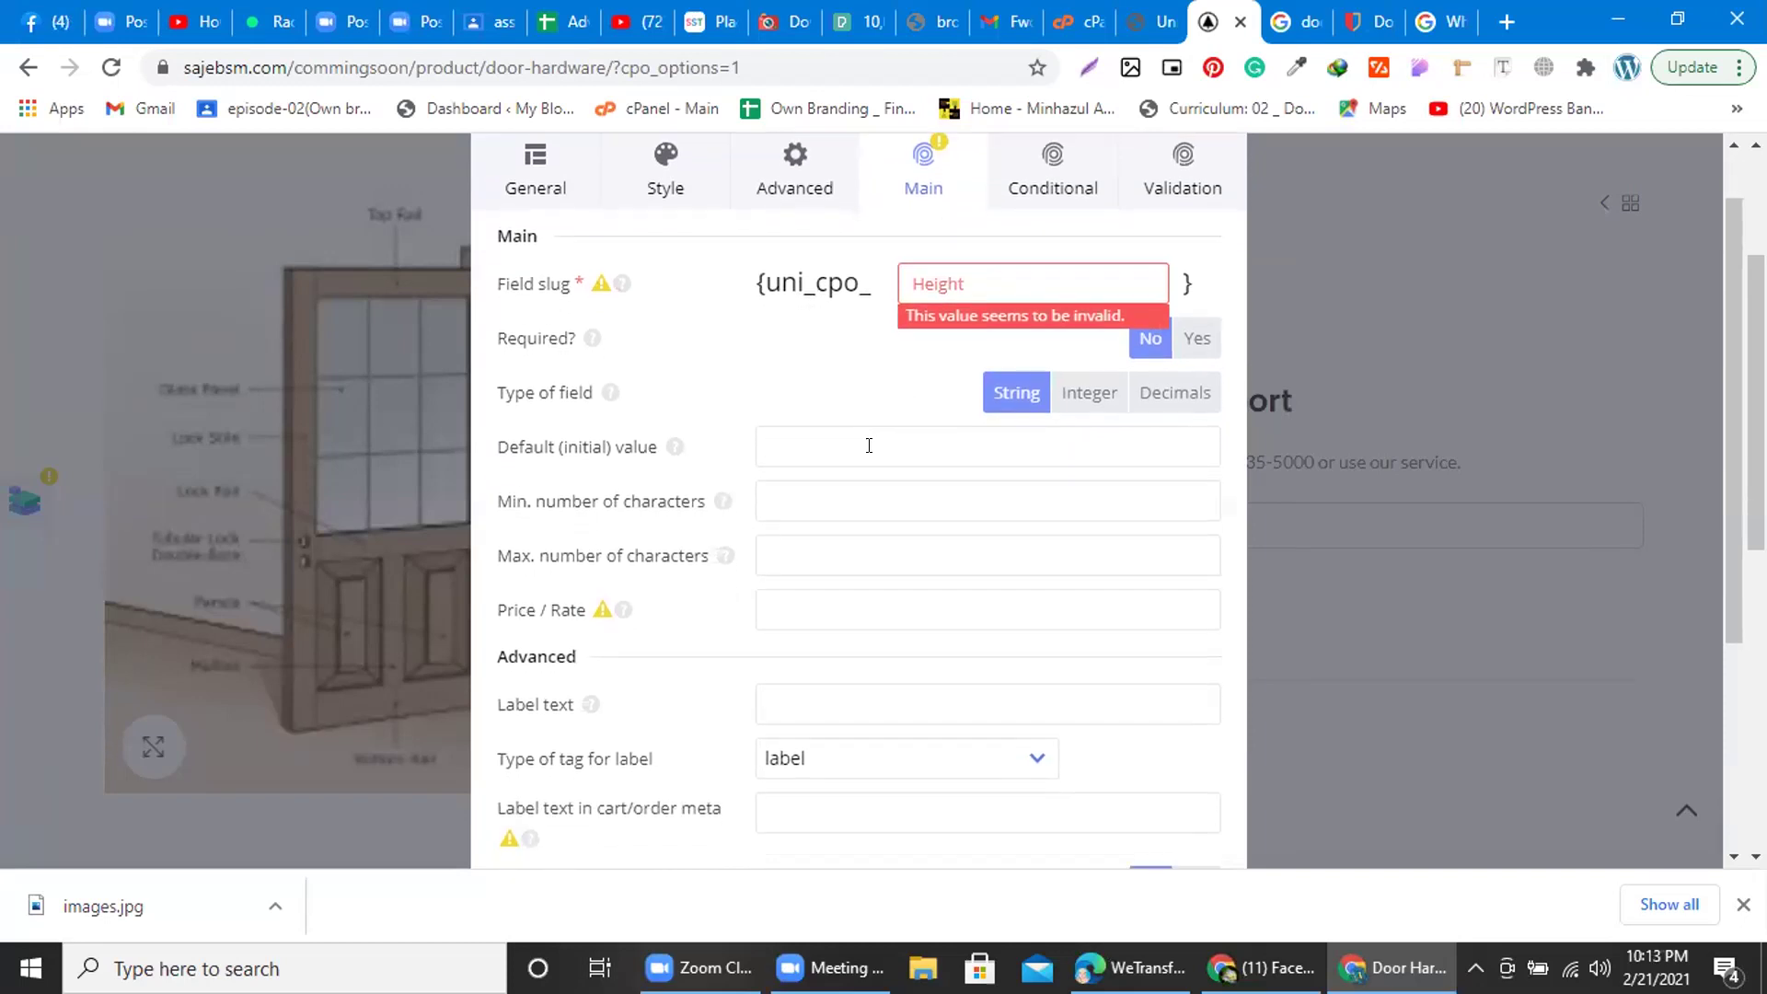
pyautogui.click(974, 270)
pyautogui.scroll(-1, 973, 271)
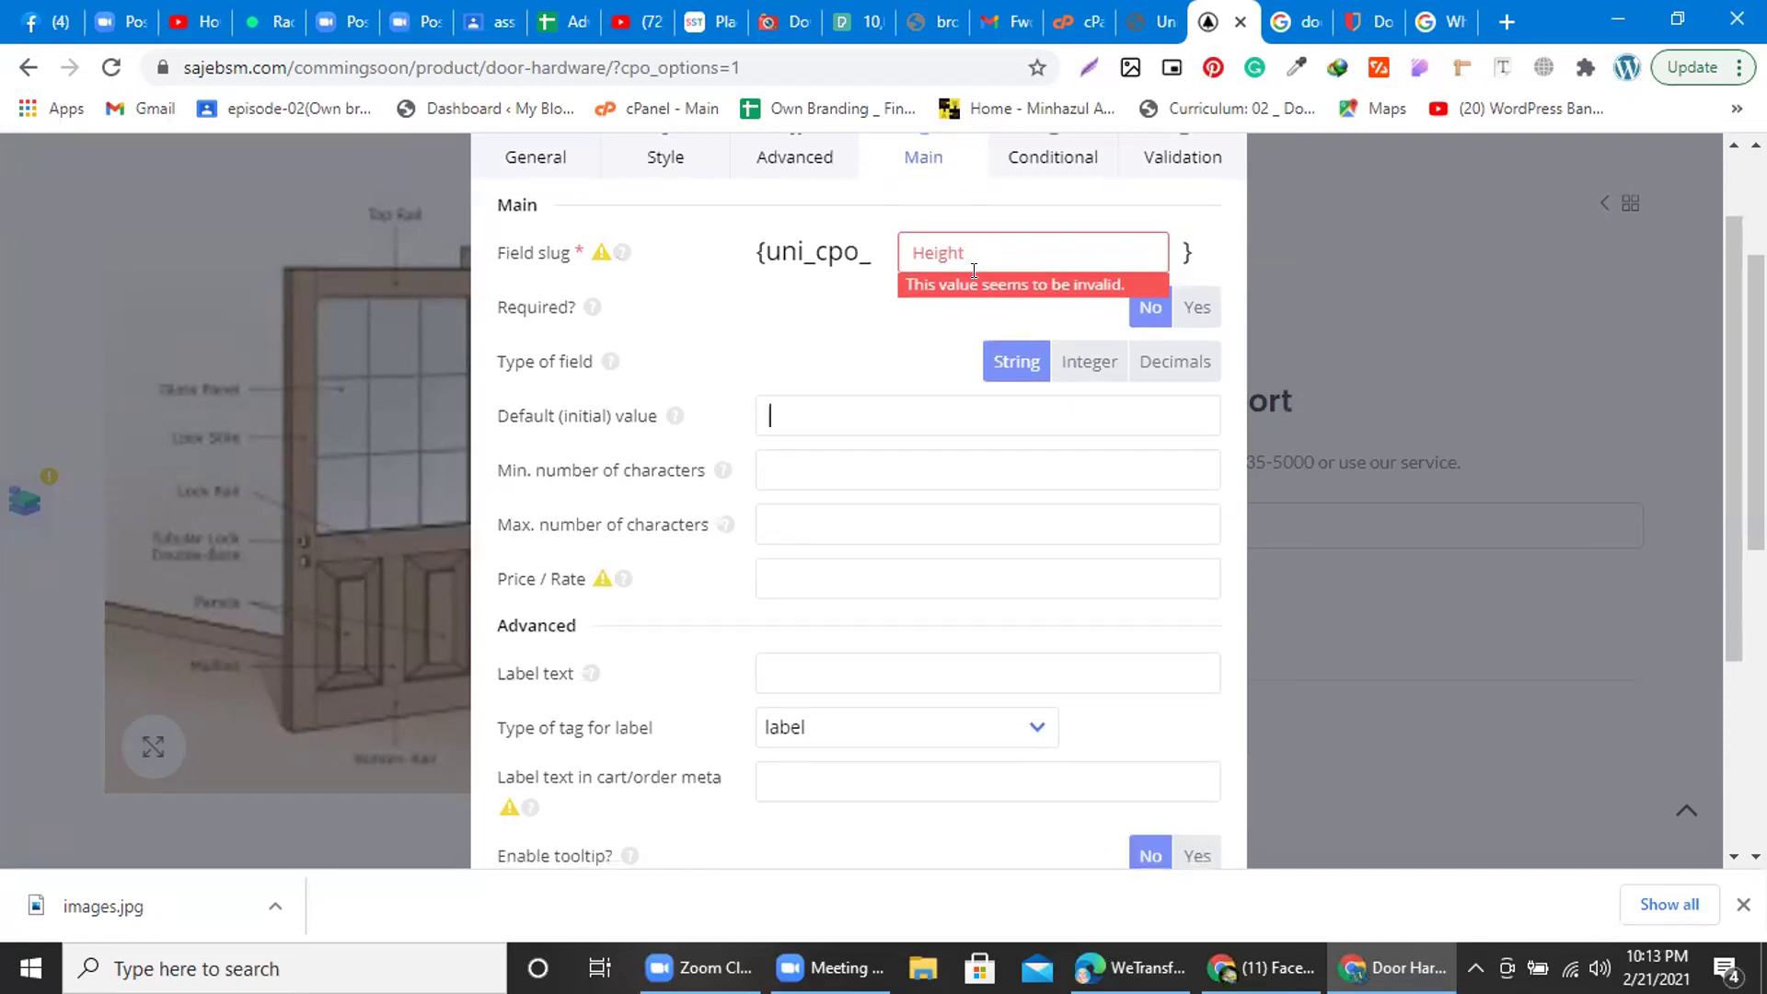
# Make Height required and integer-only, with minimum 1, maximum 100 and step 1
pyautogui.click(1187, 311)
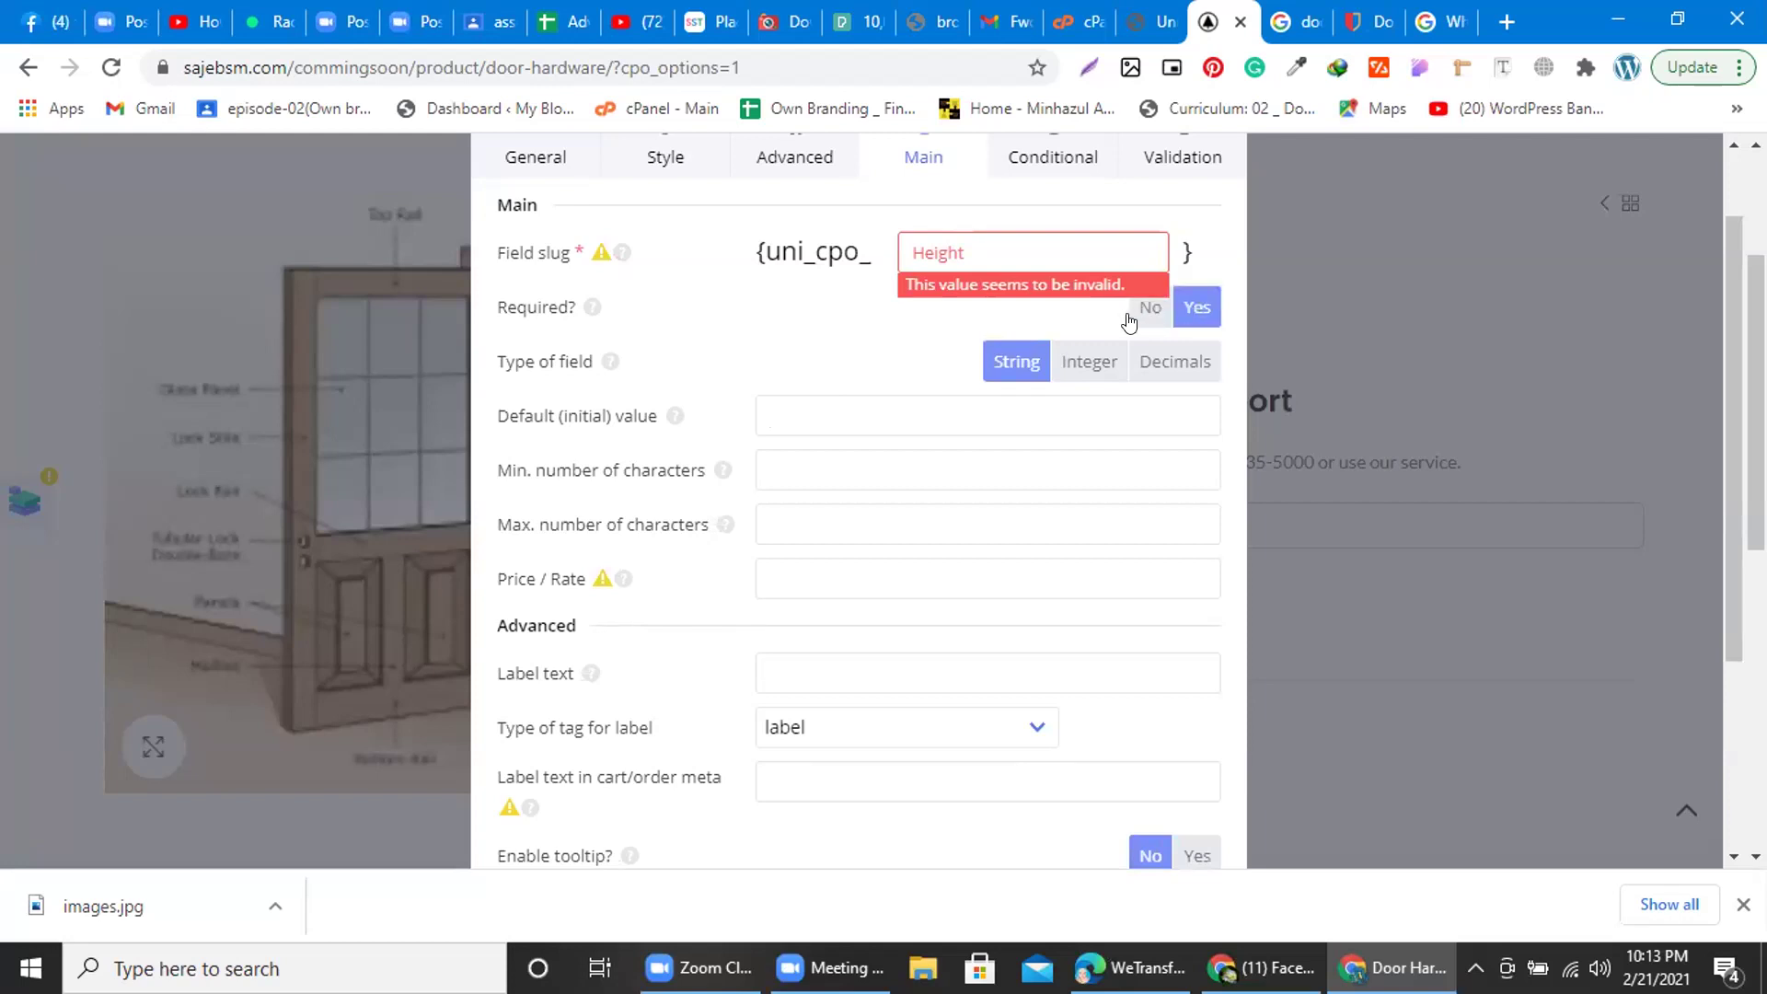
pyautogui.click(823, 403)
pyautogui.click(1108, 355)
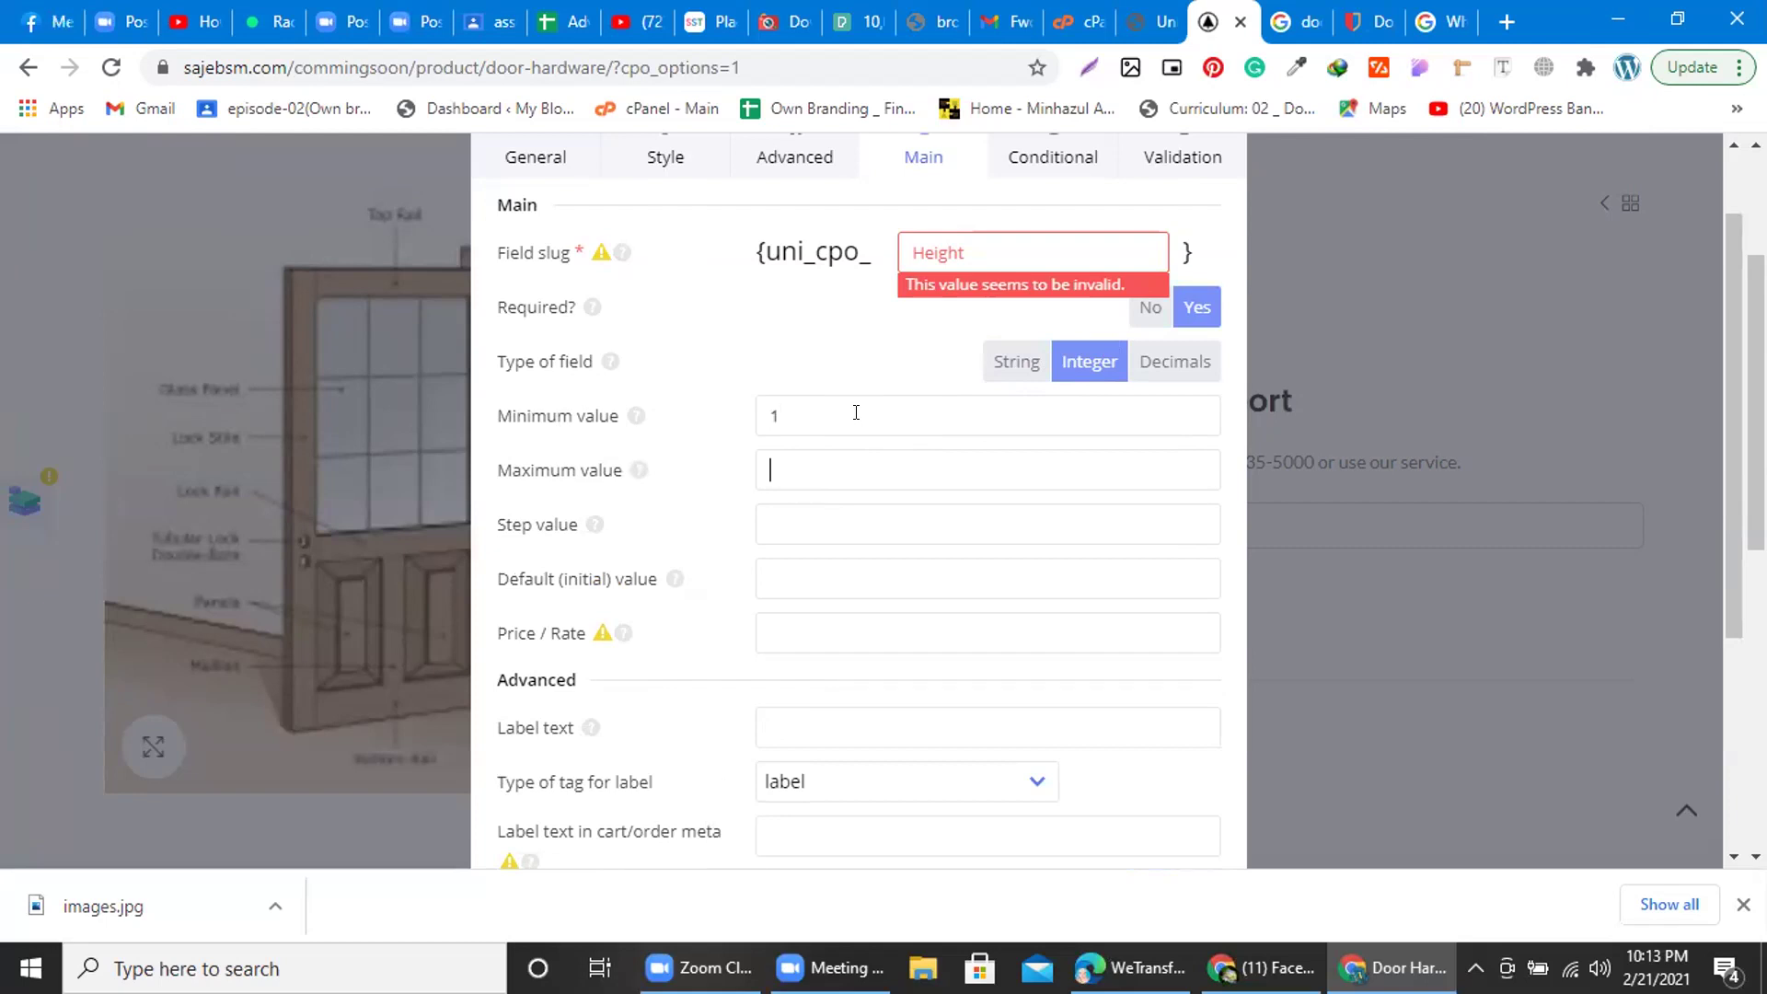
pyautogui.press('Tab')
pyautogui.press('Tab')
pyautogui.click(1733, 911)
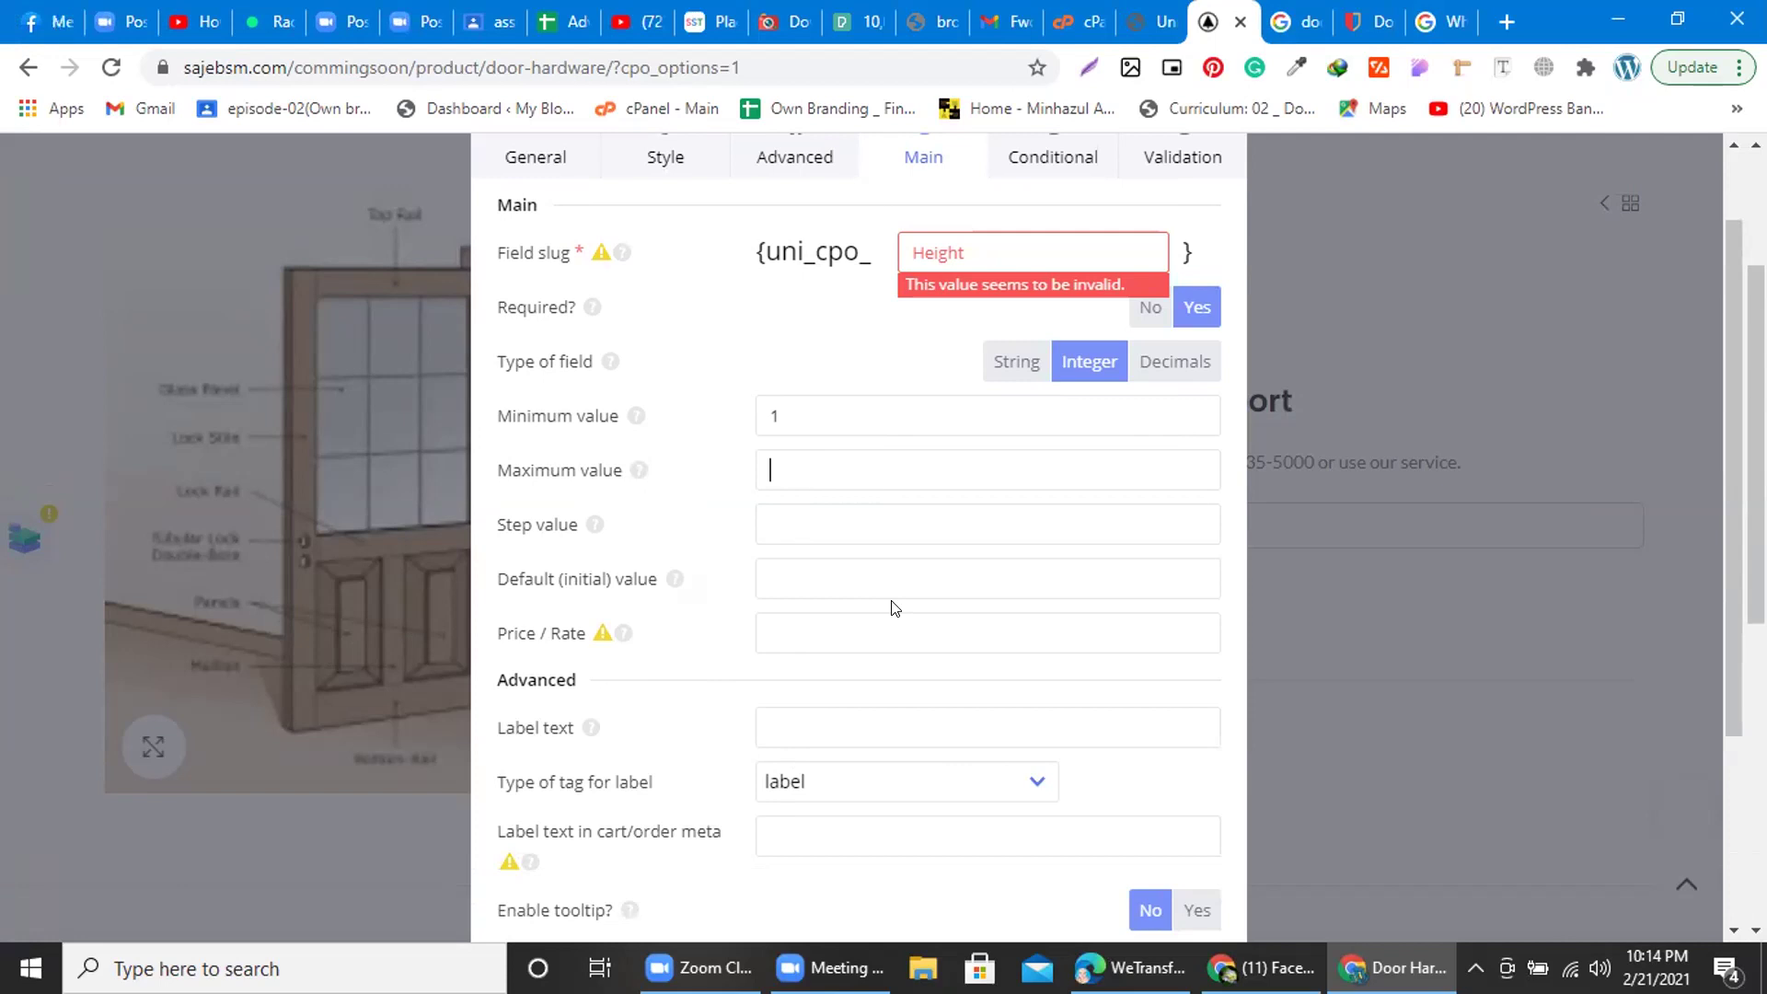
pyautogui.scroll(-1, 891, 607)
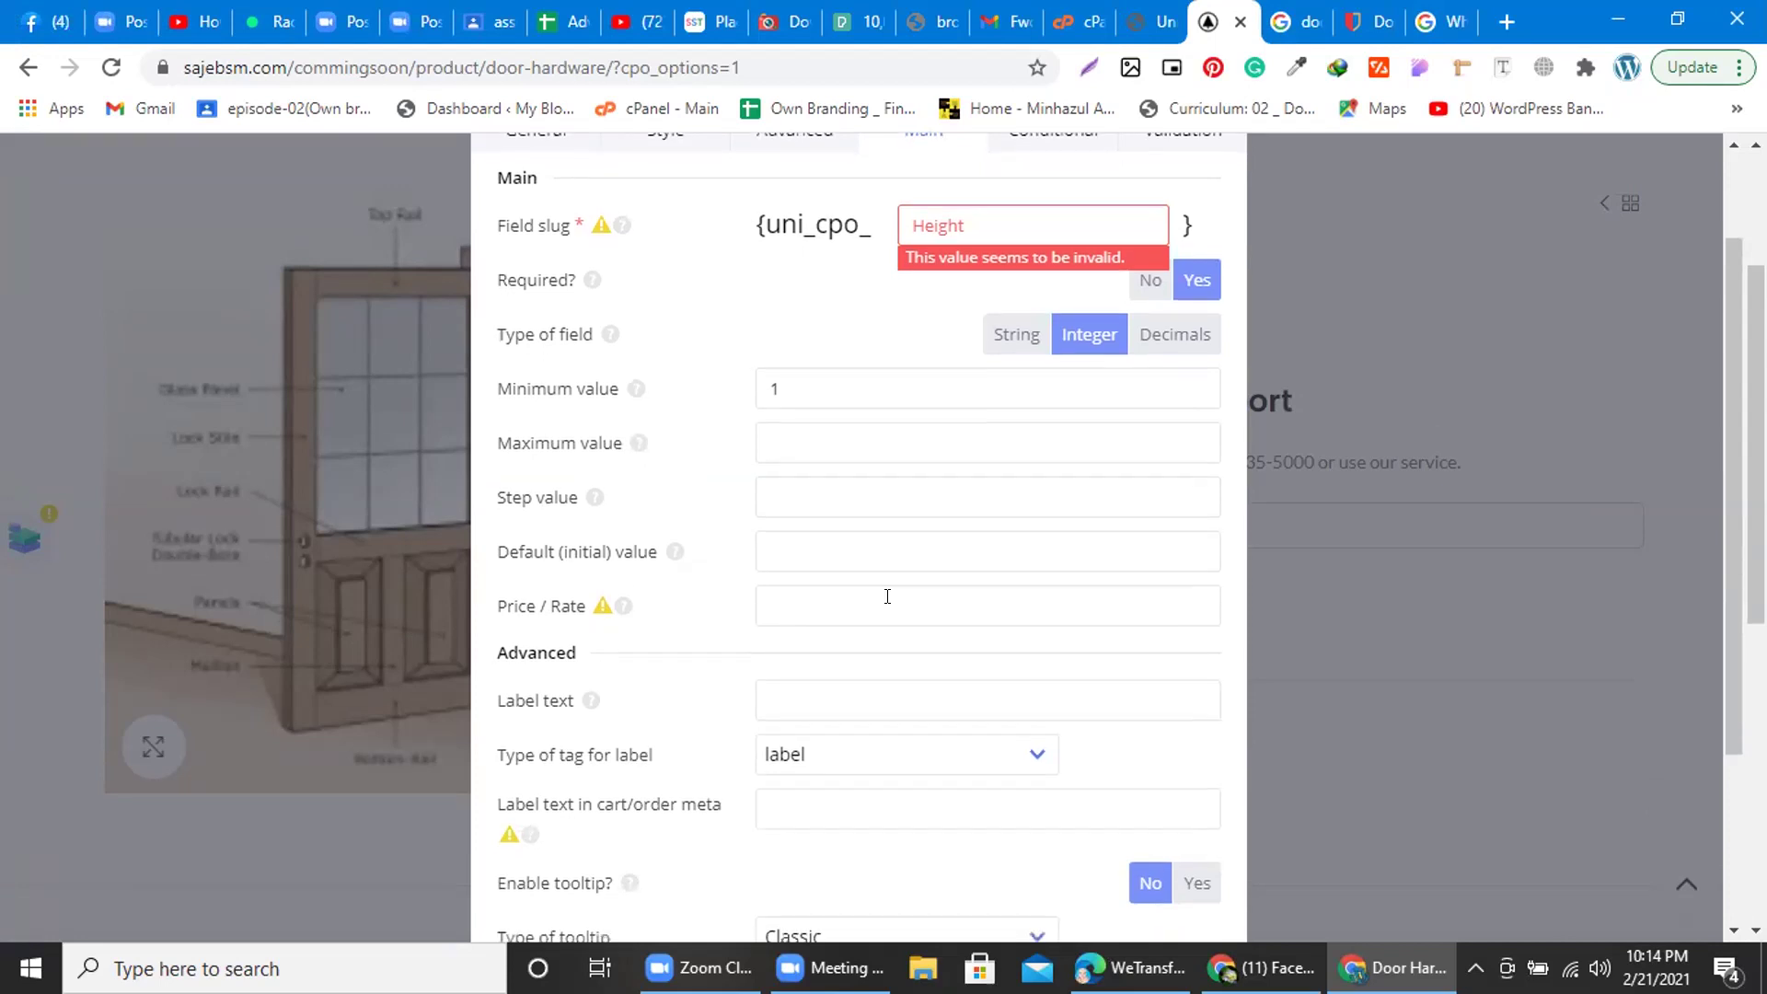
pyautogui.write('100')
pyautogui.press('Tab')
pyautogui.write('1')
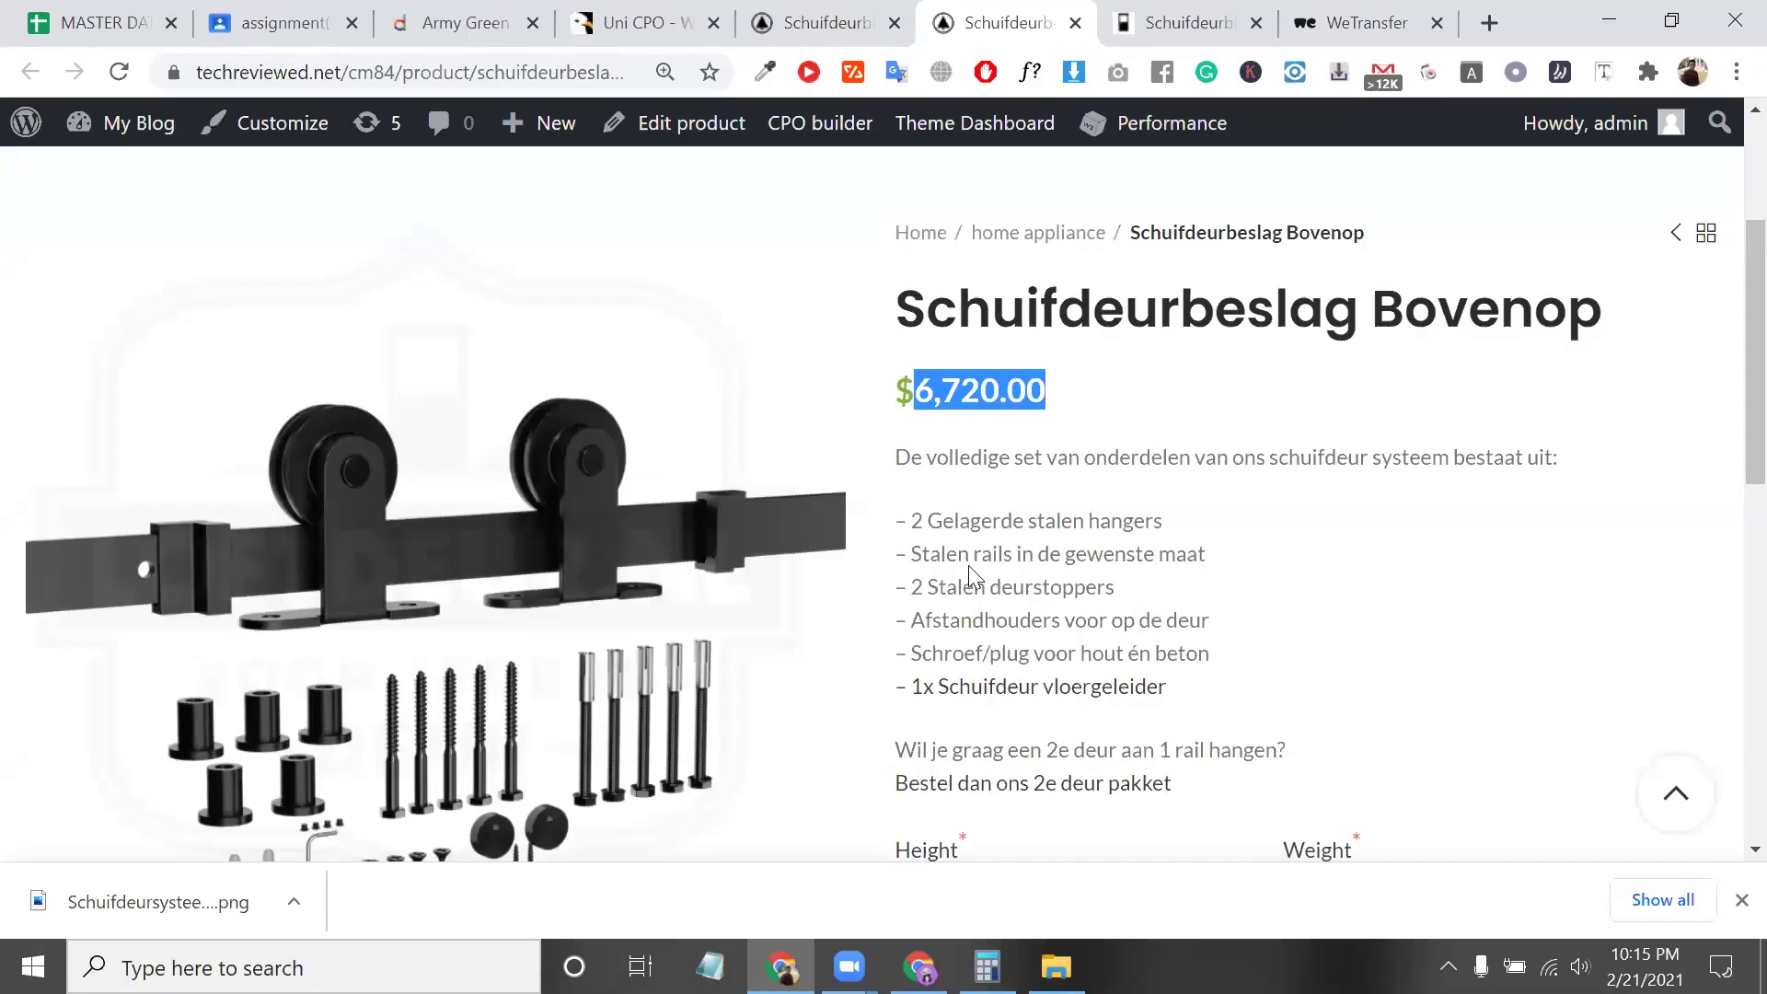
# Reload the other product page to check the Height and Weight fields
pyautogui.scroll(-5, 985, 543)
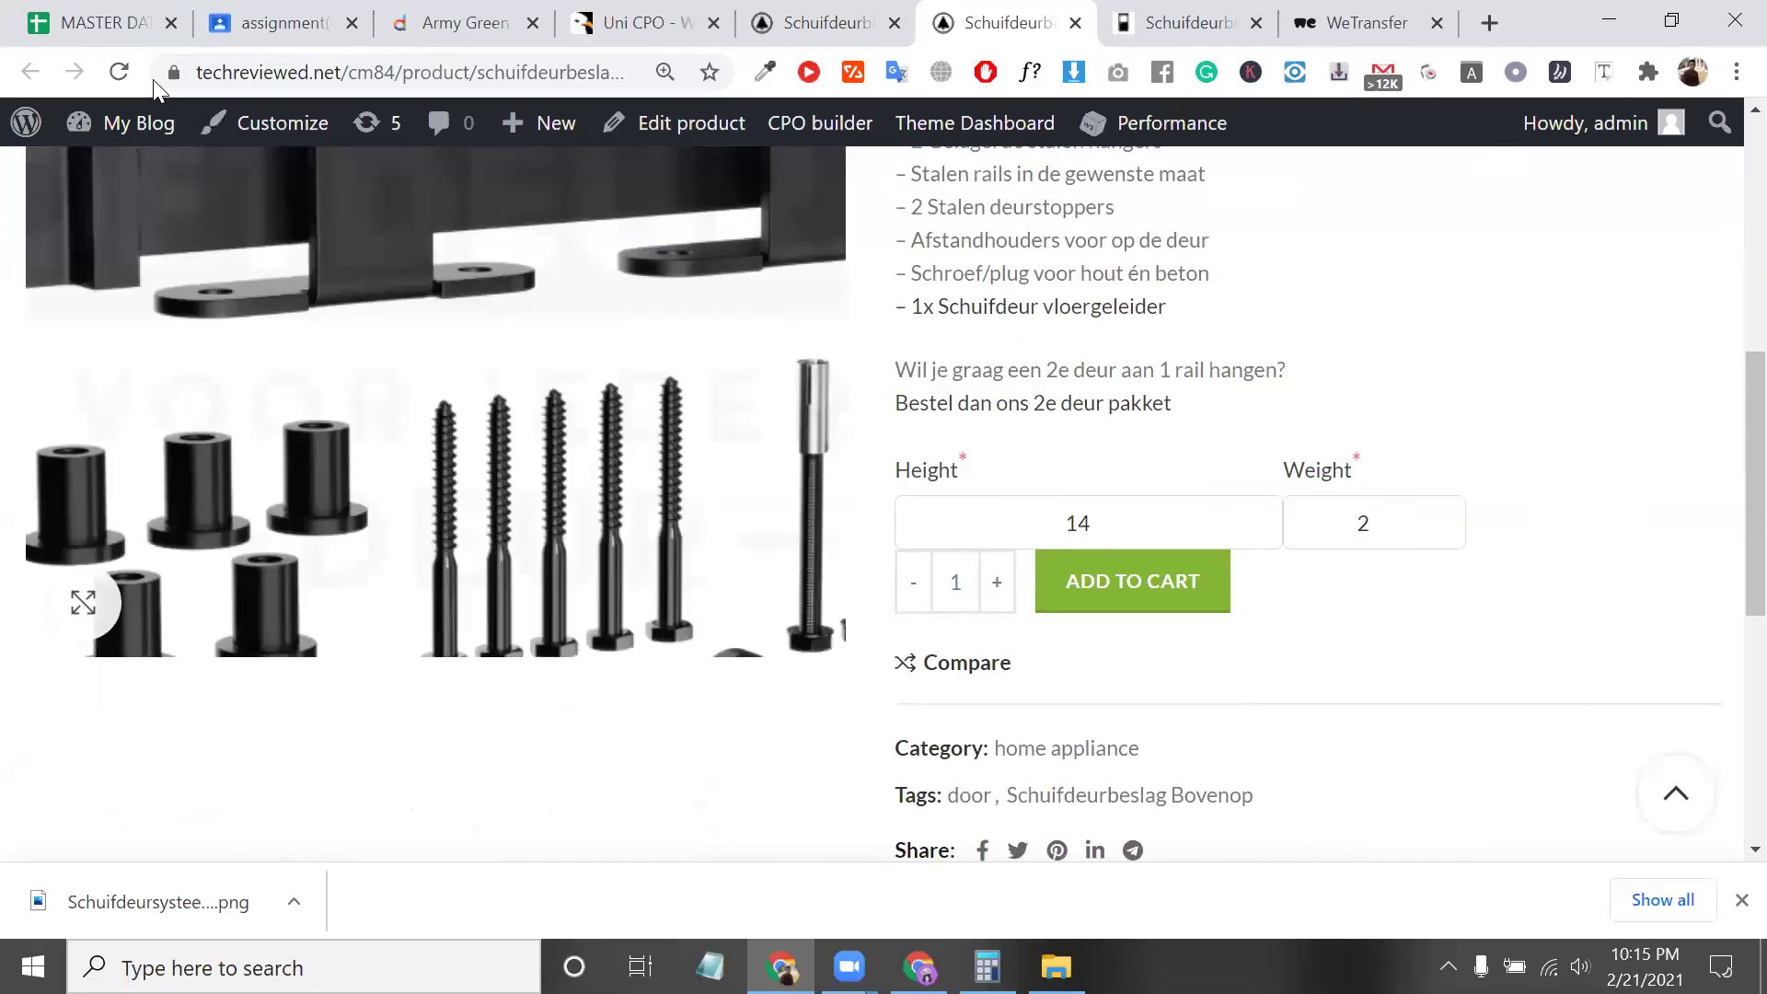
pyautogui.click(119, 72)
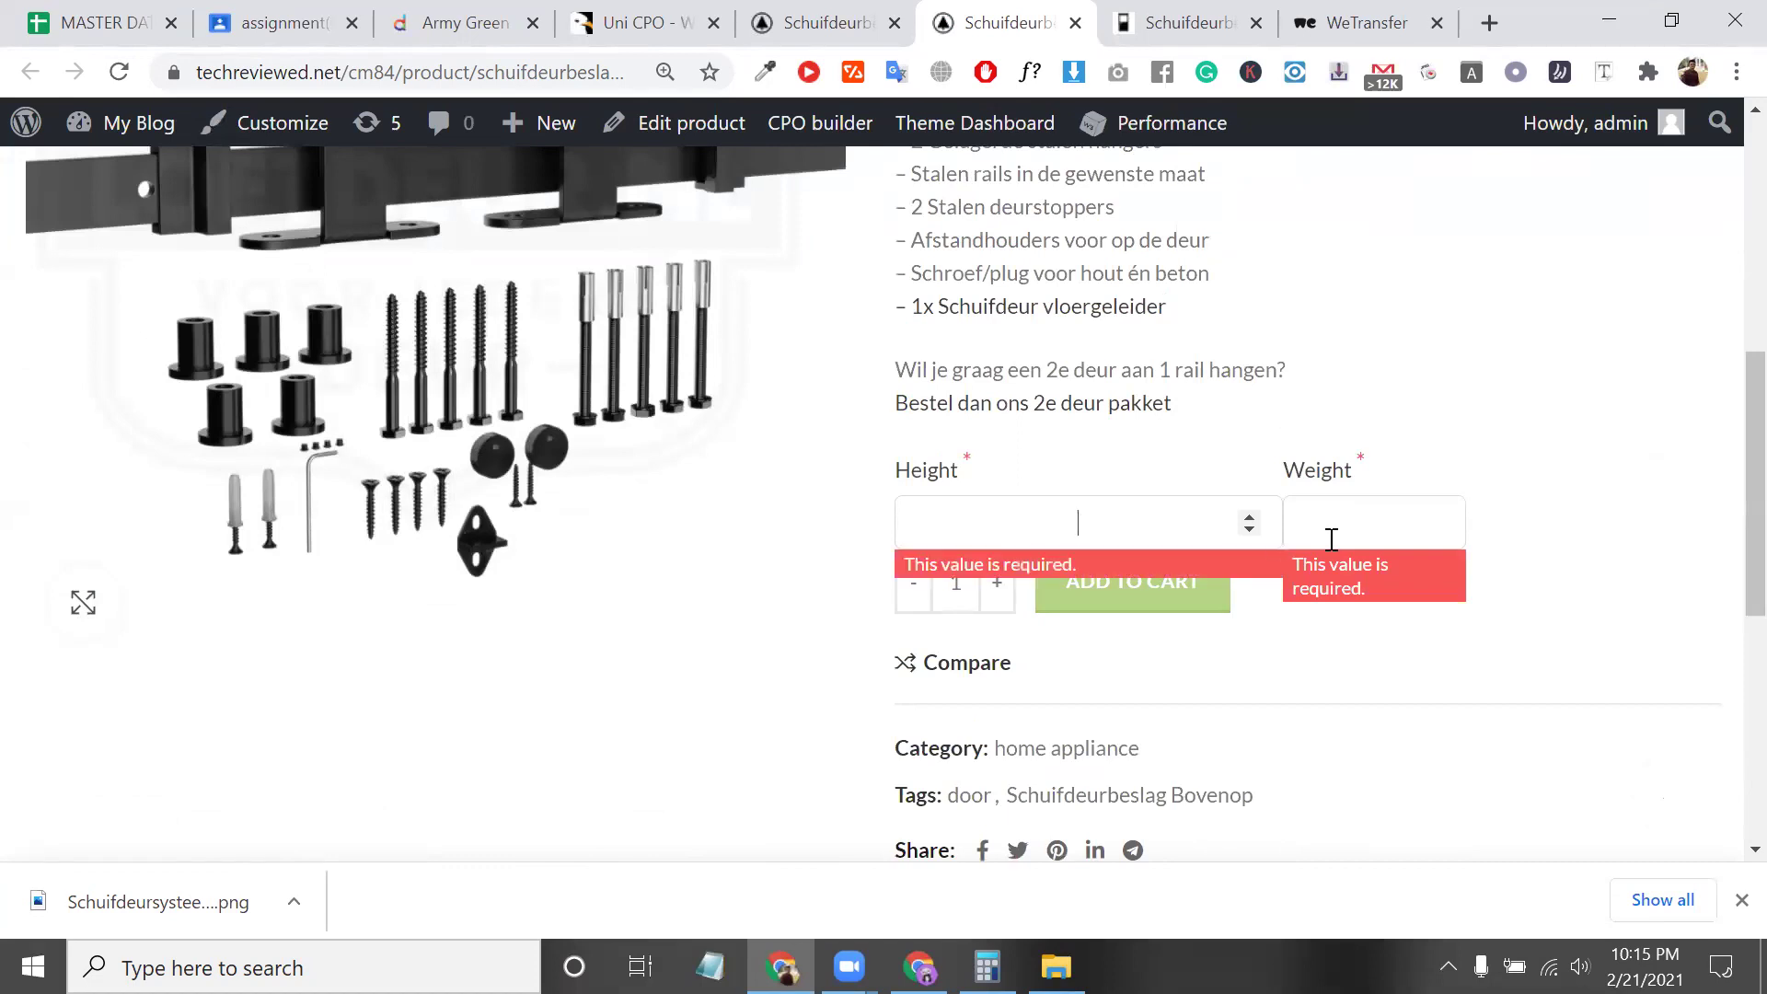
pyautogui.click(1353, 518)
pyautogui.click(860, 9)
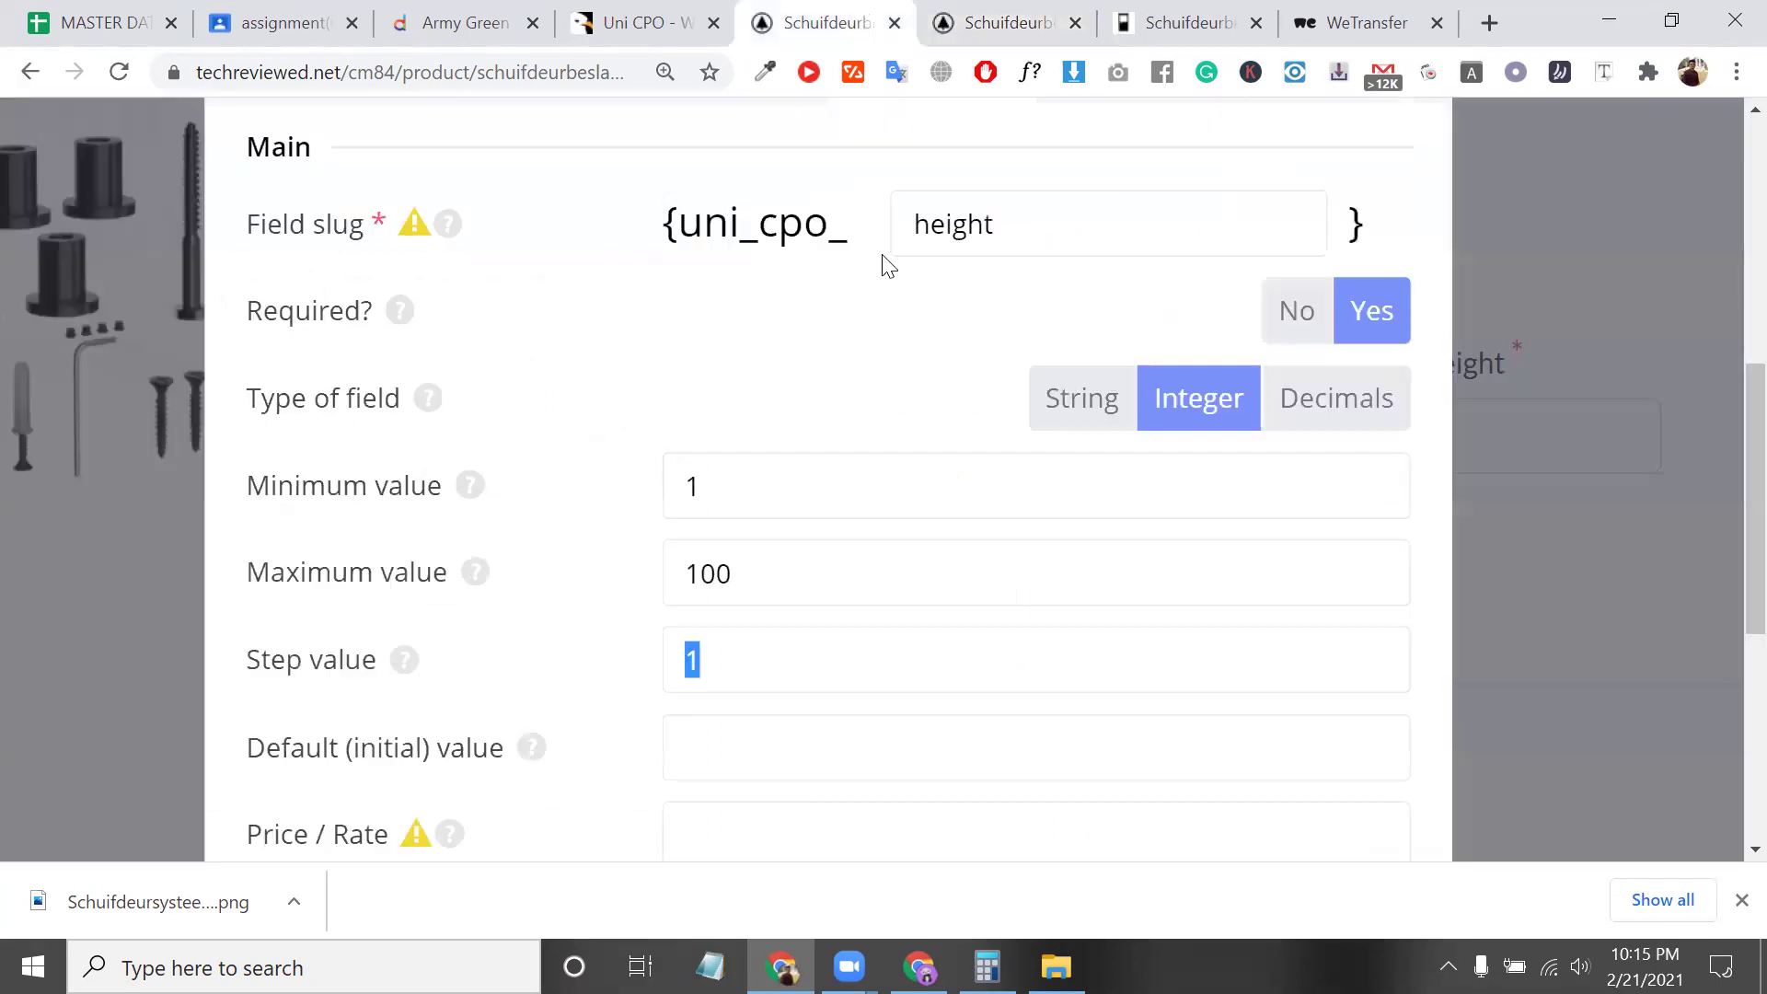
# Give Height a default value of 1, enable Save to DB, and save
pyautogui.click(752, 751)
pyautogui.write('1')
pyautogui.scroll(-6, 751, 754)
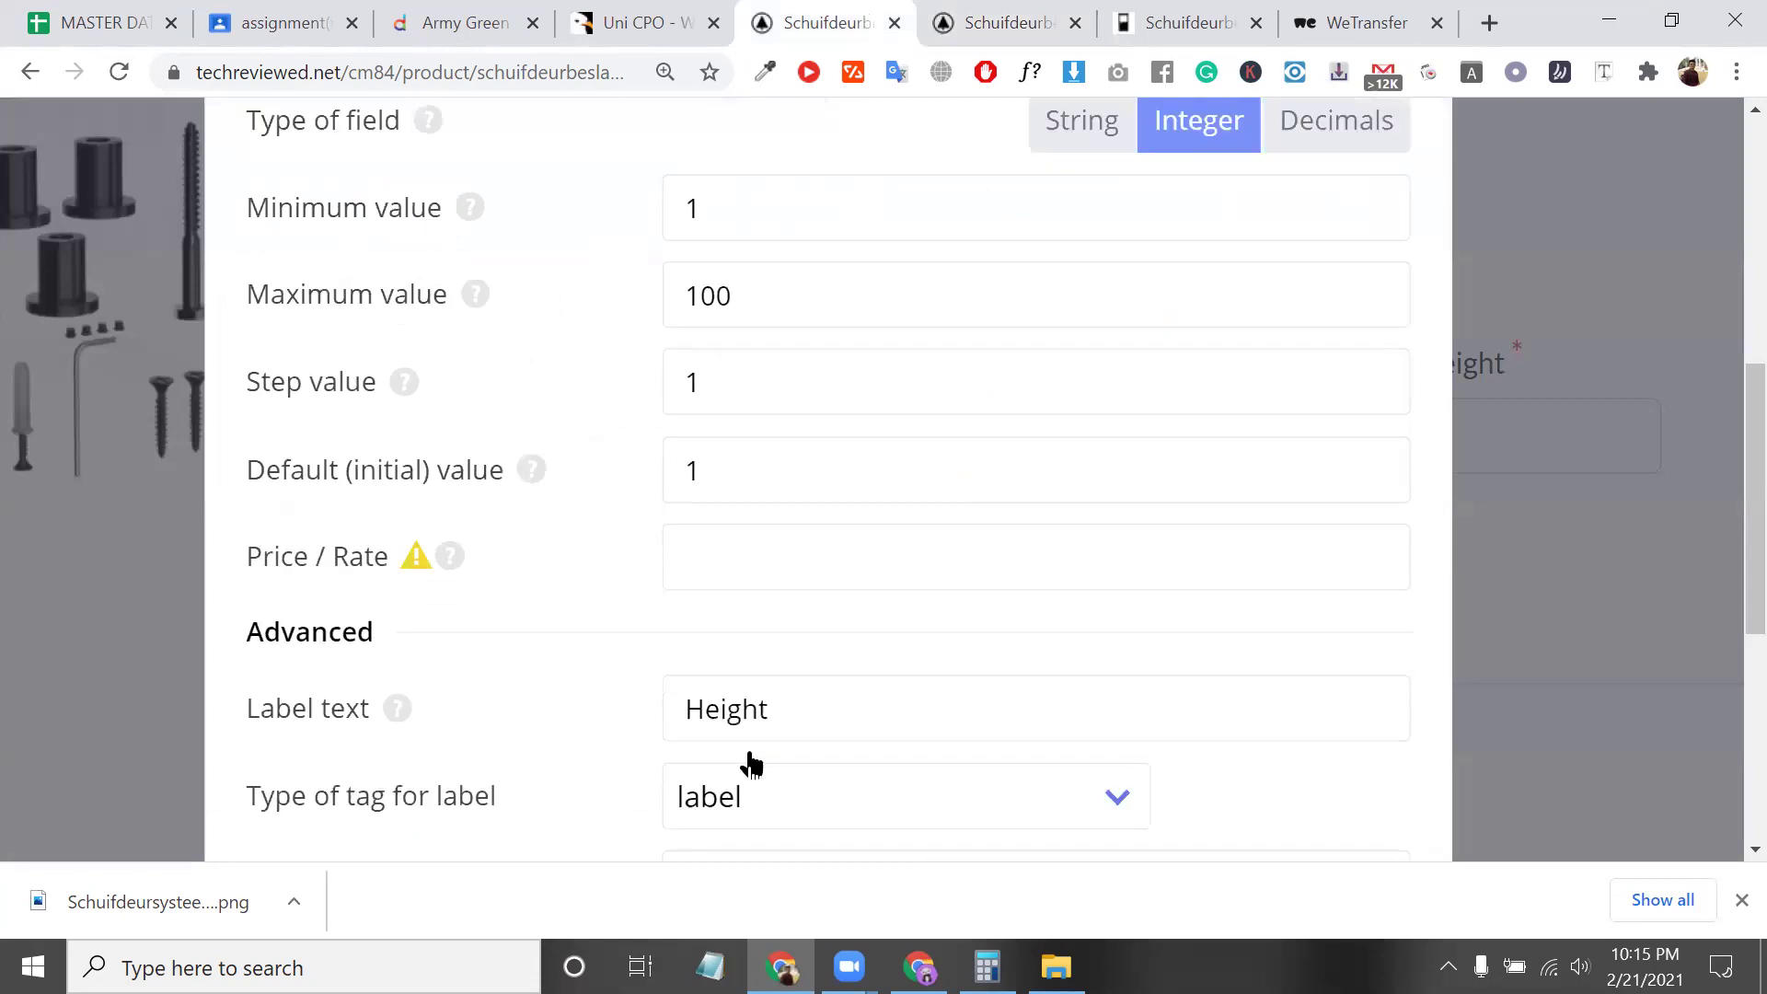
pyautogui.hotkey('ctrl', '-')
pyautogui.hotkey('ctrl', '-')
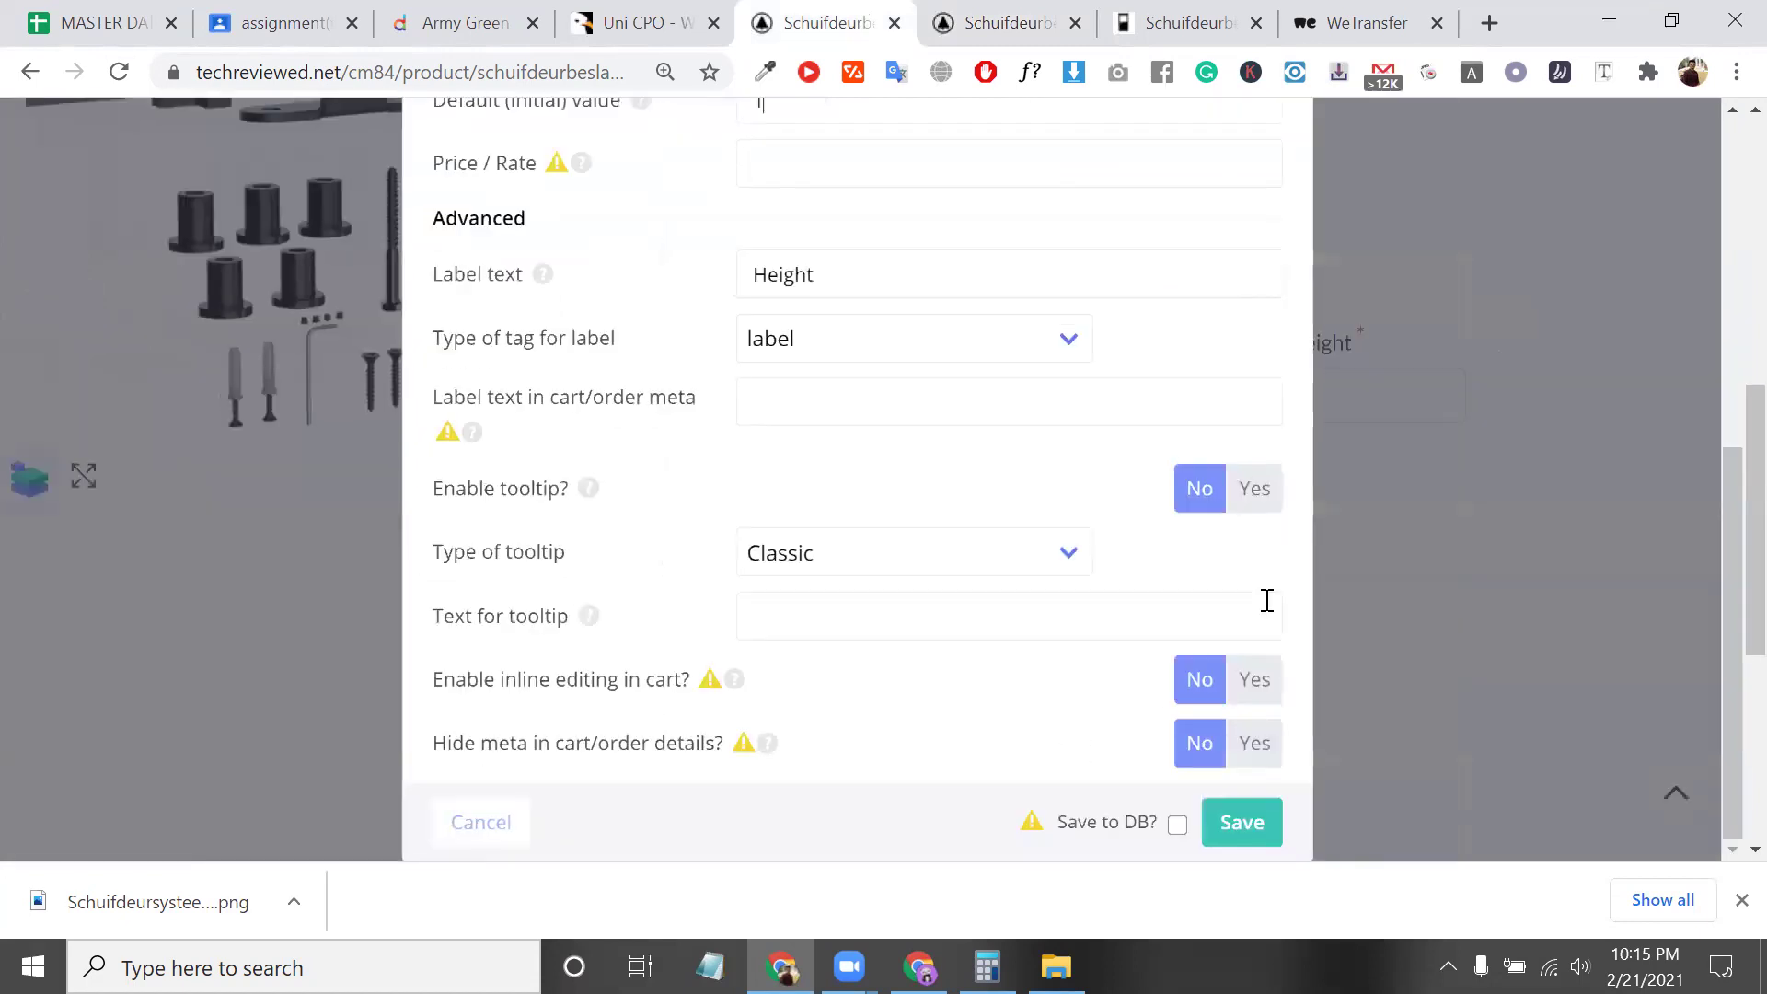
pyautogui.click(1178, 825)
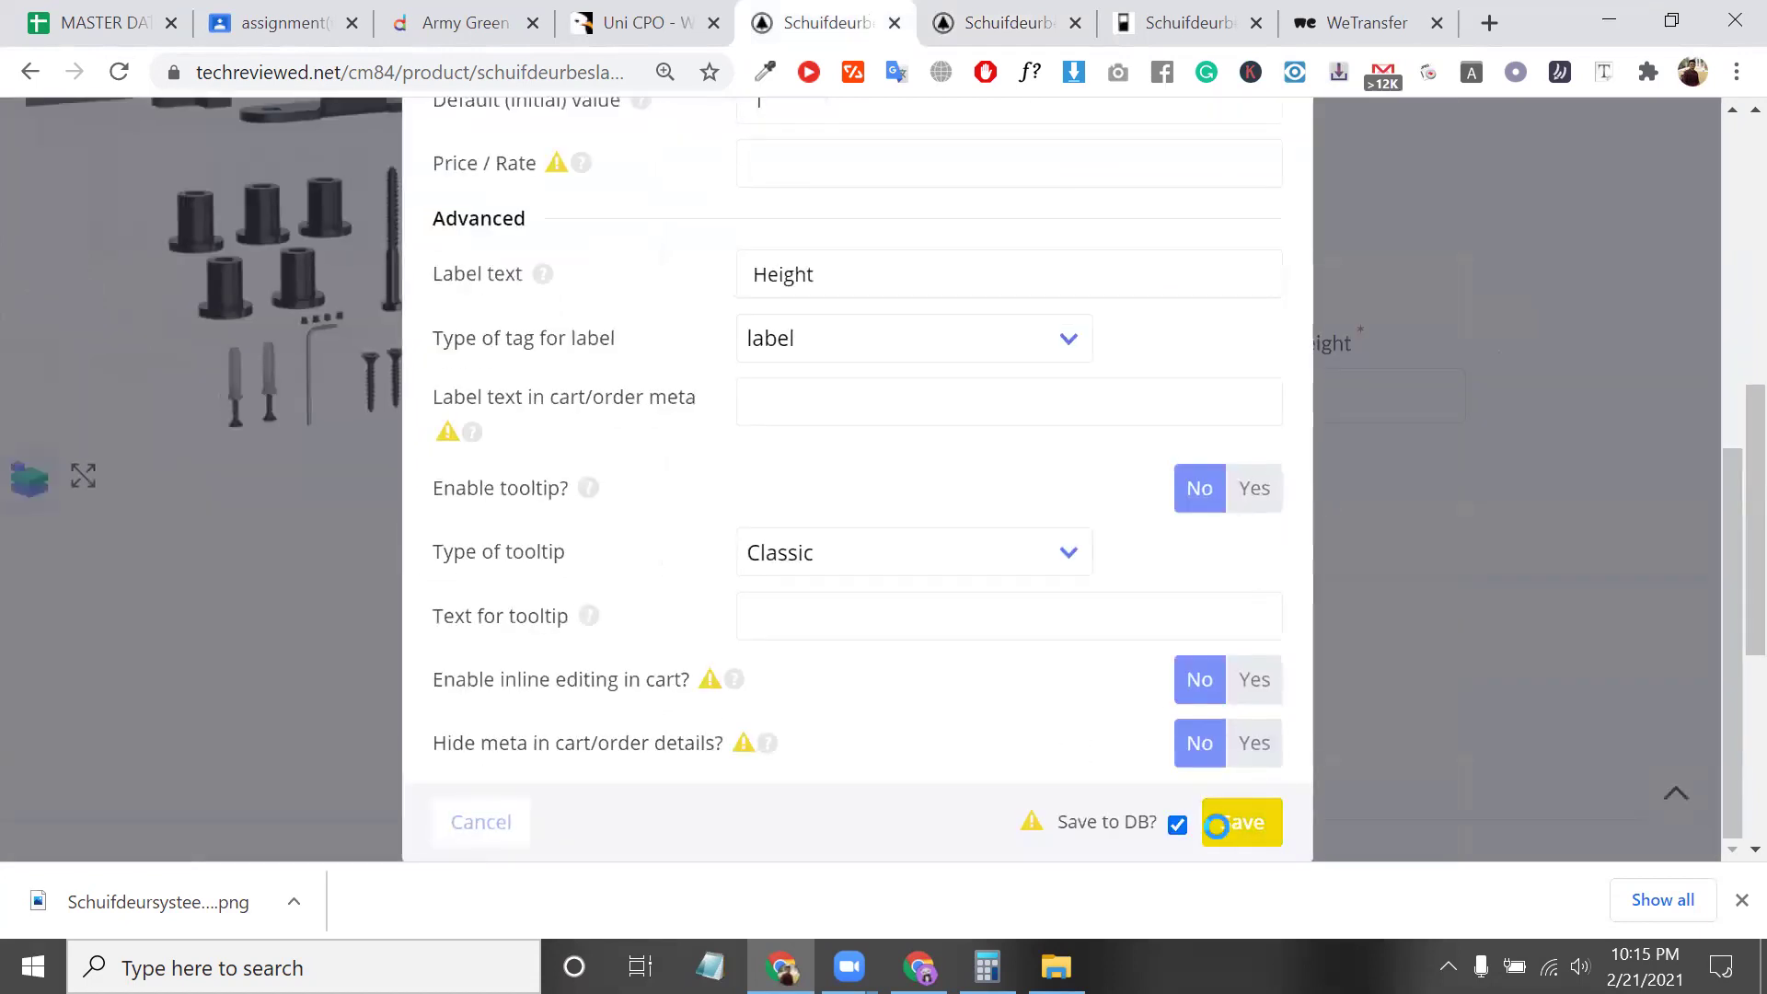
pyautogui.click(1229, 823)
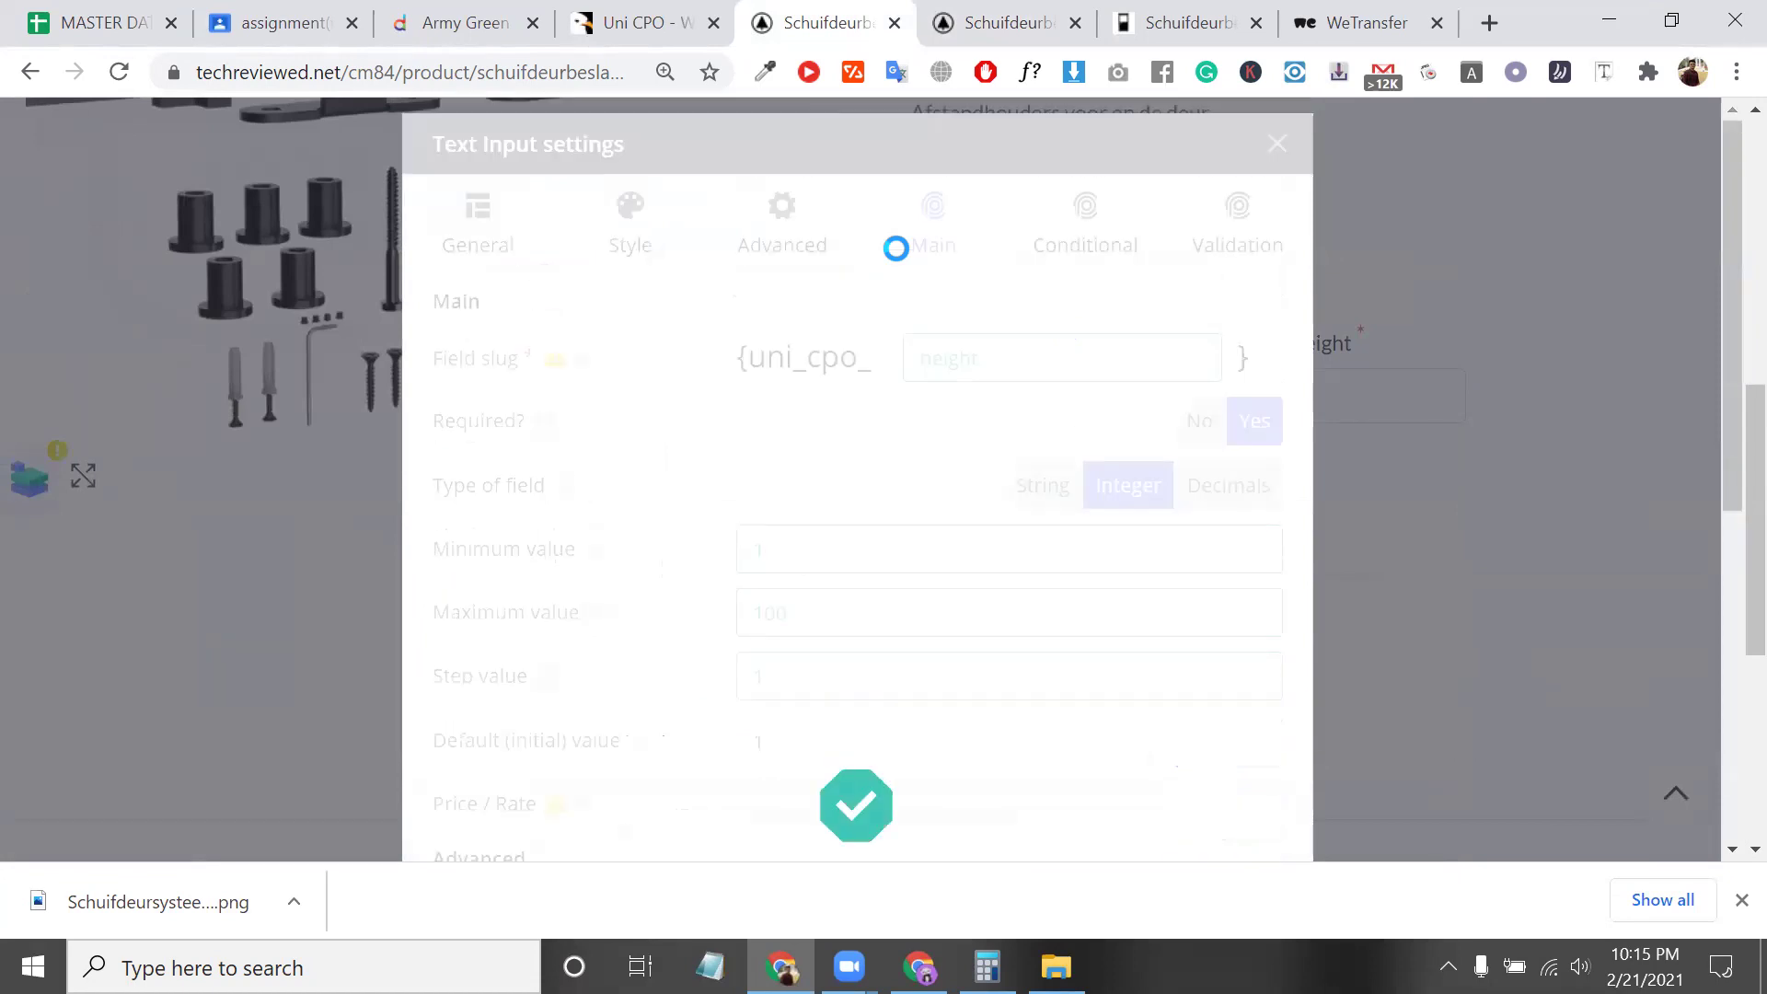
# Close the field settings and reload the other product tab to see the change
pyautogui.click(980, 12)
pyautogui.click(824, 22)
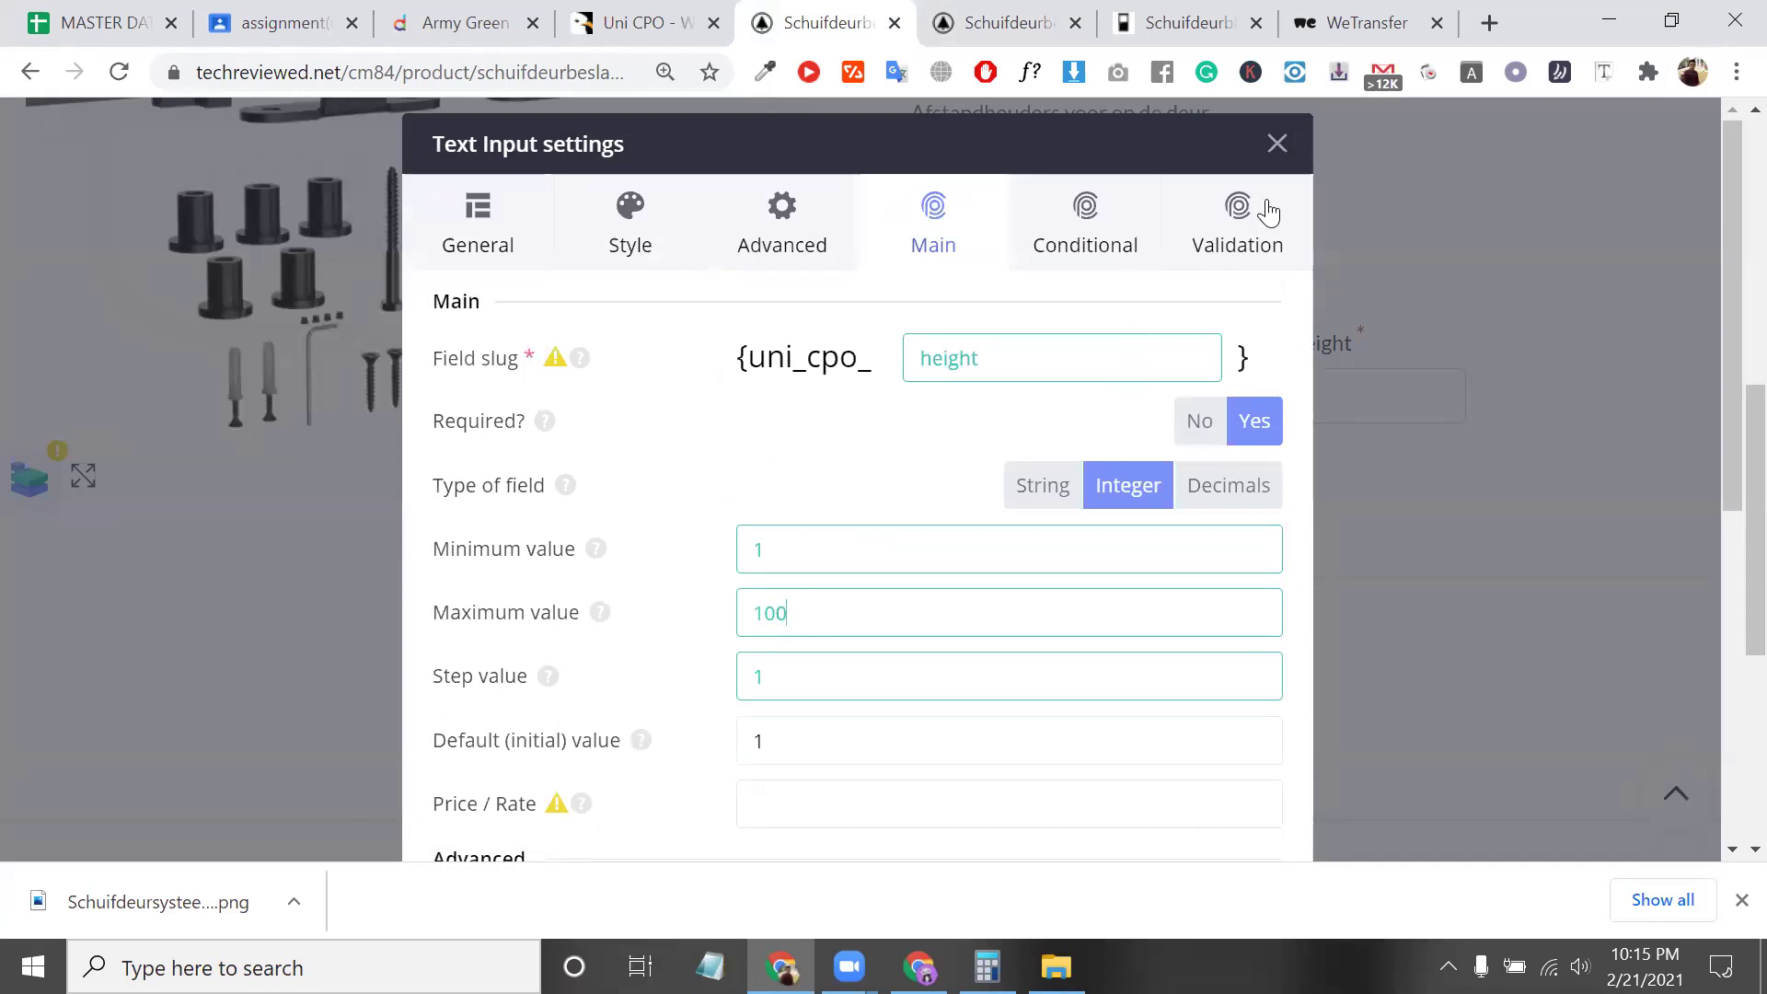
pyautogui.click(1276, 144)
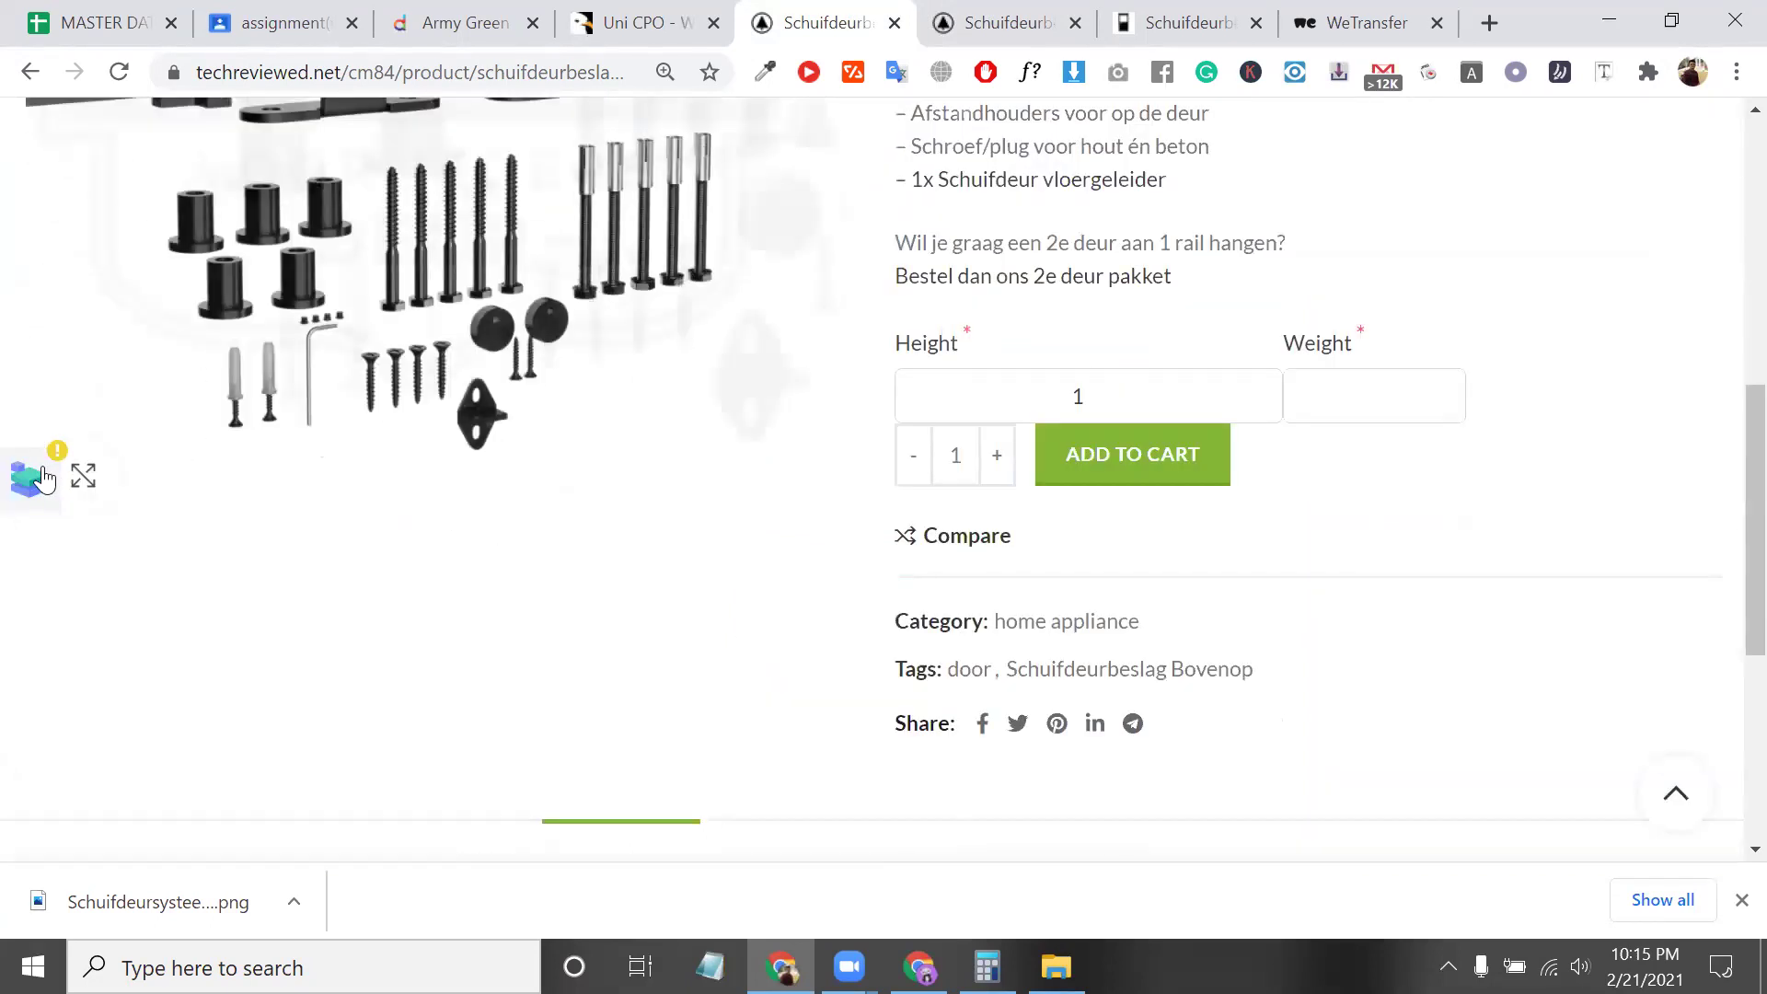
pyautogui.click(43, 478)
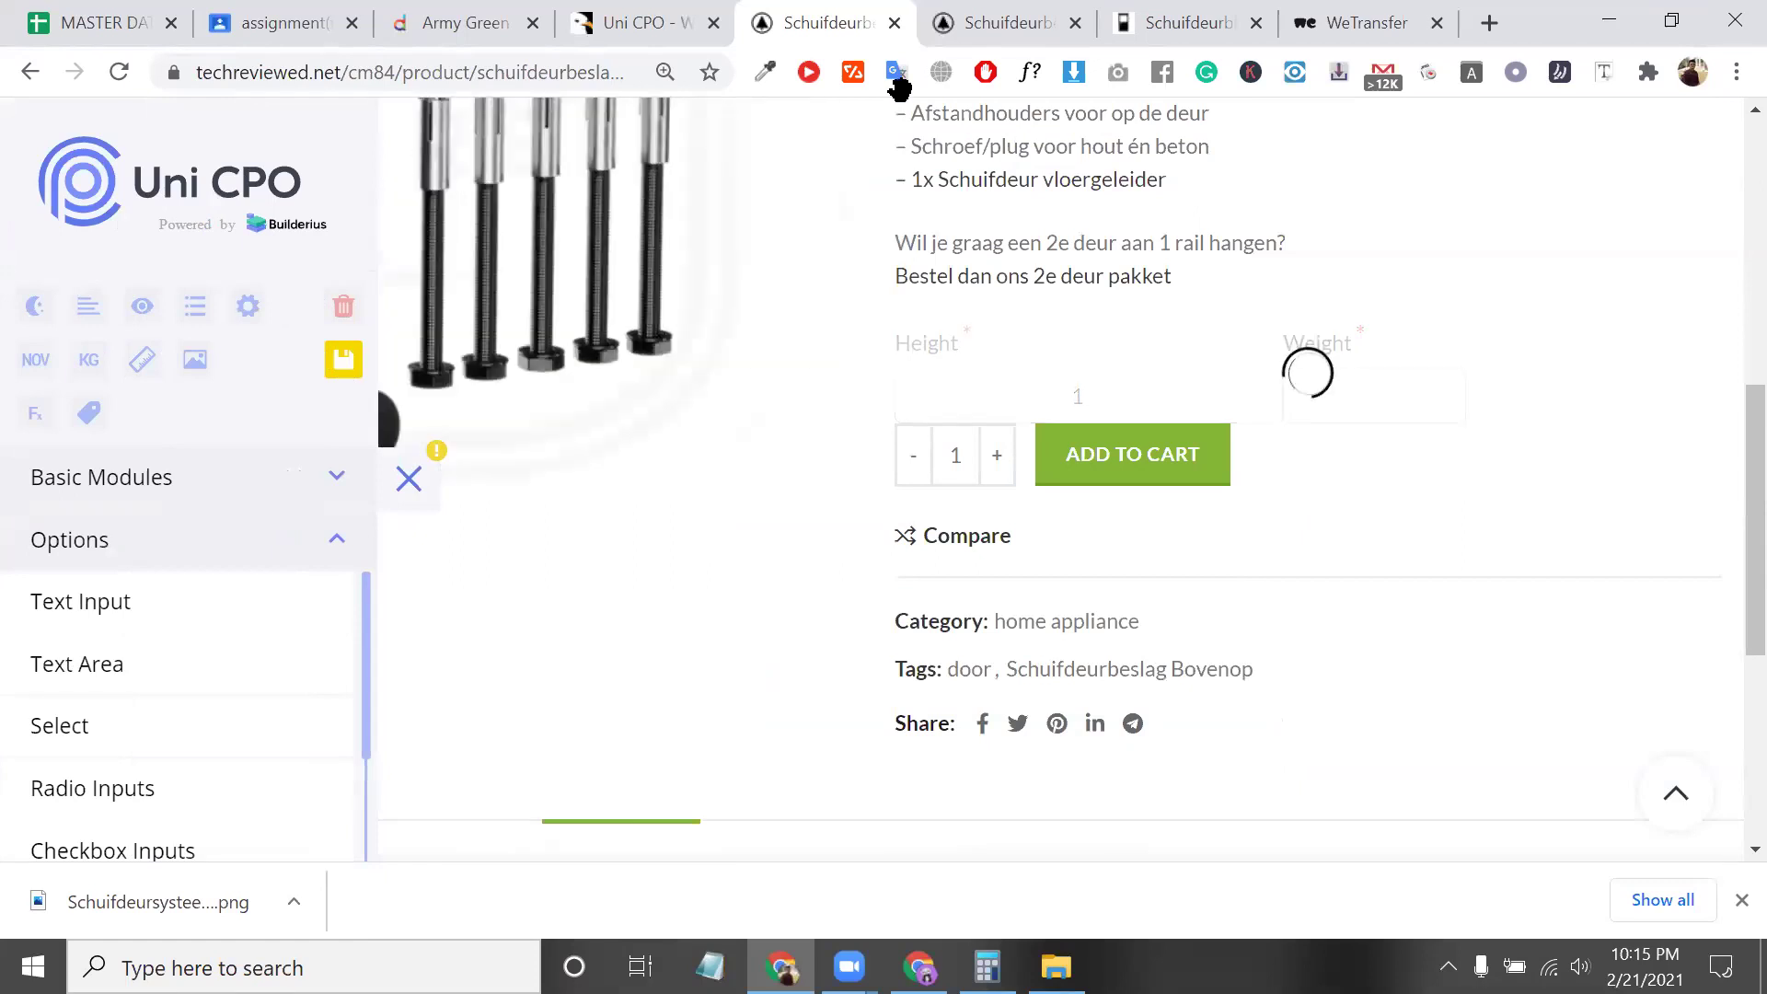
pyautogui.click(1012, 20)
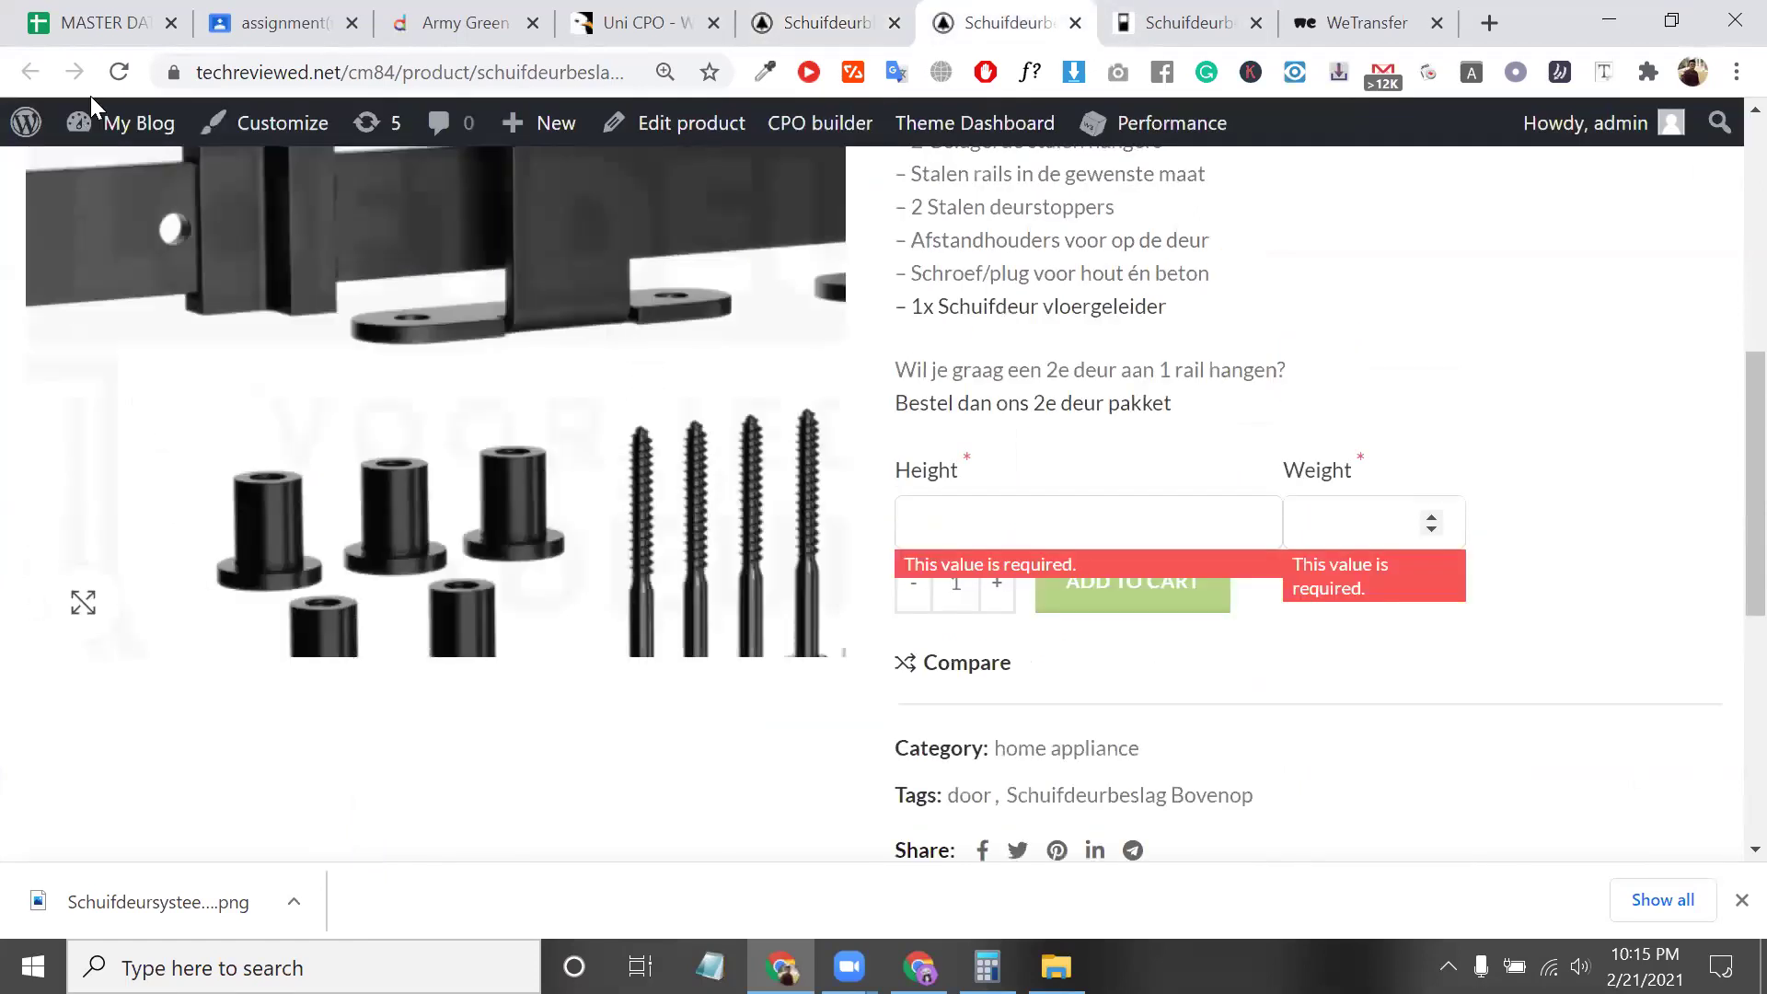
pyautogui.click(119, 72)
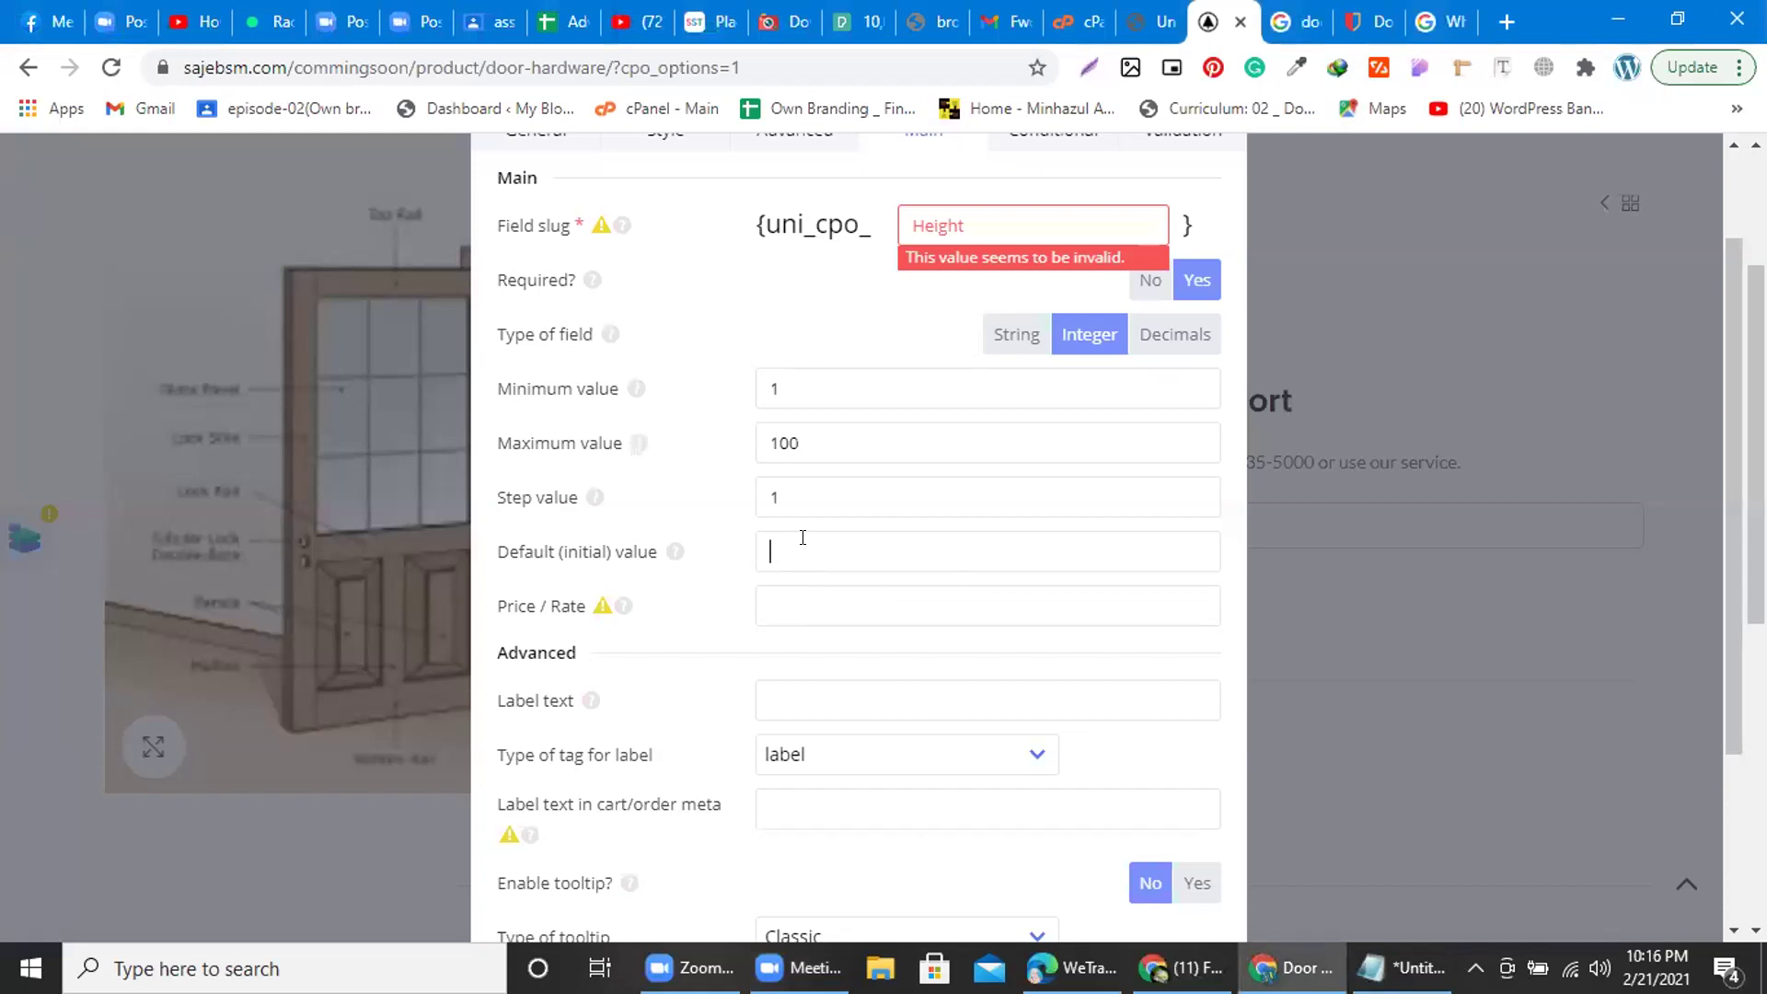
# Enter default value 1 and label text 'Height', keeping label as the tag type
pyautogui.scroll(-1, 802, 537)
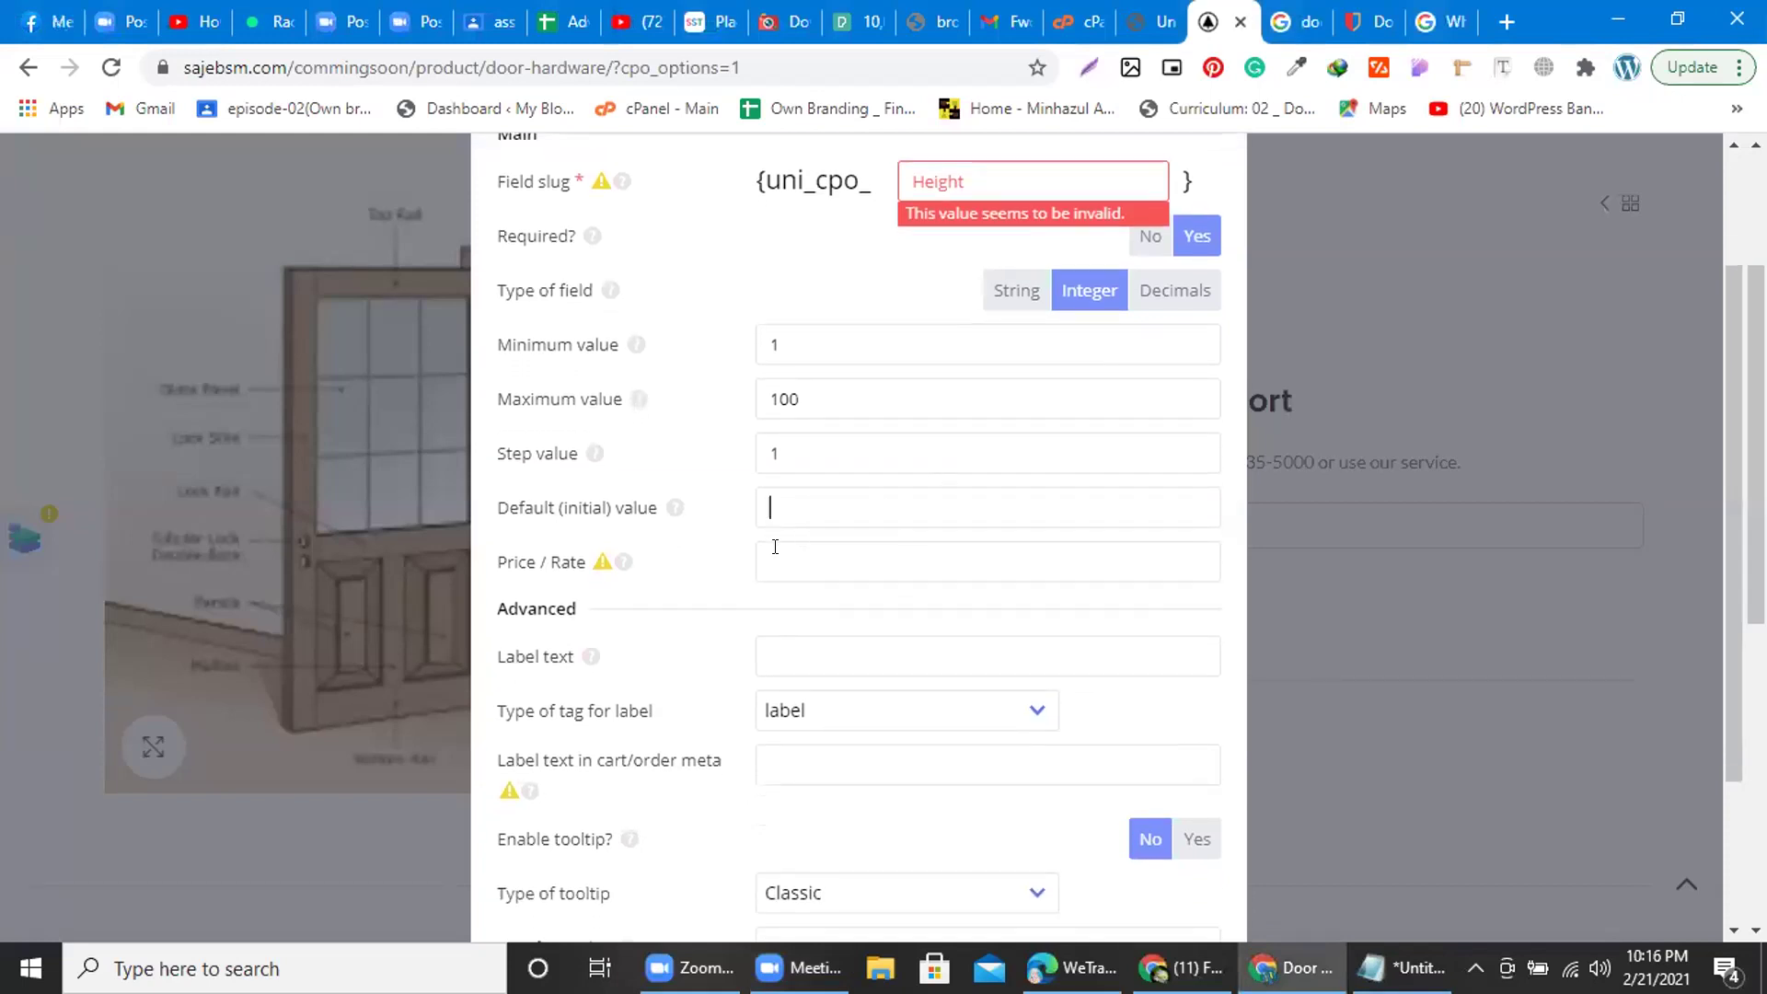
pyautogui.write('1')
pyautogui.click(774, 547)
pyautogui.scroll(-1, 1140, 493)
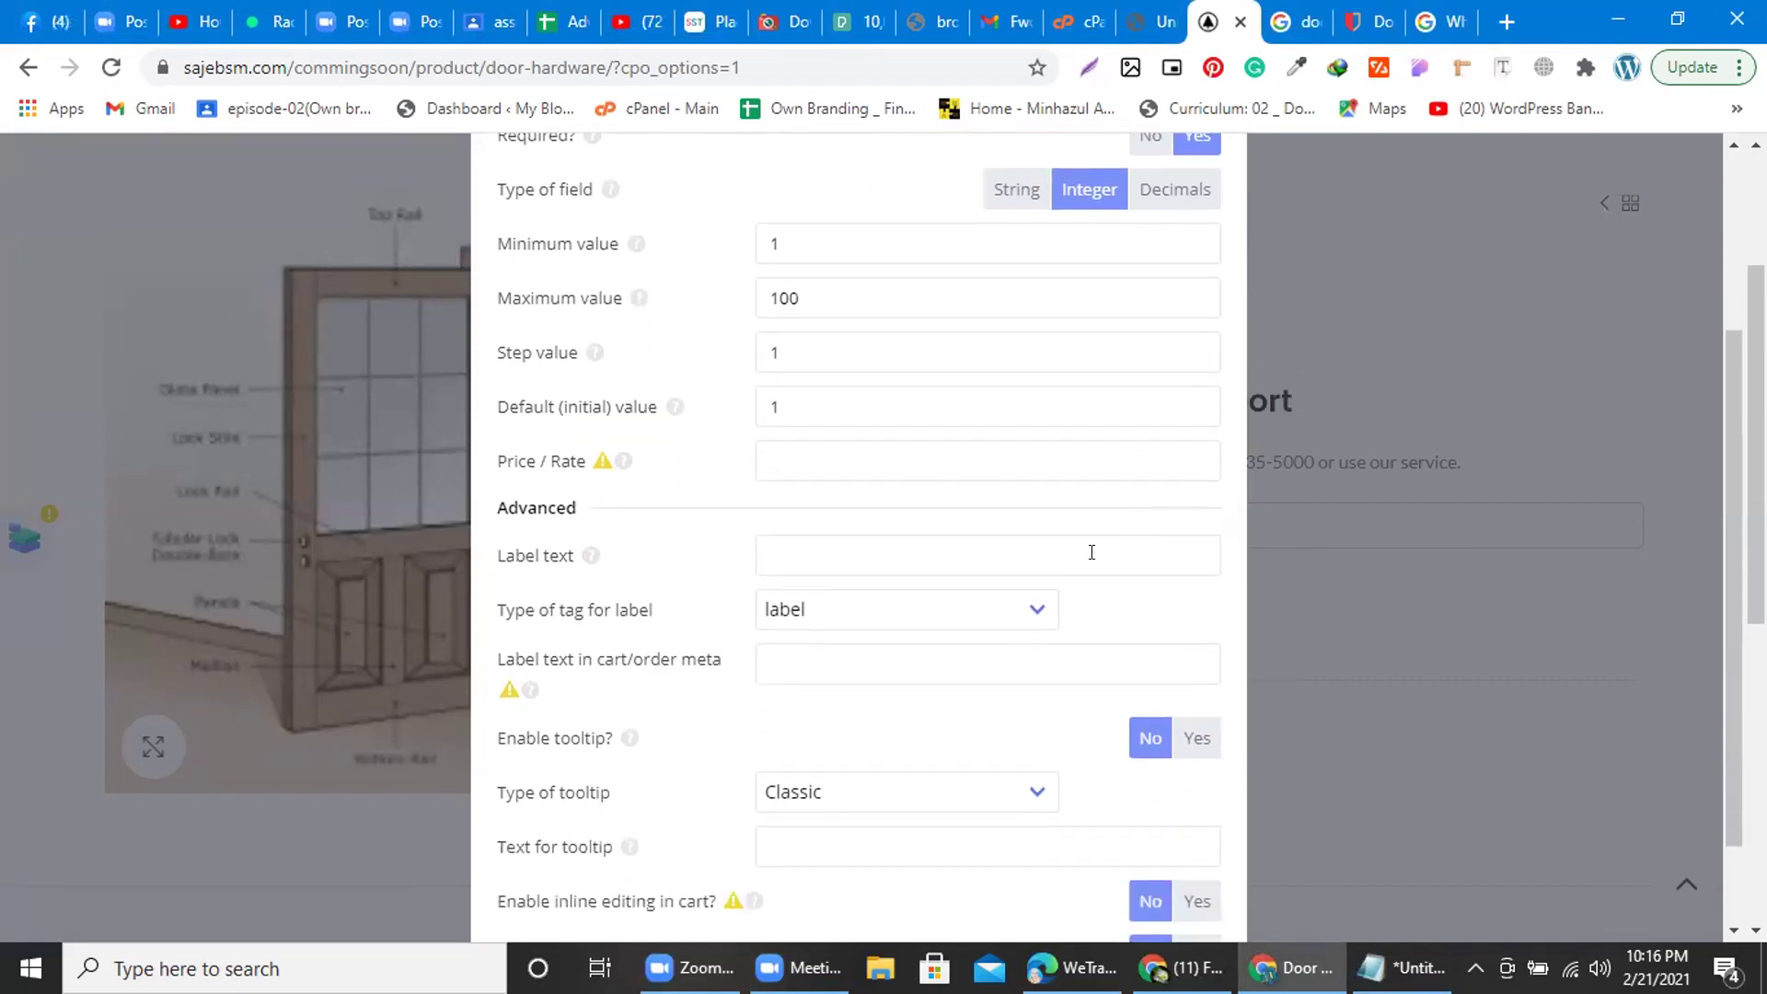
pyautogui.click(950, 554)
pyautogui.write('Height')
pyautogui.press('Tab')
pyautogui.hotkey('alt', 'Down')
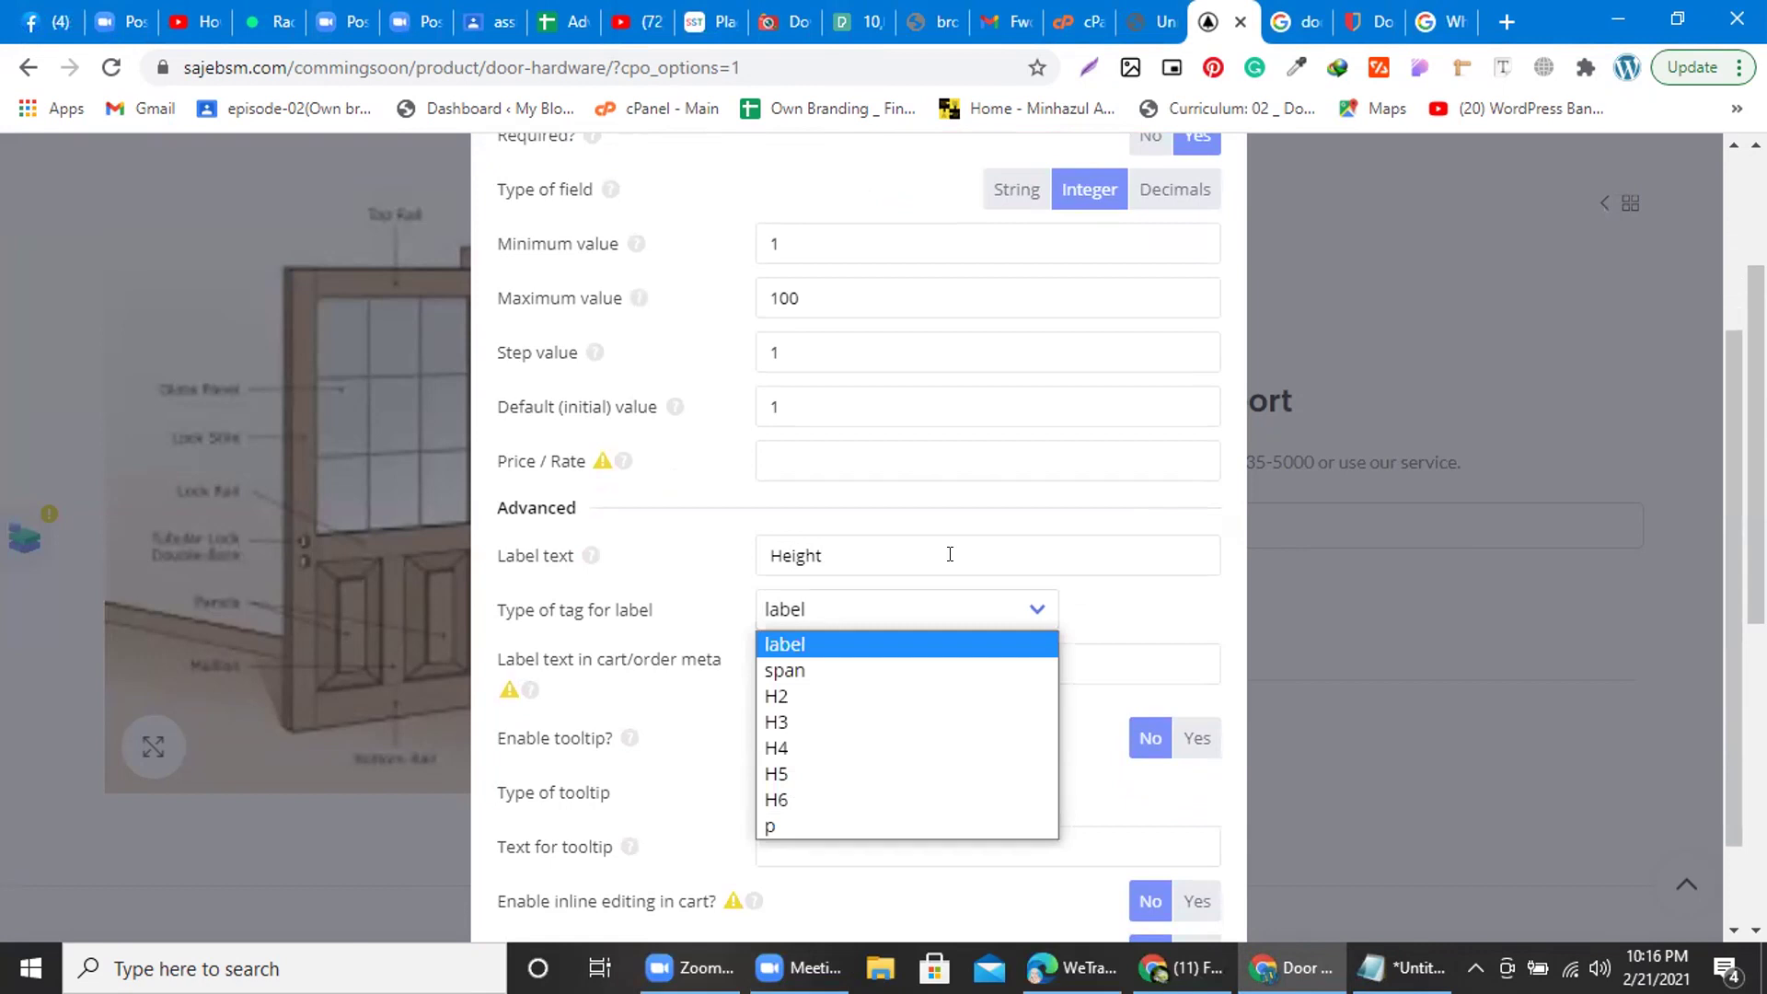
pyautogui.click(949, 554)
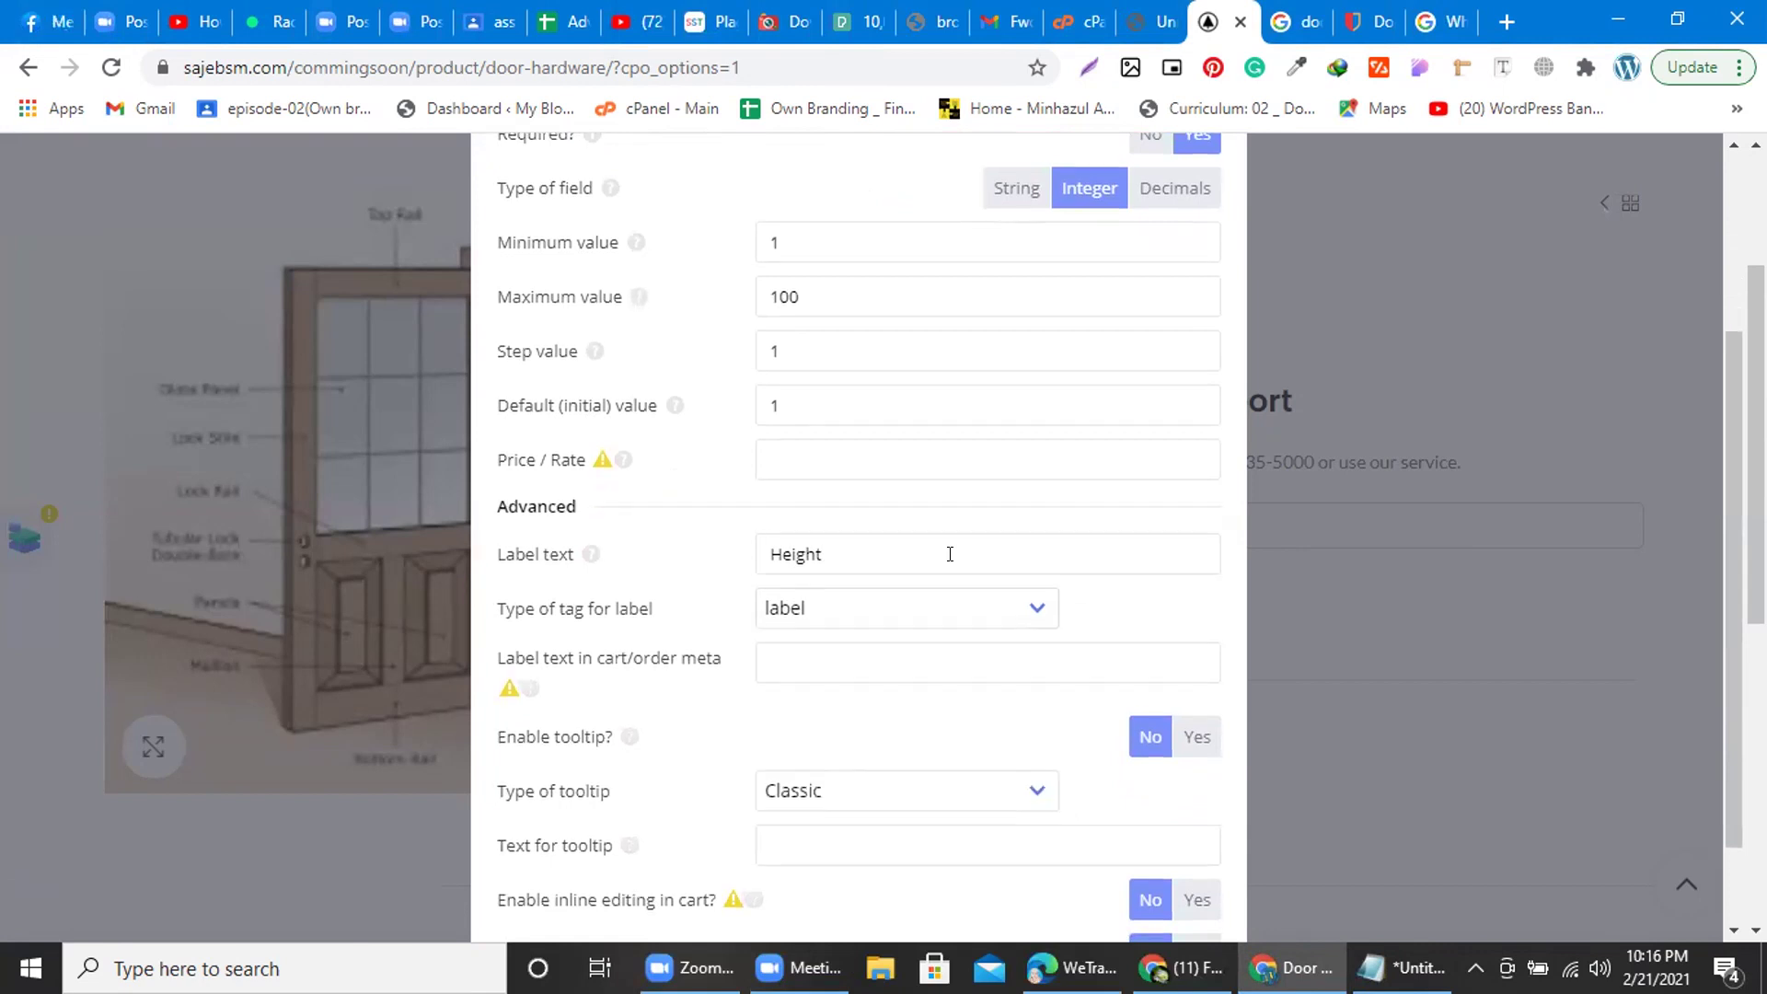
# Try saving the Height field settings
pyautogui.scroll(-1, 949, 554)
pyautogui.scroll(-1, 862, 615)
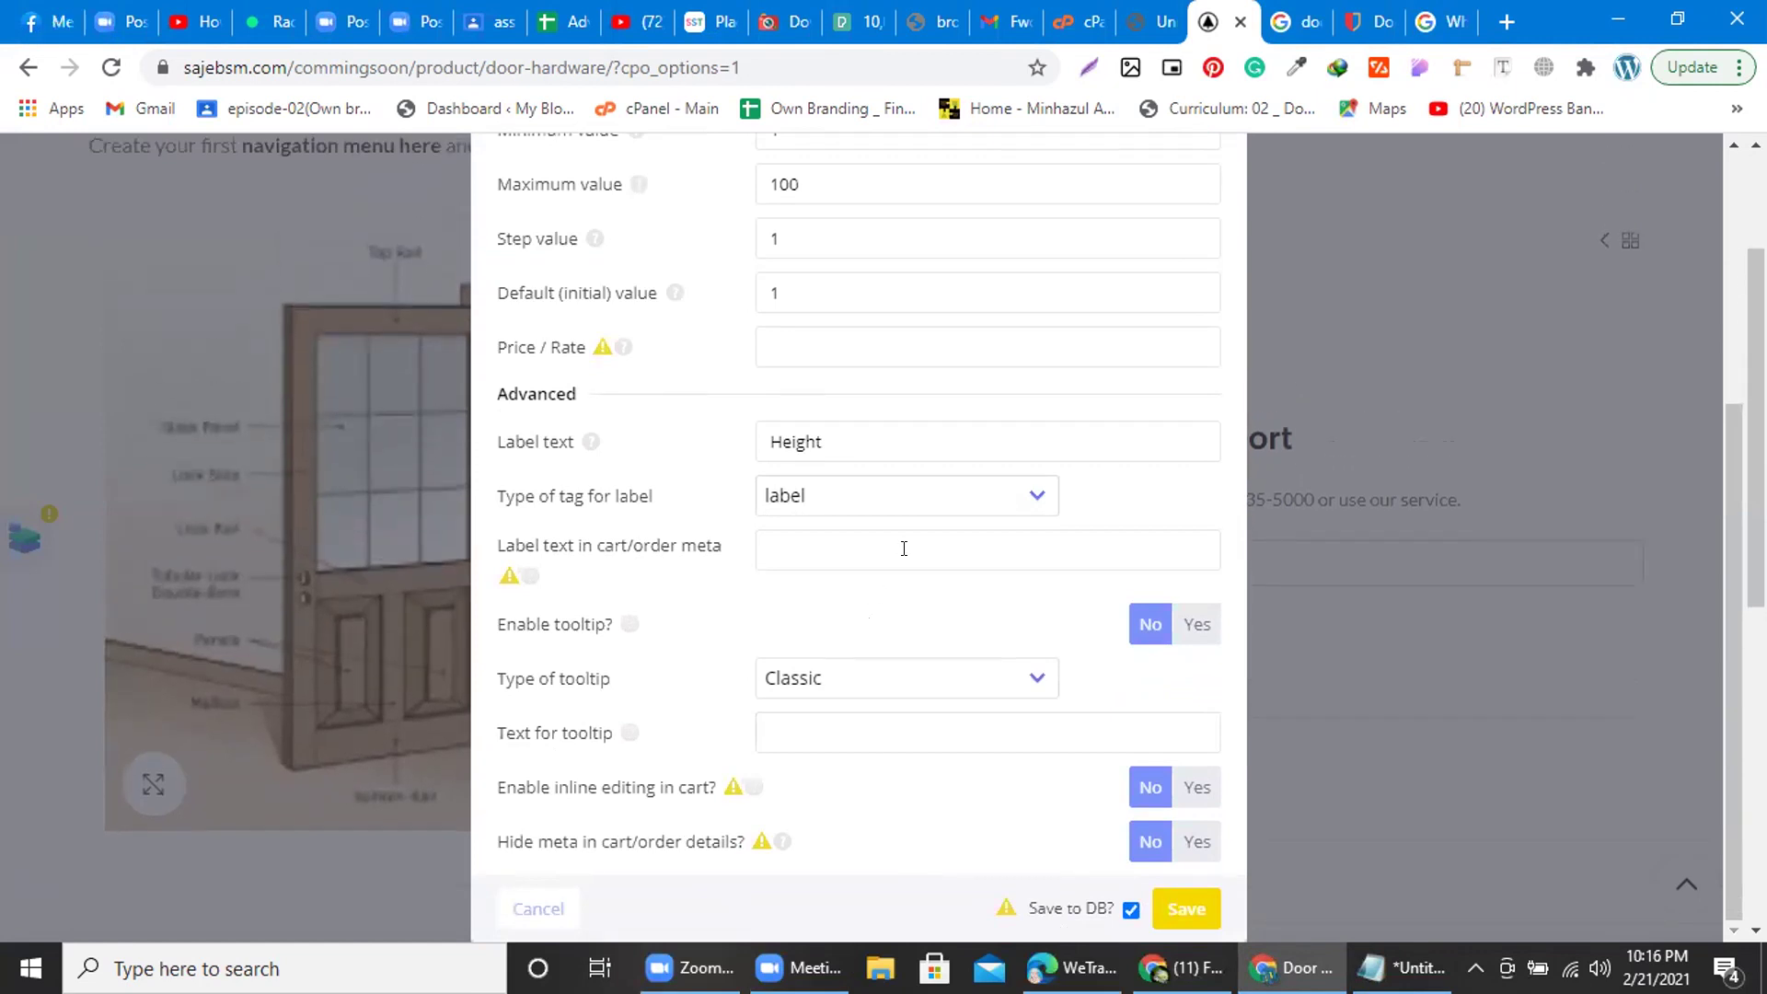
pyautogui.scroll(4, 904, 548)
pyautogui.scroll(-4, 903, 548)
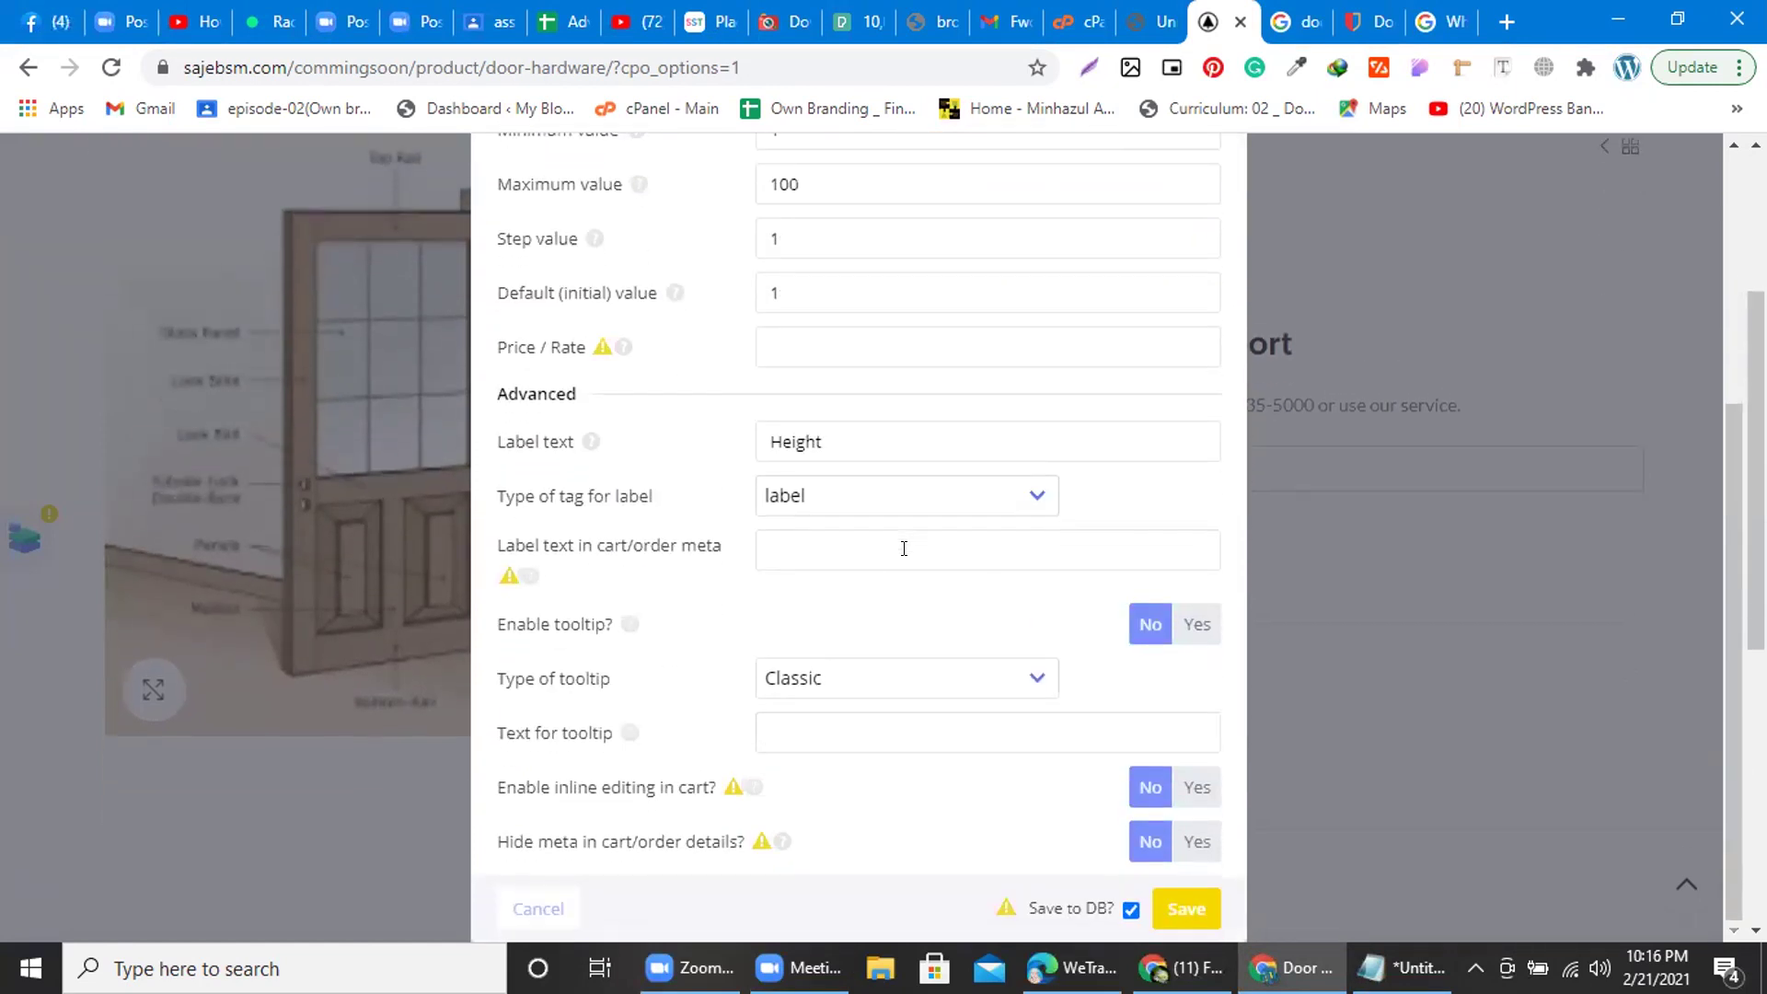
pyautogui.click(1198, 898)
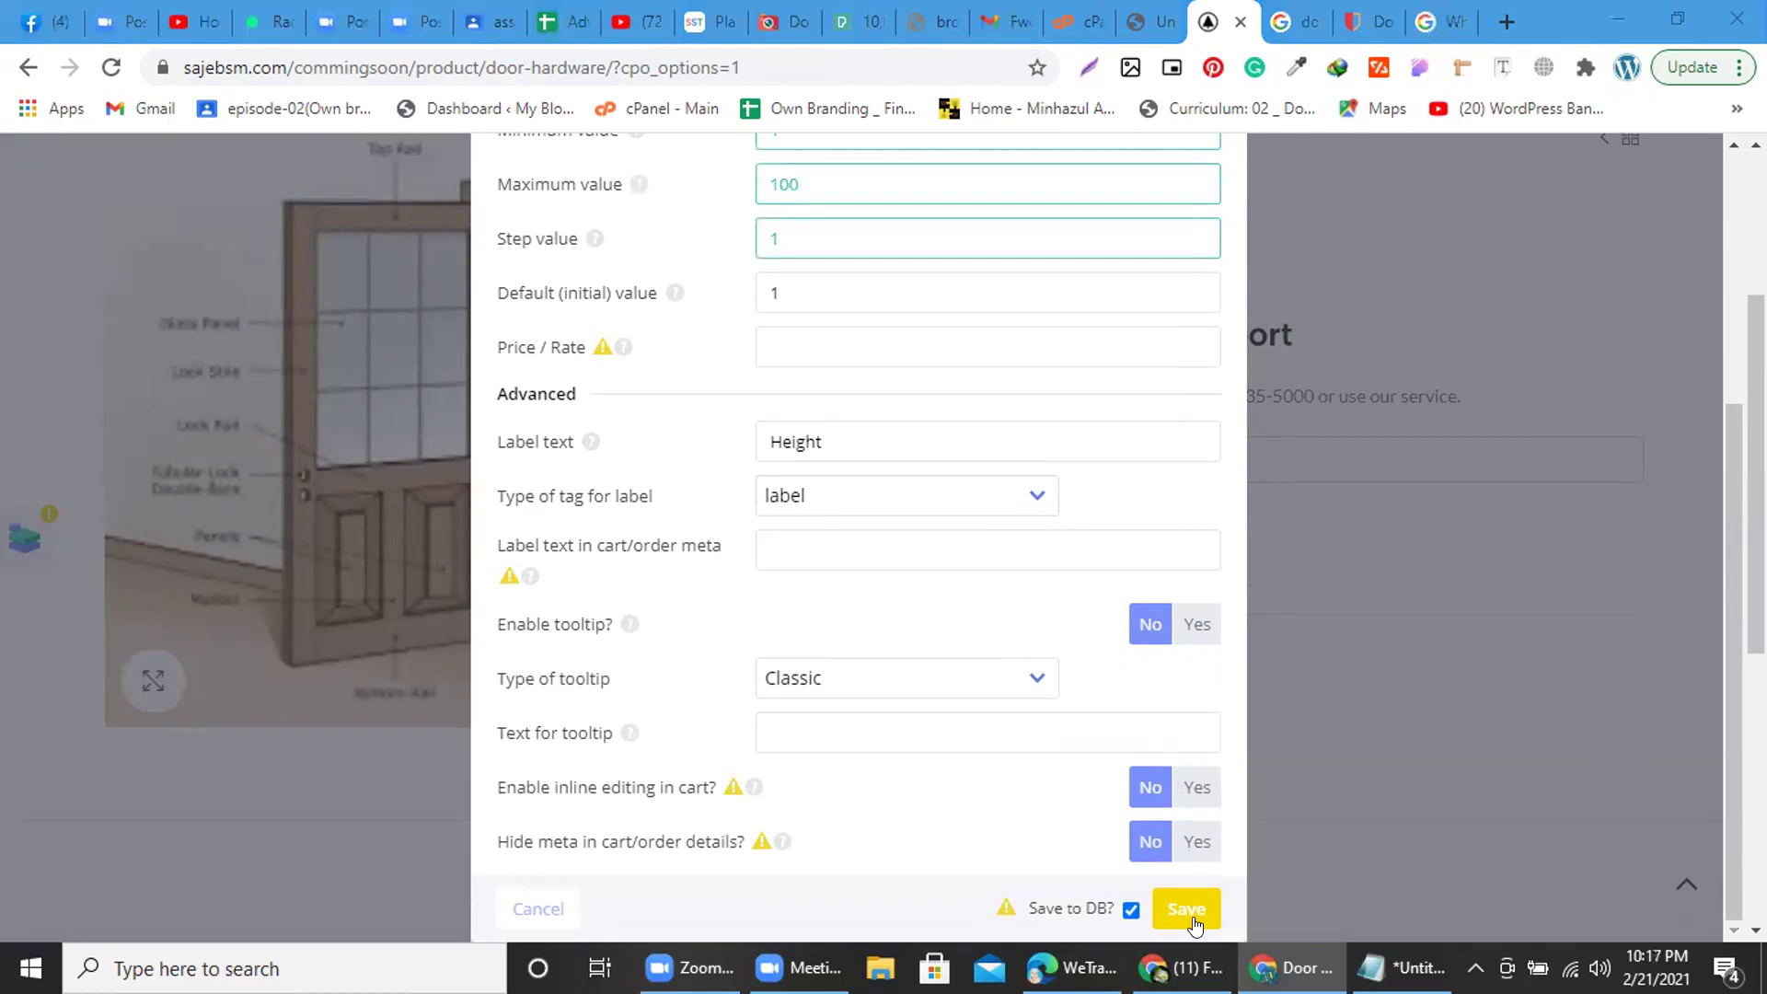
pyautogui.click(1183, 911)
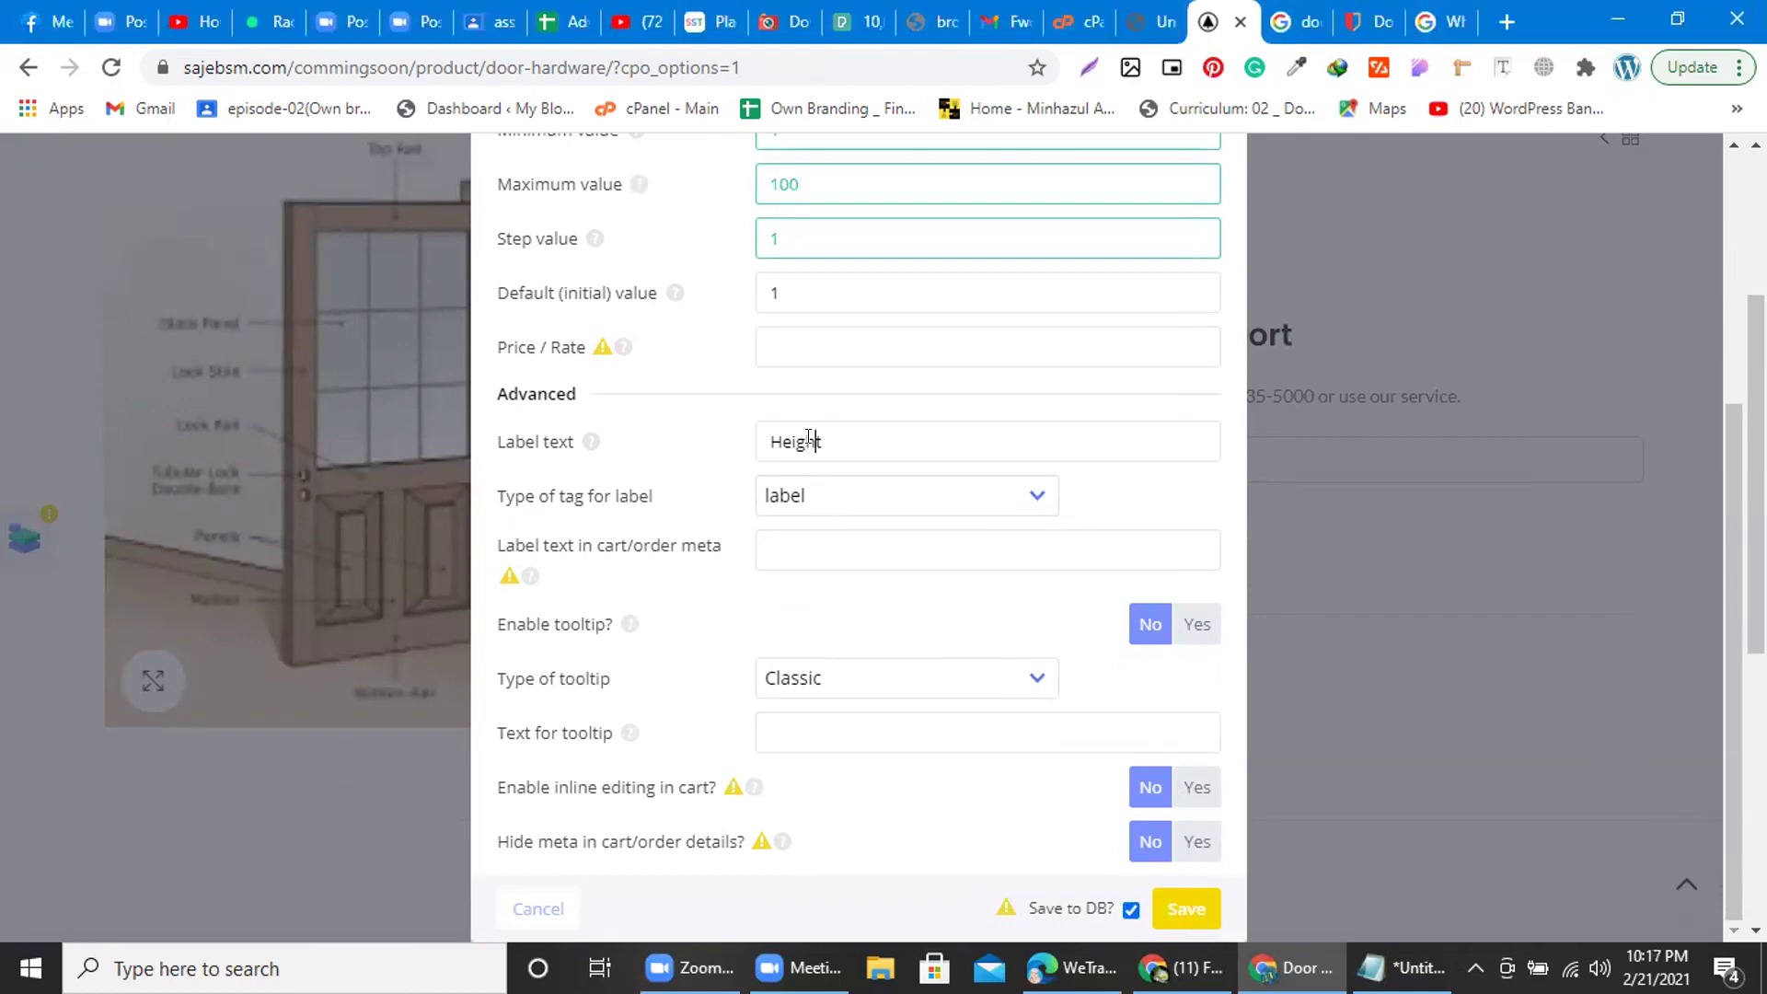
# Change the field slug to lowercase 'height', save, and close the settings dialog
pyautogui.scroll(5, 805, 442)
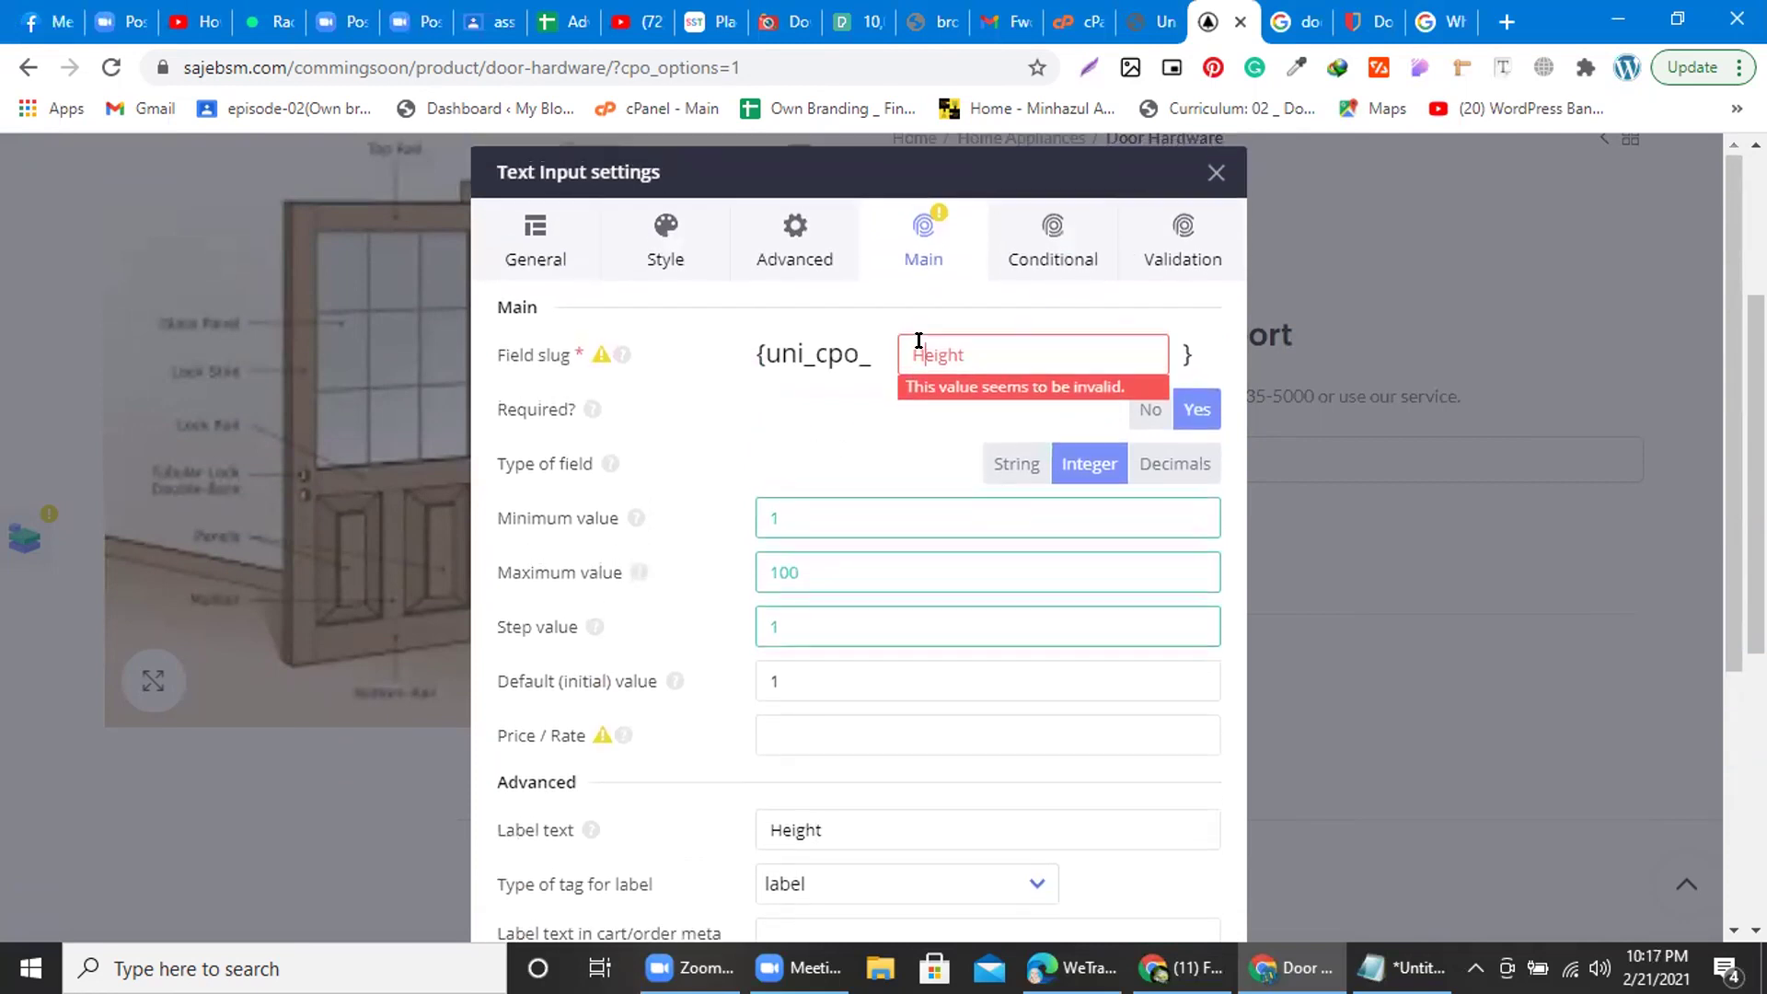
pyautogui.scroll(-1, 798, 488)
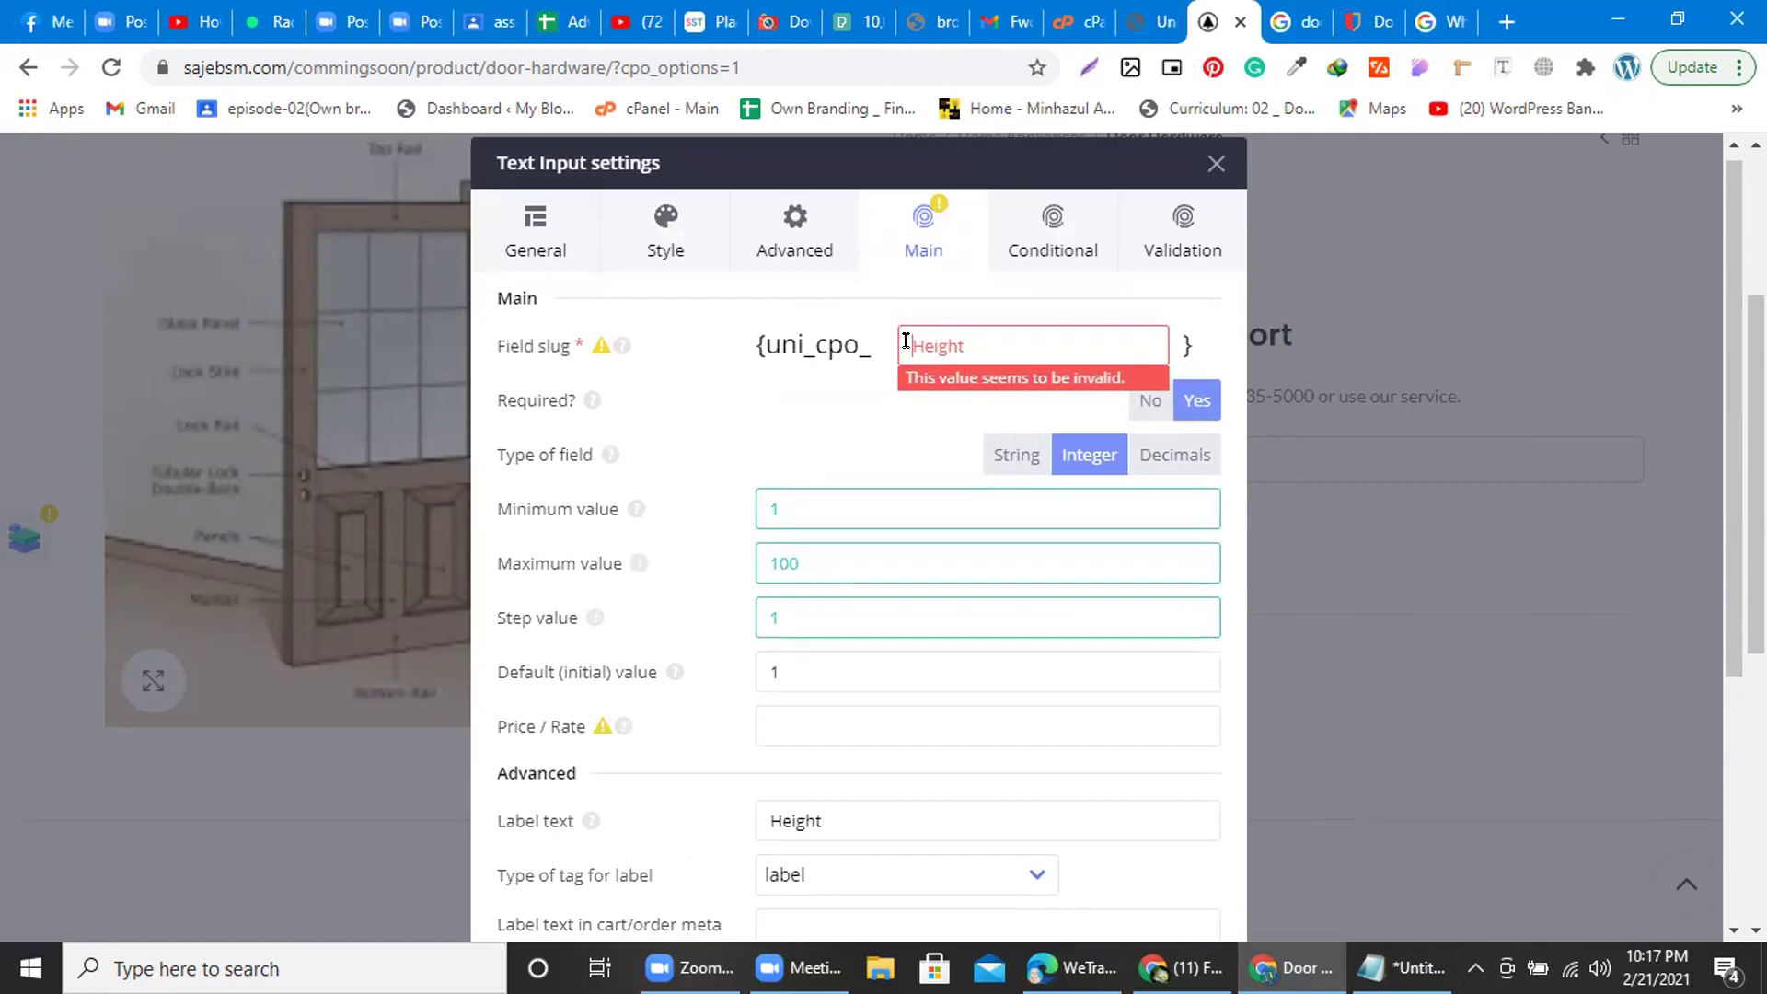
pyautogui.press('Delete')
pyautogui.write('h')
pyautogui.press('Delete')
pyautogui.write('h')
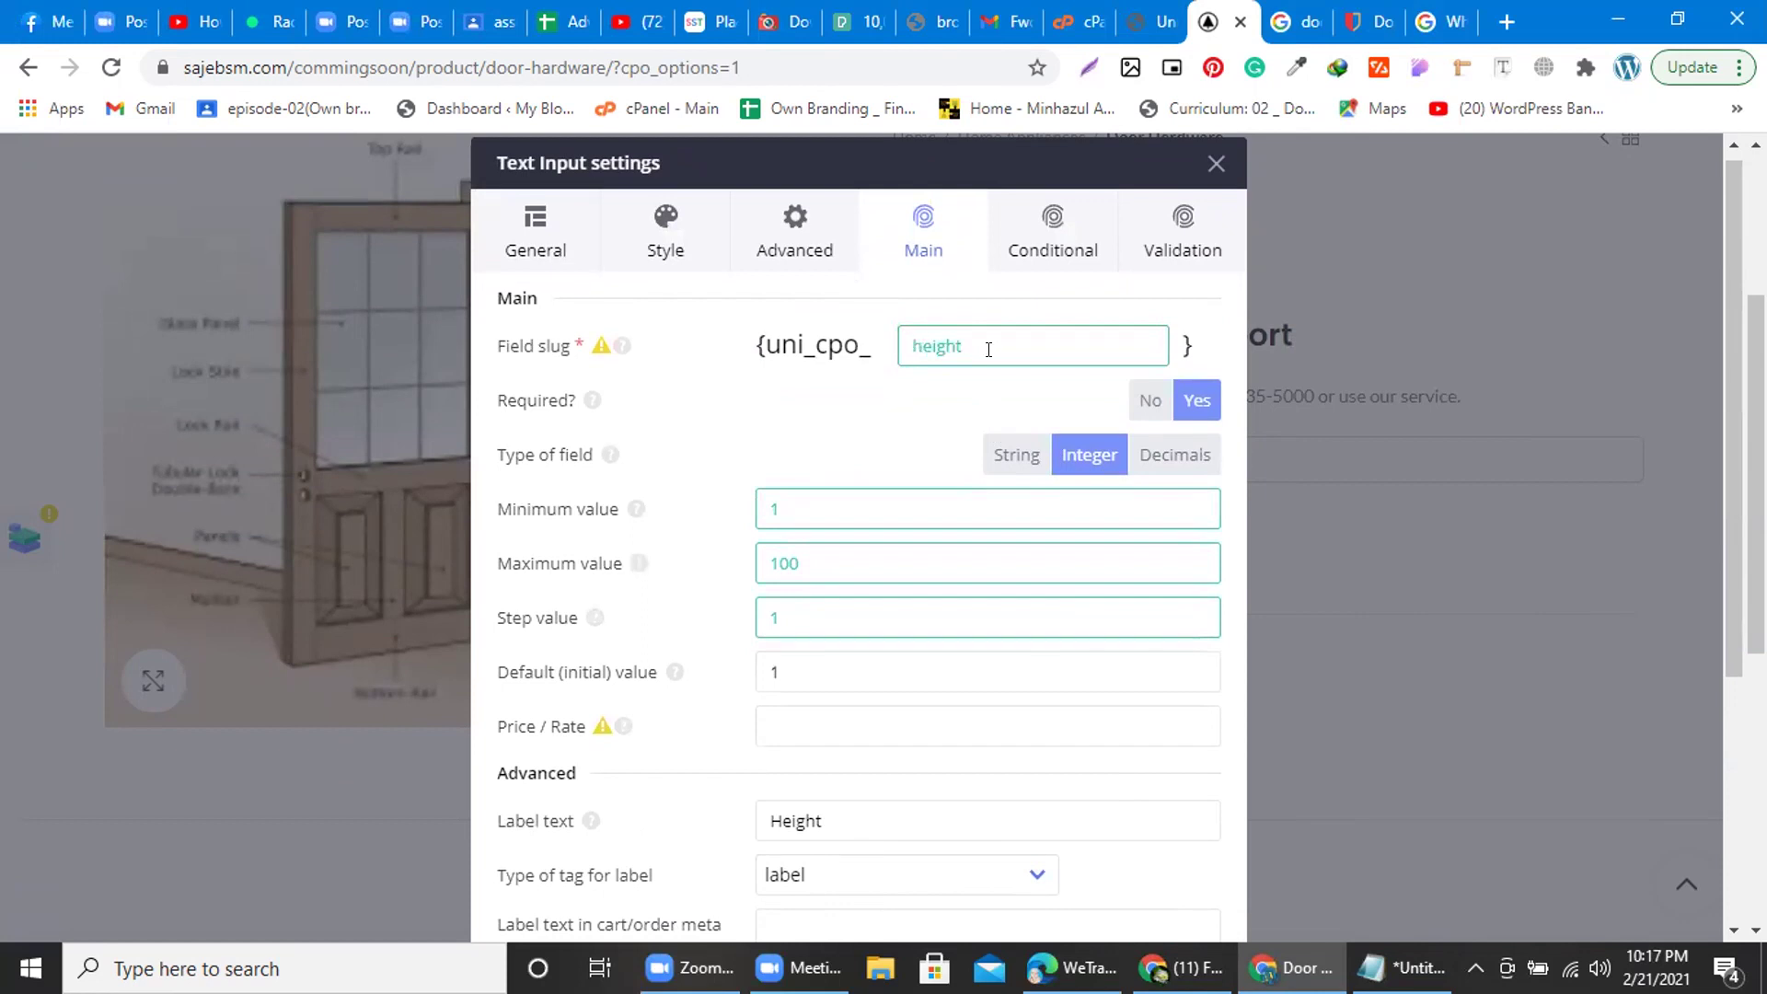
pyautogui.press('Tab')
pyautogui.press('Tab')
pyautogui.press('Tab')
pyautogui.press('Tab')
pyautogui.press('Tab')
pyautogui.scroll(-4, 1163, 694)
pyautogui.click(1177, 907)
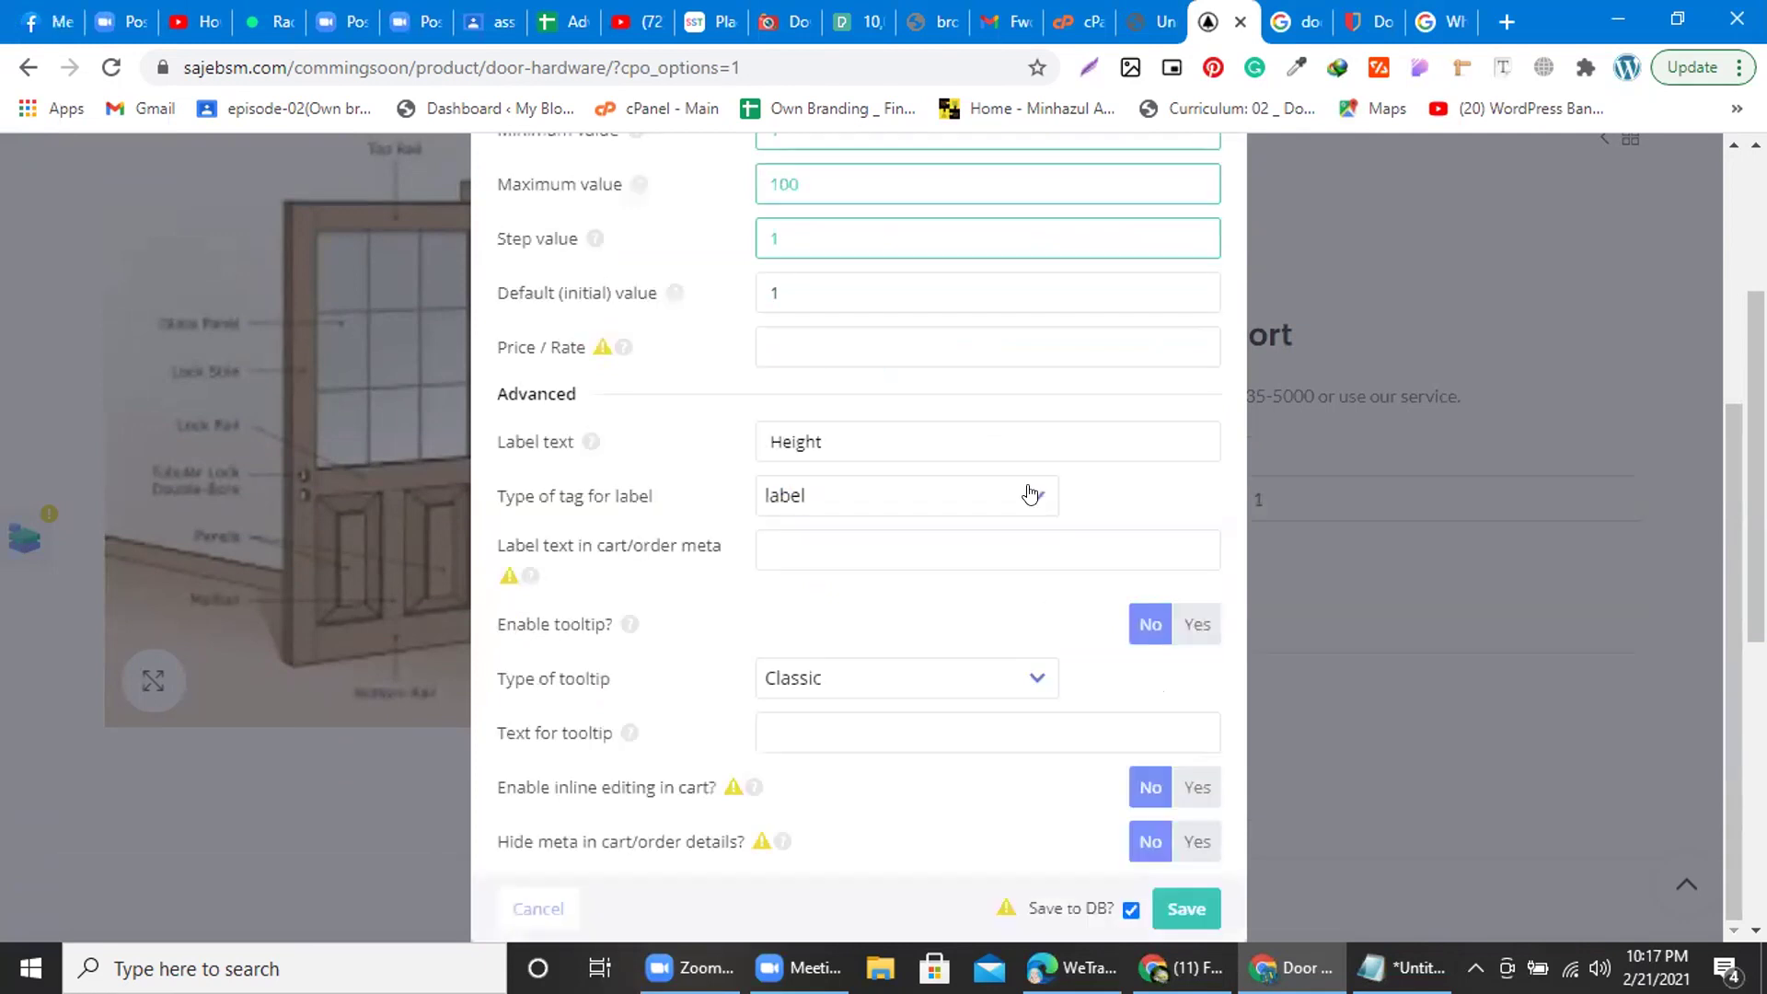
pyautogui.scroll(4, 1031, 493)
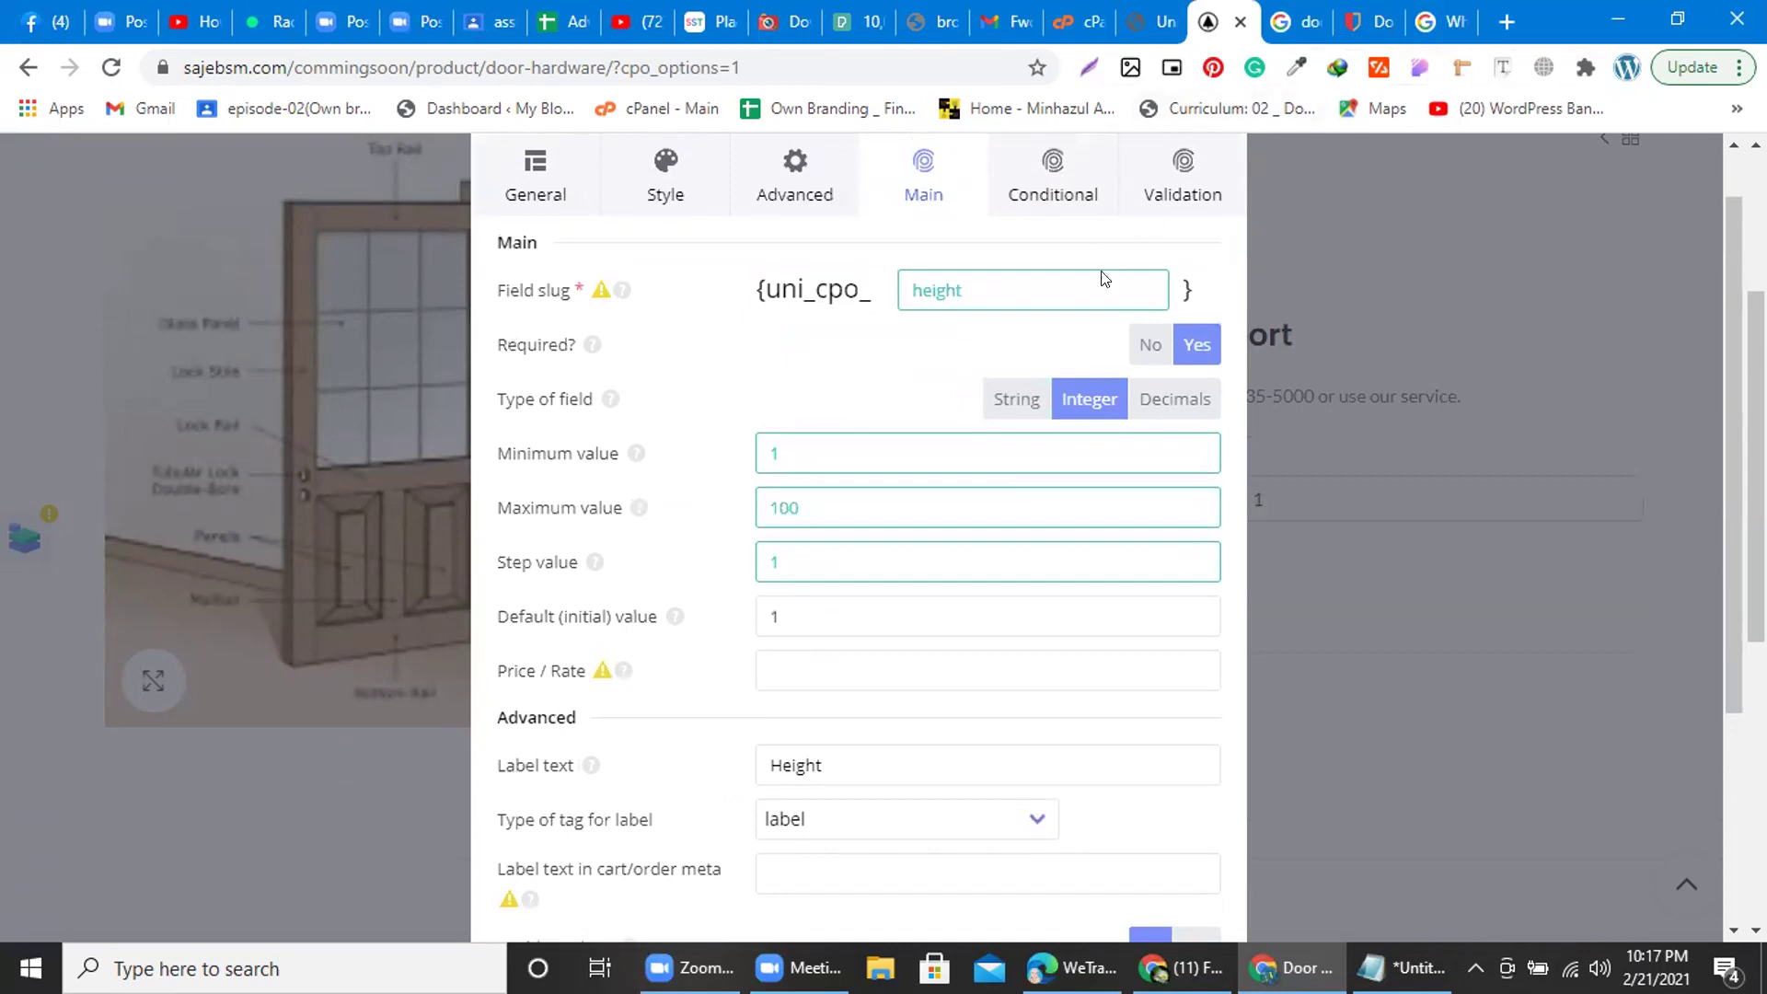
pyautogui.scroll(1, 1095, 285)
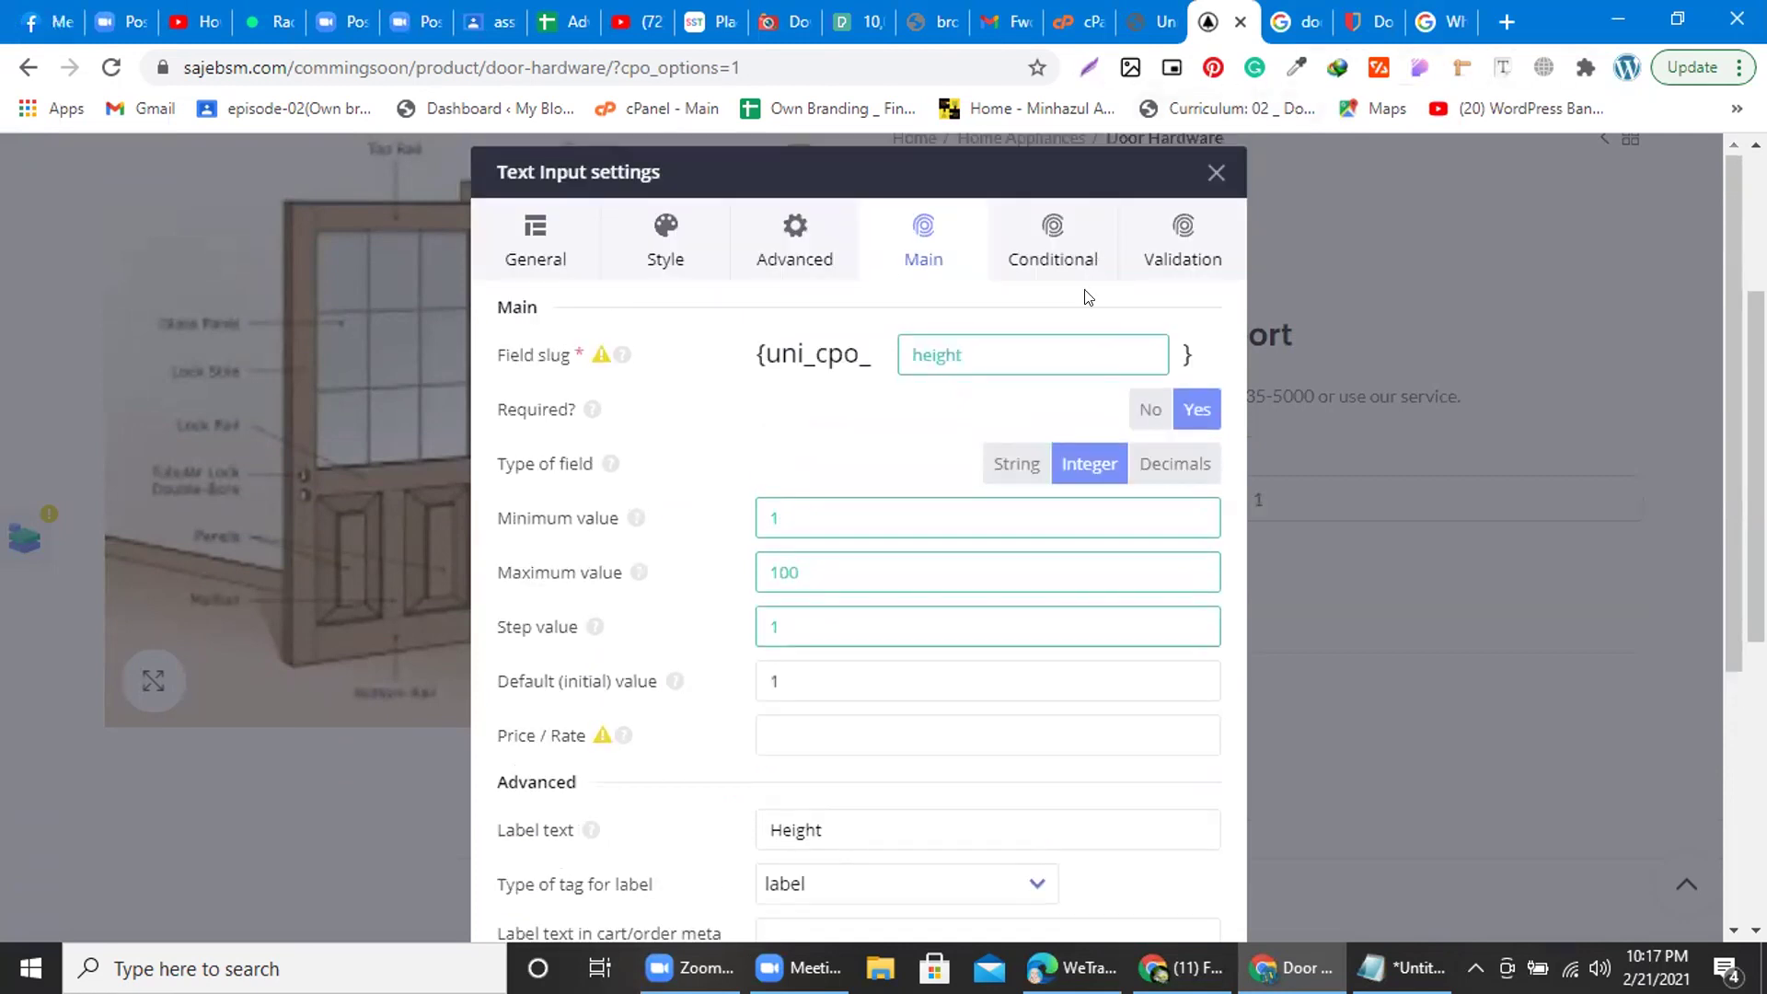
pyautogui.click(1216, 173)
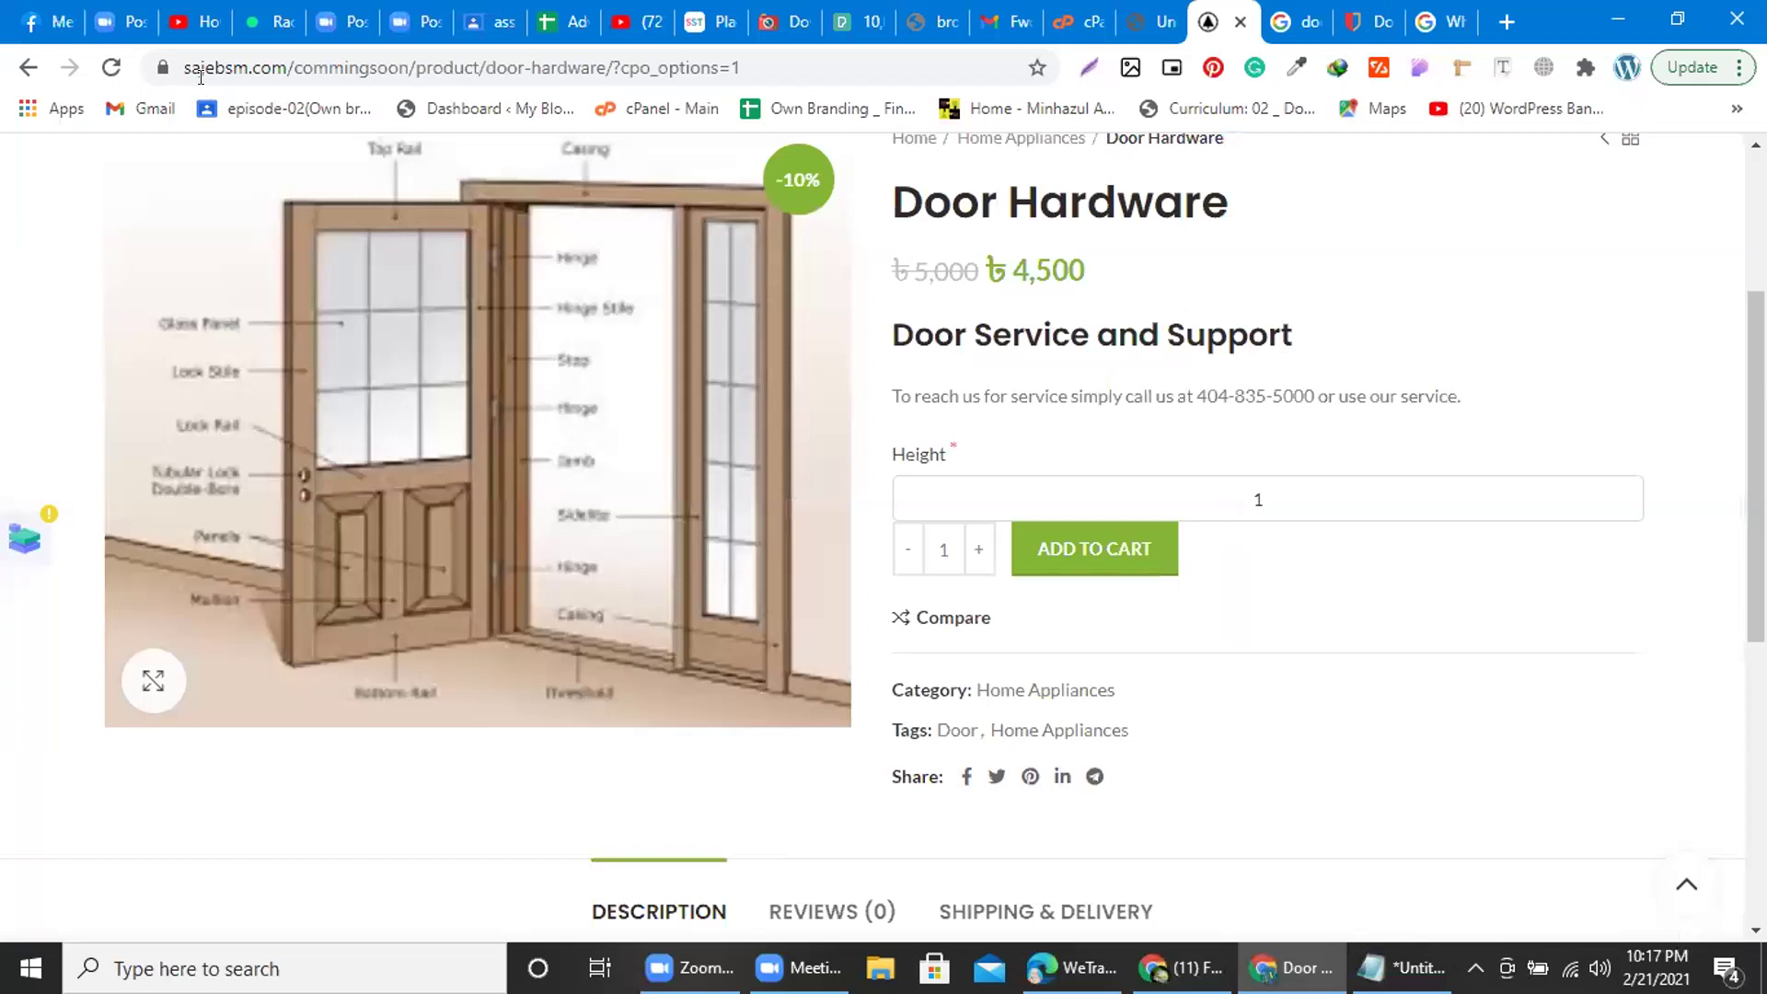
# Duplicate the Height field below itself
pyautogui.scroll(3, 264, 381)
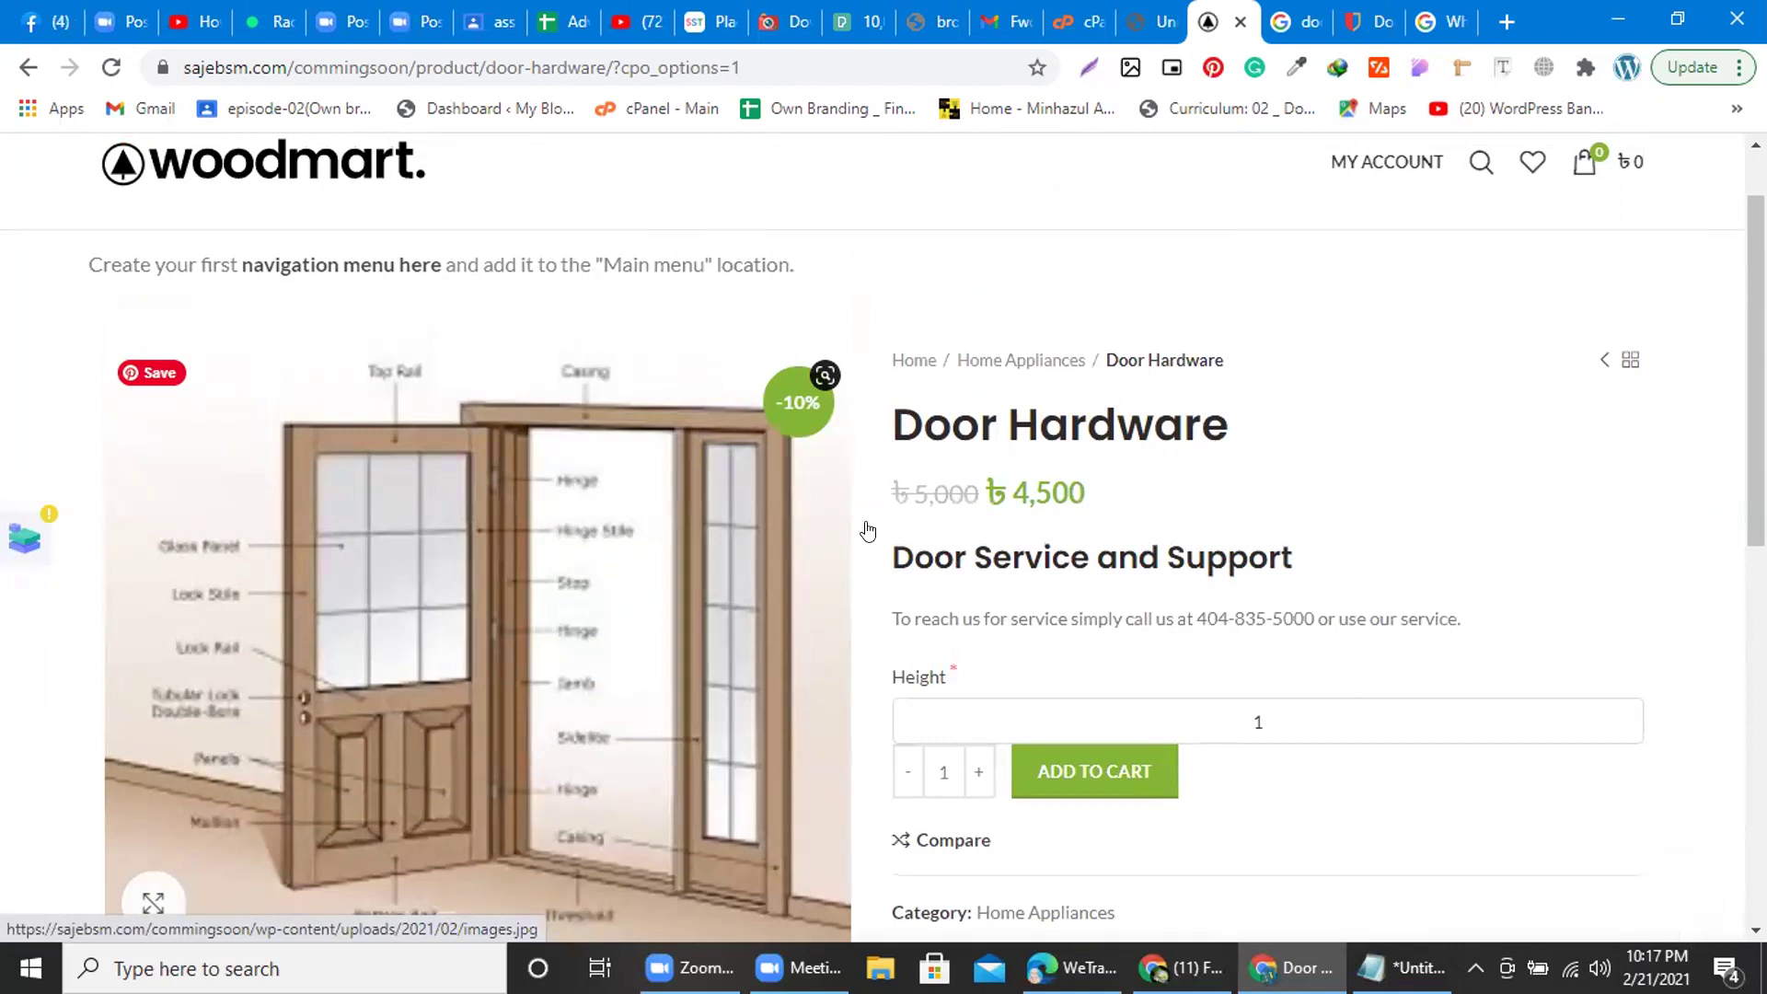
pyautogui.scroll(-1, 992, 598)
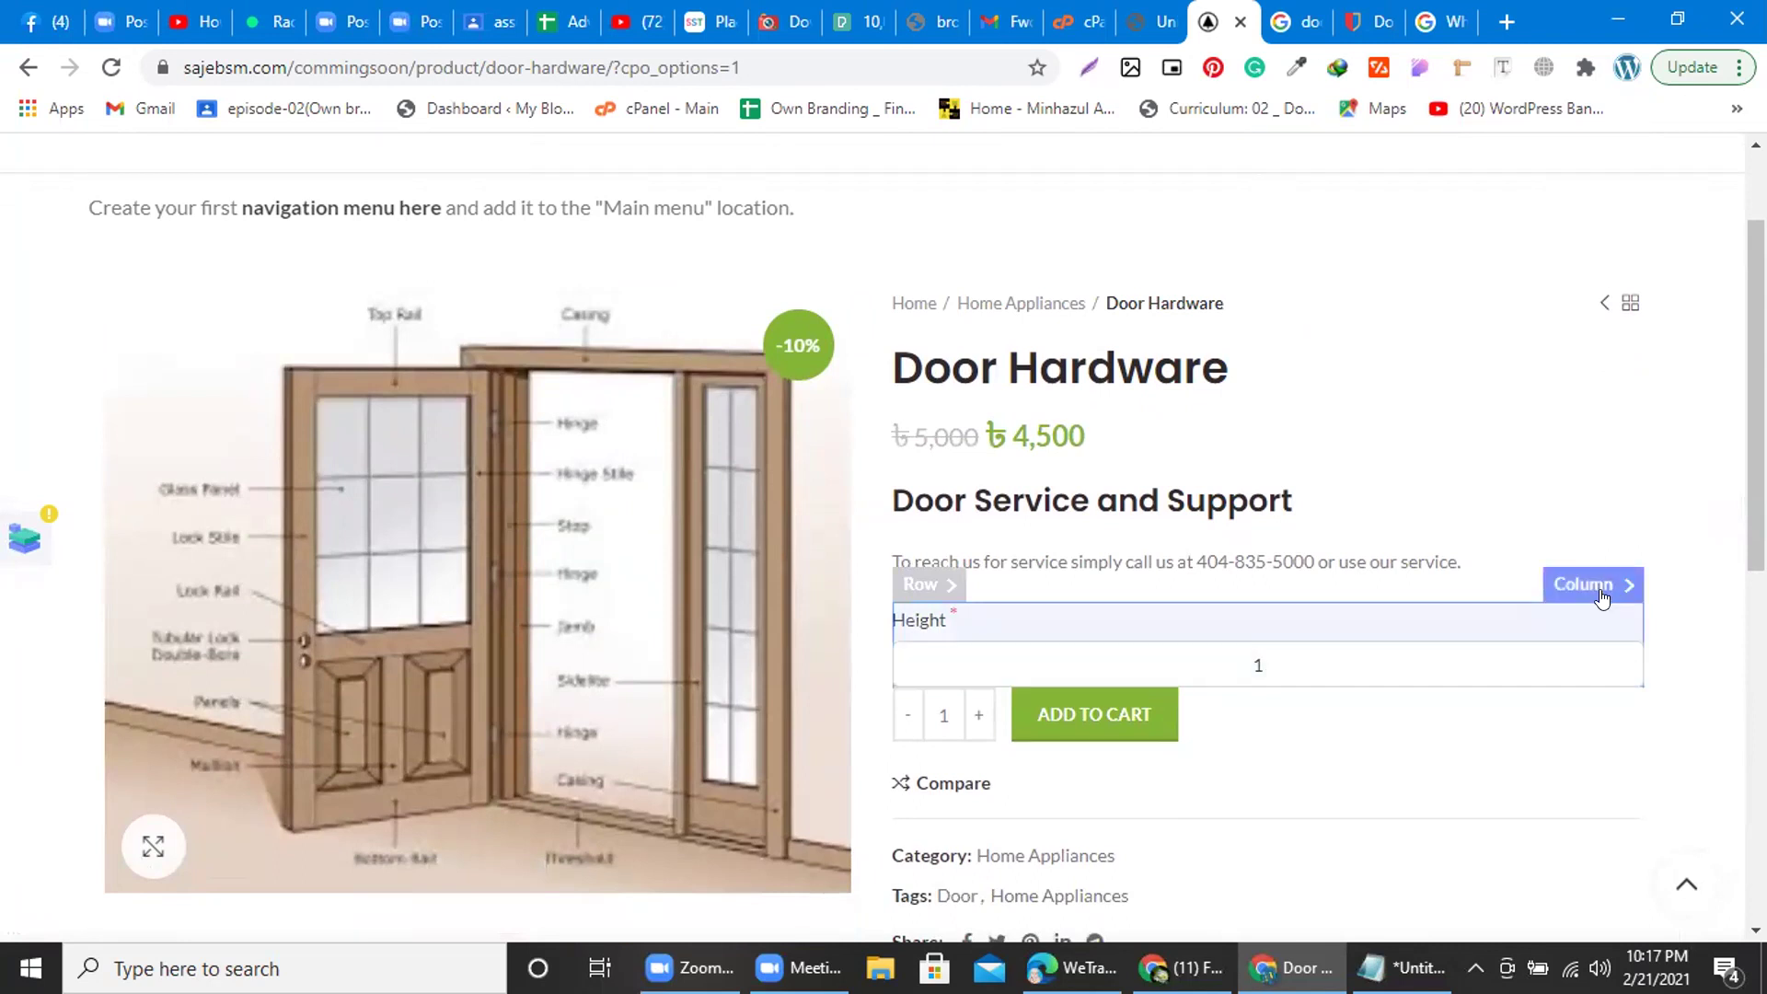
pyautogui.moveTo(1620, 585)
pyautogui.click(1589, 587)
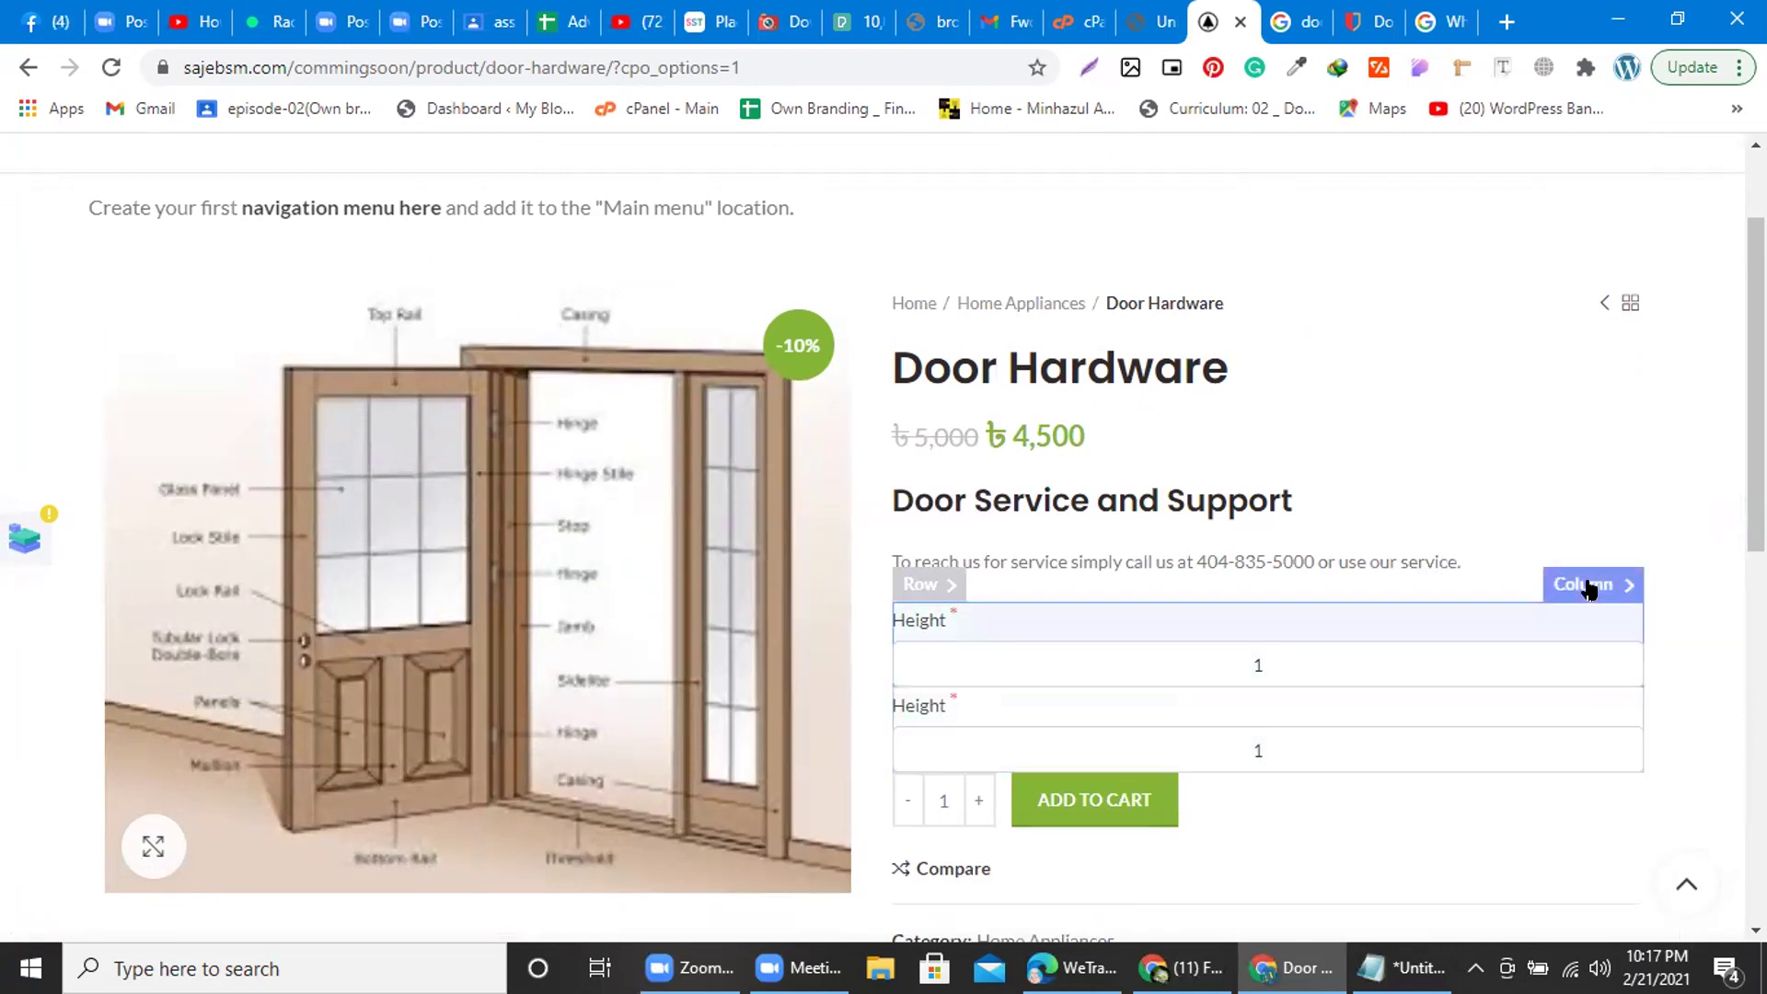
# Delete the second Height field, leaving a single Height input
pyautogui.moveTo(1590, 582)
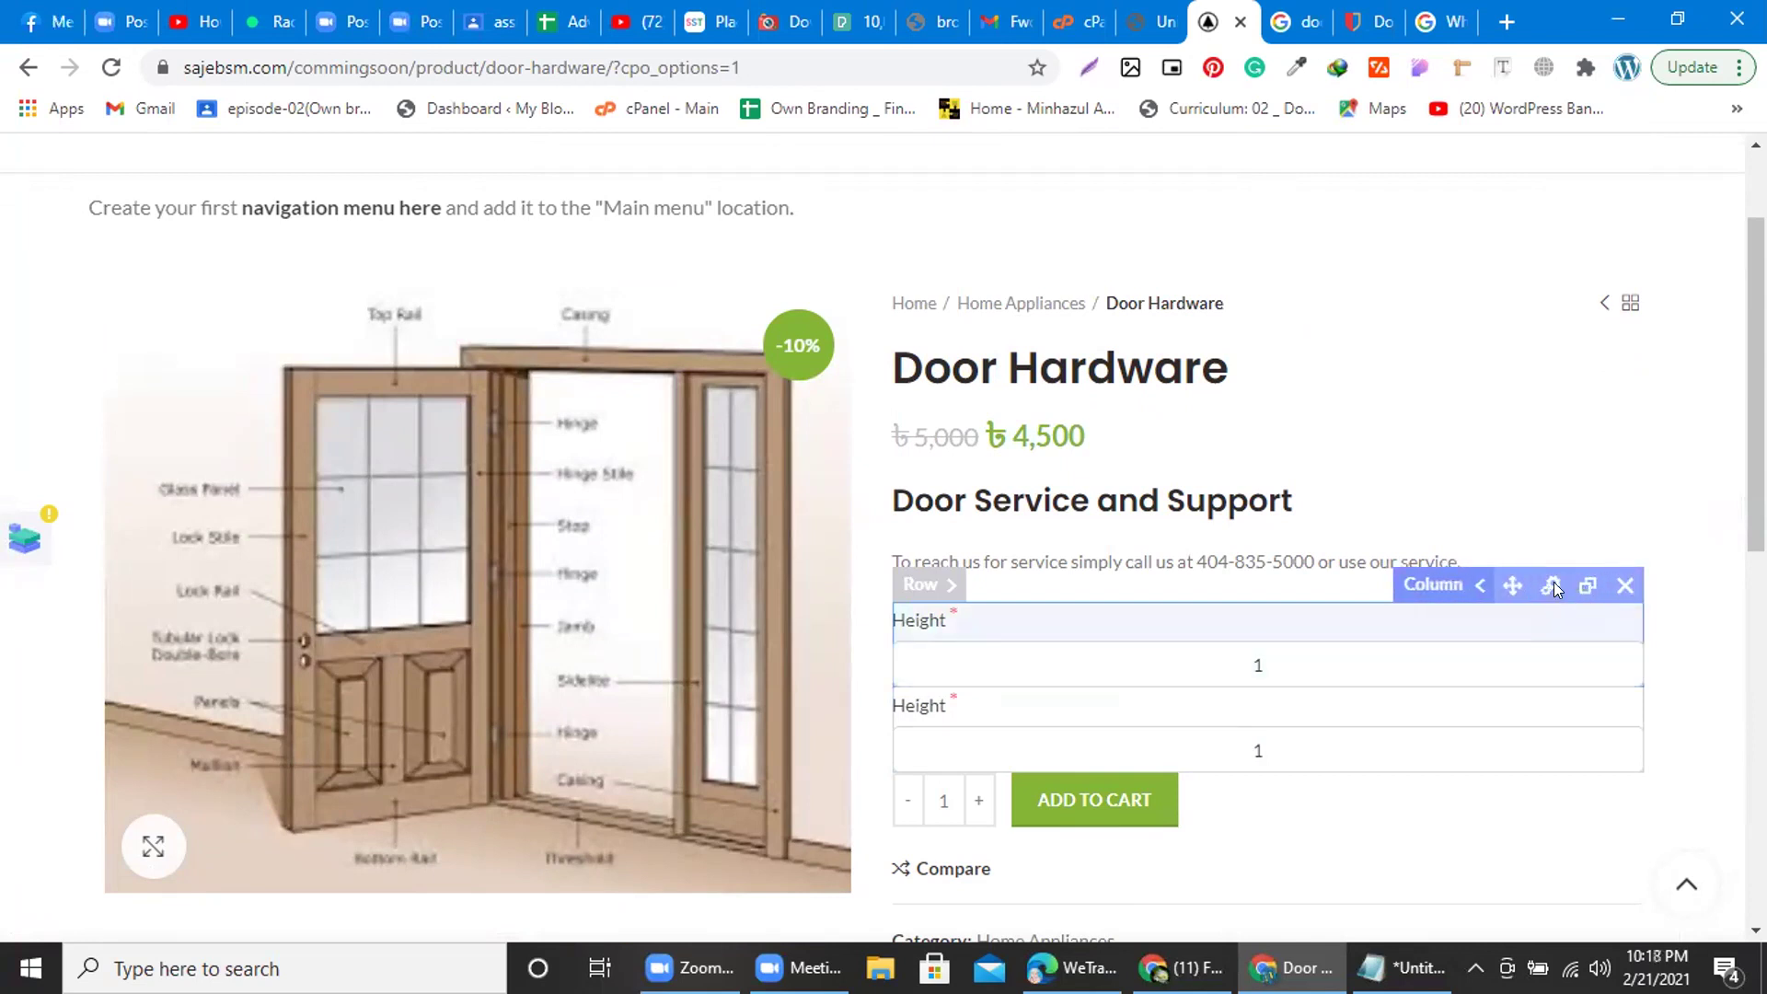
pyautogui.click(1553, 587)
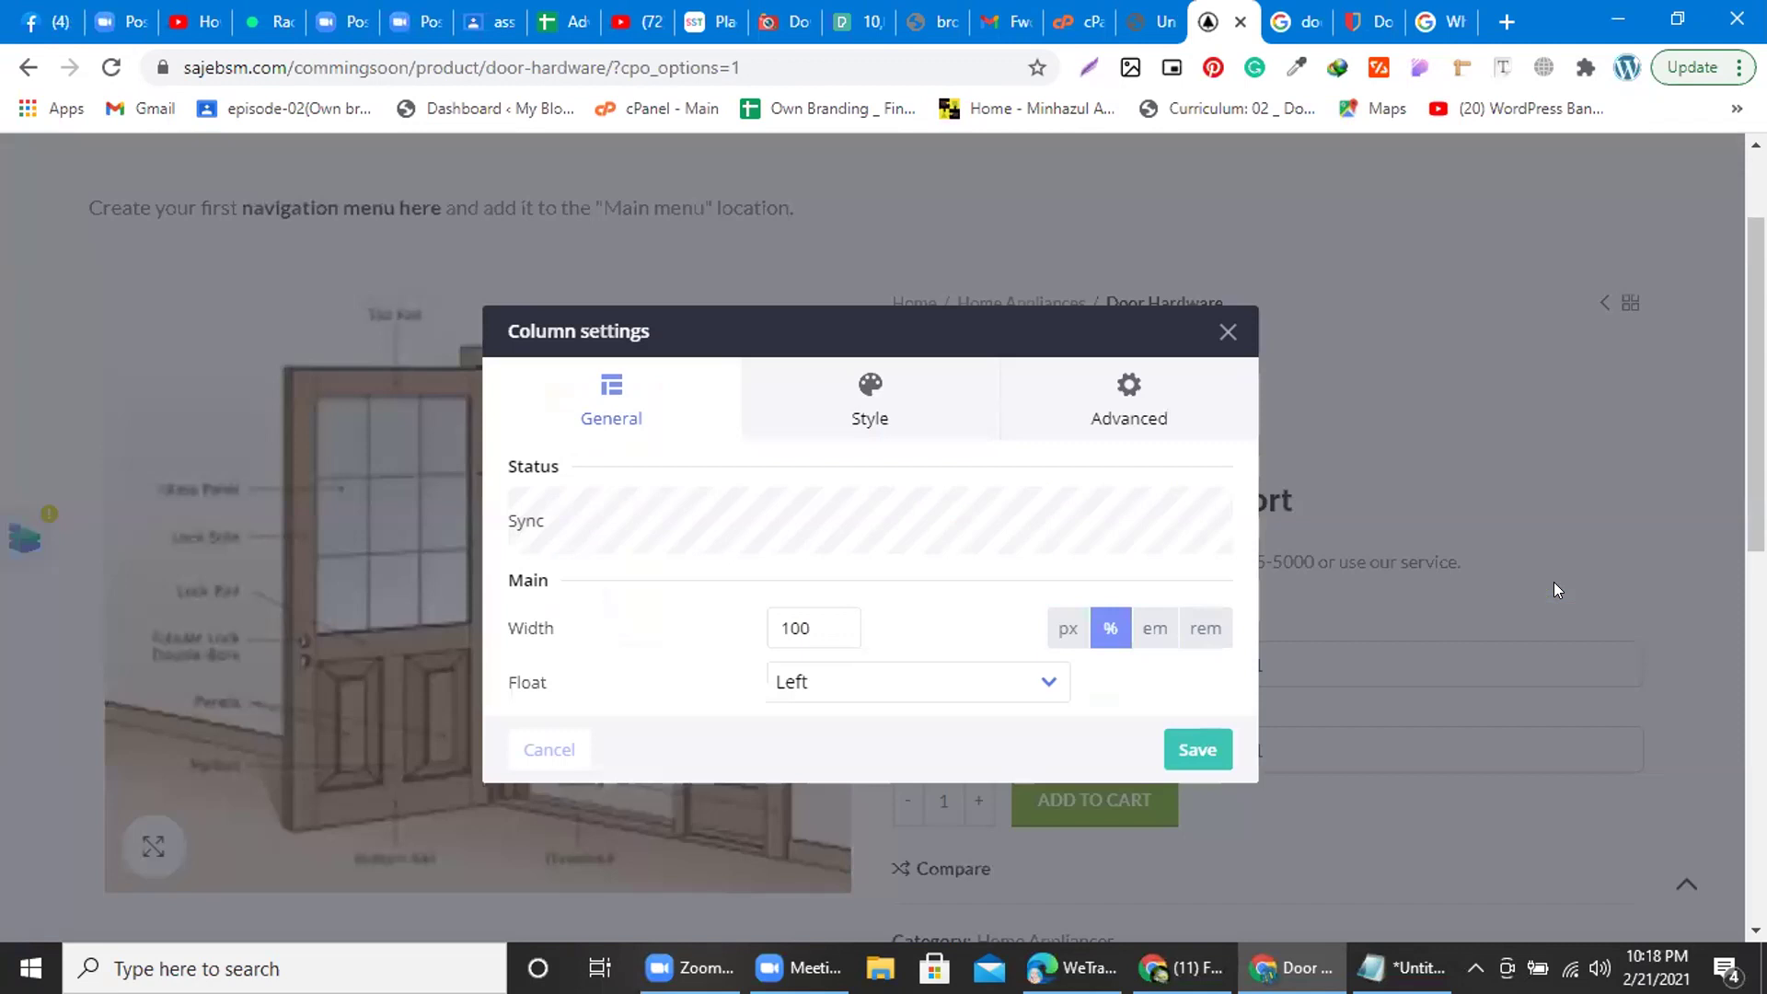
pyautogui.click(1231, 330)
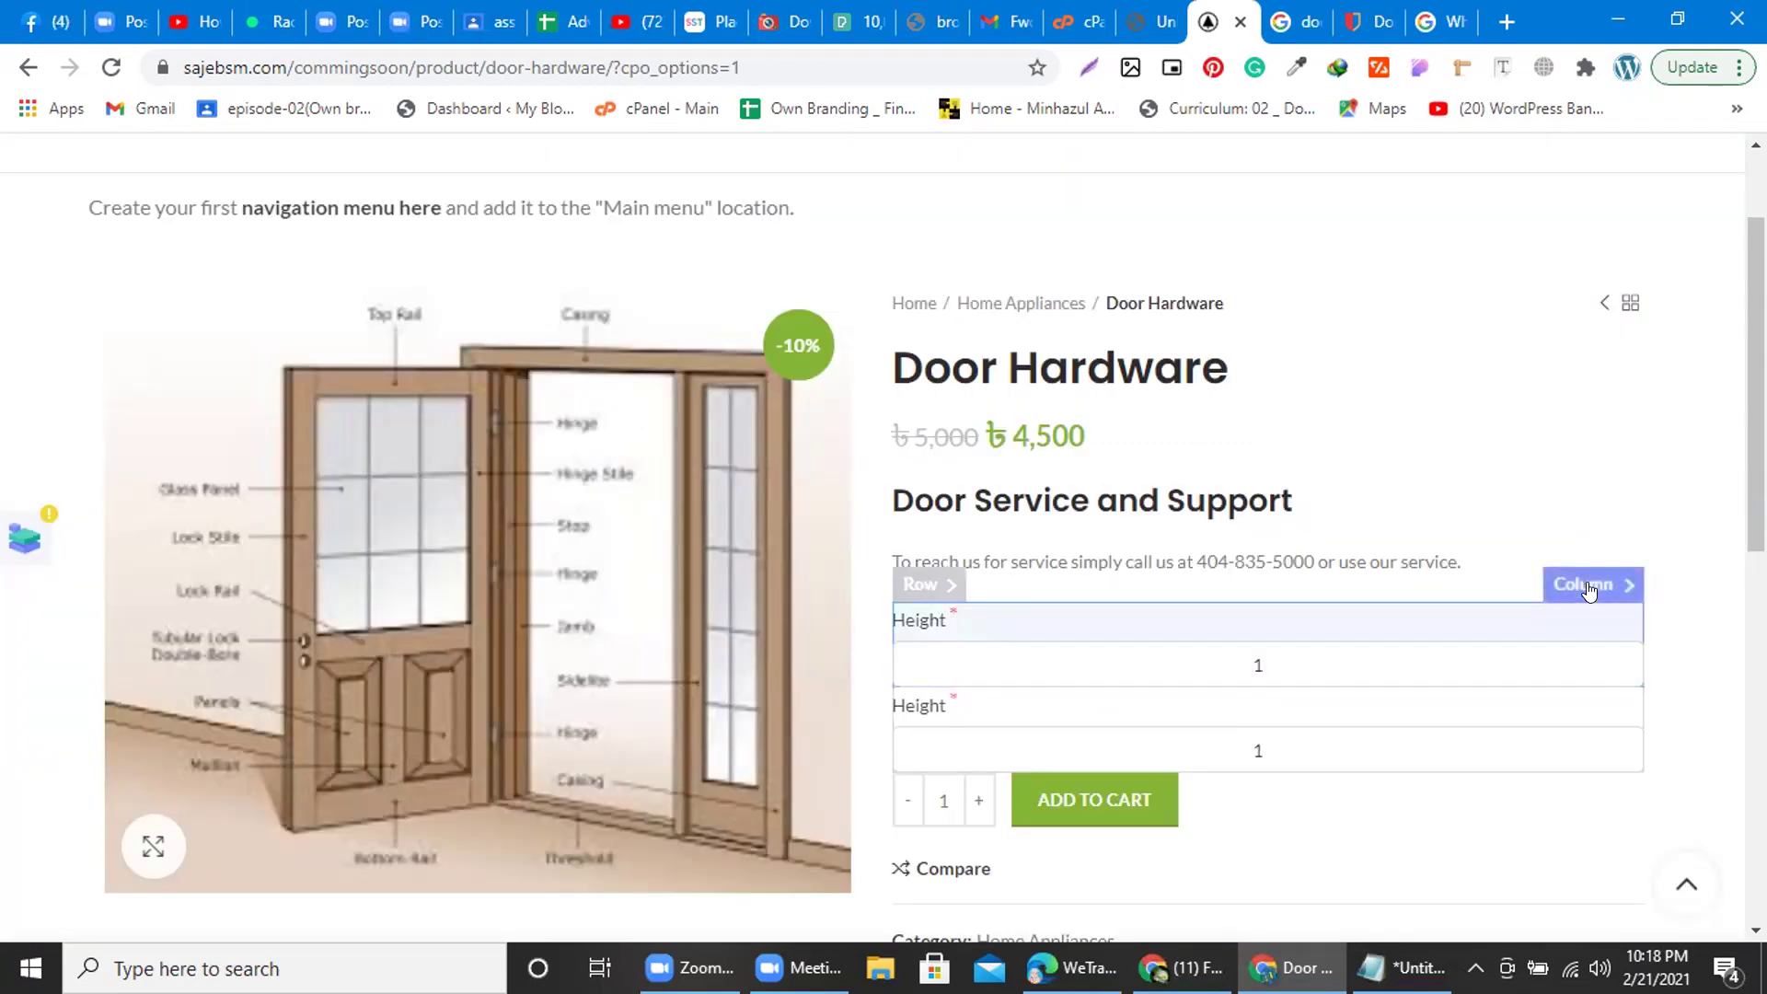
pyautogui.moveTo(1587, 591)
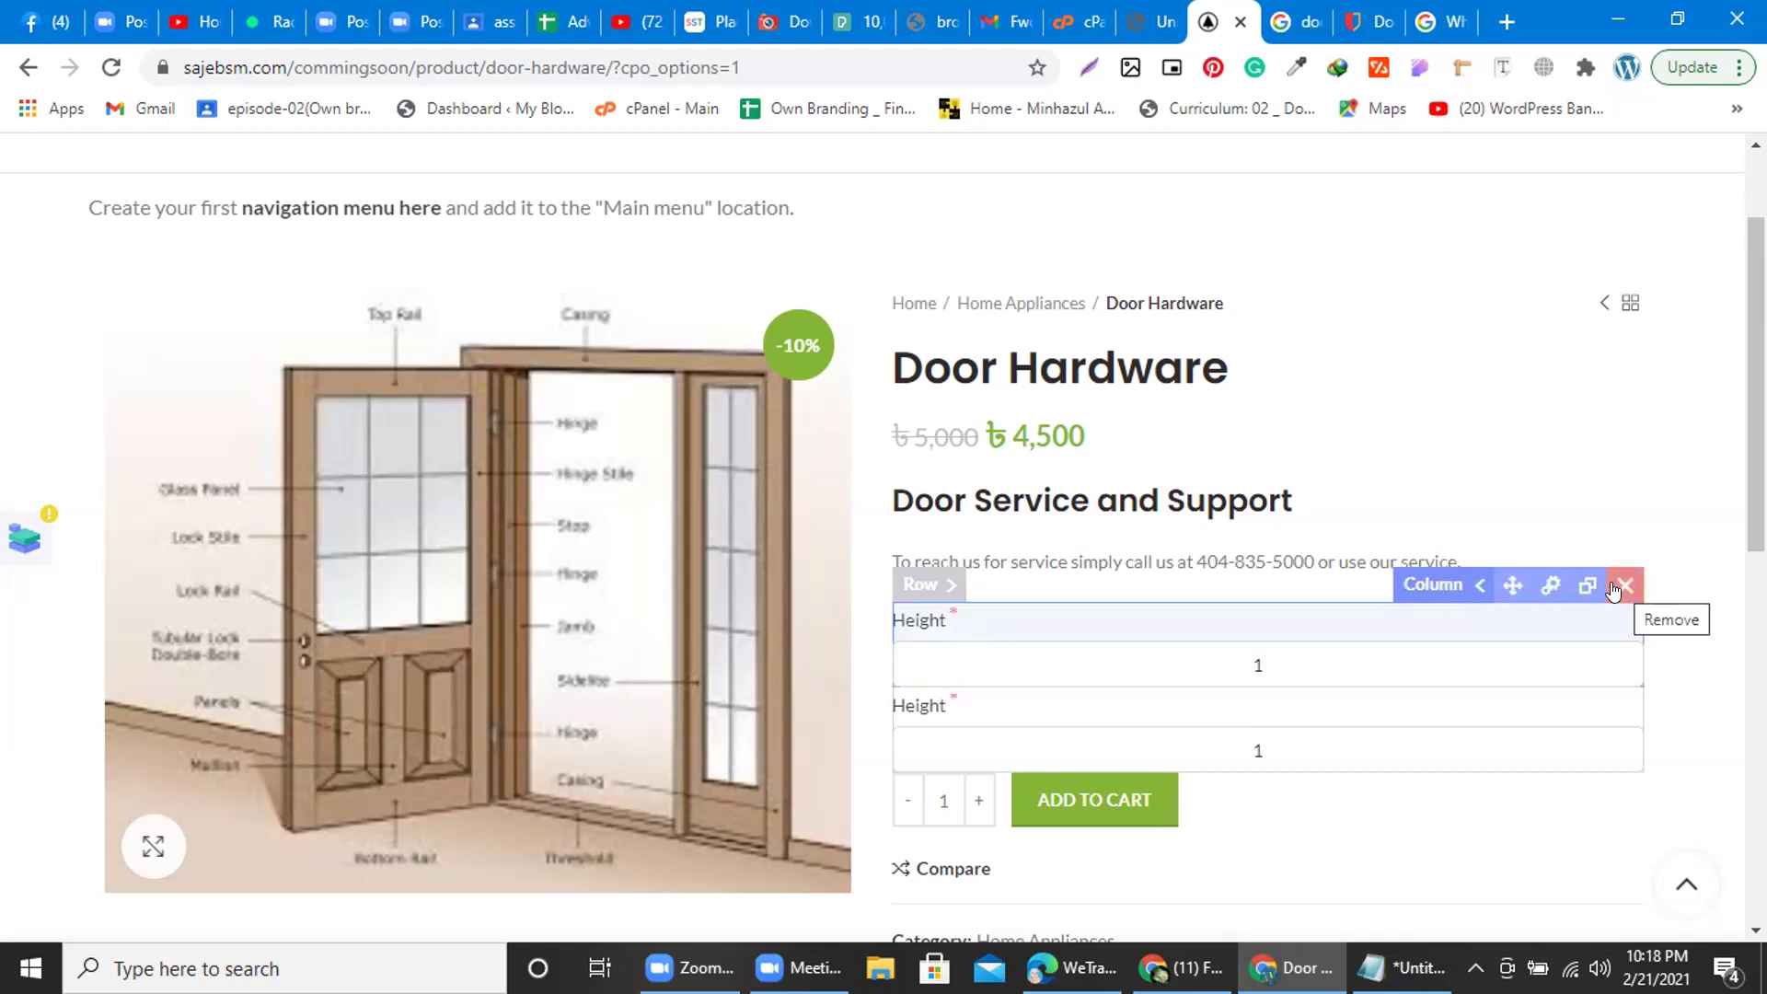
pyautogui.click(1623, 585)
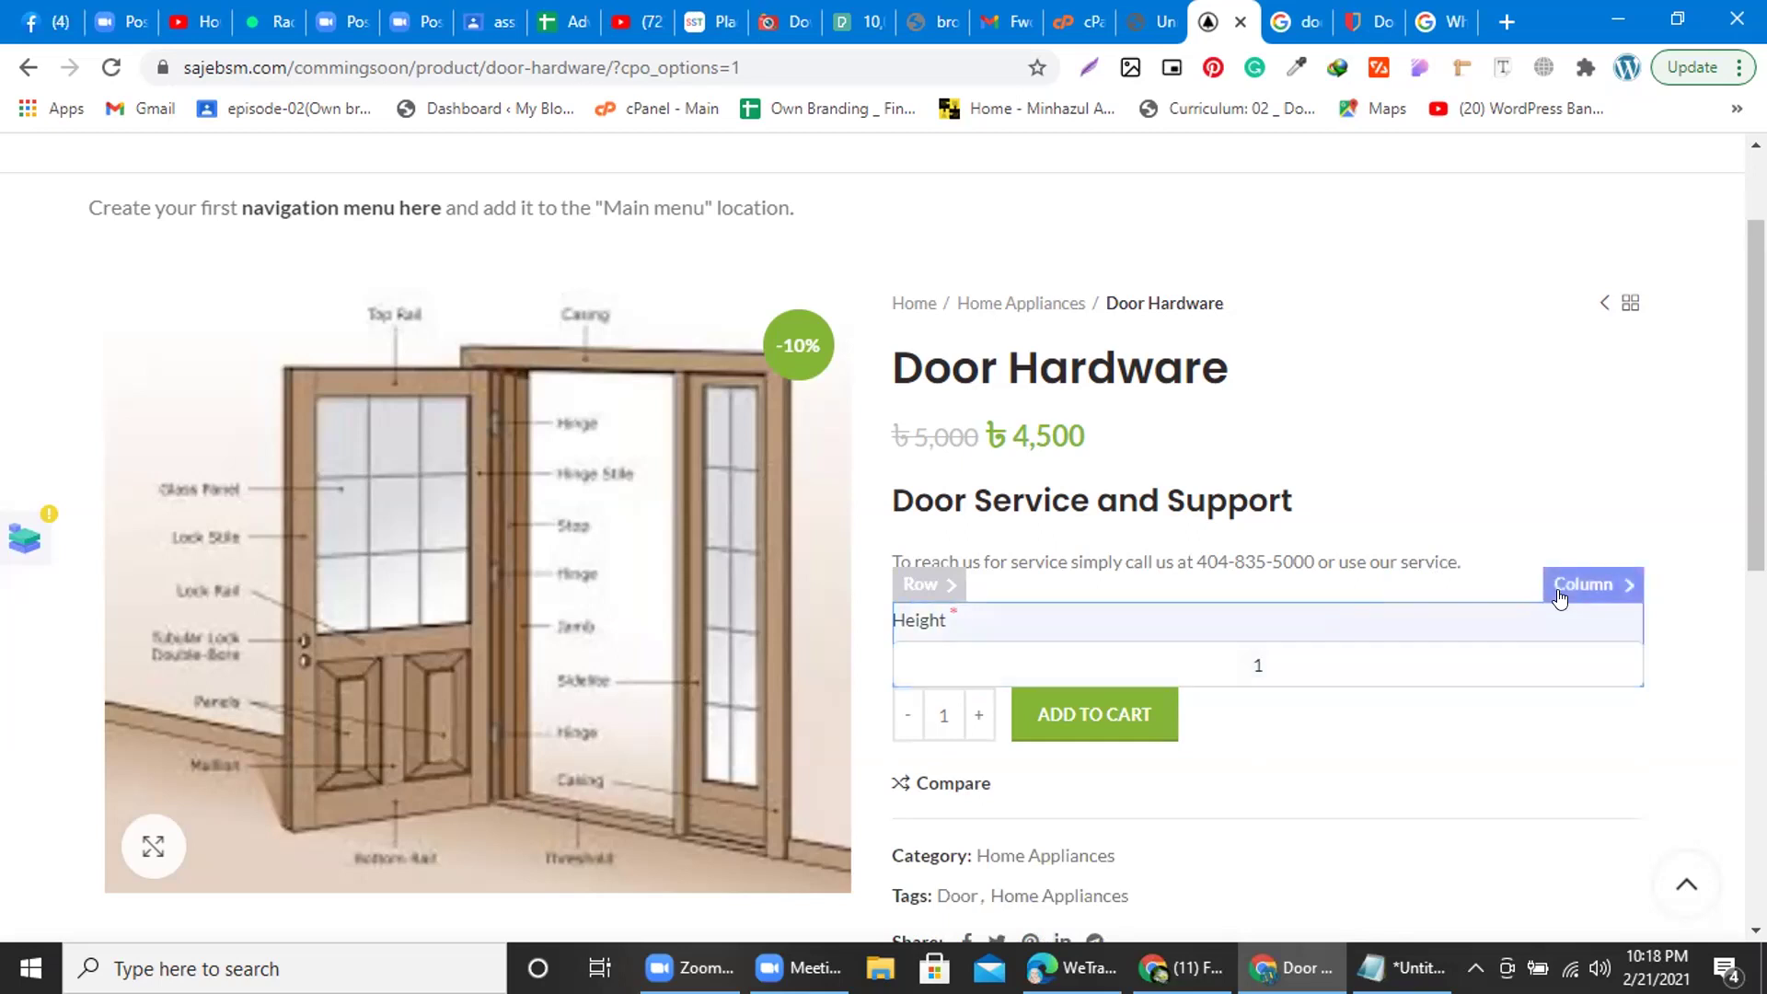
pyautogui.moveTo(1559, 598)
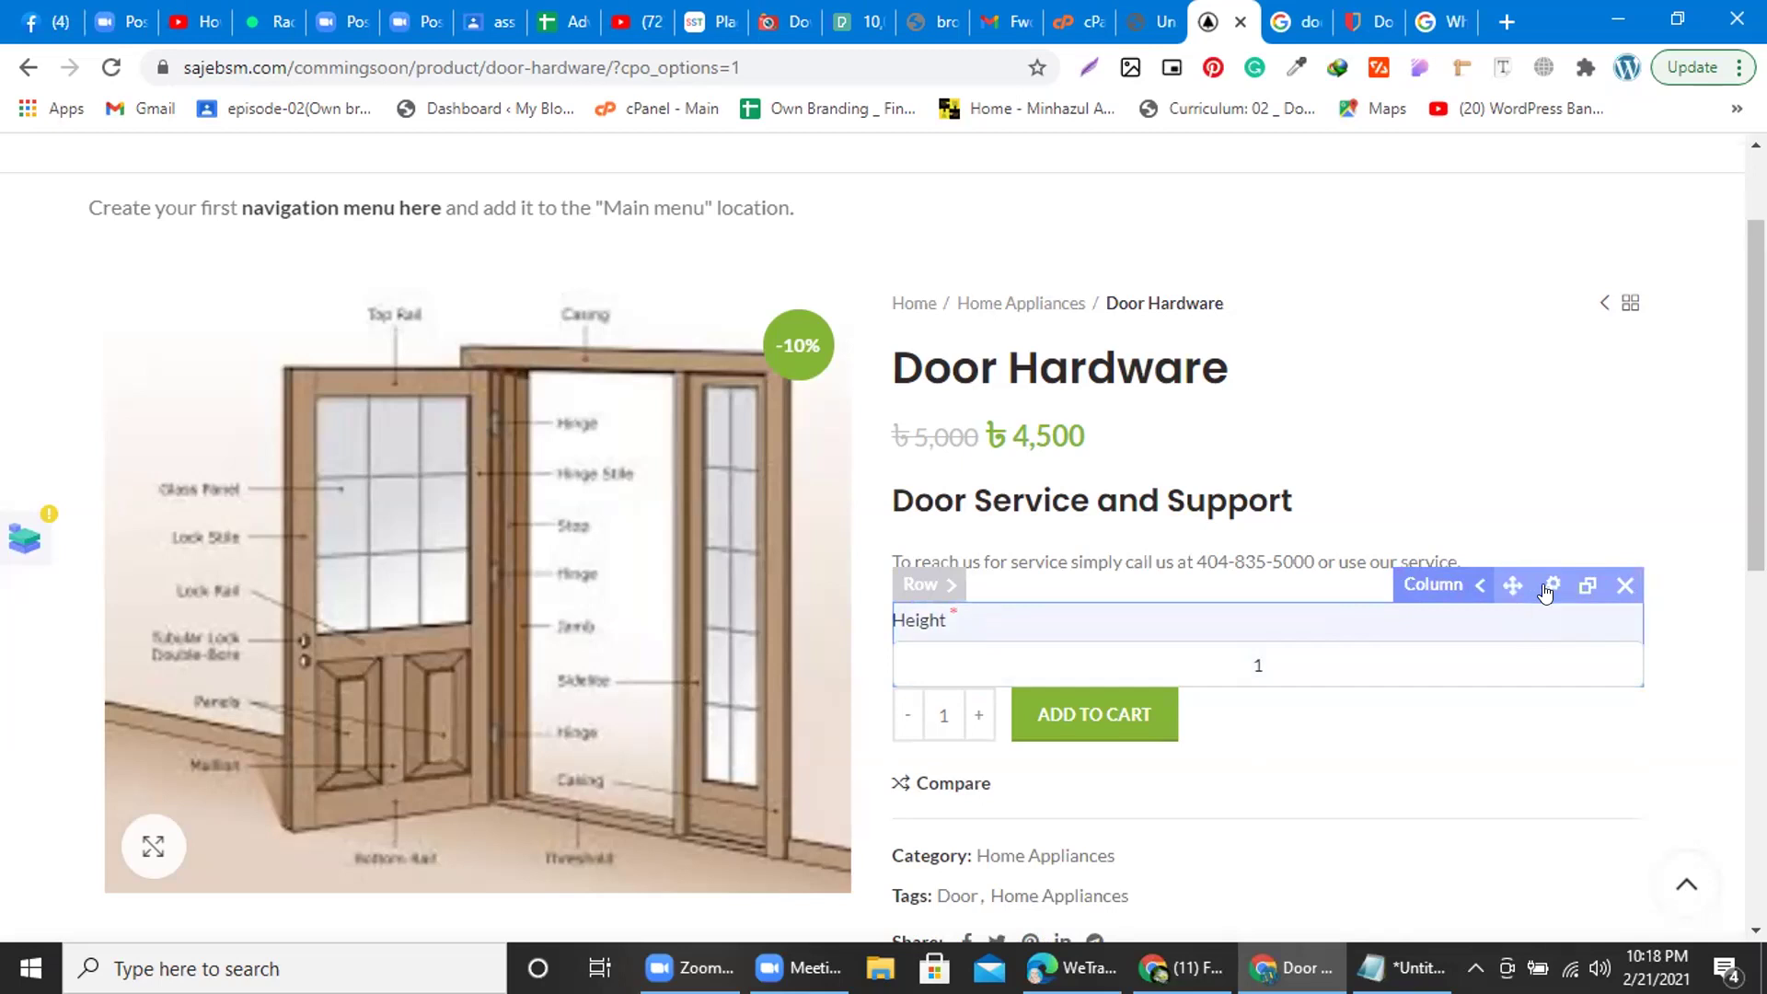
# Set the Height column's width to 47% in Column settings and save
pyautogui.click(1549, 587)
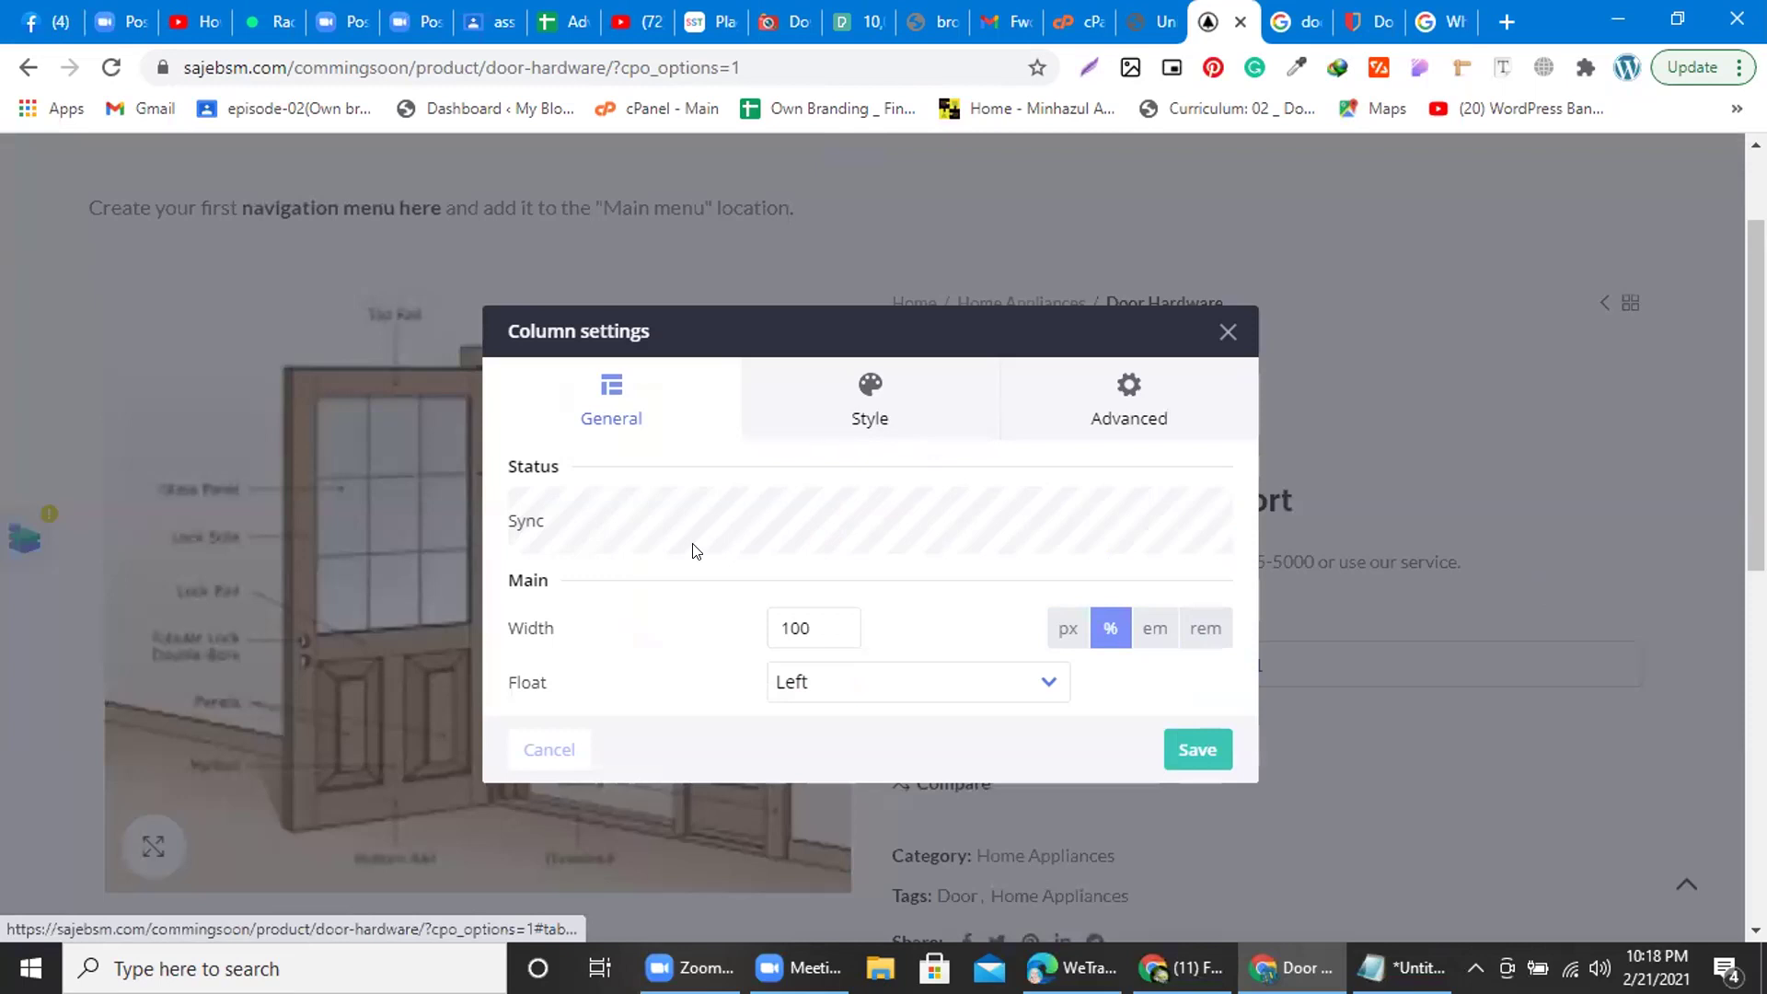
pyautogui.doubleClick(821, 619)
pyautogui.write('47')
pyautogui.scroll(-1, 821, 619)
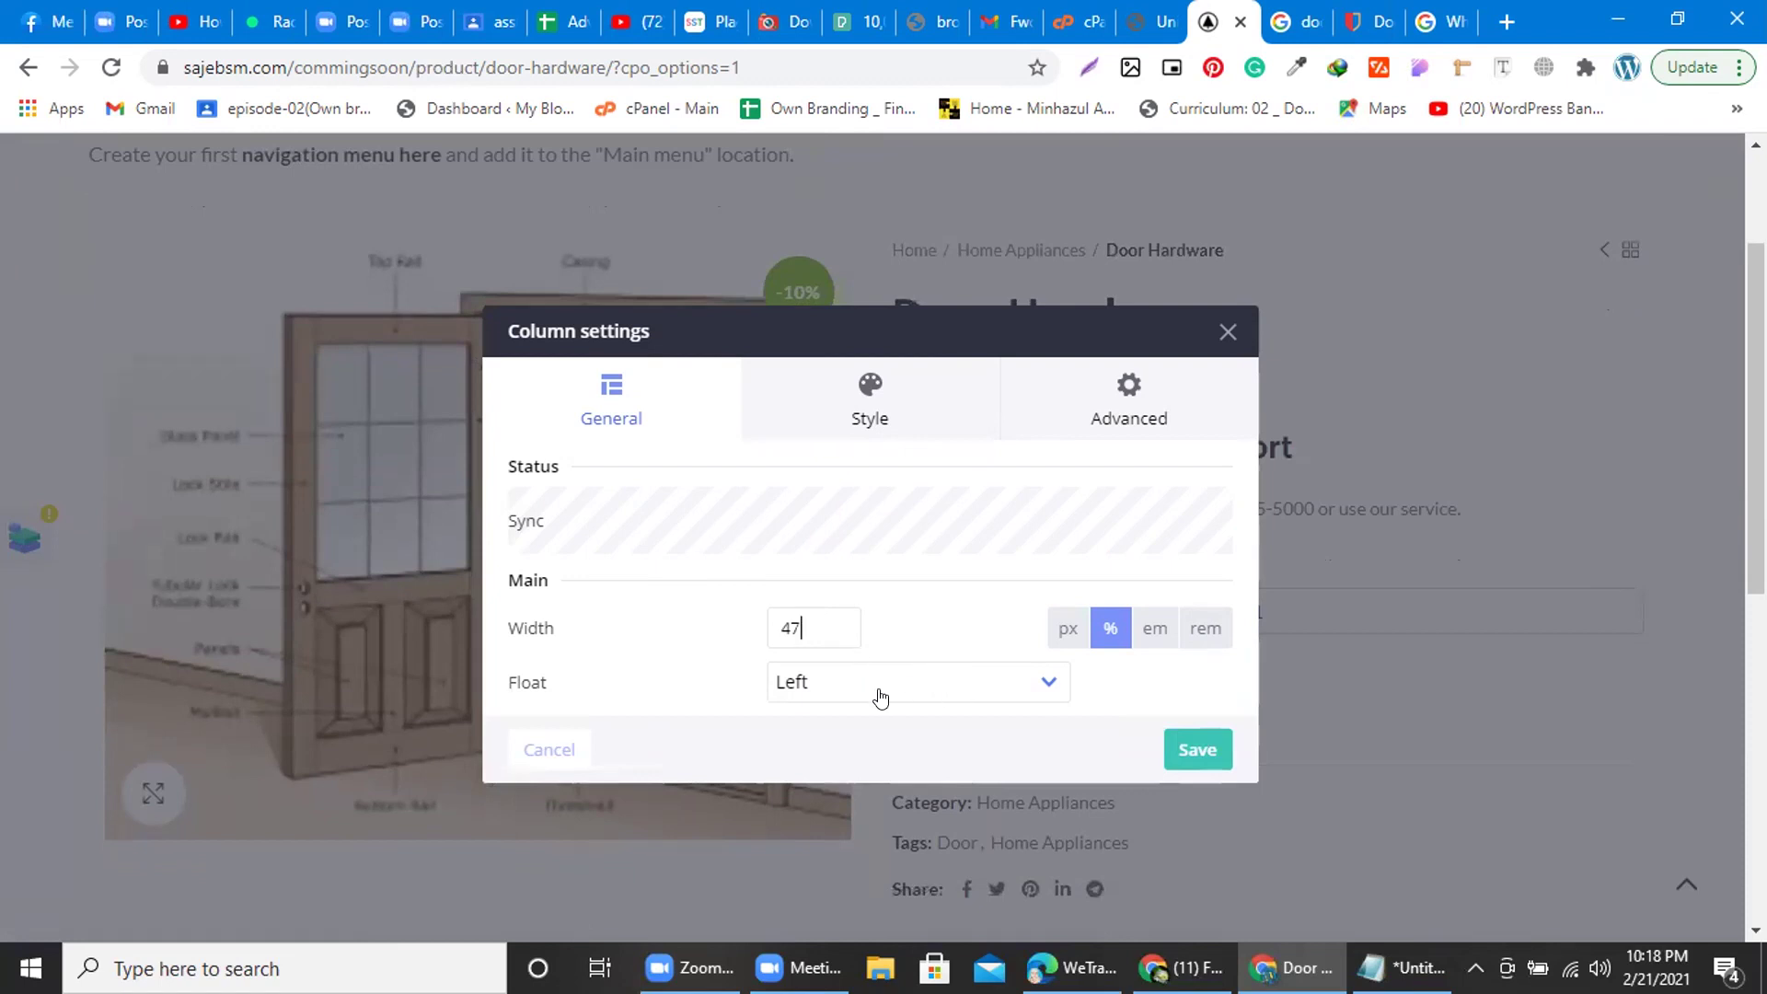
pyautogui.click(1194, 757)
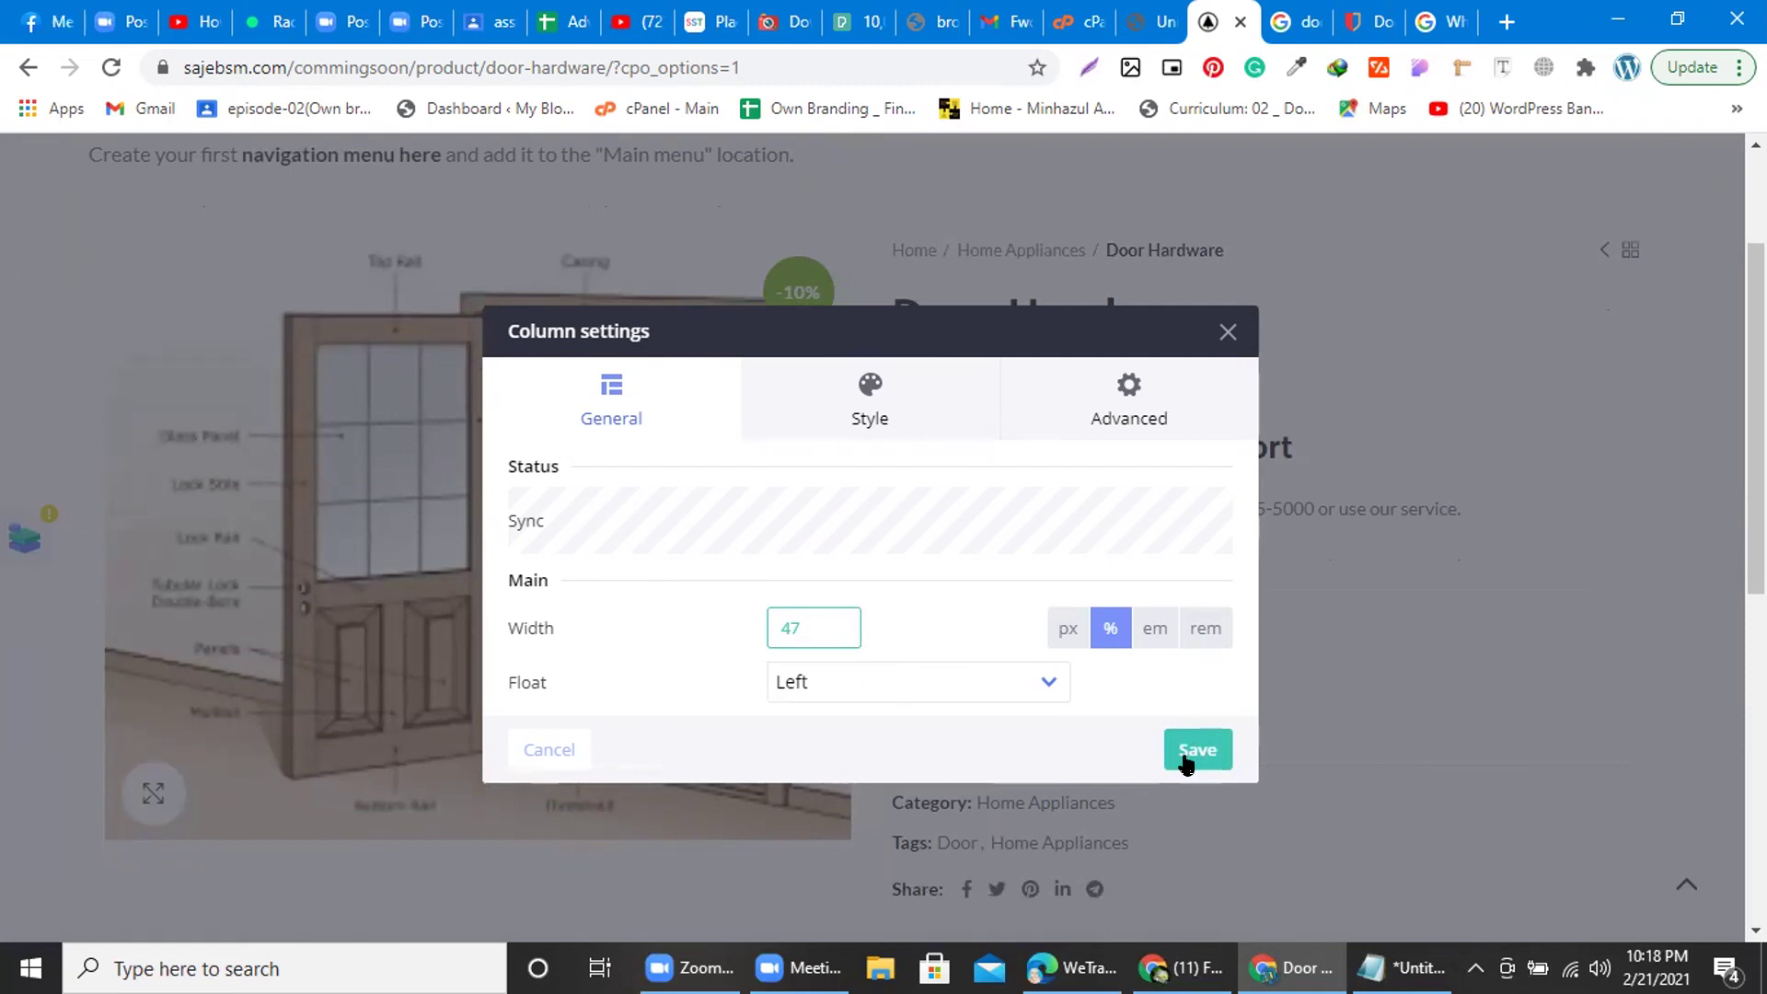
pyautogui.scroll(-1, 1187, 764)
pyautogui.scroll(2, 1182, 749)
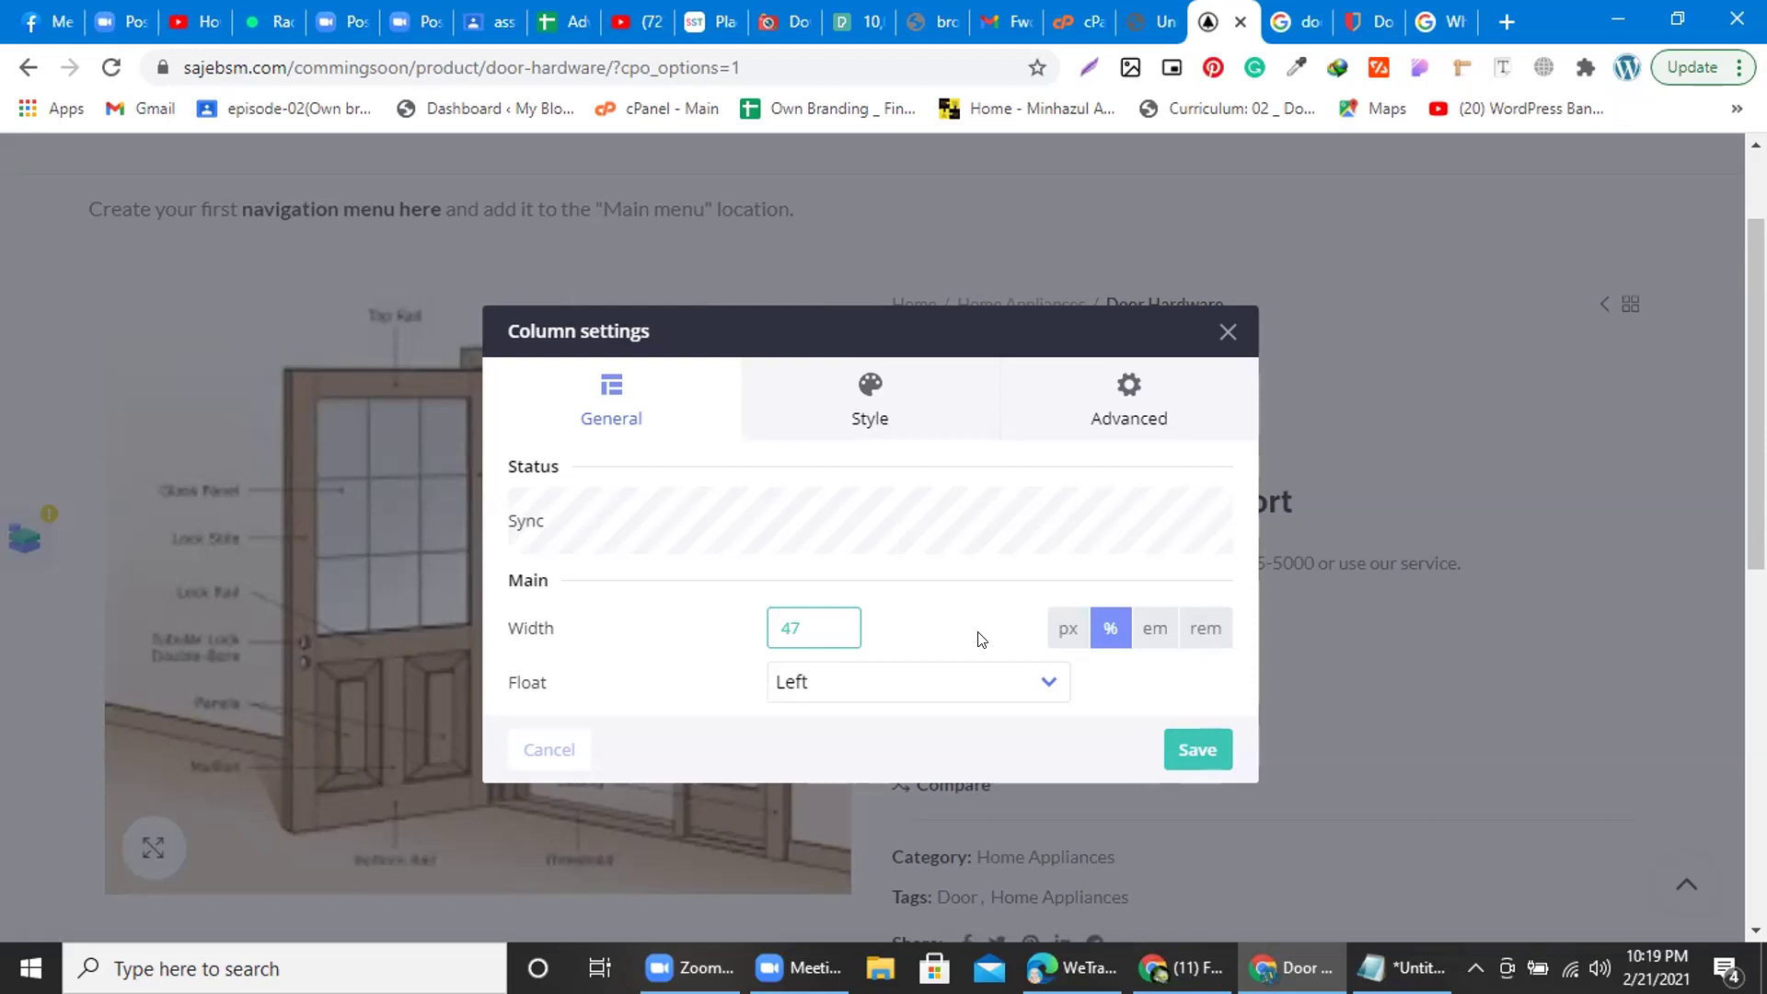
pyautogui.click(1197, 753)
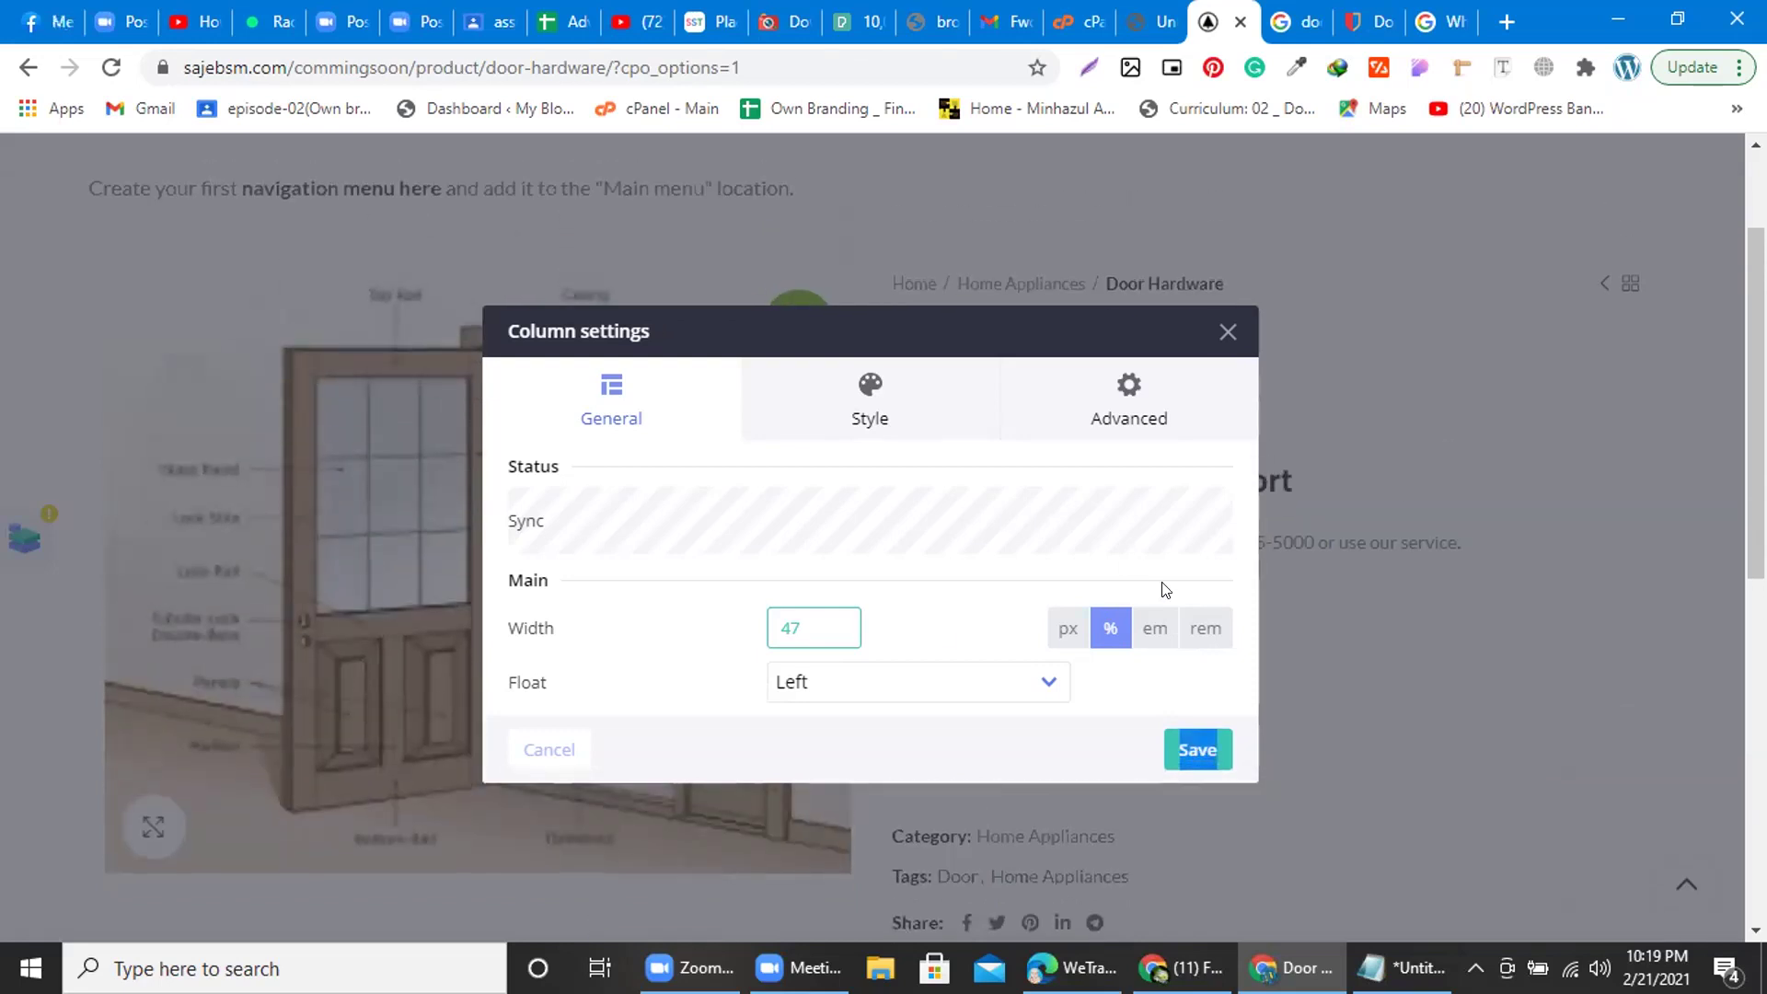
pyautogui.click(1230, 329)
pyautogui.moveTo(1158, 636)
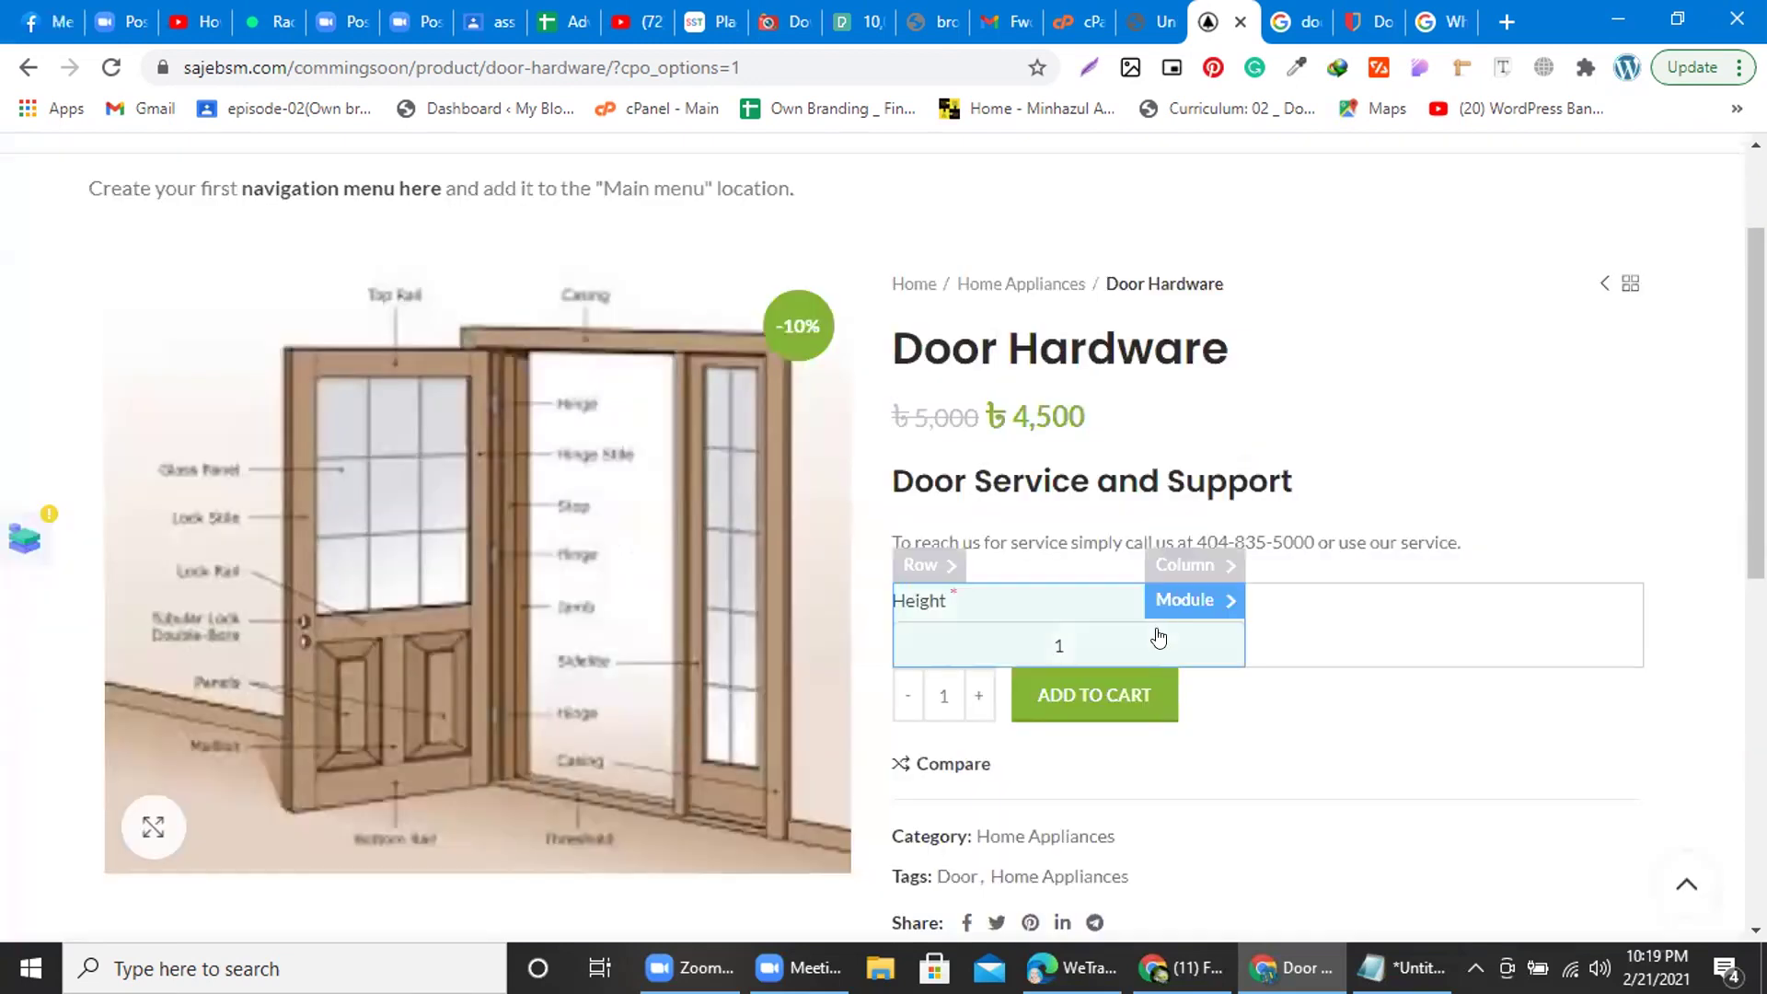
# Duplicate the Height column so a second Height input sits beside the first
pyautogui.click(1187, 569)
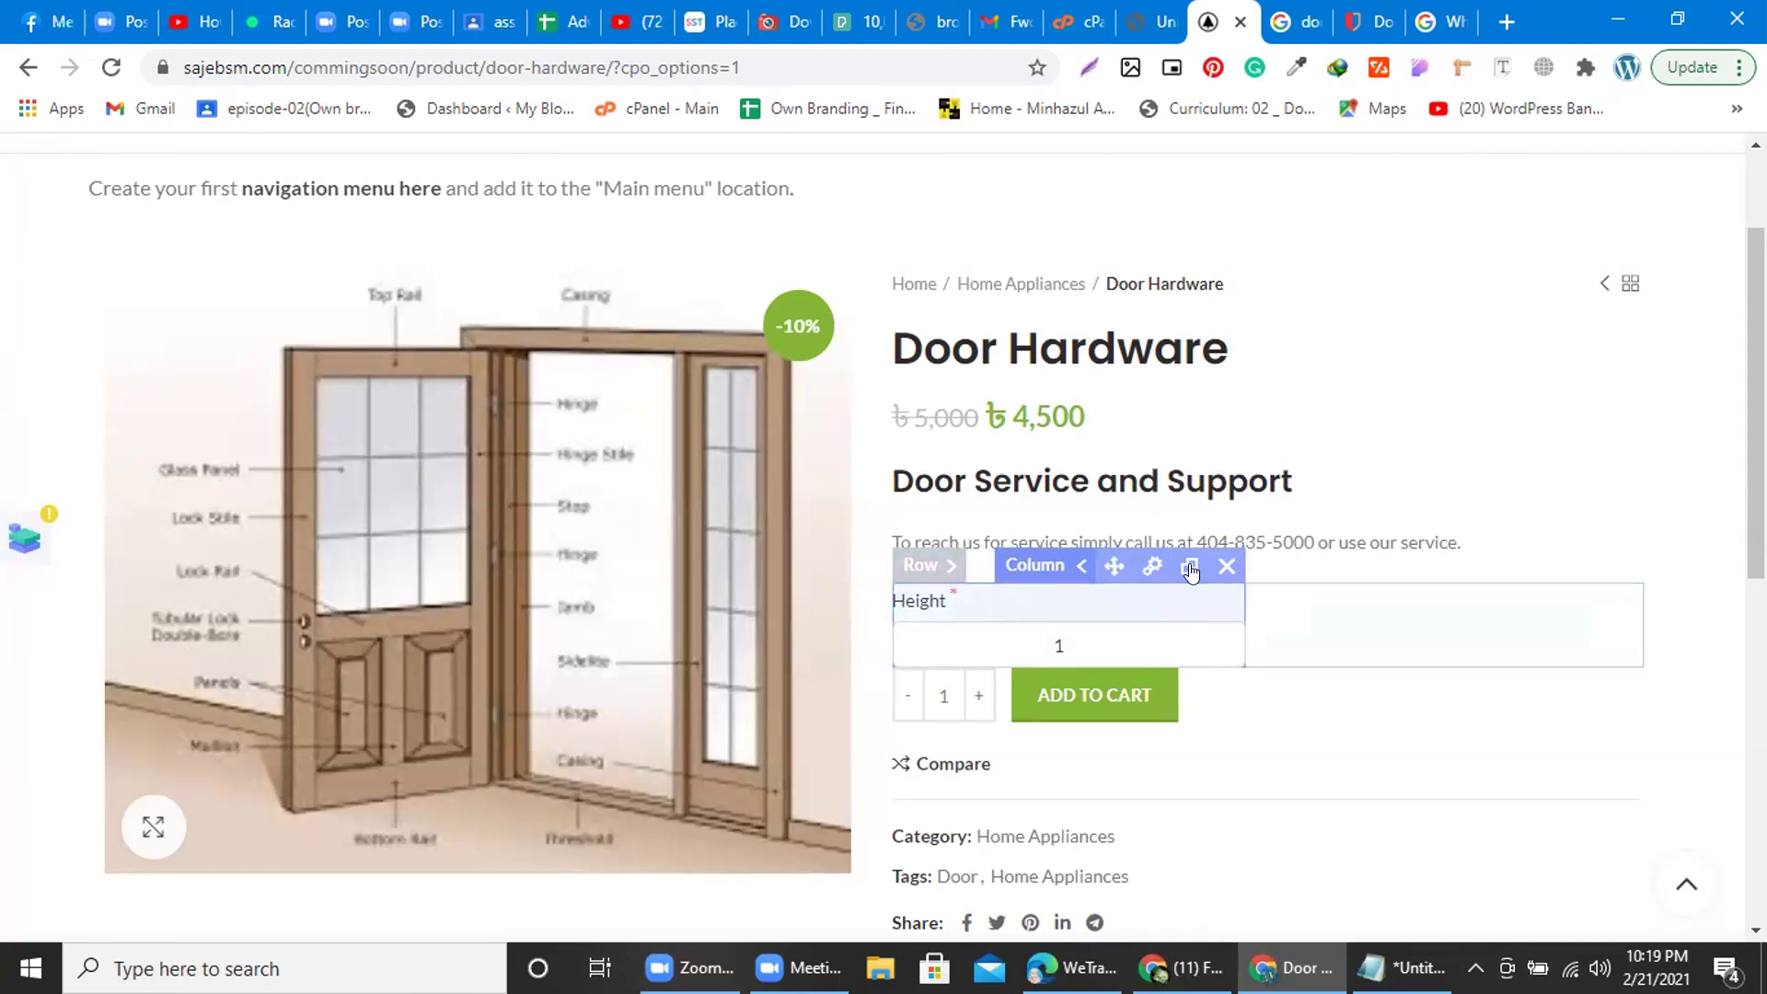
pyautogui.click(1190, 568)
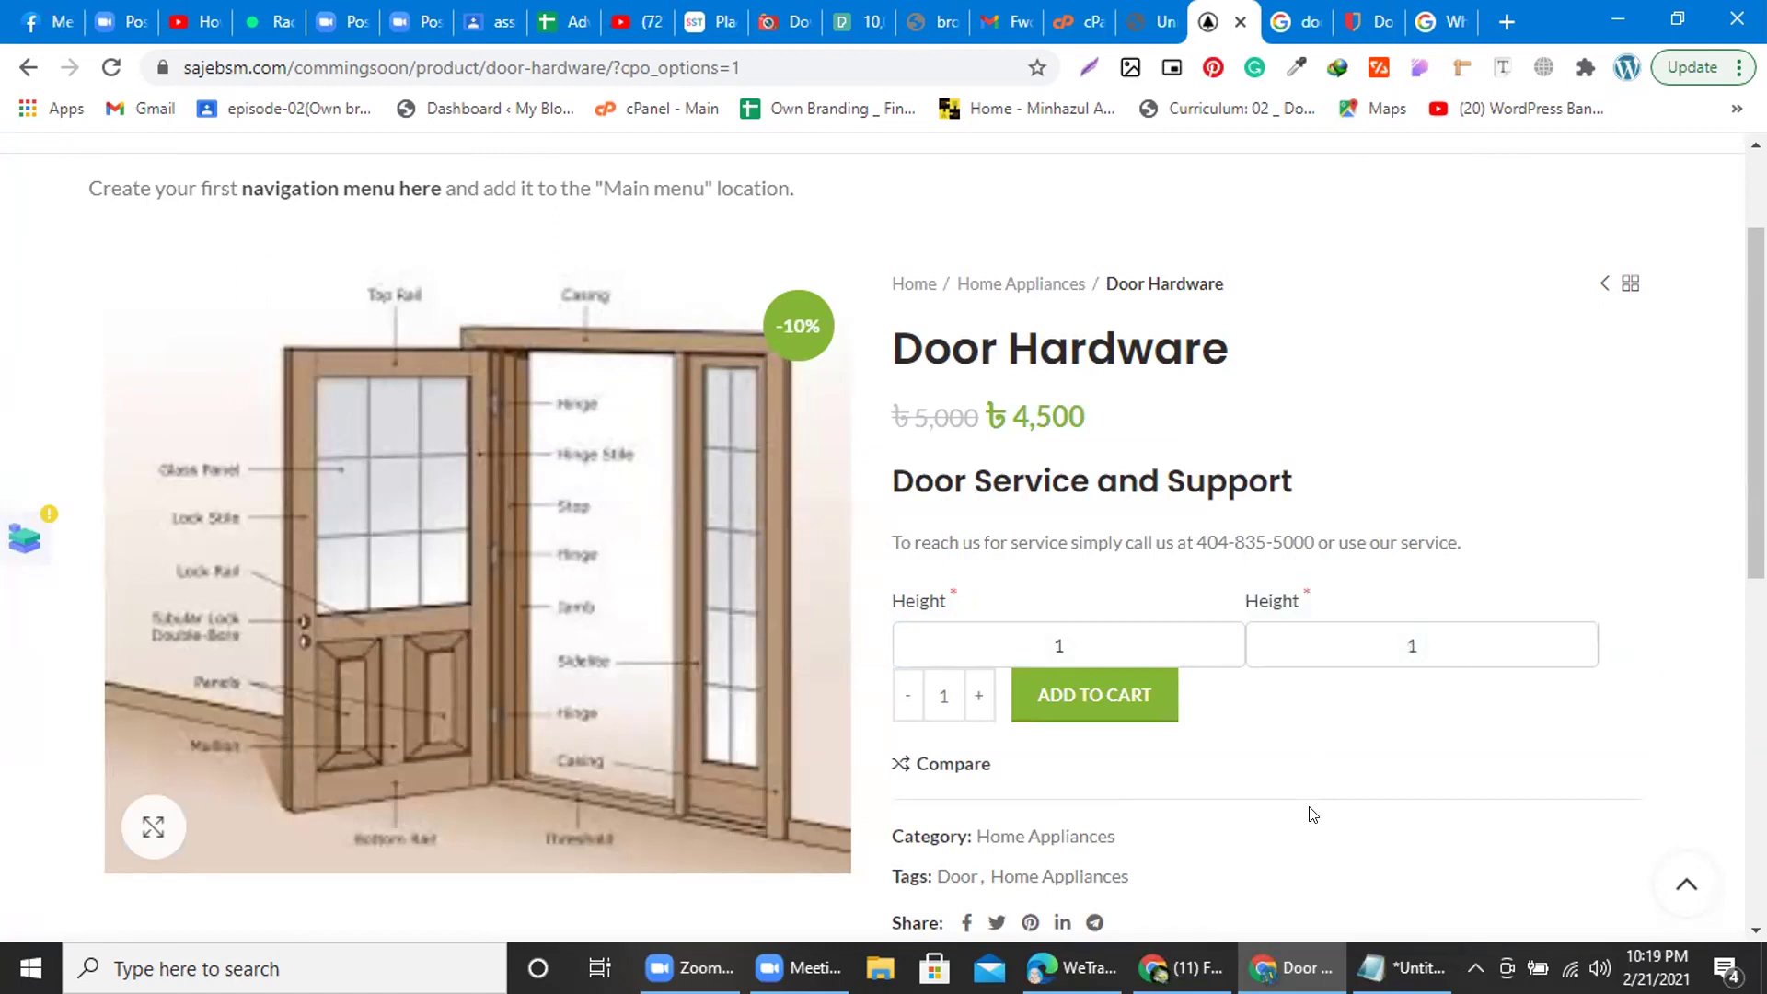
pyautogui.scroll(-1, 1312, 815)
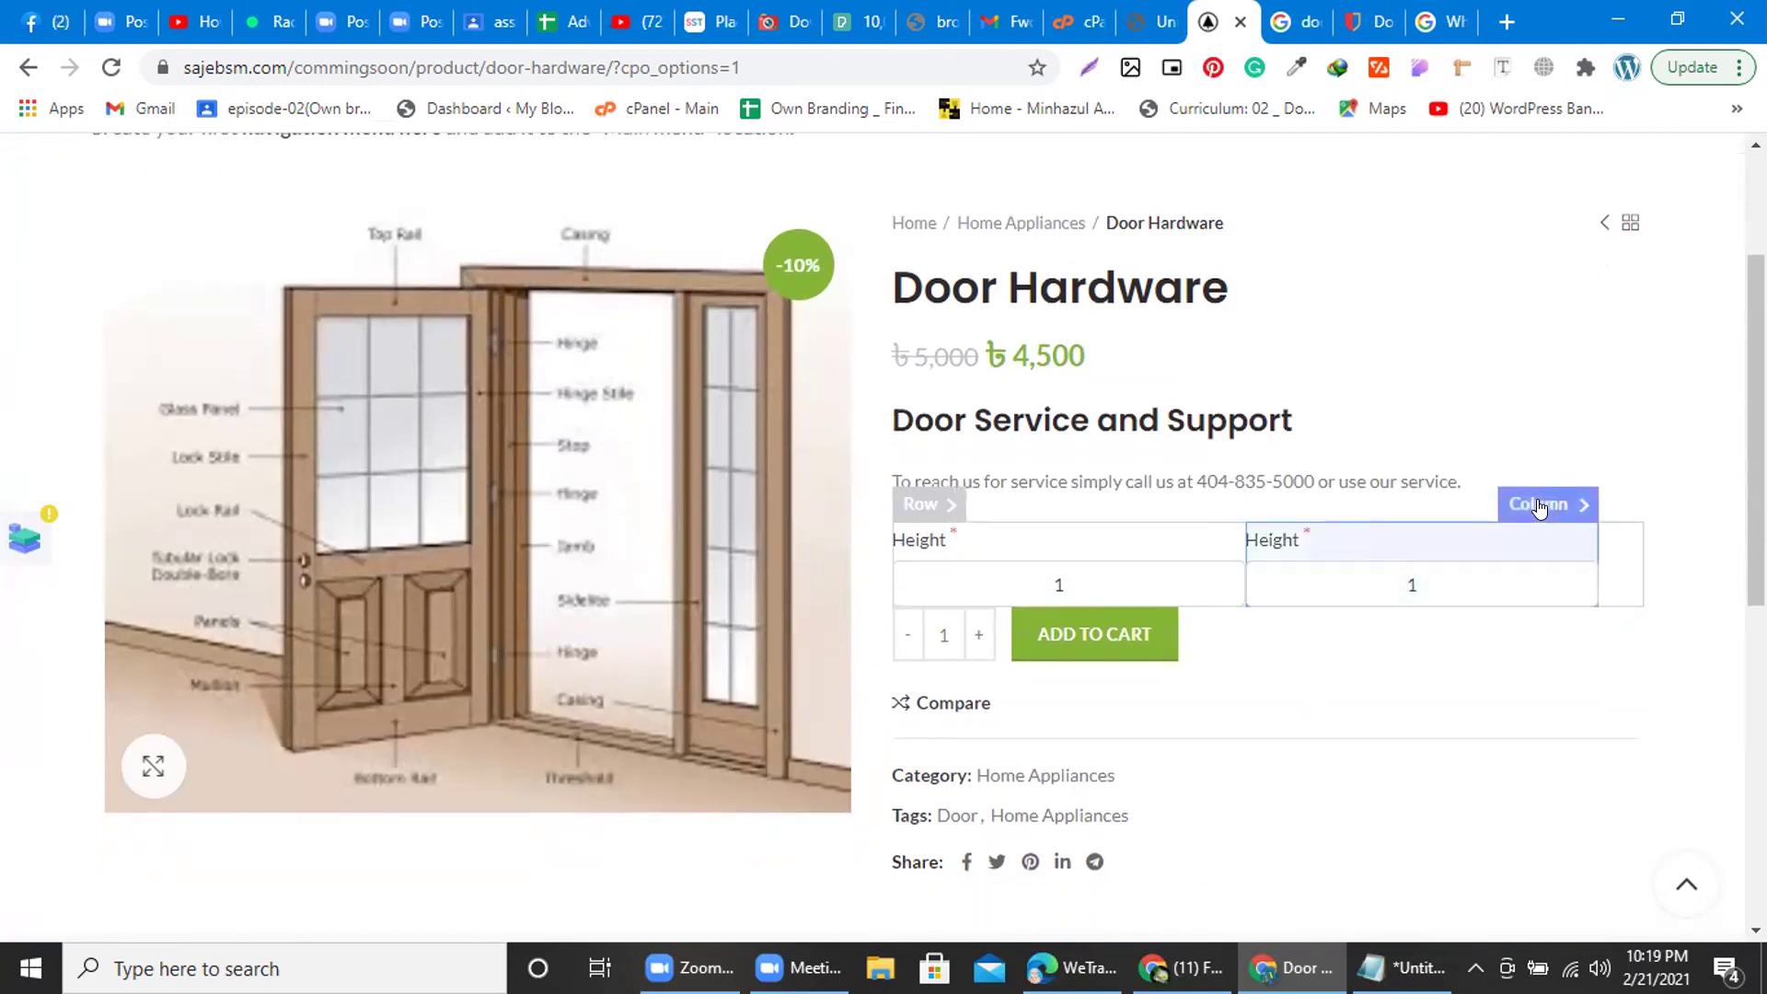
pyautogui.moveTo(1538, 507)
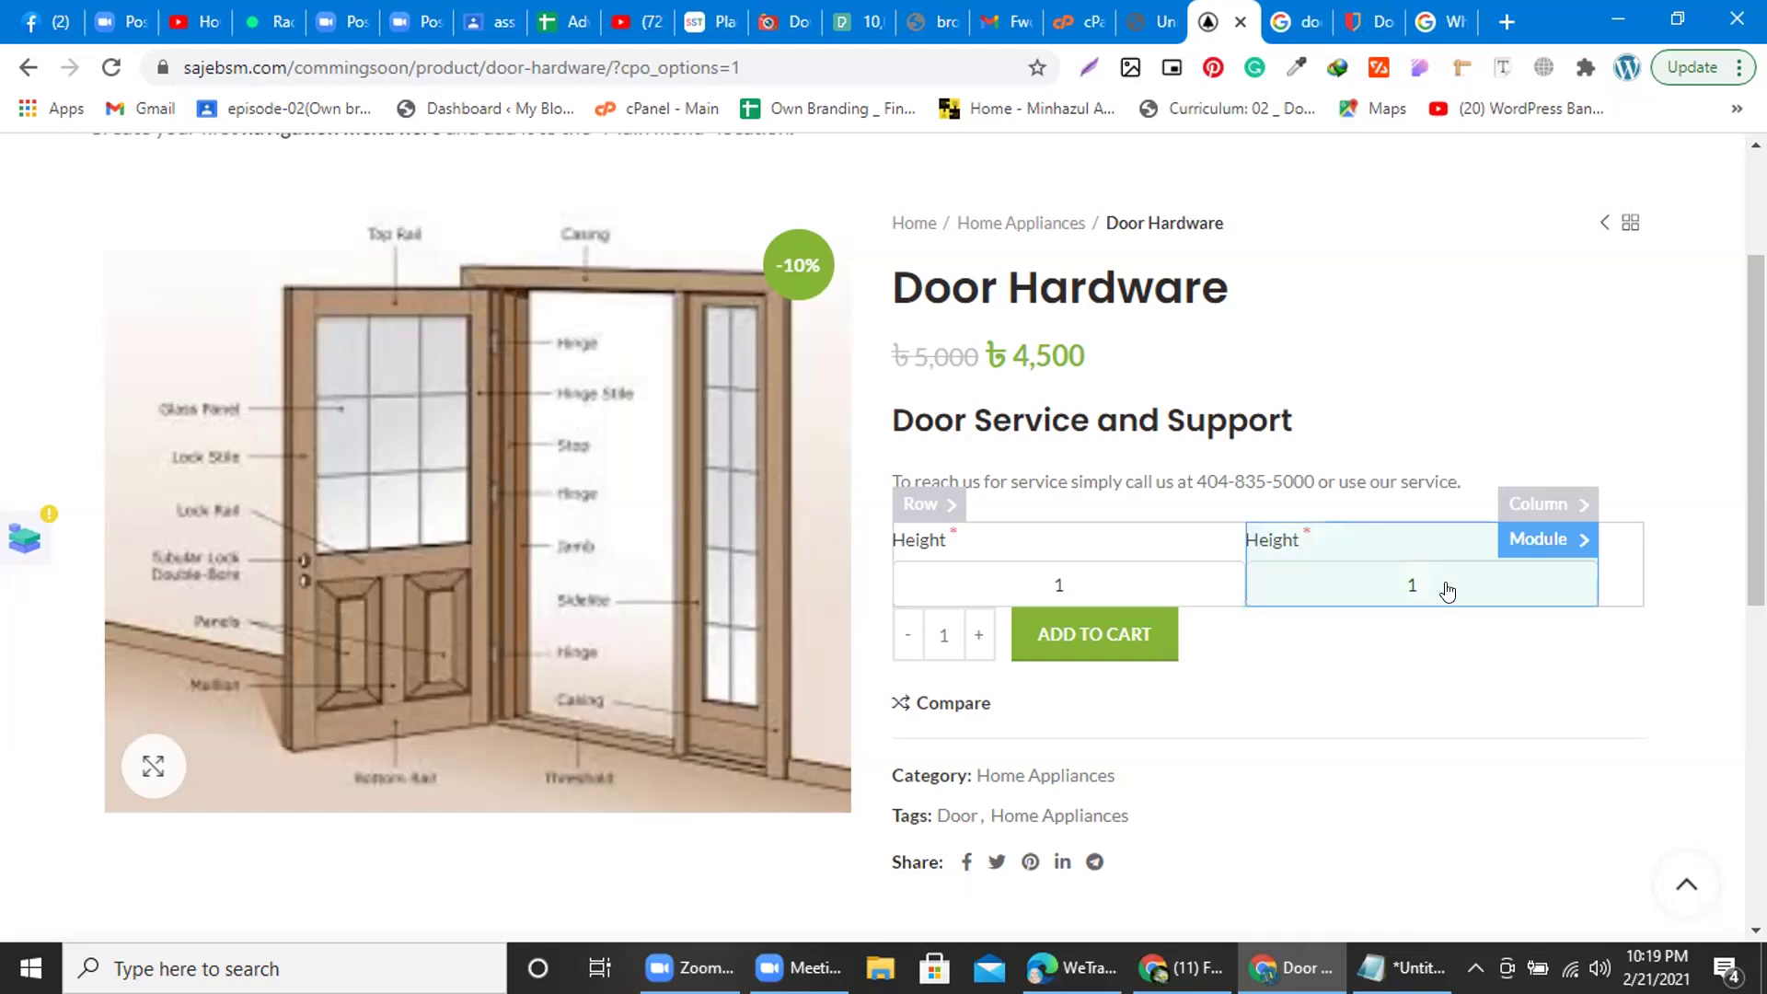
pyautogui.click(1551, 547)
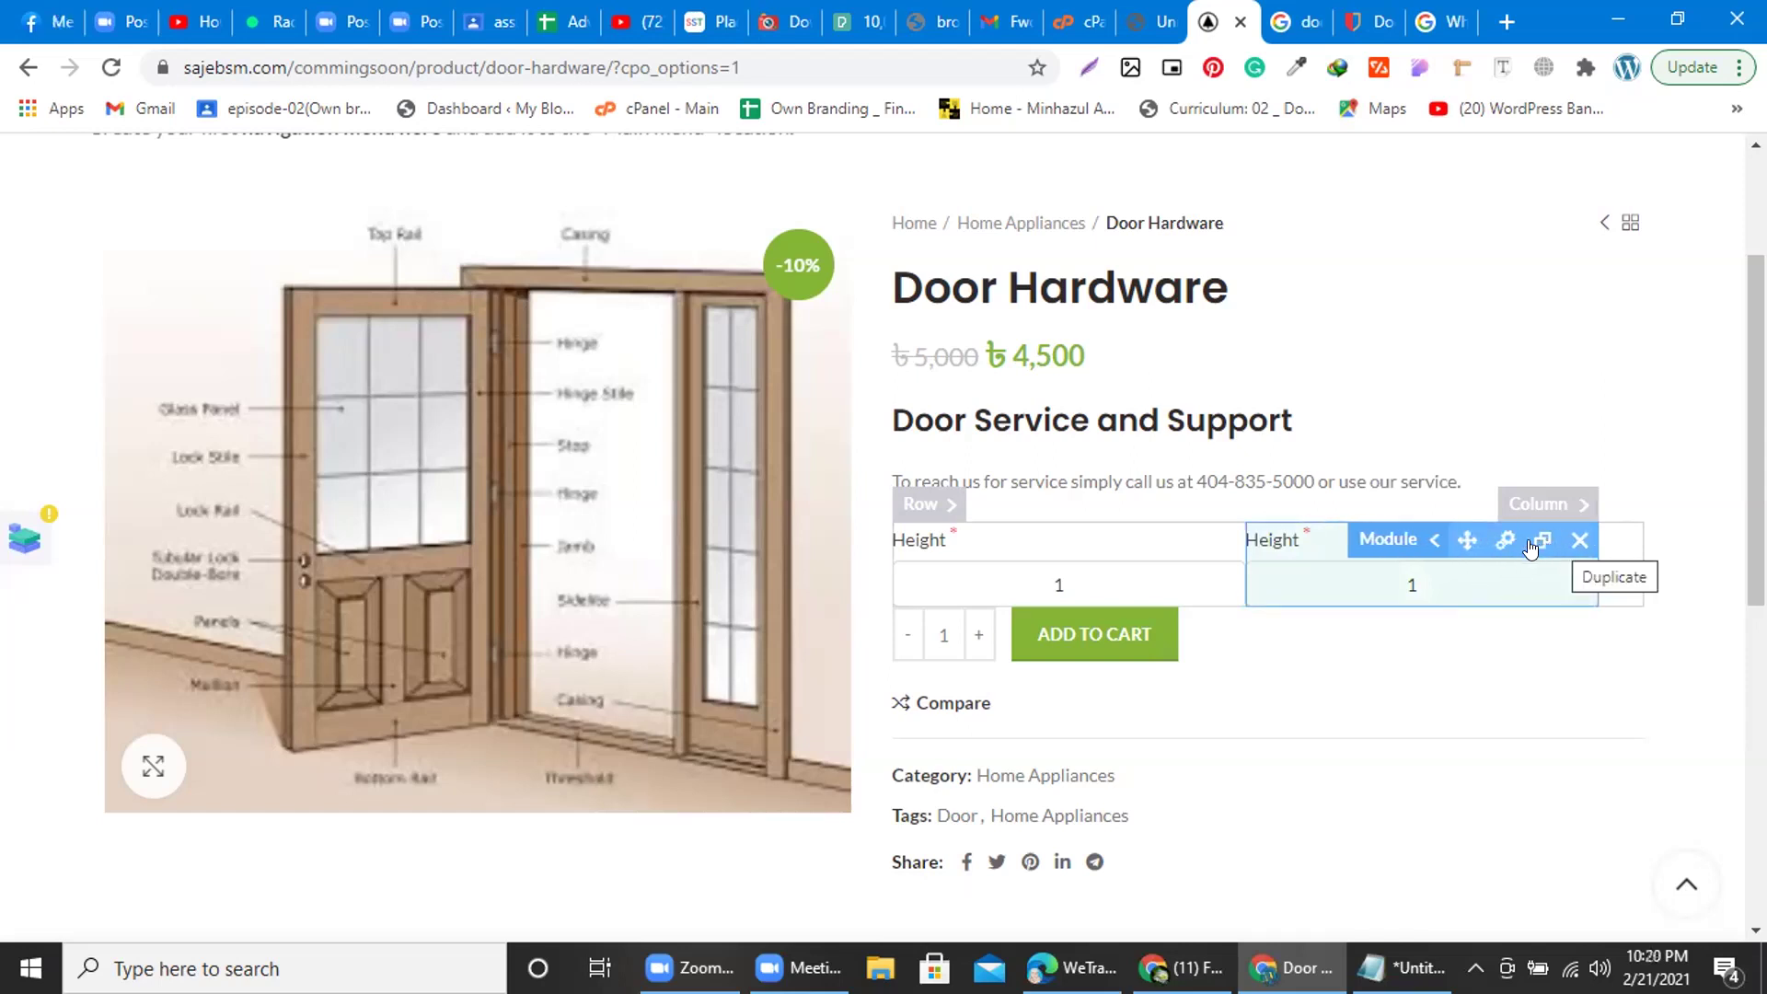
# Open the second field's input settings and undo a stray edit, keeping its width at 100
pyautogui.click(1505, 541)
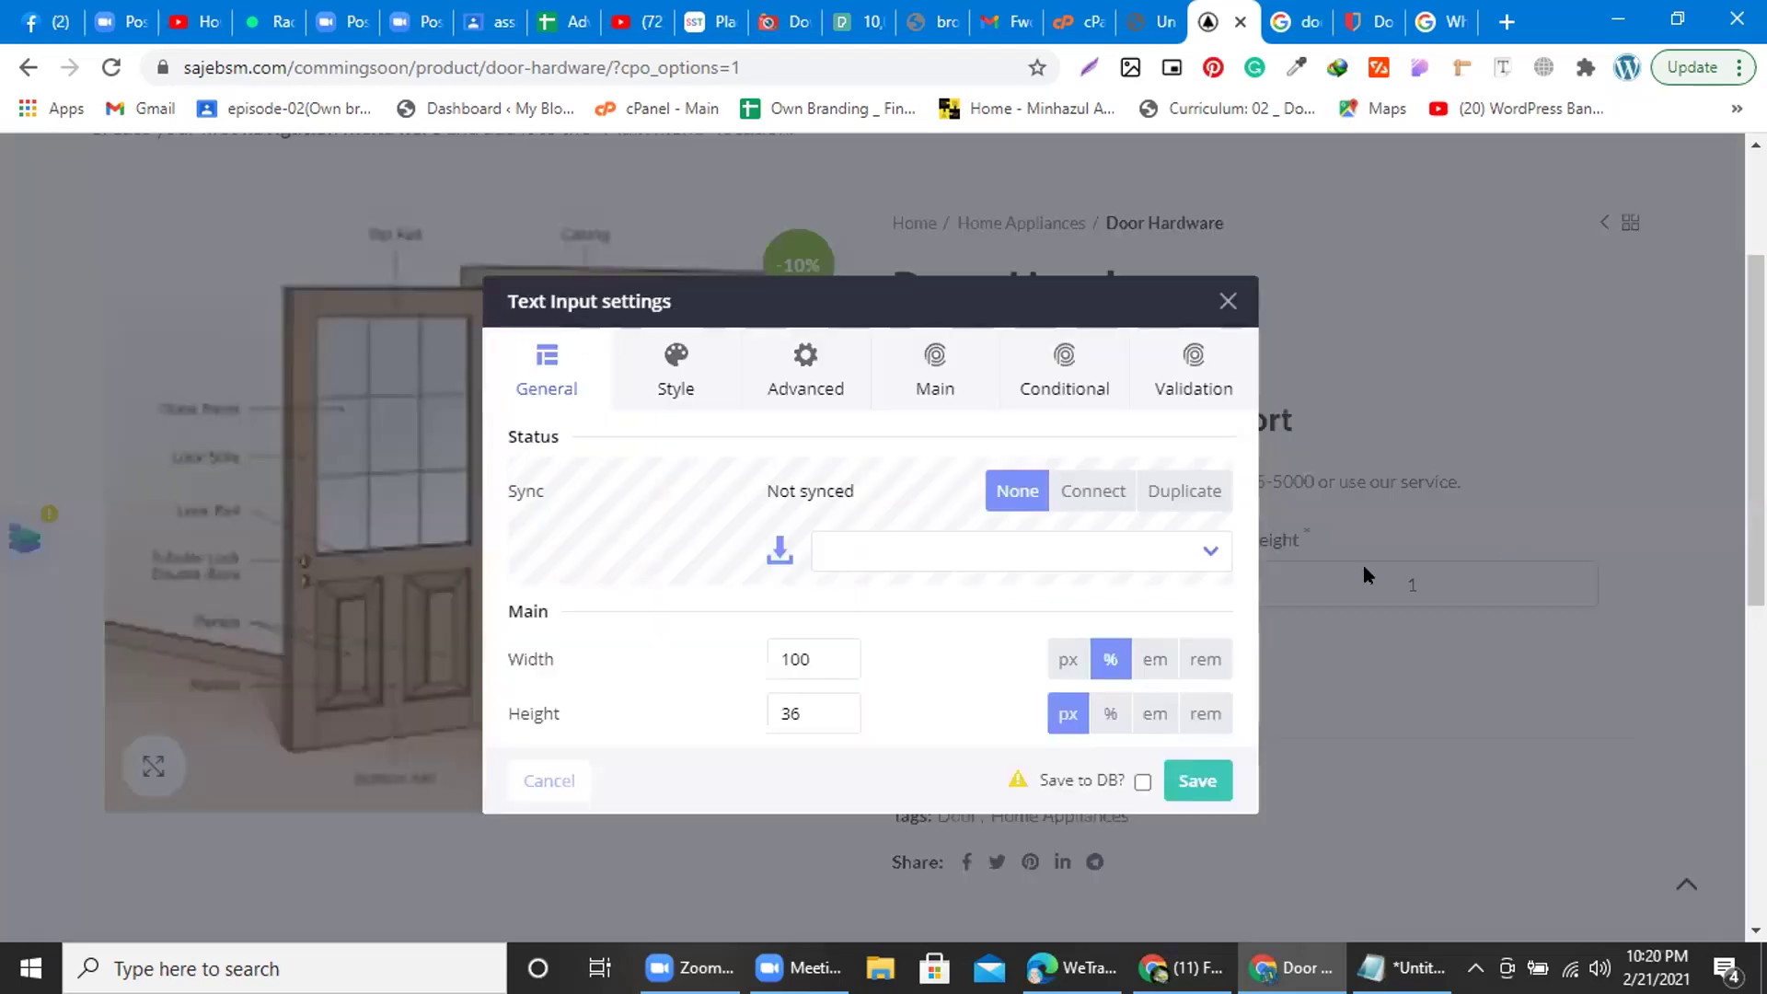
pyautogui.click(820, 655)
pyautogui.doubleClick(821, 654)
pyautogui.write('4')
pyautogui.hotkey('ctrl', 'z')
pyautogui.click(900, 670)
# Start replacing the field slug 'height' with a width slug
pyautogui.click(917, 380)
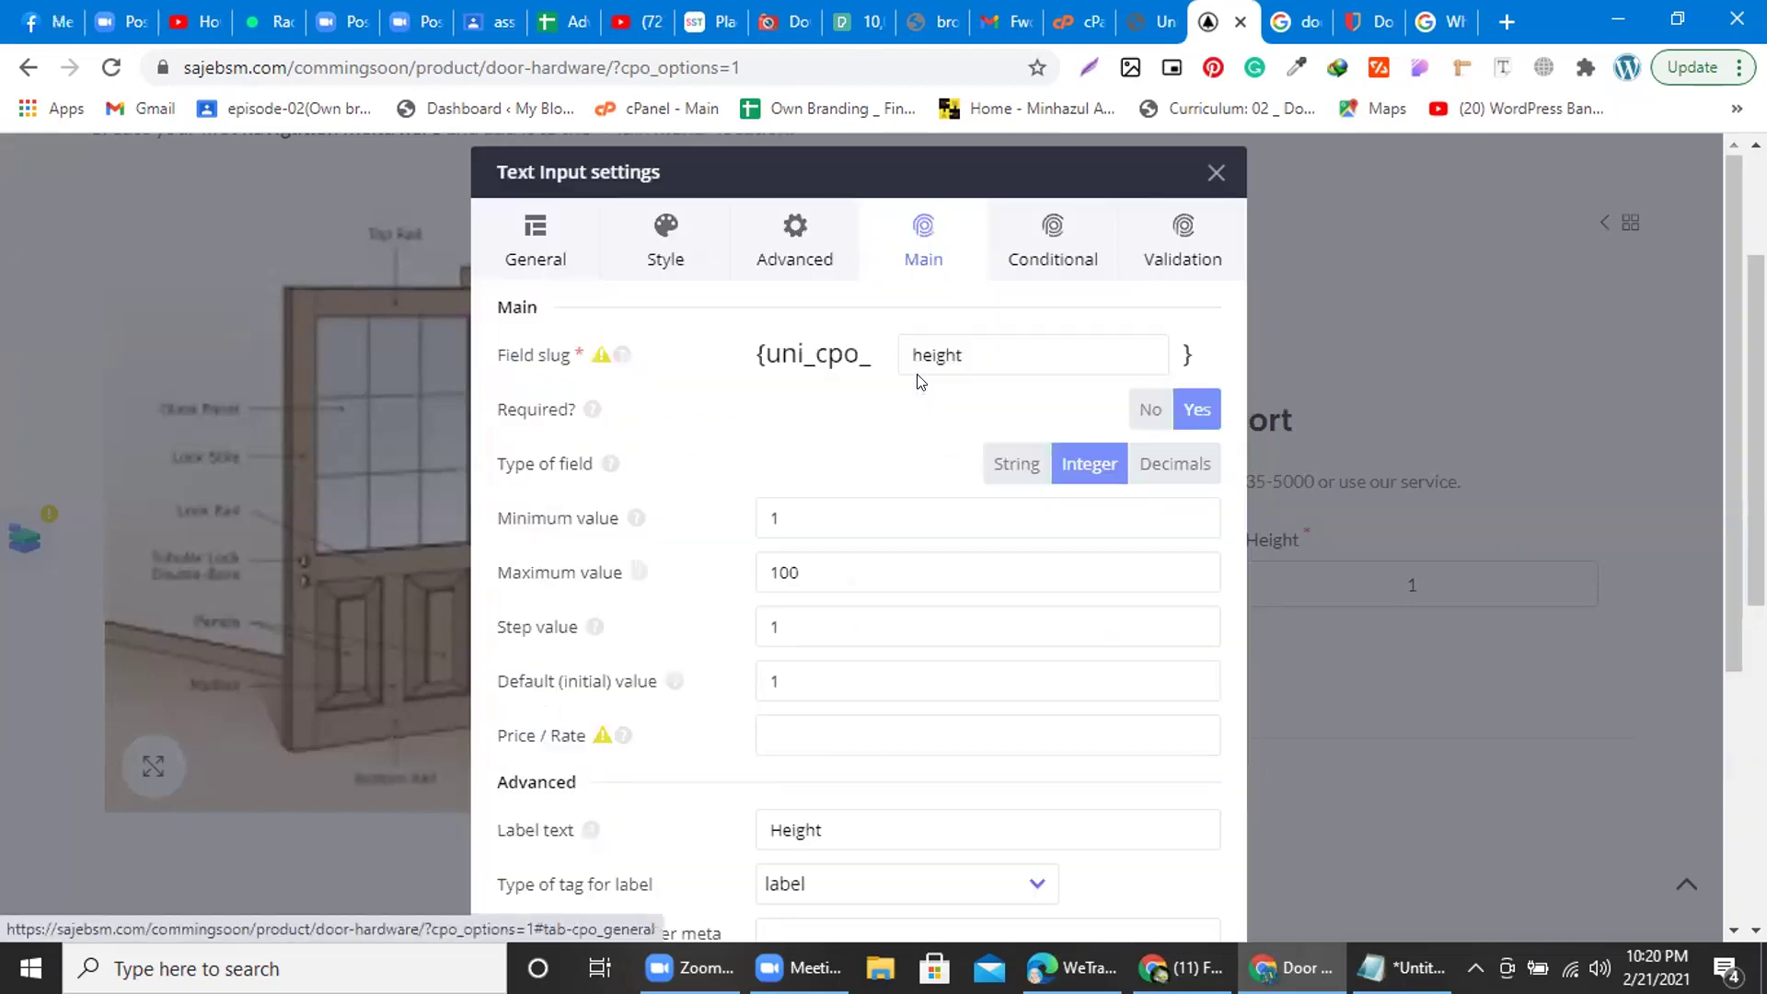
pyautogui.scroll(-1, 828, 529)
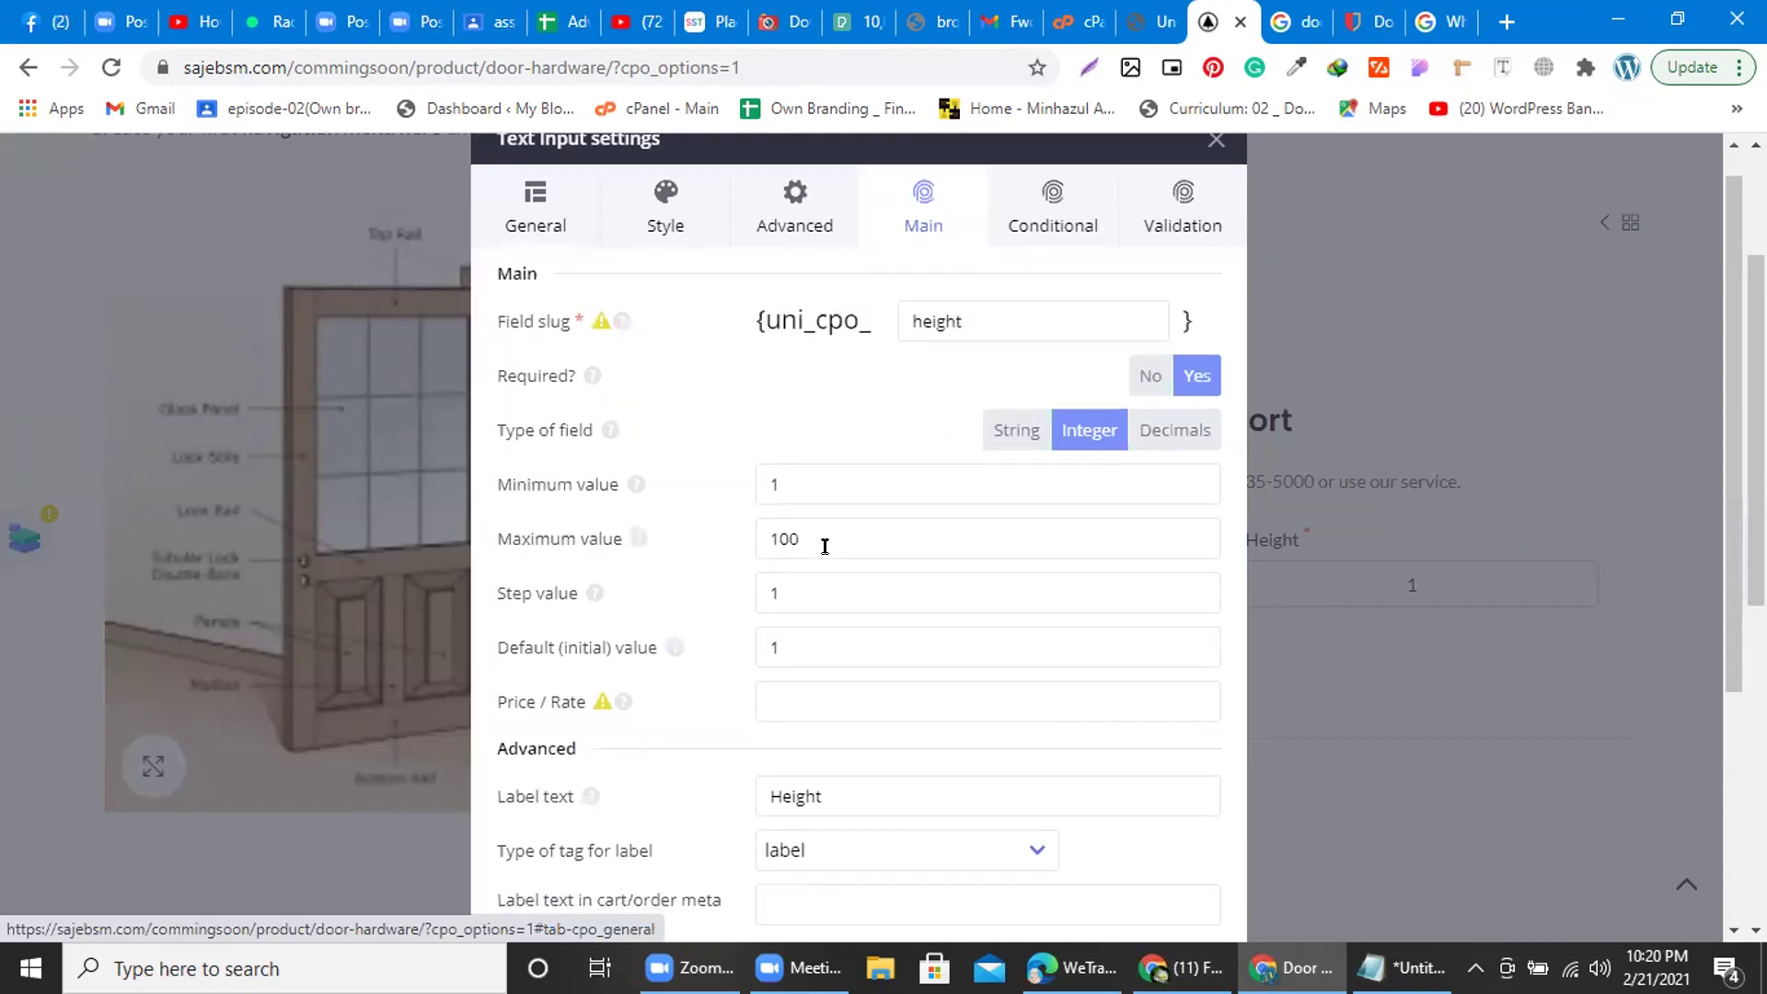
pyautogui.scroll(1, 824, 546)
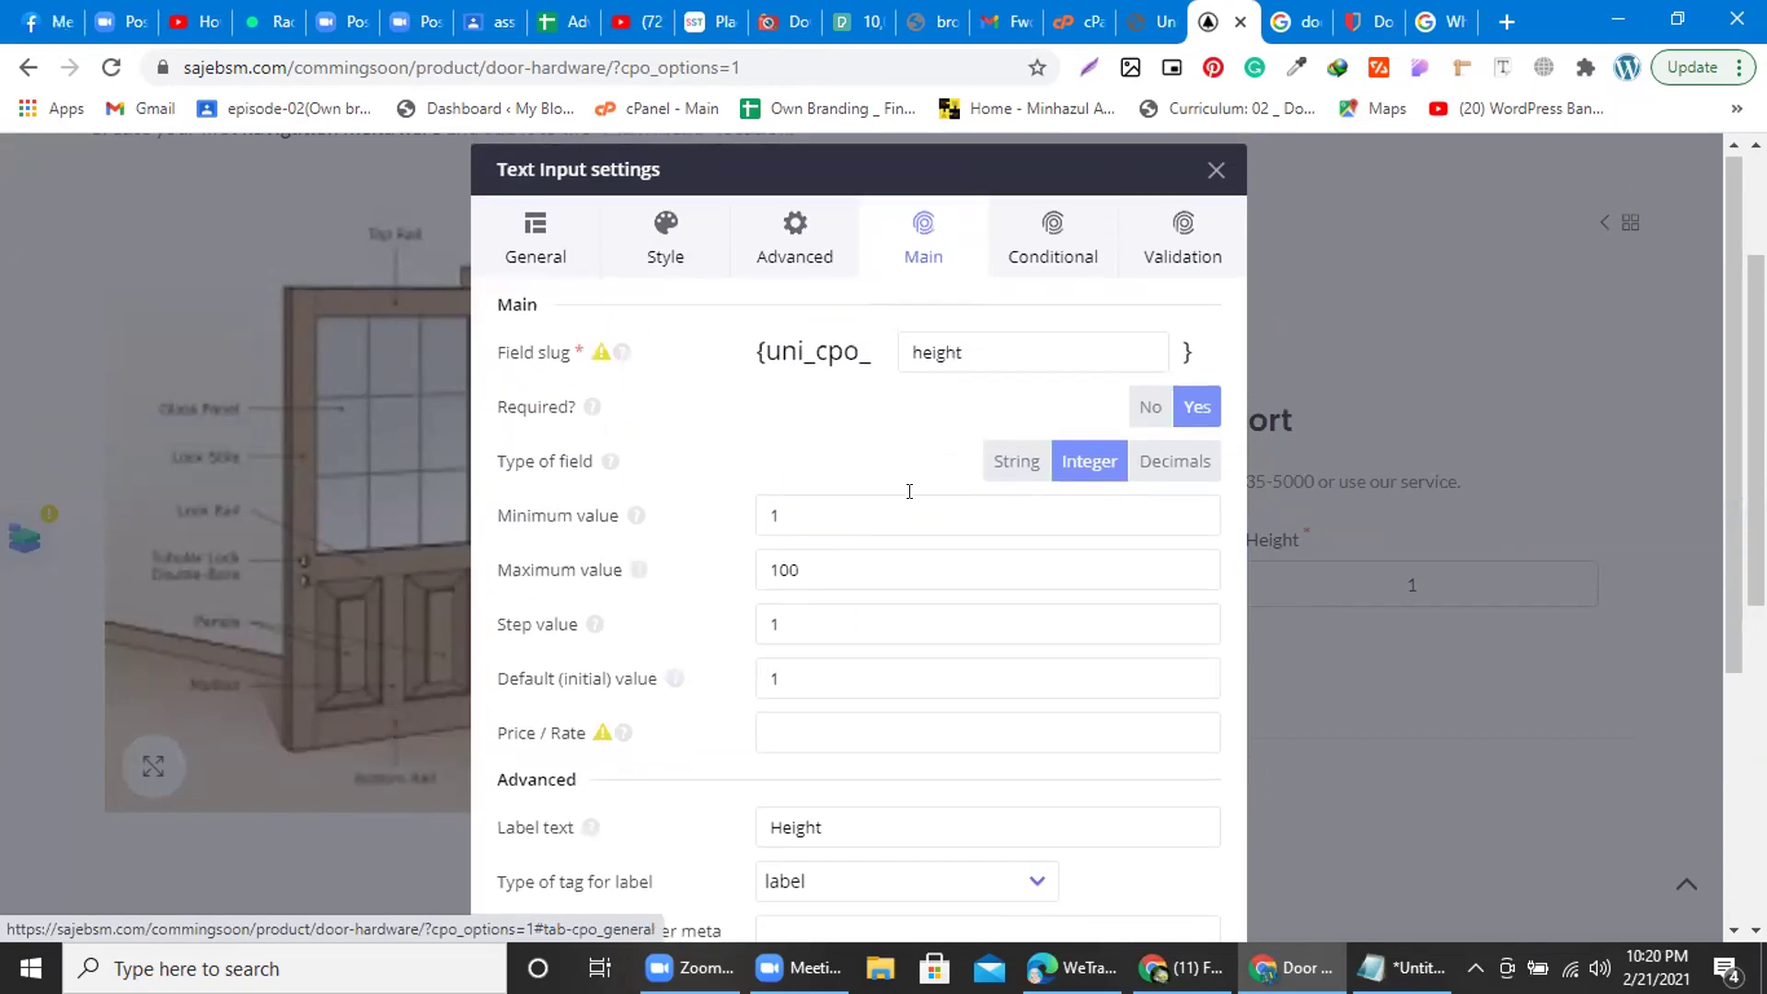
pyautogui.scroll(-1, 909, 491)
pyautogui.click(981, 317)
pyautogui.doubleClick(981, 310)
pyautogui.write('weight')
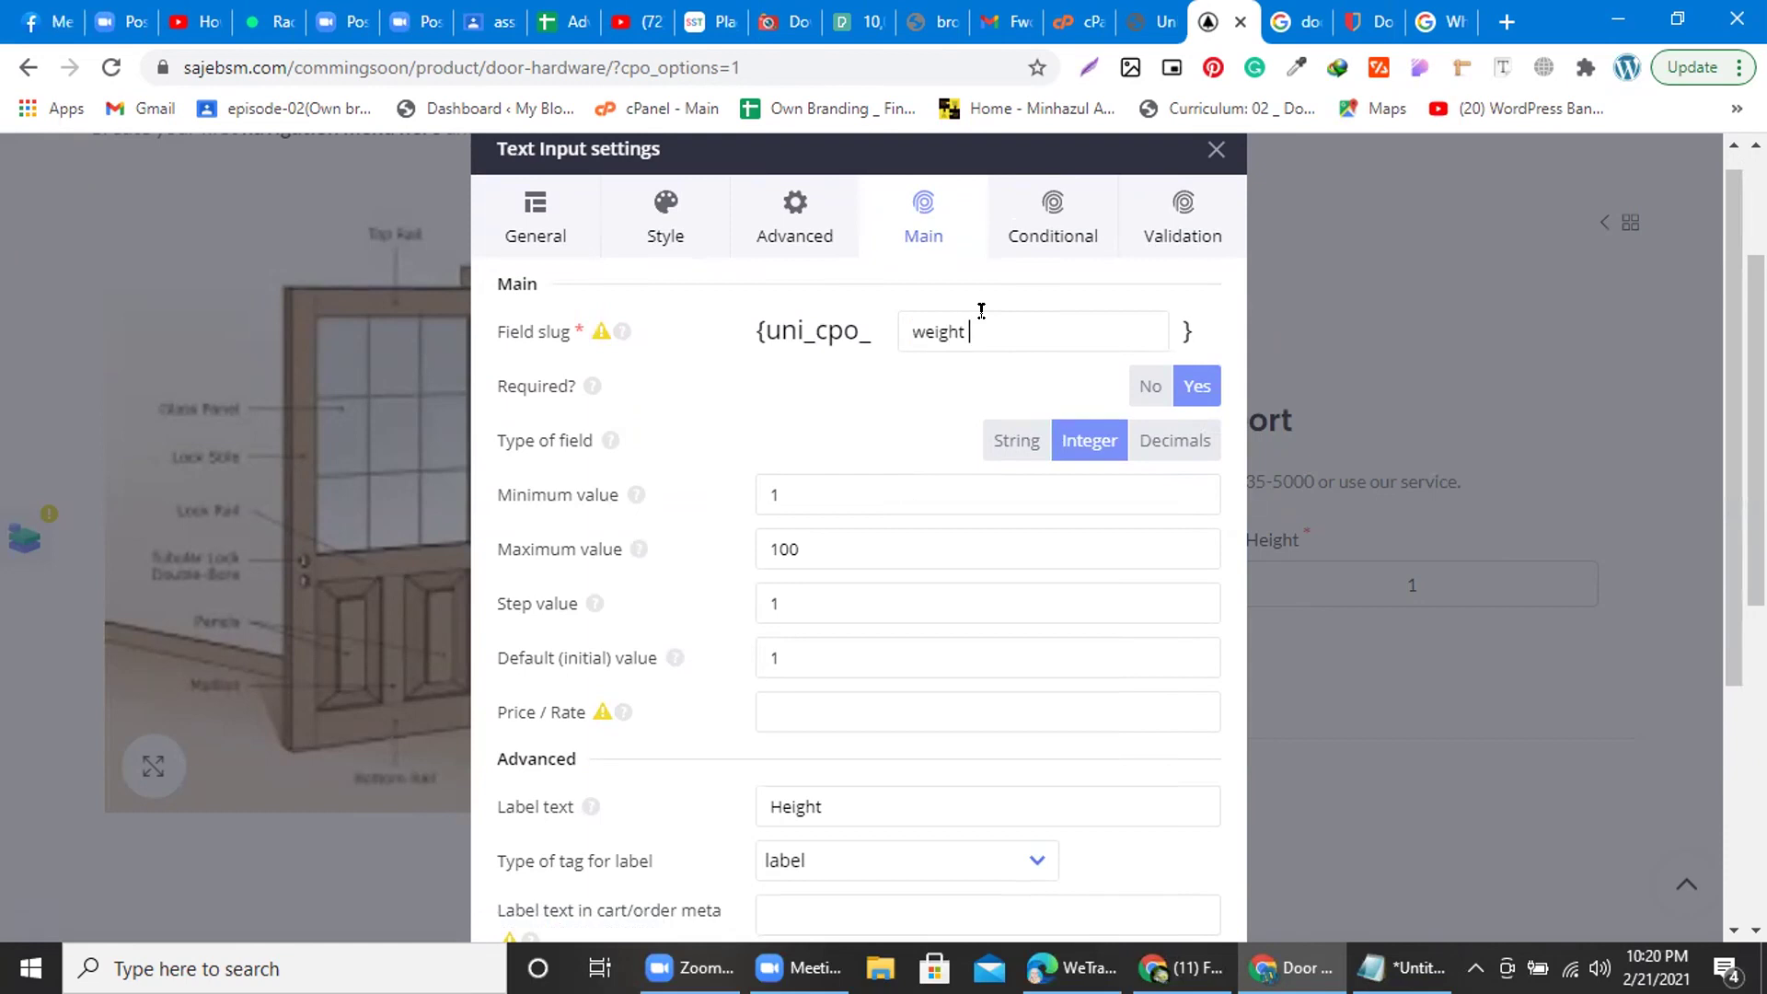
pyautogui.press('BackSpace')
pyautogui.press('BackSpace')
pyautogui.press('BackSpace')
pyautogui.write('dth')
# Retype the field slug as 'weidth'
pyautogui.hotkey('ctrl', 'a')
pyautogui.press('Tab')
pyautogui.scroll(-1, 981, 318)
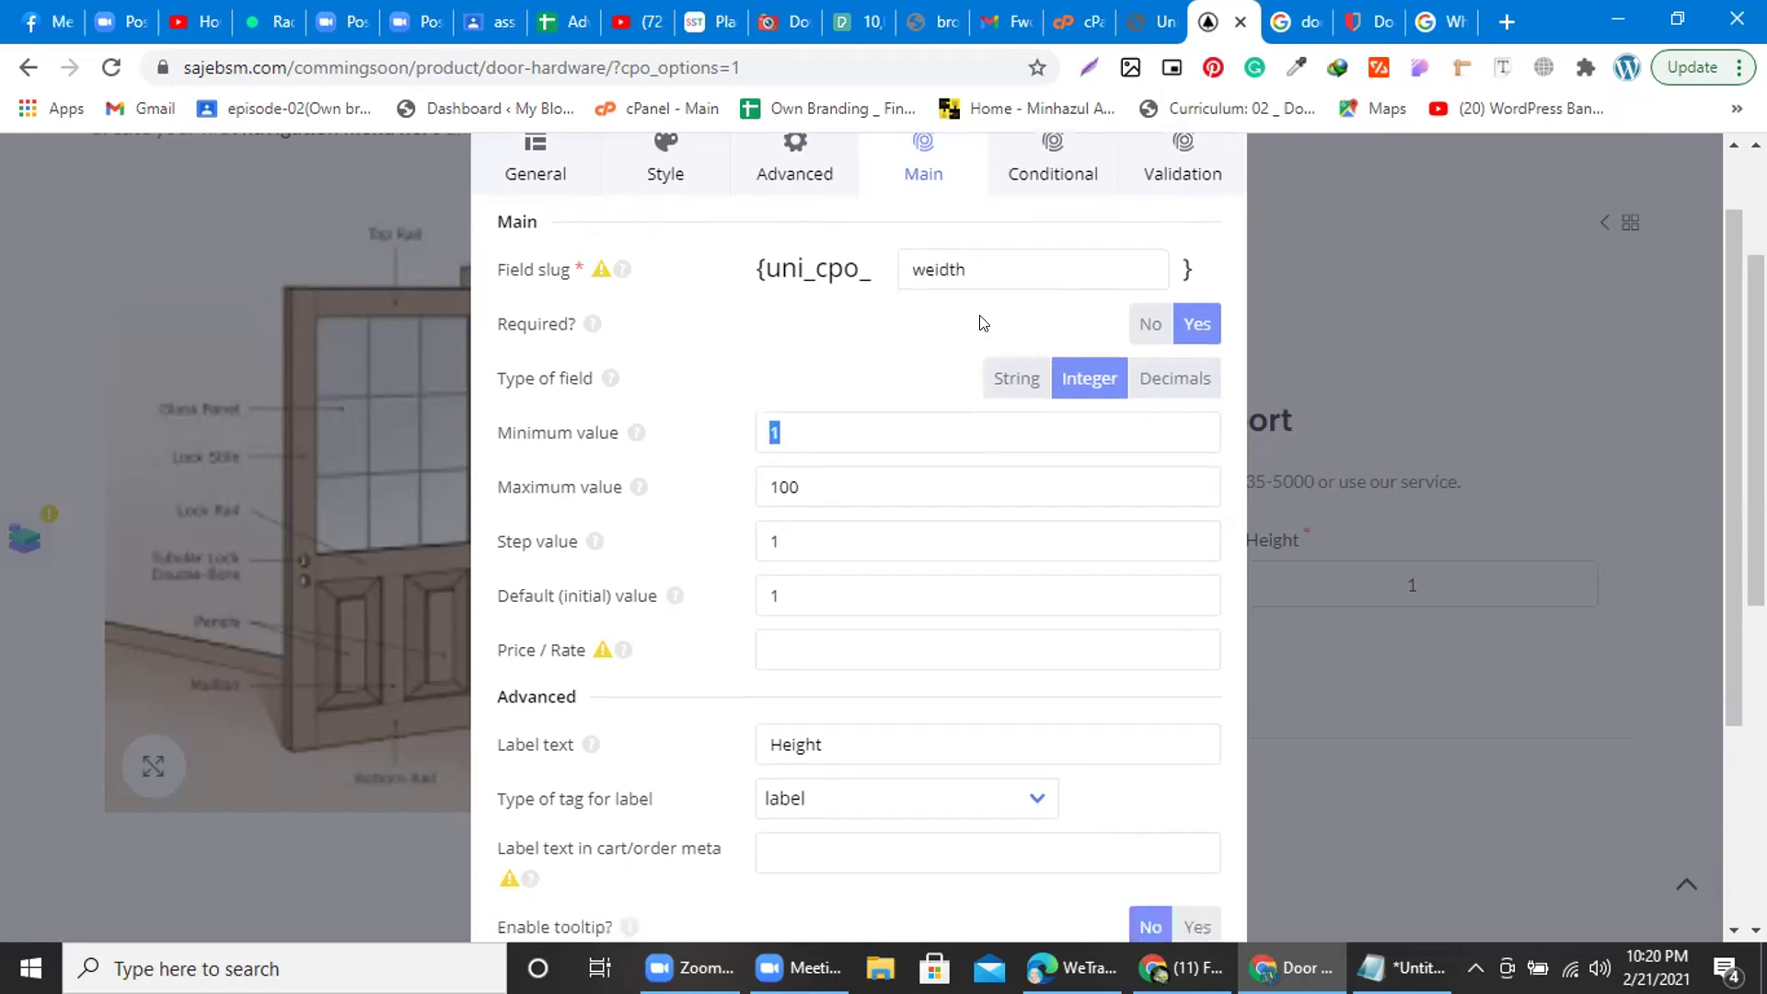
pyautogui.doubleClick(985, 274)
pyautogui.write('``')
pyautogui.write('weidth')
pyautogui.press('Tab')
pyautogui.press('Tab')
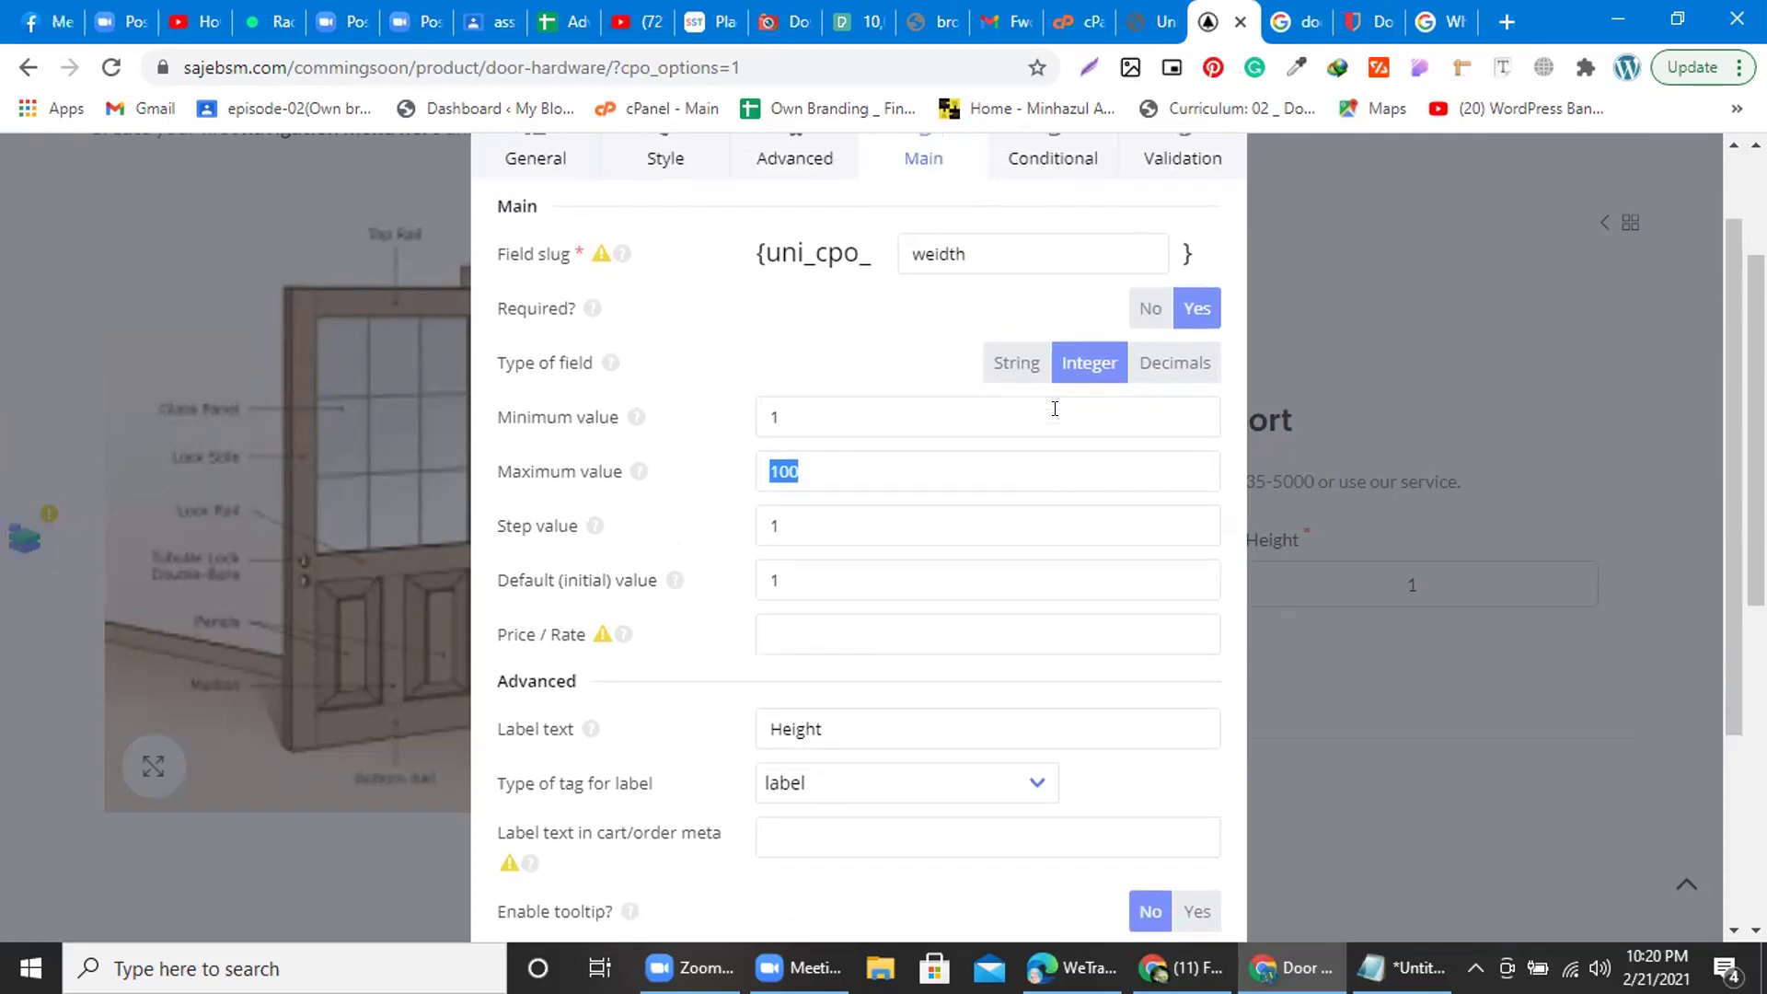
# Change the field label from Height to 'width', fixing the misspelling with the spelling suggestion
pyautogui.scroll(-1, 1054, 409)
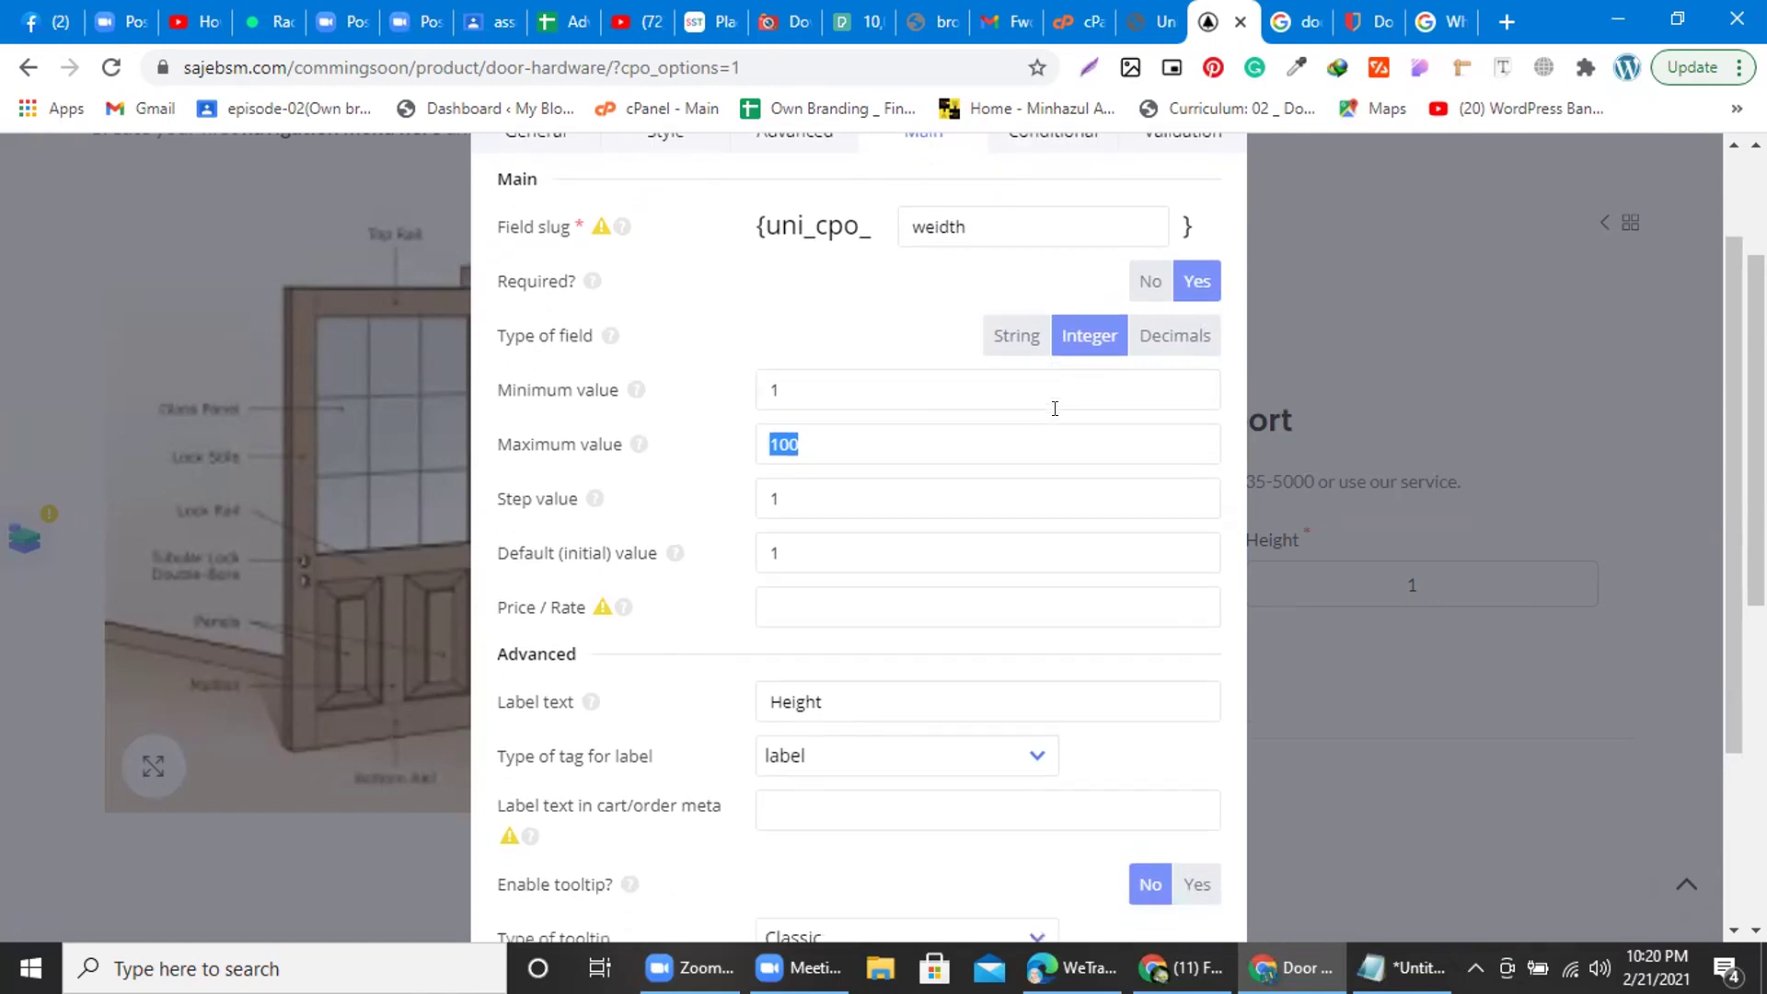
pyautogui.scroll(-1, 1057, 418)
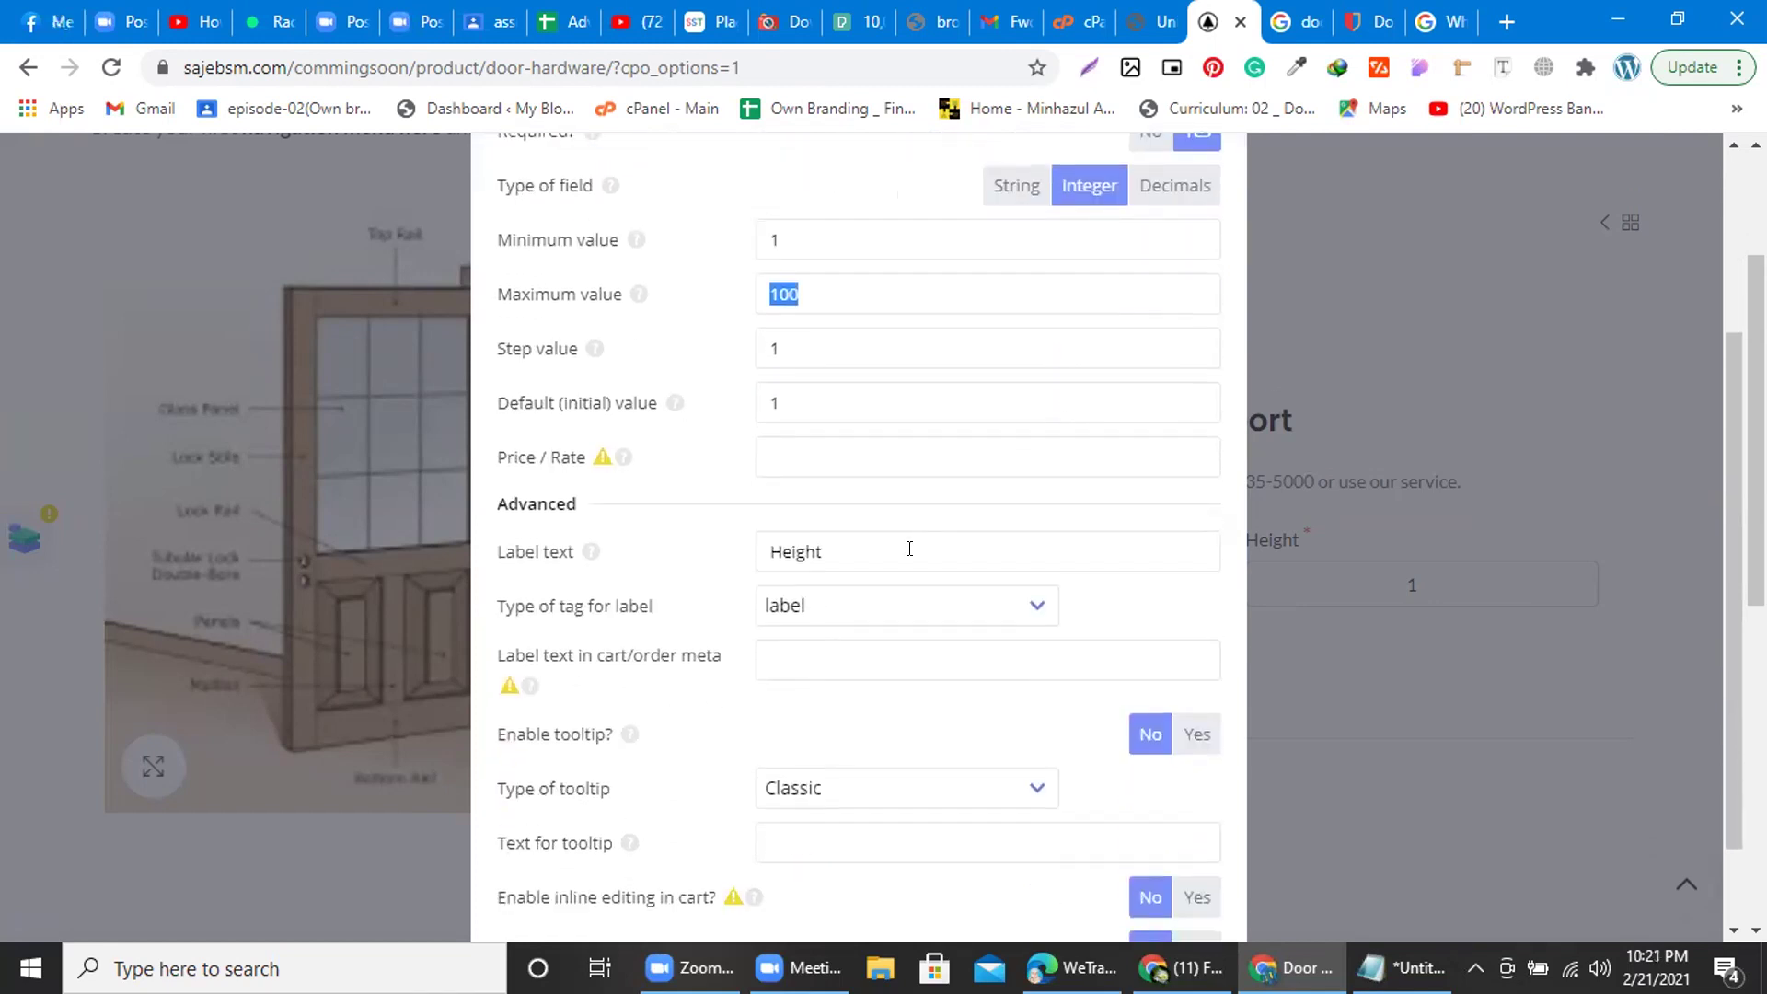
pyautogui.click(899, 615)
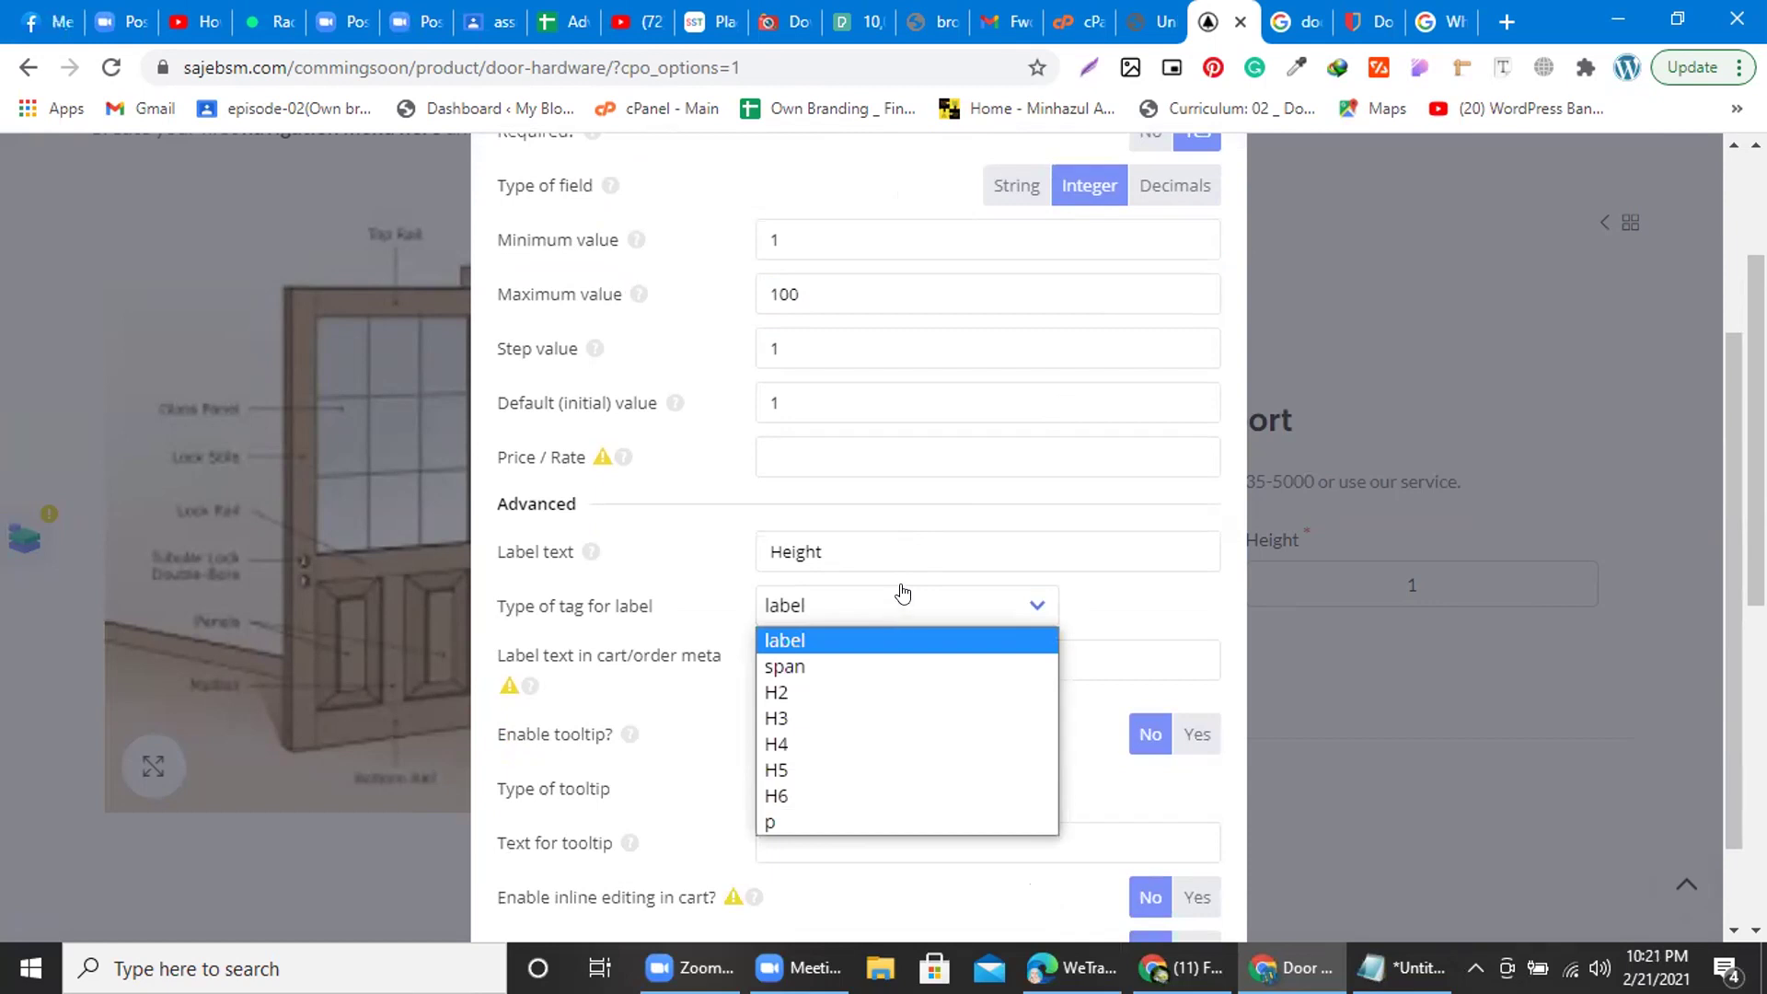
pyautogui.doubleClick(863, 533)
pyautogui.write('weidth')
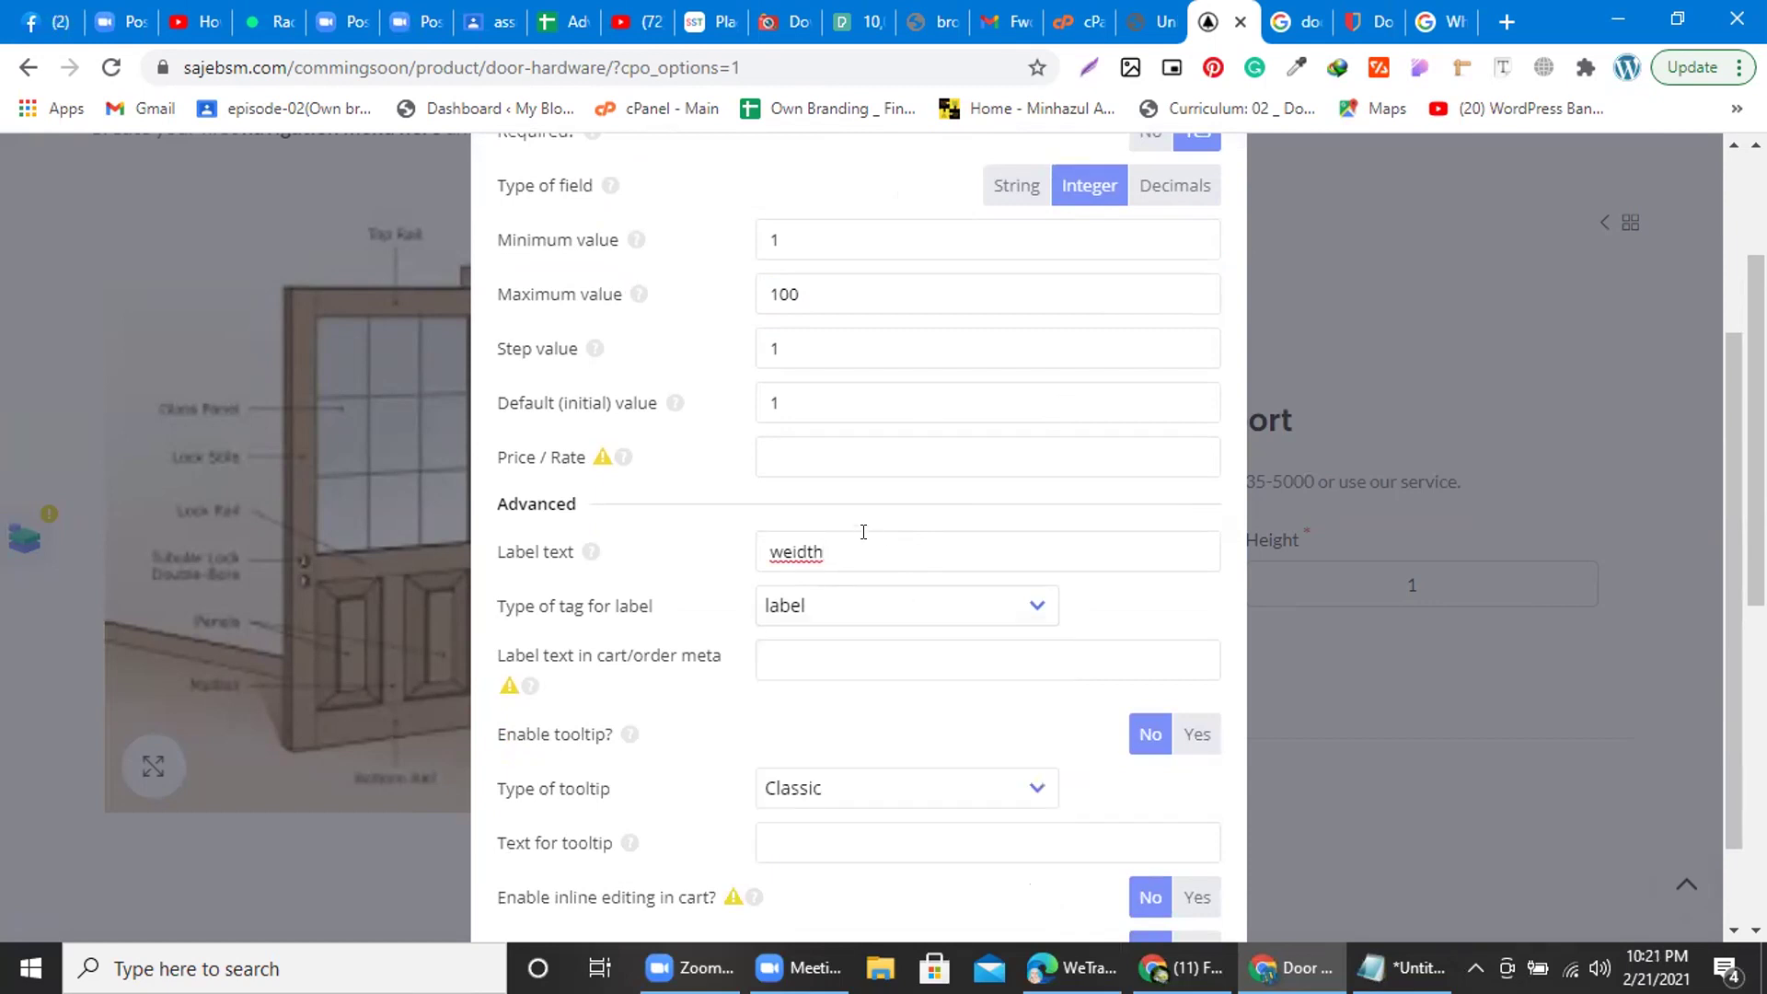
pyautogui.scroll(-1, 863, 532)
pyautogui.rightClick(797, 507)
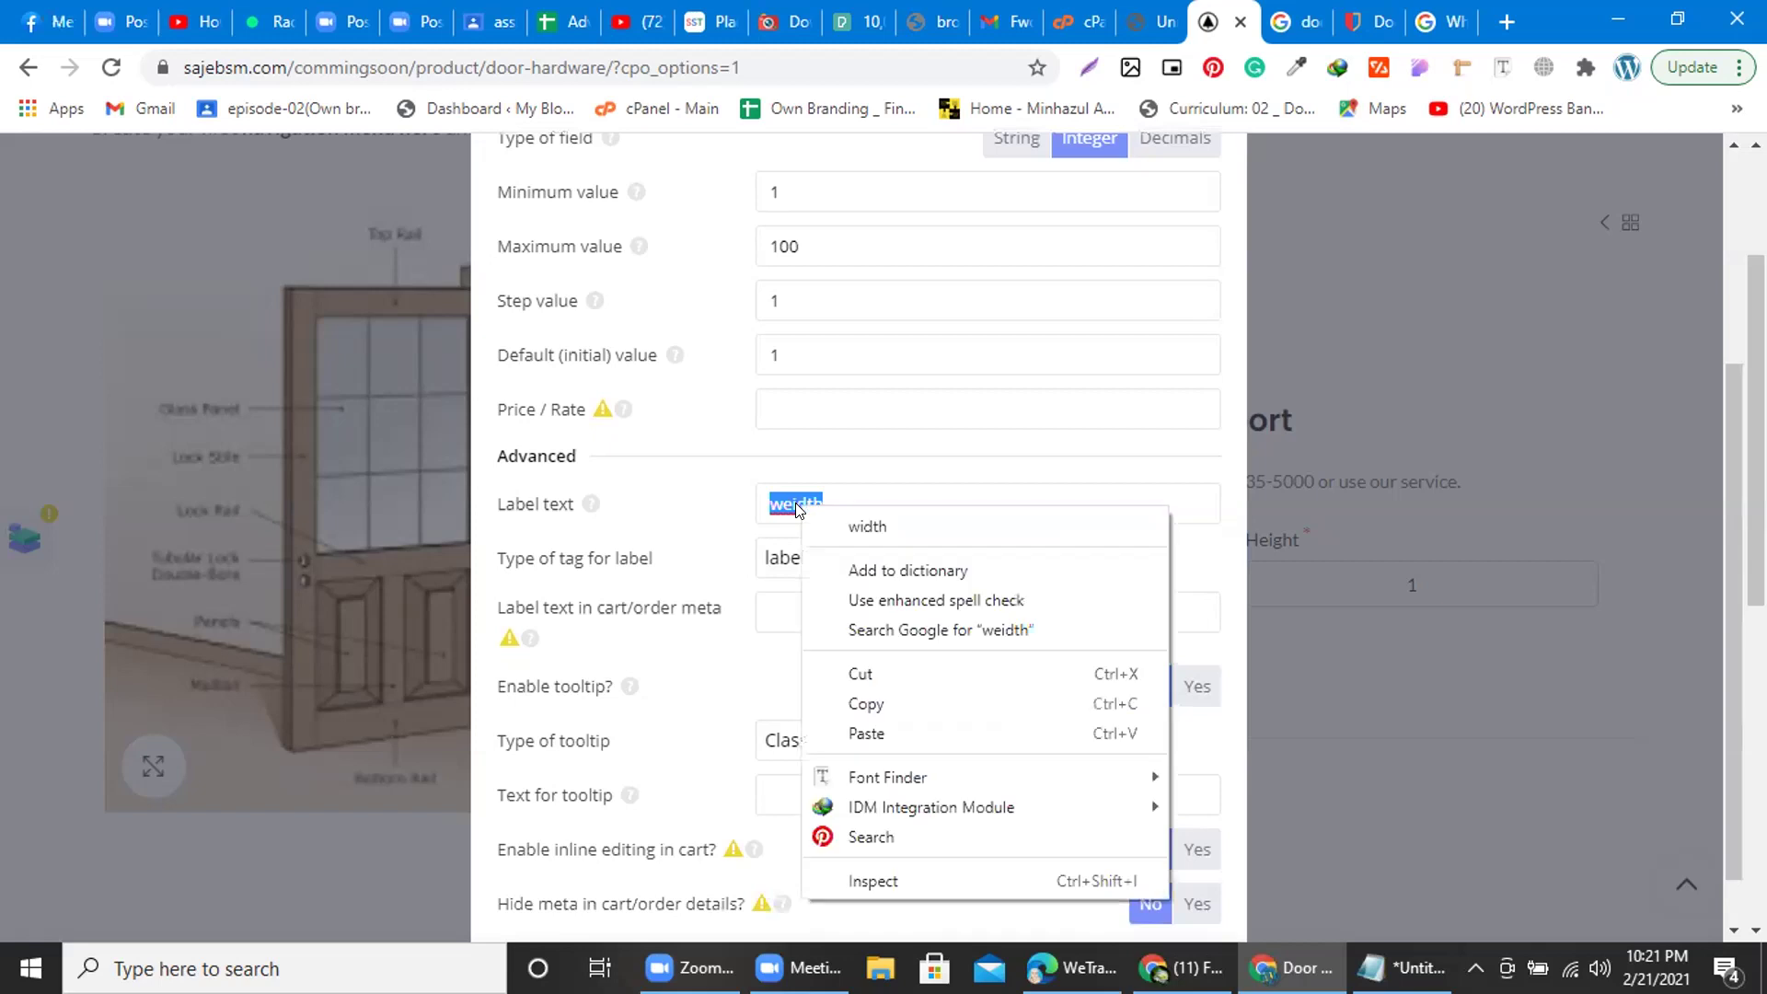
pyautogui.click(830, 525)
pyautogui.doubleClick(772, 501)
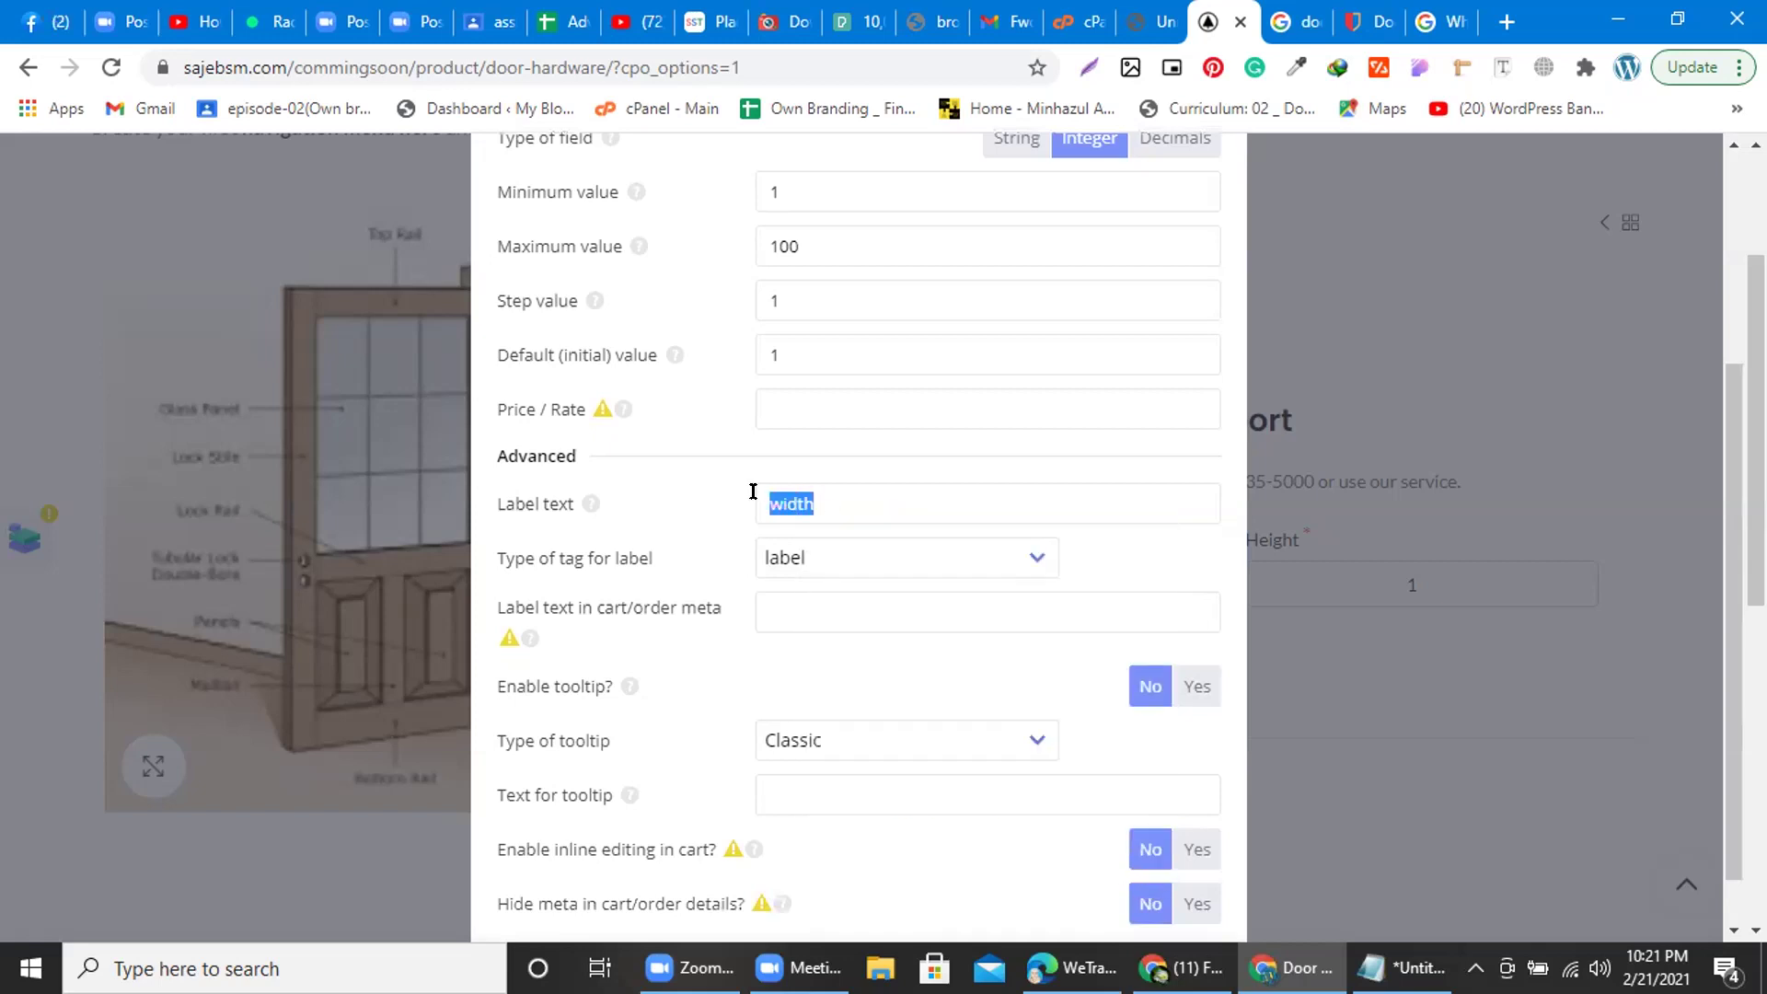
pyautogui.scroll(3, 753, 491)
# Correct the field slug to 'width', save the field settings and close the dialog
pyautogui.click(970, 347)
pyautogui.hotkey('ctrl', 'a')
pyautogui.write('width')
pyautogui.scroll(-1, 860, 372)
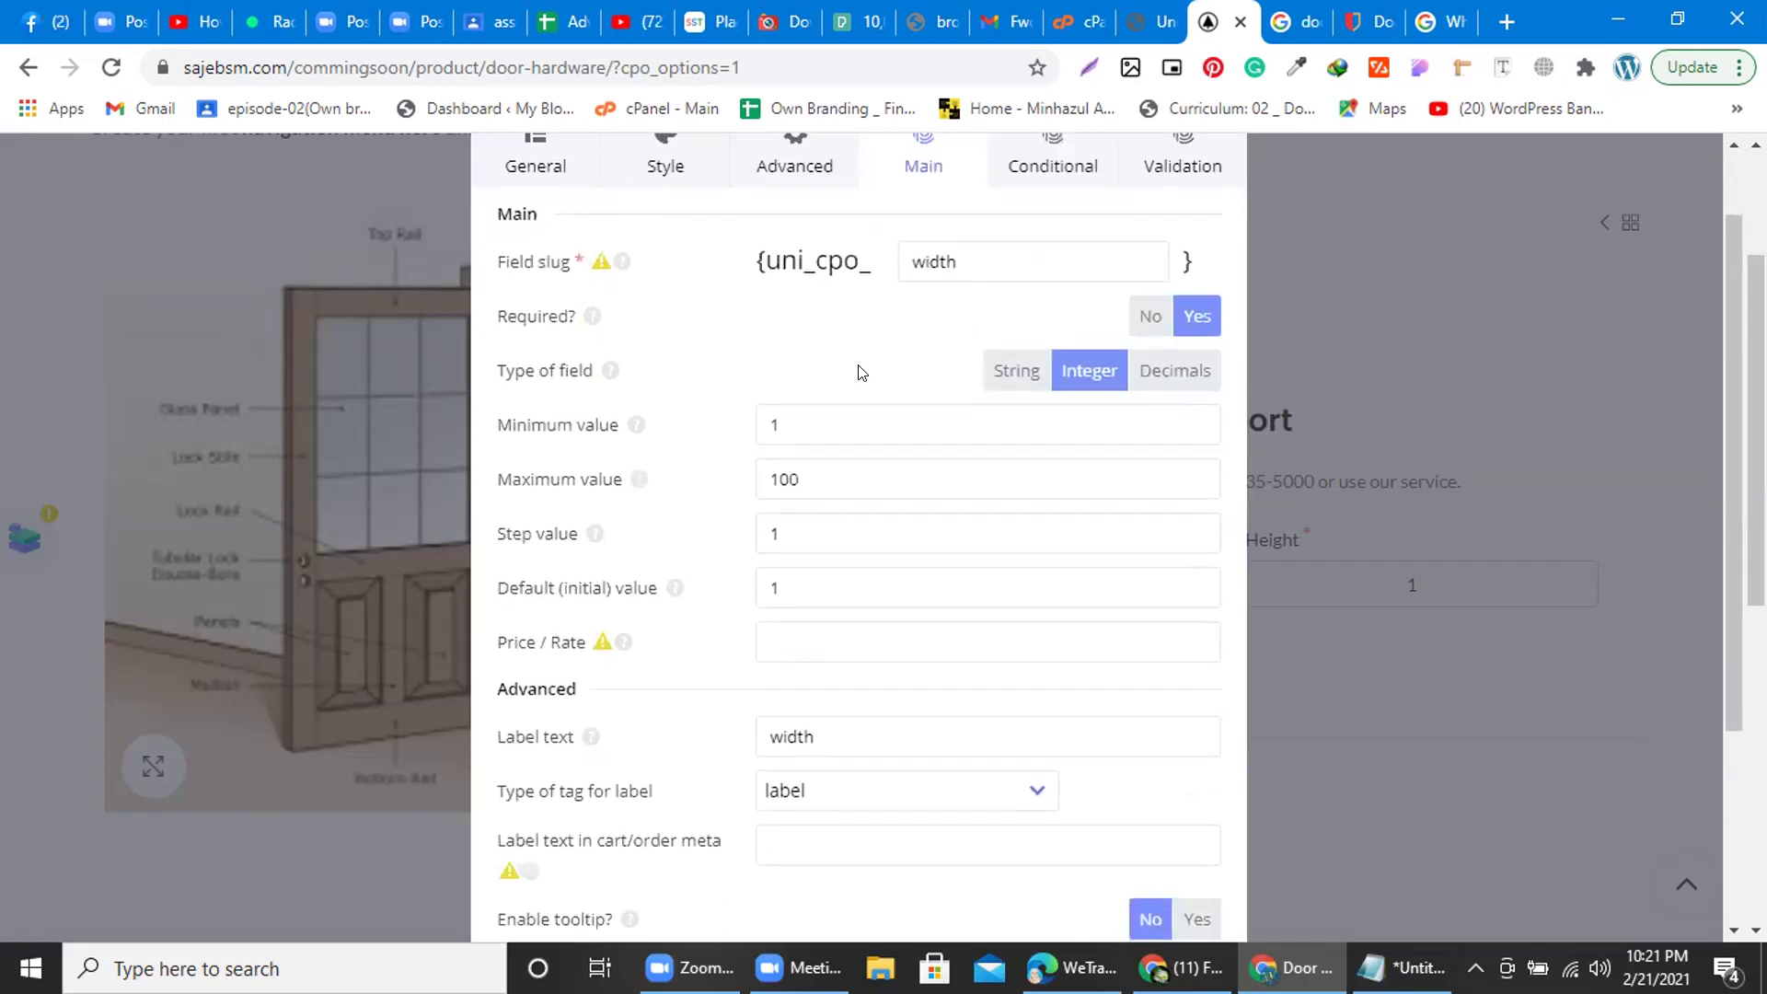
pyautogui.scroll(-3, 860, 372)
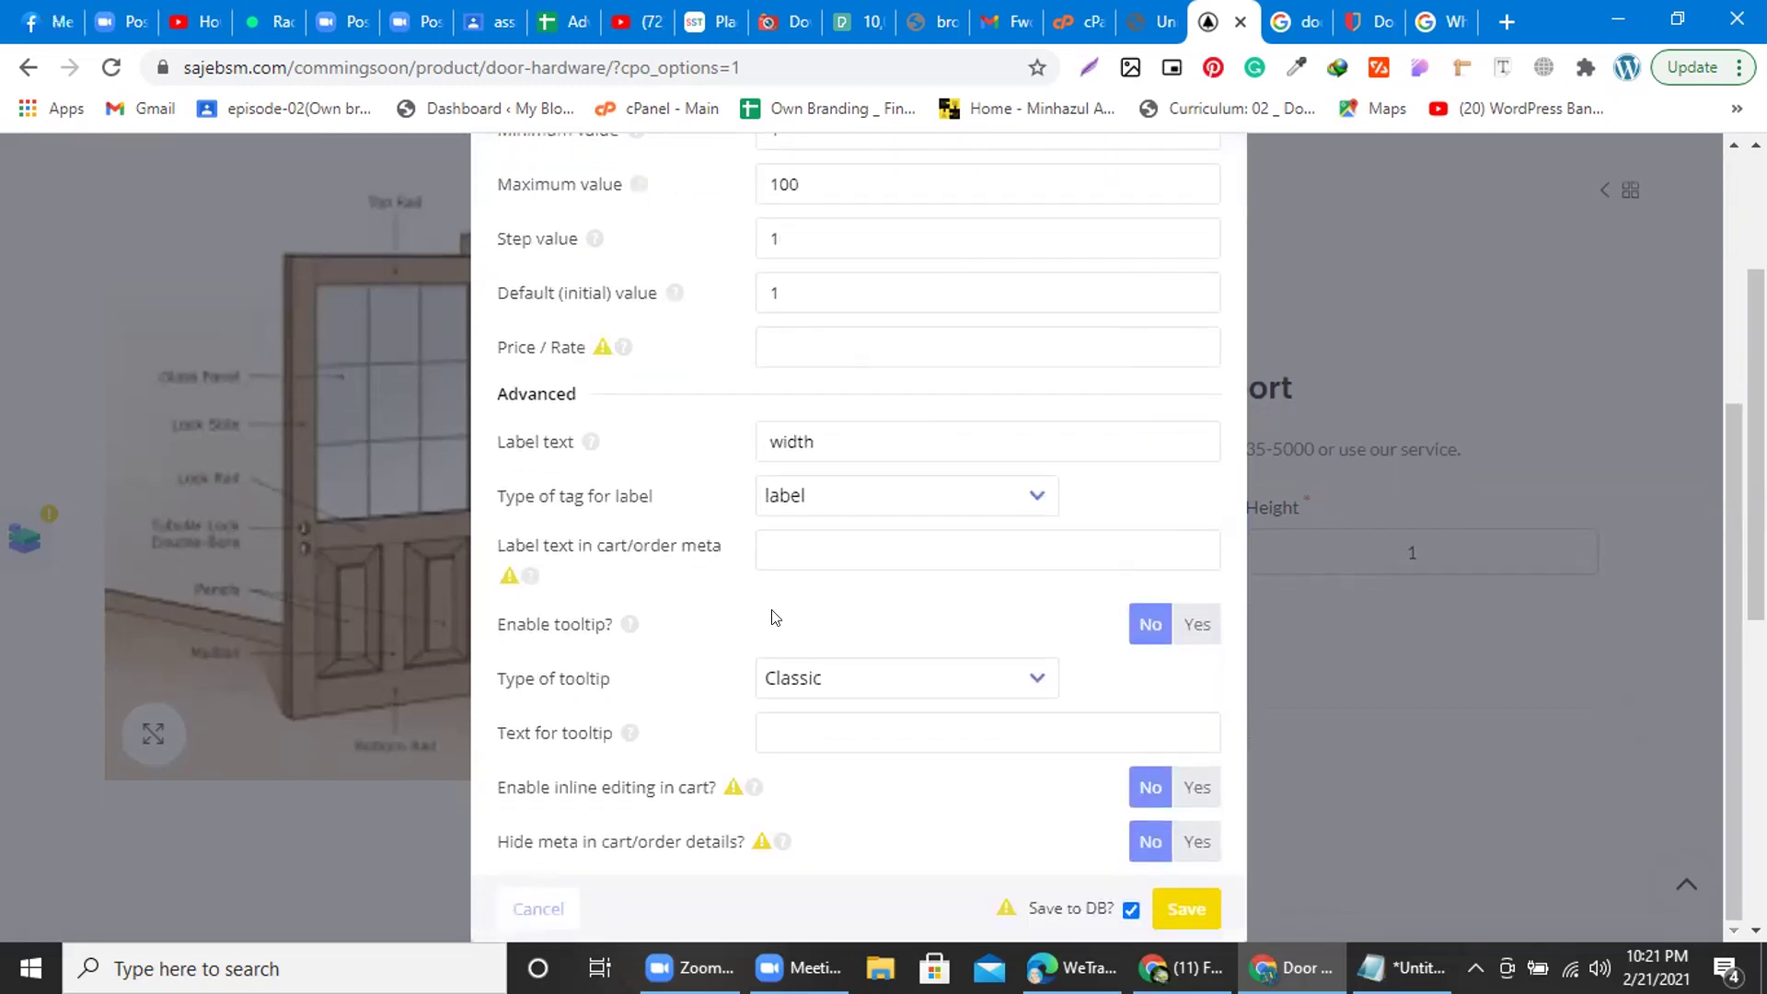
pyautogui.click(1178, 906)
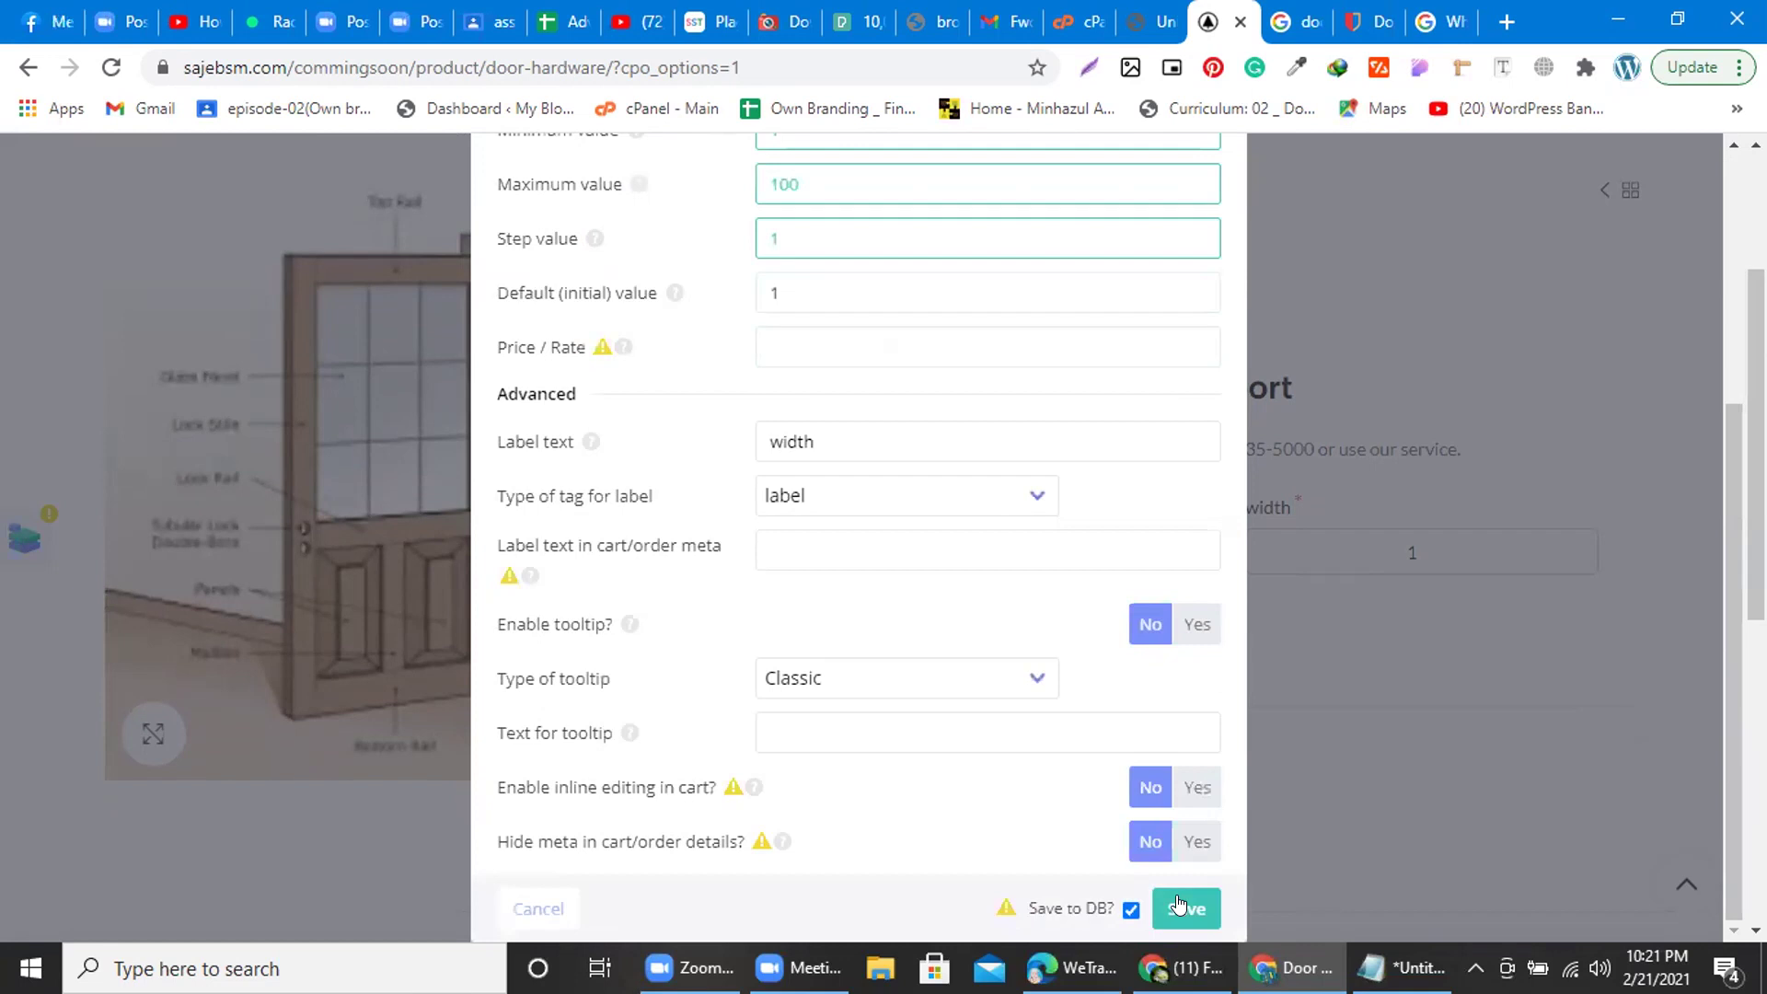
pyautogui.scroll(5, 1283, 609)
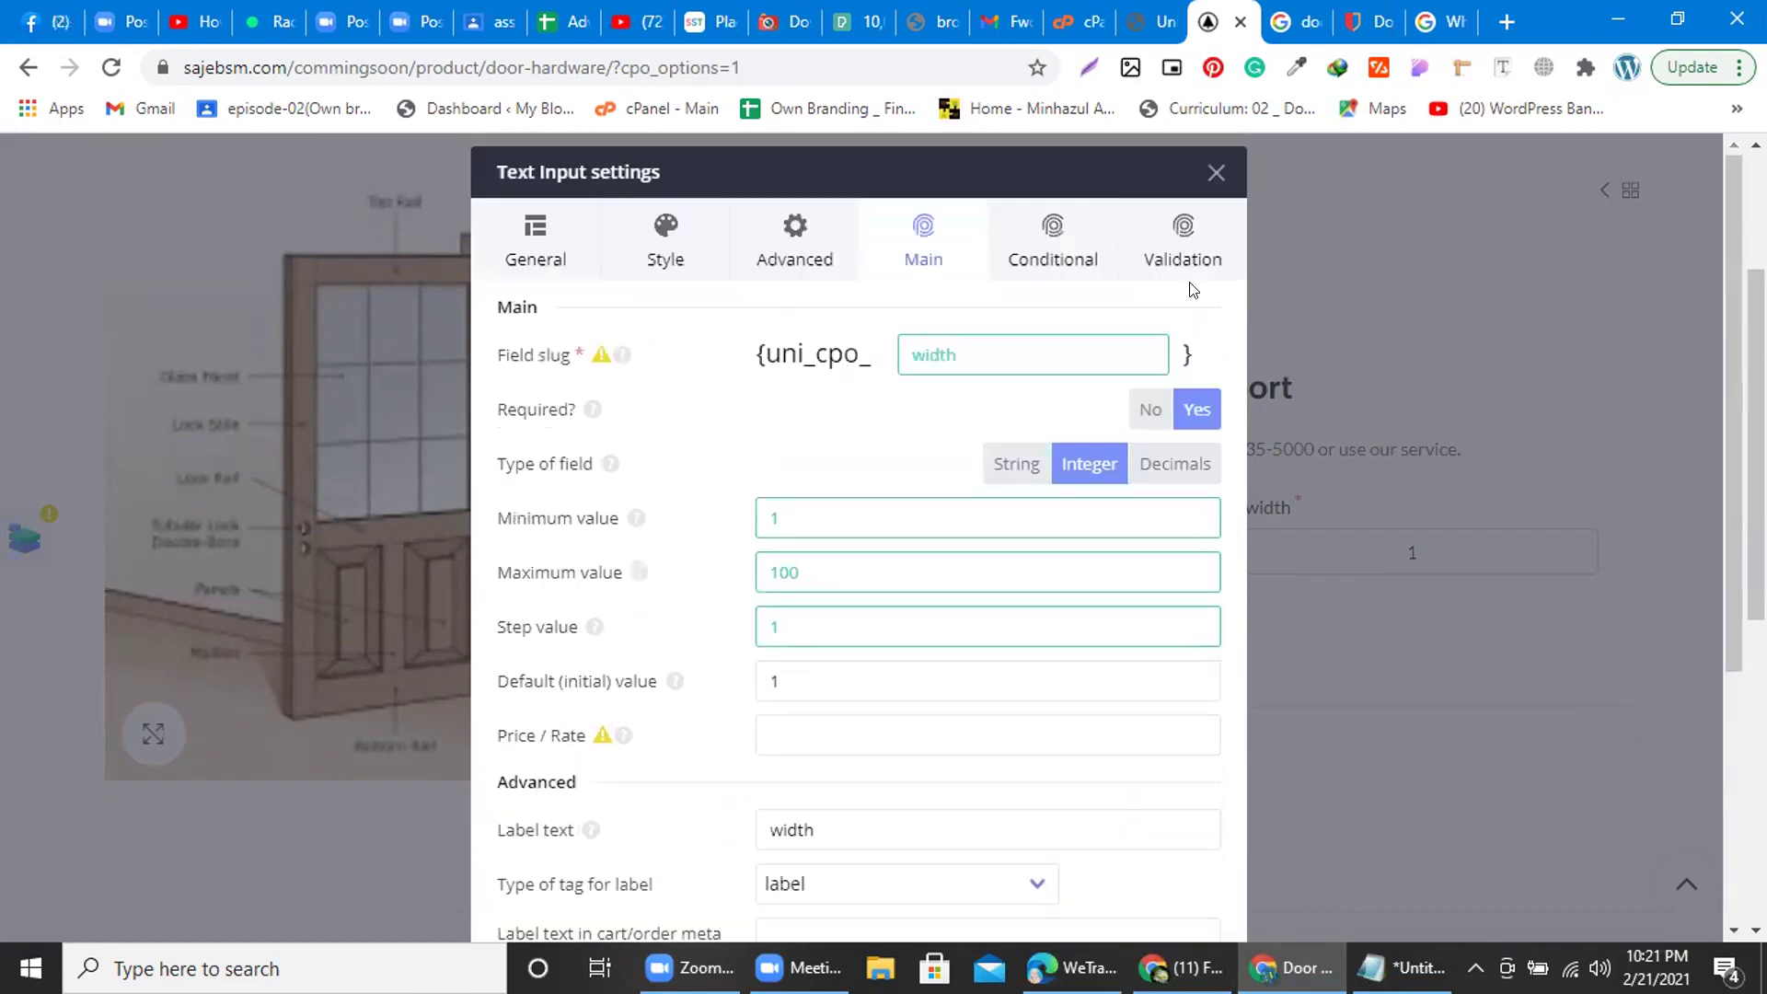
pyautogui.click(1214, 173)
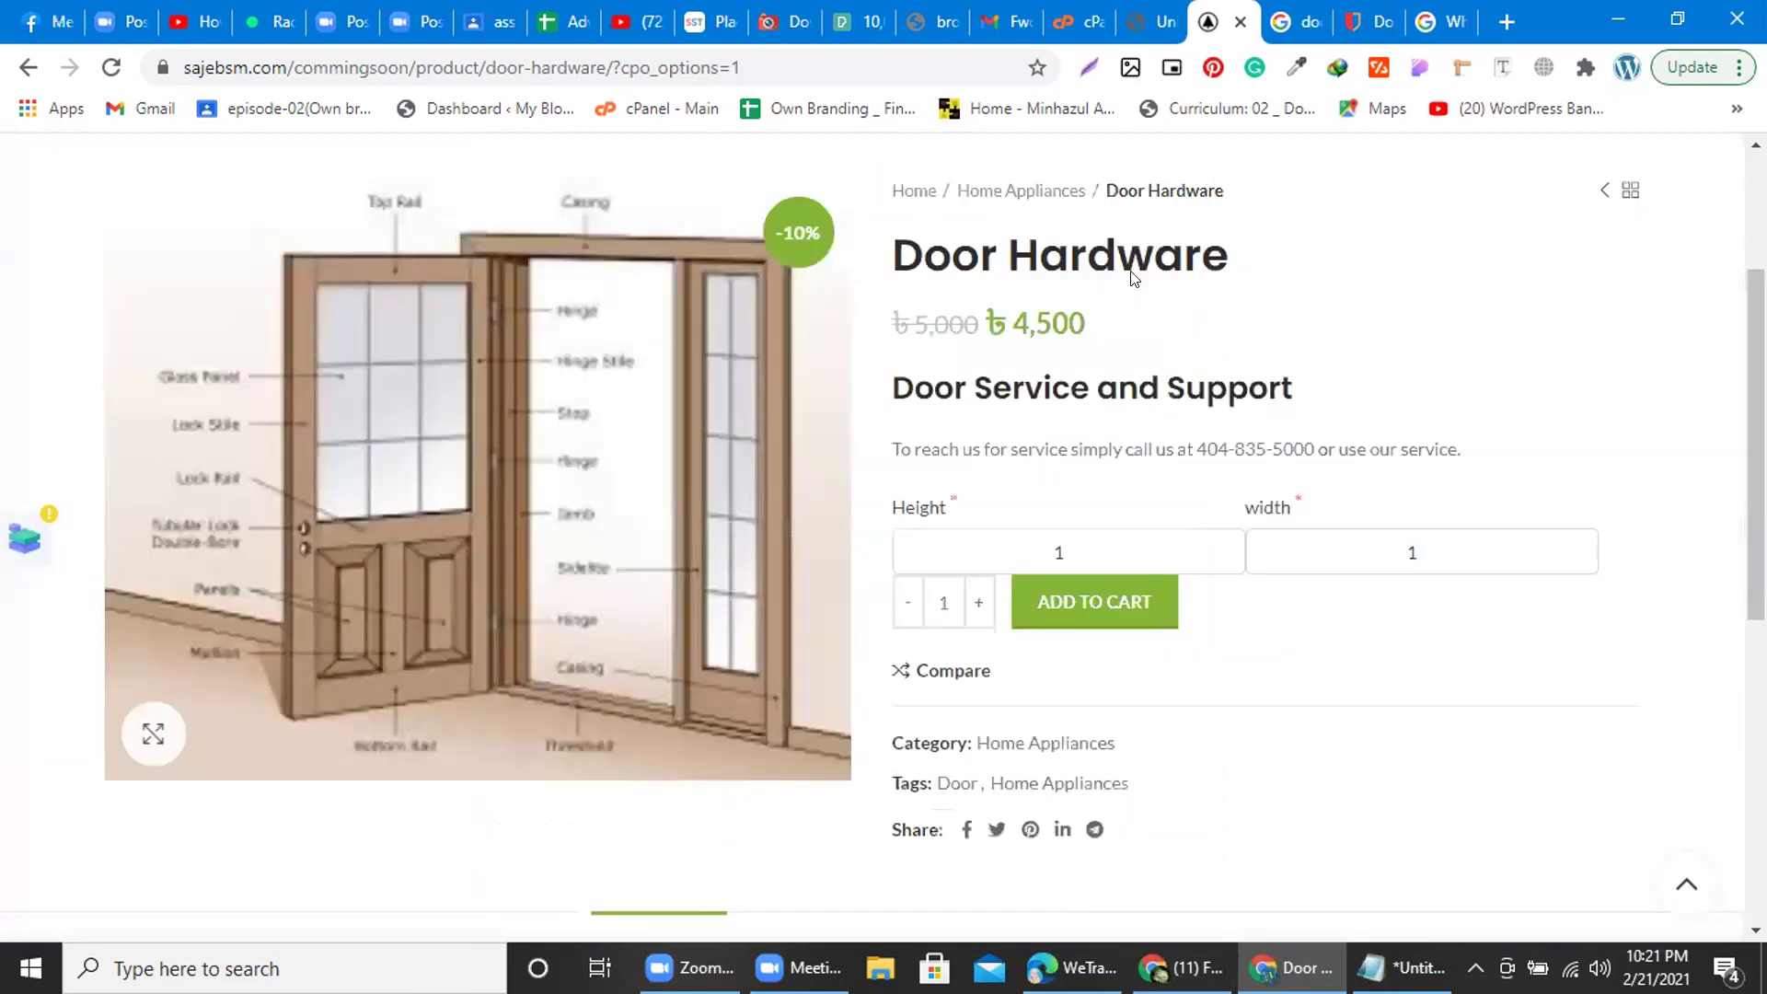
pyautogui.scroll(-1, 1210, 670)
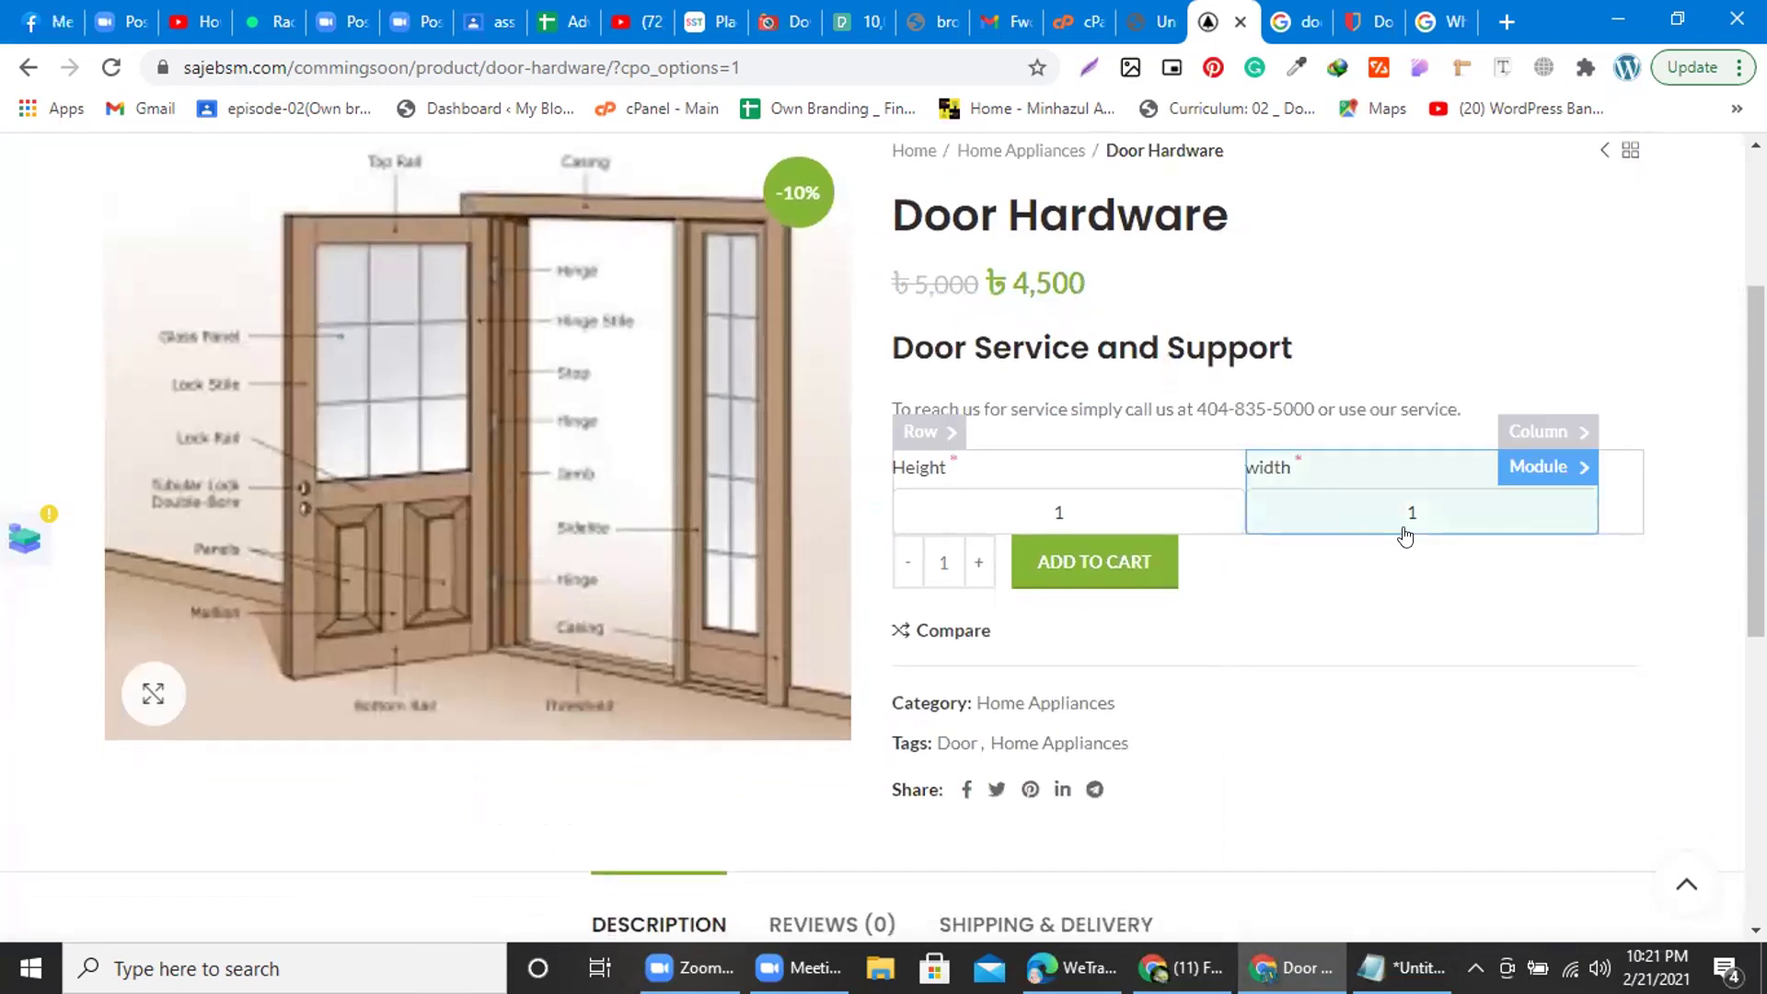
# Collapse the option modules list and open General Settings for Door Hardware
pyautogui.scroll(2, 1405, 537)
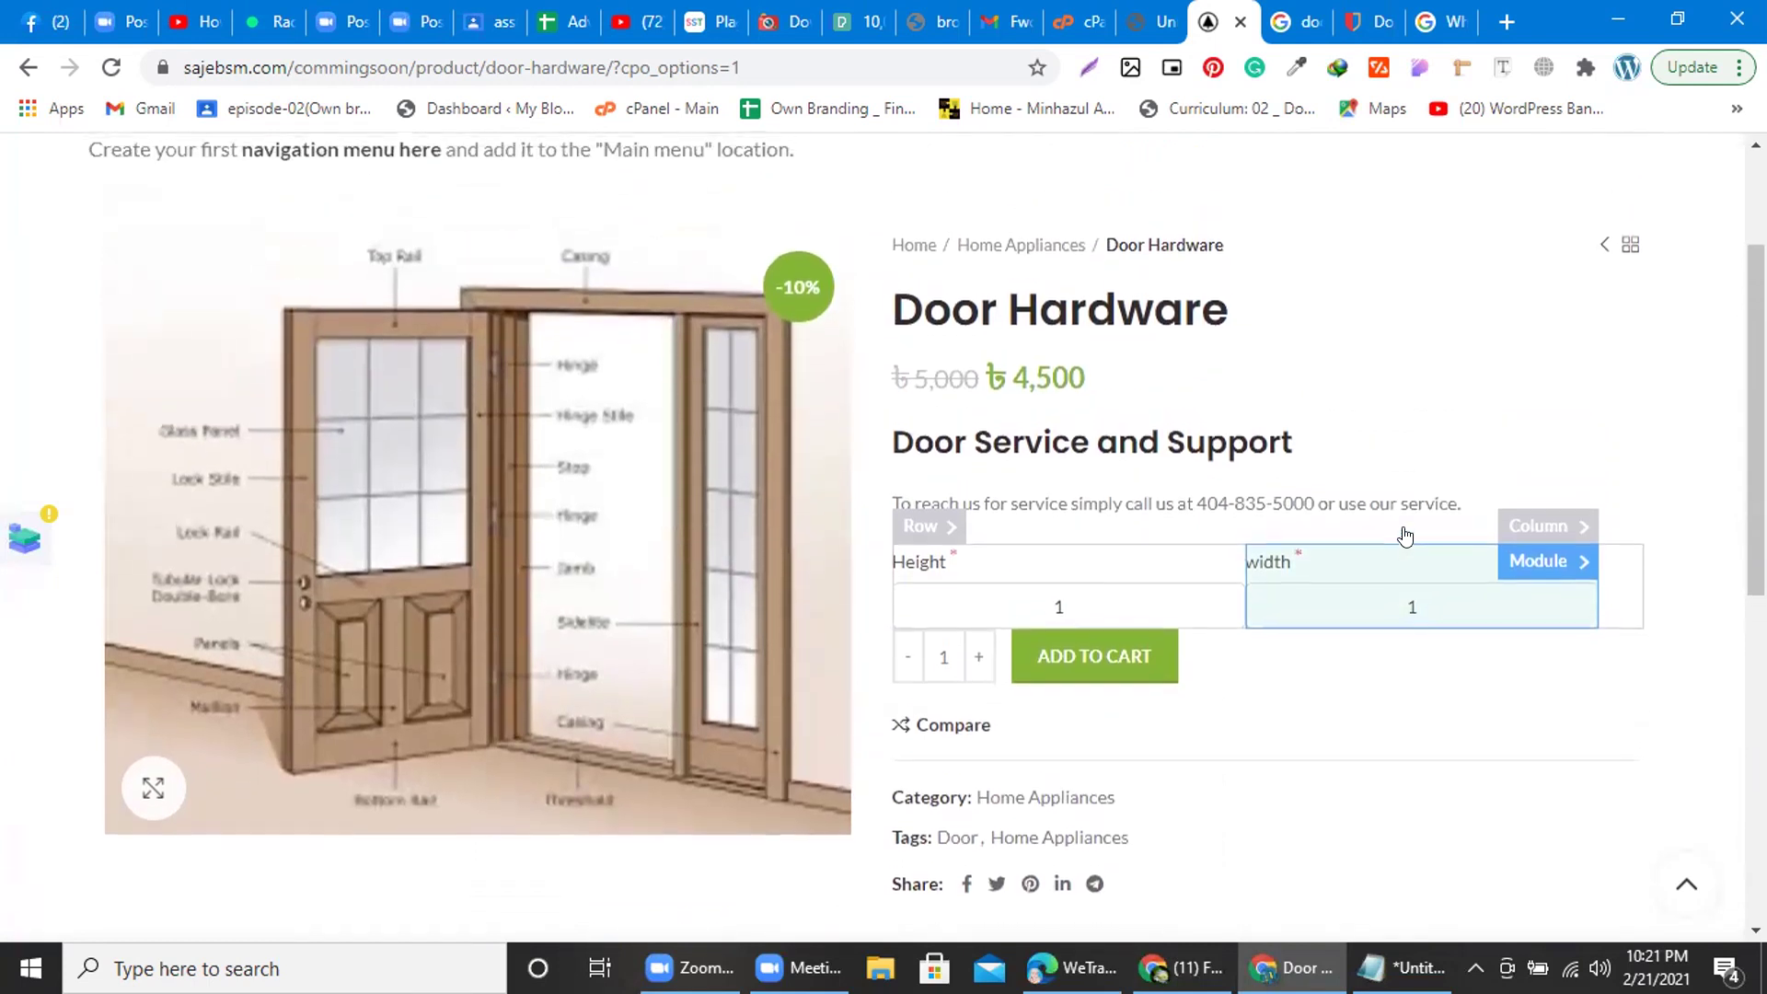
pyautogui.scroll(1, 1412, 535)
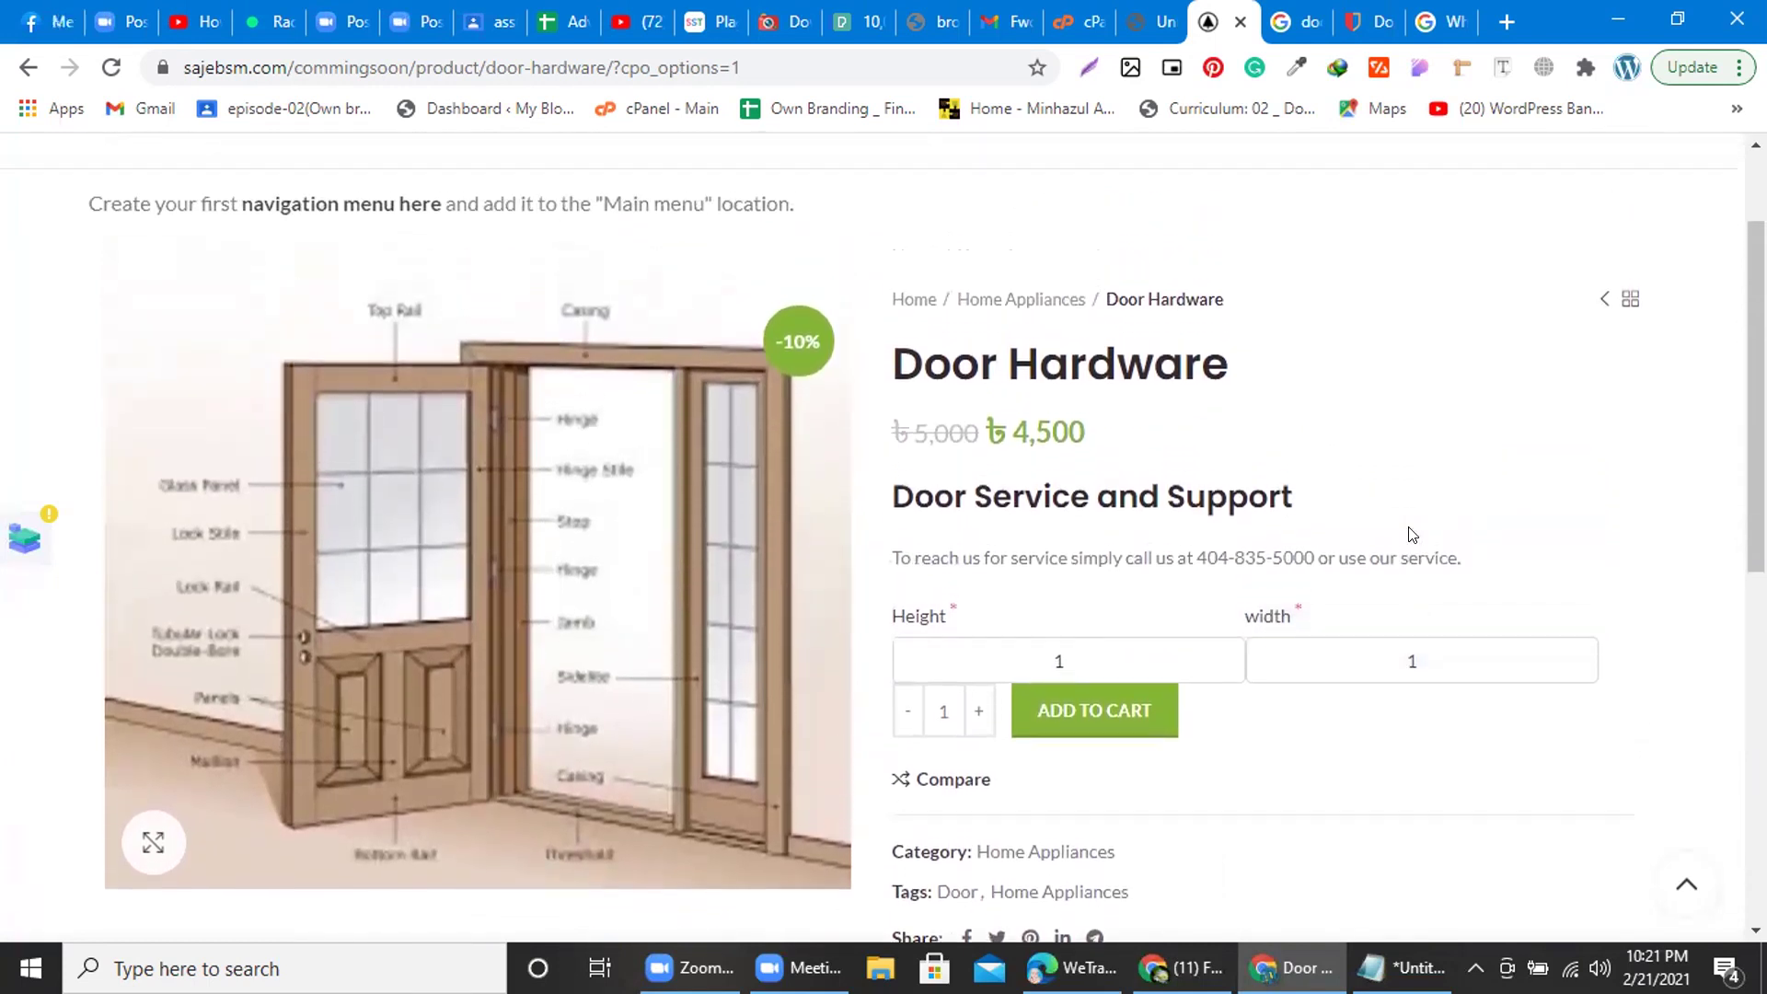
pyautogui.scroll(-2, 1410, 536)
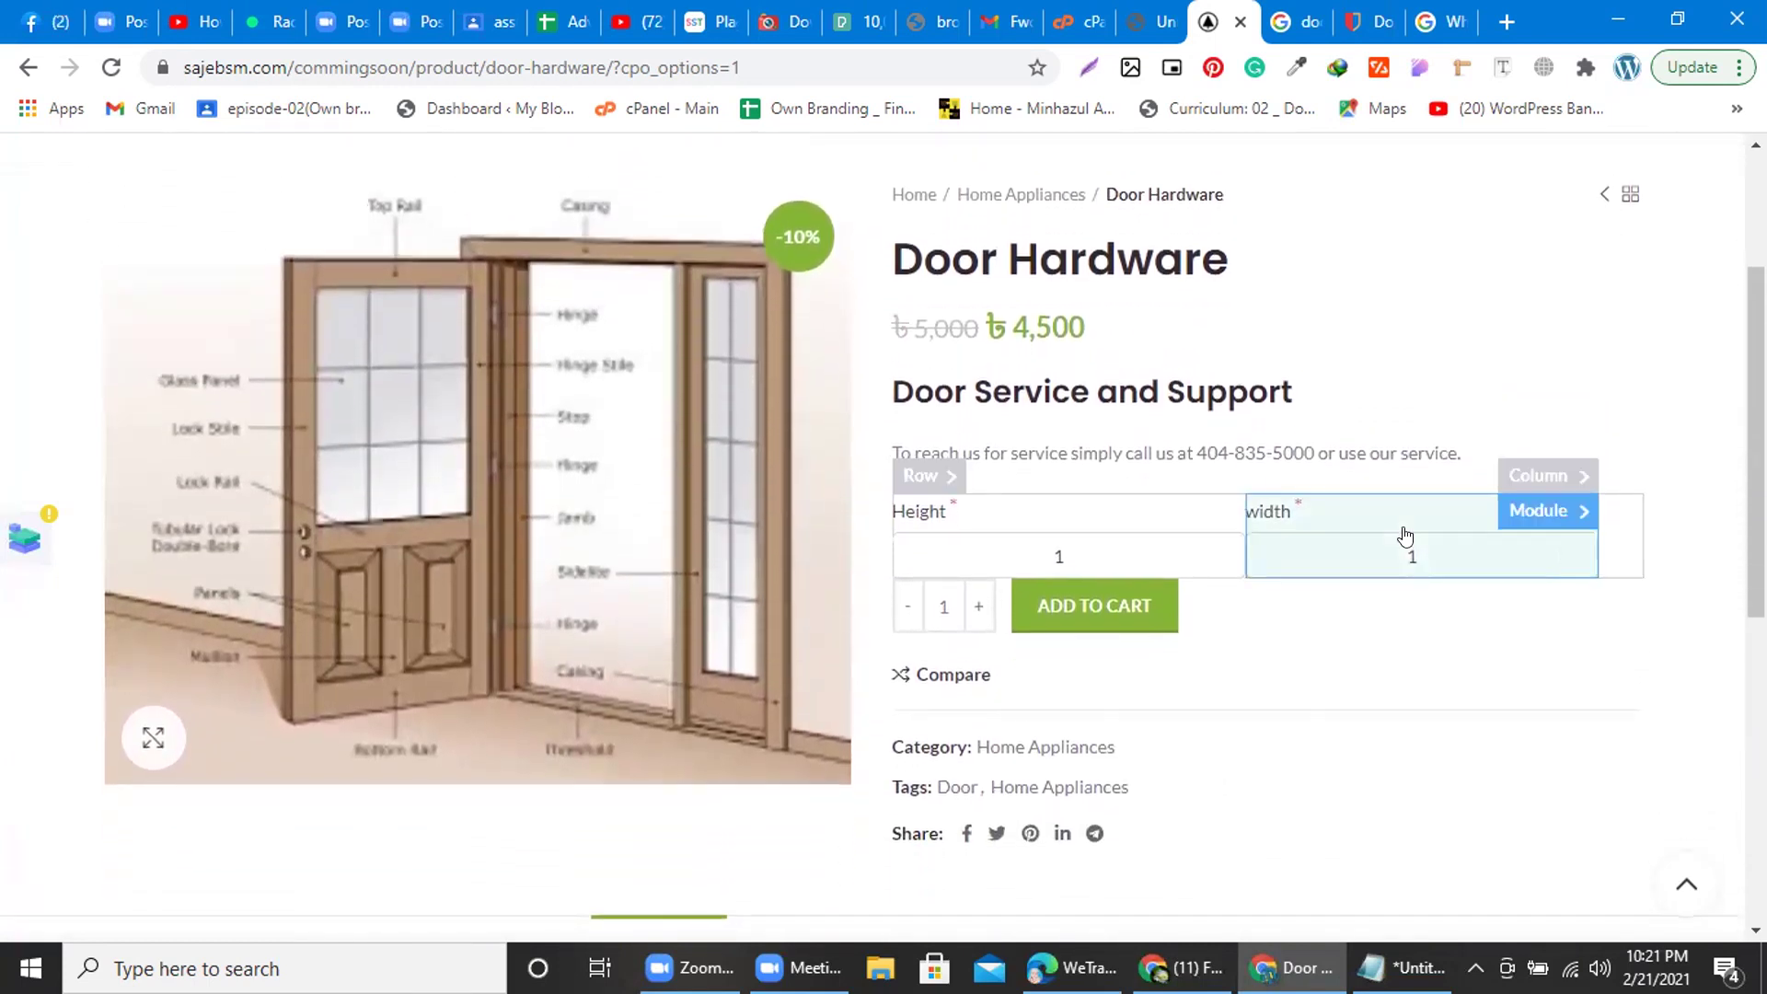
pyautogui.scroll(3, 1402, 541)
pyautogui.scroll(-1, 1407, 535)
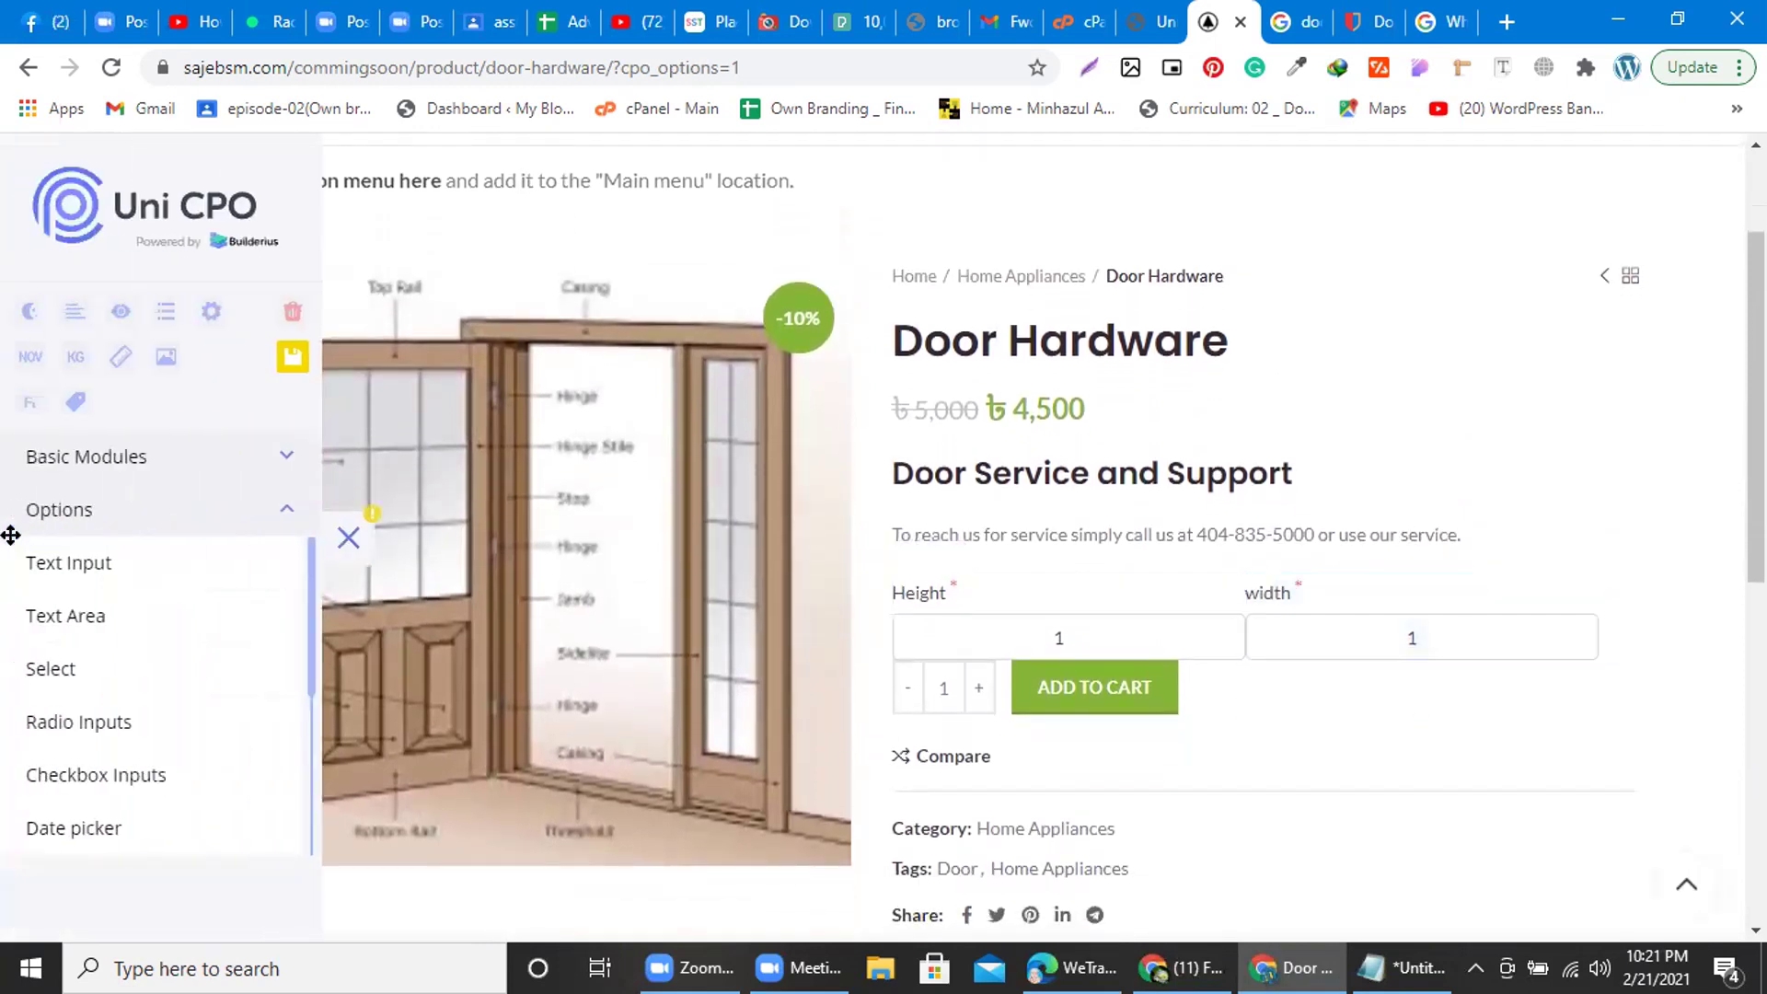
pyautogui.click(284, 514)
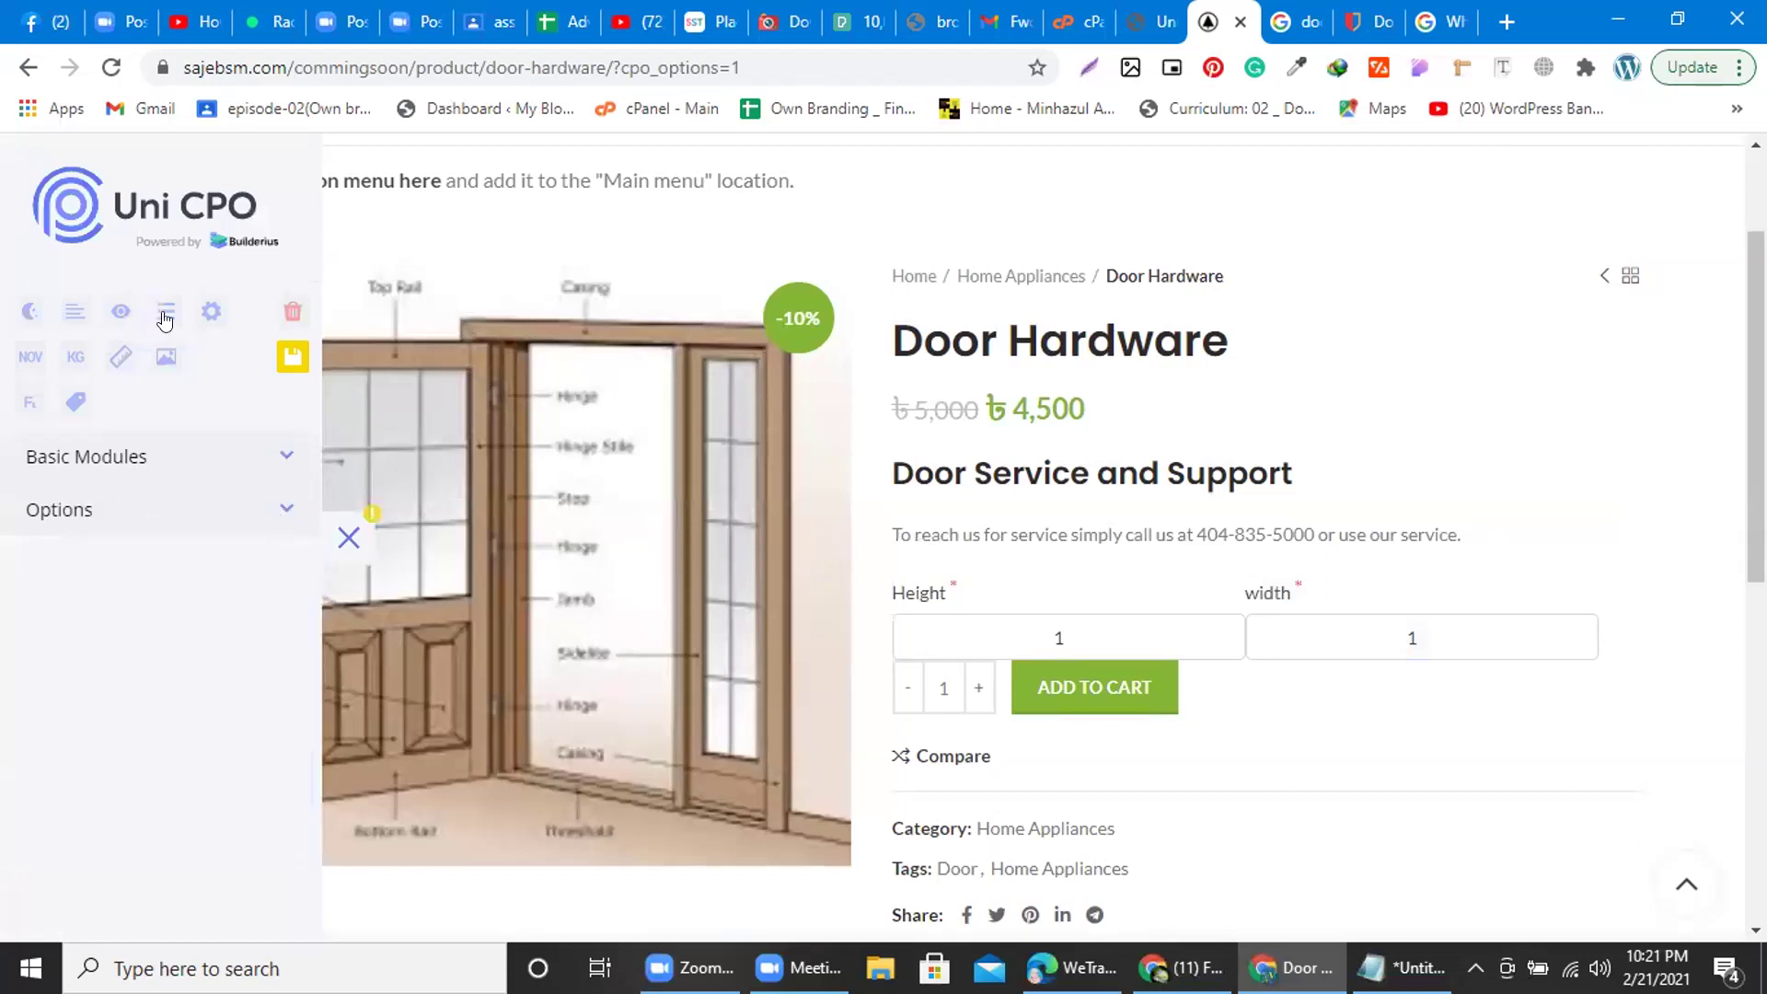
pyautogui.click(196, 305)
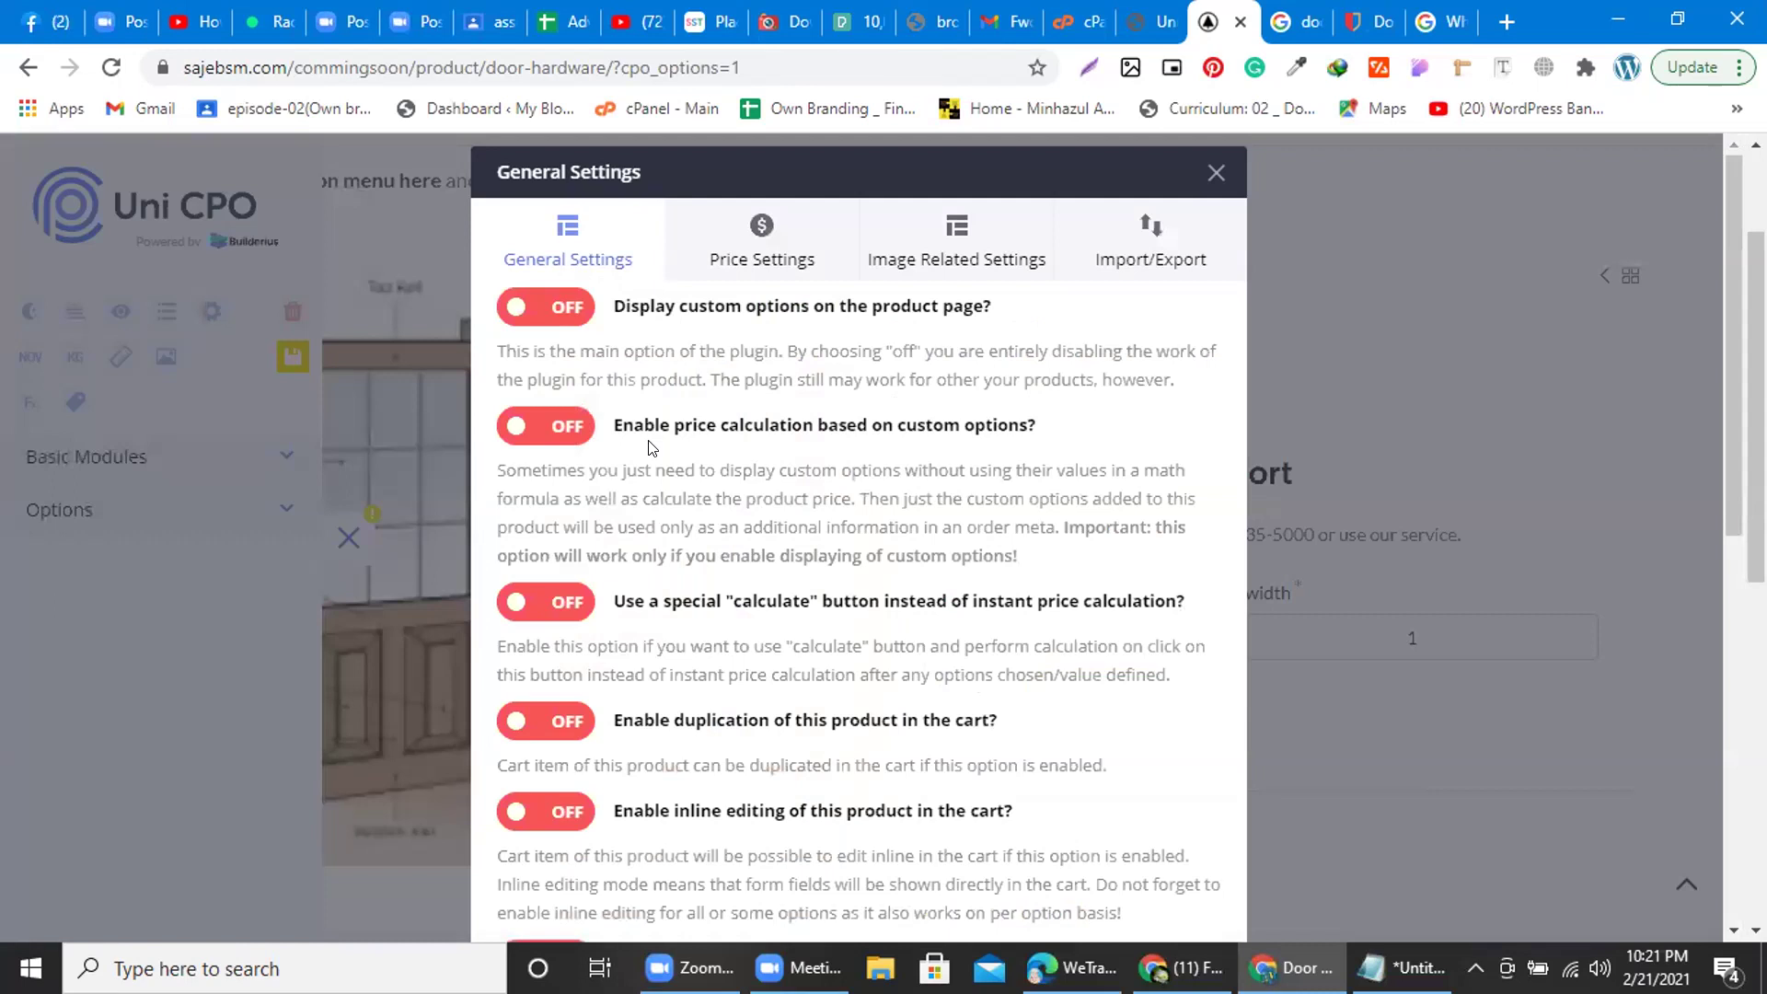
# Switch on 'Display custom options' and 'Enable price calculation', submit, and close the dialog
pyautogui.click(554, 305)
pyautogui.click(565, 429)
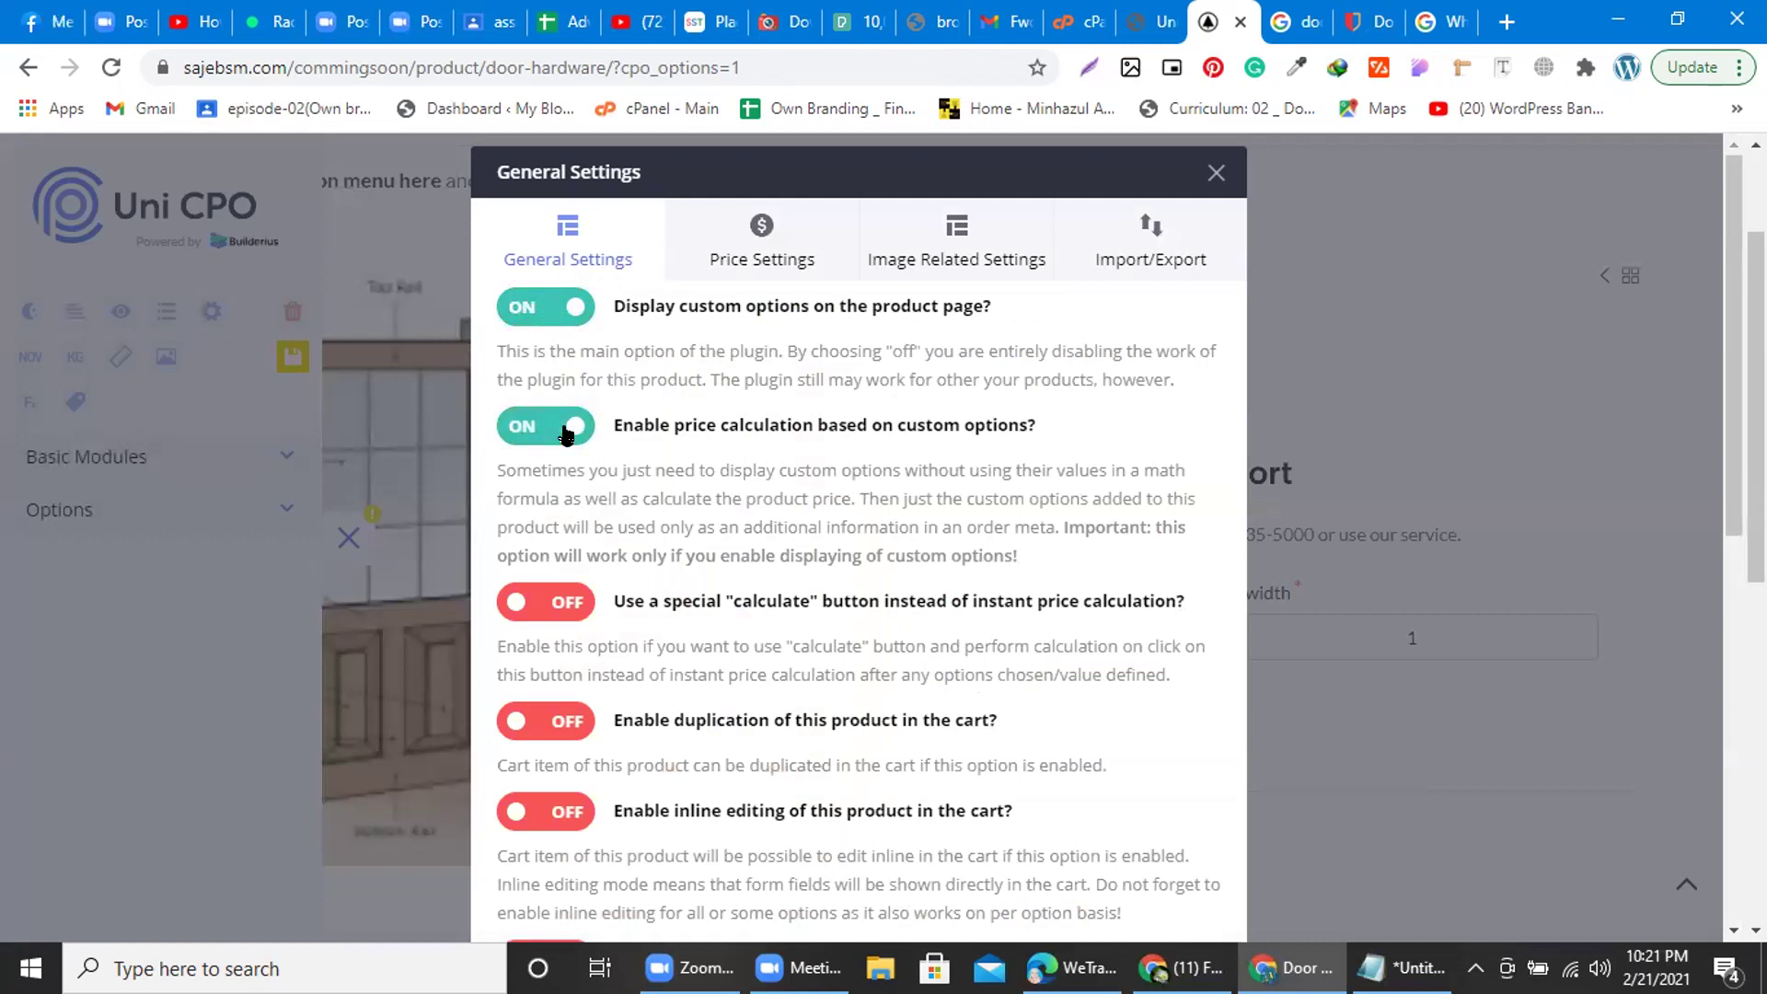
pyautogui.scroll(-3, 565, 433)
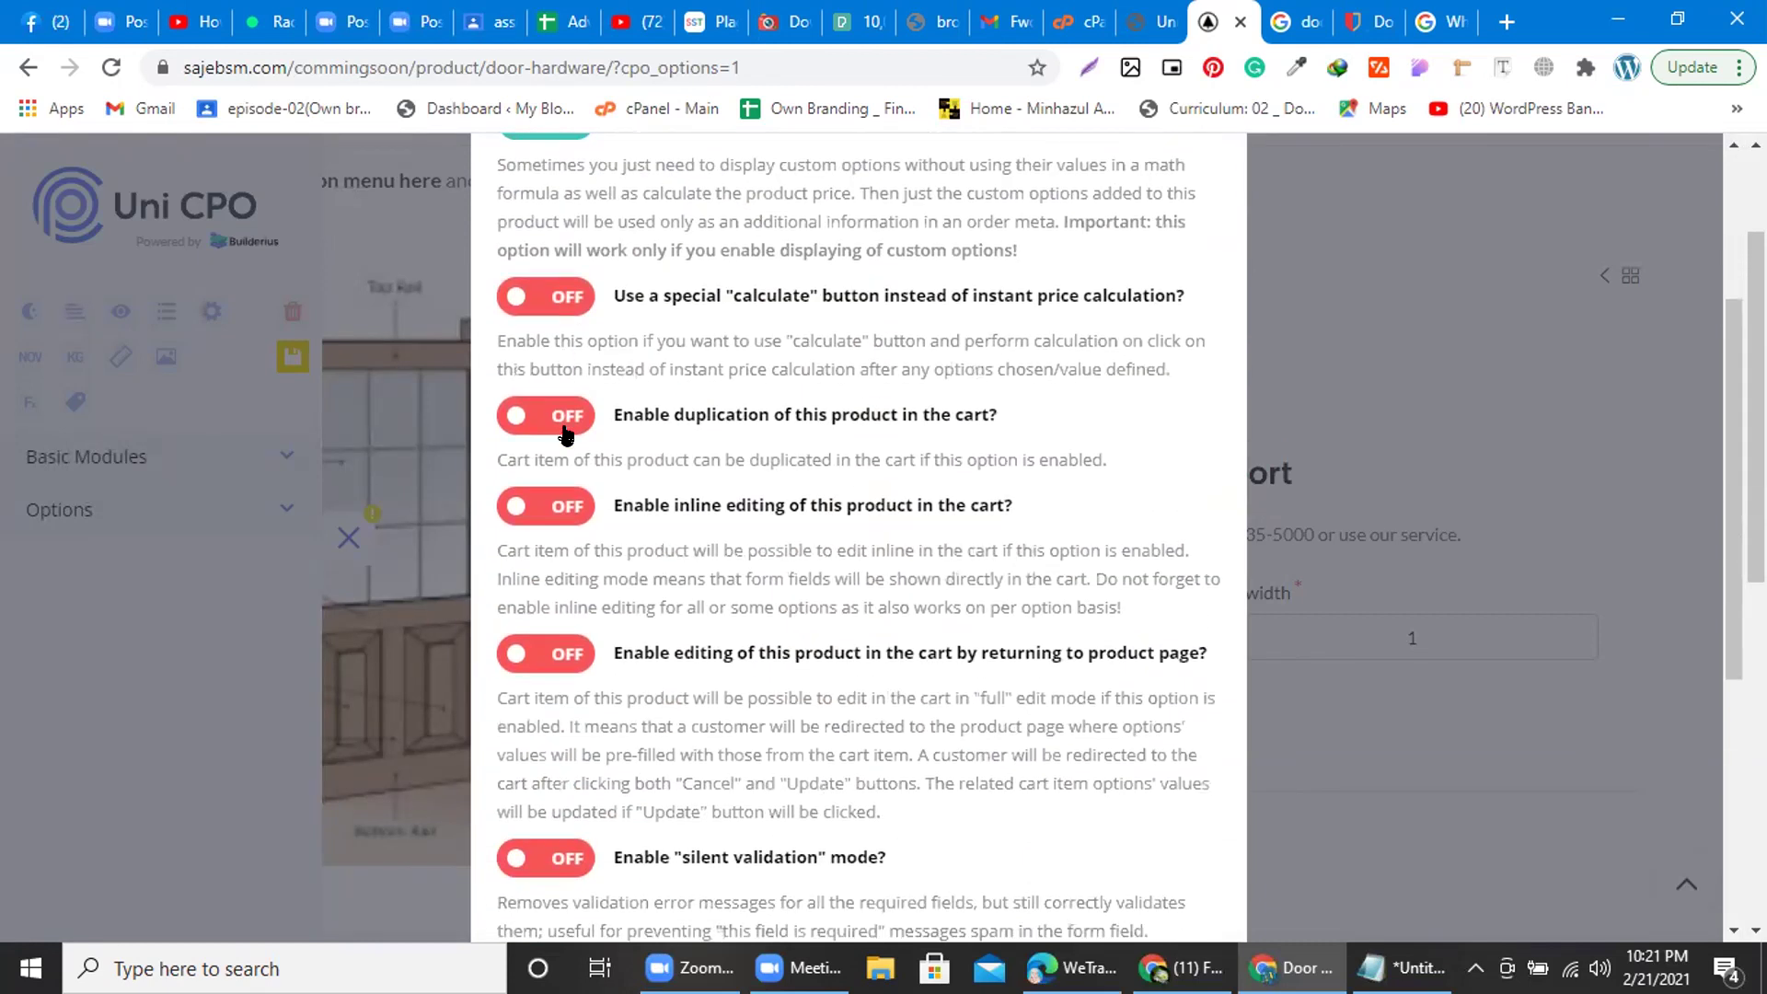
pyautogui.scroll(-3, 565, 433)
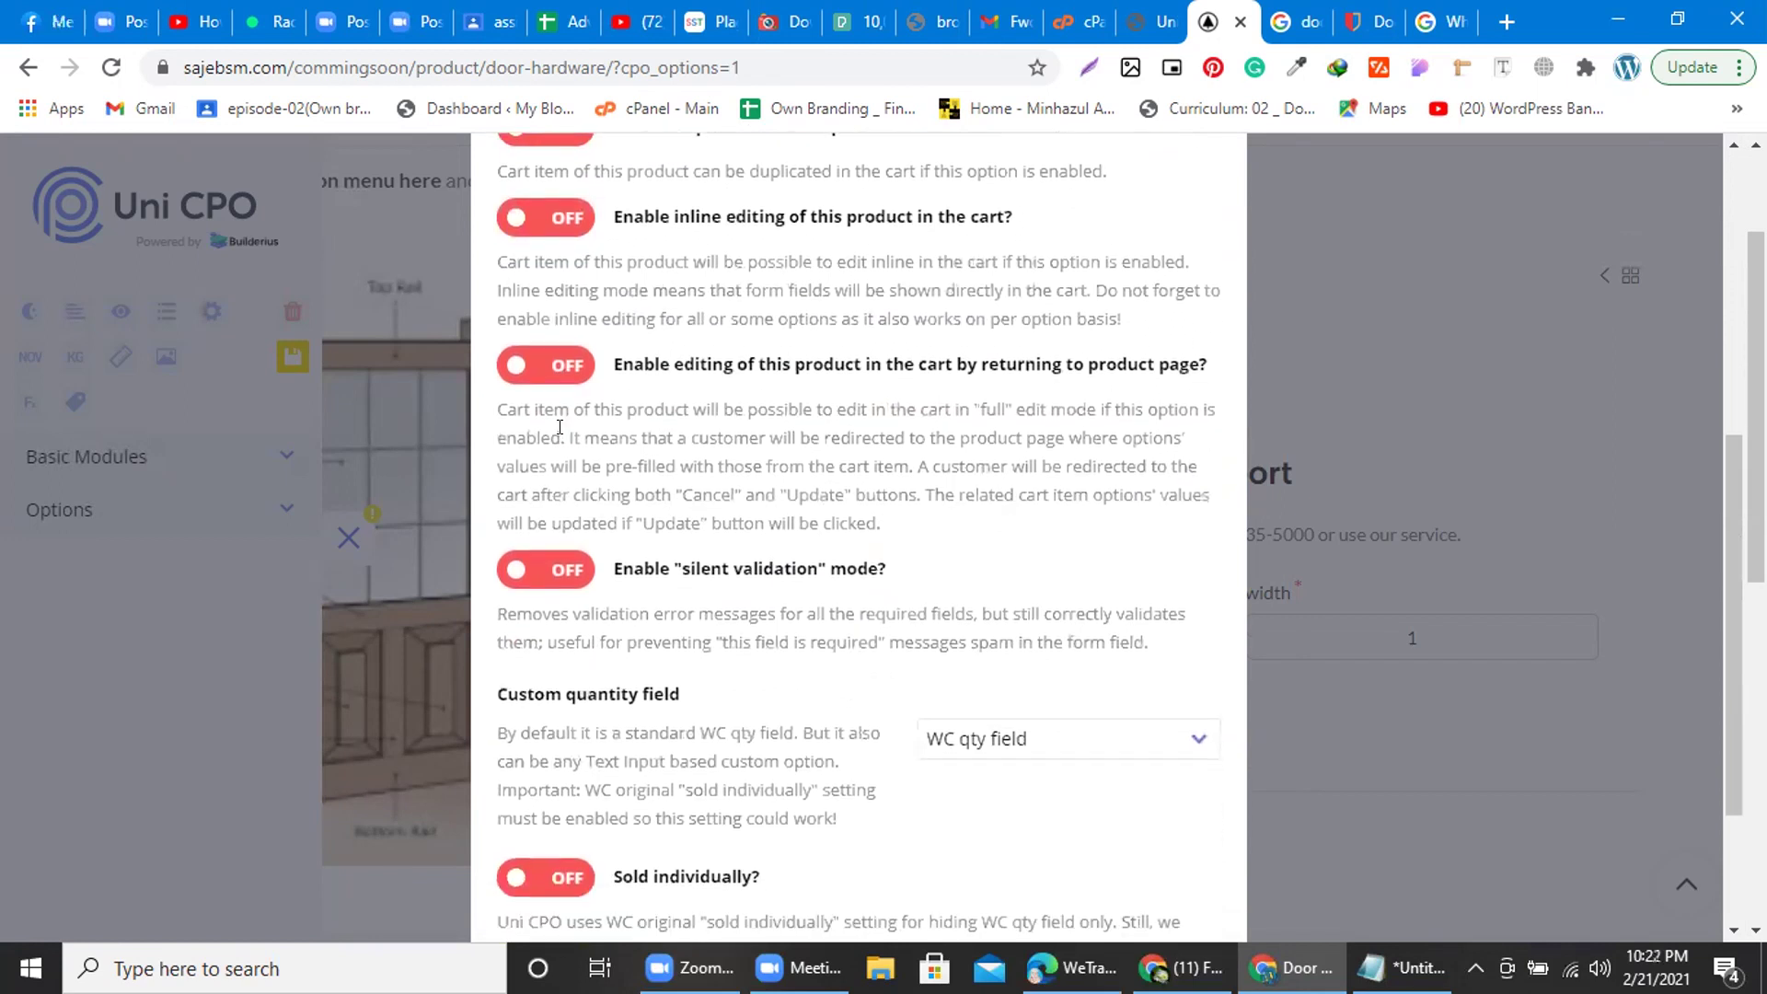
pyautogui.scroll(-3, 559, 427)
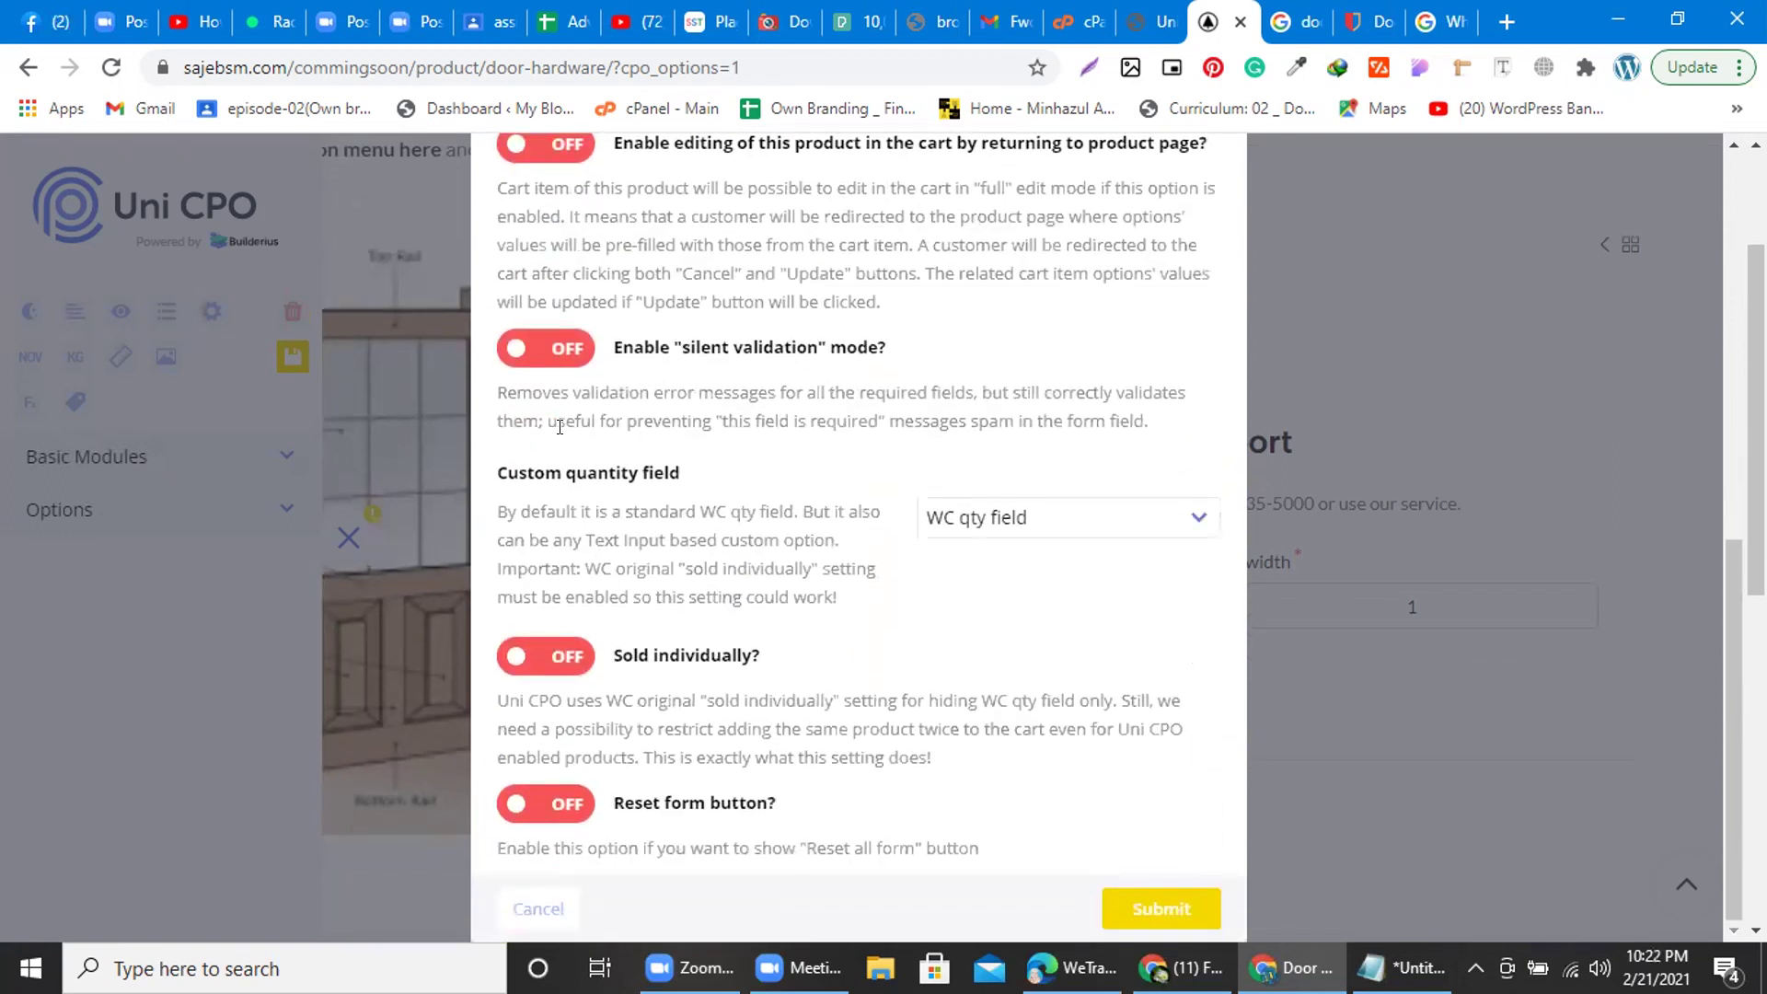
pyautogui.scroll(-1, 970, 697)
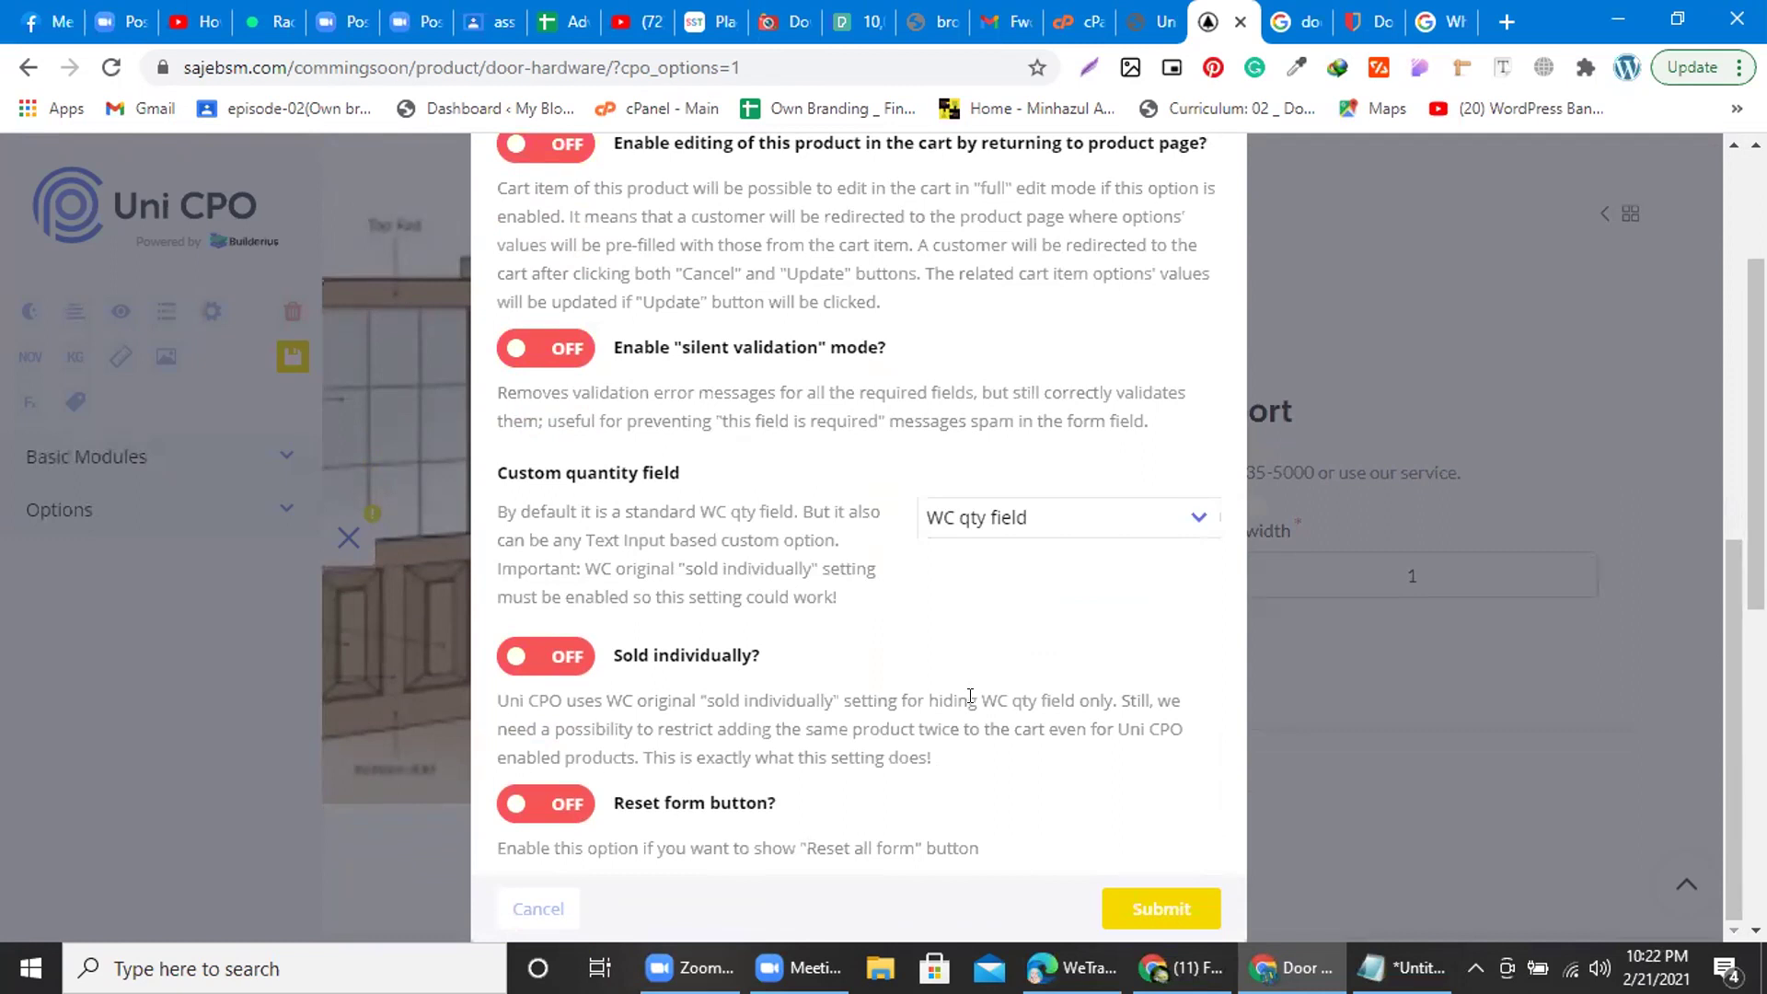
pyautogui.click(1164, 892)
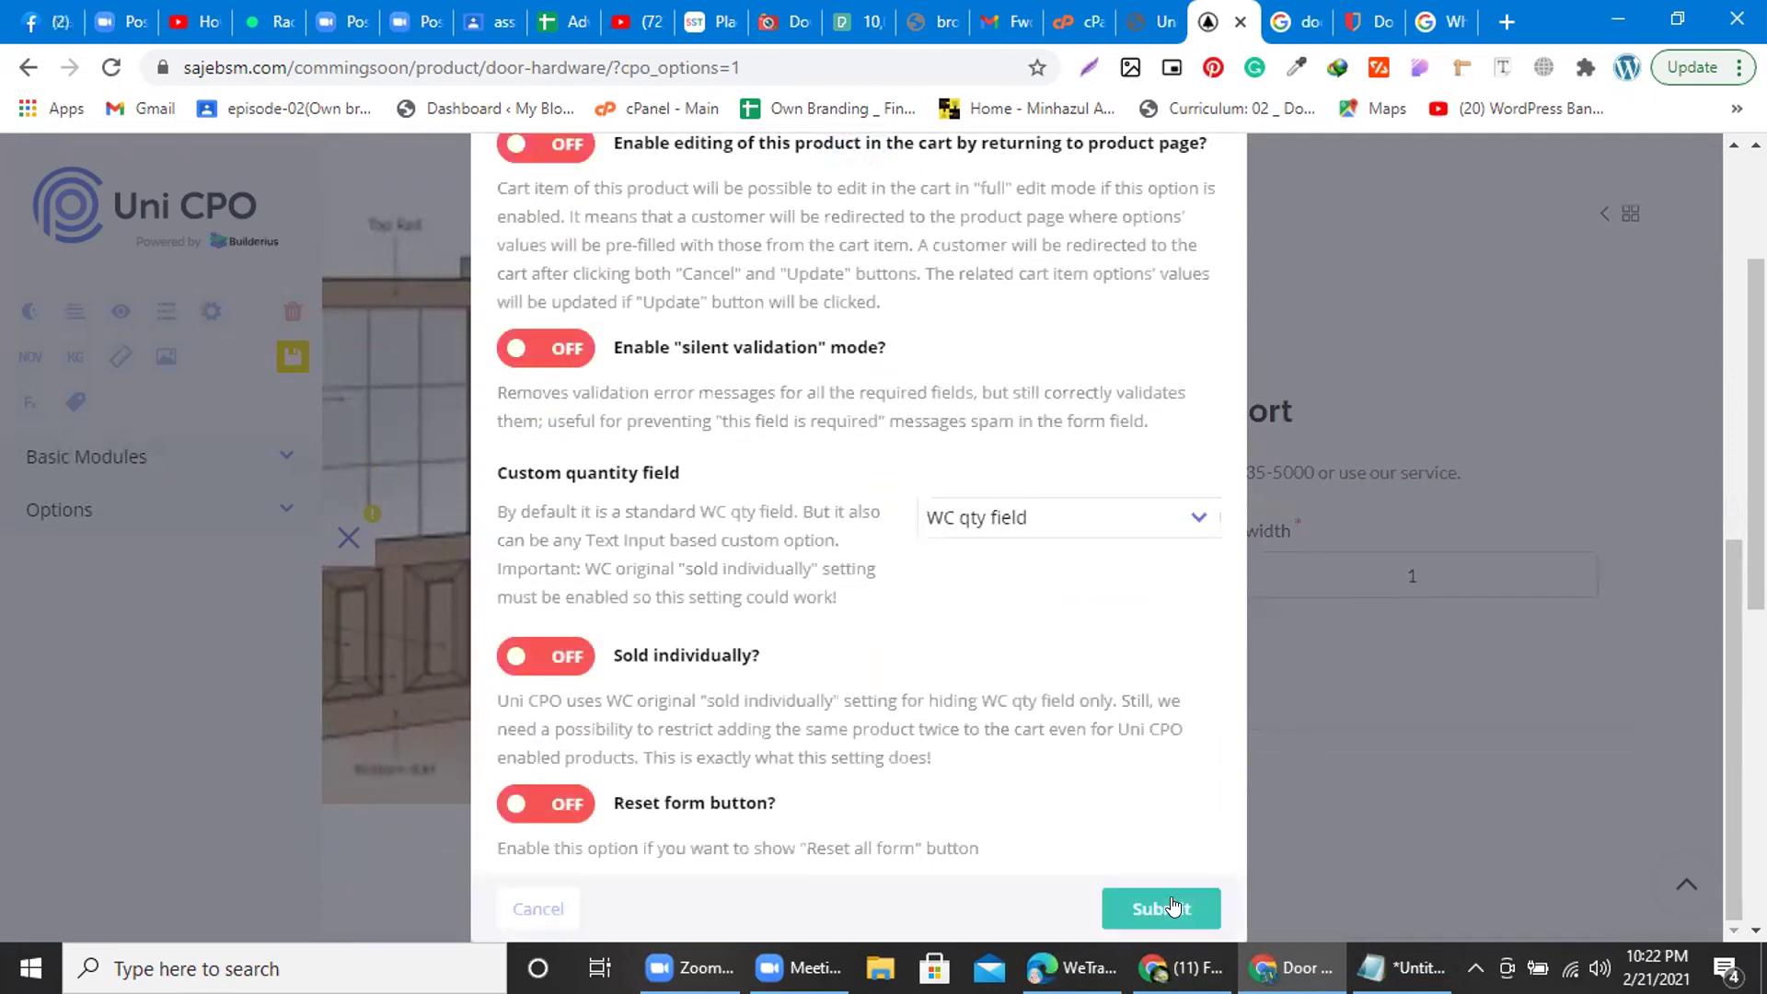
pyautogui.scroll(15, 1171, 906)
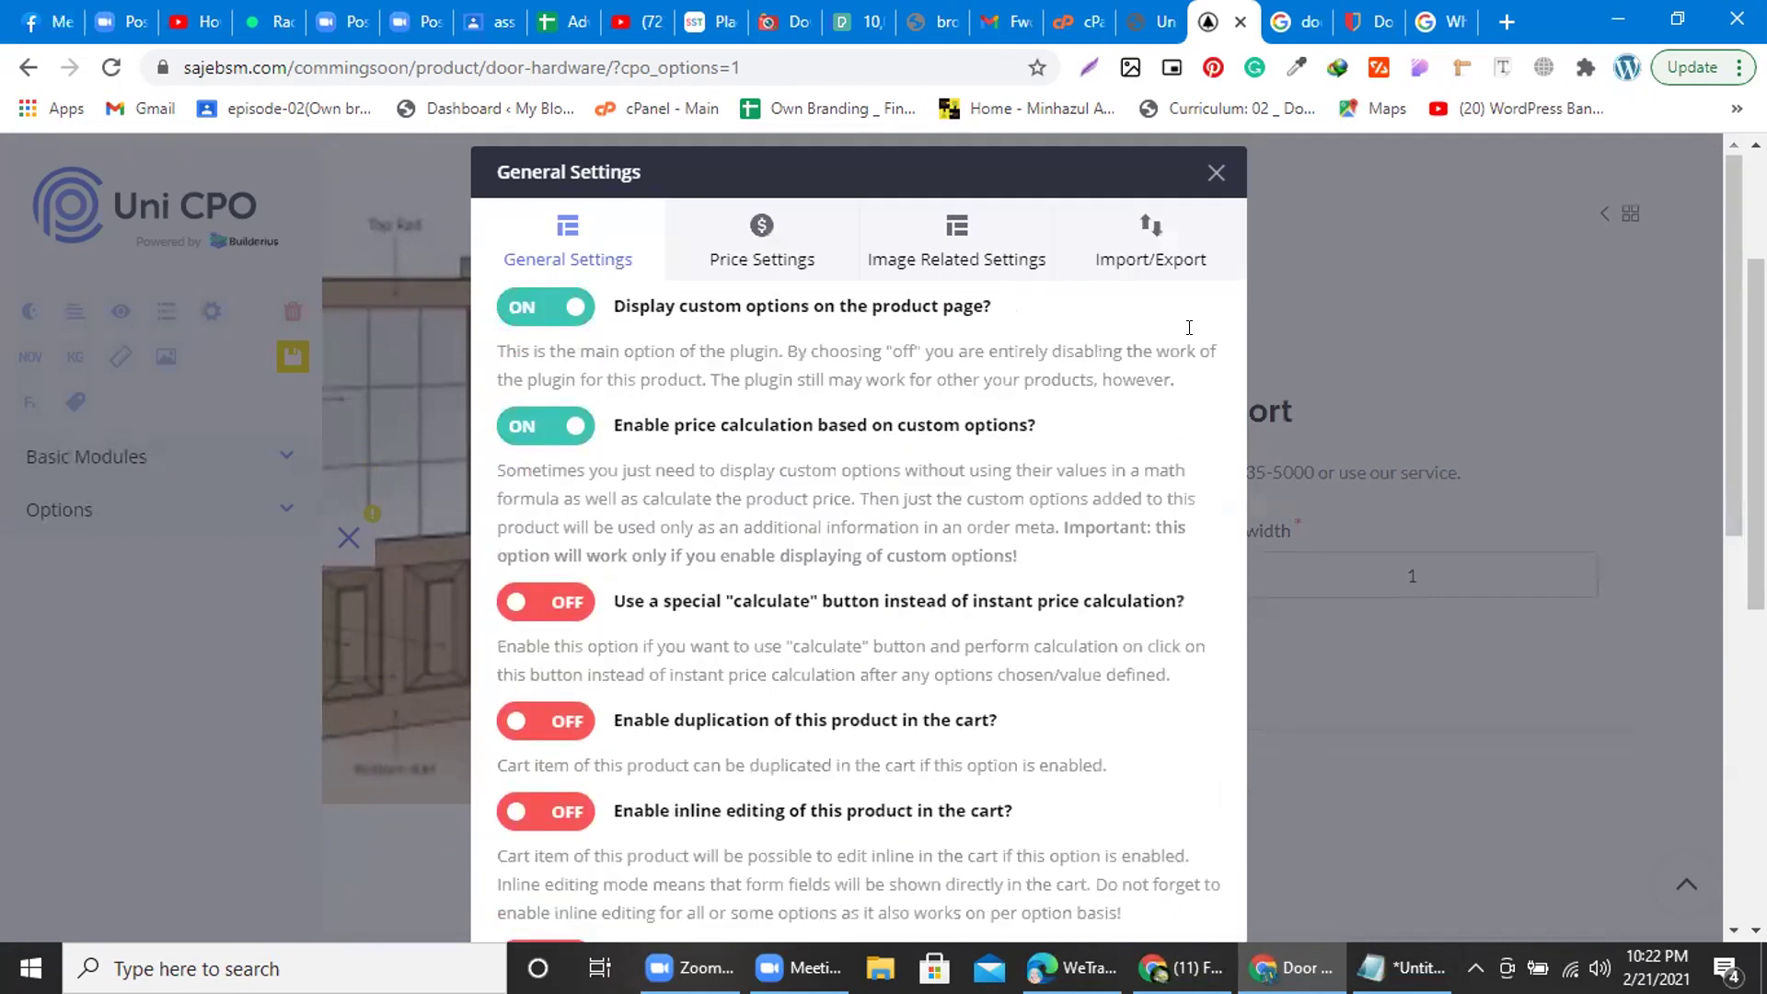
pyautogui.click(1217, 175)
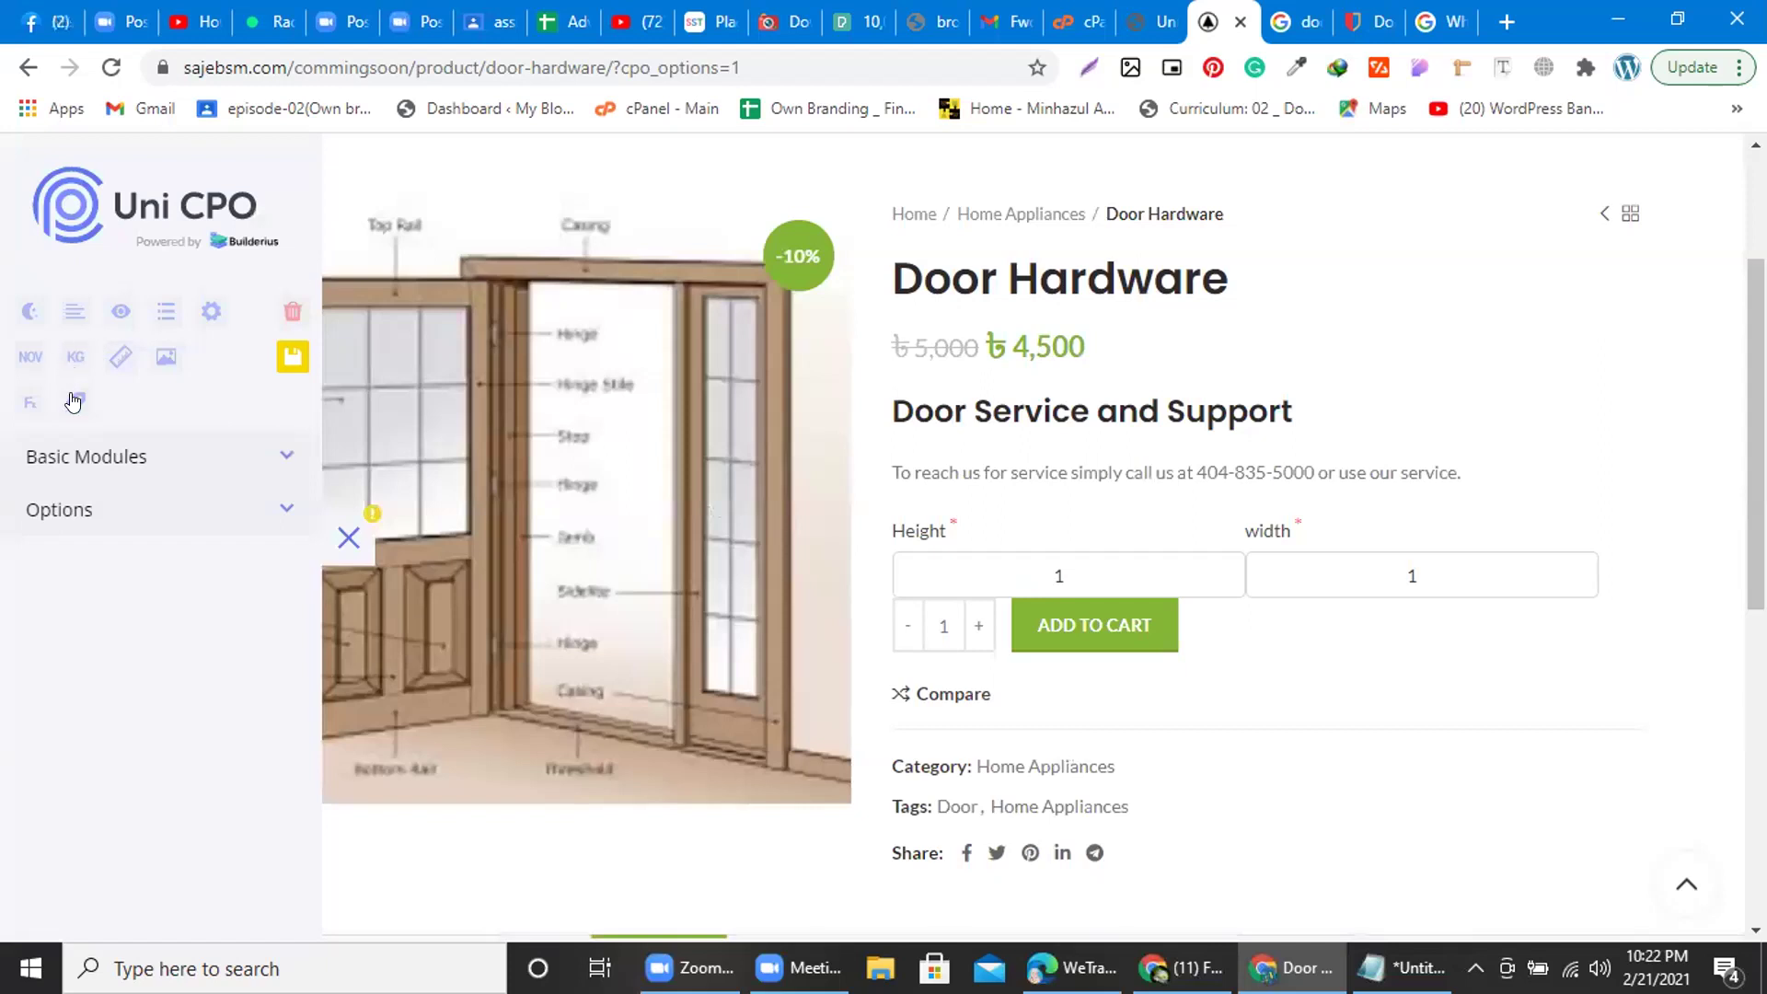
# Open the main price formula editor and switch on formula conditional logic
pyautogui.click(28, 395)
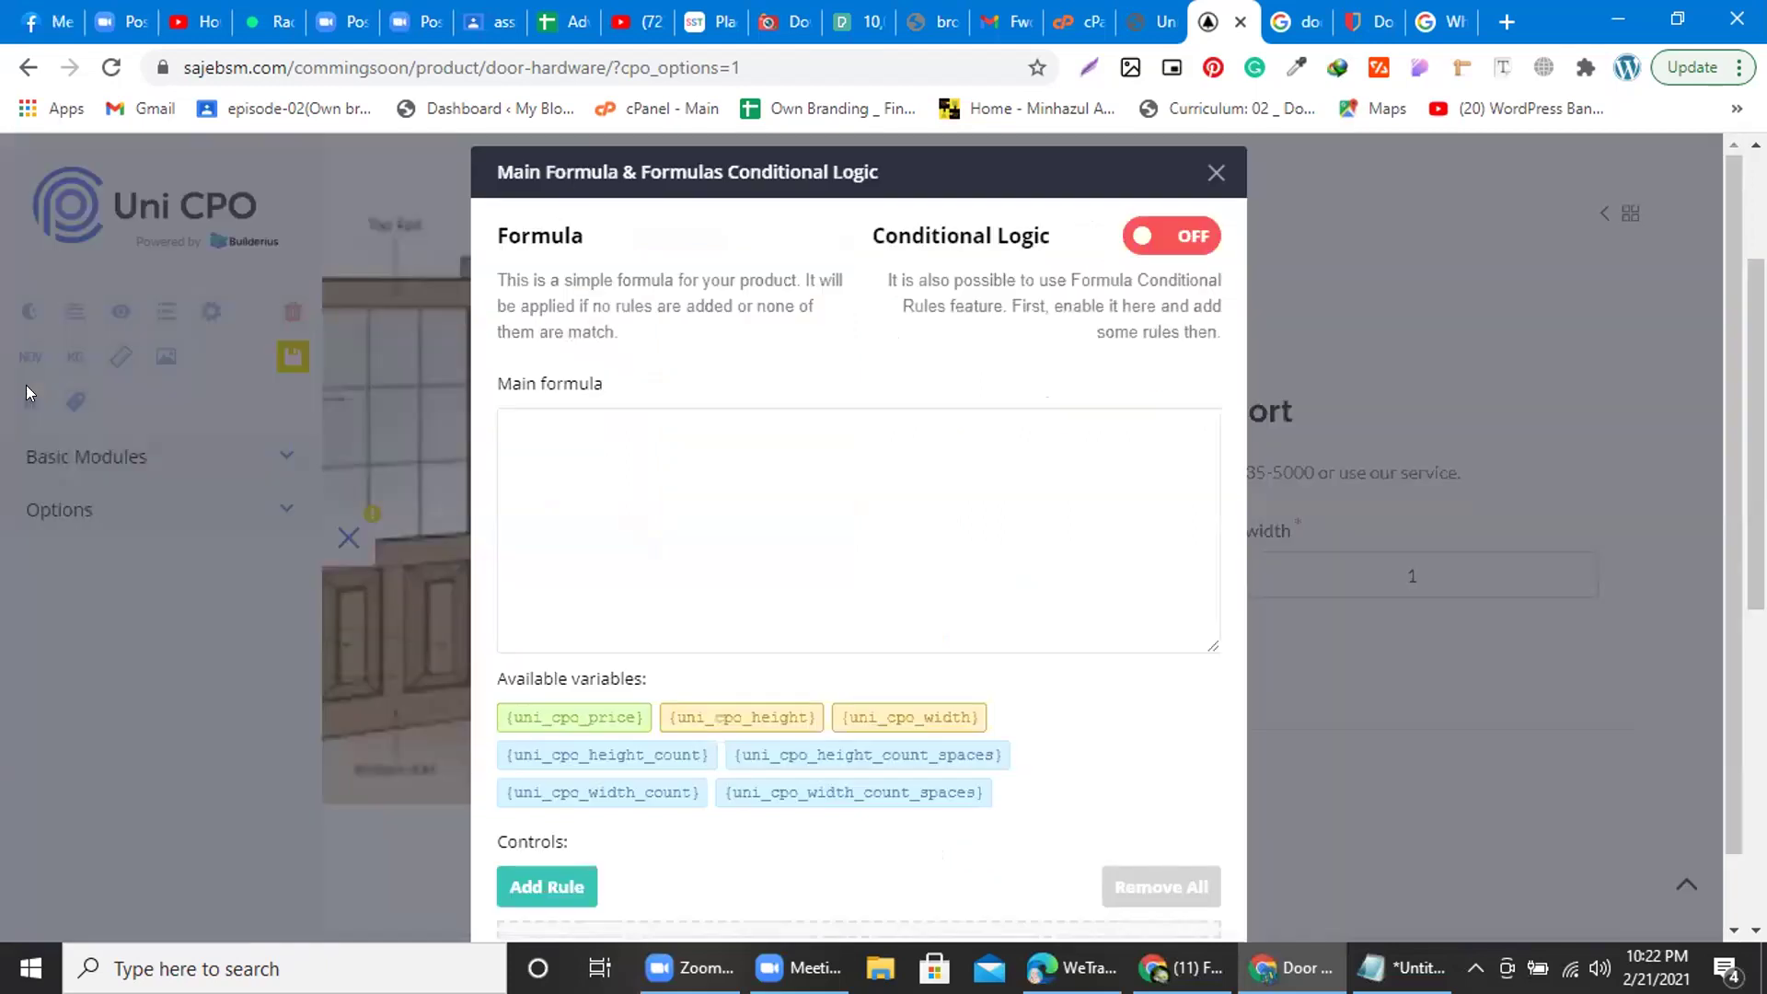
pyautogui.click(775, 517)
pyautogui.scroll(-2, 775, 517)
pyautogui.scroll(2, 775, 518)
pyautogui.scroll(1, 775, 517)
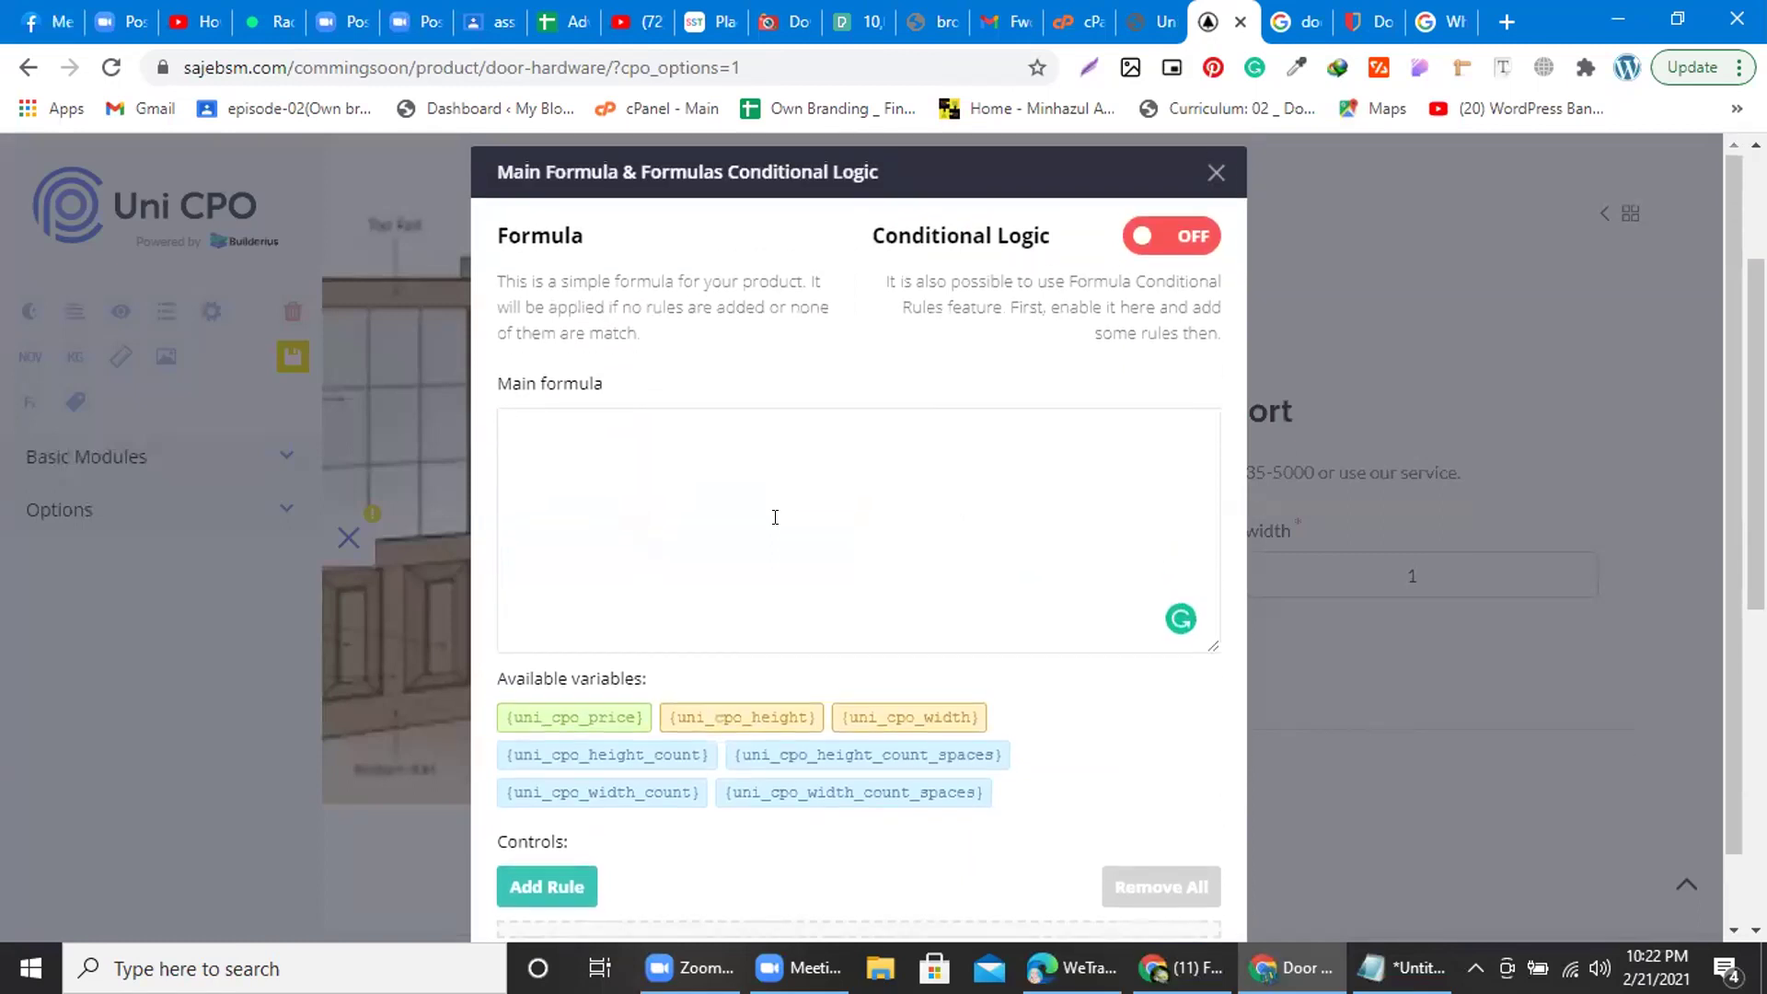
pyautogui.click(1192, 221)
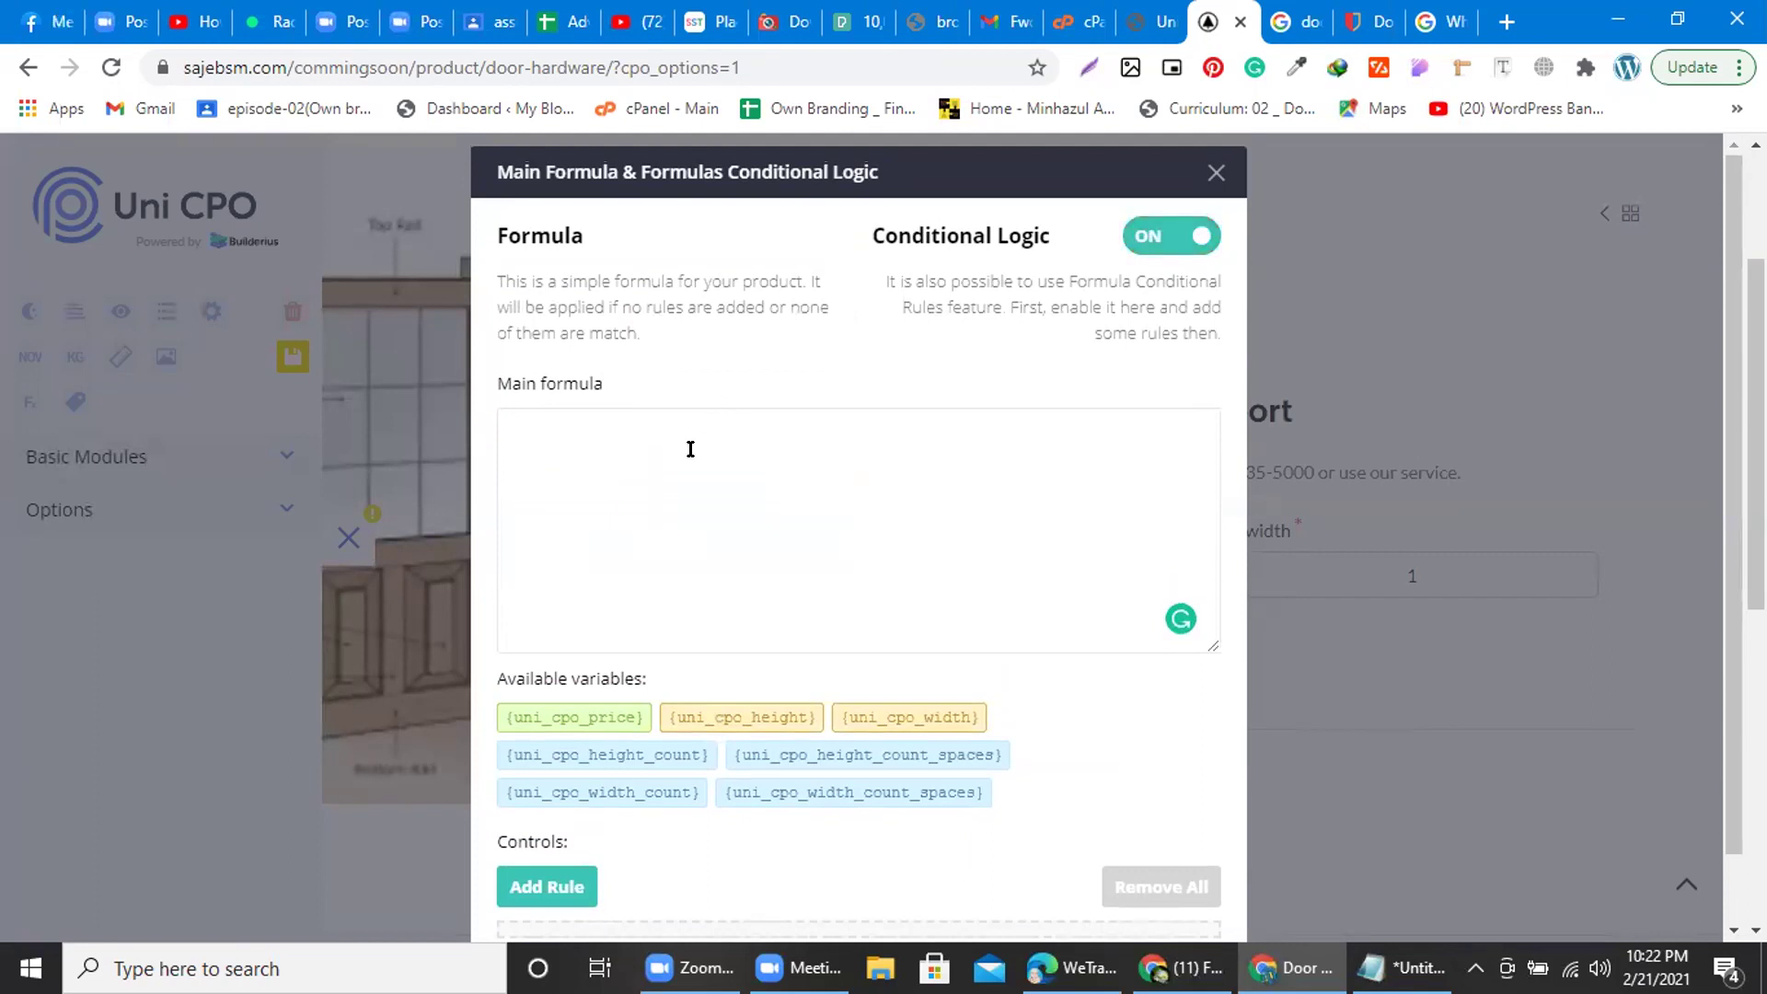
# Enter the main formula {uni_cpo_height}*{uni_cpo_width}*200 using the variable tags
pyautogui.scroll(-1, 690, 449)
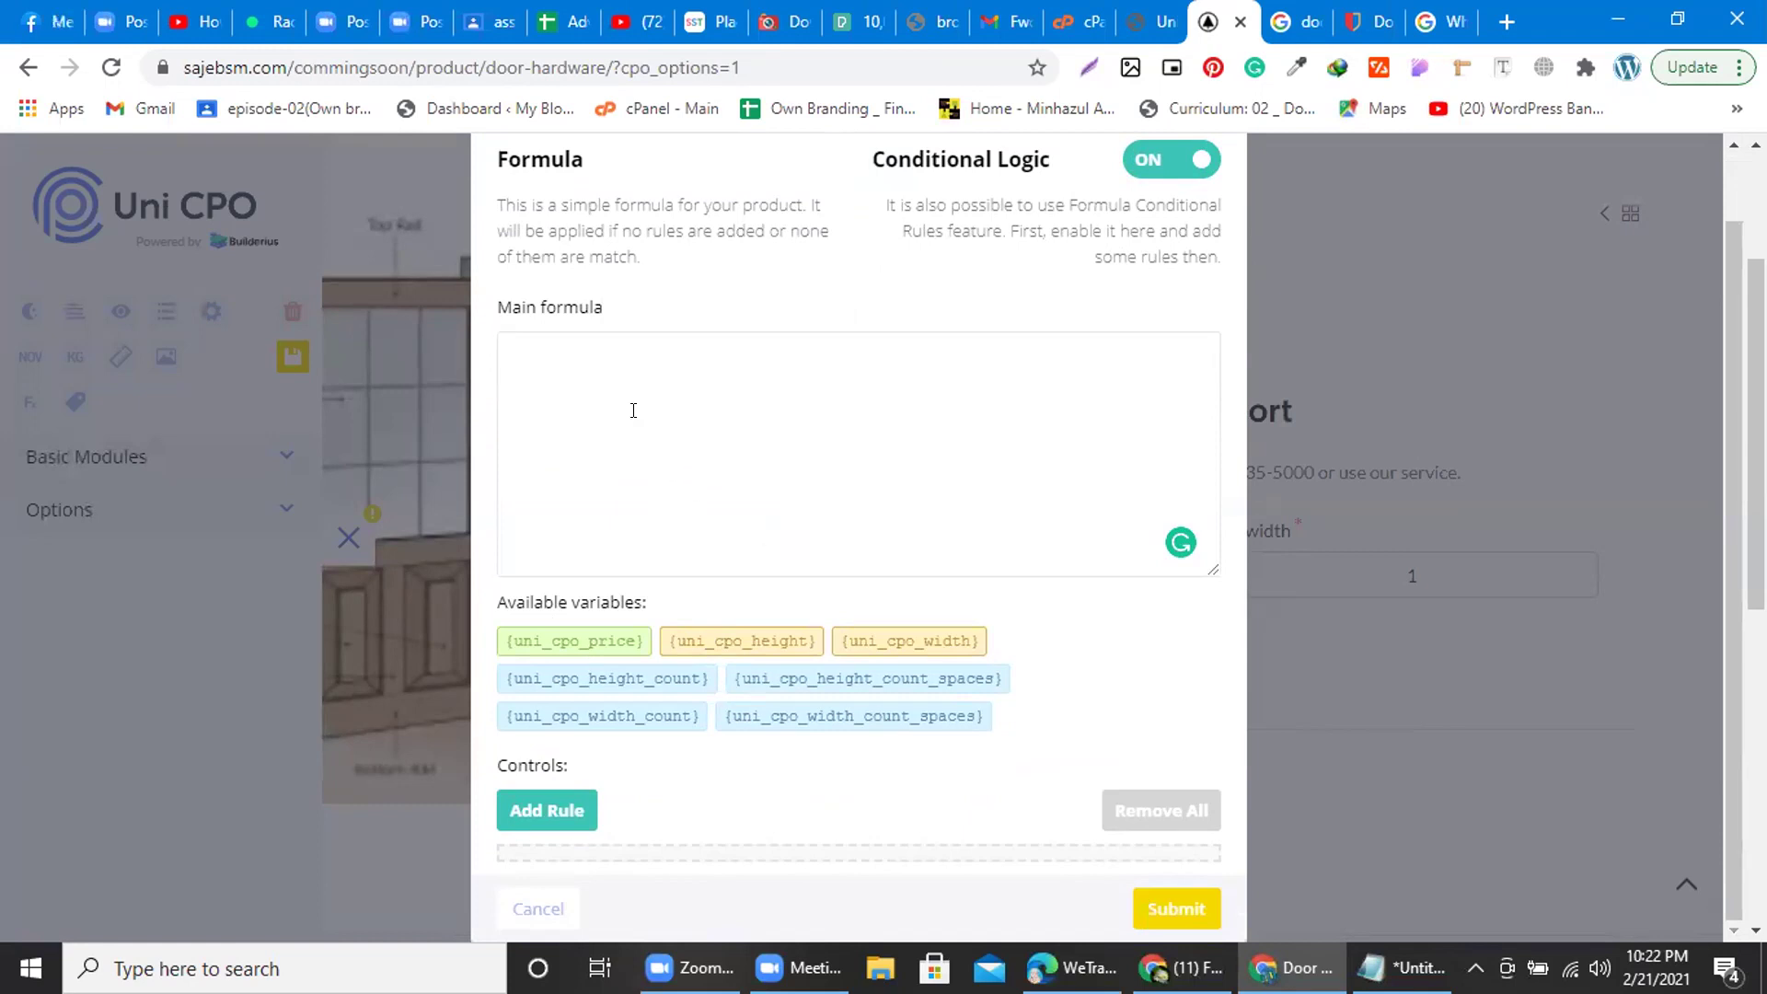
pyautogui.scroll(1, 633, 410)
pyautogui.scroll(-1, 633, 410)
pyautogui.click(797, 641)
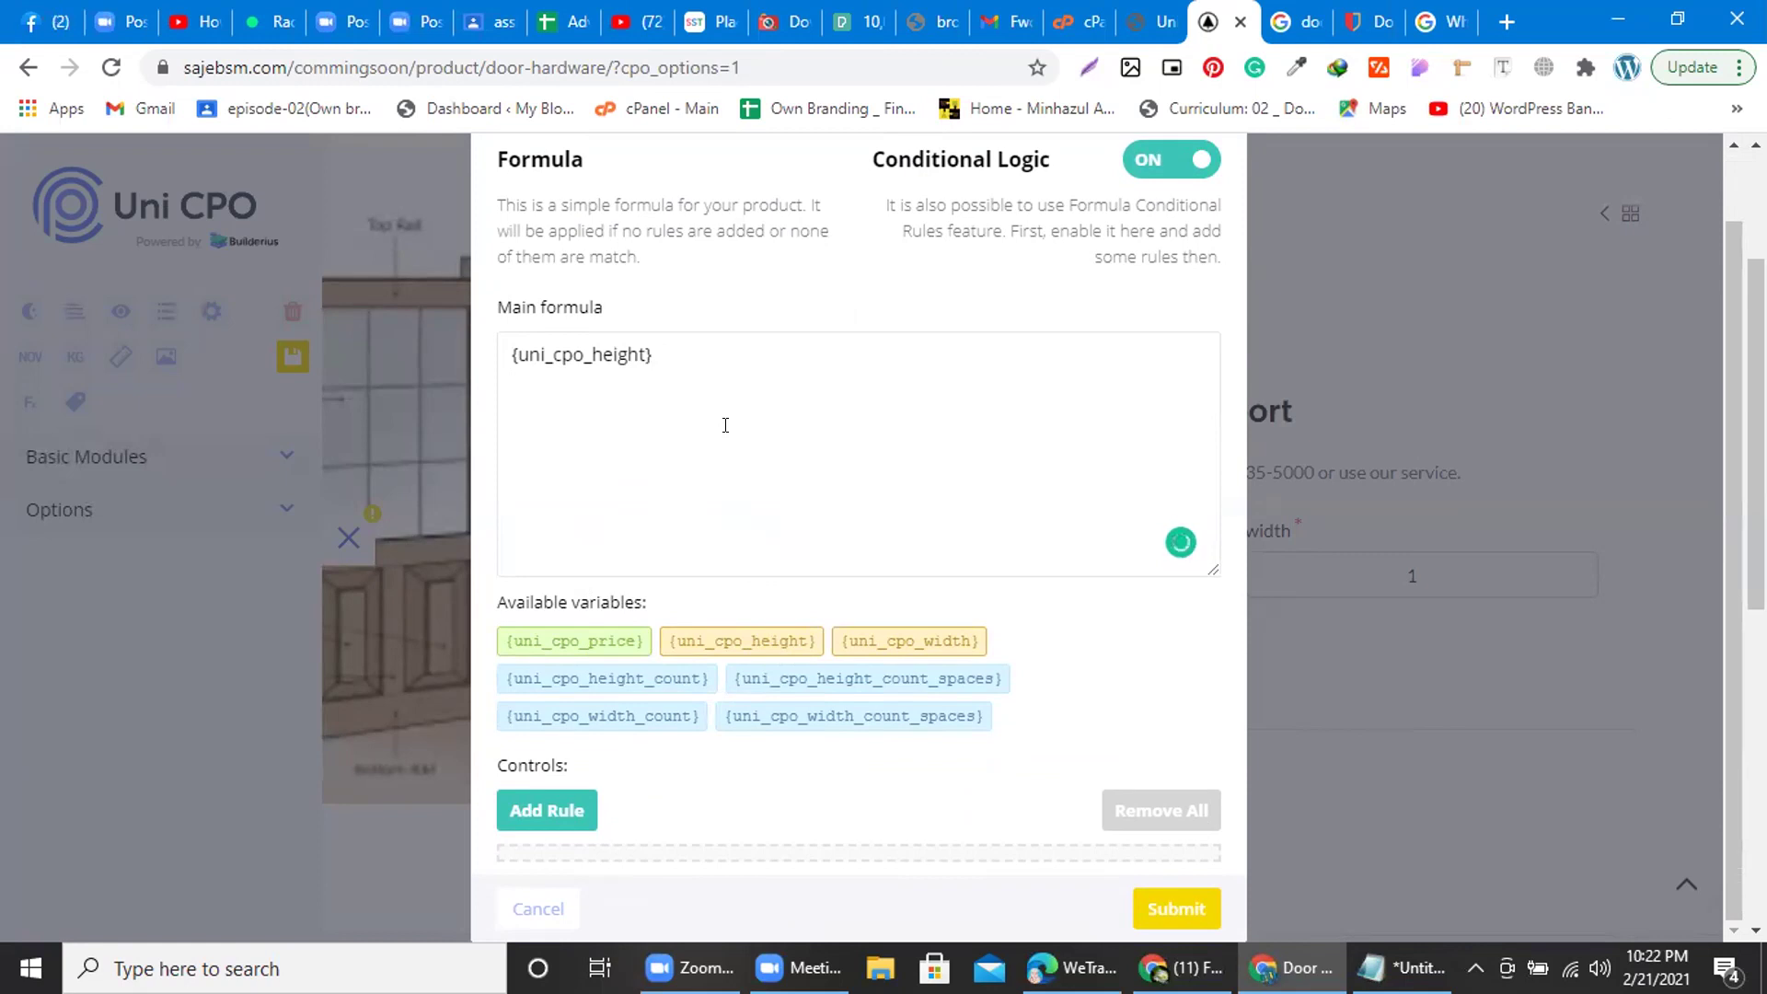
pyautogui.write('*')
pyautogui.click(920, 637)
pyautogui.write('*')
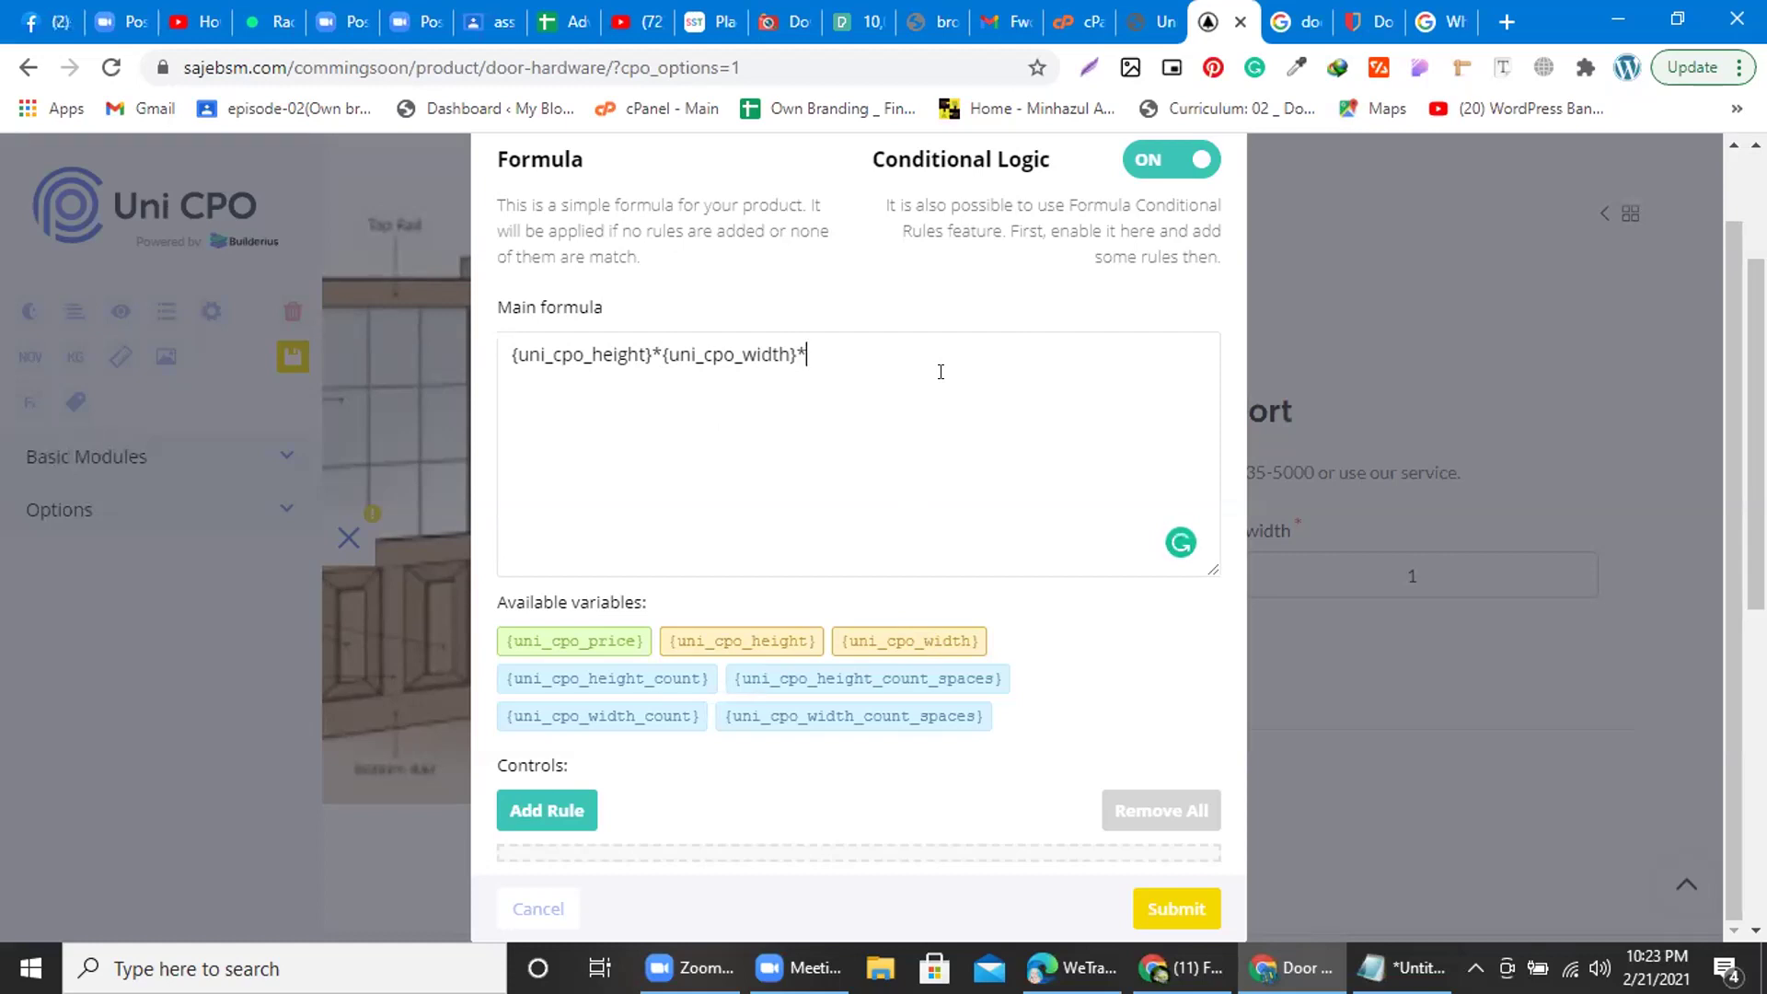
pyautogui.write('200')
pyautogui.scroll(-1, 847, 722)
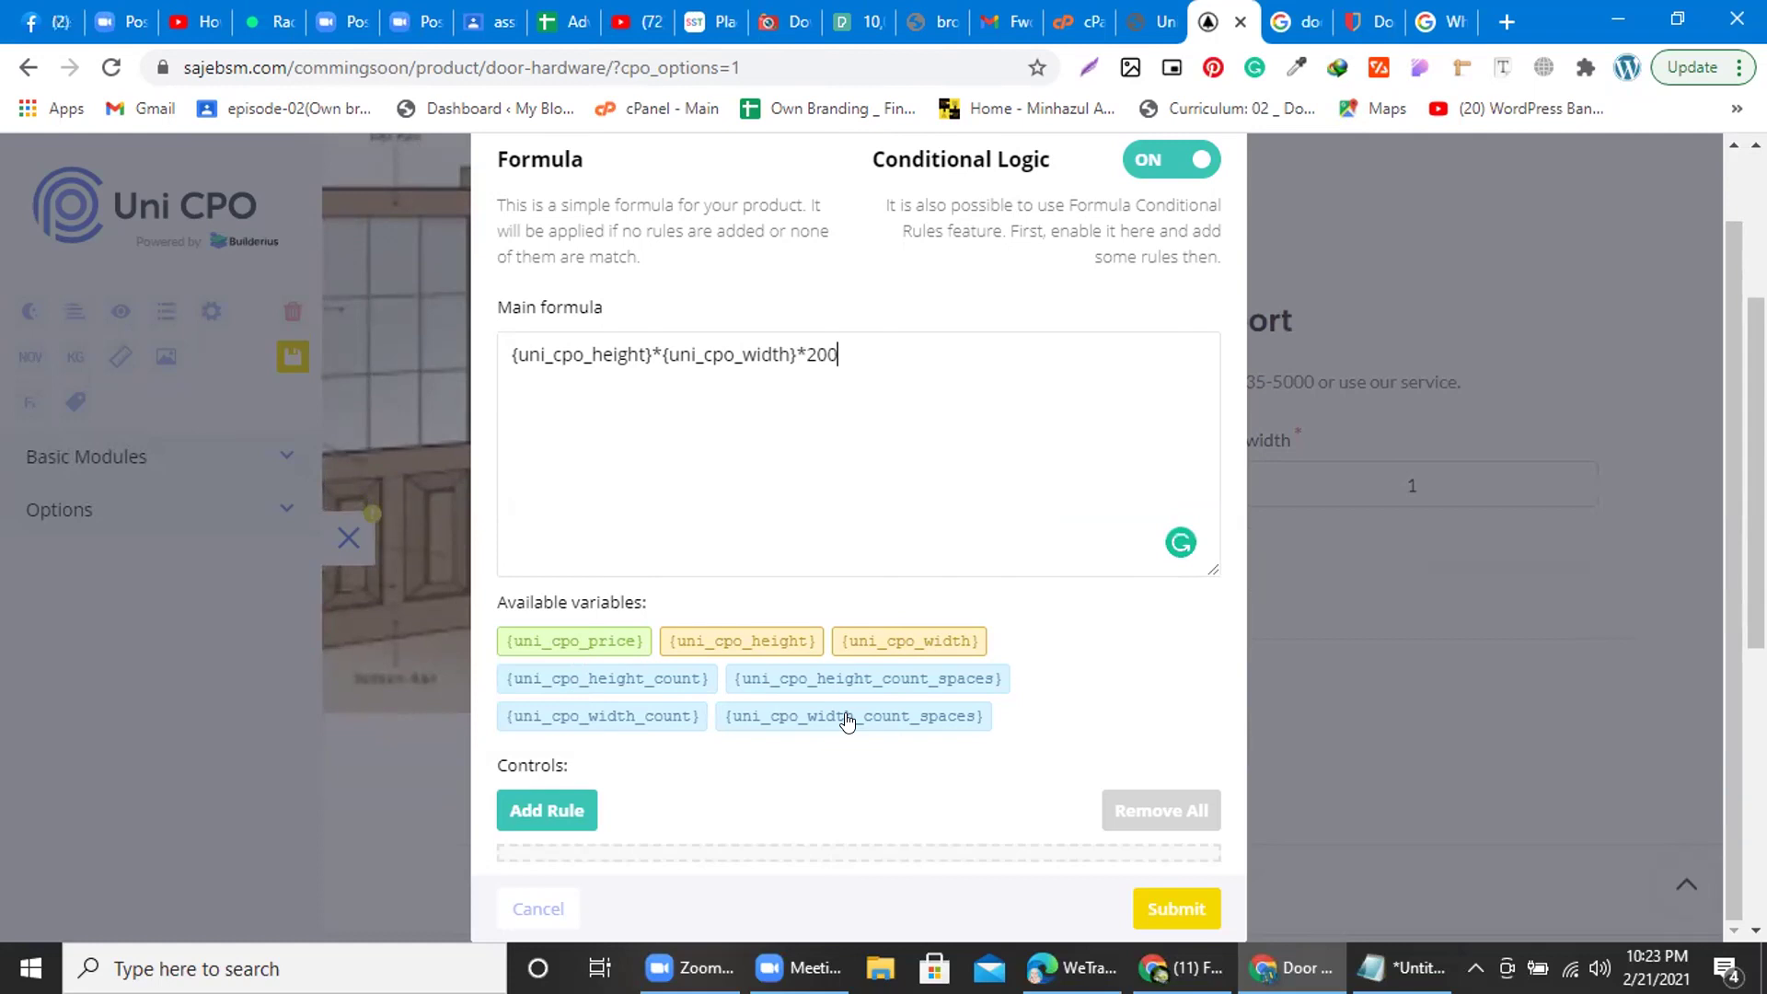
# Add a new conditional formula rule and copy the main formula text
pyautogui.click(546, 809)
pyautogui.scroll(-2, 737, 628)
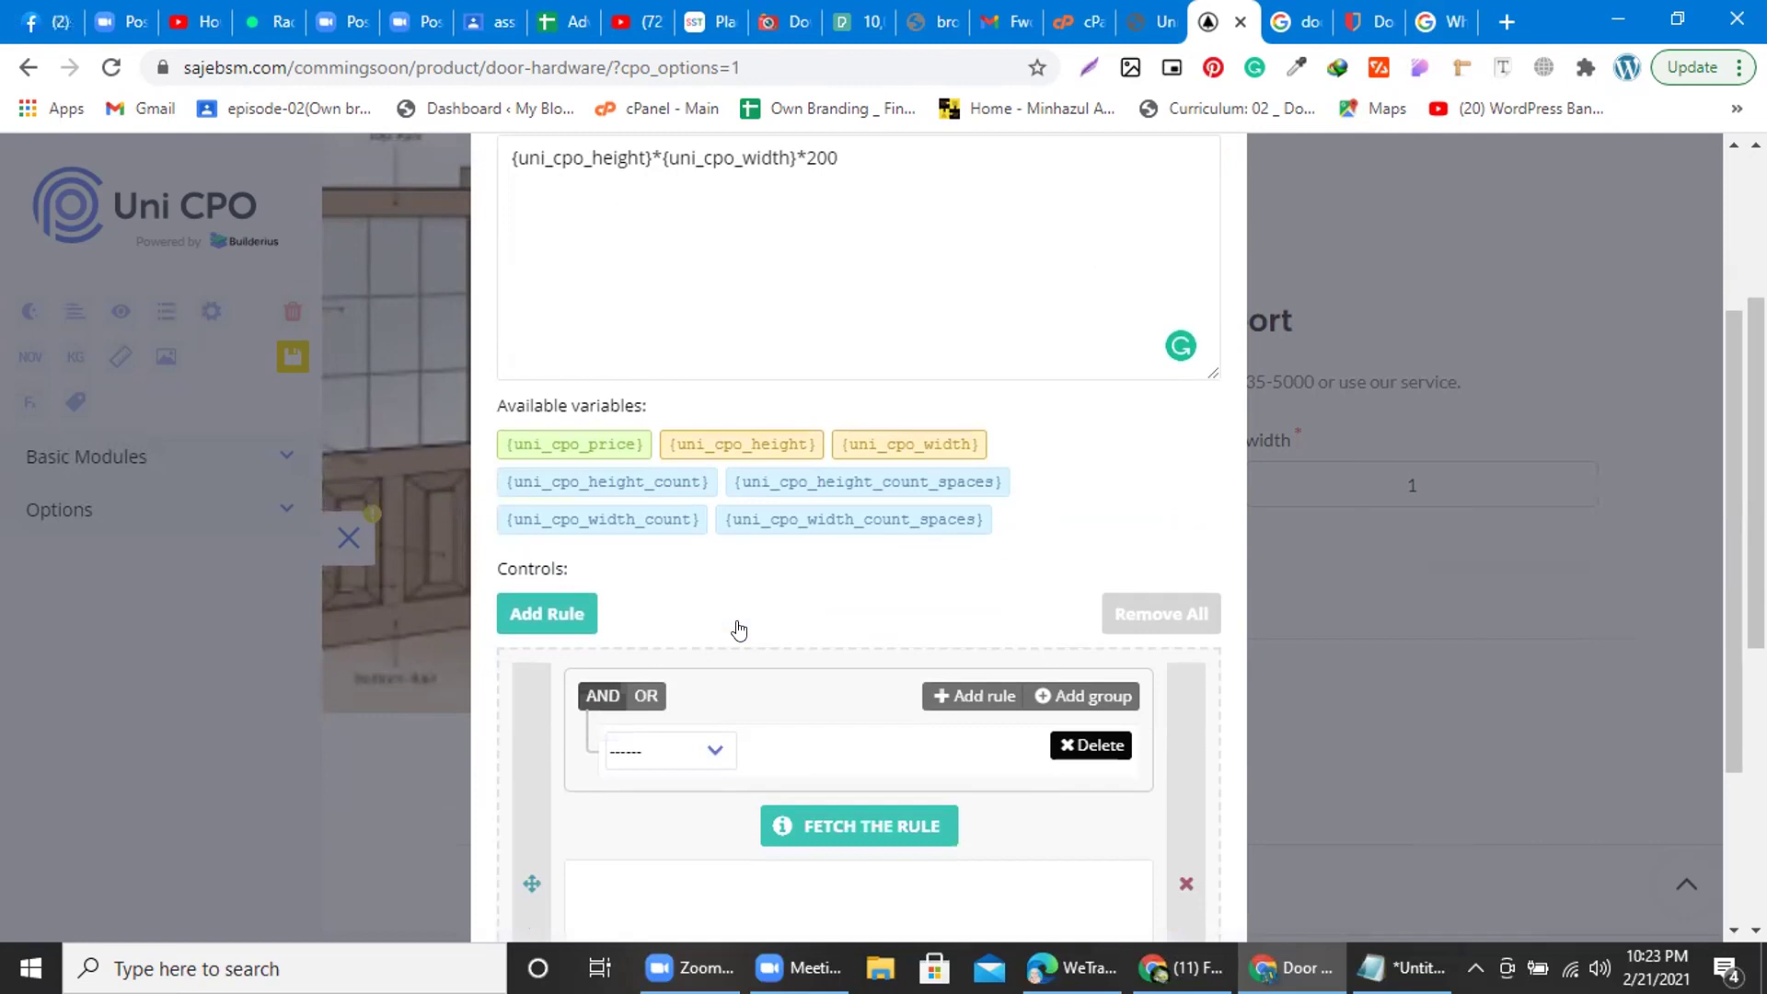
pyautogui.scroll(-2, 714, 742)
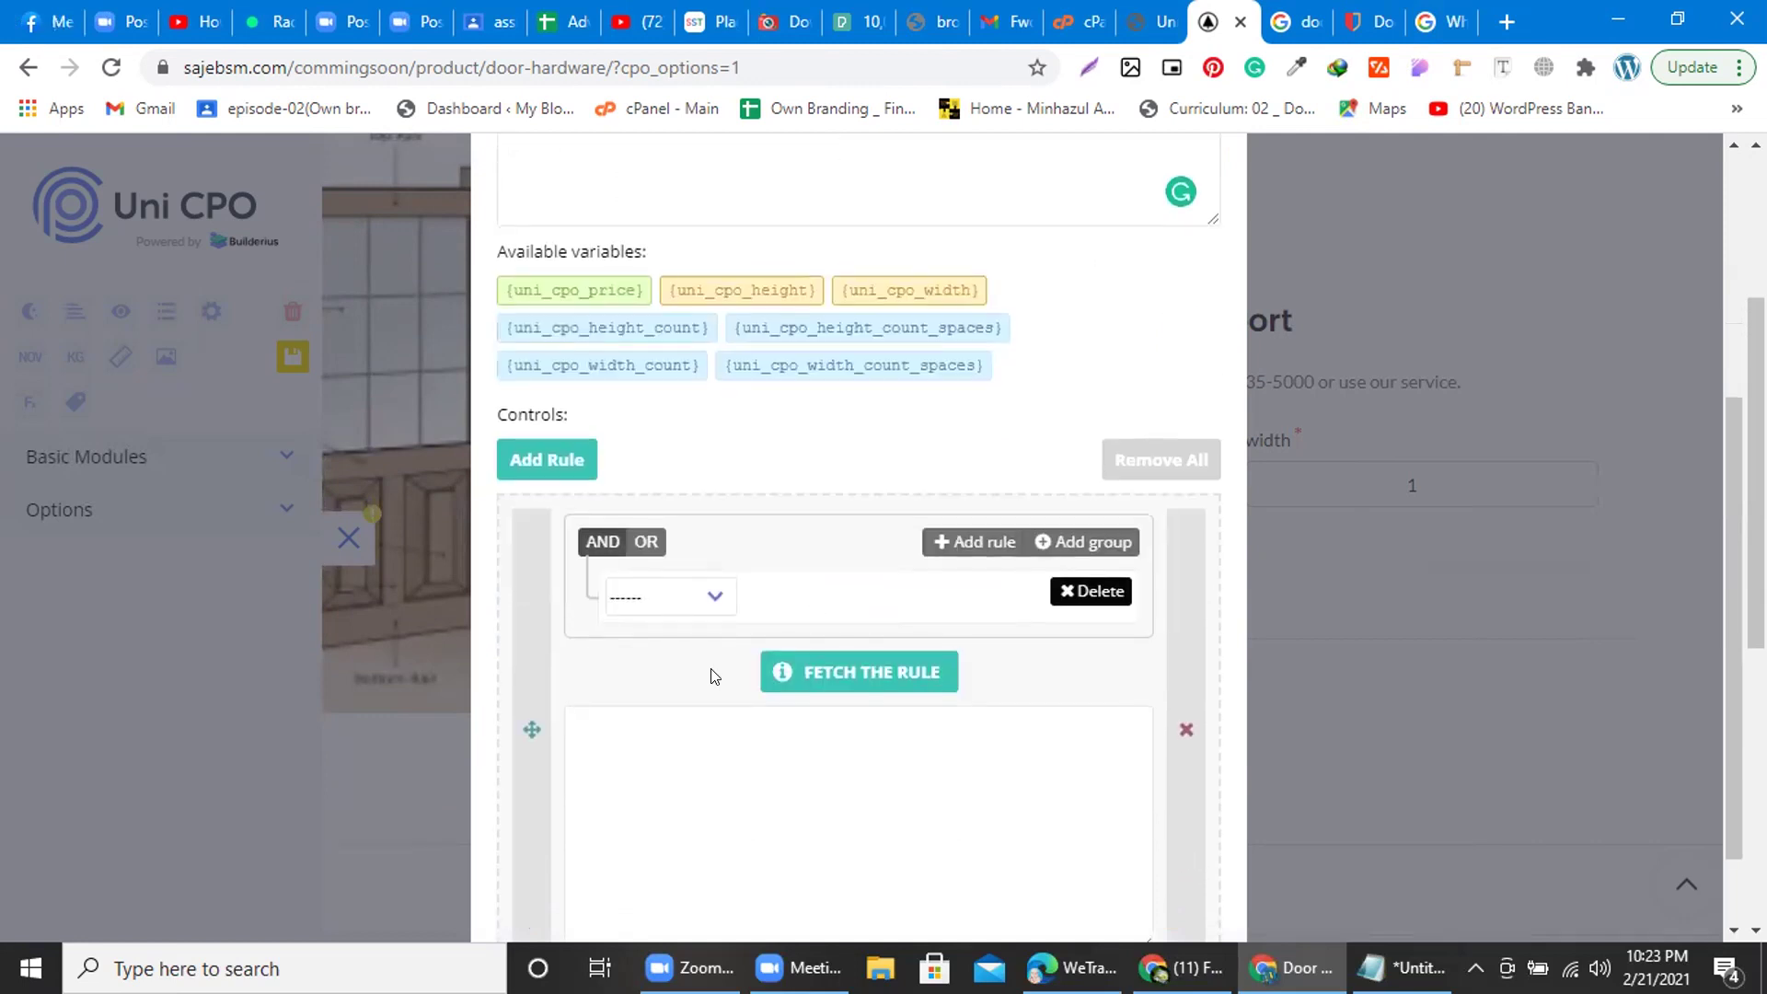
pyautogui.scroll(-2, 714, 633)
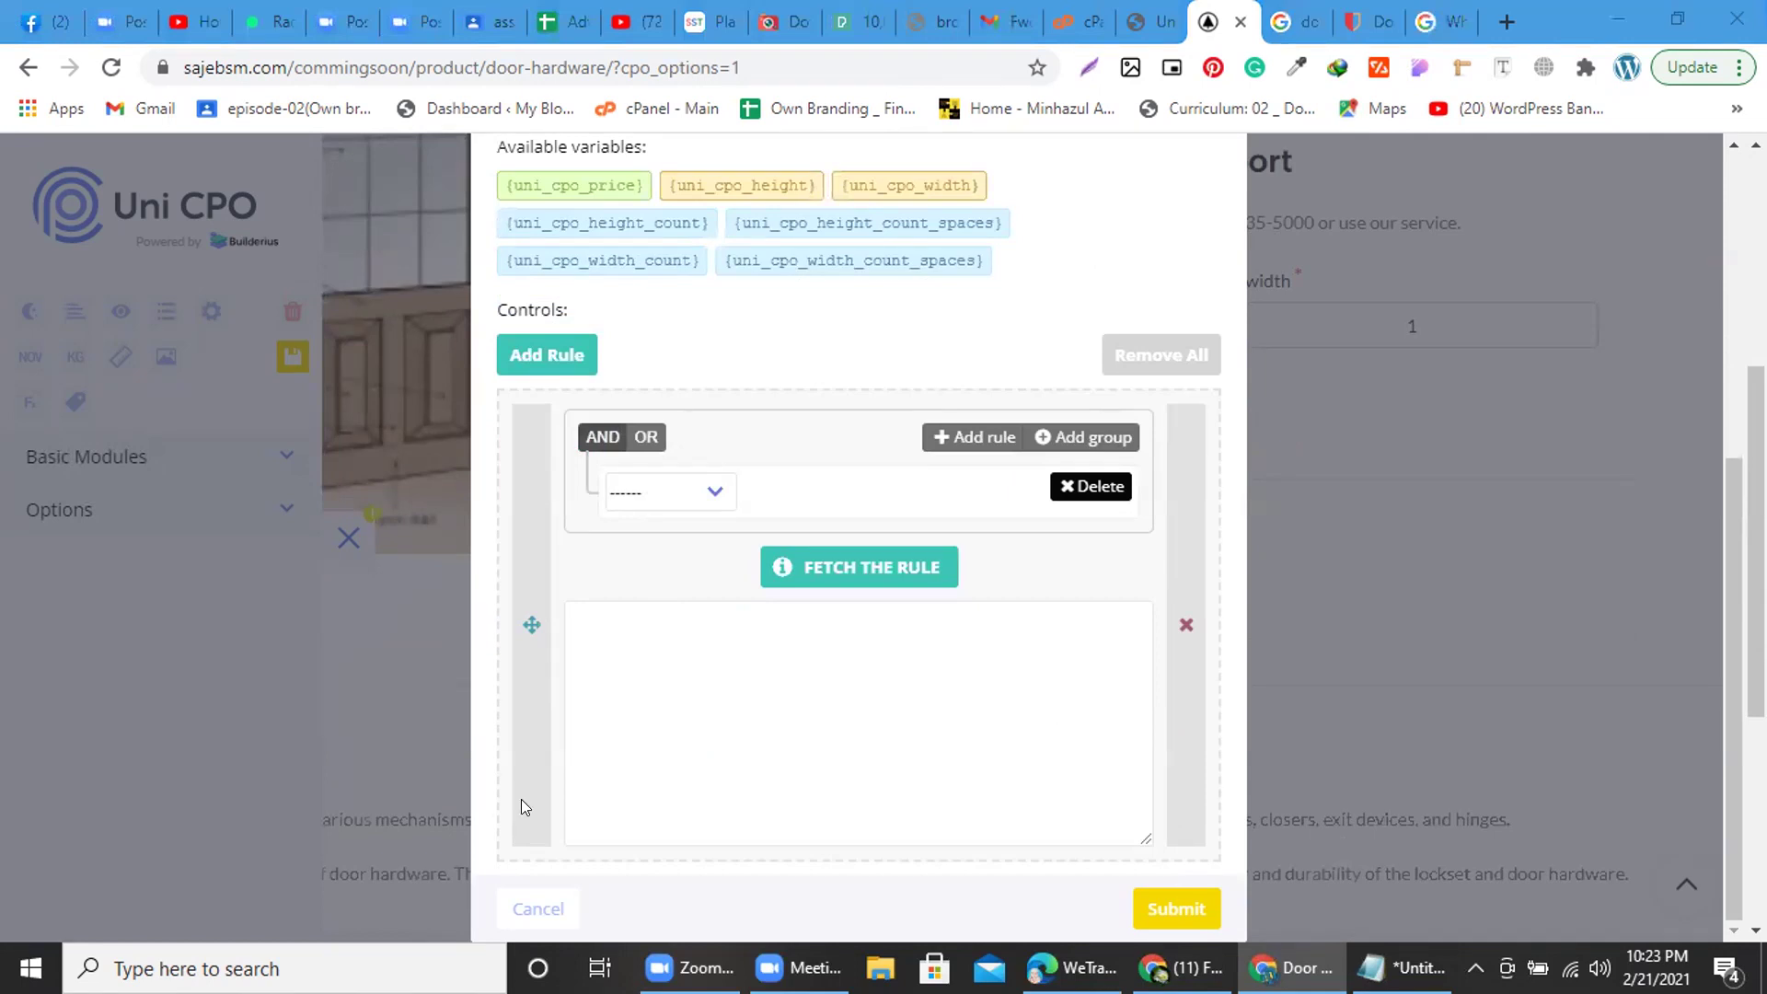
pyautogui.scroll(4, 521, 806)
pyautogui.moveTo(839, 312); pyautogui.dragTo(479, 384)
pyautogui.hotkey('ctrl', 'c')
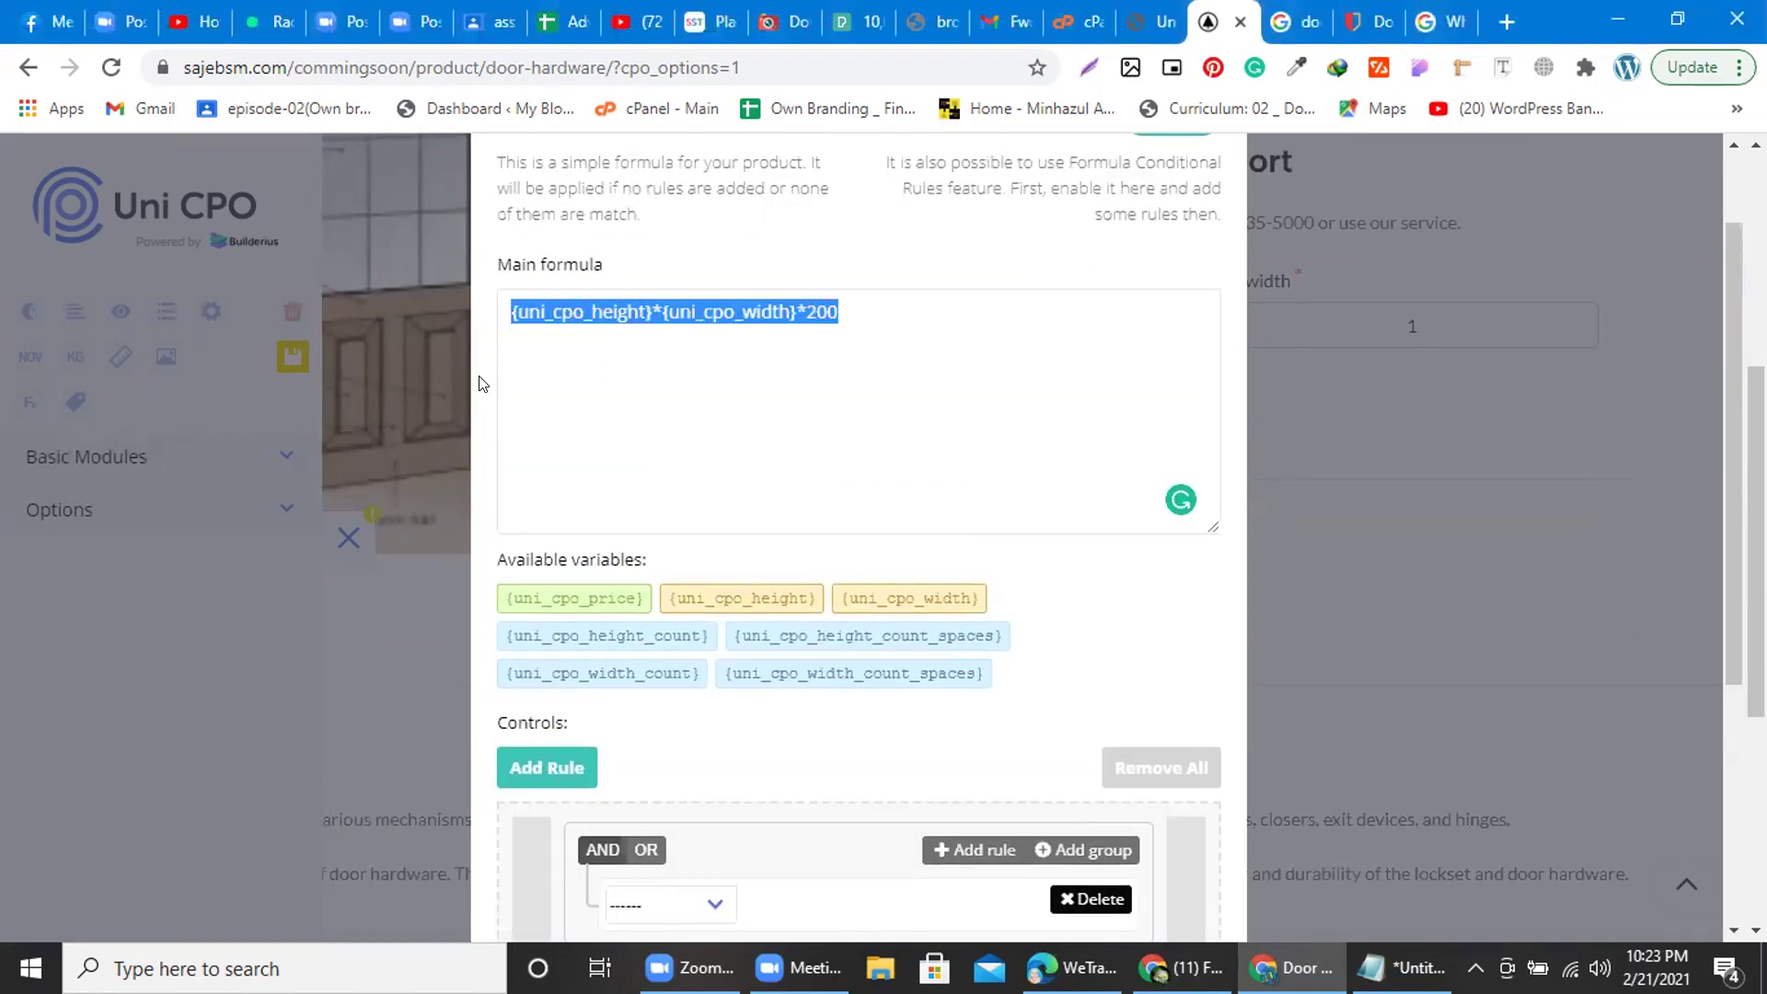
pyautogui.click(479, 384)
# Paste {uni_cpo_height}*{uni_cpo_width}*200 into the rule's formula box and submit the formula settings
pyautogui.scroll(-5, 644, 460)
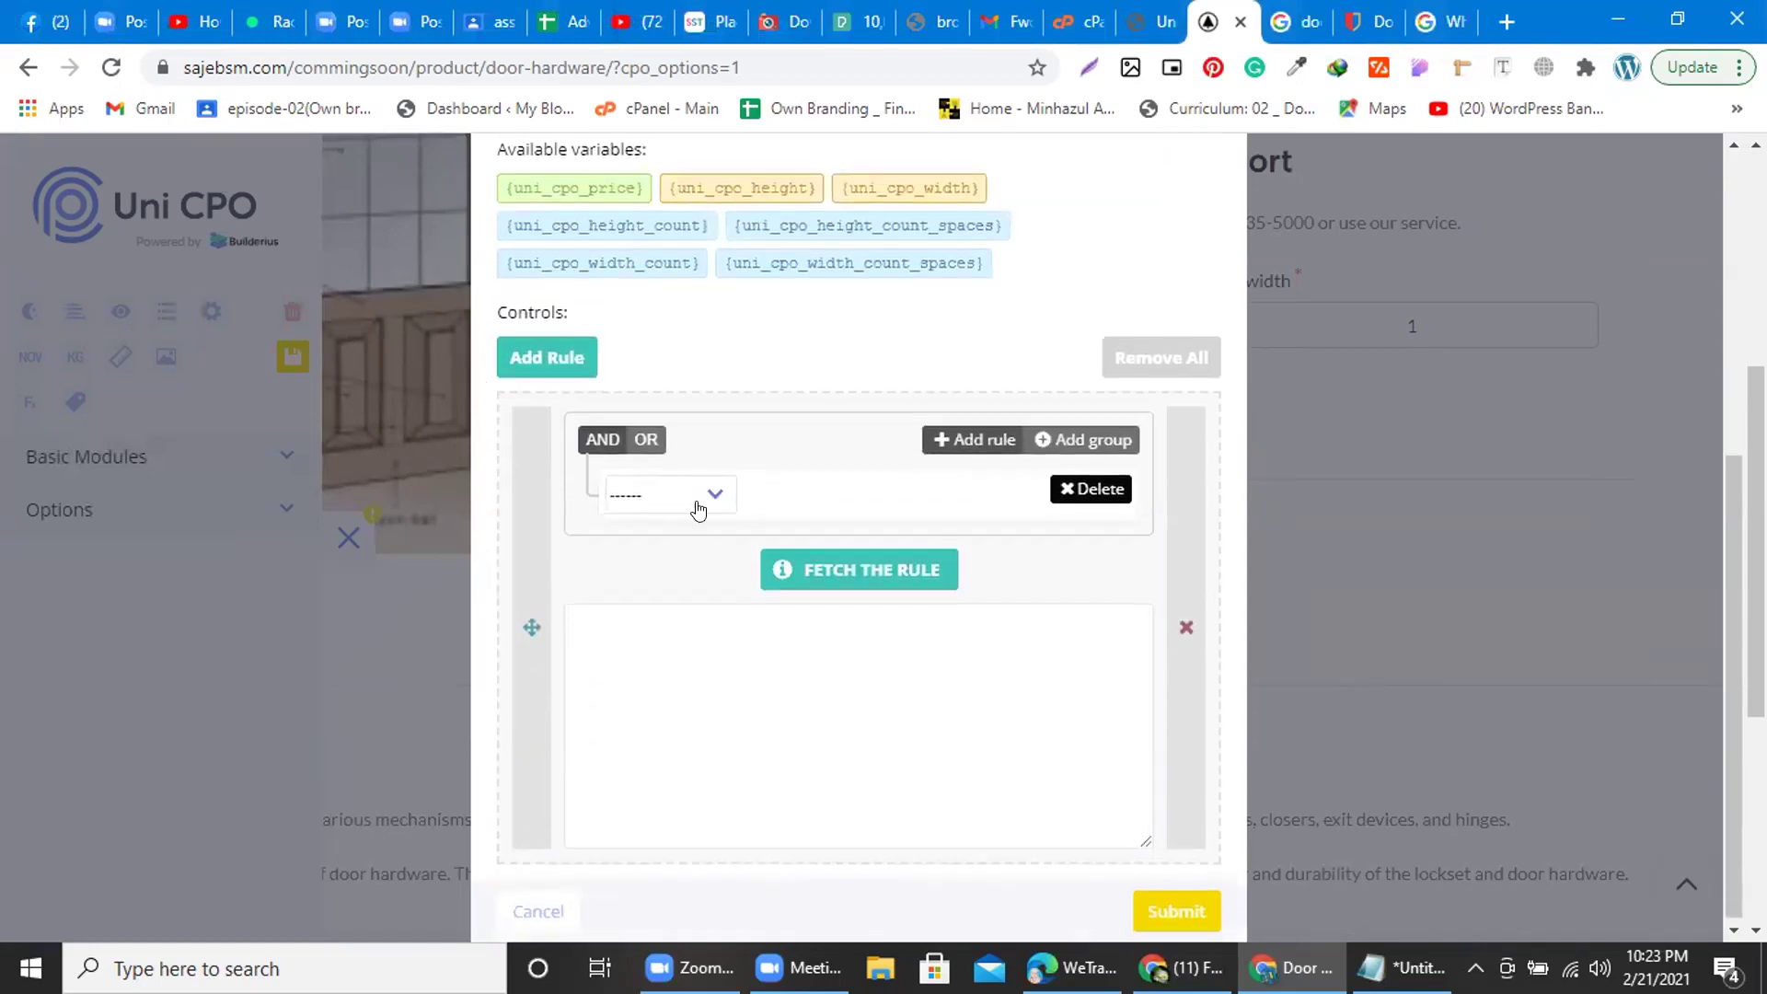
pyautogui.click(694, 648)
pyautogui.hotkey('ctrl', 'v')
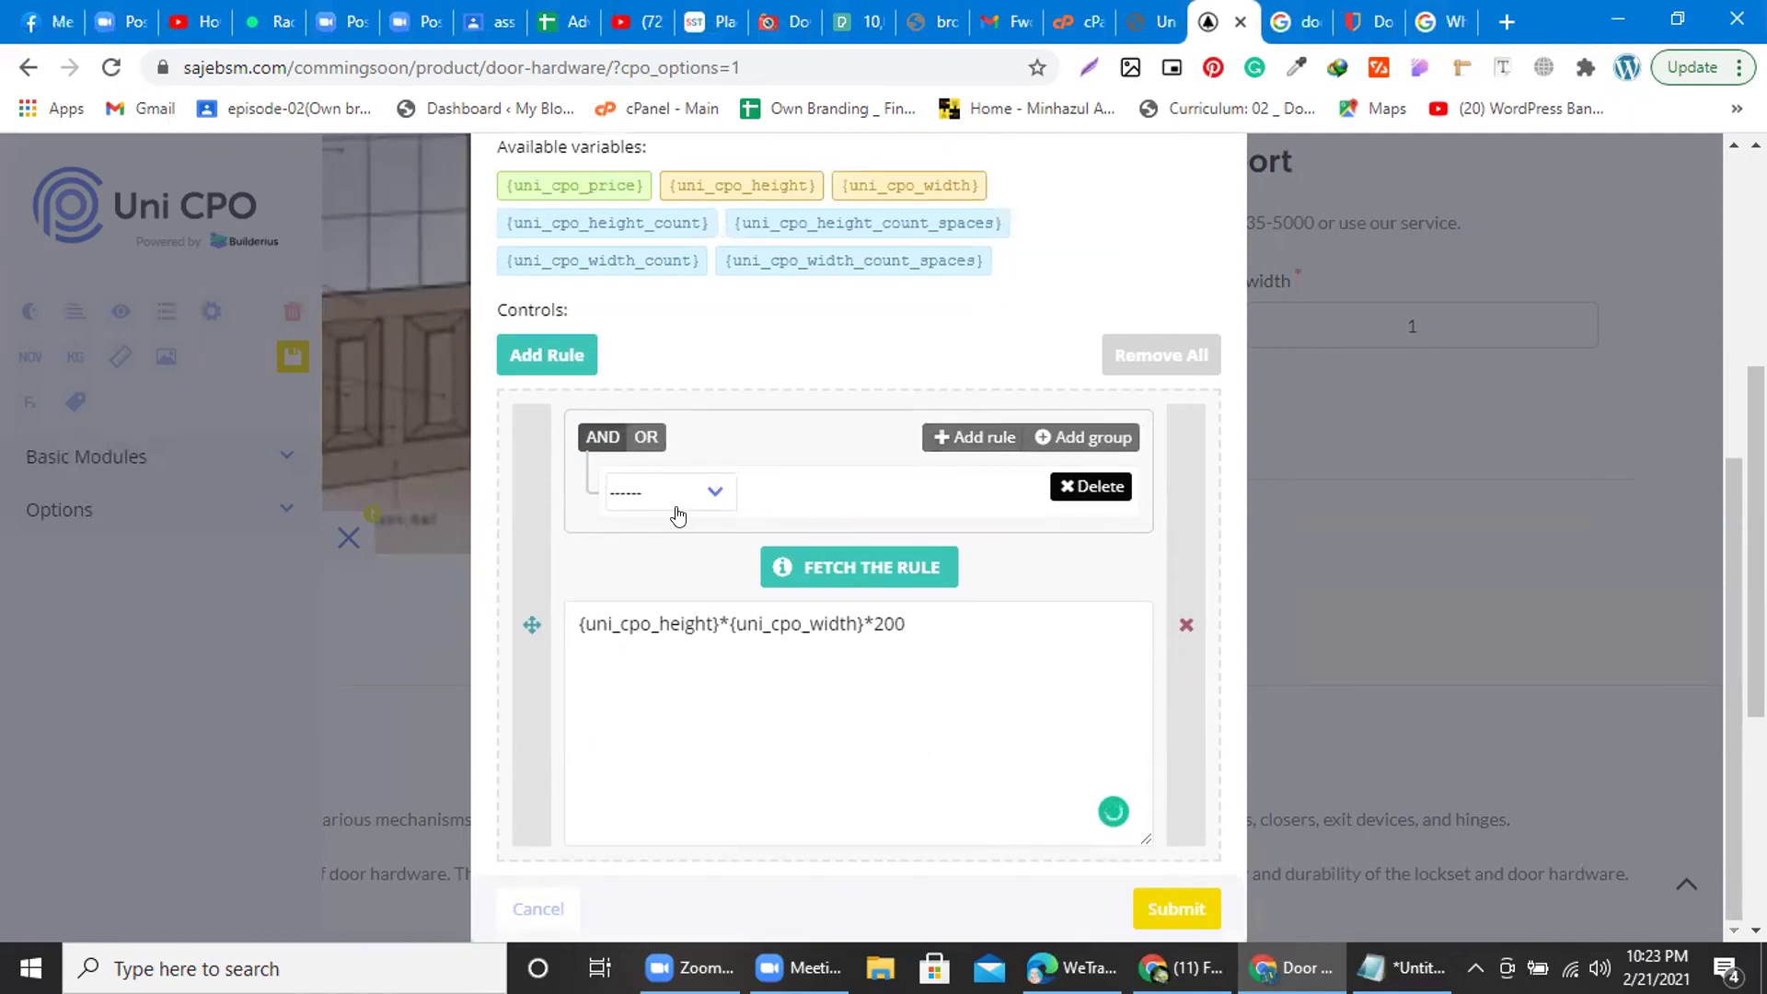
pyautogui.click(1171, 918)
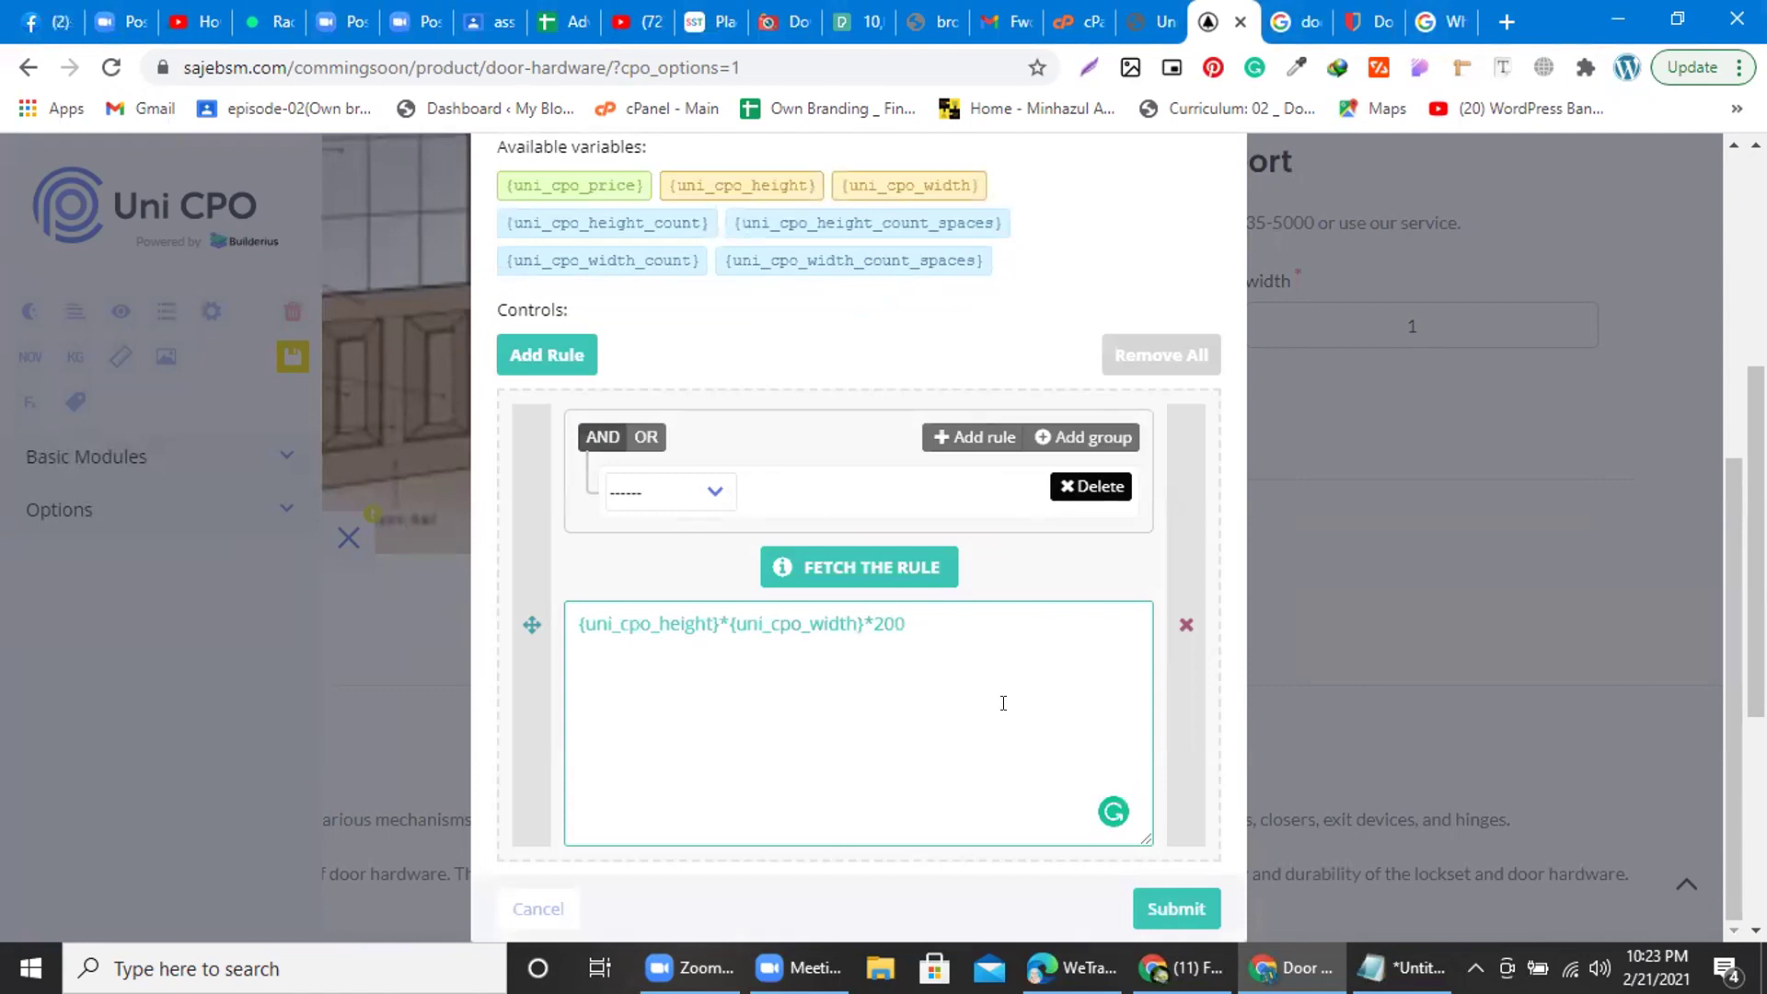
pyautogui.scroll(3, 1002, 704)
pyautogui.scroll(5, 1003, 717)
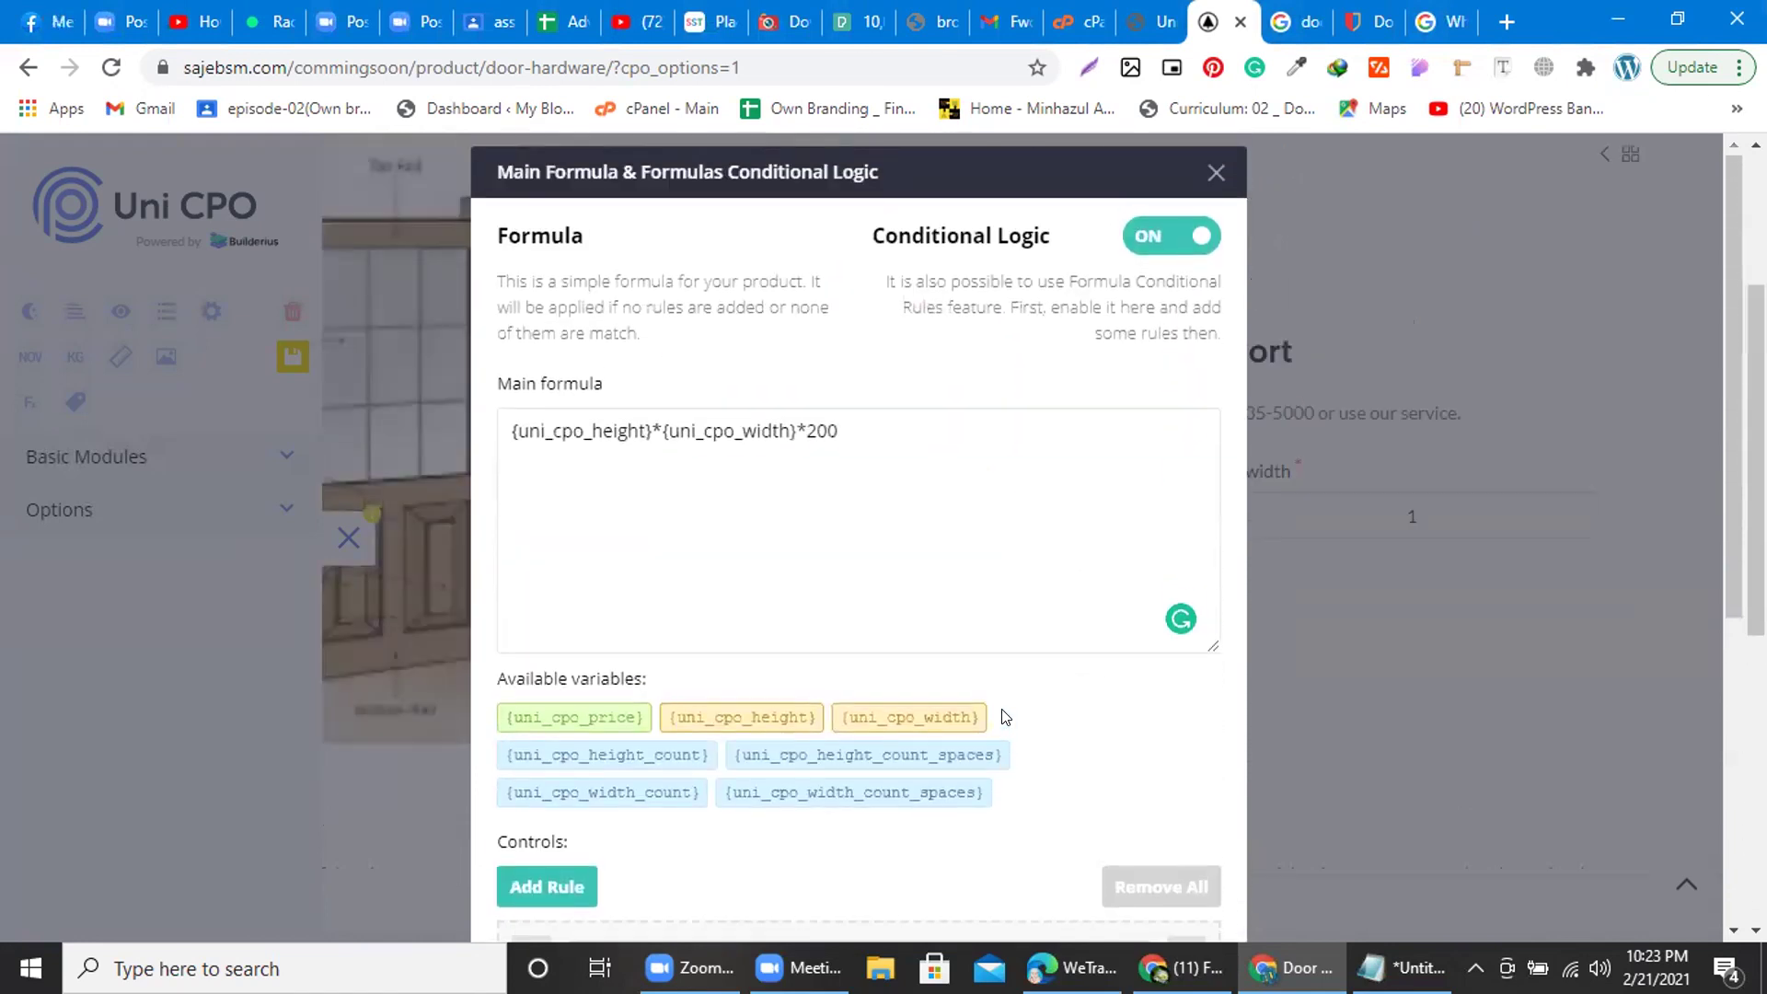
# Close the formula settings window and save the option builder setup
pyautogui.click(1215, 176)
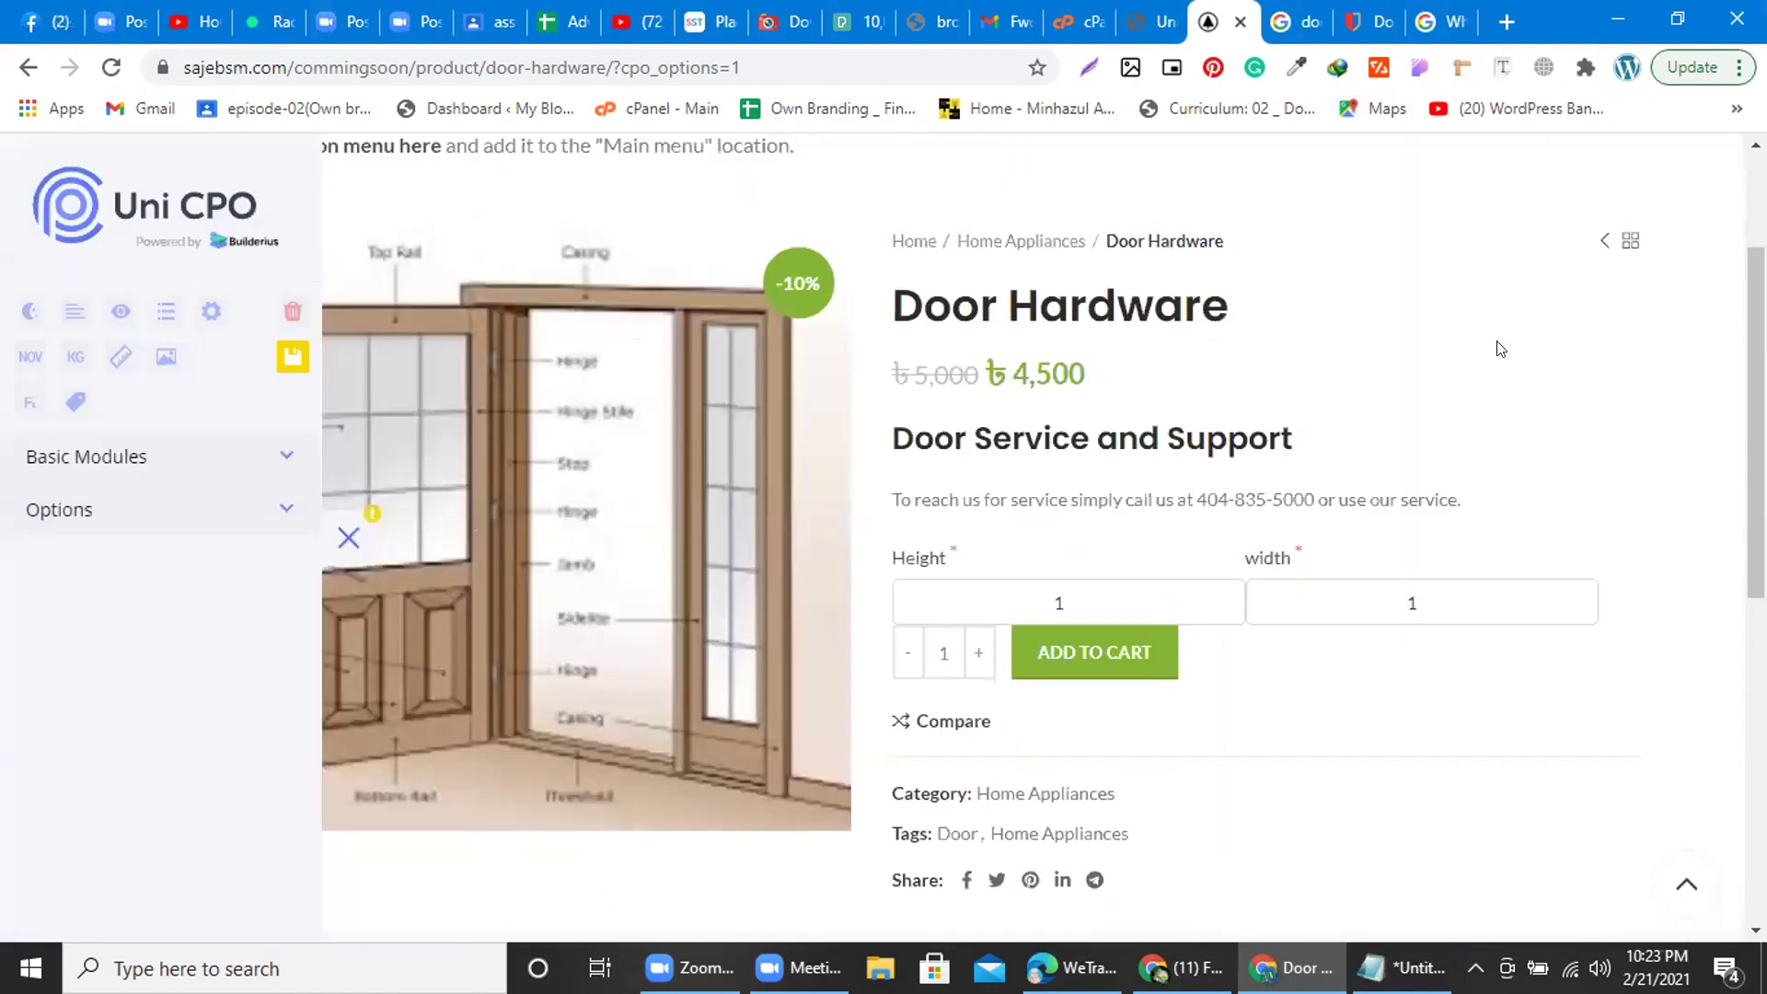
pyautogui.scroll(1, 1499, 348)
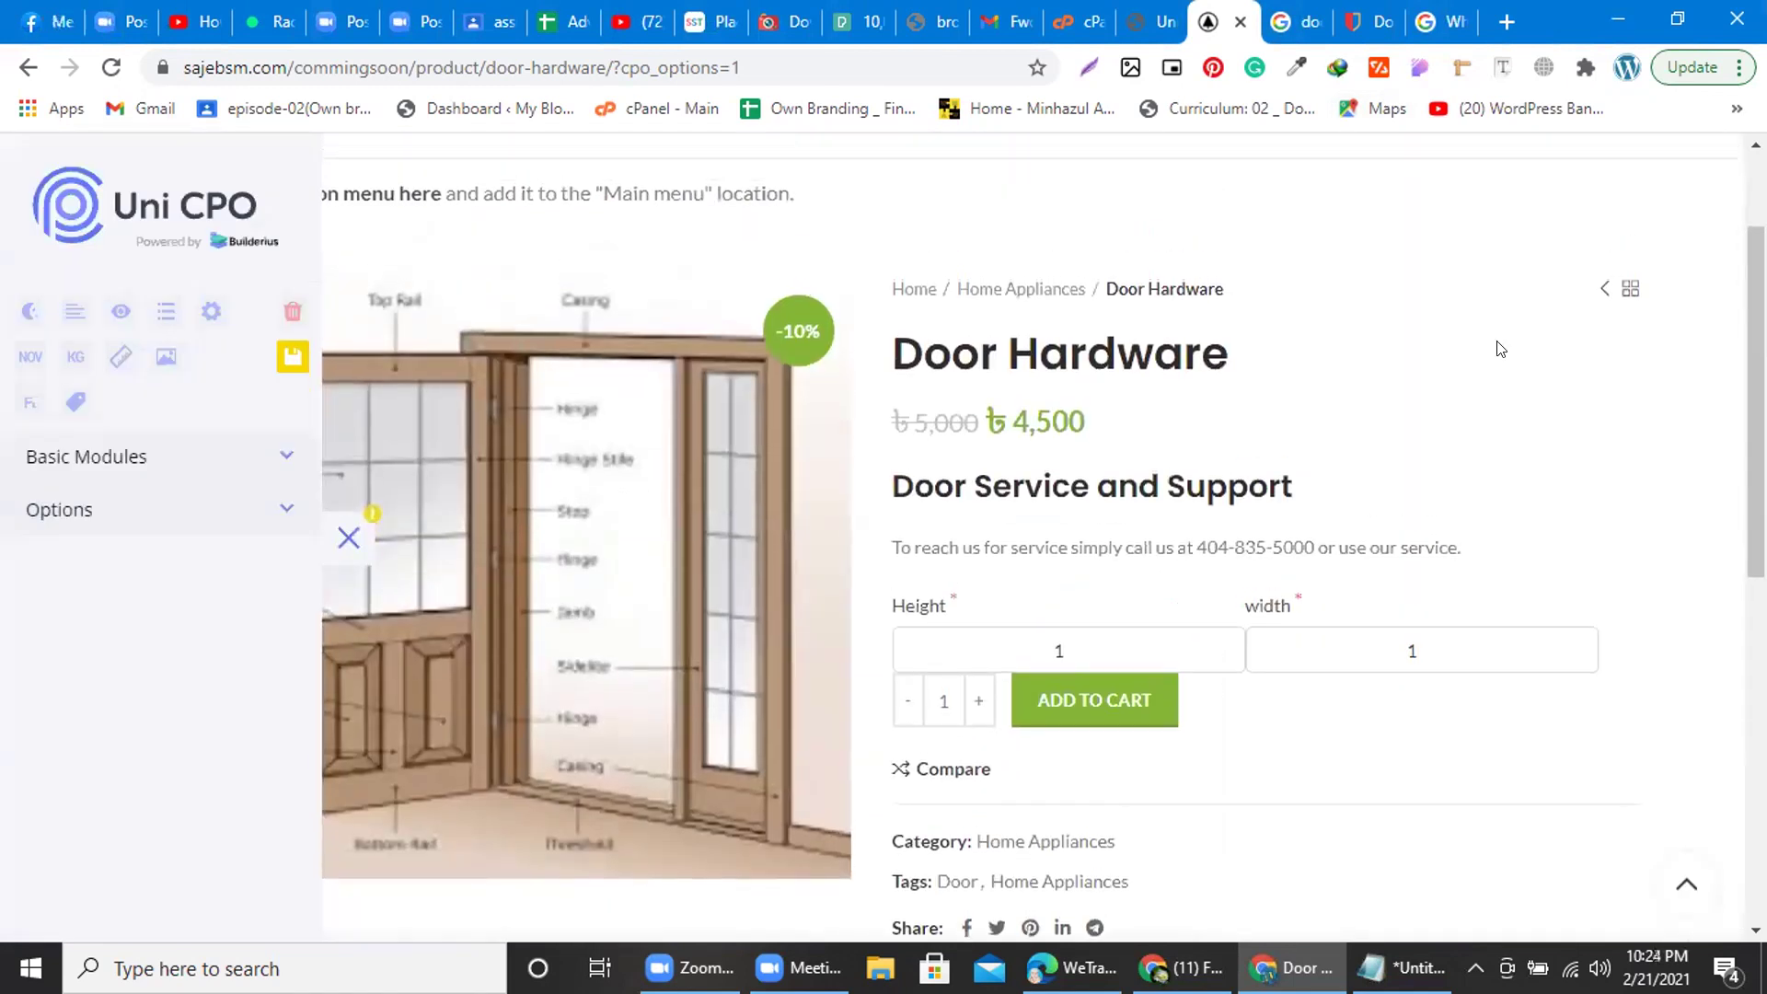
pyautogui.scroll(-6, 1500, 348)
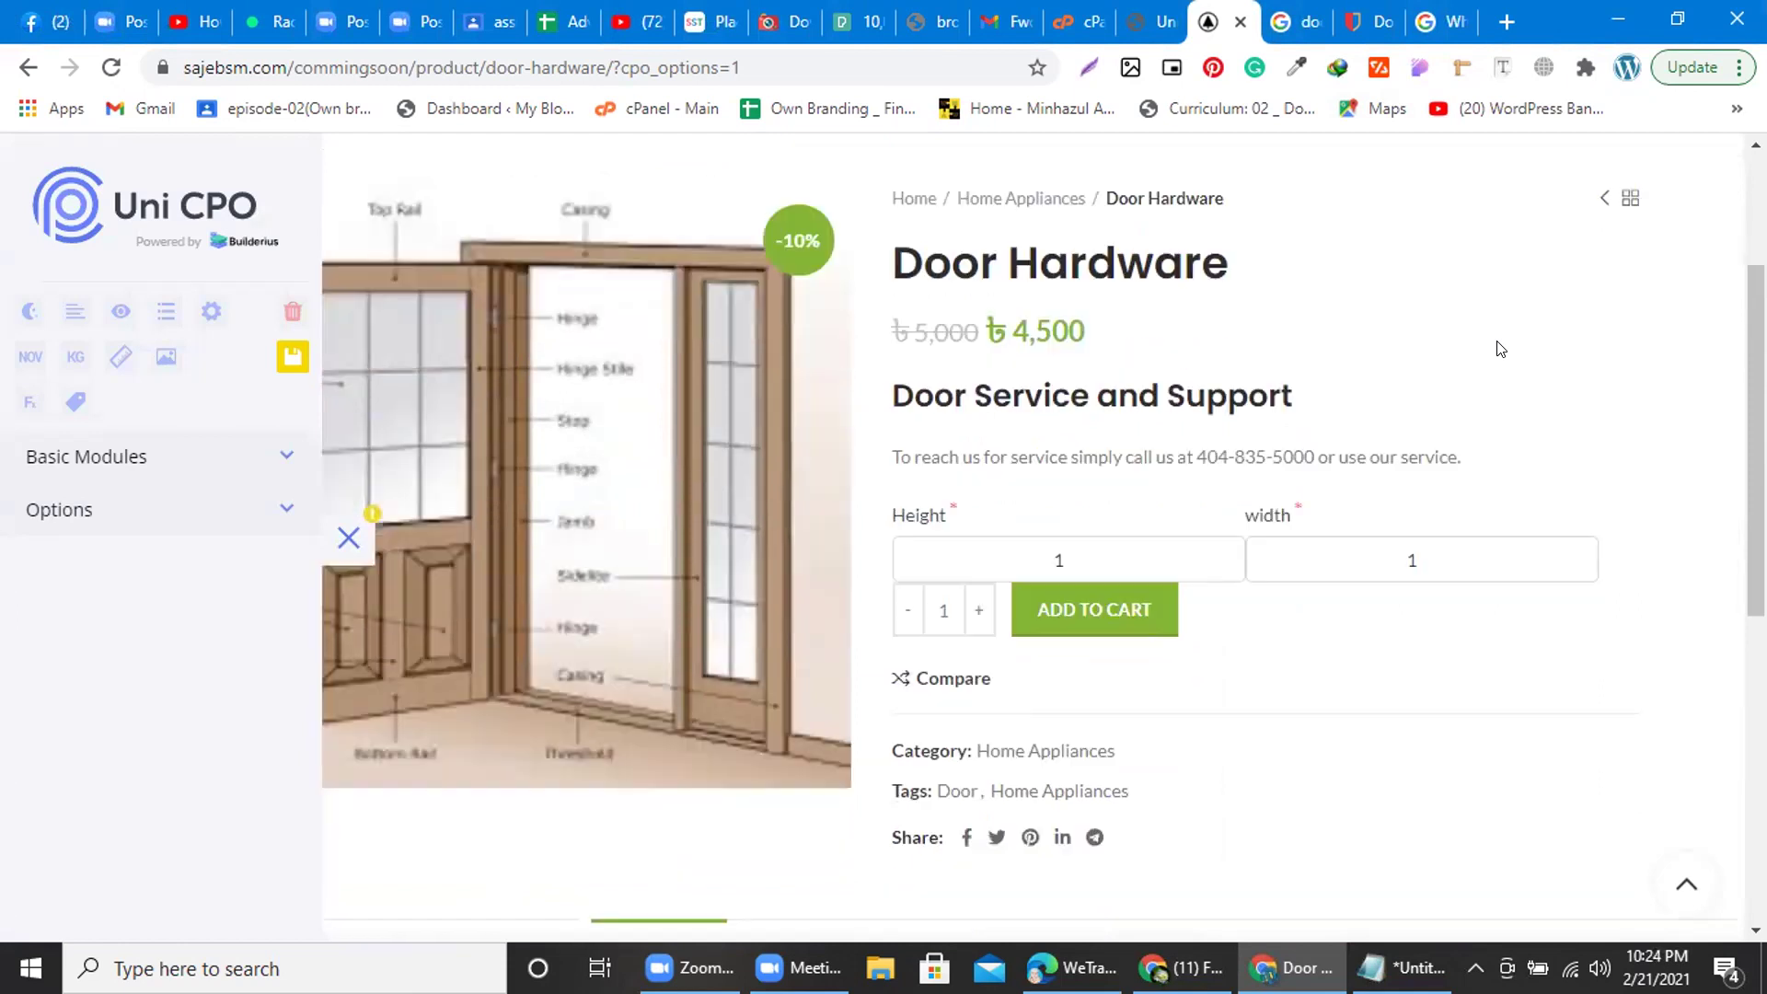
pyautogui.scroll(10, 1500, 347)
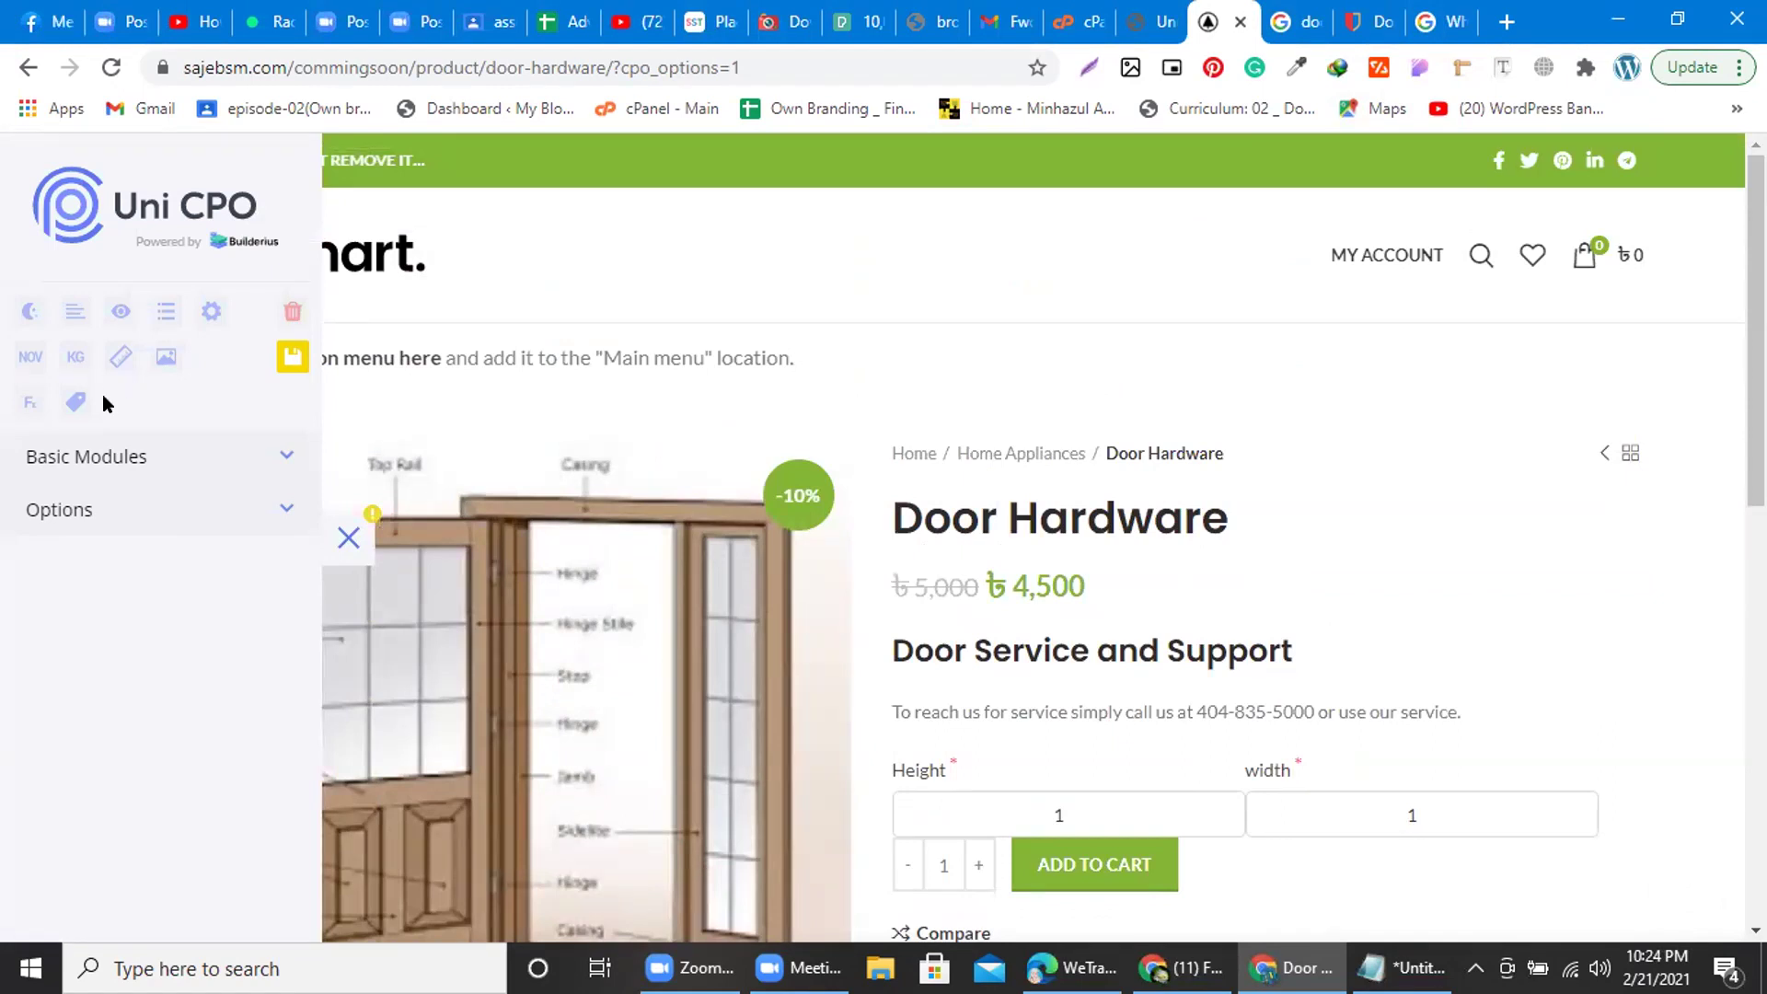
pyautogui.click(290, 358)
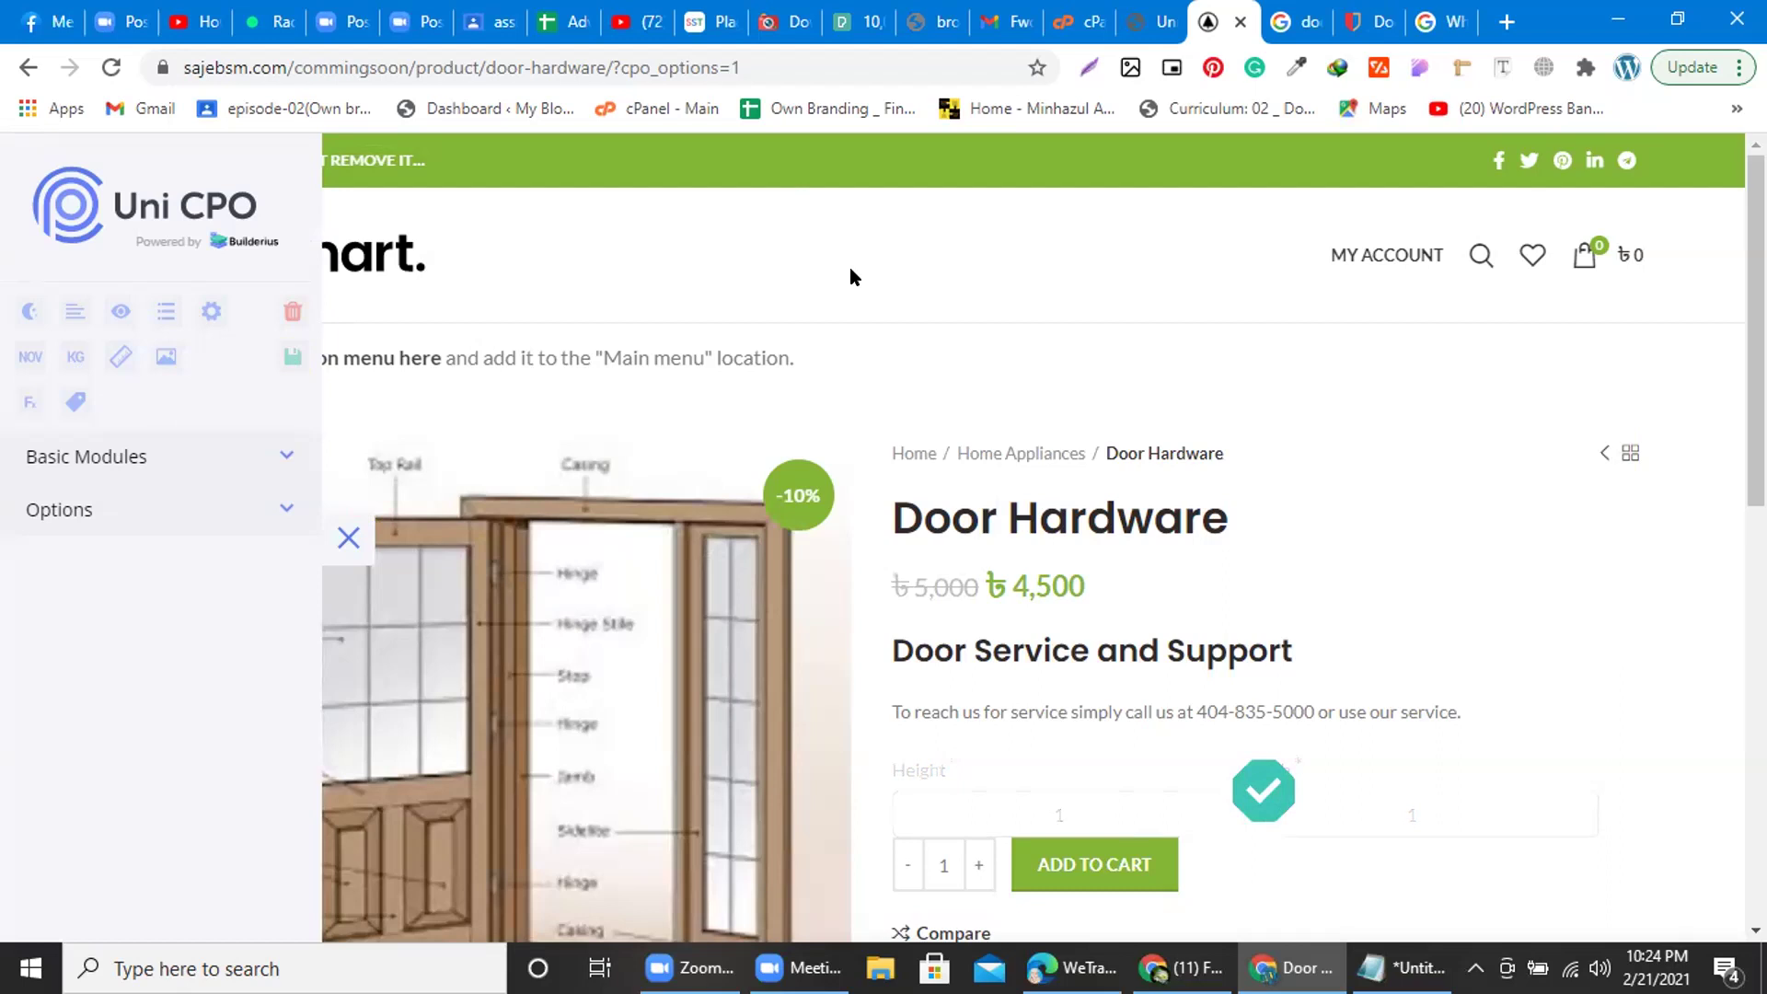
# Close and reopen the builder panel, then preview the product page without the builder
pyautogui.click(346, 545)
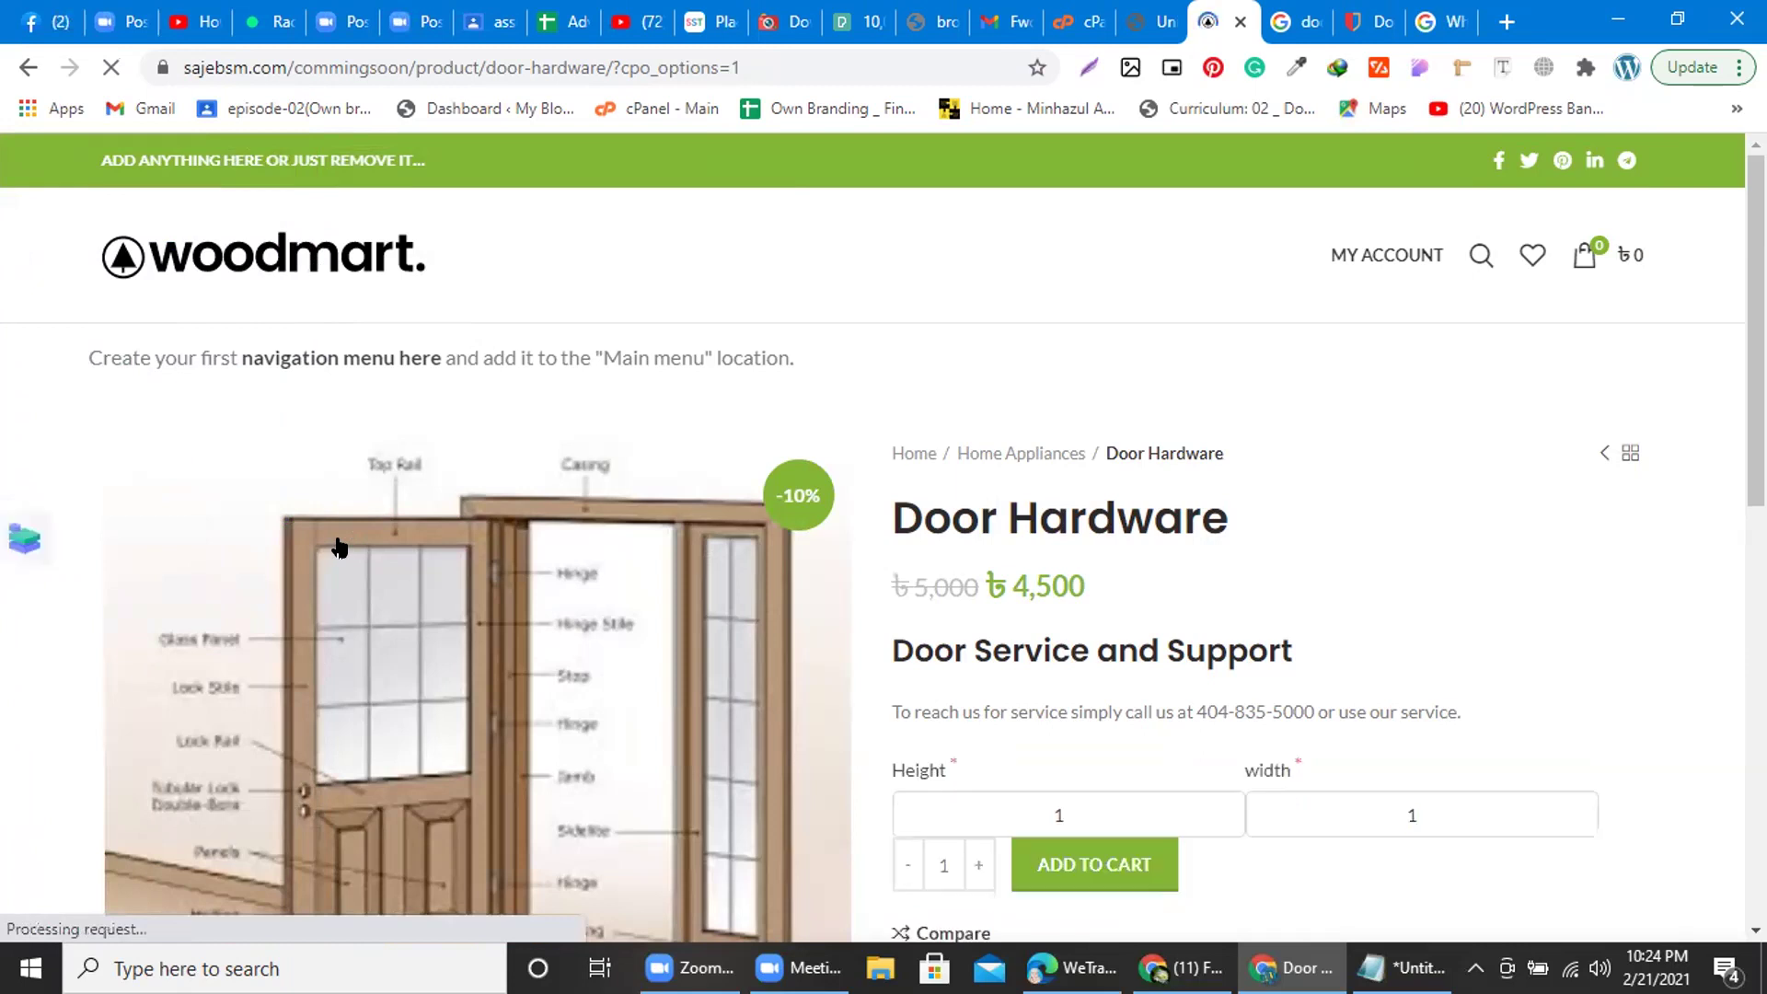
pyautogui.scroll(-3, 981, 545)
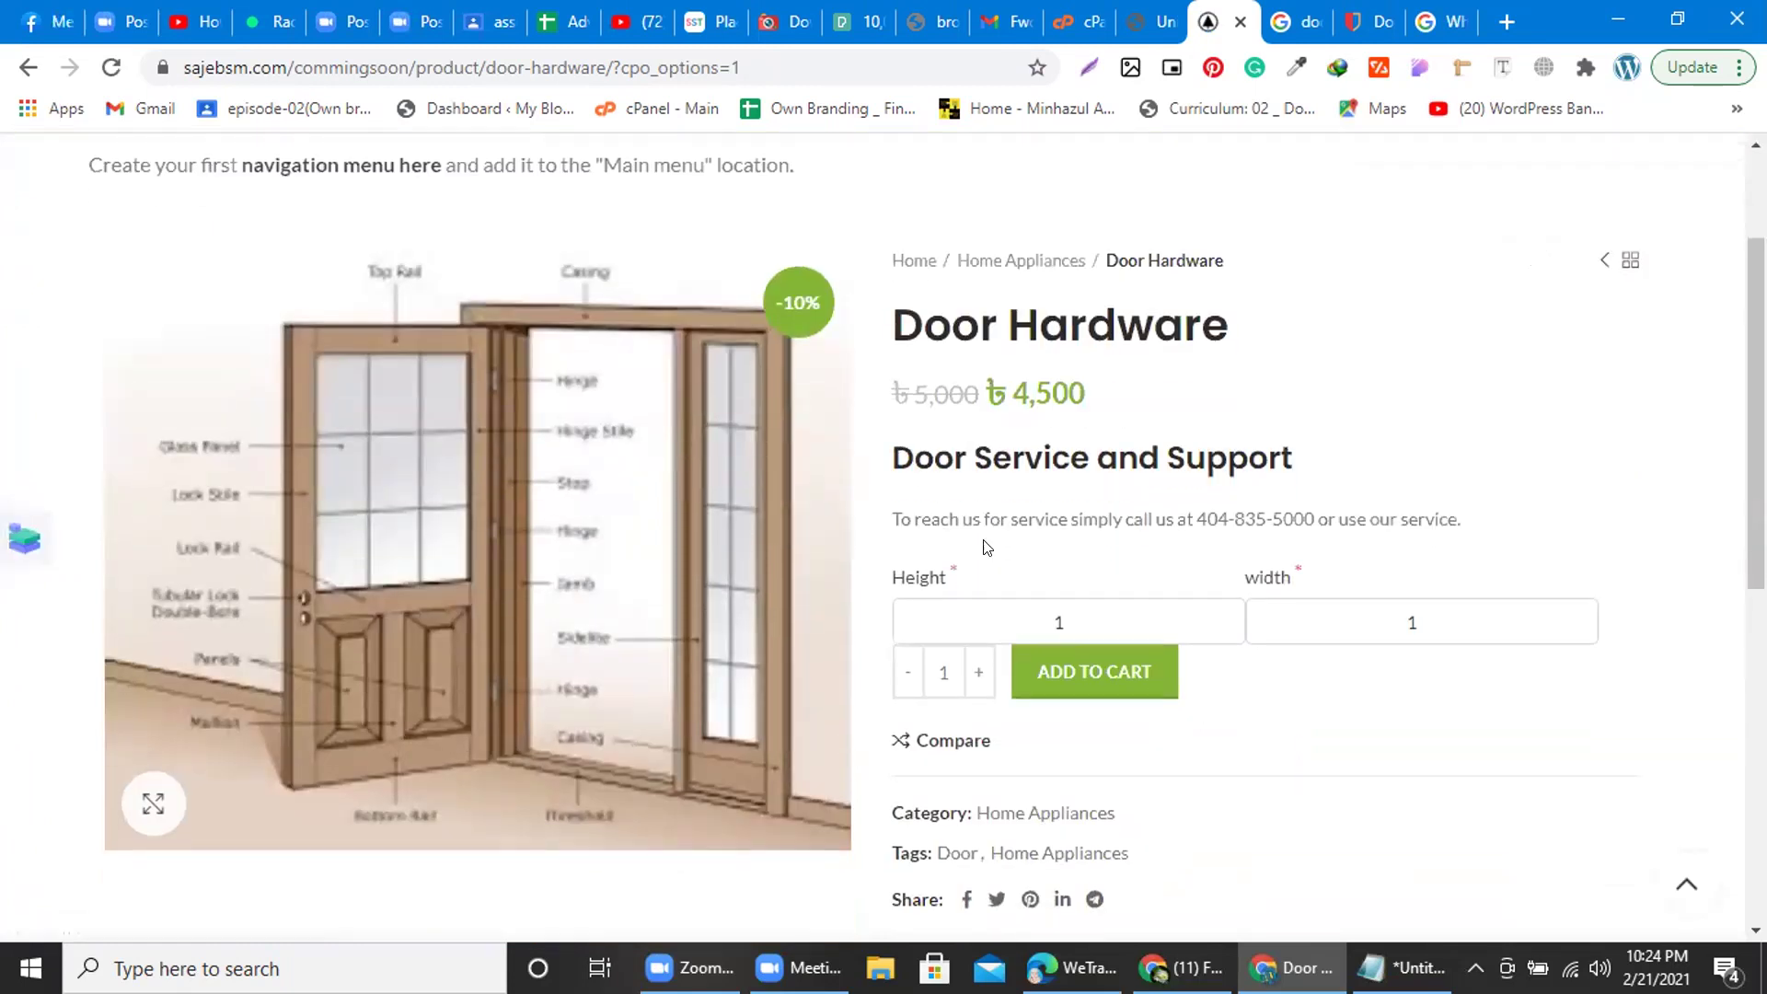
pyautogui.scroll(-2, 983, 547)
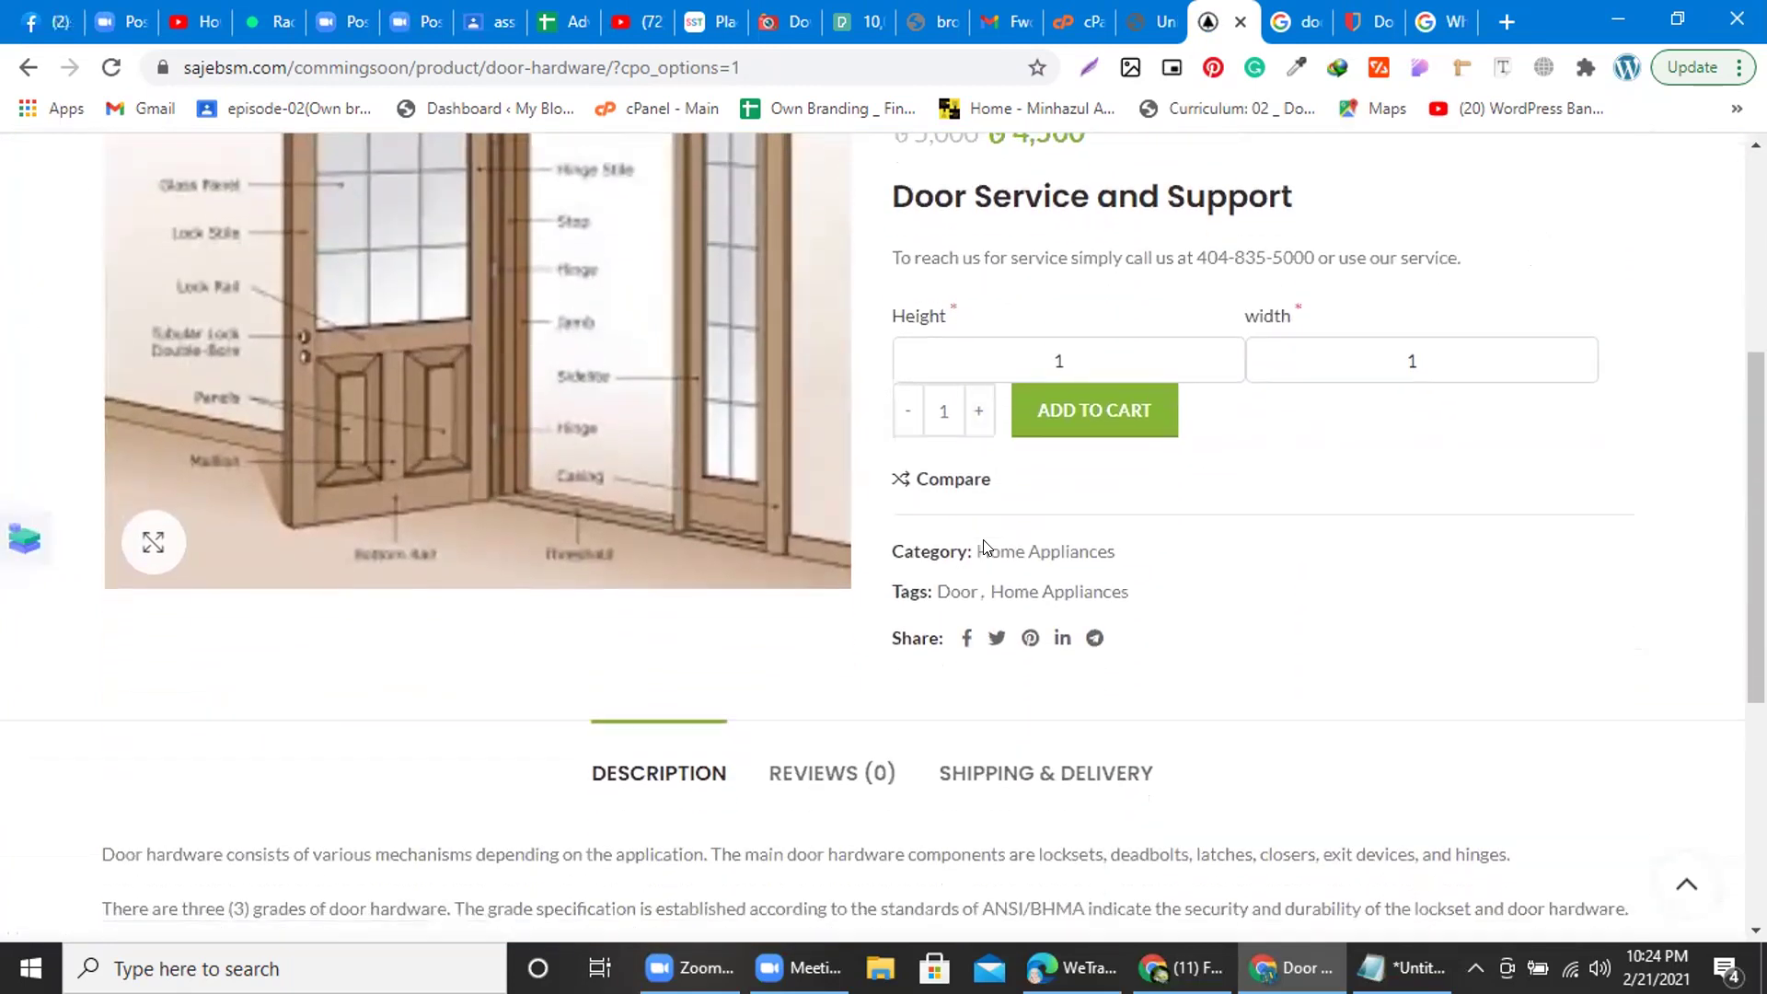
pyautogui.scroll(3, 984, 546)
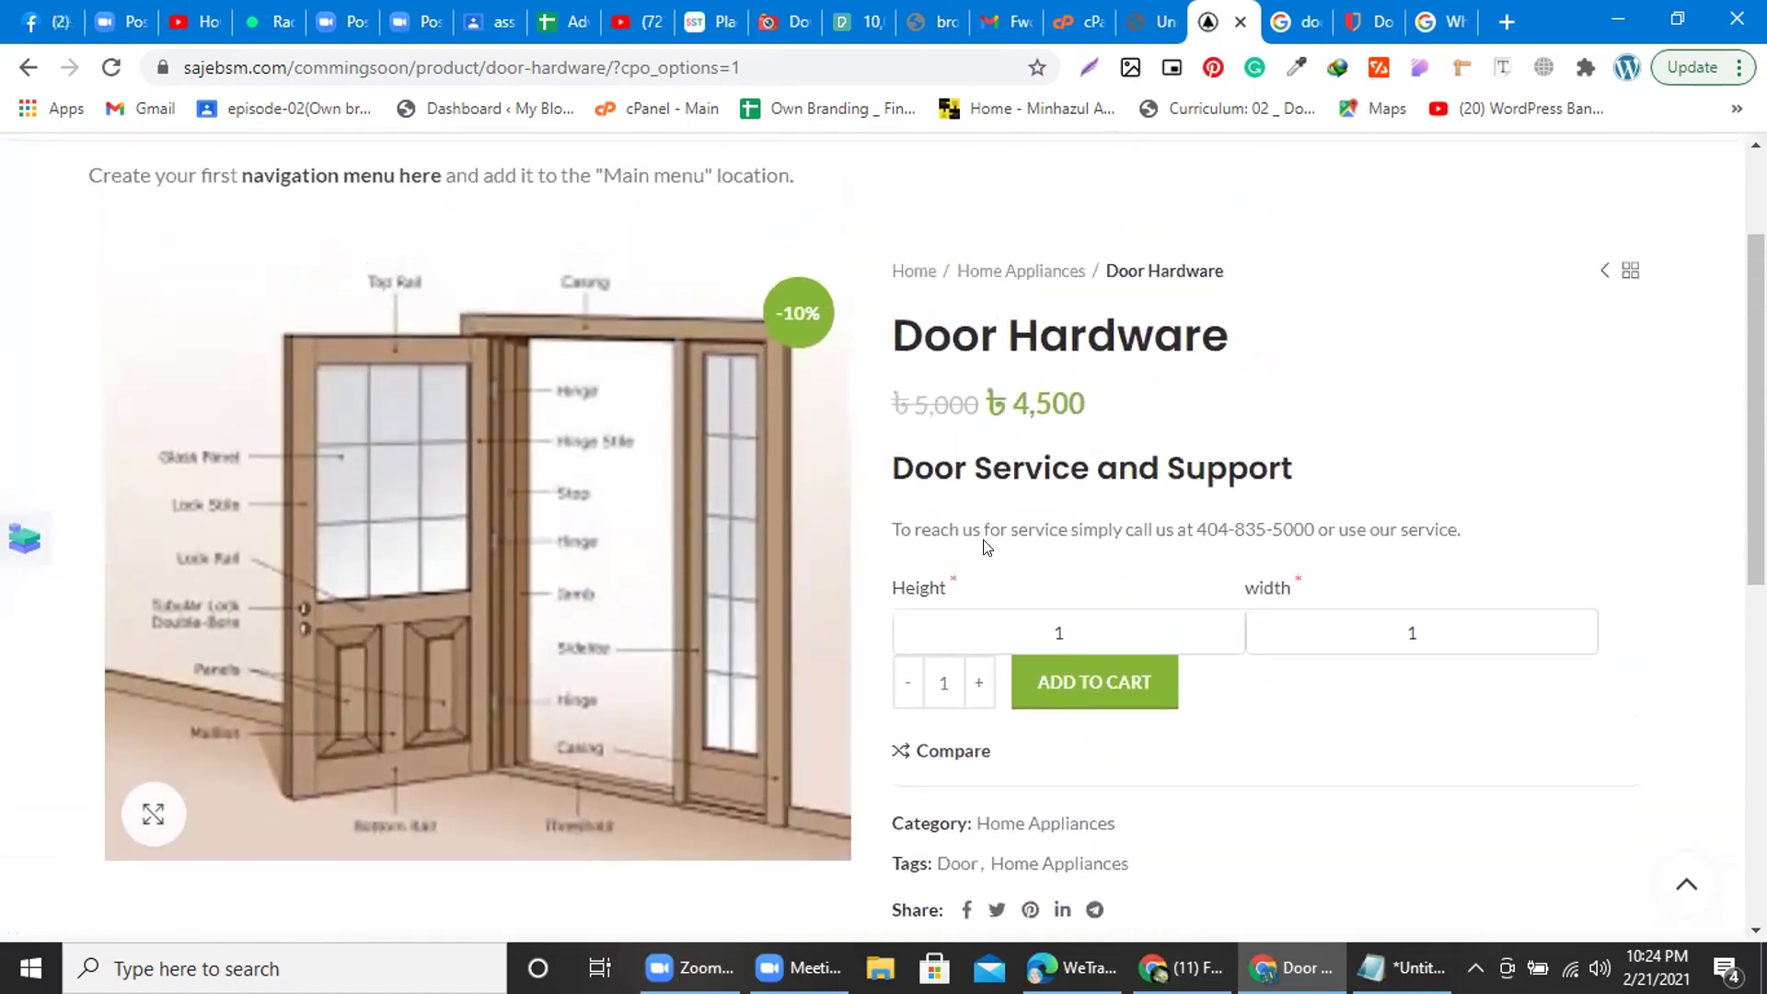
pyautogui.scroll(2, 984, 547)
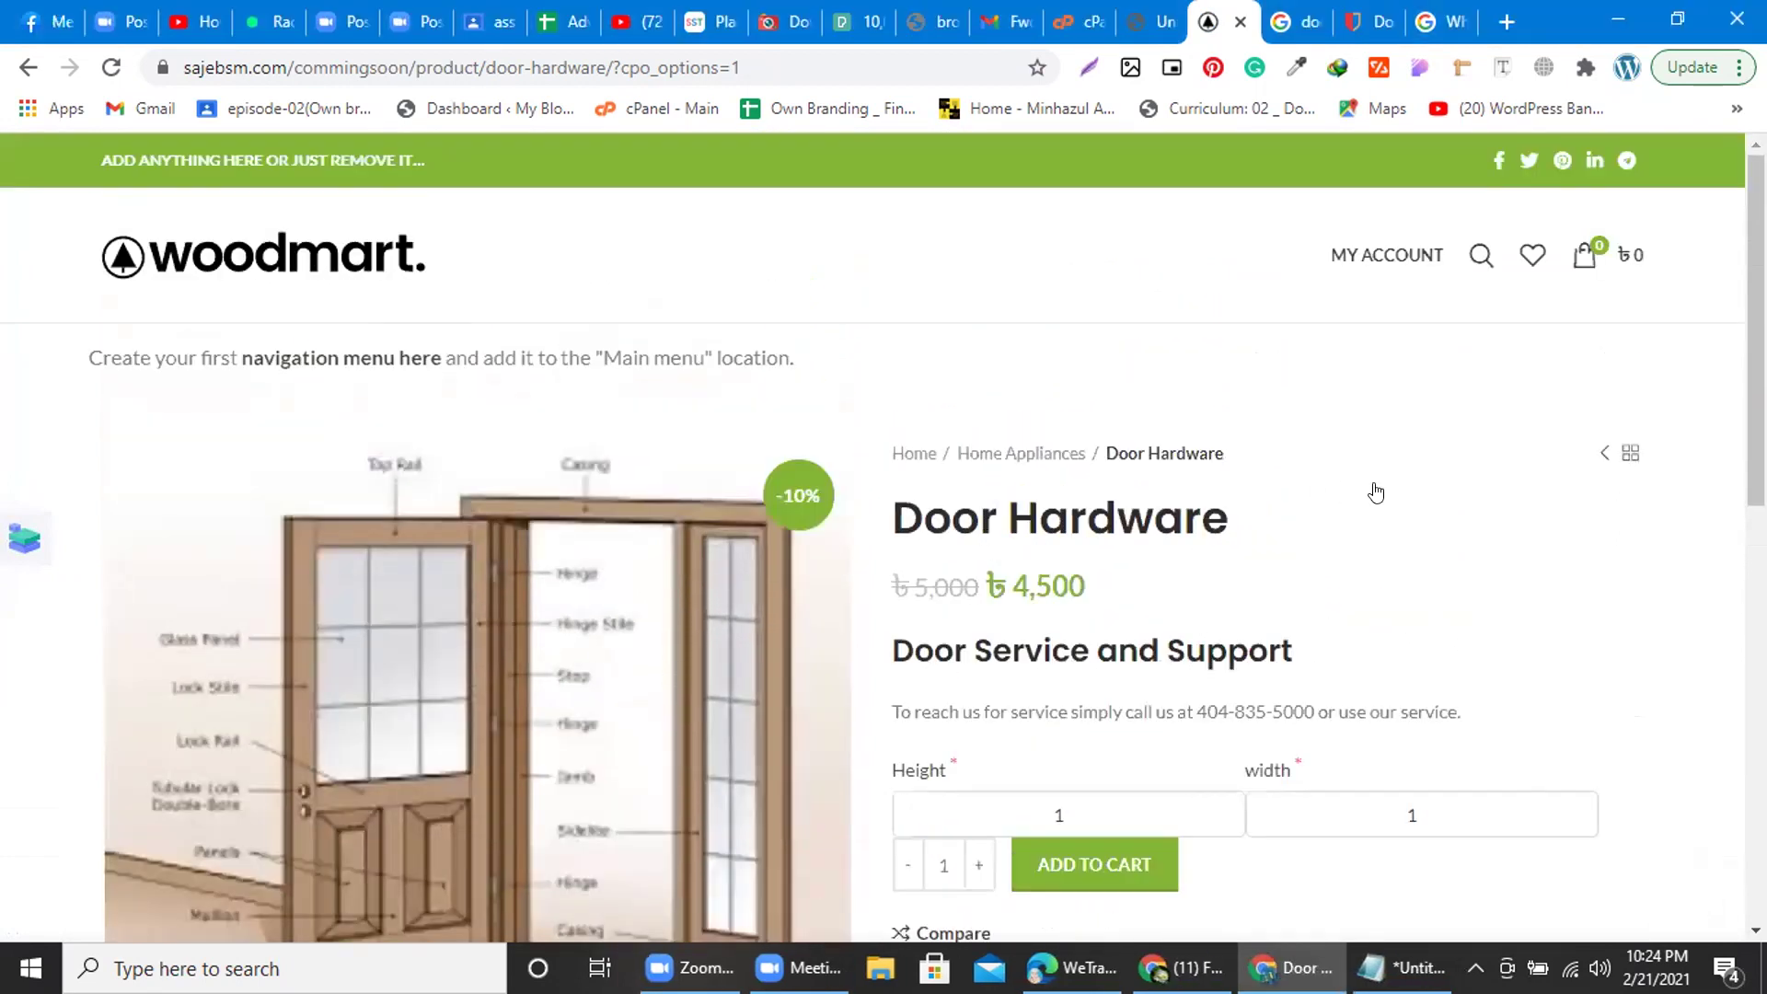
pyautogui.click(24, 539)
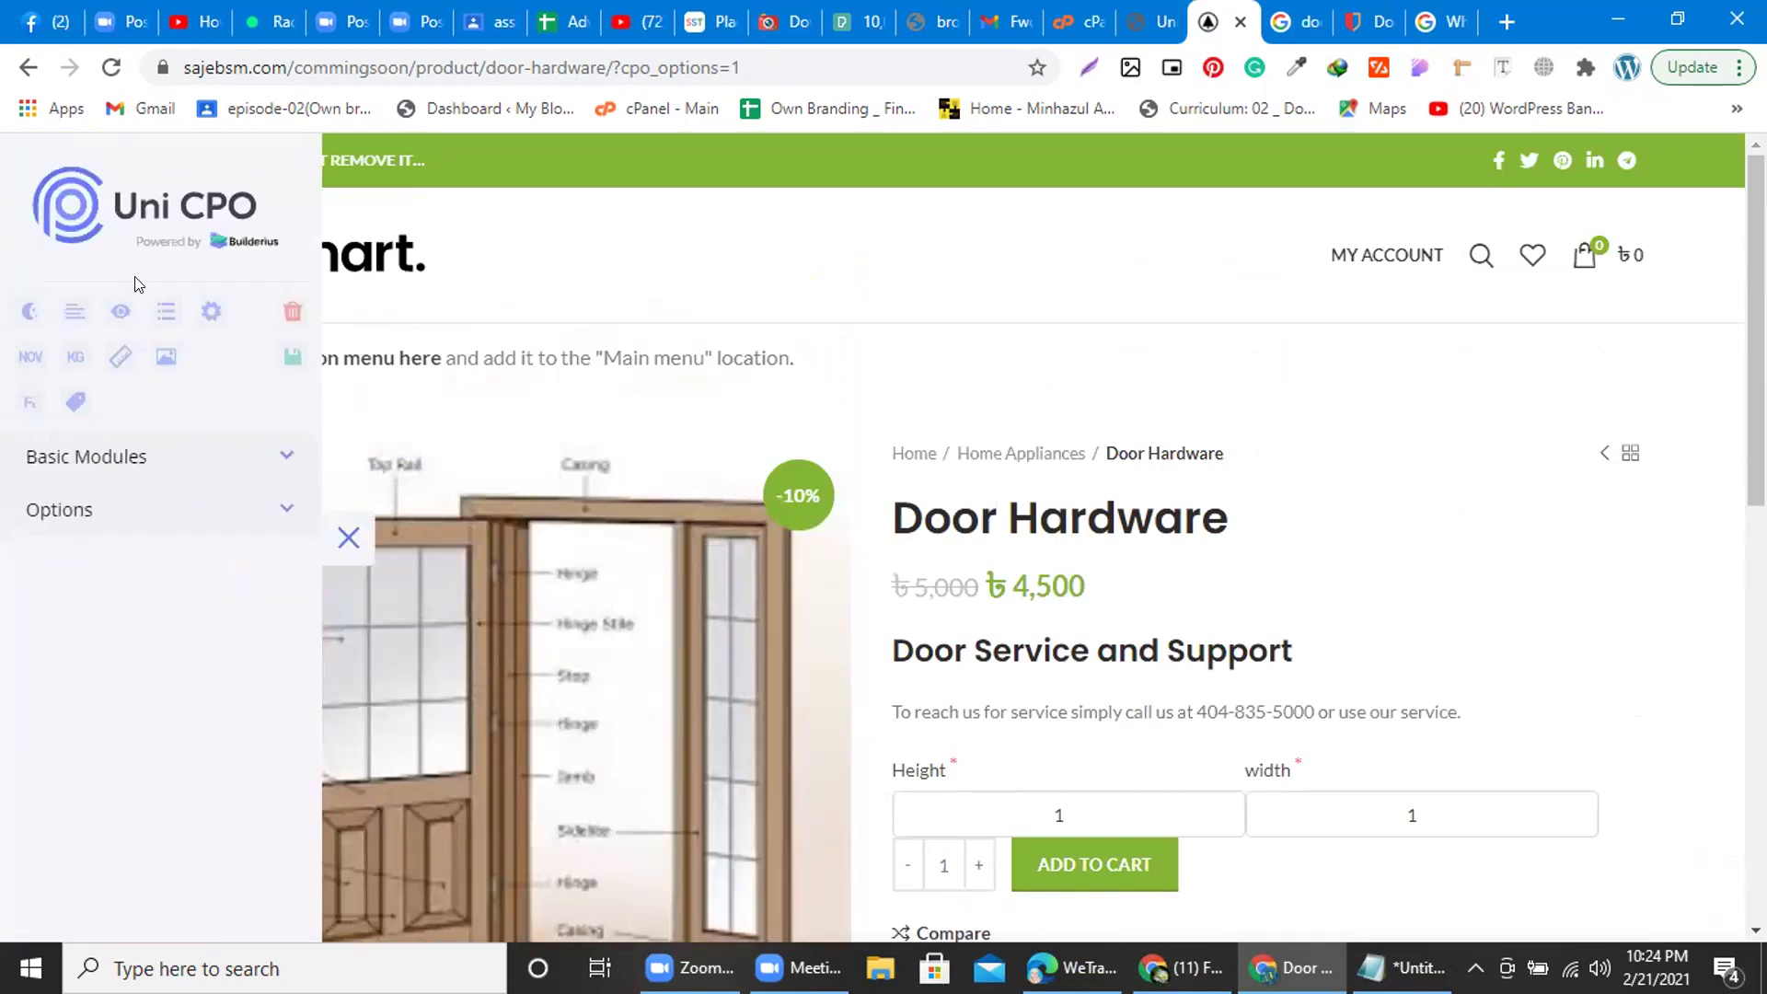
pyautogui.click(120, 311)
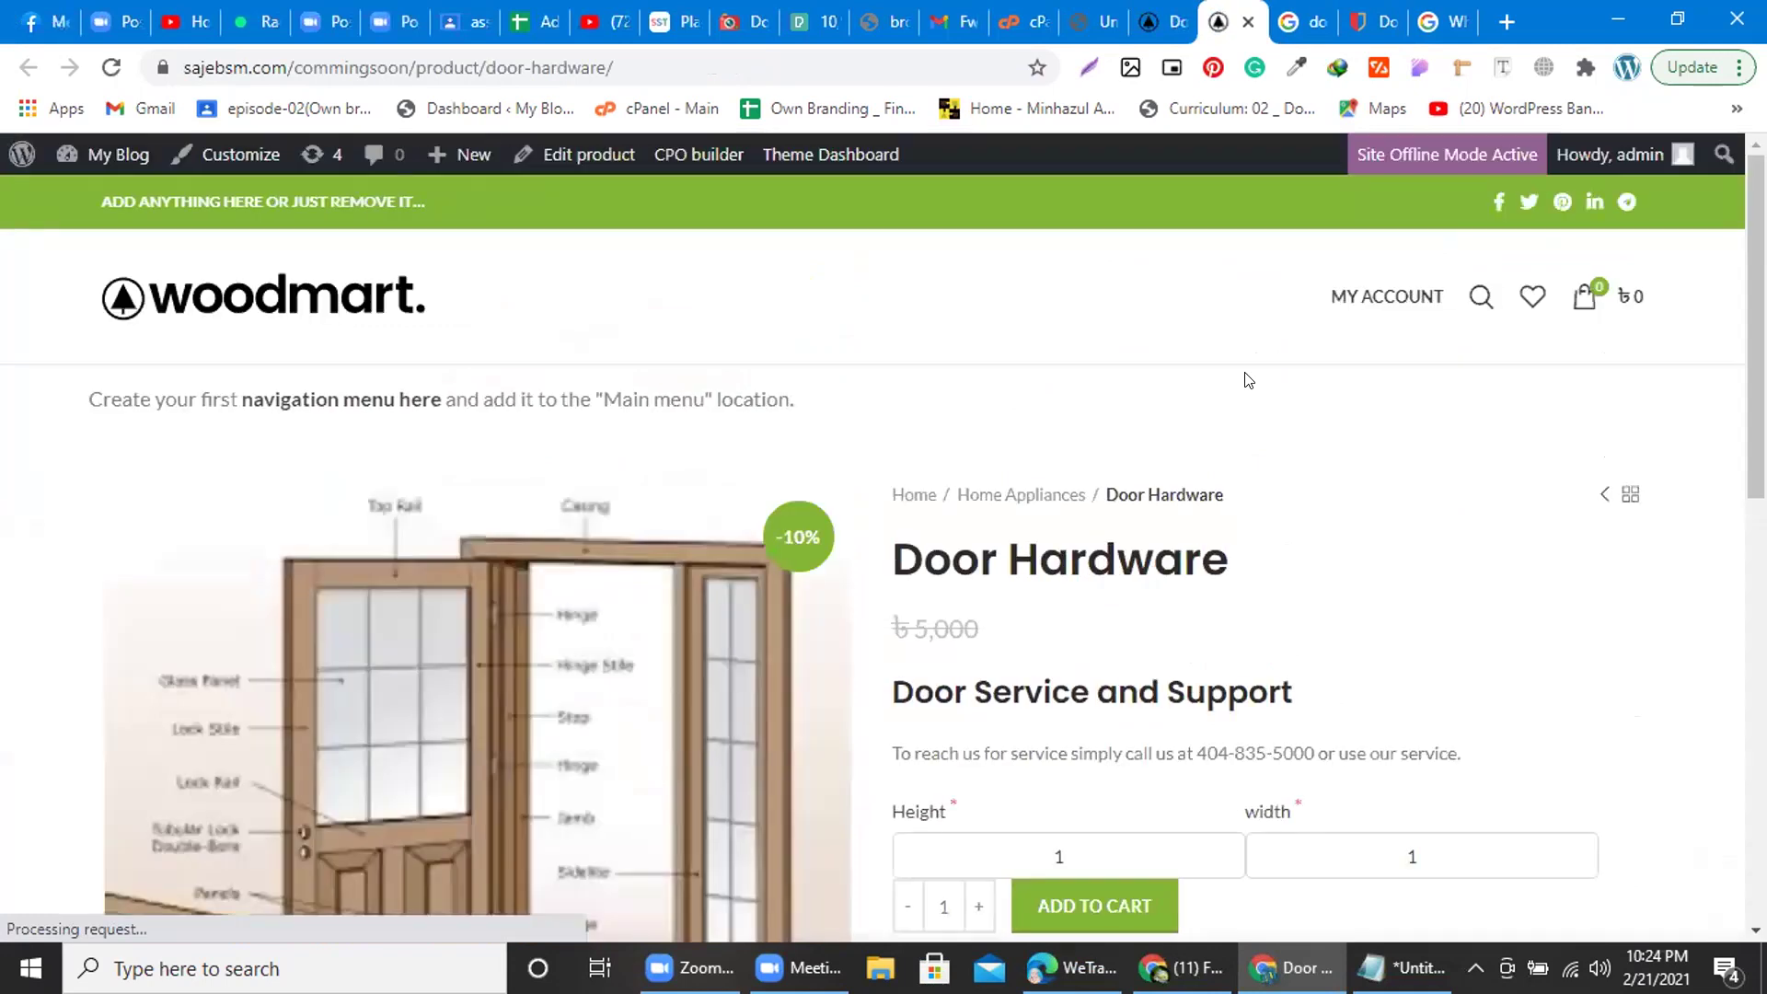
pyautogui.scroll(-2, 1248, 380)
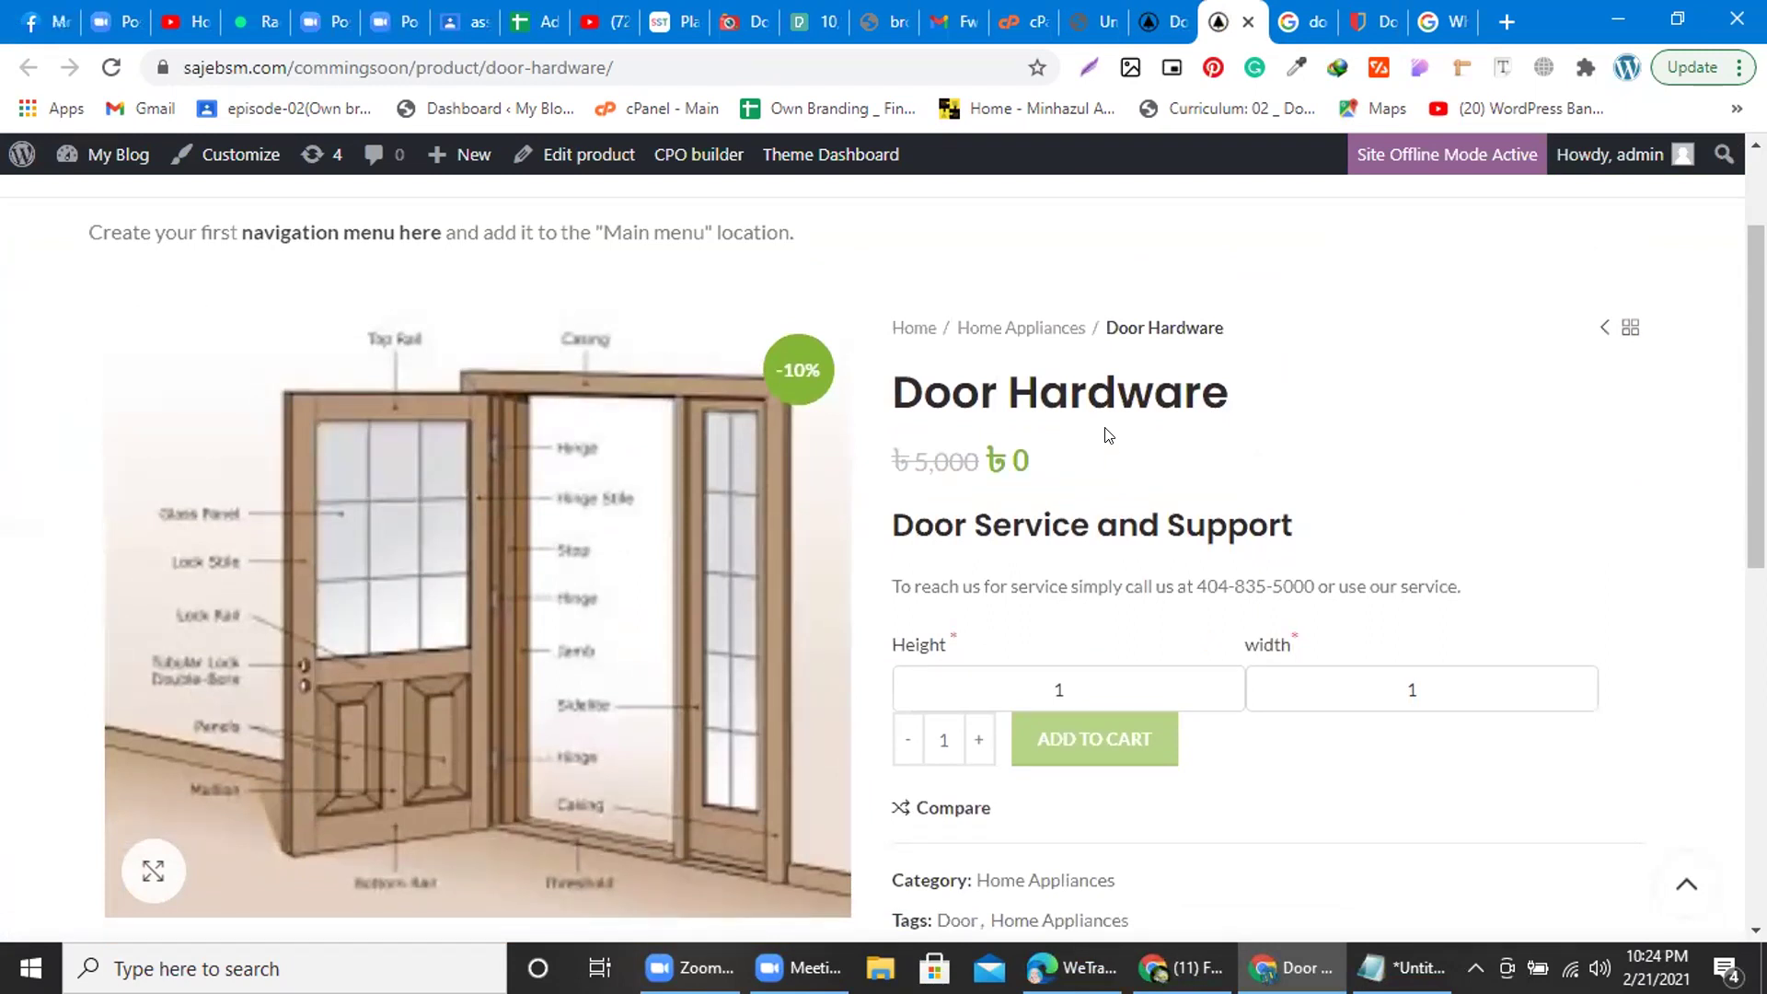
pyautogui.press('F5')
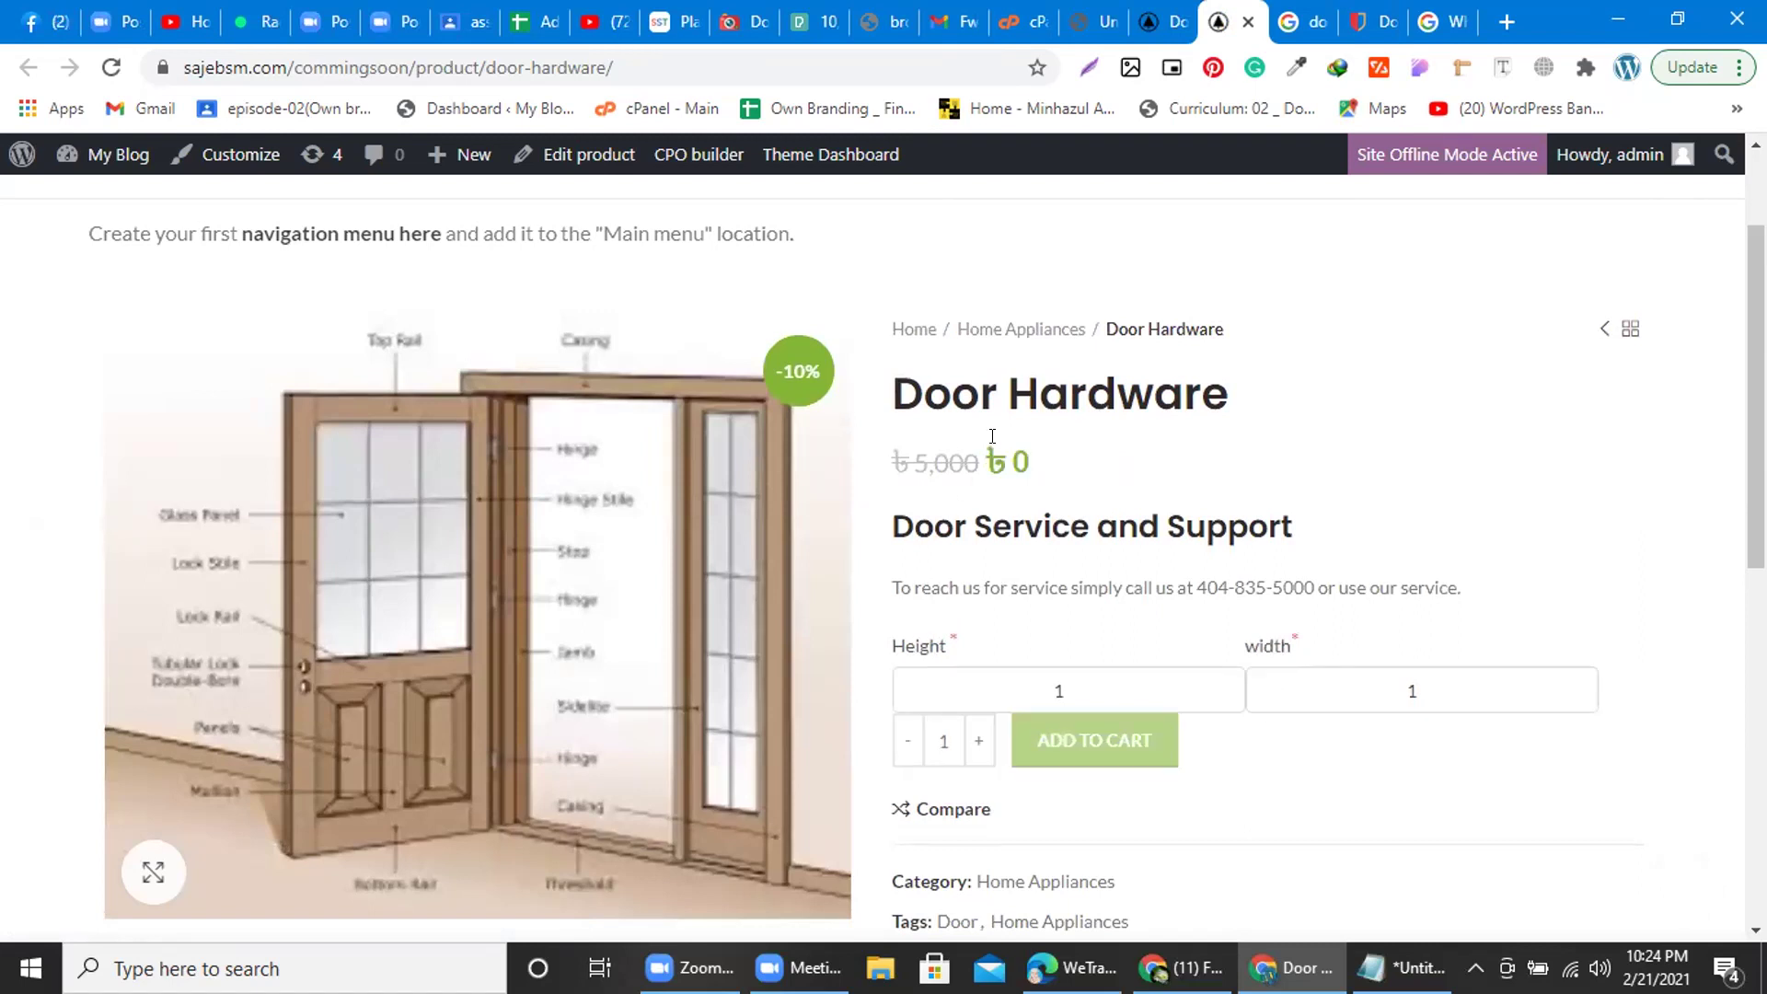
pyautogui.scroll(-1, 988, 435)
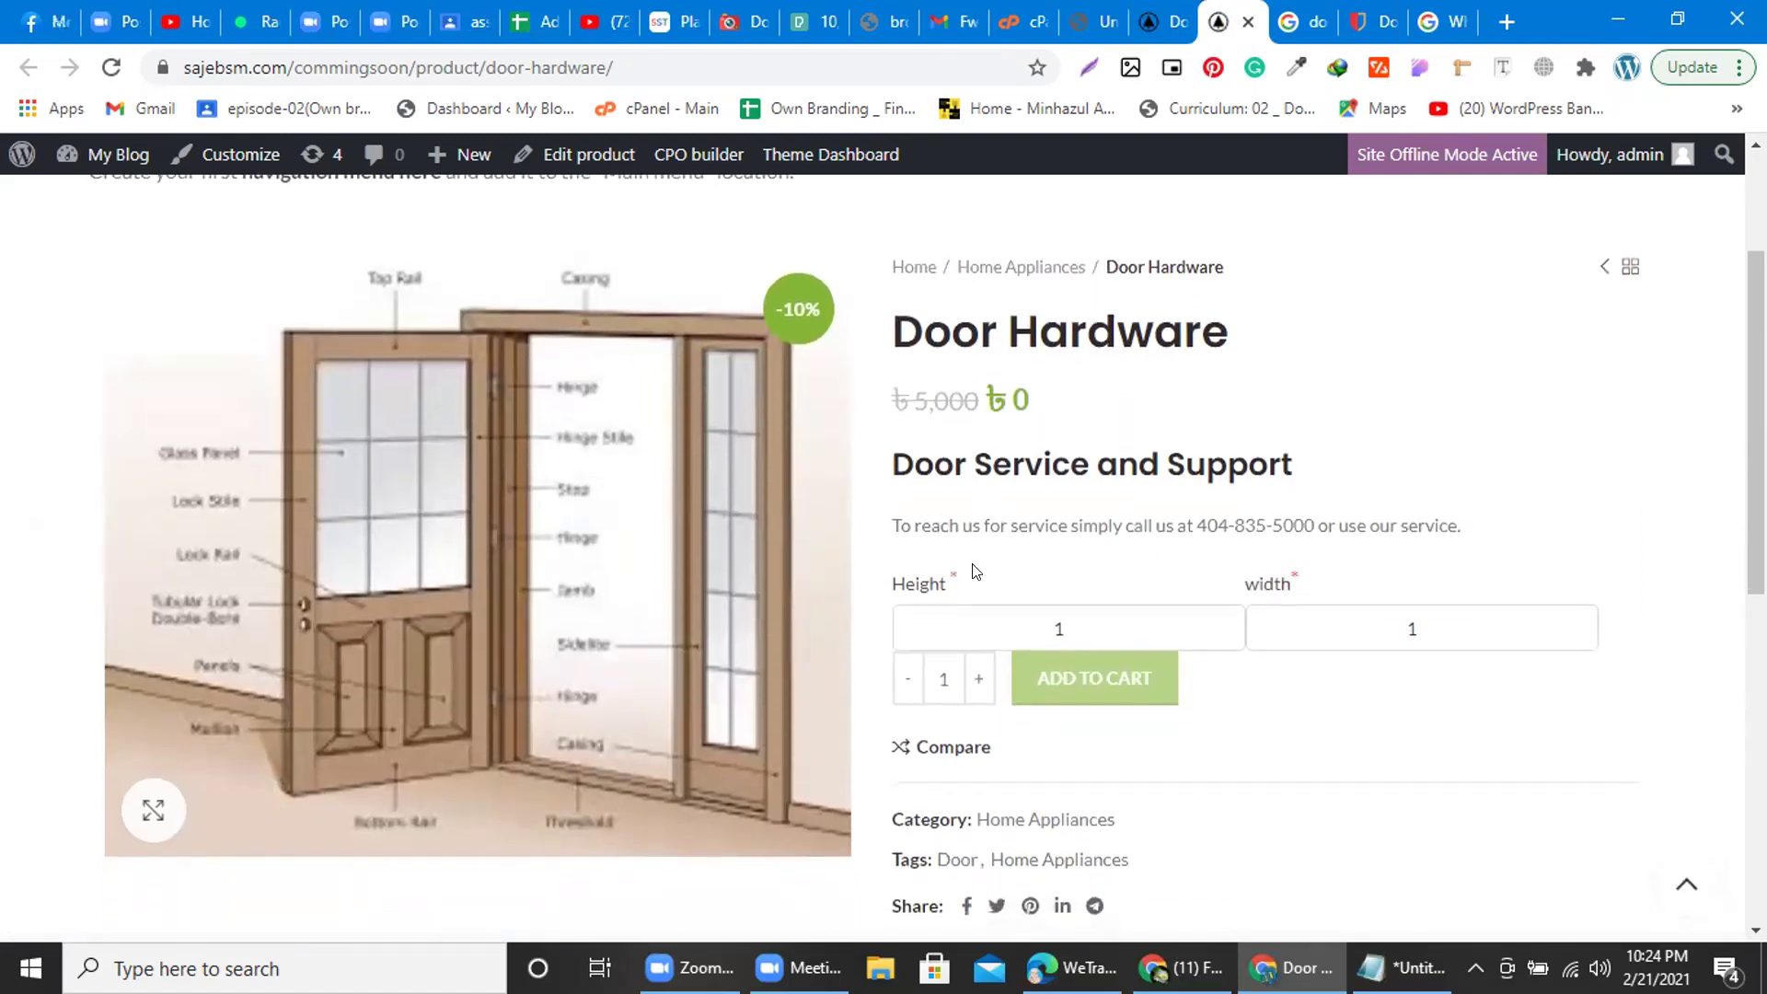
pyautogui.scroll(-2, 975, 570)
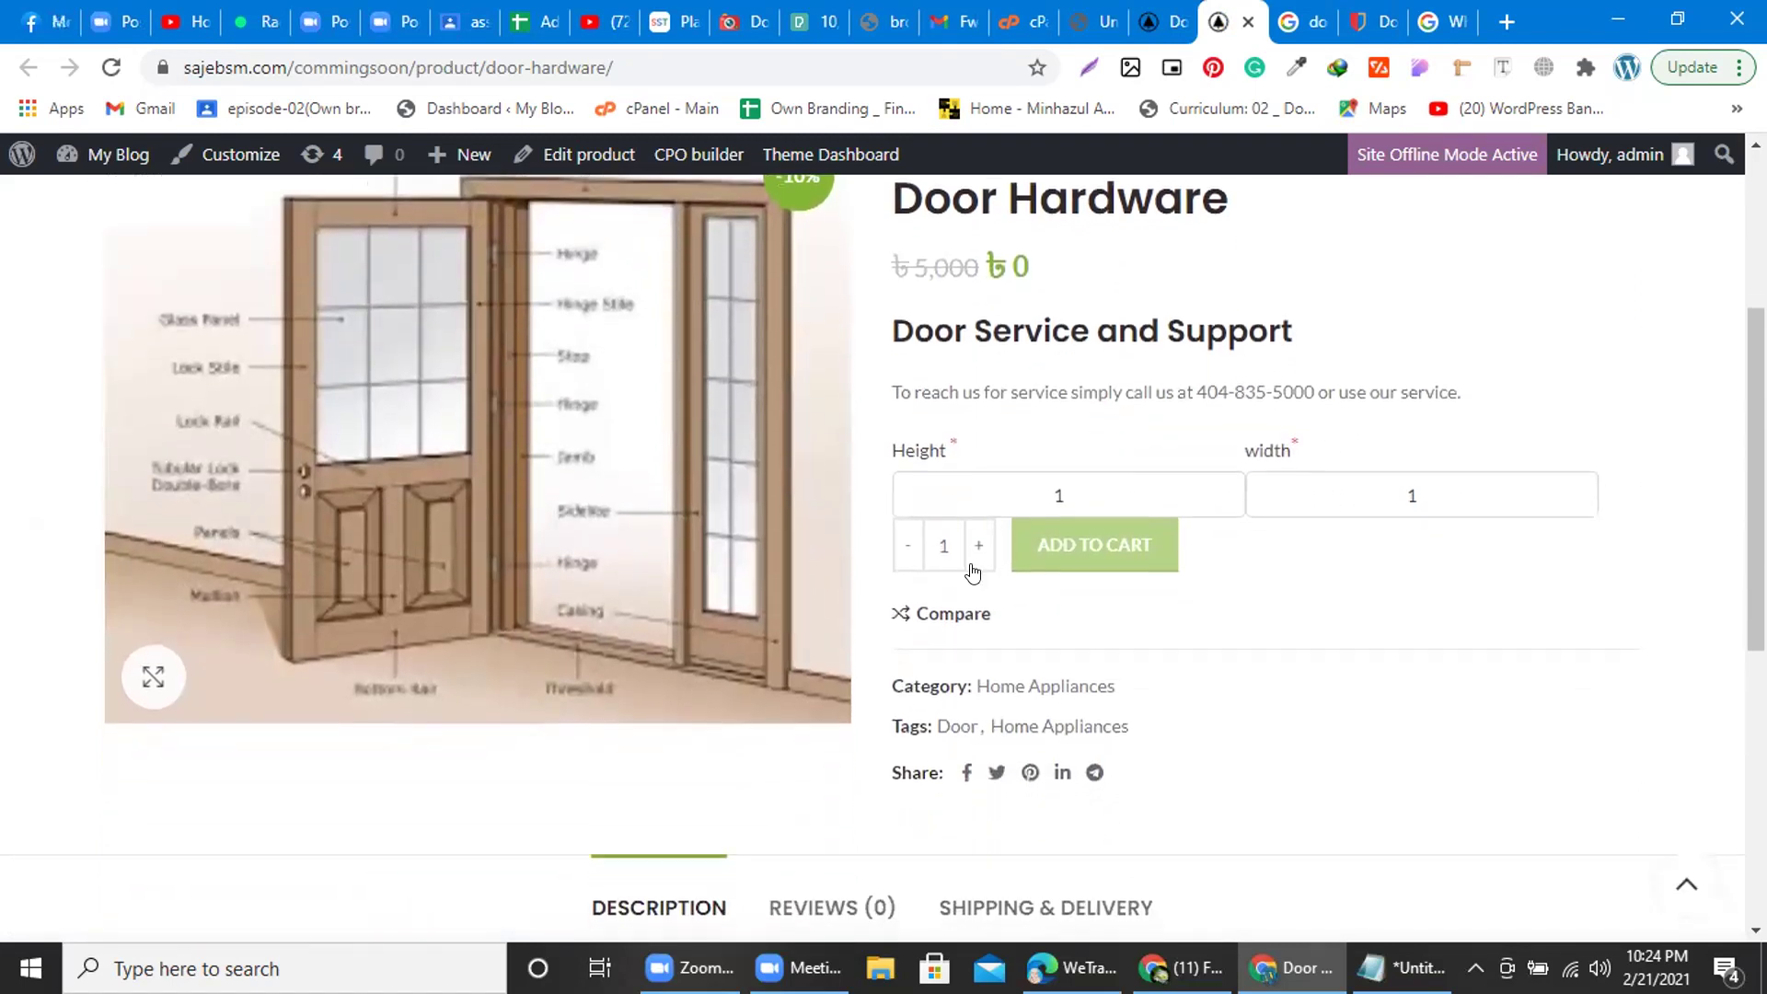
pyautogui.click(1215, 499)
pyautogui.click(1215, 499)
pyautogui.click(1215, 498)
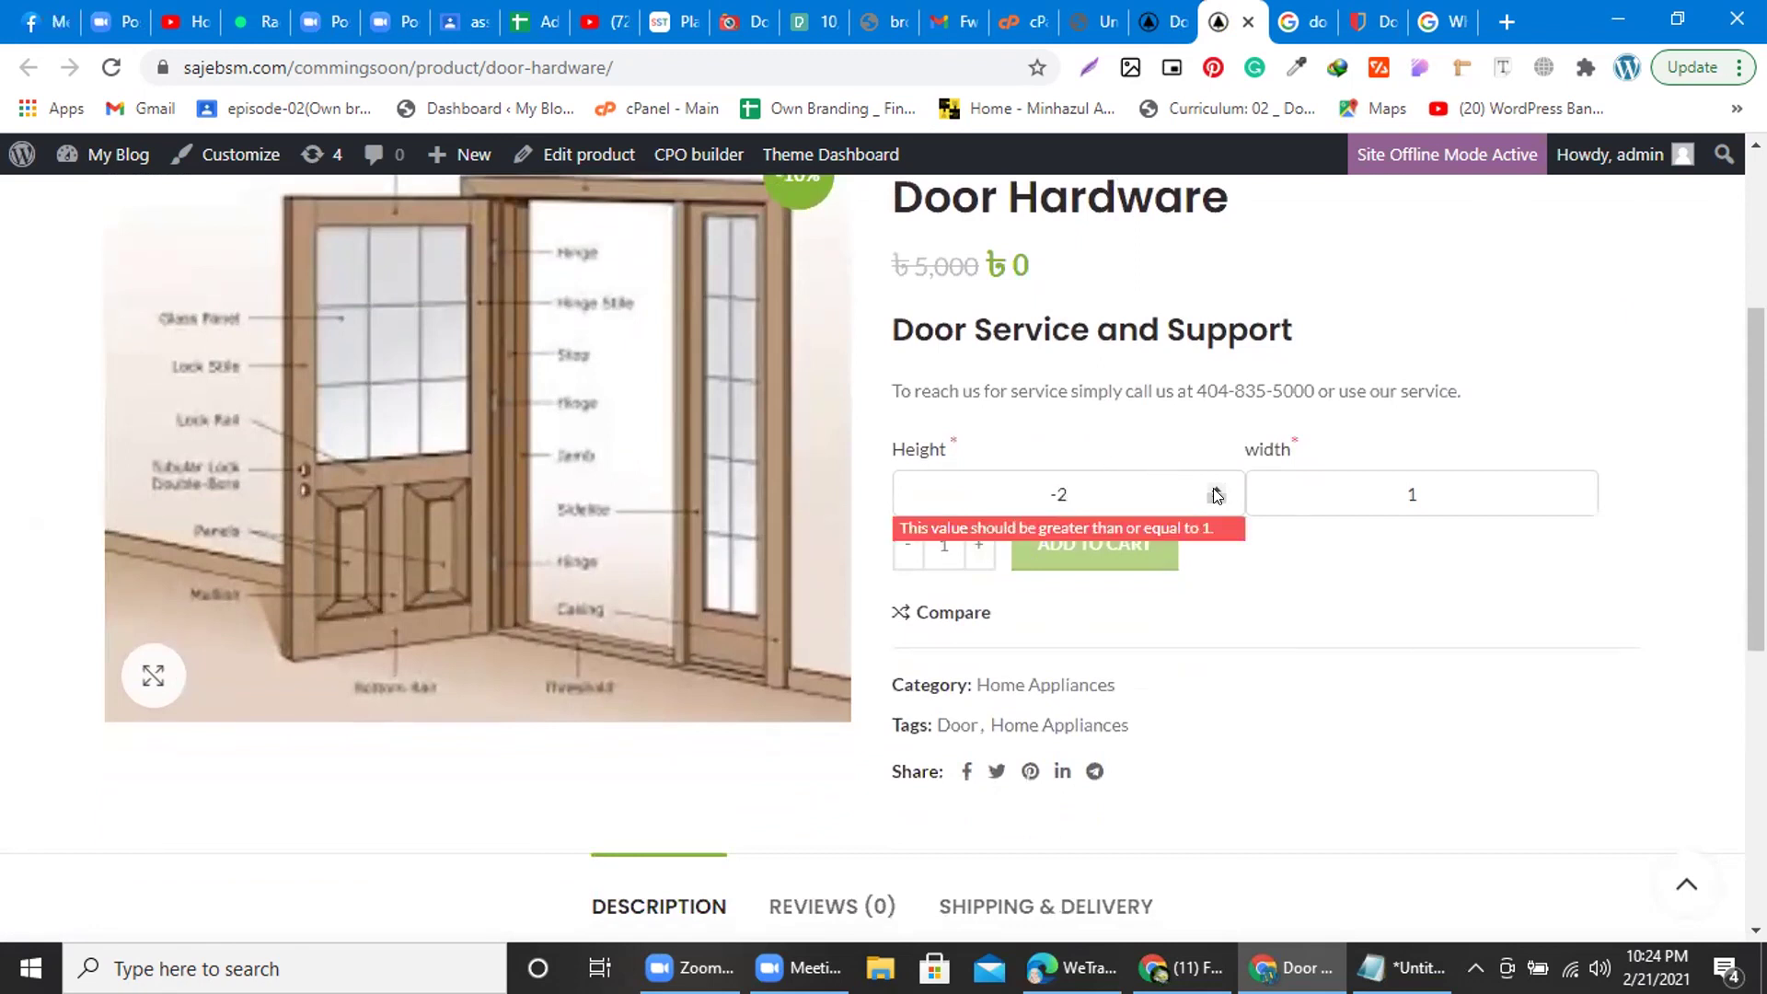
pyautogui.click(1215, 488)
pyautogui.click(1215, 489)
pyautogui.click(1216, 489)
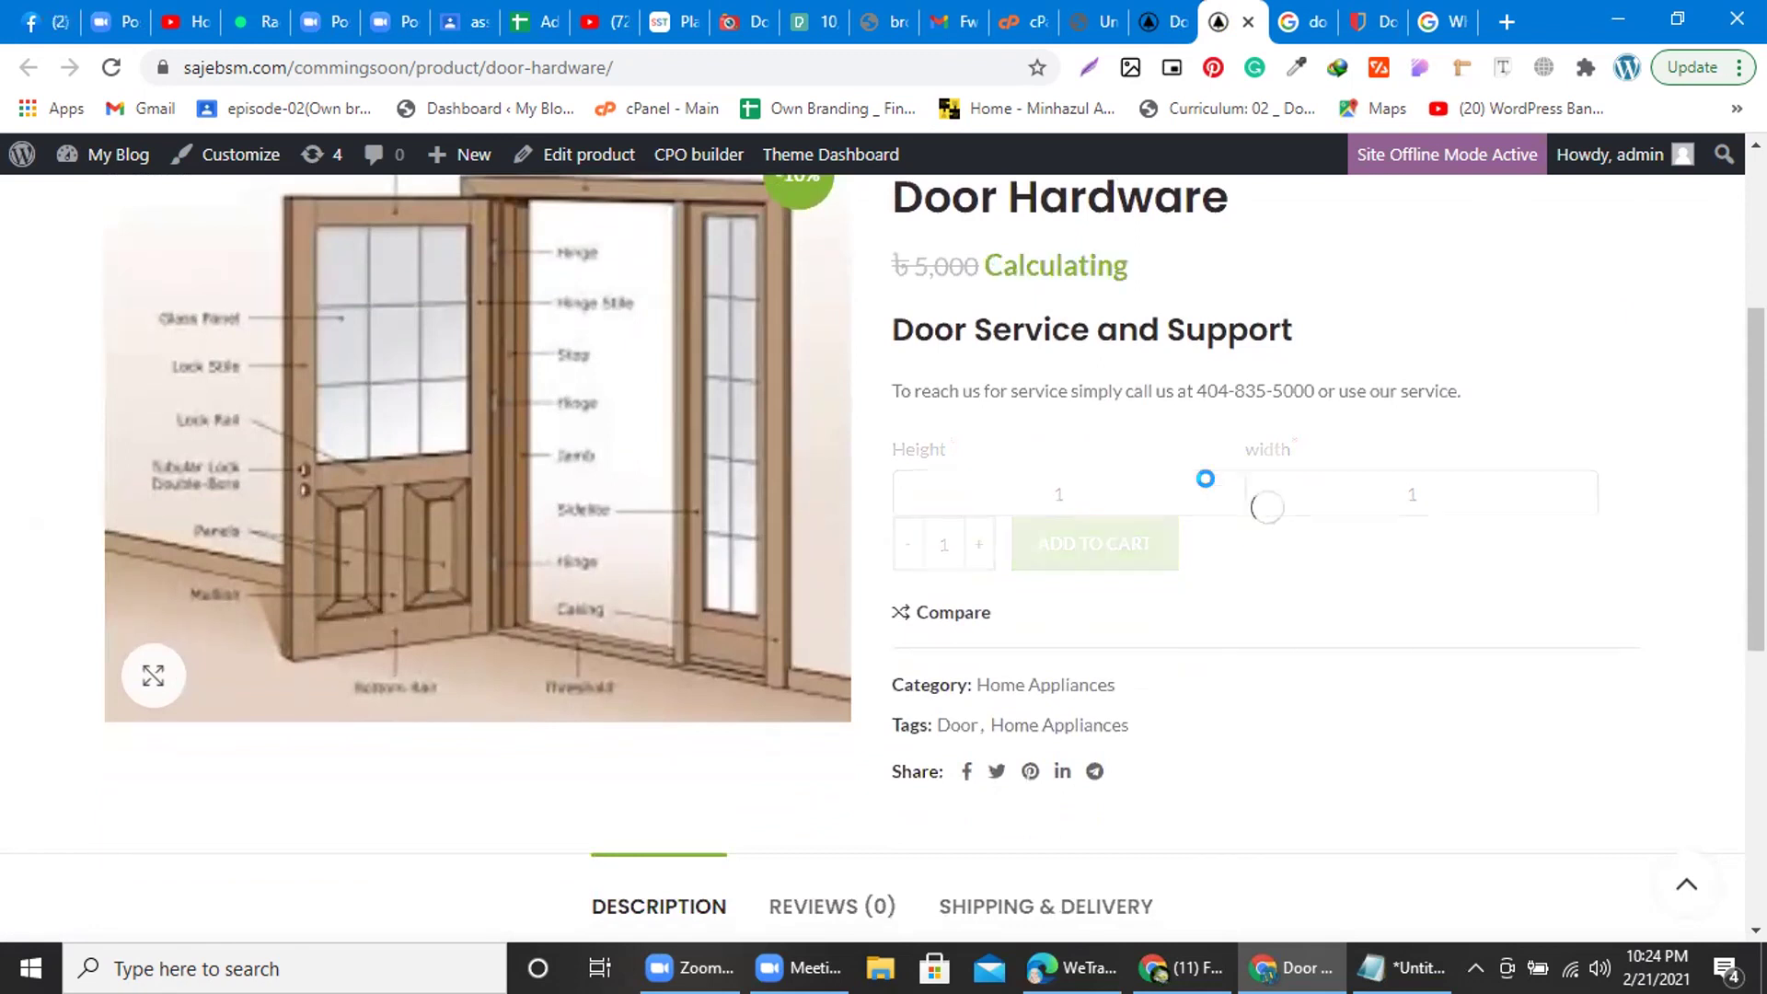
pyautogui.click(1214, 488)
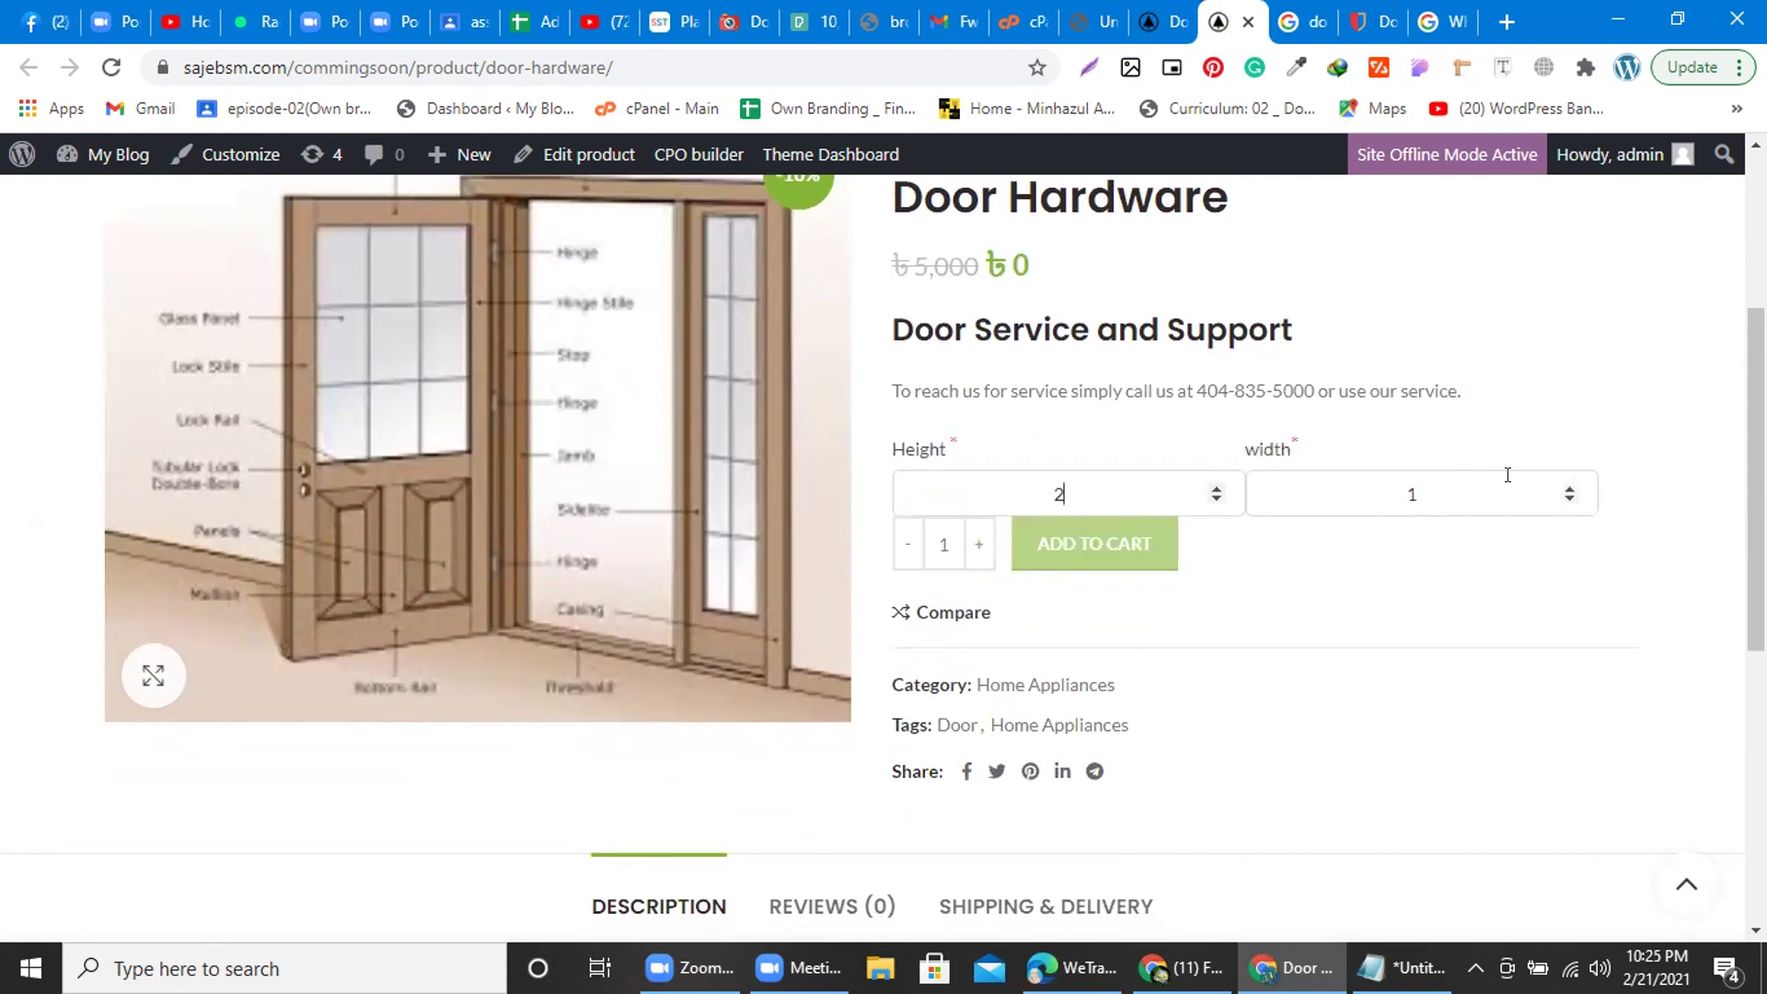
pyautogui.click(1569, 488)
pyautogui.scroll(1, 1256, 655)
pyautogui.scroll(-3, 1256, 655)
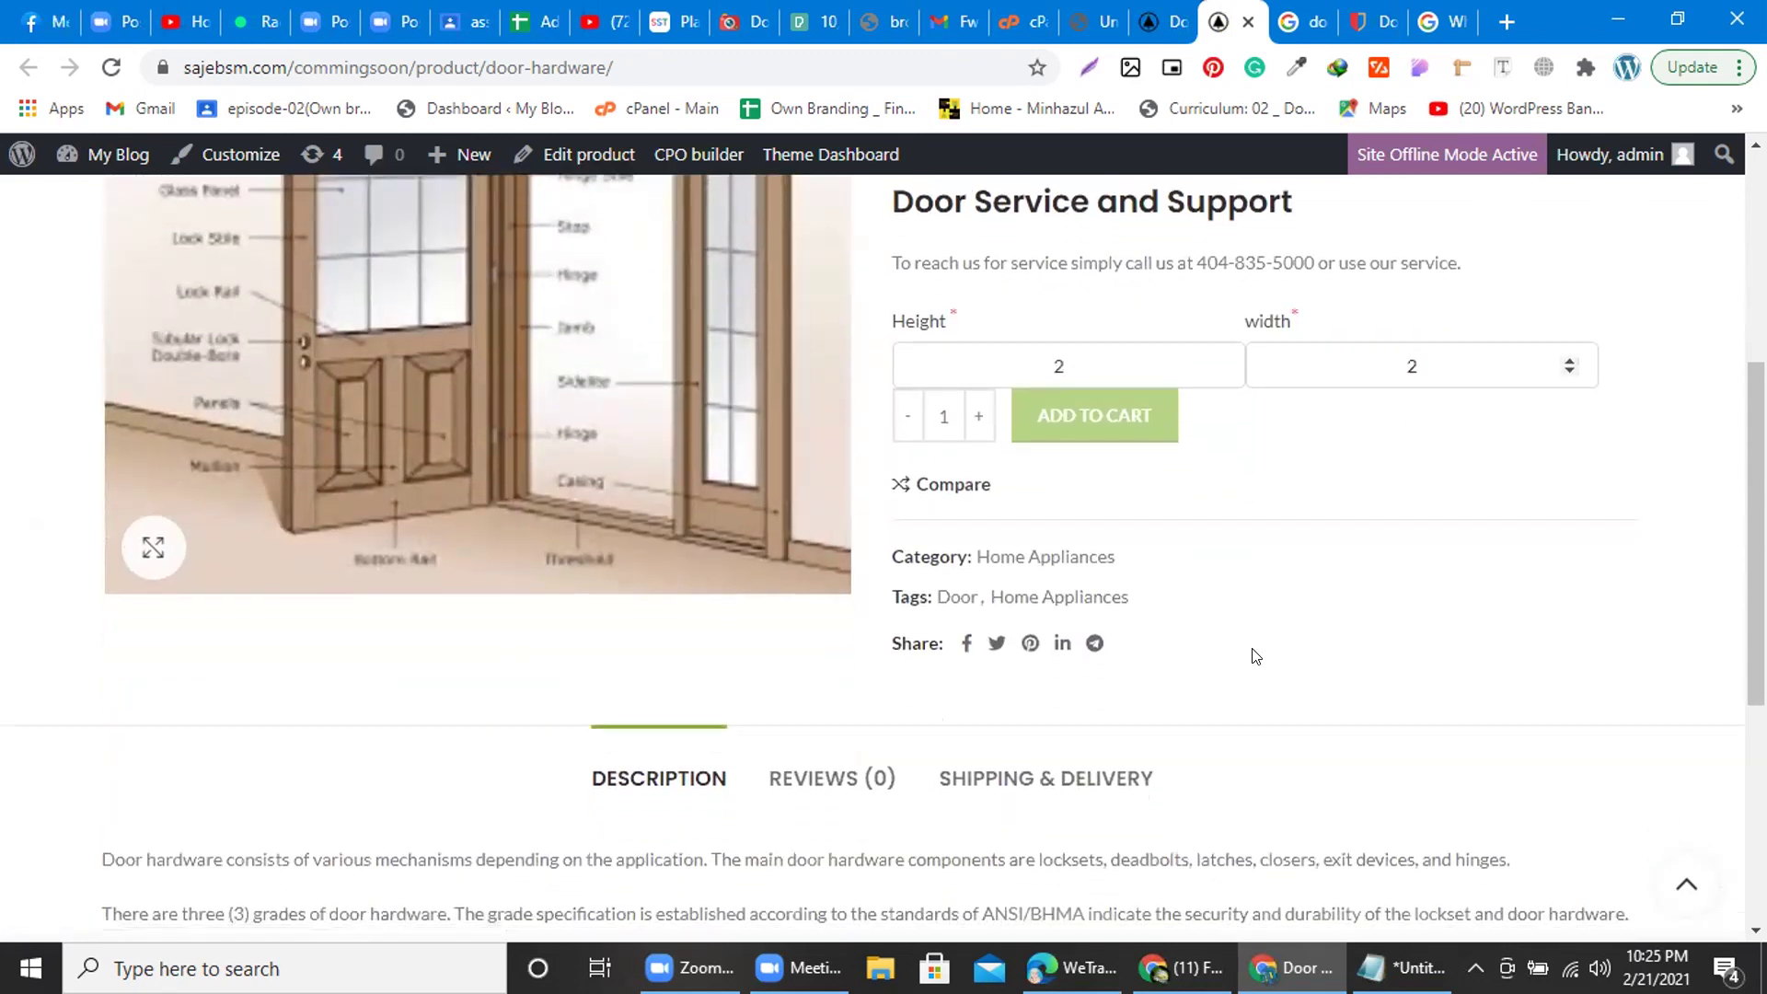
pyautogui.scroll(5, 1256, 656)
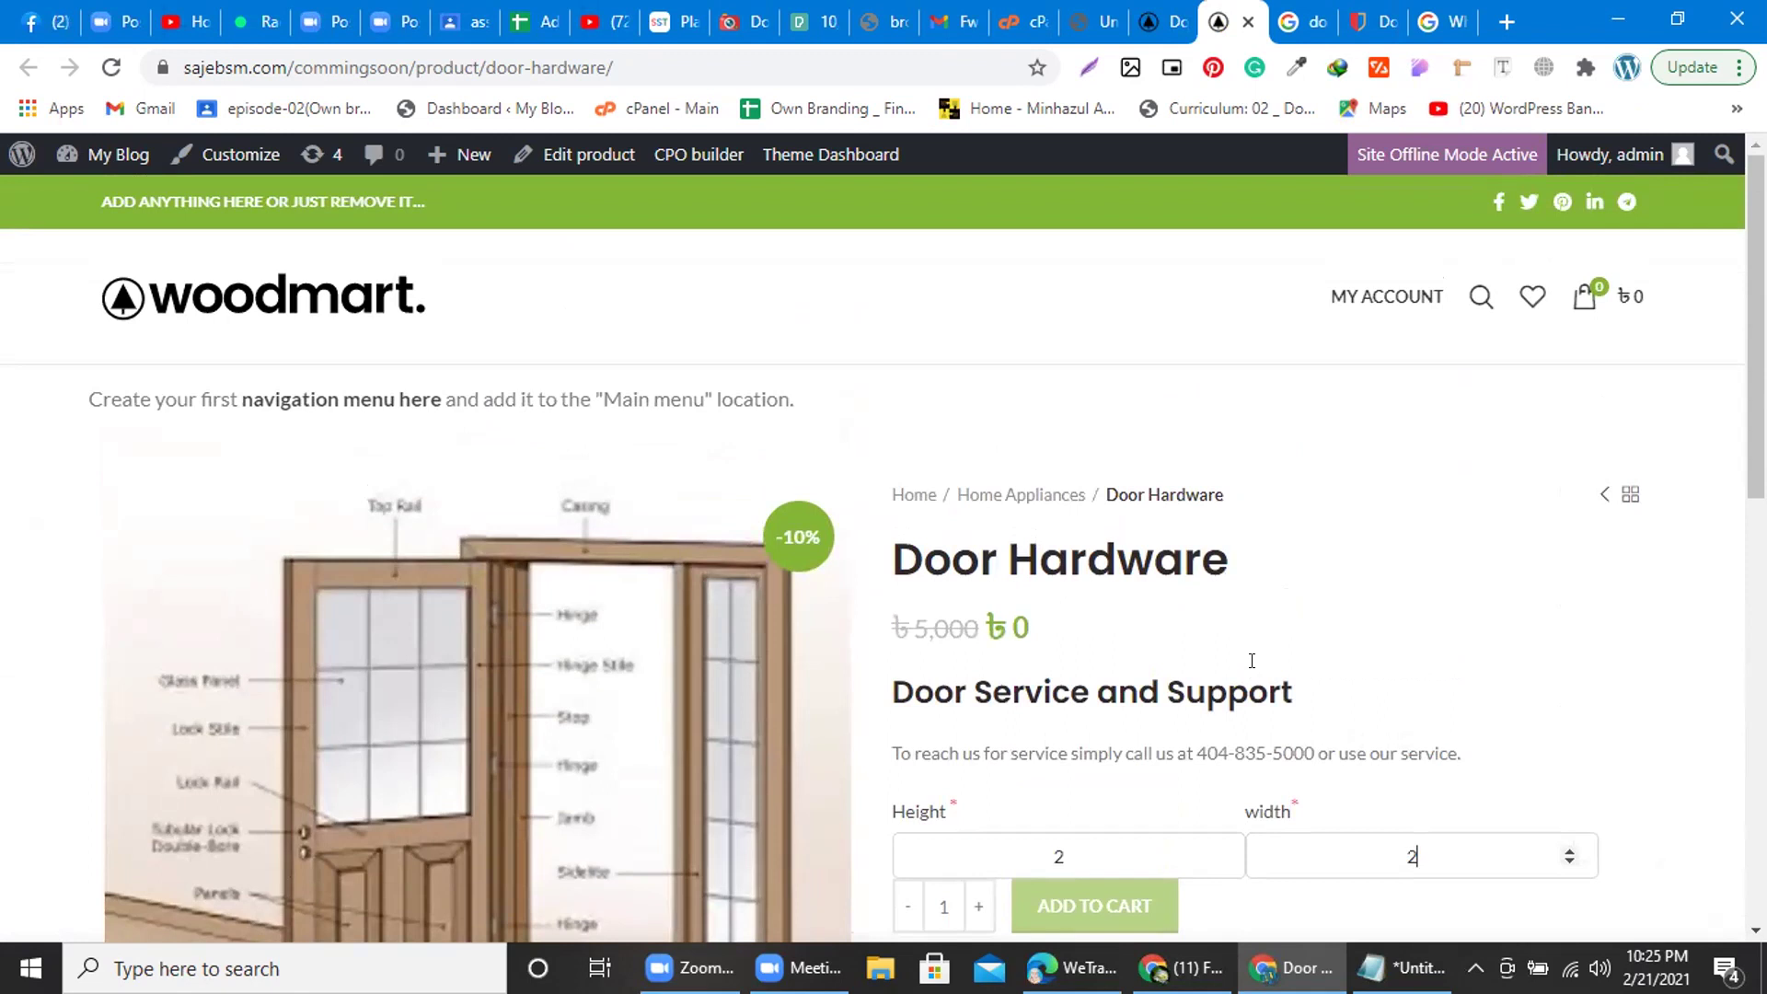
pyautogui.scroll(-4, 1252, 659)
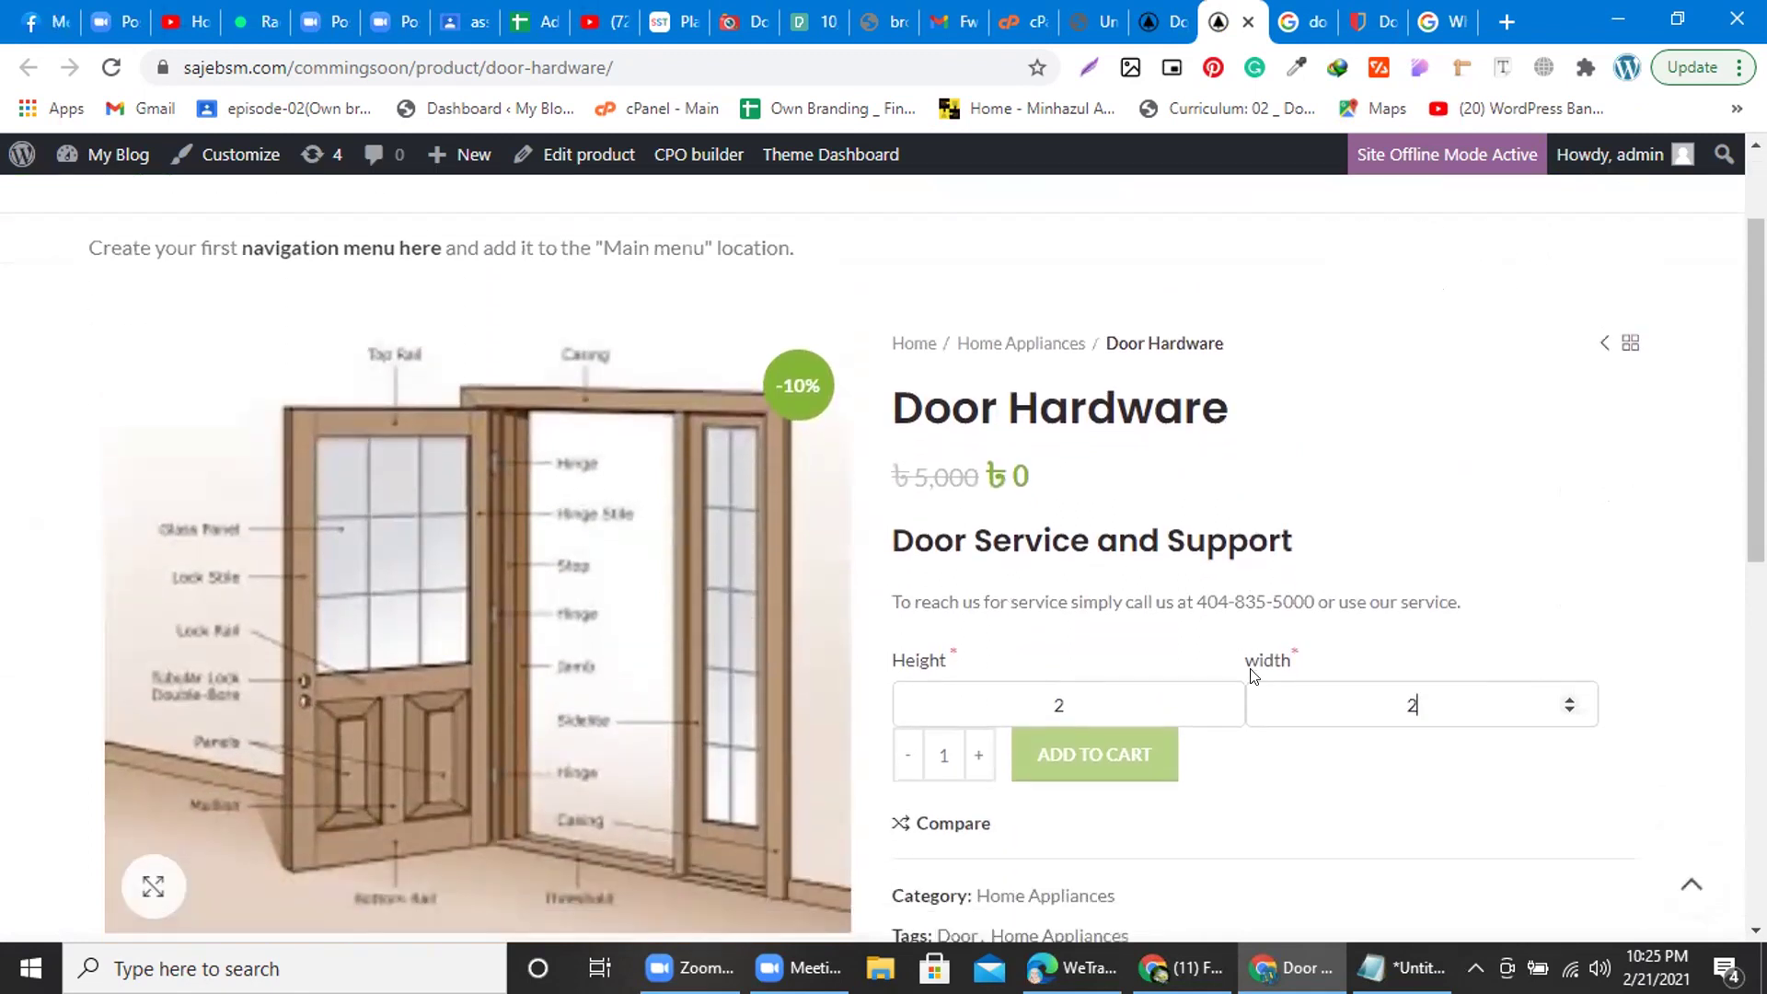
pyautogui.scroll(-3, 1252, 676)
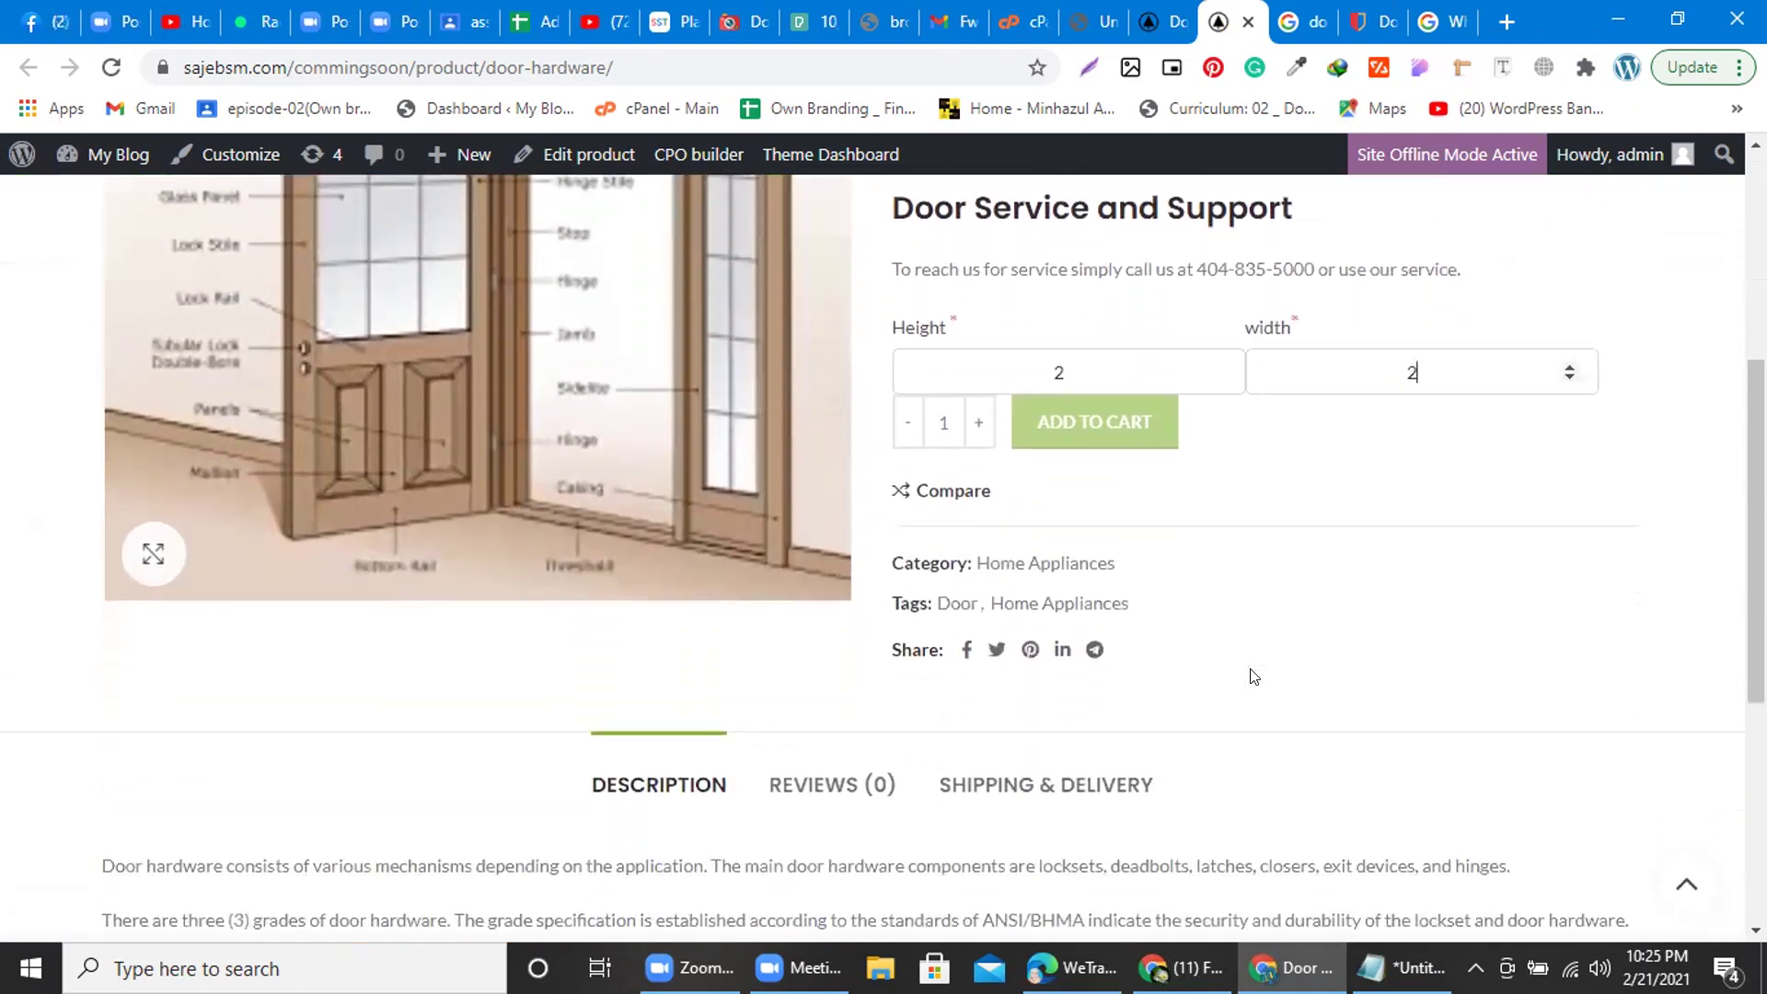
pyautogui.scroll(-1, 1252, 676)
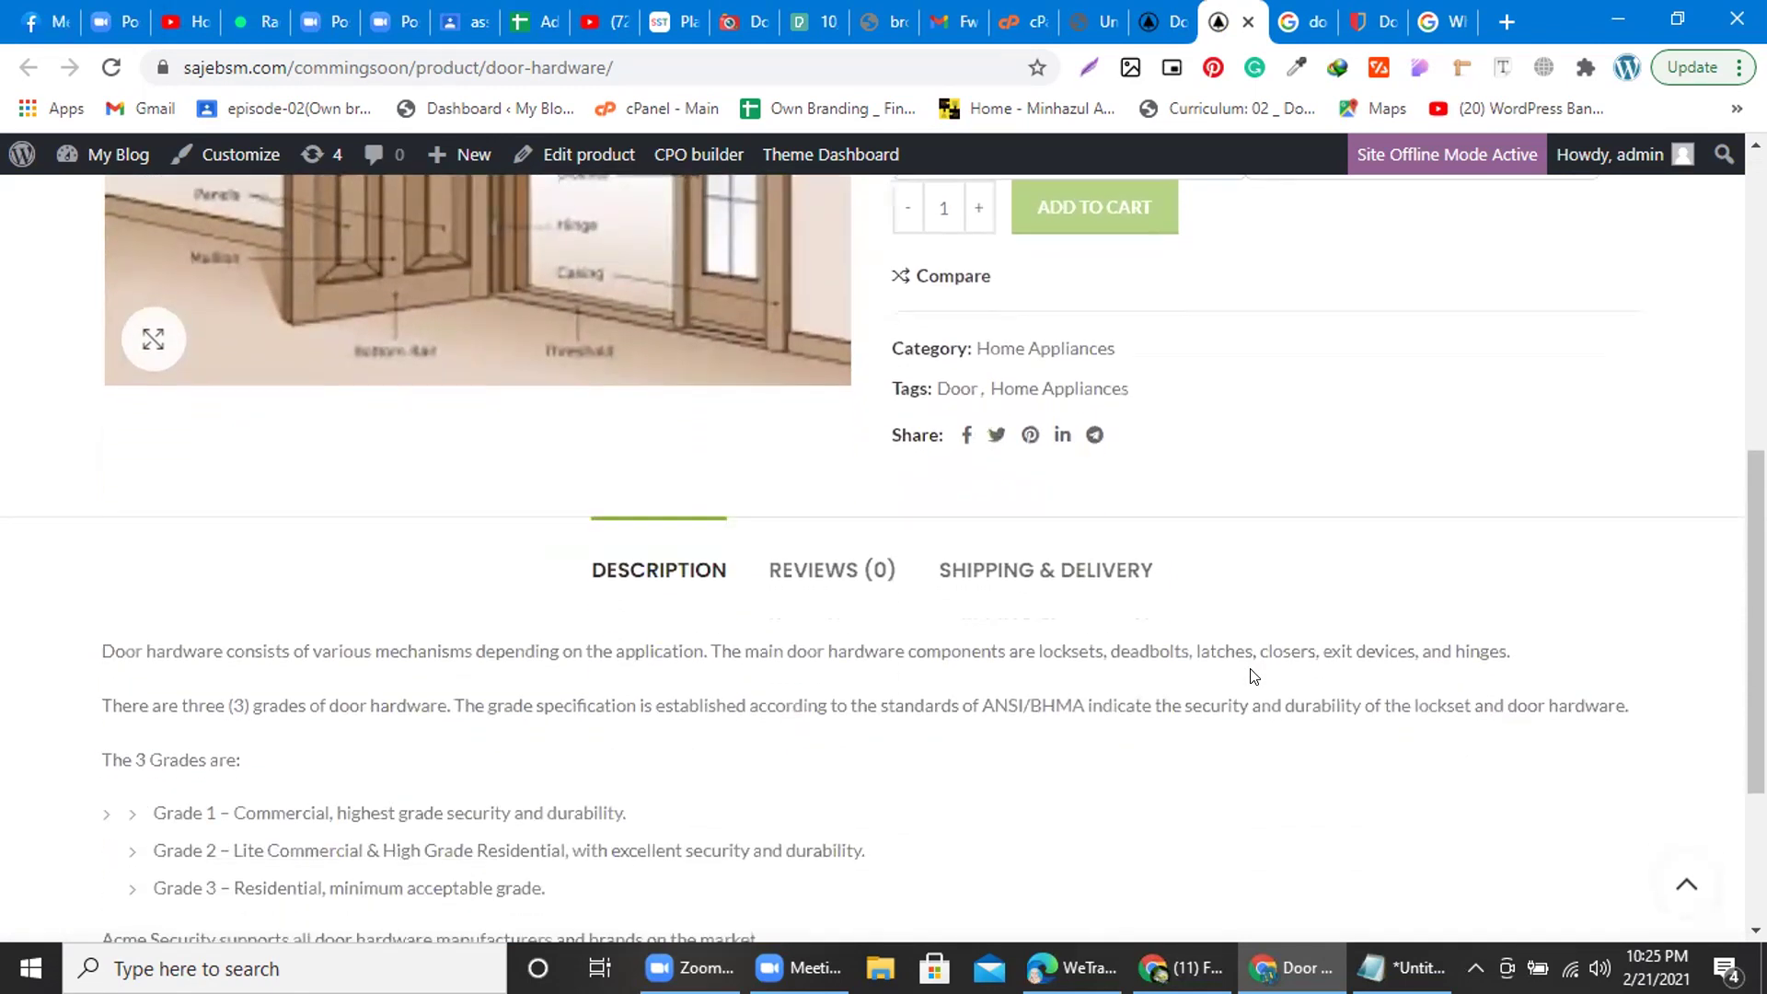
pyautogui.scroll(-1, 1251, 676)
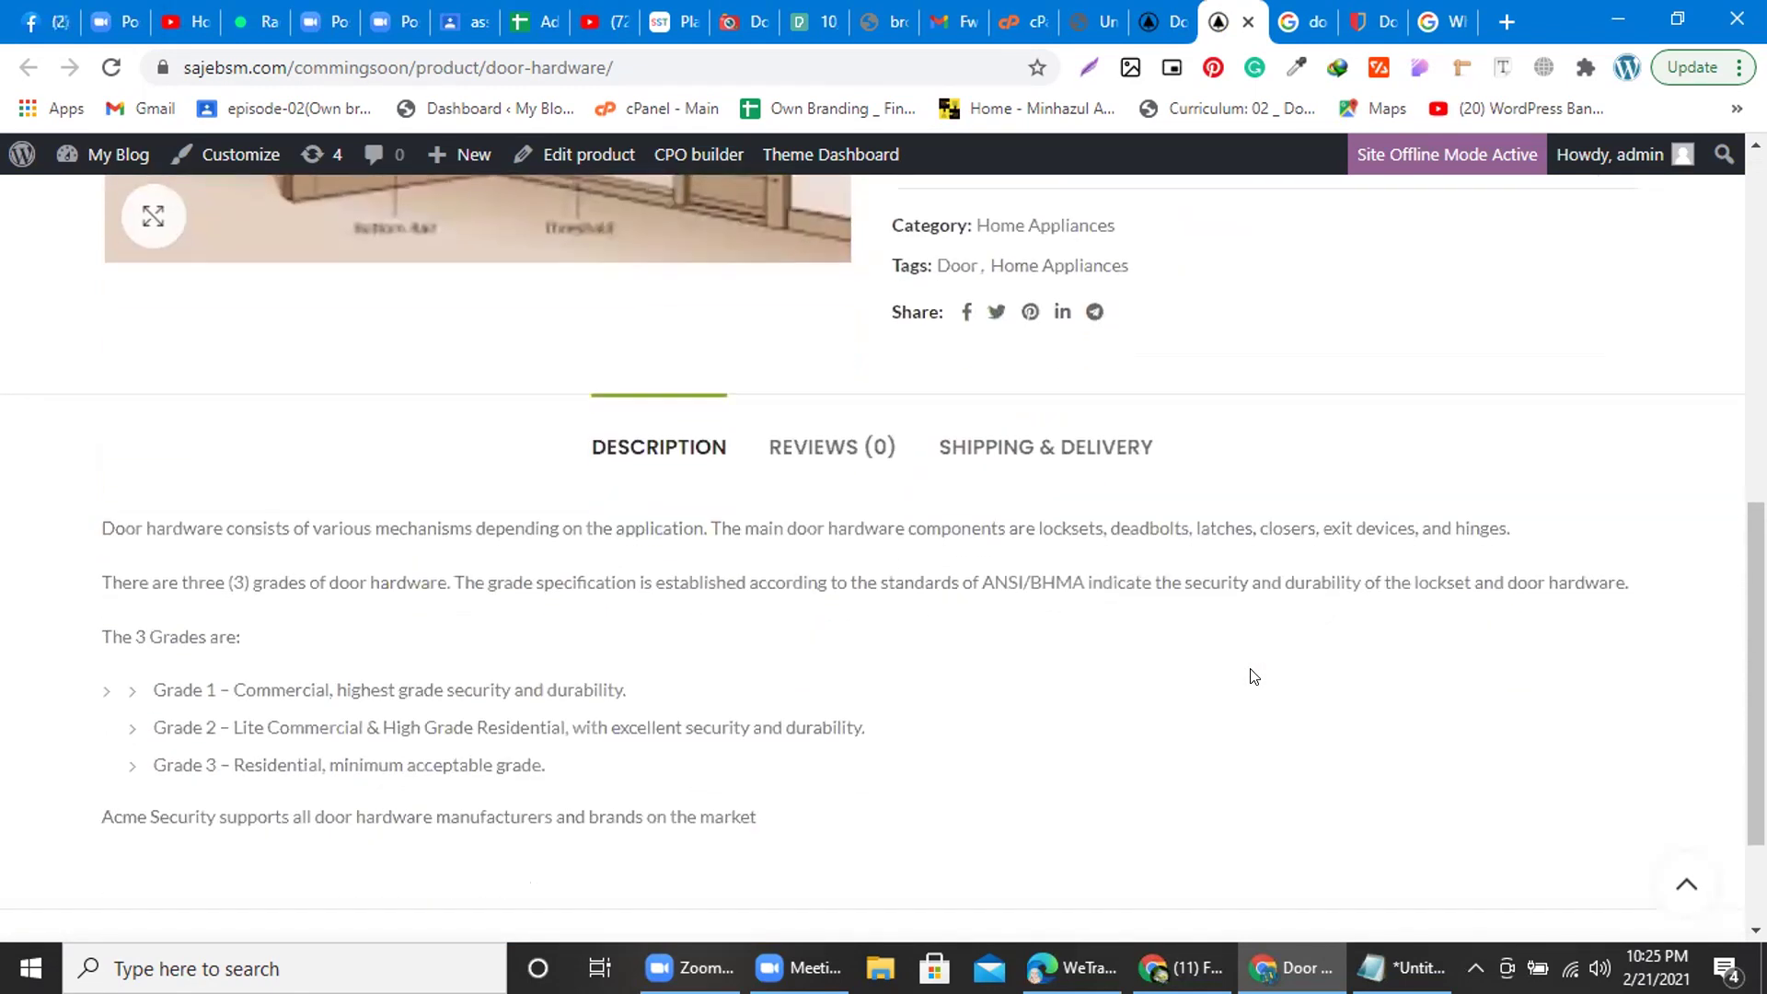
pyautogui.scroll(-2, 1252, 677)
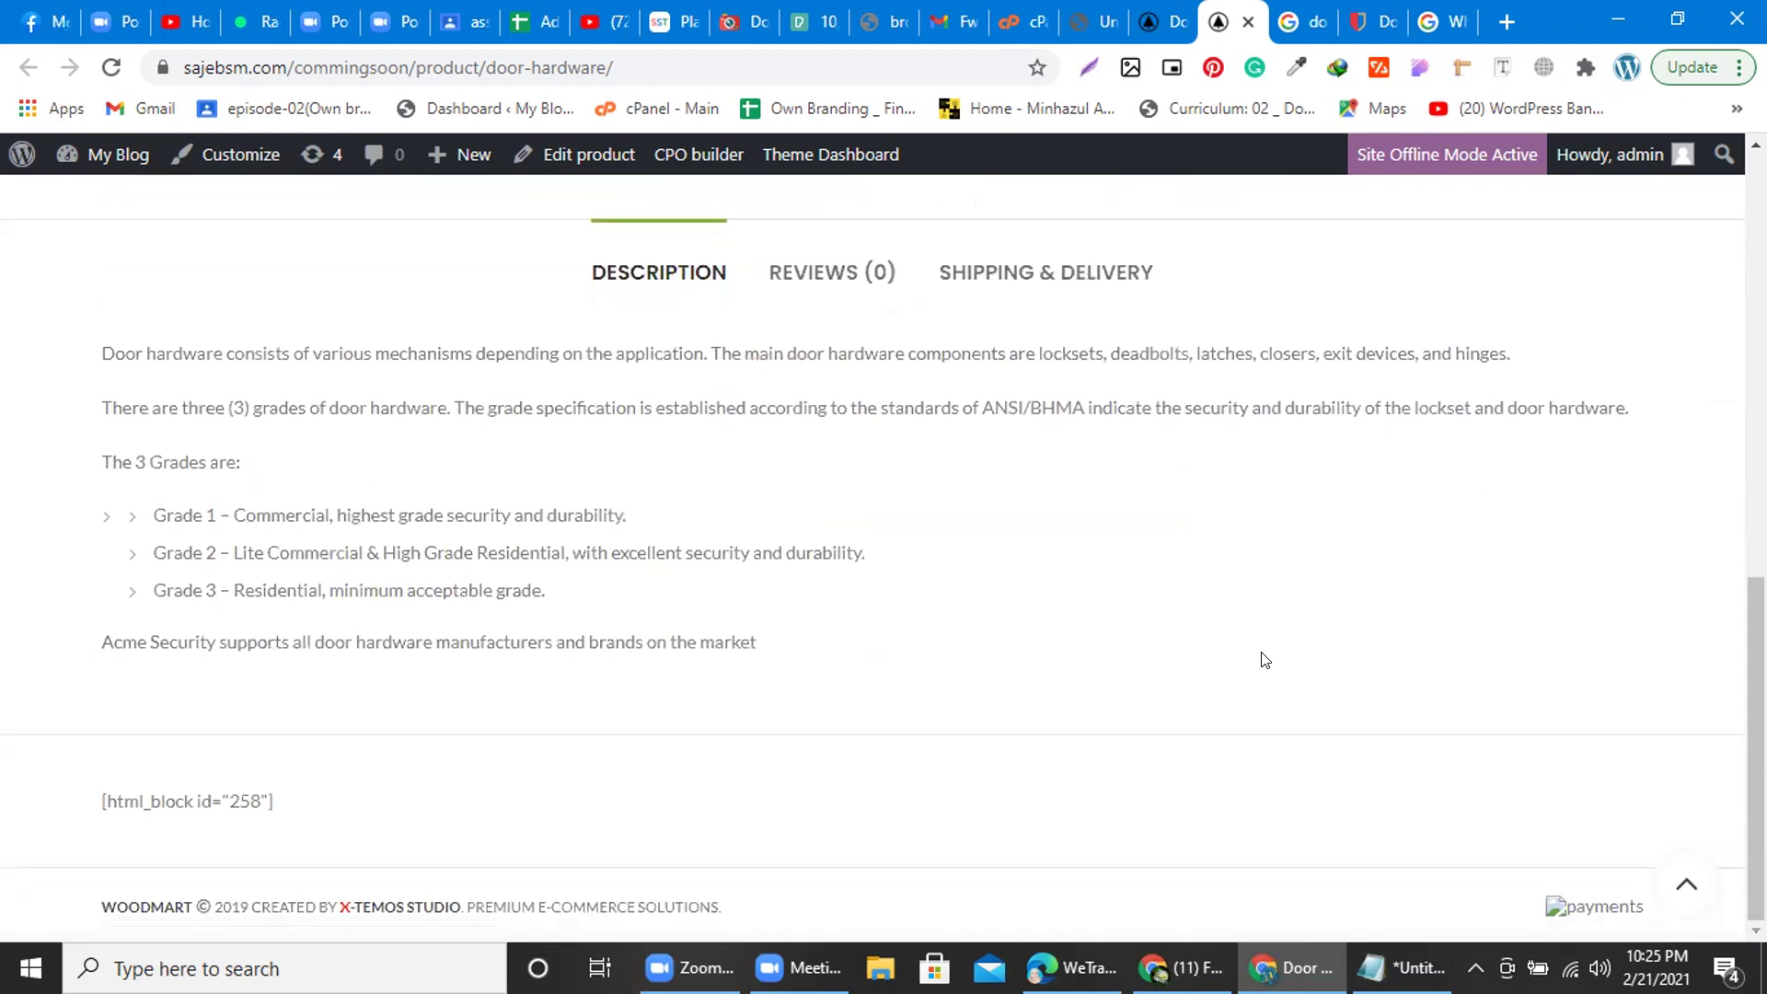
pyautogui.press('Home')
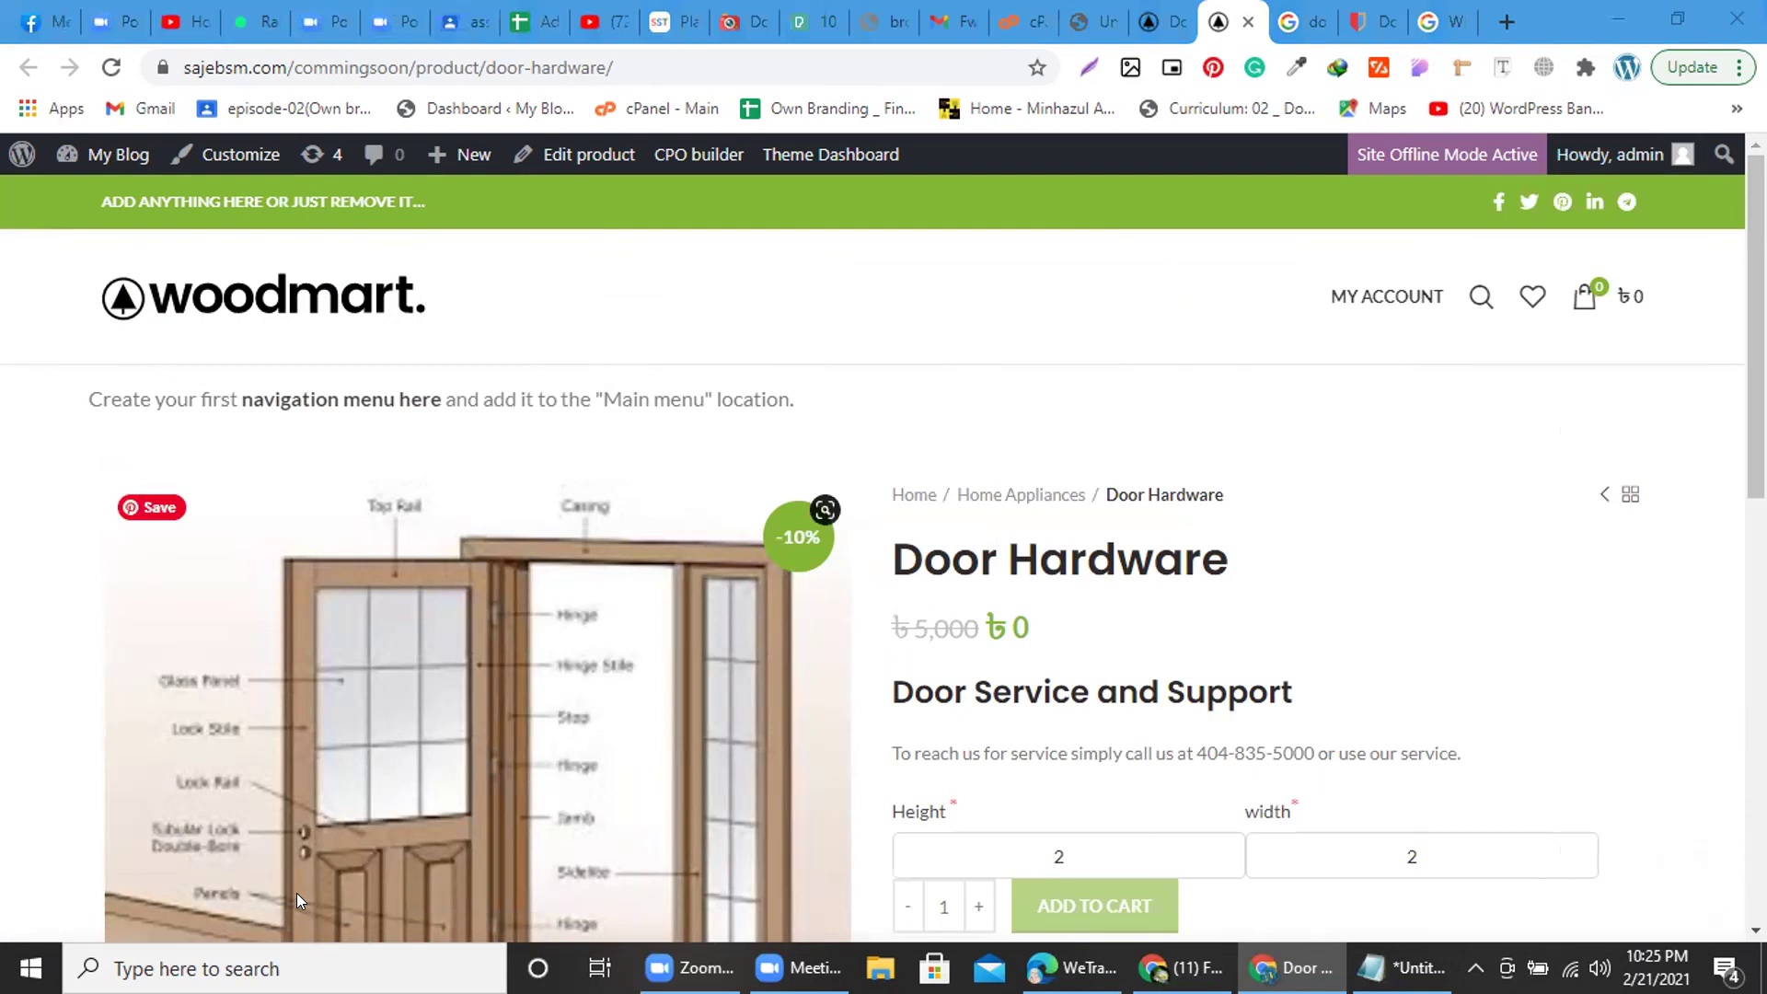
# Set Height to 1 and step width through 3, 2 and 1, watching the price recalculate
pyautogui.click(27, 779)
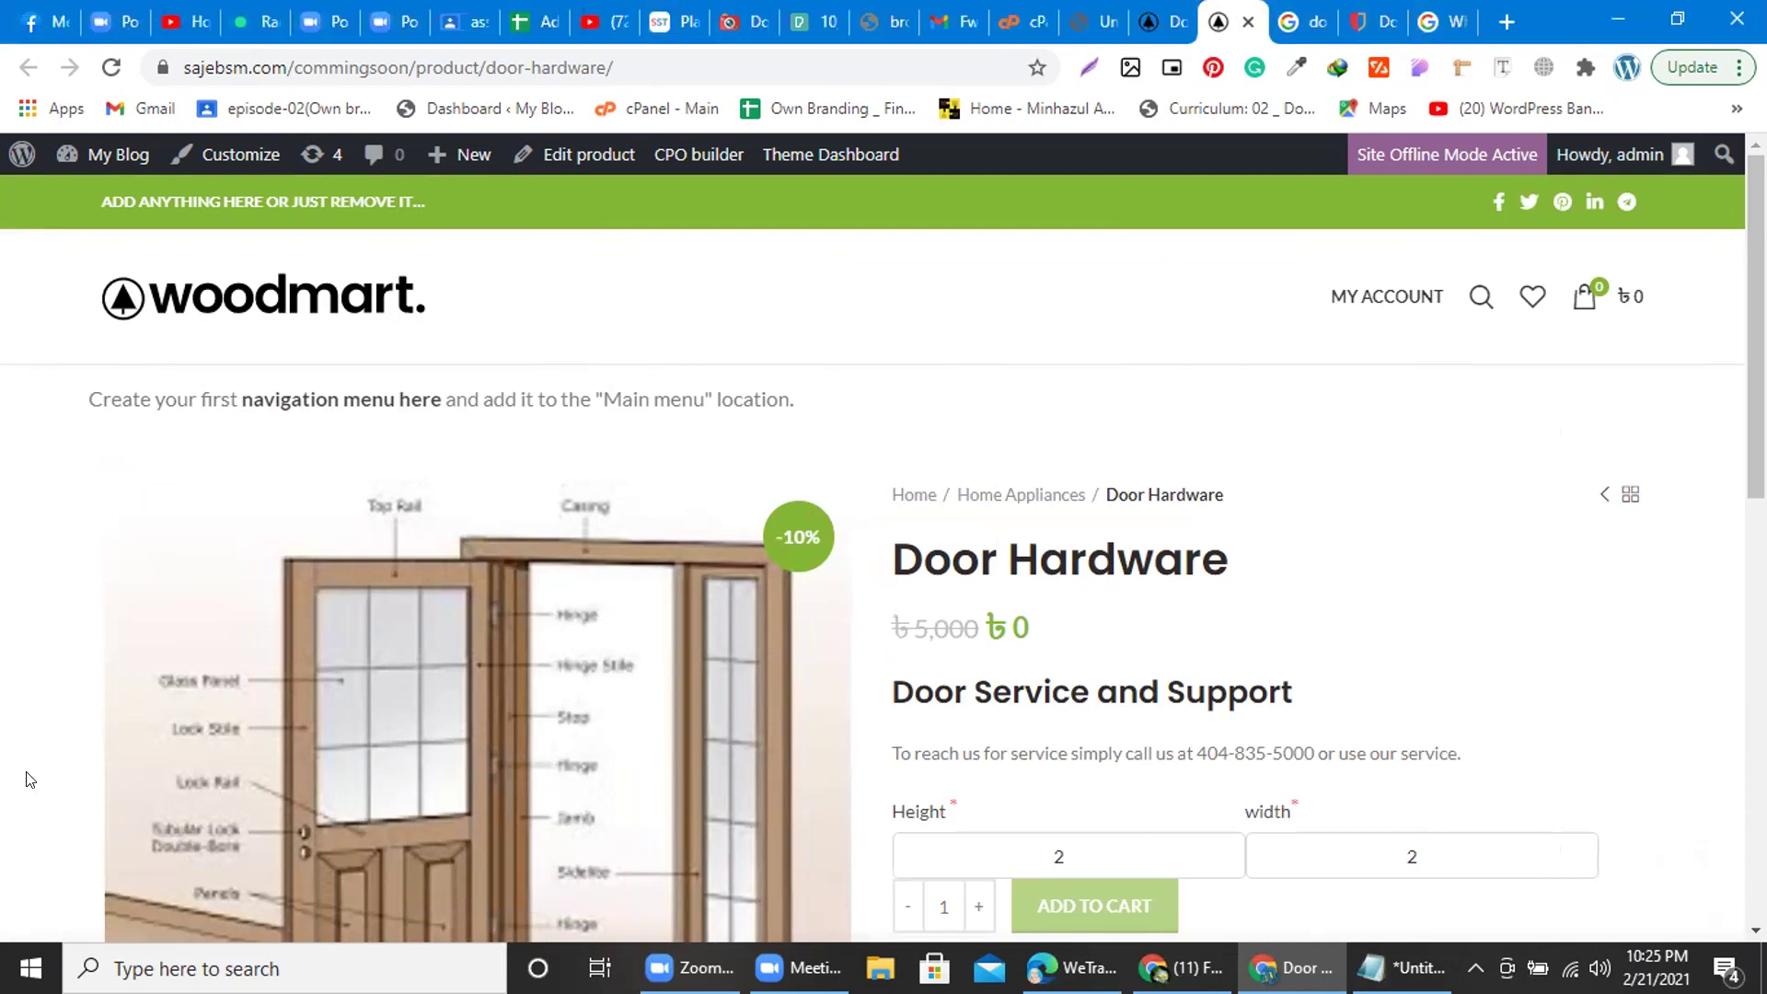
pyautogui.scroll(-3, 68, 681)
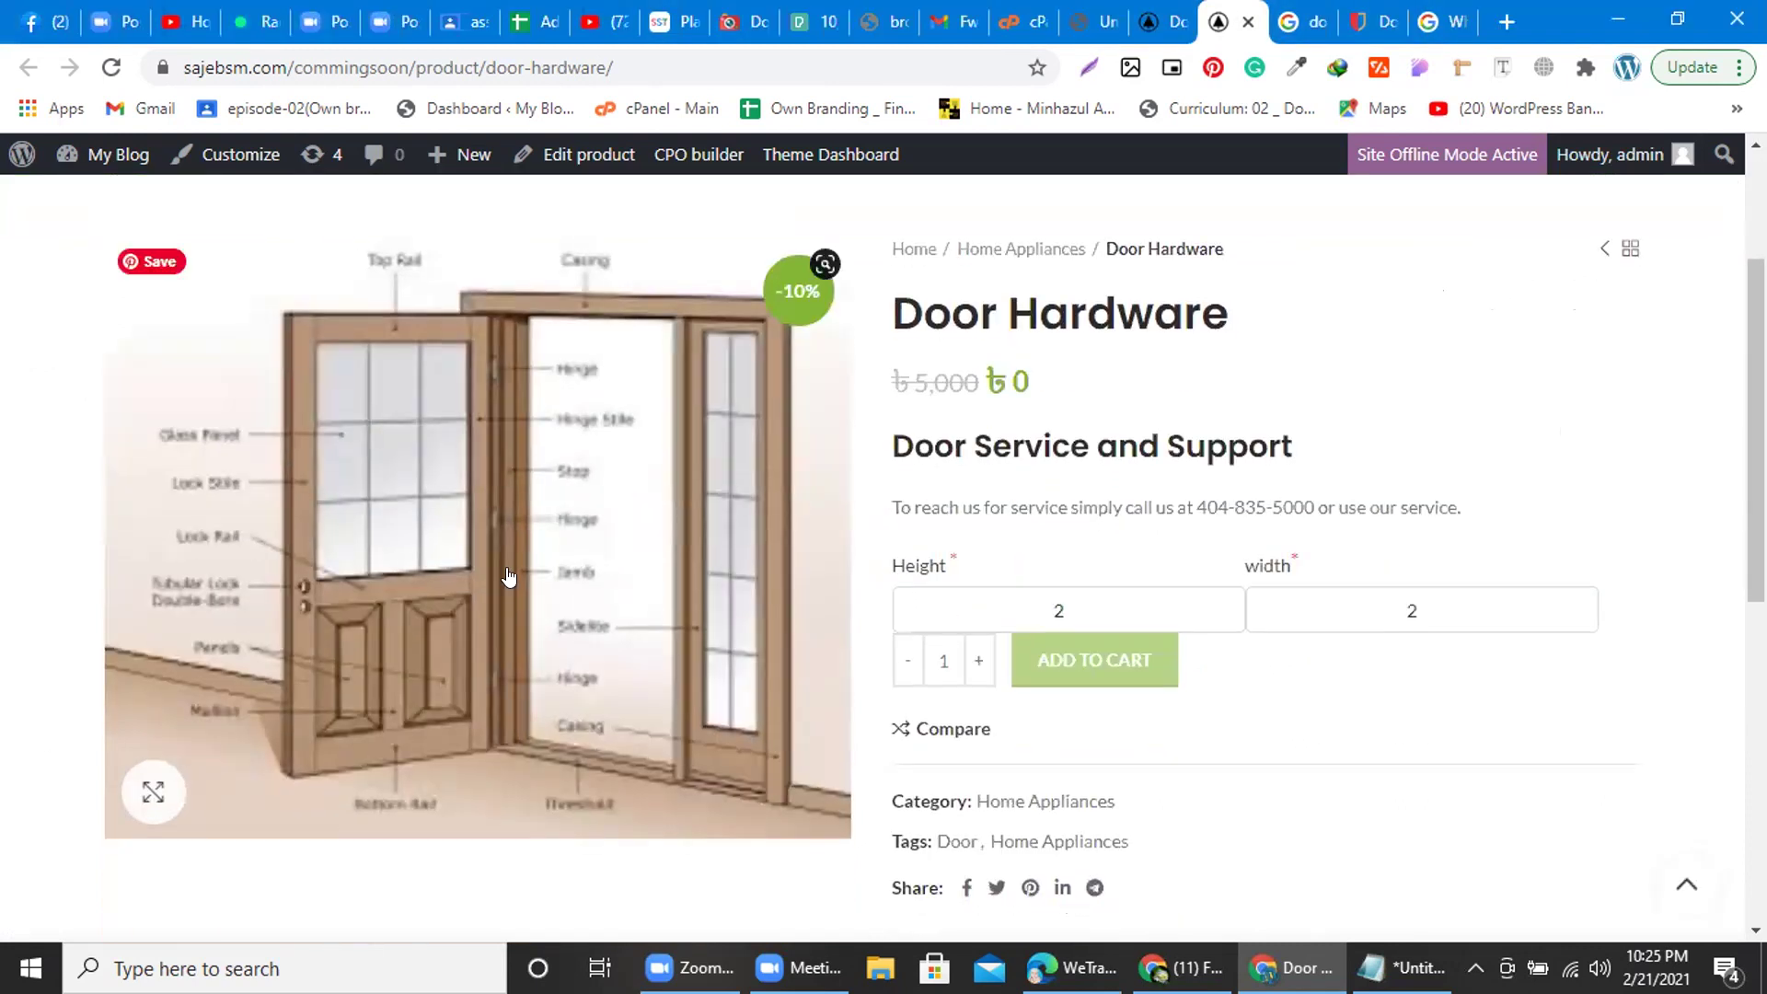
pyautogui.click(1215, 613)
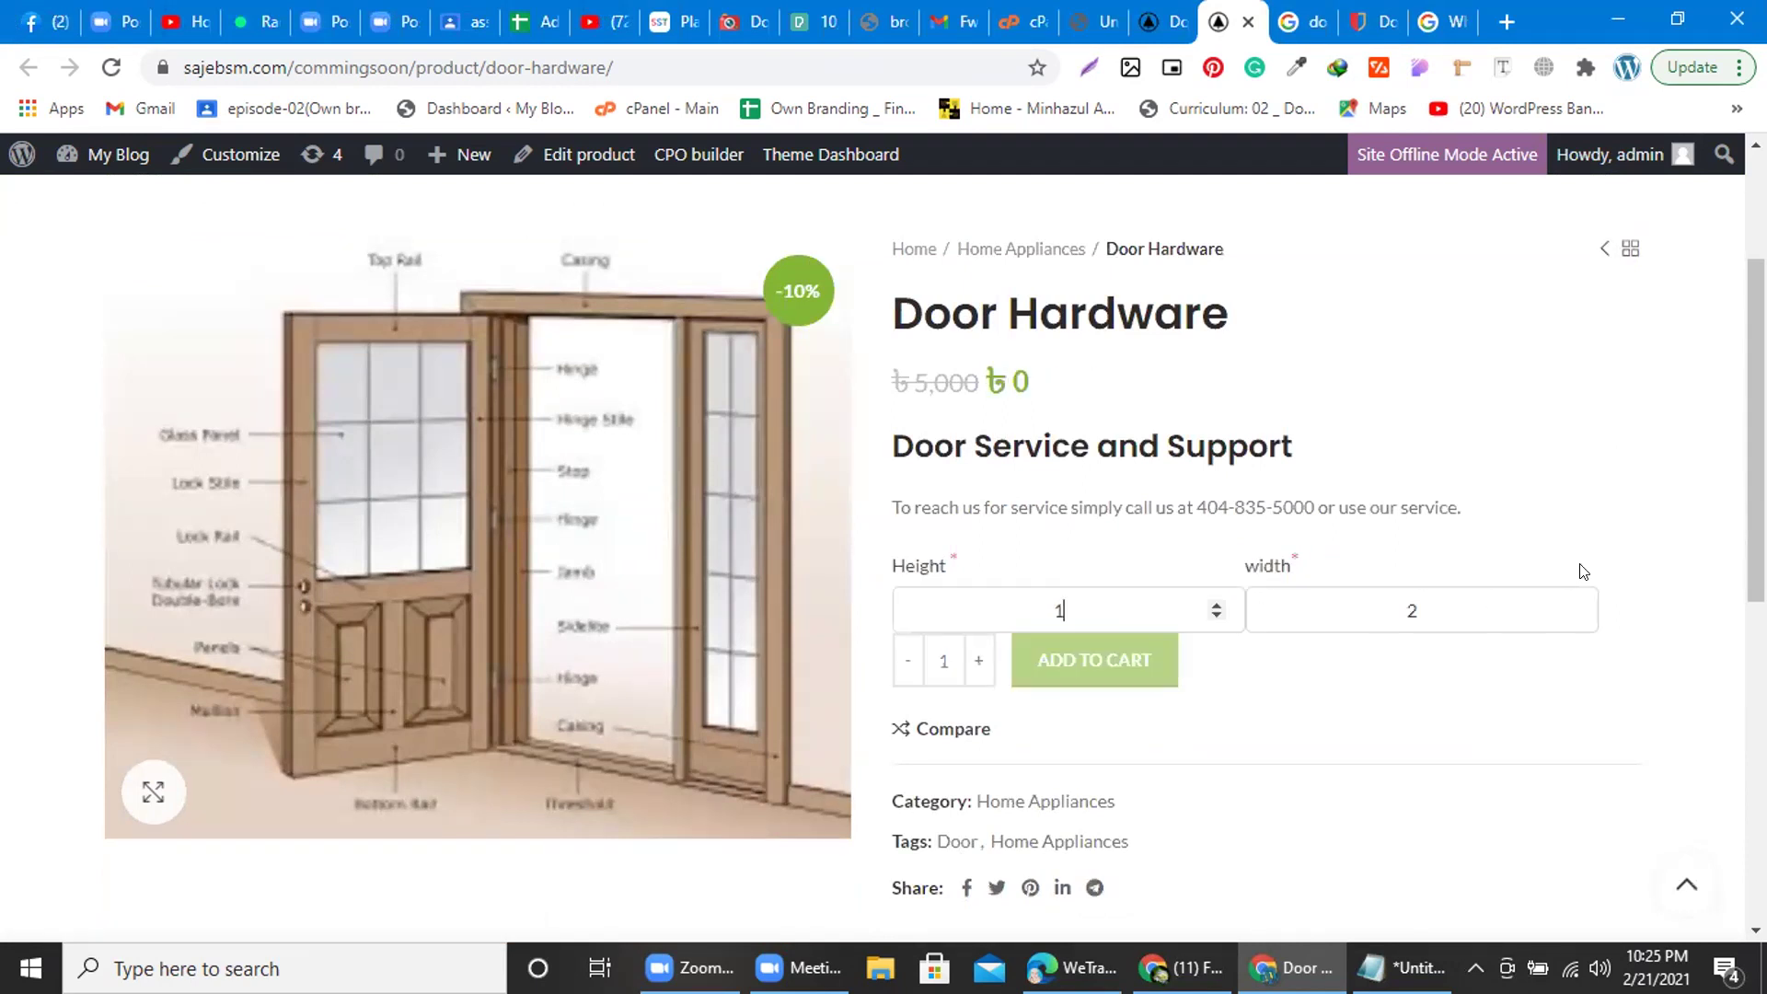
pyautogui.click(1570, 604)
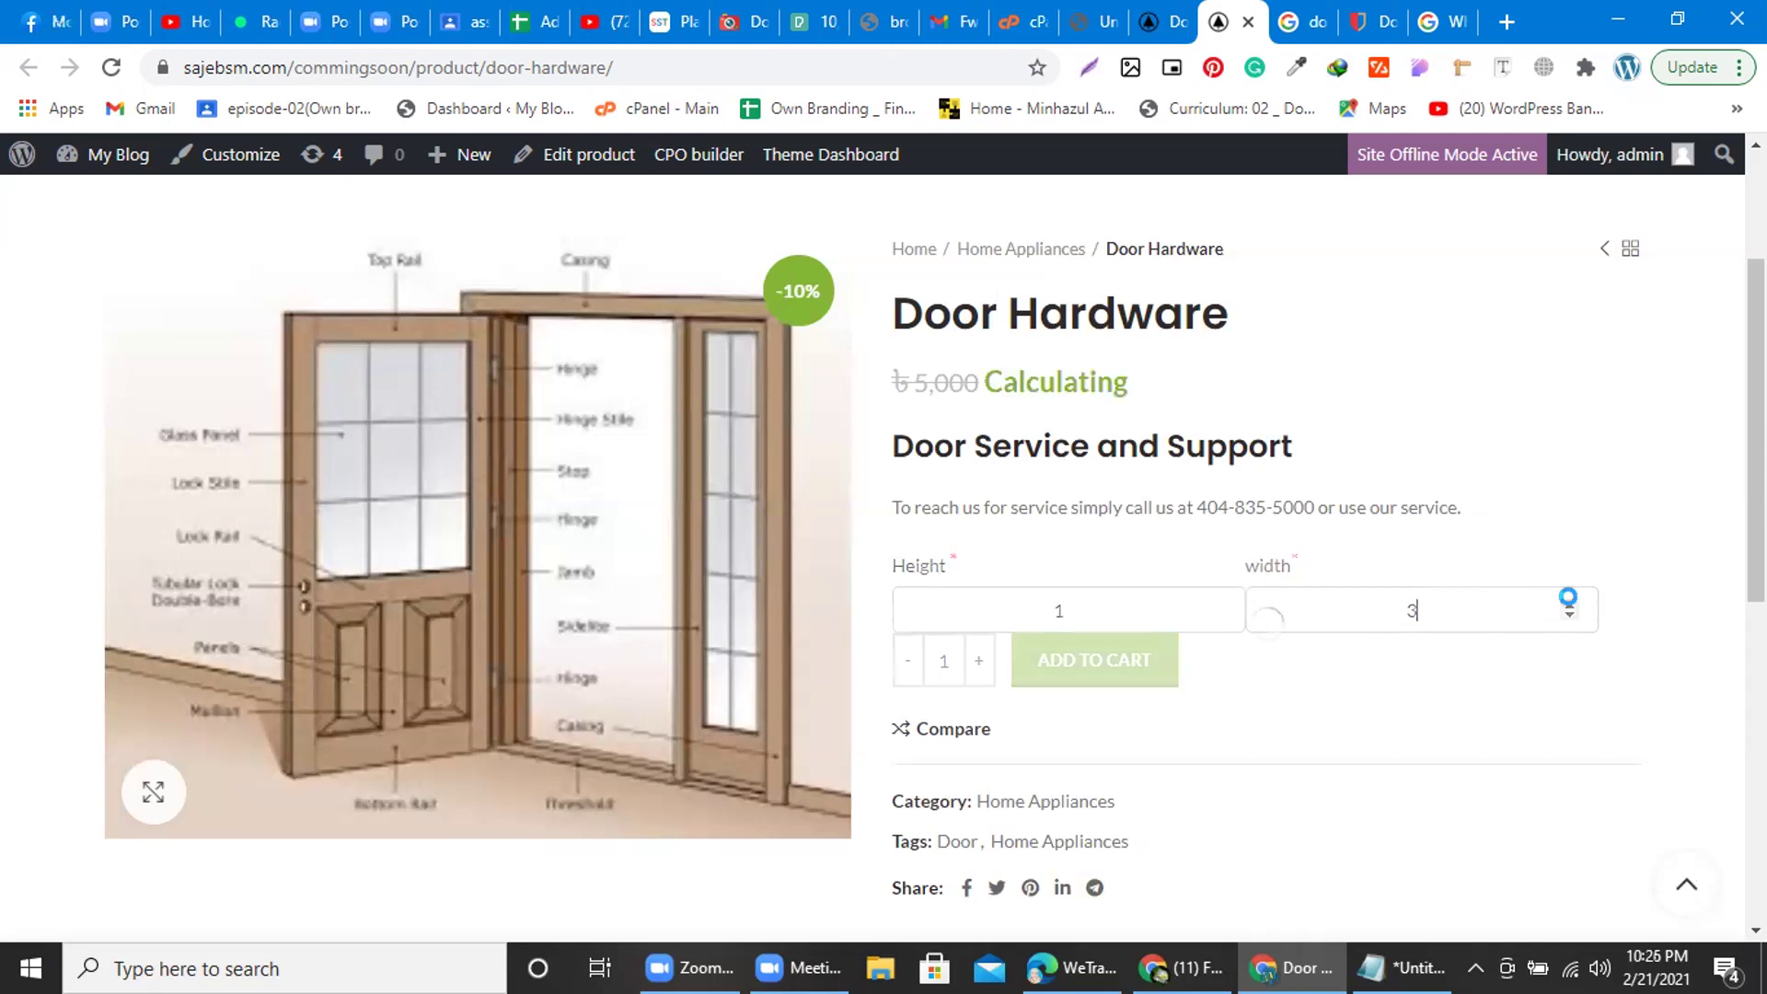
pyautogui.click(1570, 615)
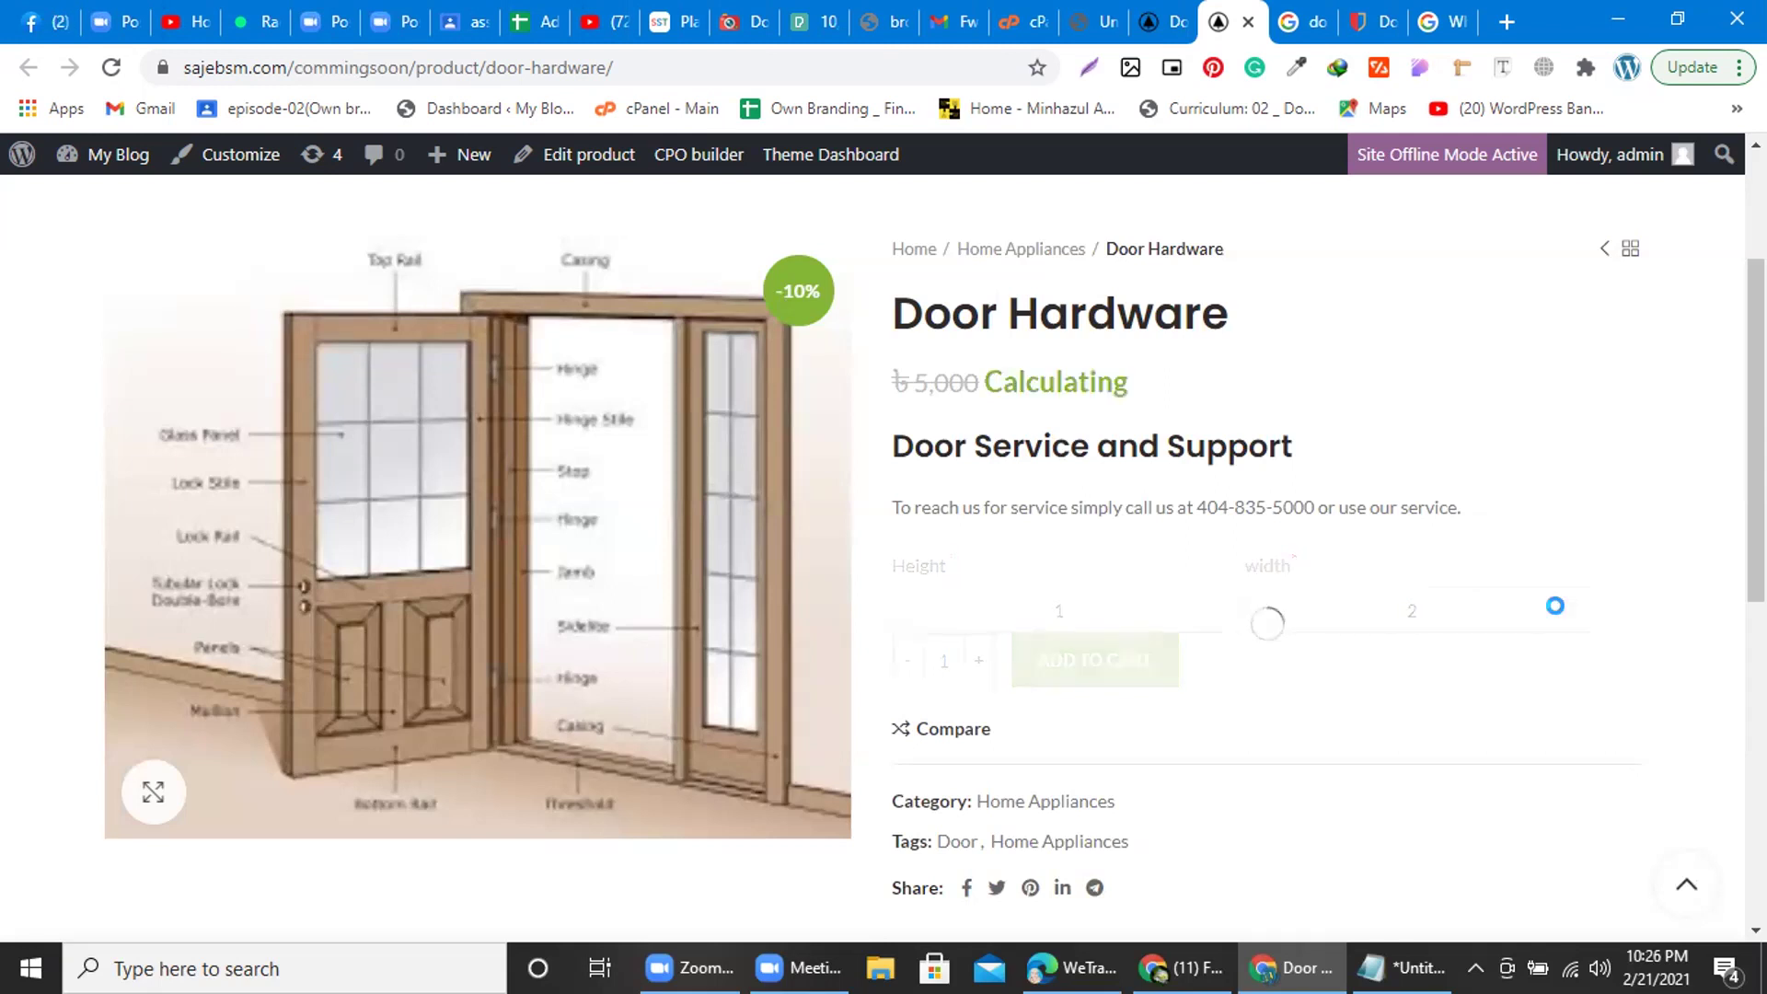
pyautogui.click(1566, 617)
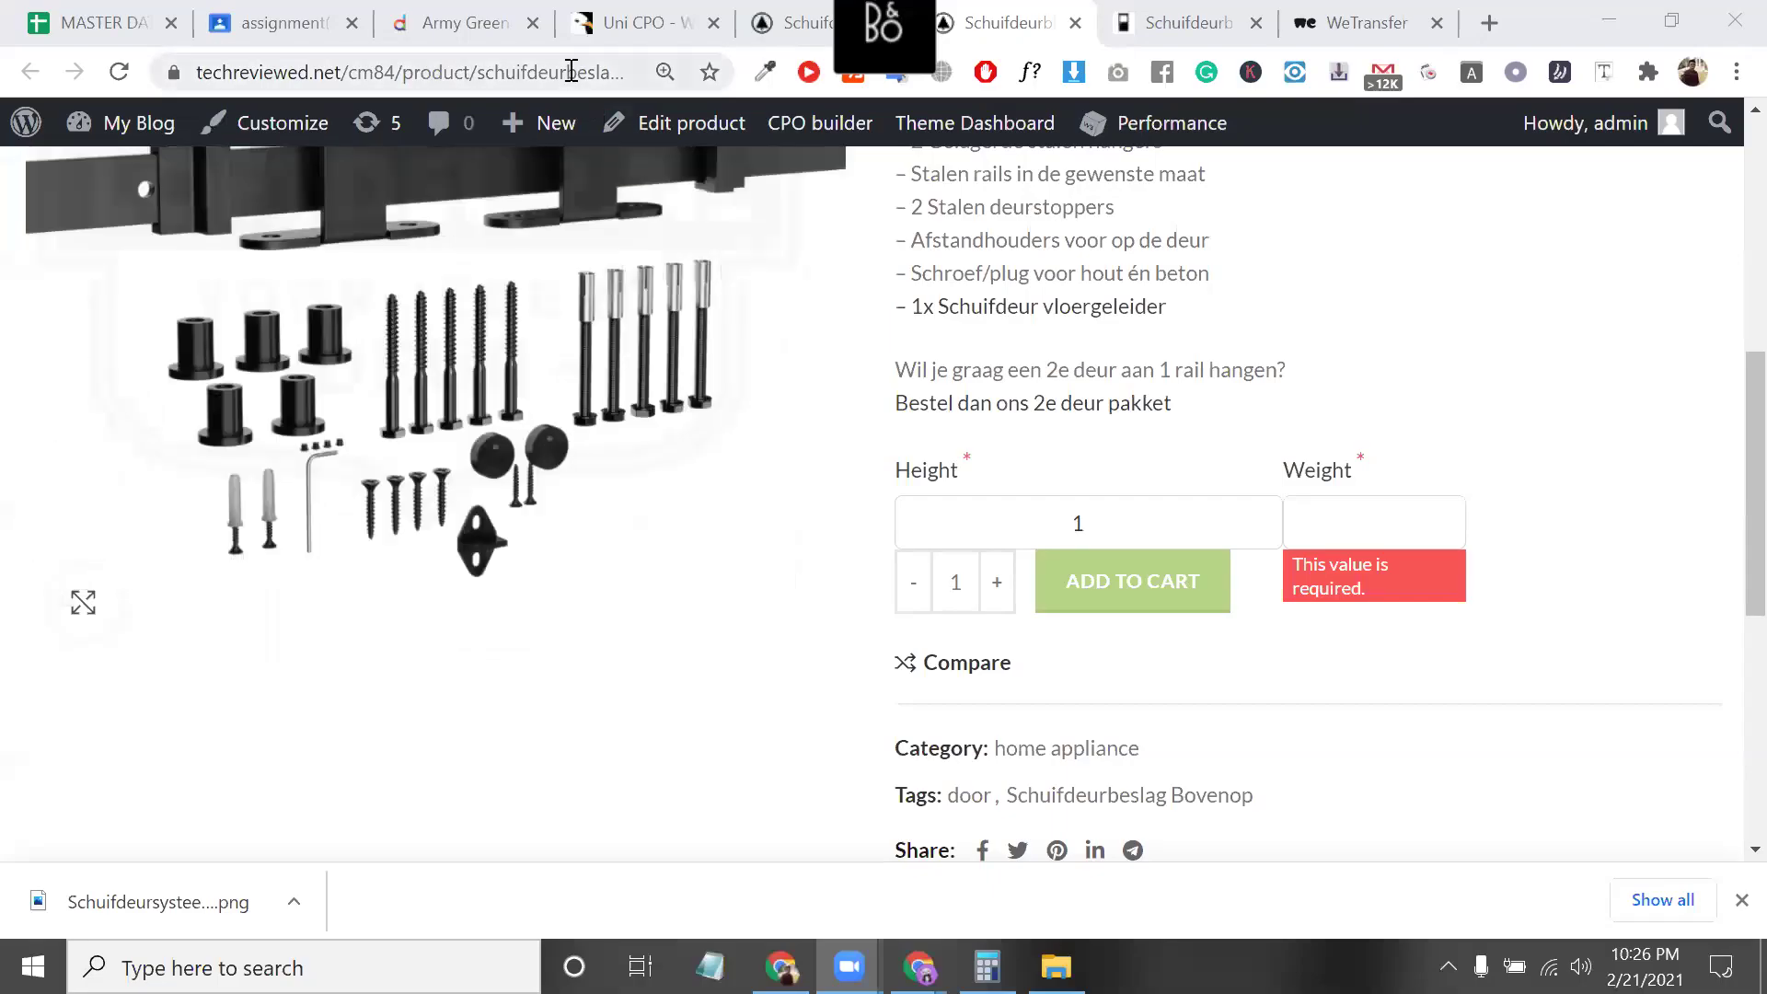
# Copy the Schuifdeurbeslag Bovenop product URL from the address bar and return to its tab
pyautogui.click(571, 73)
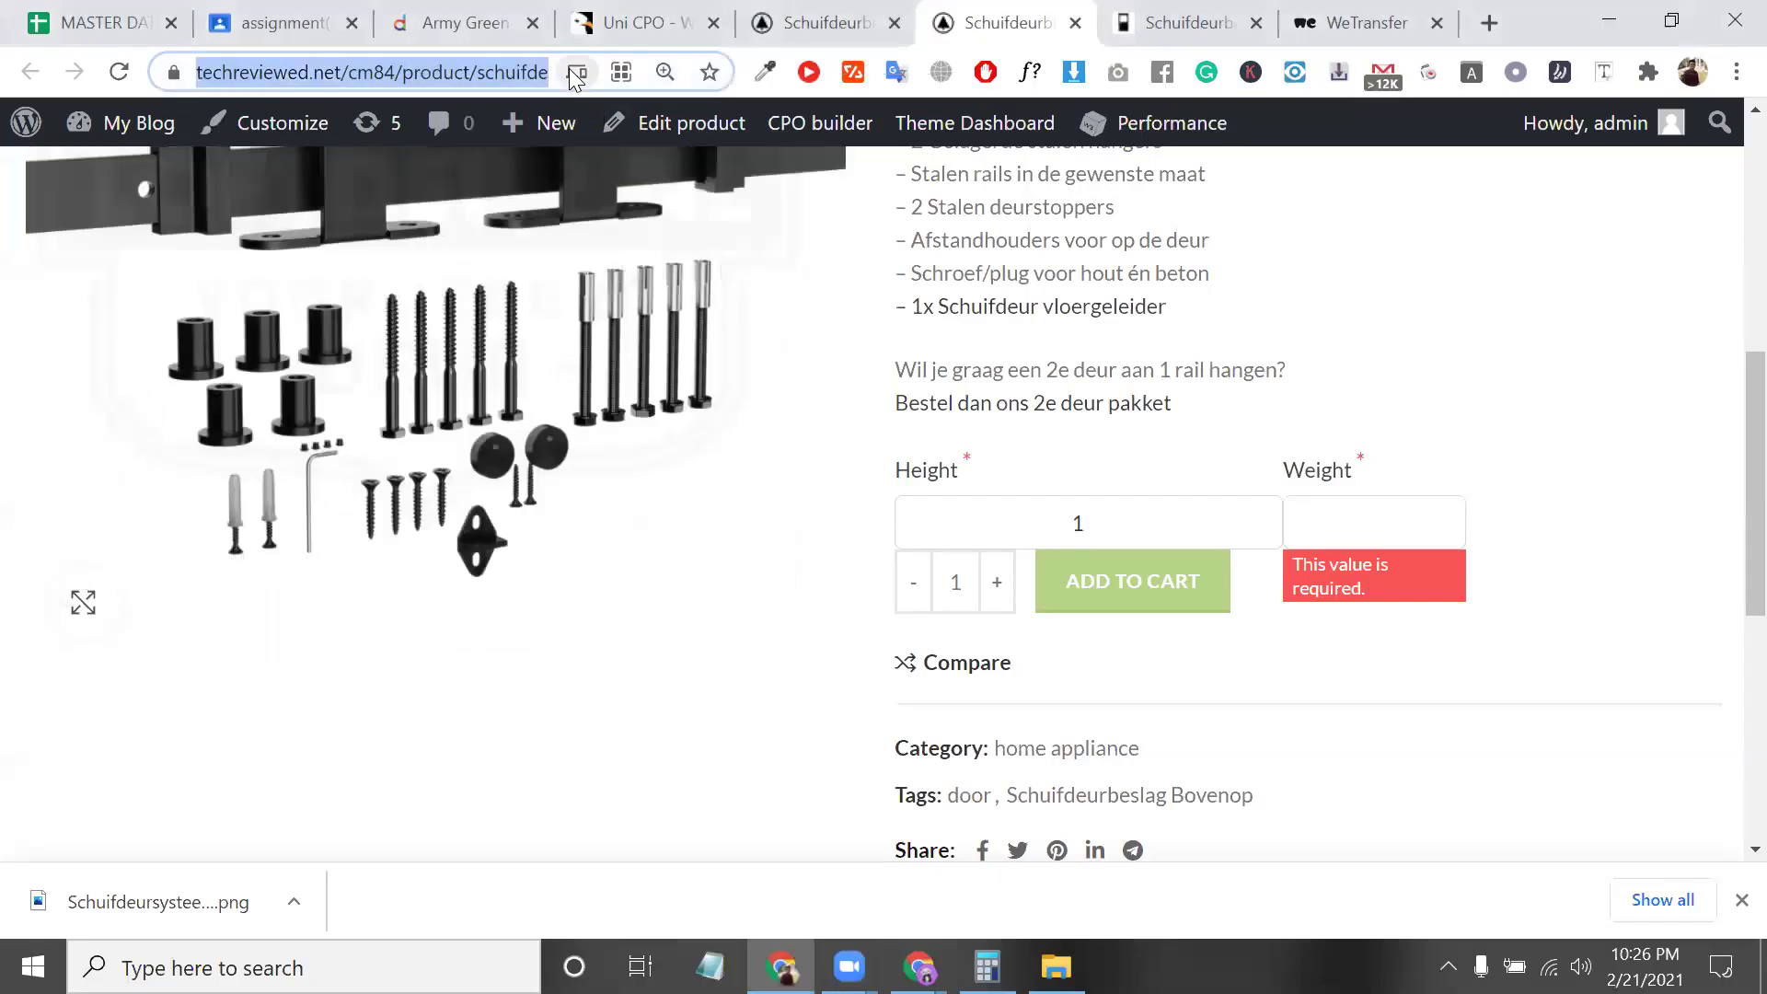
pyautogui.click(493, 74)
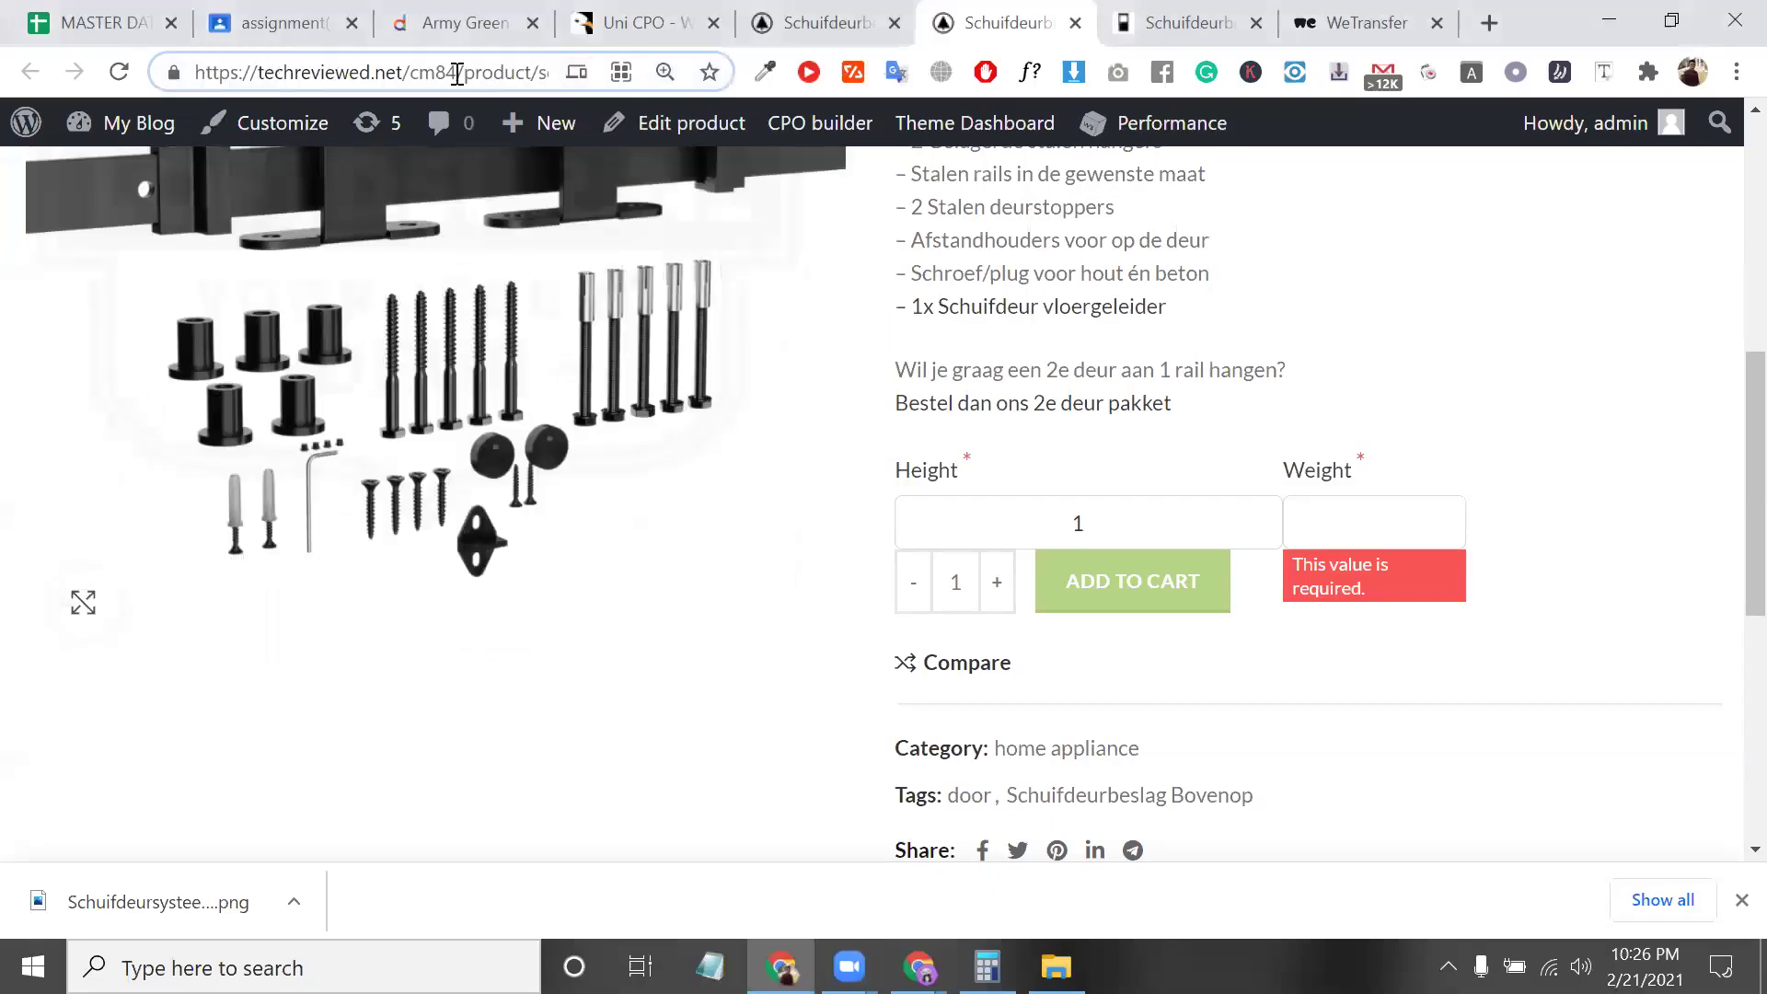
pyautogui.moveTo(457, 73); pyautogui.dragTo(462, 71)
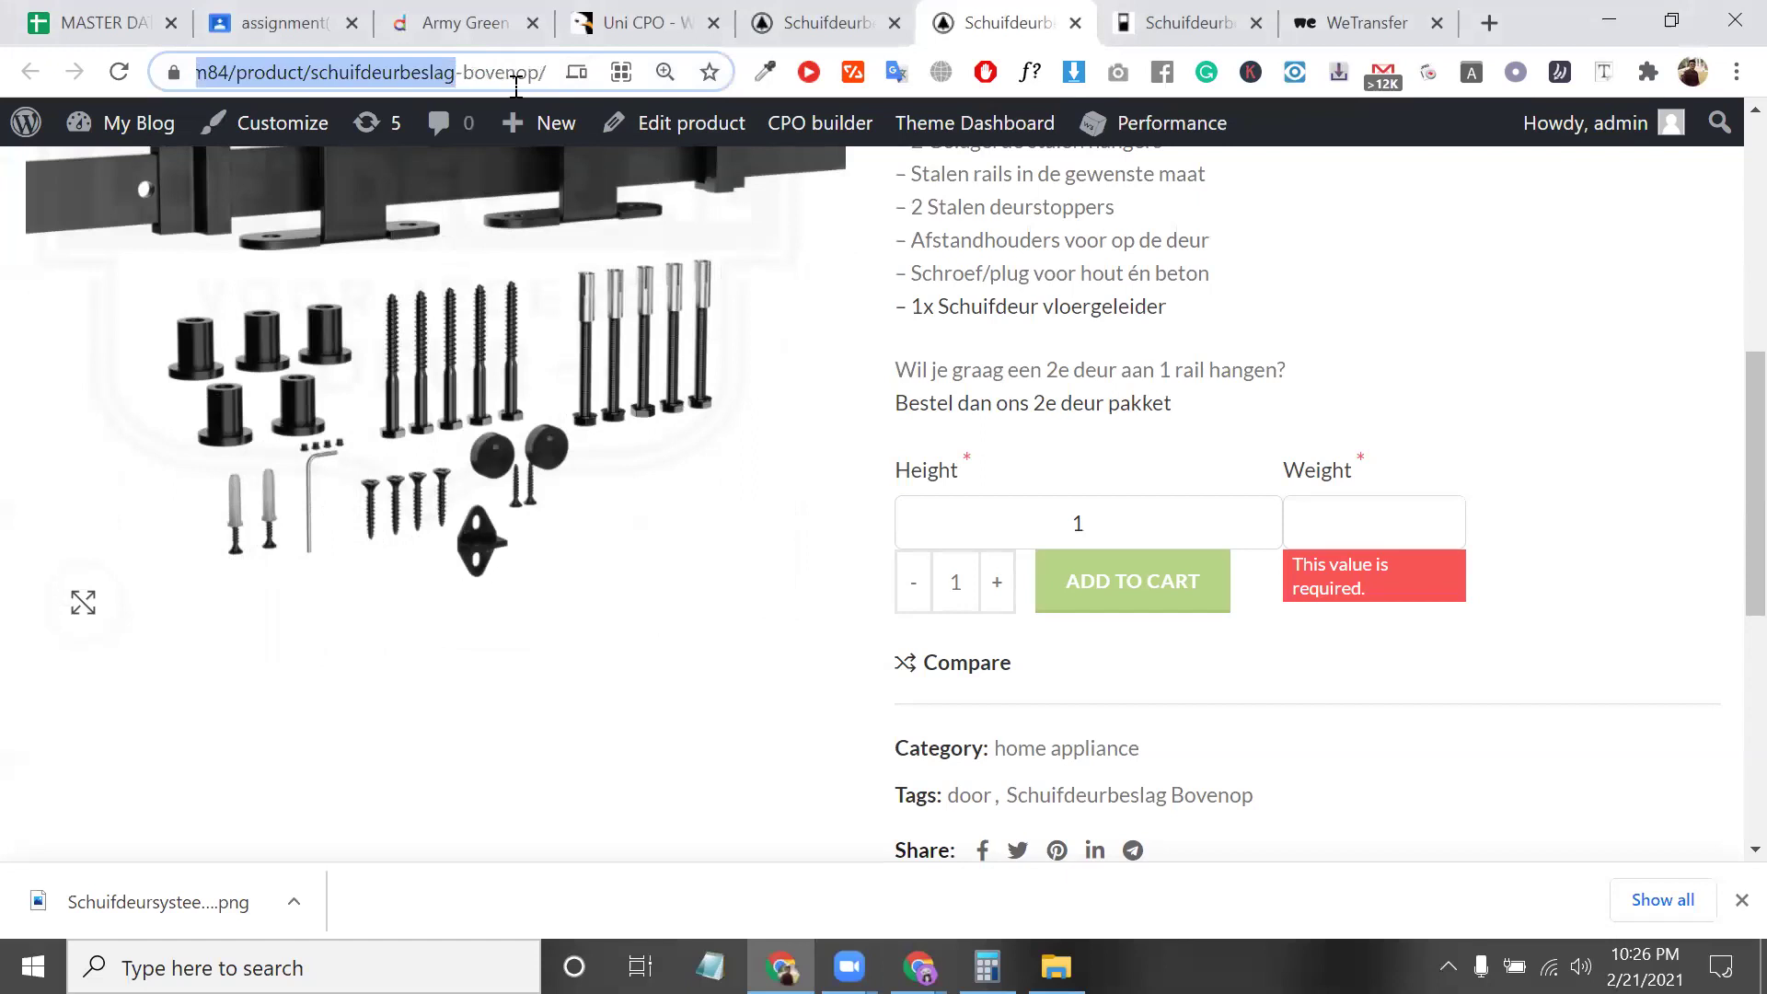
pyautogui.hotkey('shift', 'End')
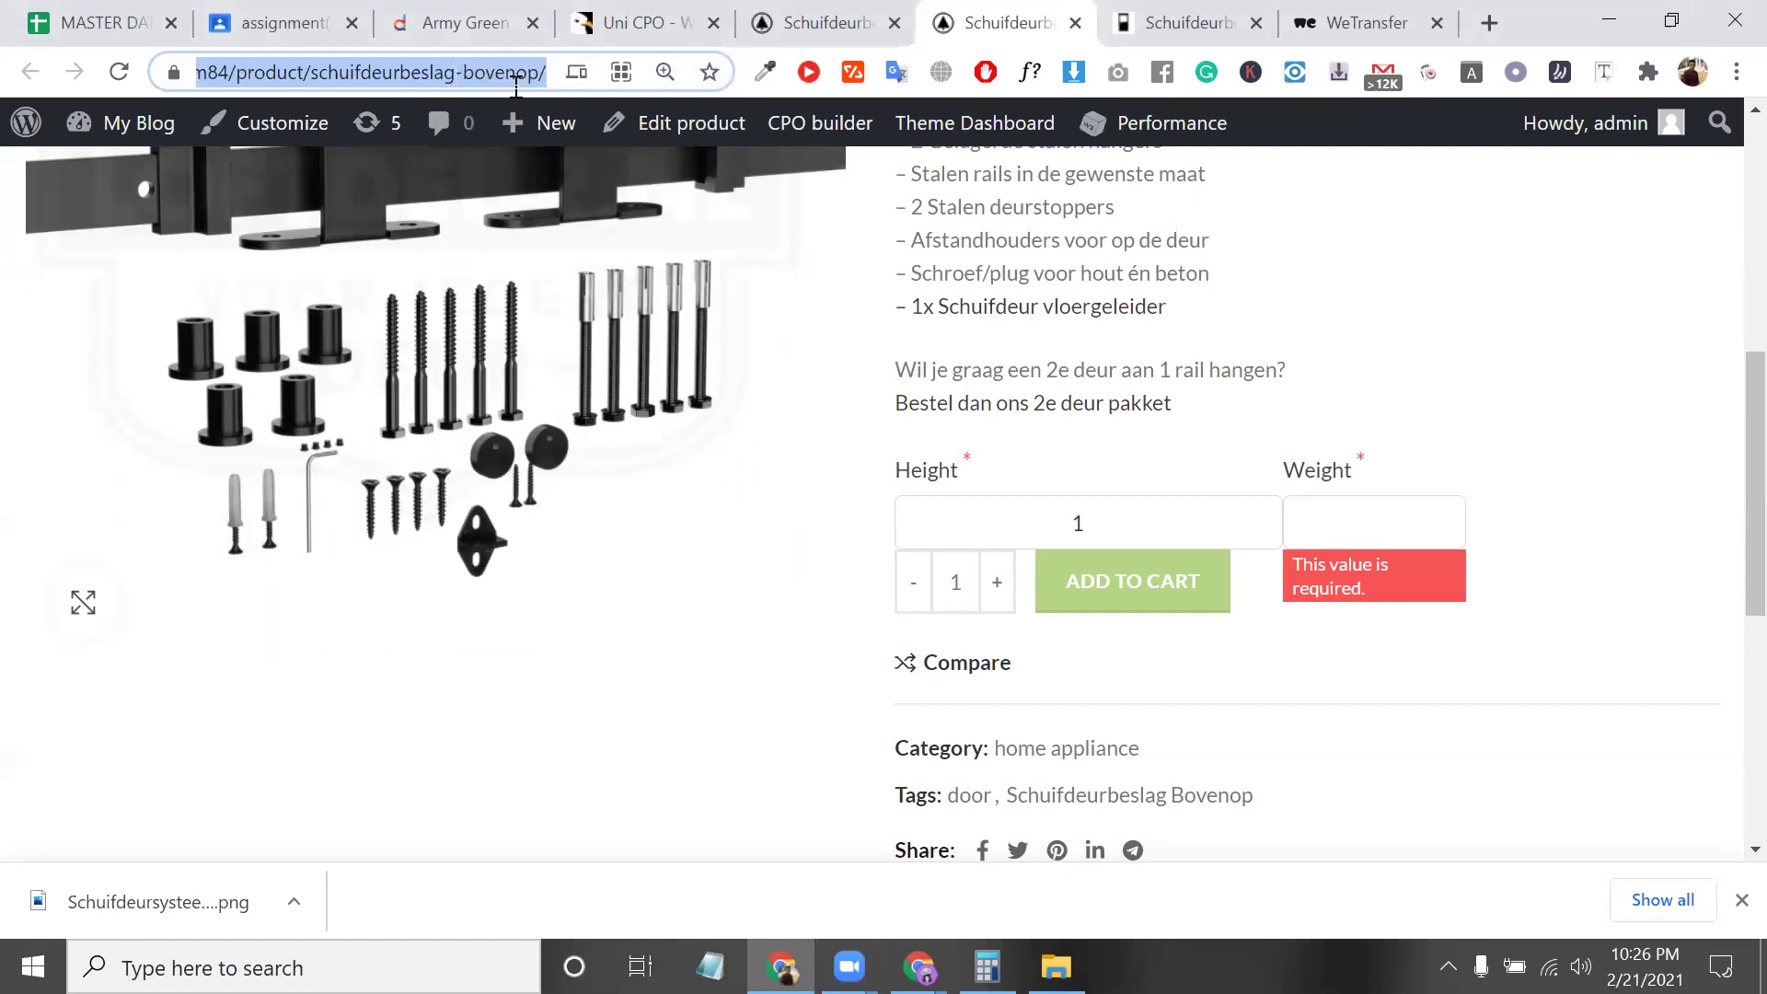
pyautogui.hotkey('ctrl', 't')
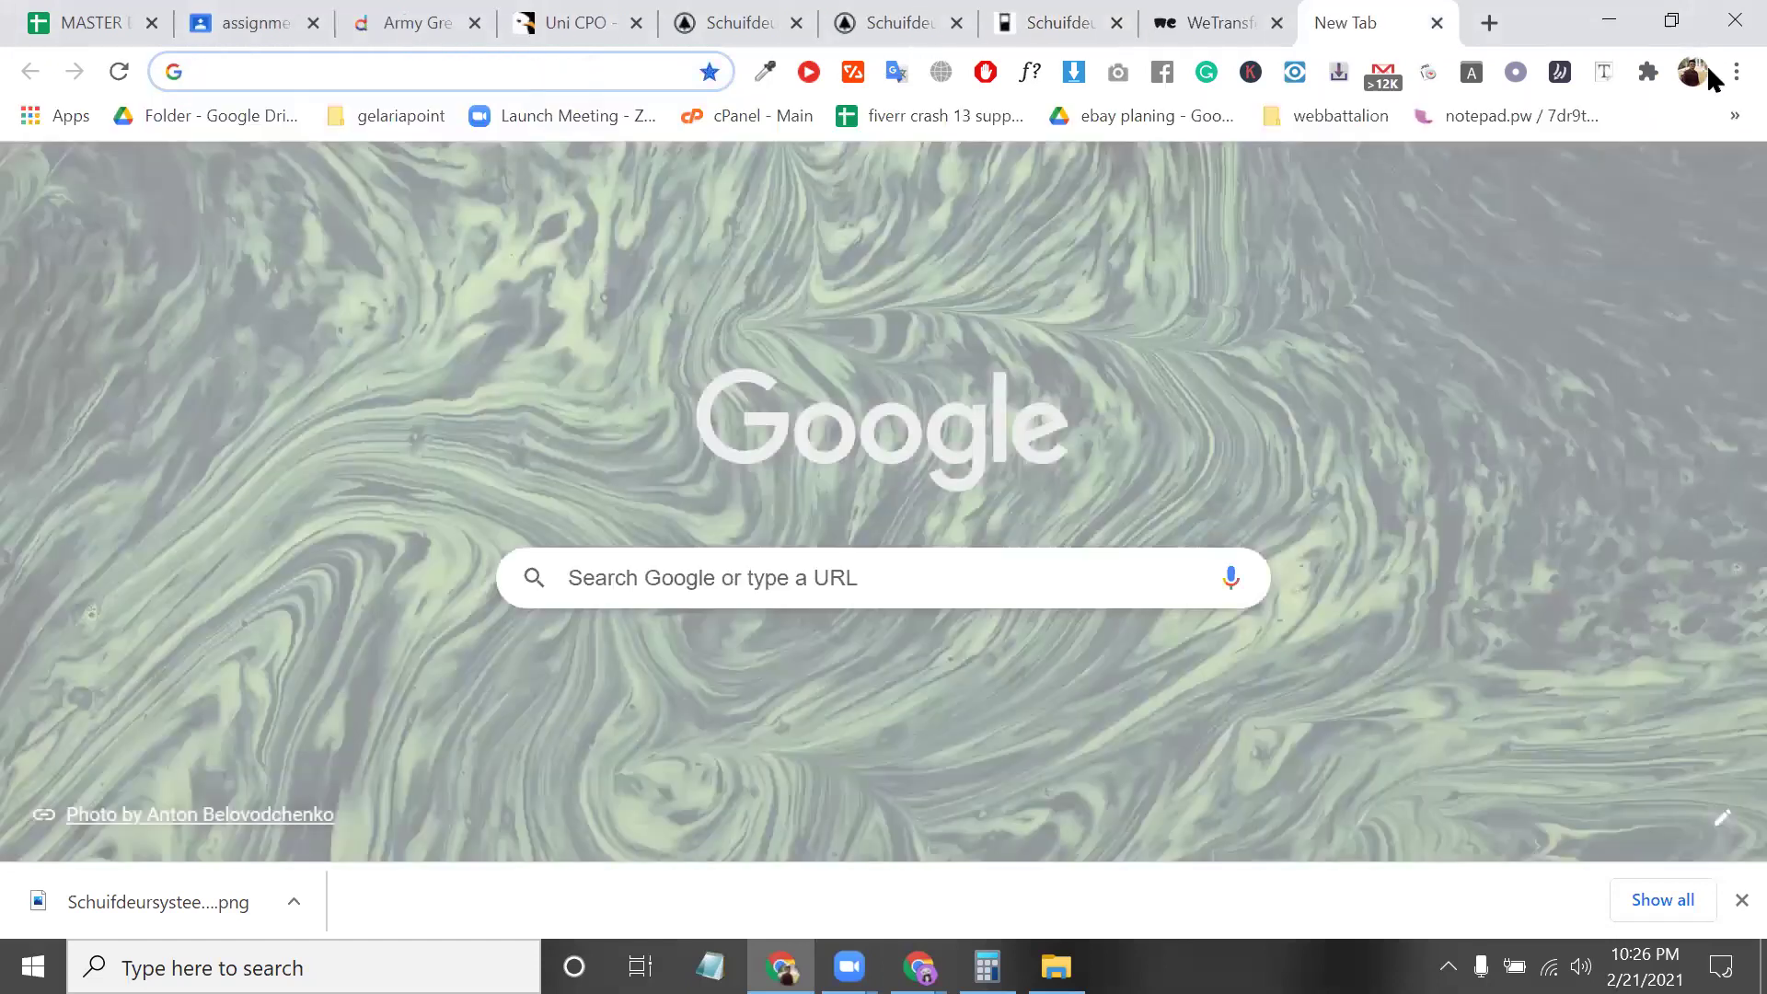
pyautogui.click(1691, 71)
pyautogui.click(1059, 23)
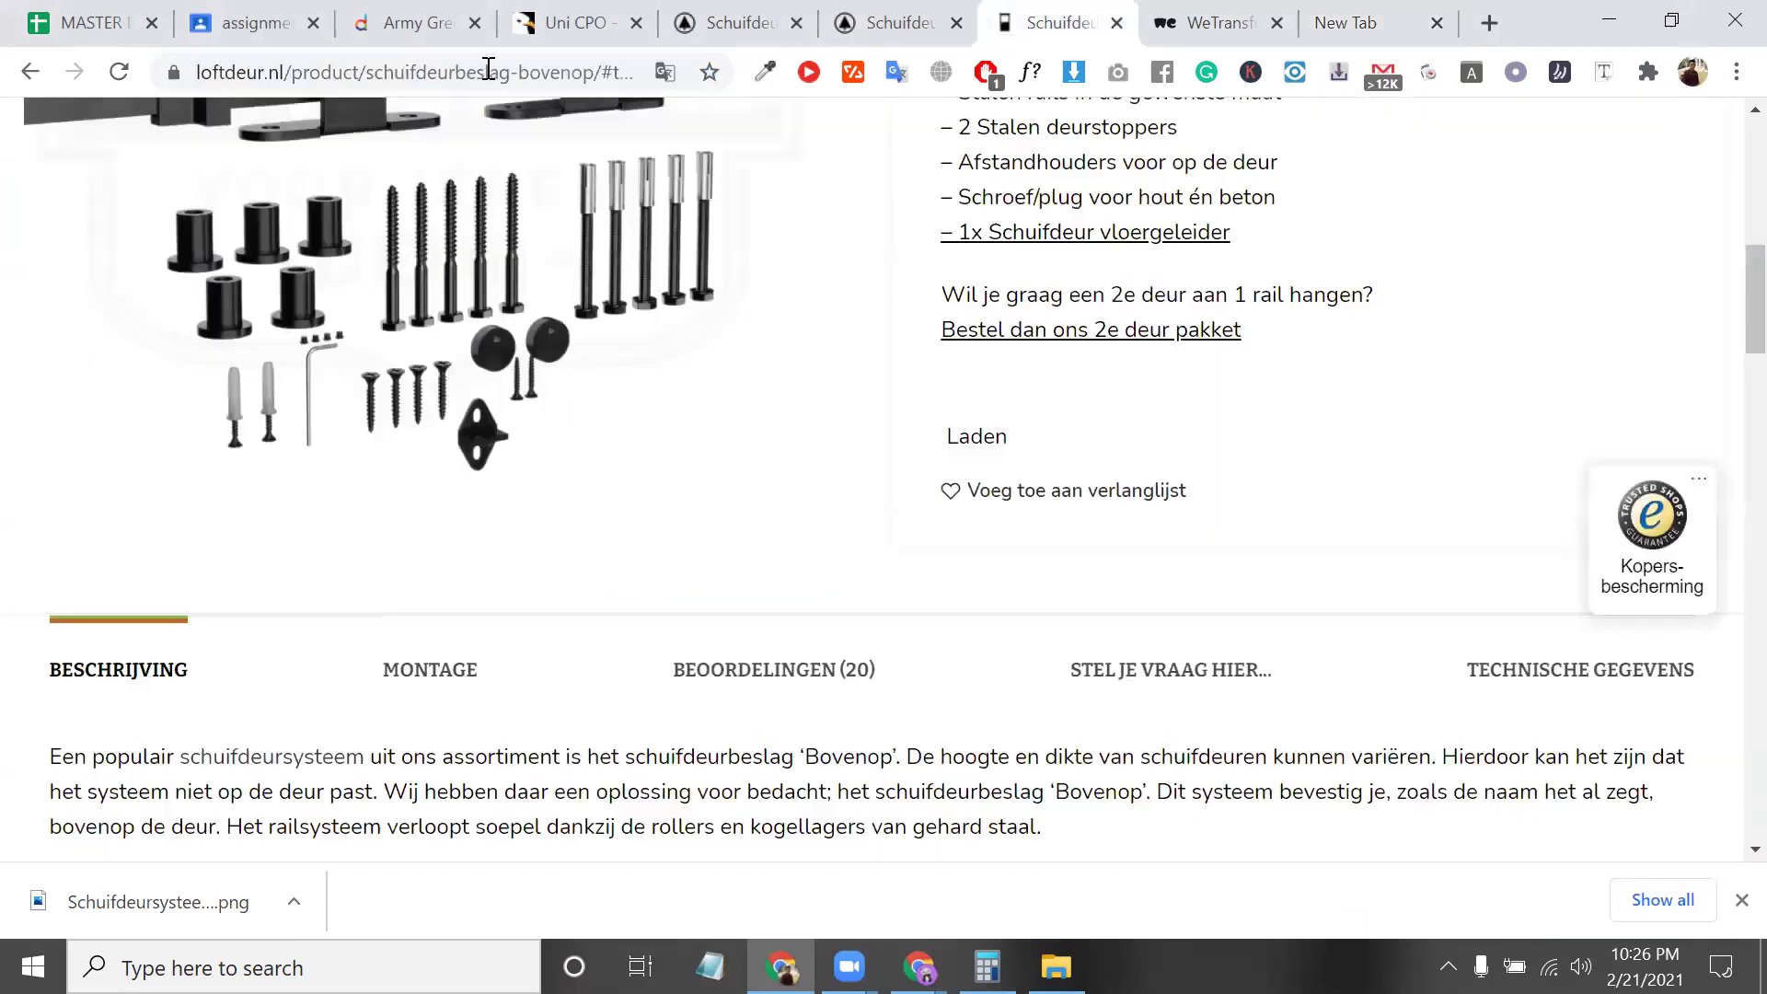
pyautogui.click(488, 71)
pyautogui.hotkey('ctrl', 'shift', 'Tab')
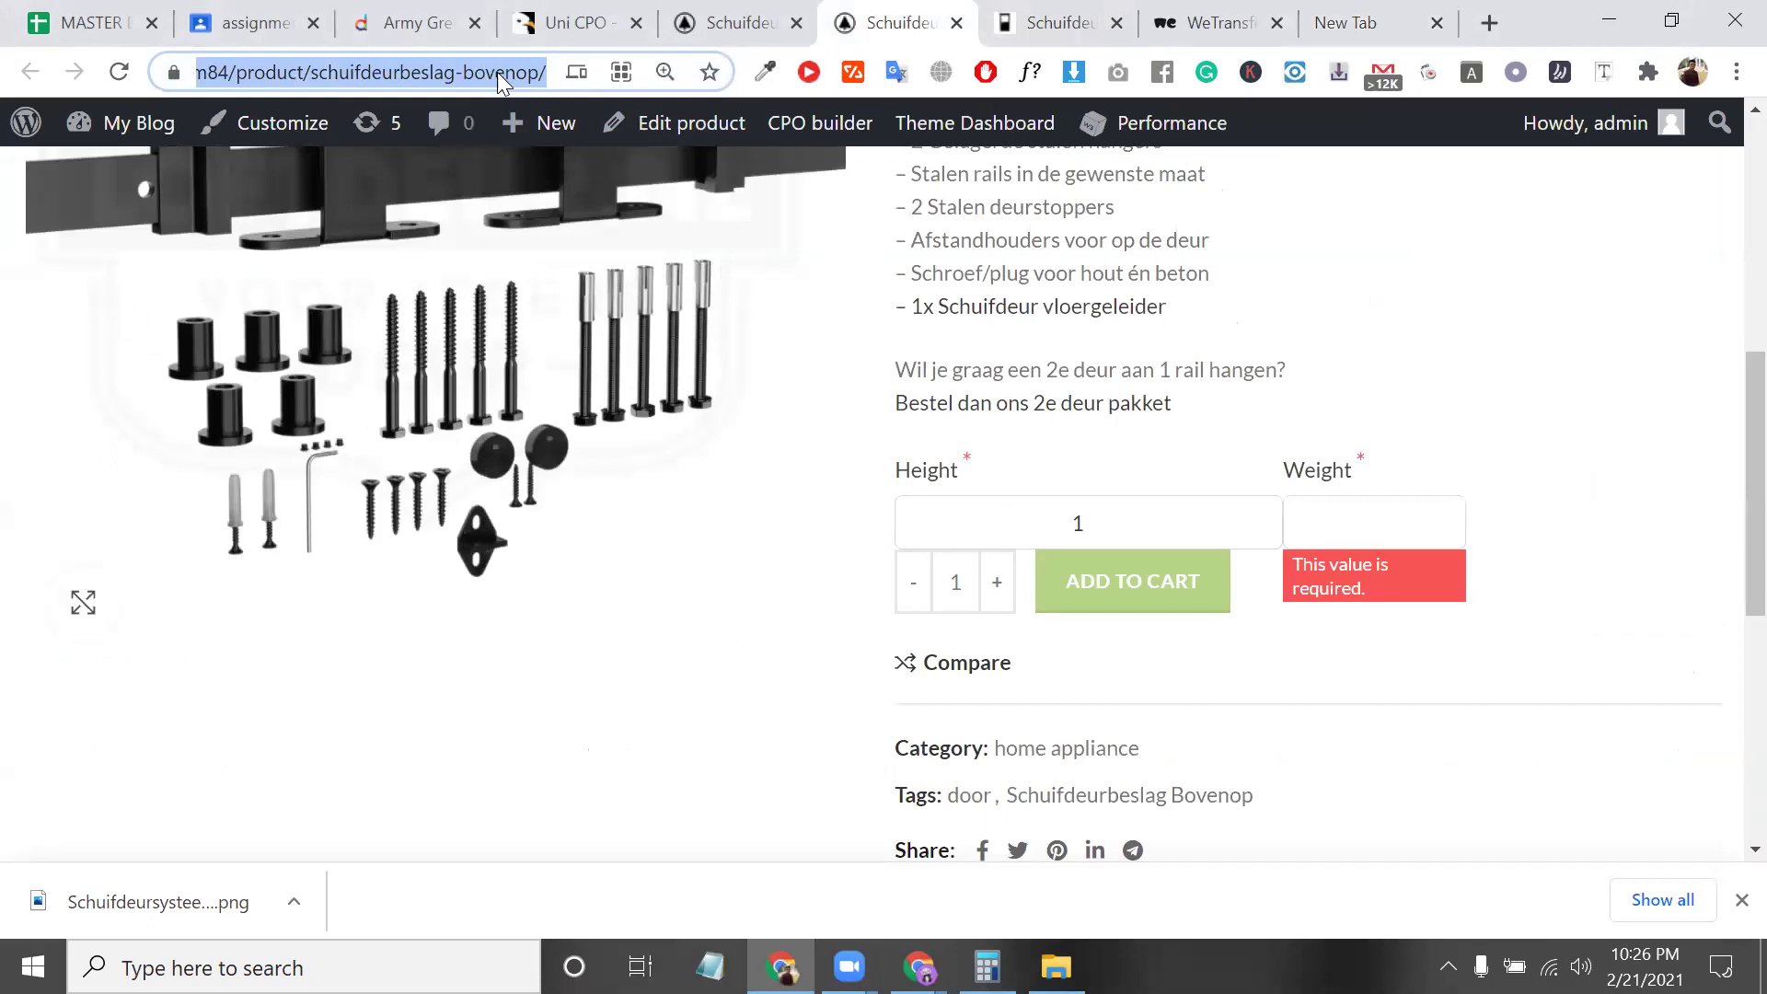
# Load the copied product URL in a new Chrome guest window
pyautogui.click(1693, 72)
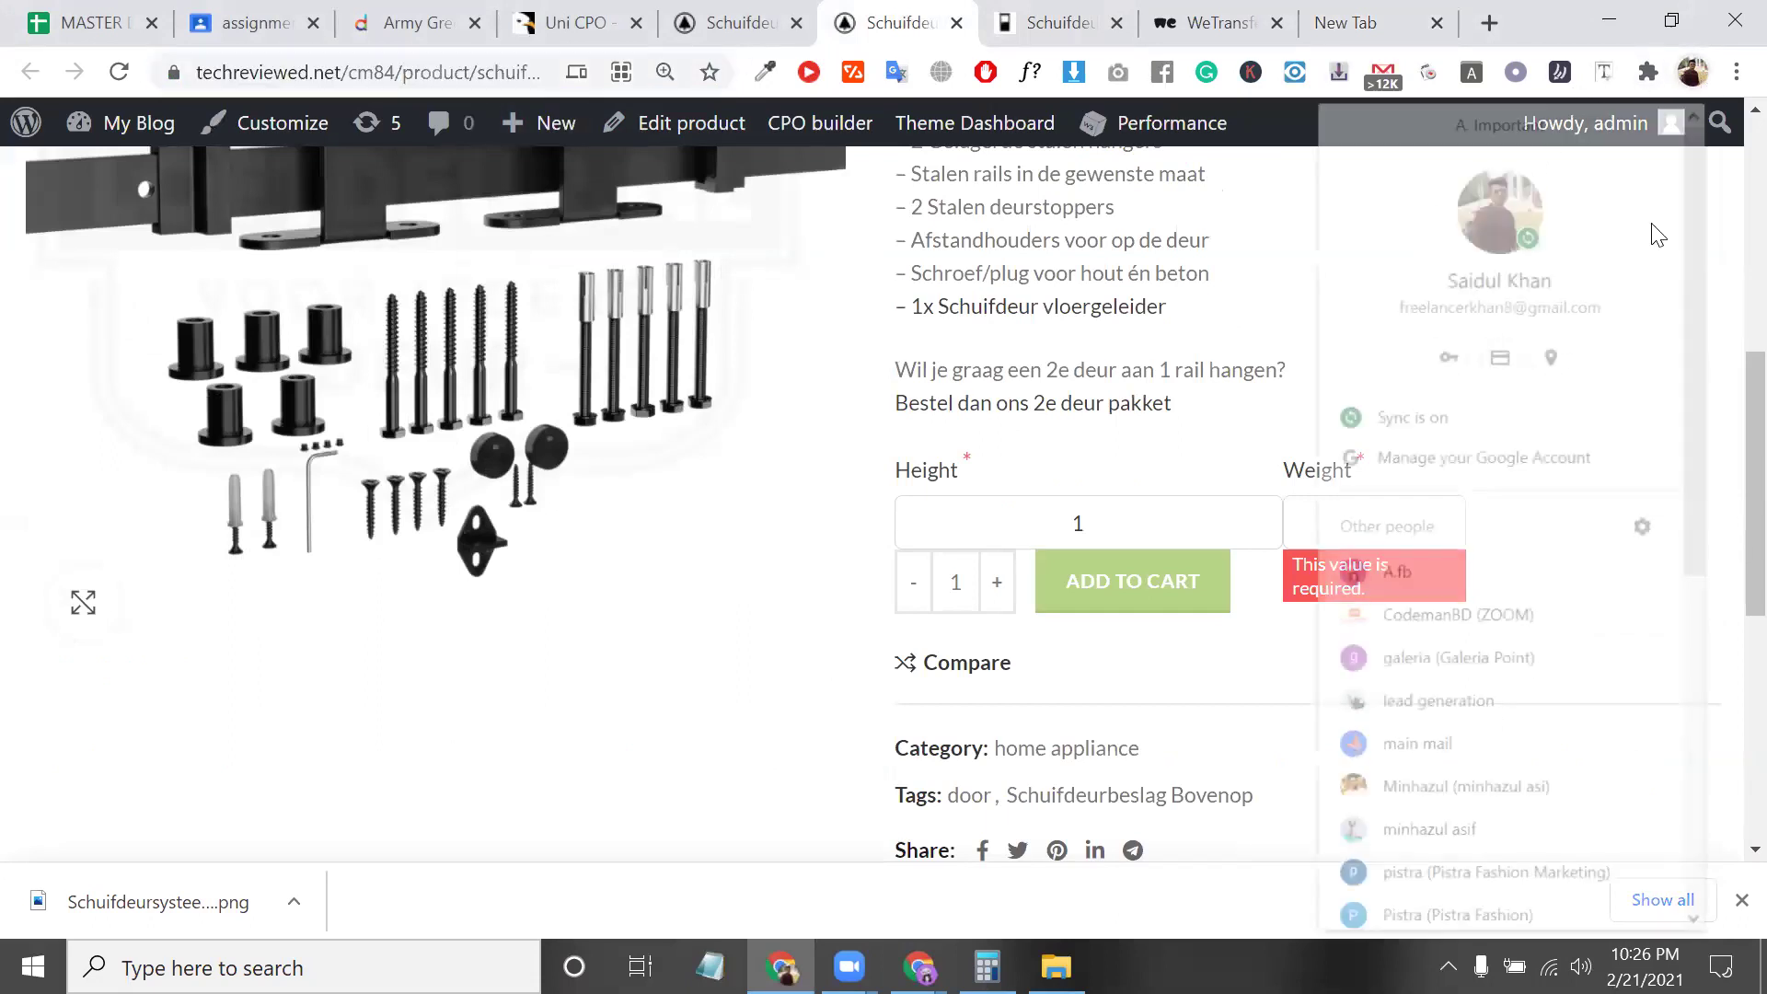
pyautogui.scroll(-5, 1480, 714)
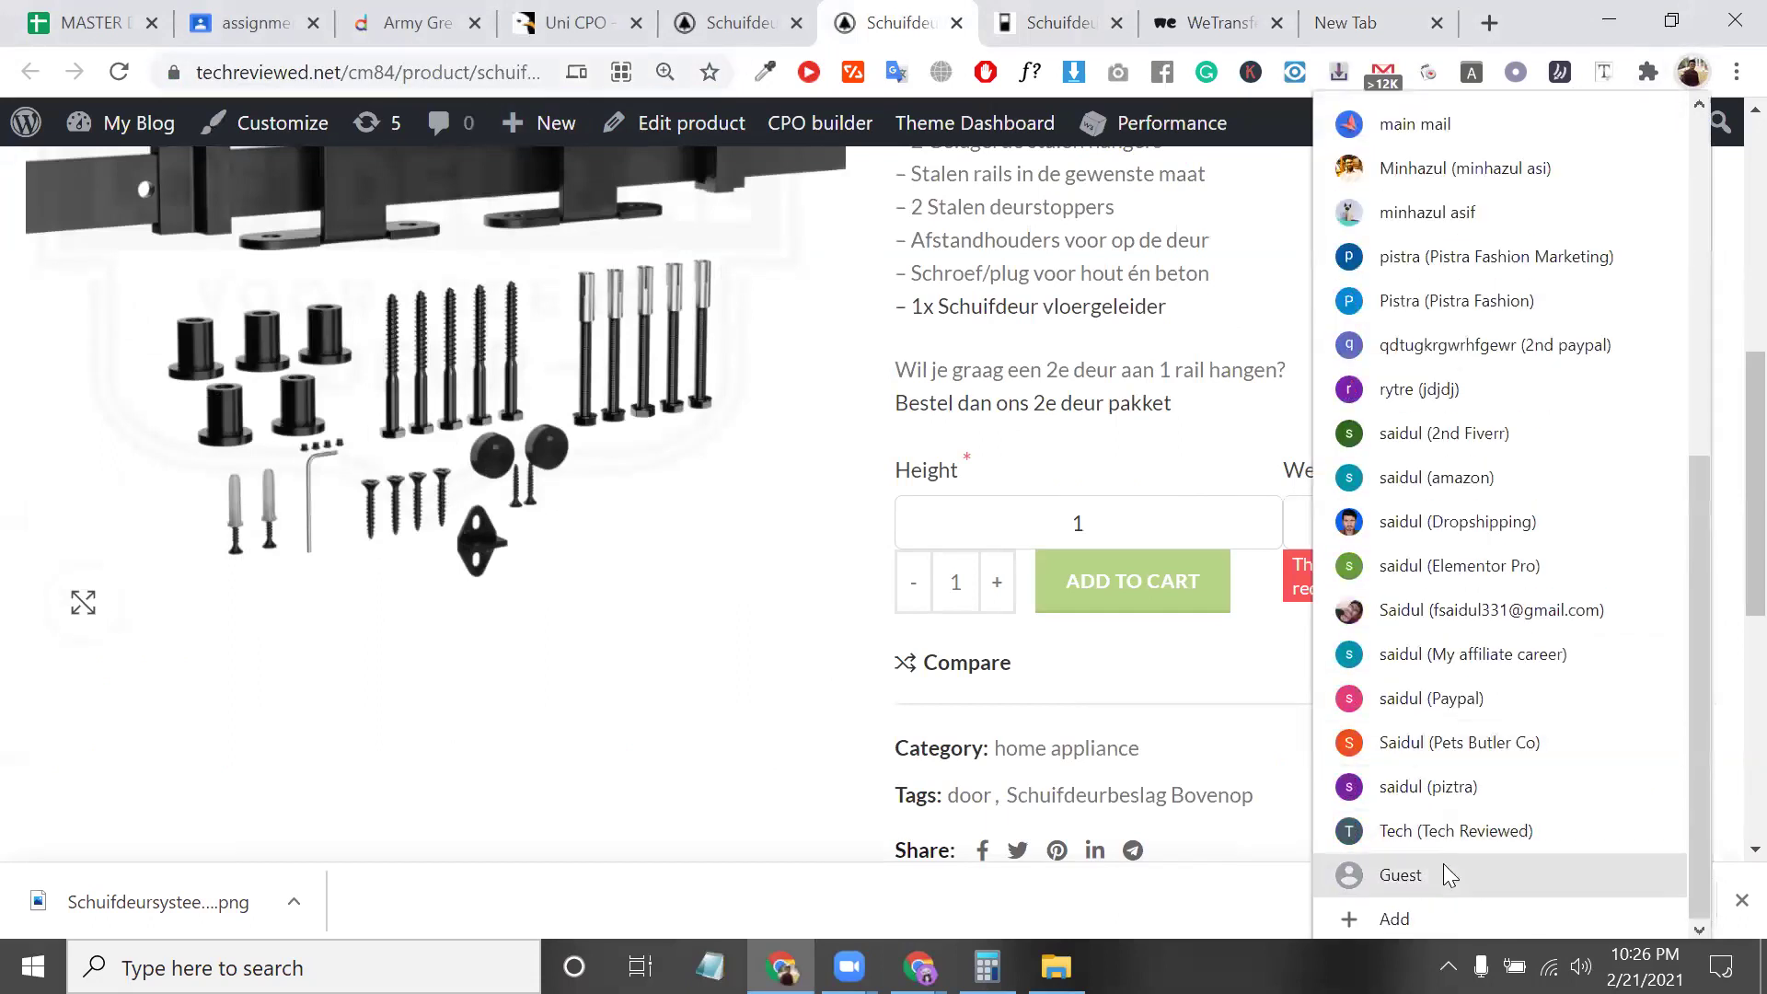
pyautogui.click(1442, 865)
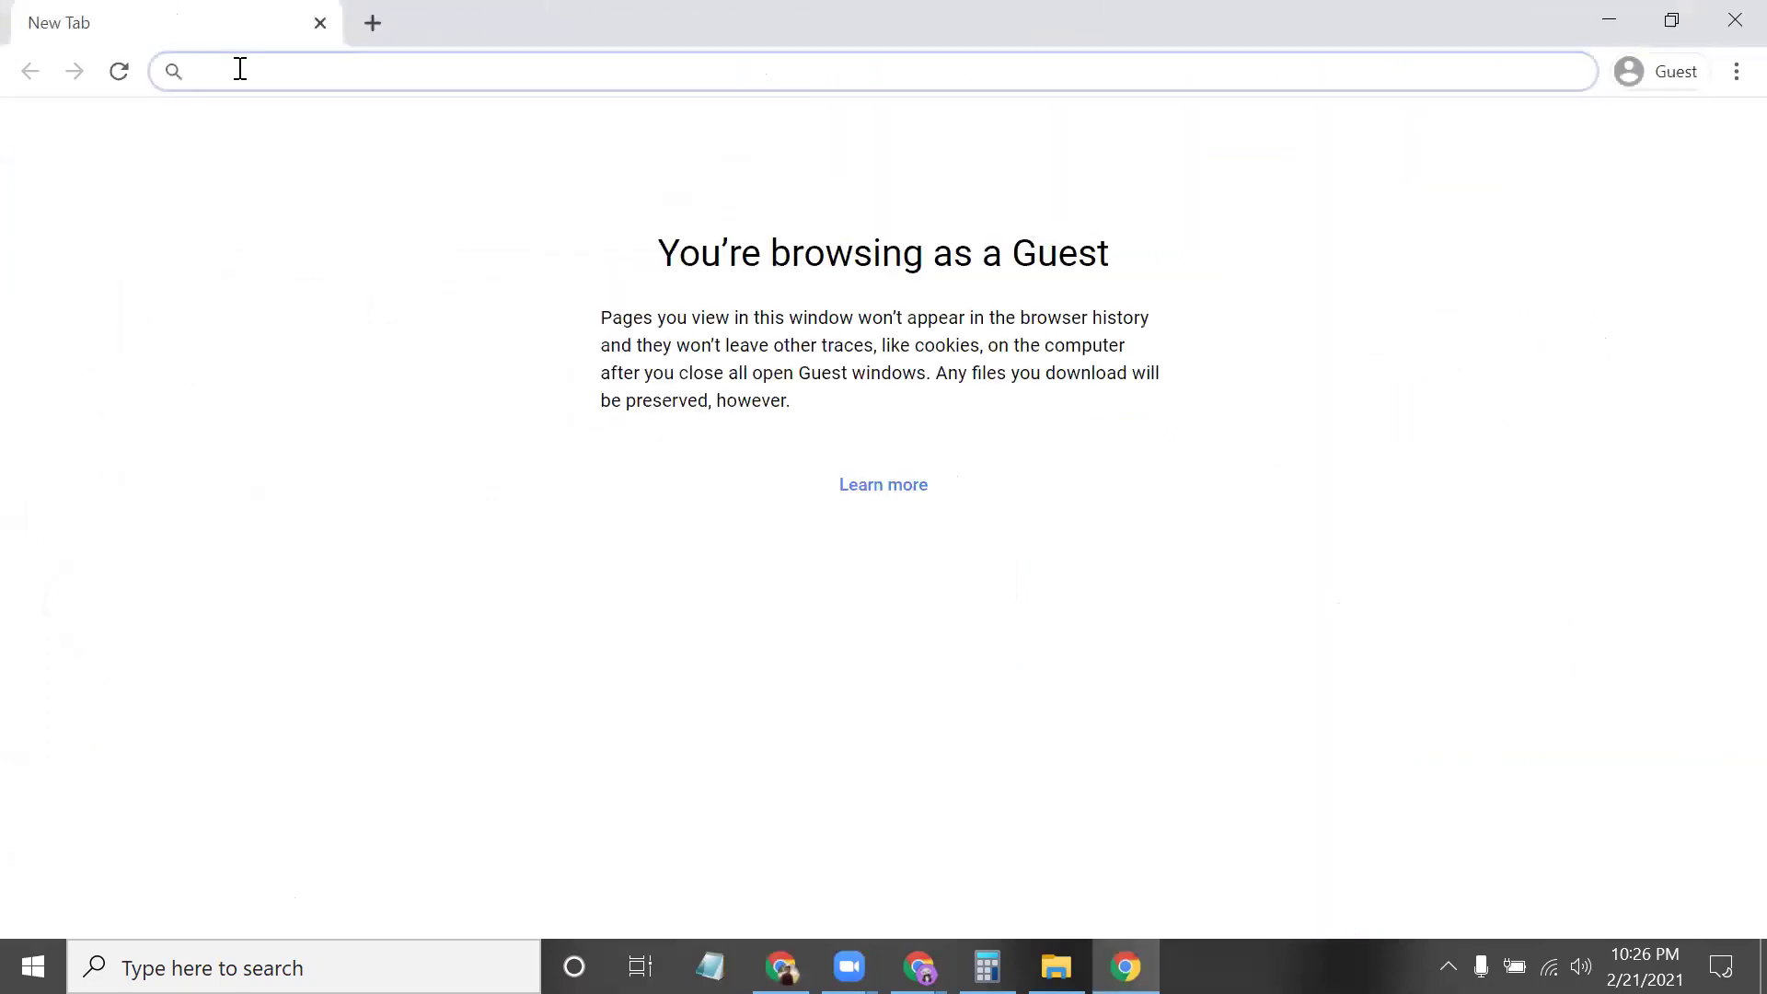
pyautogui.write('https://techreviewed.net/cm84/product/schuifdeurbeslag-bovenop/')
pyautogui.press('Return')
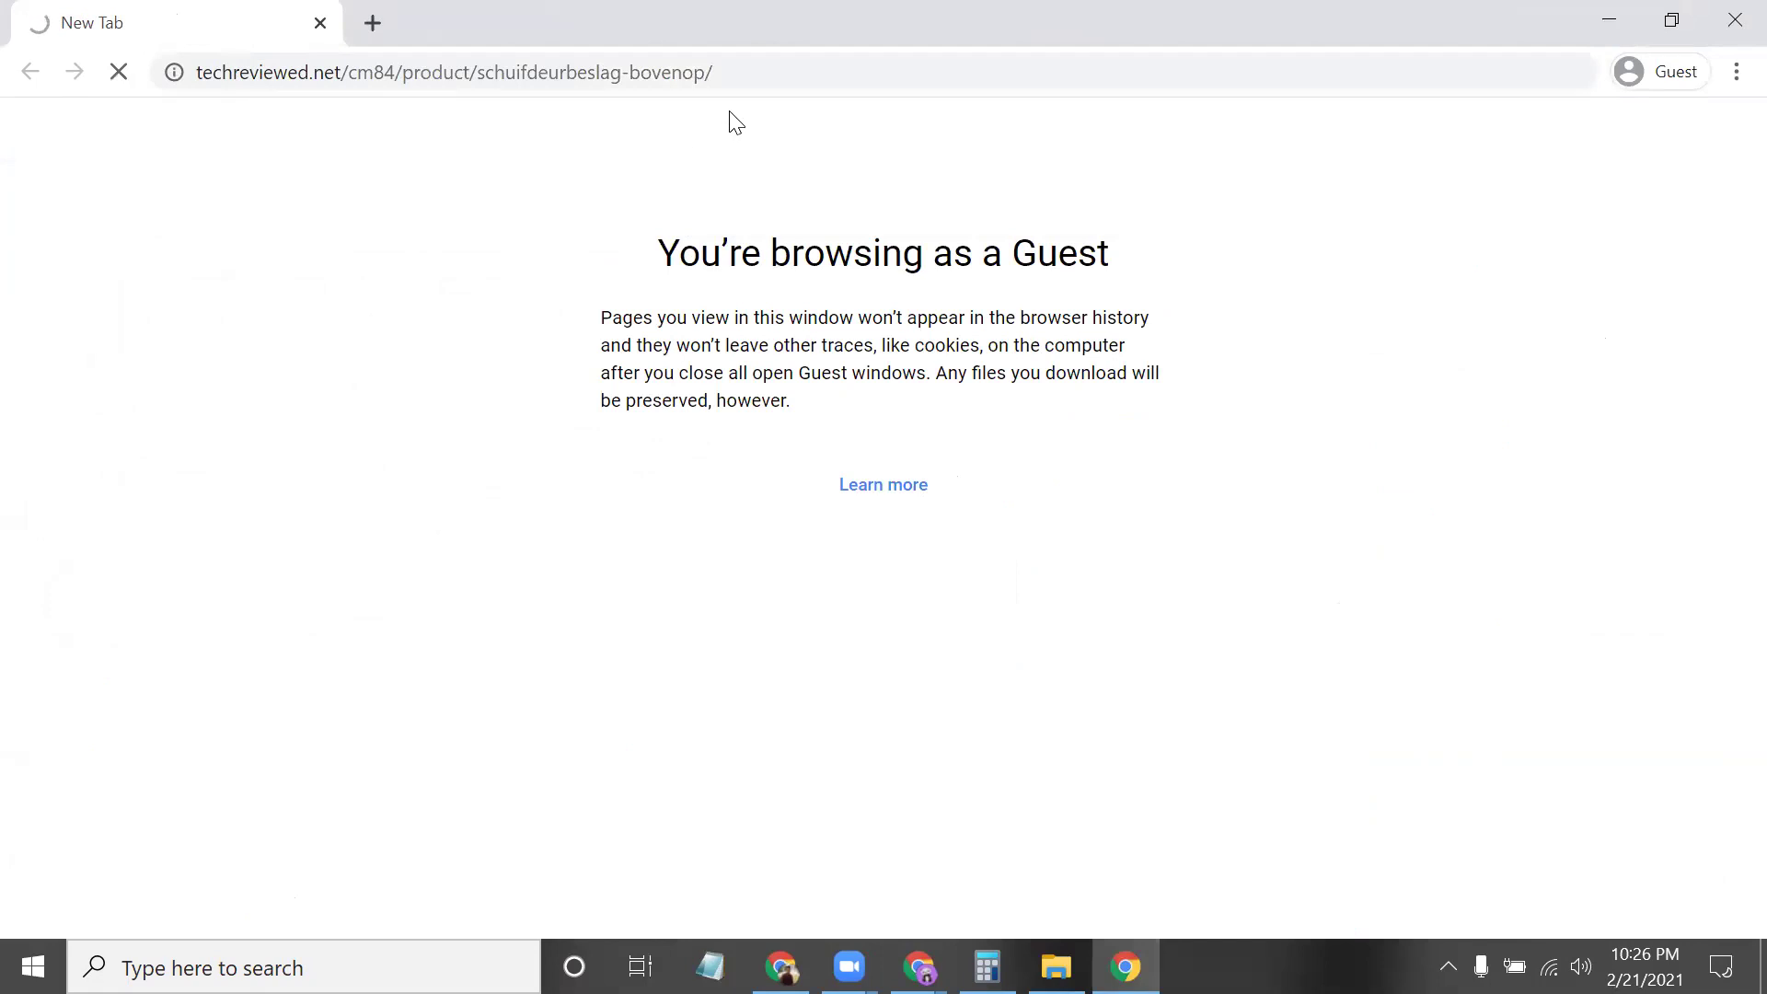
# Check the guest window's address, close it, and switch to the WeTransfer tab
pyautogui.click(740, 77)
pyautogui.doubleClick(741, 77)
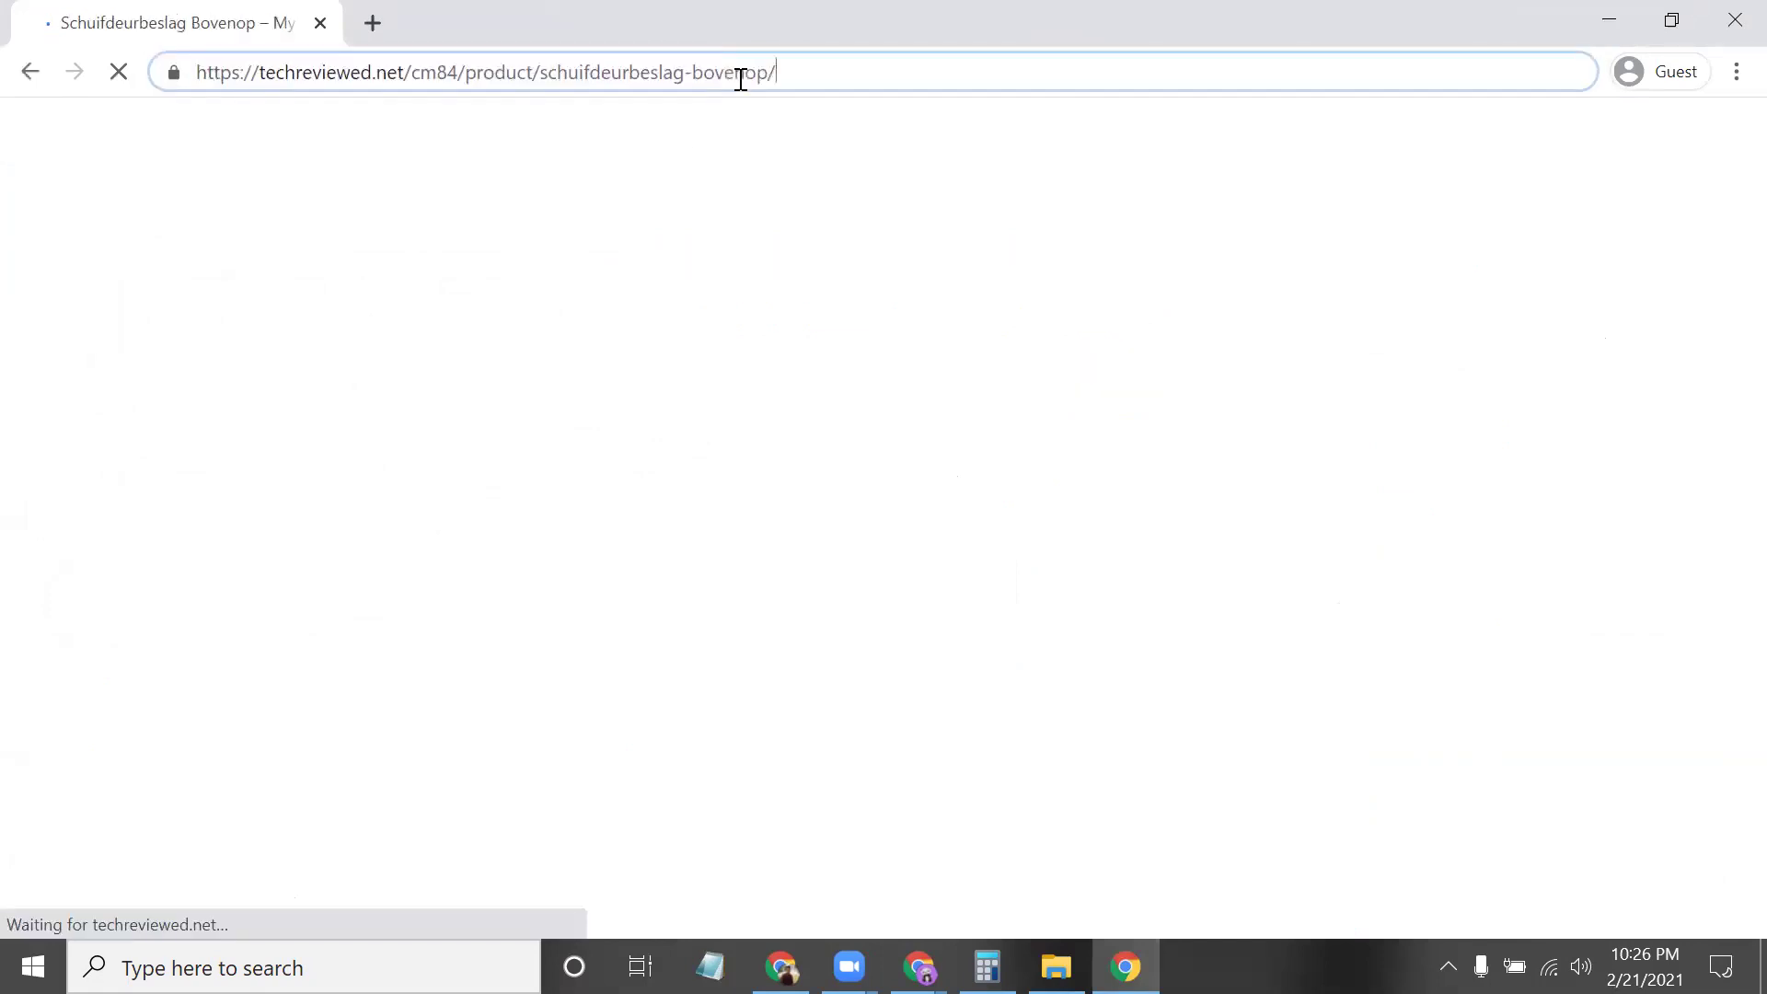
pyautogui.click(805, 75)
pyautogui.doubleClick(805, 75)
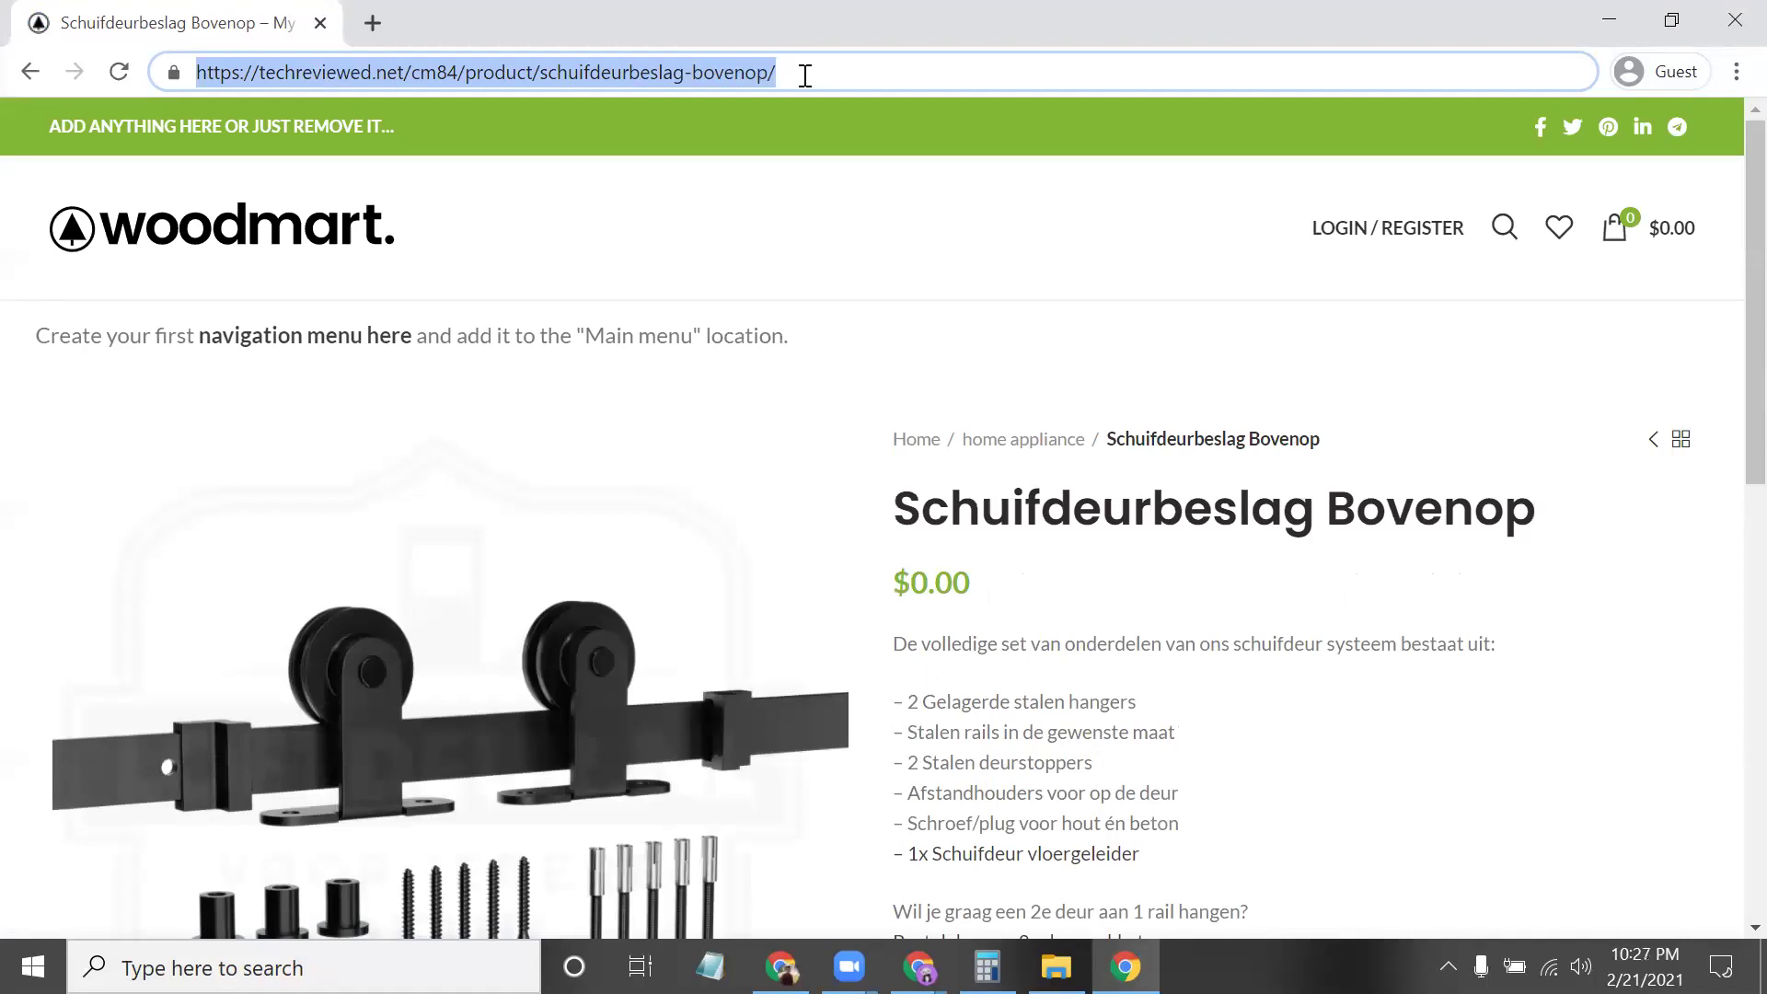
pyautogui.click(1735, 20)
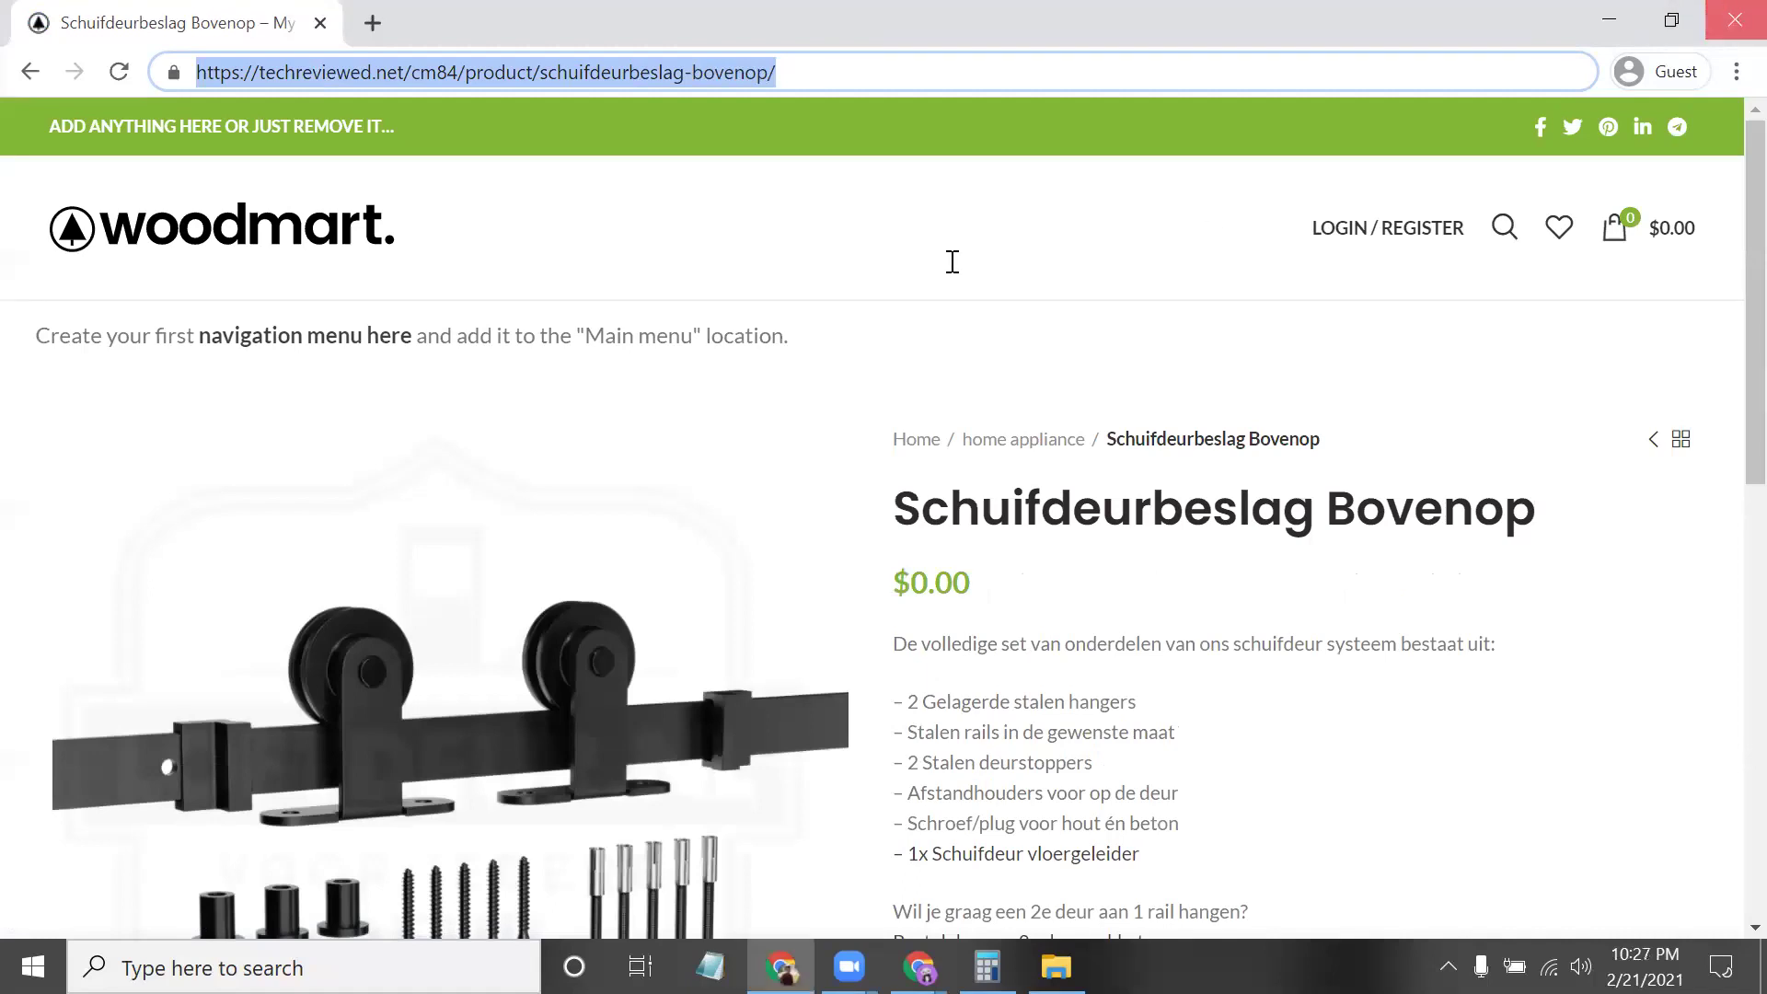
pyautogui.click(1228, 19)
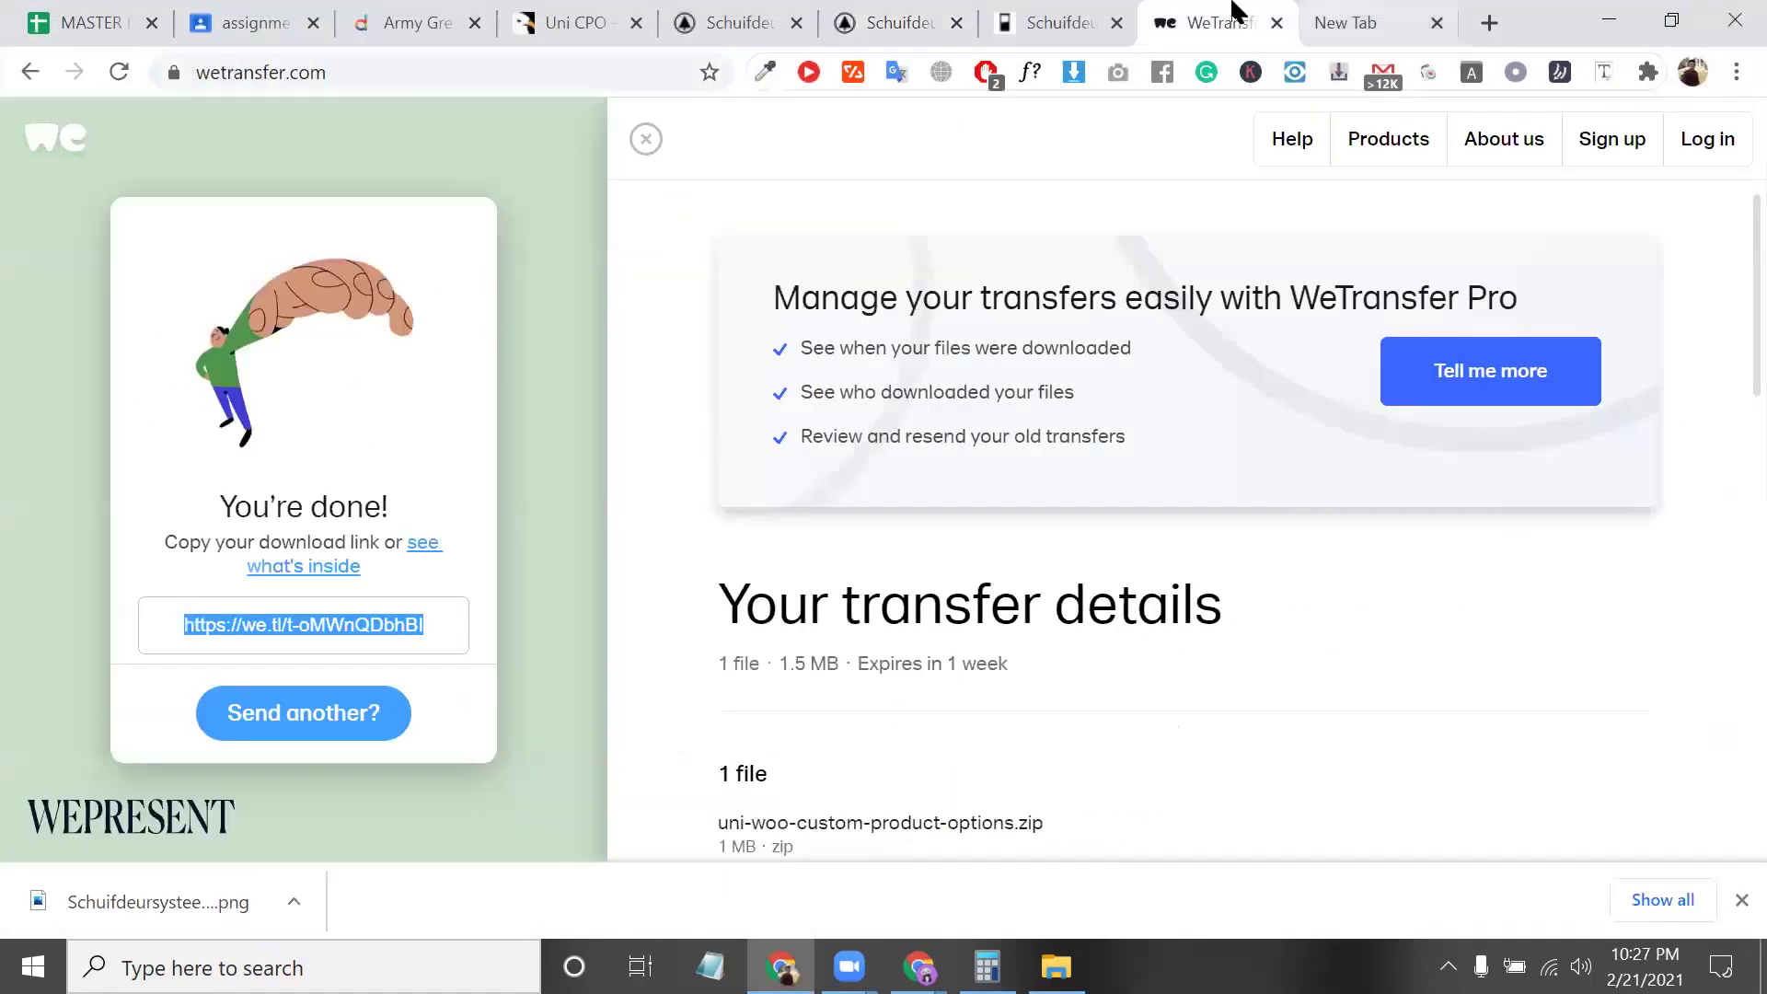
# Go to the CMBD-84(Combo eCommerce) class's Classwork page and open its Create menu
pyautogui.click(307, 19)
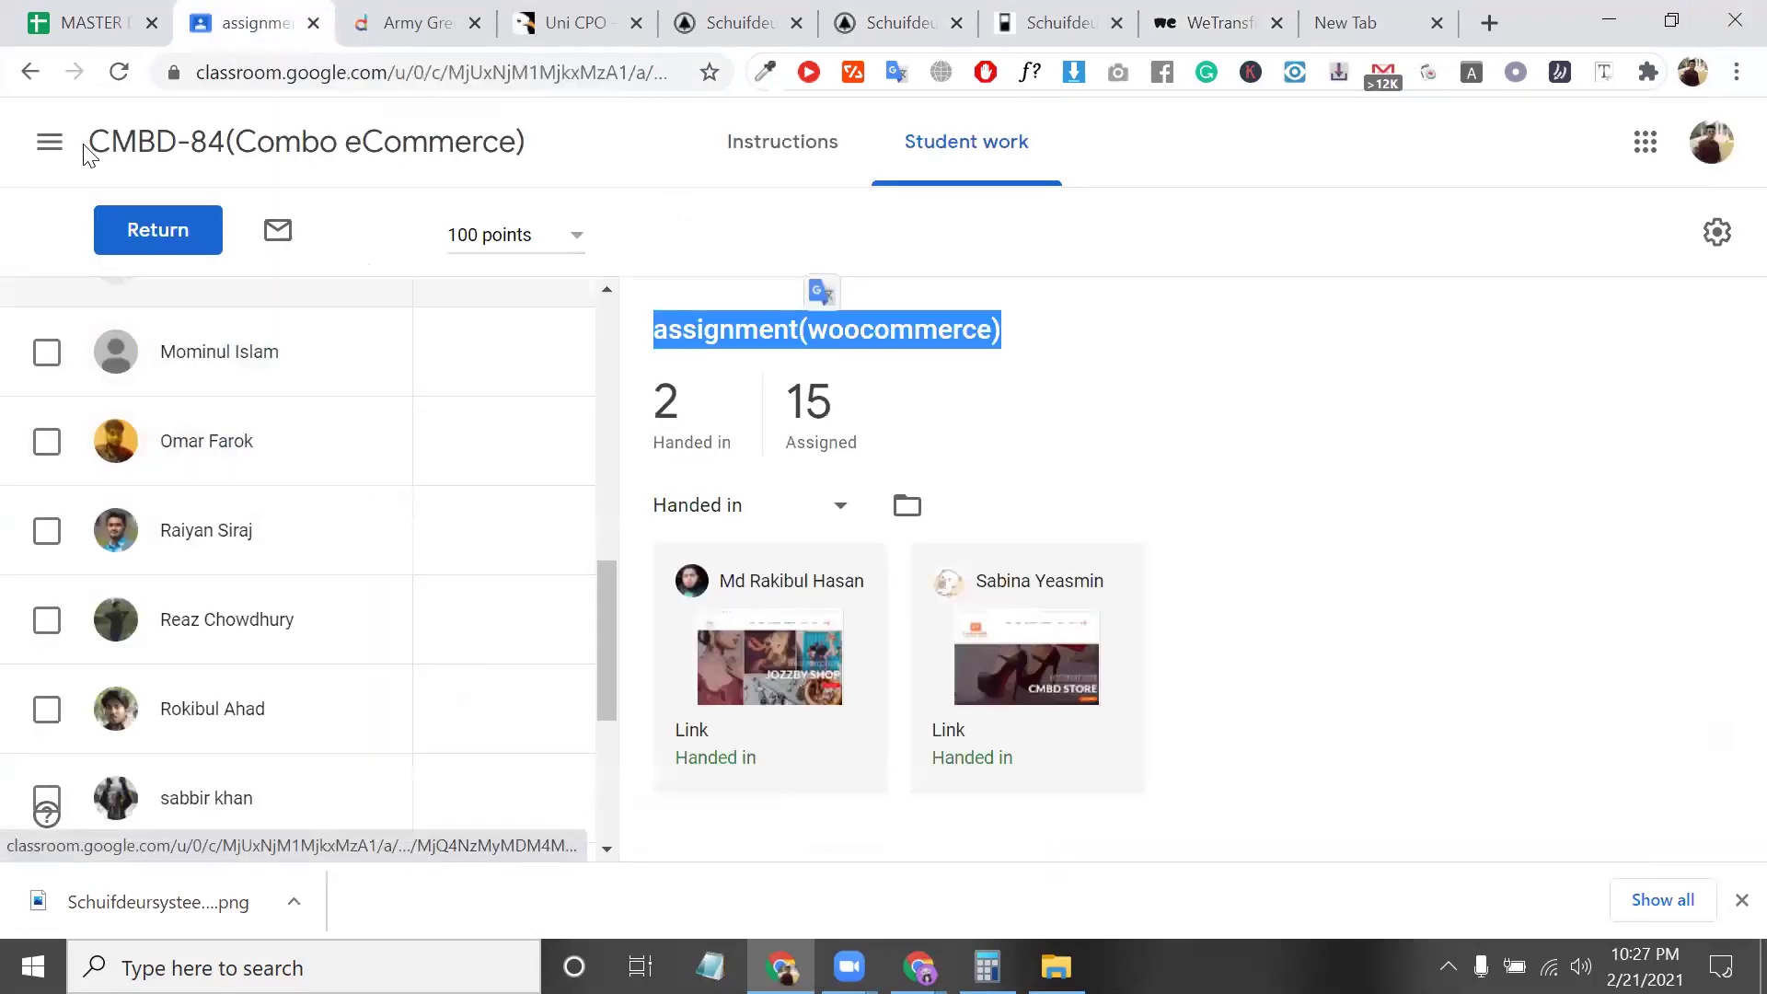
pyautogui.click(49, 144)
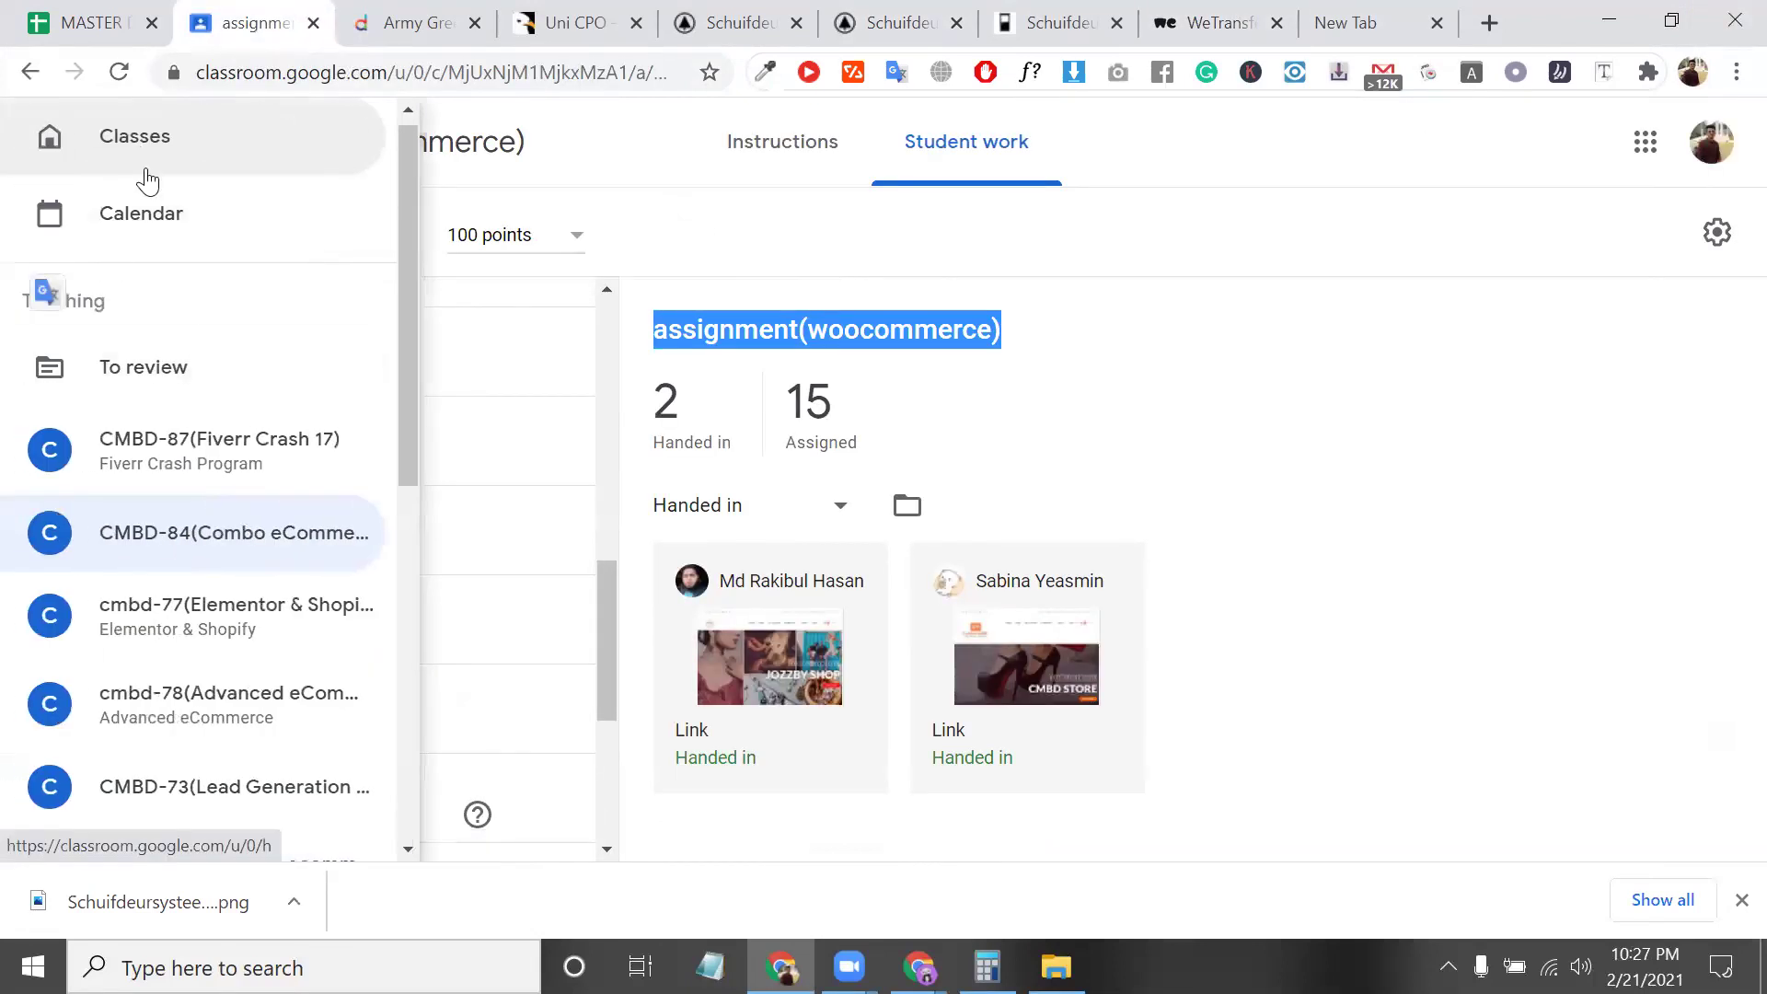
pyautogui.click(196, 138)
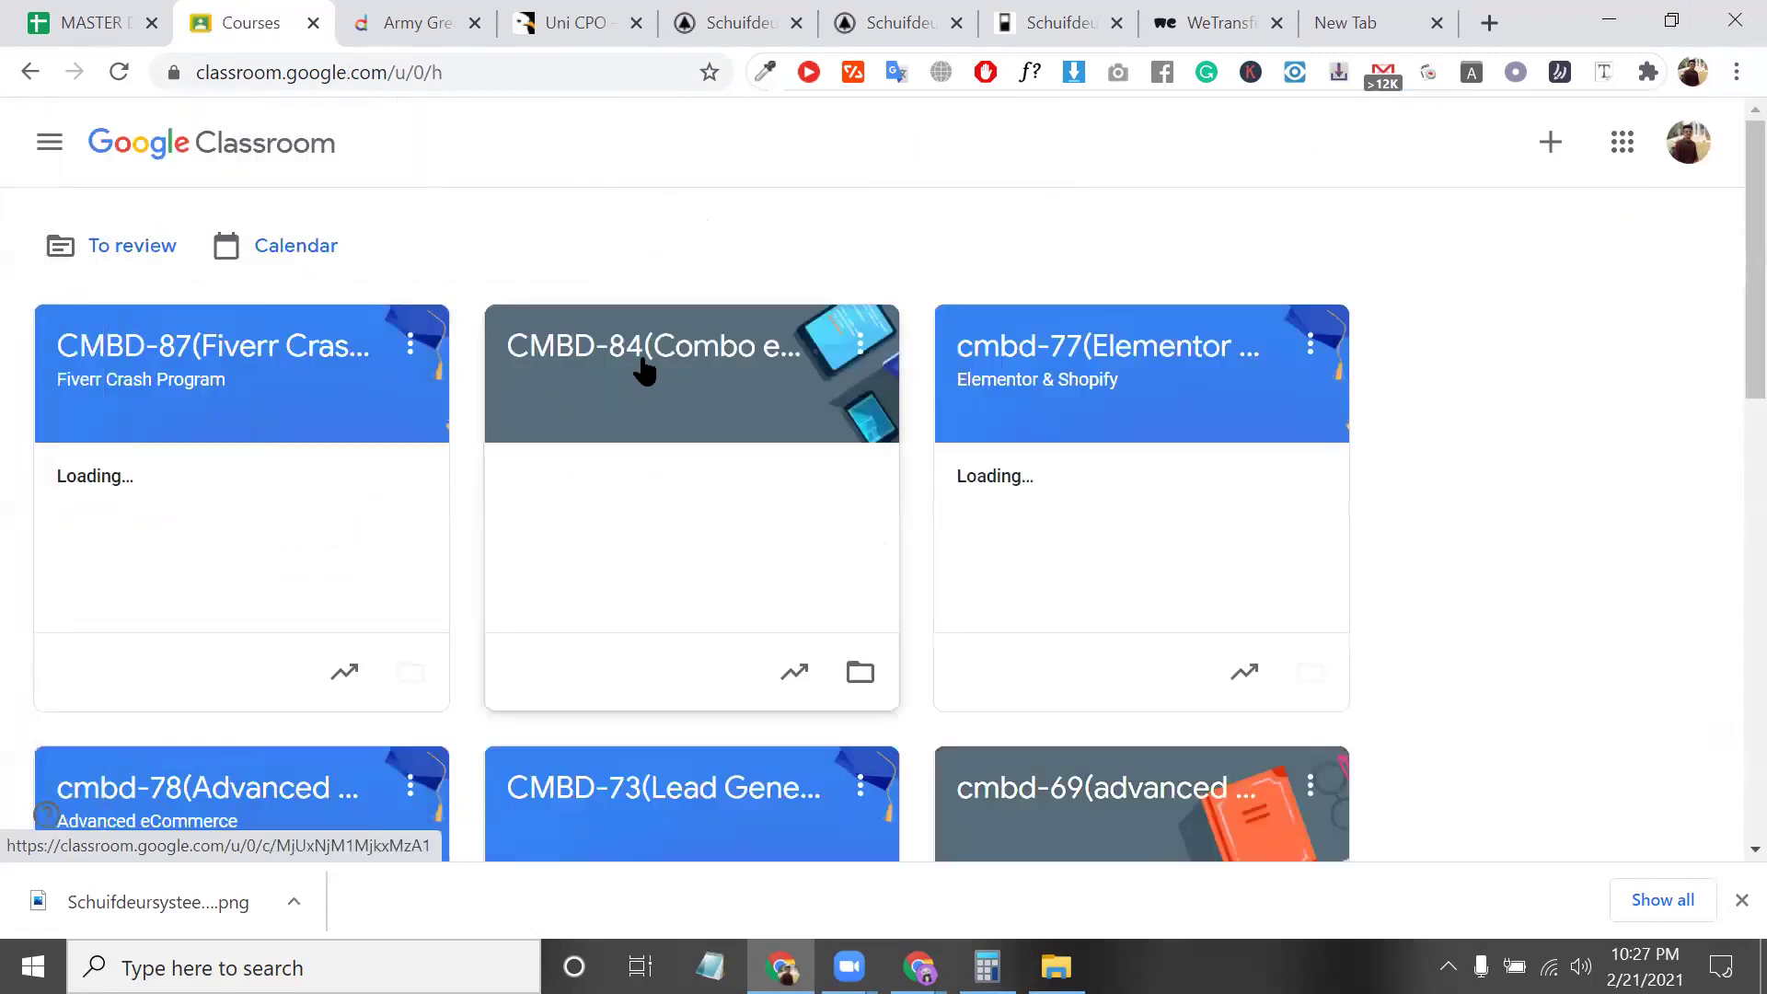
pyautogui.click(644, 359)
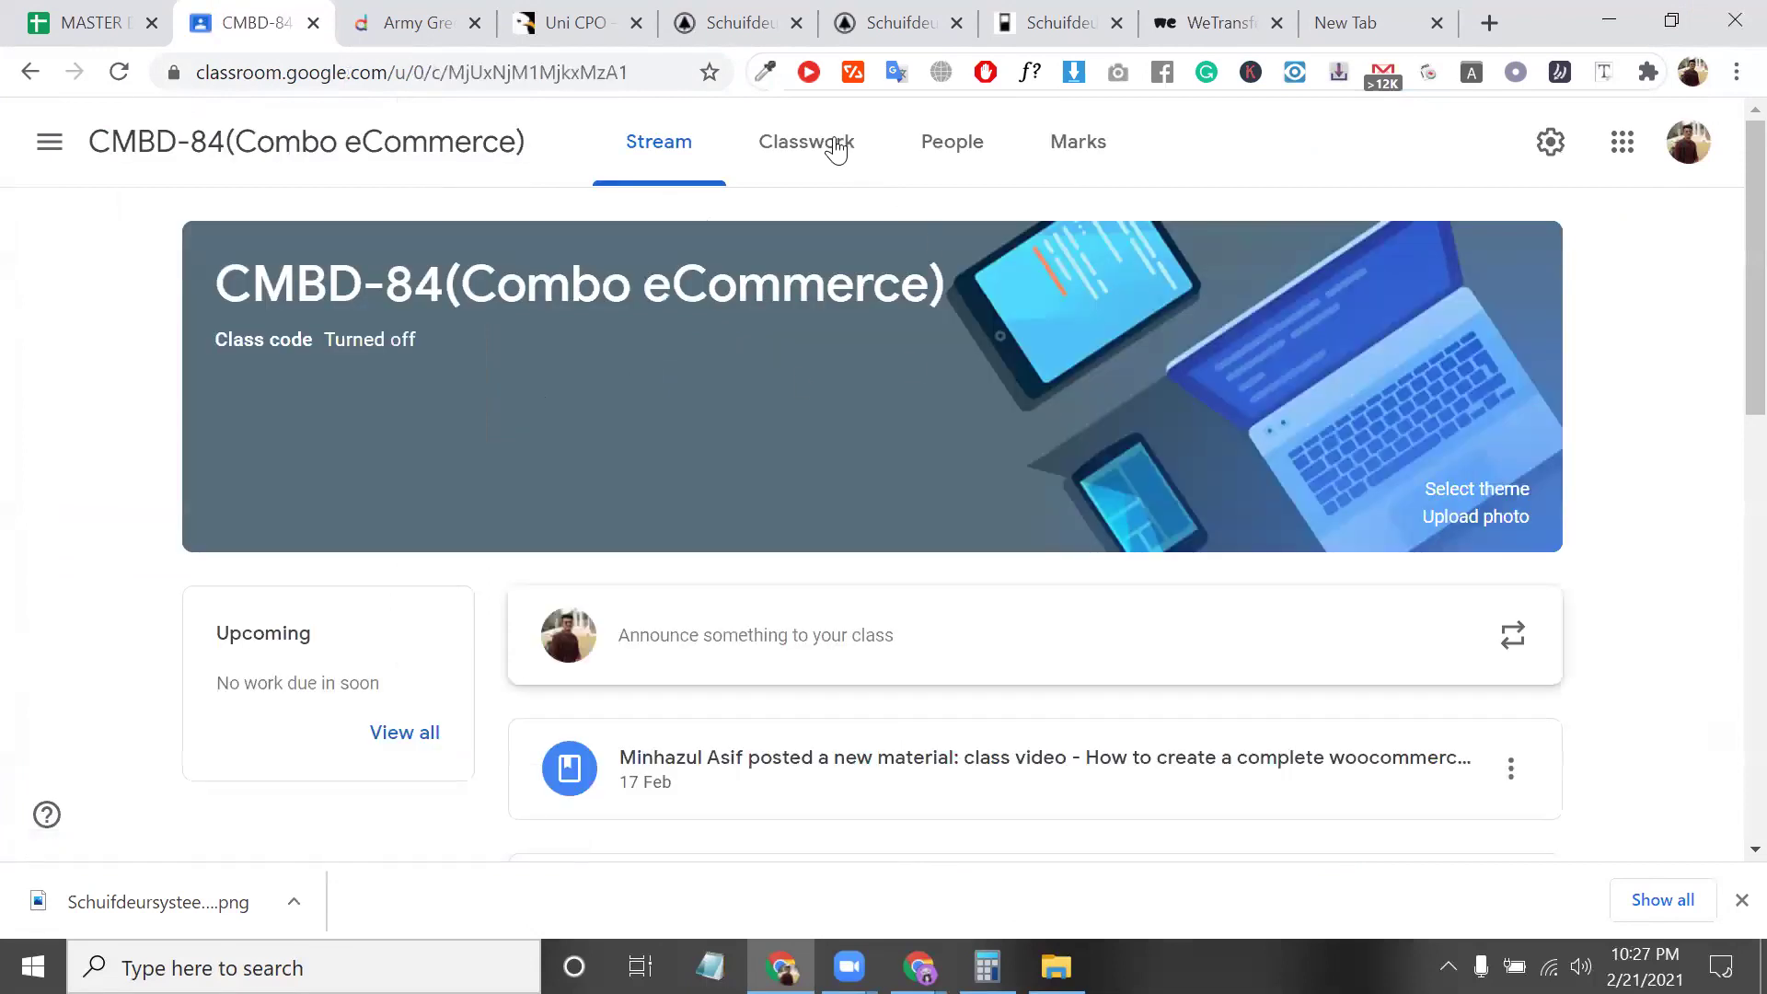
pyautogui.click(836, 147)
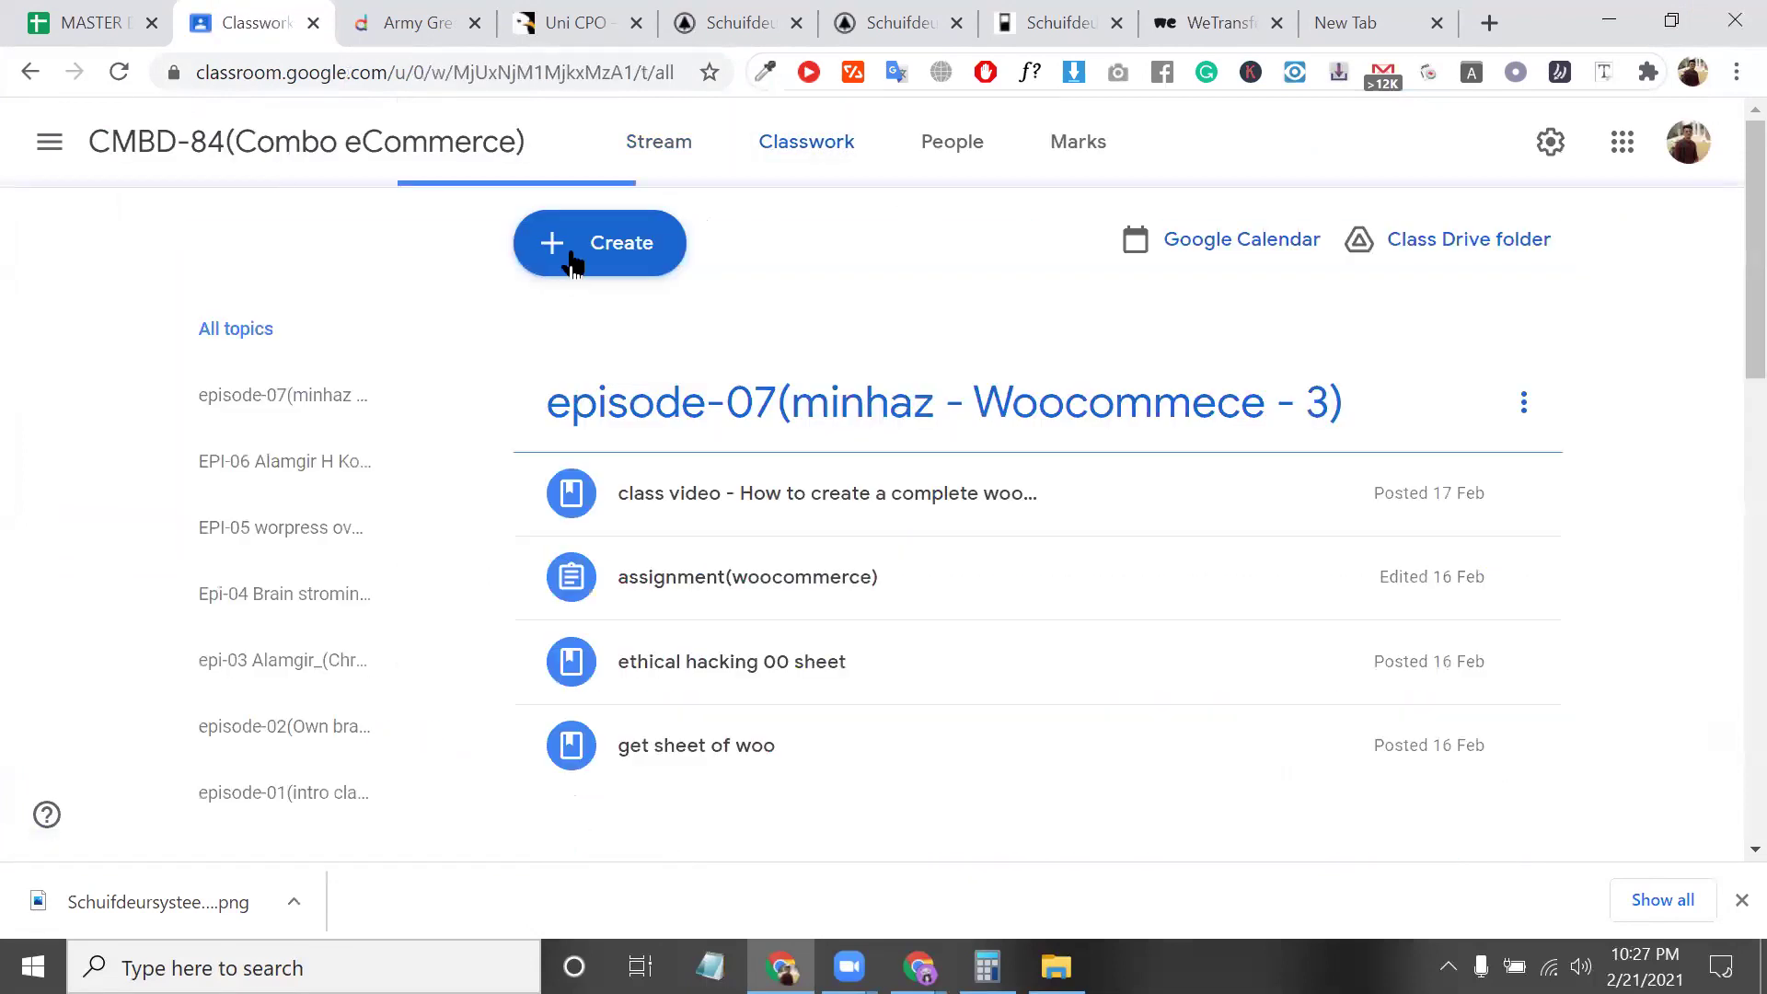
pyautogui.click(565, 247)
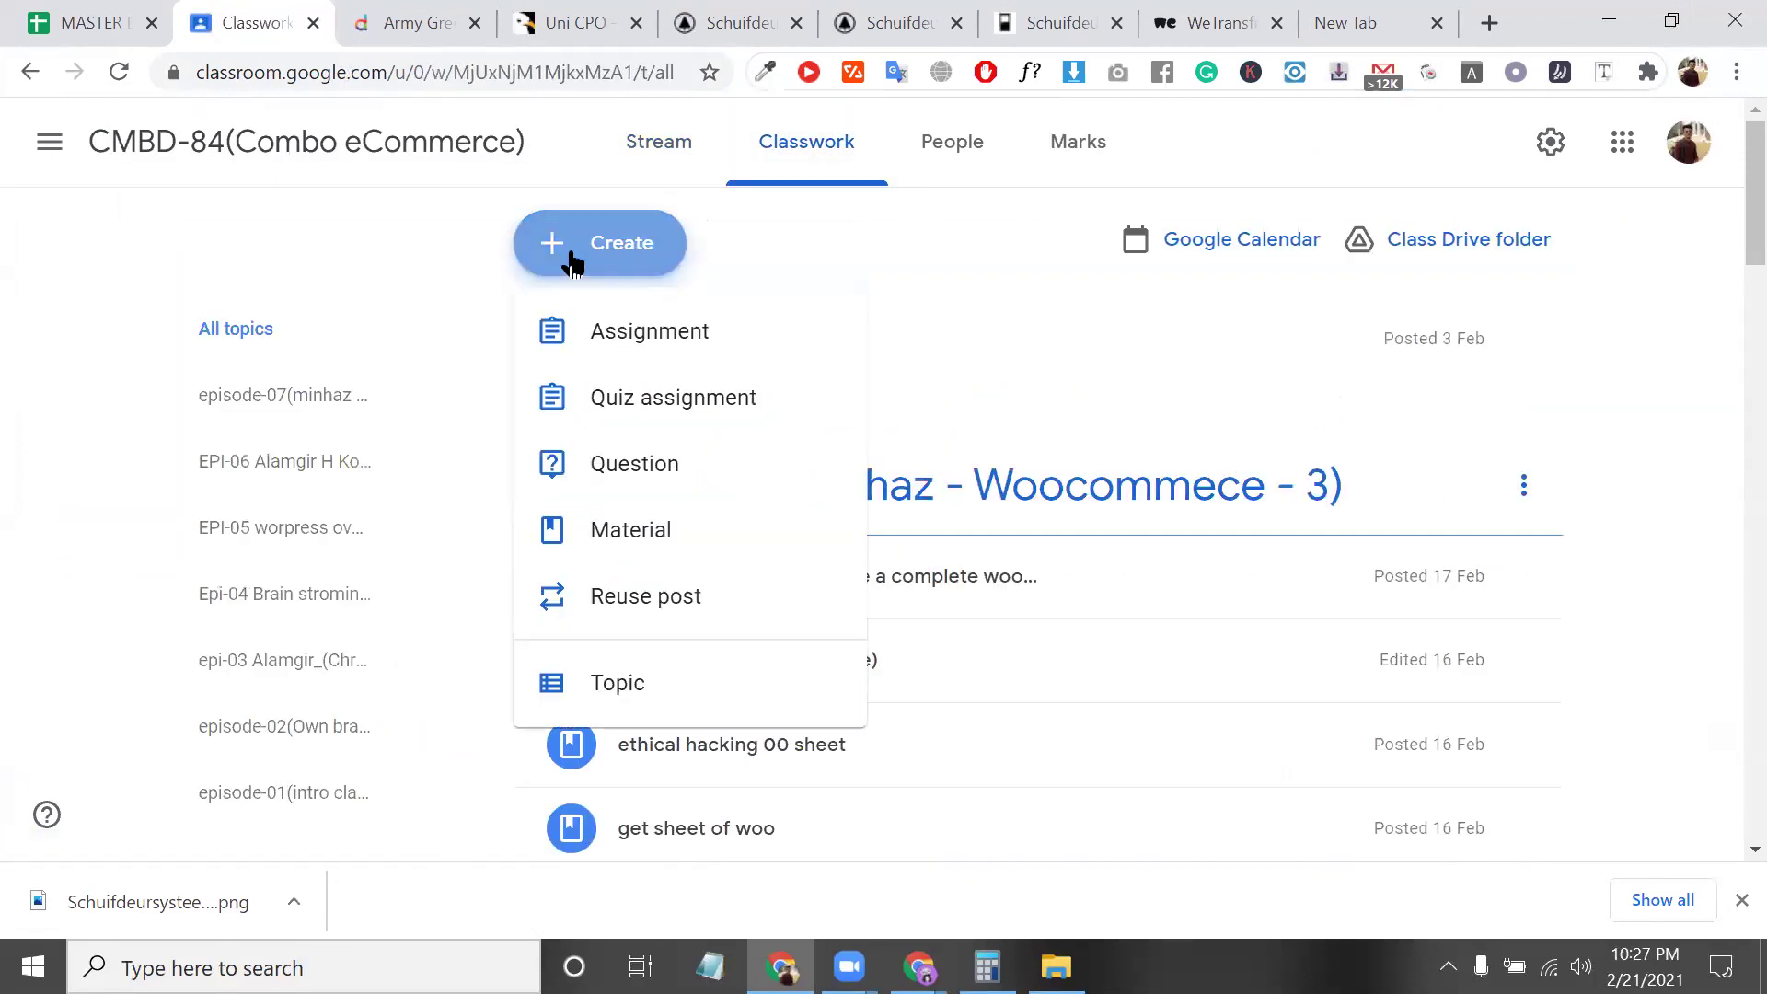
# Add a new Classwork topic 'Epi-08' for advanced product variations
pyautogui.click(662, 700)
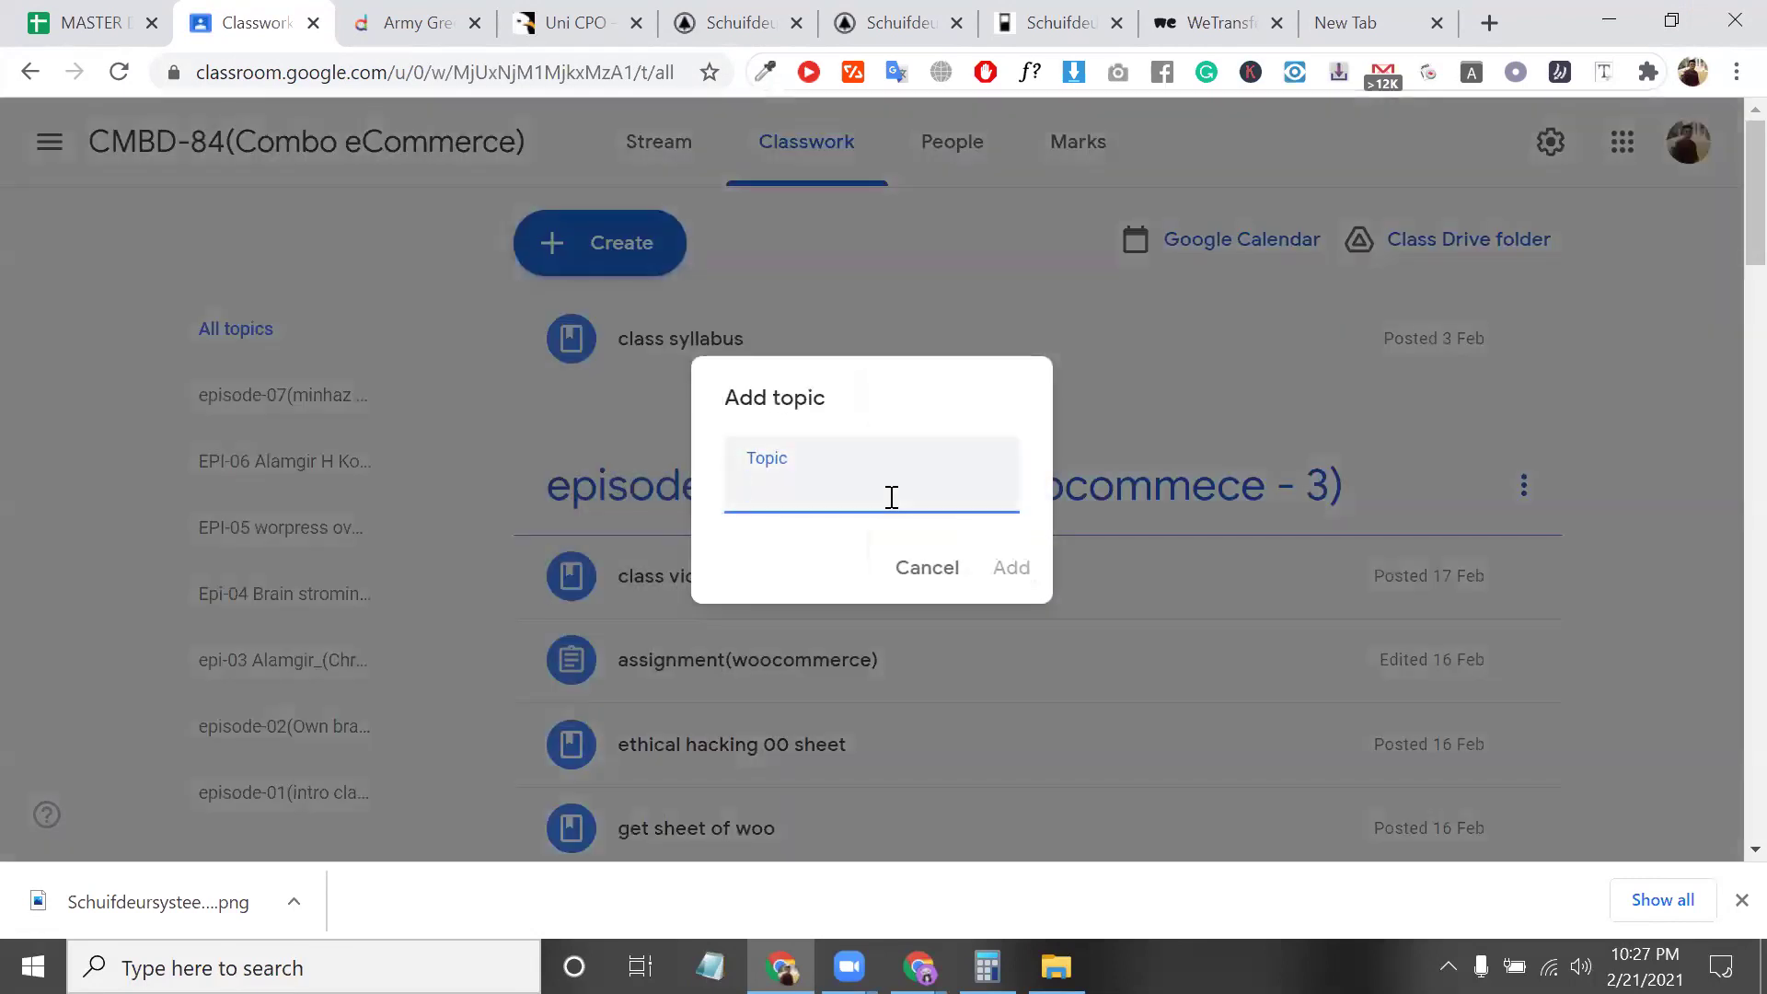
pyautogui.write('Epi-0')
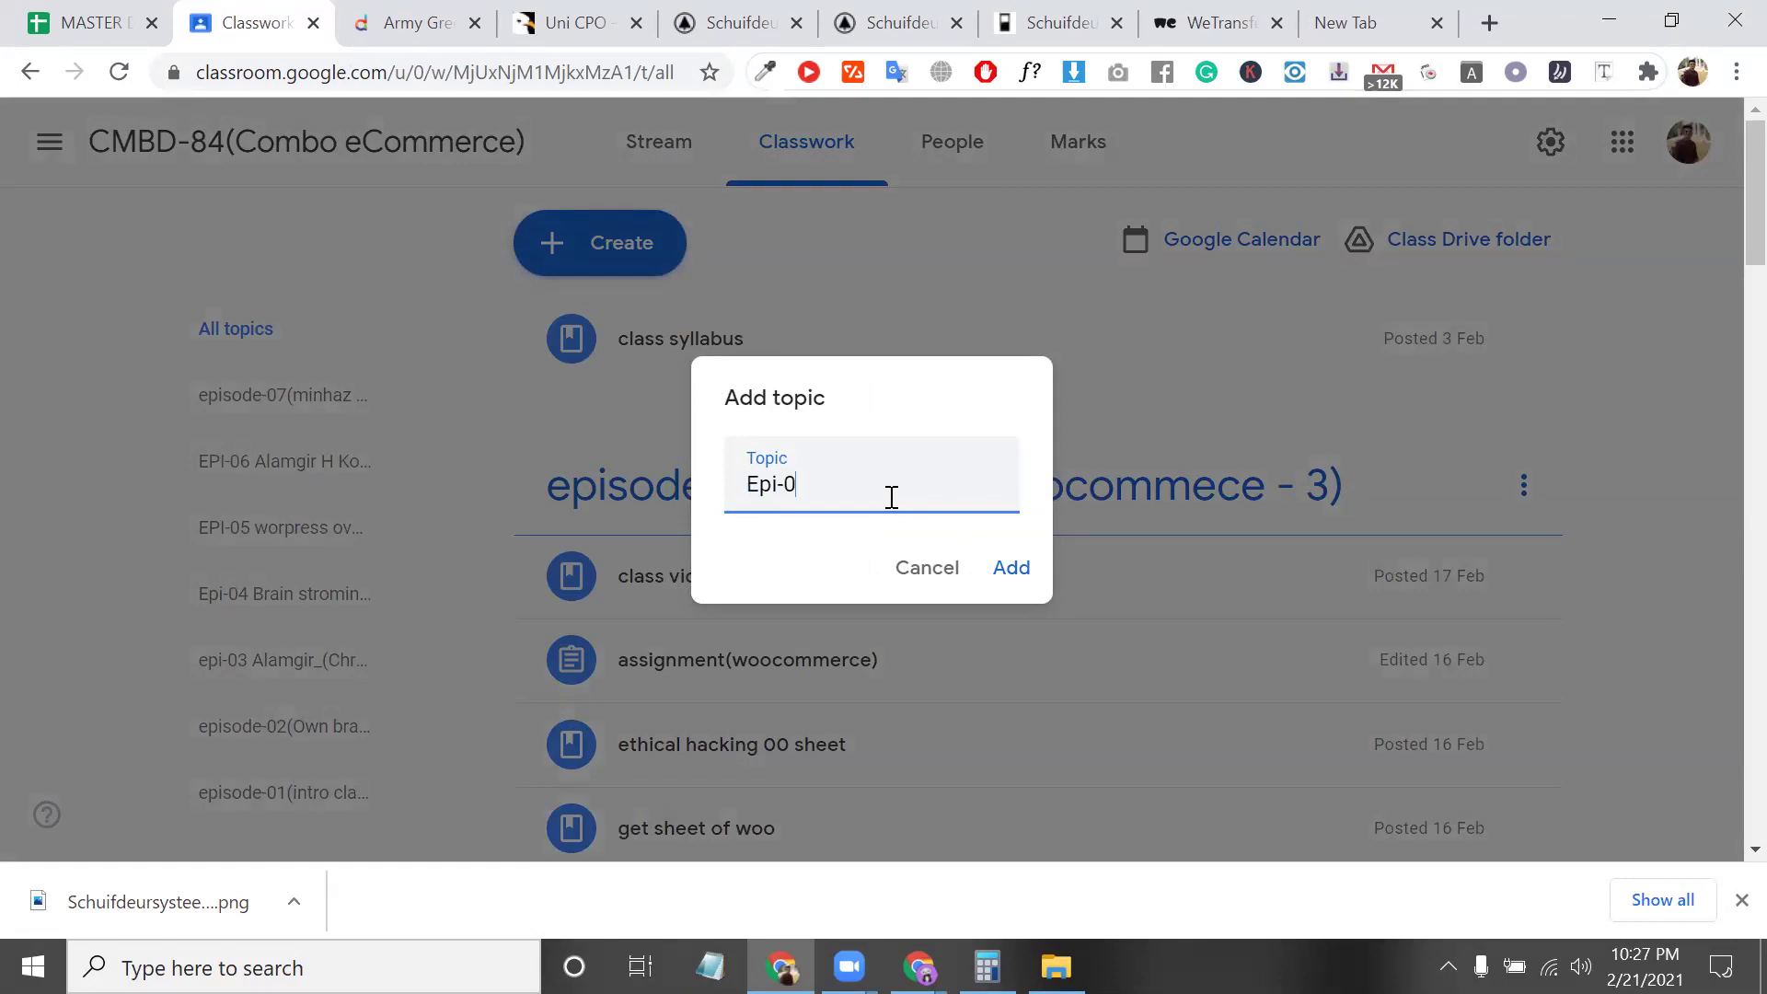
pyautogui.write('8')
pyautogui.write(': sai')
pyautogui.press('BackSpace')
pyautogui.press('BackSpace')
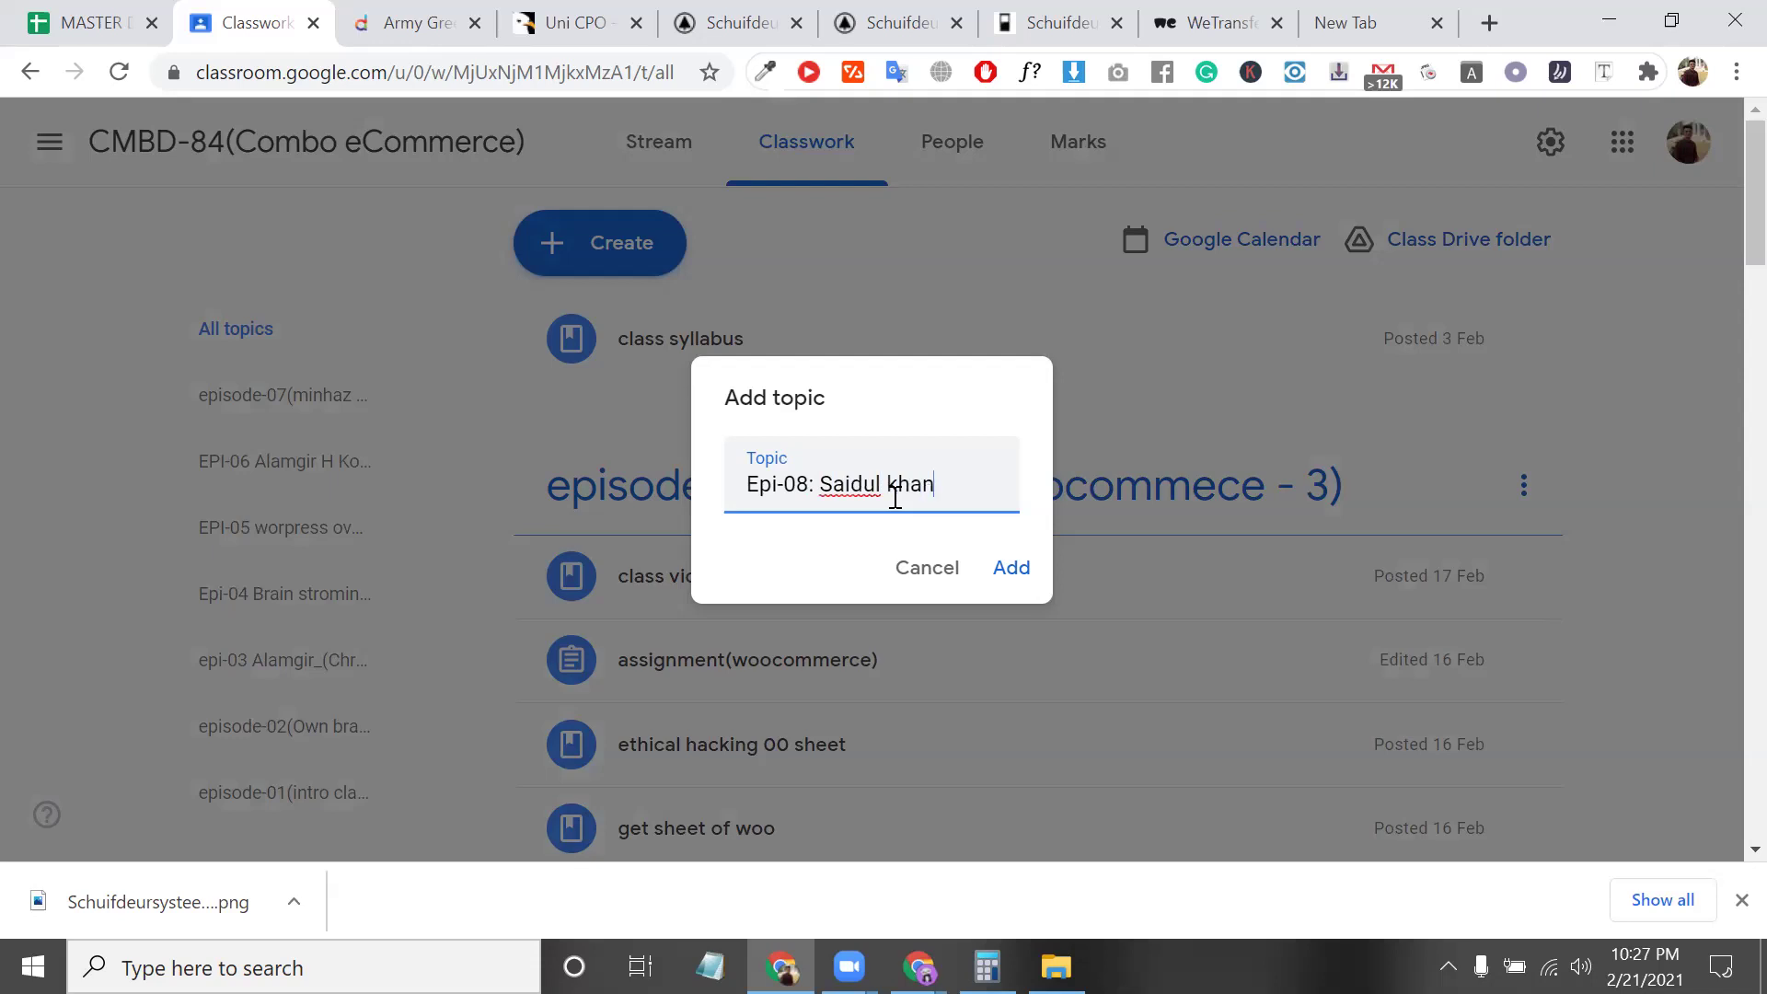
pyautogui.write(' ad')
pyautogui.write('vanced ')
pyautogui.write('product va')
pyautogui.write('ri')
pyautogui.write('ations')
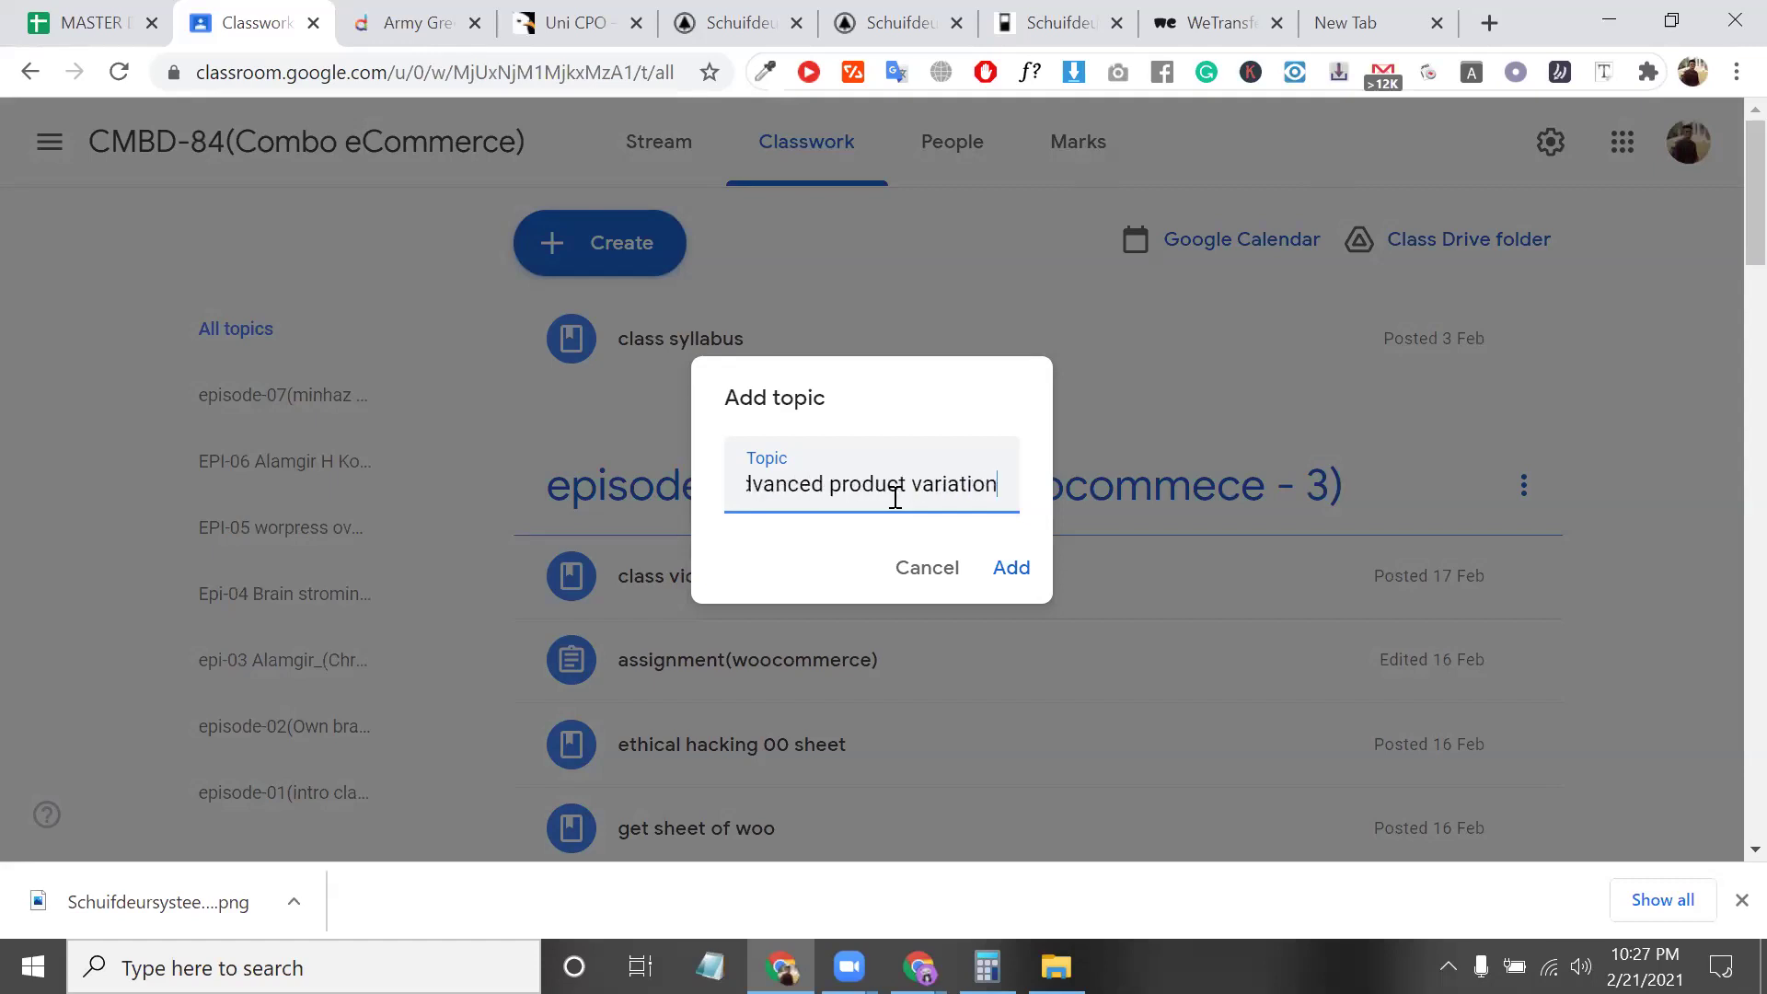
pyautogui.press('BackSpace')
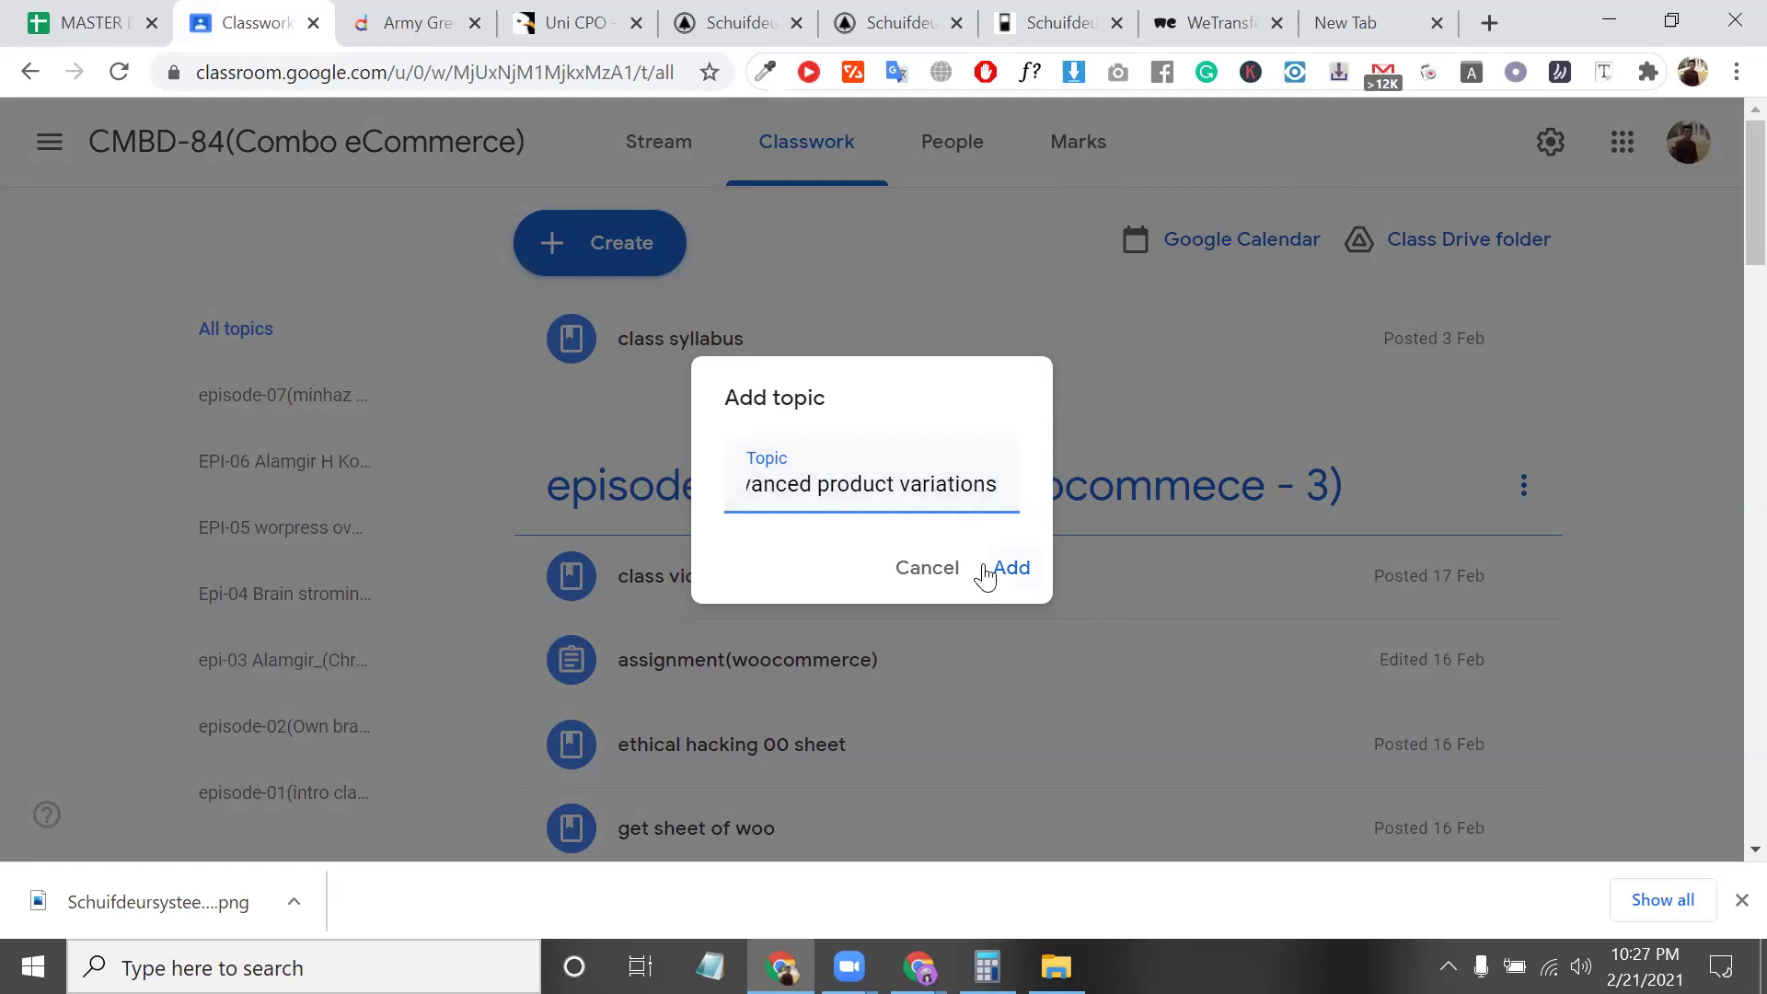
pyautogui.click(991, 568)
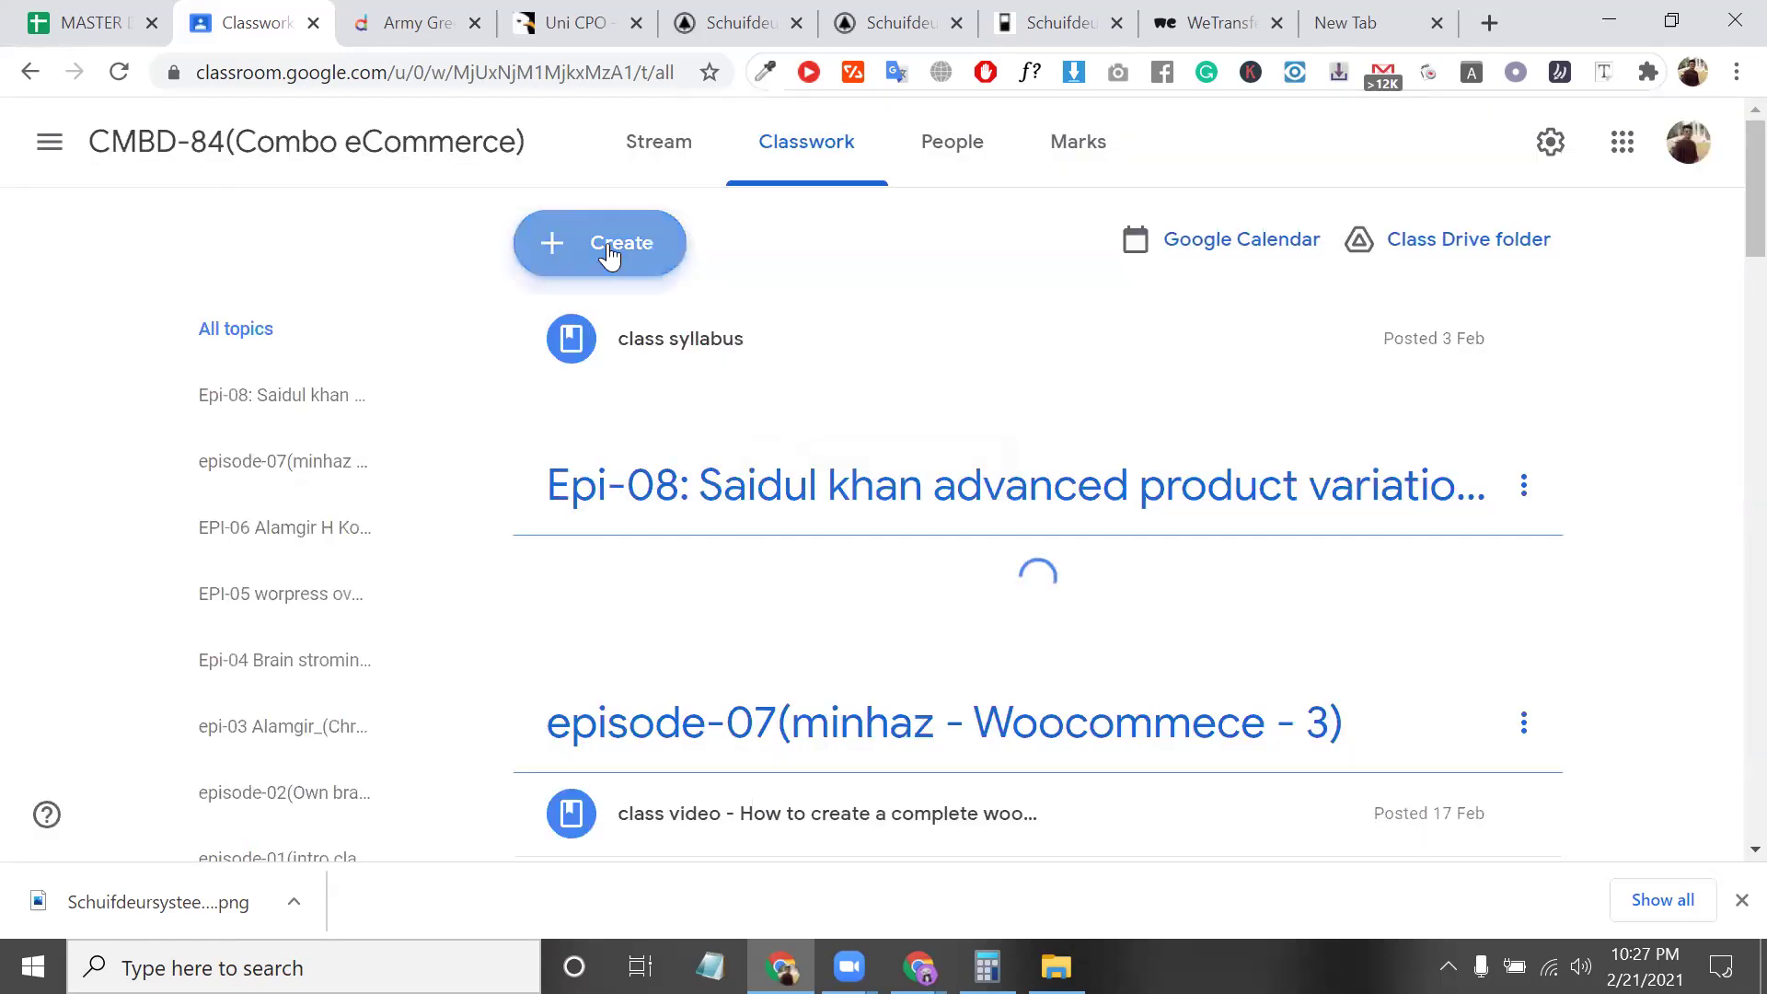
pyautogui.click(609, 257)
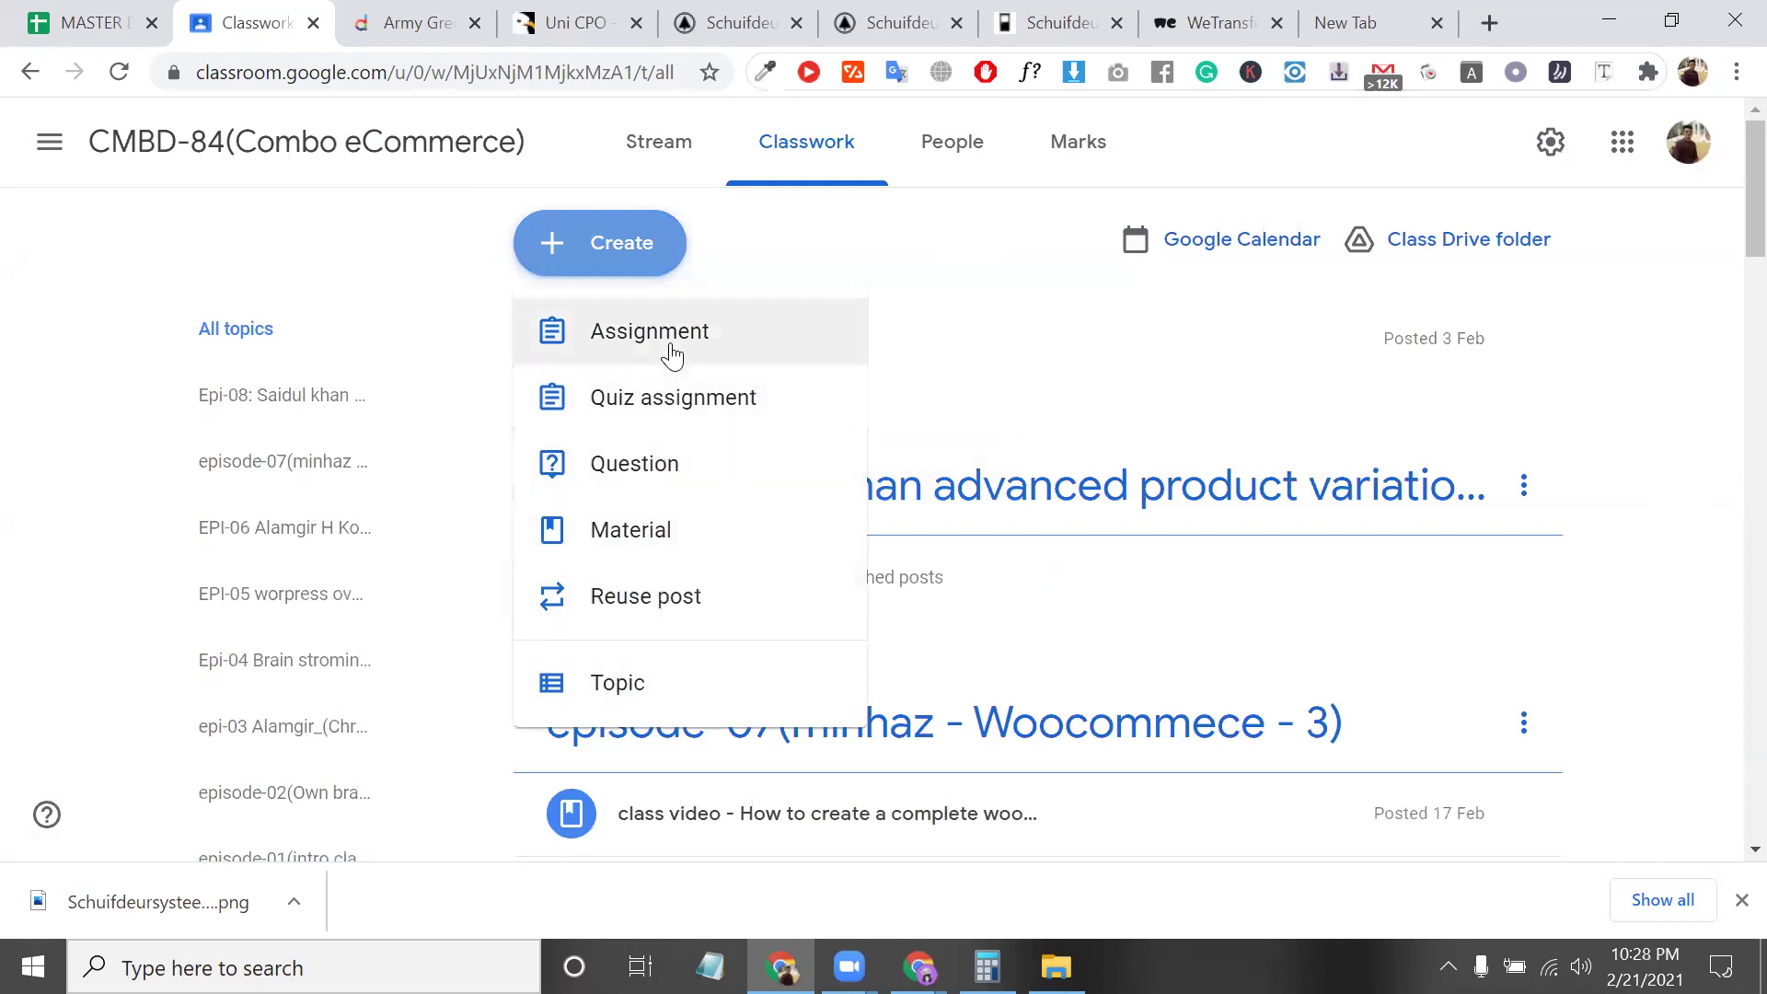
# Start a new Material post and paste 'Material' as its title
pyautogui.click(635, 530)
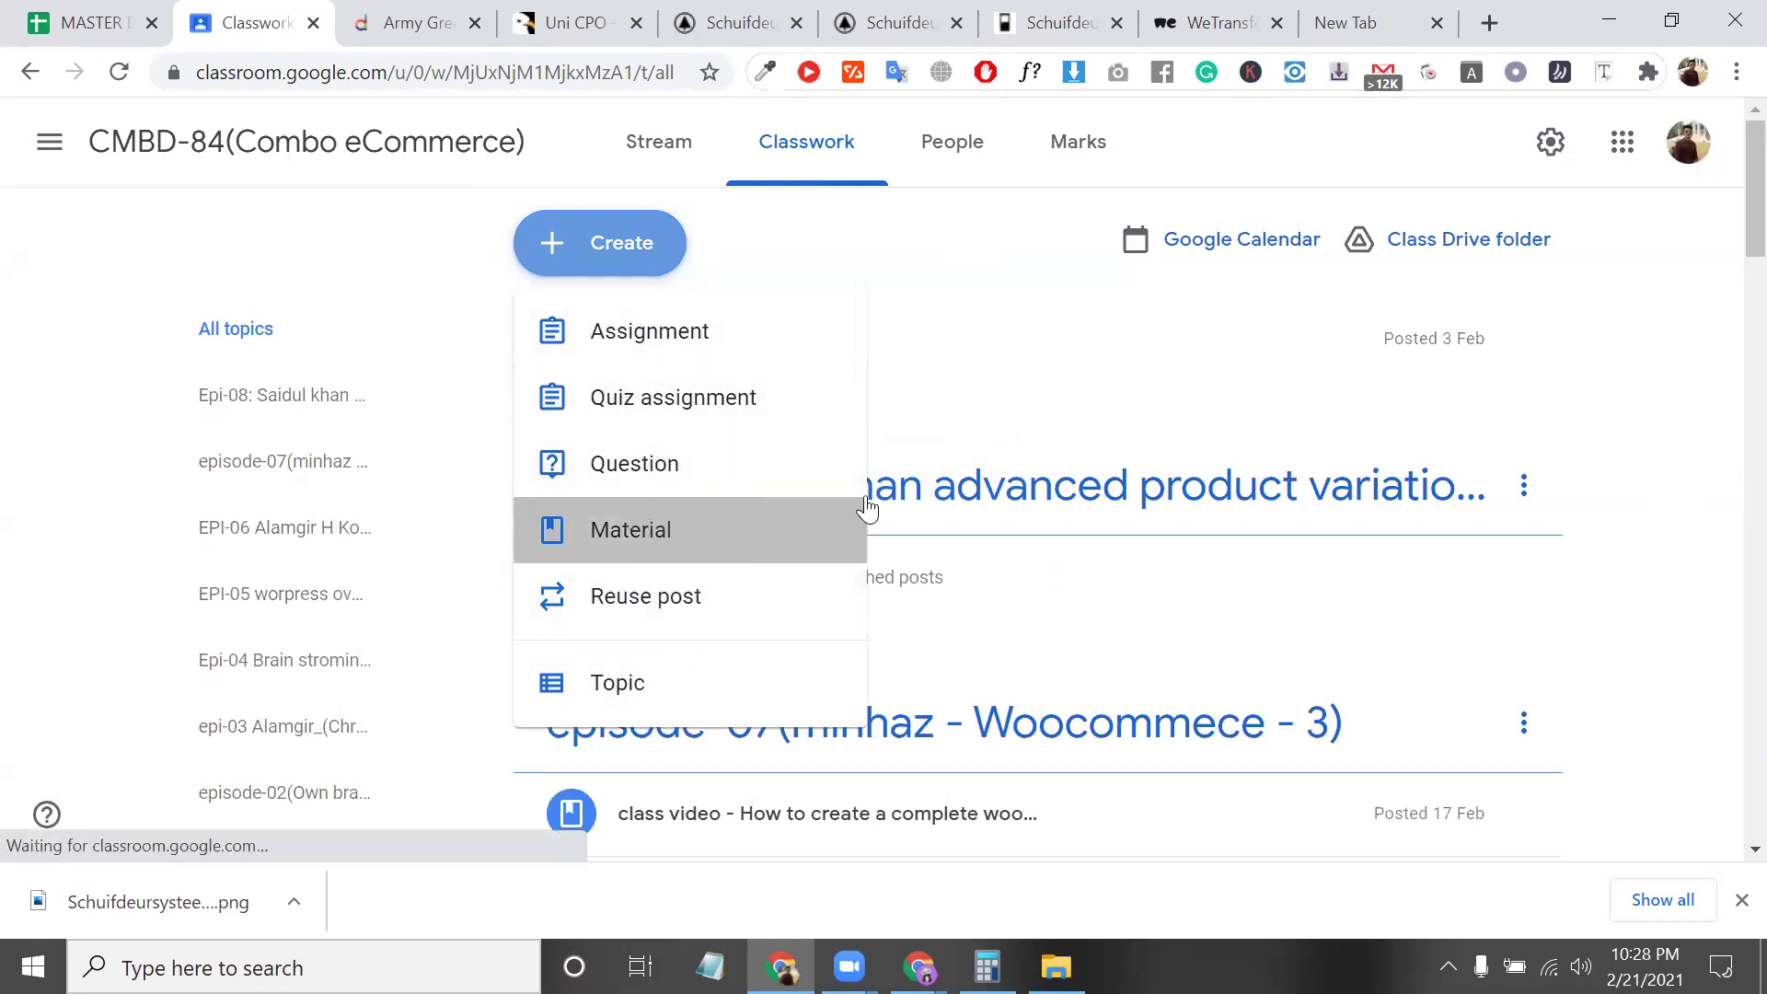
pyautogui.doubleClick(134, 138)
pyautogui.rightClick(133, 138)
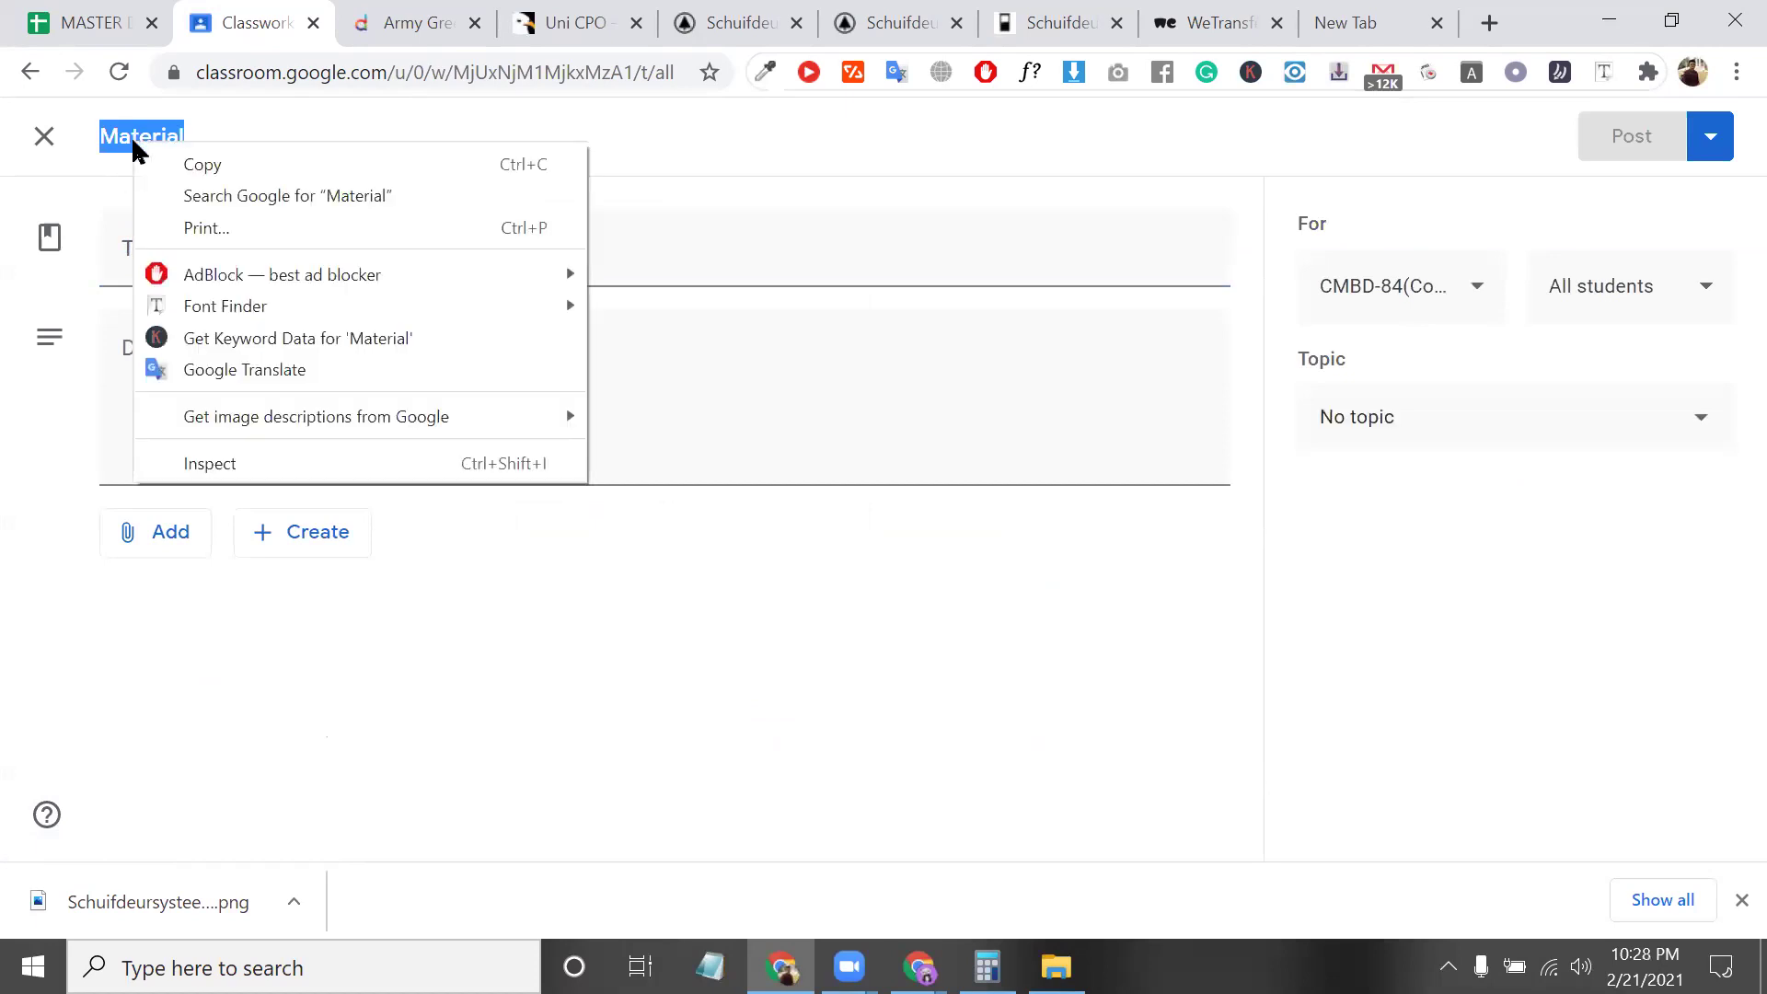
pyautogui.click(203, 164)
pyautogui.click(209, 281)
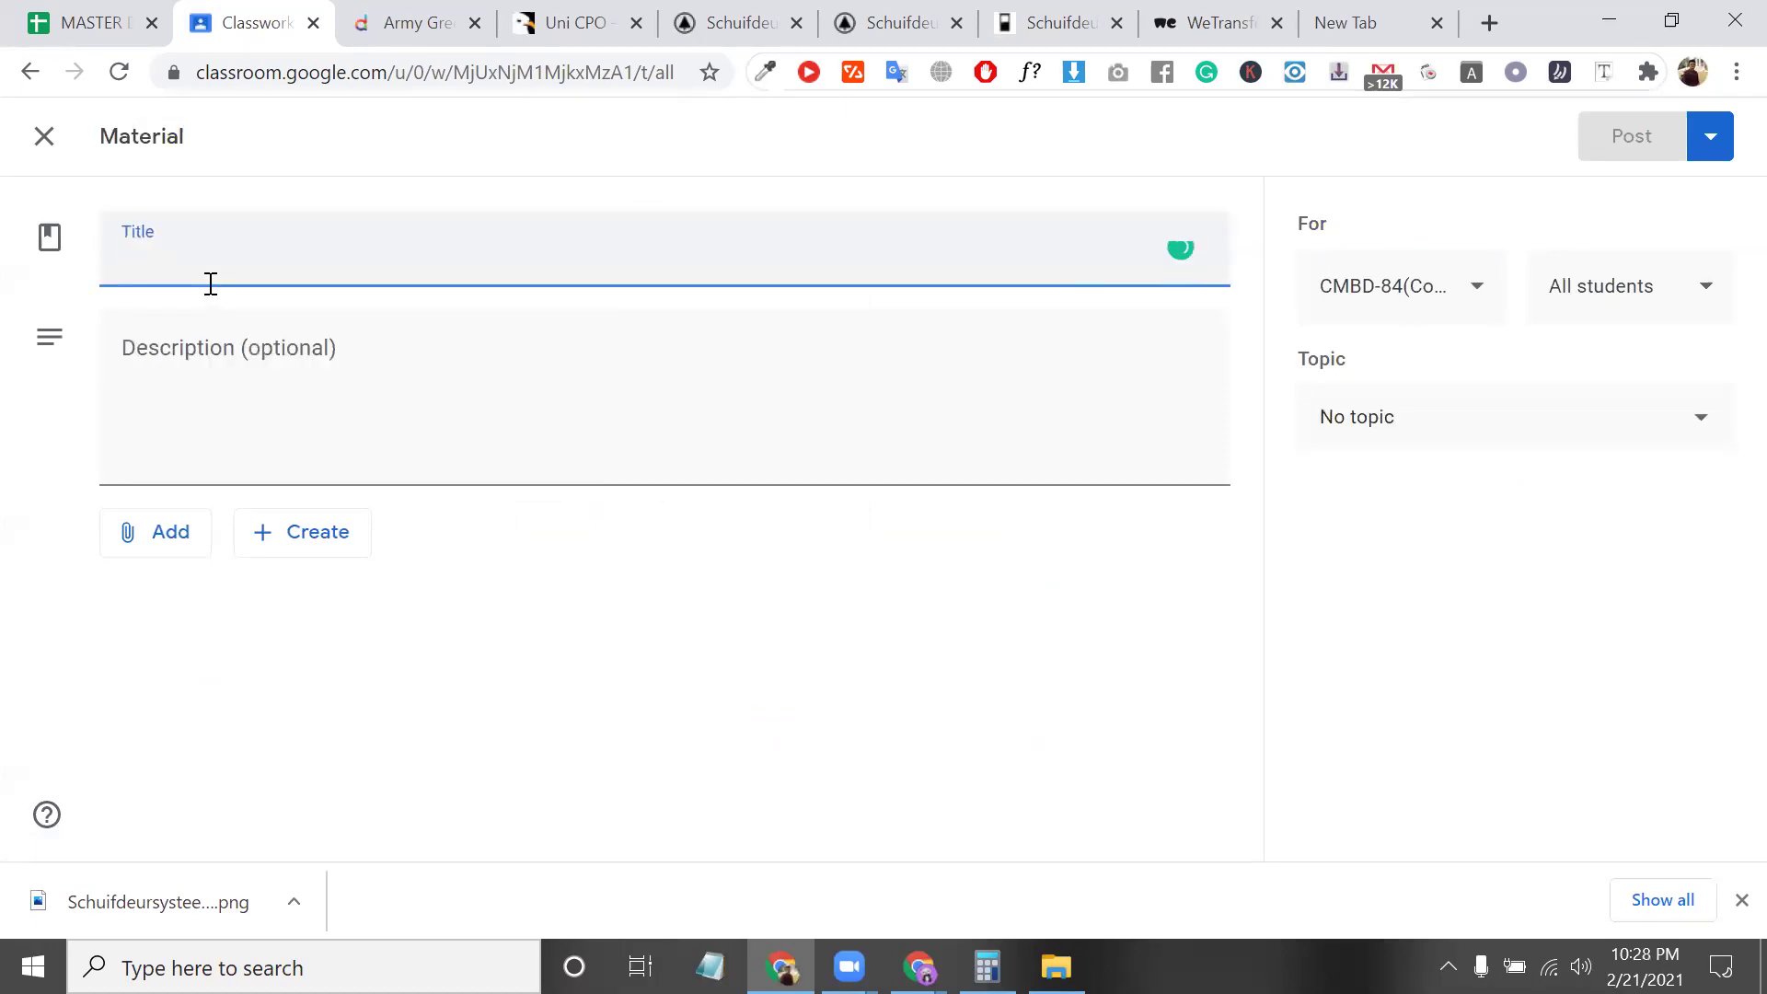
pyautogui.hotkey('ctrl', 'v')
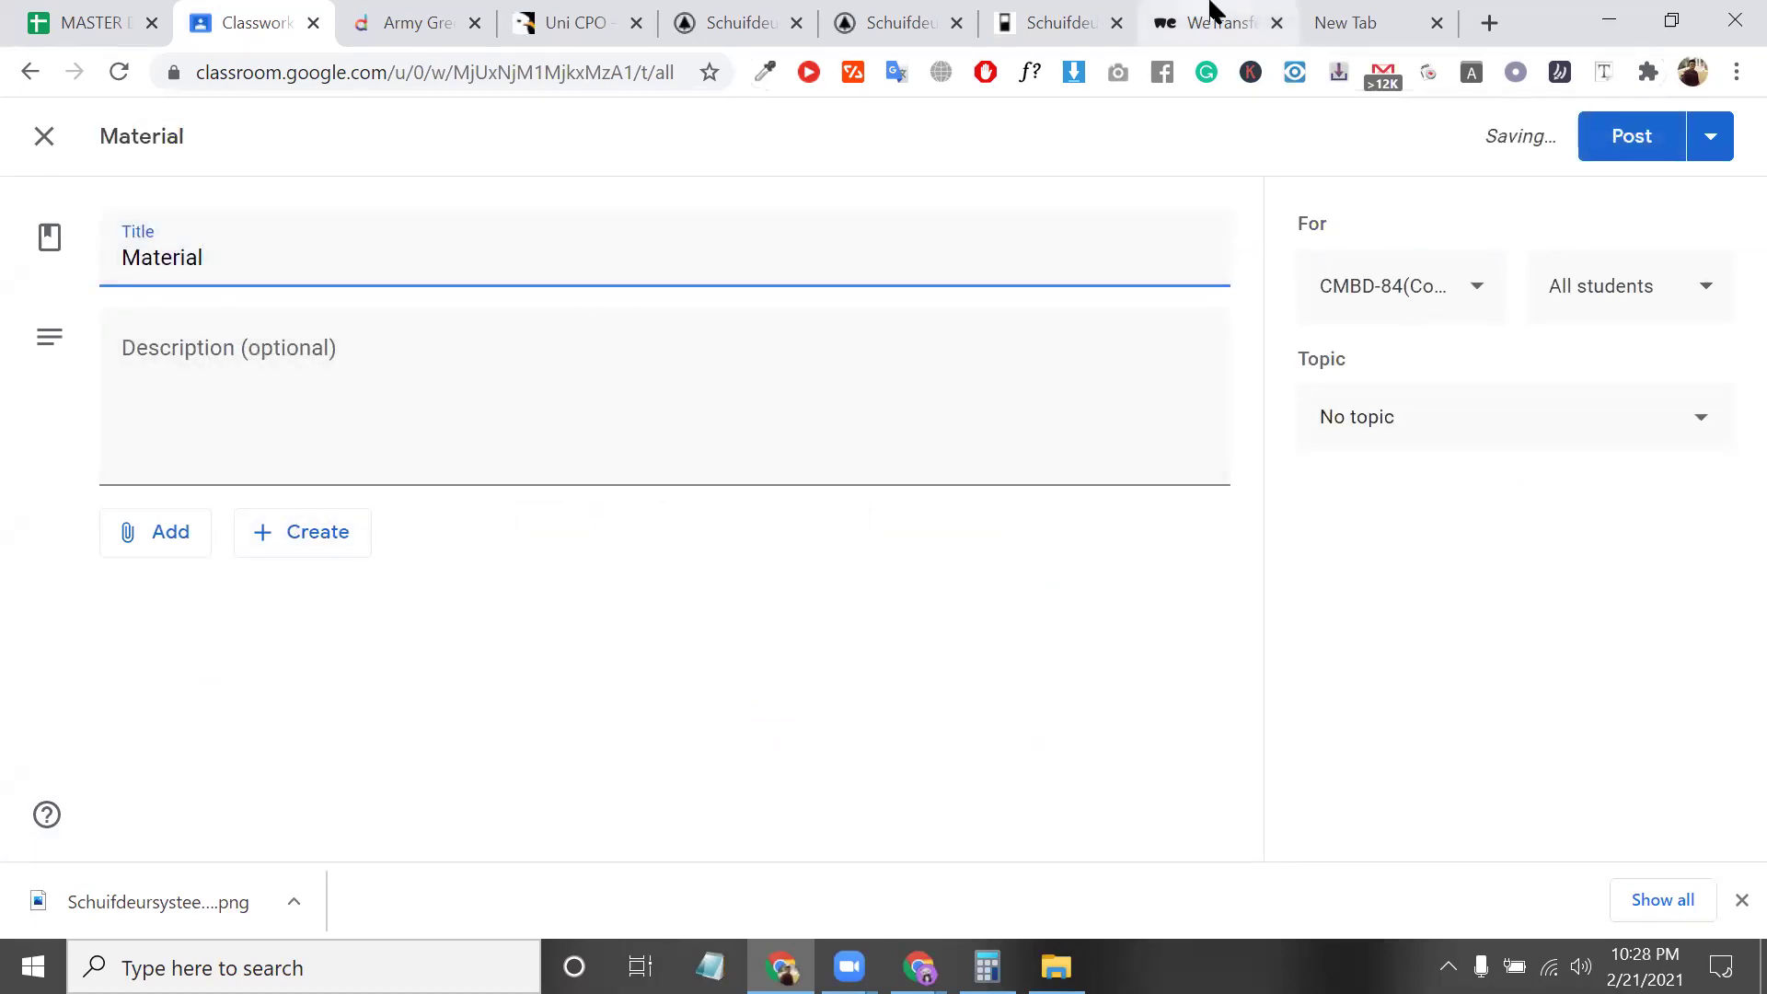
# Copy the existing transfer's download link from WeTransfer
pyautogui.click(1211, 18)
pyautogui.click(351, 625)
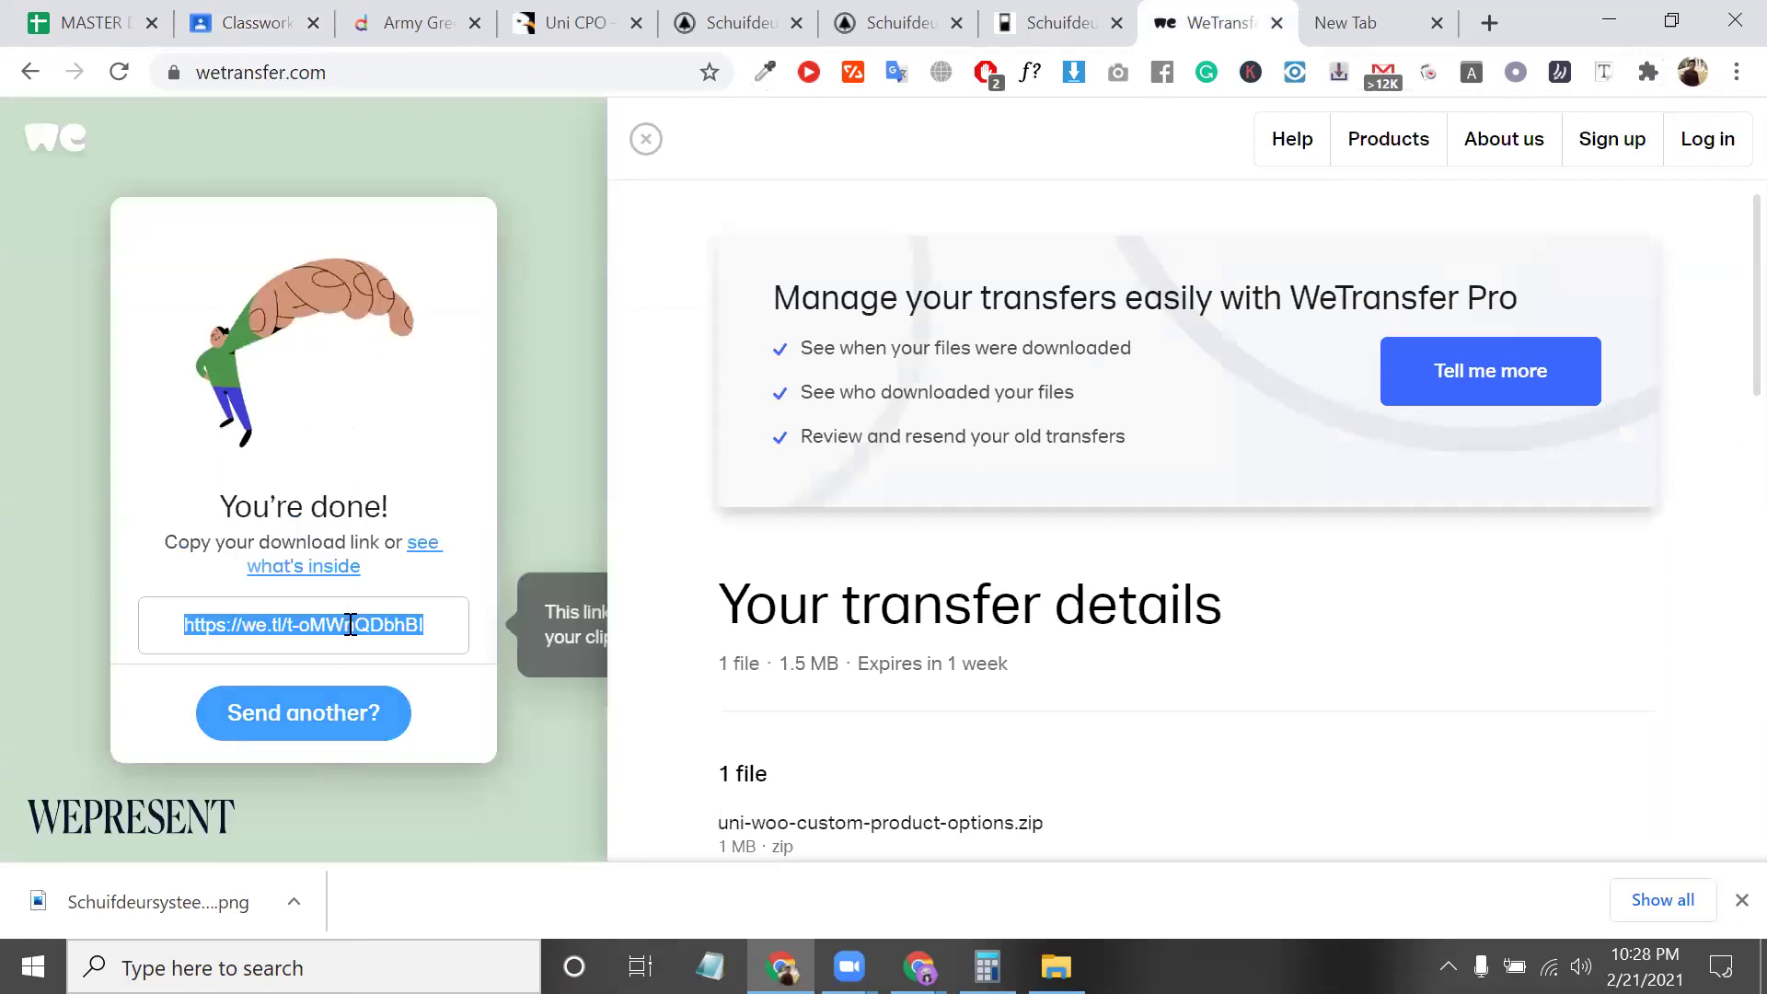
pyautogui.rightClick(351, 625)
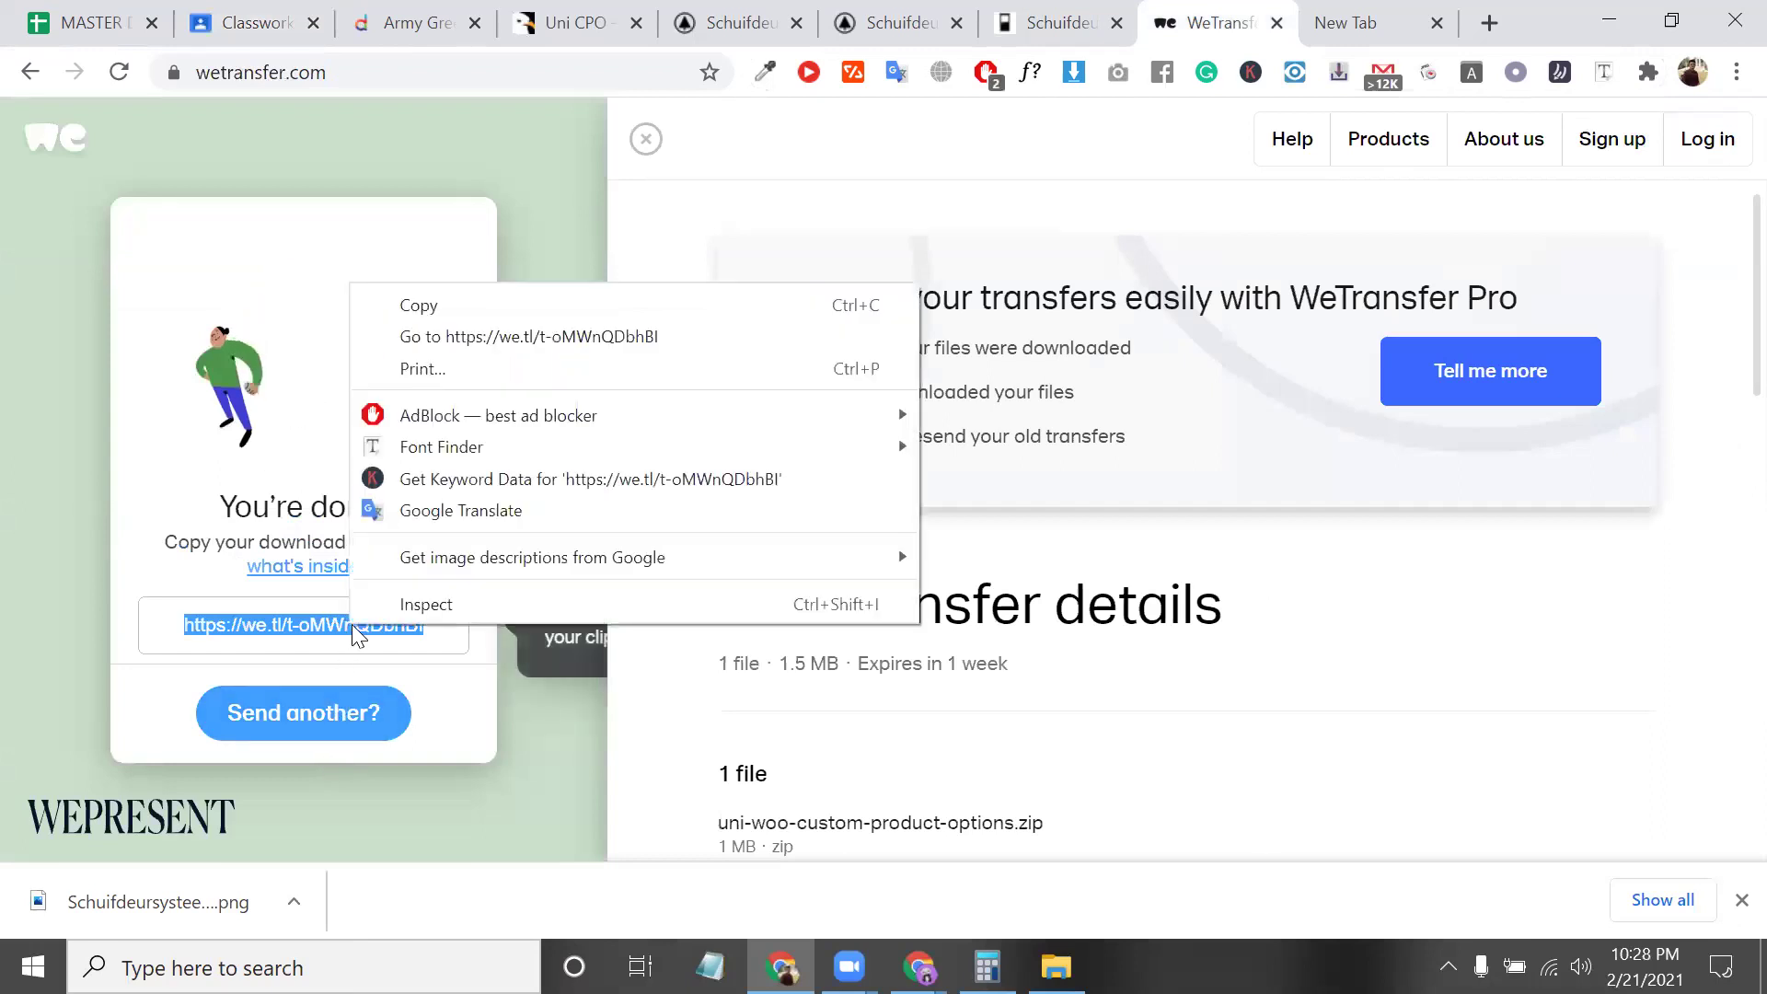
pyautogui.click(418, 307)
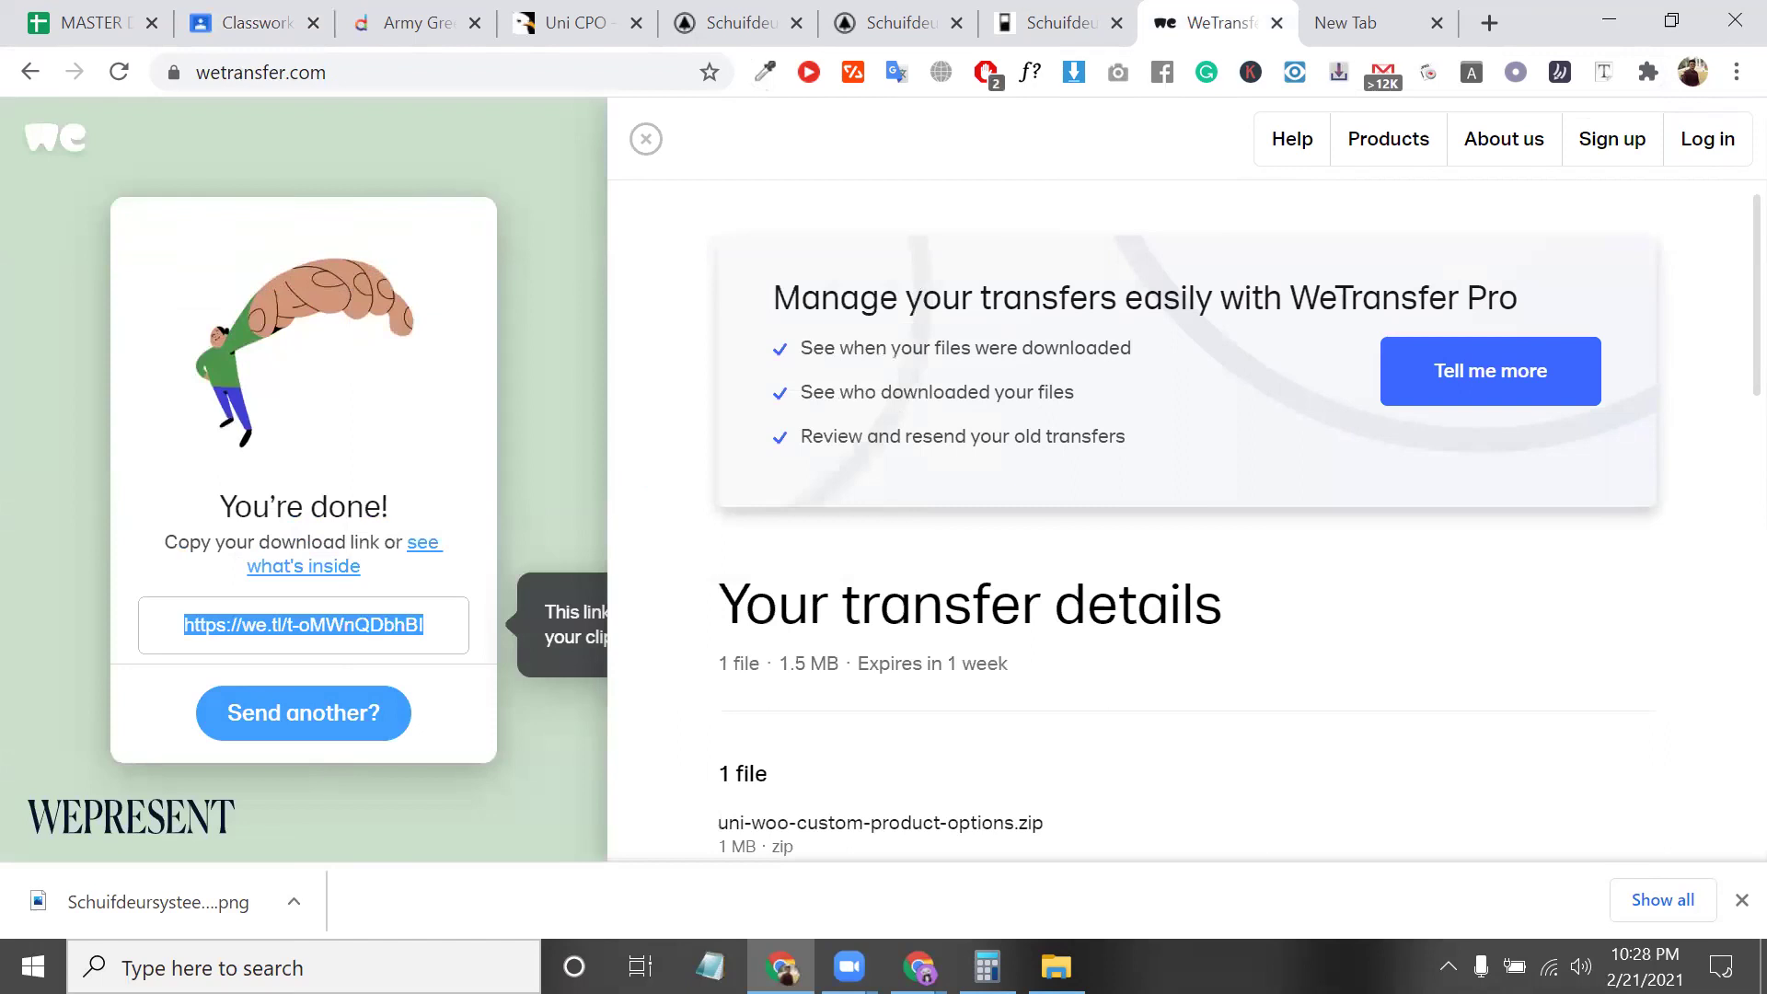
pyautogui.hotkey('alt', 'Tab')
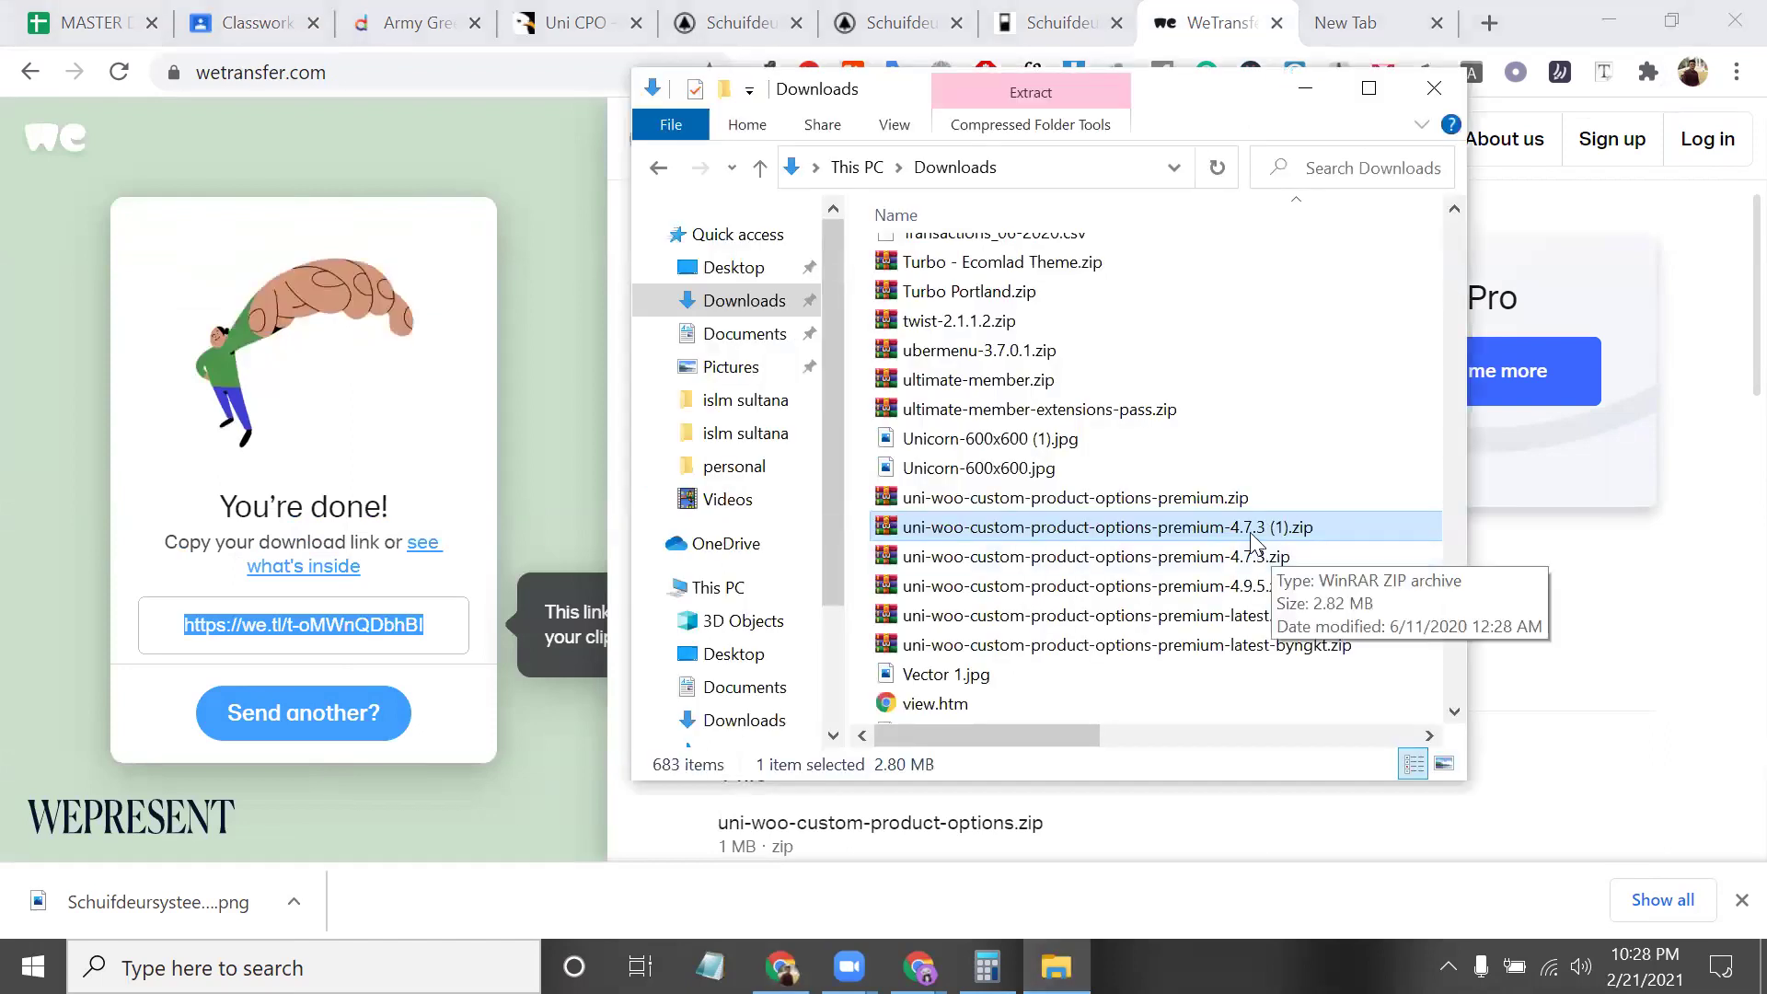
pyautogui.click(328, 729)
# Start another WeTransfer transfer with the plugin zip and request a link
pyautogui.click(329, 729)
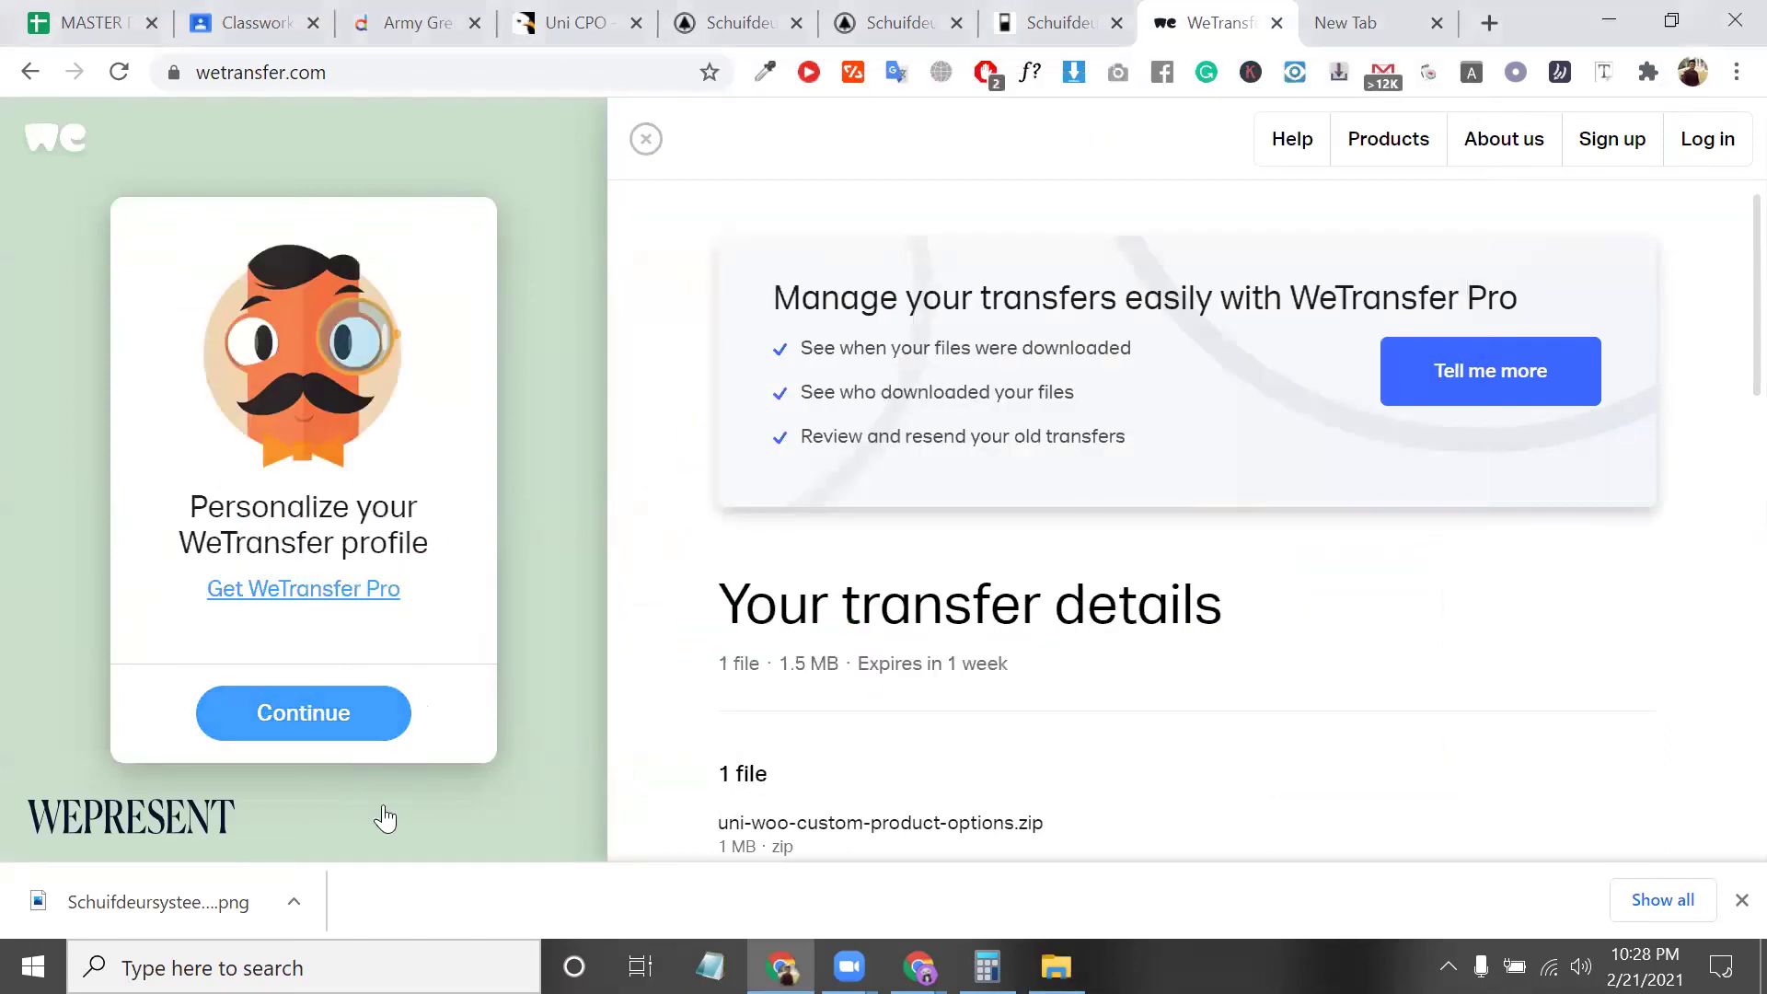
pyautogui.click(289, 725)
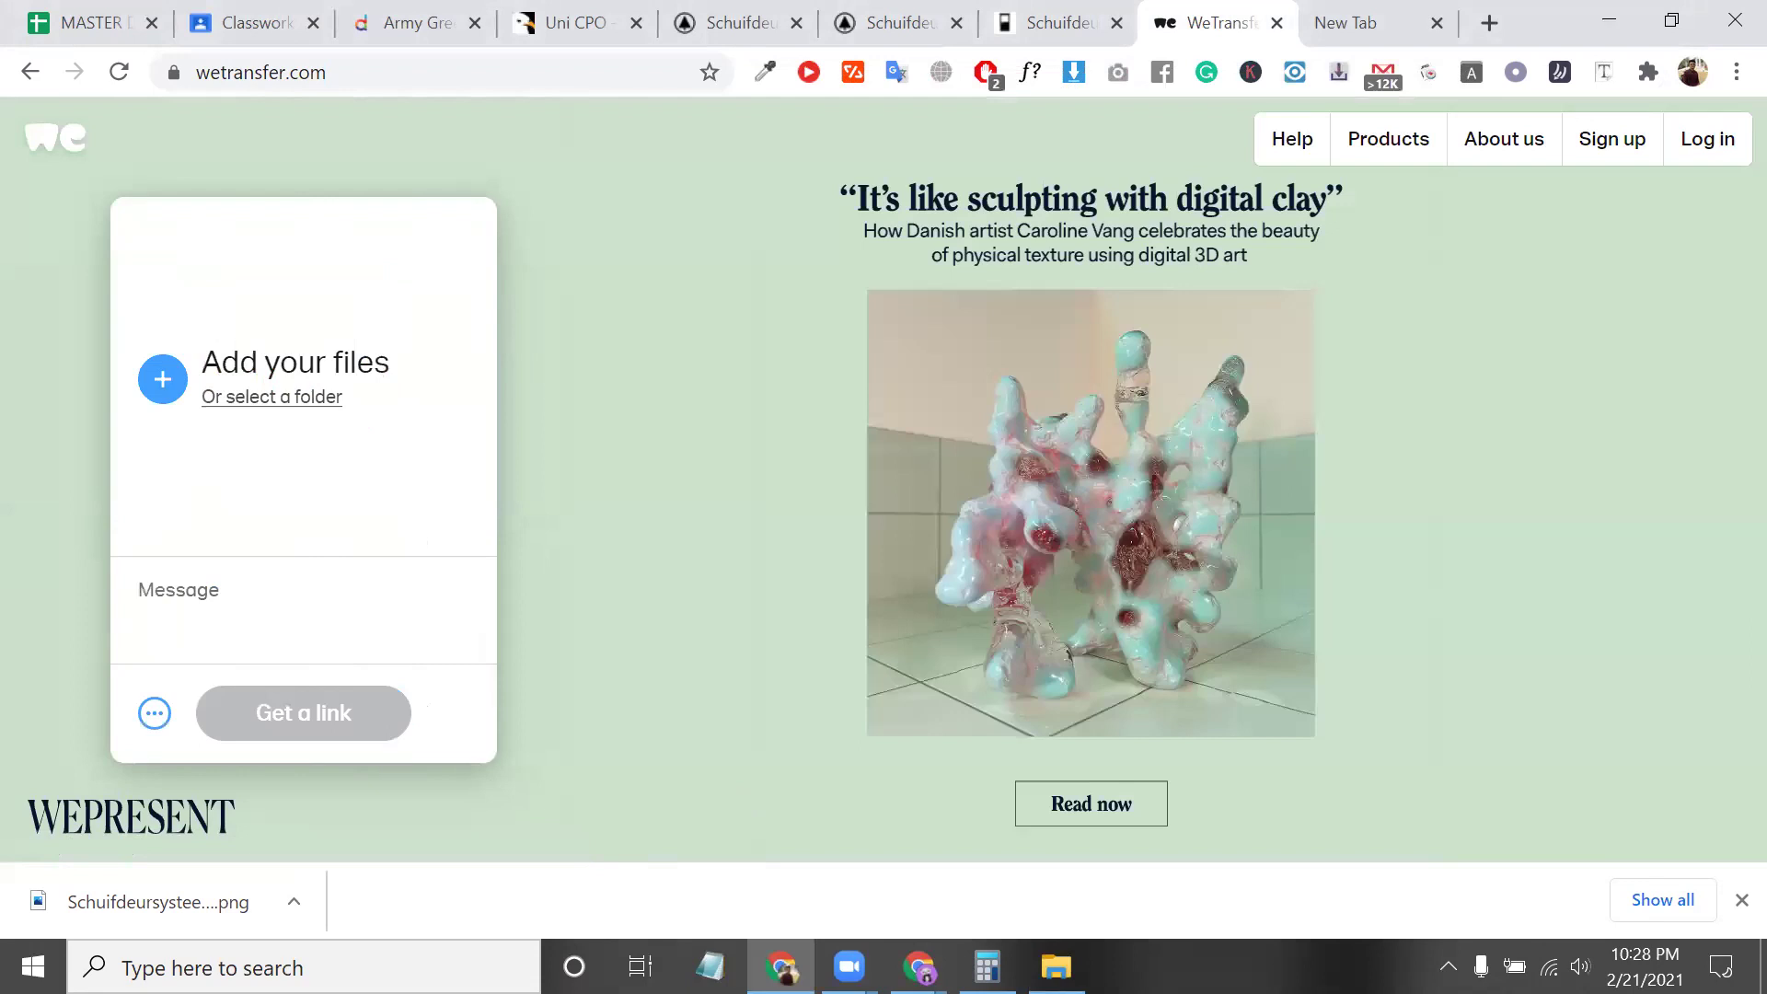
pyautogui.hotkey('alt', 'Tab')
pyautogui.moveTo(697, 437); pyautogui.dragTo(294, 570)
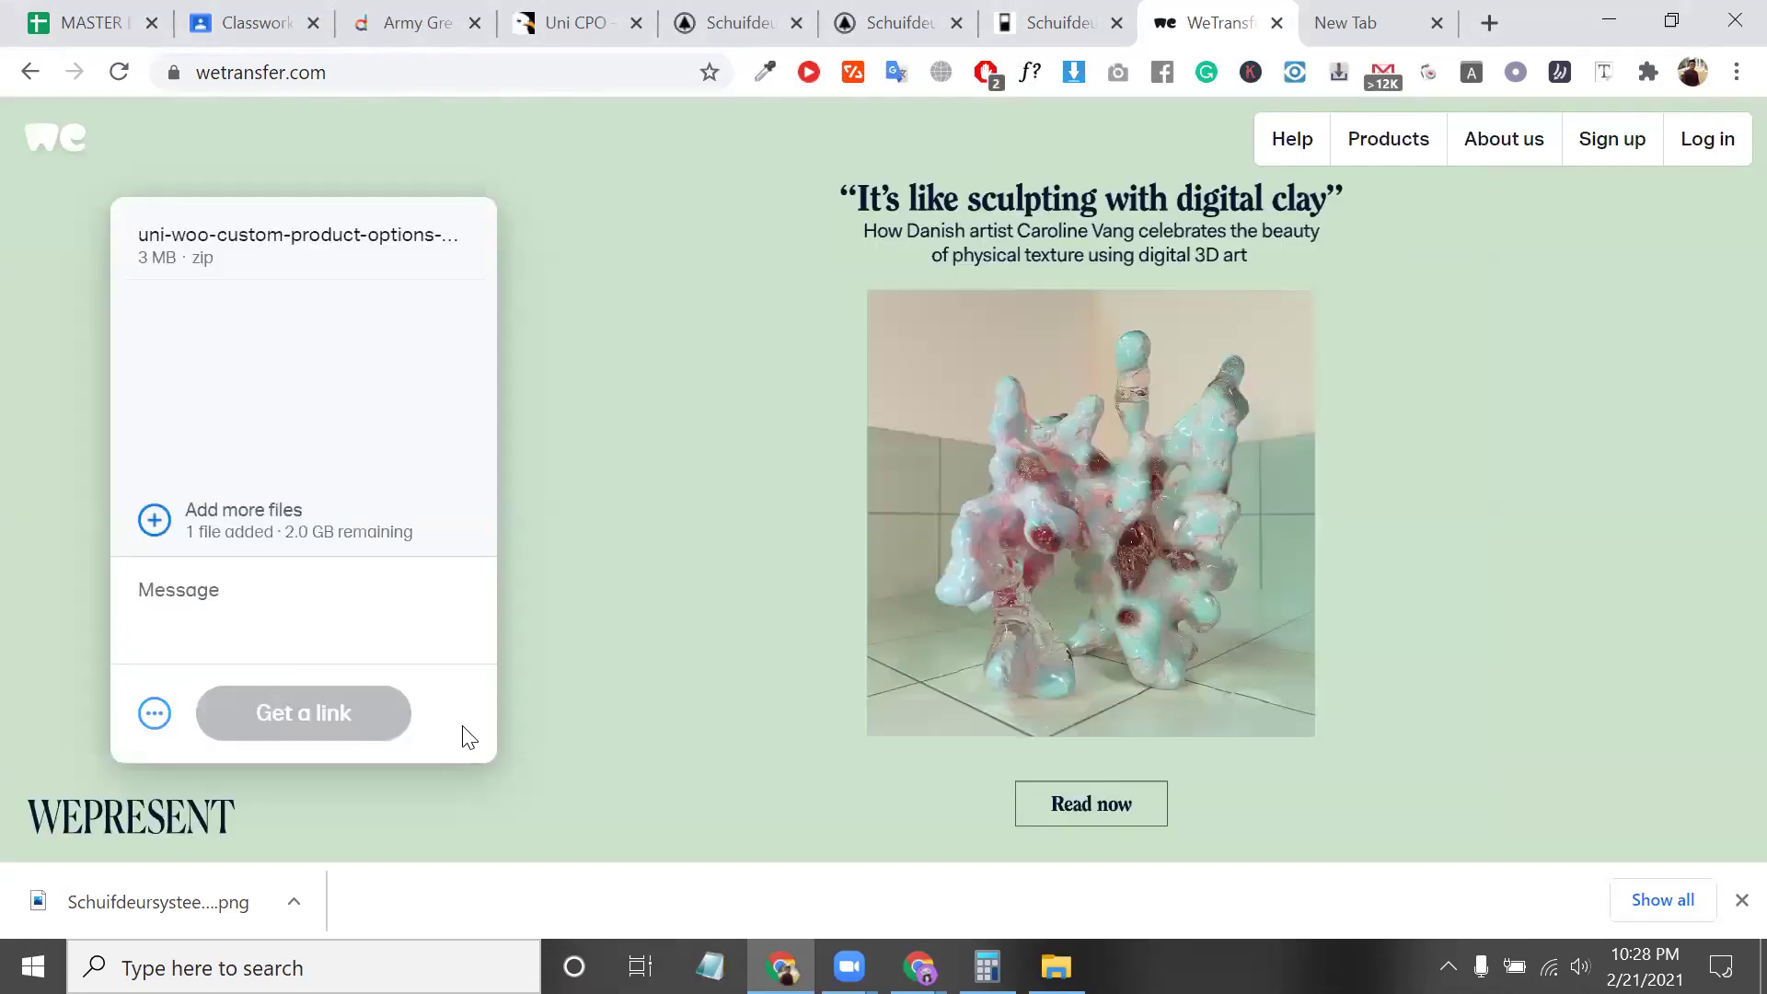
pyautogui.click(396, 716)
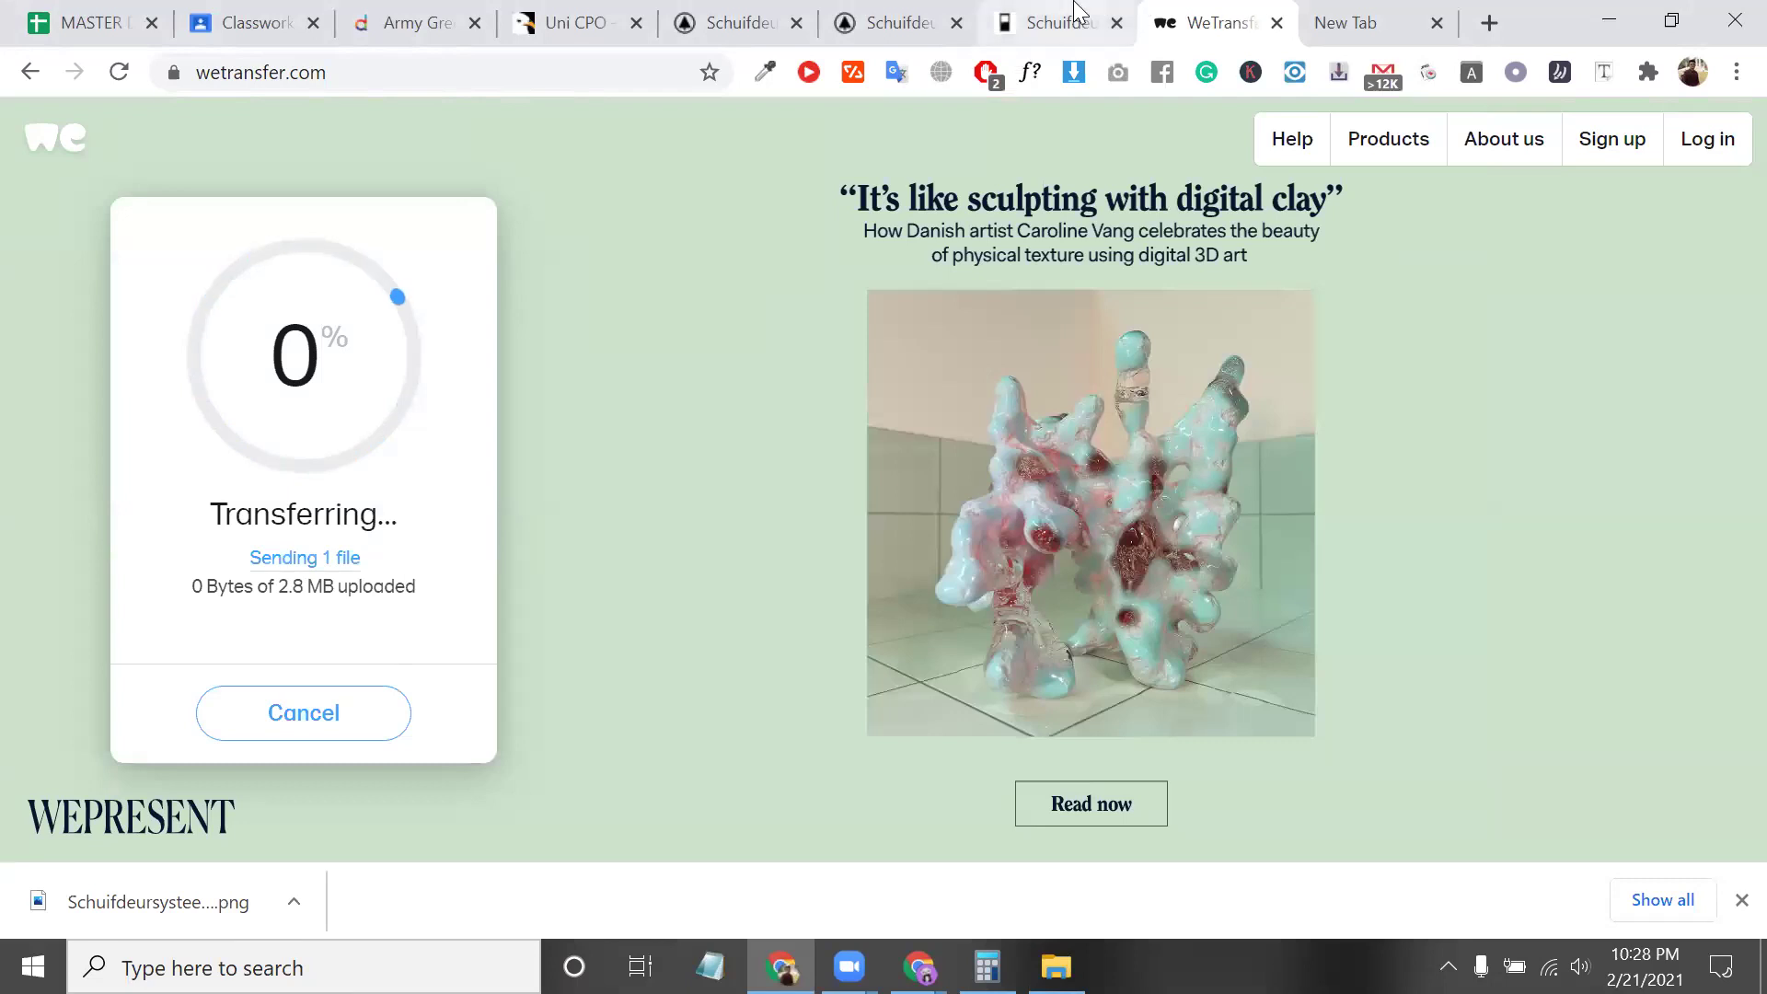
pyautogui.click(1081, 17)
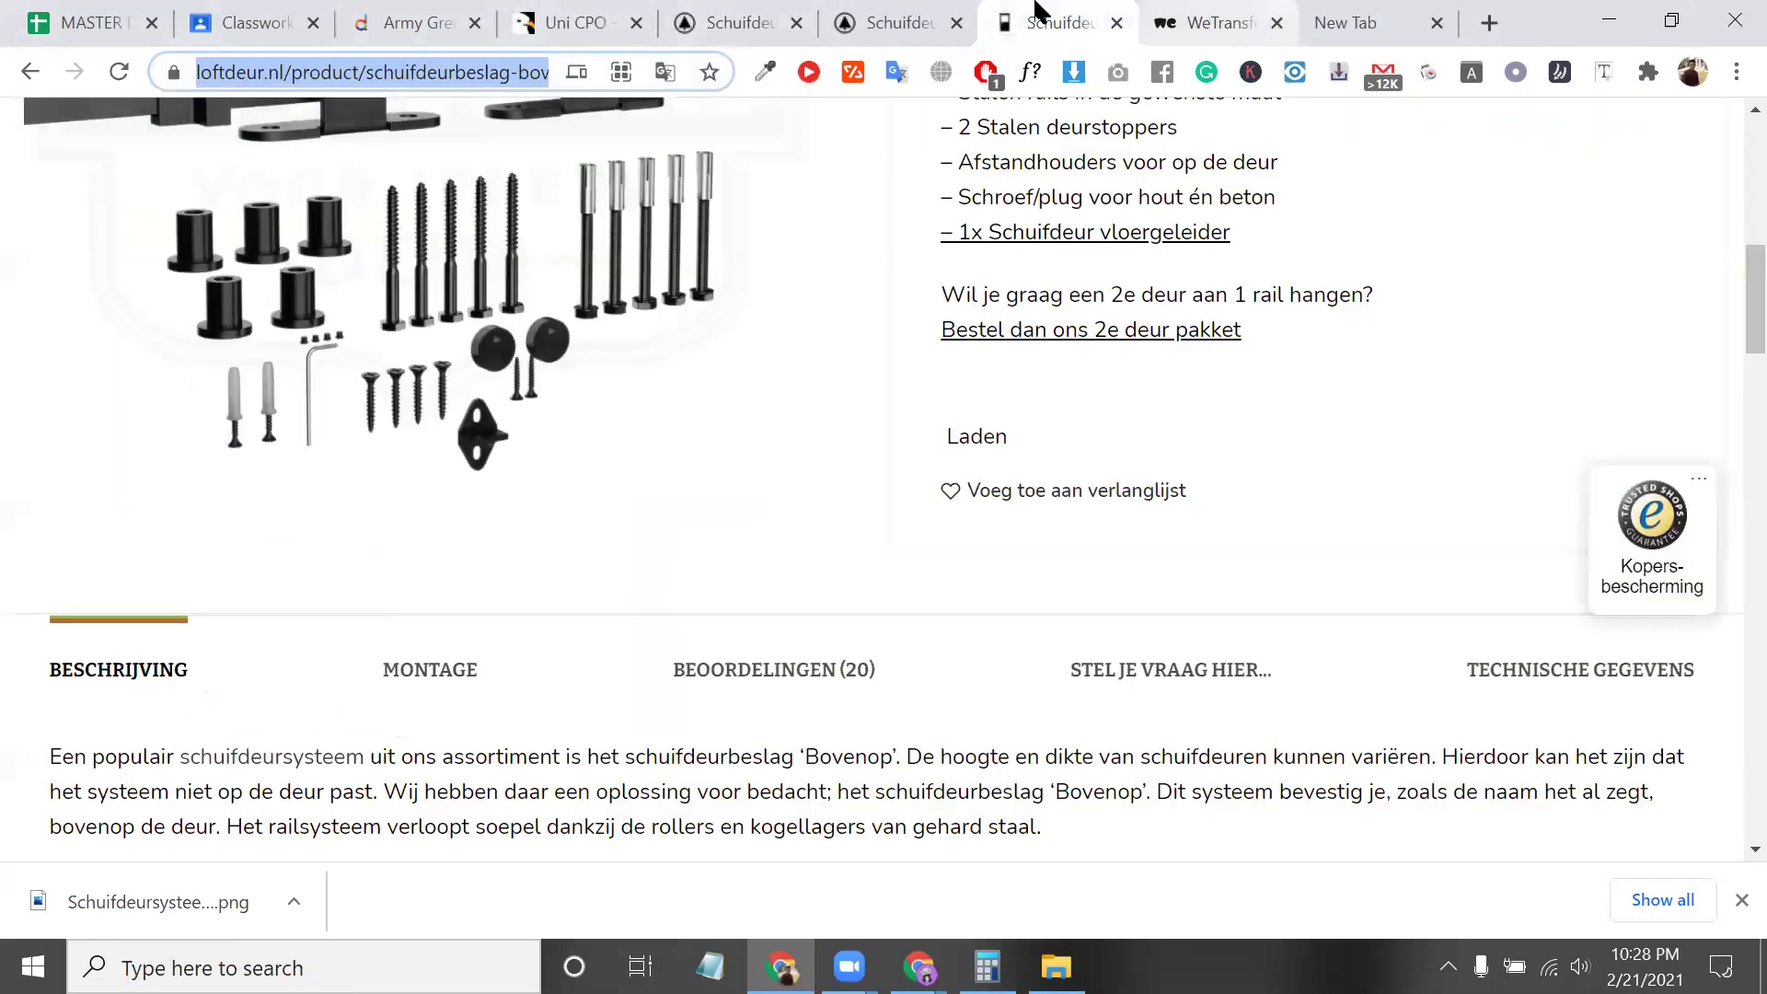
pyautogui.click(1340, 16)
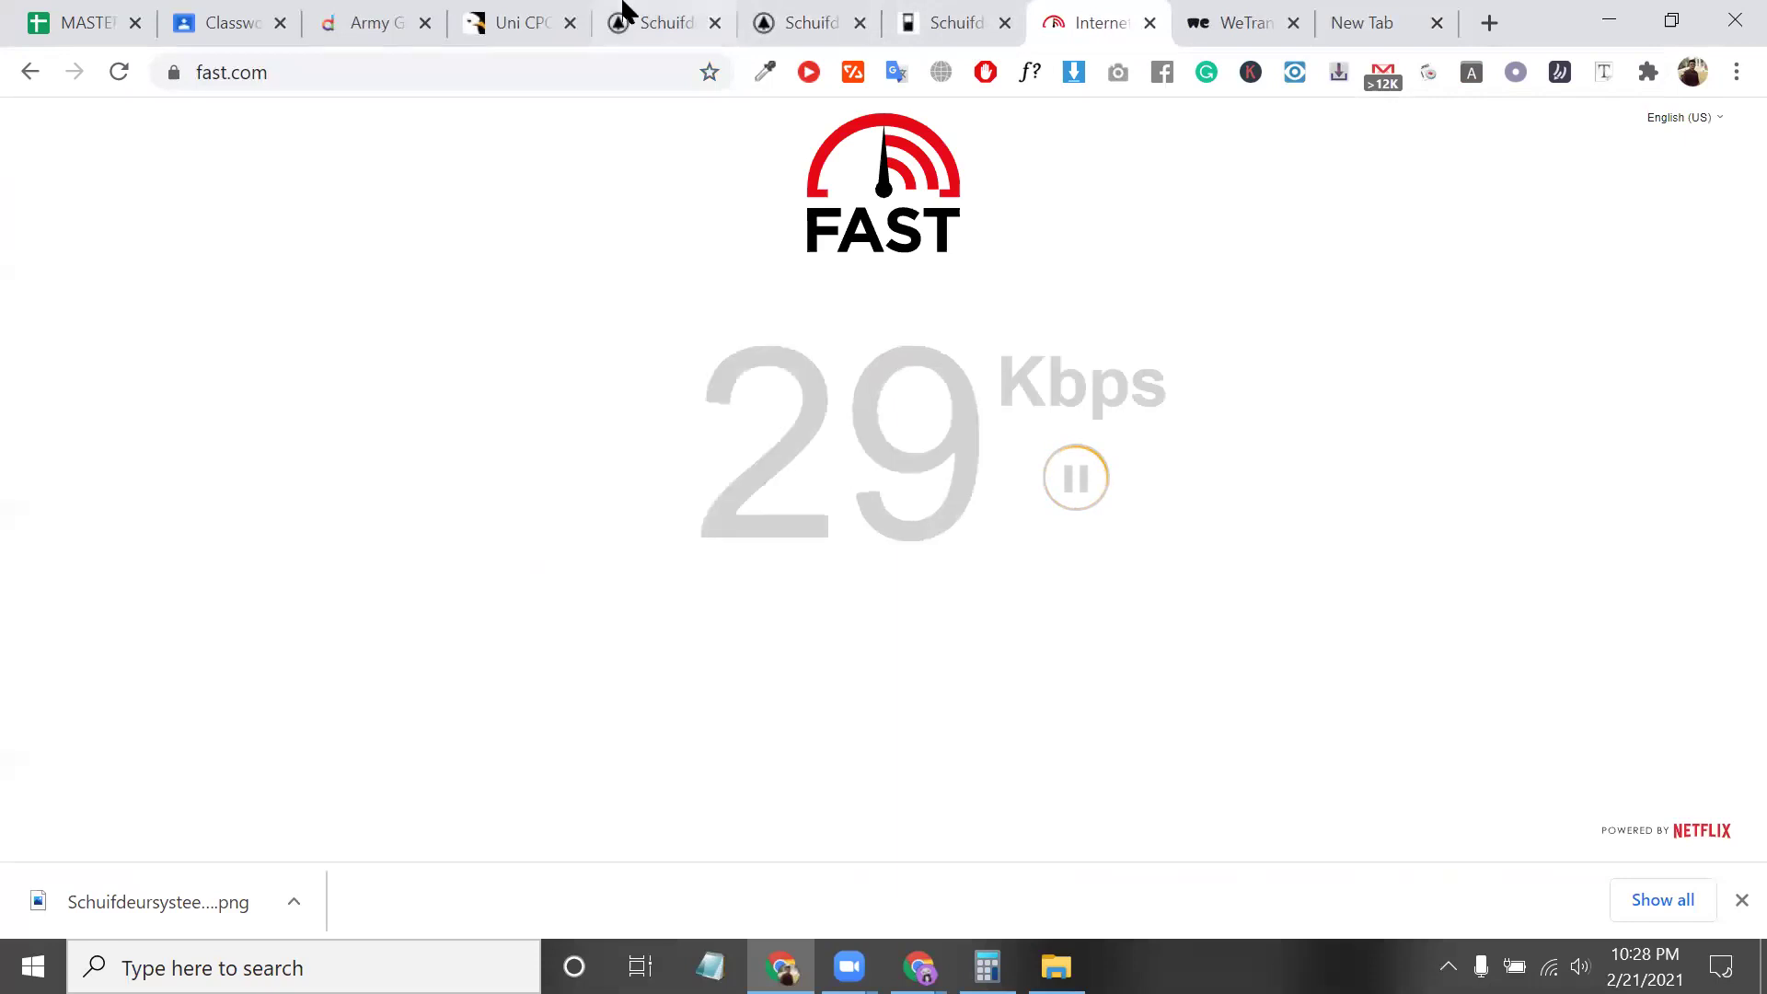
pyautogui.click(223, 12)
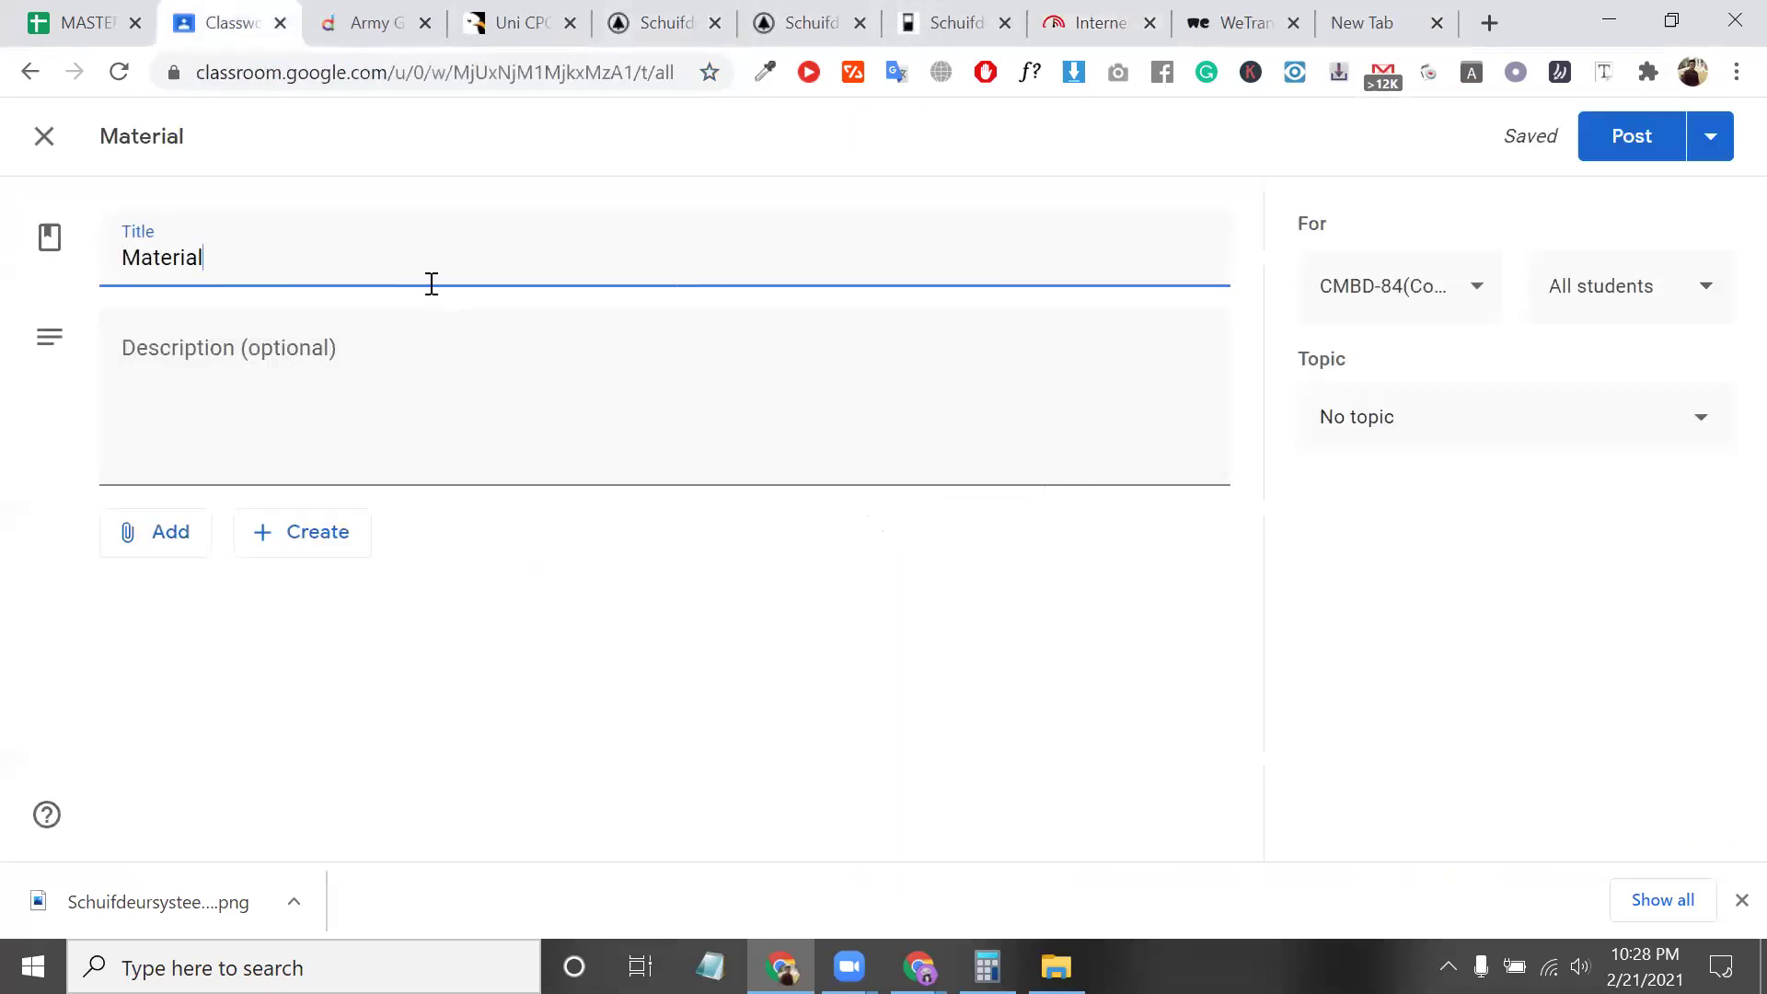
# Retitle the material post 'Class Material'
pyautogui.doubleClick(130, 267)
pyautogui.press('BackSpace')
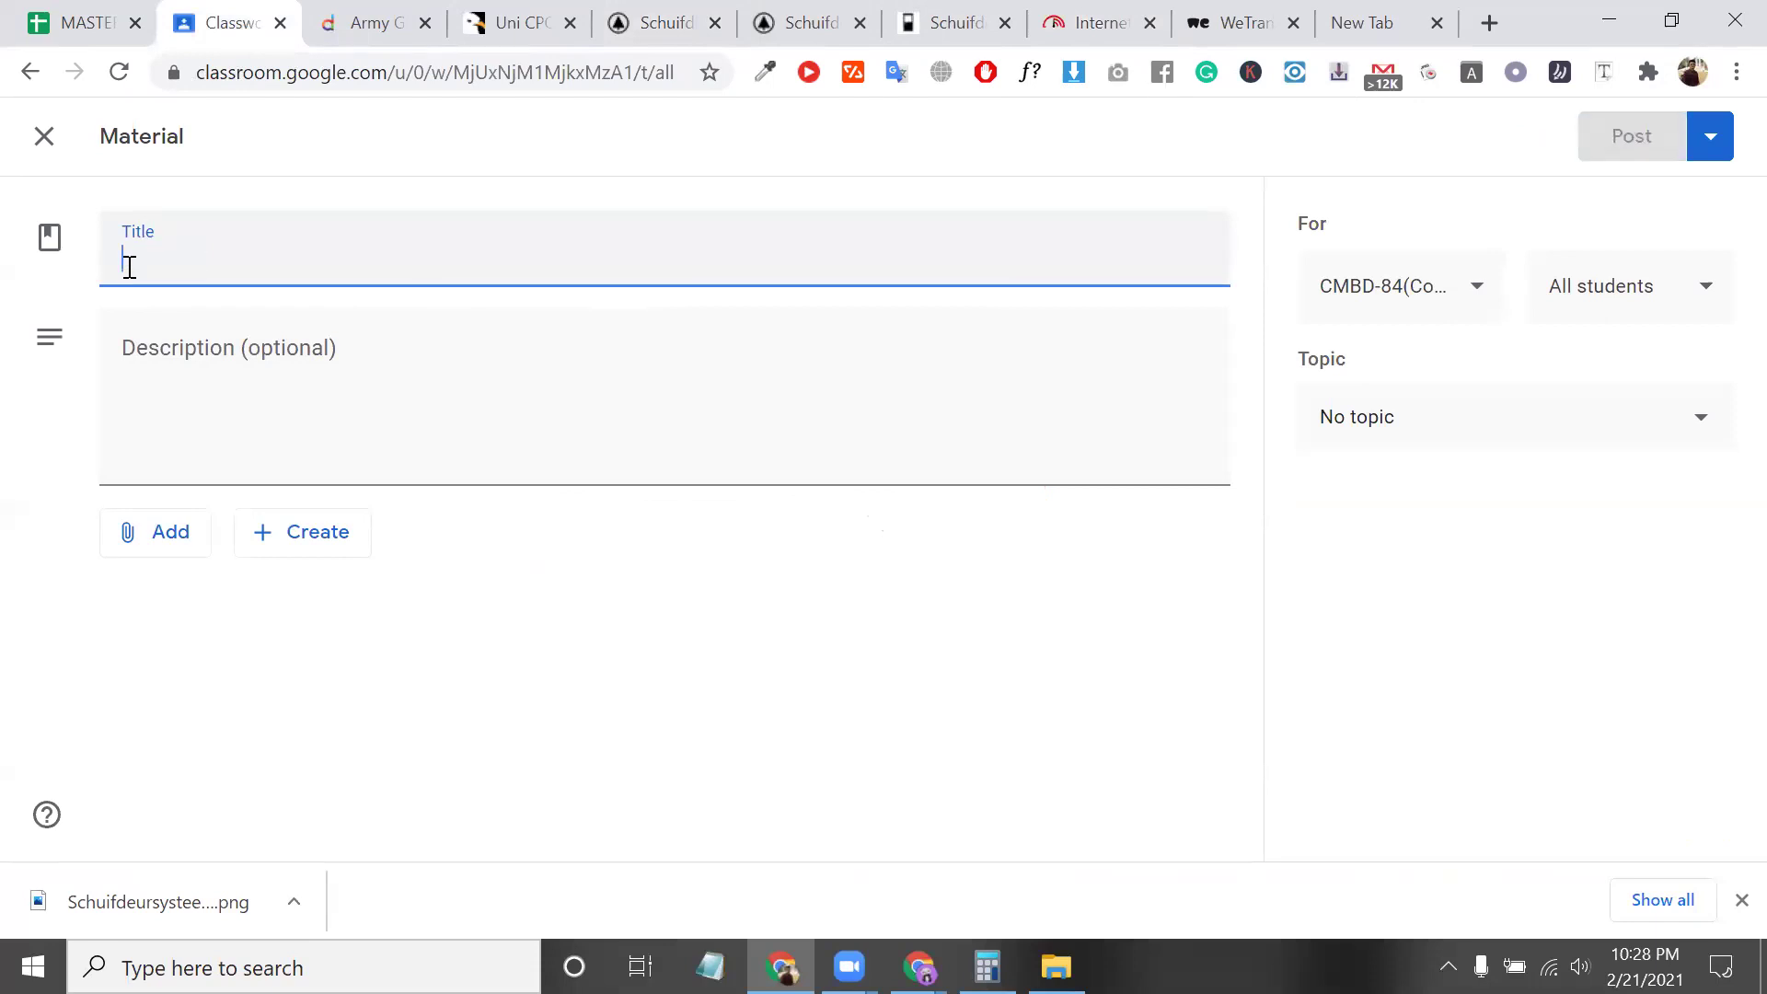
pyautogui.hotkey('ctrl', 'v')
pyautogui.hotkey('ctrl', 'z')
pyautogui.hotkey('ctrl', 'z')
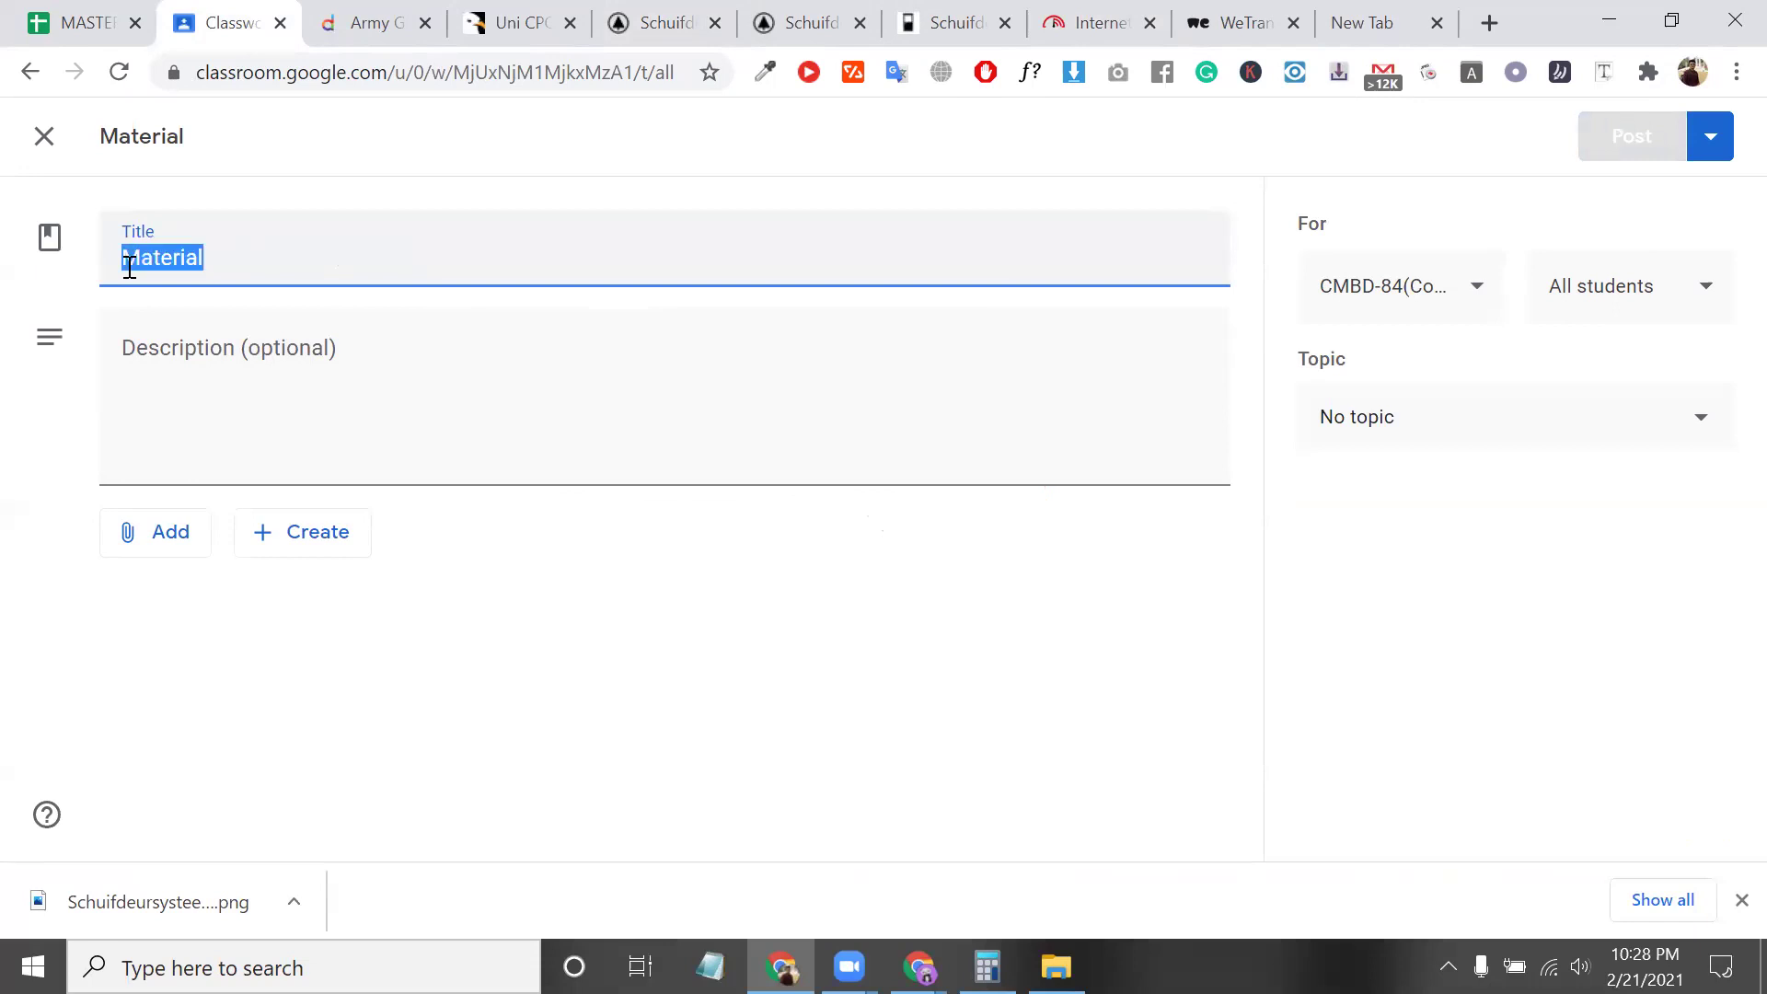
pyautogui.click(120, 262)
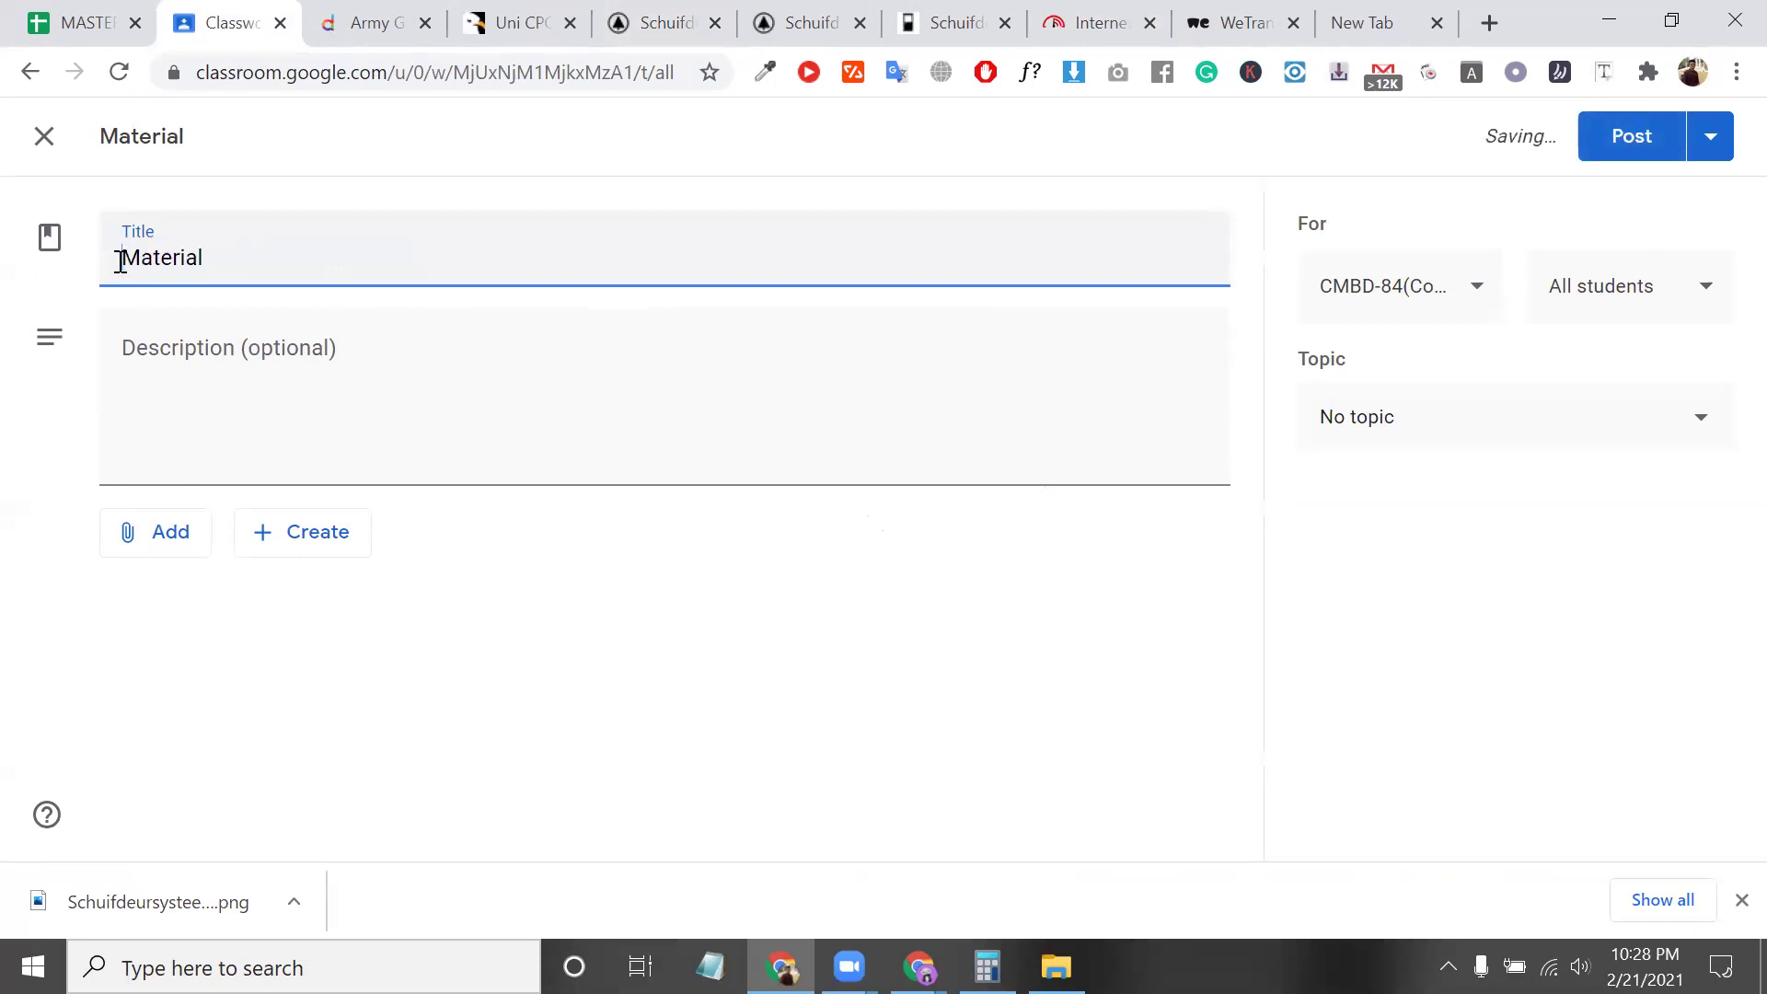
pyautogui.write('Class')
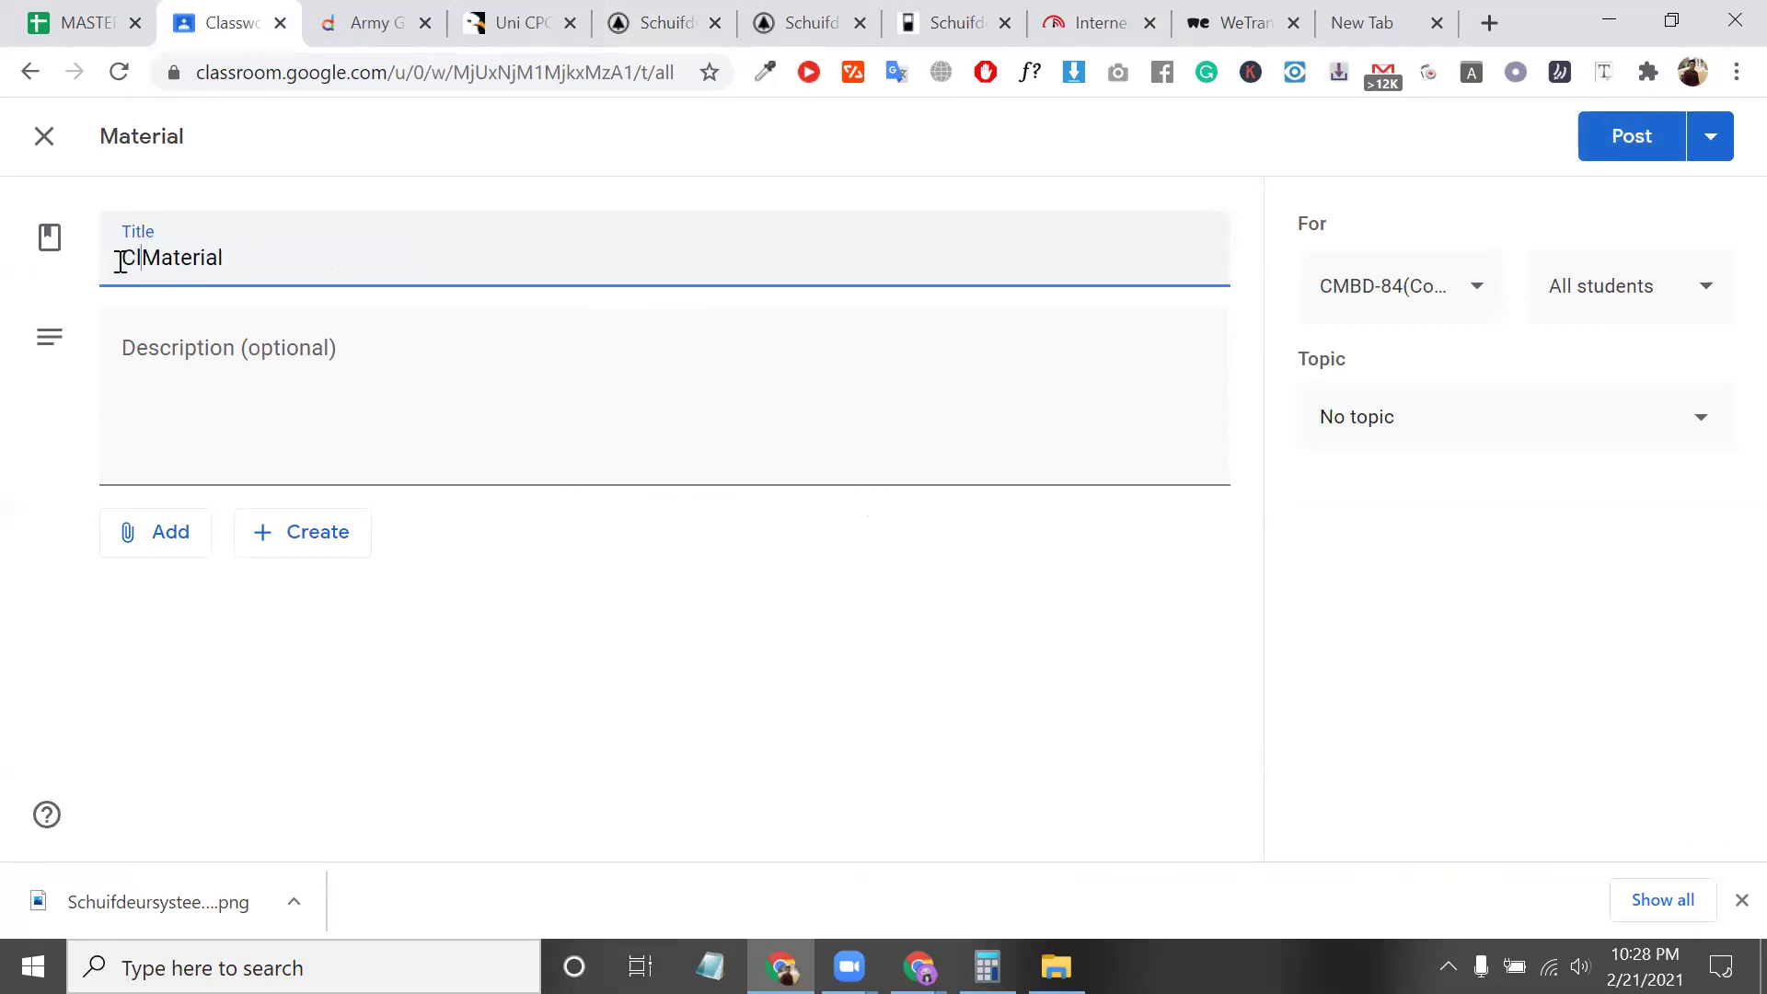
# Describe it as 'uni cpo builder:' plus the WeTransfer link, file under Epi-08, and post
pyautogui.click(173, 356)
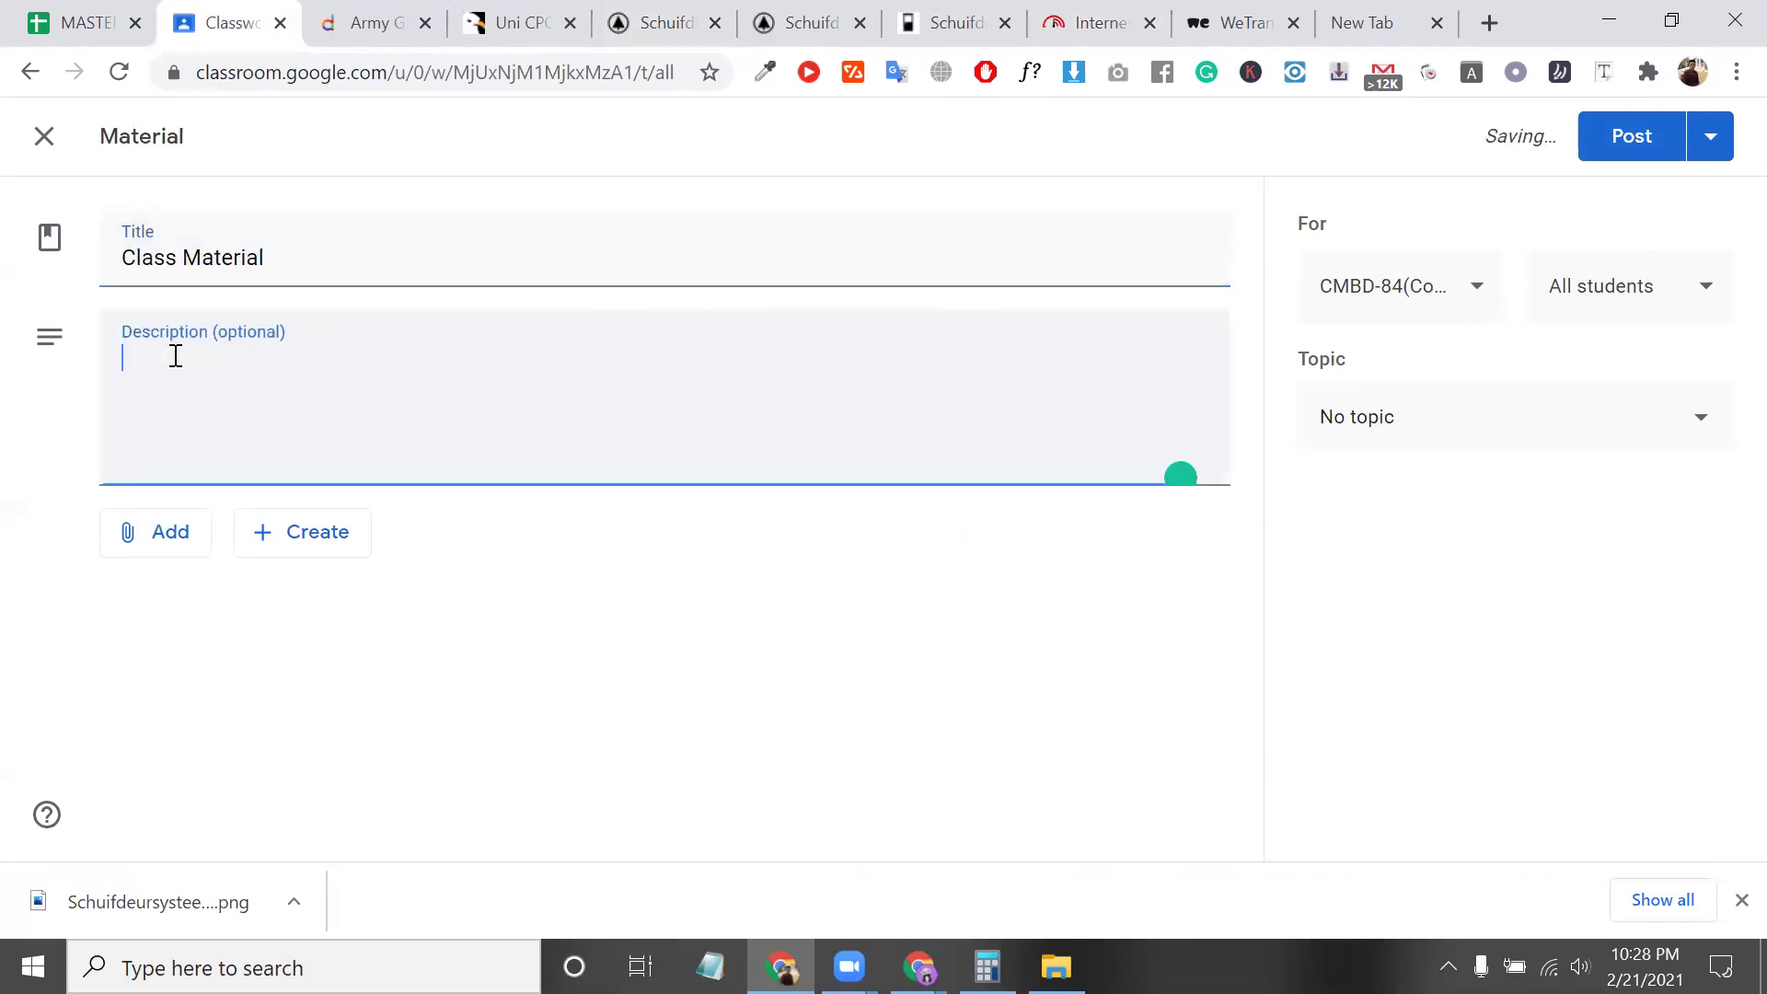
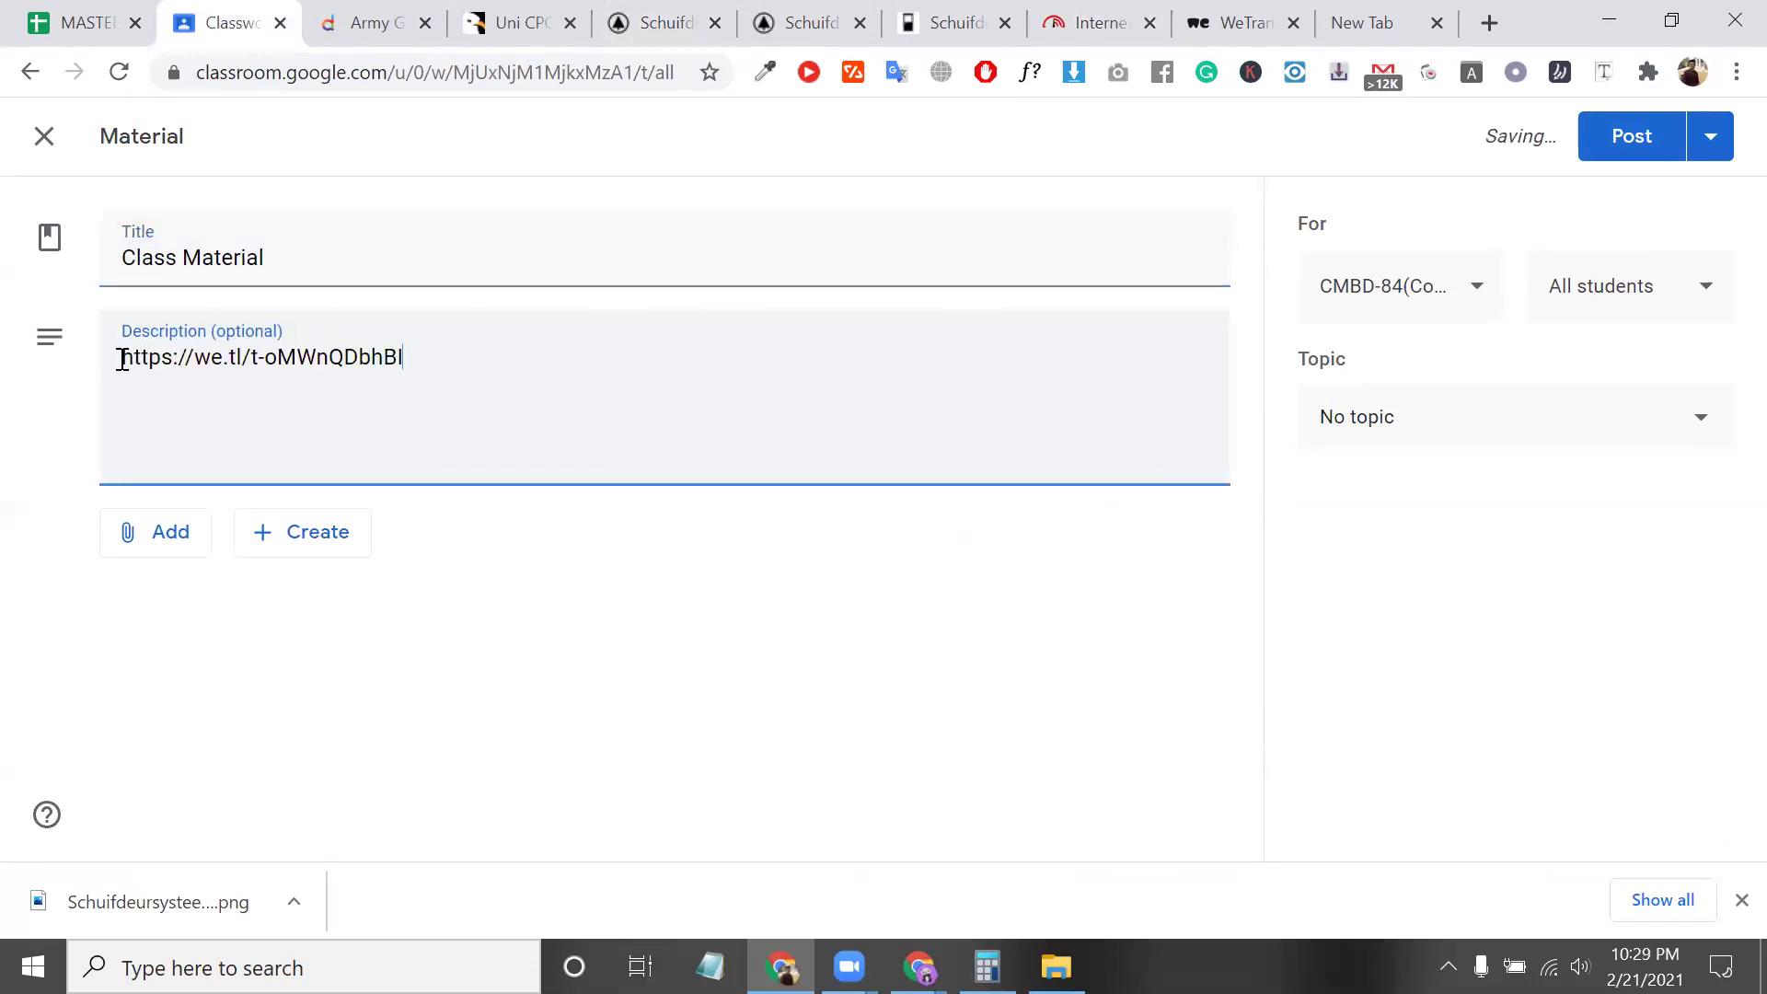
pyautogui.click(122, 359)
pyautogui.write('uni cp')
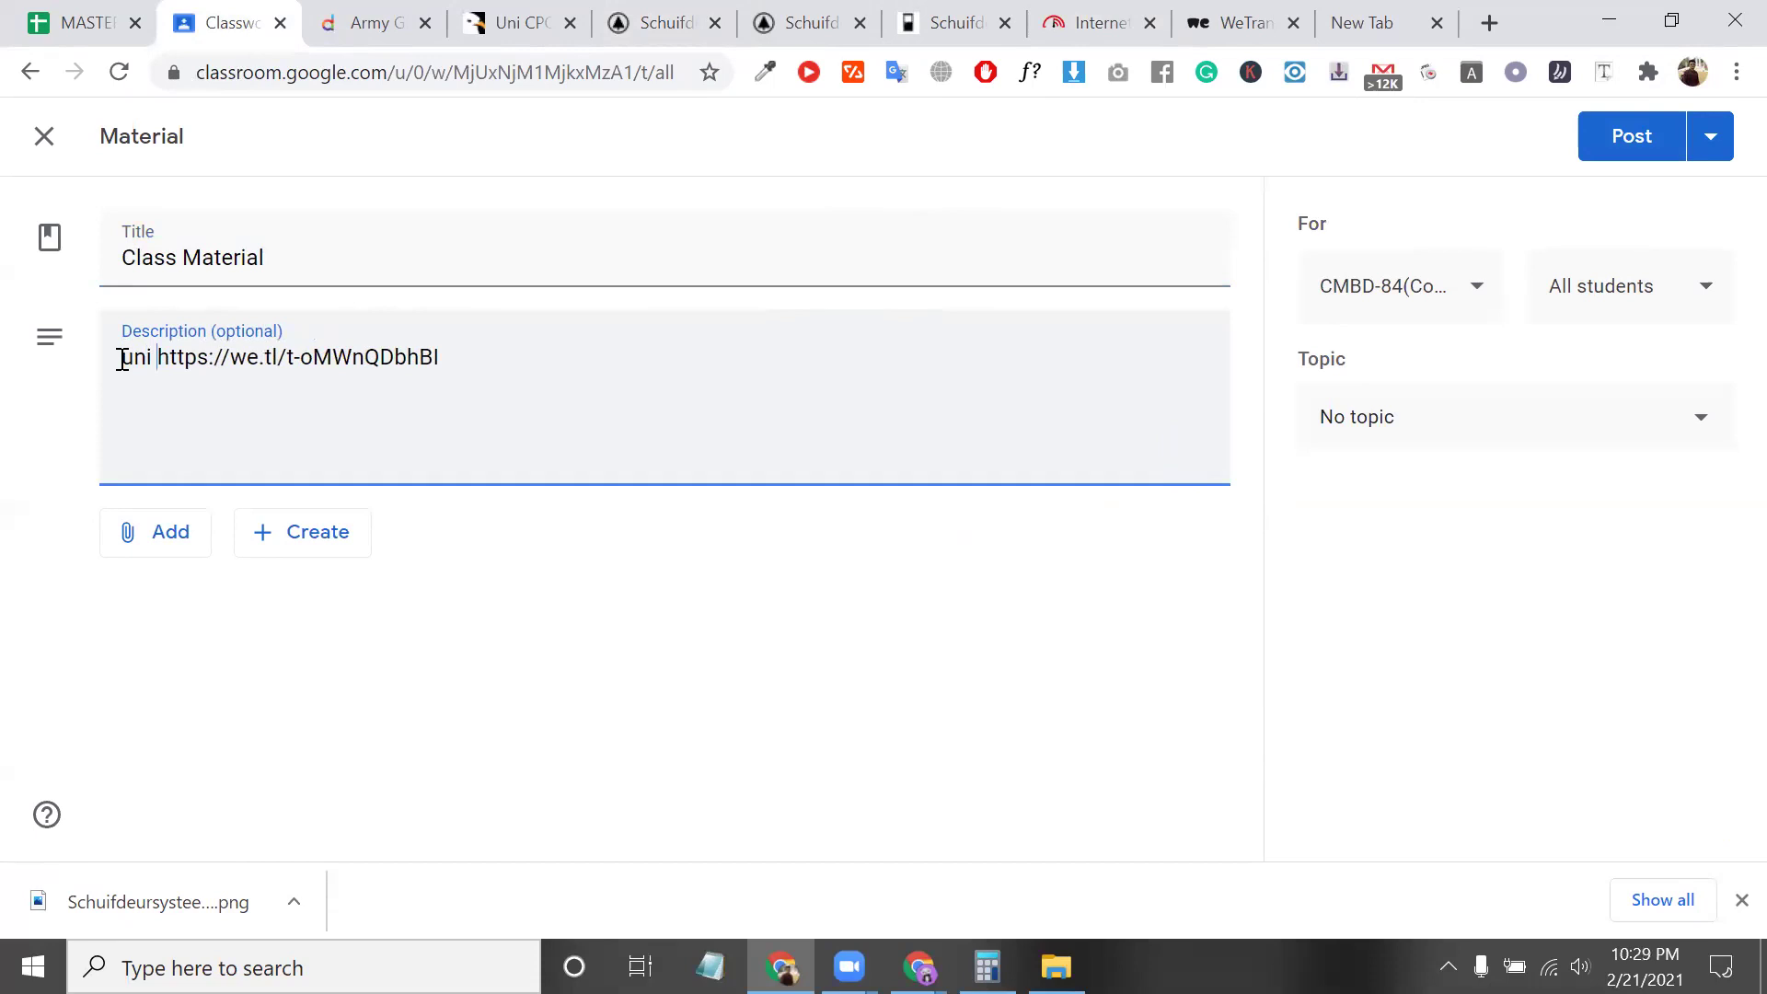
pyautogui.write('o builde')
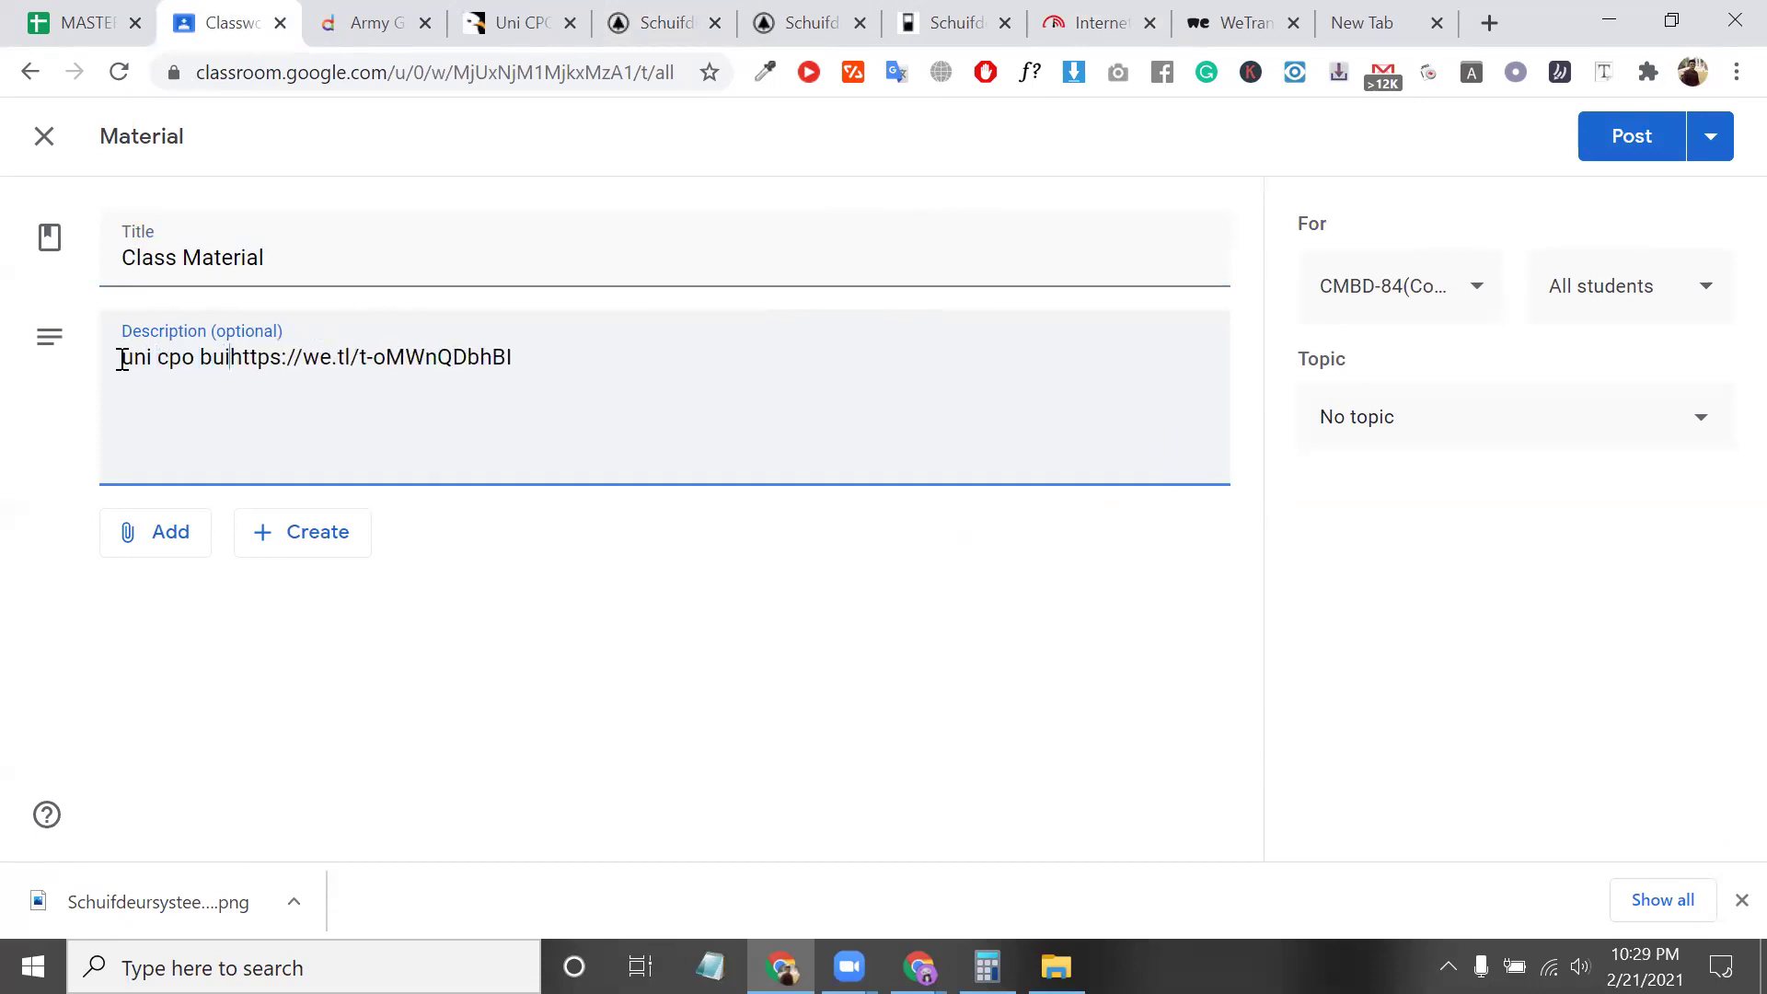
pyautogui.write('r:')
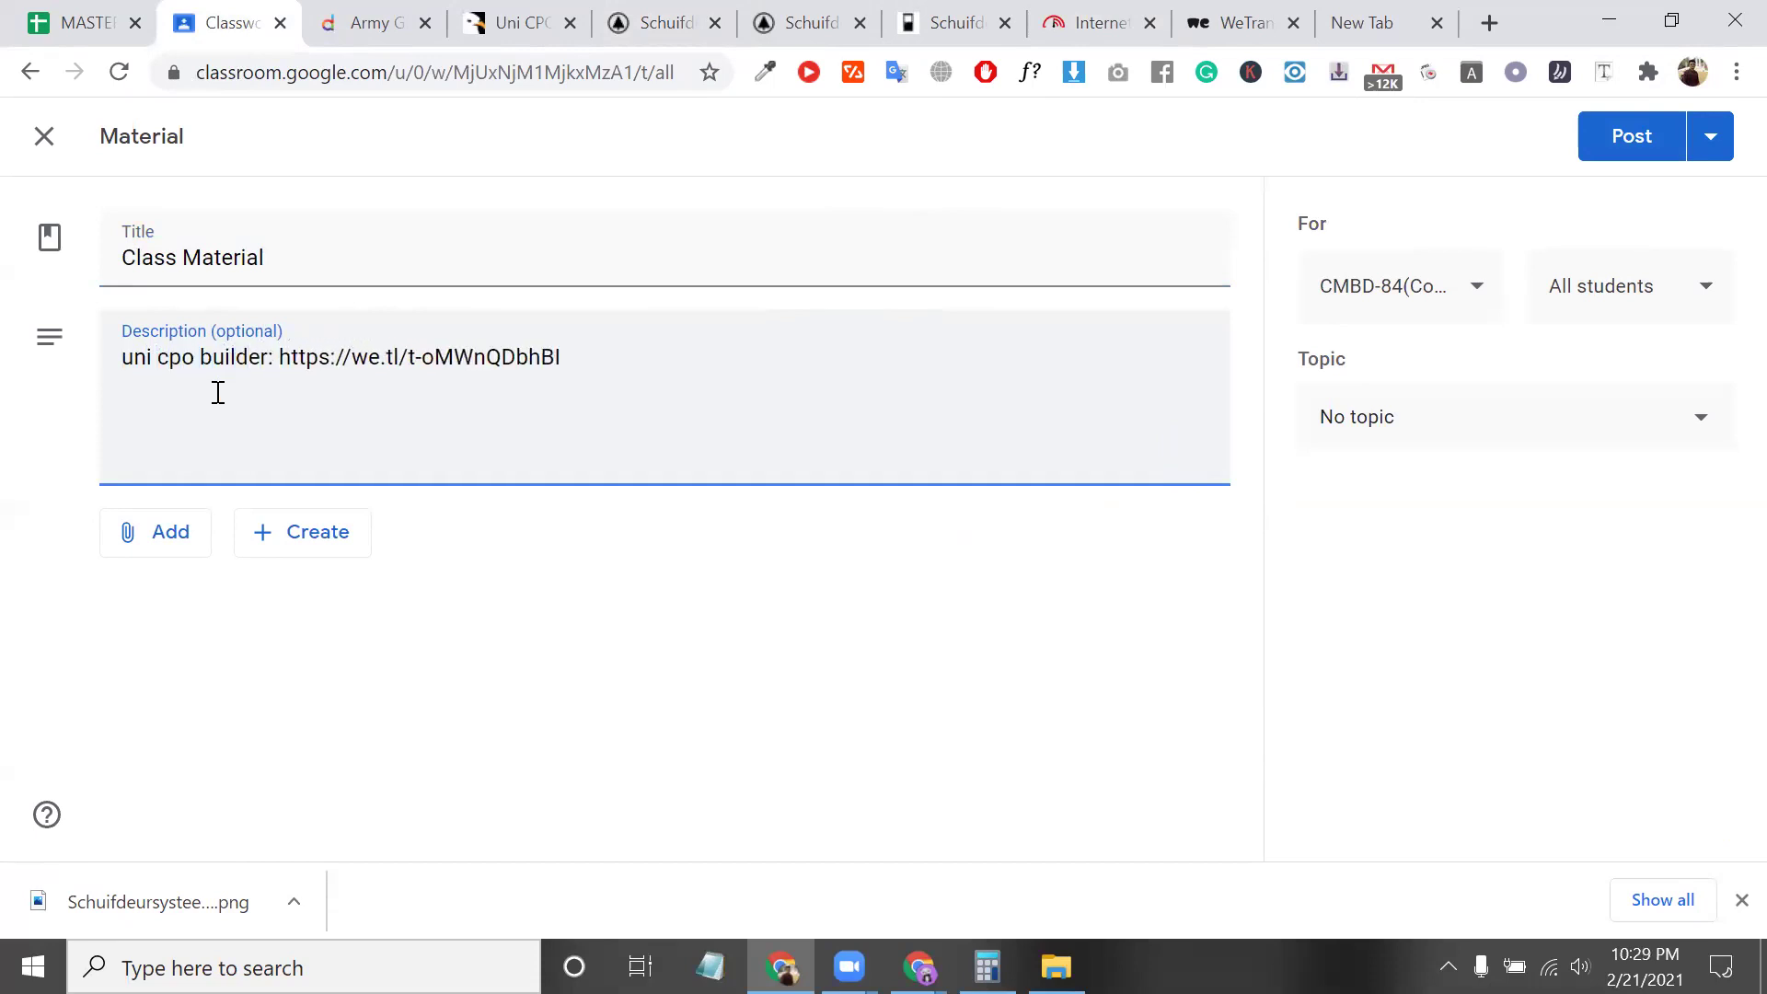
pyautogui.press('Return')
pyautogui.click(1472, 418)
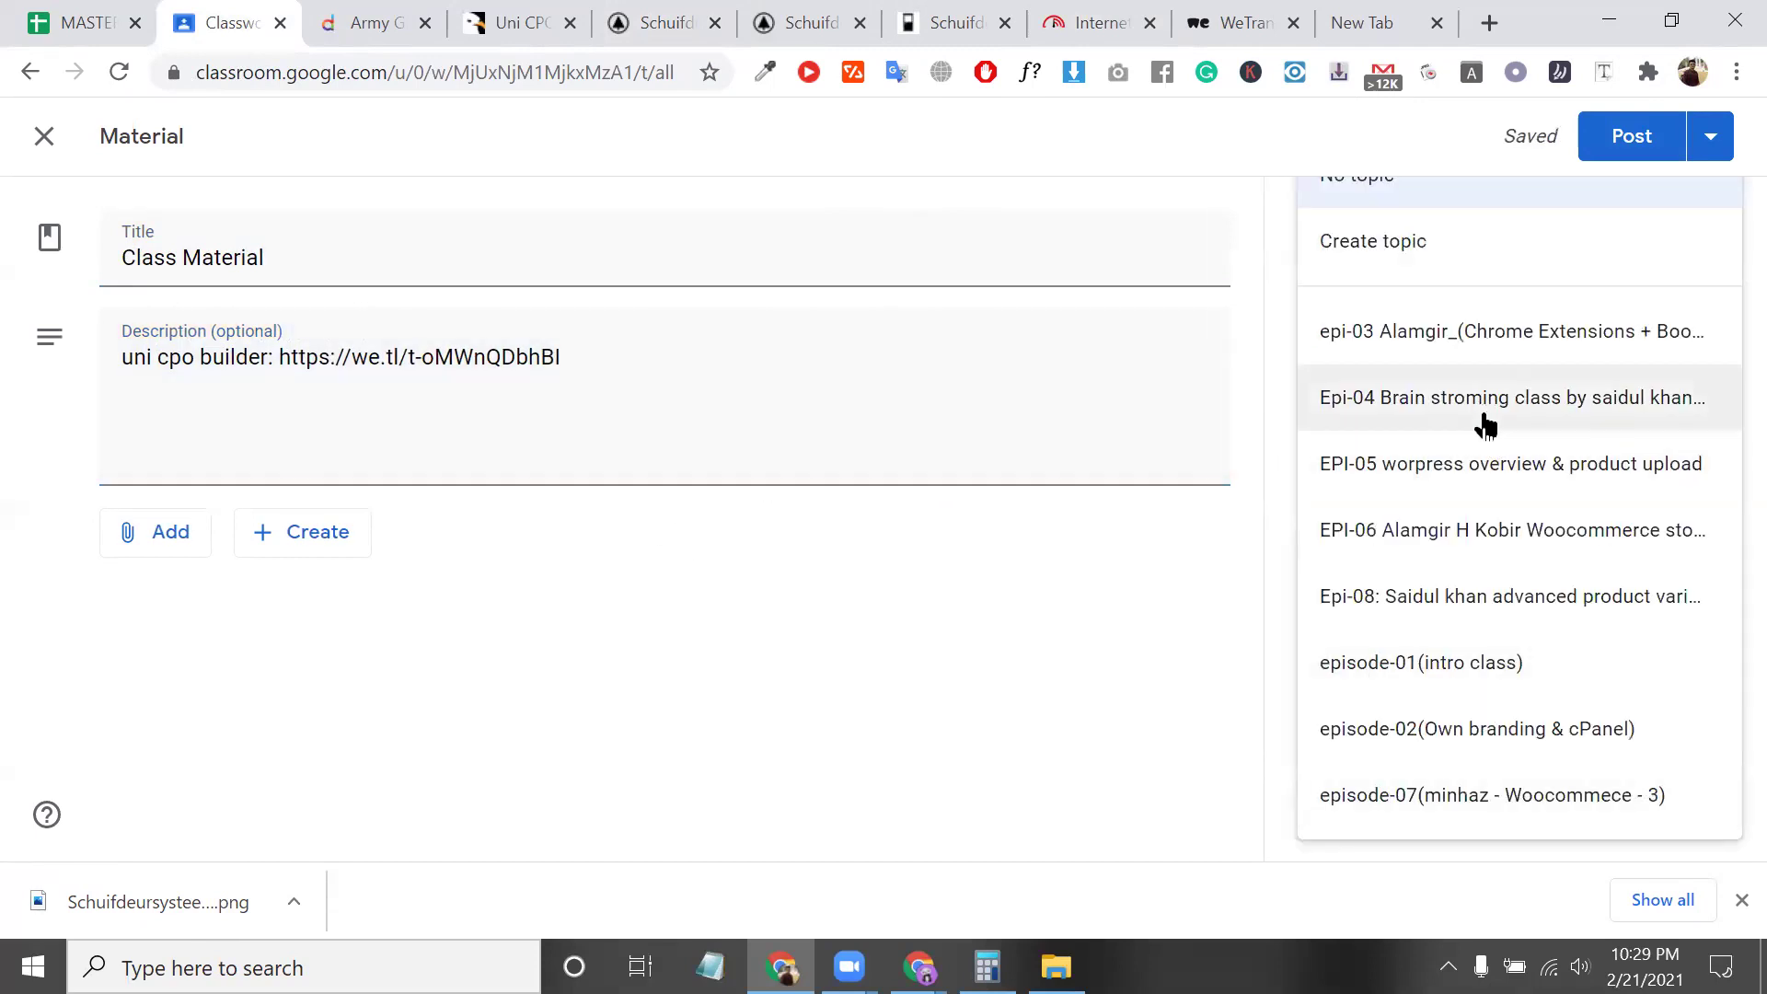
pyautogui.click(1443, 607)
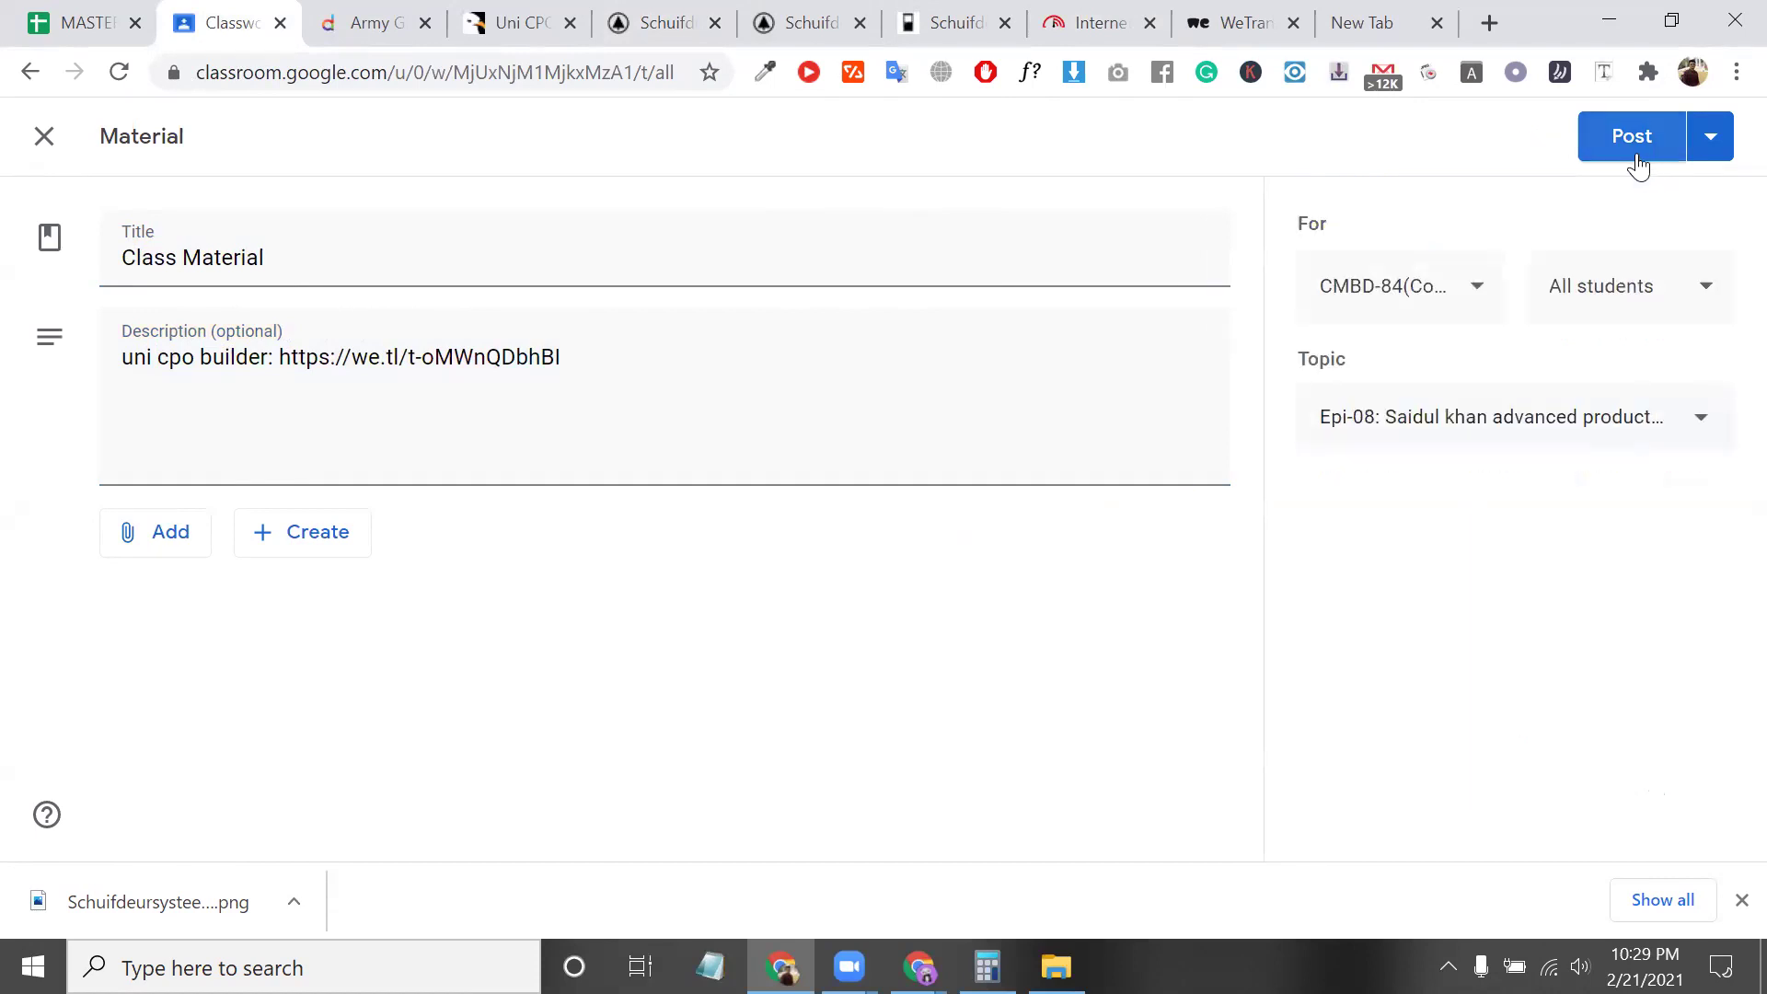
pyautogui.click(1633, 156)
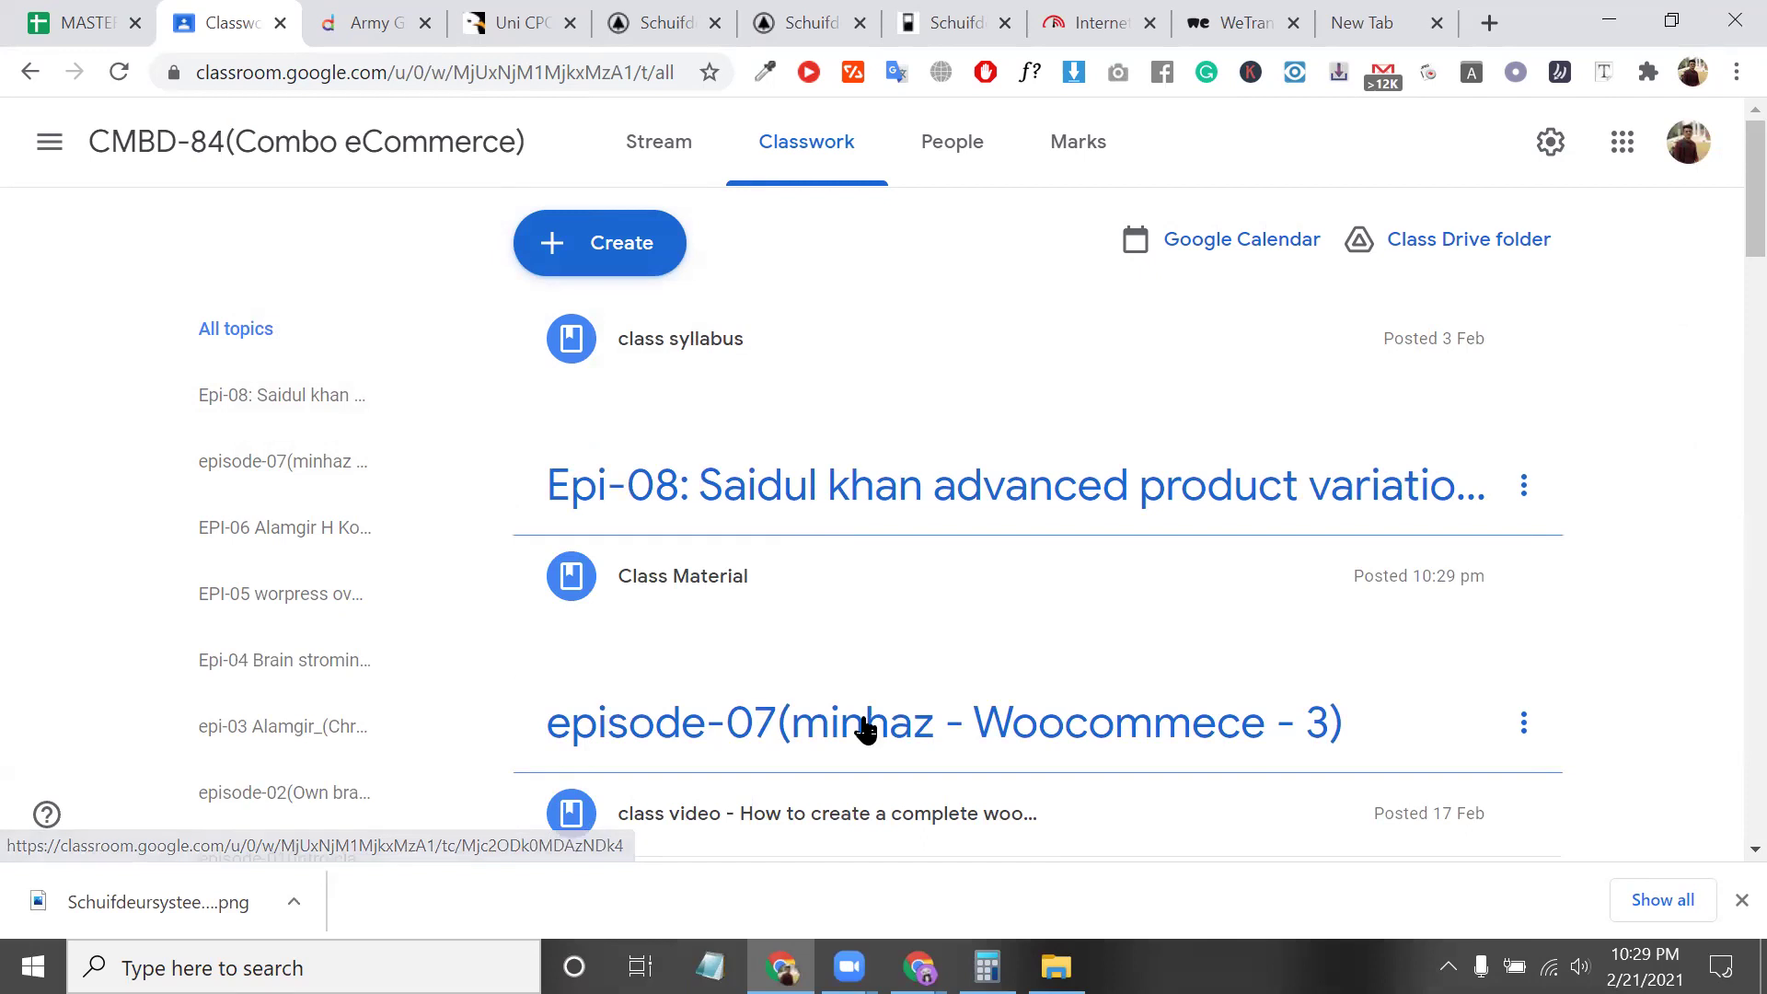
# Create a new assignment titled 'Upload 5 product as instructions'
pyautogui.click(624, 265)
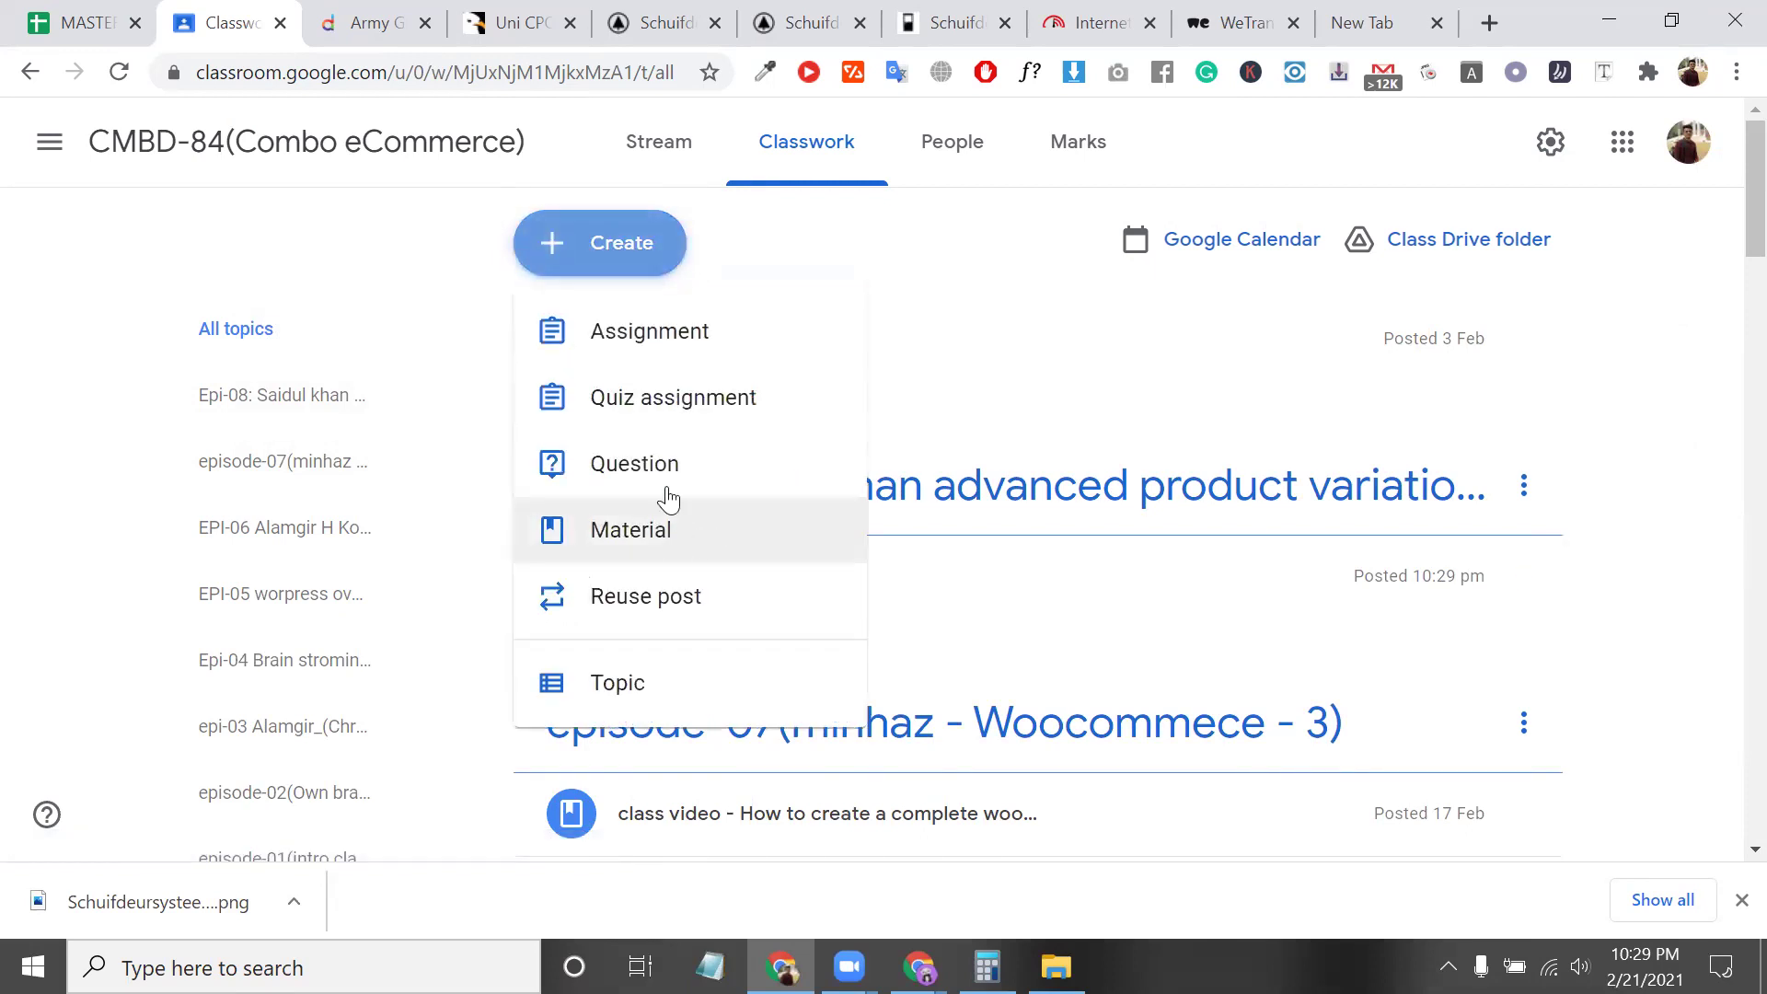
pyautogui.click(679, 365)
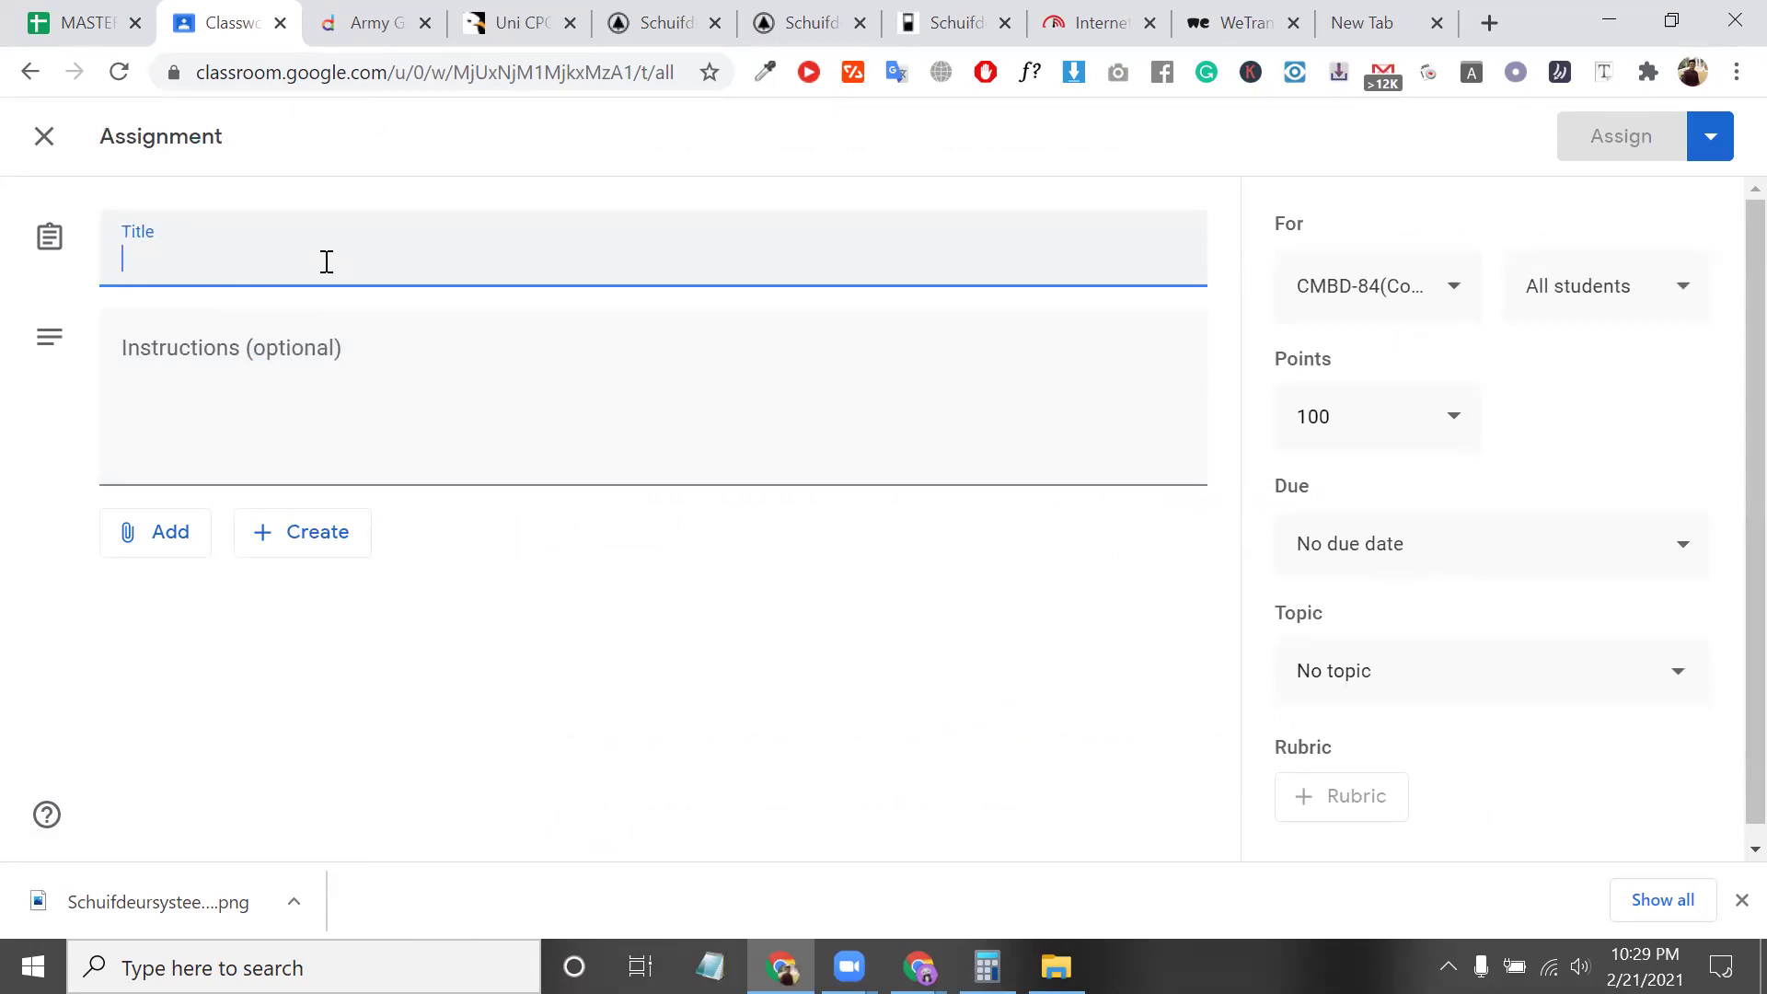
pyautogui.write('UPo')
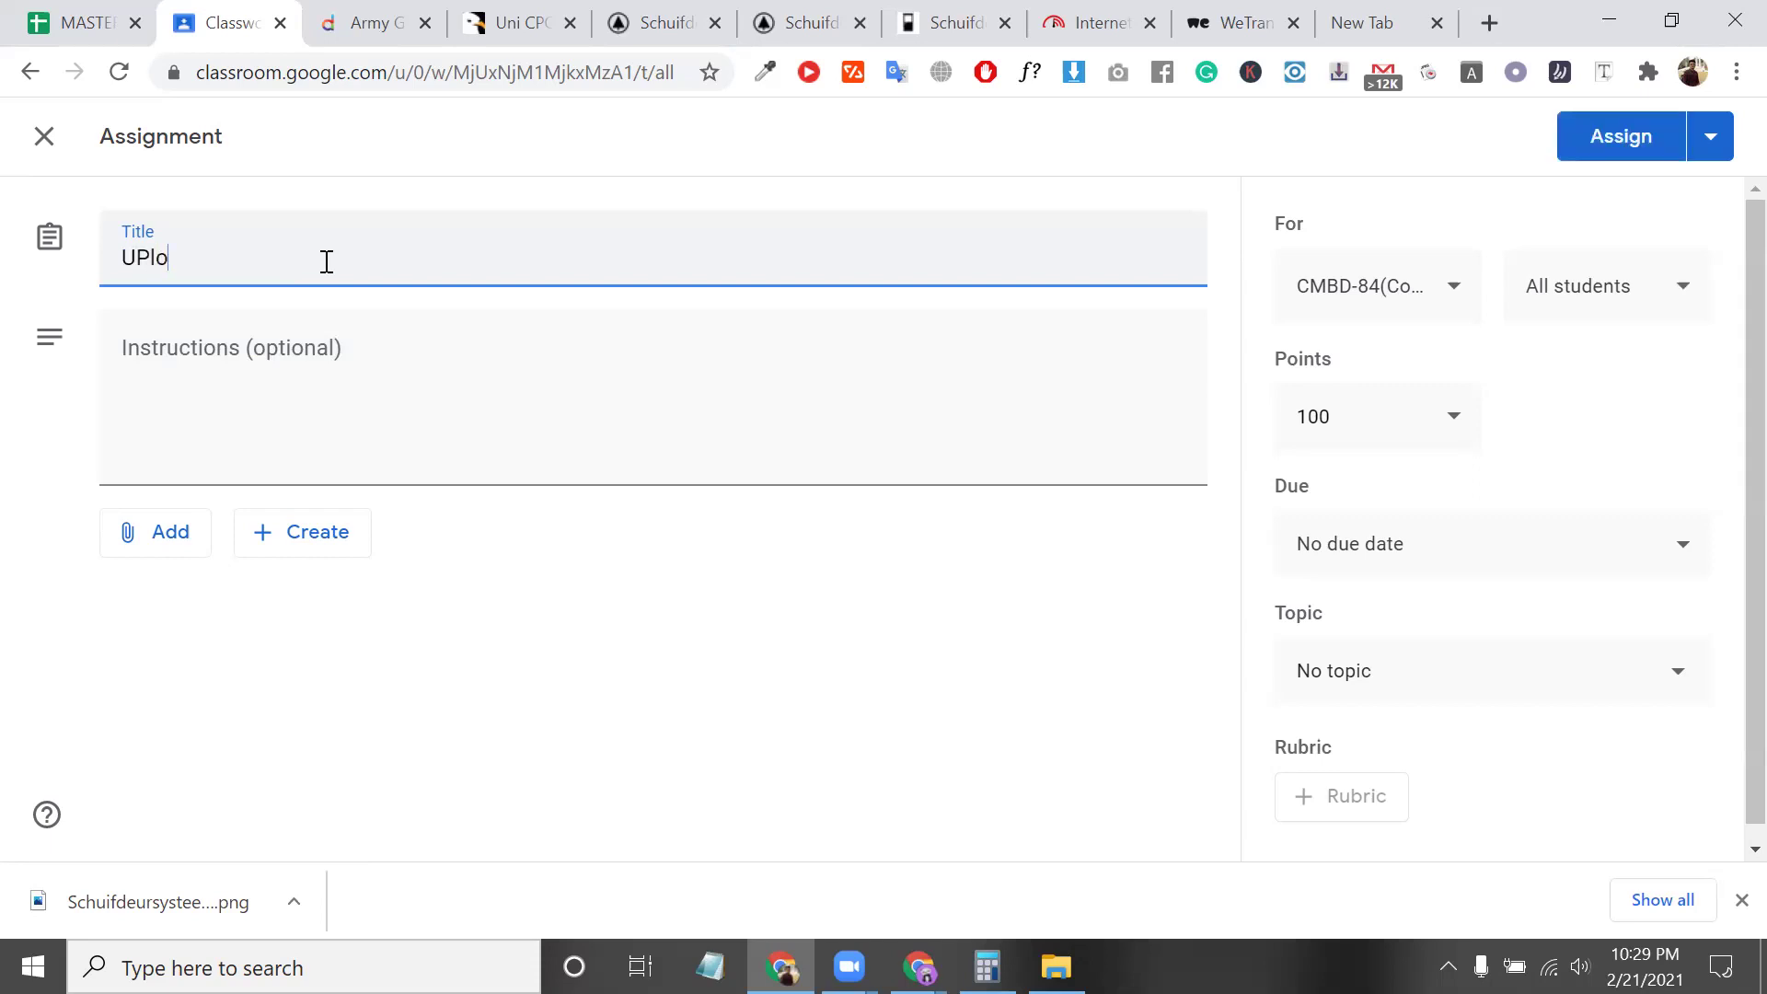
pyautogui.press('BackSpace')
pyautogui.press('BackSpace')
pyautogui.write('Po')
pyautogui.press('BackSpace')
pyautogui.press('BackSpace')
pyautogui.write('pload 5 product ')
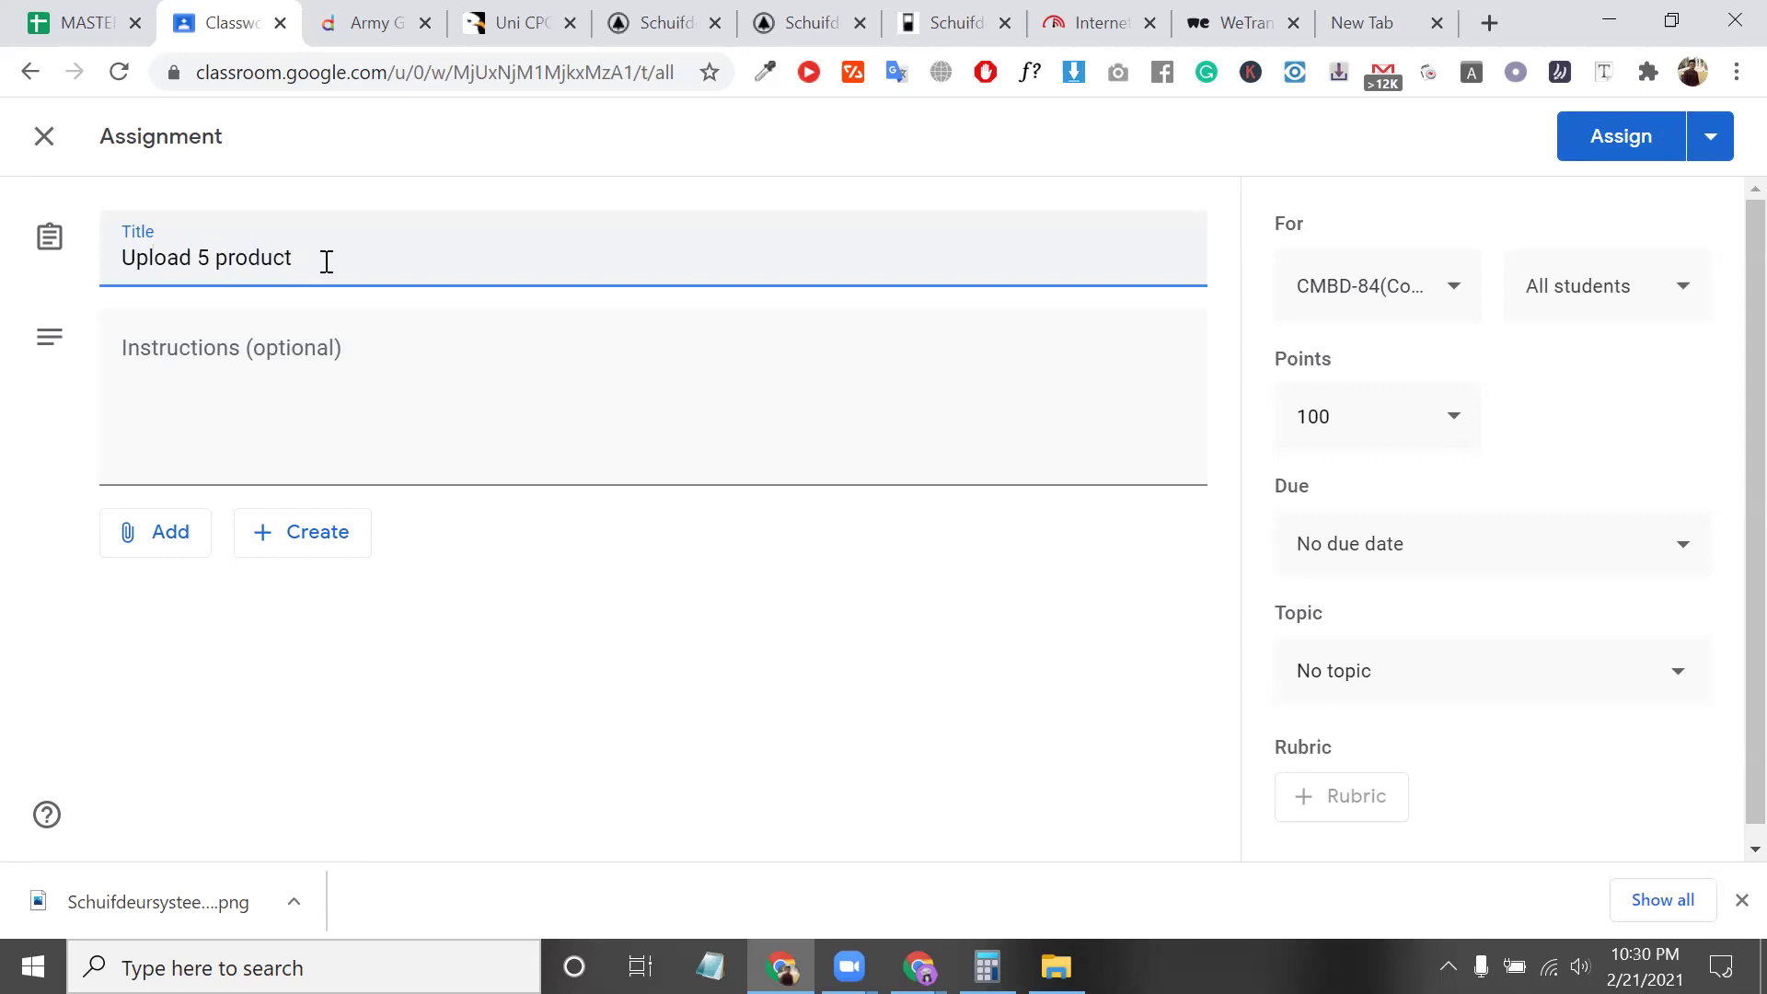
pyautogui.write('as my in')
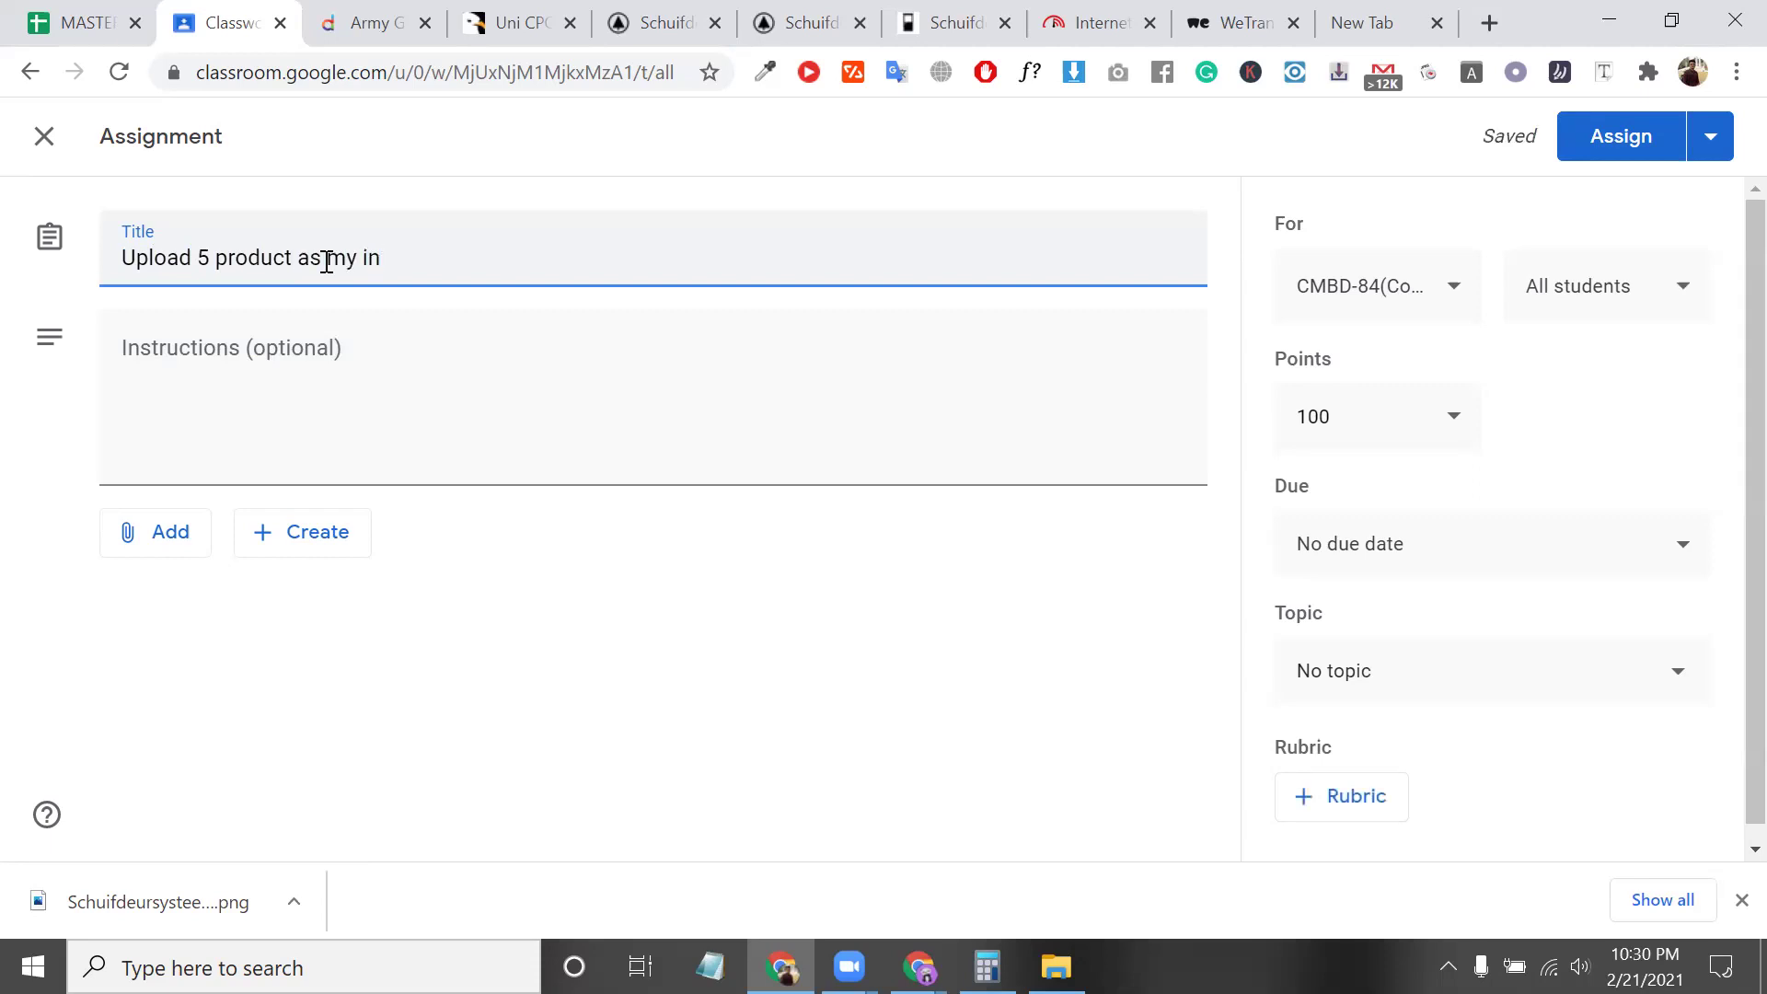
pyautogui.press('BackSpace')
pyautogui.press('BackSpace')
pyautogui.press('BackSpace')
pyautogui.press('BackSpace')
pyautogui.press('BackSpace')
pyautogui.write('instructions')
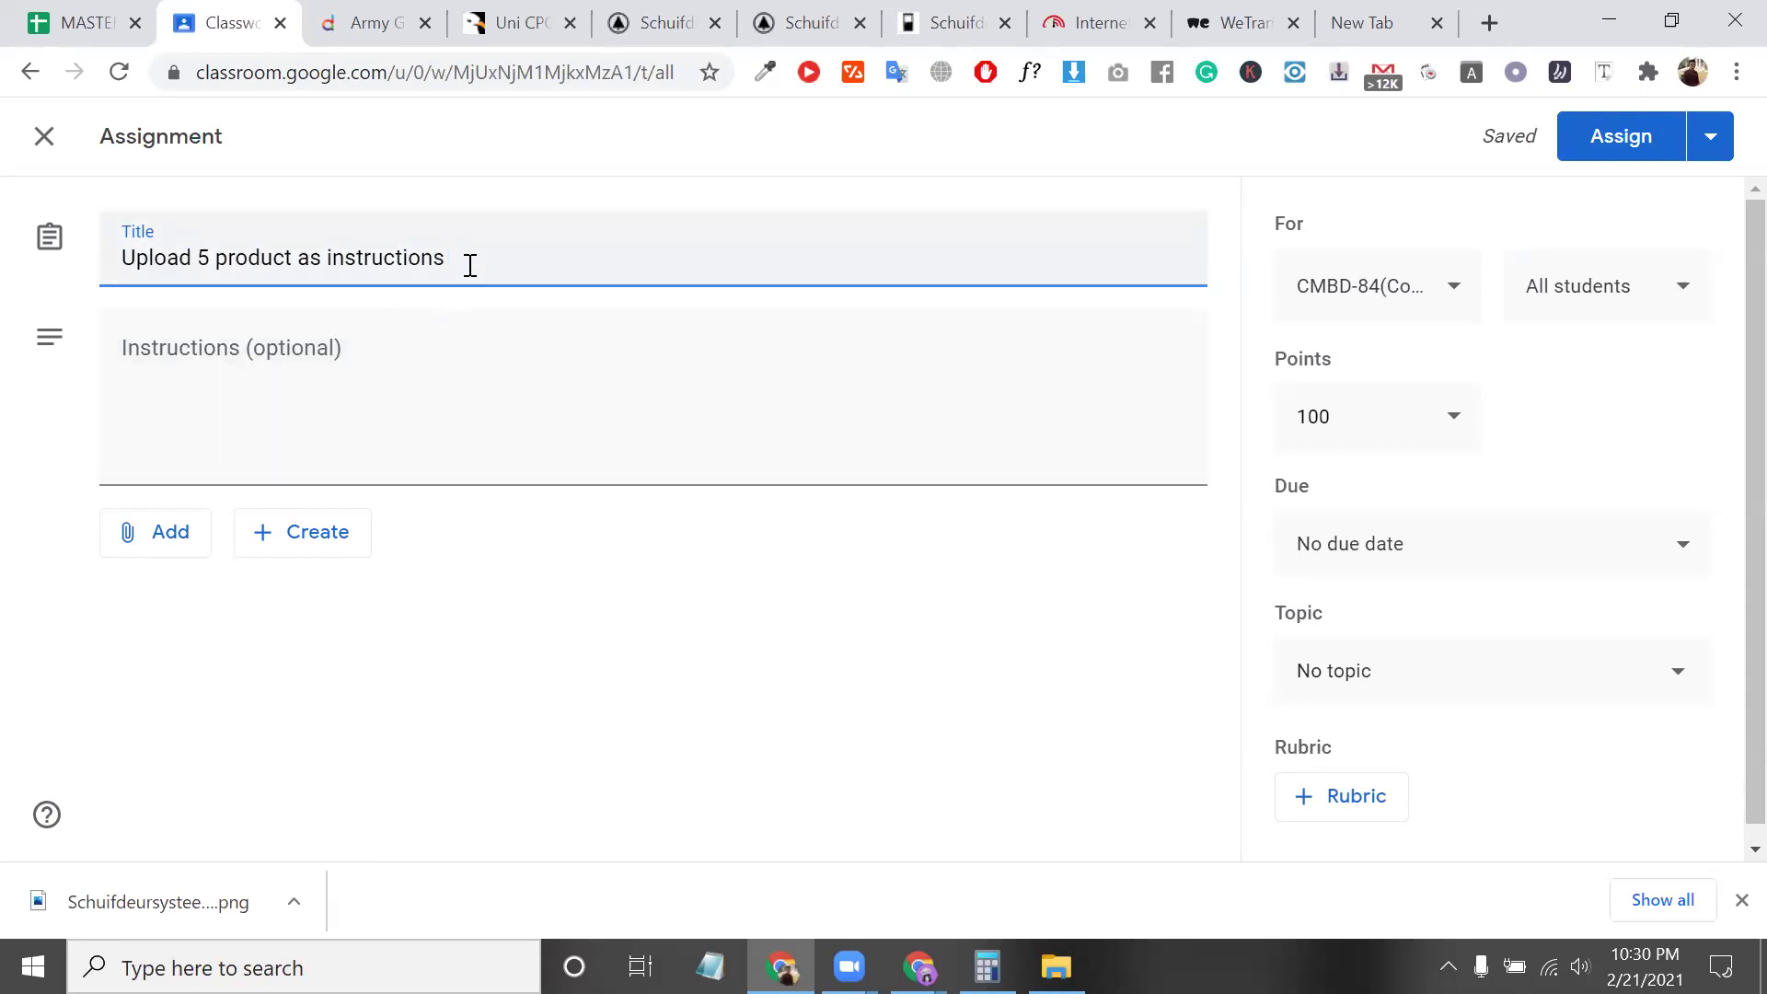
# File the assignment under the Epi-08 topic with empty instructions and assign it
pyautogui.click(408, 409)
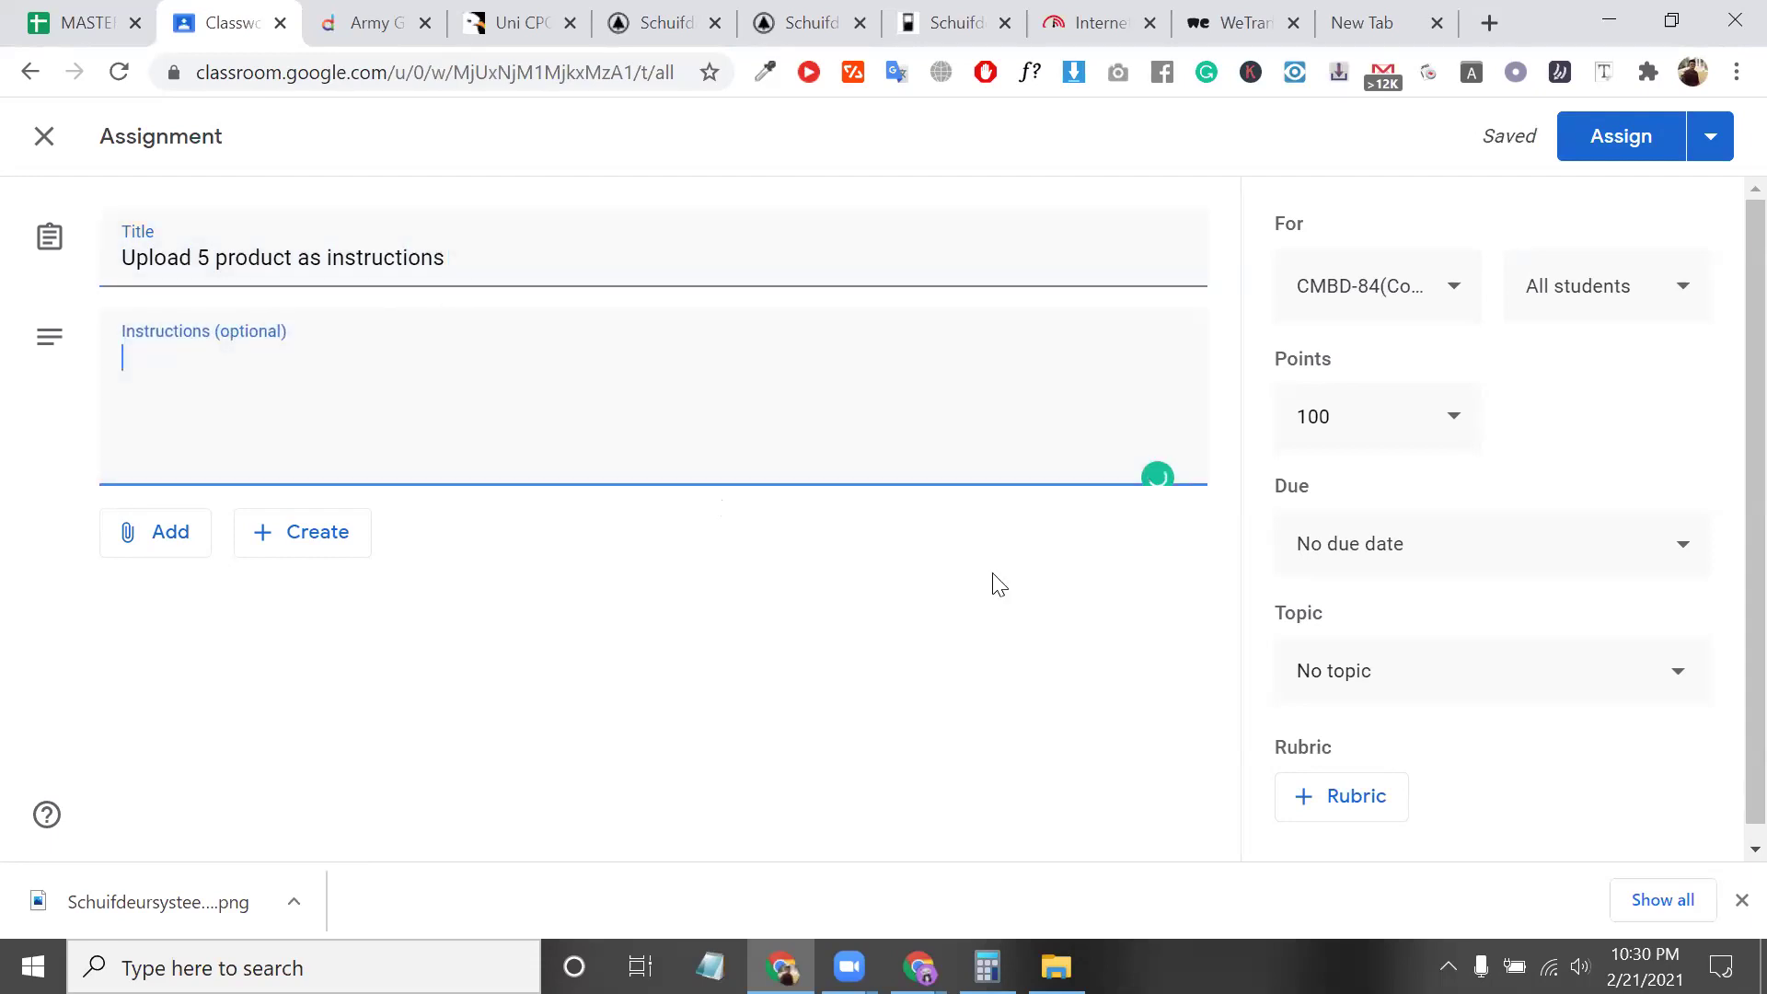
pyautogui.click(1384, 678)
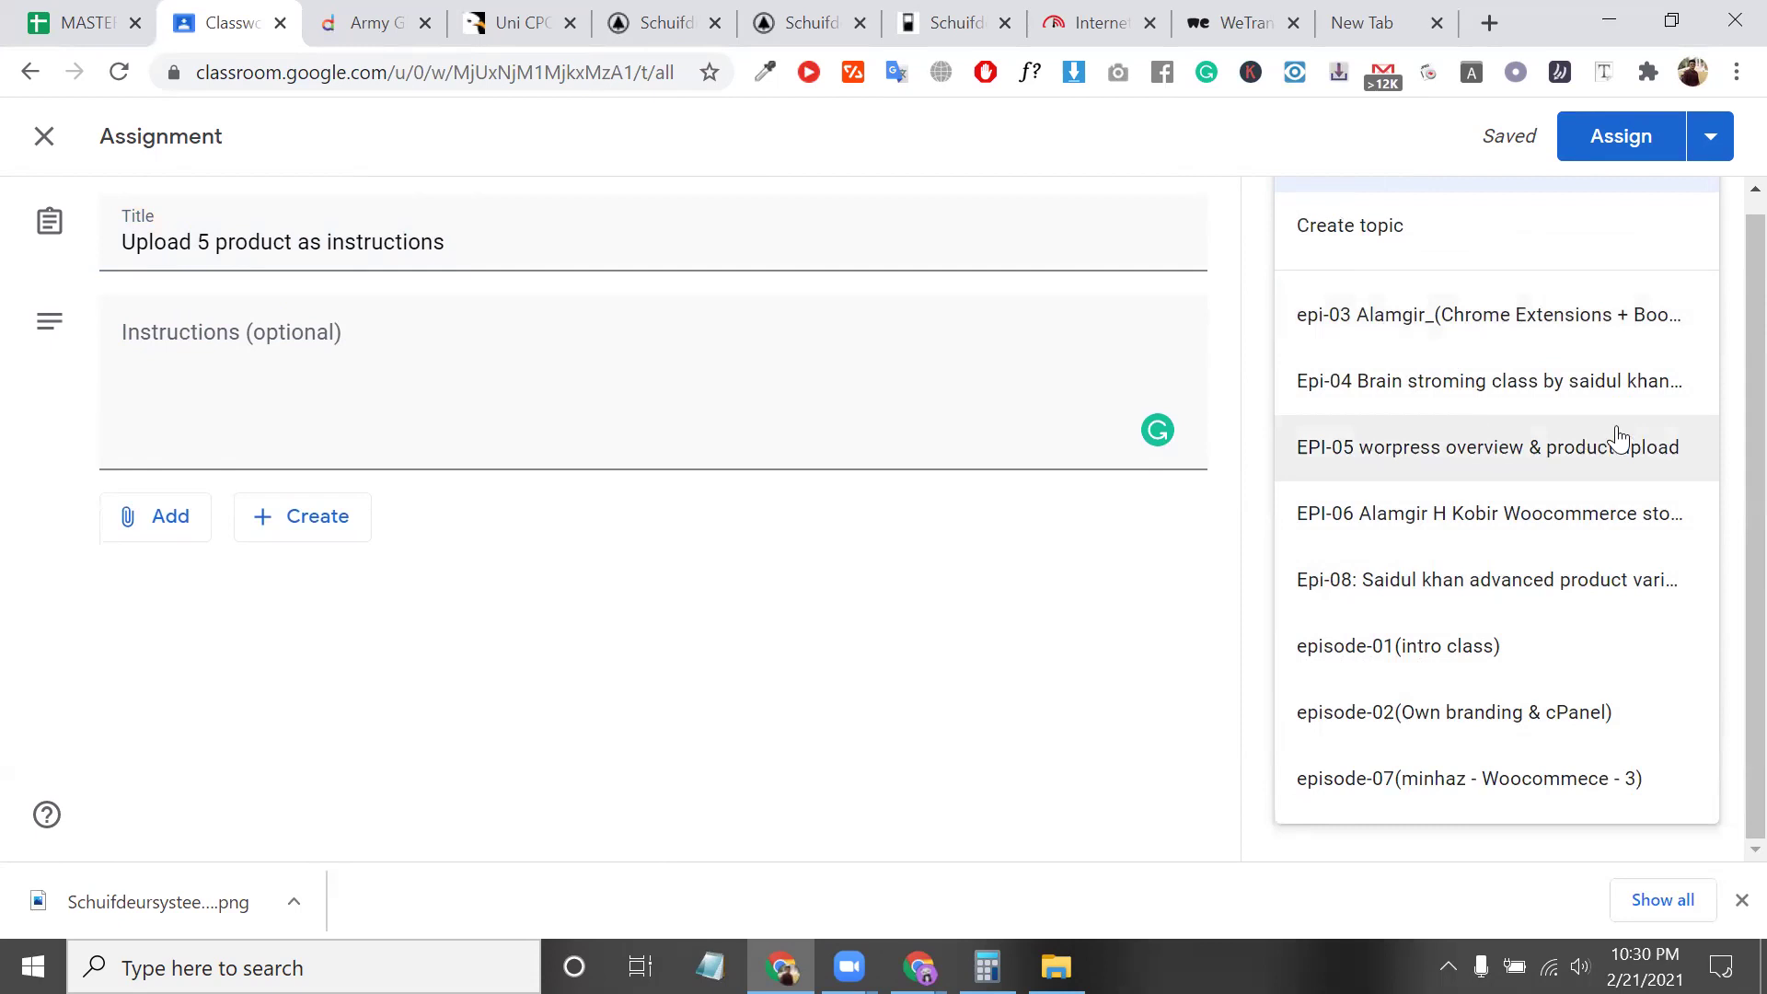
pyautogui.click(1579, 409)
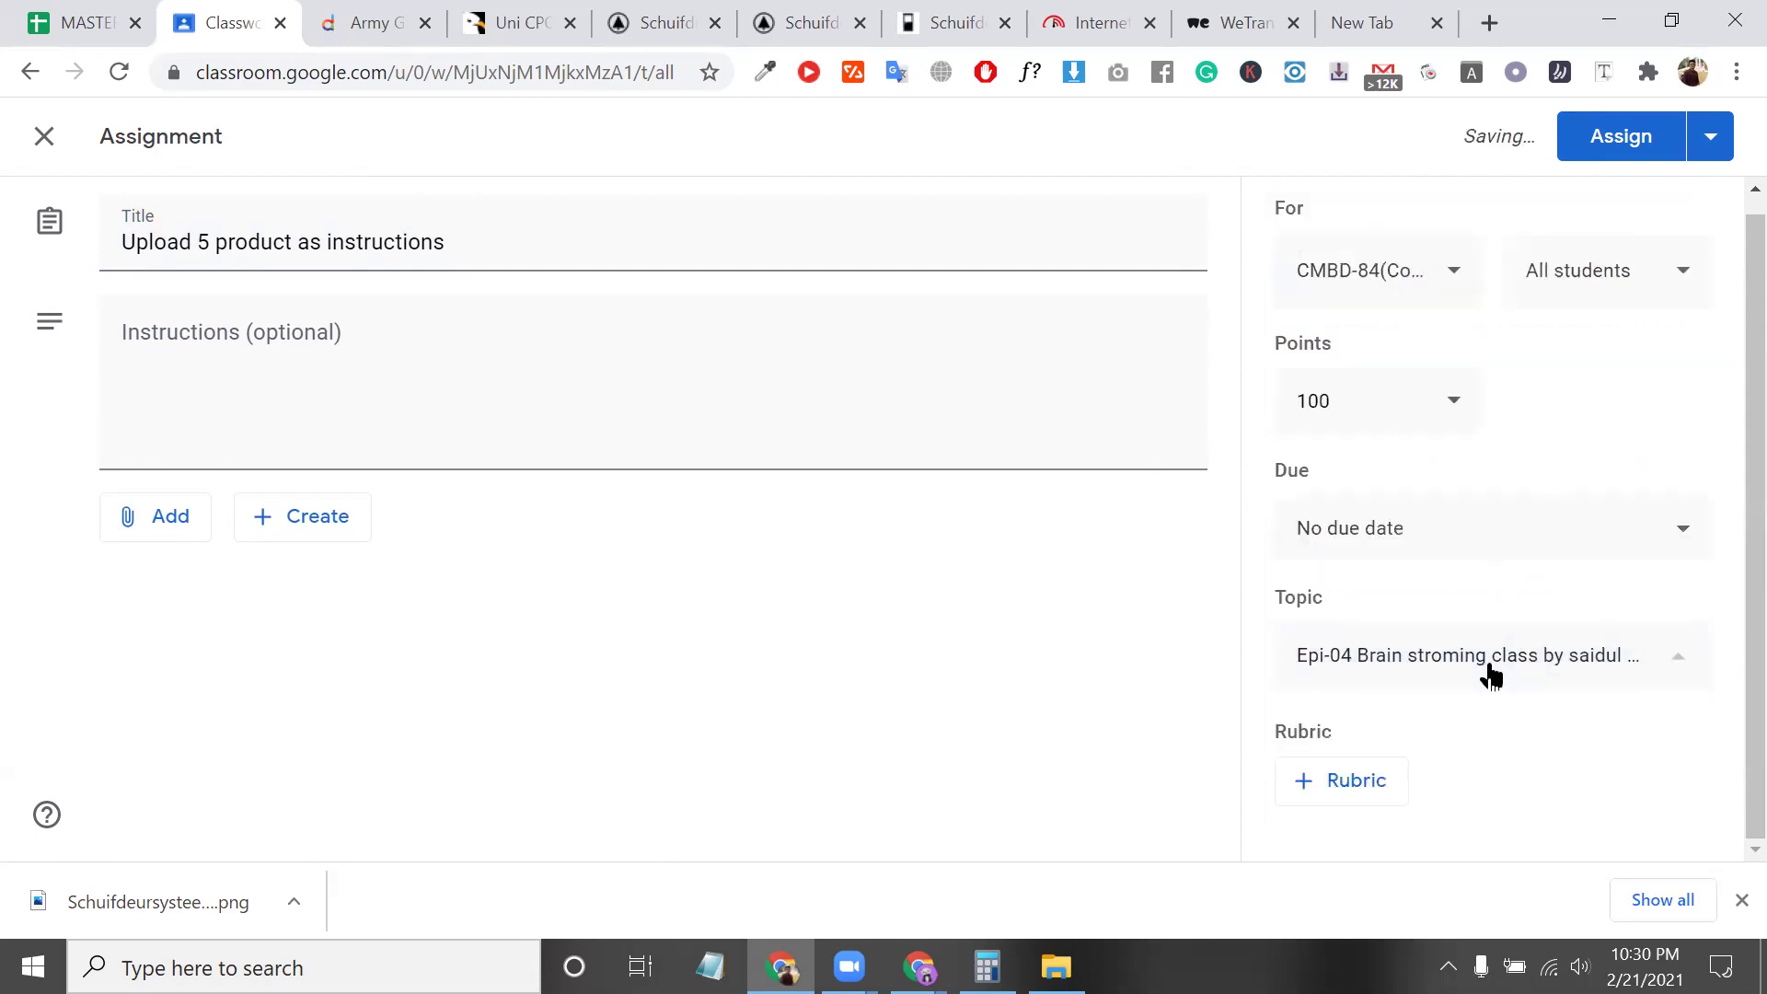
pyautogui.click(1489, 667)
pyautogui.click(1445, 605)
pyautogui.click(384, 354)
pyautogui.write('He')
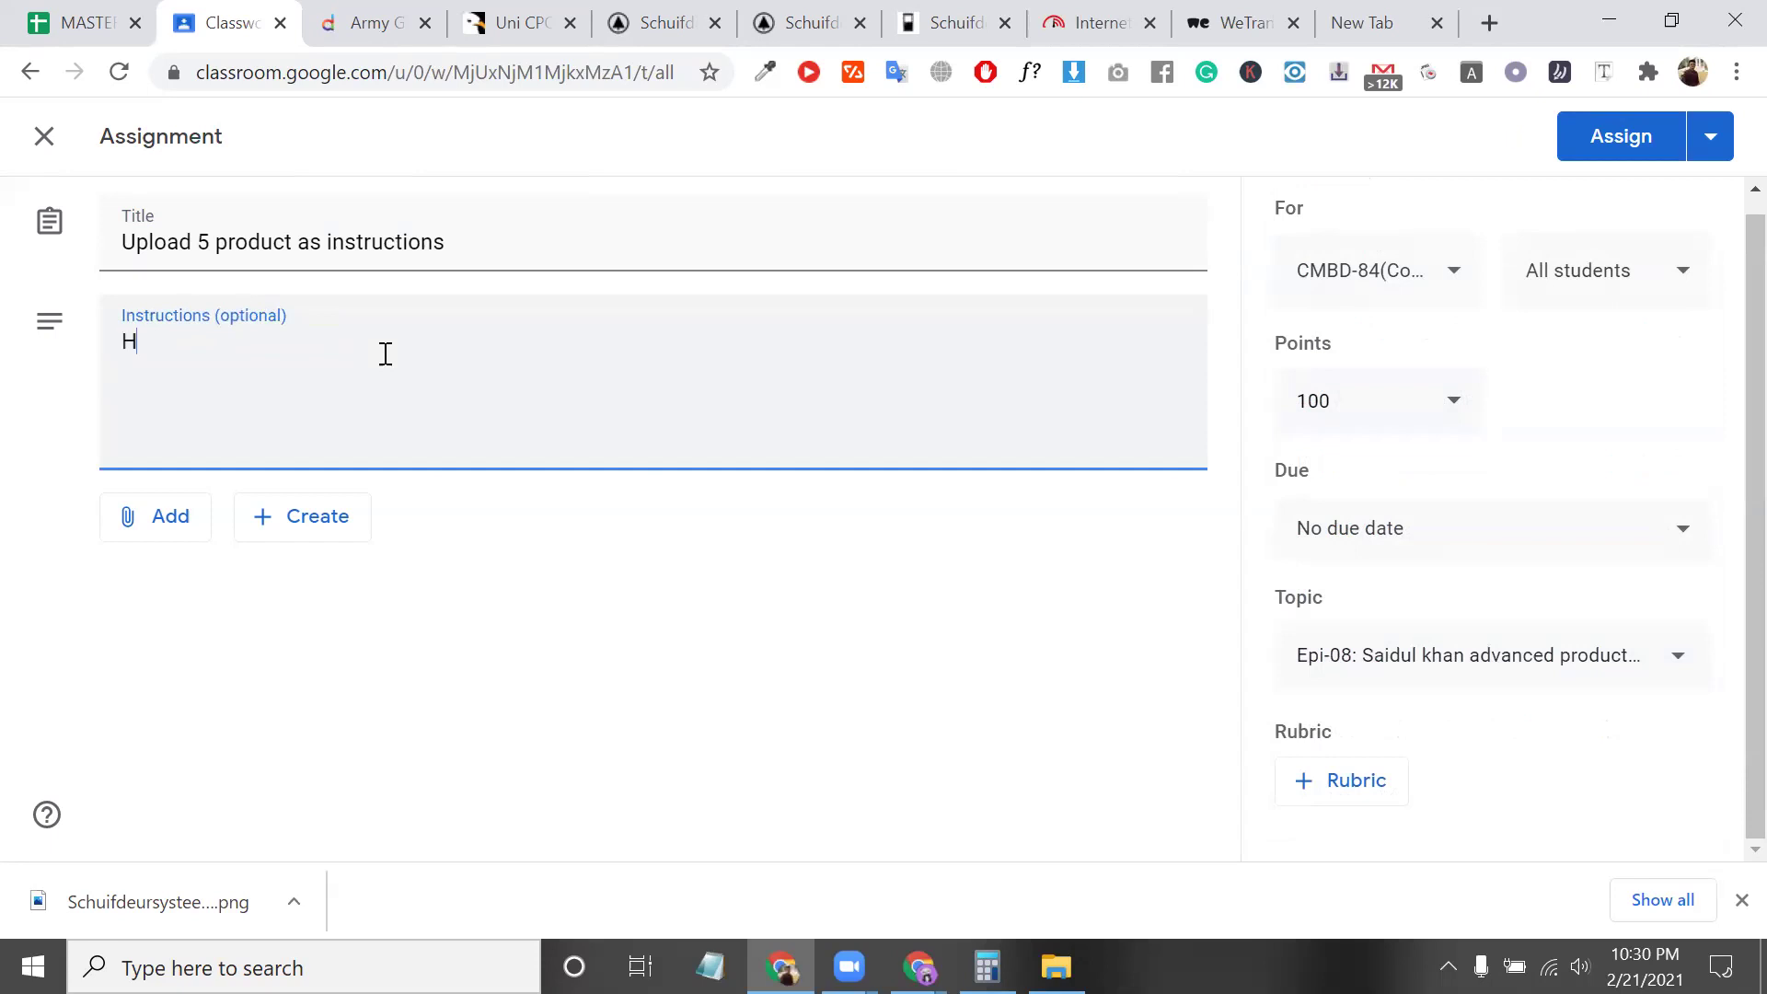
pyautogui.press('BackSpace')
pyautogui.write('ehi')
pyautogui.press('BackSpace')
pyautogui.press('BackSpace')
pyautogui.press('BackSpace')
pyautogui.press('BackSpace')
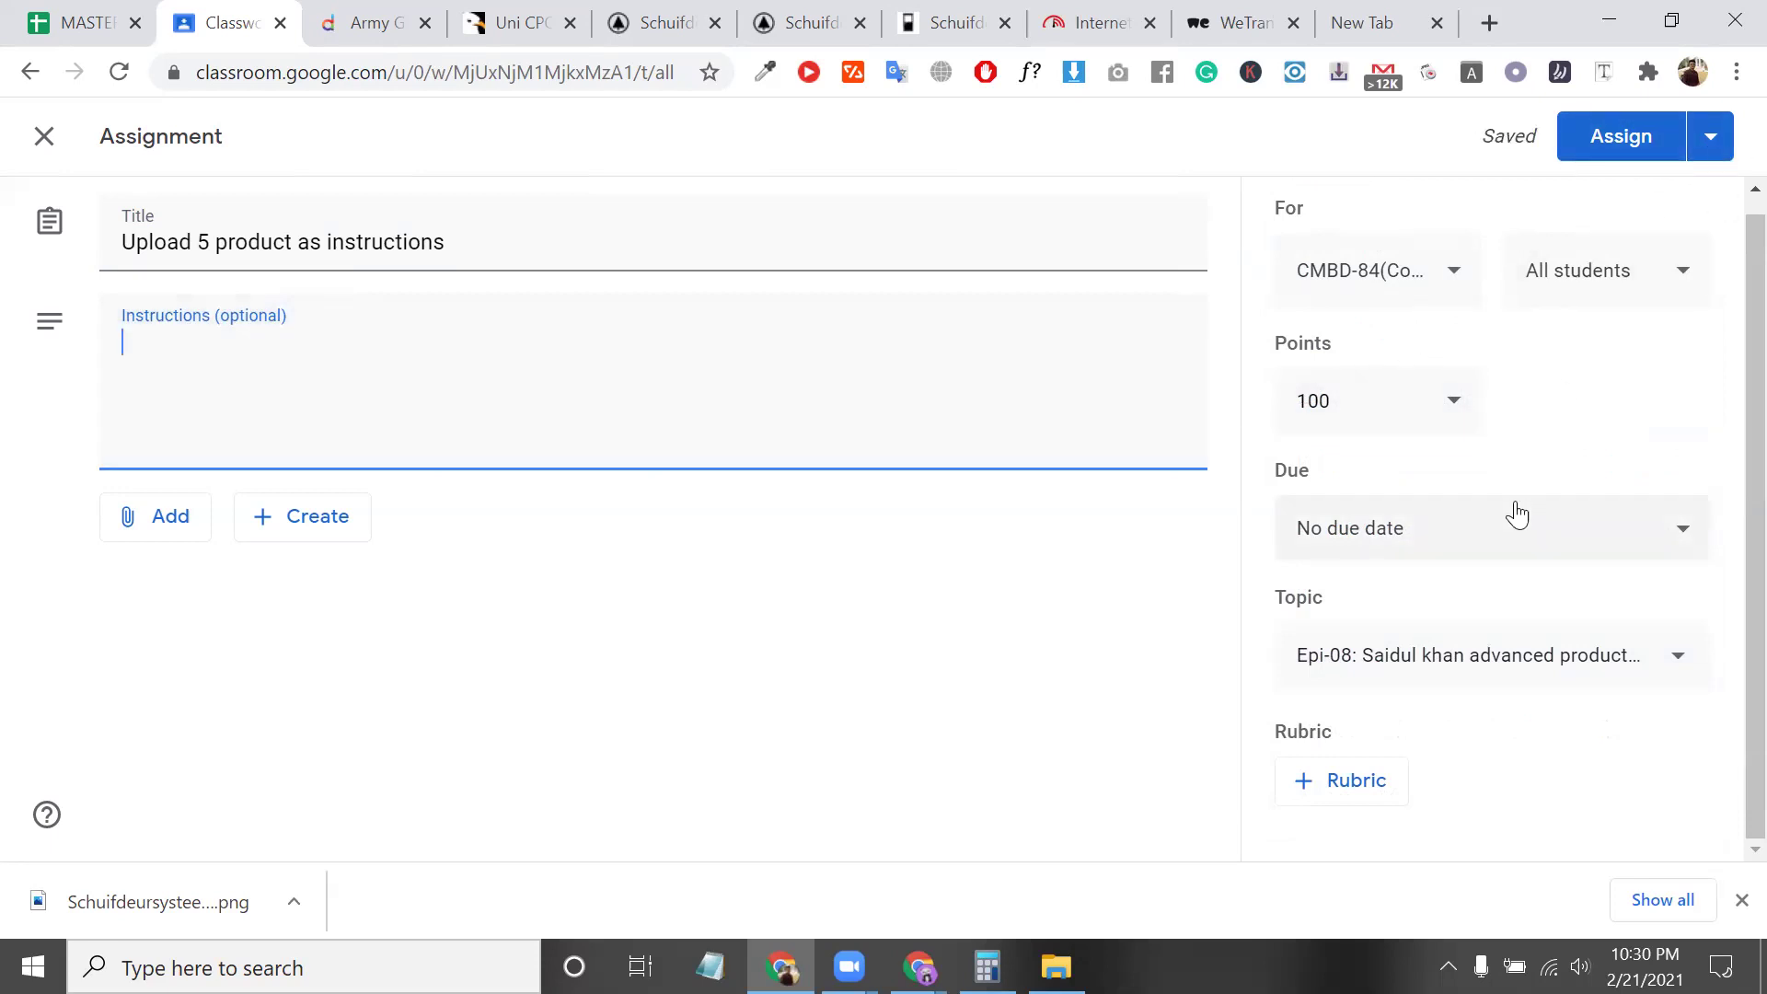
pyautogui.click(1643, 147)
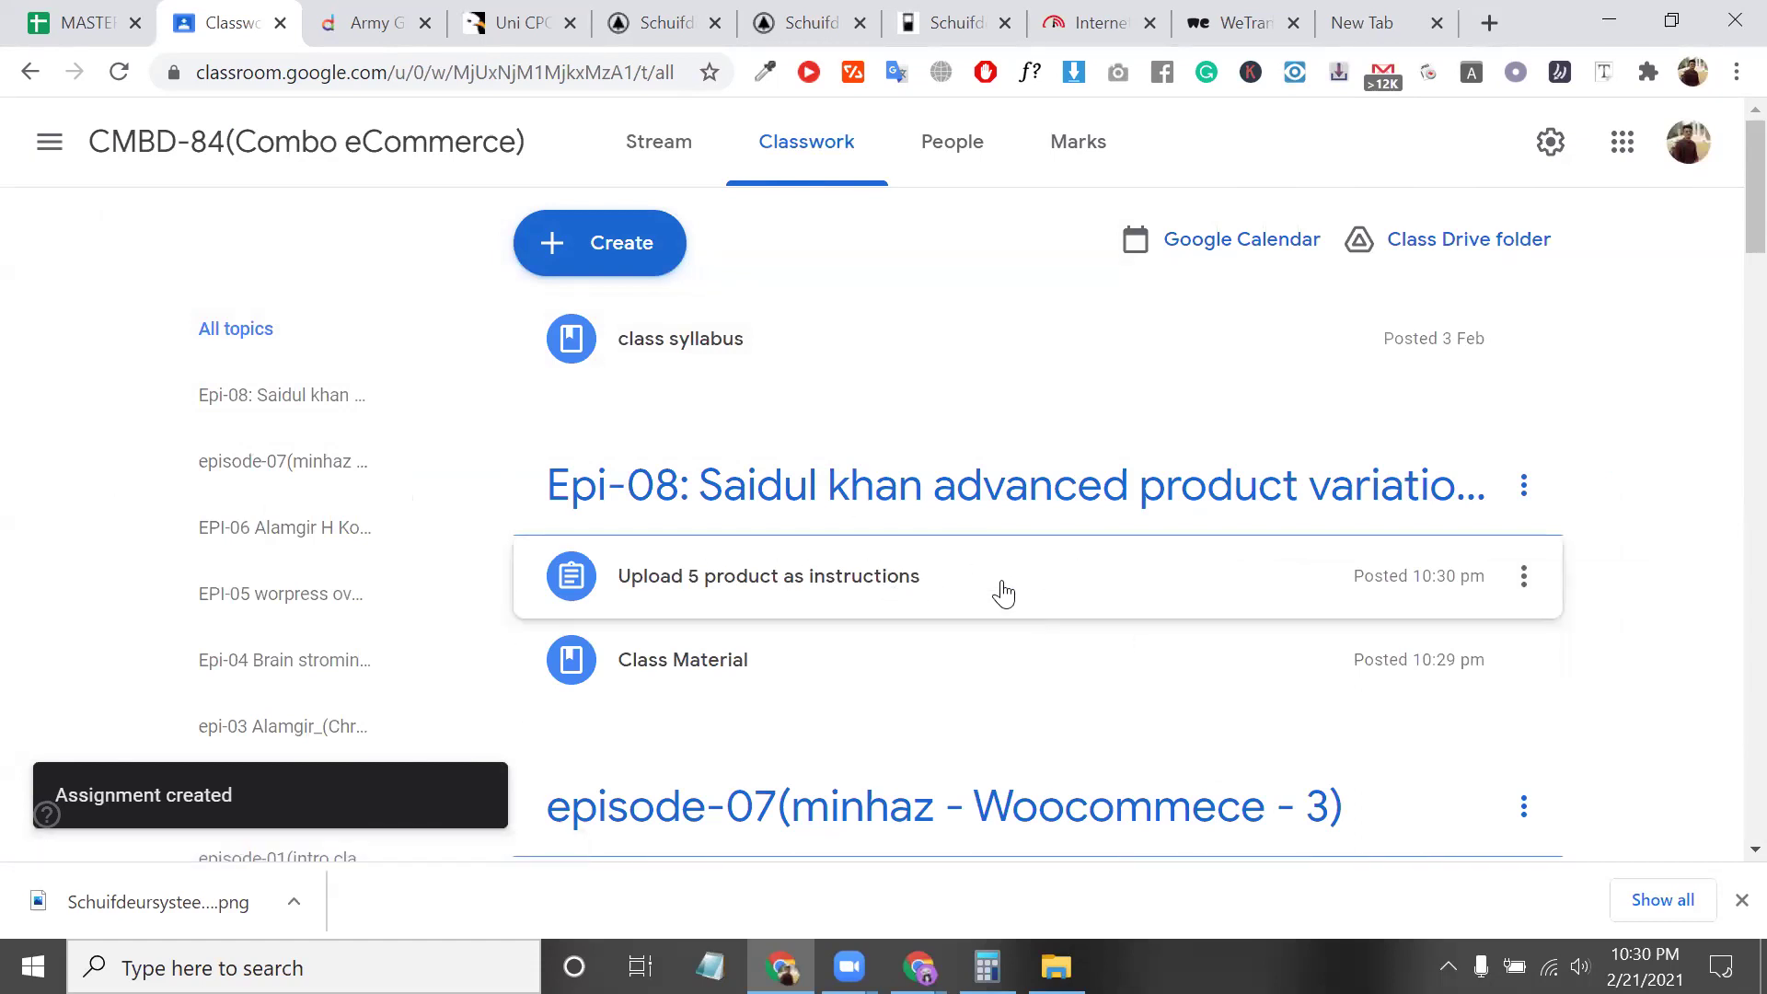
pyautogui.click(1523, 576)
# Edit the assignment title to 'Upload 5 advanced product as instructions'
pyautogui.click(1476, 609)
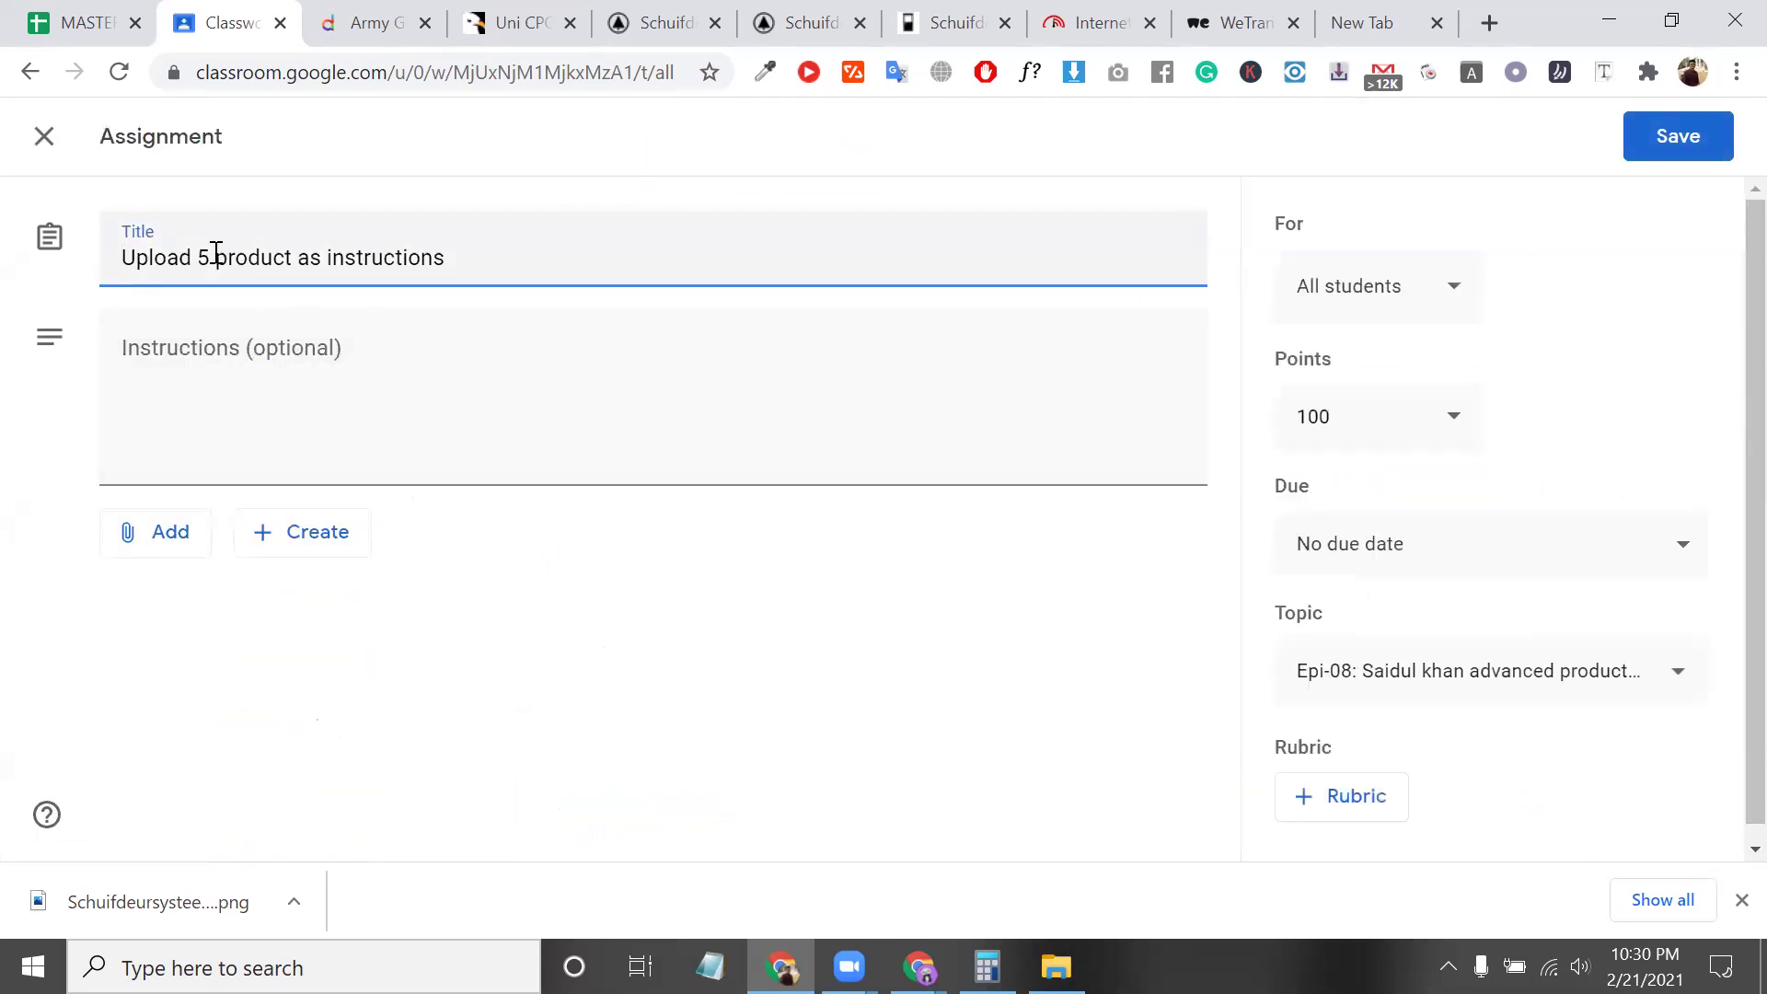
pyautogui.click(215, 257)
pyautogui.write('advanced')
# Write instructions to multiply height and width for the product price
pyautogui.click(378, 362)
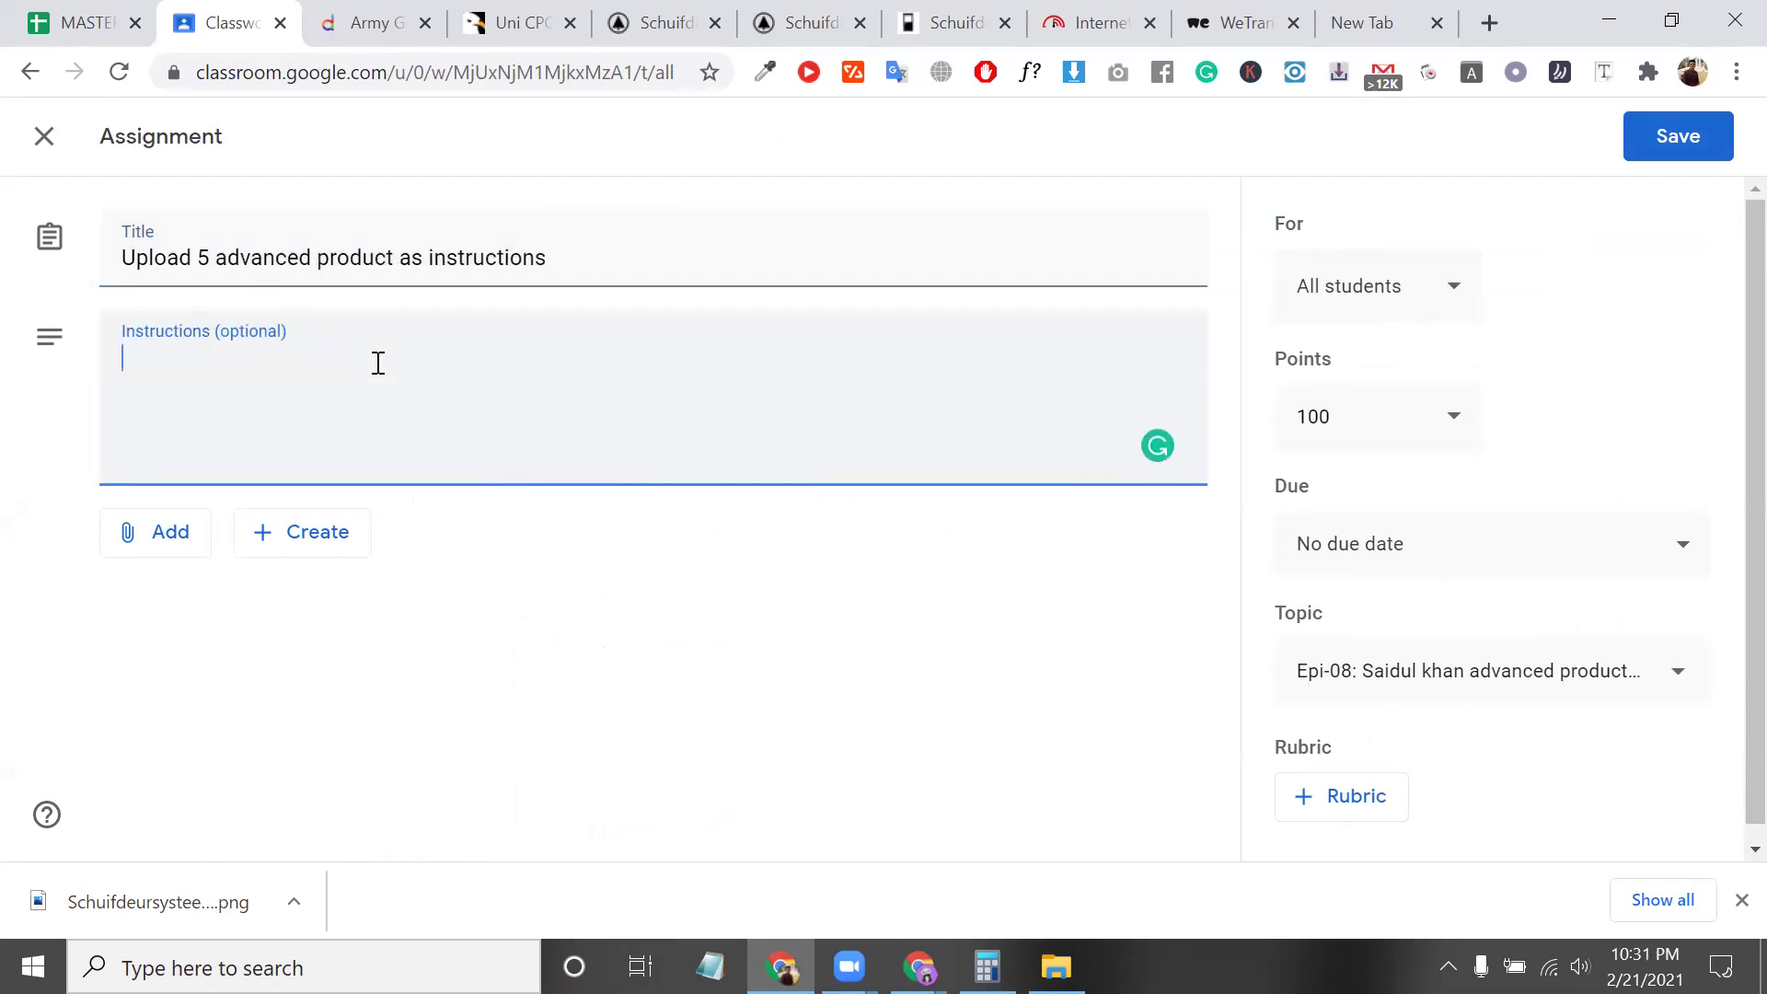
pyautogui.write('multipy')
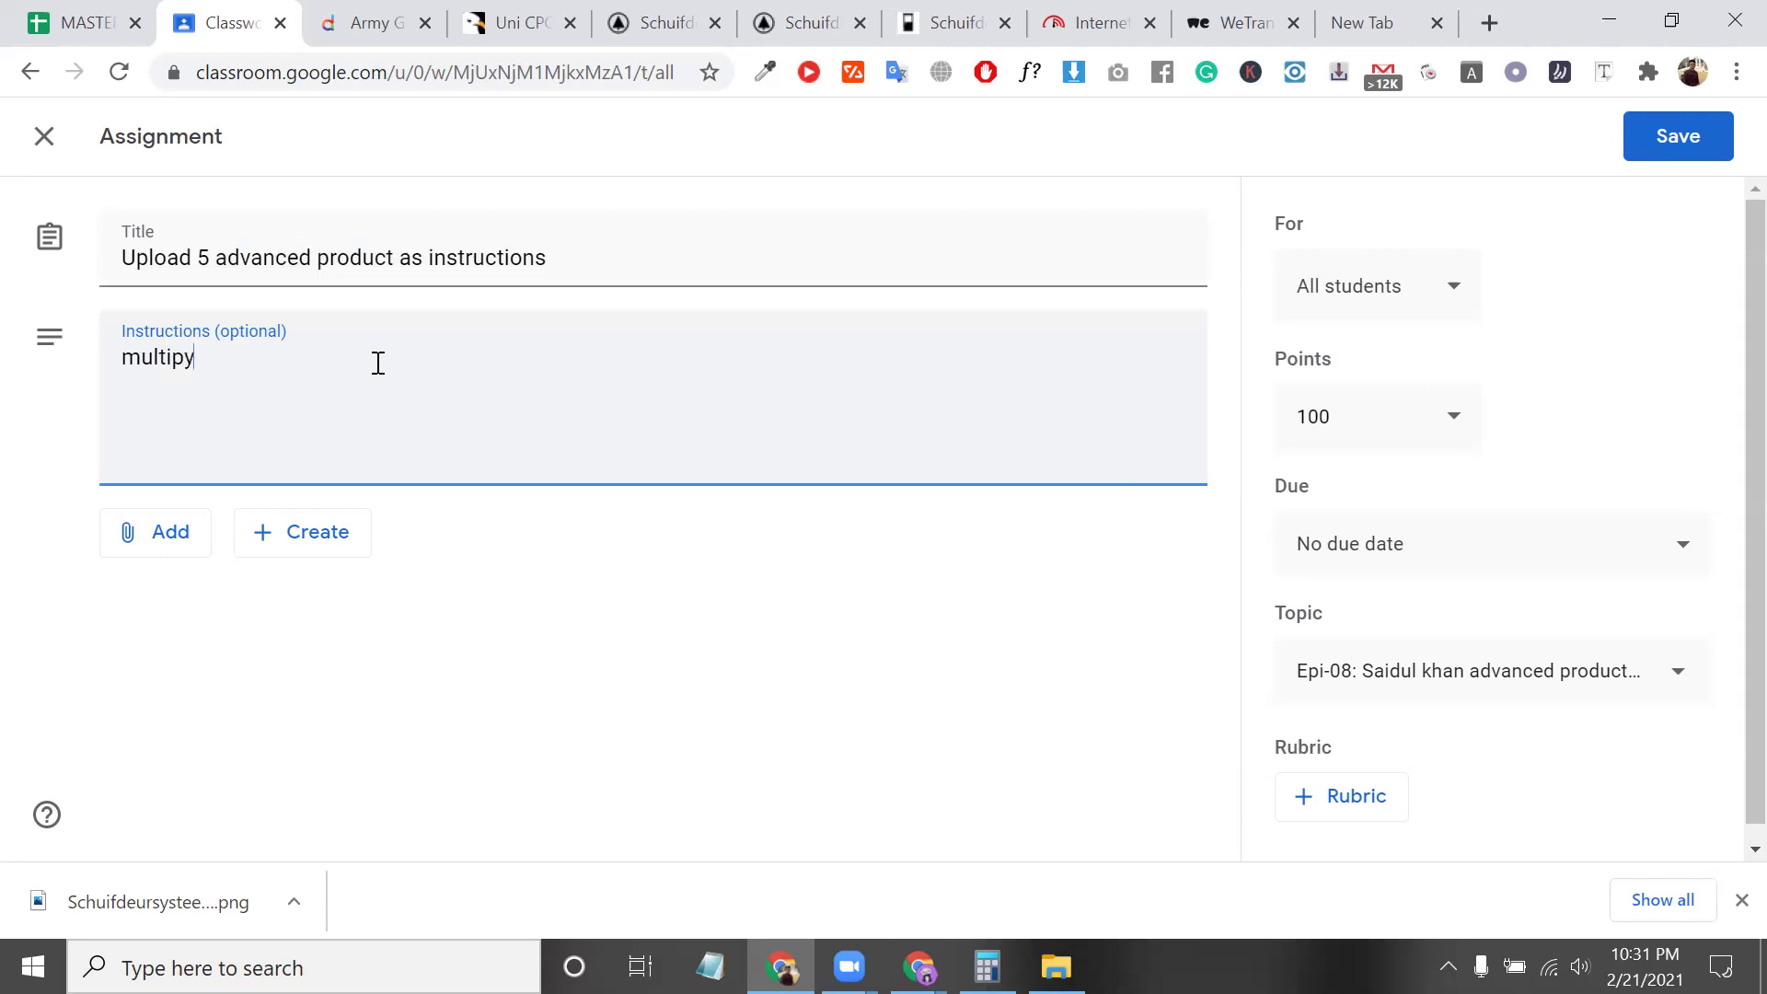
pyautogui.press('BackSpace')
pyautogui.write('le by hi')
pyautogui.write('ght')
pyautogui.press('BackSpace')
pyautogui.press('BackSpace')
pyautogui.press('BackSpace')
pyautogui.write('eght')
pyautogui.press('BackSpace')
pyautogui.press('BackSpace')
pyautogui.press('BackSpace')
pyautogui.press('BackSpace')
pyautogui.press('BackSpace')
pyautogui.press('BackSpace')
pyautogui.write('eight & with')
pyautogui.press('BackSpace')
pyautogui.press('BackSpace')
pyautogui.write('dth')
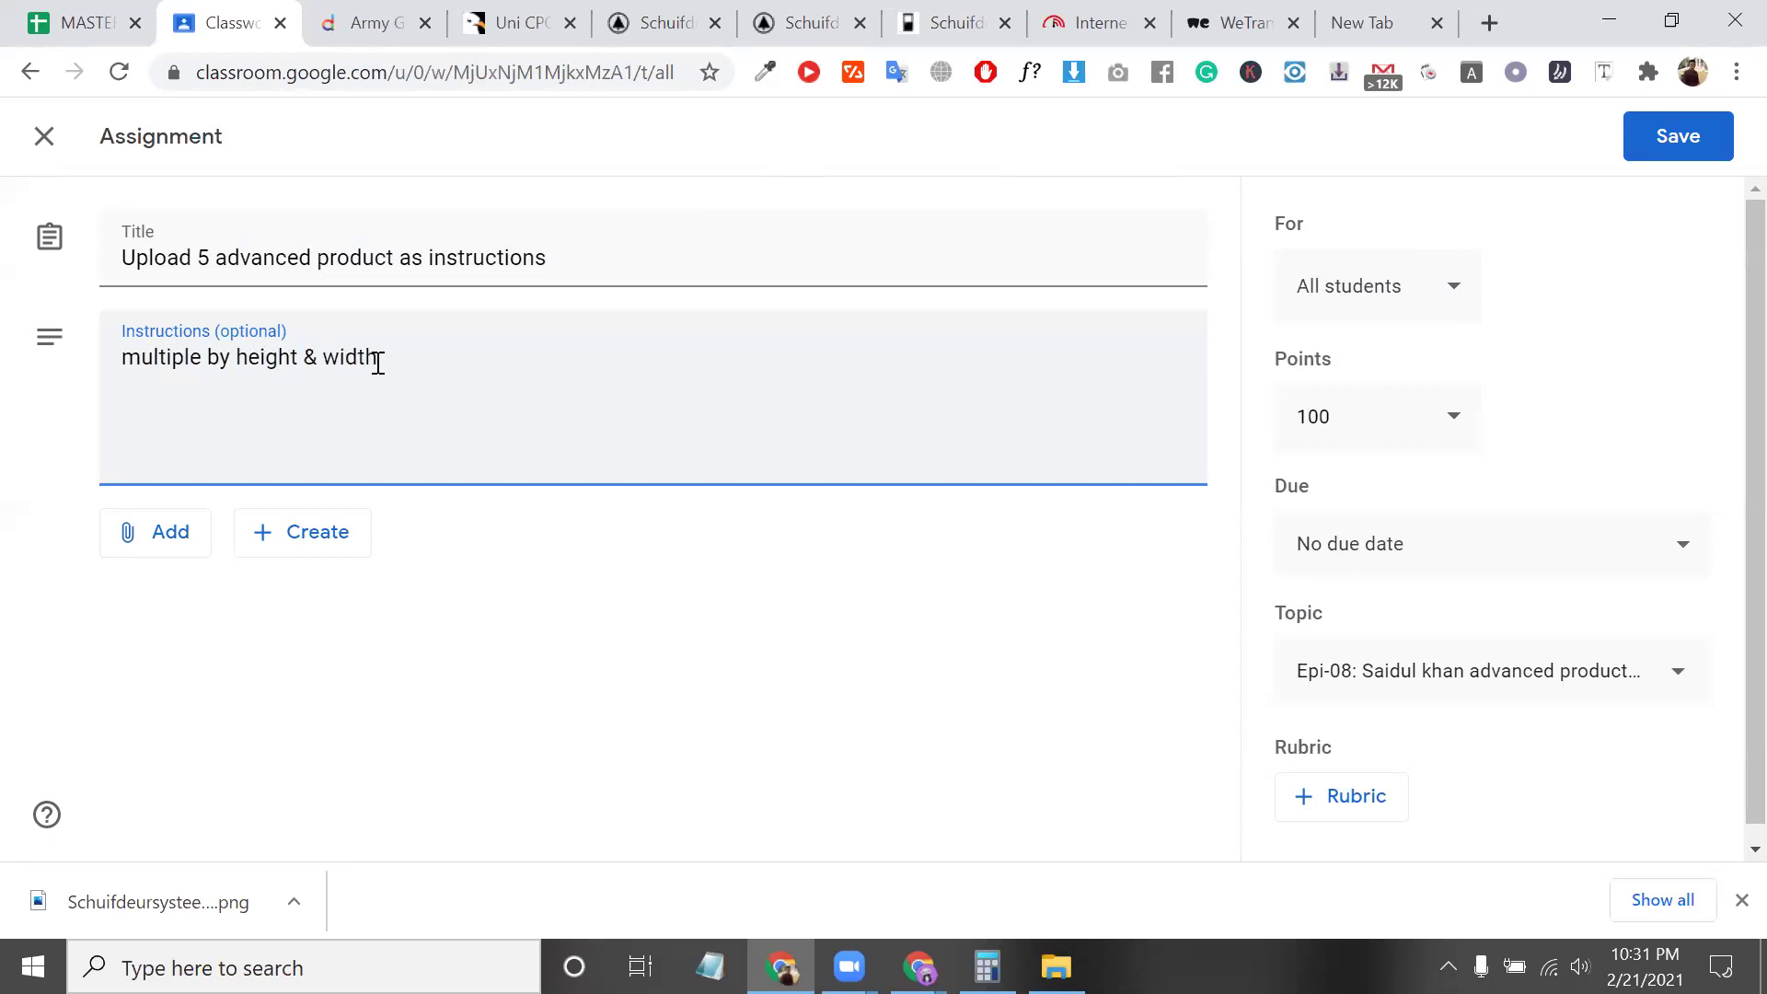
pyautogui.write('.with product')
pyautogui.press('BackSpace')
pyautogui.write('ct price..')
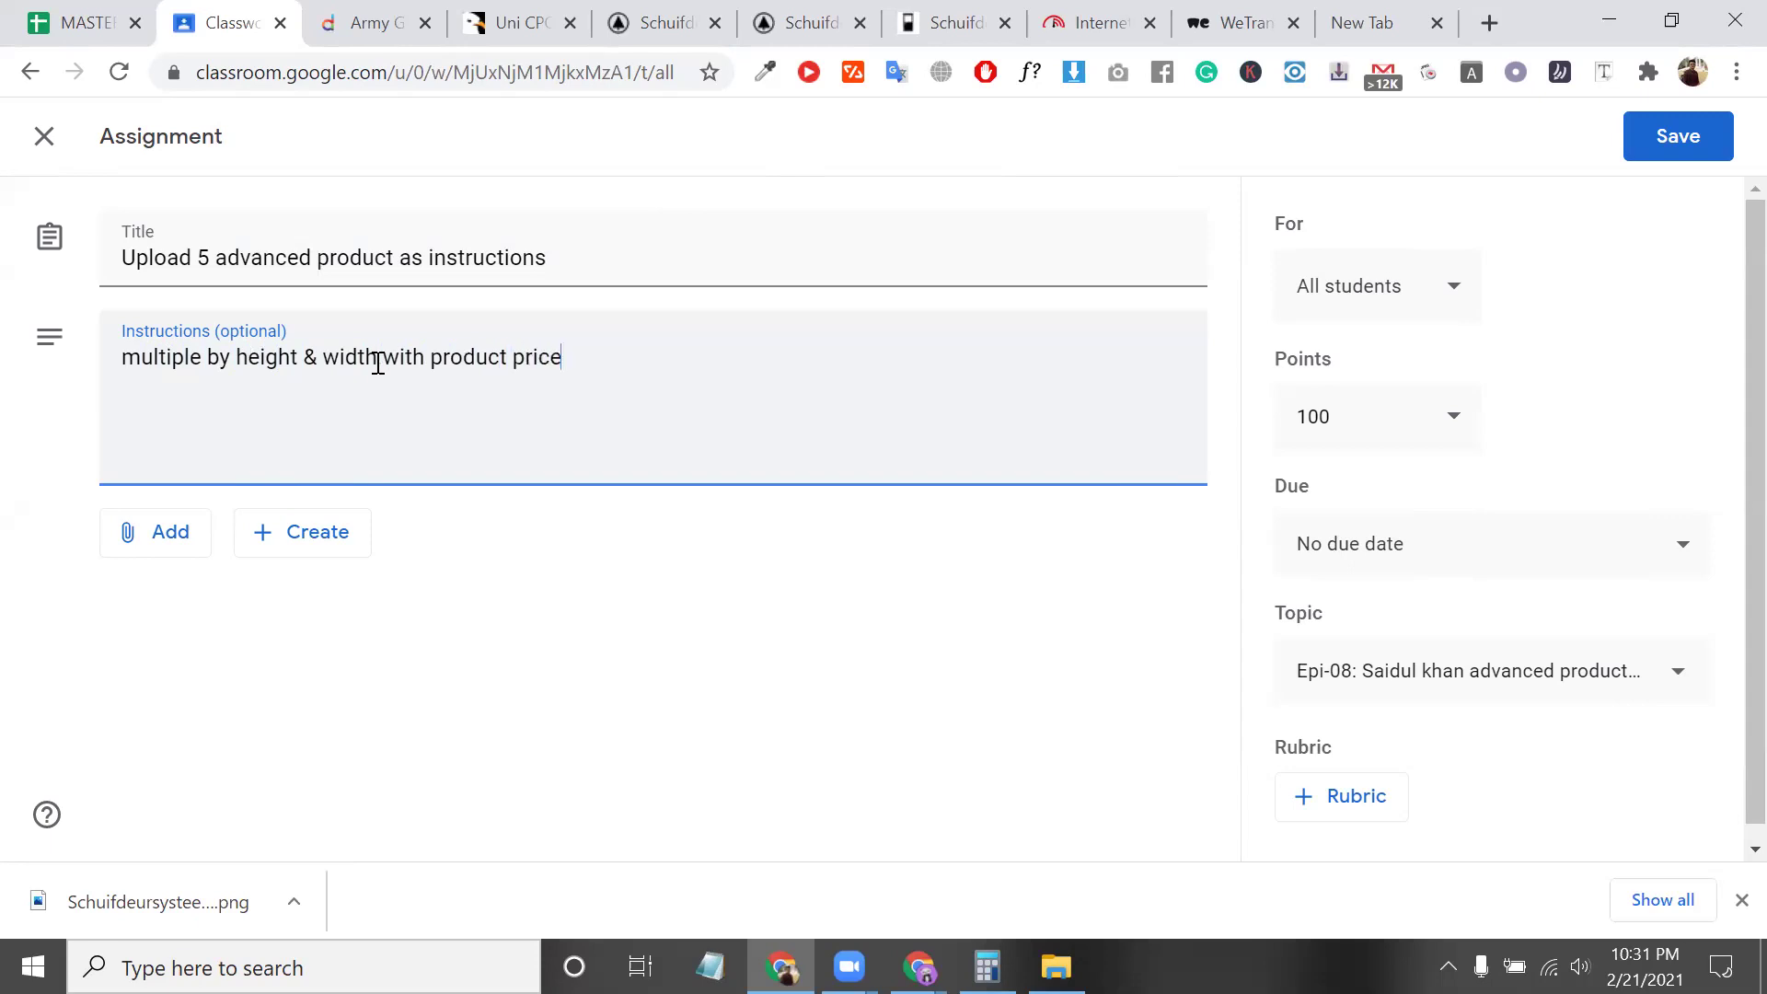
# Add the line 'product price: 350 usd' and save the assignment
pyautogui.moveTo(237, 359); pyautogui.dragTo(582, 357)
pyautogui.click(385, 357)
pyautogui.click(581, 356)
pyautogui.press('Return')
pyautogui.press('Return')
pyautogui.write('product price')
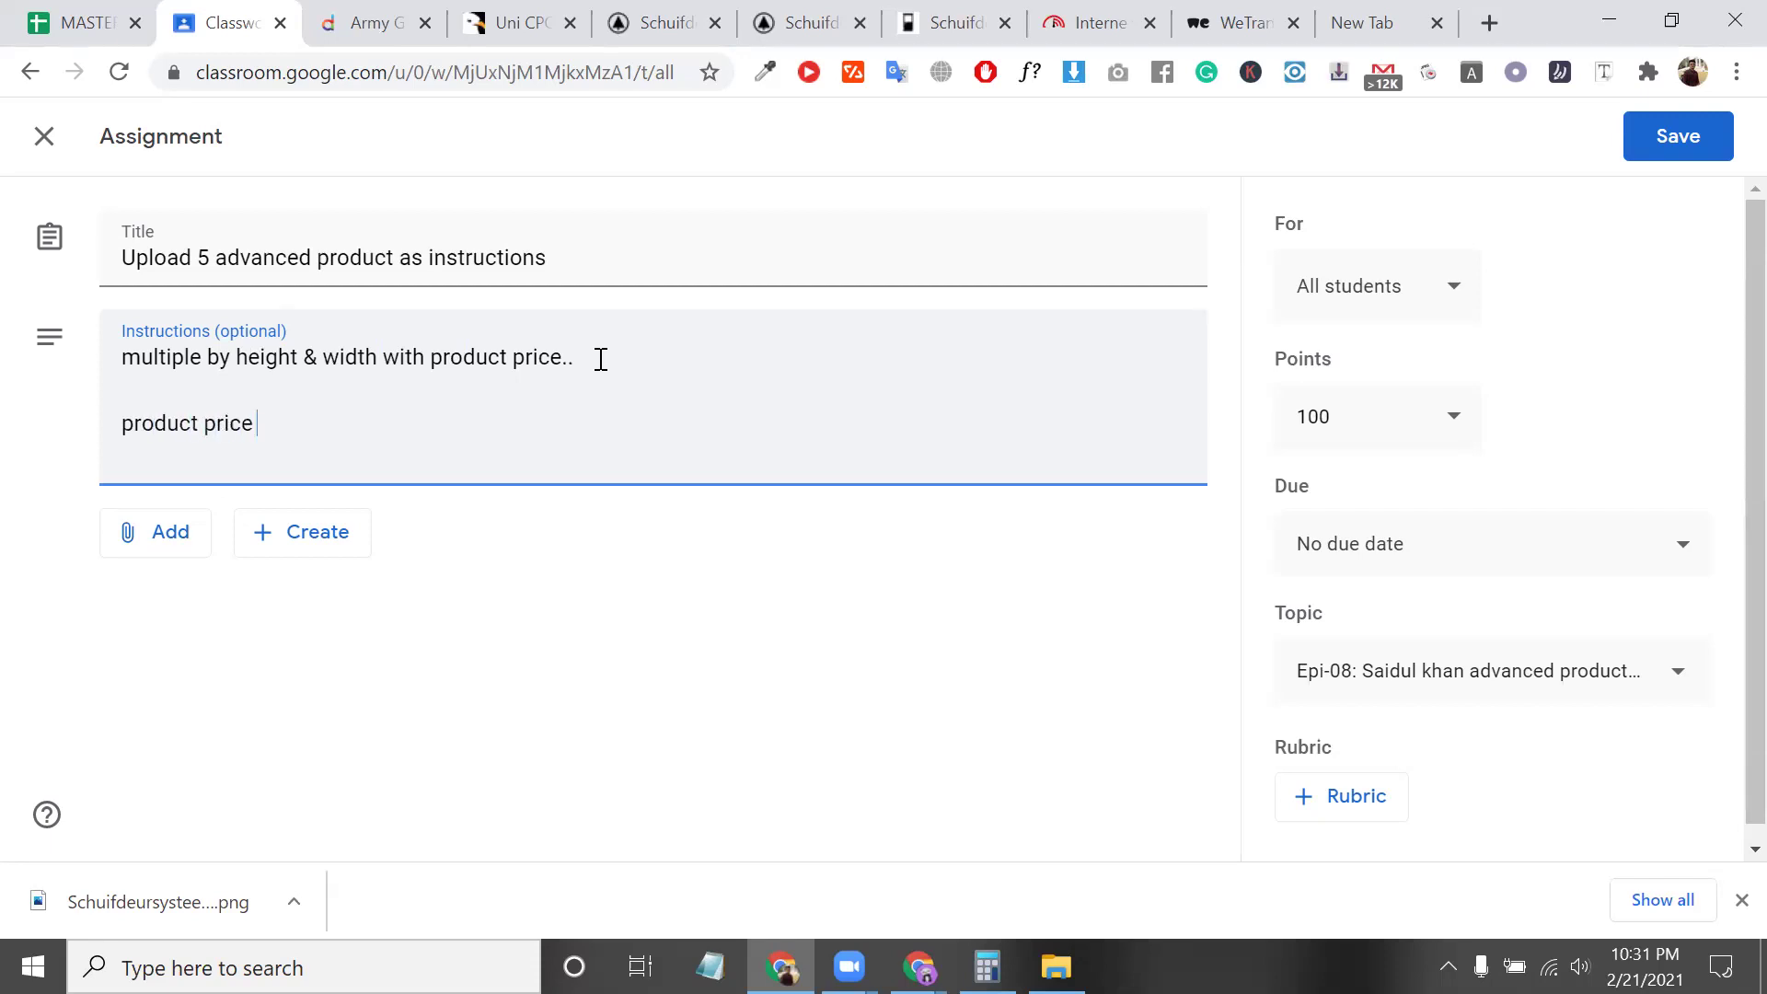
pyautogui.write('..  product price:')
pyautogui.write('34')
pyautogui.press('BackSpace')
pyautogui.write('50 usd')
pyautogui.press('Return')
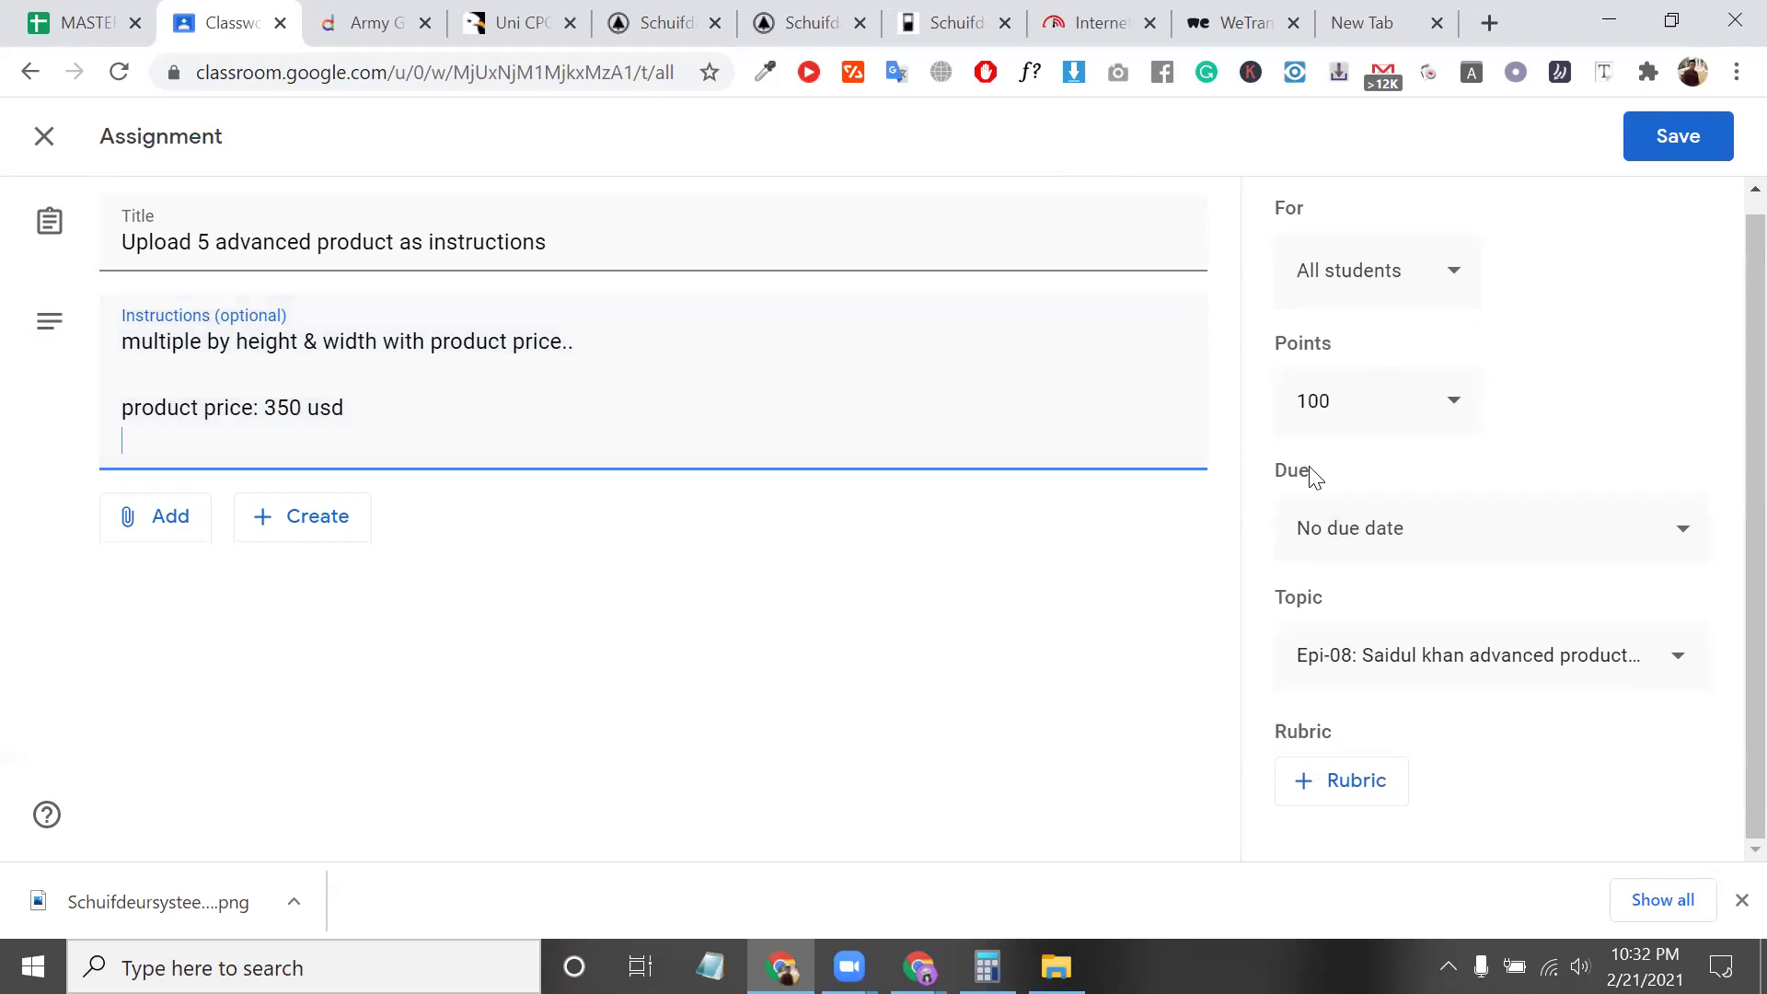
pyautogui.click(1671, 142)
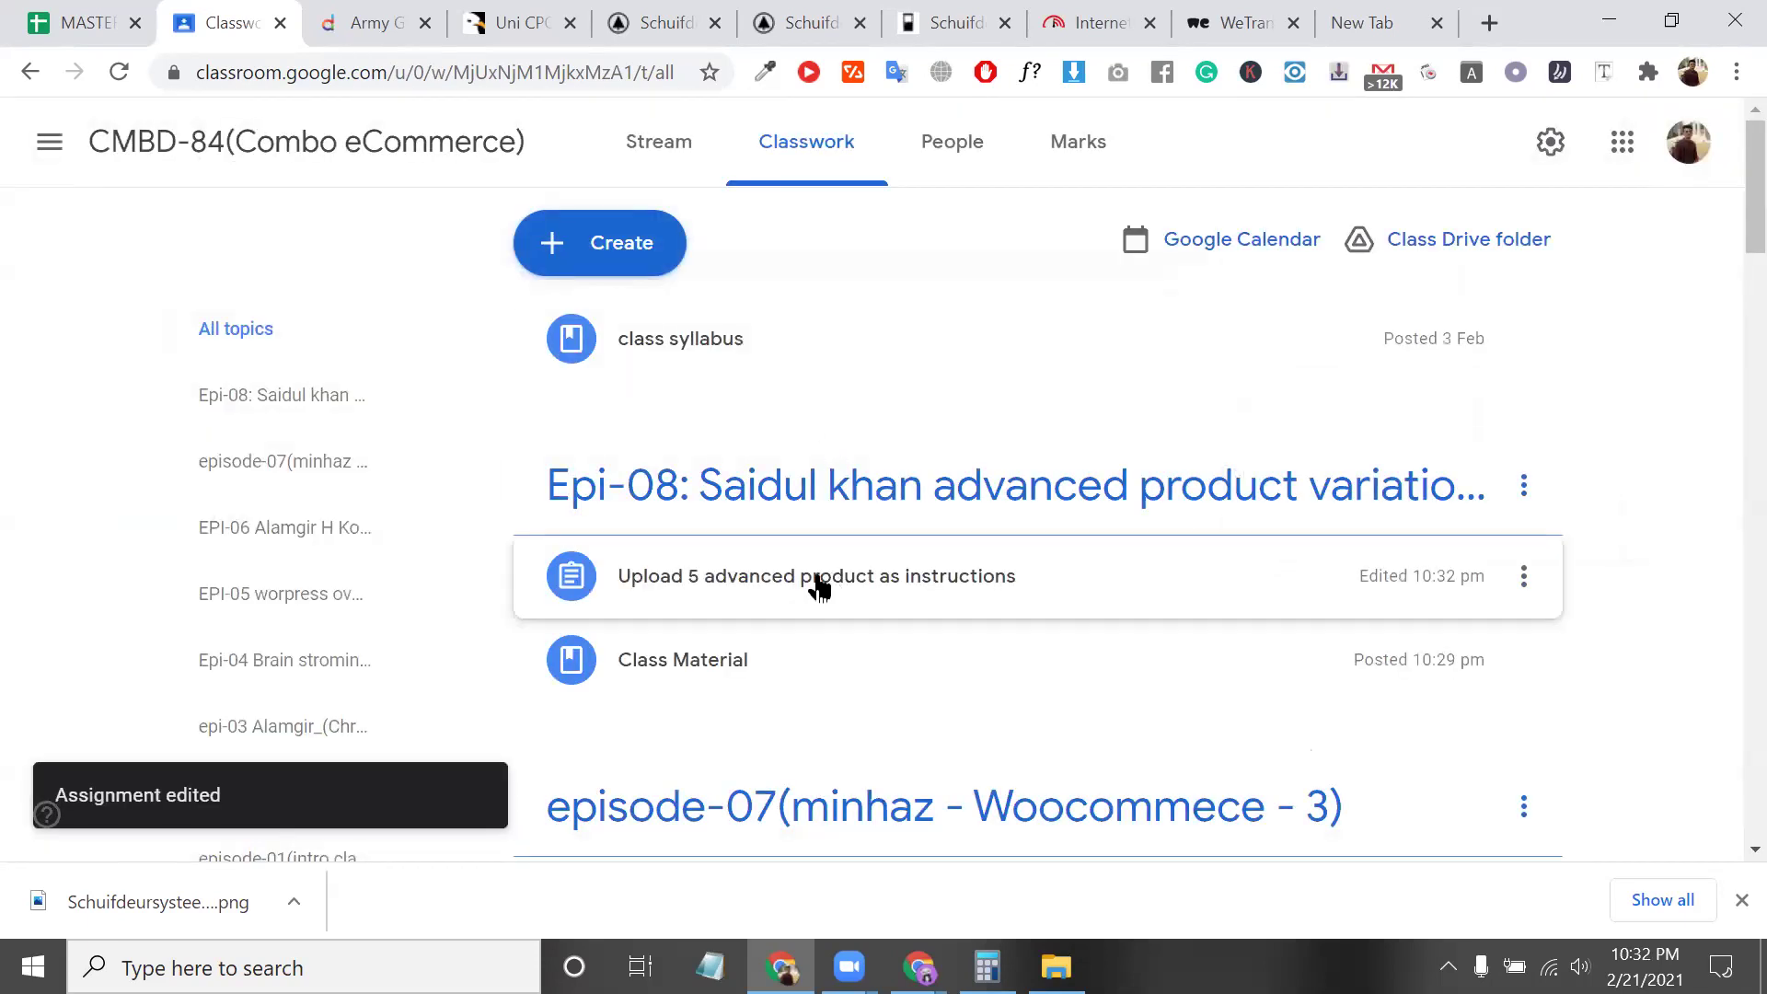
pyautogui.scroll(-3, 920, 594)
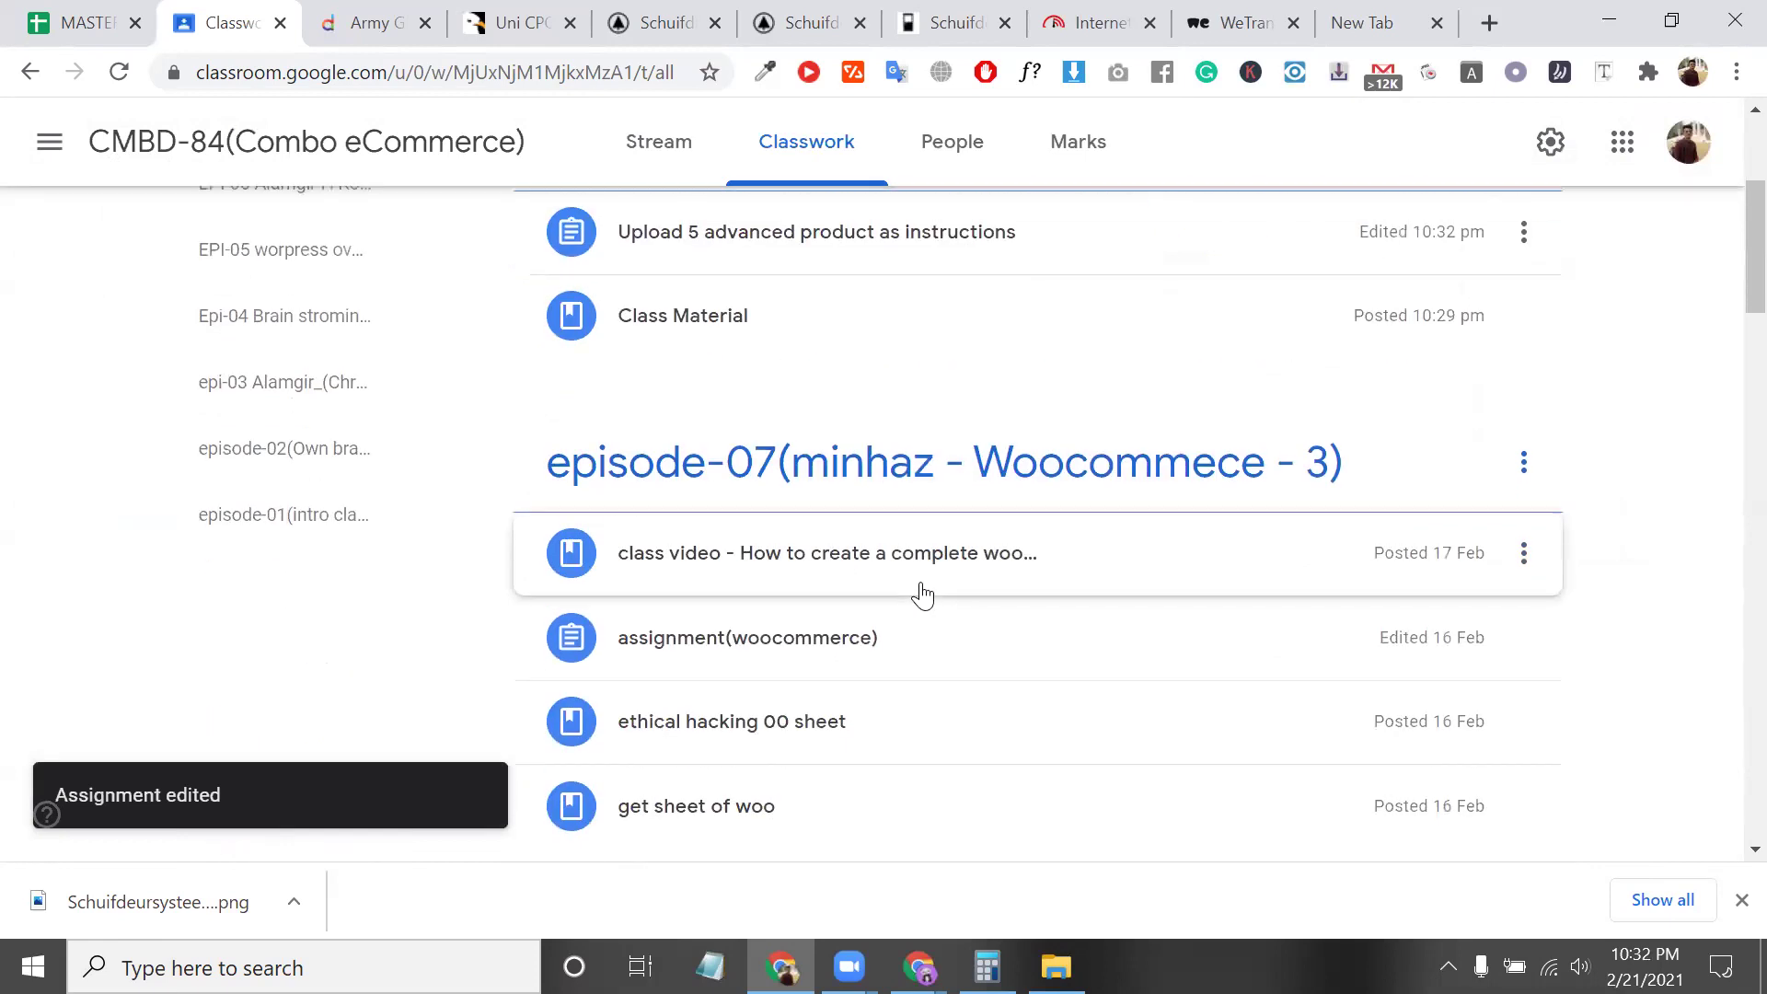